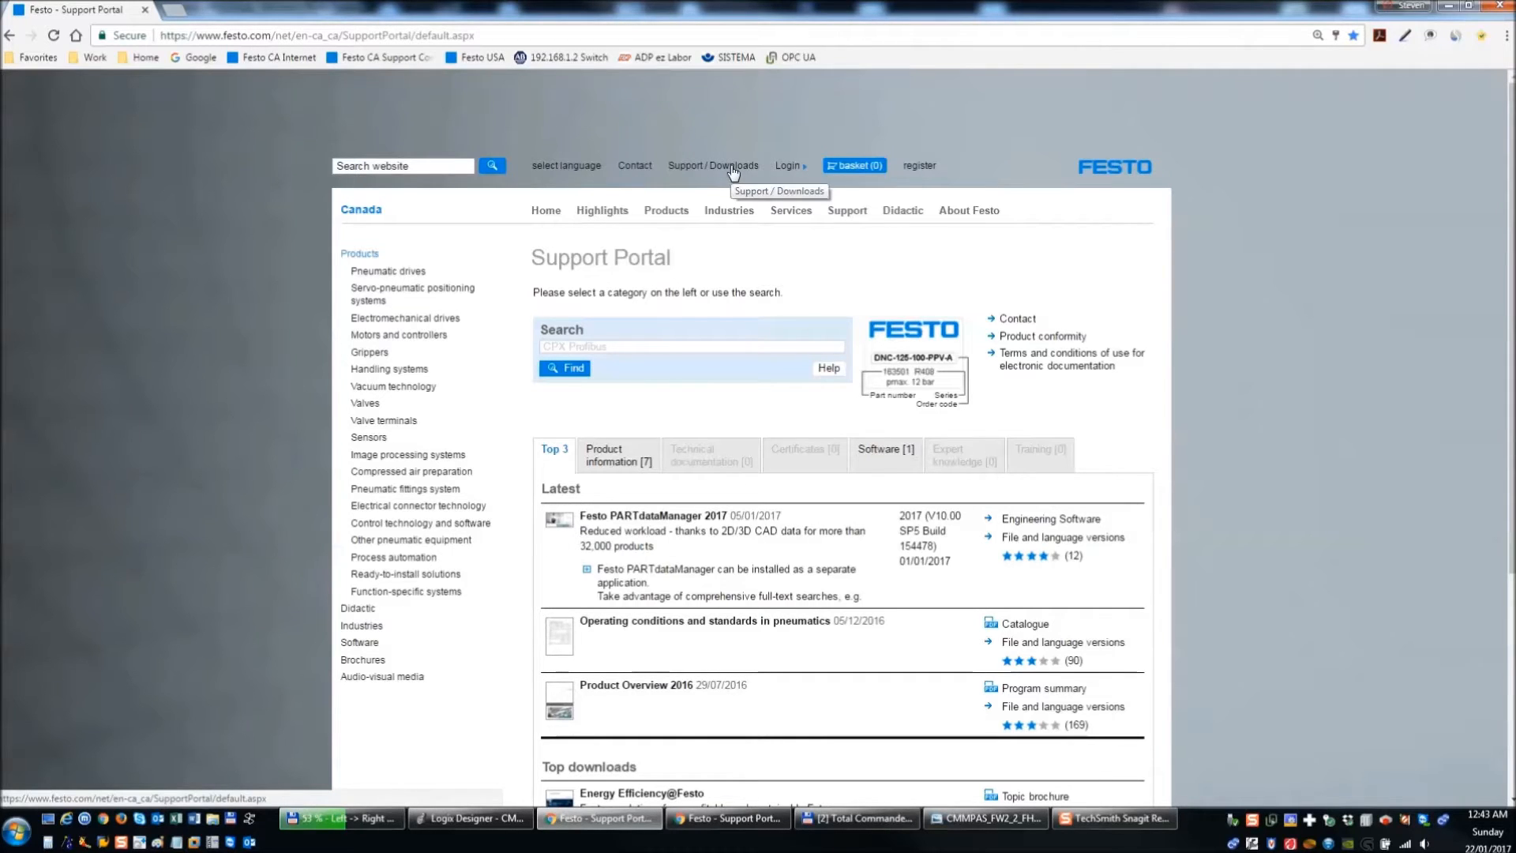
- Search the support portal for cmmp-as, open motor controller CMMP-AS-C2-3A-M3 and list its software
{"action": "left_click", "coordinate": [608, 345]}
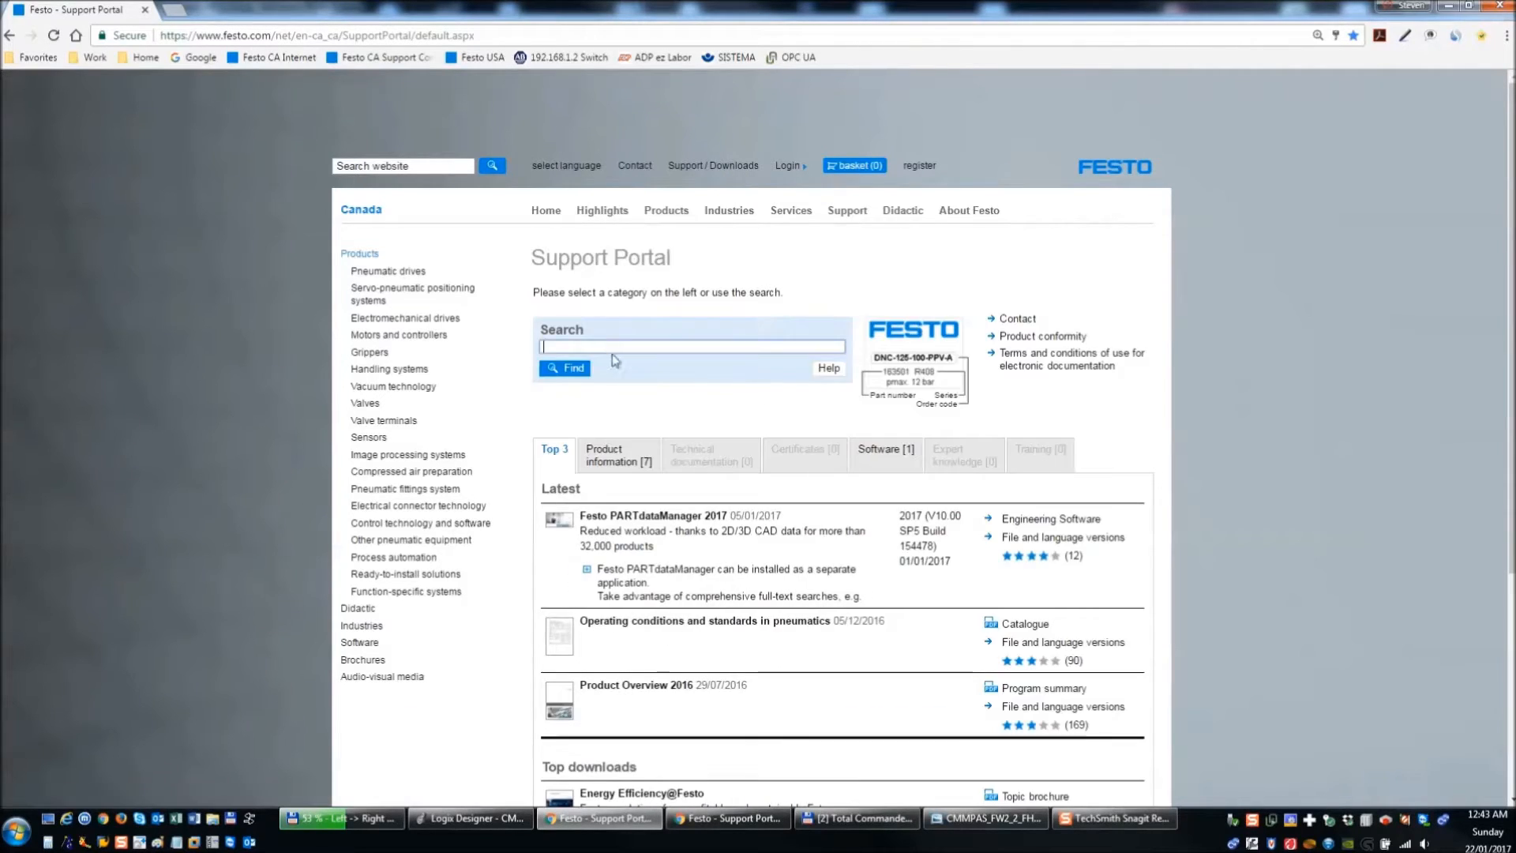
{"action": "type", "text": "cmmp-as"}
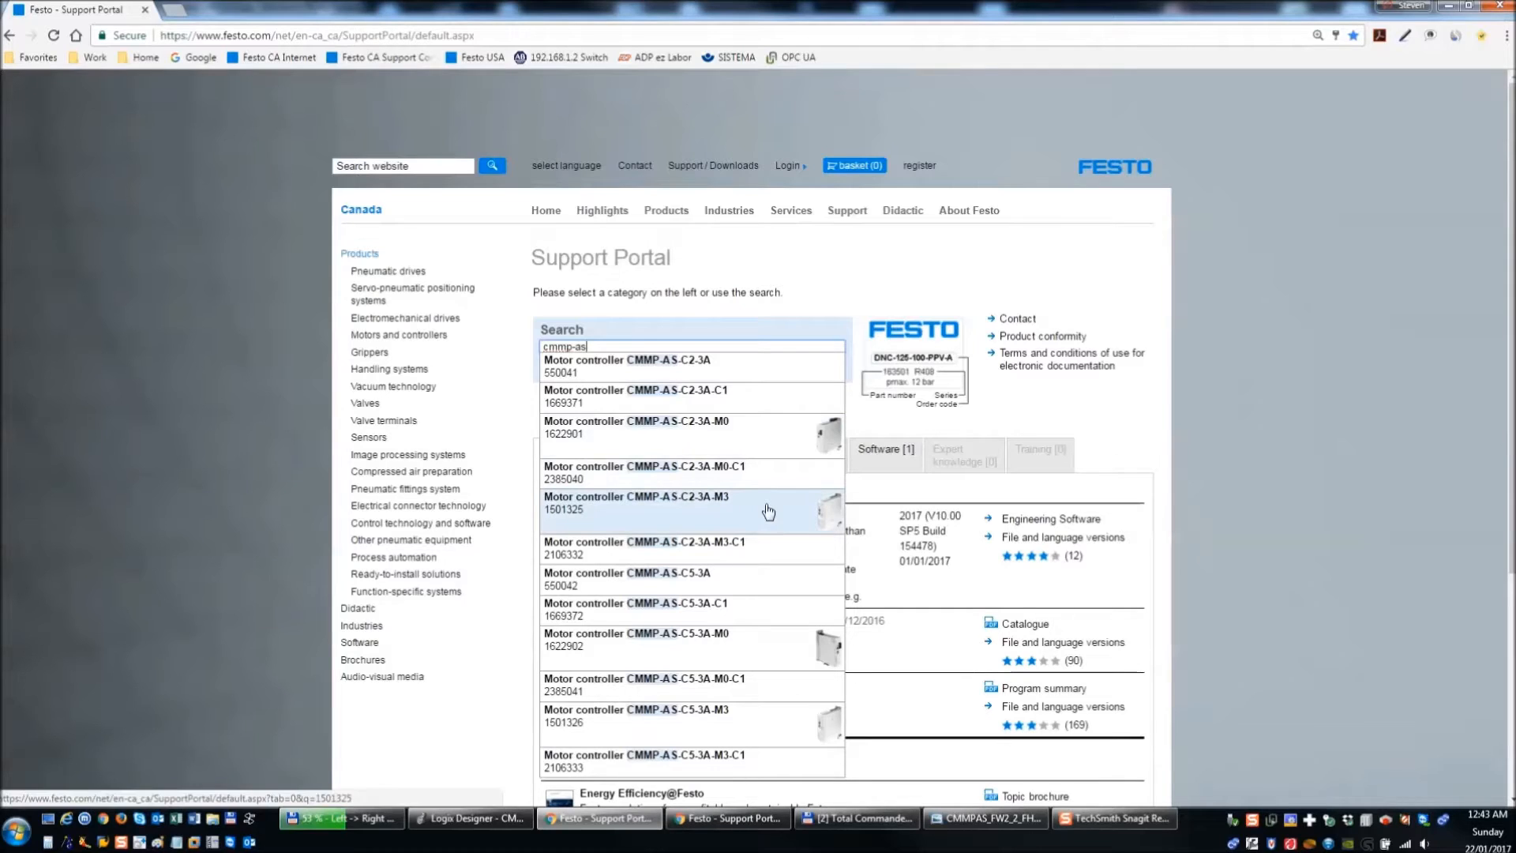
{"action": "left_click", "coordinate": [821, 518]}
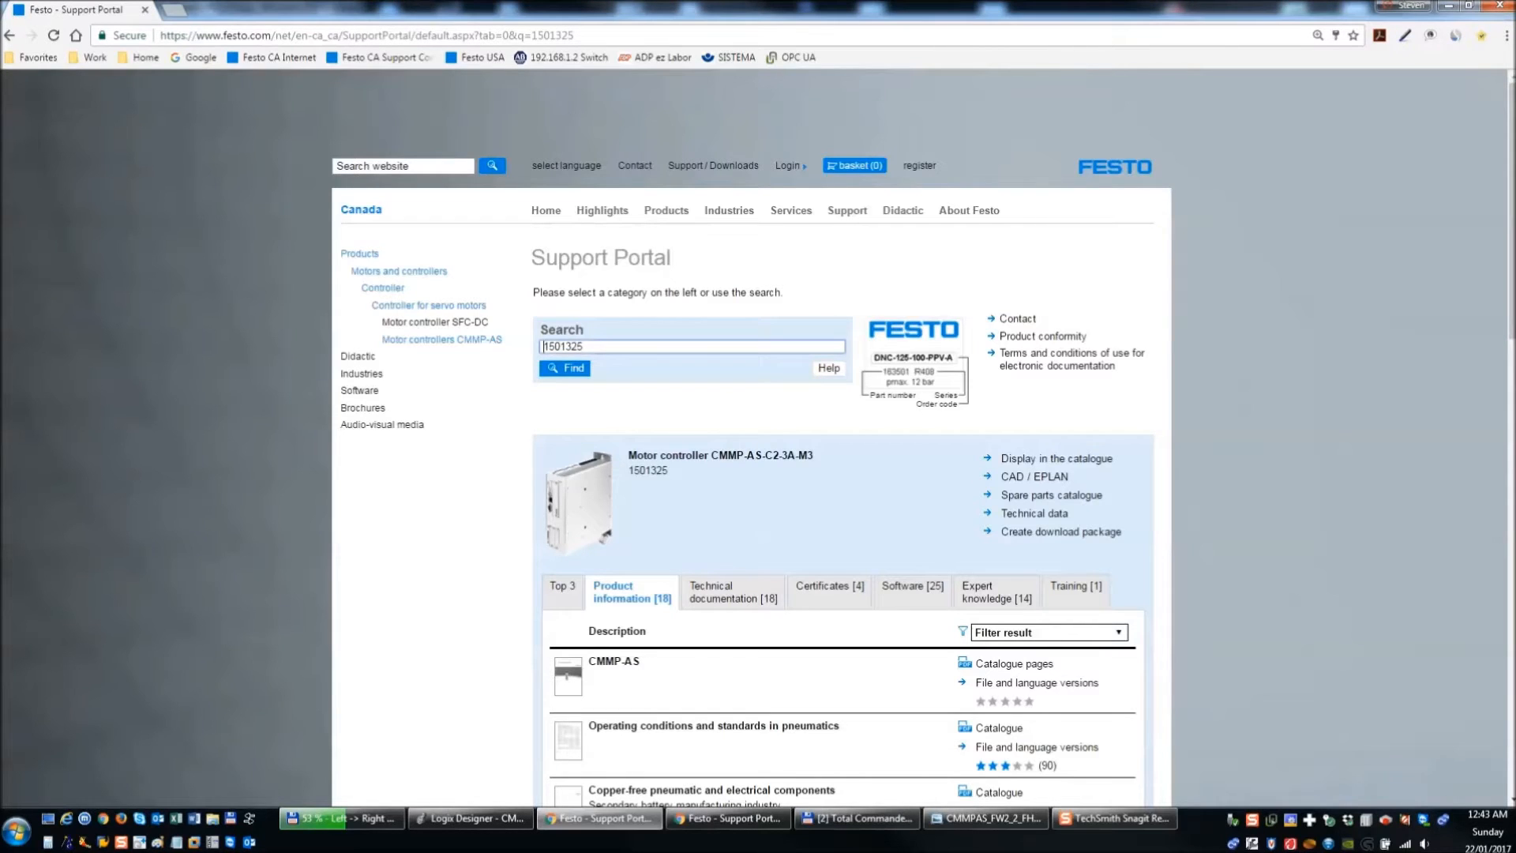
{"action": "left_click", "coordinate": [1348, 500]}
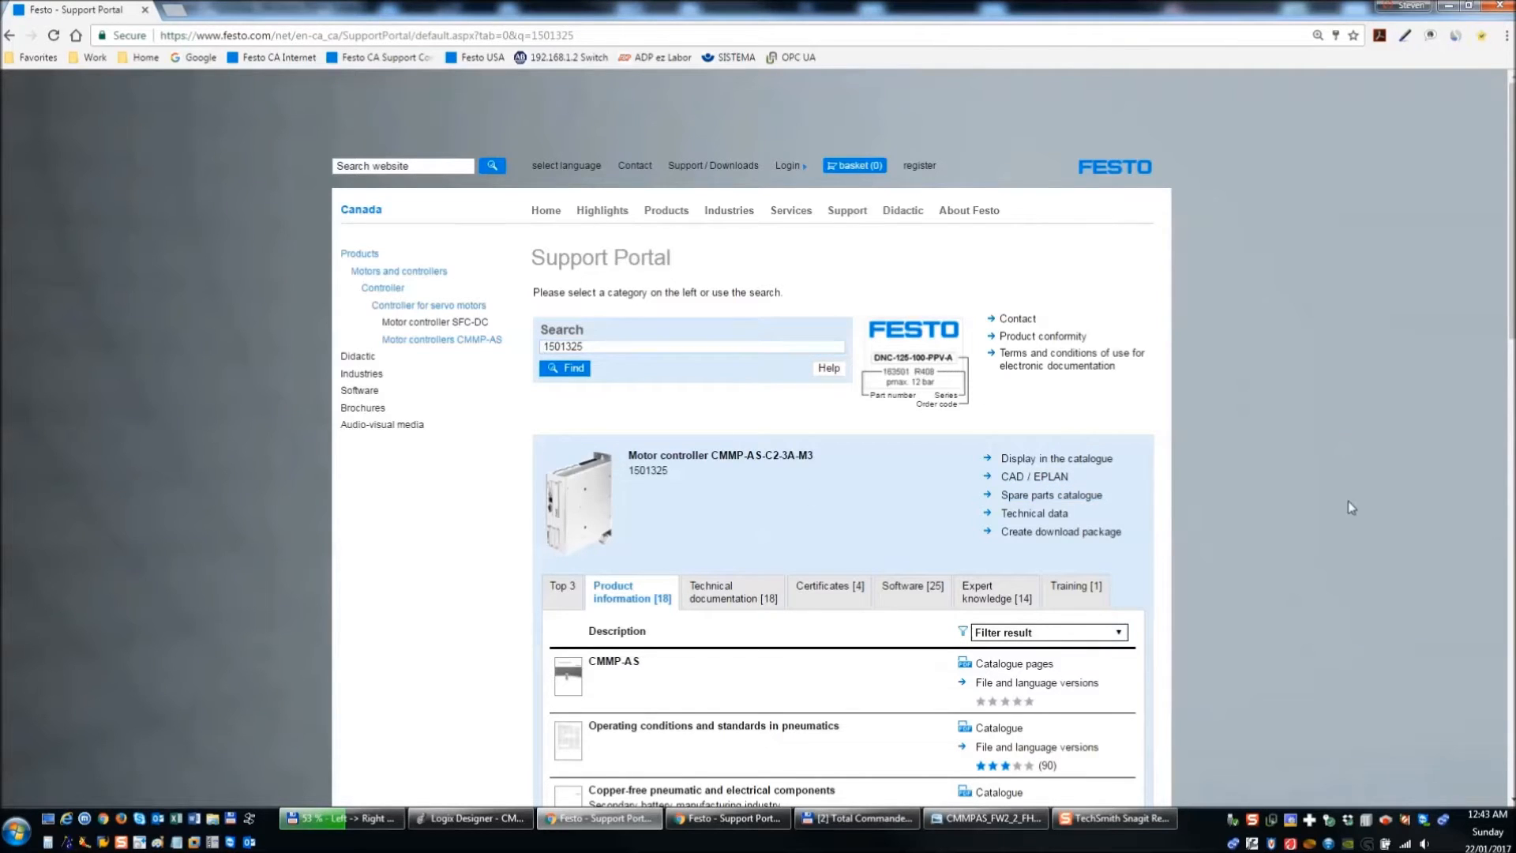
{"action": "left_click", "coordinate": [919, 592]}
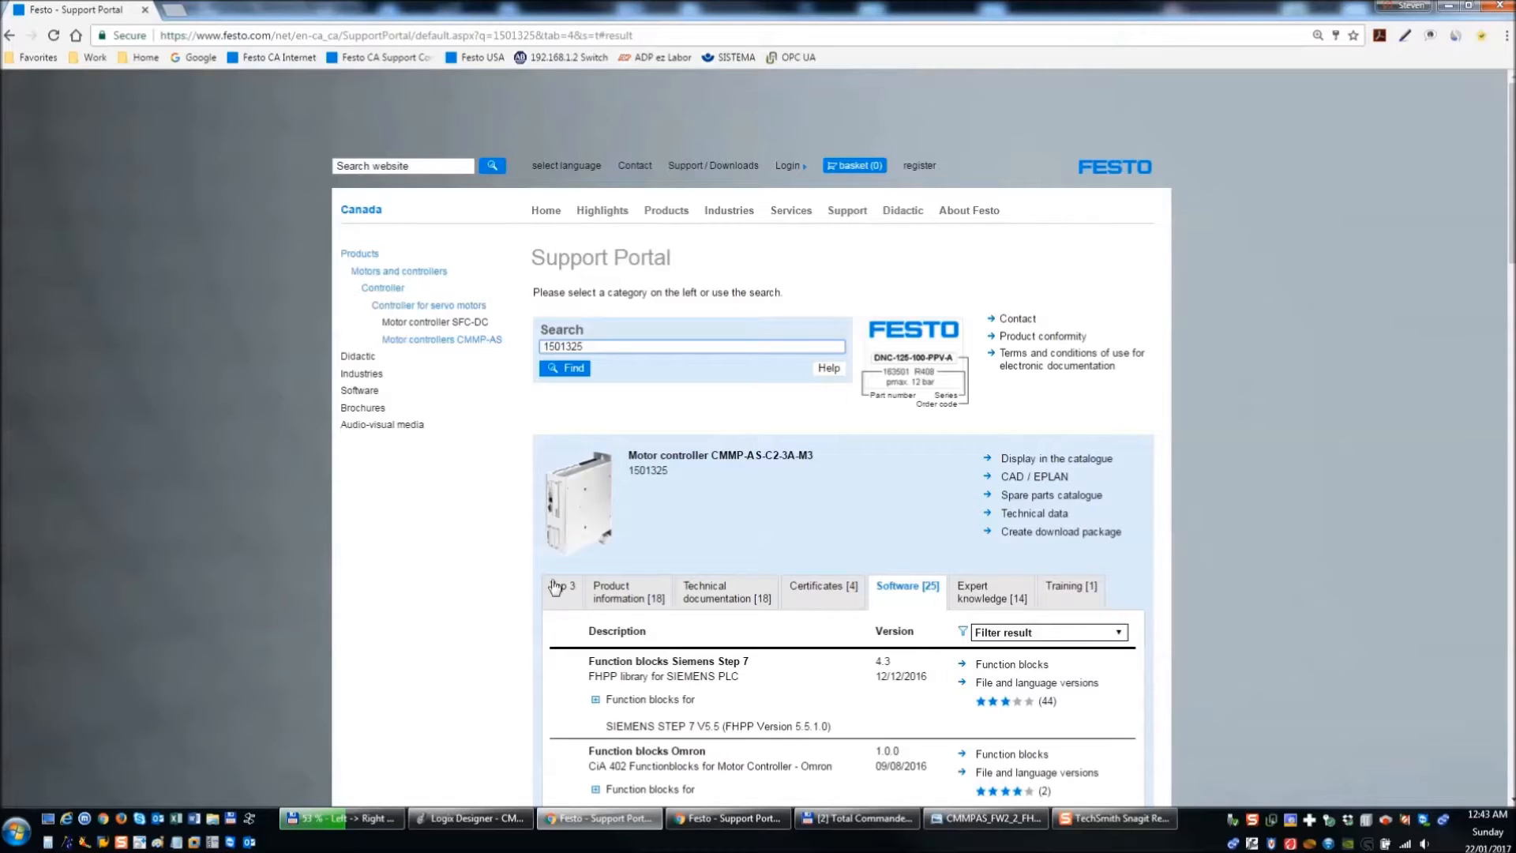
- Download the version 2.3 Rockwell RSLogix 5000 function blocks and save FHPP_MotionLib_Rockwell_V2_3.zip in the Downloads folder
{"action": "scroll", "coordinate": [1398, 525], "scroll_direction": "down", "scroll_amount": 4}
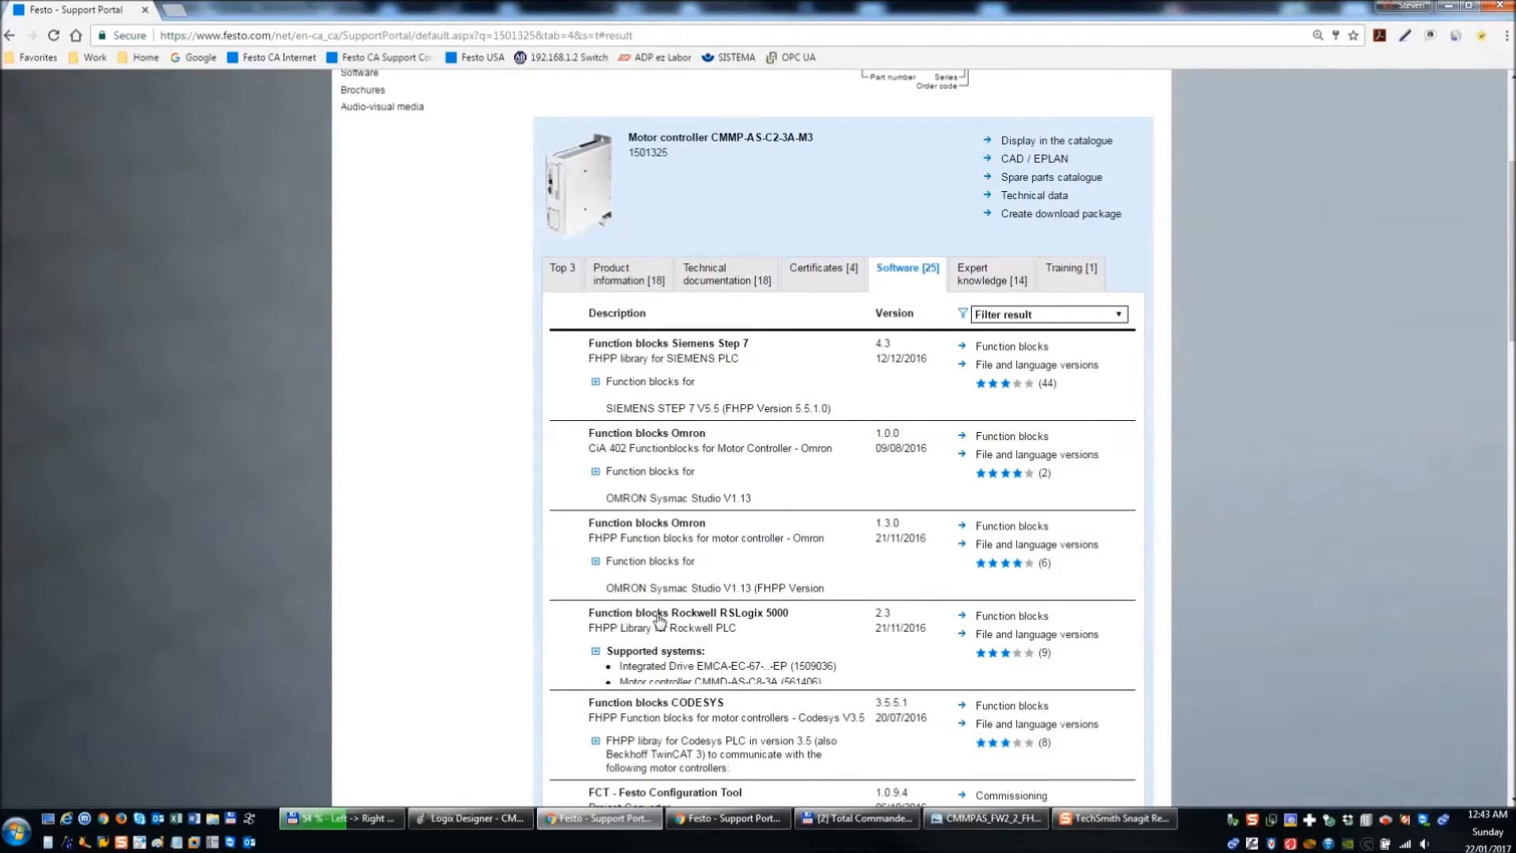
{"action": "left_click", "coordinate": [614, 655]}
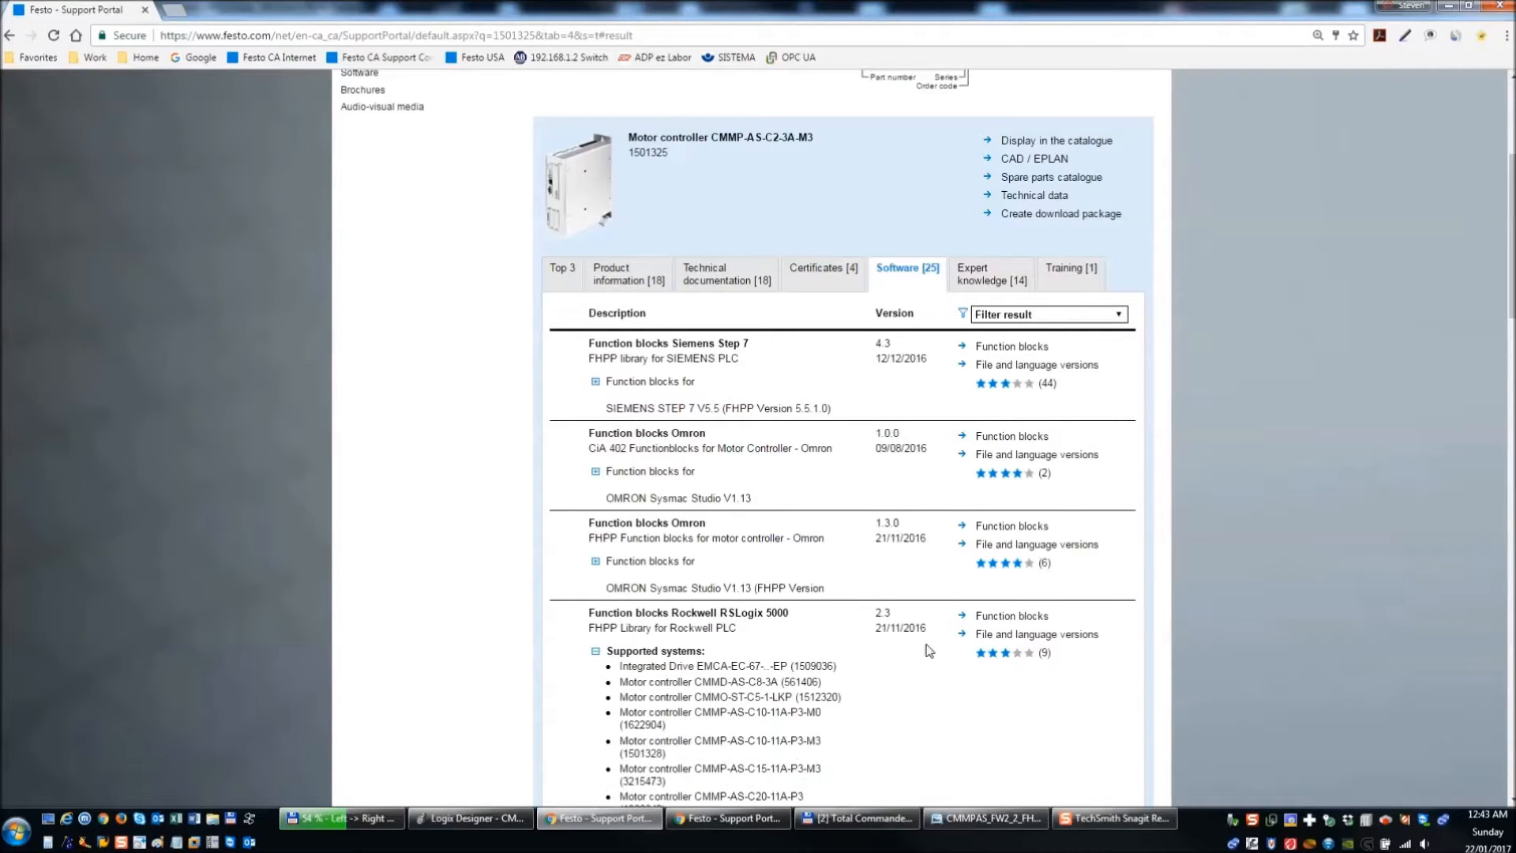
{"action": "scroll", "coordinate": [937, 646], "scroll_direction": "down", "scroll_amount": 4}
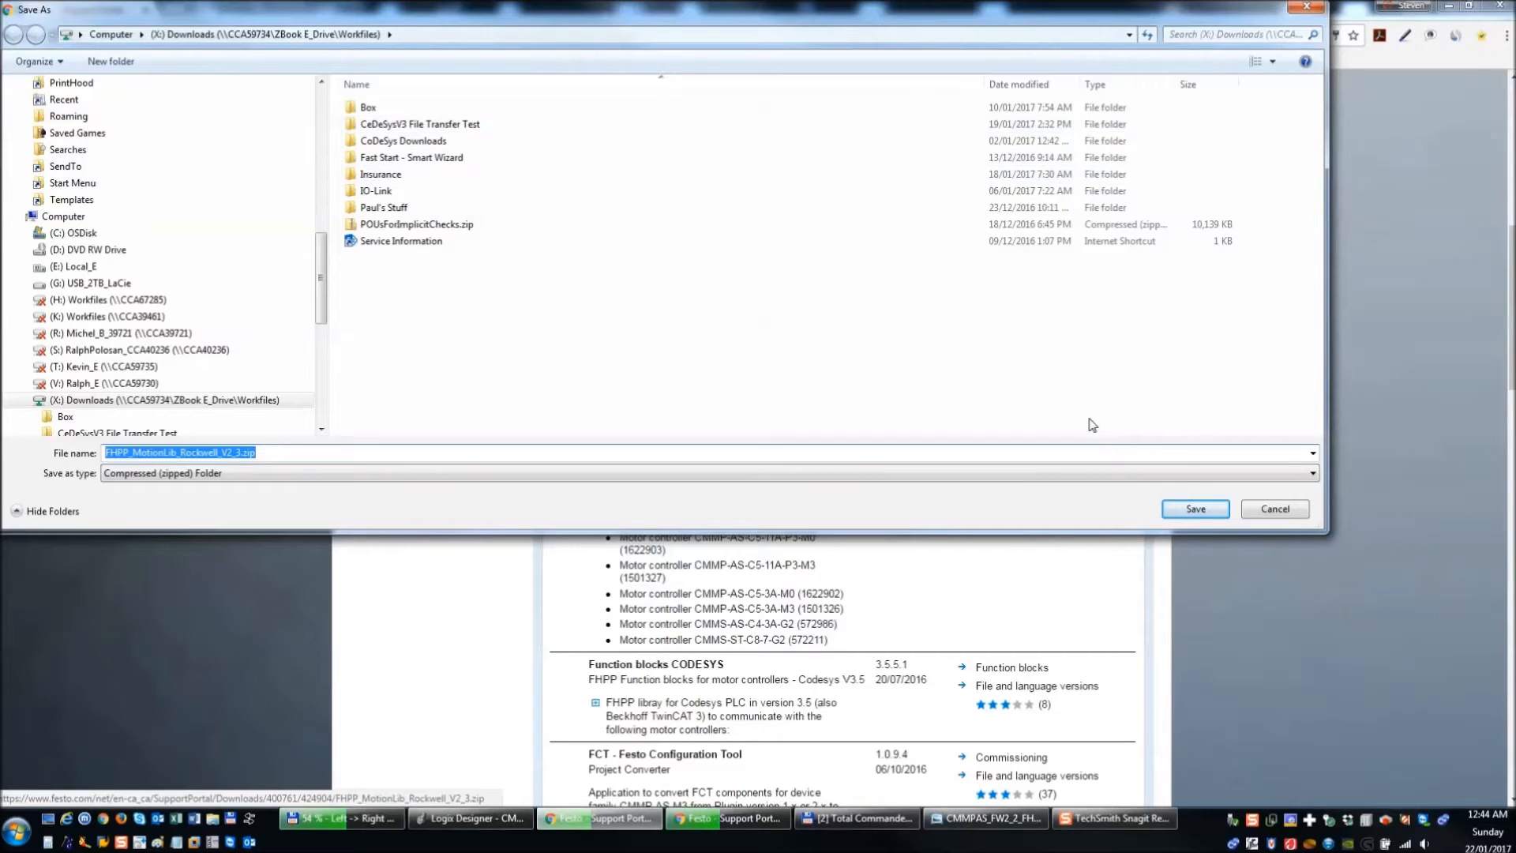
{"action": "left_click", "coordinate": [1191, 508]}
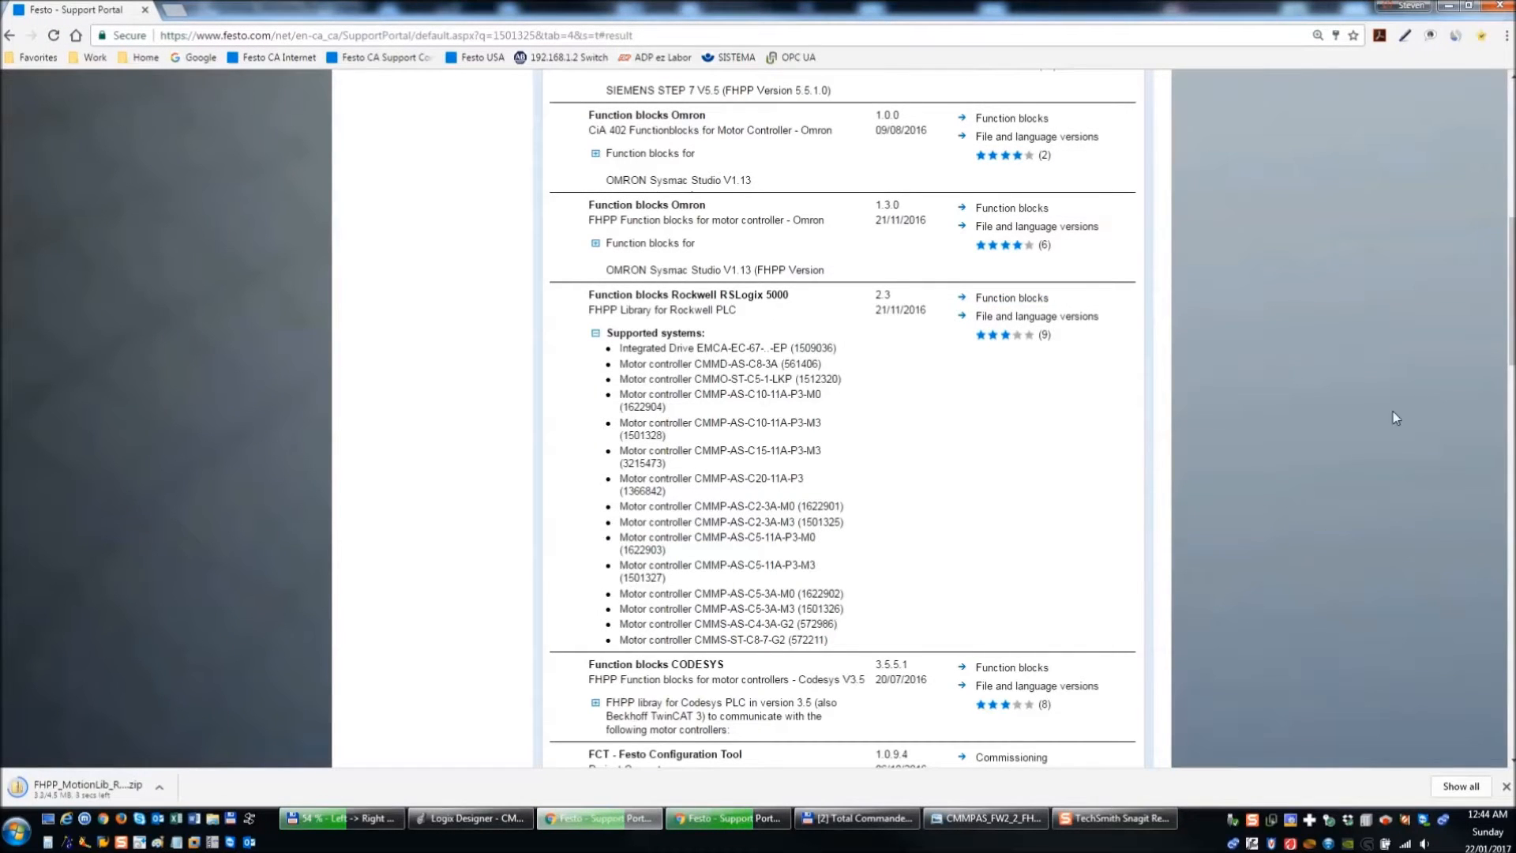
- Review the Festo Configuration Tool PlugIn entry's details and try downloading version 2.8.0.554
{"action": "scroll", "coordinate": [843, 419], "scroll_direction": "down", "scroll_amount": 3}
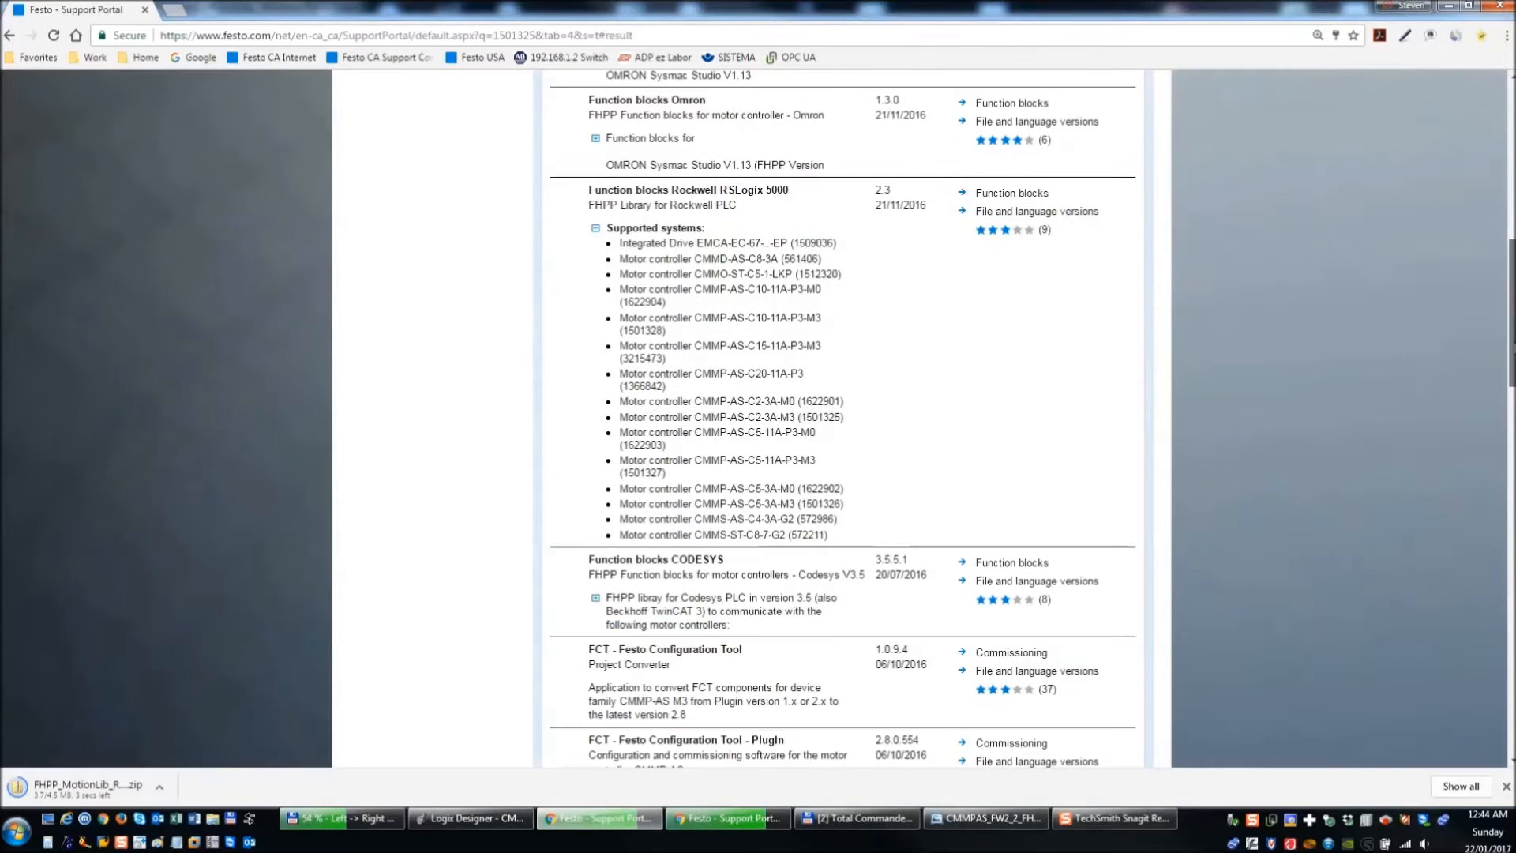
{"action": "scroll", "coordinate": [843, 419], "scroll_direction": "down", "scroll_amount": 4}
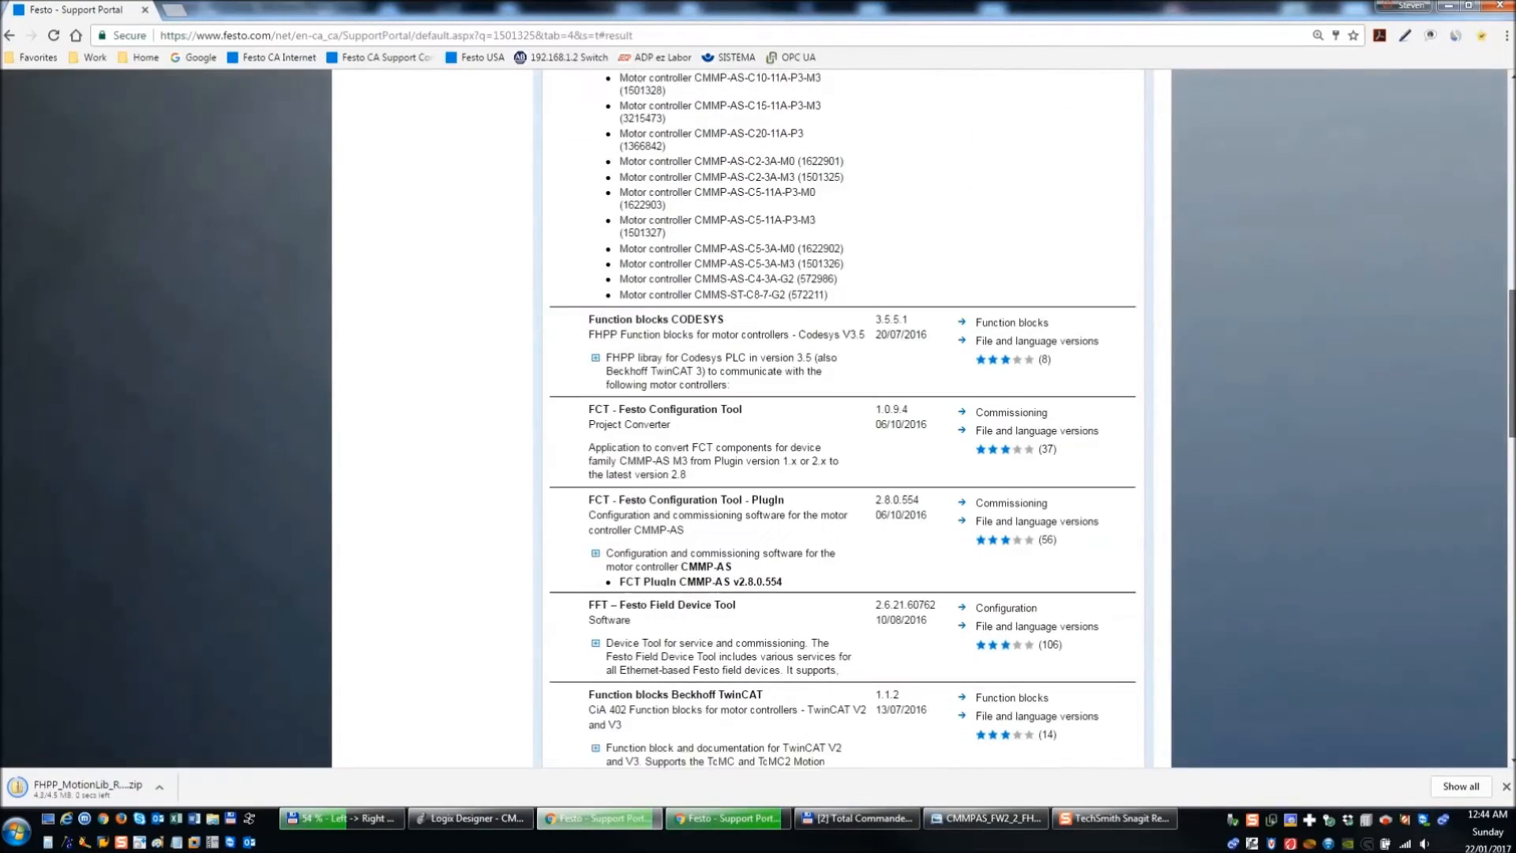
{"action": "scroll", "coordinate": [843, 419], "scroll_direction": "down", "scroll_amount": 2}
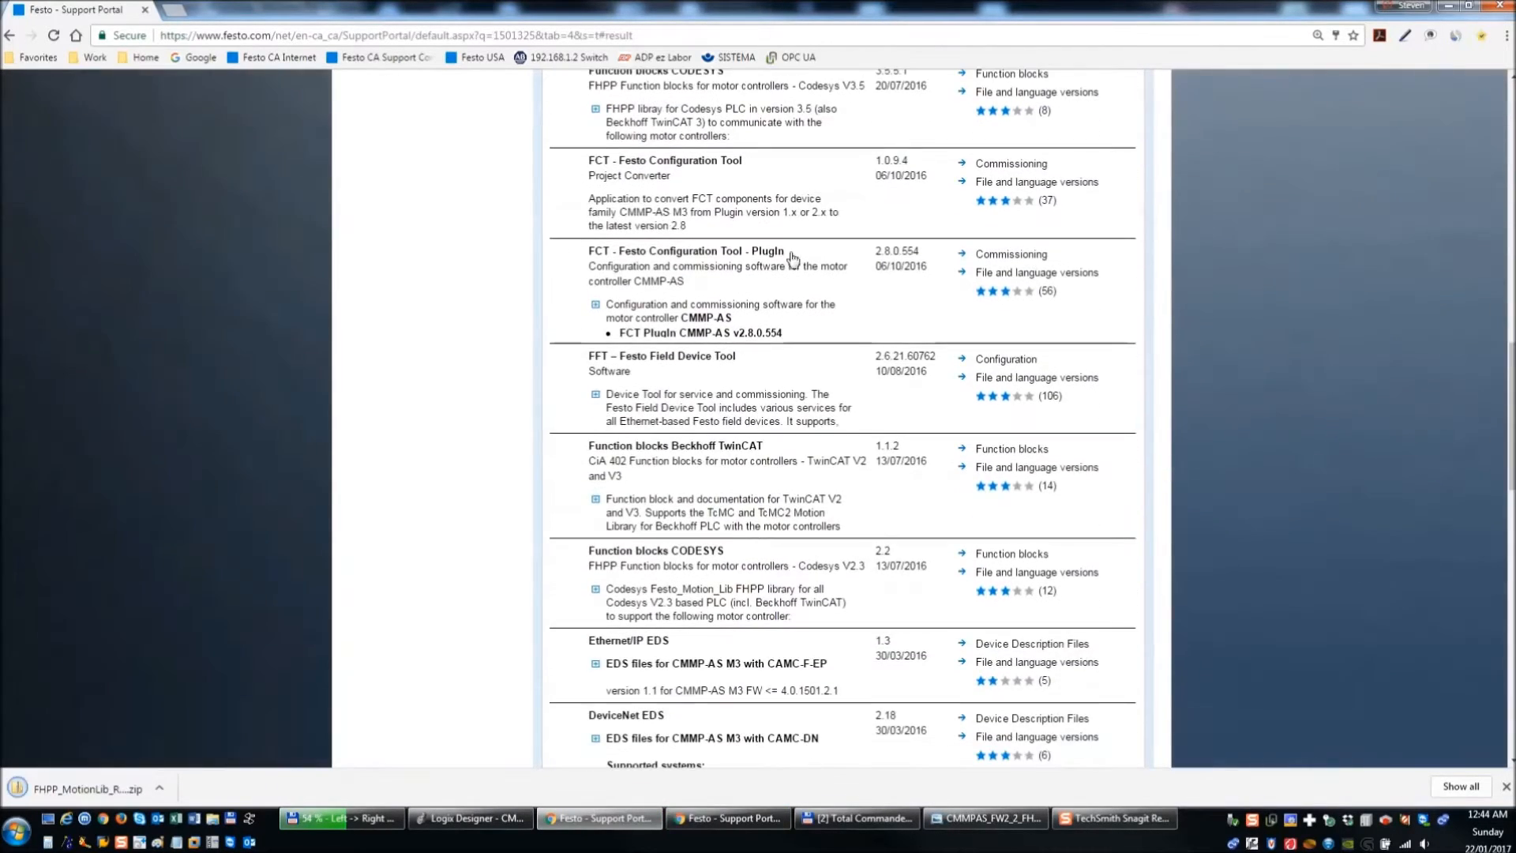
{"action": "left_click", "coordinate": [597, 307]}
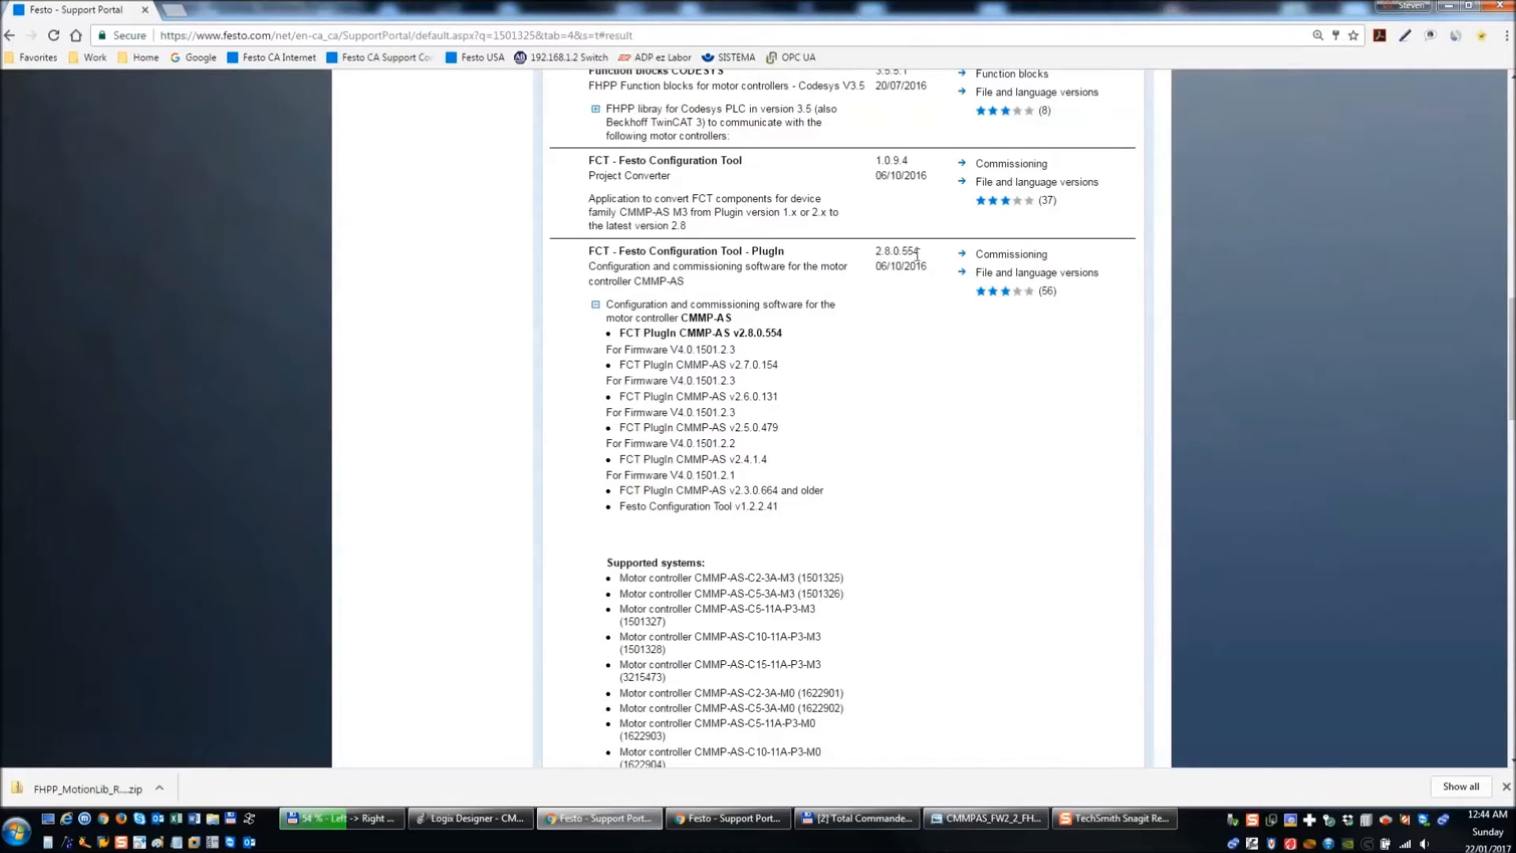
{"action": "left_click_drag", "start_coordinate": [877, 251], "coordinate": [919, 251]}
{"action": "left_click", "coordinate": [1019, 256]}
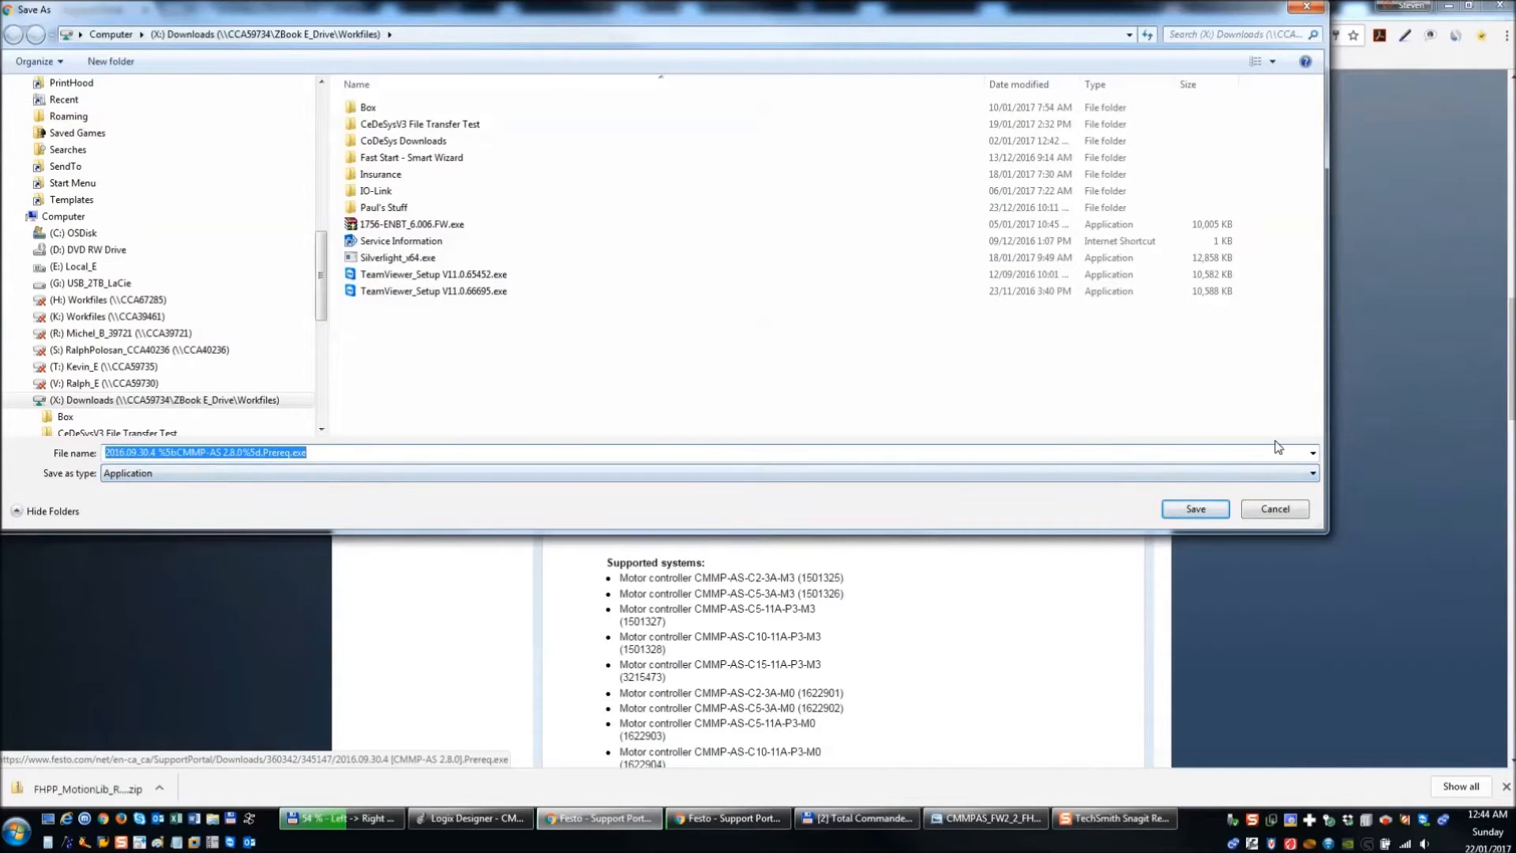
{"action": "left_click", "coordinate": [1291, 511]}
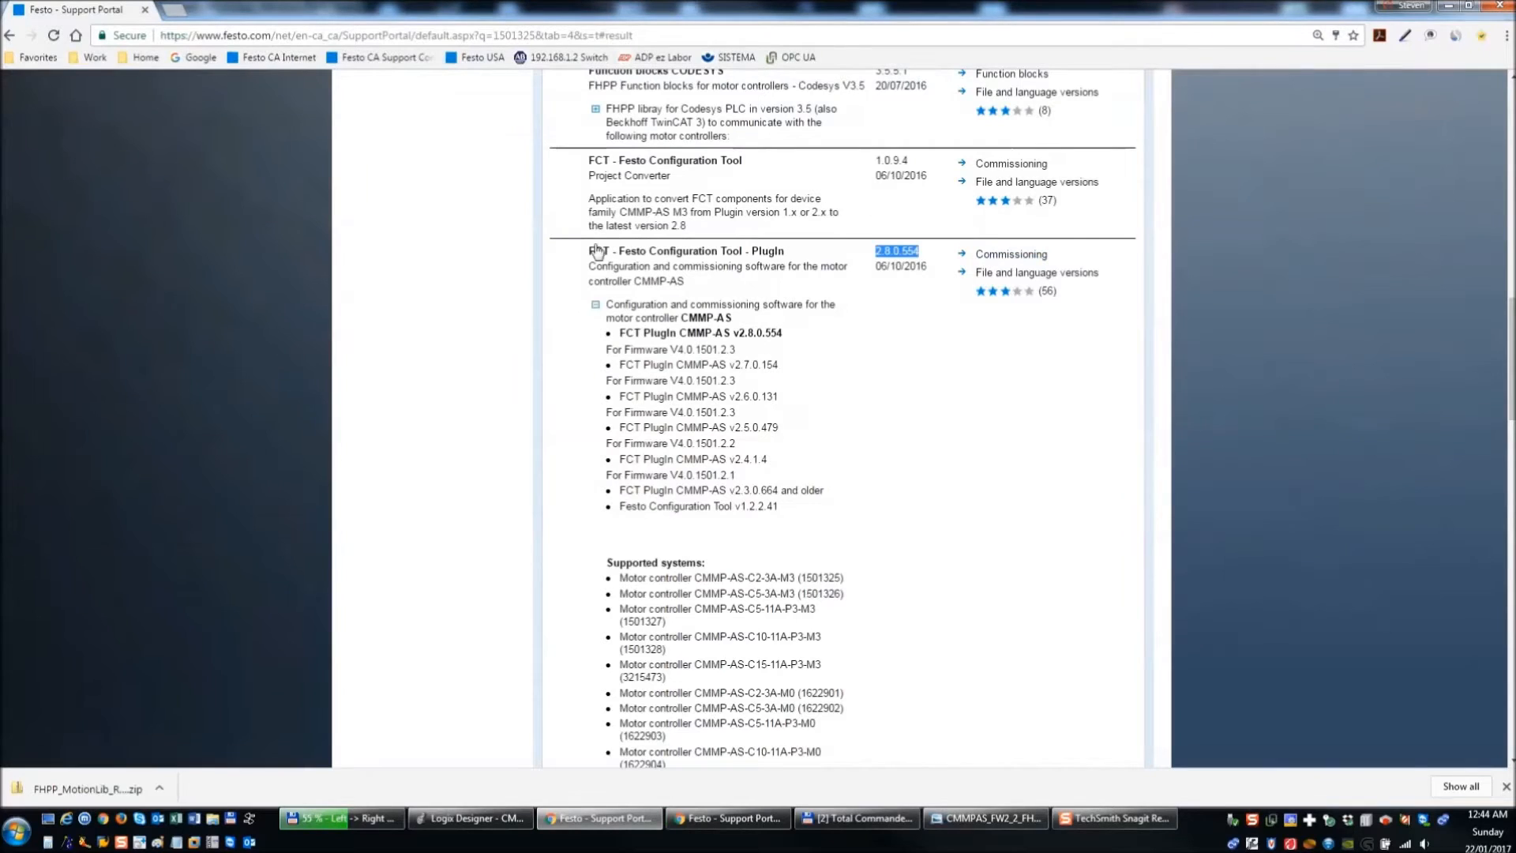
{"action": "left_click", "coordinate": [595, 304]}
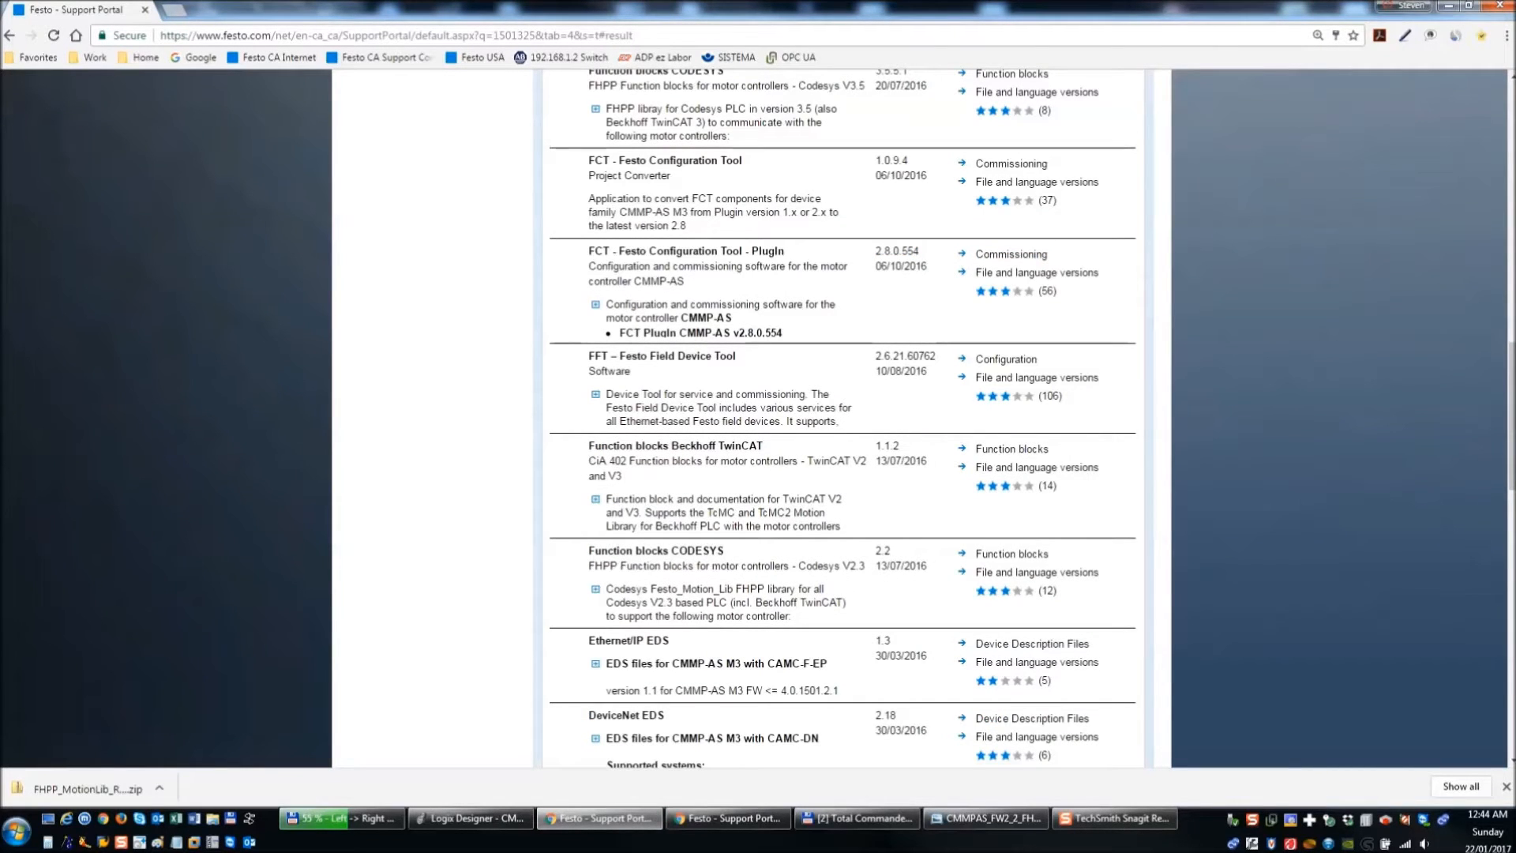
- Expand the Ethernet/IP EDS and CMMP-AS M3 firmware entries to examine their versions and supported systems
{"action": "key", "text": "alt+Tab"}
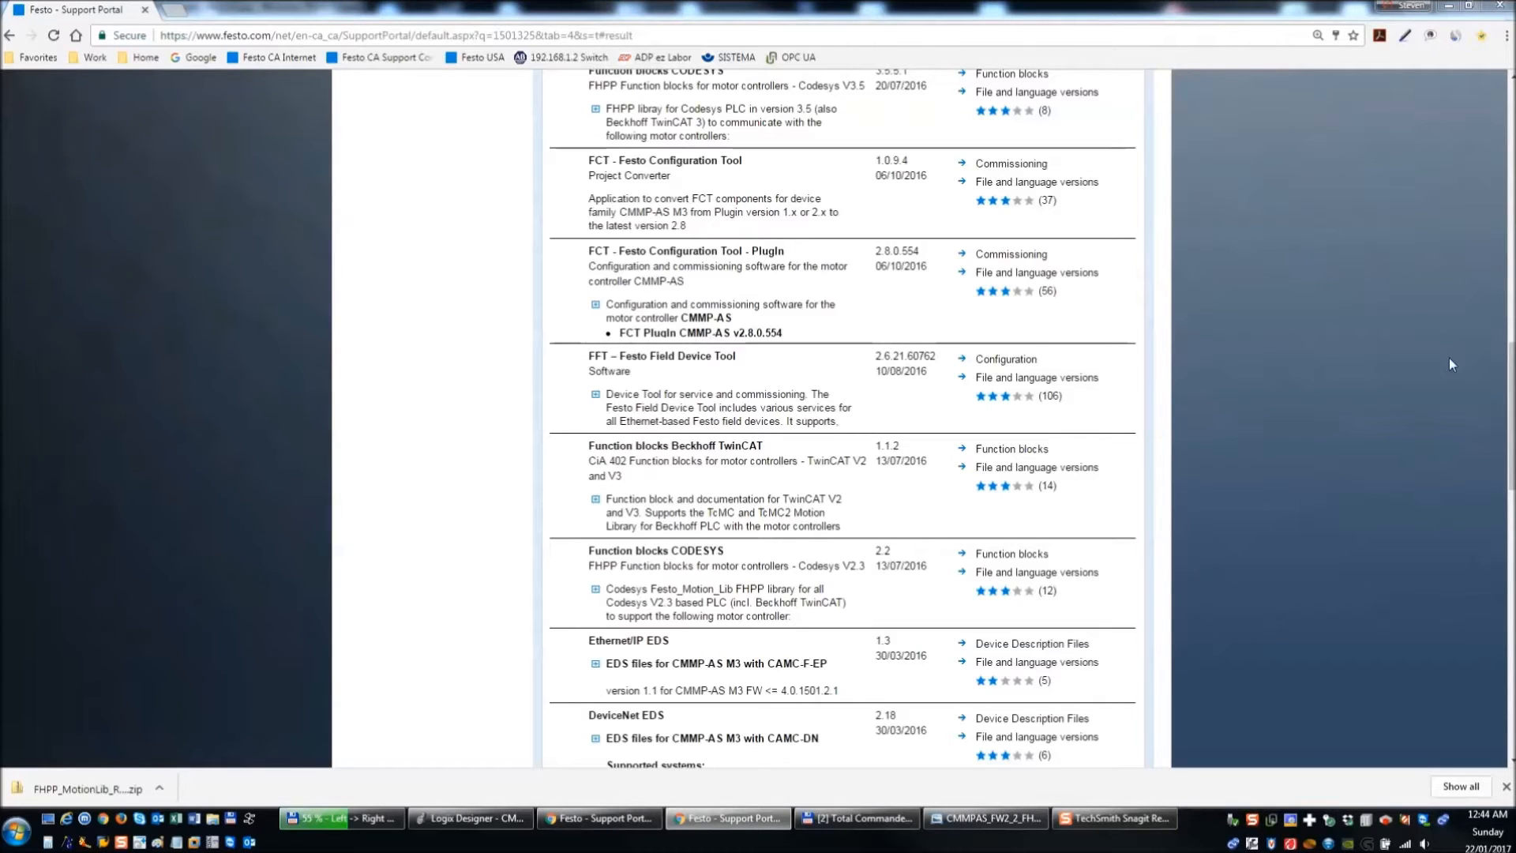
{"action": "left_click_drag", "start_coordinate": [1511, 406], "coordinate": [1513, 468]}
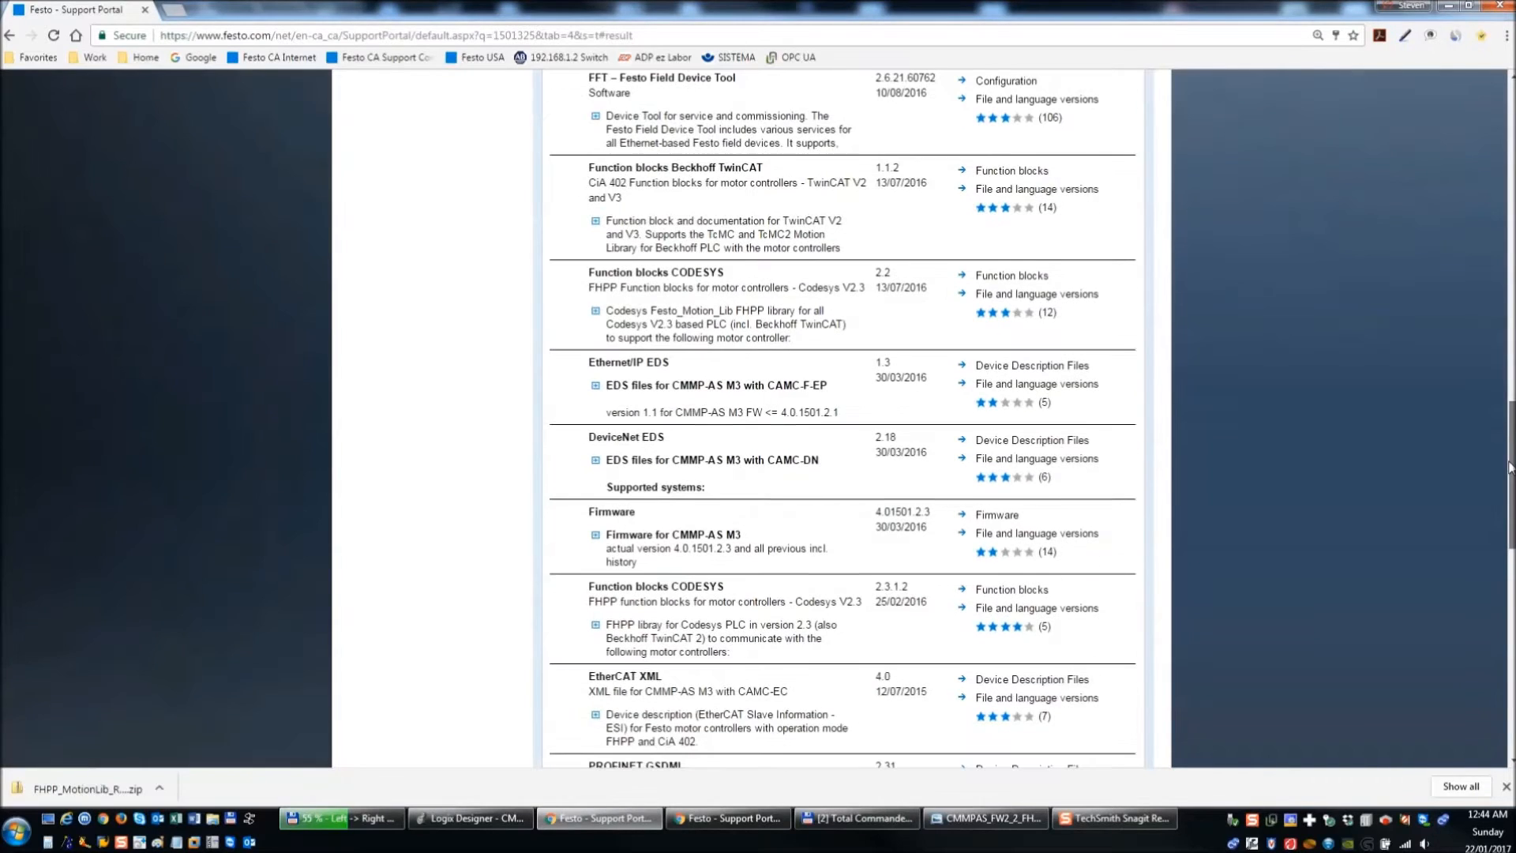
{"action": "left_click", "coordinate": [596, 386]}
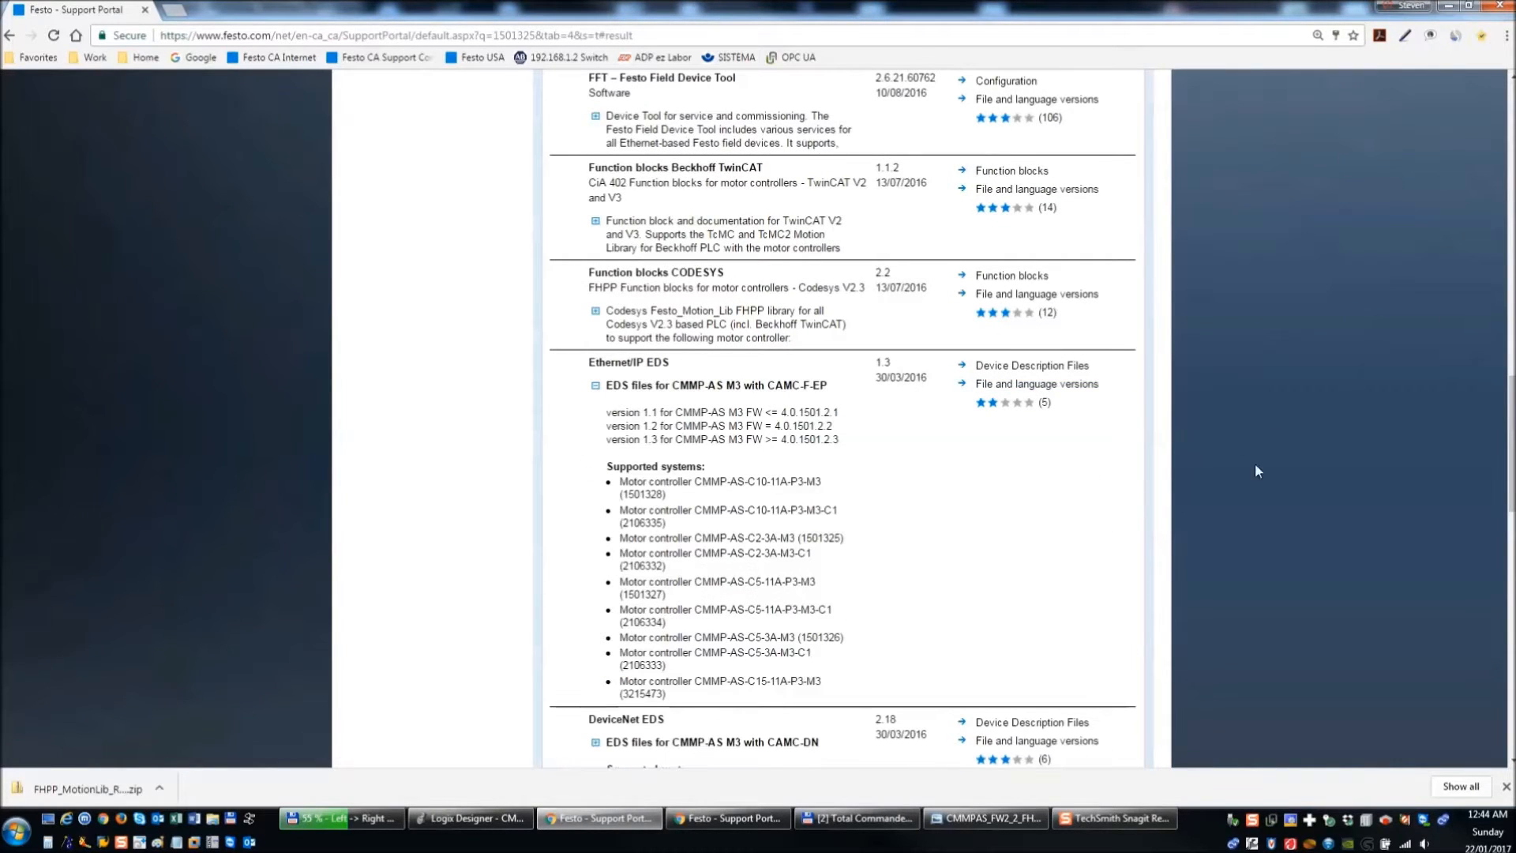
{"action": "scroll", "coordinate": [1133, 543], "scroll_direction": "down", "scroll_amount": 2}
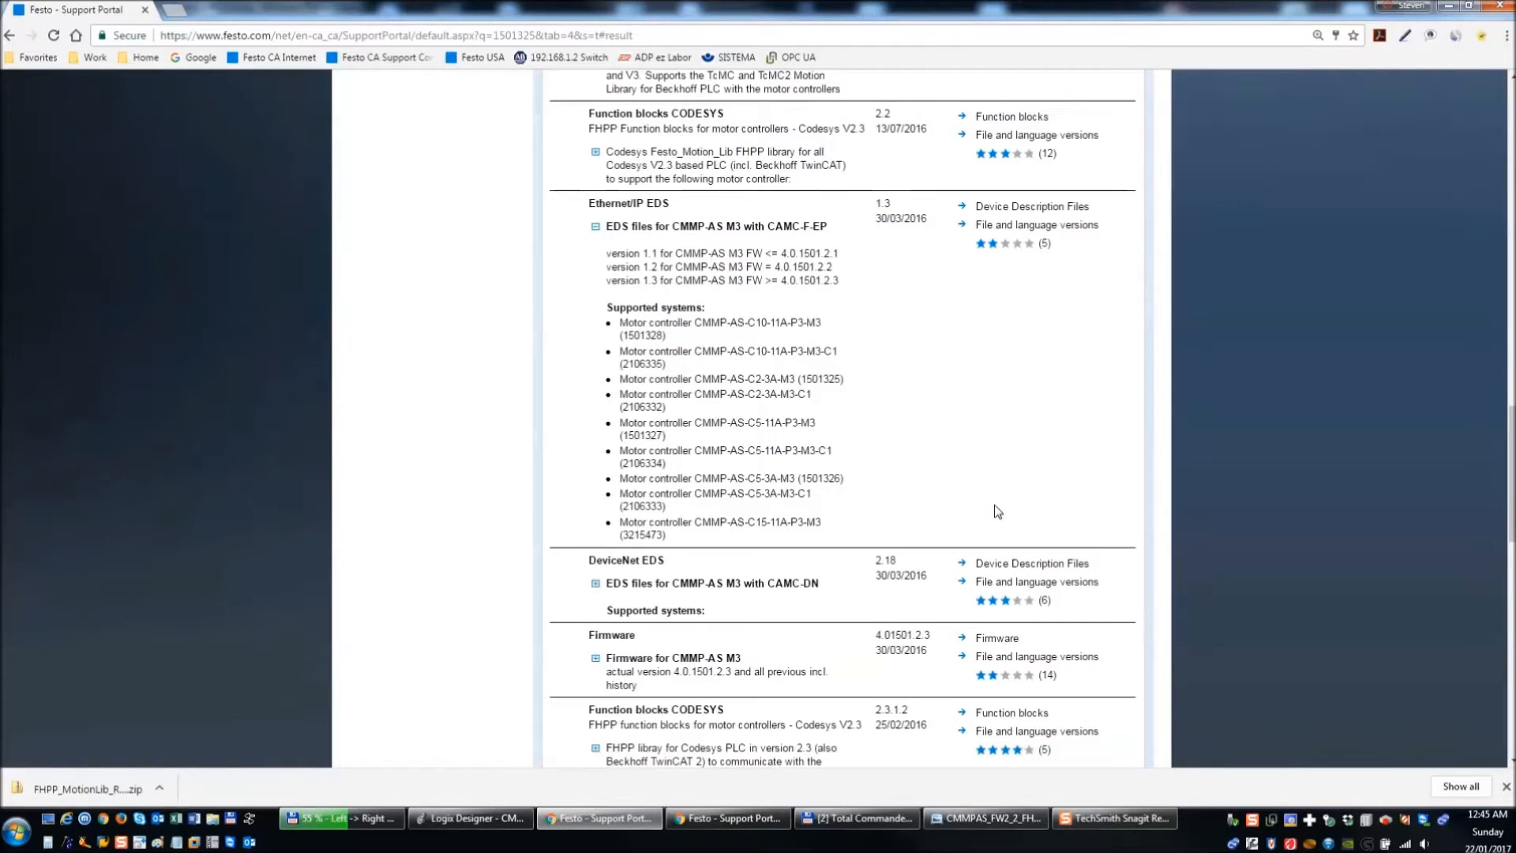
{"action": "left_click", "coordinate": [597, 659]}
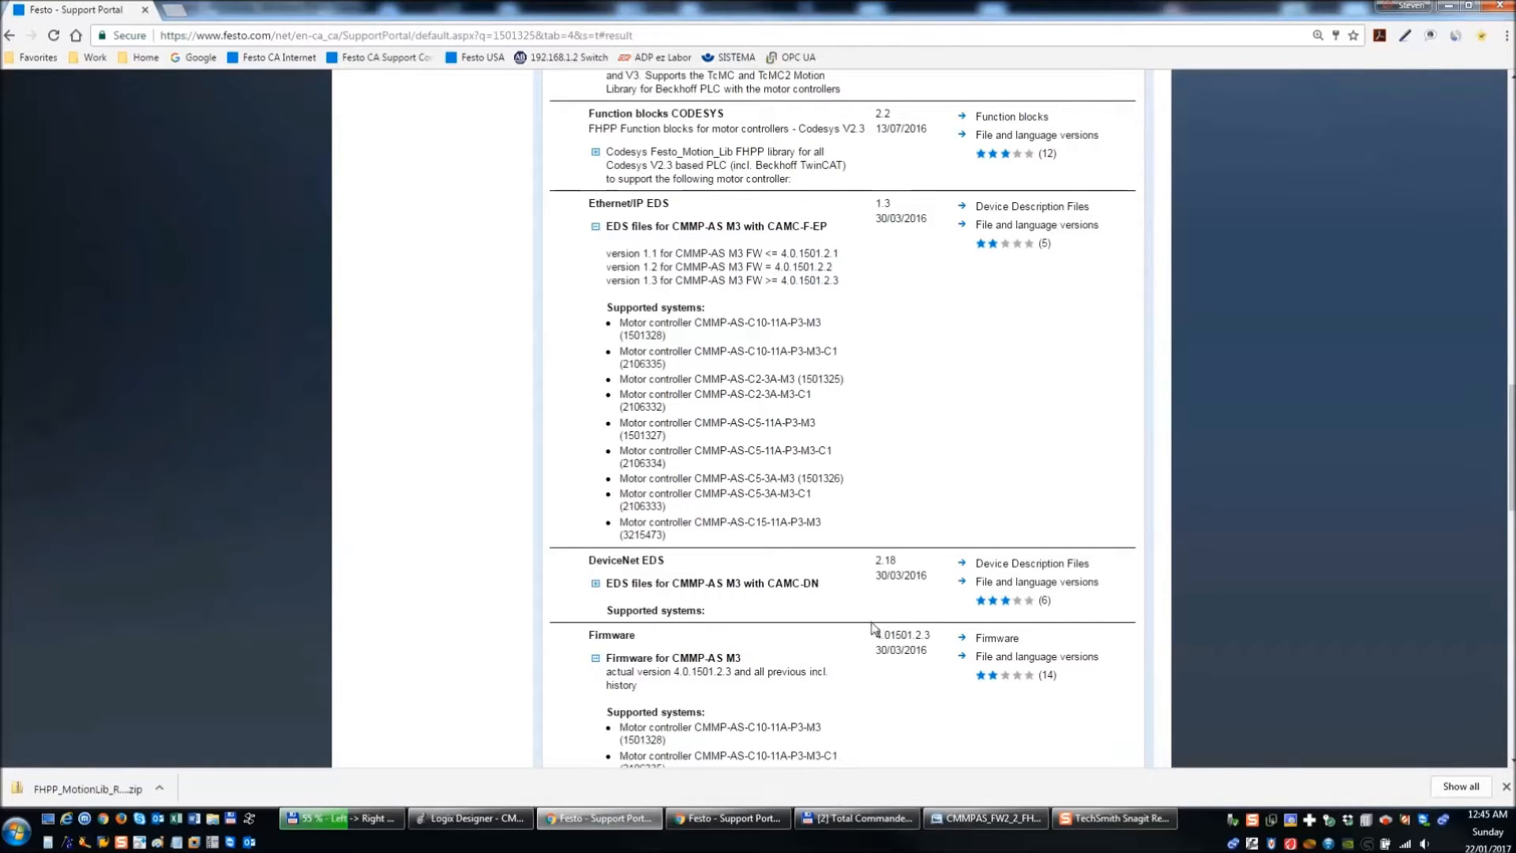
{"action": "scroll", "coordinate": [886, 625], "scroll_direction": "down", "scroll_amount": 1}
{"action": "scroll", "coordinate": [886, 625], "scroll_direction": "down", "scroll_amount": 4}
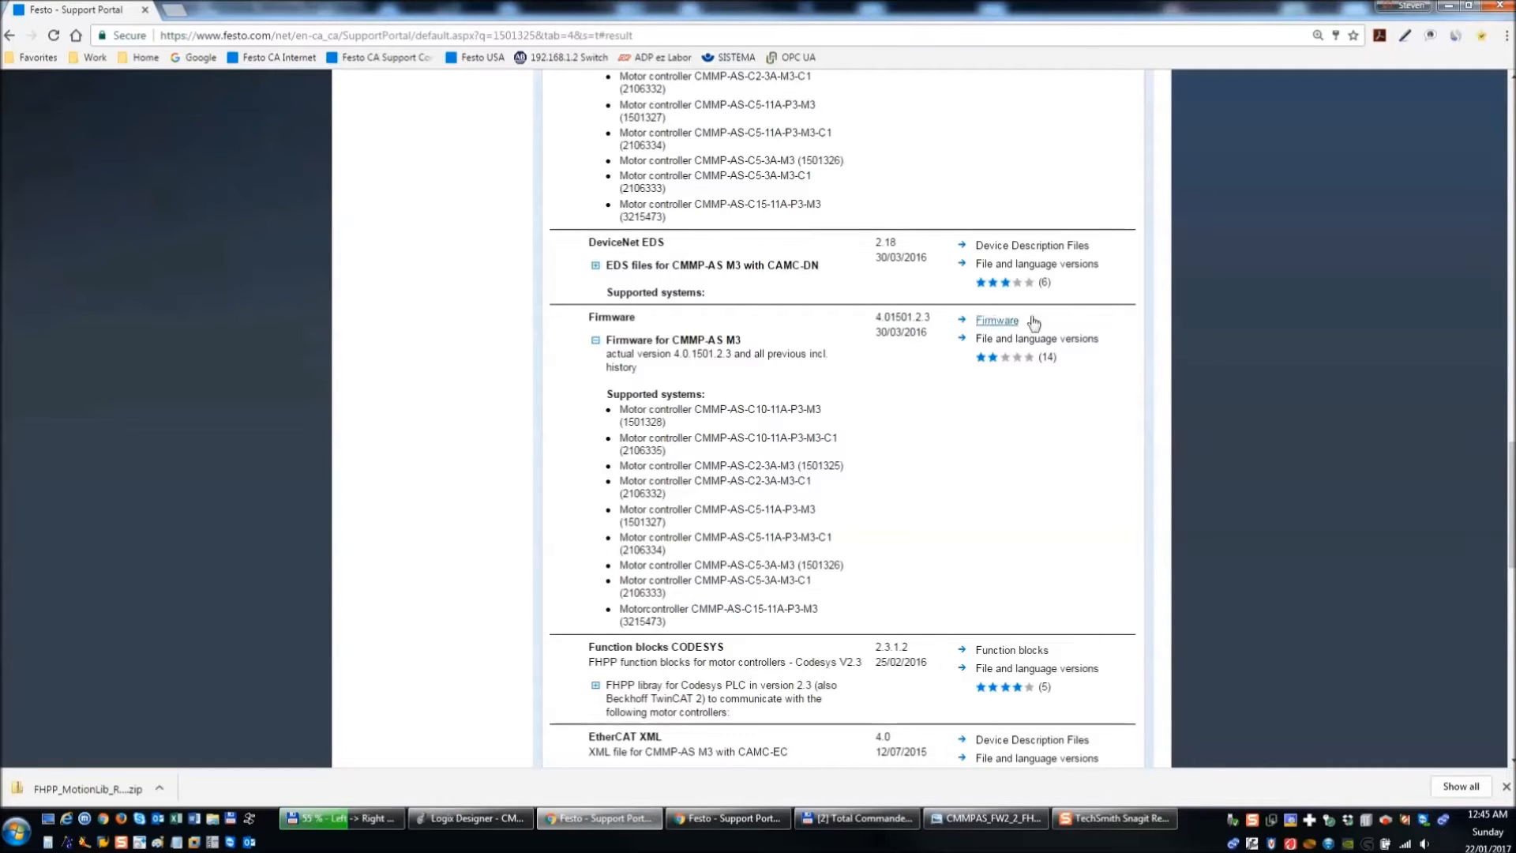
- Download the version 1.3 Ethernet/IP EDS device description files and open the CMMP-AS M3 firmware download
{"action": "left_click_drag", "start_coordinate": [1512, 504], "coordinate": [1512, 458]}
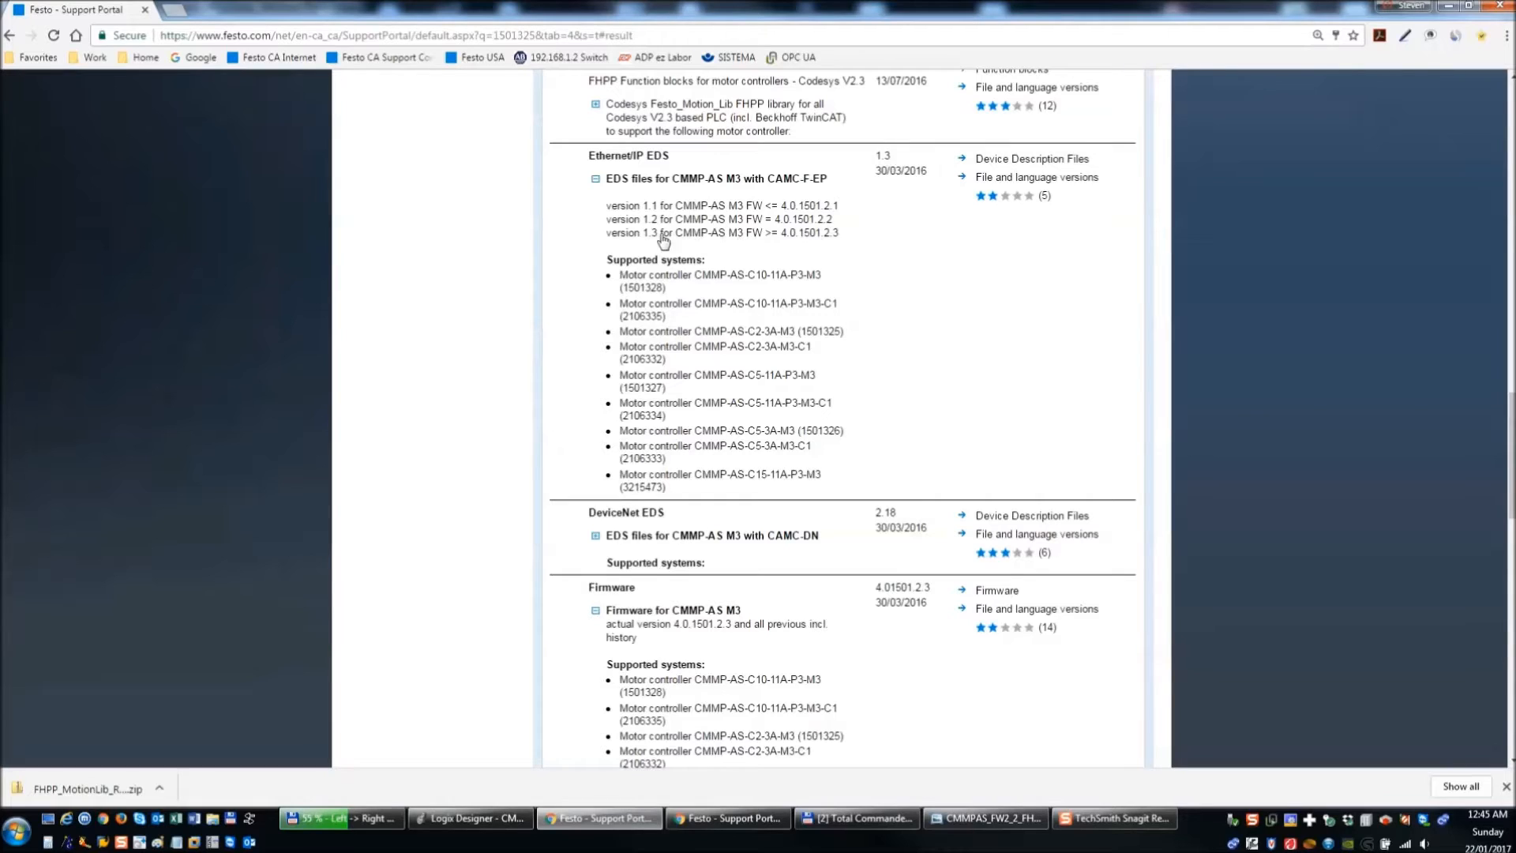
{"action": "left_click", "coordinate": [1005, 163]}
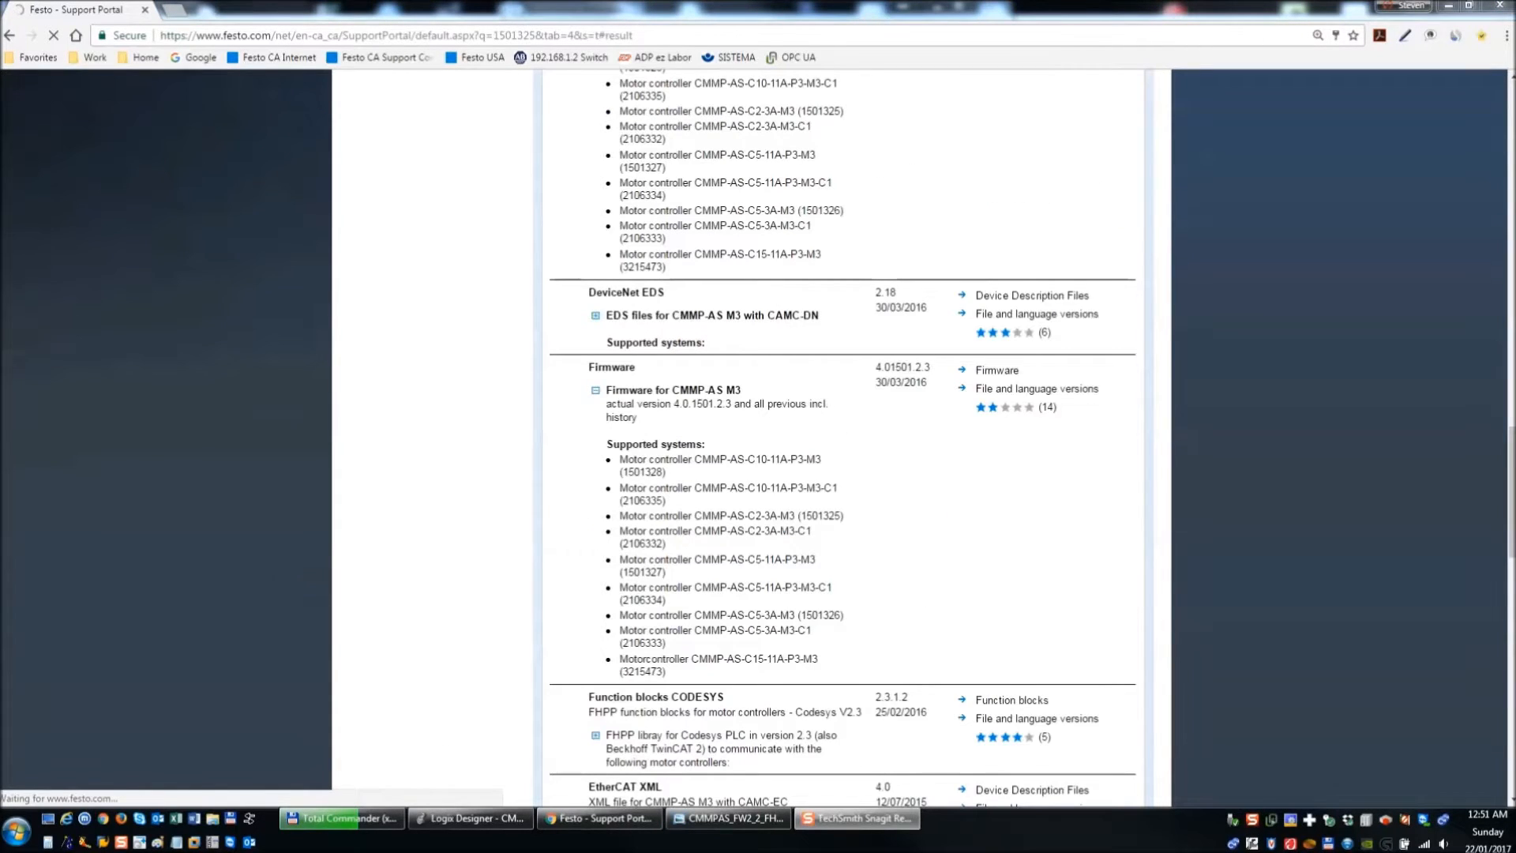
{"action": "left_click", "coordinate": [992, 376]}
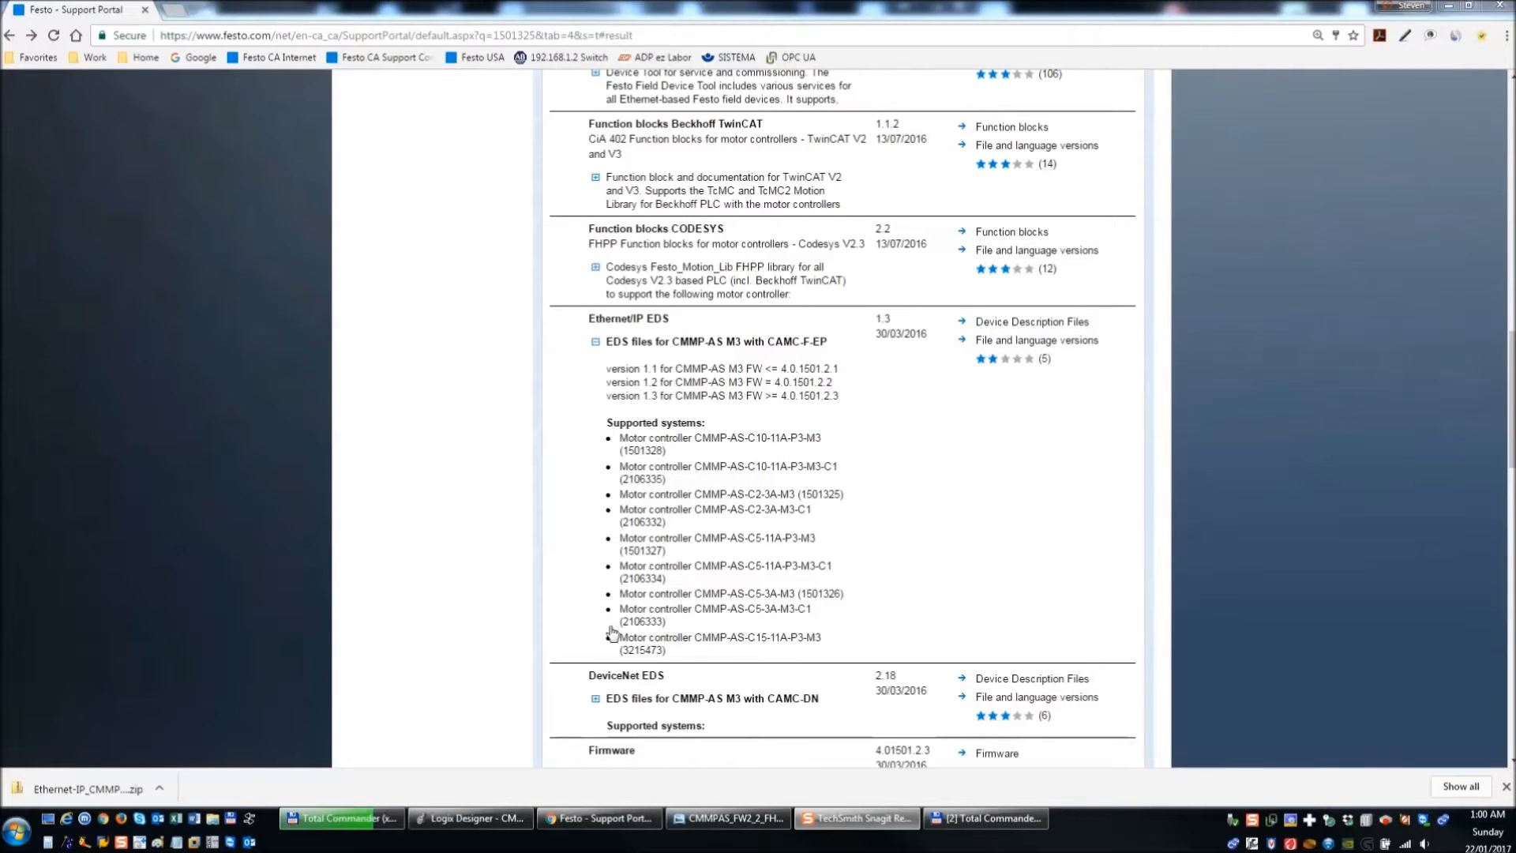
- Switch to Total Commander, open Ethernet-IP_CMMP-AS-M3.zip and select the folder for CMMP FW 4.0.1501.2.3 inside it
{"action": "left_click", "coordinate": [987, 819]}
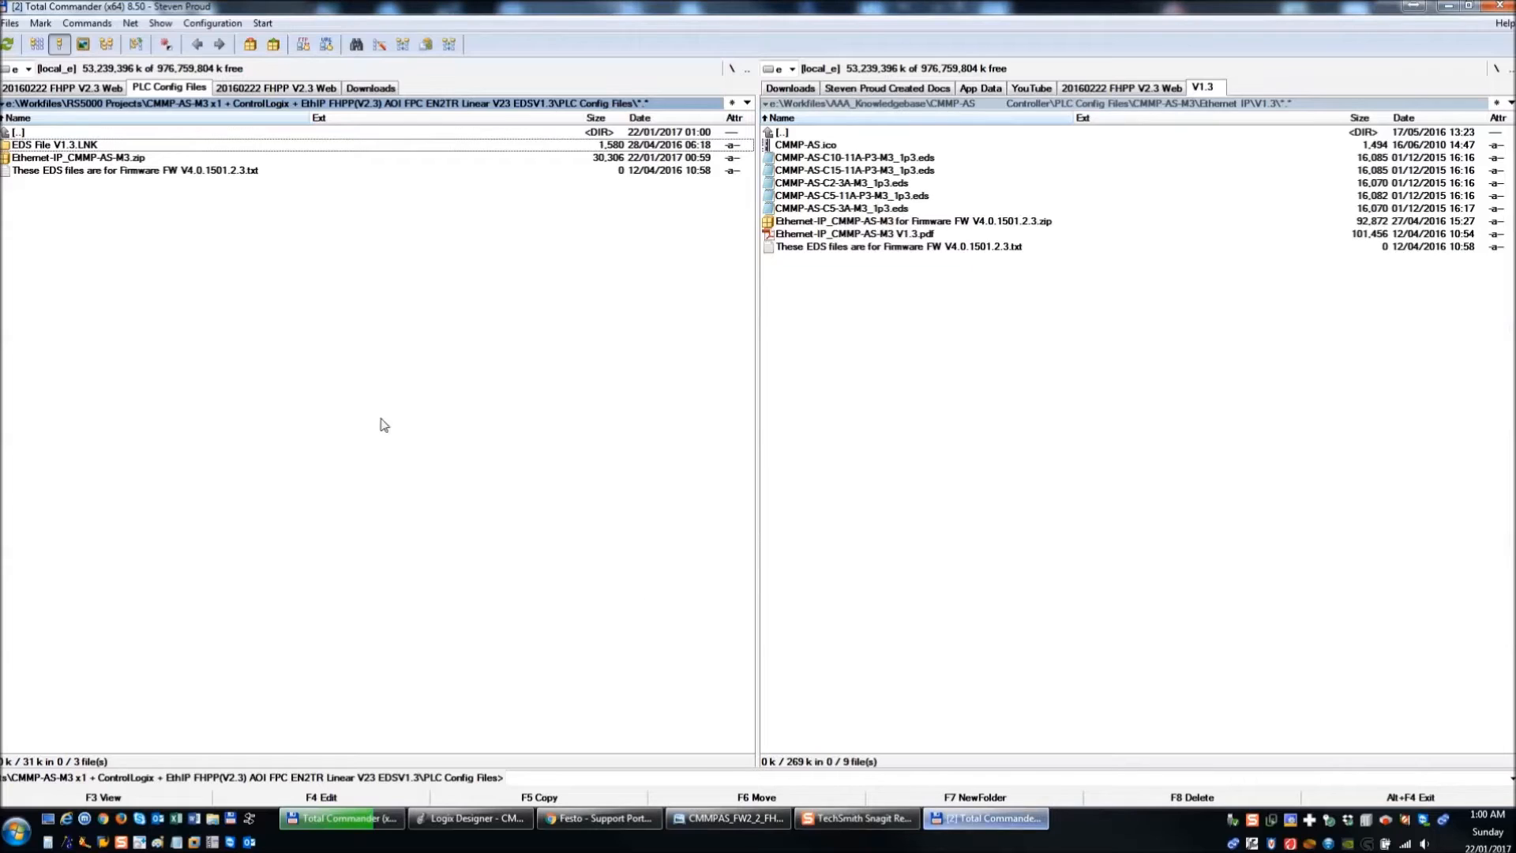
{"action": "left_click", "coordinate": [91, 160]}
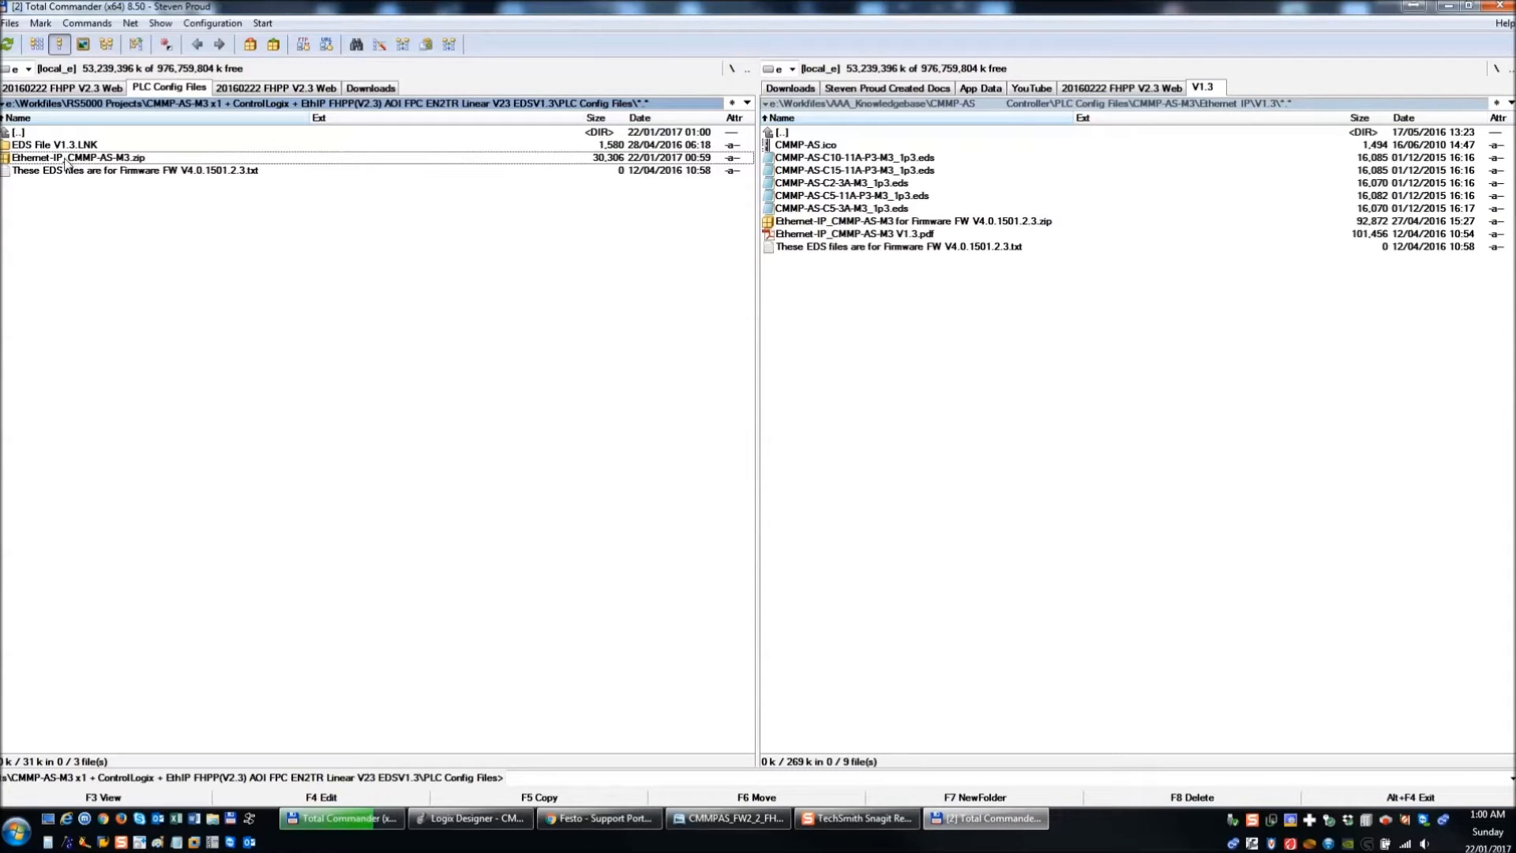
{"action": "double_click", "coordinate": [65, 160]}
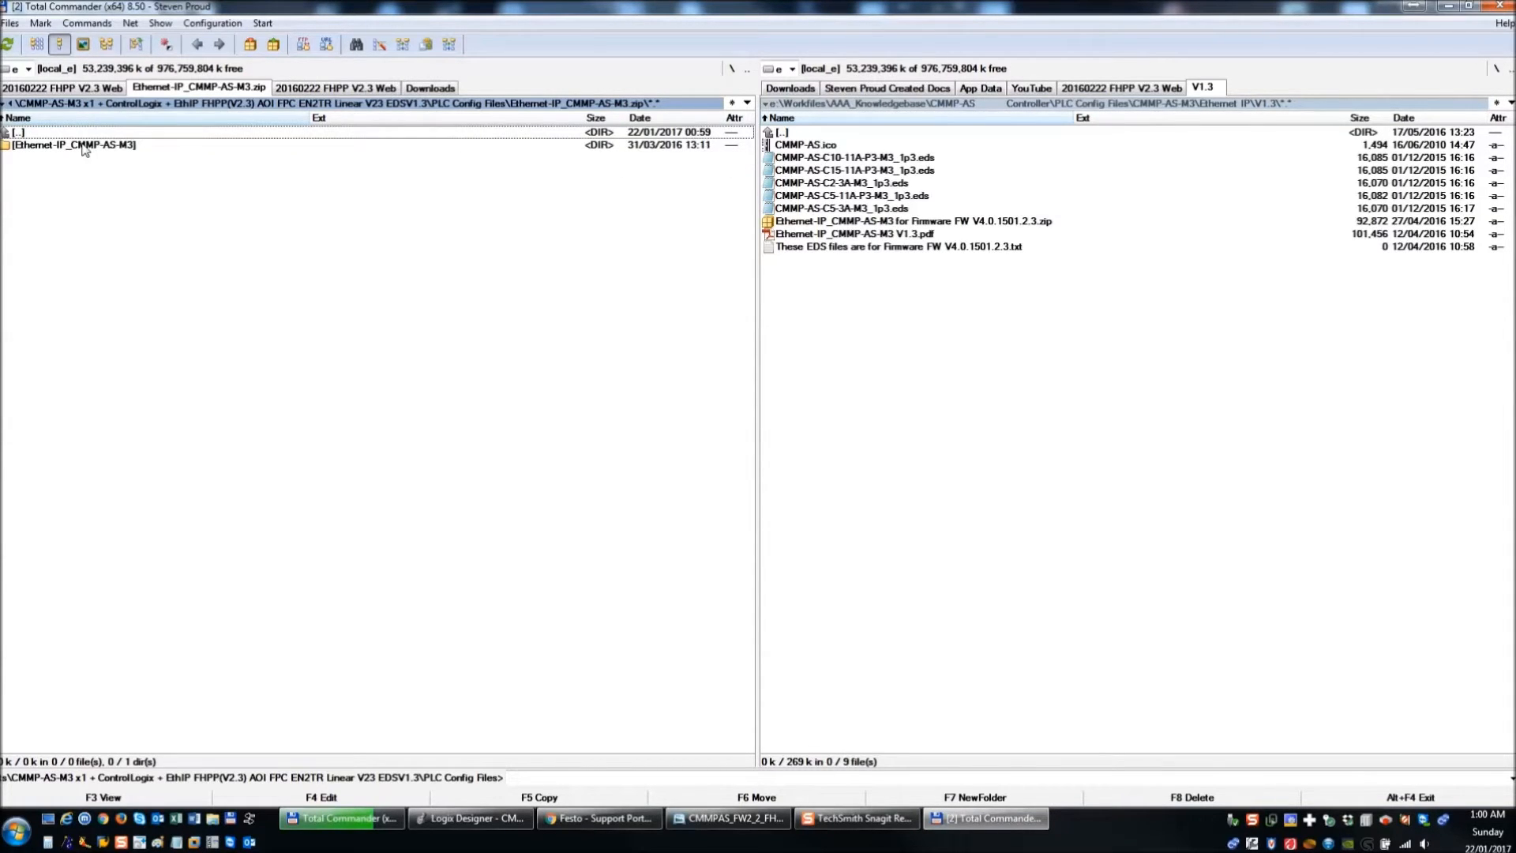
{"action": "double_click", "coordinate": [88, 148]}
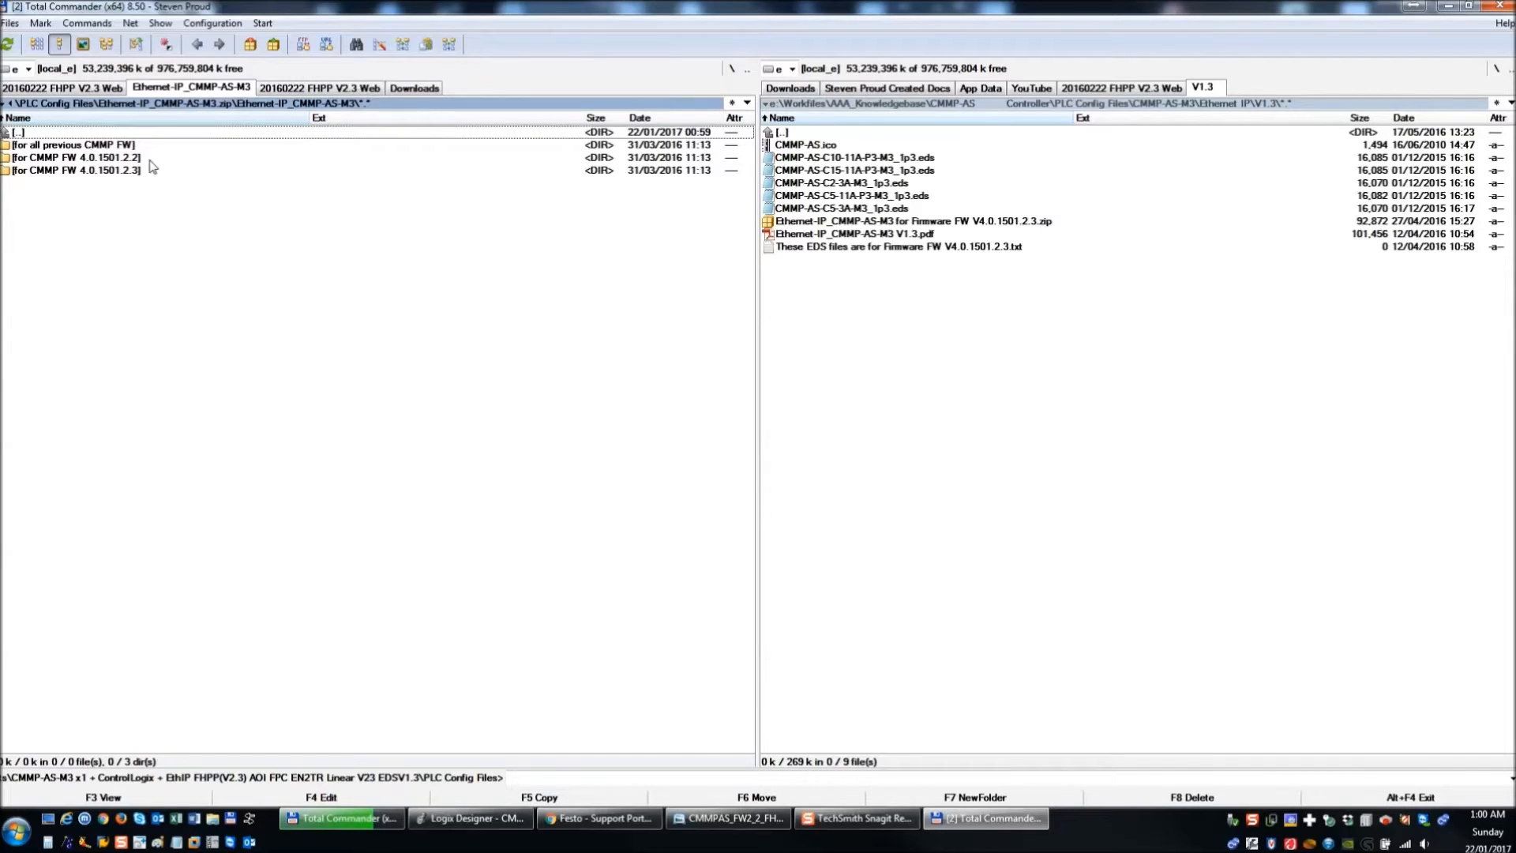
{"action": "left_click", "coordinate": [66, 174]}
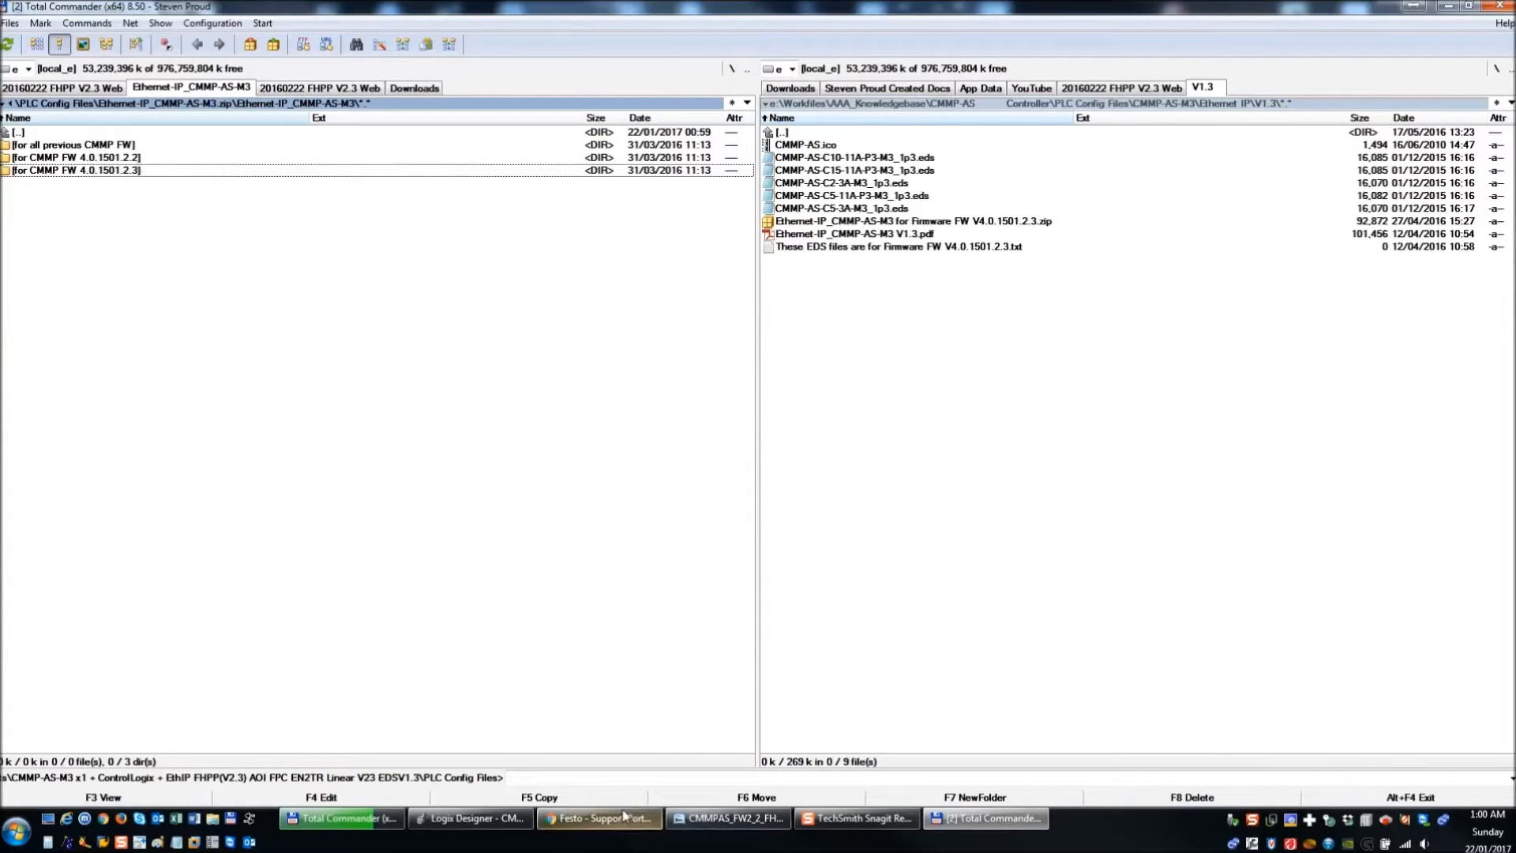
- Return to the support portal and check which EDS version matches the firmware in the Ethernet/IP EDS entry
{"action": "left_click", "coordinate": [598, 818]}
{"action": "left_click_drag", "start_coordinate": [839, 397], "coordinate": [593, 406]}
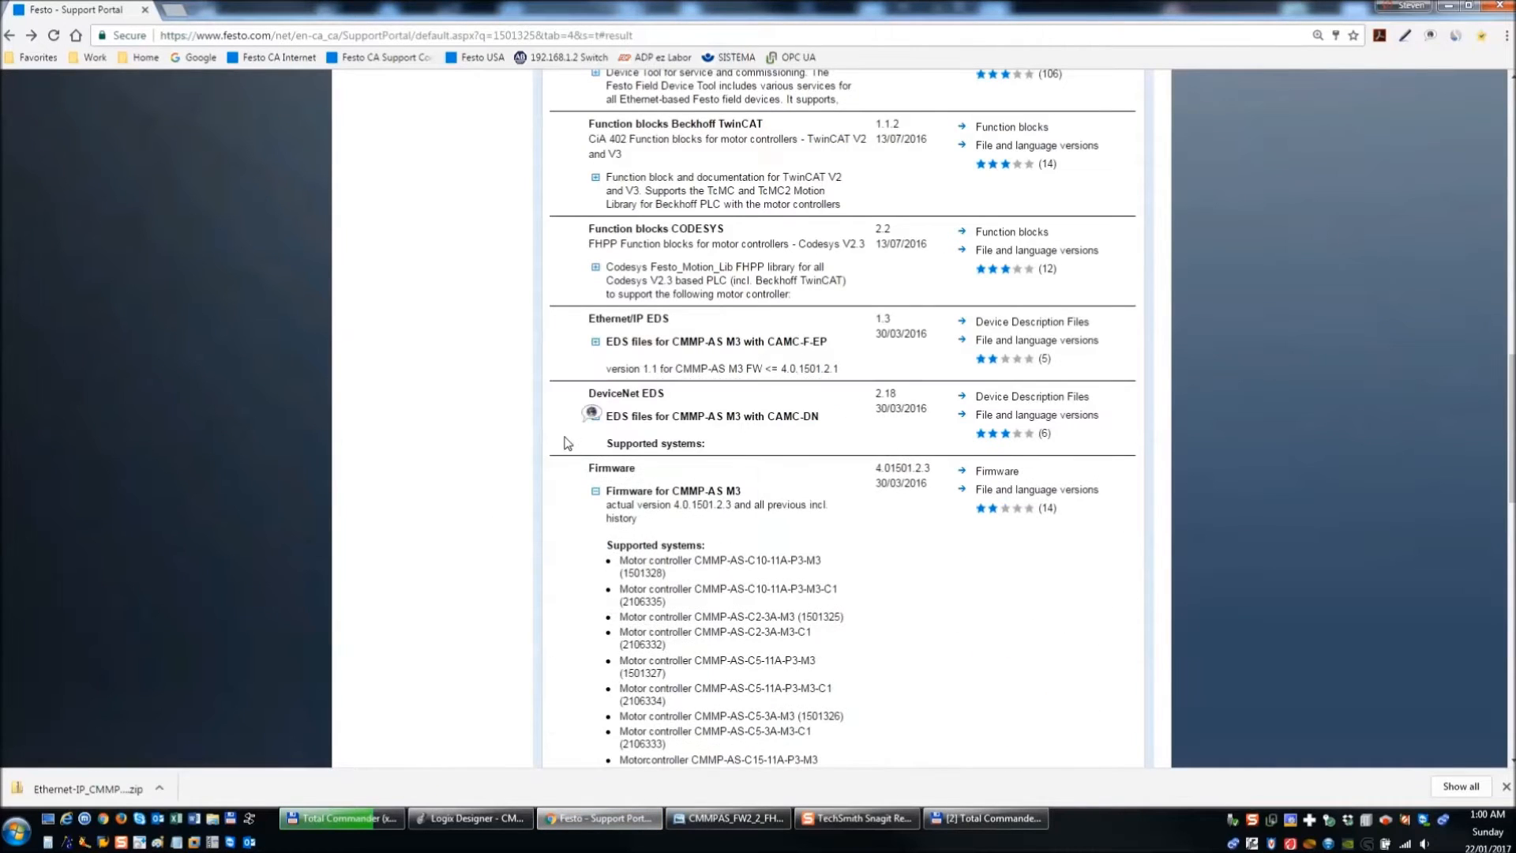
{"action": "left_click", "coordinate": [598, 345]}
{"action": "left_click_drag", "start_coordinate": [602, 397], "coordinate": [861, 405]}
{"action": "left_click", "coordinate": [595, 341]}
- Switch back to Total Commander and view the EDS files inside the for CMMP FW 4.0.1501.2.3 folder
{"action": "left_click", "coordinate": [987, 819]}
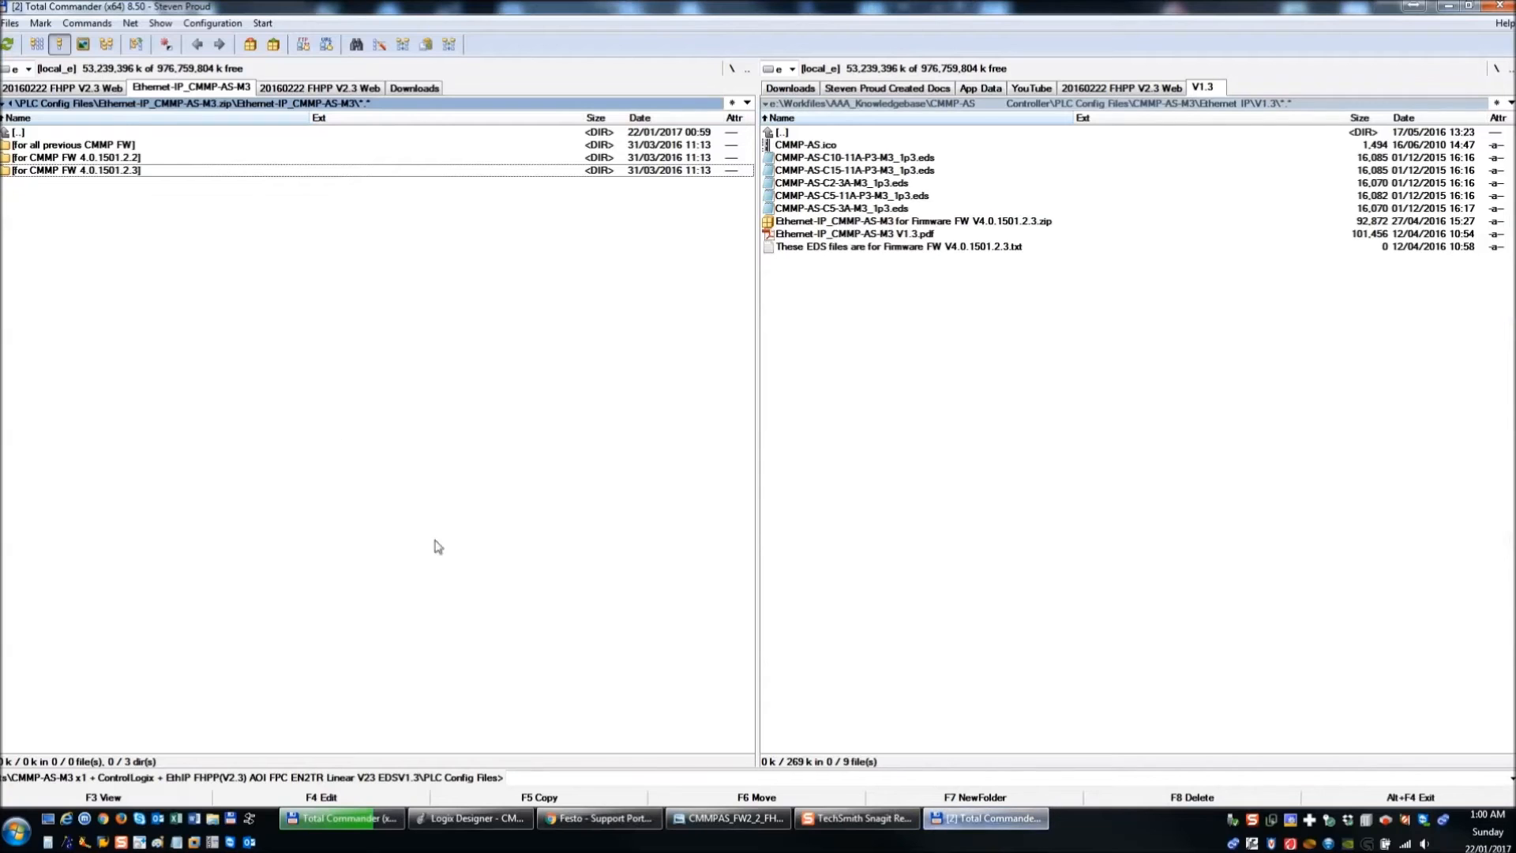
{"action": "double_click", "coordinate": [135, 170]}
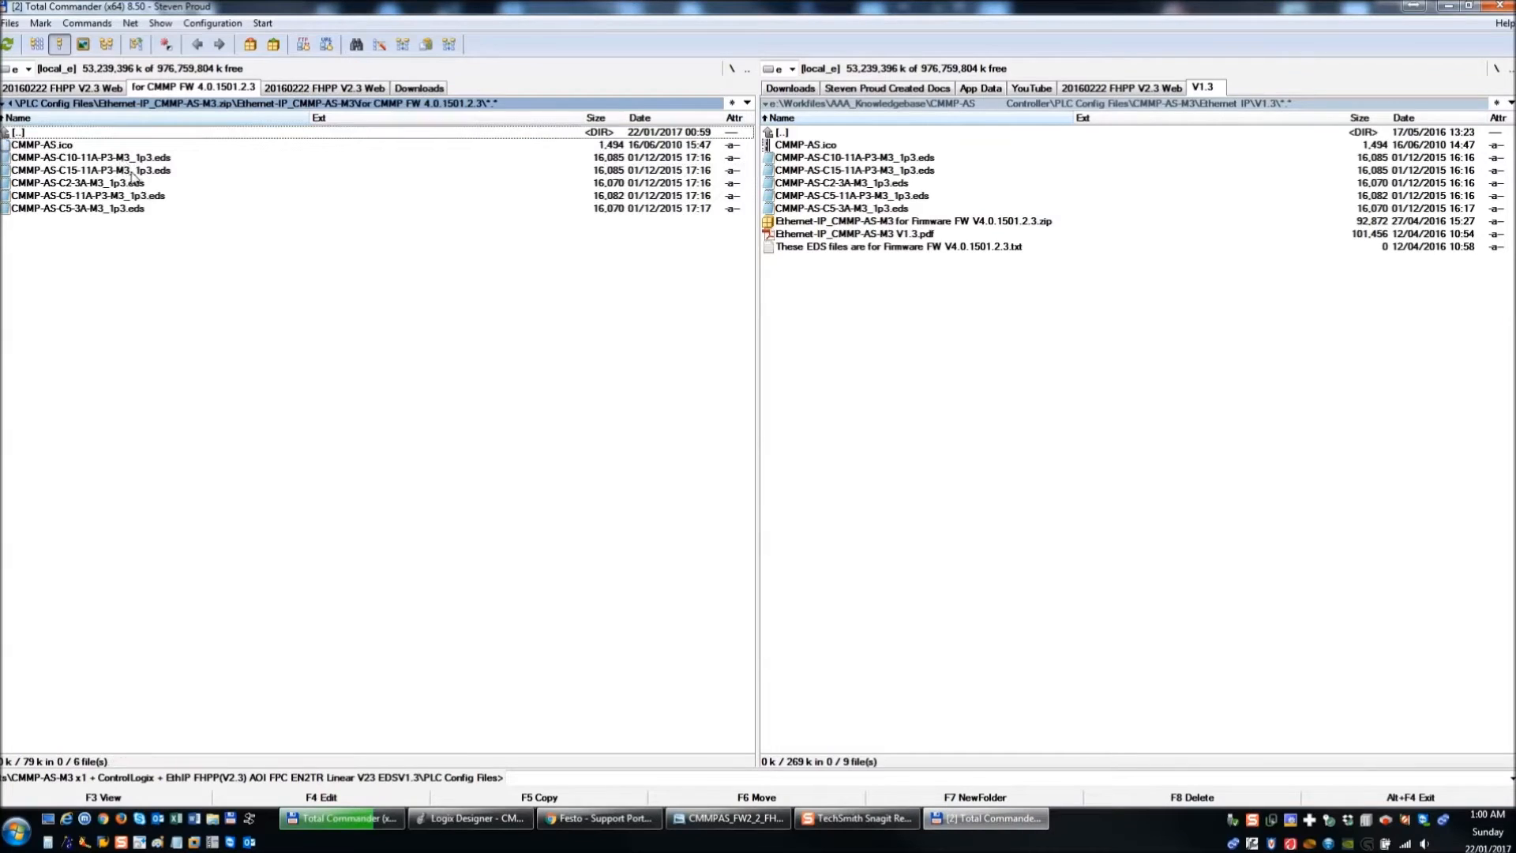
{"action": "double_click", "coordinate": [52, 132]}
- Copy the Ethernet-IP_CMMP-AS-M3 folder tab to the opposite file pane and return the original pane to PLC Config Files
{"action": "left_click_drag", "start_coordinate": [224, 89], "coordinate": [1270, 89]}
{"action": "left_click", "coordinate": [1270, 88]}
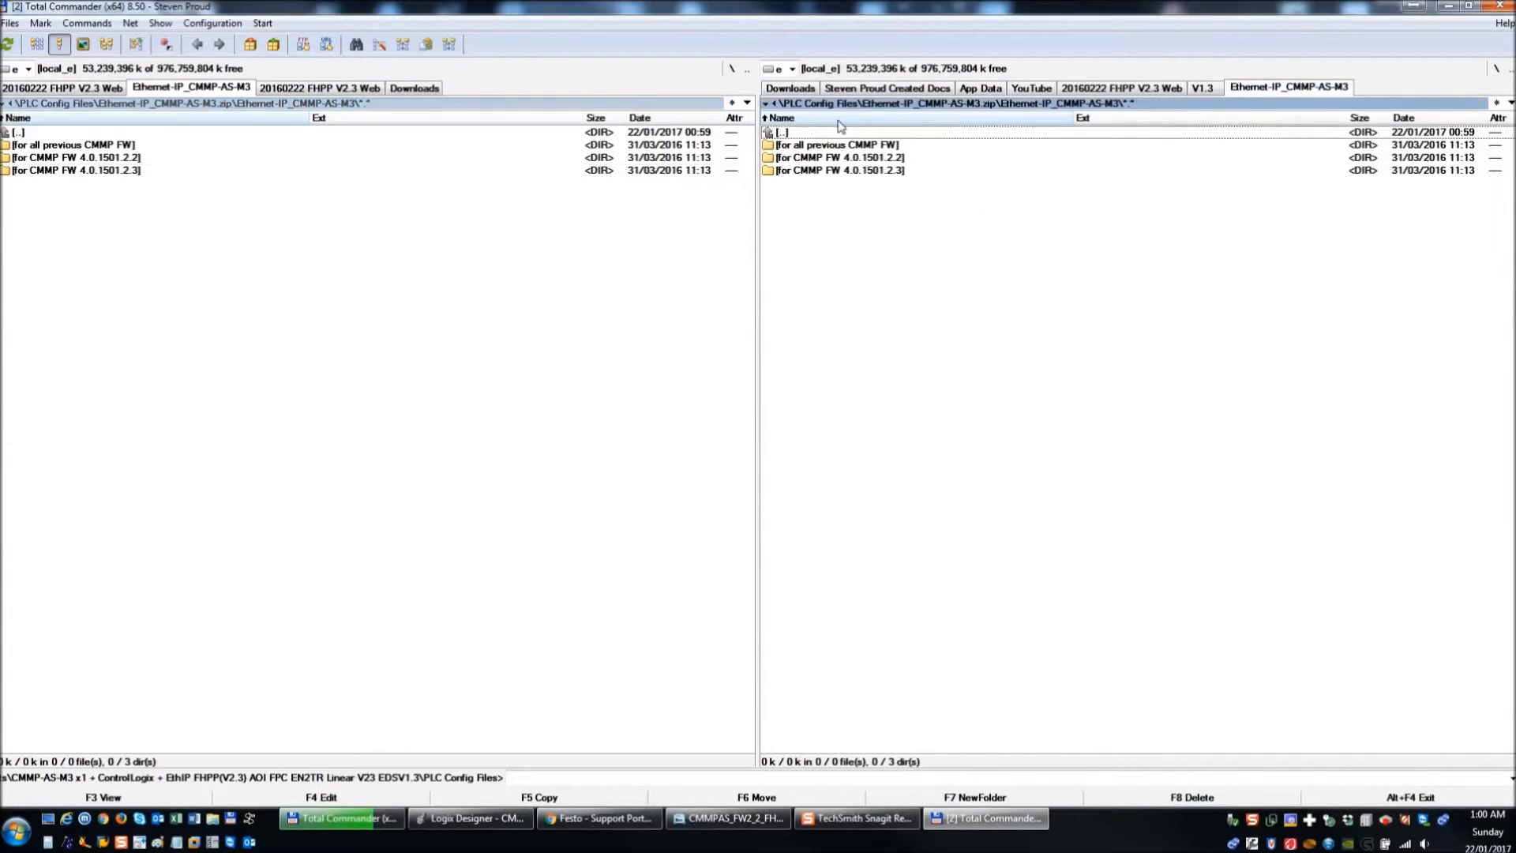
{"action": "double_click", "coordinate": [56, 135]}
{"action": "double_click", "coordinate": [57, 135]}
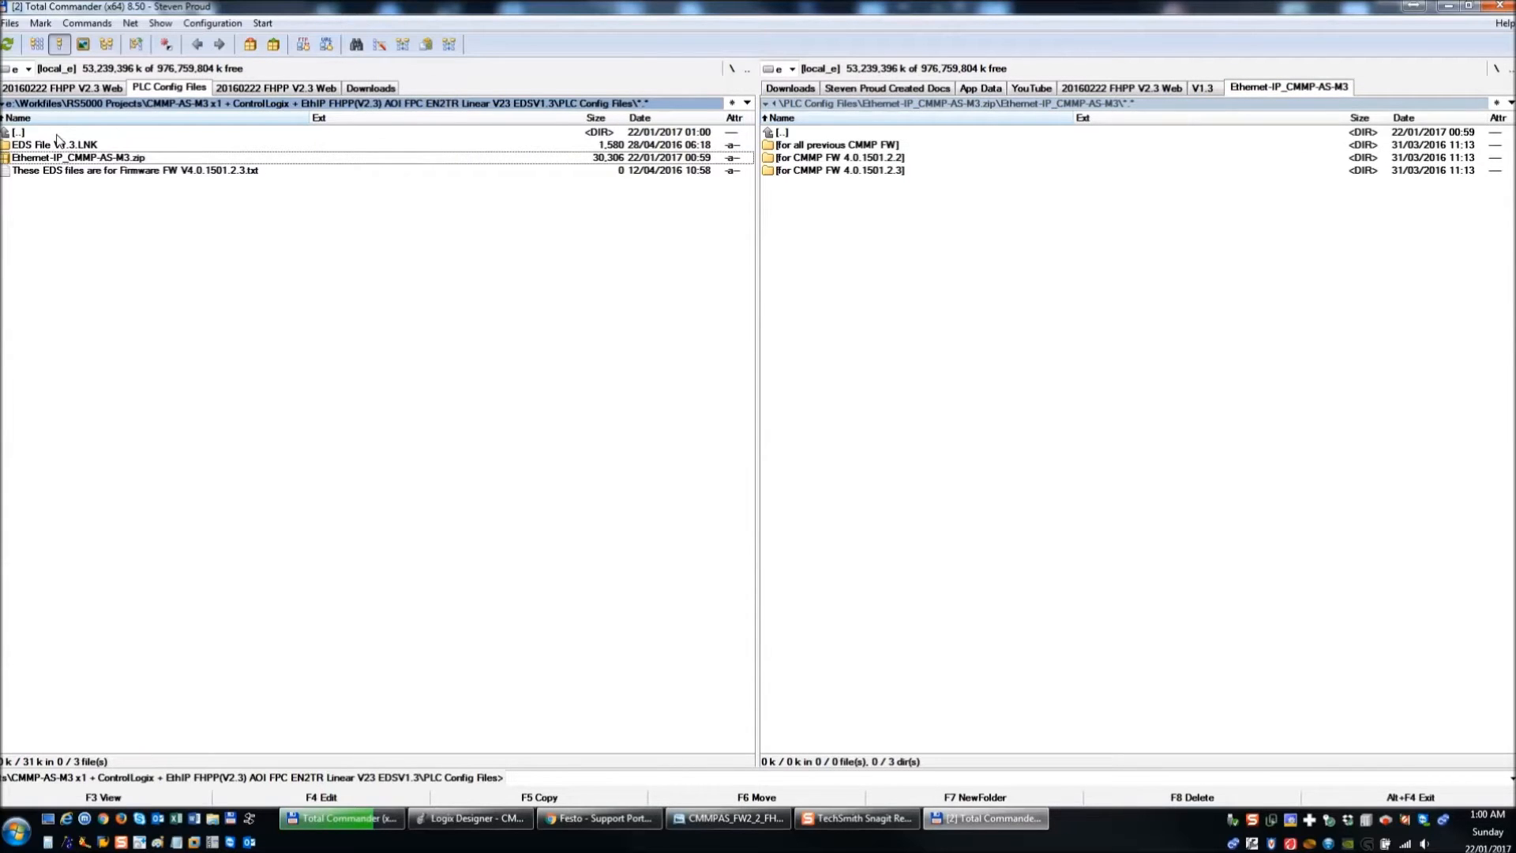
- Unpack all six files from the for CMMP FW 4.0.1501.2.3 archive folder into the PLC Config Files folder
{"action": "double_click", "coordinate": [884, 171]}
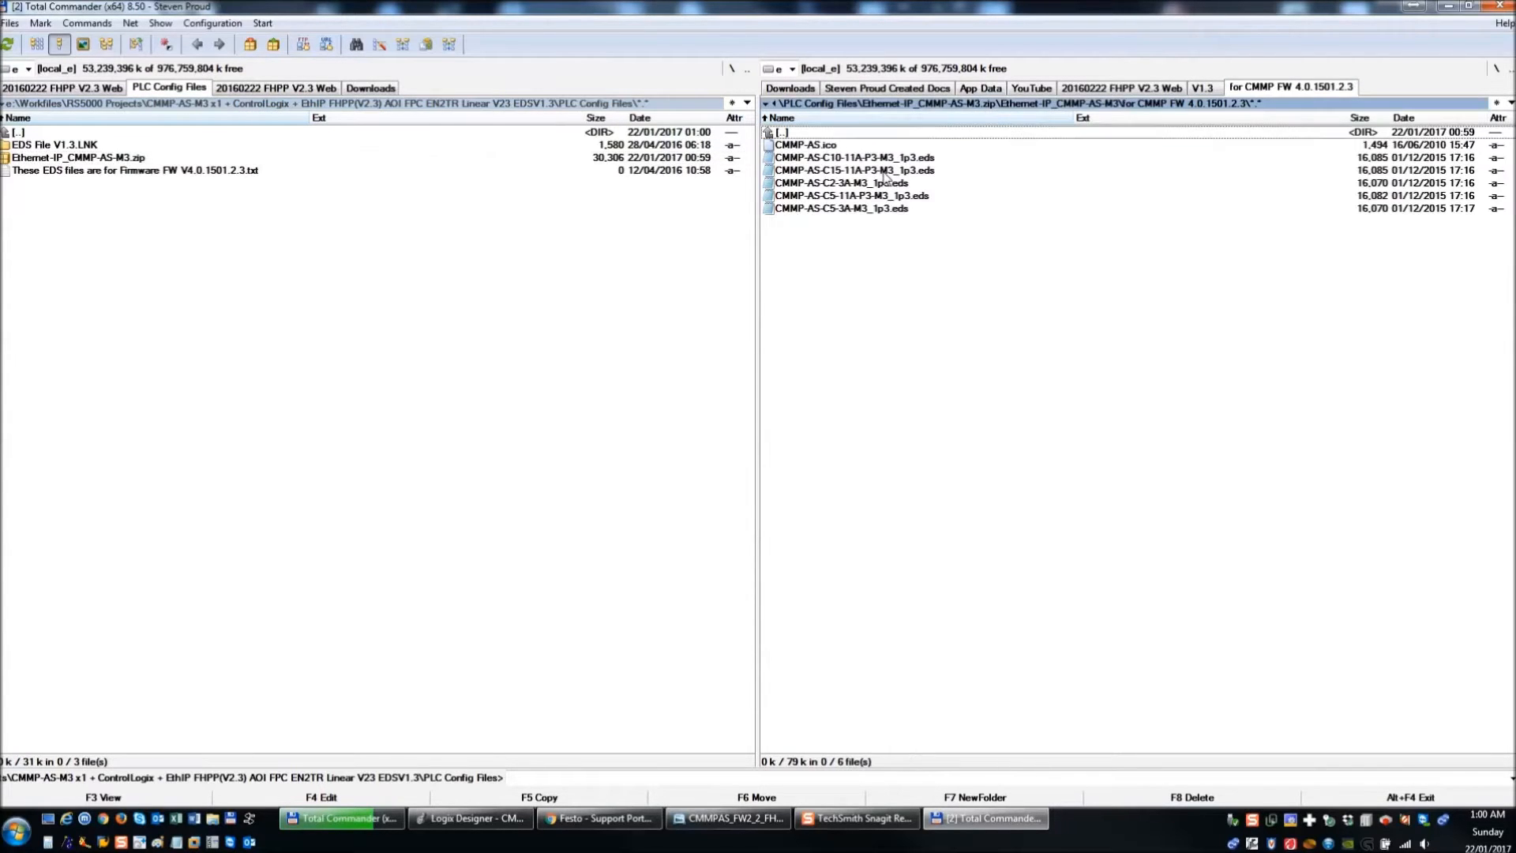
{"action": "left_click", "coordinate": [826, 147]}
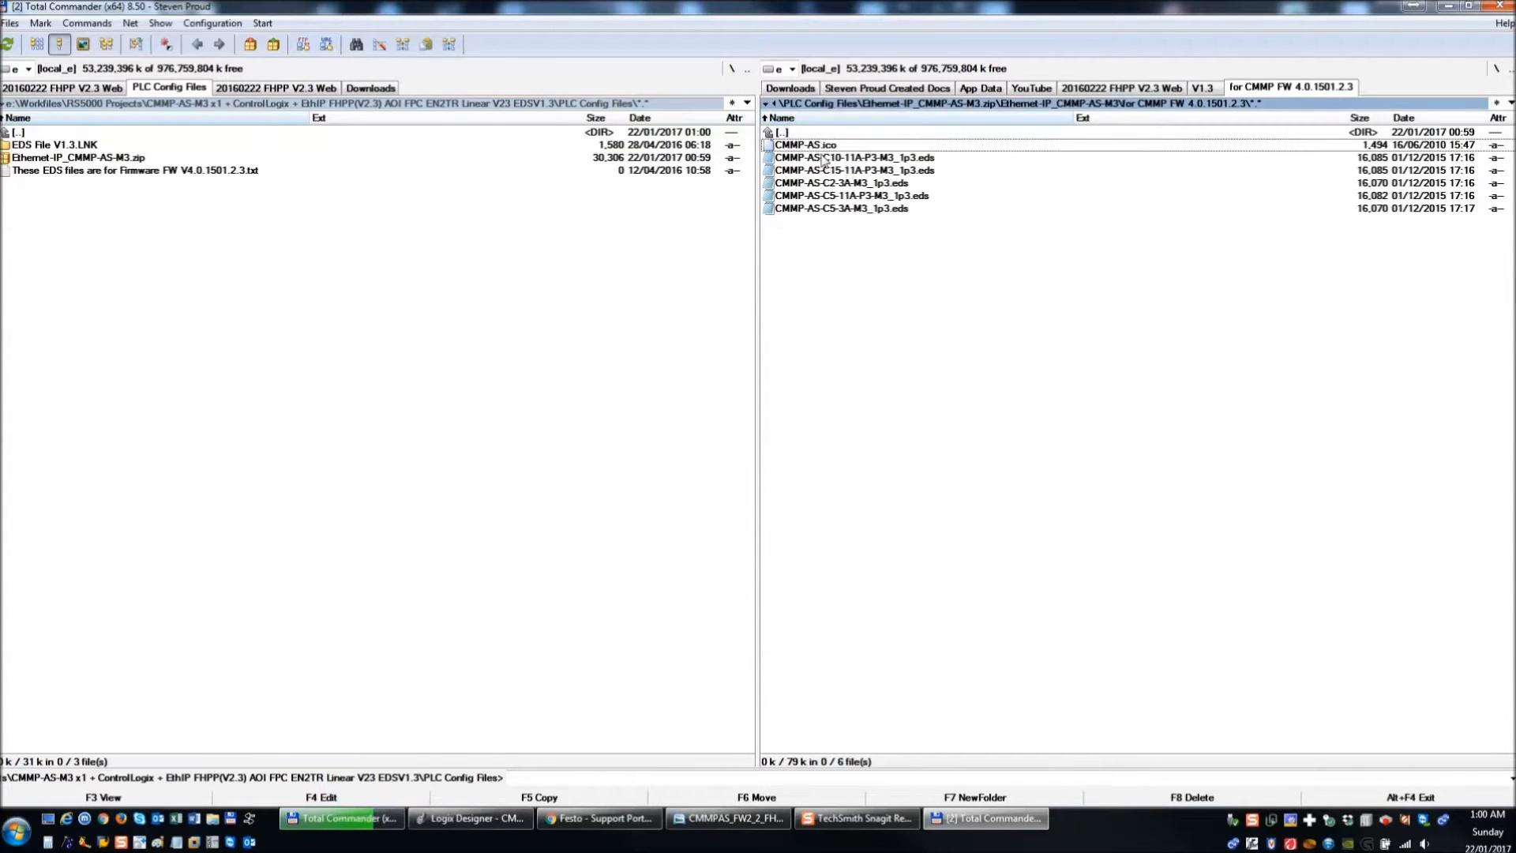
{"action": "left_click", "coordinate": [861, 209], "text": "shift"}
{"action": "key", "text": "F5"}
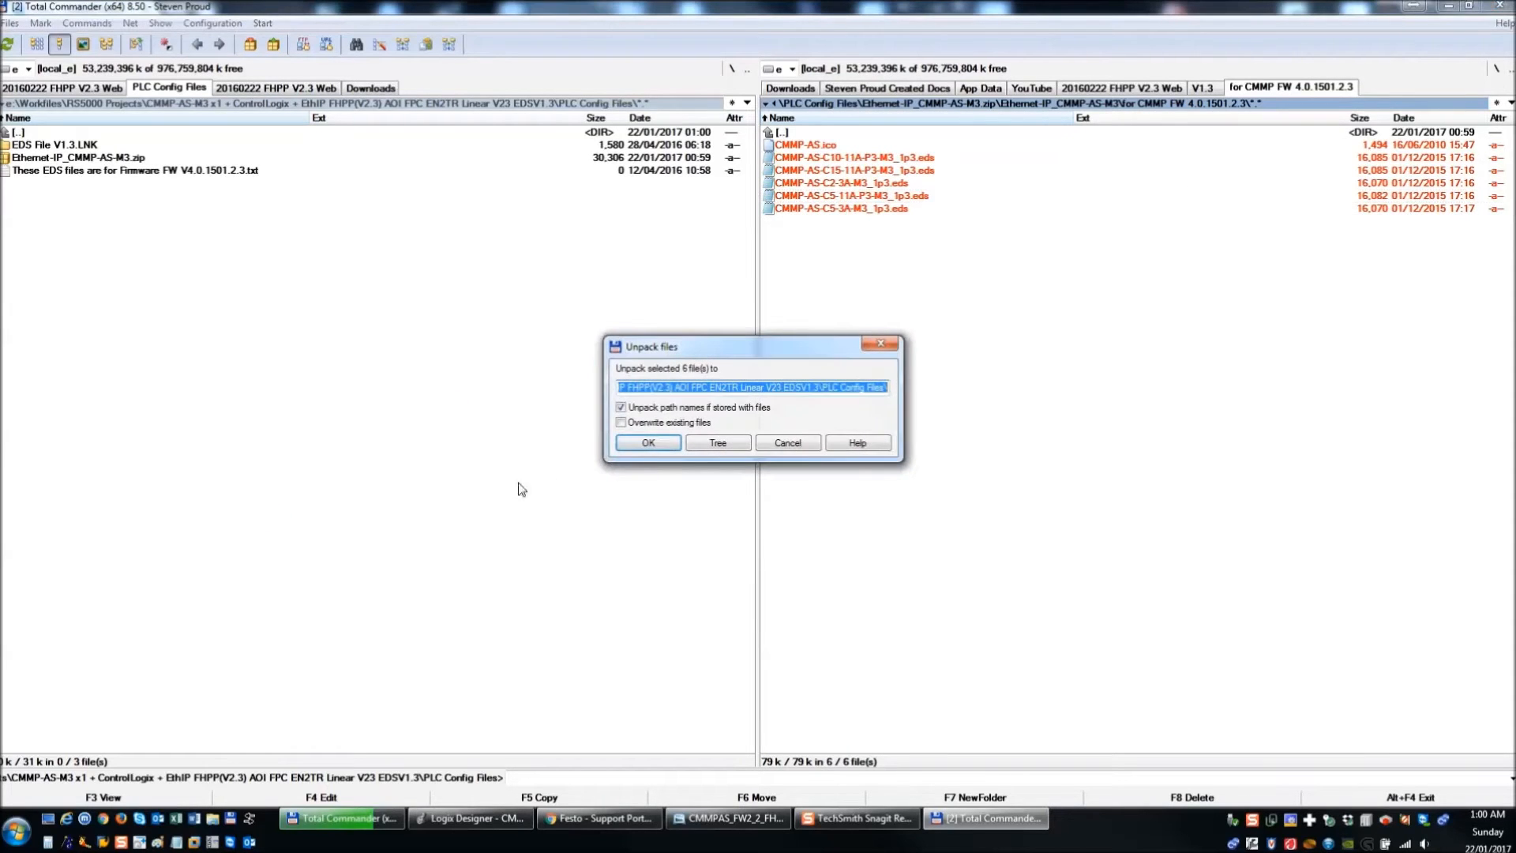
{"action": "left_click", "coordinate": [649, 444]}
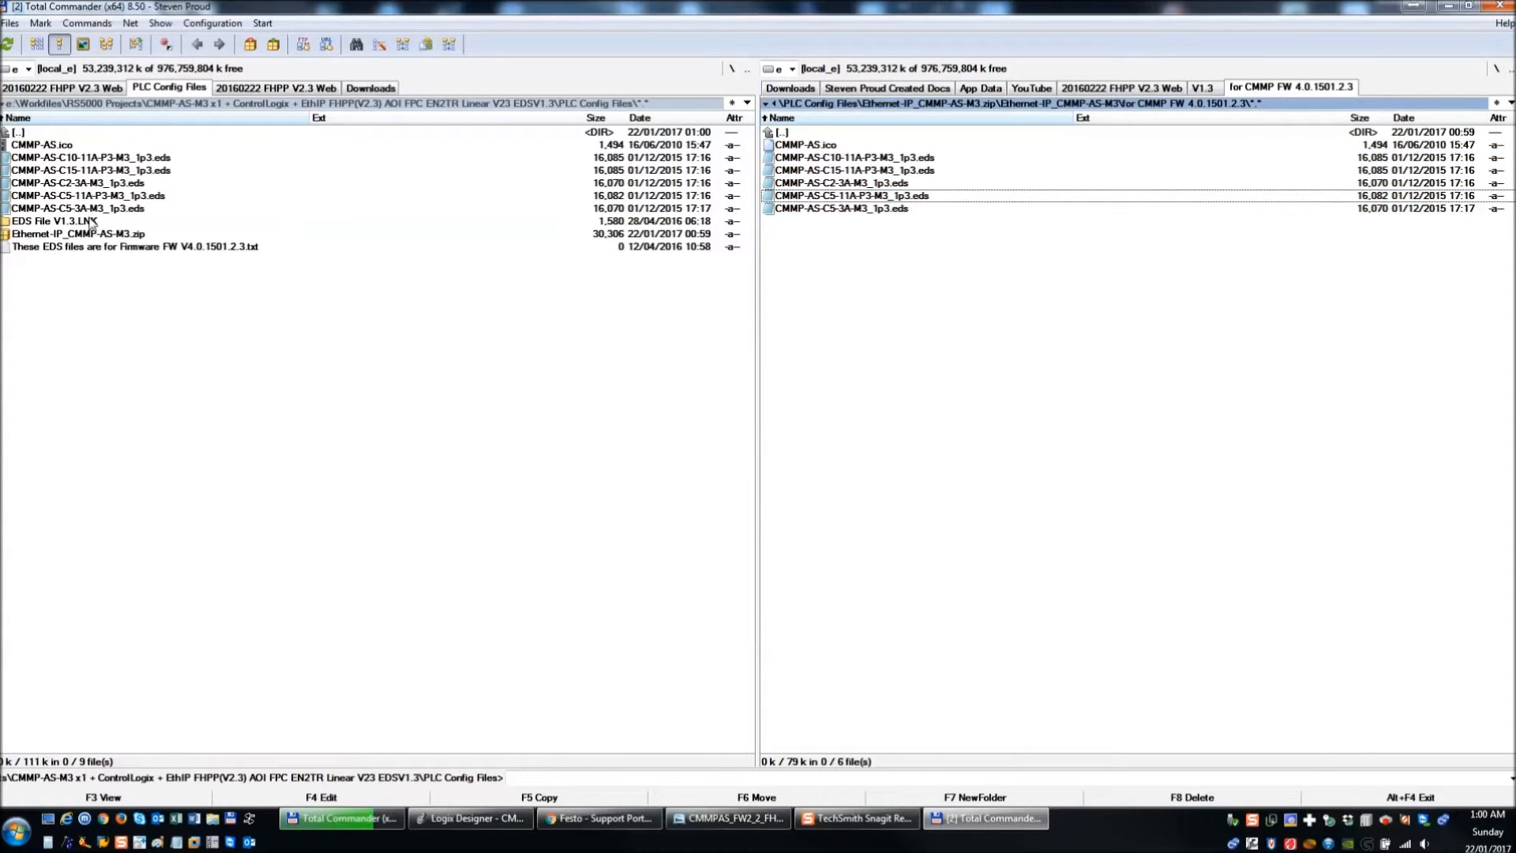
{"action": "left_click", "coordinate": [127, 235]}
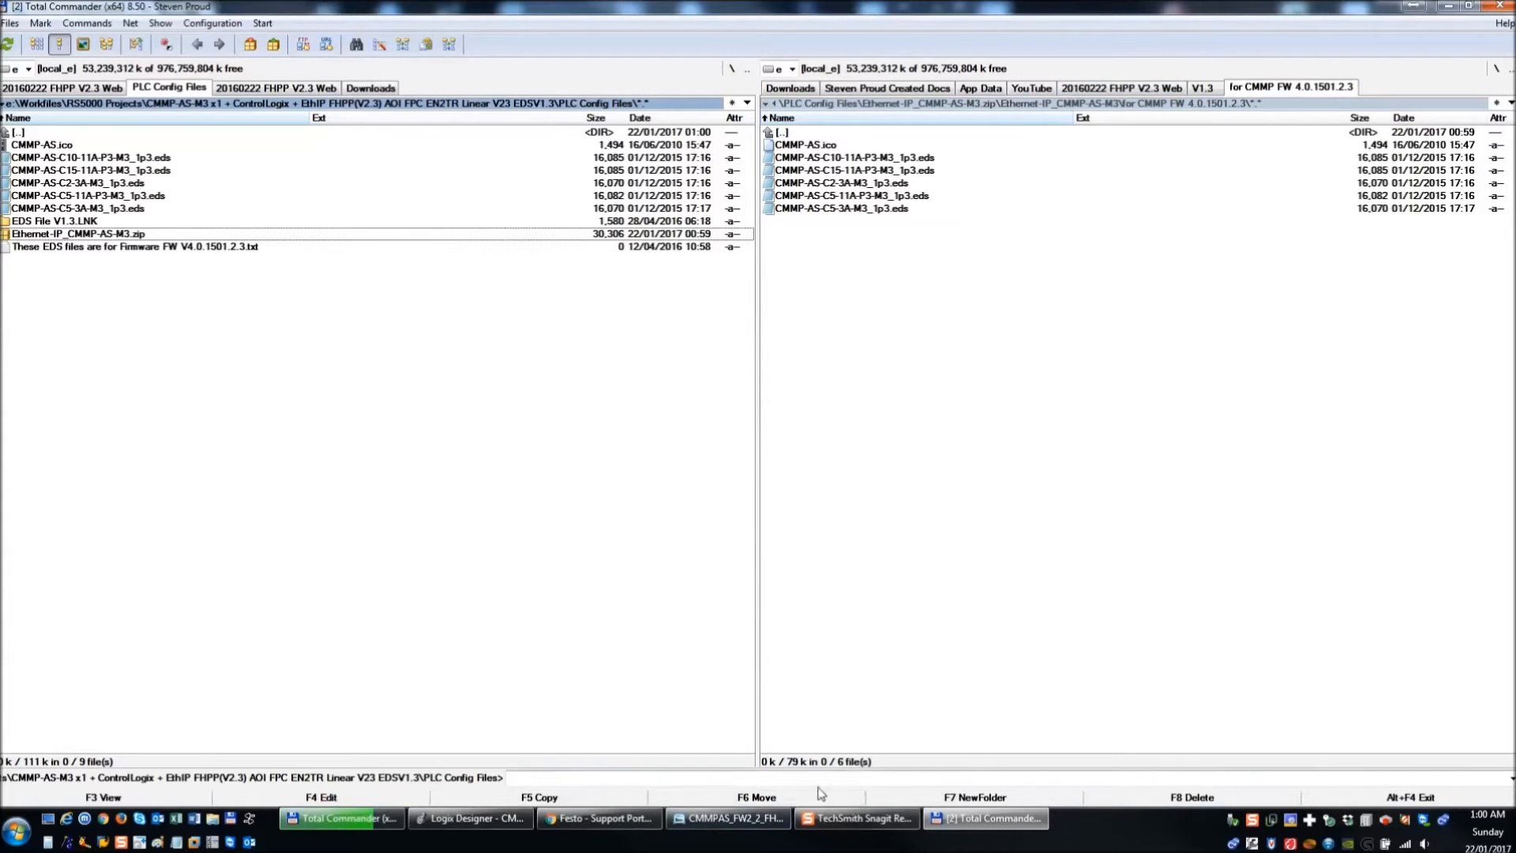
- Switch to the Festo support portal, collapse the Ethernet/IP EDS details and download Firmware CMMP-AS-M3.zip to the Downloads folder
{"action": "left_click", "coordinate": [618, 817]}
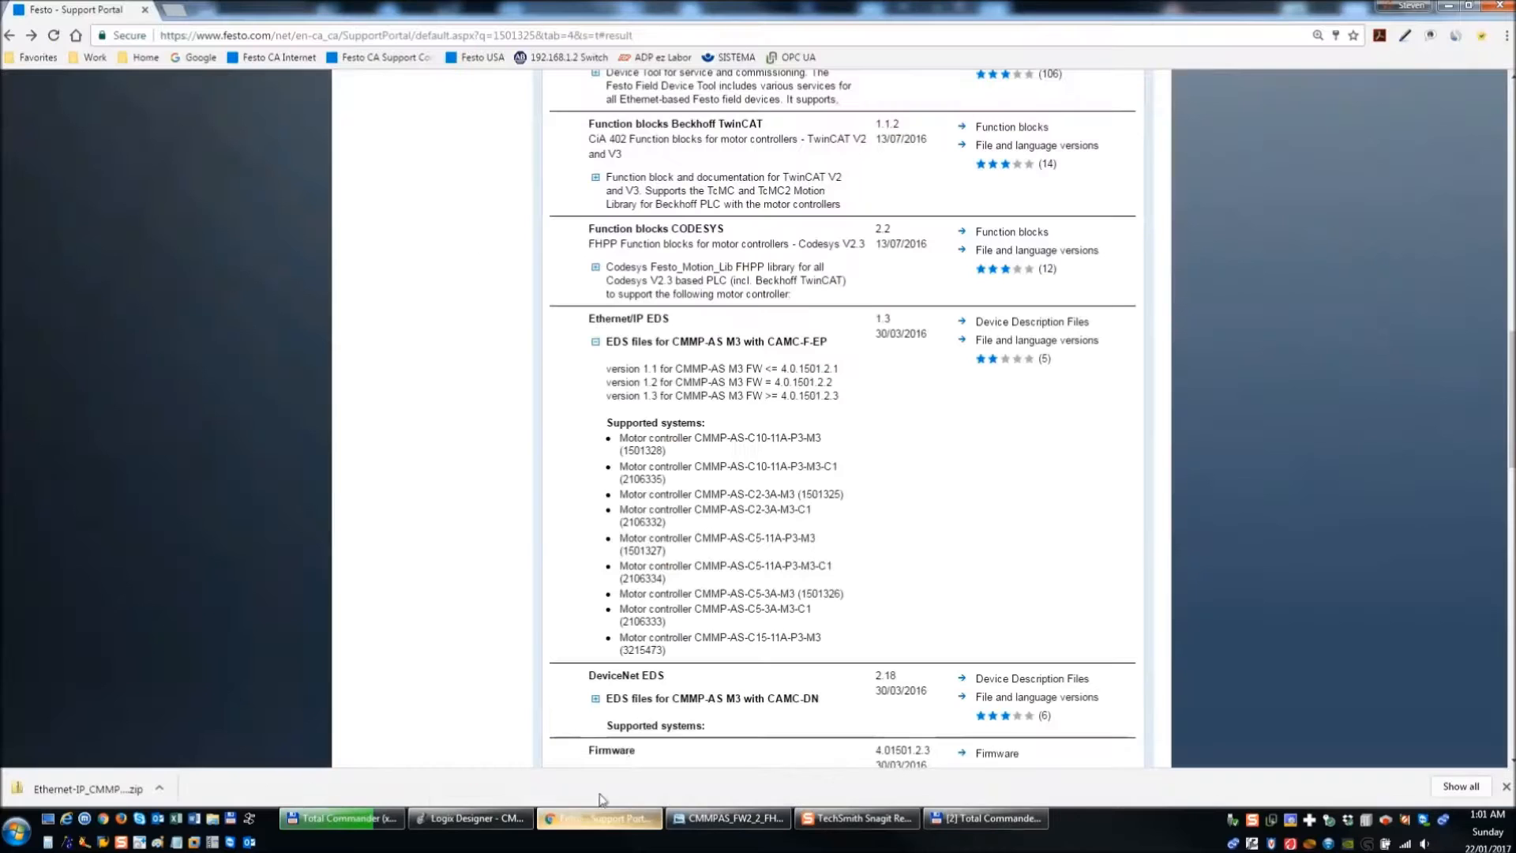
{"action": "left_click", "coordinate": [597, 344]}
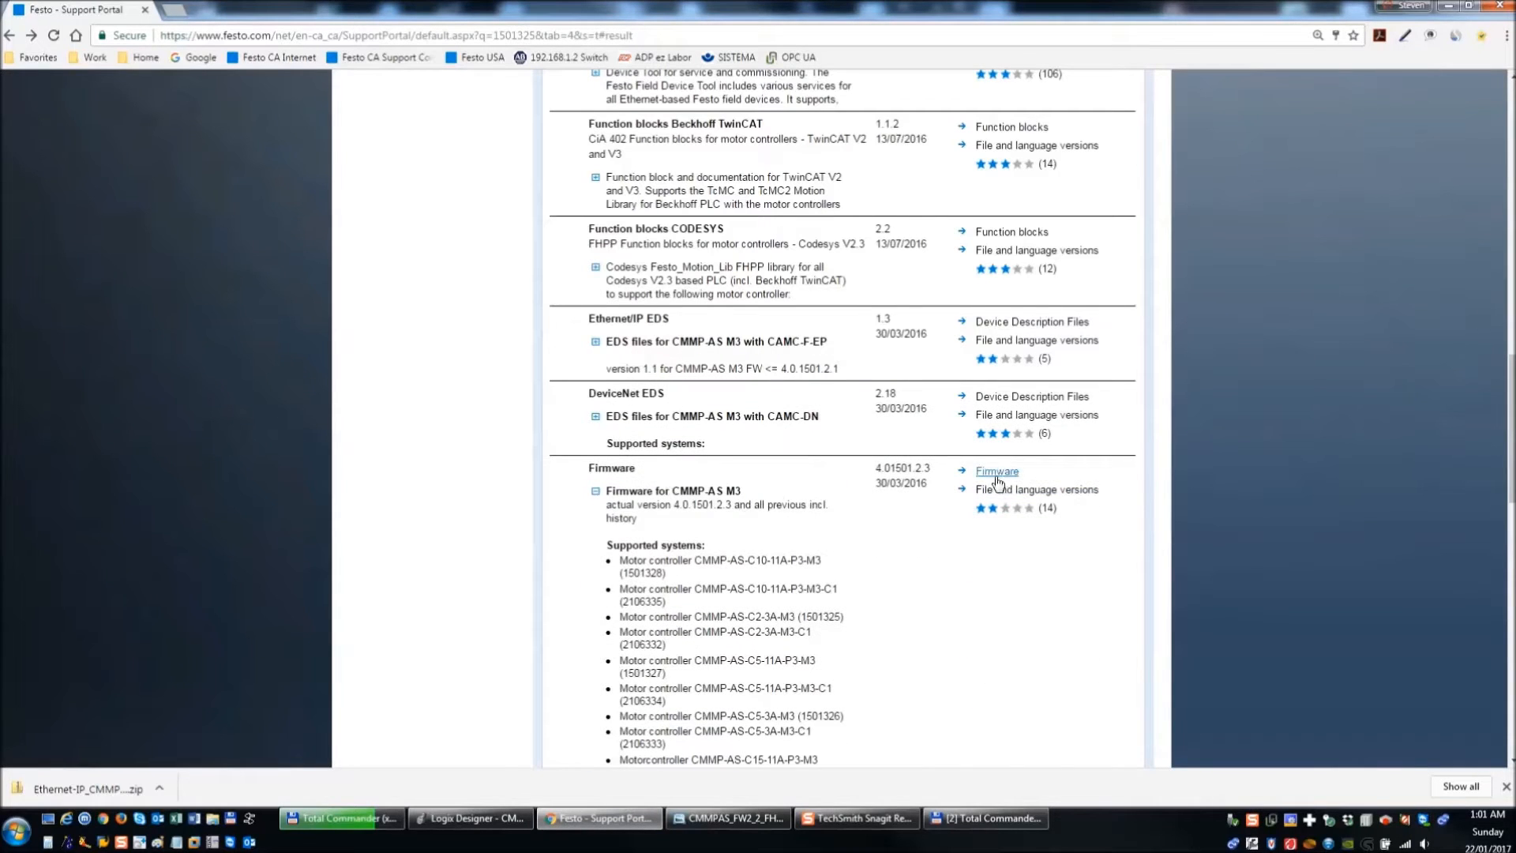
{"action": "scroll", "coordinate": [1002, 478], "scroll_direction": "down", "scroll_amount": 2}
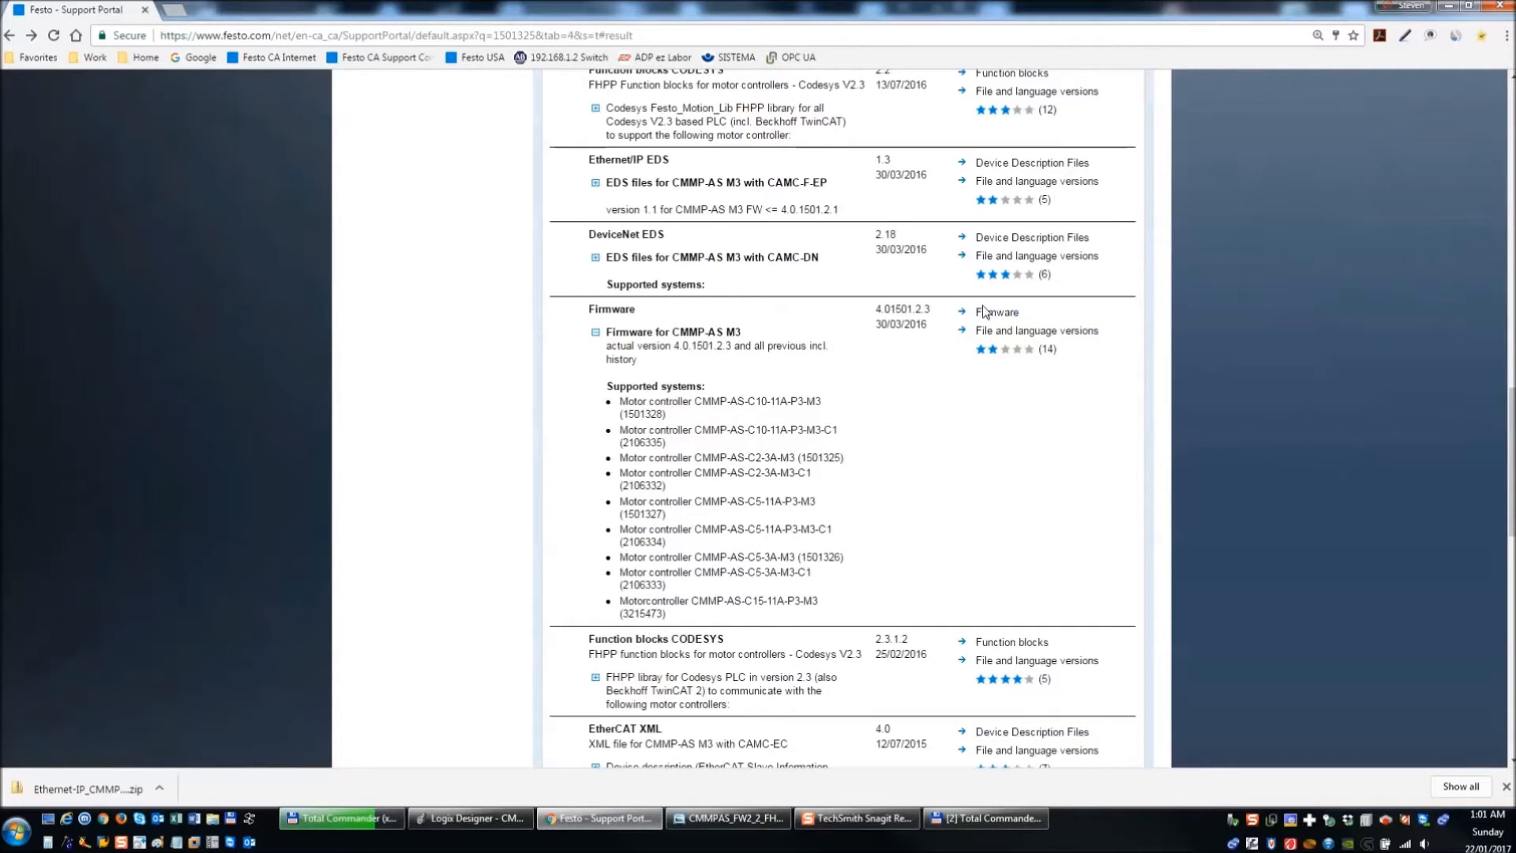
{"action": "left_click", "coordinate": [1008, 318]}
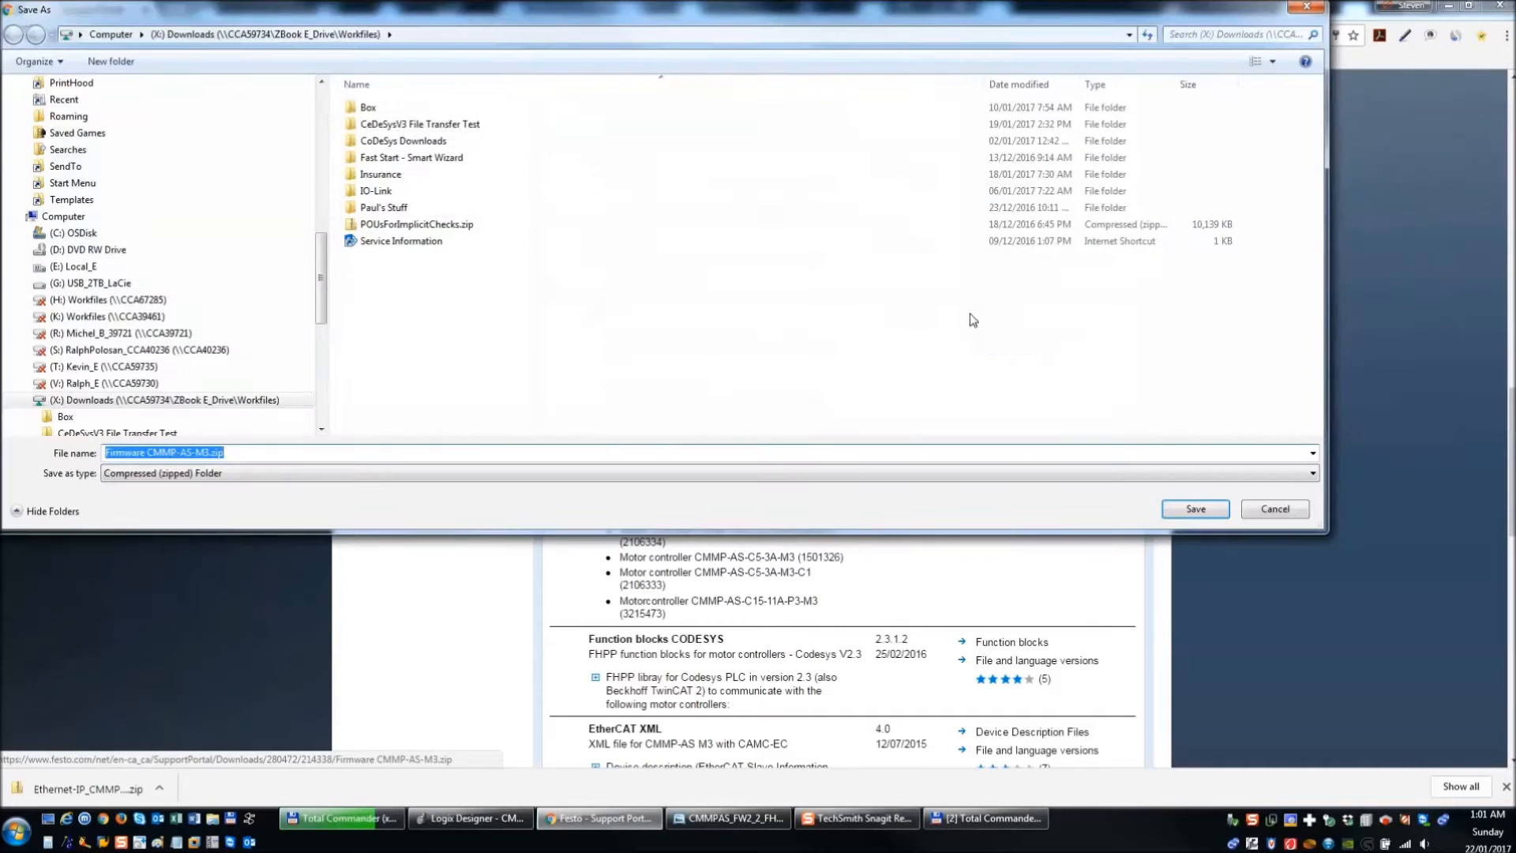
{"action": "left_click", "coordinate": [1195, 509]}
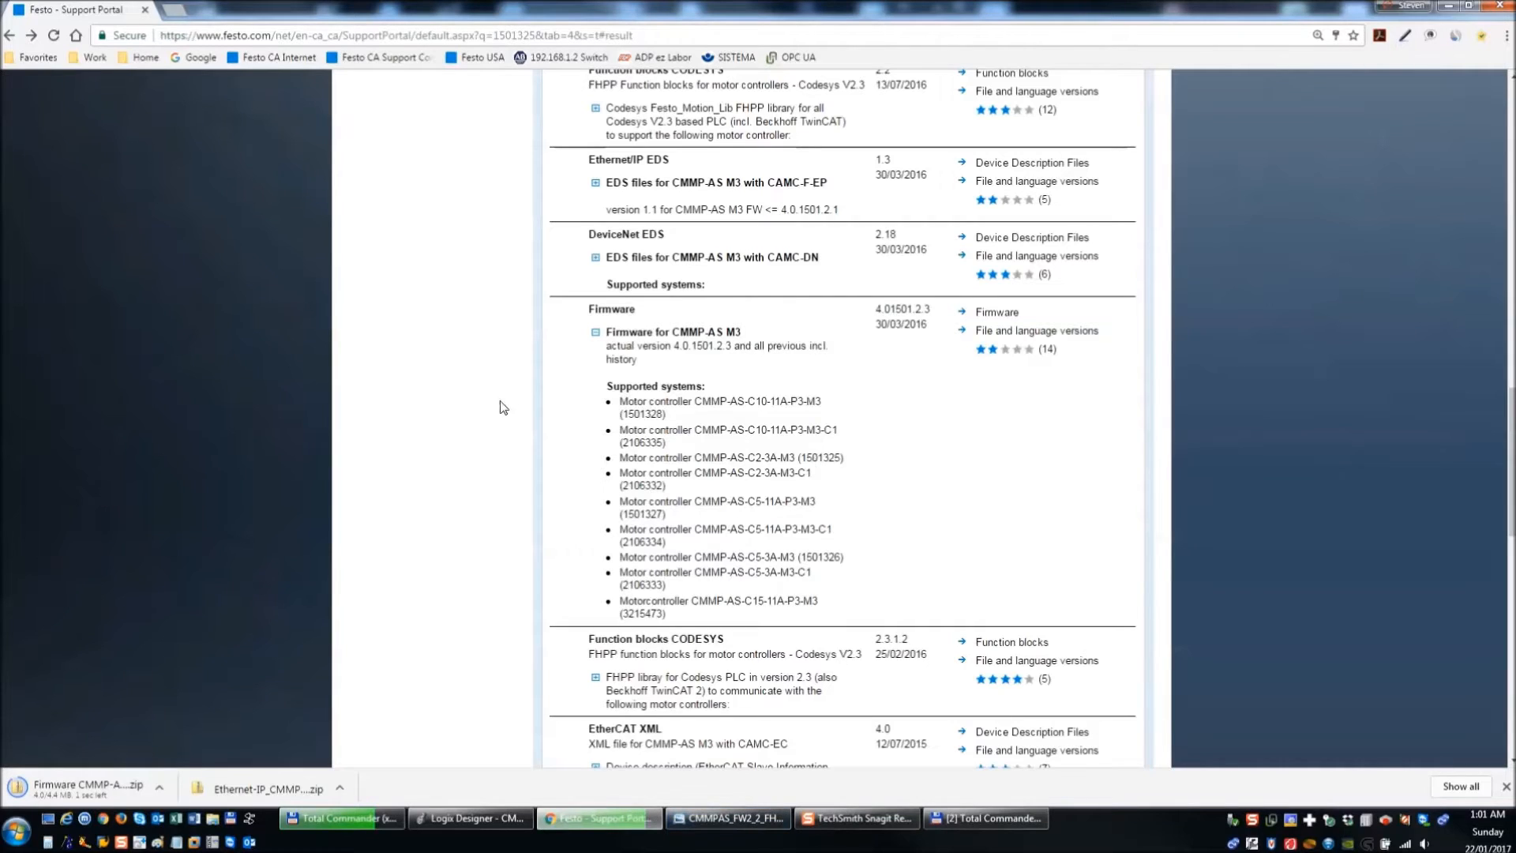
- Look through the rest of the software downloads as far as the USB driver entries and return to the Firmware entry
{"action": "scroll", "coordinate": [447, 426], "scroll_direction": "down", "scroll_amount": 4}
{"action": "scroll", "coordinate": [451, 426], "scroll_direction": "down", "scroll_amount": 2}
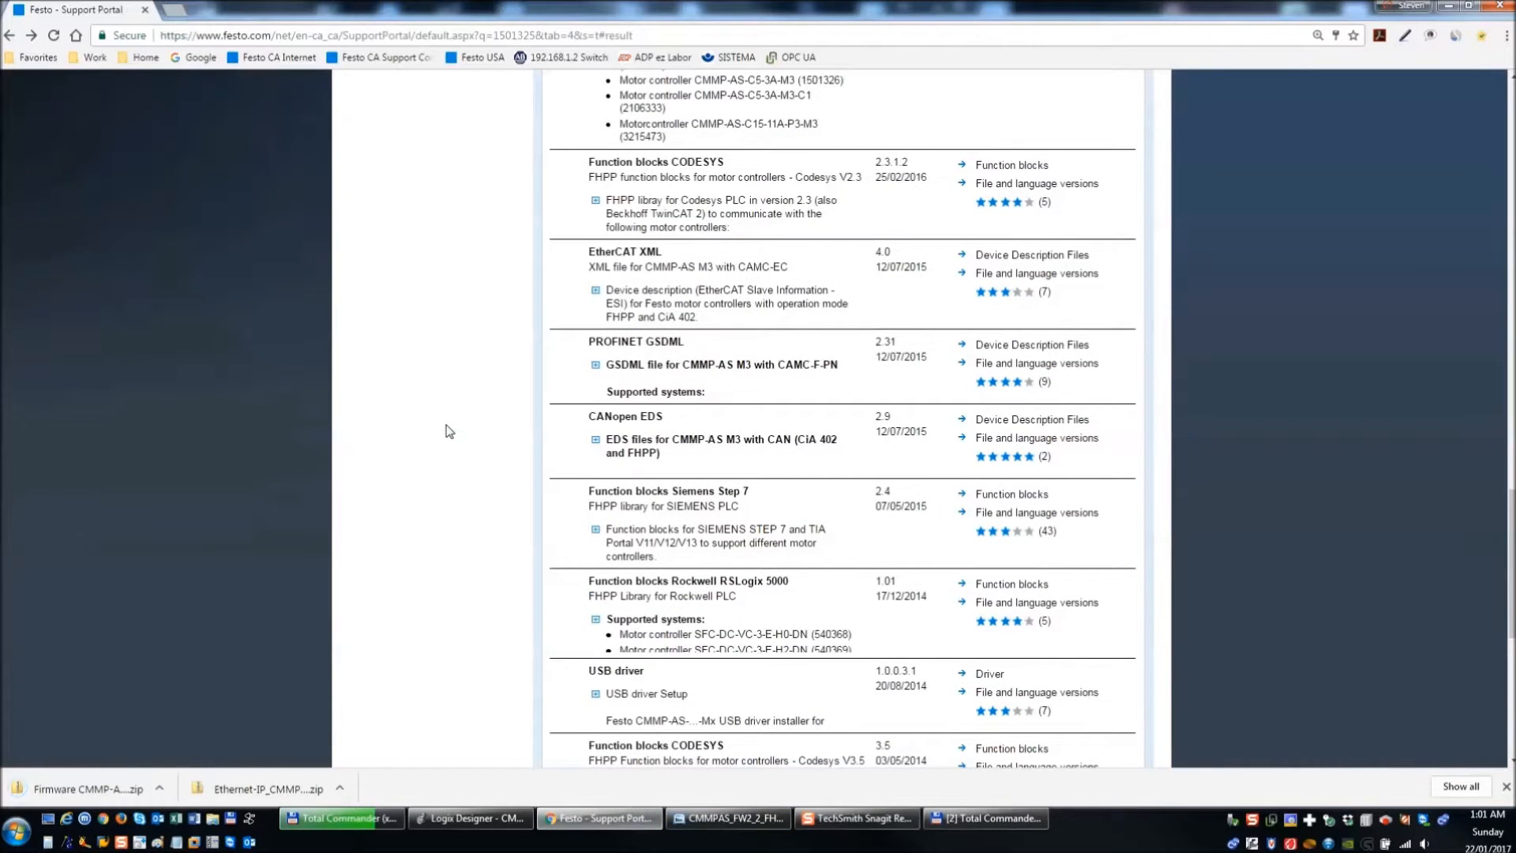
{"action": "scroll", "coordinate": [447, 431], "scroll_direction": "down", "scroll_amount": 2}
{"action": "scroll", "coordinate": [474, 452], "scroll_direction": "down", "scroll_amount": 2}
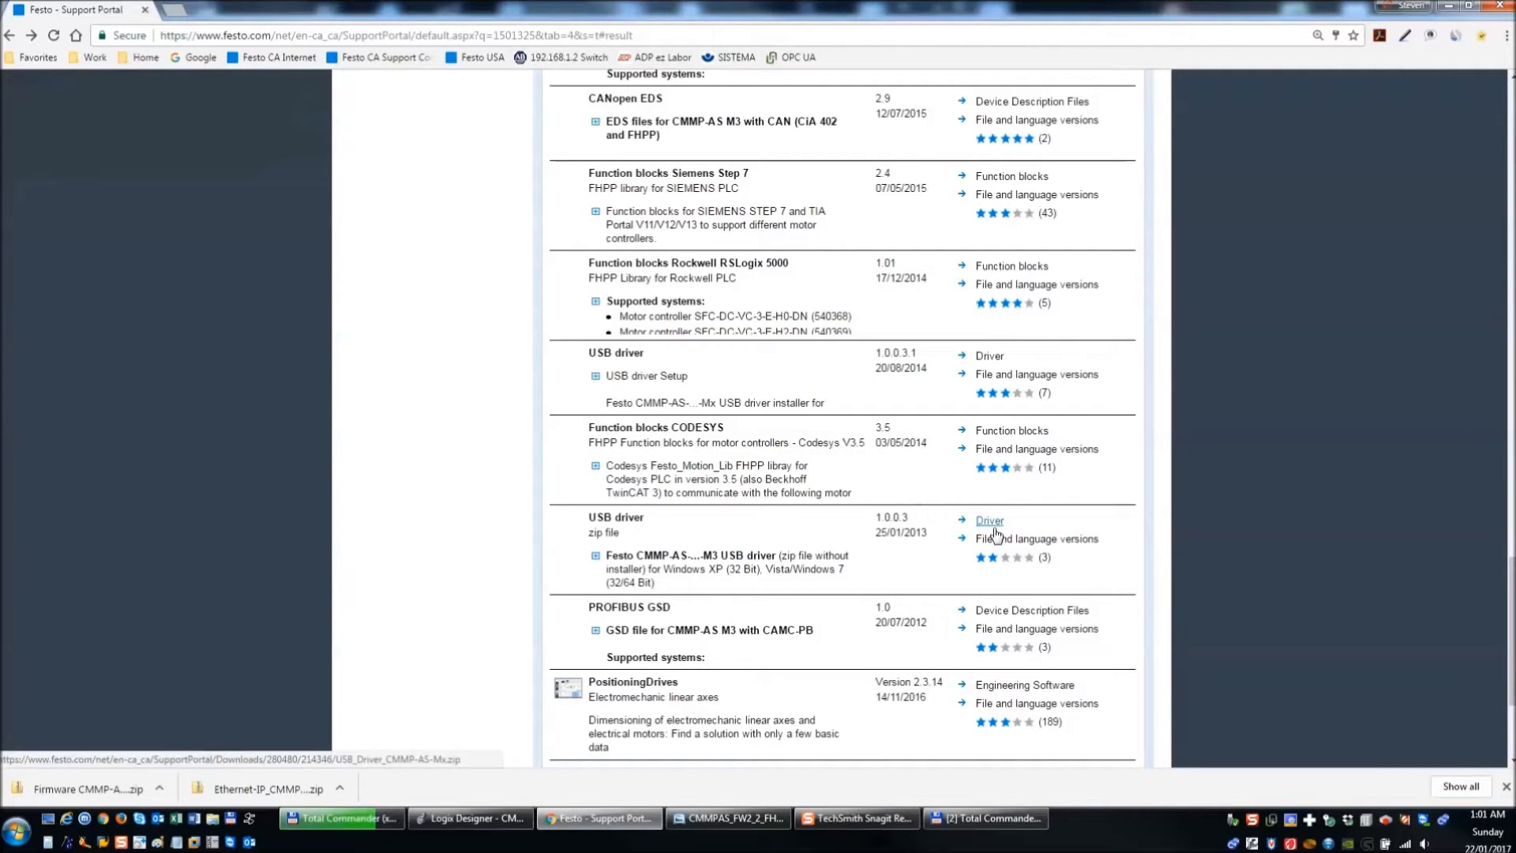
{"action": "left_click_drag", "start_coordinate": [1513, 645], "coordinate": [1501, 474]}
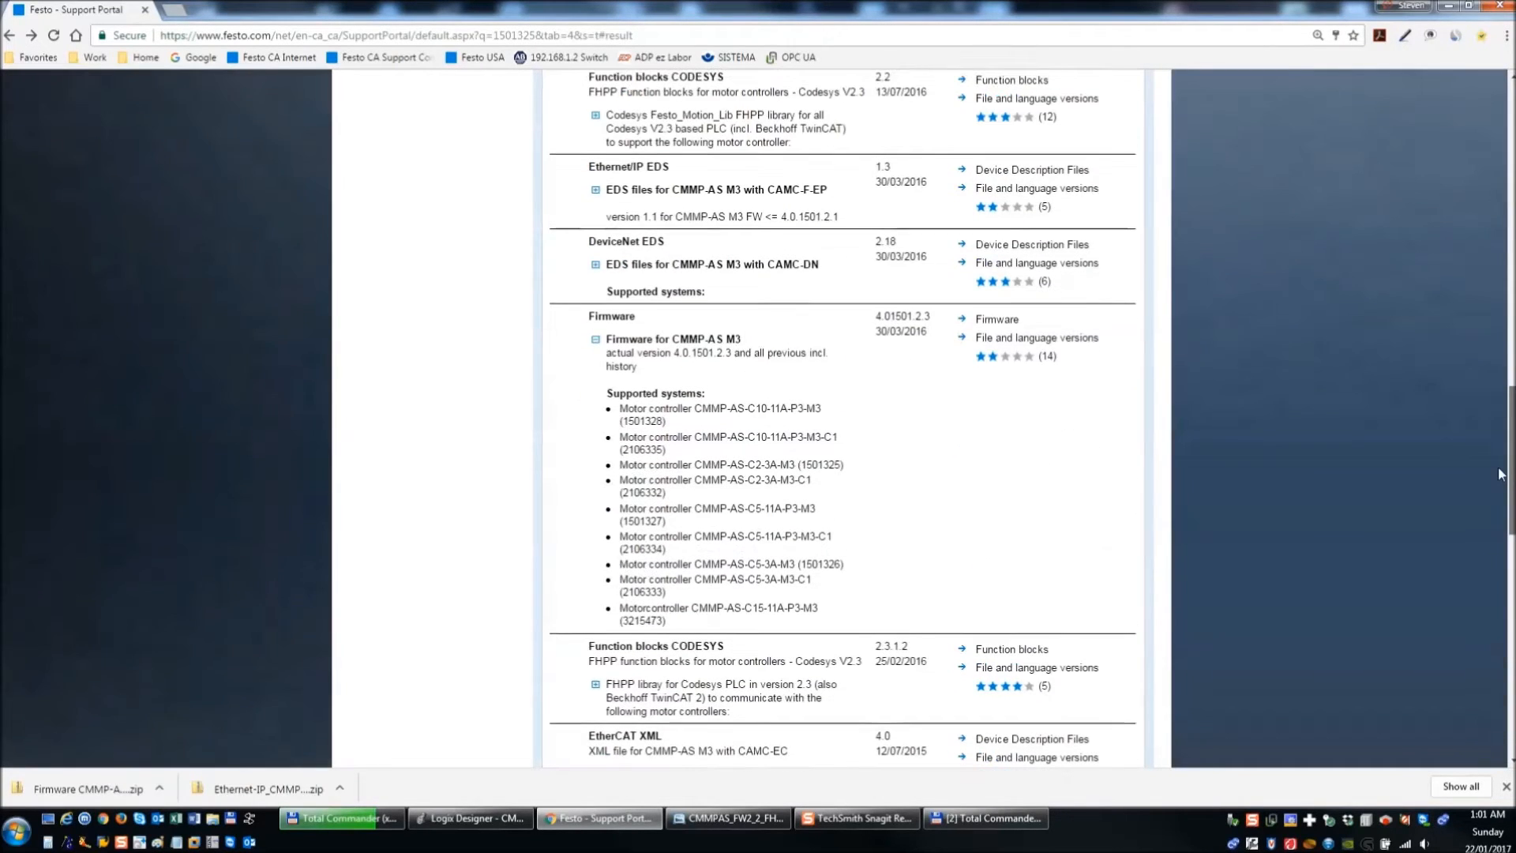
- Review the Firmware, Ethernet/IP EDS, FCT PlugIn and Function blocks Rockwell RSLogix 5000 entries for matching versions and supported motor controllers
{"action": "left_click_drag", "start_coordinate": [745, 340], "coordinate": [565, 350]}
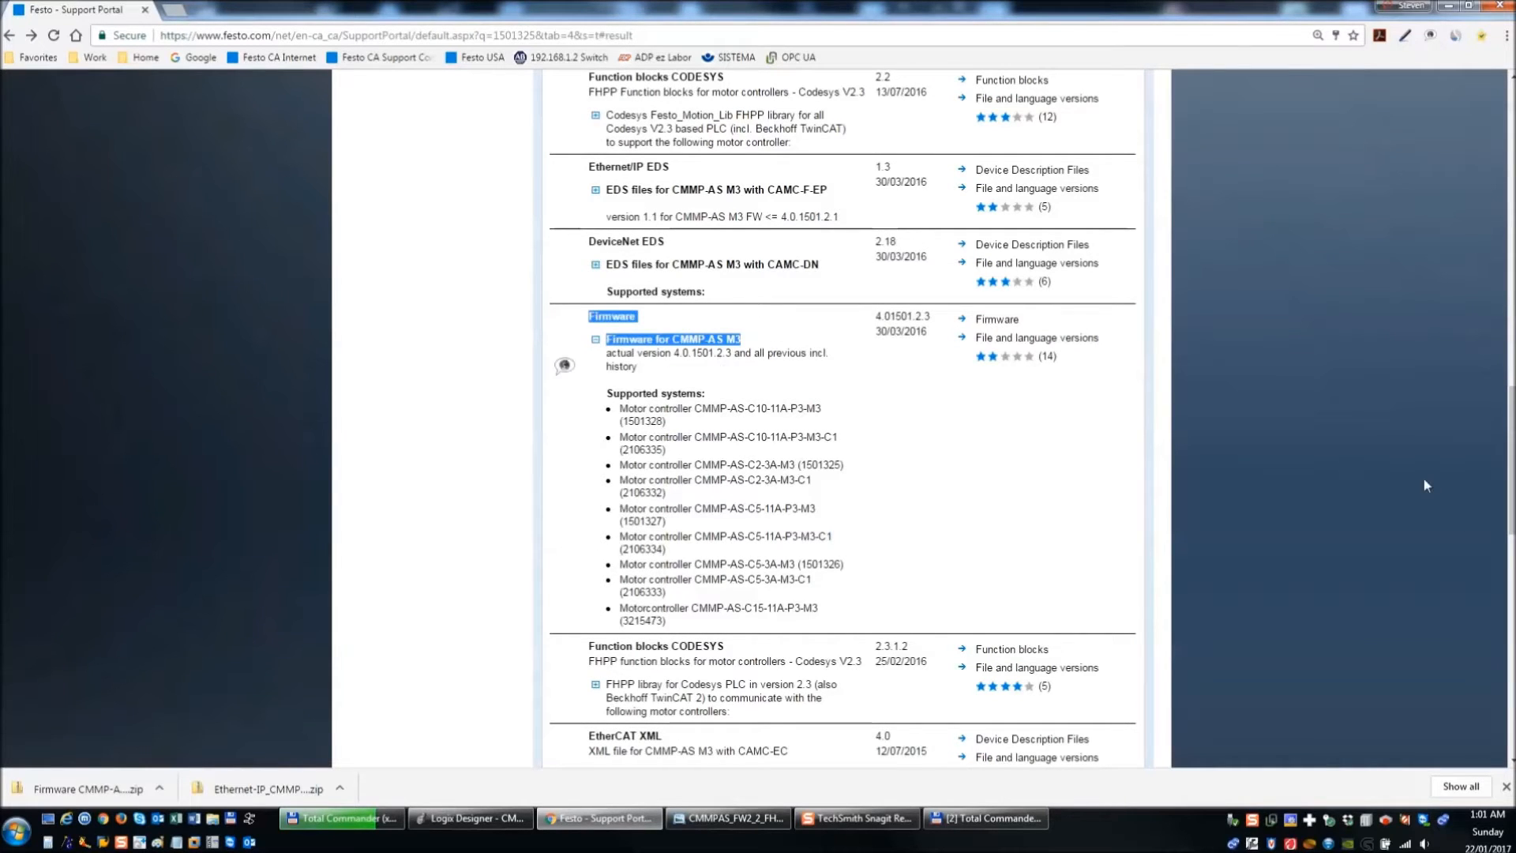
{"action": "left_click_drag", "start_coordinate": [1511, 477], "coordinate": [1512, 437]}
{"action": "left_click", "coordinate": [595, 393]}
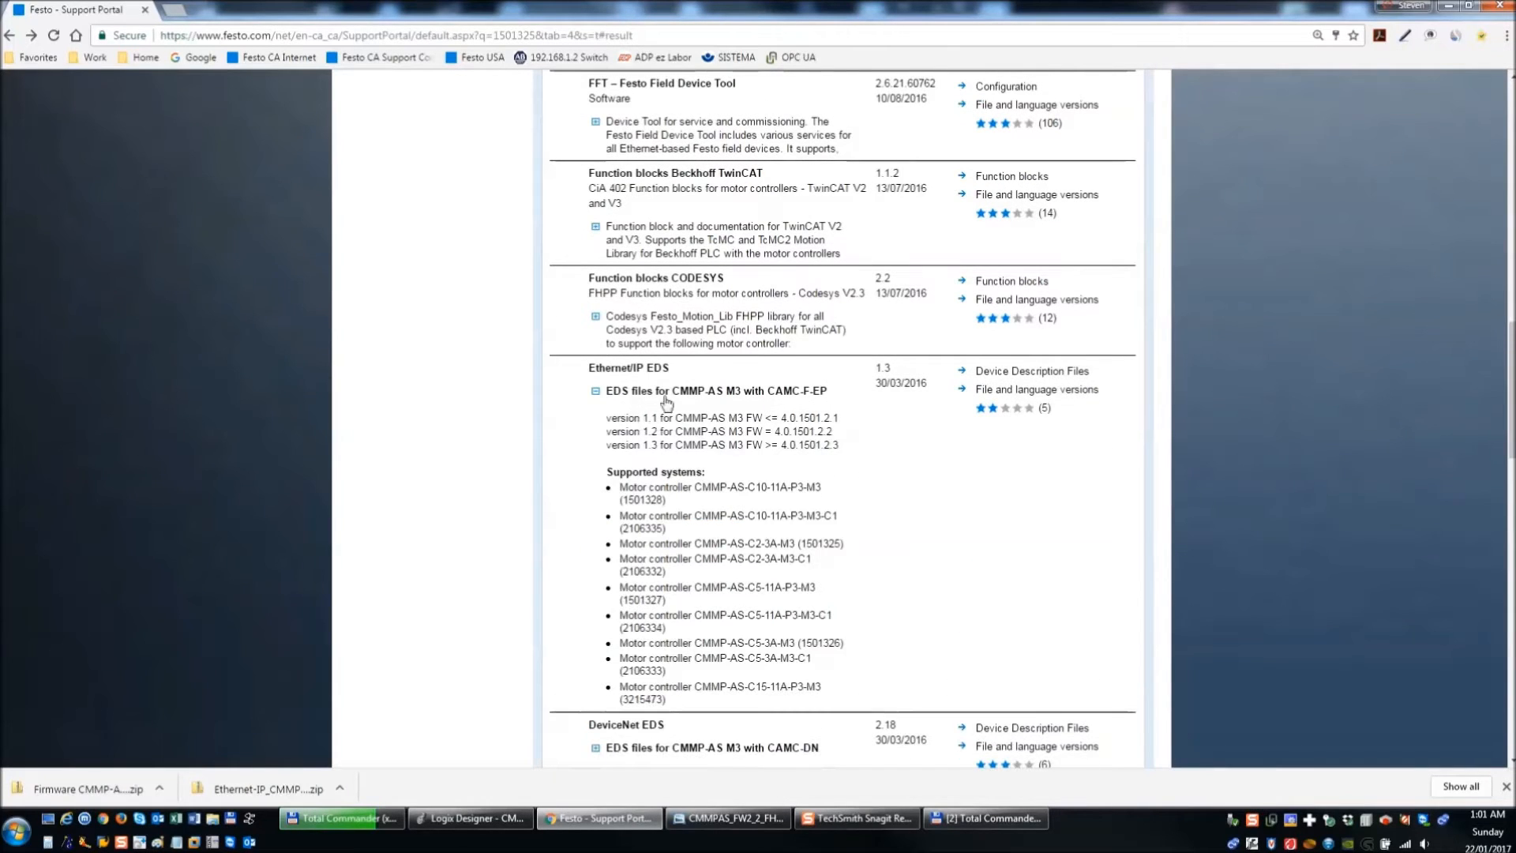
{"action": "left_click_drag", "start_coordinate": [1512, 450], "coordinate": [1512, 367]}
{"action": "left_click", "coordinate": [595, 432]}
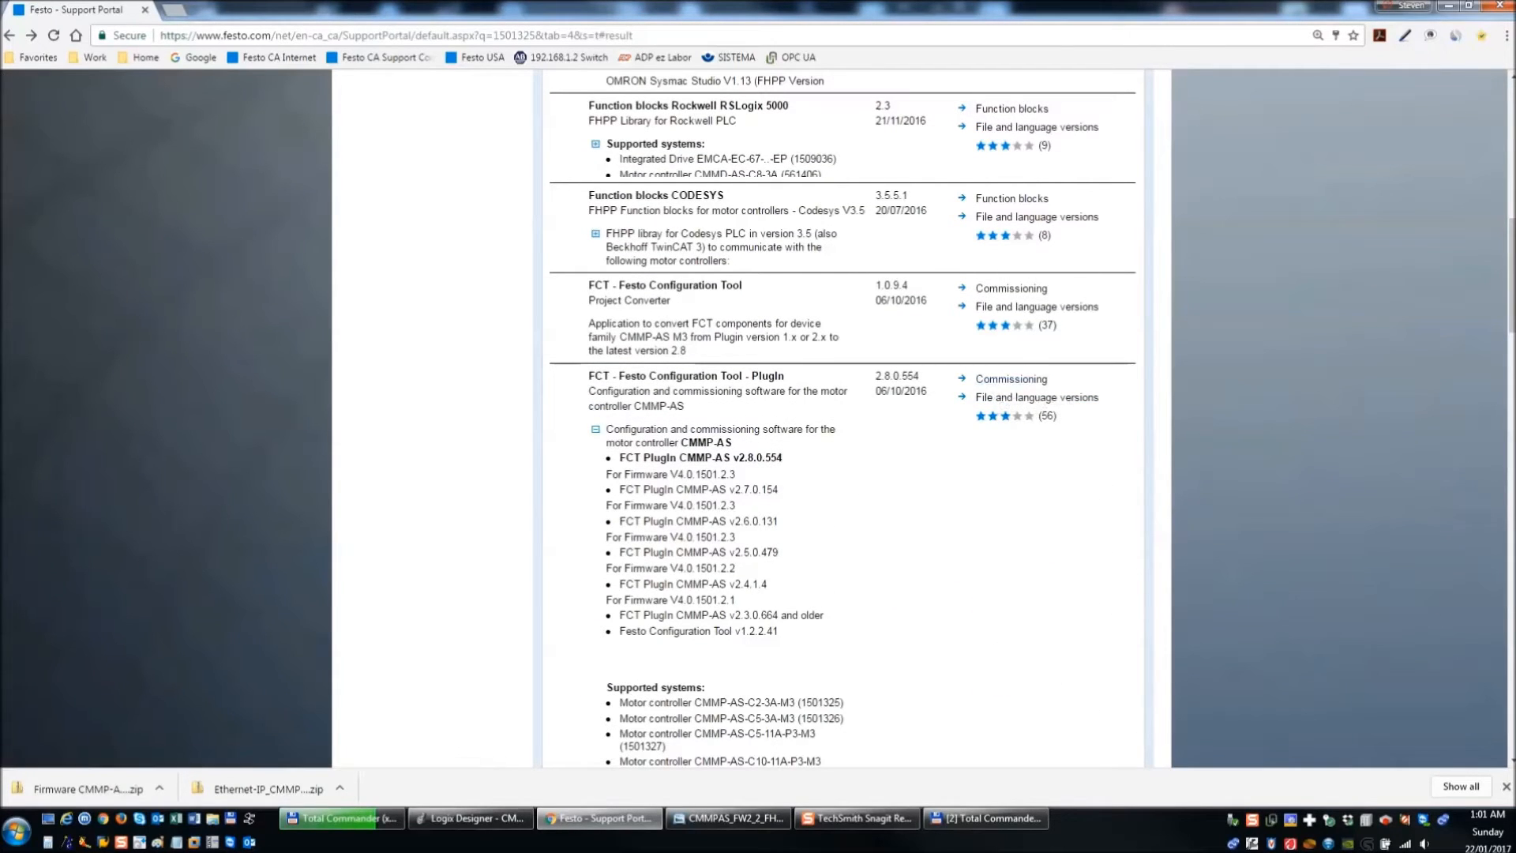
{"action": "left_click_drag", "start_coordinate": [1511, 276], "coordinate": [1512, 209]}
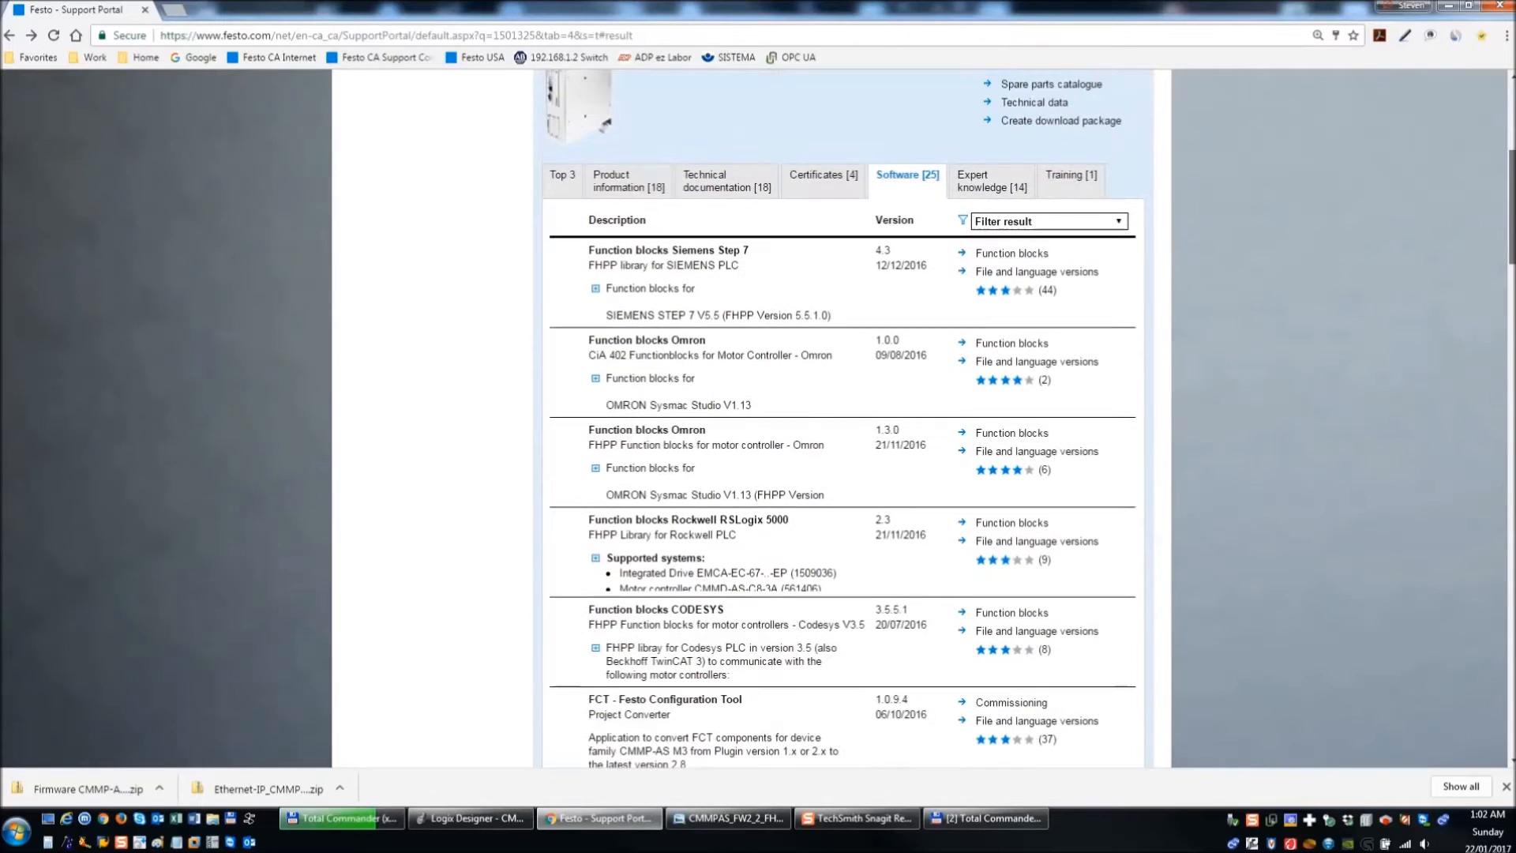
{"action": "left_click", "coordinate": [595, 559]}
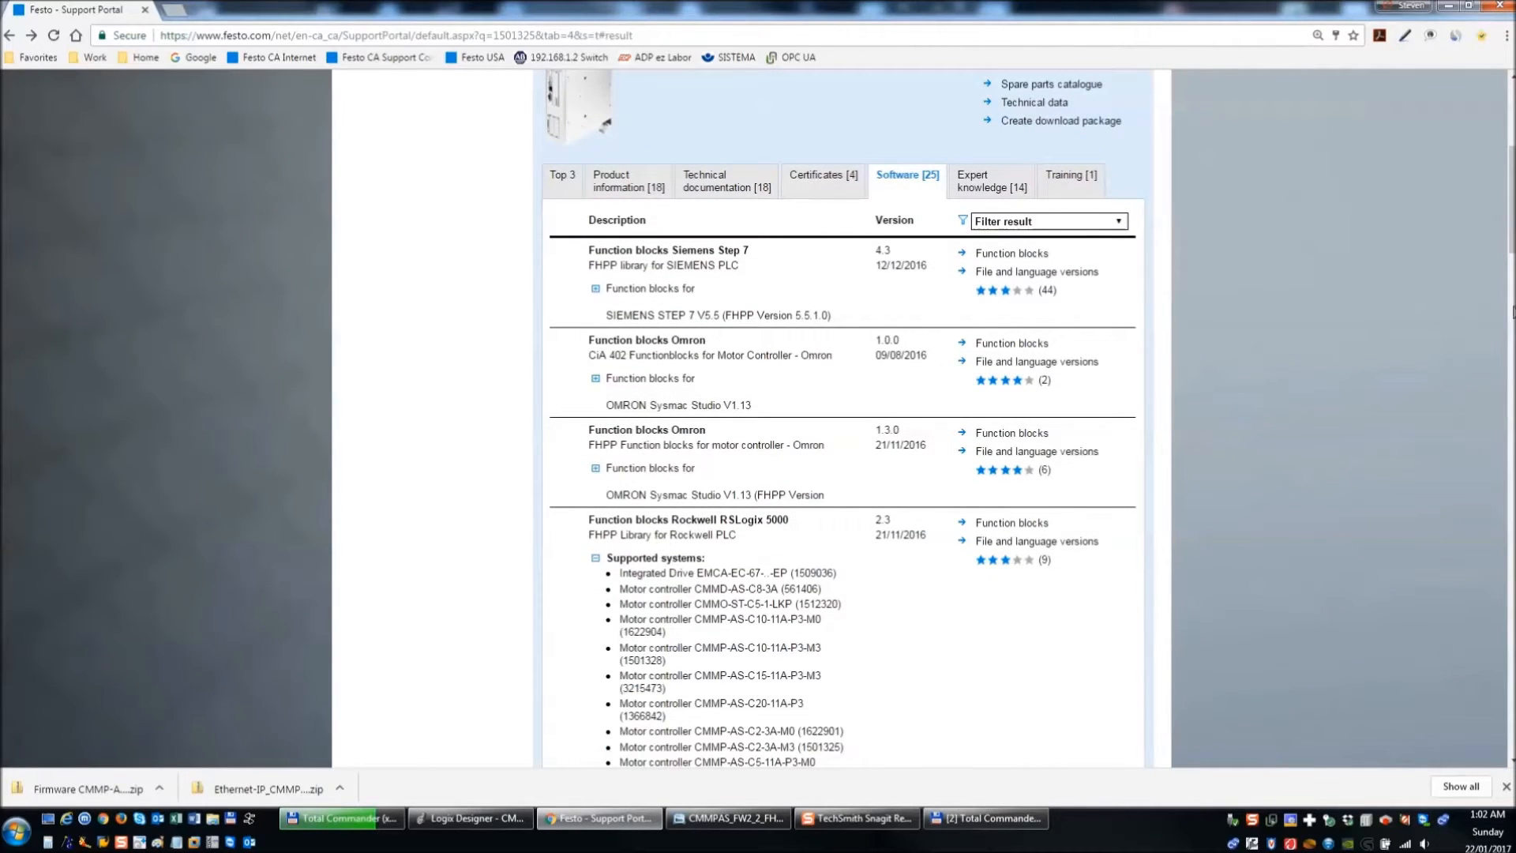
{"action": "left_click_drag", "start_coordinate": [1512, 229], "coordinate": [1513, 278]}
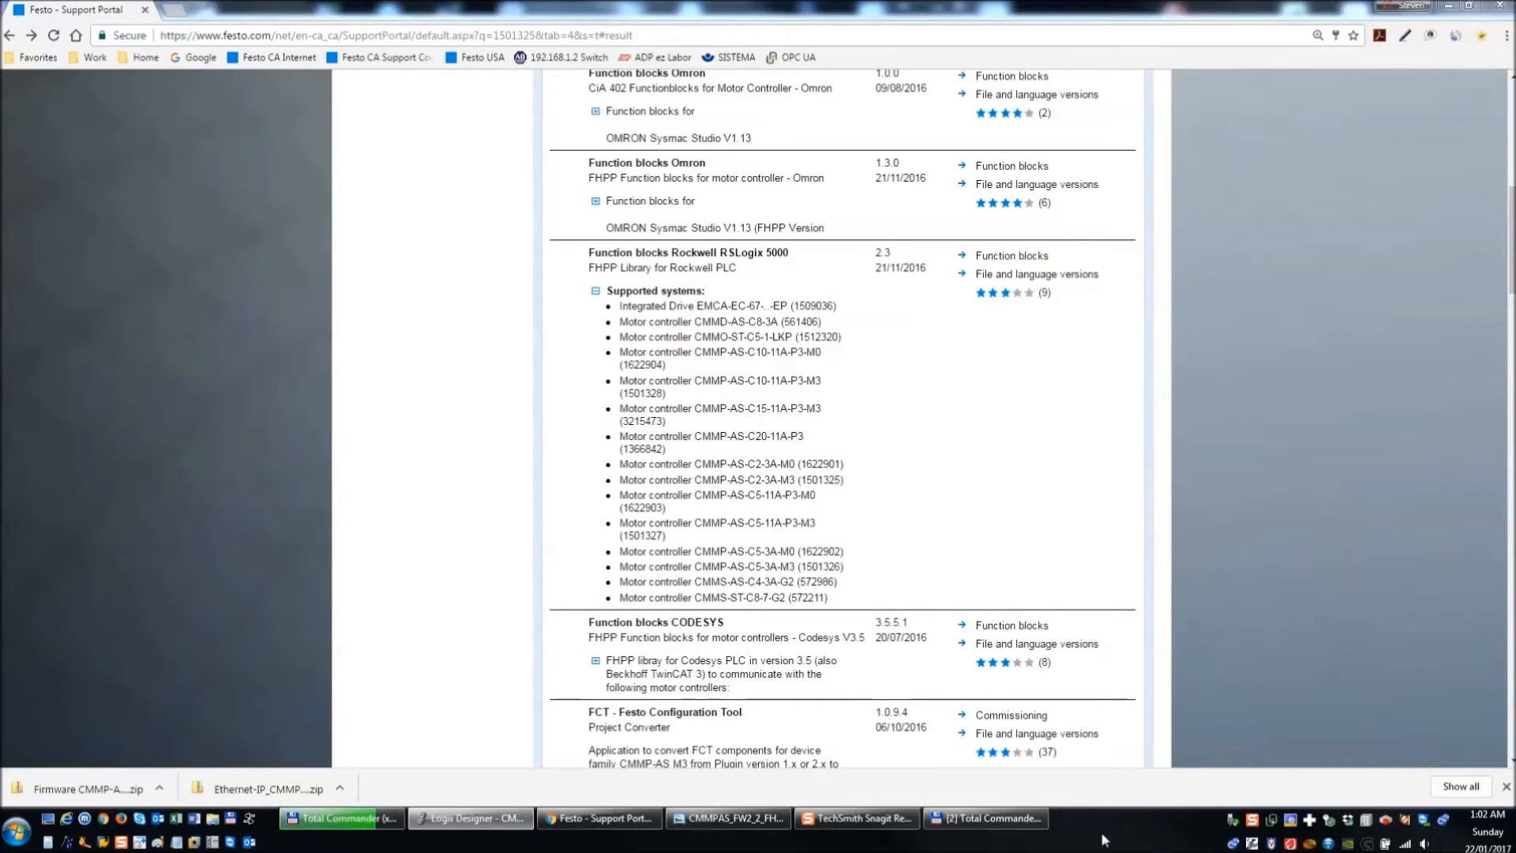
- In Logix Designer, start a new project named CMMP_FHPPv2_3_AOIFPC_EDSv1_3_MovesNo_V23, located in the CMMP-AS-M3 x1 folder under RS5000 Projects
{"action": "key", "text": "super+d"}
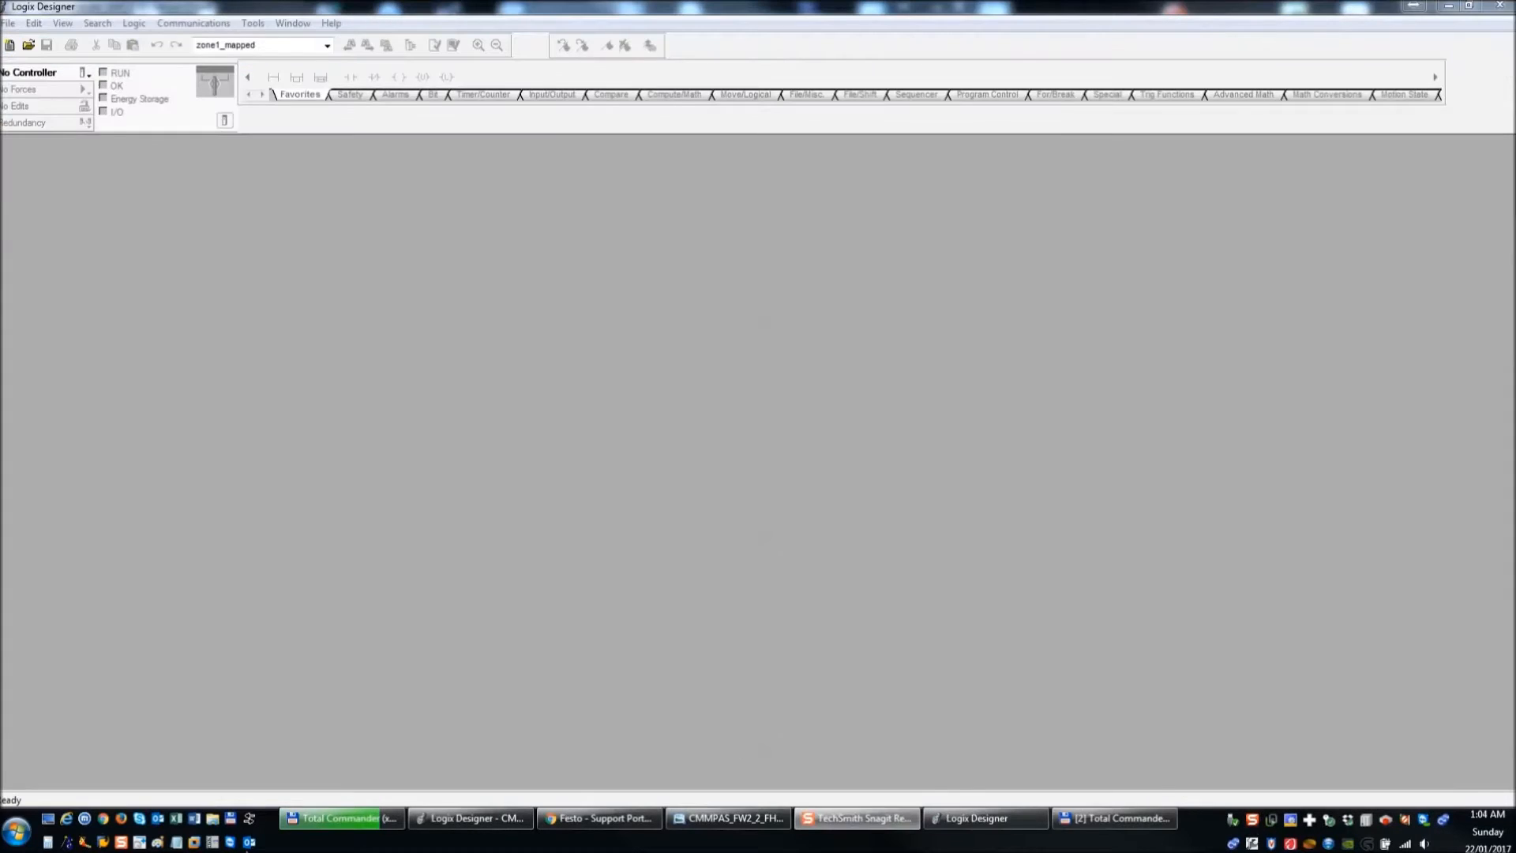
{"action": "left_click", "coordinate": [10, 46]}
{"action": "left_click", "coordinate": [10, 46]}
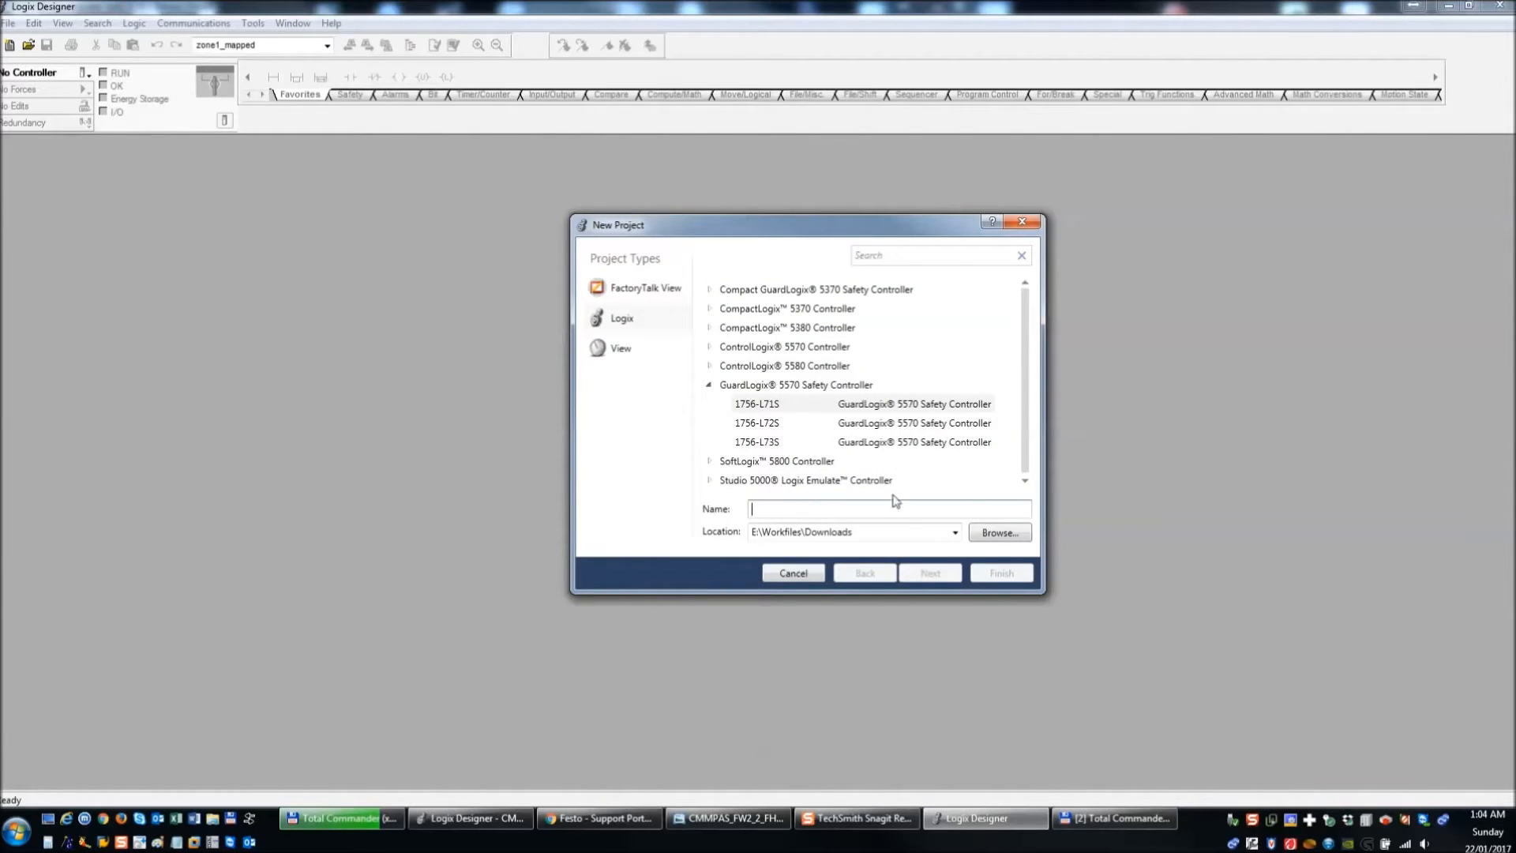
{"action": "left_click", "coordinate": [985, 534]}
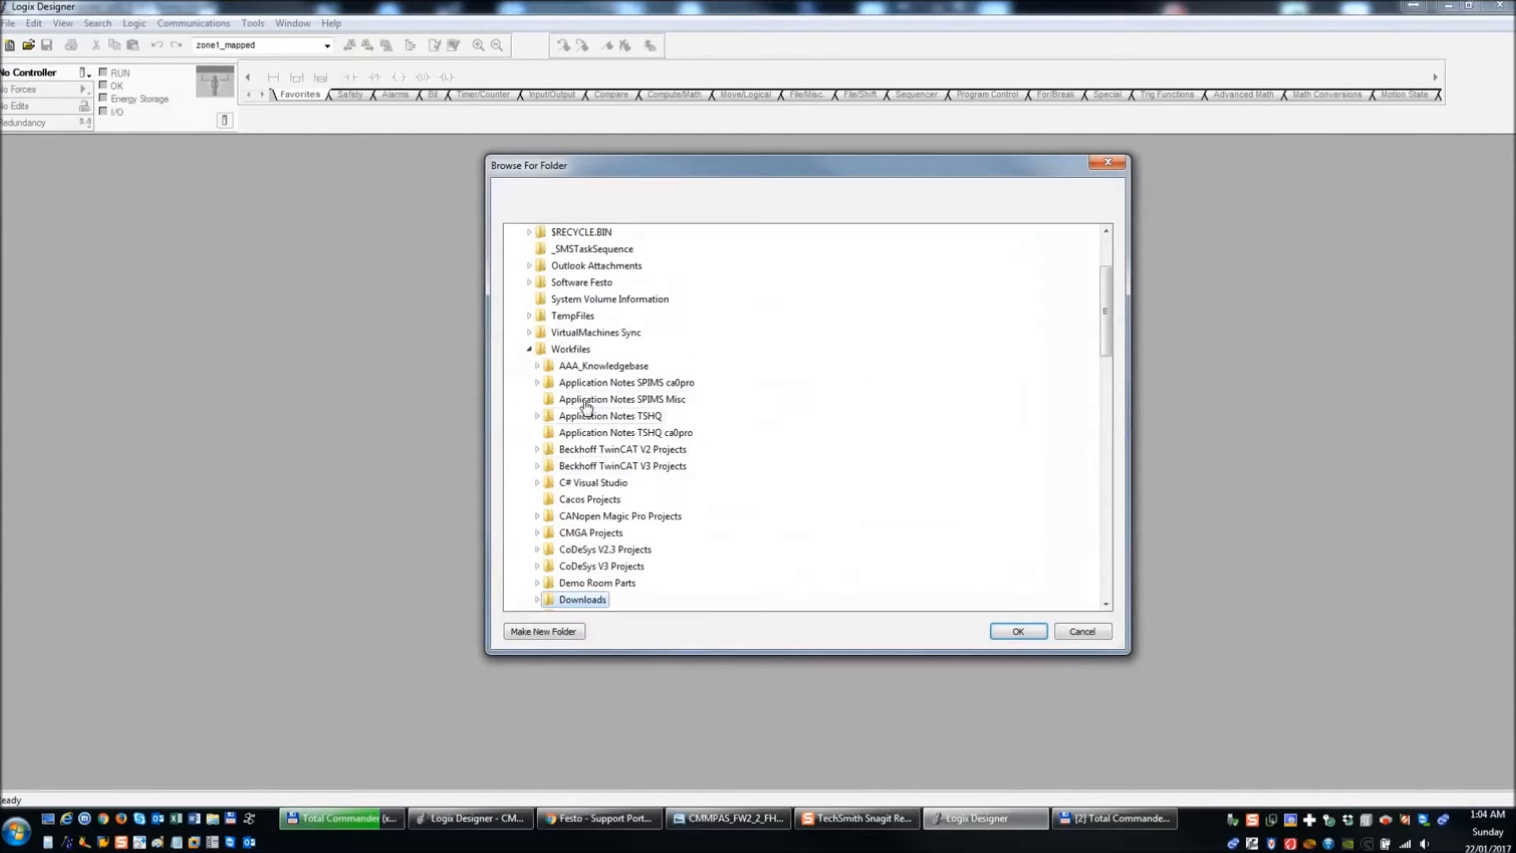
{"action": "scroll", "coordinate": [650, 563], "scroll_direction": "down", "scroll_amount": 2}
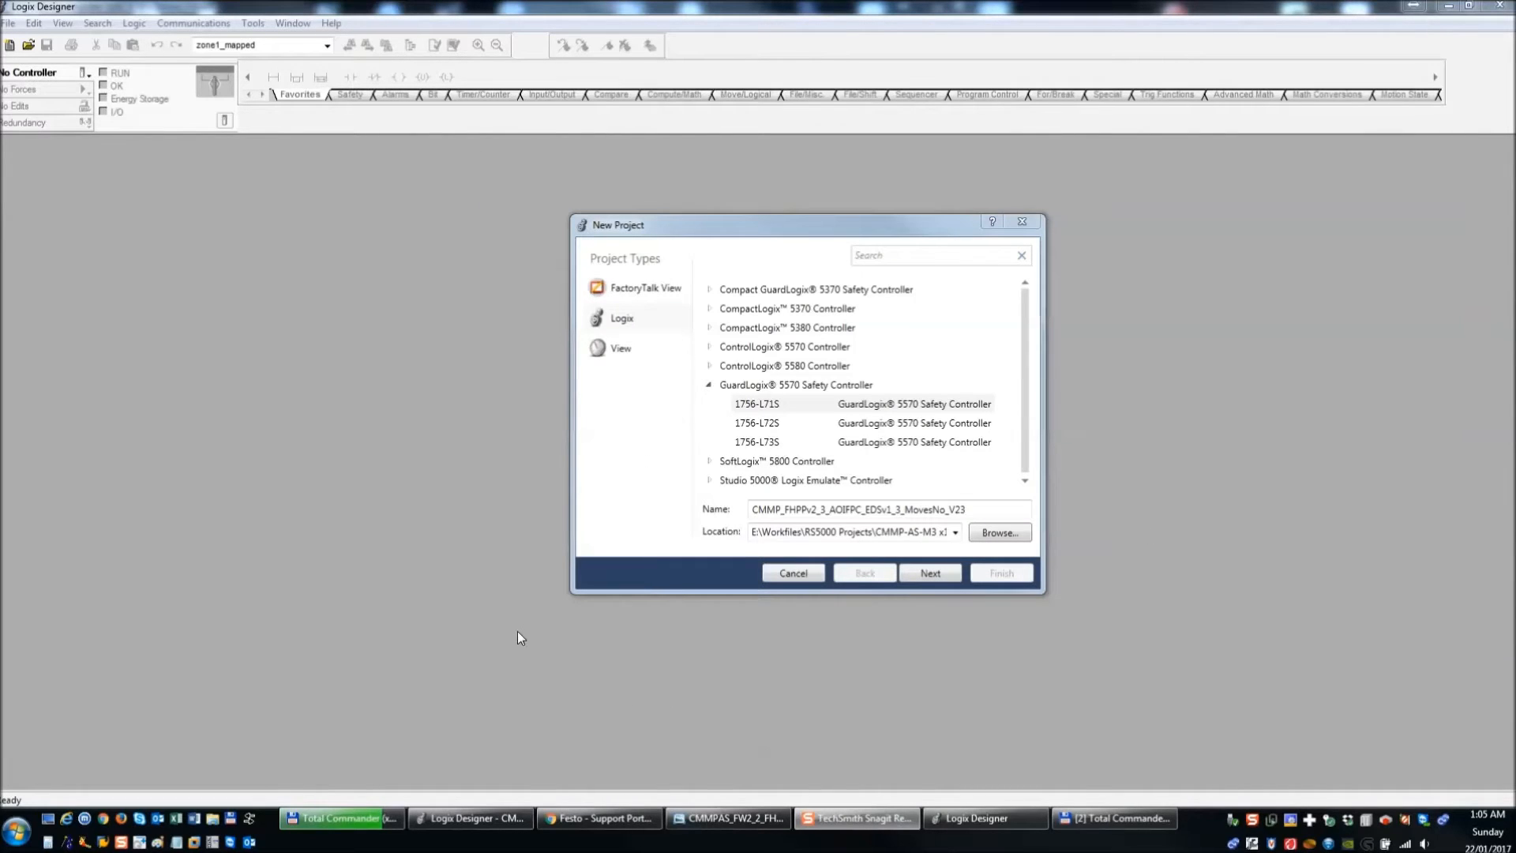
{"action": "left_click_drag", "start_coordinate": [996, 509], "coordinate": [682, 520]}
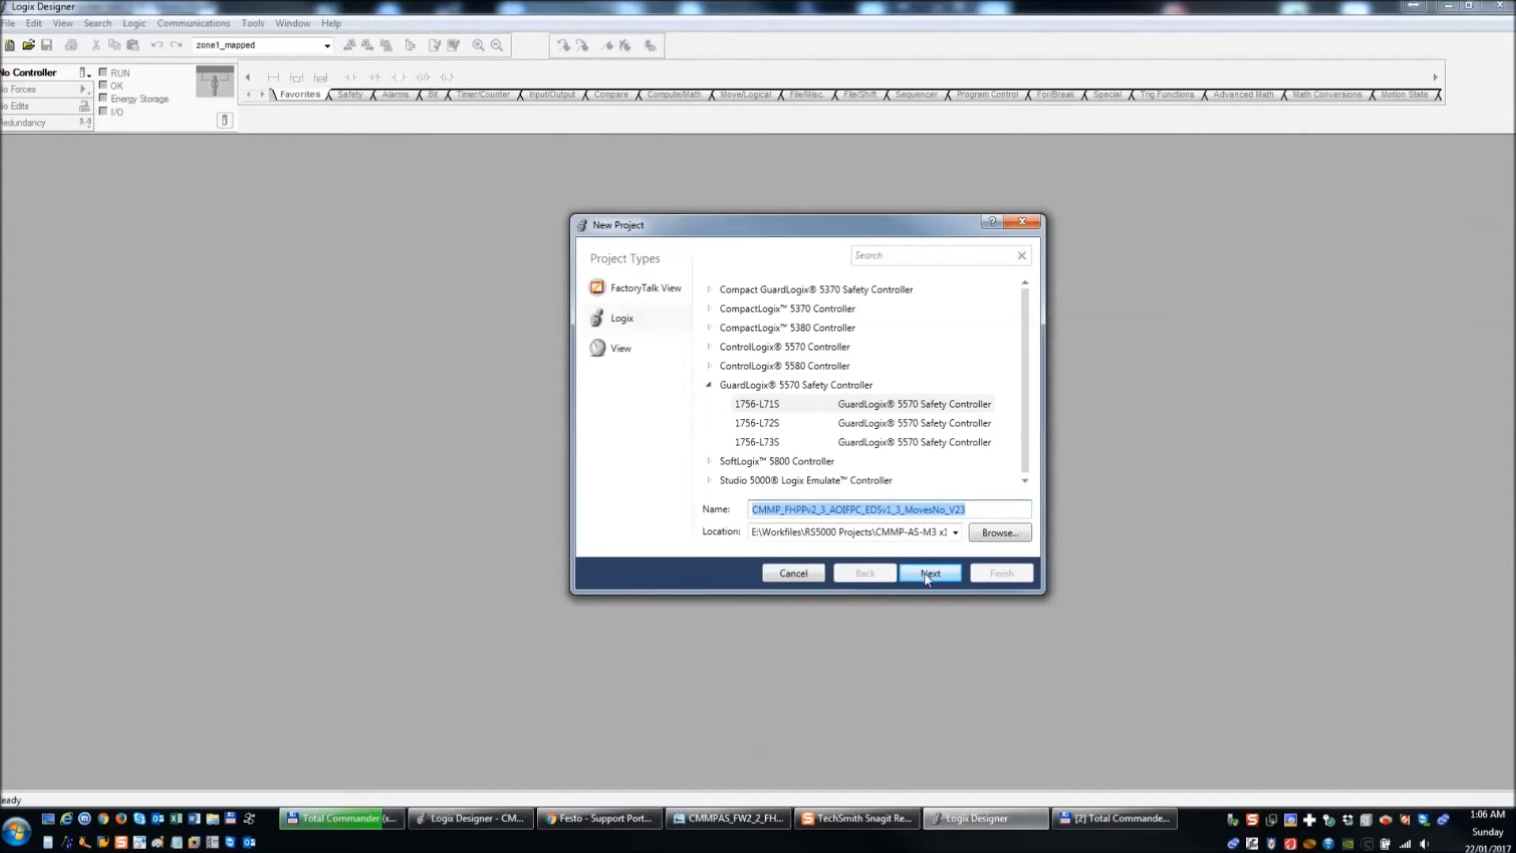
- Create the project for a 1756-L71S GuardLogix 5570 Safety Controller, revision 23, in slot 0 of a 1756-A7 chassis
{"action": "left_click", "coordinate": [793, 408]}
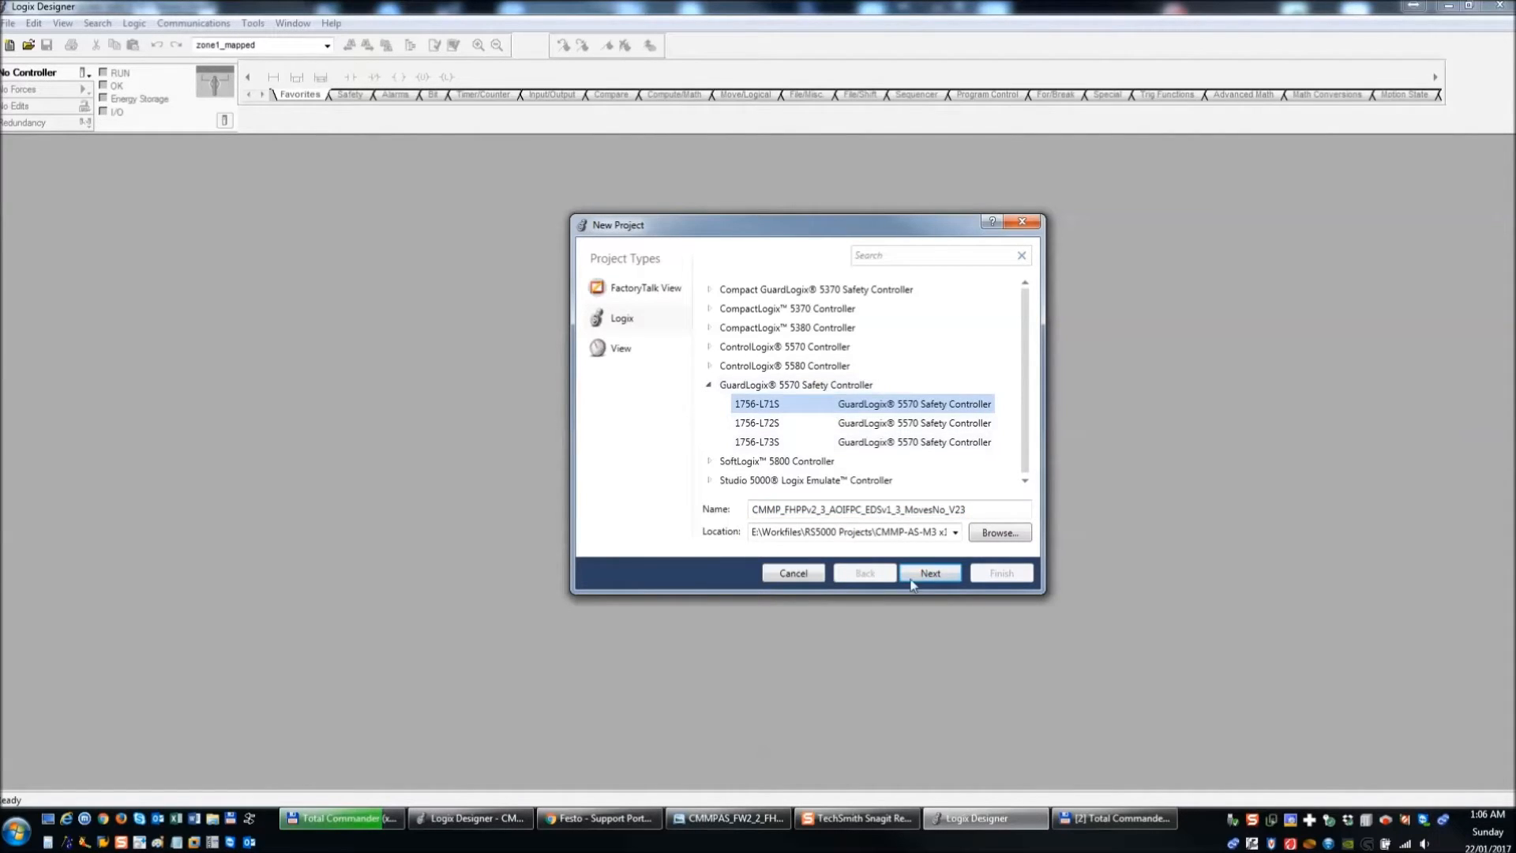
{"action": "left_click", "coordinate": [935, 578]}
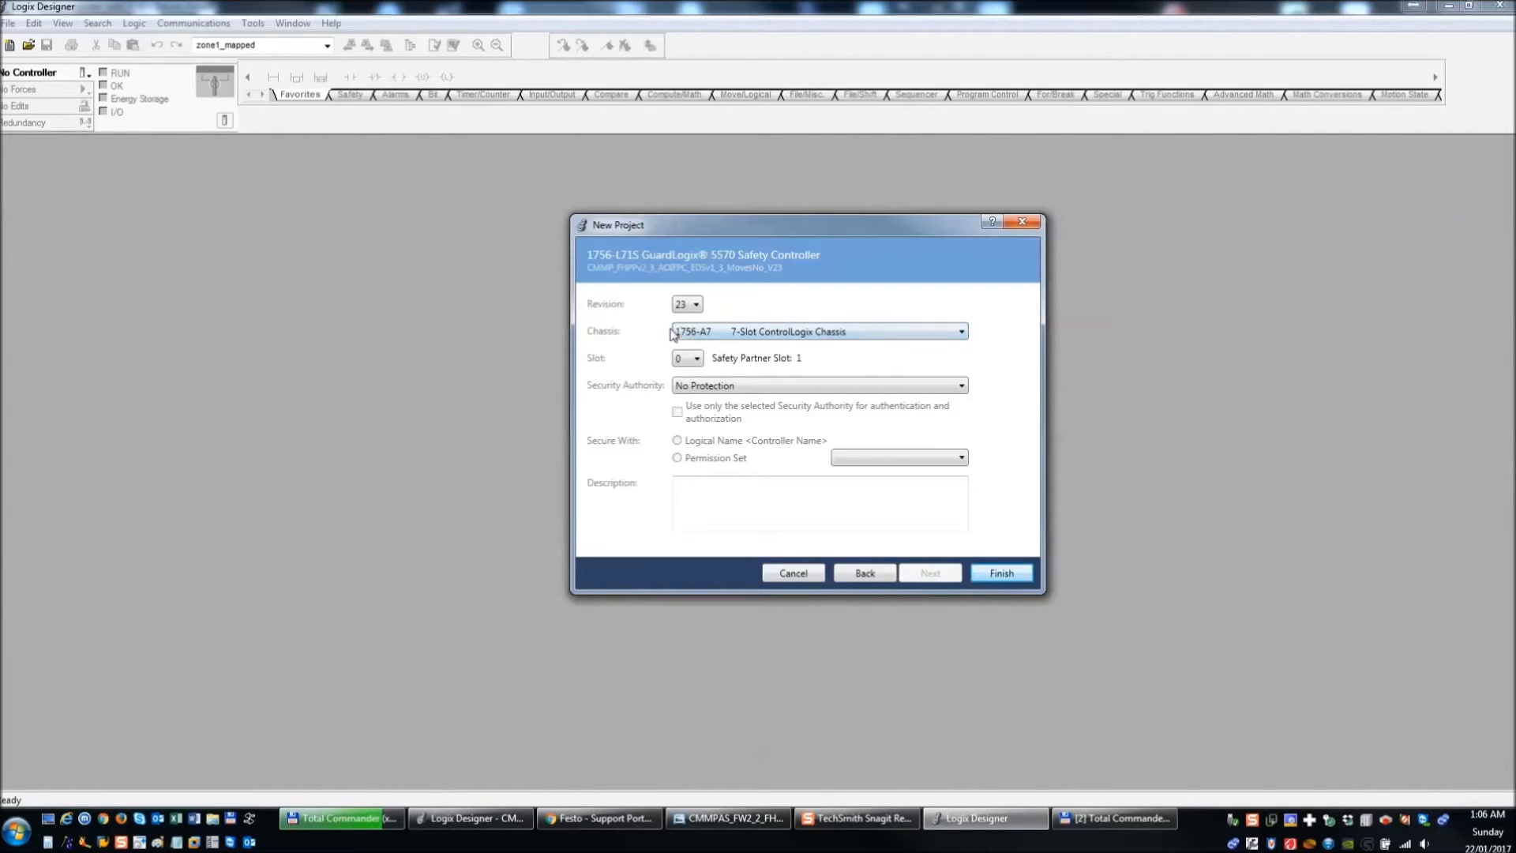
{"action": "left_click", "coordinate": [996, 574]}
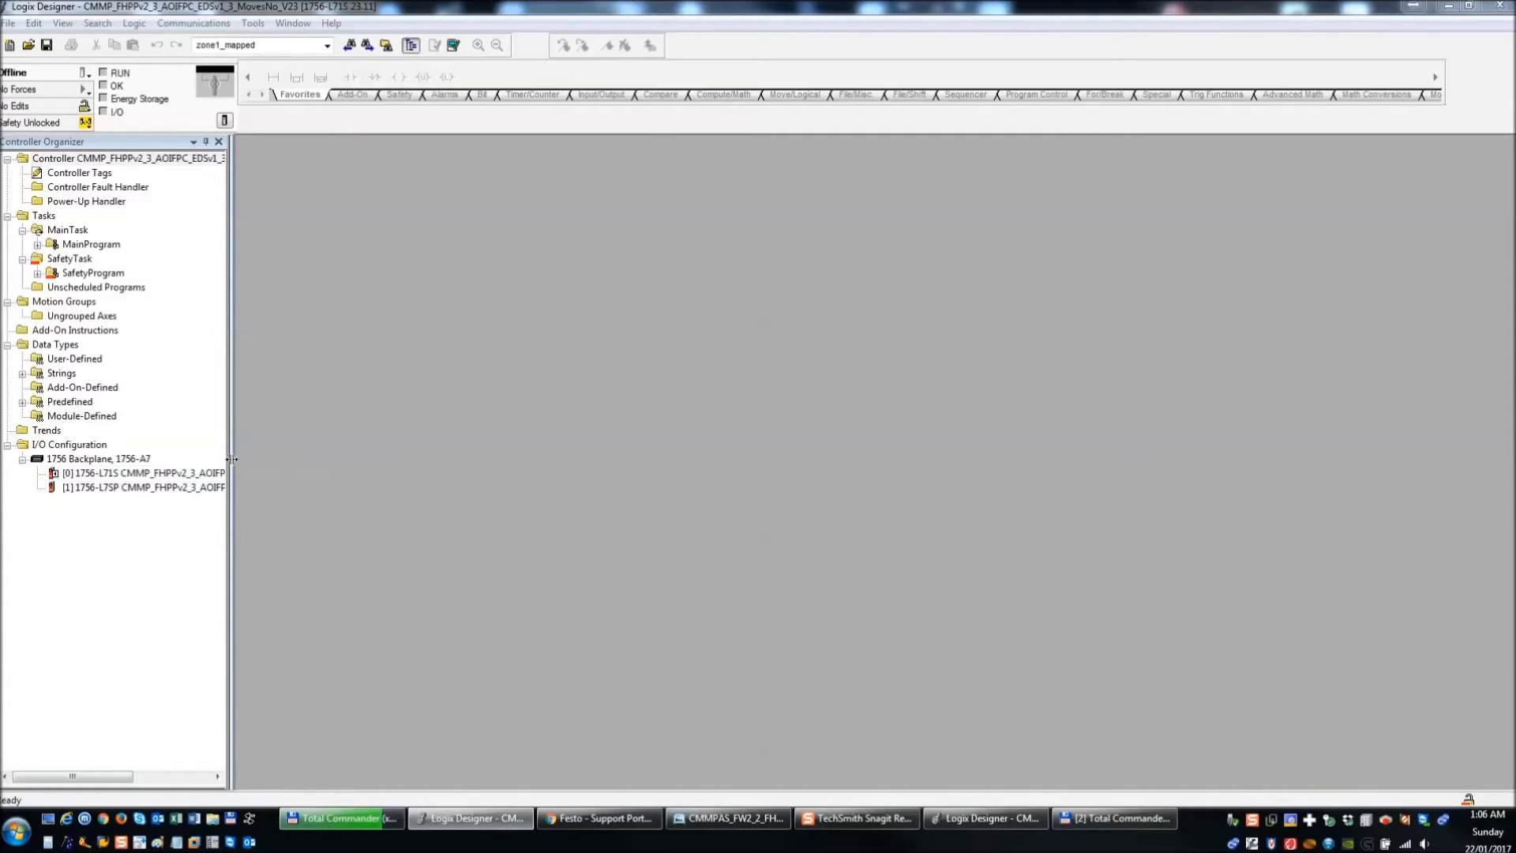
- Start adding a module to the 1756 Backplane and filter the enlarged module catalog by 1756 and the Communication category
{"action": "left_click_drag", "start_coordinate": [234, 460], "coordinate": [421, 483]}
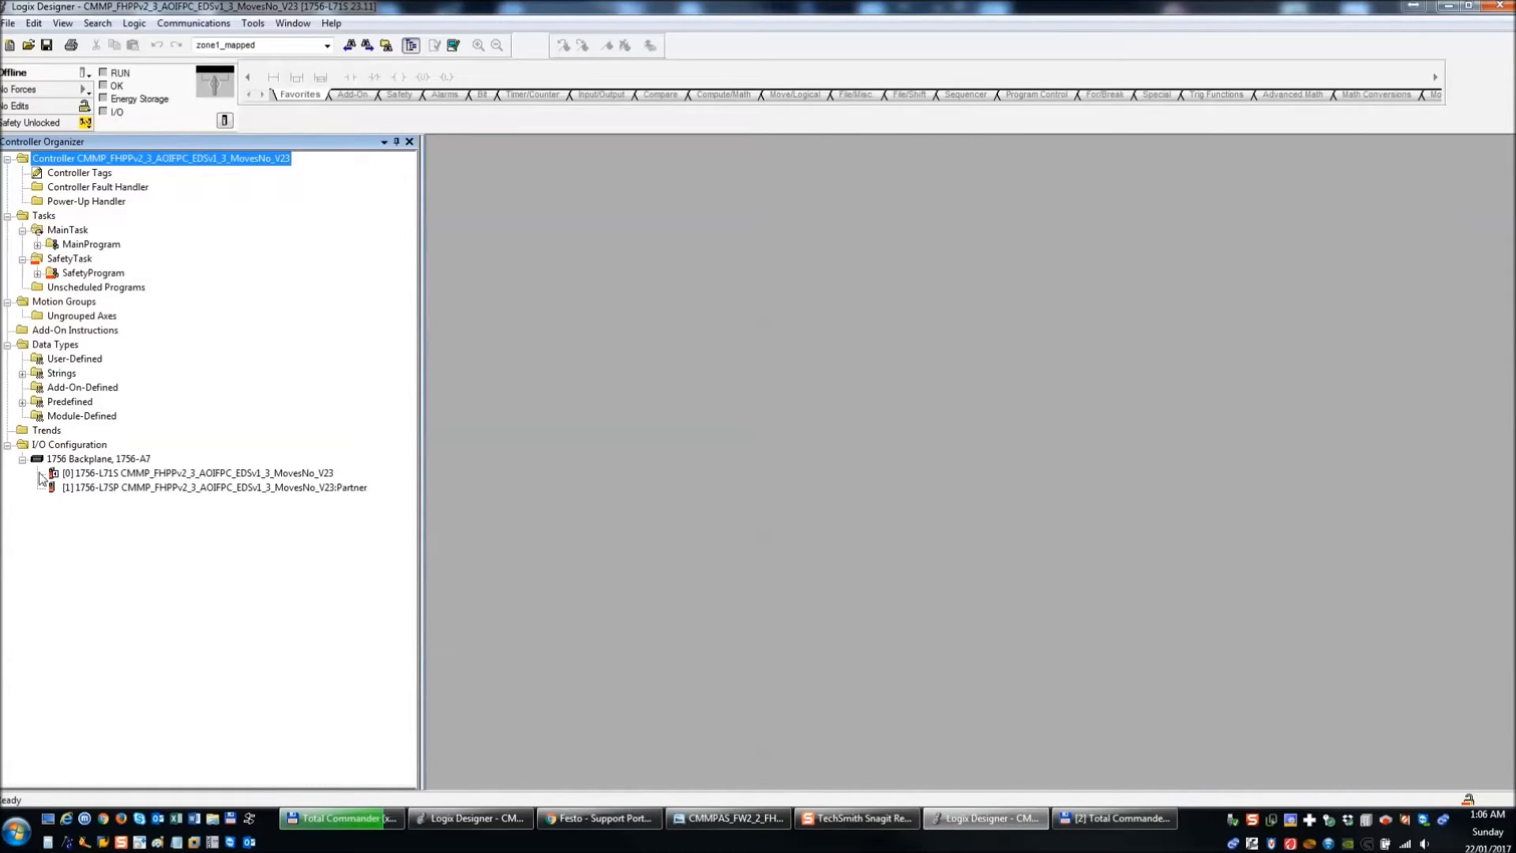
{"action": "left_click", "coordinate": [69, 473]}
{"action": "key", "text": "Up"}
{"action": "right_click", "coordinate": [71, 465]}
{"action": "left_click", "coordinate": [87, 473]}
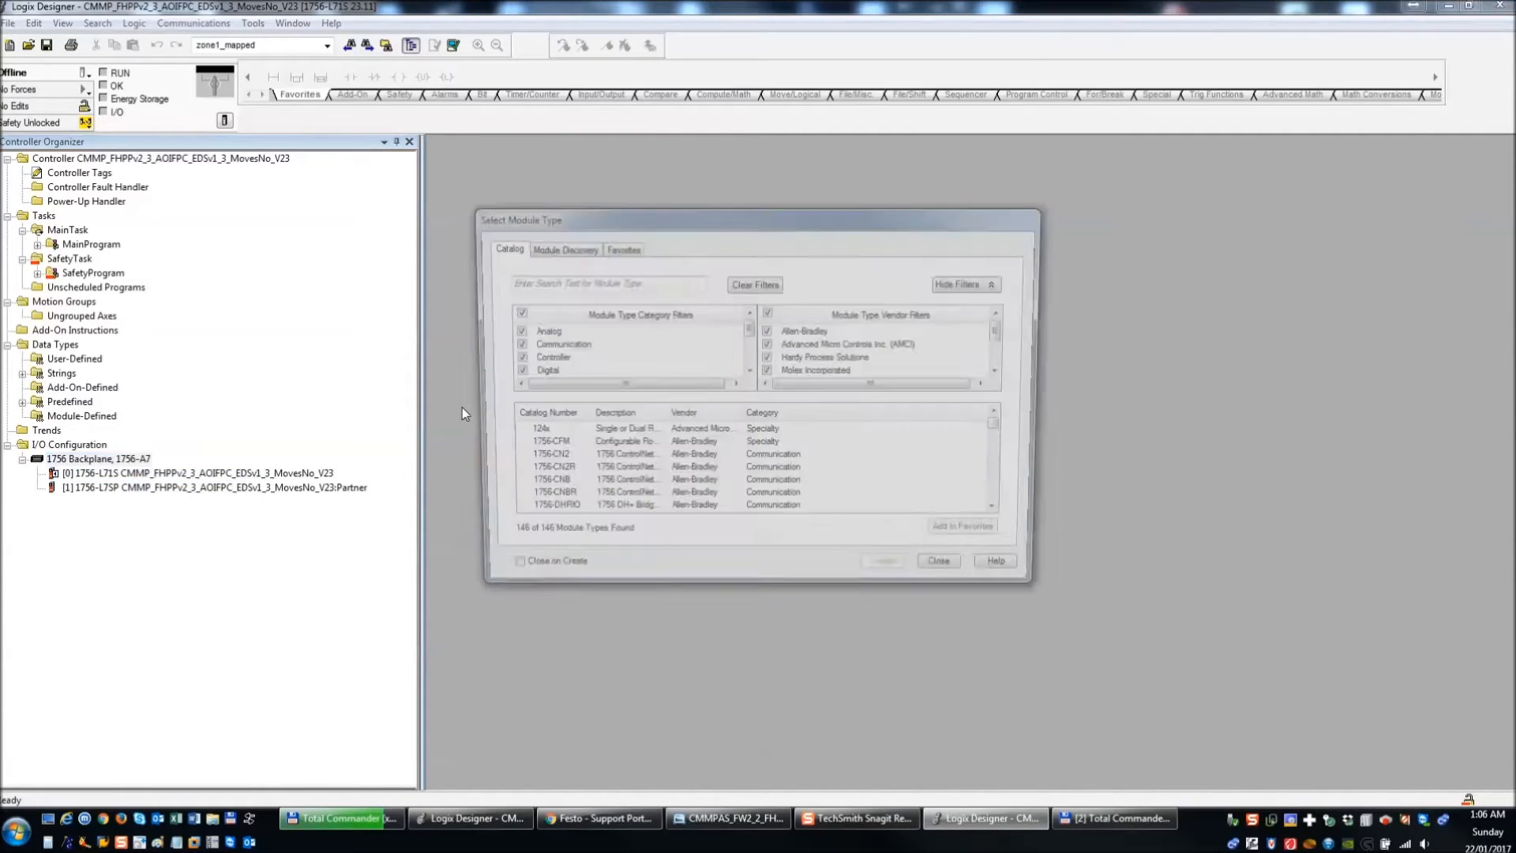
{"action": "left_click", "coordinate": [603, 282]}
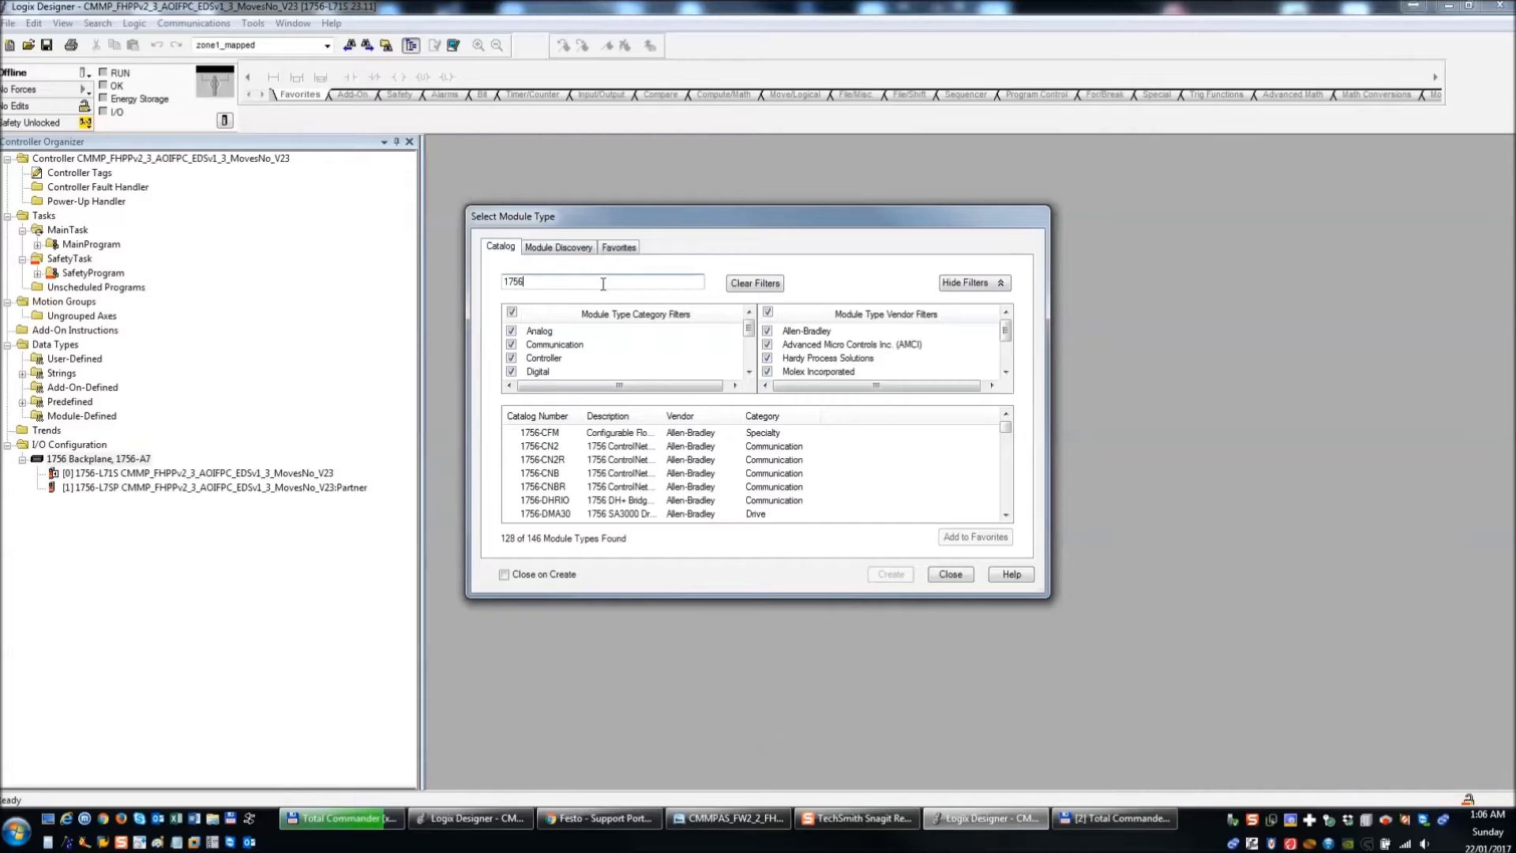
{"action": "left_click", "coordinate": [512, 313]}
{"action": "left_click", "coordinate": [511, 344]}
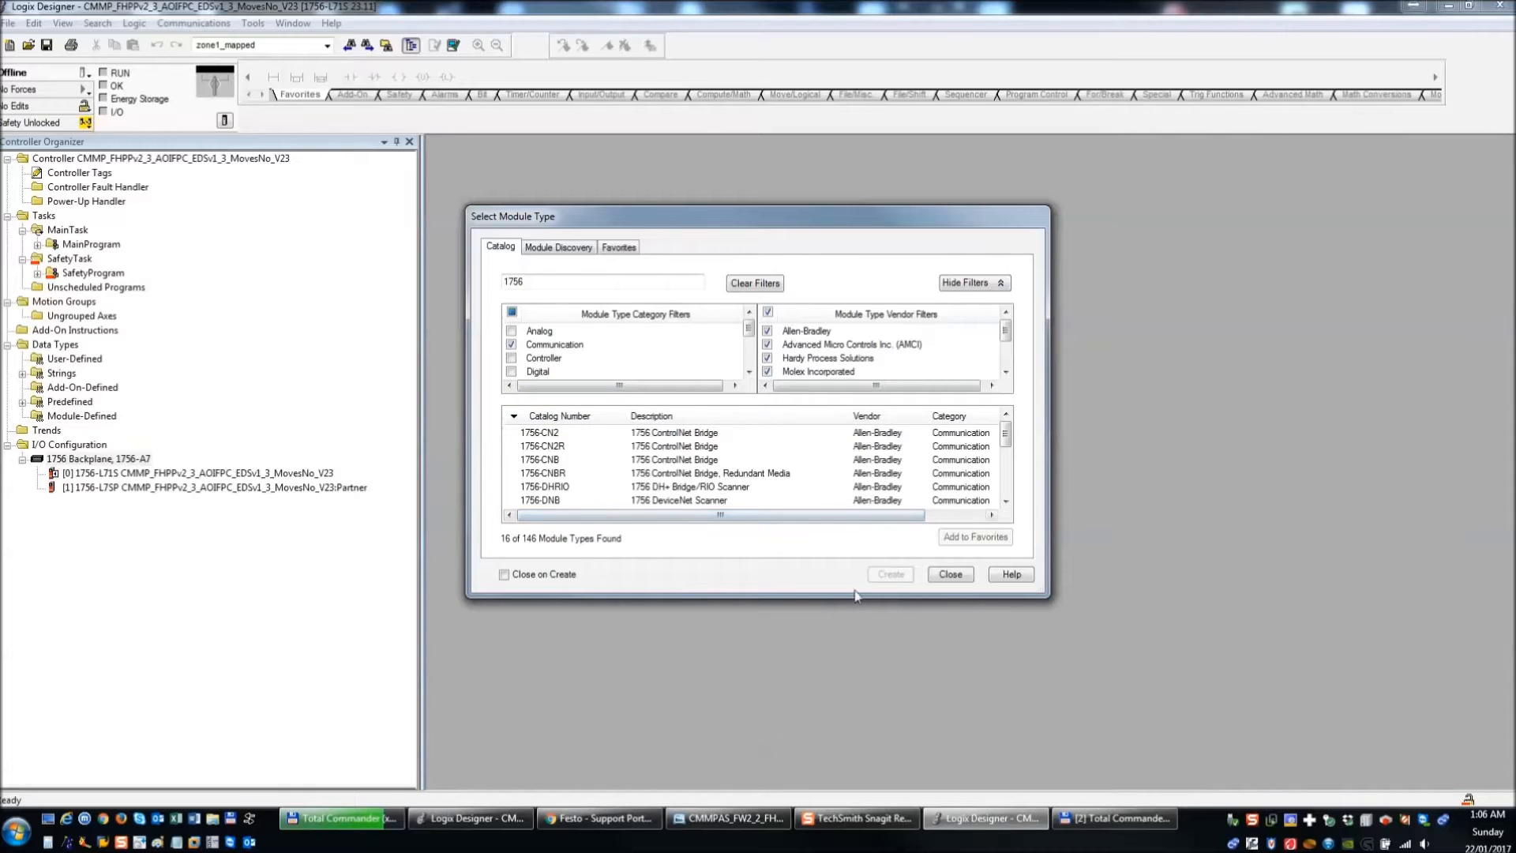
{"action": "left_click_drag", "start_coordinate": [847, 596], "coordinate": [854, 740]}
{"action": "left_click_drag", "start_coordinate": [846, 211], "coordinate": [859, 151]}
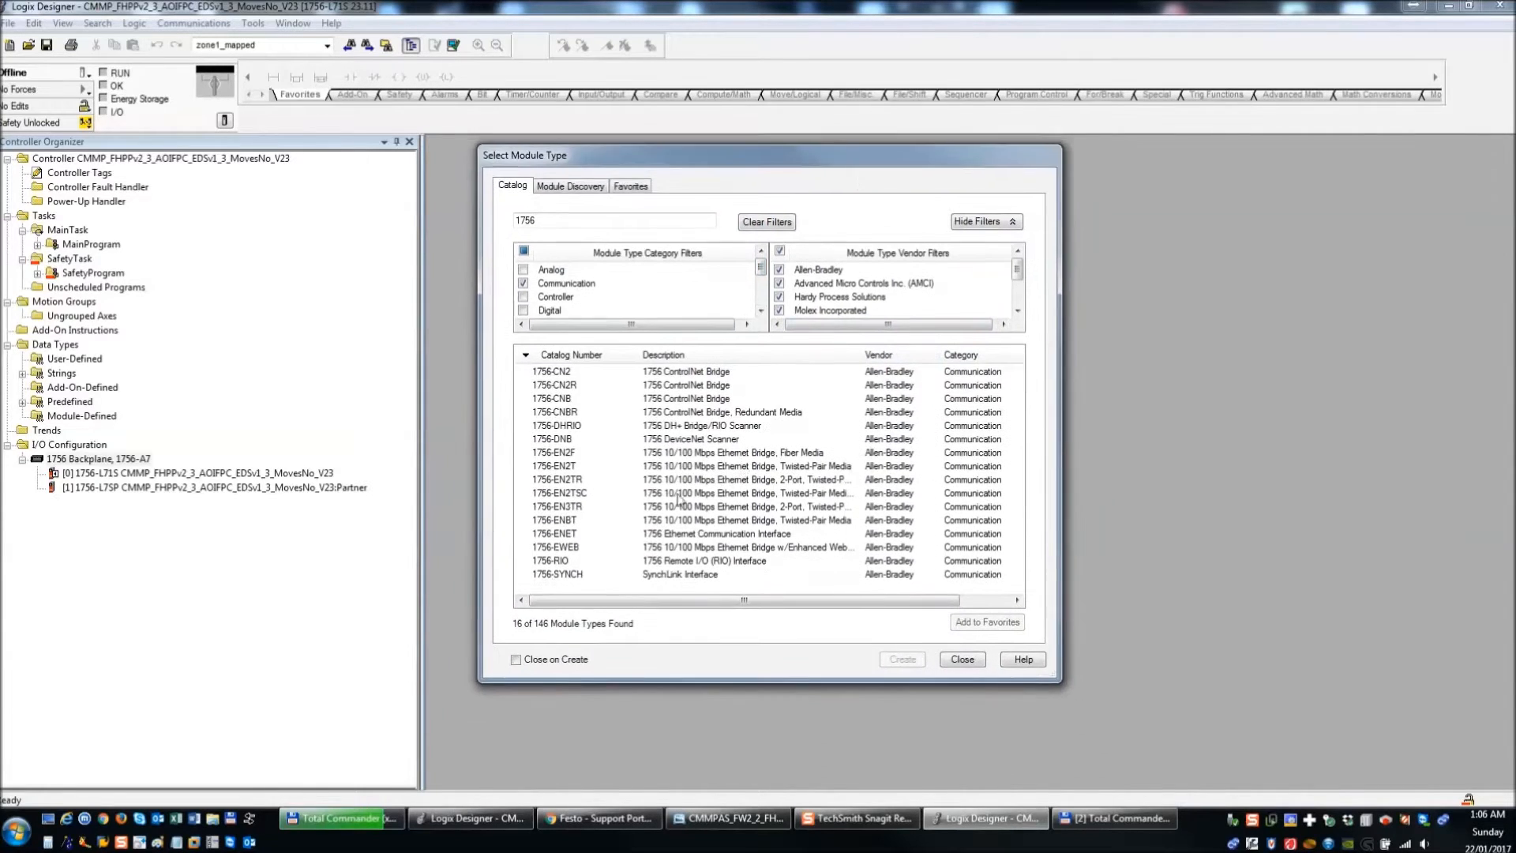
- Create a 1756-EN2TR module named EN2TR_IP with the private network address 192.168.1.106
{"action": "left_click", "coordinate": [566, 481]}
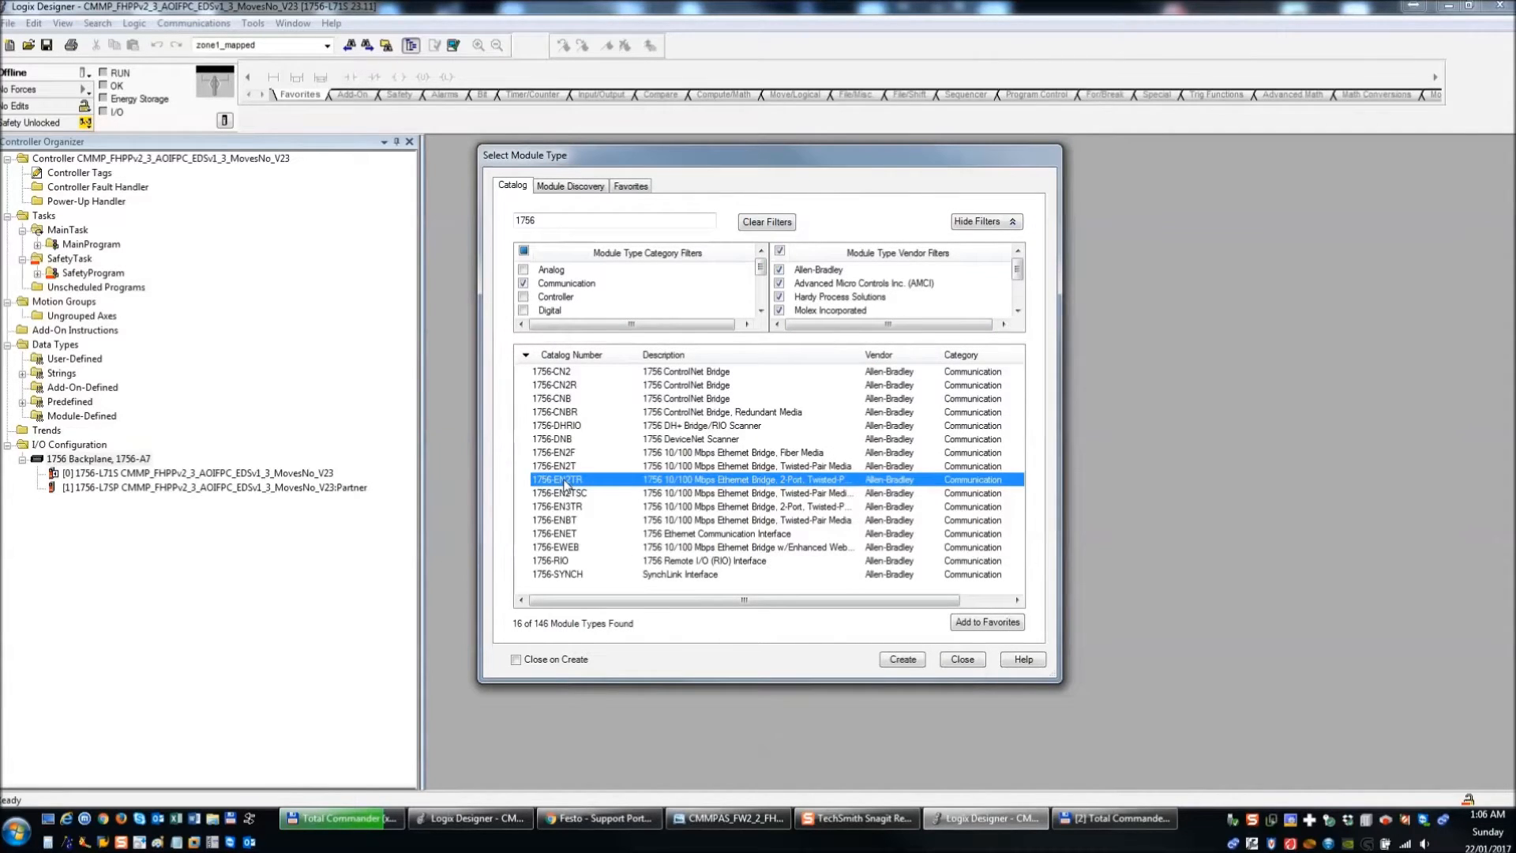
{"action": "left_click", "coordinate": [917, 660]}
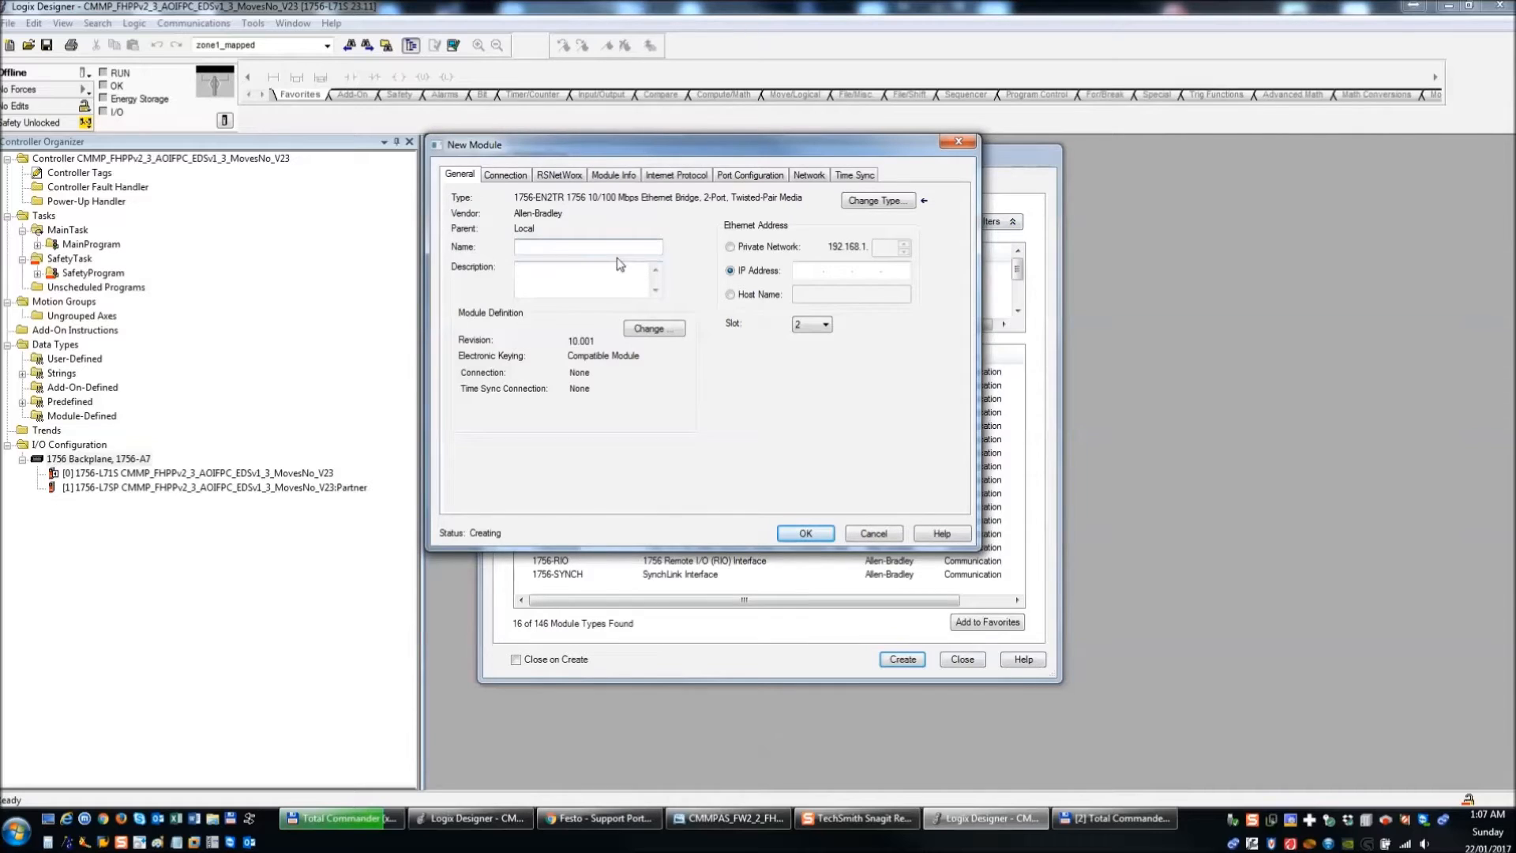
{"action": "type", "text": "EN"}
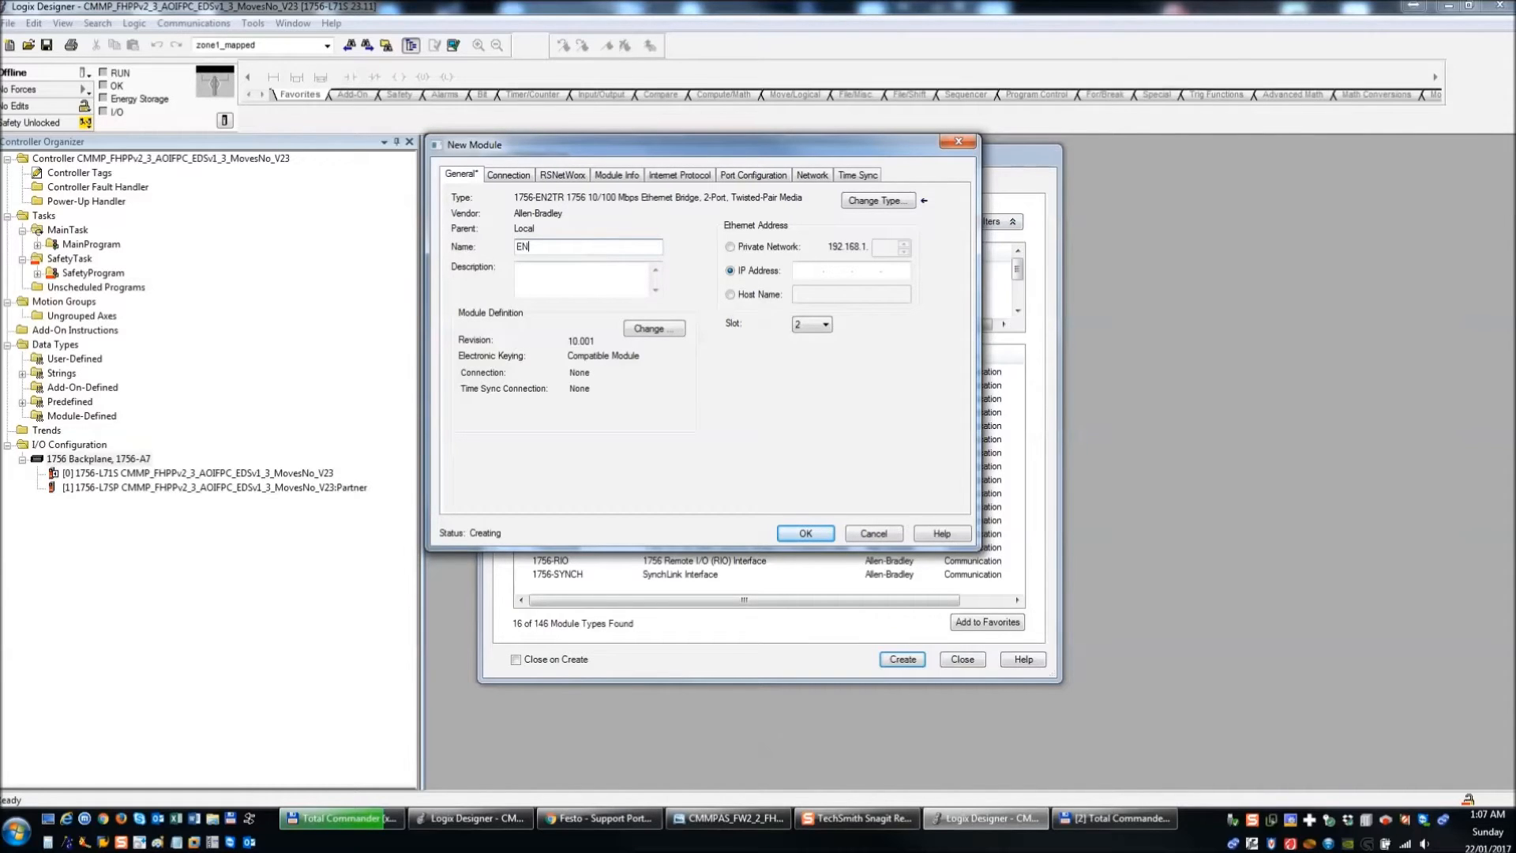
{"action": "type", "text": "2TR_IP"}
{"action": "left_click", "coordinate": [732, 247]}
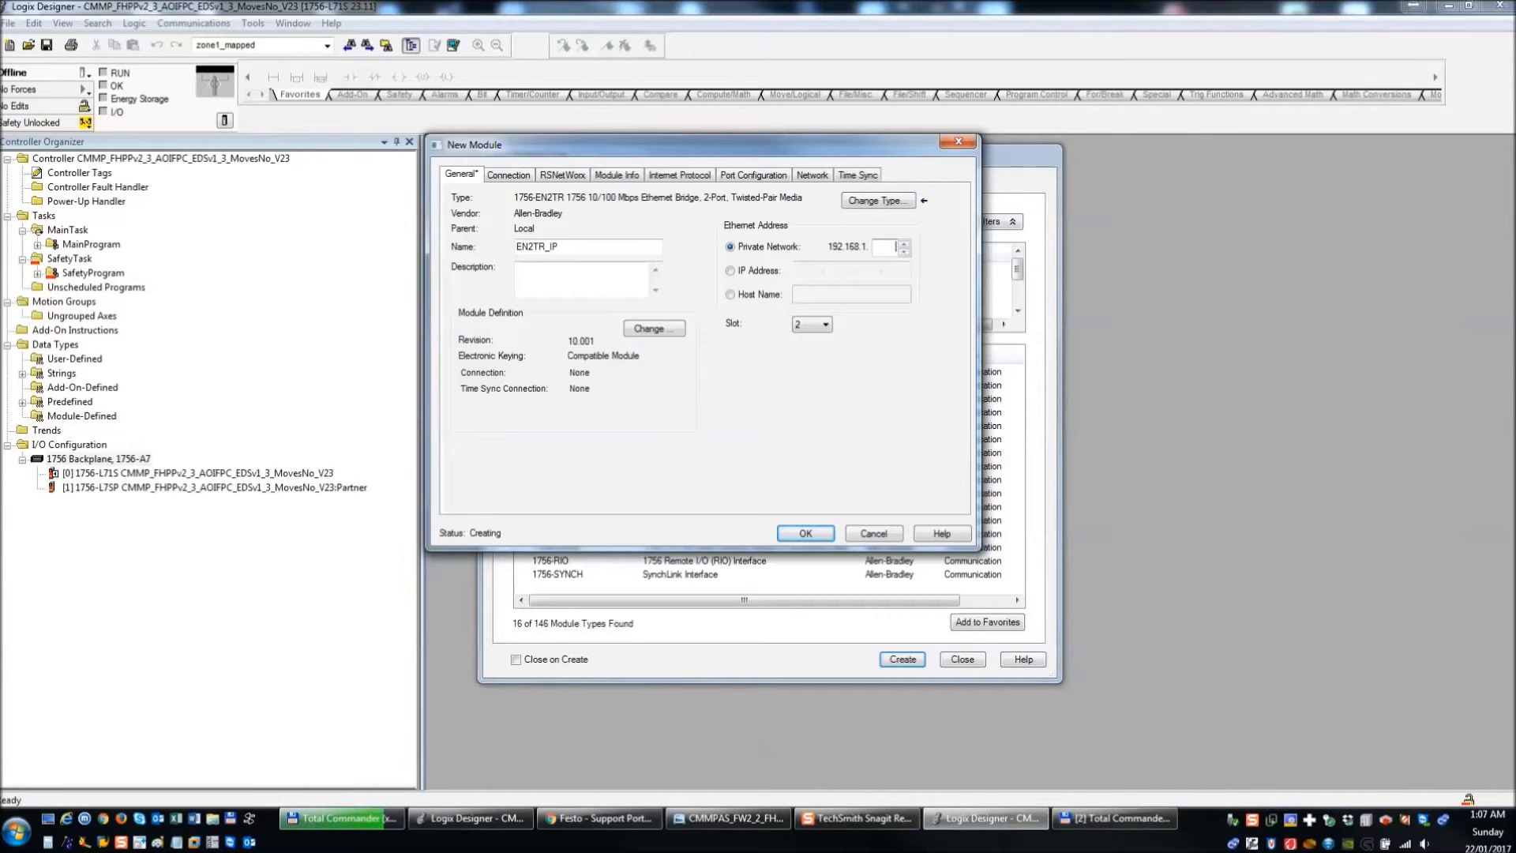
{"action": "key", "text": "alt+Tab"}
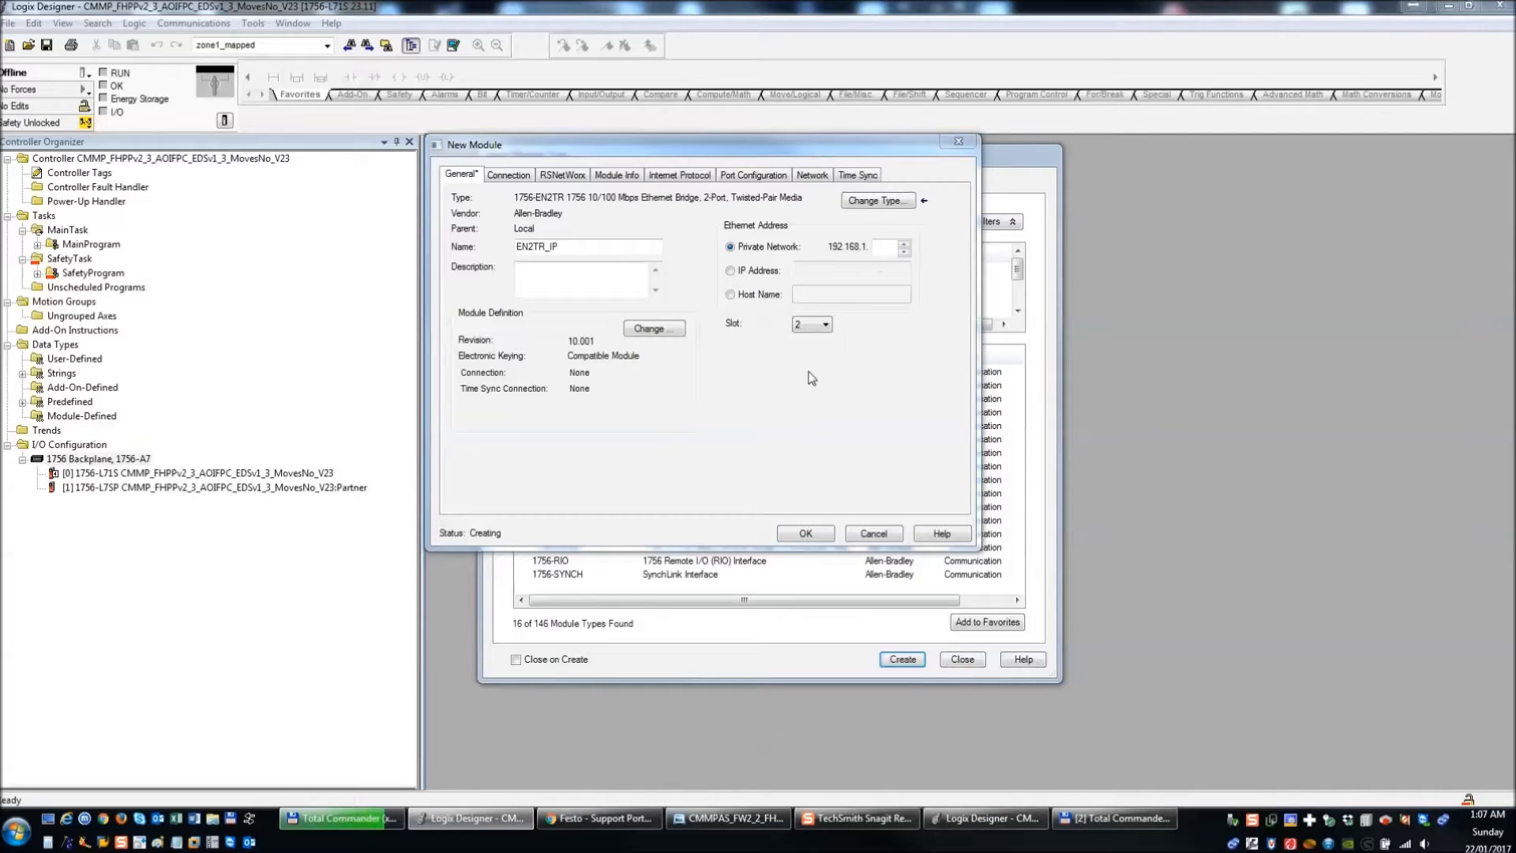
{"action": "left_click", "coordinate": [906, 275]}
{"action": "type", "text": "106"}
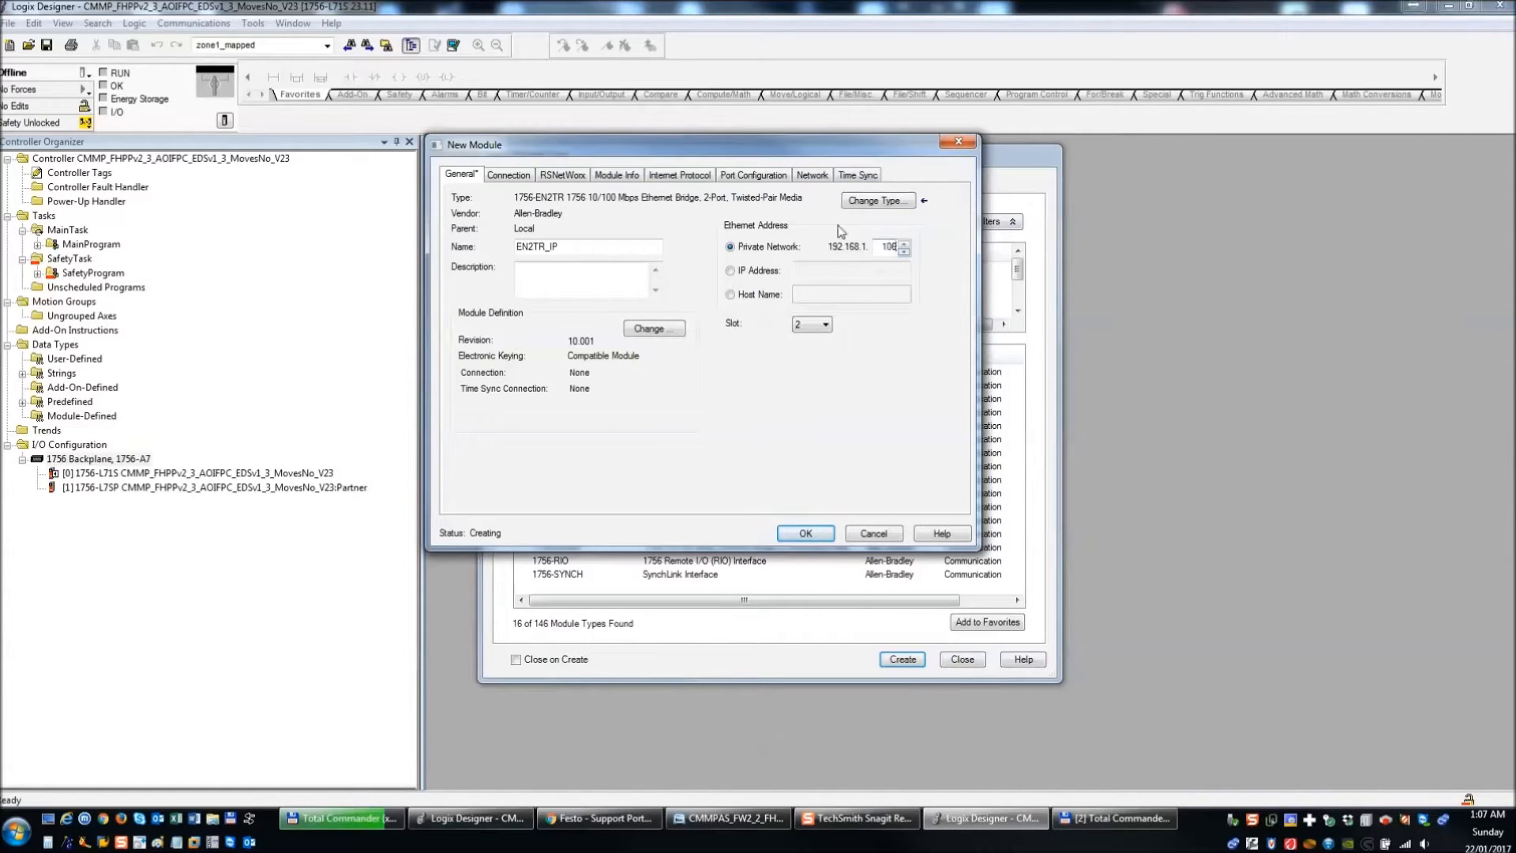
- Change the EN2TR_IP module definition to revision 5.002 and assign the module to slot 3
{"action": "left_click", "coordinate": [663, 332]}
{"action": "left_click", "coordinate": [710, 281]}
{"action": "left_click", "coordinate": [694, 323]}
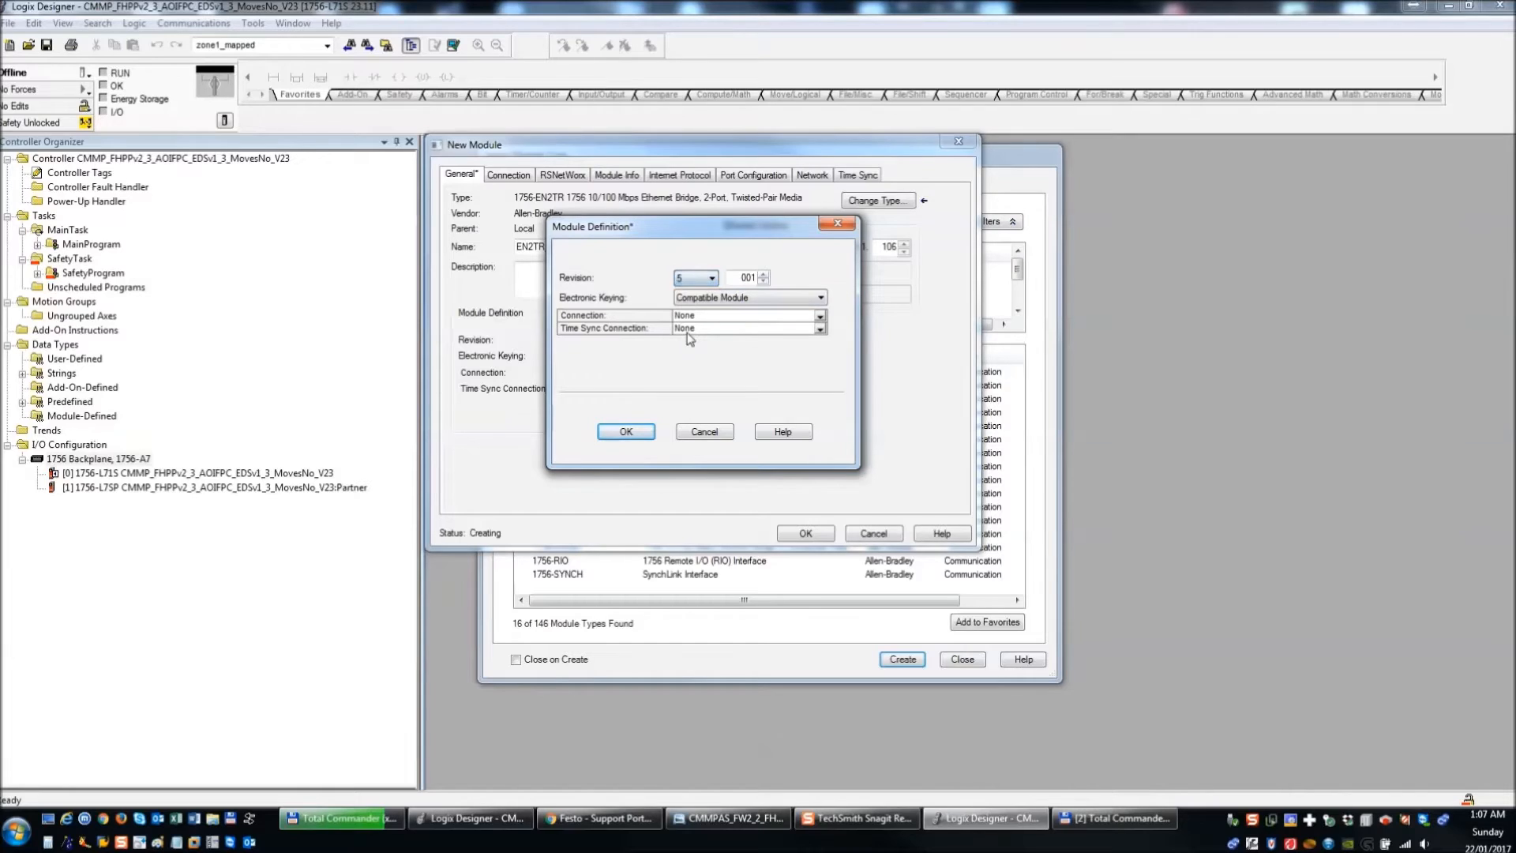
{"action": "left_click", "coordinate": [763, 274]}
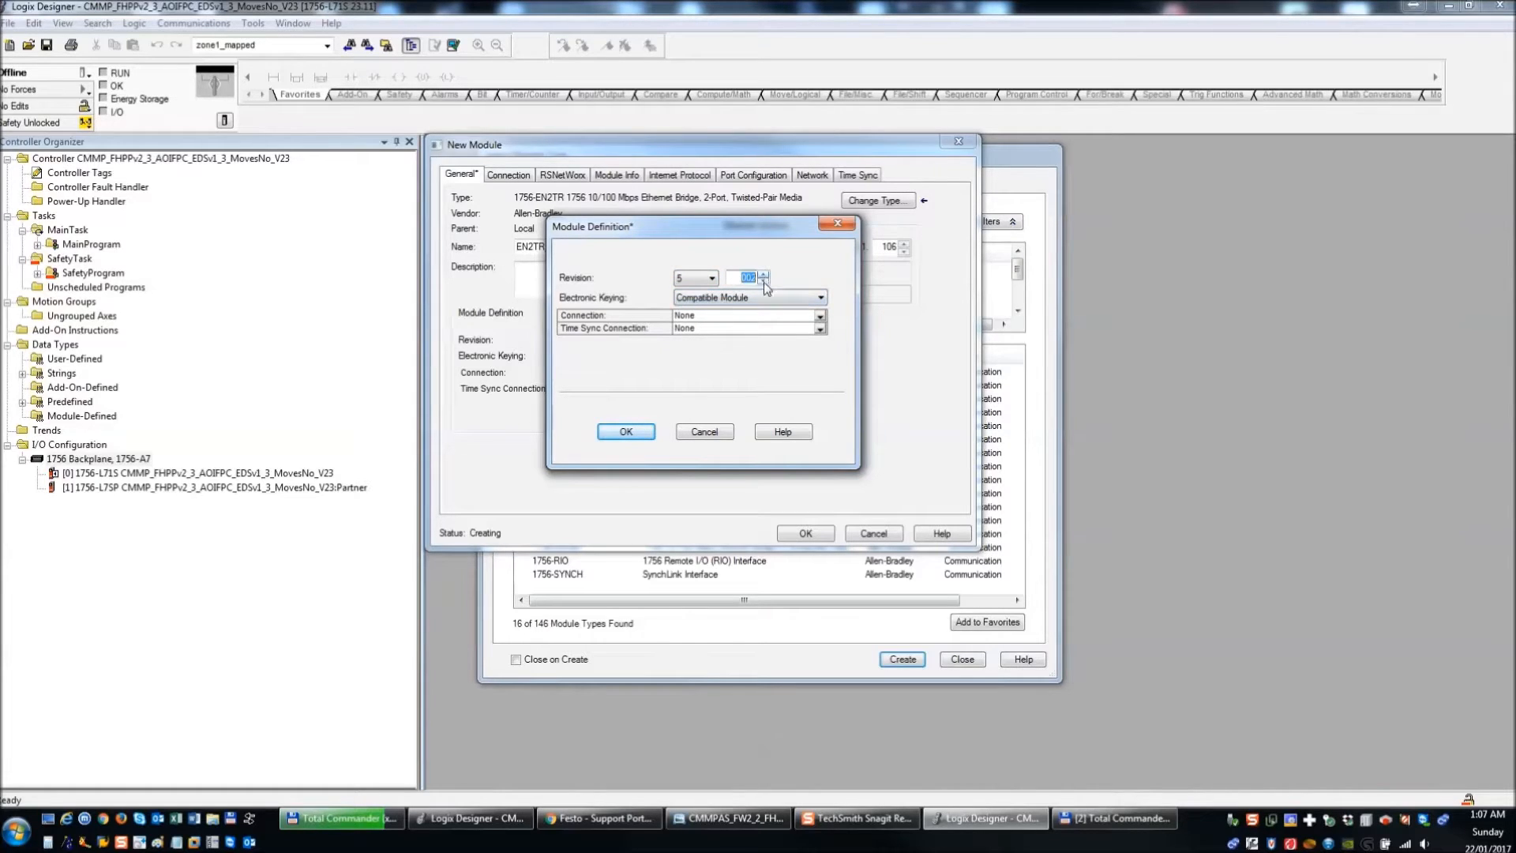
{"action": "left_click", "coordinate": [627, 432]}
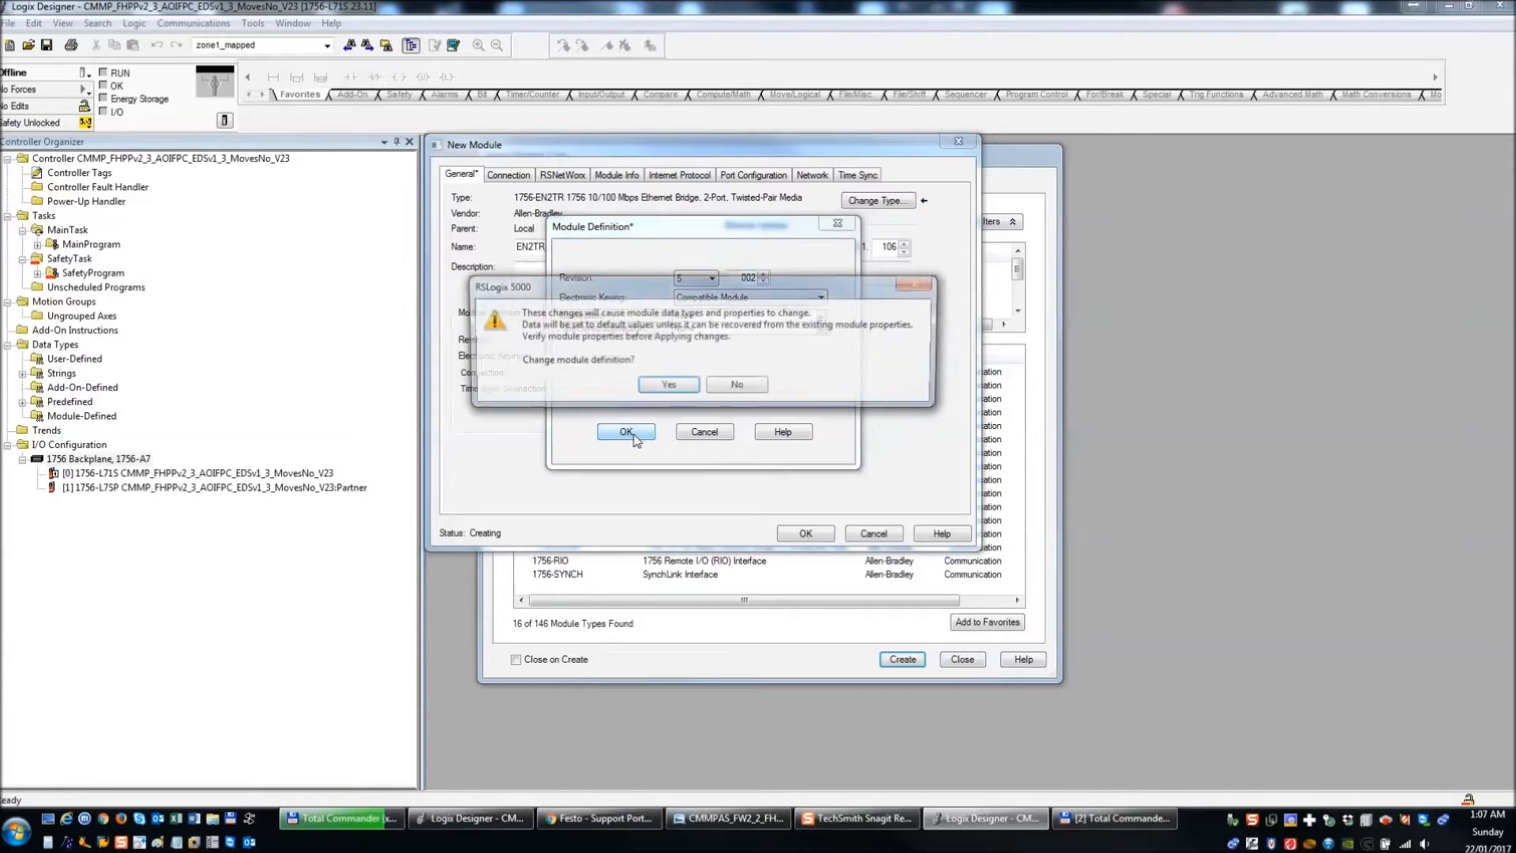
{"action": "left_click", "coordinate": [669, 387]}
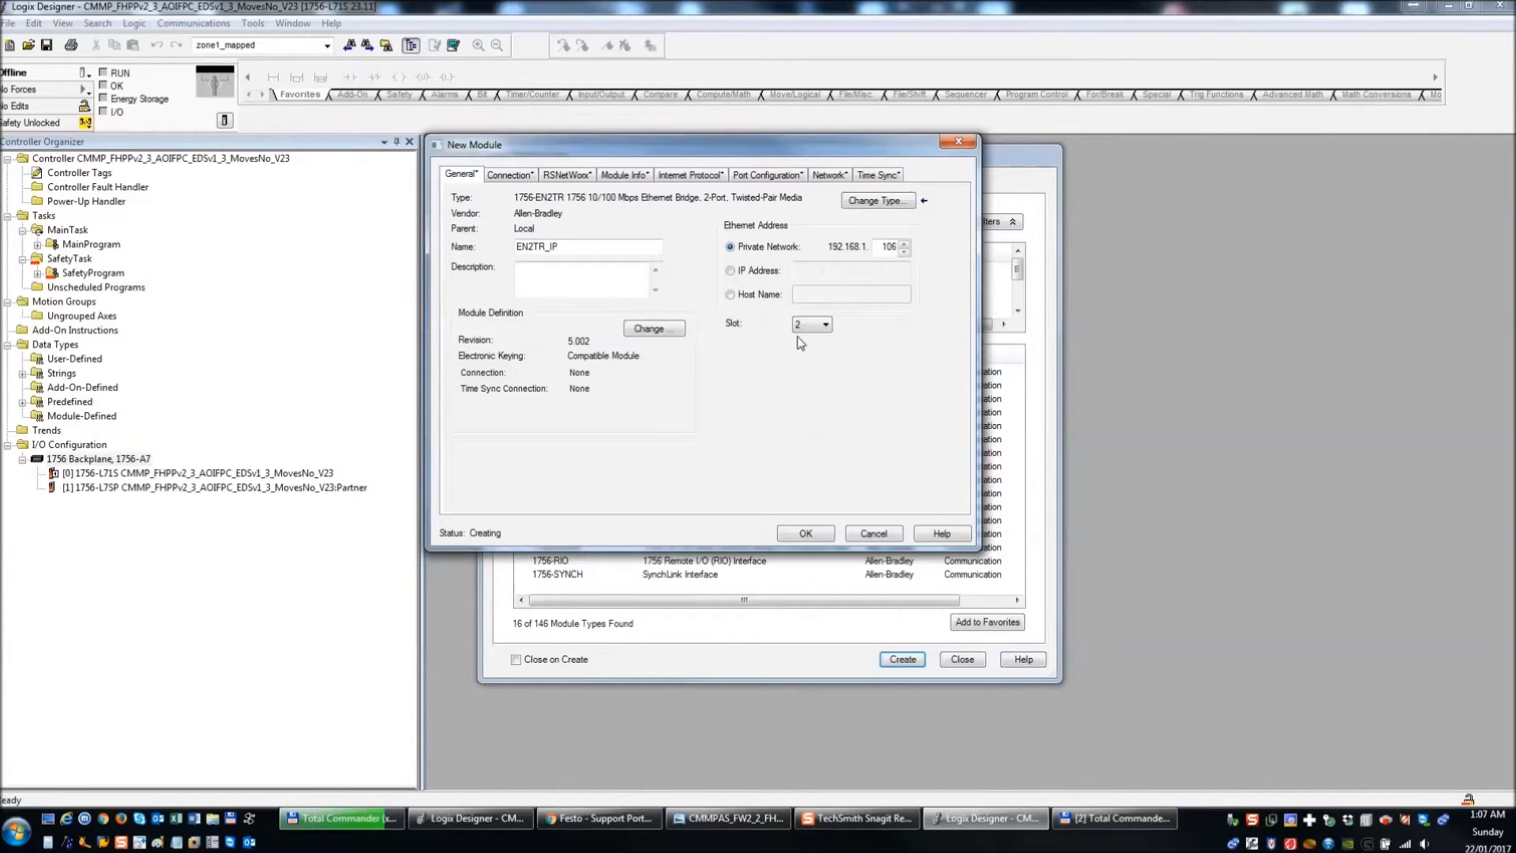
{"action": "left_click", "coordinate": [810, 325]}
{"action": "left_click", "coordinate": [811, 350]}
- Review the module's settings from Connection through Time Sync and finish adding EN2TR_IP to the backplane
{"action": "left_click", "coordinate": [519, 175]}
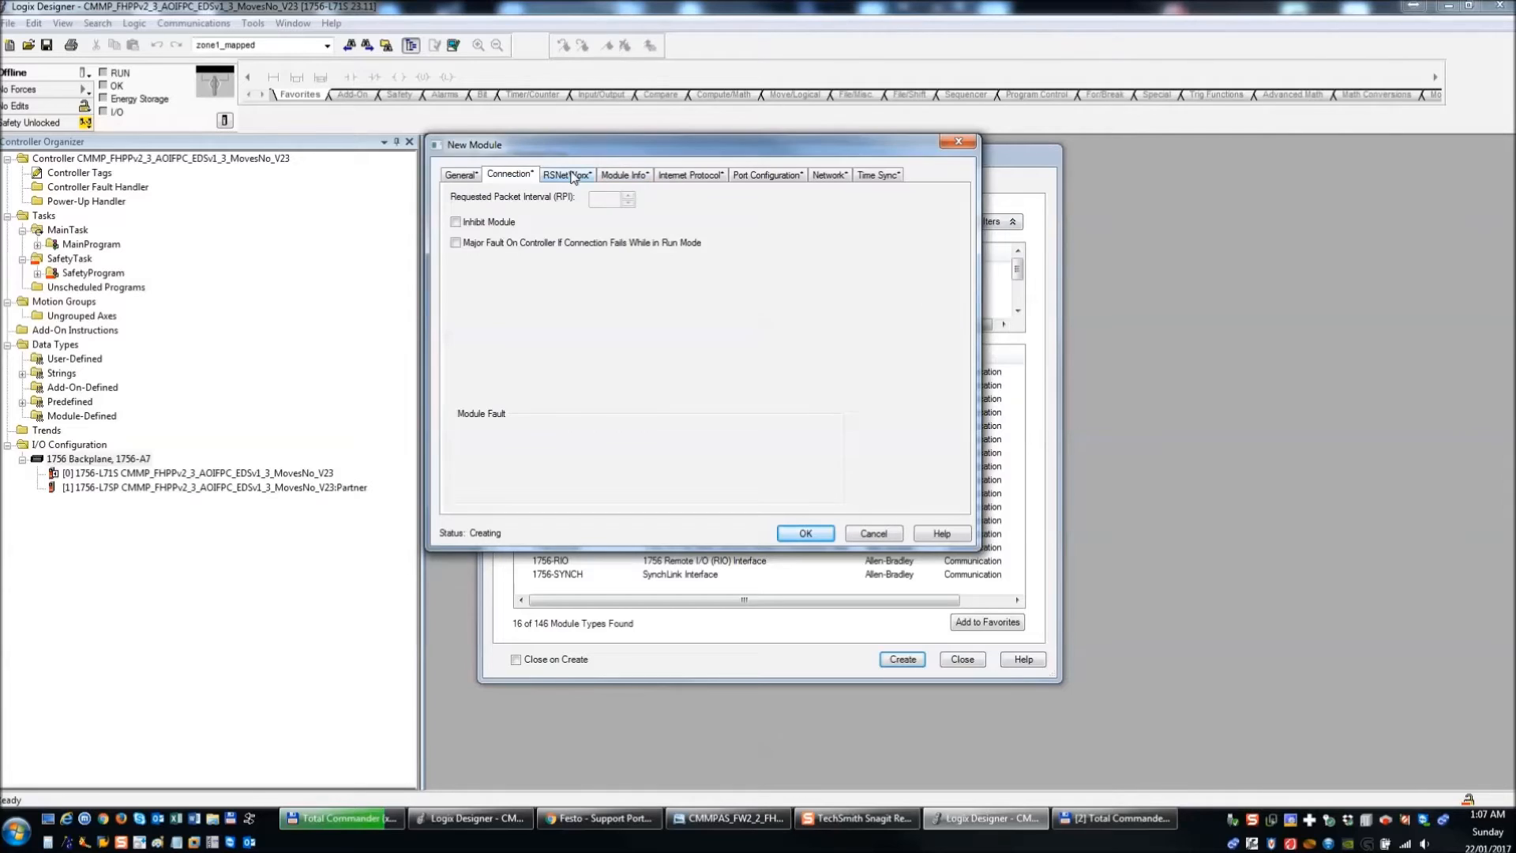
{"action": "left_click", "coordinate": [569, 175]}
{"action": "left_click", "coordinate": [623, 175]}
{"action": "left_click", "coordinate": [710, 176]}
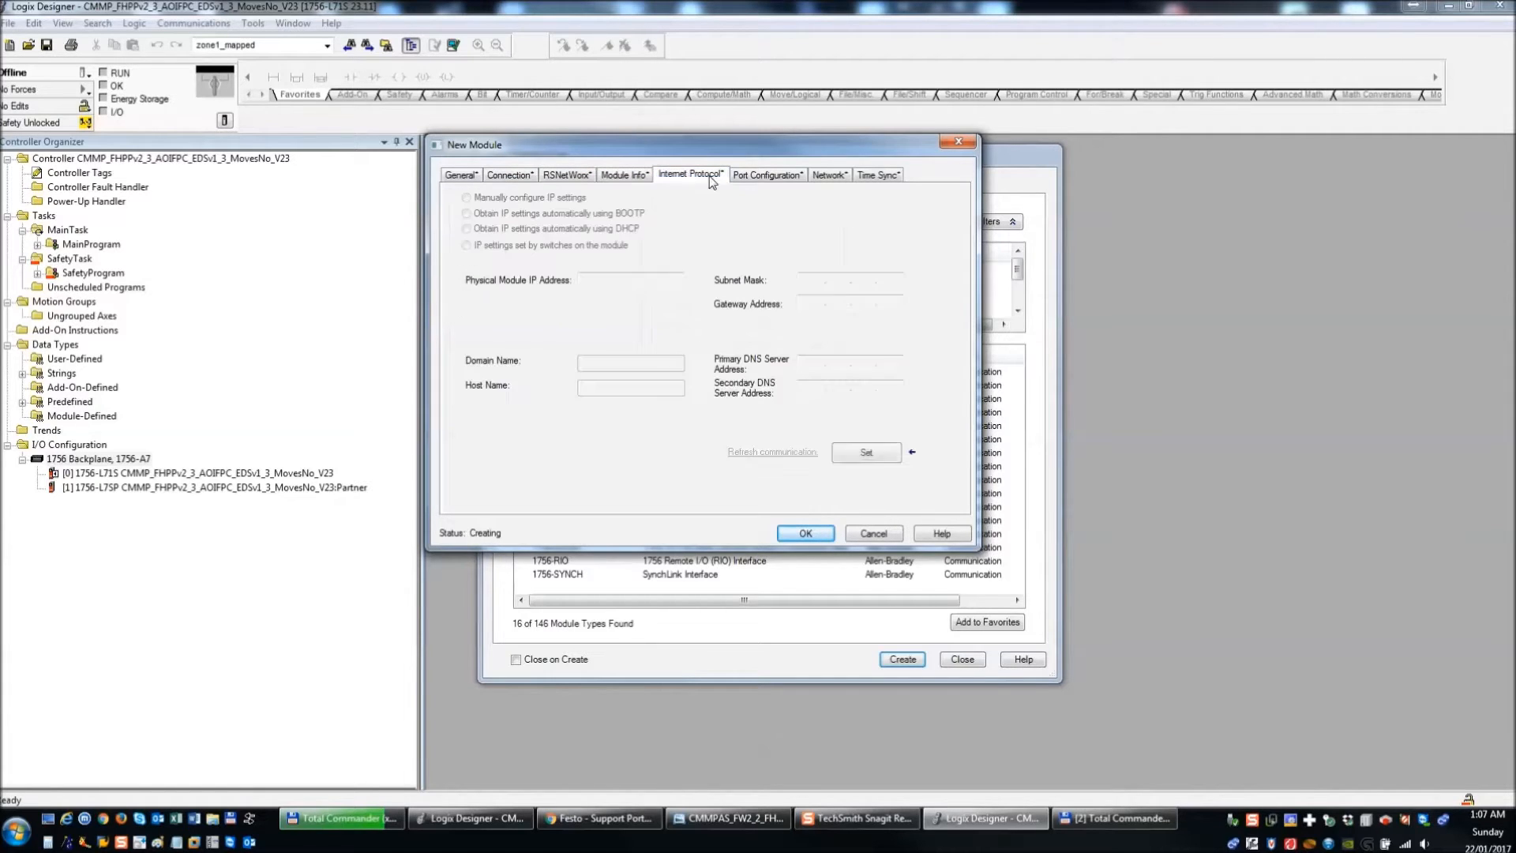
{"action": "left_click", "coordinate": [759, 174]}
{"action": "left_click", "coordinate": [844, 175]}
{"action": "left_click", "coordinate": [892, 175]}
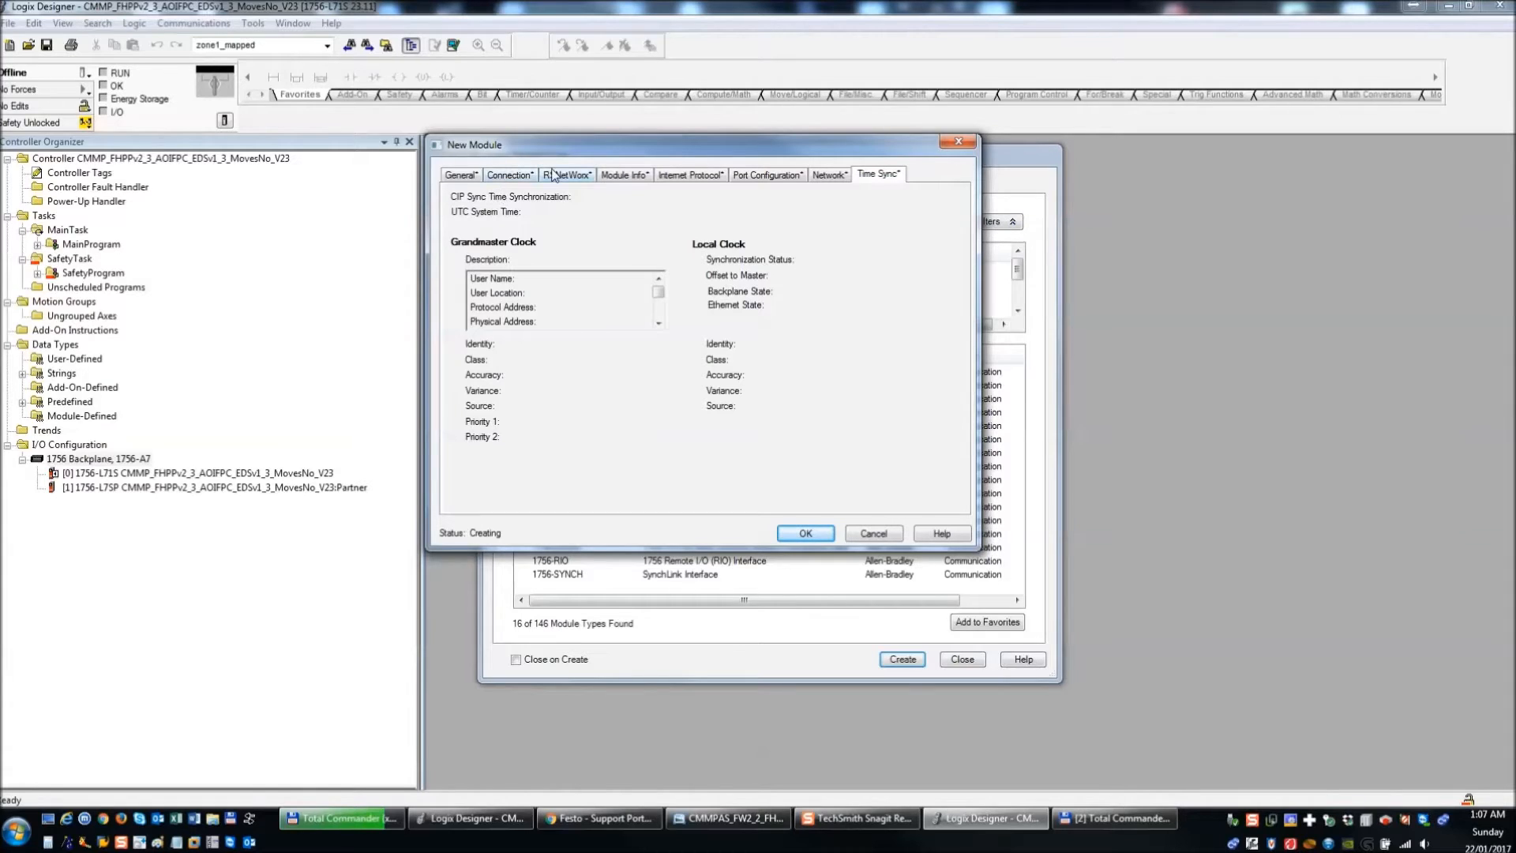
{"action": "left_click", "coordinate": [466, 176]}
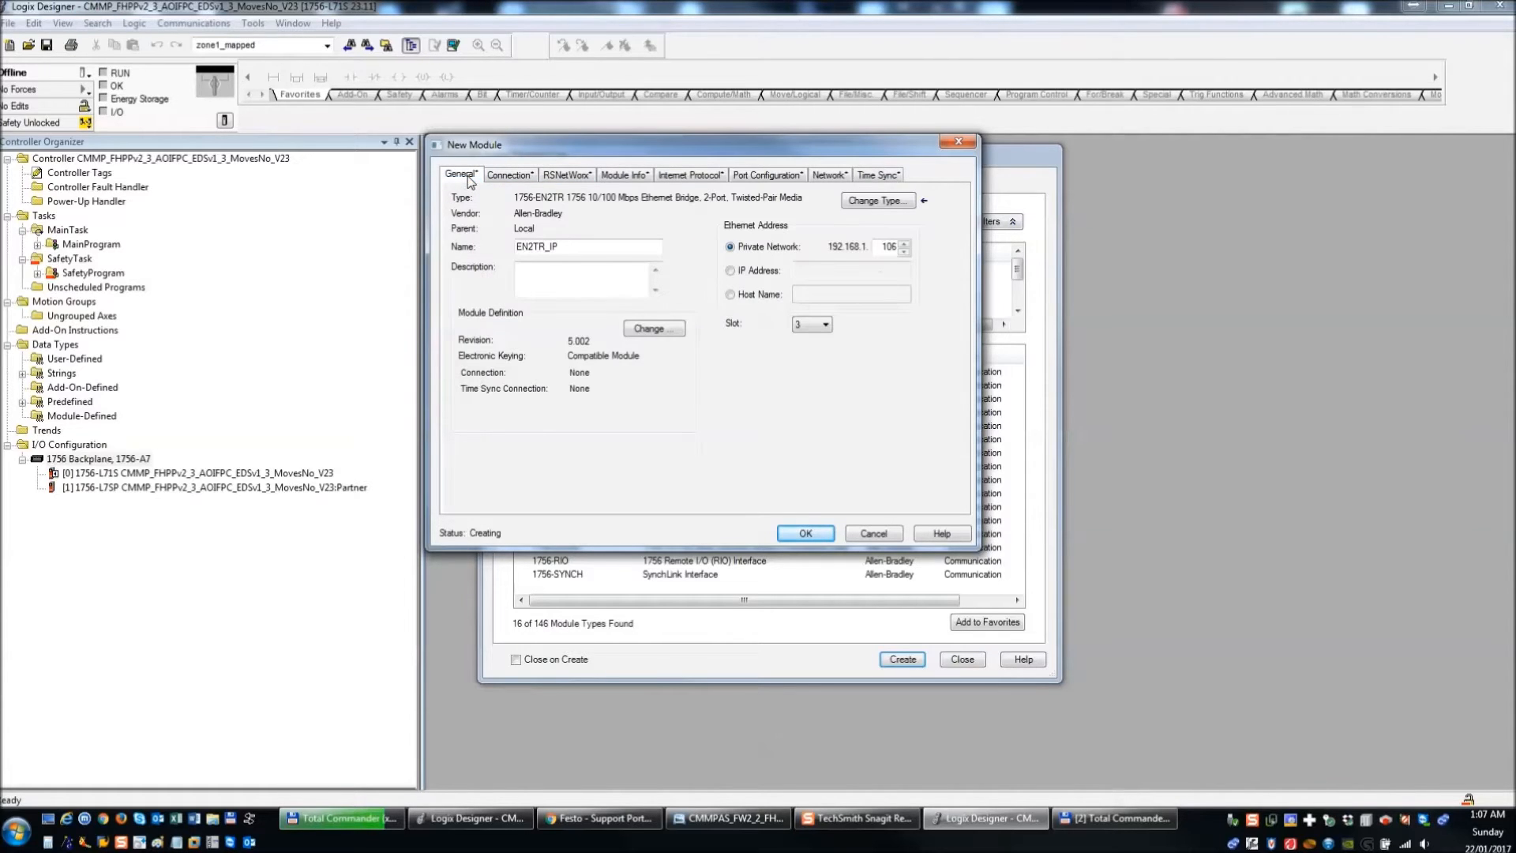
{"action": "left_click", "coordinate": [814, 528]}
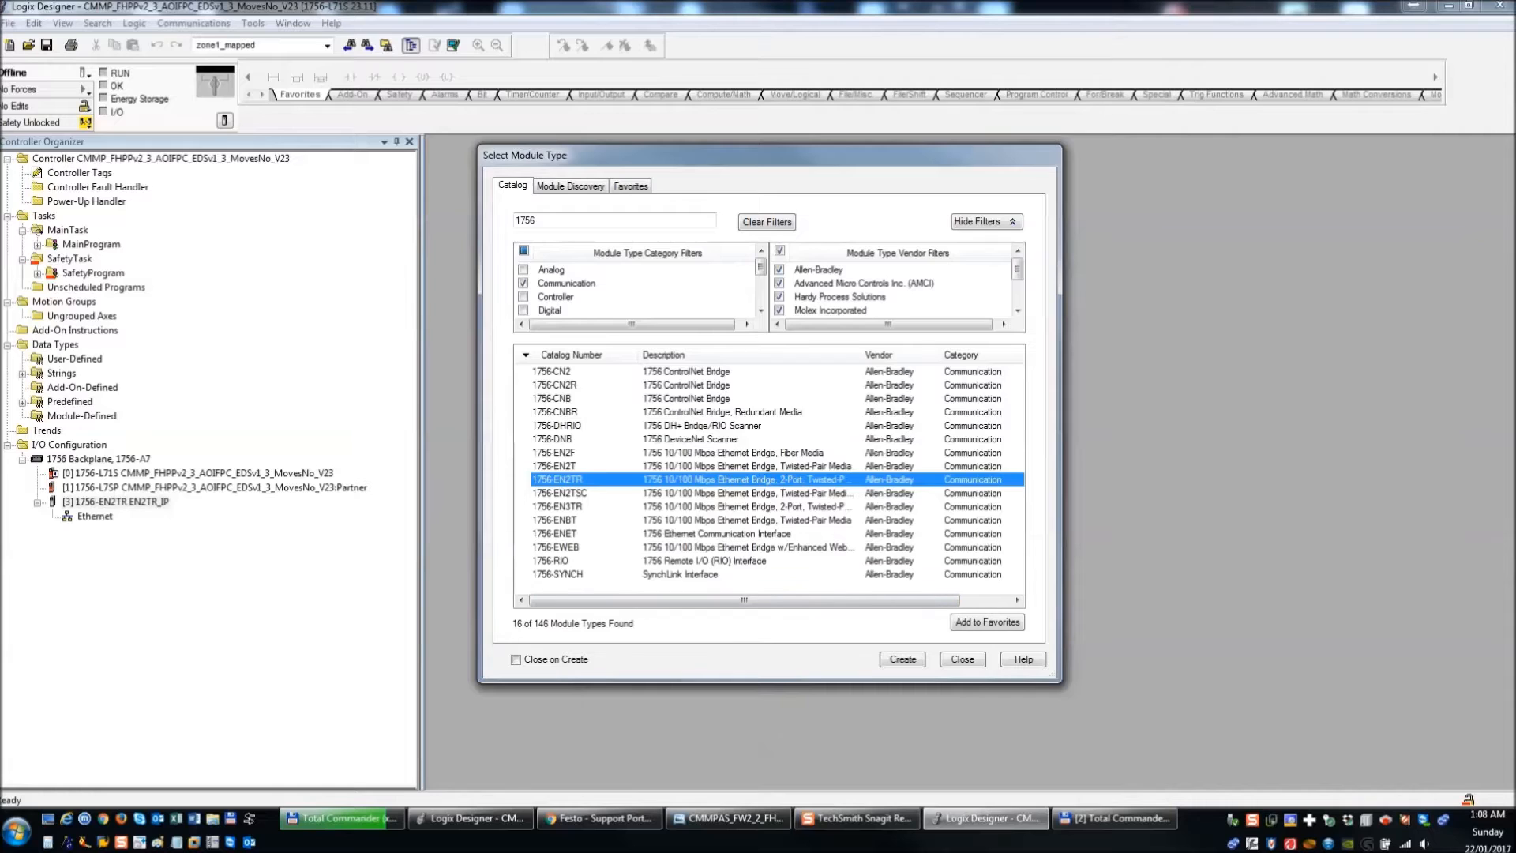
- Check the new EN2TR_IP entry under the 1756 Backplane and close the module type catalog
{"action": "key", "text": "alt+Tab"}
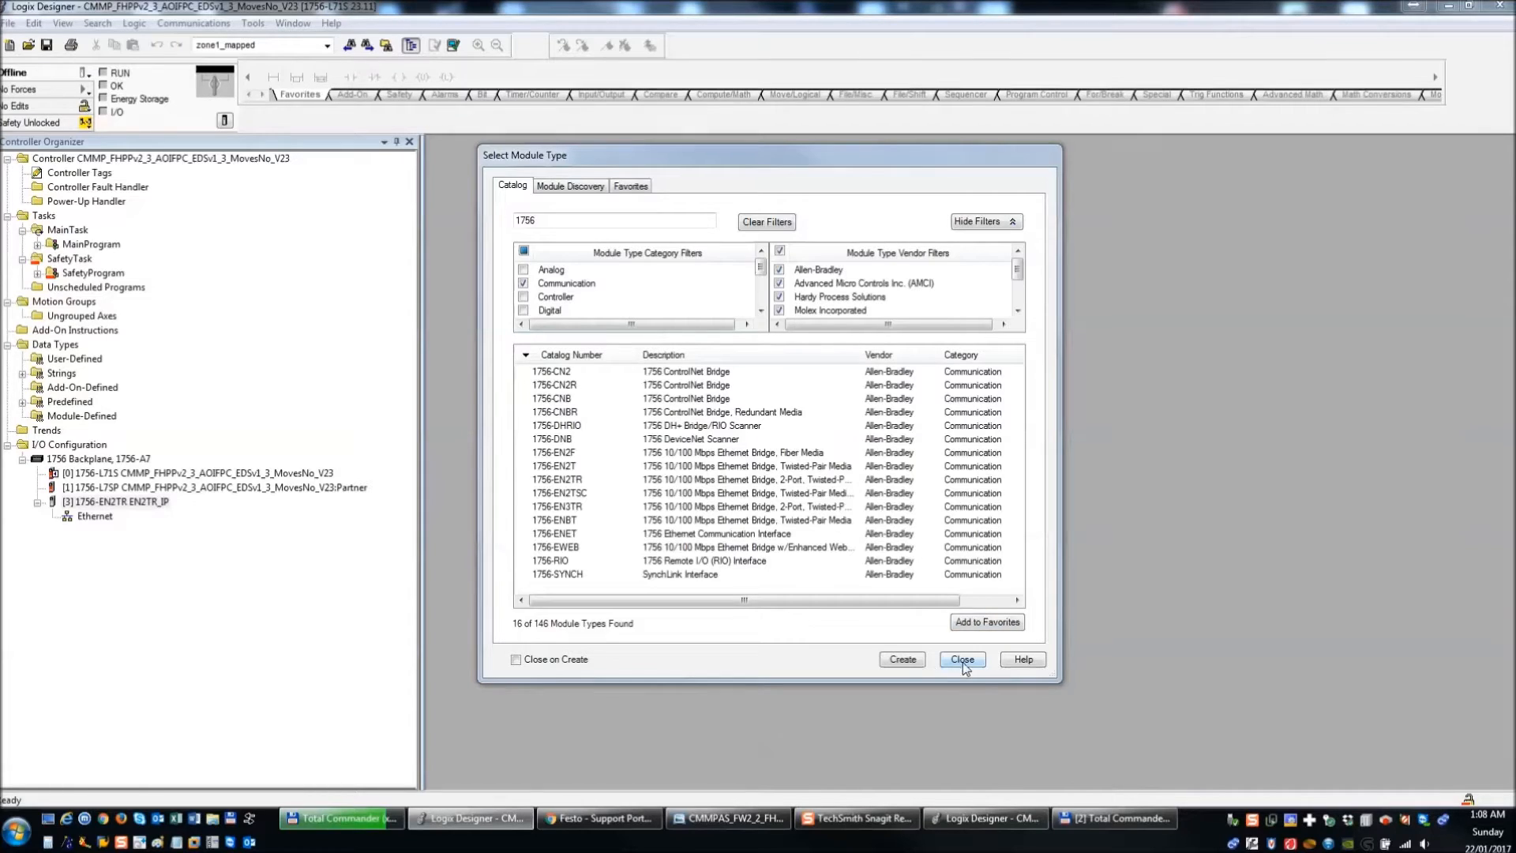
{"action": "left_click", "coordinate": [131, 504]}
{"action": "left_click", "coordinate": [116, 501]}
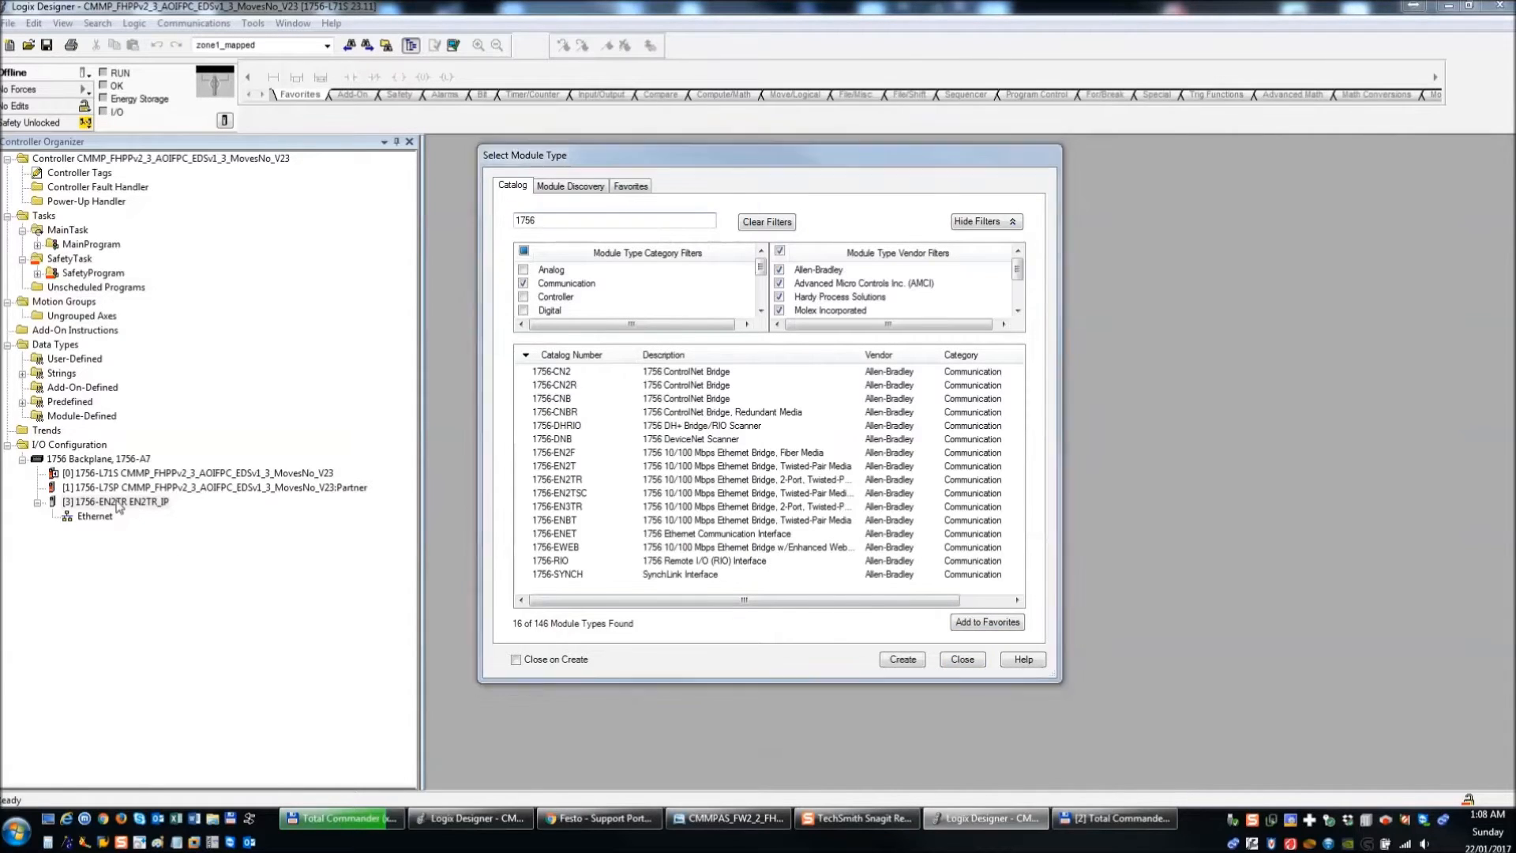
{"action": "double_click", "coordinate": [575, 221]}
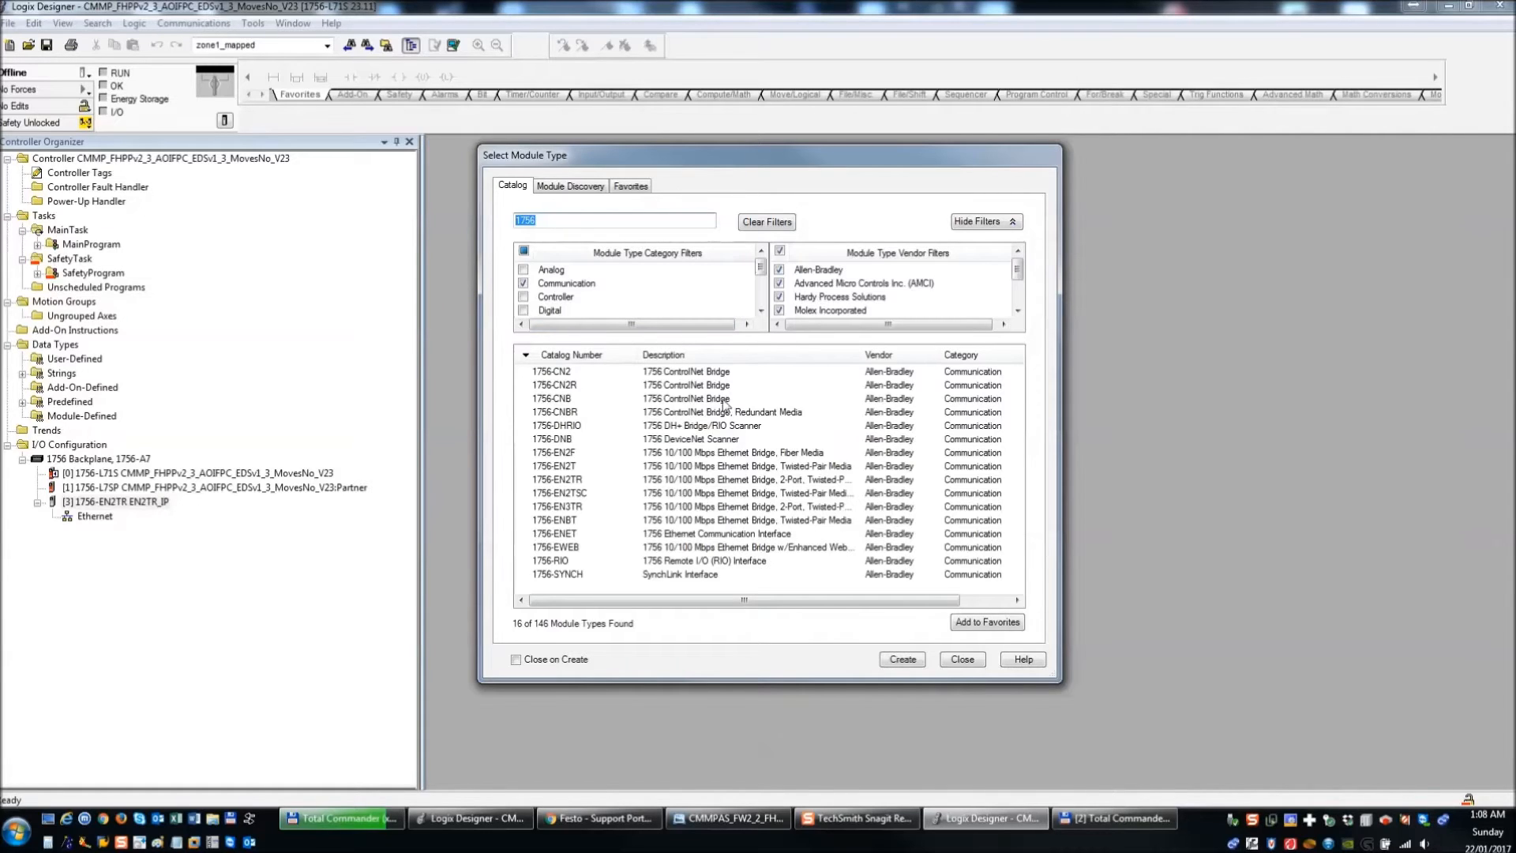
{"action": "left_click", "coordinate": [962, 659]}
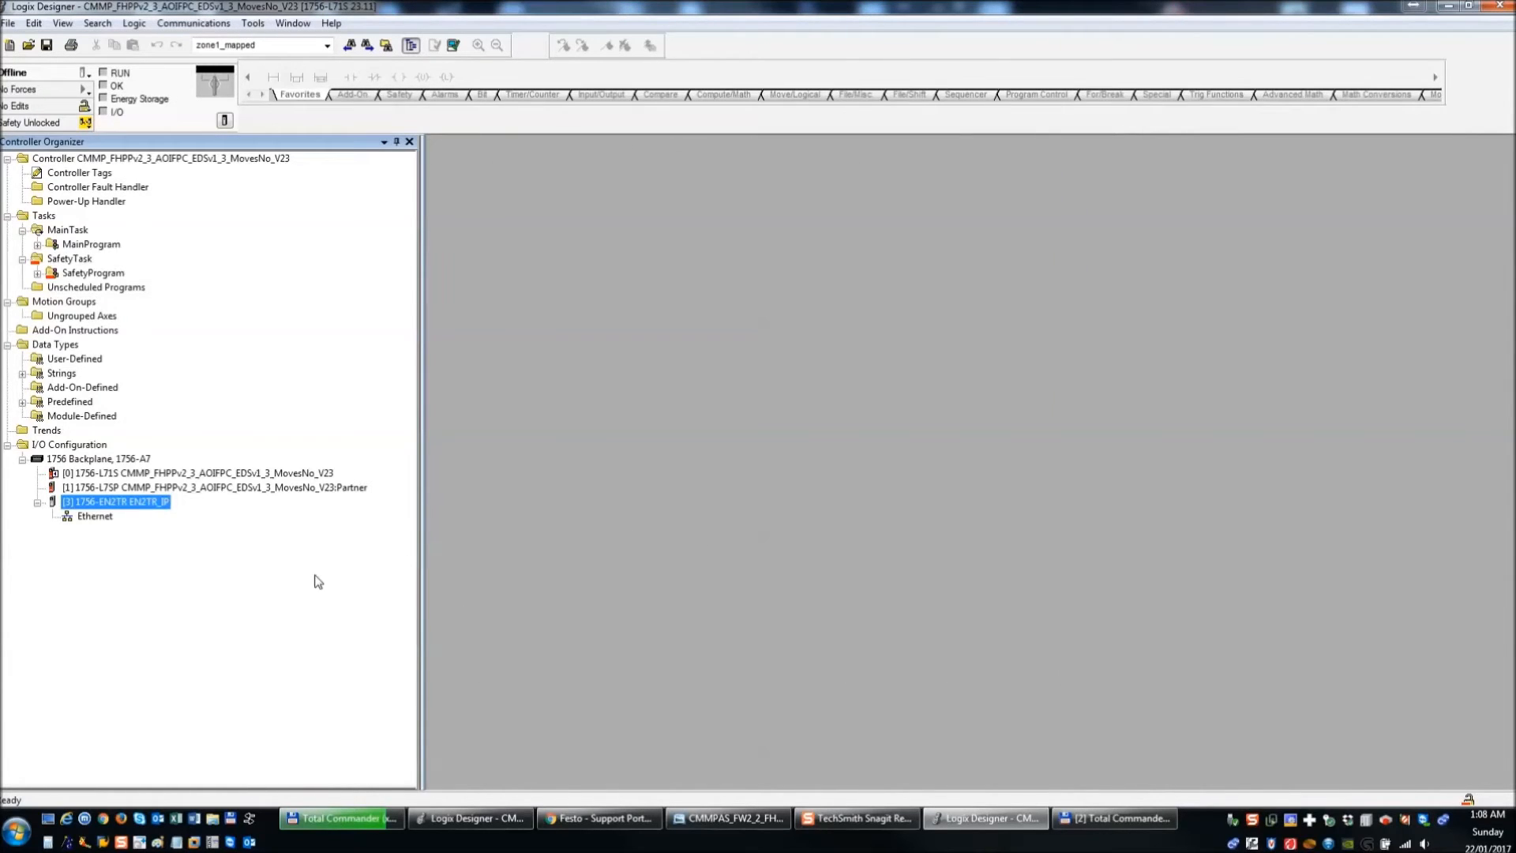
- Launch the EDS Hardware Installation Tool and set User Account Control notifications to Never notify
{"action": "left_click", "coordinate": [250, 26]}
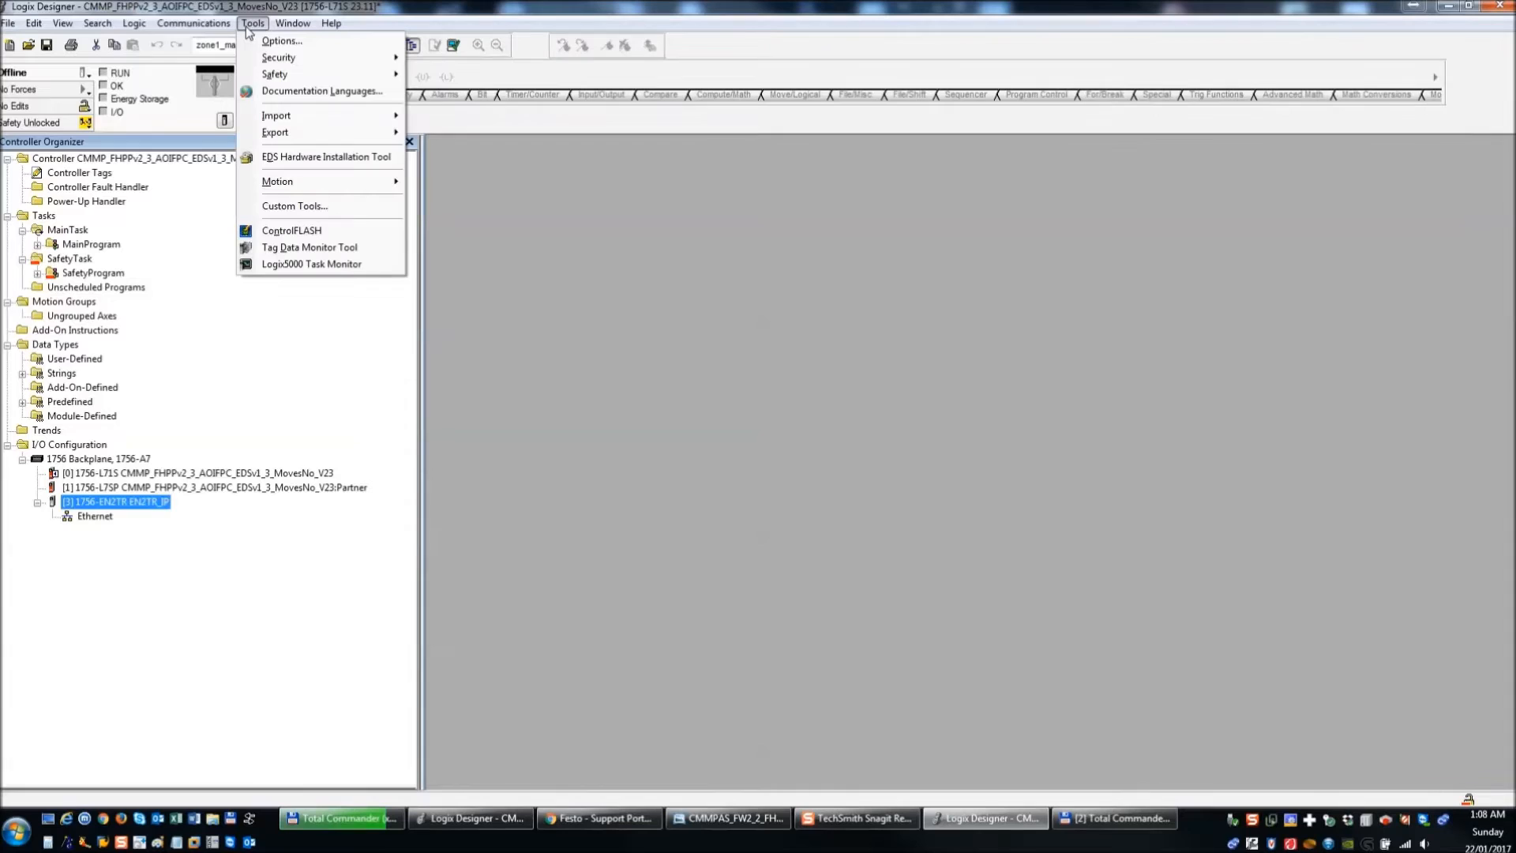
{"action": "left_click", "coordinate": [322, 157]}
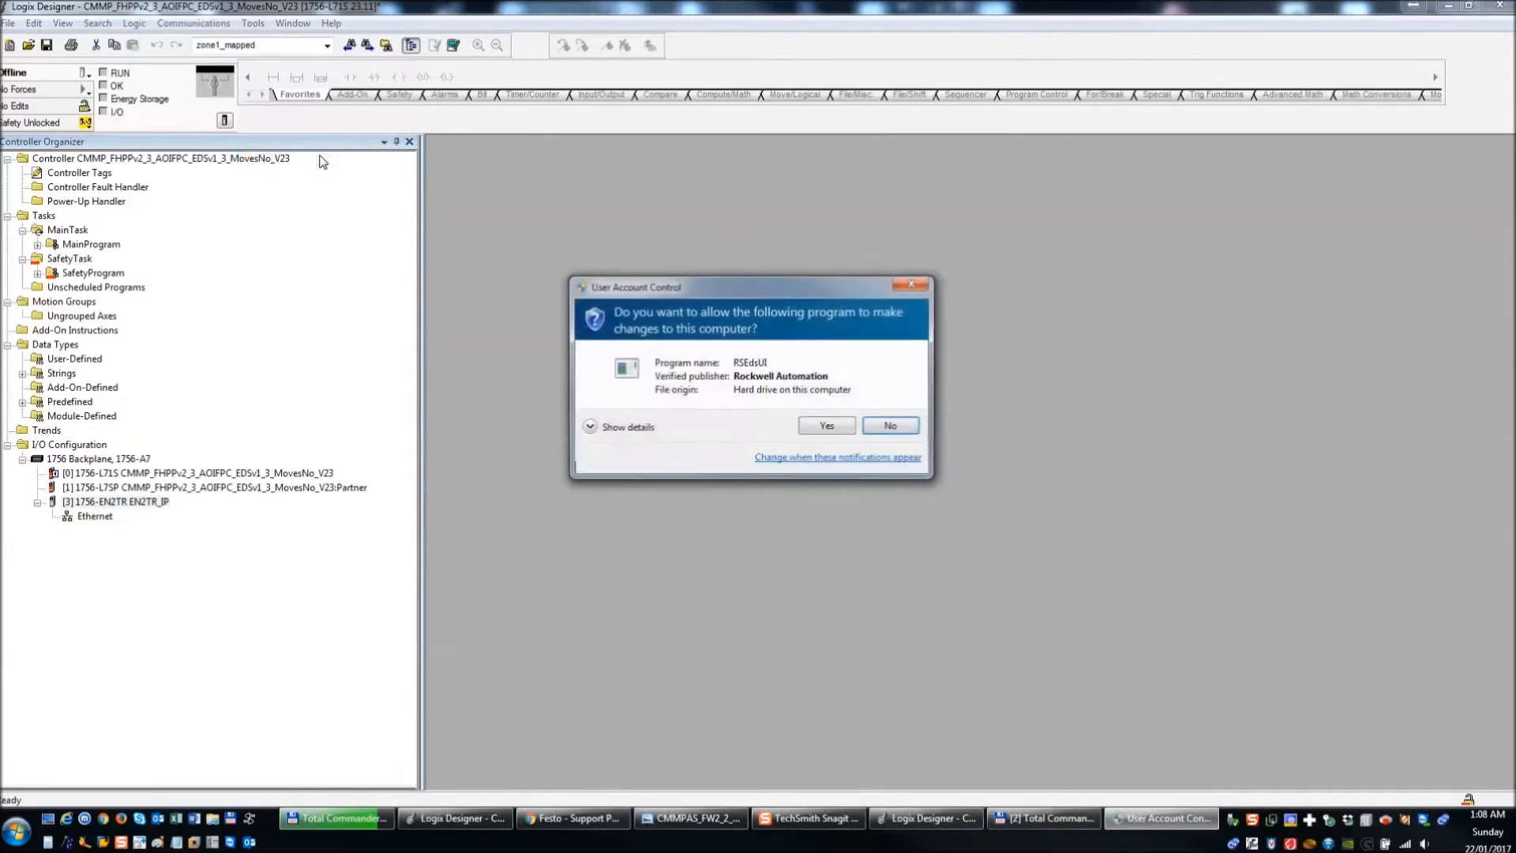
{"action": "left_click", "coordinate": [853, 460]}
{"action": "left_click_drag", "start_coordinate": [689, 193], "coordinate": [347, 145]}
{"action": "left_click_drag", "start_coordinate": [248, 380], "coordinate": [247, 425]}
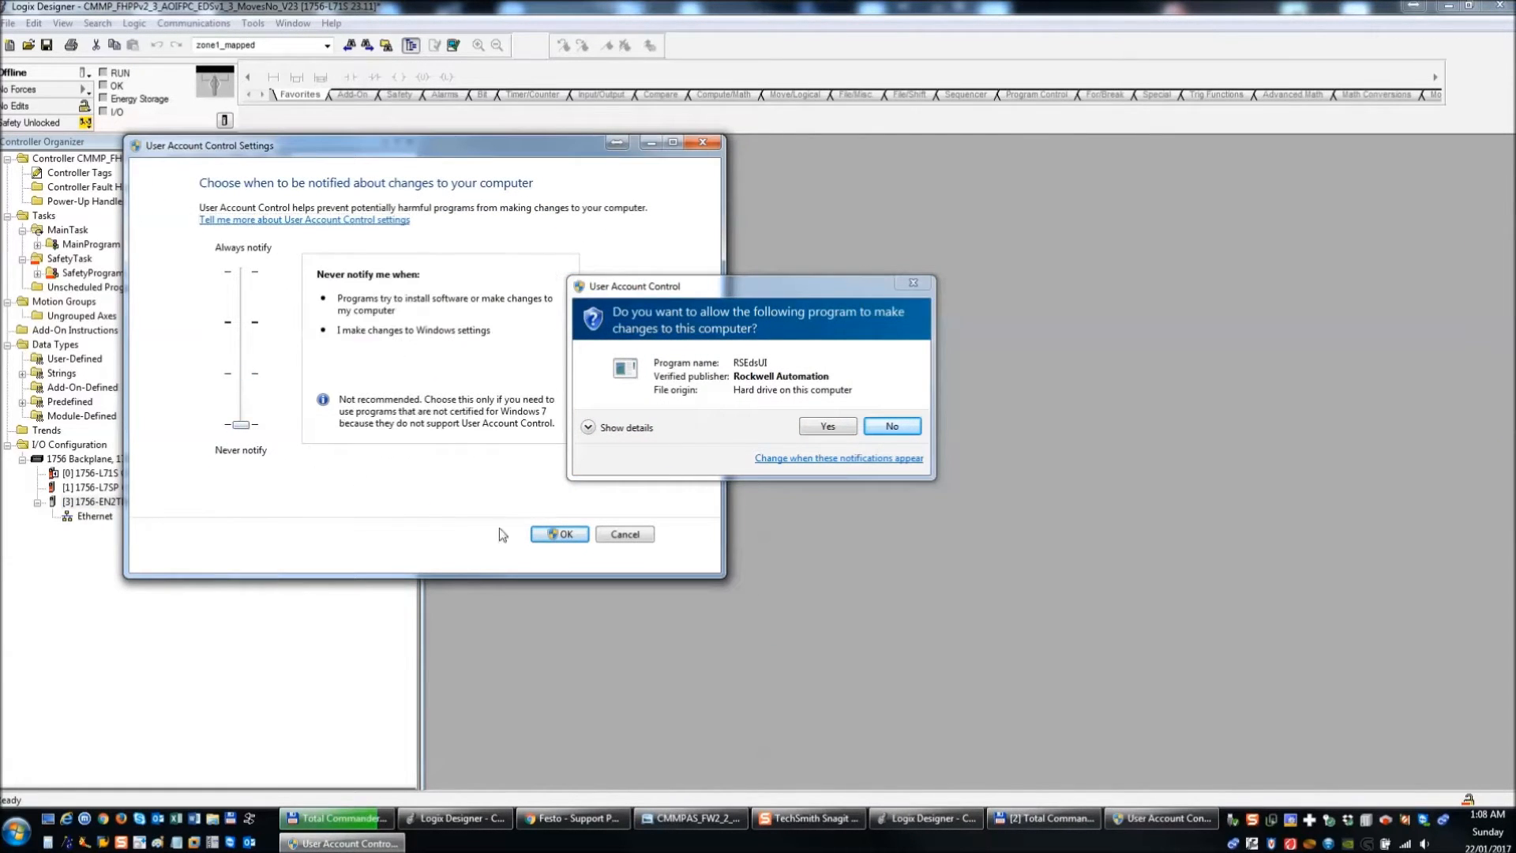
{"action": "left_click", "coordinate": [555, 535]}
{"action": "left_click", "coordinate": [512, 389]}
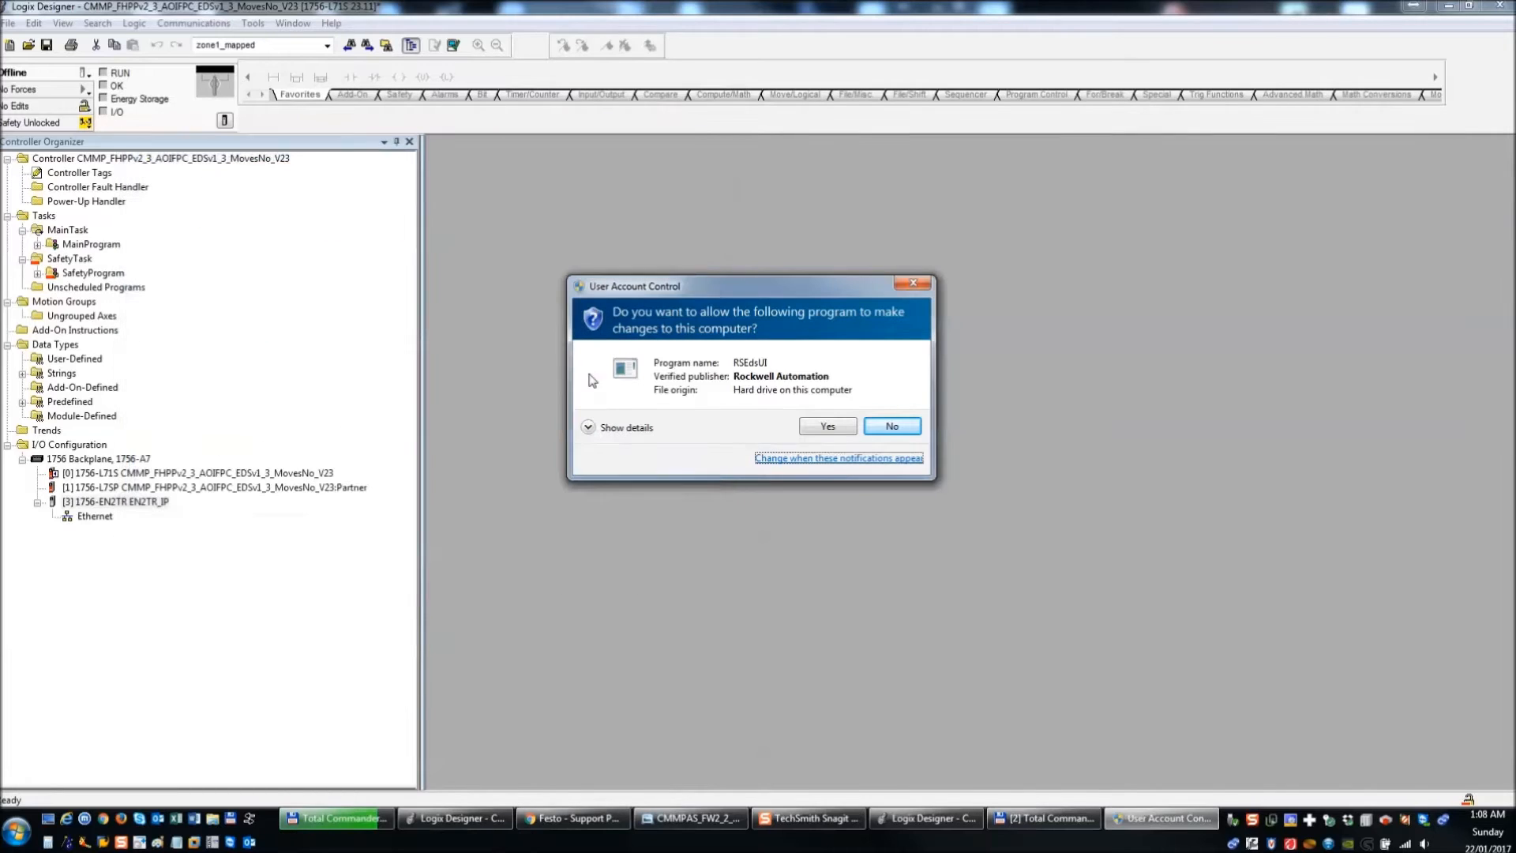
- Allow RSEdsUI to make changes and start an EDS file registration in the EDS Wizard
{"action": "left_click", "coordinate": [823, 428]}
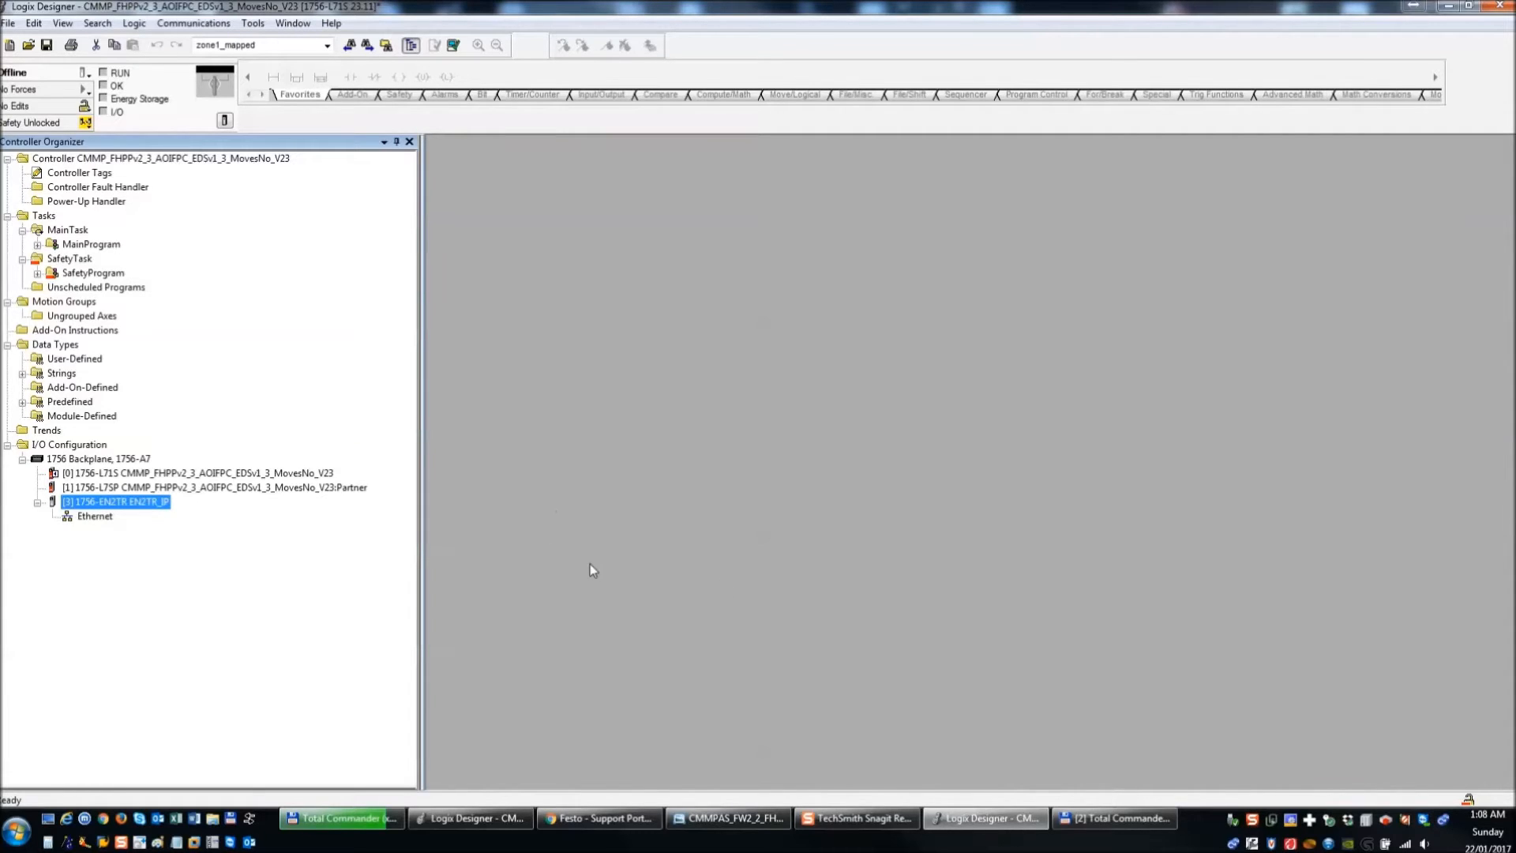
{"action": "left_click", "coordinate": [262, 25]}
{"action": "left_click", "coordinate": [286, 80]}
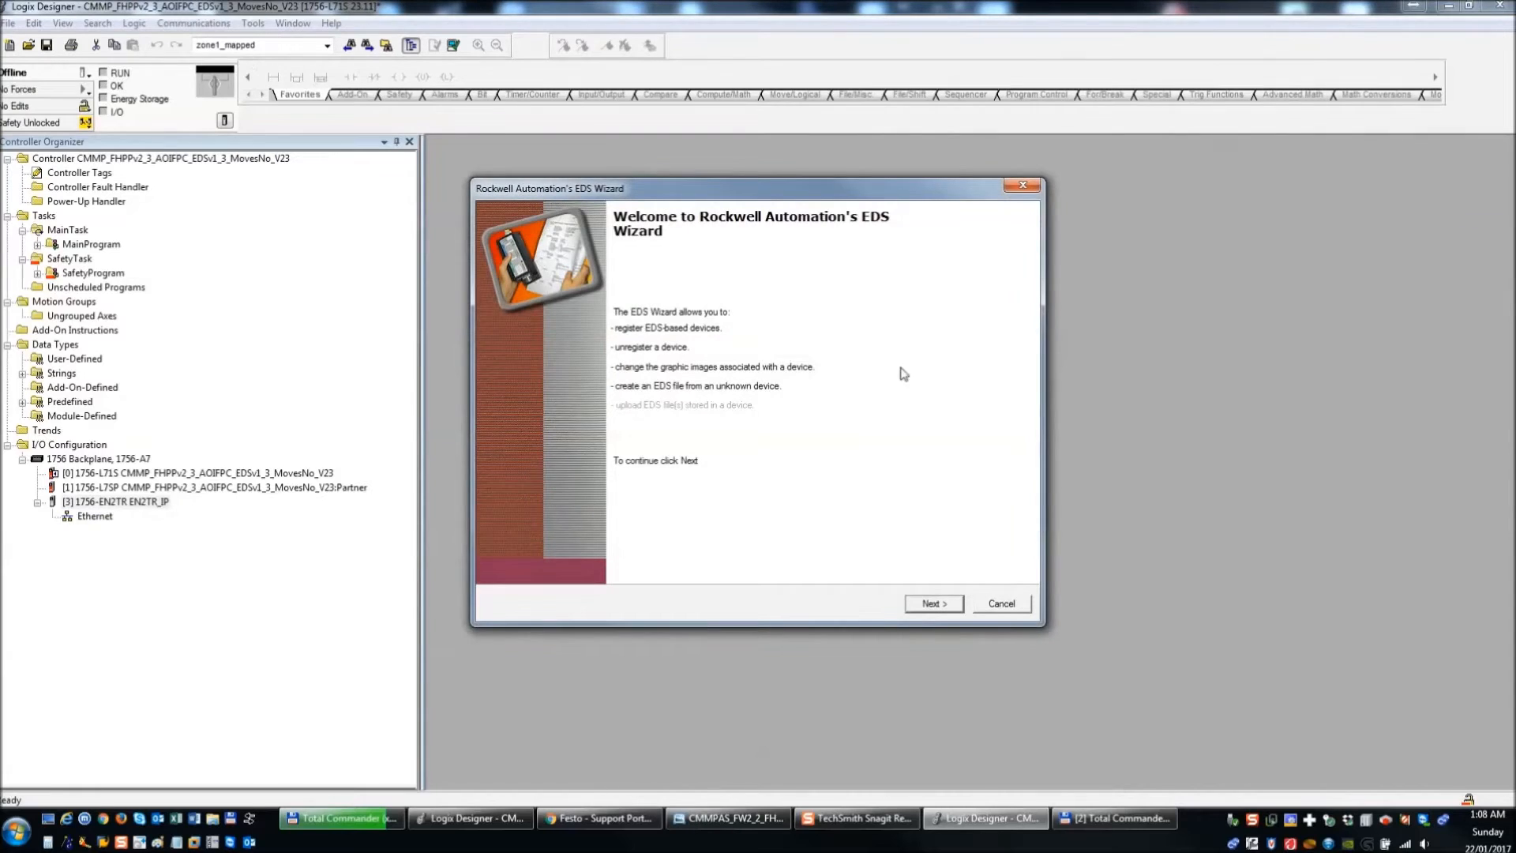
{"action": "left_click", "coordinate": [936, 602]}
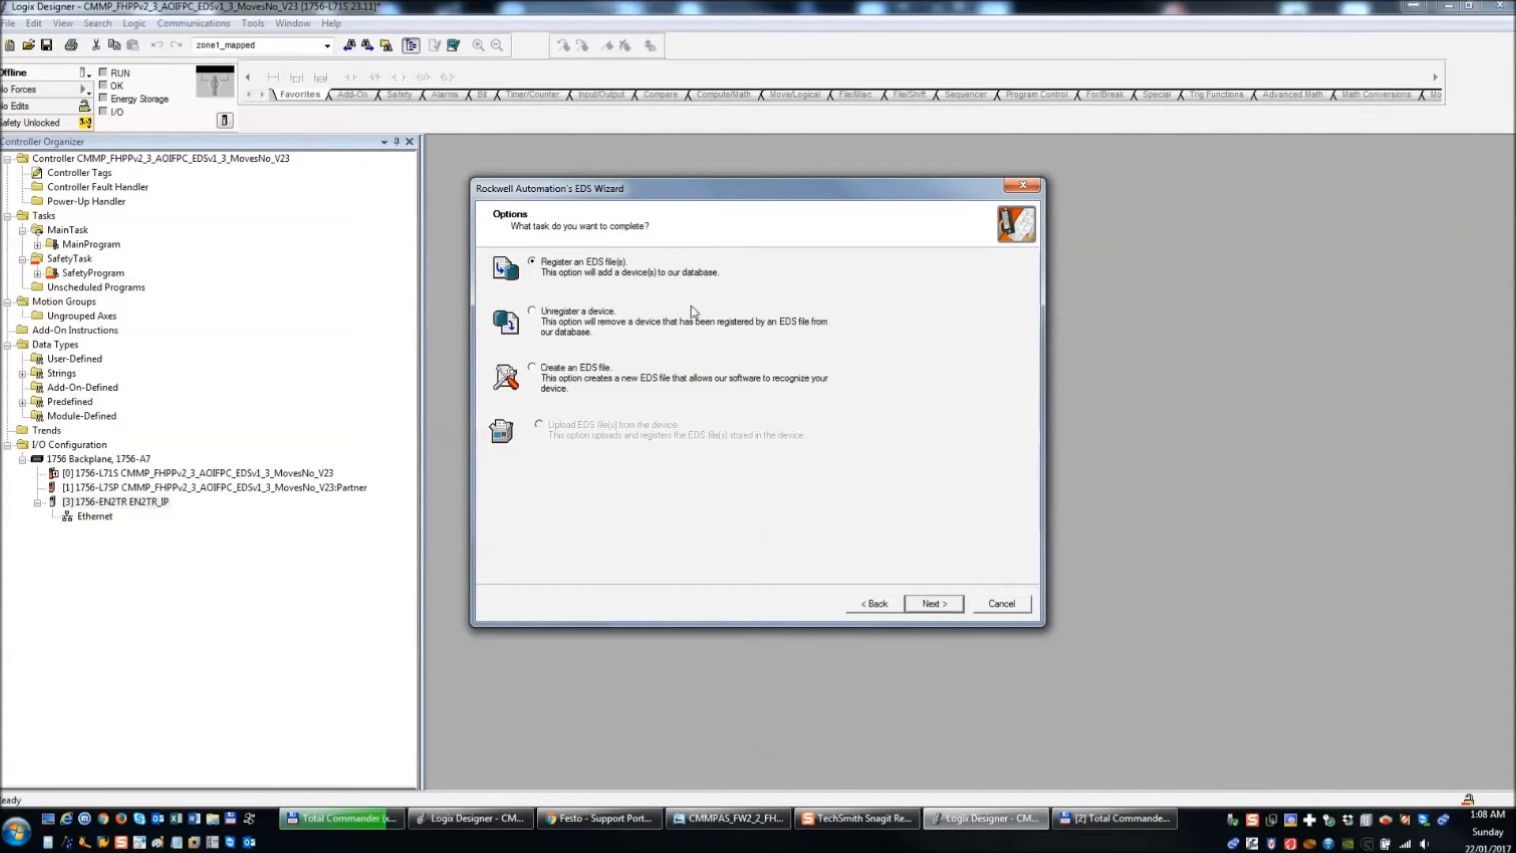
{"action": "left_click", "coordinate": [922, 605]}
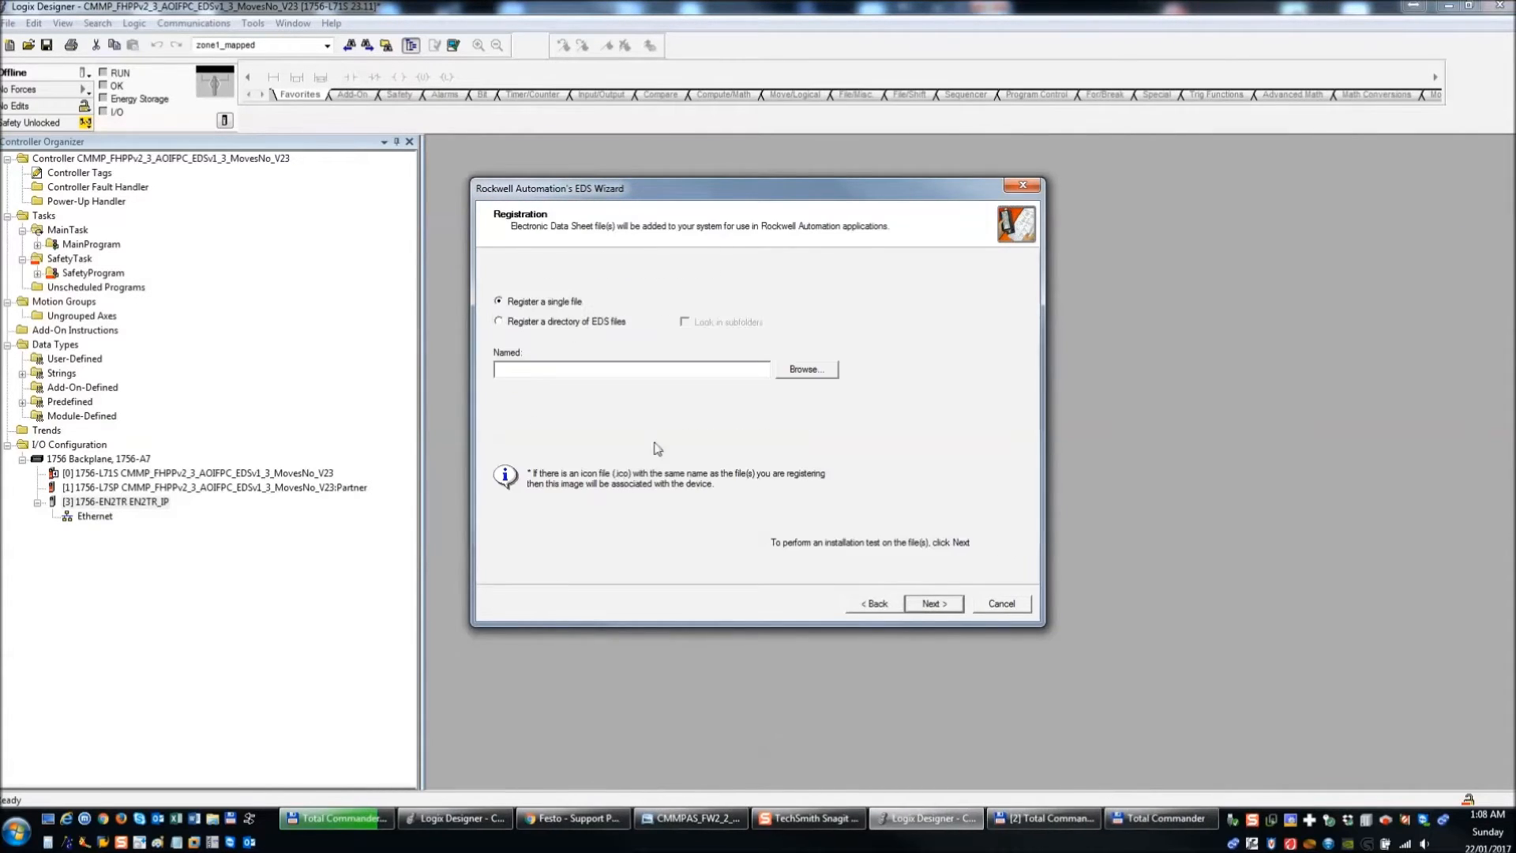
- Select the project's PLC Config Files directory for EDS registration, including subfolders, and run the installation test
{"action": "left_click", "coordinate": [562, 323]}
{"action": "left_click", "coordinate": [698, 324]}
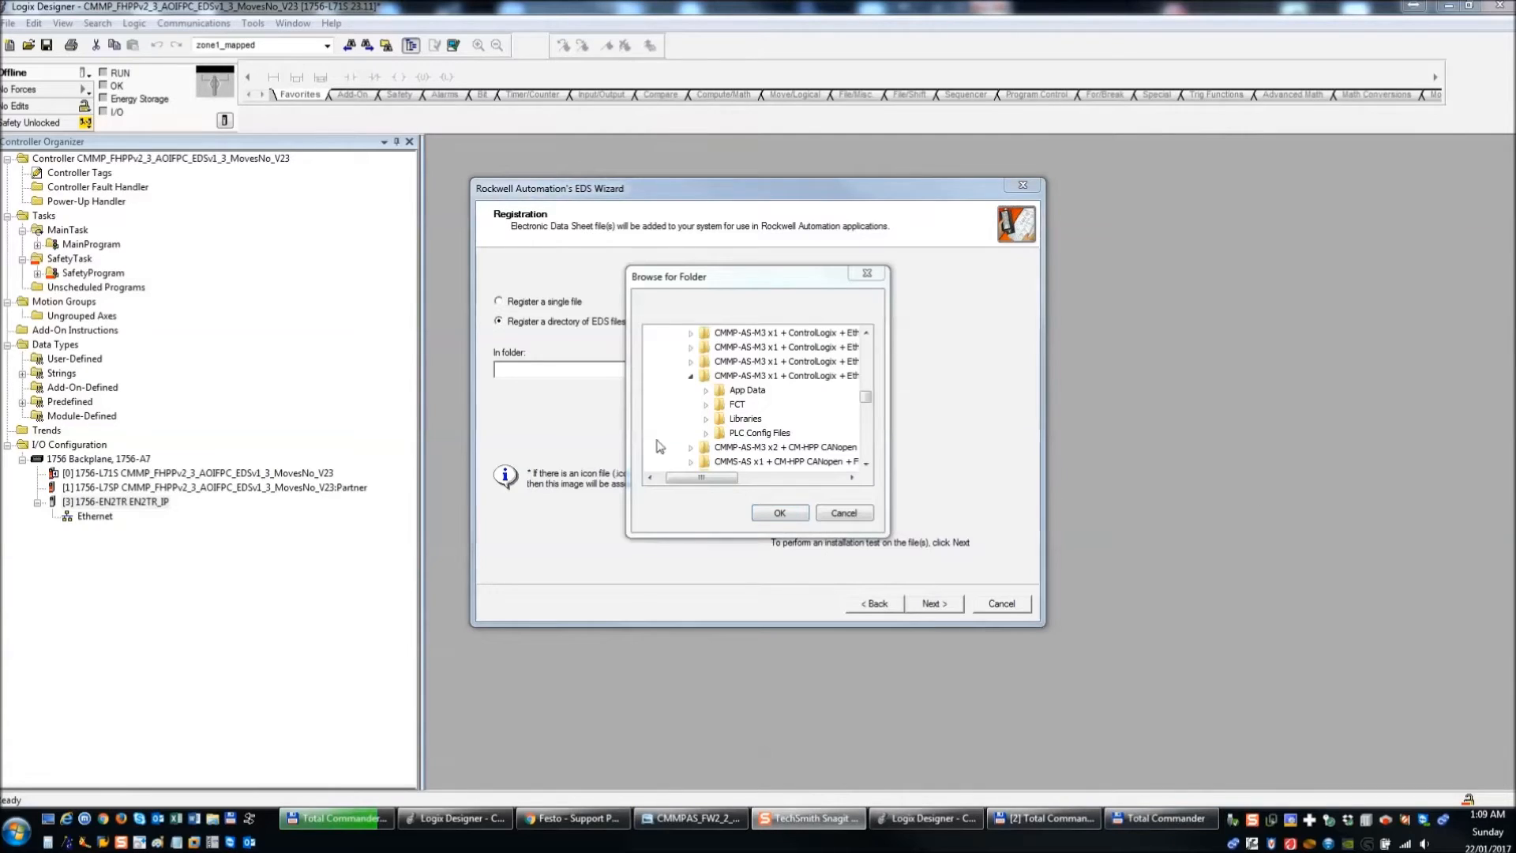
{"action": "left_click", "coordinate": [760, 433]}
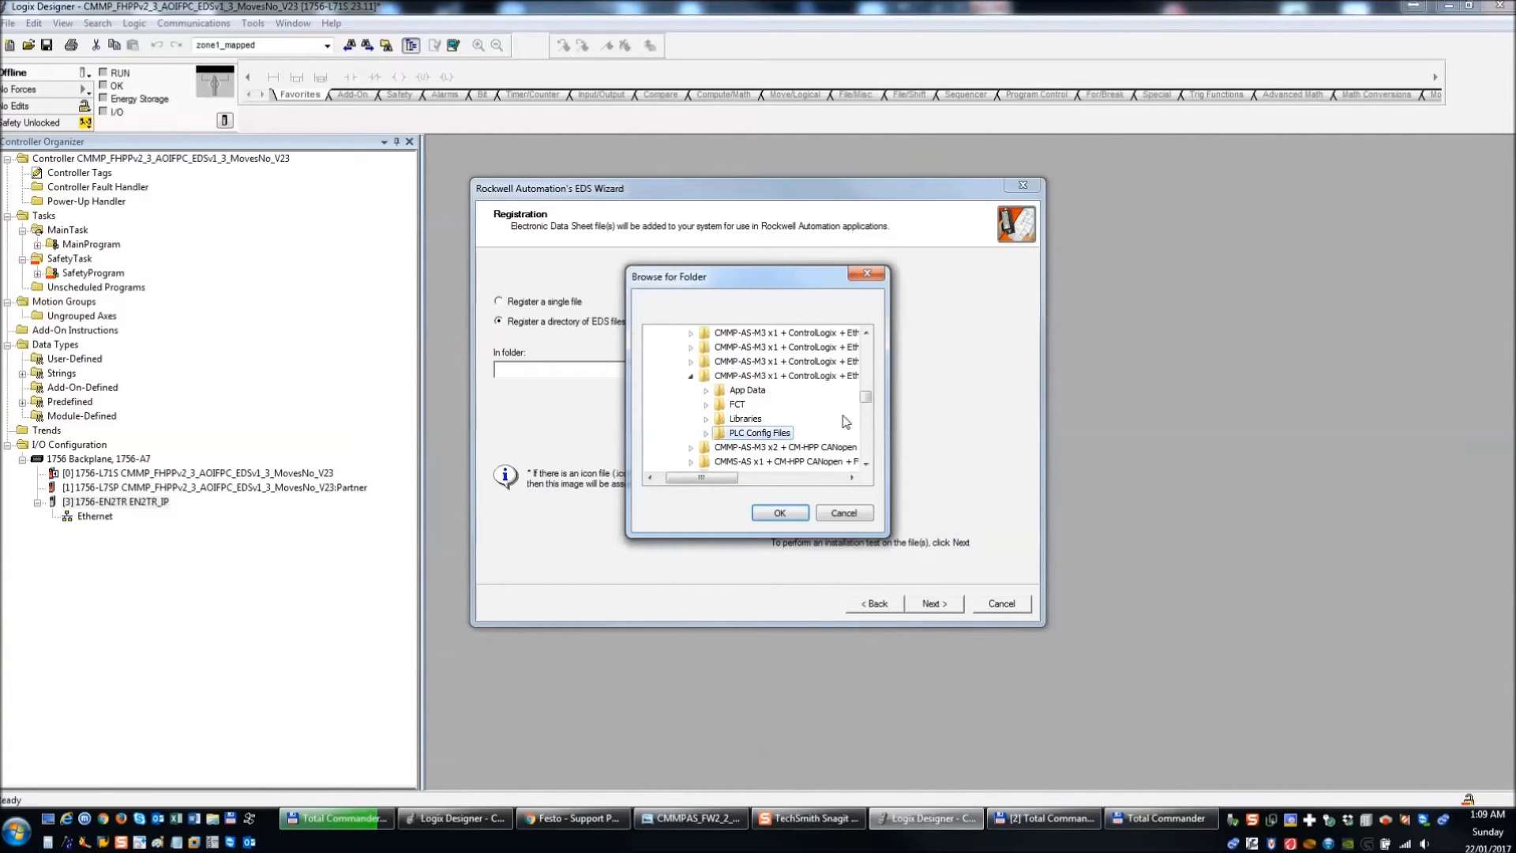
{"action": "left_click", "coordinate": [781, 513]}
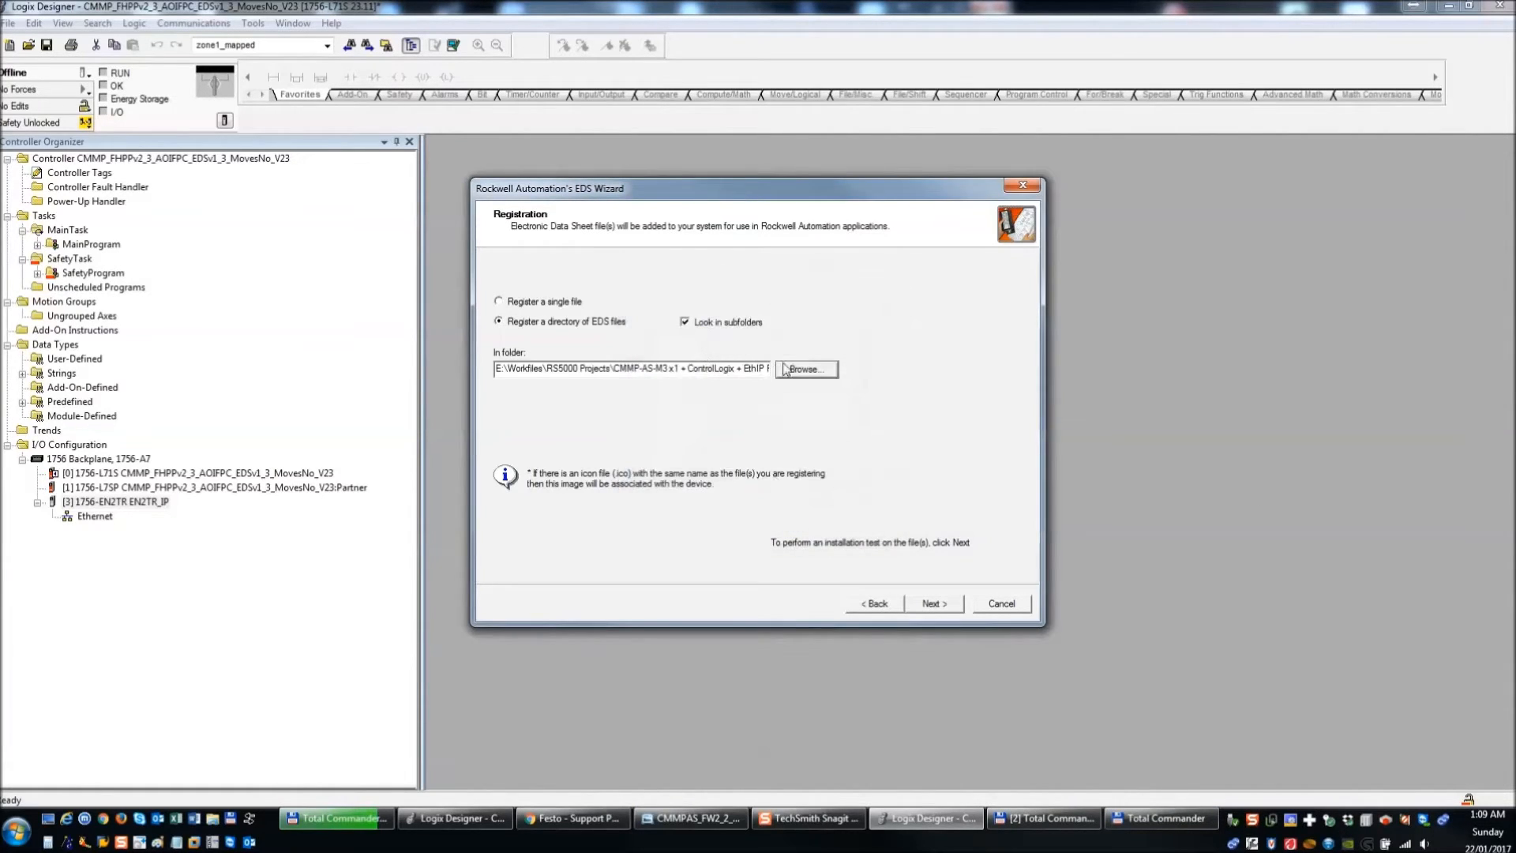
{"action": "left_click", "coordinate": [932, 603]}
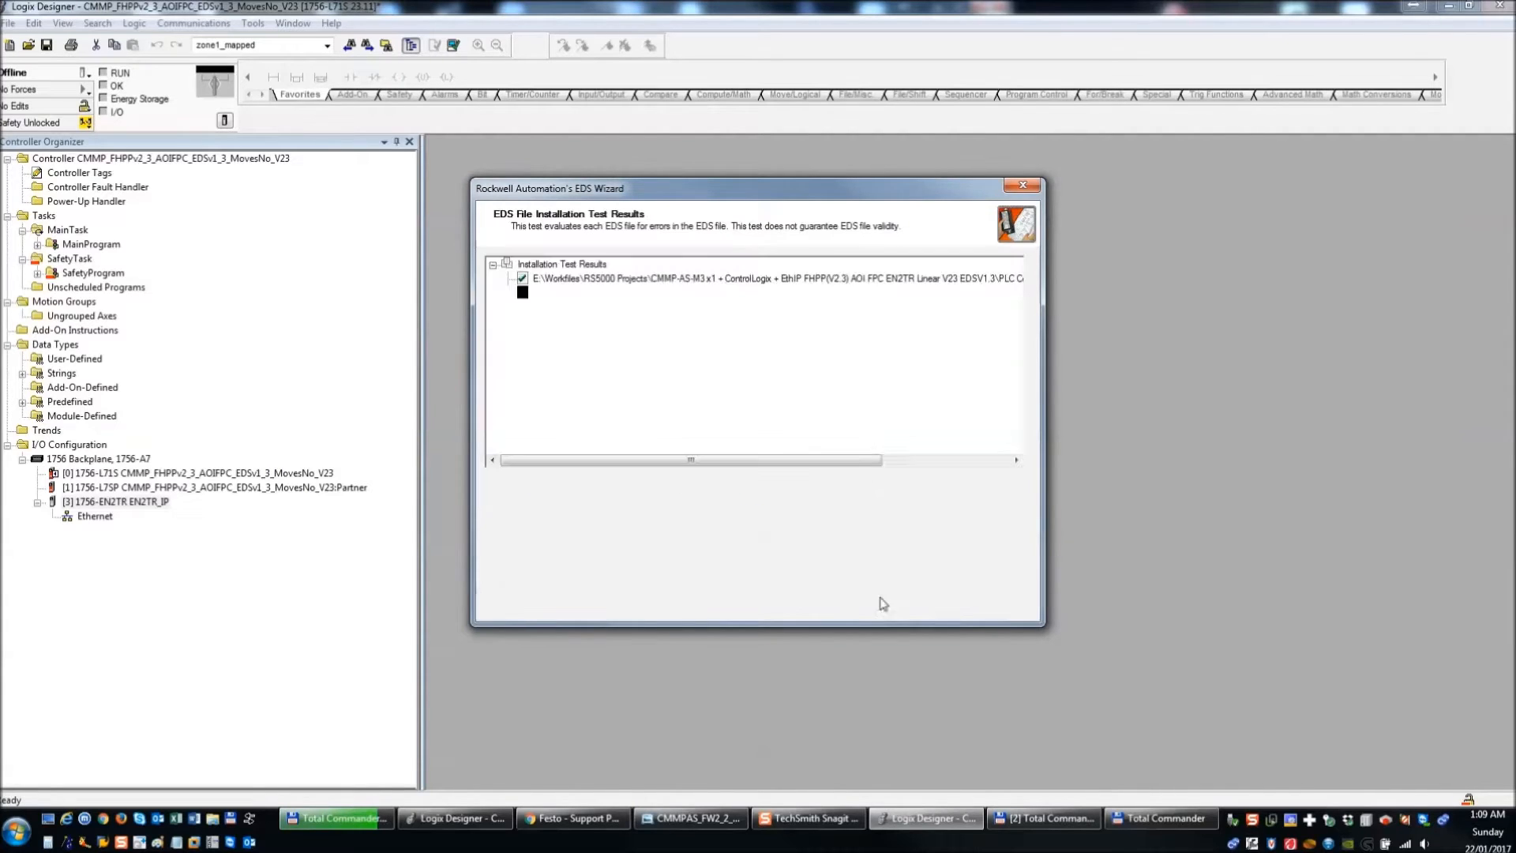
- Review the tested CMMP-AS EDS file names and complete their registration, keeping the default device icons
{"action": "left_click_drag", "start_coordinate": [794, 460], "coordinate": [640, 395]}
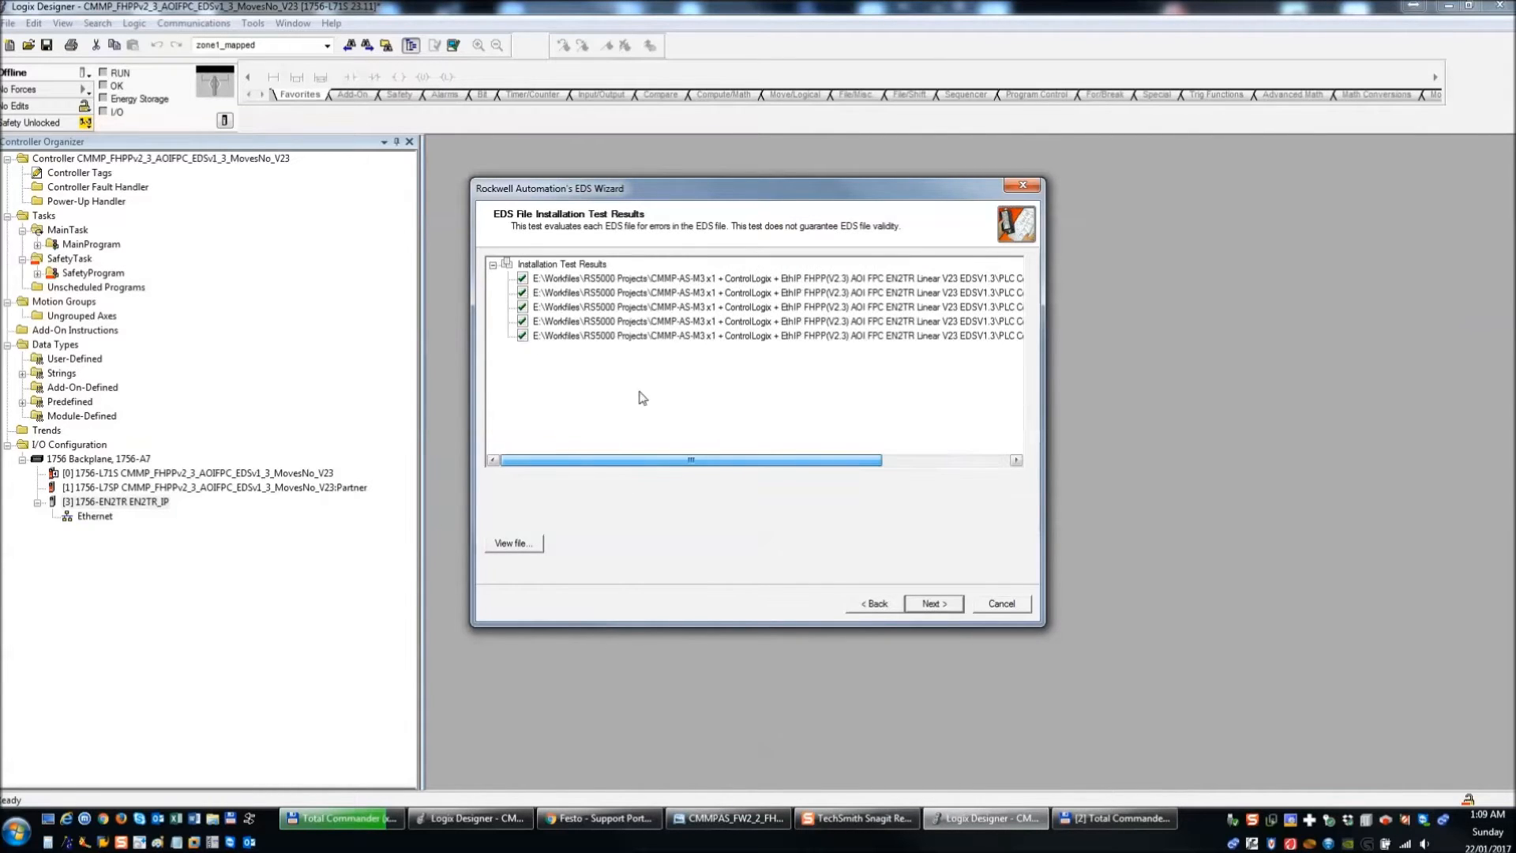
{"action": "left_click_drag", "start_coordinate": [753, 459], "coordinate": [883, 463]}
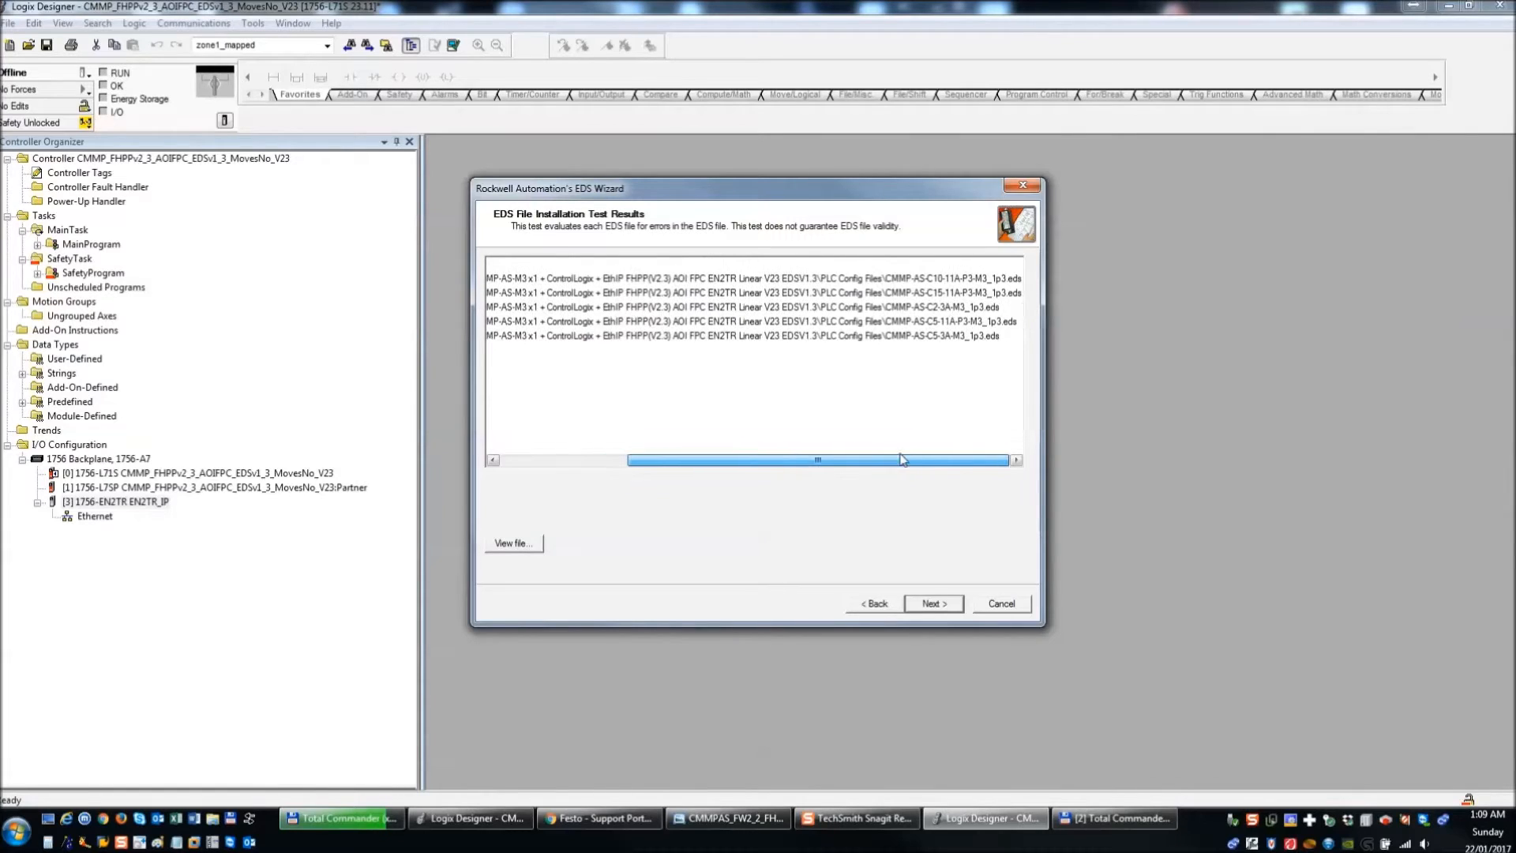
{"action": "left_click", "coordinate": [932, 604]}
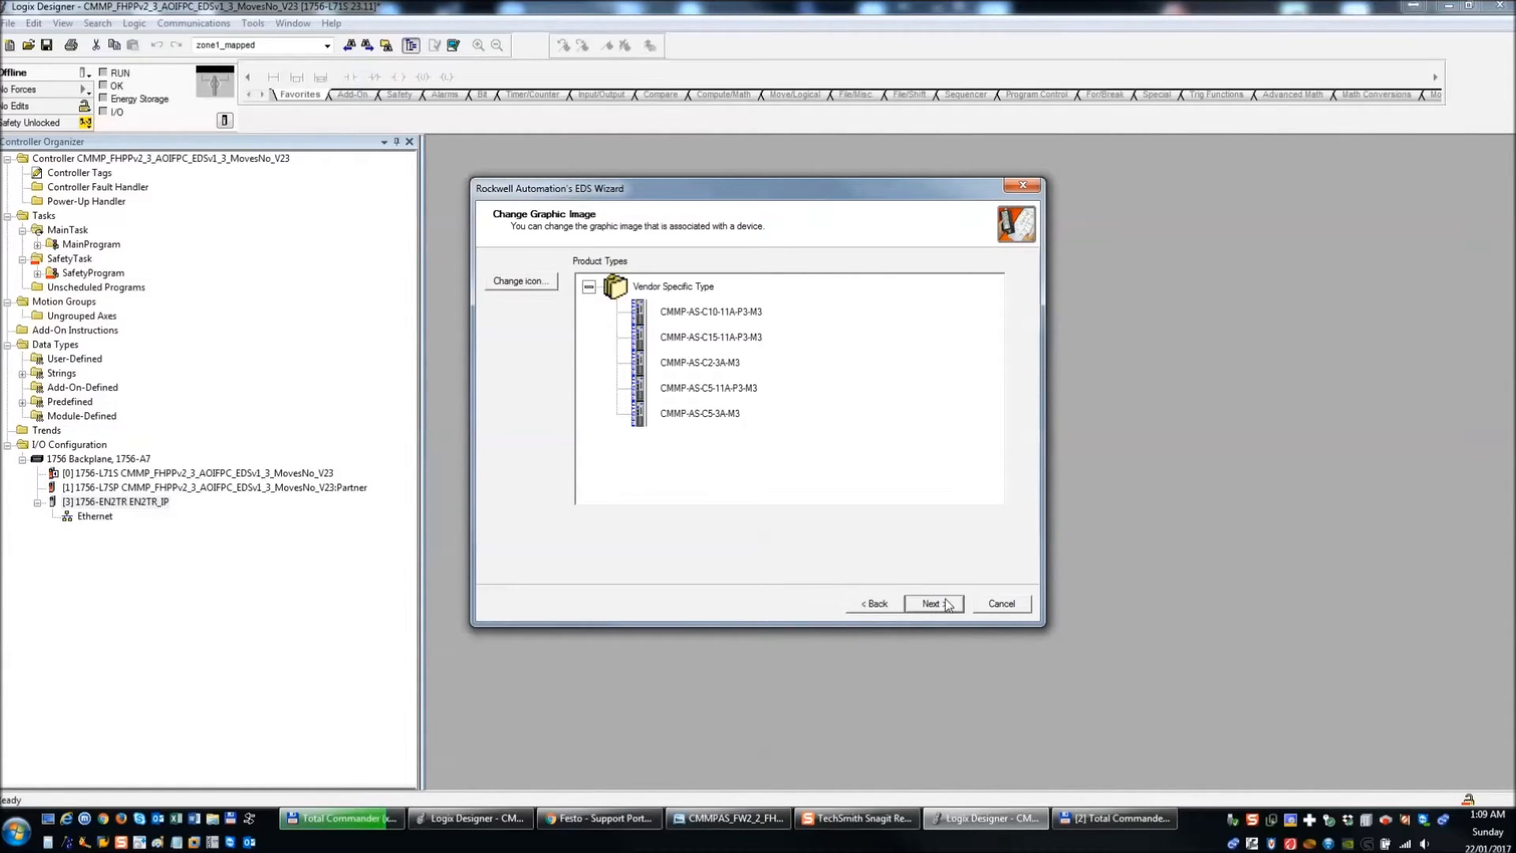
{"action": "left_click", "coordinate": [947, 605]}
{"action": "left_click", "coordinate": [948, 605]}
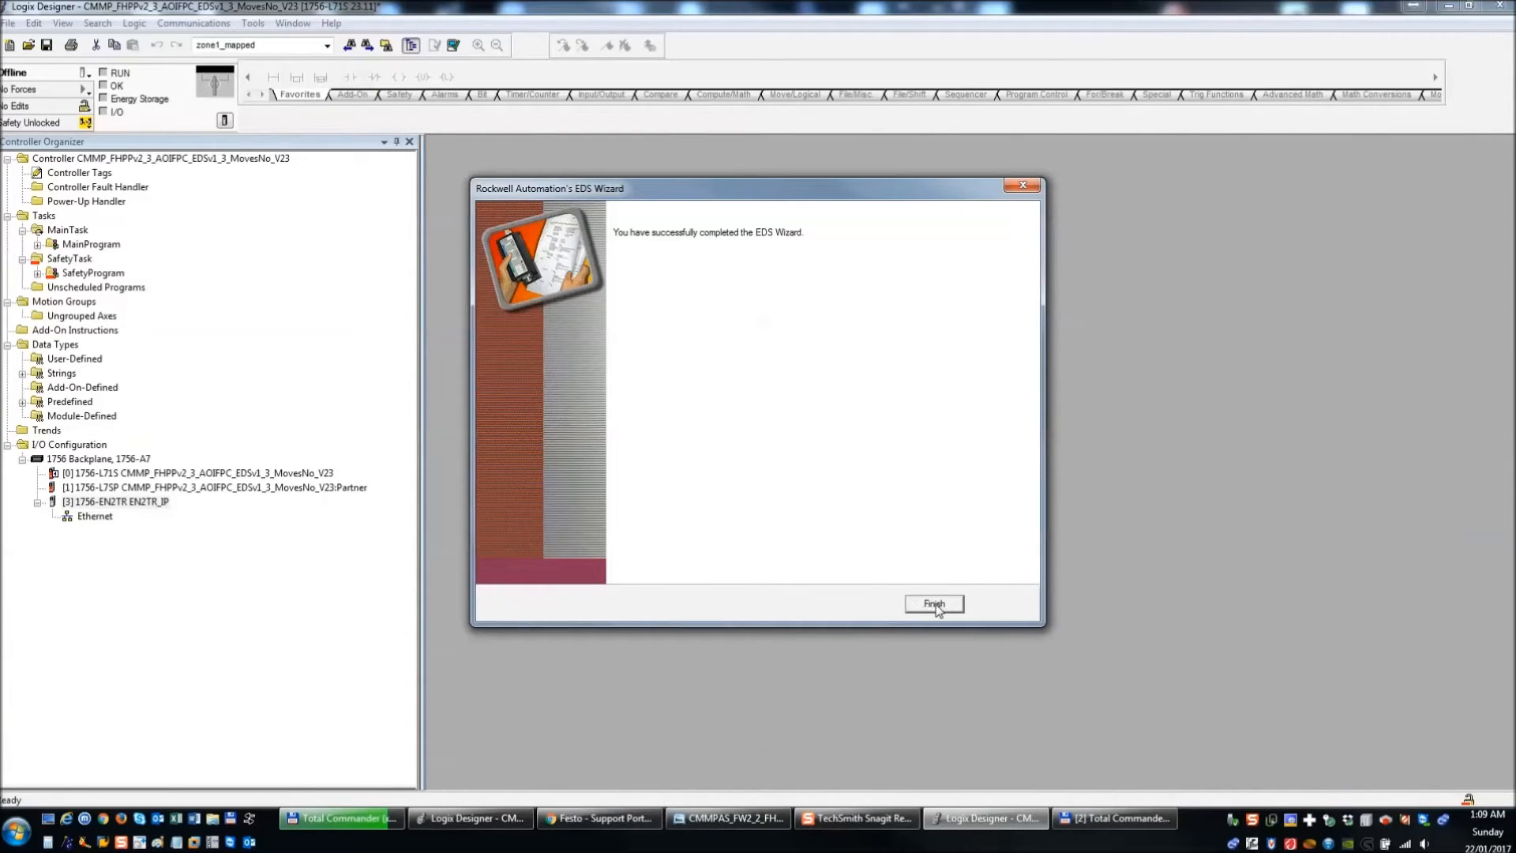
- Finish the EDS Wizard and start adding a new module under the 1756-EN2TR in the I/O configuration
{"action": "left_click", "coordinate": [935, 604]}
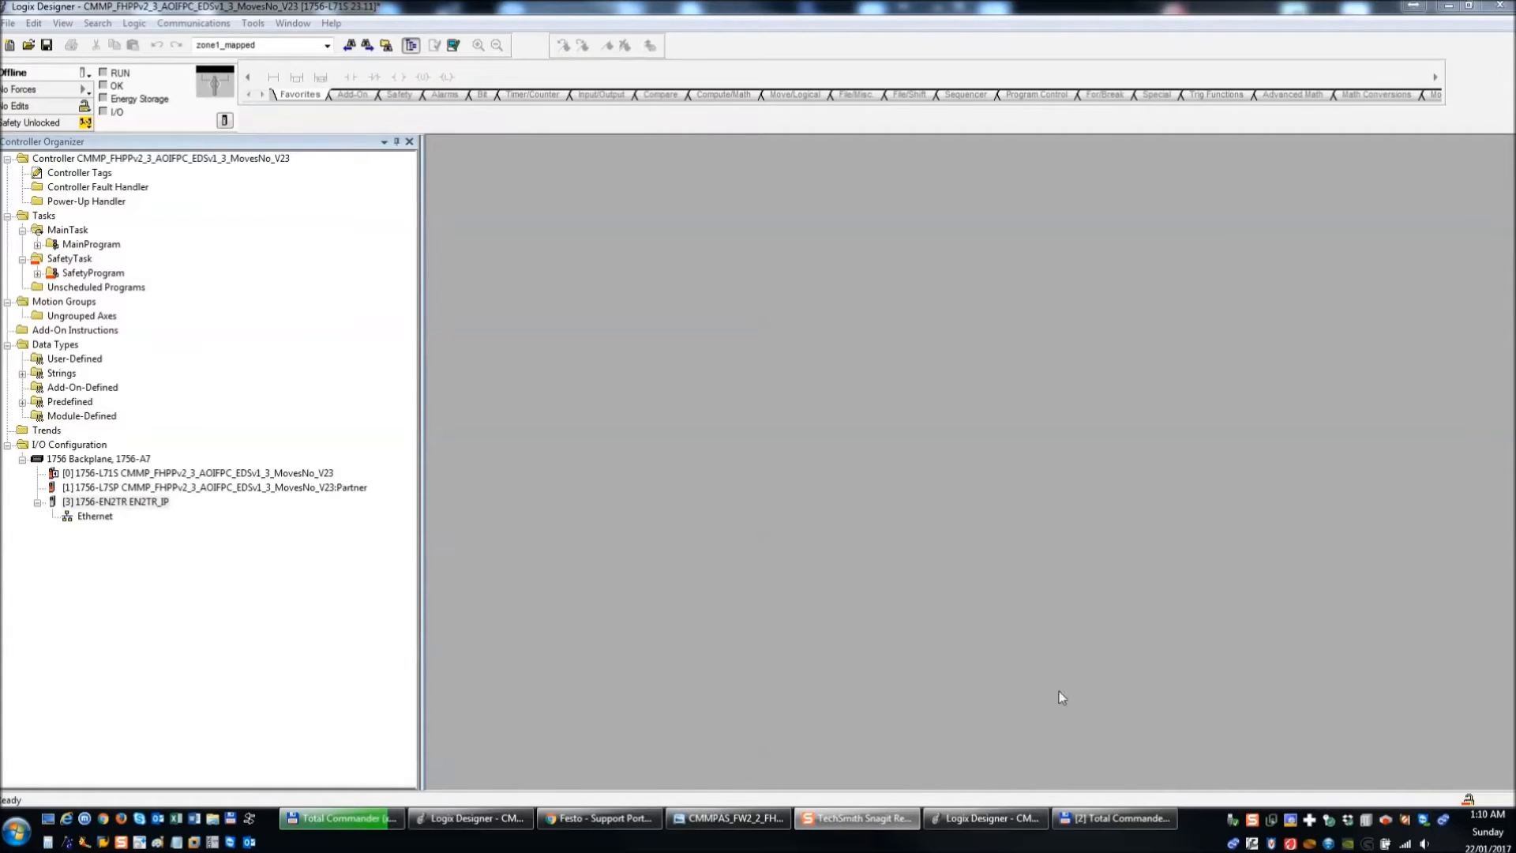
{"action": "left_click", "coordinate": [1252, 825]}
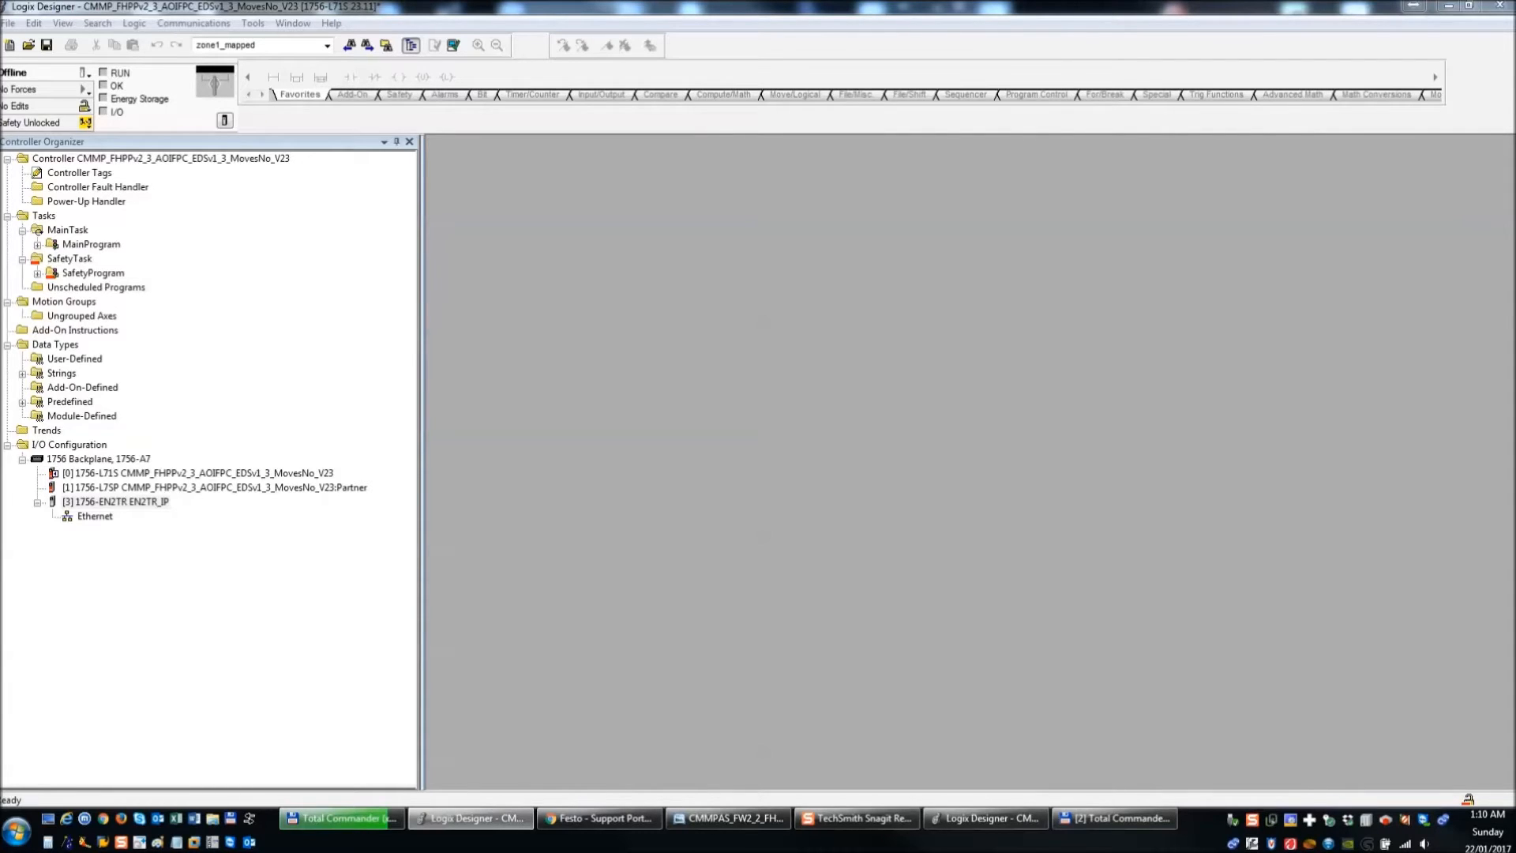
{"action": "right_click", "coordinate": [159, 503]}
{"action": "left_click", "coordinate": [207, 512]}
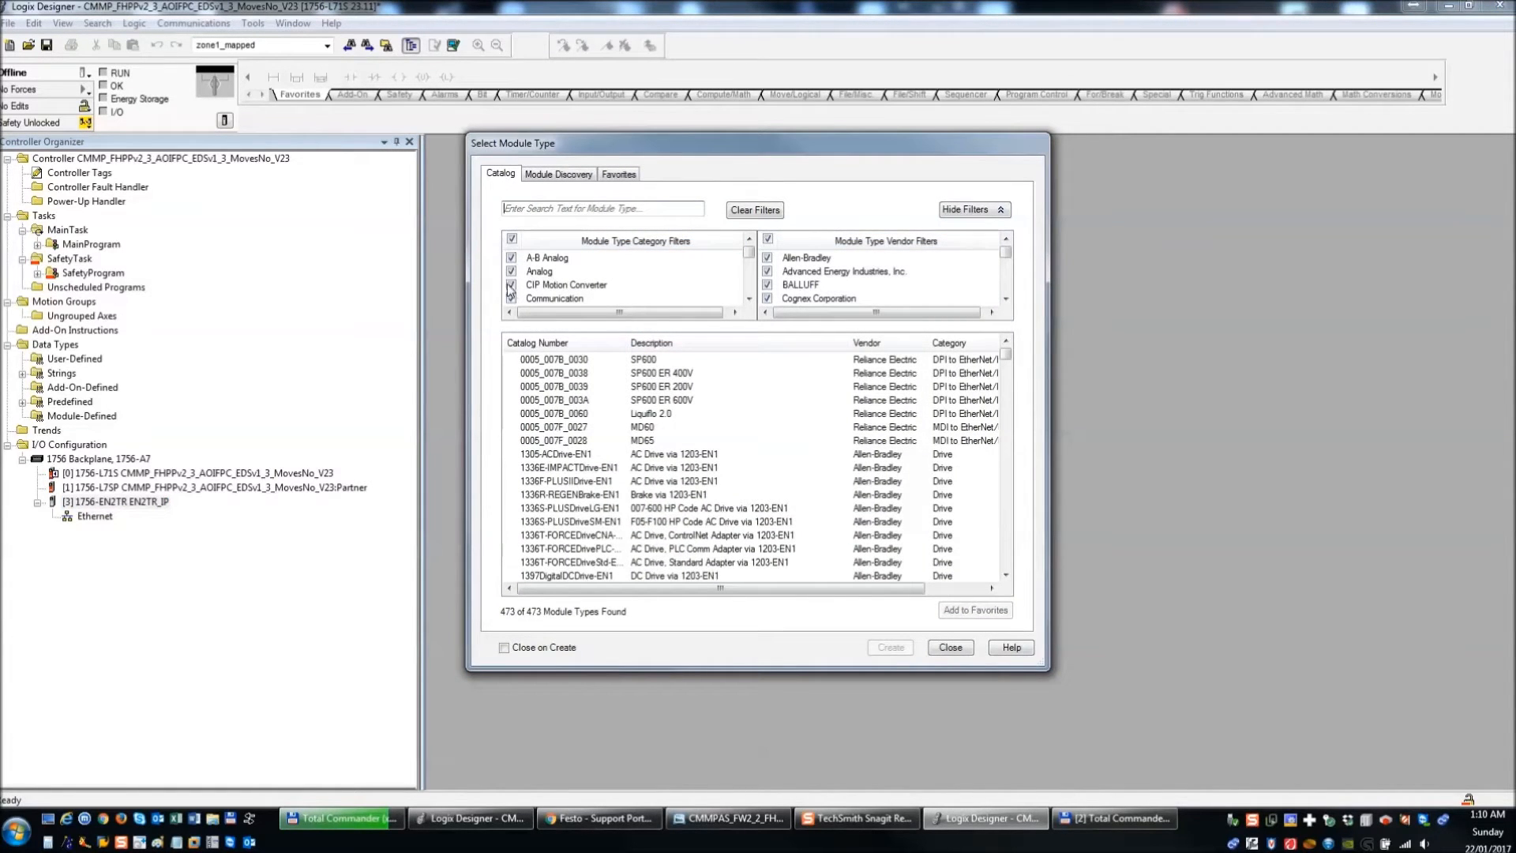
{"action": "left_click", "coordinate": [512, 238]}
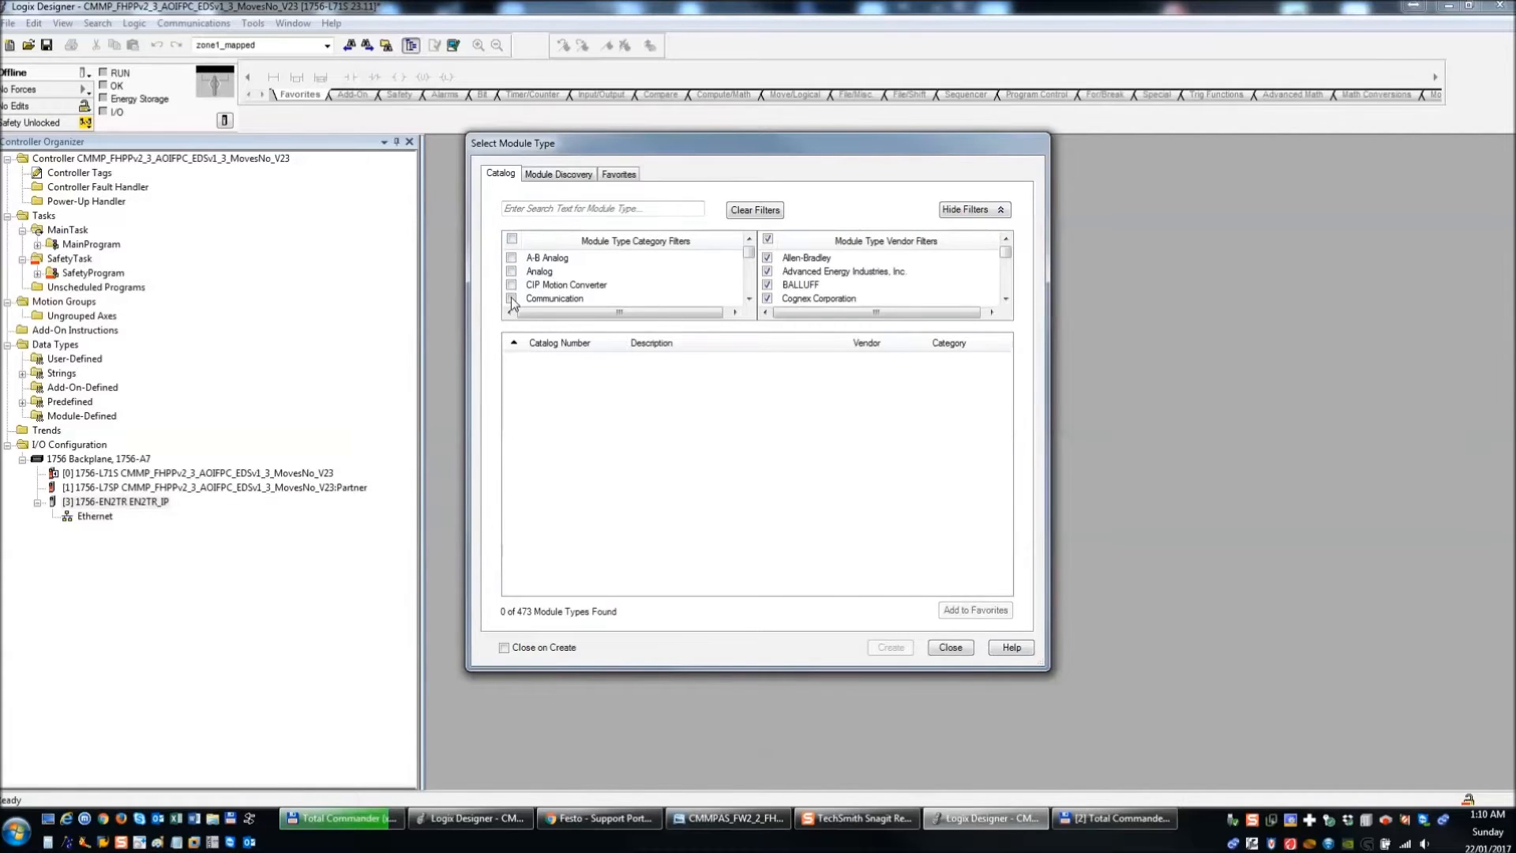
{"action": "left_click", "coordinate": [512, 299]}
{"action": "mouse_move", "coordinate": [1006, 360]}
{"action": "left_mouse_down"}
{"action": "mouse_move", "coordinate": [1002, 572]}
{"action": "mouse_move", "coordinate": [1001, 347]}
{"action": "left_mouse_up"}
{"action": "left_click", "coordinate": [511, 299]}
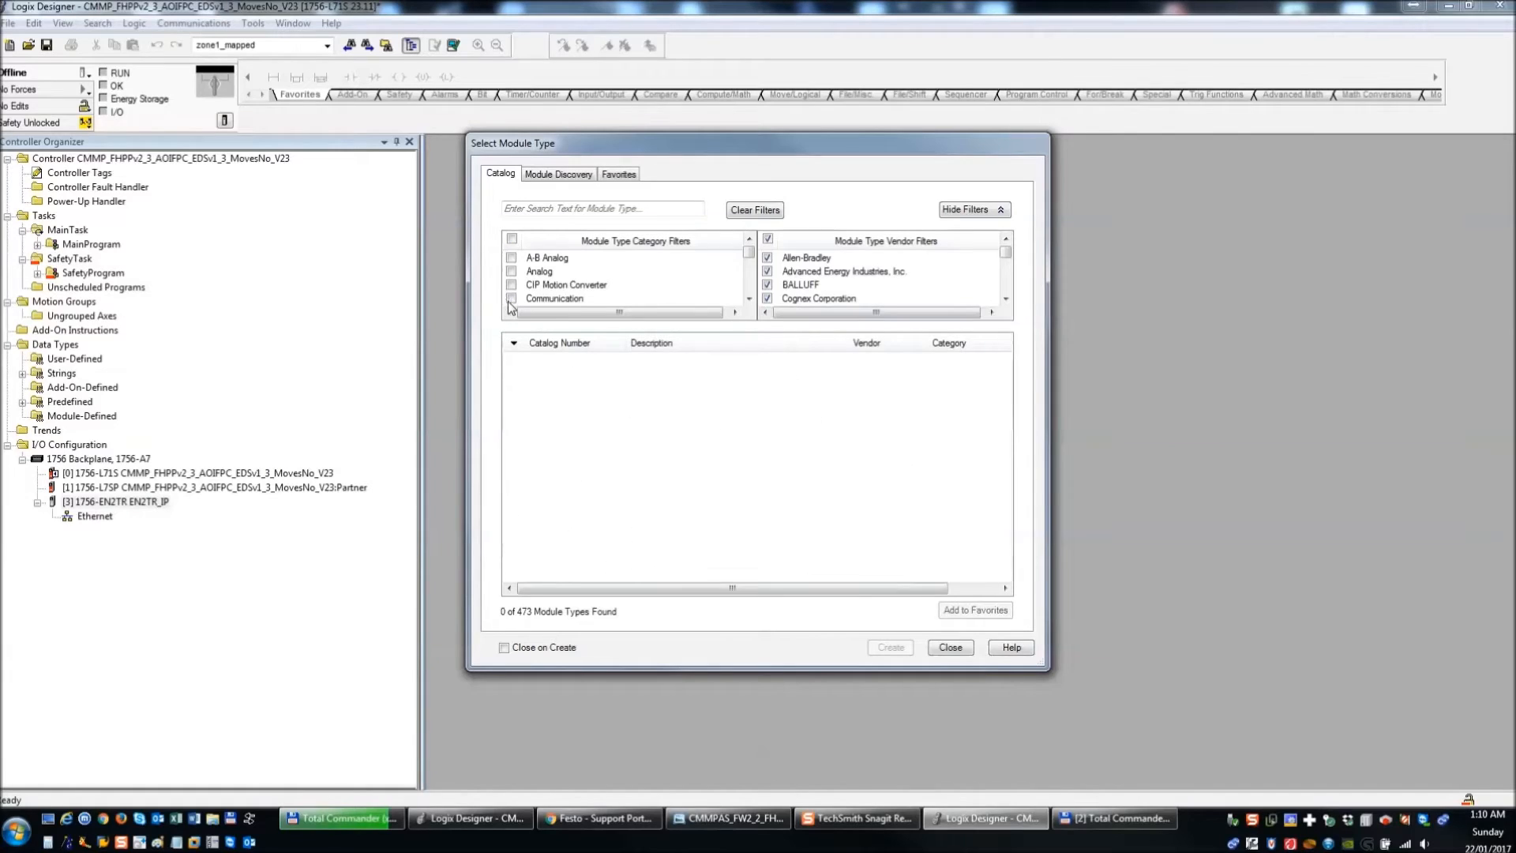
{"action": "left_click_drag", "start_coordinate": [750, 272], "coordinate": [702, 261]}
- Search all module categories for cmmp and start creating a CMMP-AS-C2-3A-M3 module
{"action": "left_click", "coordinate": [560, 209]}
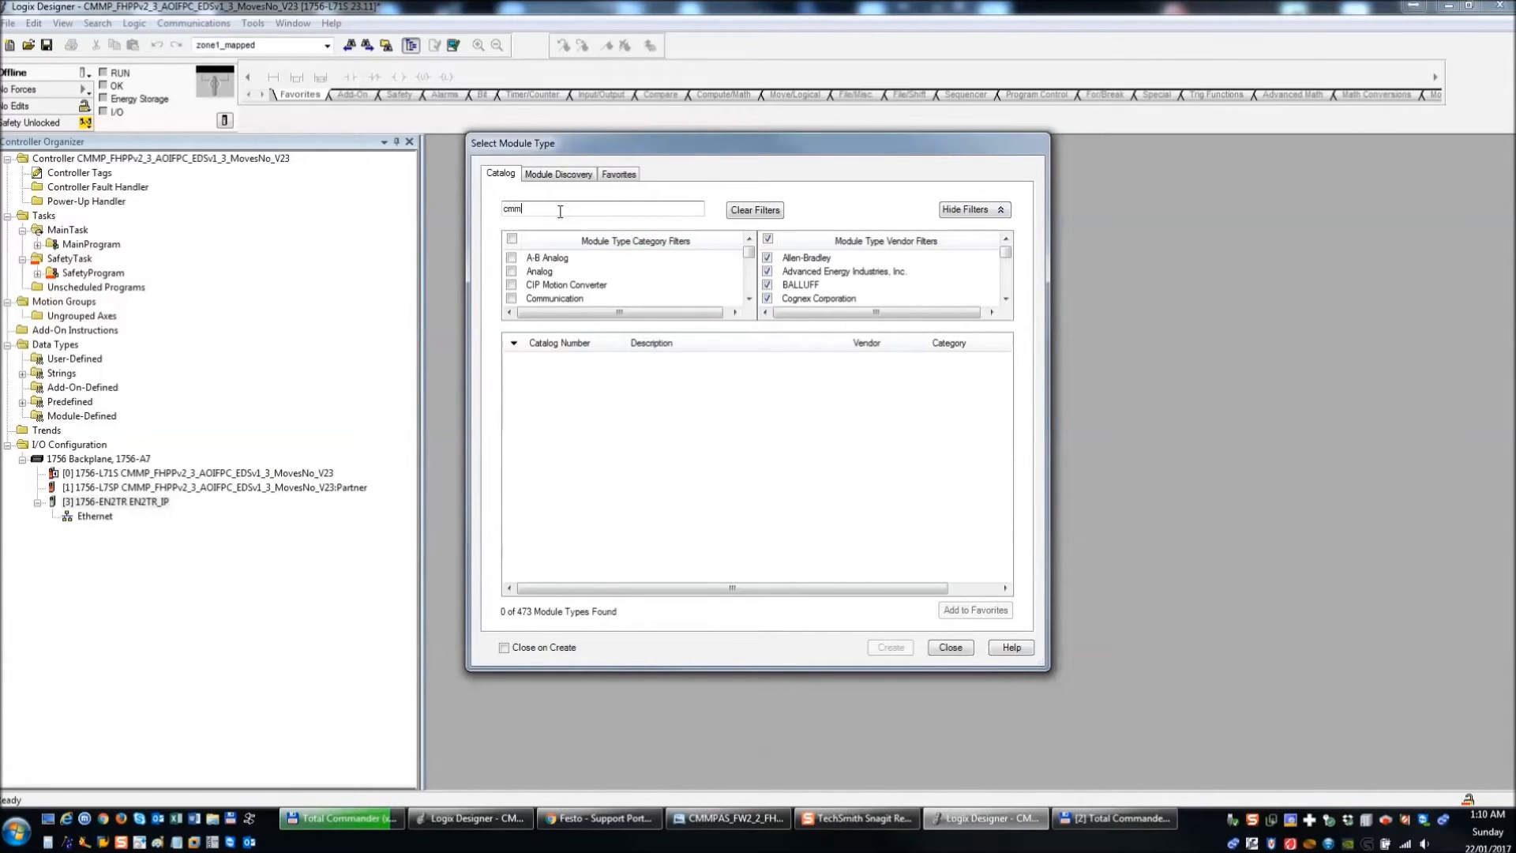
{"action": "type", "text": "cmmp"}
{"action": "left_click", "coordinate": [512, 239]}
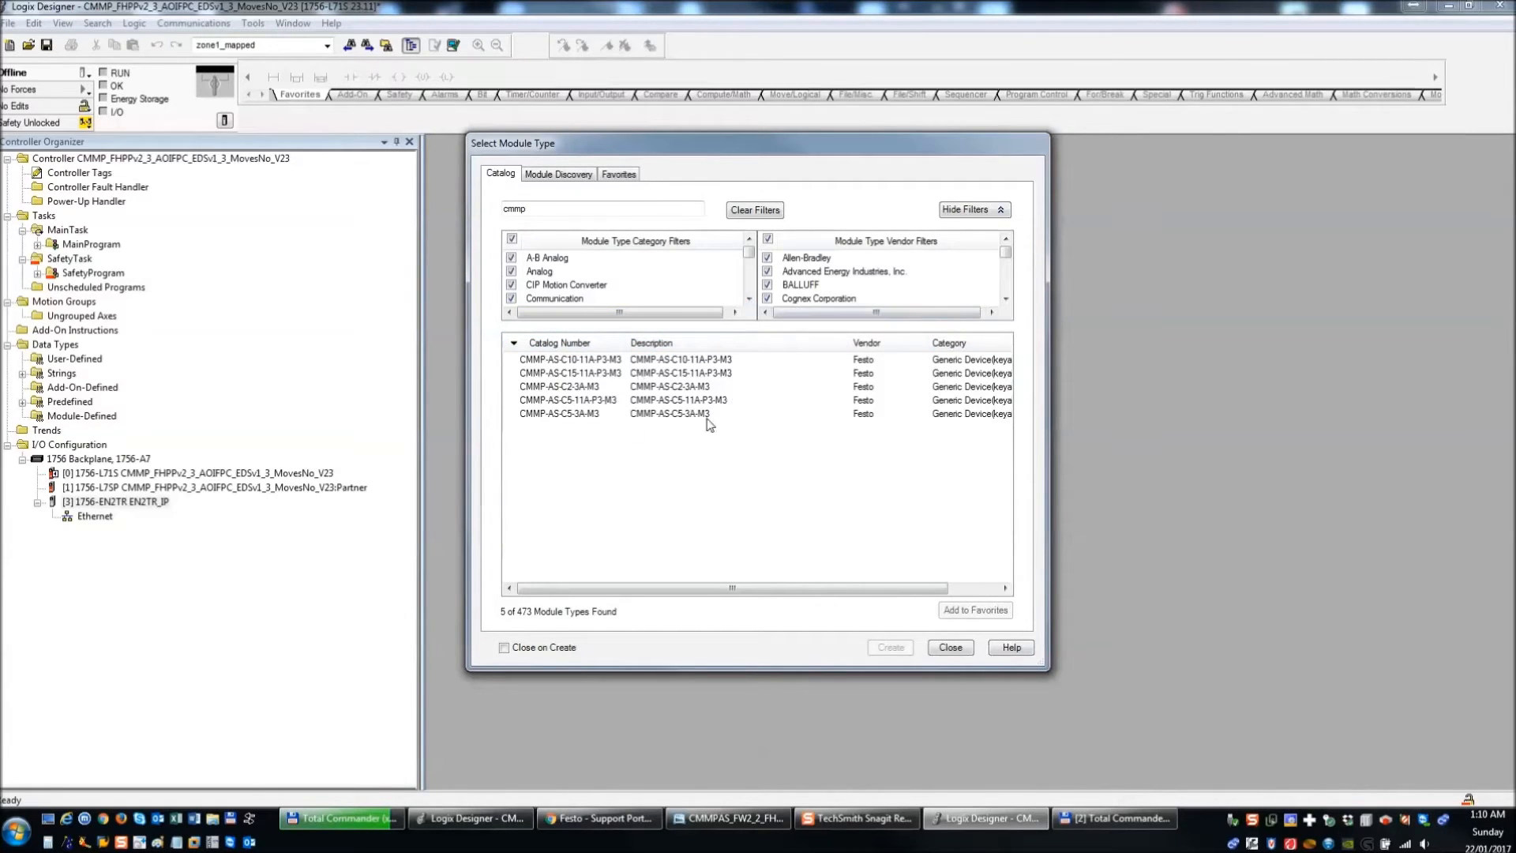
{"action": "left_click", "coordinate": [581, 387]}
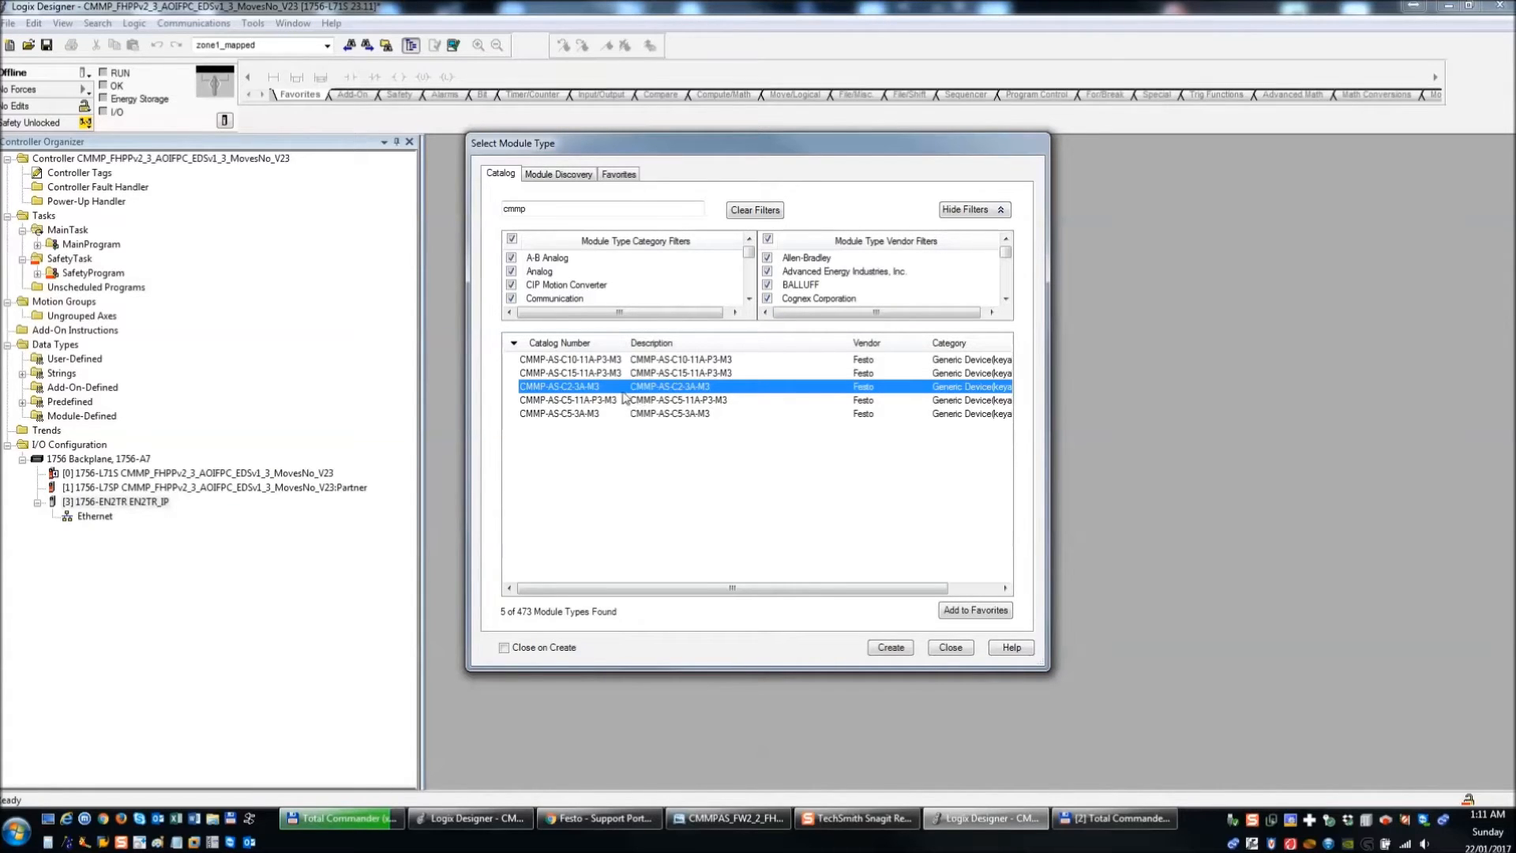
{"action": "left_click", "coordinate": [893, 647]}
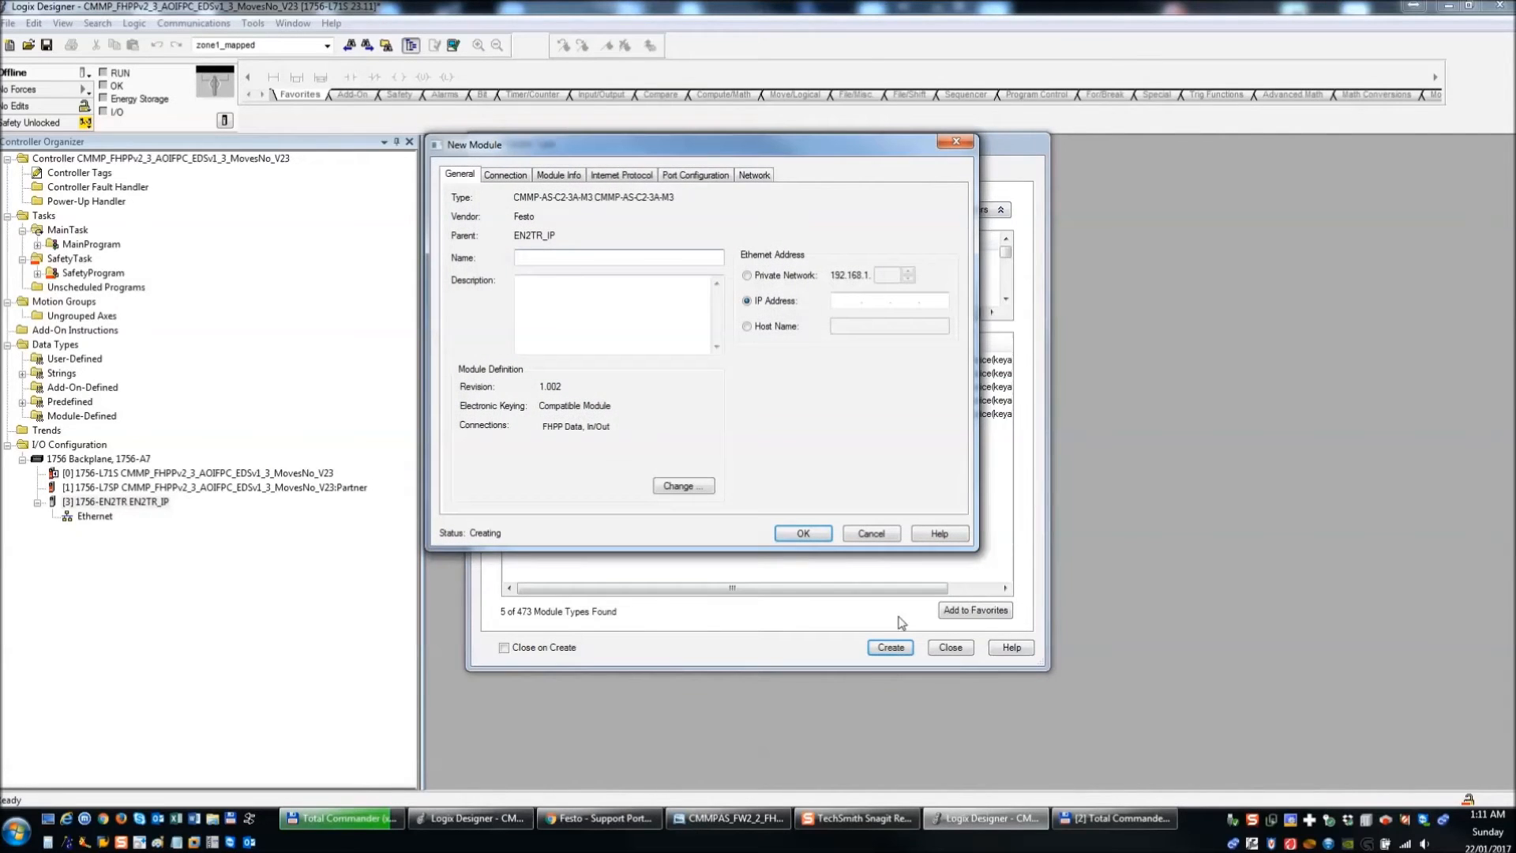
- Name the new module CAMC_F_EP_EDS_V1_3_Axis_X and set its private network address to 192.168.1.45, as given in the network diagram
{"action": "right_click", "coordinate": [527, 258]}
{"action": "left_click", "coordinate": [565, 327]}
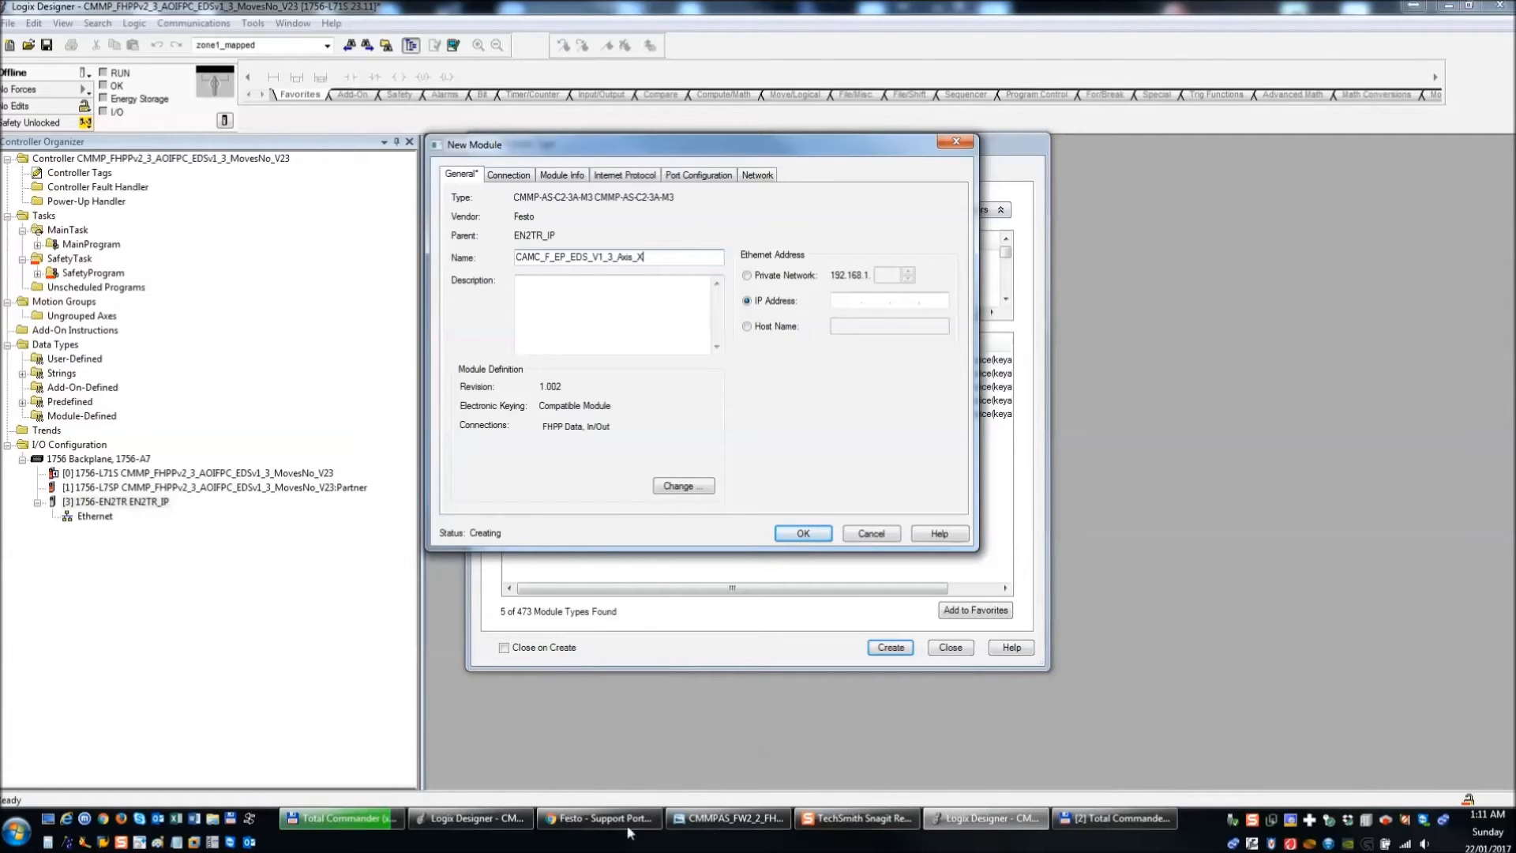
{"action": "left_click", "coordinate": [734, 817]}
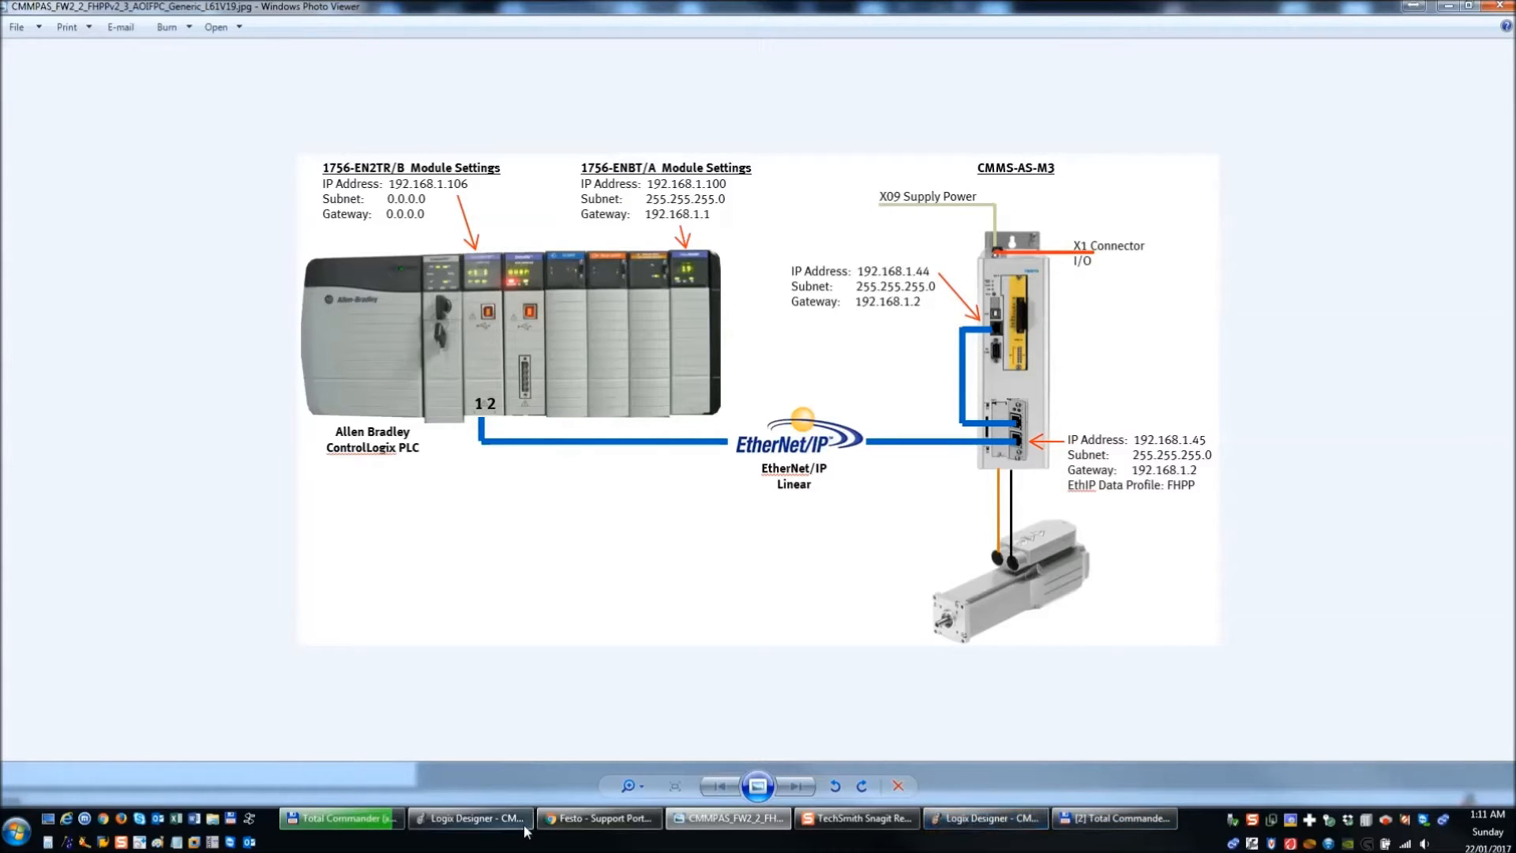
{"action": "left_click", "coordinate": [979, 817]}
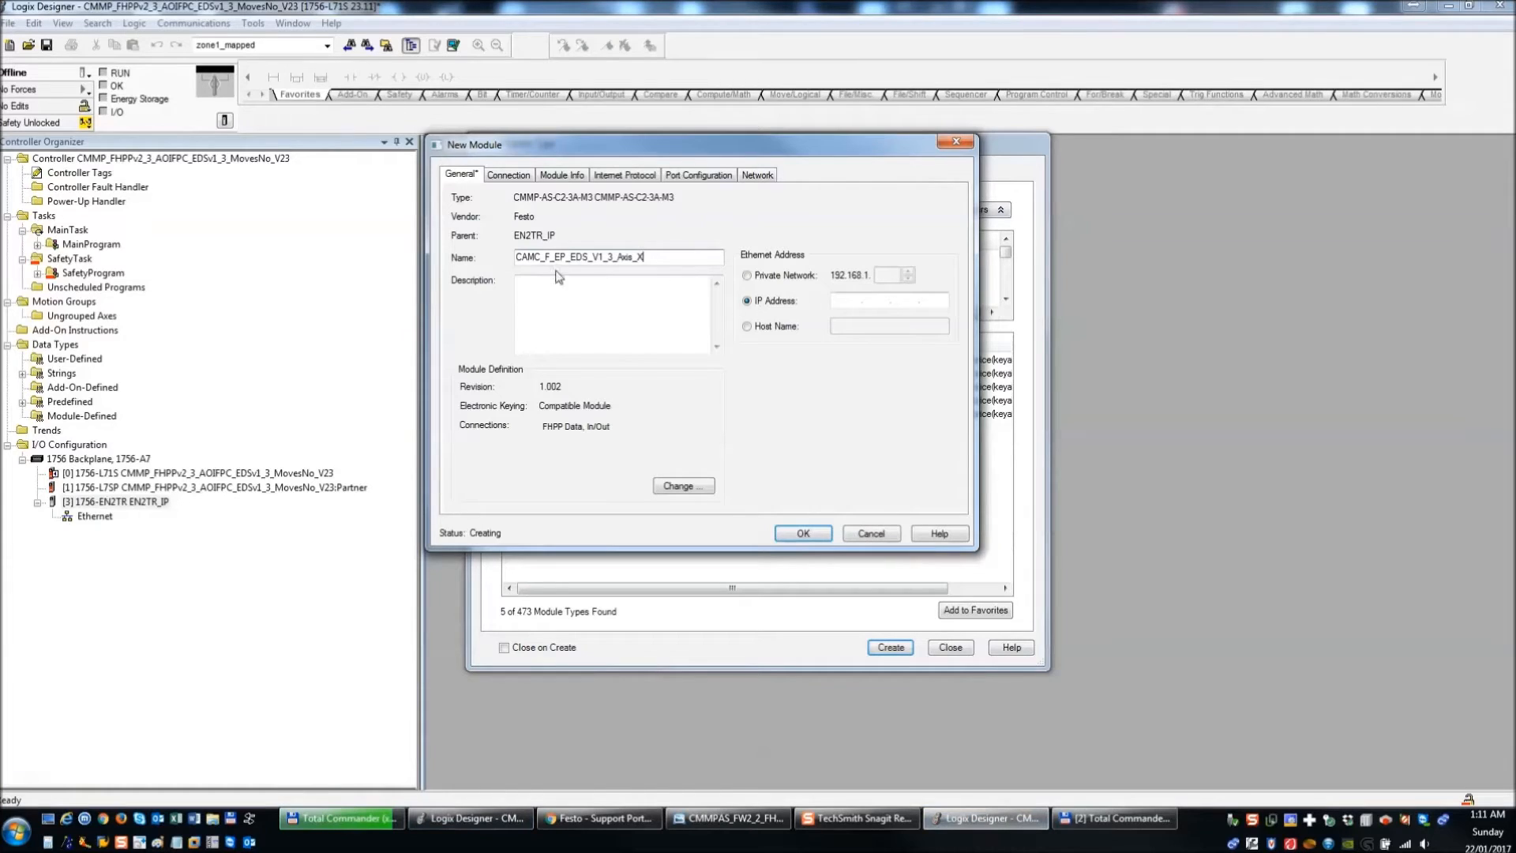
{"action": "left_click_drag", "start_coordinate": [566, 257], "coordinate": [463, 282]}
{"action": "left_click_drag", "start_coordinate": [614, 257], "coordinate": [574, 263]}
{"action": "left_click", "coordinate": [773, 276]}
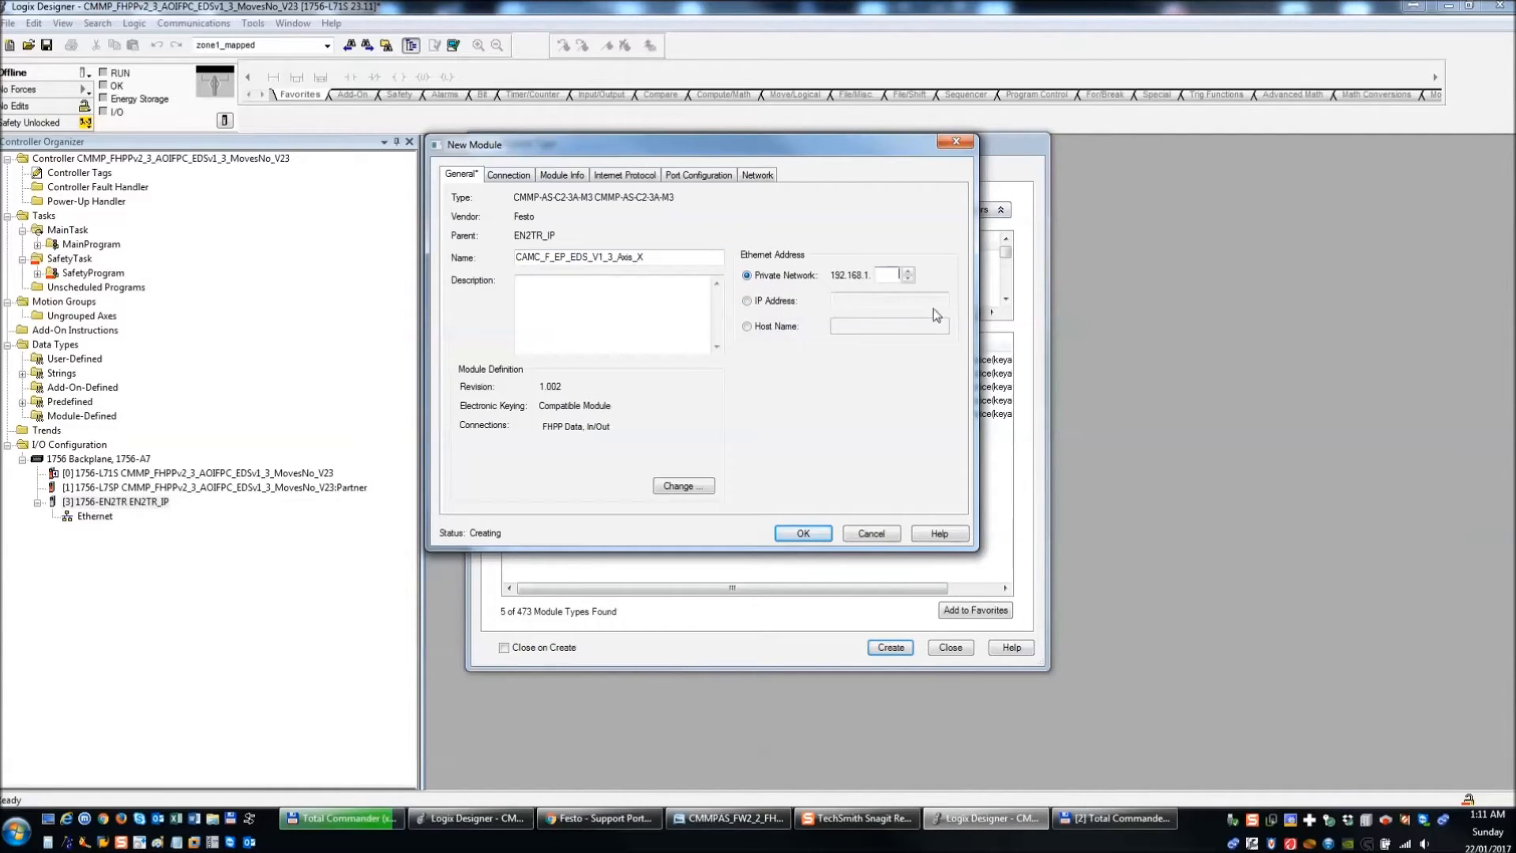
{"action": "type", "text": "45"}
- Set the FHPP Data connection's input and output sizes to 16 SINT in the module definition and accept the change
{"action": "left_click", "coordinate": [684, 487]}
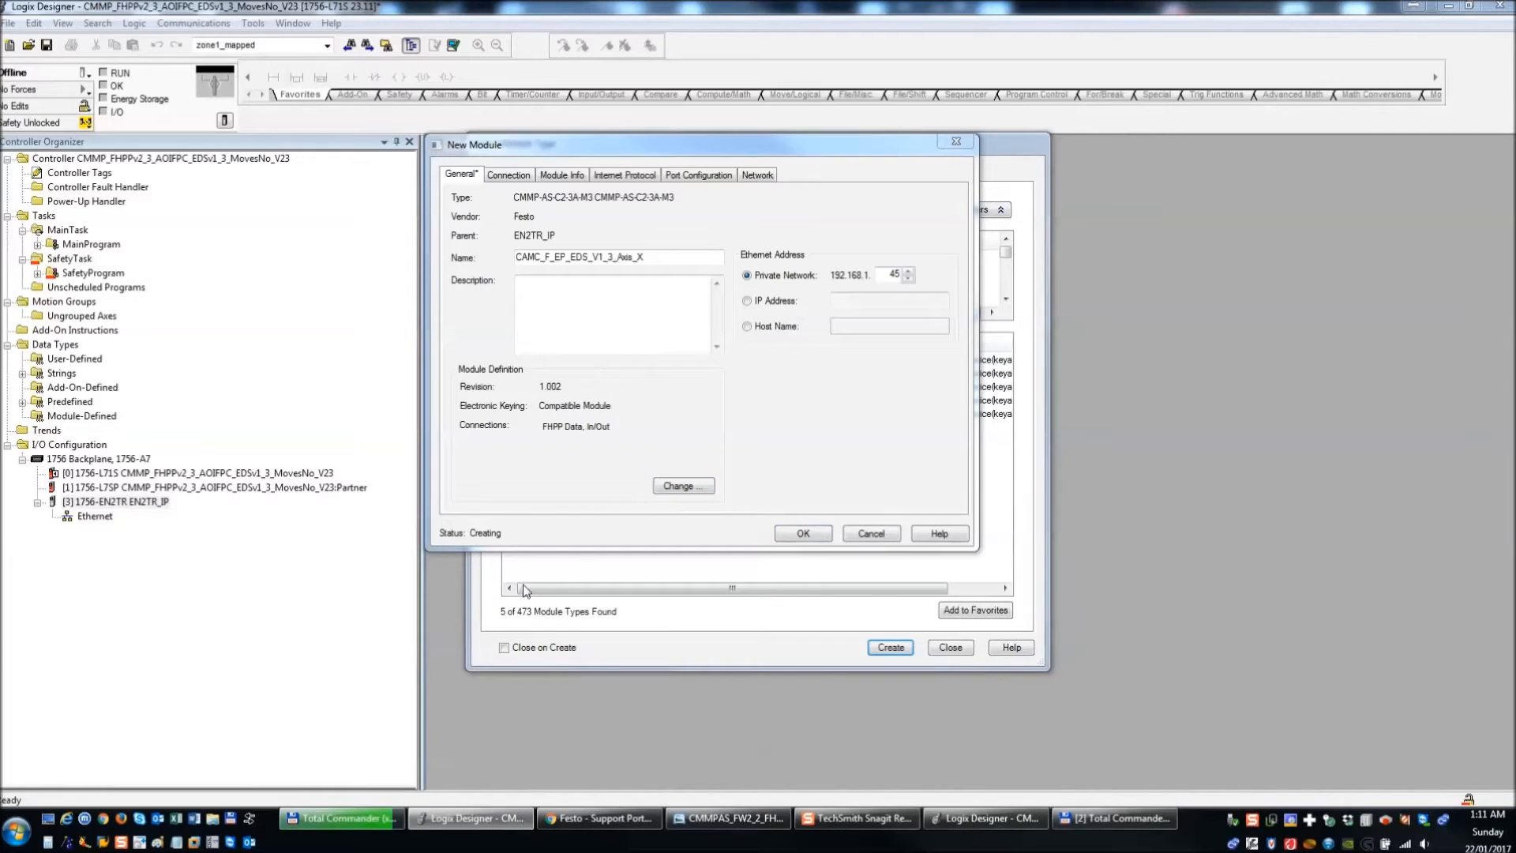
{"action": "left_click", "coordinate": [668, 488]}
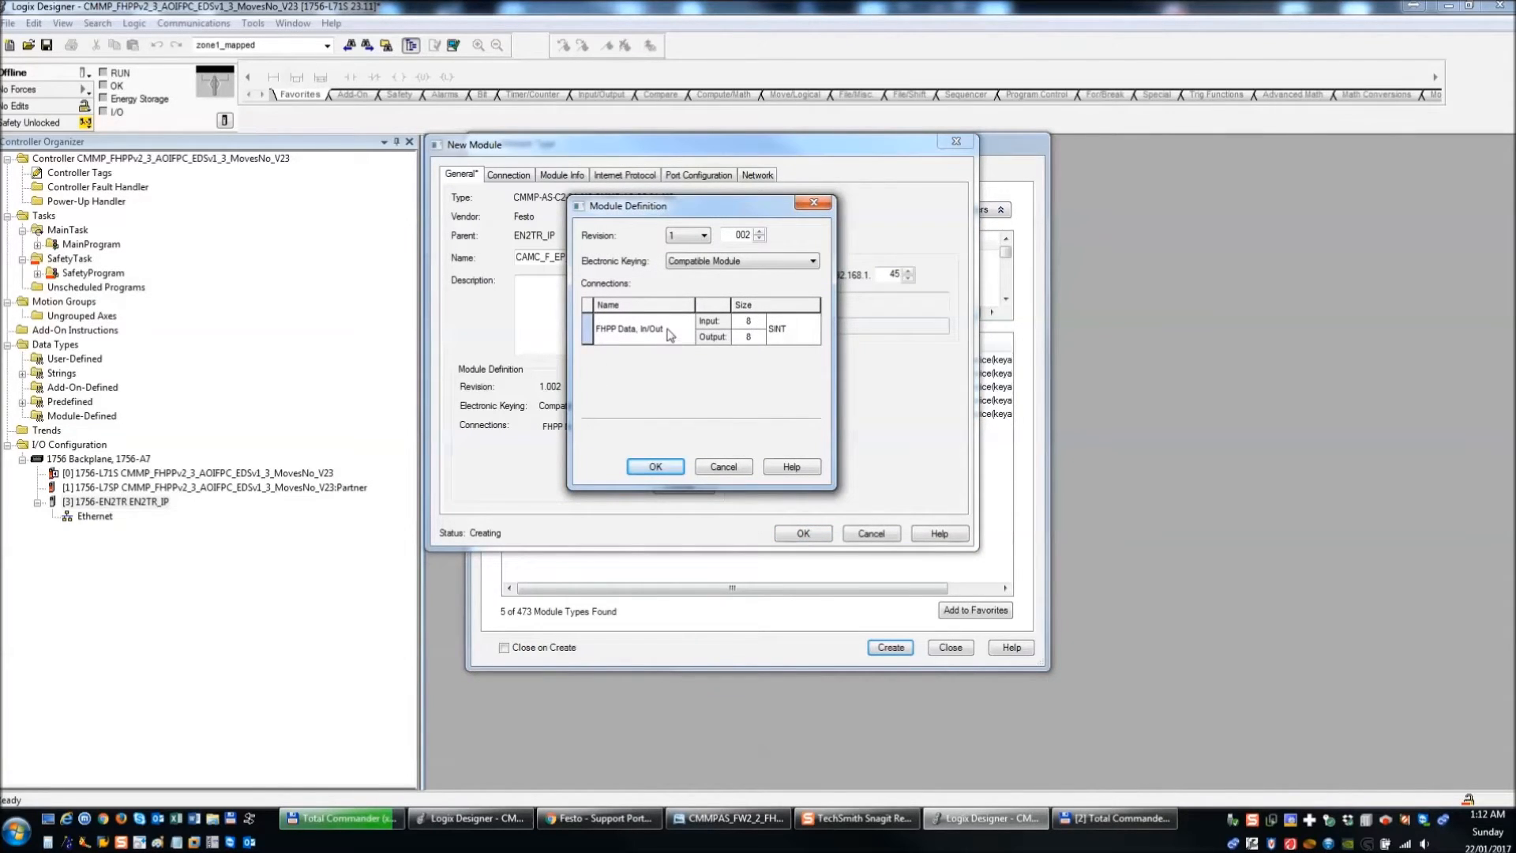
{"action": "left_click", "coordinate": [763, 319]}
{"action": "left_click", "coordinate": [761, 319]}
{"action": "left_click", "coordinate": [762, 319]}
{"action": "left_click", "coordinate": [763, 337]}
{"action": "left_click", "coordinate": [652, 471]}
{"action": "left_click", "coordinate": [670, 385]}
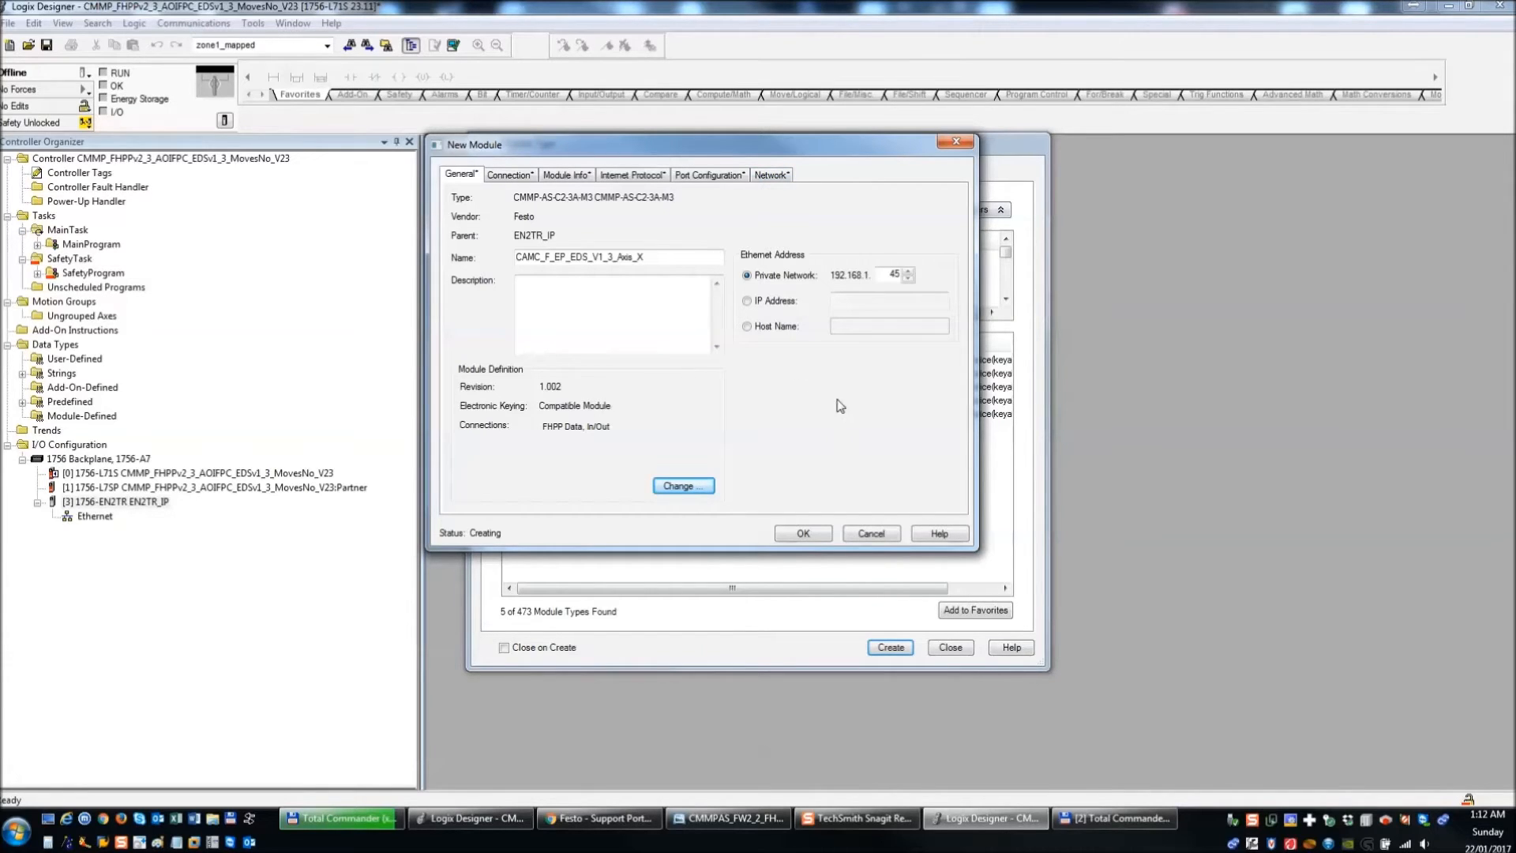
- Set the Requested Packet Interval of the FHPP Data connection to 5.0 ms
{"action": "left_click", "coordinate": [510, 176]}
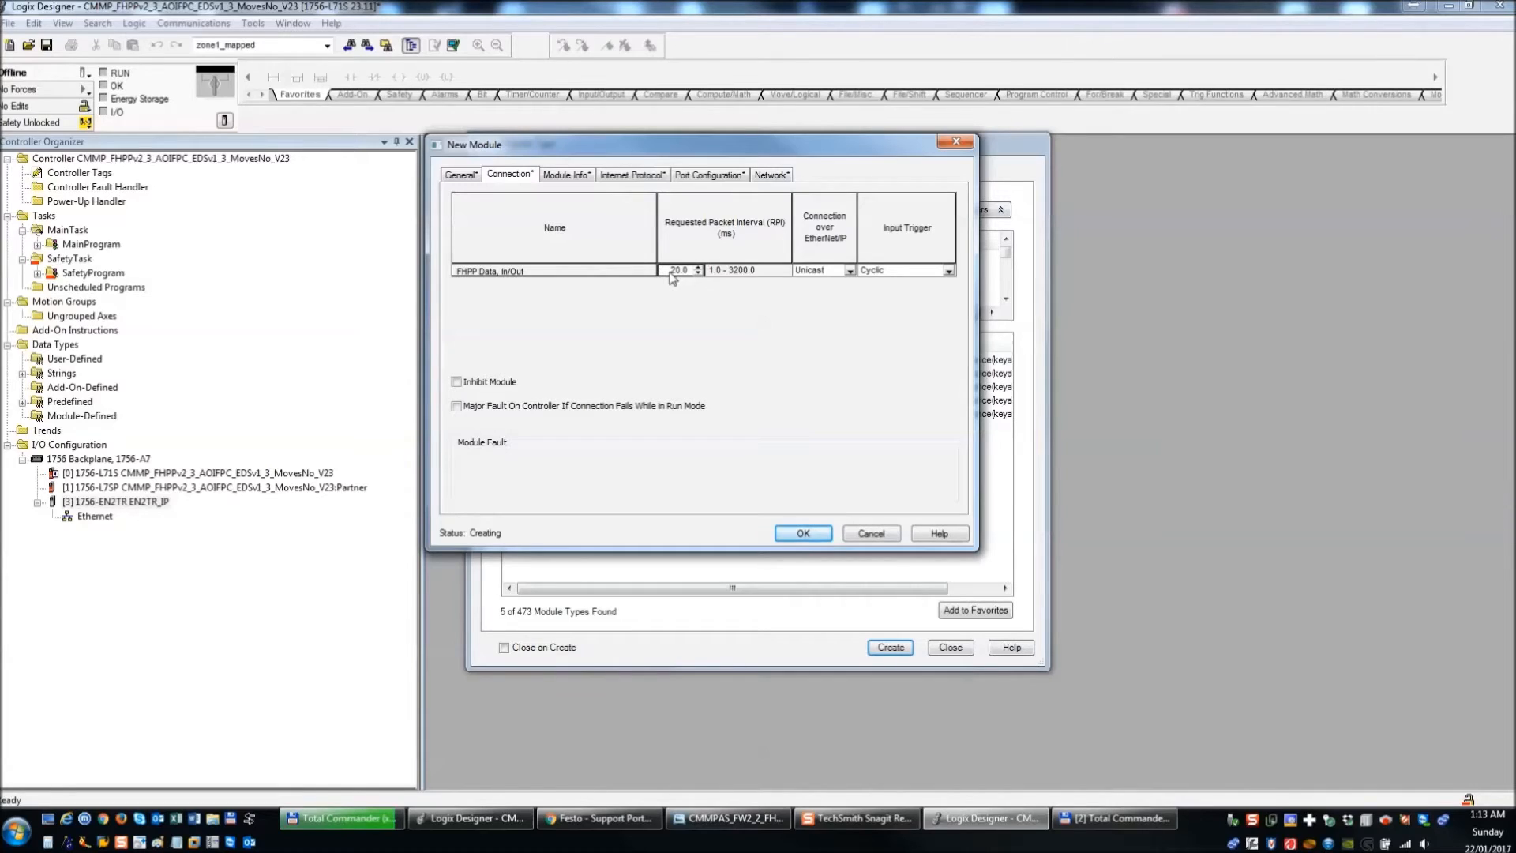
{"action": "left_click", "coordinate": [699, 273]}
{"action": "left_click", "coordinate": [699, 273]}
{"action": "left_click", "coordinate": [699, 273]}
- Review the module info, Internet Protocol, port and network settings, and the available EtherNet/IP connection and input trigger options
{"action": "left_click", "coordinate": [572, 177]}
{"action": "left_click", "coordinate": [666, 175]}
{"action": "left_click", "coordinate": [710, 175]}
{"action": "left_click", "coordinate": [772, 175]}
{"action": "left_click", "coordinate": [526, 178]}
{"action": "left_click", "coordinate": [849, 270]}
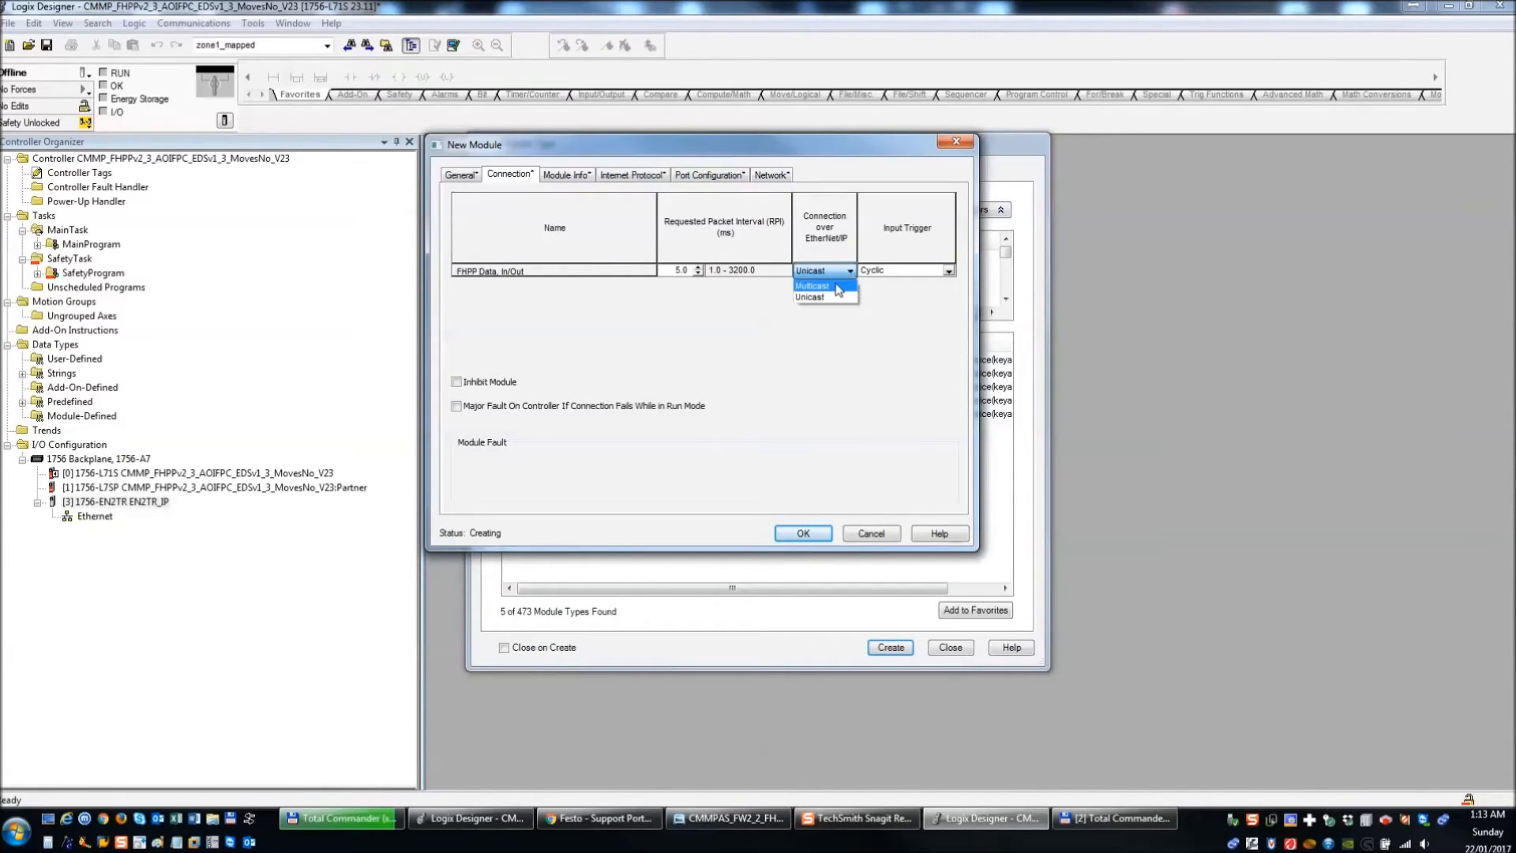
{"action": "left_click", "coordinate": [848, 152]}
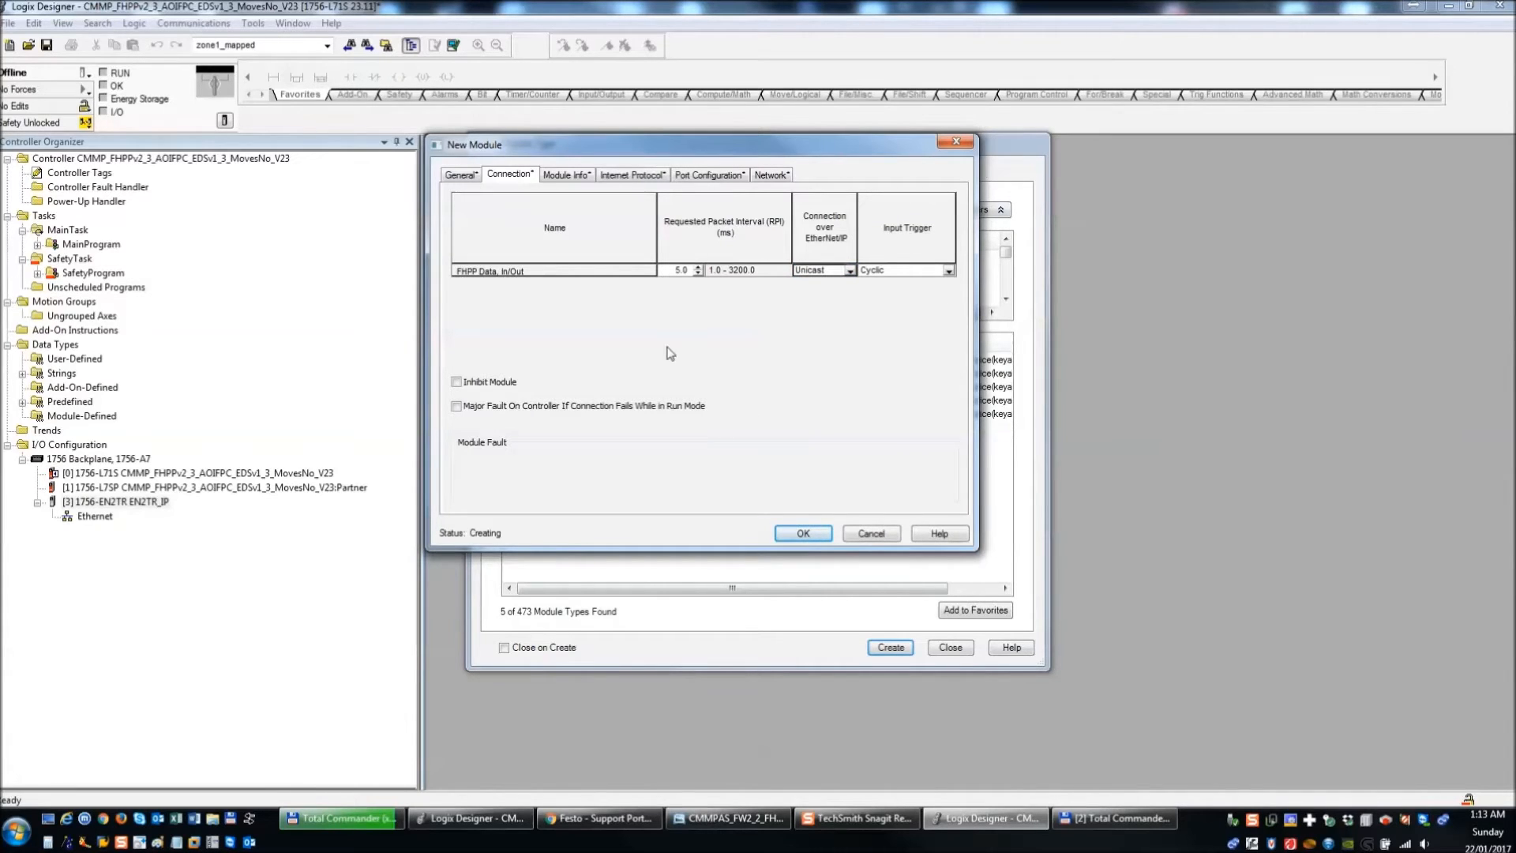
{"action": "left_click", "coordinate": [949, 270]}
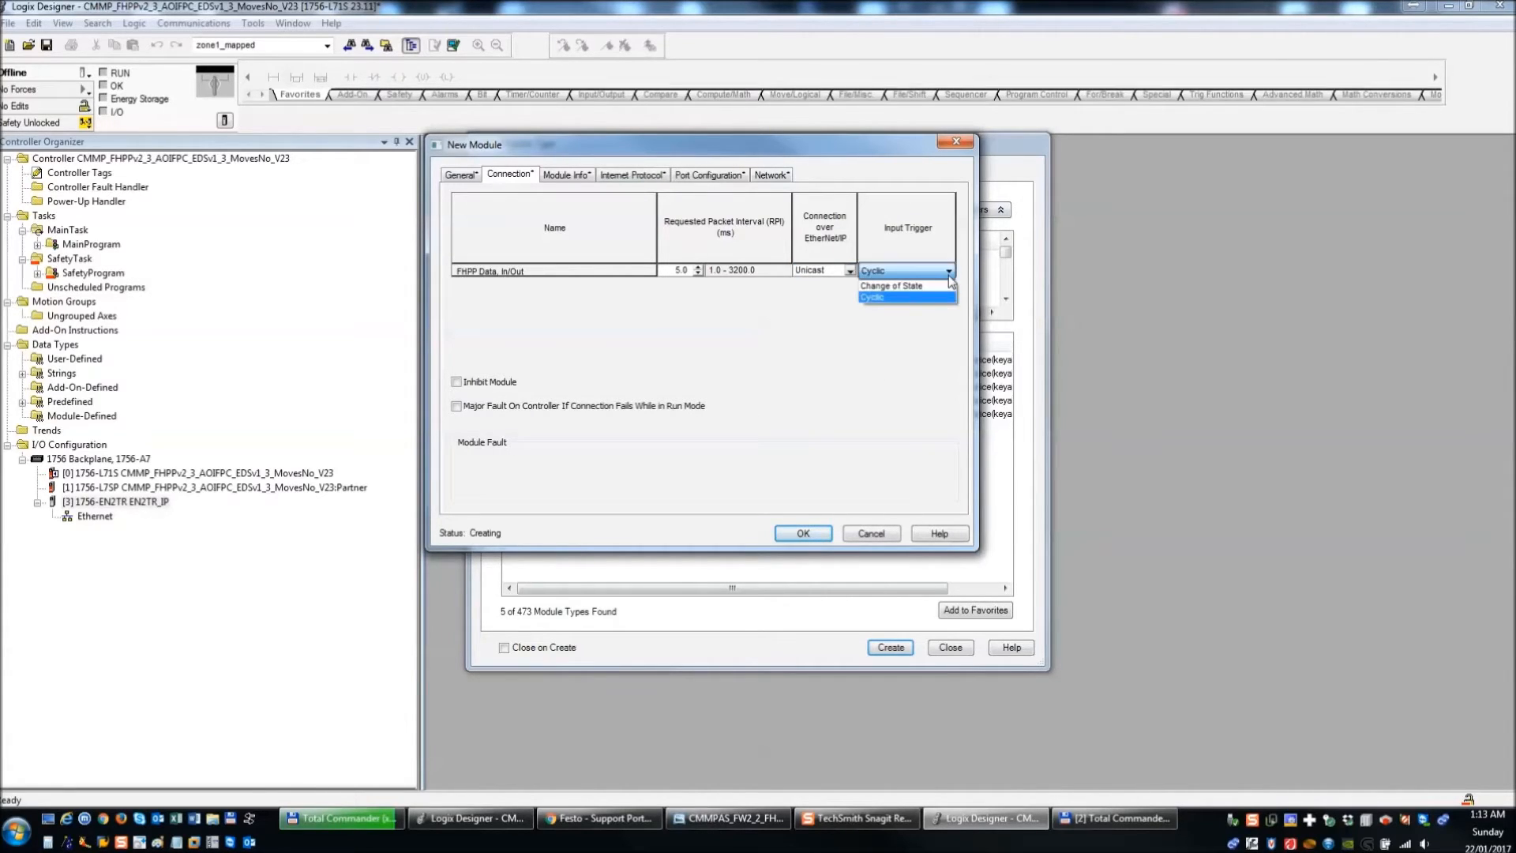
{"action": "left_click", "coordinate": [892, 183]}
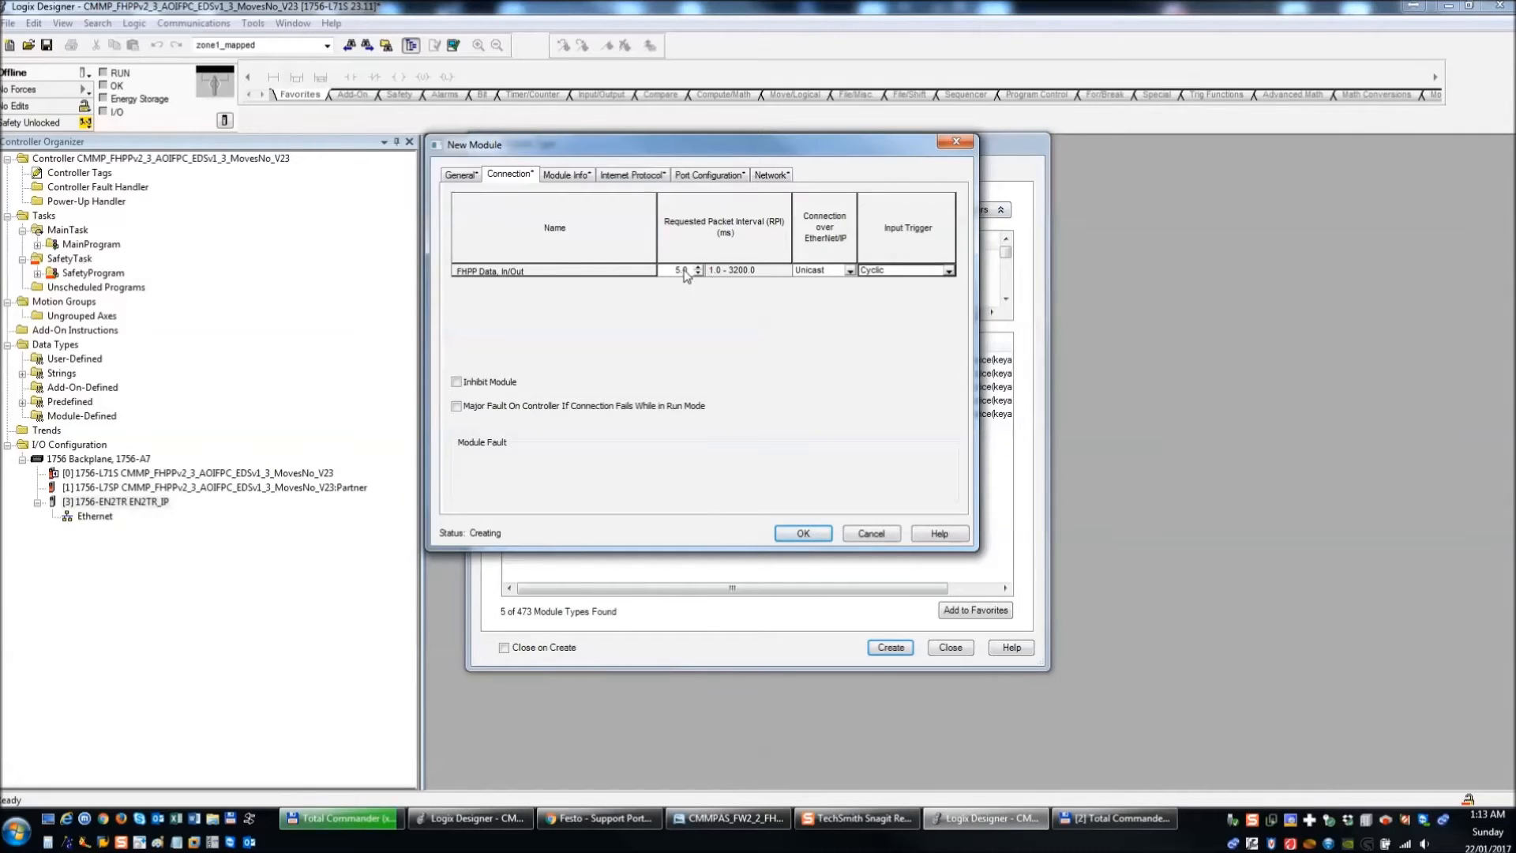
- Confirm creation of the configured Festo module, close the module catalog and select its parent 1756-EN2TR
{"action": "left_click", "coordinate": [803, 534]}
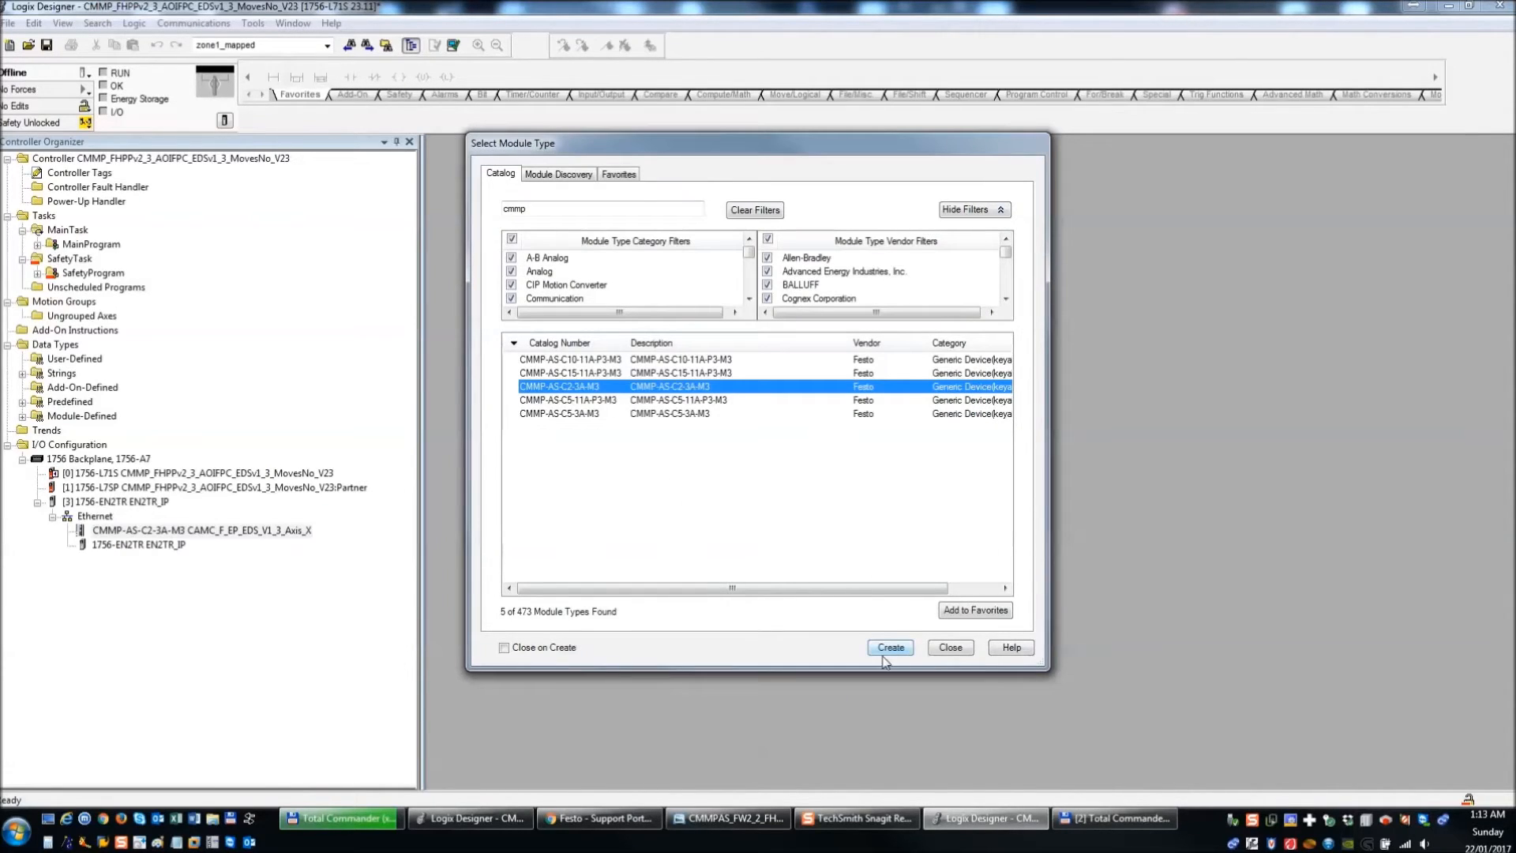
{"action": "left_click", "coordinate": [950, 647]}
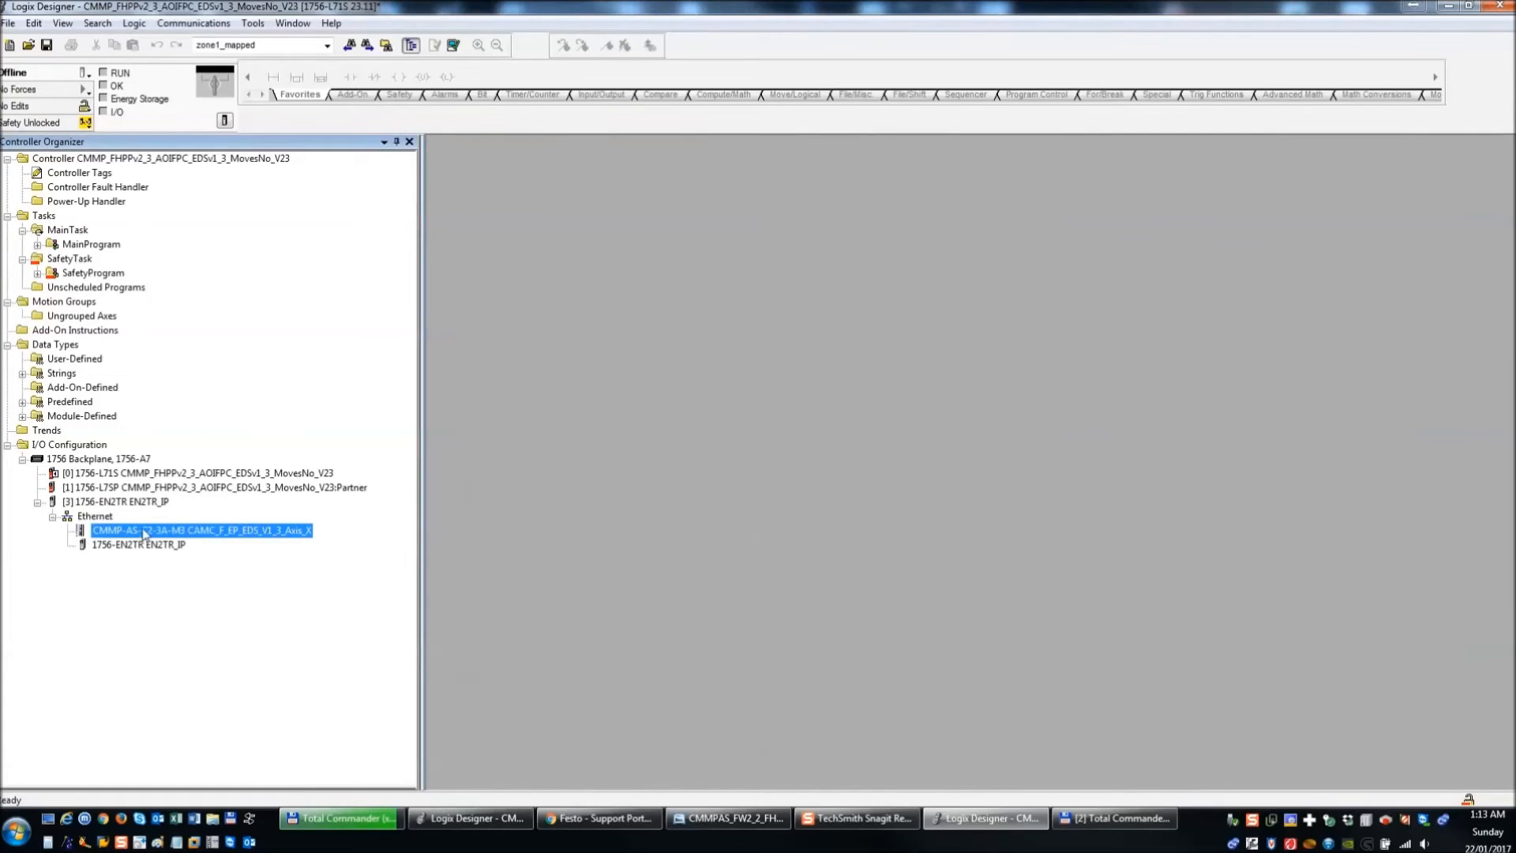
{"action": "left_click", "coordinate": [94, 503]}
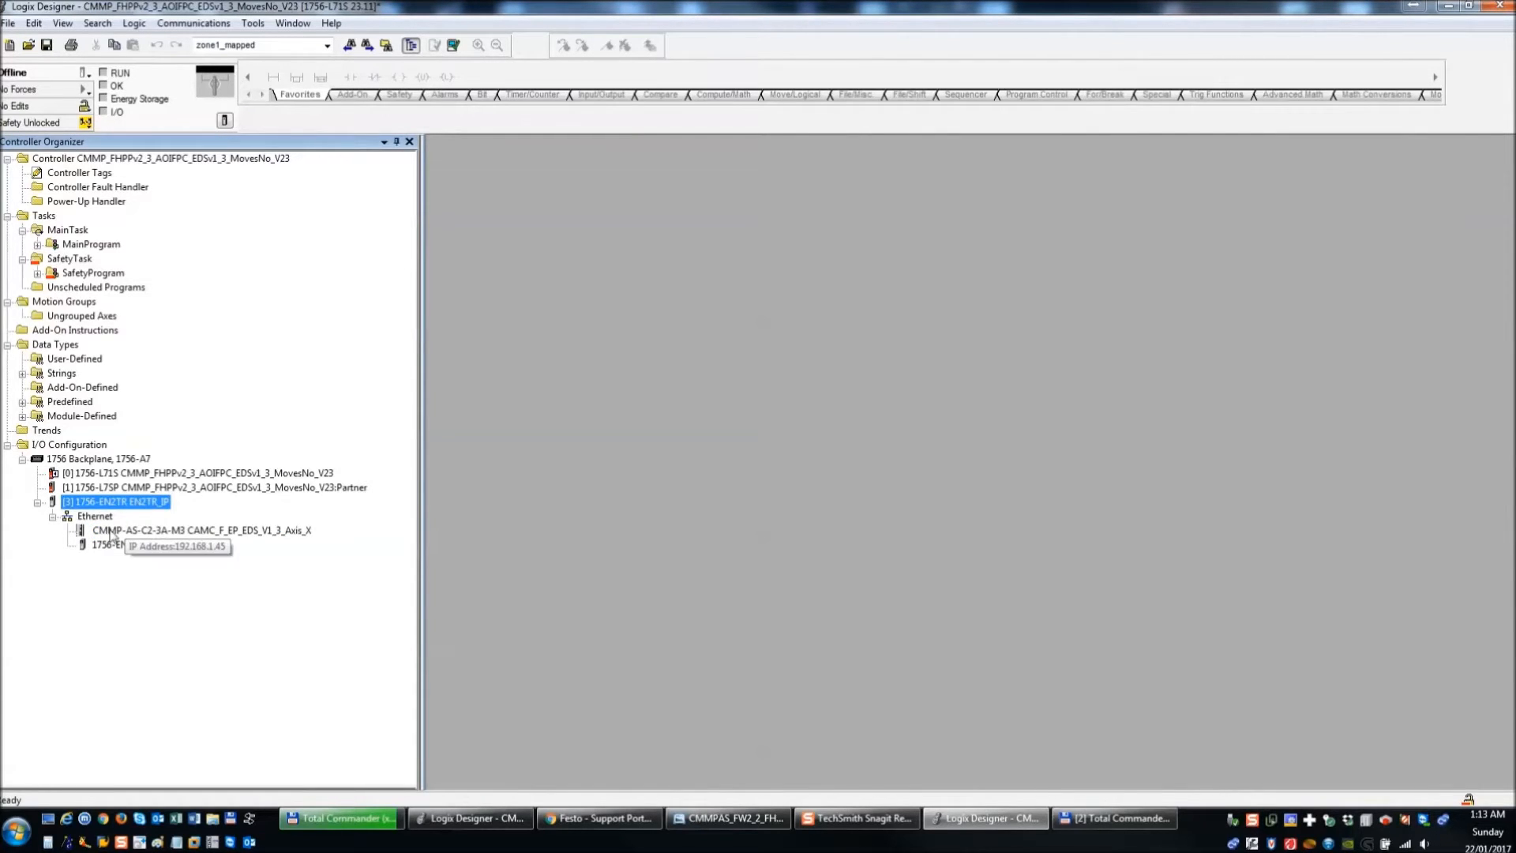
- Display the controller tags maximized, expand the Axis_X output and input data arrays, and widen the Name column
{"action": "double_click", "coordinate": [71, 172]}
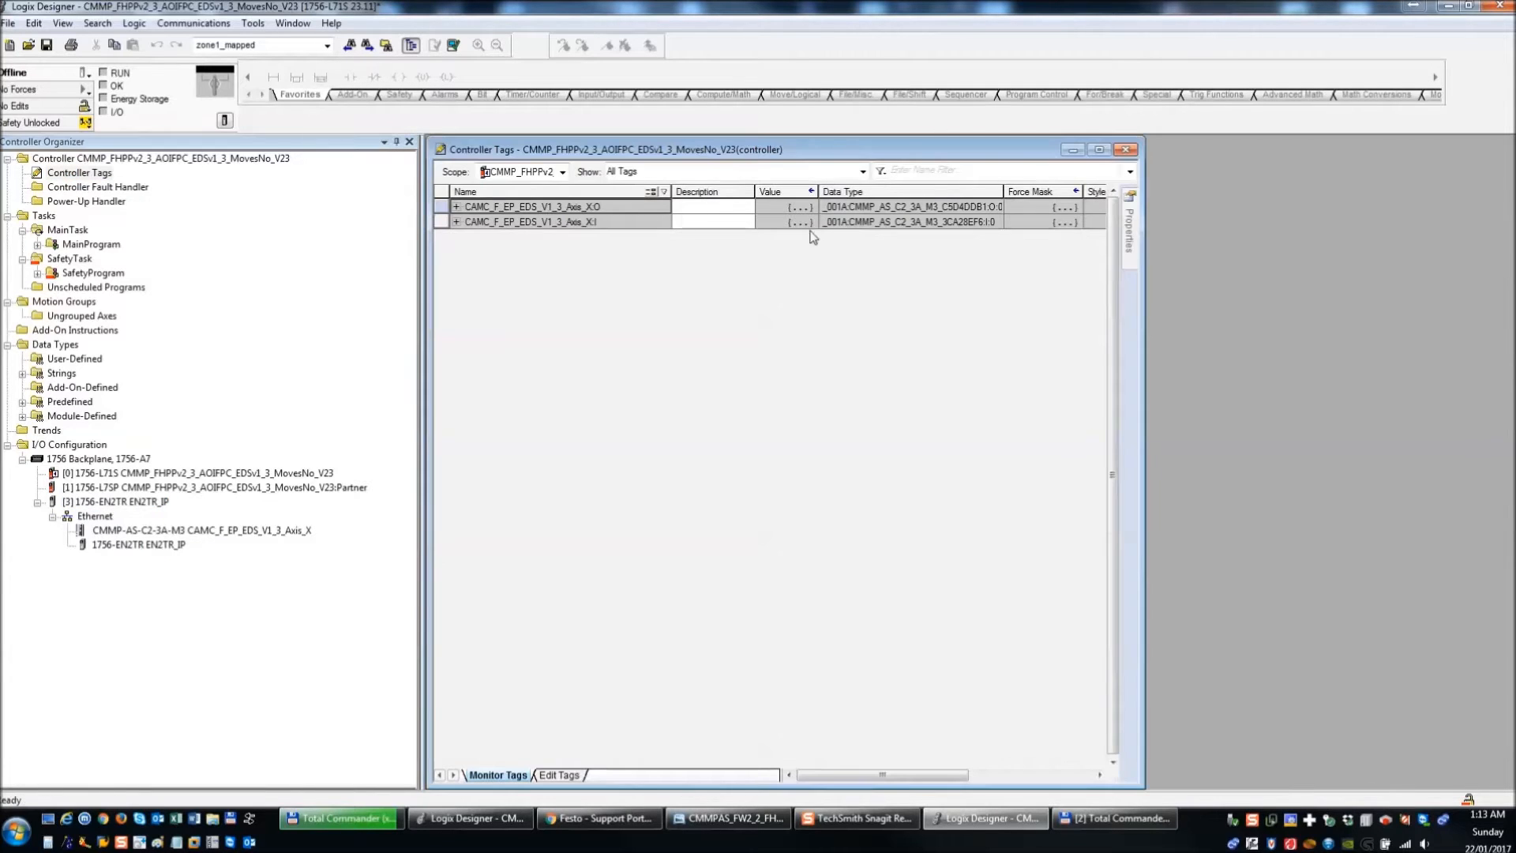
{"action": "double_click", "coordinate": [714, 153]}
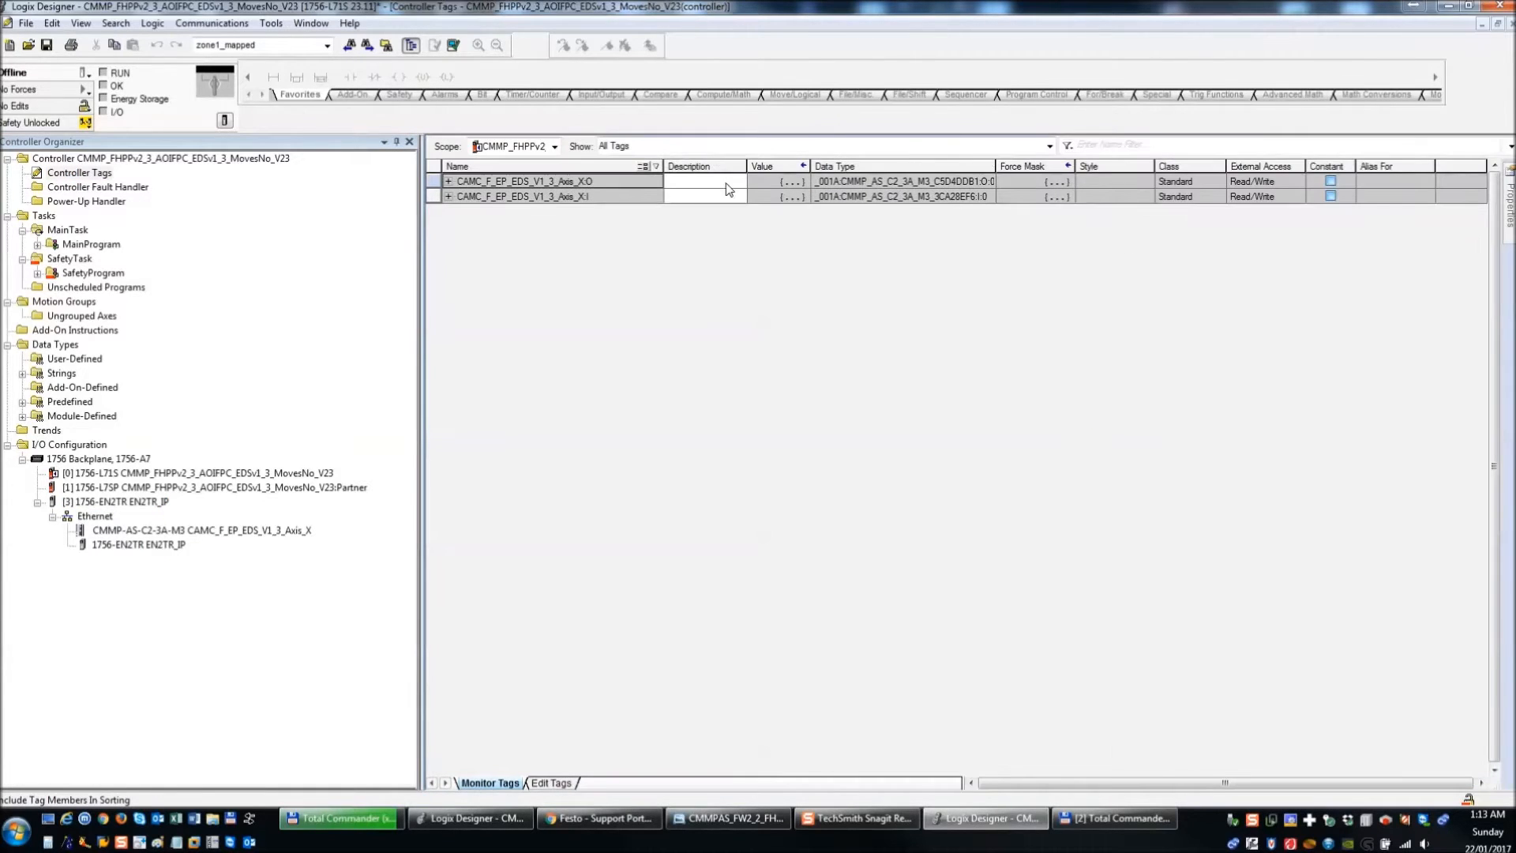
{"action": "left_click", "coordinate": [449, 196]}
{"action": "left_click", "coordinate": [448, 181]}
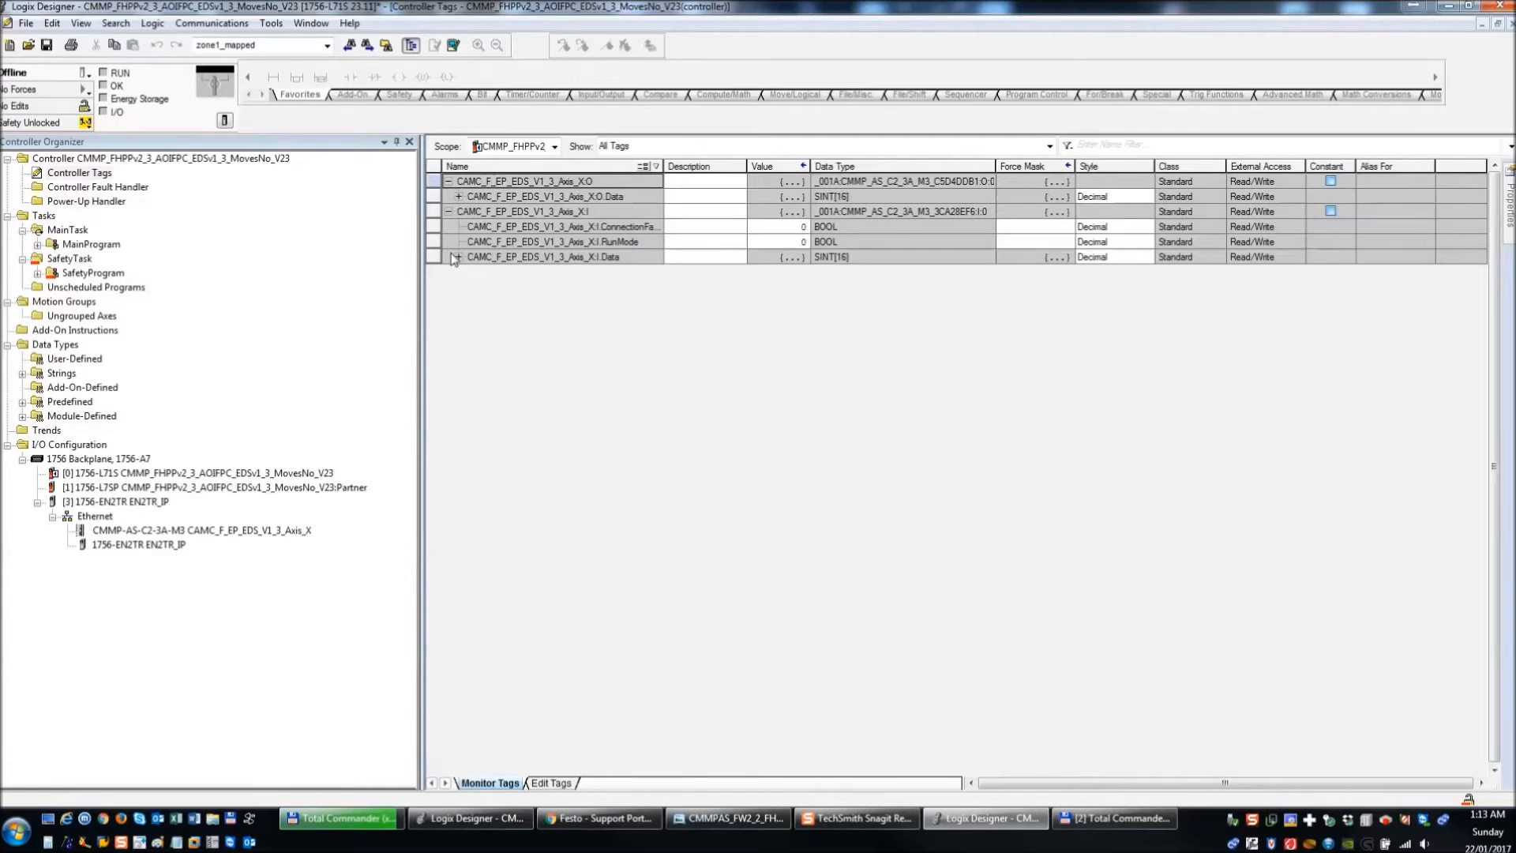
{"action": "left_click", "coordinate": [459, 257]}
{"action": "left_click", "coordinate": [459, 196]}
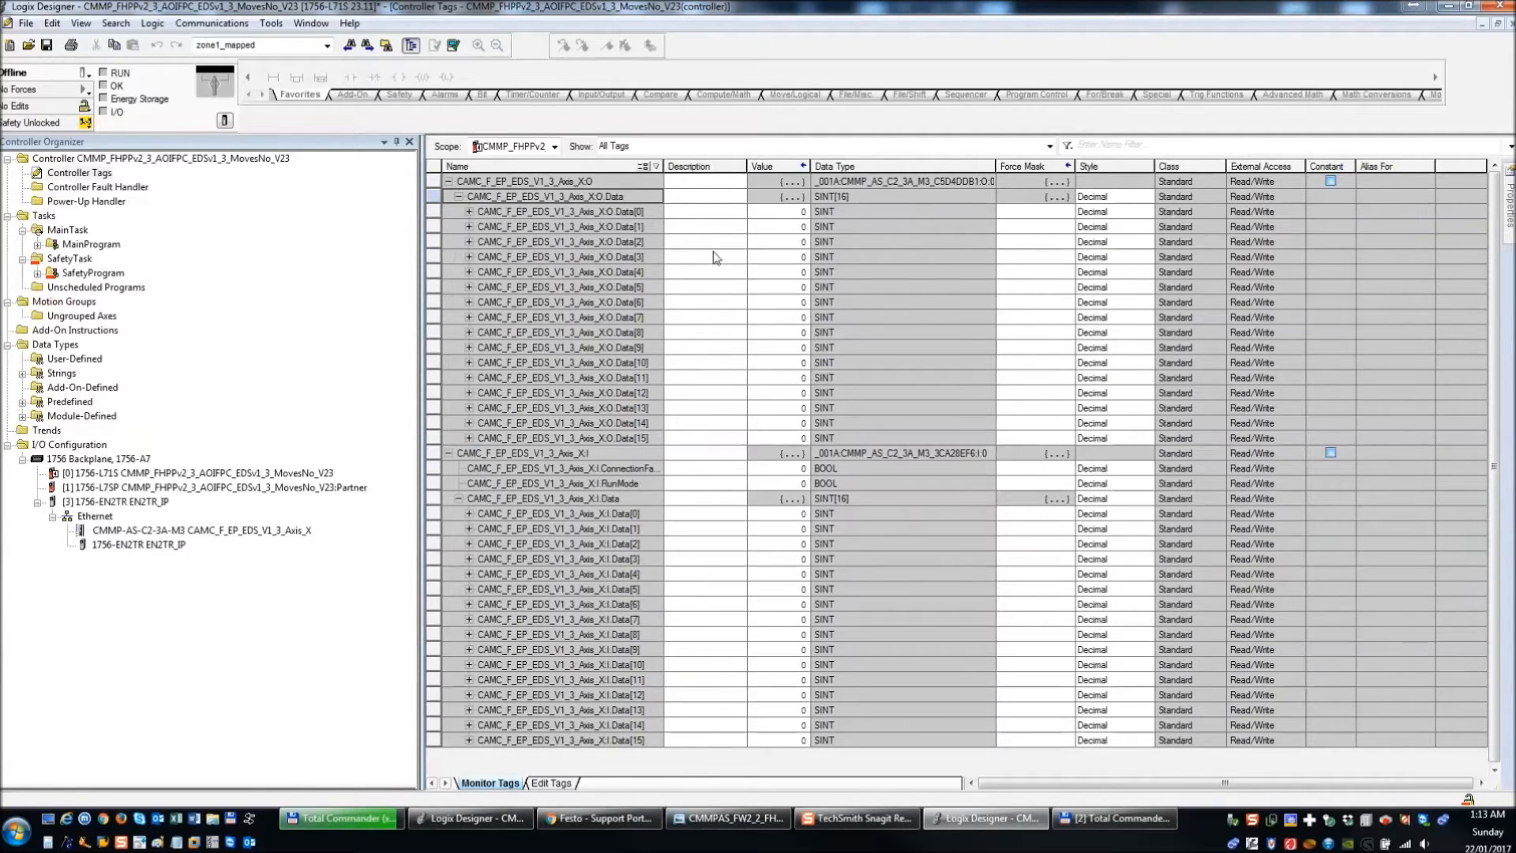
{"action": "left_click_drag", "start_coordinate": [663, 166], "coordinate": [711, 165]}
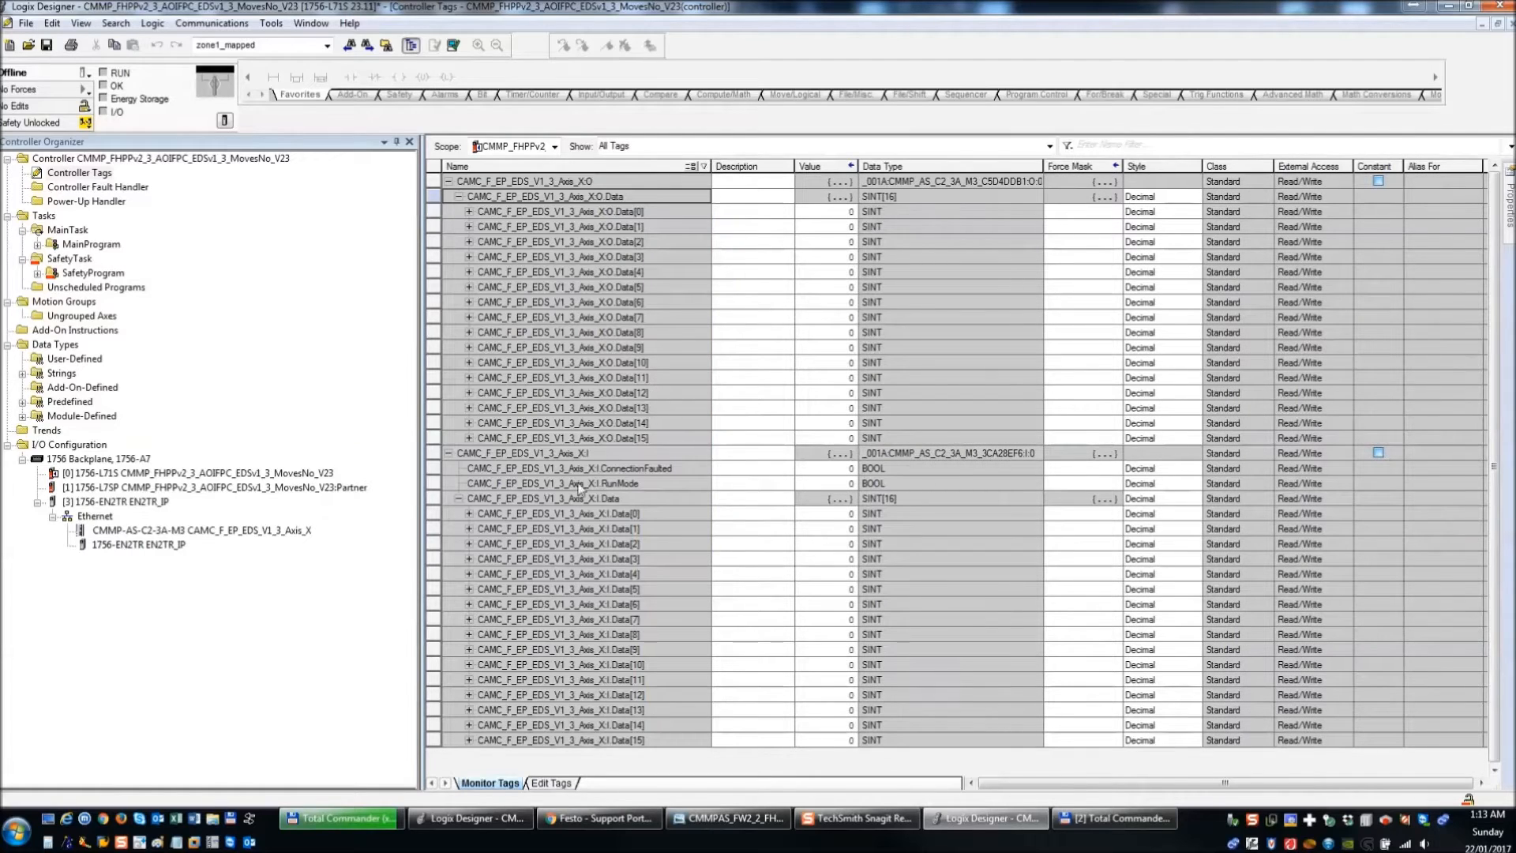
- Examine the Axis_X input and output data elements and the module's ConnectionFaulted and RunMode tags
{"action": "left_click", "coordinate": [678, 519]}
{"action": "left_click", "coordinate": [668, 738]}
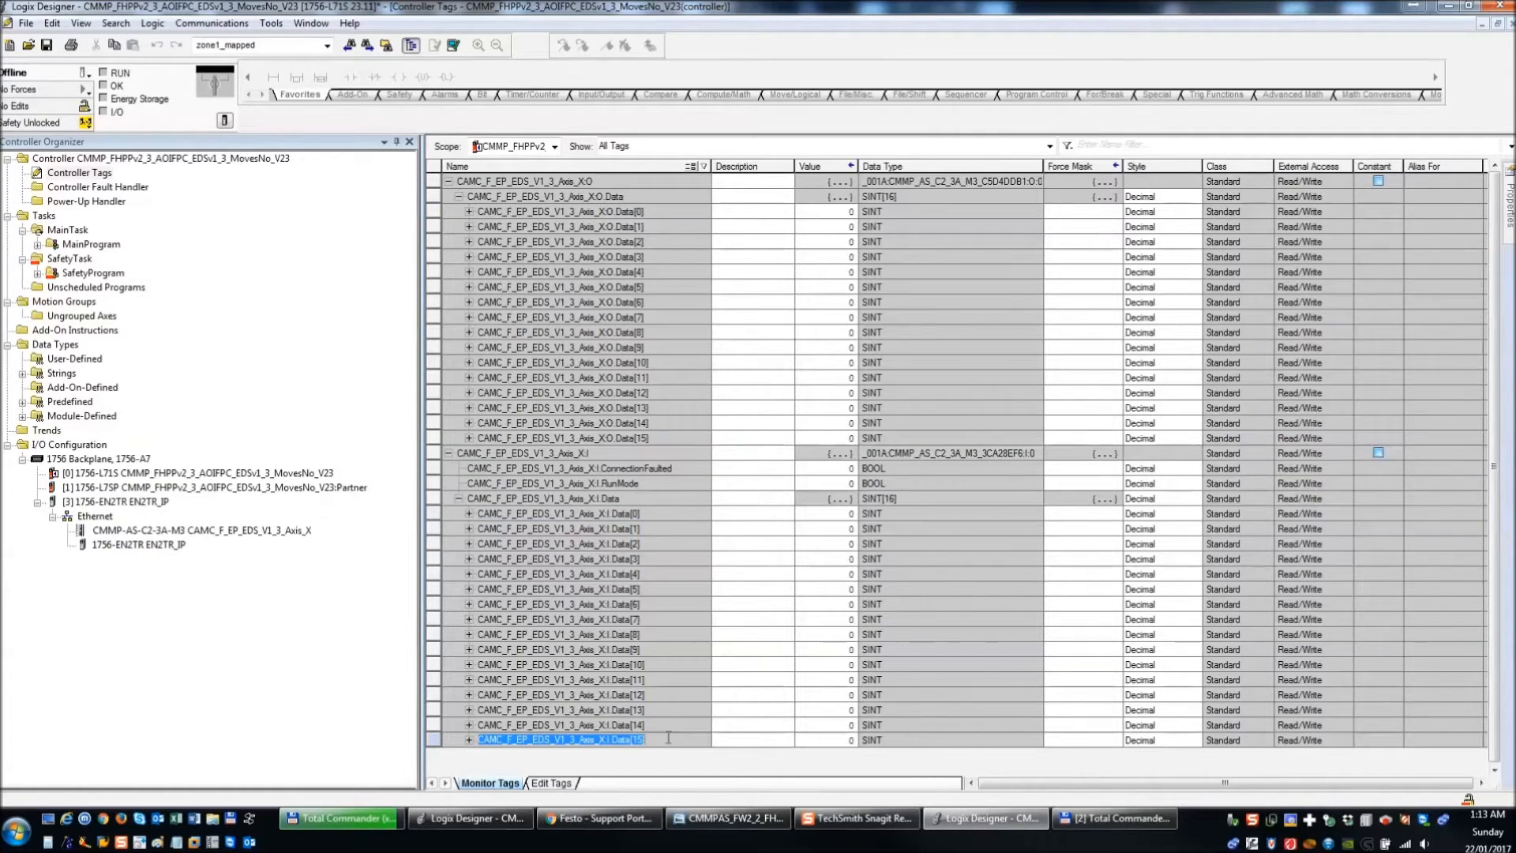
{"action": "left_click", "coordinate": [665, 213]}
{"action": "left_click", "coordinate": [684, 472]}
{"action": "left_click", "coordinate": [664, 483]}
{"action": "key", "text": "Up"}
{"action": "key", "text": "Down"}
{"action": "key", "text": "Up"}
{"action": "key", "text": "Down"}
{"action": "key", "text": "Up"}
{"action": "key", "text": "Down"}
{"action": "key", "text": "Up"}
{"action": "key", "text": "Down"}
{"action": "key", "text": "Up"}
{"action": "key", "text": "Down"}
{"action": "key", "text": "Up"}
{"action": "key", "text": "Down"}
{"action": "key", "text": "Up"}
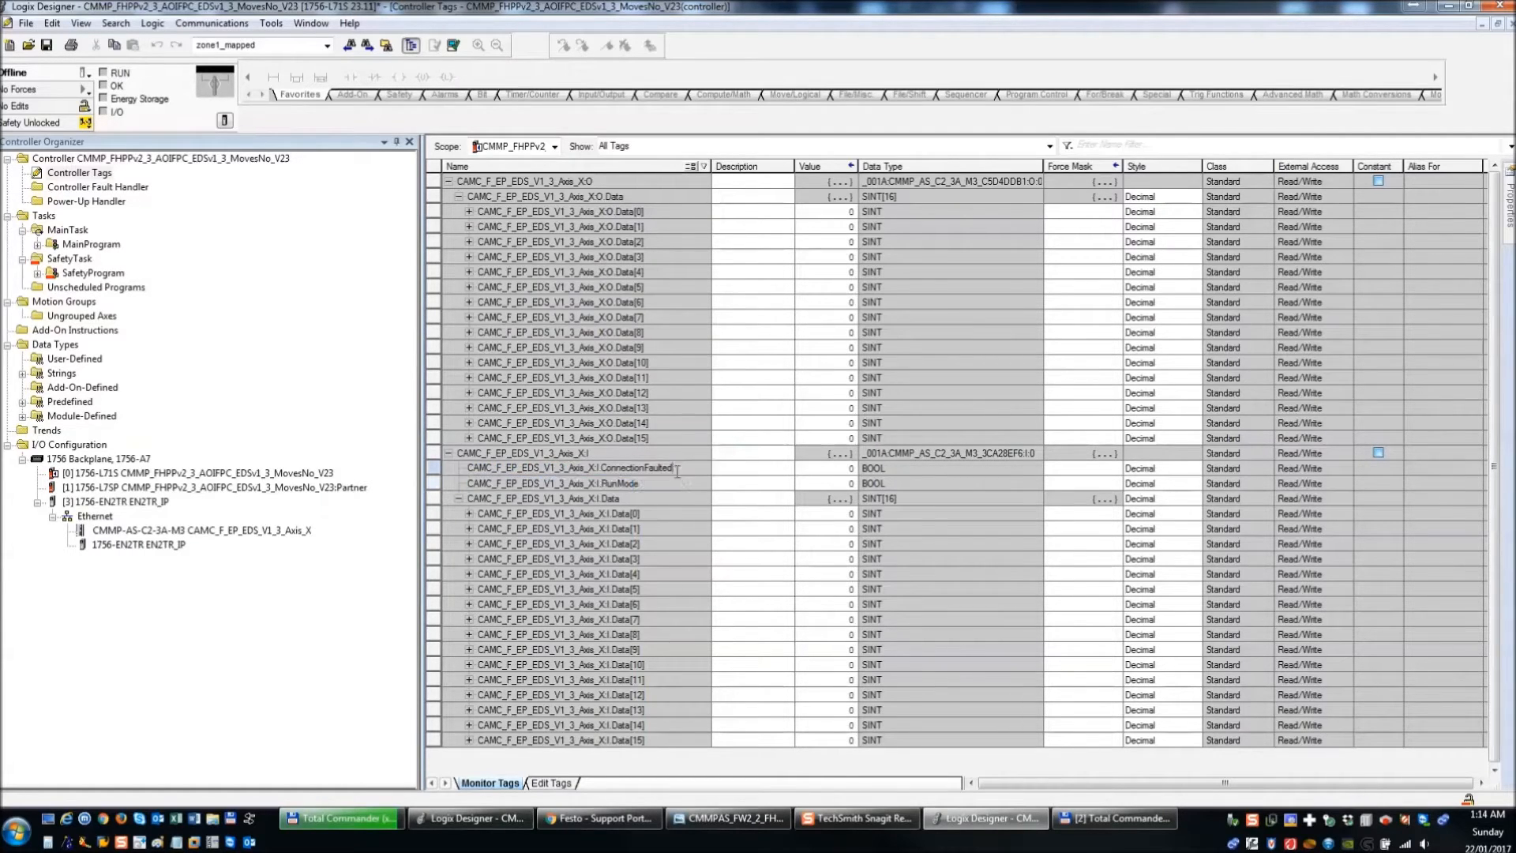
{"action": "key", "text": "Down"}
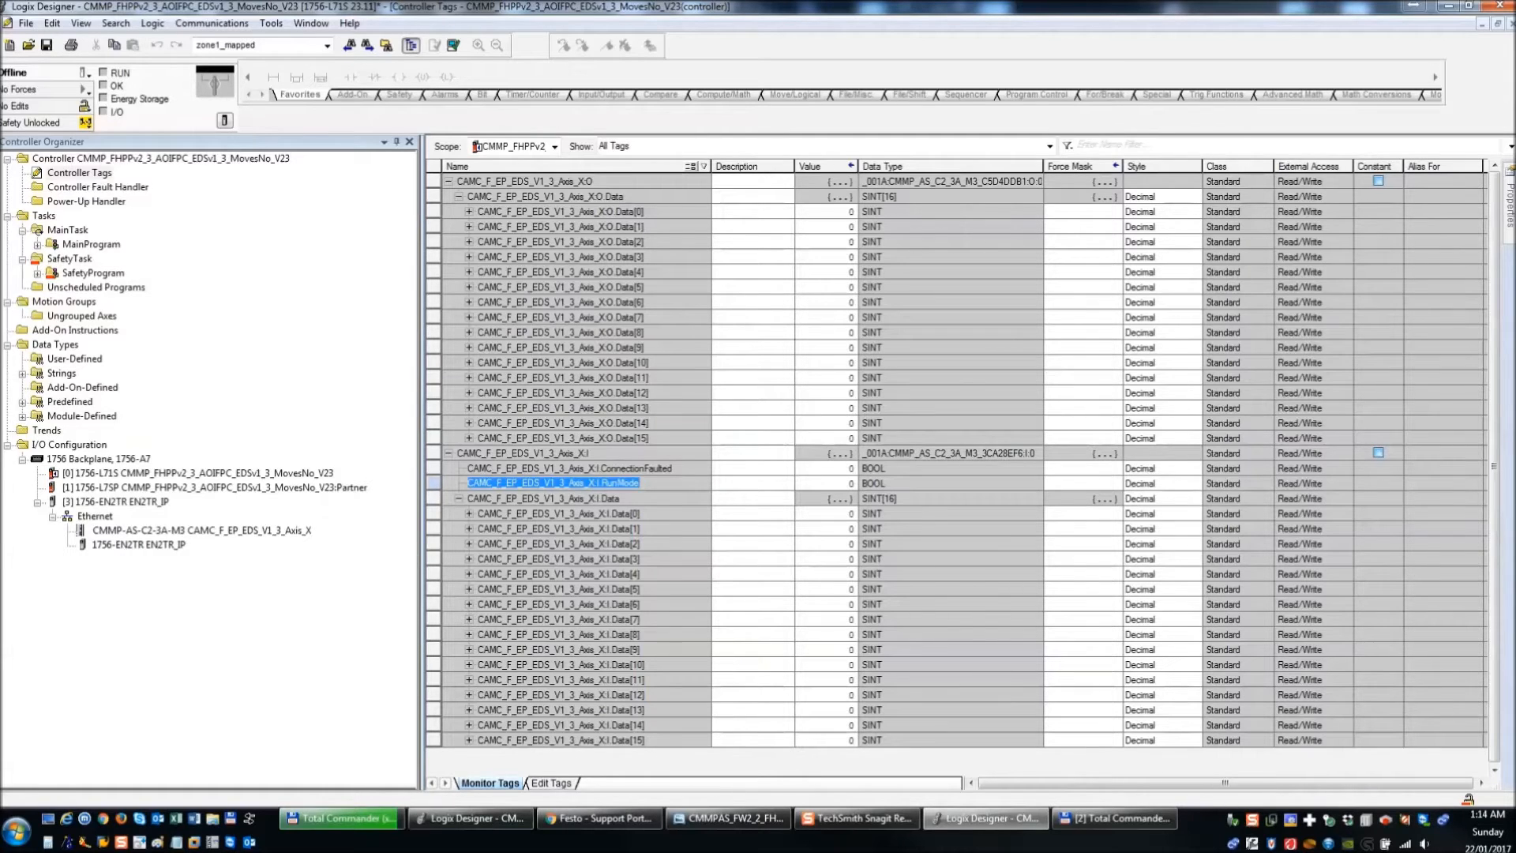
- Check the addresses of the CMMP-AS-C2-3A-M3 module and its parent 1756-EN2TR in the I/O configuration
{"action": "key", "text": "alt+Tab"}
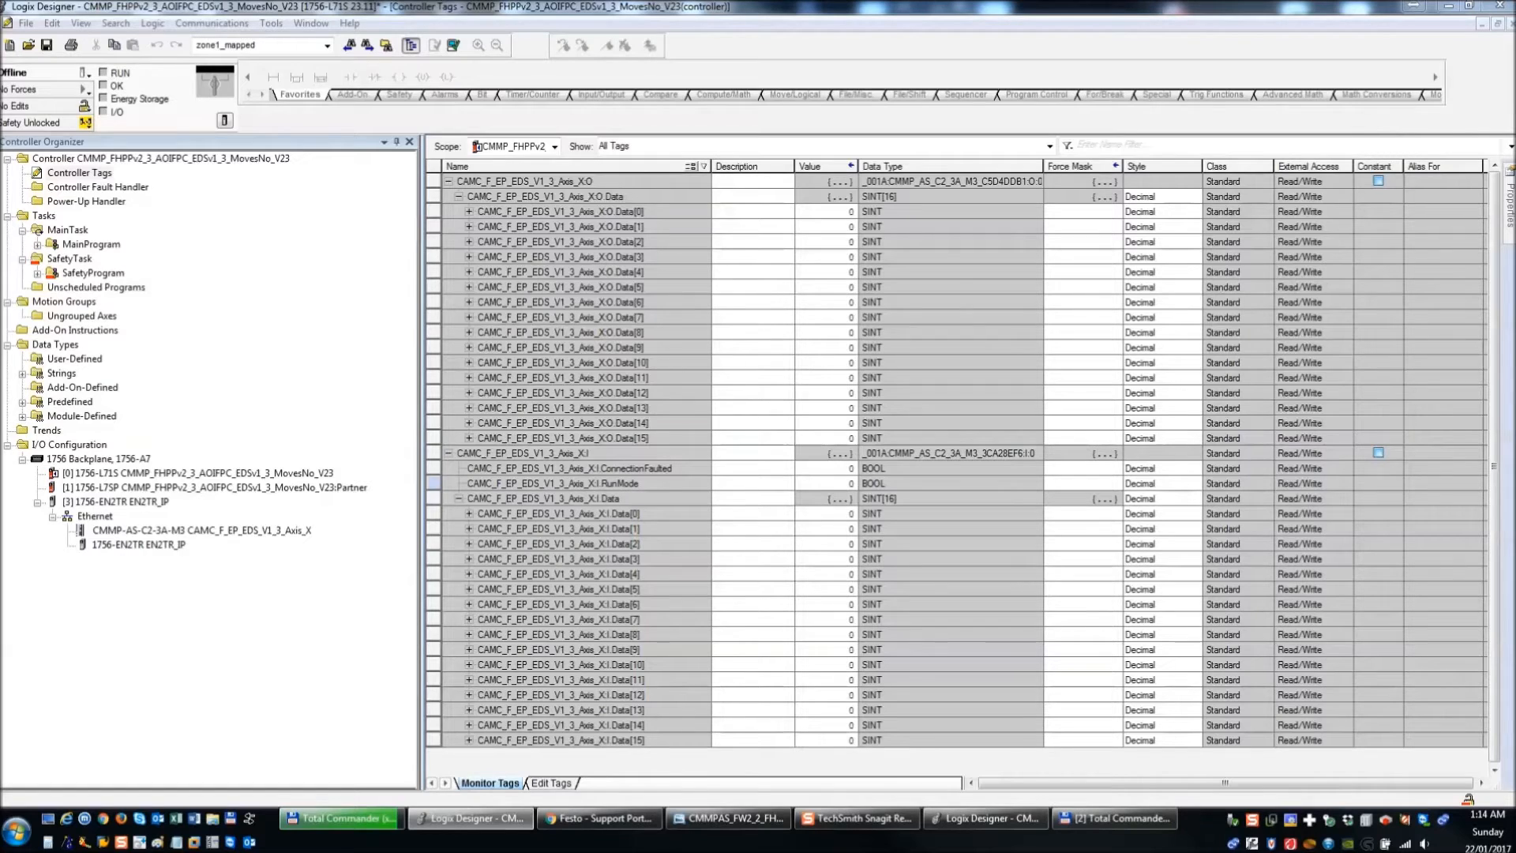
{"action": "left_click", "coordinate": [138, 530]}
{"action": "left_click", "coordinate": [141, 502]}
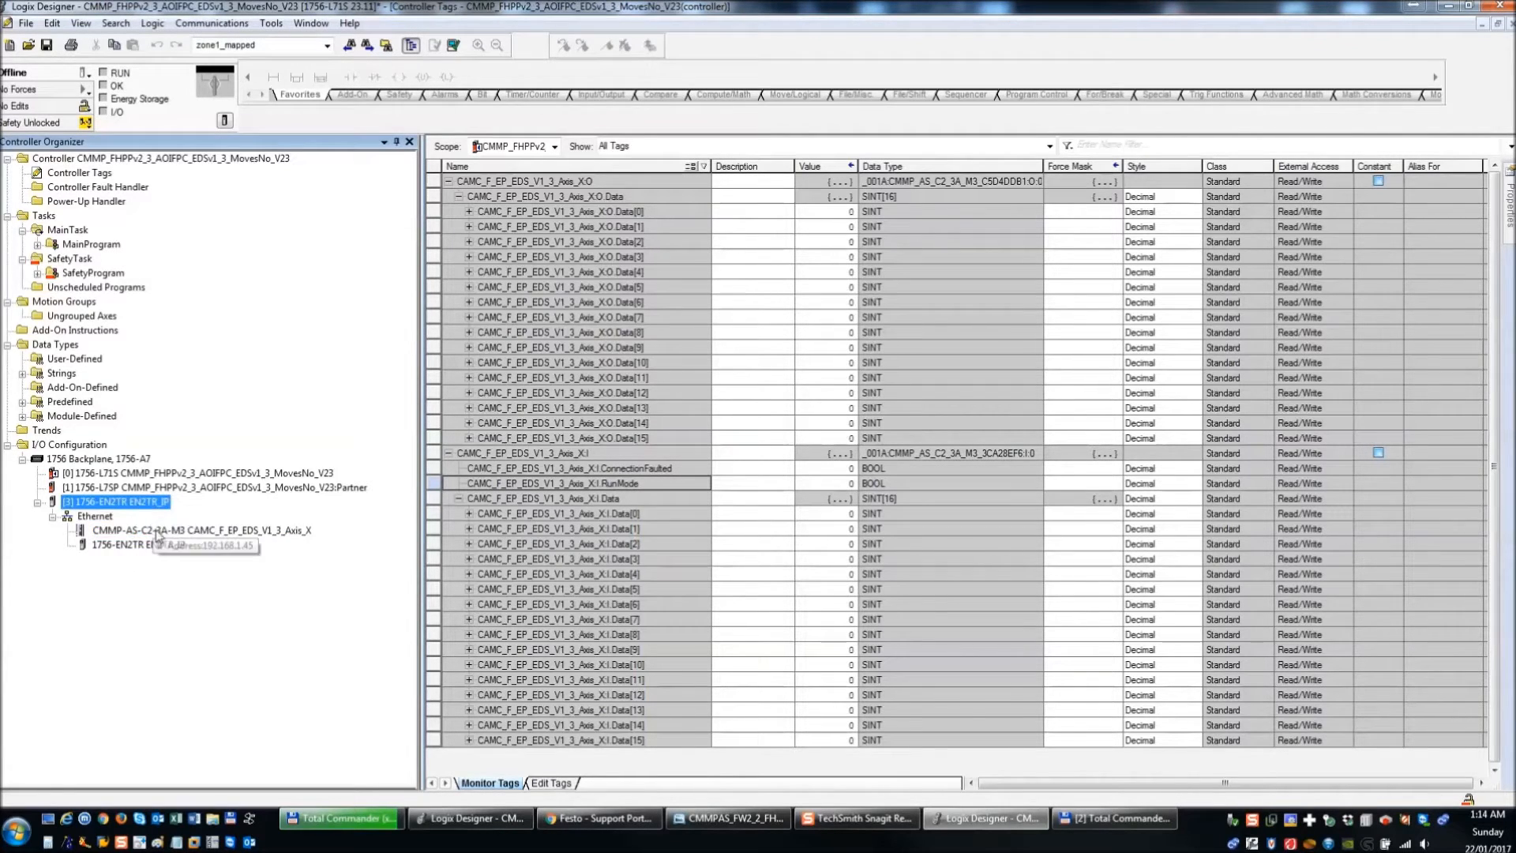
{"action": "left_click", "coordinate": [156, 531]}
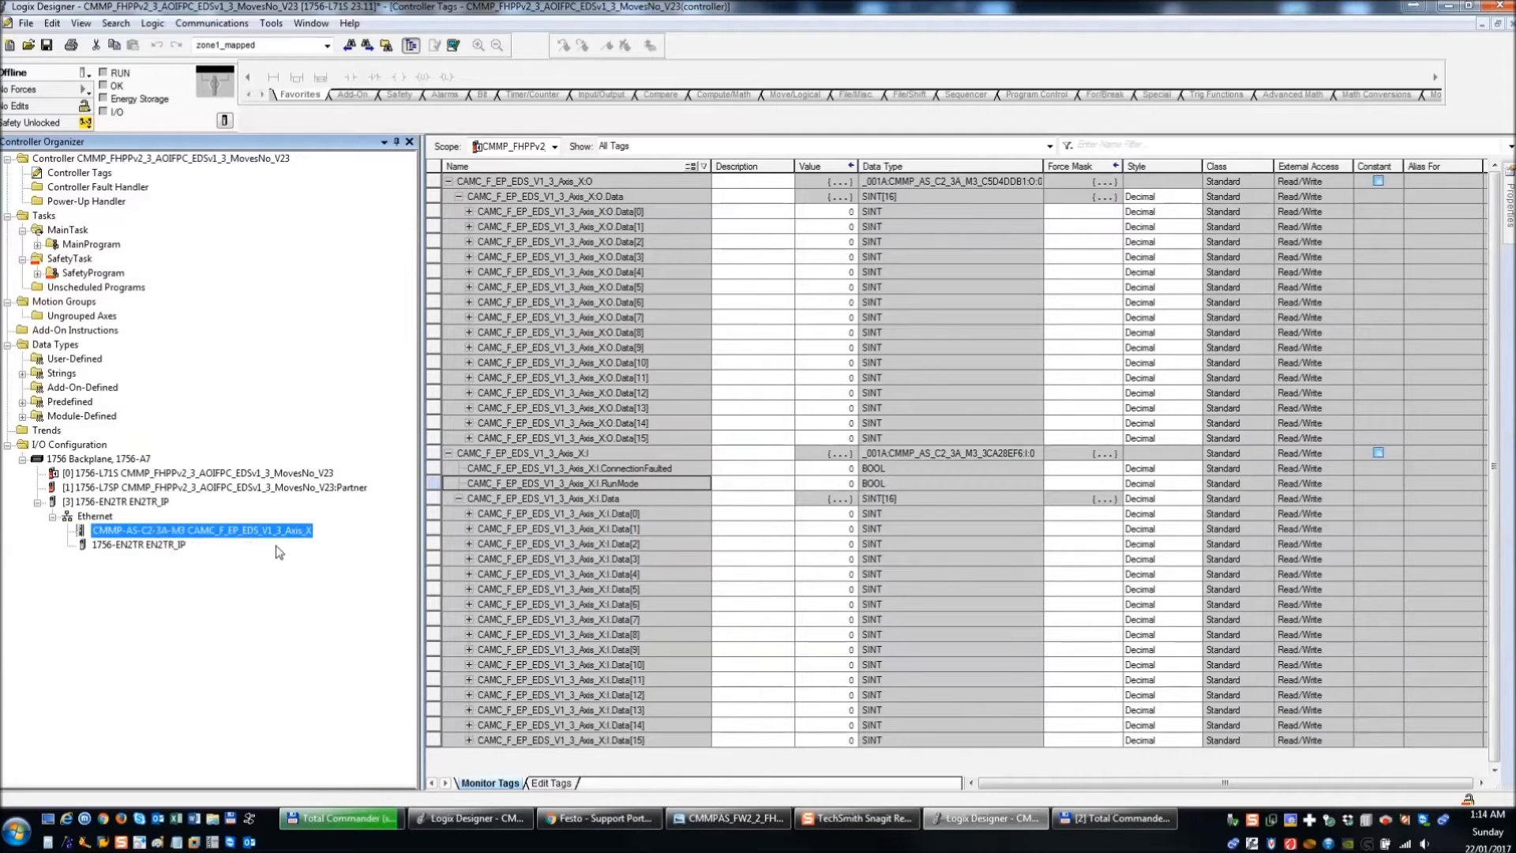
- Expand MainProgram under MainTask to show its program tags and main routine
{"action": "left_click", "coordinate": [38, 245]}
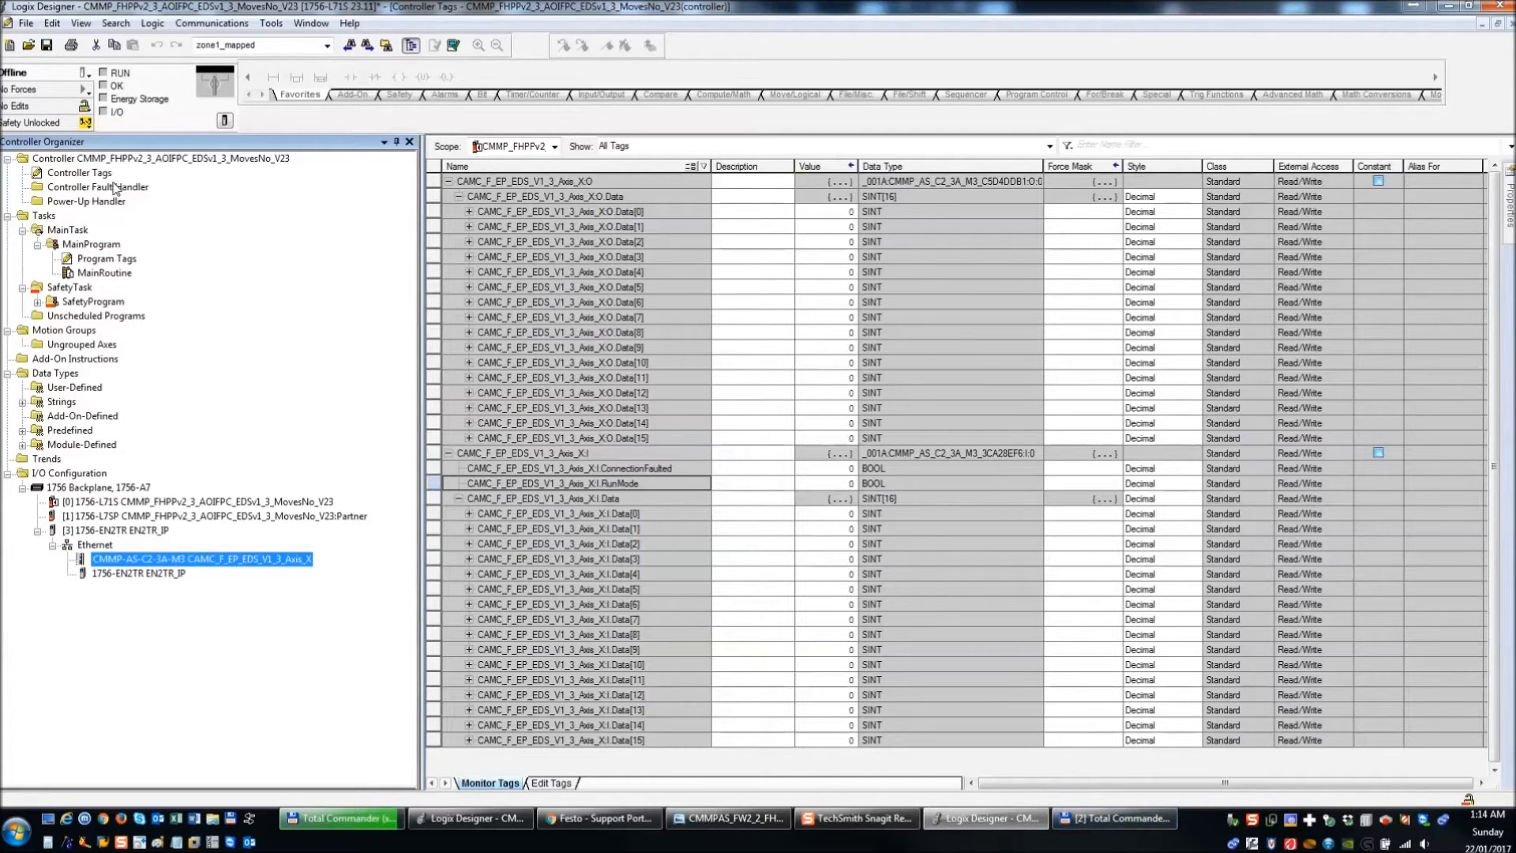
{"action": "left_click", "coordinate": [63, 360]}
{"action": "right_click", "coordinate": [51, 361]}
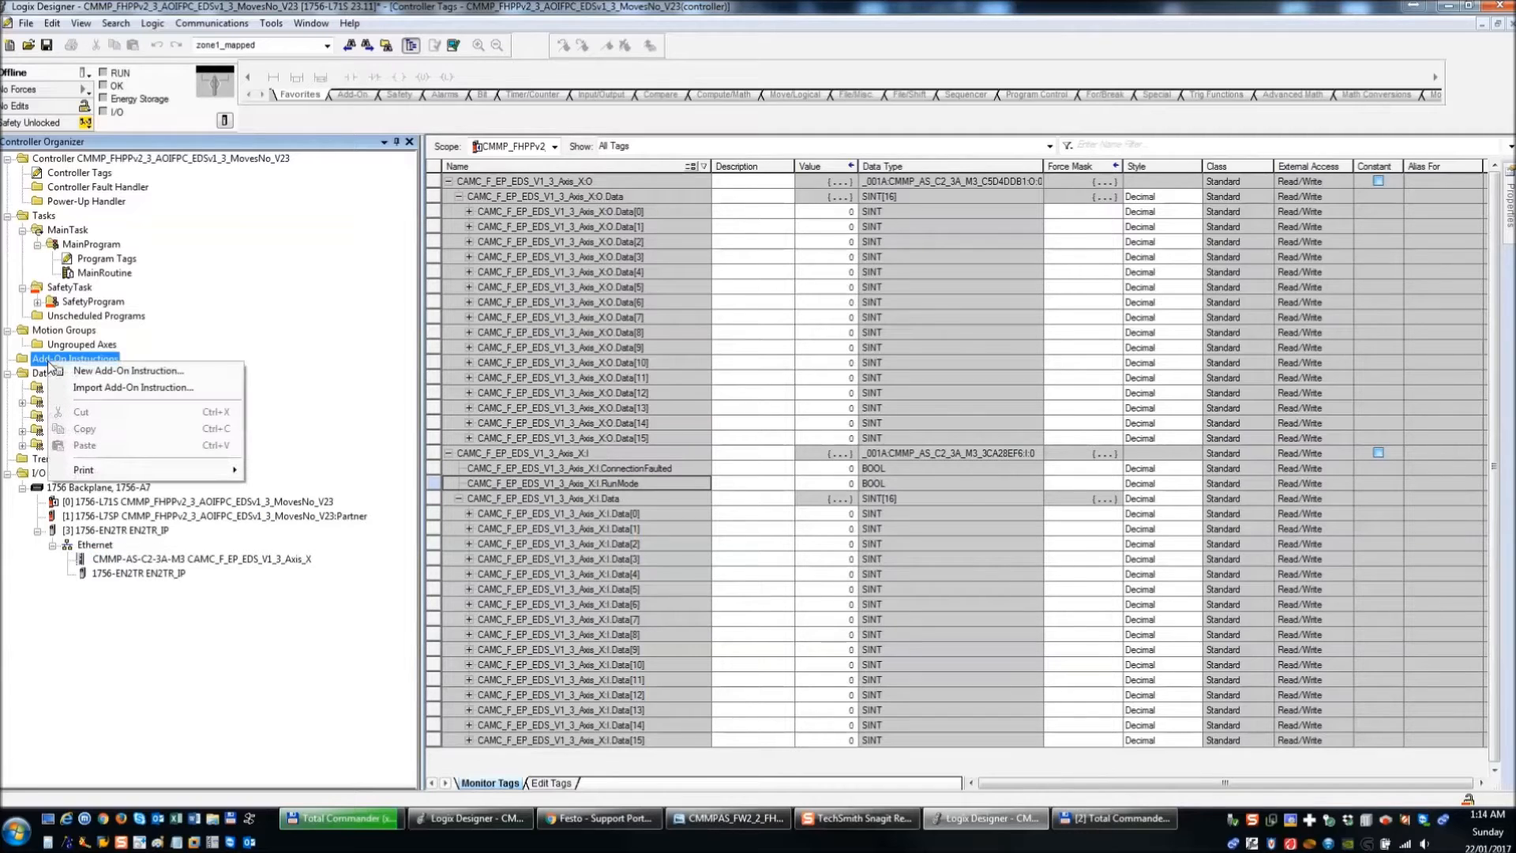
{"action": "left_click", "coordinate": [167, 375]}
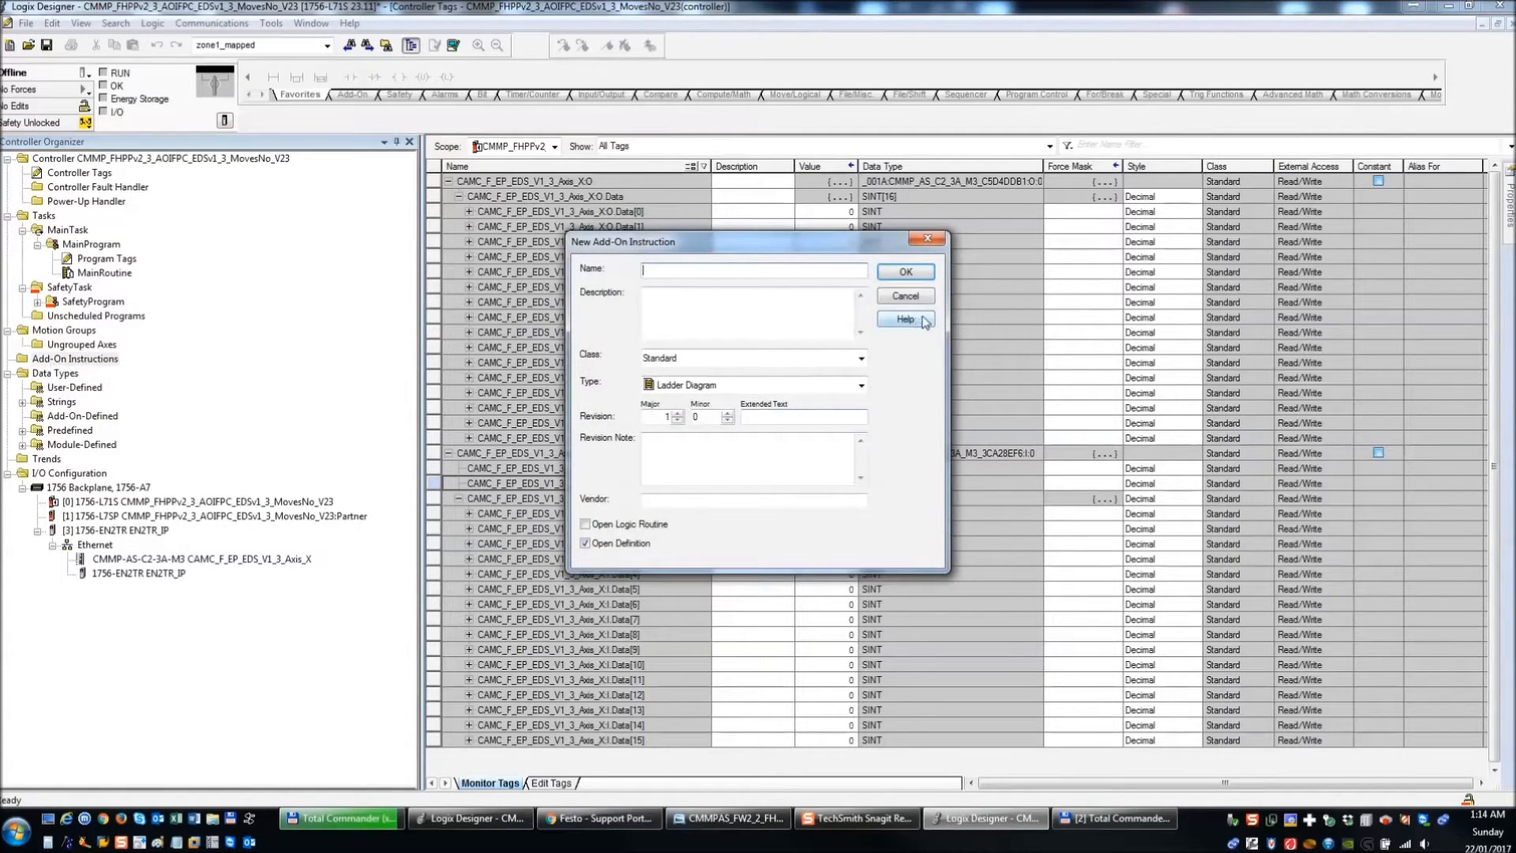
{"action": "left_click", "coordinate": [906, 295]}
- Start importing an Add-On Instruction and browse to the FHPP CONTROL folder inside Libraries, AOI Add-On Instructions
{"action": "right_click", "coordinate": [91, 363]}
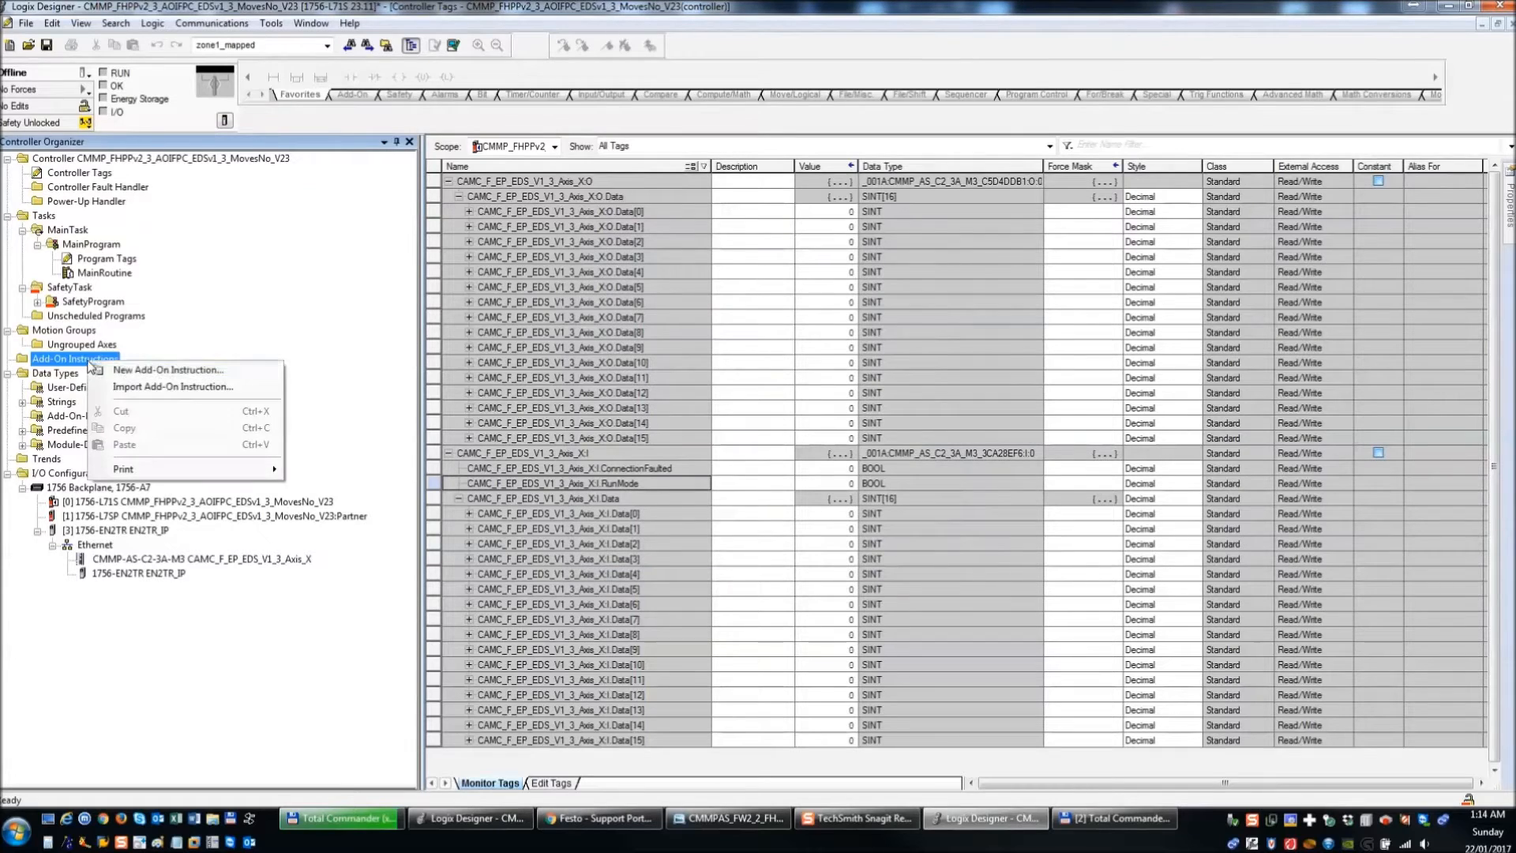
{"action": "left_click", "coordinate": [152, 387]}
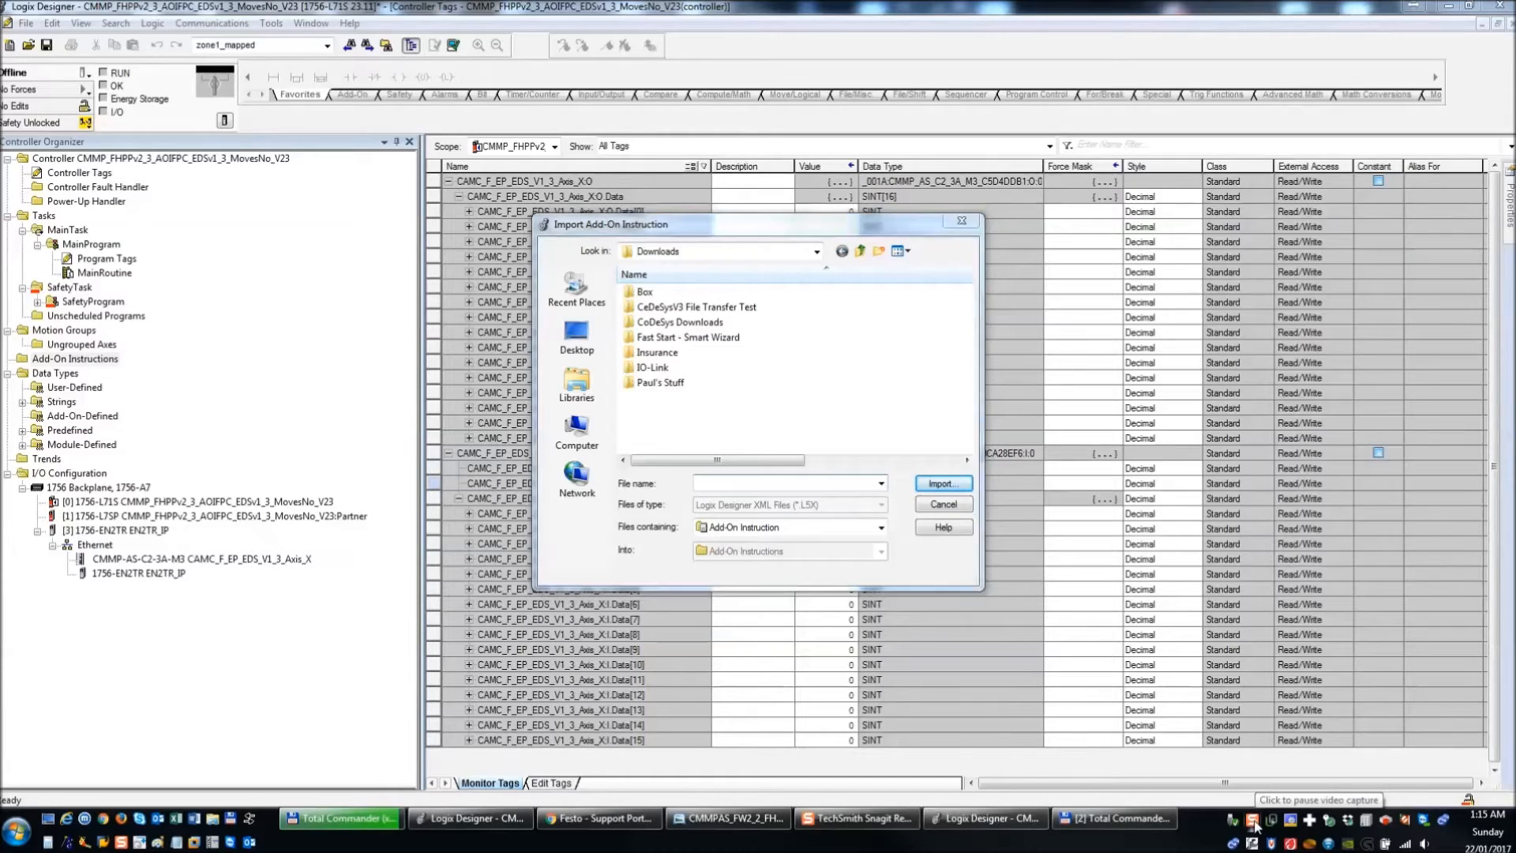
{"action": "left_click", "coordinate": [1258, 826]}
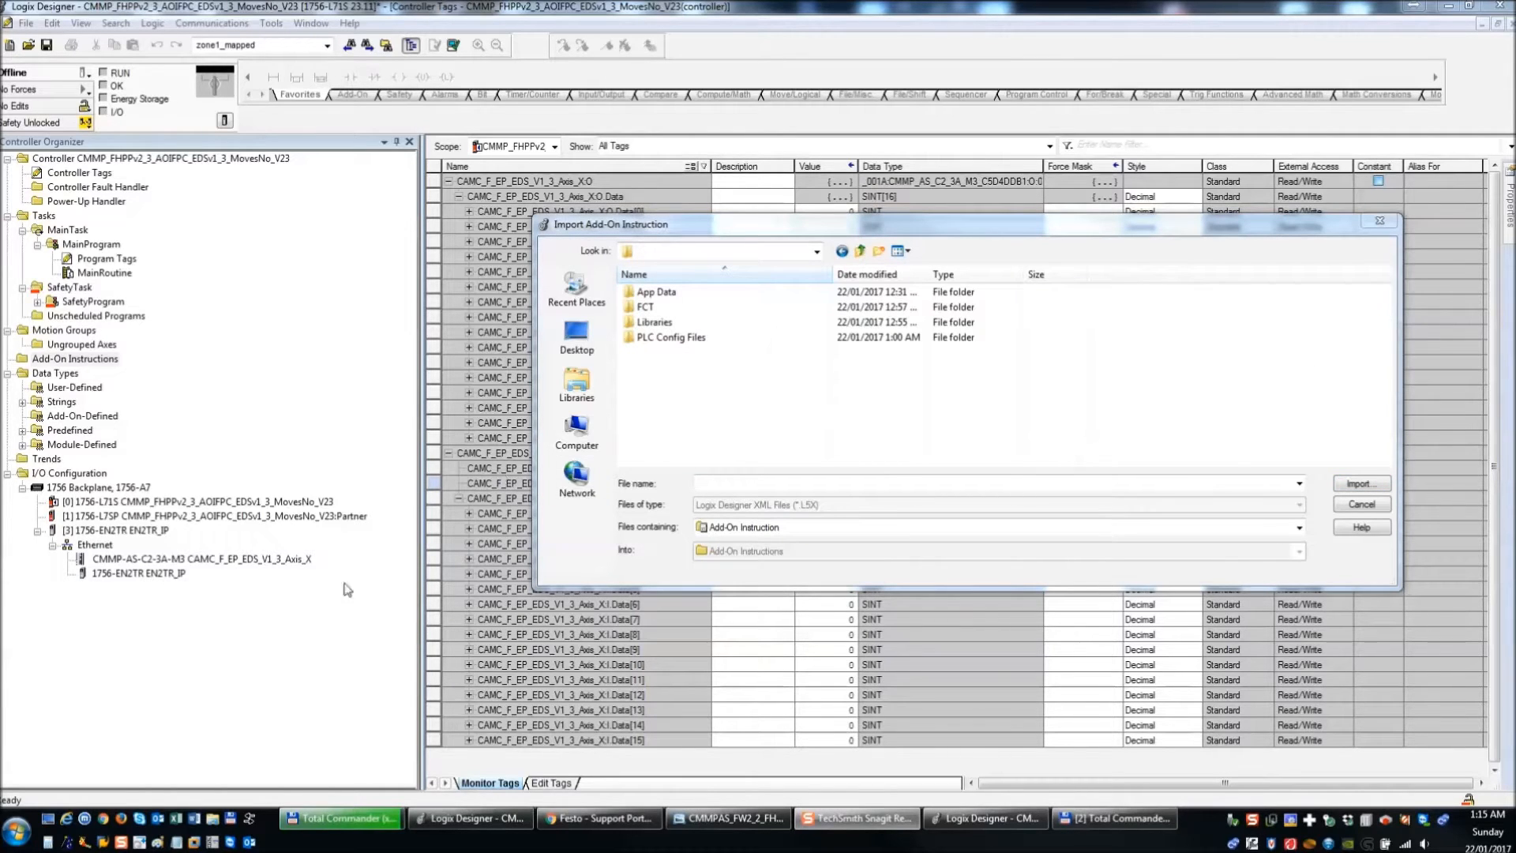
{"action": "double_click", "coordinate": [695, 322]}
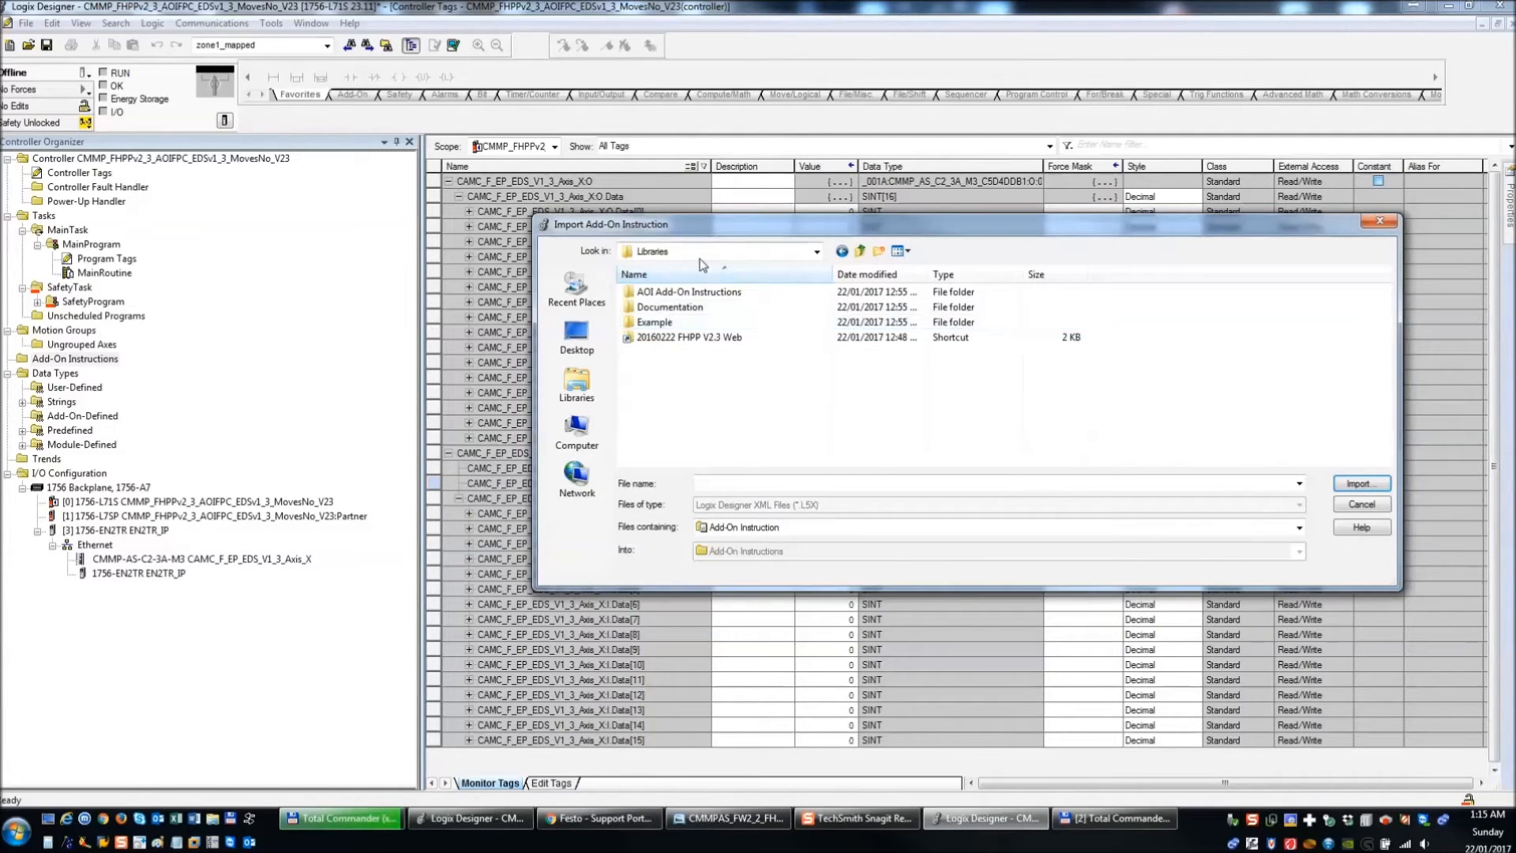
{"action": "double_click", "coordinate": [710, 294]}
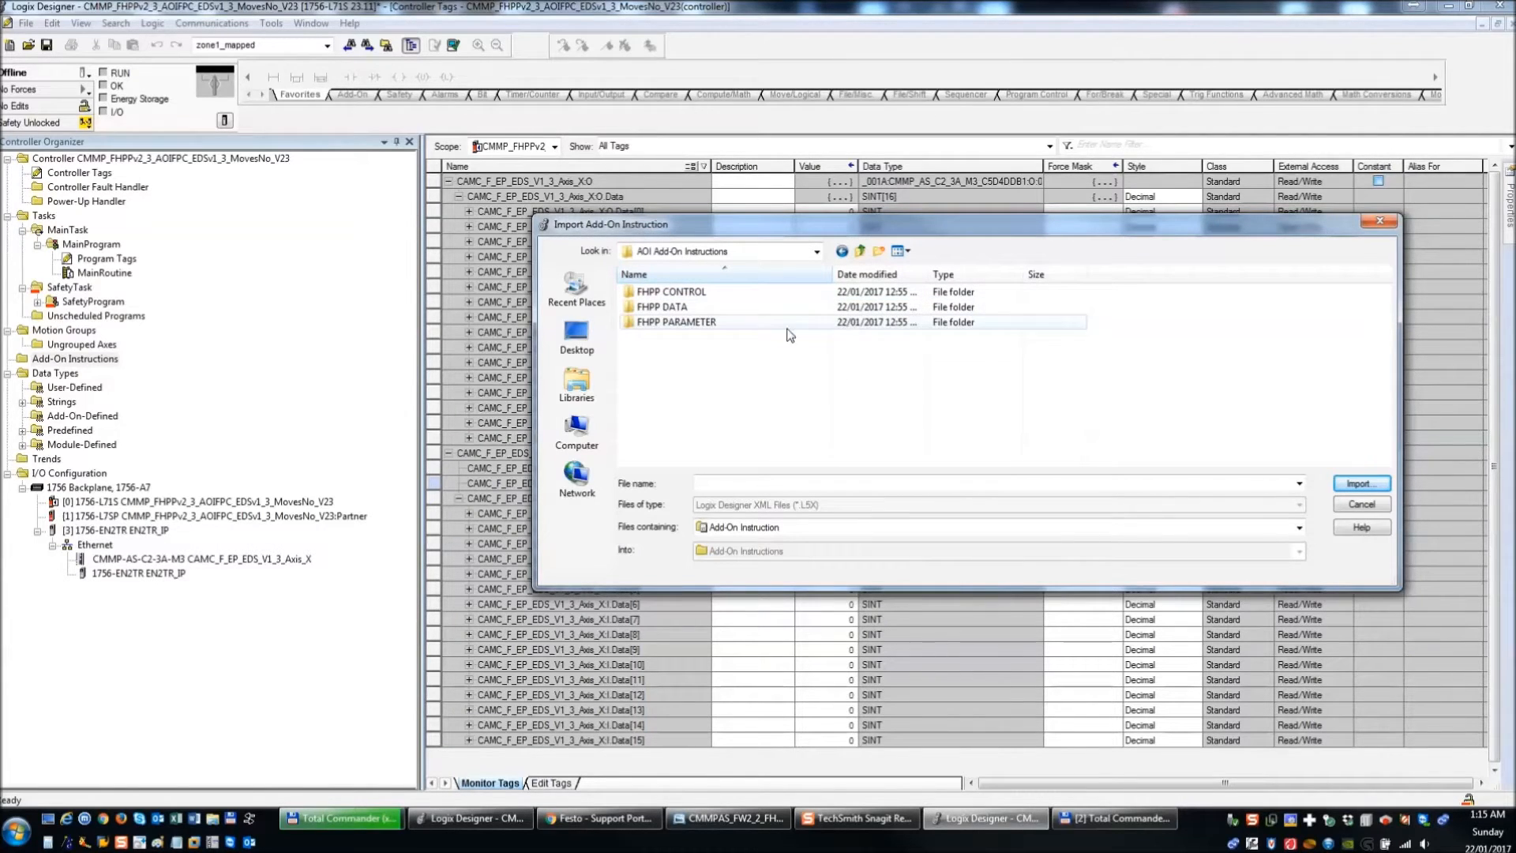
{"action": "double_click", "coordinate": [702, 294]}
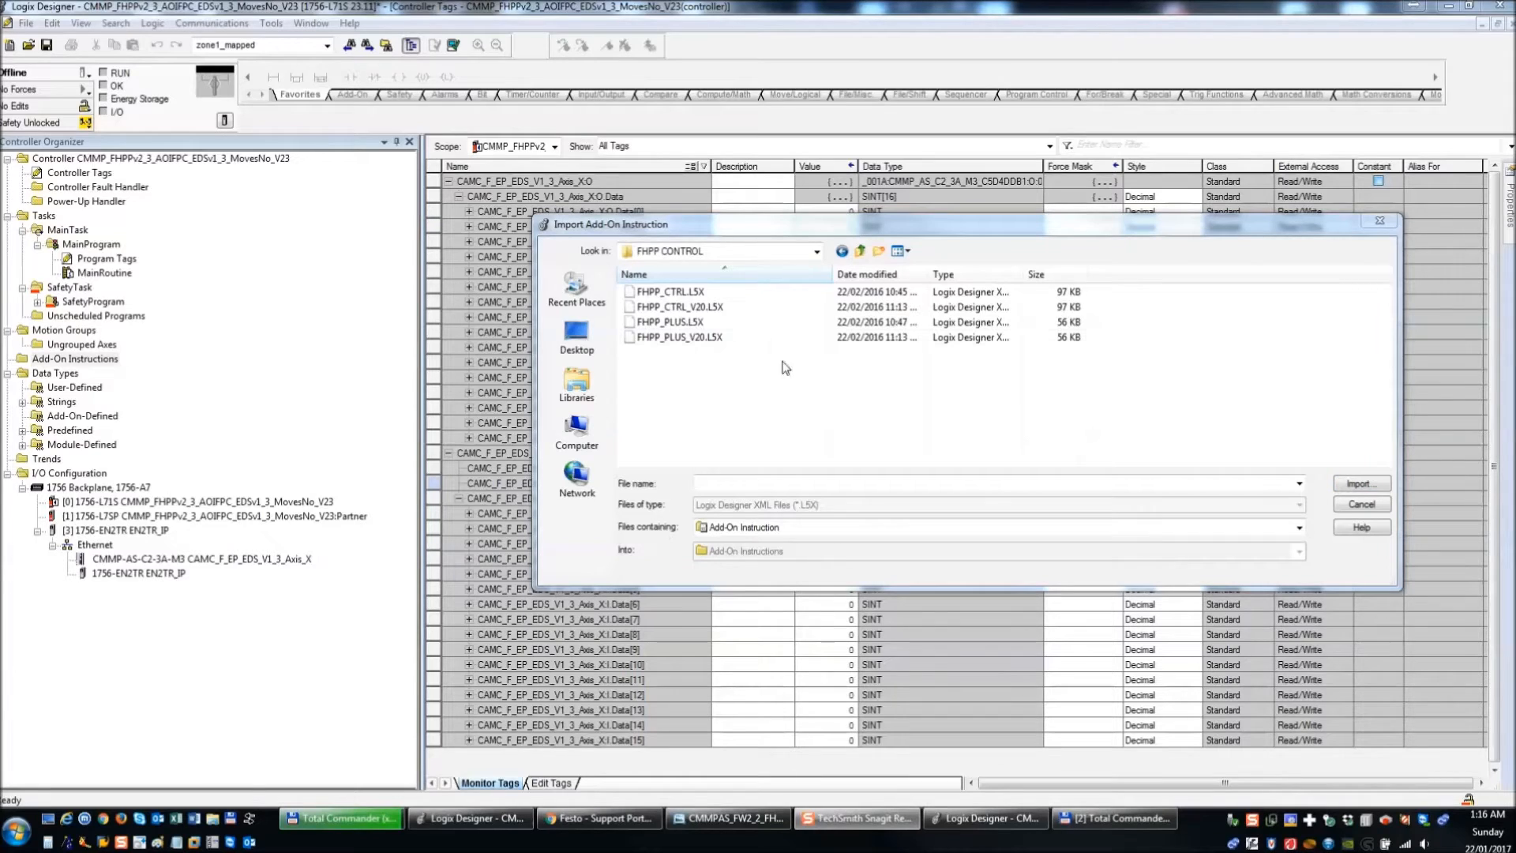
- Compare the standard and V20 versions of the FHPP_CTRL and FHPP_PLUS import files, checking the software version of FHPP_CTRL_V20.L5X
{"action": "left_click", "coordinate": [695, 313]}
{"action": "left_click", "coordinate": [687, 294]}
{"action": "left_click", "coordinate": [694, 308]}
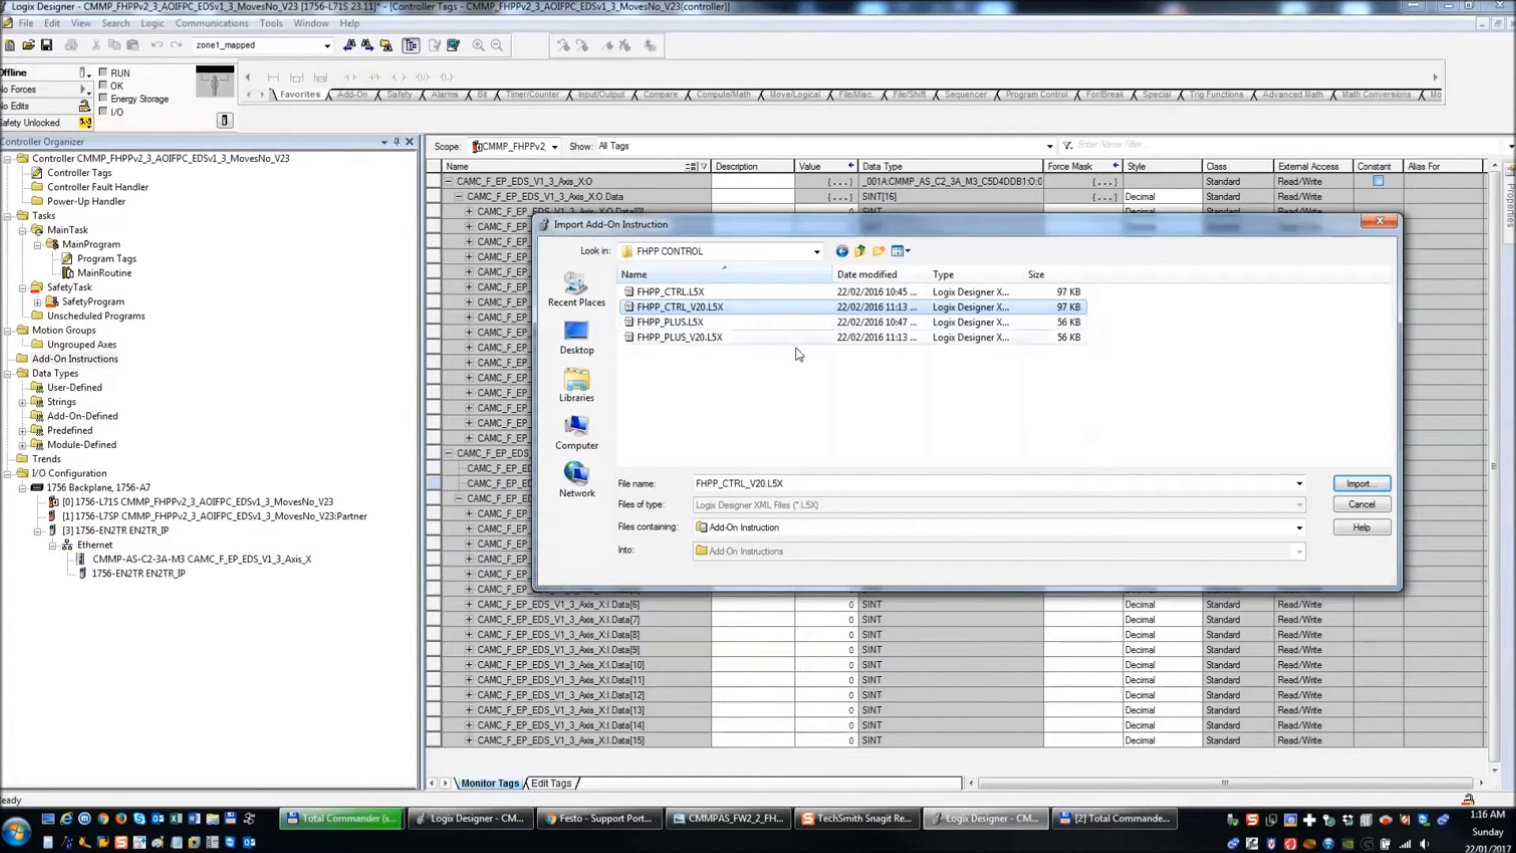
{"action": "left_click", "coordinate": [699, 338]}
{"action": "left_click", "coordinate": [701, 309]}
{"action": "left_click", "coordinate": [698, 338]}
{"action": "left_click", "coordinate": [708, 310]}
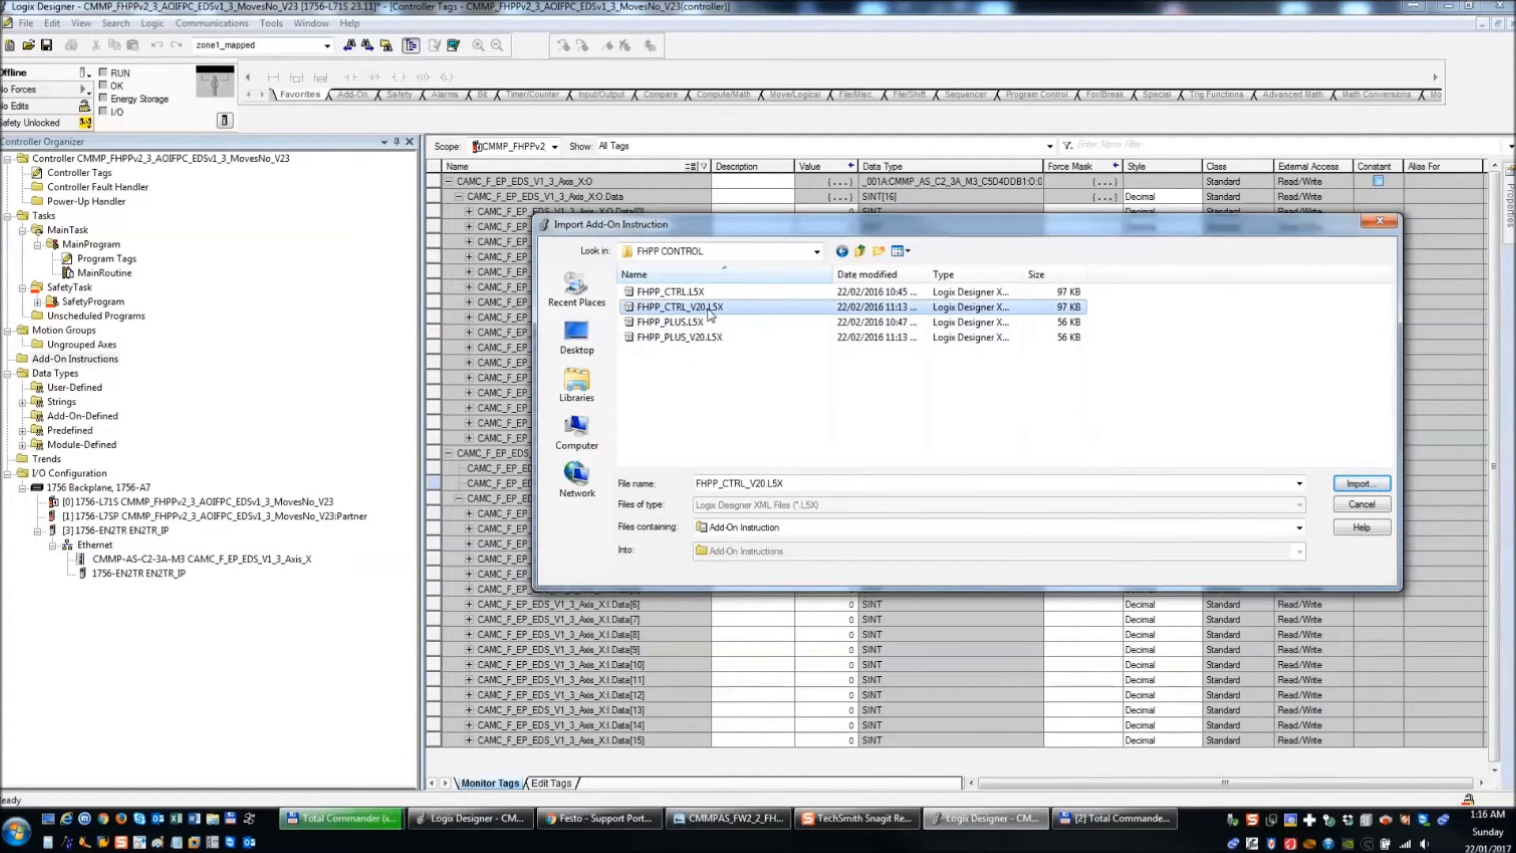
{"action": "left_click", "coordinate": [699, 338]}
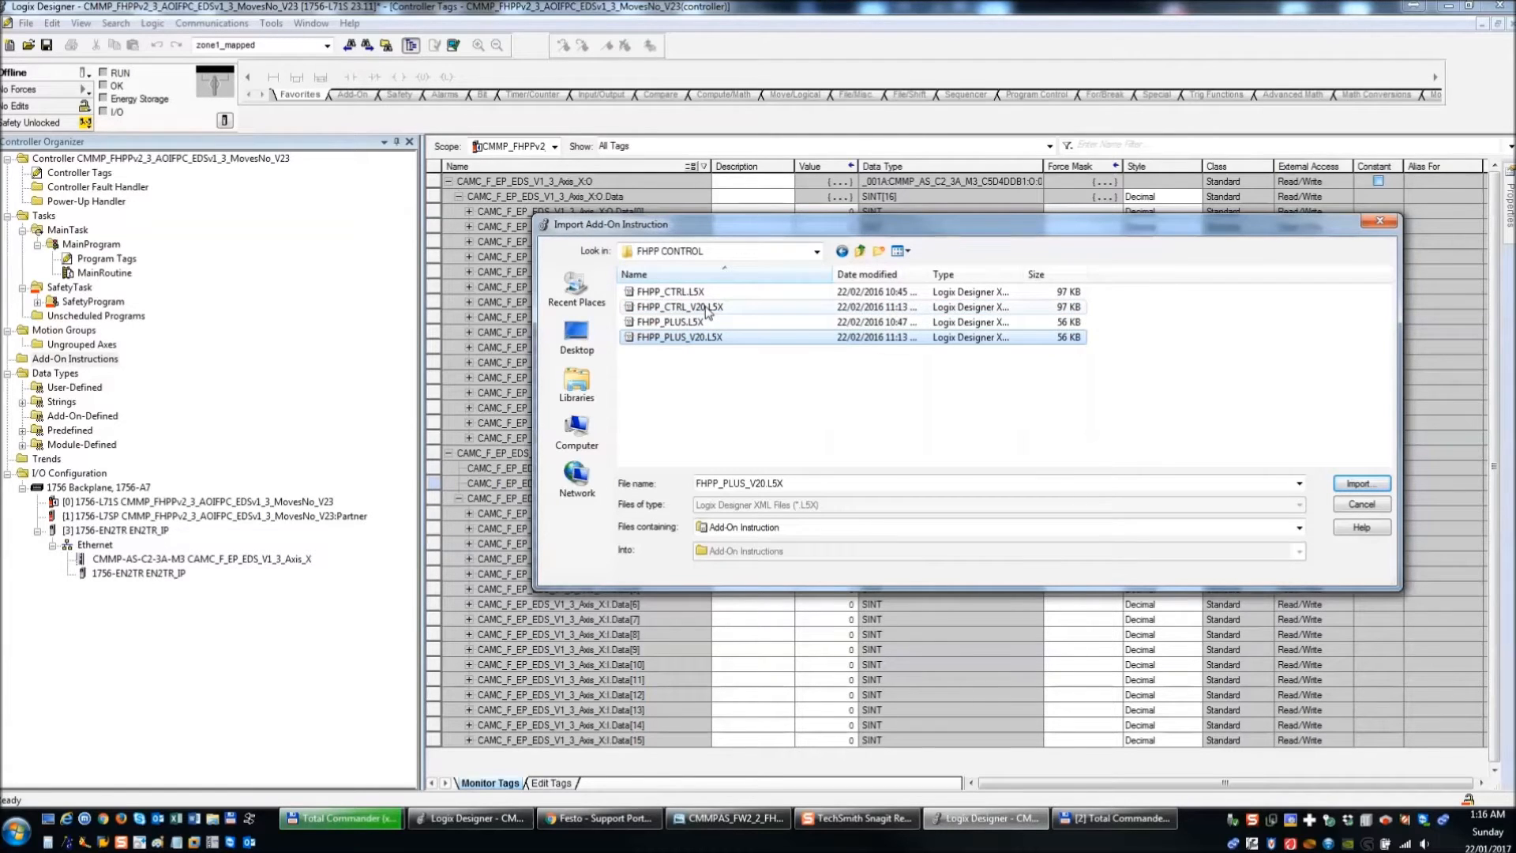
{"action": "mouse_move", "coordinate": [707, 311]}
{"action": "left_click", "coordinate": [708, 312]}
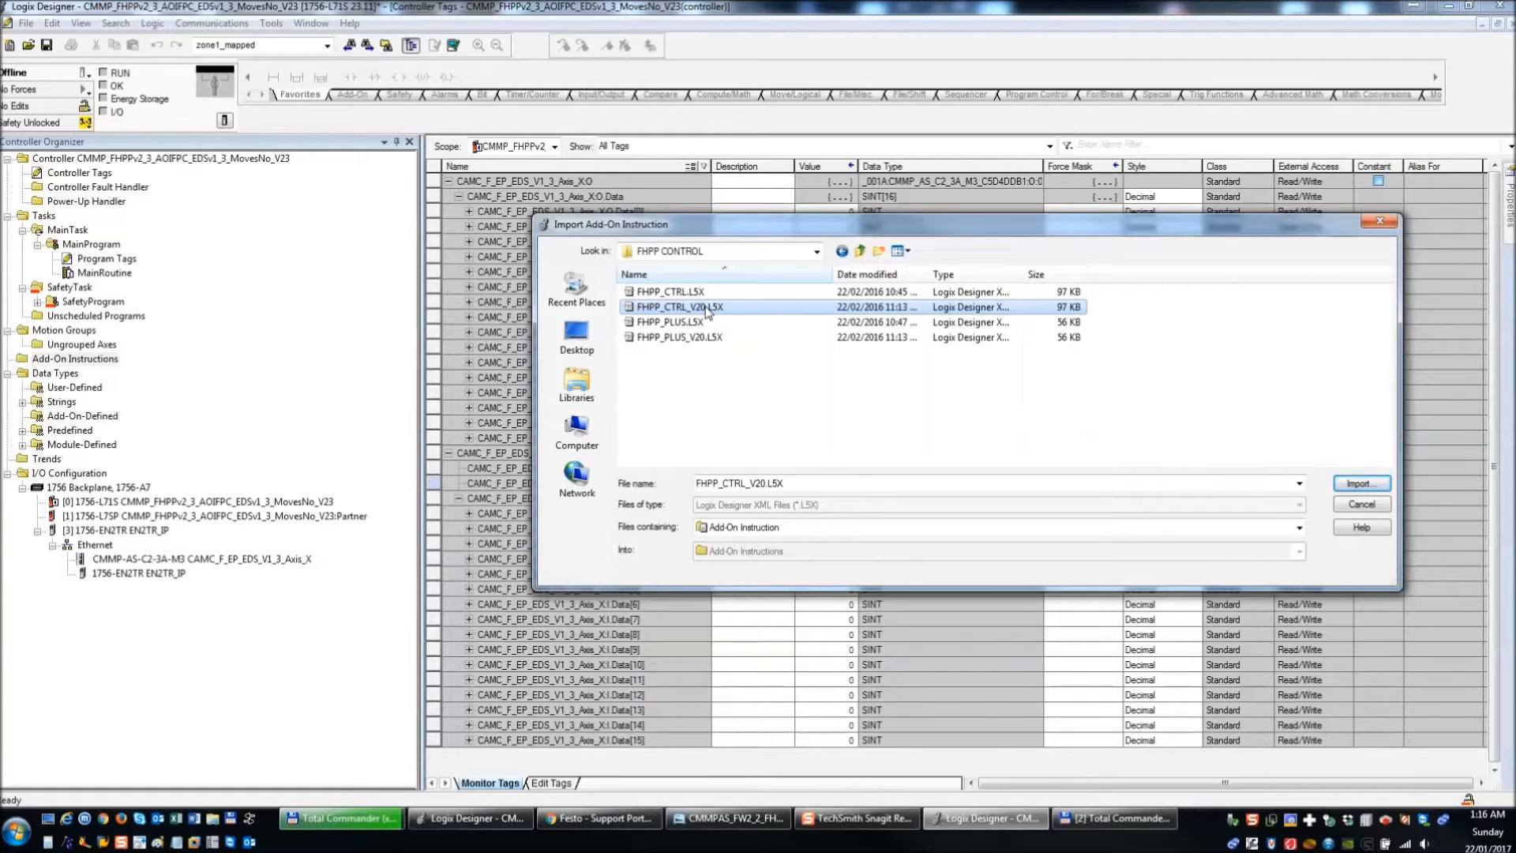
{"action": "mouse_move", "coordinate": [702, 306]}
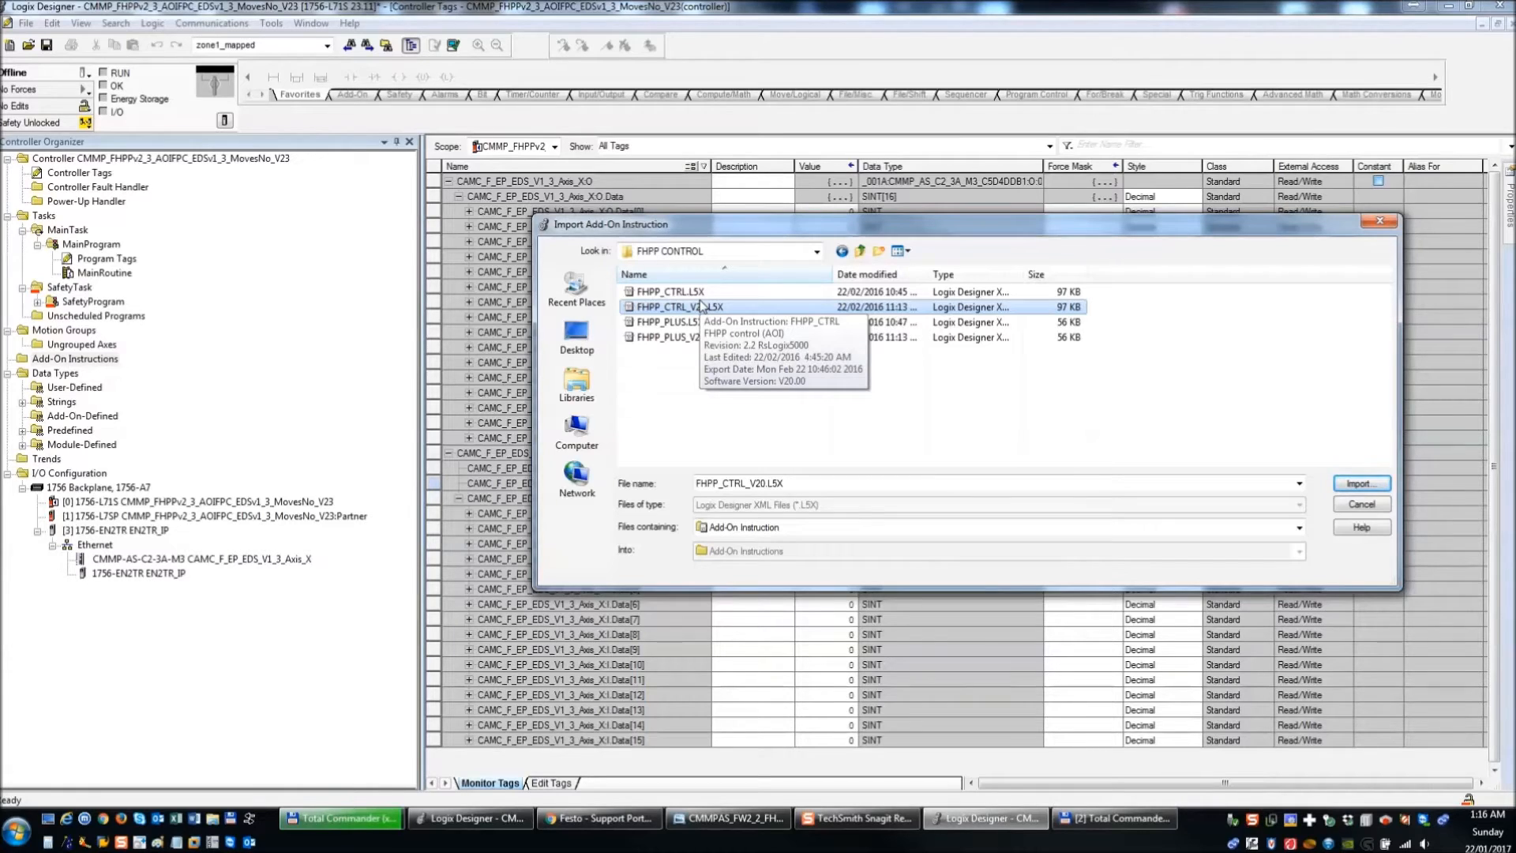
- Import the Add-On Instruction from FHPP_CTRL.L5X, accepting the Create operation and the final name FHPP_CTRL
{"action": "left_click", "coordinate": [717, 294]}
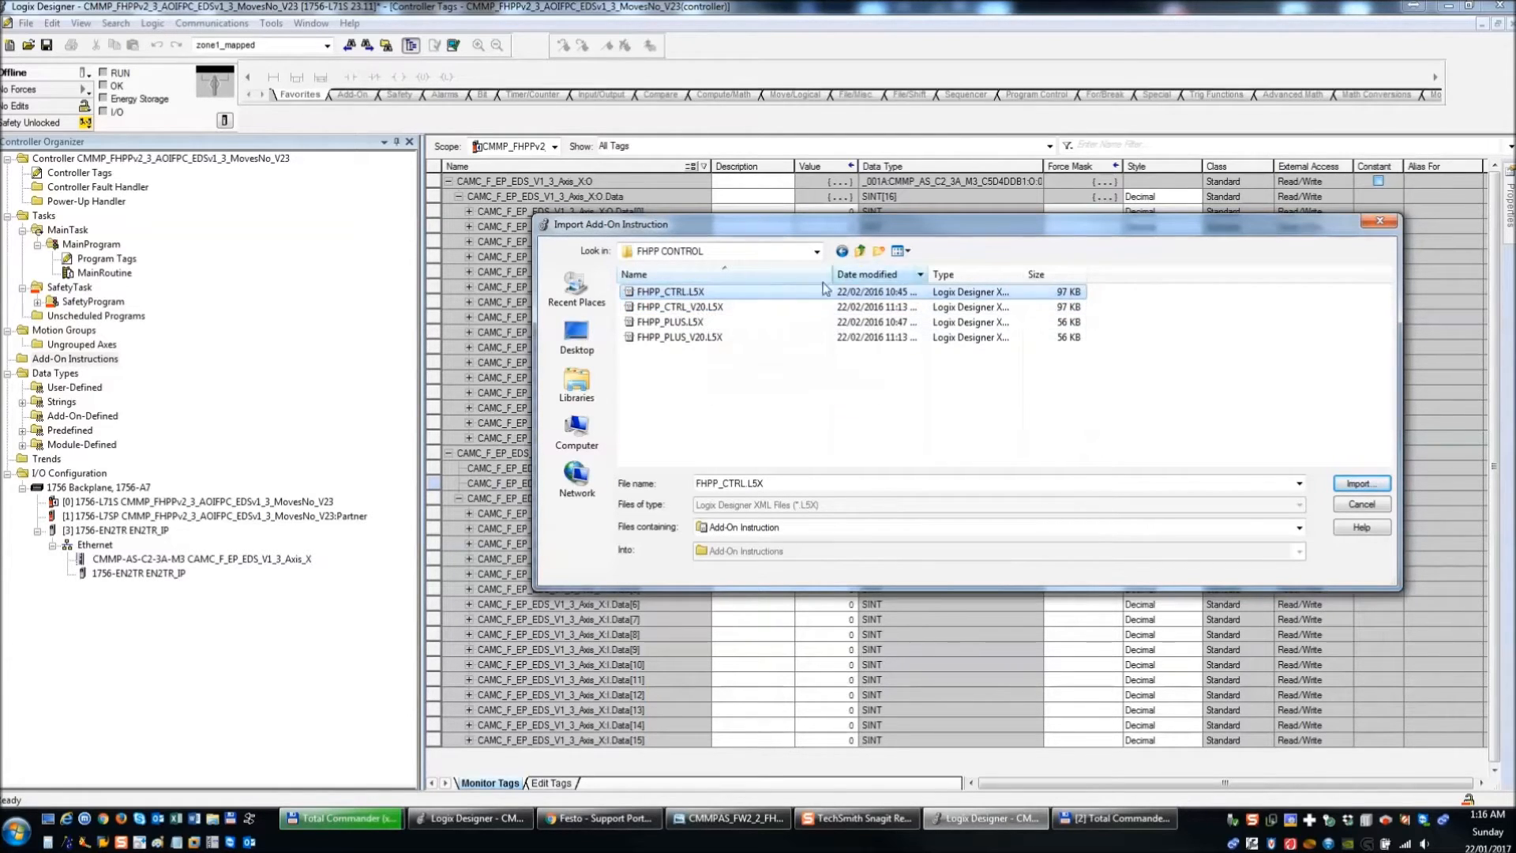
{"action": "left_click", "coordinate": [664, 291]}
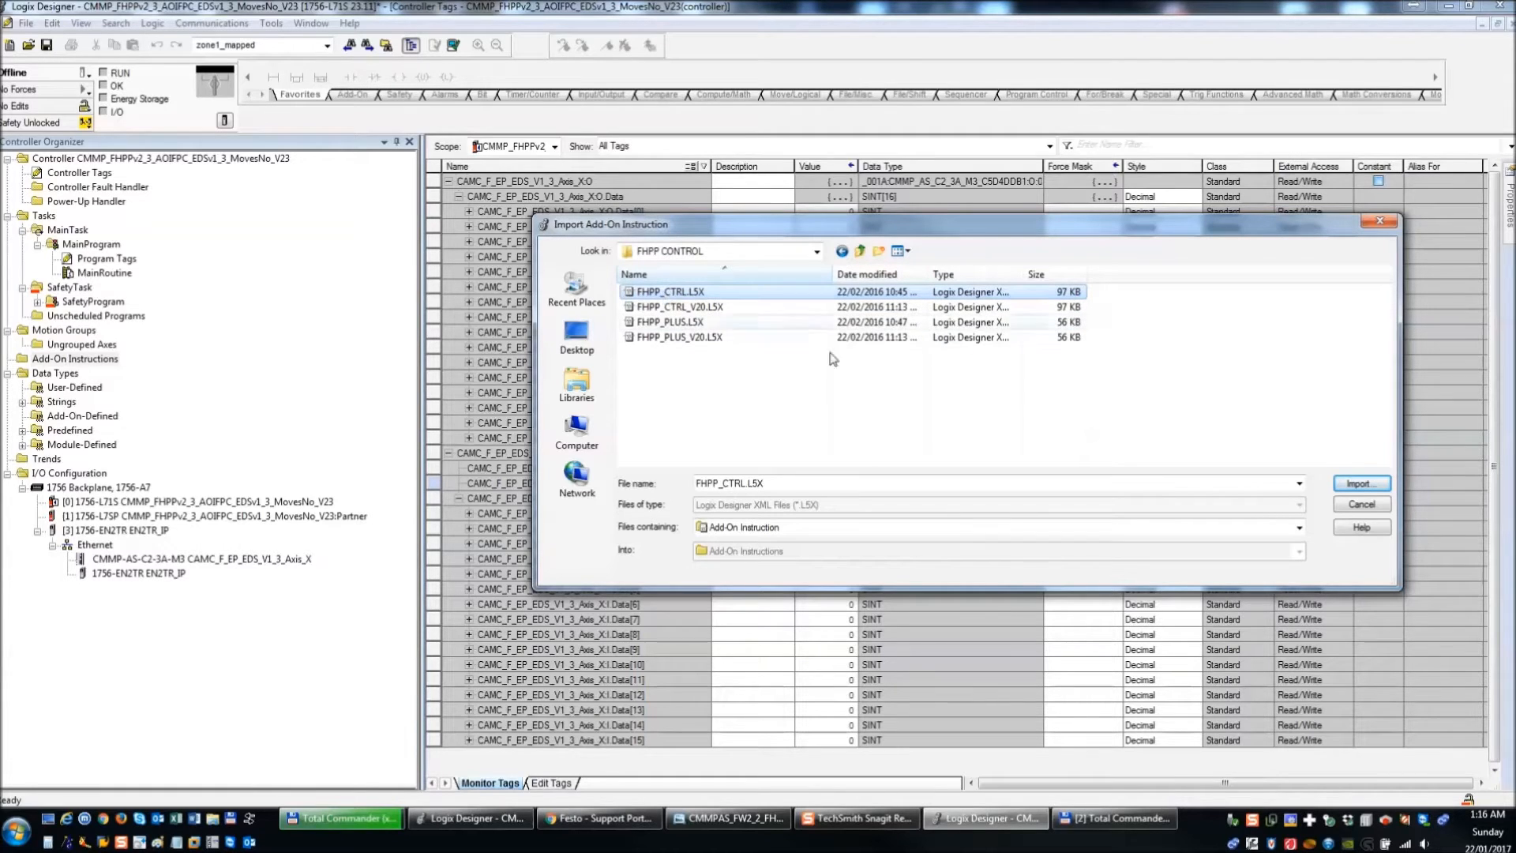
{"action": "left_click", "coordinate": [1375, 488]}
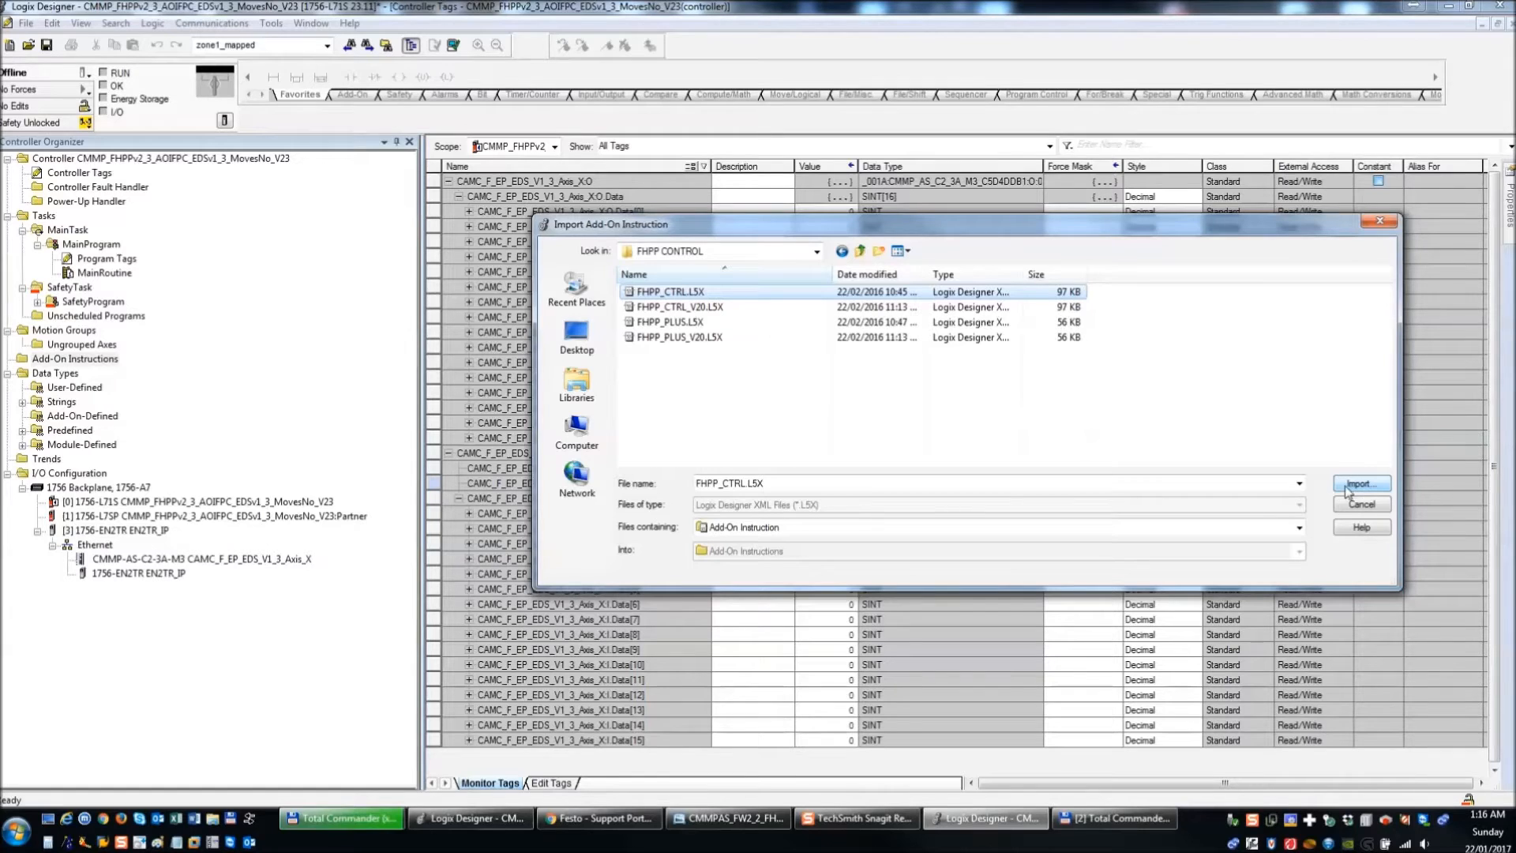
{"action": "left_click", "coordinate": [1379, 485]}
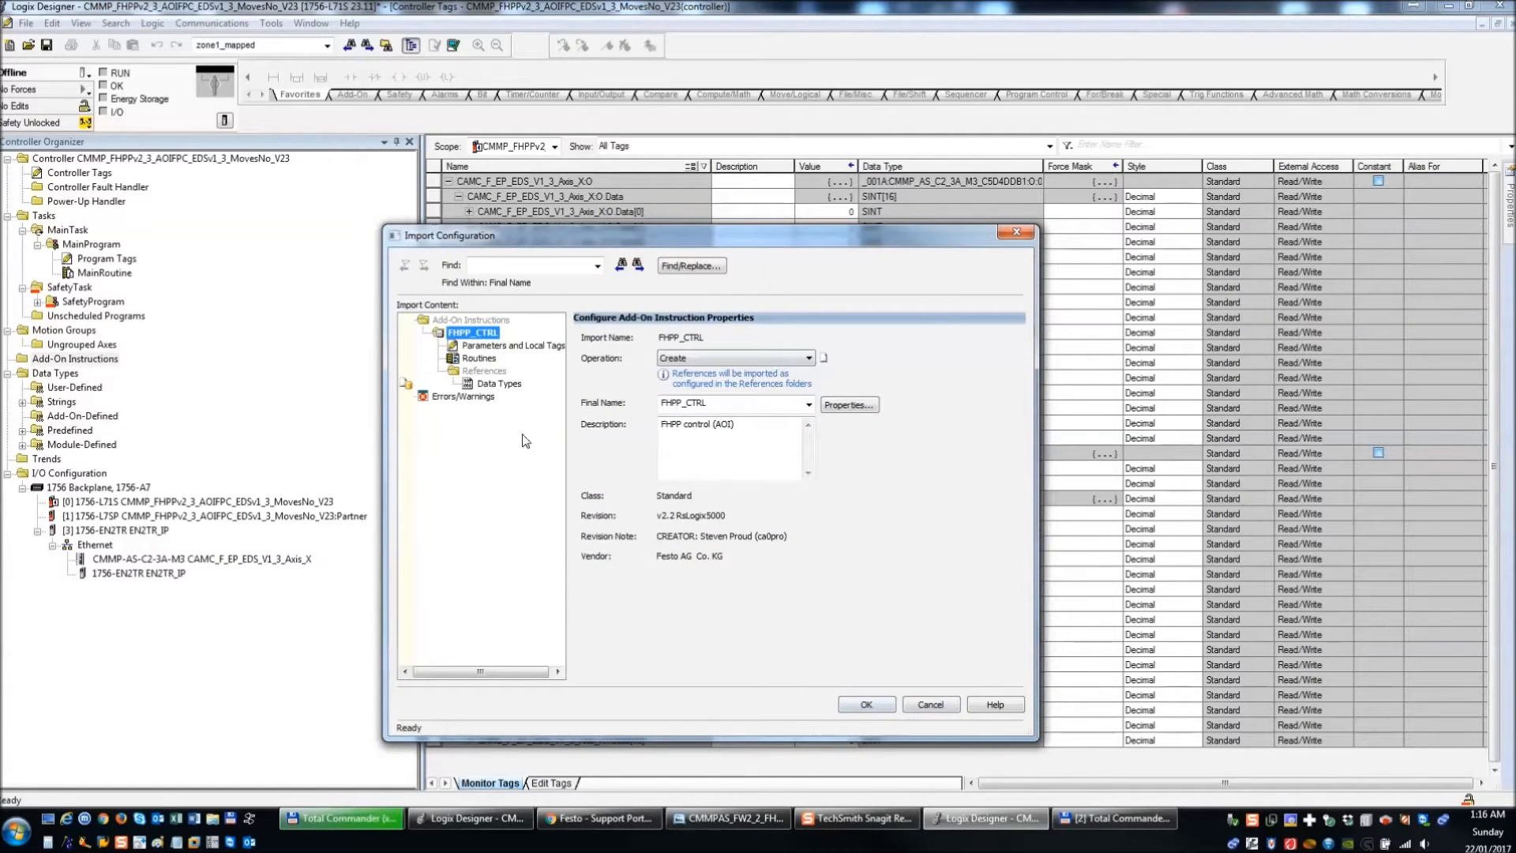
{"action": "left_click", "coordinate": [867, 704]}
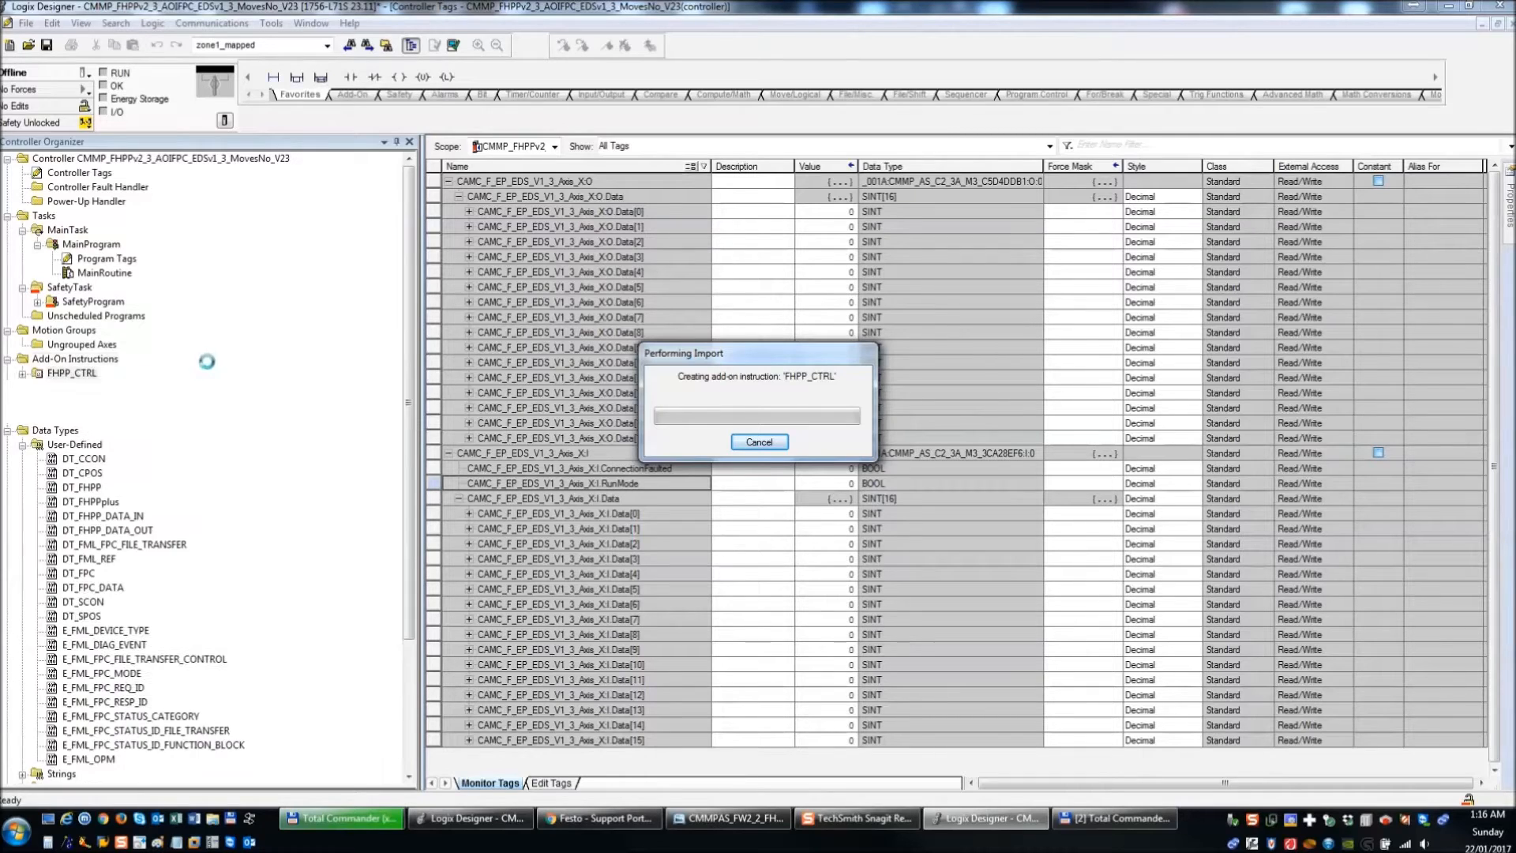
- Examine the user-defined data types brought in with FHPP_CTRL, including DT_FML_REF, DT_FML_FPC_FILE_TRANSFER and DT_FHPPplus
{"action": "left_click", "coordinate": [85, 417]}
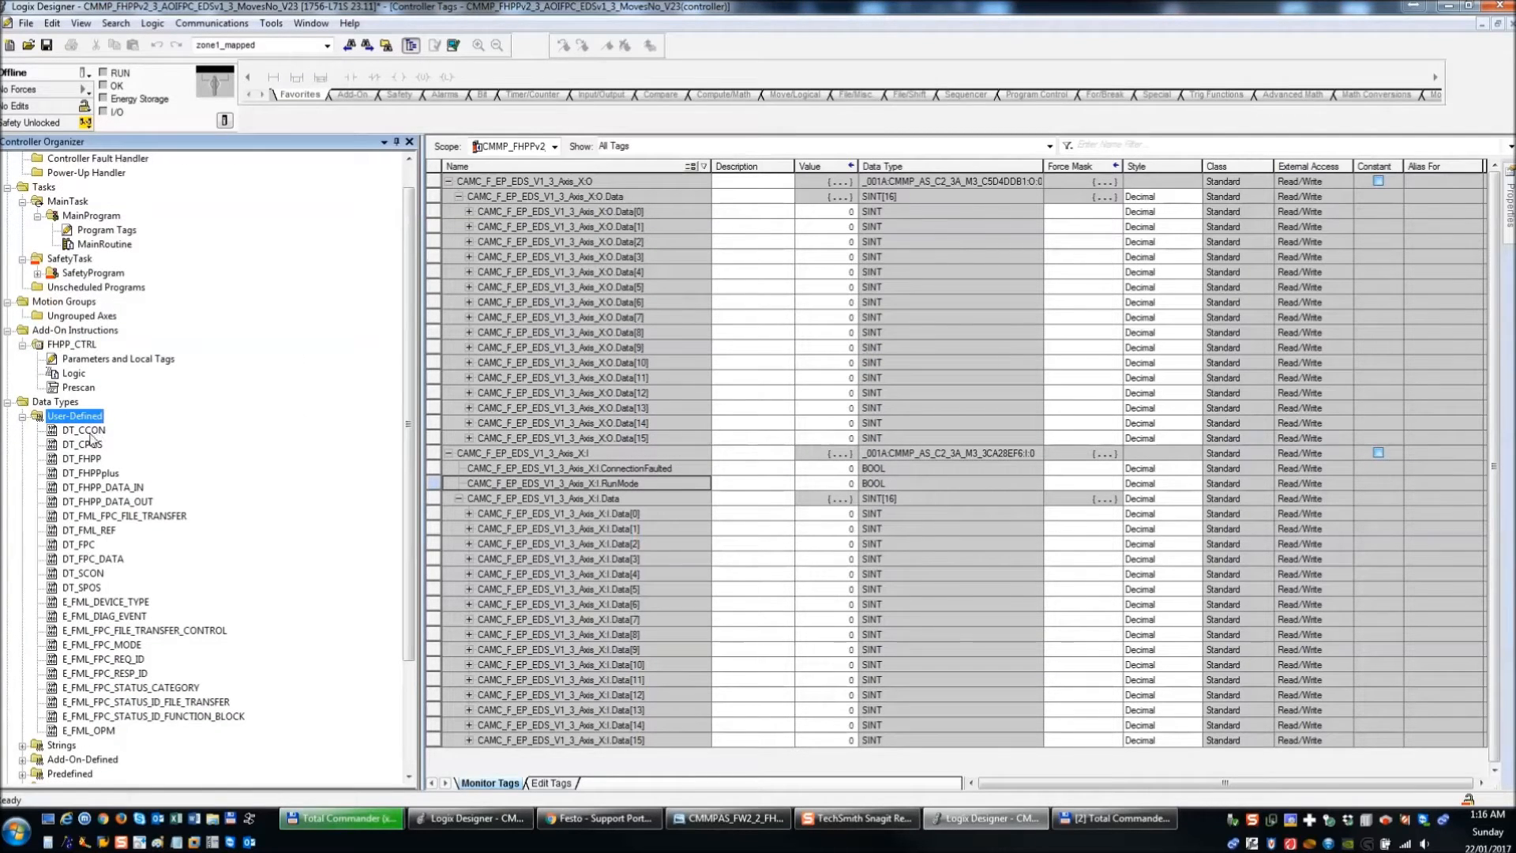
{"action": "left_click", "coordinate": [84, 527]}
{"action": "left_click", "coordinate": [132, 513]}
{"action": "left_click", "coordinate": [96, 475]}
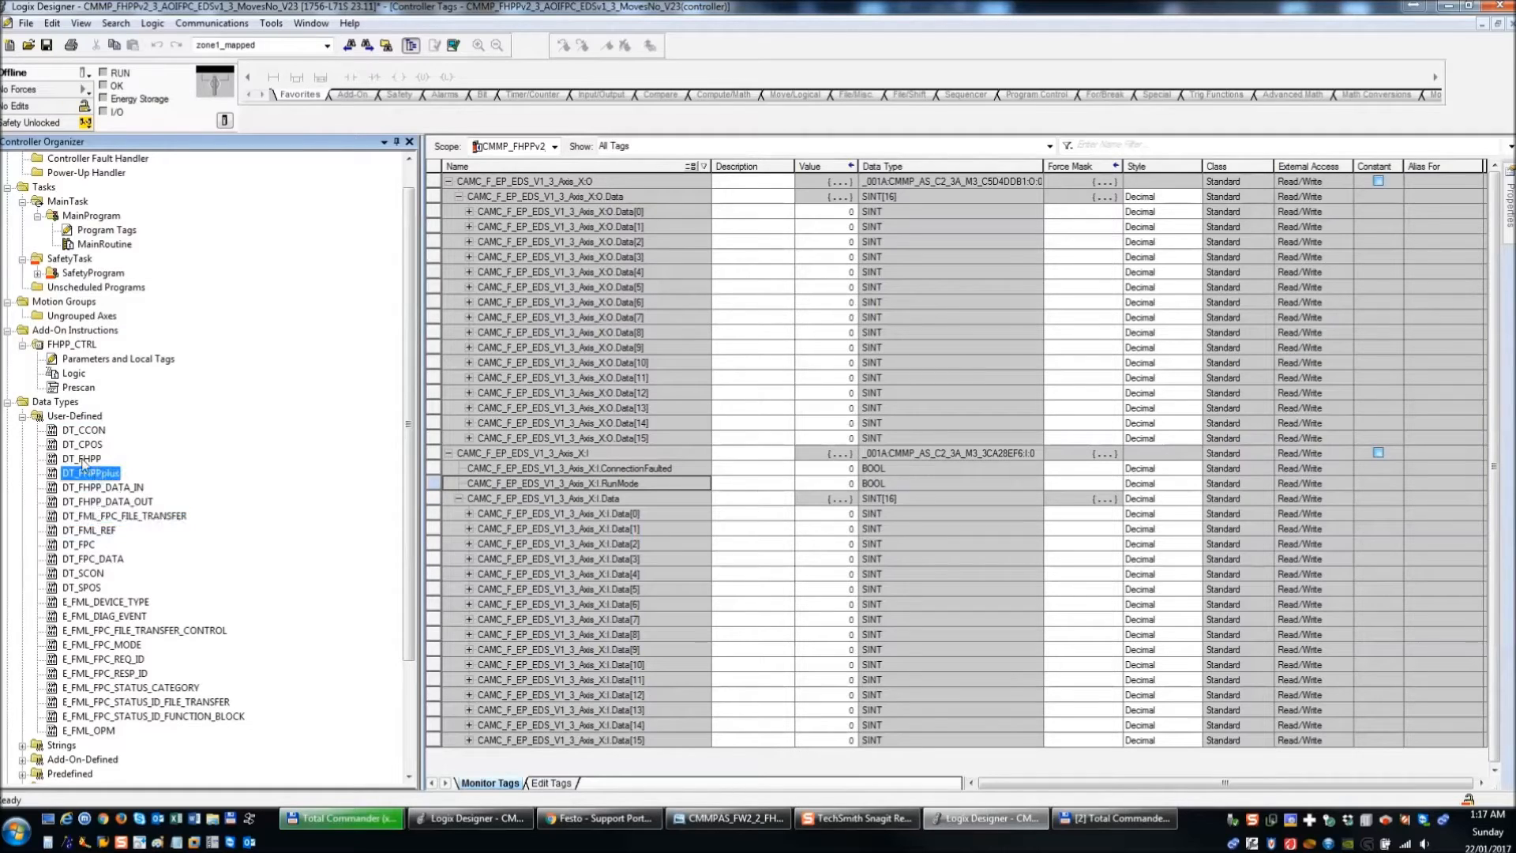
- Review the header comments and code of the FHPP_CTRL Logic routine, and close both it and the controller tags
{"action": "left_click", "coordinate": [107, 359]}
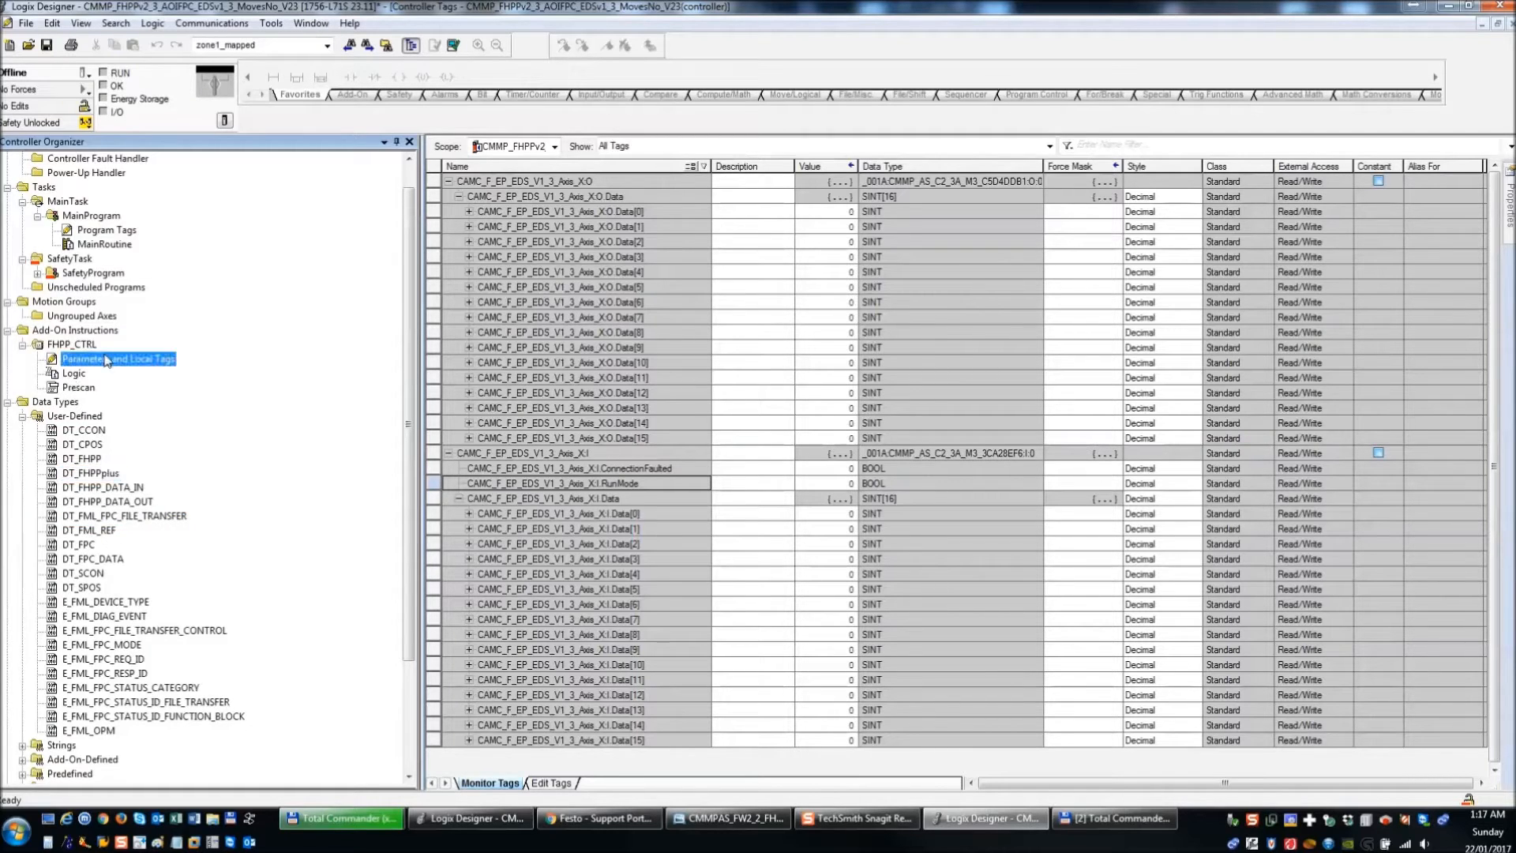
{"action": "left_click", "coordinate": [88, 344]}
{"action": "double_click", "coordinate": [73, 373]}
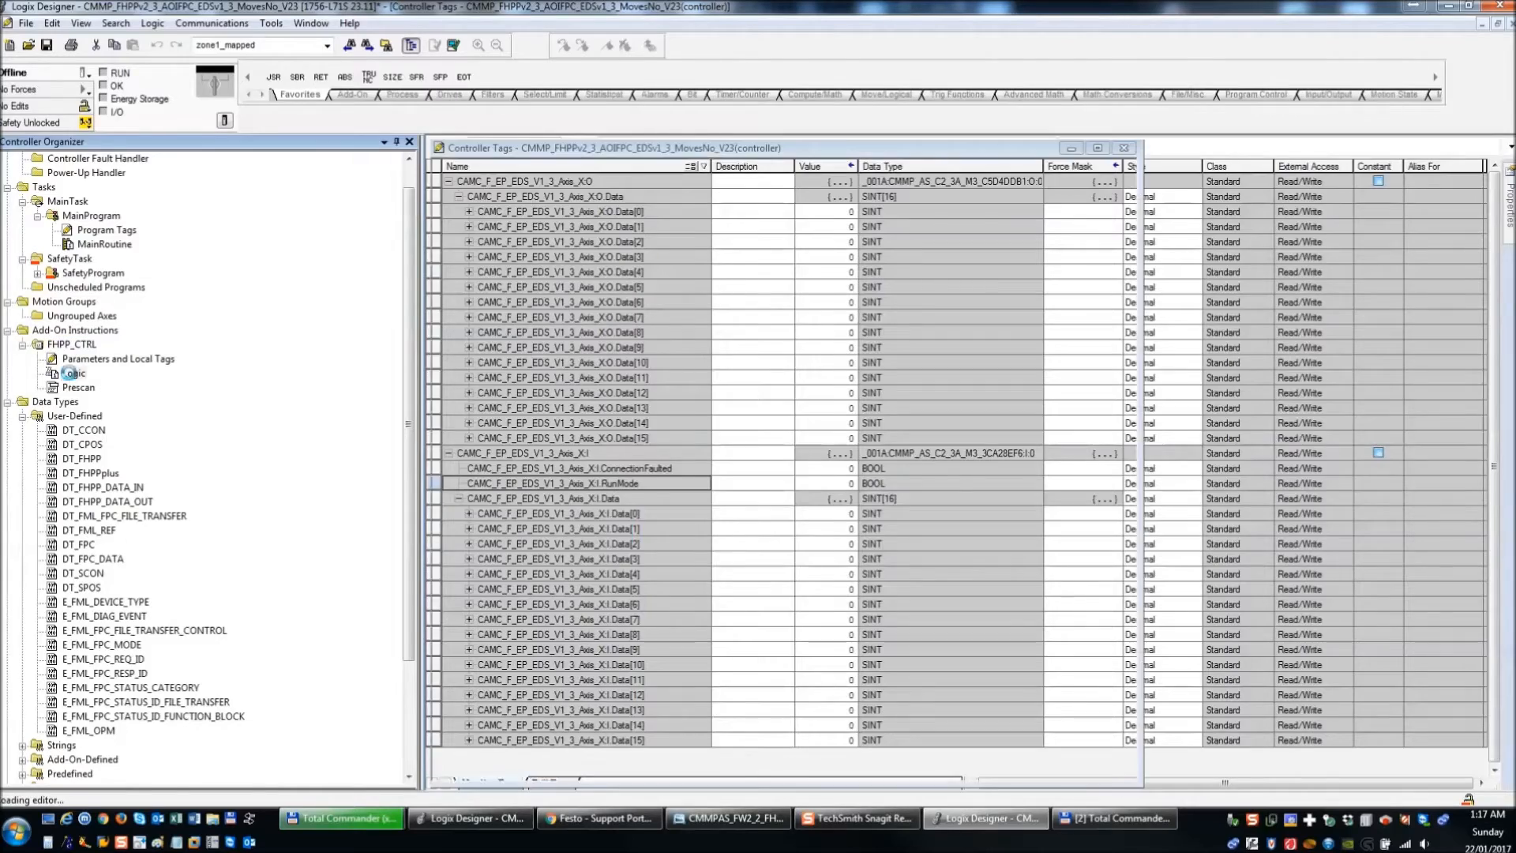
{"action": "left_click", "coordinate": [878, 363]}
{"action": "scroll", "coordinate": [718, 363], "scroll_direction": "down", "scroll_amount": 20}
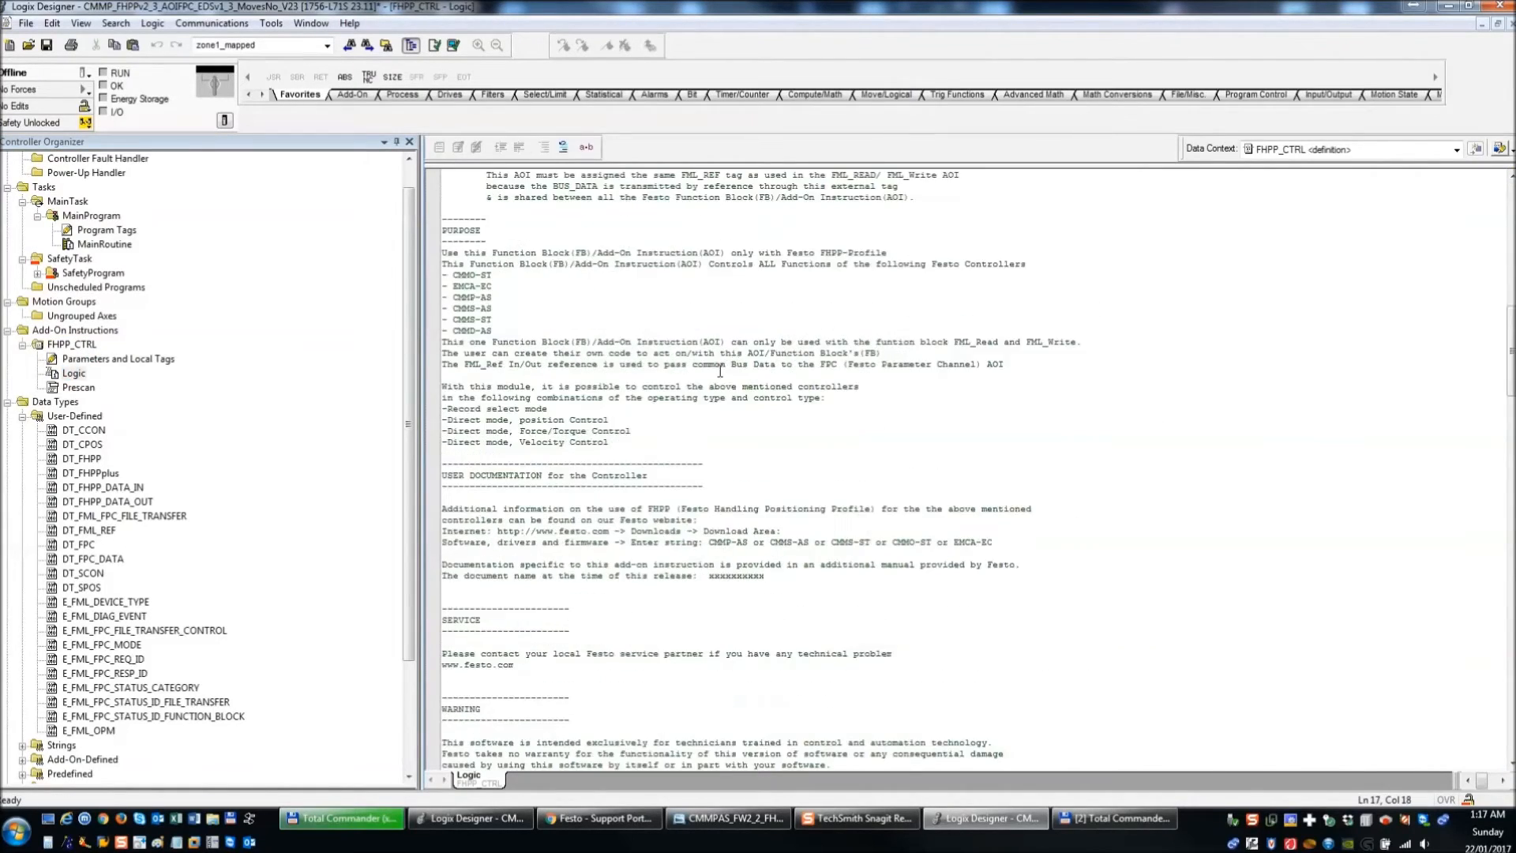
{"action": "scroll", "coordinate": [715, 370], "scroll_direction": "down", "scroll_amount": 18}
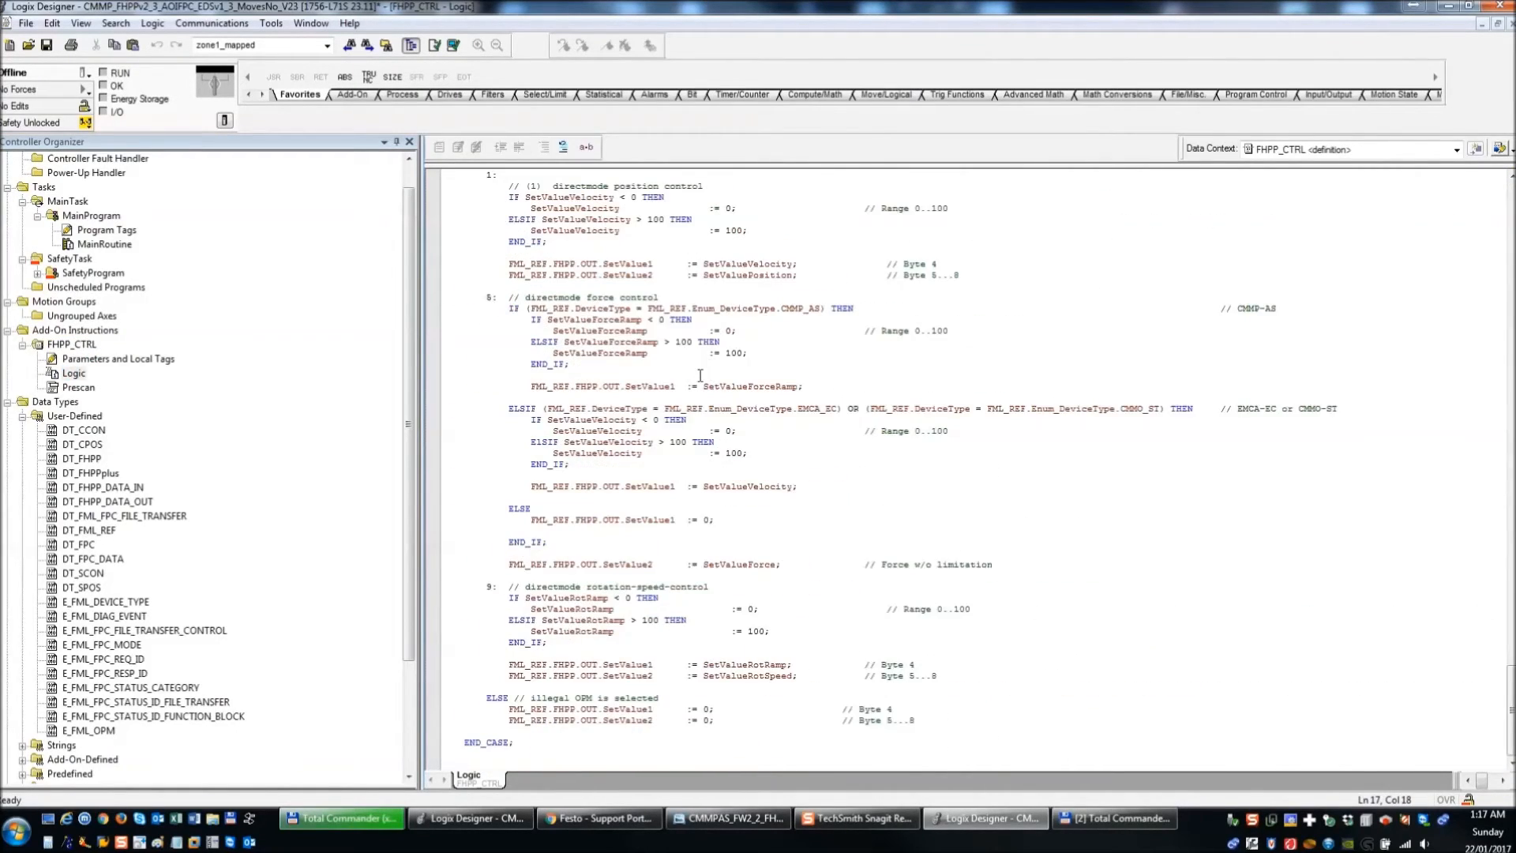
{"action": "scroll", "coordinate": [700, 375], "scroll_direction": "up", "scroll_amount": 20}
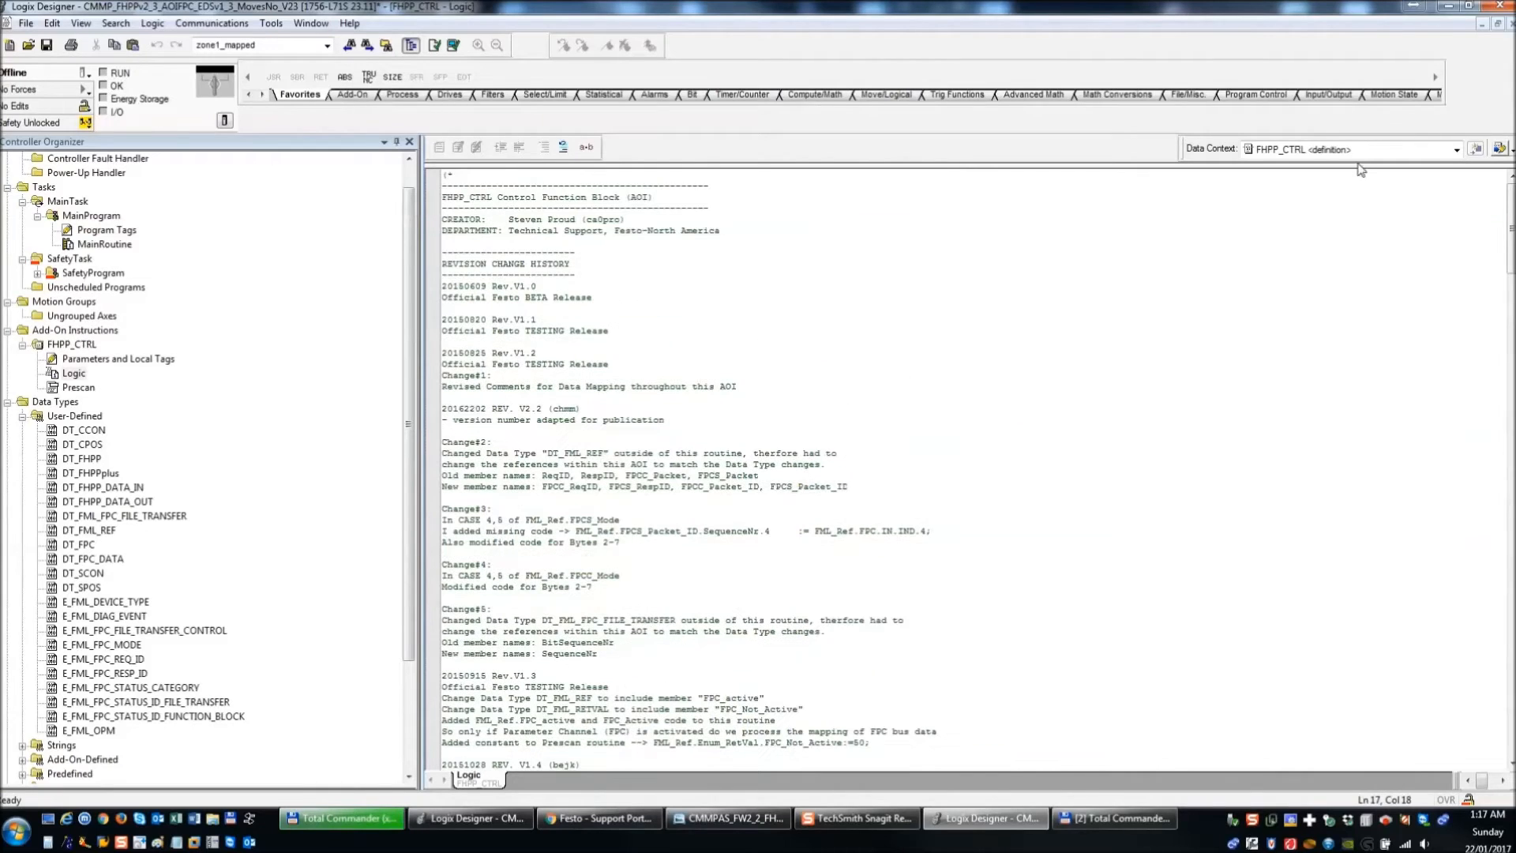
{"action": "left_click", "coordinate": [1511, 24]}
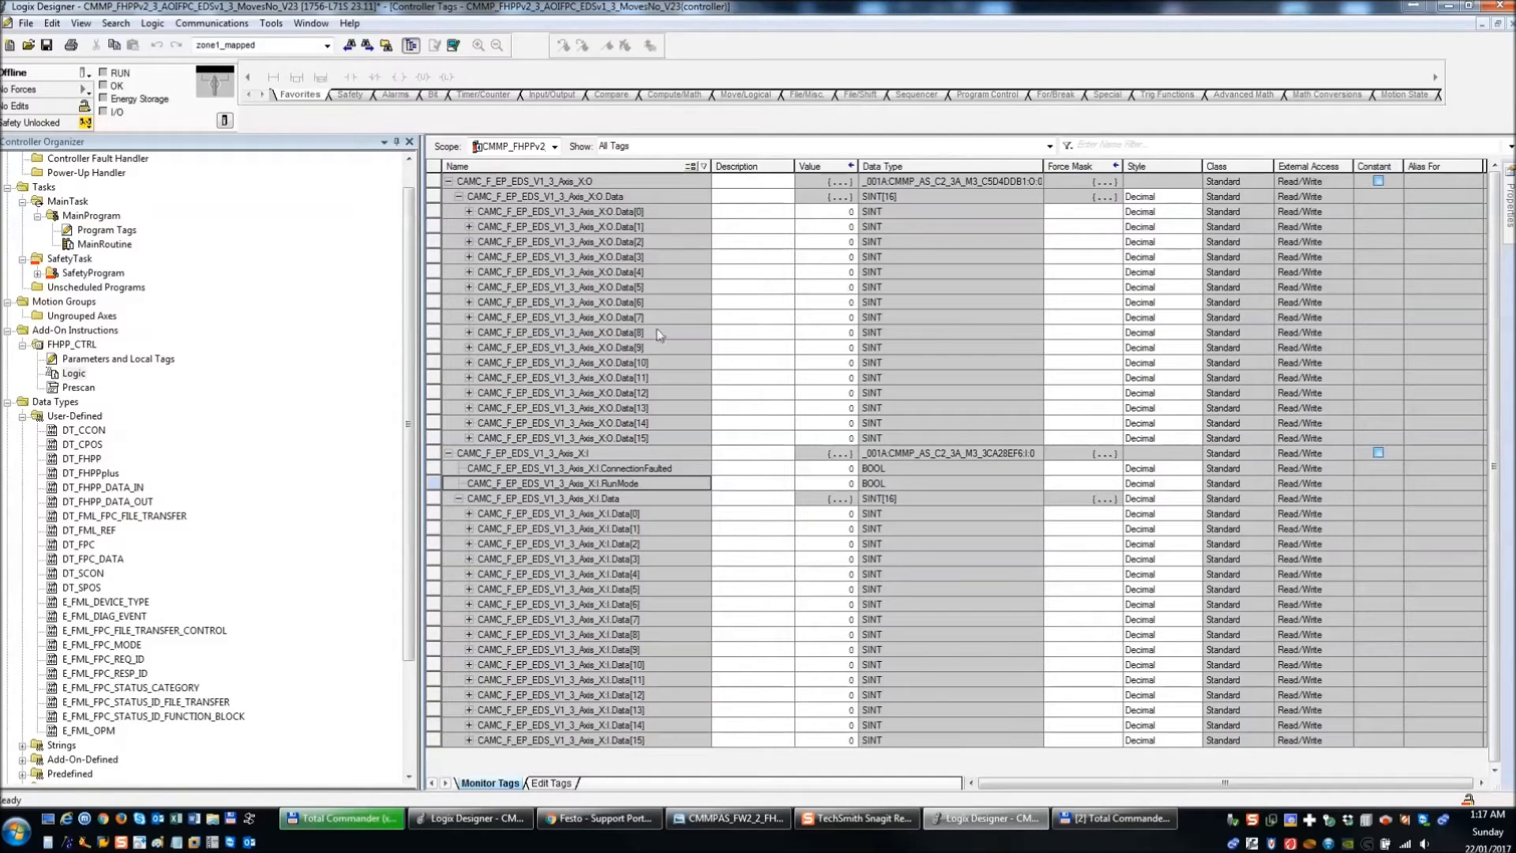
{"action": "left_click", "coordinate": [1512, 24]}
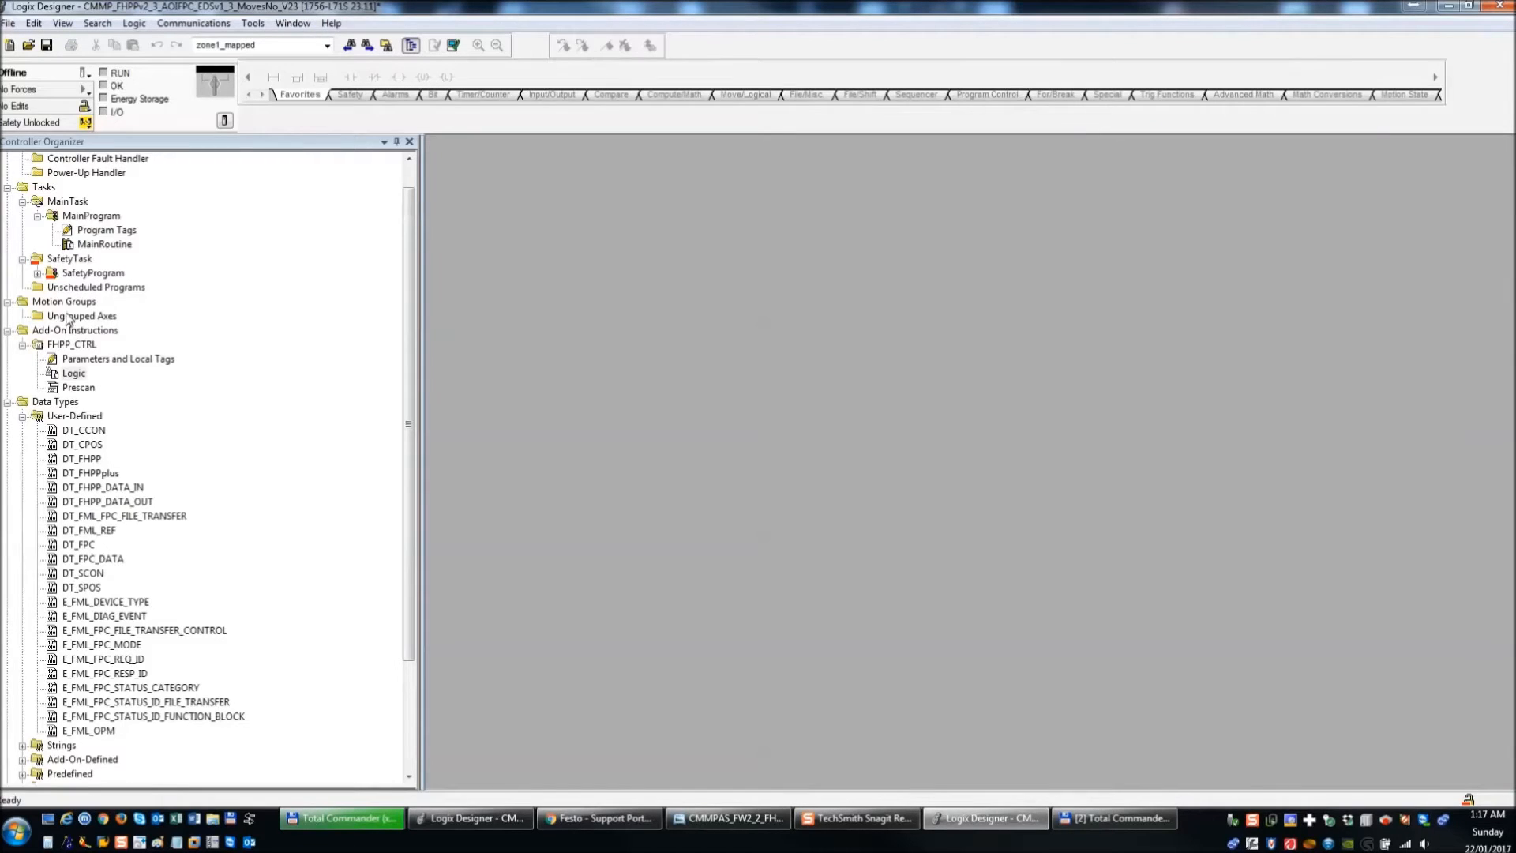
- Import the Add-On Instruction from FHPP_PLUS.L5X in the FHPP CONTROL folder and accept its import configuration
{"action": "right_click", "coordinate": [83, 331]}
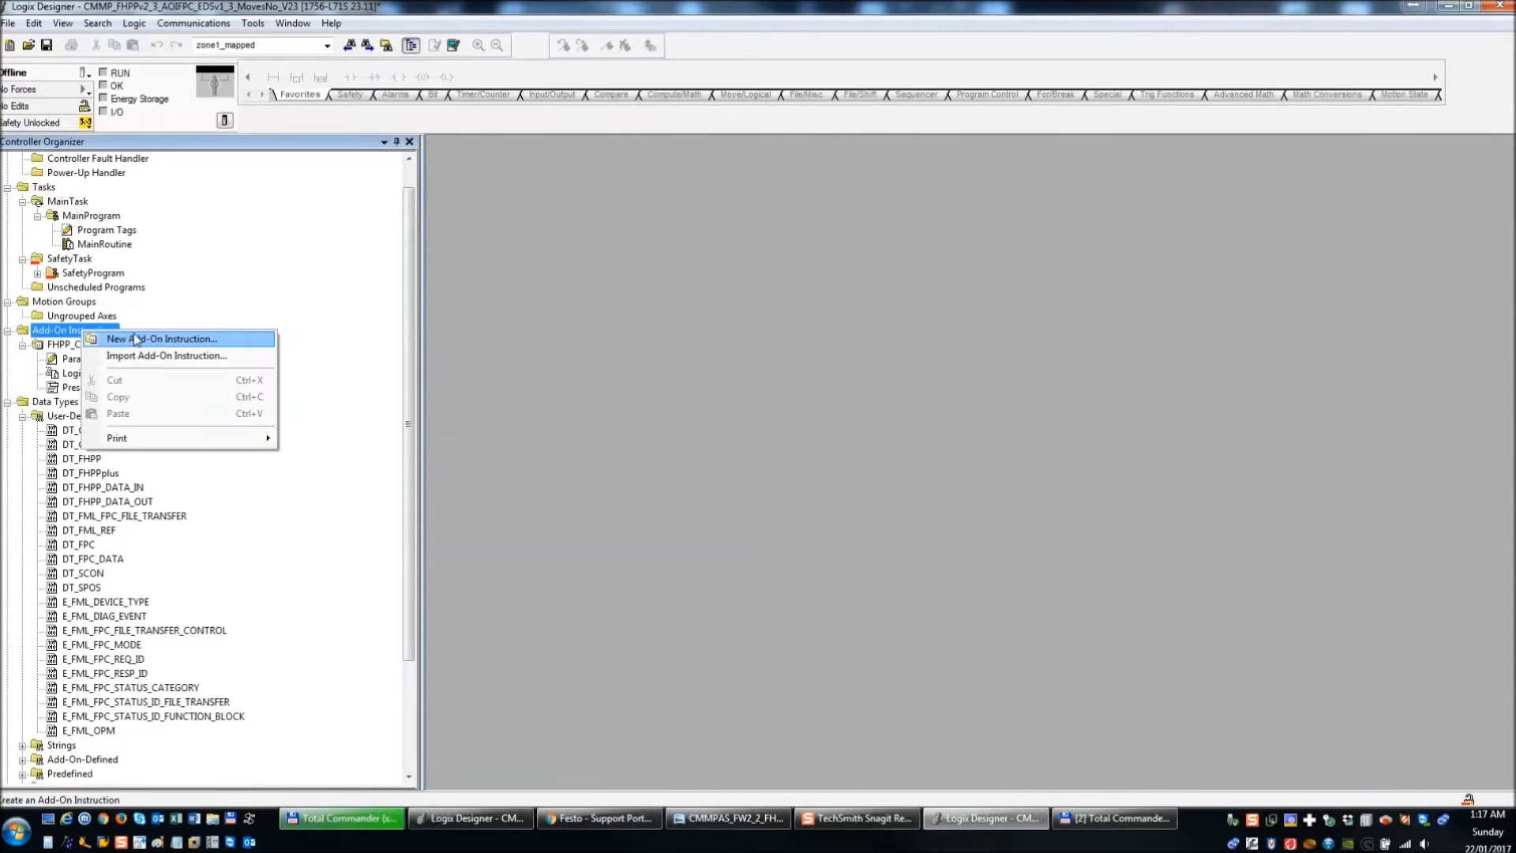
{"action": "left_click", "coordinate": [158, 355]}
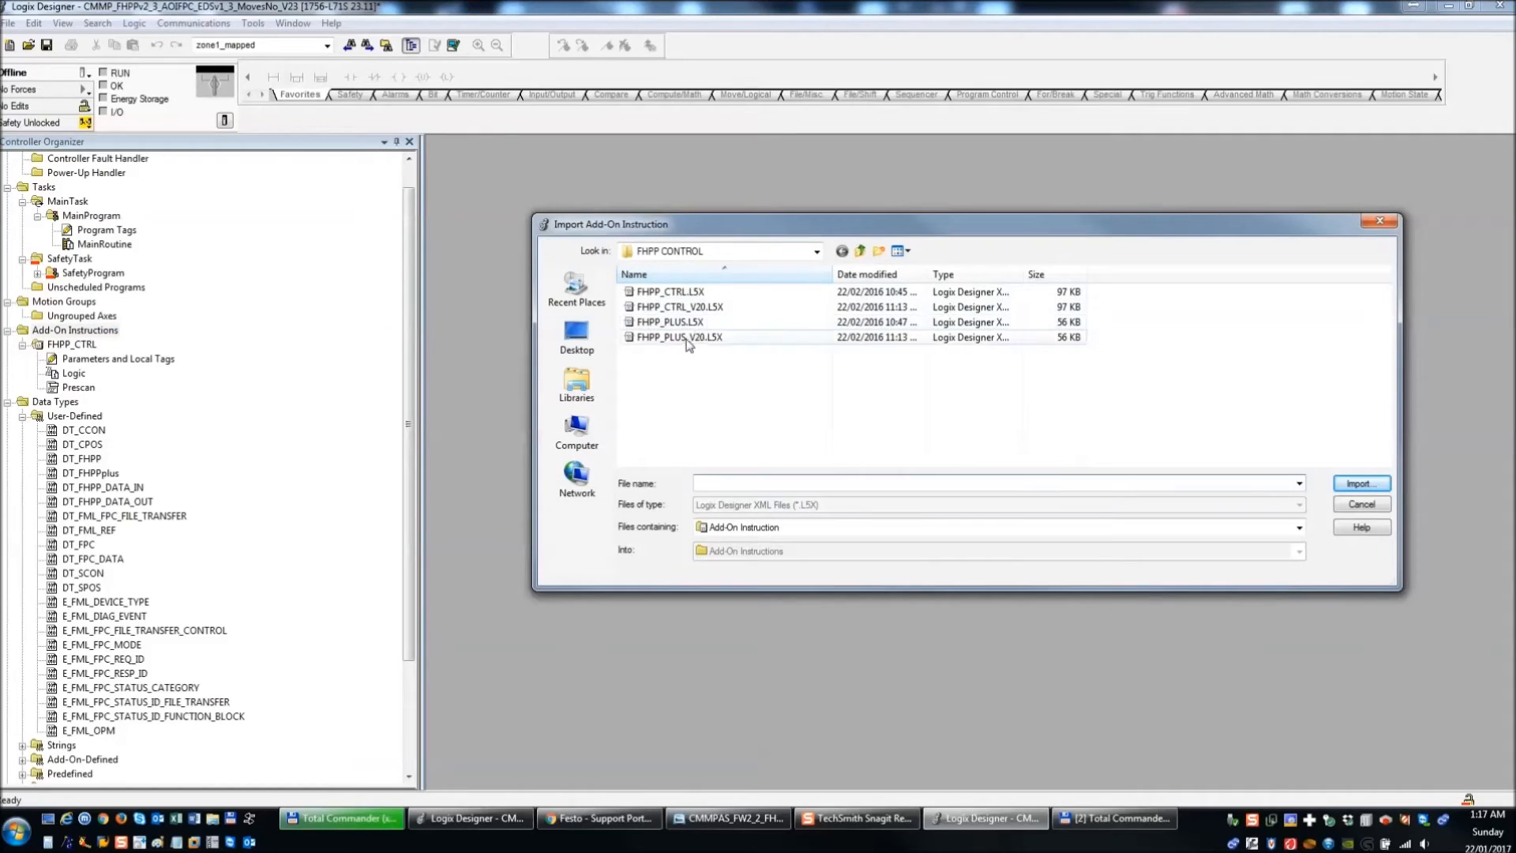
{"action": "left_click", "coordinate": [675, 322]}
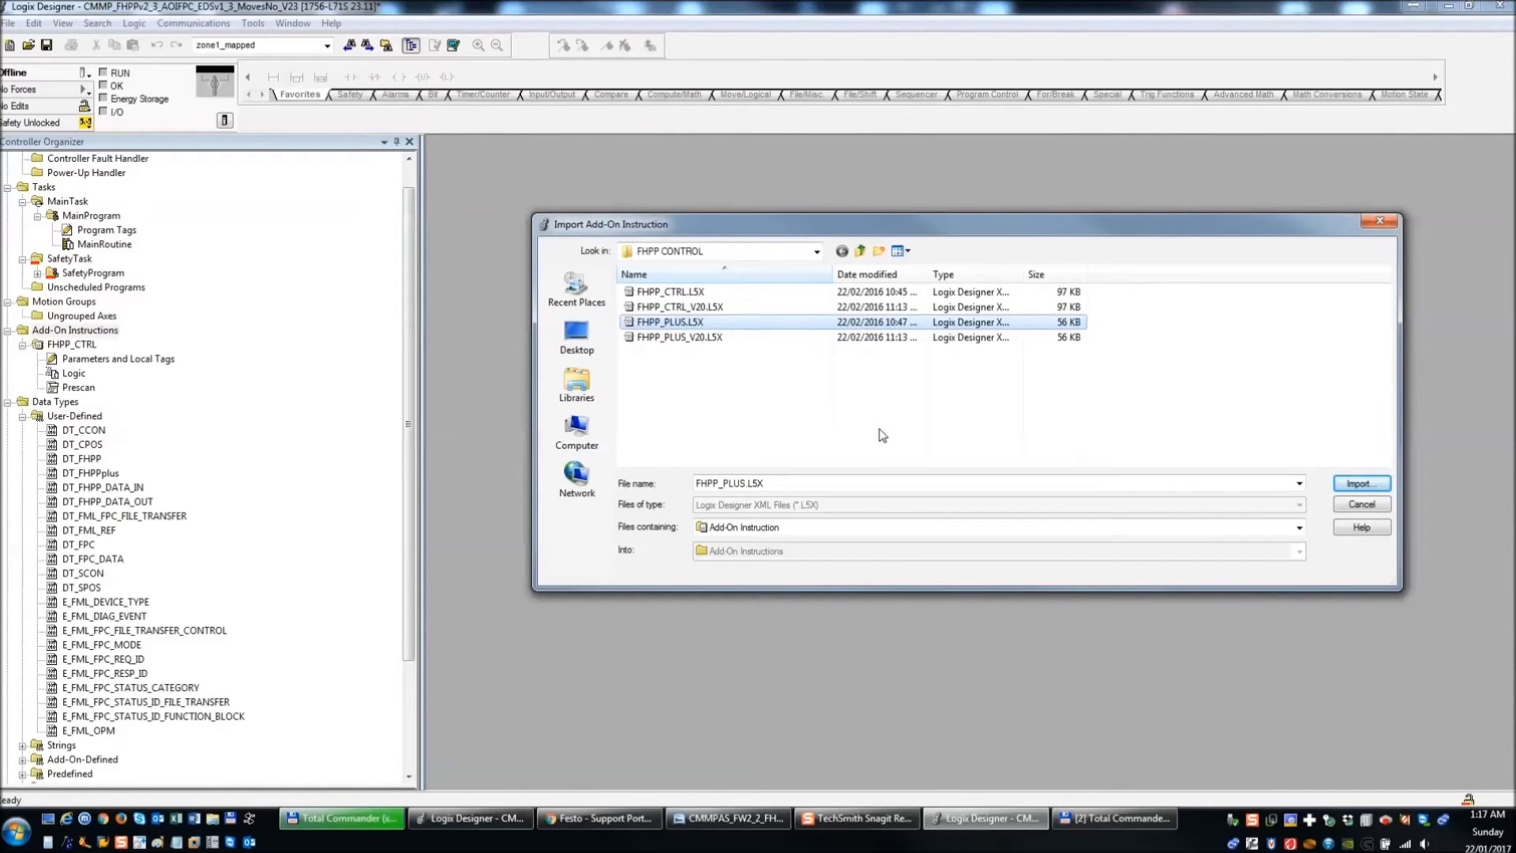
{"action": "left_click", "coordinate": [1352, 485]}
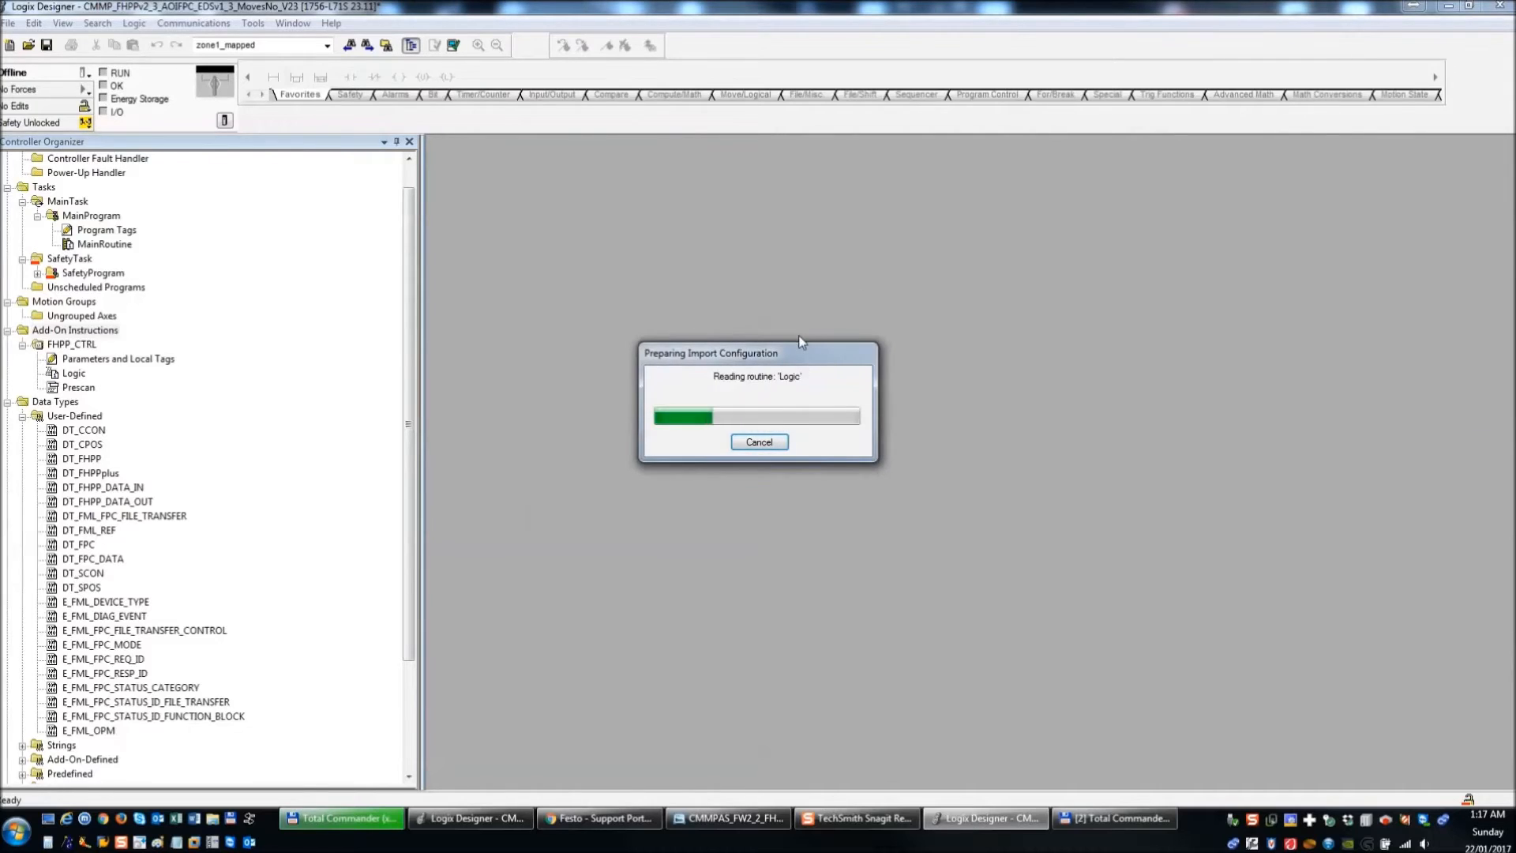
{"action": "left_click", "coordinate": [866, 705]}
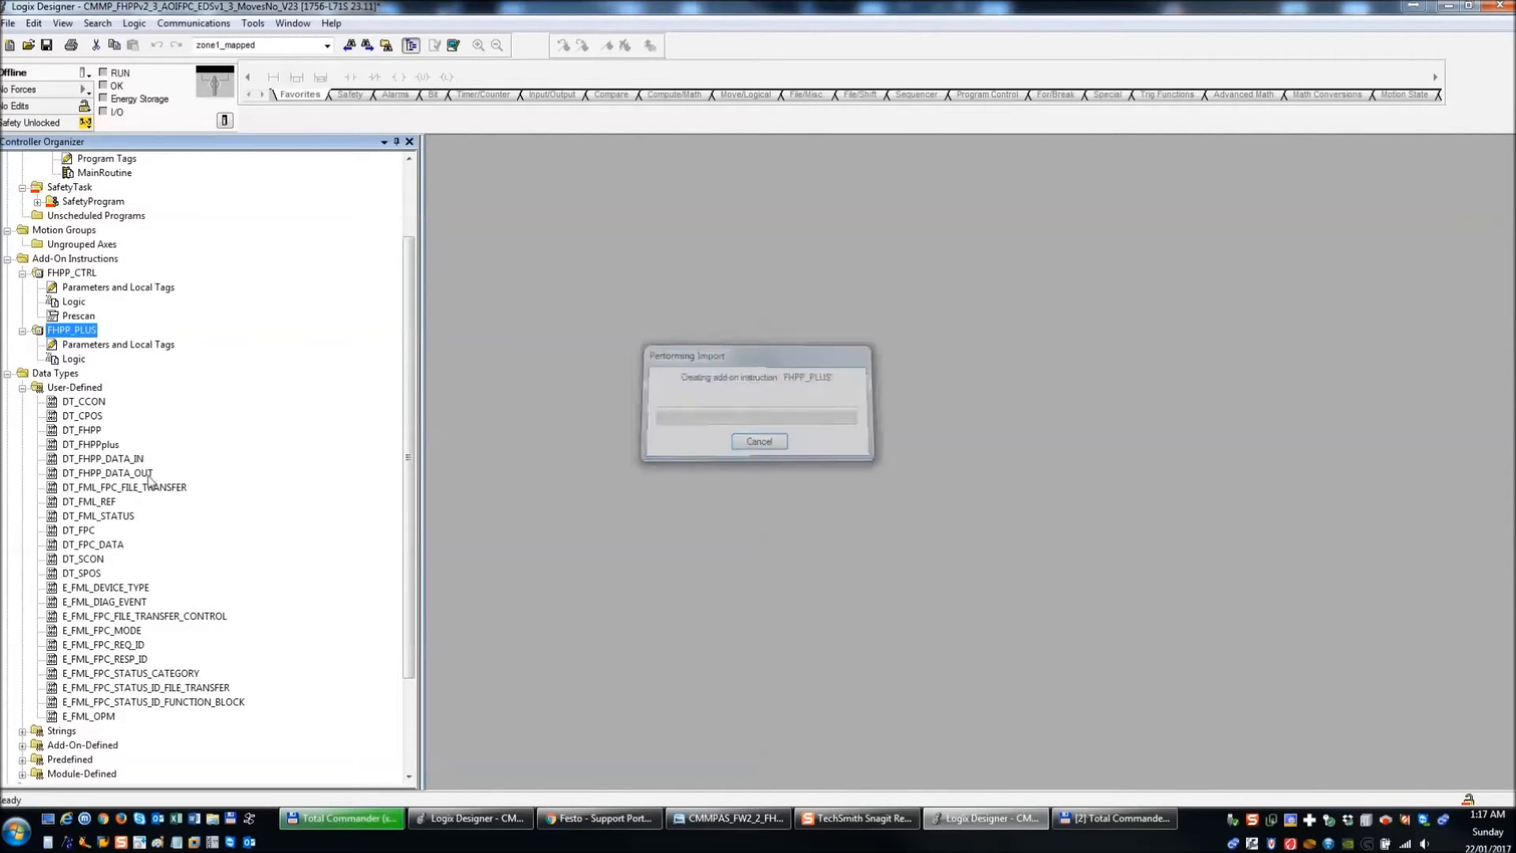
- Import the Add-On Instruction from FML_READ.L5X in the FHPP DATA folder
{"action": "right_click", "coordinate": [93, 259]}
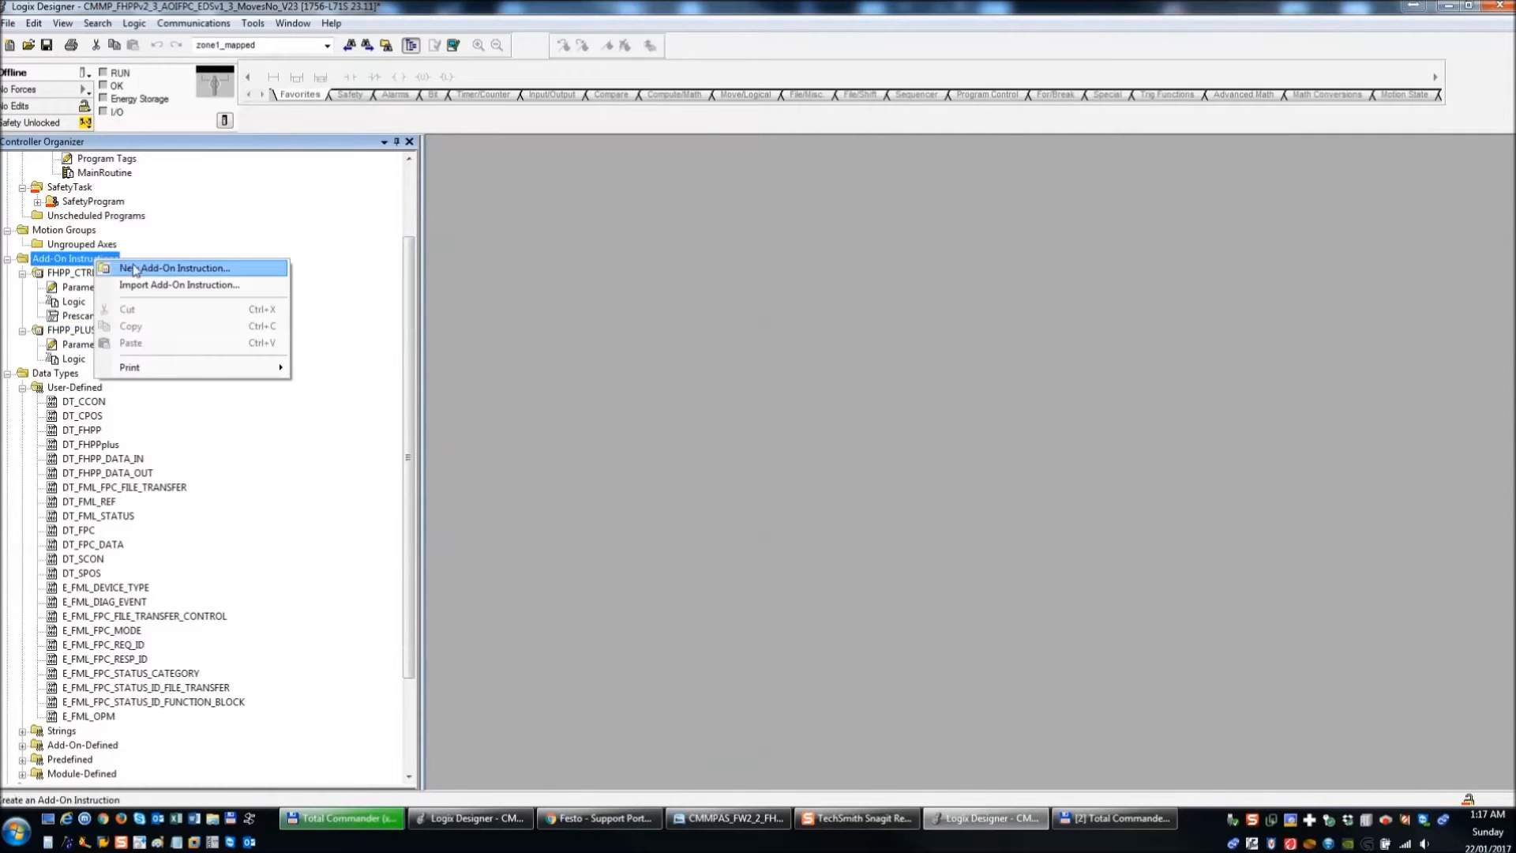
{"action": "left_click", "coordinate": [139, 286]}
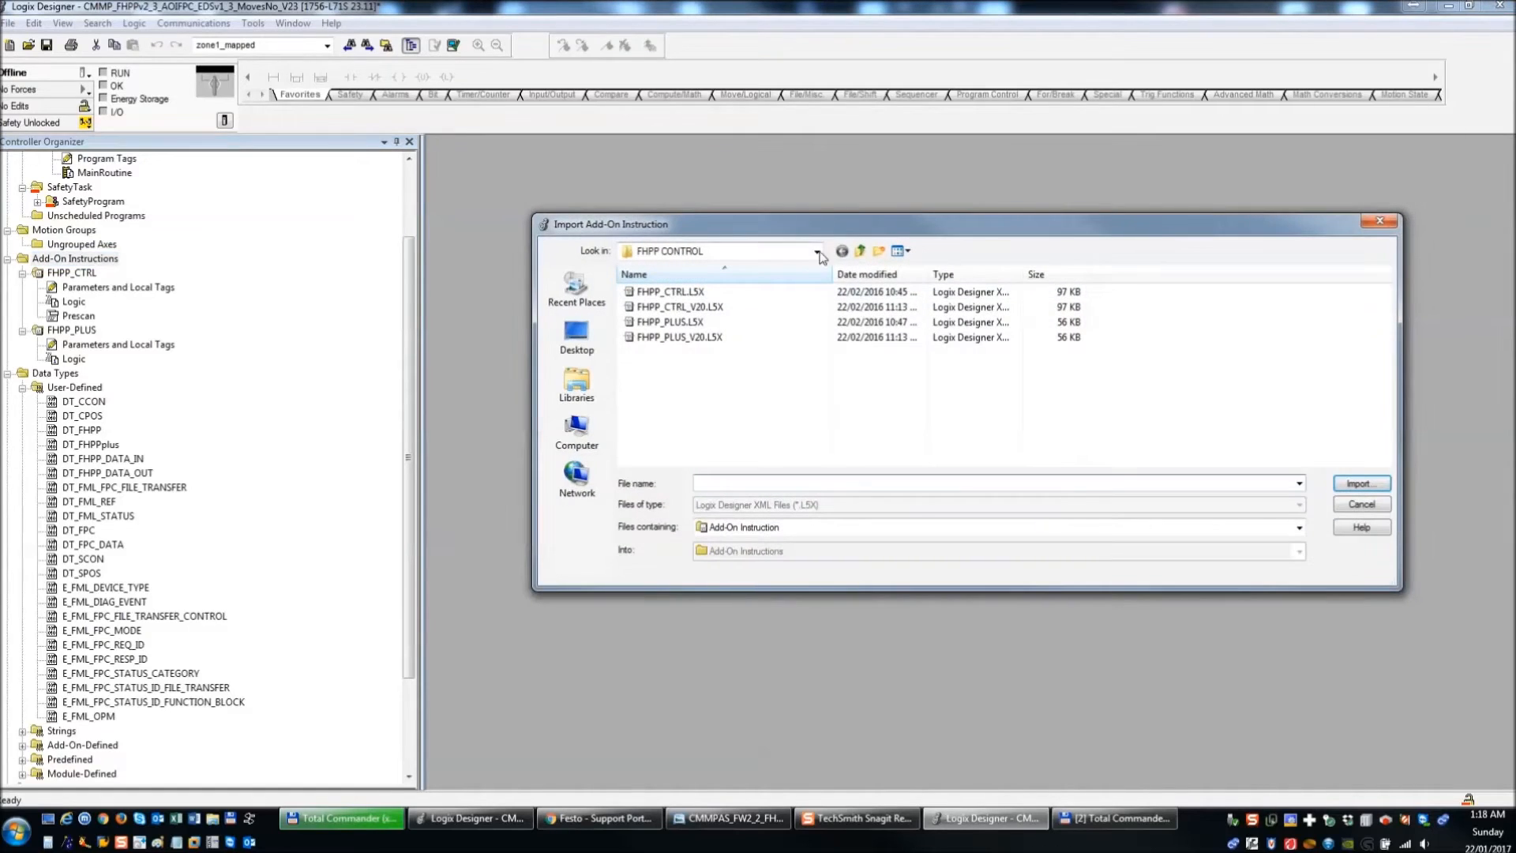
{"action": "left_click", "coordinate": [860, 253]}
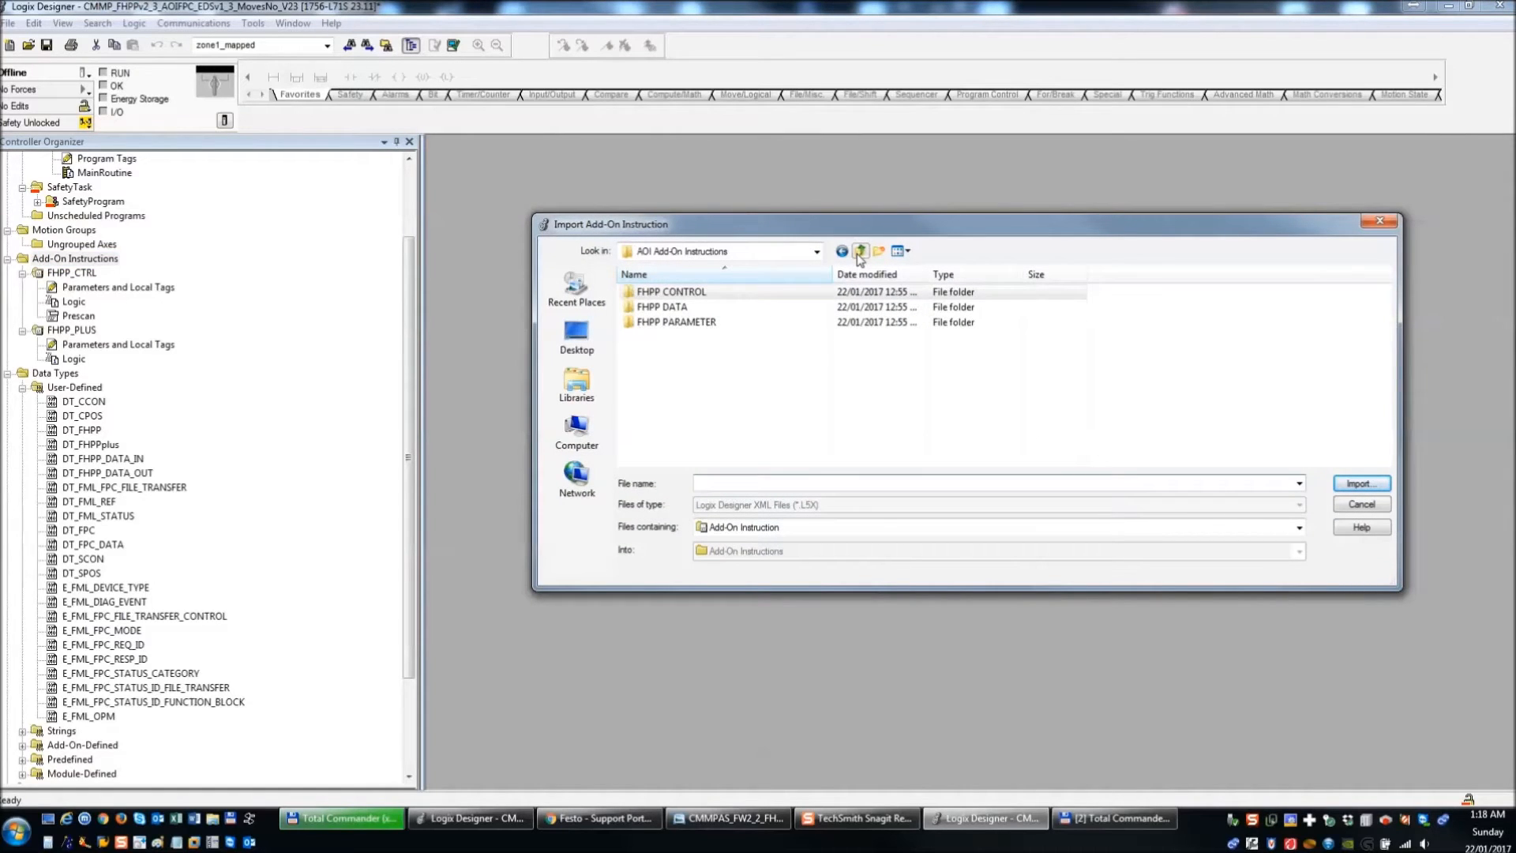
{"action": "double_click", "coordinate": [675, 308]}
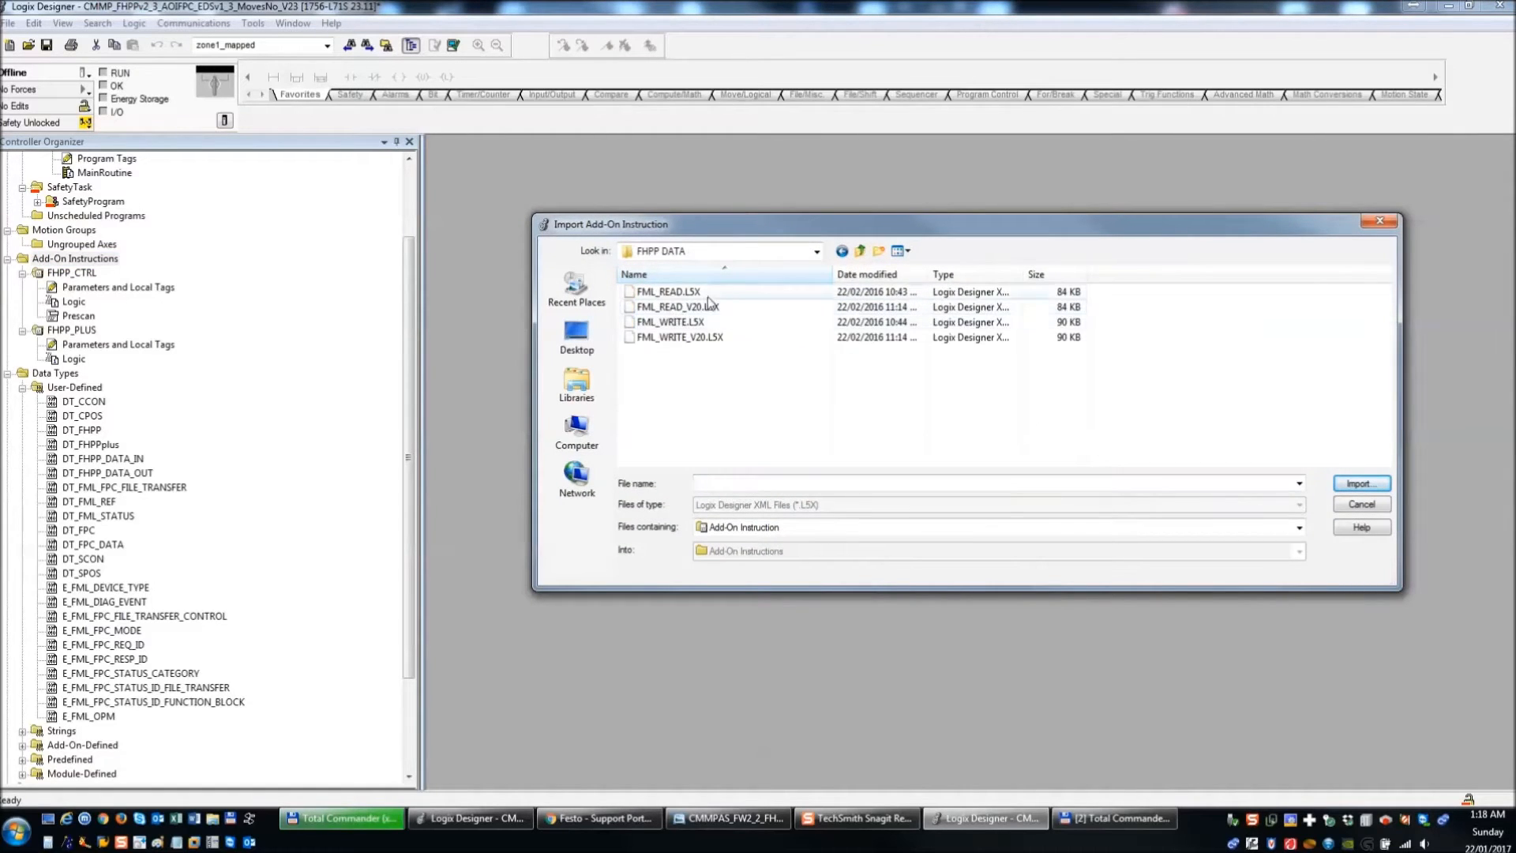
{"action": "double_click", "coordinate": [671, 293]}
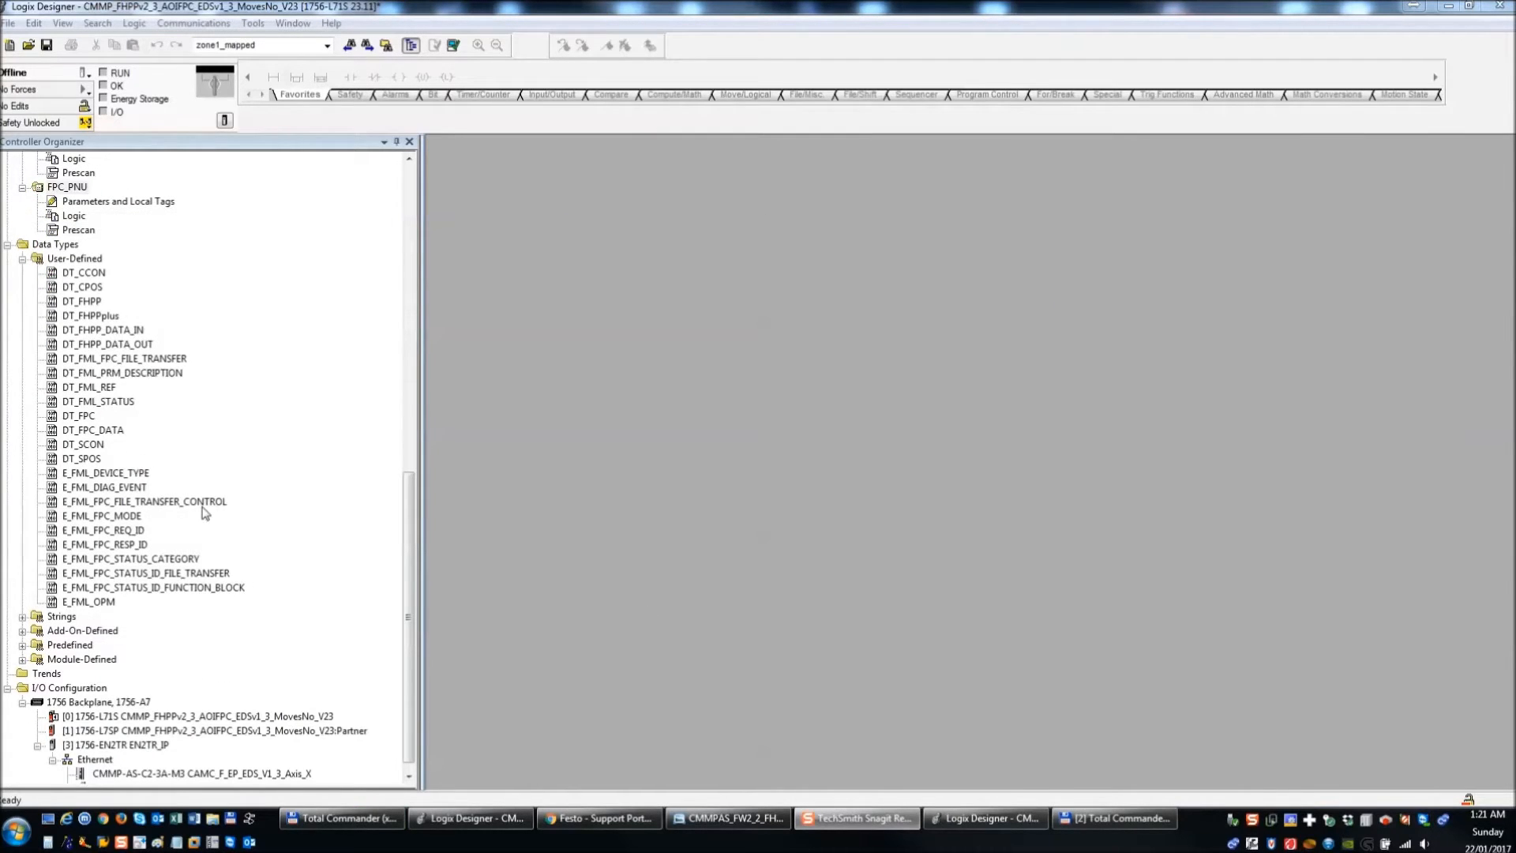
- Collapse the Add-On Instructions from FHPP_CTRL through FPC_PNU and the User-Defined data types in the project tree
{"action": "left_click_drag", "start_coordinate": [408, 523], "coordinate": [404, 286]}
{"action": "left_click", "coordinate": [22, 244]}
{"action": "left_click", "coordinate": [22, 258]}
{"action": "left_click", "coordinate": [22, 272]}
{"action": "left_click", "coordinate": [22, 287]}
{"action": "left_click", "coordinate": [23, 301]}
{"action": "left_click", "coordinate": [22, 315]}
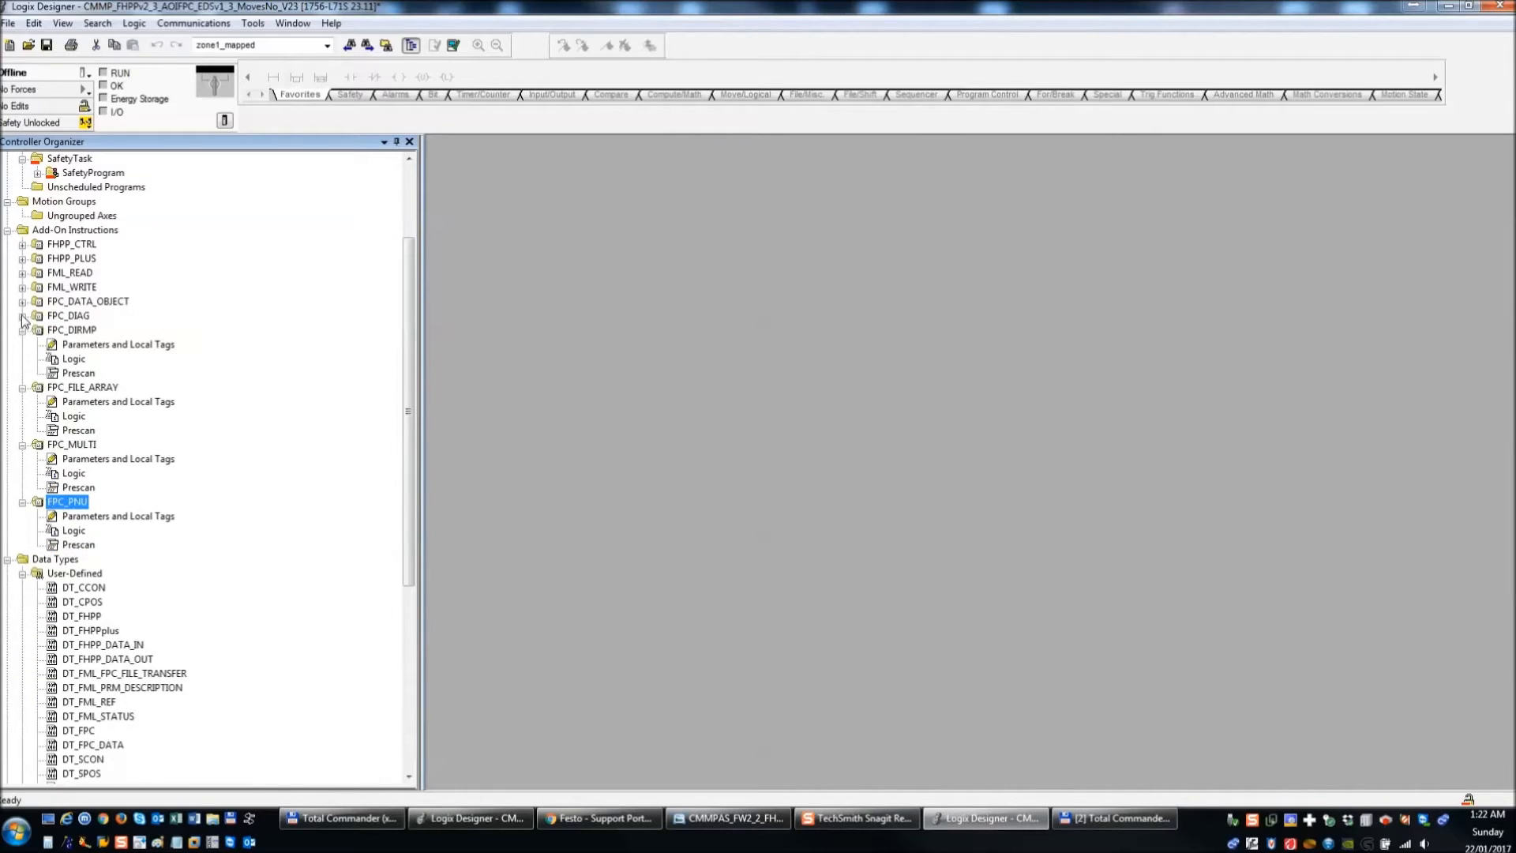
{"action": "left_click", "coordinate": [22, 329]}
{"action": "left_click", "coordinate": [22, 344]}
{"action": "left_click", "coordinate": [22, 358]}
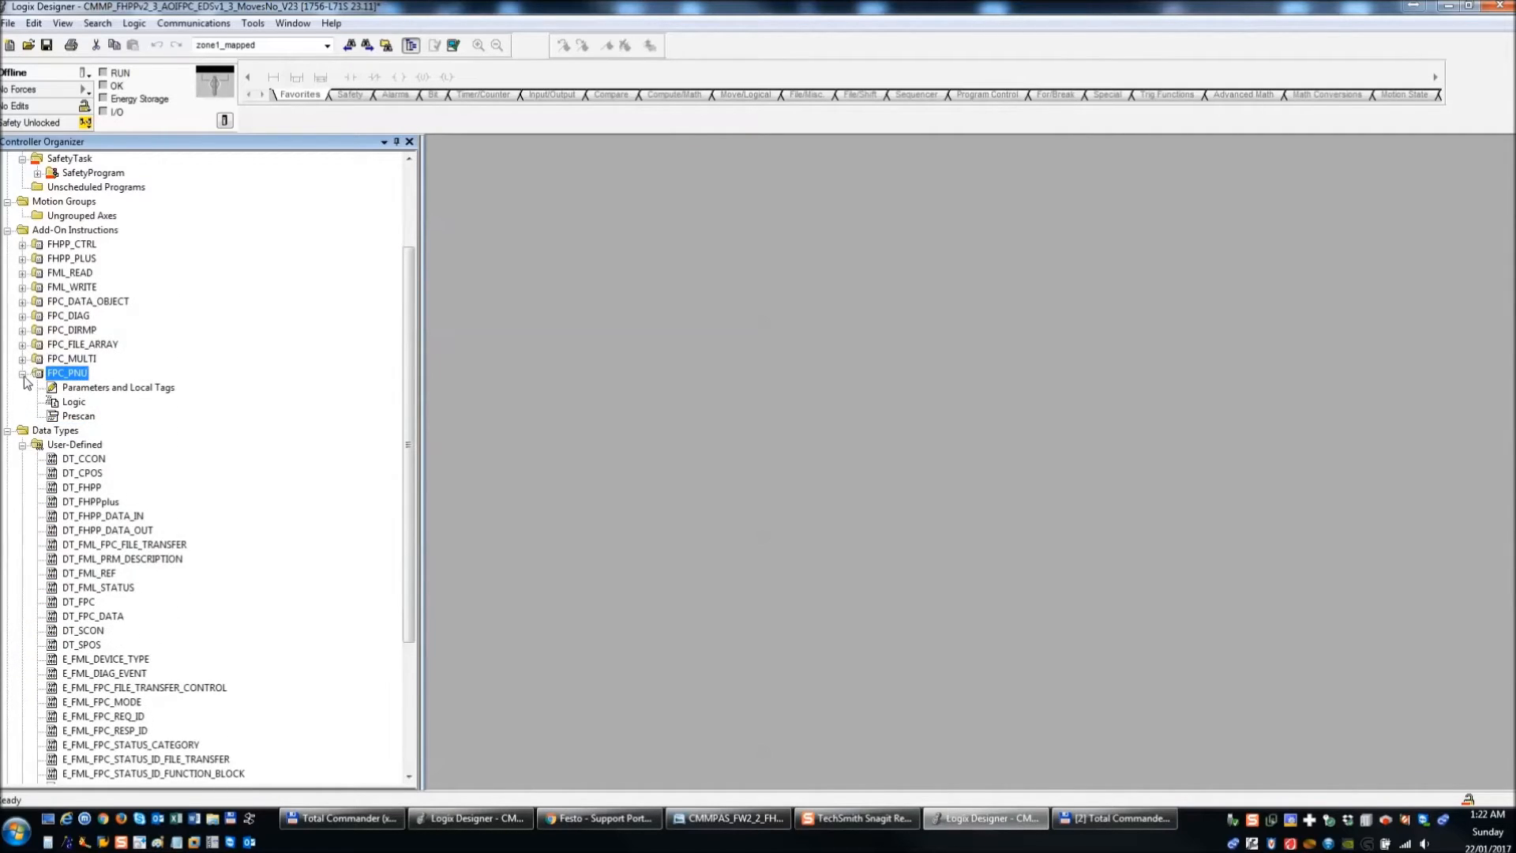
{"action": "left_click", "coordinate": [22, 373]}
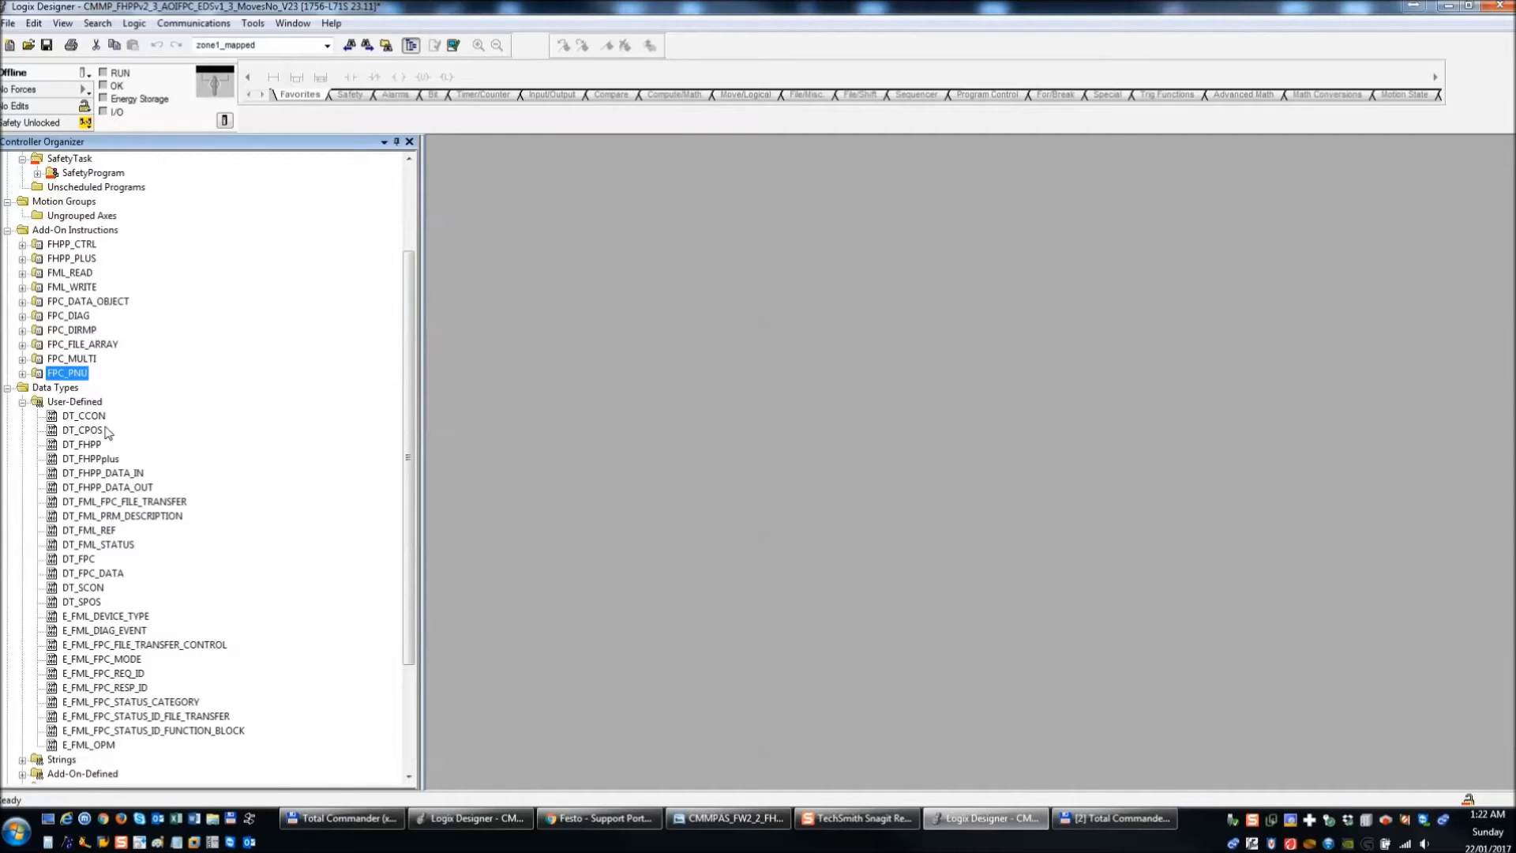
{"action": "left_click", "coordinate": [22, 402]}
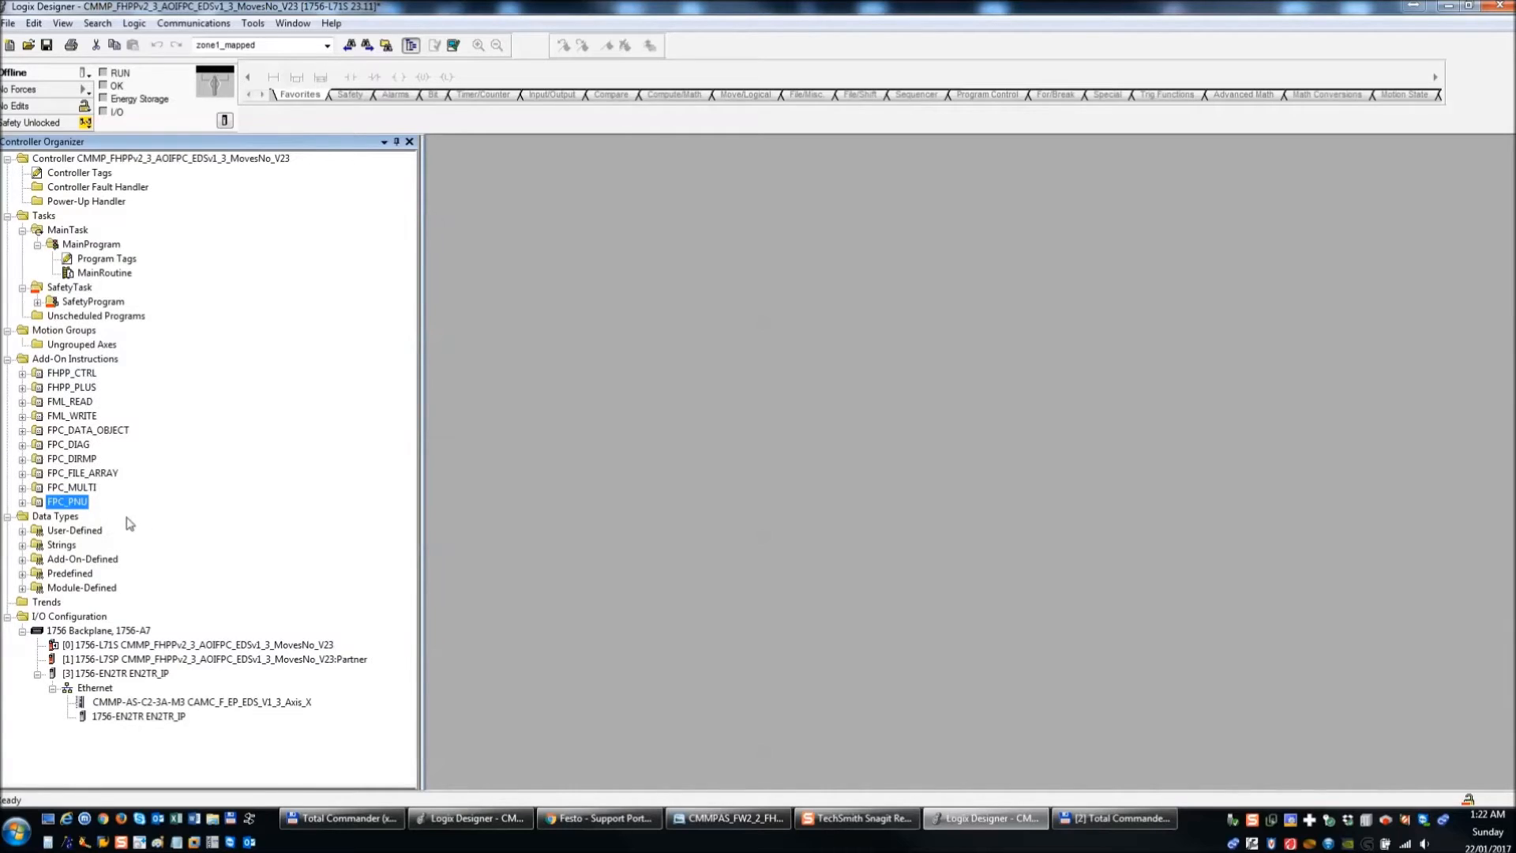
- Save the project and verify the whole controller
{"action": "left_click", "coordinate": [47, 45]}
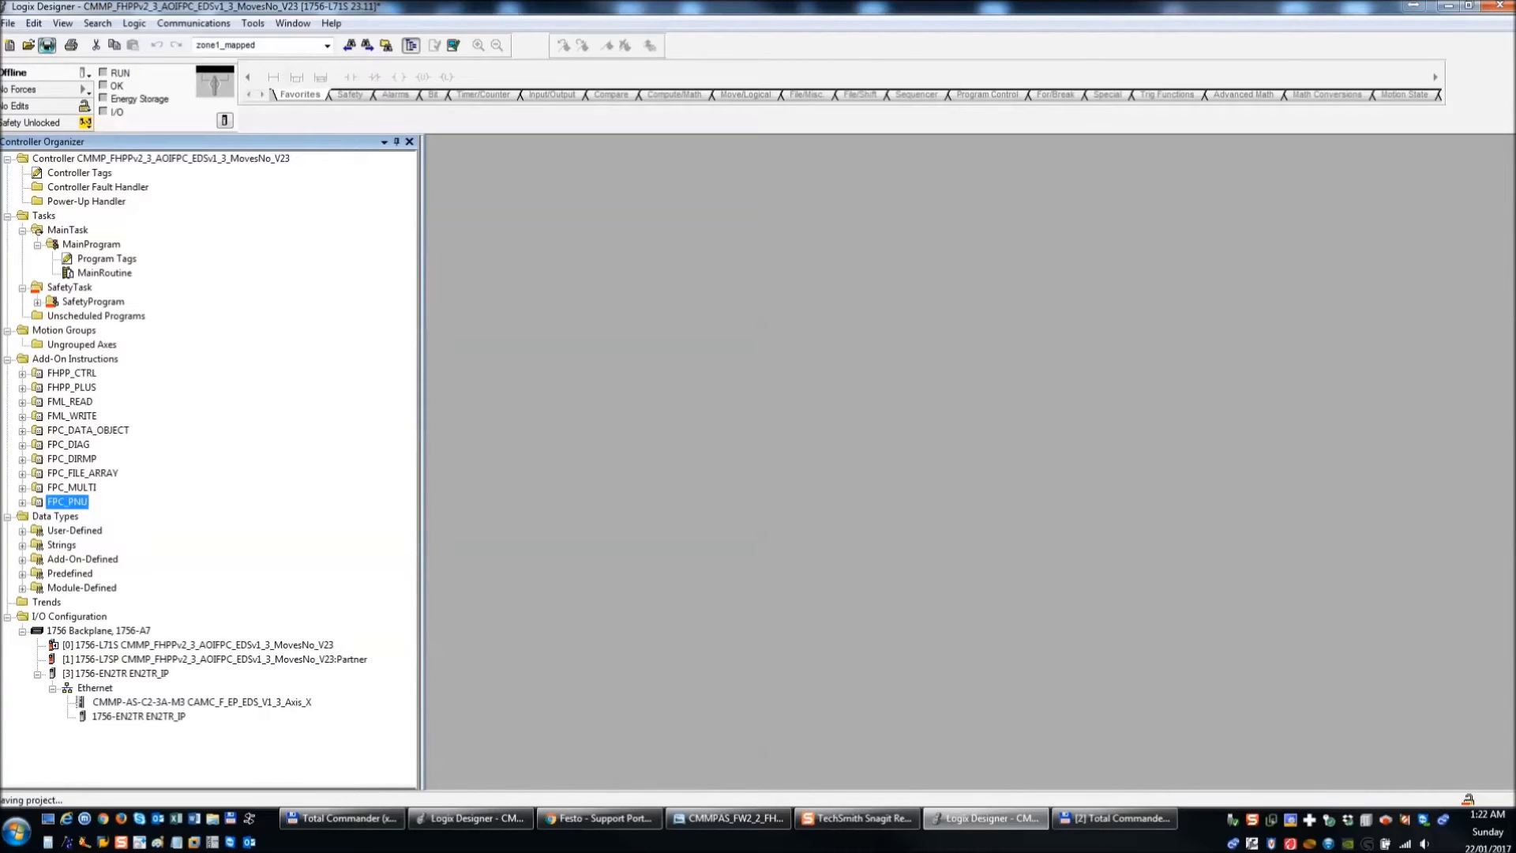
{"action": "left_click", "coordinate": [453, 46]}
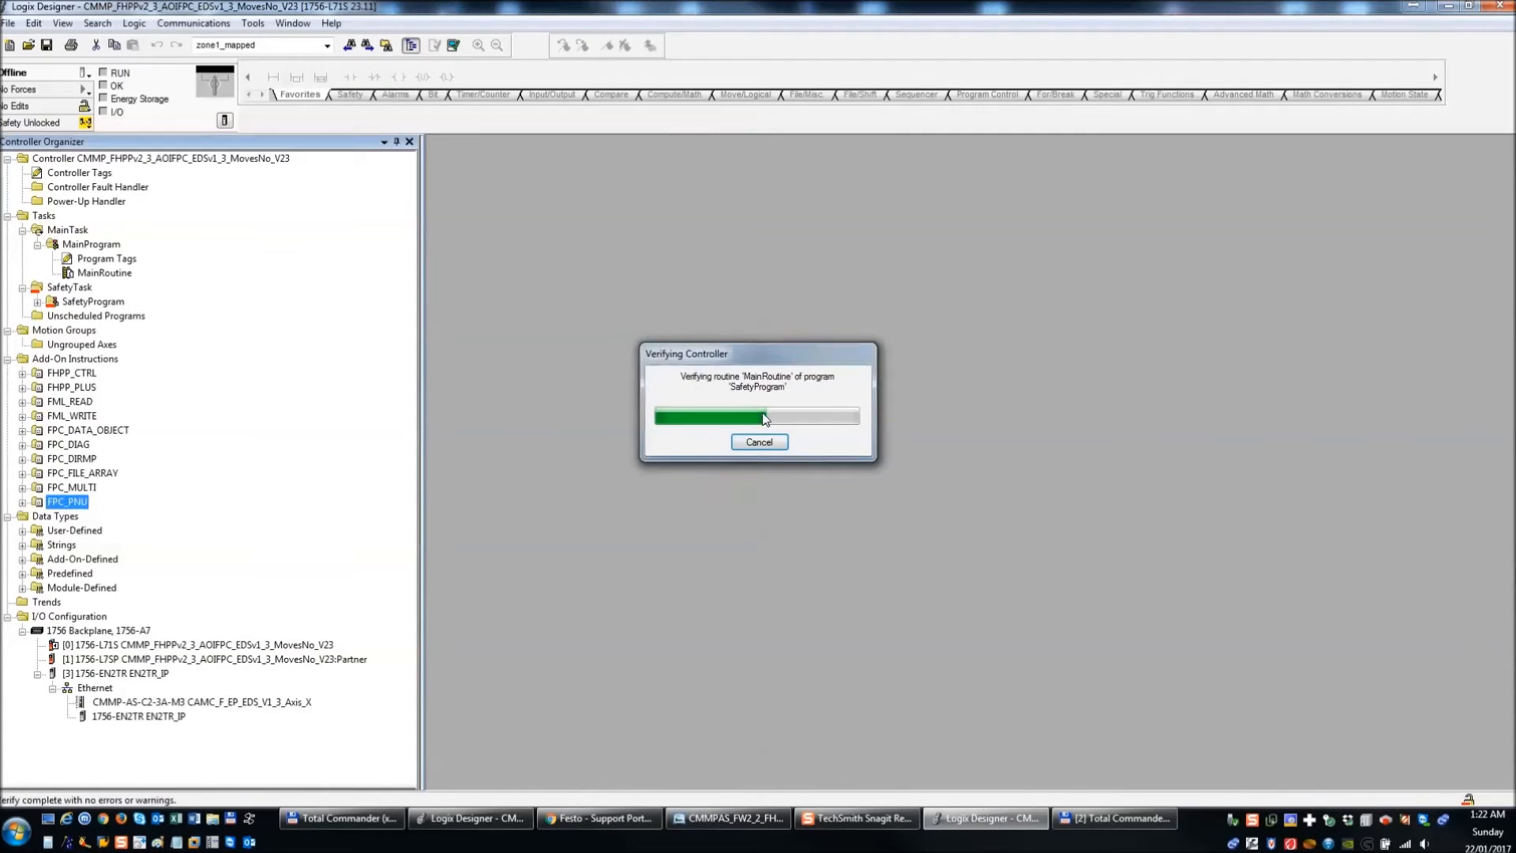
- Open MainRoutine of MainProgram and review the CMMP-AS-C2-3A-M3 drive module and each Add-On Instruction from FHPP_CTRL to FPC_PNU
{"action": "double_click", "coordinate": [105, 273]}
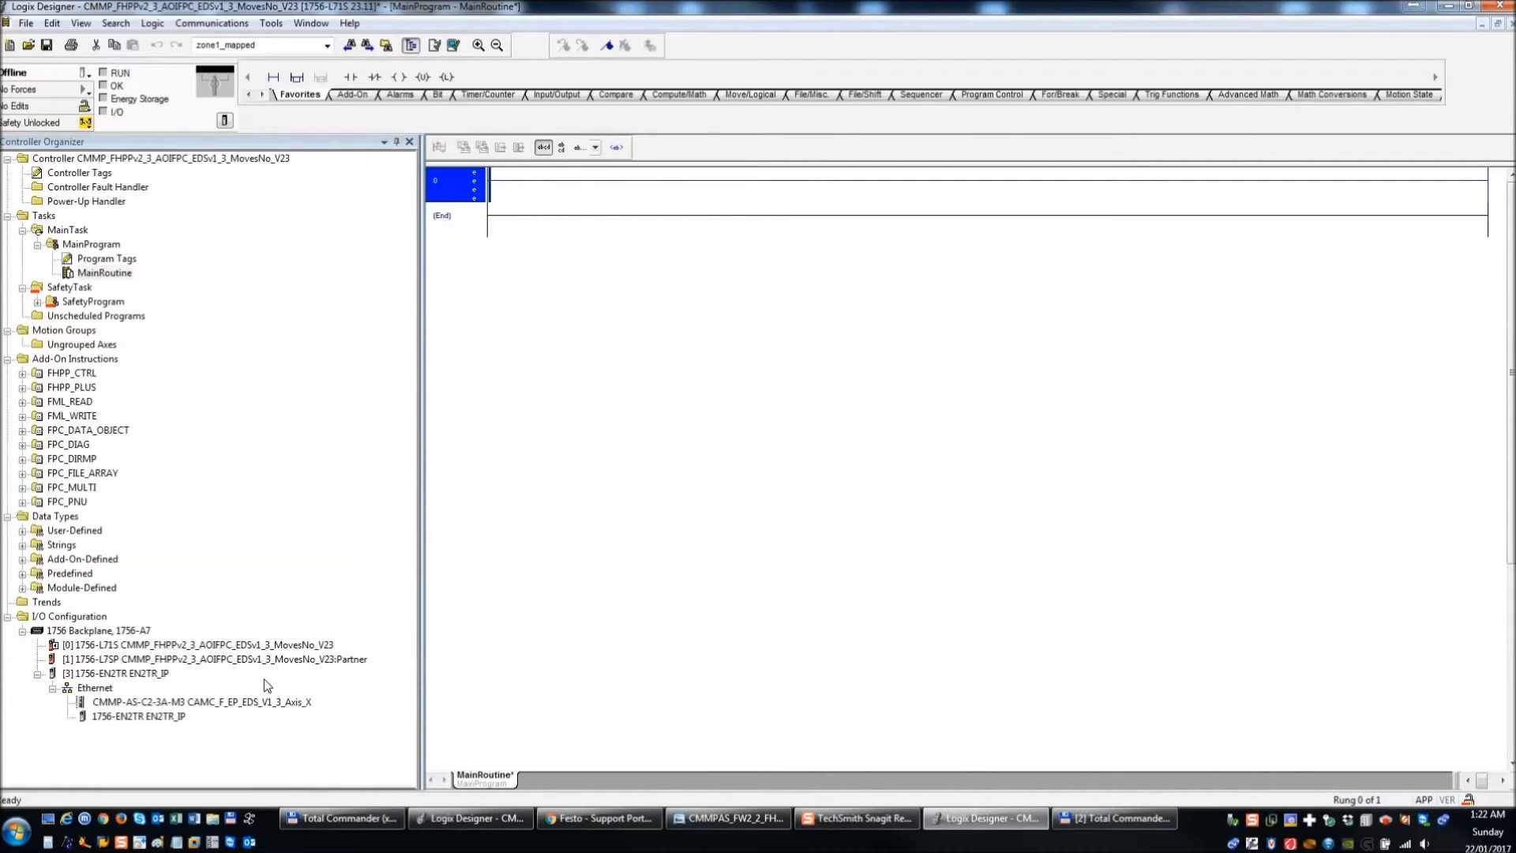
{"action": "left_click", "coordinate": [159, 704]}
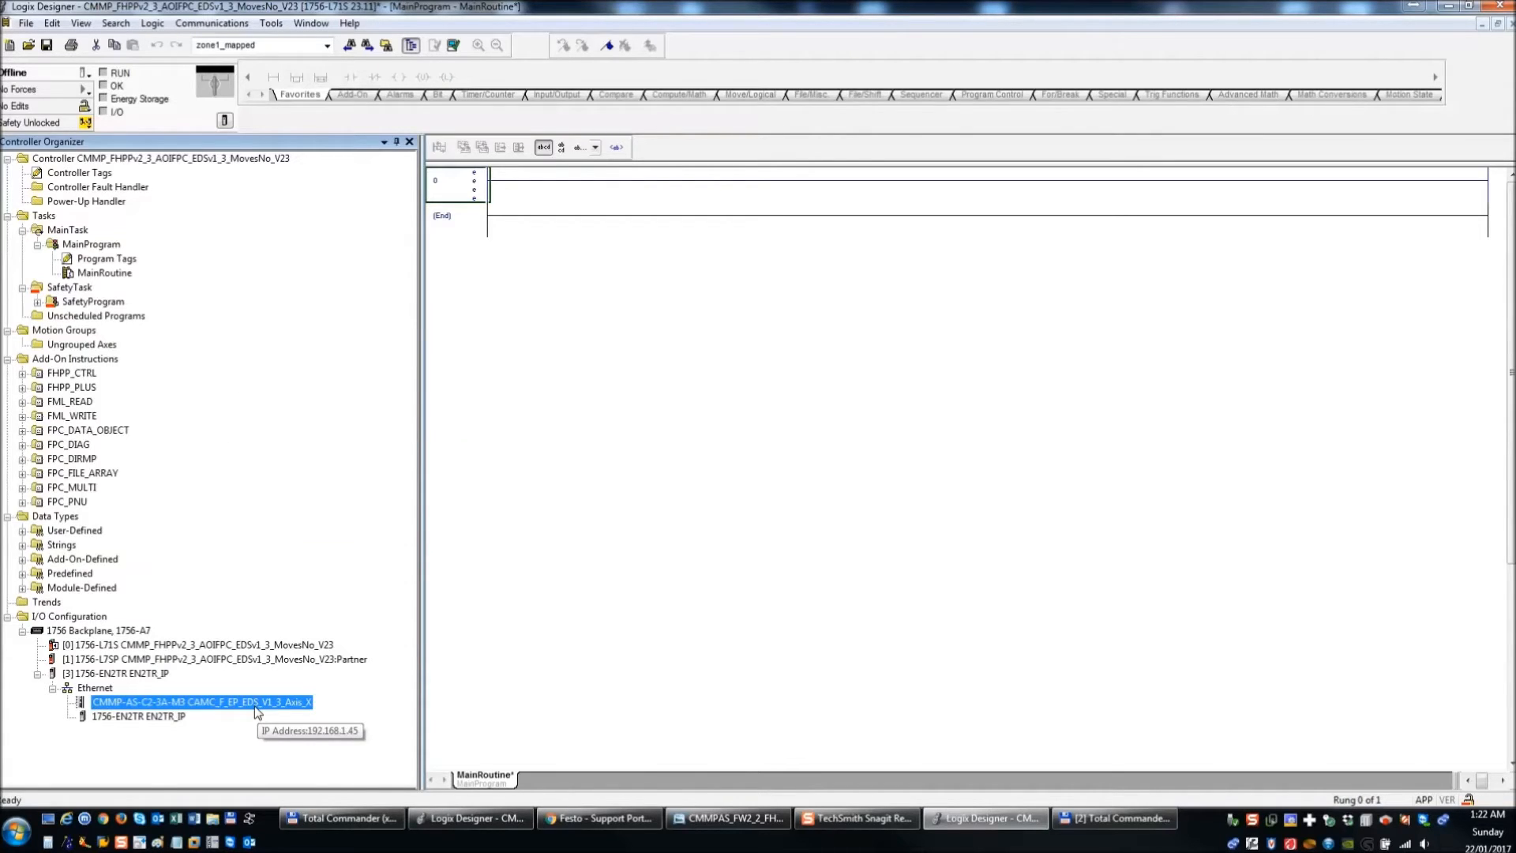
{"action": "left_click", "coordinate": [67, 376]}
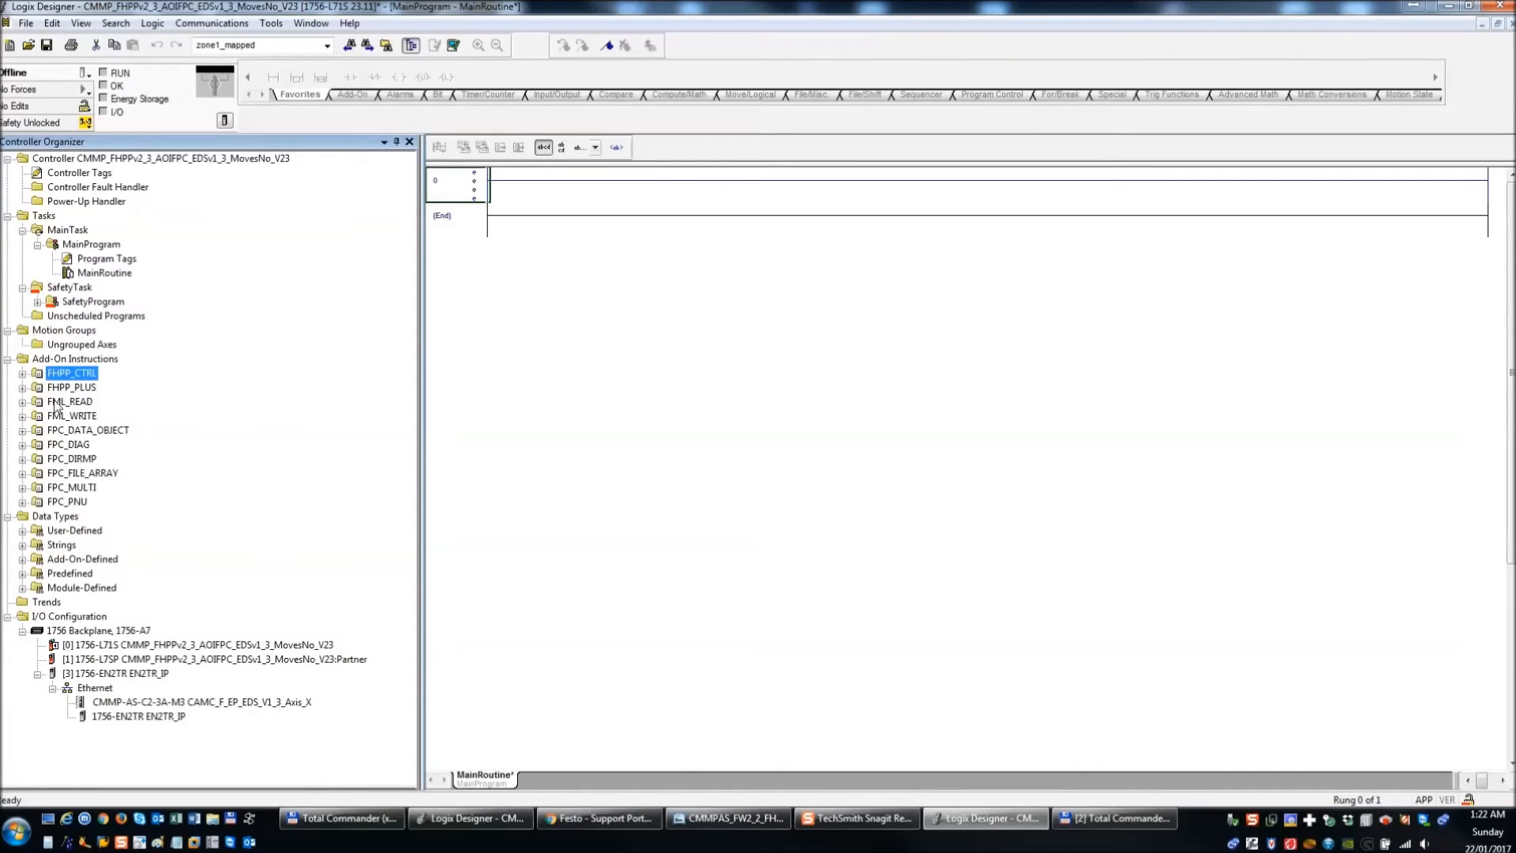
{"action": "left_click", "coordinate": [63, 501]}
{"action": "left_click", "coordinate": [79, 376]}
{"action": "left_click", "coordinate": [71, 388]}
{"action": "left_click", "coordinate": [65, 402]}
{"action": "left_click", "coordinate": [67, 417]}
{"action": "left_click", "coordinate": [69, 431]}
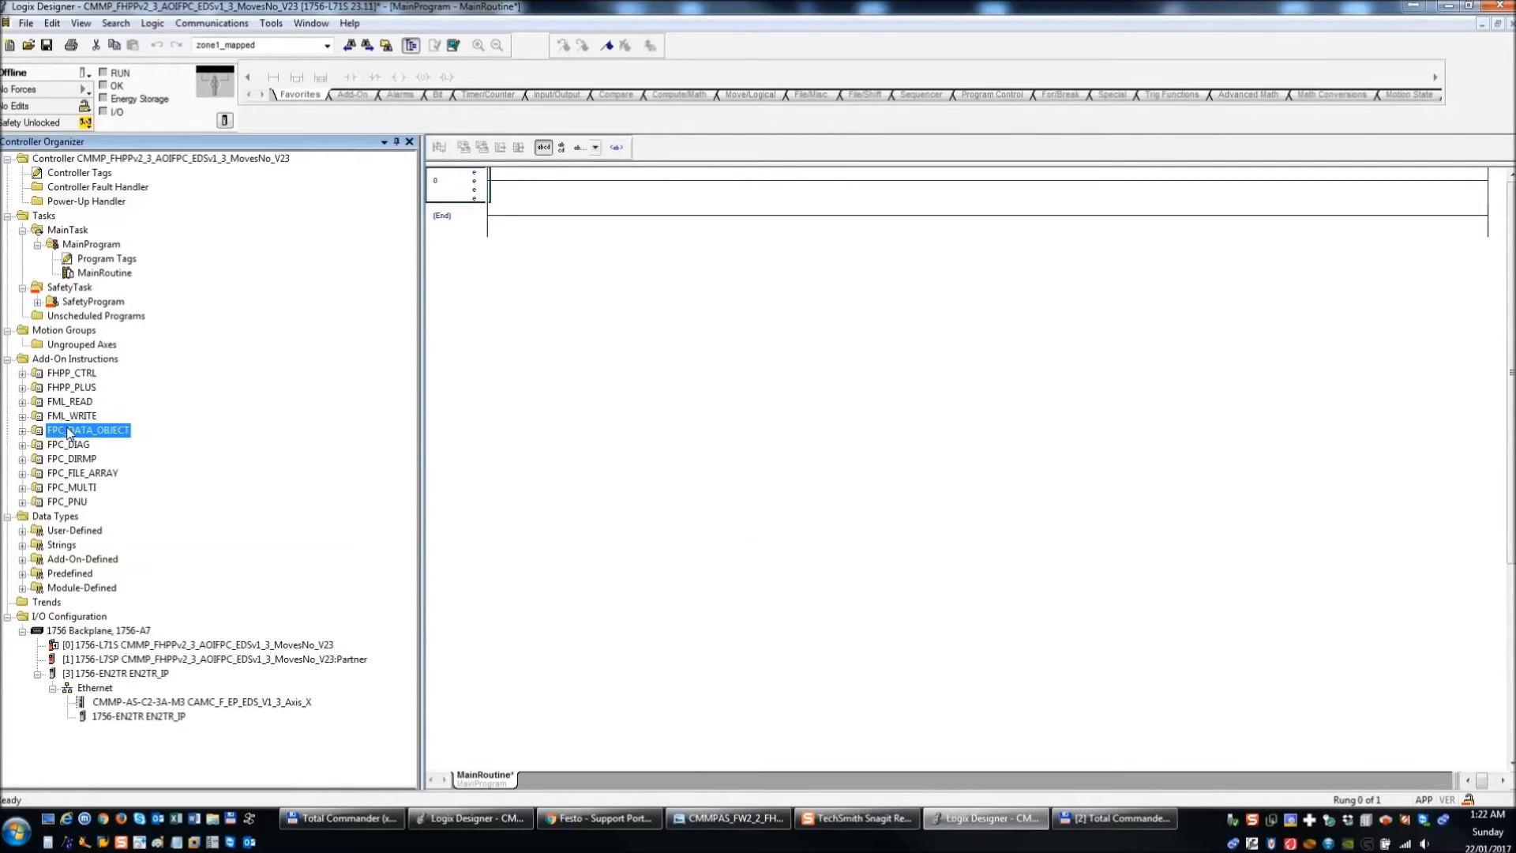
{"action": "left_click", "coordinate": [69, 444]}
{"action": "left_click", "coordinate": [67, 459]}
{"action": "left_click", "coordinate": [66, 474]}
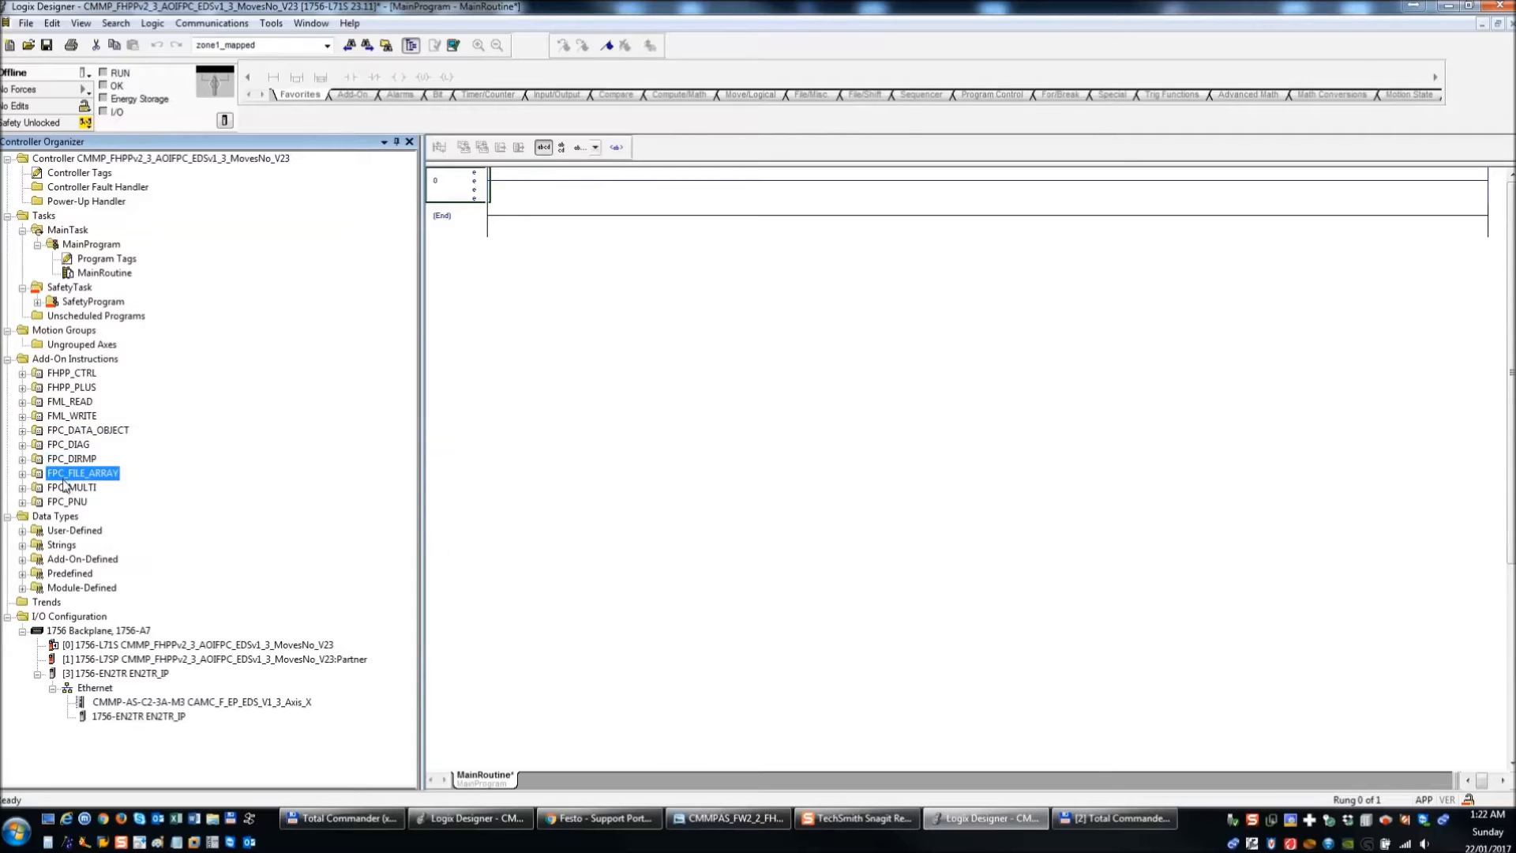
{"action": "left_click", "coordinate": [66, 488]}
{"action": "left_click", "coordinate": [67, 503]}
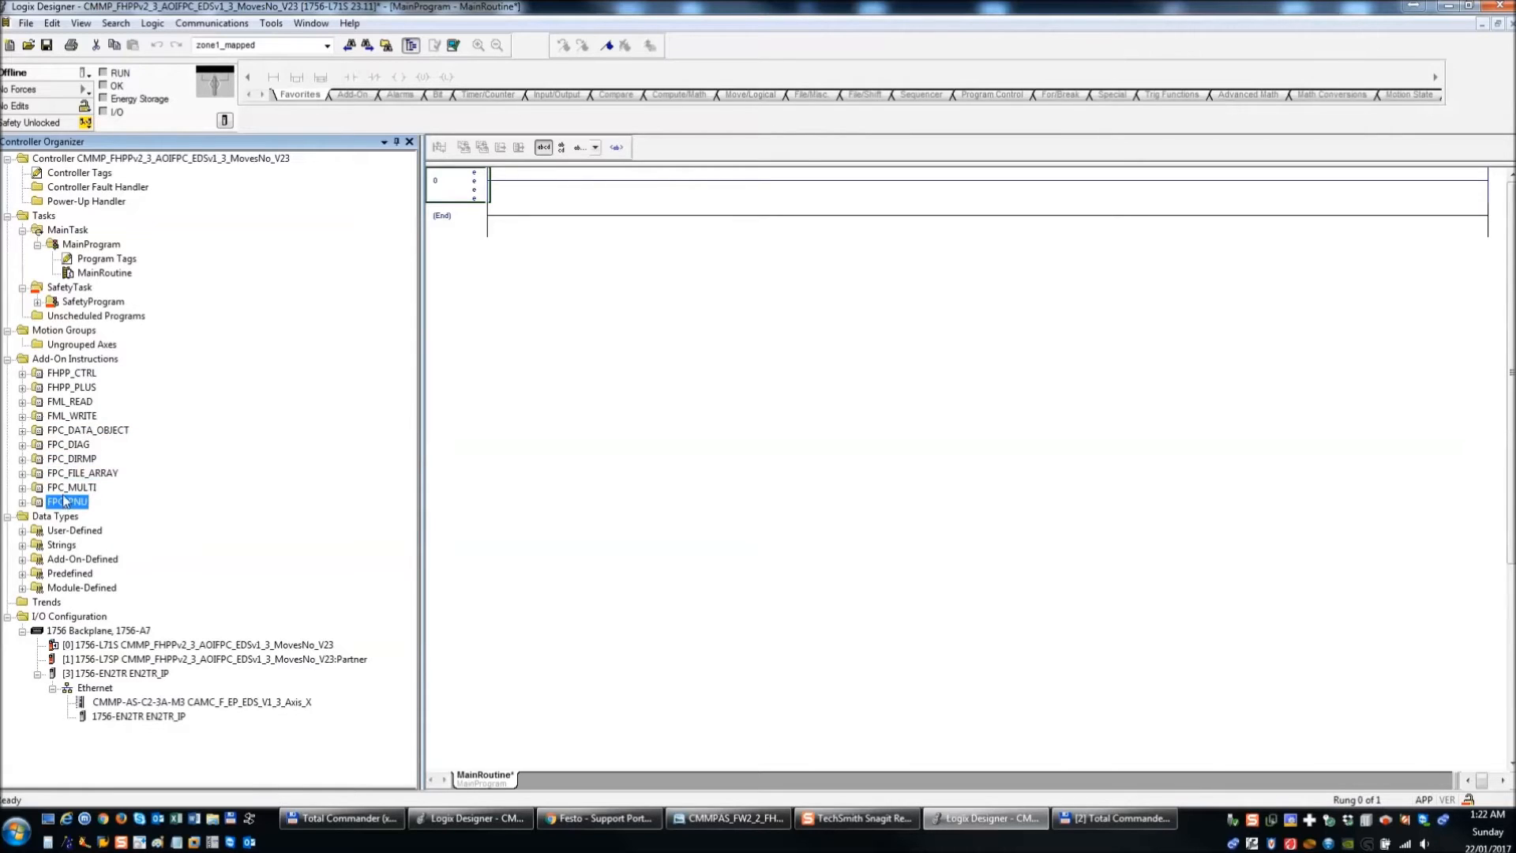
{"action": "left_click", "coordinate": [80, 376]}
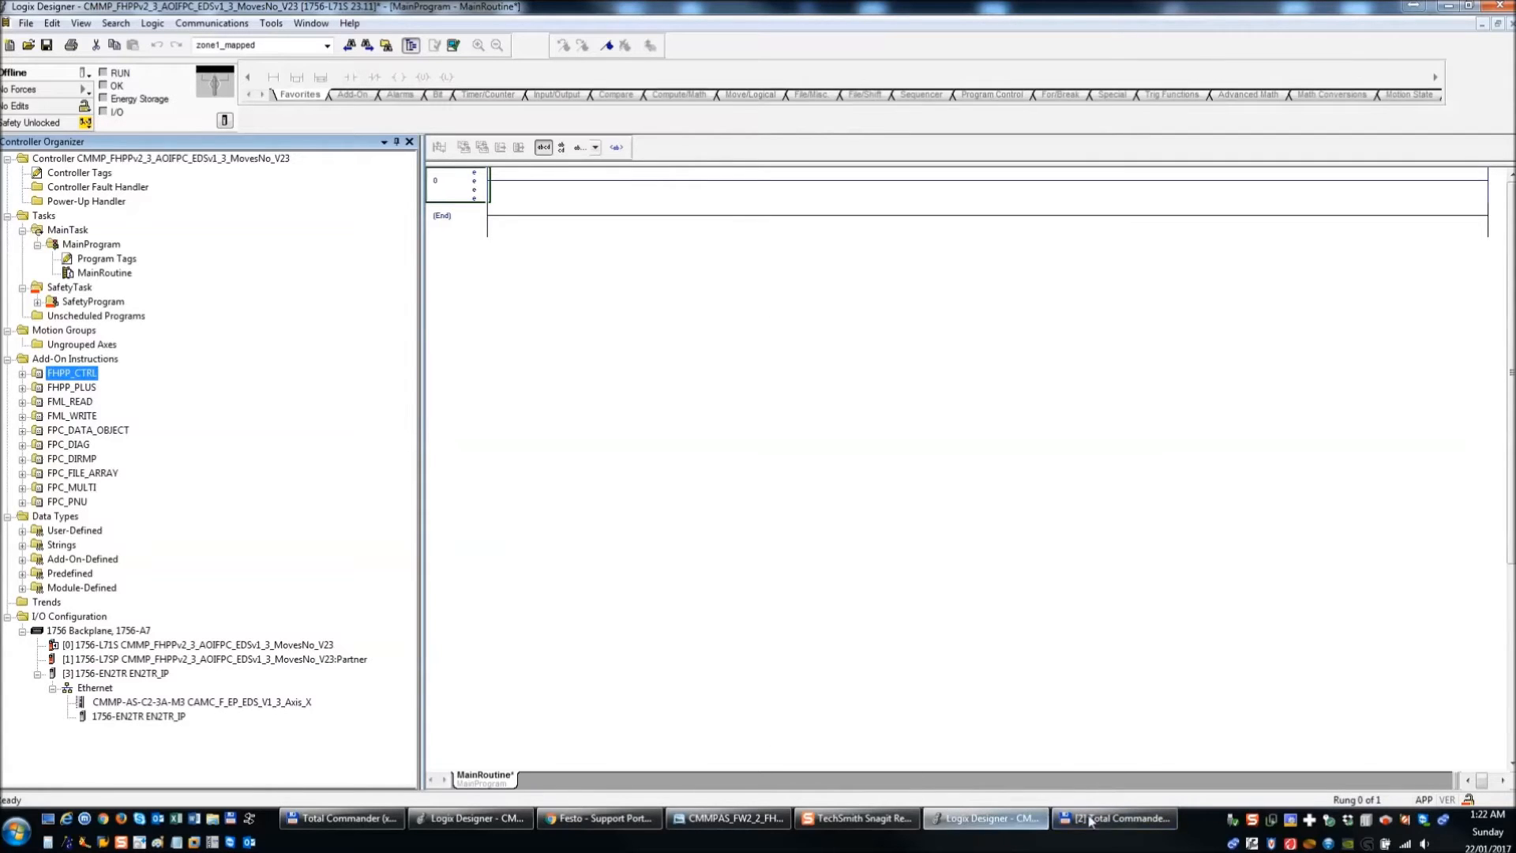
- Switch to Total Commander, close the FHPP V2.2 project's tab and open the Libraries folder of the FHPP V2.3 project
{"action": "left_click", "coordinate": [1124, 822]}
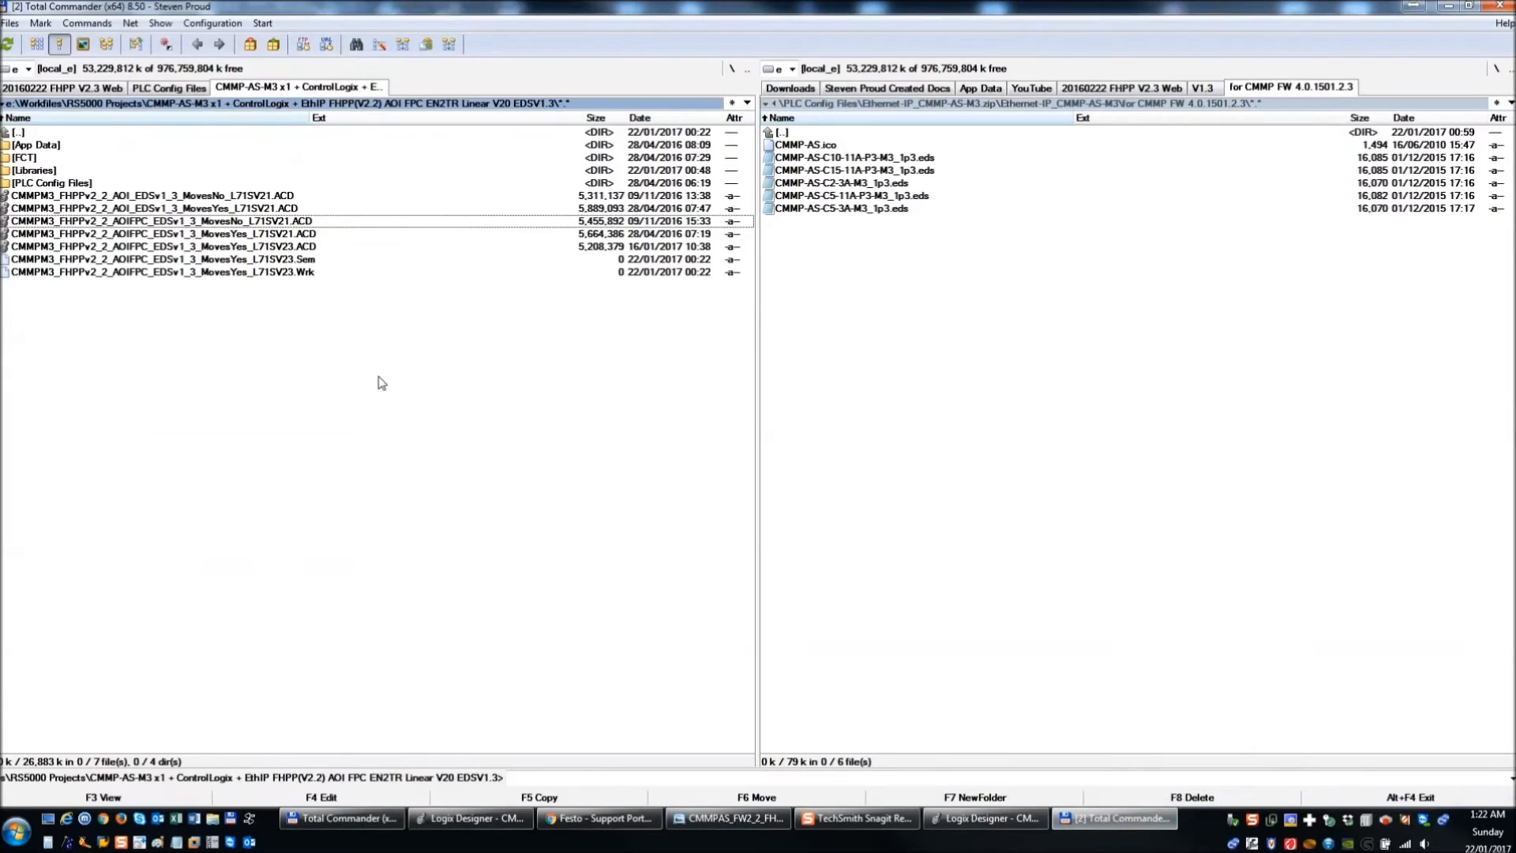
{"action": "double_click", "coordinate": [35, 171]}
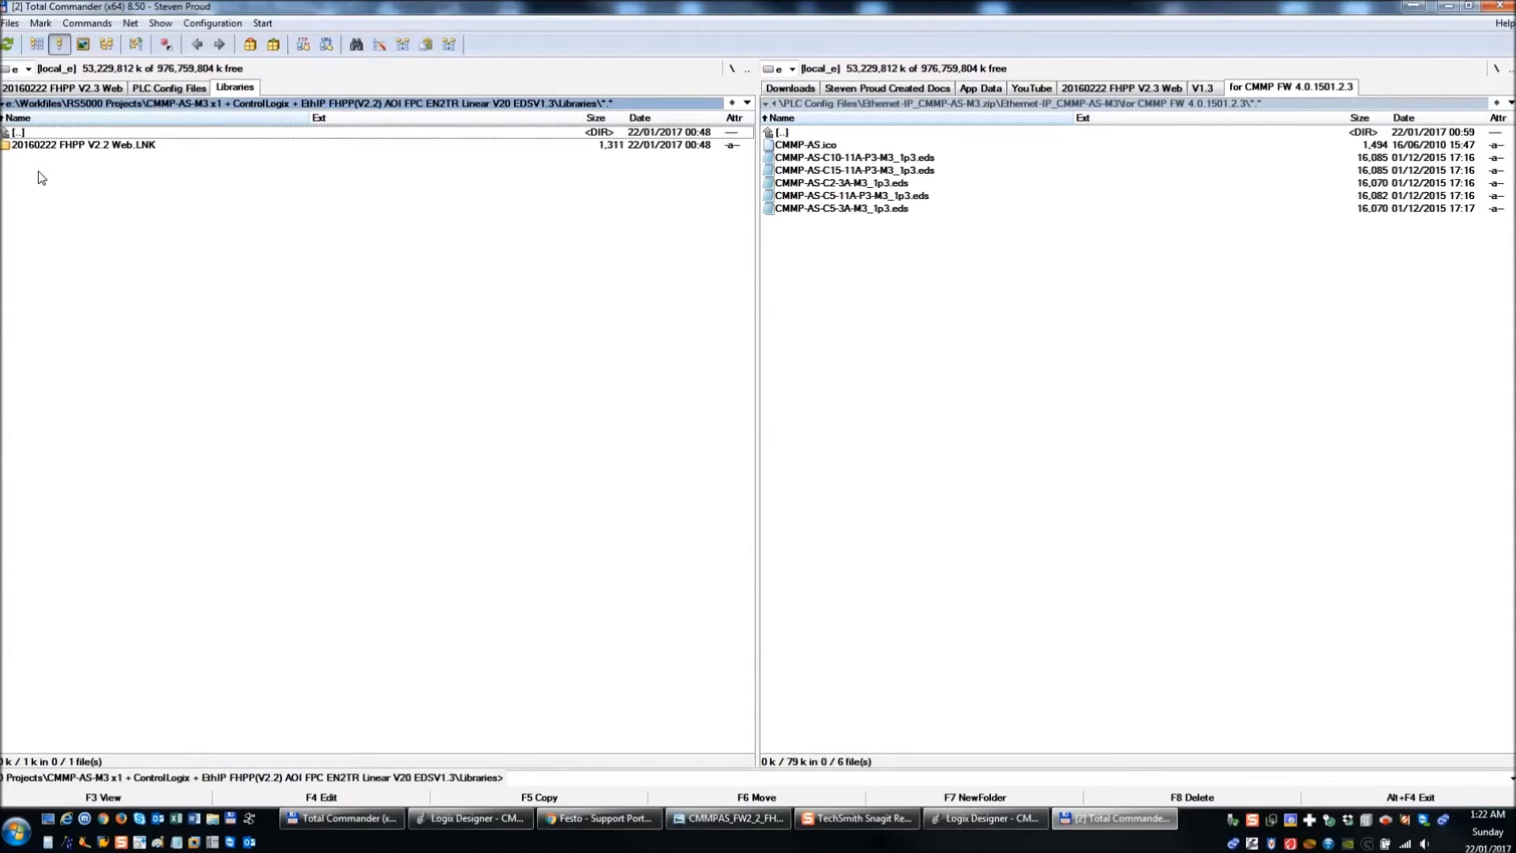
{"action": "double_click", "coordinate": [237, 88]}
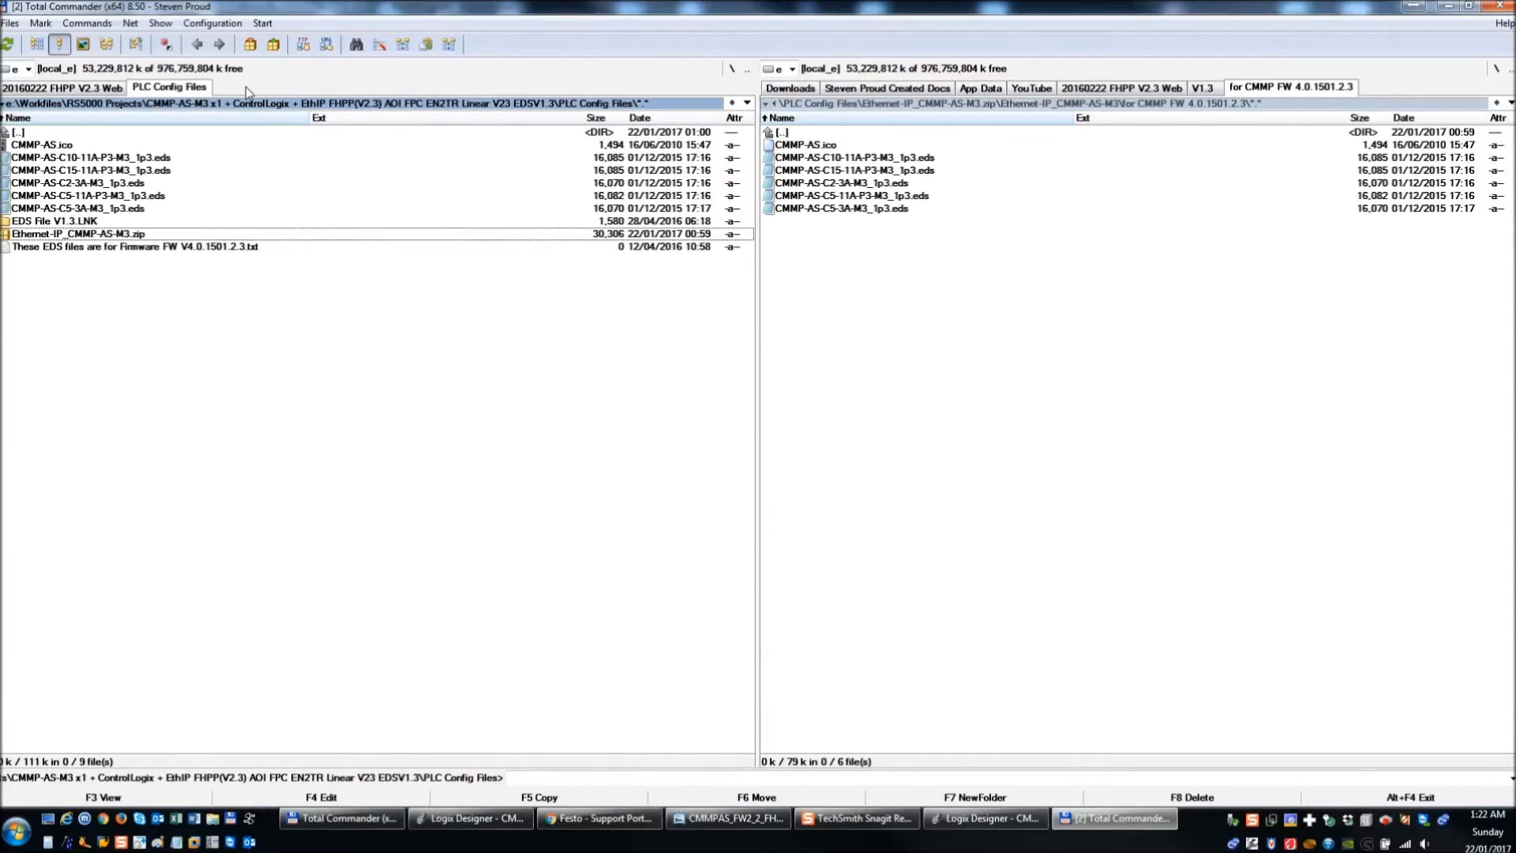
{"action": "double_click", "coordinate": [49, 133]}
{"action": "double_click", "coordinate": [41, 172]}
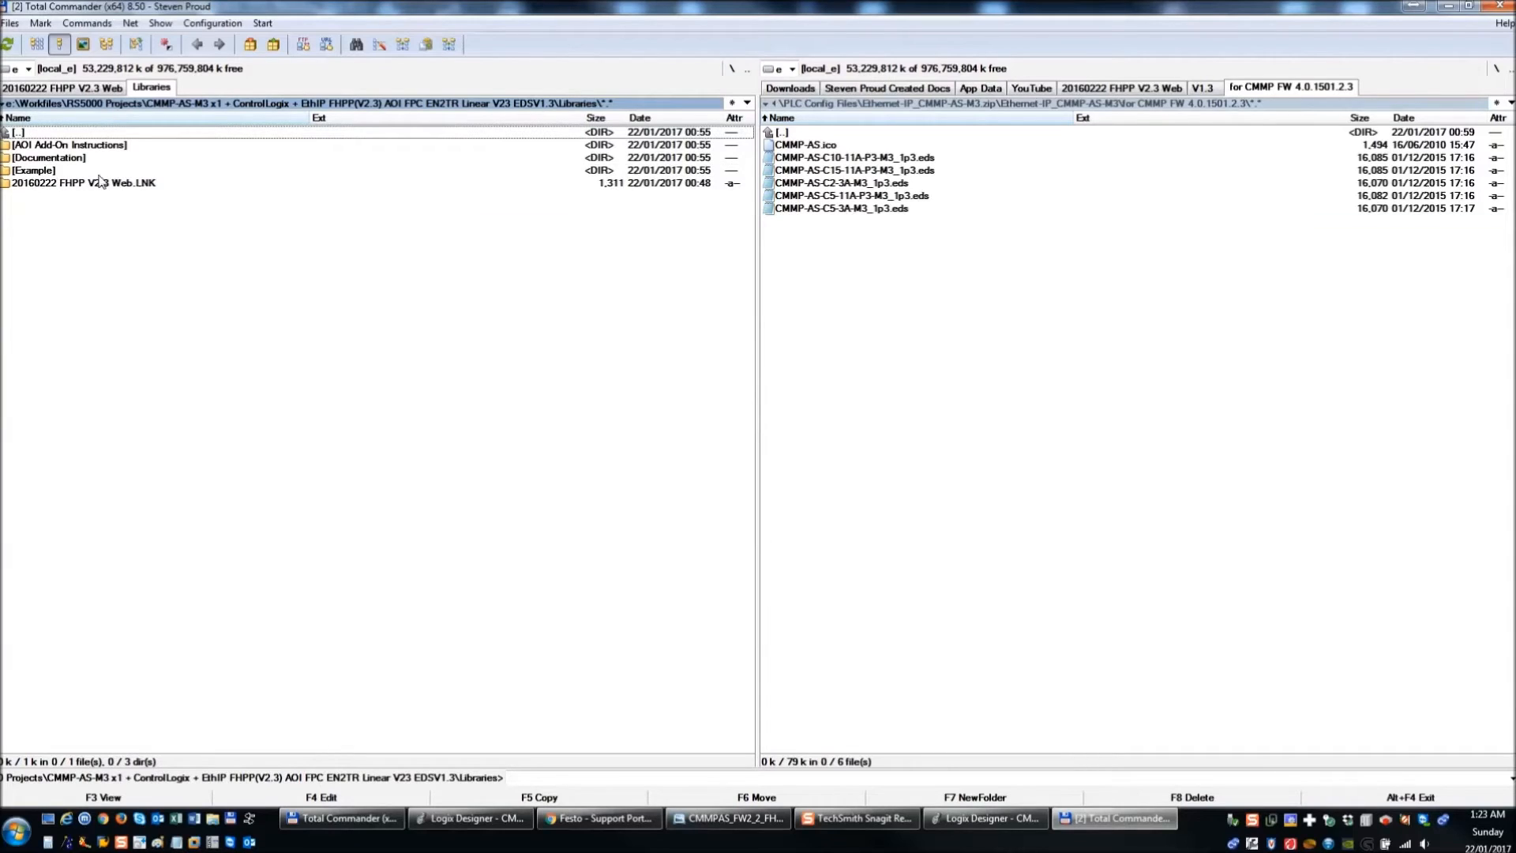
{"action": "left_click", "coordinate": [45, 172]}
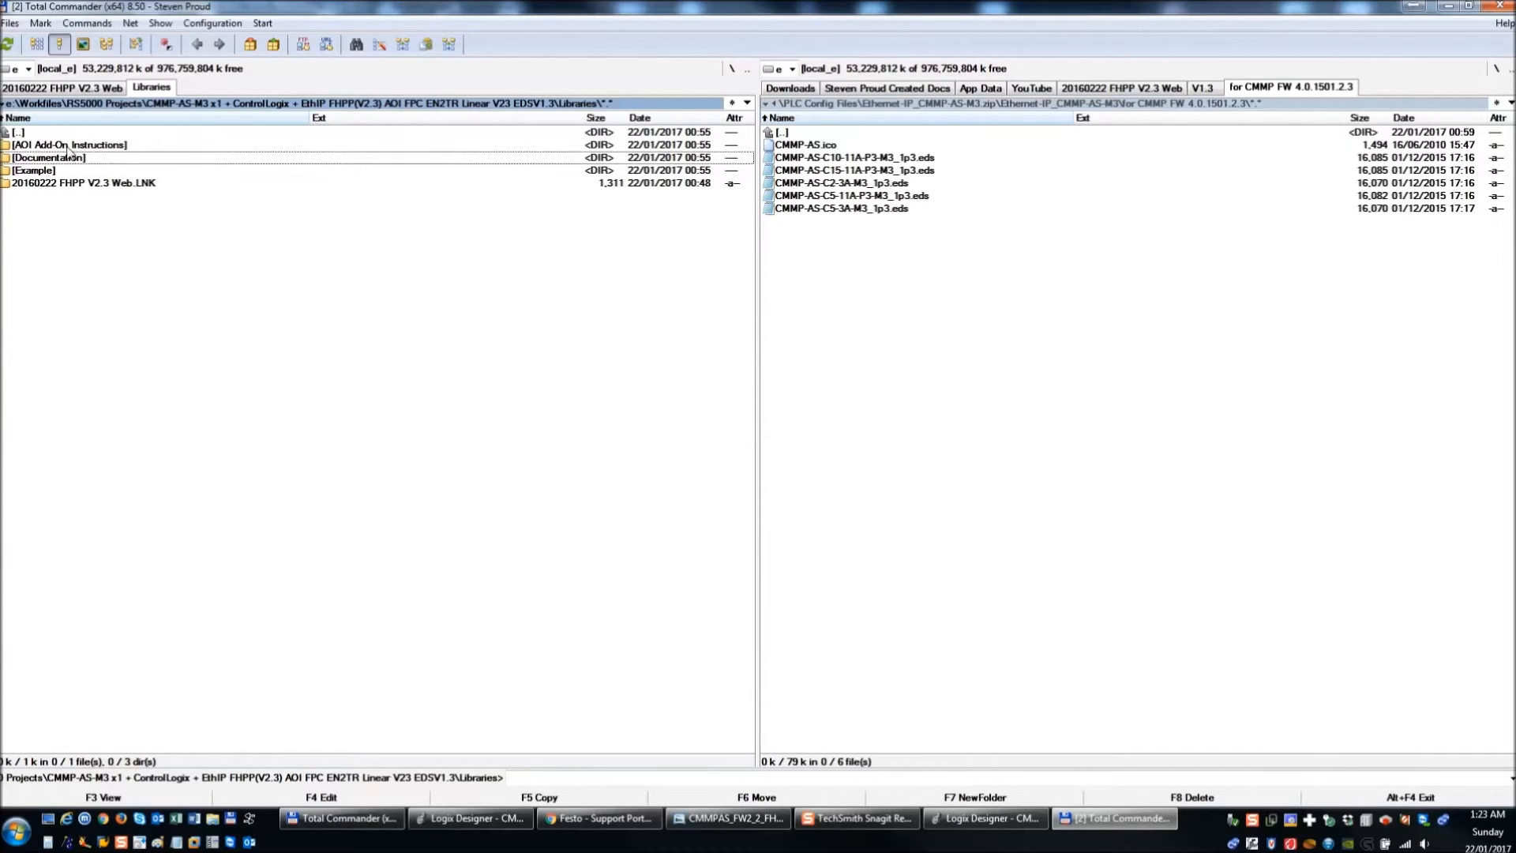
- Examine the FHPP CONTROL, FHPP DATA and FHPP PARAMETER folders inside AOI Add-On Instructions, and return to Libraries
{"action": "double_click", "coordinate": [65, 147]}
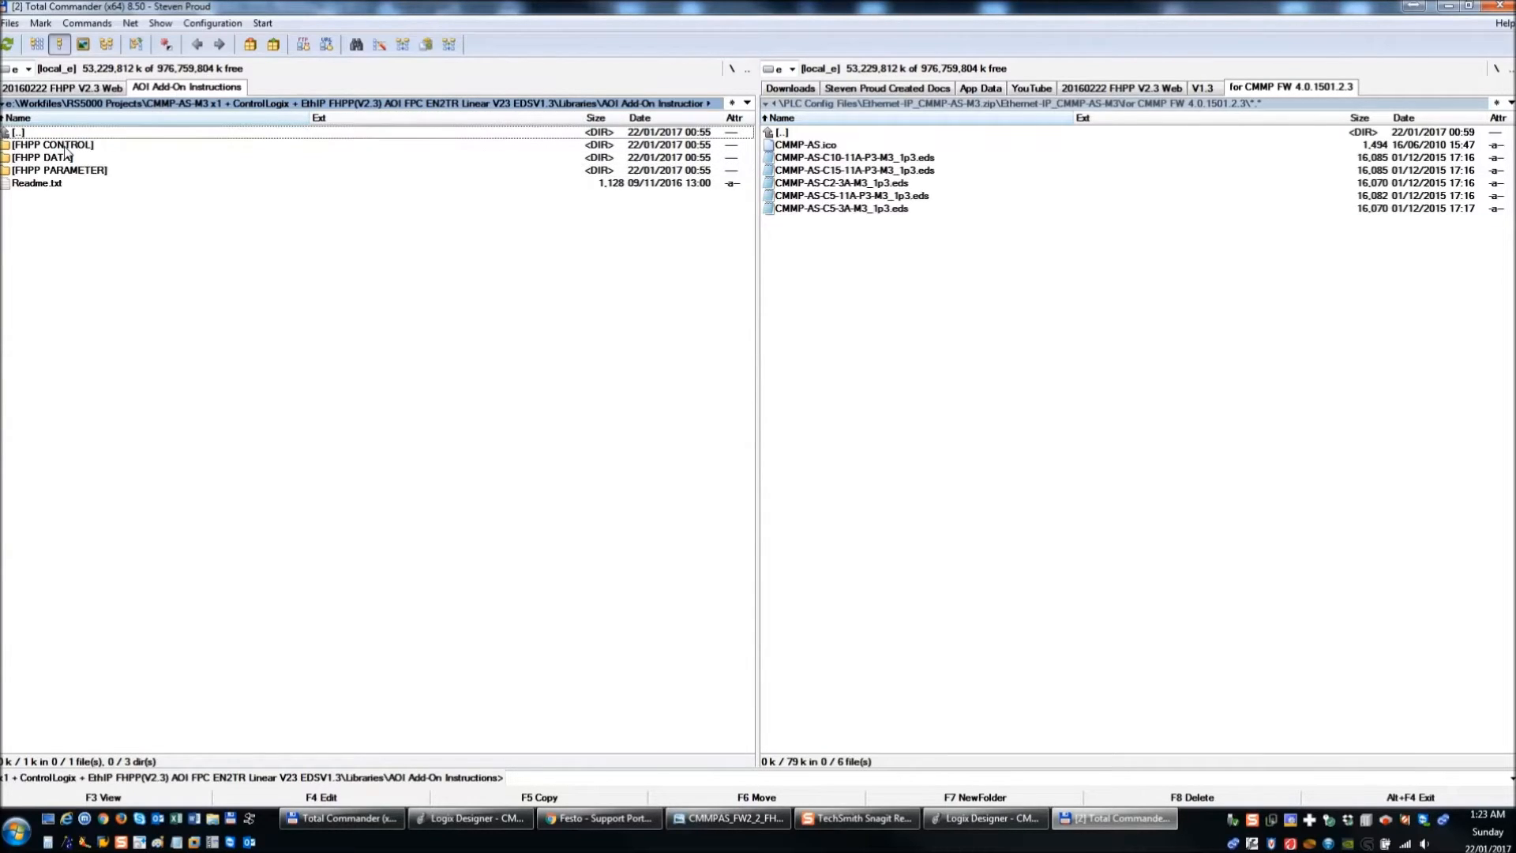
{"action": "double_click", "coordinate": [70, 147]}
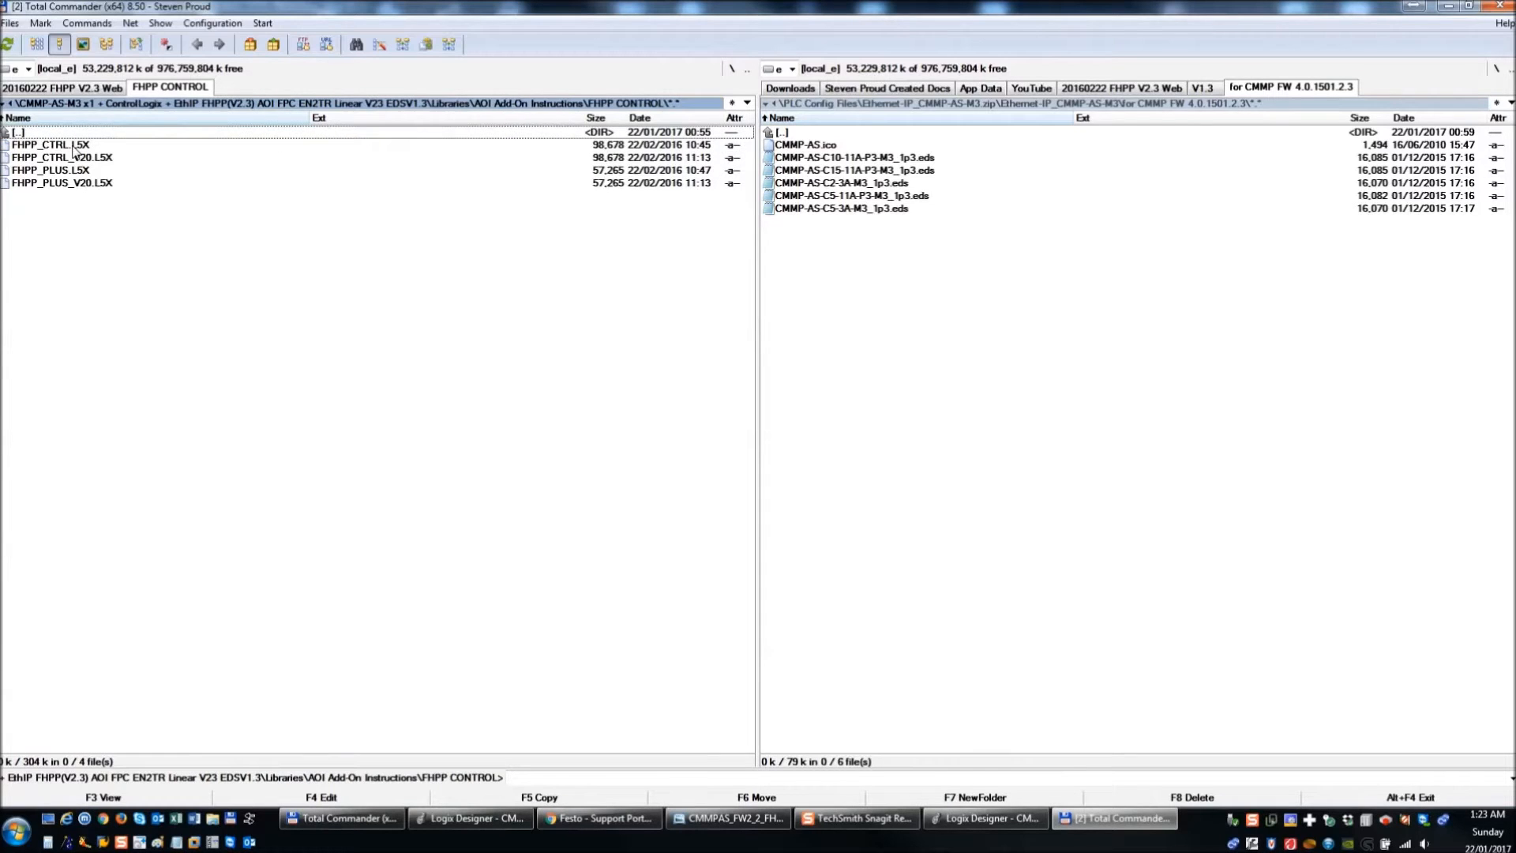
{"action": "double_click", "coordinate": [60, 134]}
{"action": "double_click", "coordinate": [45, 157]}
{"action": "double_click", "coordinate": [43, 133]}
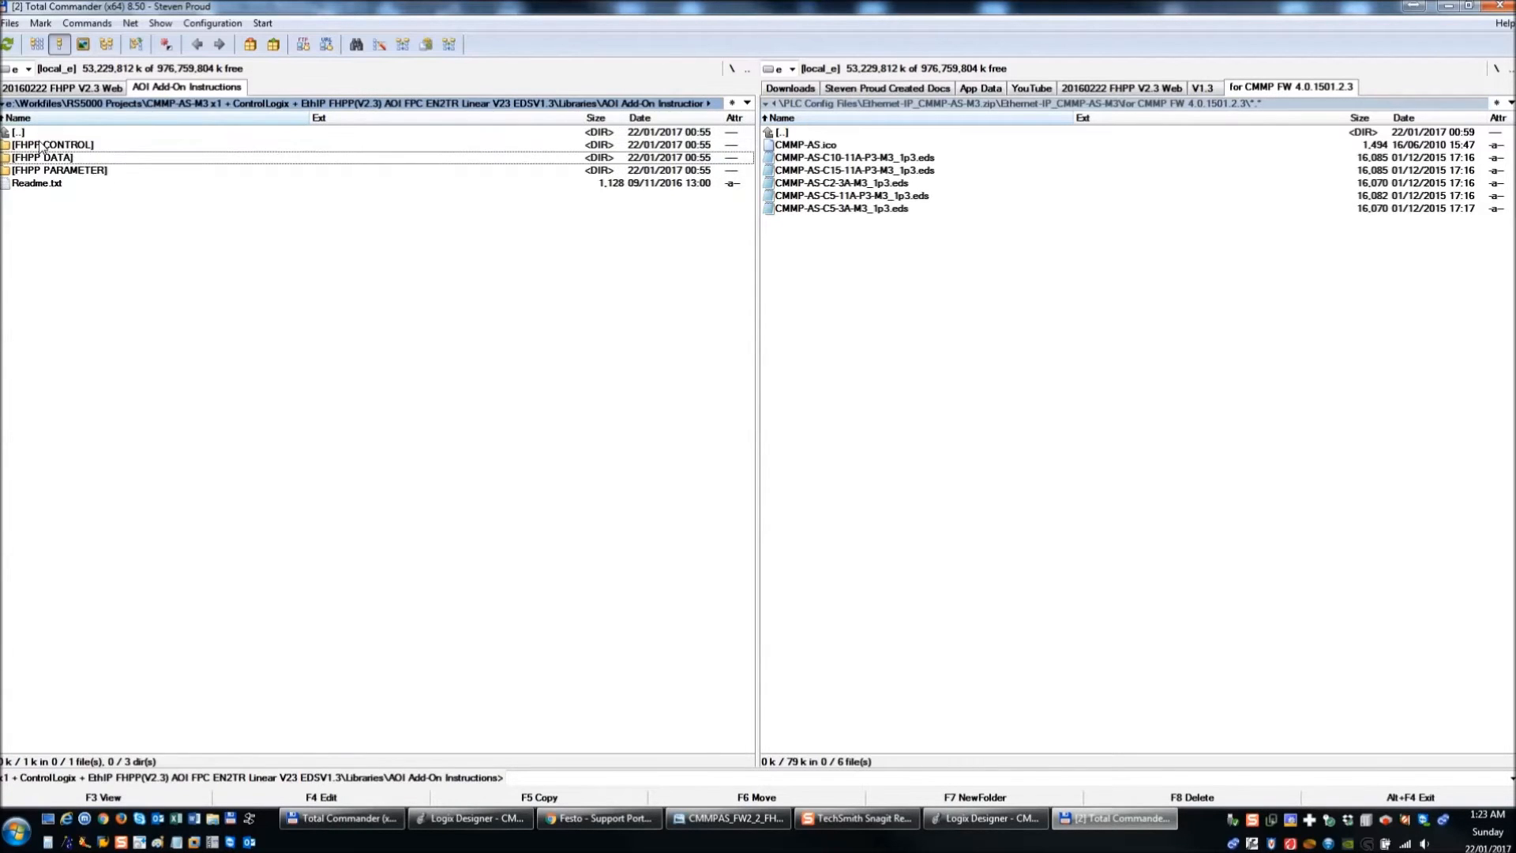
{"action": "double_click", "coordinate": [37, 170]}
{"action": "double_click", "coordinate": [36, 135]}
{"action": "double_click", "coordinate": [41, 134]}
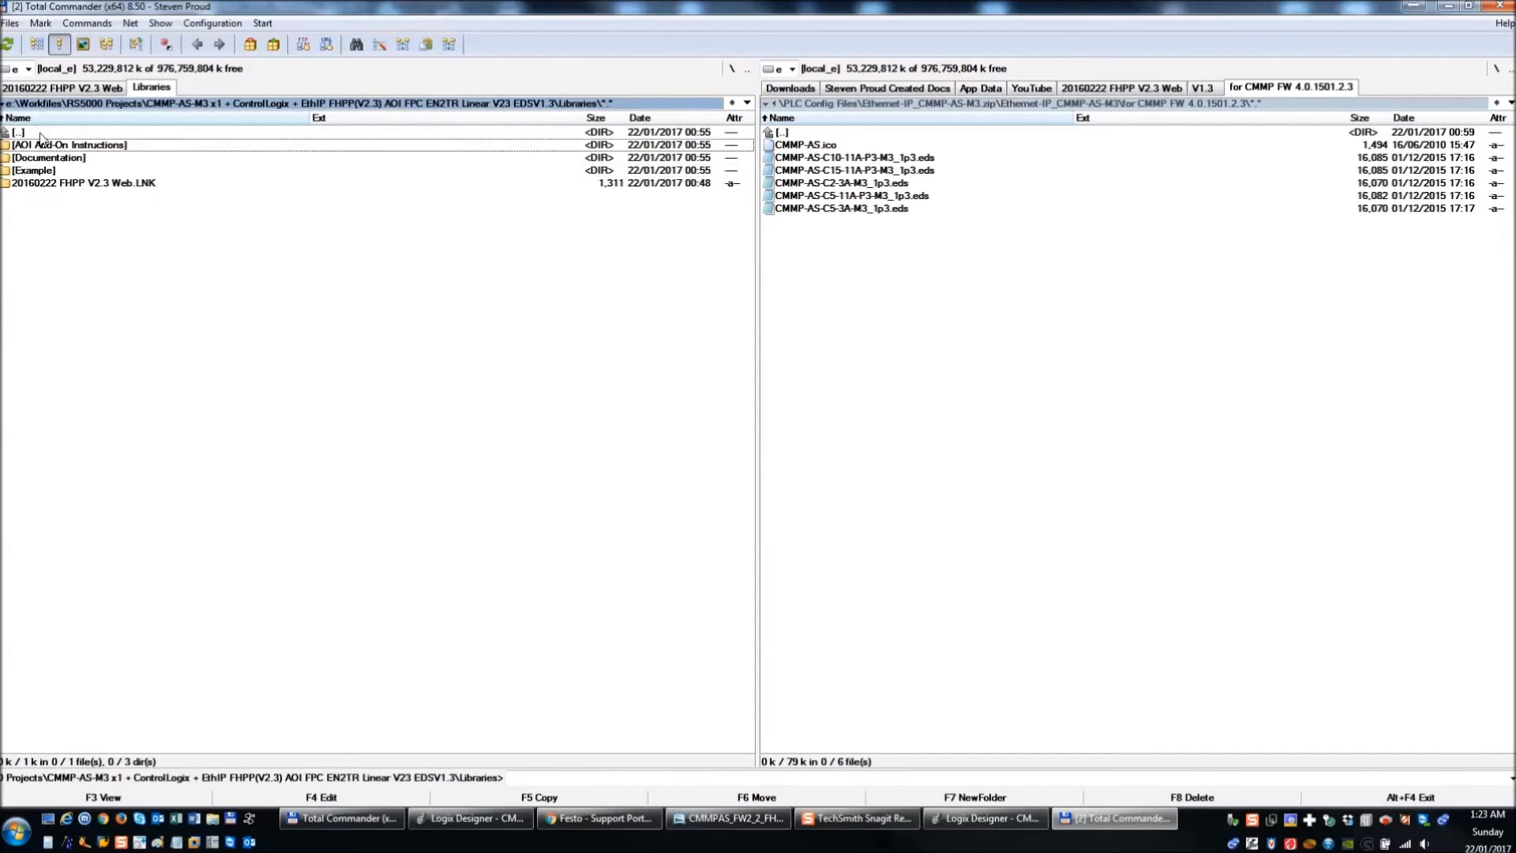
- Open Example_FHPP_Motion.ACD from the Example folder in Logix Designer and maximize its window
{"action": "double_click", "coordinate": [42, 170]}
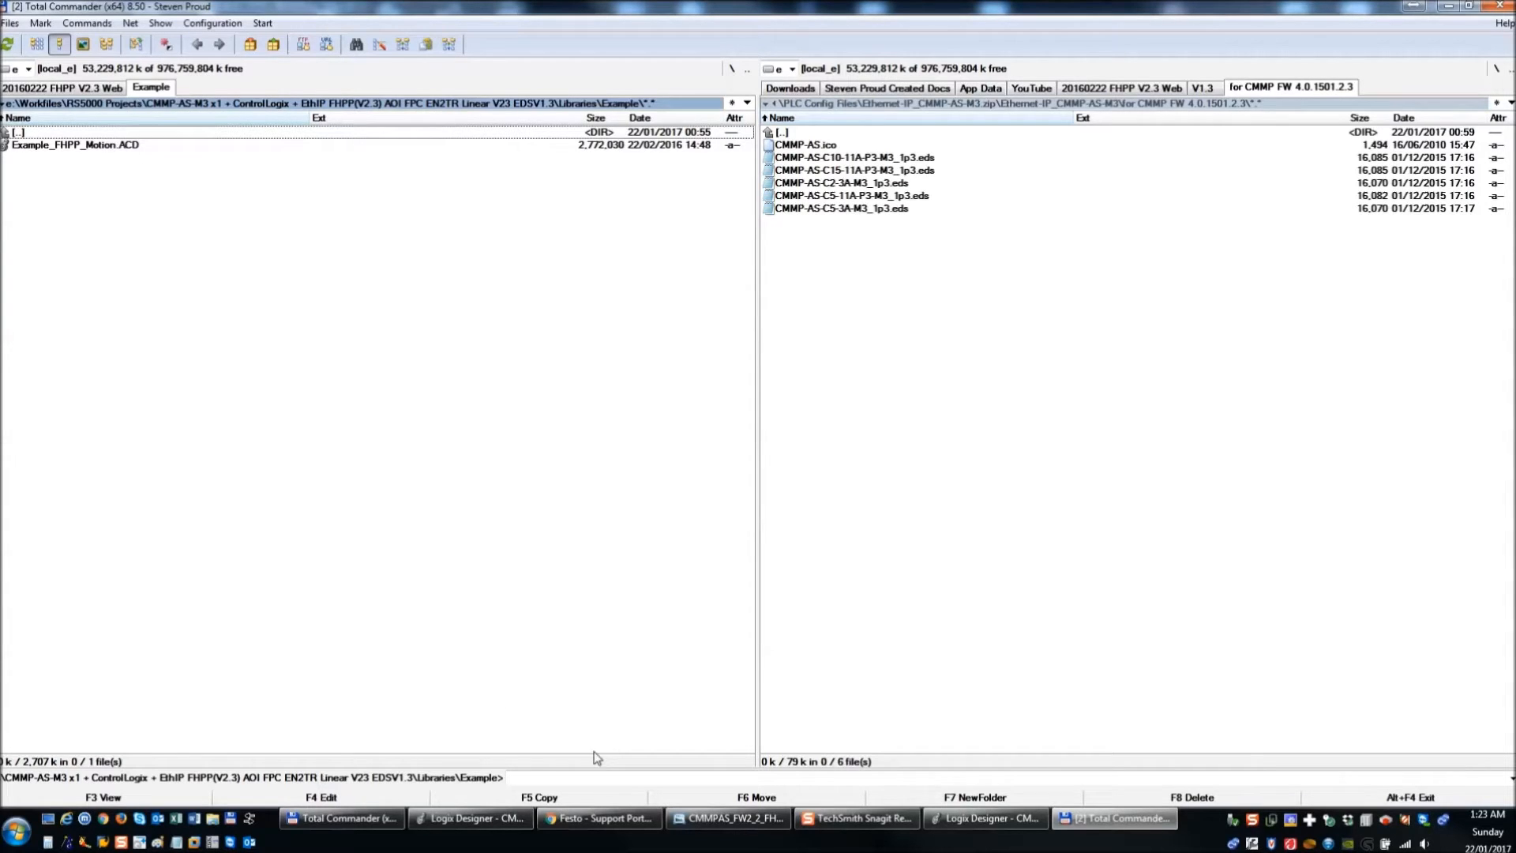
{"action": "left_click", "coordinate": [482, 821]}
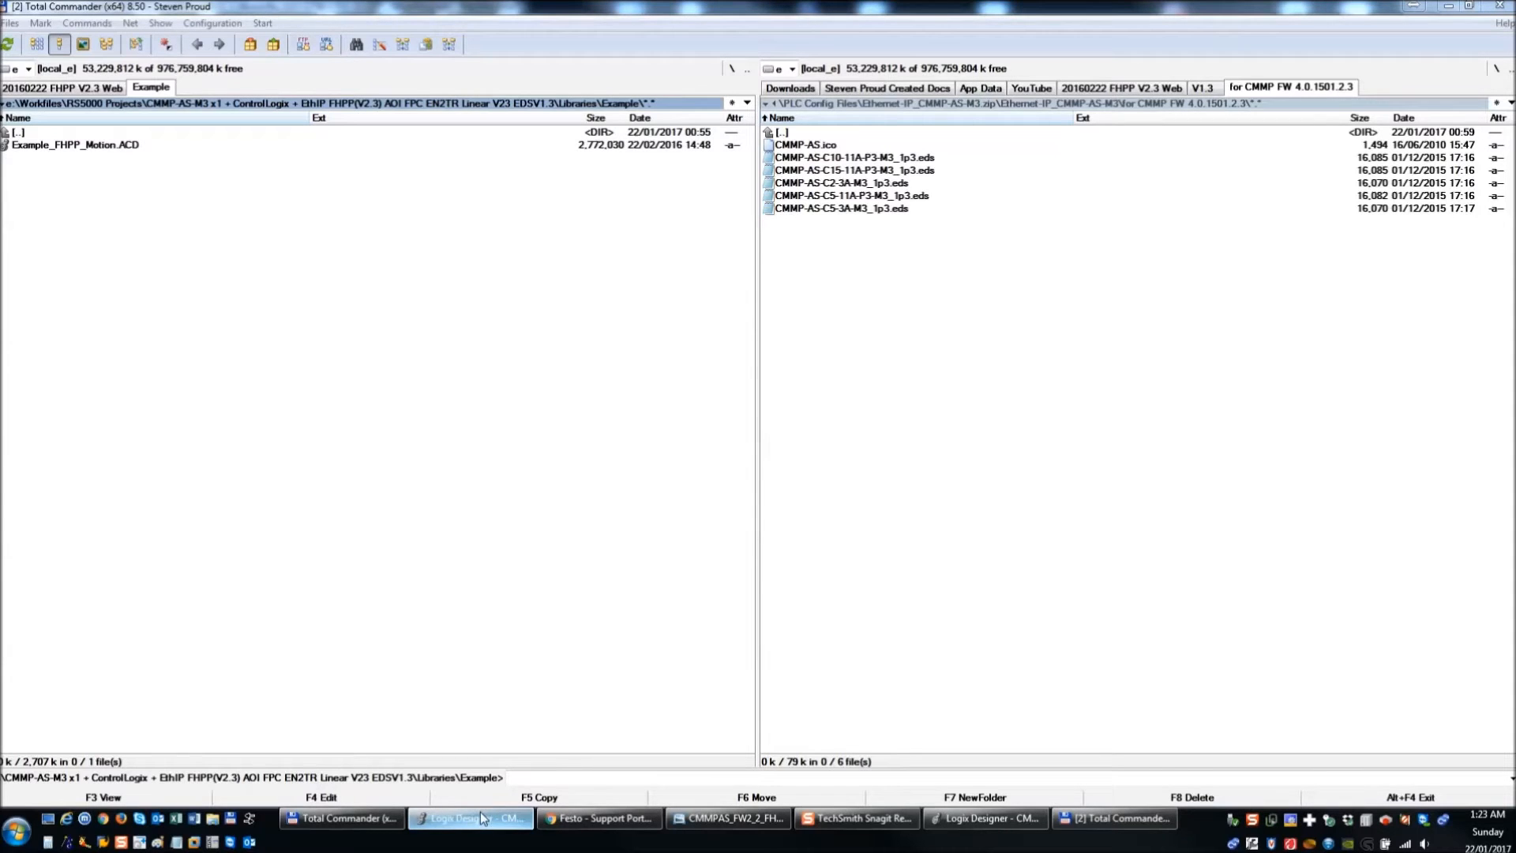
{"action": "double_click", "coordinate": [83, 146]}
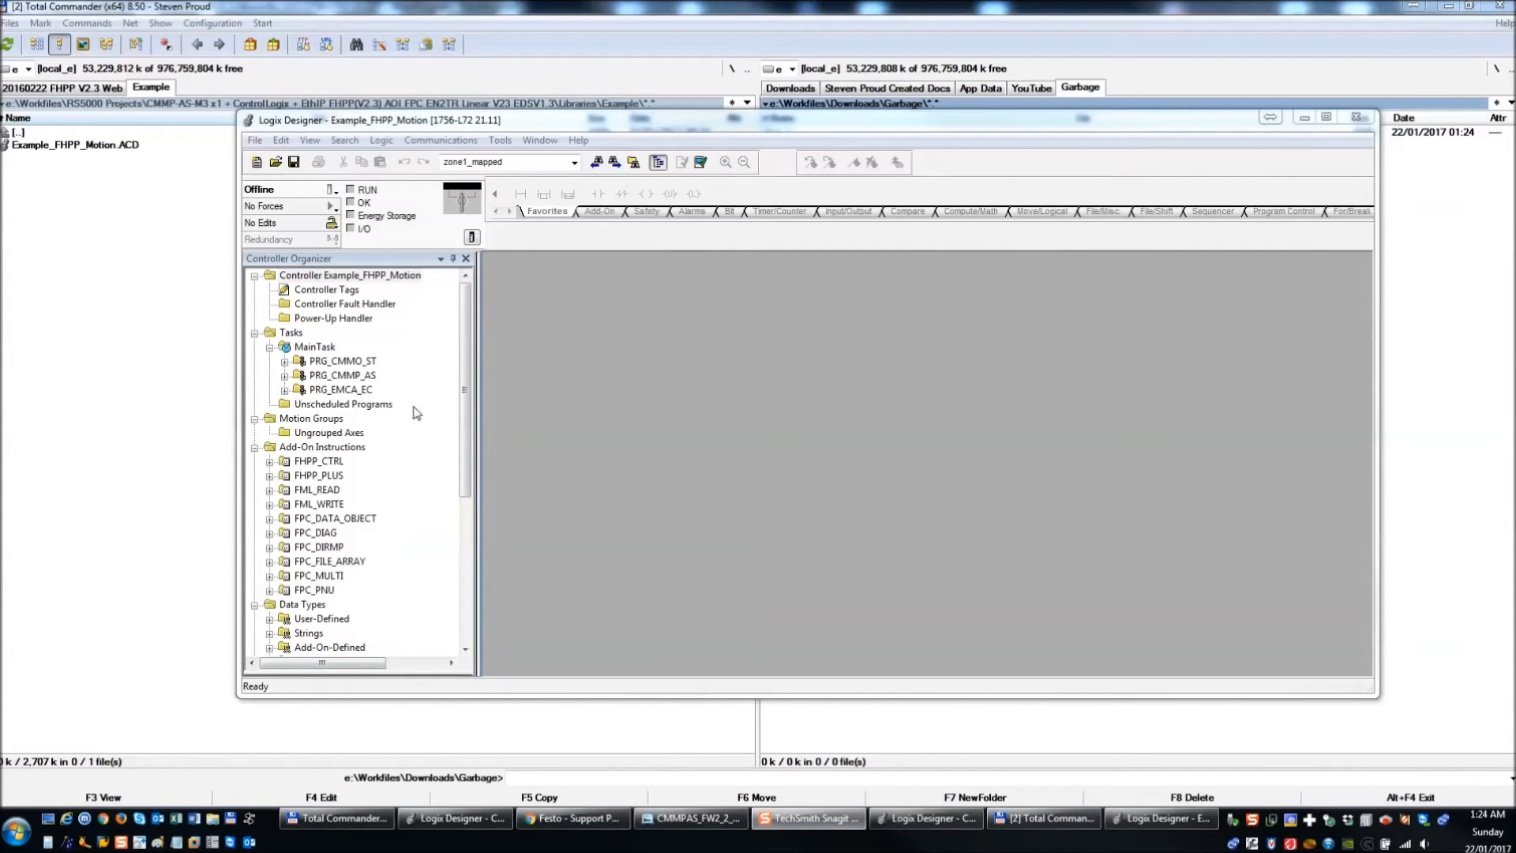
{"action": "left_click", "coordinate": [1327, 116]}
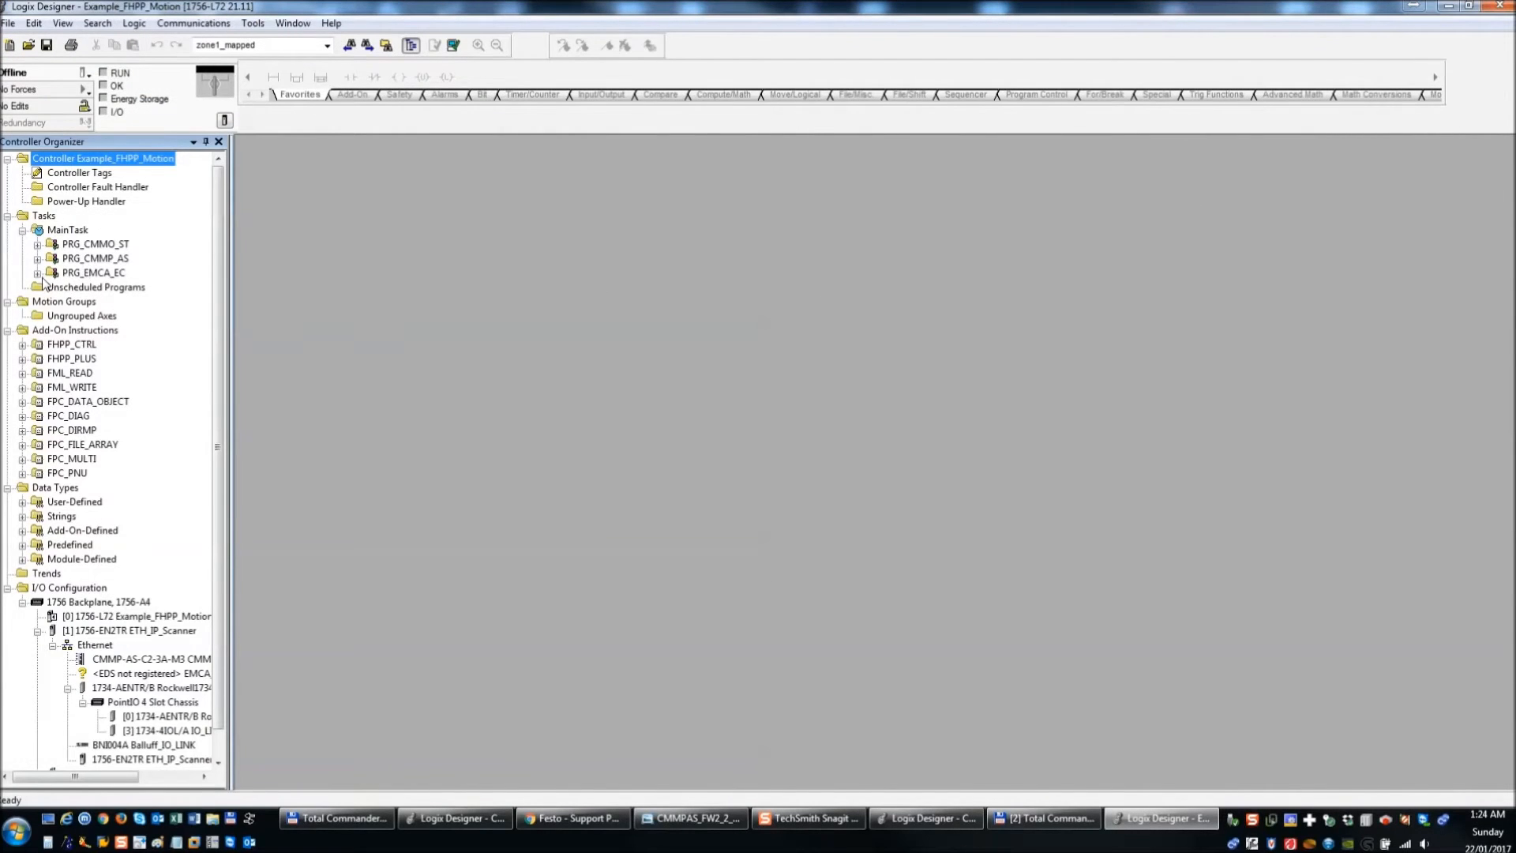
- Look over the example project's Add-On Instructions and widen the project tree to show the full module names
{"action": "left_click", "coordinate": [75, 359]}
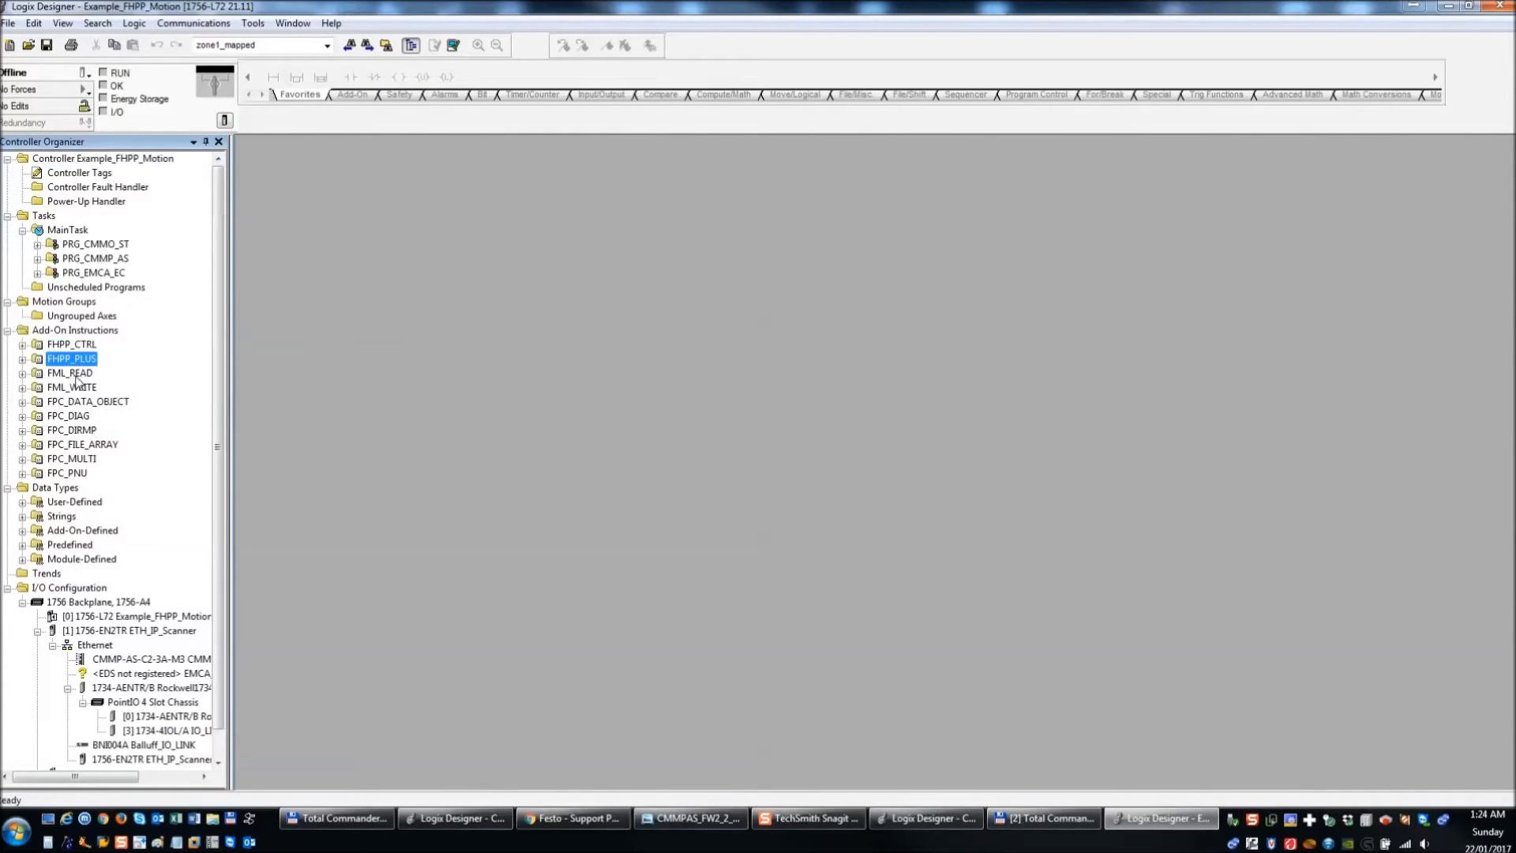
{"action": "left_click", "coordinate": [76, 402]}
{"action": "left_click_drag", "start_coordinate": [230, 522], "coordinate": [335, 517]}
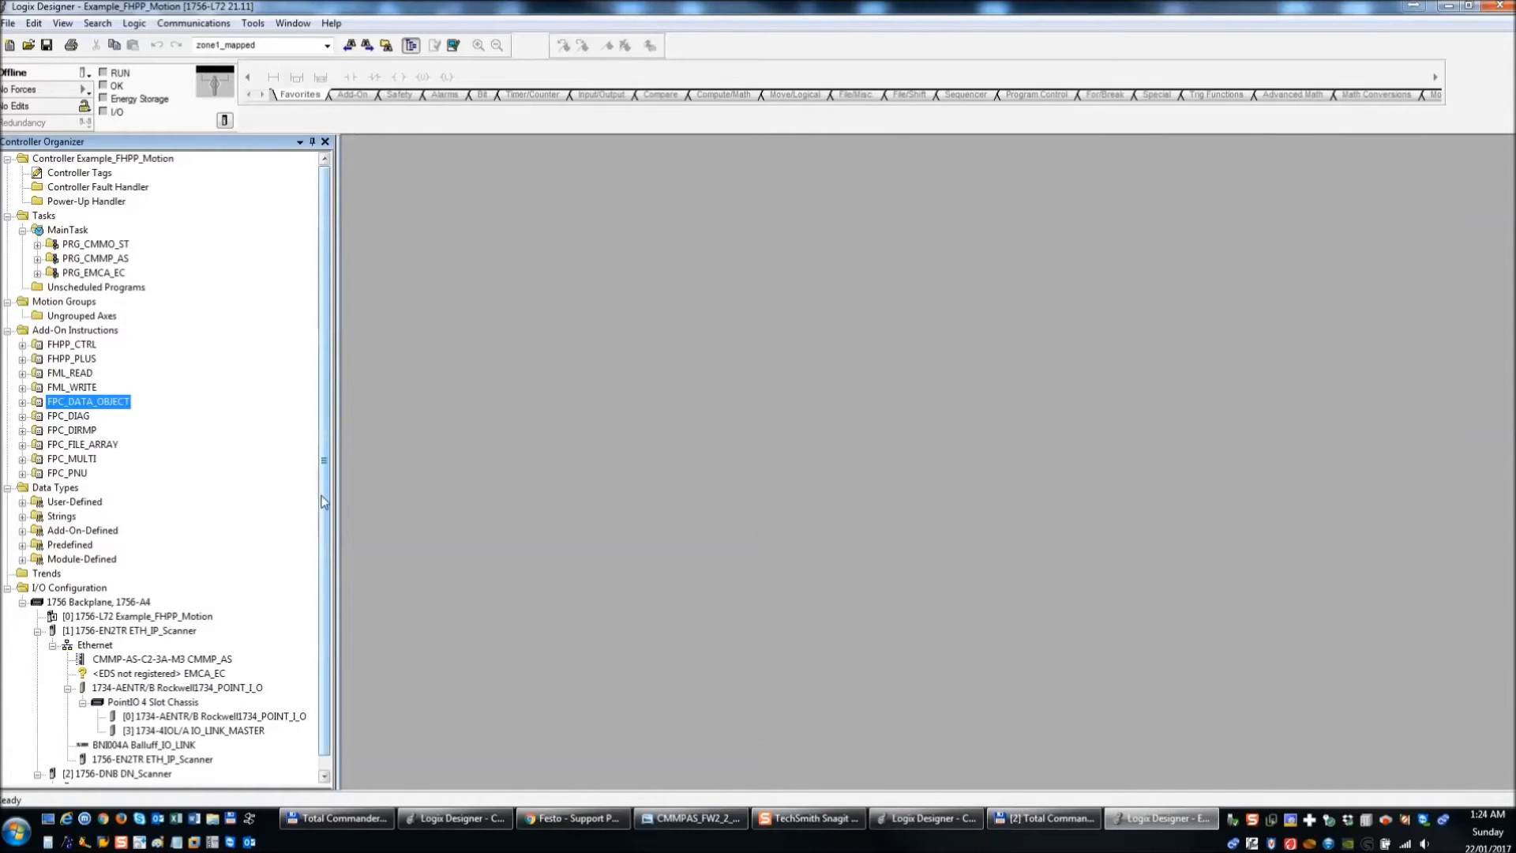
- Check the contents of the PRG_EMCA_EC and PRG_CMMO_ST programs under MainTask, collapse both, and expand PRG_CMMP_AS
{"action": "left_click", "coordinate": [37, 273]}
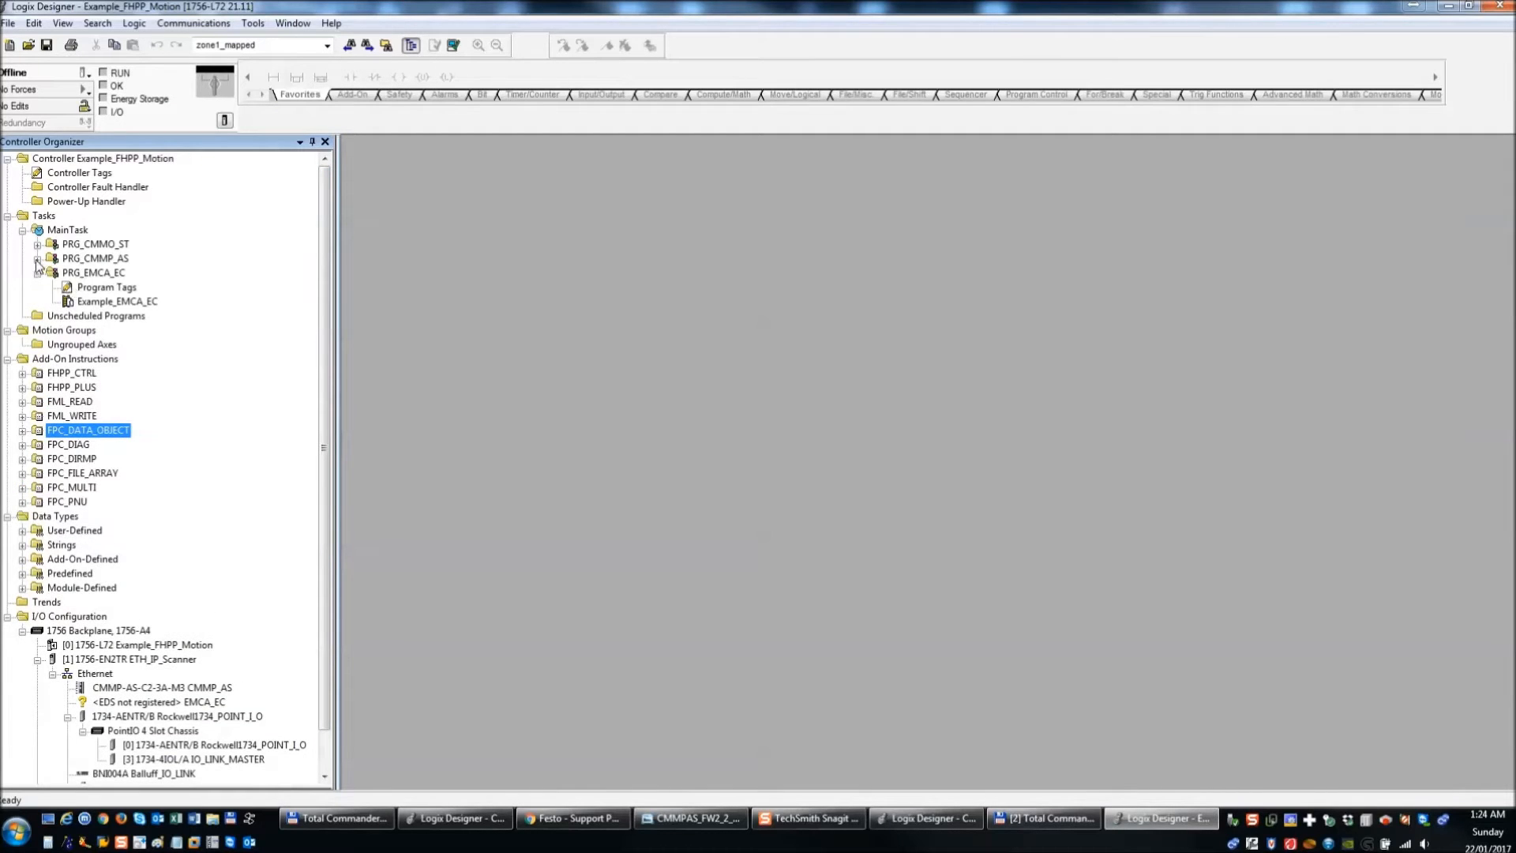
{"action": "left_click", "coordinate": [37, 245]}
{"action": "left_click", "coordinate": [38, 245]}
{"action": "left_click", "coordinate": [37, 272]}
{"action": "left_click", "coordinate": [37, 259]}
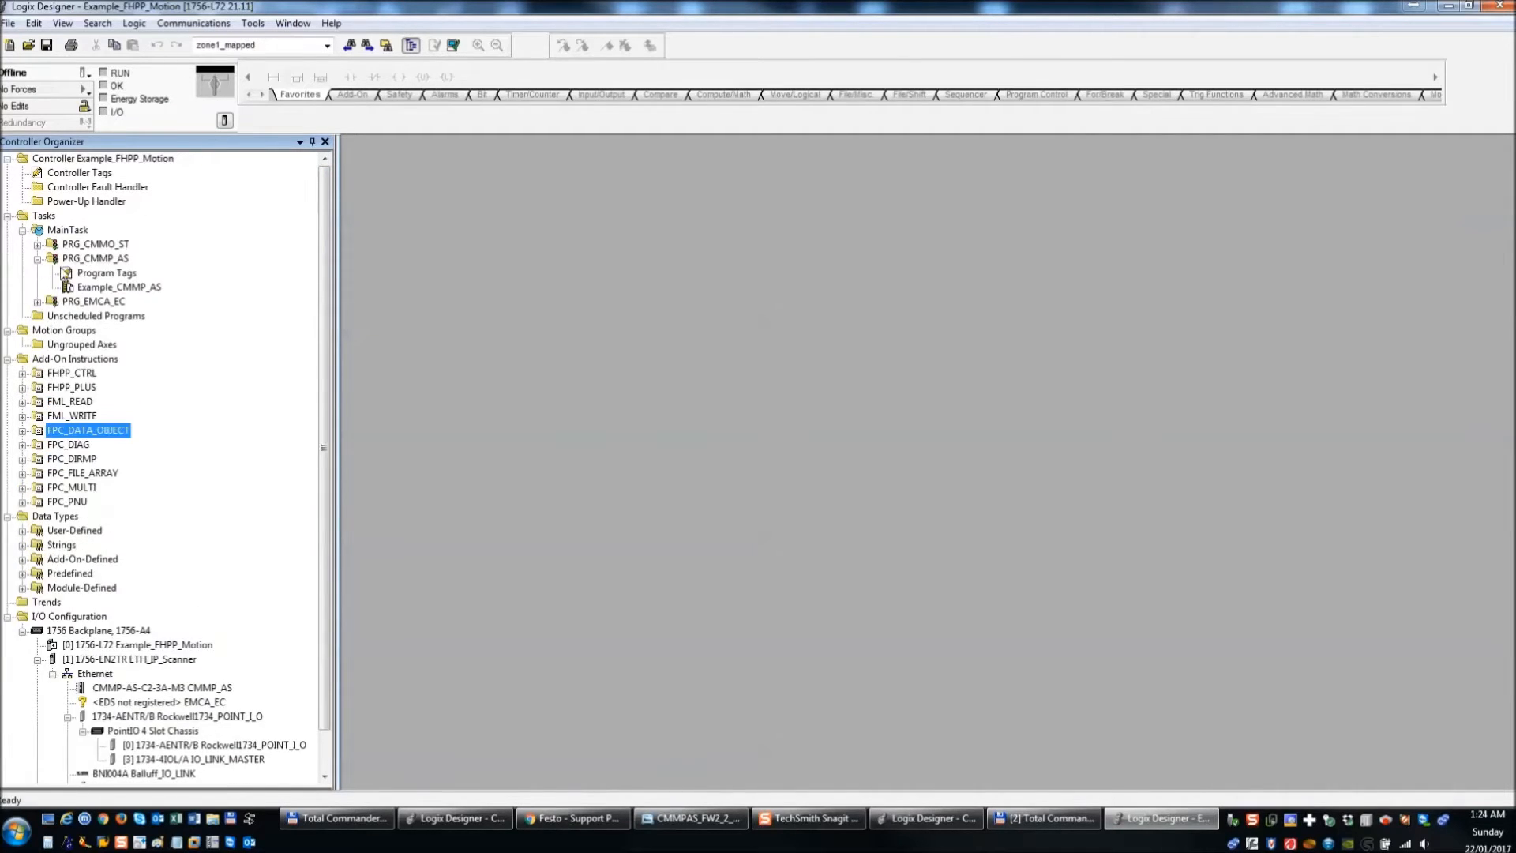
- Open the Example_CMMP_AS routine in PRG_CMMP_AS and examine its rungs, from the FML_READ block to the FPC_MULTI array initialization
{"action": "double_click", "coordinate": [117, 287]}
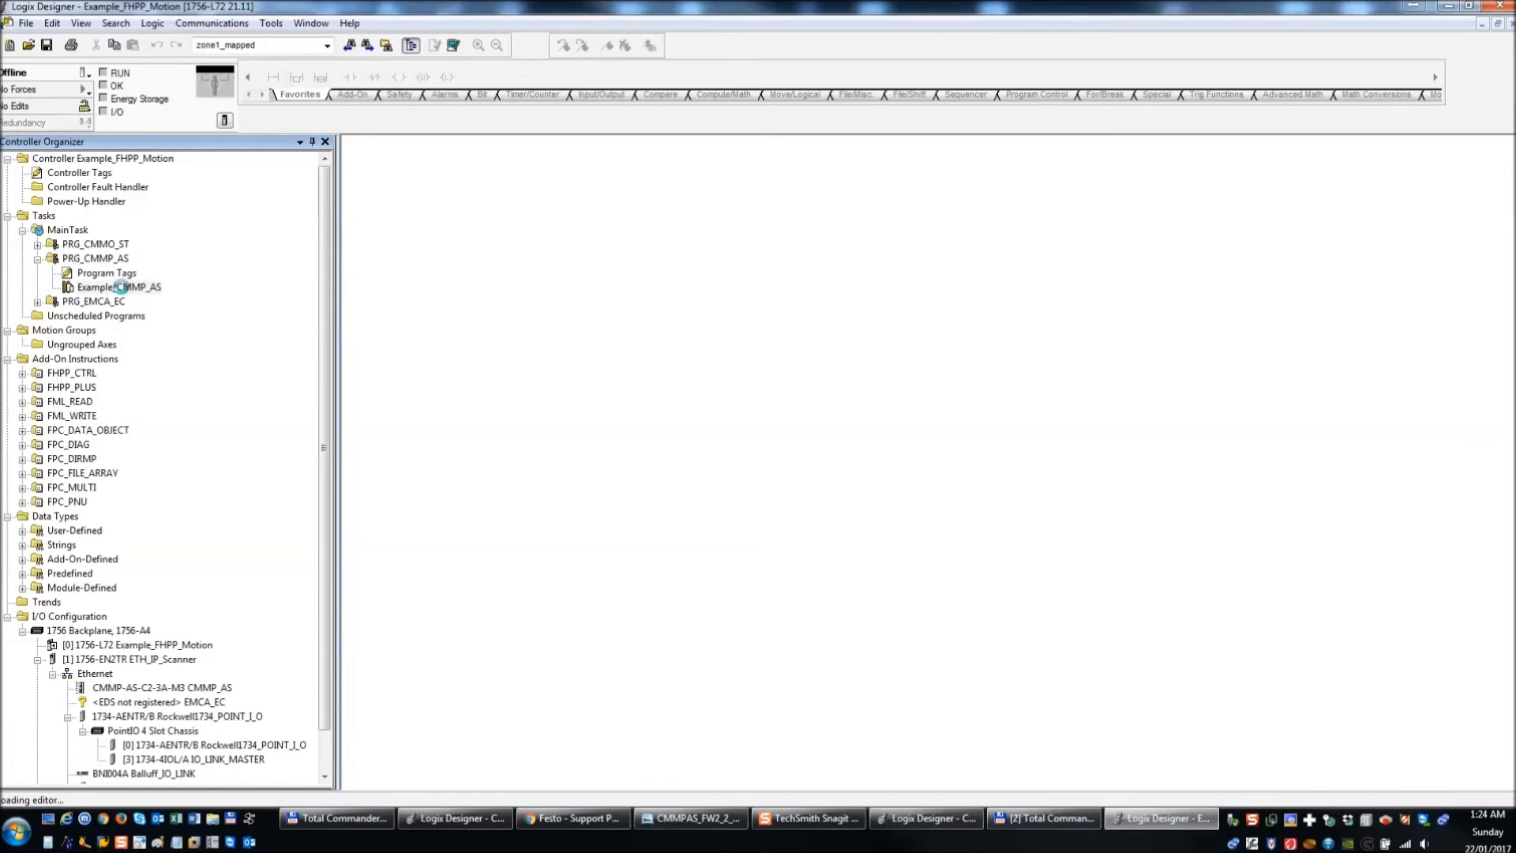
{"action": "left_click", "coordinate": [396, 379]}
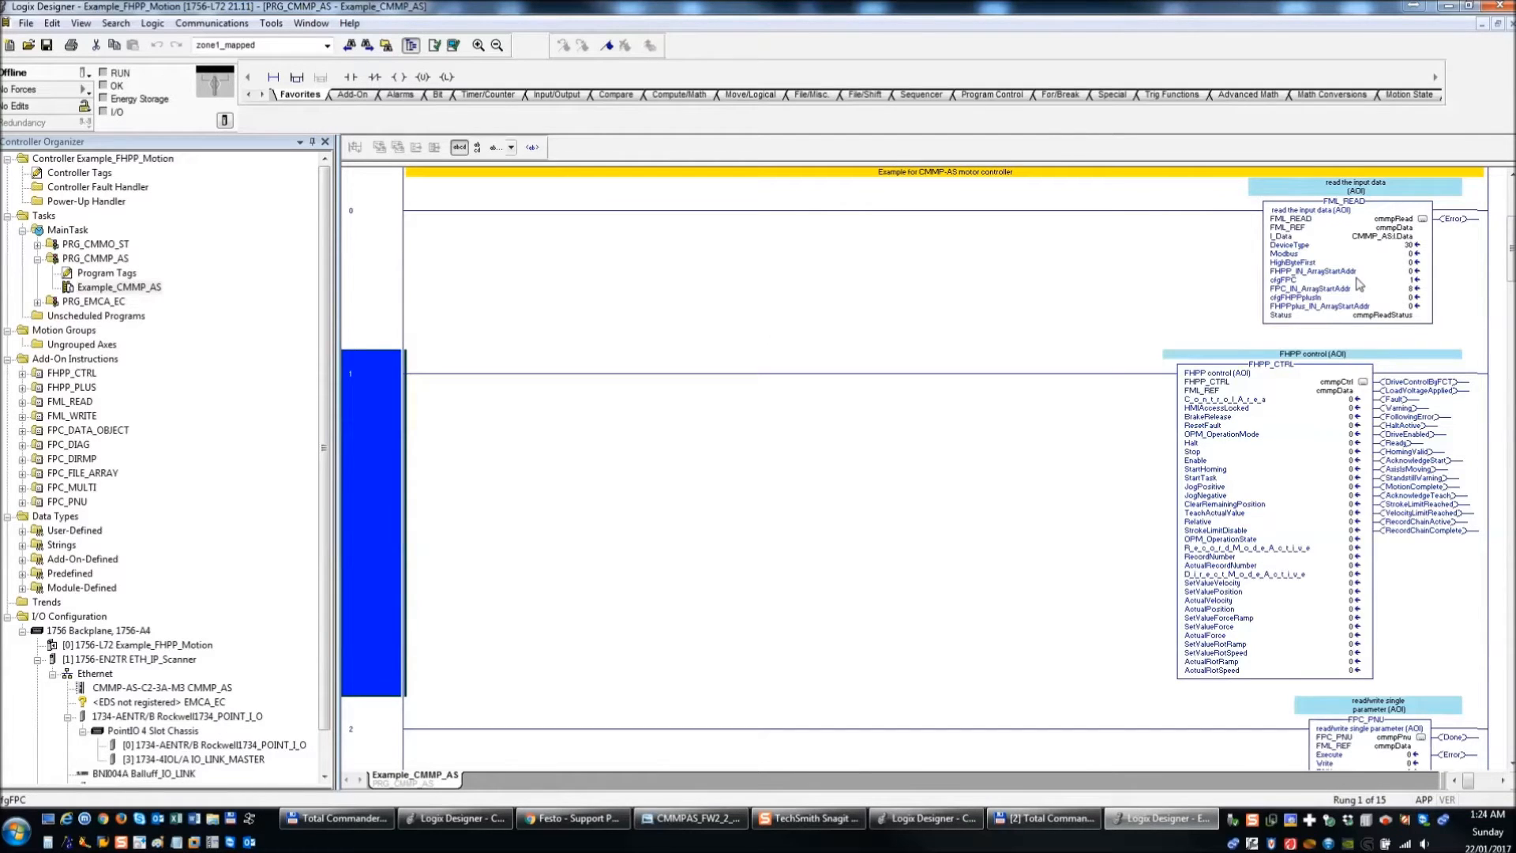
{"action": "scroll", "coordinate": [1250, 379], "scroll_direction": "down", "scroll_amount": 1}
{"action": "scroll", "coordinate": [1250, 379], "scroll_direction": "down", "scroll_amount": 15}
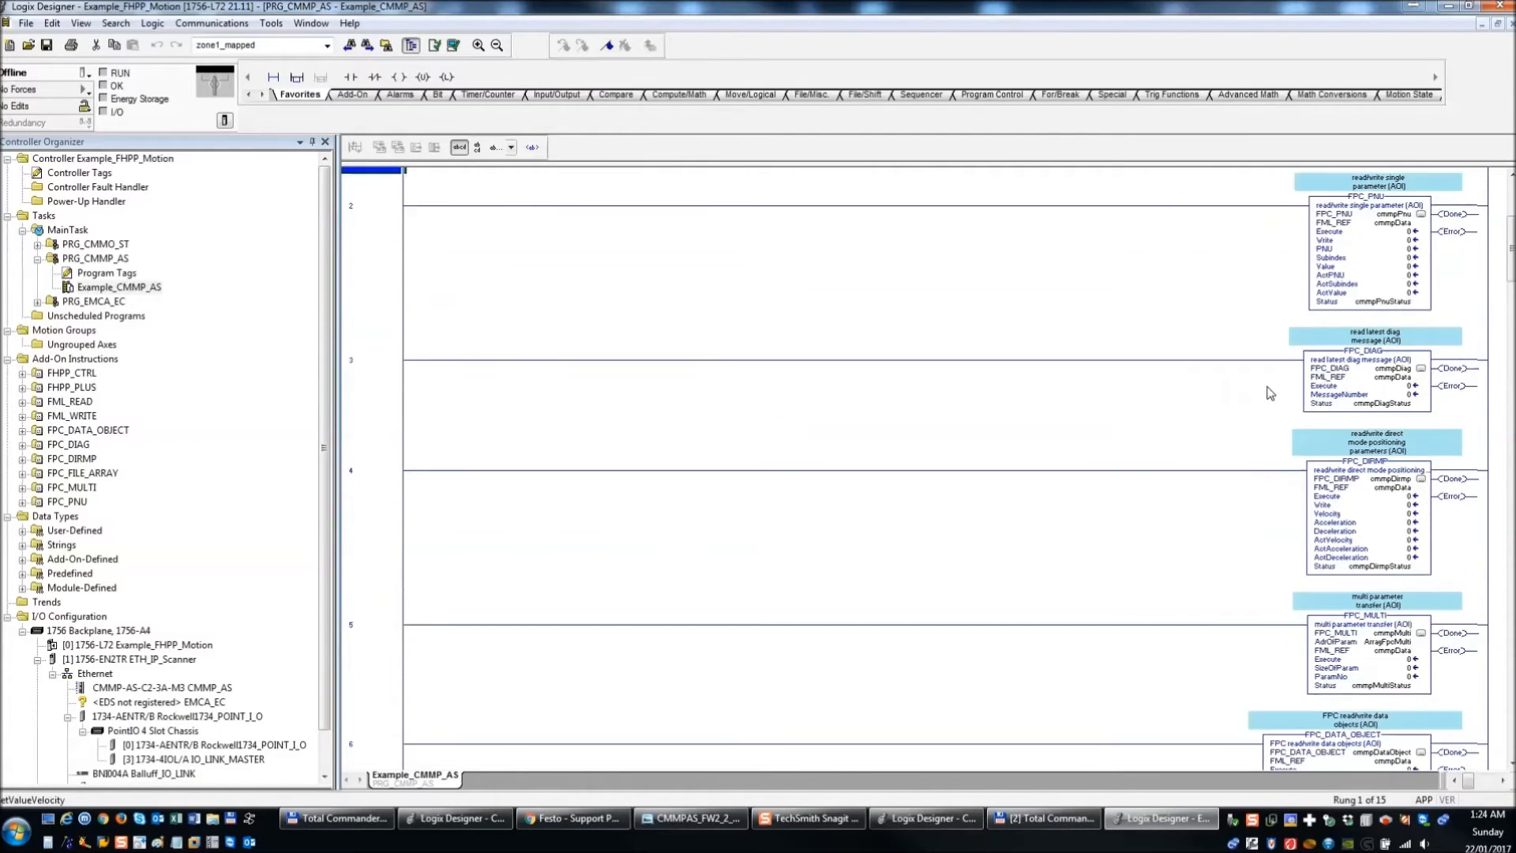
{"action": "scroll", "coordinate": [1277, 401], "scroll_direction": "down", "scroll_amount": 15}
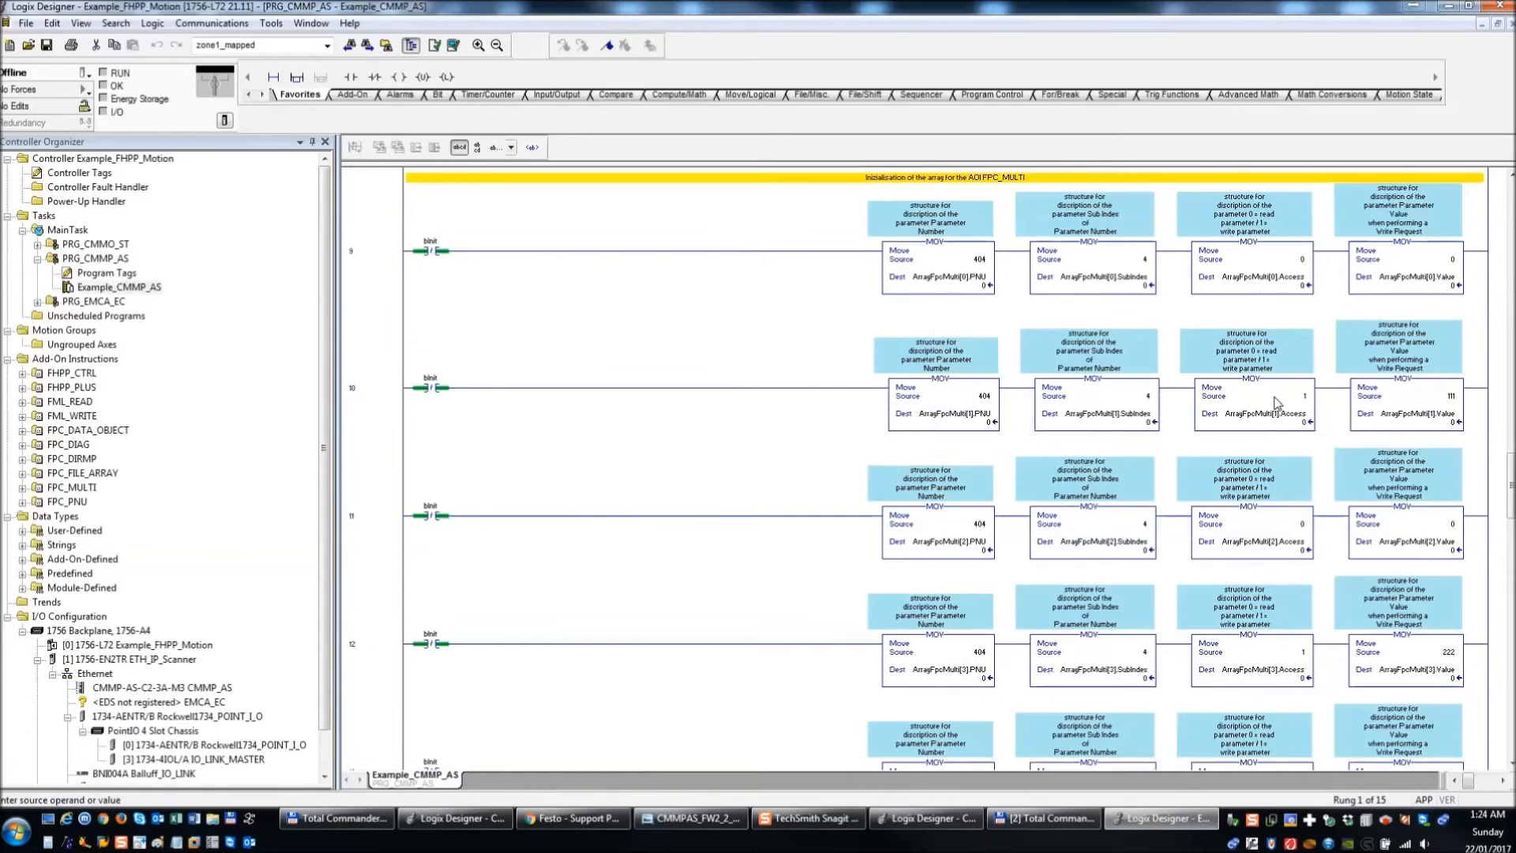
{"action": "scroll", "coordinate": [1268, 419], "scroll_direction": "up", "scroll_amount": 20}
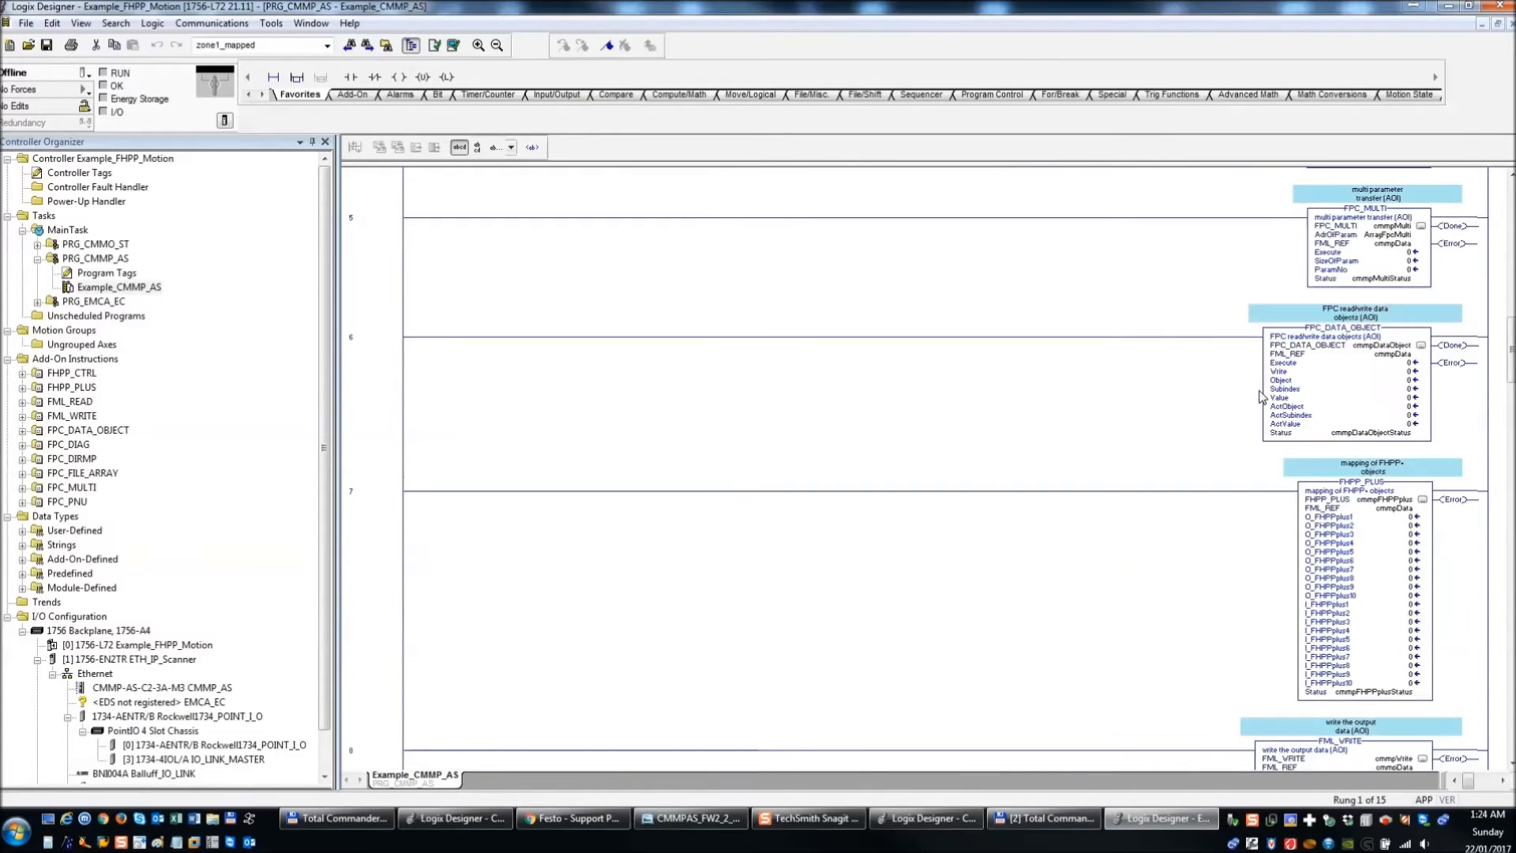
{"action": "scroll", "coordinate": [1262, 397], "scroll_direction": "up", "scroll_amount": 5}
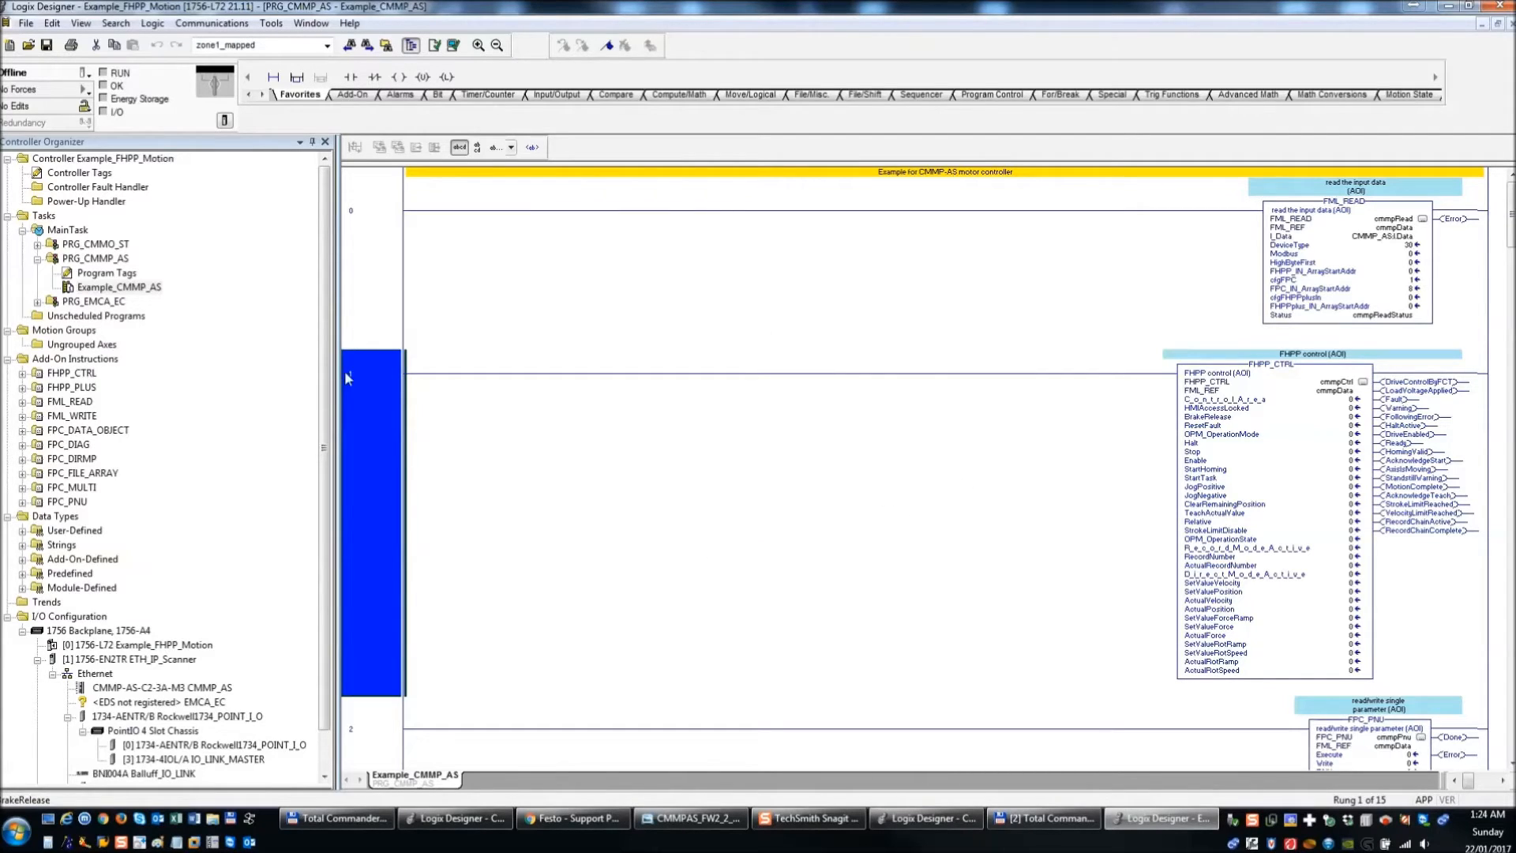
{"action": "left_click", "coordinate": [398, 225]}
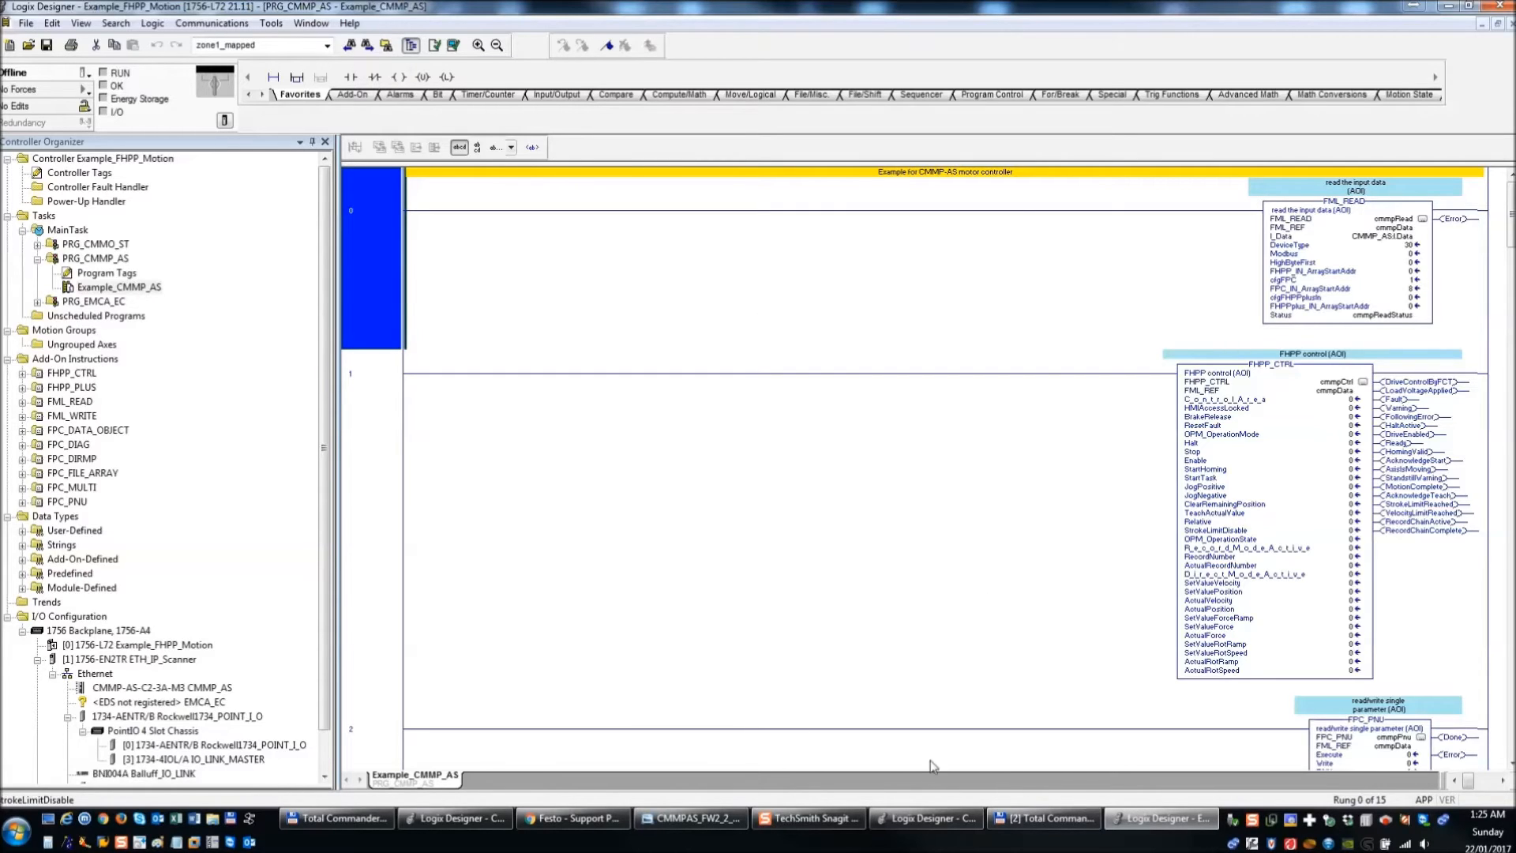
- Switch to Total Commander, open Festo_Motion_FHPP_Rockwell.pdf from the Documentation folder in Libraries, and show its cover page at 100%
{"action": "left_click", "coordinate": [1045, 822]}
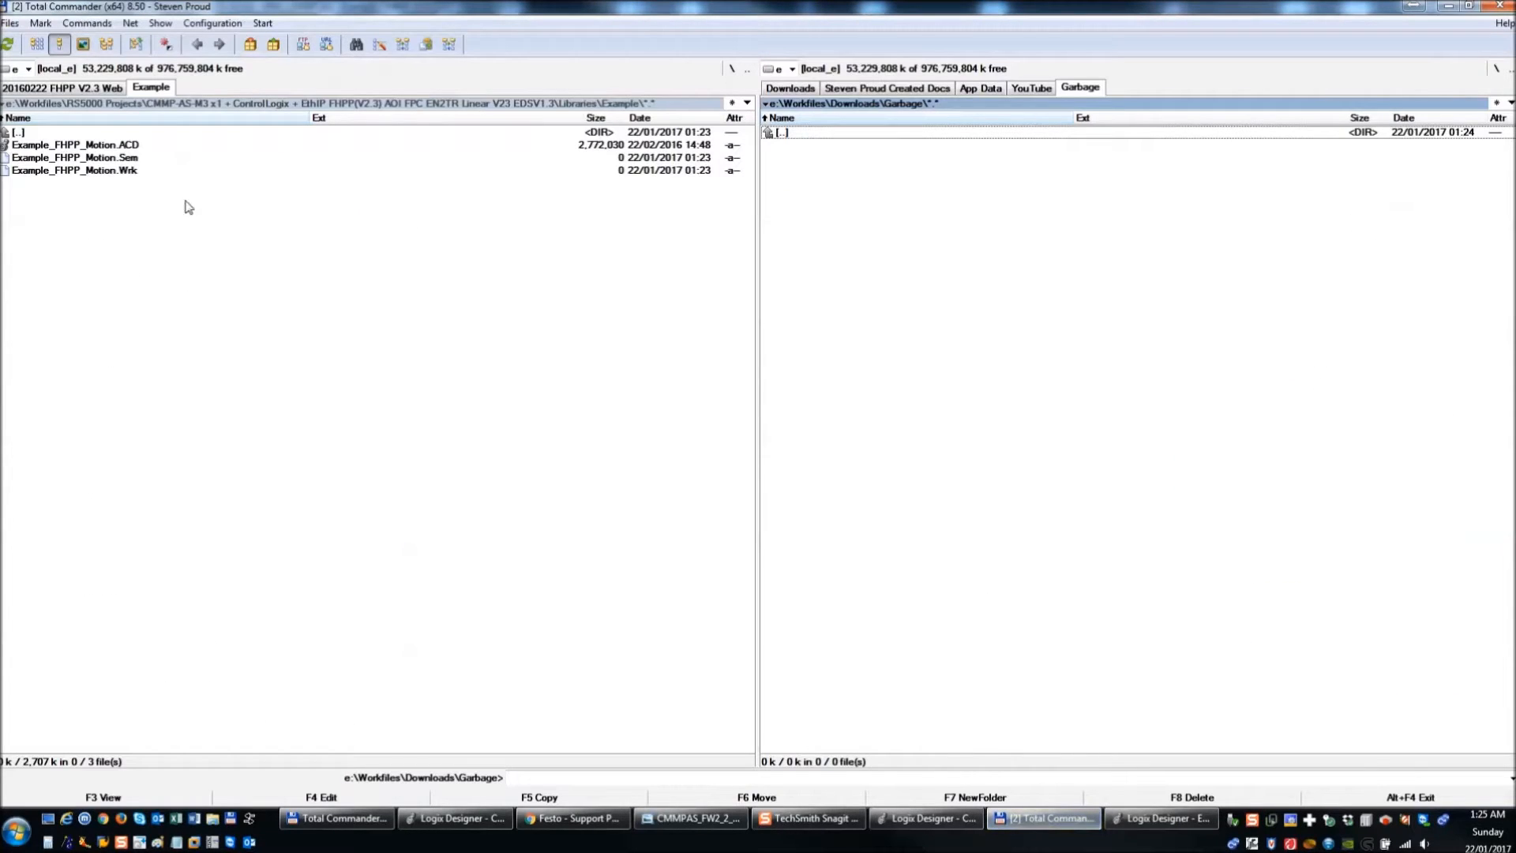
{"action": "double_click", "coordinate": [38, 133]}
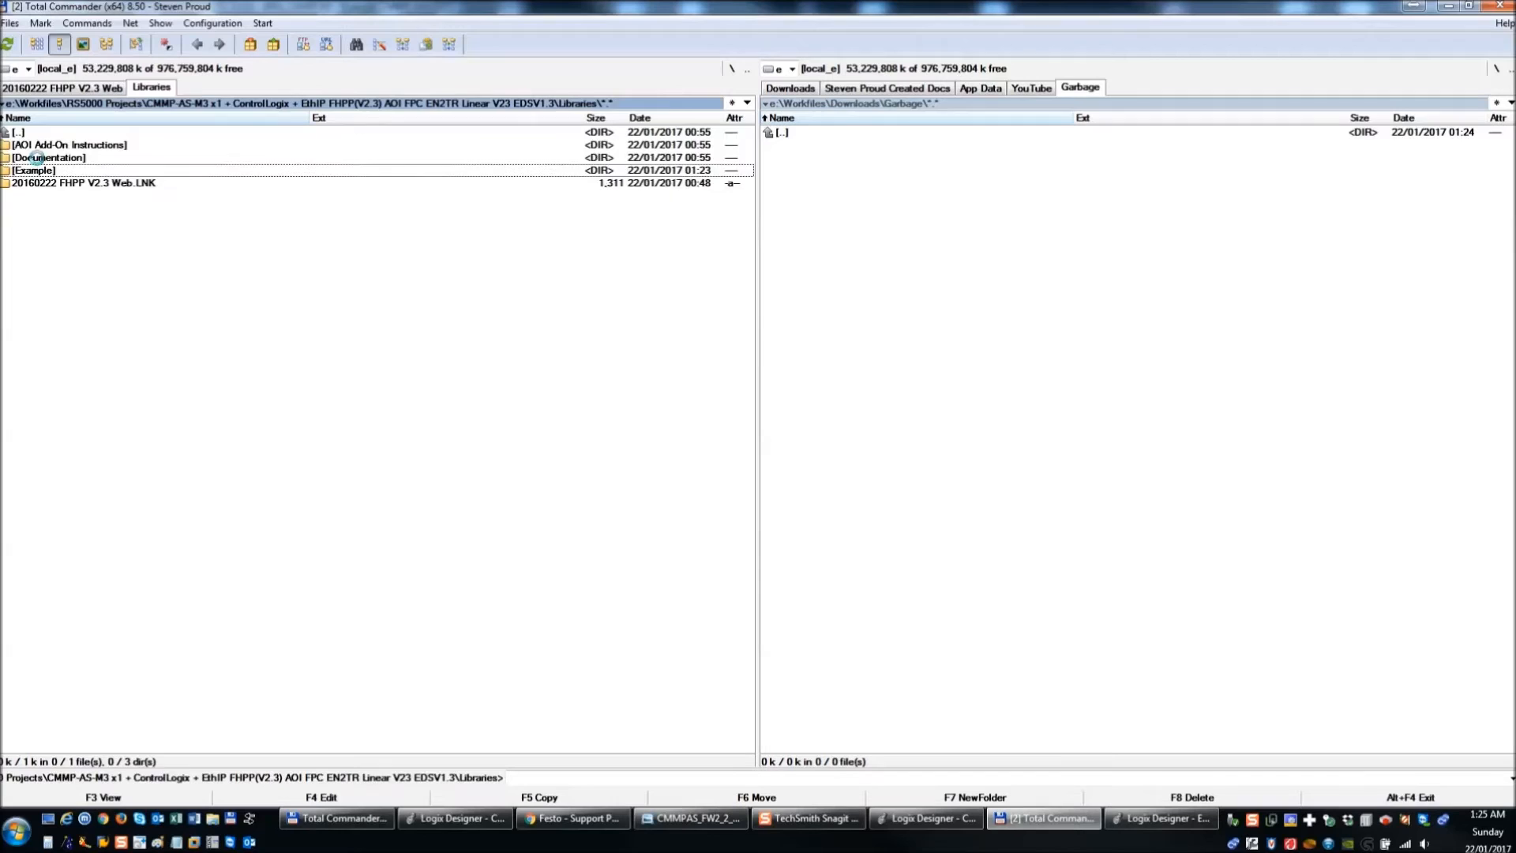
{"action": "double_click", "coordinate": [38, 158]}
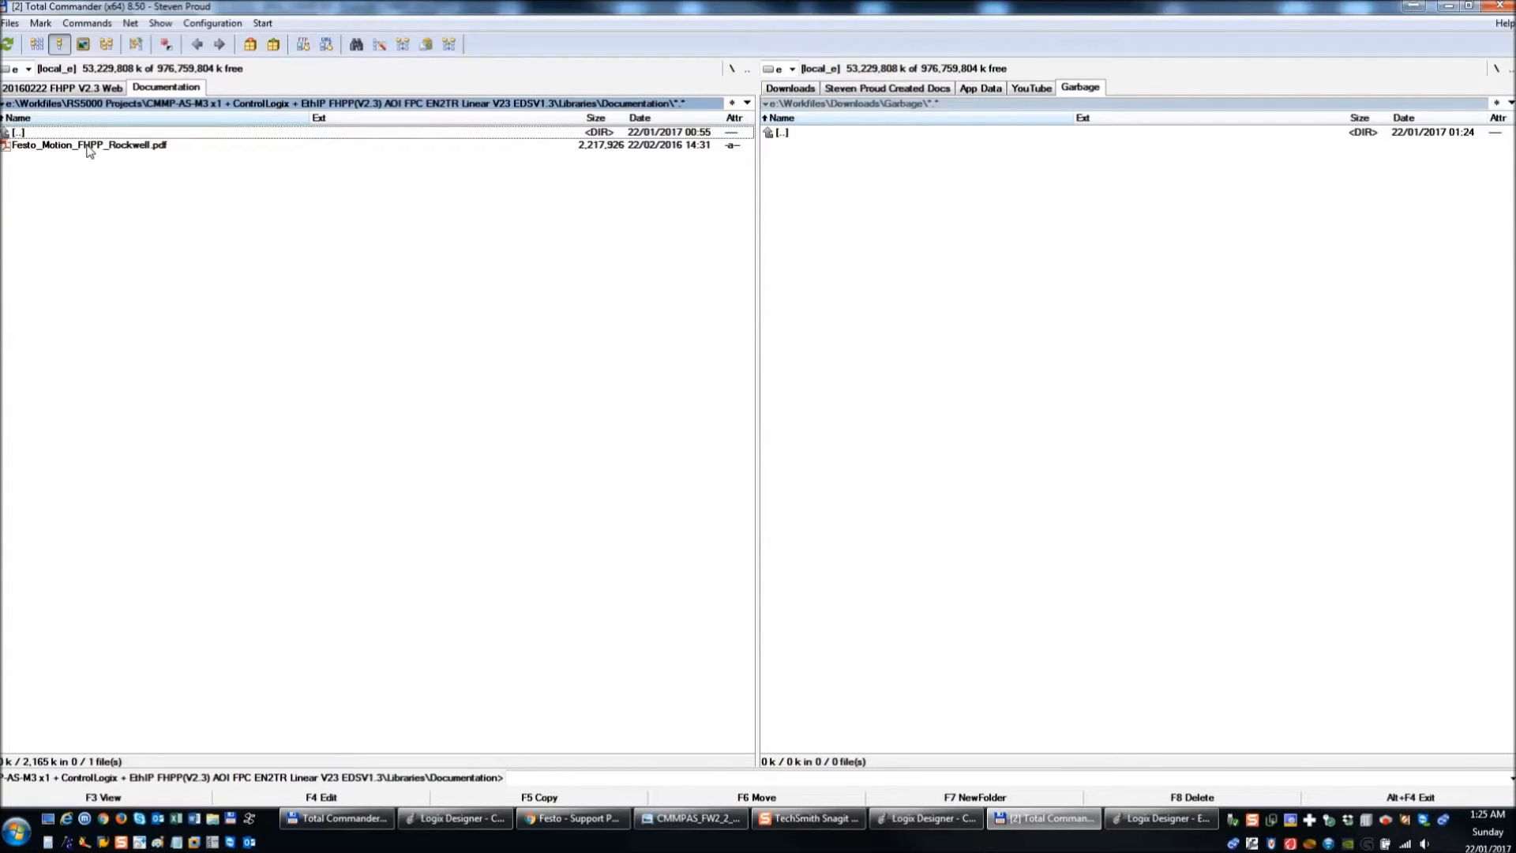
{"action": "double_click", "coordinate": [88, 146]}
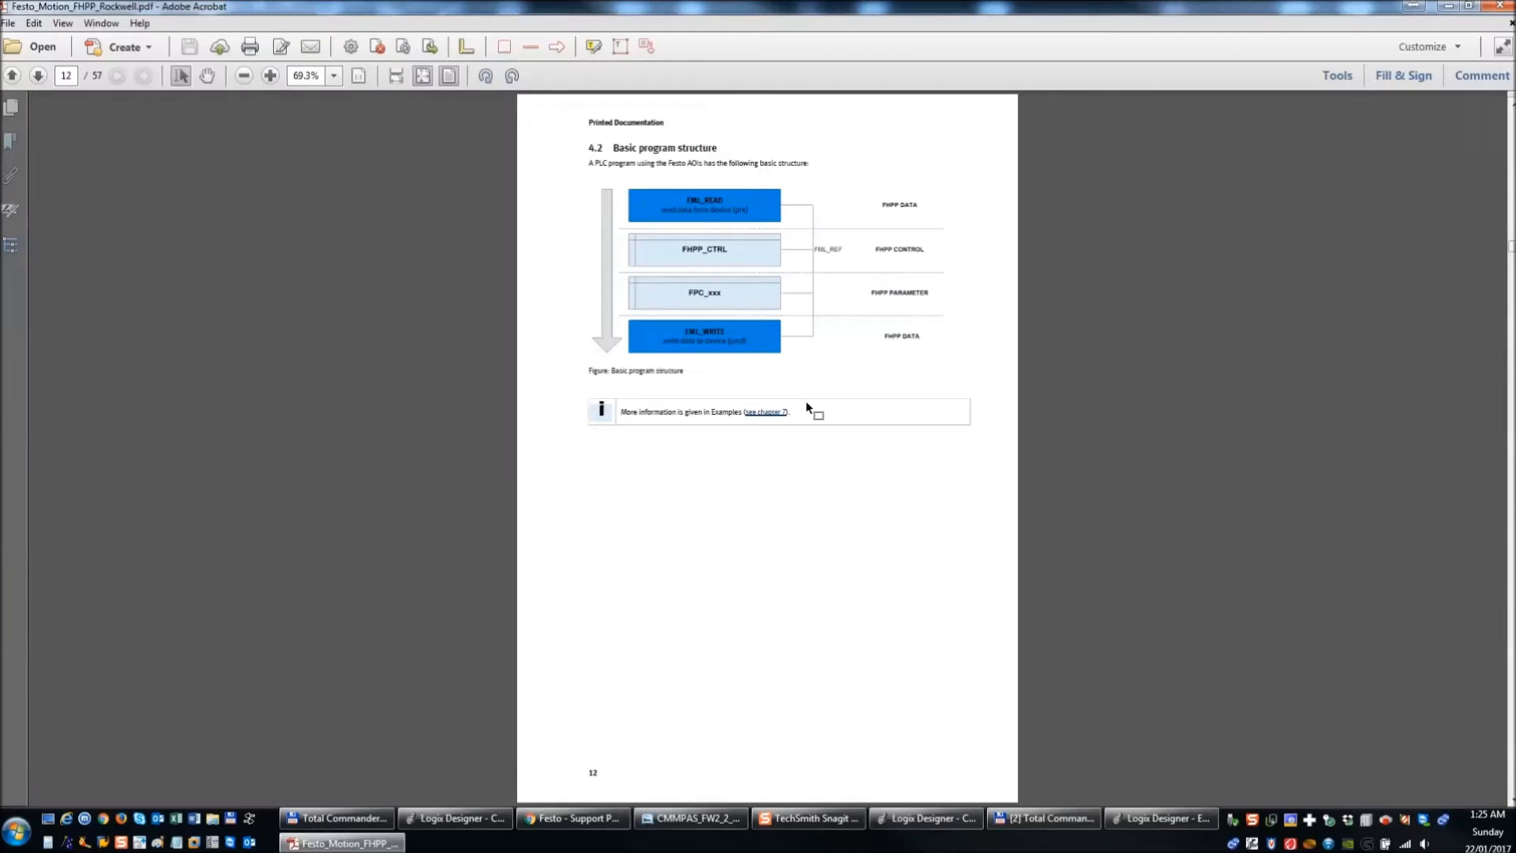
{"action": "scroll", "coordinate": [822, 445], "scroll_direction": "up", "scroll_amount": 11}
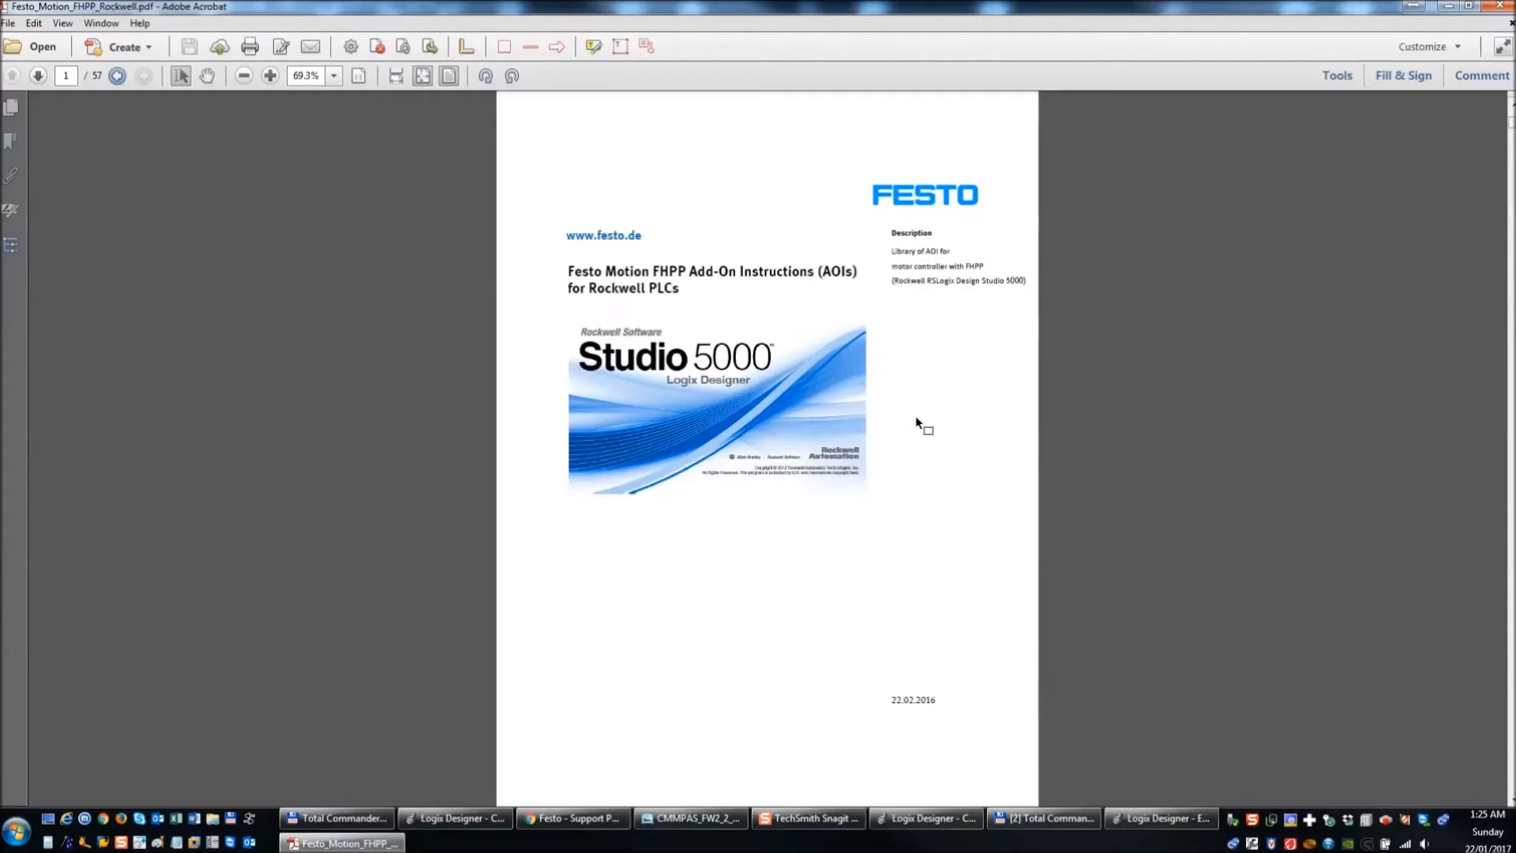
{"action": "key", "text": "ctrl+1"}
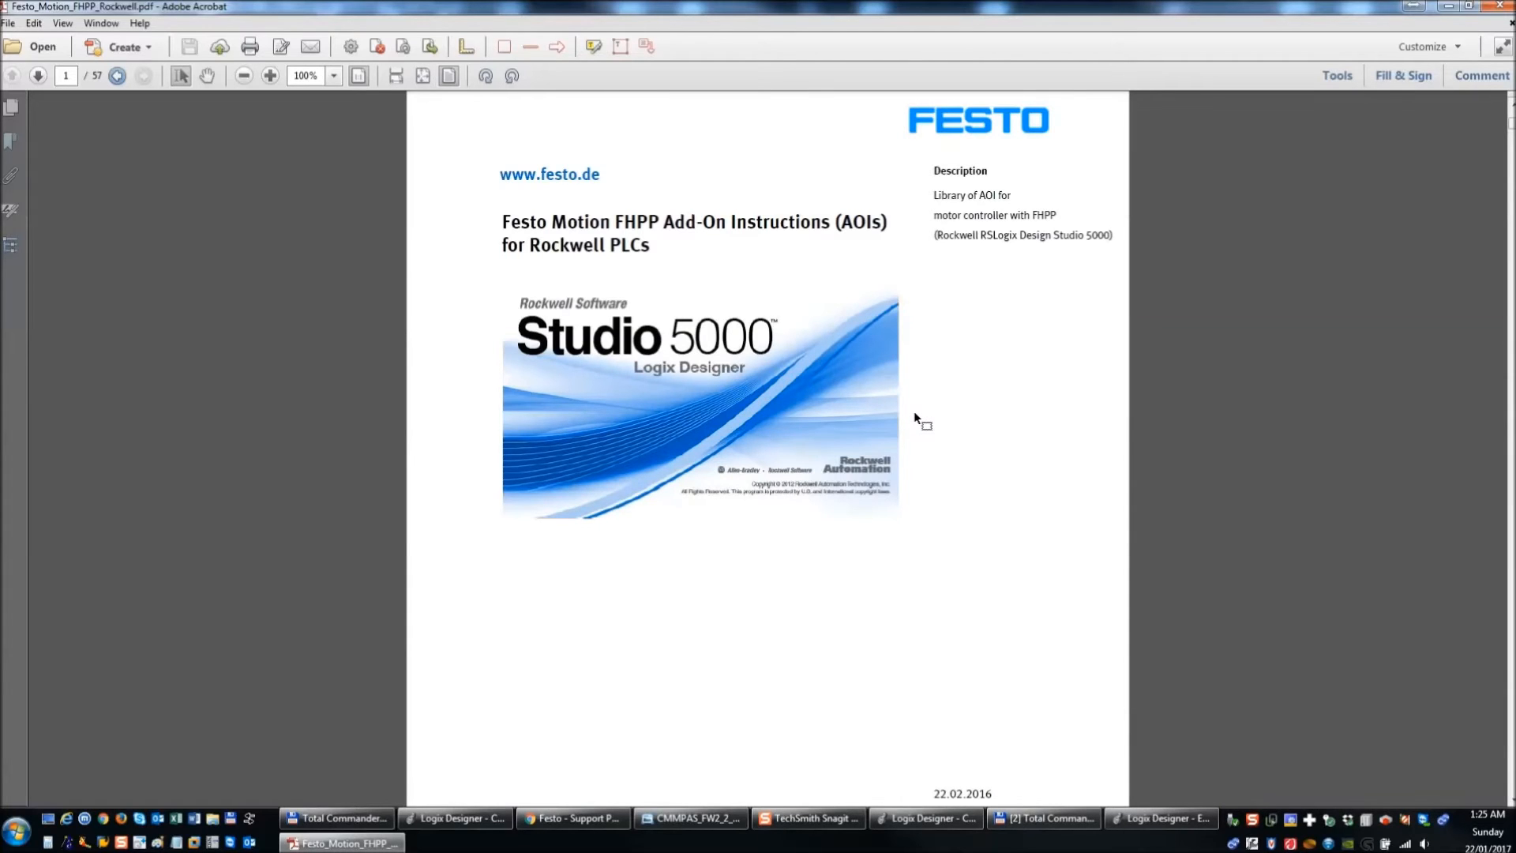
- Close the Example_FHPP_Motion project in Logix Designer and return to the PDF manual
{"action": "left_click", "coordinate": [1146, 826]}
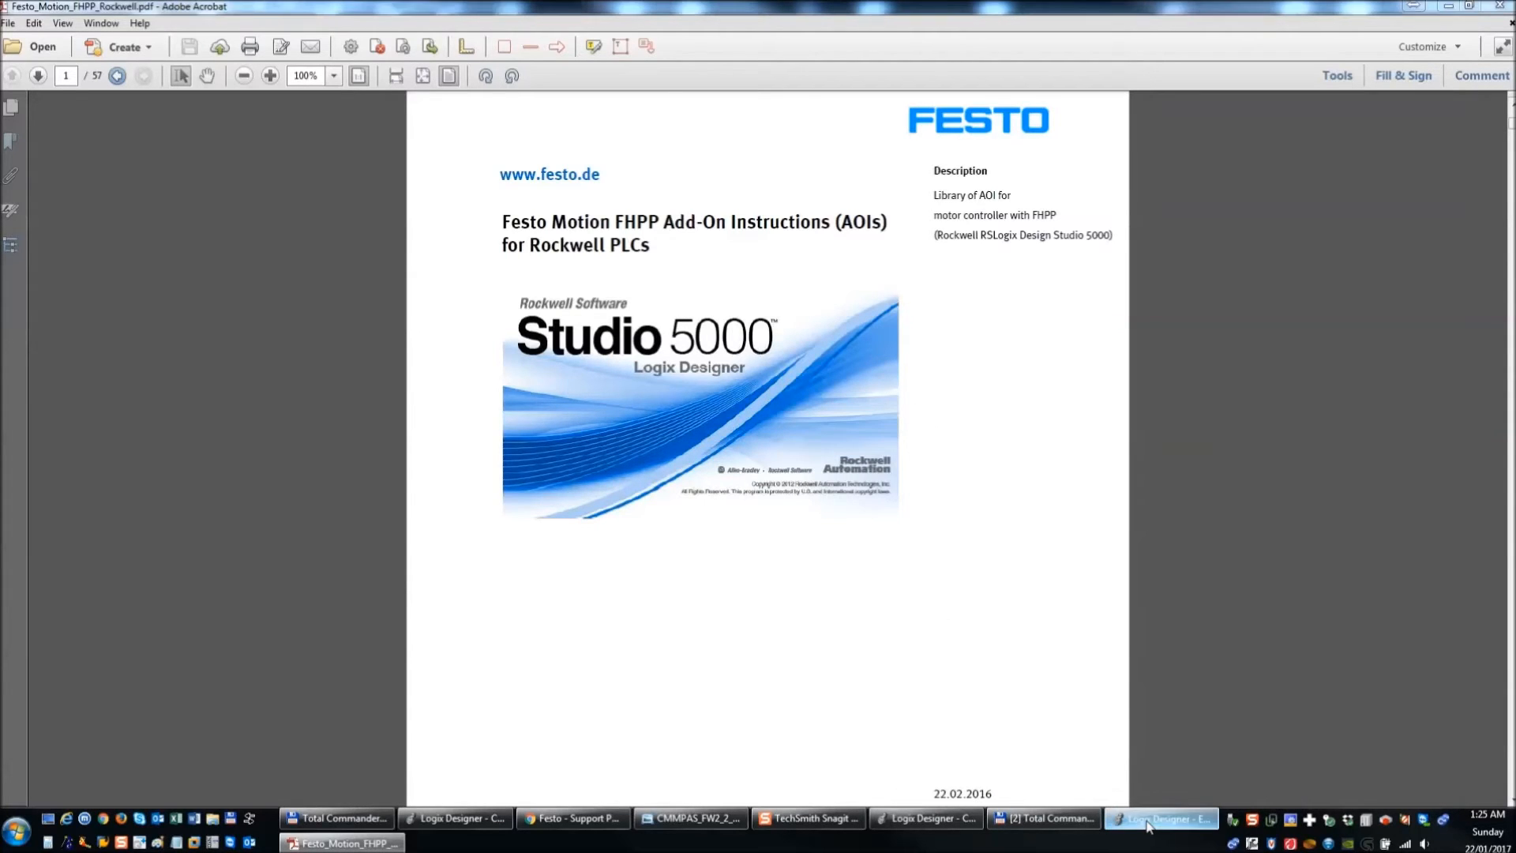
{"action": "left_click", "coordinate": [1500, 6]}
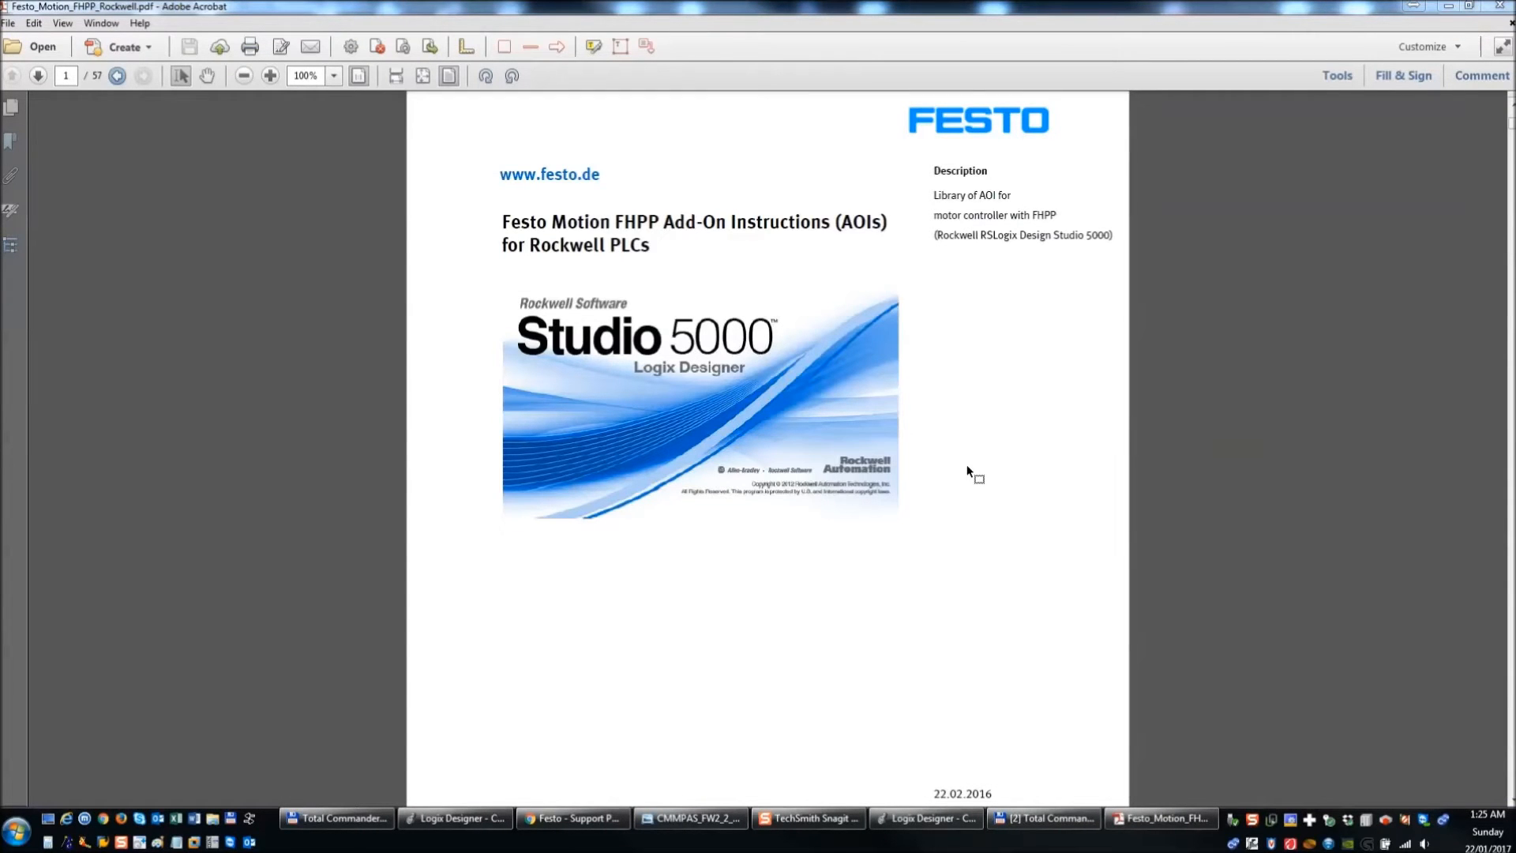
{"action": "left_click", "coordinate": [987, 458]}
- Read through the manual's opening chapters on designated use, basic principles and the FHPP profile, up to section 4.2 Basic program structure
{"action": "scroll", "coordinate": [988, 458], "scroll_direction": "down", "scroll_amount": 3}
{"action": "scroll", "coordinate": [988, 458], "scroll_direction": "down", "scroll_amount": 1}
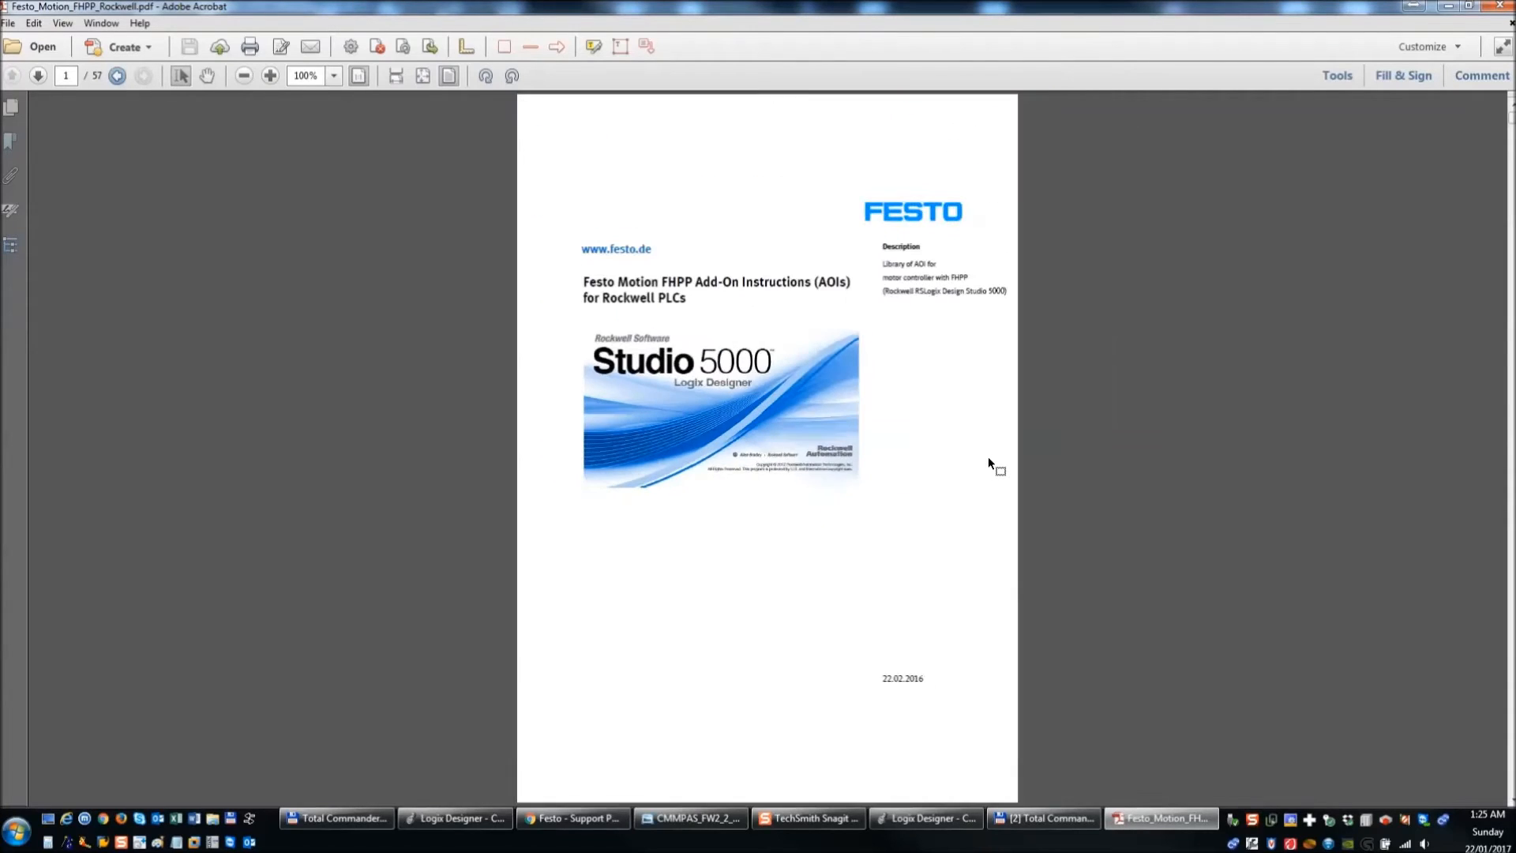
{"action": "scroll", "coordinate": [988, 456], "scroll_direction": "down", "scroll_amount": 6}
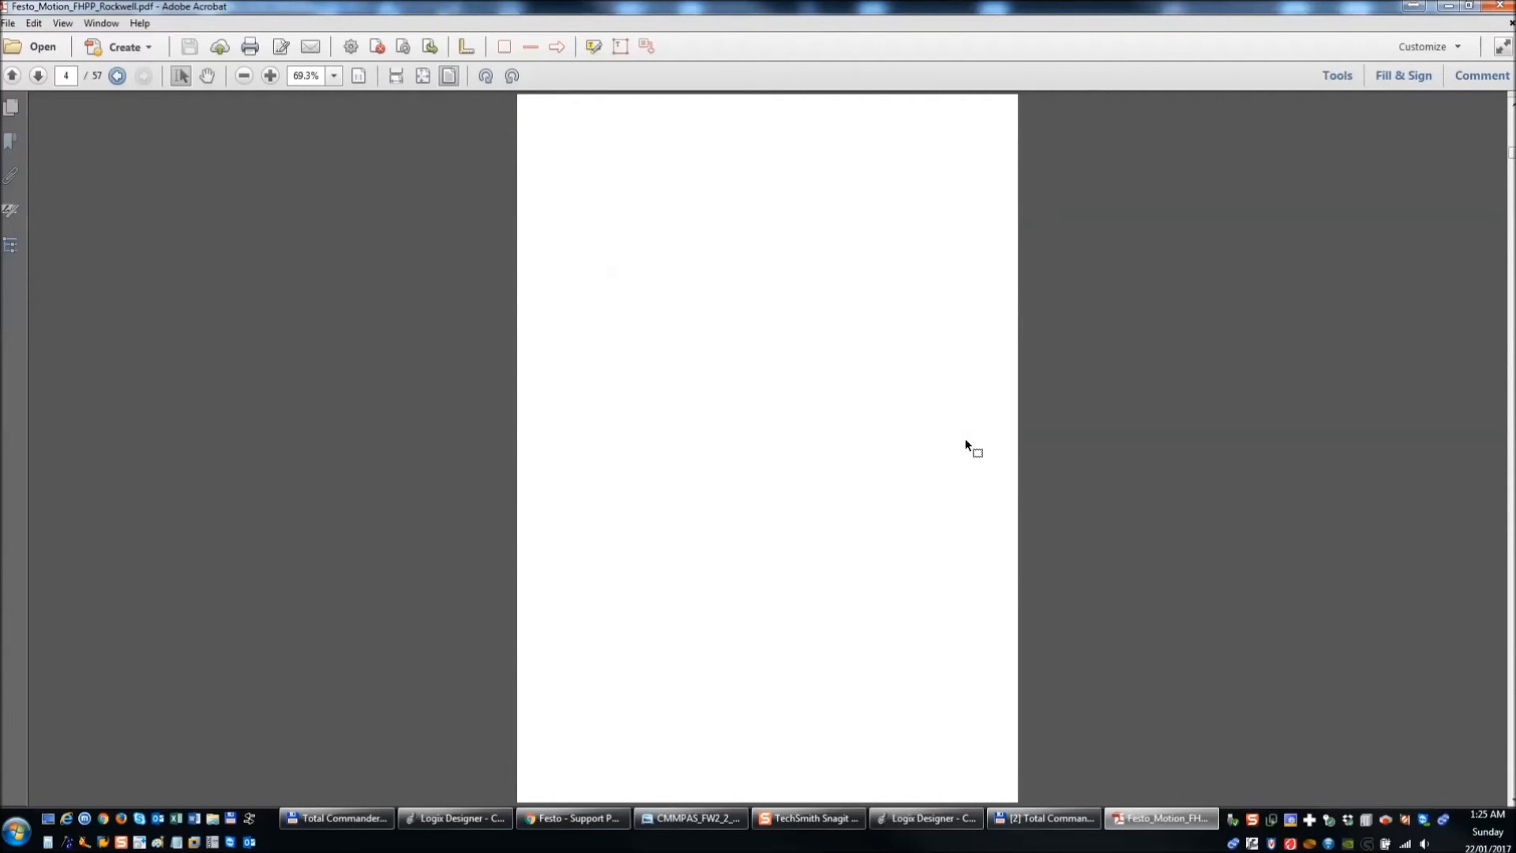
{"action": "scroll", "coordinate": [965, 442], "scroll_direction": "down", "scroll_amount": 2}
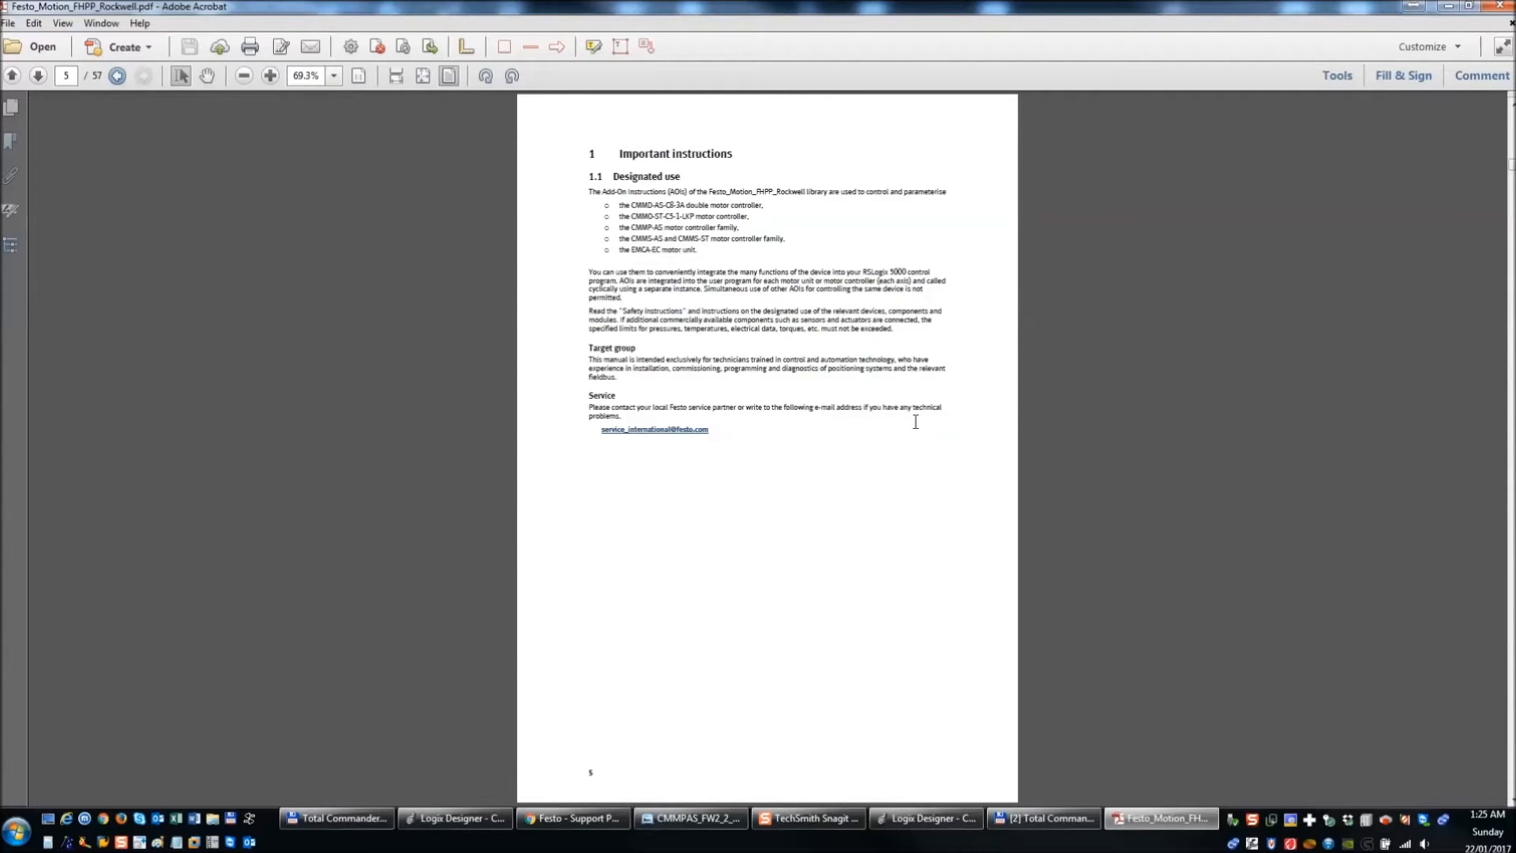
{"action": "scroll", "coordinate": [916, 422], "scroll_direction": "down", "scroll_amount": 2}
{"action": "scroll", "coordinate": [916, 422], "scroll_direction": "down", "scroll_amount": 4}
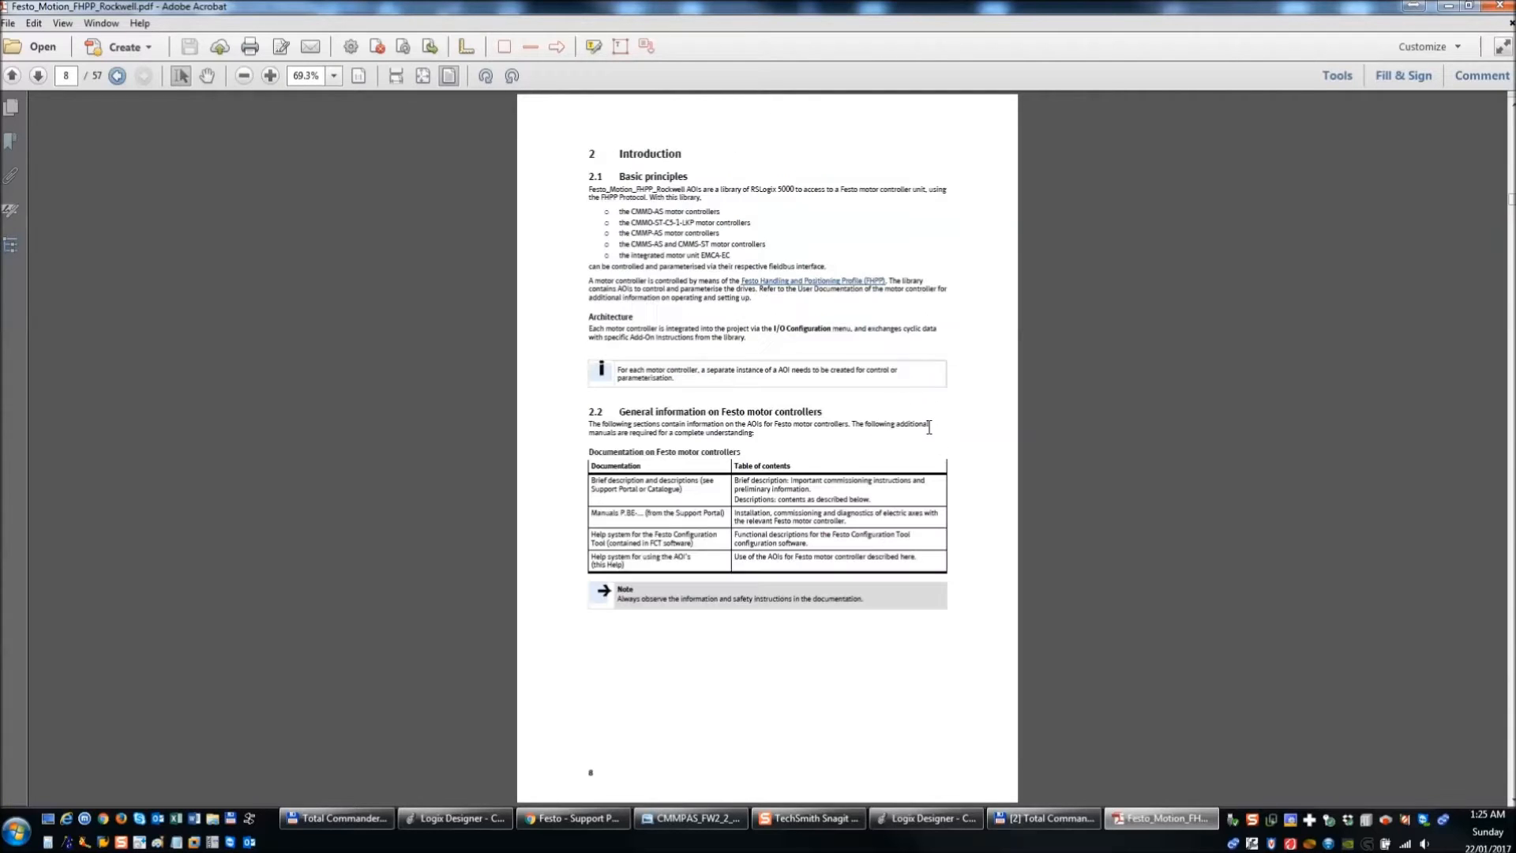
{"action": "scroll", "coordinate": [937, 432], "scroll_direction": "down", "scroll_amount": 2}
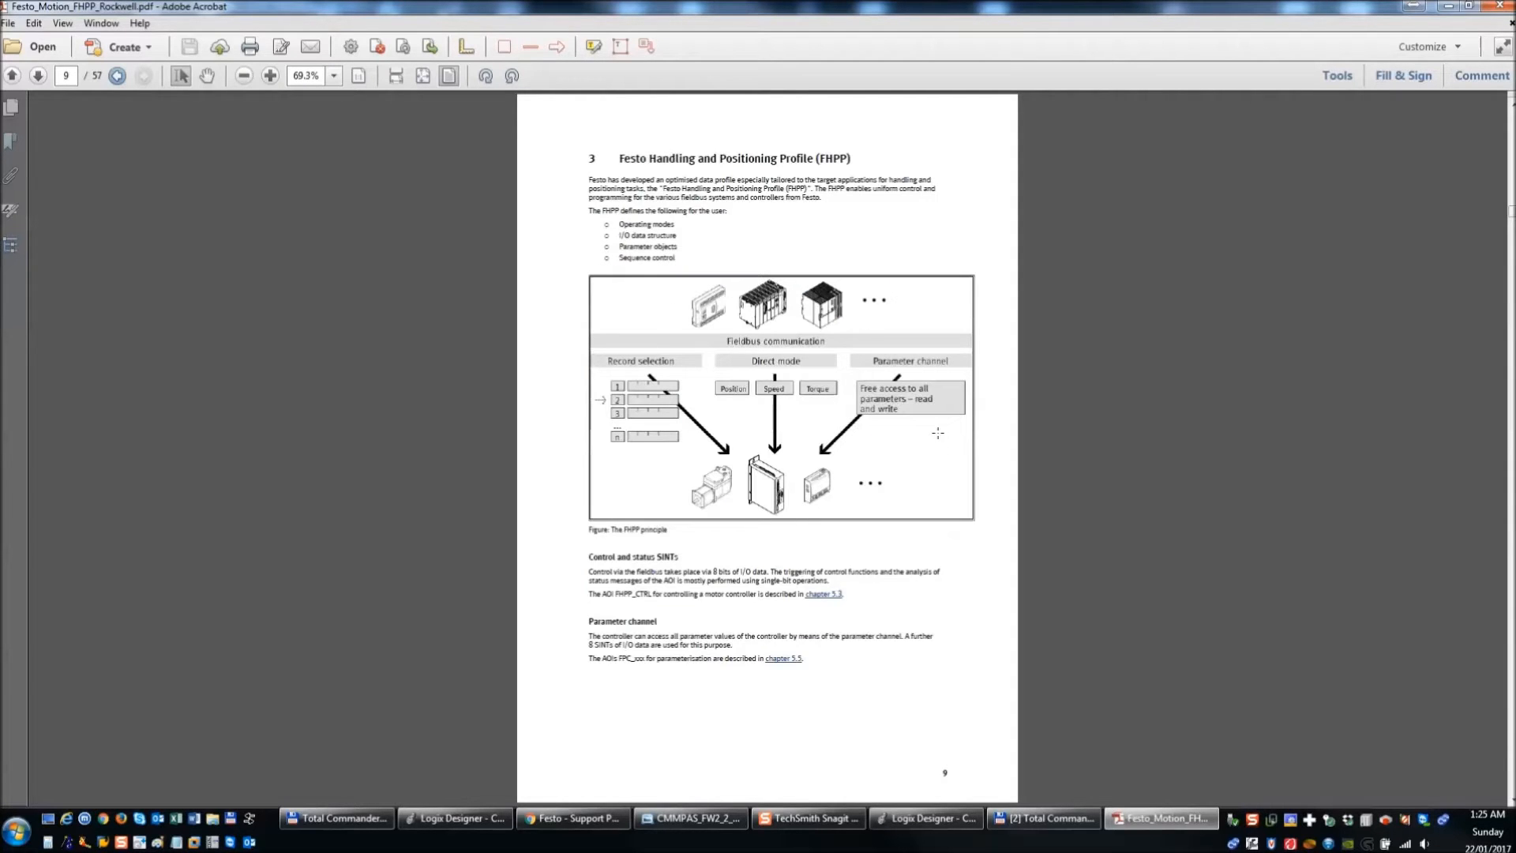
{"action": "scroll", "coordinate": [891, 424], "scroll_direction": "down", "scroll_amount": 6}
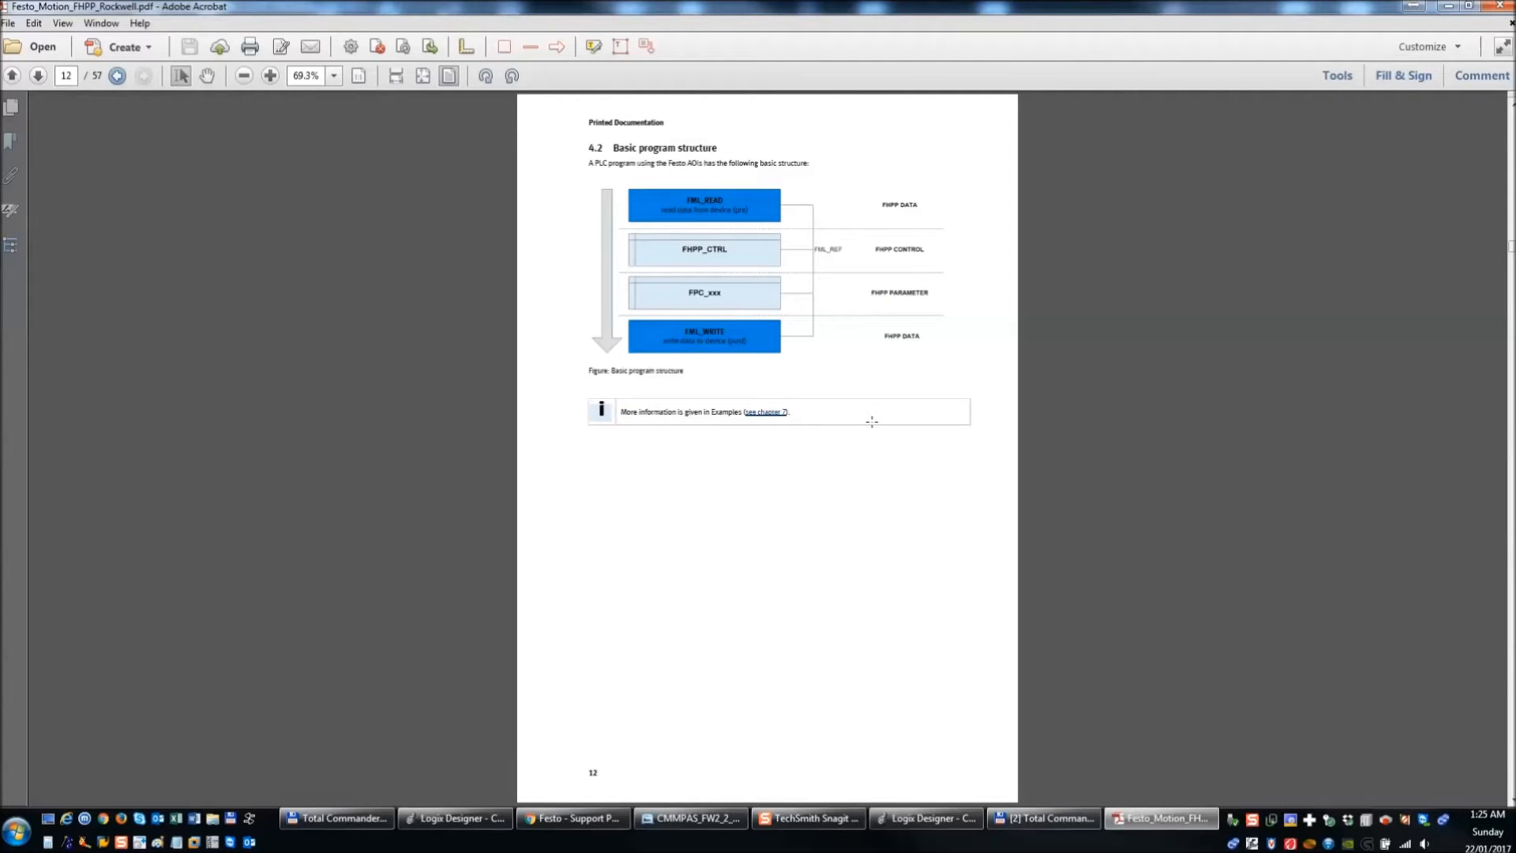
- Enlarge and read section 4.3 on the workaround for copying default tag values to instances, and restore the full-page view
{"action": "scroll", "coordinate": [872, 421], "scroll_direction": "down", "scroll_amount": 2}
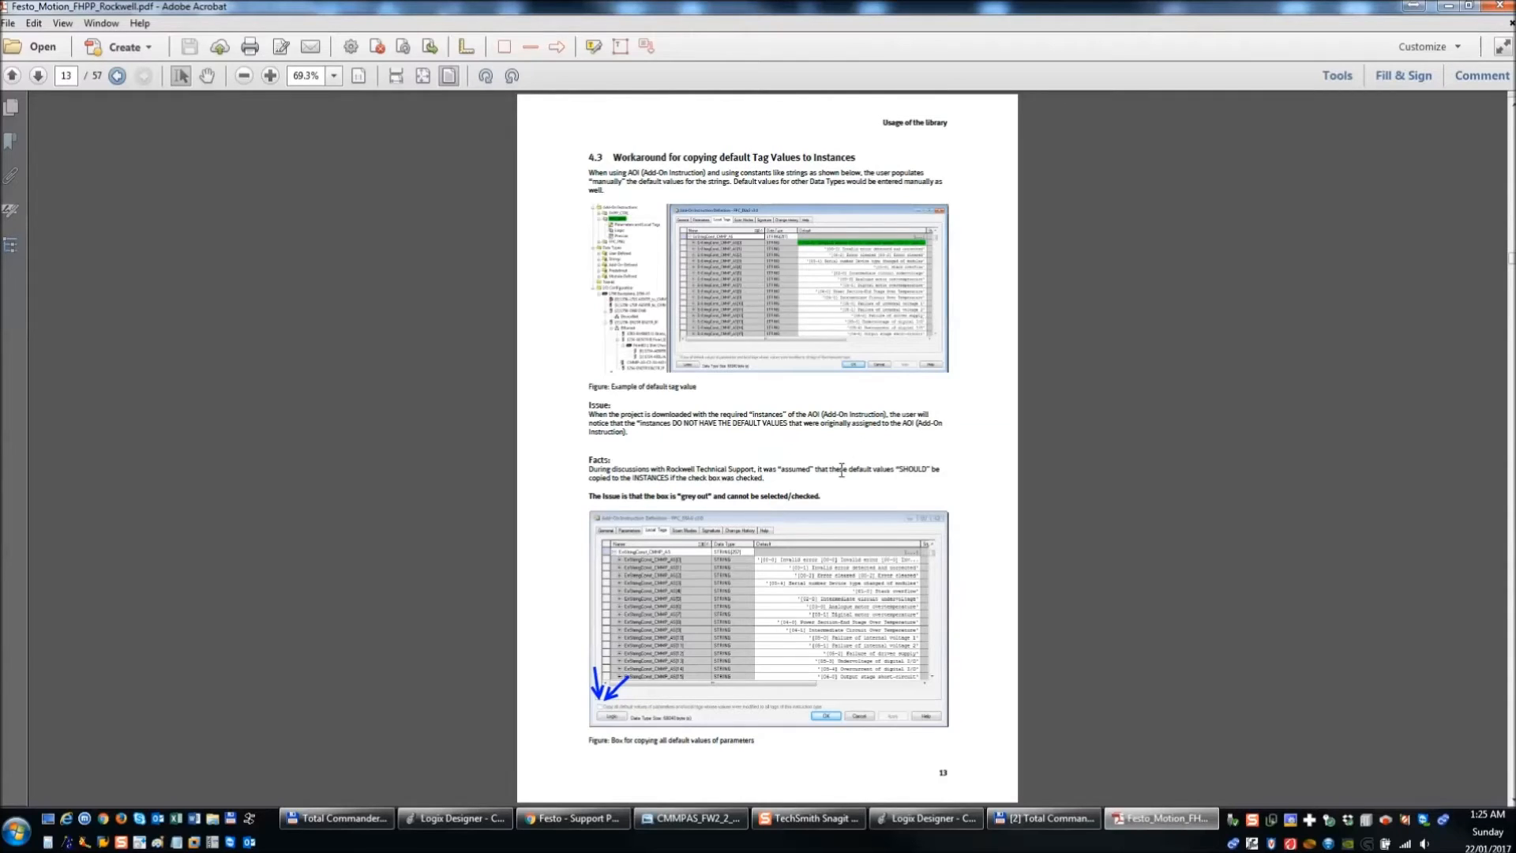
{"action": "scroll", "coordinate": [841, 471], "scroll_direction": "down", "scroll_amount": 1}
{"action": "scroll", "coordinate": [838, 473], "scroll_direction": "up", "scroll_amount": 1}
{"action": "scroll", "coordinate": [857, 476], "scroll_direction": "up", "scroll_amount": 3}
{"action": "scroll", "coordinate": [866, 522], "scroll_direction": "up", "scroll_amount": 3}
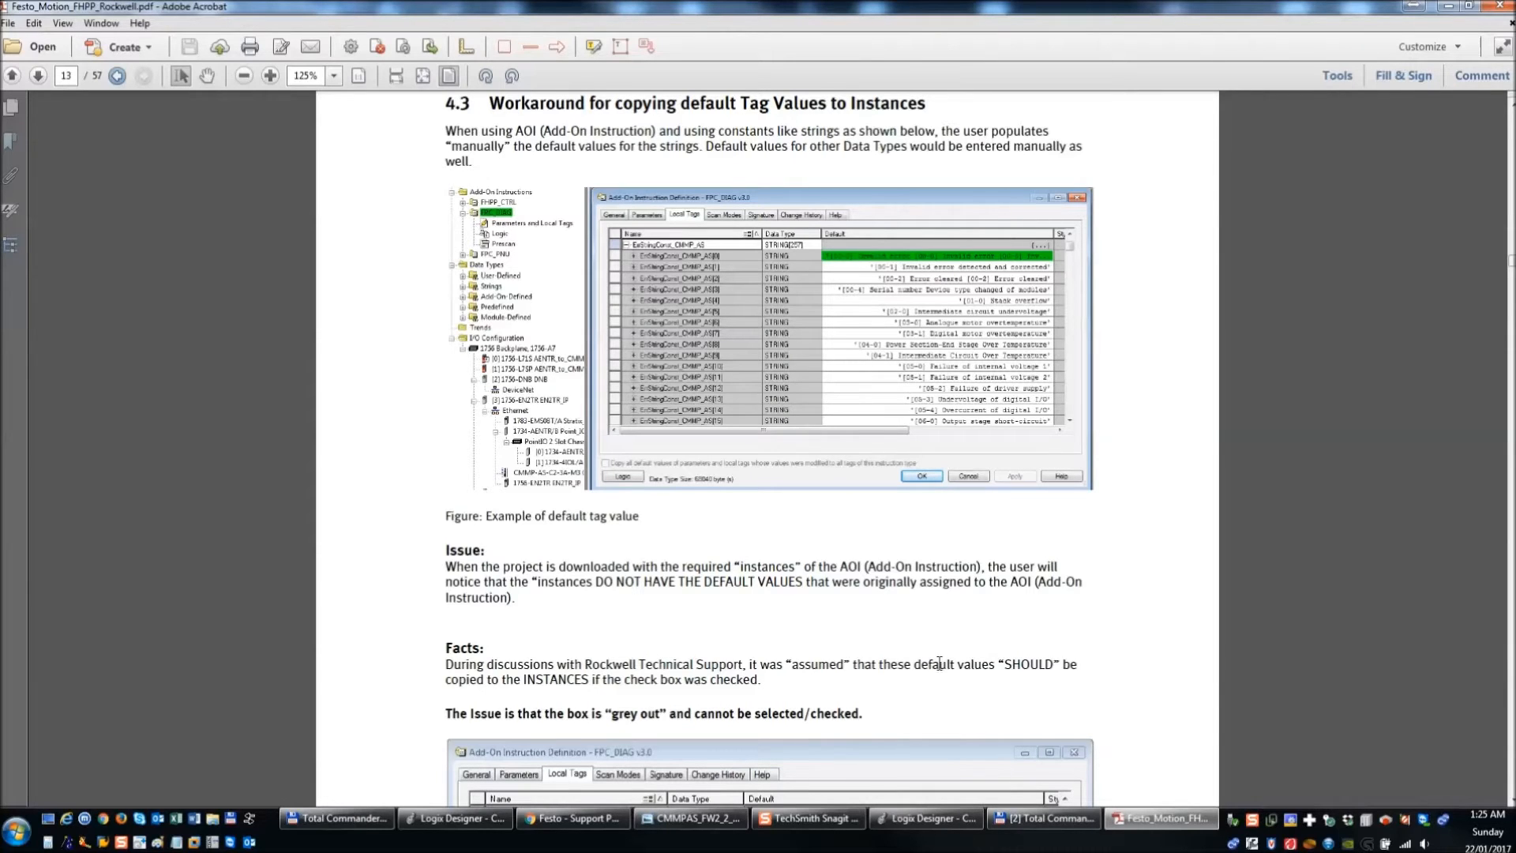
{"action": "key", "text": "ctrl+0"}
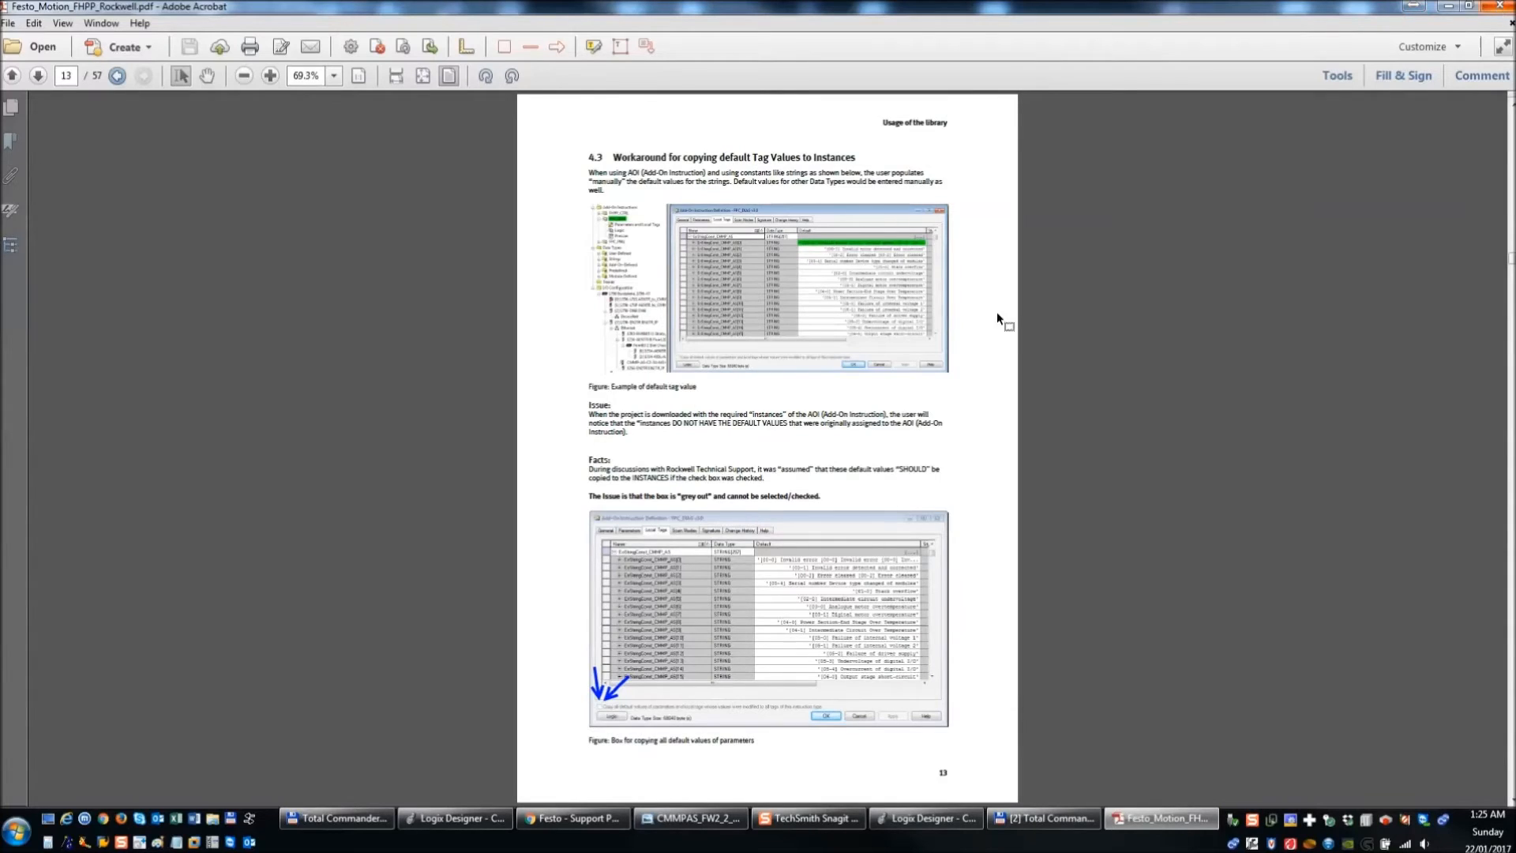
- Look through the manual's FML_READ, FML_WRITE and FHPP_CTRL reference pages, and close the PDF
{"action": "scroll", "coordinate": [862, 399], "scroll_direction": "down", "scroll_amount": 12}
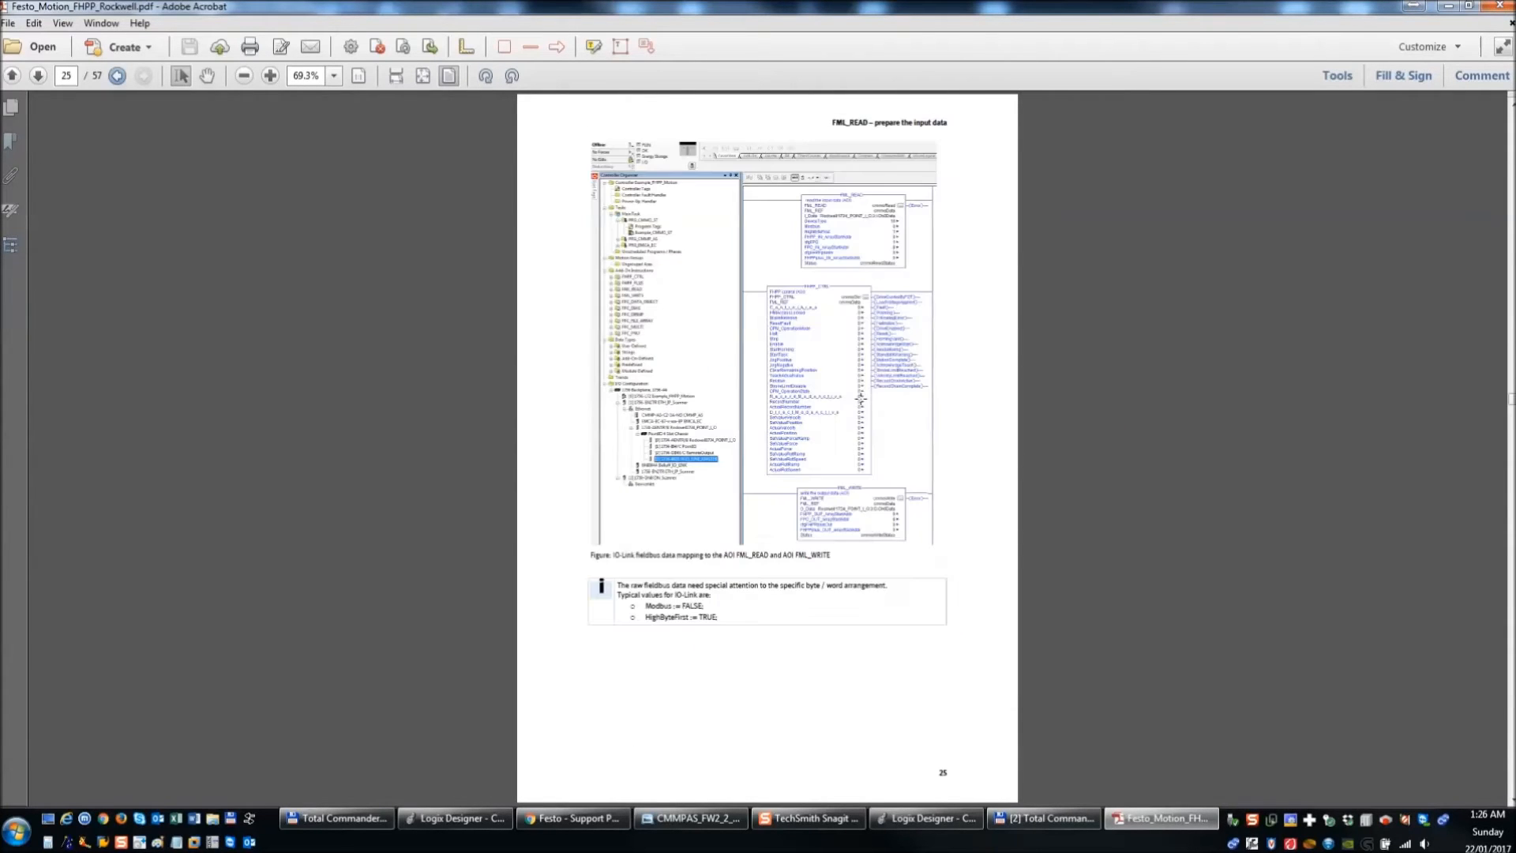
{"action": "scroll", "coordinate": [861, 399], "scroll_direction": "down", "scroll_amount": 3}
{"action": "scroll", "coordinate": [861, 400], "scroll_direction": "up", "scroll_amount": 4}
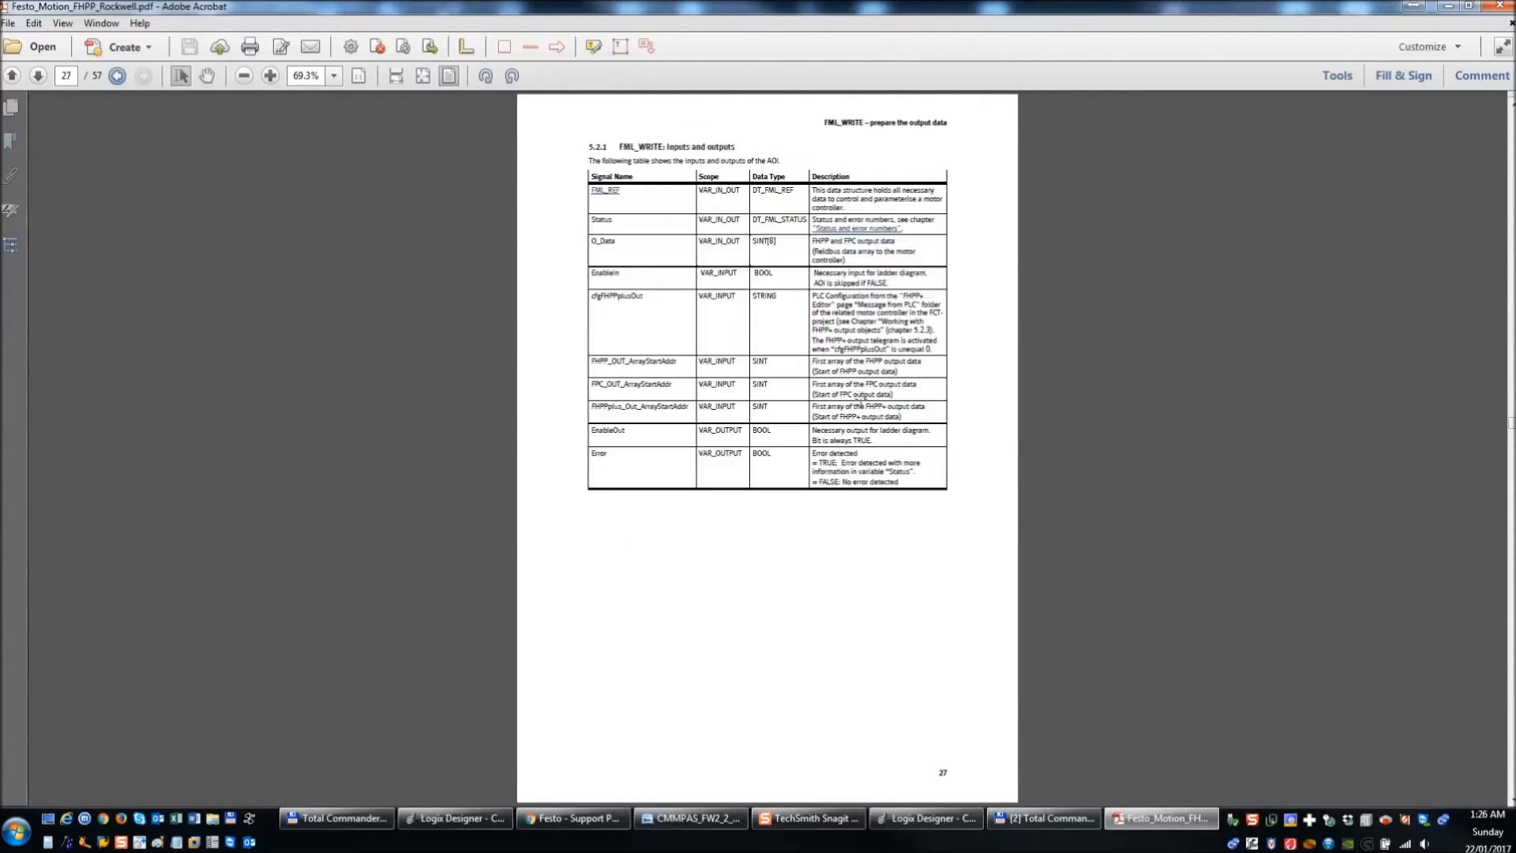
{"action": "scroll", "coordinate": [709, 356], "scroll_direction": "down", "scroll_amount": 12}
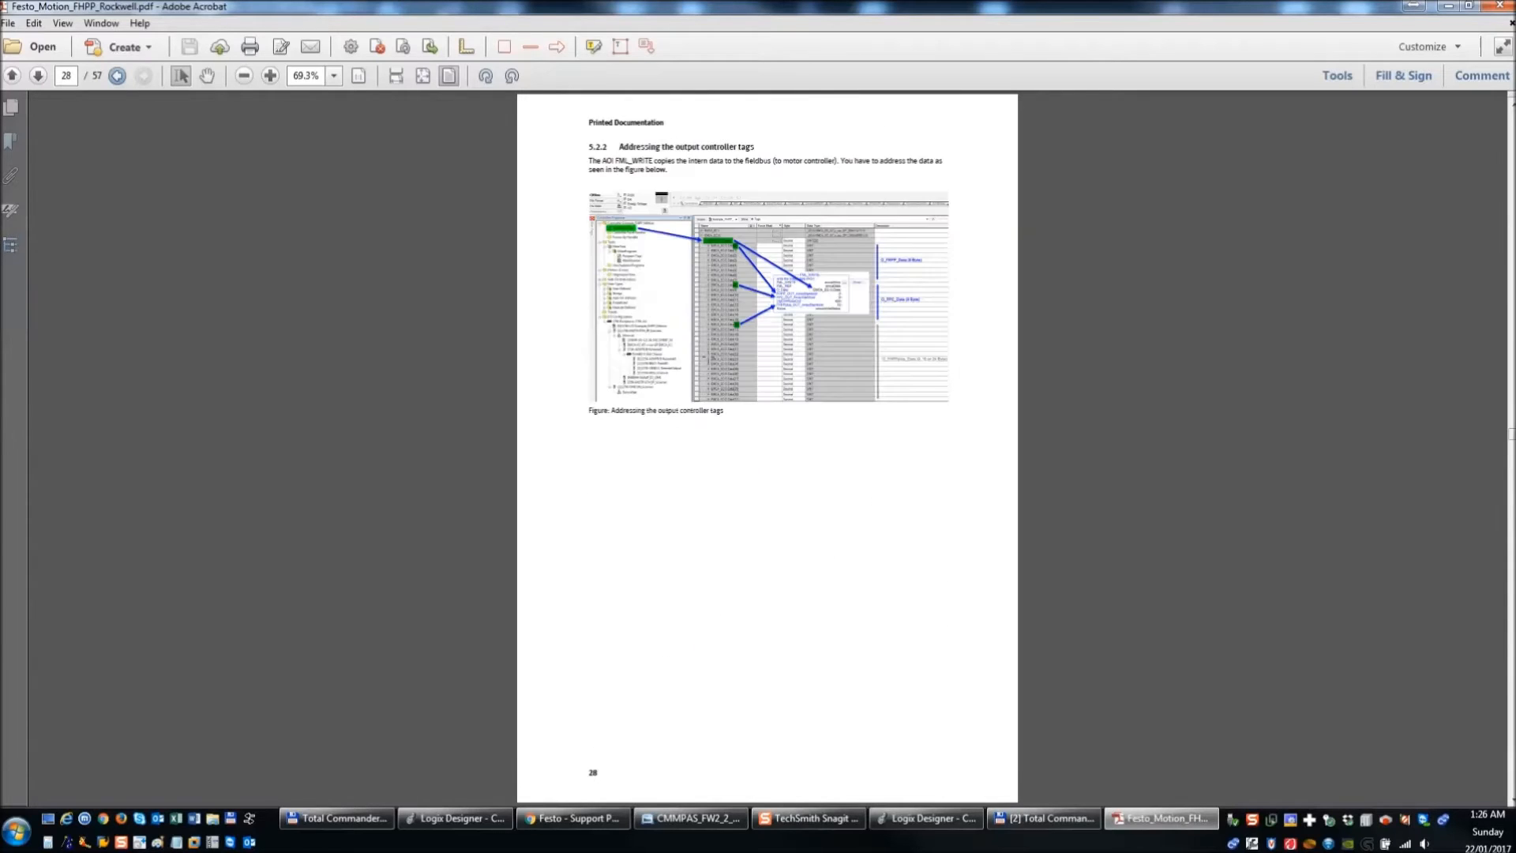
{"action": "scroll", "coordinate": [710, 355], "scroll_direction": "up", "scroll_amount": 10}
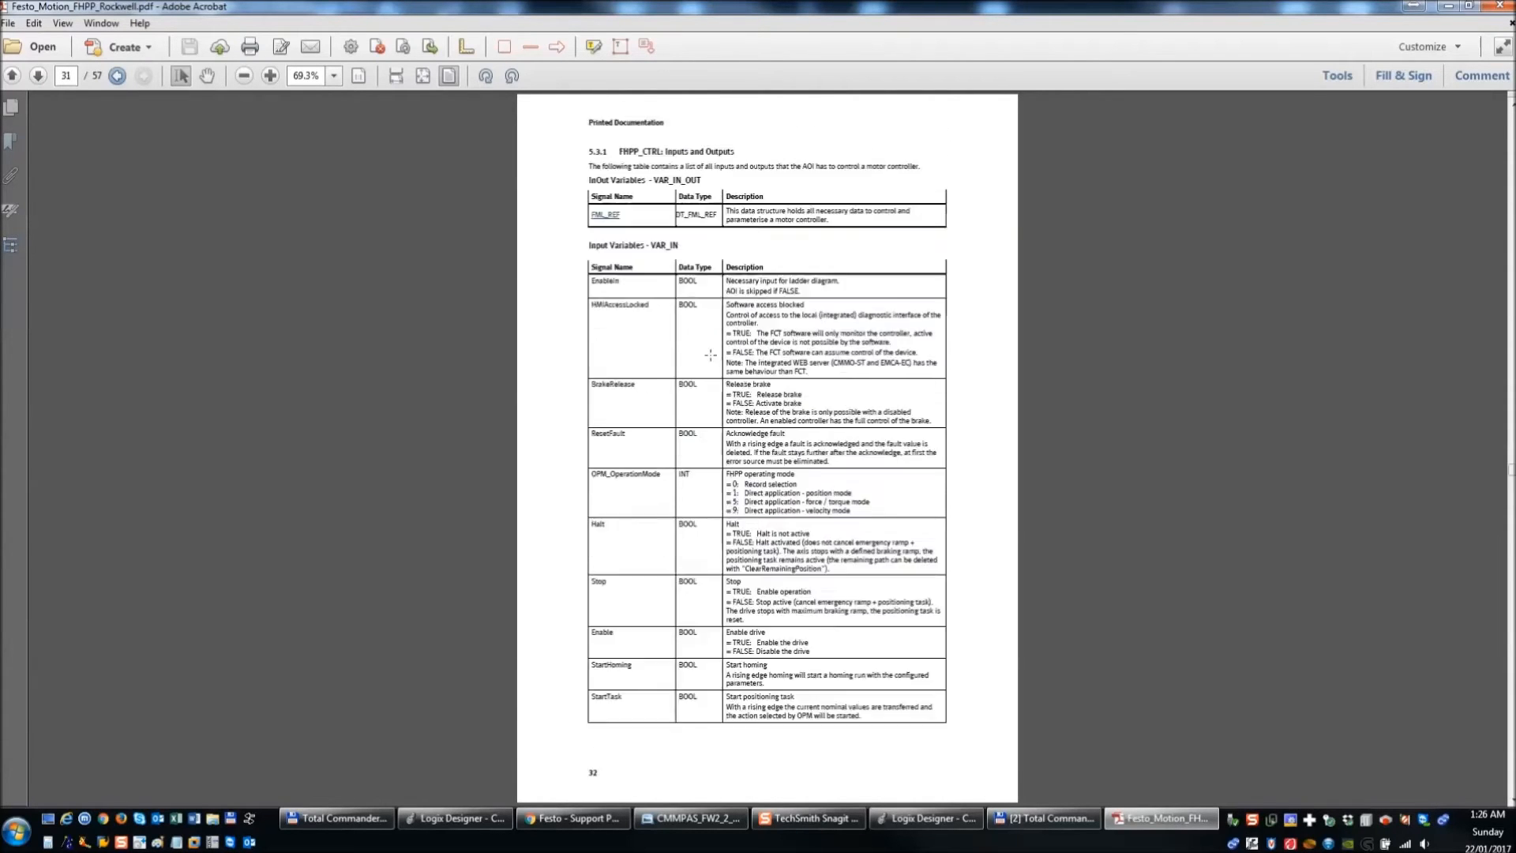
{"action": "left_click", "coordinate": [1509, 11]}
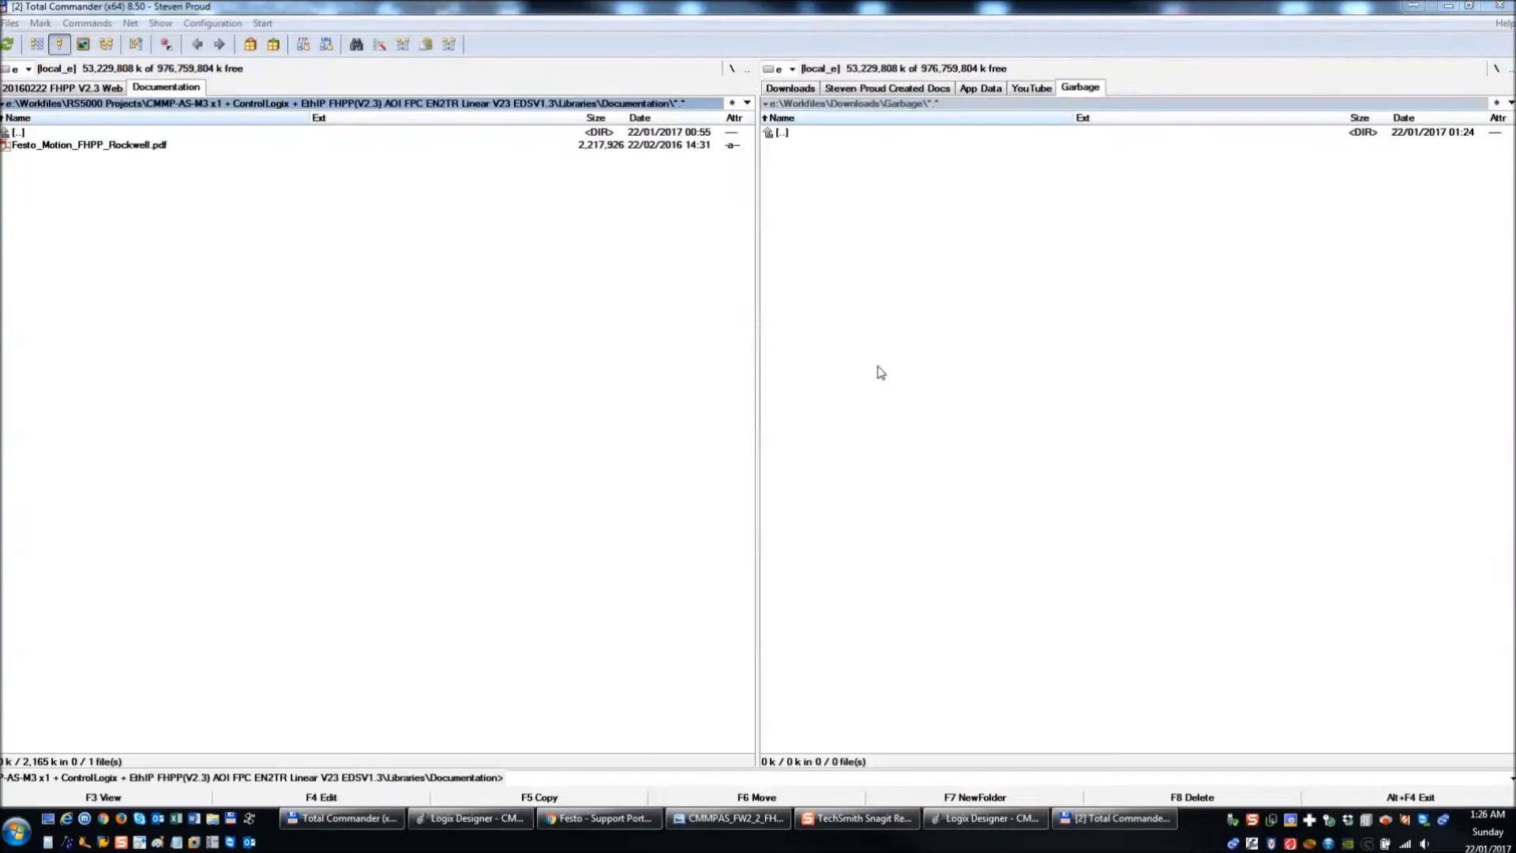
- In the CMMP_FHPPv2_3 project in Logix Designer, add a Ladder Diagram routine named E011_CMMP_AS_X_Axis_AOI to MainProgram
{"action": "left_click", "coordinate": [984, 818]}
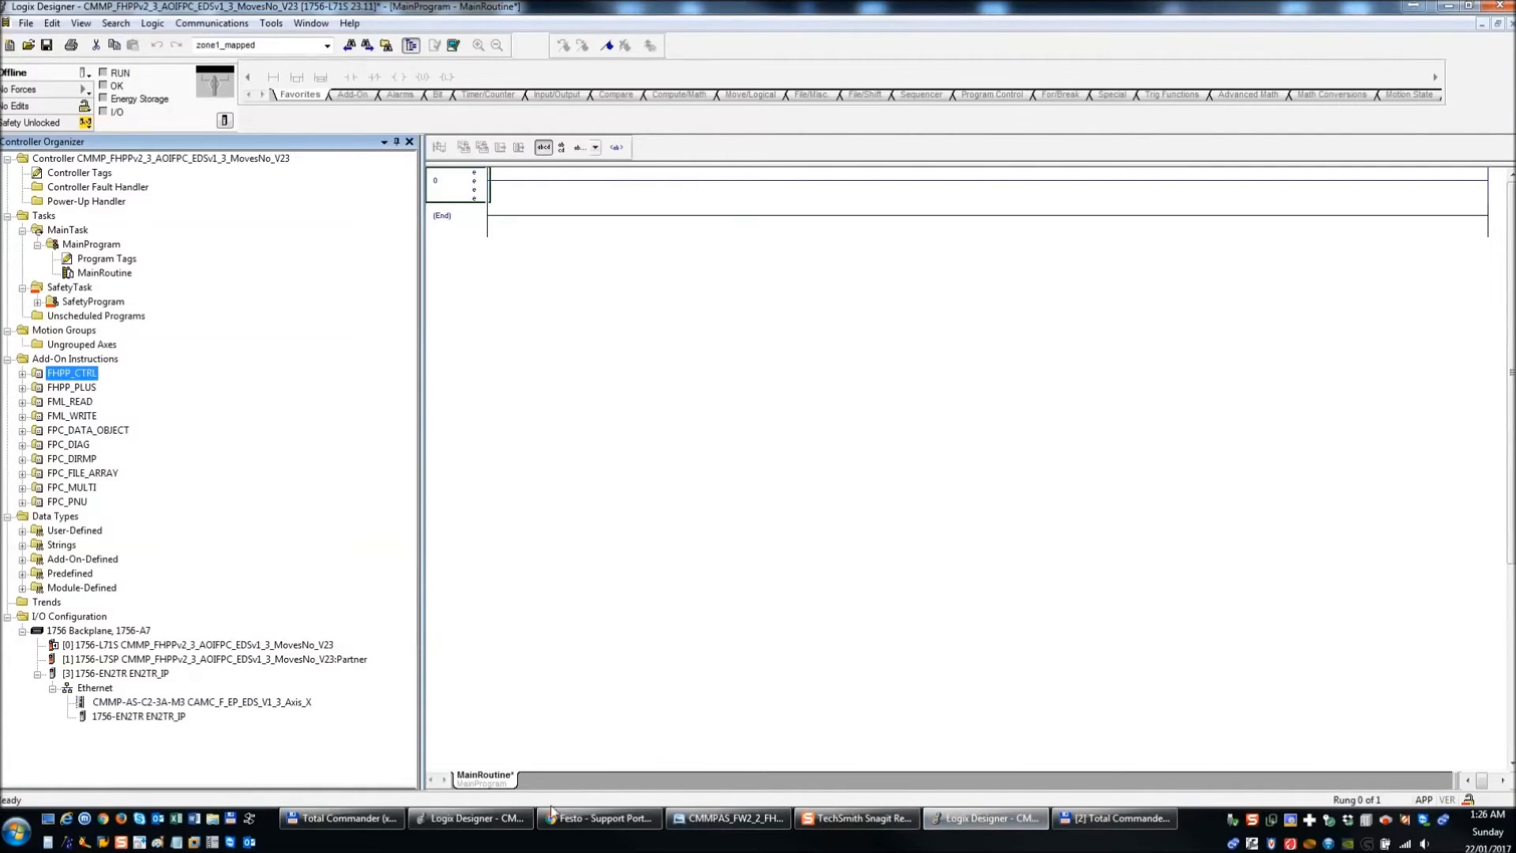
{"action": "mouse_move", "coordinate": [519, 819]}
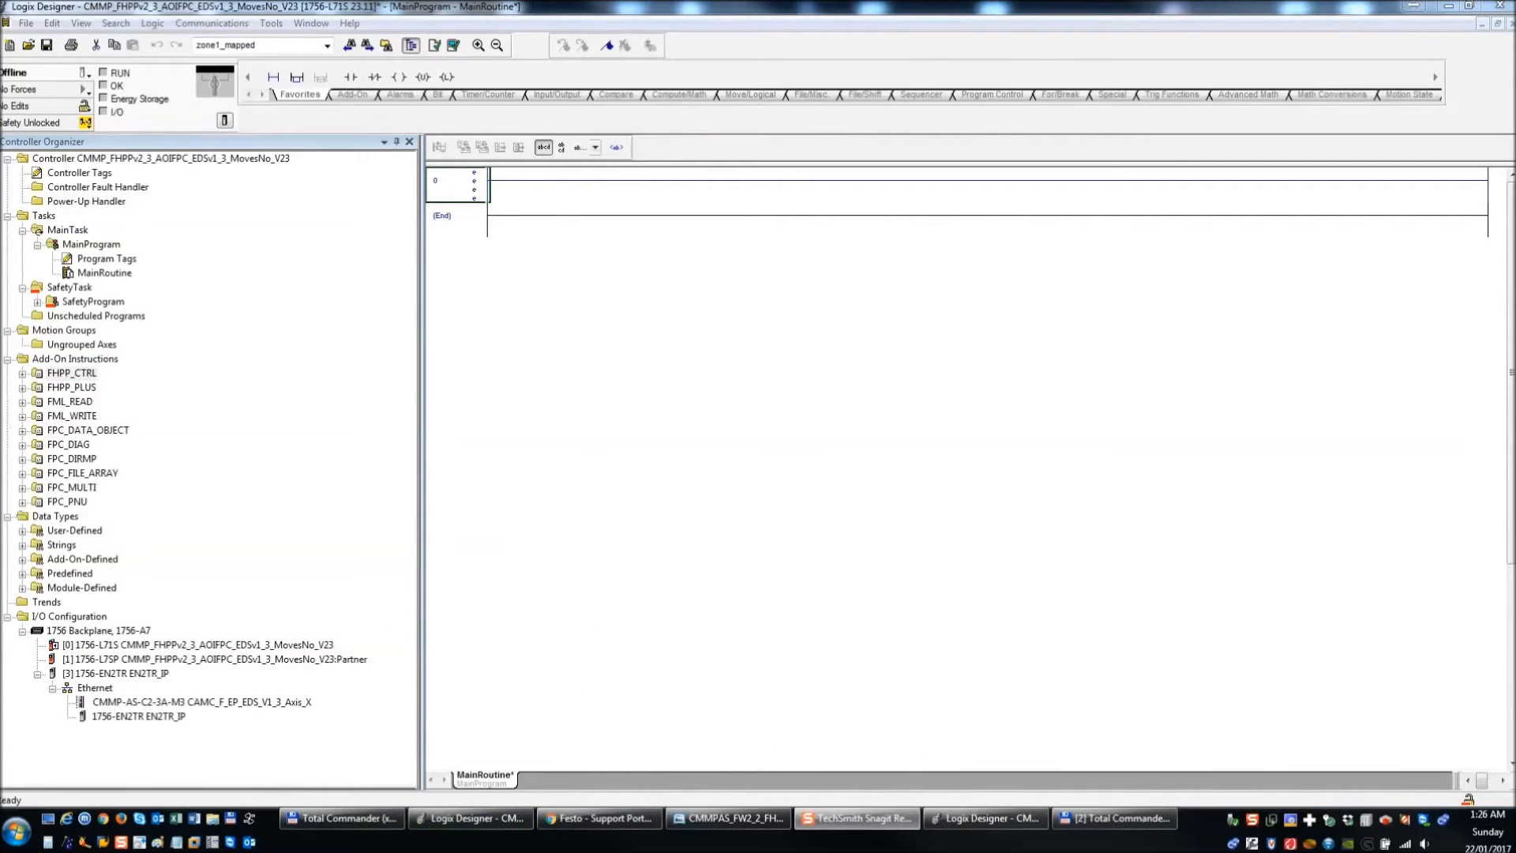
{"action": "left_click", "coordinate": [92, 276]}
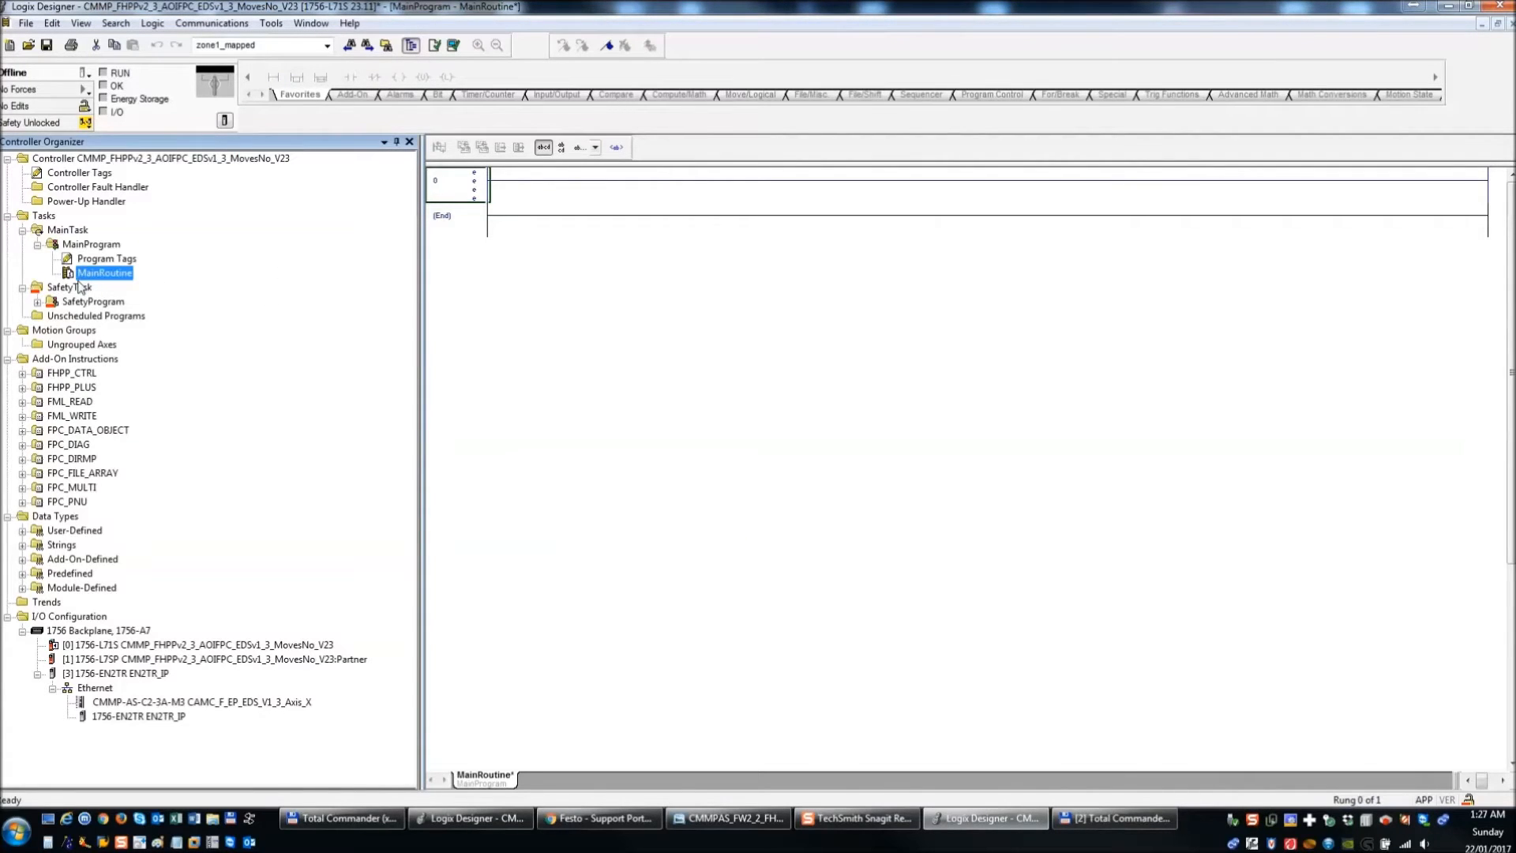
{"action": "right_click", "coordinate": [92, 247]}
{"action": "mouse_move", "coordinate": [134, 258]}
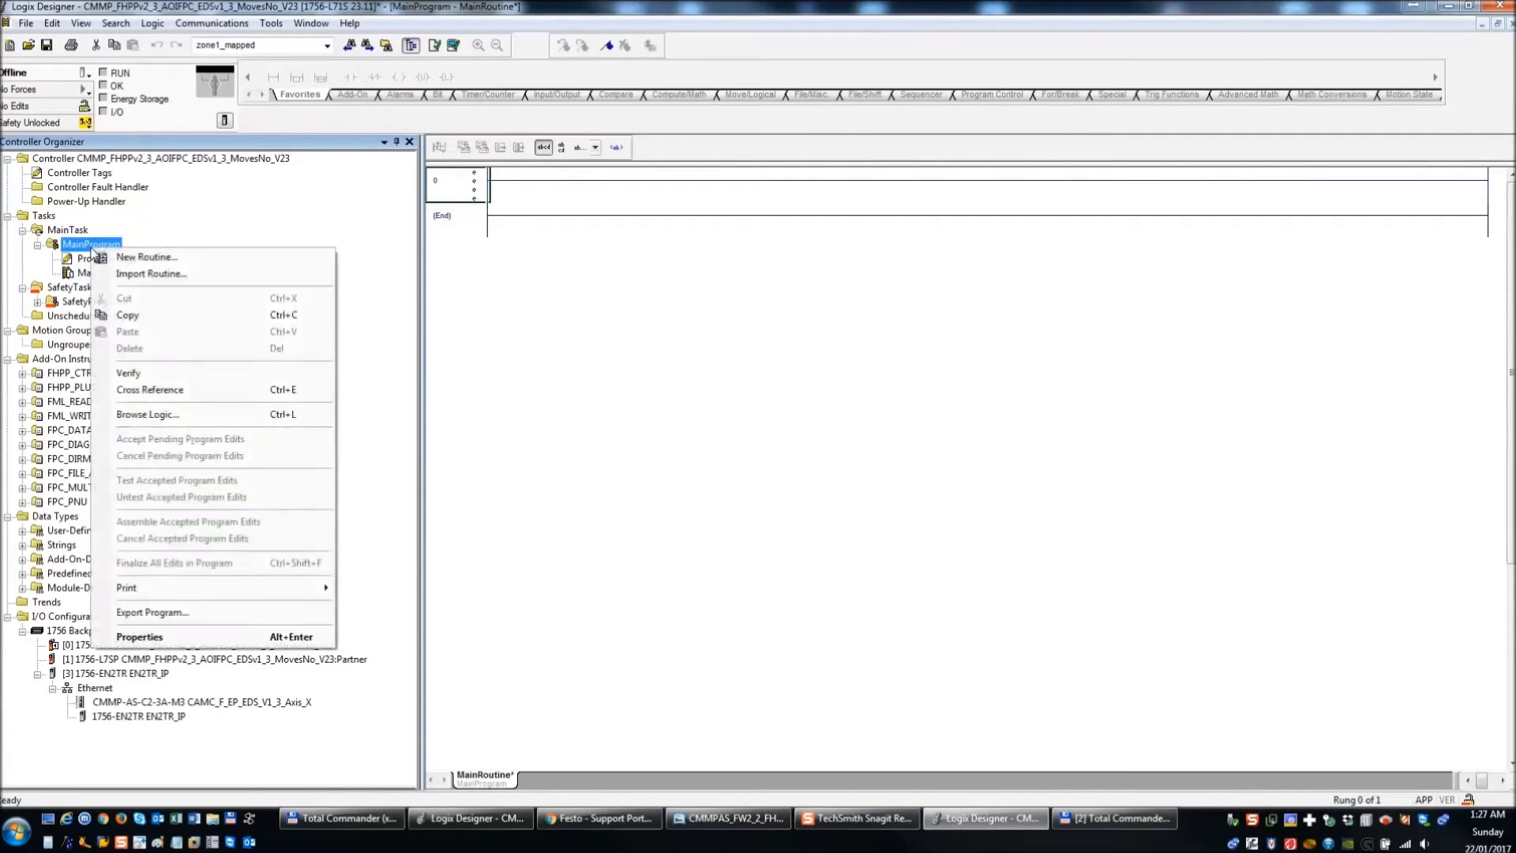
{"action": "left_click", "coordinate": [372, 258]}
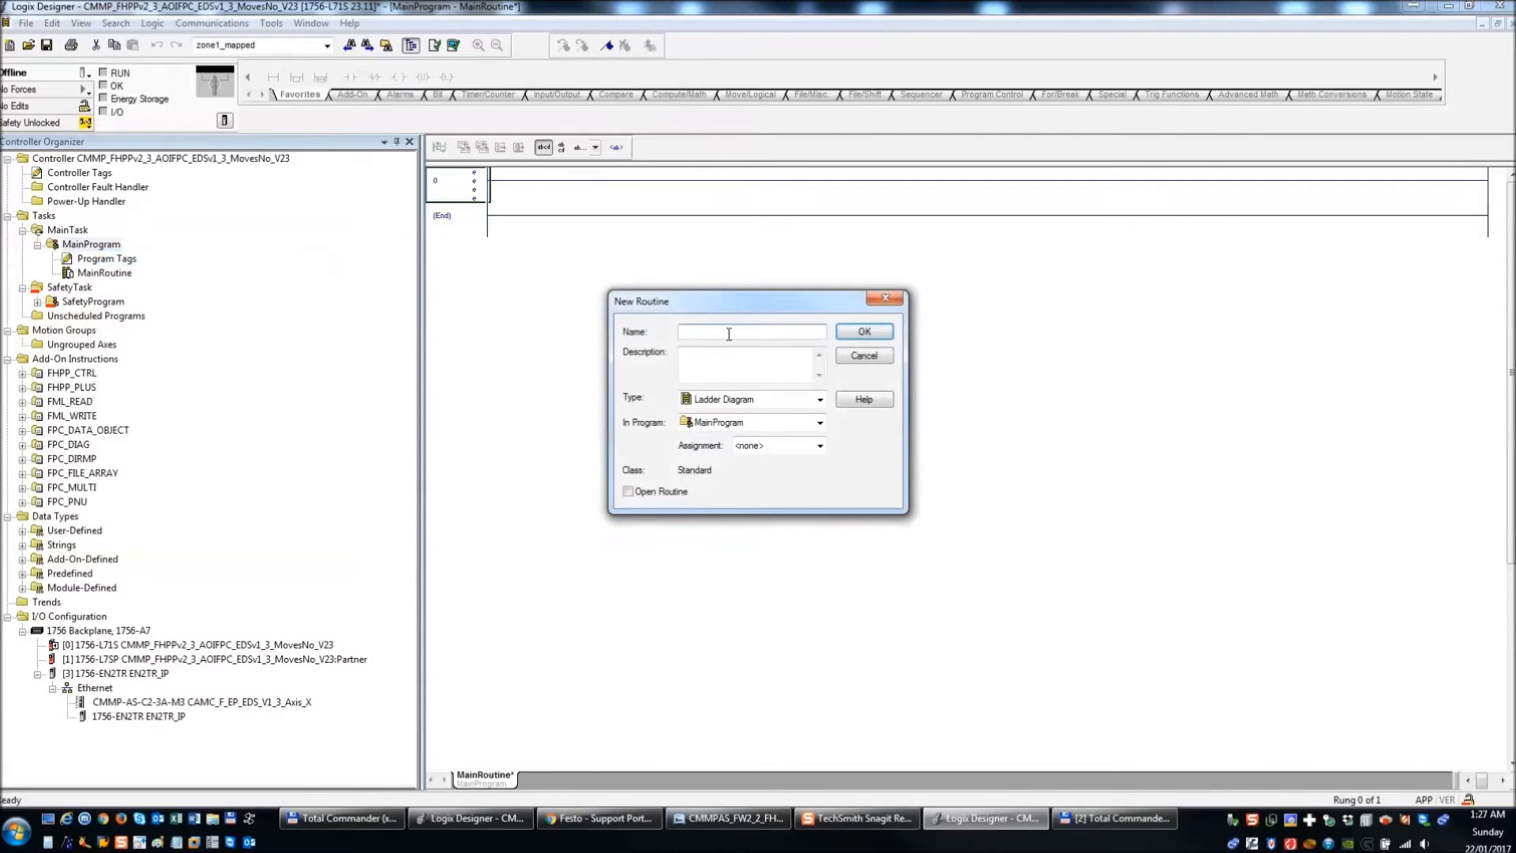
{"action": "type", "text": "E011_CMMP_AS_X_Axis_AOI"}
{"action": "left_click", "coordinate": [866, 332]}
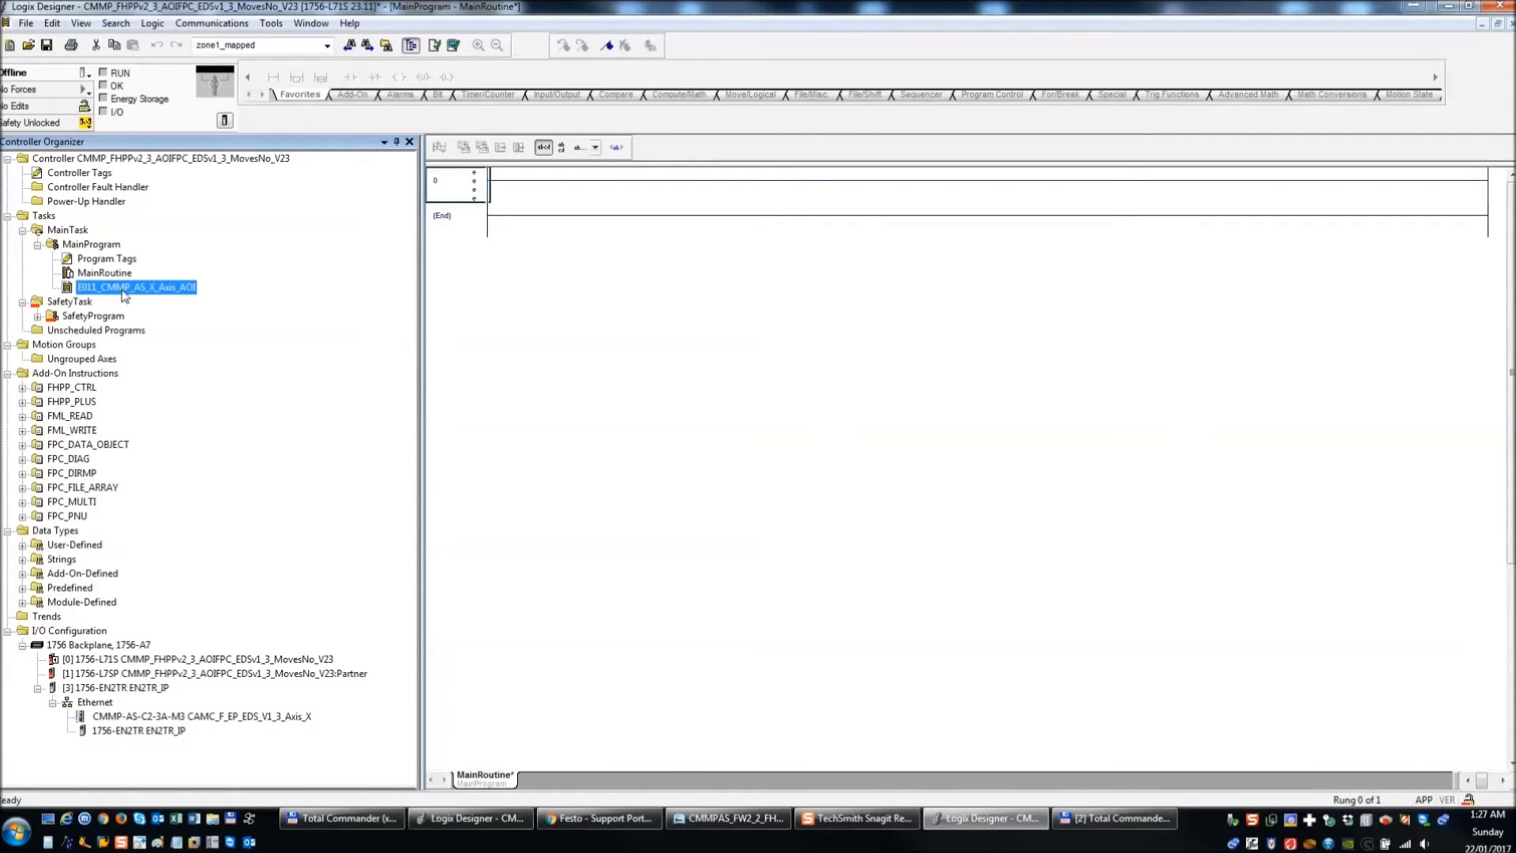
- Open the E011_CMMP_AS_X_Axis_AOI routine for editing and close MainRoutine
{"action": "double_click", "coordinate": [122, 291]}
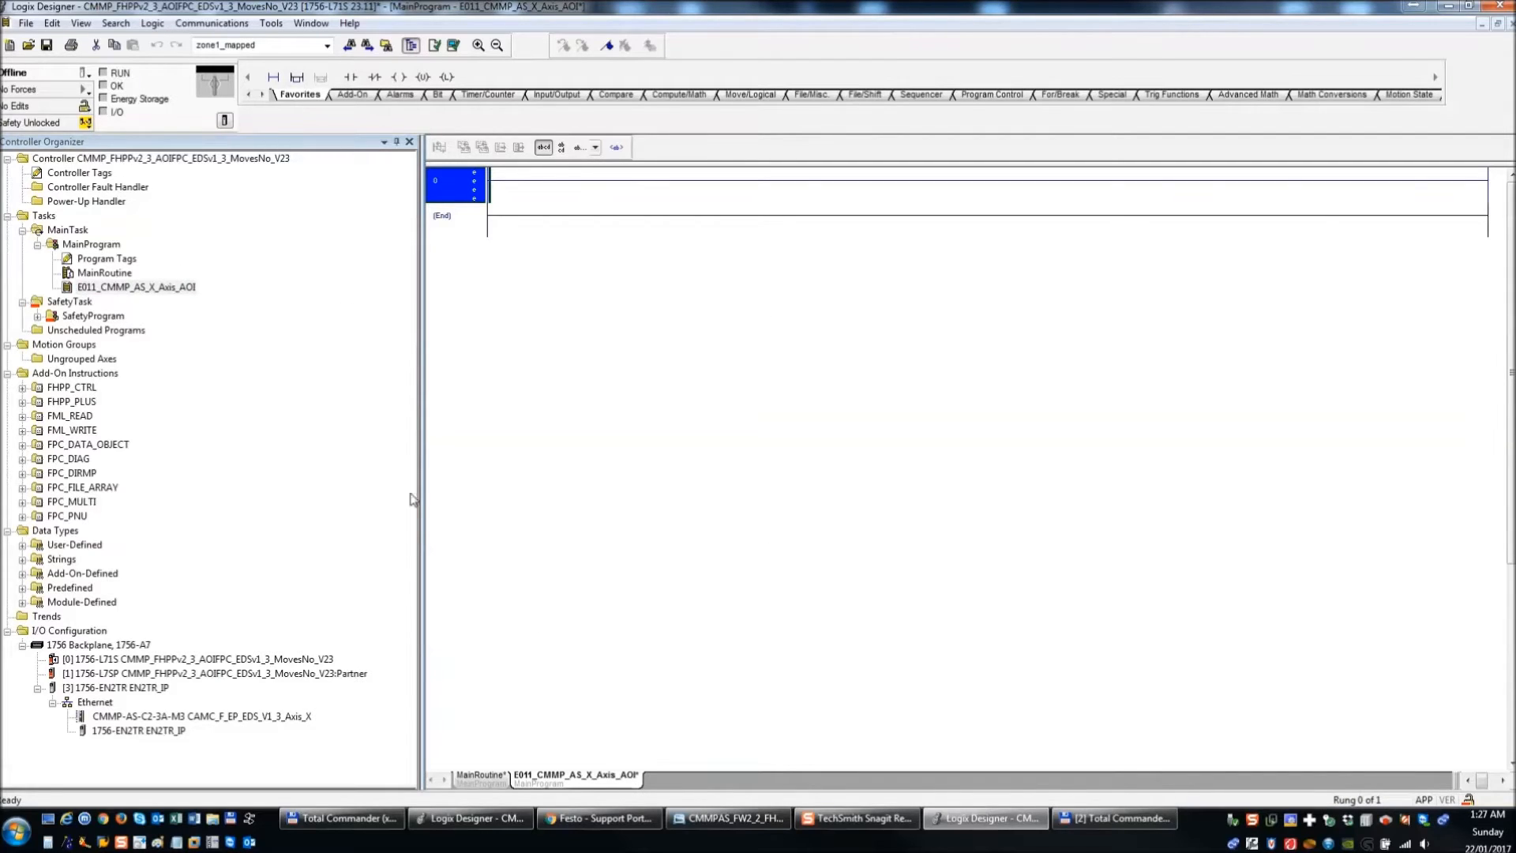
{"action": "left_click", "coordinate": [479, 775]}
{"action": "right_click", "coordinate": [480, 775]}
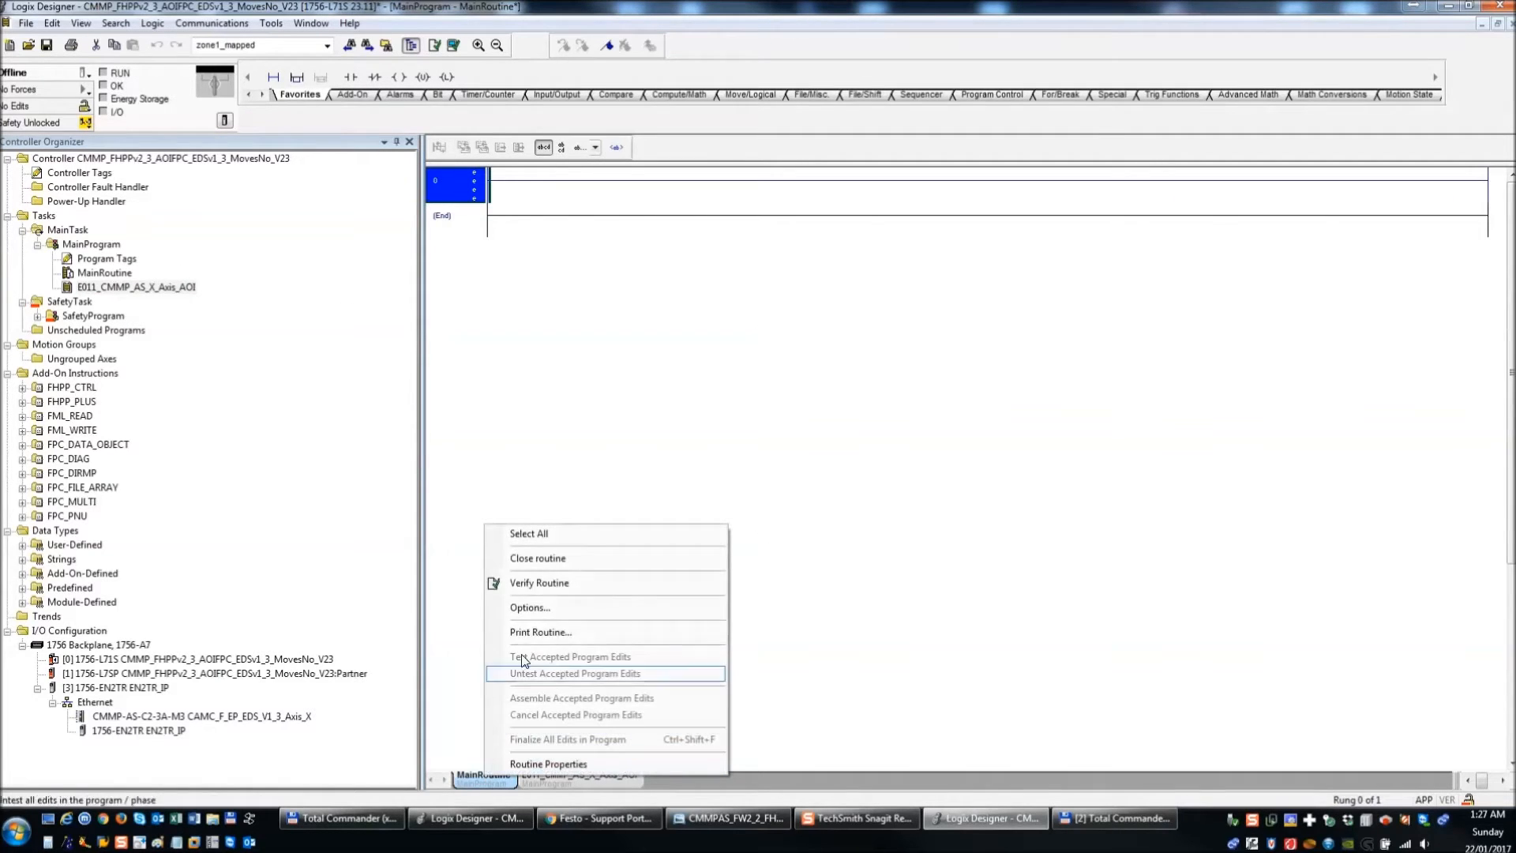
{"action": "left_click", "coordinate": [538, 559]}
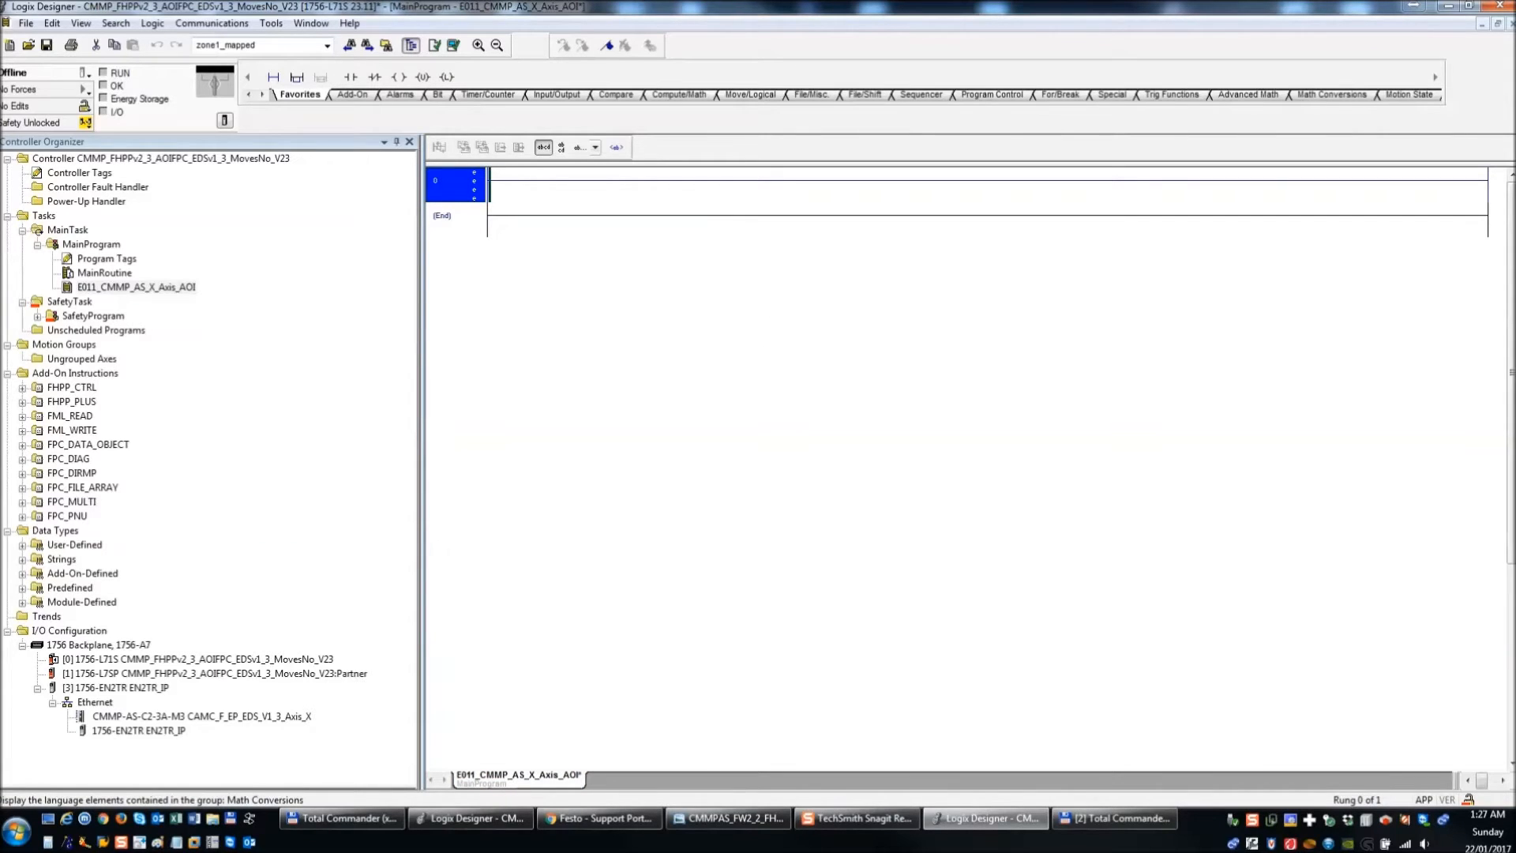
- Insert the FML_READ Add-On Instruction on rung 0 of the E011_CMMP_AS_X_Axis_AOI routine
{"action": "key", "text": "alt+Tab"}
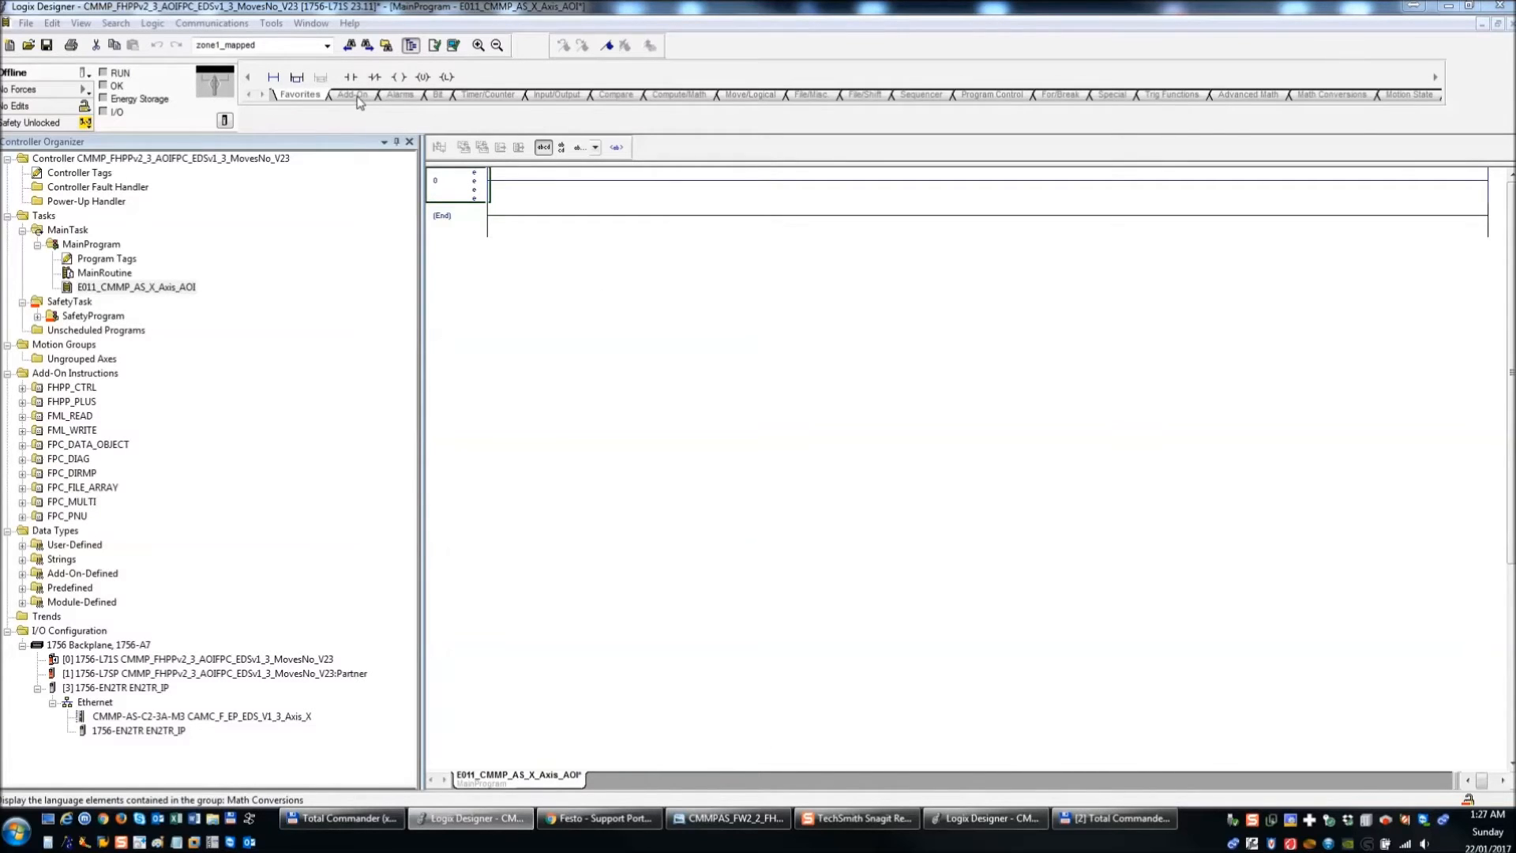
{"action": "left_click", "coordinate": [399, 126]}
{"action": "left_click", "coordinate": [353, 95]}
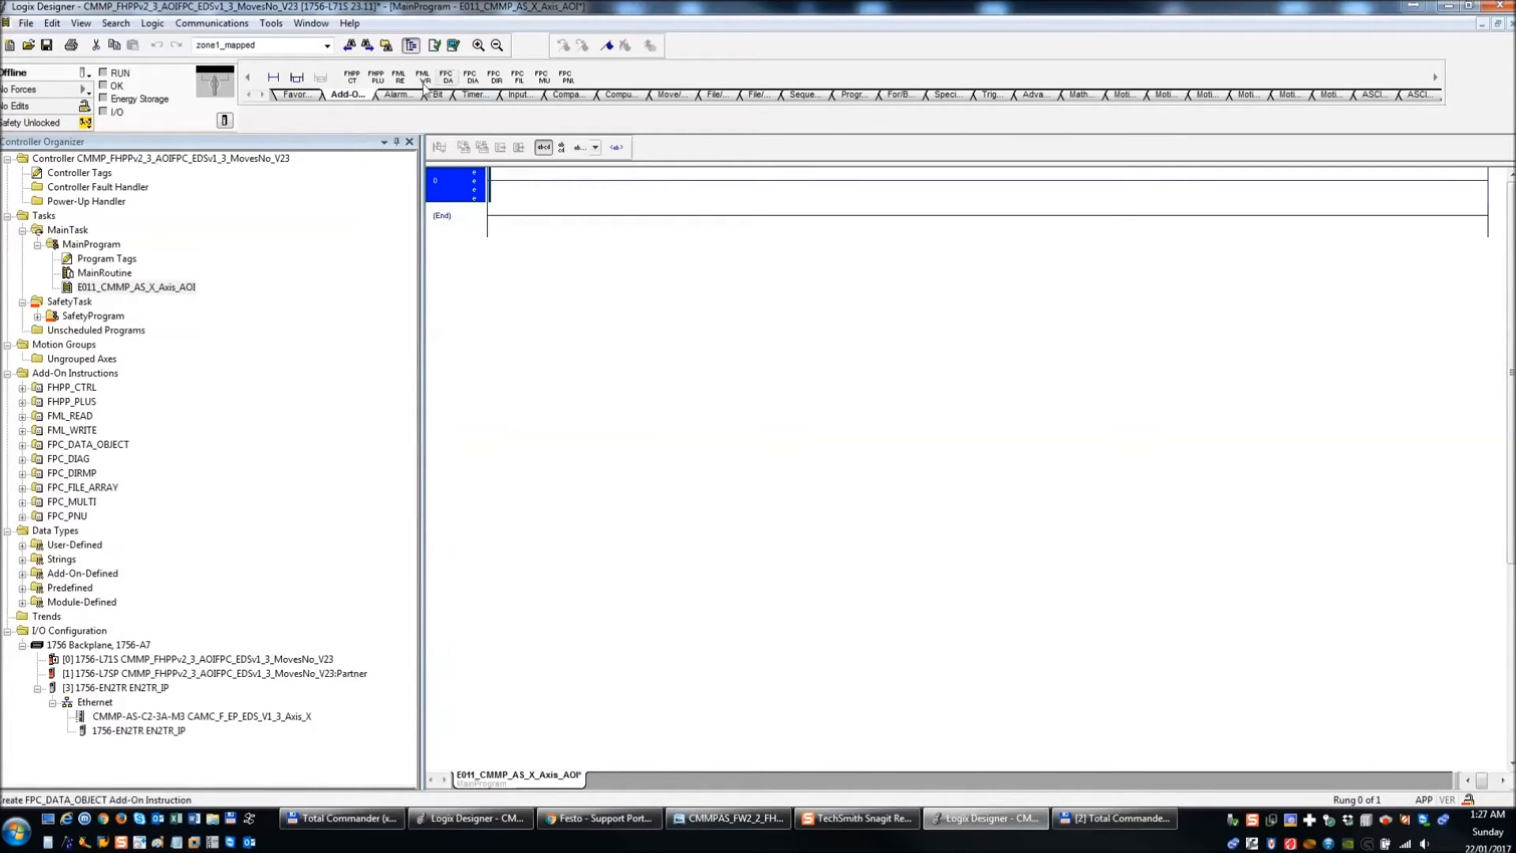
{"action": "mouse_move", "coordinate": [353, 82]}
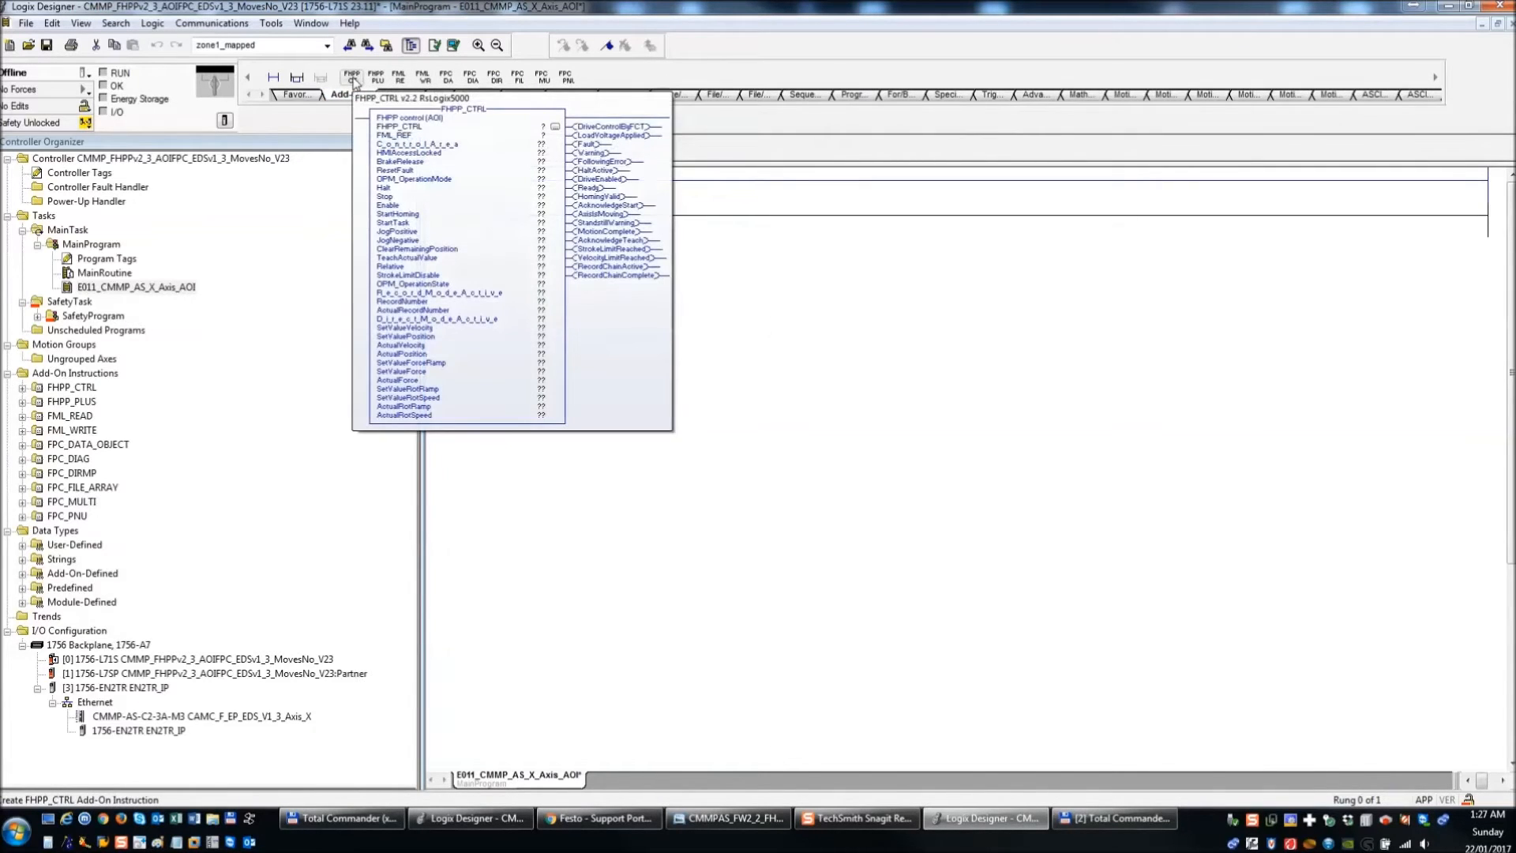
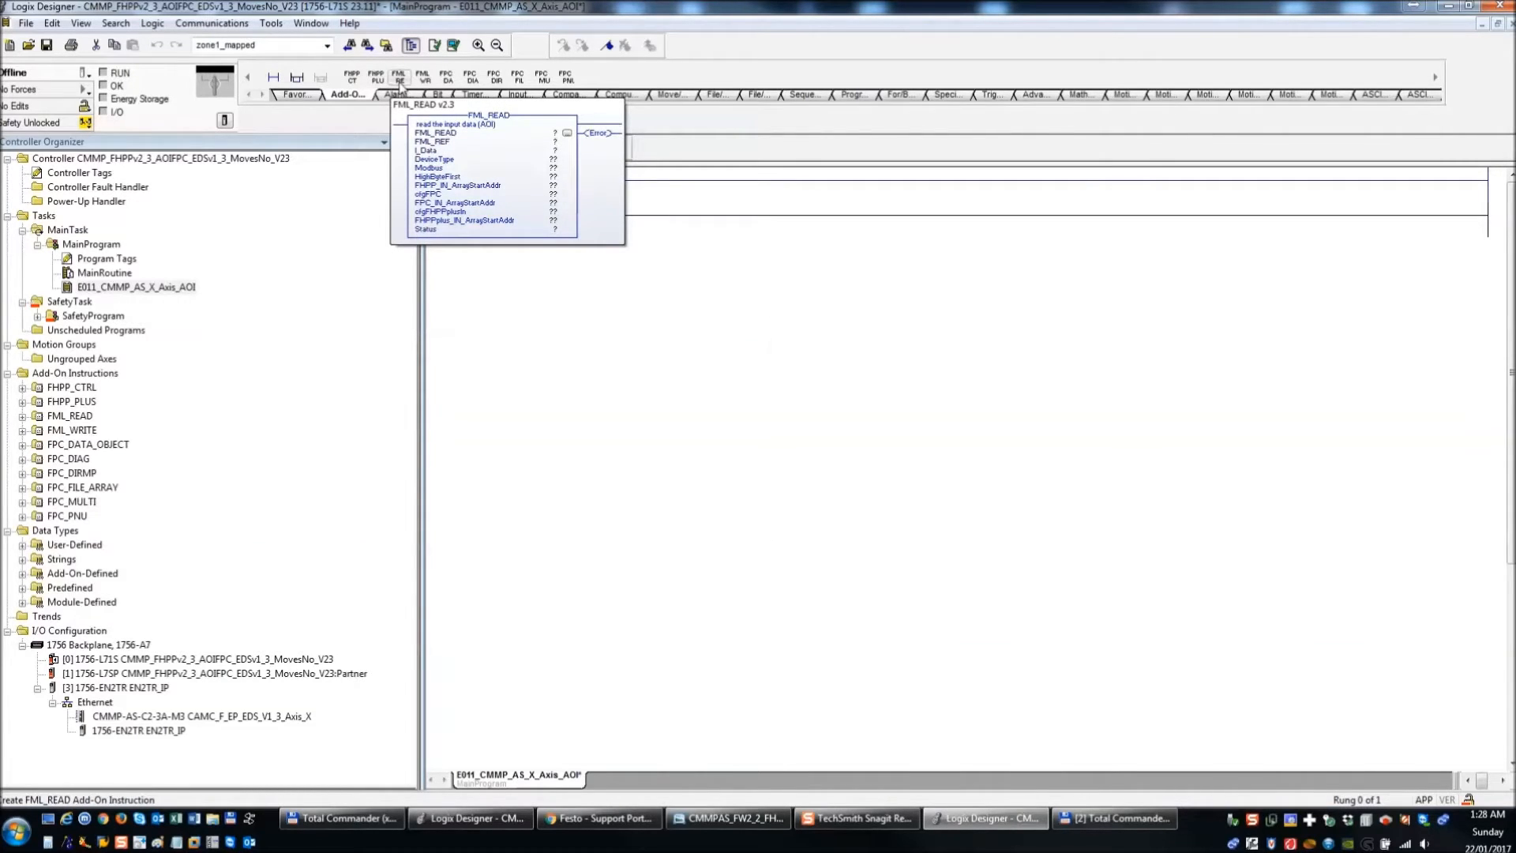
{"action": "left_click", "coordinate": [401, 86]}
{"action": "left_click", "coordinate": [485, 221]}
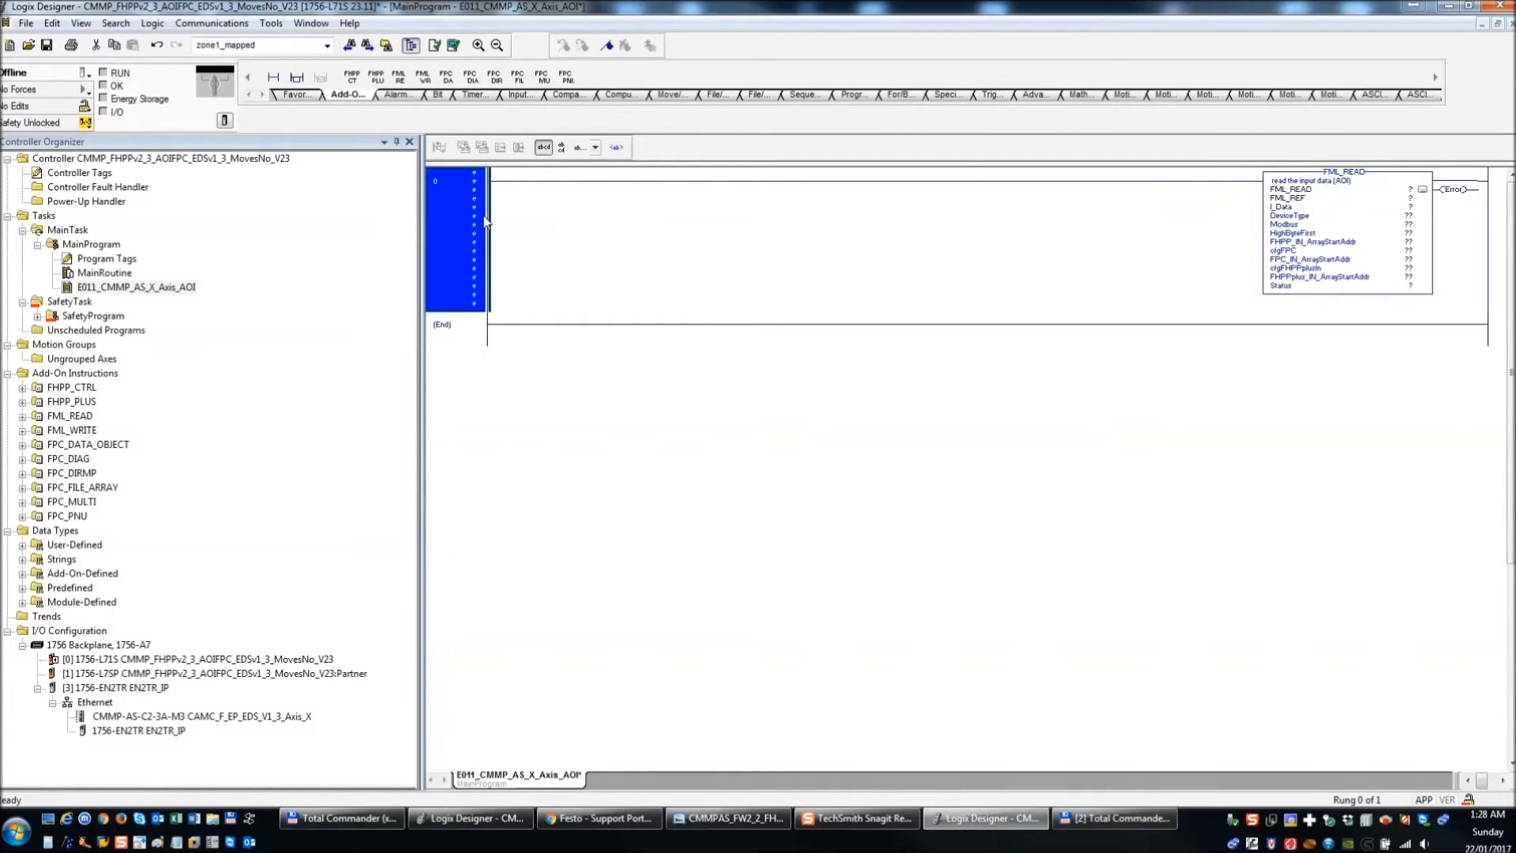
- Add rung 1 with the FHPP_CTRL Add-On Instruction and rung 2 with the FML_WRITE Add-On Instruction
{"action": "left_click", "coordinate": [273, 76]}
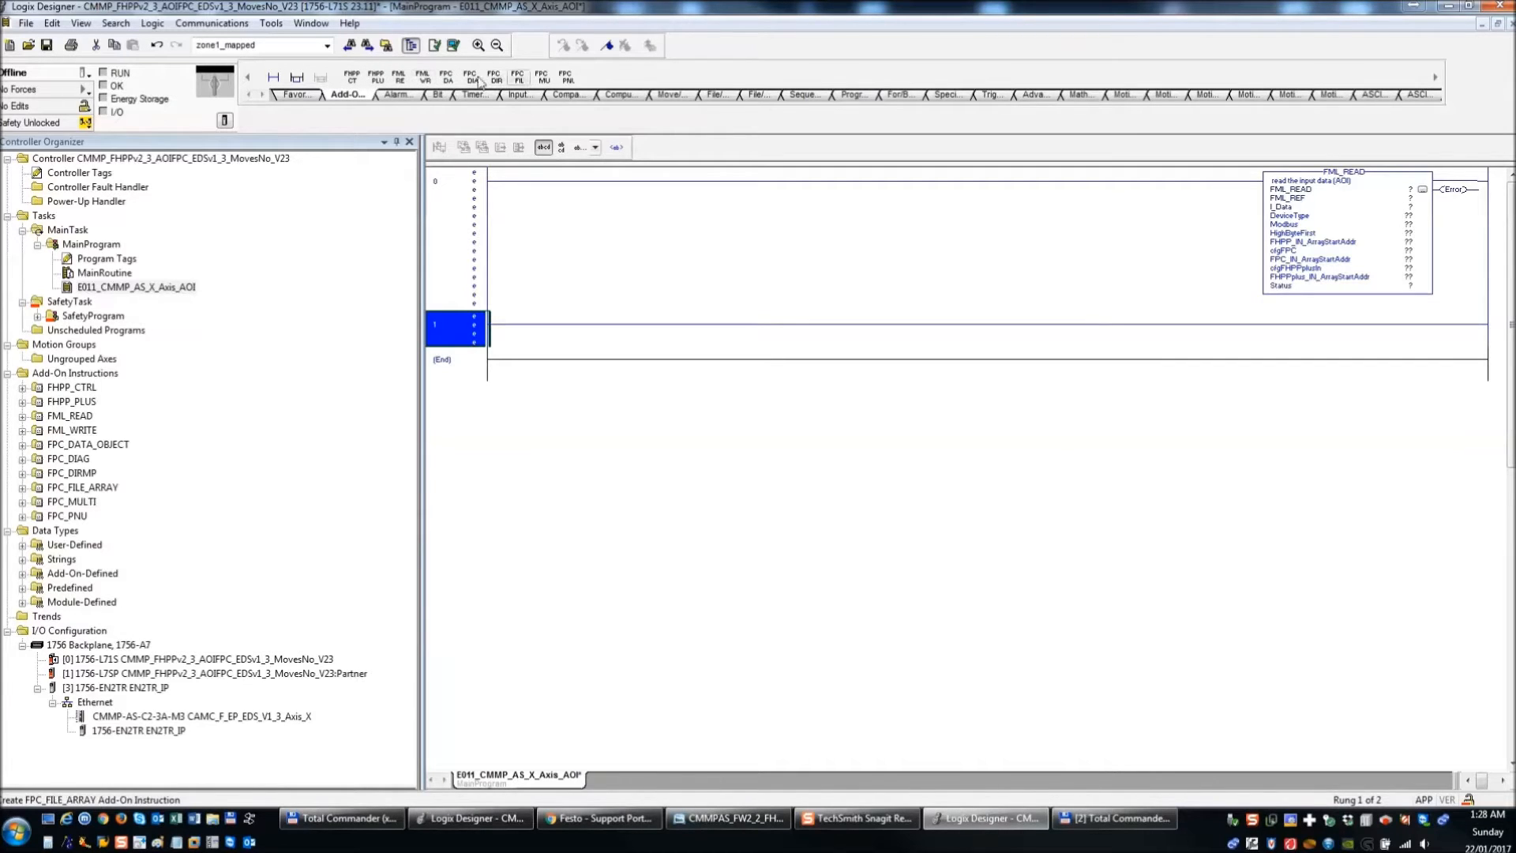
{"action": "mouse_move", "coordinate": [355, 83]}
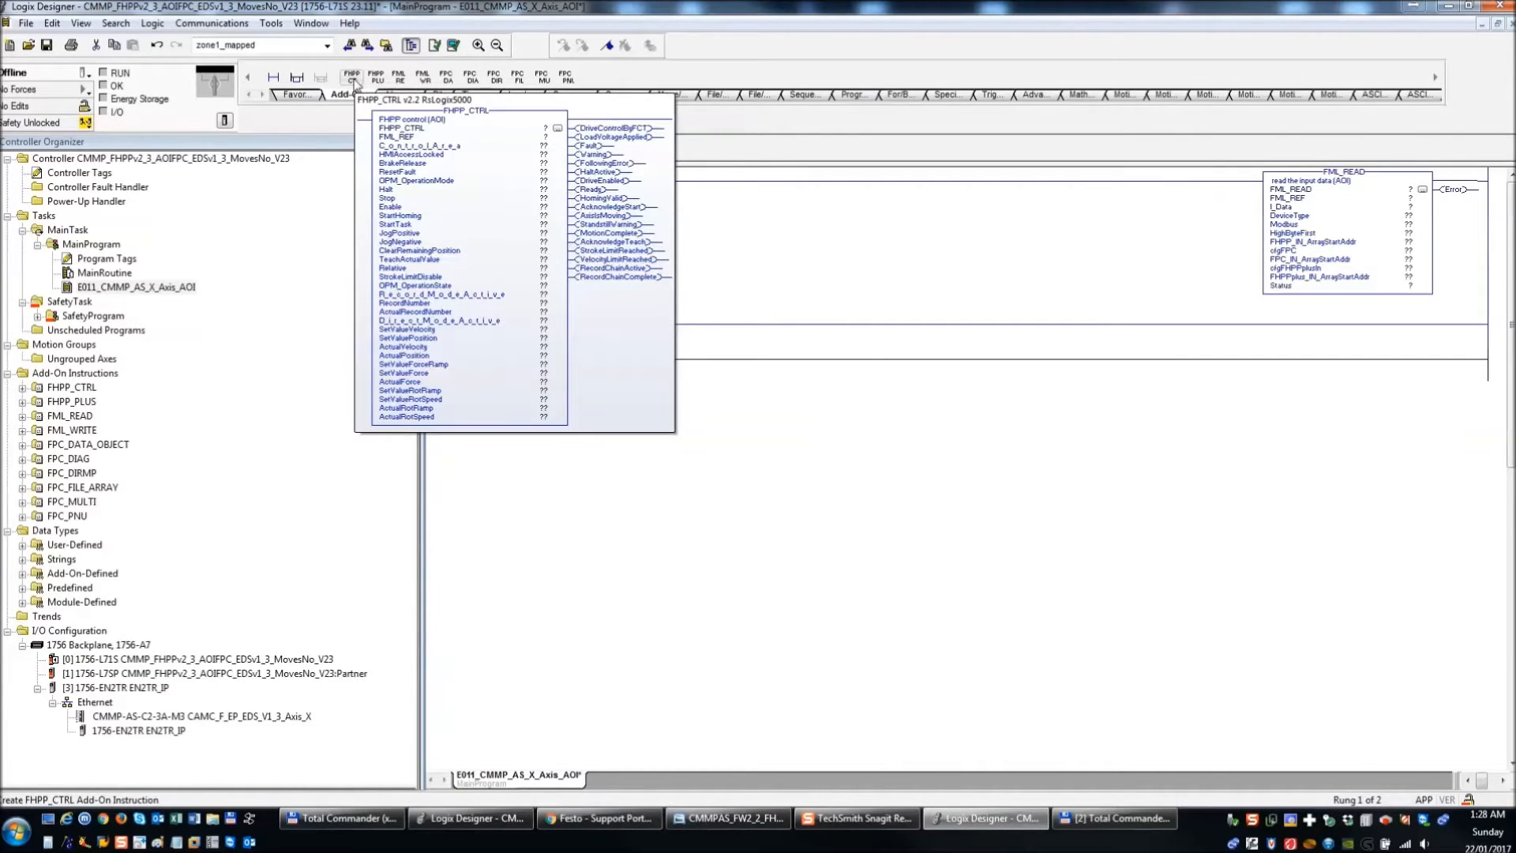
{"action": "left_click", "coordinate": [352, 78]}
{"action": "left_click", "coordinate": [463, 482]}
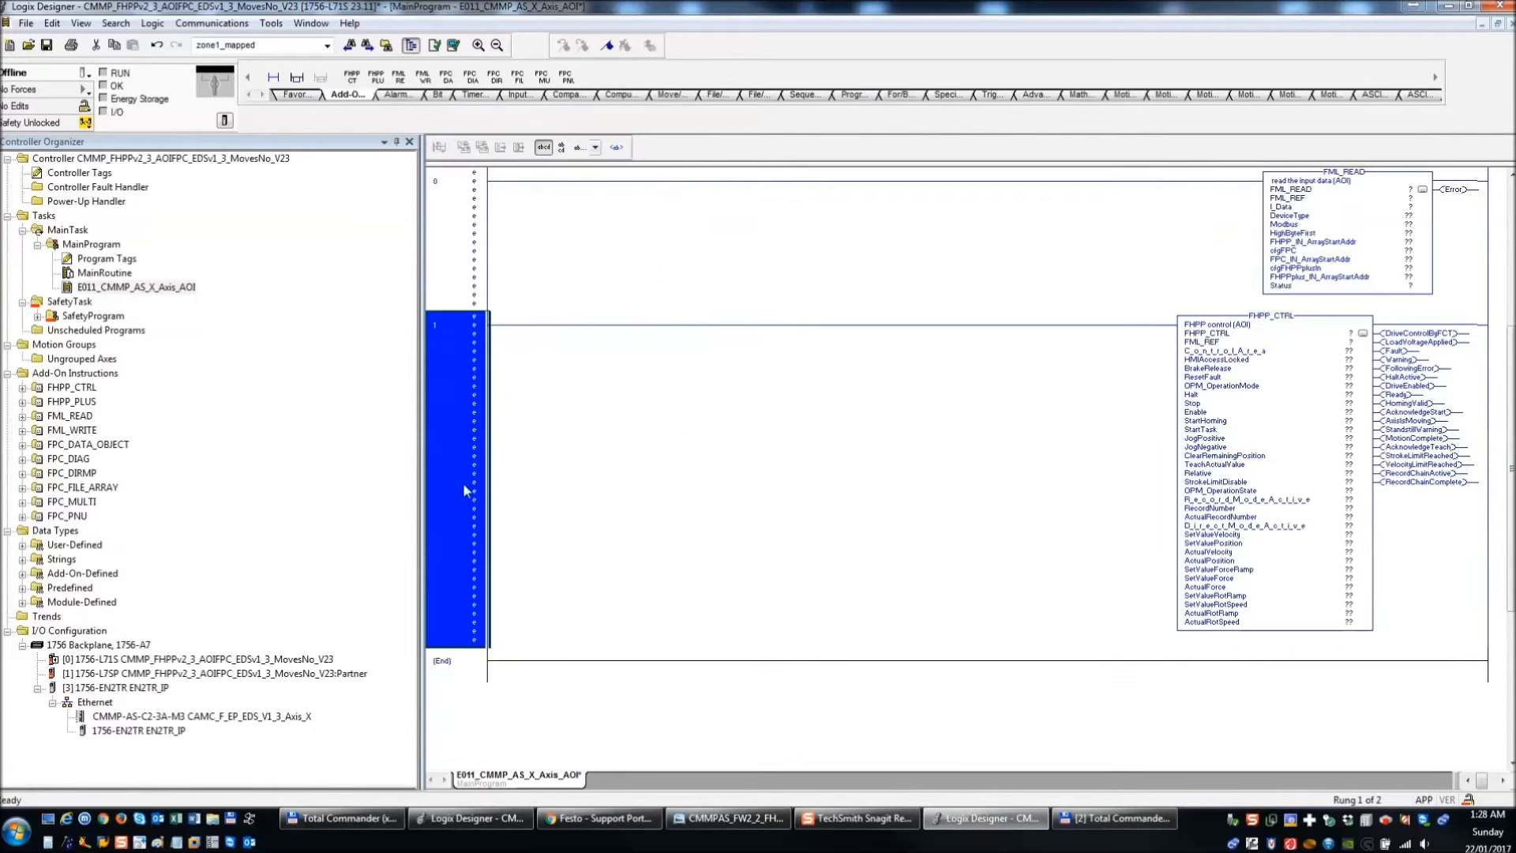
{"action": "left_click", "coordinate": [274, 77]}
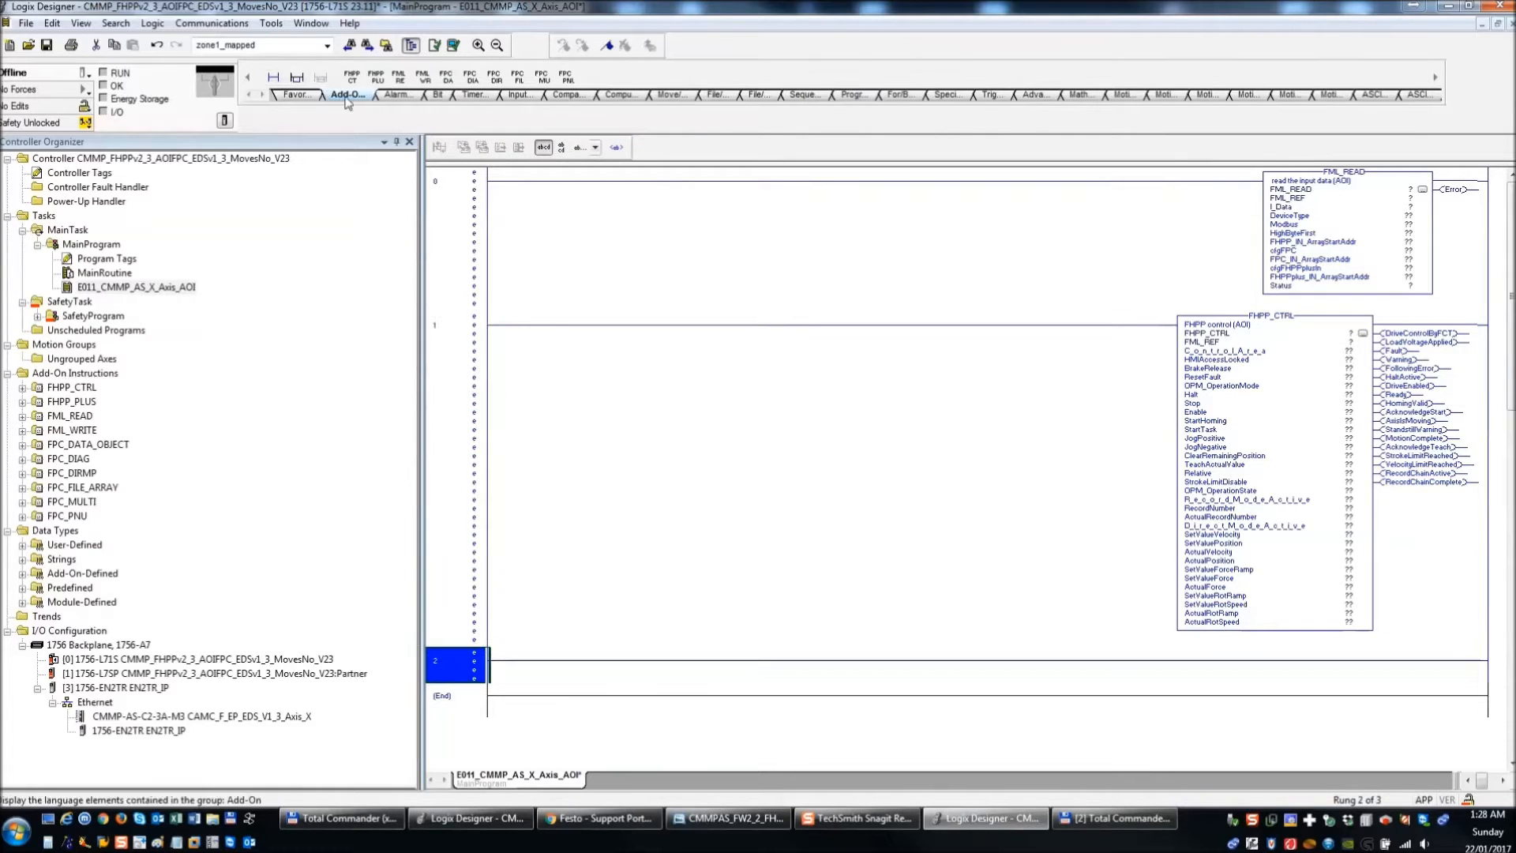
{"action": "left_click", "coordinate": [425, 79]}
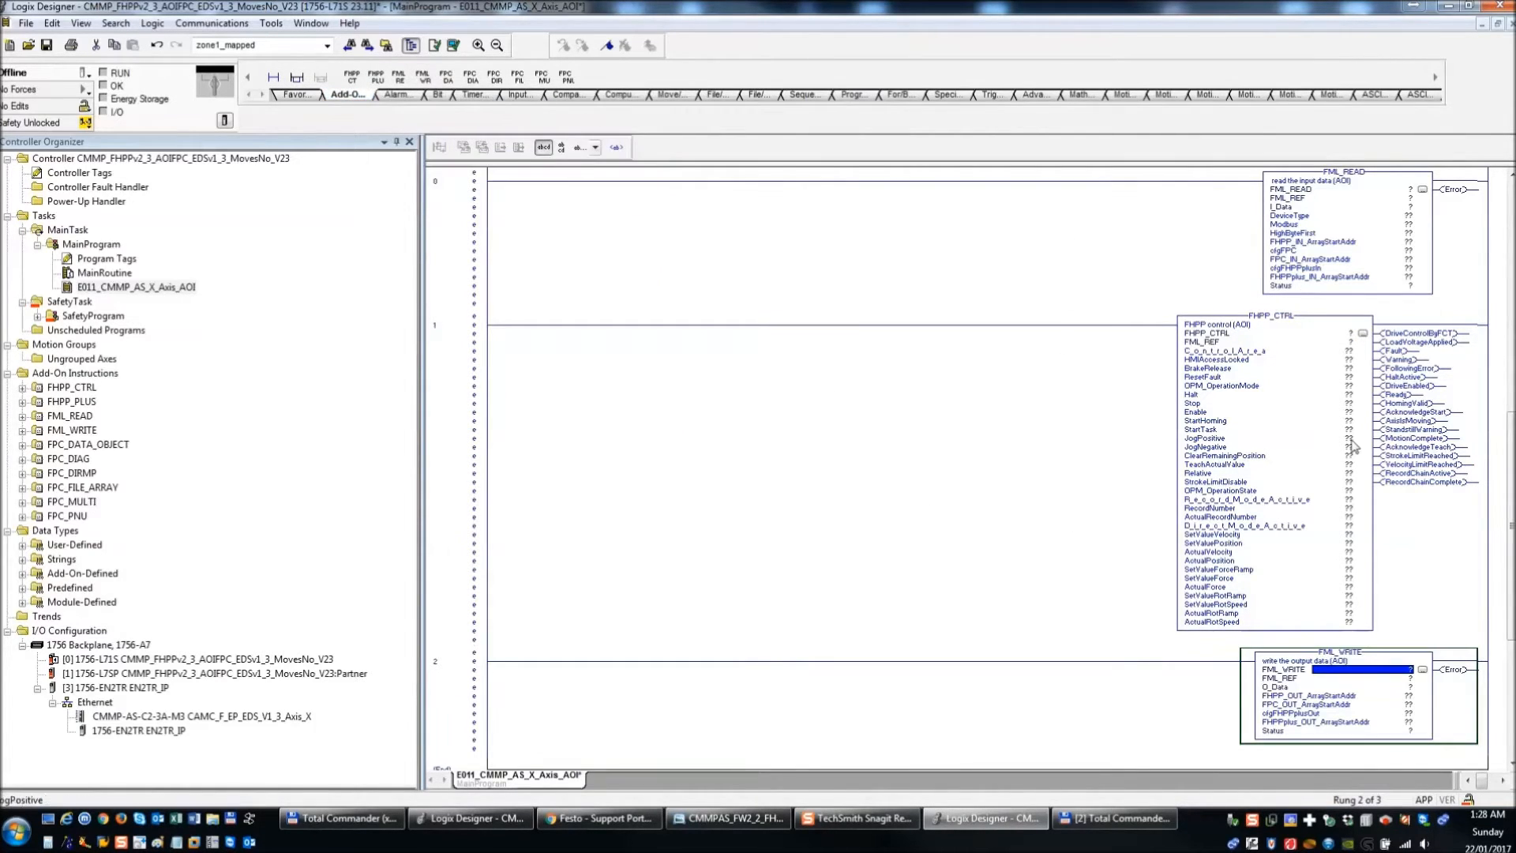
{"action": "left_click", "coordinate": [526, 228]}
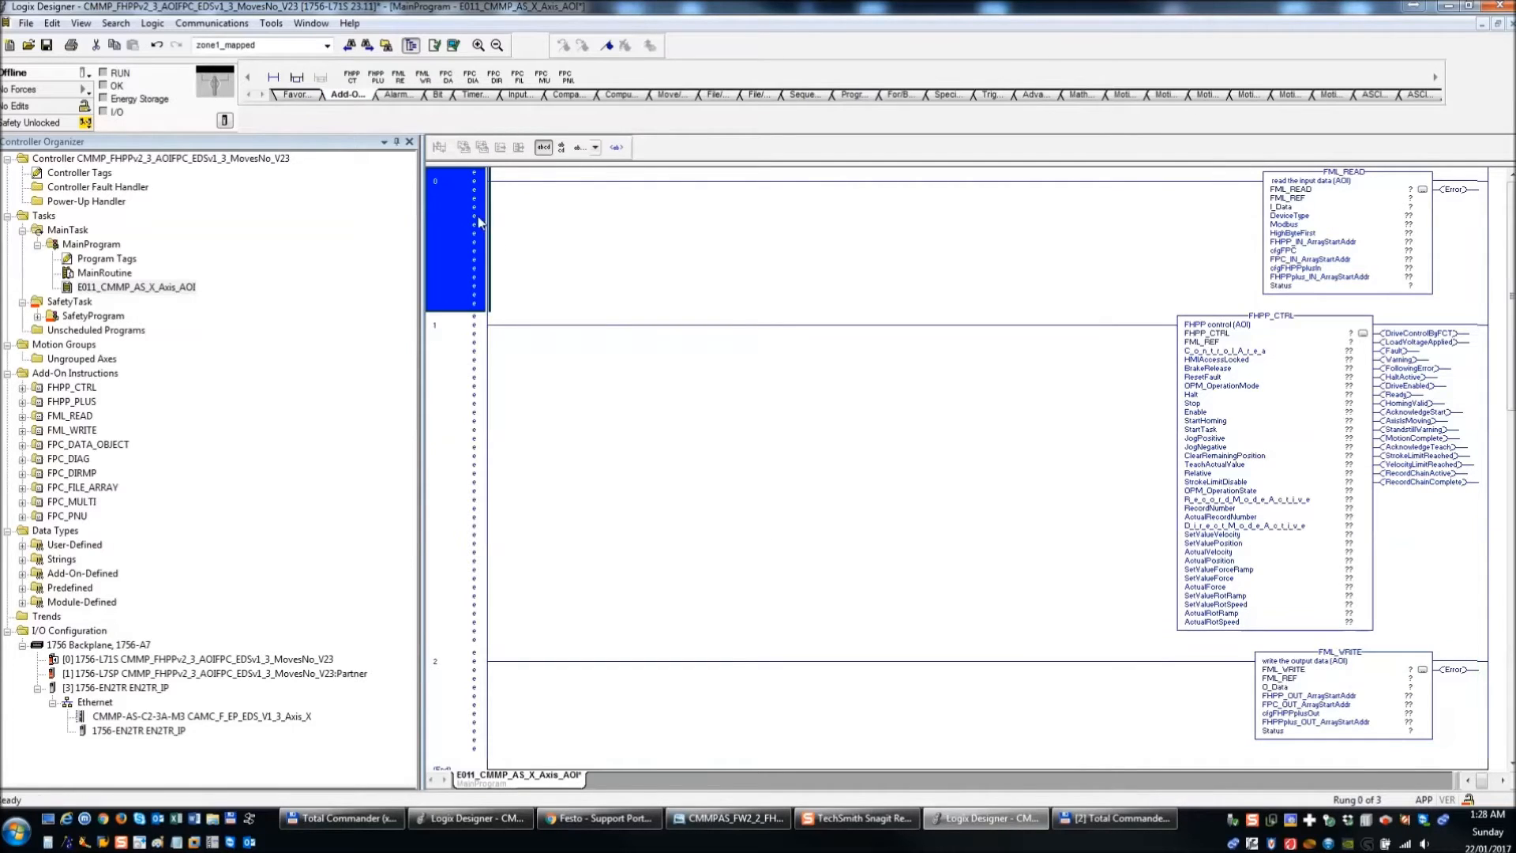
- Review the order of the FML_READ, FHPP_CTRL and FML_WRITE blocks on rungs 0 to 2
{"action": "left_click", "coordinate": [1354, 171]}
{"action": "left_click", "coordinate": [1296, 395]}
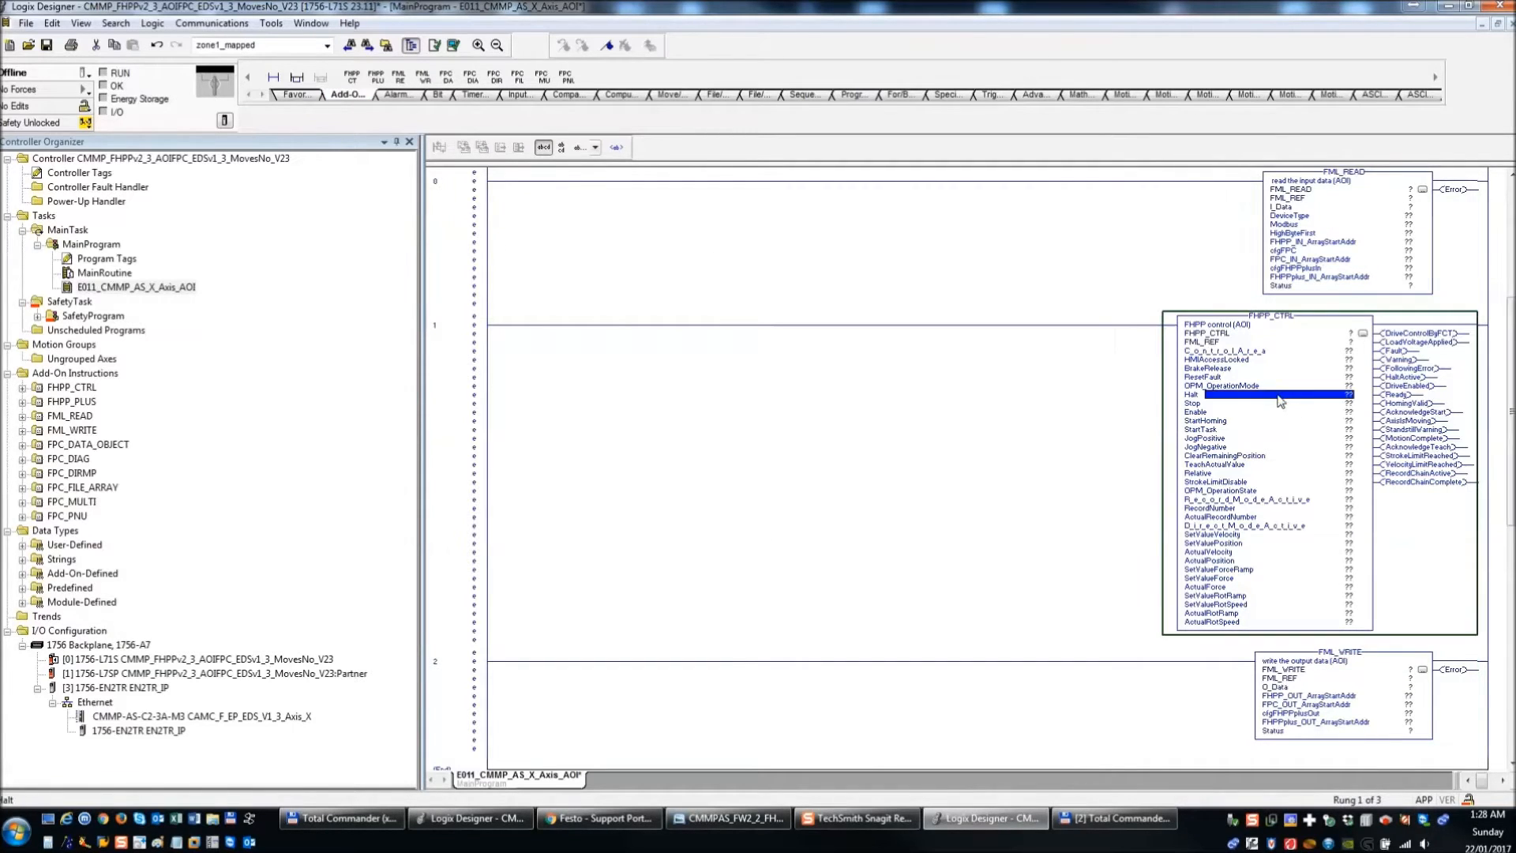
{"action": "left_click", "coordinate": [1359, 677]}
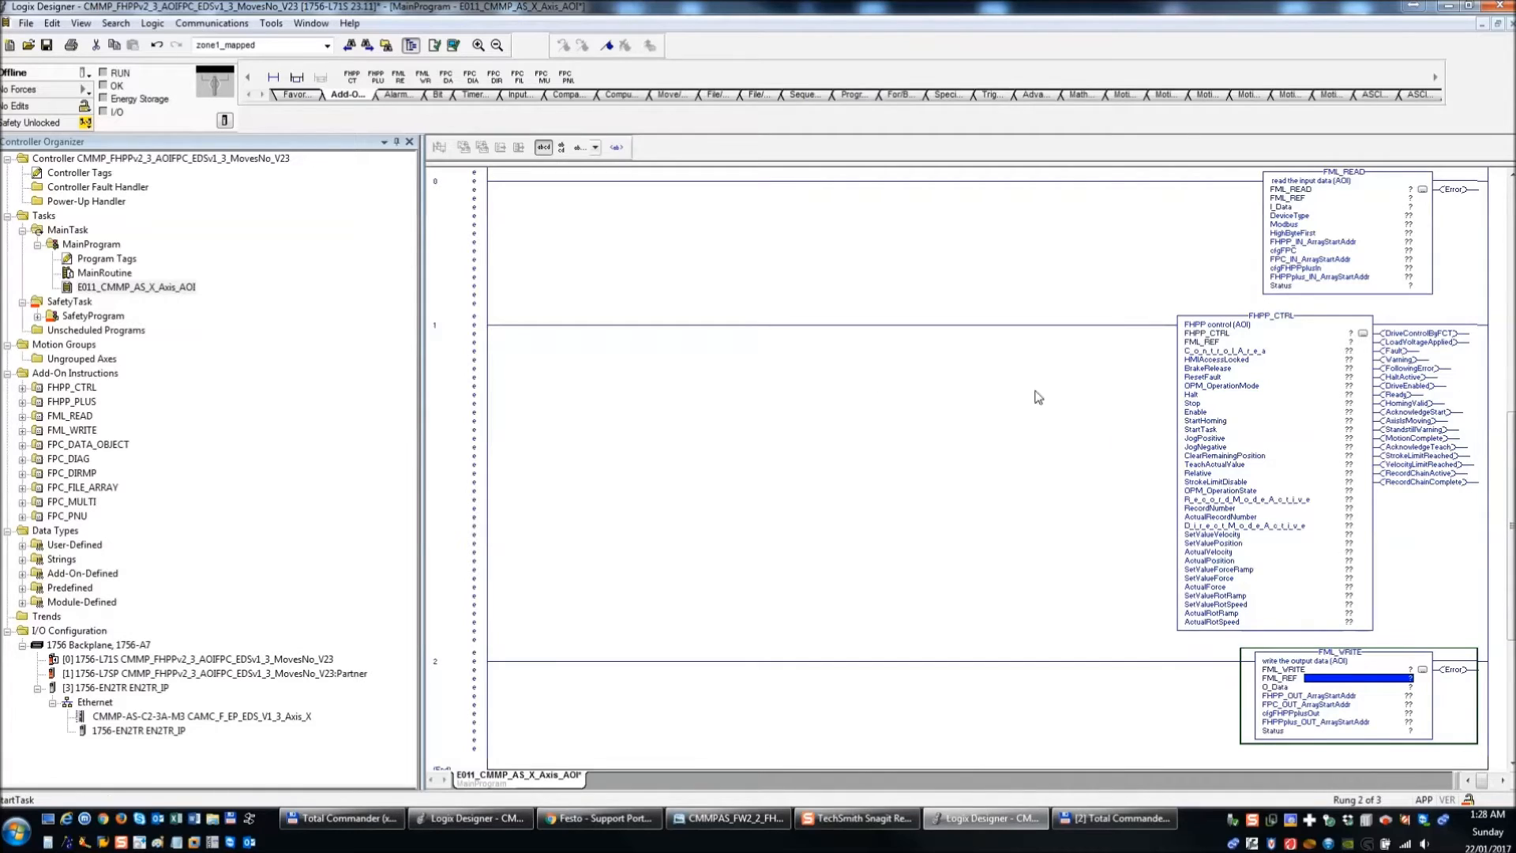
{"action": "key", "text": "Up"}
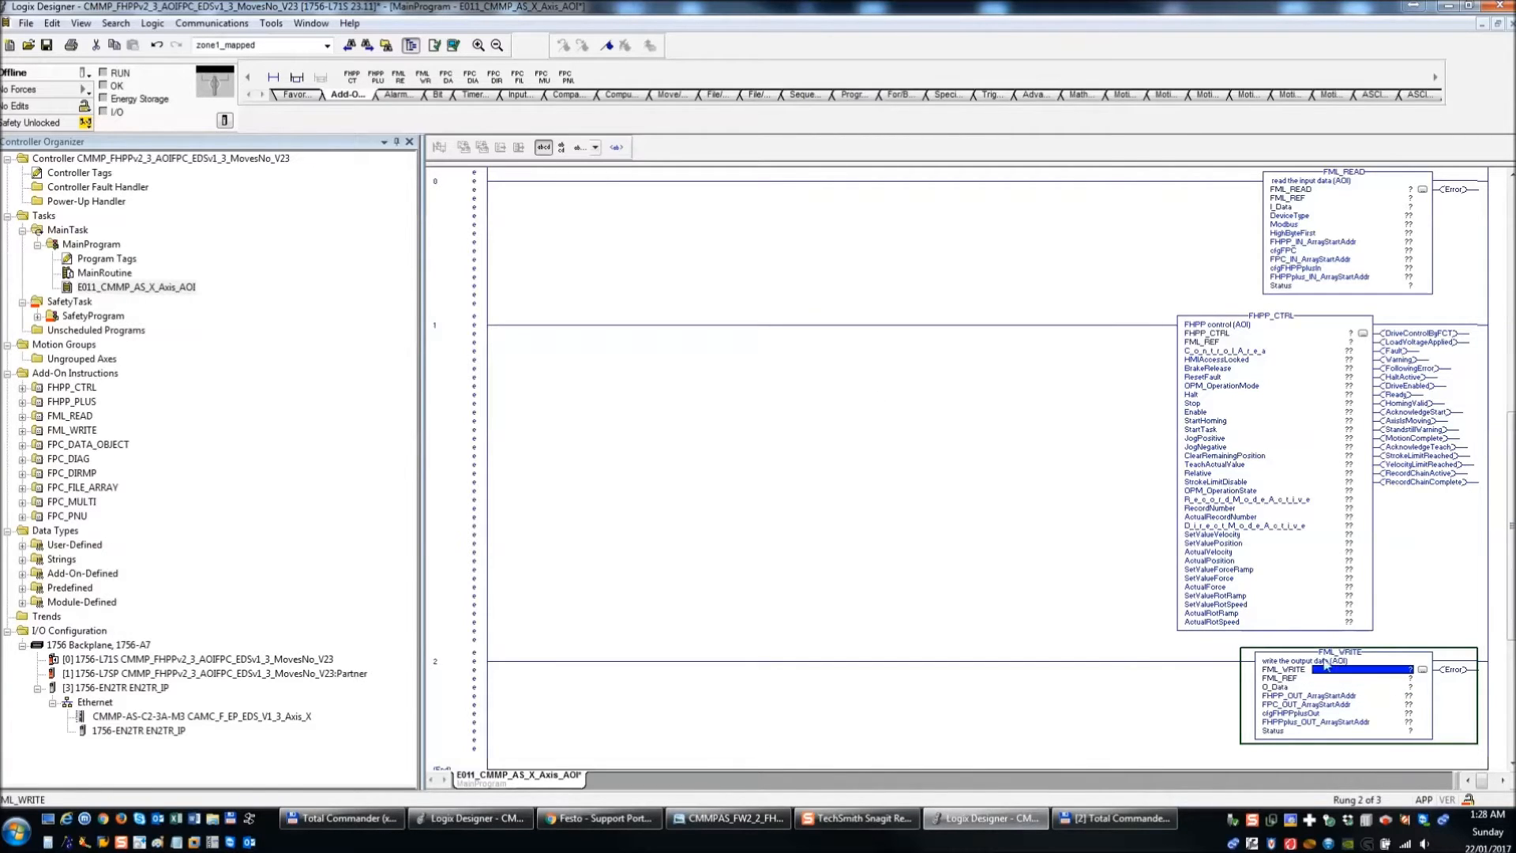
{"action": "left_click", "coordinate": [1354, 171]}
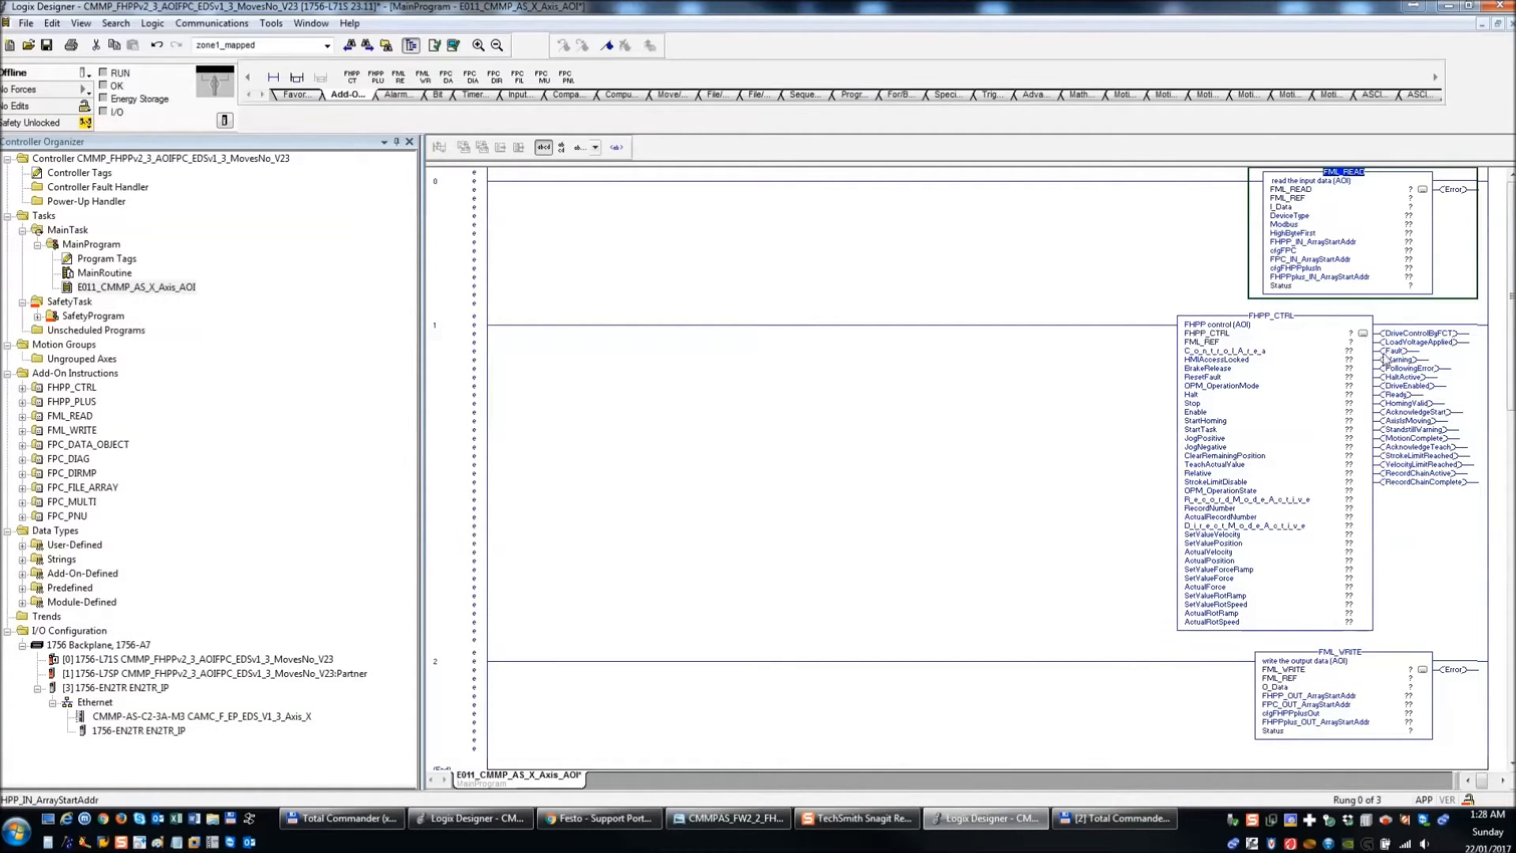
{"action": "left_click", "coordinate": [482, 197]}
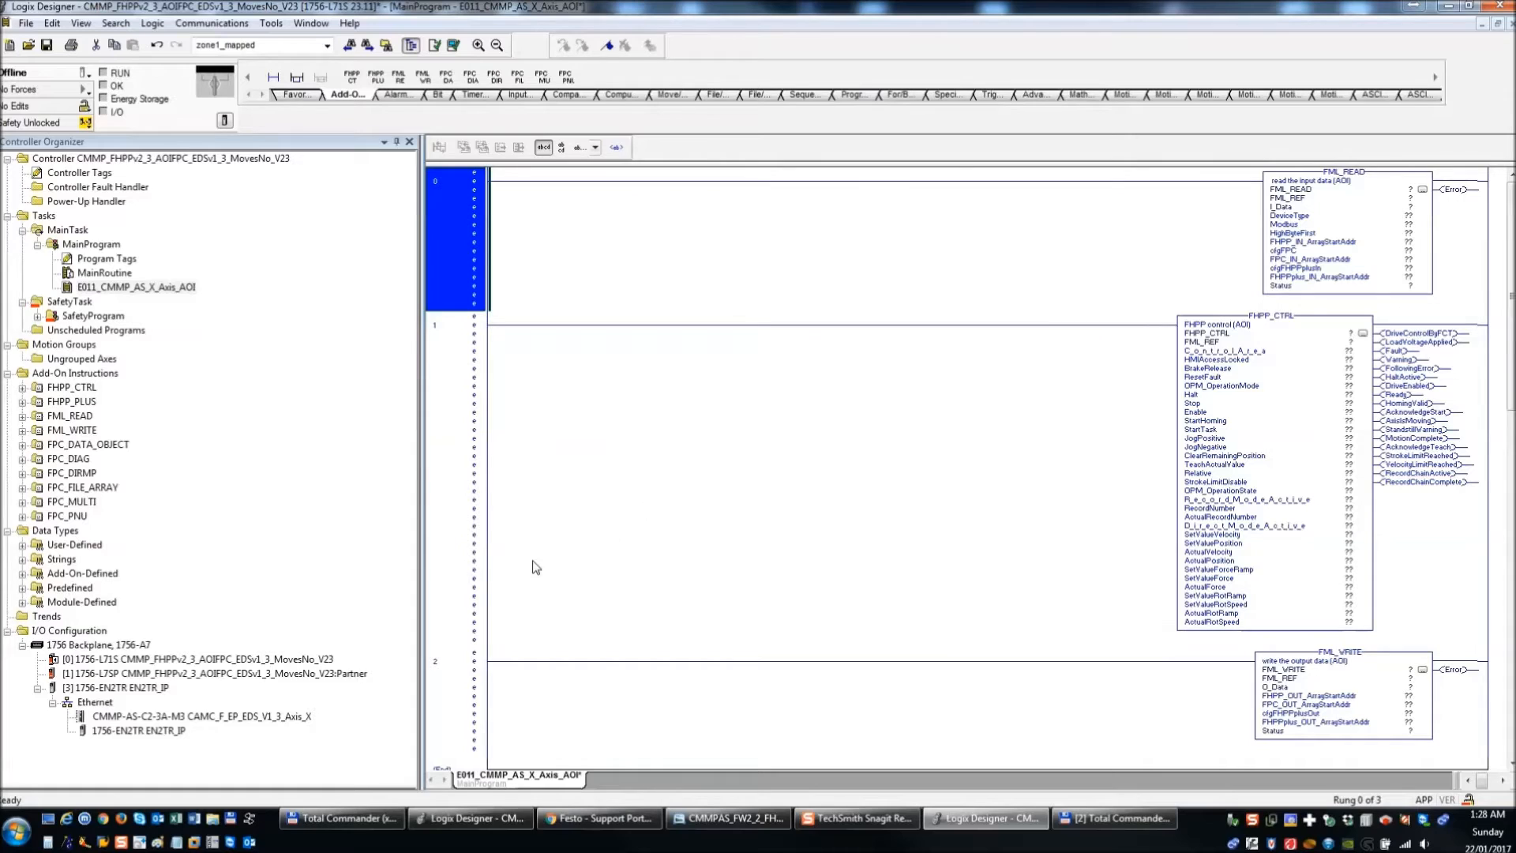
{"action": "left_click", "coordinate": [479, 394]}
{"action": "left_click", "coordinate": [473, 268]}
{"action": "left_click", "coordinate": [464, 366]}
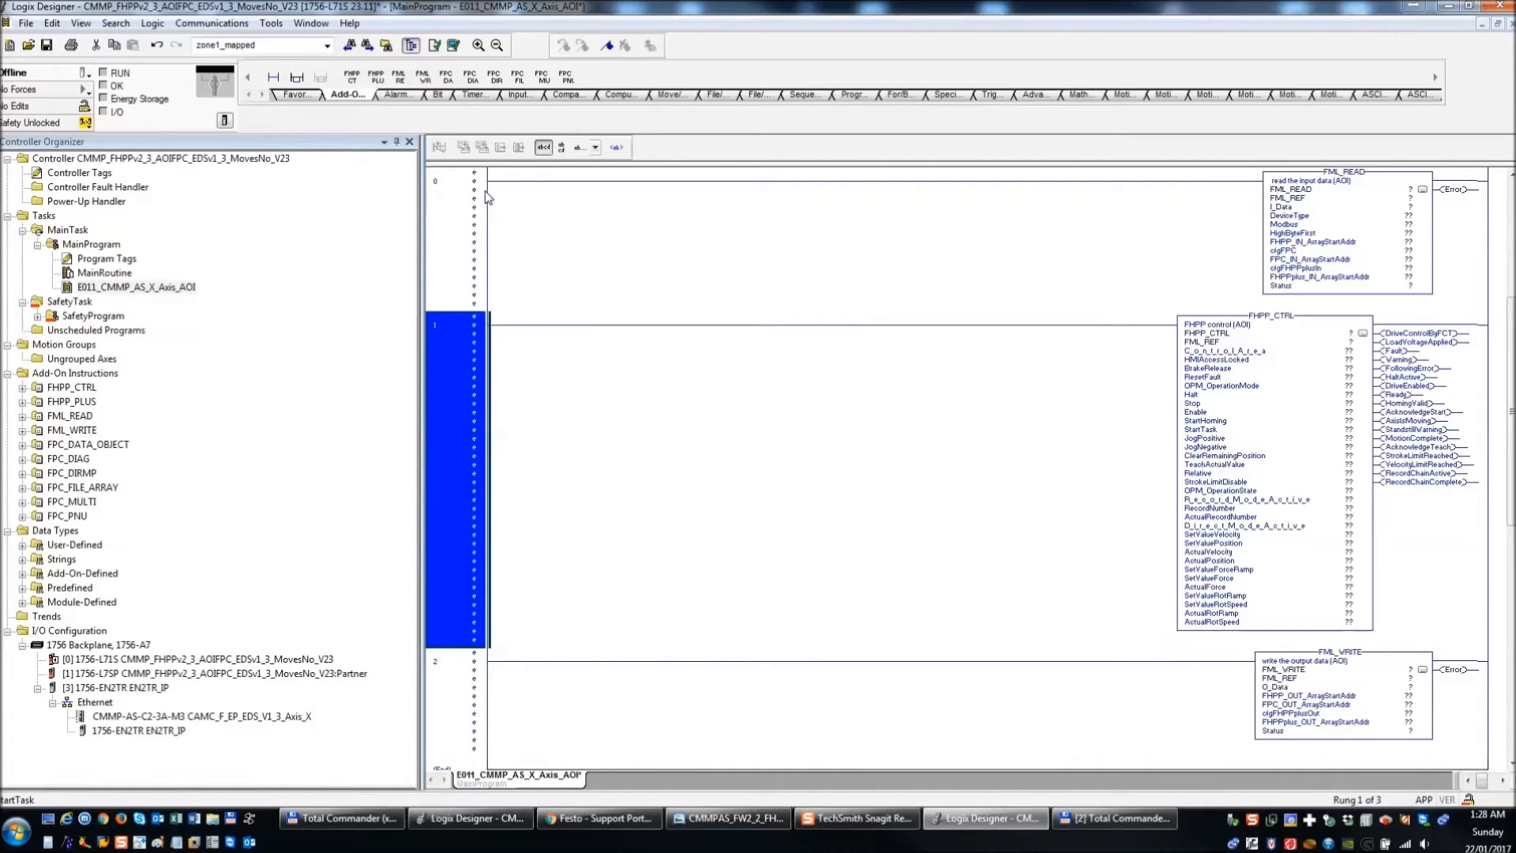
- In the controller tags, expand CAMC_F_EP_EDS_V1_3_Axis_X:I, copy its RunMode tag name and return to the ladder routine
{"action": "double_click", "coordinate": [96, 174]}
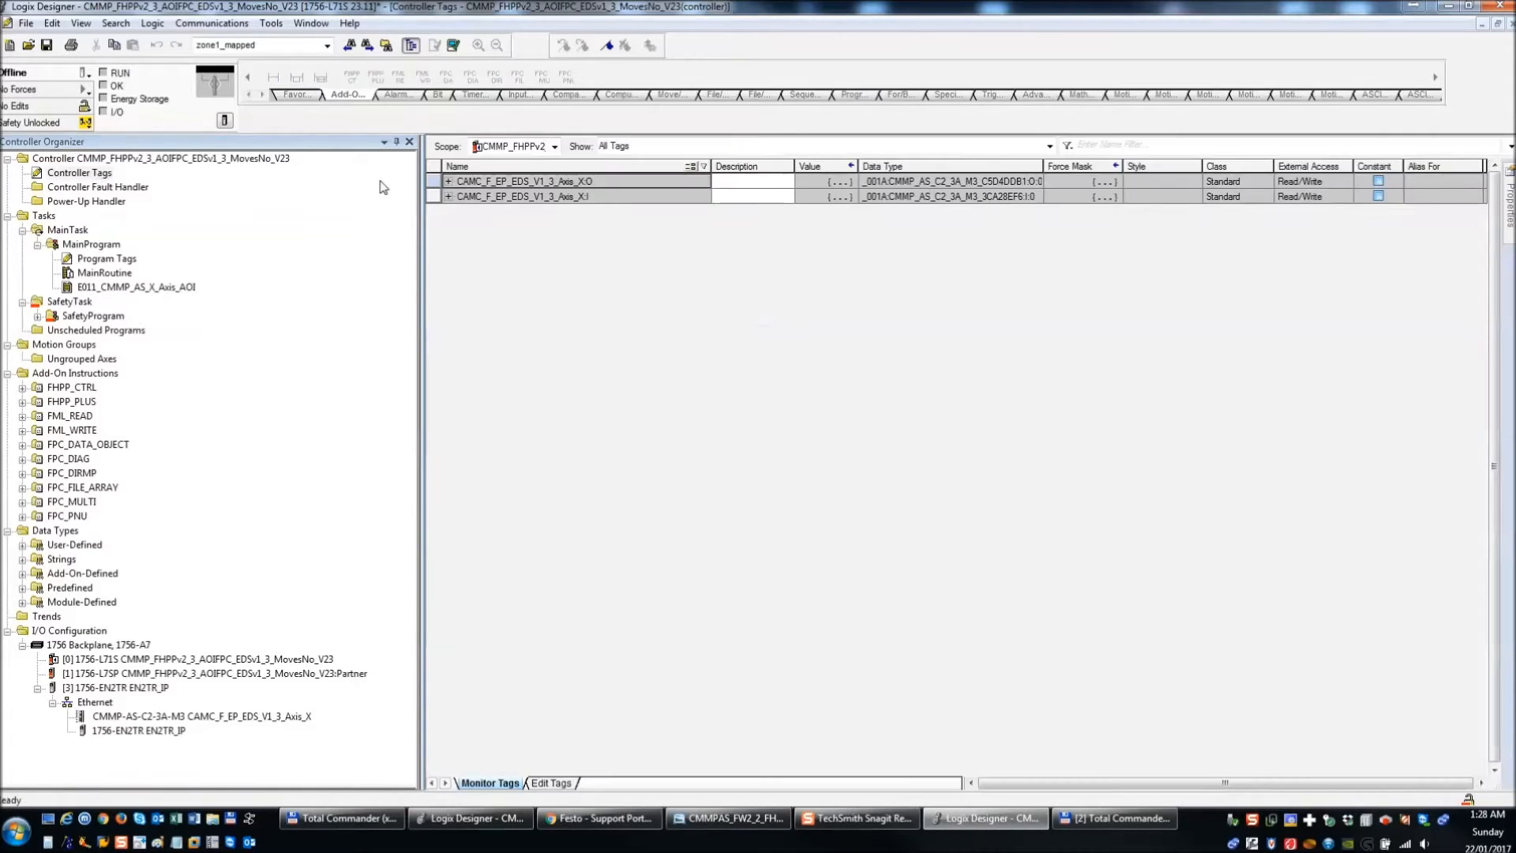
{"action": "left_click", "coordinate": [448, 196]}
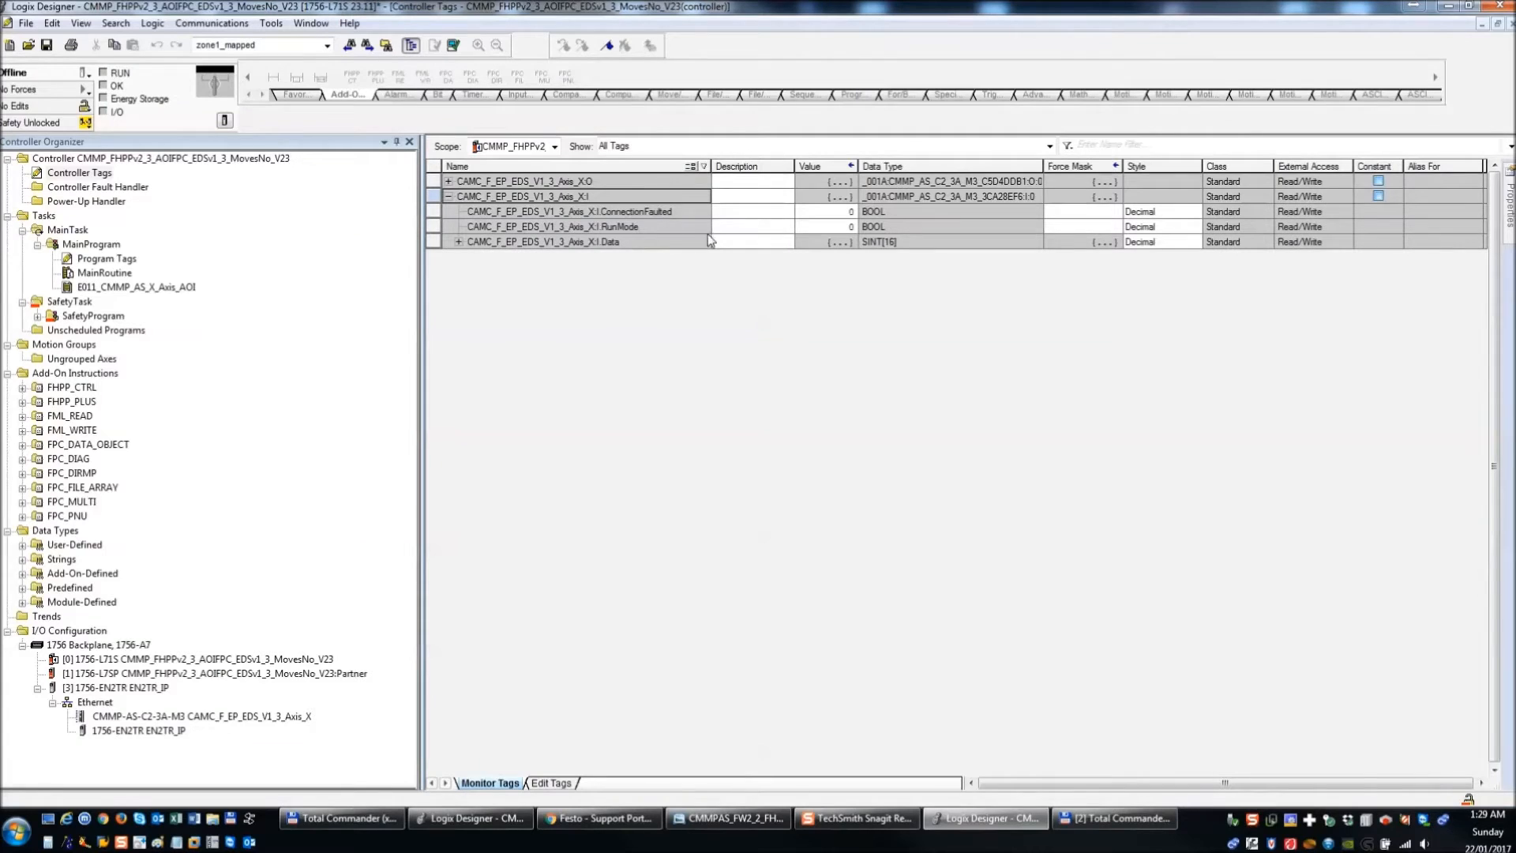
{"action": "left_click", "coordinate": [687, 213]}
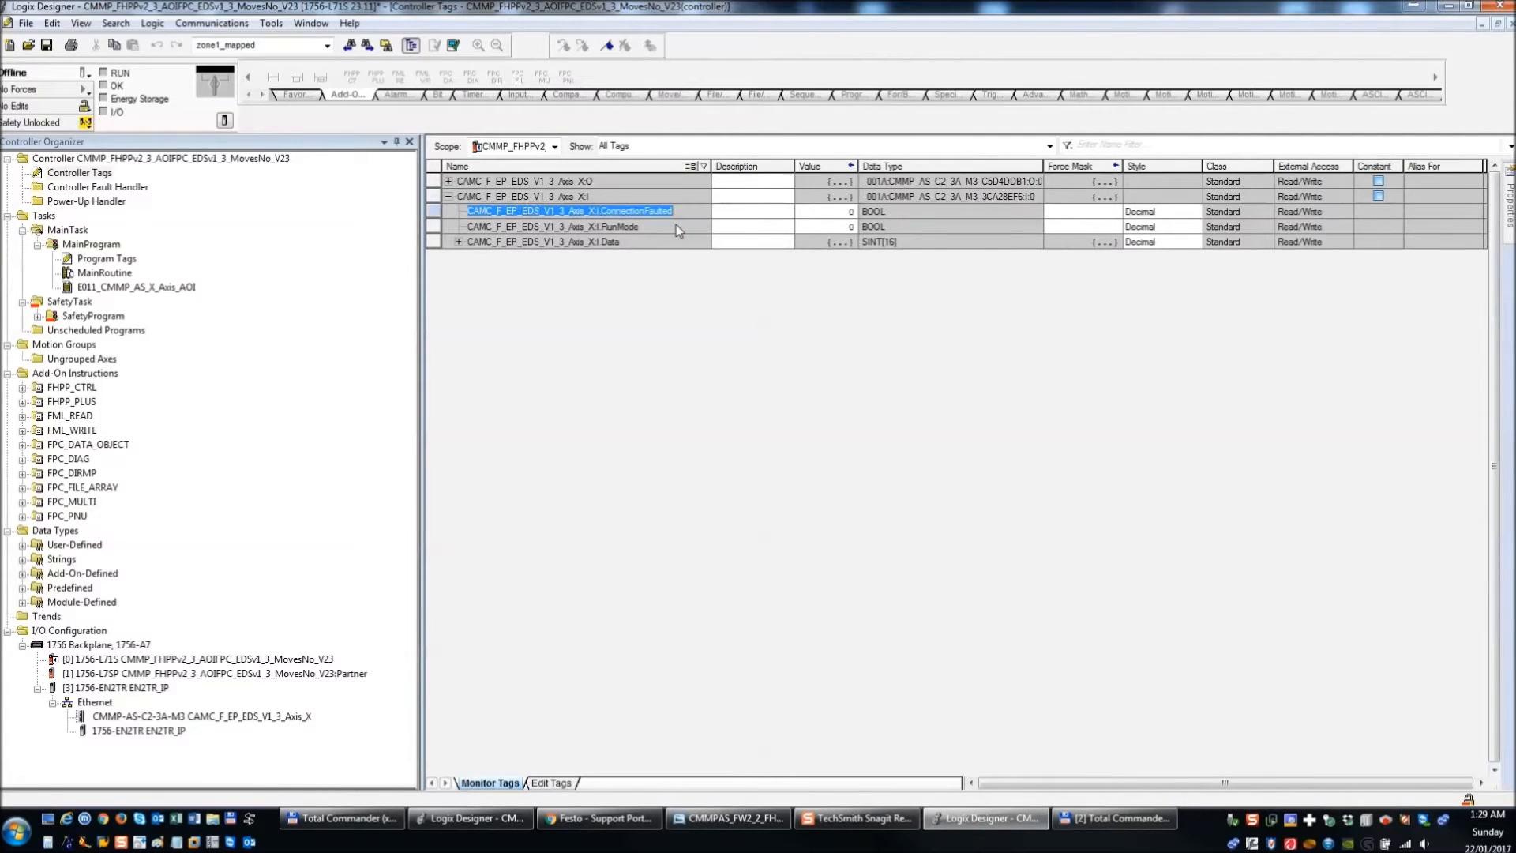
{"action": "left_click", "coordinate": [673, 226]}
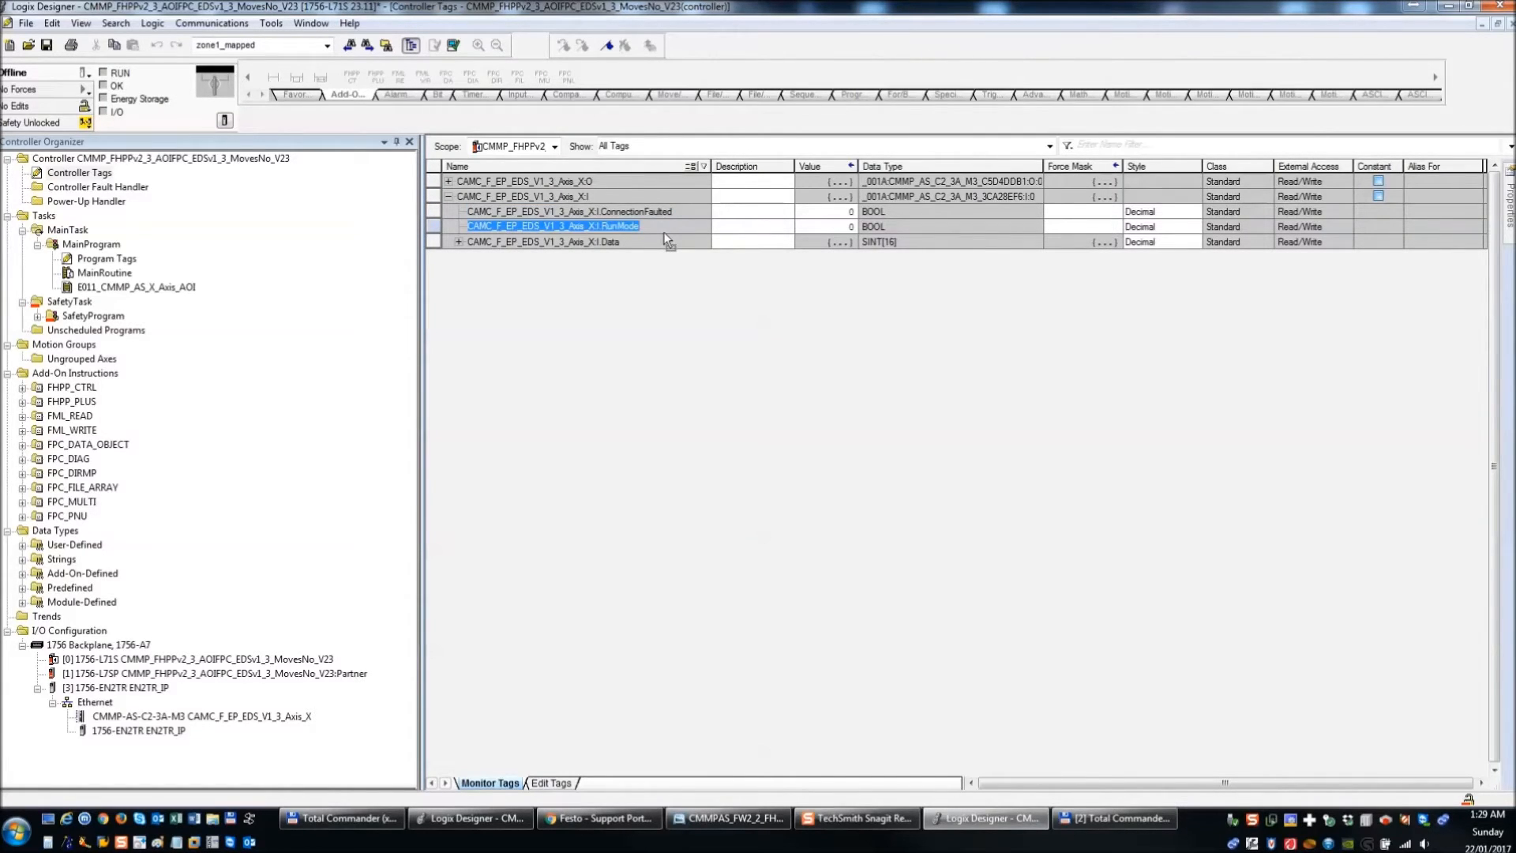
{"action": "key", "text": "ctrl+Tab"}
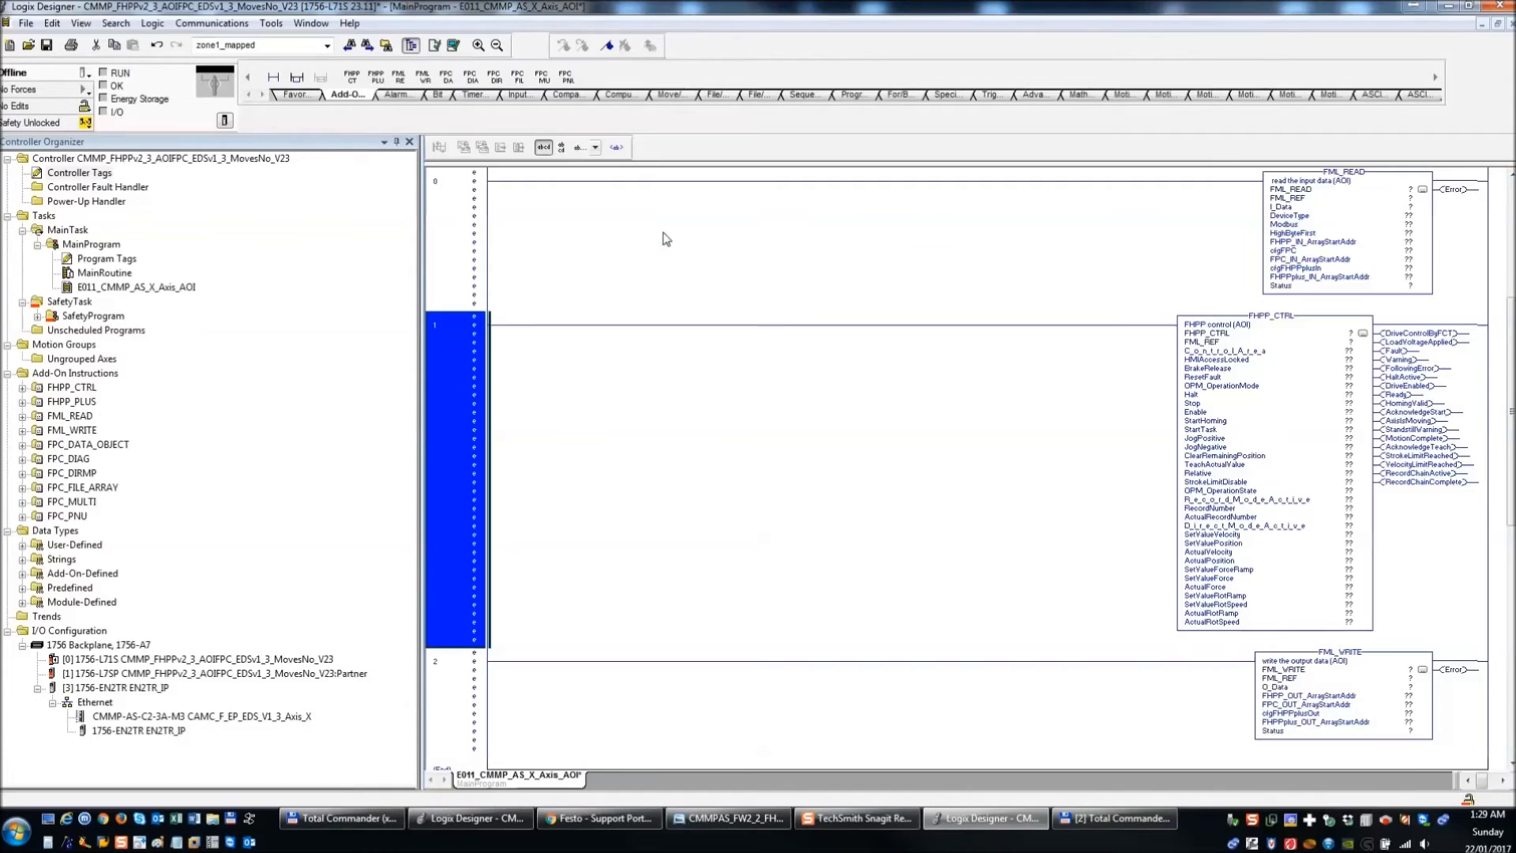
- Insert an Examine On contact at the start of rung 0 with the operand CAMC_F_EP_EDS_V1_3_Axis_X:I.RunMode
{"action": "left_click", "coordinate": [483, 180]}
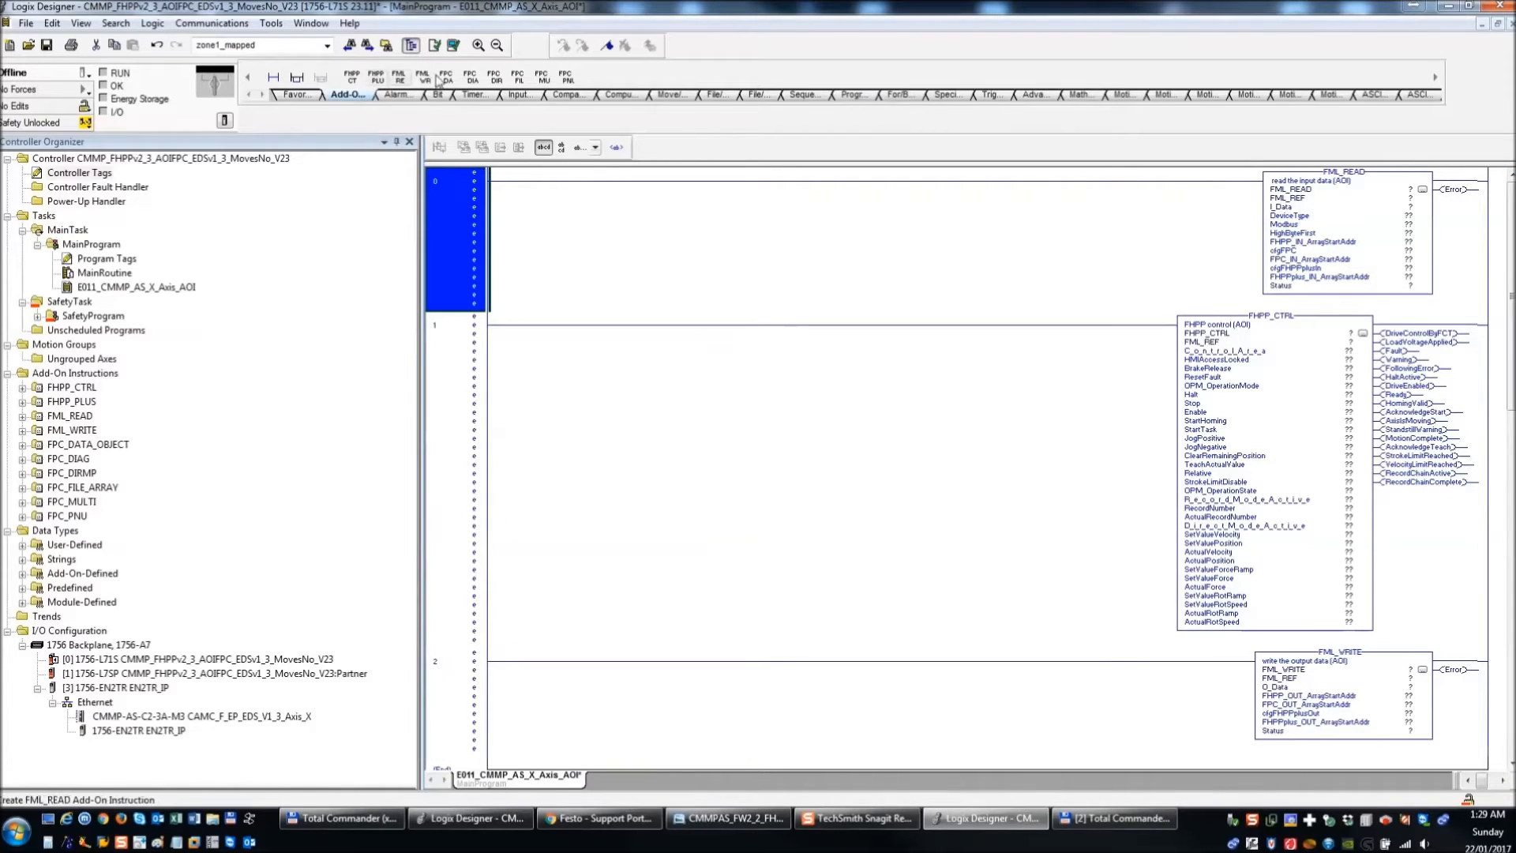
{"action": "left_click", "coordinate": [314, 96]}
{"action": "left_click", "coordinate": [350, 78]}
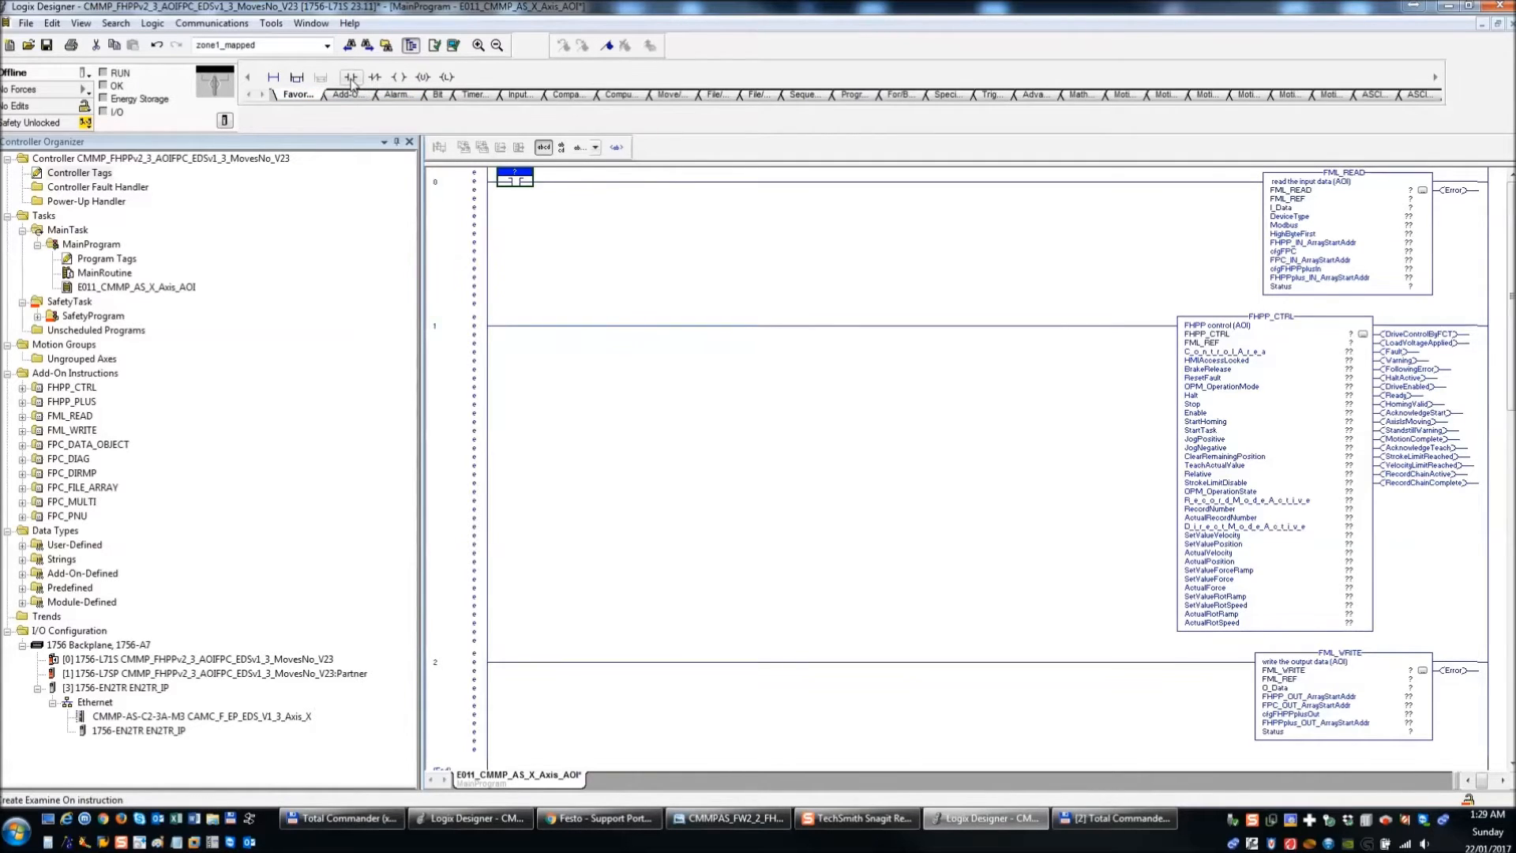
{"action": "key", "text": "Return"}
{"action": "type", "text": "CAMC_F_EP_EDS_V1_3_Axis_X:I.RunMode"}
{"action": "key", "text": "Return"}
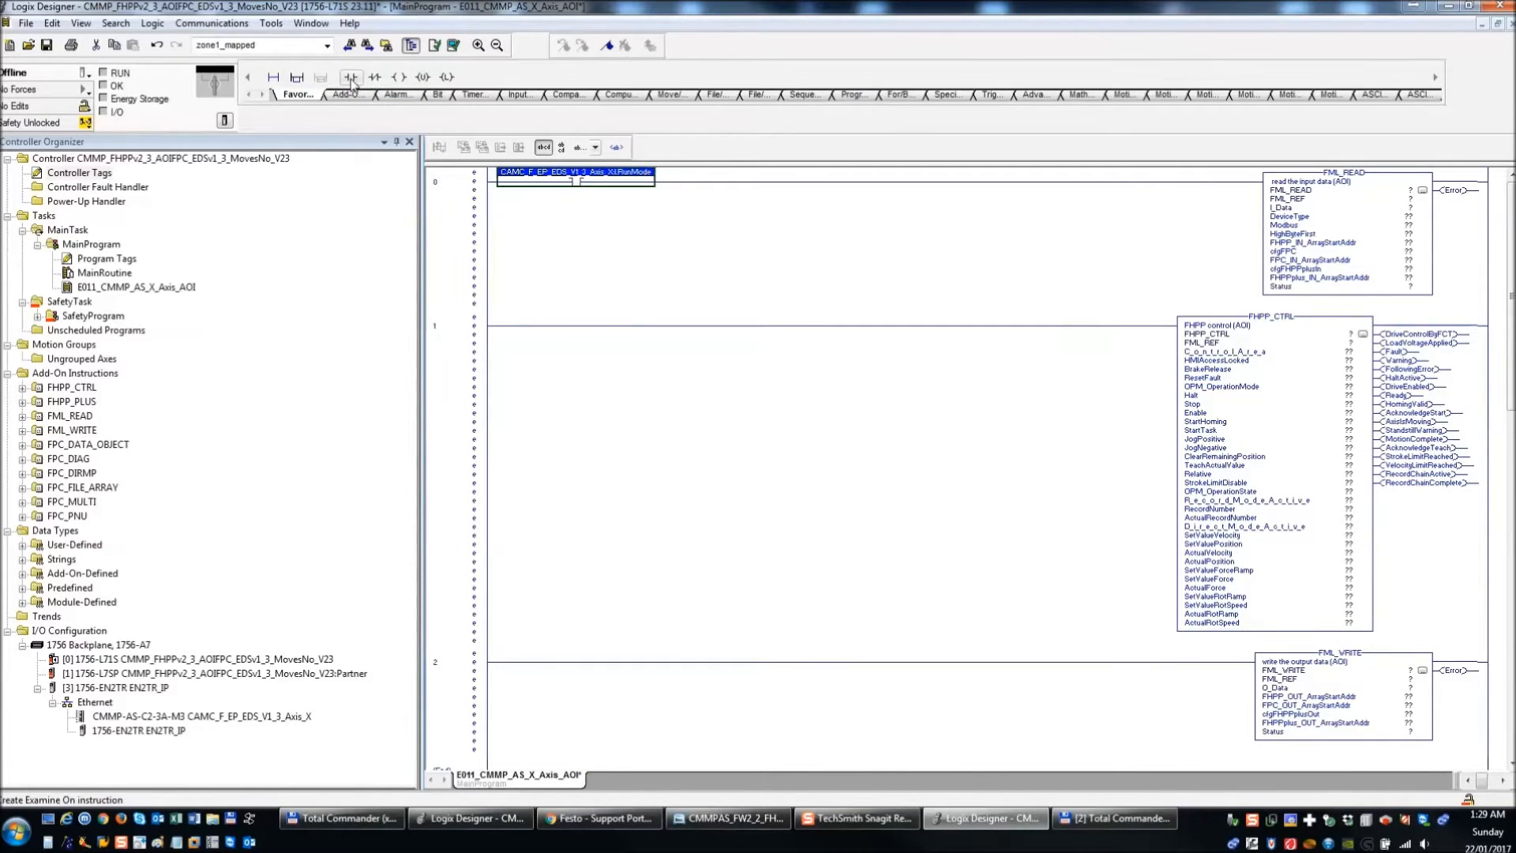
{"action": "left_click", "coordinate": [455, 202]}
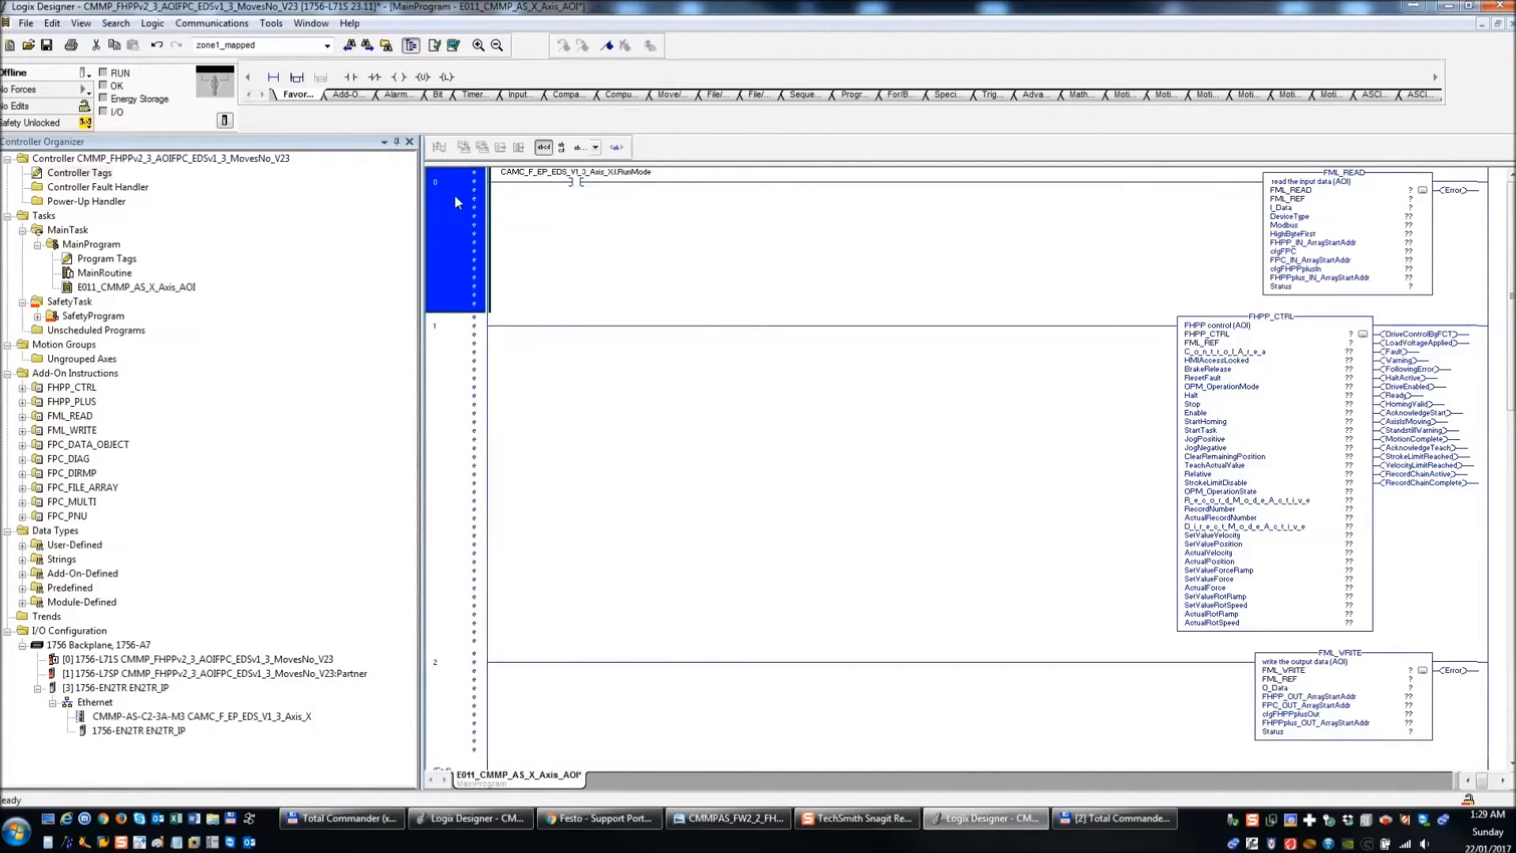
- Add an Examine Off contact after the RunMode contact on rung 0, using the tag CAMC_F_EP_EDS_V1_3_Axis_X:I.ConnectionFaulted
{"action": "key", "text": "ctrl+Tab"}
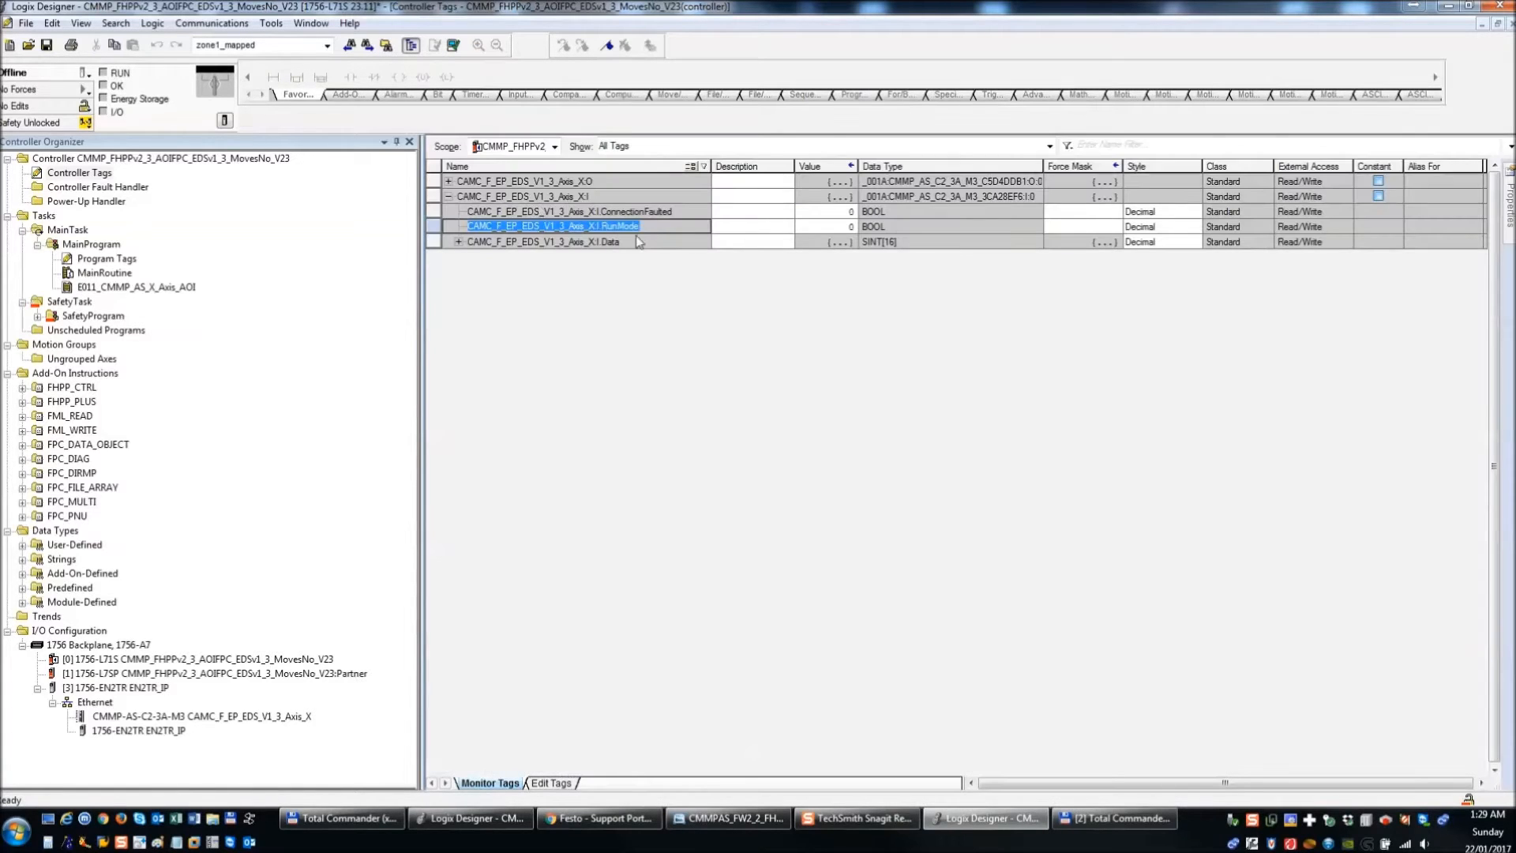
{"action": "left_click", "coordinate": [700, 211]}
{"action": "key", "text": "ctrl+Tab"}
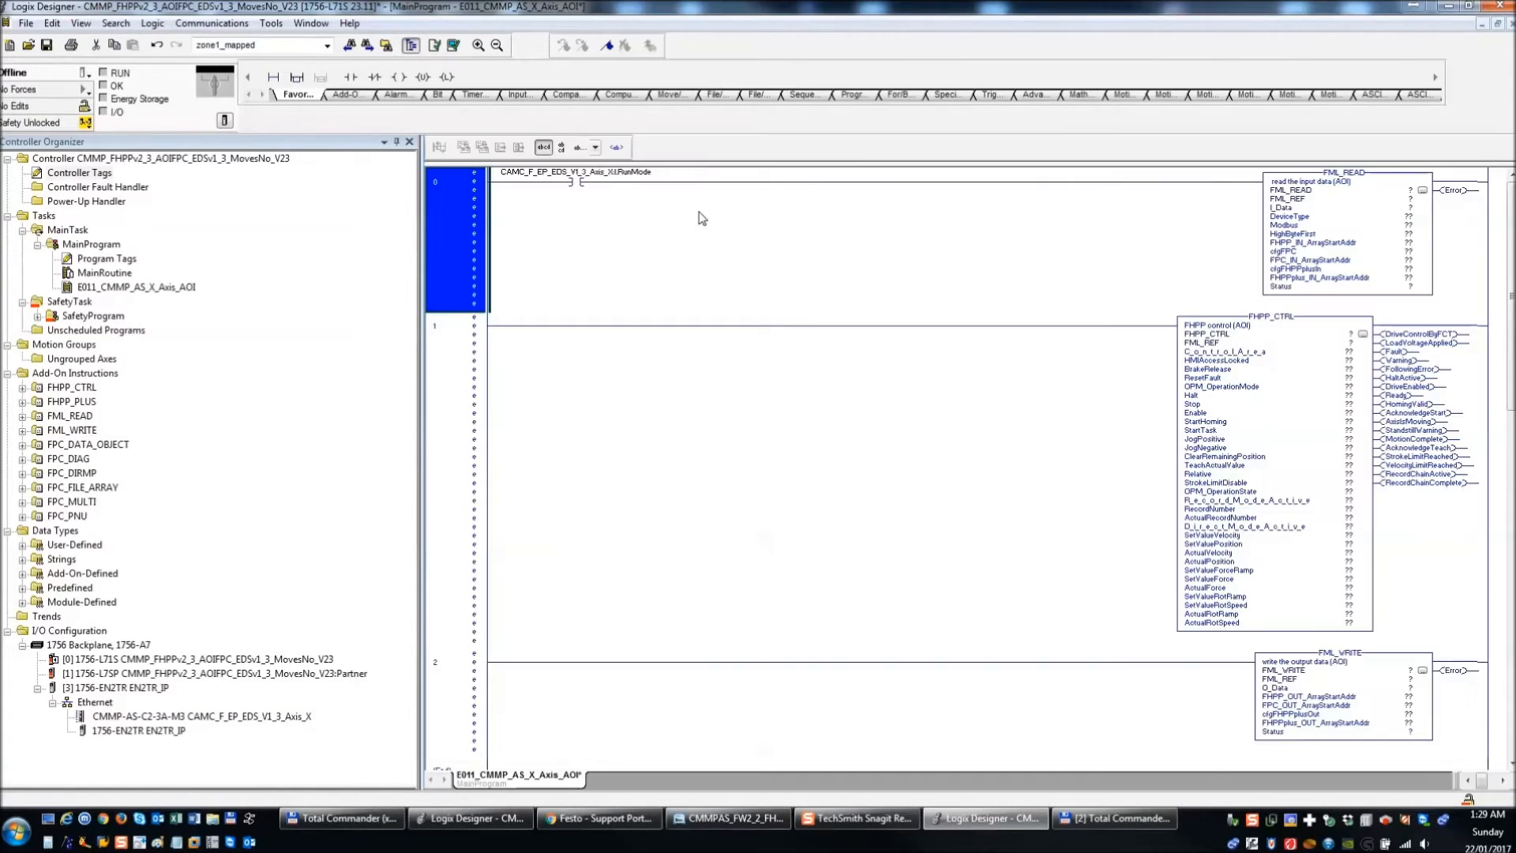
{"action": "left_click", "coordinate": [576, 183]}
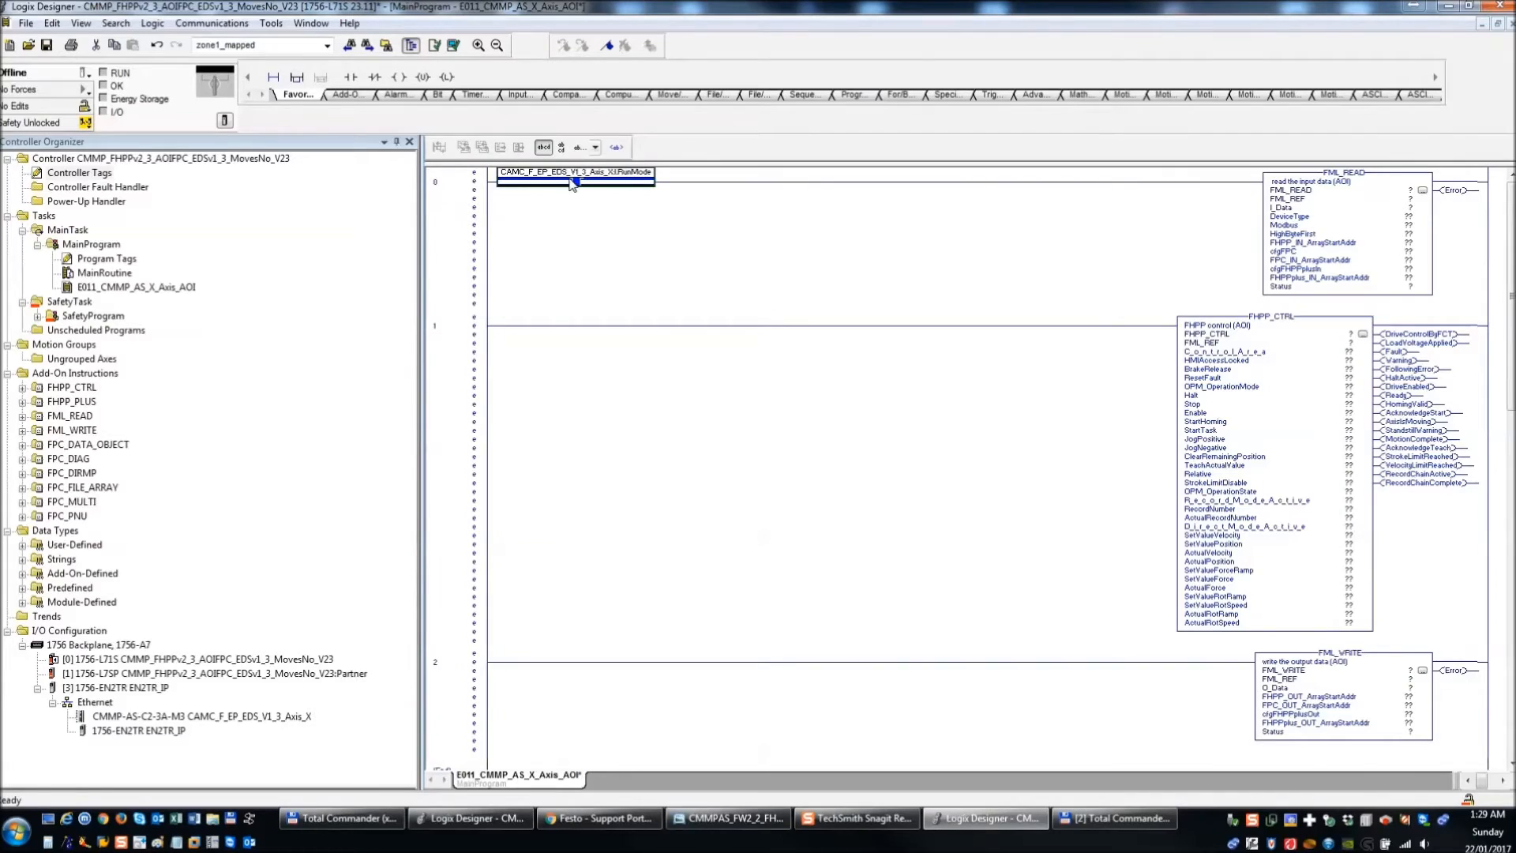
{"action": "left_click", "coordinate": [390, 78]}
{"action": "type", "text": "CAMC_F_EP_EDS_V1_3_Axis_X:I.ConnectionFaulted"}
{"action": "key", "text": "Return"}
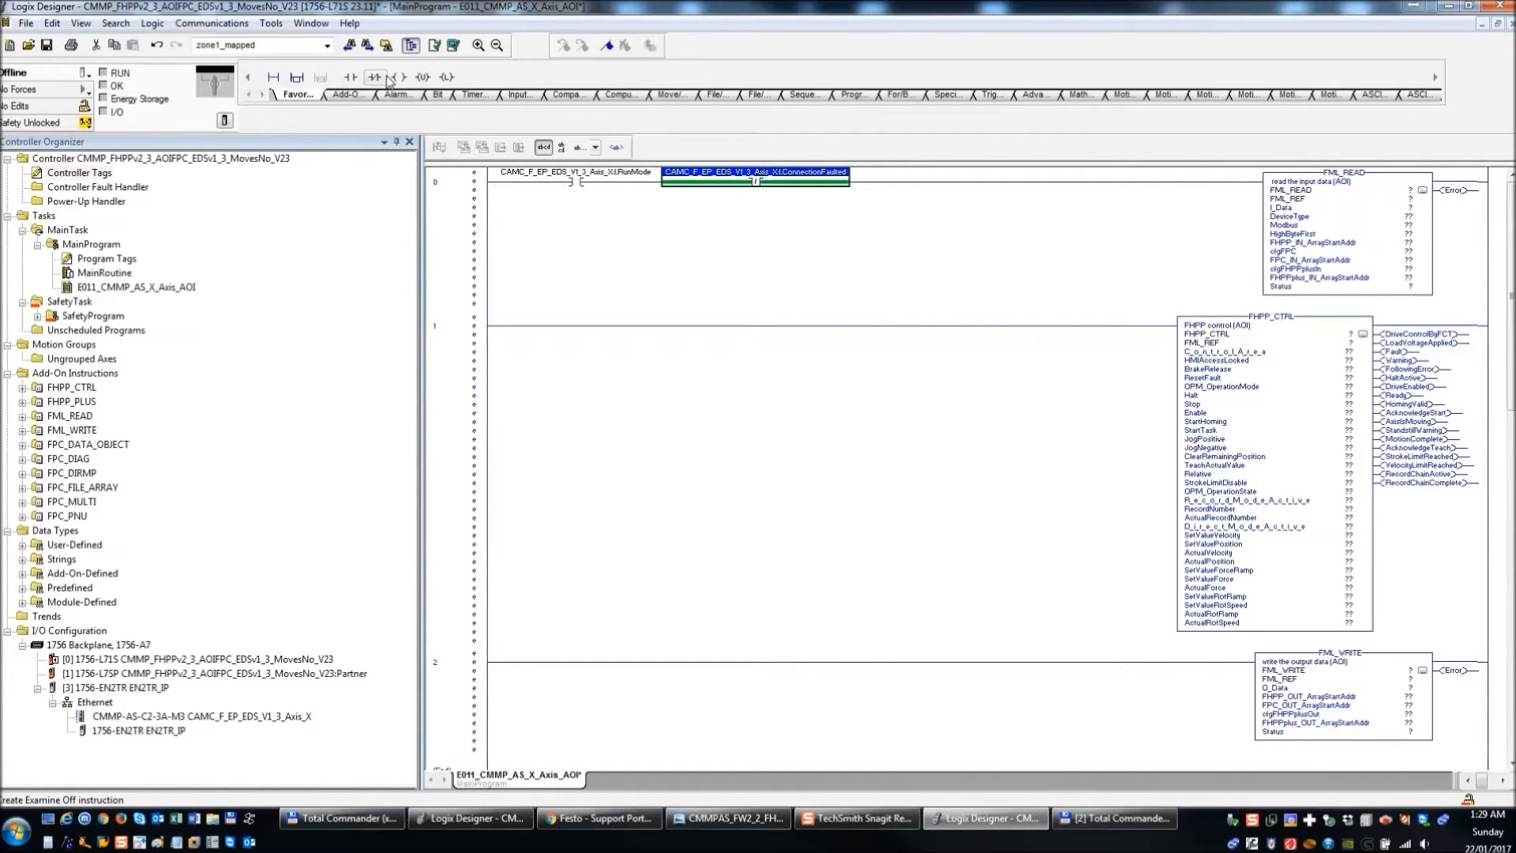
- Copy the RunMode and ConnectionFaulted contacts from rung 0 to the start of rungs 1 and 2
{"action": "left_click", "coordinate": [562, 186]}
{"action": "left_click", "coordinate": [474, 348]}
{"action": "key", "text": "ctrl+v"}
{"action": "left_click", "coordinate": [472, 677]}
{"action": "key", "text": "ctrl+v"}
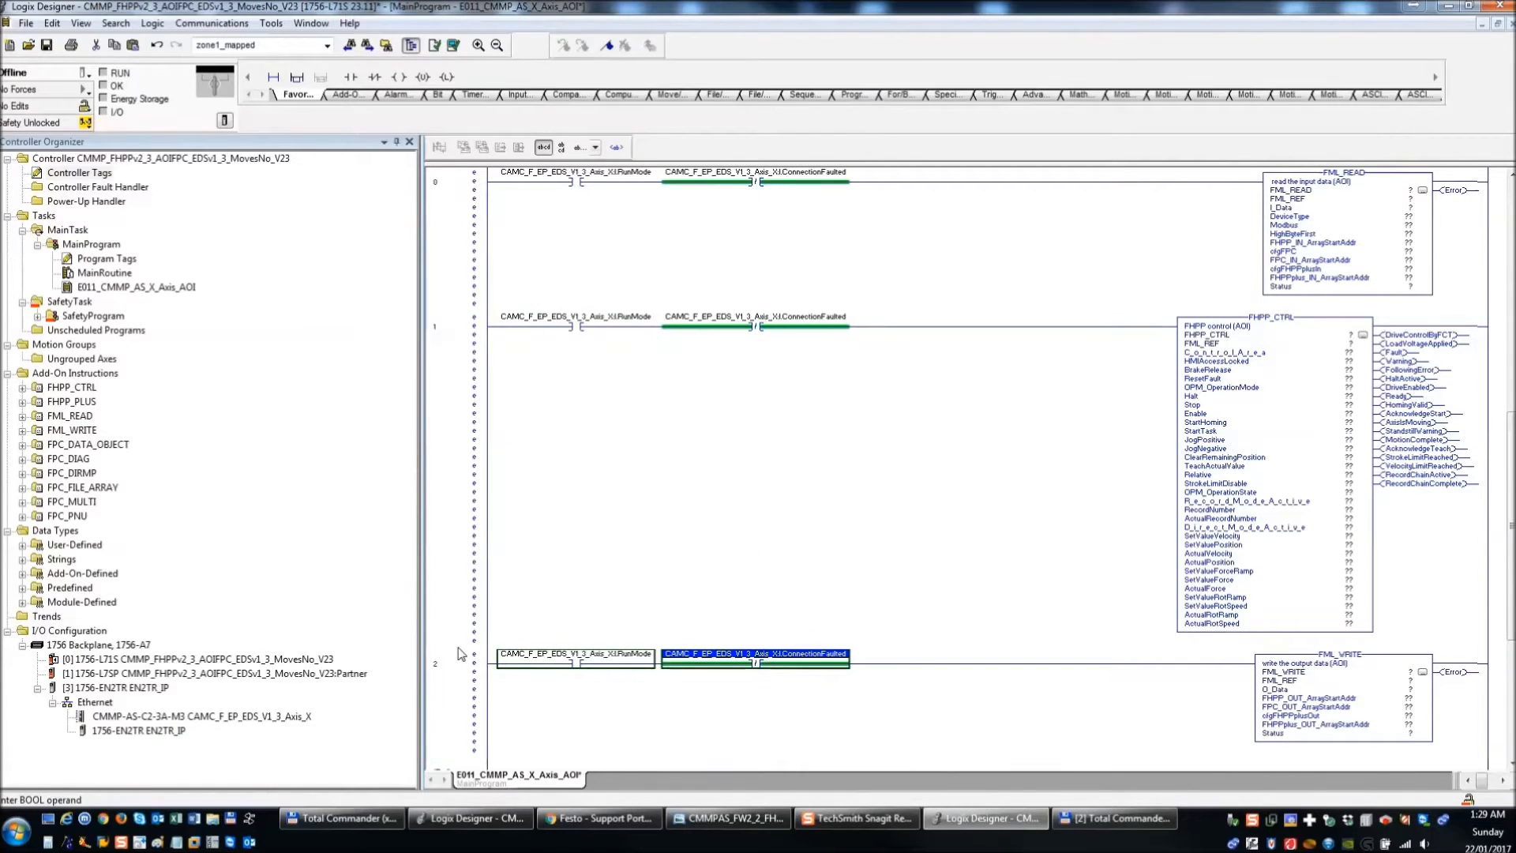
{"action": "right_click", "coordinate": [646, 499]}
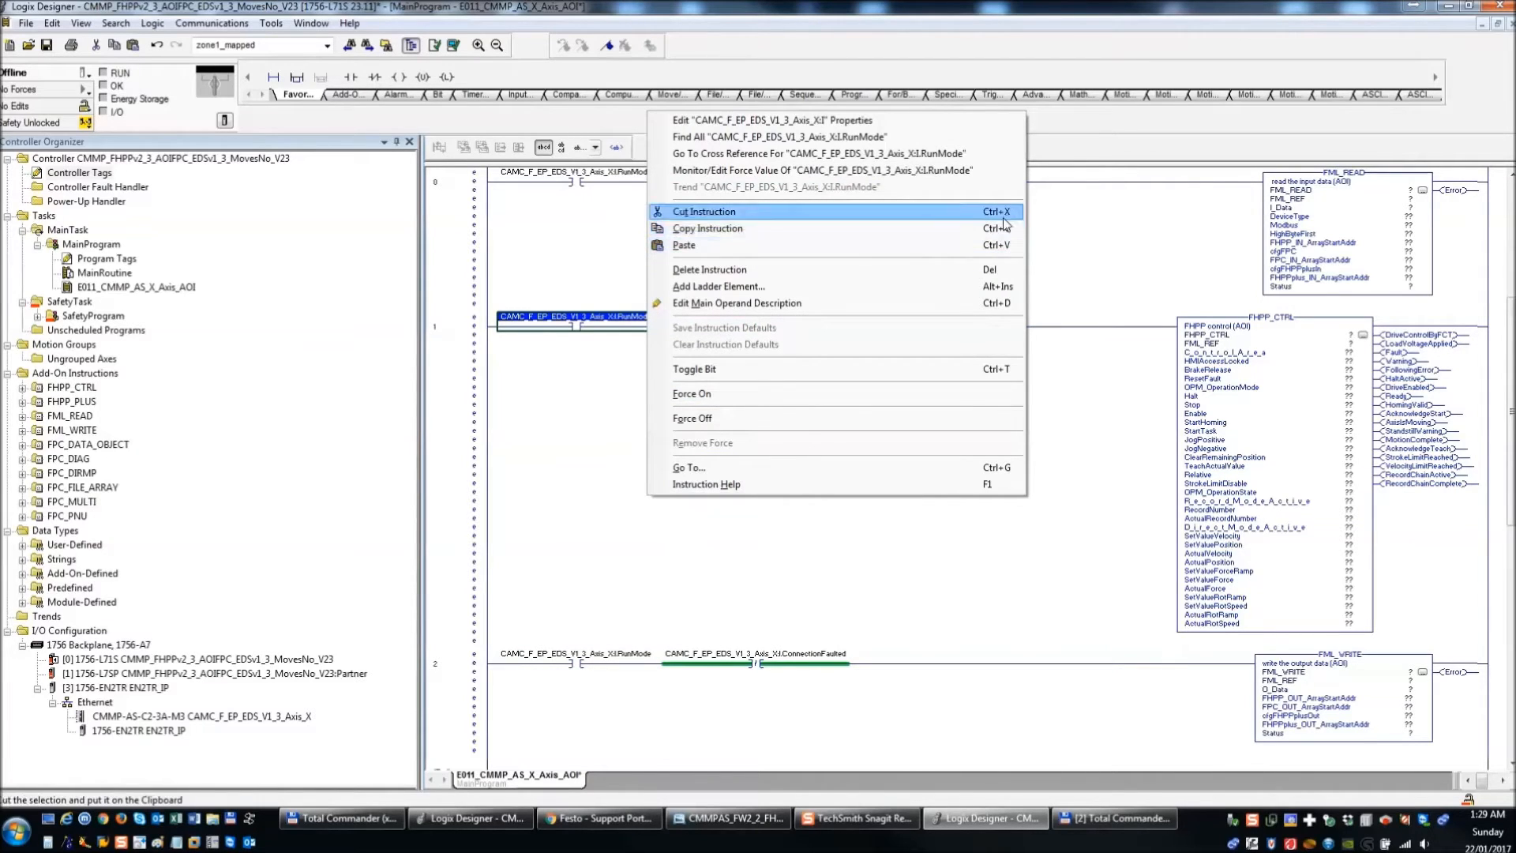
- Review the RunMode and ConnectionFaulted contacts on rungs 0 and 1 of the X-axis AOI routine
{"action": "left_click", "coordinate": [557, 530]}
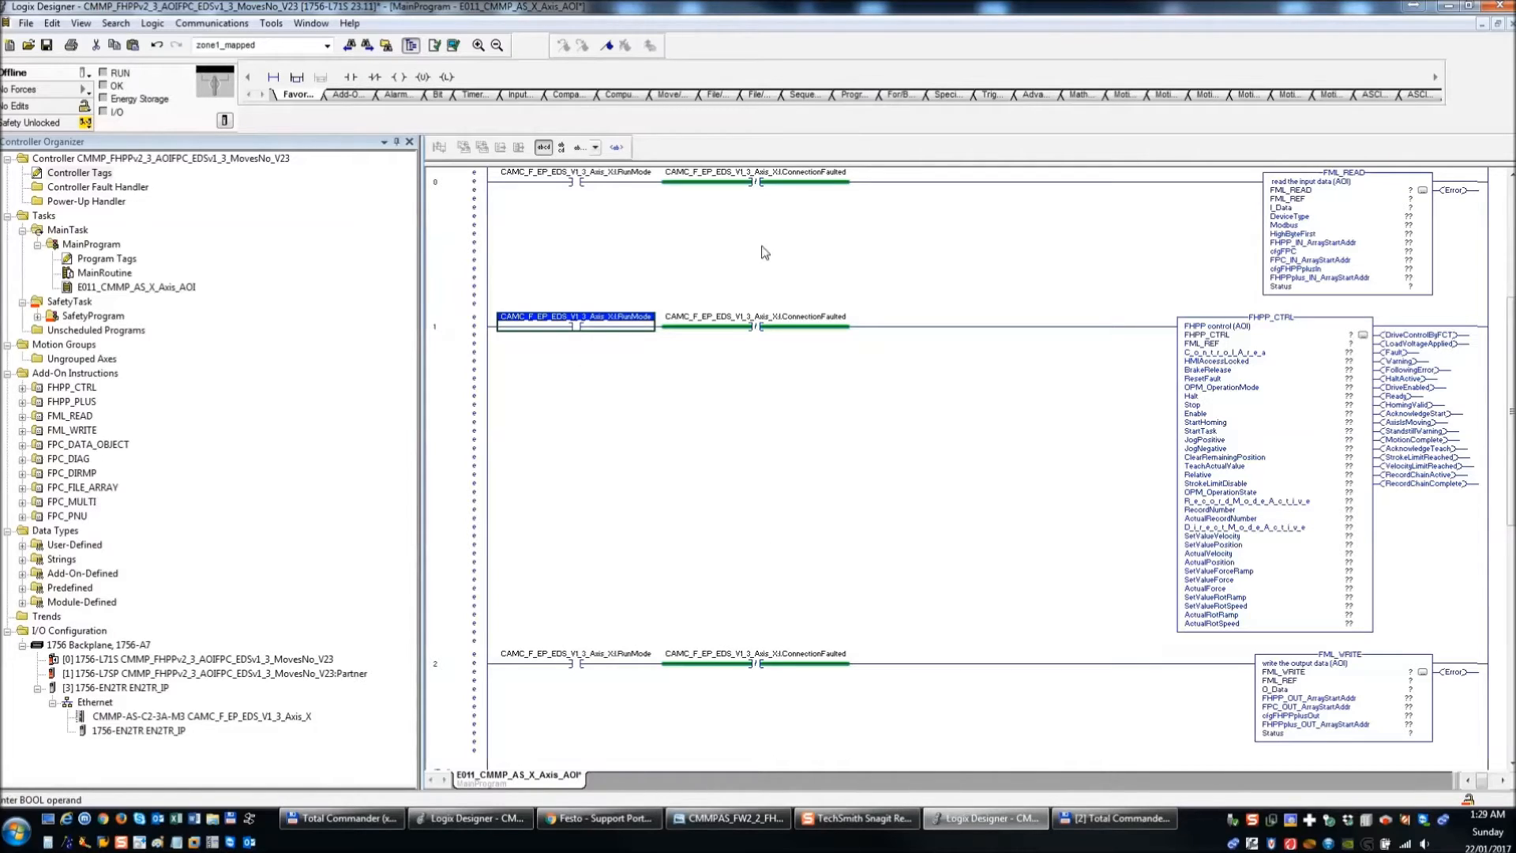
{"action": "left_click", "coordinate": [739, 176]}
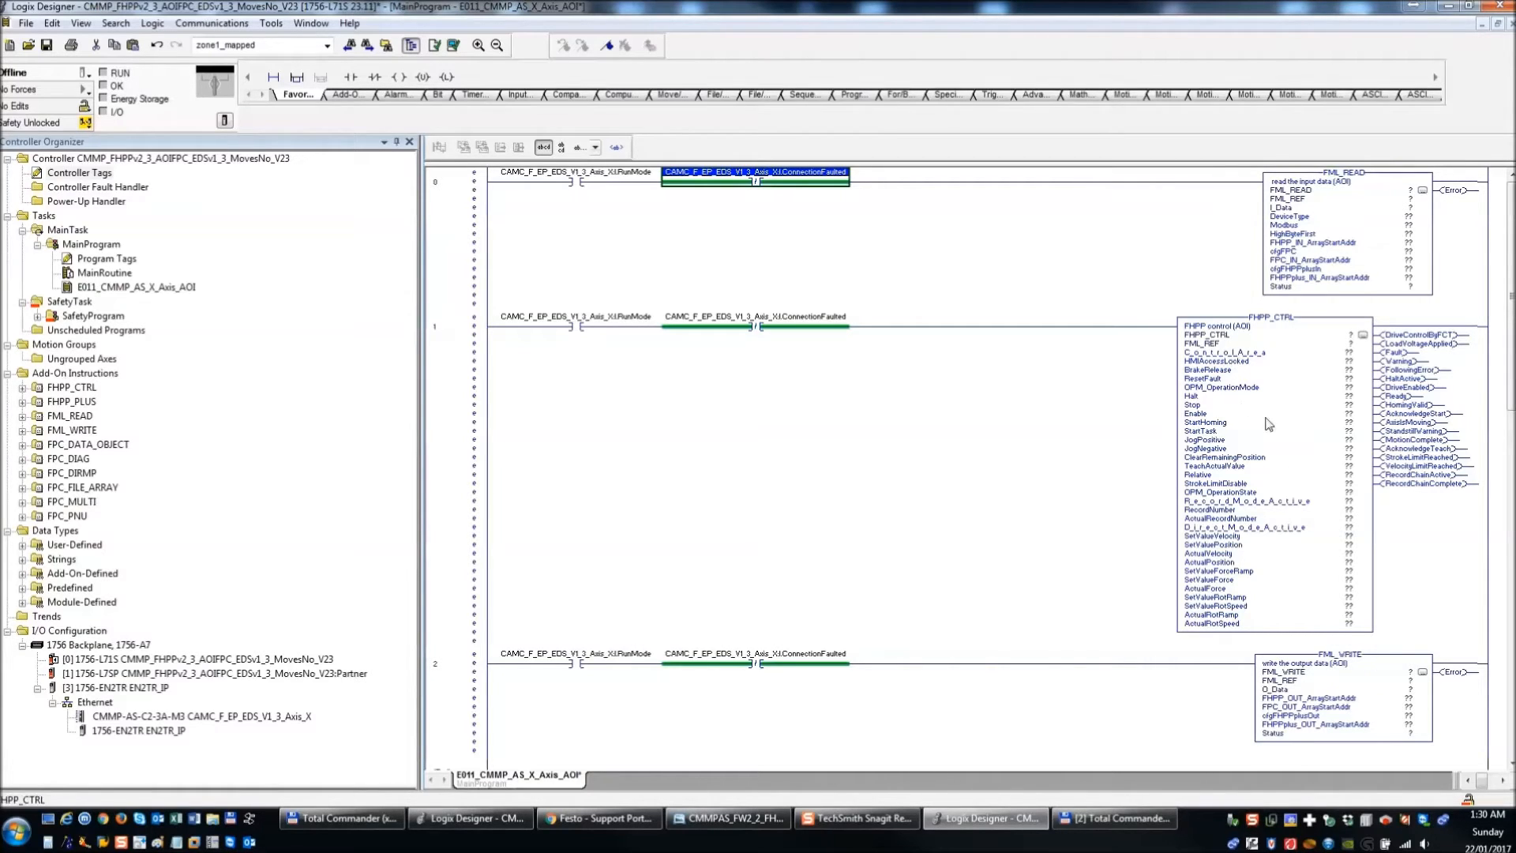
{"action": "left_click", "coordinate": [589, 187]}
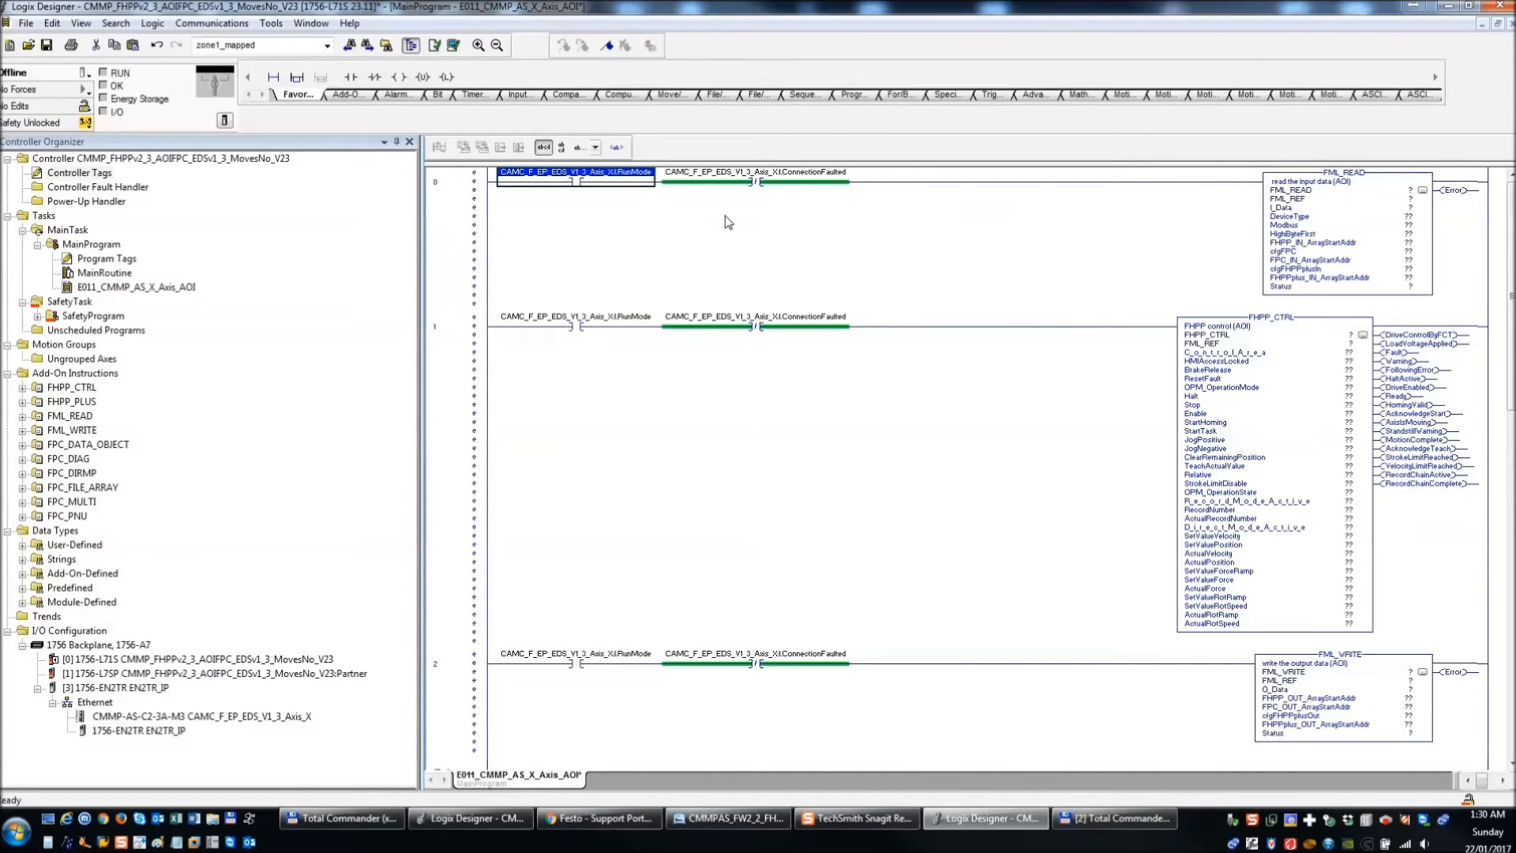
{"action": "left_click", "coordinate": [760, 187]}
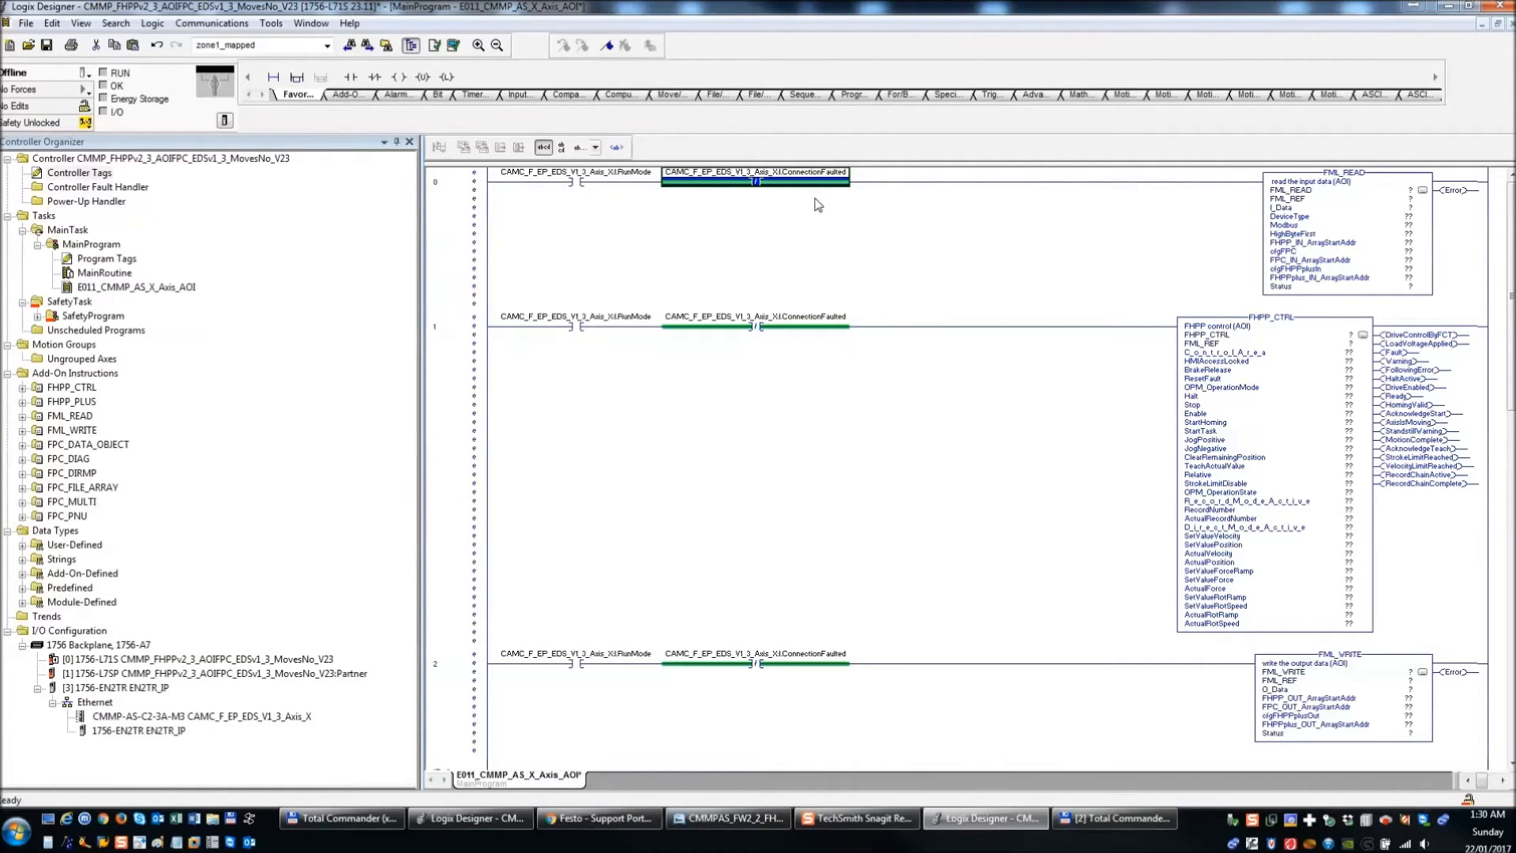
{"action": "left_click", "coordinate": [635, 184]}
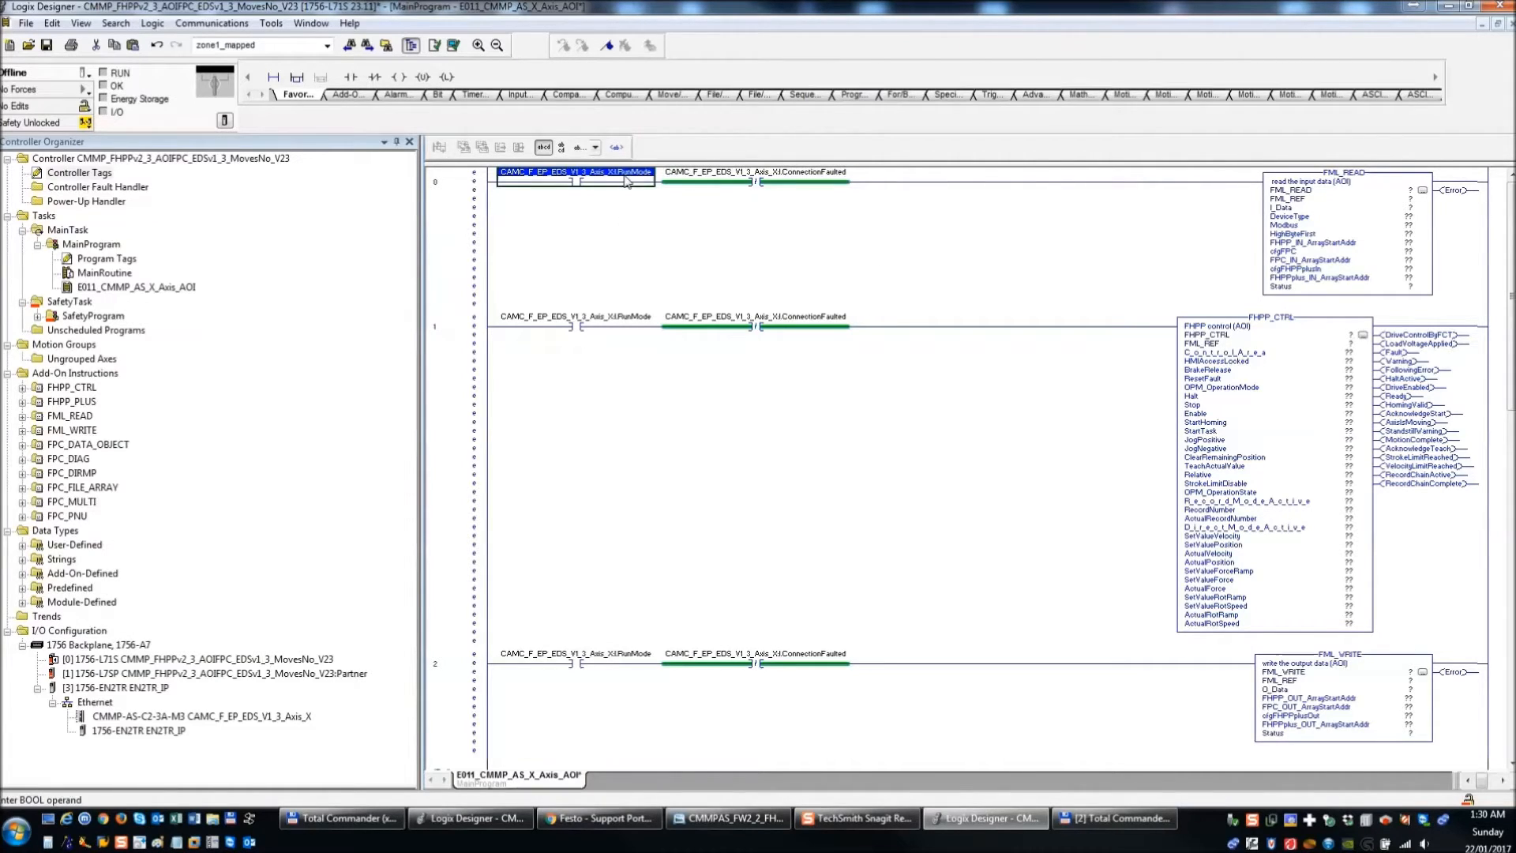
{"action": "left_click", "coordinate": [754, 177]}
{"action": "left_click", "coordinate": [710, 326]}
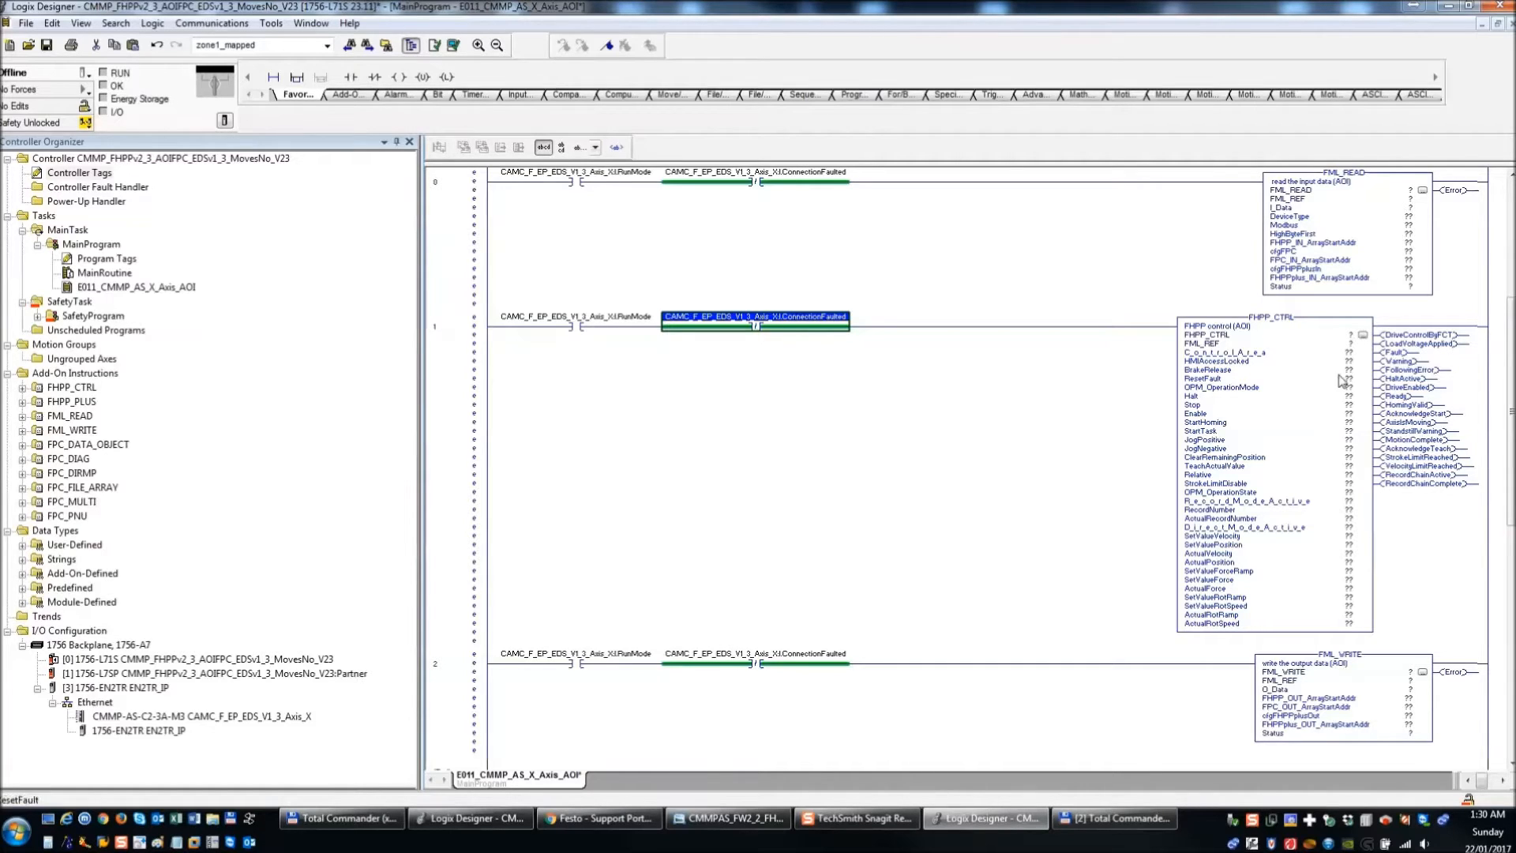
{"action": "left_click", "coordinate": [502, 224]}
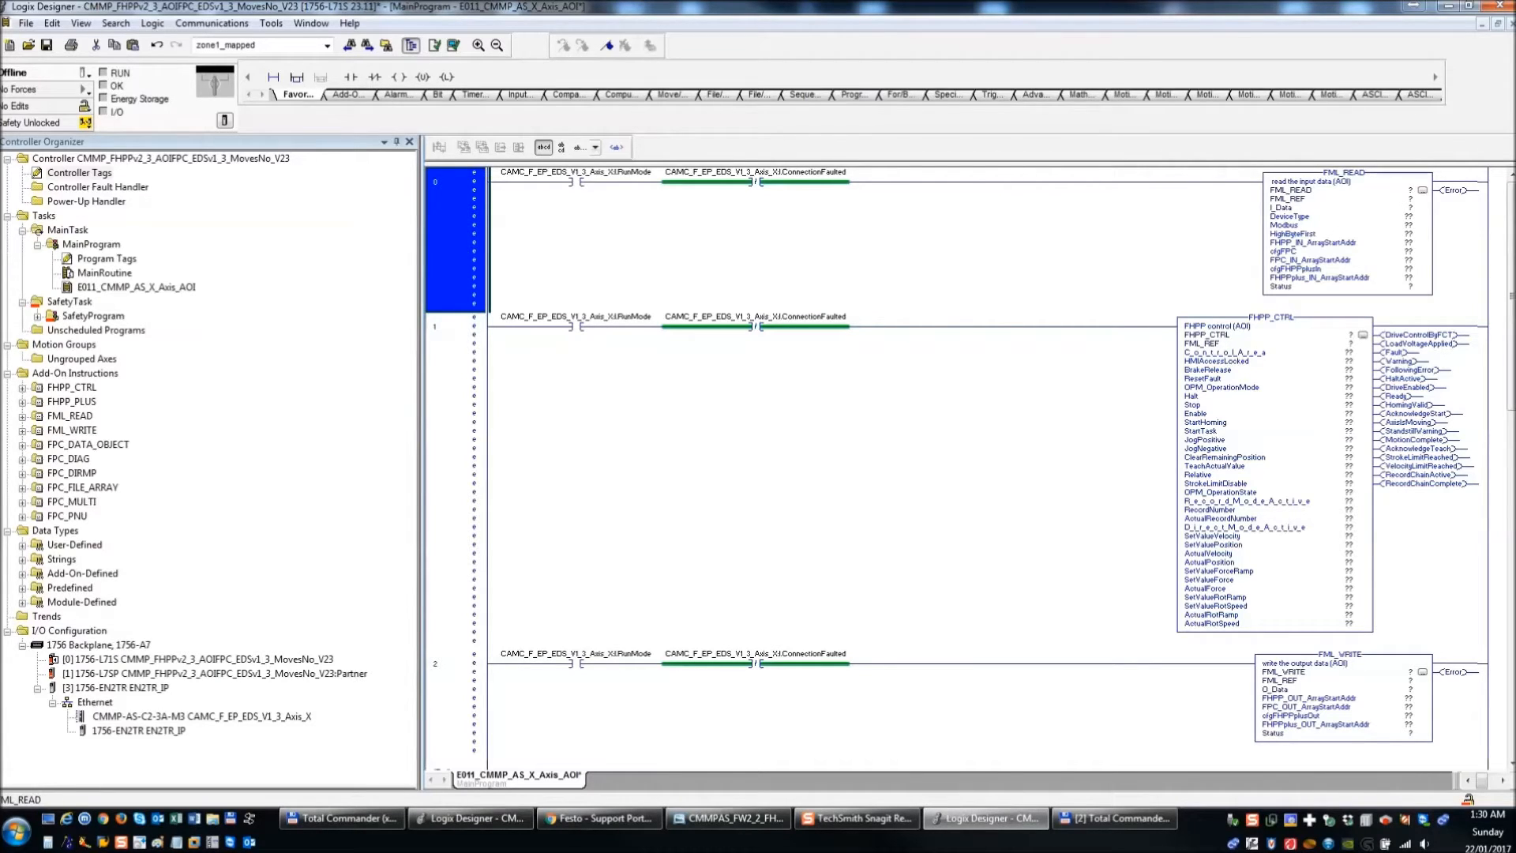
- Assign CMMP_AS_FML_Read as the FML_READ instance on rung 0 and create it as a controller-scoped tag of data type FML_READ
{"action": "key", "text": "alt+Tab"}
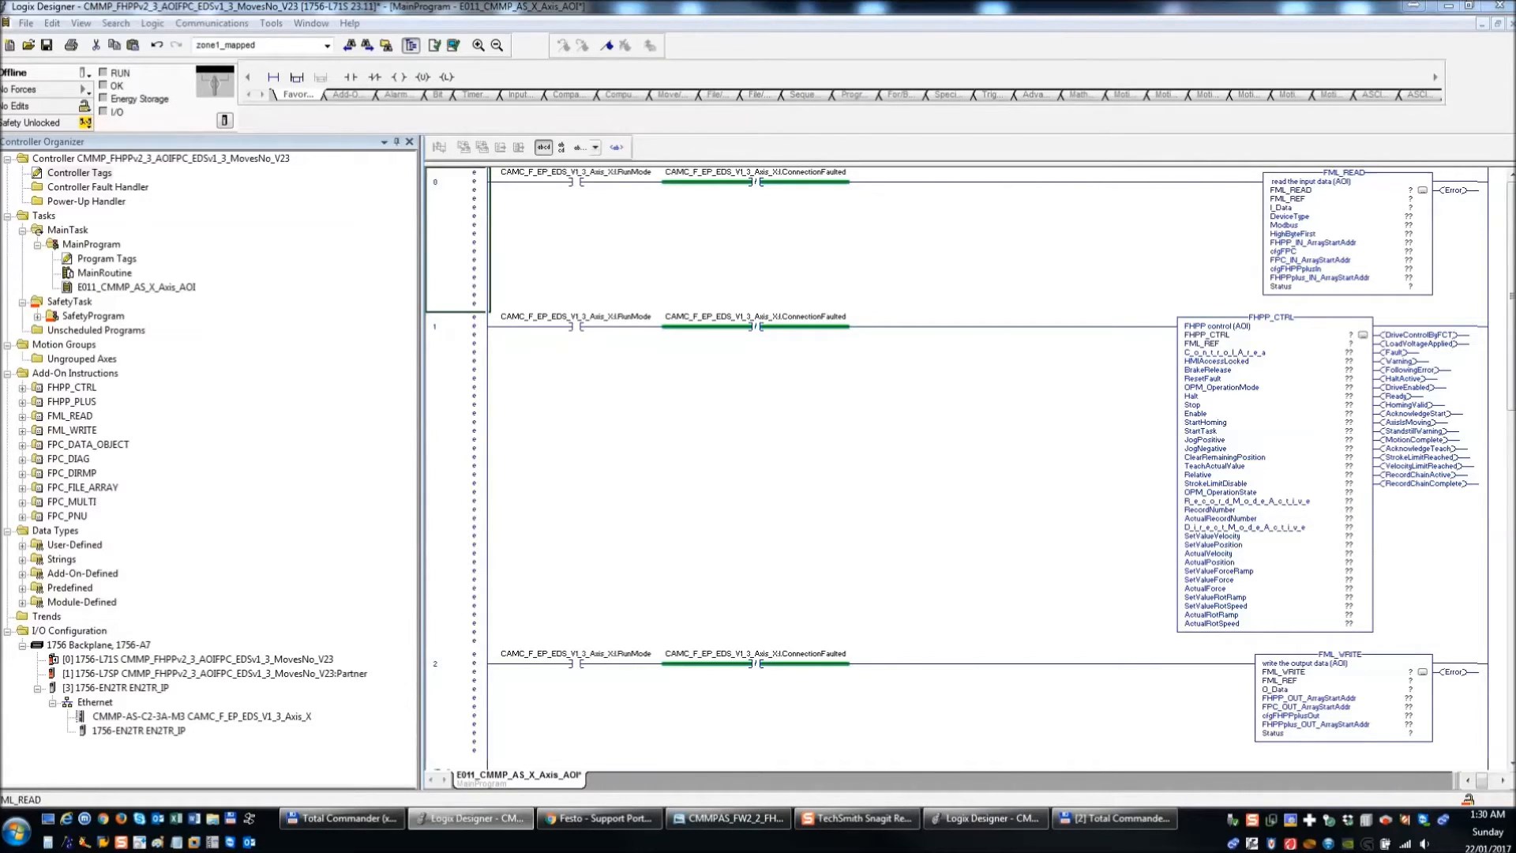
{"action": "key", "text": "ctrl+c"}
{"action": "double_click", "coordinate": [1410, 191]}
{"action": "key", "text": "ctrl+v"}
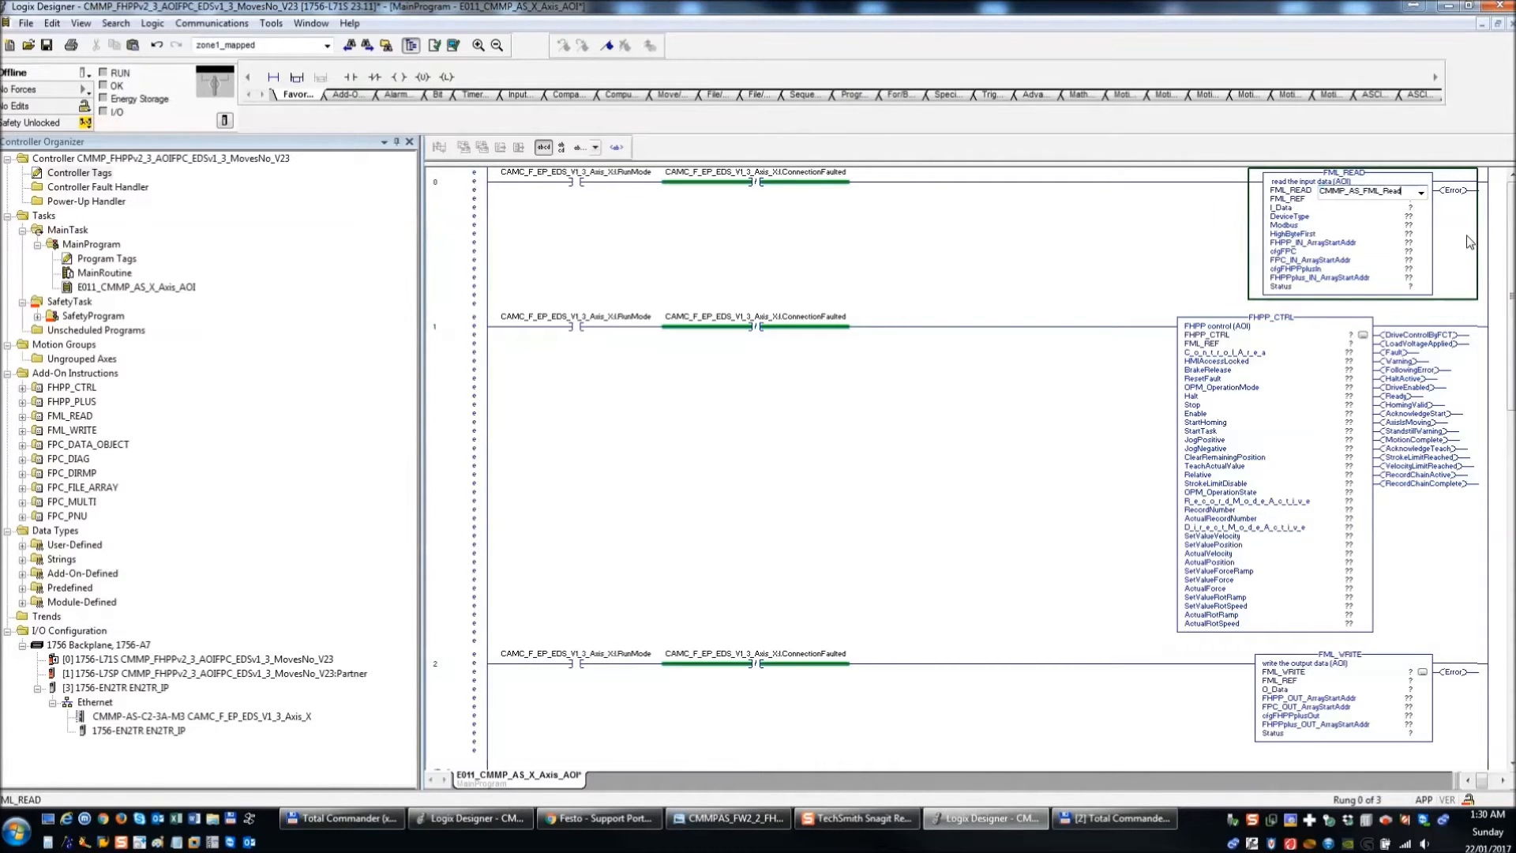
{"action": "left_click", "coordinate": [1346, 217]}
{"action": "right_click", "coordinate": [1390, 191]}
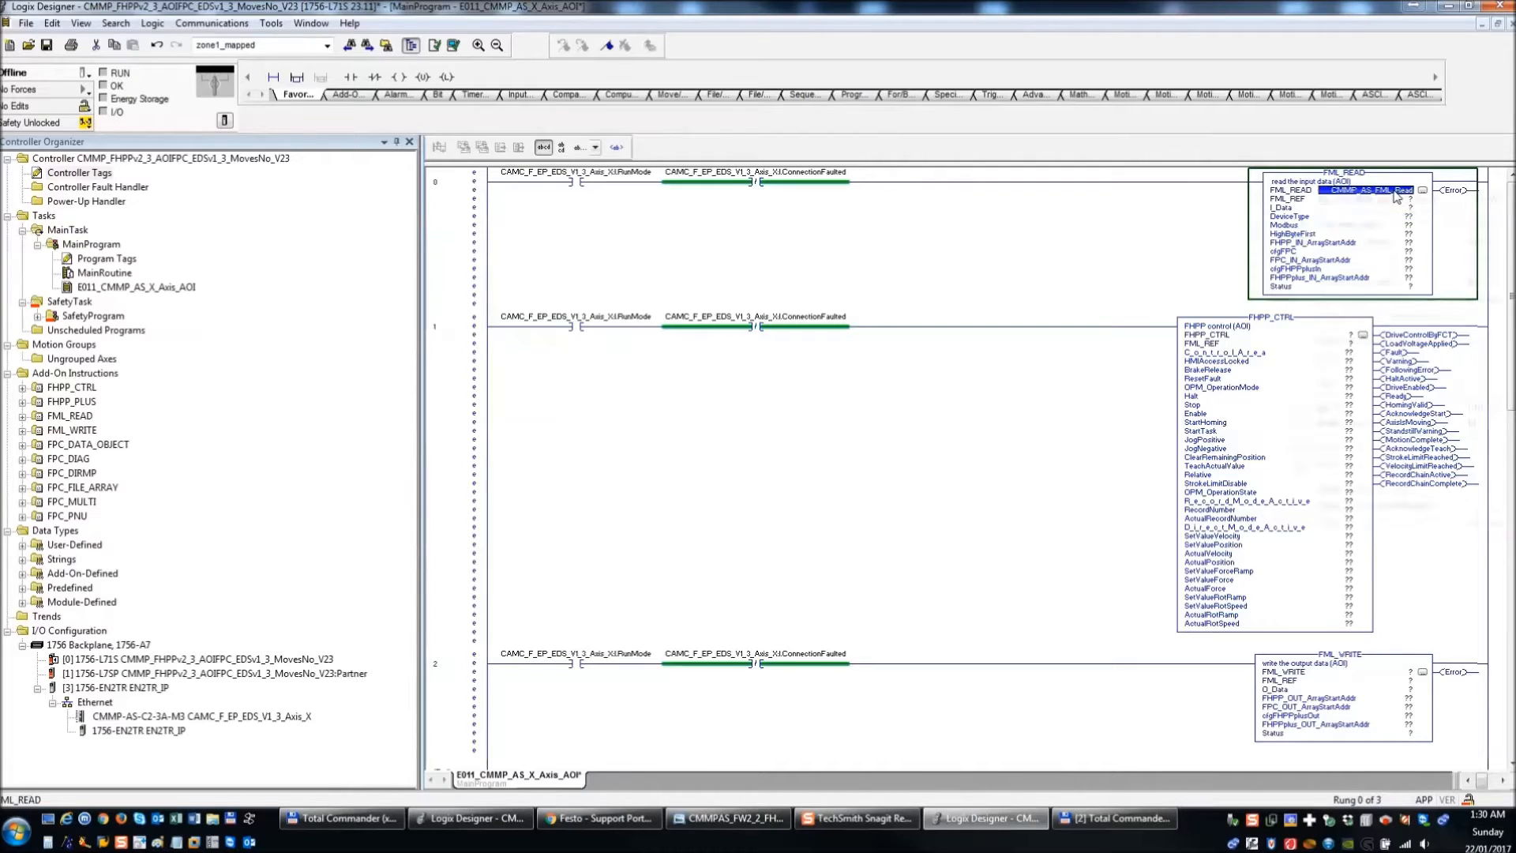
{"action": "left_click", "coordinate": [1335, 198]}
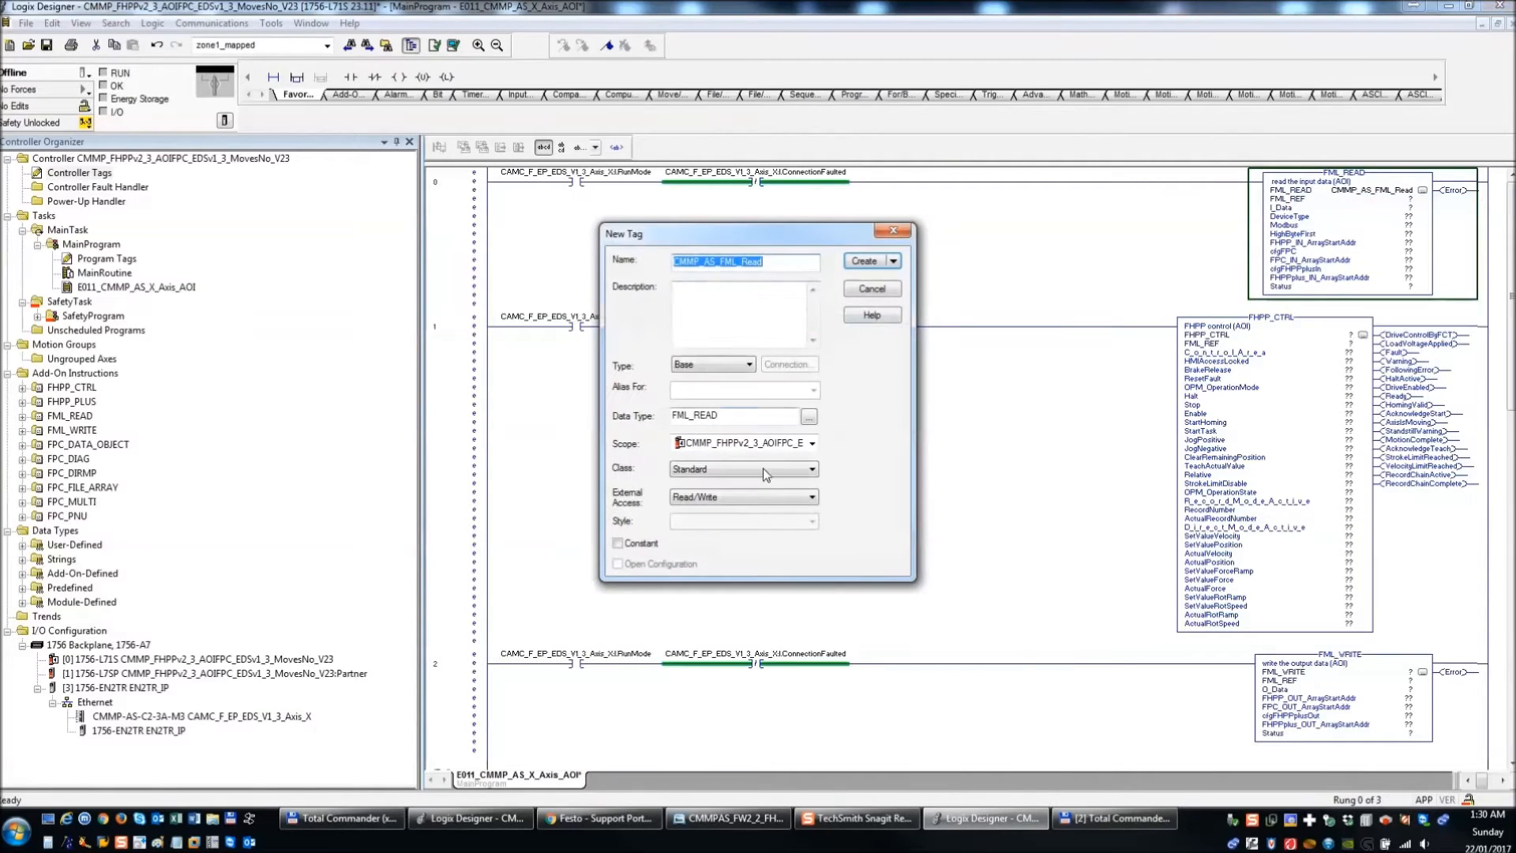
{"action": "double_click", "coordinate": [699, 416]}
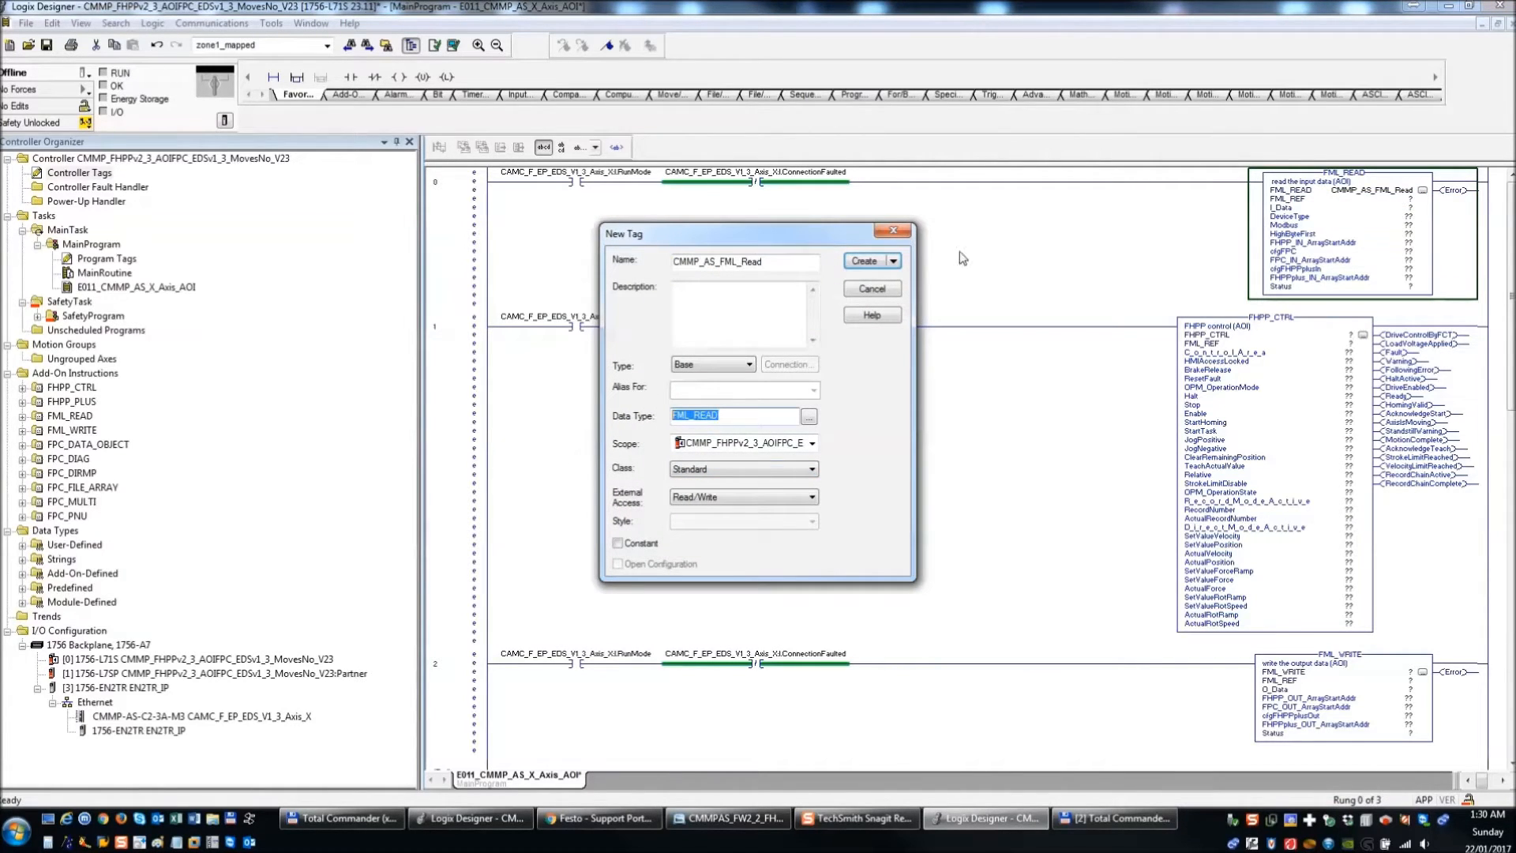
{"action": "left_click", "coordinate": [863, 262]}
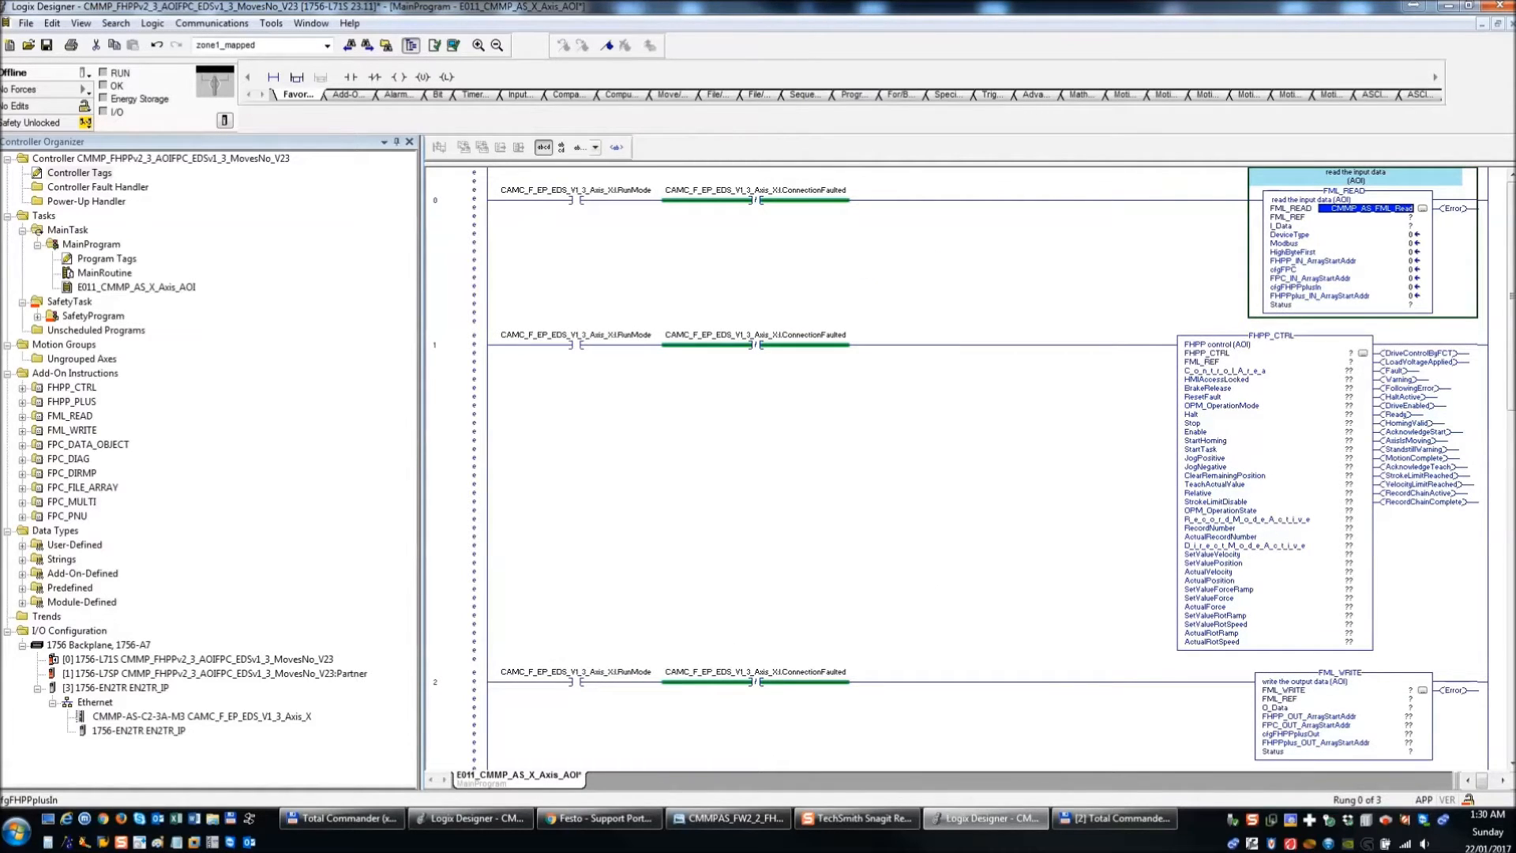
- Set the FML_REF operand of the FML_READ block to CMMP_AS_DataRef and create that tag with data type DT_FML_REF
{"action": "key", "text": "alt+Tab"}
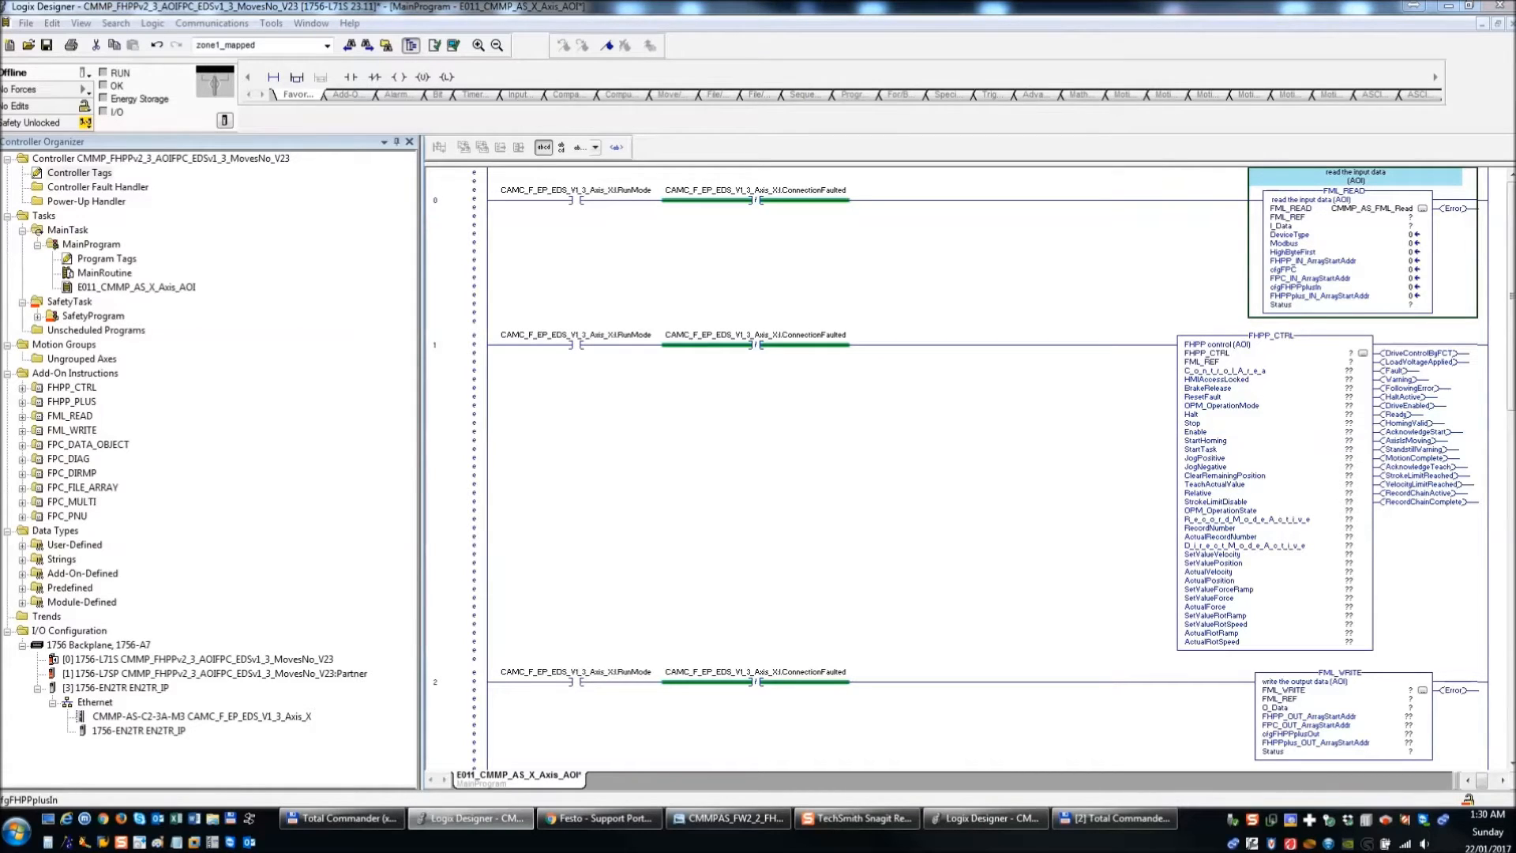
{"action": "double_click", "coordinate": [1399, 219]}
{"action": "key", "text": "ctrl+v"}
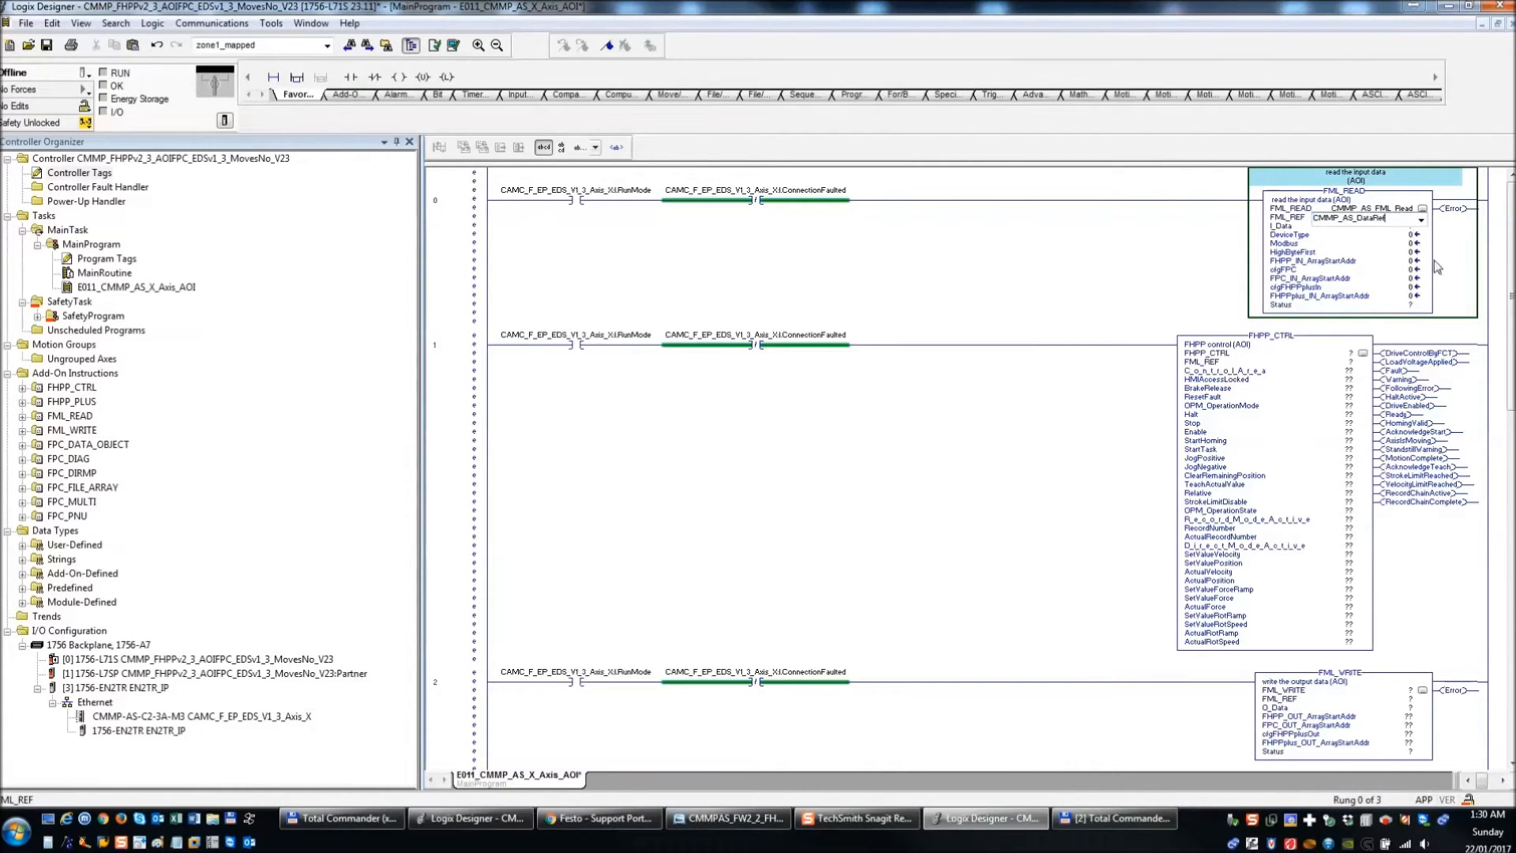
{"action": "left_click", "coordinate": [1338, 246]}
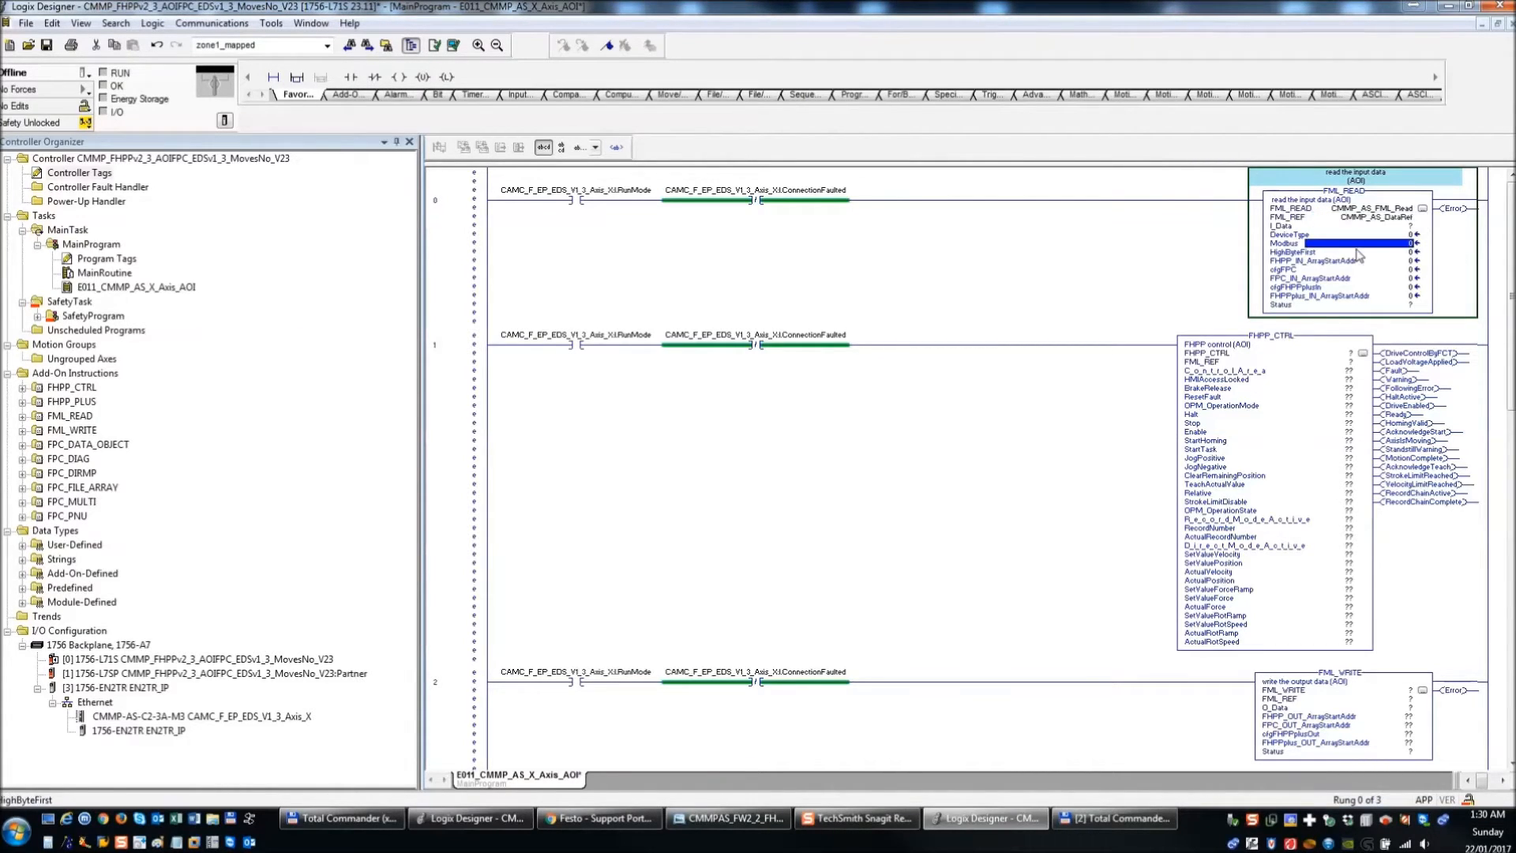
{"action": "right_click", "coordinate": [1394, 222]}
{"action": "left_click", "coordinate": [1392, 232]}
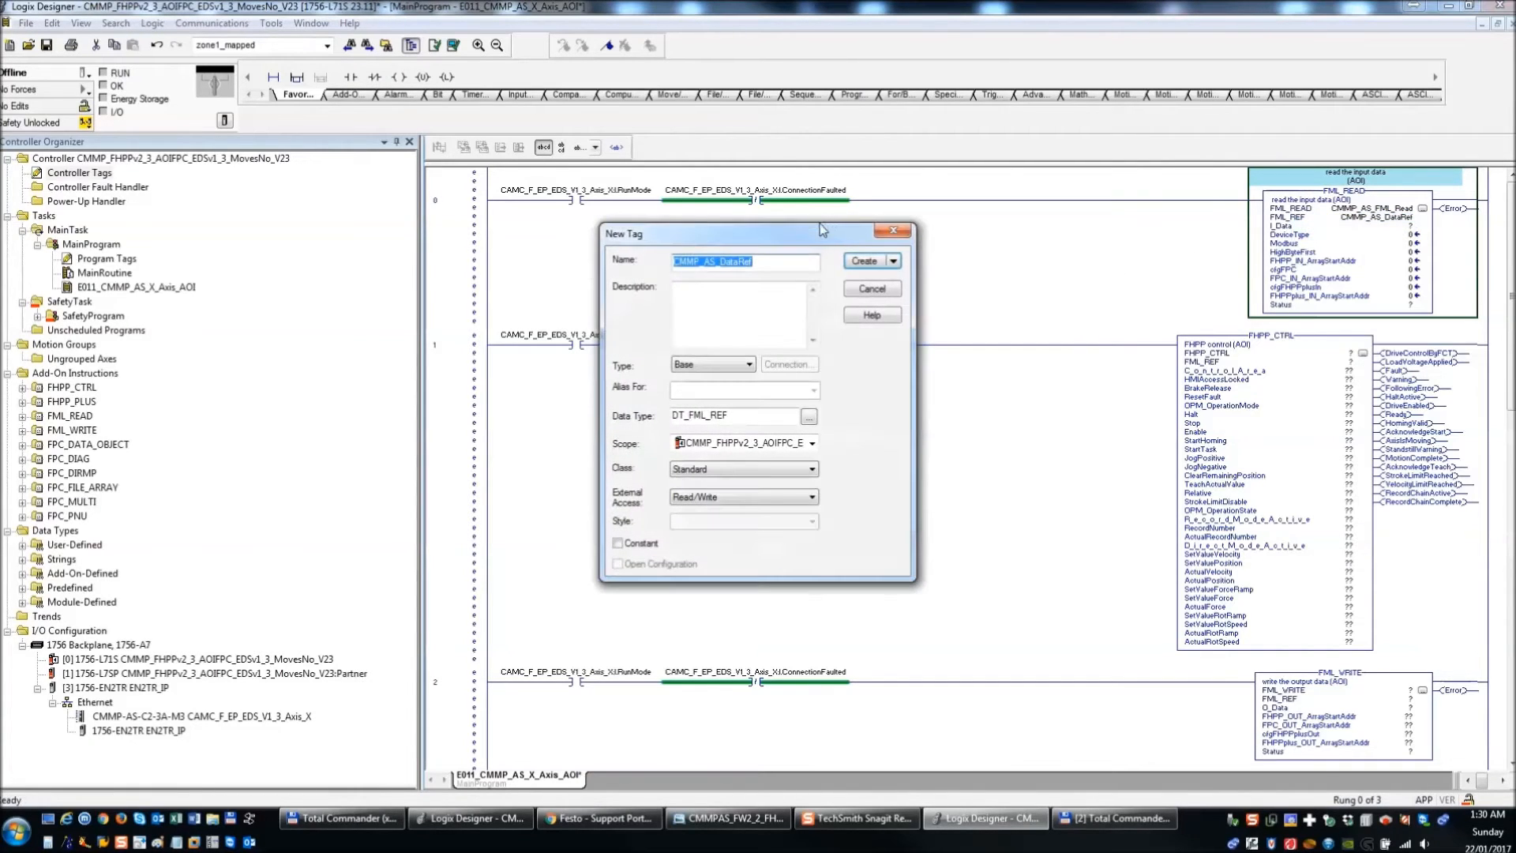
{"action": "left_click", "coordinate": [864, 261]}
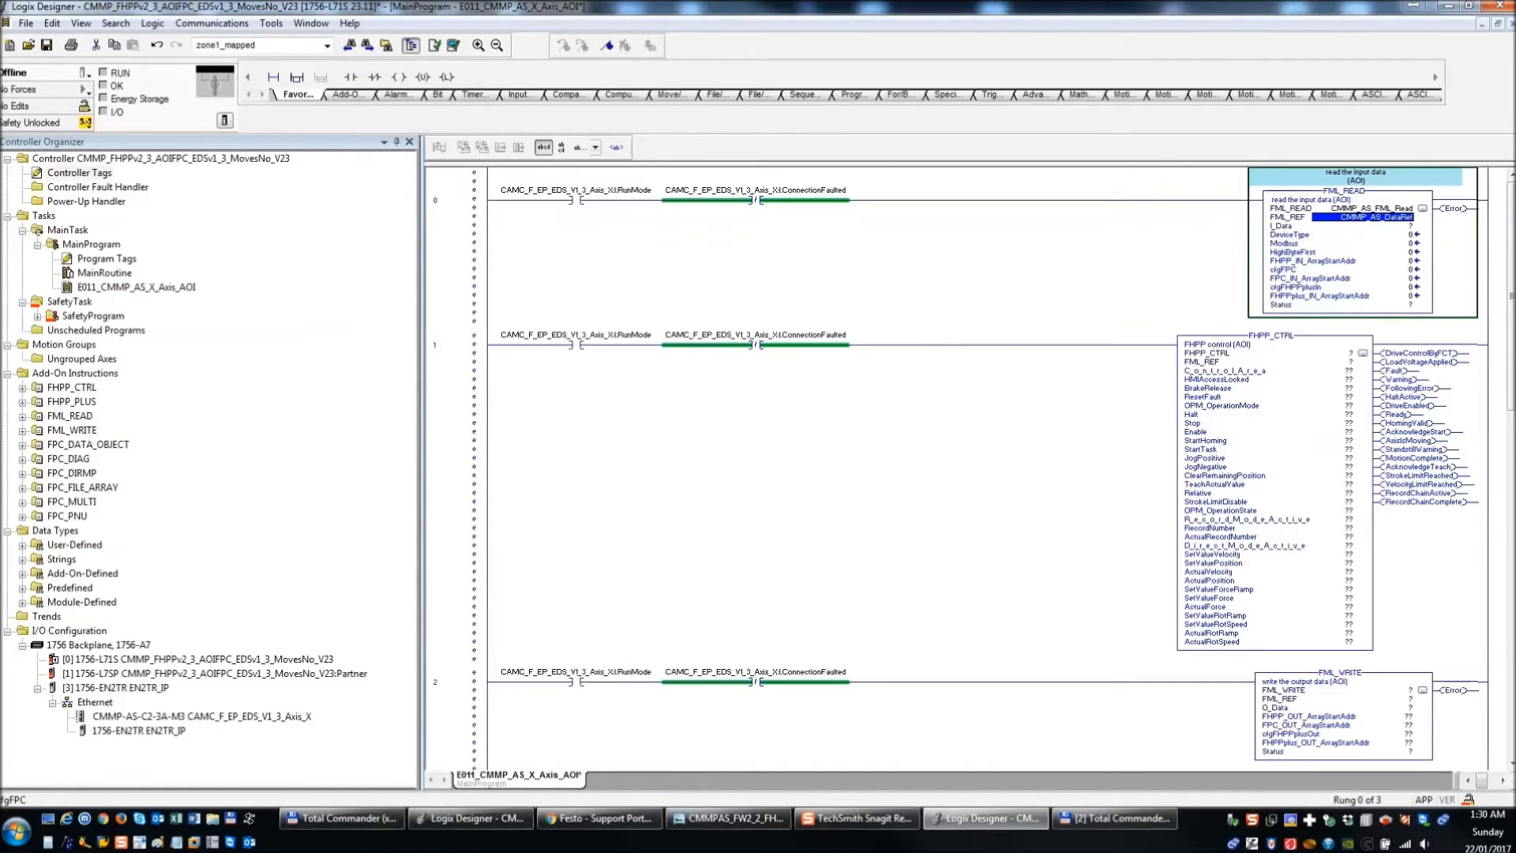
- Set the I_Data operand of the FML_READ block to CAMC_F_EP_EDS_V1_3_Axis_X:I.Data
{"action": "key", "text": "alt+Tab"}
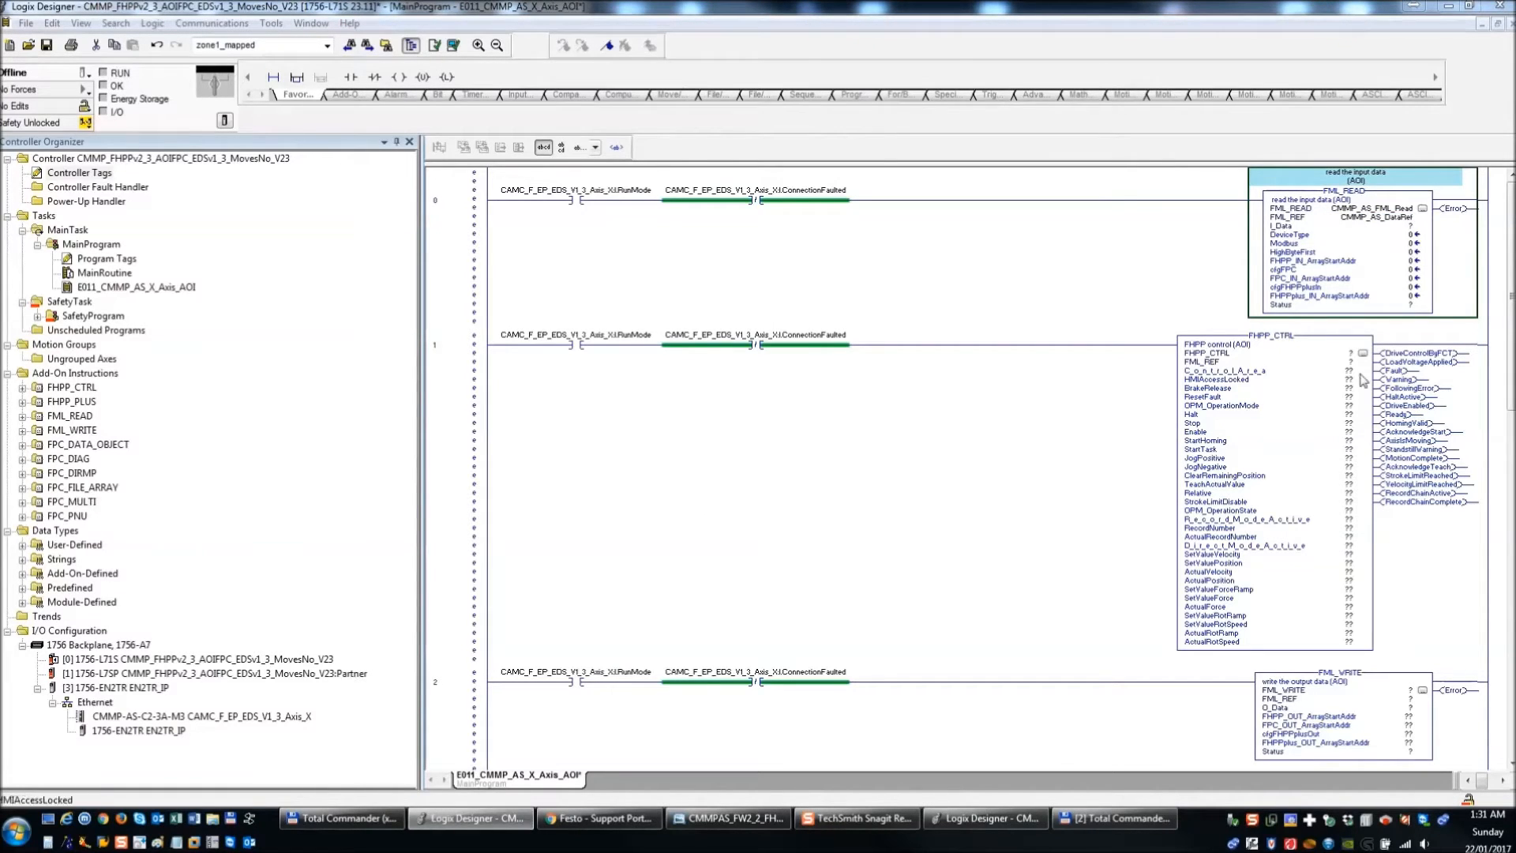
{"action": "left_click", "coordinate": [1412, 227]}
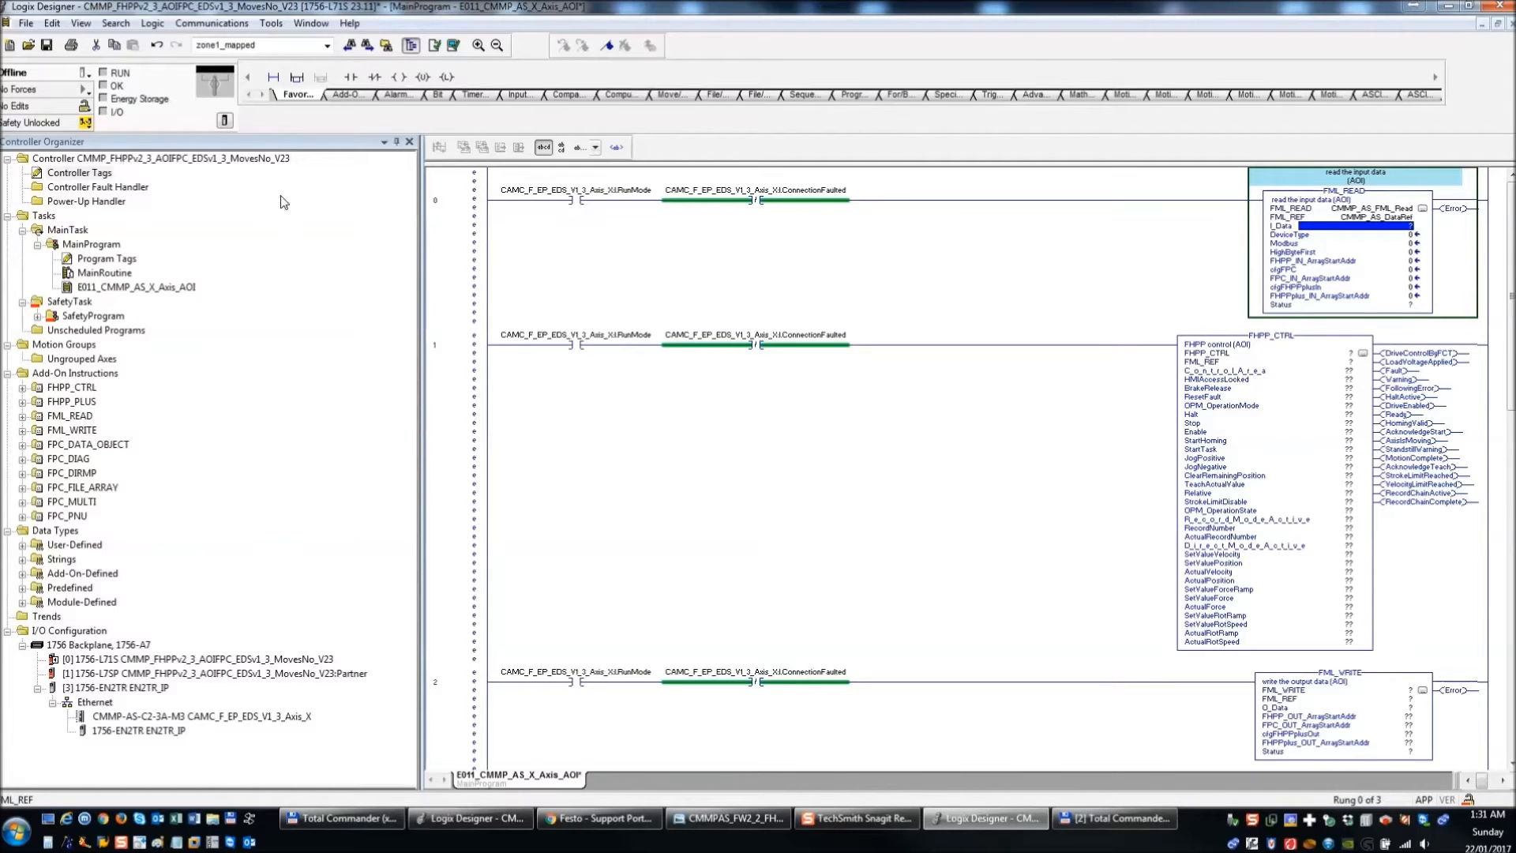
{"action": "double_click", "coordinate": [1360, 227]}
{"action": "key", "text": "ctrl+v"}
{"action": "left_click", "coordinate": [1365, 244]}
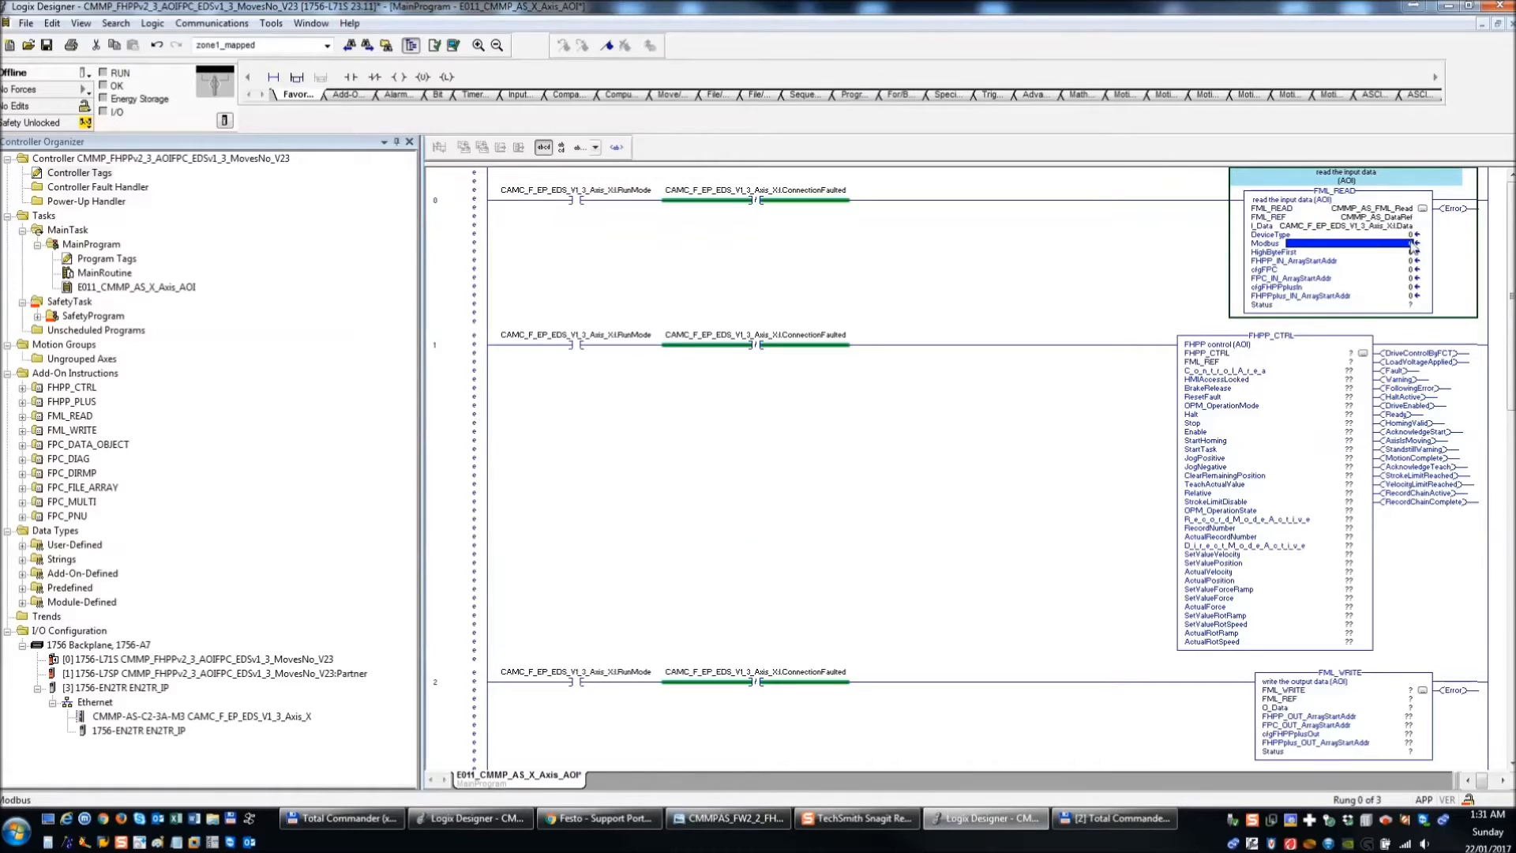
{"action": "scroll", "coordinate": [1450, 244], "scroll_direction": "up", "scroll_amount": 2}
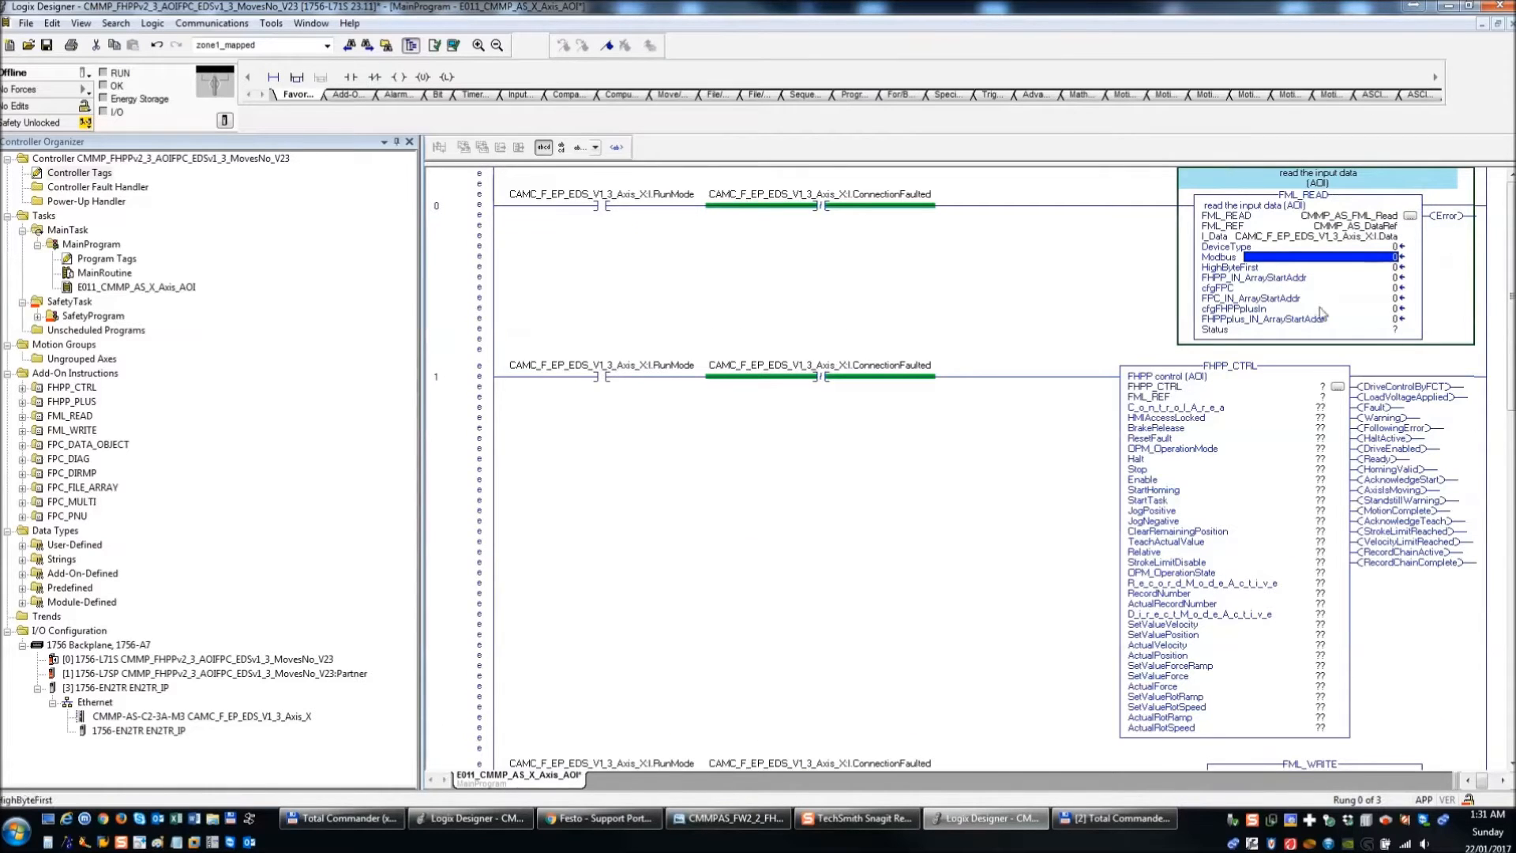
- Examine the elements of the CAMC_F_EP_EDS_V1_3_Axis_X:I.Data array in the controller tags, and return to the ladder routine
{"action": "left_click", "coordinate": [1297, 237]}
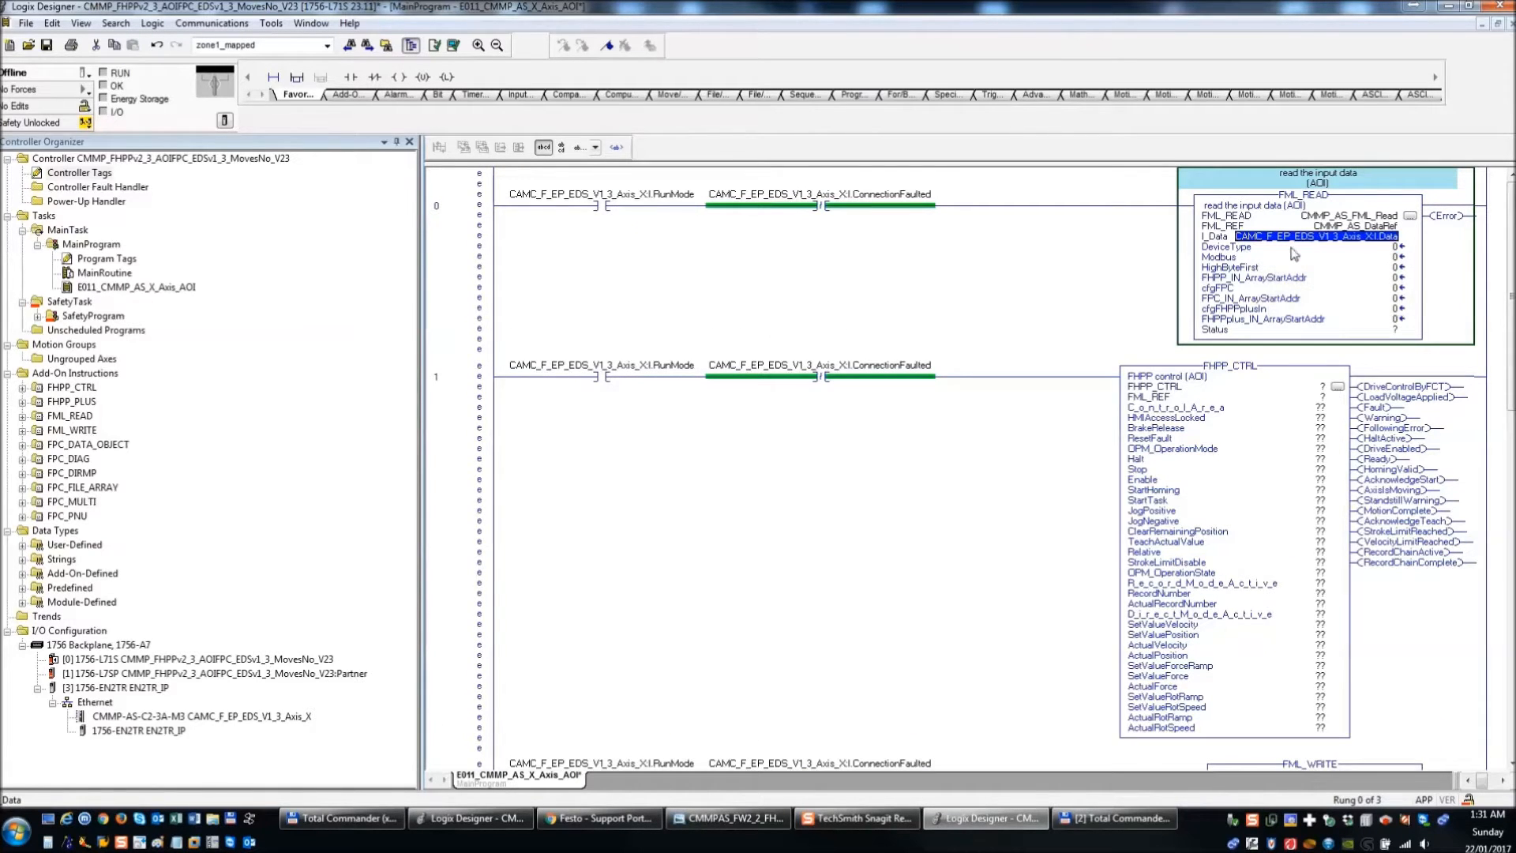
{"action": "double_click", "coordinate": [75, 174]}
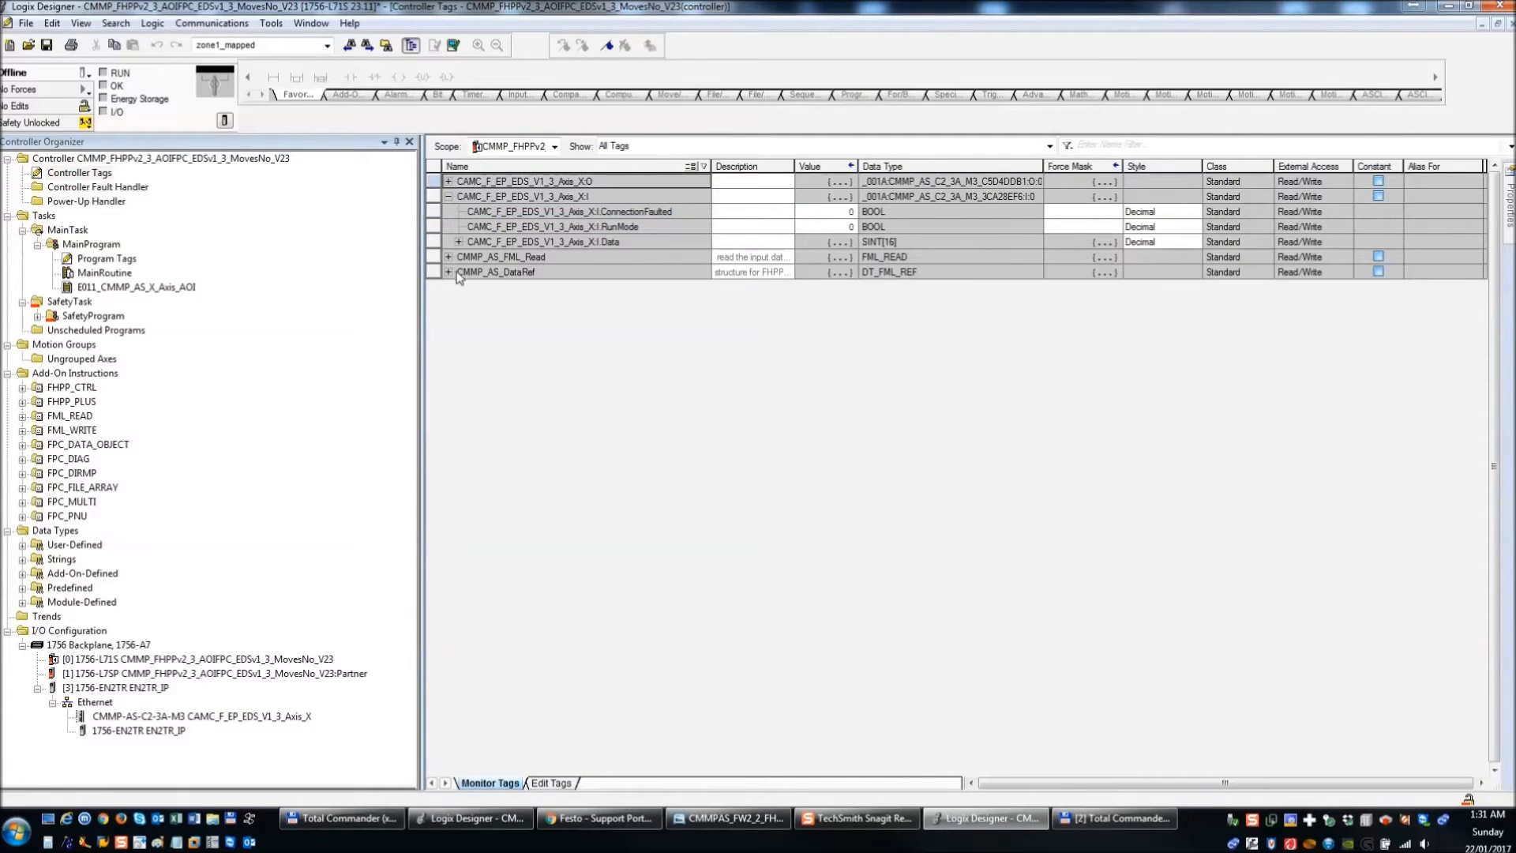
{"action": "left_click", "coordinate": [627, 241]}
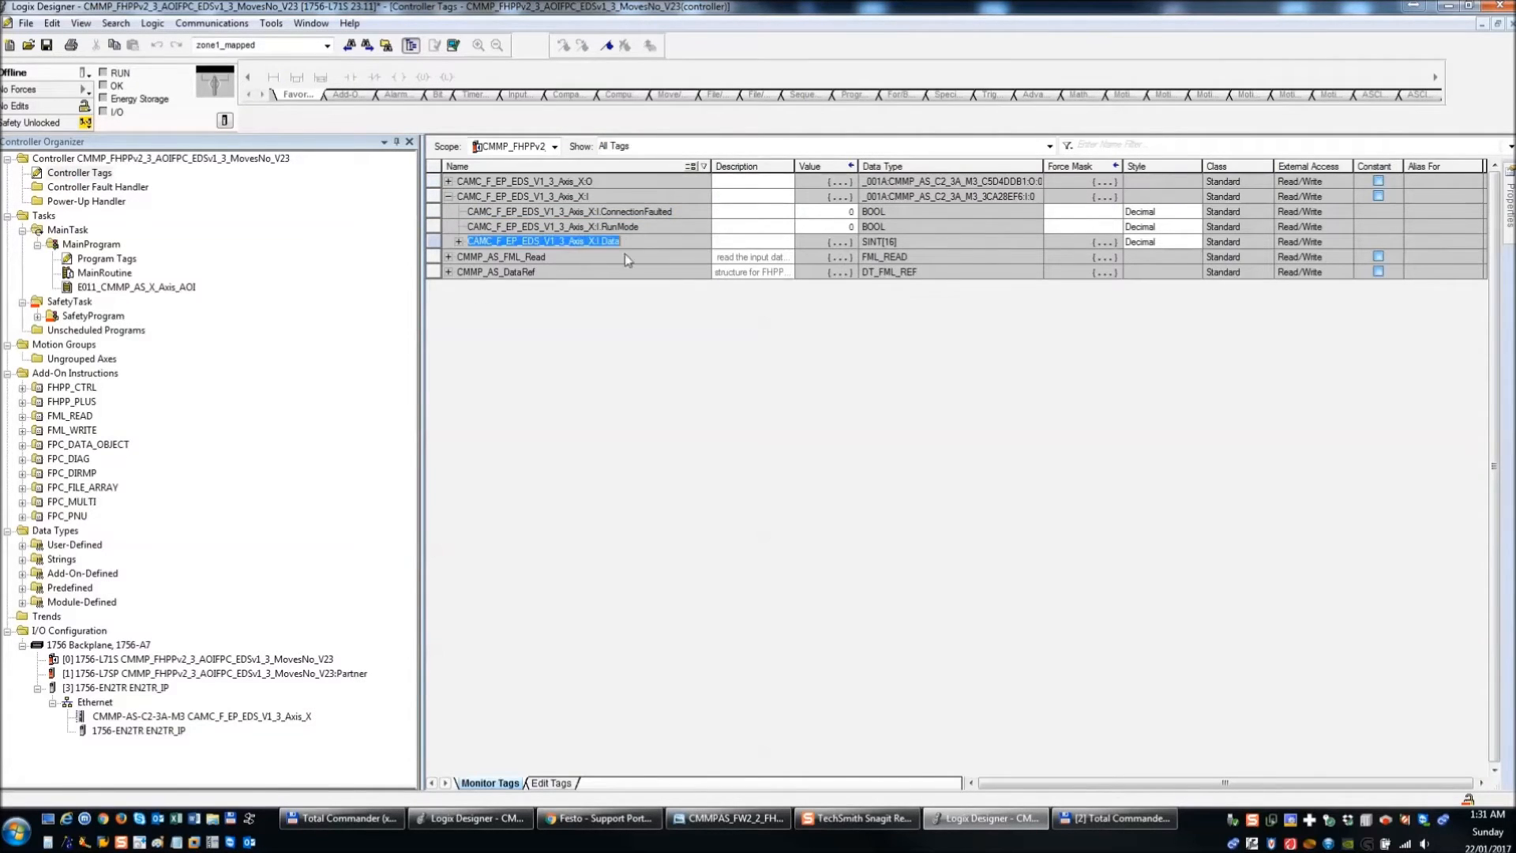
{"action": "left_click", "coordinate": [458, 242]}
{"action": "left_click", "coordinate": [643, 253]}
{"action": "left_click", "coordinate": [643, 247]}
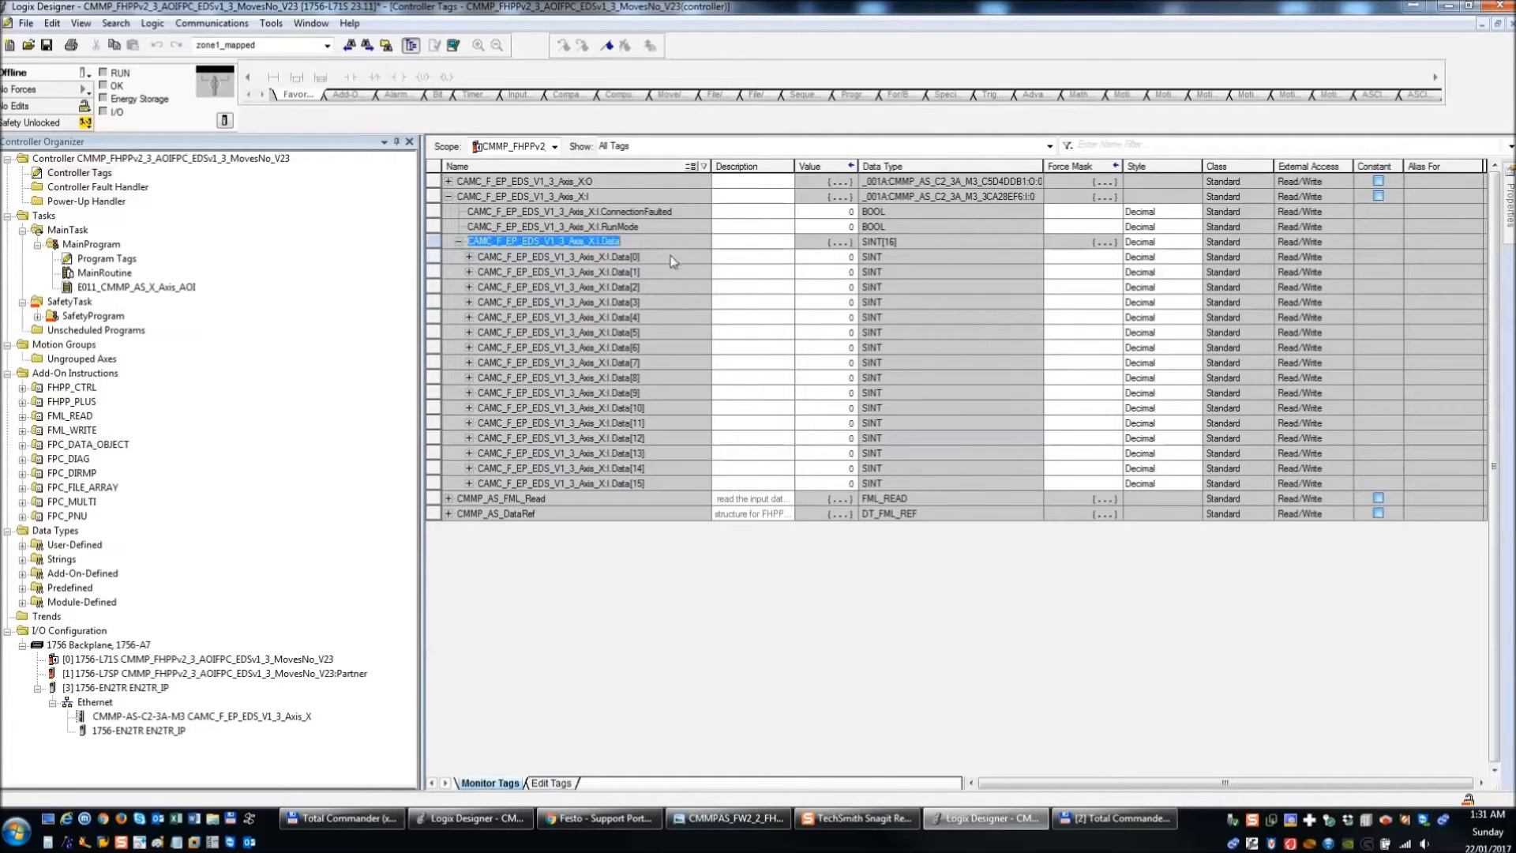
{"action": "key", "text": "ctrl+Tab"}
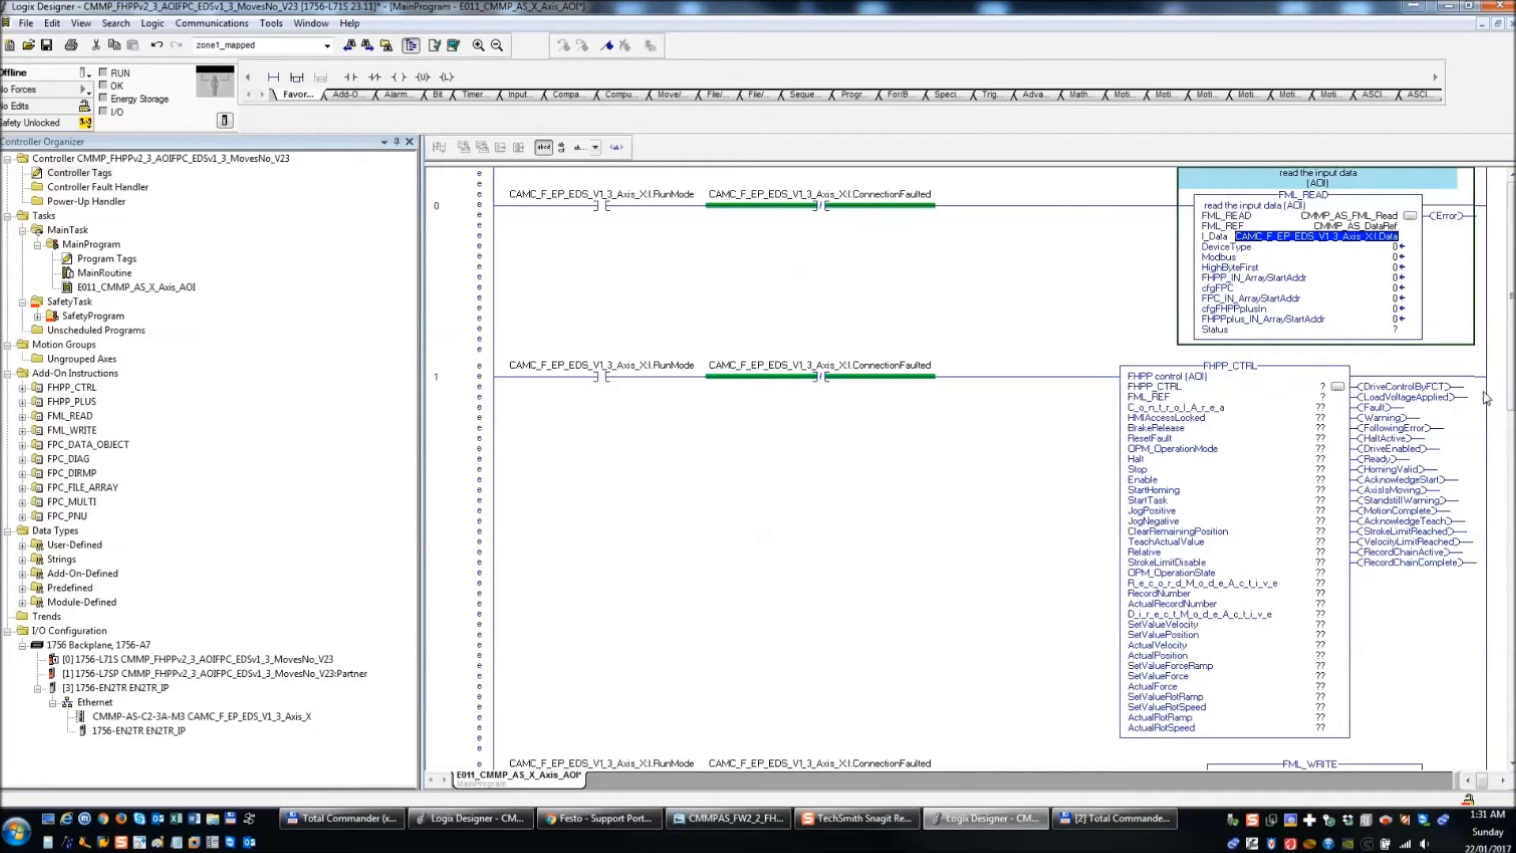
- Add a comment to rung 0 with the FML_READ description covering device type, Modbus, FHPP, FPC and FHPPplus setup
{"action": "left_click", "coordinate": [1395, 249]}
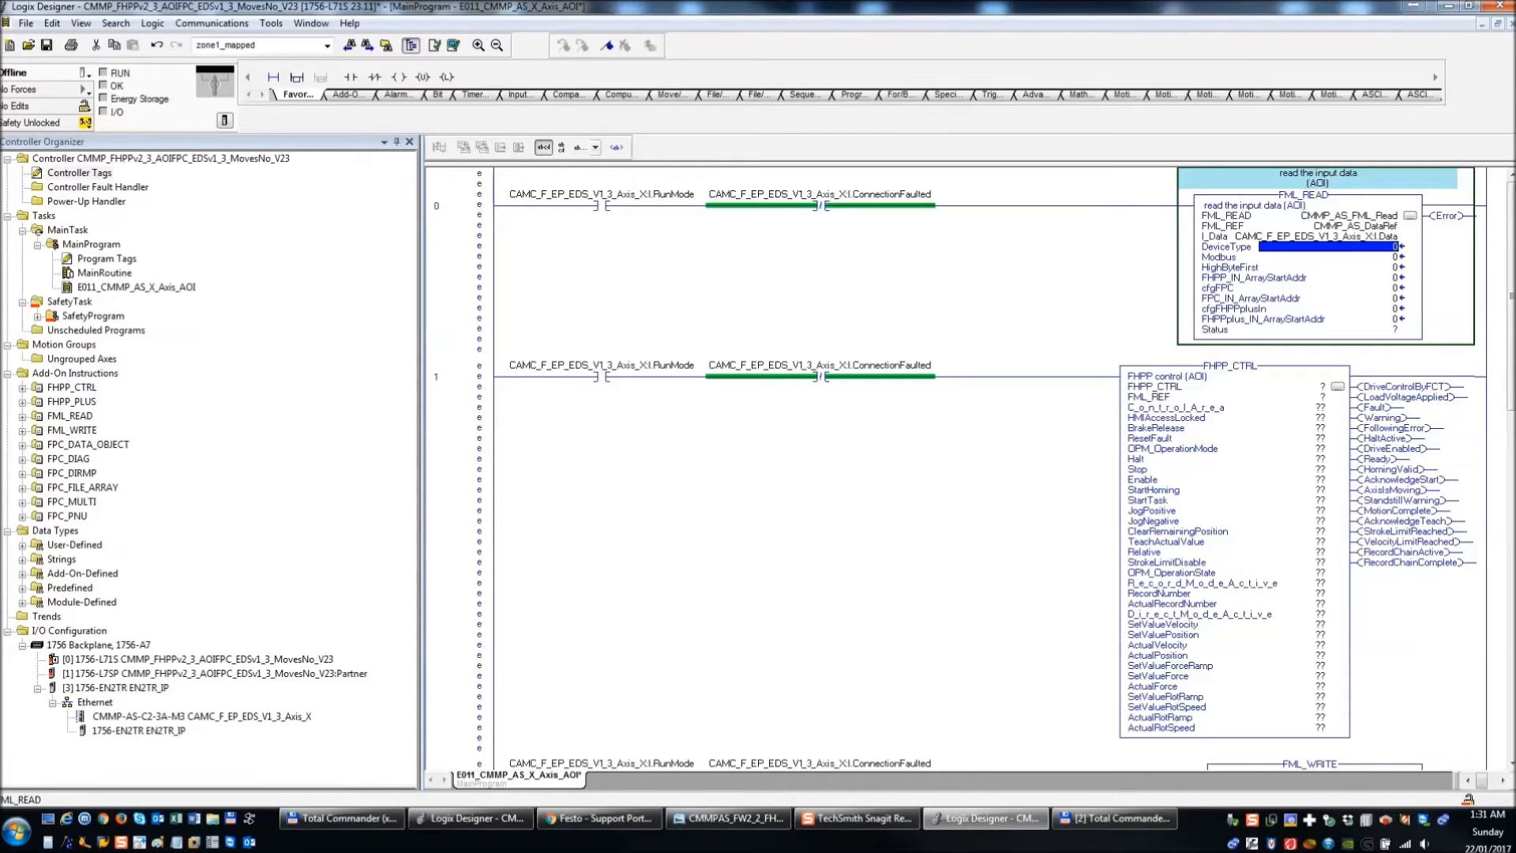
{"action": "key", "text": "alt+Tab"}
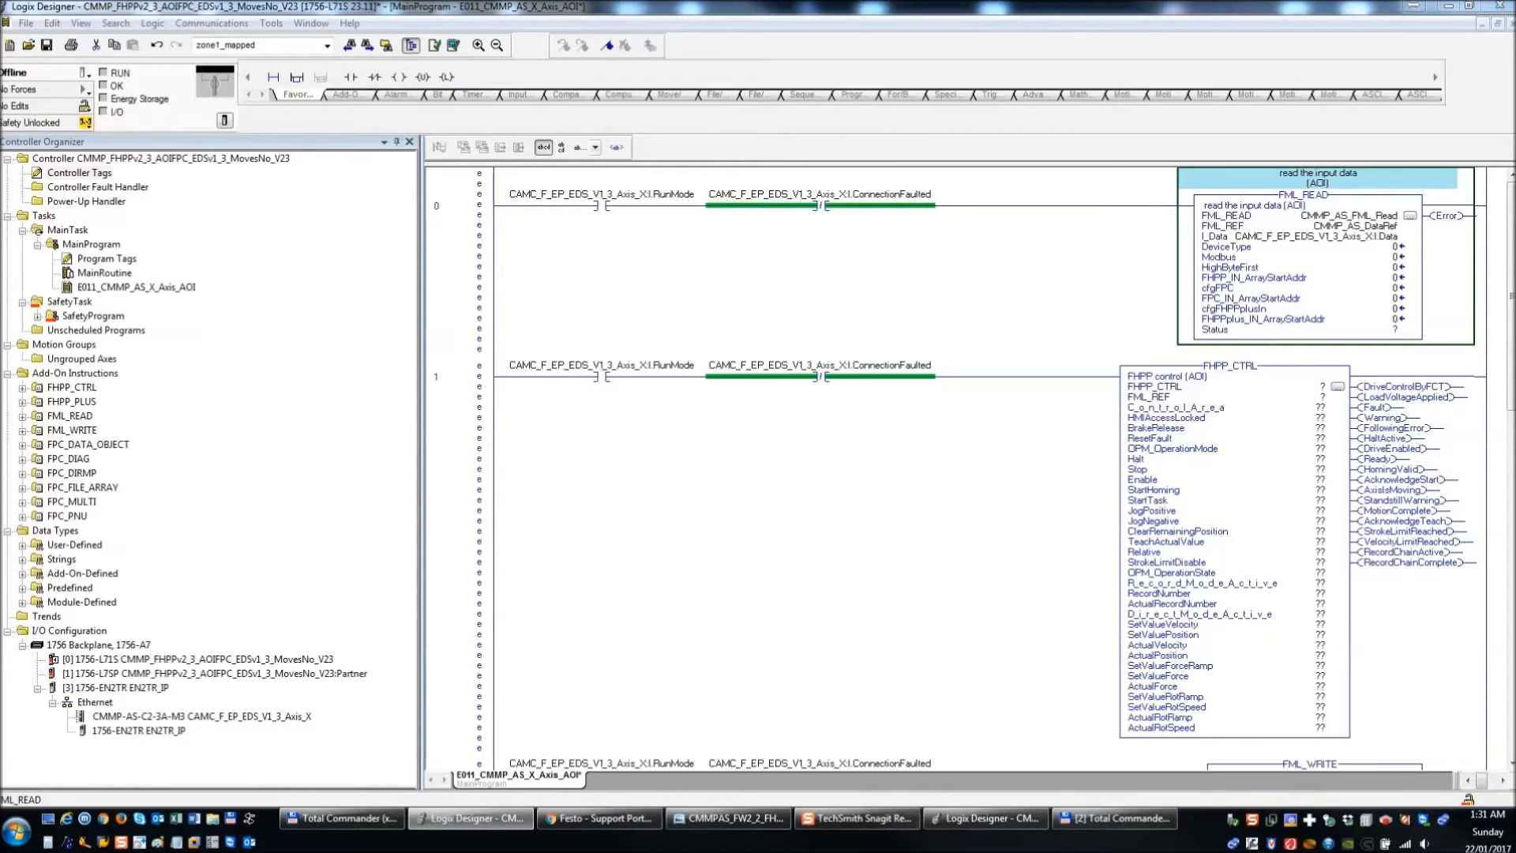
{"action": "left_click", "coordinate": [490, 225]}
{"action": "right_click", "coordinate": [482, 218]}
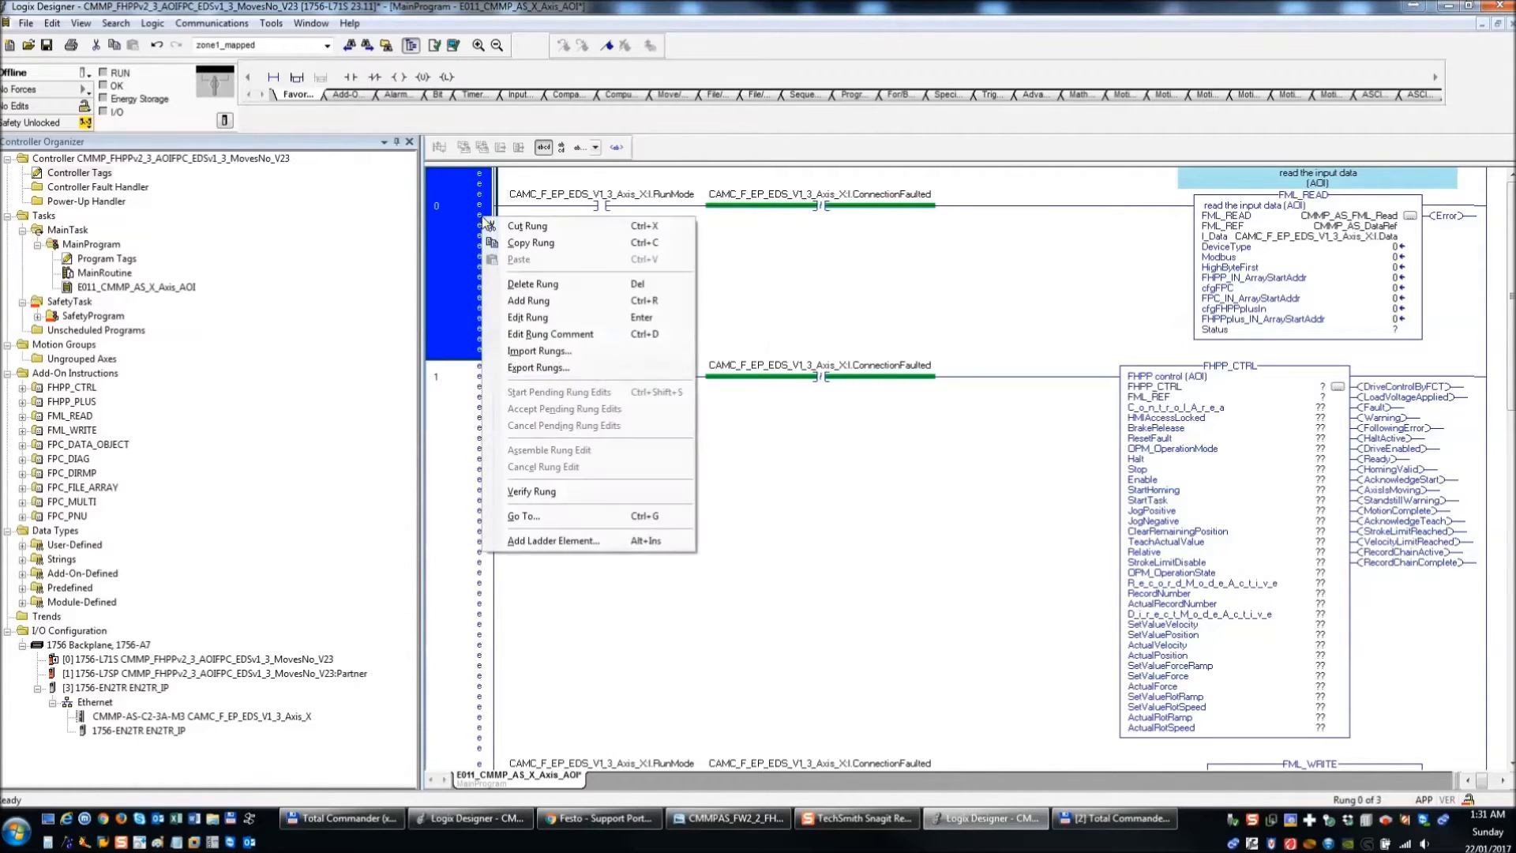
{"action": "left_click", "coordinate": [551, 334]}
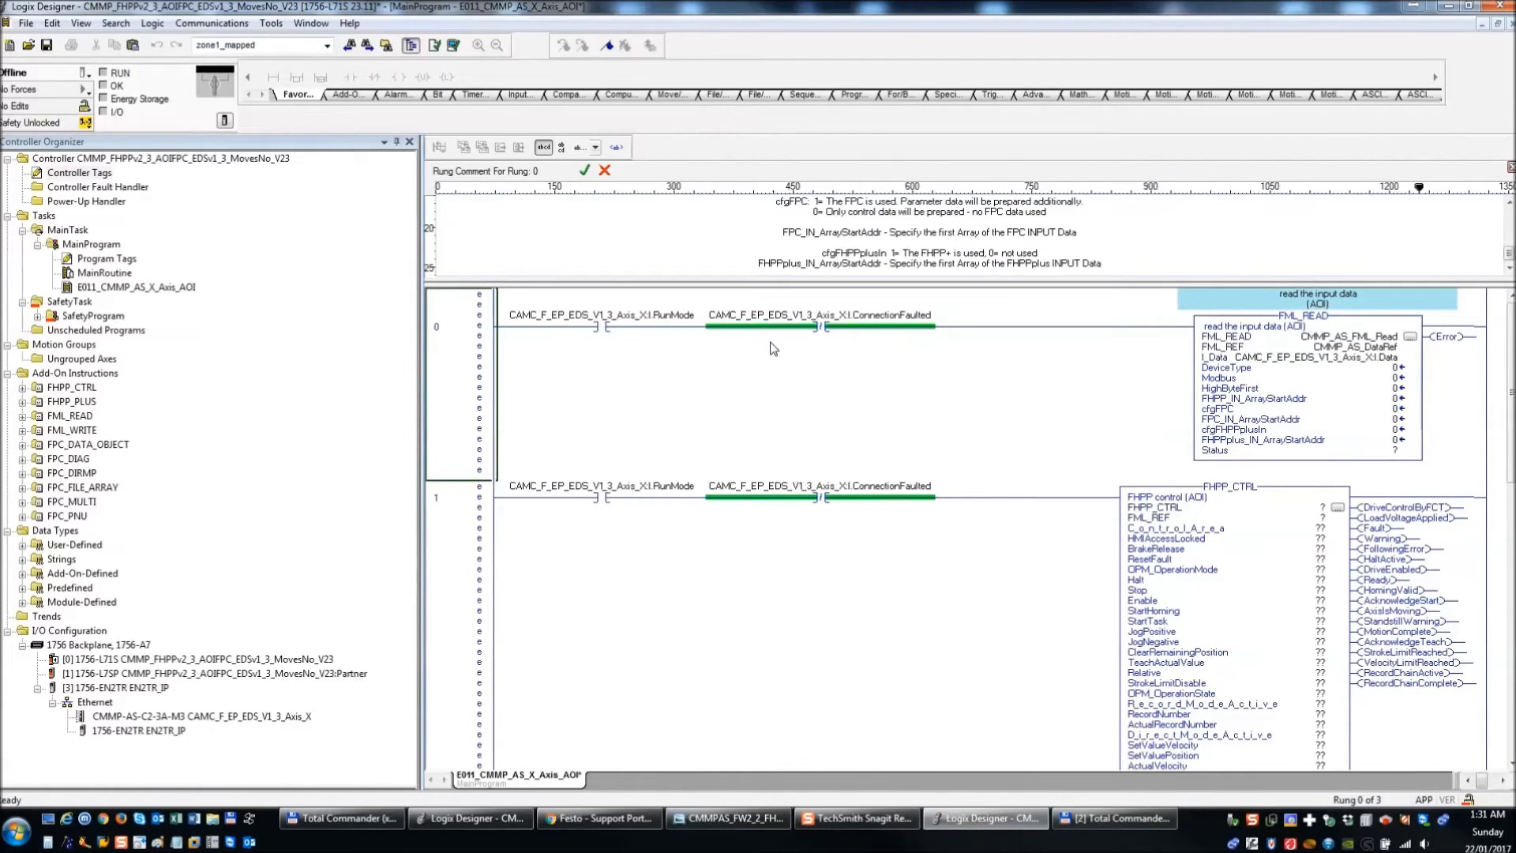
{"action": "left_click", "coordinate": [774, 348]}
{"action": "left_click", "coordinate": [598, 445]}
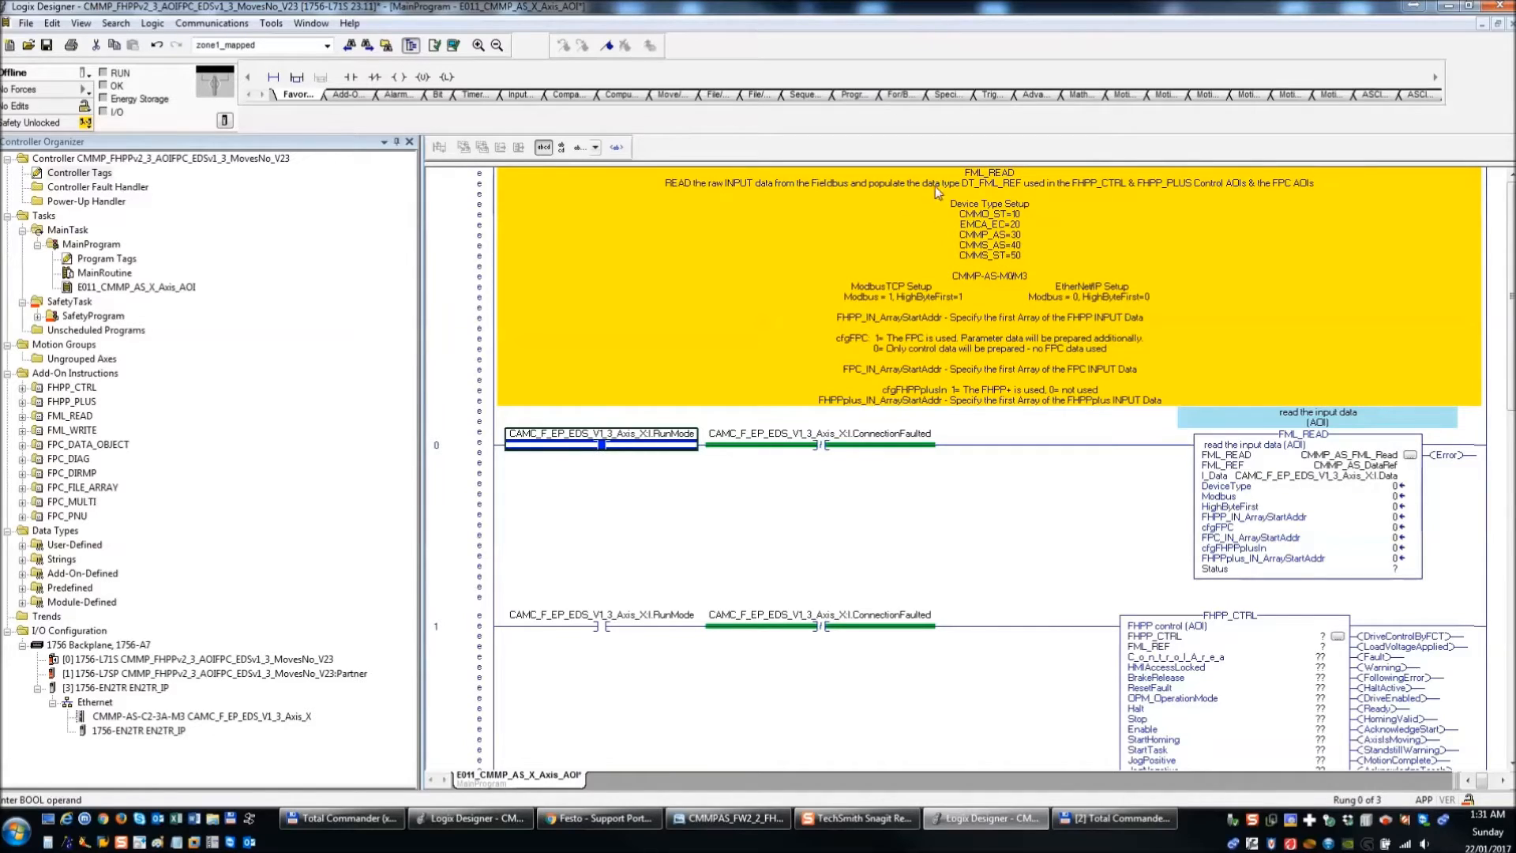
- Set the DeviceType parameter of the FML_READ block on rung 0 to 30 for the CMMP_AS
{"action": "left_click", "coordinate": [1316, 437]}
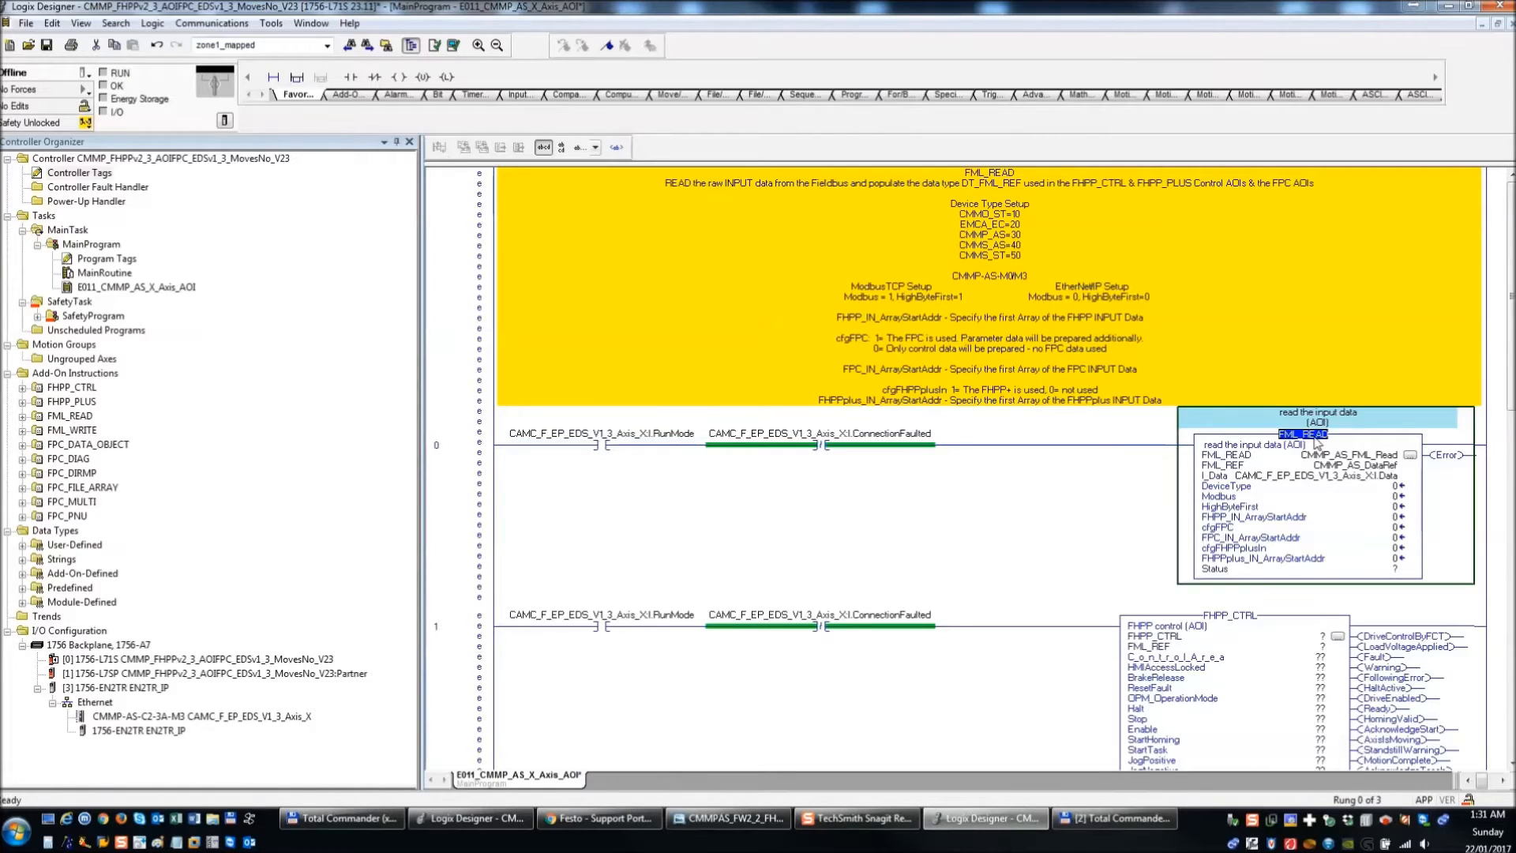
{"action": "left_click", "coordinate": [1348, 487]}
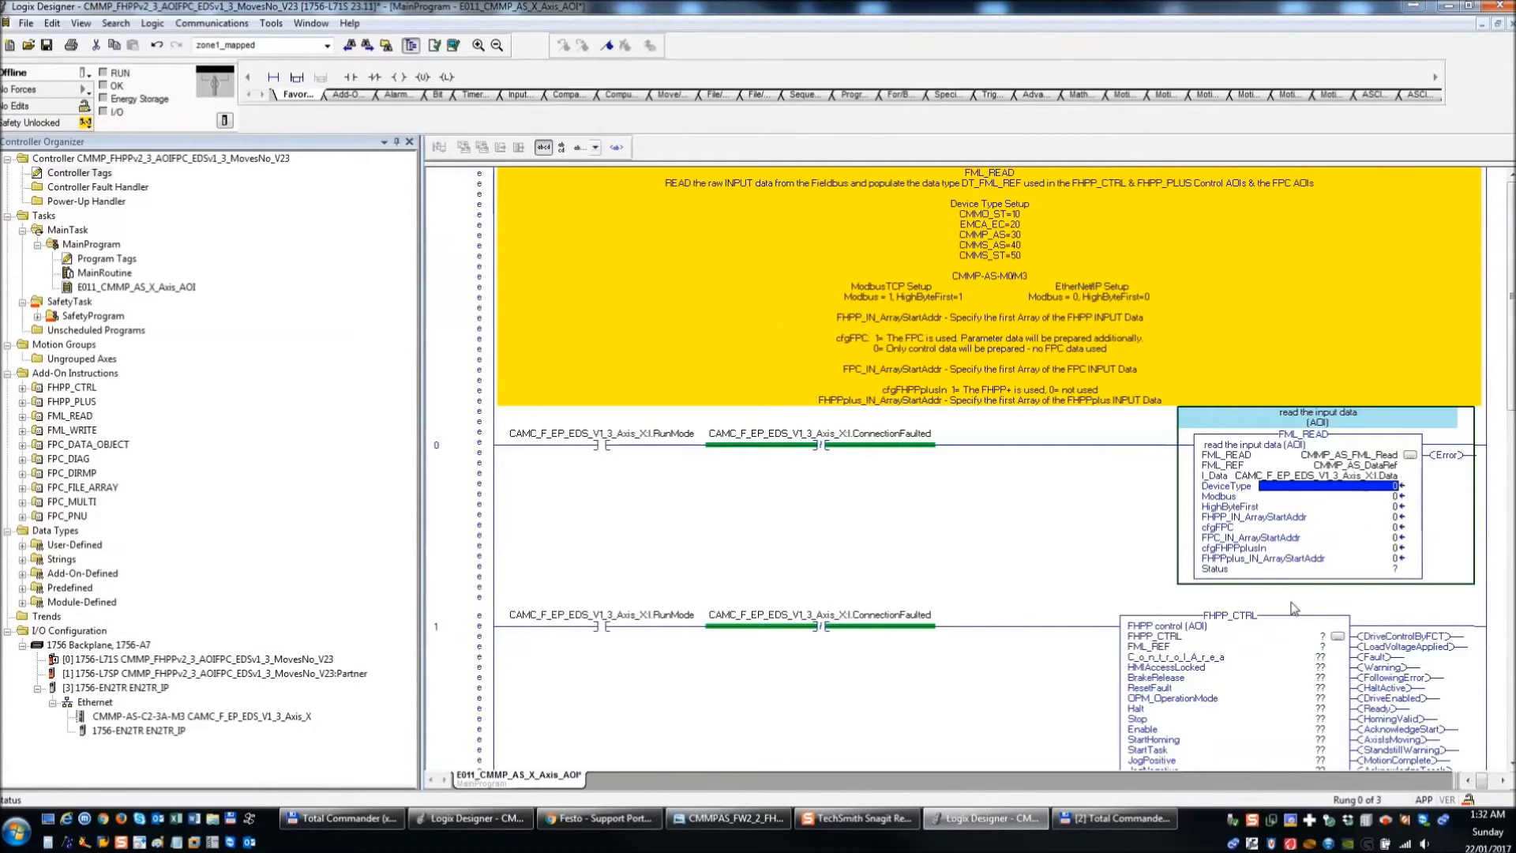
{"action": "mouse_move", "coordinate": [1277, 479]}
{"action": "double_click", "coordinate": [1395, 486]}
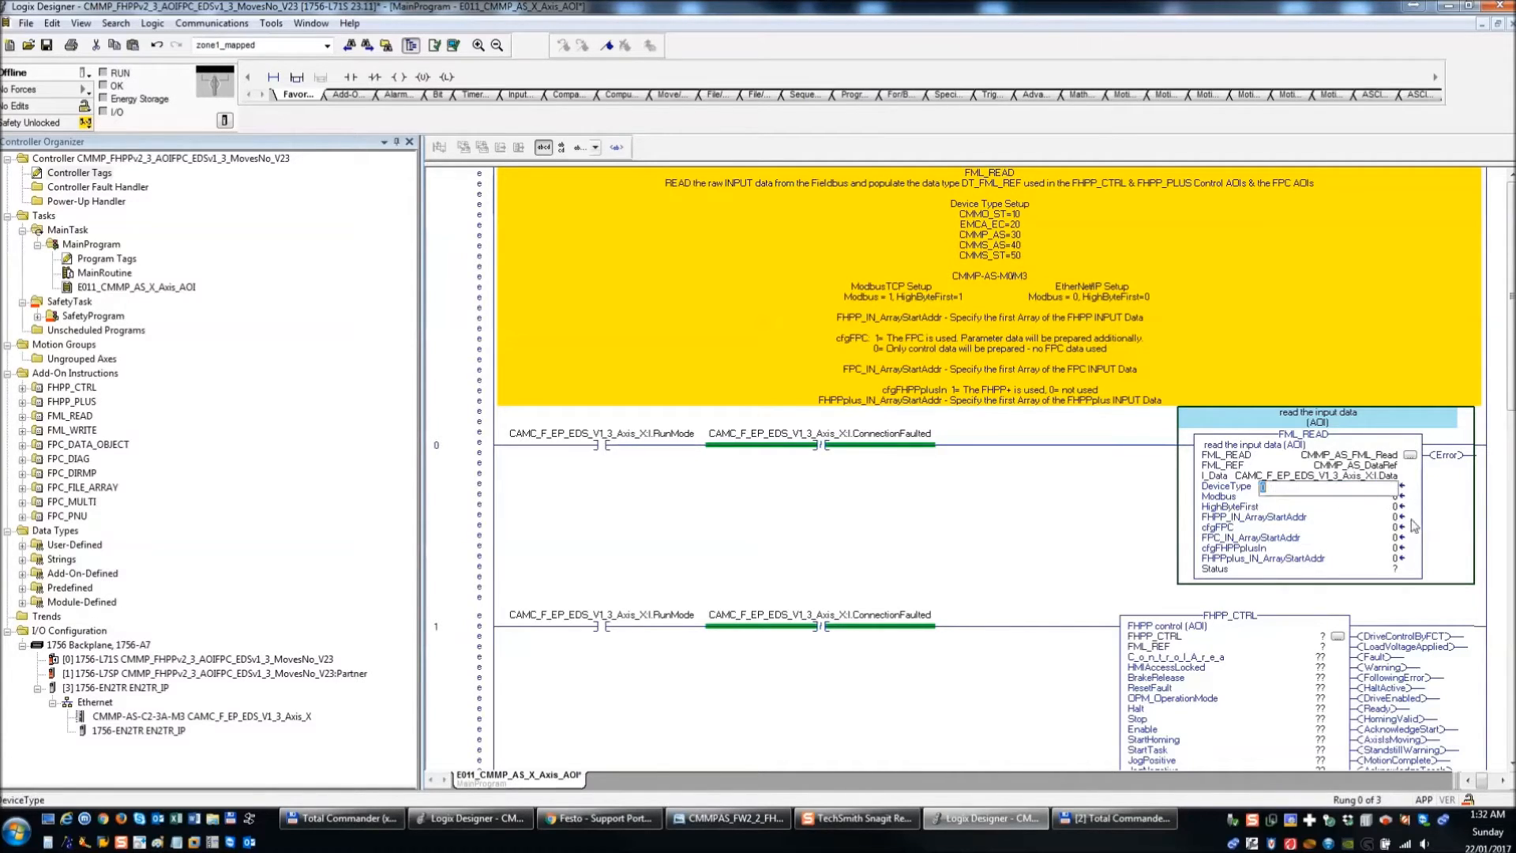
{"action": "type", "text": "30"}
{"action": "key", "text": "Tab"}
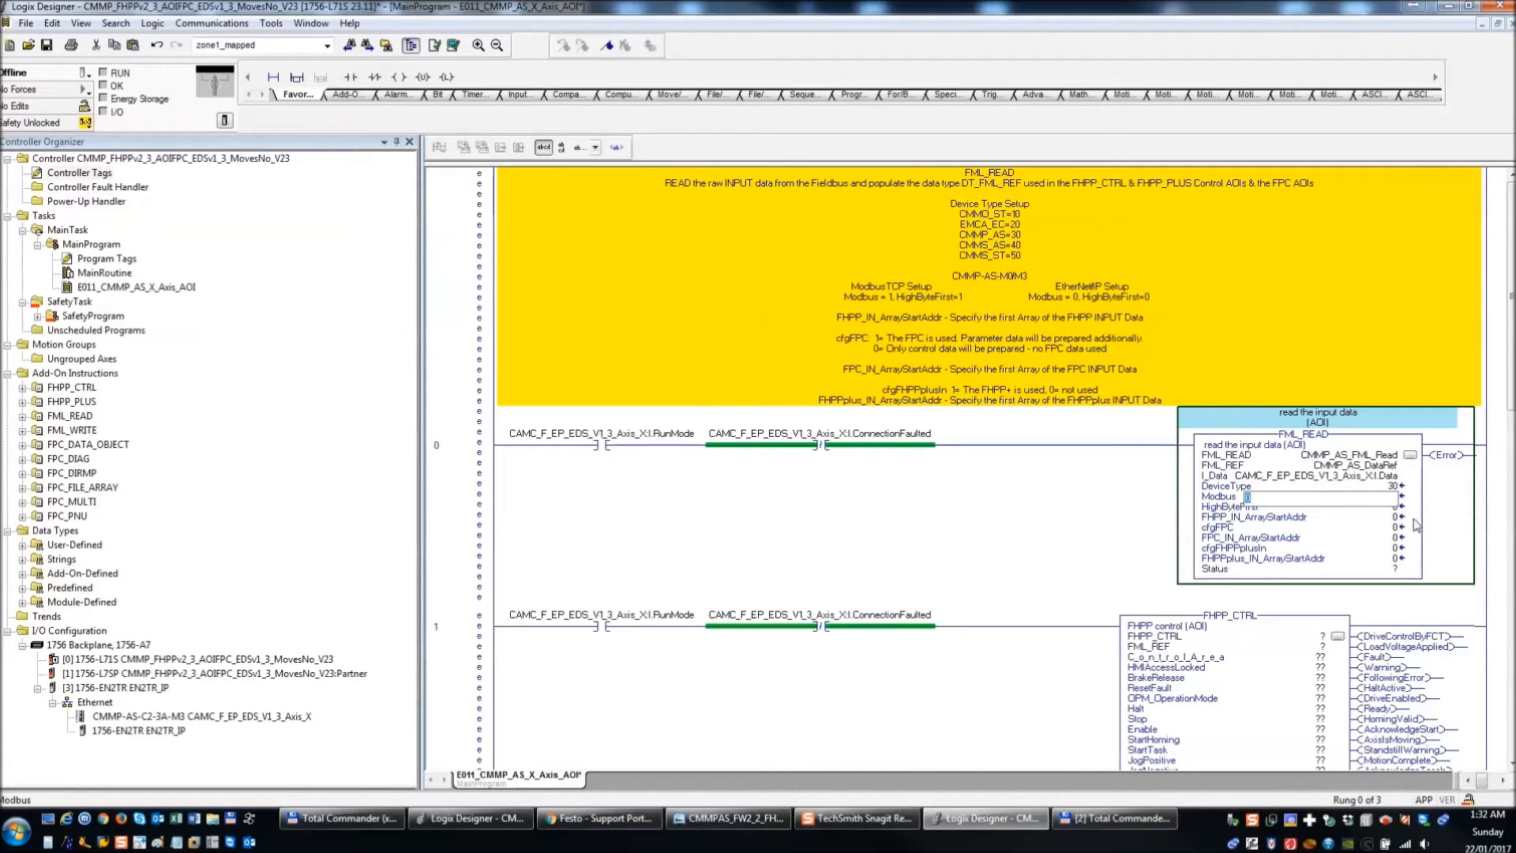
{"action": "left_click", "coordinate": [1317, 482]}
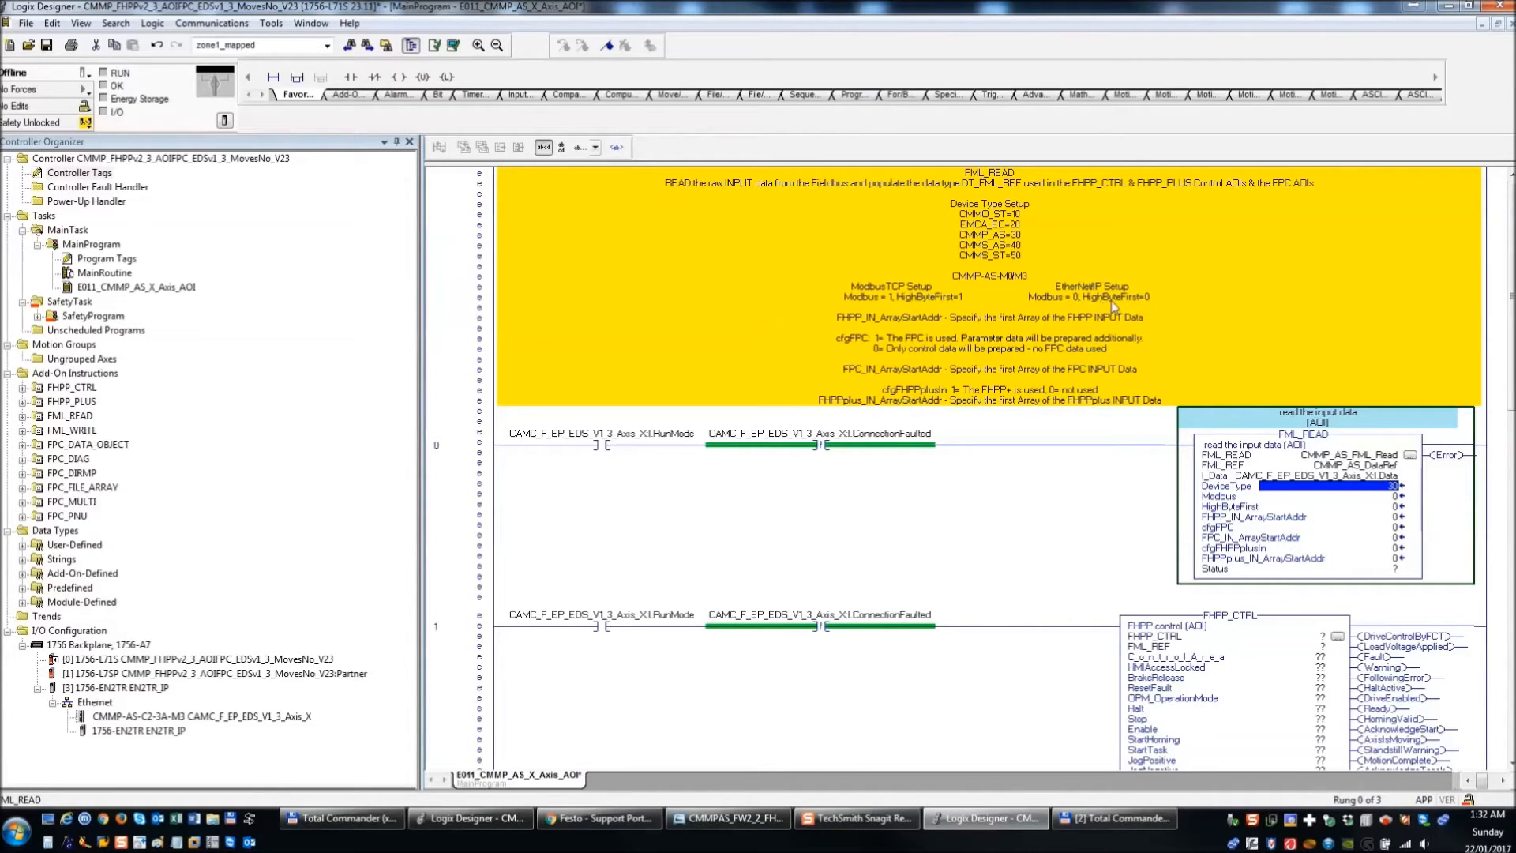
- Check the FML_READ block's Modbus, HighByteFirst and FHPP_IN_ArrayStartAddr parameters against the axis input data array in the controller tags
{"action": "left_click", "coordinate": [1384, 497]}
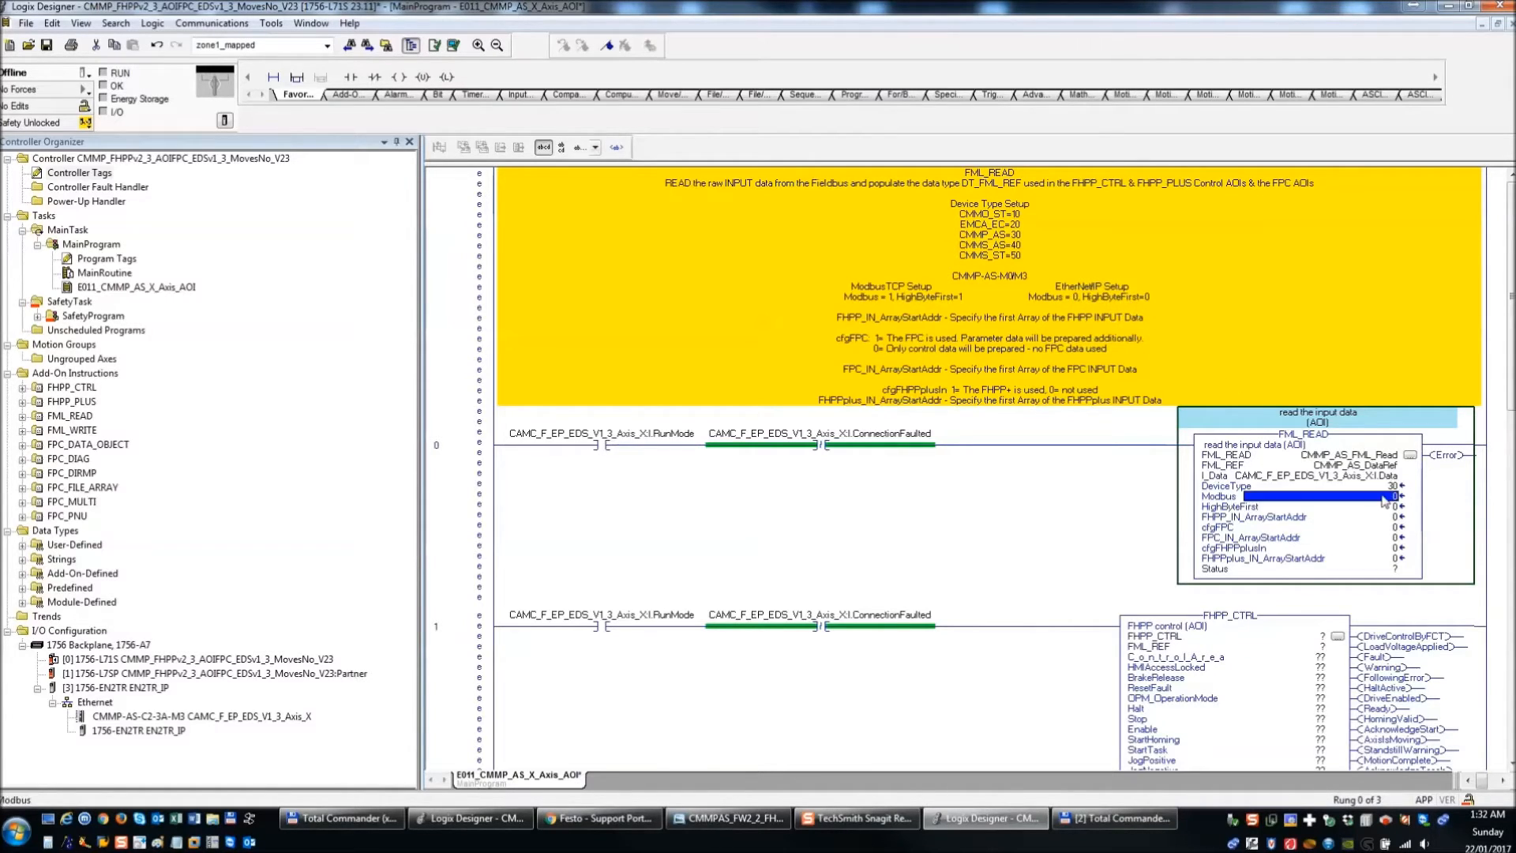
{"action": "key", "text": "Down"}
{"action": "key", "text": "Down"}
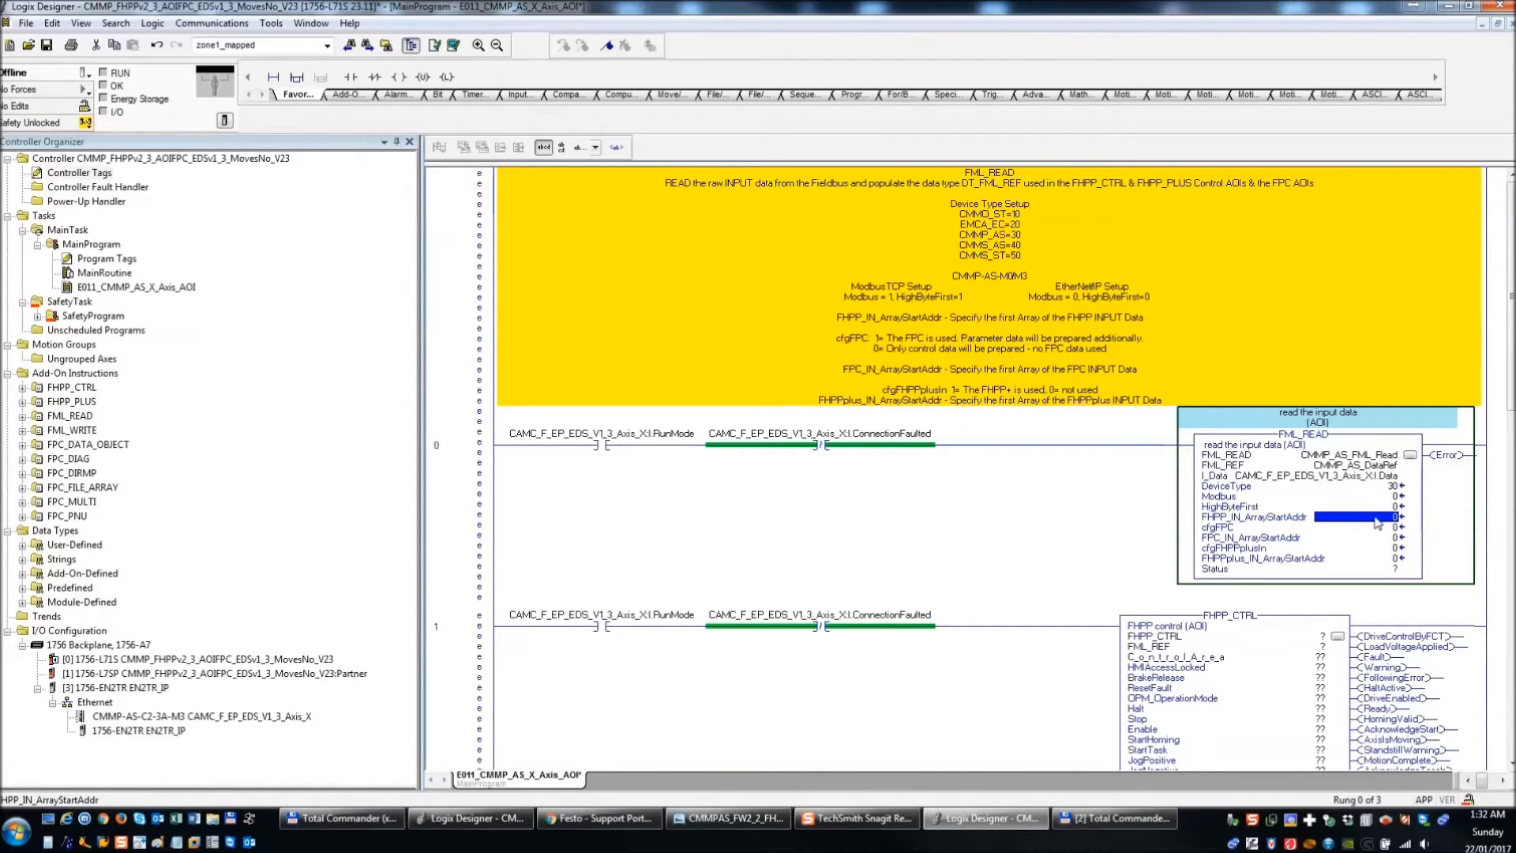
{"action": "key", "text": "ctrl+Tab"}
{"action": "key", "text": "Down"}
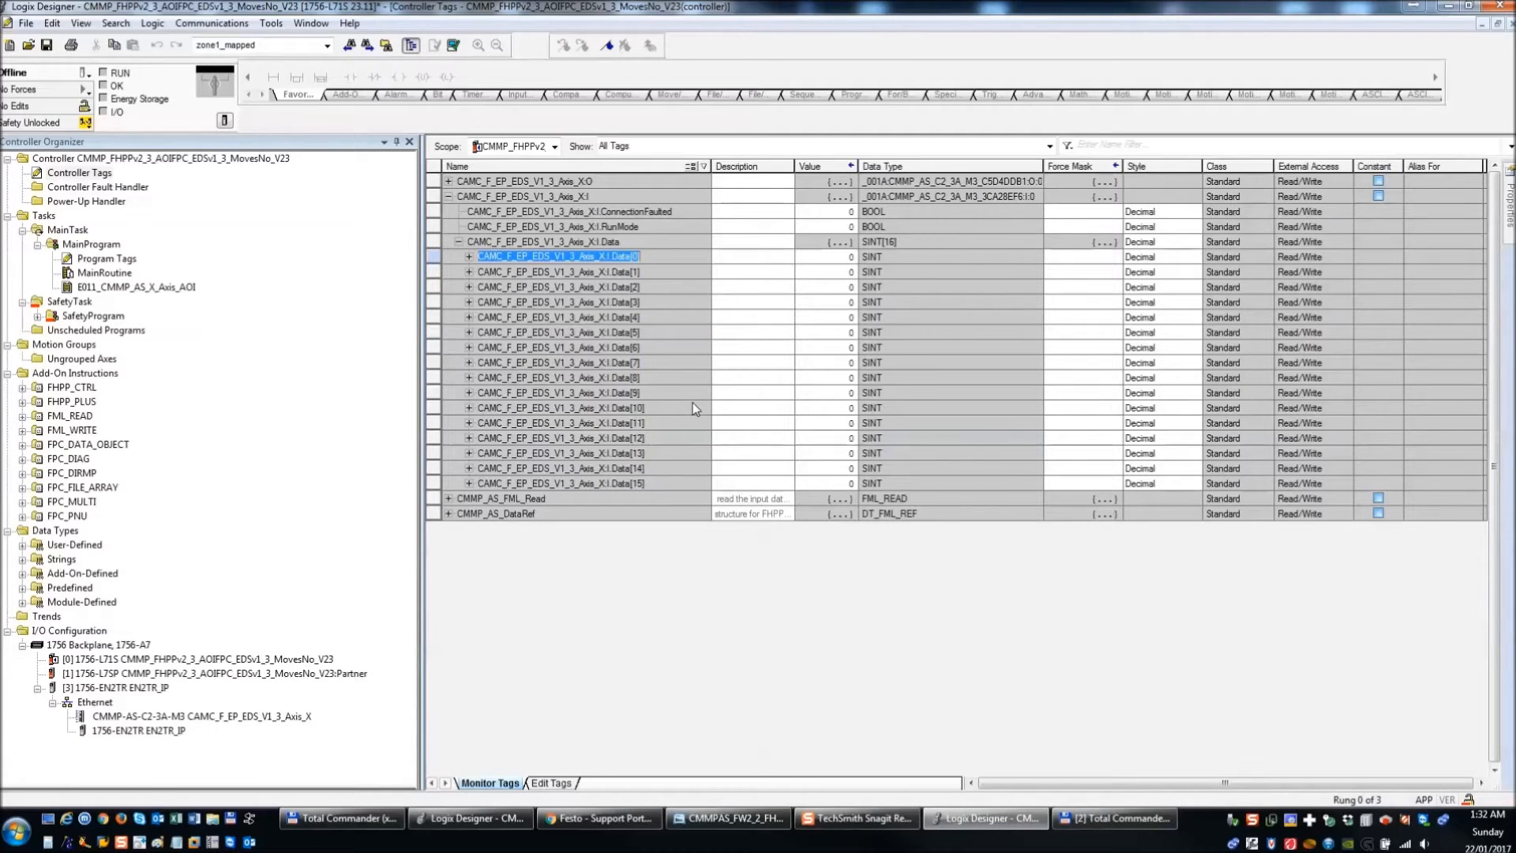
{"action": "key", "text": "ctrl+Tab"}
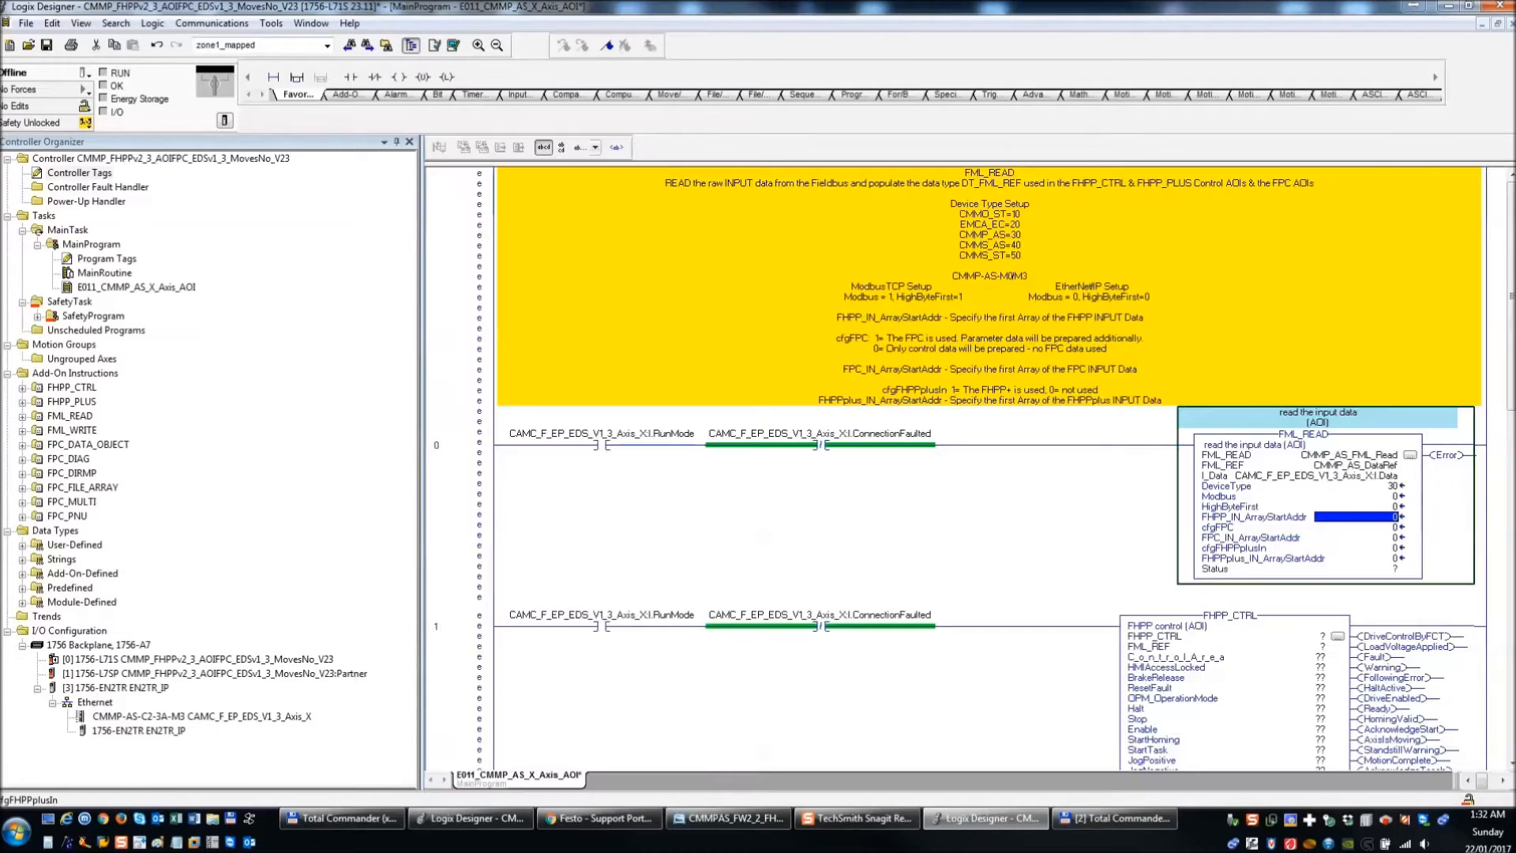
- Set cfgFPC to 1 and FPC_IN_ArrayStartAddr to 8 on the FML_READ block
{"action": "left_click", "coordinate": [1401, 527]}
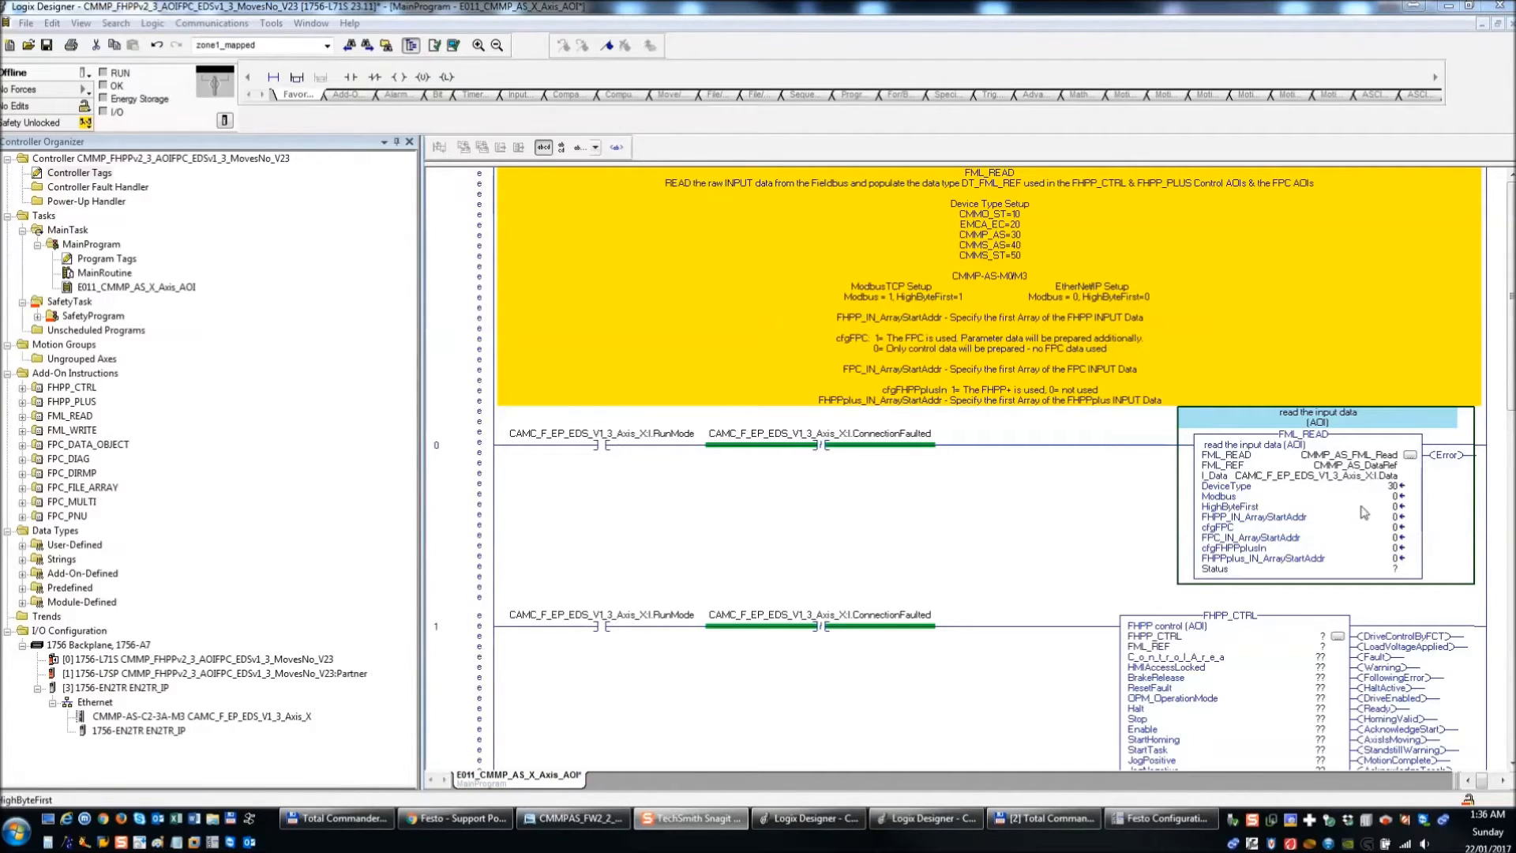
{"action": "left_click", "coordinate": [1390, 529]}
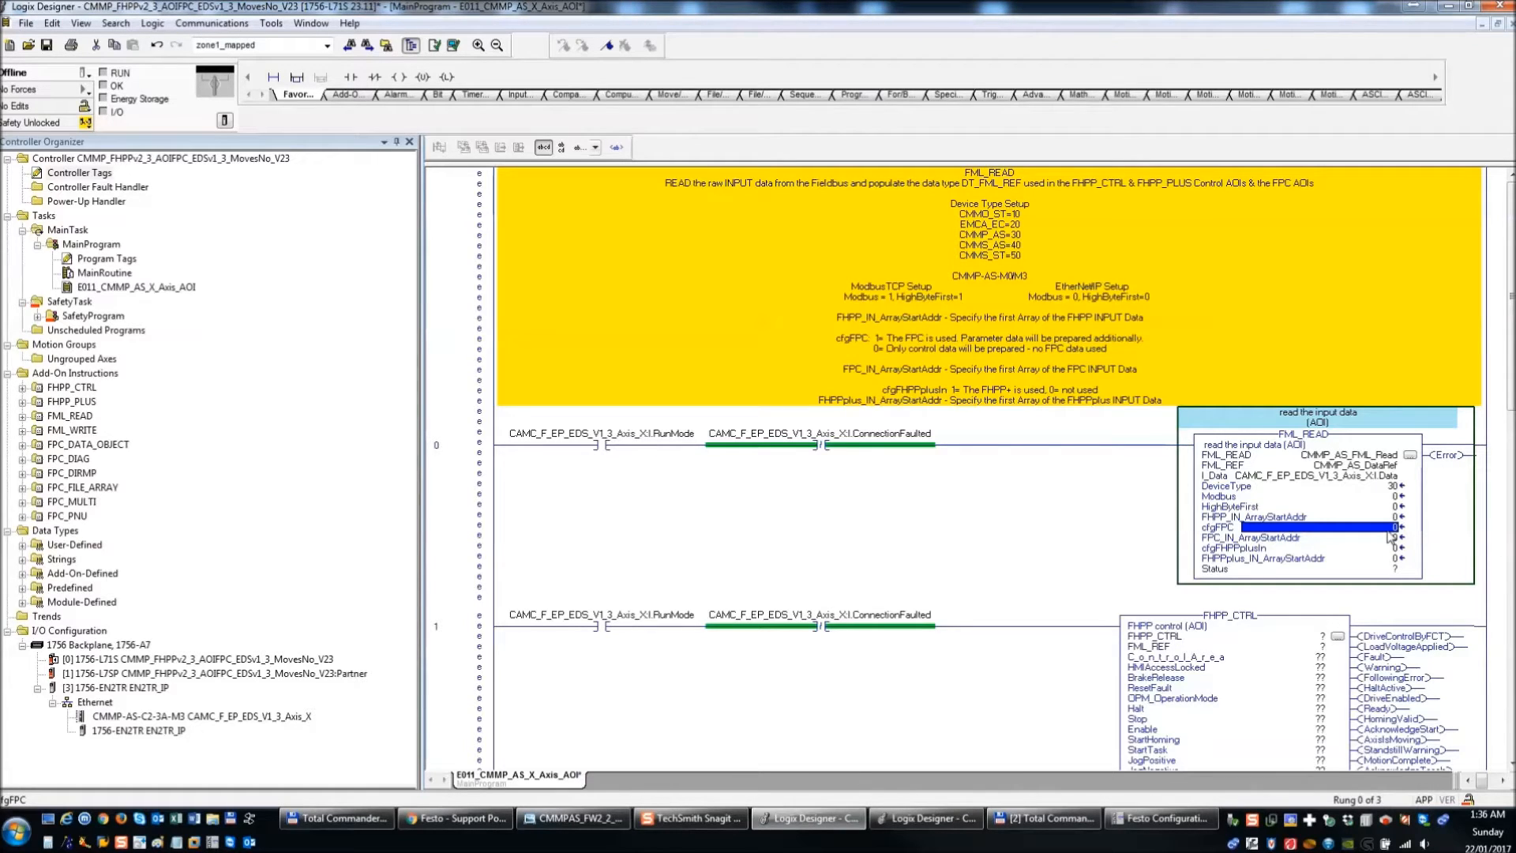
{"action": "type", "text": "1"}
{"action": "key", "text": "Return"}
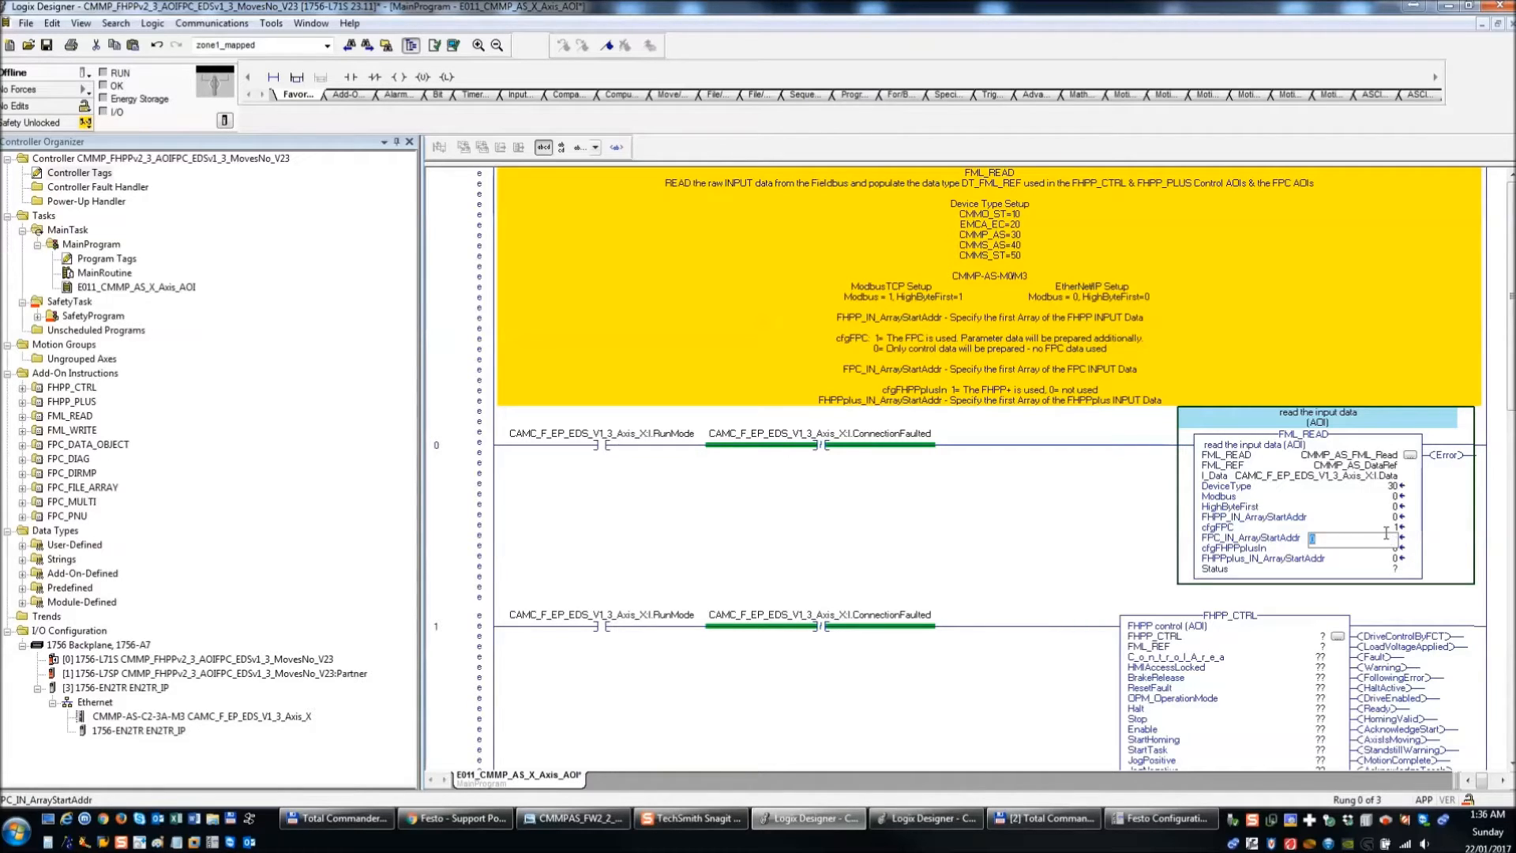
{"action": "type", "text": "8"}
{"action": "key", "text": "Return"}
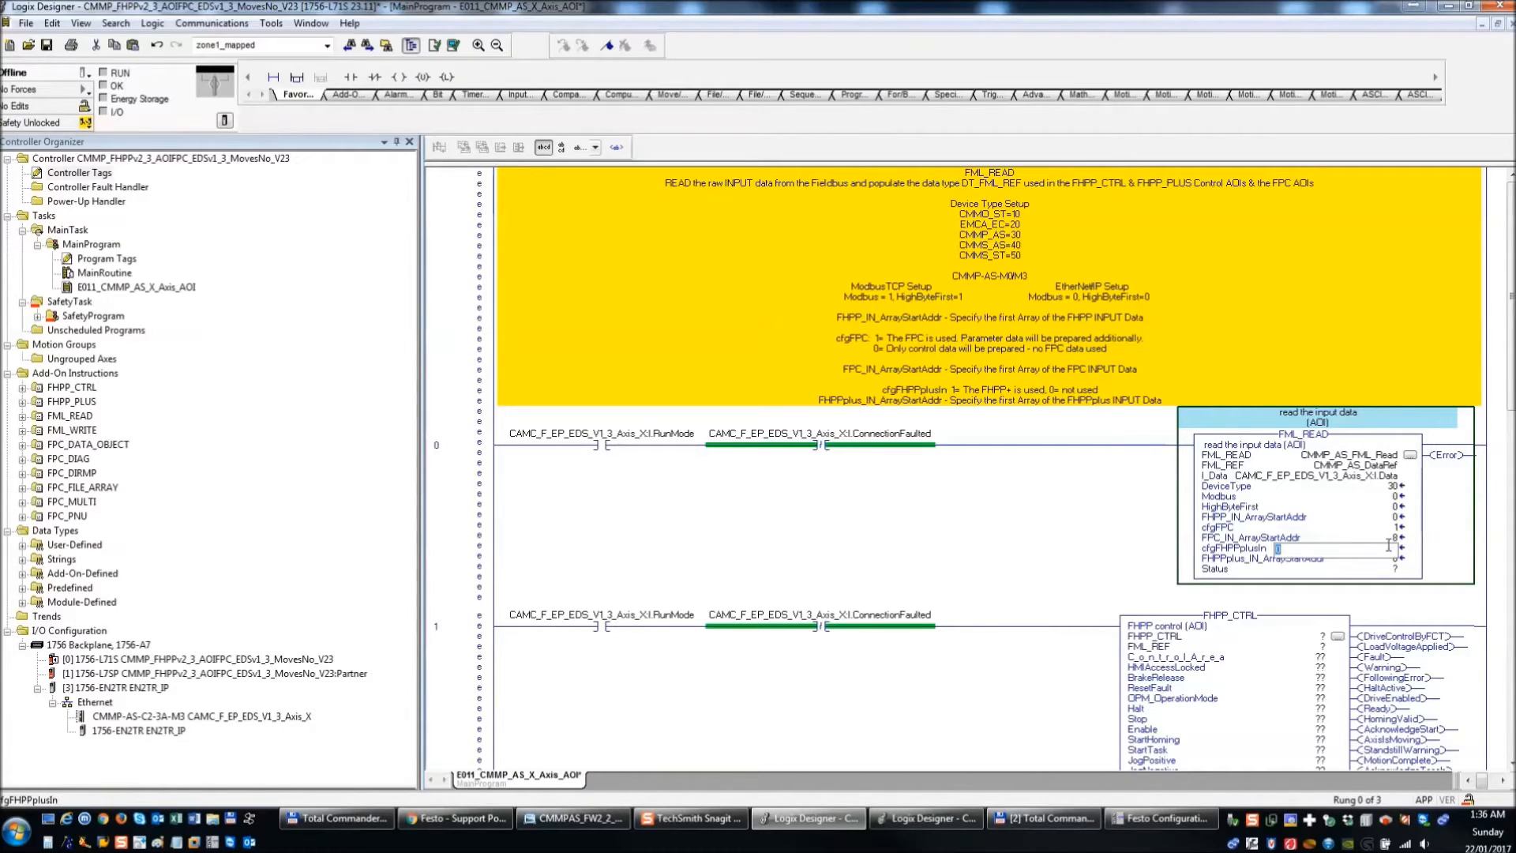
- Examine elements 8 to 15 of the axis input data array in the controller tags, and review the FML_READ block's FHPPplus parameters
{"action": "left_click", "coordinate": [1392, 539]}
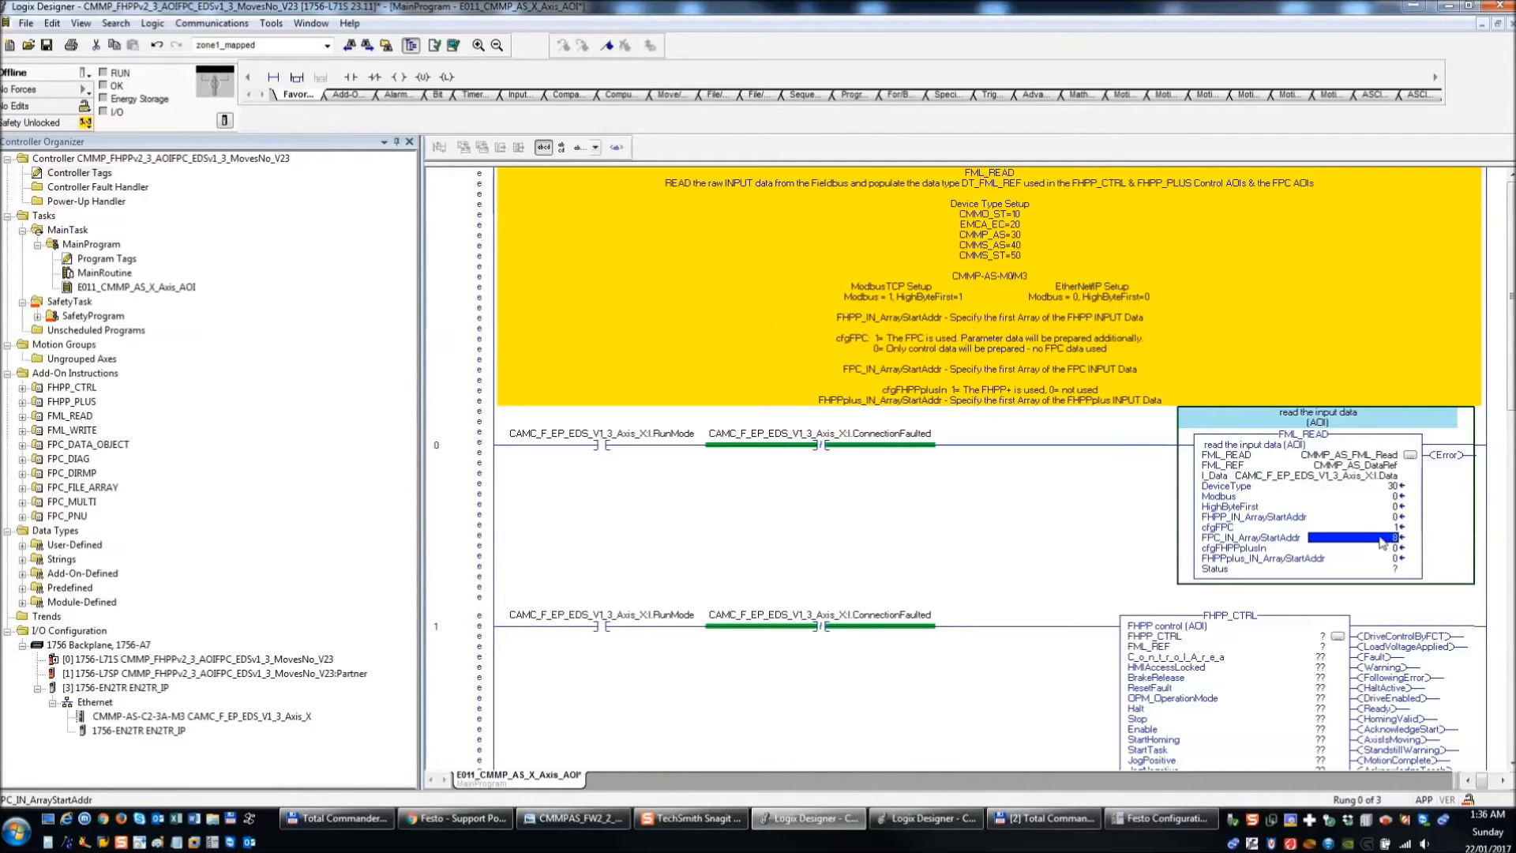
{"action": "key", "text": "ctrl+Tab"}
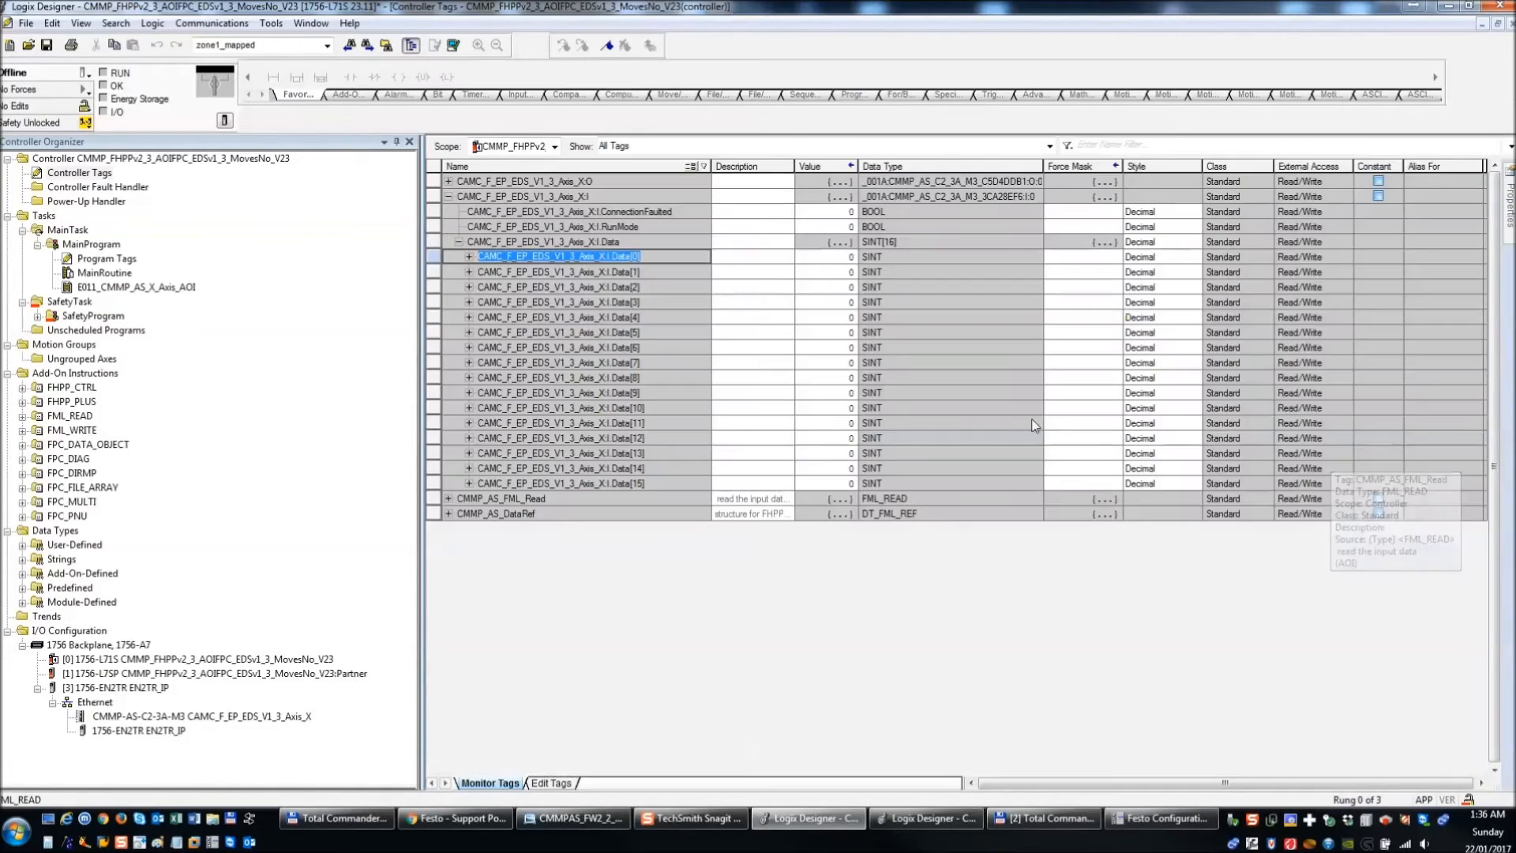
{"action": "left_click", "coordinate": [680, 362]}
{"action": "left_click", "coordinate": [676, 380]}
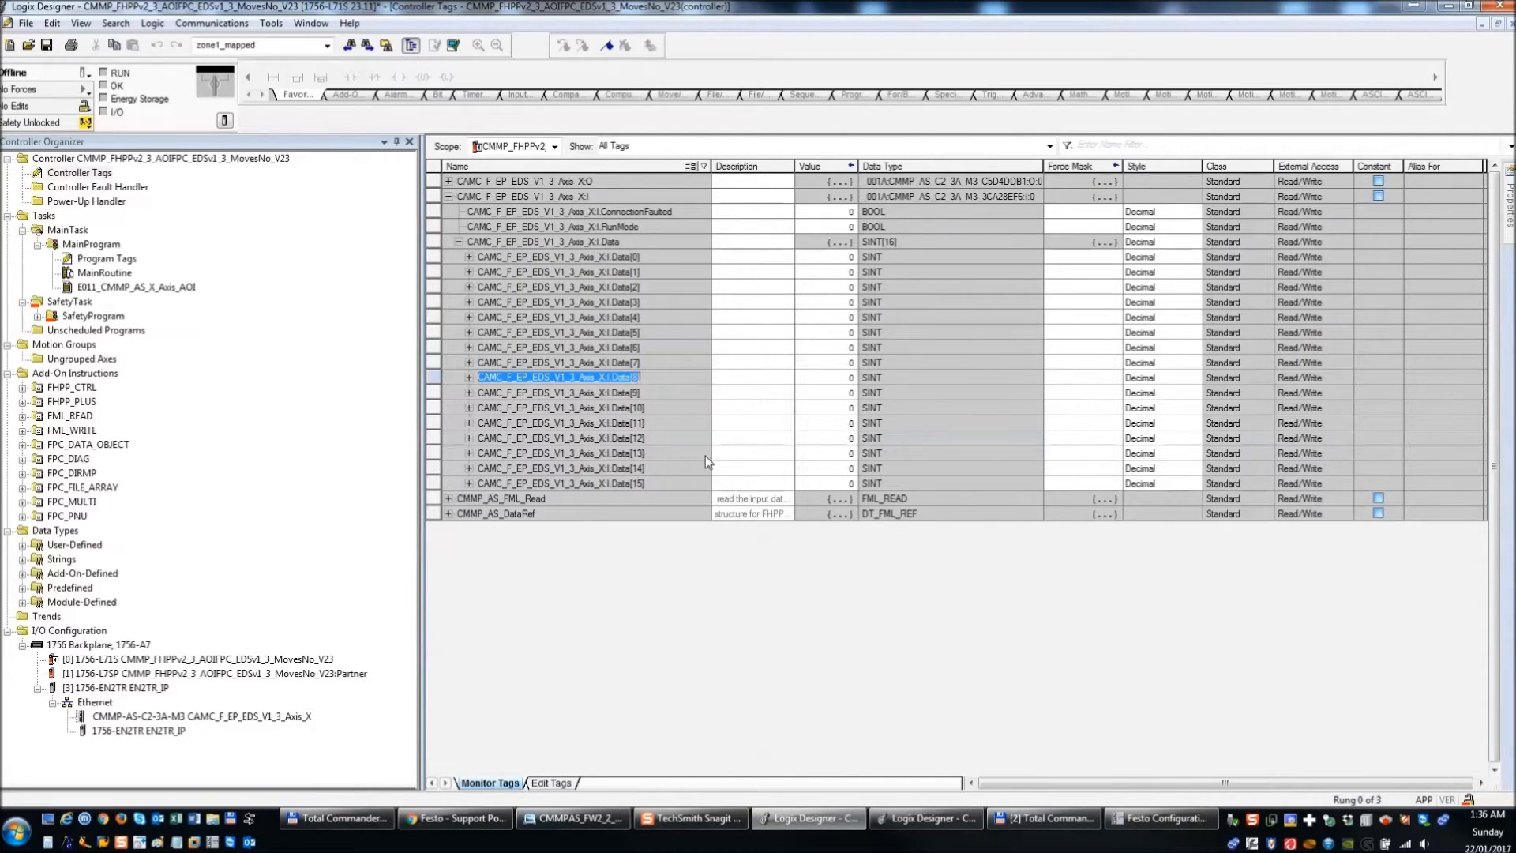
{"action": "left_click", "coordinate": [671, 483]}
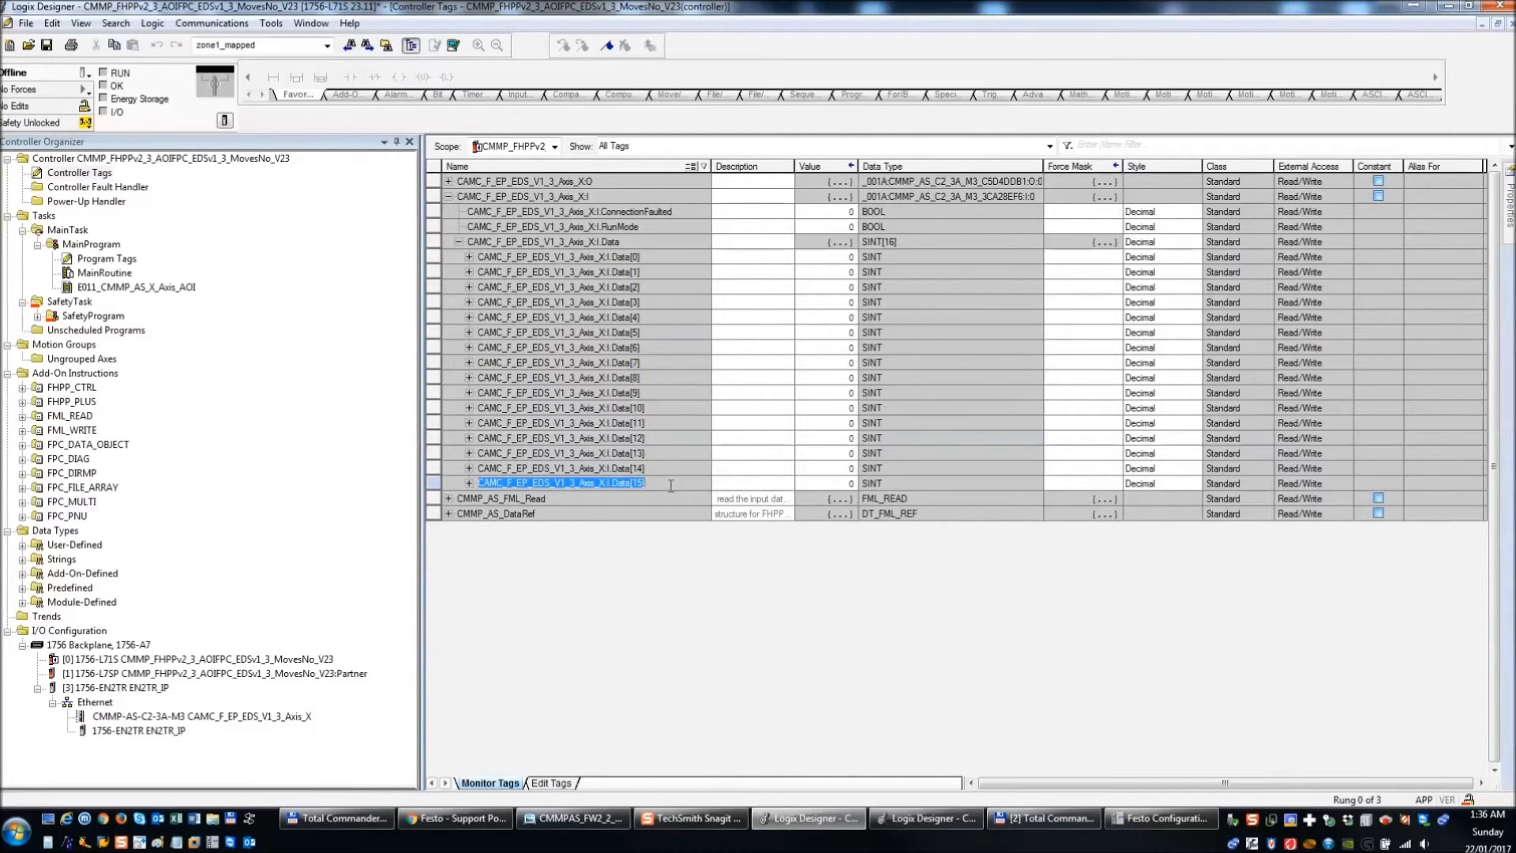
{"action": "key", "text": "ctrl+Tab"}
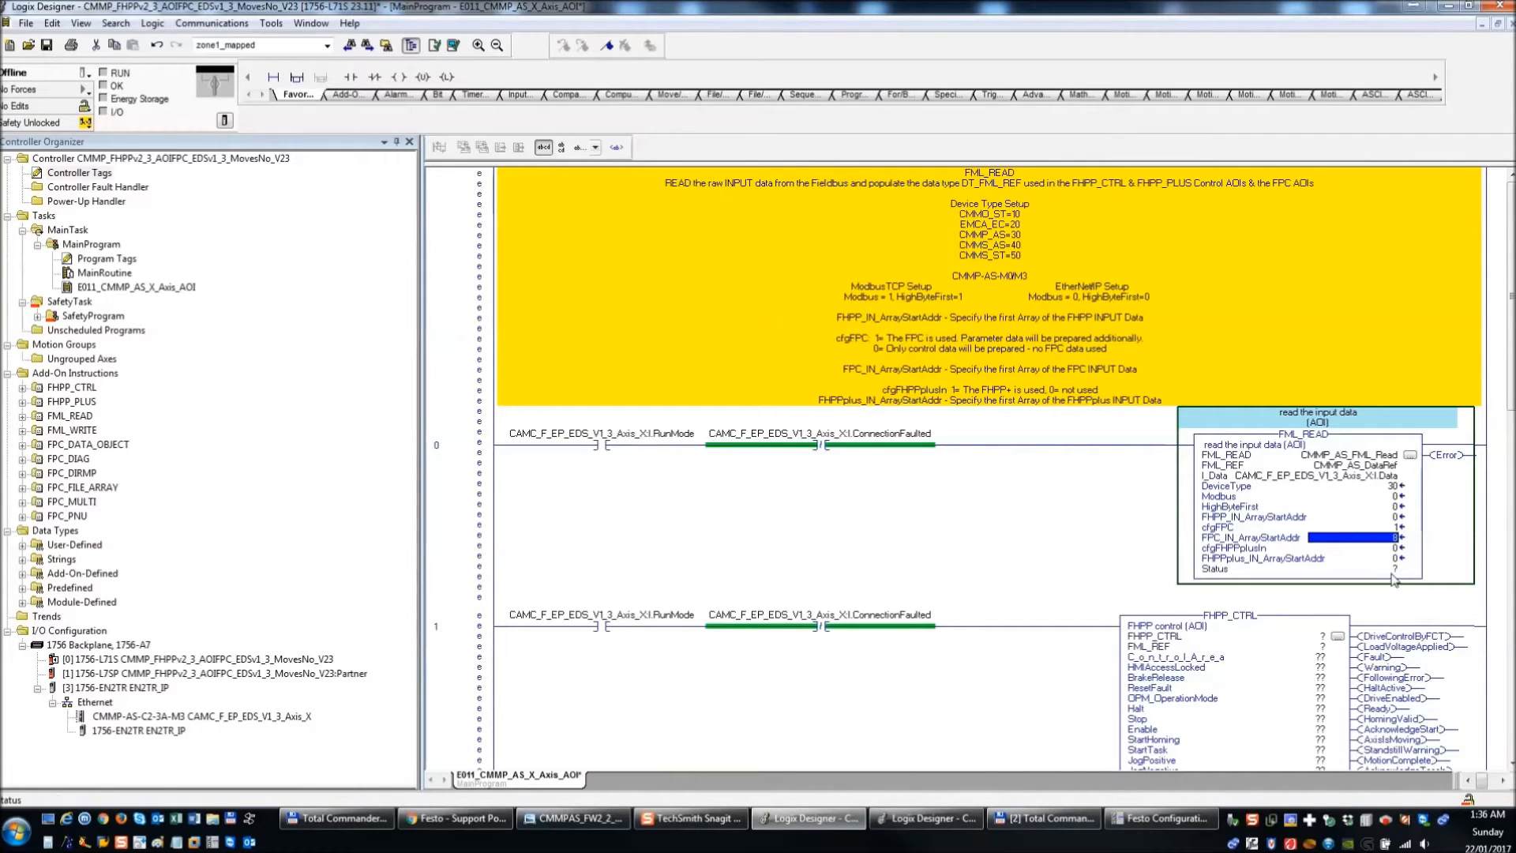
{"action": "left_click", "coordinate": [1395, 548]}
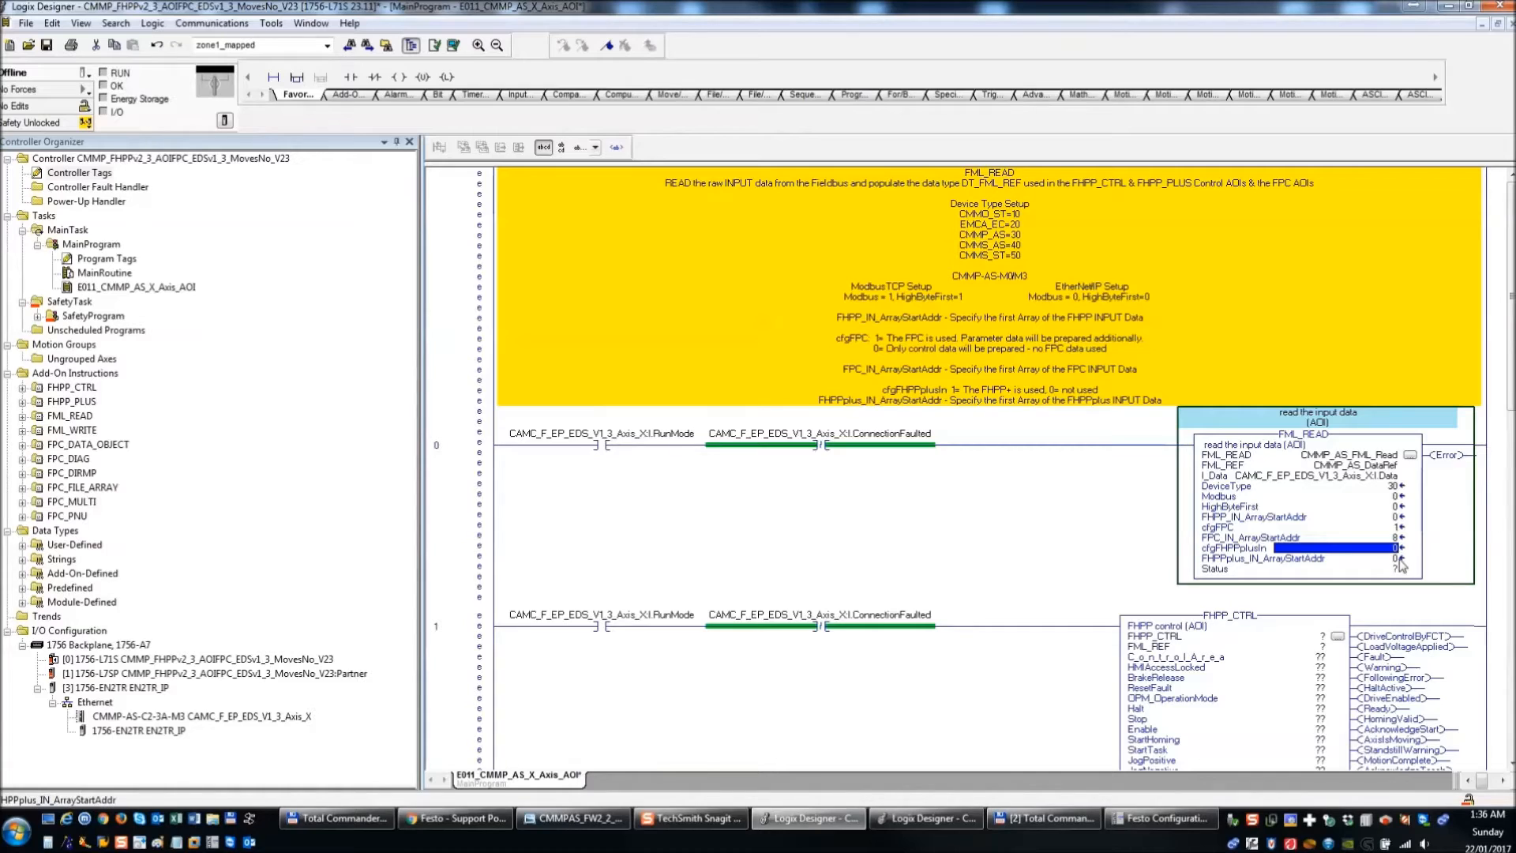
{"action": "left_click", "coordinate": [1397, 559]}
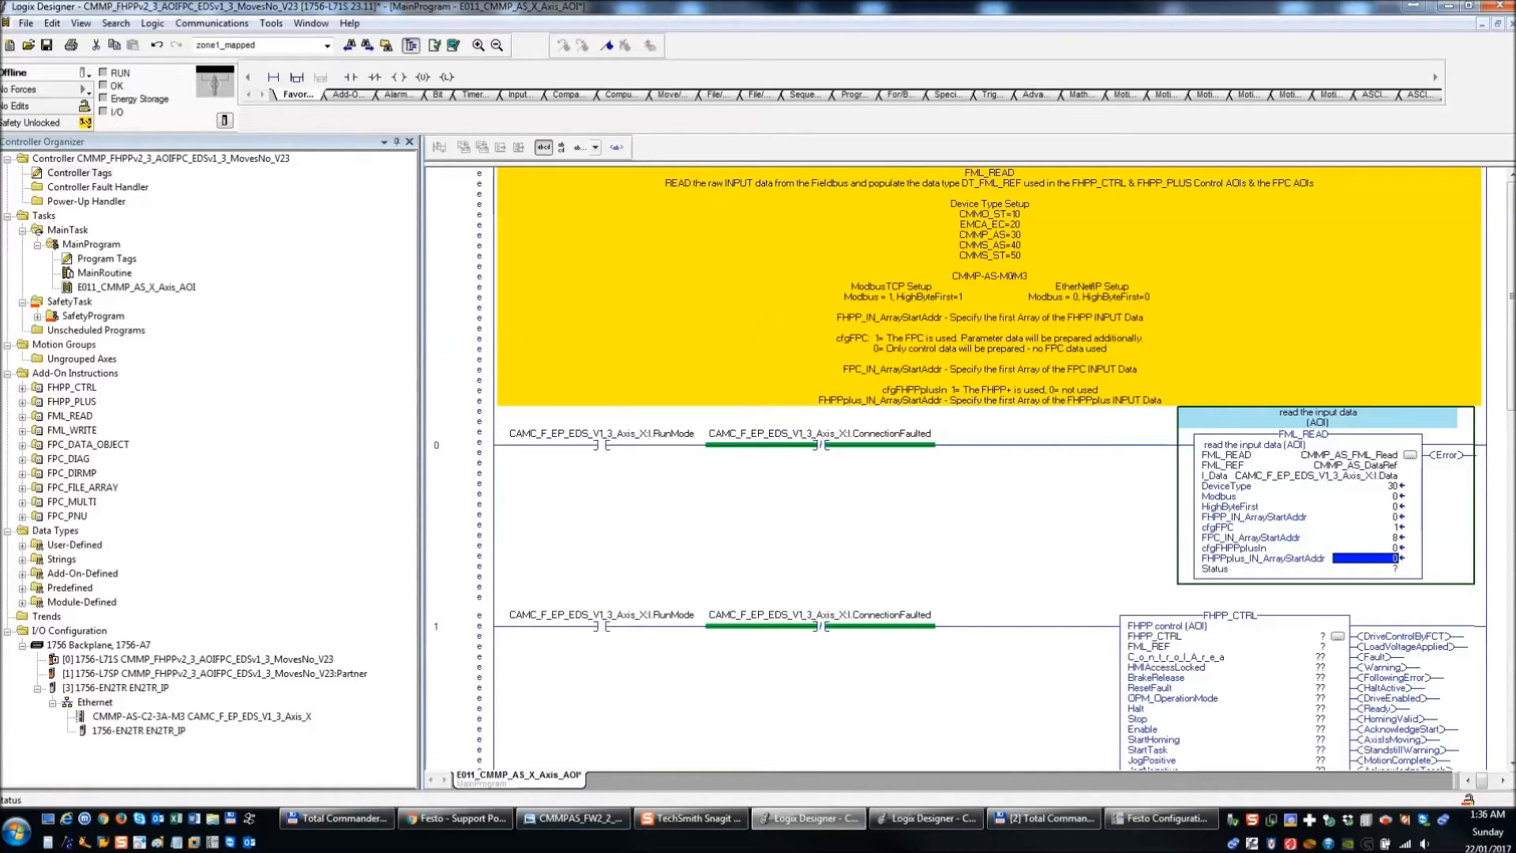
- Set the Status operand of the FML_READ block to CMMP_AS_Read_Status and create that tag
{"action": "key", "text": "alt+Tab"}
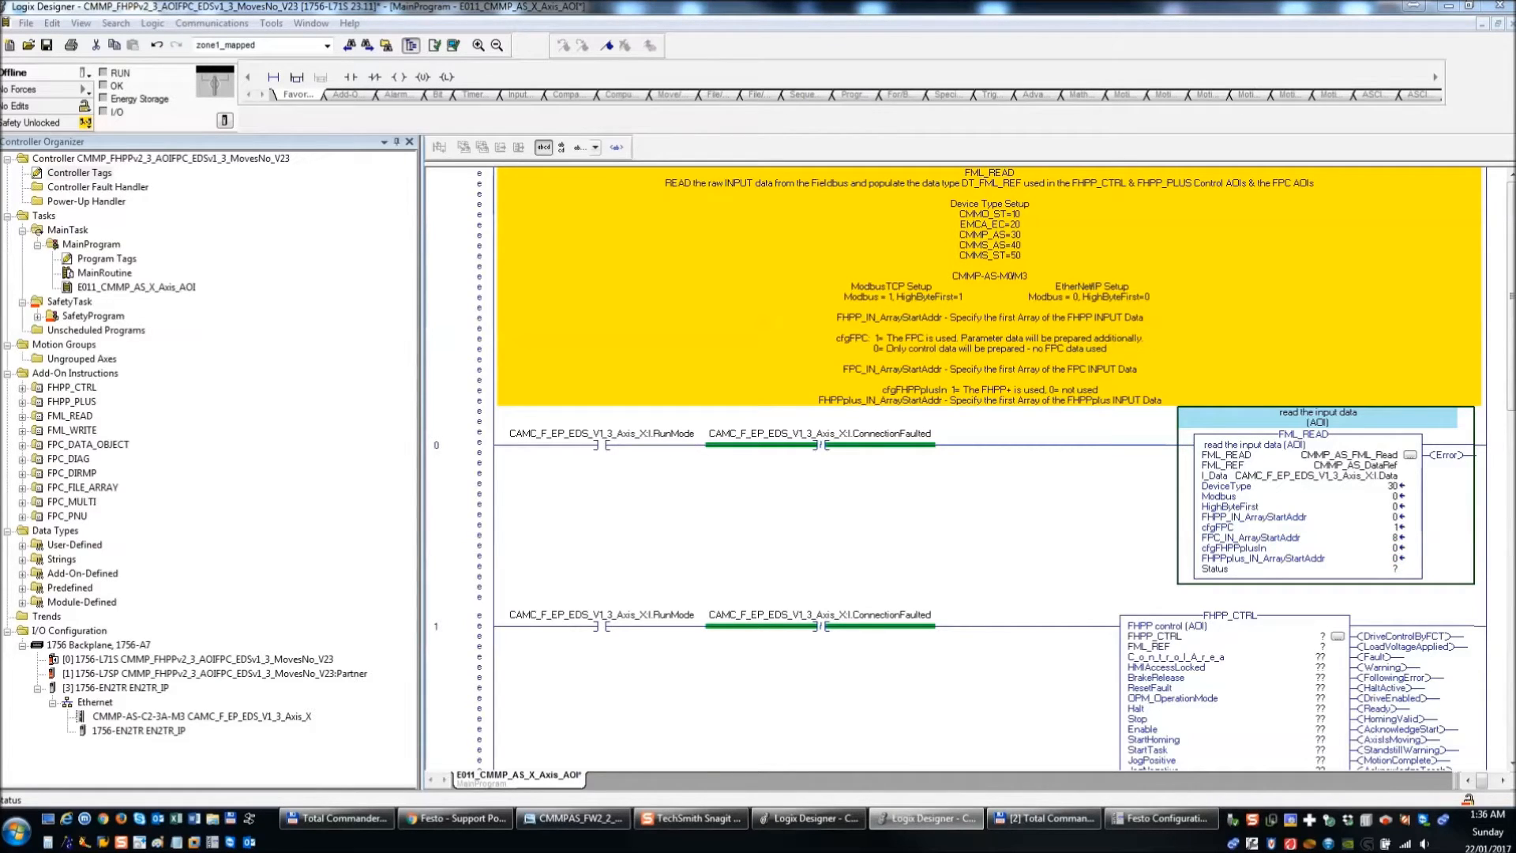
{"action": "double_click", "coordinate": [1396, 570]}
{"action": "type", "text": "CMMP_AS_Read_Status"}
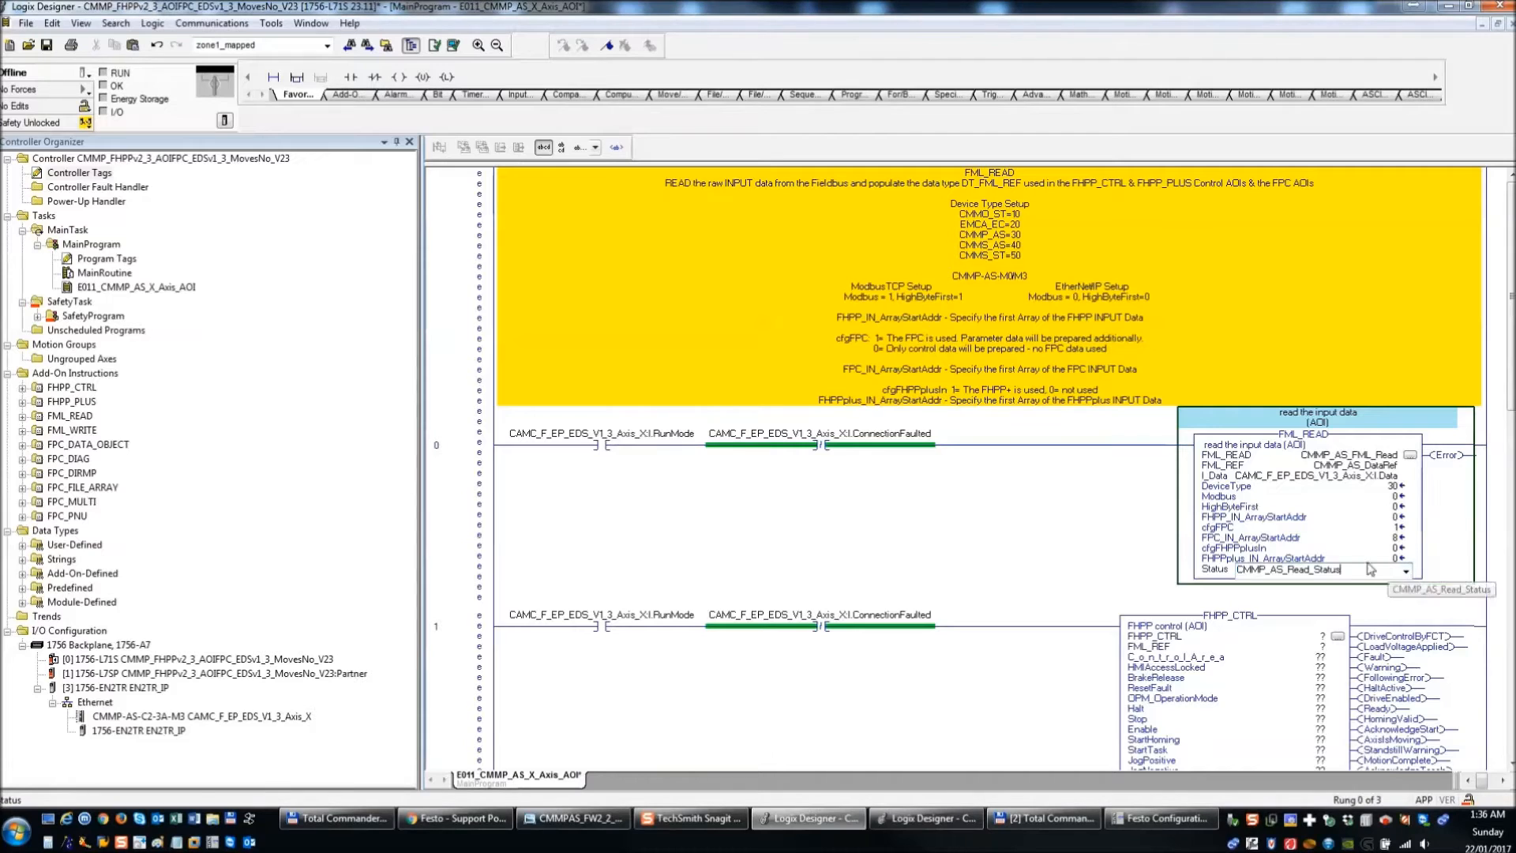
{"action": "key", "text": "Return"}
{"action": "right_click", "coordinate": [1370, 569]}
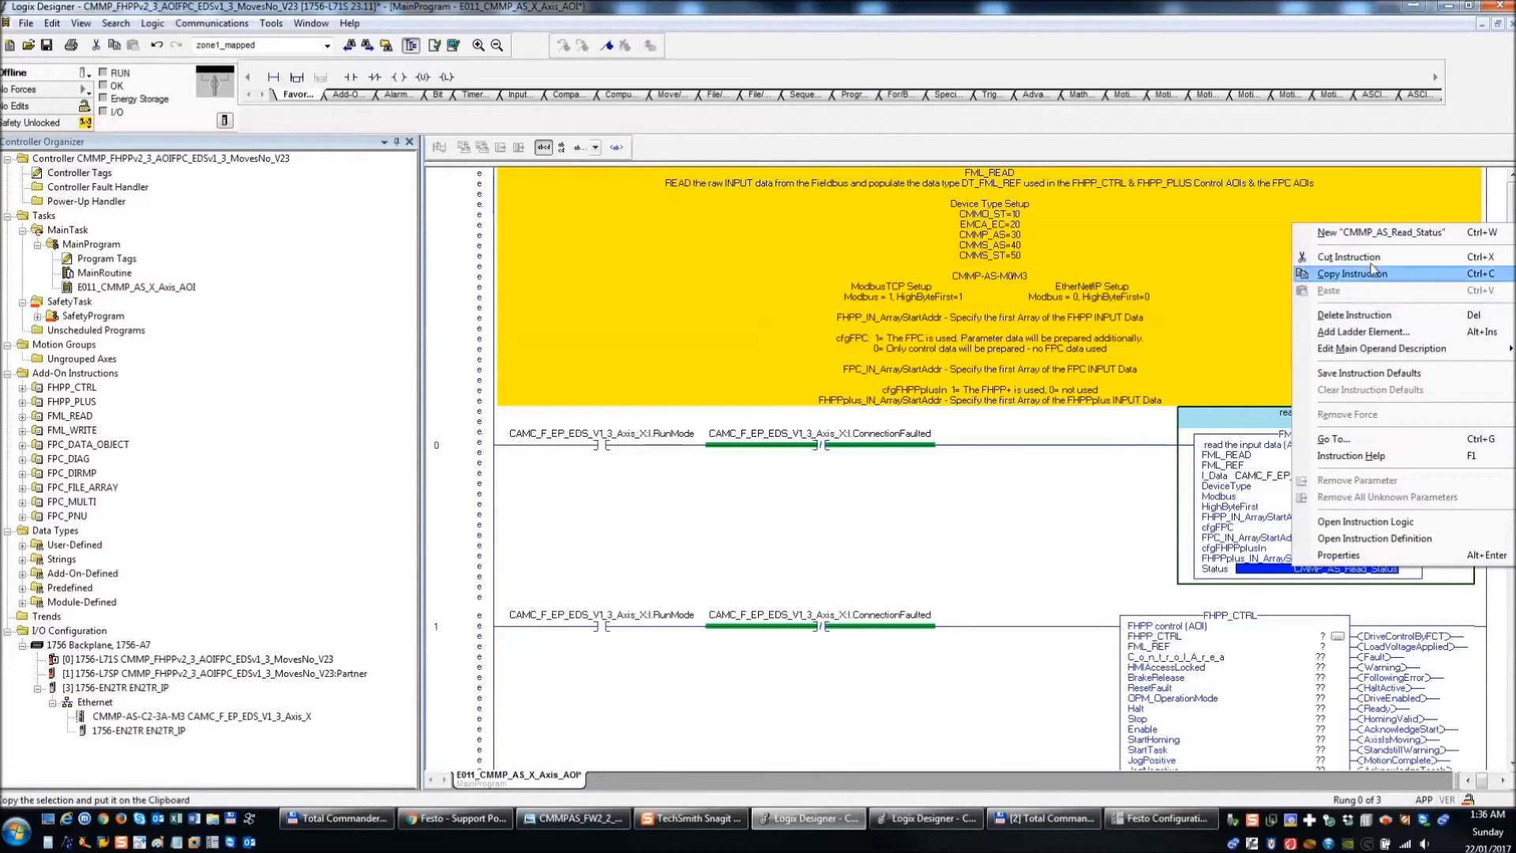
{"action": "left_click", "coordinate": [1378, 233]}
{"action": "left_click", "coordinate": [873, 262]}
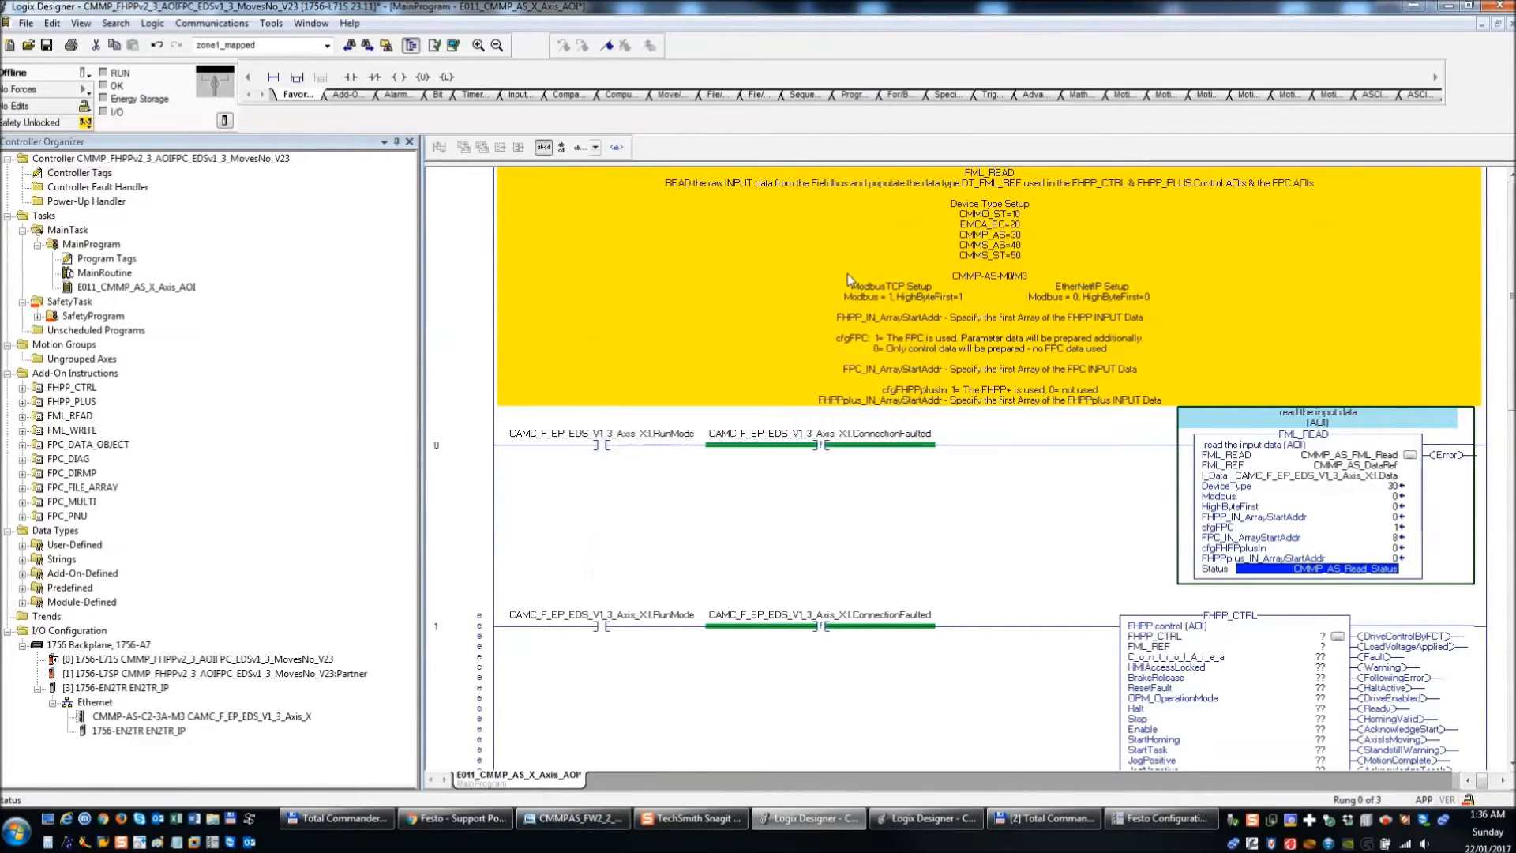
- Add an FHPP_CTRL comment to rung 1 listing the OPM_OperationMode values: Record=0, Direct Position=1, Energy=13, Continuous=17, Force=5, Rot Speed=9
{"action": "left_click", "coordinate": [479, 466]}
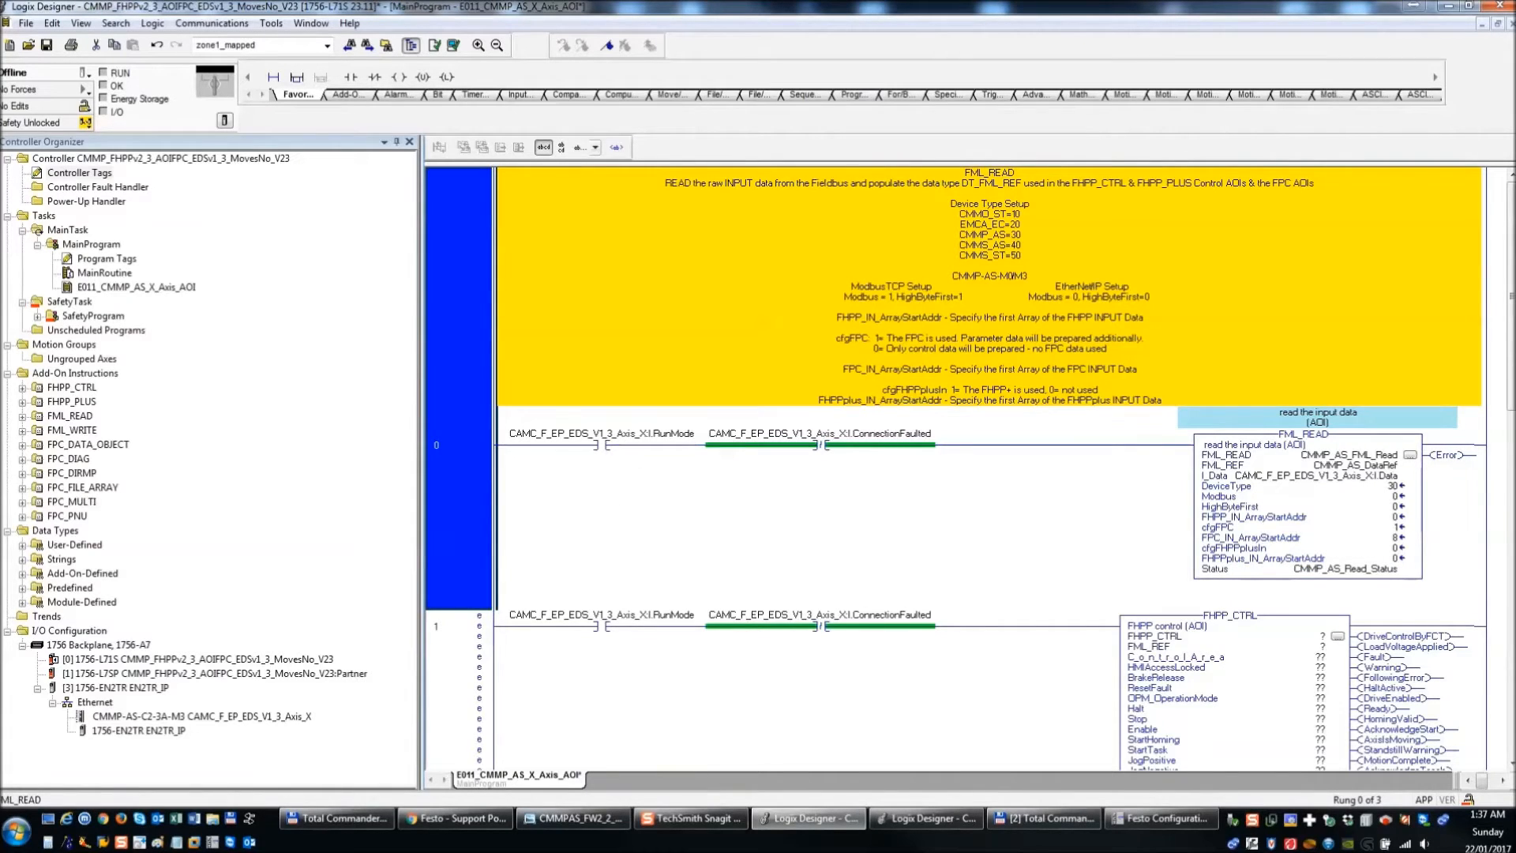
{"action": "left_click", "coordinate": [927, 819]}
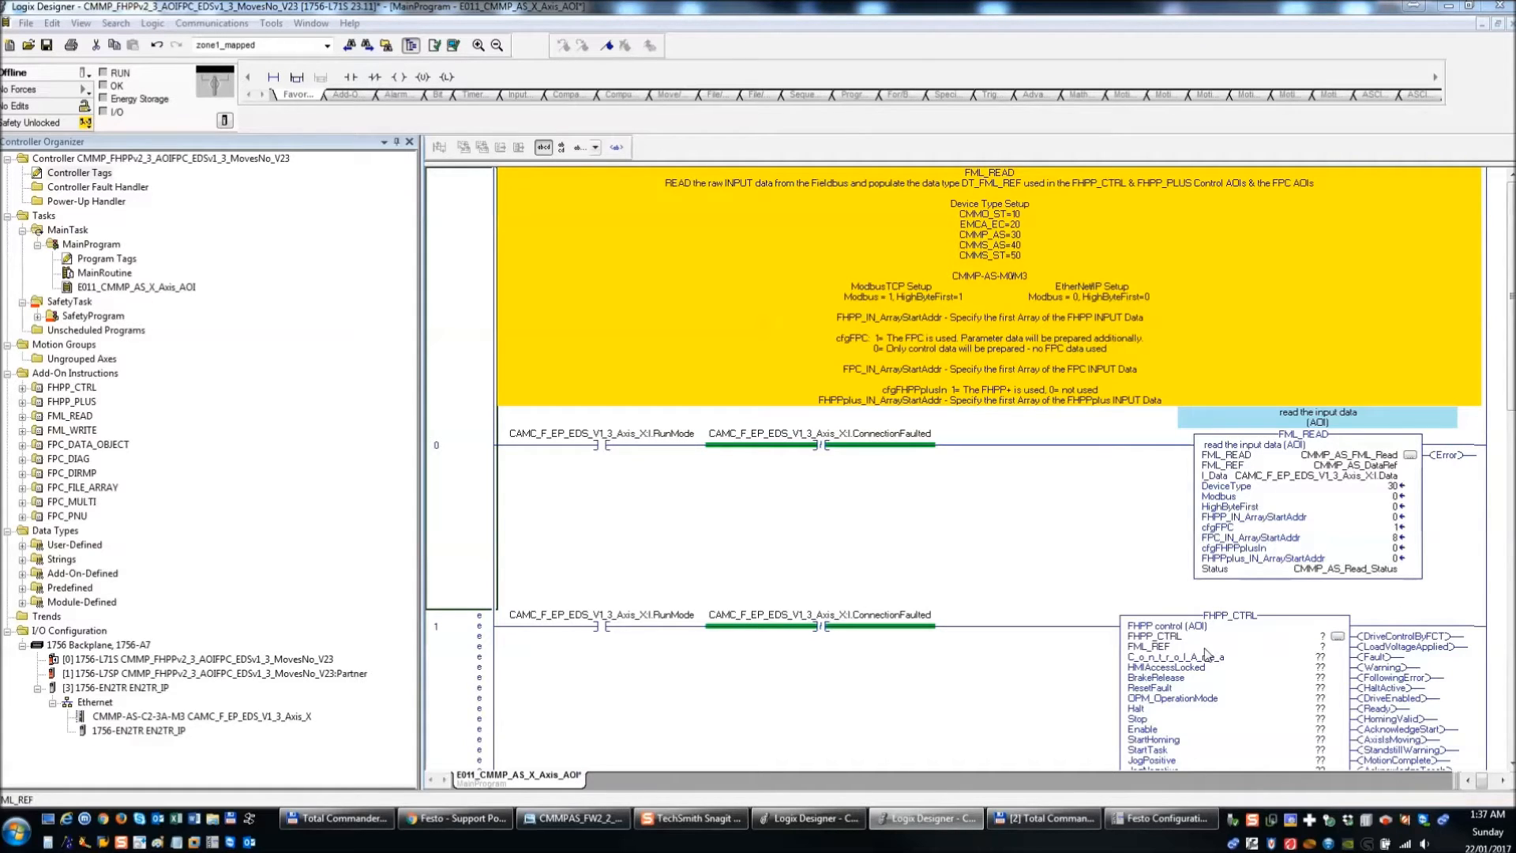
{"action": "left_click", "coordinate": [466, 636]}
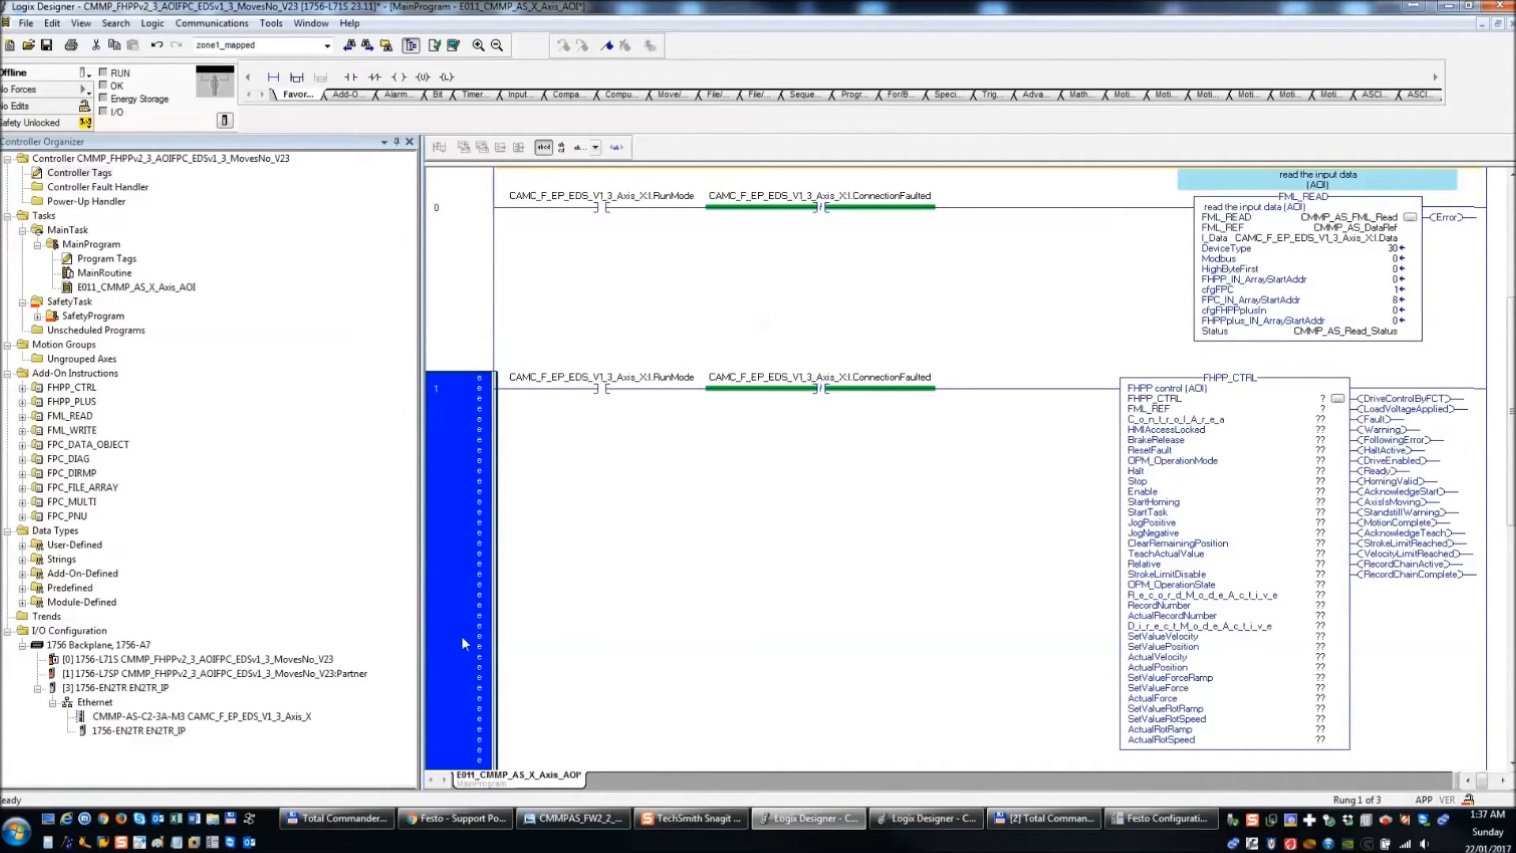
{"action": "double_click", "coordinate": [461, 635]}
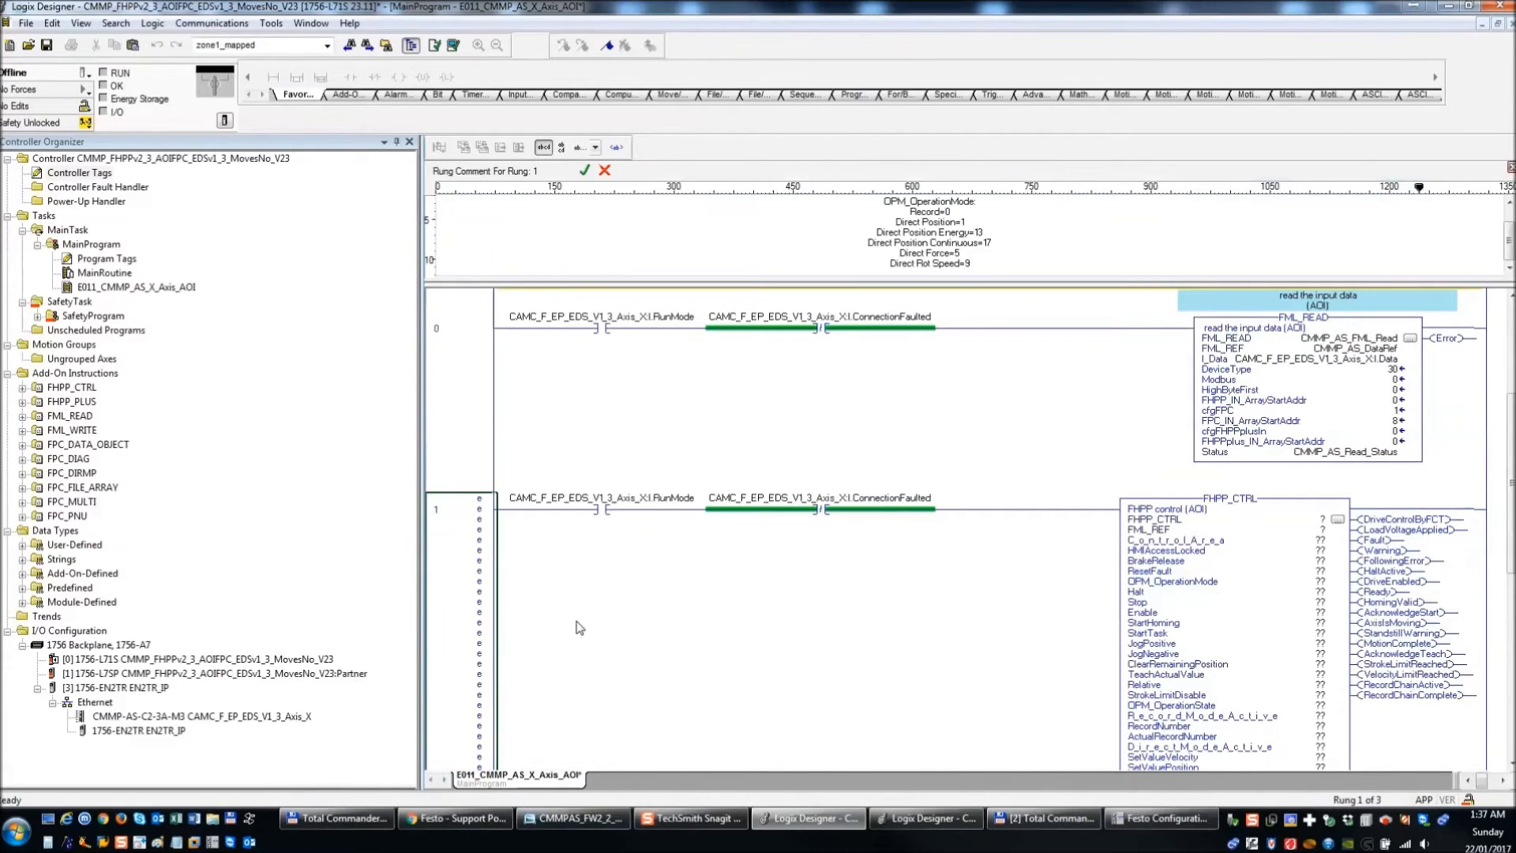
{"action": "key", "text": "Return"}
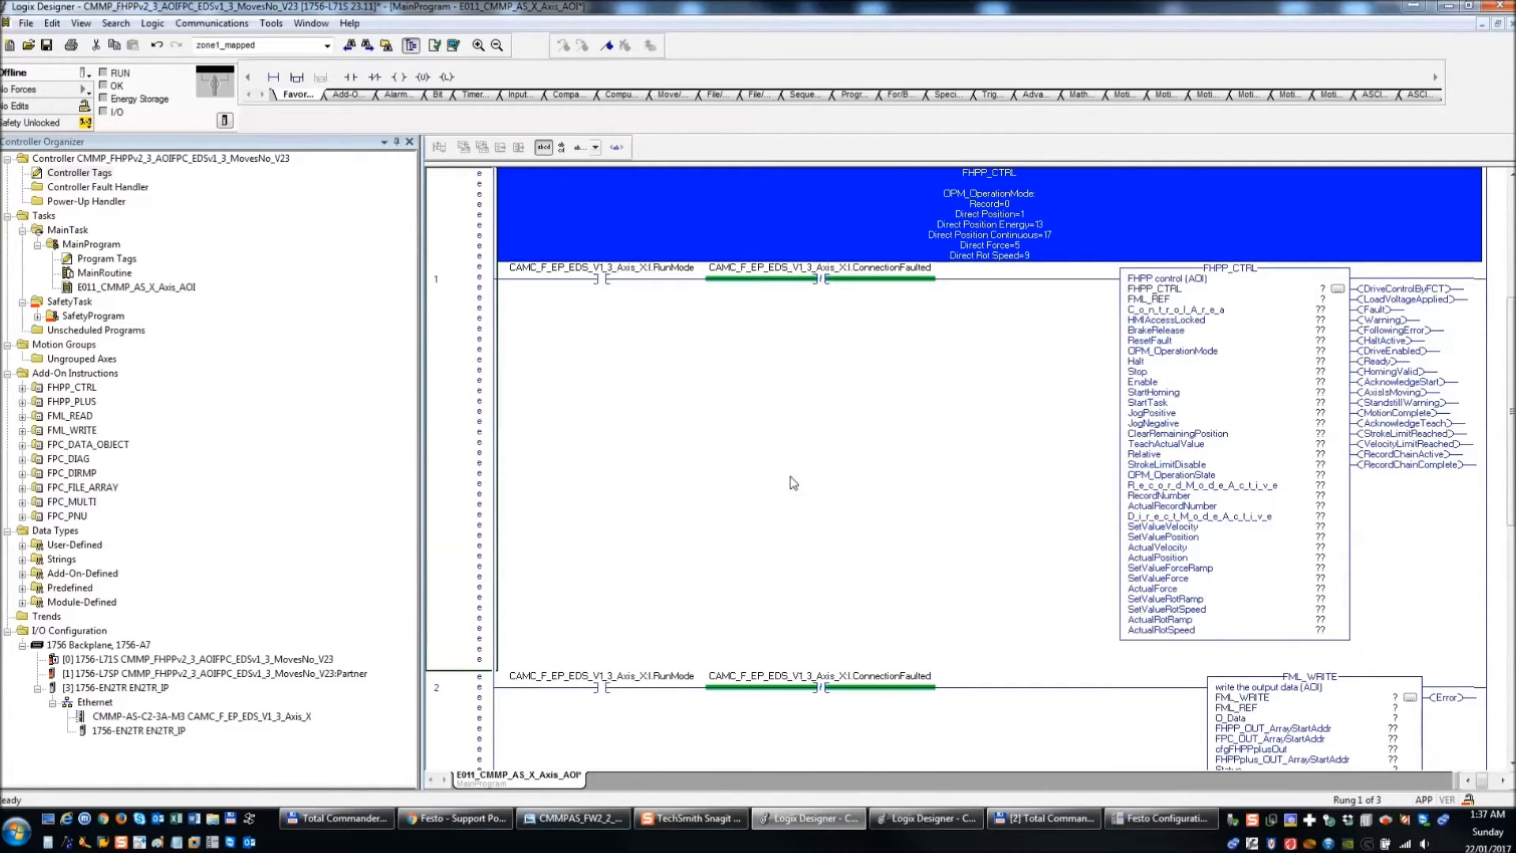
- Set the FHPP_CTRL operand of the FHPP_CTRL block on rung 1 to CMMP_AS_CTRL.FB
{"action": "key", "text": "alt+Tab"}
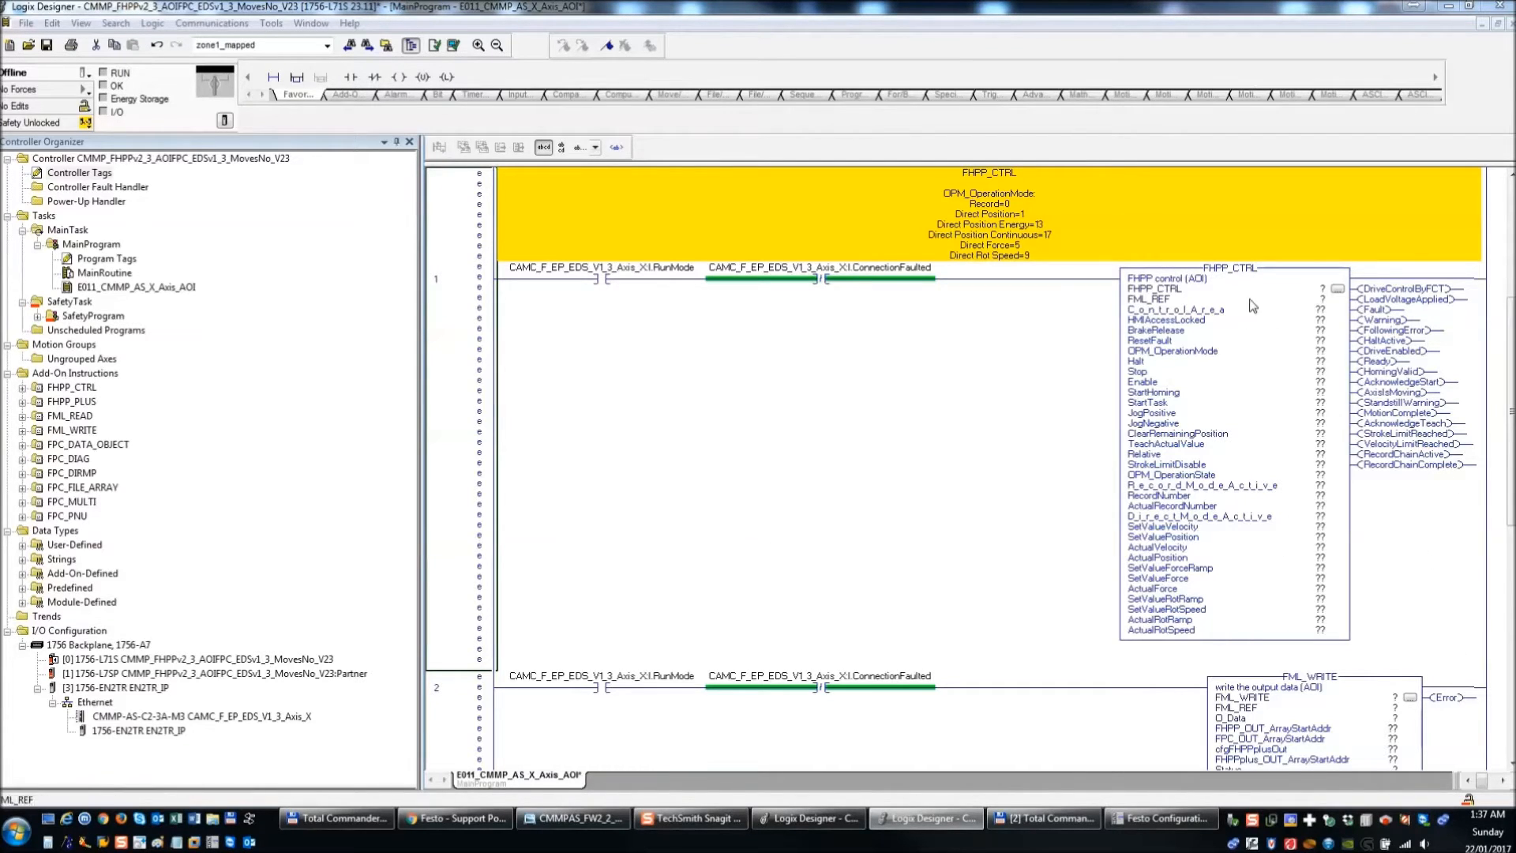
{"action": "double_click", "coordinate": [1319, 290]}
{"action": "type", "text": "CMMP_AS_CTRL_FB"}
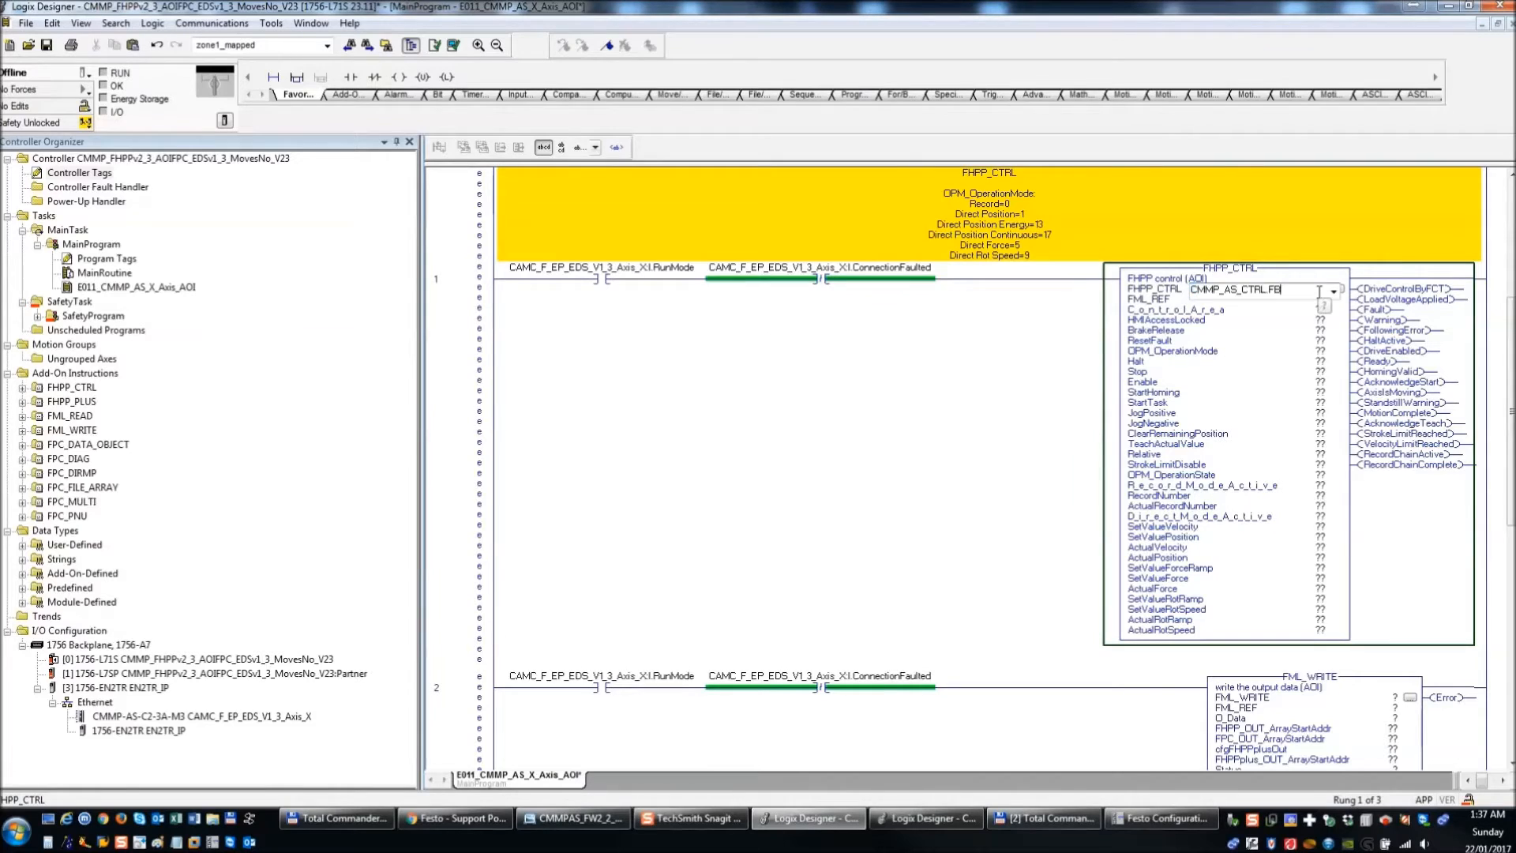
{"action": "key", "text": "Return"}
{"action": "right_click", "coordinate": [1303, 294]}
{"action": "key", "text": "Escape"}
{"action": "key", "text": "Up"}
{"action": "left_click", "coordinate": [1308, 290]}
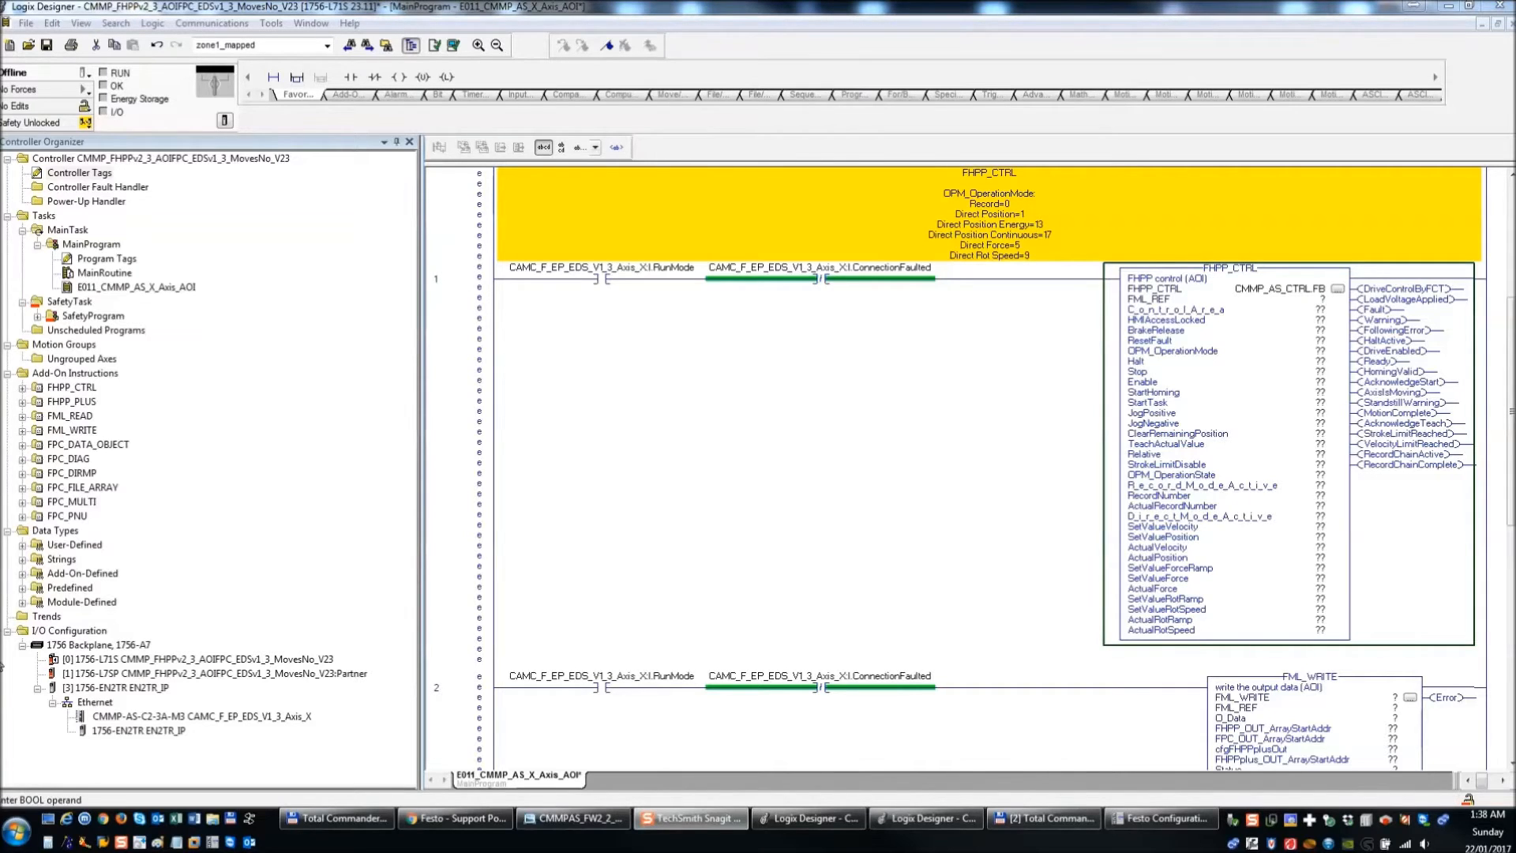
- Paste the ud_Stepper data type from the other Logix Designer project into this project's user-defined data types
{"action": "left_click", "coordinate": [22, 545]}
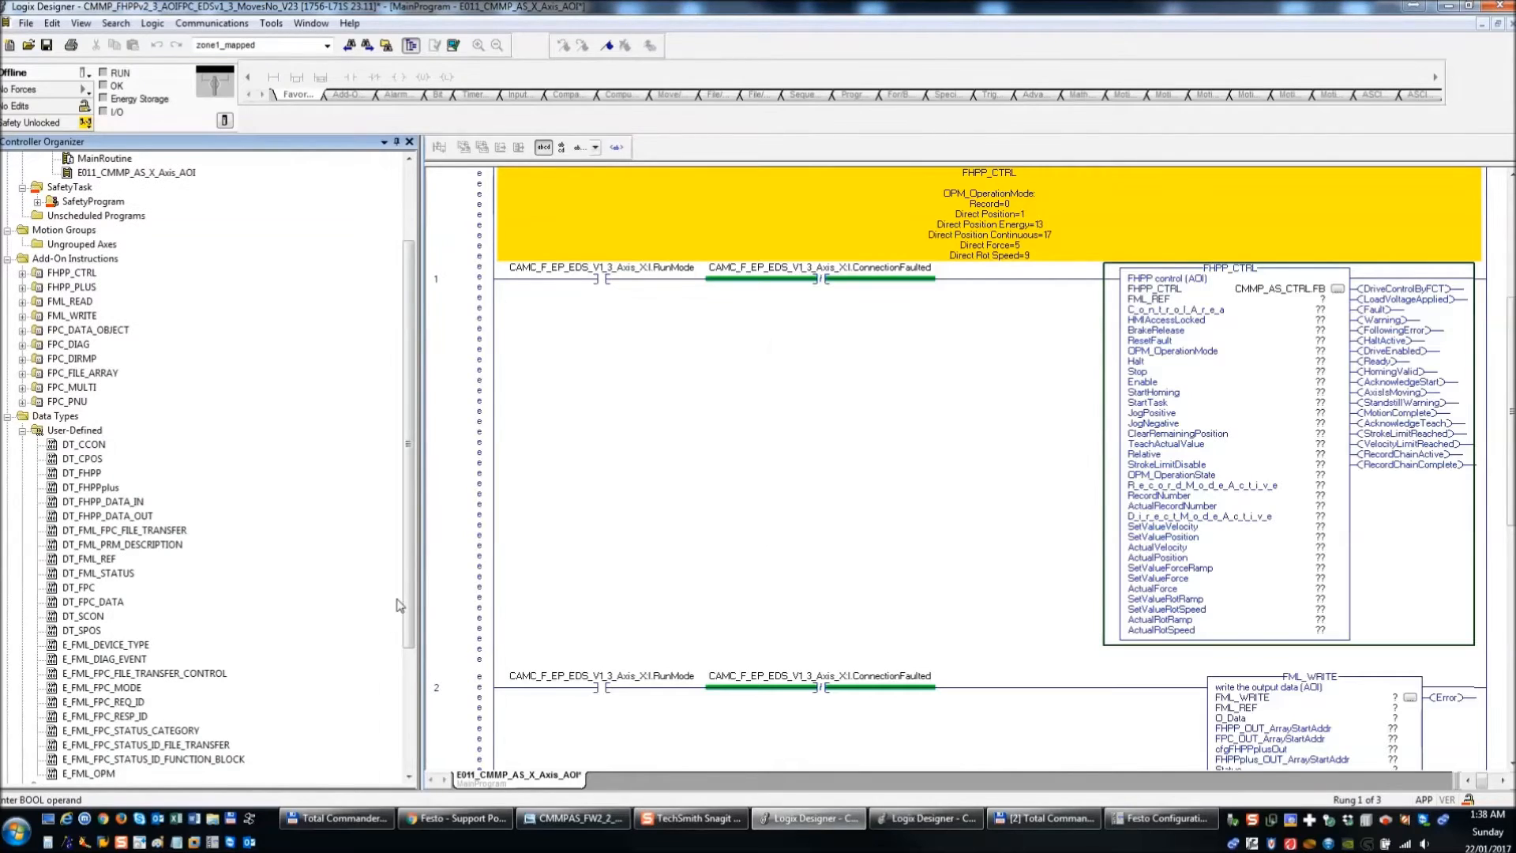
{"action": "scroll", "coordinate": [405, 605], "scroll_direction": "down", "scroll_amount": 1}
{"action": "scroll", "coordinate": [424, 657], "scroll_direction": "down", "scroll_amount": 1}
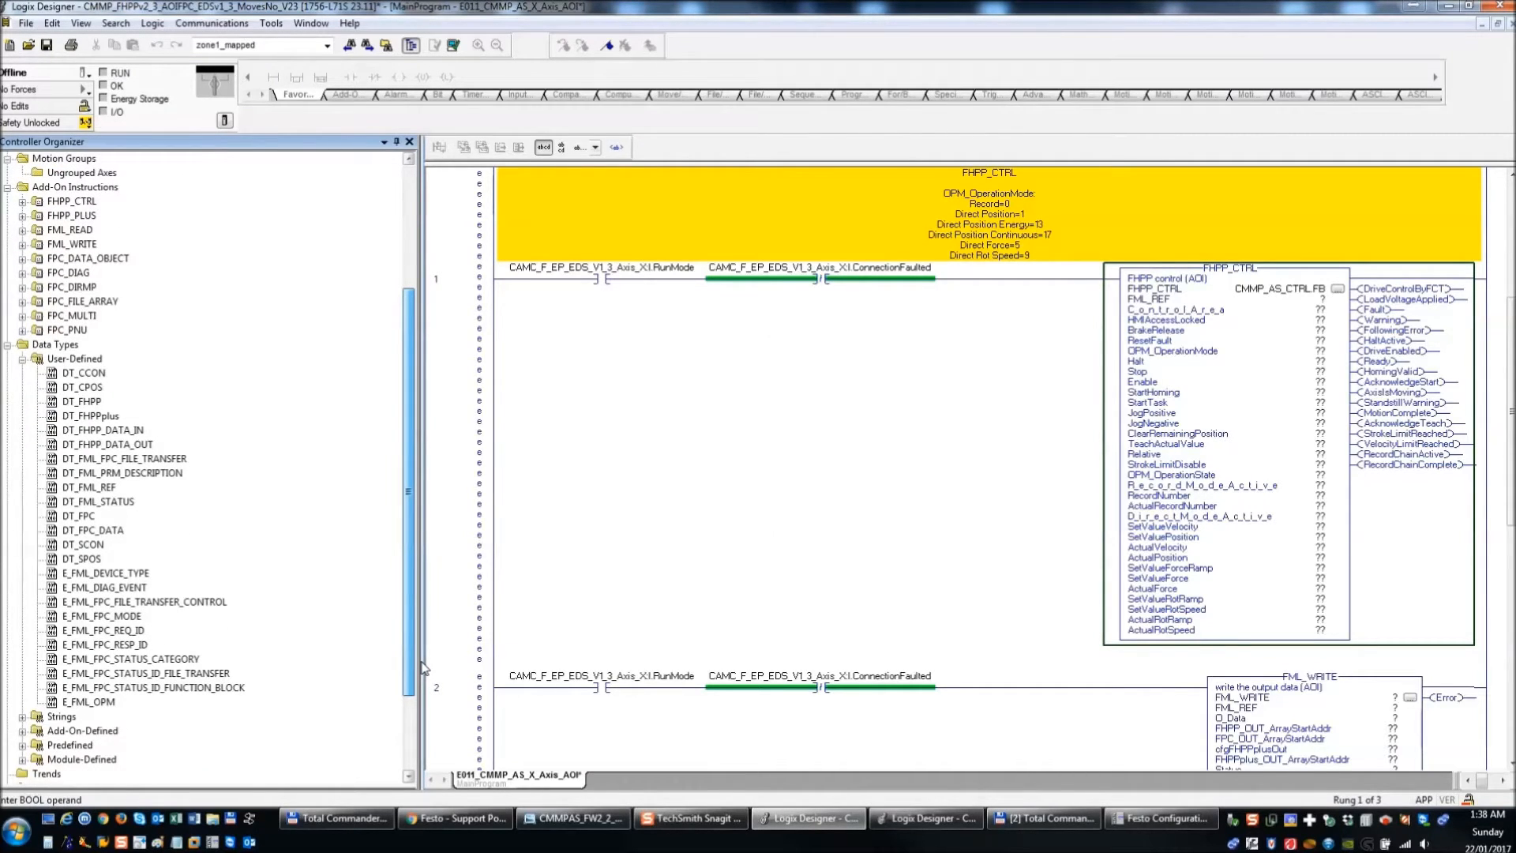
{"action": "key", "text": "alt+Tab"}
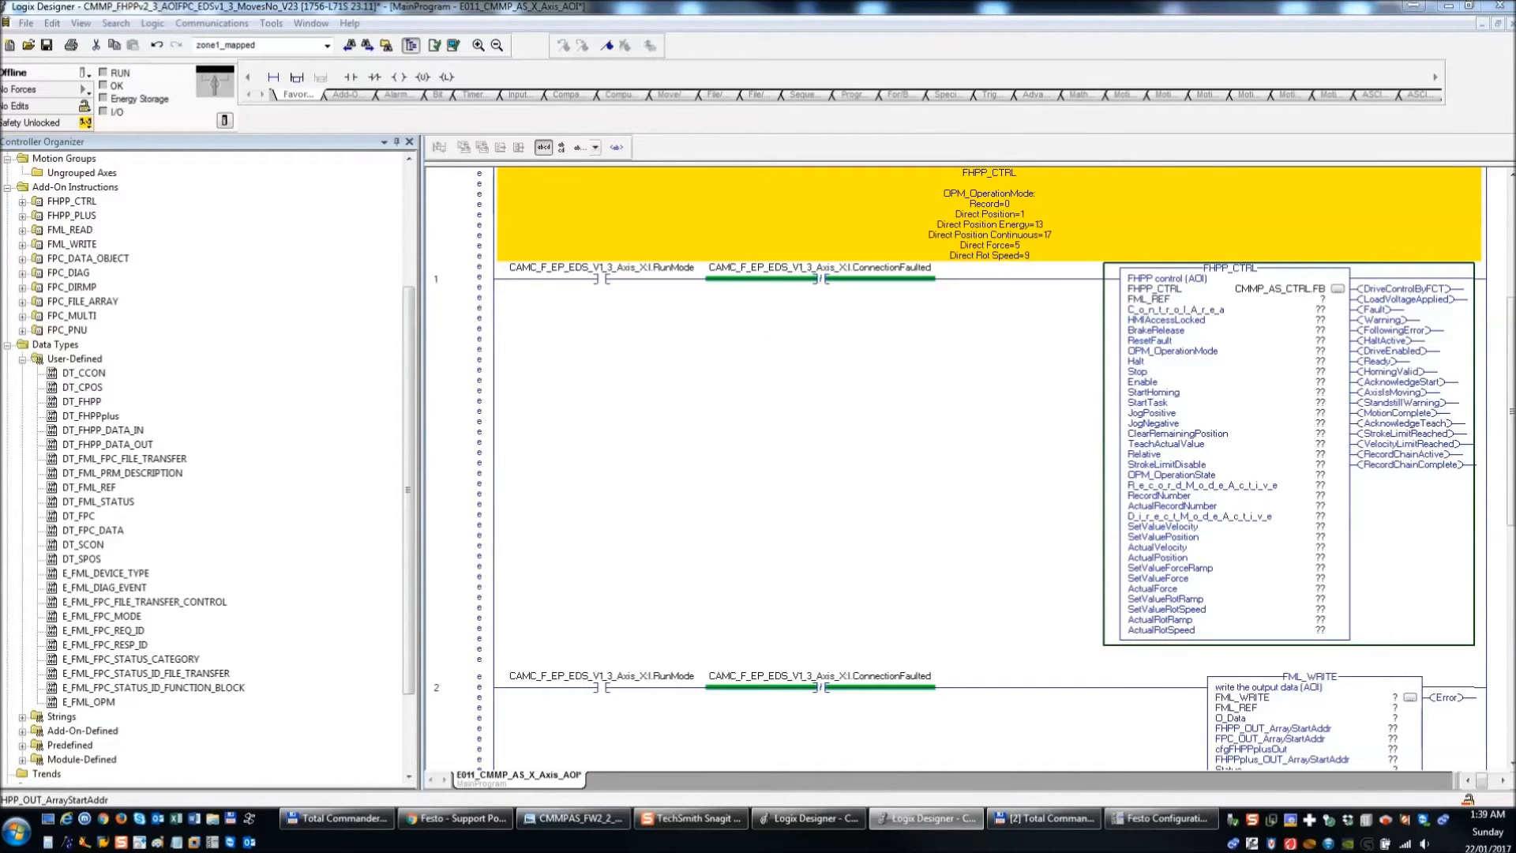
{"action": "left_click", "coordinate": [82, 361]}
{"action": "right_click", "coordinate": [82, 361]}
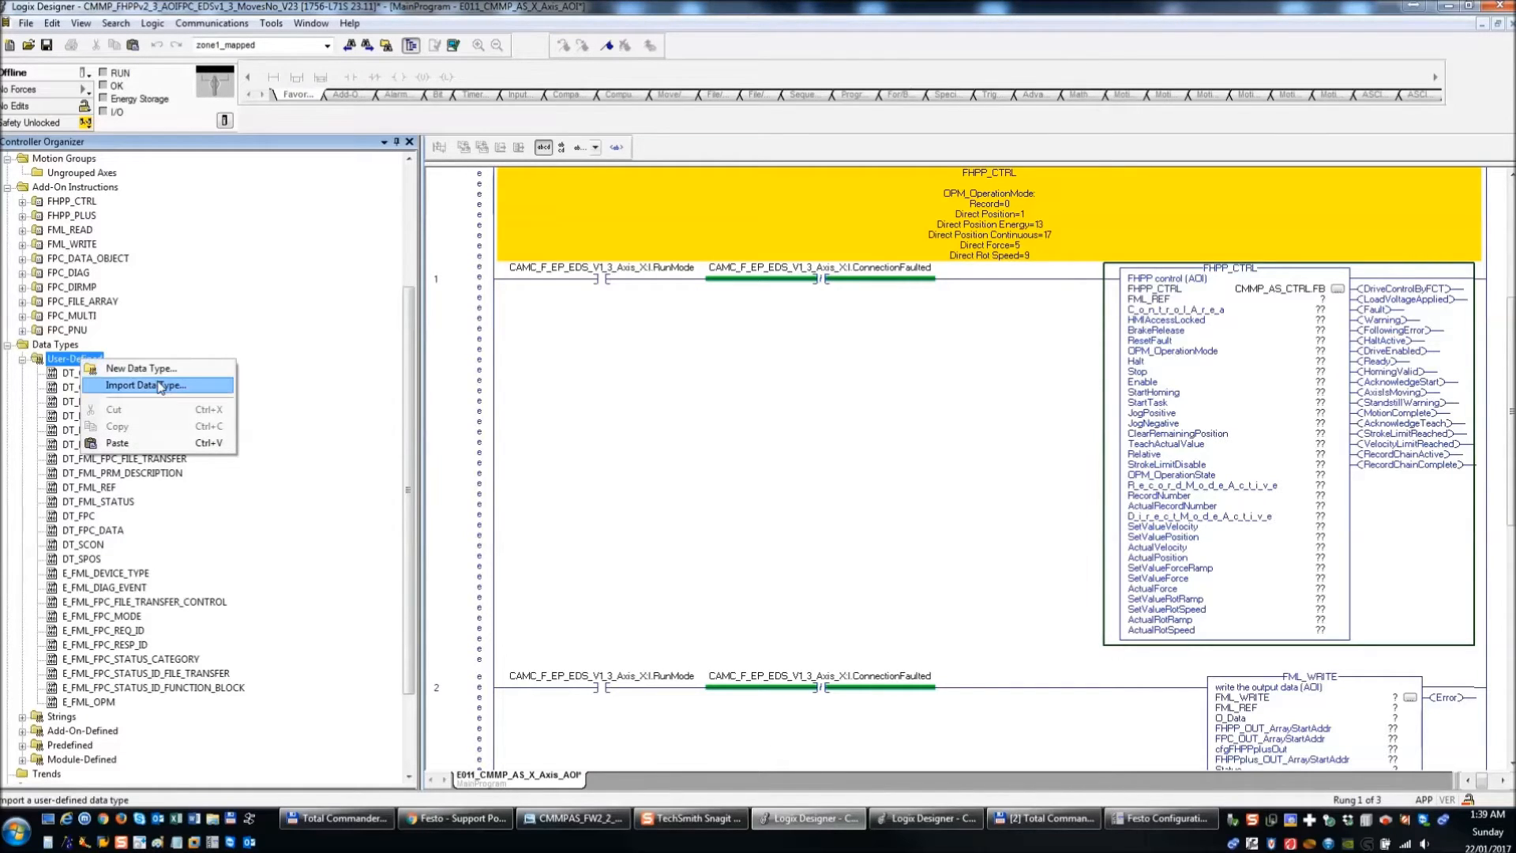
{"action": "left_click", "coordinate": [116, 442]}
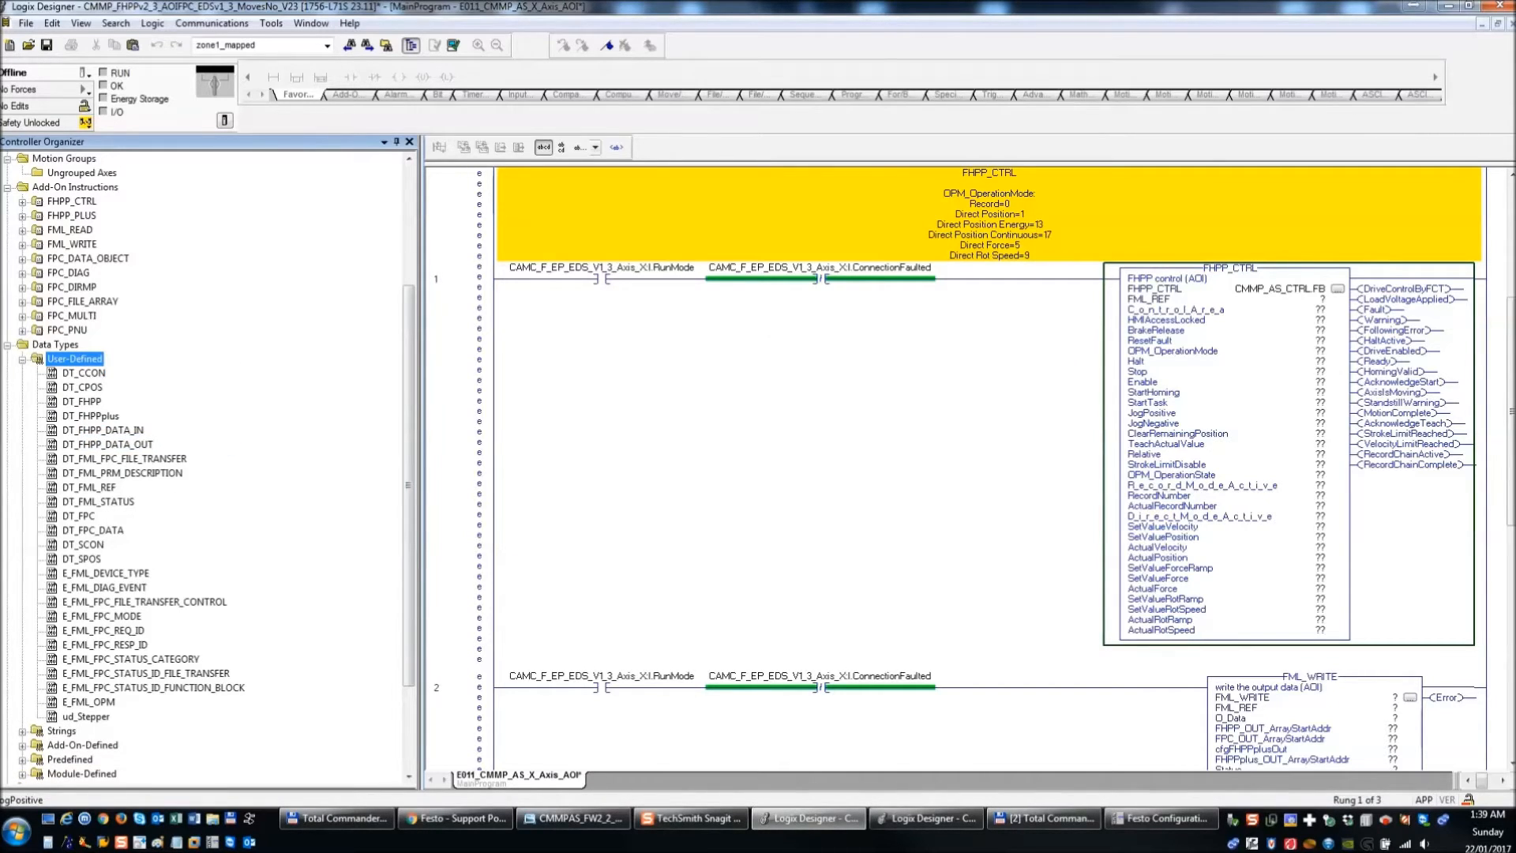
- Paste the ud_PlcStatusBits data type from the other Logix Designer project into the user-defined data types
{"action": "key", "text": "alt+Tab"}
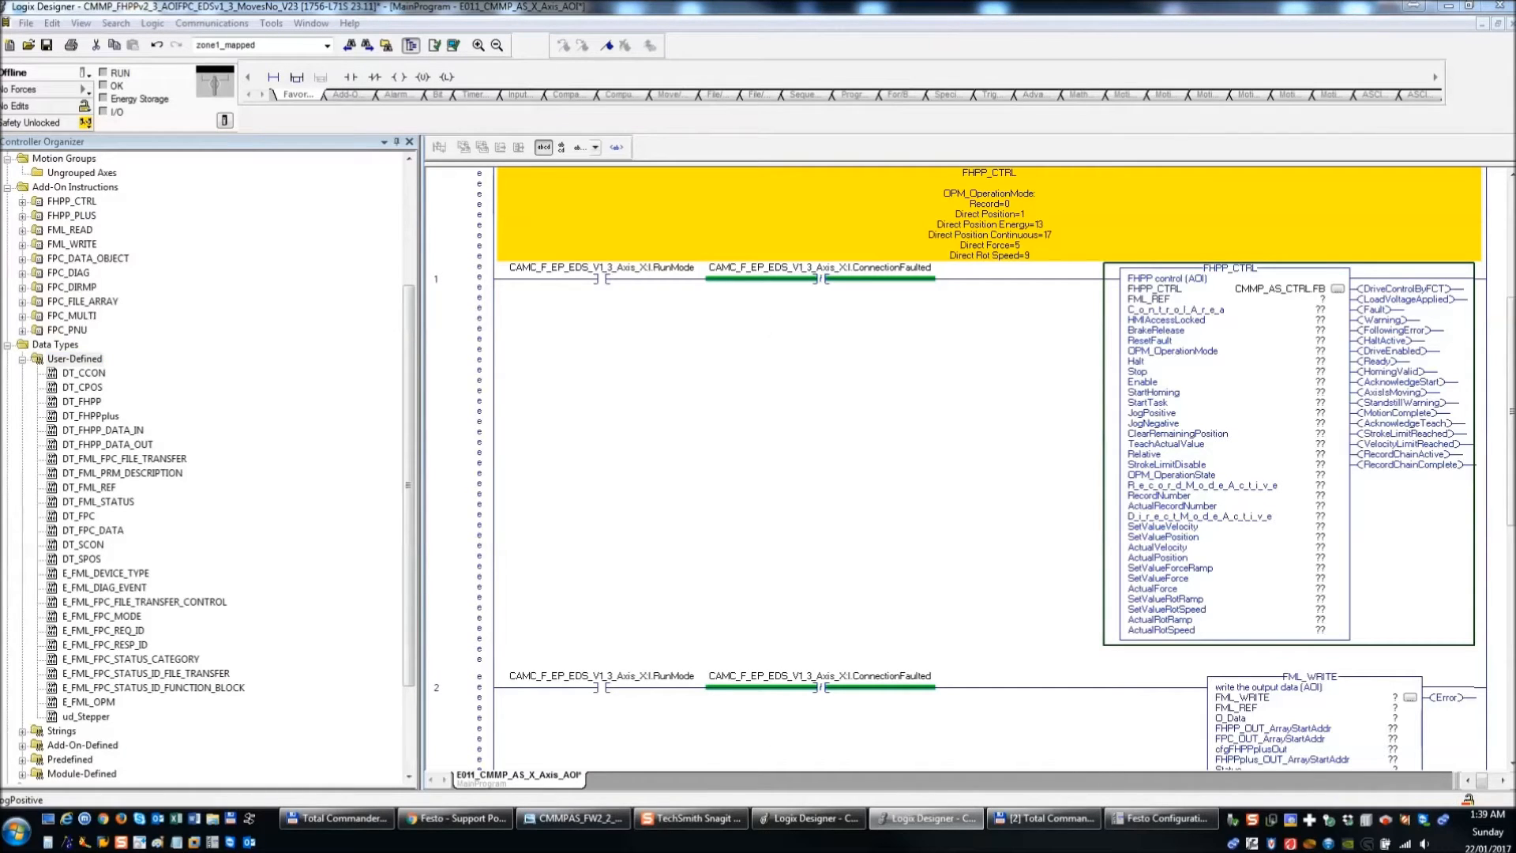
{"action": "left_click", "coordinate": [87, 360]}
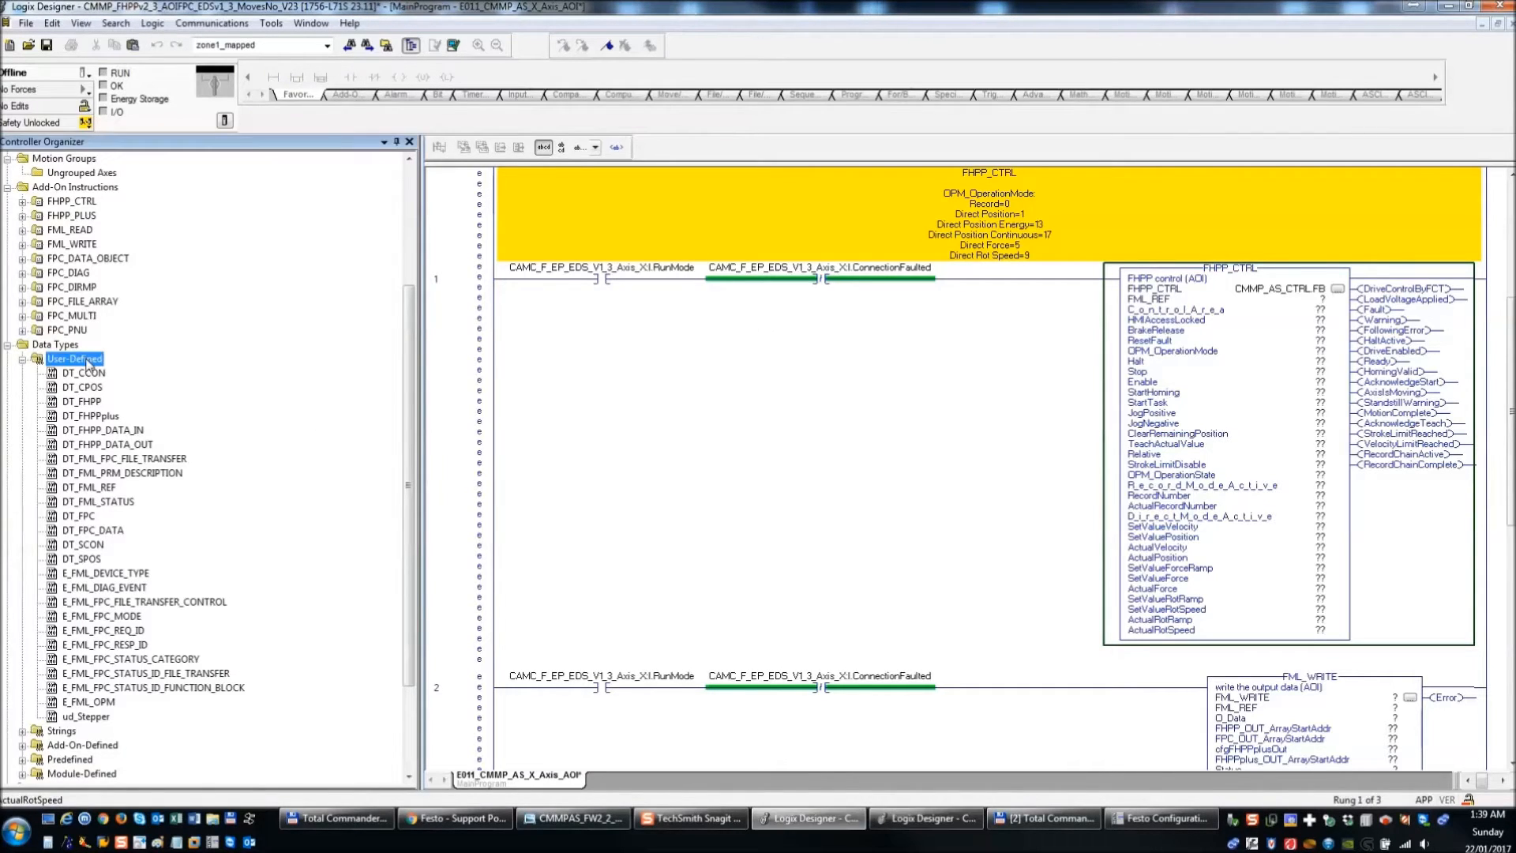
{"action": "key", "text": "ctrl+v"}
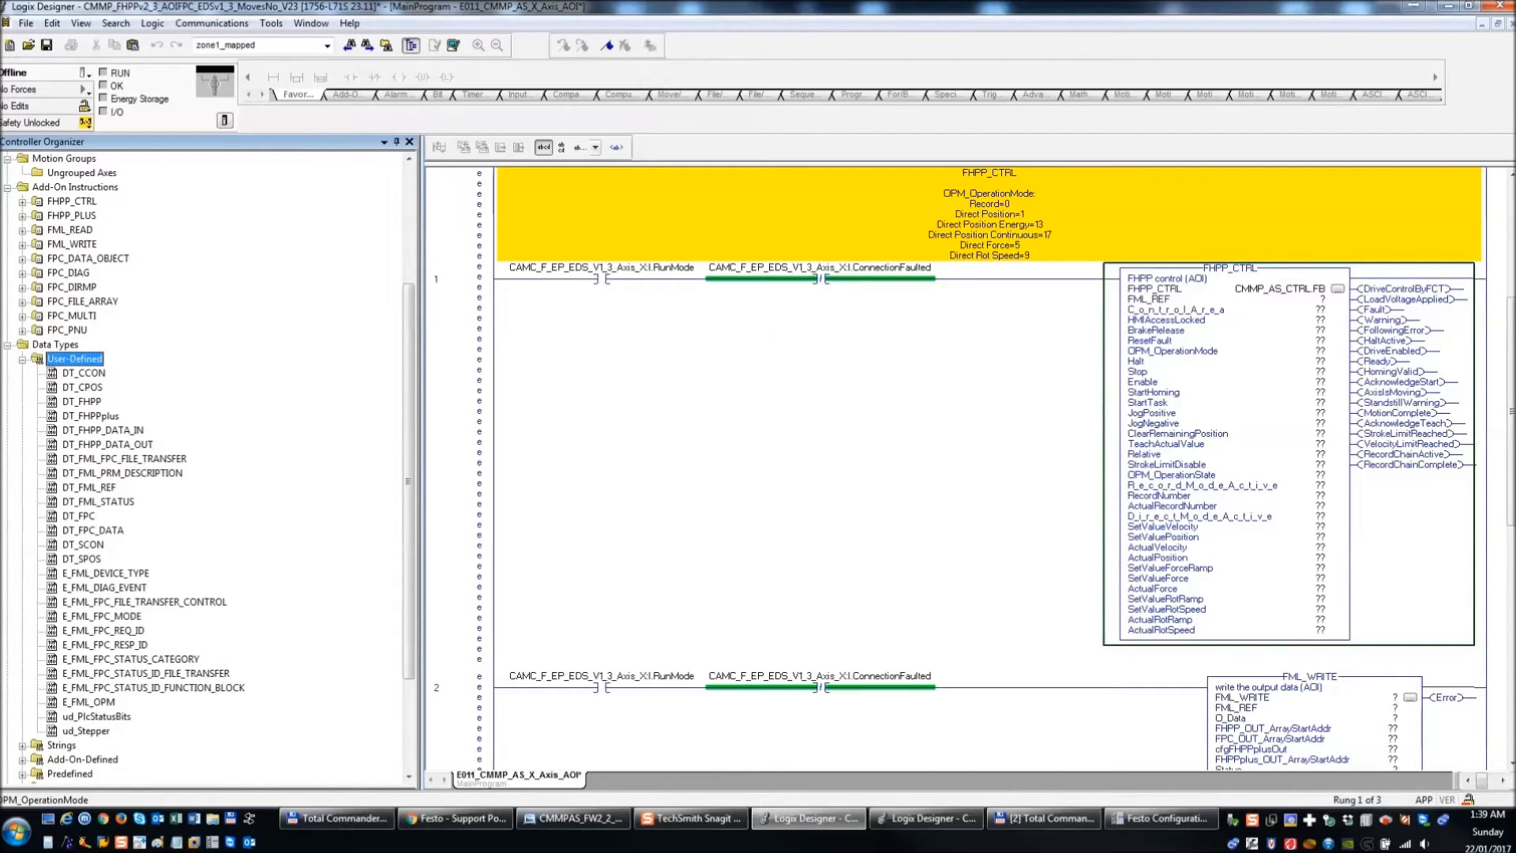
- Copy the ac_Flasher, a_Date and a_Time data types from the other open project into this project's User-Defined data types
{"action": "key", "text": "alt+Tab"}
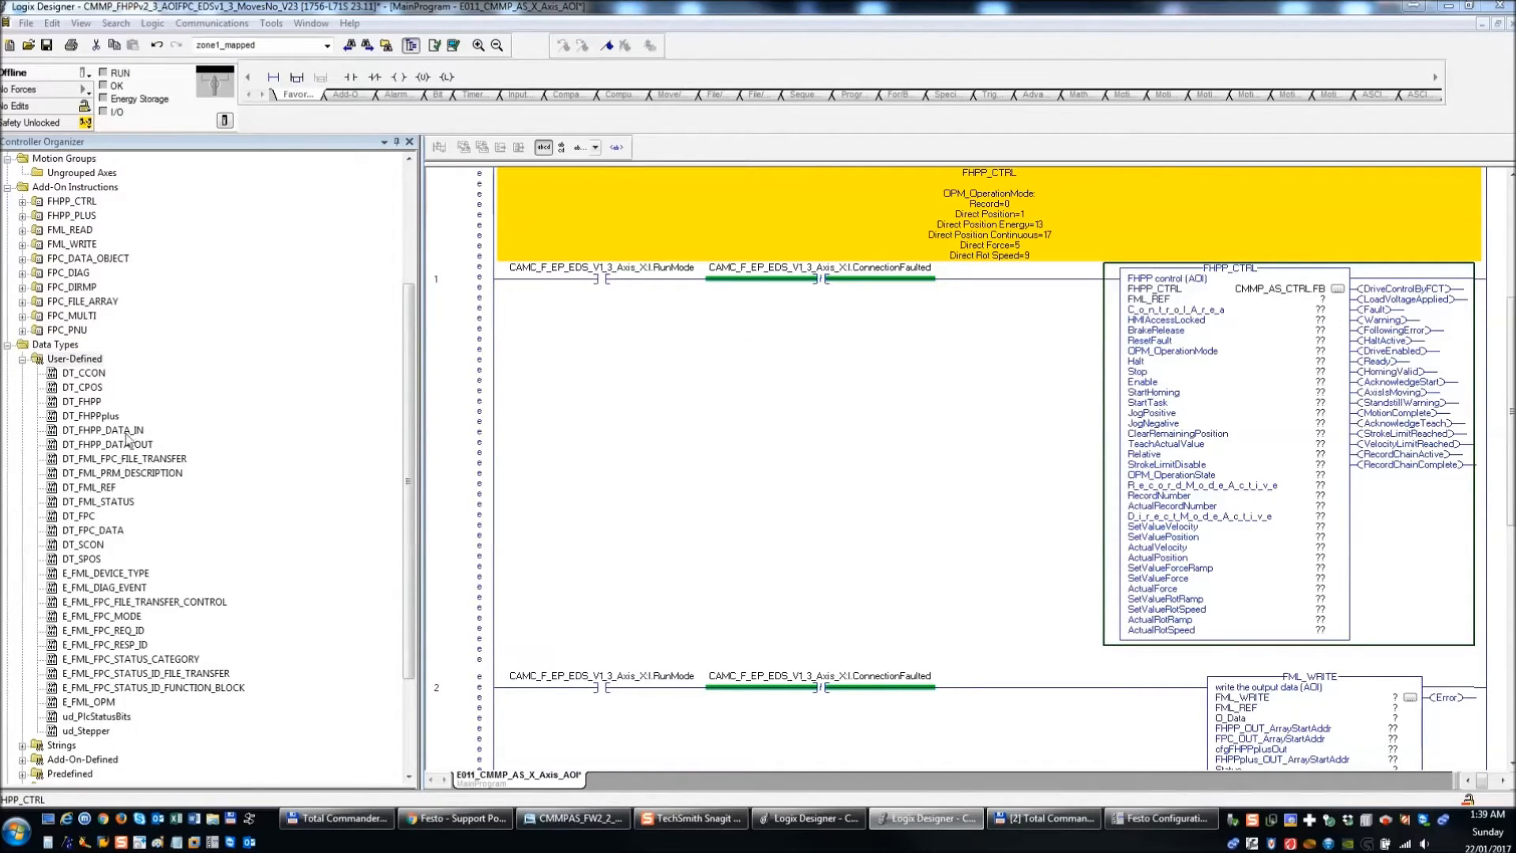
{"action": "left_click", "coordinate": [88, 360]}
{"action": "key", "text": "ctrl+v"}
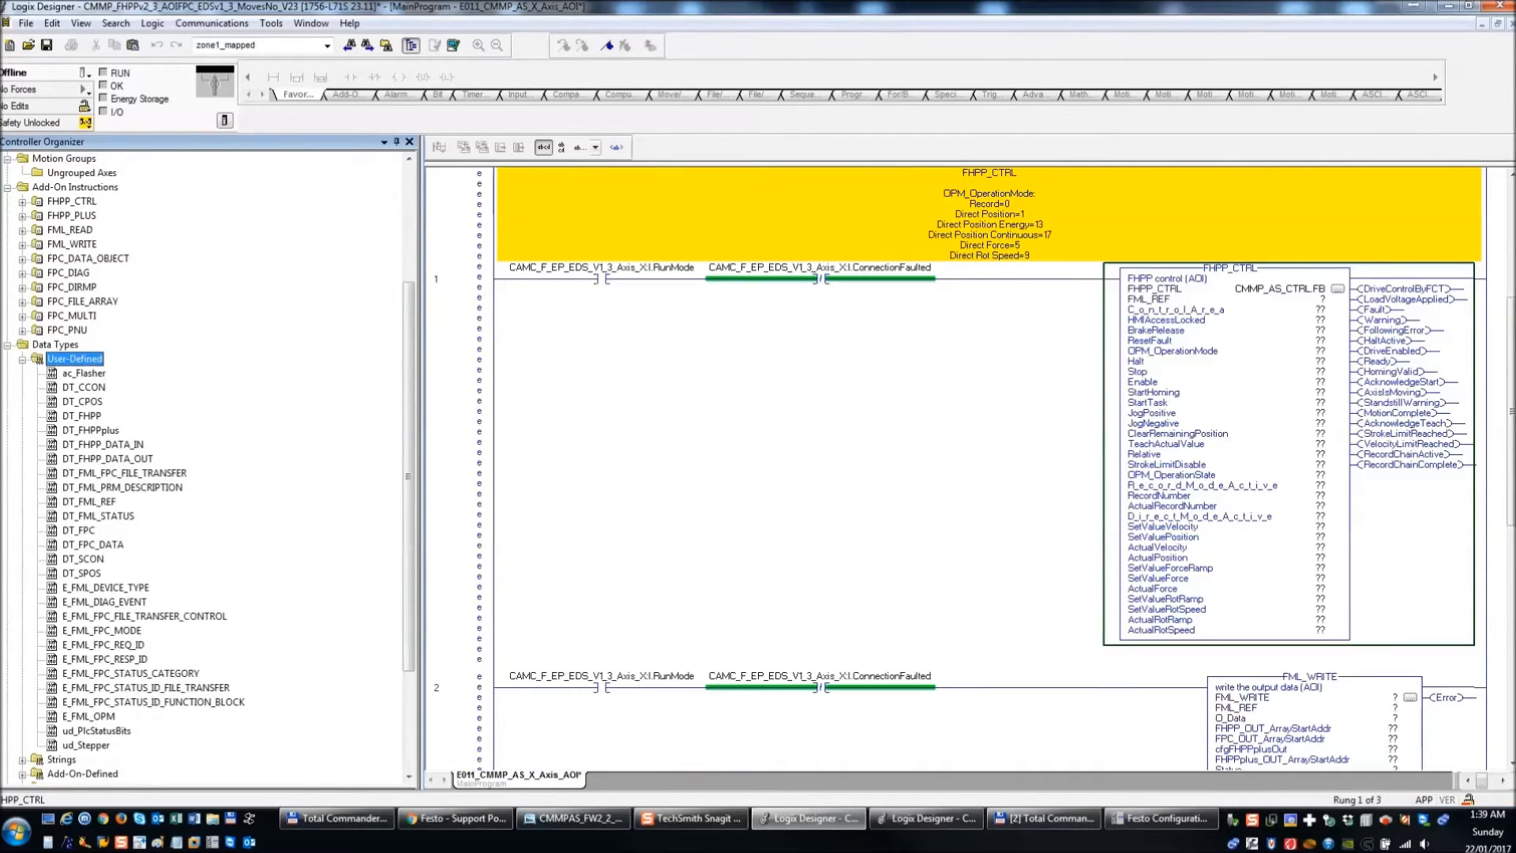
{"action": "key", "text": "alt+Tab"}
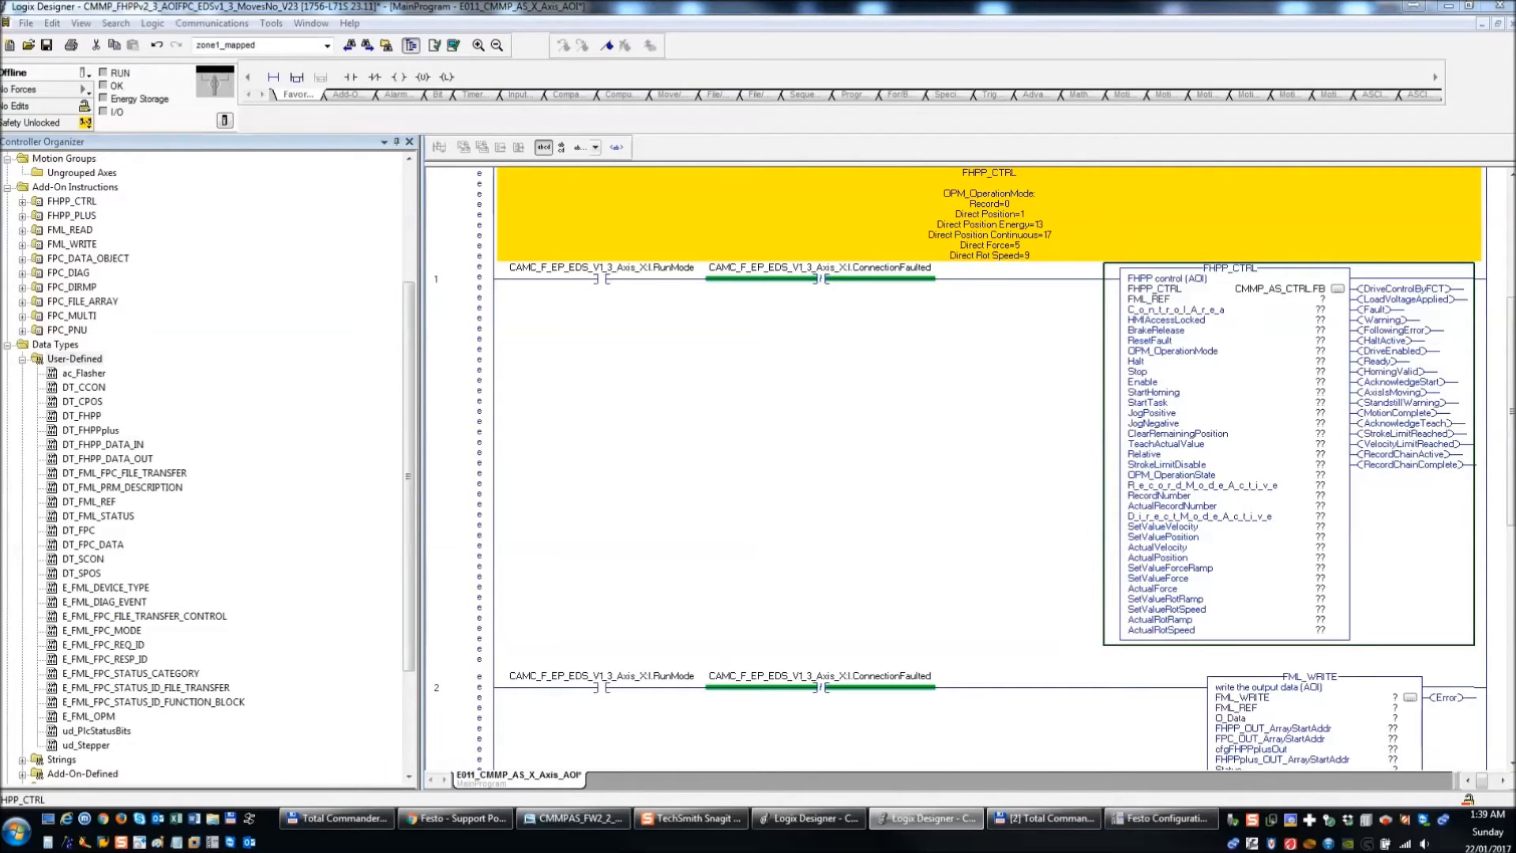
{"action": "left_click", "coordinate": [76, 363]}
{"action": "key", "text": "ctrl+v"}
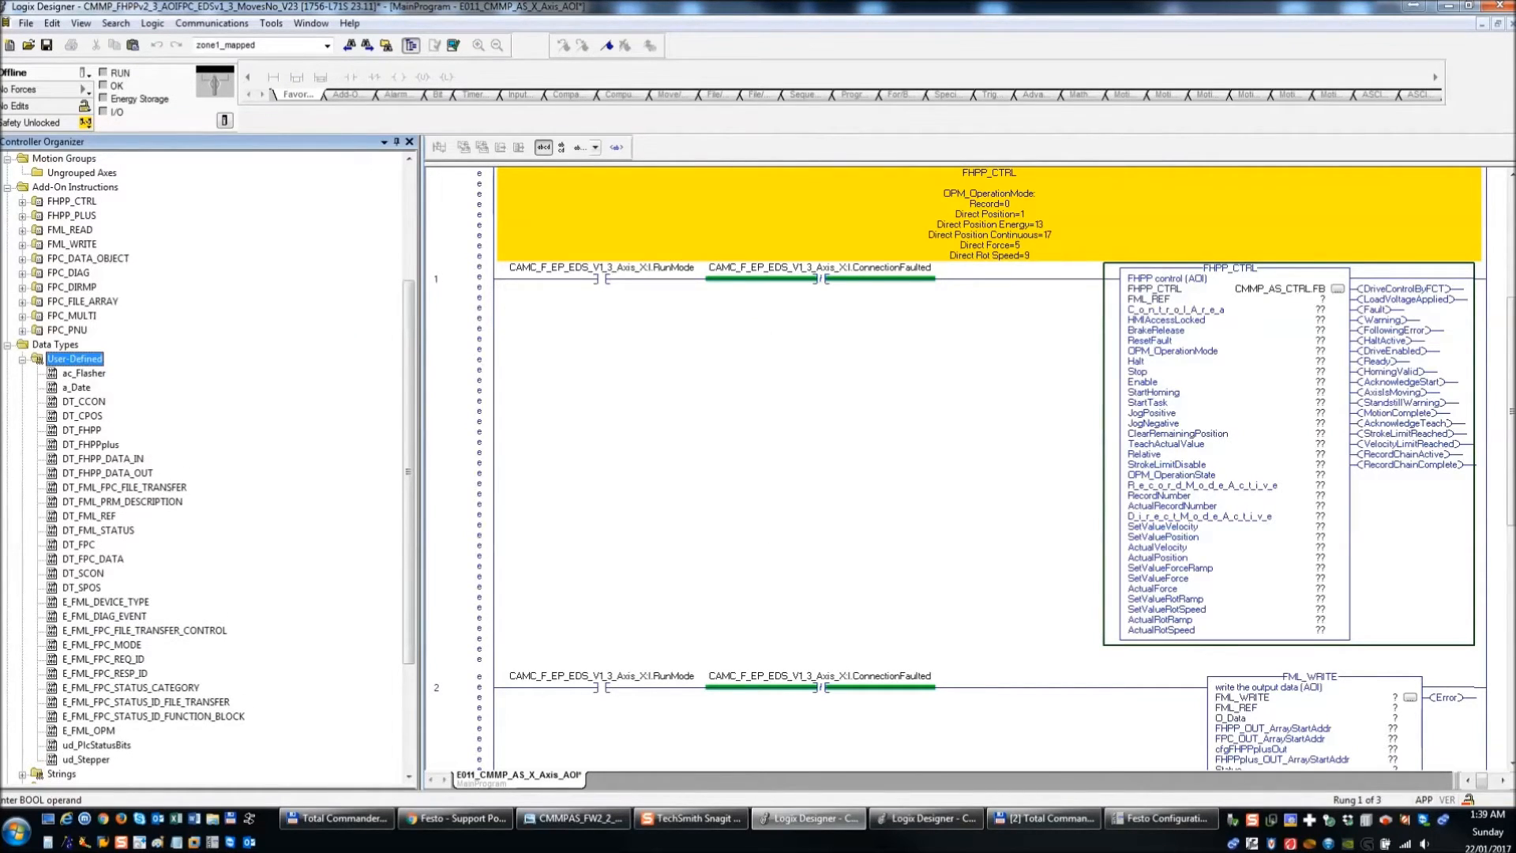
{"action": "key", "text": "alt+Tab"}
{"action": "key", "text": "alt+Tab"}
{"action": "key", "text": "ctrl+v"}
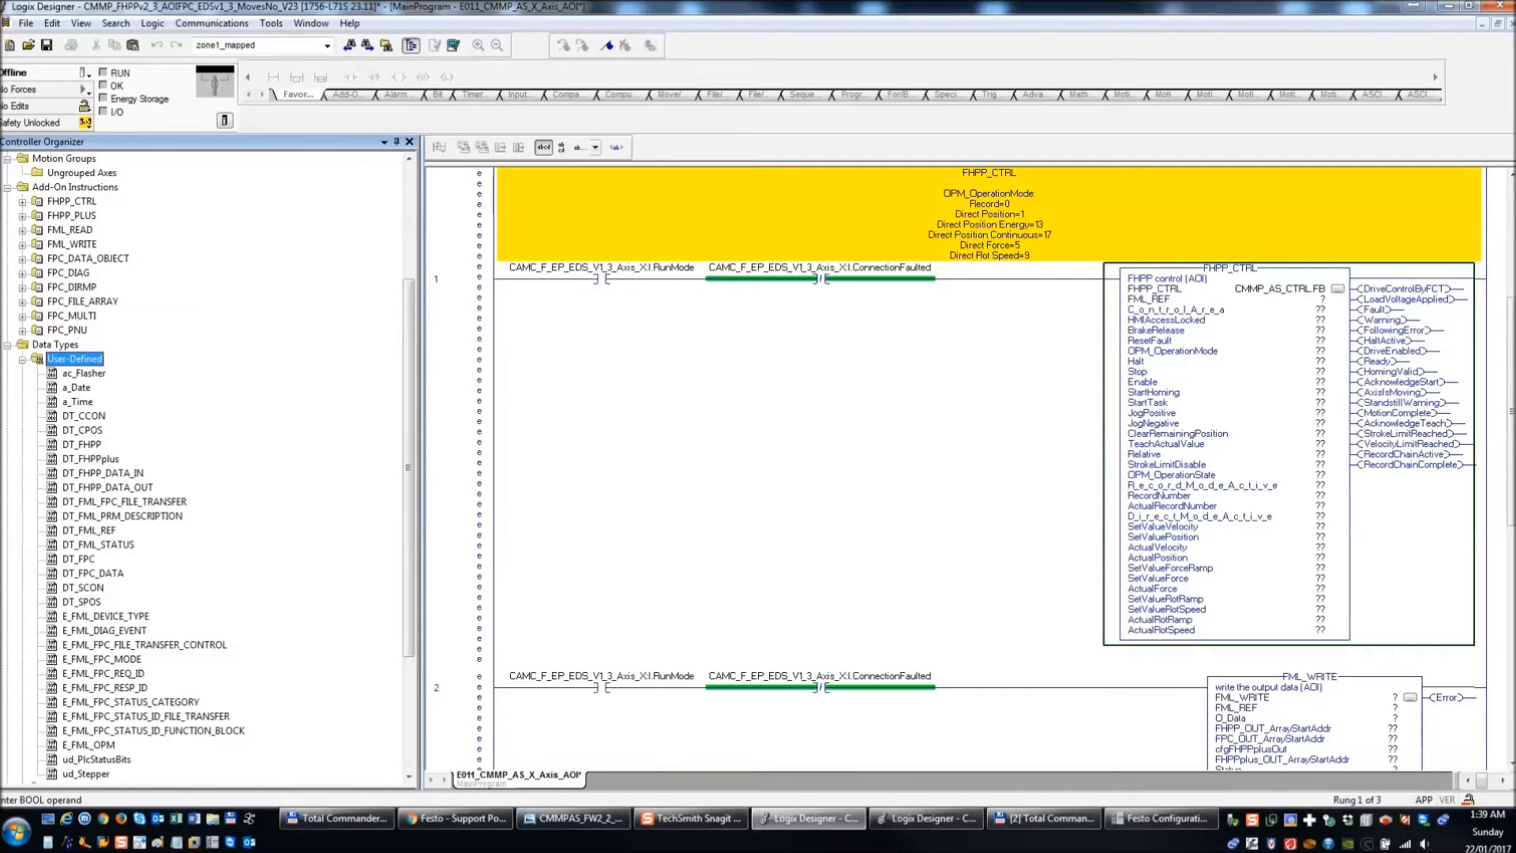
- Copy the ud_CMMP_AS_MoveData and ud_CMMP_AS_Control data types from the other project into this project's User-Defined data types
{"action": "key", "text": "alt+Tab"}
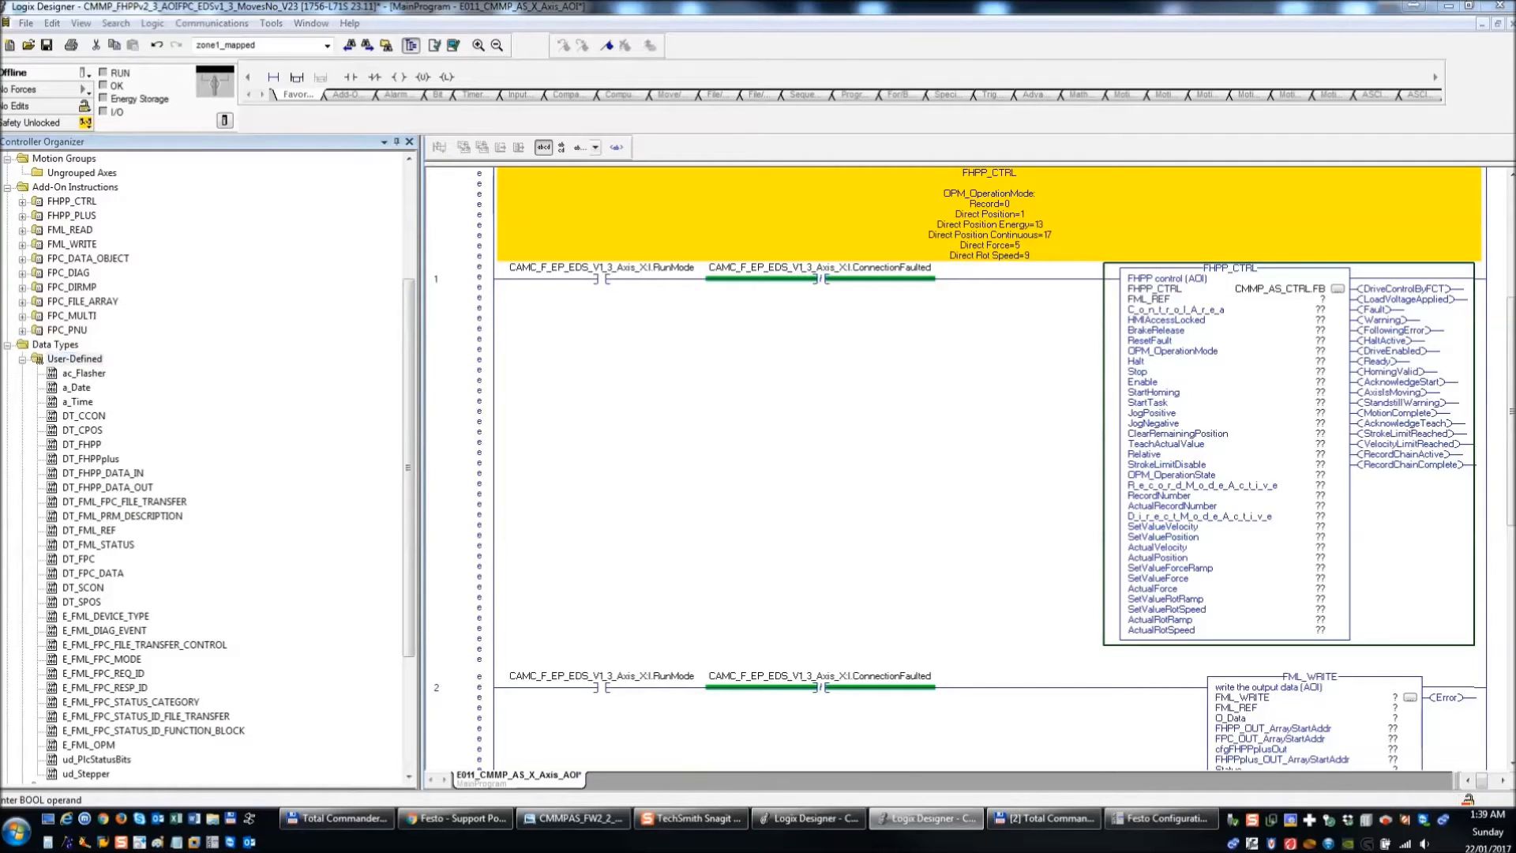
{"action": "key", "text": "alt+Tab"}
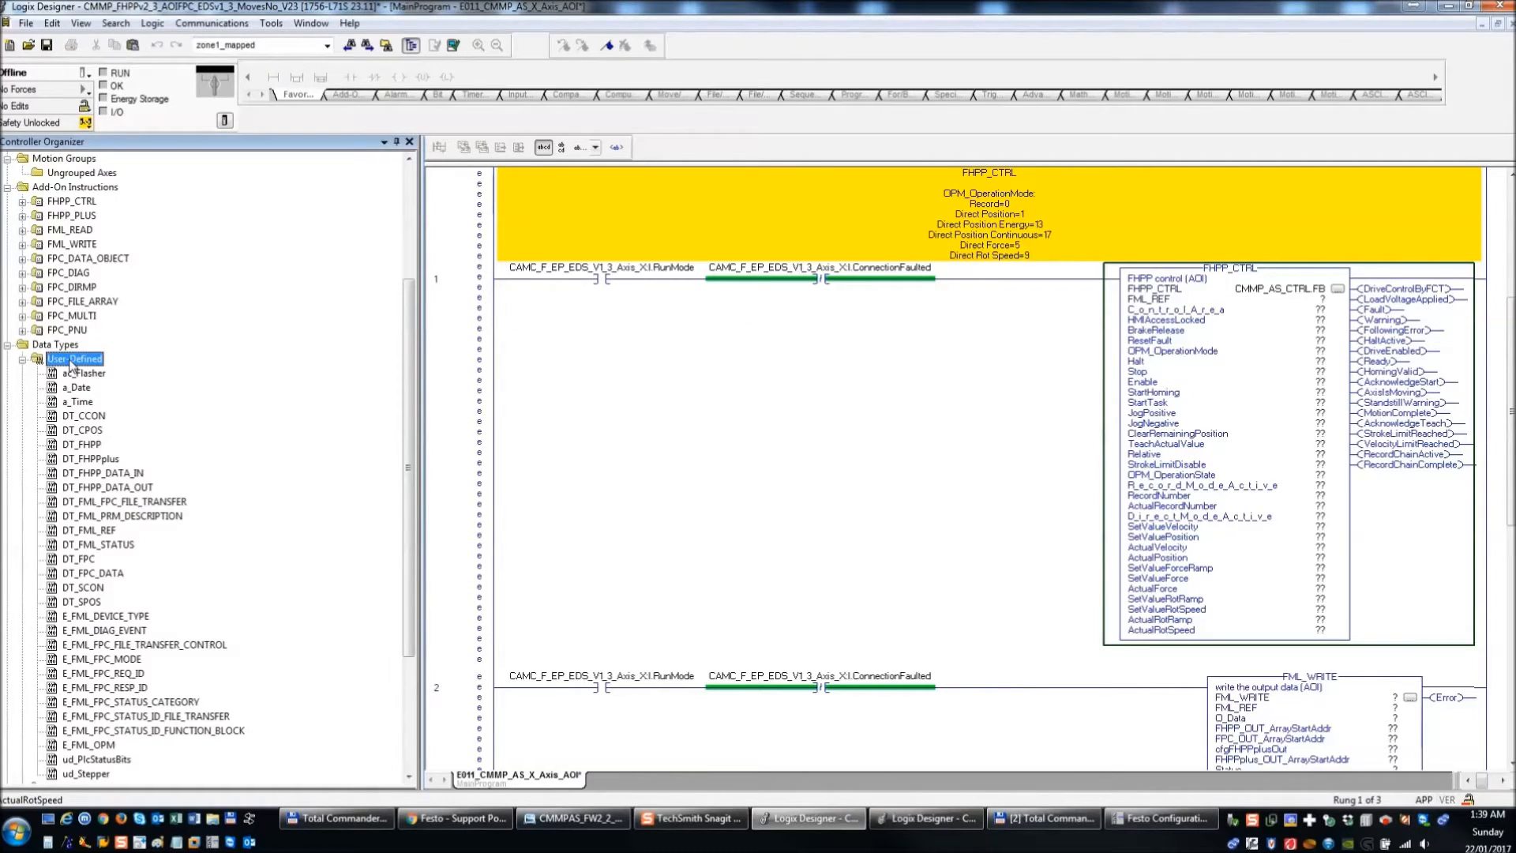
{"action": "key", "text": "ctrl+v"}
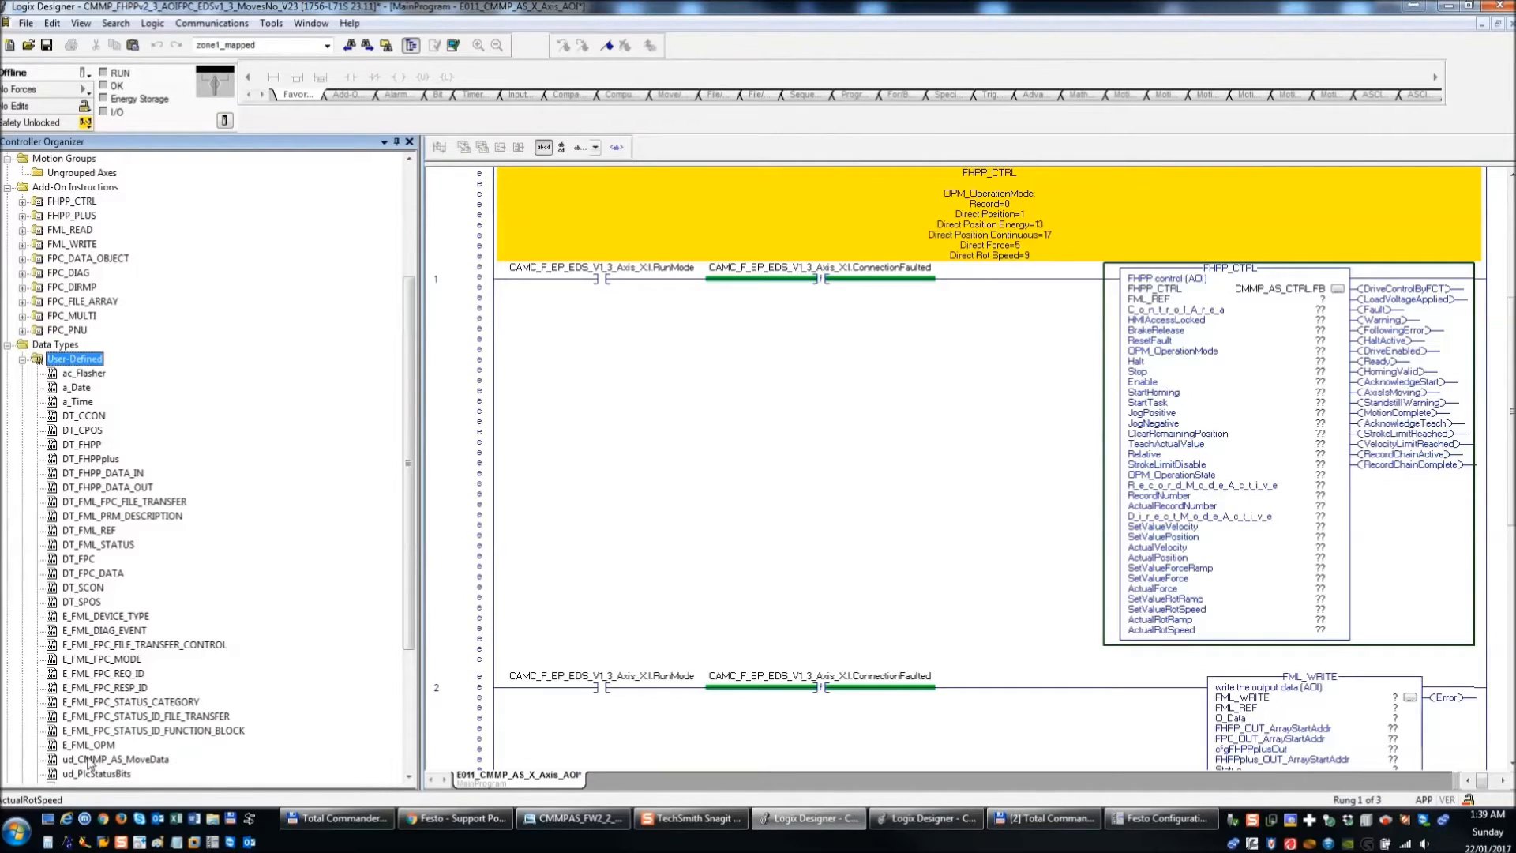
{"action": "key", "text": "alt+Tab"}
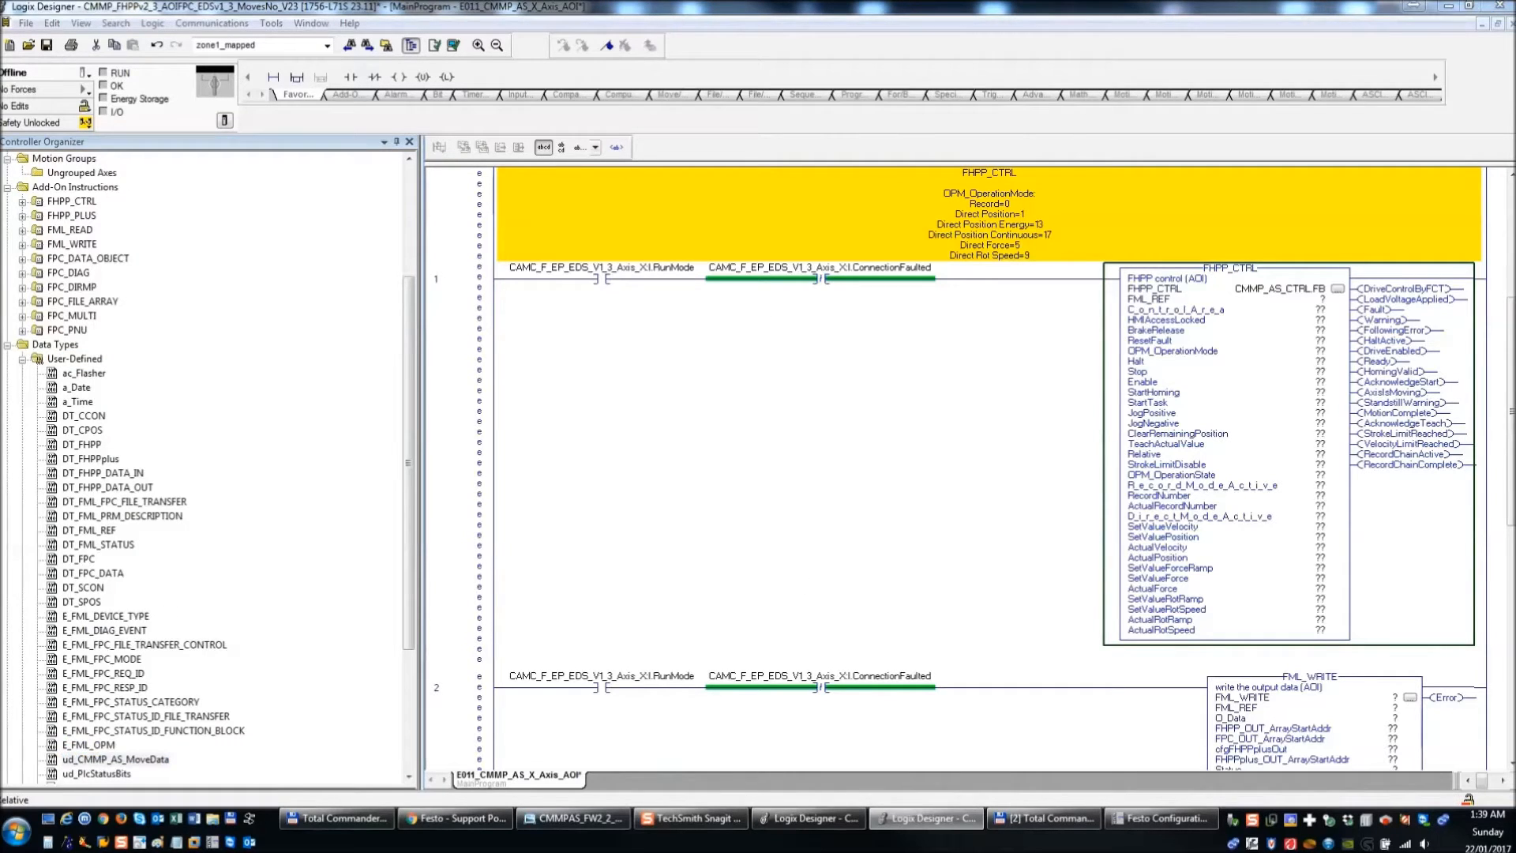
{"action": "left_click", "coordinate": [74, 359]}
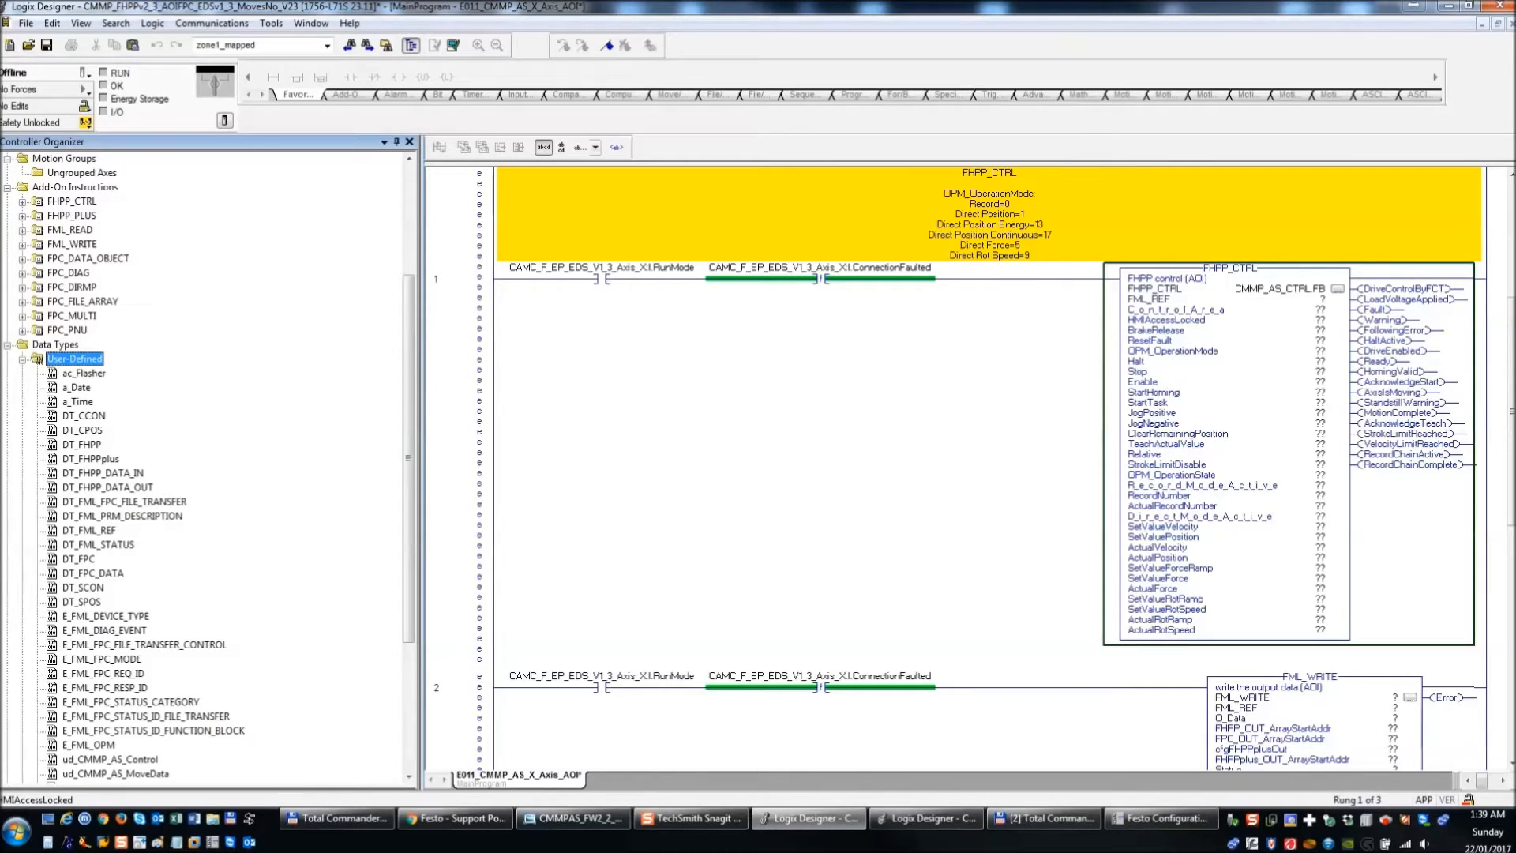
- Paste the CMMP_AS_CTRL tag of type ud_CMMP_AS_Control into the editable controller tags list
{"action": "key", "text": "alt+Tab"}
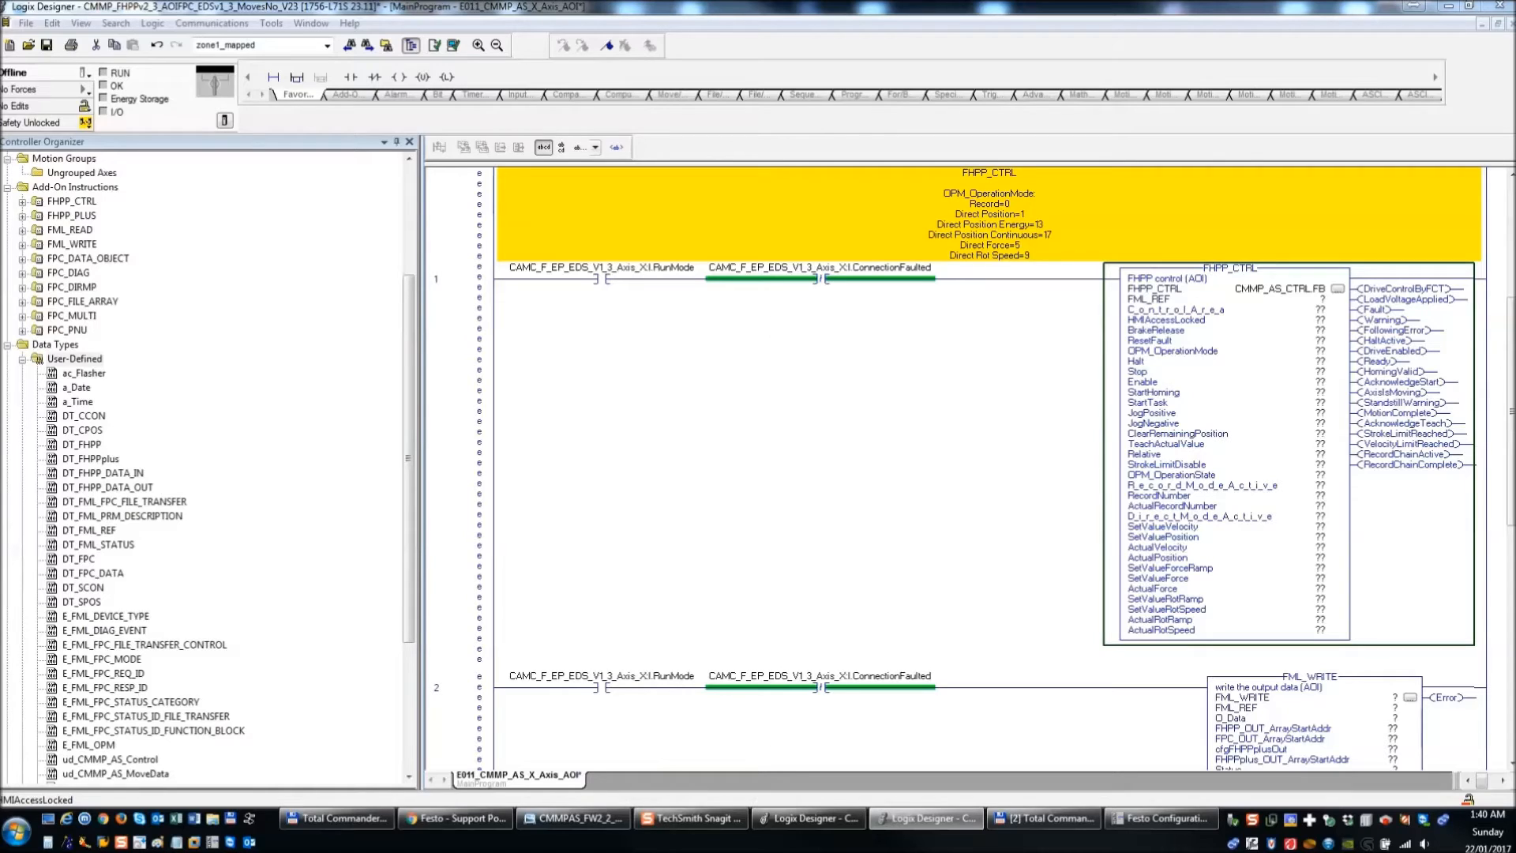
{"action": "left_click_drag", "start_coordinate": [407, 333], "coordinate": [403, 221]}
{"action": "double_click", "coordinate": [84, 174]}
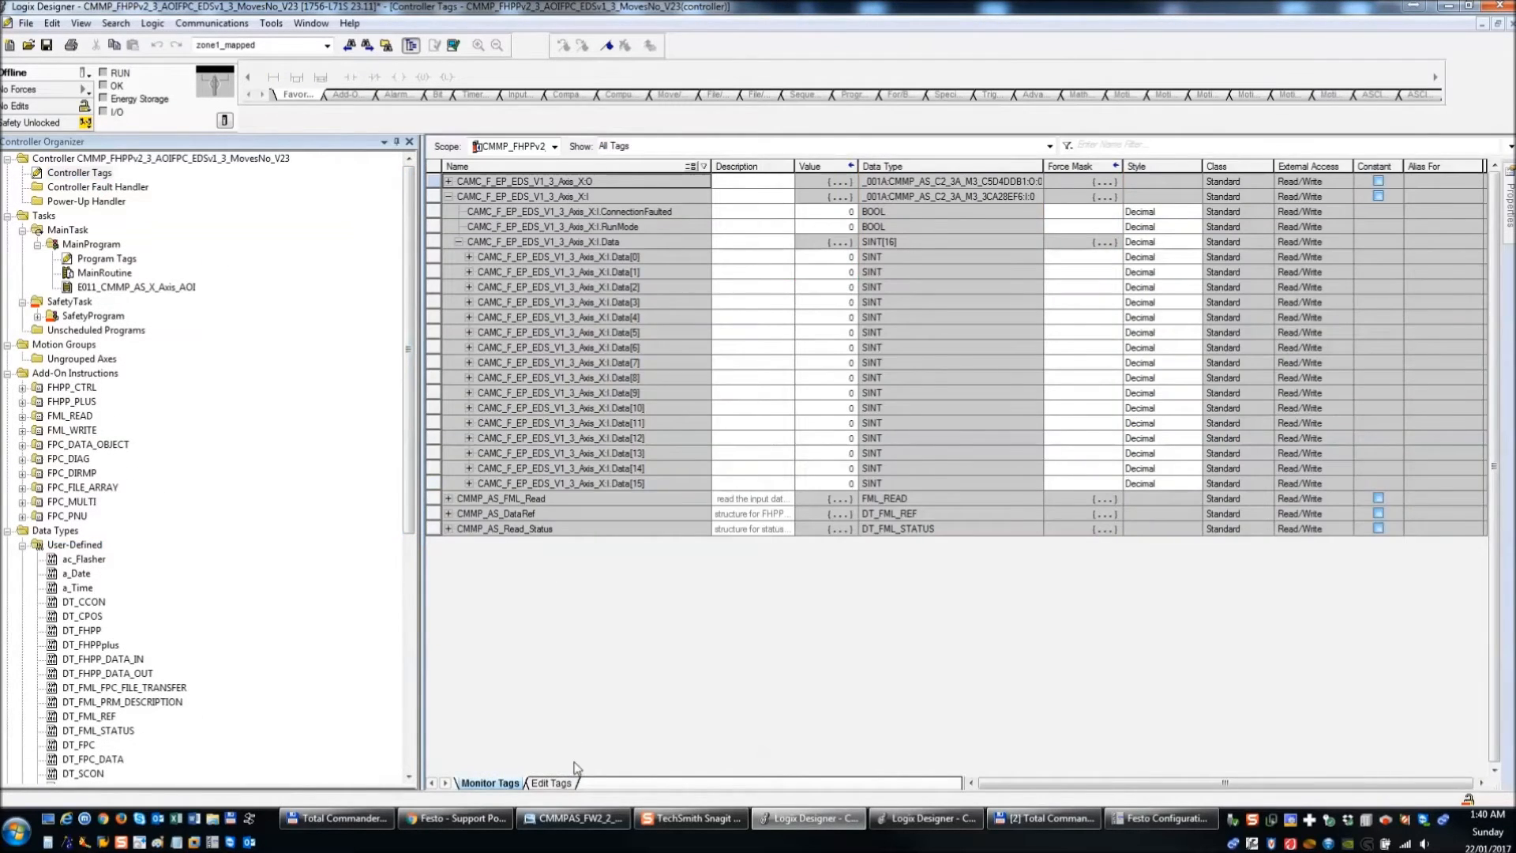
{"action": "left_click", "coordinate": [555, 785]}
{"action": "left_click", "coordinate": [480, 258]}
{"action": "left_click", "coordinate": [477, 257]}
{"action": "key", "text": "ctrl+v"}
{"action": "double_click", "coordinate": [1240, 259]}
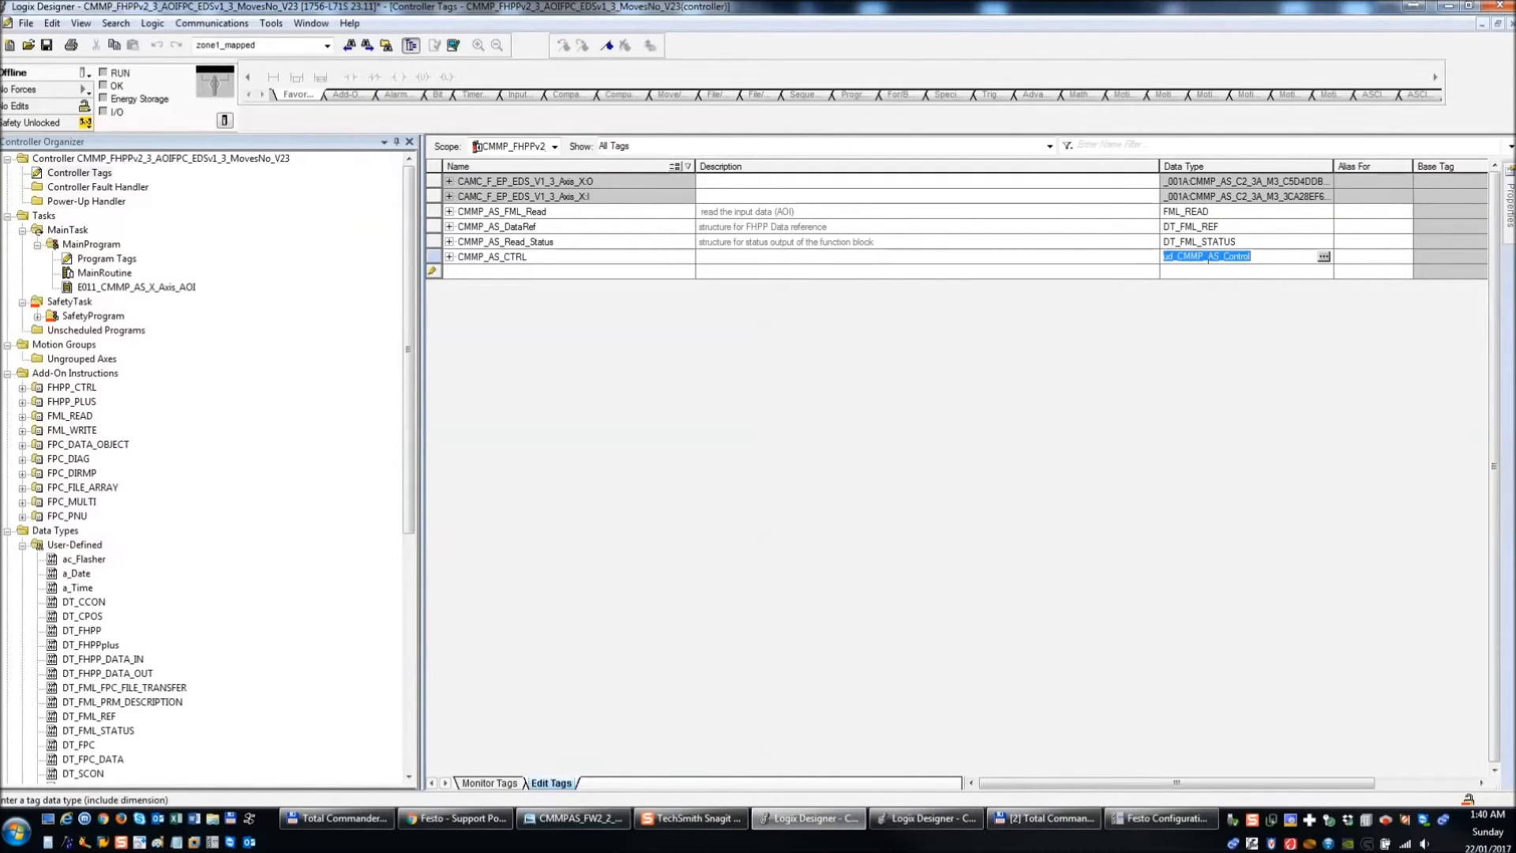
{"action": "key", "text": "Return"}
- Examine the members of CMMP_AS_CTRL and compare its FB member with the FHPP_CTRL operand in rung 1
{"action": "left_click", "coordinate": [449, 257]}
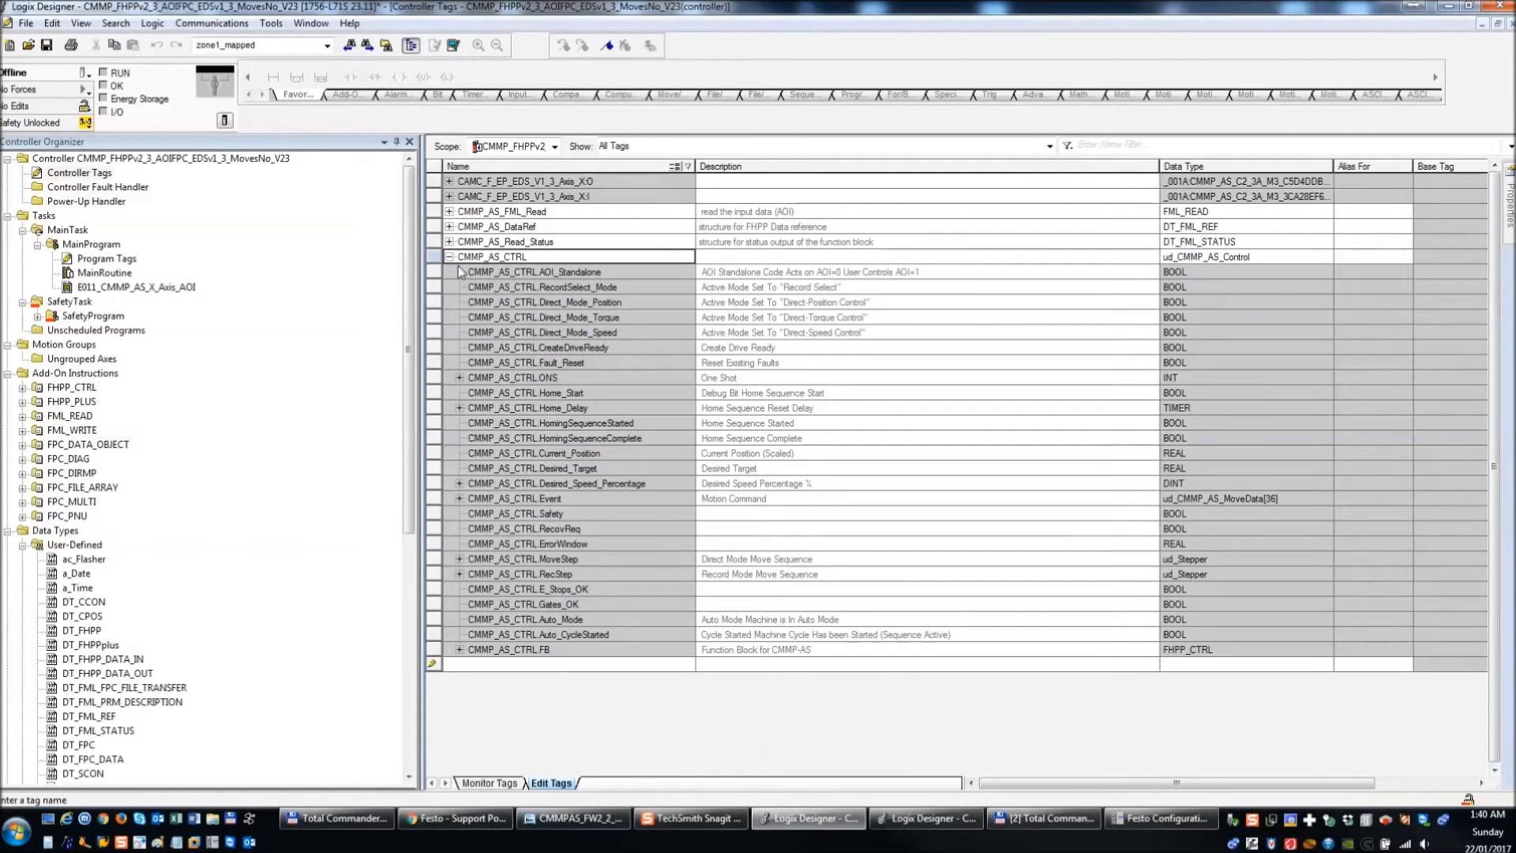
{"action": "double_click", "coordinate": [580, 650]}
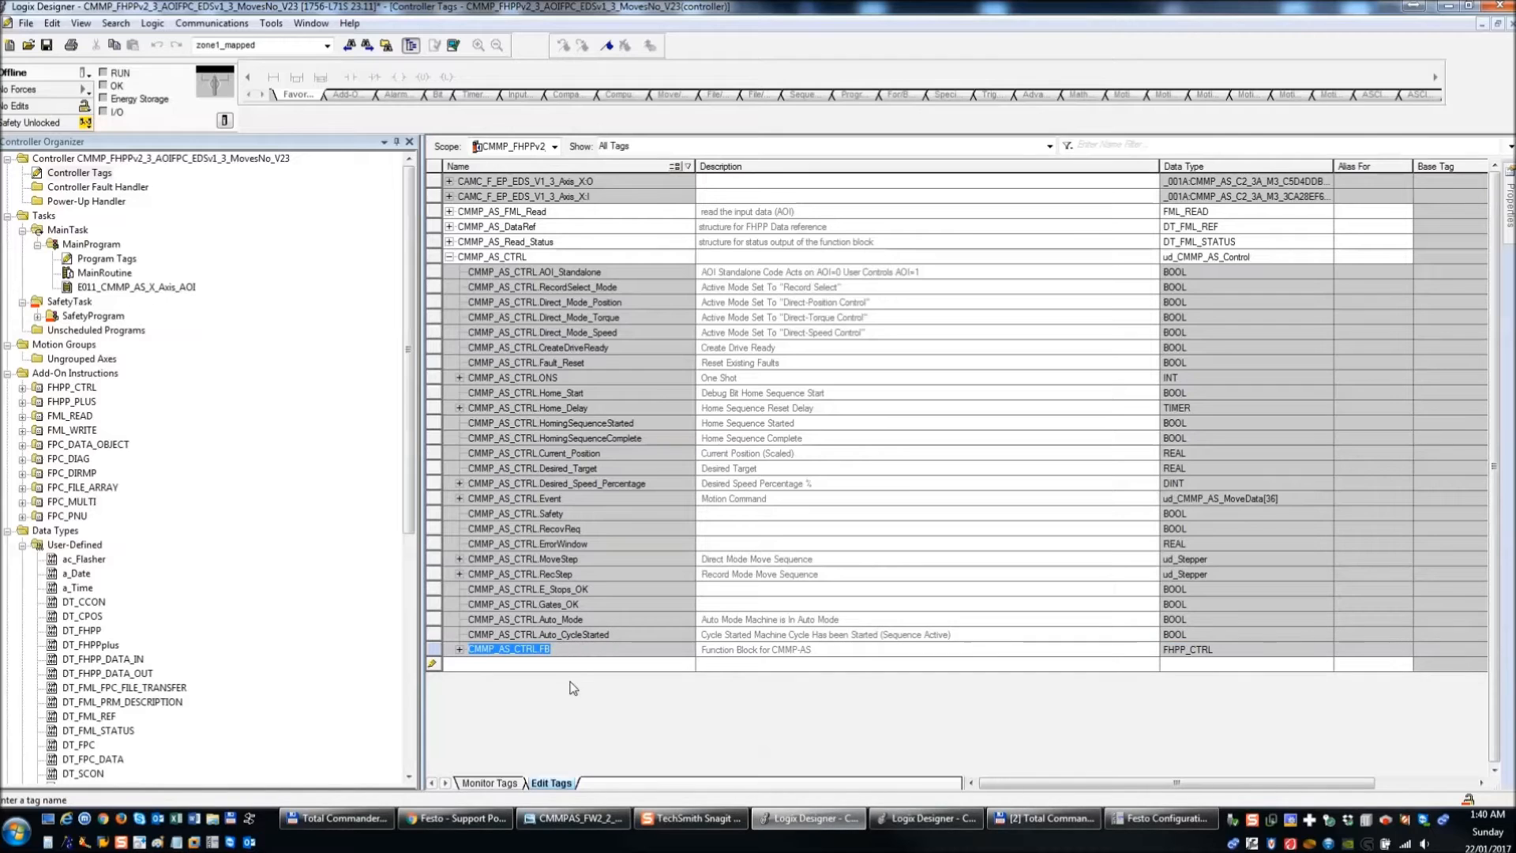
{"action": "key", "text": "ctrl+Tab"}
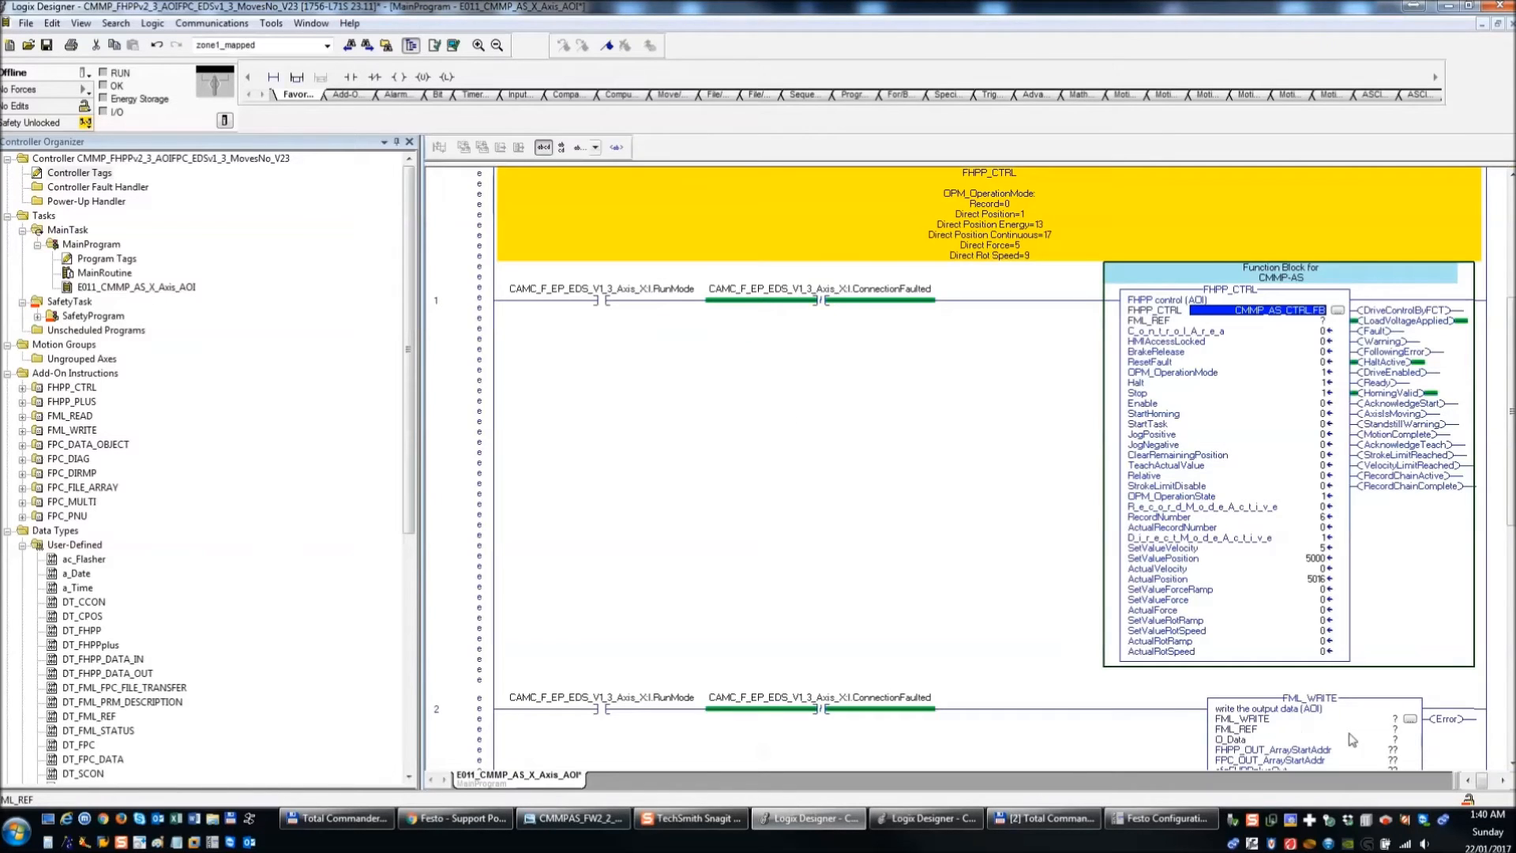
{"action": "left_click", "coordinate": [1359, 721]}
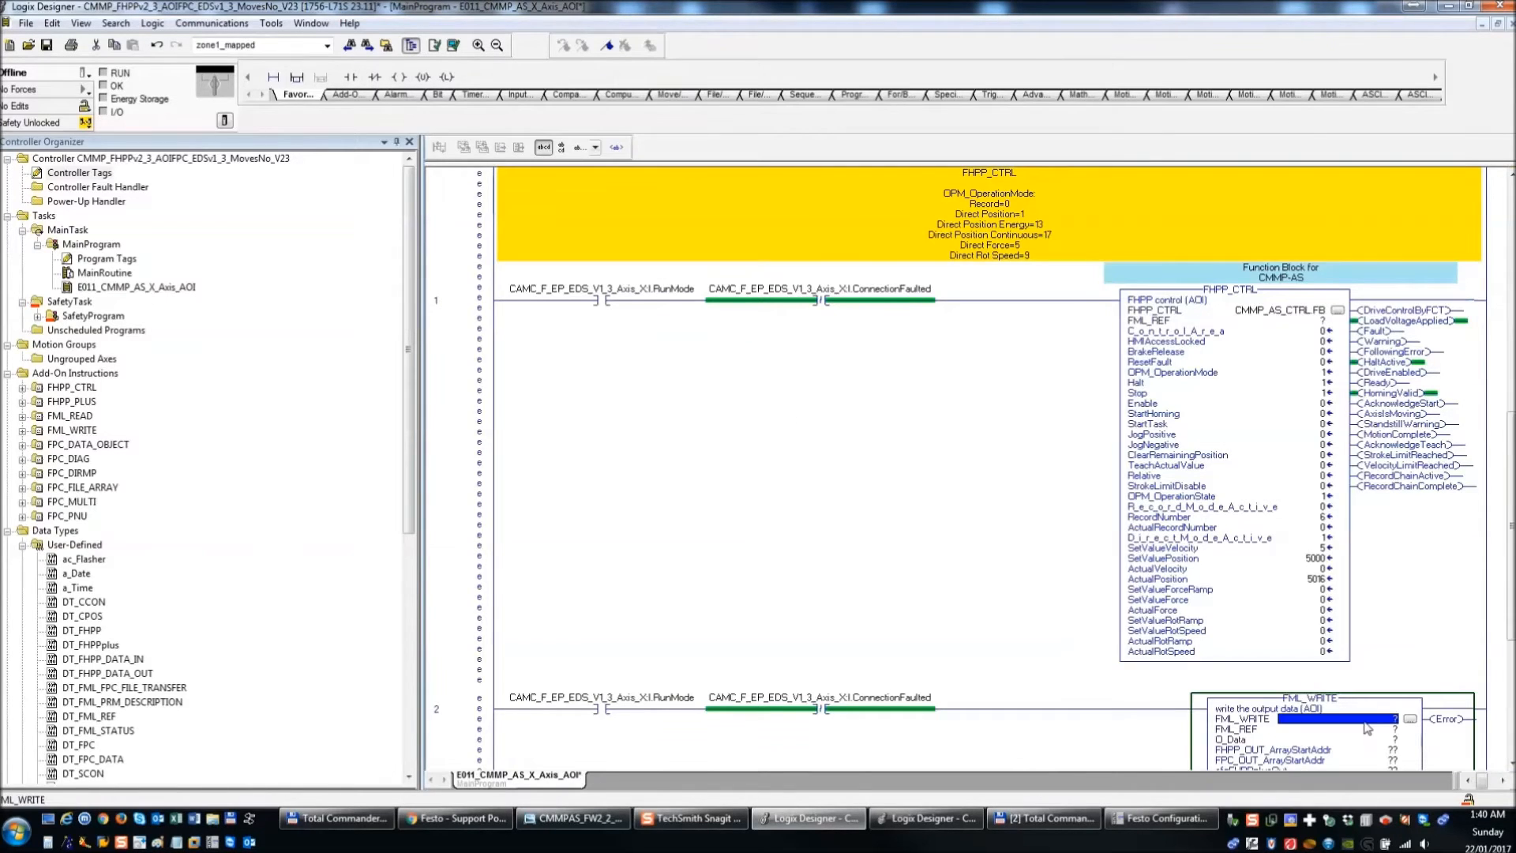
{"action": "double_click", "coordinate": [1300, 310]}
{"action": "left_click", "coordinate": [1287, 318]}
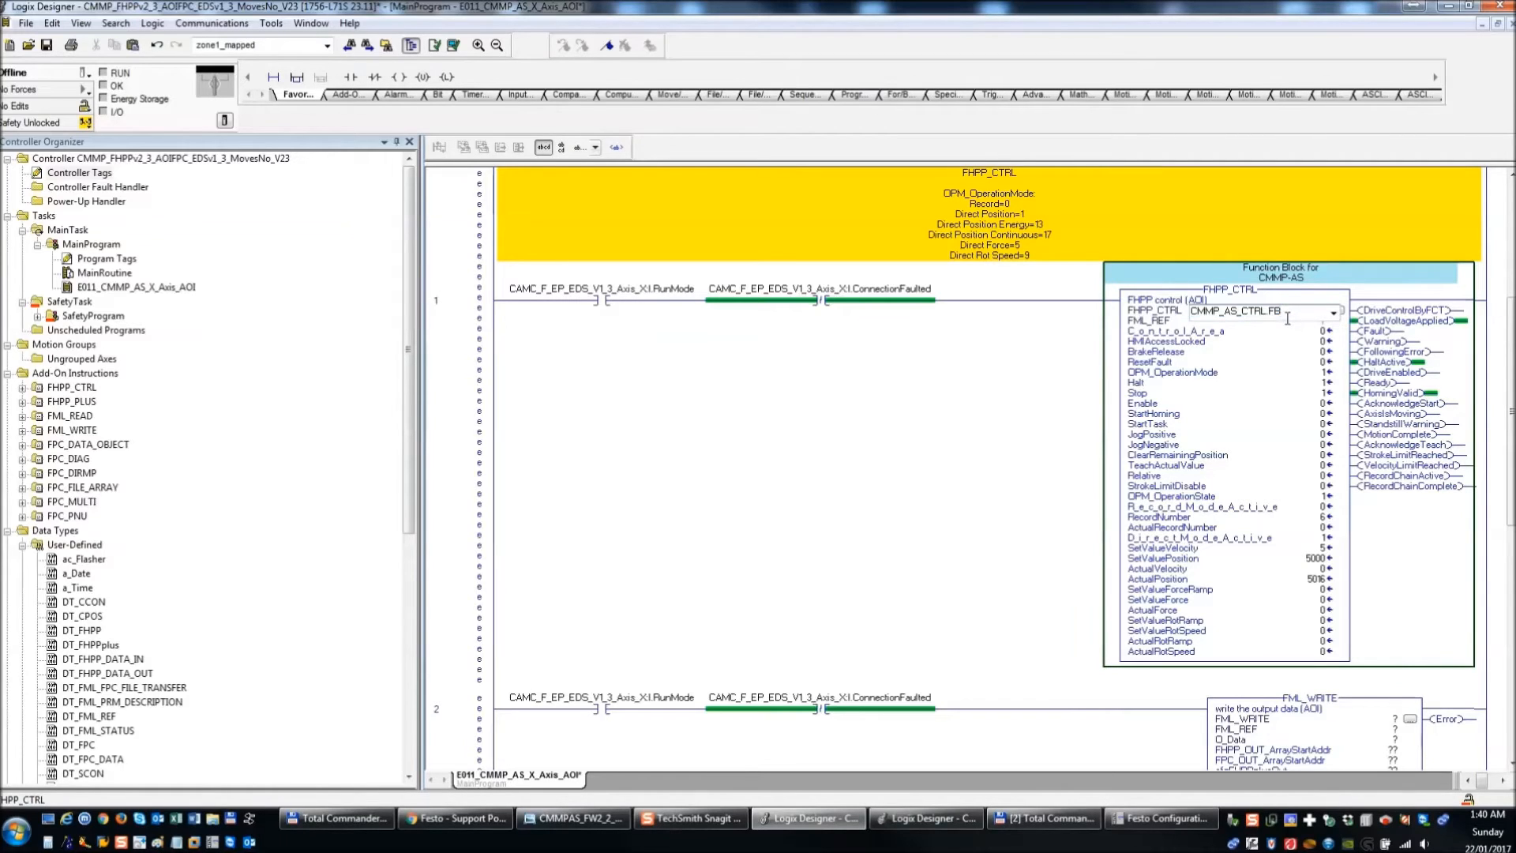
{"action": "left_click", "coordinate": [1286, 333]}
- Set the FML_REF operand of the FHPP_CTRL block to CMMP_AS_DataRef, copied from the FML_READ block in rung 0
{"action": "left_click", "coordinate": [1295, 325]}
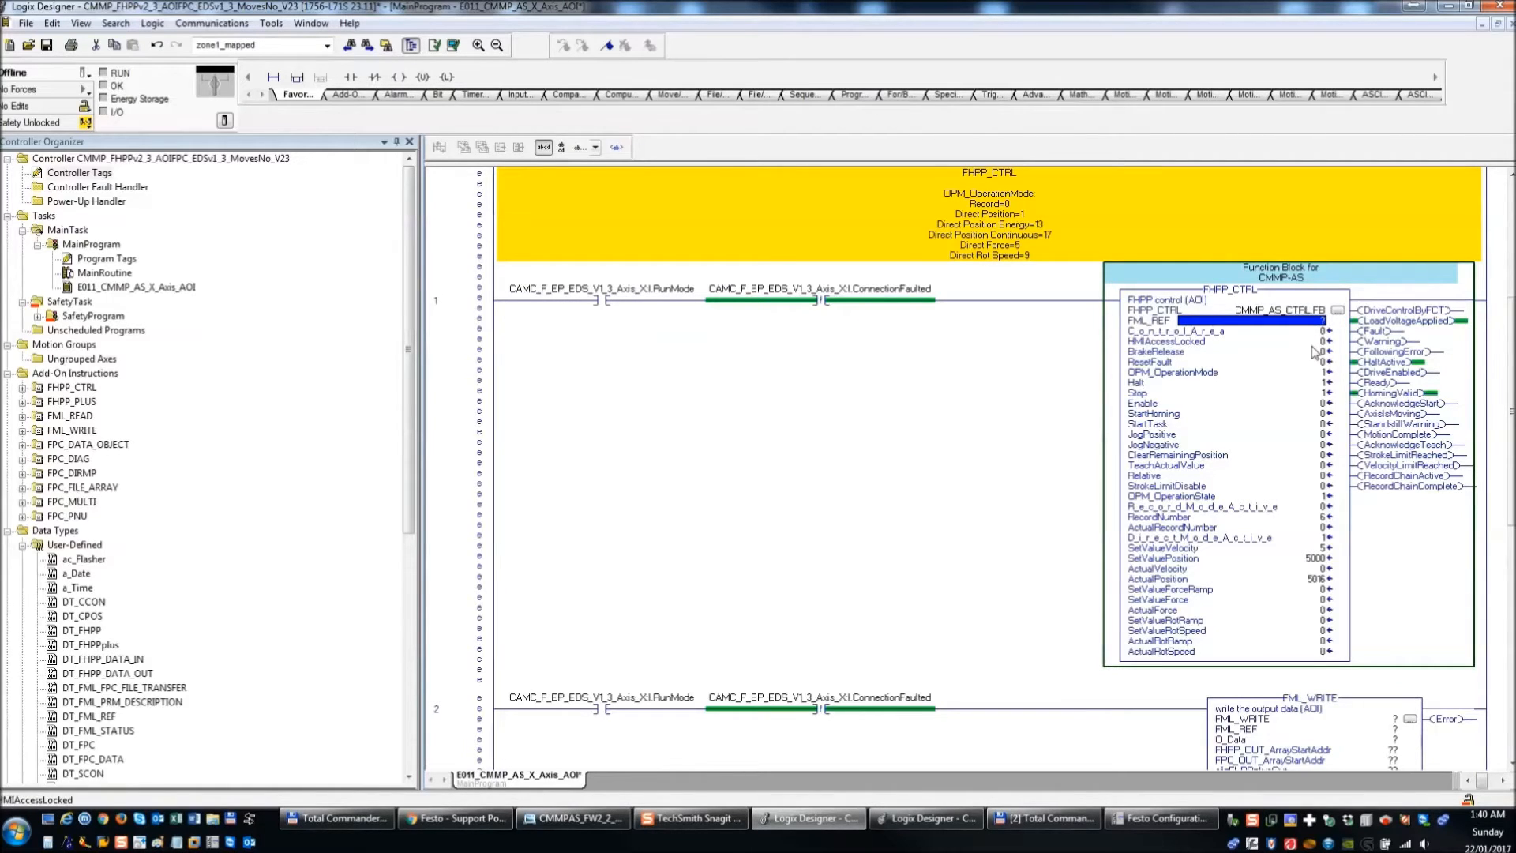
{"action": "scroll", "coordinate": [1313, 352], "scroll_direction": "up", "scroll_amount": 3}
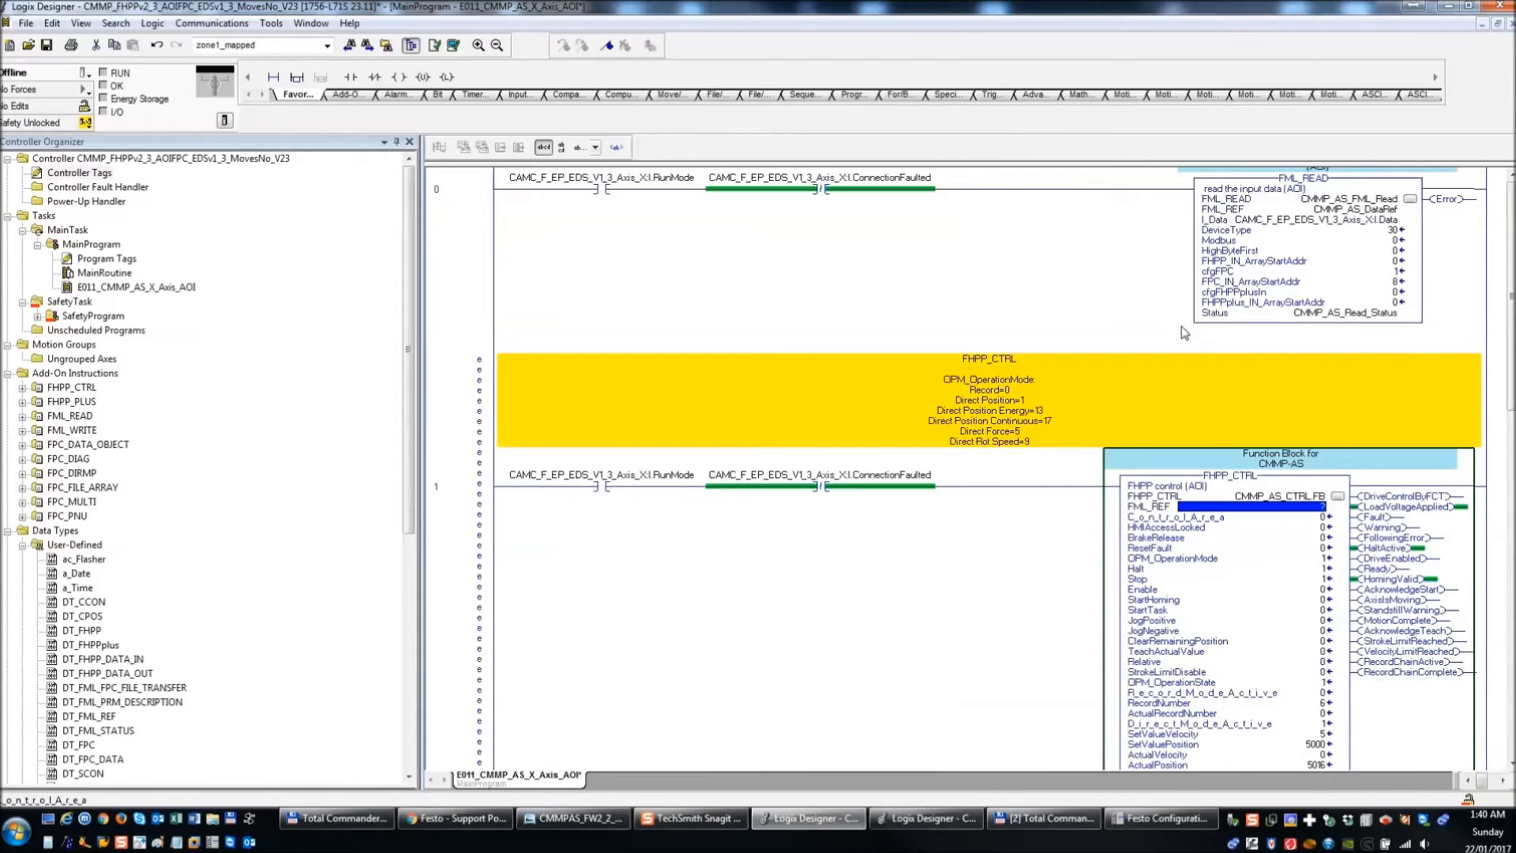
{"action": "double_click", "coordinate": [1369, 209]}
{"action": "key", "text": "ctrl+c"}
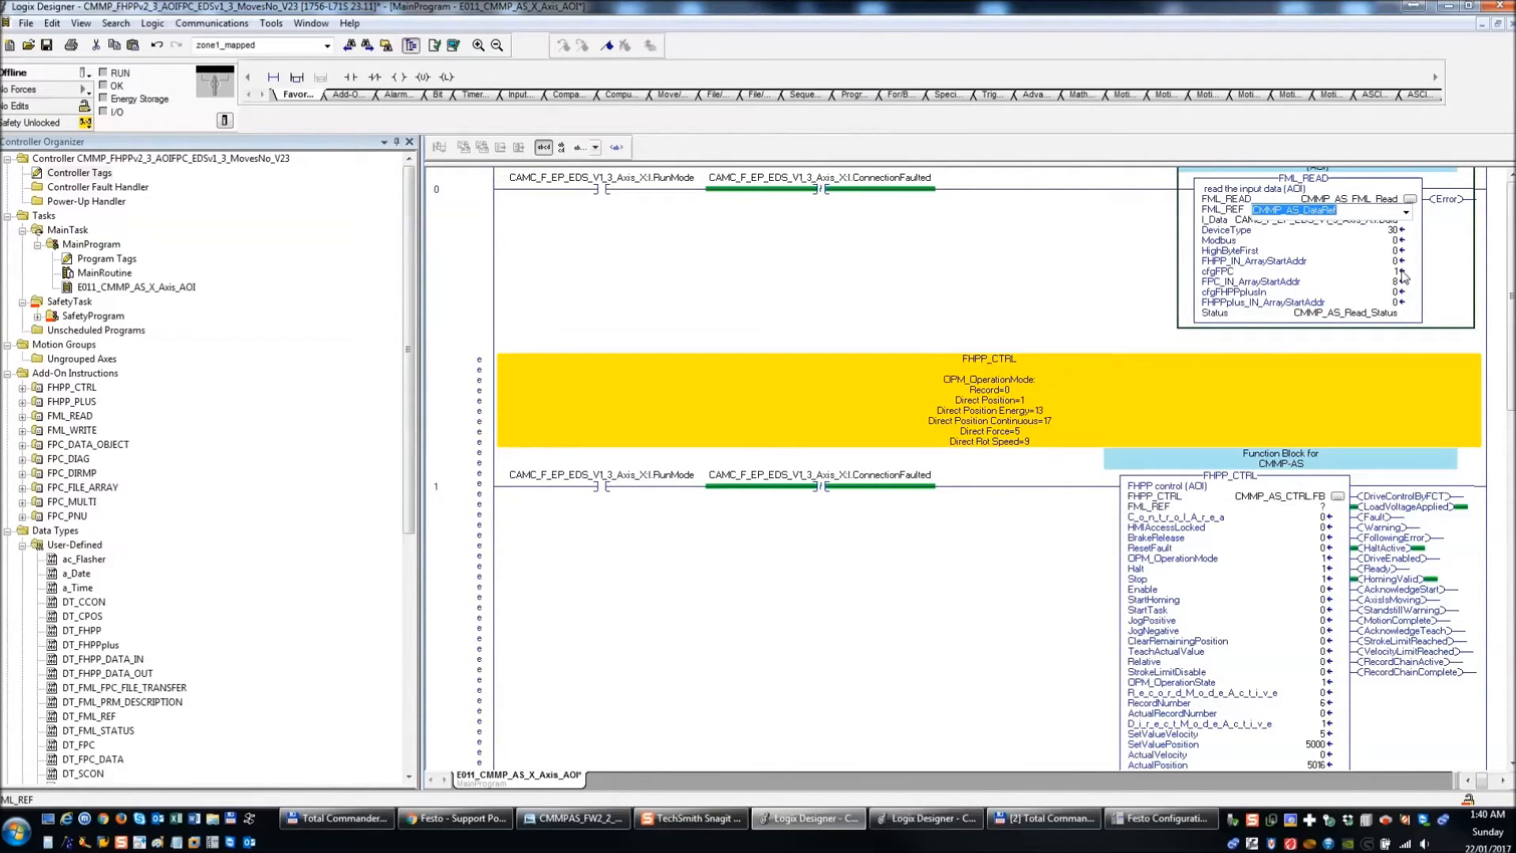
{"action": "key", "text": "Return"}
{"action": "double_click", "coordinate": [1327, 508]}
{"action": "key", "text": "ctrl+v"}
{"action": "left_click", "coordinate": [1275, 531]}
- Set the FML_REF operand of the FML_WRITE block in rung 2 to CMMP_AS_DataRef
{"action": "scroll", "coordinate": [1283, 534], "scroll_direction": "down", "scroll_amount": 4}
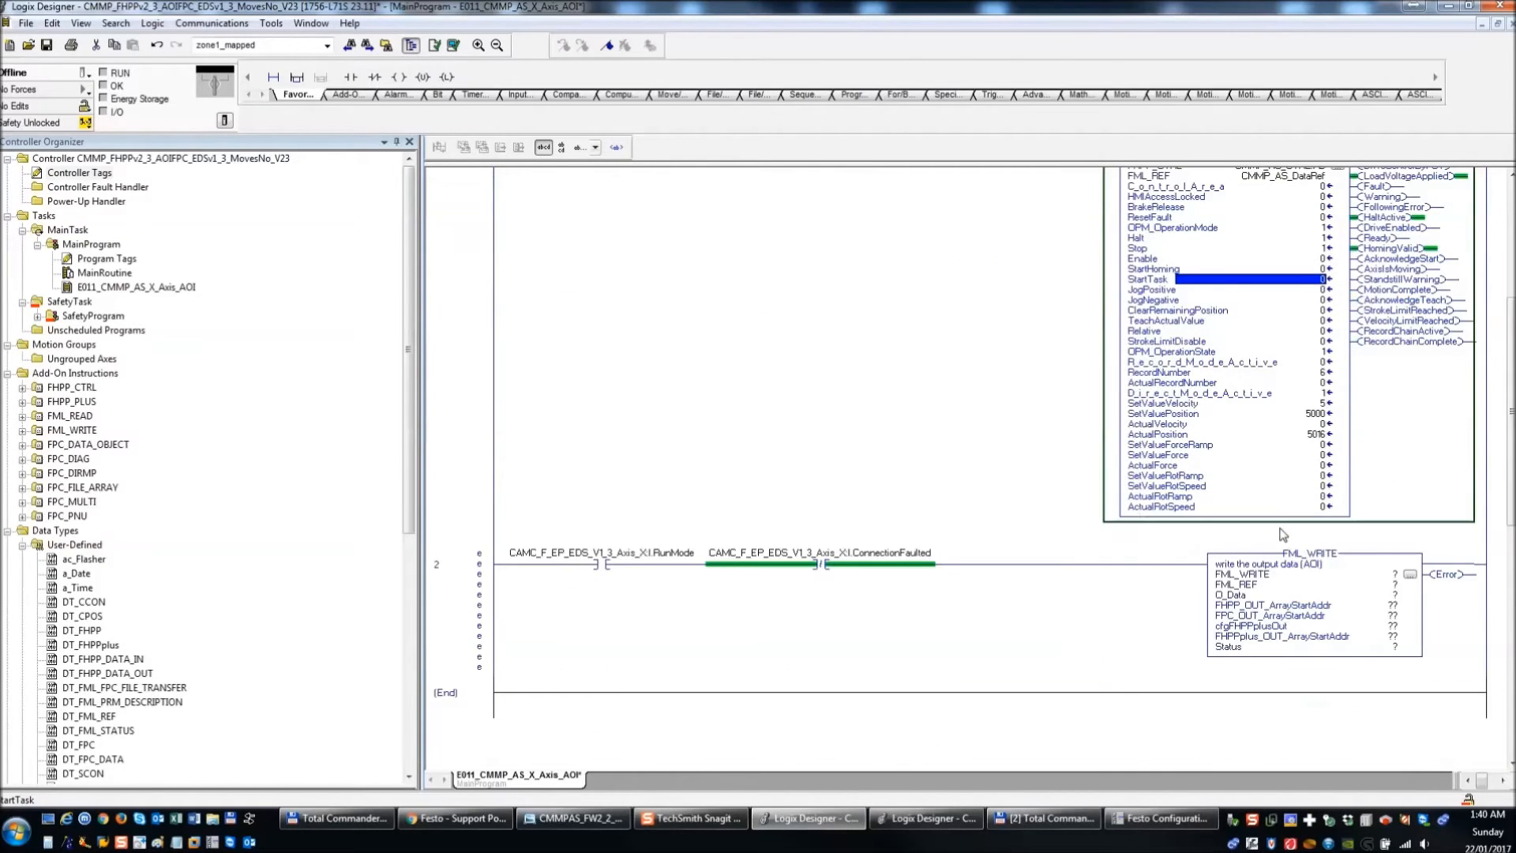
{"action": "left_click", "coordinate": [1344, 598]}
{"action": "double_click", "coordinate": [1395, 585]}
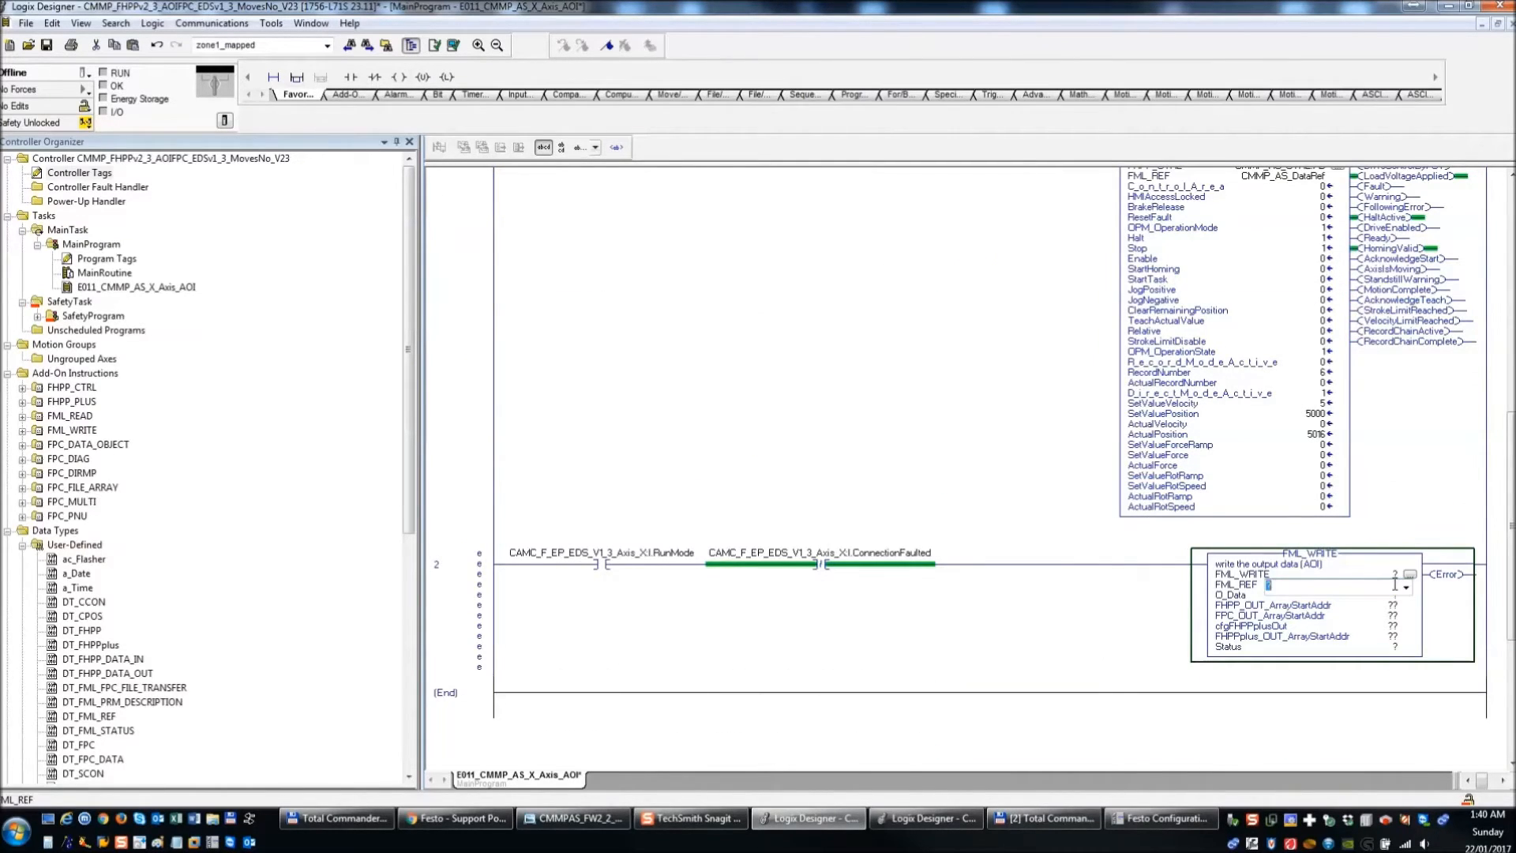
{"action": "key", "text": "ctrl+v"}
{"action": "left_click", "coordinate": [1305, 576]}
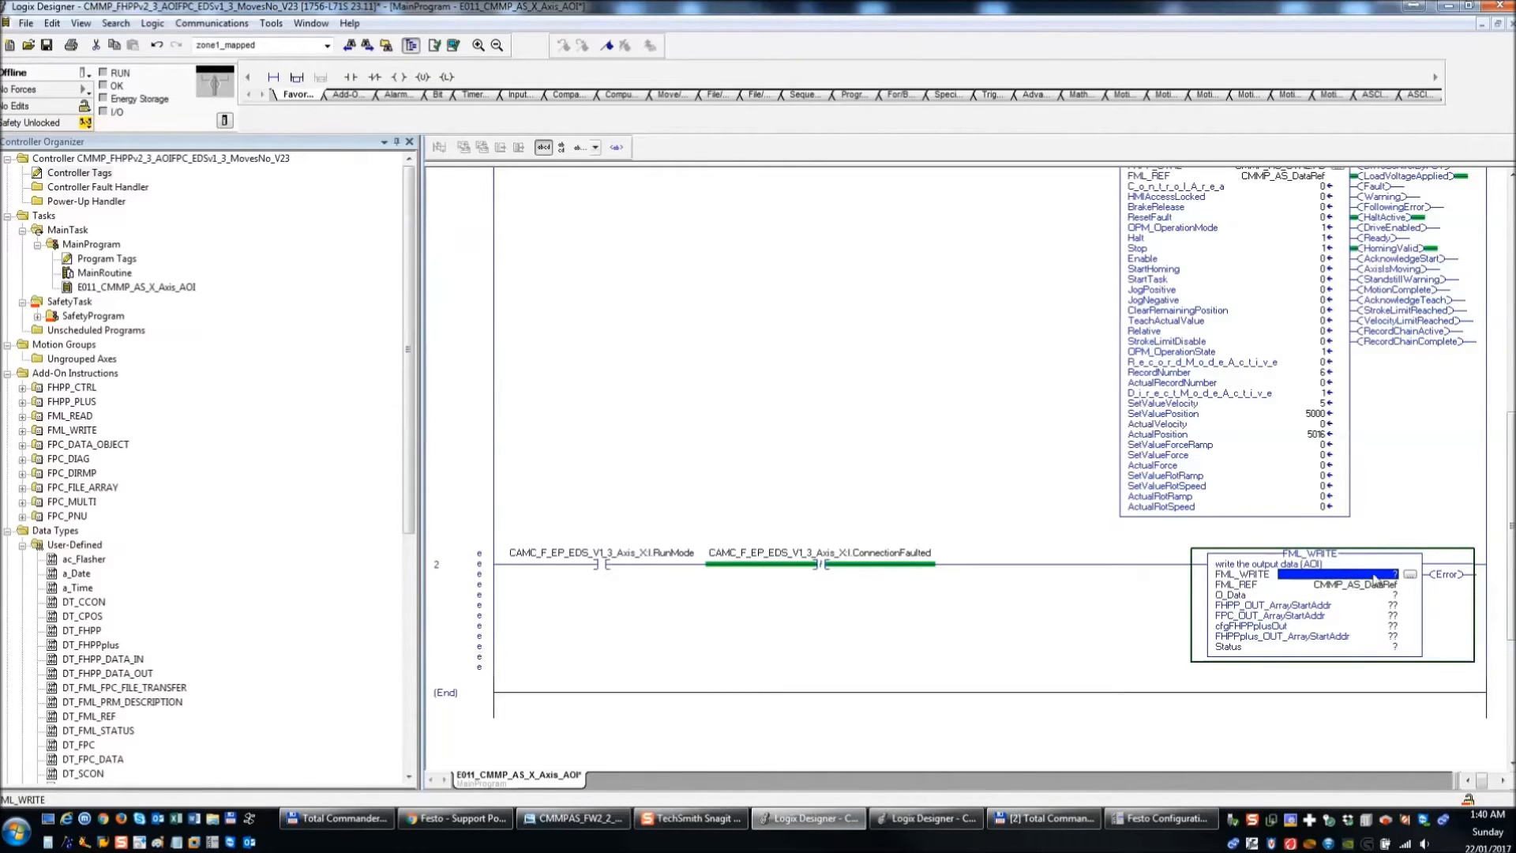
- Monitor the CMMP_AS_DataRef tag used by FHPP_CTRL and expand its FHPP IN and OUT structures
{"action": "scroll", "coordinate": [1232, 505], "scroll_direction": "up", "scroll_amount": 3}
{"action": "left_click", "coordinate": [1204, 507]}
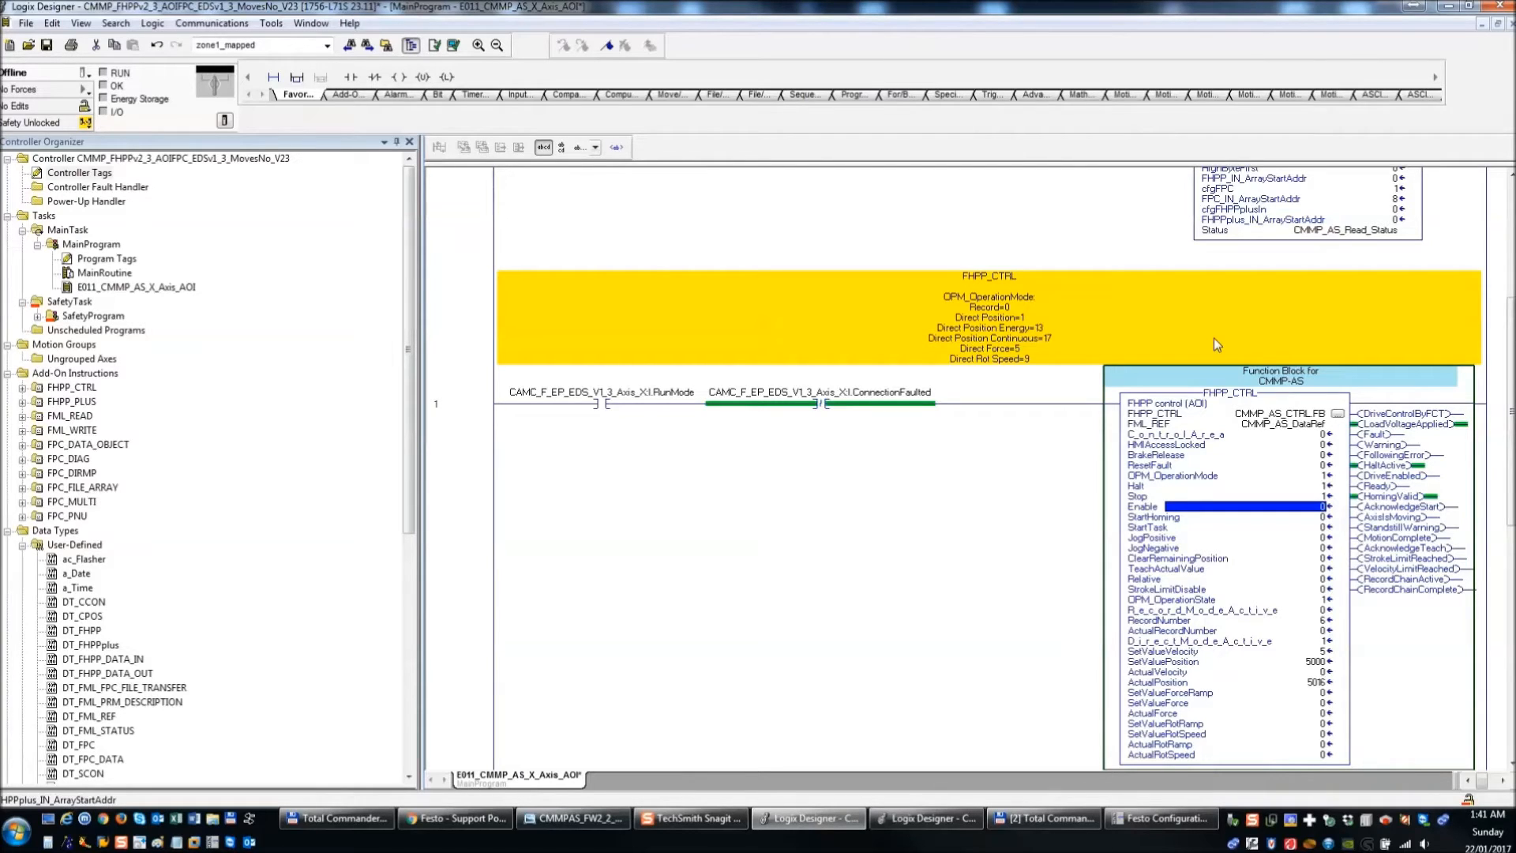
{"action": "left_click", "coordinate": [1271, 426]}
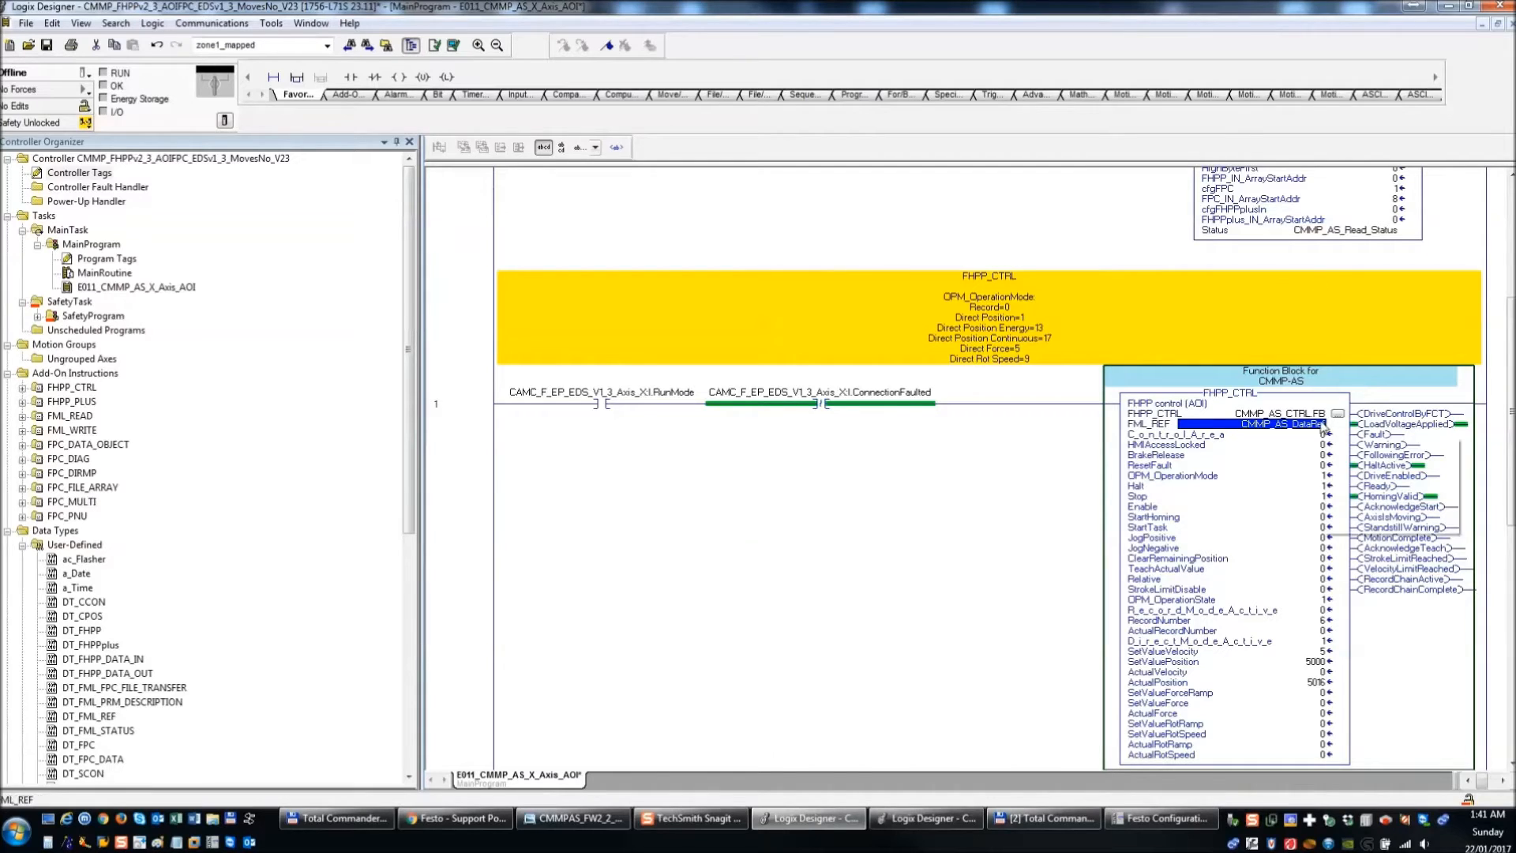
{"action": "right_click", "coordinate": [1273, 431]}
{"action": "left_click", "coordinate": [1311, 68]}
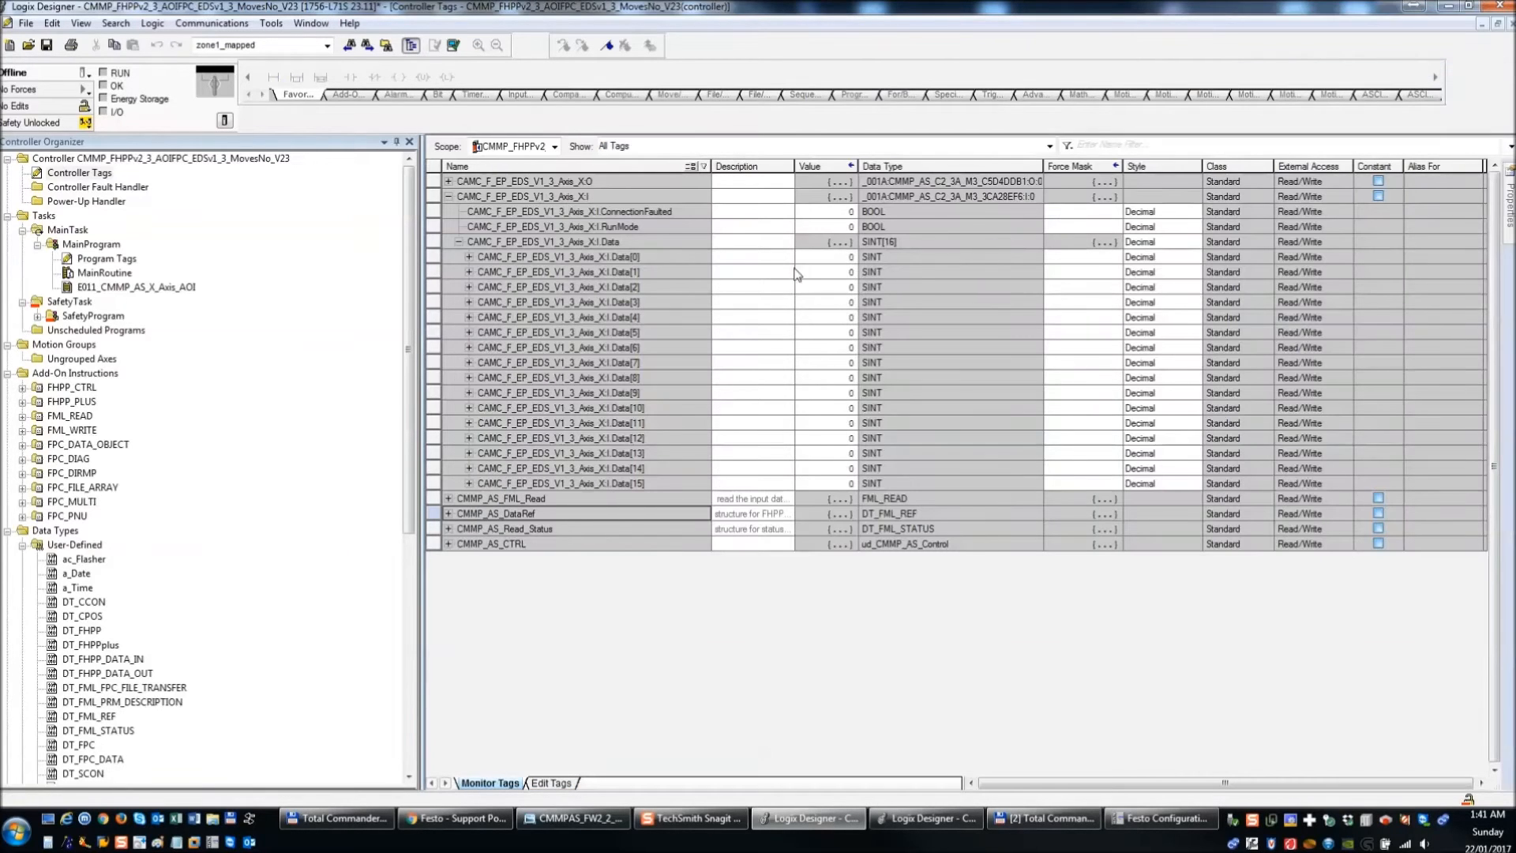
{"action": "left_click", "coordinate": [449, 513]}
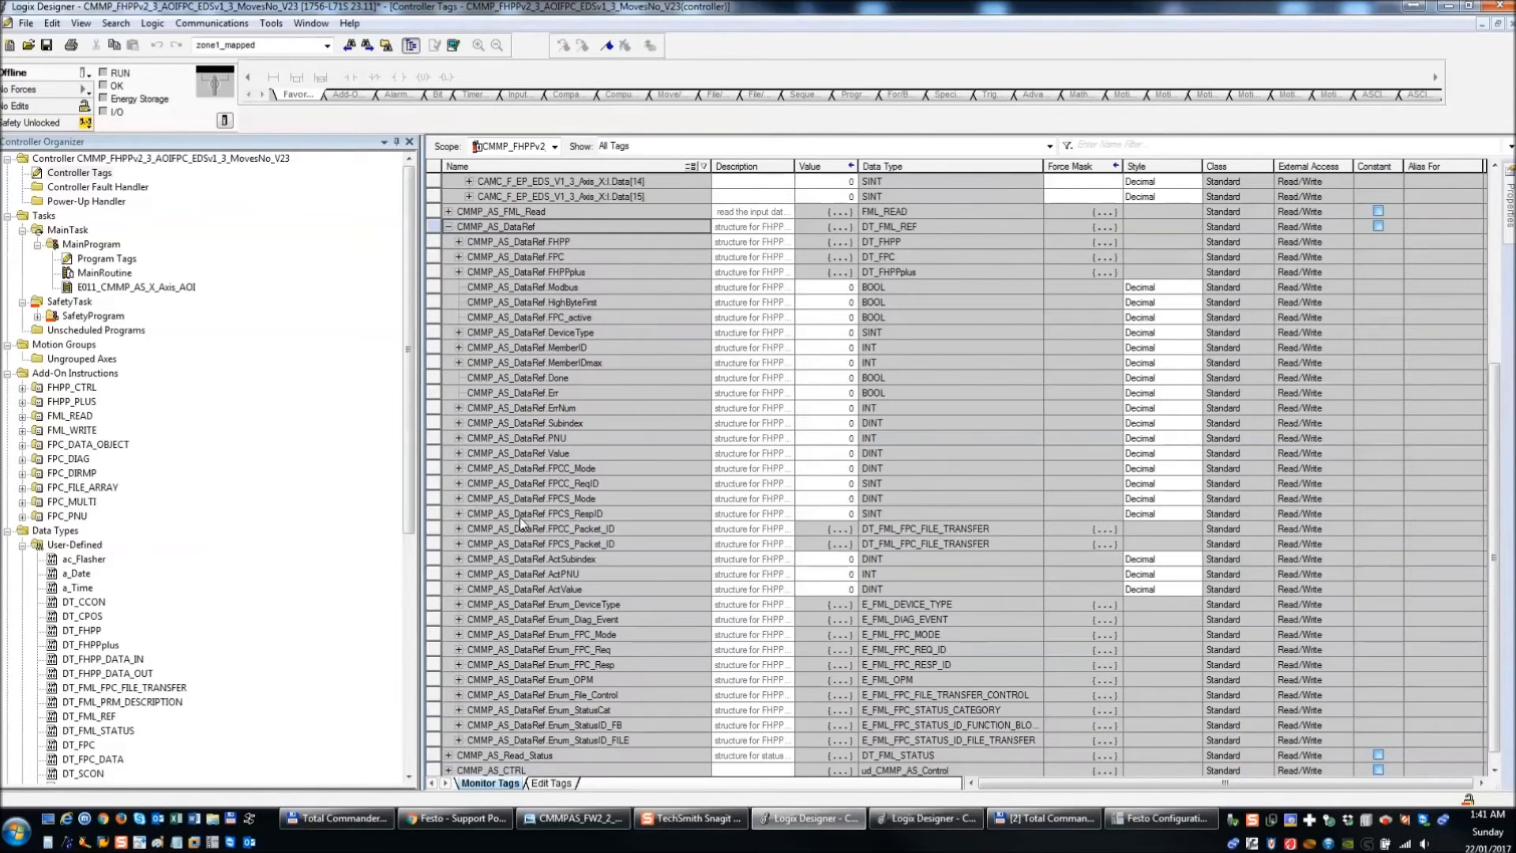
{"action": "left_click", "coordinate": [459, 242]}
{"action": "left_click", "coordinate": [470, 271]}
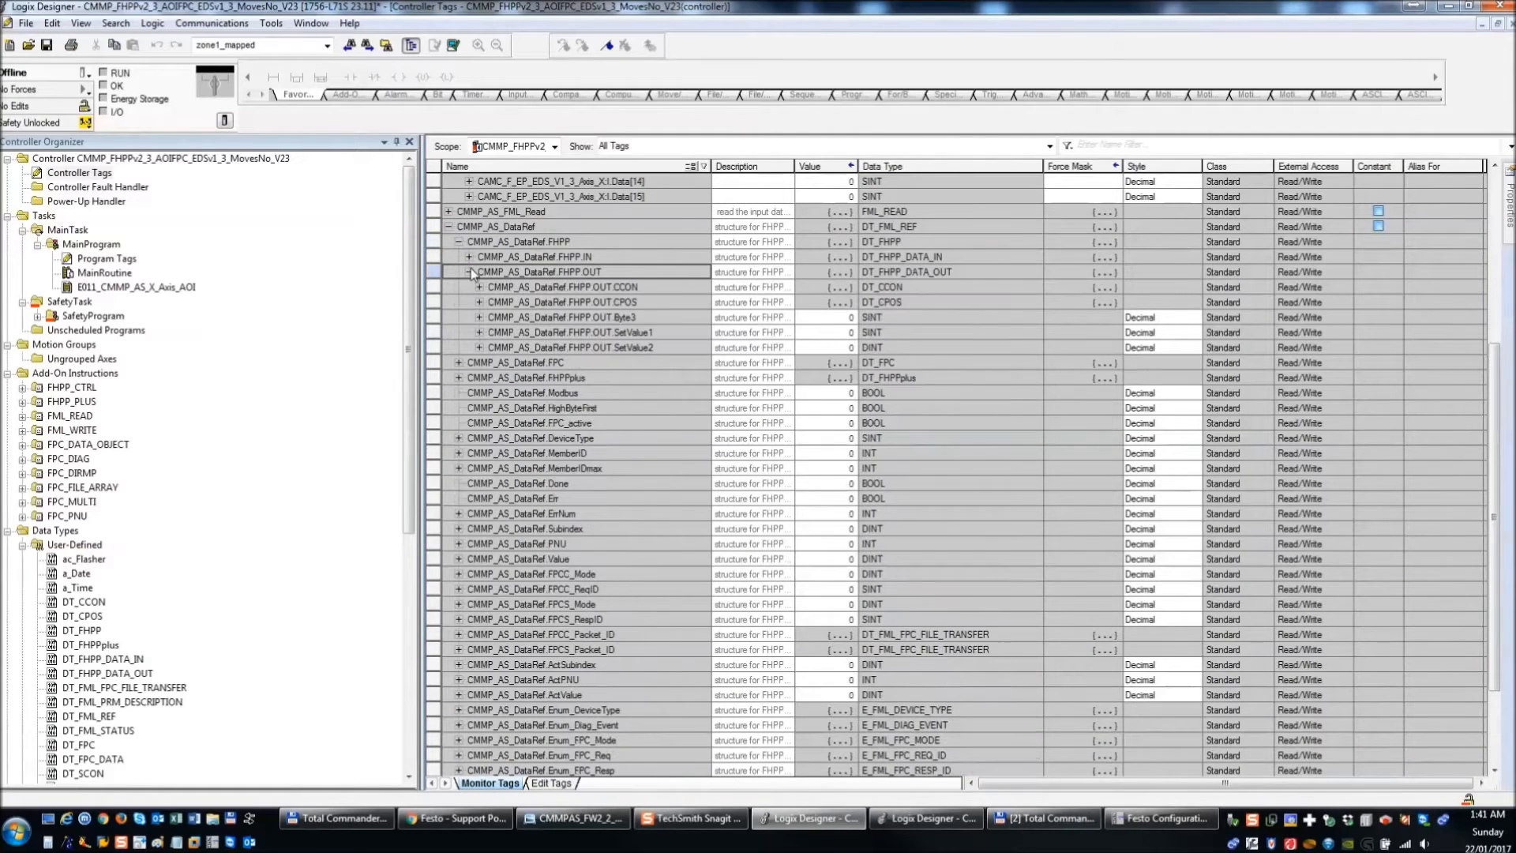
{"action": "left_click", "coordinate": [470, 258]}
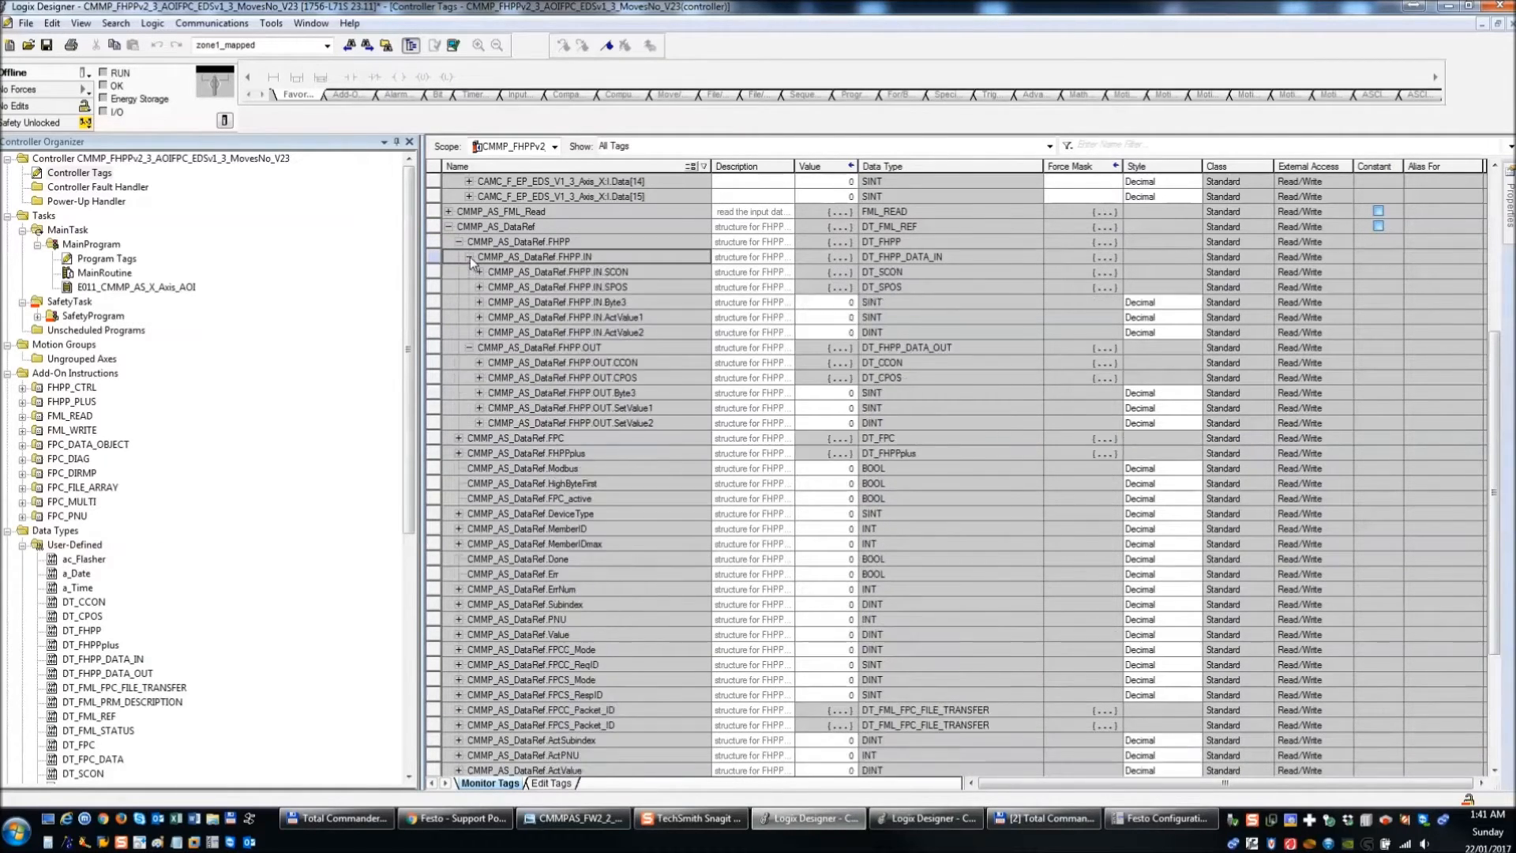
- Collapse the FHPP structure, review the remaining CMMP_AS_DataRef members, and collapse the whole tag
{"action": "left_click", "coordinate": [459, 242]}
{"action": "left_click", "coordinate": [684, 394]}
{"action": "left_click", "coordinate": [629, 574]}
{"action": "left_click", "coordinate": [670, 666]}
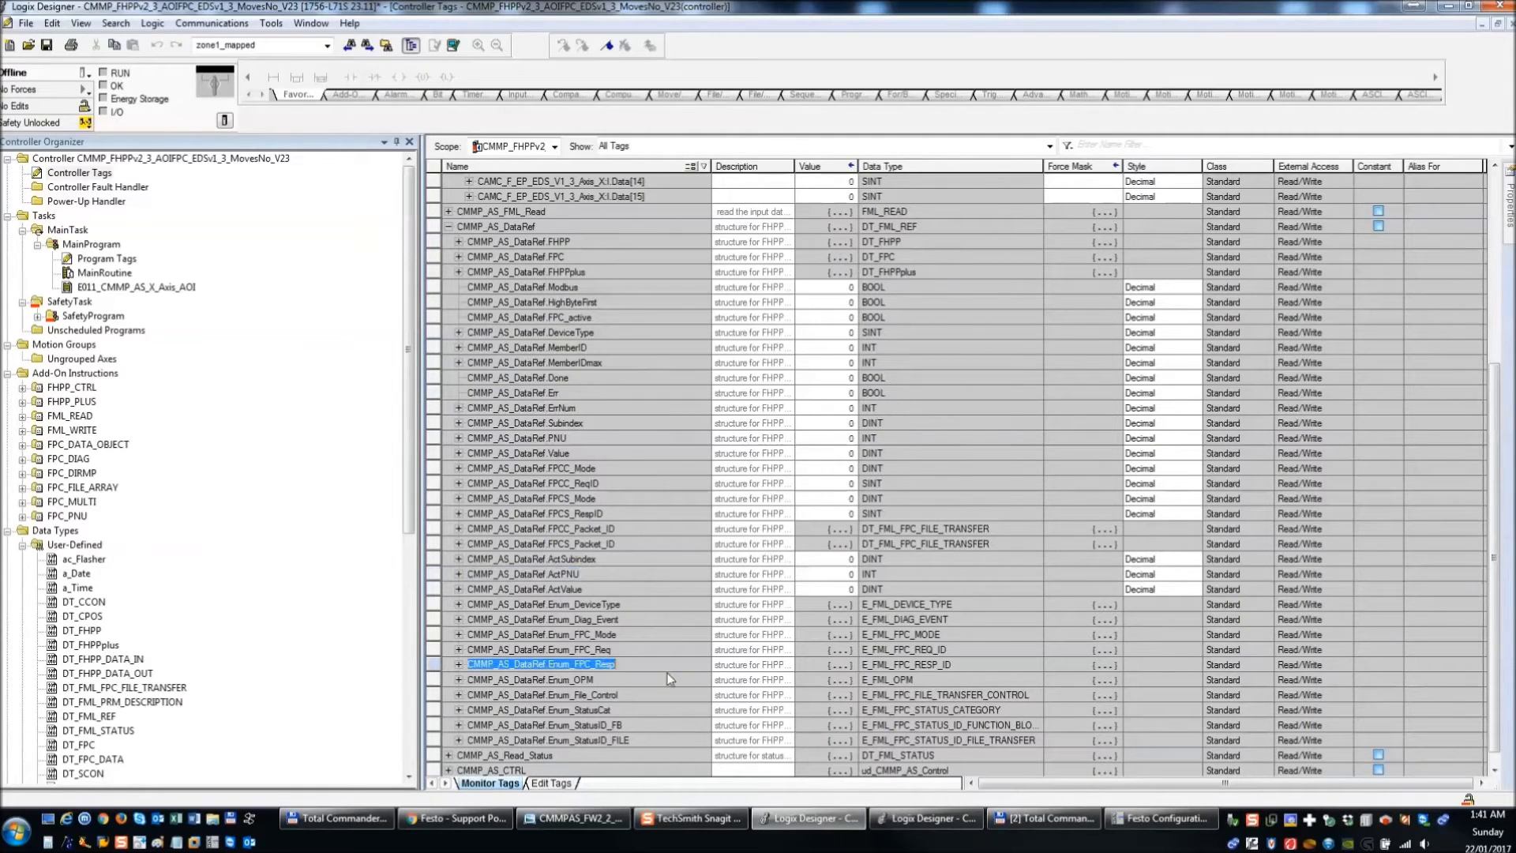
{"action": "left_click", "coordinate": [448, 227]}
- Return to the axis routine and inspect the FHPP_CTRL and FML_REF operands of the rung 1 control block
{"action": "key", "text": "ctrl+Tab"}
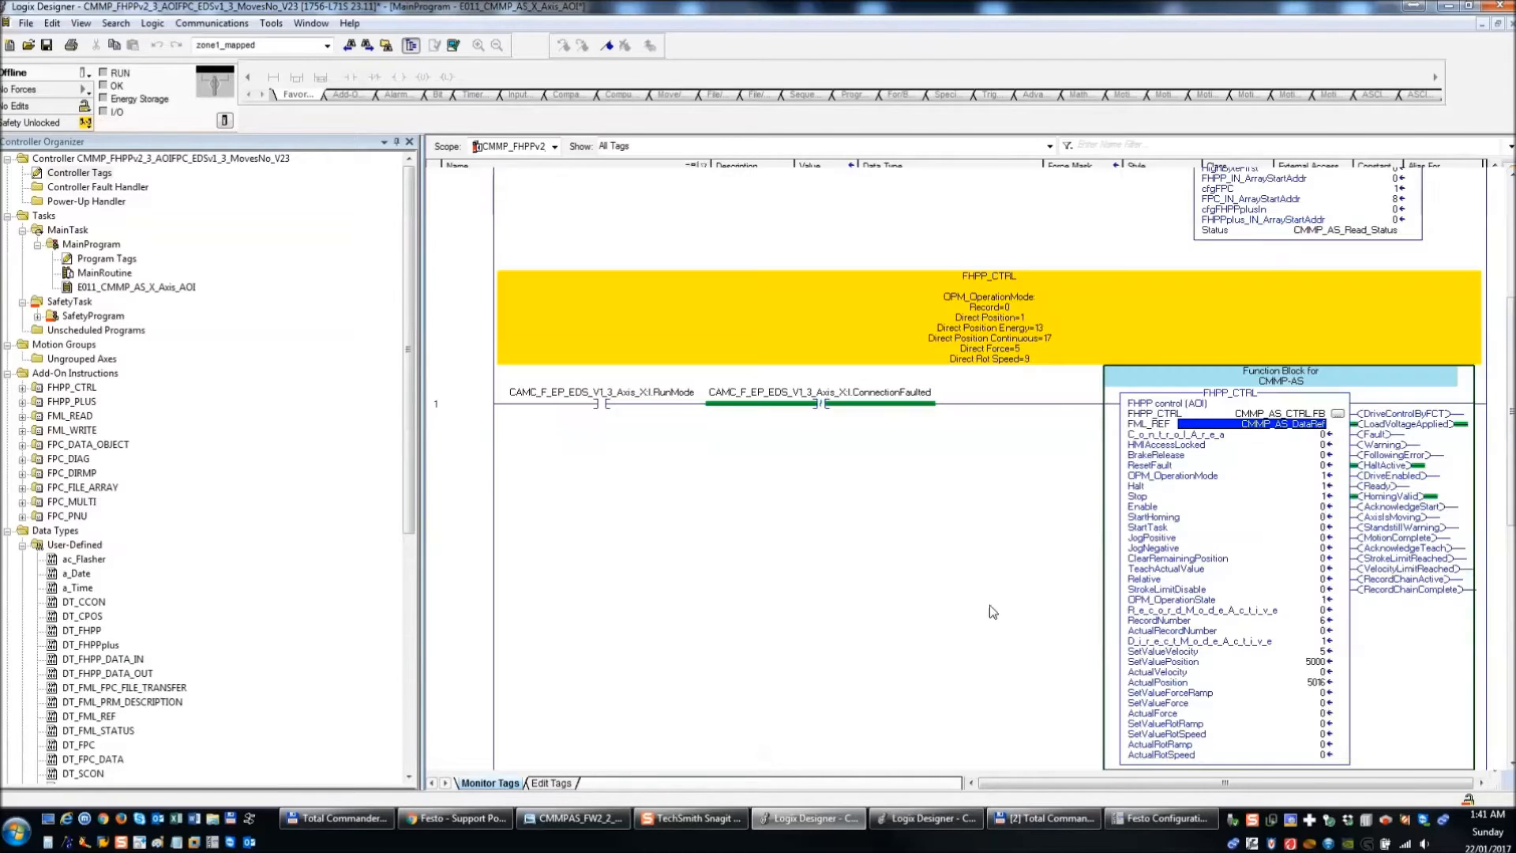
{"action": "scroll", "coordinate": [1053, 492], "scroll_direction": "up", "scroll_amount": 2}
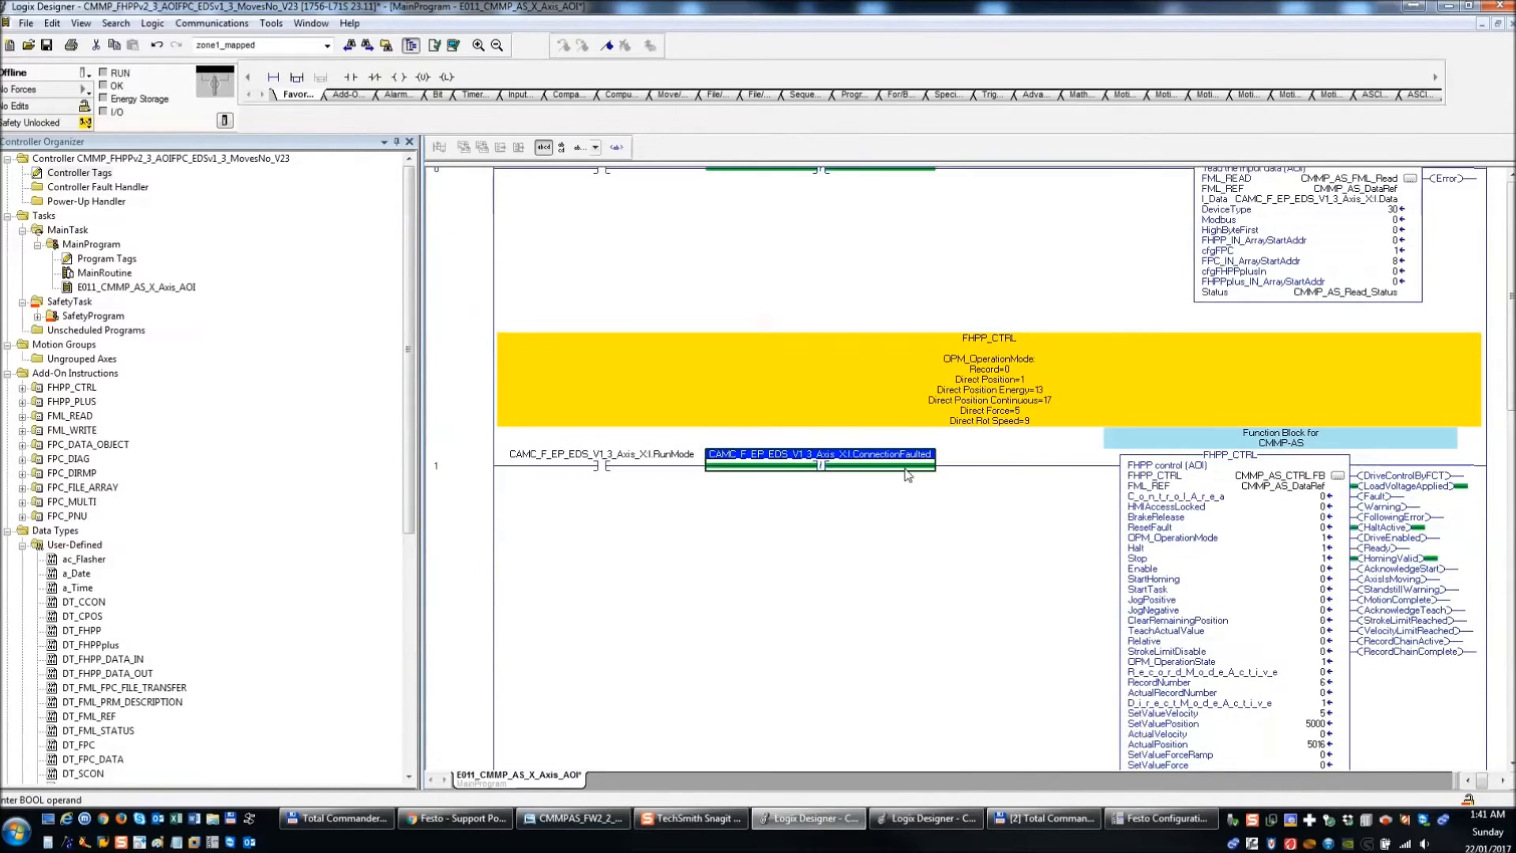
{"action": "left_click", "coordinate": [1244, 517]}
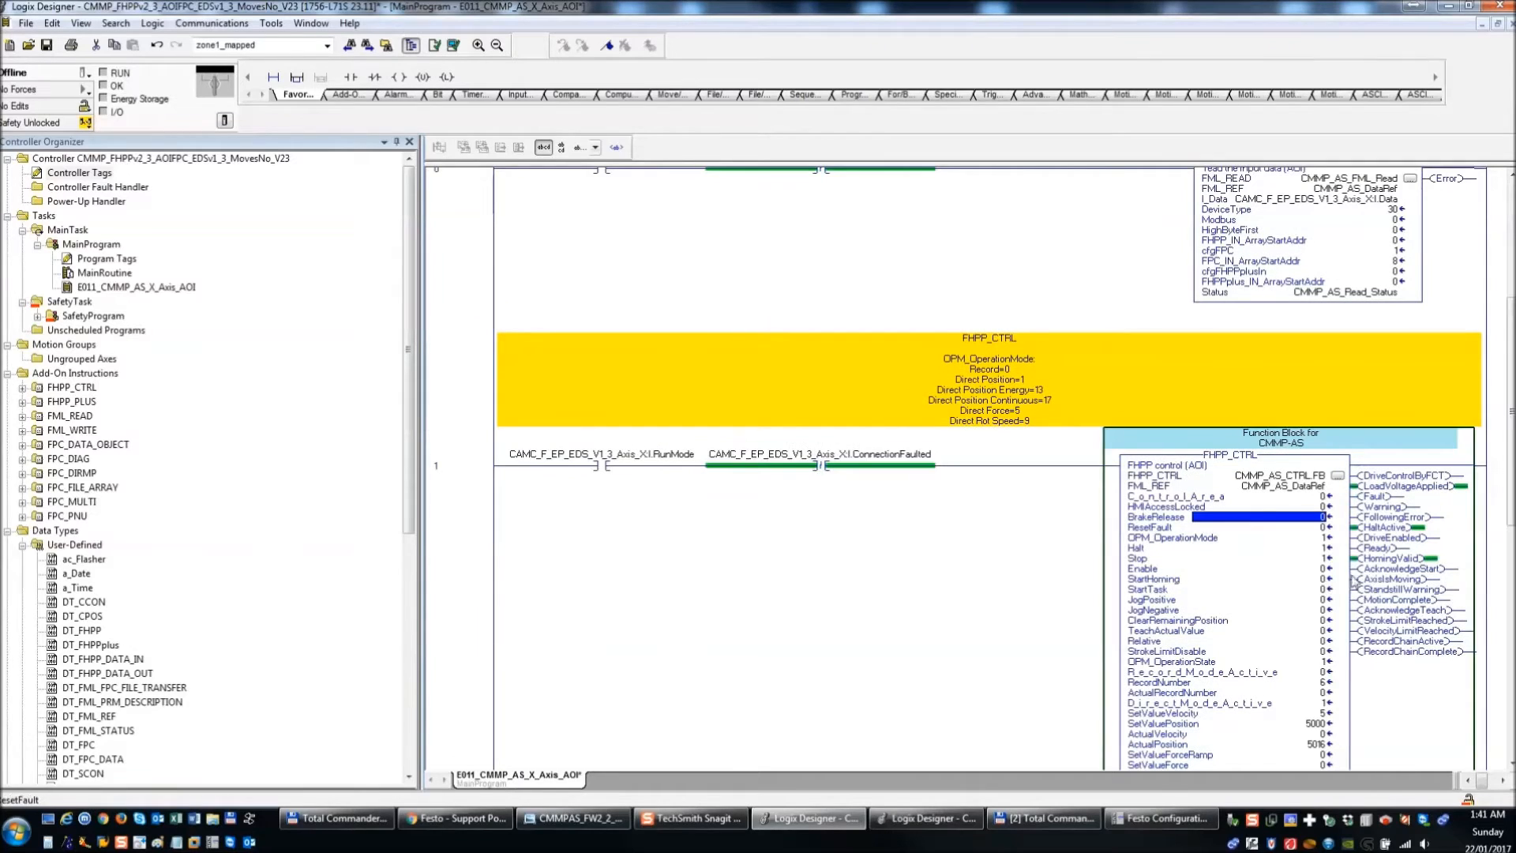
{"action": "left_click", "coordinate": [1289, 487]}
{"action": "left_click", "coordinate": [1289, 477]}
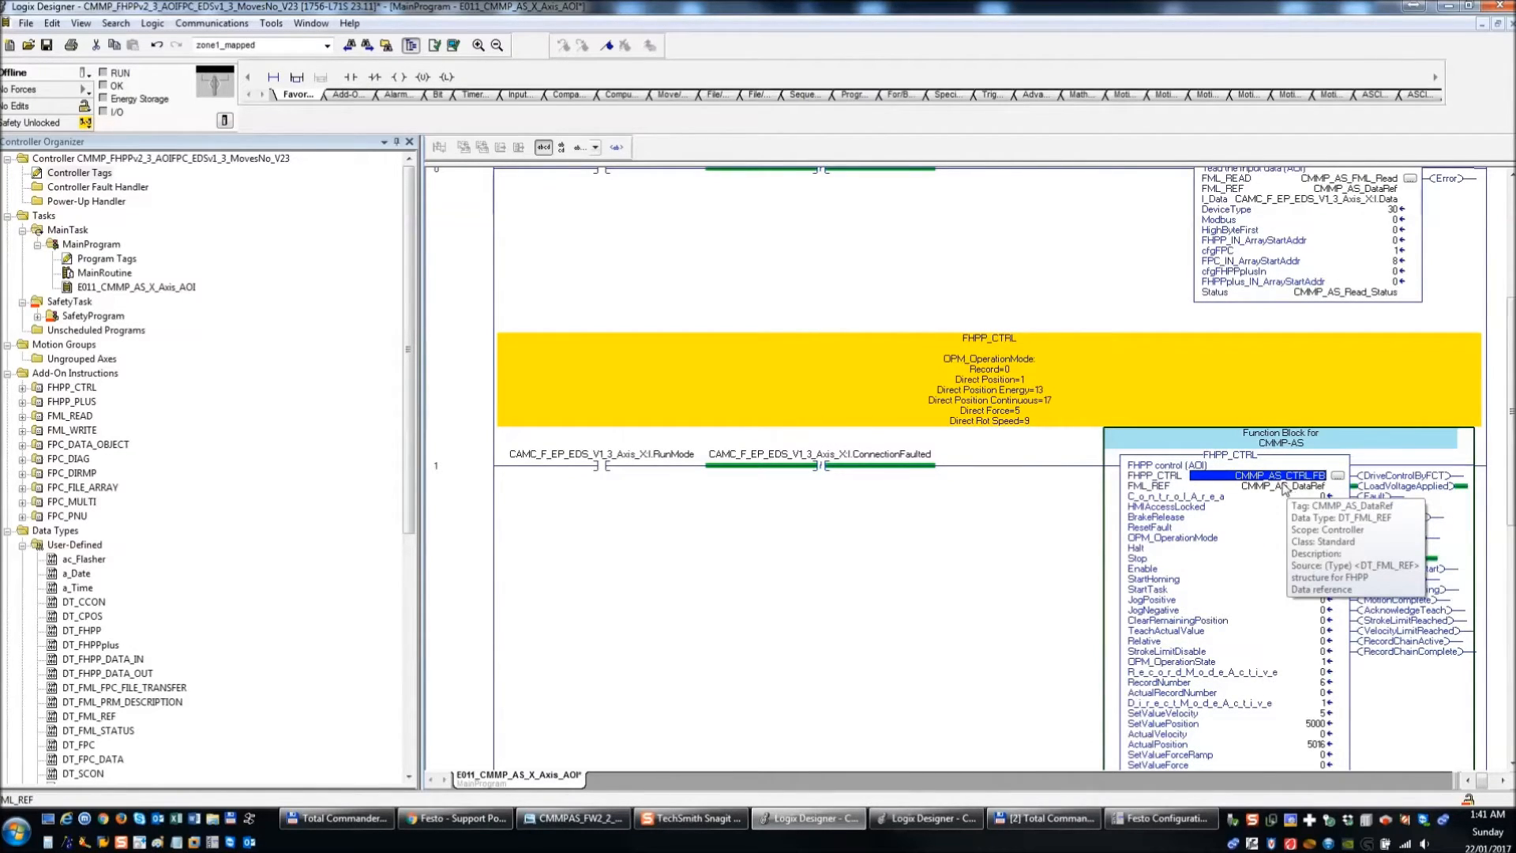
- Review the FML_REF and FHPP_CTRL operands and the input parameters of the rung 1 control block
{"action": "scroll", "coordinate": [1181, 477], "scroll_direction": "down", "scroll_amount": 1}
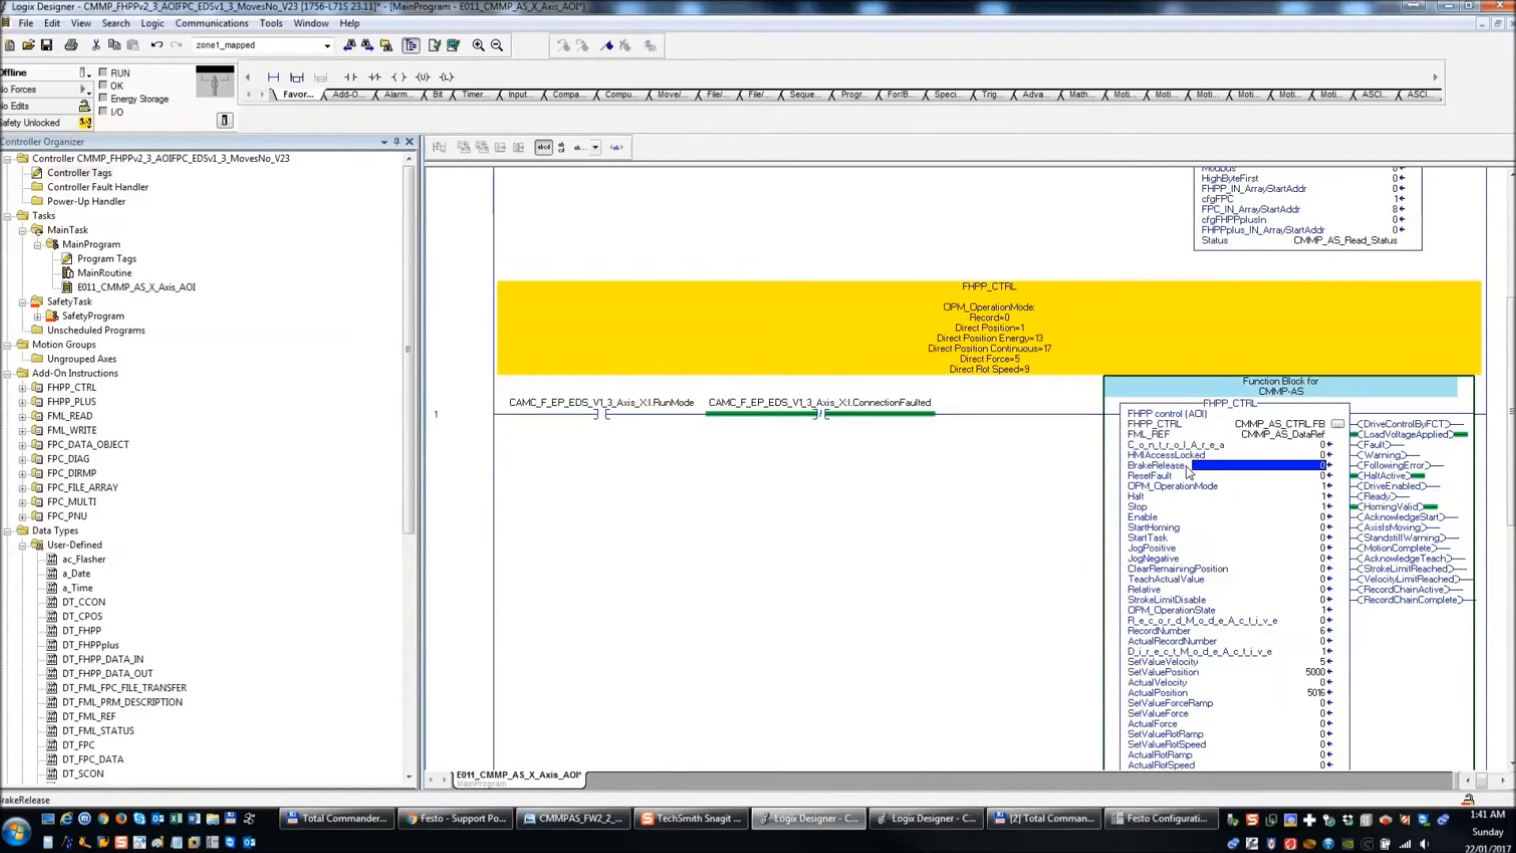
{"action": "left_click", "coordinate": [1279, 436]}
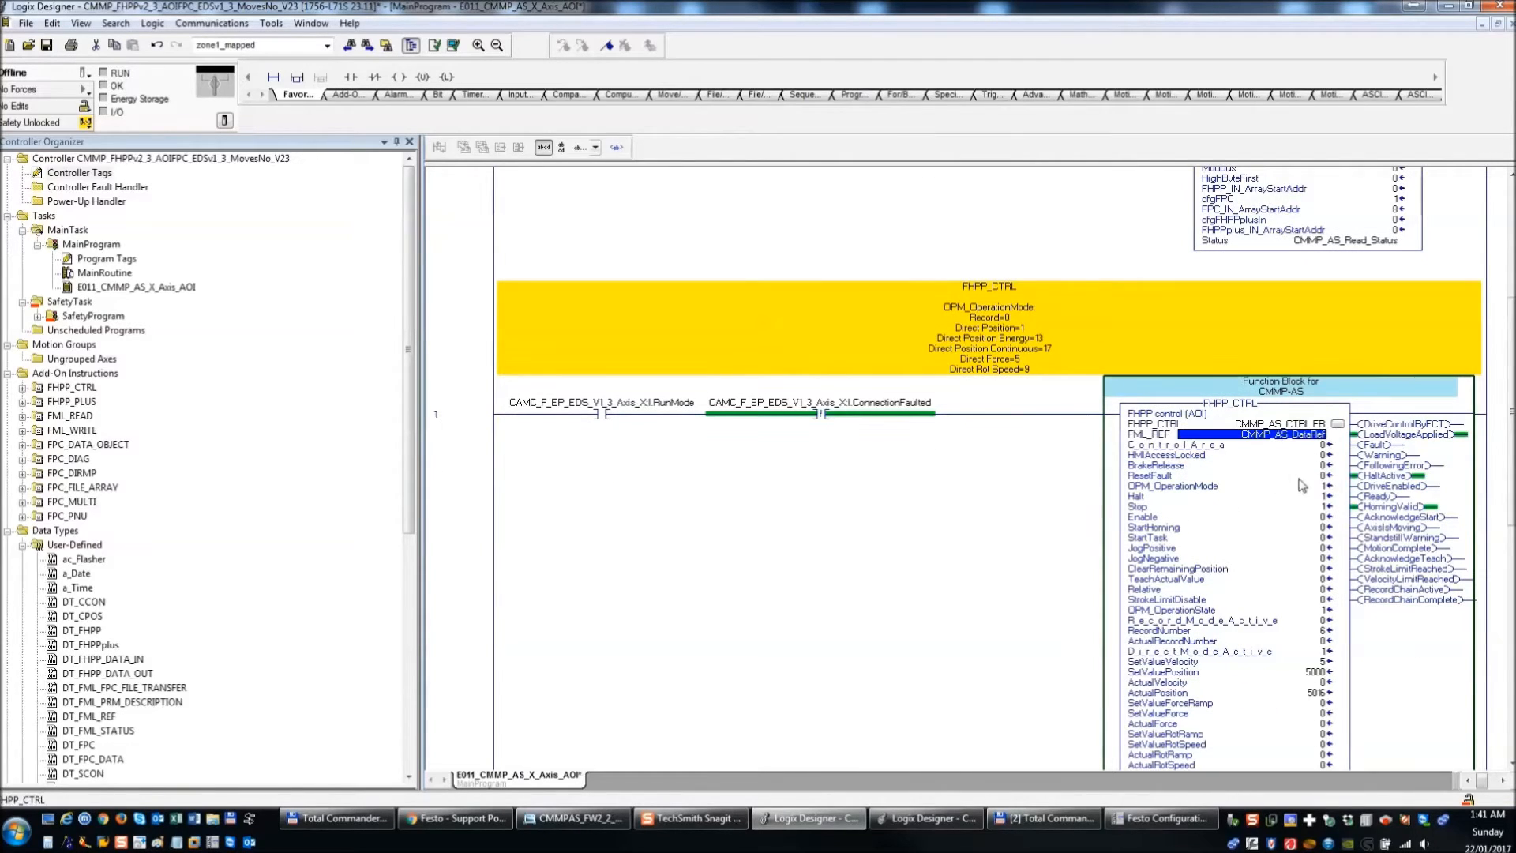
{"action": "scroll", "coordinate": [1293, 527], "scroll_direction": "down", "scroll_amount": 1}
{"action": "scroll", "coordinate": [1293, 527], "scroll_direction": "down", "scroll_amount": 2}
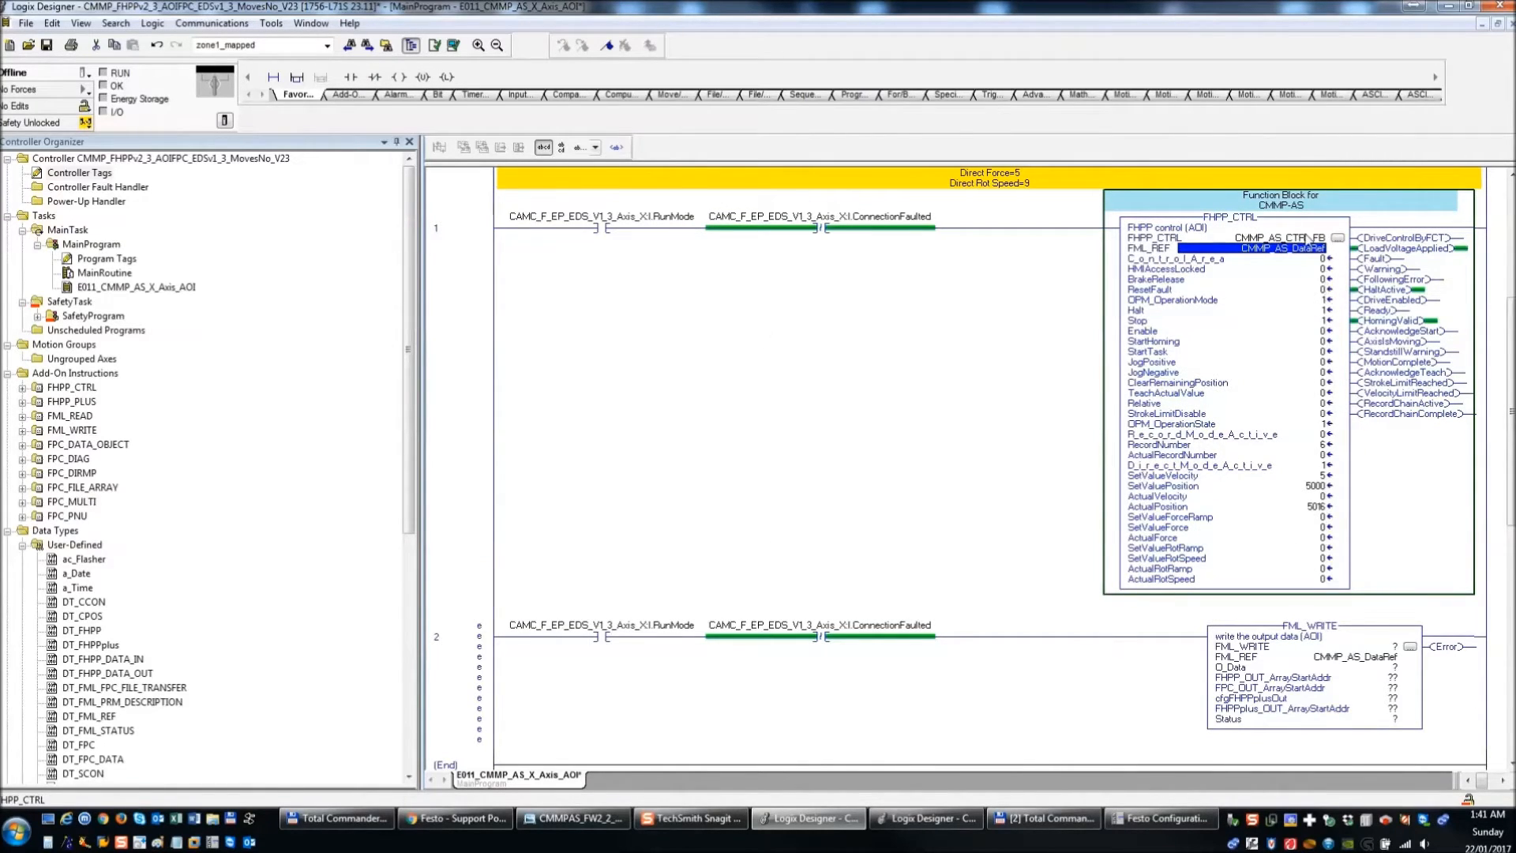
{"action": "left_click", "coordinate": [1300, 238]}
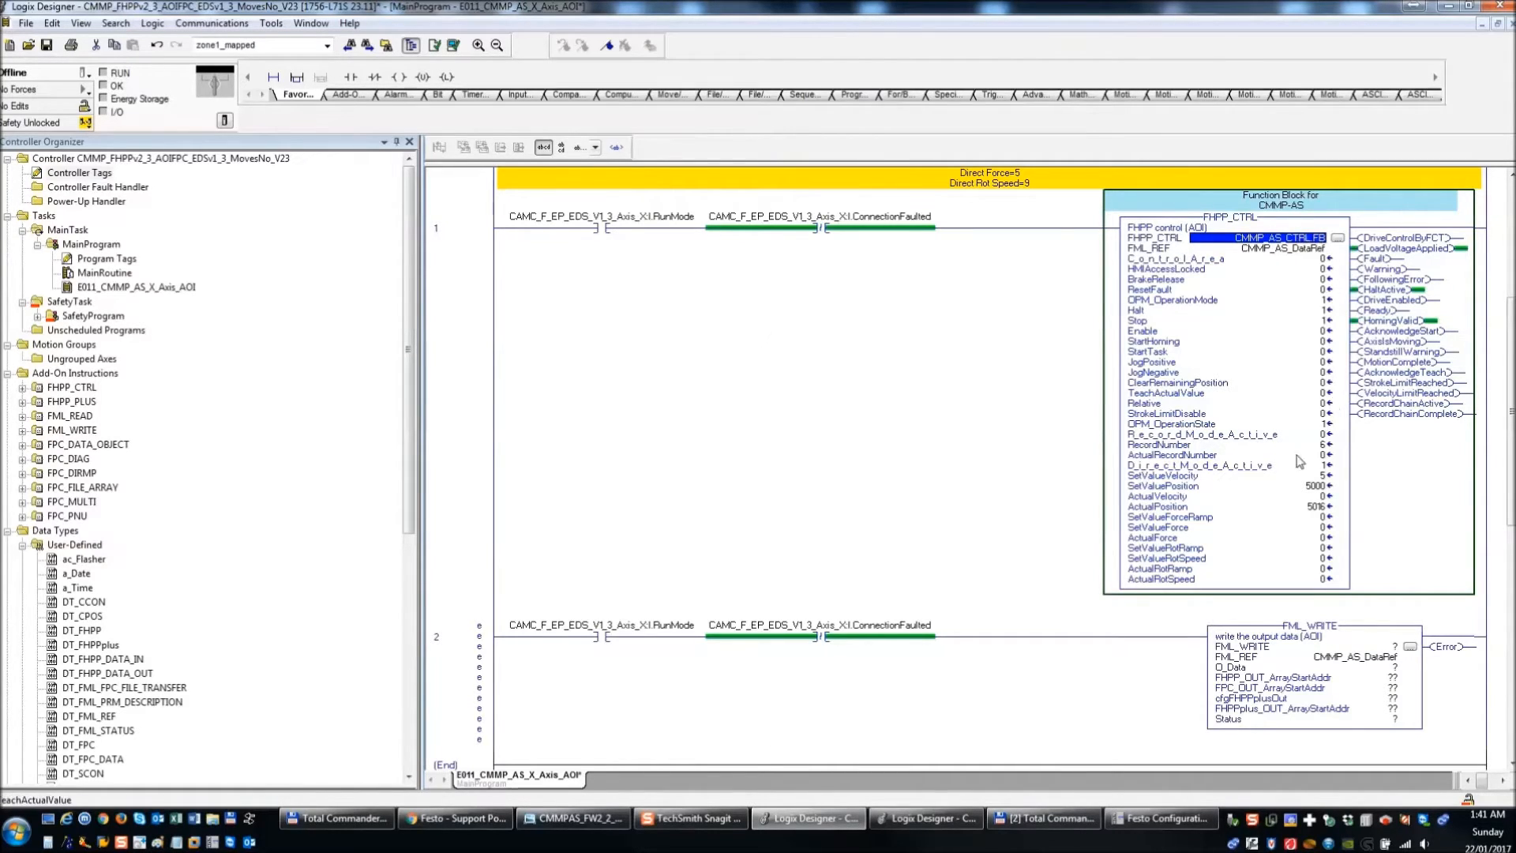
{"action": "left_click", "coordinate": [1327, 425]}
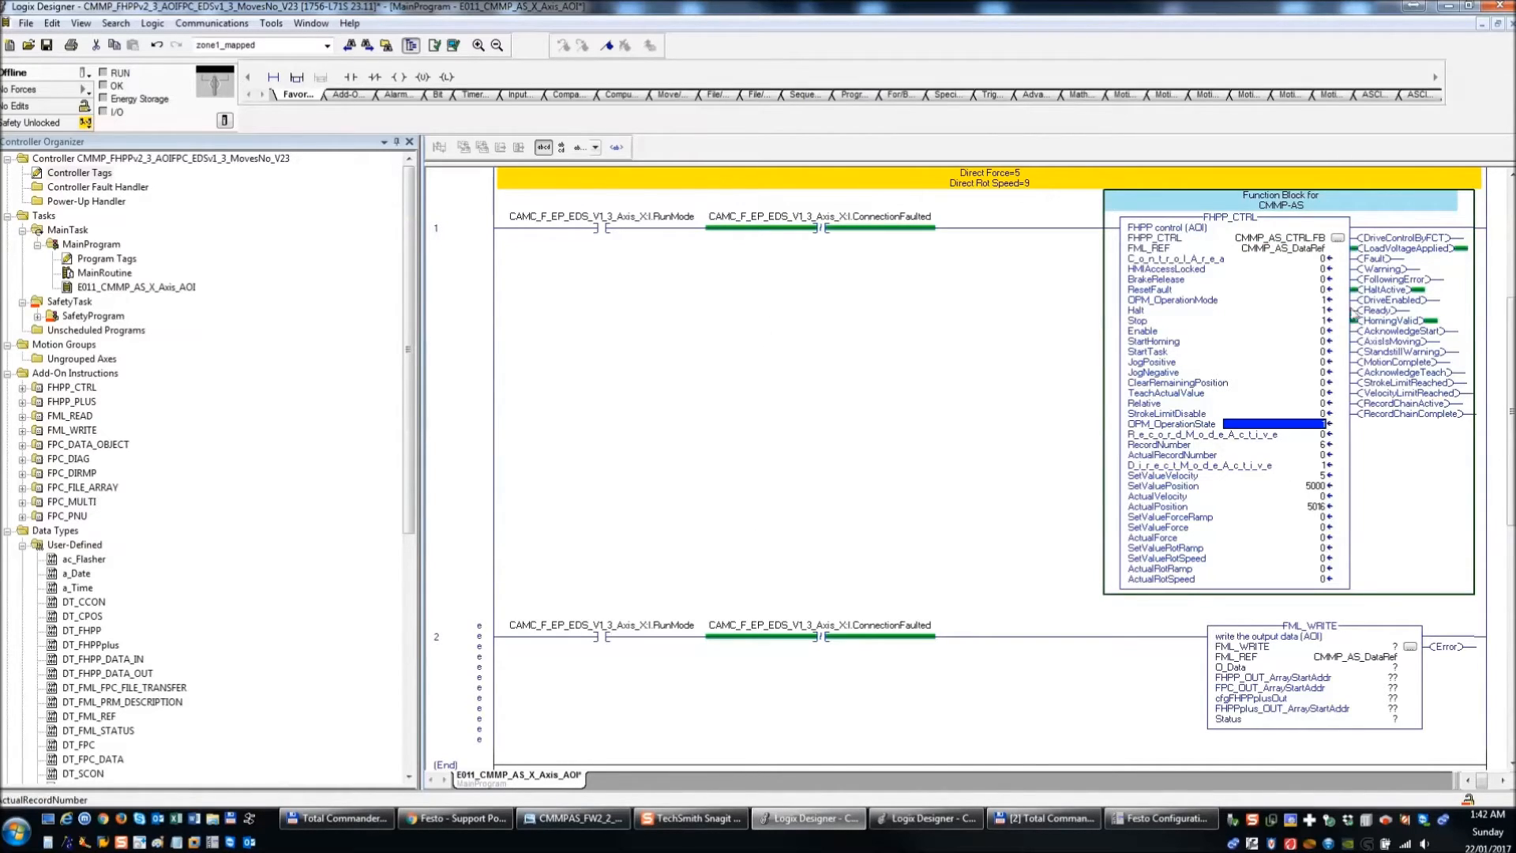
- Set the OPM_OperationMode, Halt and Stop parameters of the rung 1 FHPP_CTRL block to 0
{"action": "double_click", "coordinate": [1329, 301]}
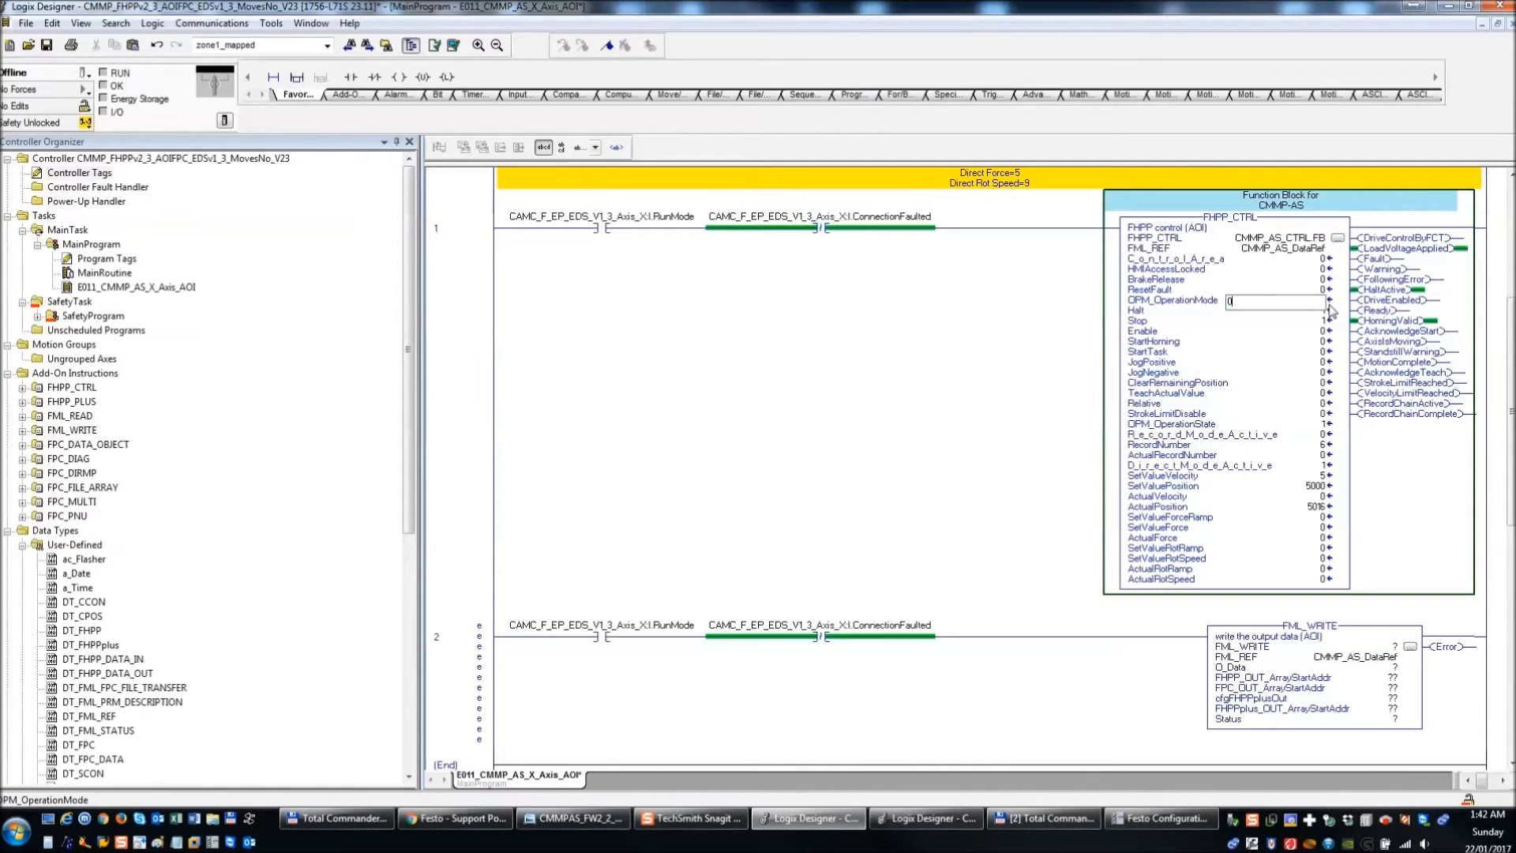
{"action": "type", "text": "1"}
{"action": "double_click", "coordinate": [1326, 311]}
{"action": "type", "text": "0"}
{"action": "key", "text": "Return"}
{"action": "key", "text": "Return"}
{"action": "type", "text": "0"}
{"action": "key", "text": "Return"}
{"action": "key", "text": "Return"}
- Set OPM_OperationState, RecordNumber, SetValueVelocity, SetValuePosition and ActualPosition of the FHPP_CTRL block to 0
{"action": "double_click", "coordinate": [1326, 427]}
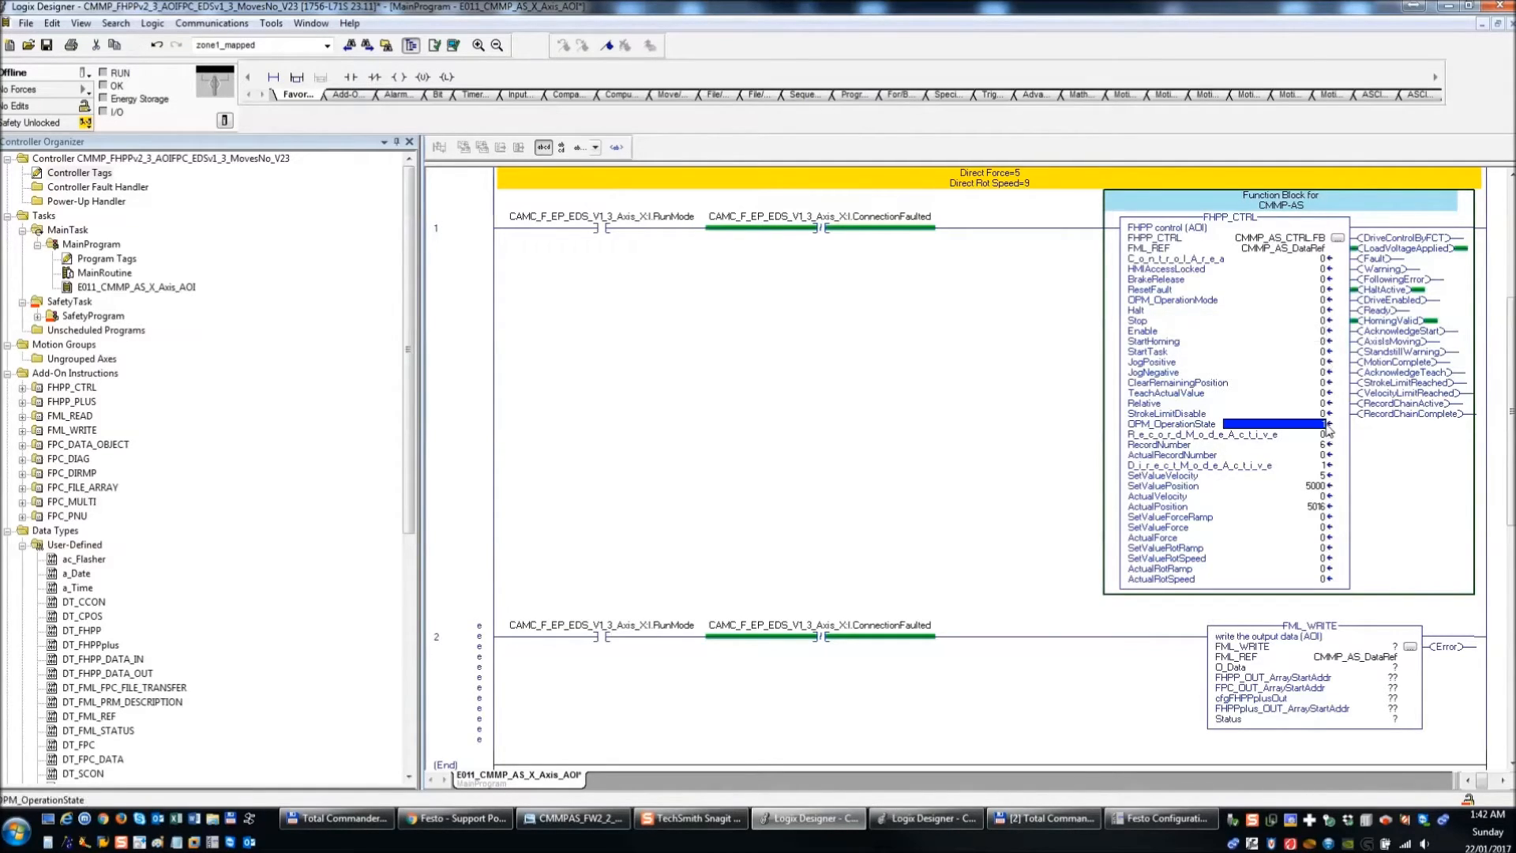
{"action": "type", "text": "0"}
{"action": "double_click", "coordinate": [1327, 446]}
{"action": "type", "text": "0"}
{"action": "key", "text": "Return"}
{"action": "type", "text": "0"}
{"action": "key", "text": "Return"}
{"action": "type", "text": "0"}
{"action": "key", "text": "Return"}
{"action": "type", "text": "0"}
{"action": "double_click", "coordinate": [1313, 508]}
{"action": "type", "text": "0"}
{"action": "key", "text": "Return"}
{"action": "left_click", "coordinate": [1327, 489]}
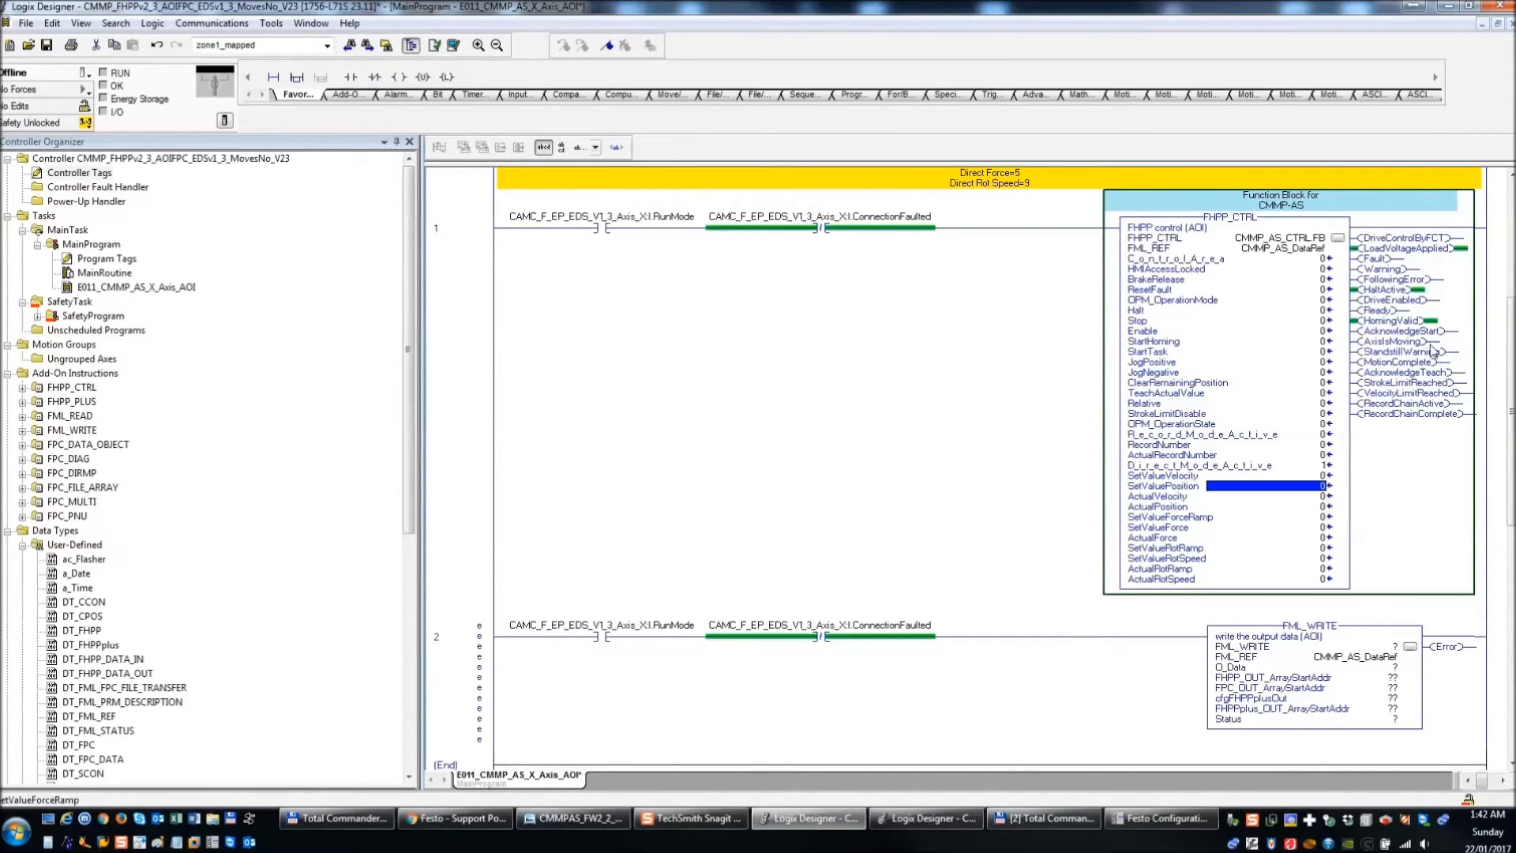
- Set the DirectModeActive parameter of the rung 1 FHPP_CTRL block to 0
{"action": "left_click", "coordinate": [1409, 320]}
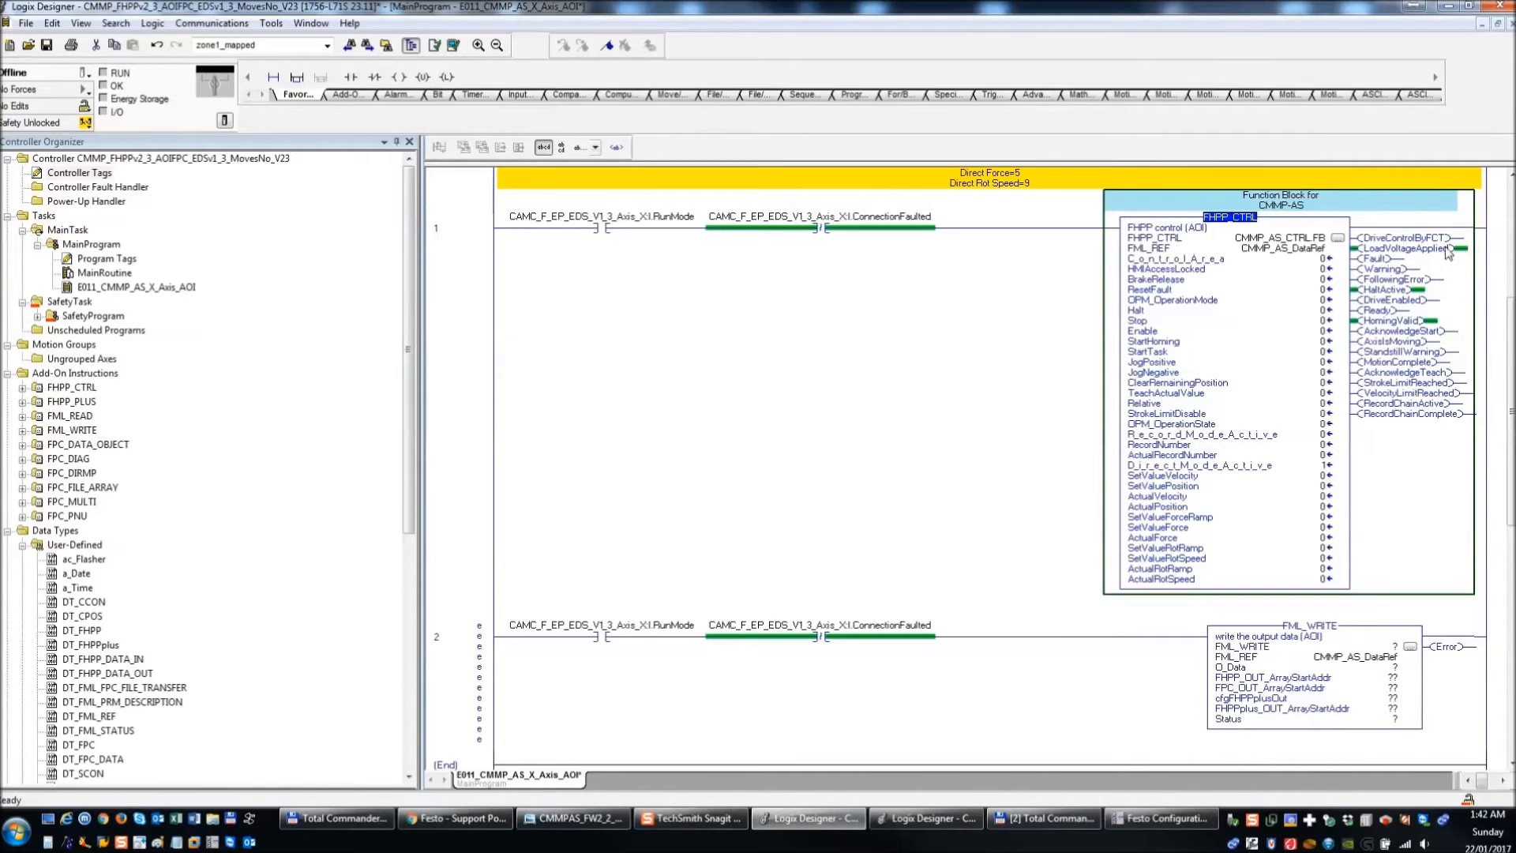
{"action": "left_click", "coordinate": [1325, 466]}
{"action": "type", "text": "0"}
{"action": "key", "text": "Return"}
{"action": "left_click", "coordinate": [1421, 409]}
{"action": "left_click", "coordinate": [1251, 425]}
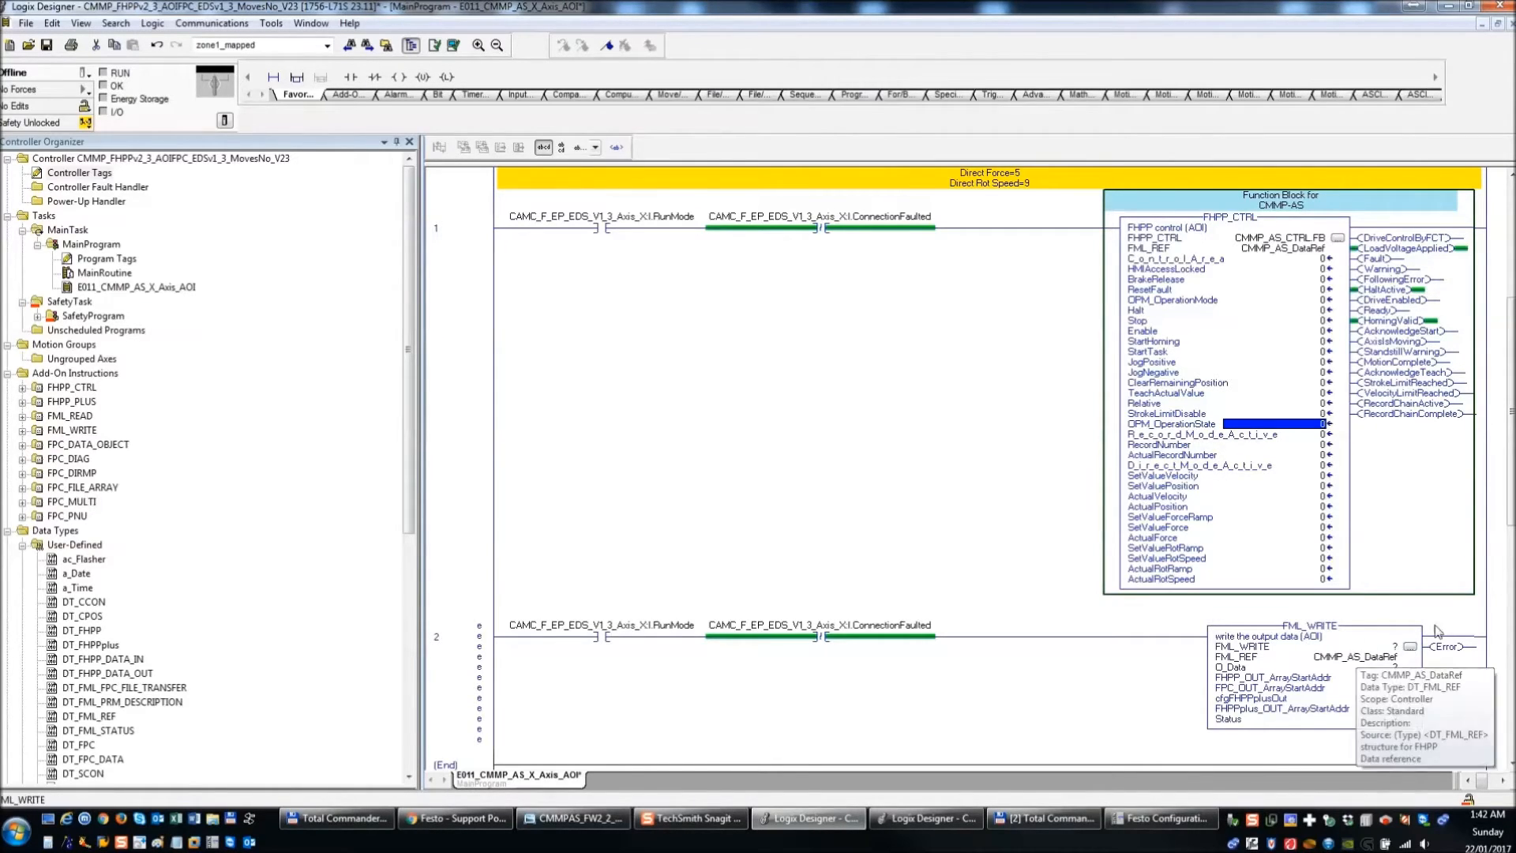
{"action": "left_click", "coordinate": [926, 819]}
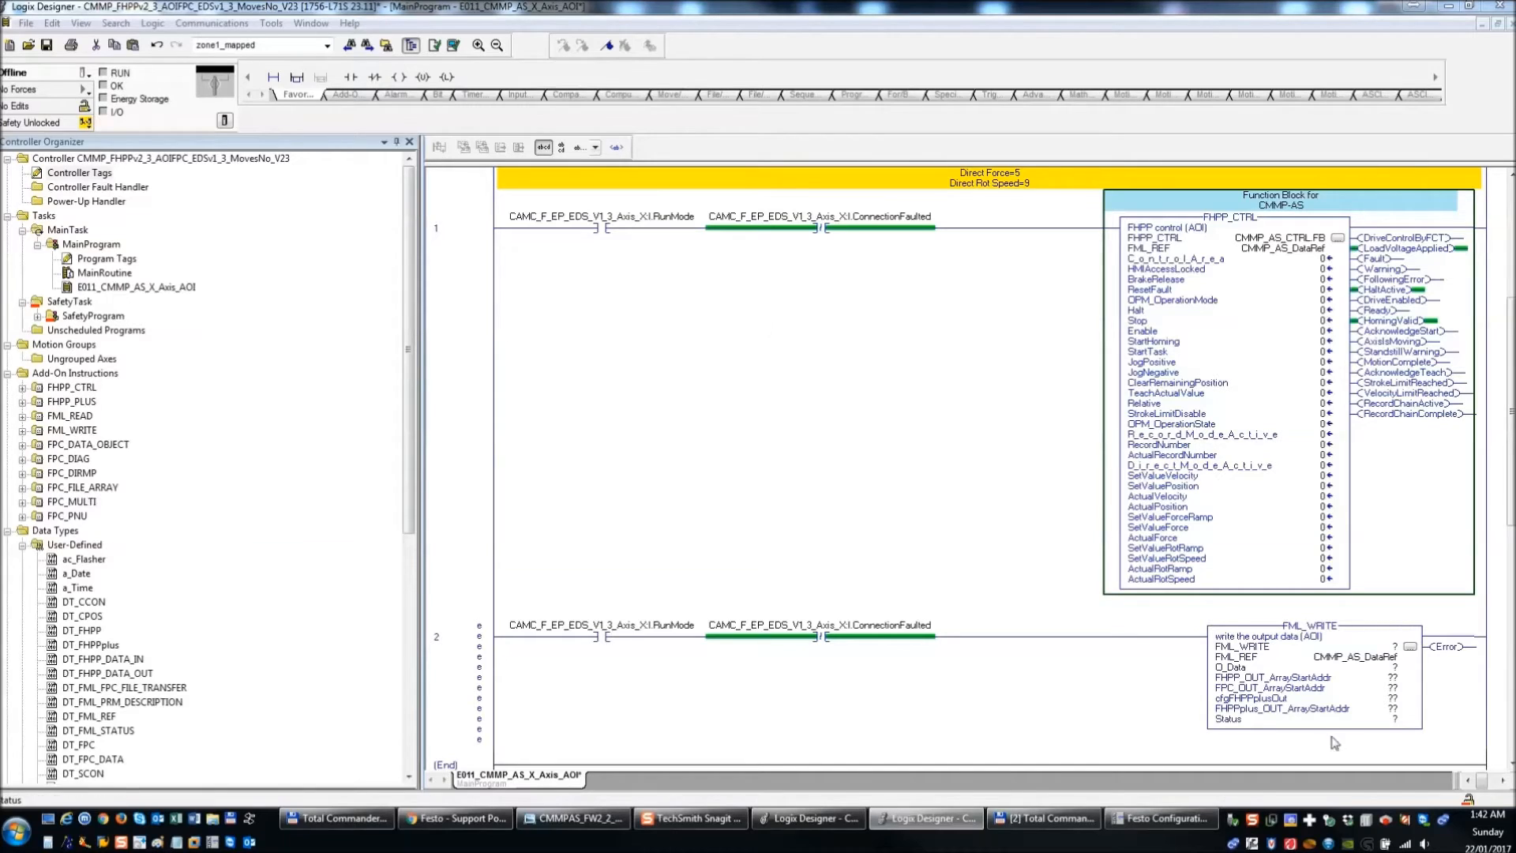
{"action": "double_click", "coordinate": [1381, 654]}
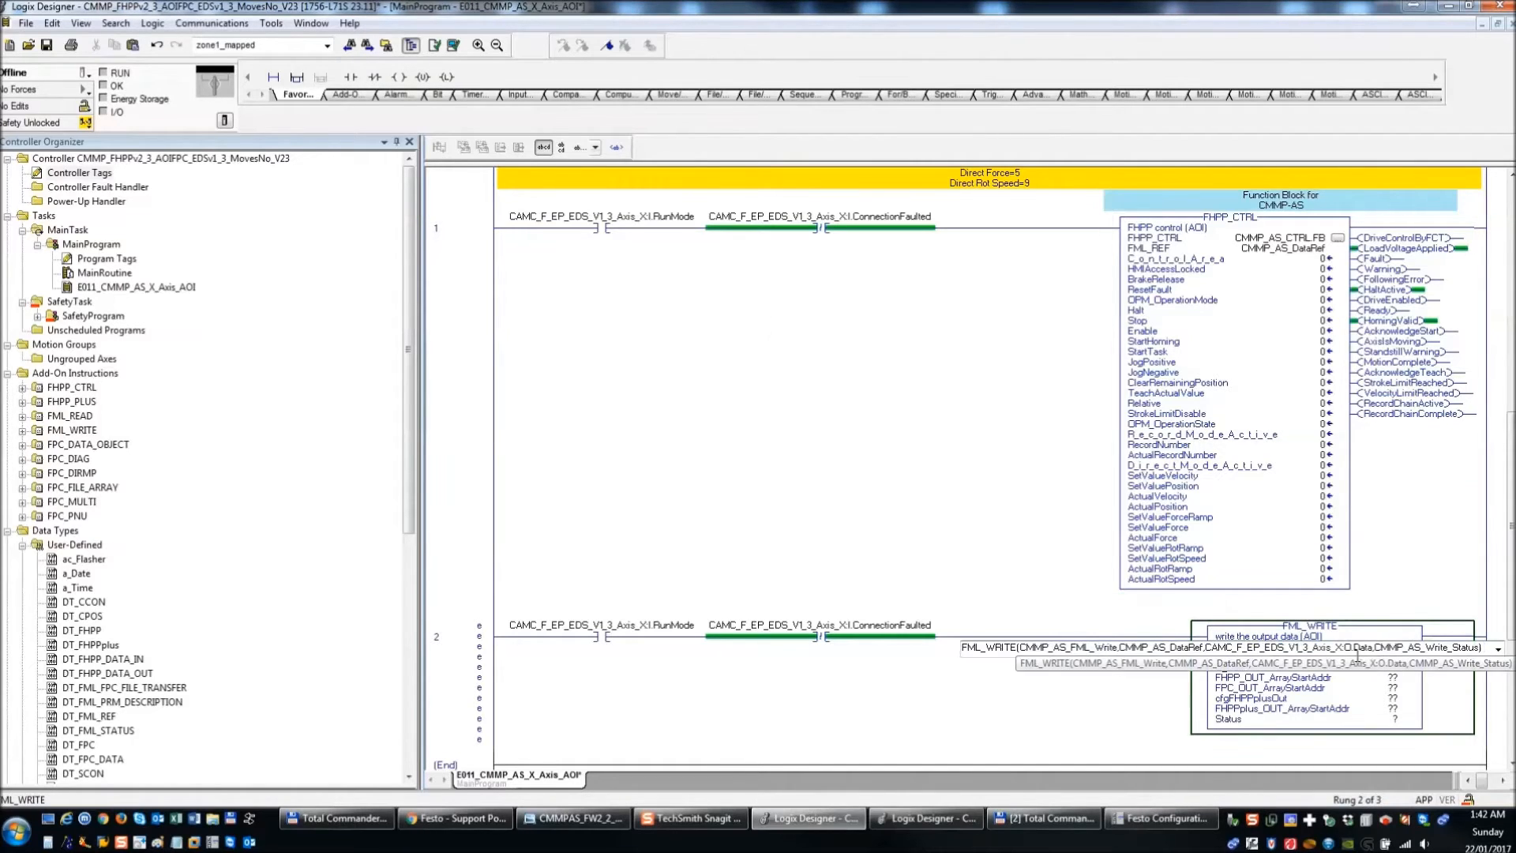
{"action": "key", "text": "Escape"}
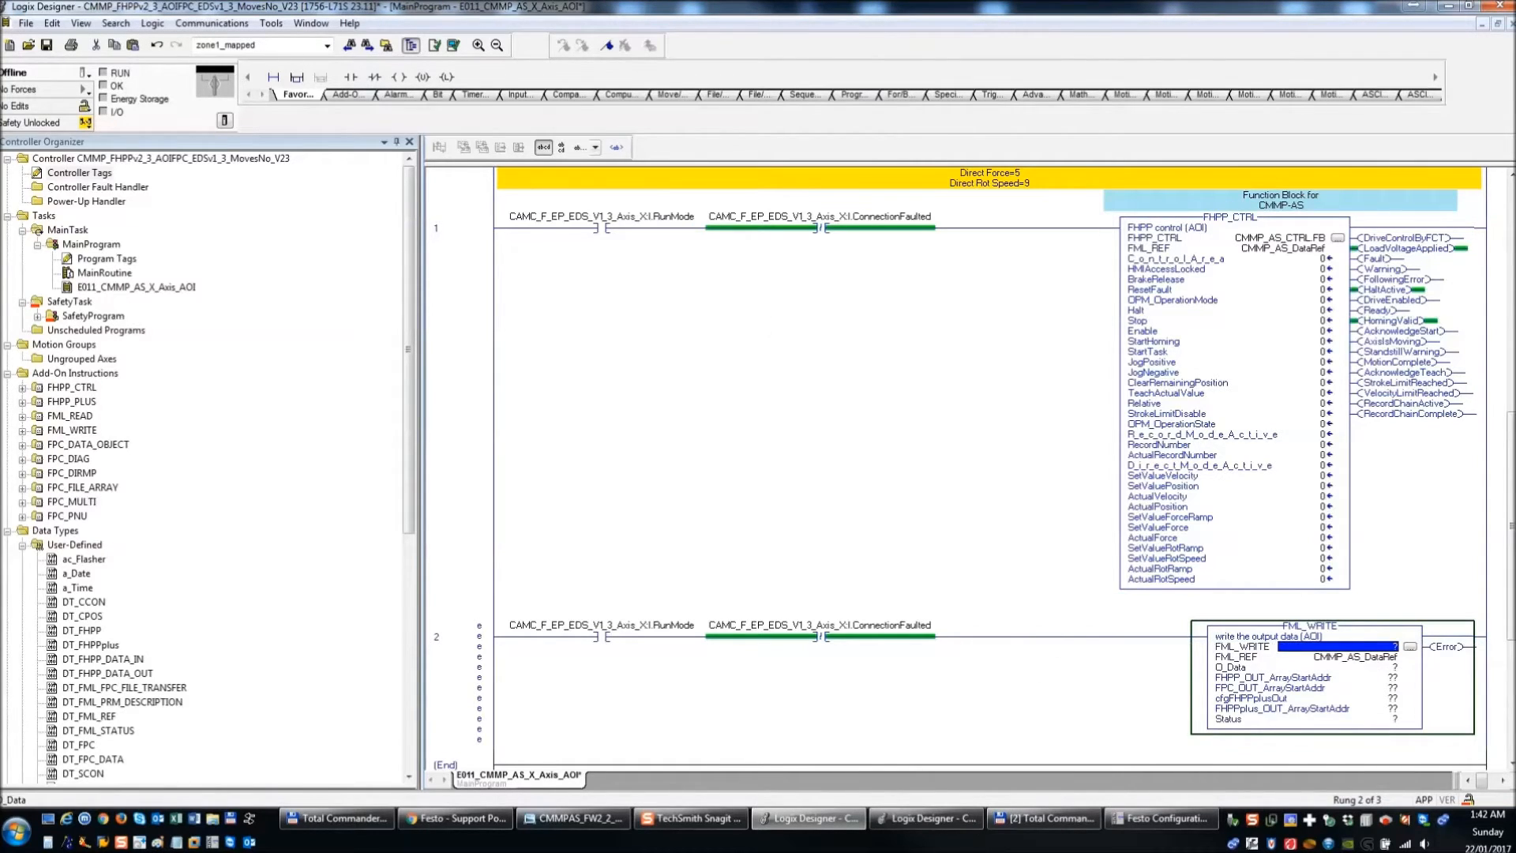
- Set the FML_WRITE operand in rung 2 to CMMP_AS_FML_Write and create that tag with data type FML_WRITE
{"action": "key", "text": "alt+Tab"}
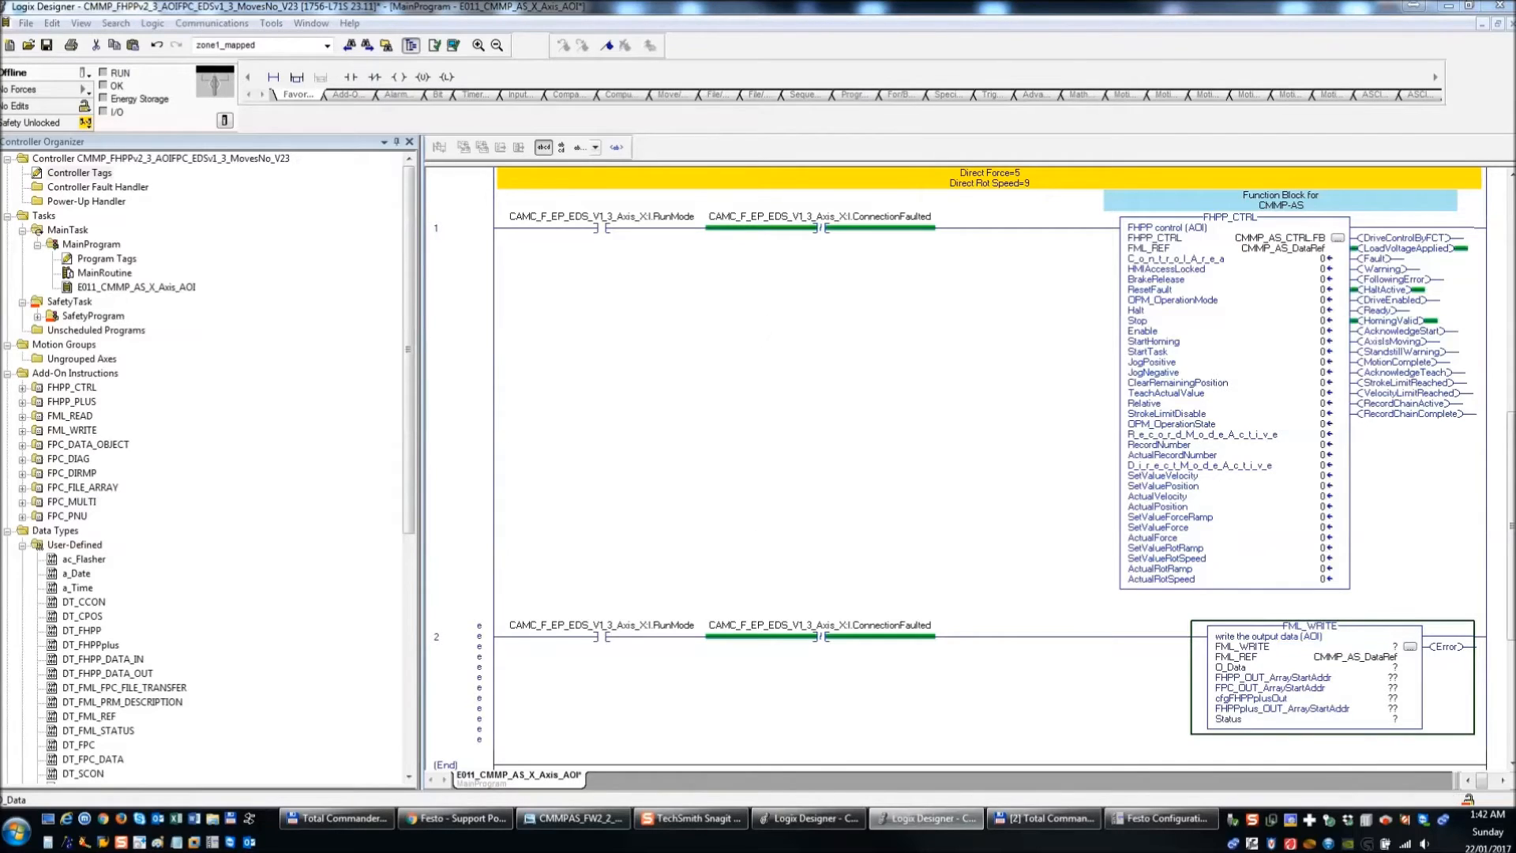
{"action": "double_click", "coordinate": [1390, 647]}
{"action": "type", "text": "CMMP_AS_FML_Write"}
{"action": "key", "text": "Return"}
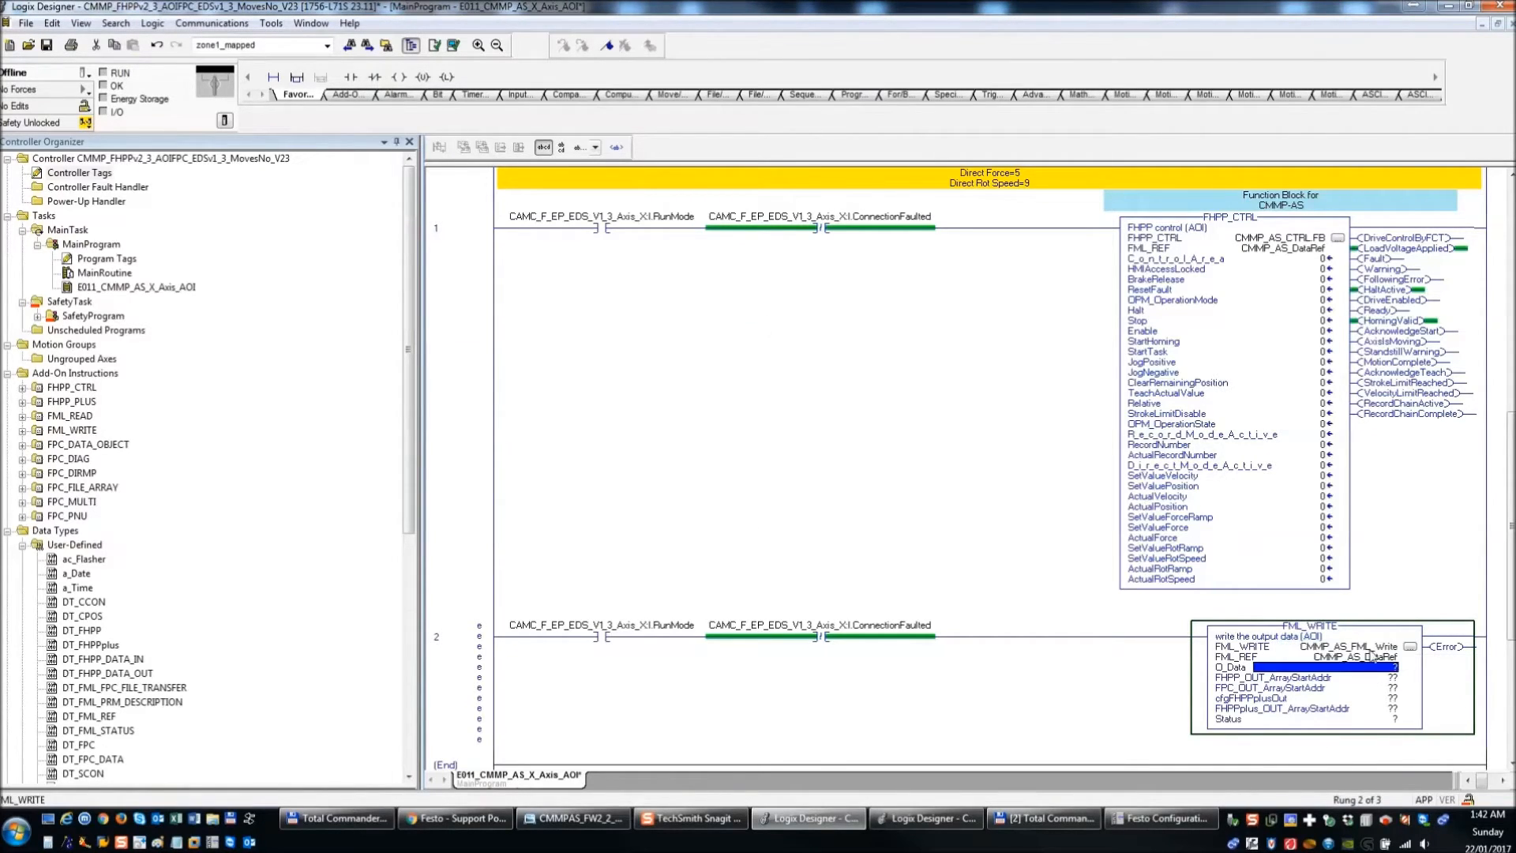
{"action": "right_click", "coordinate": [1372, 654]}
{"action": "left_click", "coordinate": [1405, 315]}
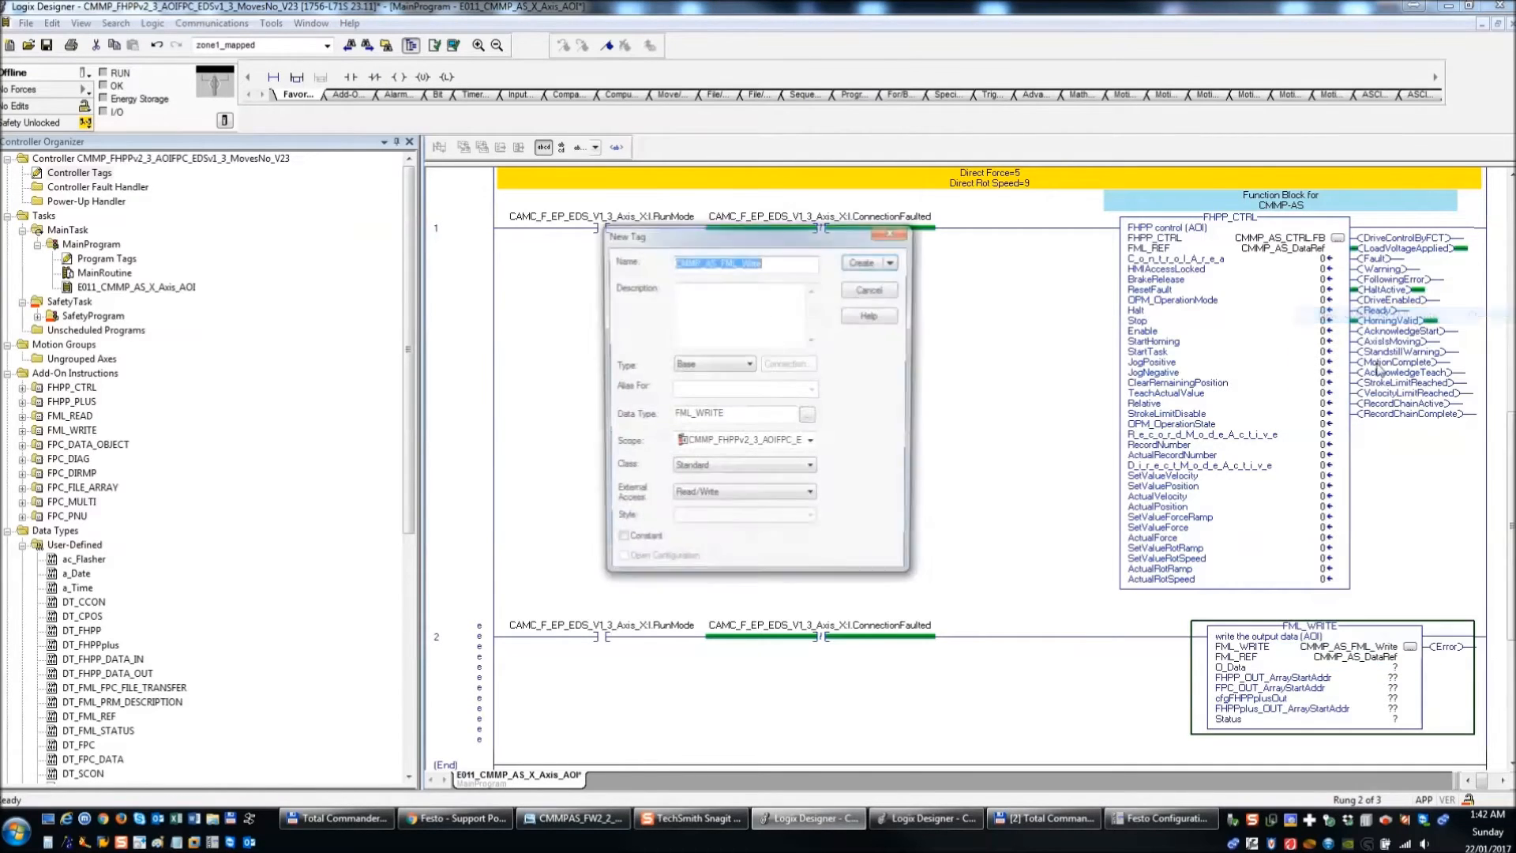
{"action": "left_click", "coordinate": [864, 263]}
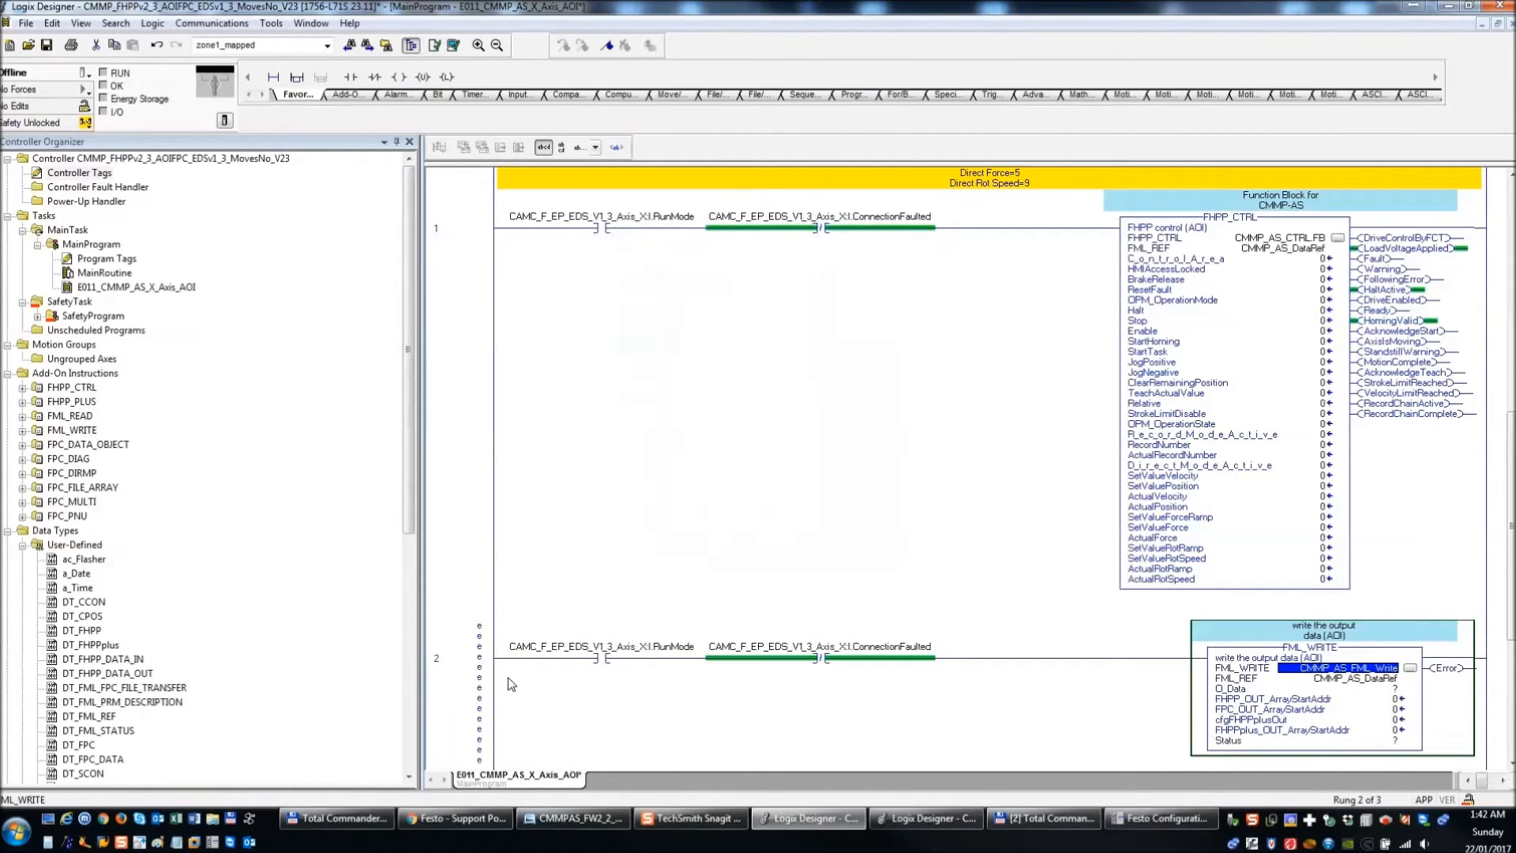
- Copy the output data tag from the reference project and set the rung 2 block's O_Data operand to CAMC_F_EP_EDS_V1_3_Axis_X:O.Data
{"action": "left_click", "coordinate": [1375, 682]}
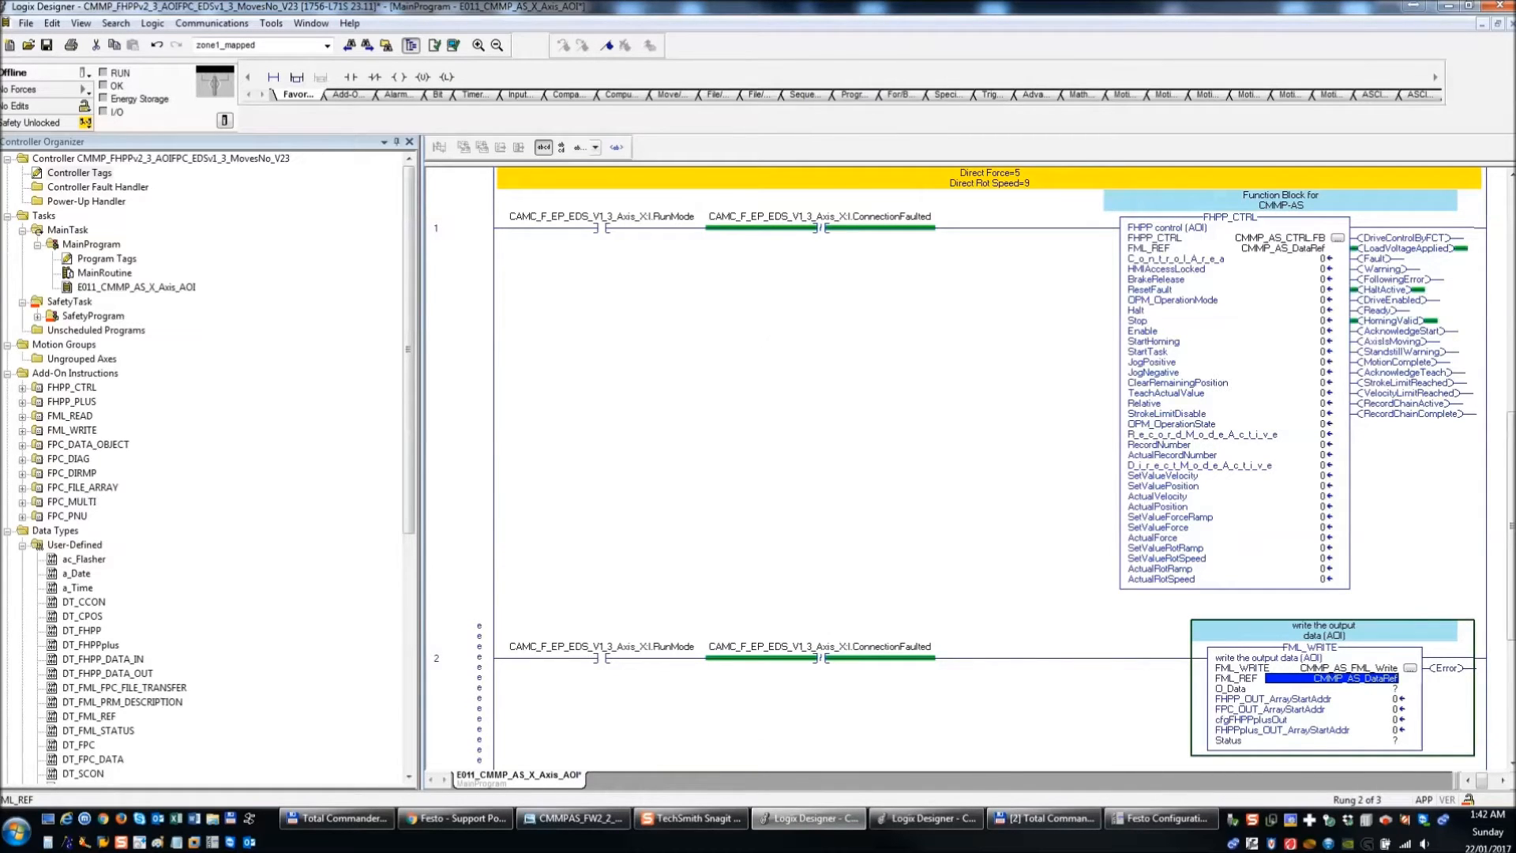
{"action": "key", "text": "alt+Tab"}
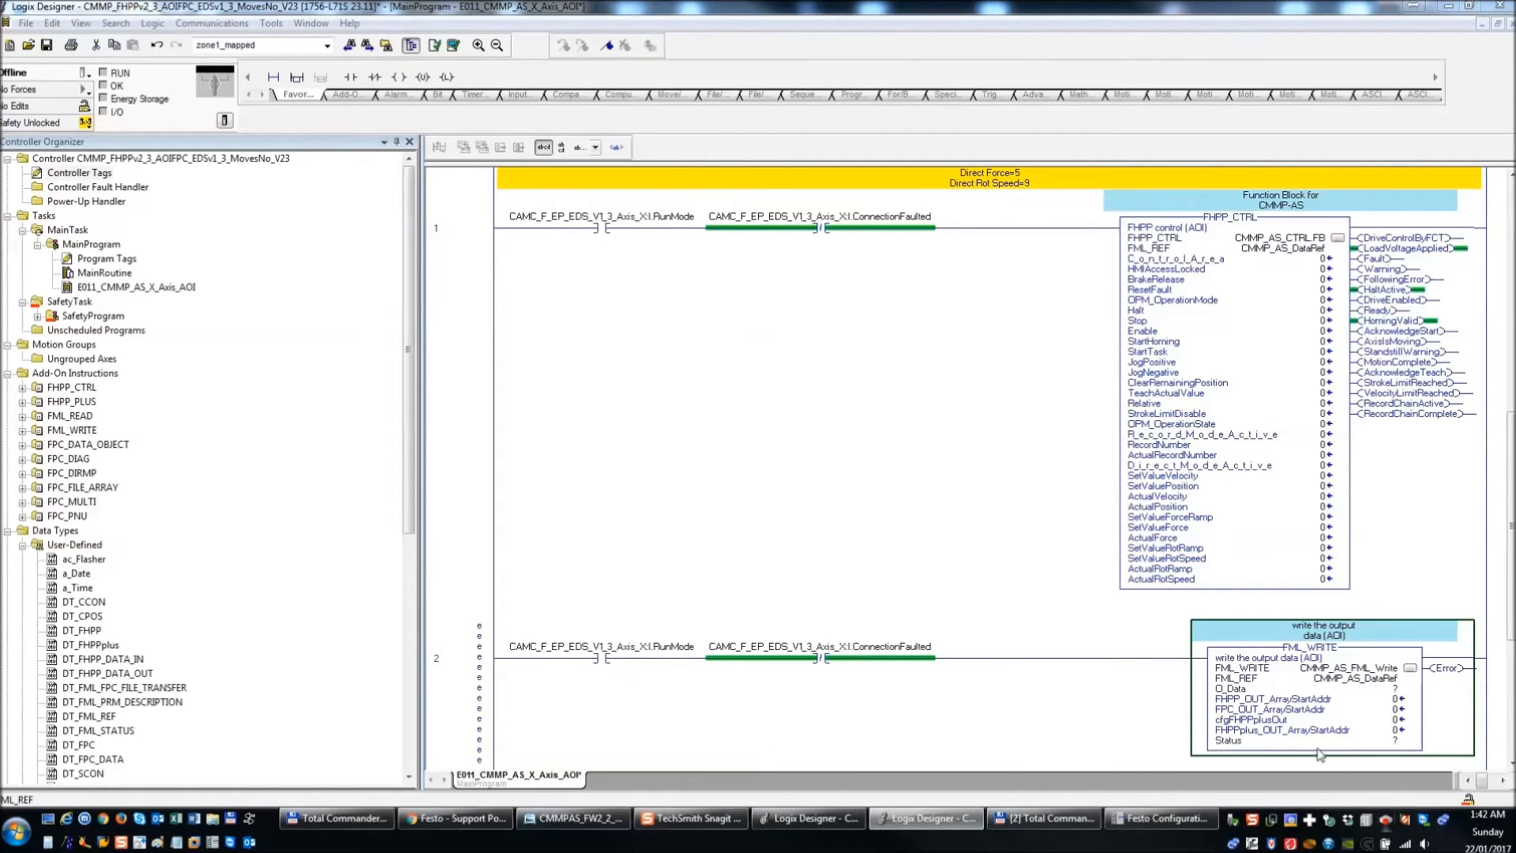
{"action": "double_click", "coordinate": [1369, 689]}
{"action": "key", "text": "ctrl+v"}
{"action": "key", "text": "Return"}
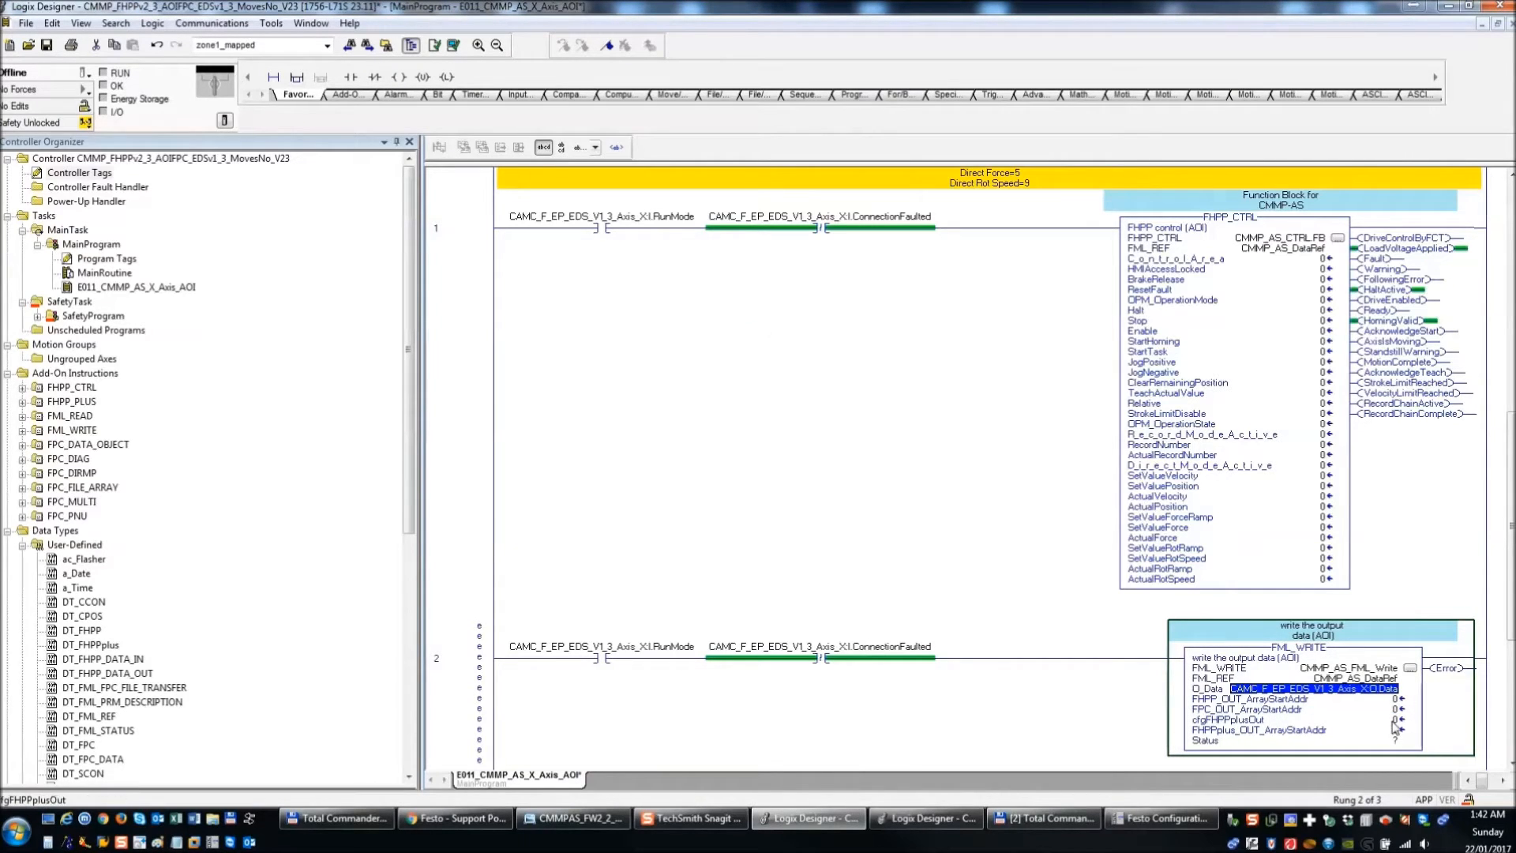
- Monitor the CAMC_F_EP_EDS_V1_3_Axis_X:O.Data tag, expand its array and examine elements 0 and 8
{"action": "right_click", "coordinate": [1350, 695]}
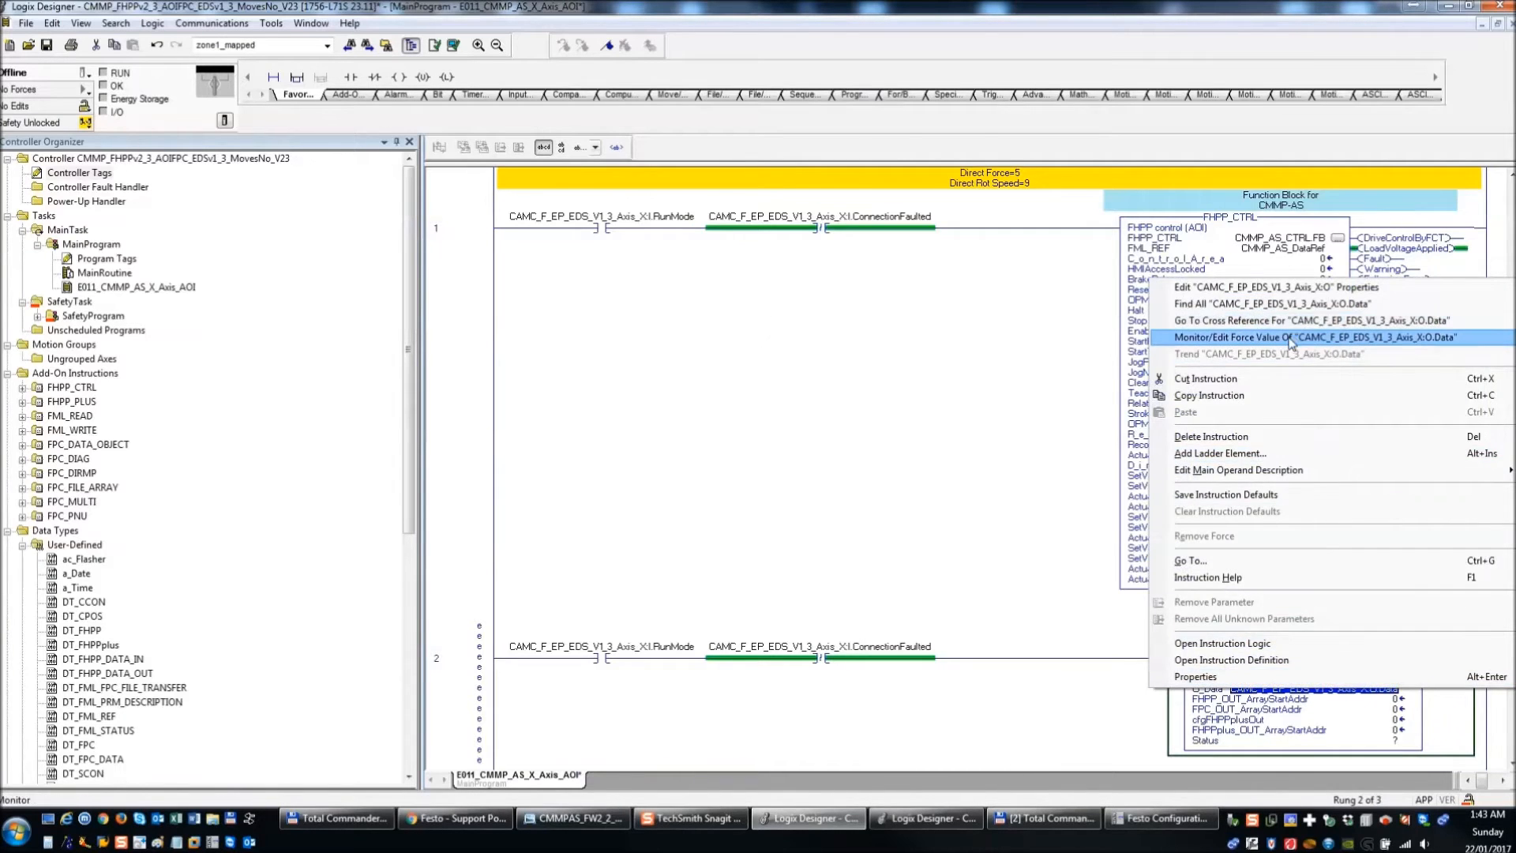
{"action": "left_click", "coordinate": [1287, 336]}
{"action": "left_click", "coordinate": [449, 211]}
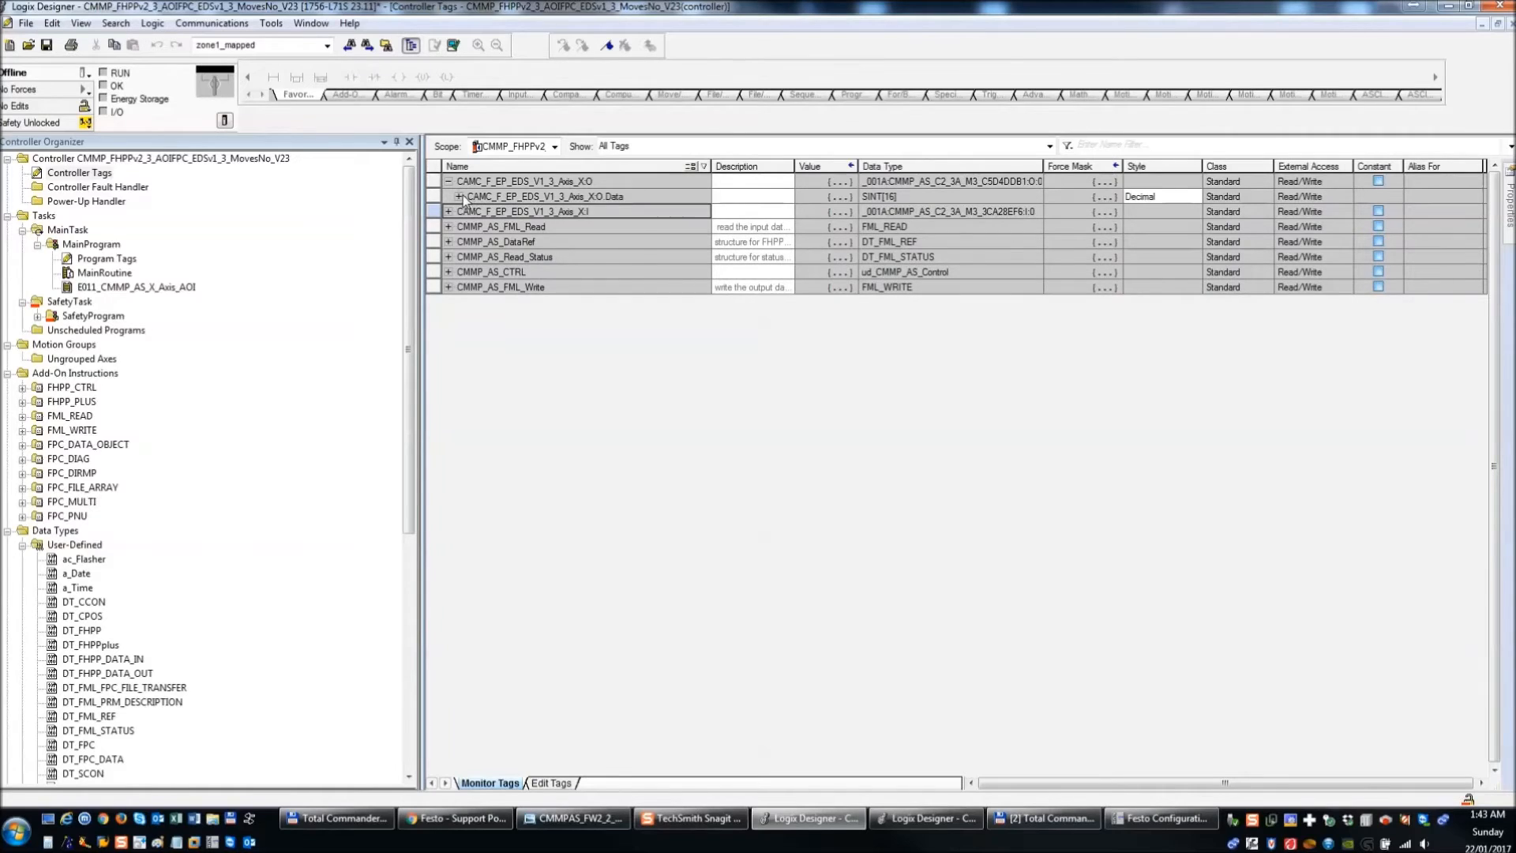
{"action": "left_click", "coordinate": [460, 196]}
{"action": "left_click", "coordinate": [649, 195]}
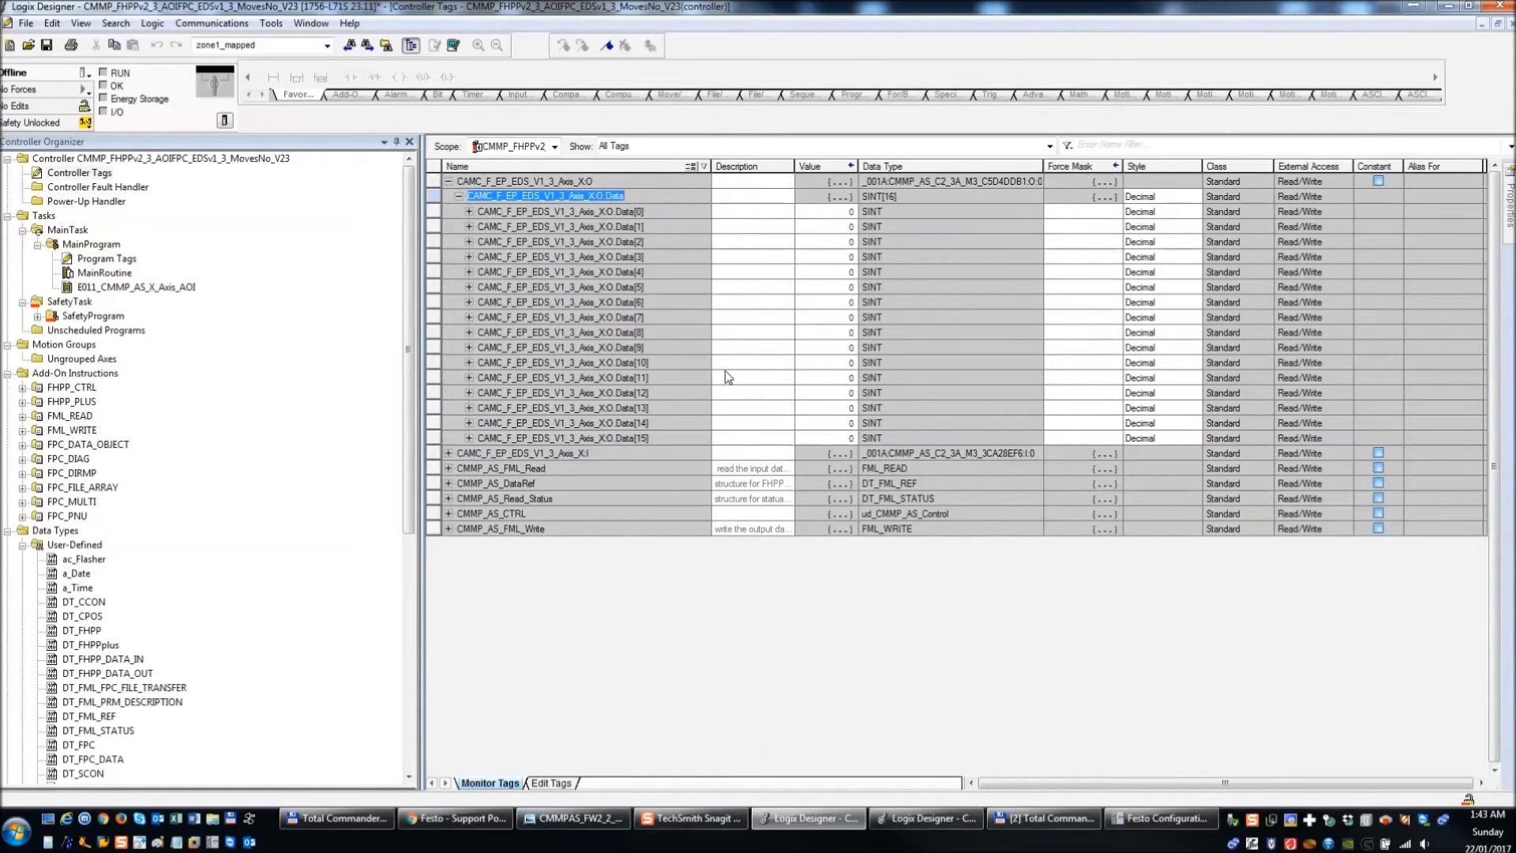
{"action": "left_click", "coordinate": [687, 217]}
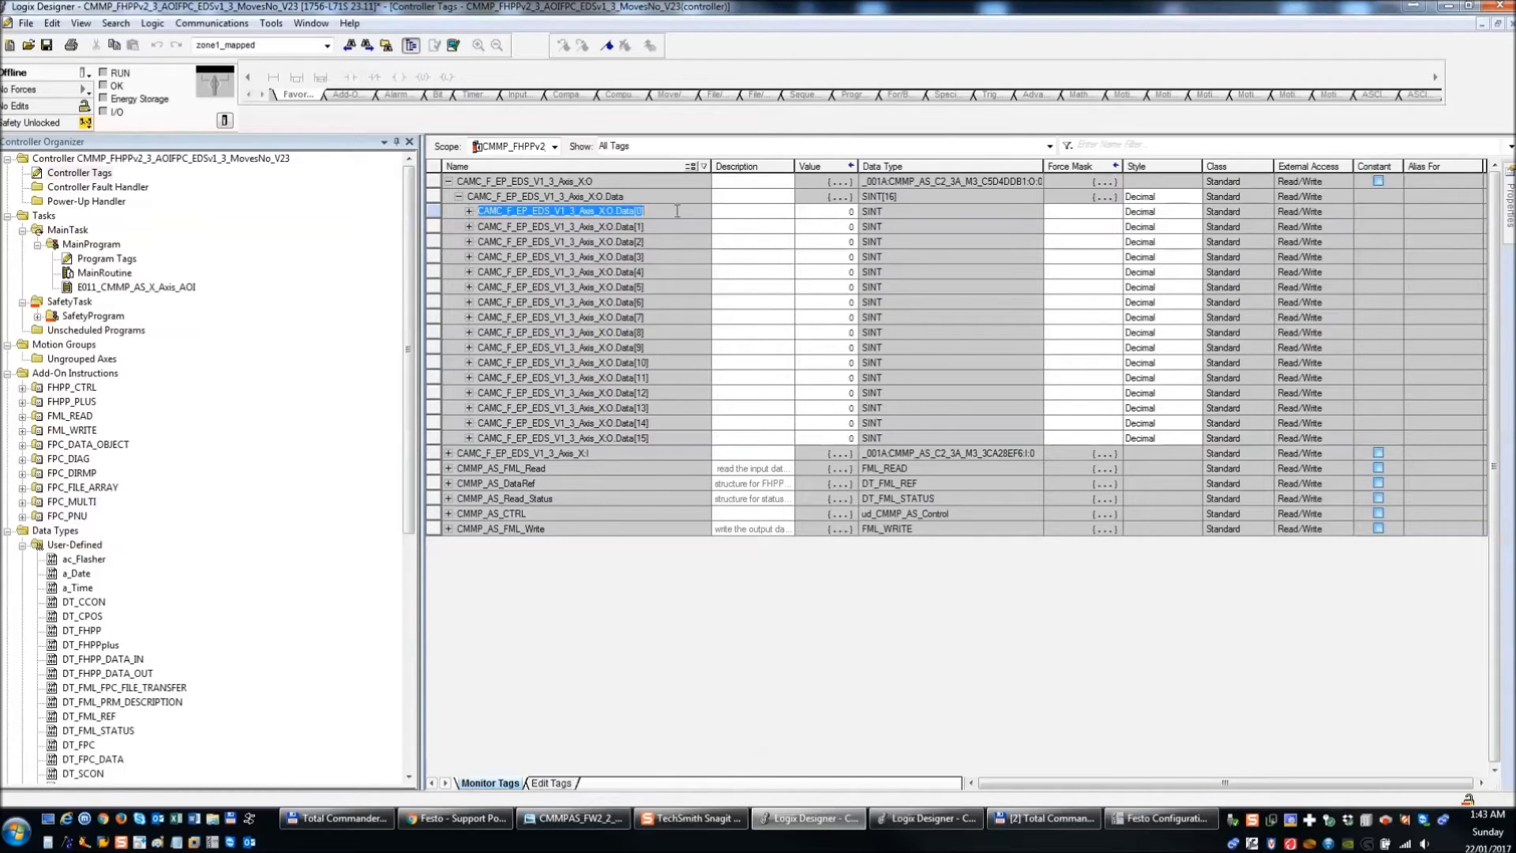
{"action": "left_click", "coordinate": [672, 335]}
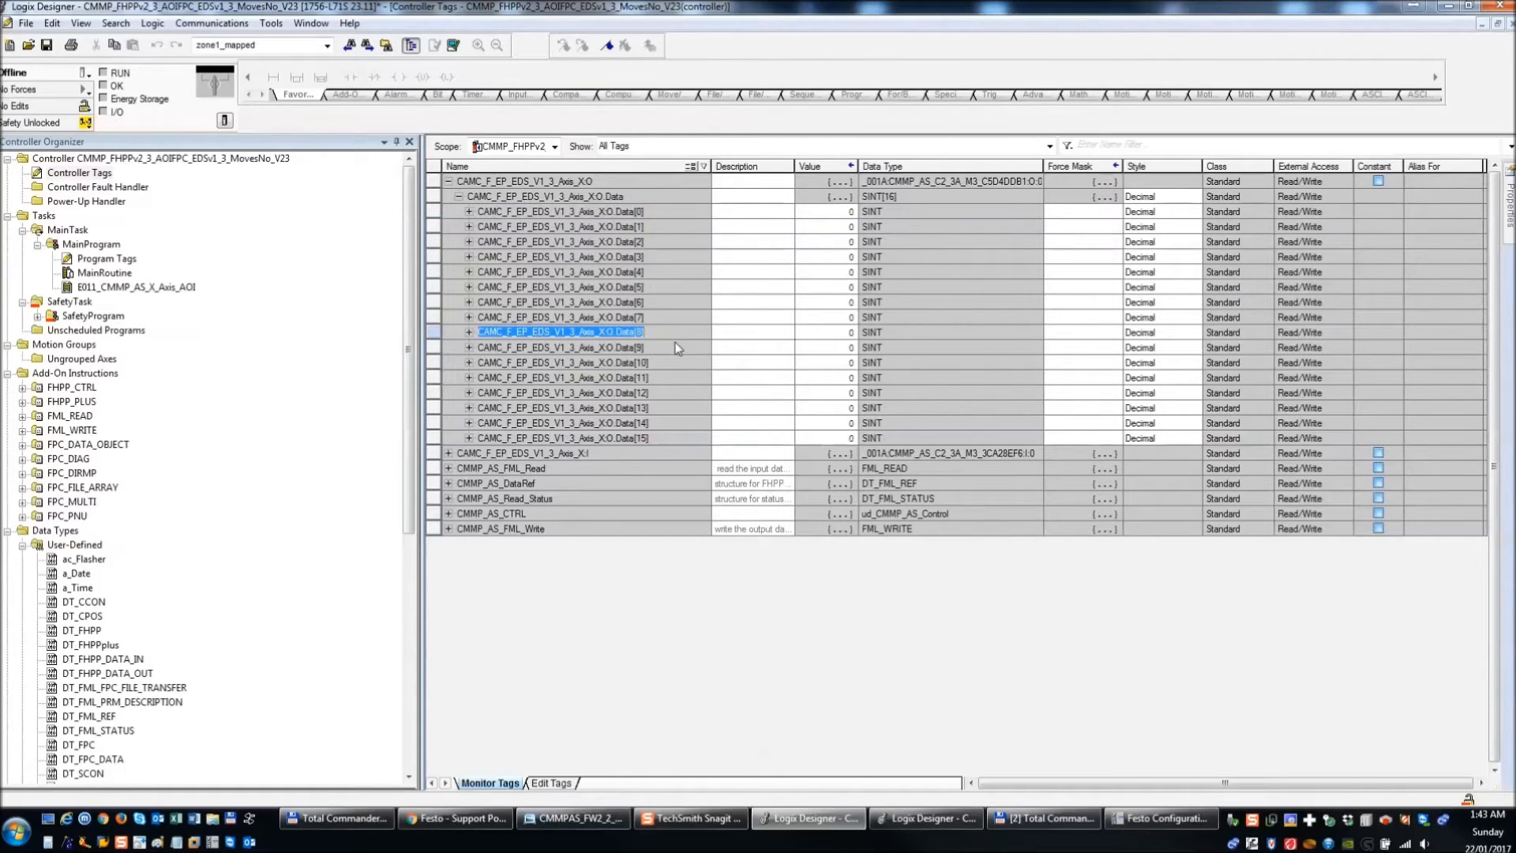
- Return to the axis routine and set FPC_OUT_ArrayStartAddr of the rung 2 FML_WRITE block to 8
{"action": "key", "text": "ctrl+Tab"}
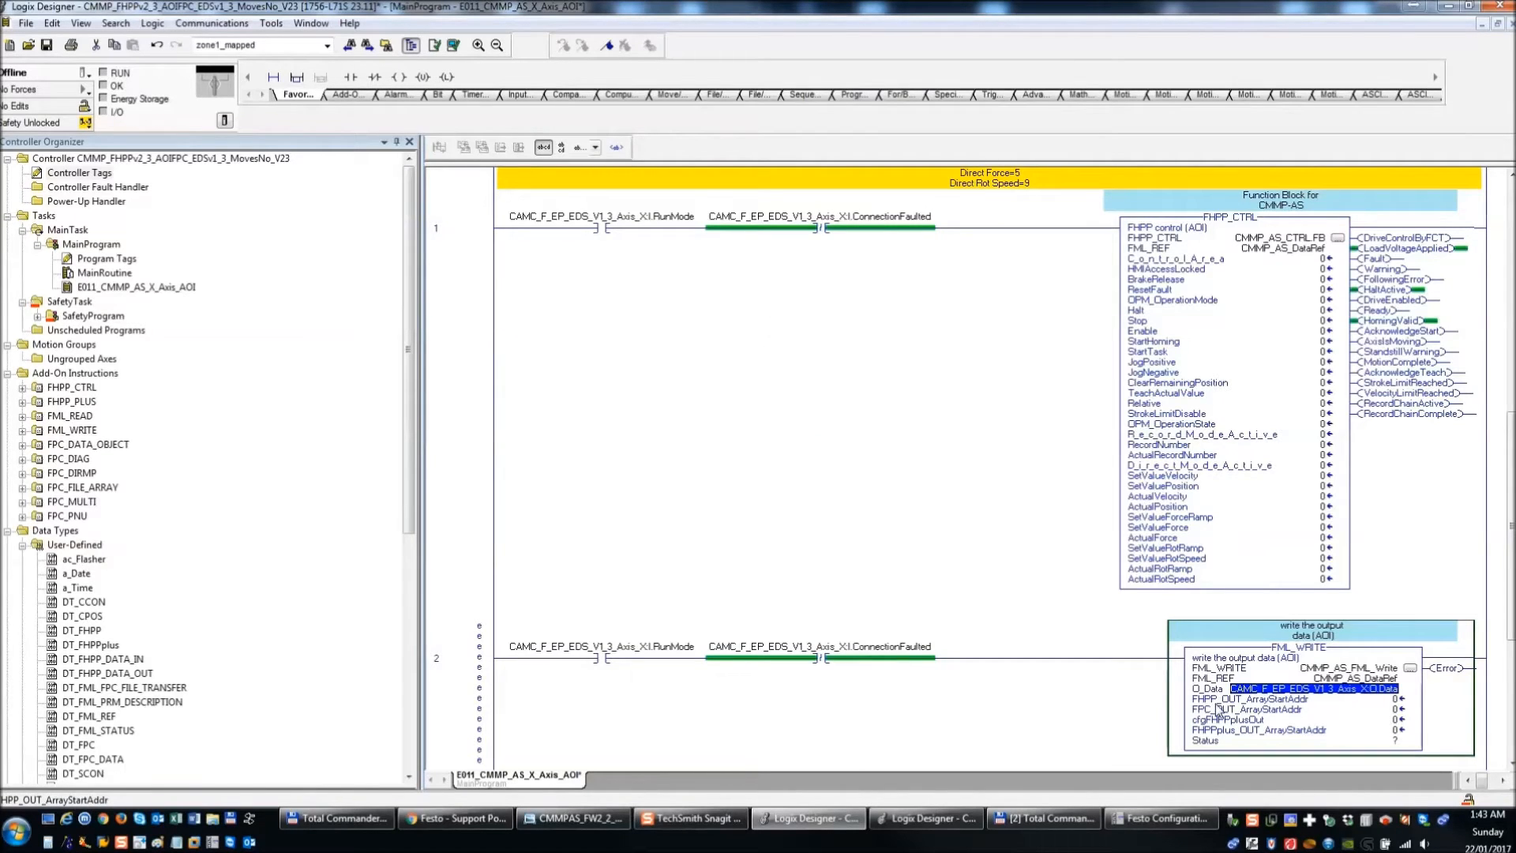
{"action": "left_click", "coordinate": [1390, 700]}
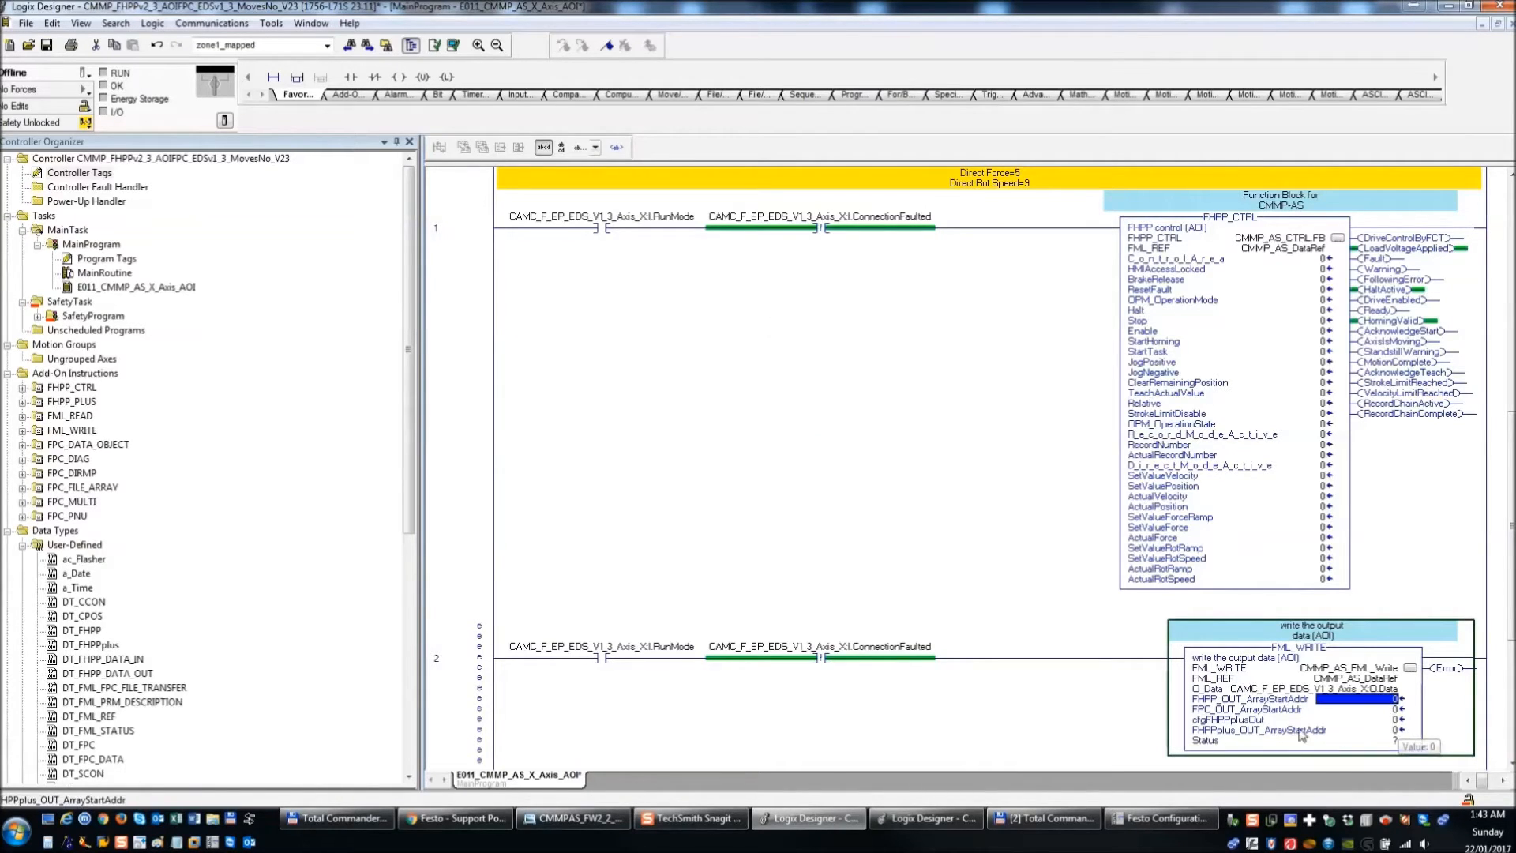
{"action": "left_click", "coordinate": [1394, 710]}
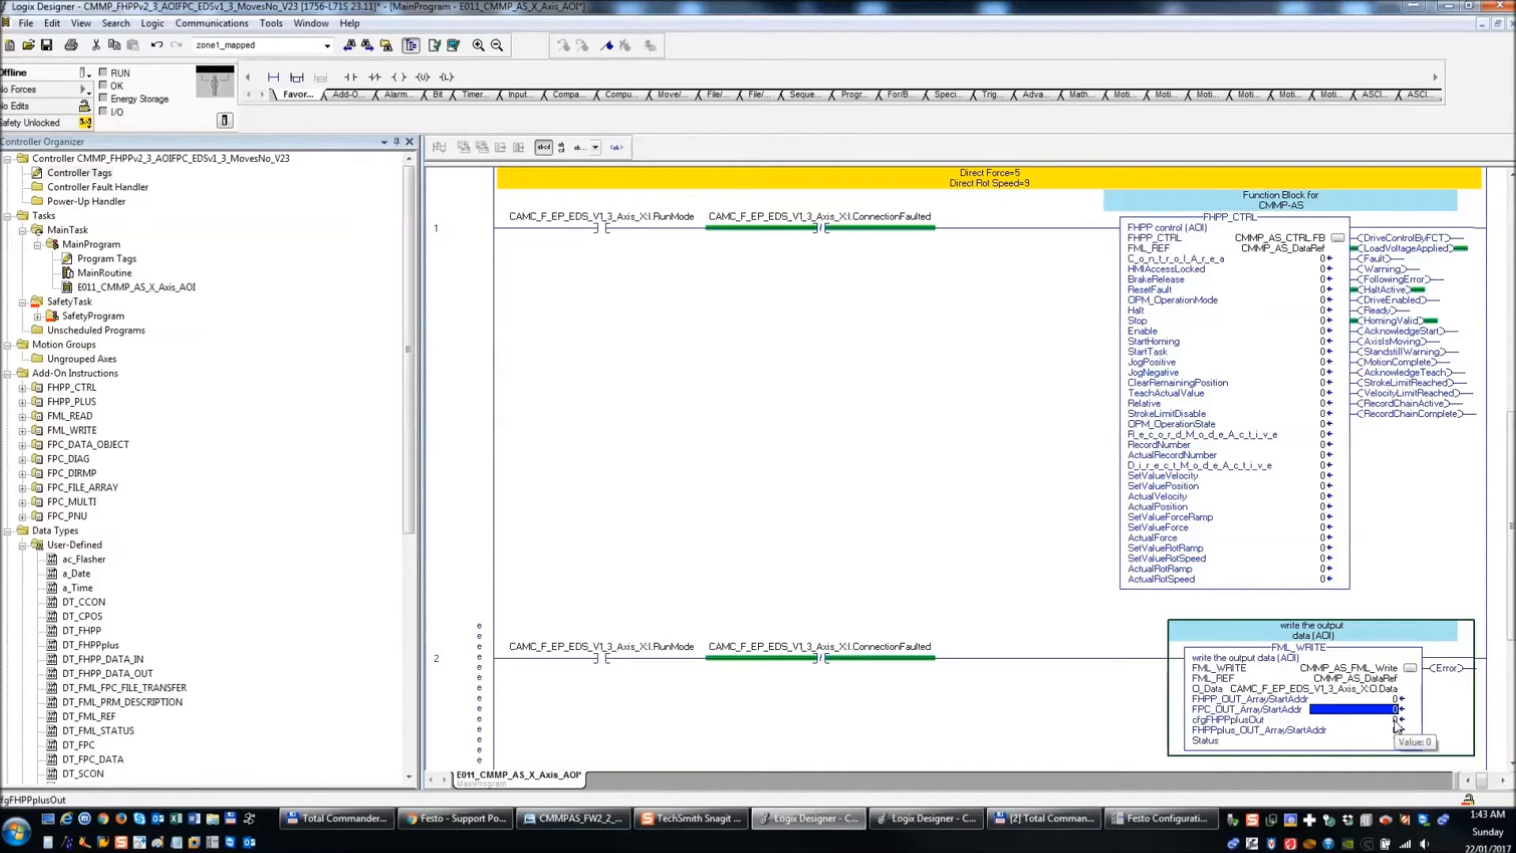
{"action": "type", "text": "8"}
{"action": "key", "text": "Return"}
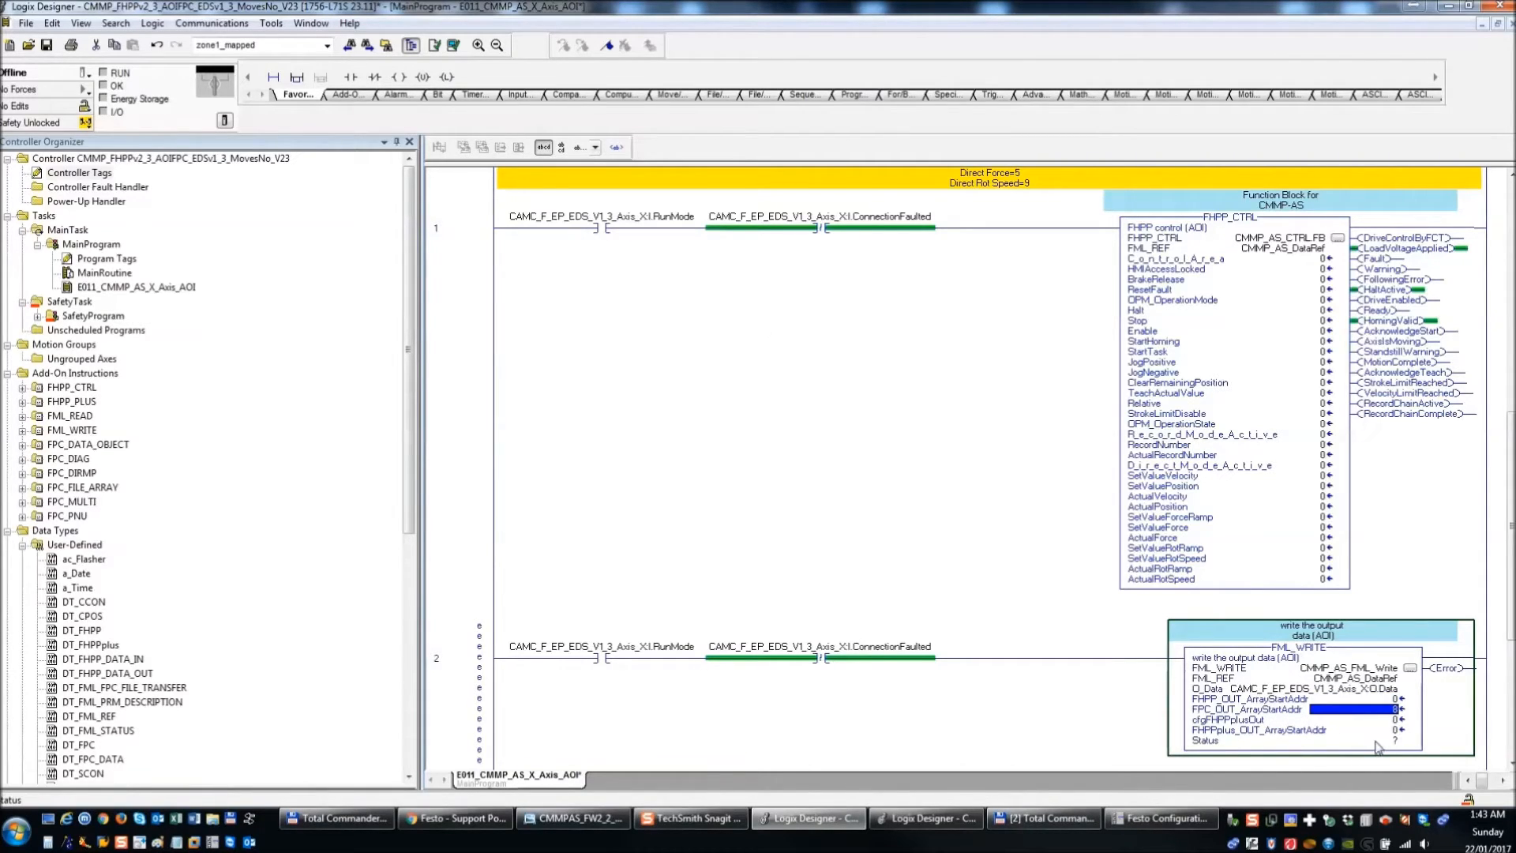
- Set the Status operand of the FML_WRITE block to CMMP_AS_Write_Status and create that tag with data type DT_FML_STATUS
{"action": "key", "text": "alt+Tab"}
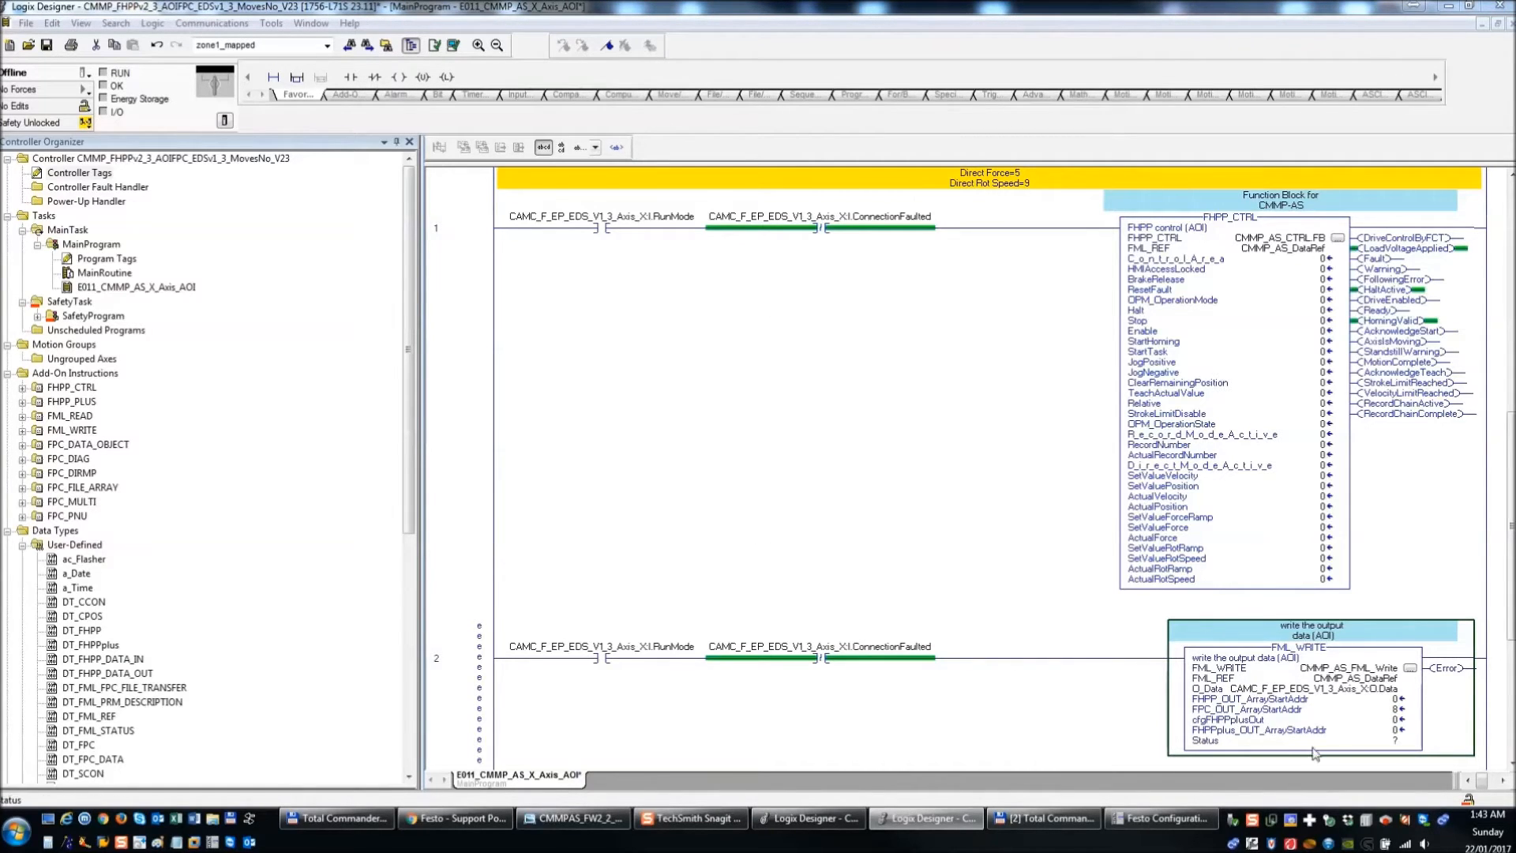
{"action": "double_click", "coordinate": [1360, 744]}
{"action": "key", "text": "ctrl+v"}
{"action": "key", "text": "Return"}
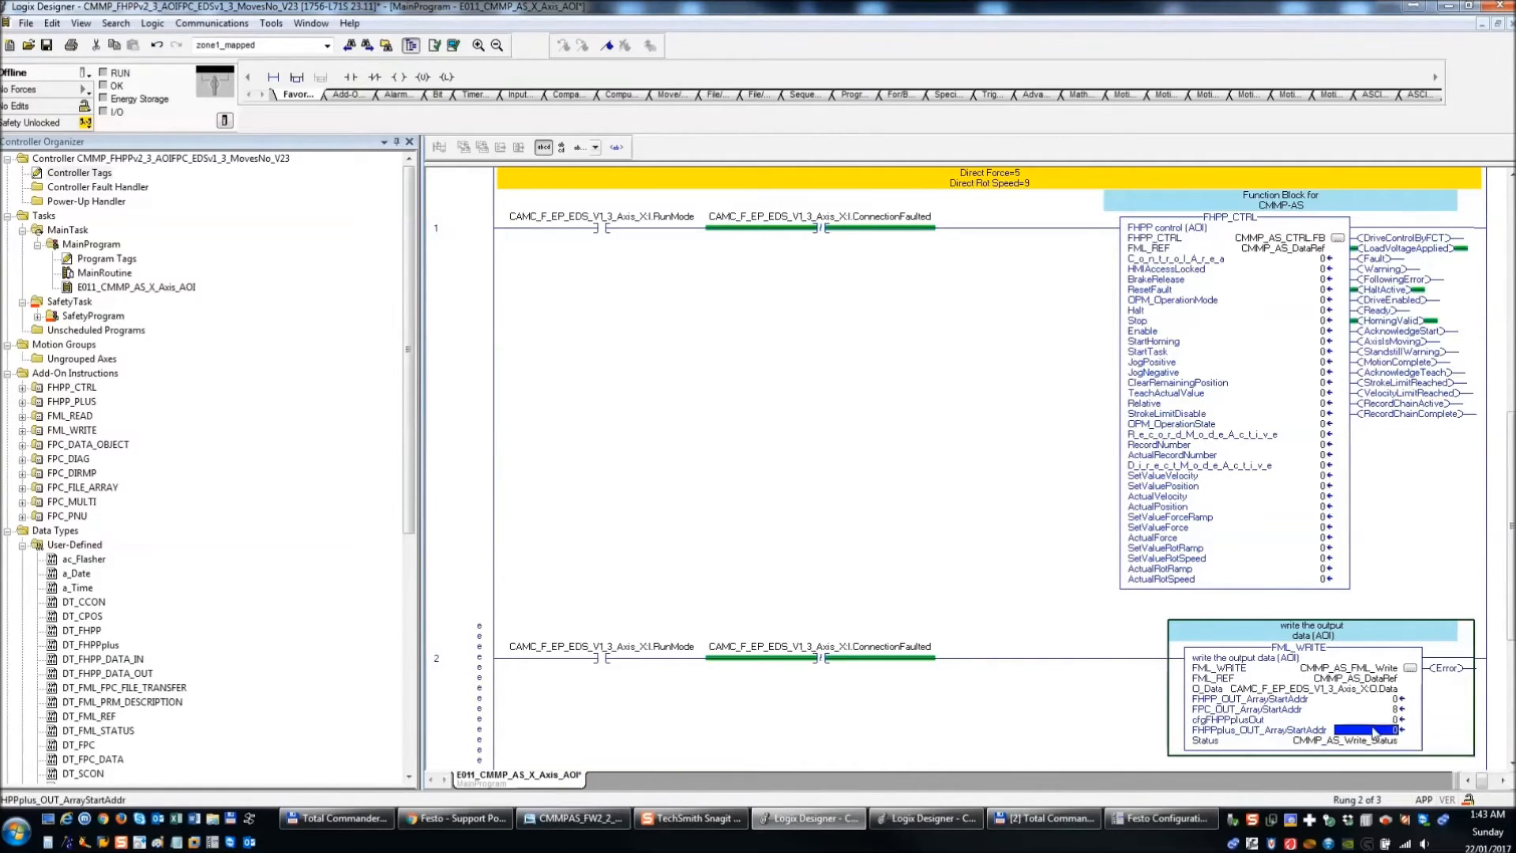
{"action": "right_click", "coordinate": [1381, 744]}
{"action": "left_click", "coordinate": [1382, 406]}
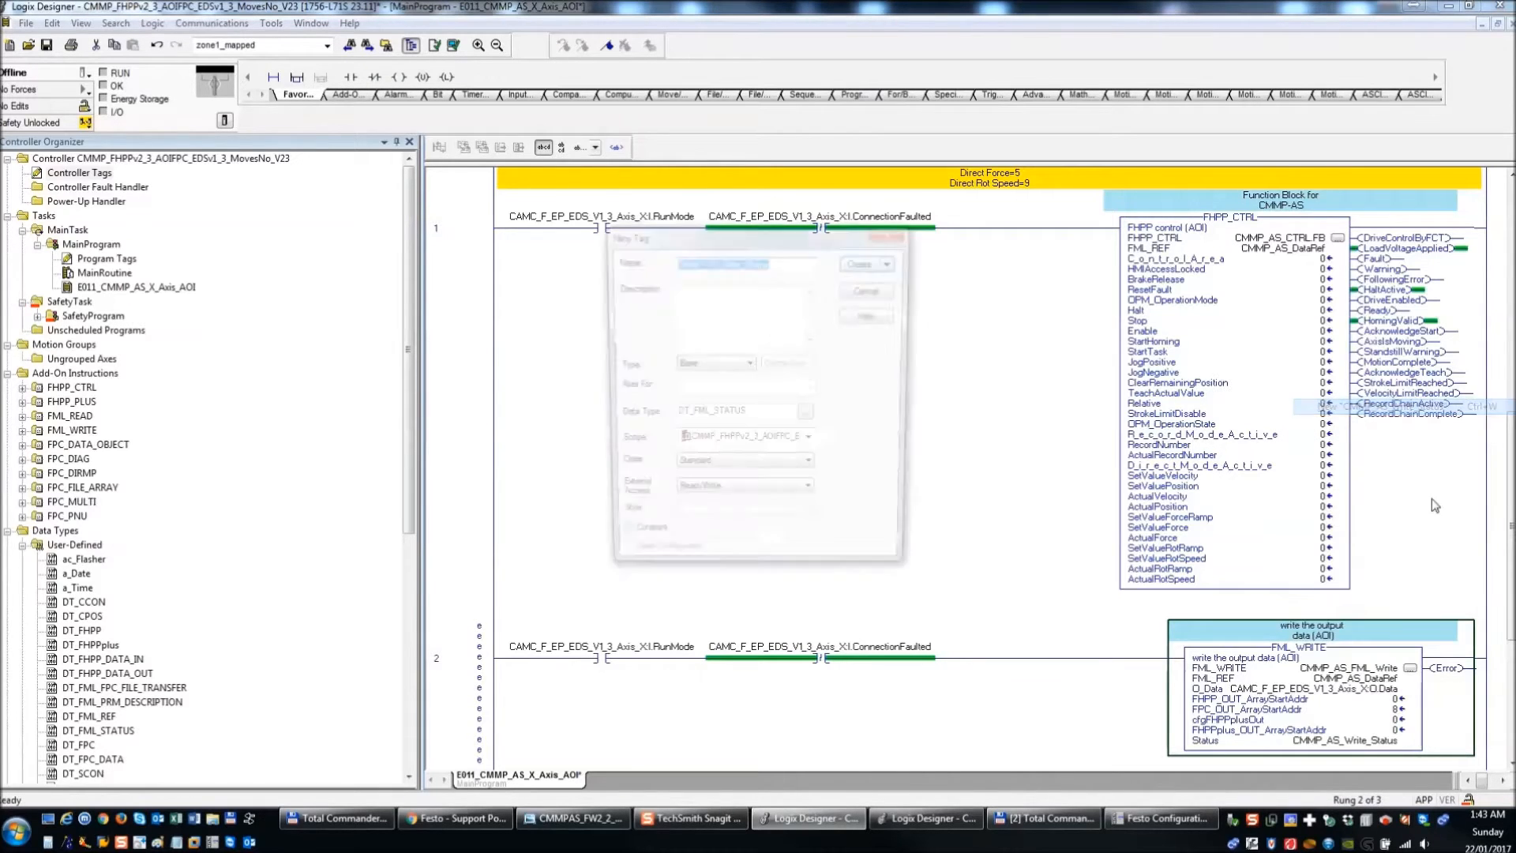
{"action": "left_click", "coordinate": [890, 256]}
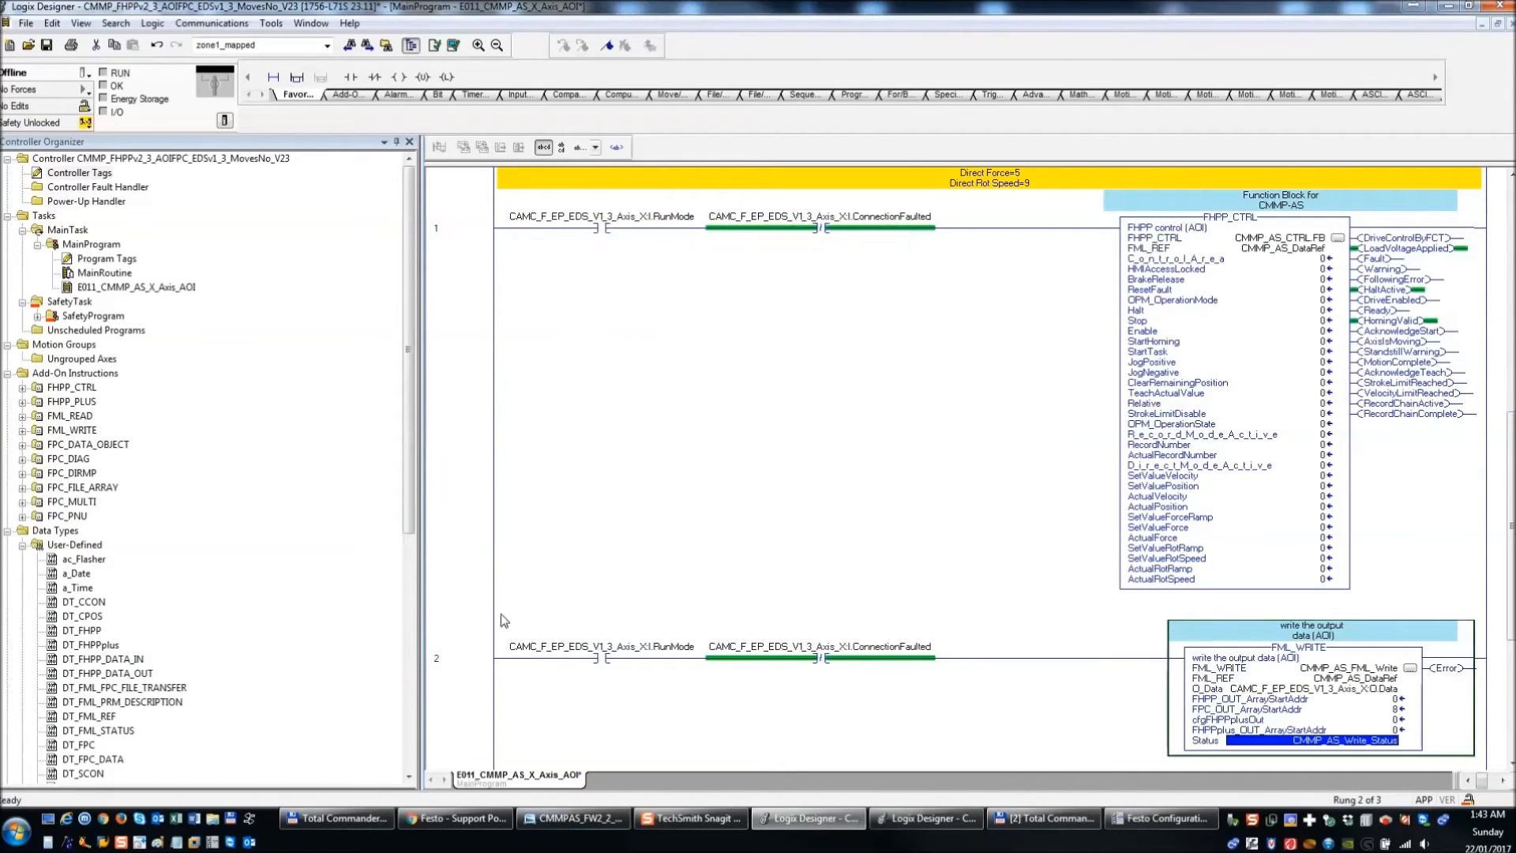
- Copy the FML_WRITE comment from the reference project, which describes writing the OUTPUT data in DT_FML_REF via the Fieldbus, and add it to rung 2
{"action": "left_click", "coordinate": [458, 663]}
{"action": "key", "text": "alt+Tab"}
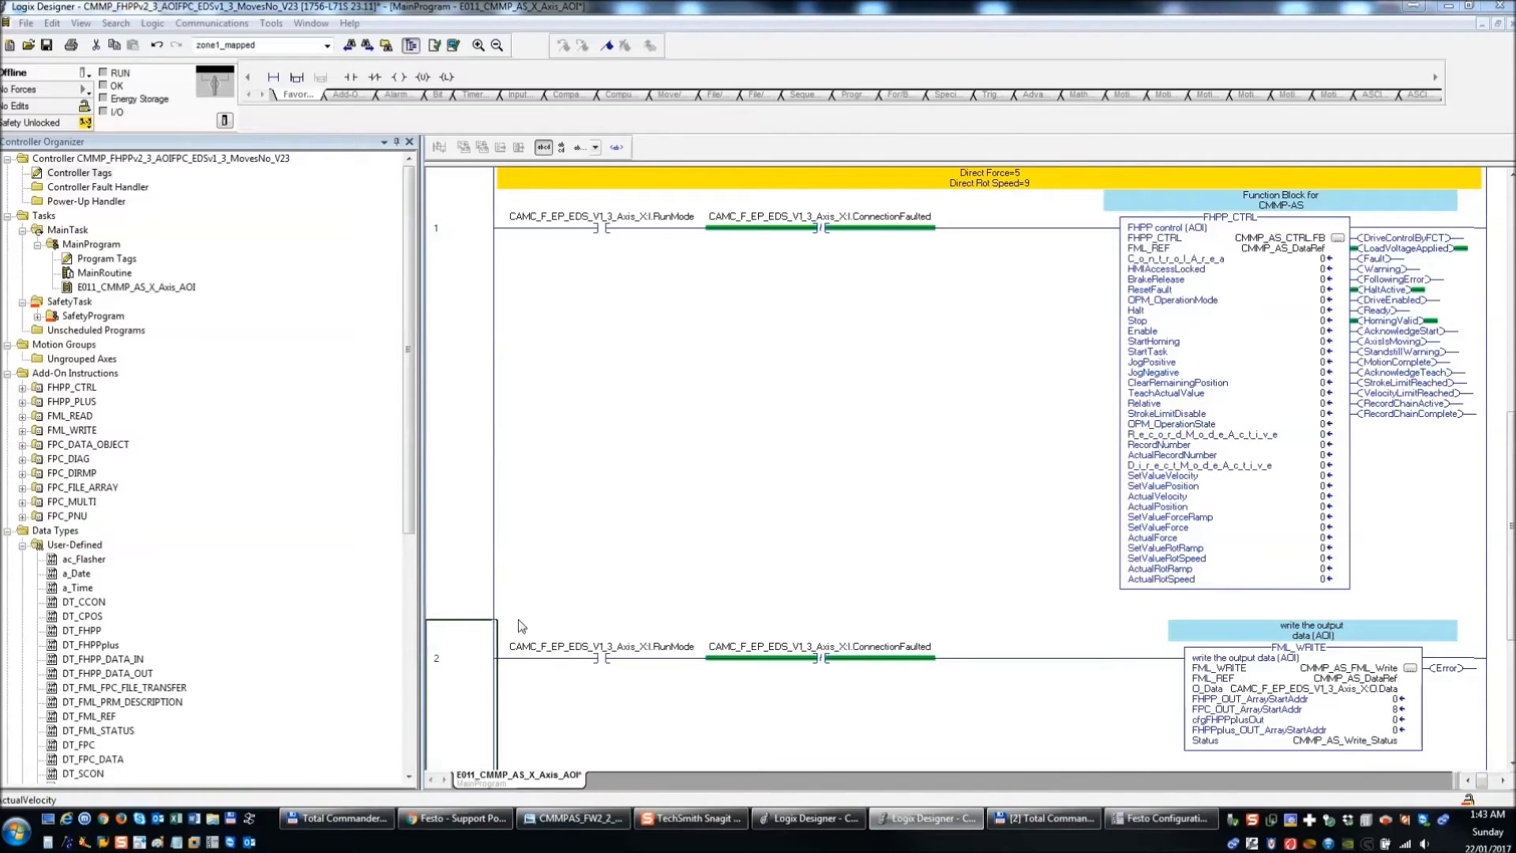
{"action": "left_click", "coordinate": [457, 662]}
{"action": "double_click", "coordinate": [461, 680]}
{"action": "key", "text": "ctrl+v"}
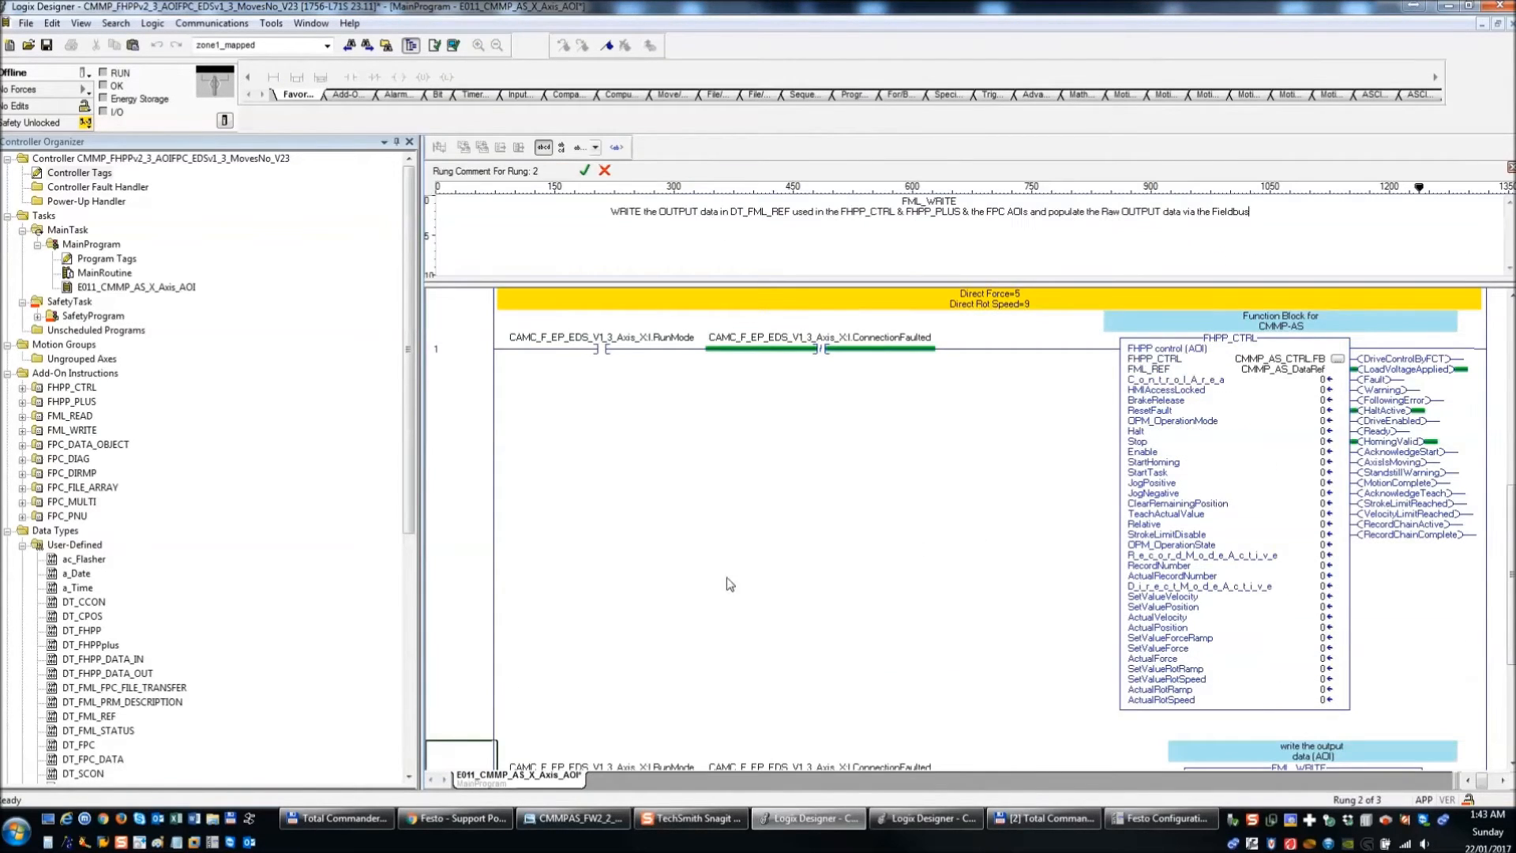
{"action": "key", "text": "Return"}
{"action": "left_click", "coordinate": [739, 568]}
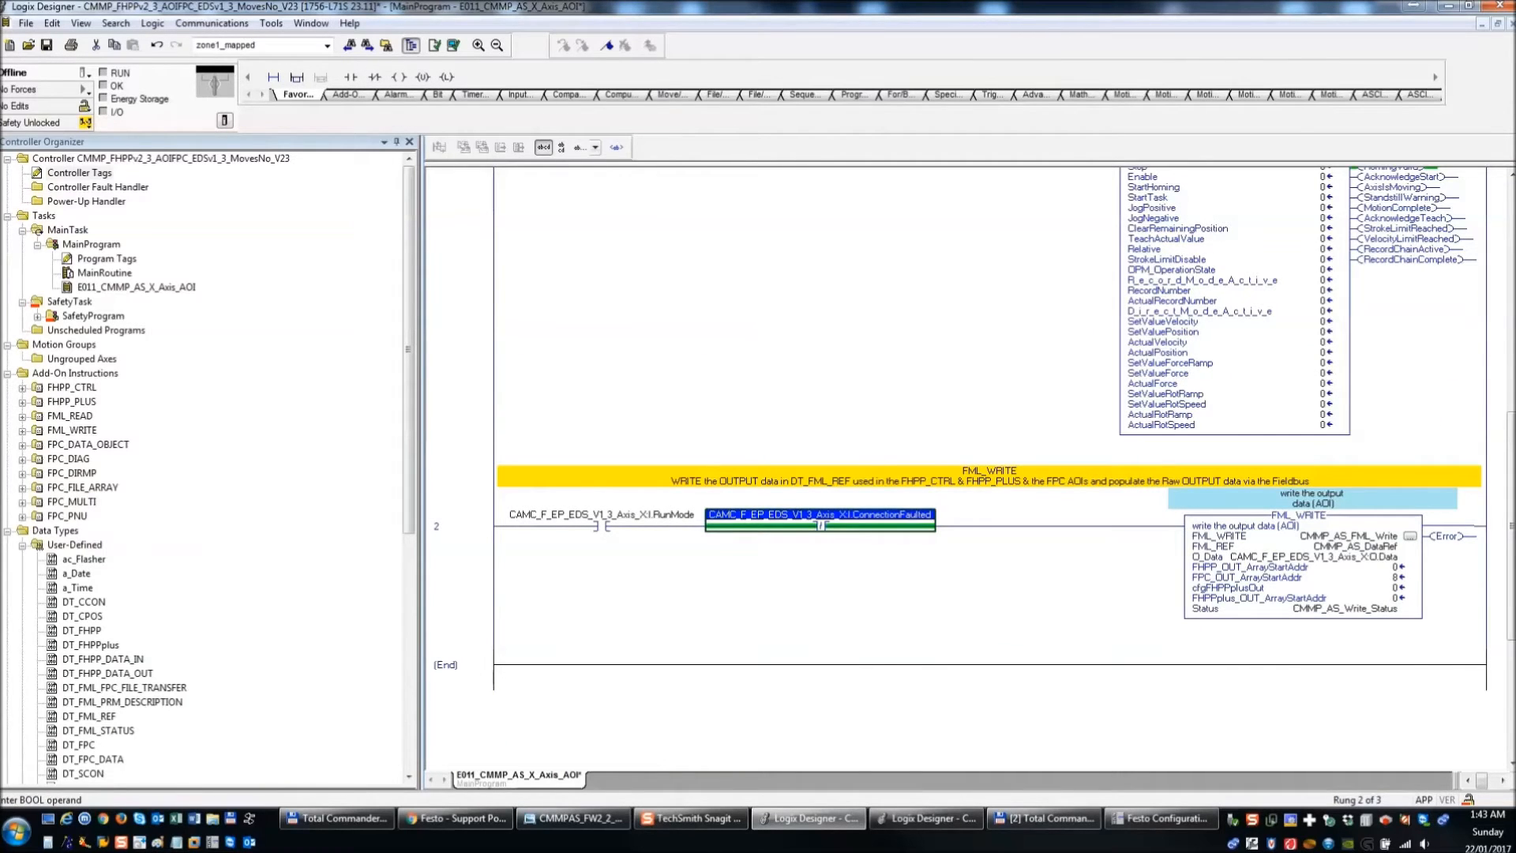
- Try inserting the FPC_FILE_ARRAY rung from the reference project before the FML_WRITE rung, and delete it again
{"action": "key", "text": "alt+Tab"}
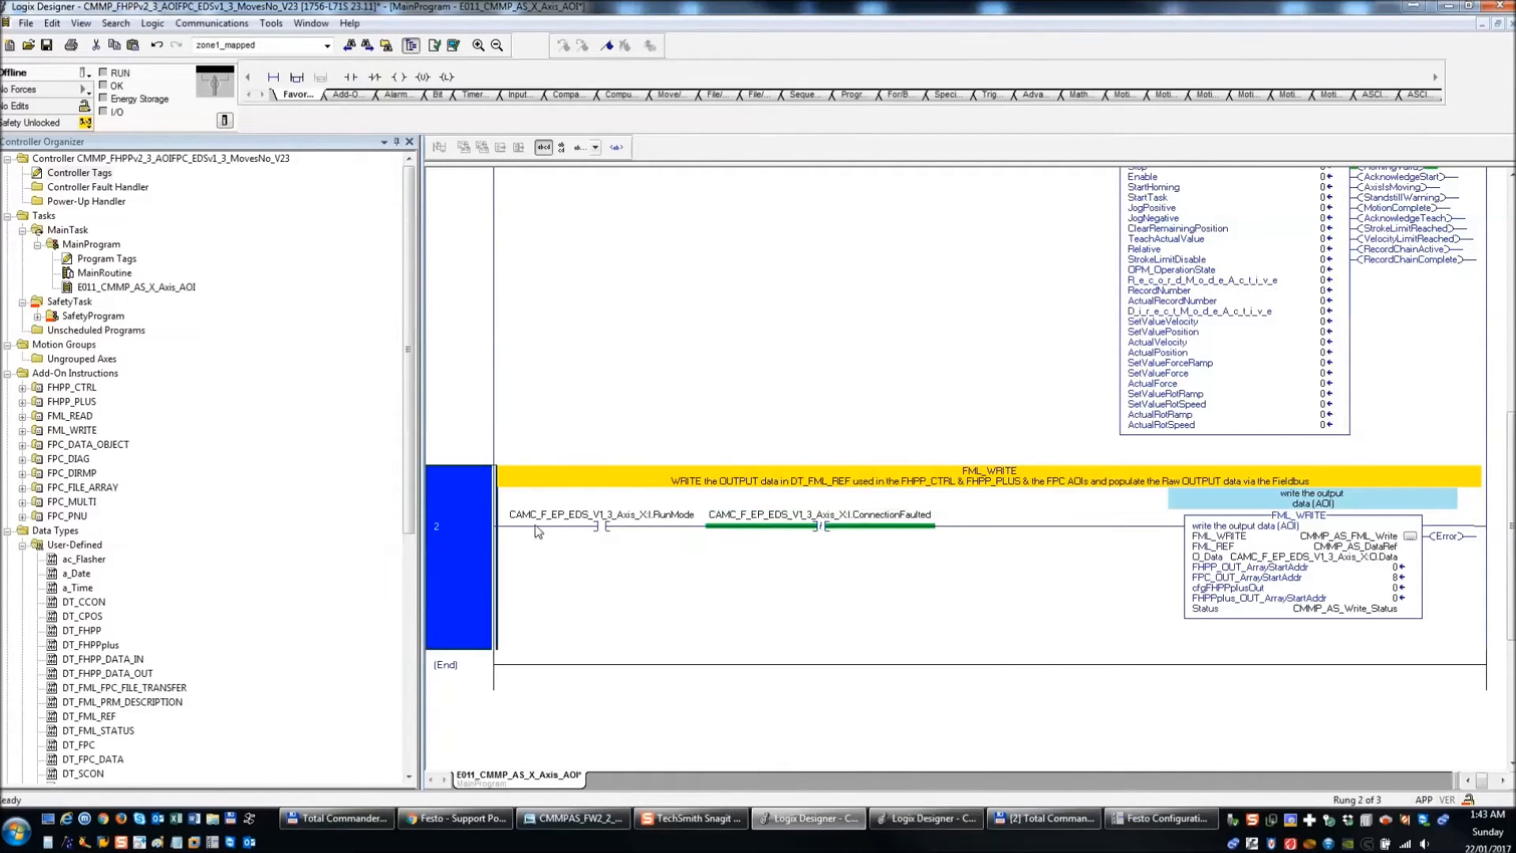
{"action": "key", "text": "ctrl+v"}
{"action": "left_click_drag", "start_coordinate": [477, 681], "coordinate": [509, 496]}
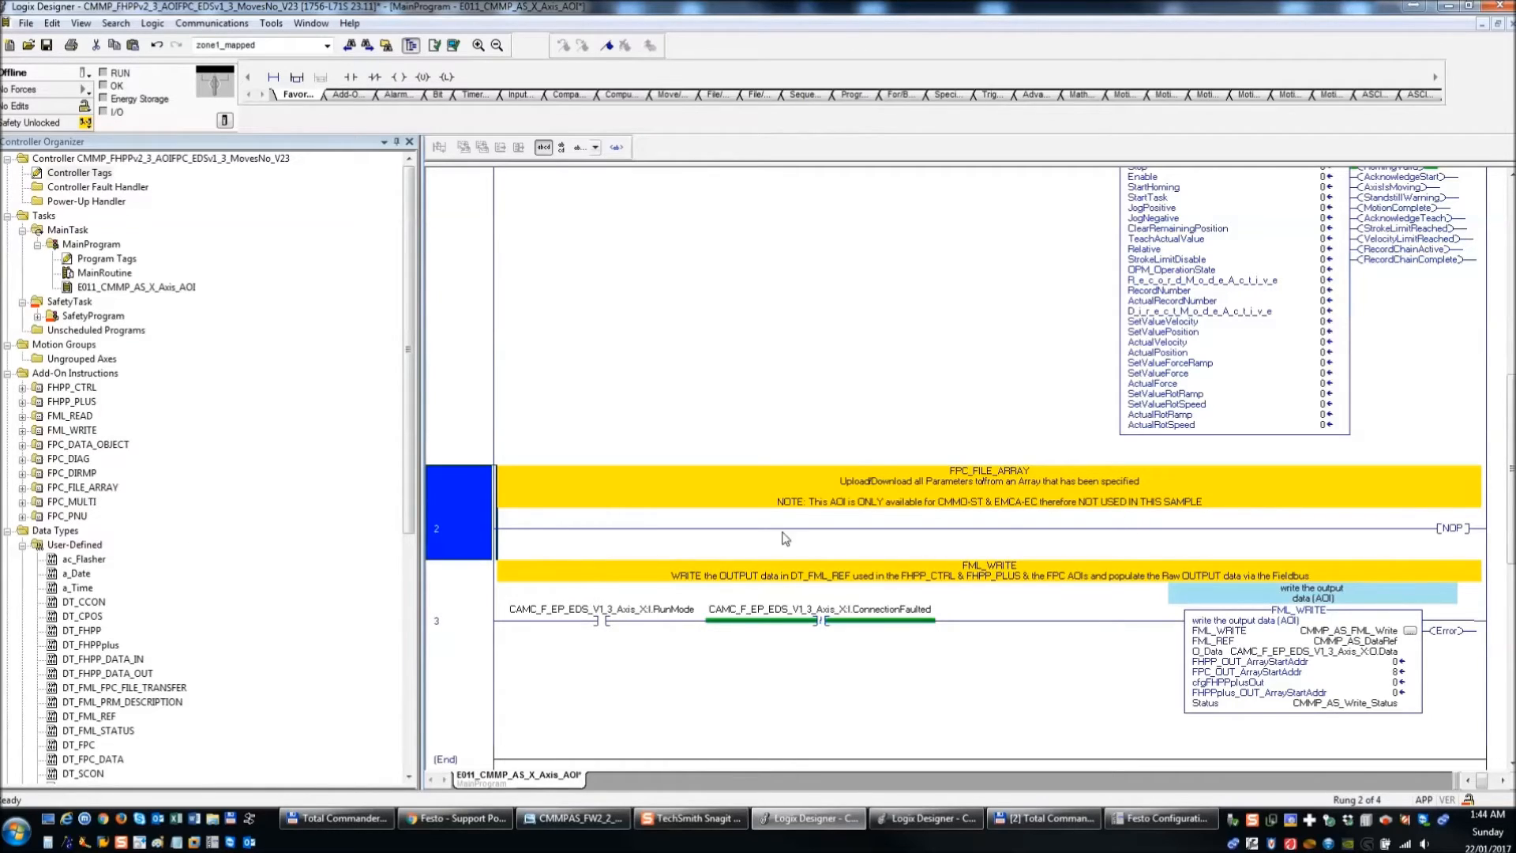
{"action": "left_click", "coordinate": [1075, 499]}
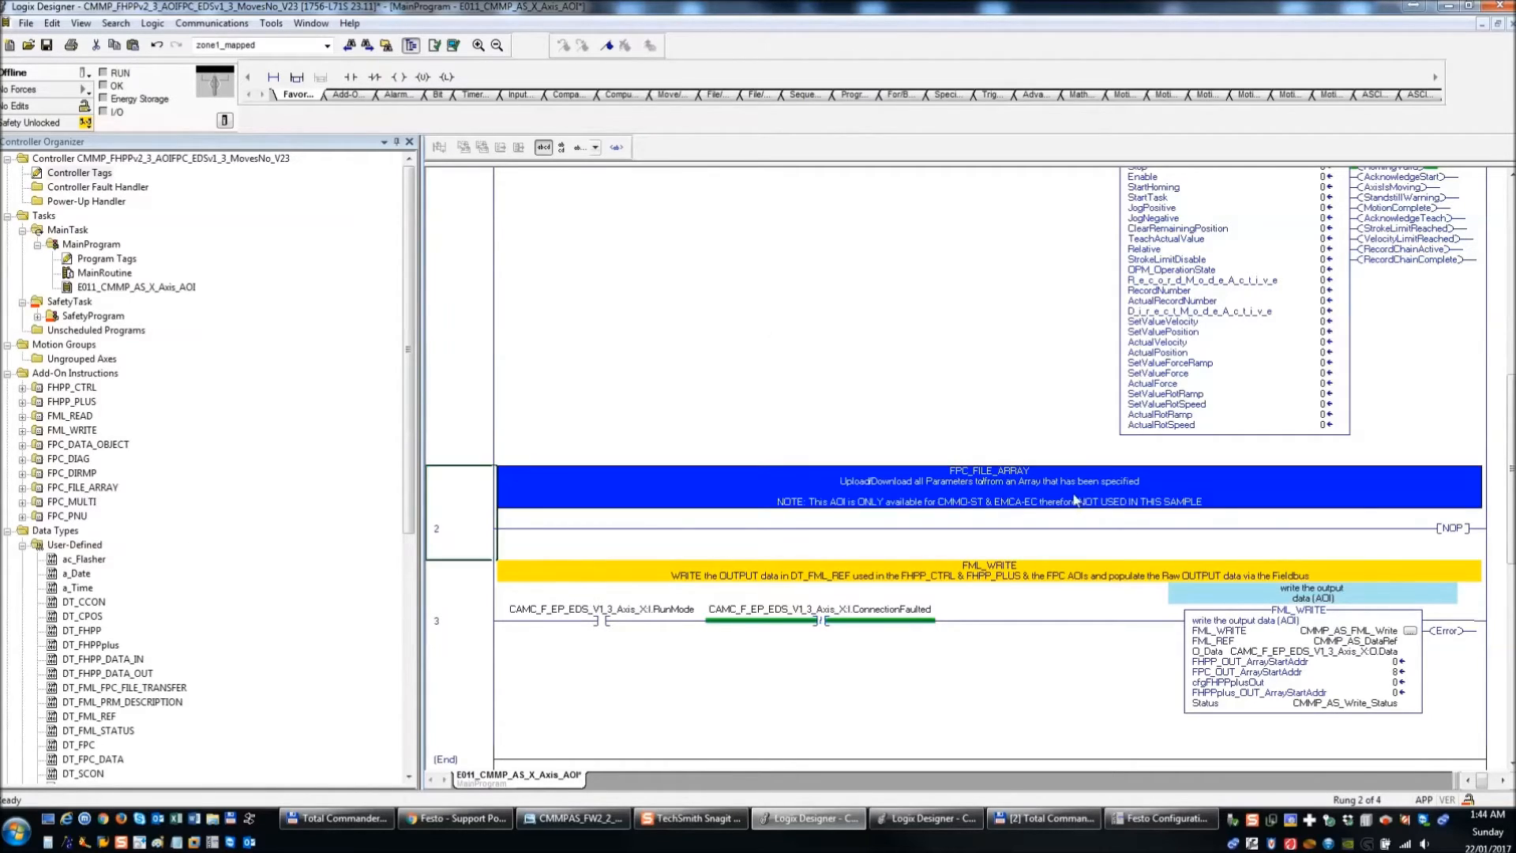
{"action": "left_click", "coordinate": [475, 543]}
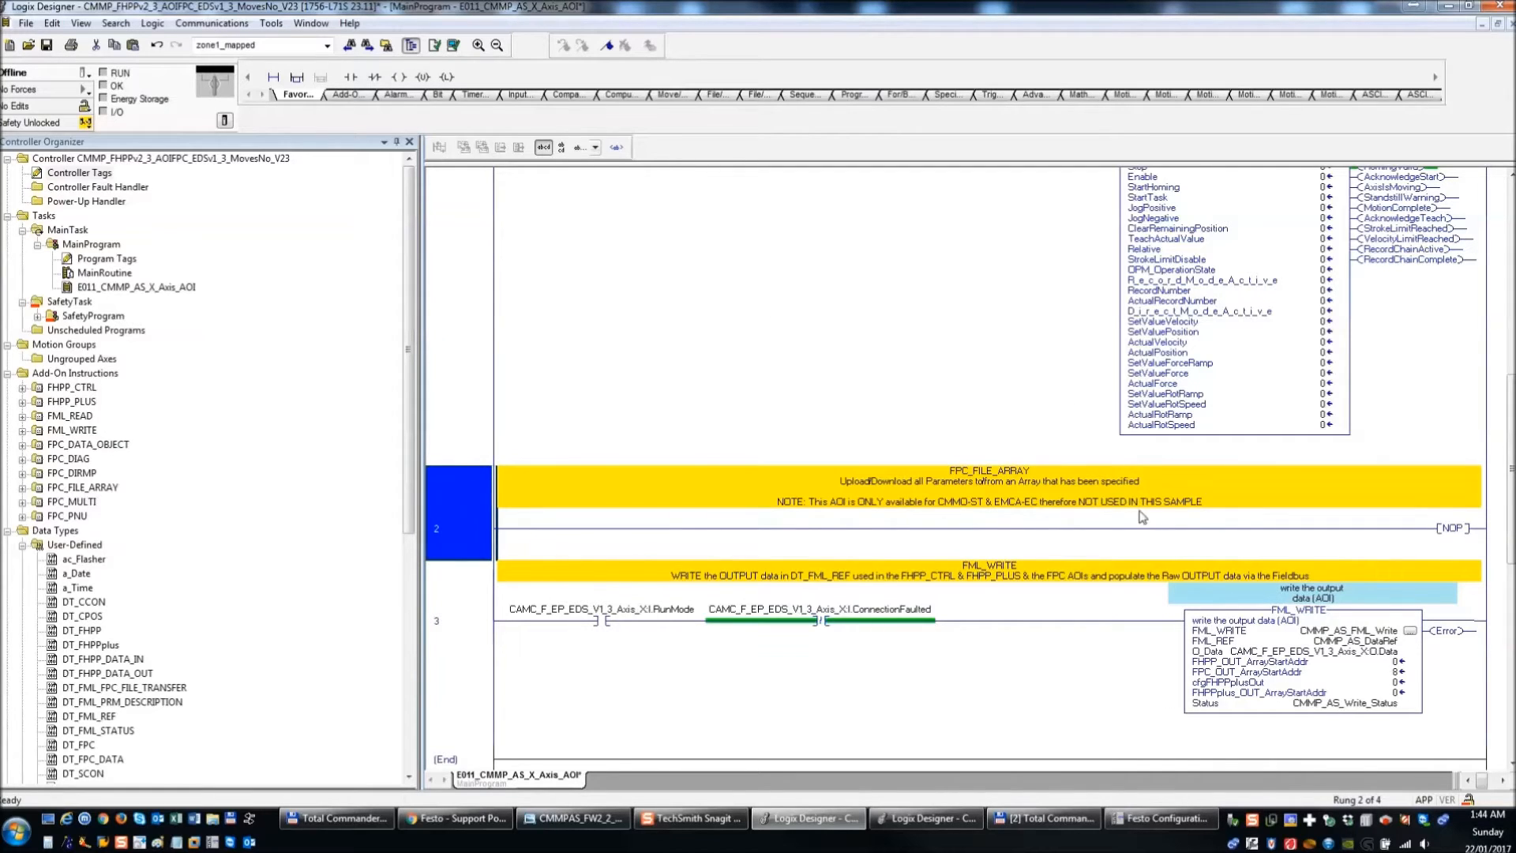
{"action": "key", "text": "Delete"}
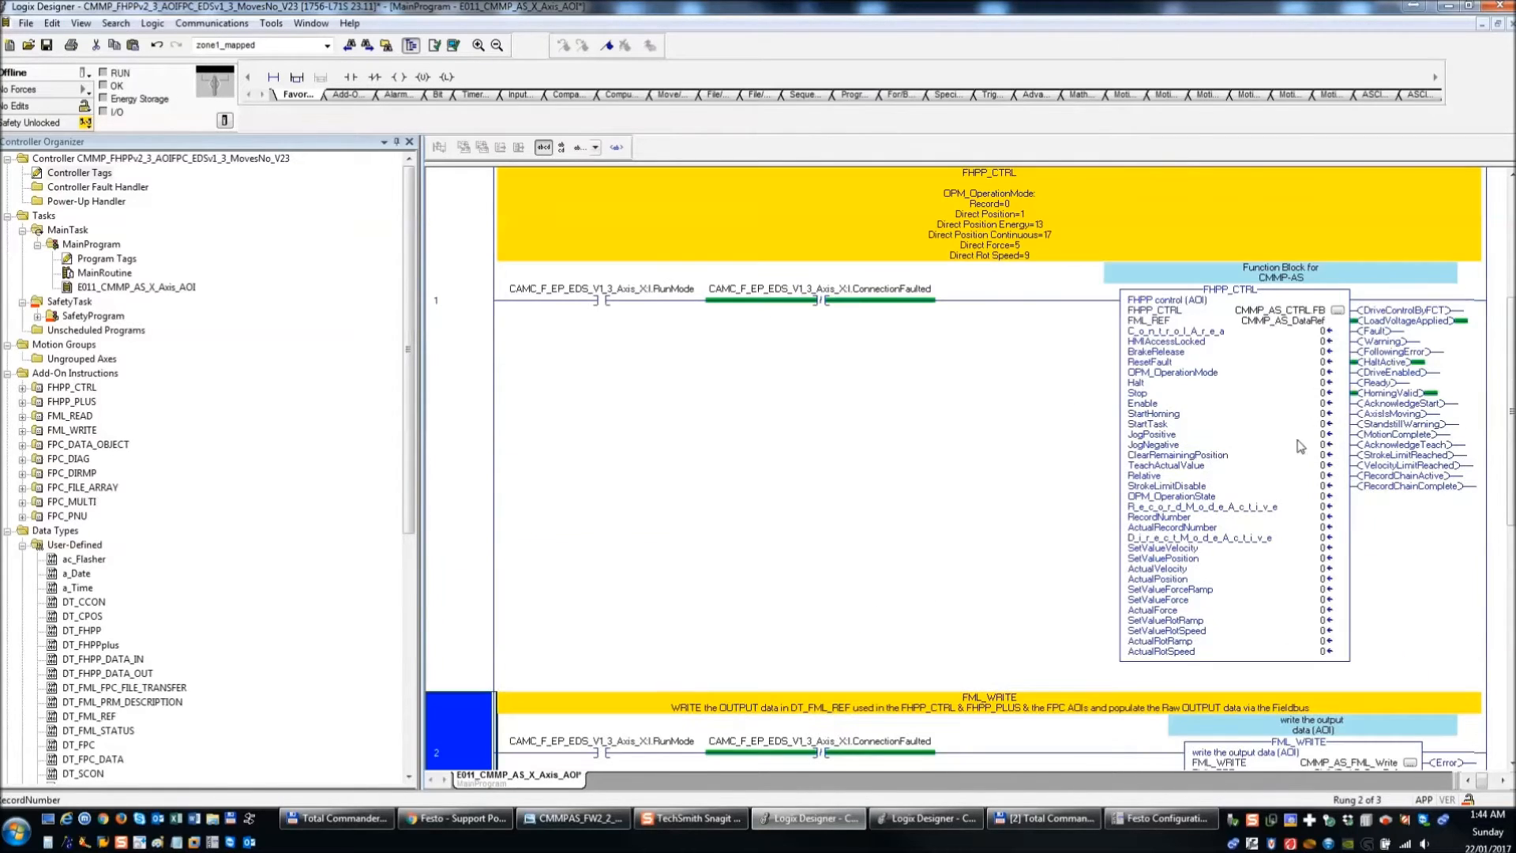
- Review the axis routine's rungs and examine the Ethernet address, module definition and name of the CAMC_F_EP_EDS_V1_3_Axis_X module without changing them
{"action": "left_click", "coordinate": [1210, 444]}
{"action": "scroll", "coordinate": [1201, 467], "scroll_direction": "up", "scroll_amount": 3}
{"action": "scroll", "coordinate": [1201, 472], "scroll_direction": "up", "scroll_amount": 5}
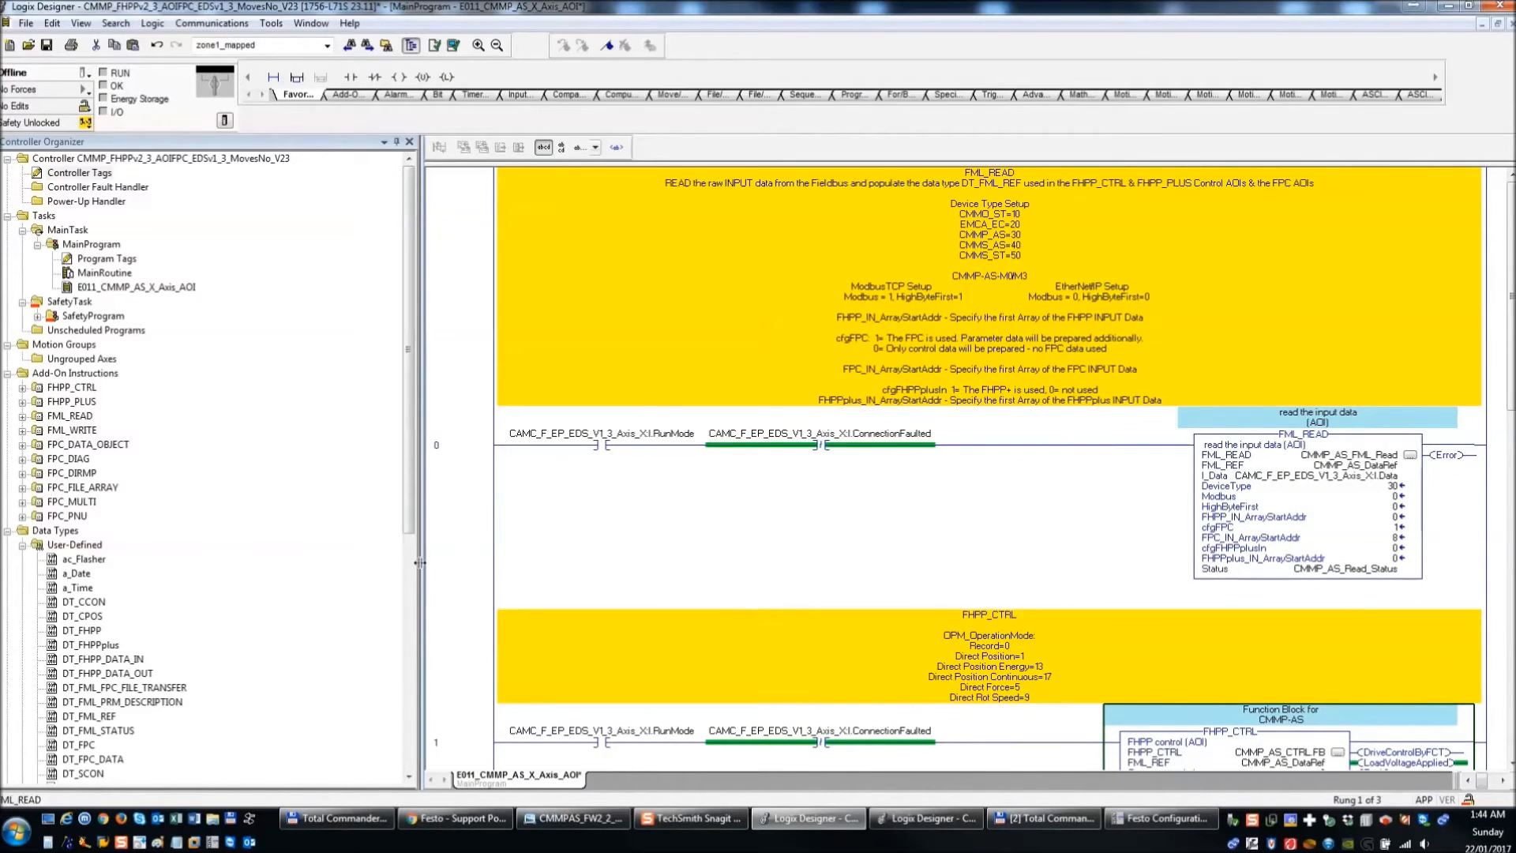
{"action": "scroll", "coordinate": [1206, 505], "scroll_direction": "down", "scroll_amount": 3}
{"action": "left_click_drag", "start_coordinate": [414, 491], "coordinate": [411, 782]}
{"action": "left_click", "coordinate": [245, 760]}
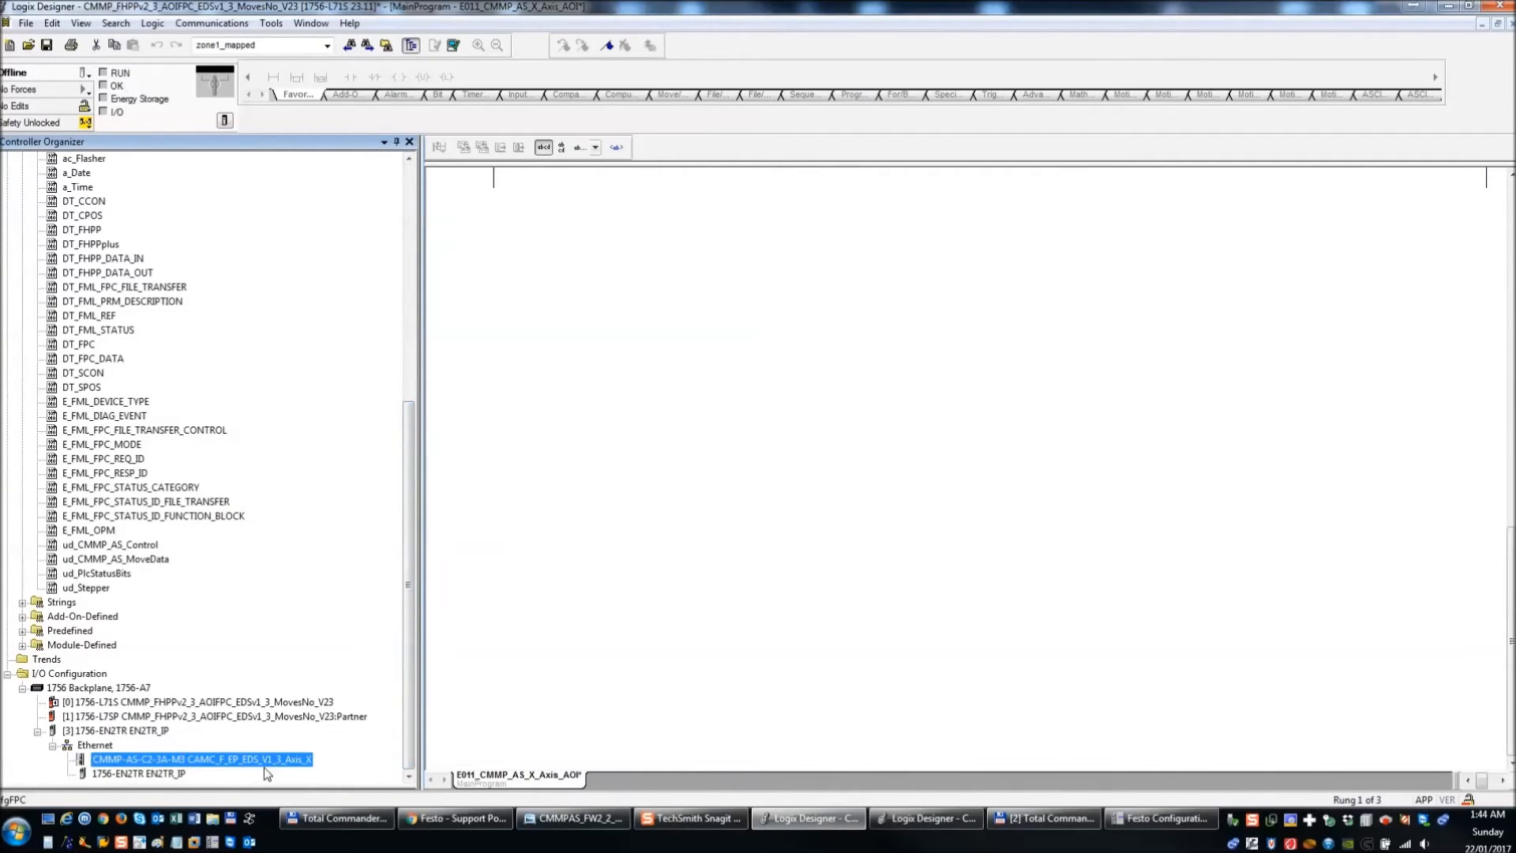
{"action": "double_click", "coordinate": [264, 761]}
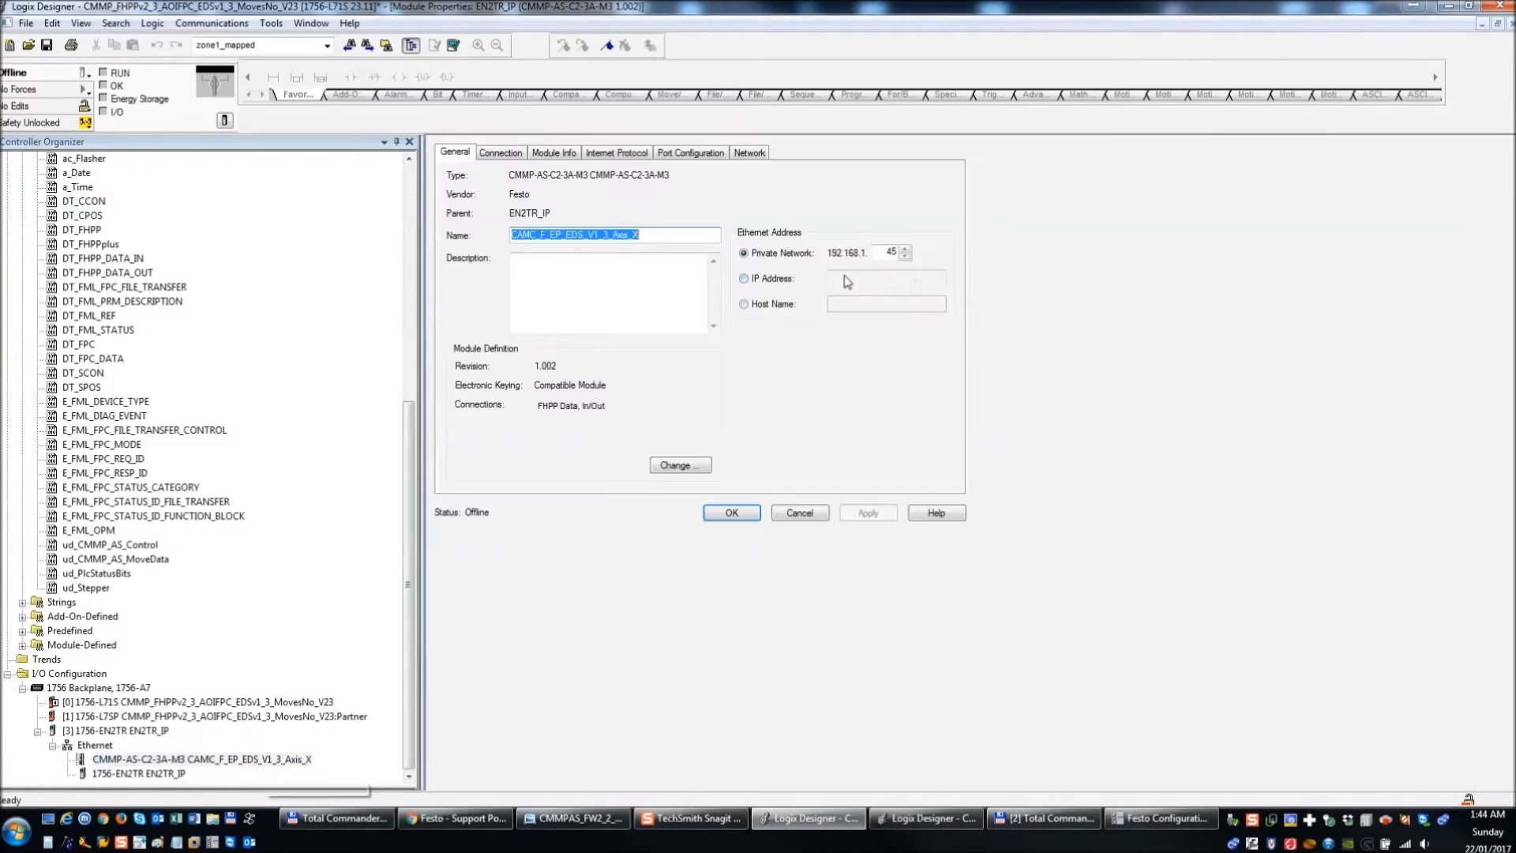
{"action": "left_click", "coordinate": [909, 254]}
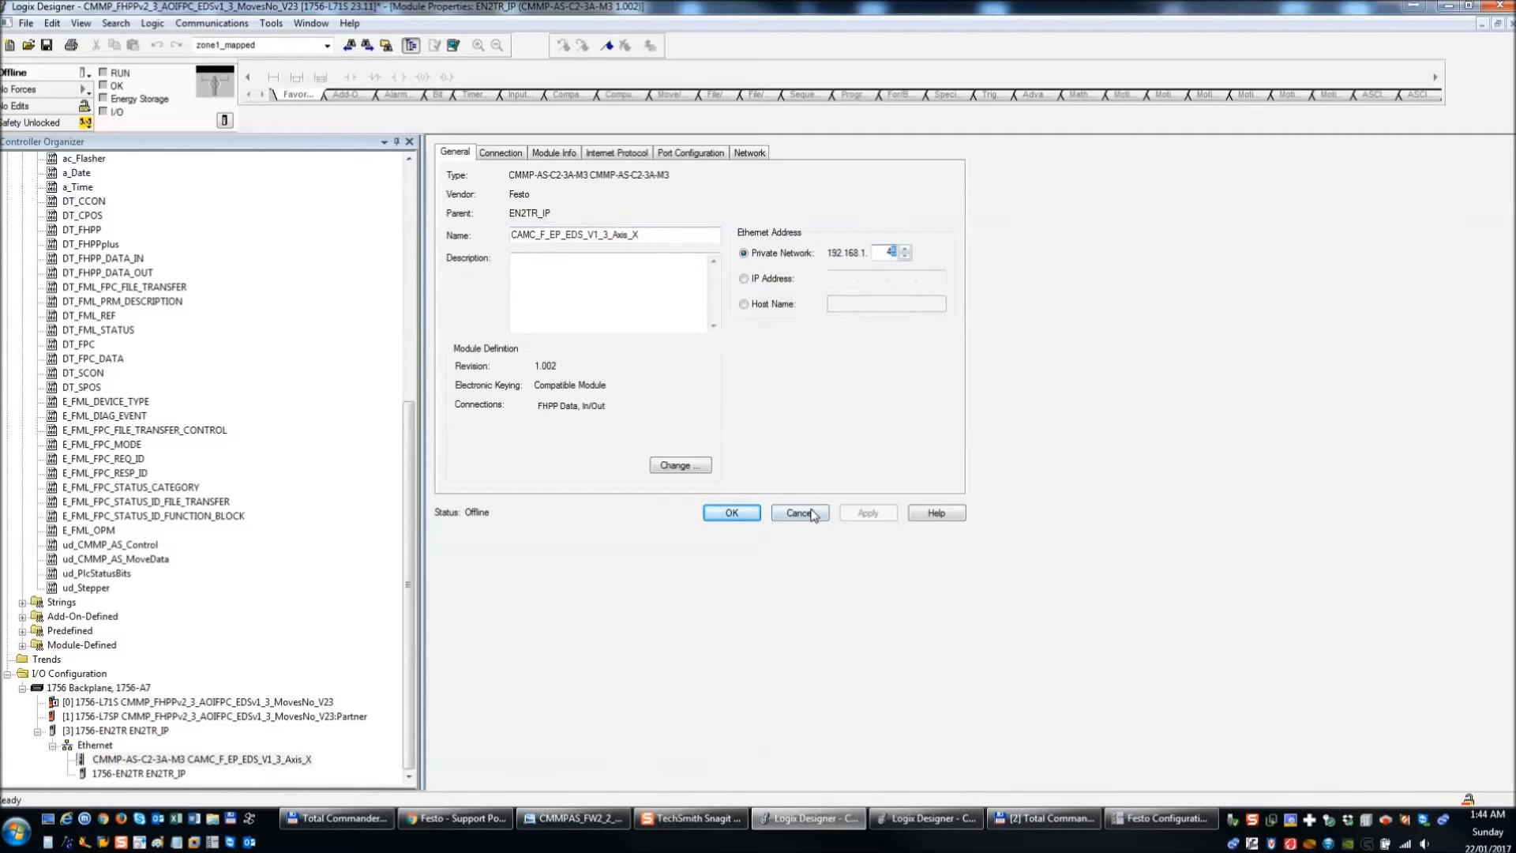
{"action": "left_click", "coordinate": [679, 465]}
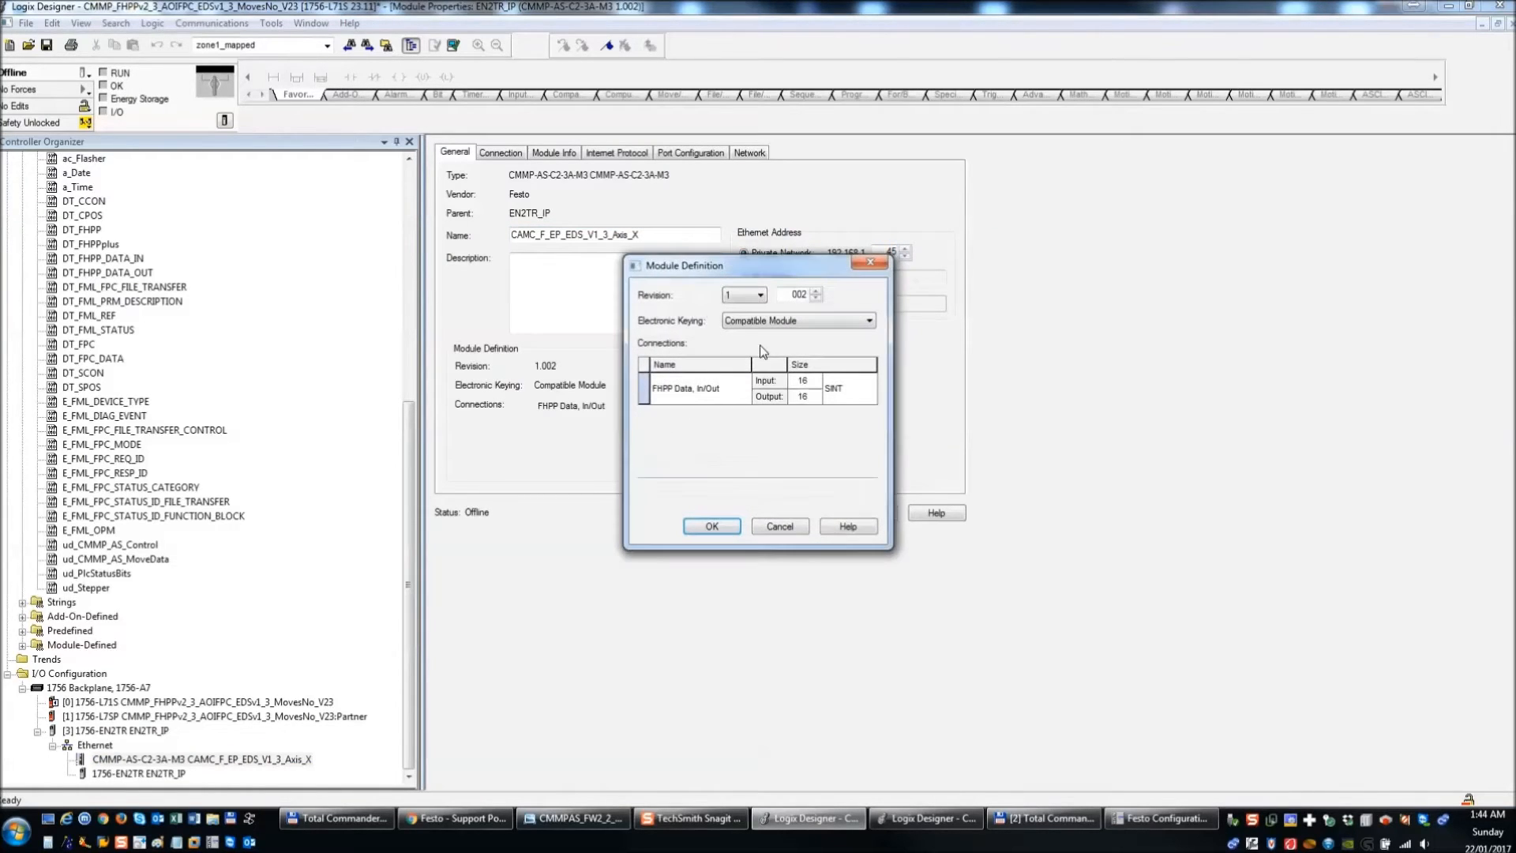
{"action": "left_click", "coordinate": [781, 526]}
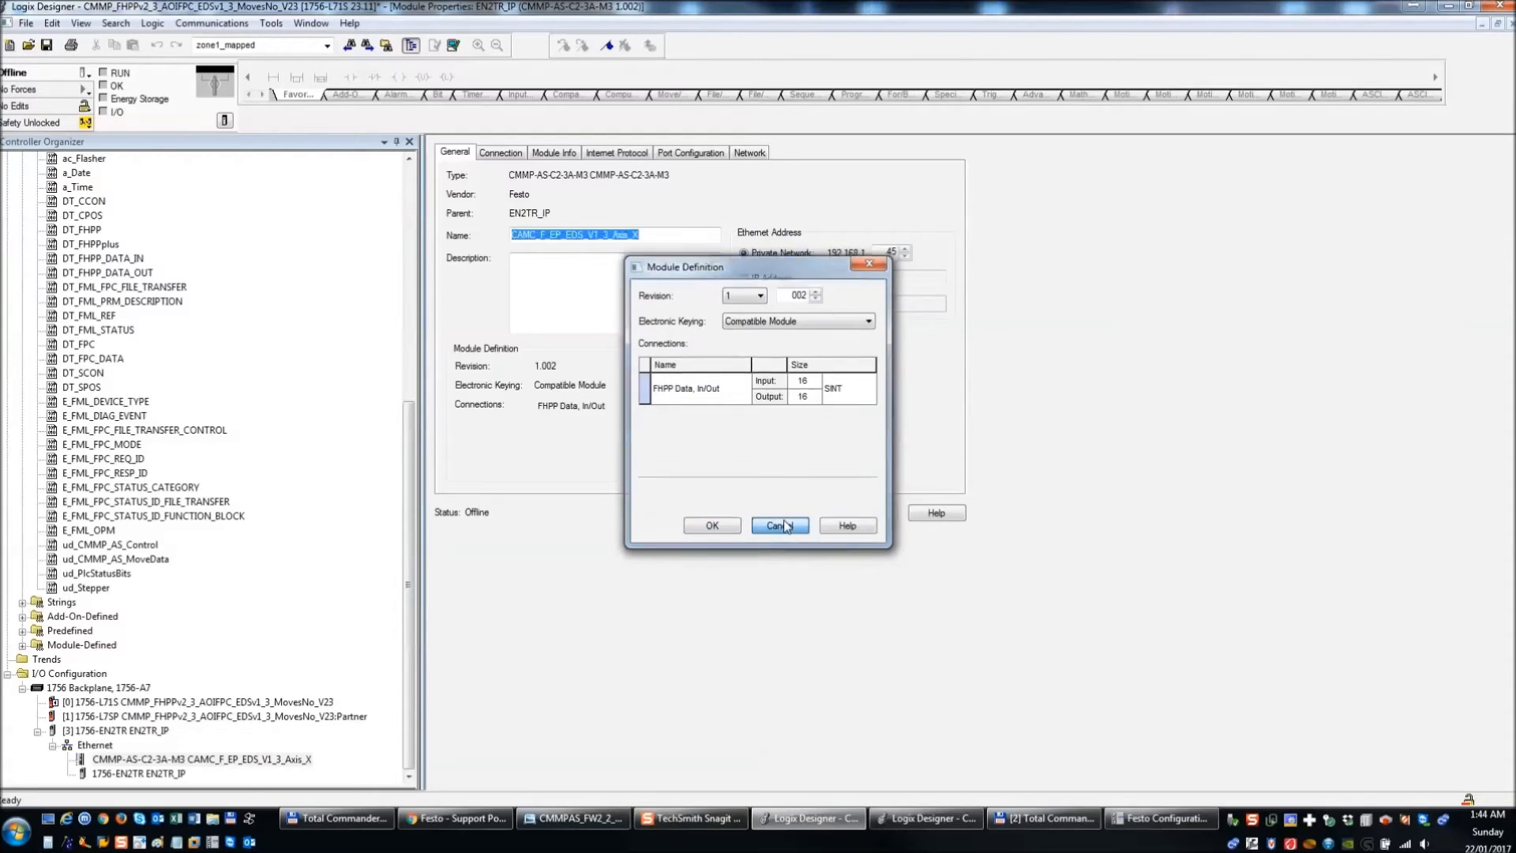
{"action": "left_click_drag", "start_coordinate": [651, 236], "coordinate": [308, 254]}
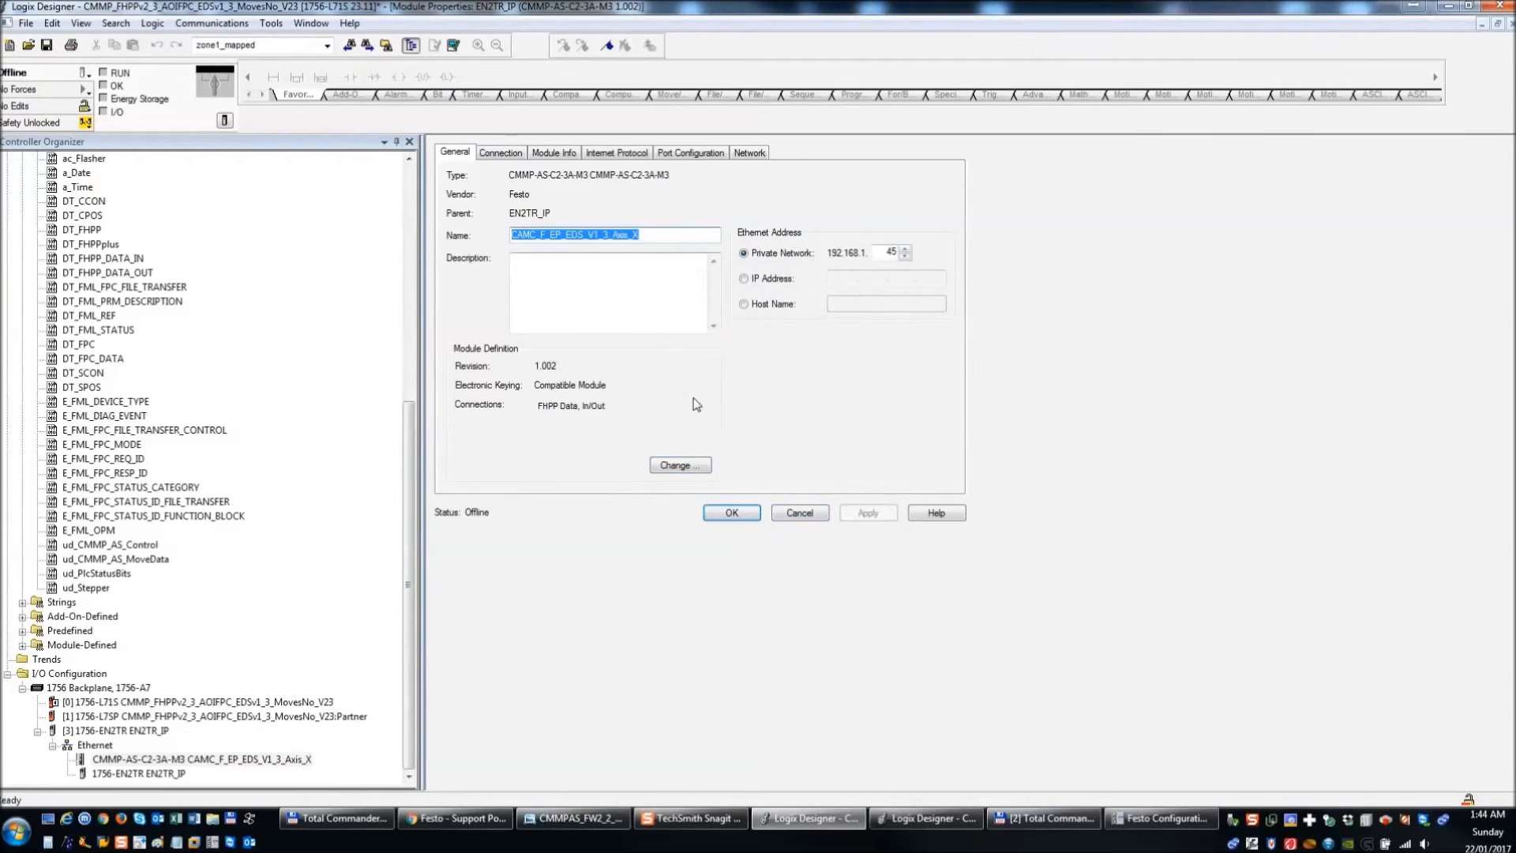
{"action": "left_click", "coordinate": [800, 514]}
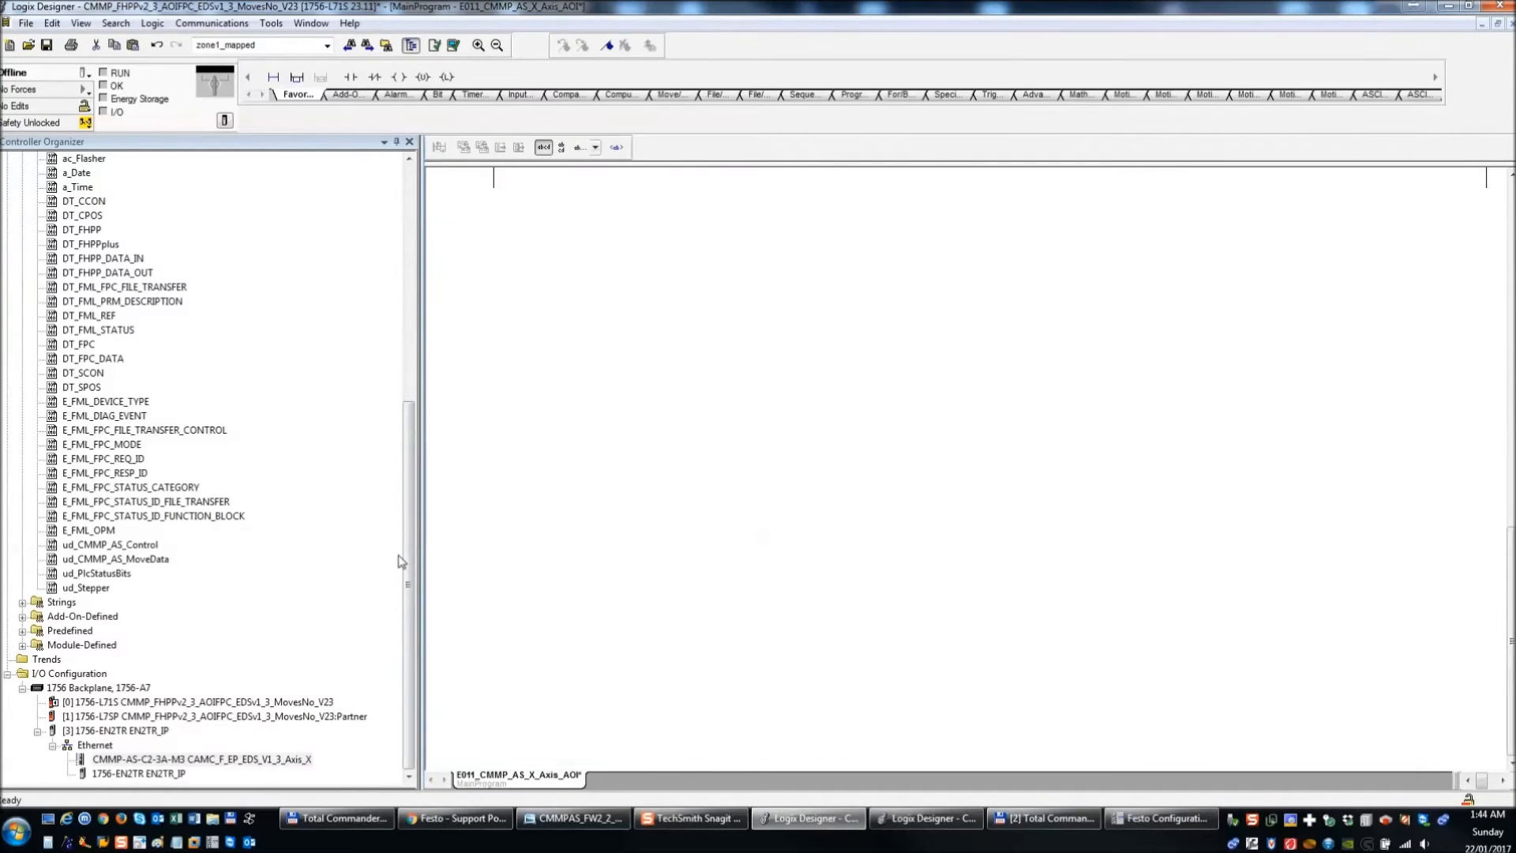
- Open MainRoutine of MainProgram and add a JSR instruction to rung 0
{"action": "left_click_drag", "start_coordinate": [409, 572], "coordinate": [426, 365]}
{"action": "left_click", "coordinate": [23, 503]}
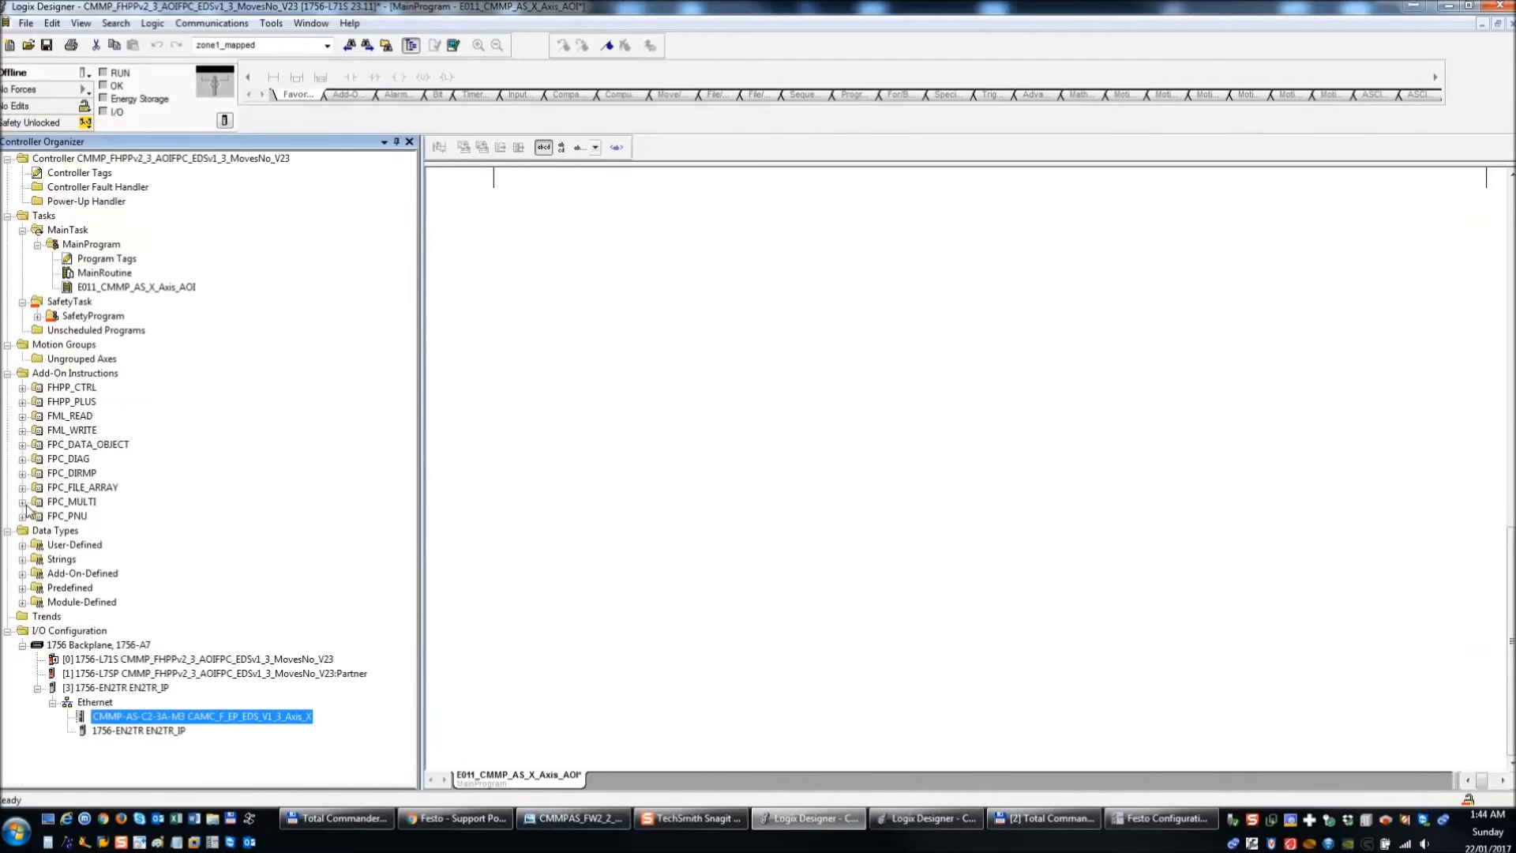
{"action": "double_click", "coordinate": [109, 274]}
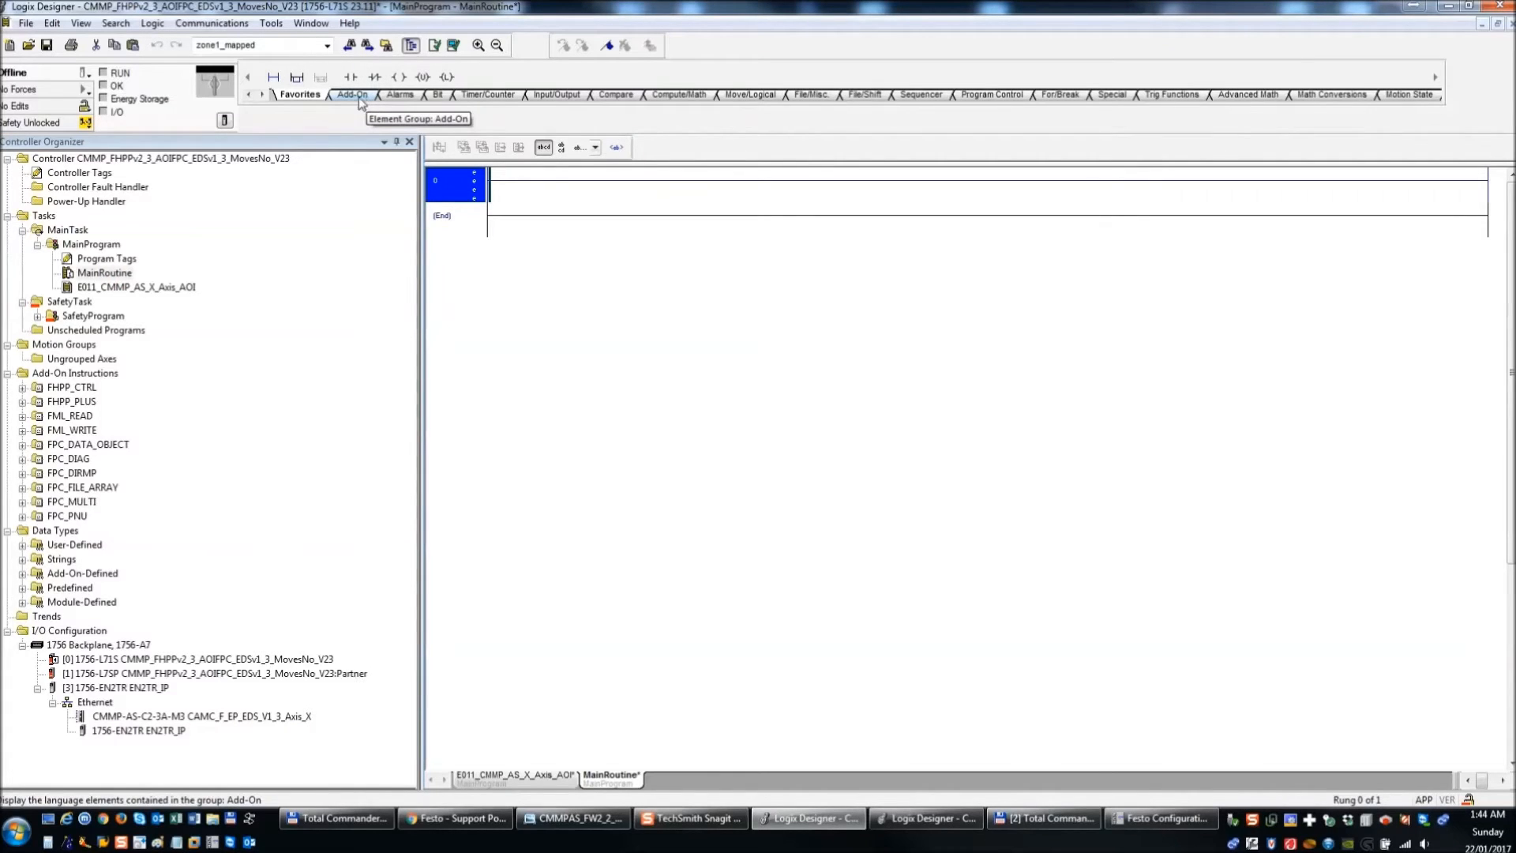
{"action": "double_click", "coordinate": [489, 186]}
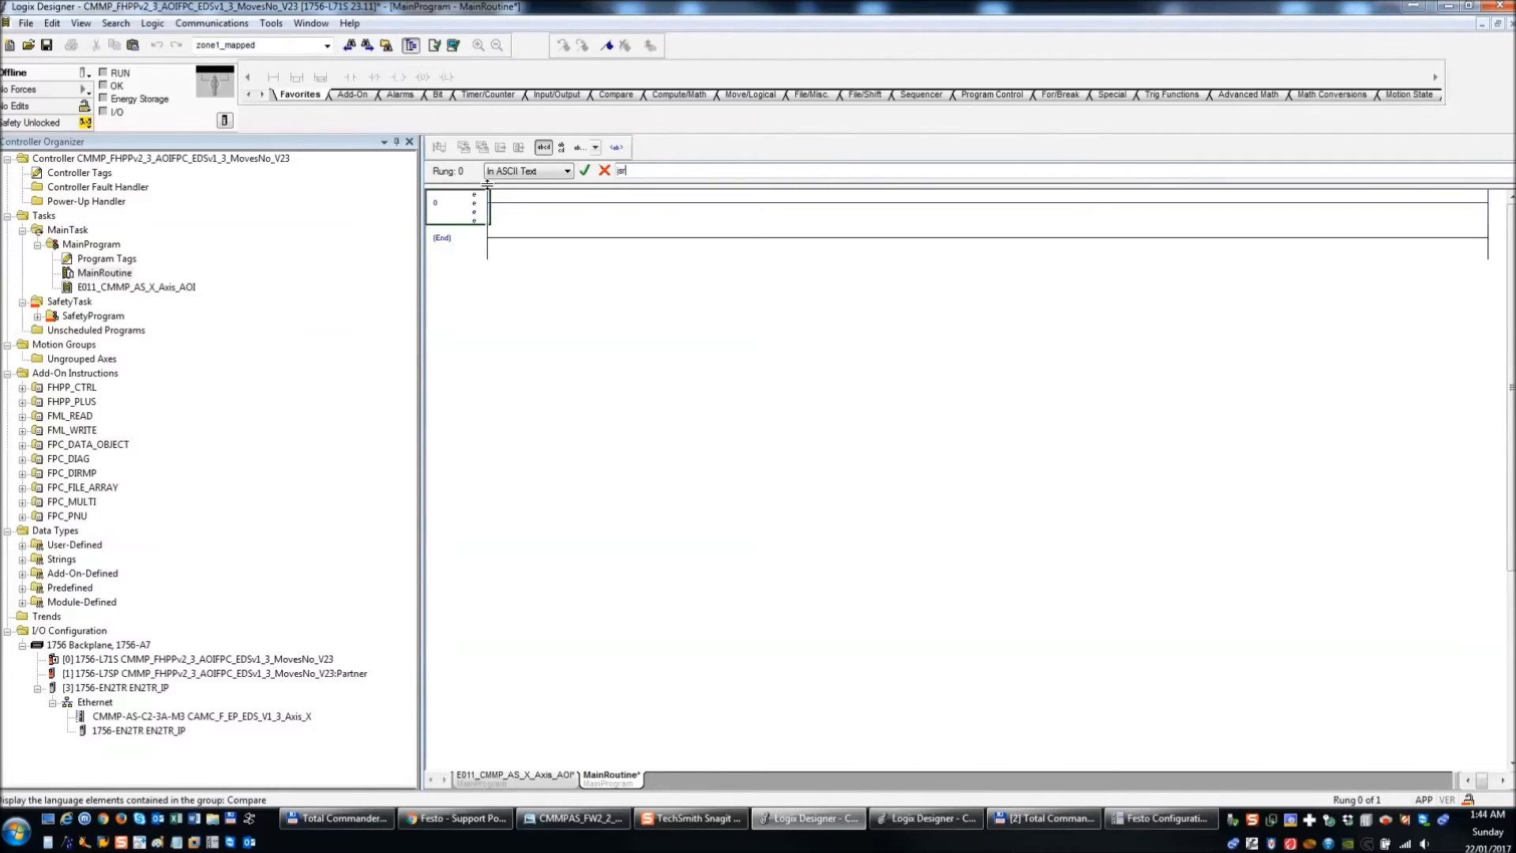
{"action": "type", "text": "jsr"}
{"action": "key", "text": "Return"}
- Set the routine name of the JSR instruction in rung 0 to E011_CMMP_AS_X_Axis_AOI
{"action": "double_click", "coordinate": [1451, 190]}
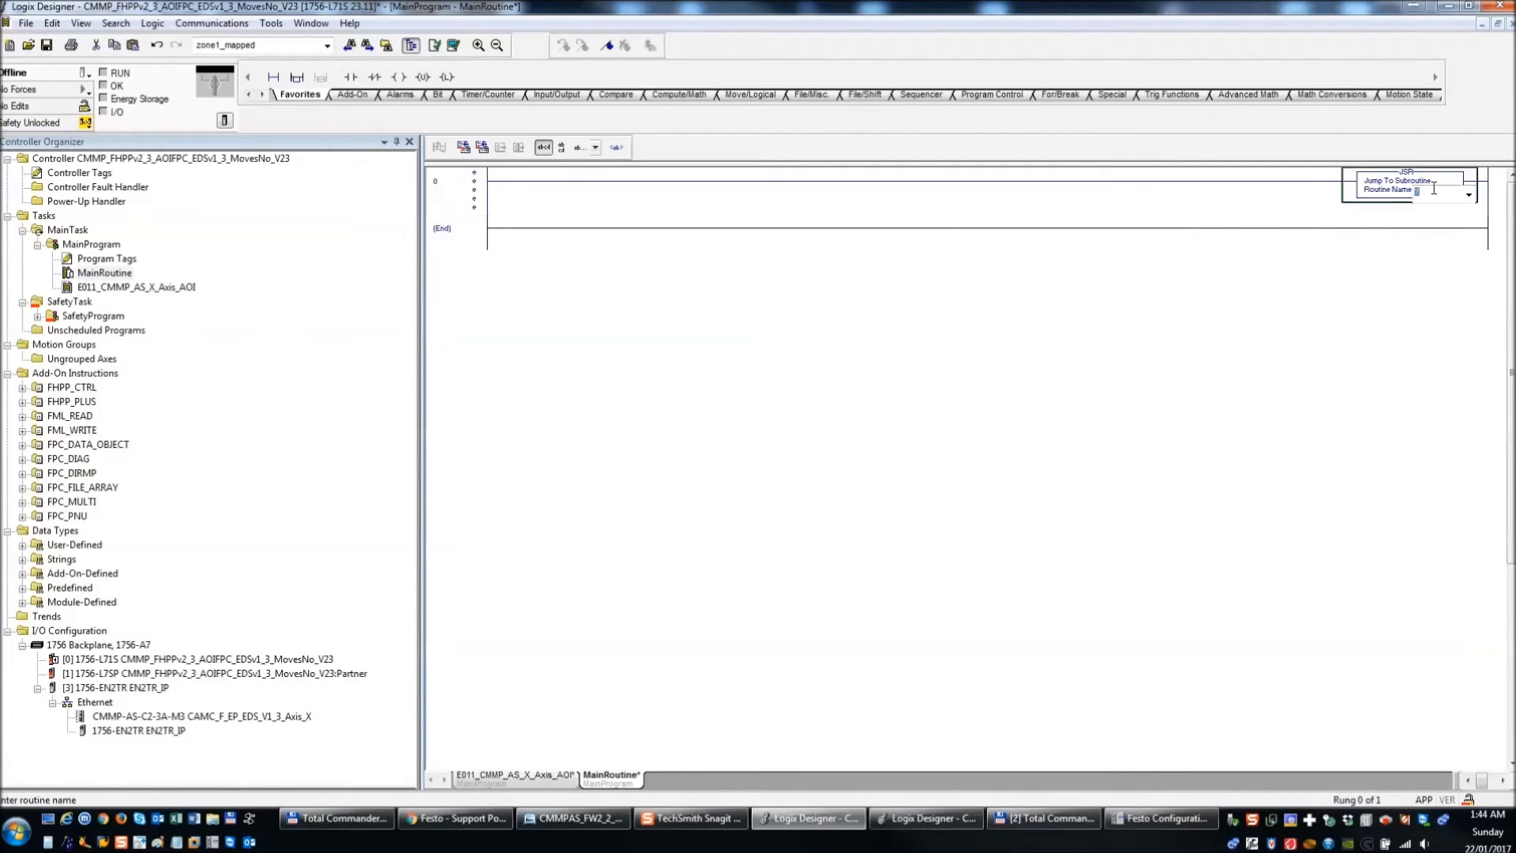
{"action": "left_click", "coordinate": [1469, 194]}
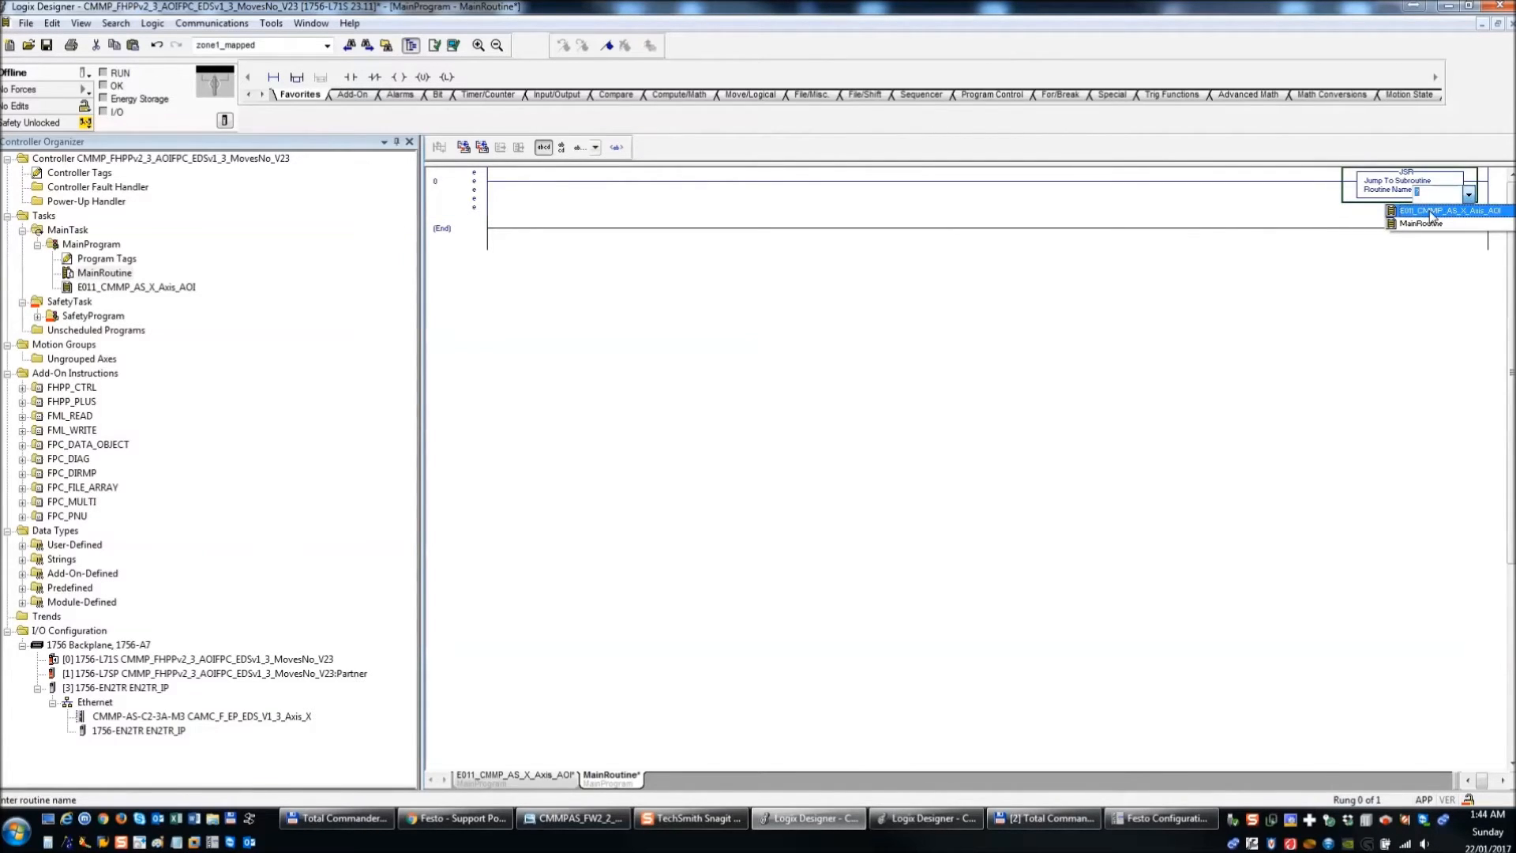
{"action": "left_click", "coordinate": [1431, 214]}
{"action": "left_click", "coordinate": [1358, 222]}
{"action": "left_click", "coordinate": [463, 178]}
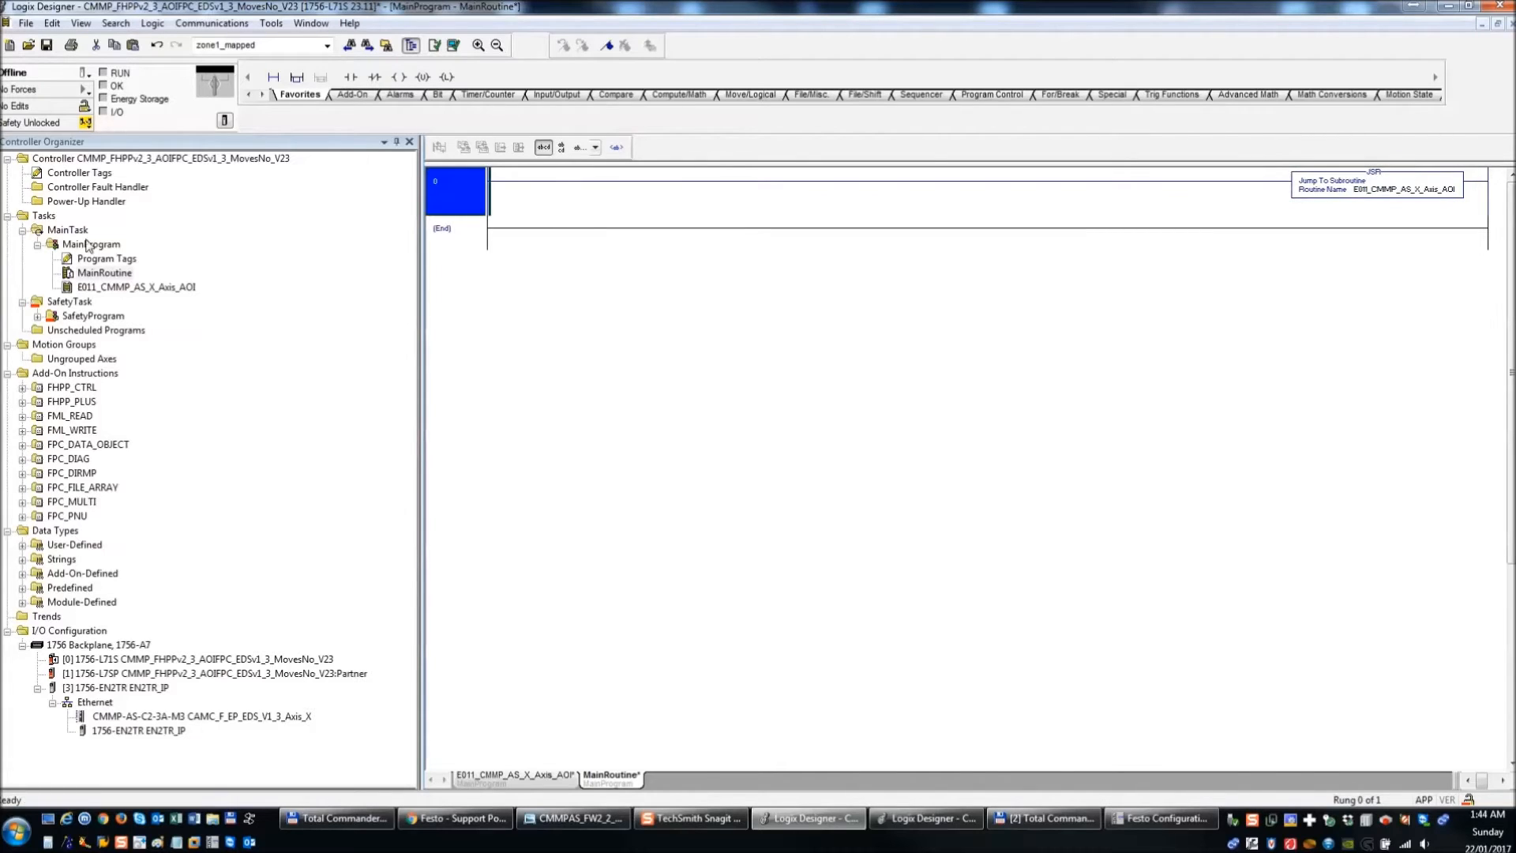
- Check which routine is assigned as the main routine in the configuration properties of MainProgram
{"action": "right_click", "coordinate": [88, 246]}
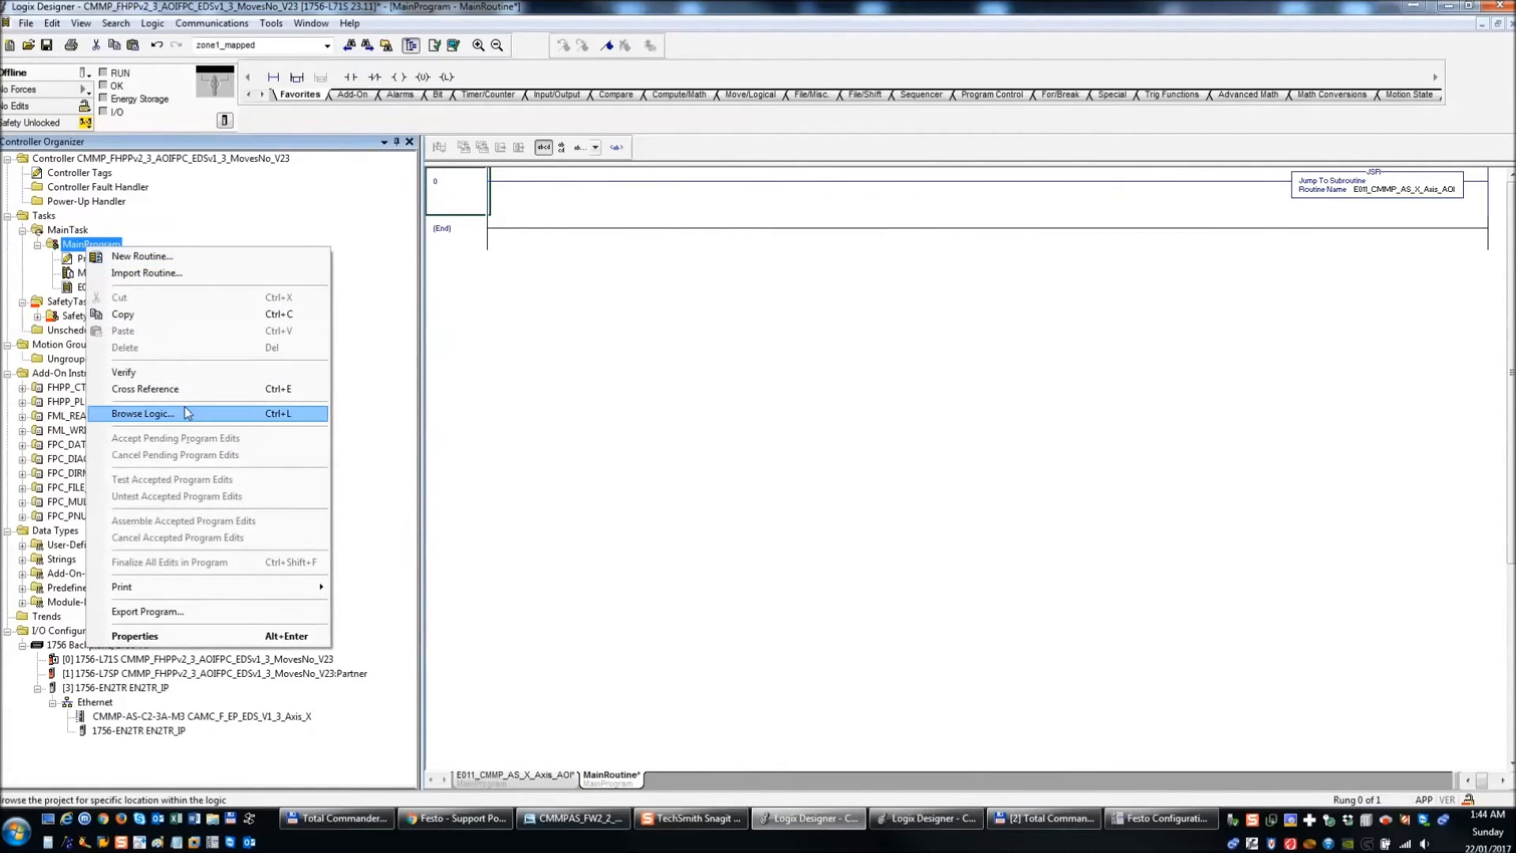
{"action": "left_click", "coordinate": [134, 636]}
{"action": "left_click", "coordinate": [503, 169]}
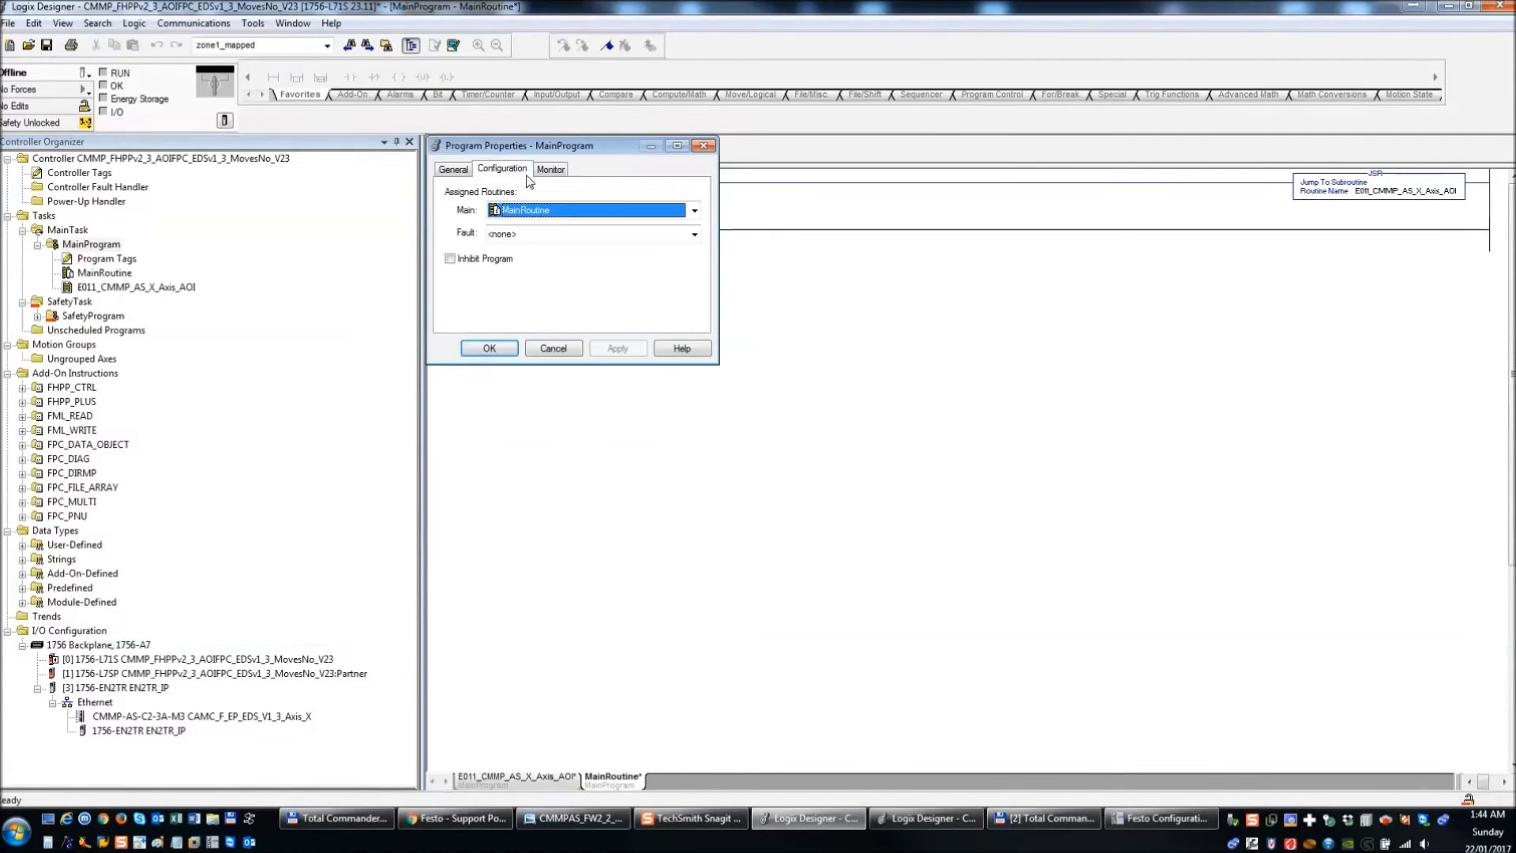
{"action": "left_click", "coordinate": [695, 211]}
{"action": "left_click", "coordinate": [693, 213]}
{"action": "left_click", "coordinate": [489, 348]}
- Open the E011_CMMP_AS_X_Axis_AOI routine and examine the FML_READ, FML_REF and DeviceType operands of the block in rung 0
{"action": "left_click", "coordinate": [127, 289]}
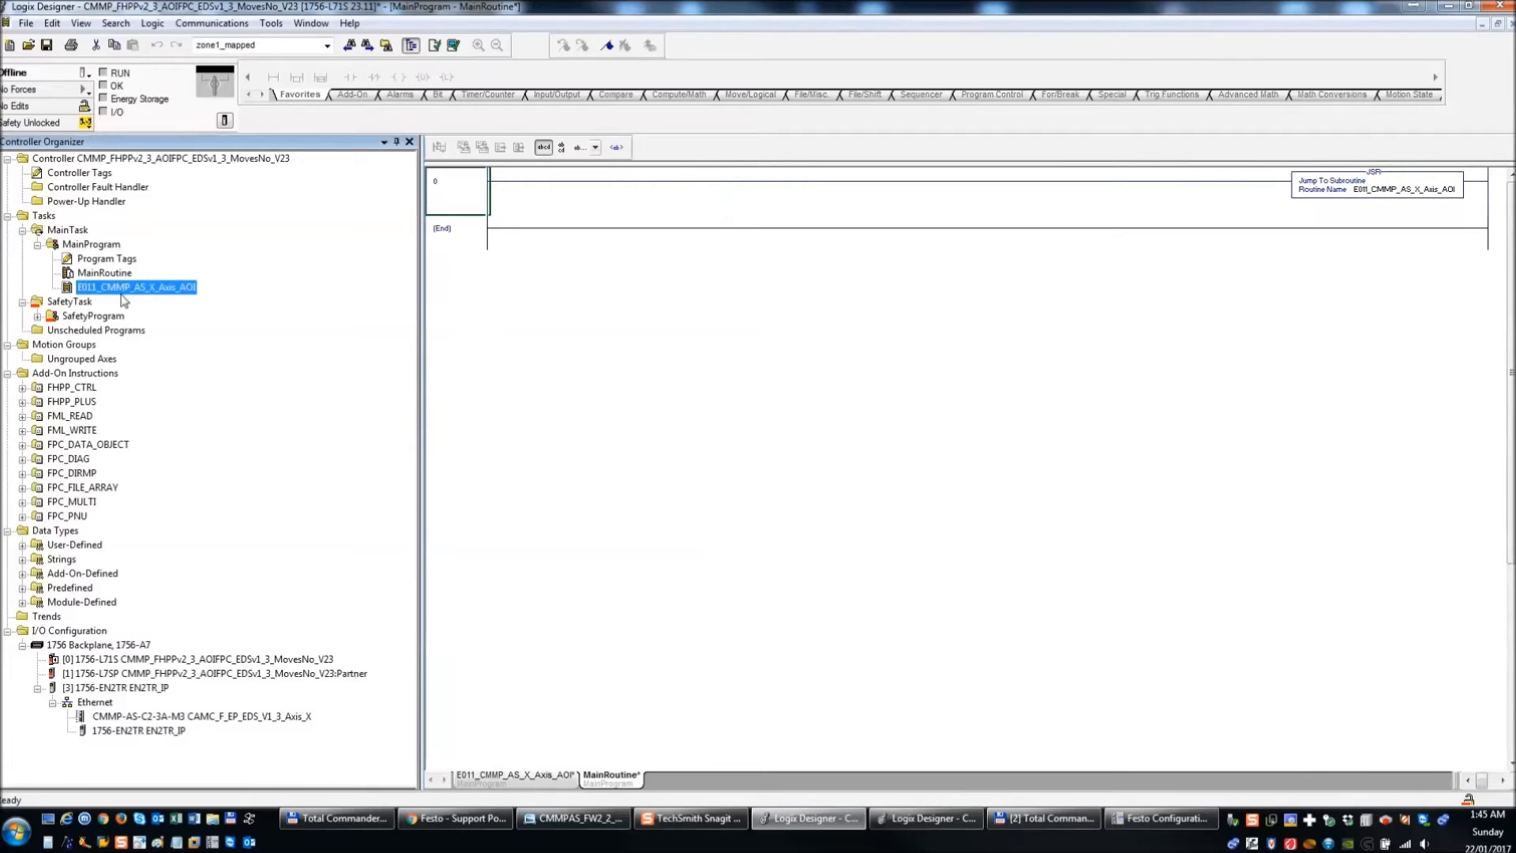
{"action": "double_click", "coordinate": [127, 289]}
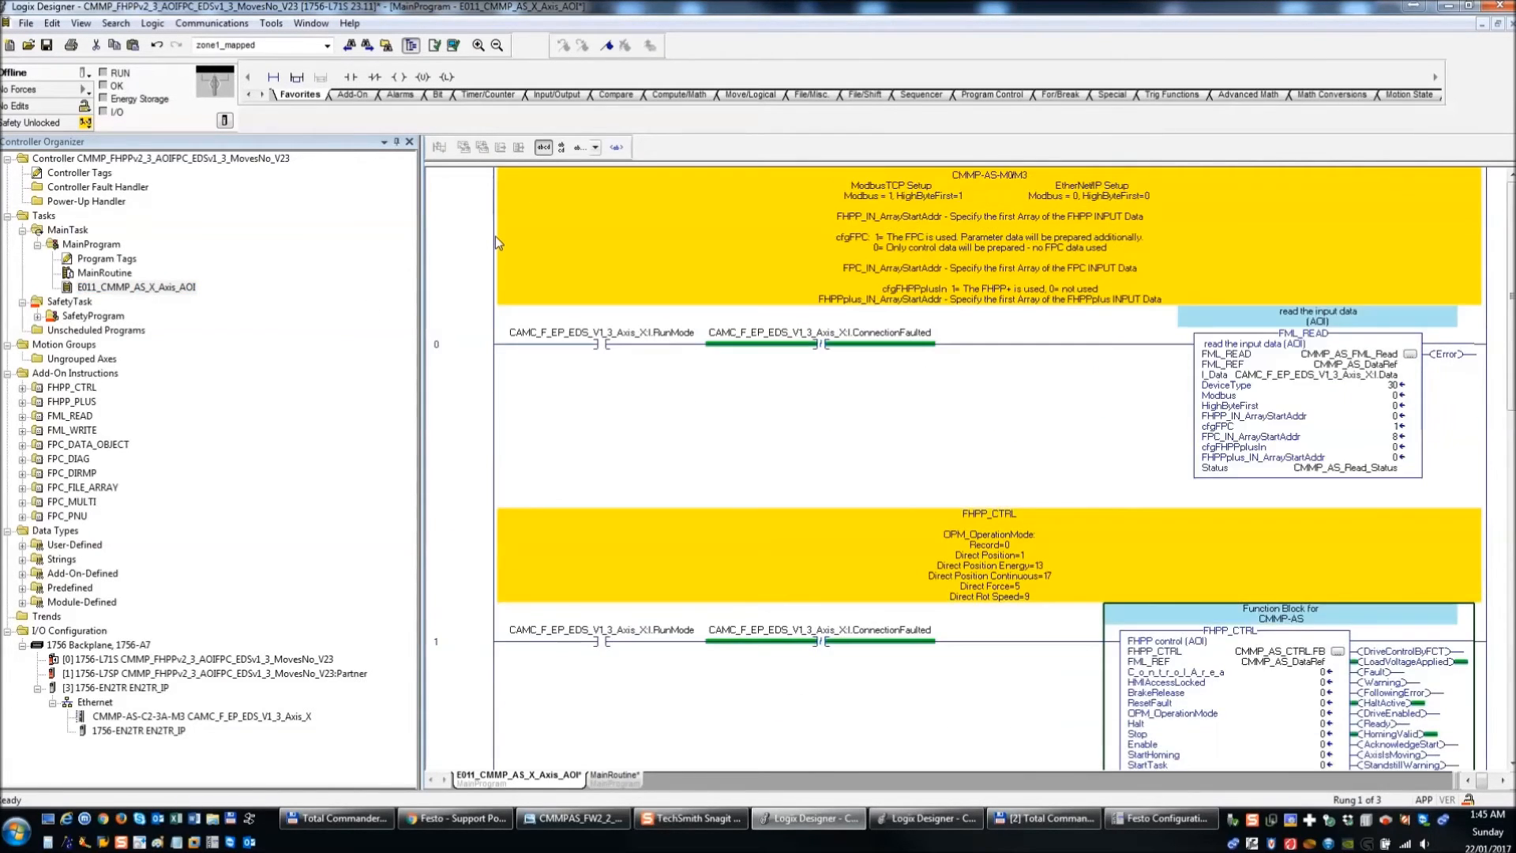
{"action": "left_click_drag", "start_coordinate": [421, 513], "coordinate": [378, 514]}
{"action": "left_click", "coordinate": [1341, 464]}
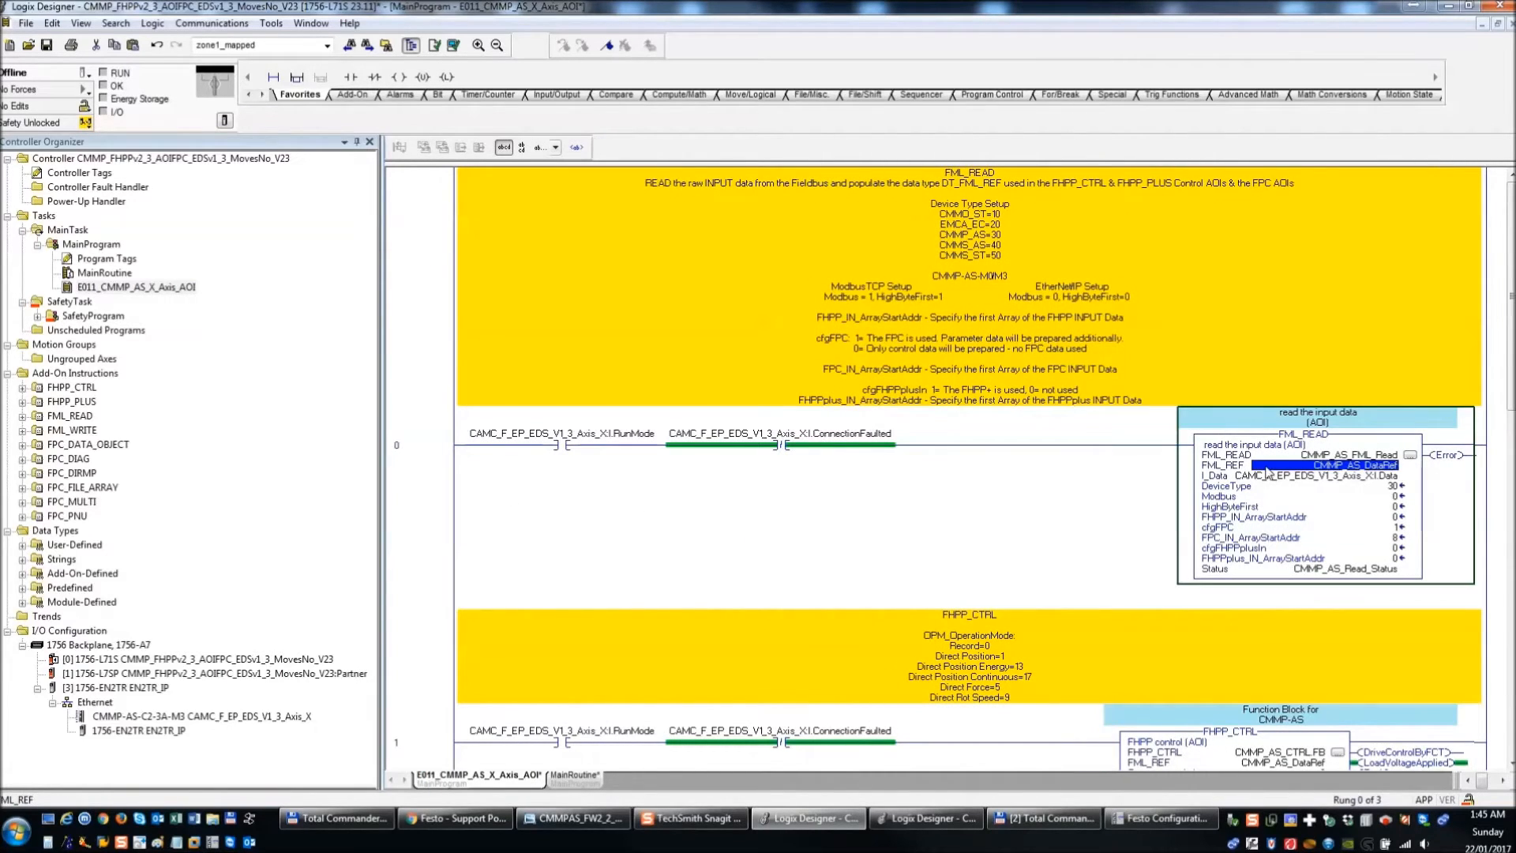
{"action": "left_click", "coordinate": [1394, 453]}
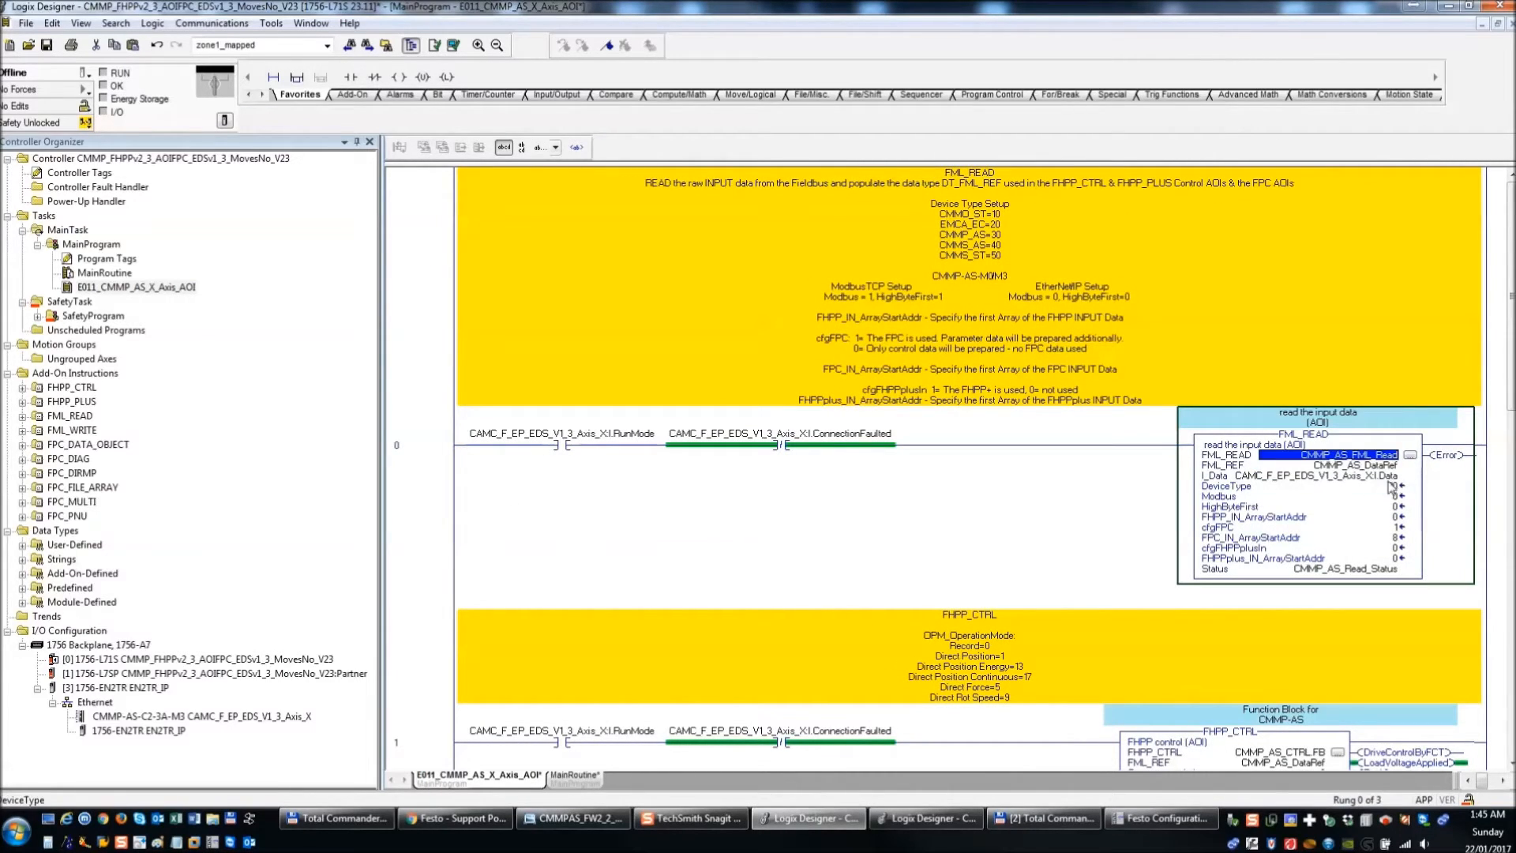
{"action": "left_click", "coordinate": [1394, 486]}
{"action": "left_click", "coordinate": [1378, 466]}
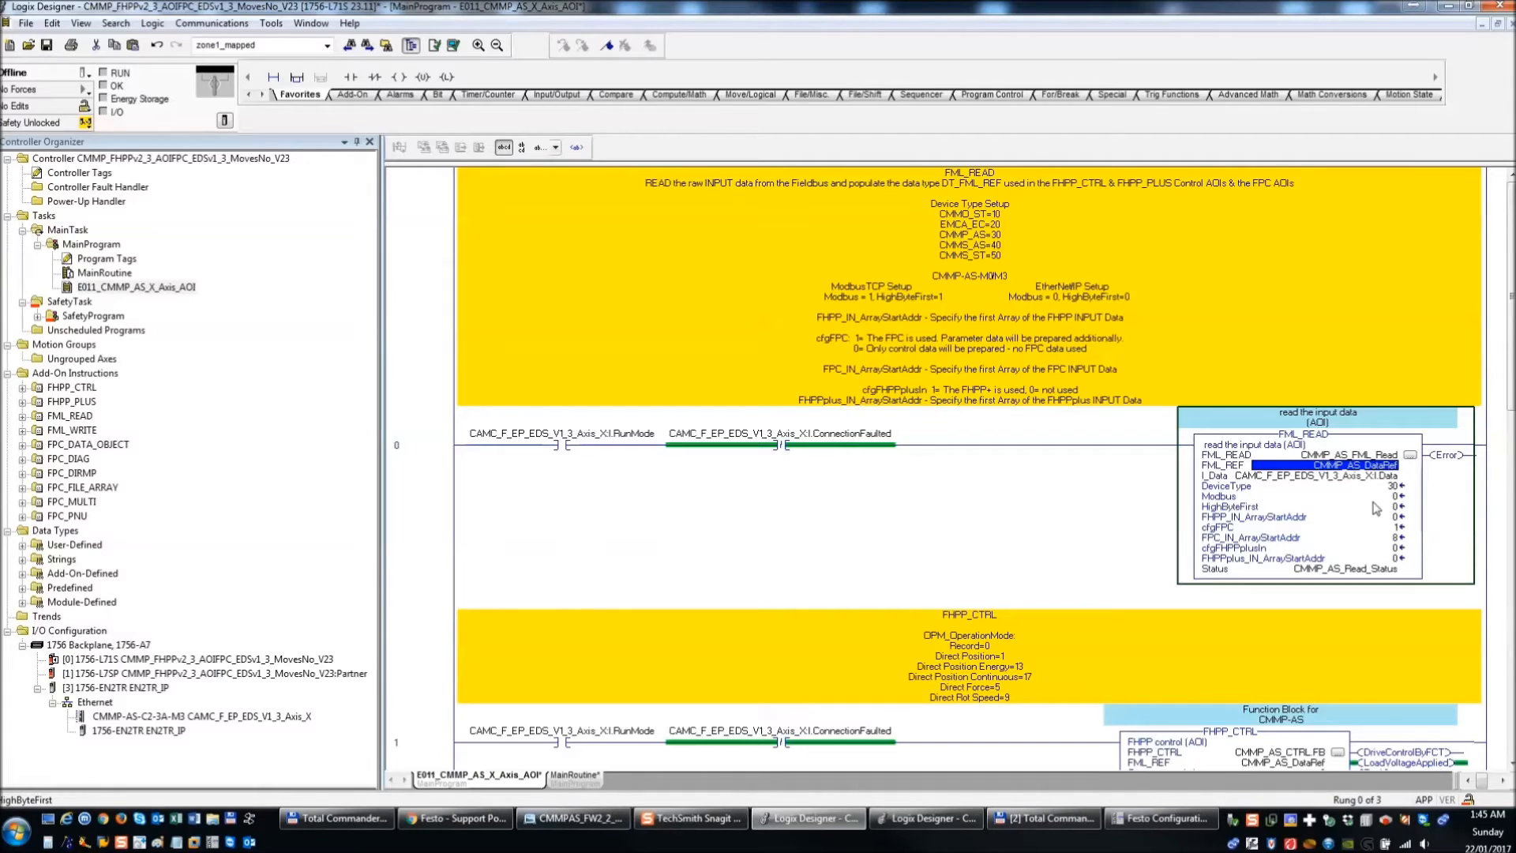
- Review the FML_WRITE block in rung 2 and the FHPP_CTRL block in rung 1 of the axis routine
{"action": "scroll", "coordinate": [1376, 508], "scroll_direction": "down", "scroll_amount": 9}
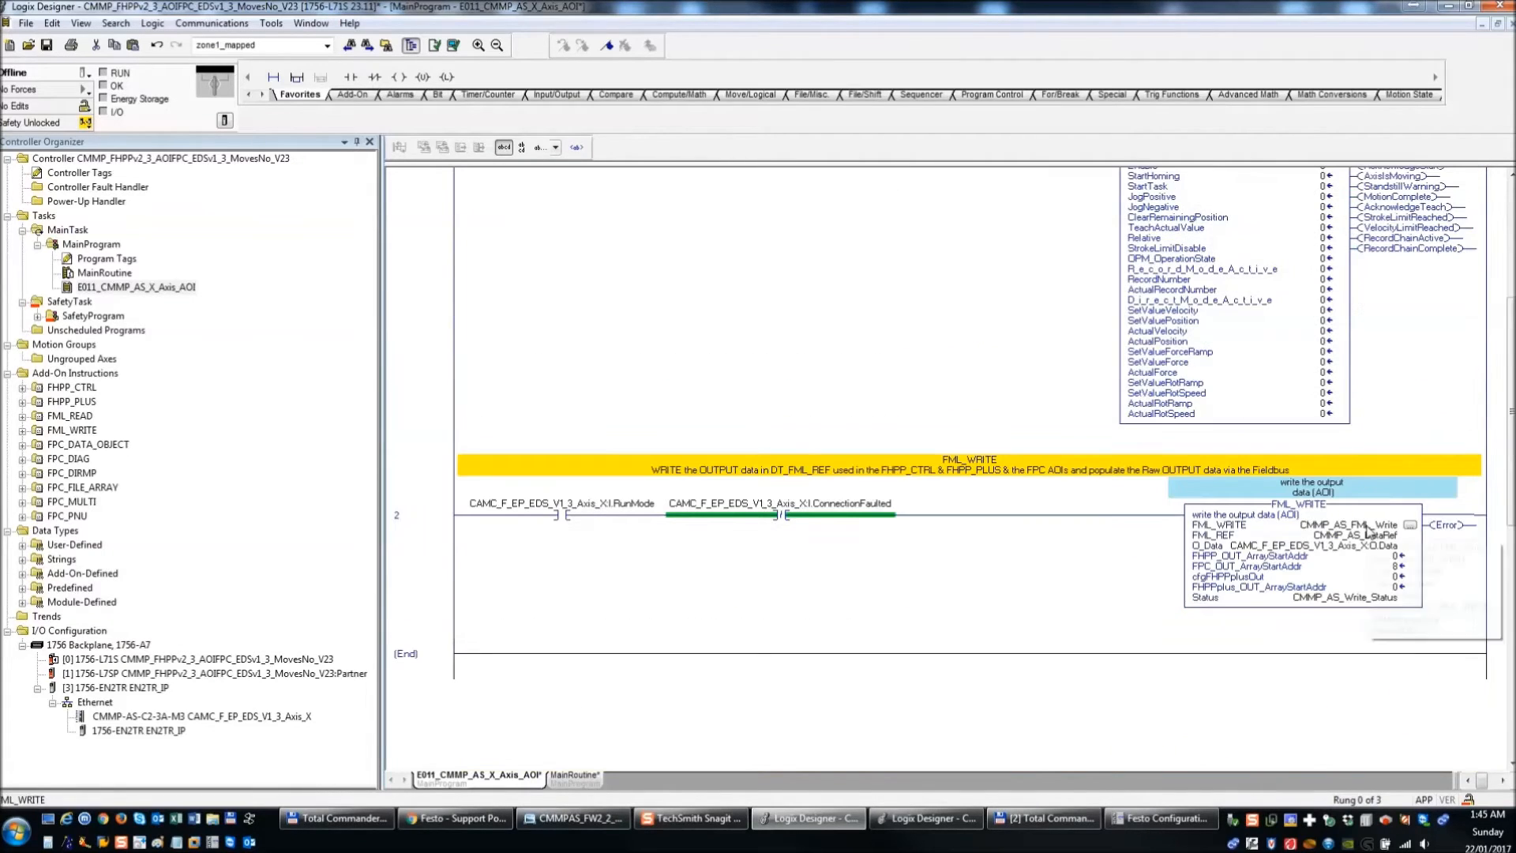
{"action": "left_click", "coordinate": [1369, 526]}
{"action": "scroll", "coordinate": [1268, 501], "scroll_direction": "up", "scroll_amount": 3}
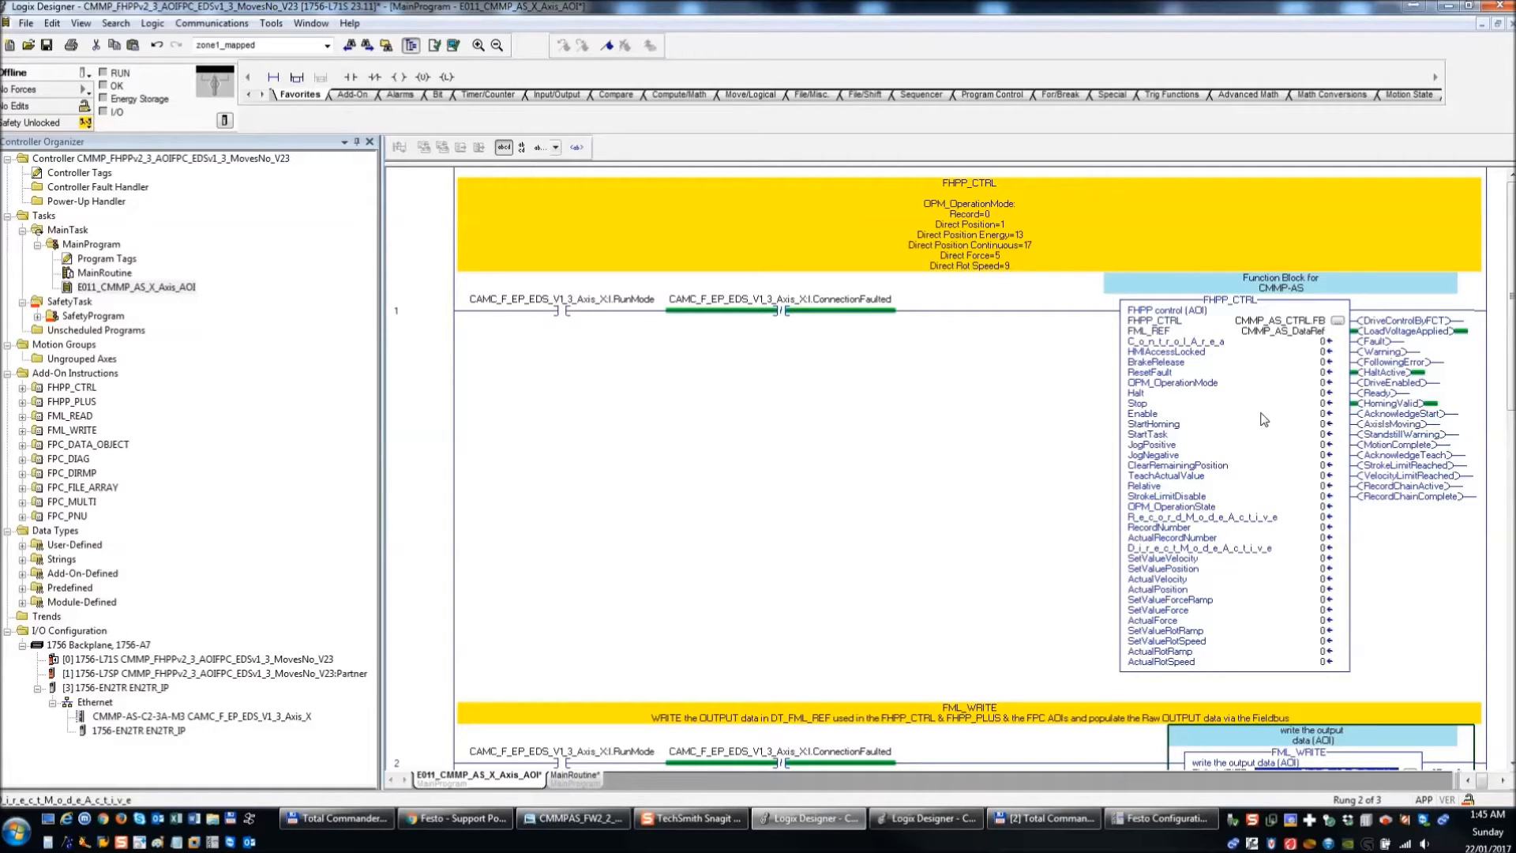
{"action": "scroll", "coordinate": [1367, 633], "scroll_direction": "down", "scroll_amount": 5}
{"action": "scroll", "coordinate": [1290, 559], "scroll_direction": "up", "scroll_amount": 6}
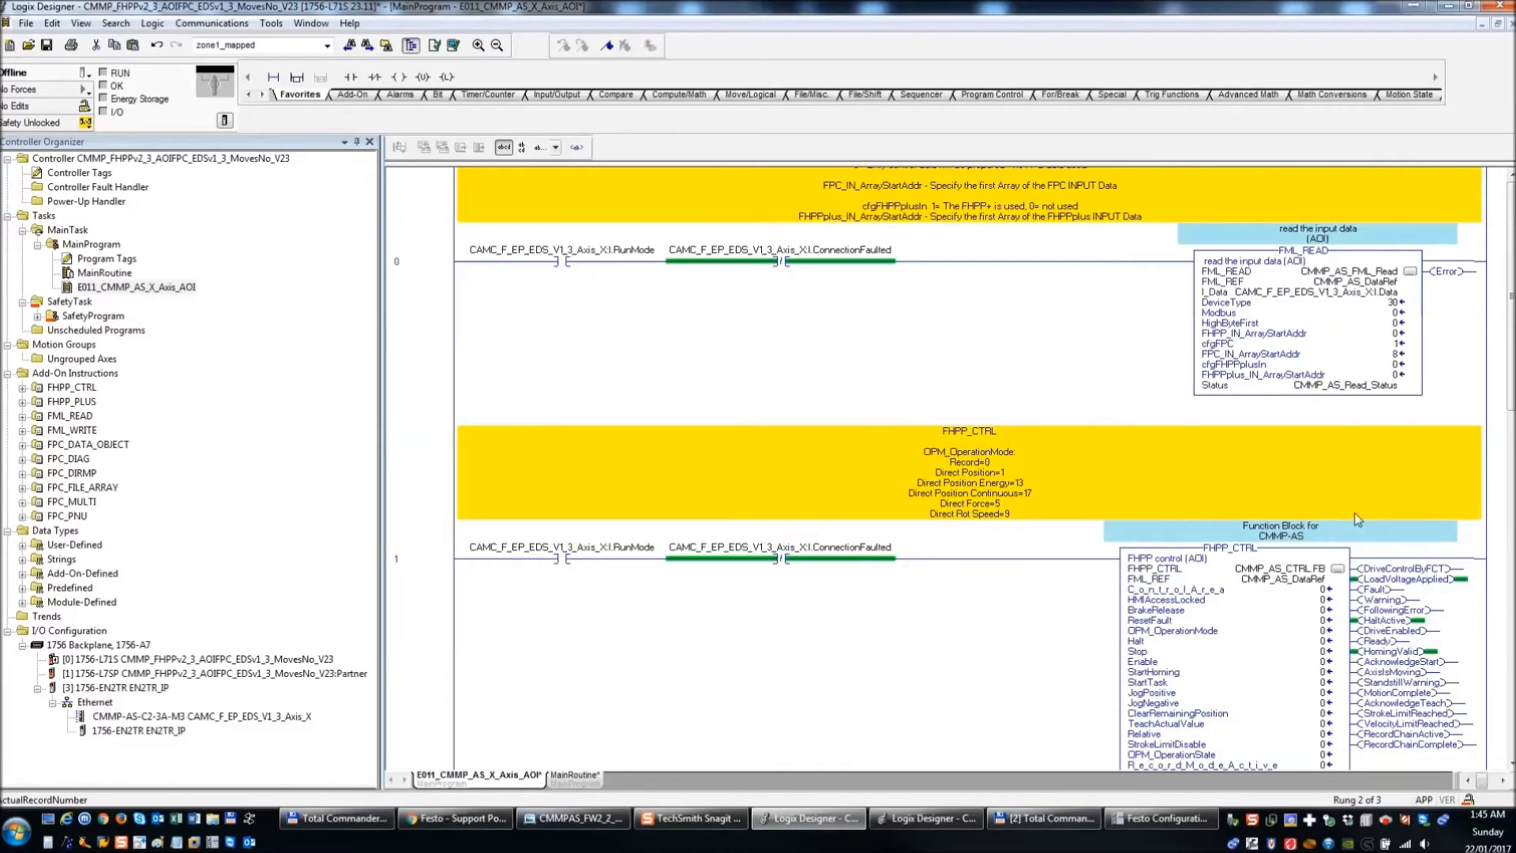
{"action": "scroll", "coordinate": [1353, 513], "scroll_direction": "down", "scroll_amount": 3}
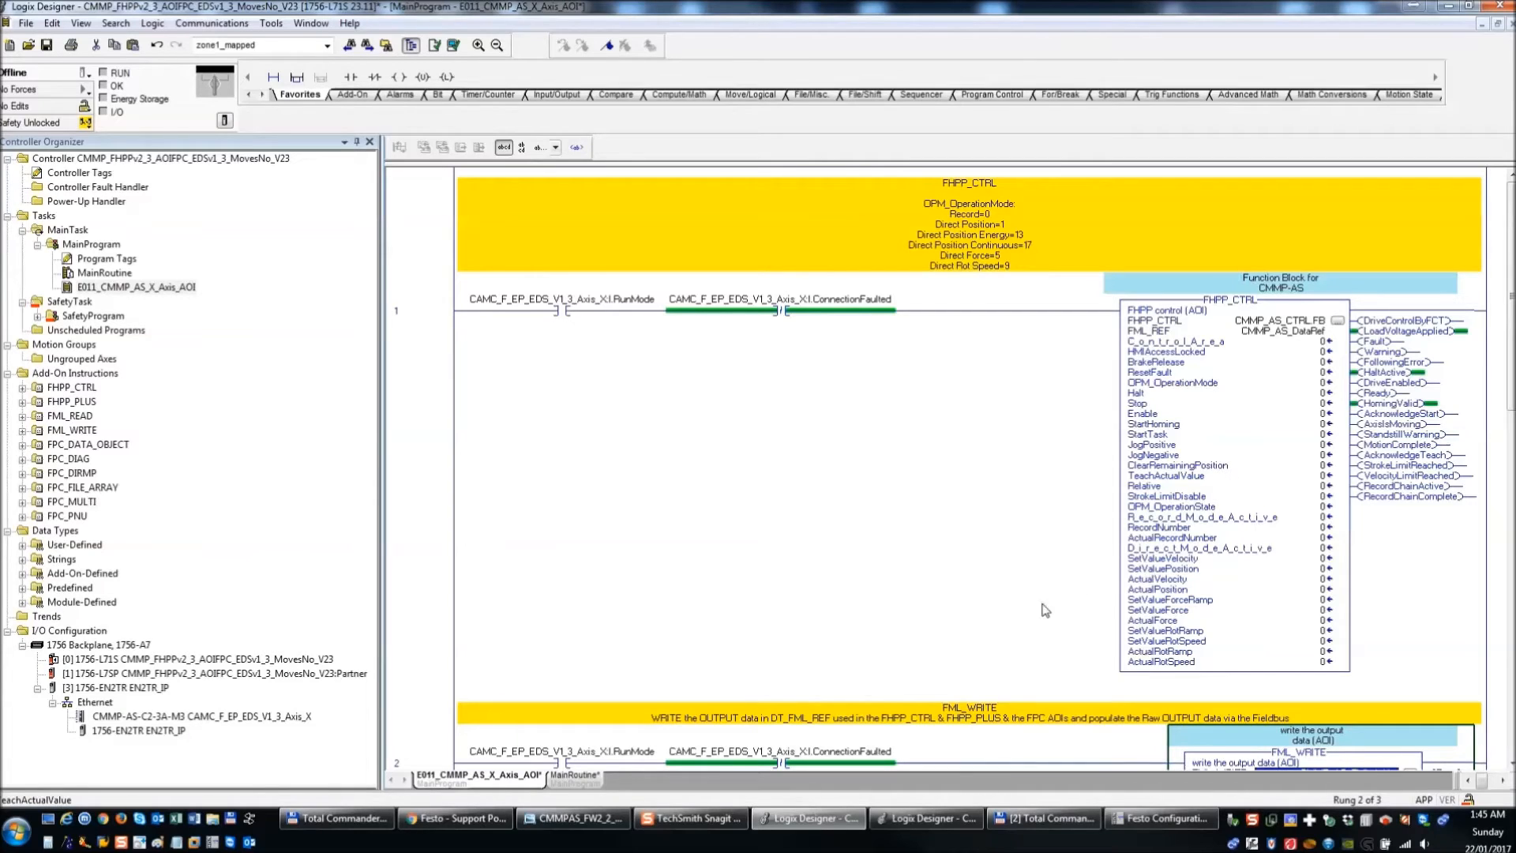
- Examine the Halt and Enable parameters of the FHPP_CTRL block in rung 1
{"action": "mouse_move", "coordinate": [1165, 821]}
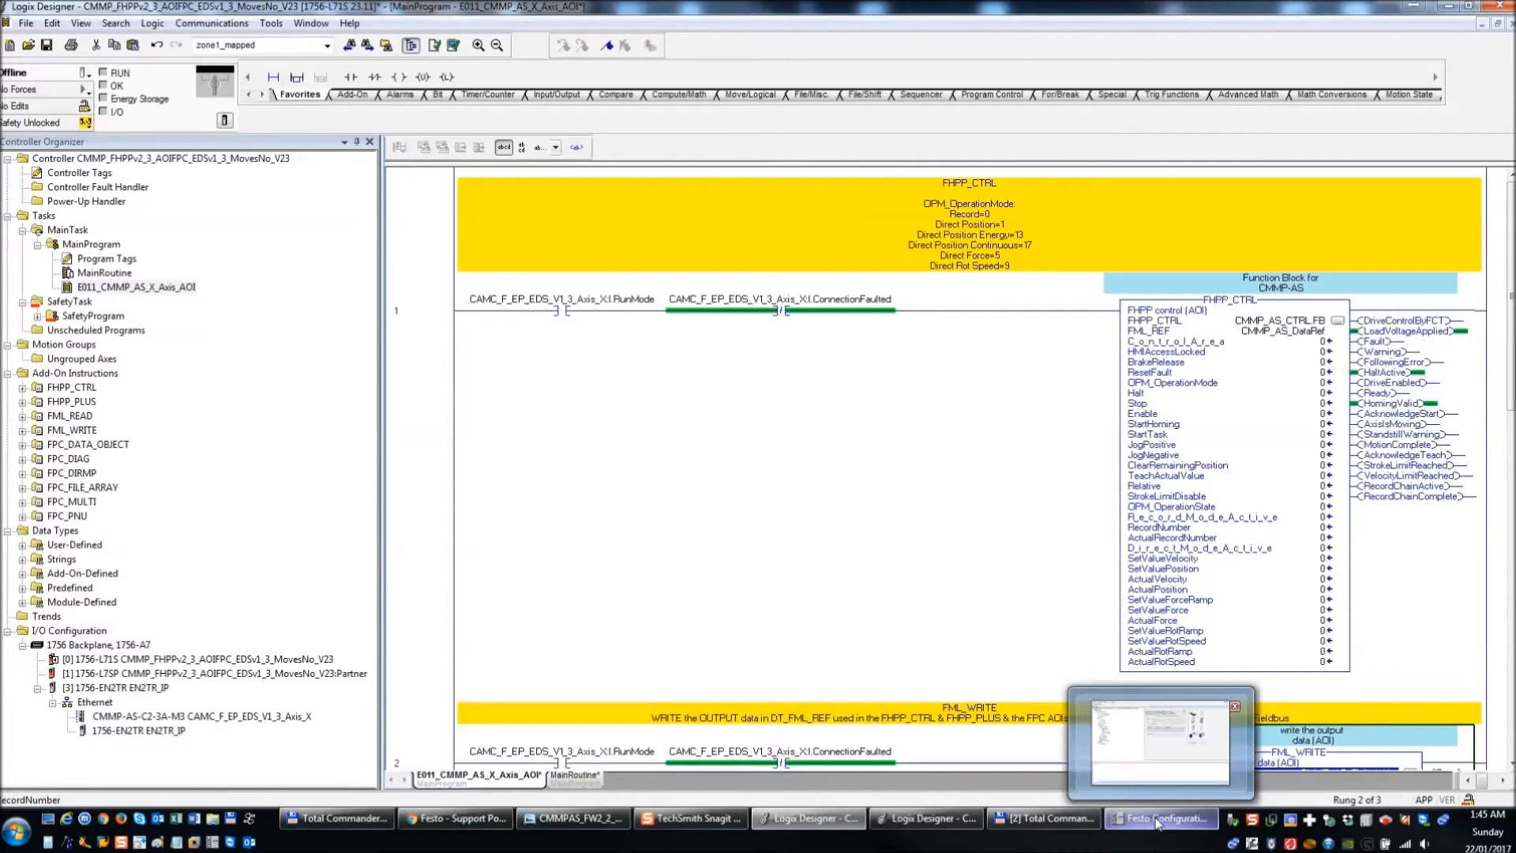
{"action": "left_click", "coordinate": [1169, 823]}
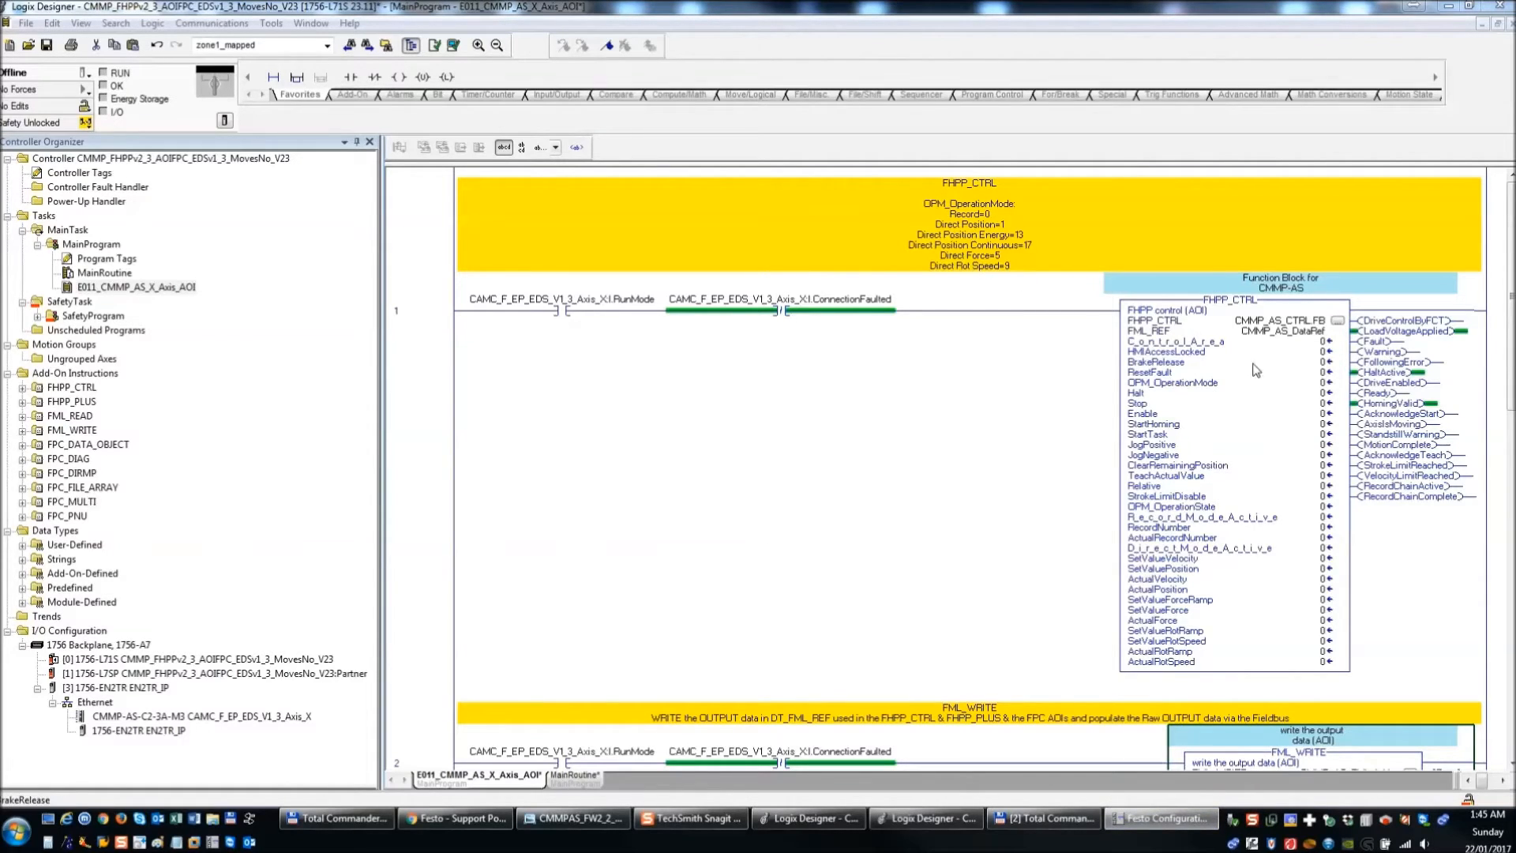
{"action": "left_click", "coordinate": [1315, 407]}
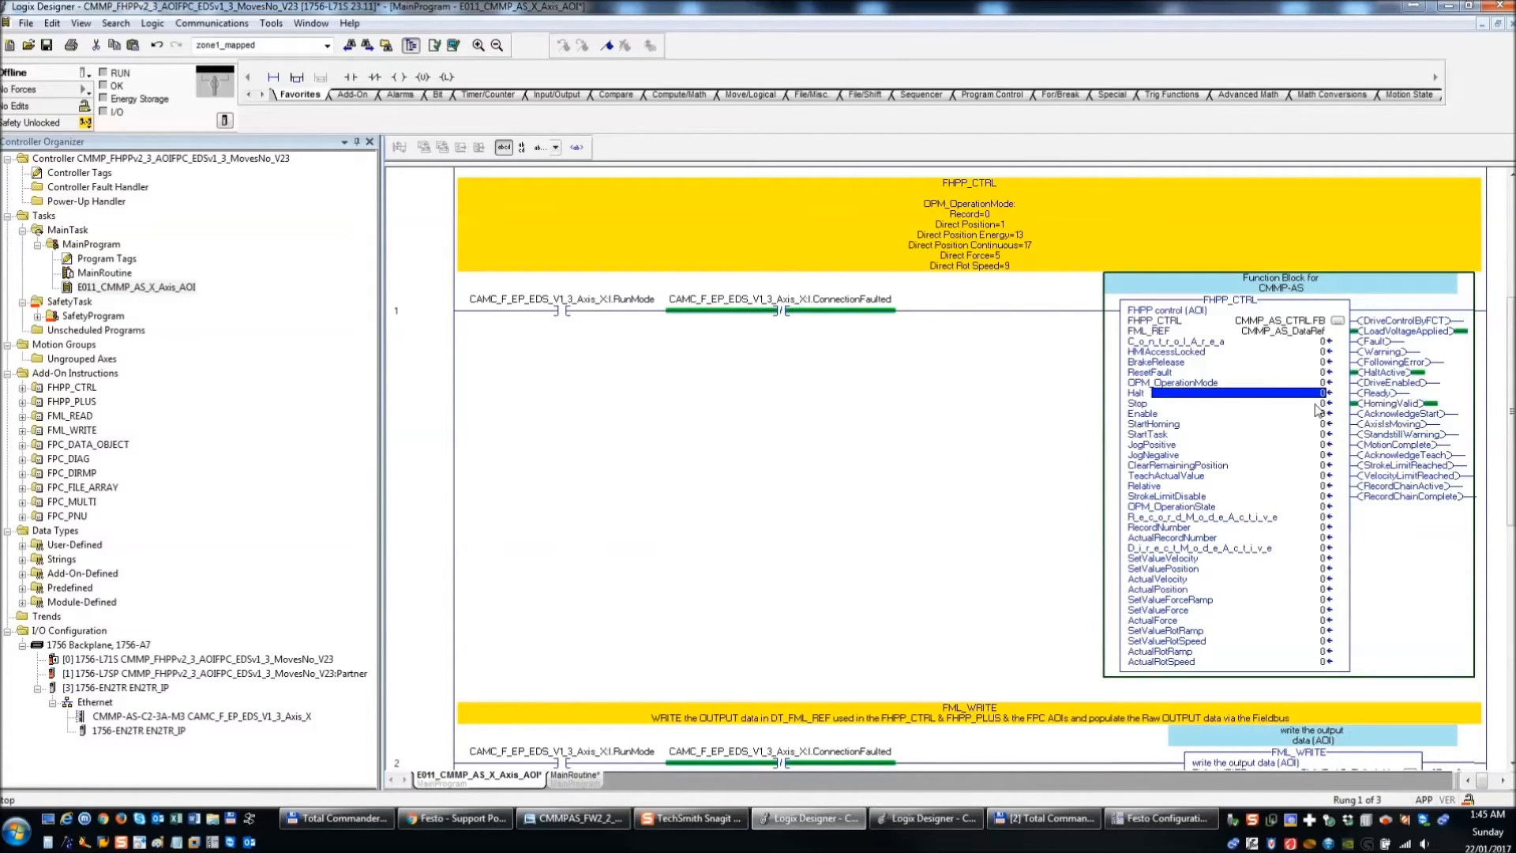
{"action": "left_click", "coordinate": [1320, 413]}
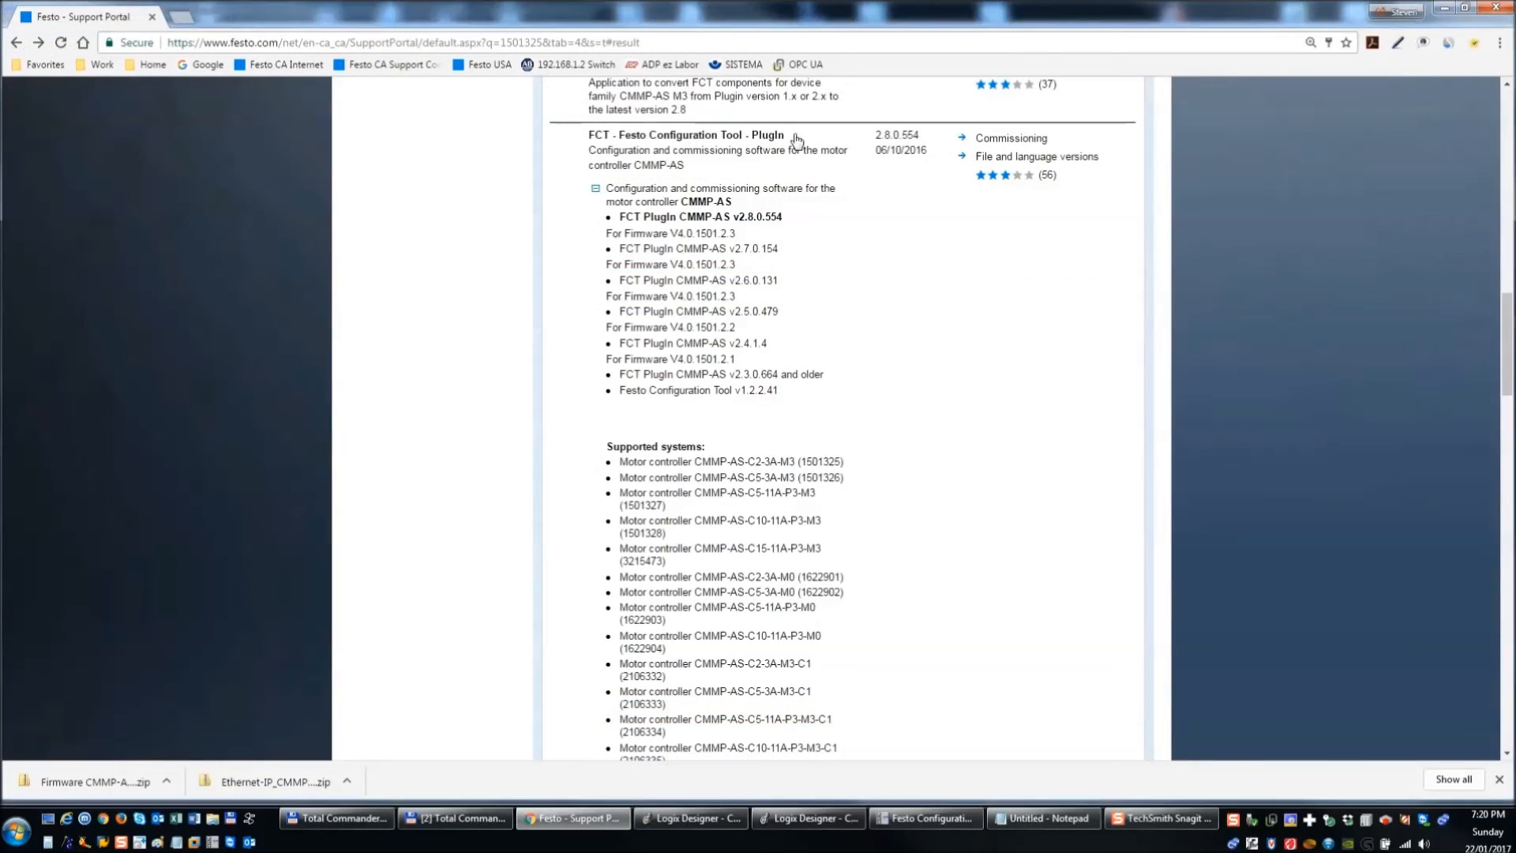
- Locate the CMMP-AS FCT PlugIn entry on the support page, and start a new project in the Festo Configuration Tool
{"action": "left_click_drag", "start_coordinate": [785, 136], "coordinate": [584, 139]}
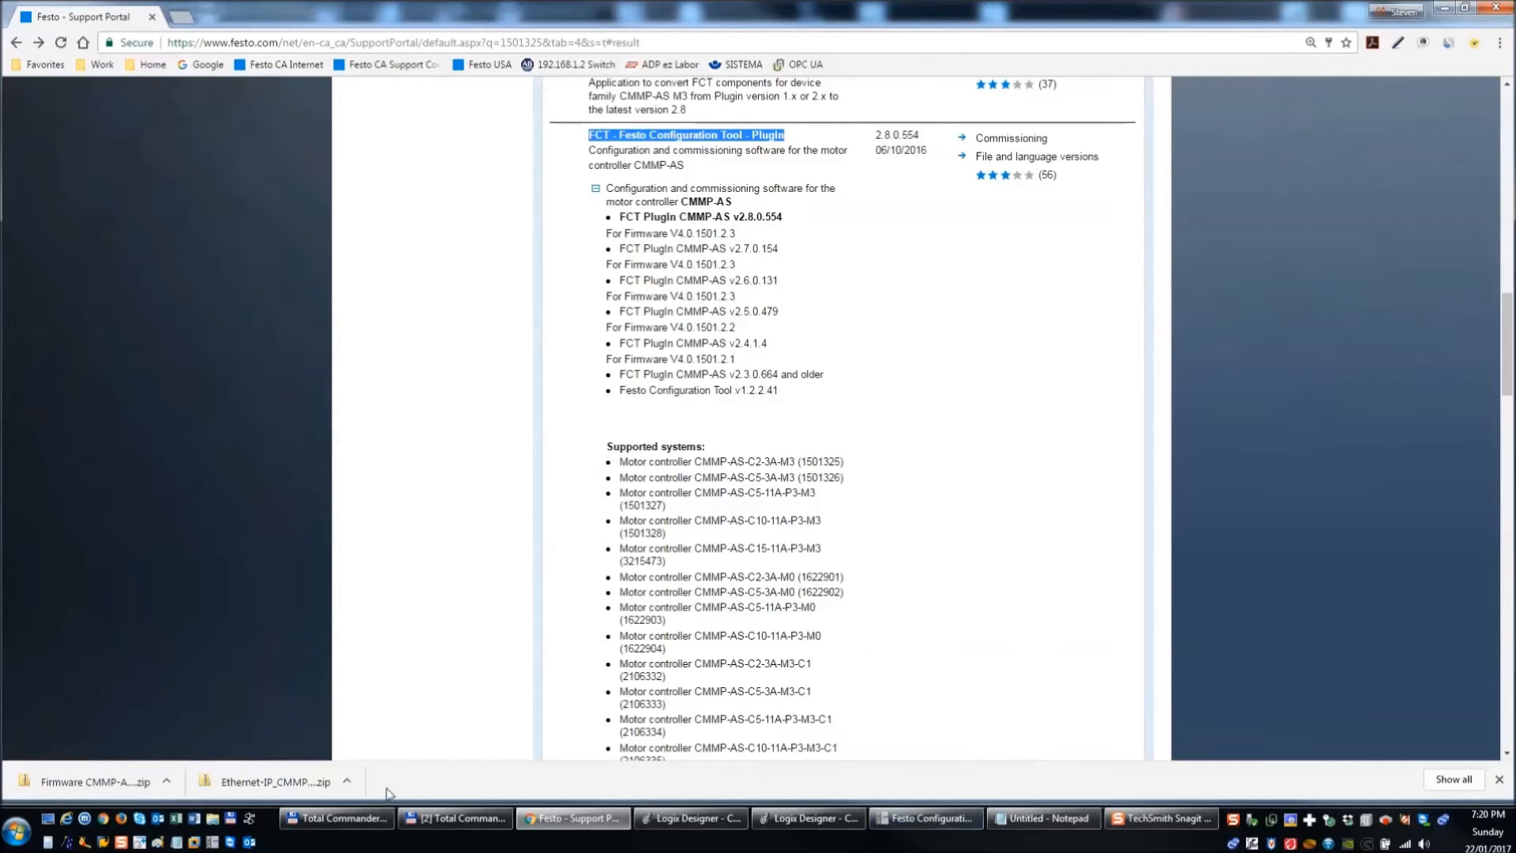
{"action": "left_click", "coordinate": [196, 844]}
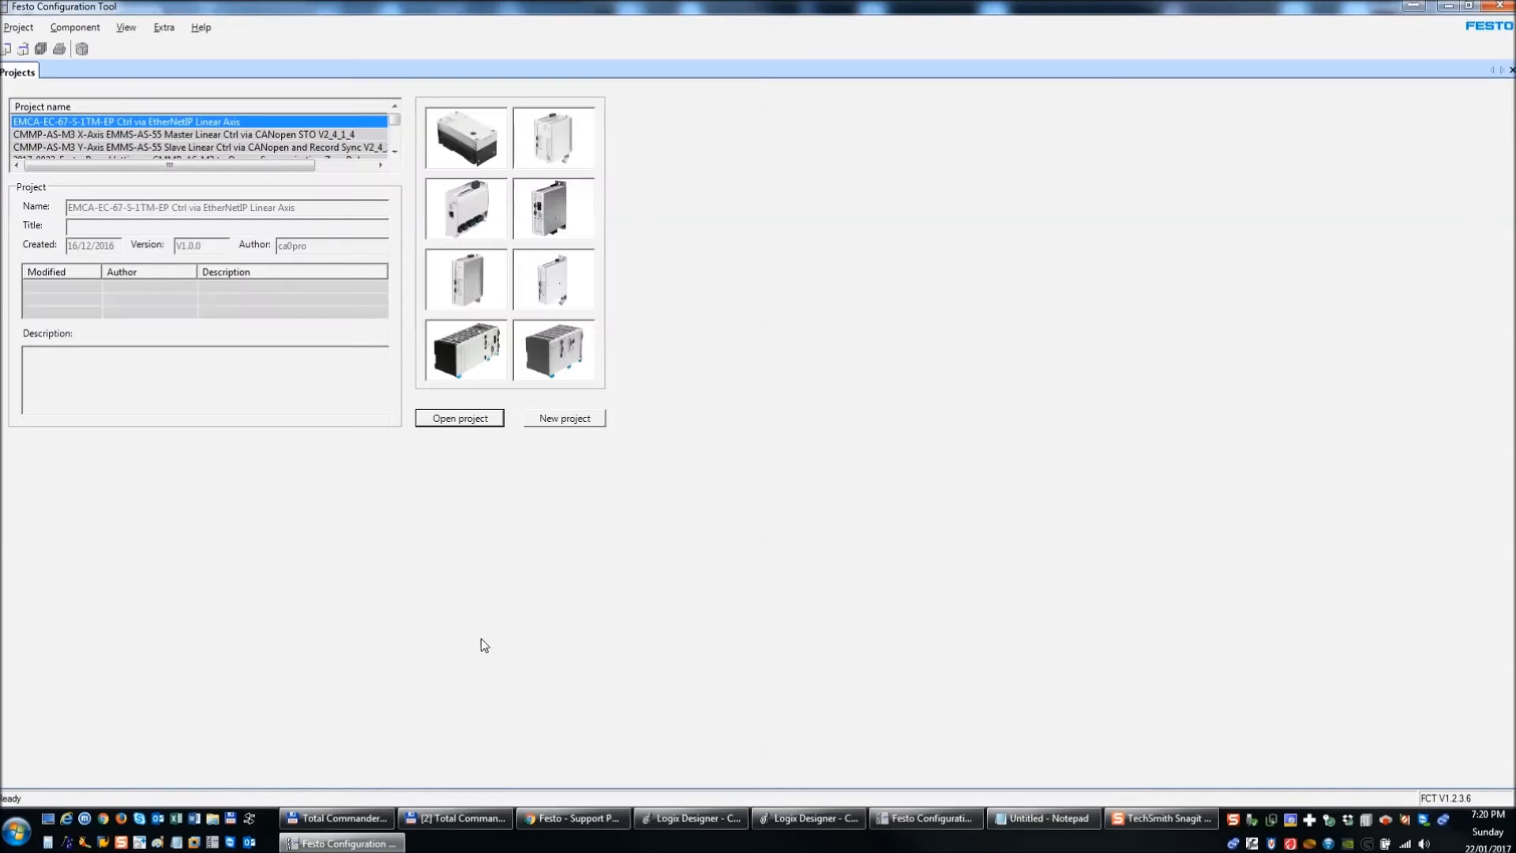
{"action": "left_click", "coordinate": [556, 420]}
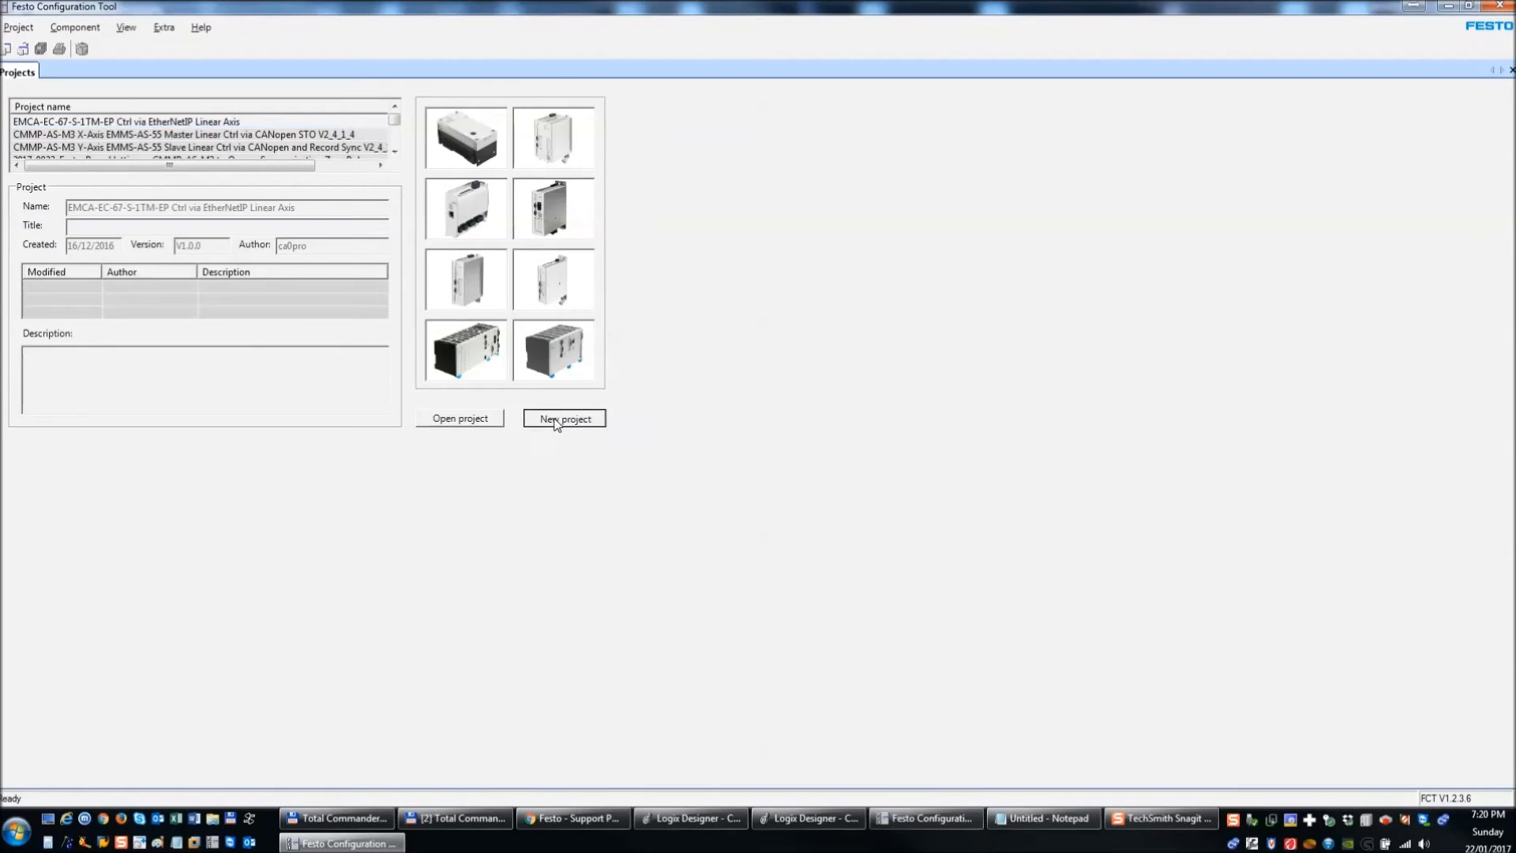
{"action": "left_click", "coordinate": [557, 420]}
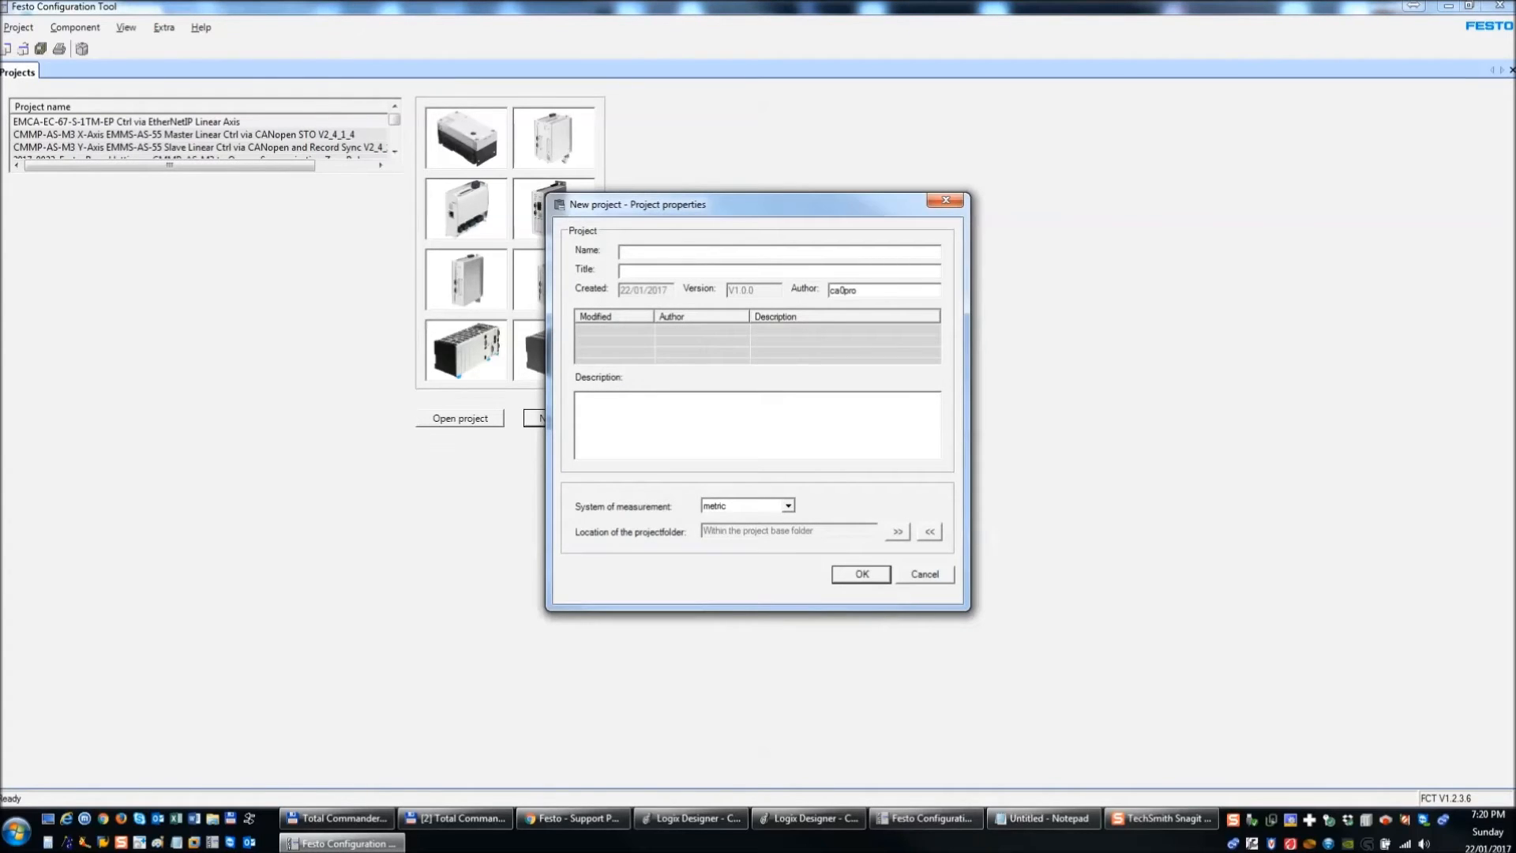
- Name the project "CMMP-AS-M3 X-Axis EMMS-AS-55 Ctrl via EthIP_EDS_V1_3 STO Plugin_V2_8_0_554 AOIFPC" and create it
{"action": "left_click", "coordinate": [1044, 818]}
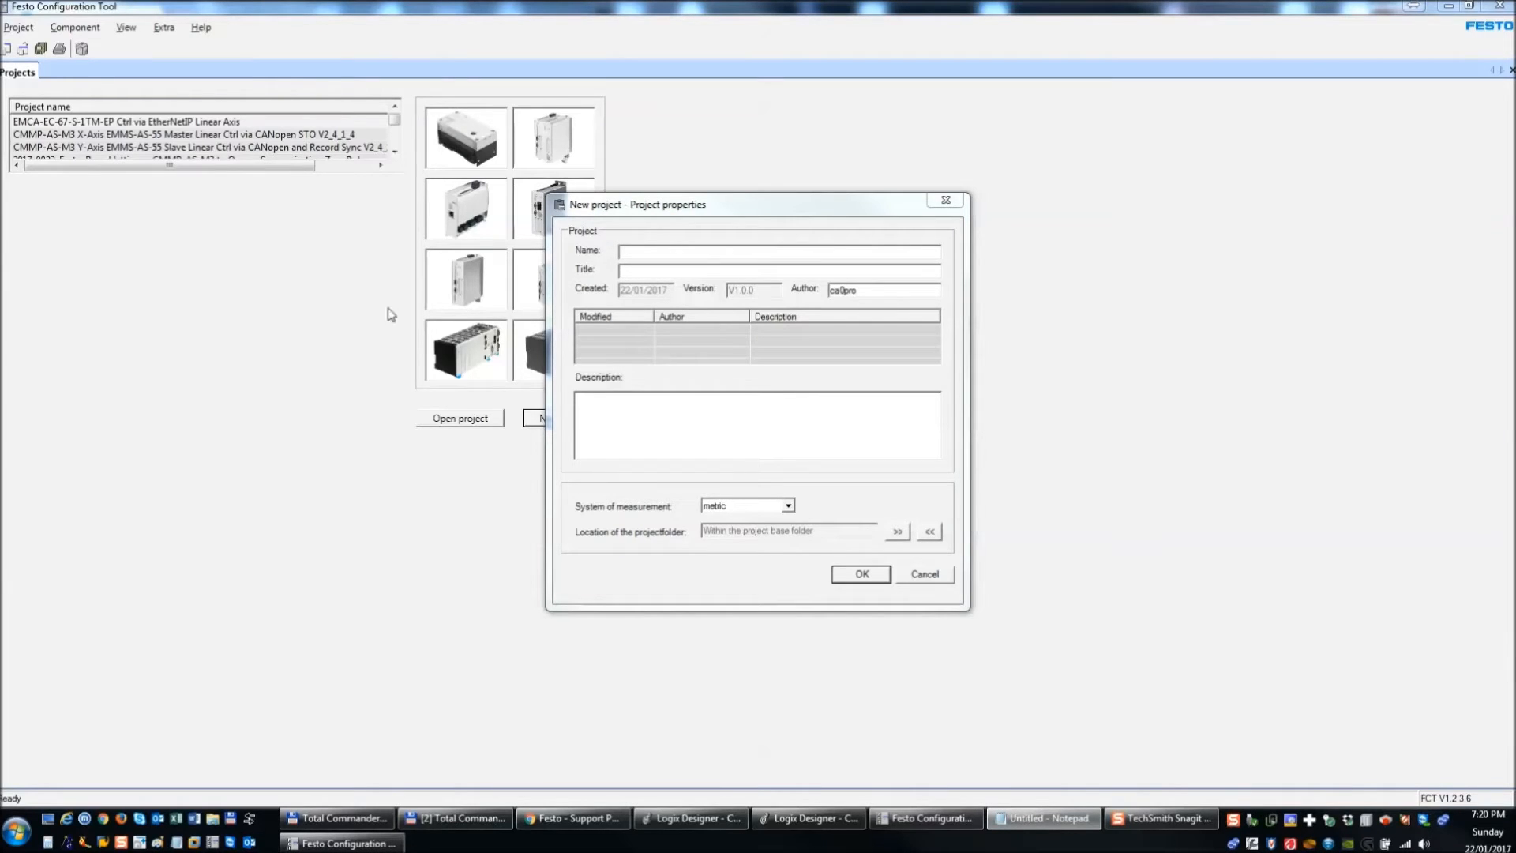
{"action": "left_click", "coordinate": [658, 255]}
{"action": "type", "text": "M3 X-Axis EMMS-AS-55 Ctrl via EthIP_EDS_V1_3 STO Plugin_V2_8_0_554 AOIFPC"}
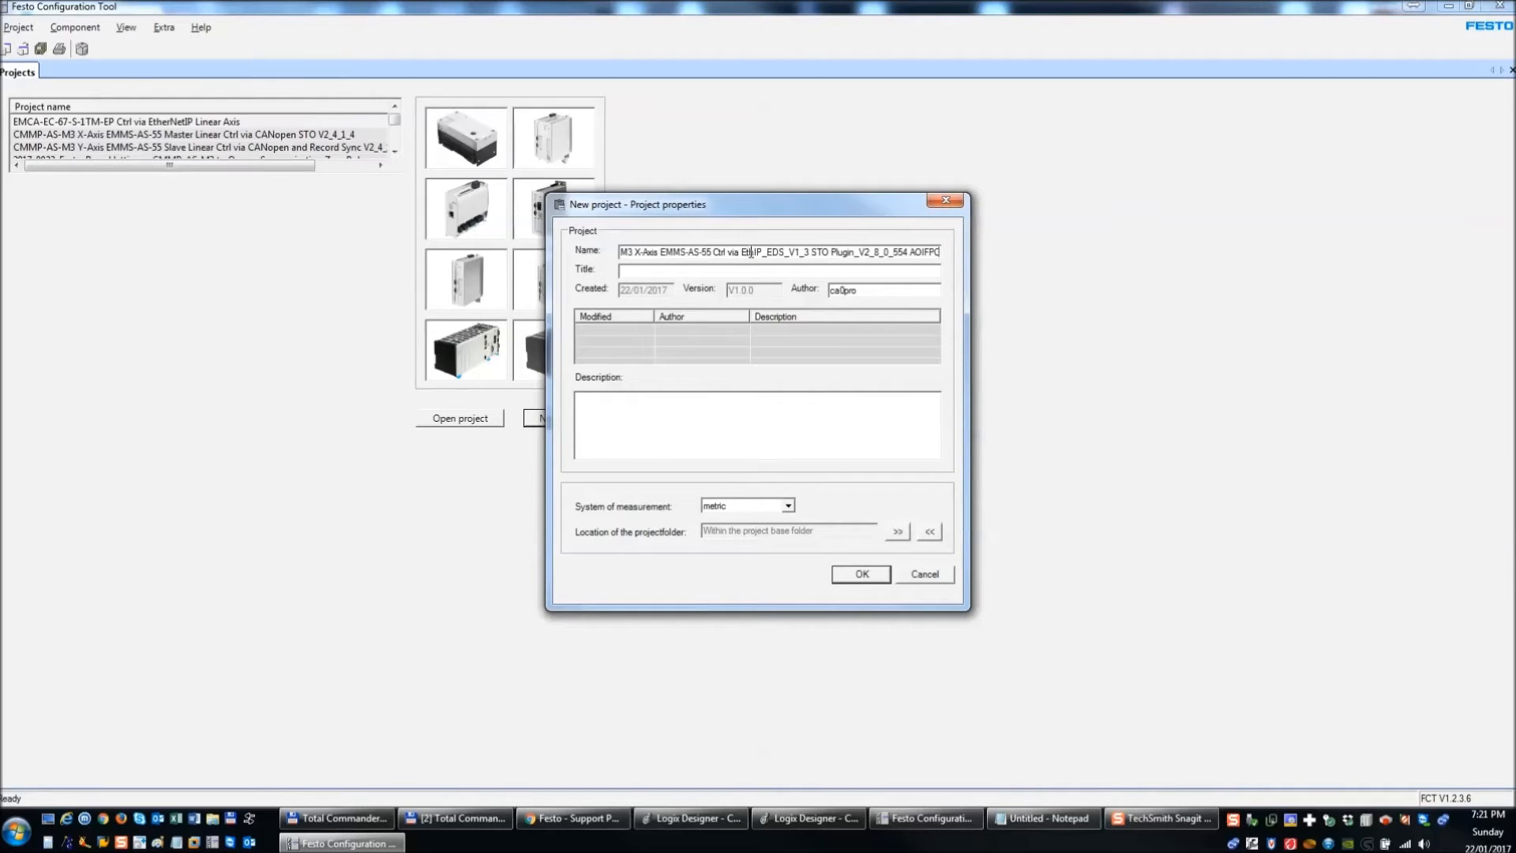
{"action": "key", "text": "Home"}
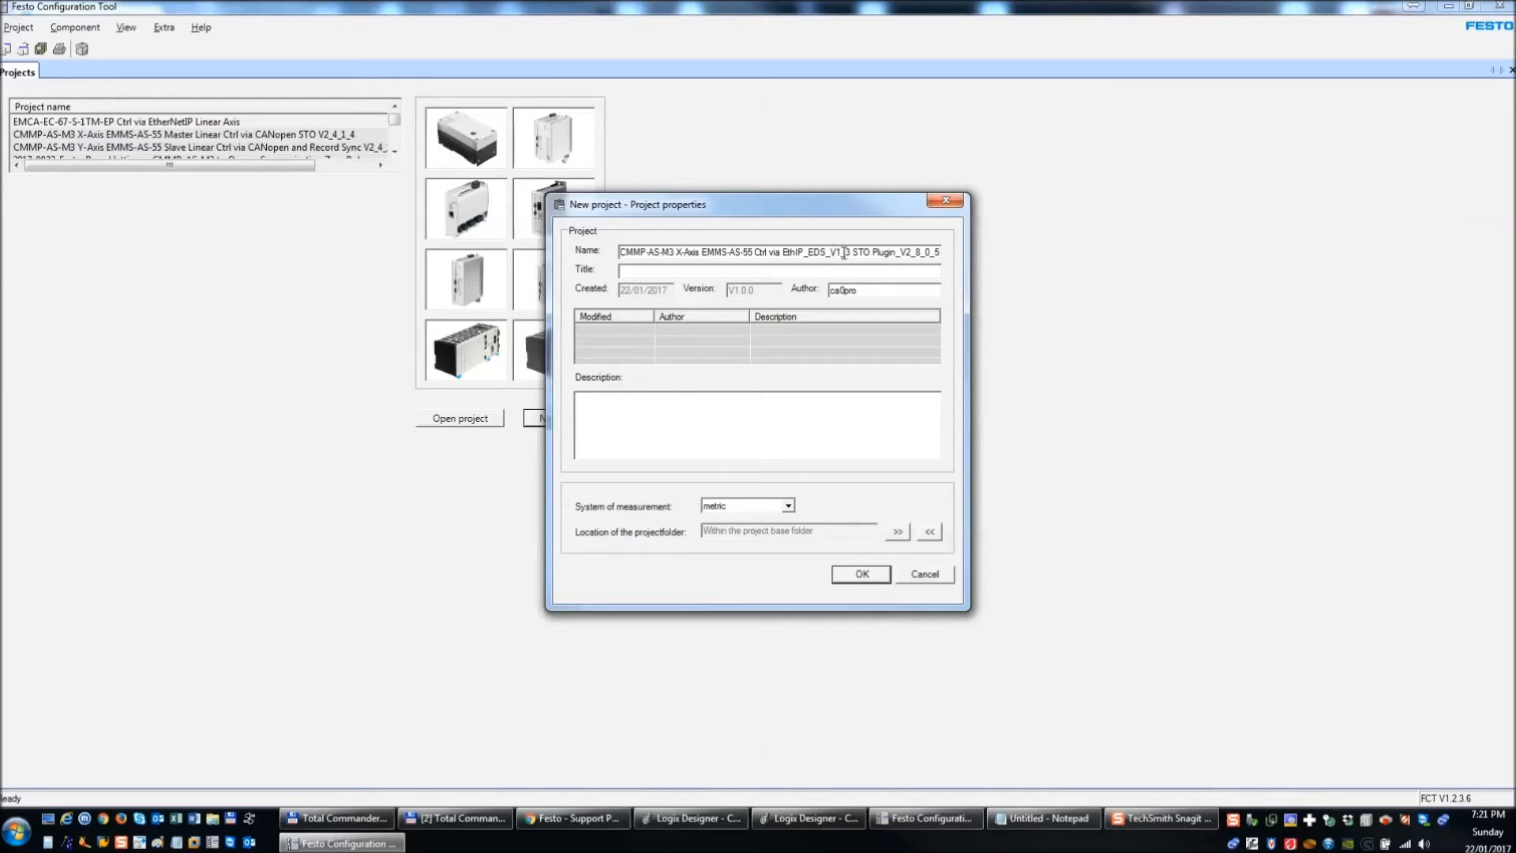
{"action": "left_click_drag", "start_coordinate": [853, 255], "coordinate": [837, 252]}
{"action": "left_click_drag", "start_coordinate": [905, 253], "coordinate": [949, 258]}
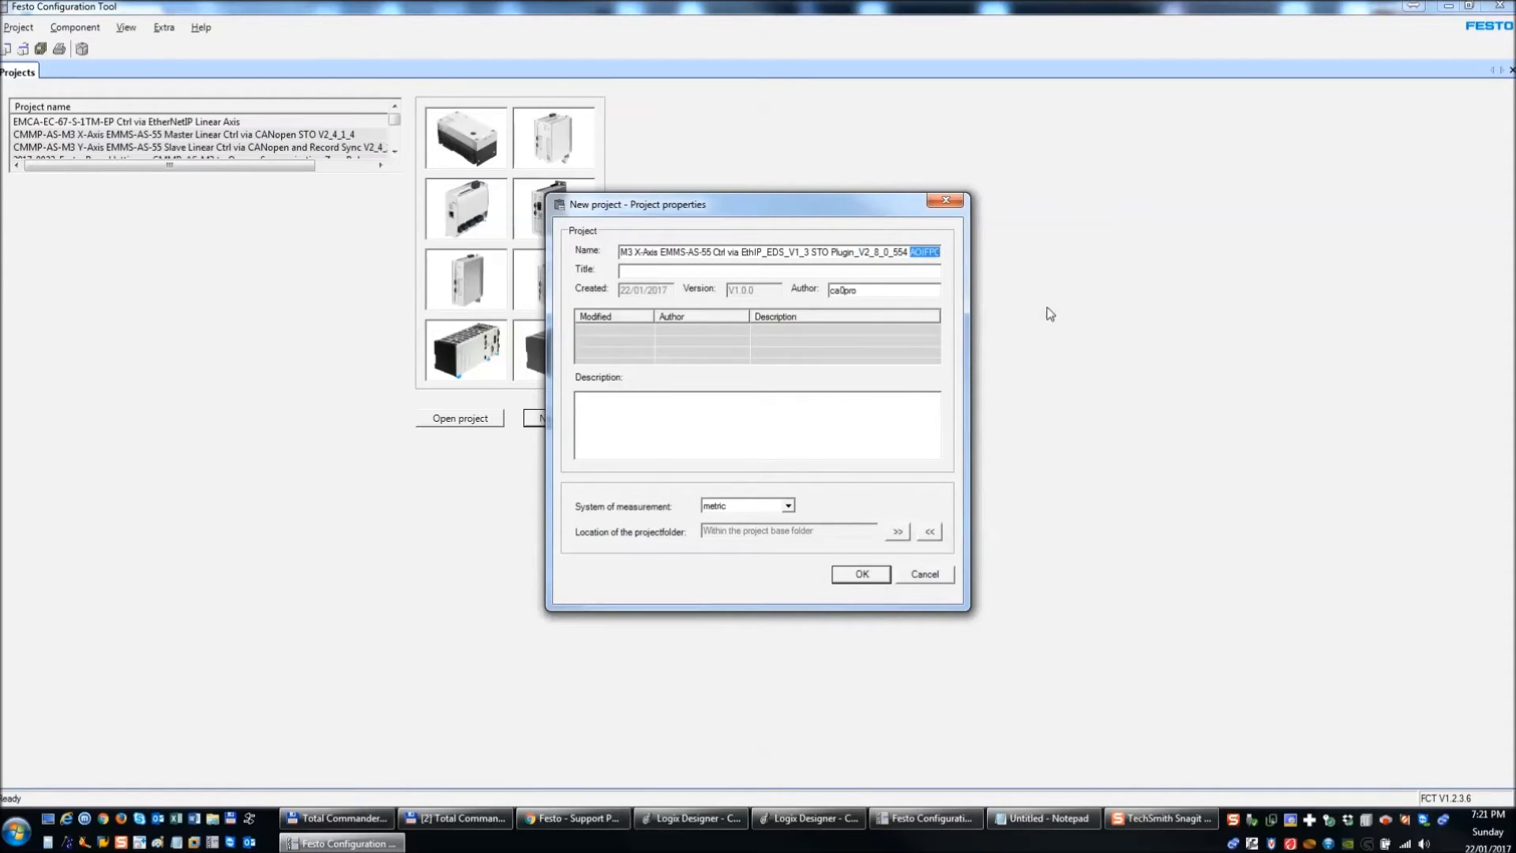
{"action": "left_click", "coordinate": [859, 575]}
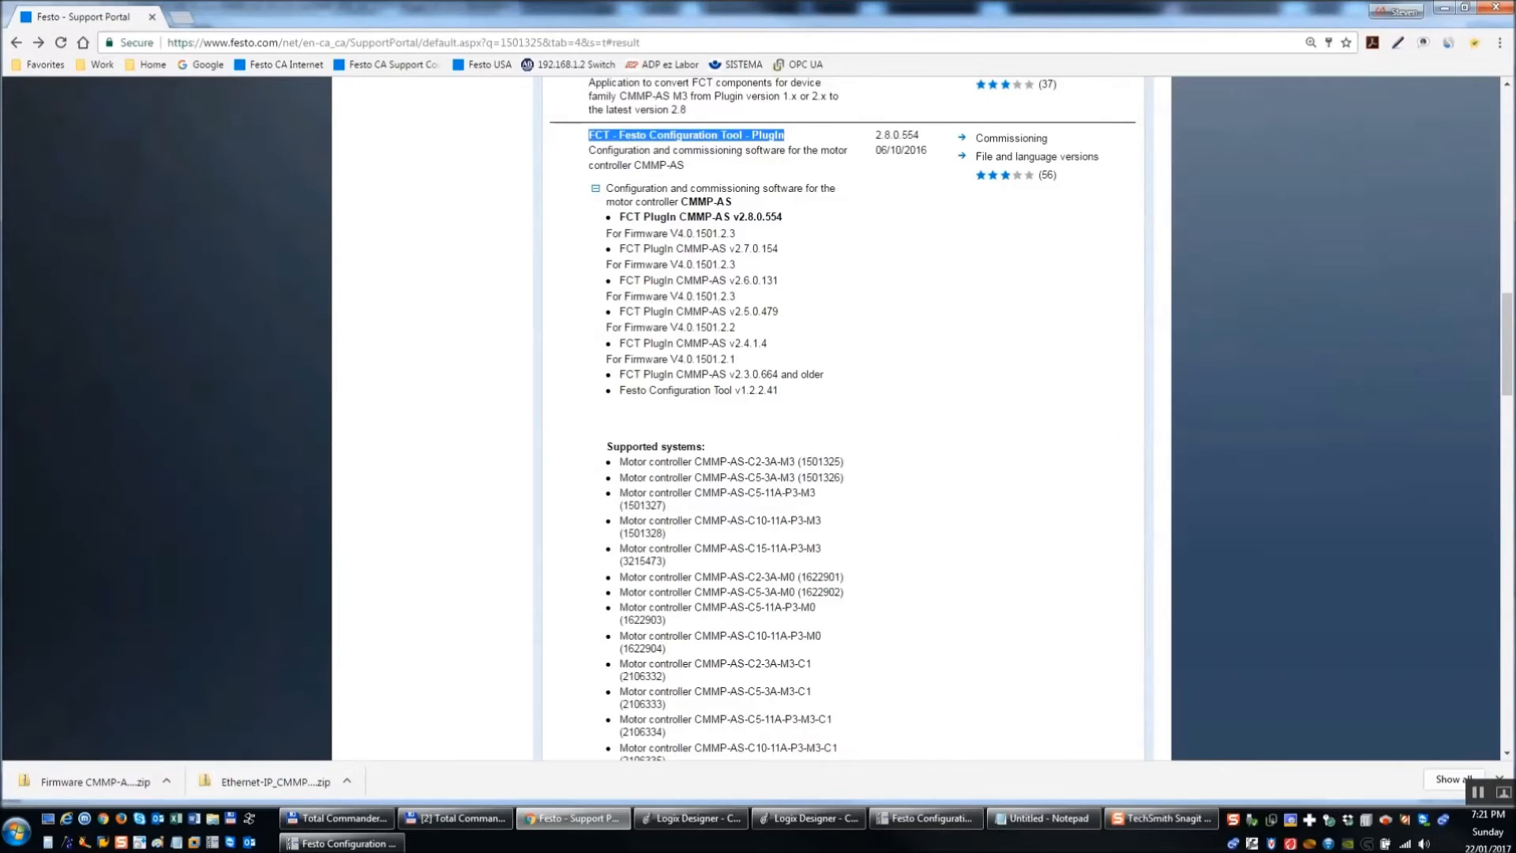
- Add a CMMP-AS component named X_Axis with plugin version V2.8.0 to the new project
{"action": "key", "text": "alt+Tab"}
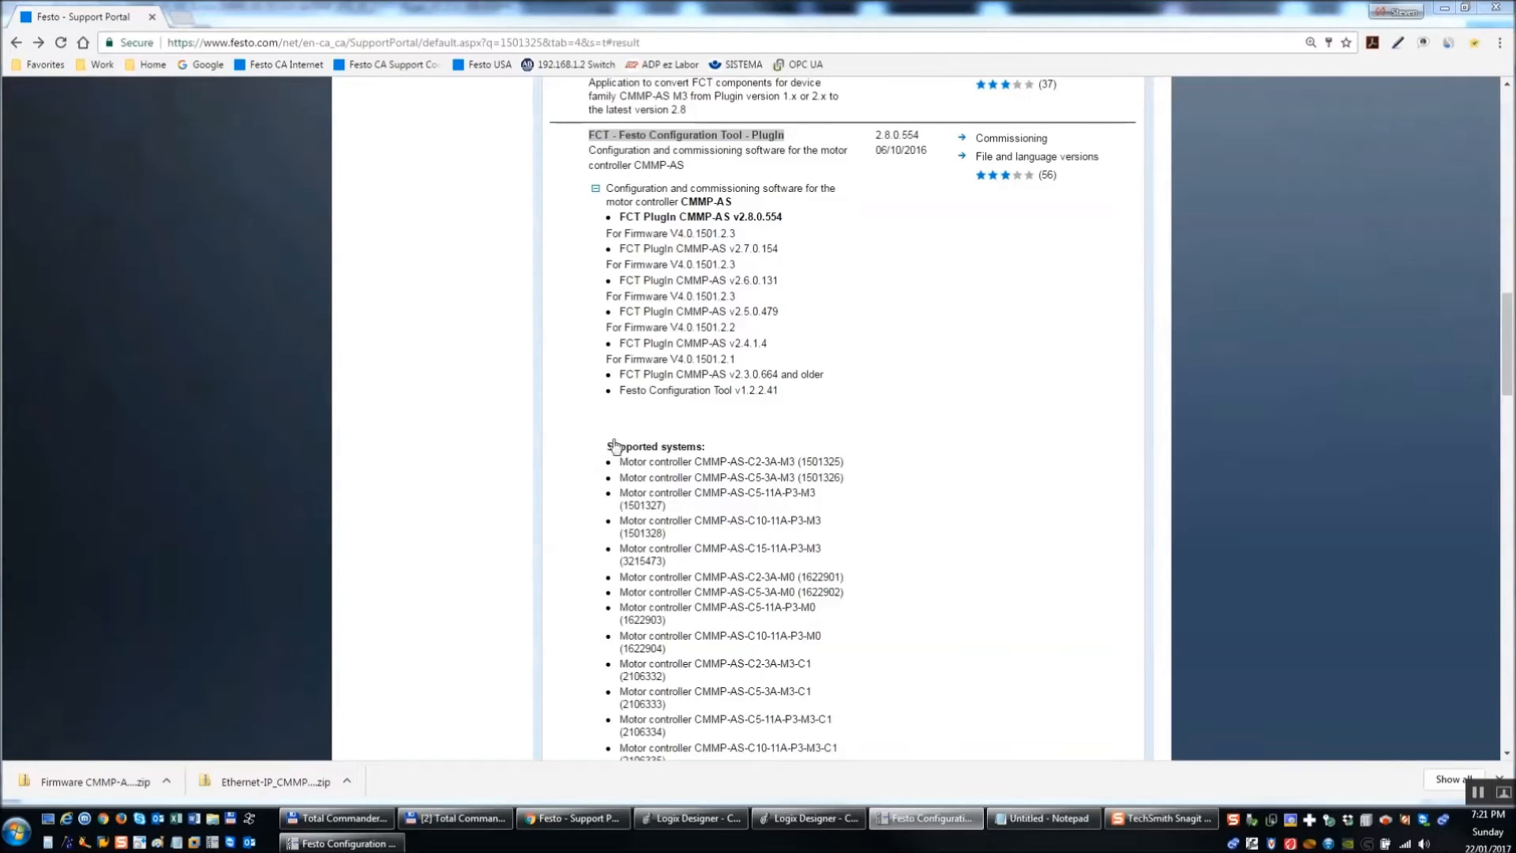
{"action": "left_click", "coordinate": [391, 843]}
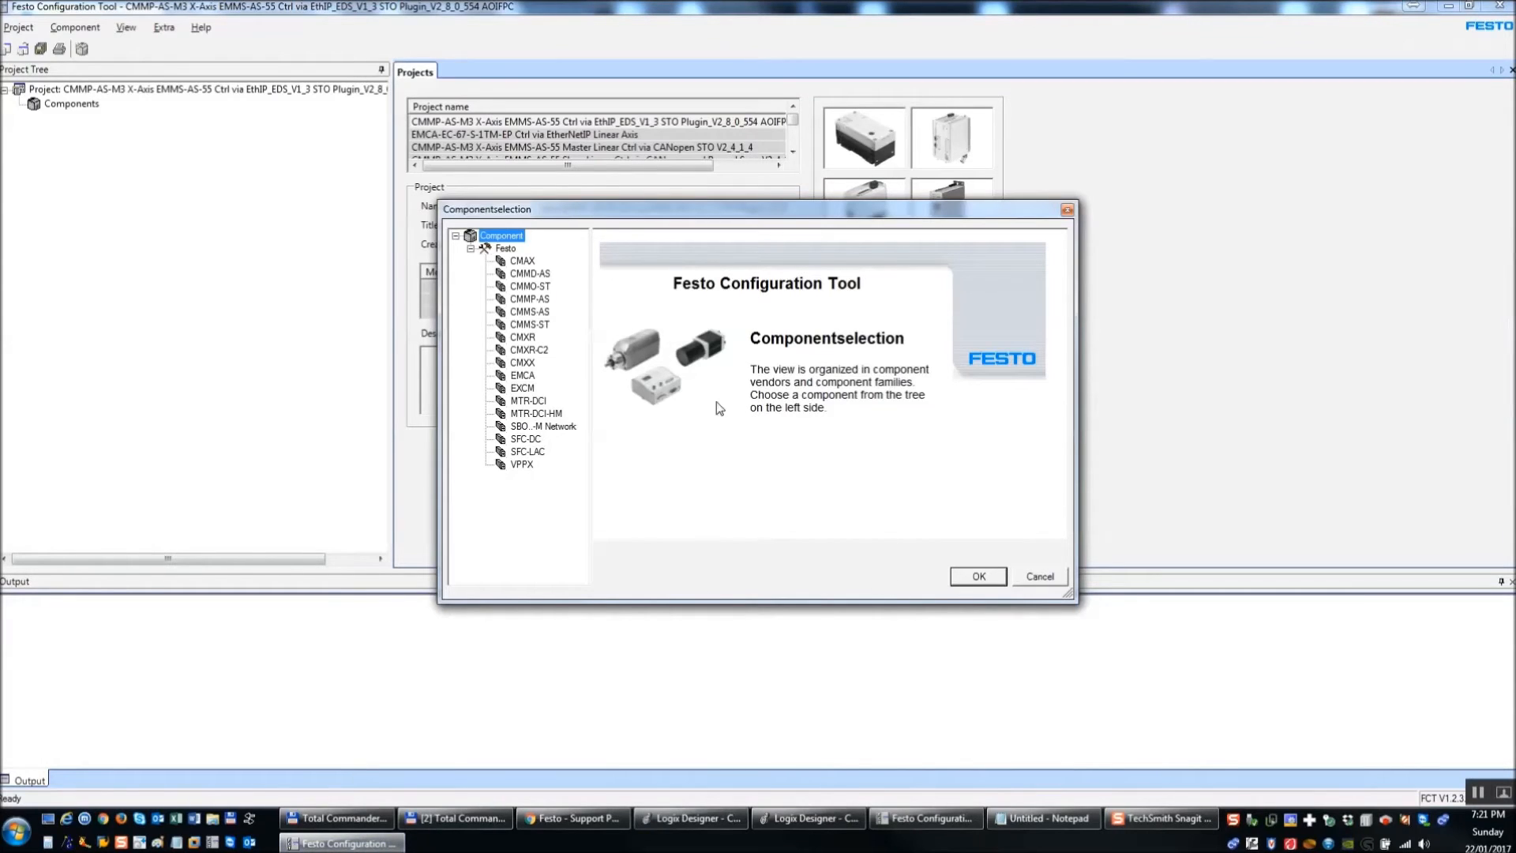
{"action": "left_click", "coordinate": [534, 300]}
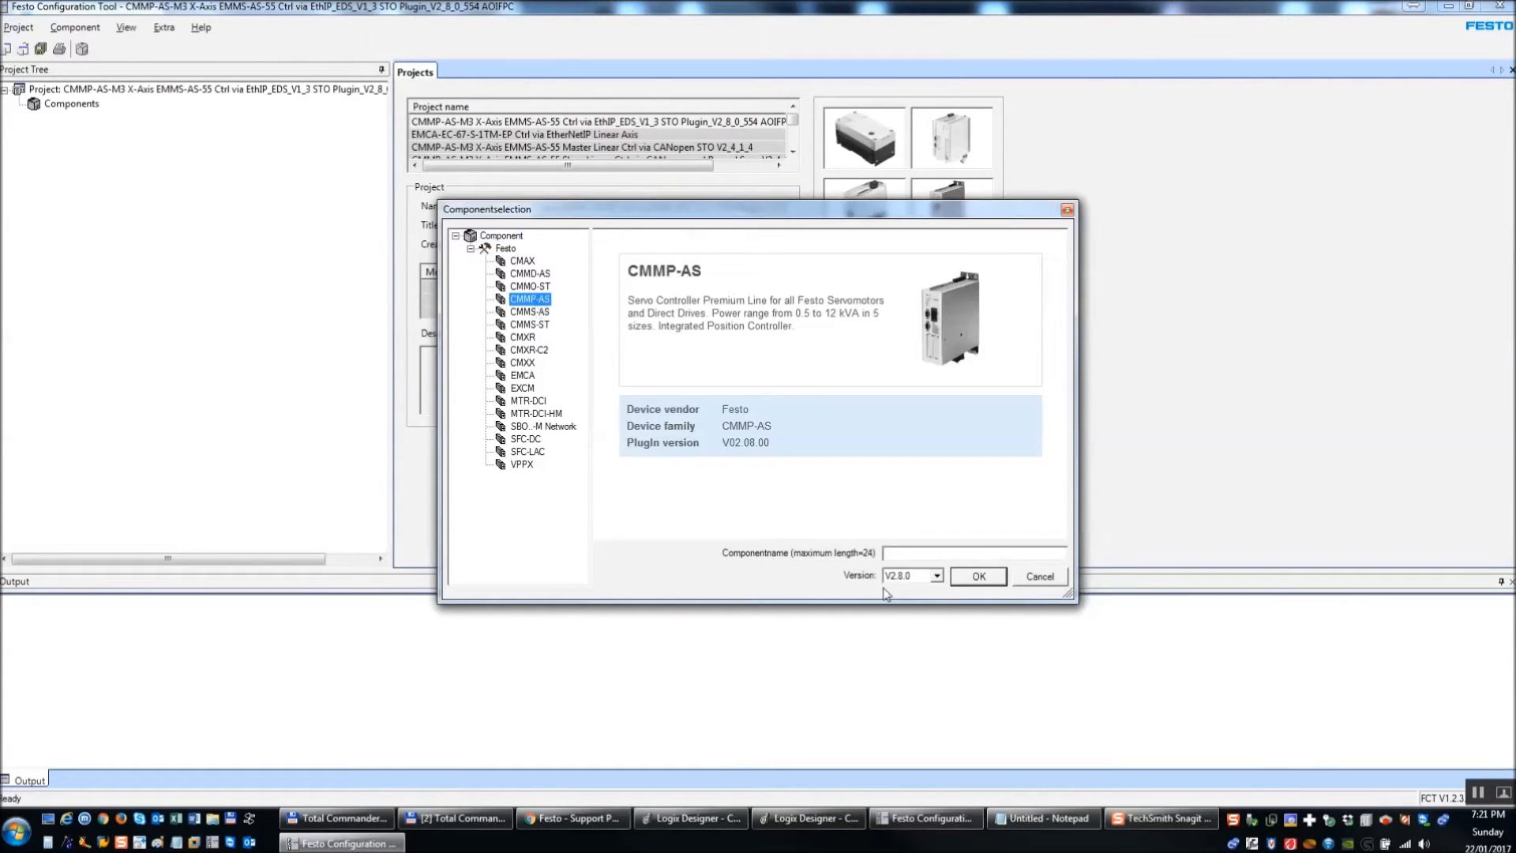
{"action": "left_click", "coordinate": [933, 555]}
{"action": "left_click", "coordinate": [938, 577]}
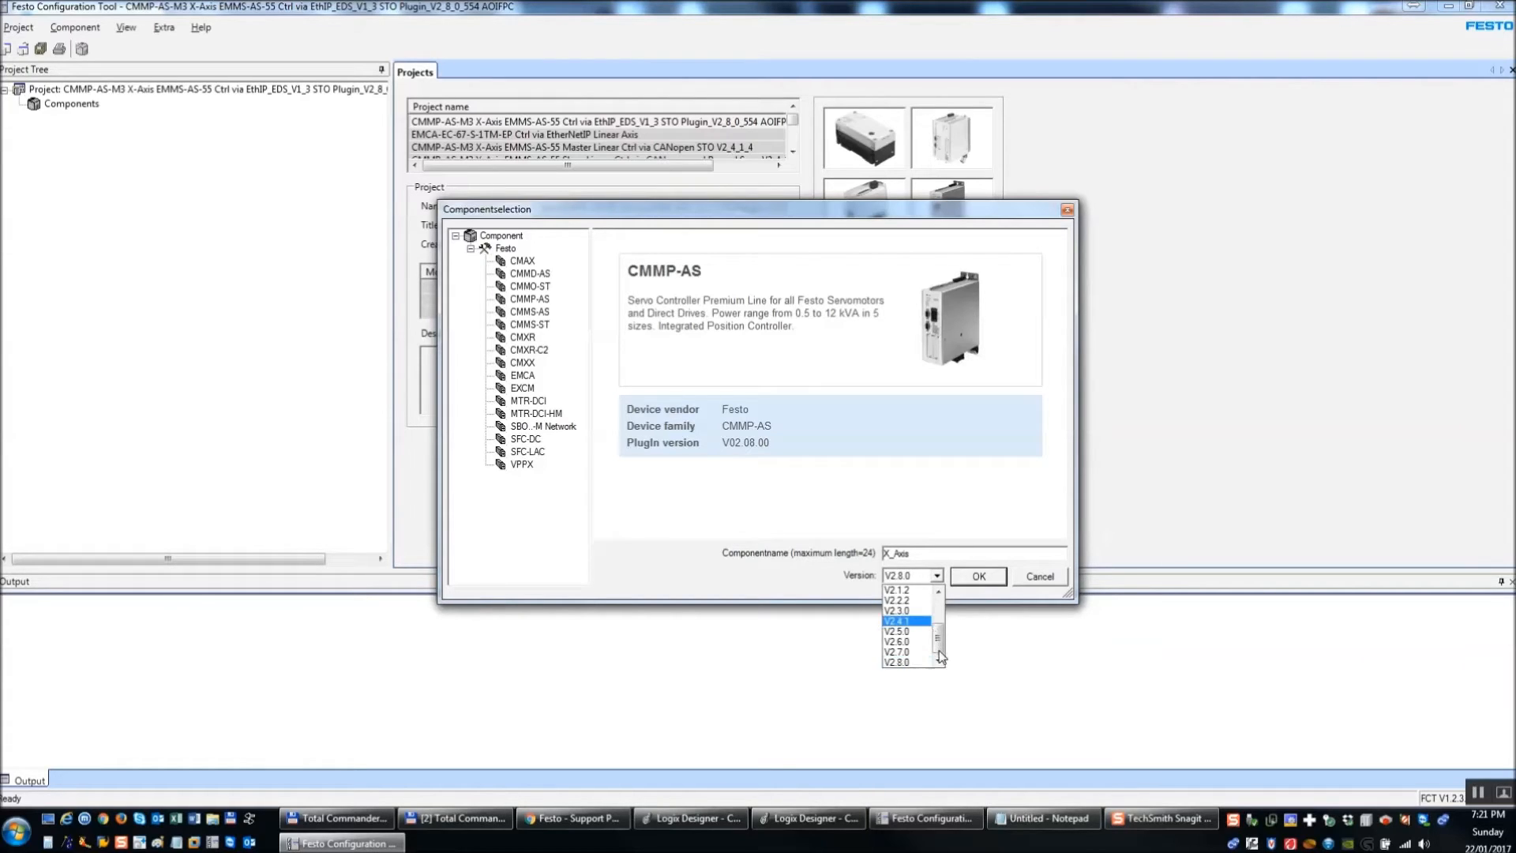
{"action": "left_click", "coordinate": [794, 583]}
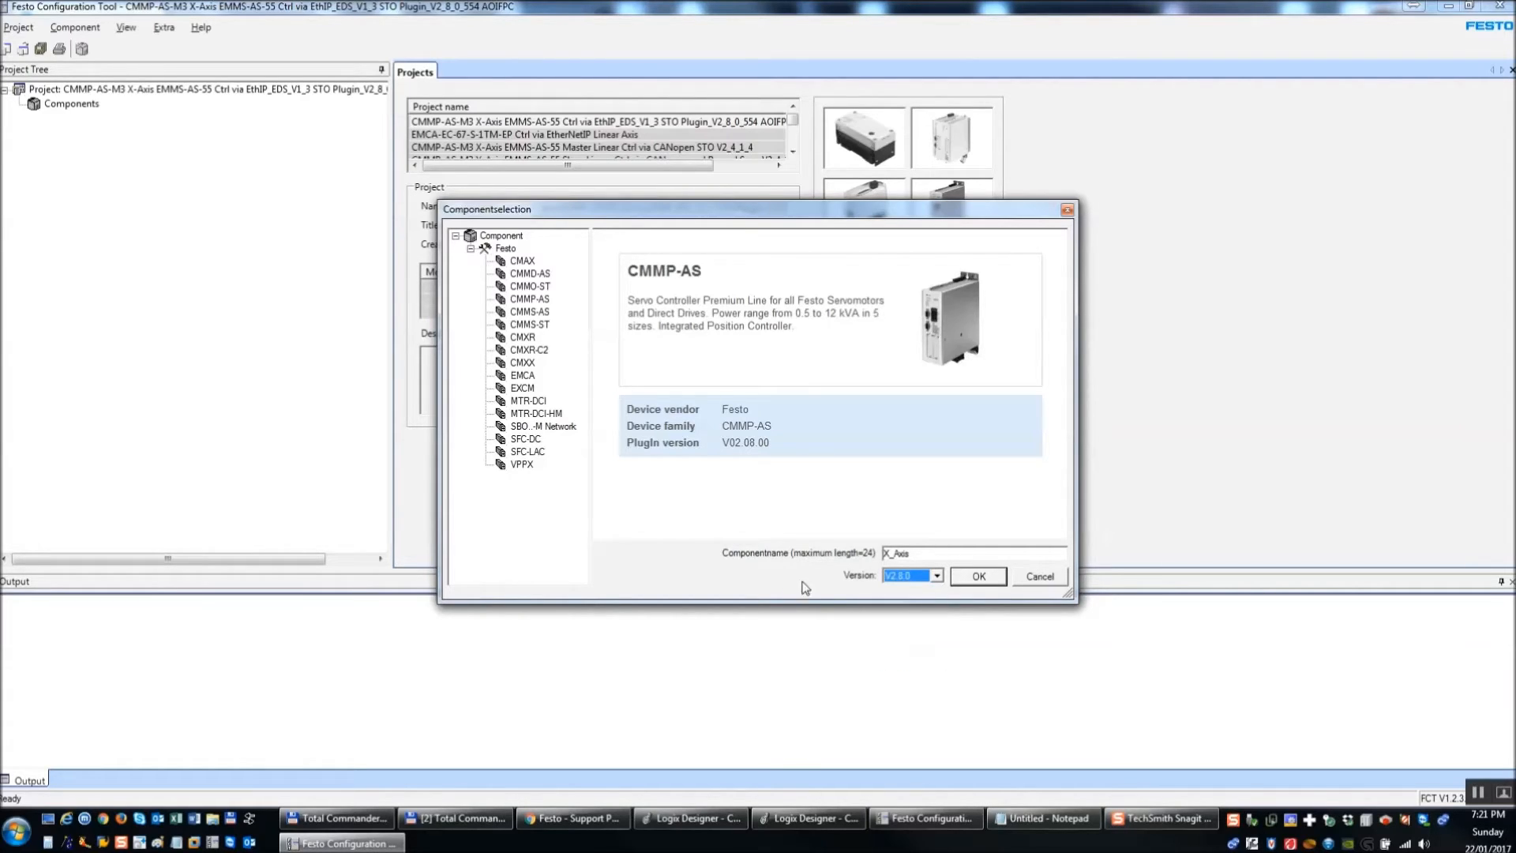
{"action": "left_click", "coordinate": [992, 585]}
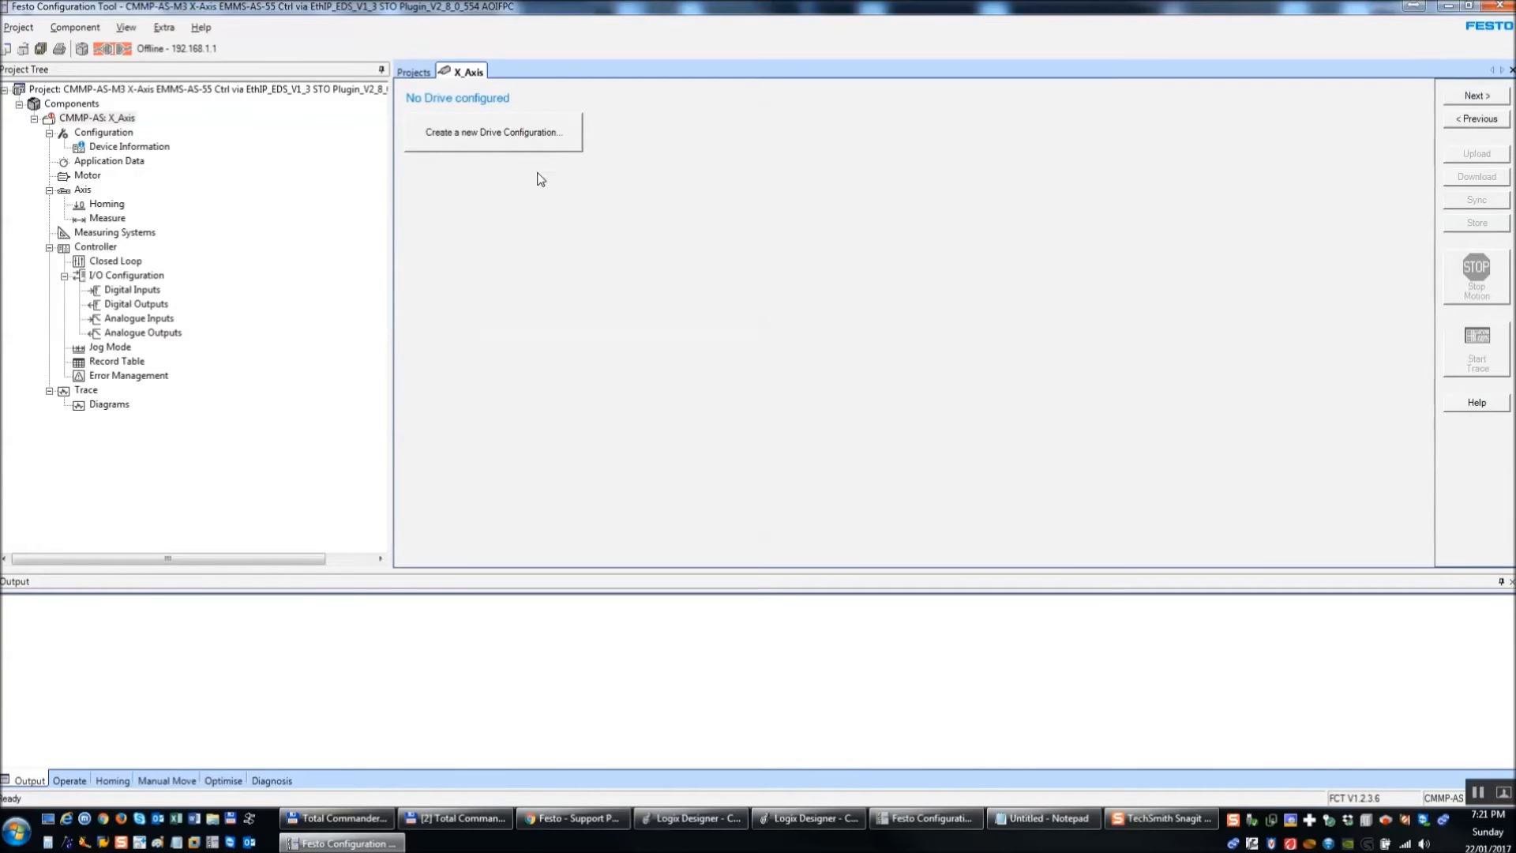
- Create a drive configuration for the CMMP-AS-C2-3A-M3 with CAMC-F-EP: EtherNet/IP in option slot Ext 2 and CAMC-G-S1: Safety Module in Ext 3
{"action": "left_click", "coordinate": [518, 146]}
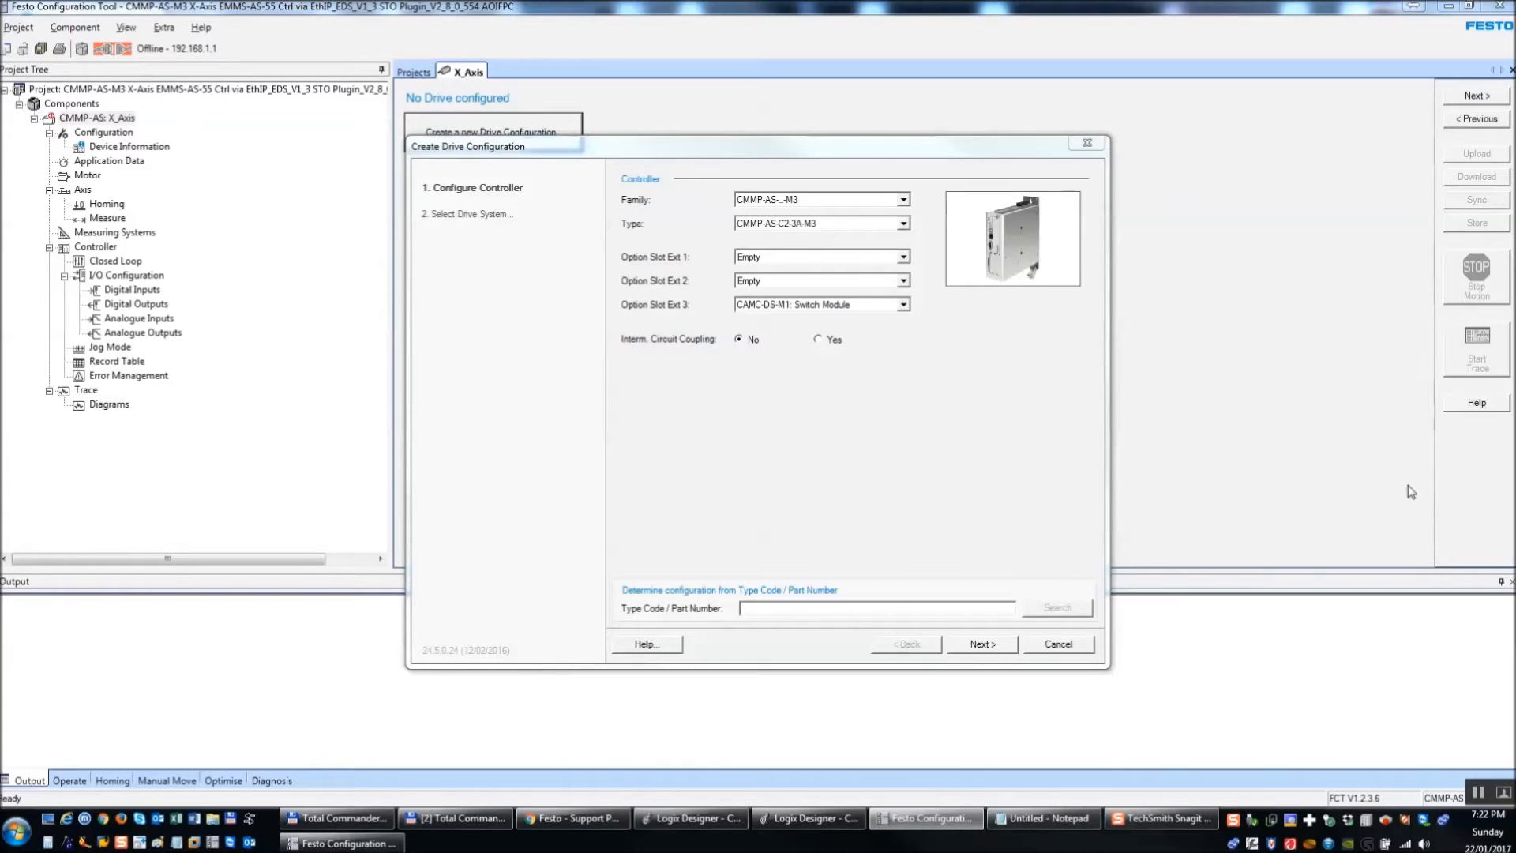
{"action": "left_click", "coordinate": [904, 282]}
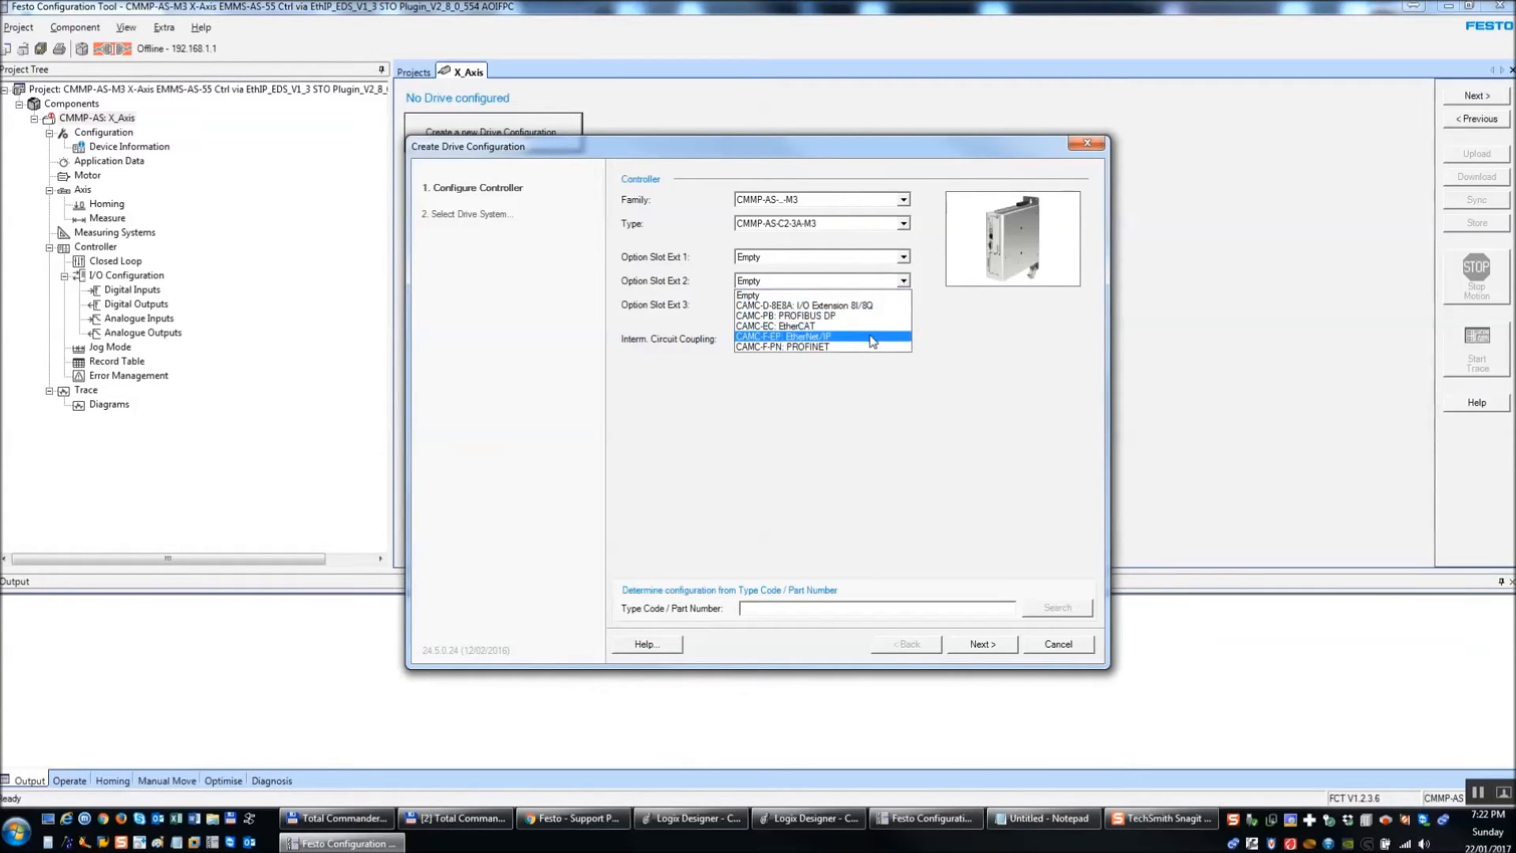
{"action": "left_click", "coordinate": [872, 337]}
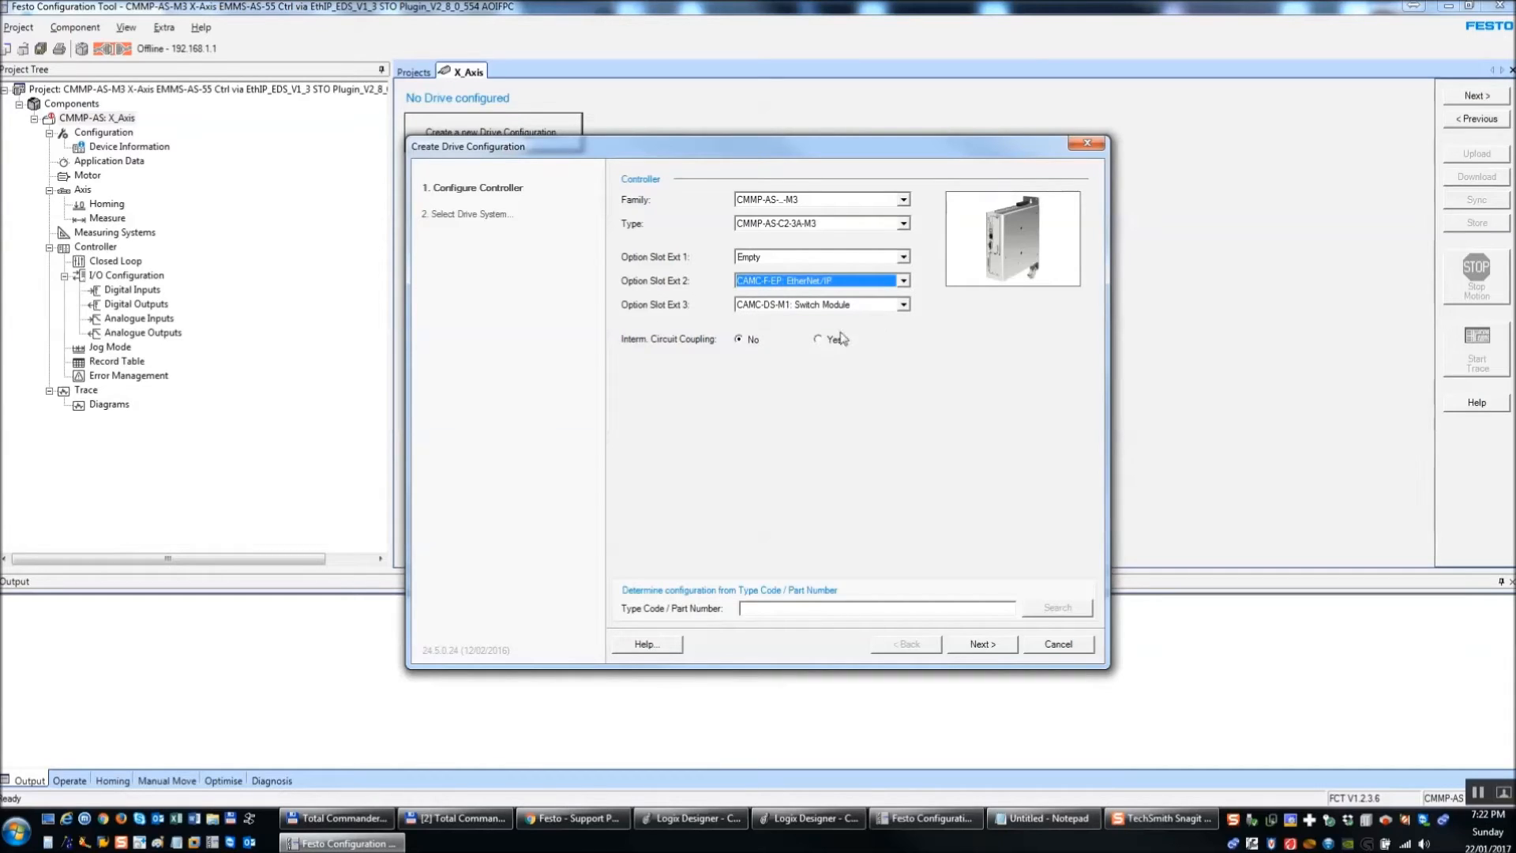
{"action": "left_click", "coordinate": [904, 305]}
{"action": "left_click", "coordinate": [868, 332]}
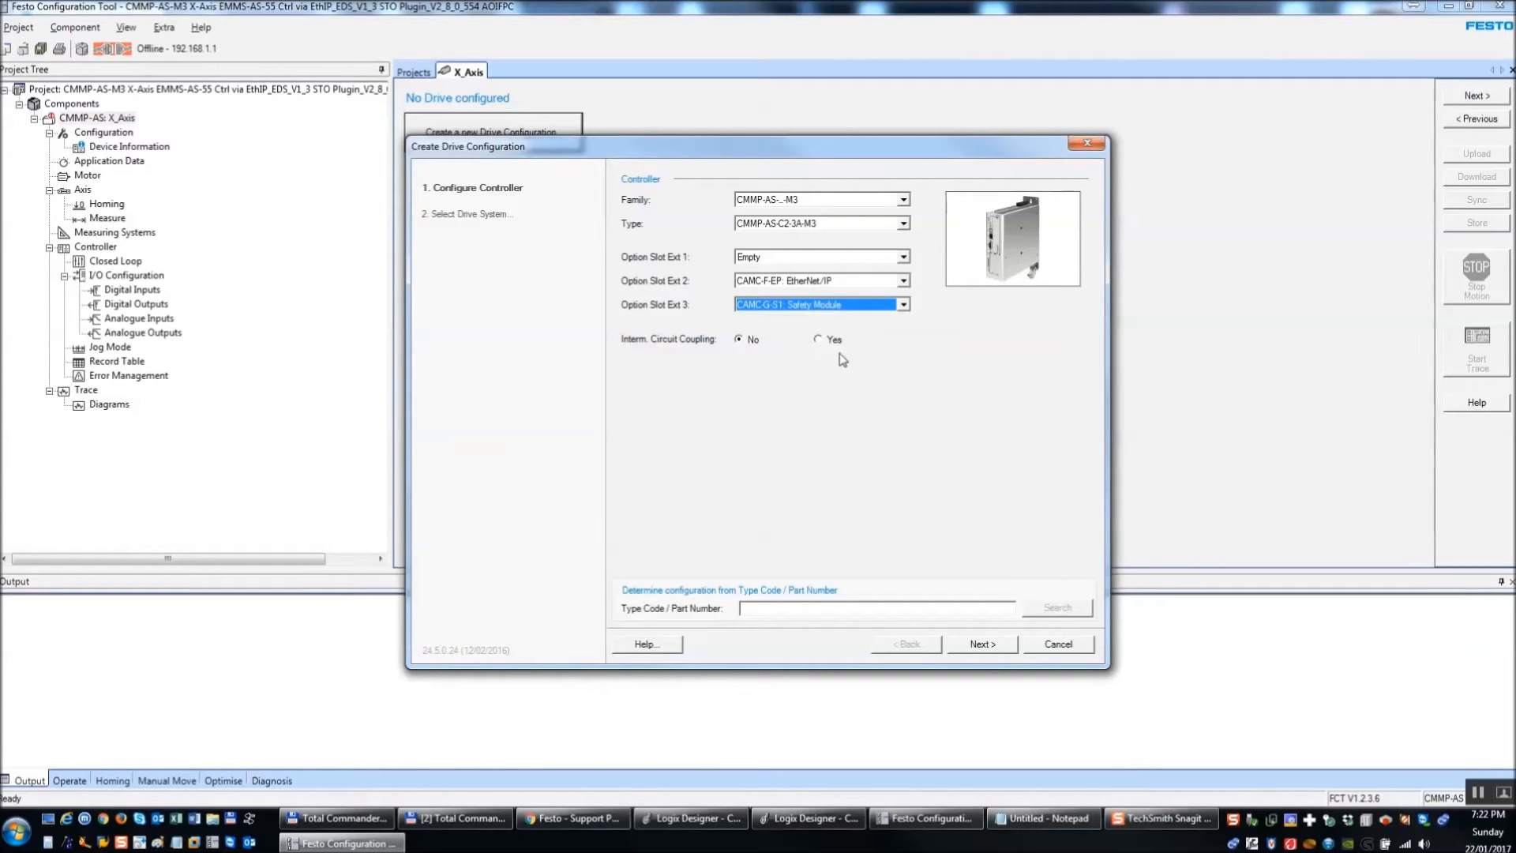
{"action": "left_click", "coordinate": [976, 643]}
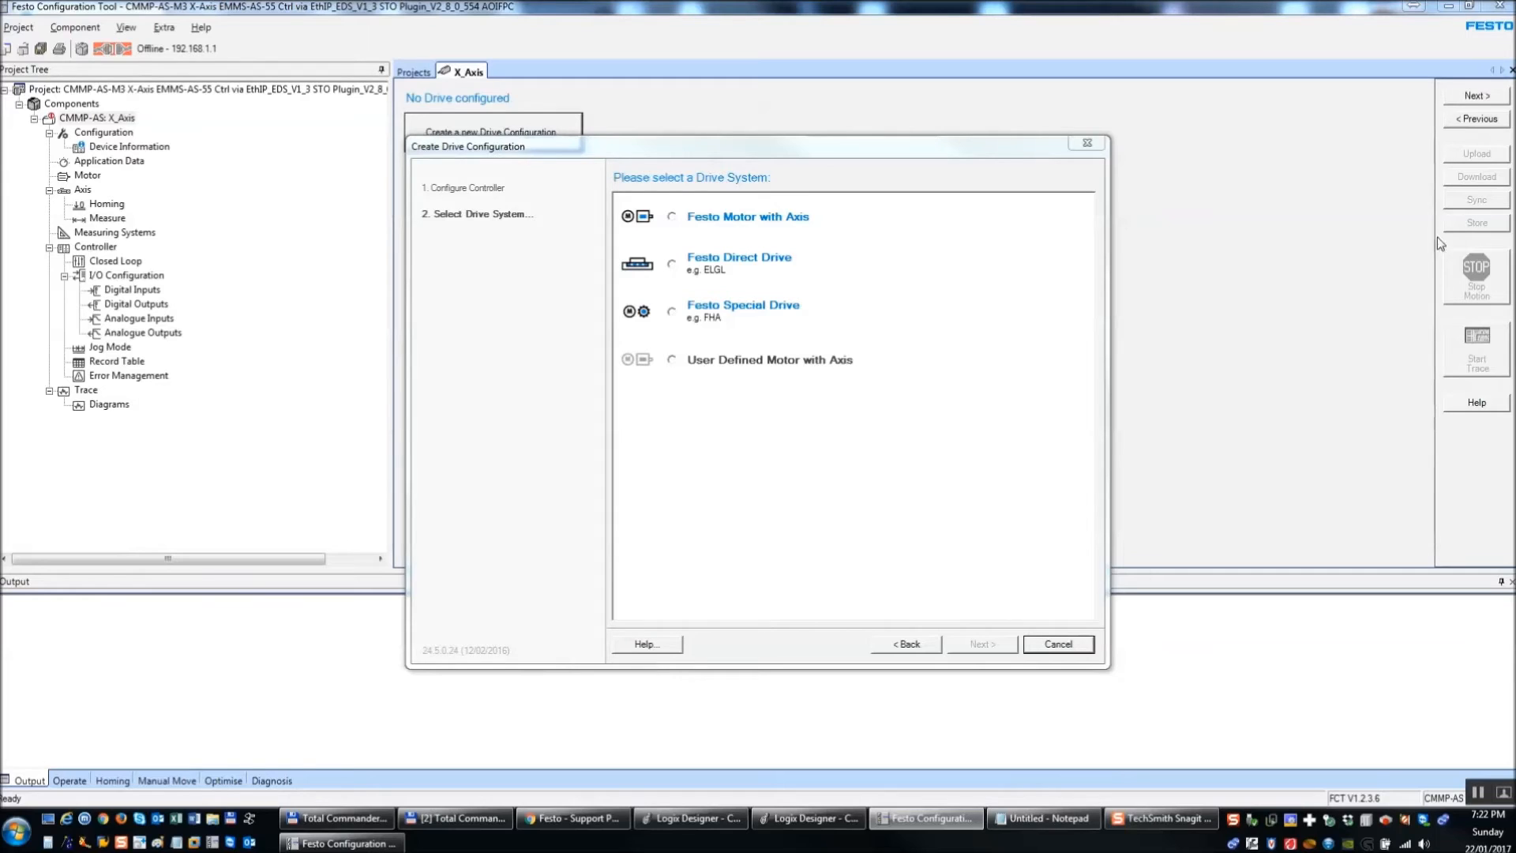
- Select Festo Motor with Axis and configure the EMMS-AS motor with size 55-S, variant TM and a 5.00 m cable
{"action": "left_click", "coordinate": [686, 221]}
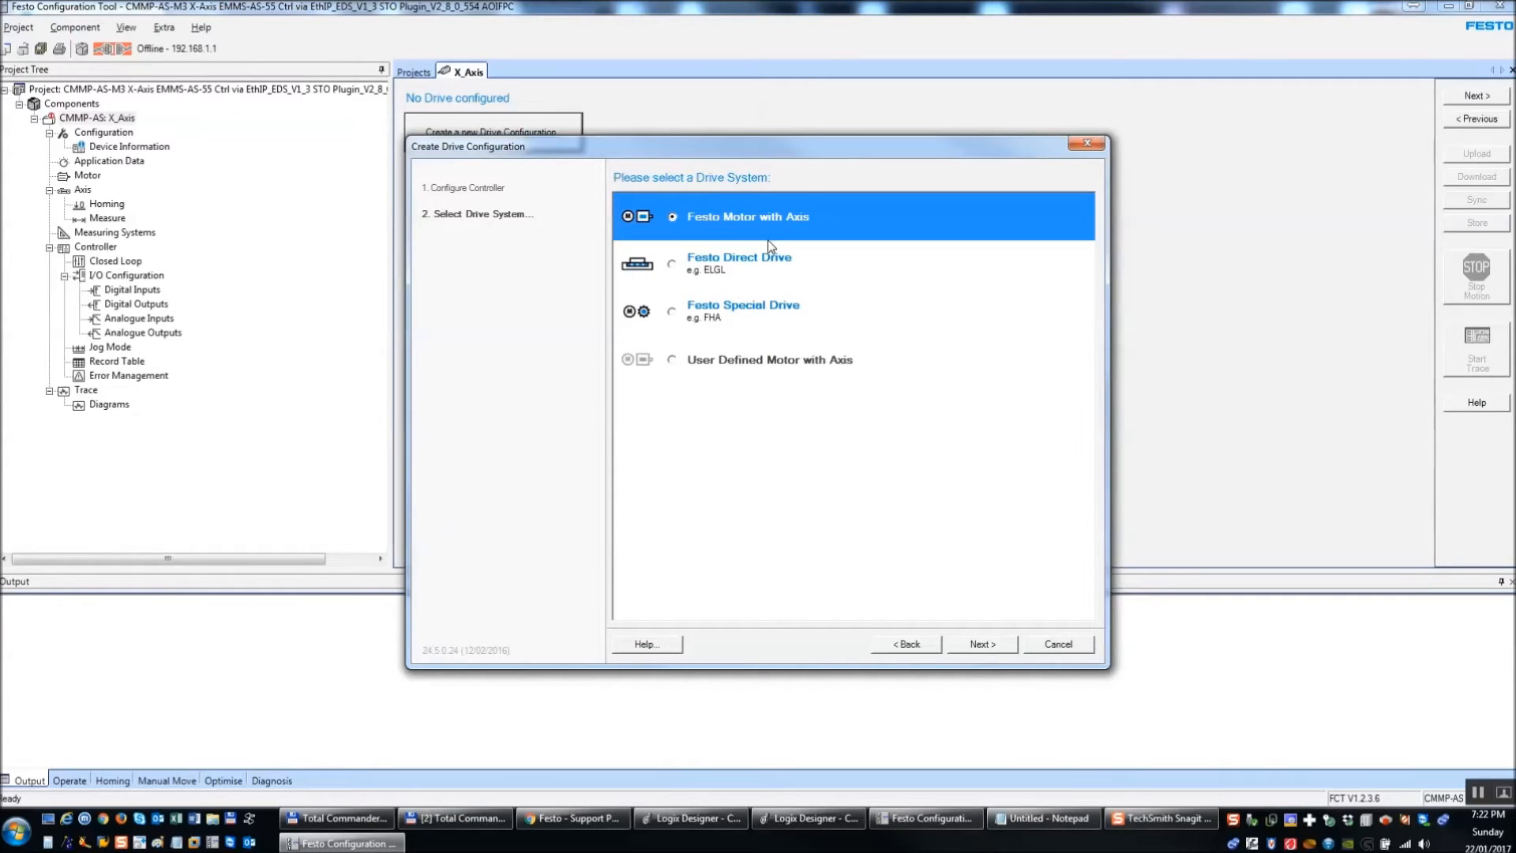
{"action": "left_click", "coordinate": [977, 646]}
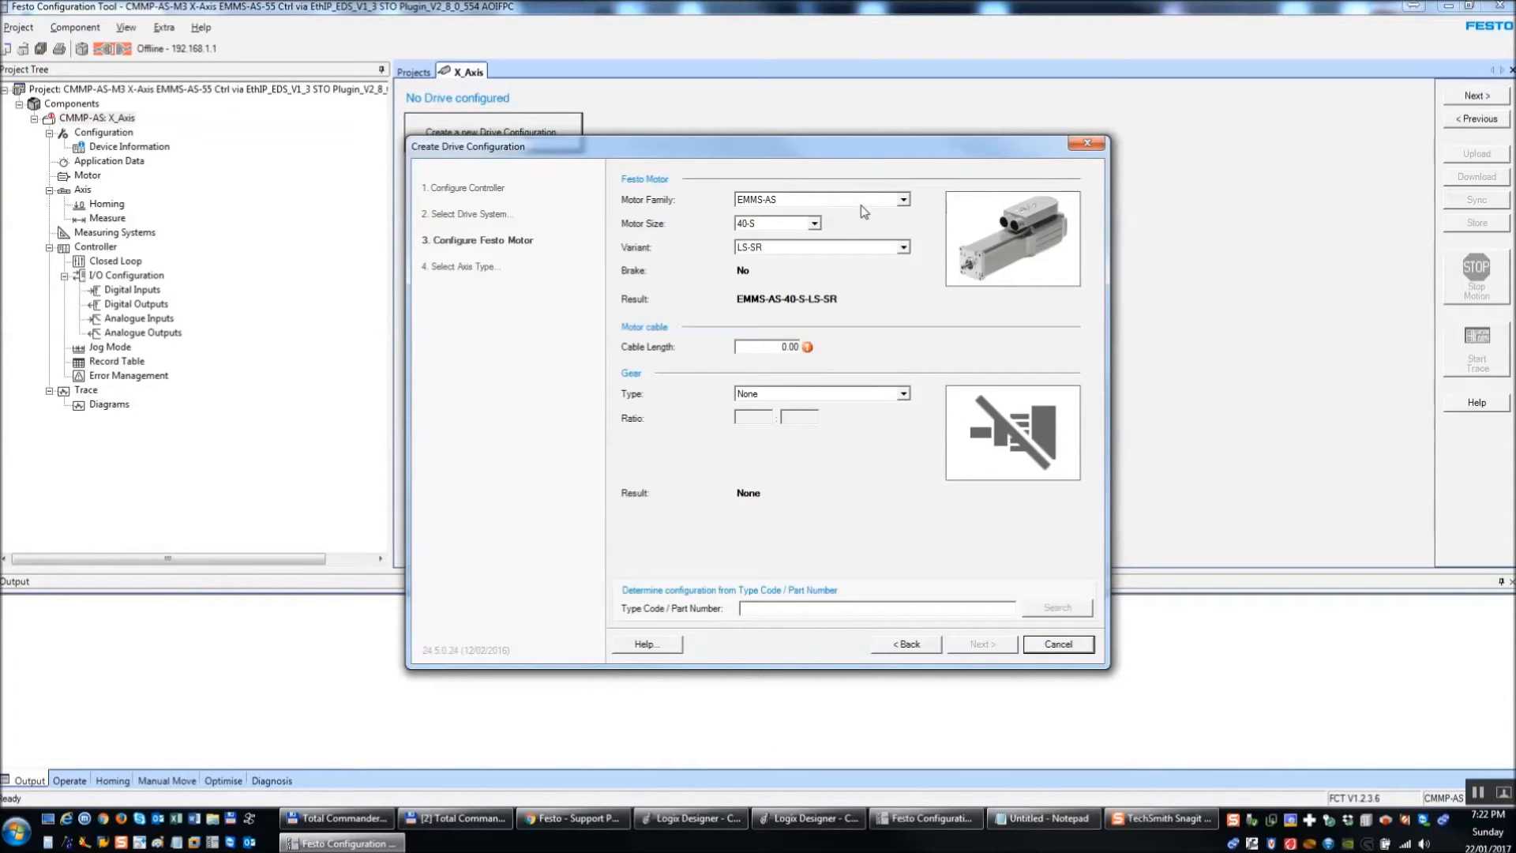
{"action": "left_click", "coordinate": [814, 227]}
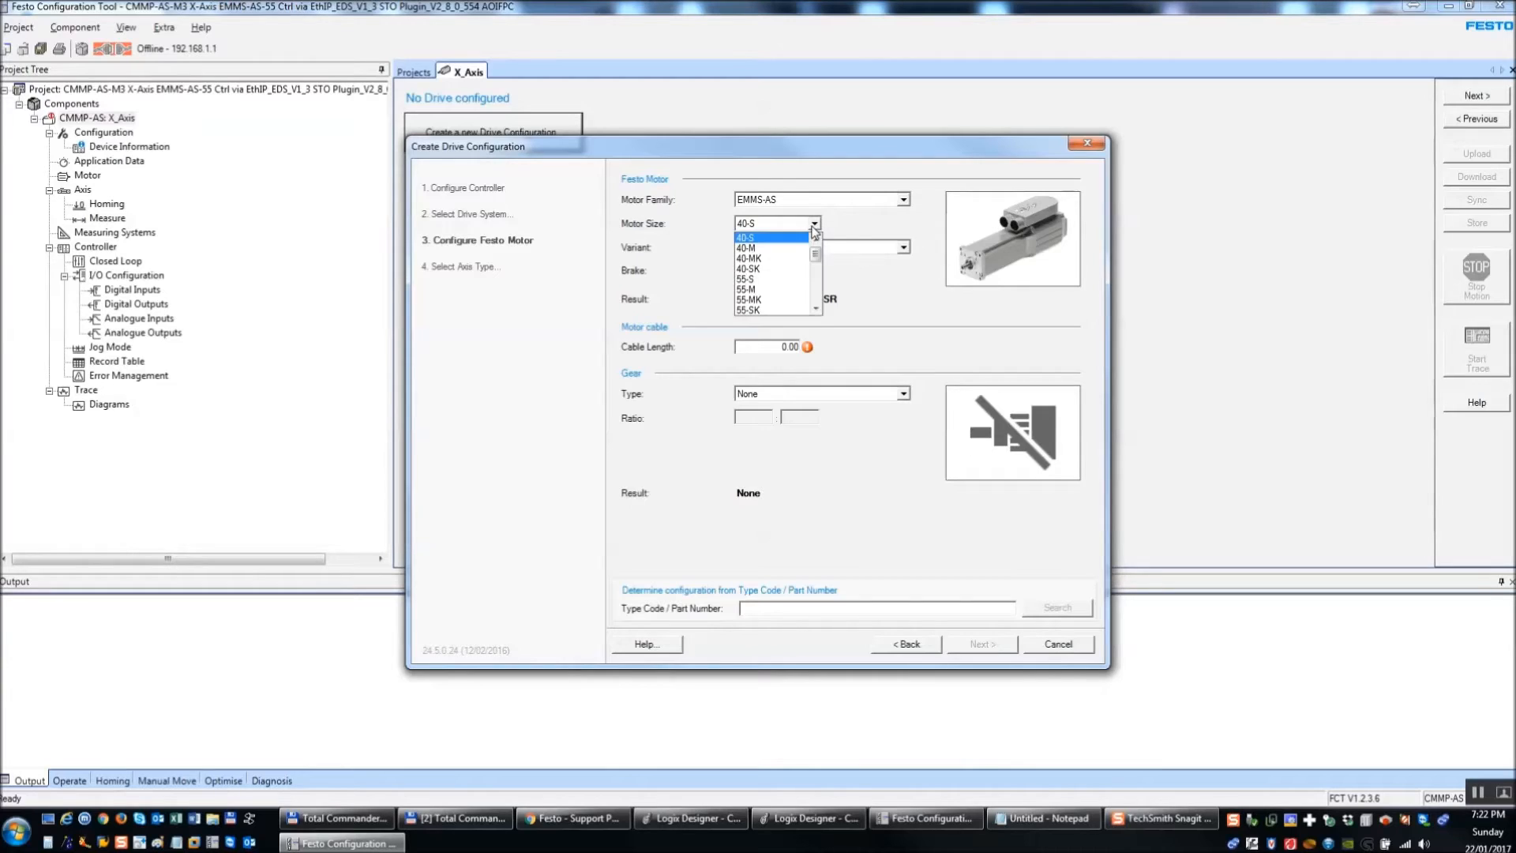
{"action": "left_click", "coordinate": [761, 280]}
{"action": "left_click", "coordinate": [833, 249]}
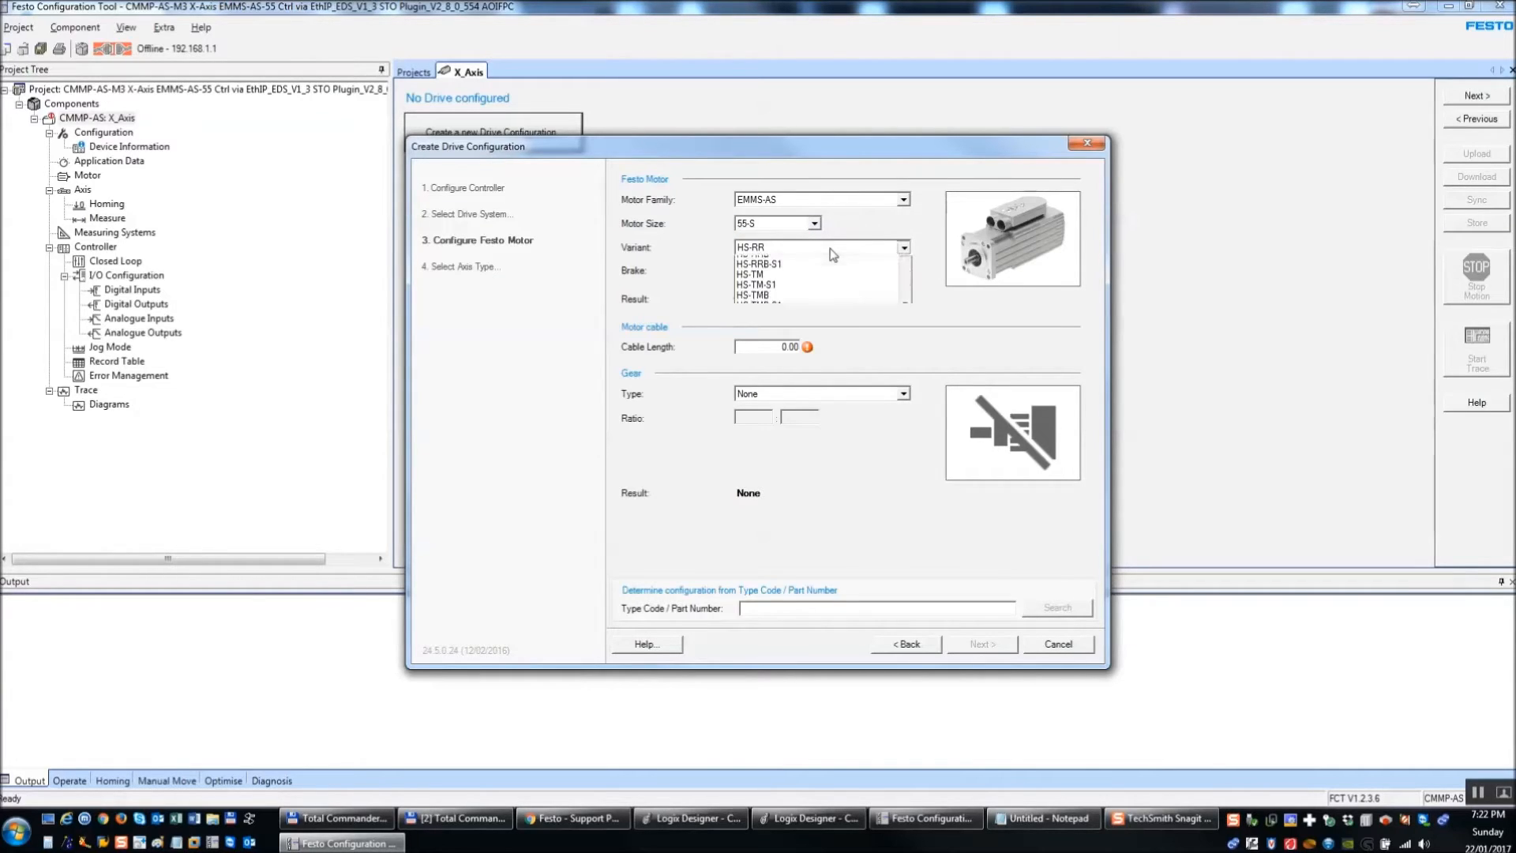
{"action": "scroll", "coordinate": [885, 329], "scroll_direction": "down", "scroll_amount": 5}
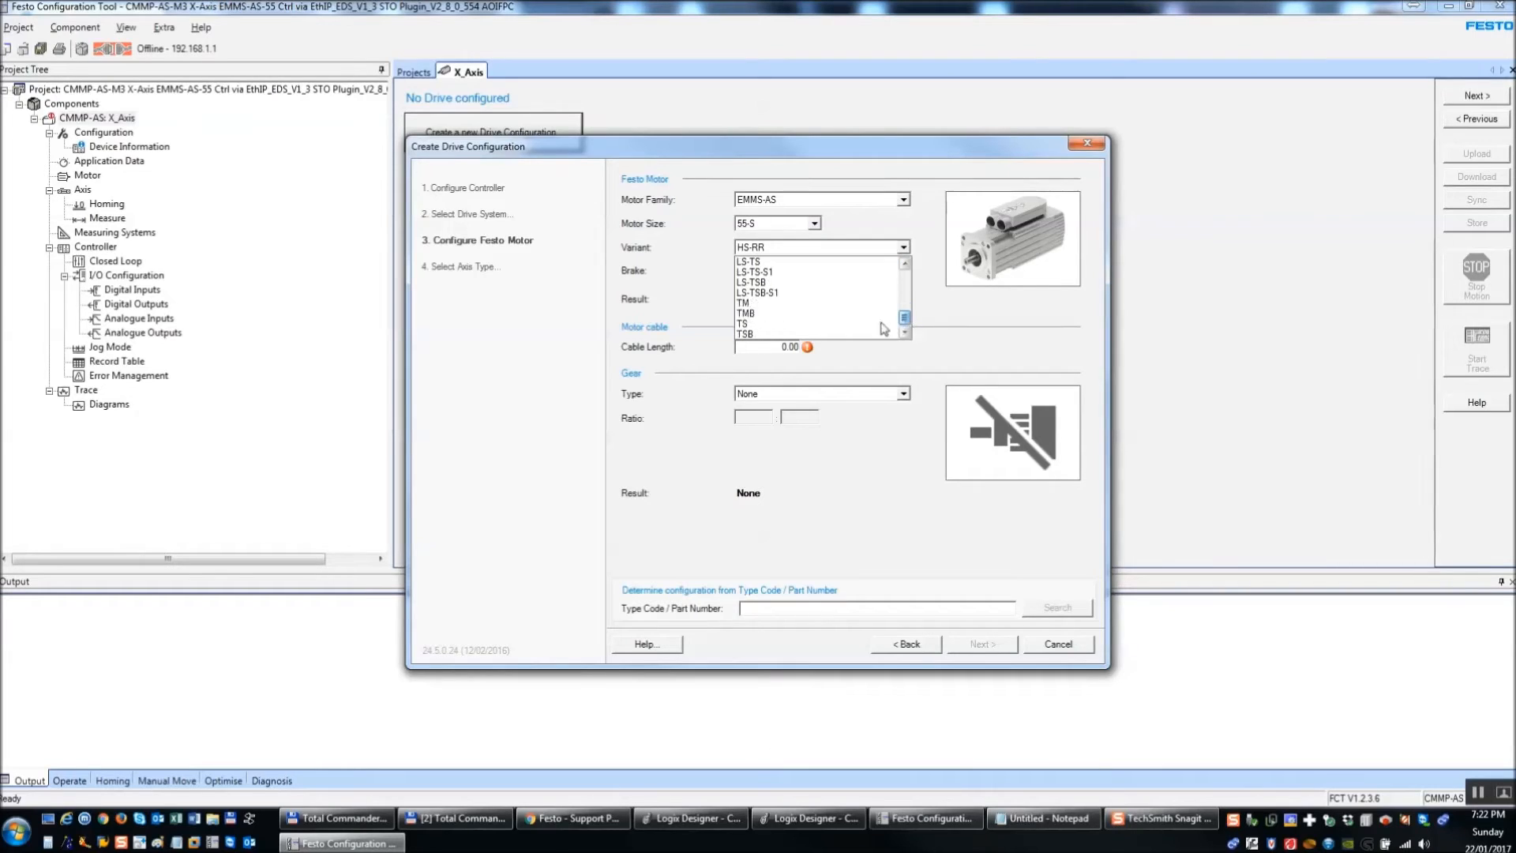
{"action": "left_click", "coordinate": [813, 303]}
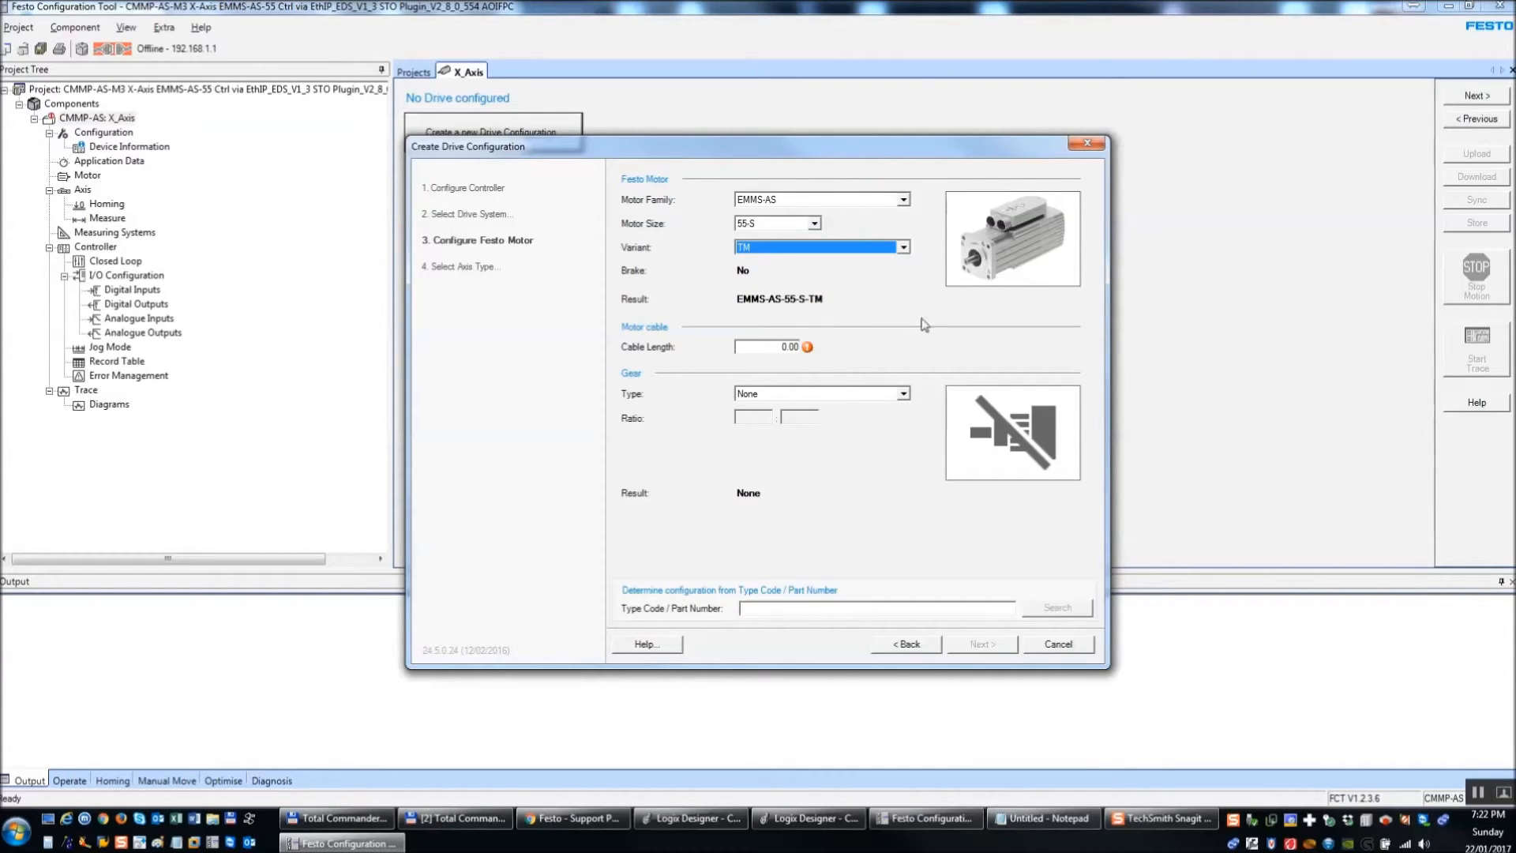
{"action": "left_click", "coordinate": [783, 347]}
{"action": "type", "text": "5.00"}
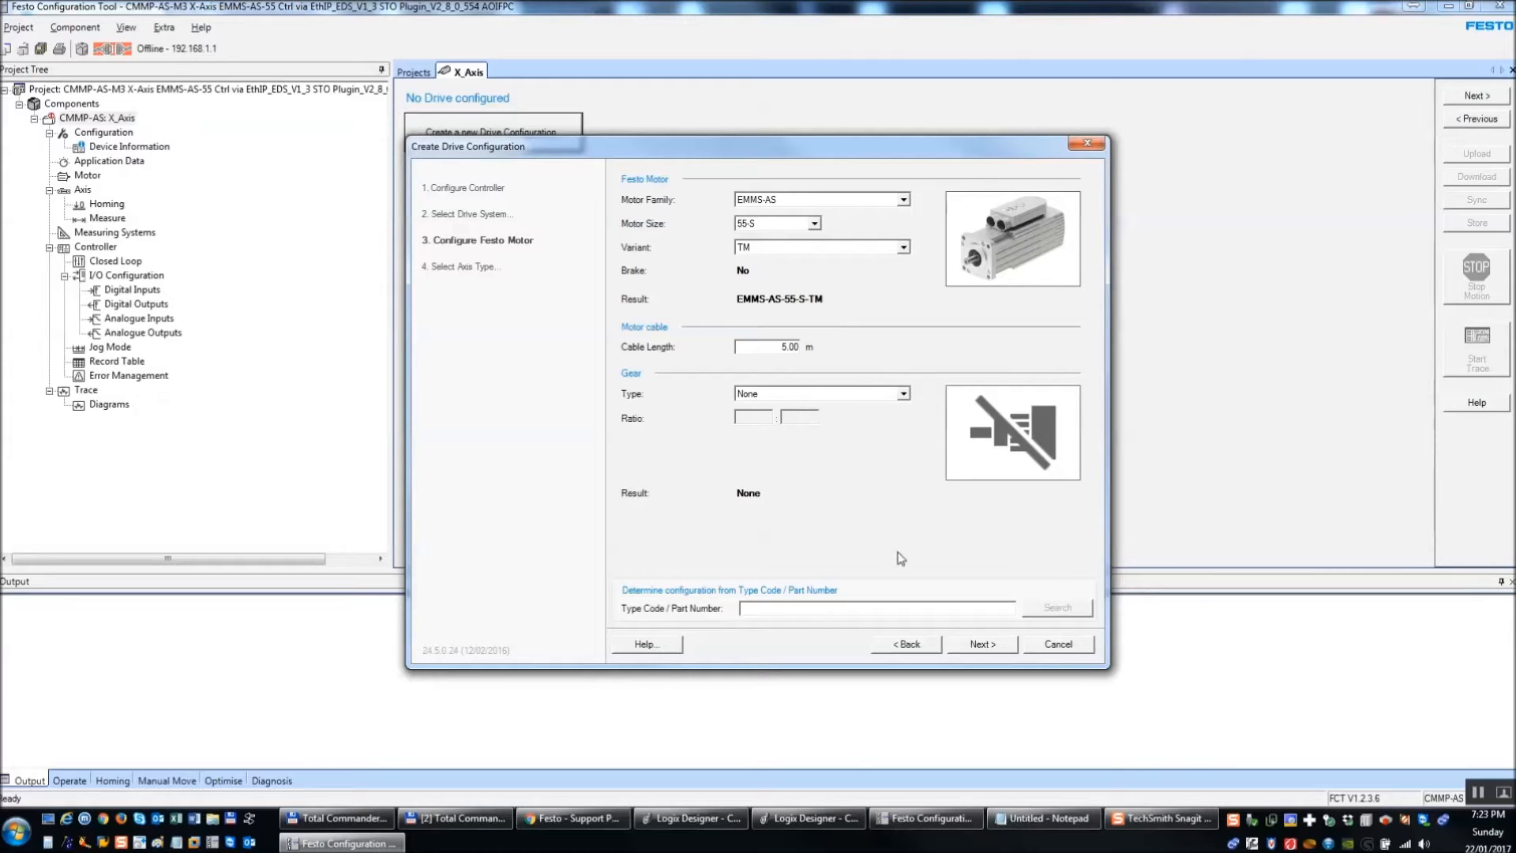
{"action": "left_click", "coordinate": [983, 648]}
- Choose a Linear Festo Axis of type EGC with Tooth belt technology
{"action": "left_click", "coordinate": [733, 218]}
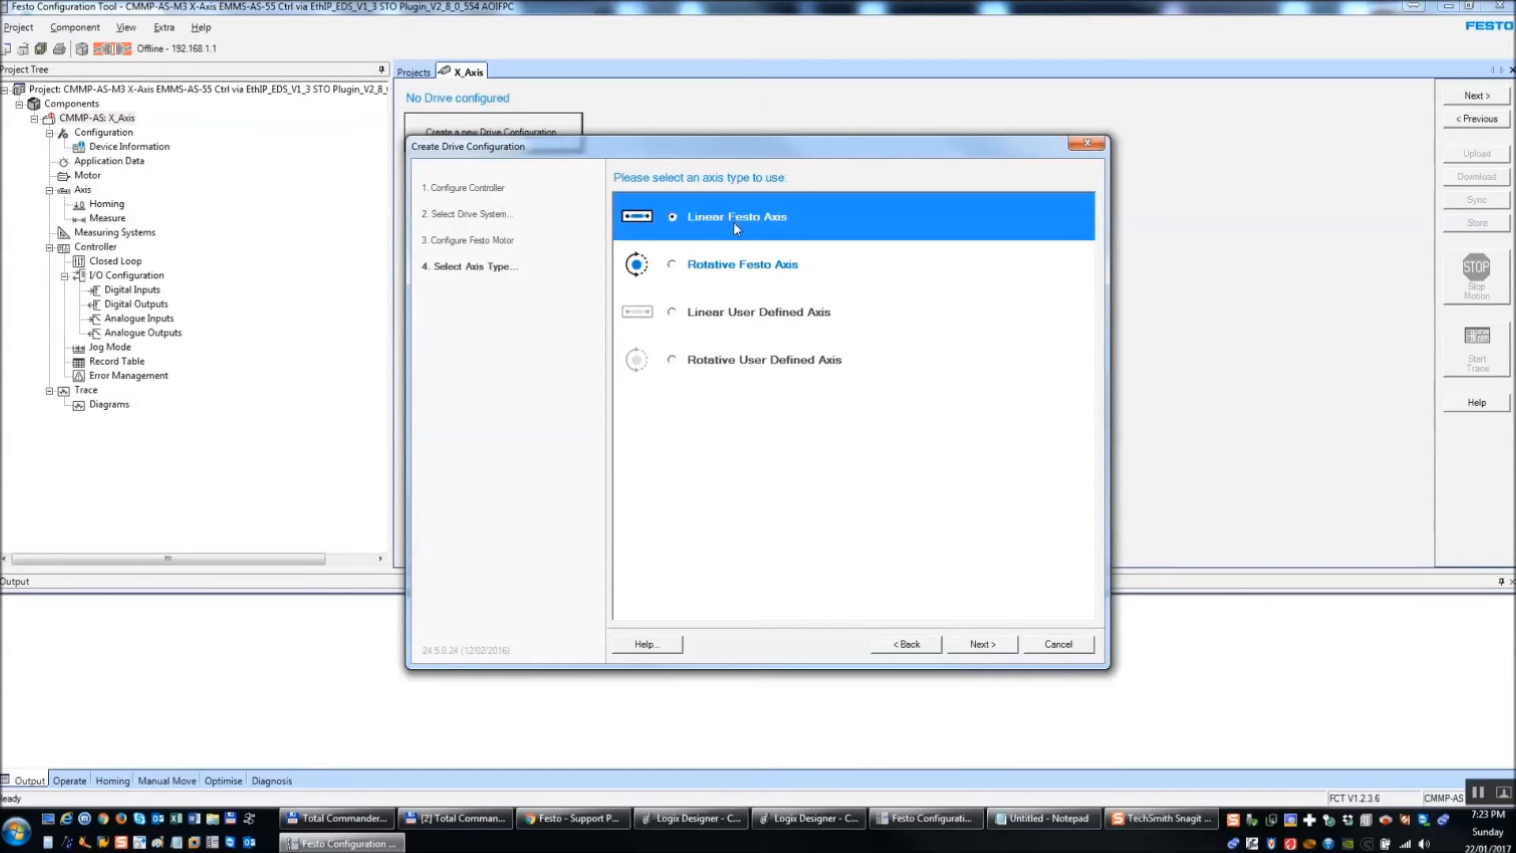
{"action": "left_click", "coordinate": [995, 647]}
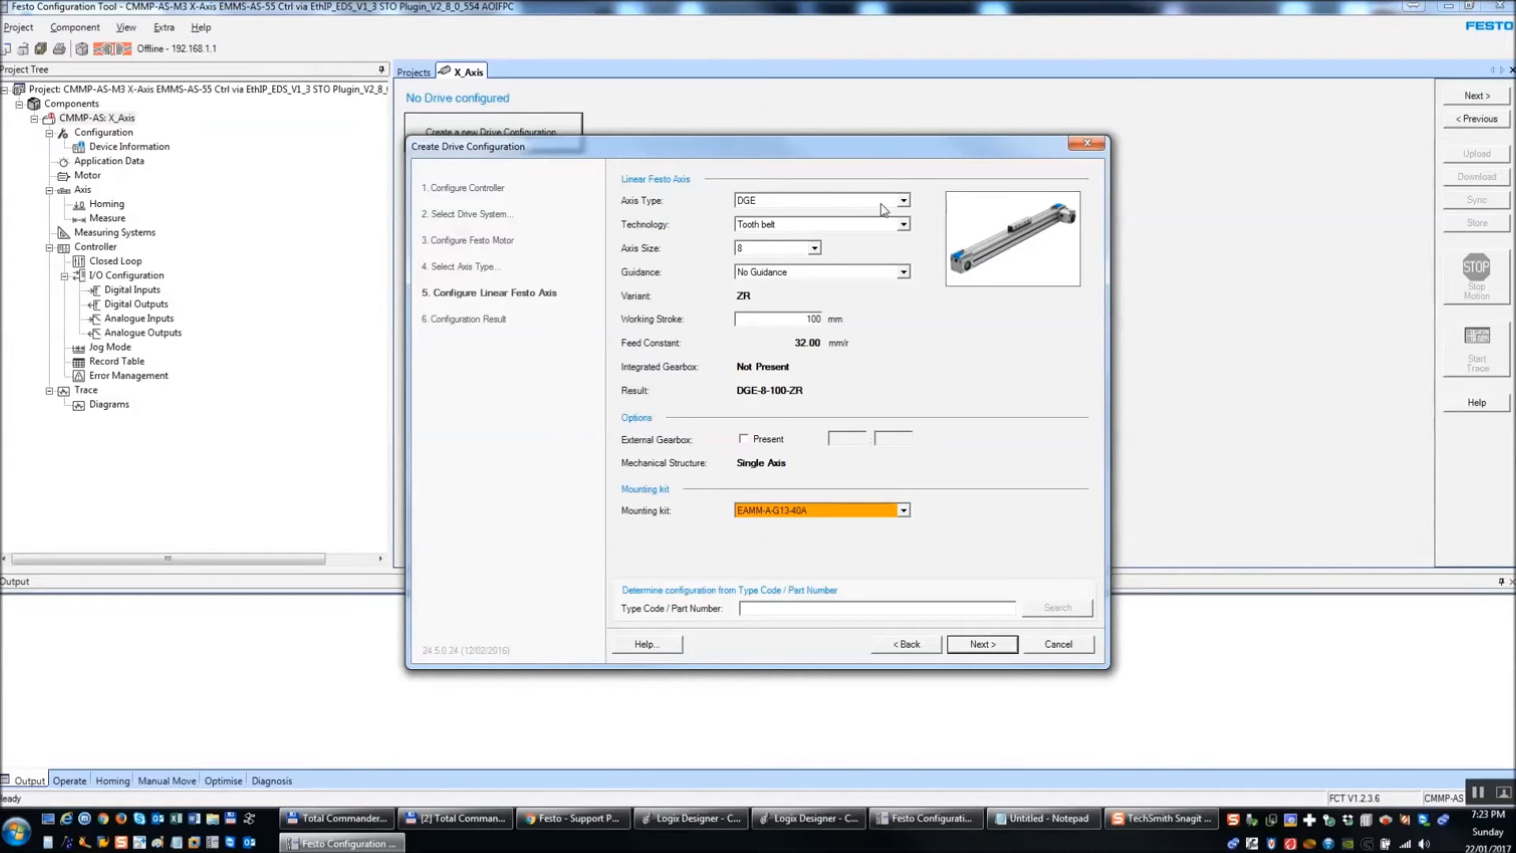
{"action": "left_click", "coordinate": [878, 204]}
{"action": "left_click", "coordinate": [821, 256]}
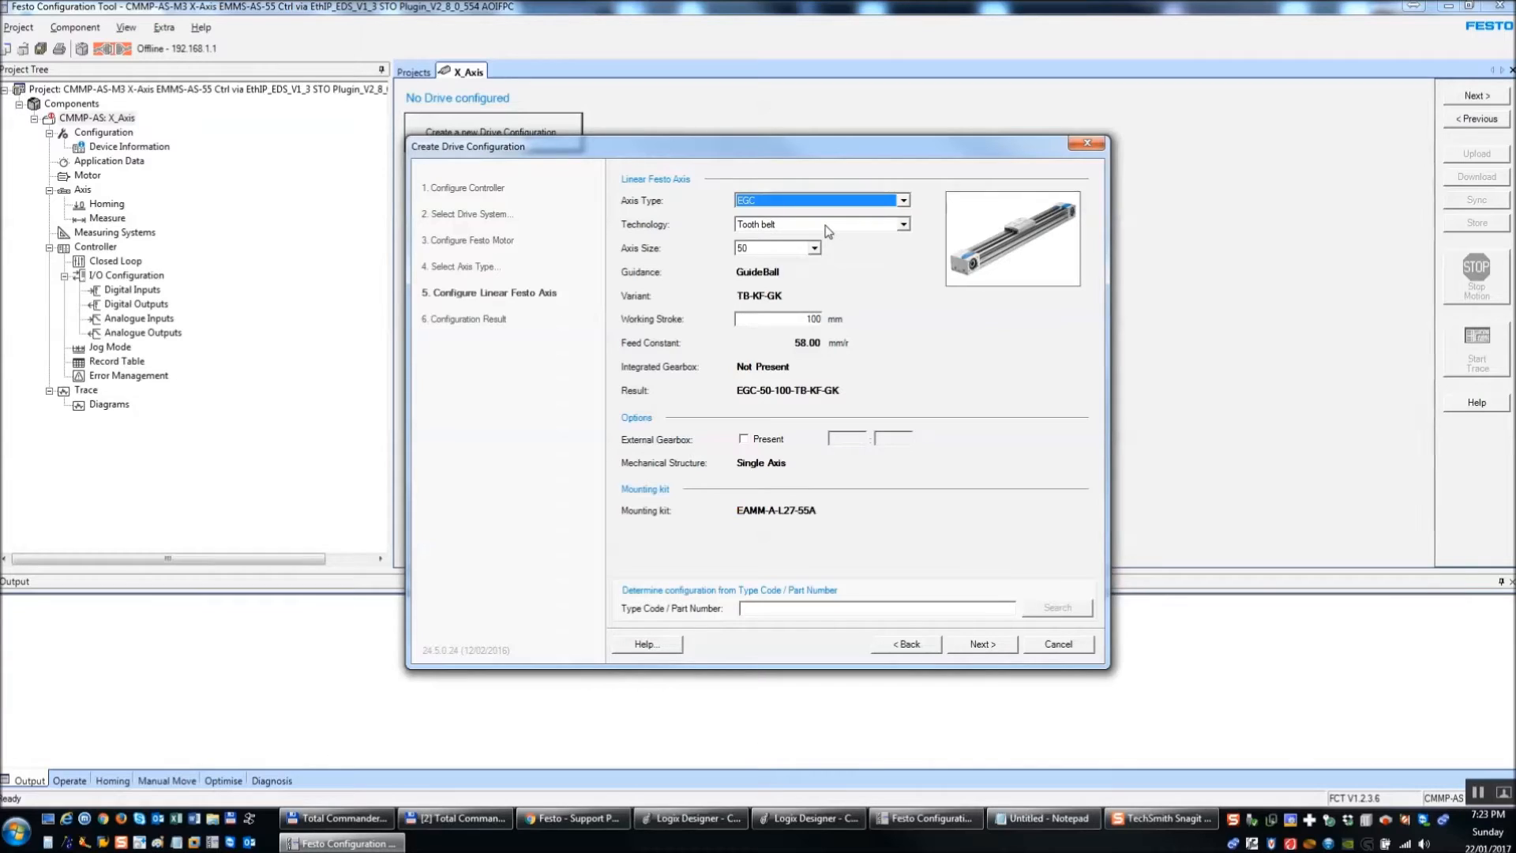
{"action": "left_click", "coordinate": [829, 228]}
{"action": "left_click", "coordinate": [827, 235]}
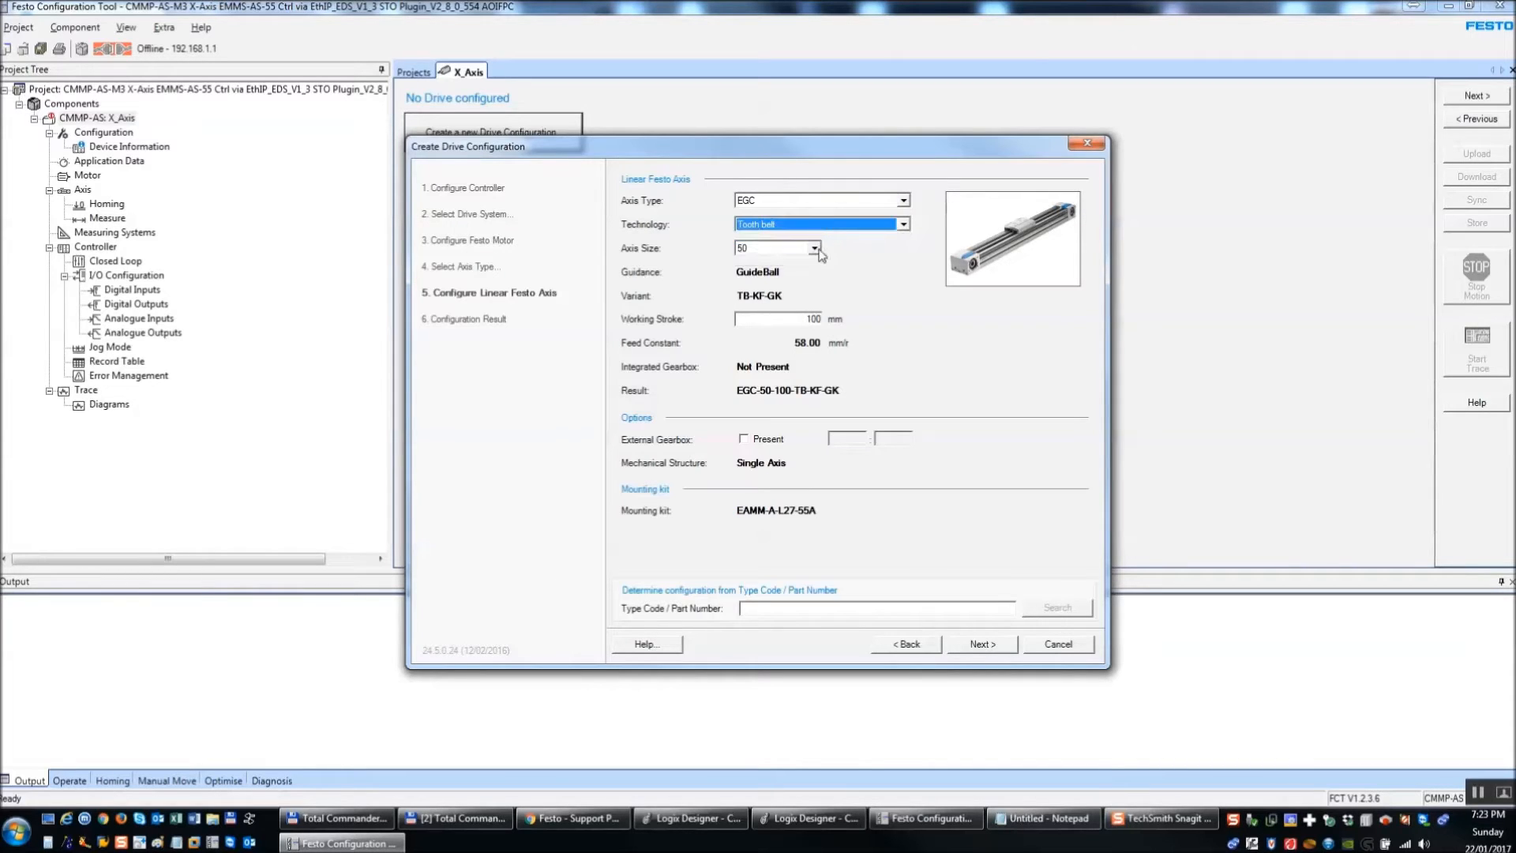
- Set the linear axis to size 70, variant TB-KF-GK and a 400 mm working stroke, and finish the drive configuration
{"action": "left_click", "coordinate": [814, 248]}
{"action": "left_click", "coordinate": [776, 278]}
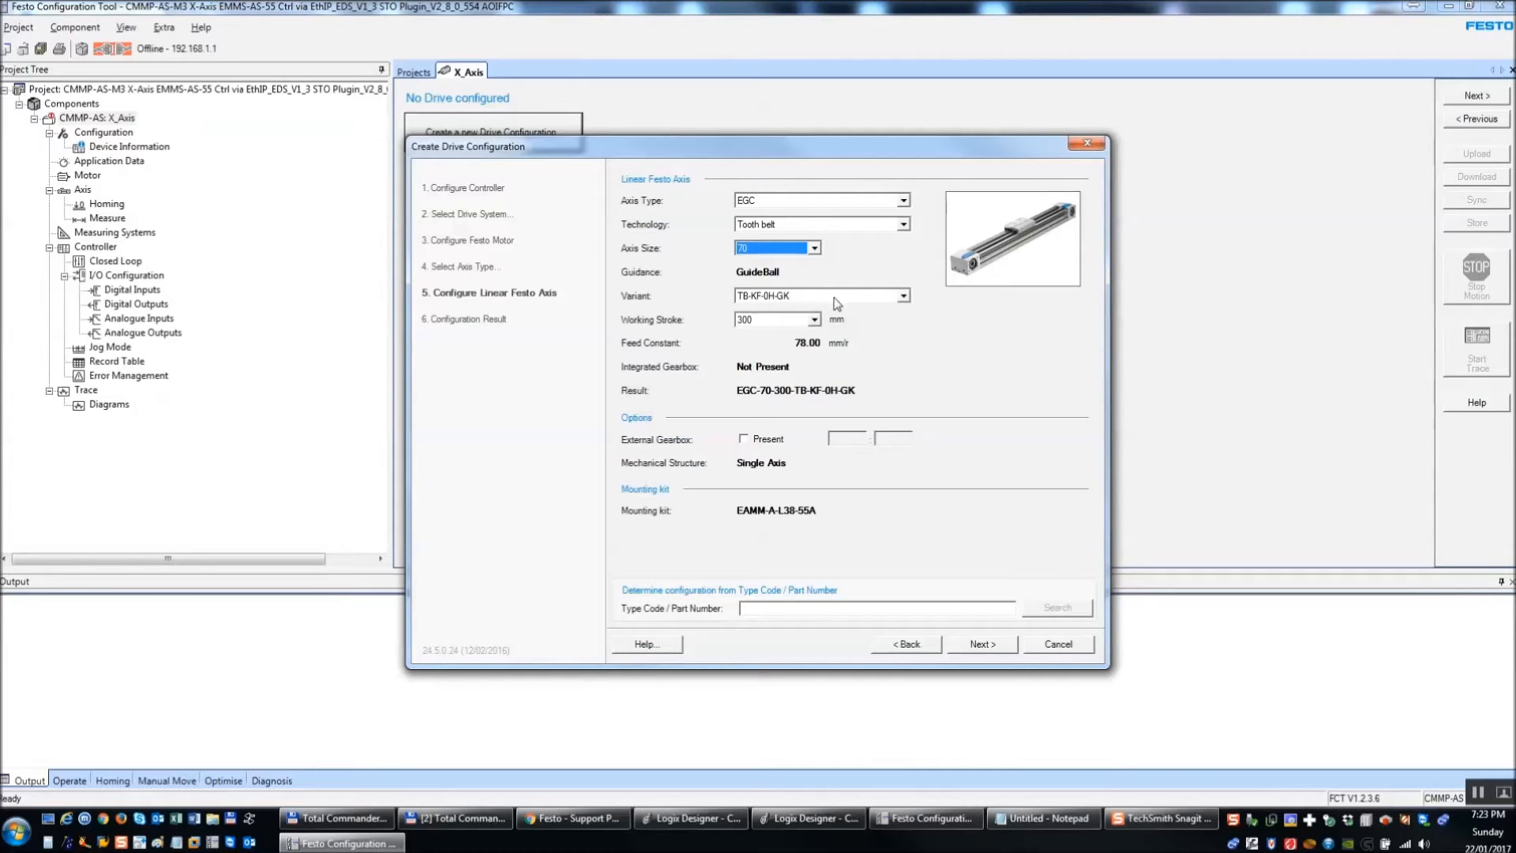
{"action": "left_click", "coordinate": [824, 299]}
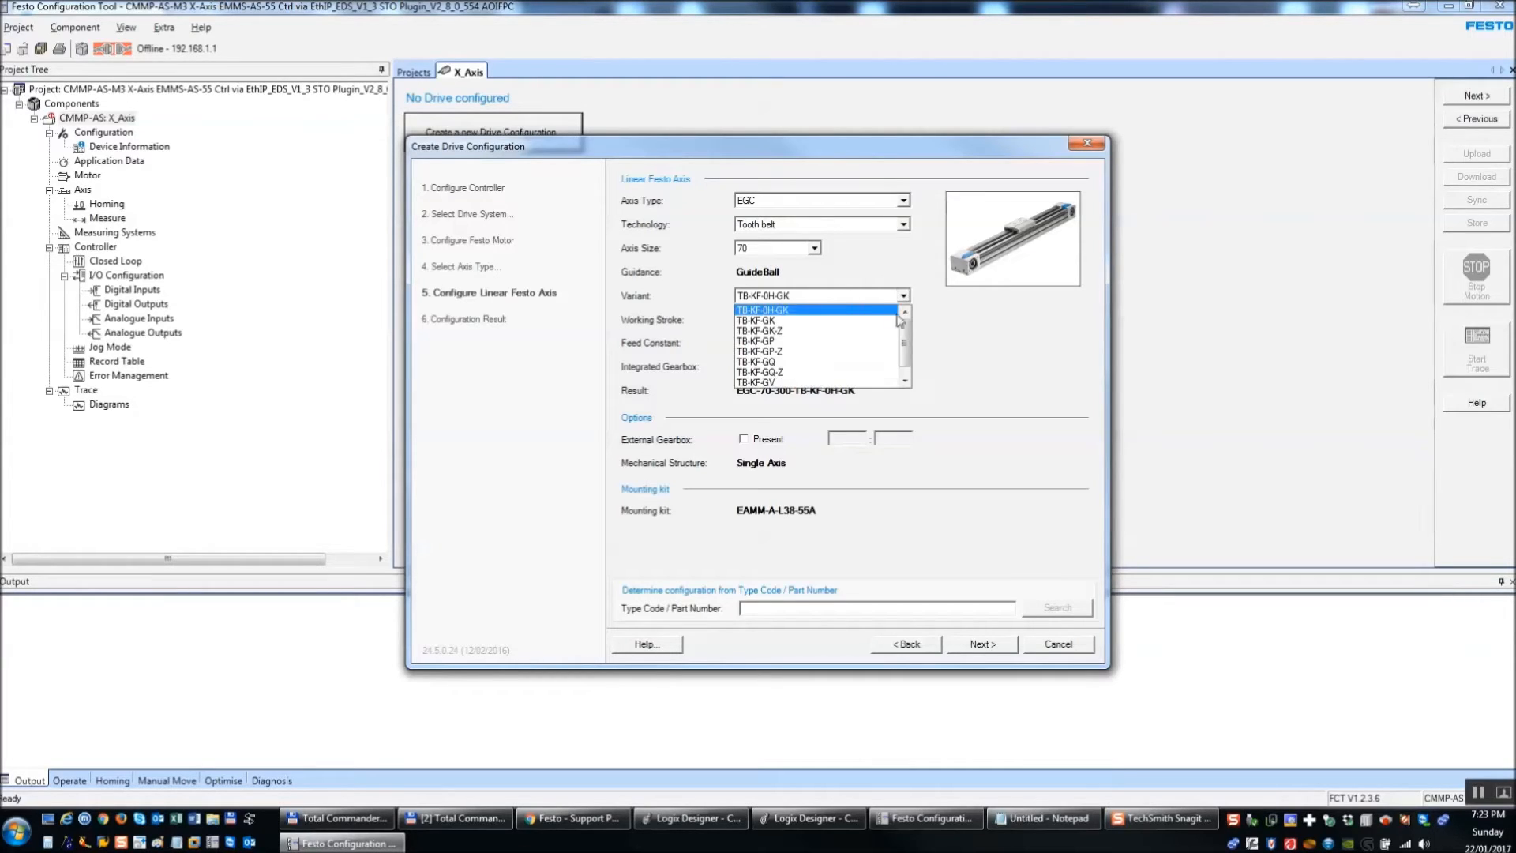
{"action": "left_click", "coordinate": [843, 320]}
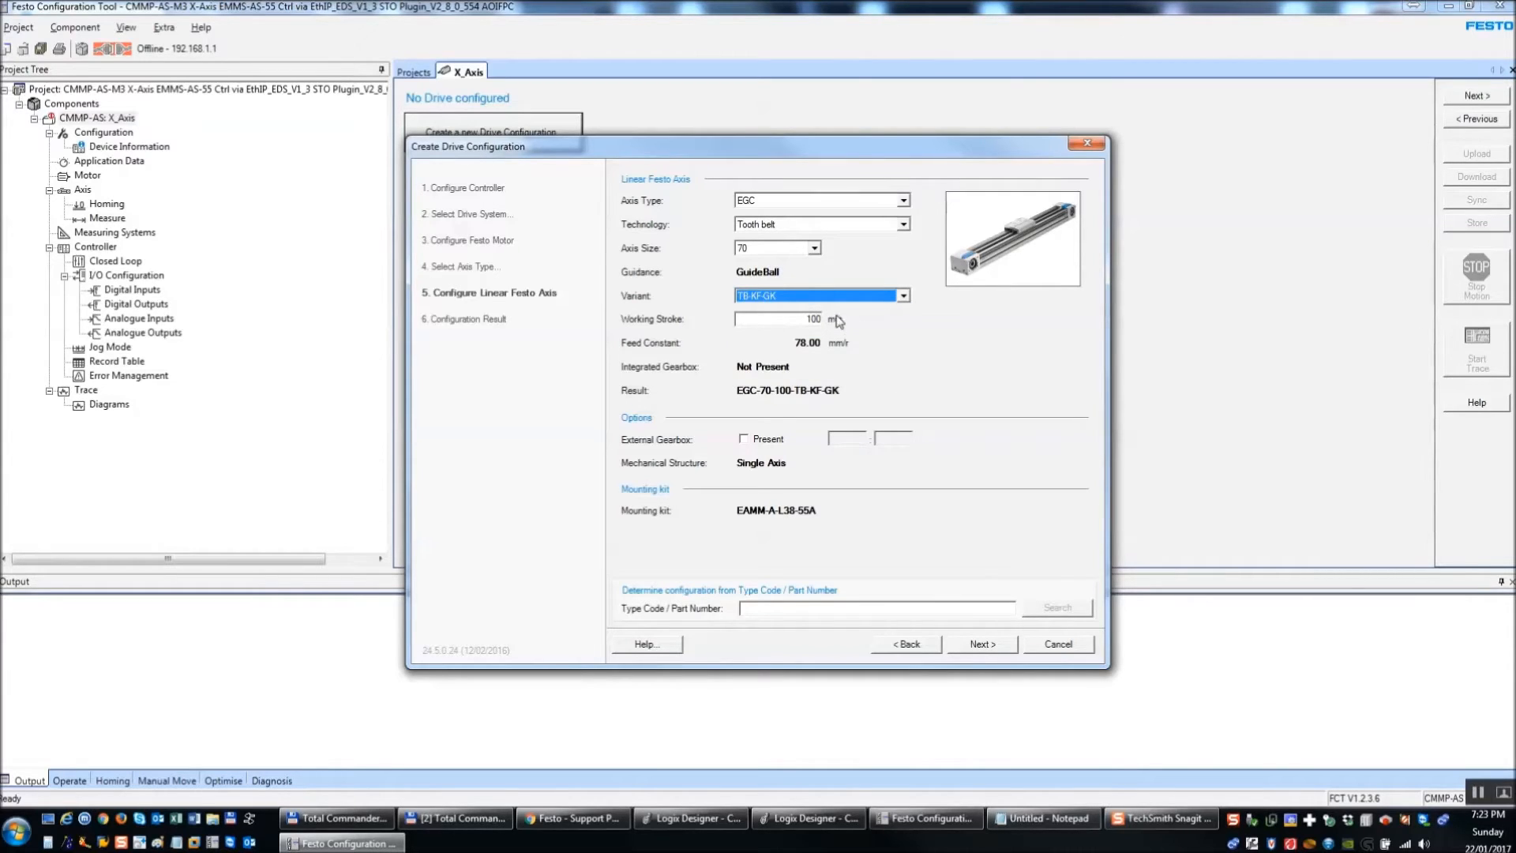
{"action": "left_click_drag", "start_coordinate": [808, 322], "coordinate": [900, 313]}
{"action": "type", "text": "40"}
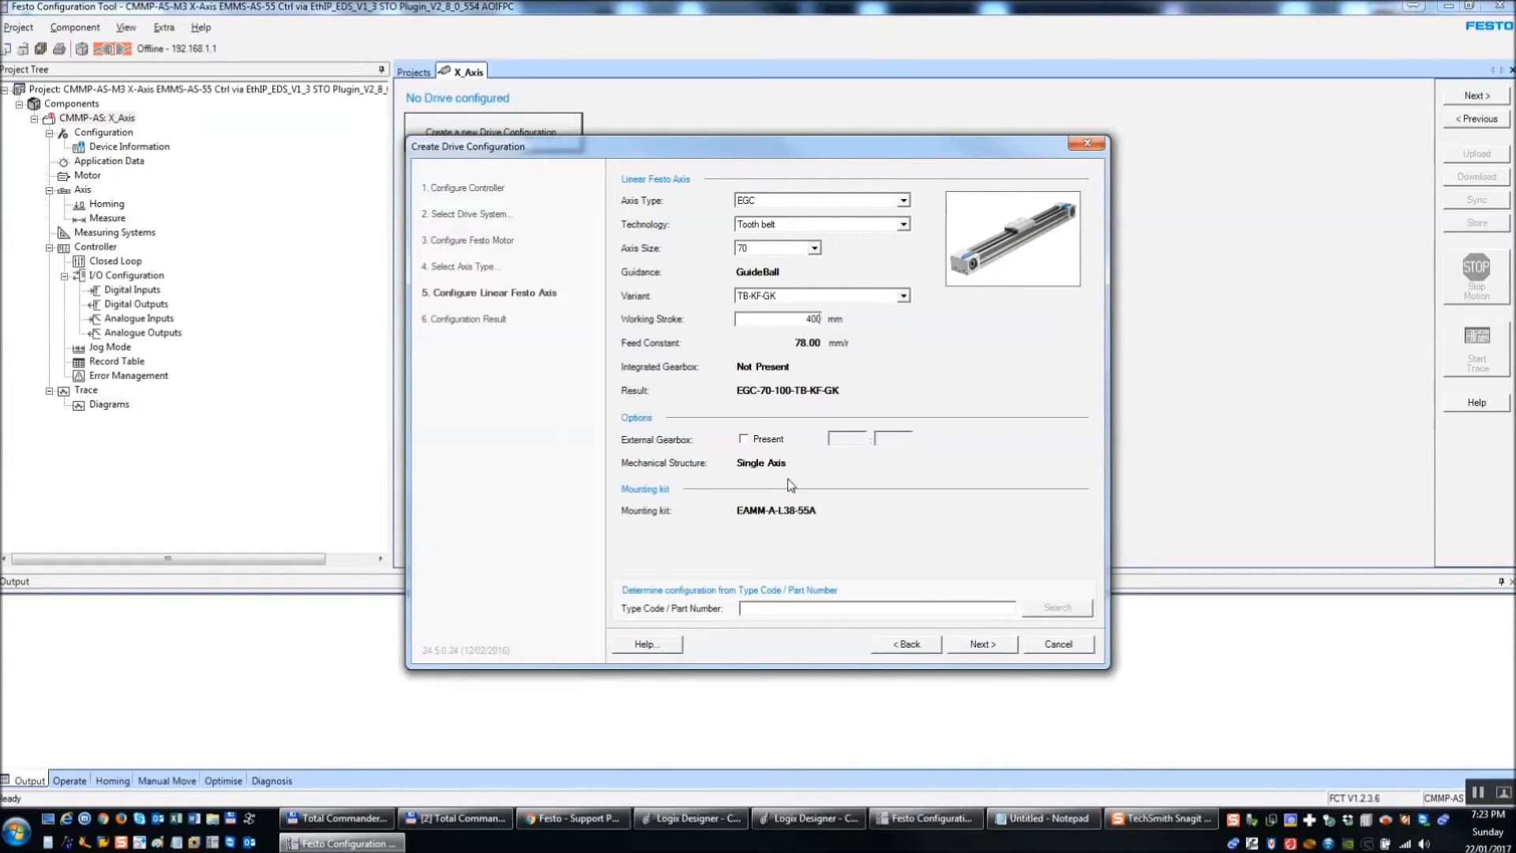
{"action": "left_click", "coordinate": [982, 644]}
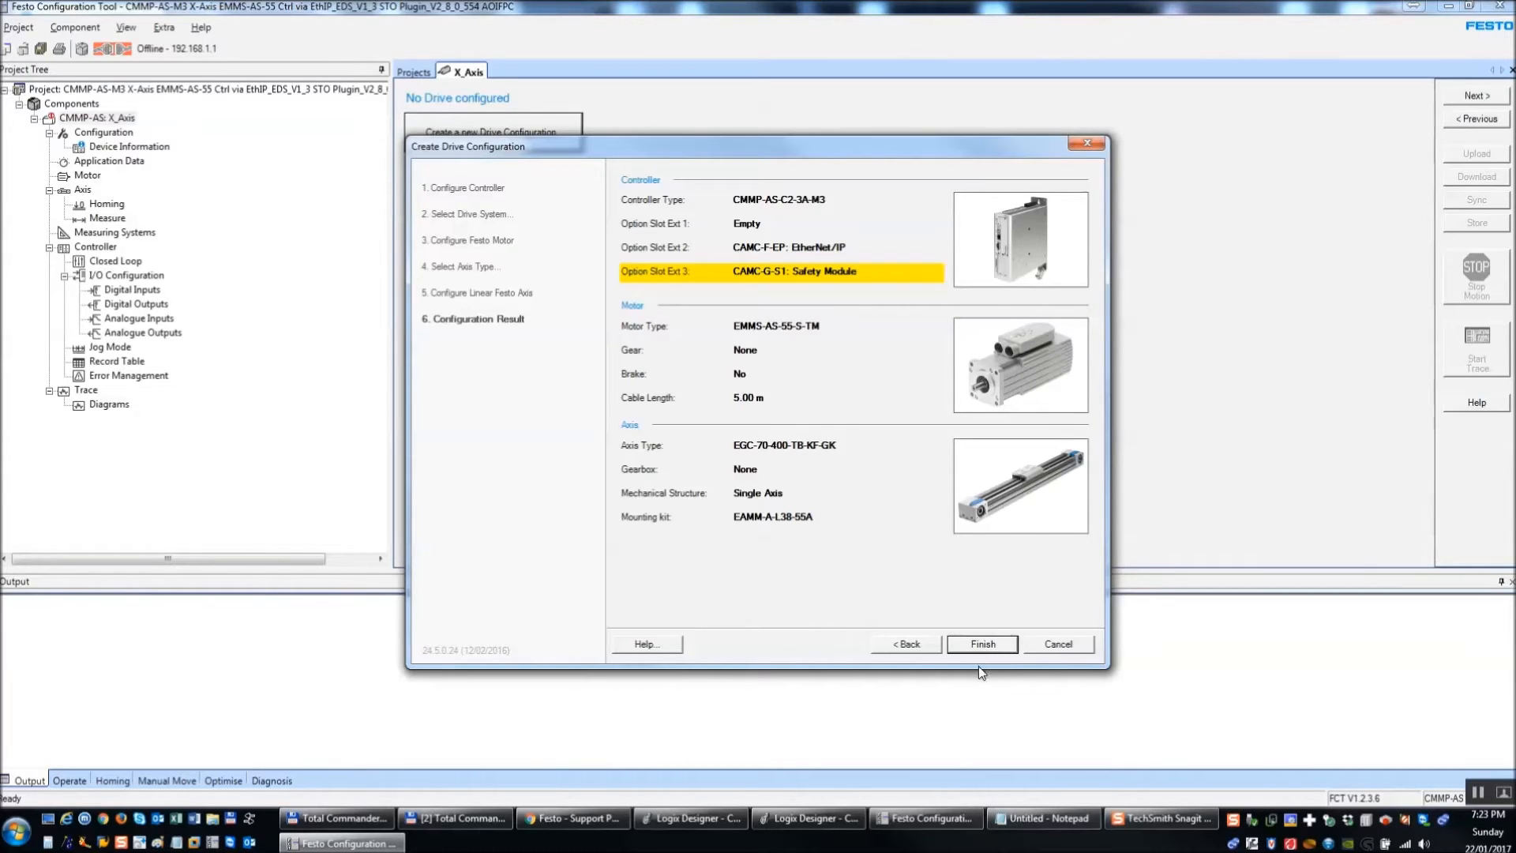
{"action": "left_click", "coordinate": [984, 643]}
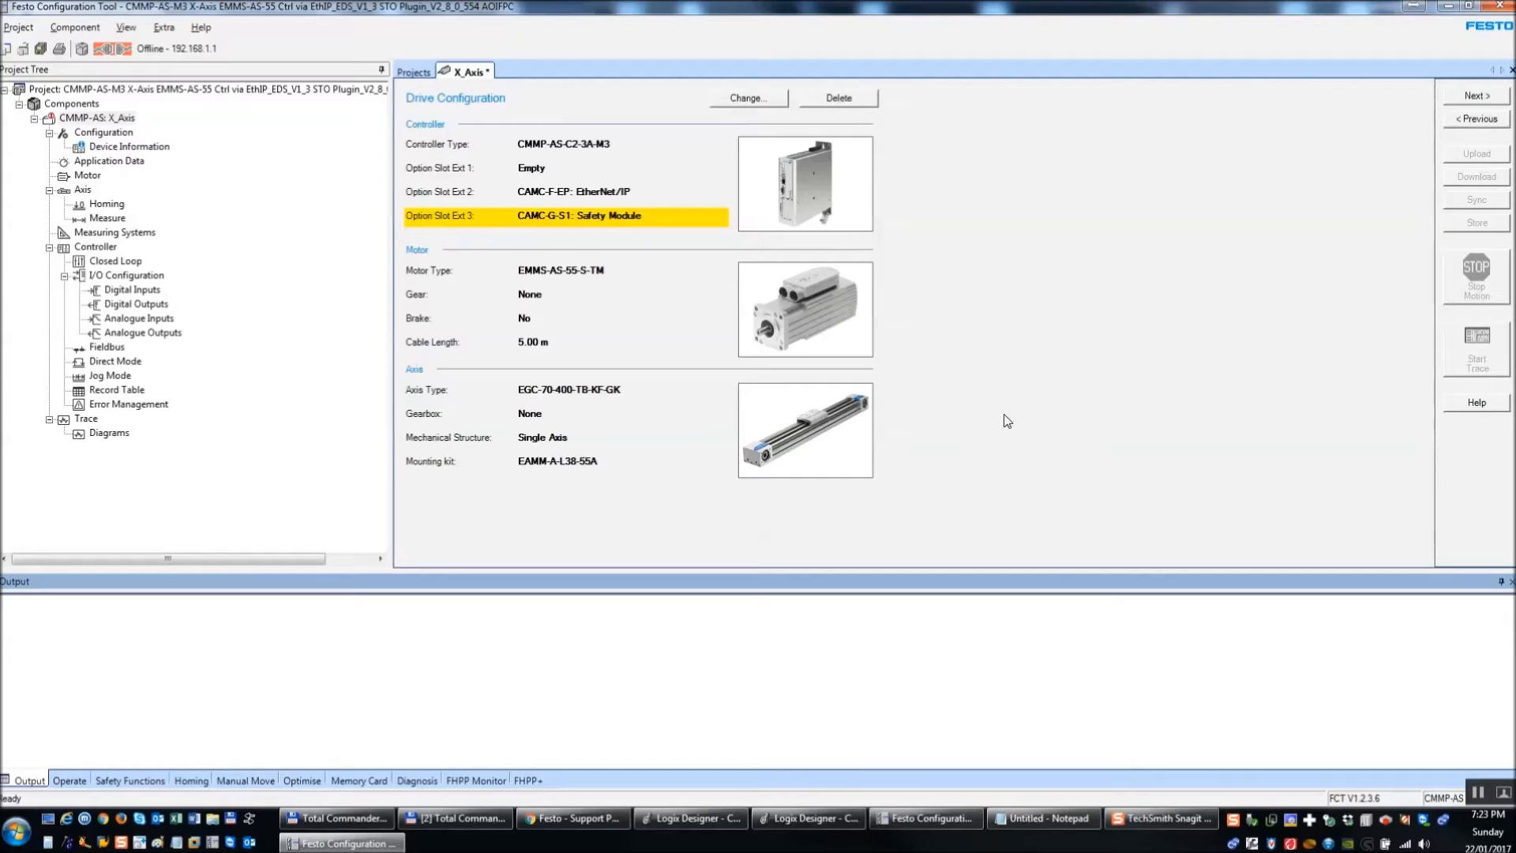
- Look through the measuring systems, I/O configuration, direct mode, motor and drive configuration pages of X_Axis
{"action": "left_click", "coordinate": [1481, 98]}
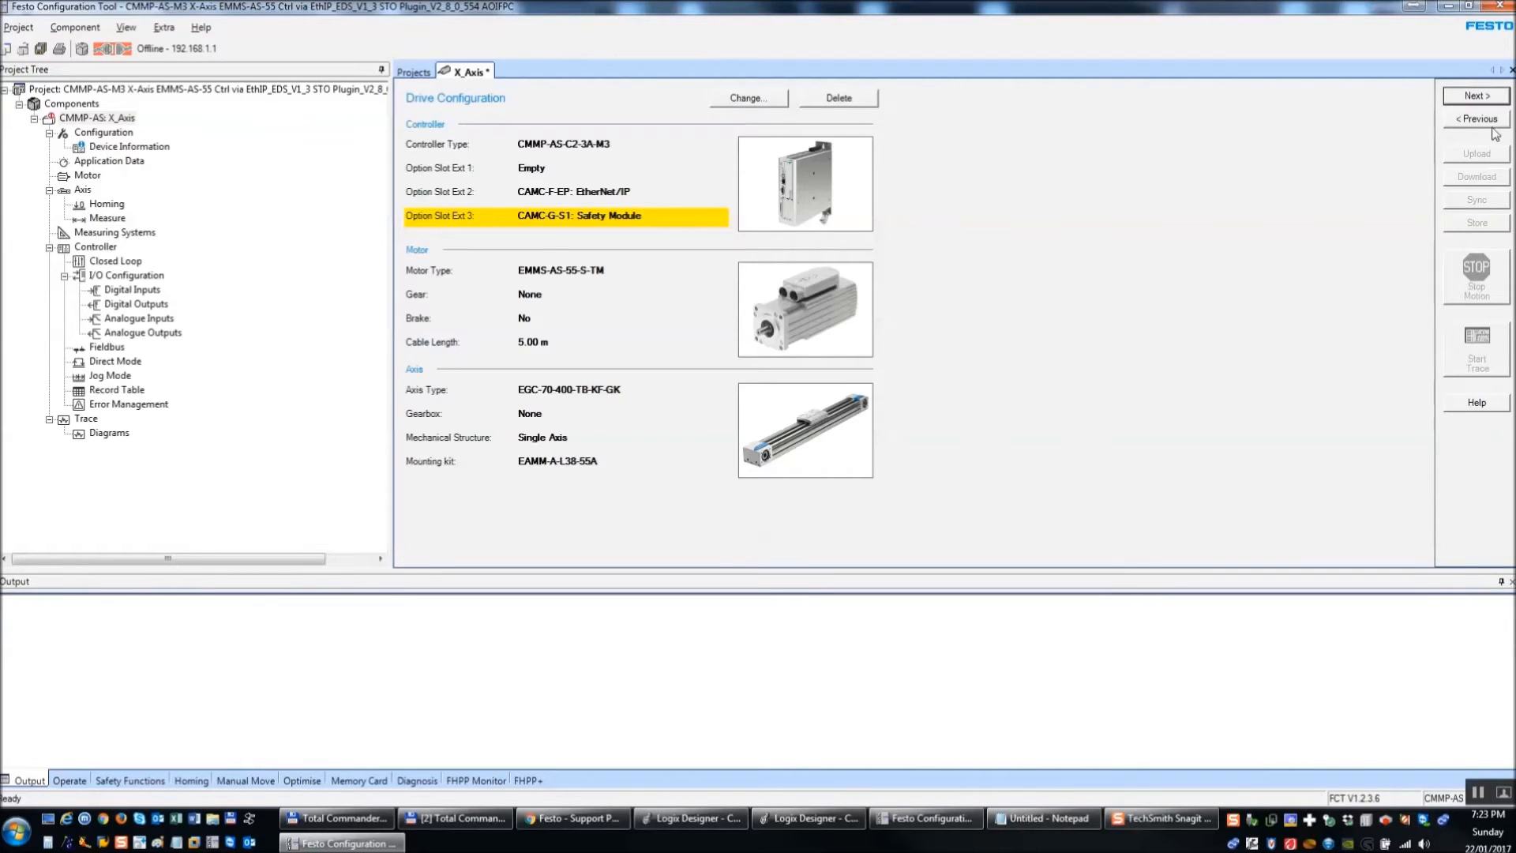
{"action": "left_click", "coordinate": [102, 234]}
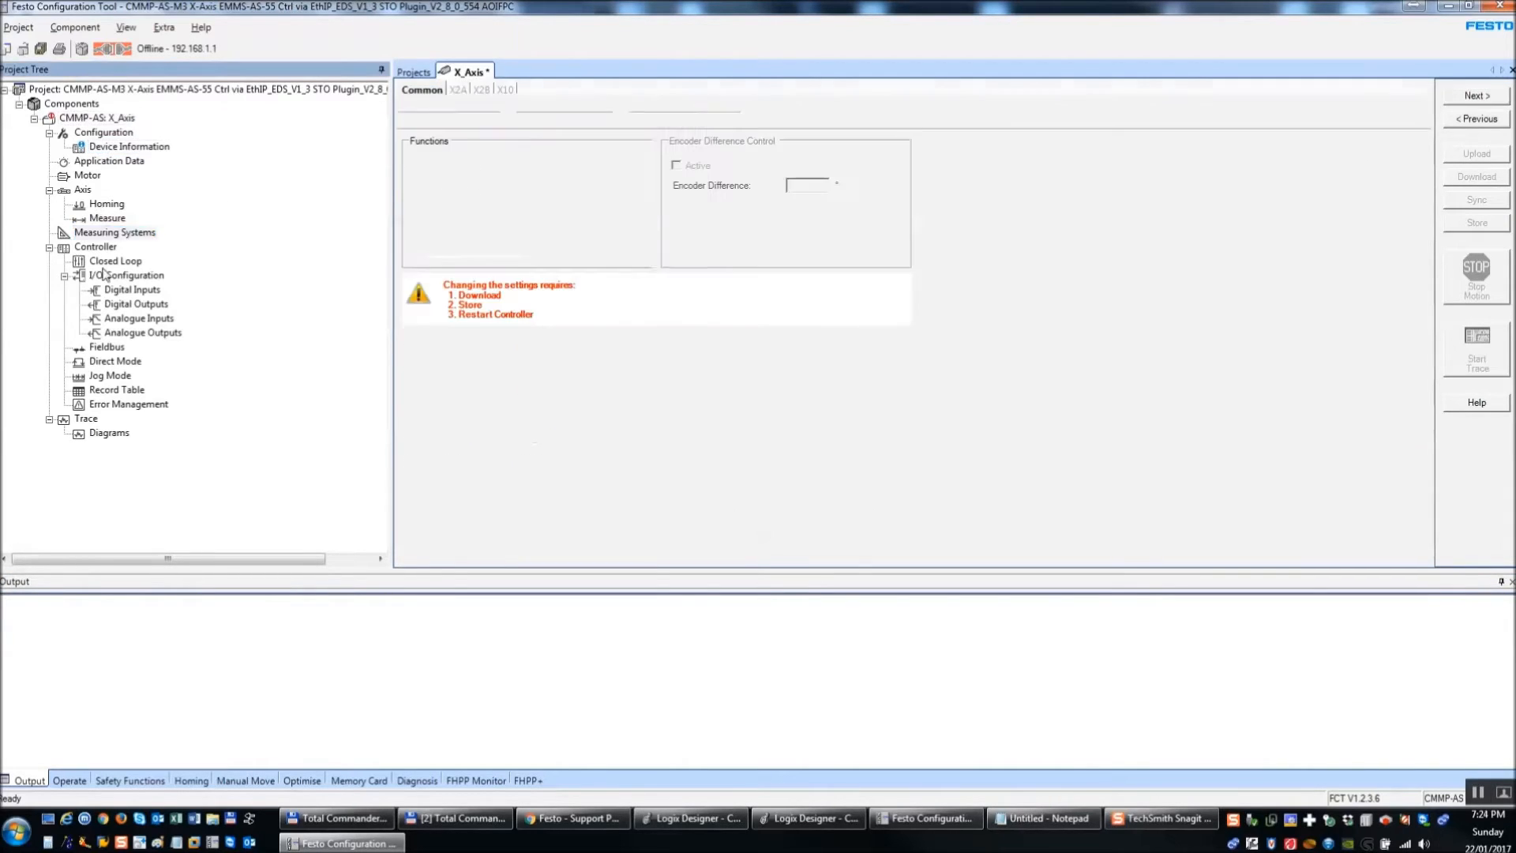
{"action": "left_click", "coordinate": [112, 278]}
{"action": "left_click", "coordinate": [122, 334]}
{"action": "left_click", "coordinate": [124, 363]}
{"action": "left_click", "coordinate": [130, 318]}
{"action": "left_click", "coordinate": [131, 290]}
{"action": "left_click", "coordinate": [126, 276]}
{"action": "left_click", "coordinate": [118, 175]}
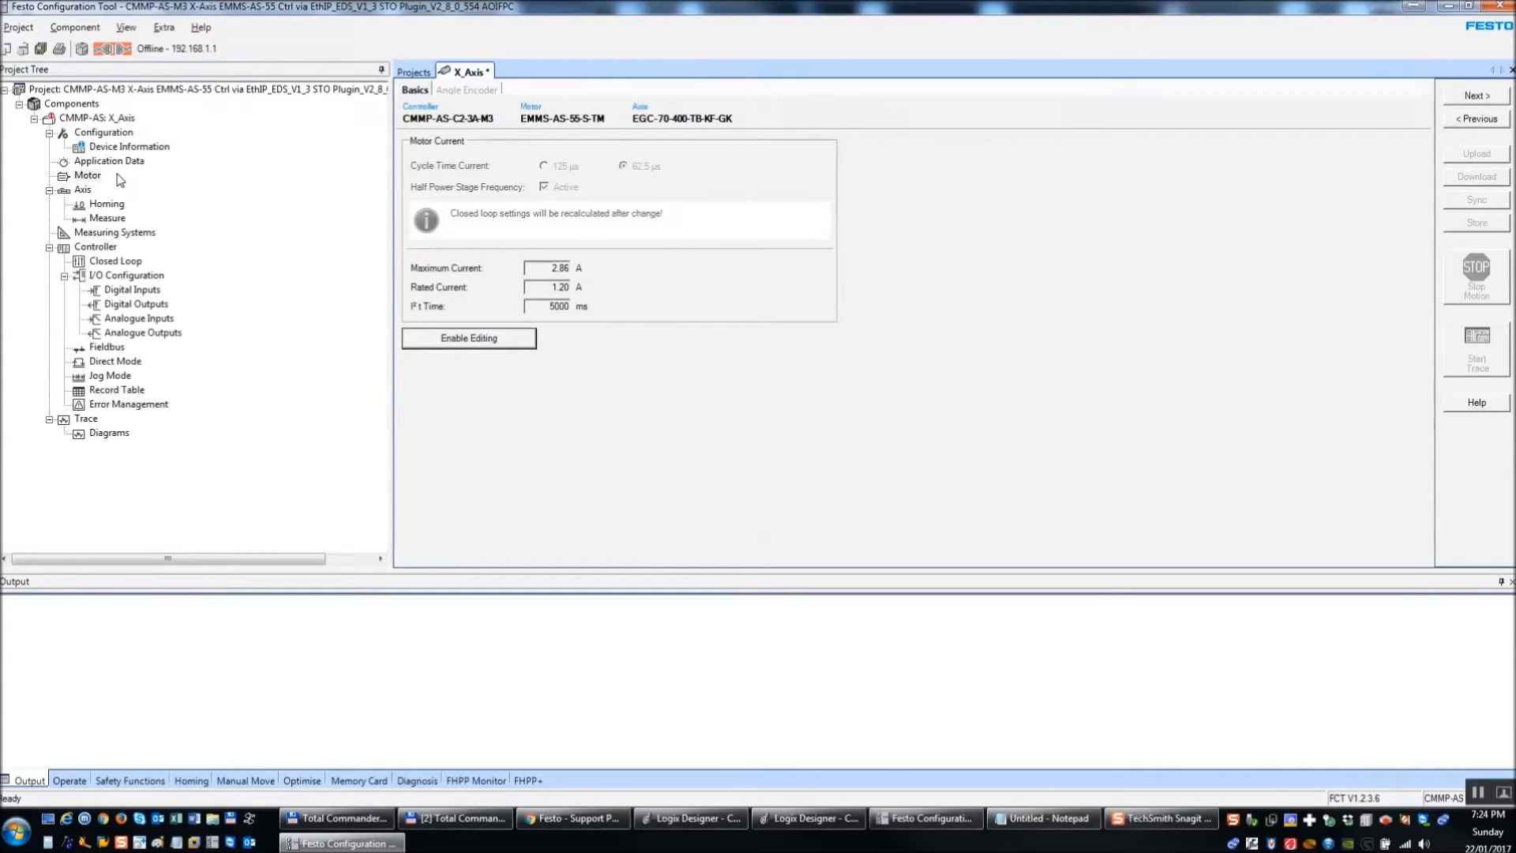
{"action": "left_click", "coordinate": [122, 149]}
{"action": "left_click", "coordinate": [108, 135]}
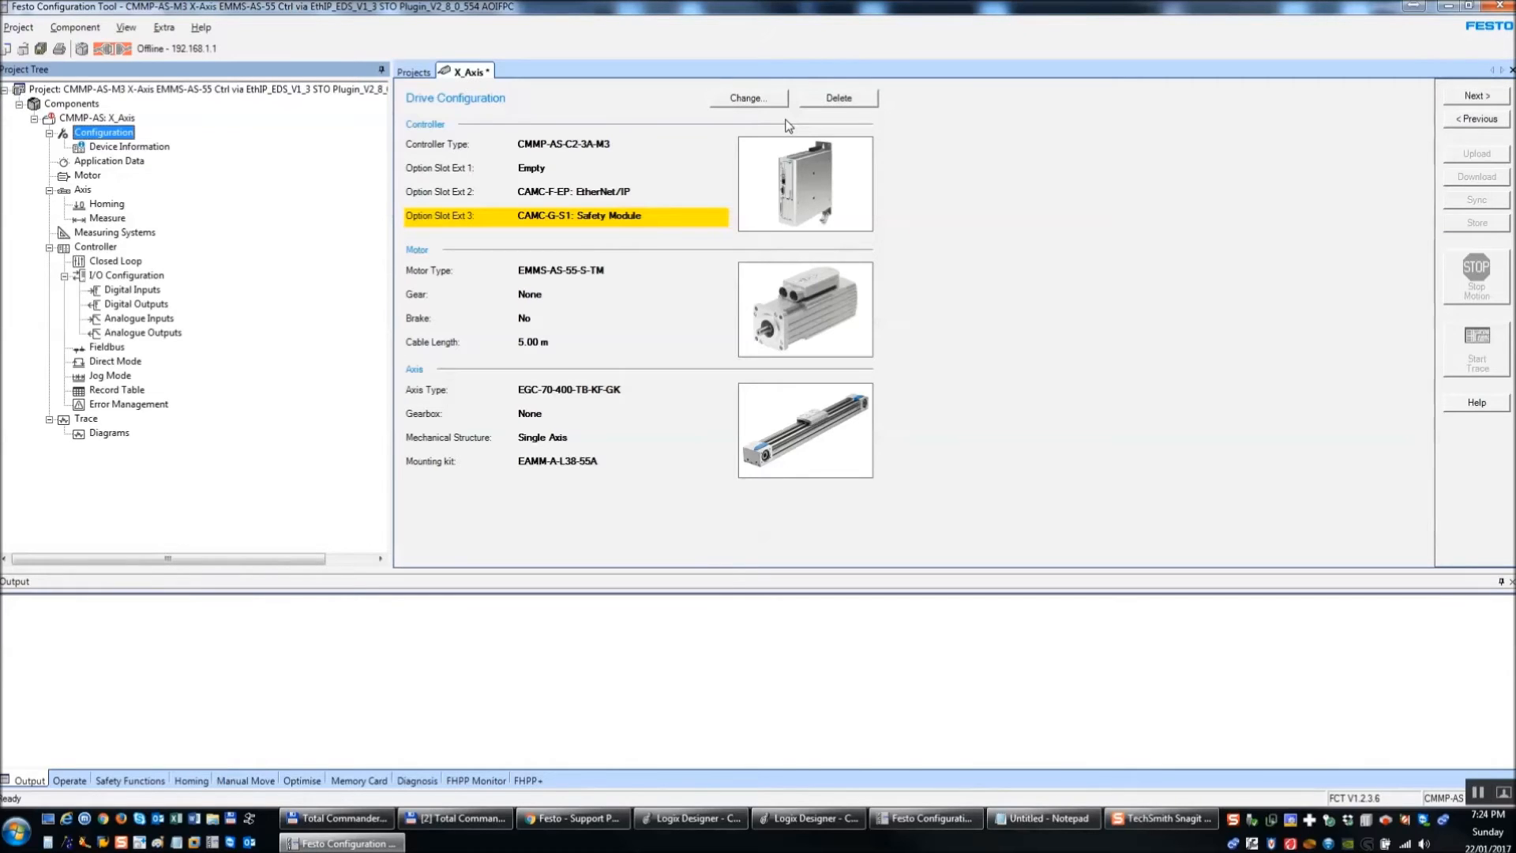
- Try the Position Trigger function in the application data, inspect its settings page, and deactivate the function again
{"action": "left_click", "coordinate": [127, 149]}
{"action": "left_click", "coordinate": [116, 164]}
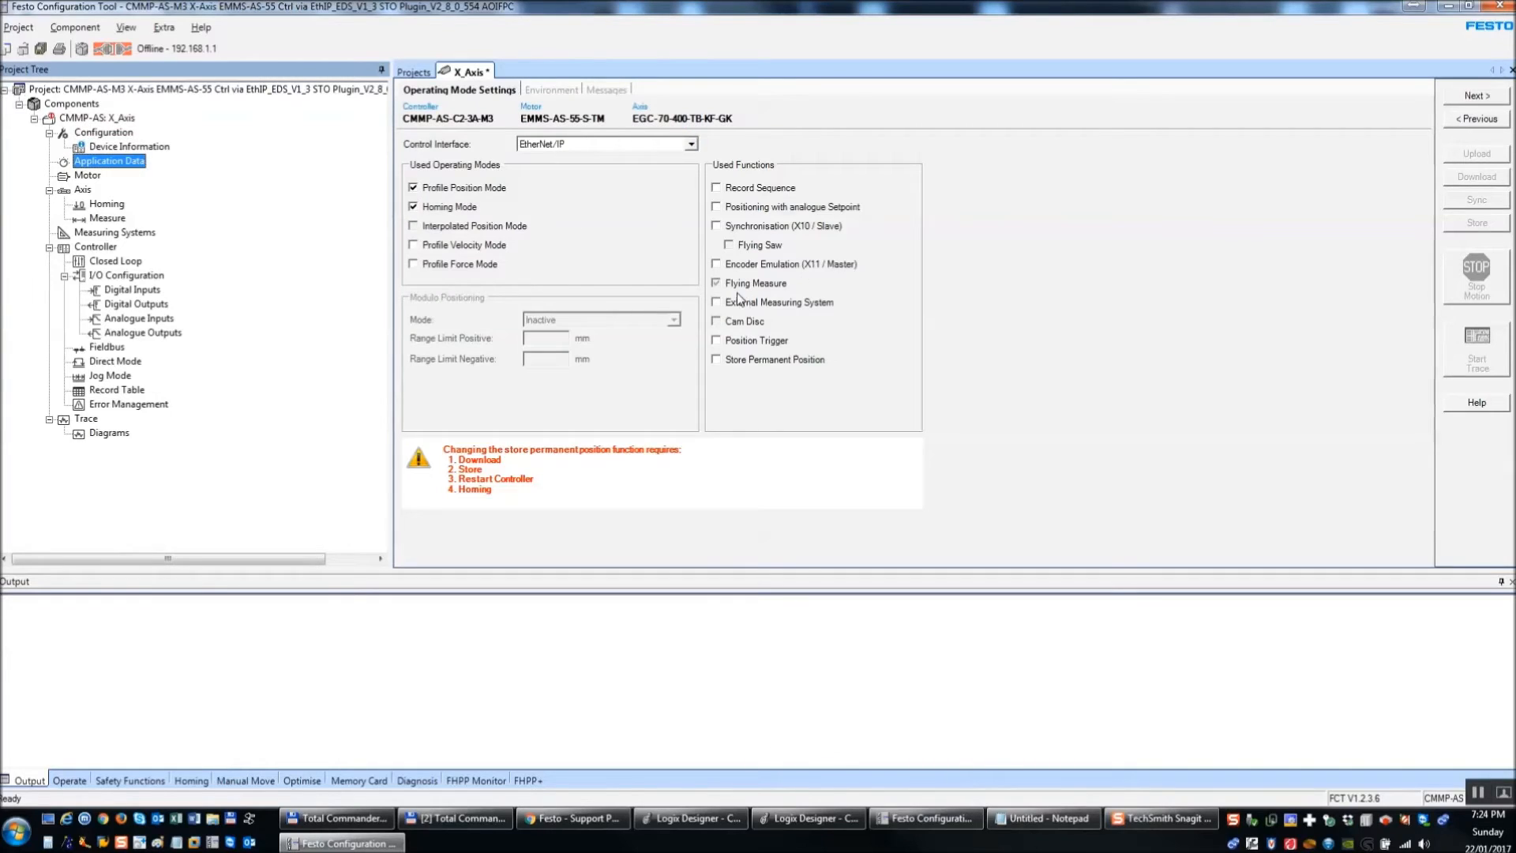
{"action": "left_click", "coordinate": [716, 341]}
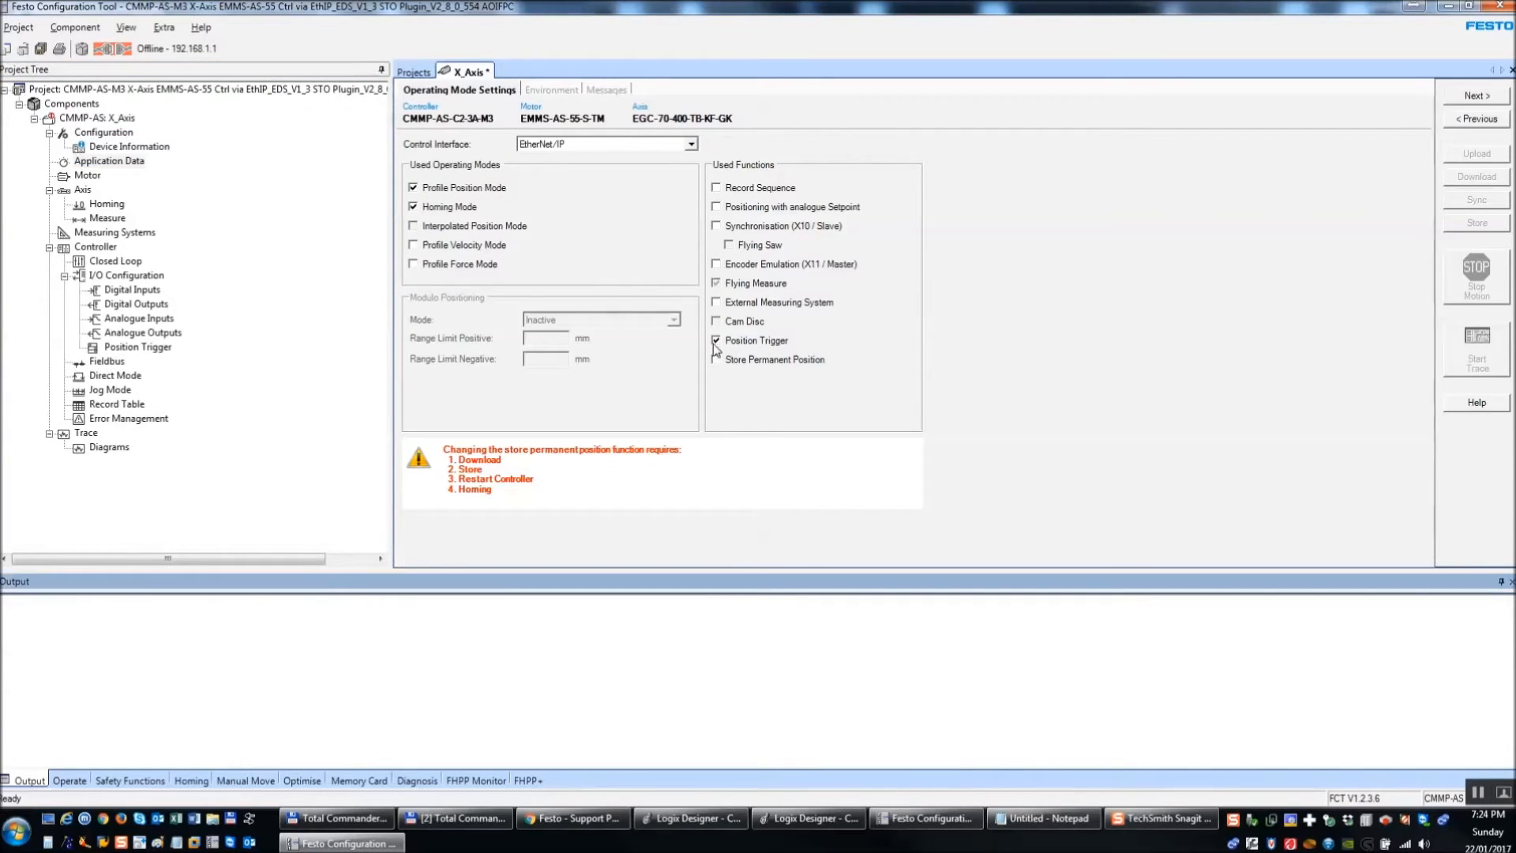
{"action": "left_click", "coordinate": [136, 348]}
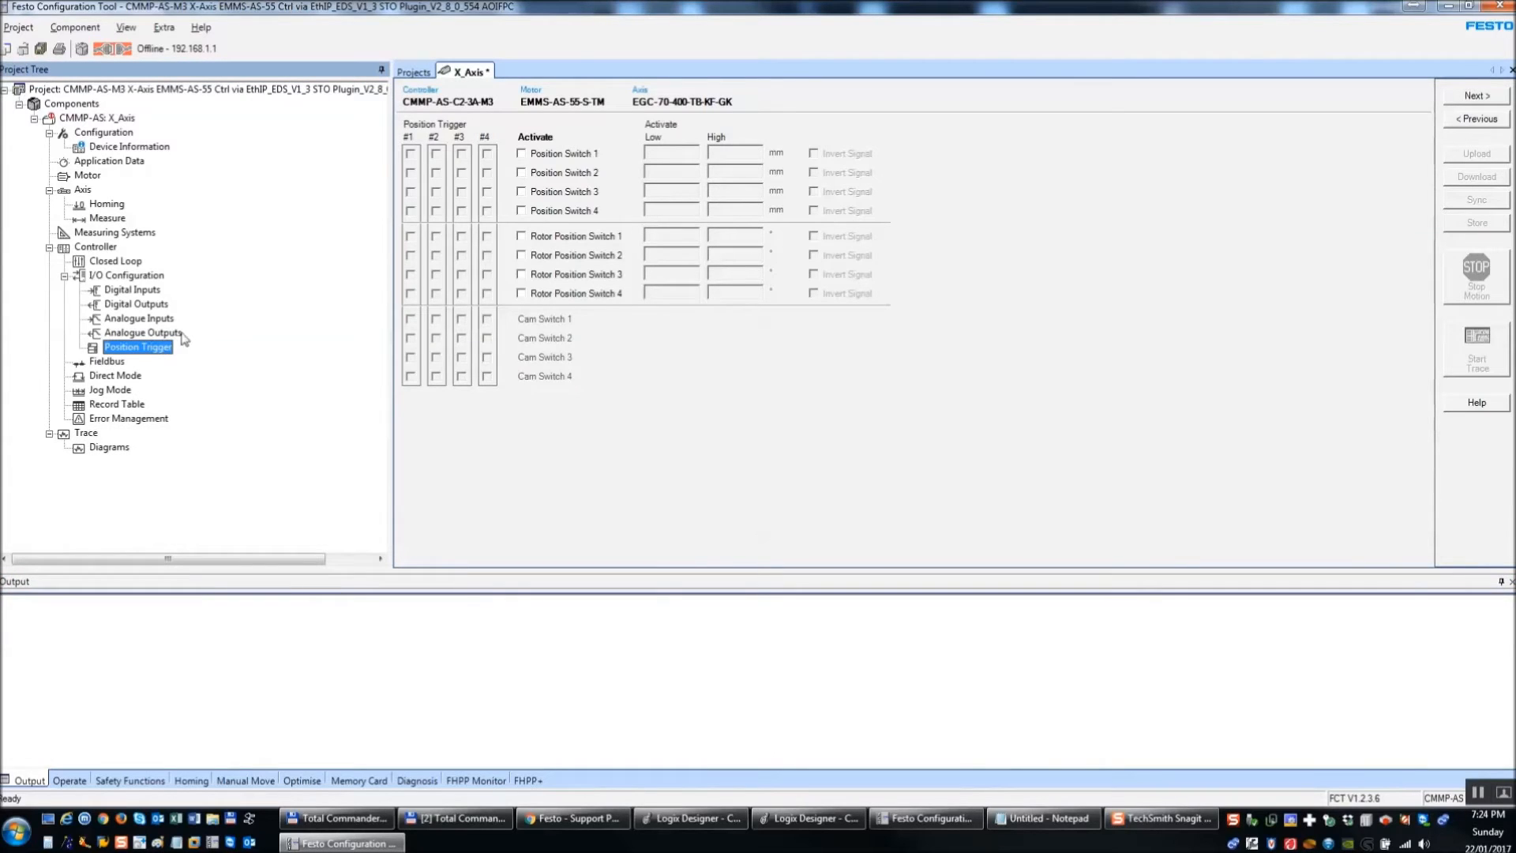
{"action": "left_click", "coordinate": [136, 164]}
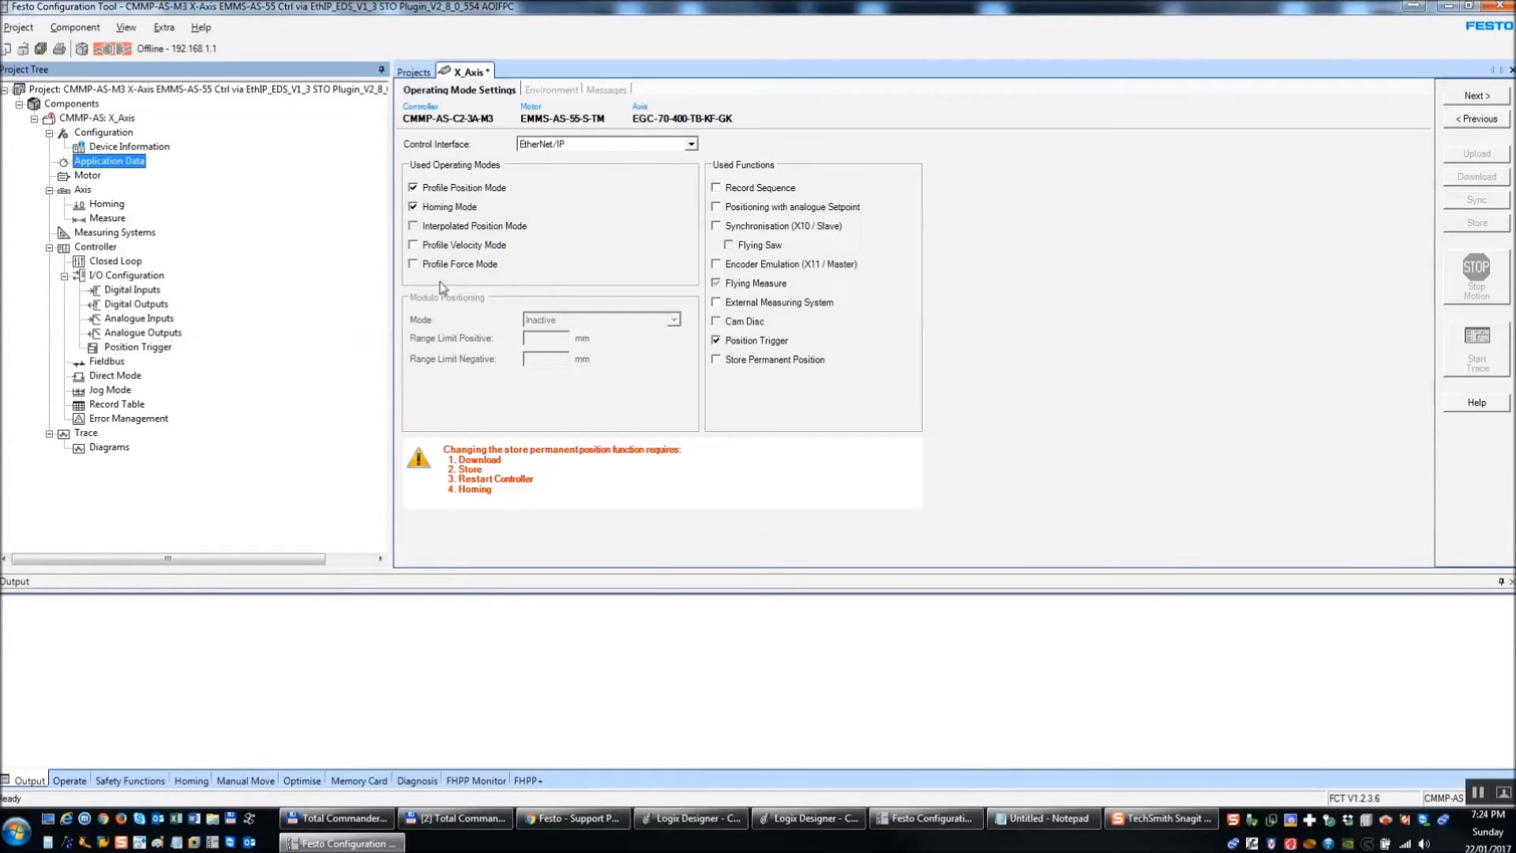
{"action": "left_click", "coordinate": [754, 341]}
{"action": "left_click", "coordinate": [794, 447]}
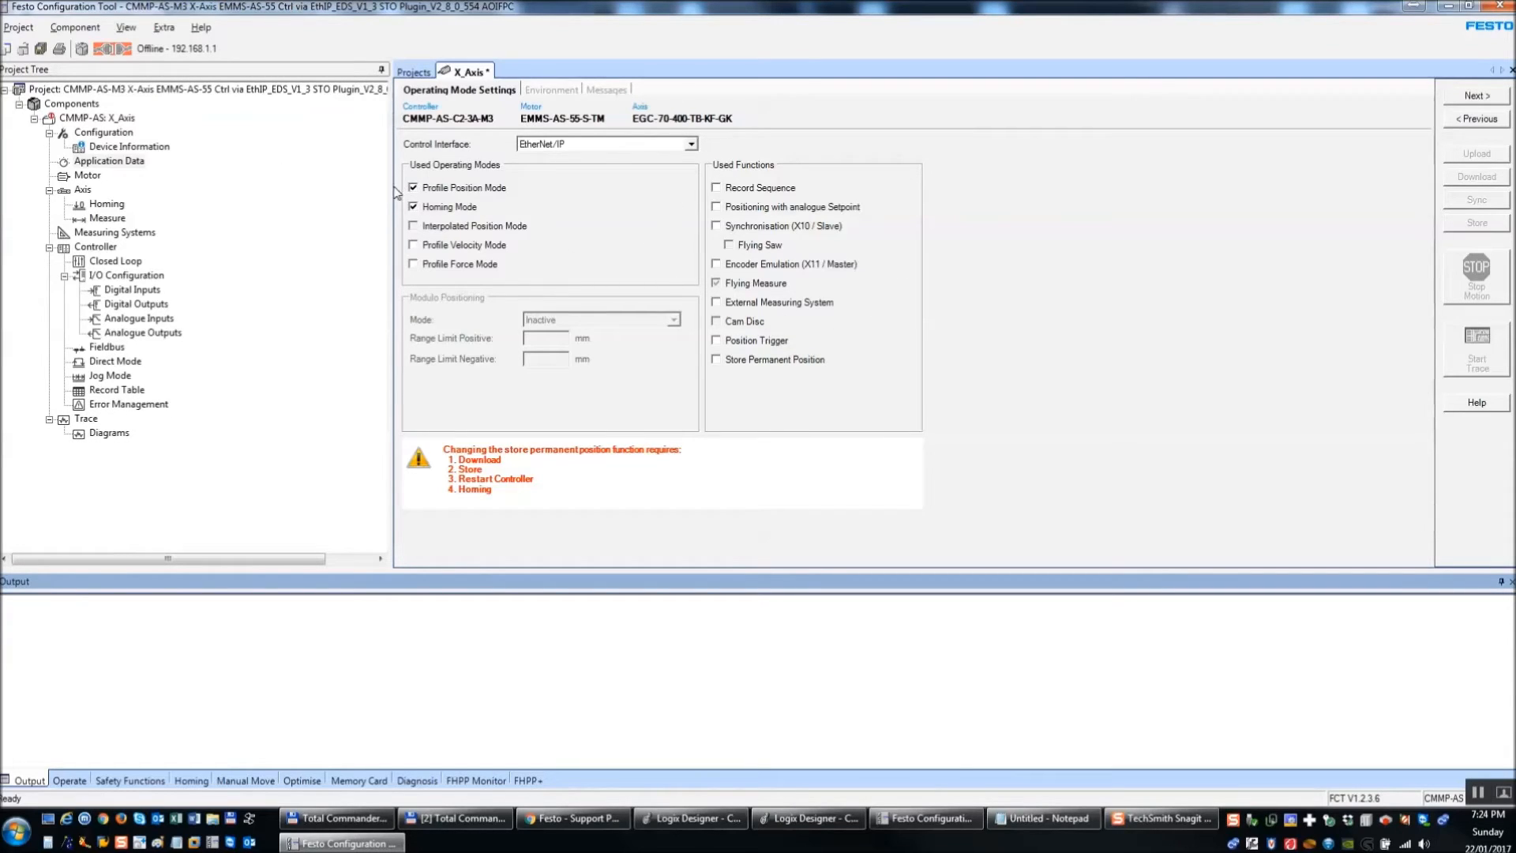
- Review the drive configuration, the application environment and the operating mode settings of X_Axis
{"action": "left_click", "coordinate": [1474, 96]}
{"action": "left_click", "coordinate": [1478, 119]}
{"action": "left_click", "coordinate": [1475, 96]}
{"action": "left_click", "coordinate": [1483, 118]}
{"action": "left_click", "coordinate": [1476, 96]}
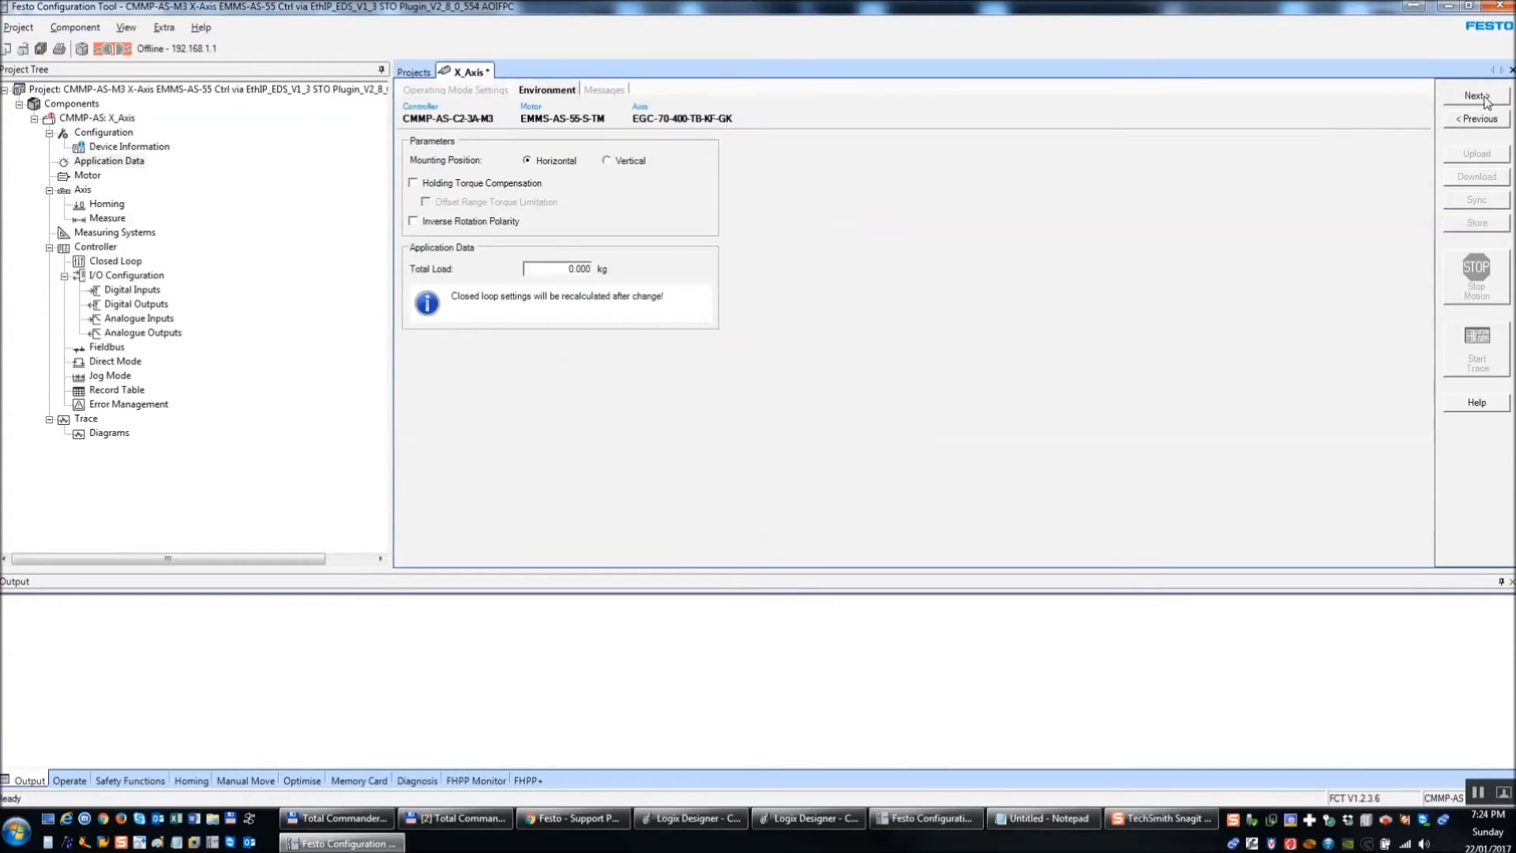
{"action": "left_click", "coordinate": [1482, 119]}
{"action": "left_click", "coordinate": [1482, 119]}
{"action": "left_click", "coordinate": [1481, 120]}
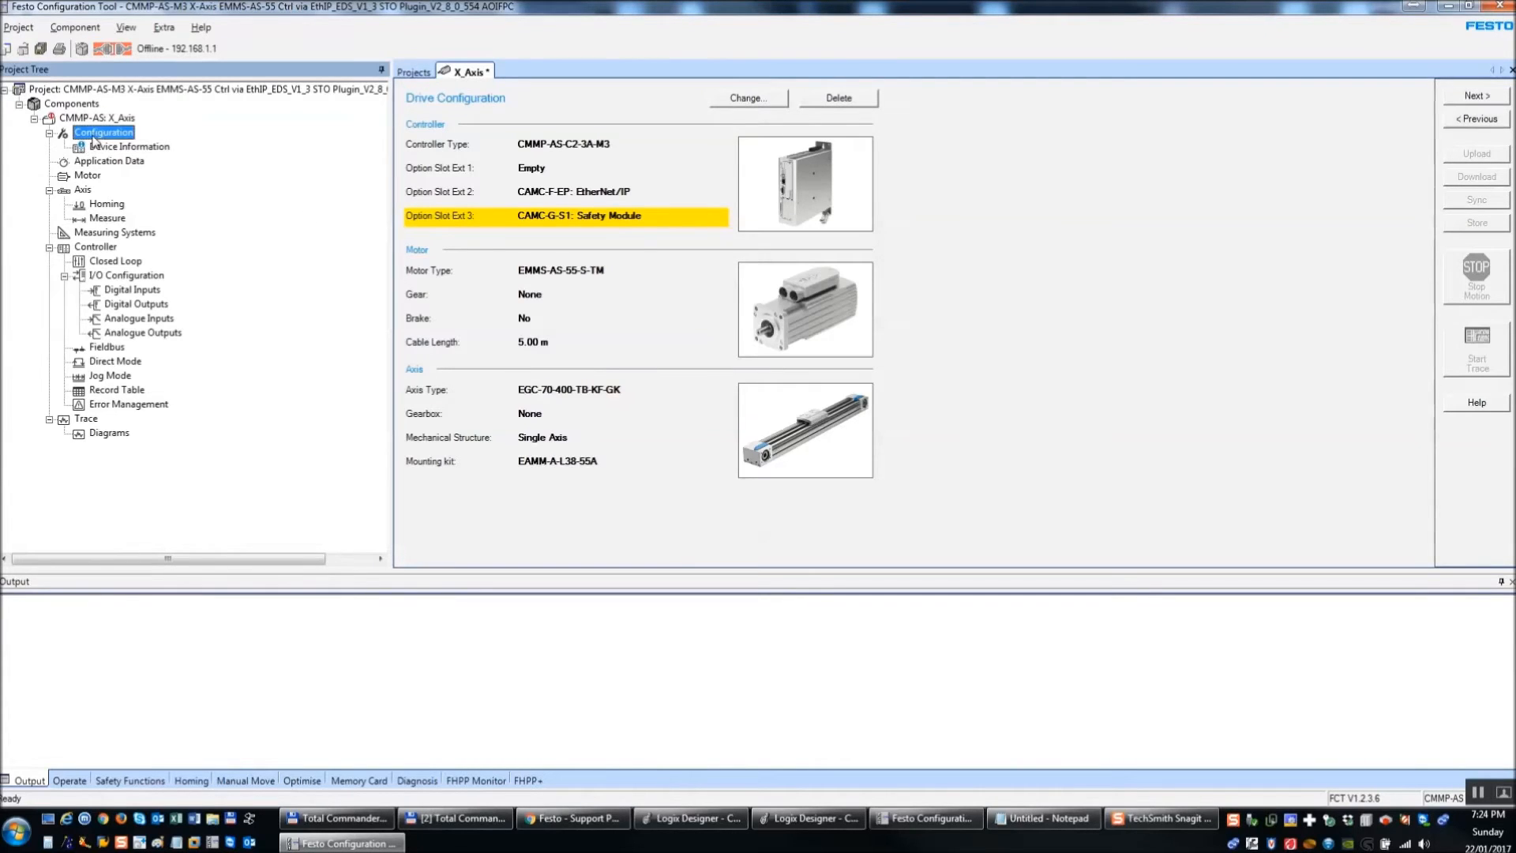
{"action": "left_click", "coordinate": [1481, 97]}
{"action": "left_click", "coordinate": [1477, 96]}
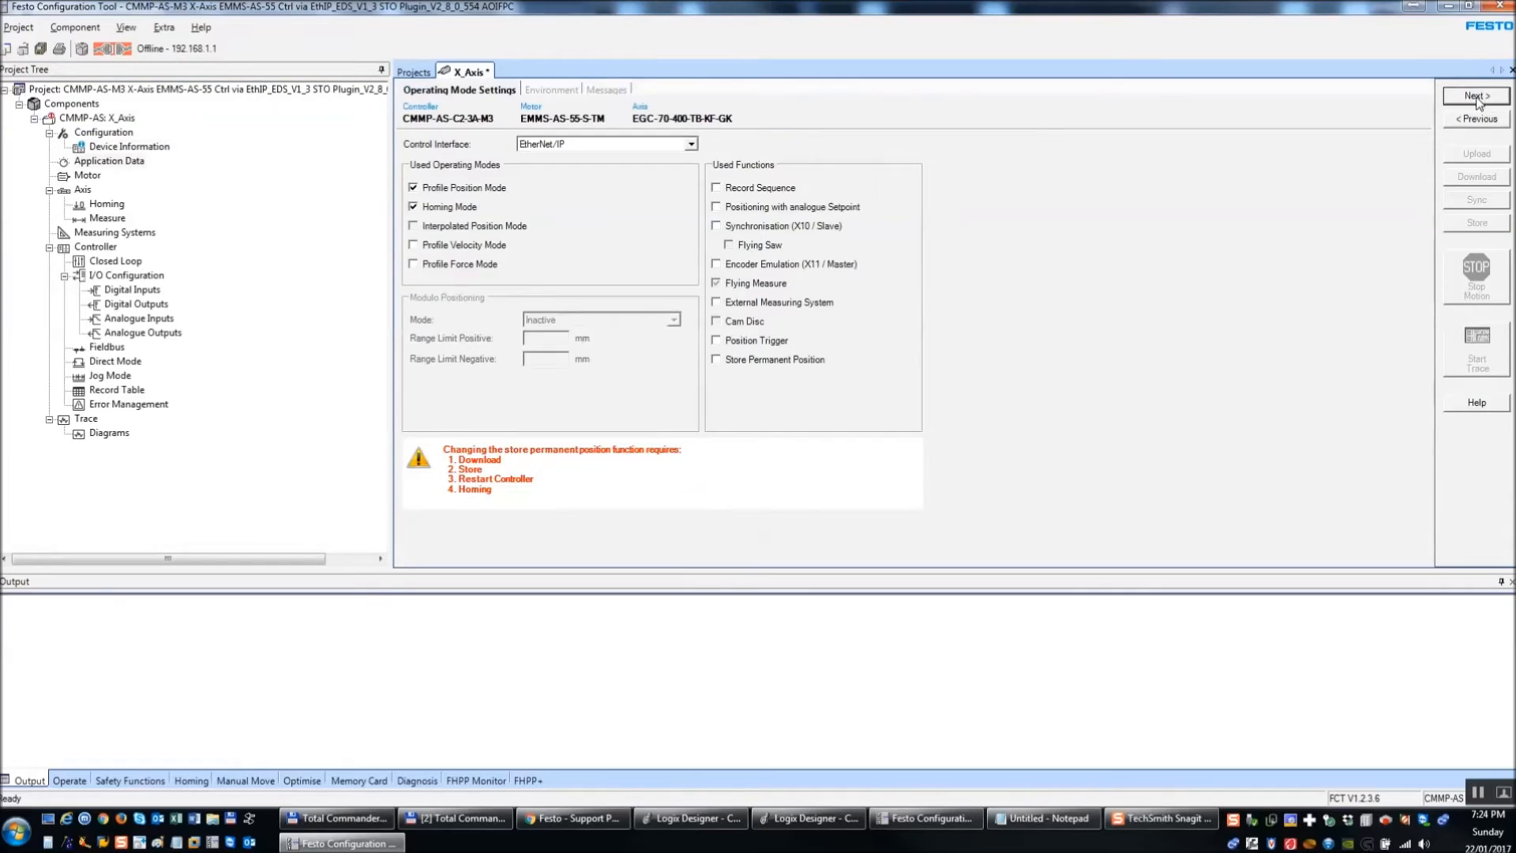
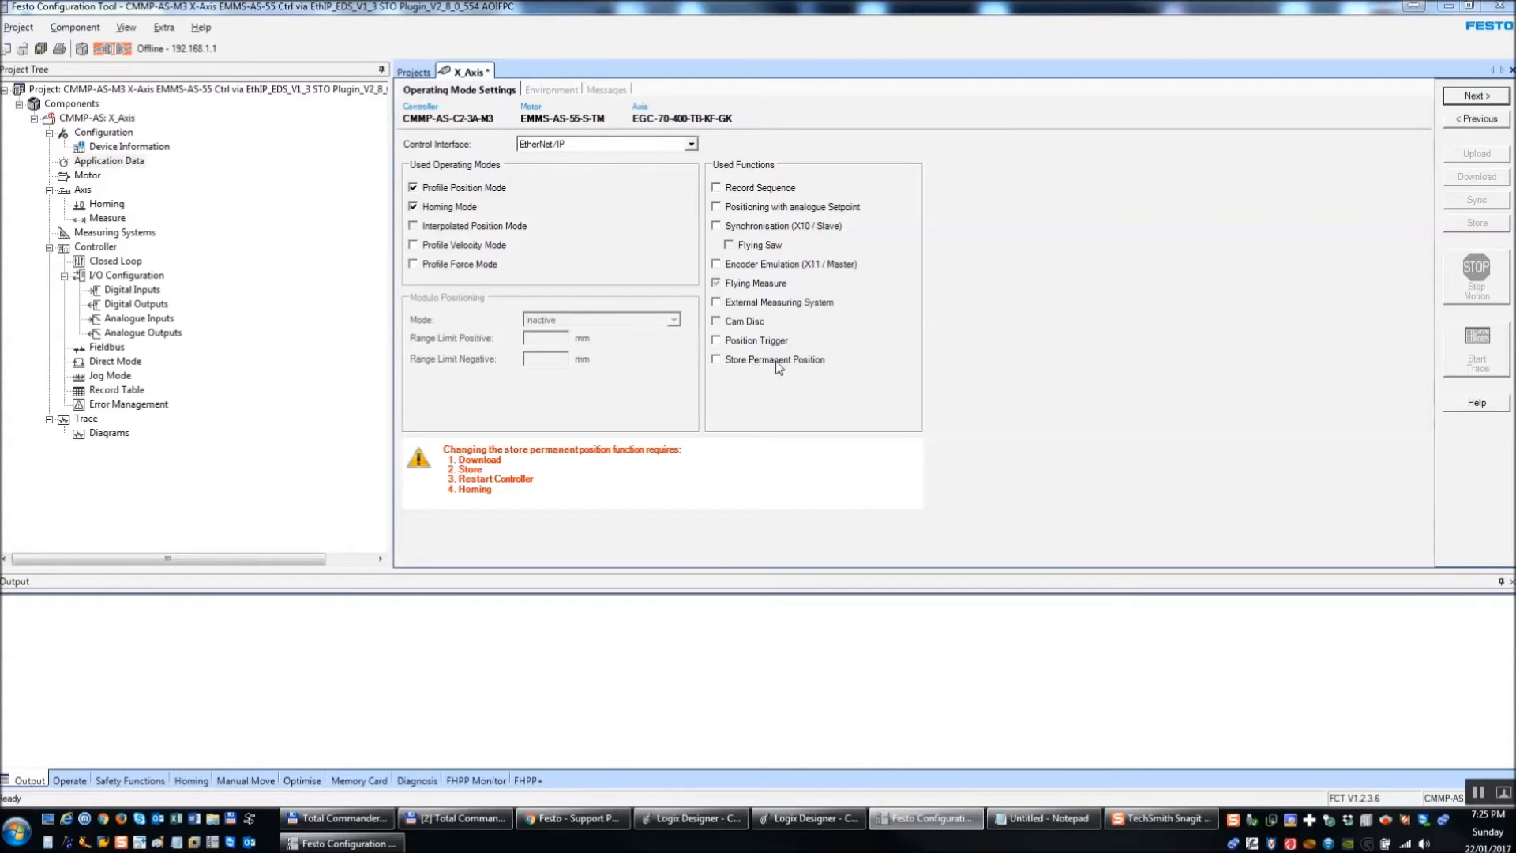
- Enable Inverse Rotation Polarity and set the total load to 2.5 kg, accepting the reset of dependent values and closed loop recalculation
{"action": "left_click", "coordinate": [1470, 98]}
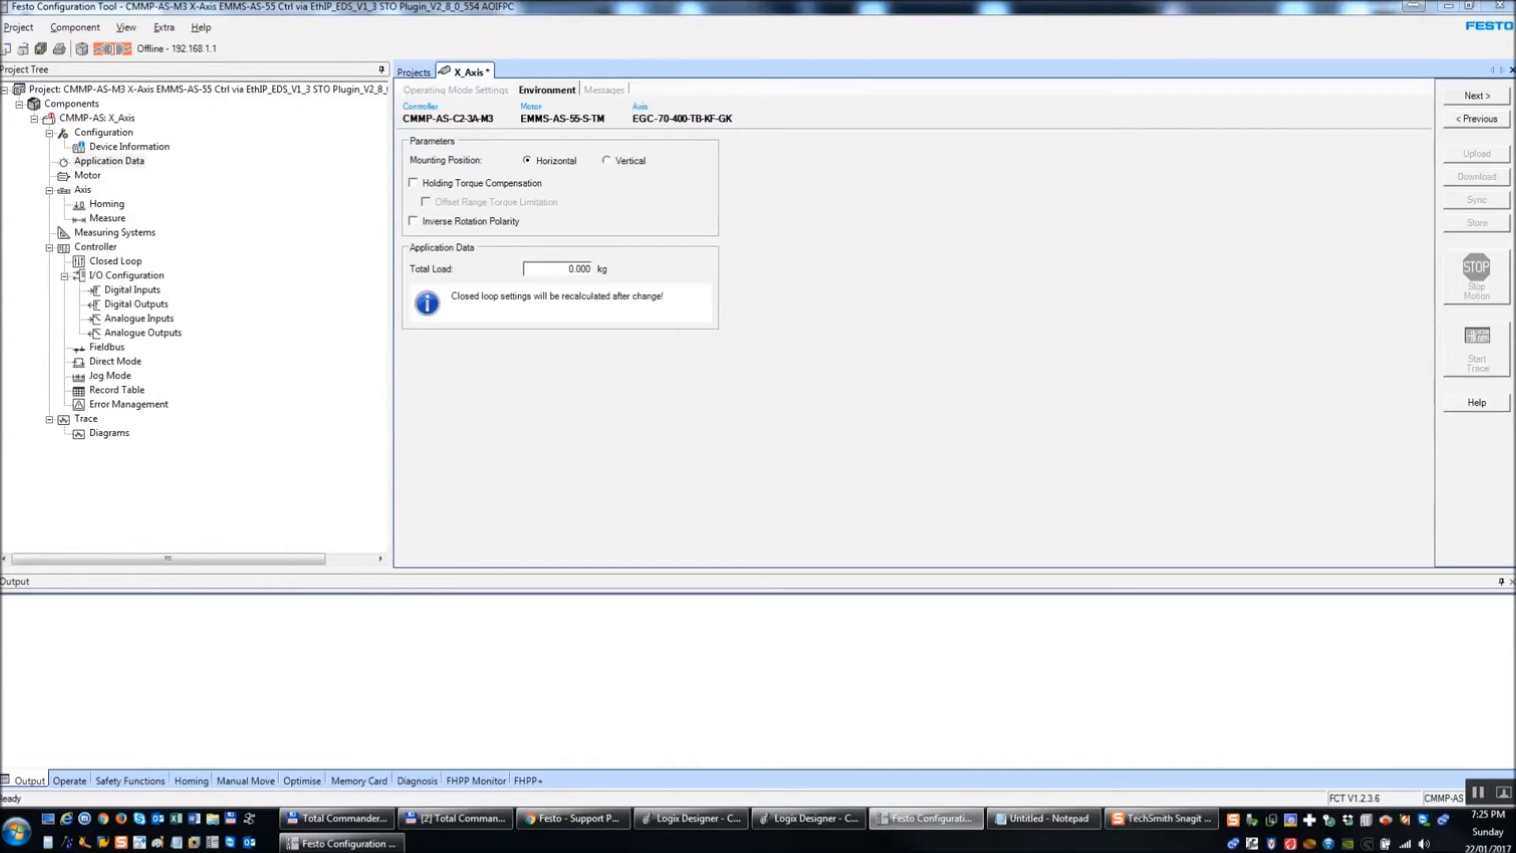
{"action": "left_click", "coordinate": [413, 221]}
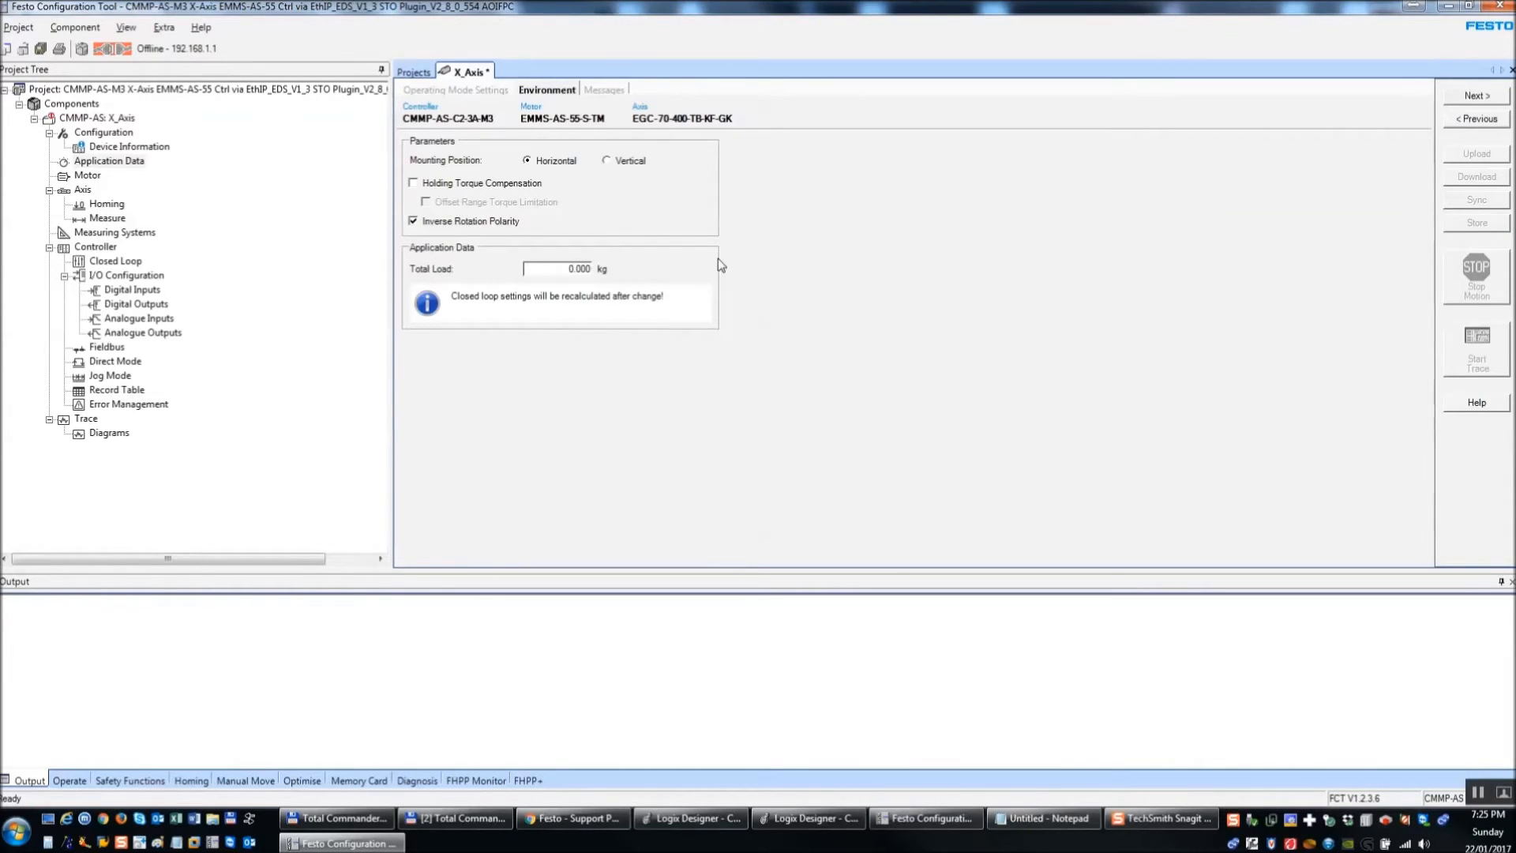
{"action": "key", "text": "Tab"}
{"action": "type", "text": "2.5"}
{"action": "key", "text": "Tab"}
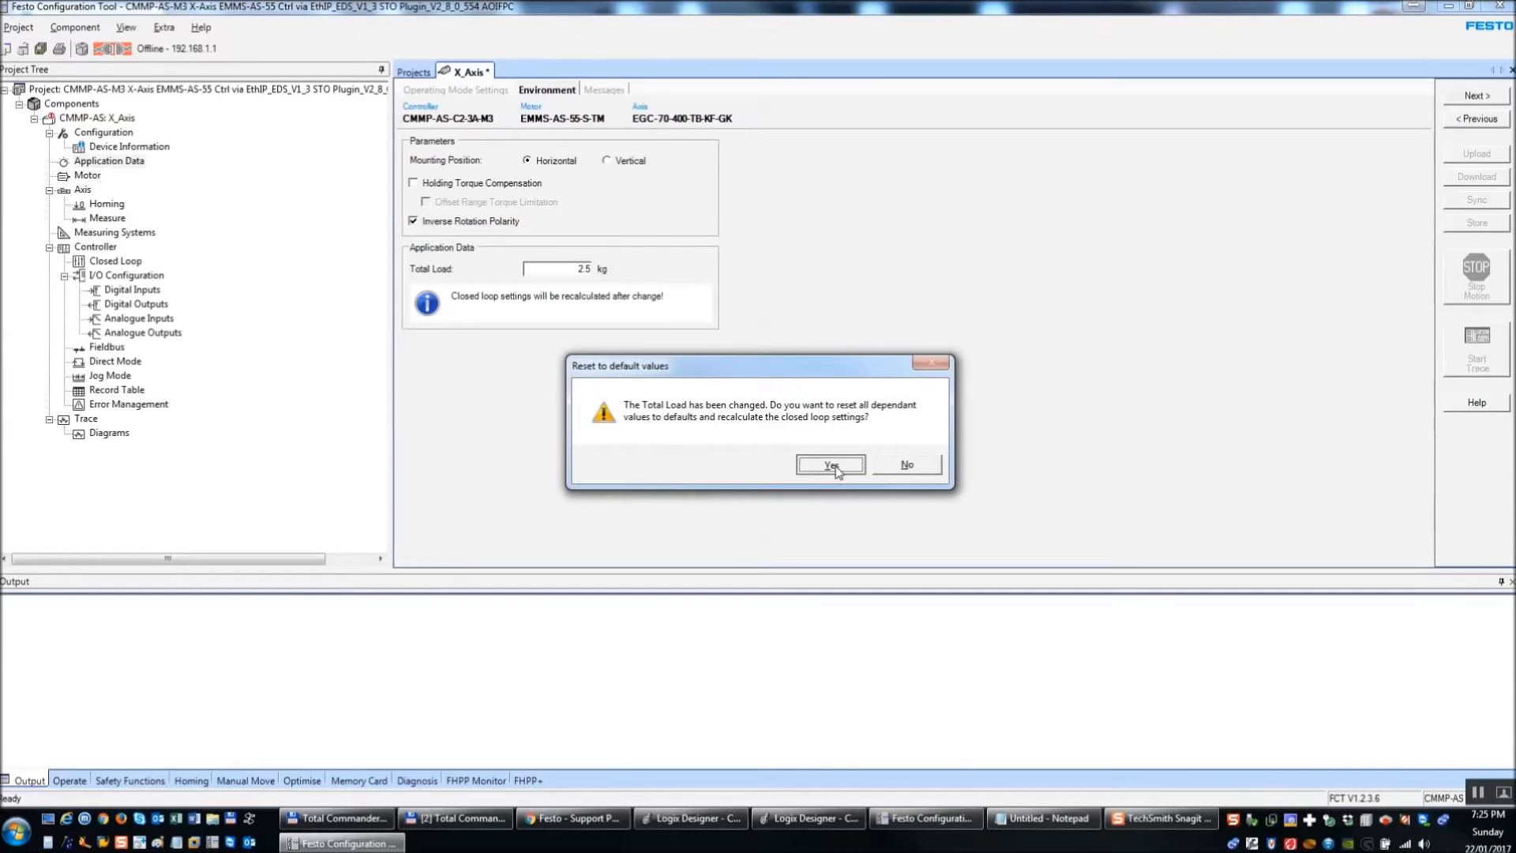
{"action": "left_click_drag", "start_coordinate": [884, 379], "coordinate": [1056, 199]}
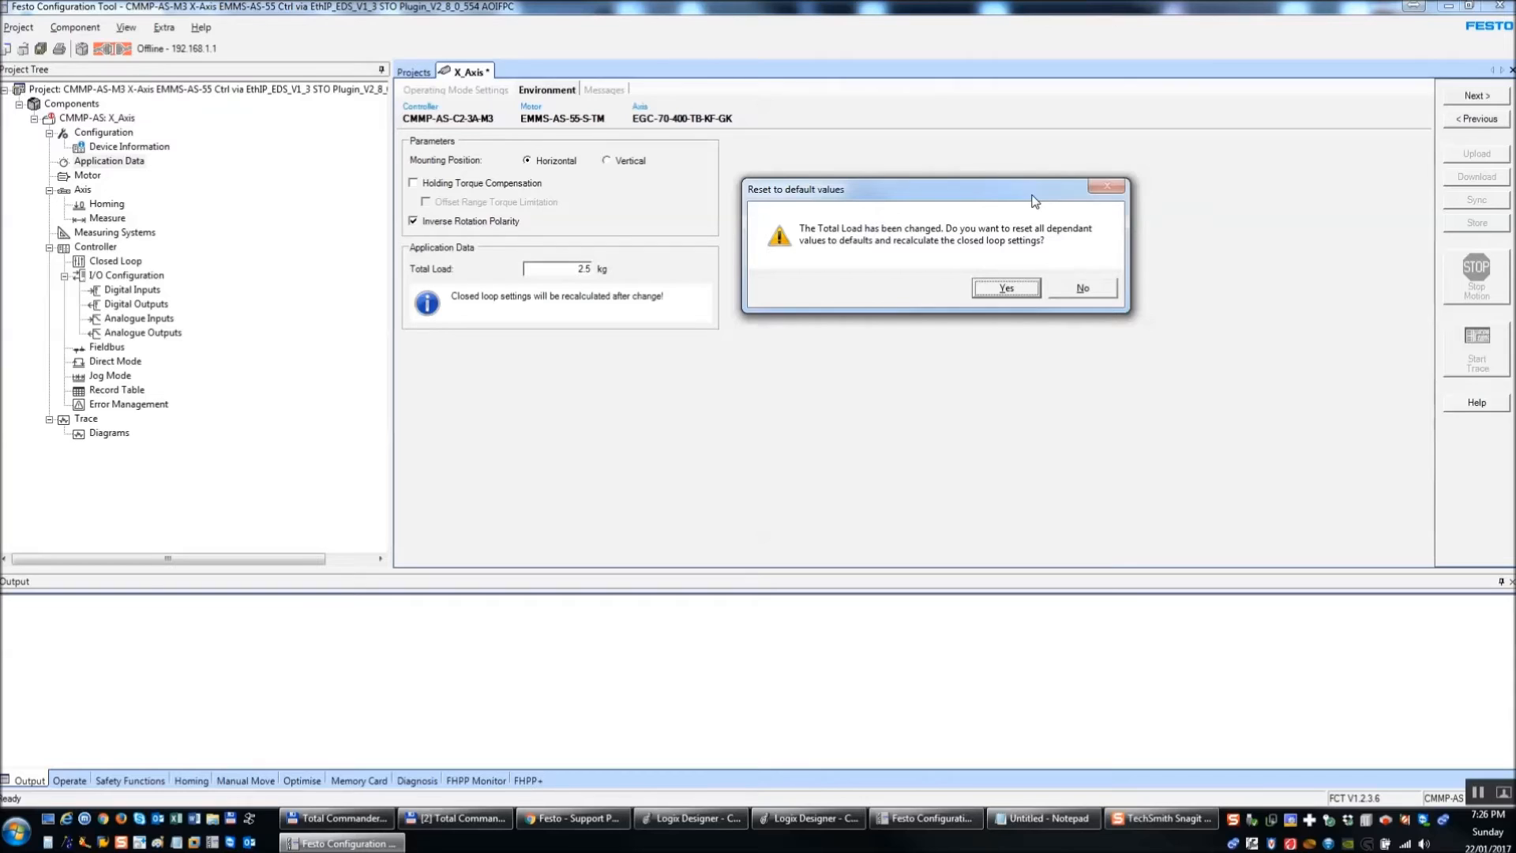
{"action": "left_click", "coordinate": [1007, 288]}
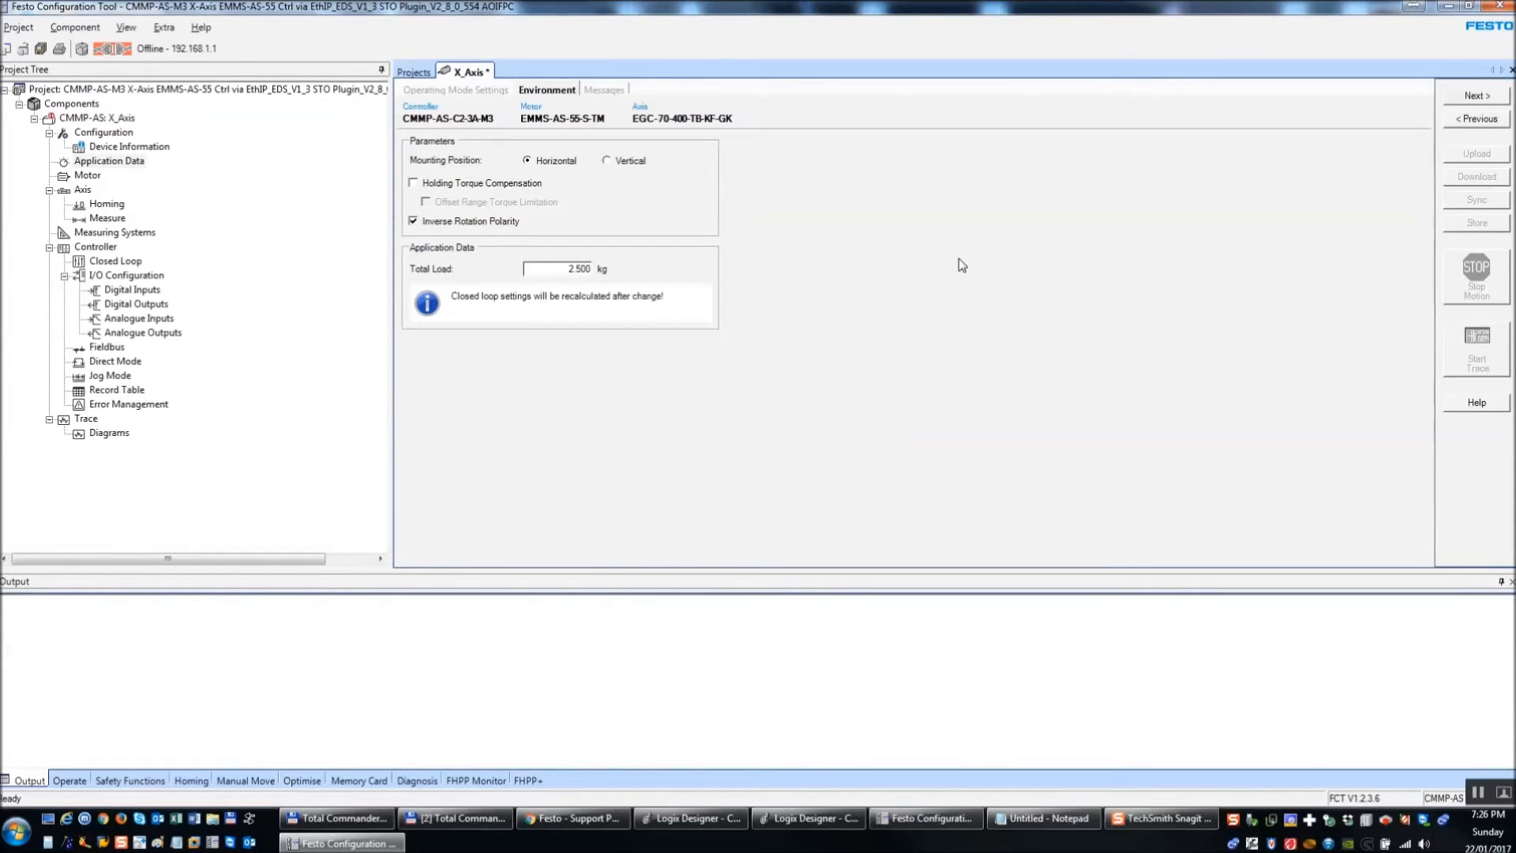
- Examine the message window settings for Target Reached and Following Error
{"action": "left_click", "coordinate": [1474, 98]}
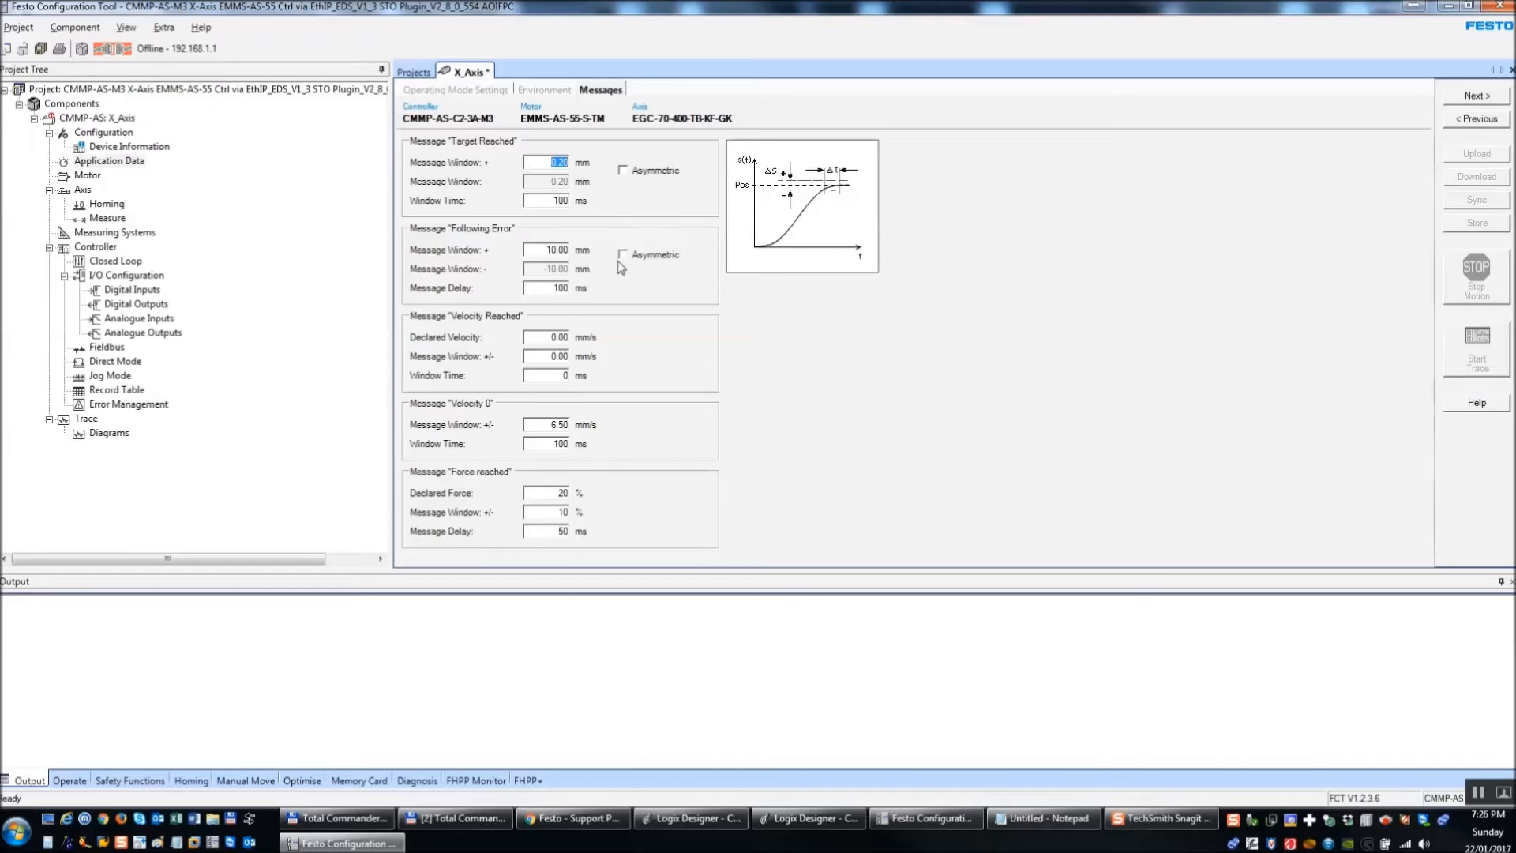
{"action": "left_click", "coordinate": [557, 250]}
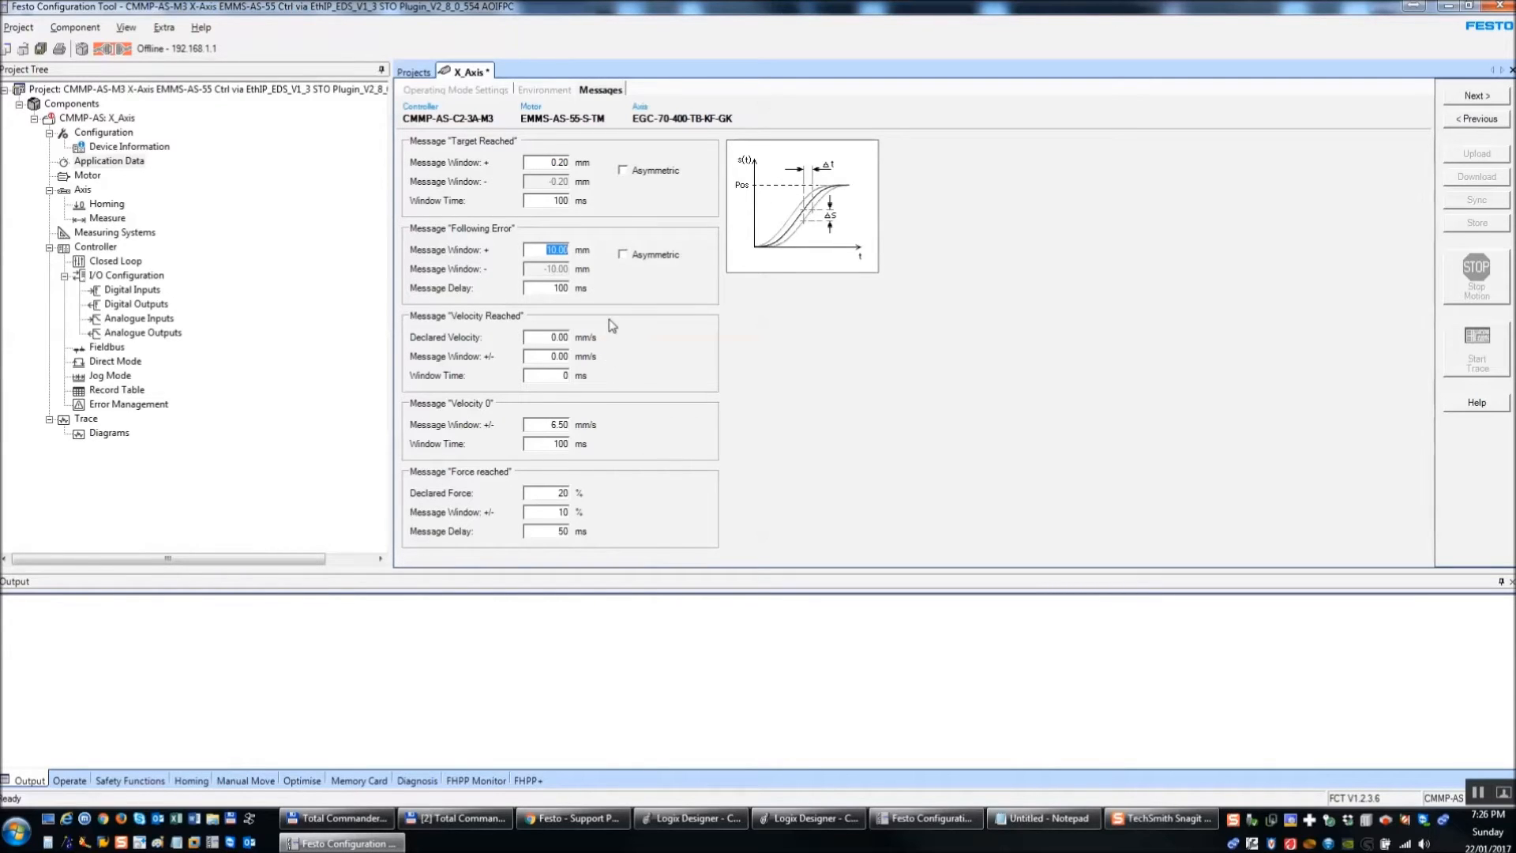
{"action": "key", "text": "alt+Tab"}
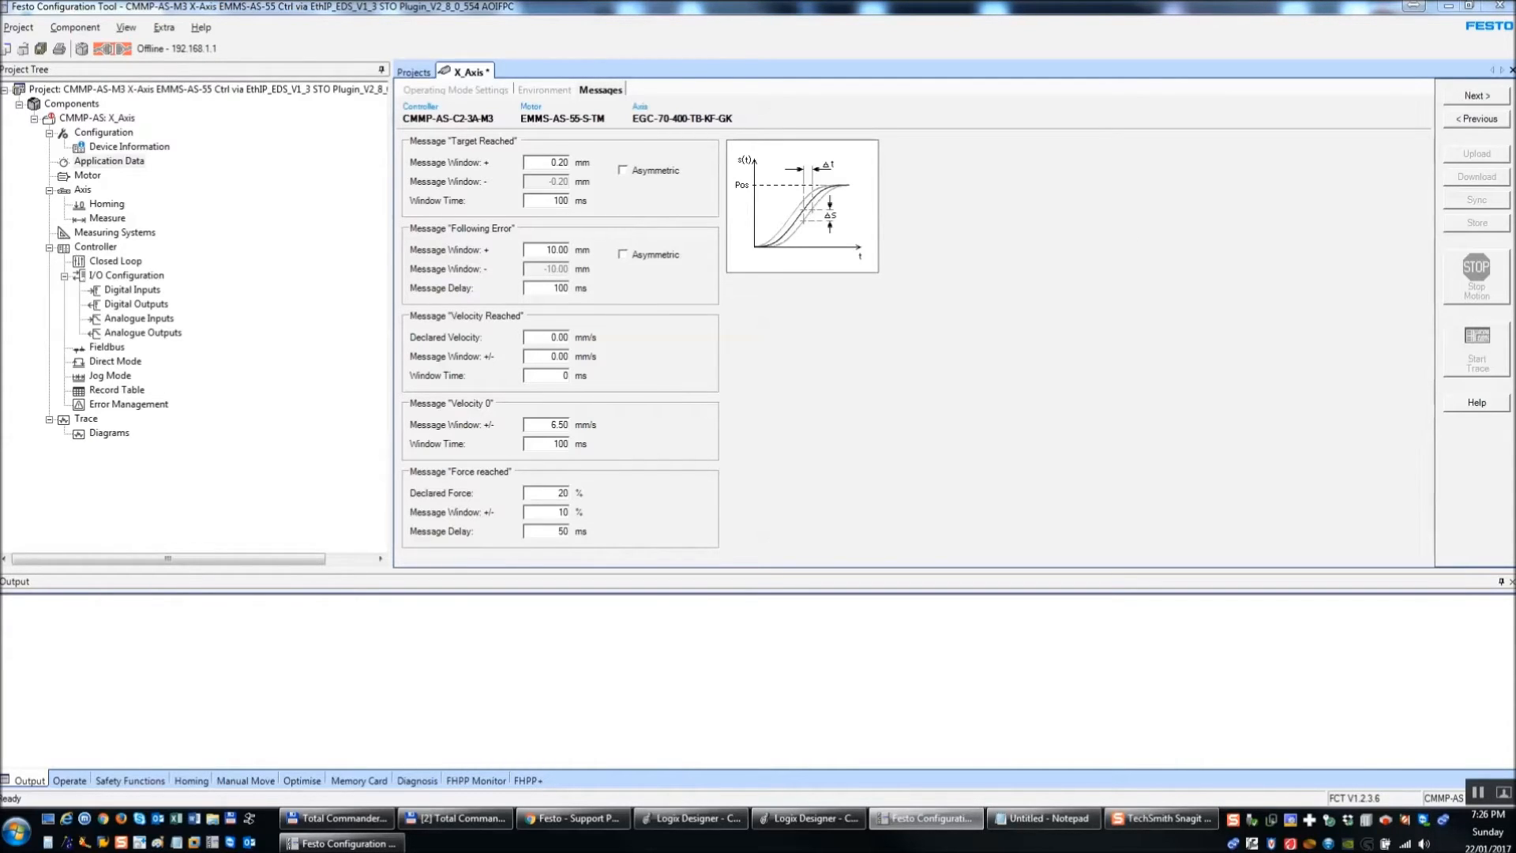
- Unlock the axis limitations for editing and set the Quick Stop, Limit Switch and Software Limit decelerations to 5 m/s²
{"action": "left_click", "coordinate": [1480, 96]}
{"action": "left_click", "coordinate": [1481, 96]}
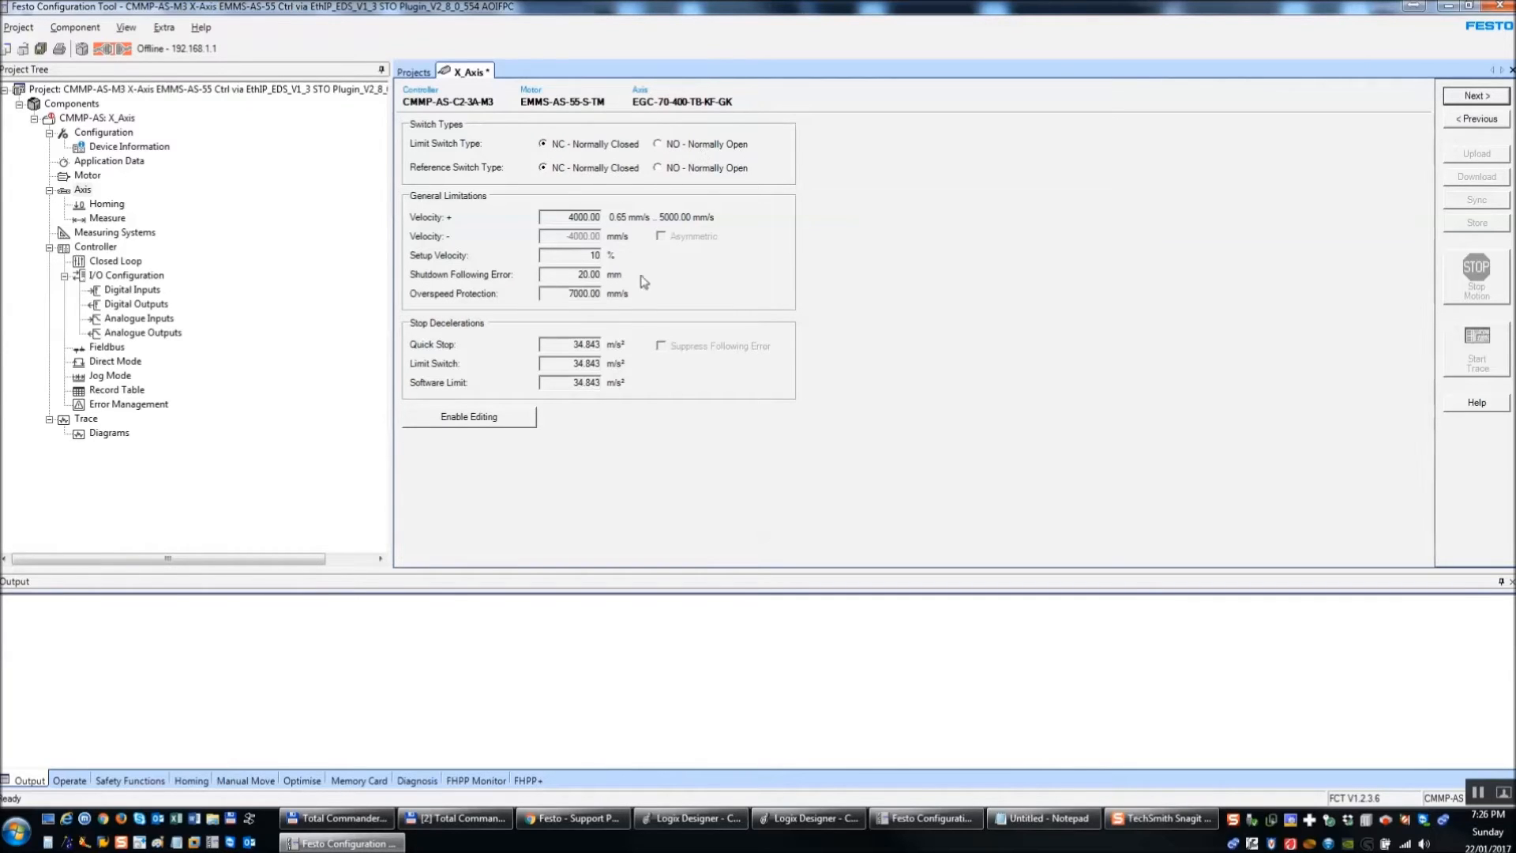
{"action": "left_click_drag", "start_coordinate": [565, 216], "coordinate": [631, 220]}
{"action": "left_click_drag", "start_coordinate": [571, 345], "coordinate": [604, 354]}
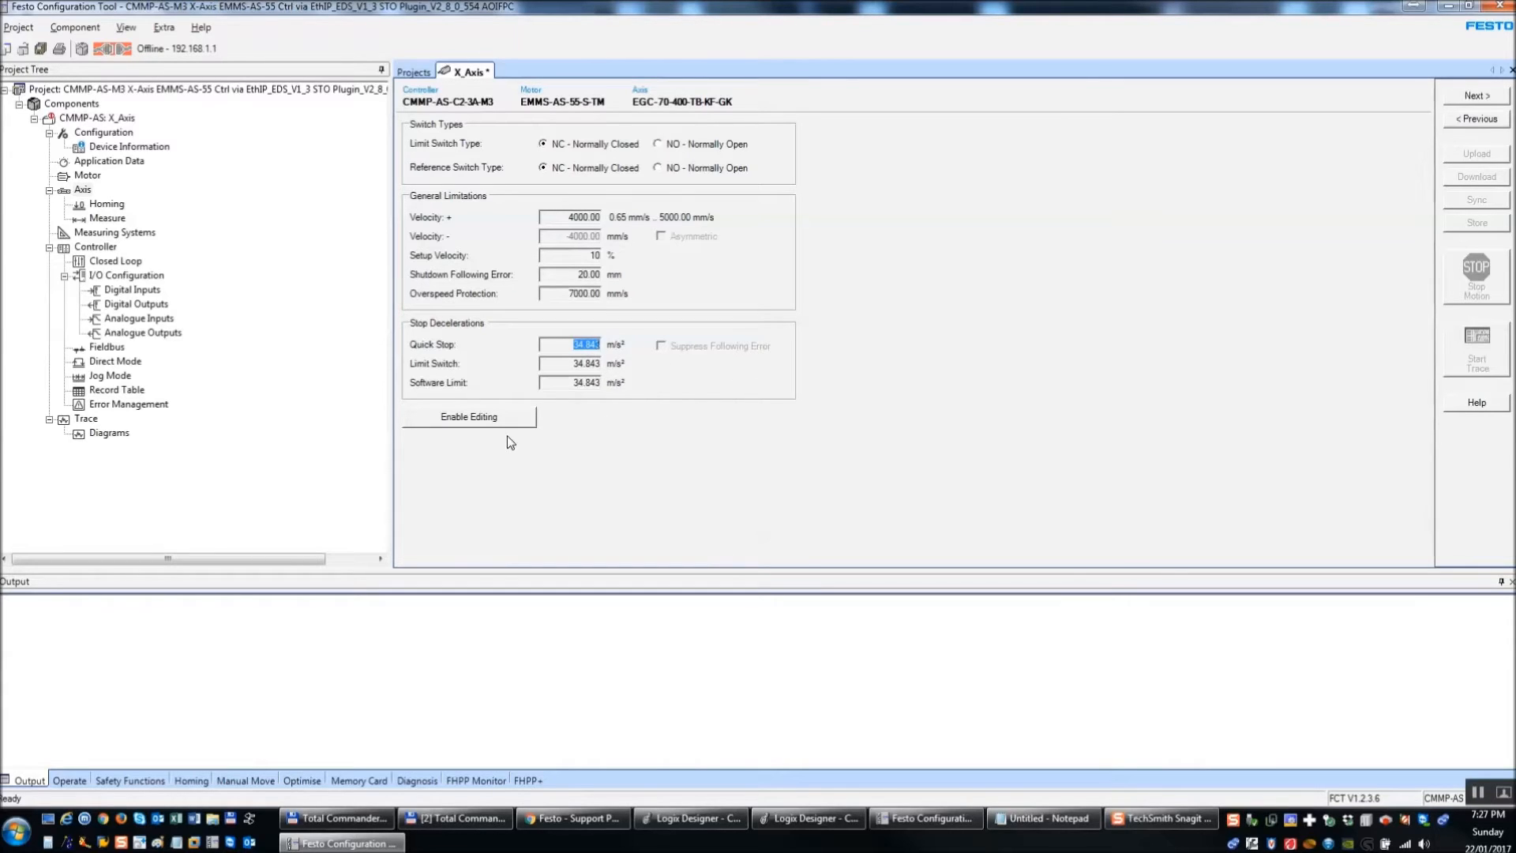
{"action": "left_click", "coordinate": [482, 417]}
{"action": "type", "text": "5"}
{"action": "double_click", "coordinate": [567, 363]}
{"action": "type", "text": "5"}
{"action": "double_click", "coordinate": [568, 383]}
{"action": "type", "text": "5"}
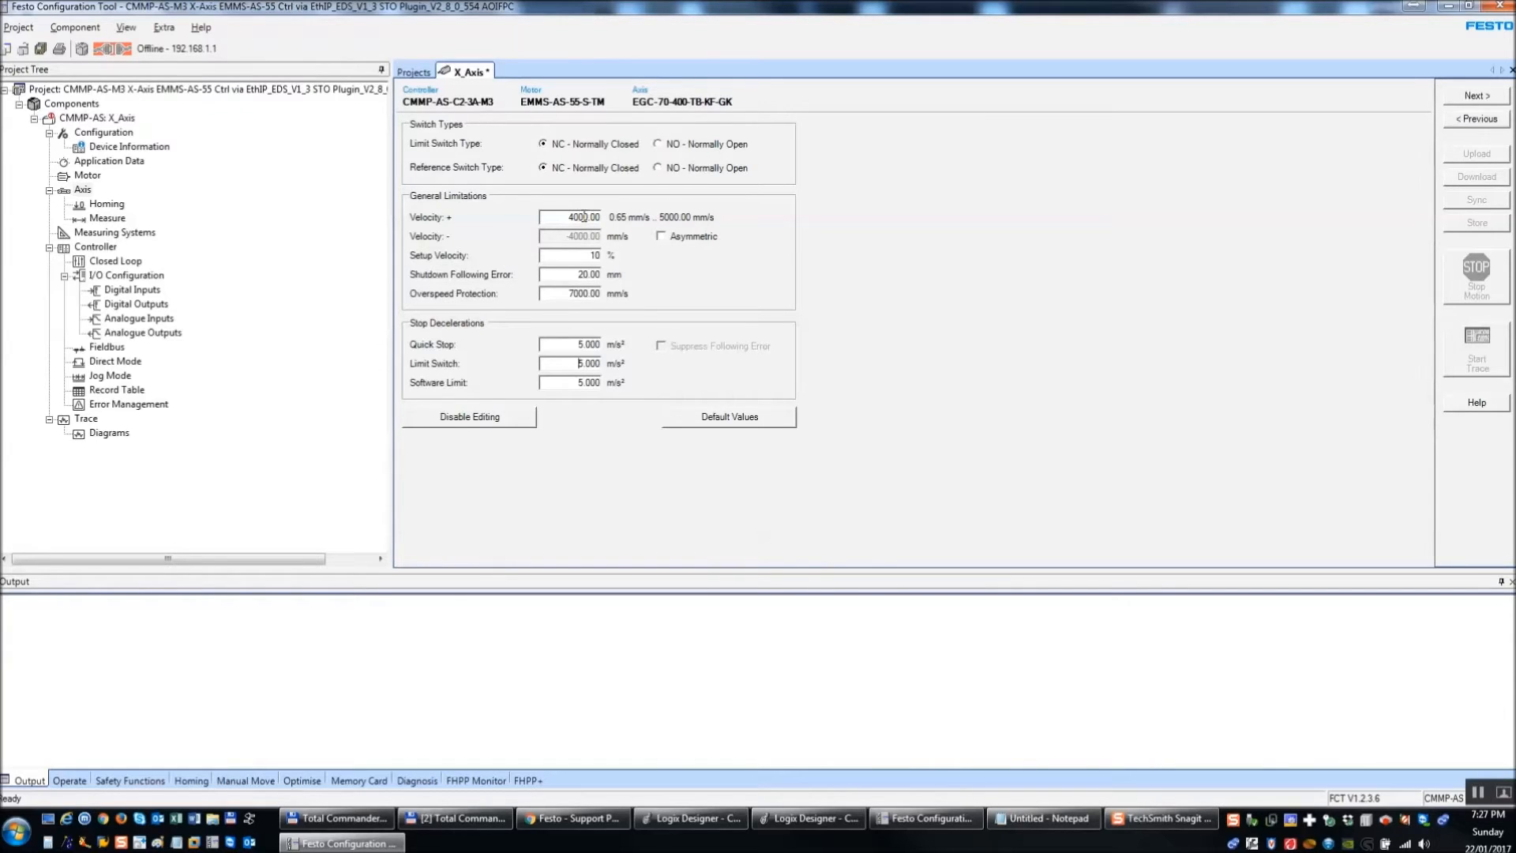
- Raise the axis velocity limit to 5000 mm/s and lock the axis values against editing
{"action": "left_click_drag", "start_coordinate": [575, 216], "coordinate": [568, 216]}
{"action": "left_click", "coordinate": [590, 255]}
{"action": "left_click", "coordinate": [493, 416]}
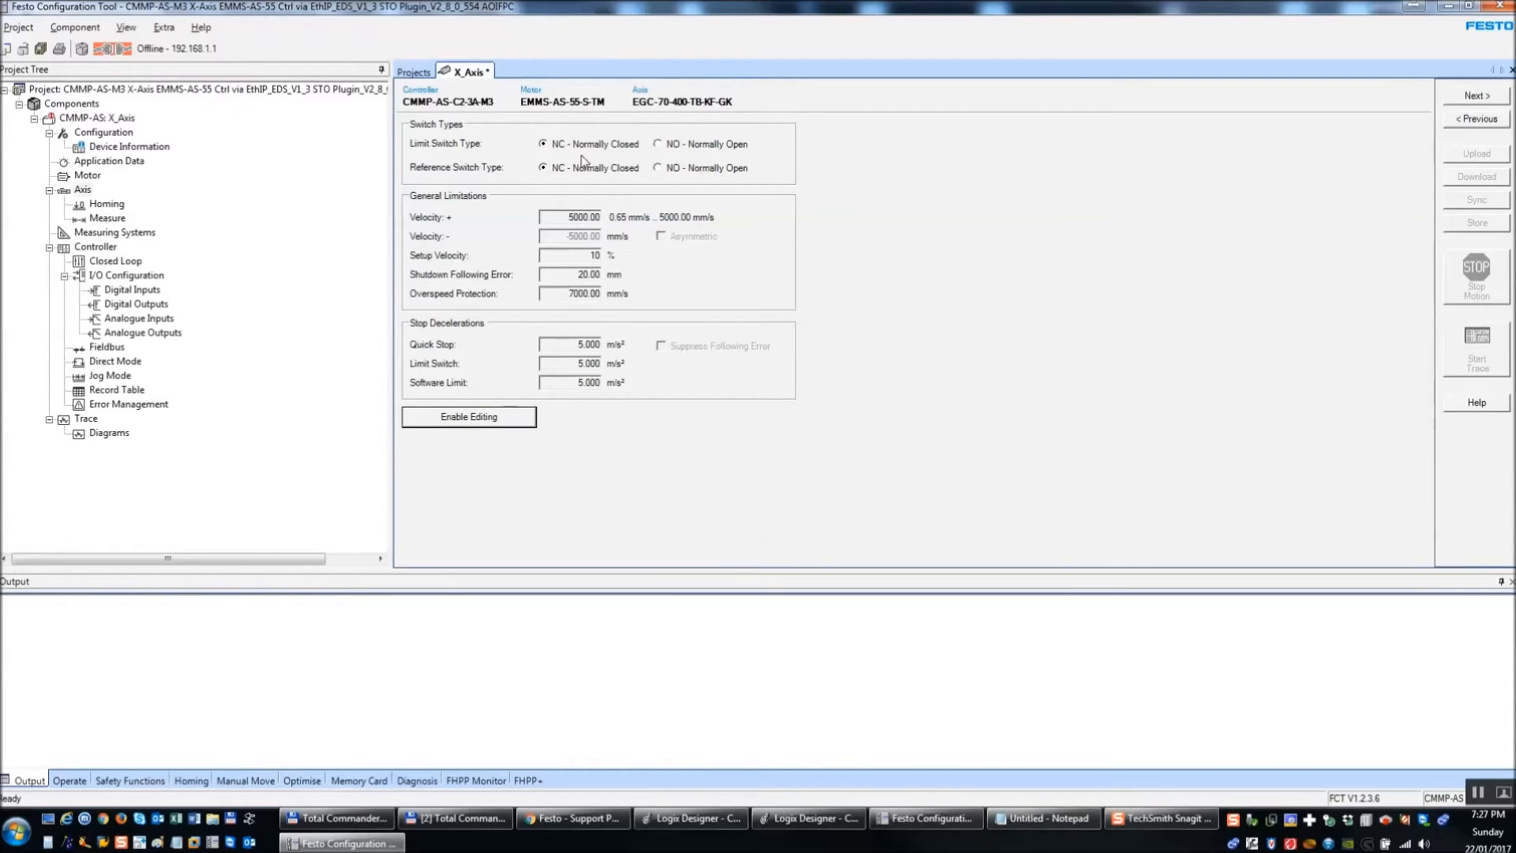
- Review the axis homing method and homing options with the Operate device status display open
{"action": "left_click", "coordinate": [1476, 96]}
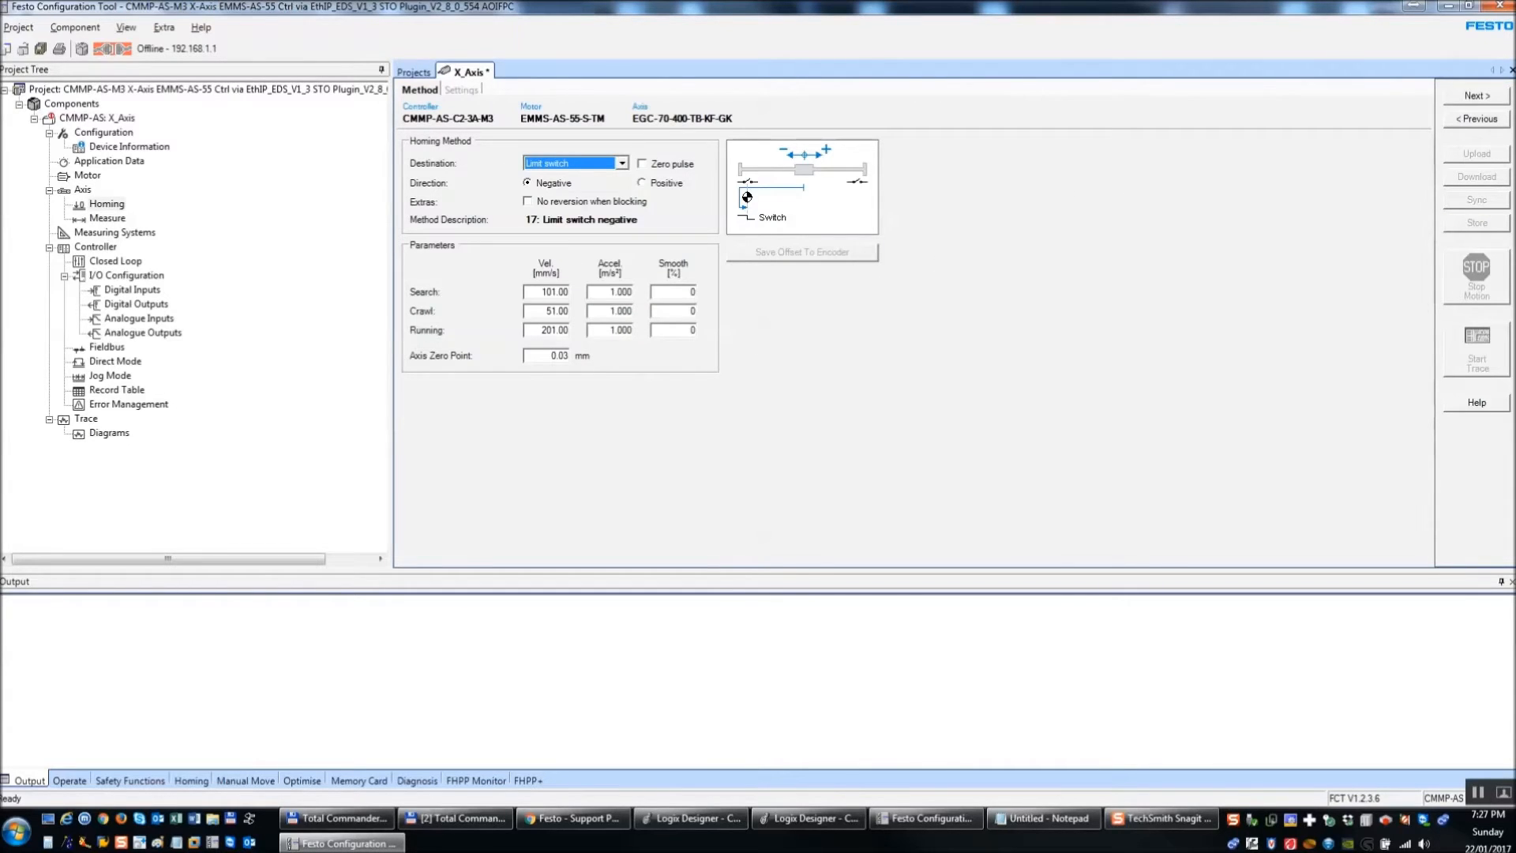
{"action": "key", "text": "alt+Tab"}
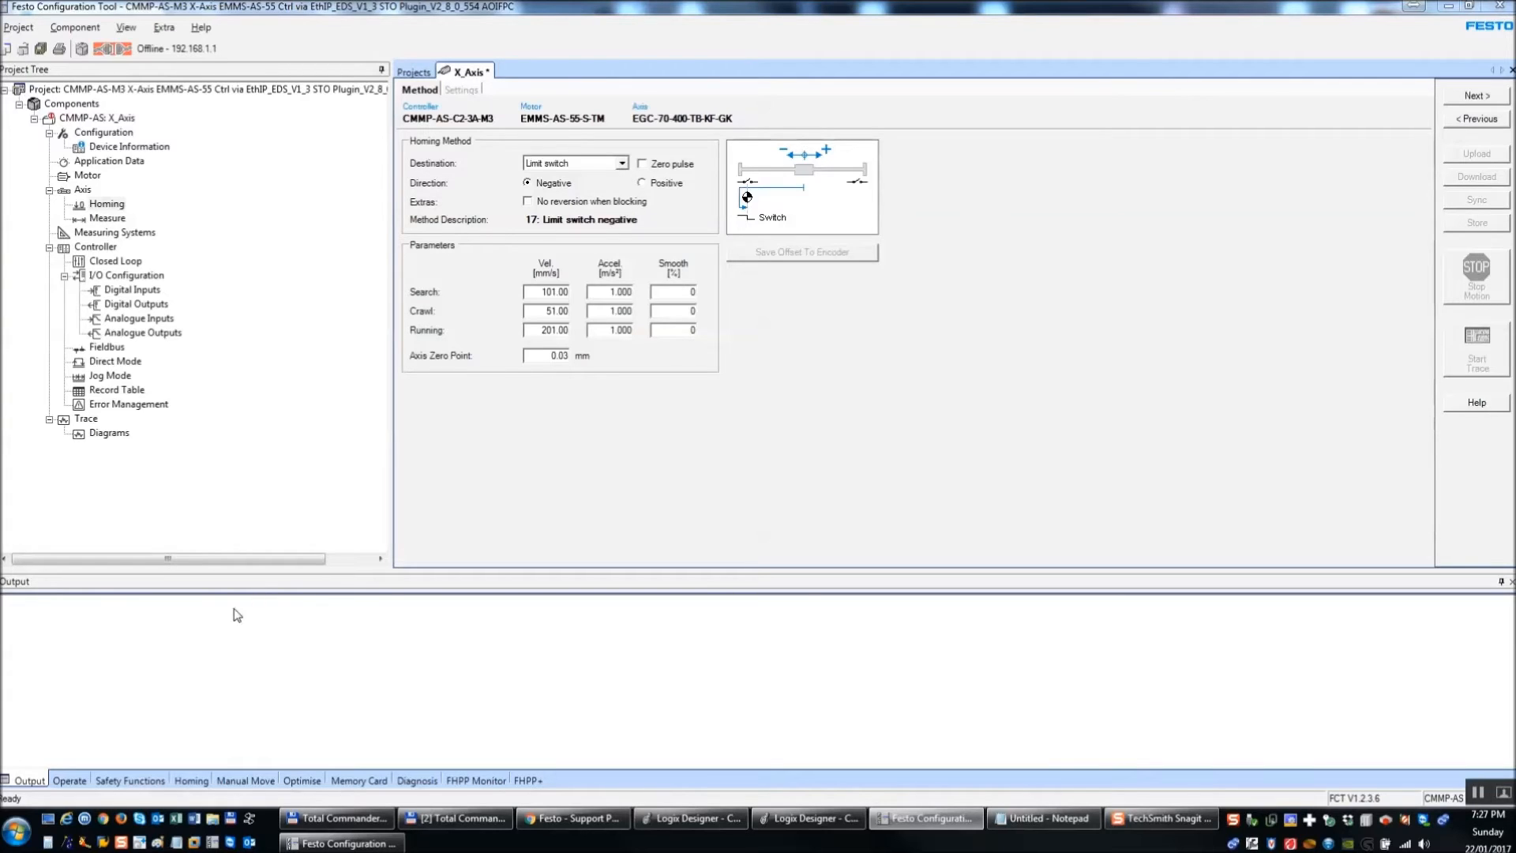
{"action": "left_click", "coordinate": [79, 780]}
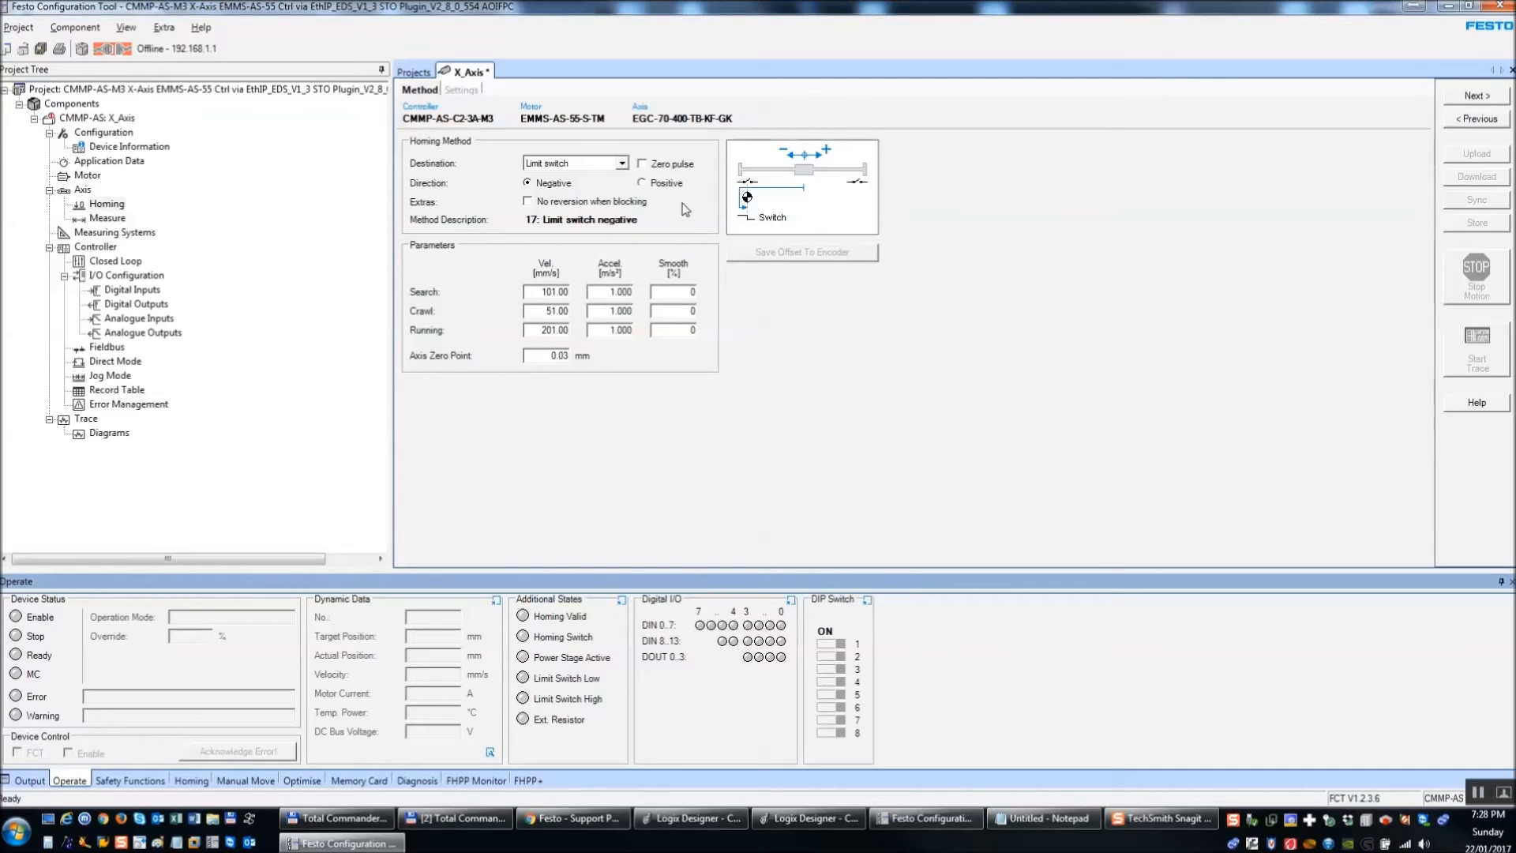
{"action": "left_click", "coordinate": [1466, 98]}
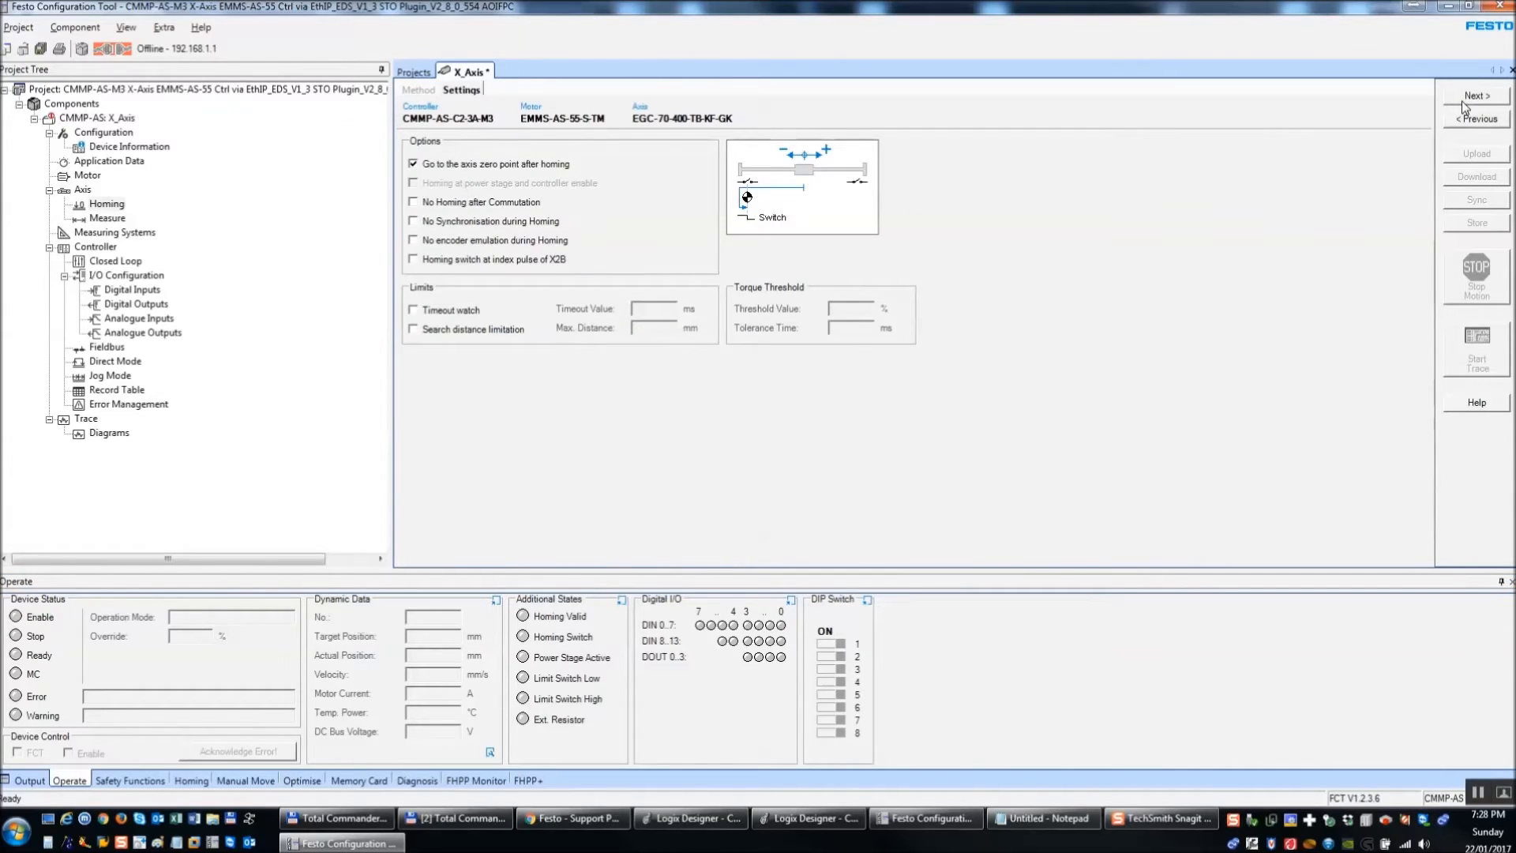
- Set the homing axis zero point to 3 mm, check the available homing destinations, and proceed to the axis measurements
{"action": "left_click", "coordinate": [1467, 118]}
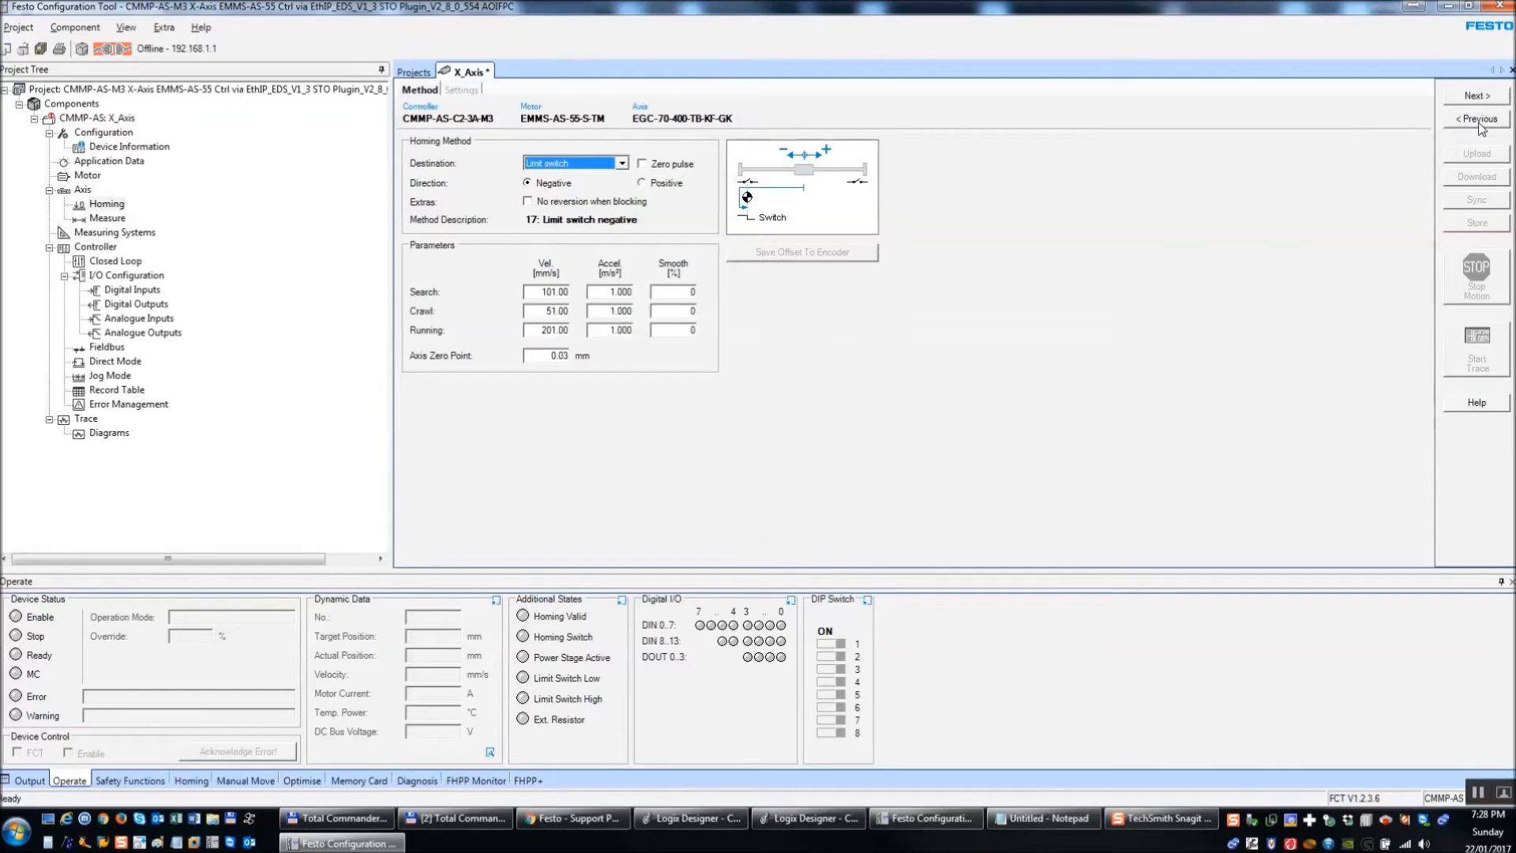
{"action": "left_click", "coordinate": [550, 356]}
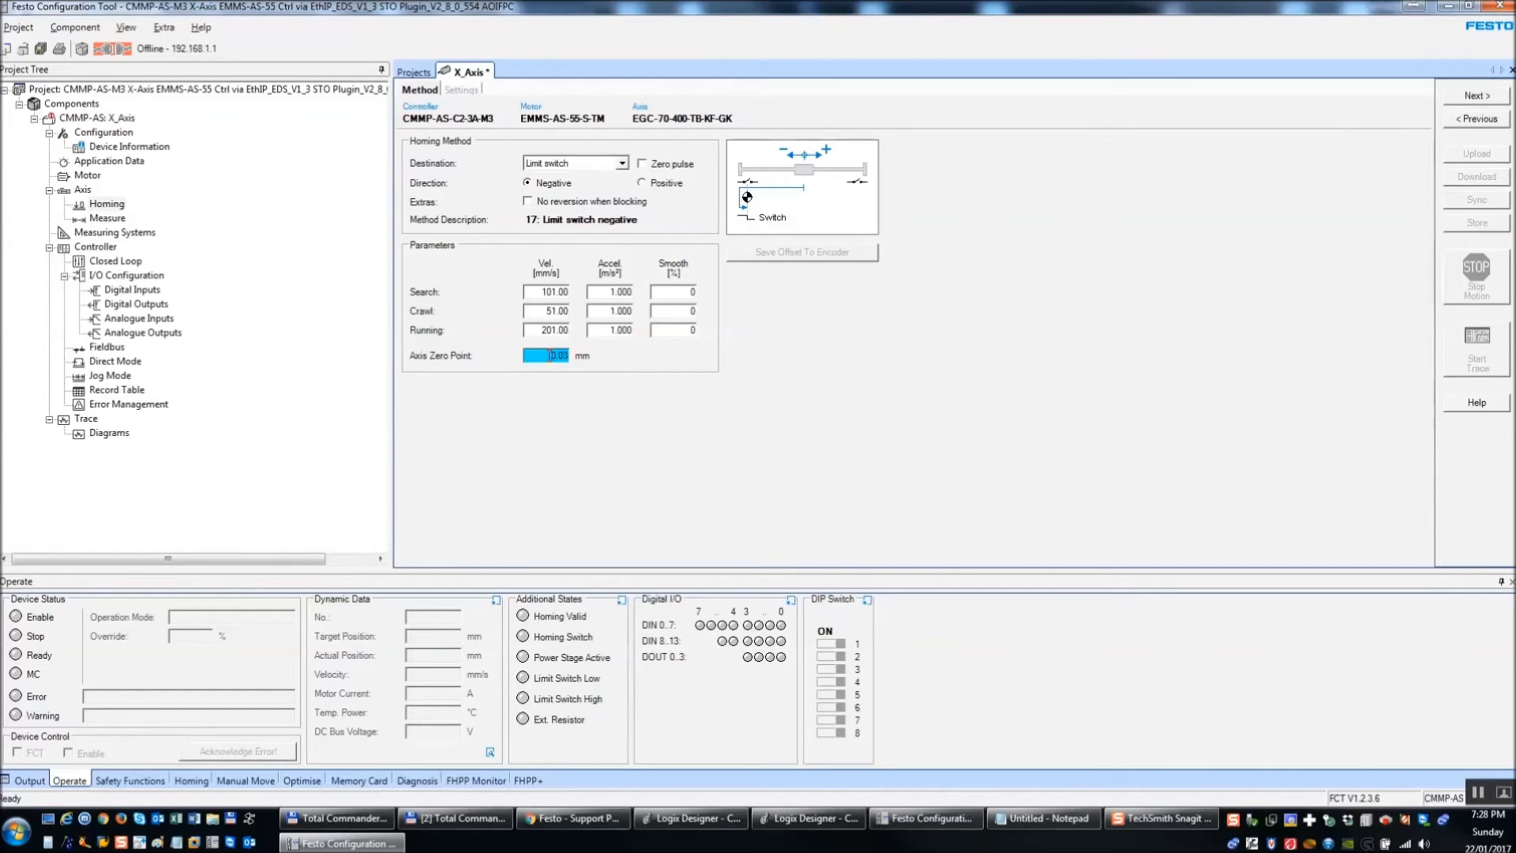
{"action": "left_click_drag", "start_coordinate": [550, 356], "coordinate": [1021, 384]}
{"action": "type", "text": "3"}
{"action": "key", "text": "Return"}
{"action": "left_click", "coordinate": [623, 163]}
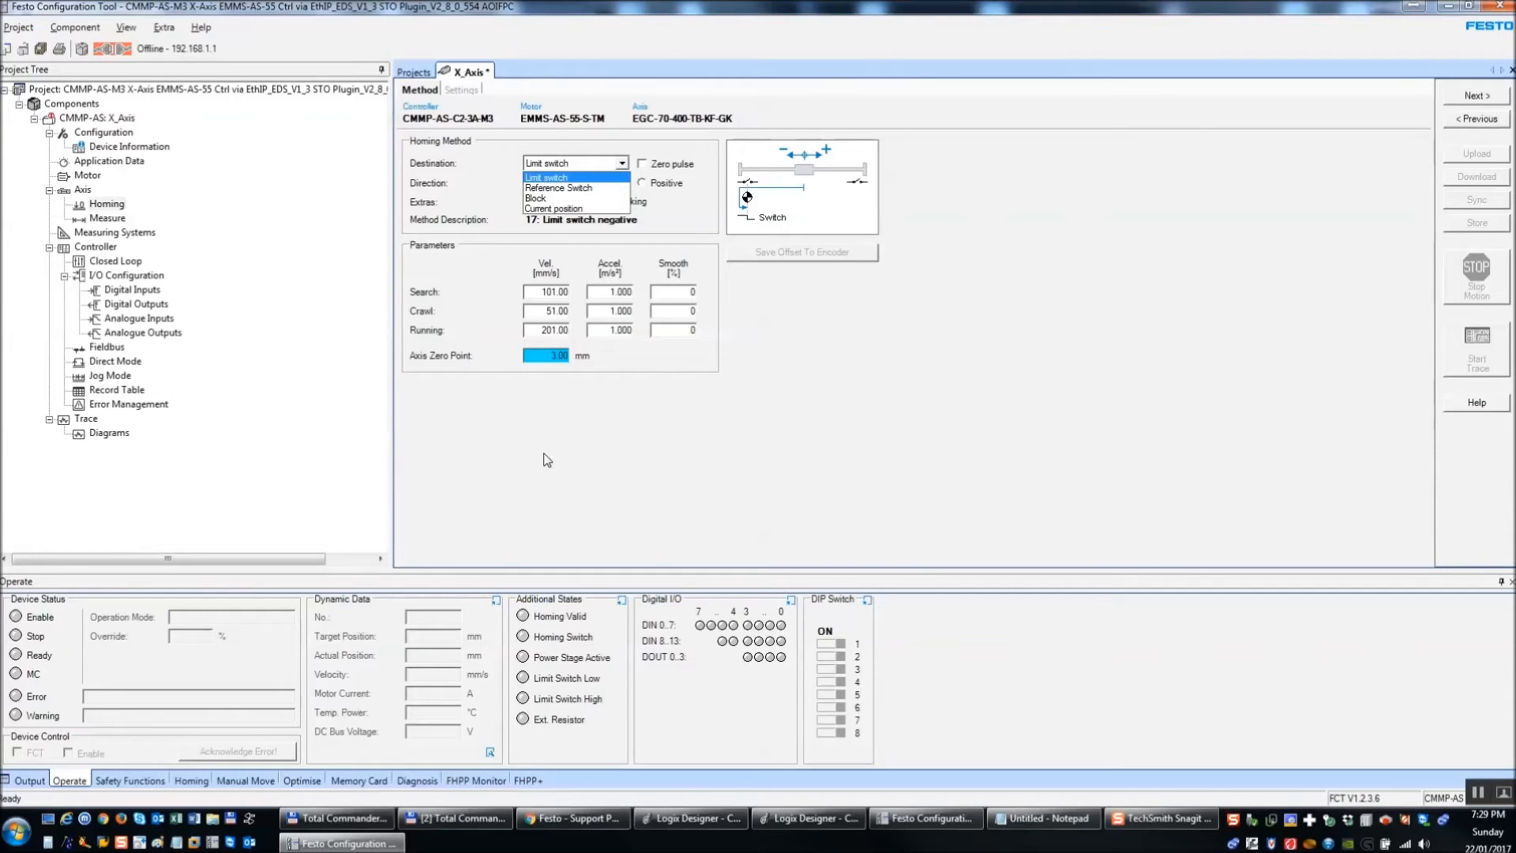
{"action": "left_click", "coordinate": [1476, 101]}
{"action": "left_click", "coordinate": [1453, 99]}
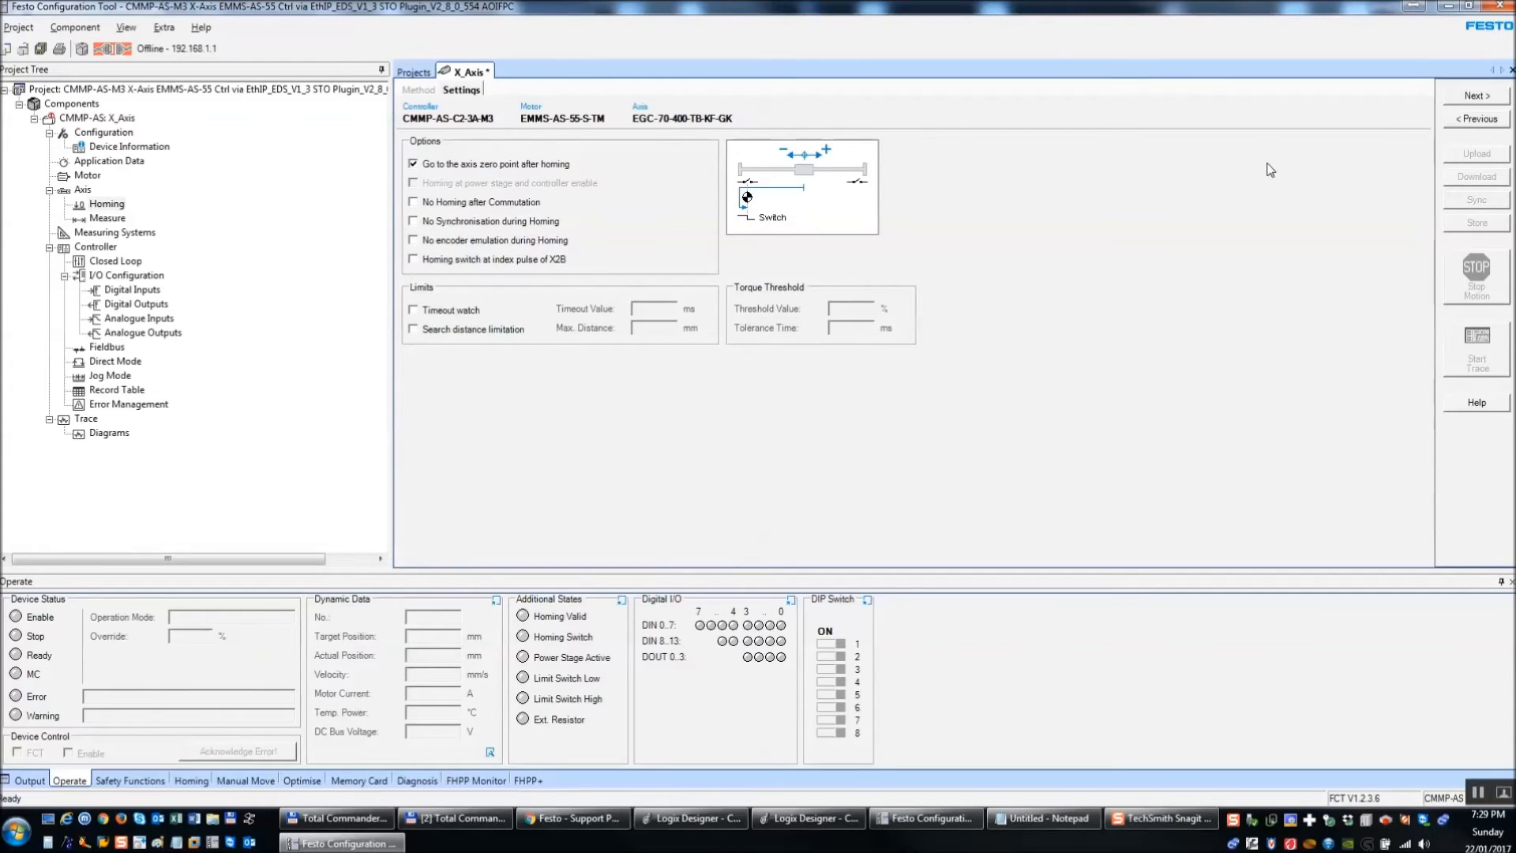
{"action": "left_click", "coordinate": [1472, 97]}
- Set the axis software limits to 397 mm positive and -3 mm negative
{"action": "double_click", "coordinate": [555, 204]}
{"action": "key", "text": "BackSpace"}
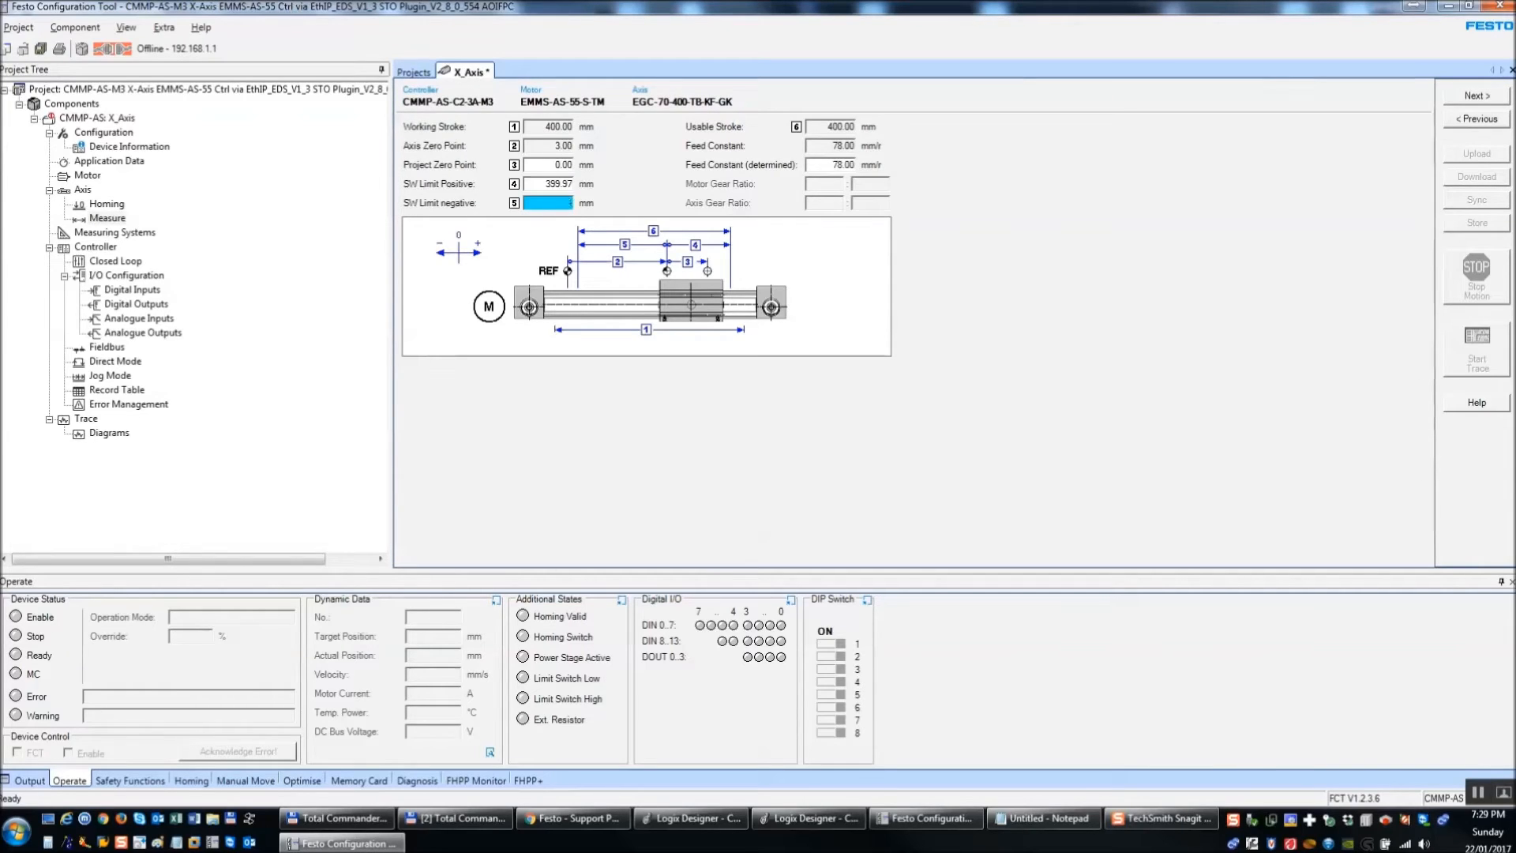
{"action": "left_click", "coordinate": [541, 184]}
{"action": "type", "text": "397"}
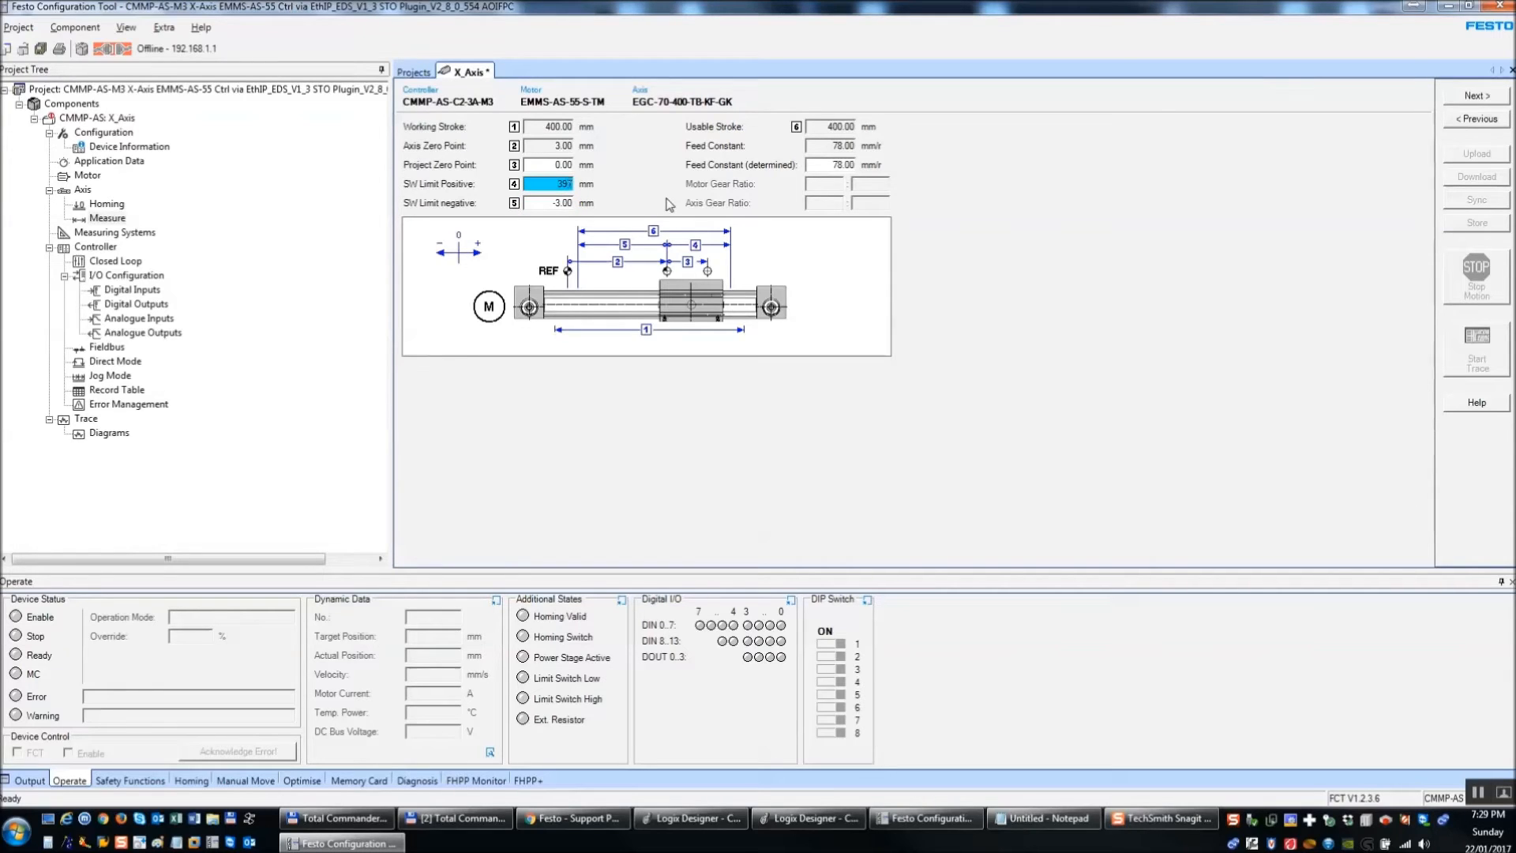
{"action": "key", "text": "Tab"}
{"action": "left_click", "coordinate": [559, 185]}
- Set the negative software limit to -2 mm and the positive software limit to 398 mm
{"action": "left_click", "coordinate": [563, 203]}
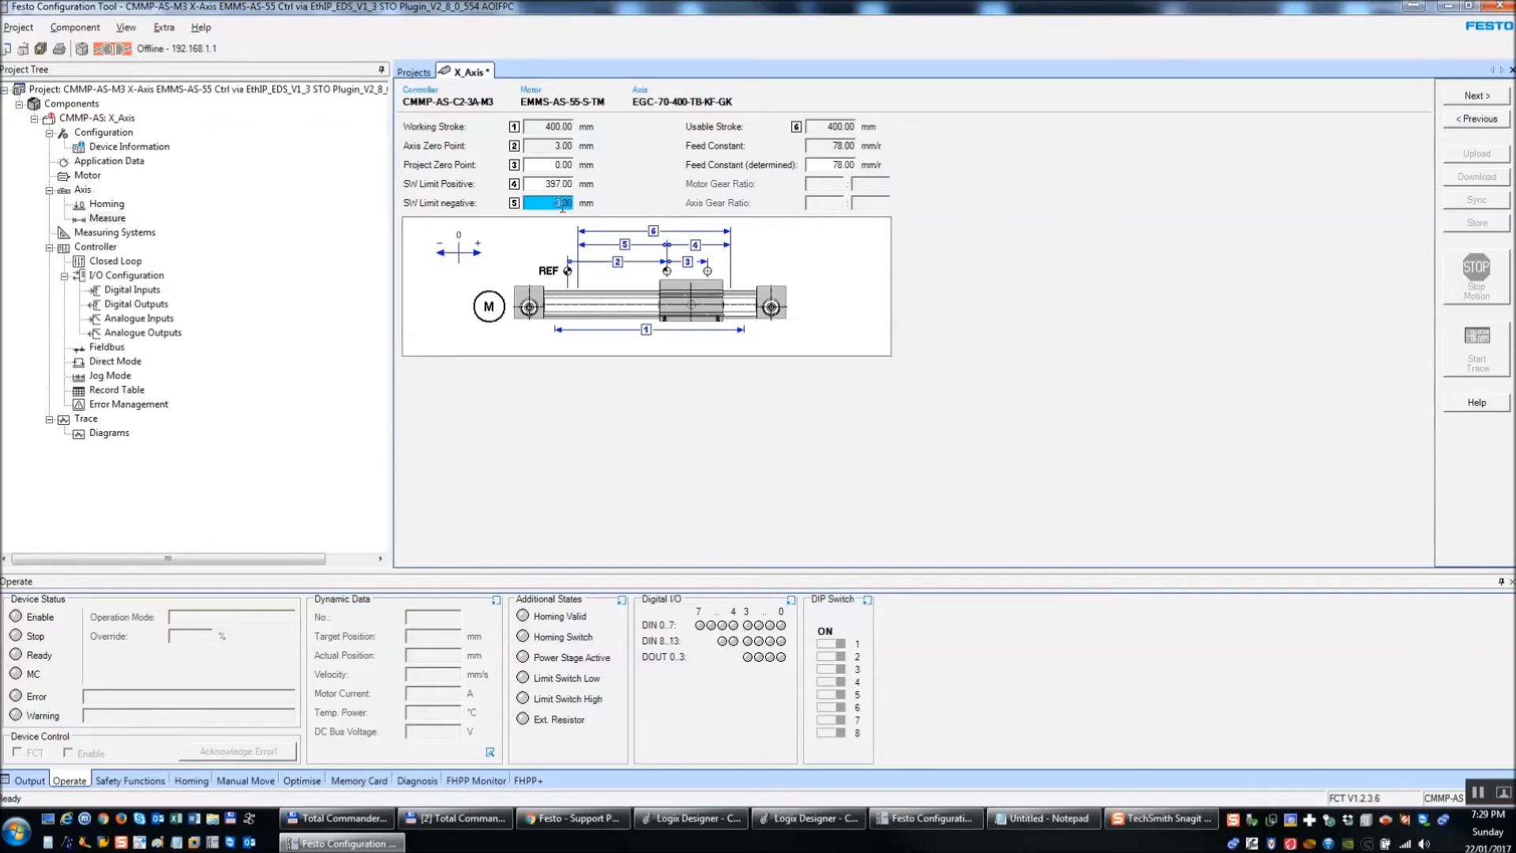
{"action": "key", "text": "BackSpace"}
{"action": "type", "text": "2"}
{"action": "left_click", "coordinate": [558, 182]}
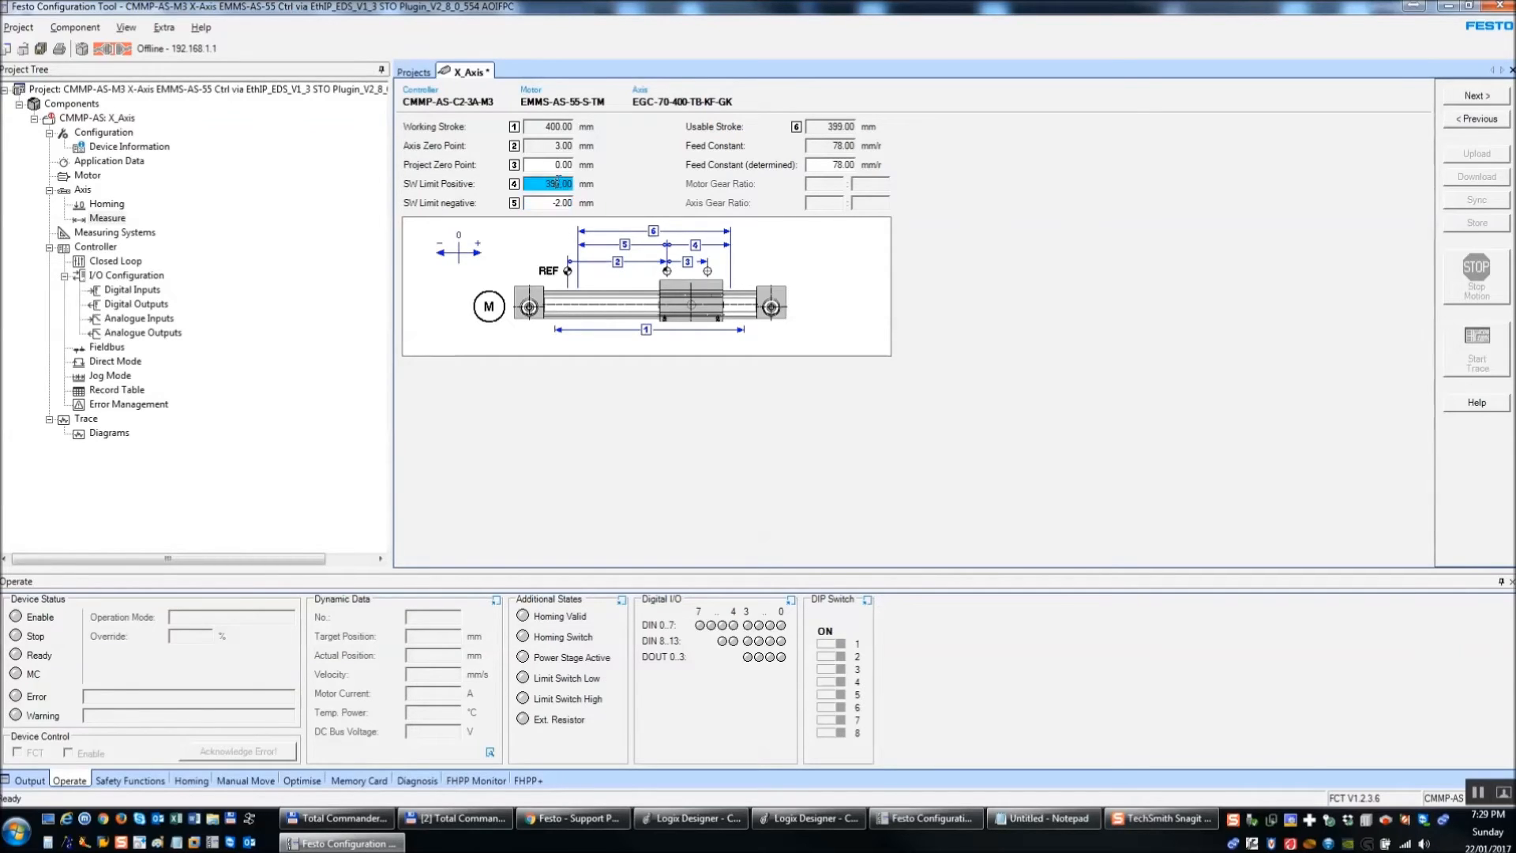
{"action": "key", "text": "Tab"}
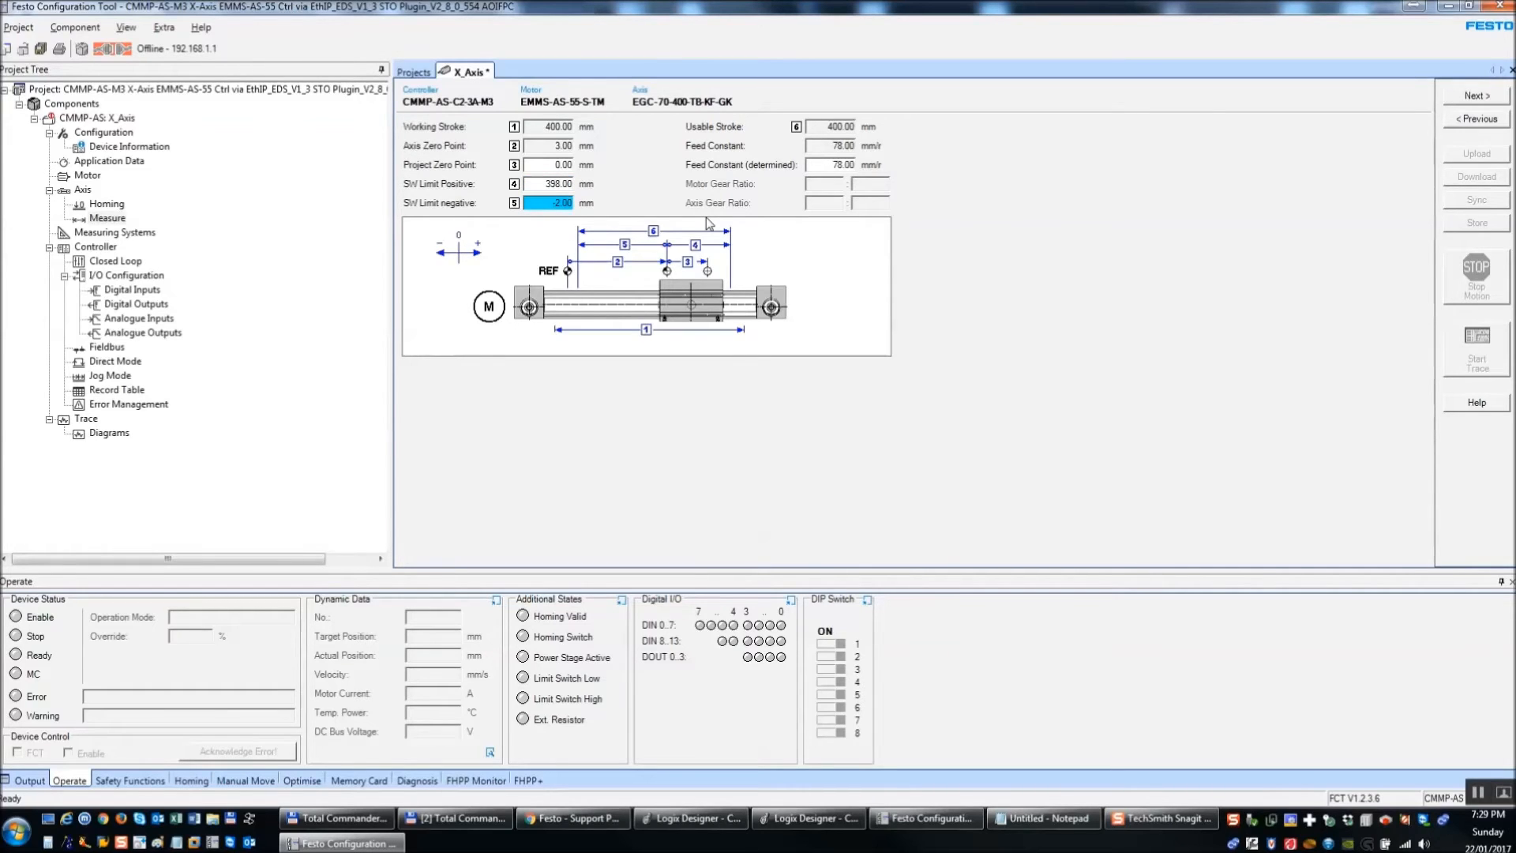
- Review the measuring system inputs, the controller power stage options and the calculated closed loop settings
{"action": "left_click", "coordinate": [1485, 99]}
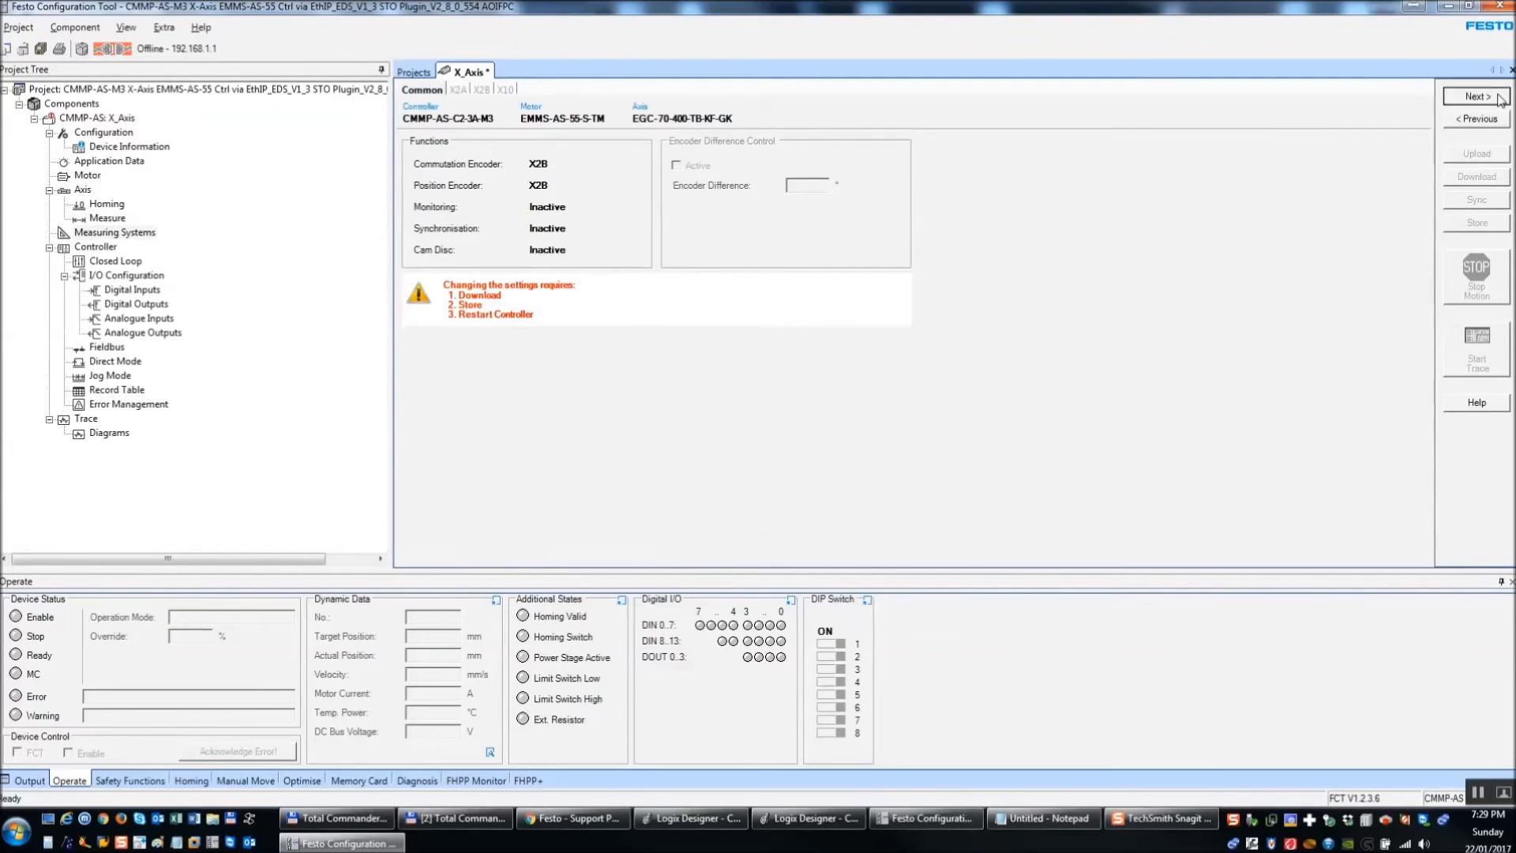
{"action": "left_click", "coordinate": [1495, 98]}
{"action": "left_click", "coordinate": [1495, 98]}
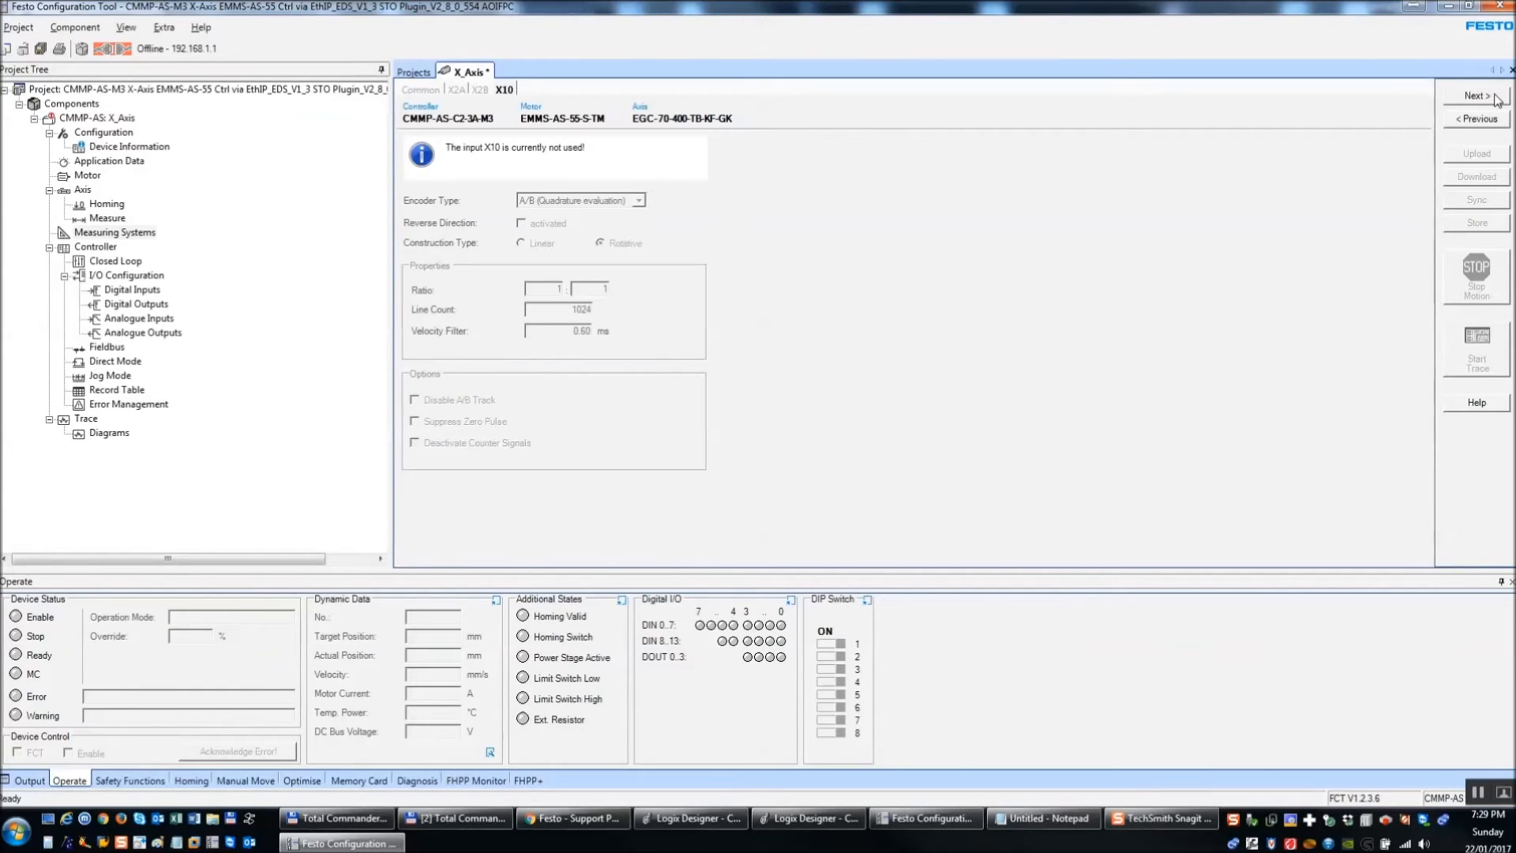
{"action": "left_click", "coordinate": [1495, 98]}
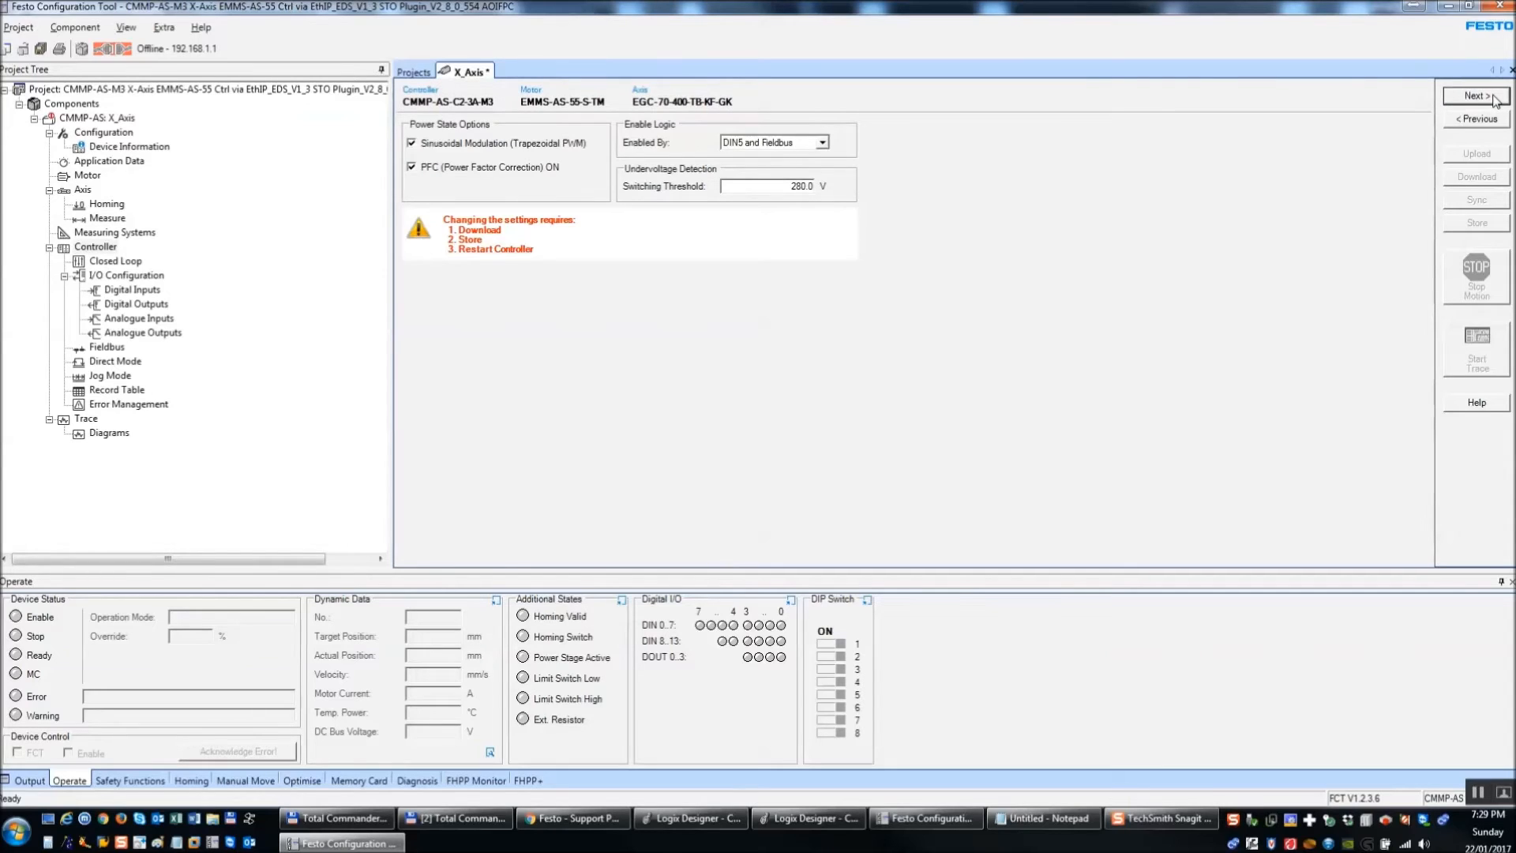
{"action": "left_click", "coordinate": [1495, 98]}
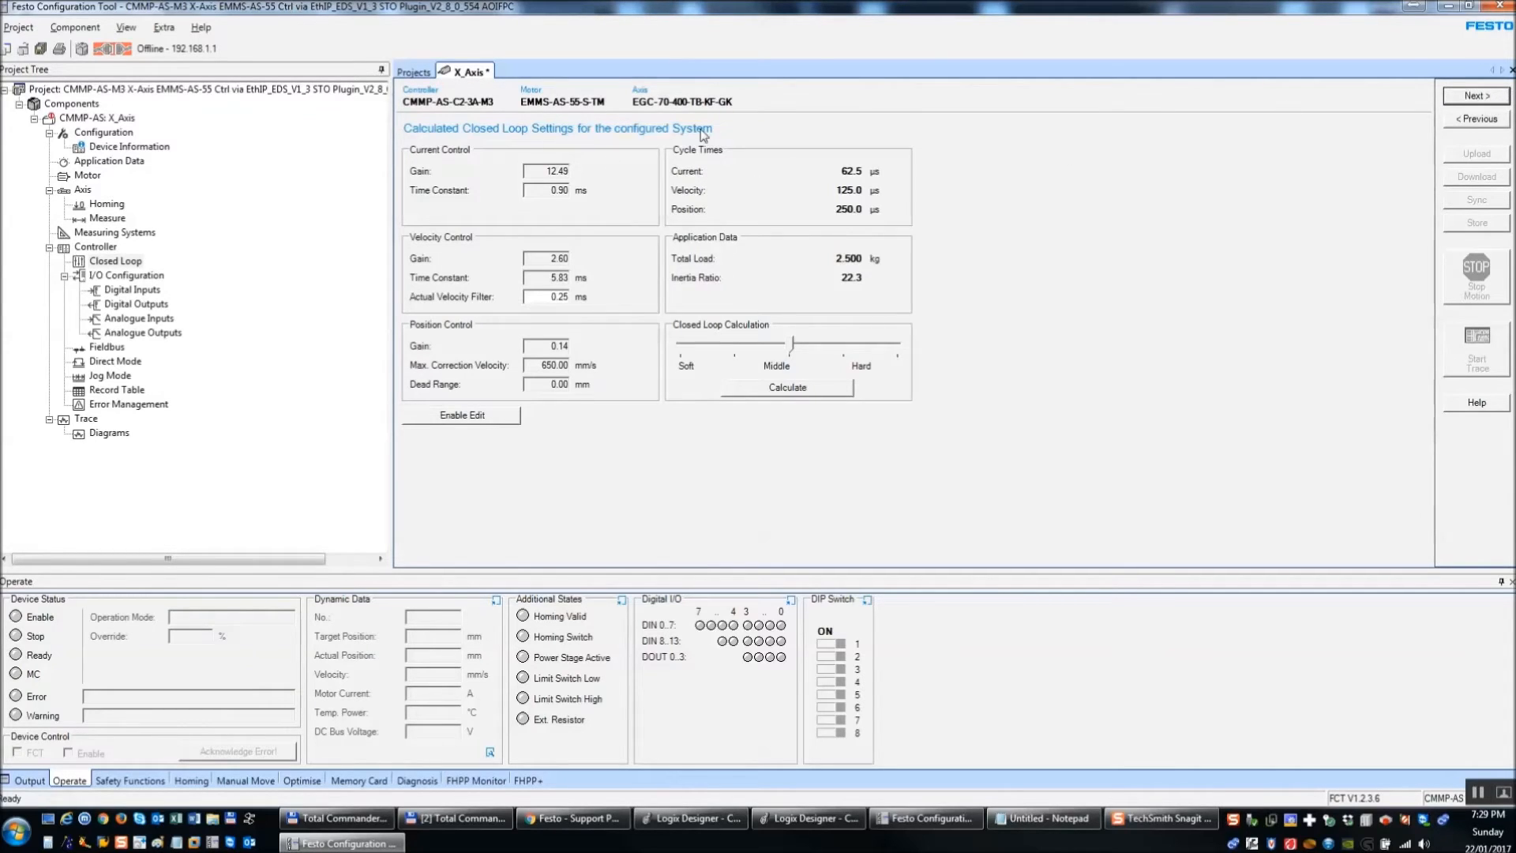
- Review the I/O configuration, covering the digital input assignments, digital outputs, analogue inputs and analogue outputs
{"action": "left_click", "coordinate": [1491, 100]}
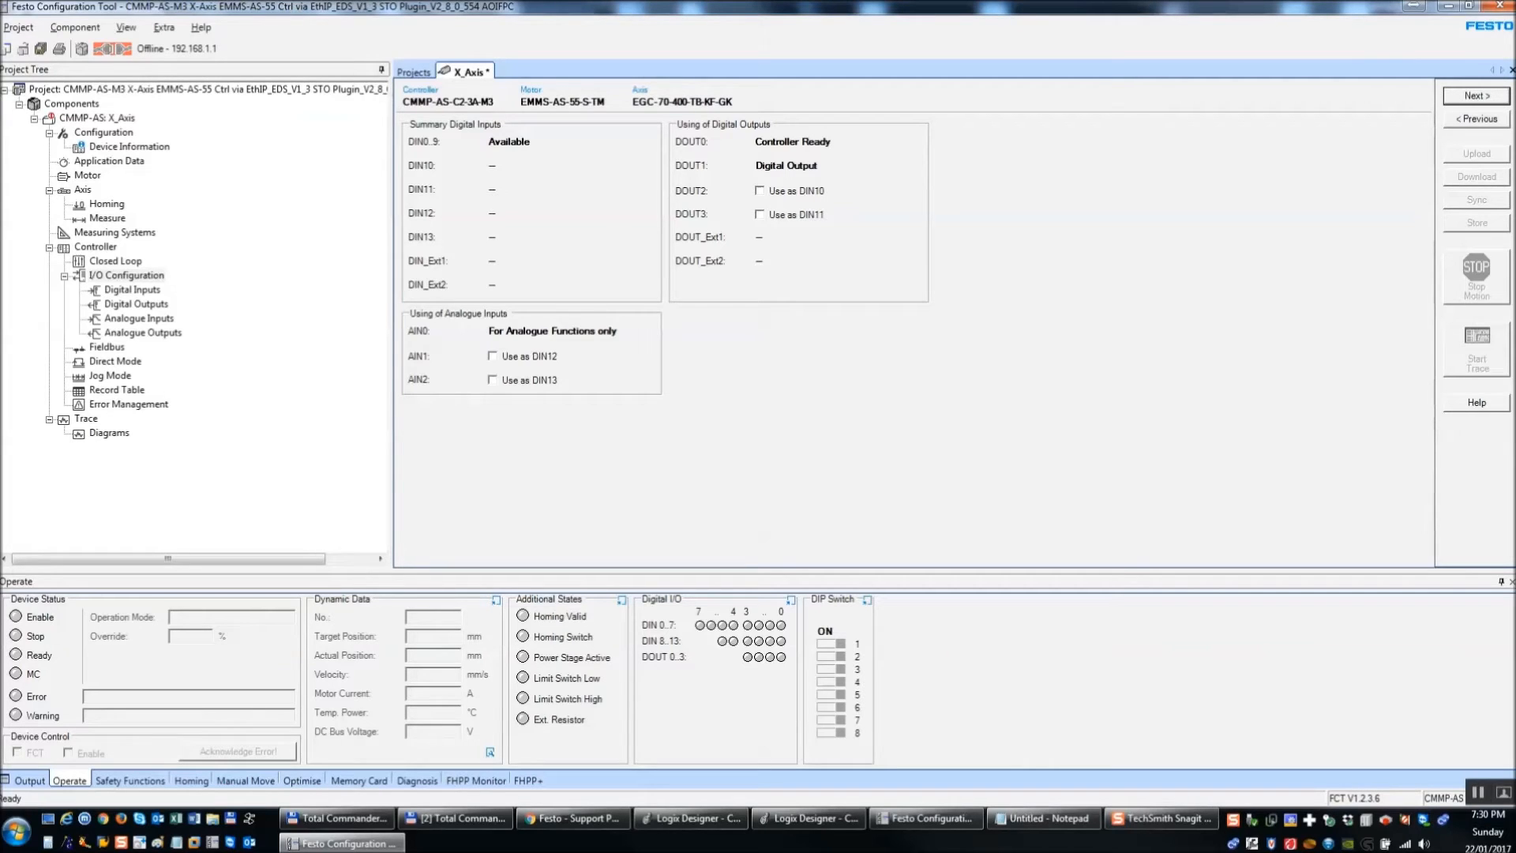
{"action": "left_click", "coordinate": [1495, 98]}
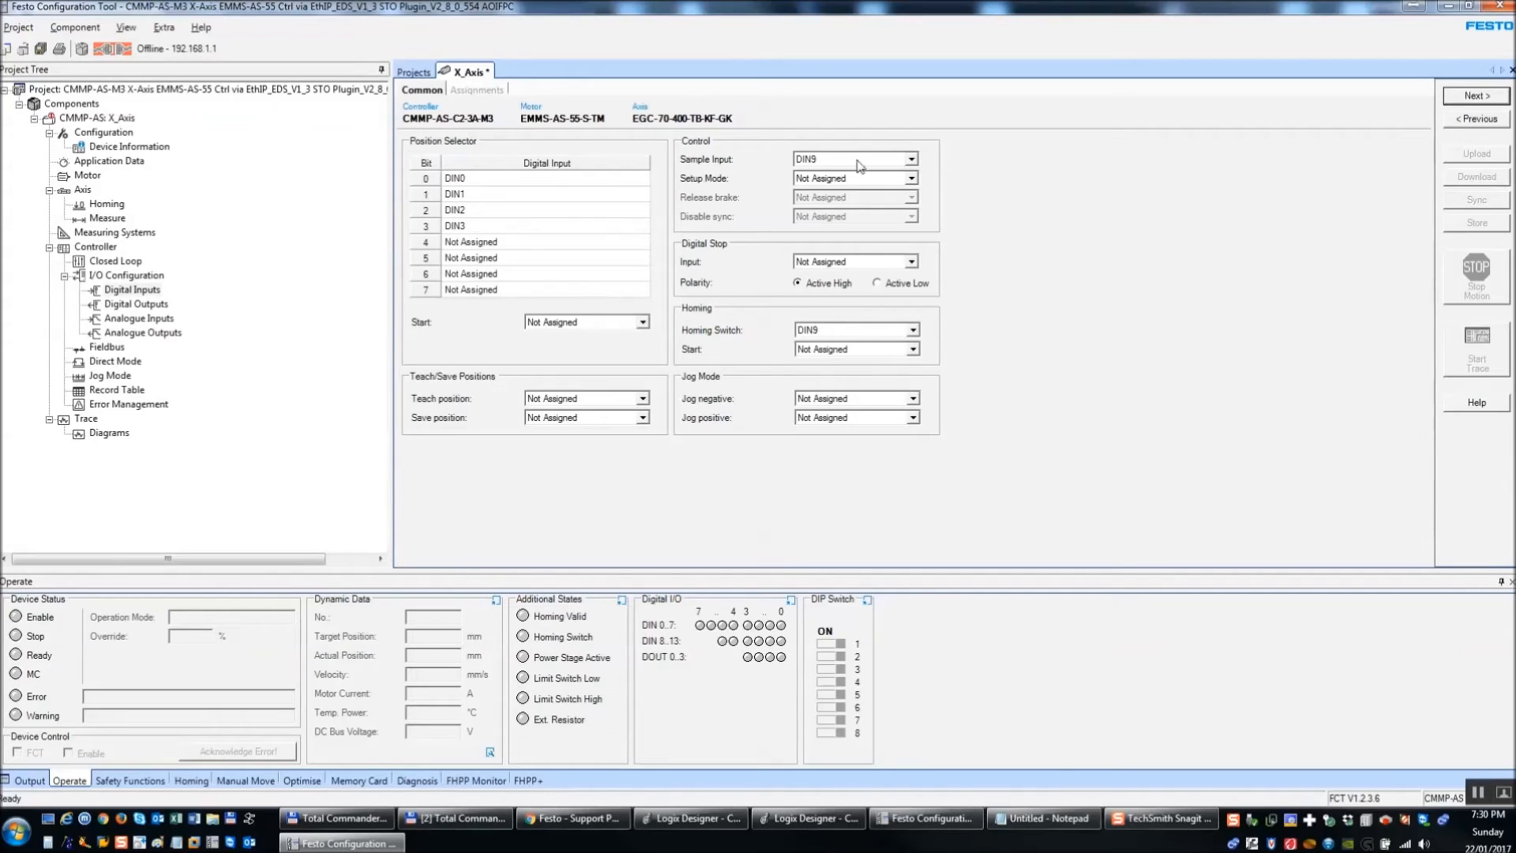
{"action": "left_click", "coordinate": [1474, 96]}
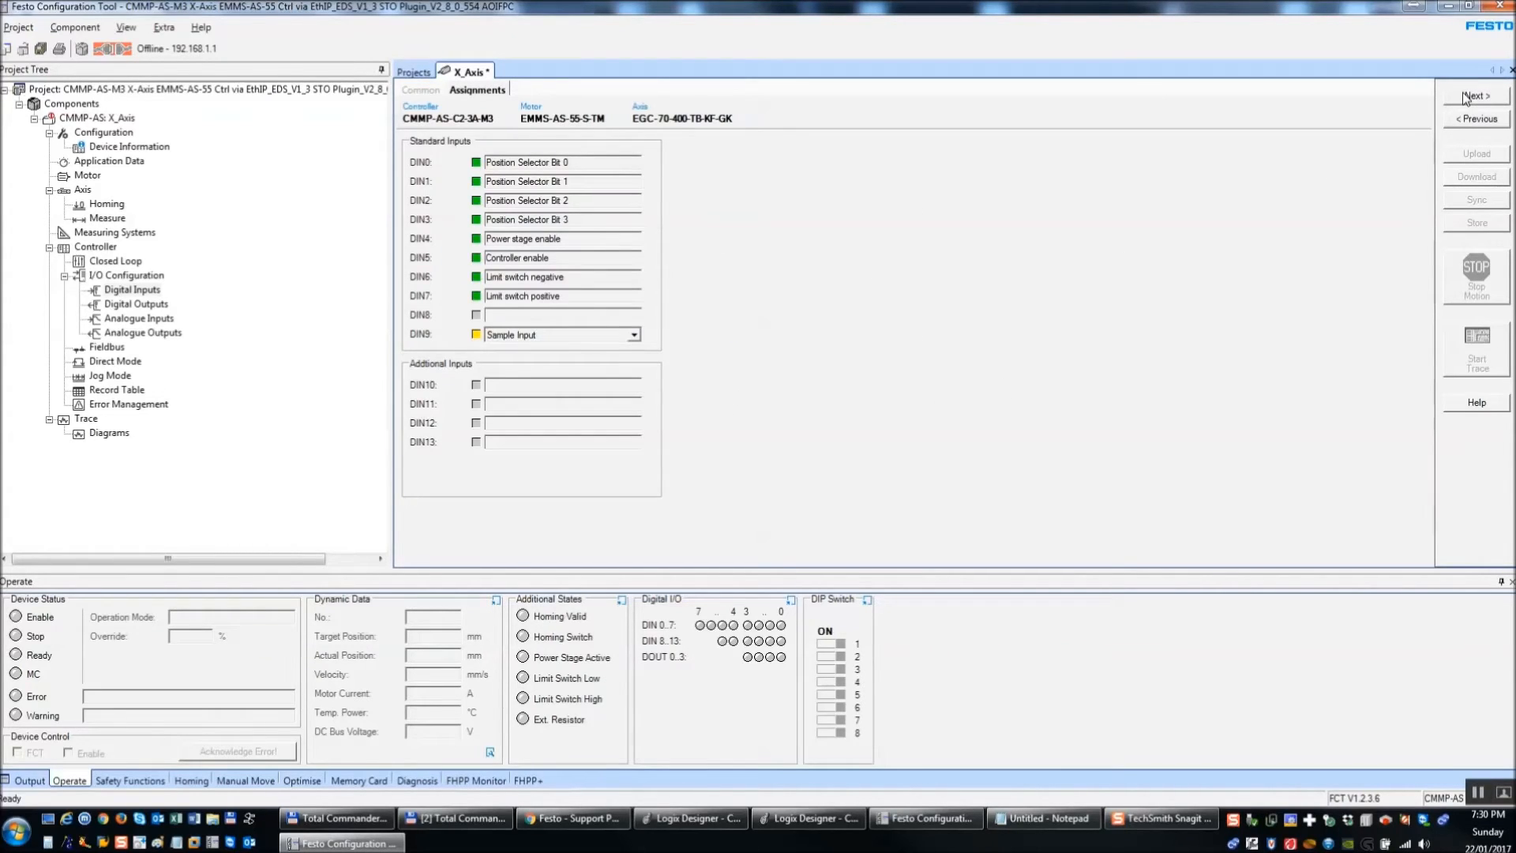
{"action": "left_click", "coordinate": [1462, 96]}
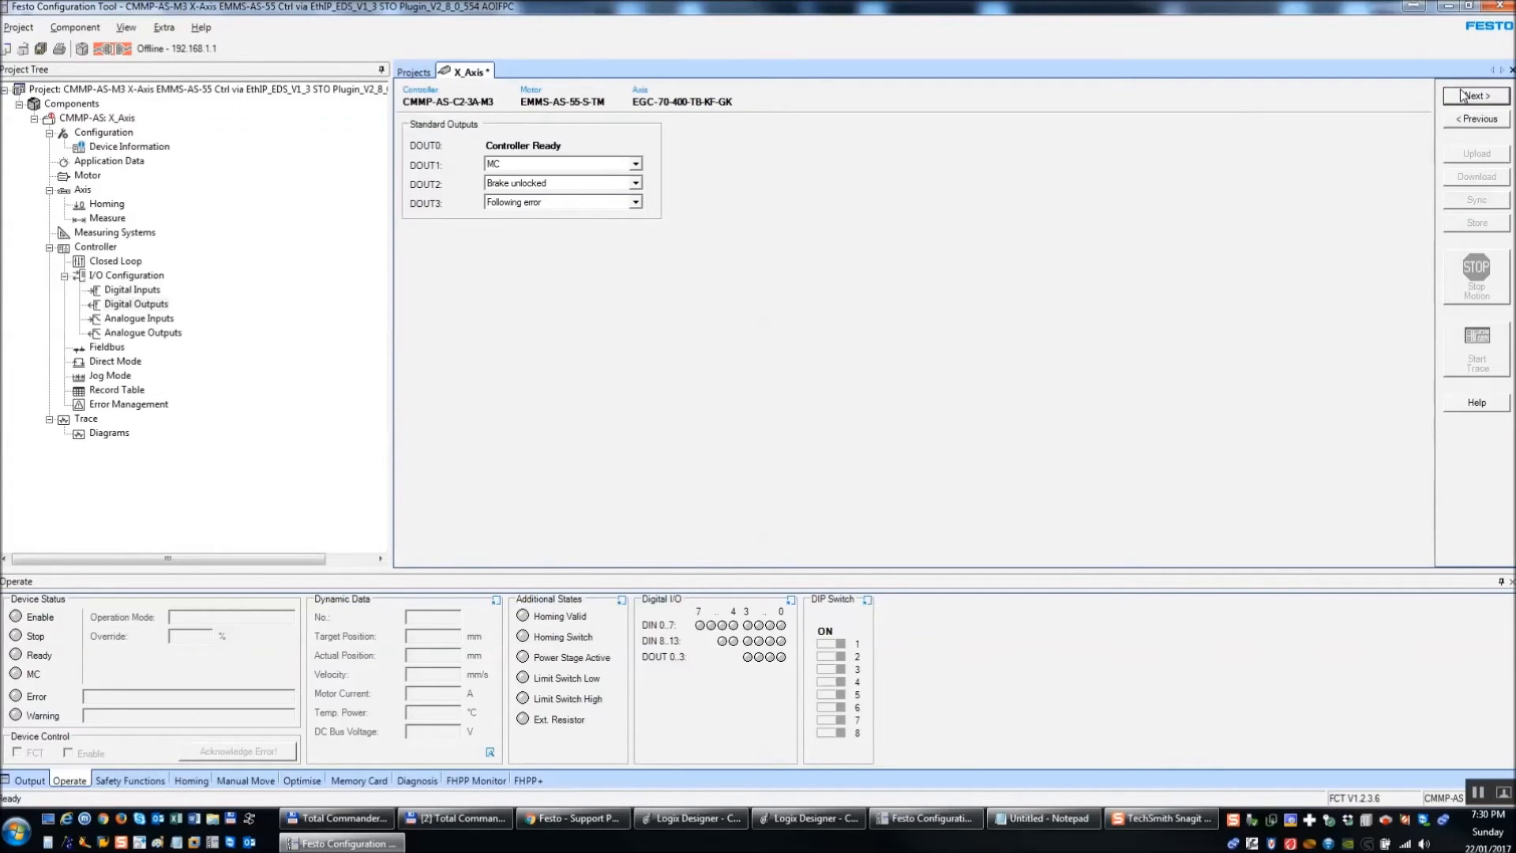
{"action": "left_click", "coordinate": [1467, 102]}
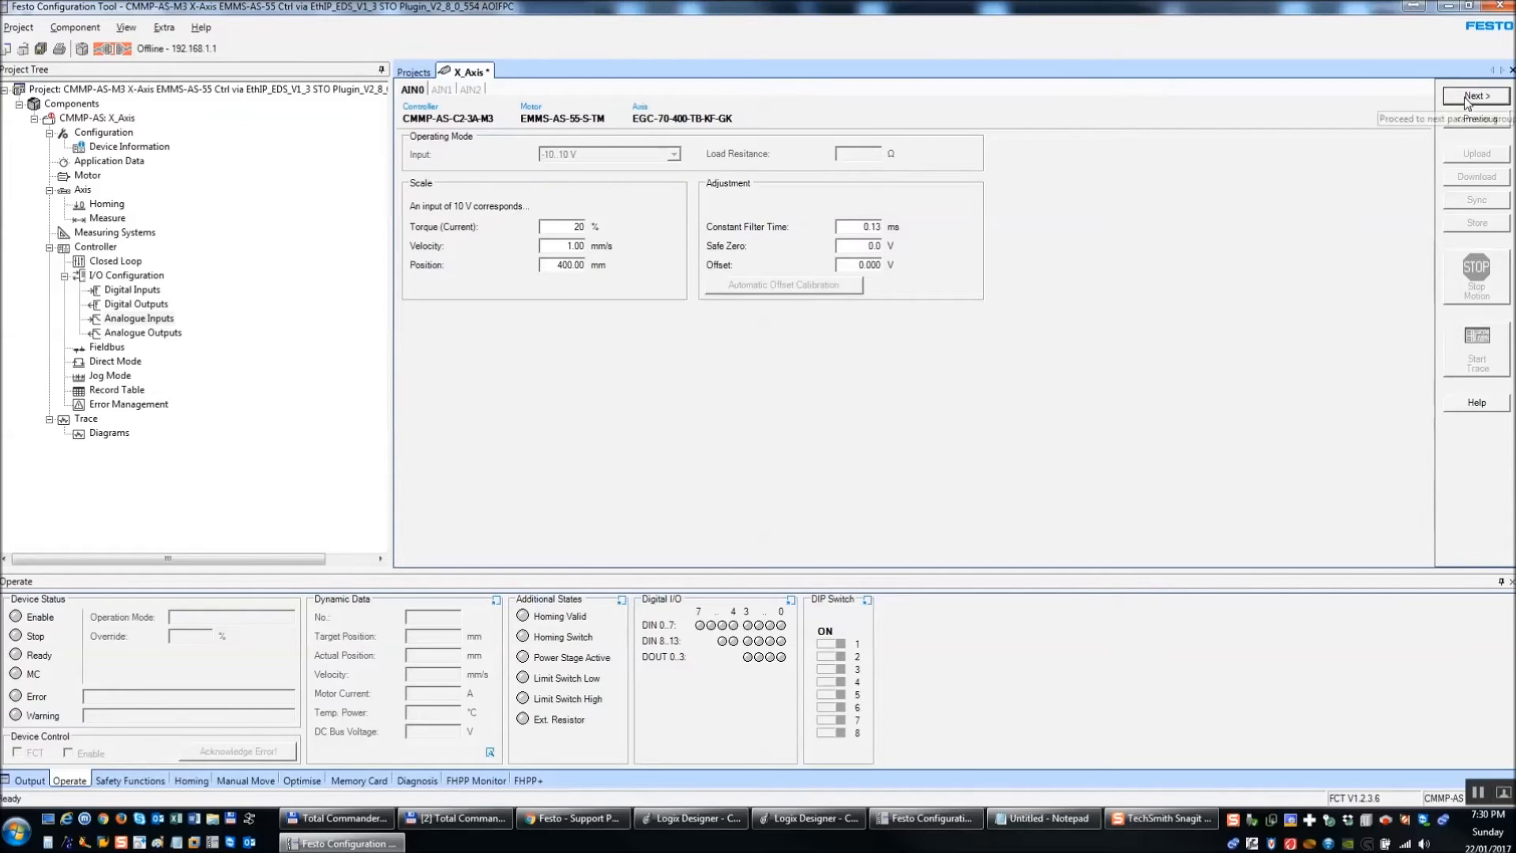
{"action": "left_click", "coordinate": [1464, 96]}
{"action": "left_click", "coordinate": [1469, 98]}
{"action": "left_click", "coordinate": [1472, 96]}
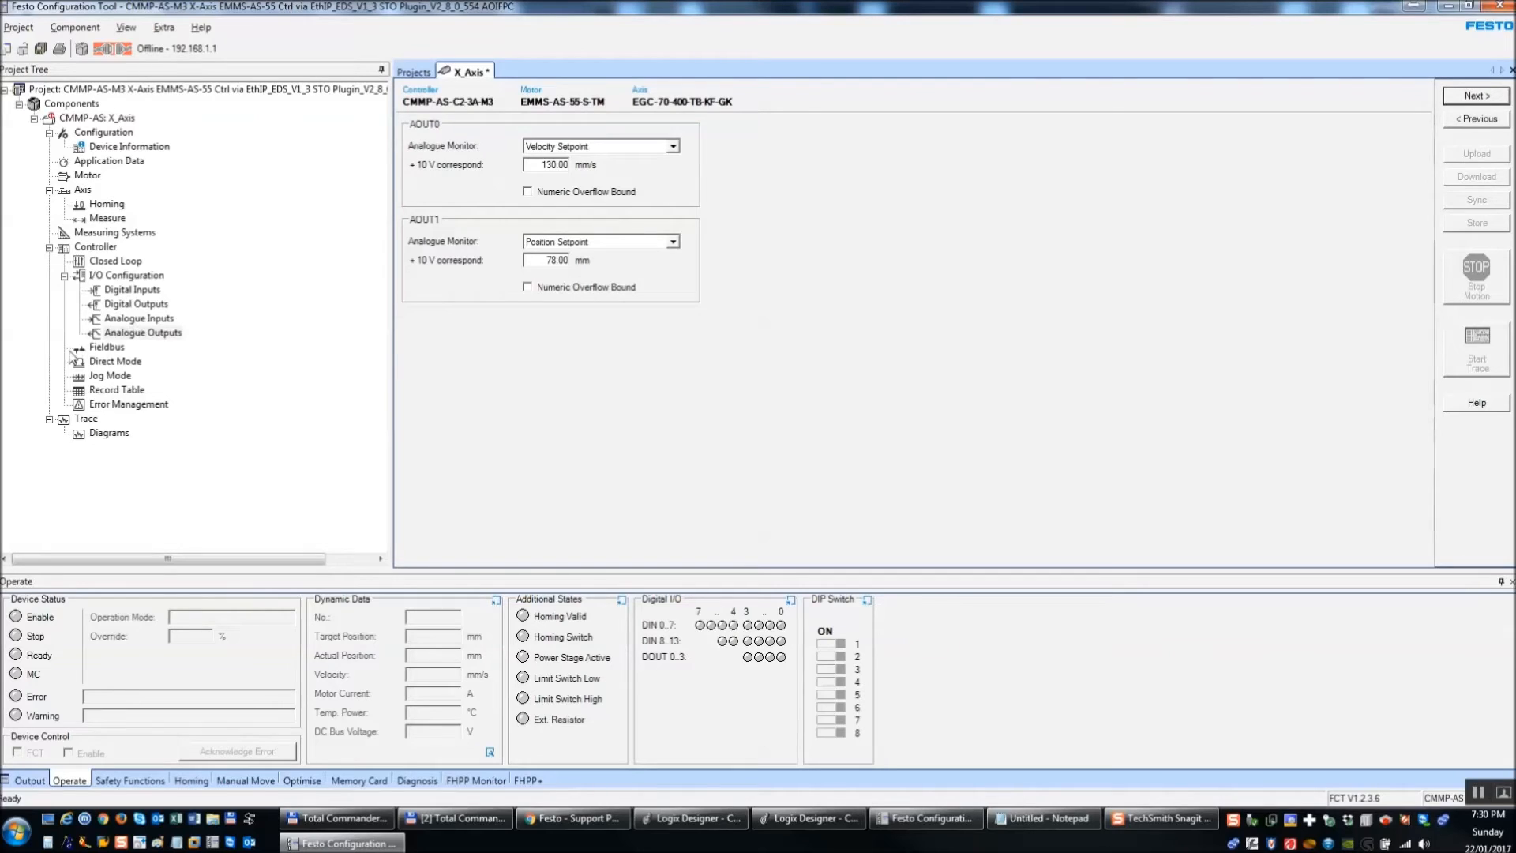
- Show the fieldbus operation parameters, then open the network picture CMMPAS_FW2_3_FHPPv2_3_AOIFPC_Generic_L61V19.jpg from the YouTube folder in Total Commander
{"action": "left_click", "coordinate": [1469, 98]}
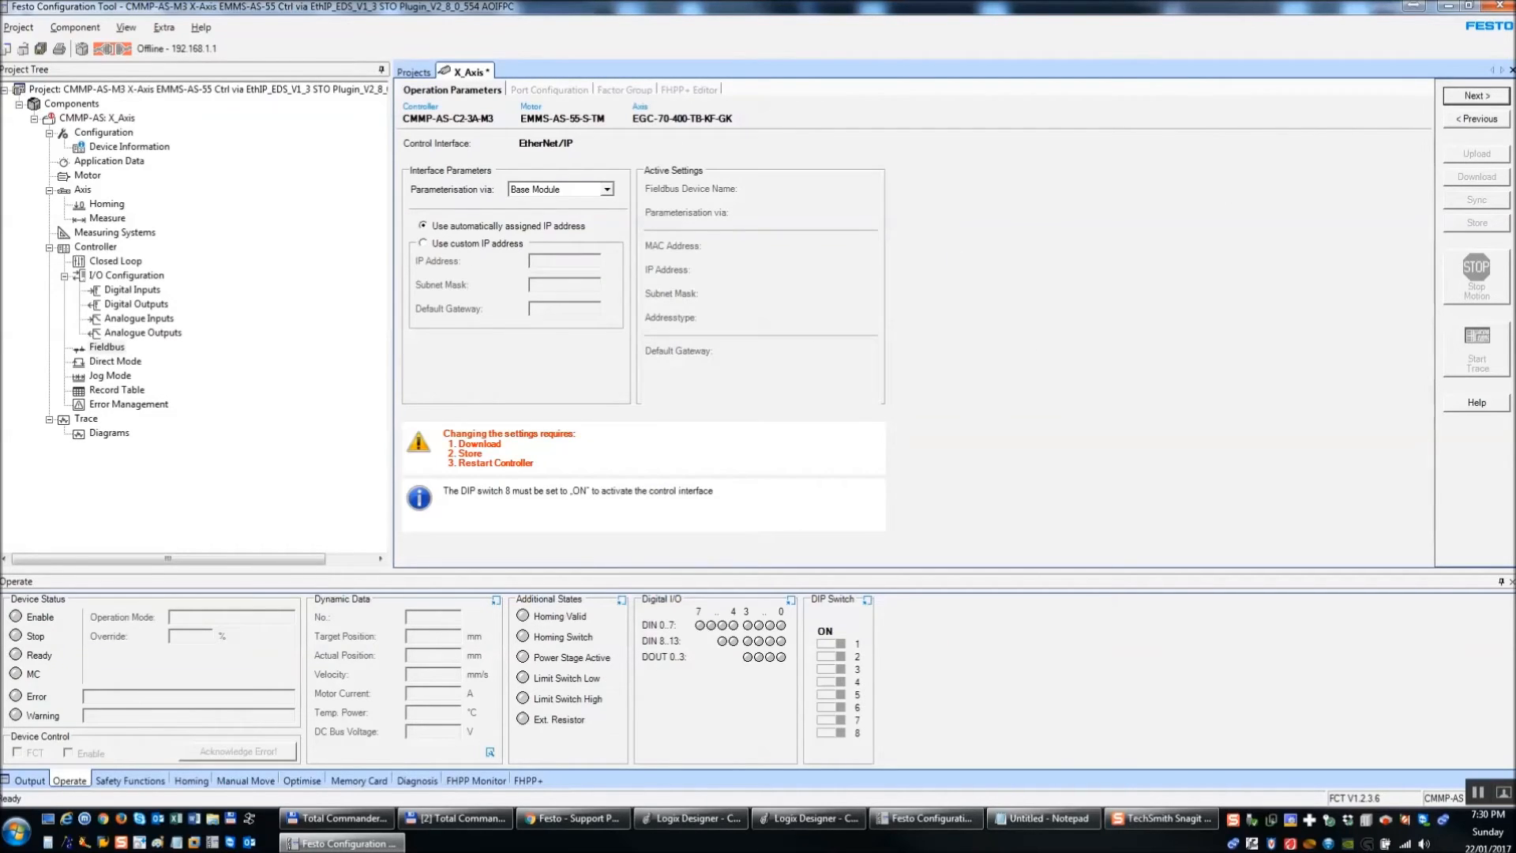
{"action": "key", "text": "alt+Tab"}
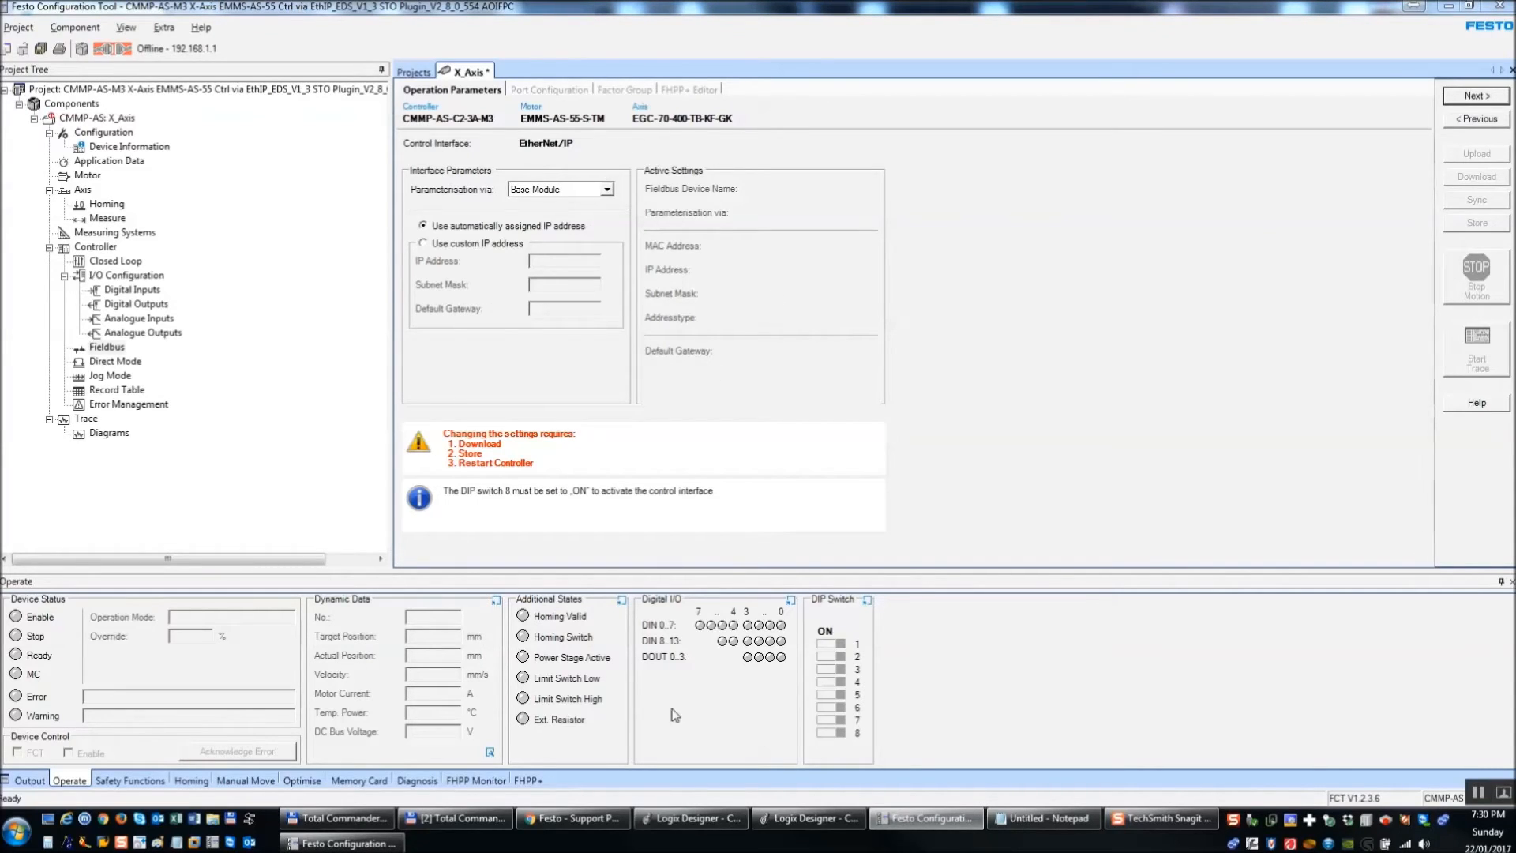
{"action": "left_click", "coordinate": [438, 826]}
{"action": "double_click", "coordinate": [68, 139]}
{"action": "double_click", "coordinate": [51, 151]}
{"action": "double_click", "coordinate": [50, 152]}
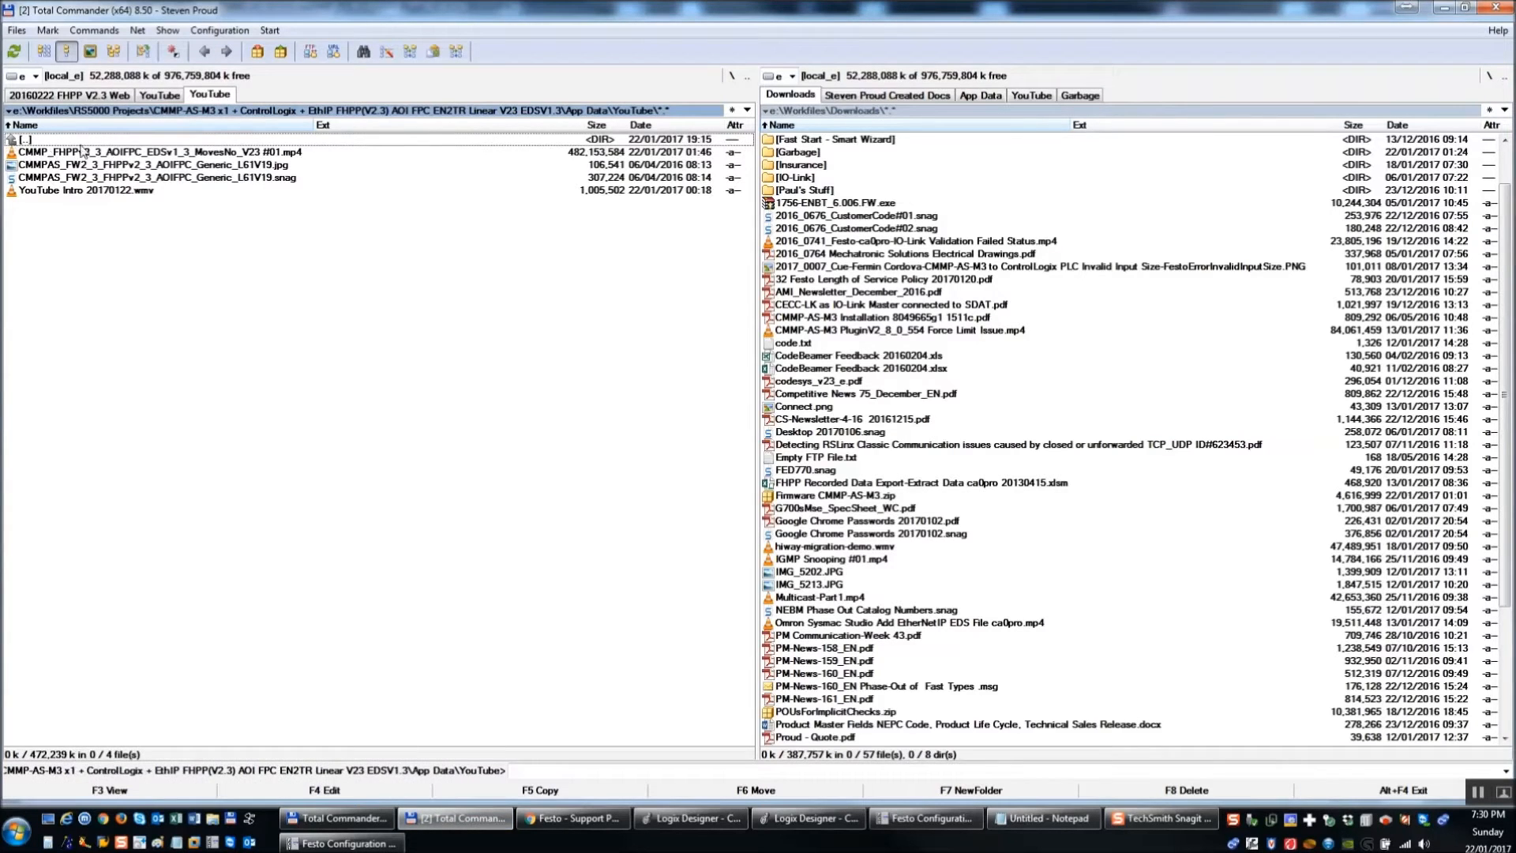
{"action": "double_click", "coordinate": [247, 167]}
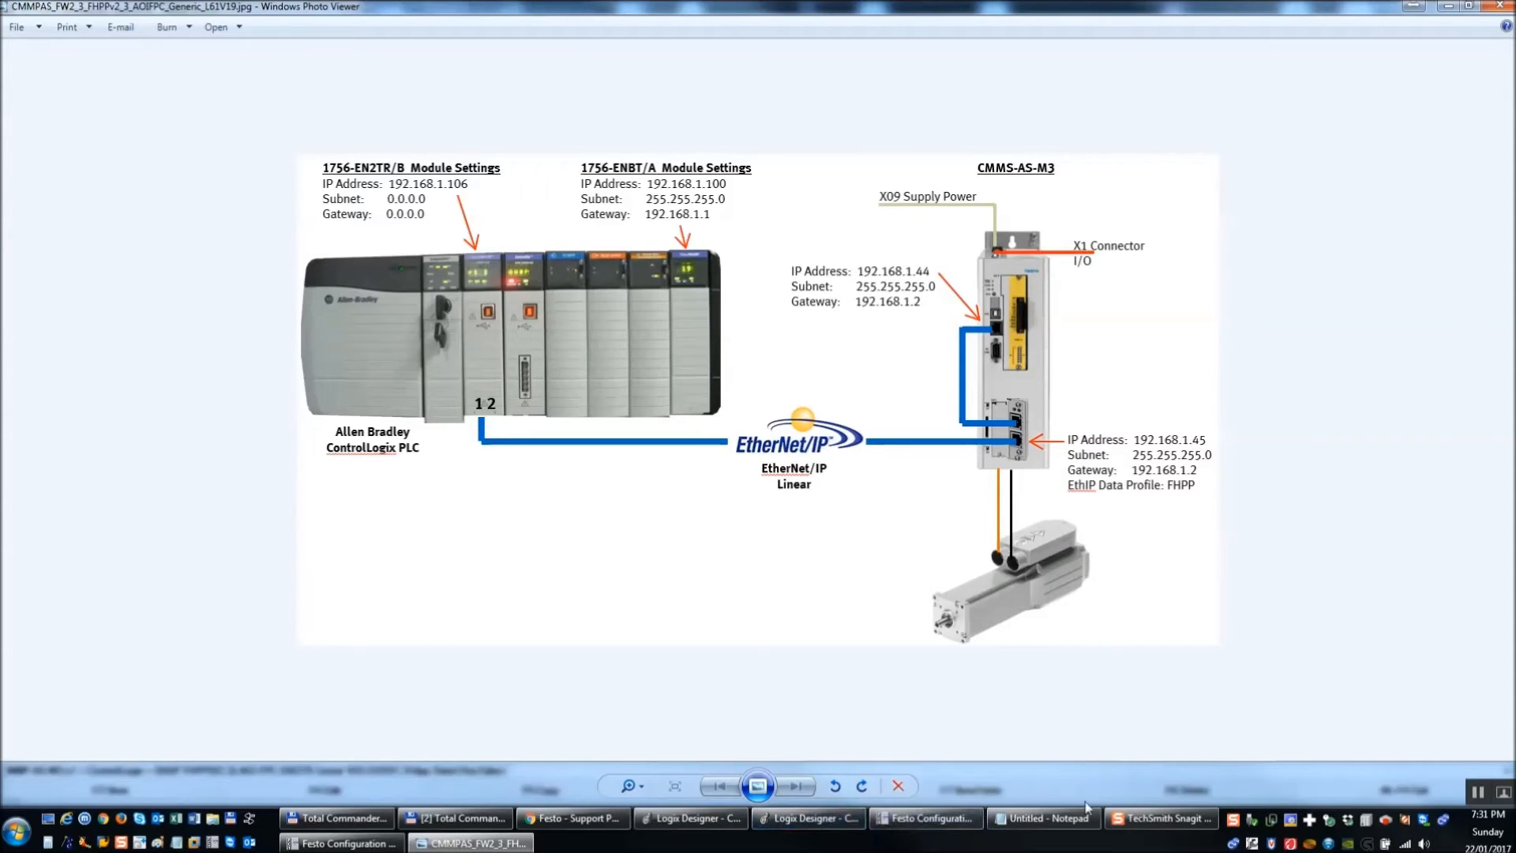
- In Festo Configuration Tool, assign the EtherNet/IP interface the custom IP address 192.168.1.45 with subnet mask 255.255.255.0
{"action": "left_click", "coordinate": [343, 843]}
{"action": "left_click", "coordinate": [466, 243]}
{"action": "left_click", "coordinate": [545, 261]}
{"action": "type", "text": "192.168.1.45"}
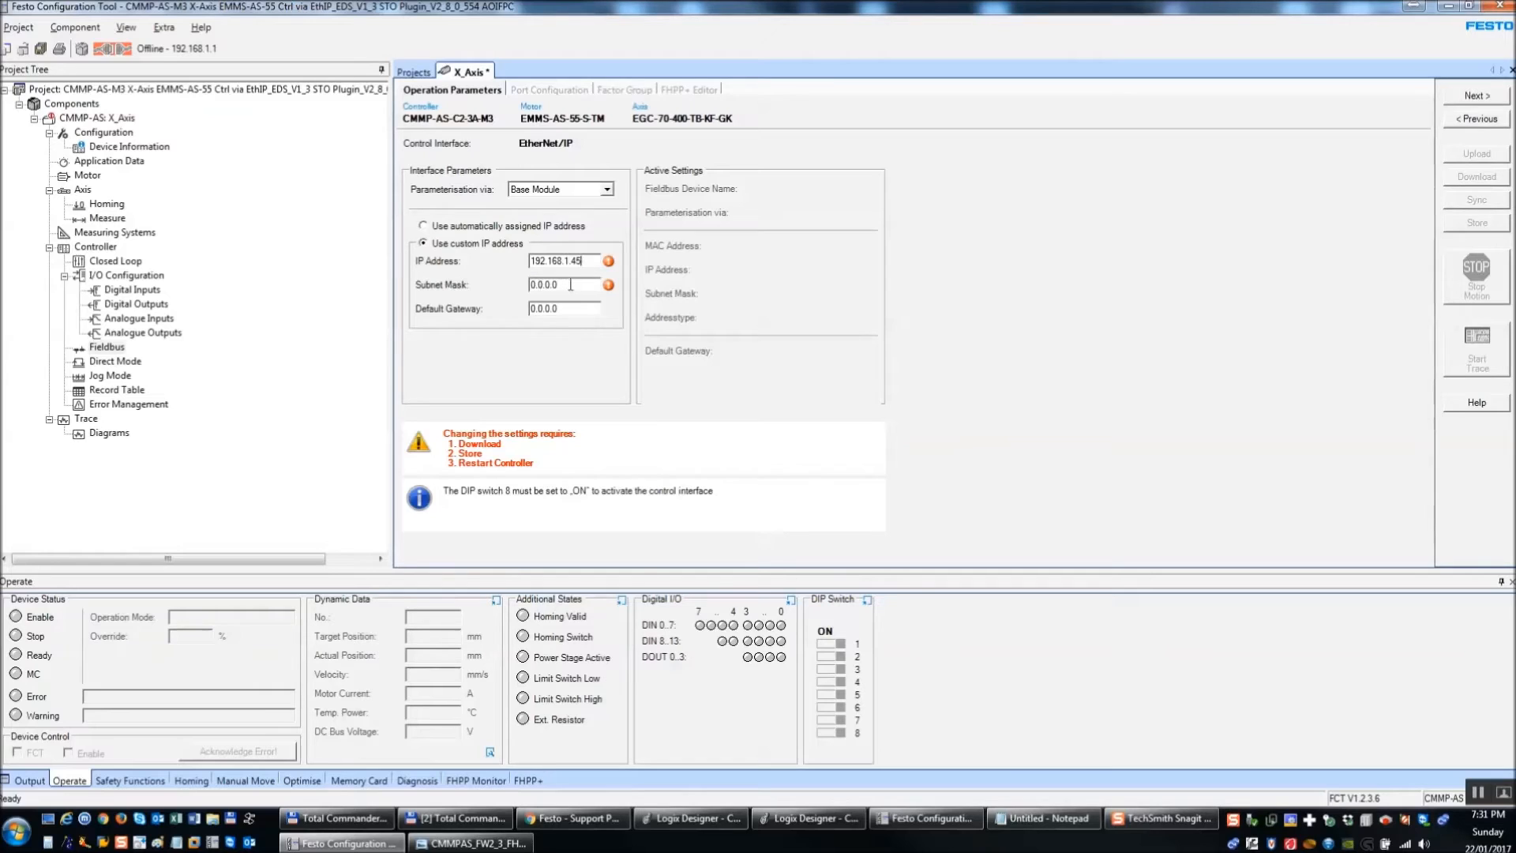
{"action": "left_click", "coordinate": [571, 284]}
{"action": "type", "text": "255.255.255.0"}
- Set the EtherNet/IP default gateway to 192.168.1.2 and check the addressing against the network picture
{"action": "left_click", "coordinate": [567, 309]}
{"action": "type", "text": "192.1"}
{"action": "left_click_drag", "start_coordinate": [583, 262], "coordinate": [400, 271]}
{"action": "key", "text": "ctrl+c"}
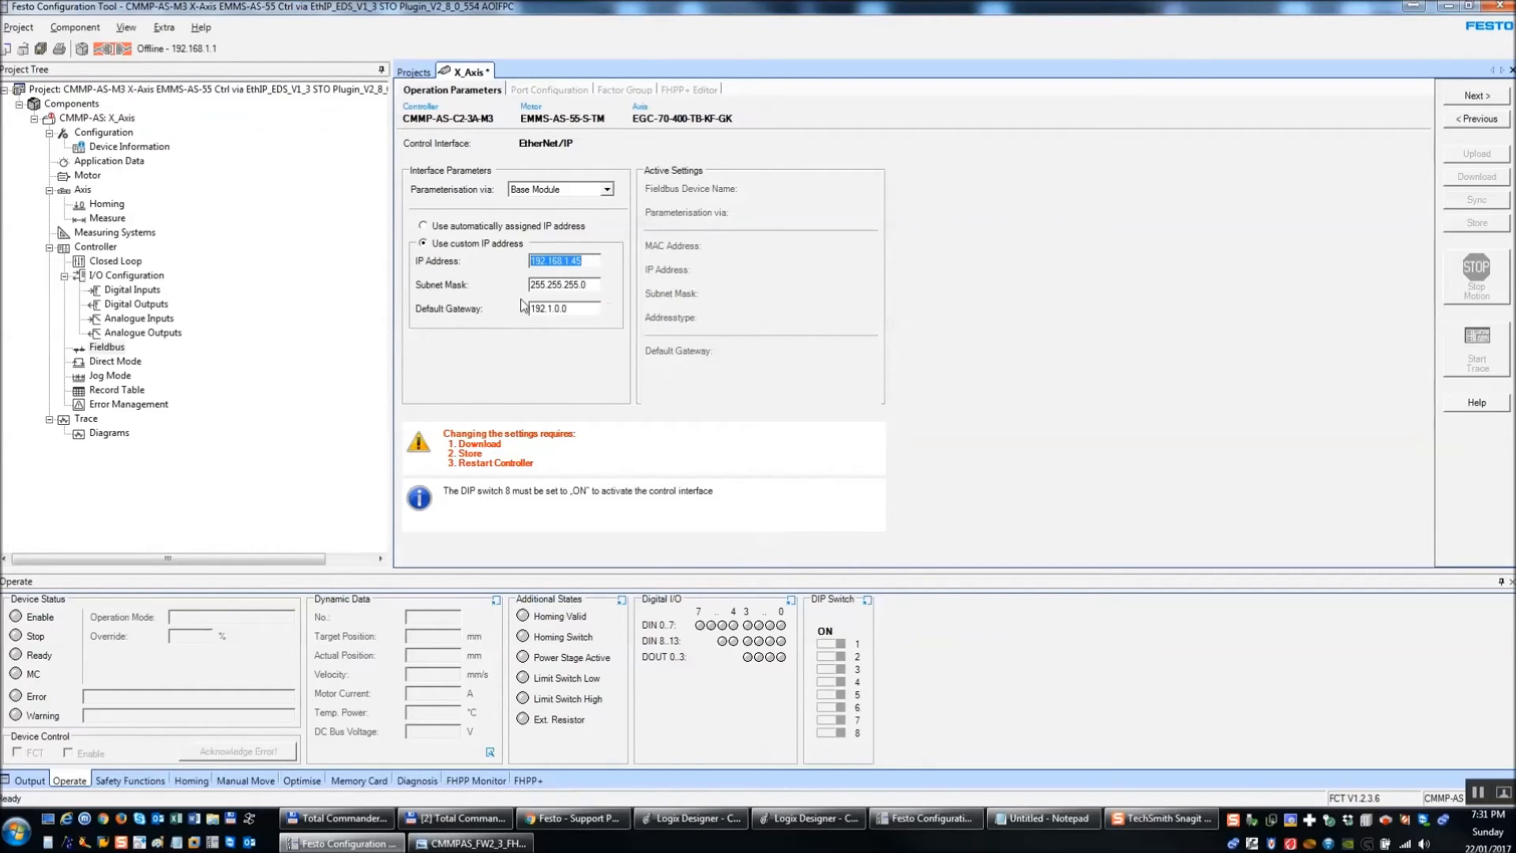
{"action": "left_click_drag", "start_coordinate": [582, 309], "coordinate": [448, 303]}
{"action": "key", "text": "ctrl+v"}
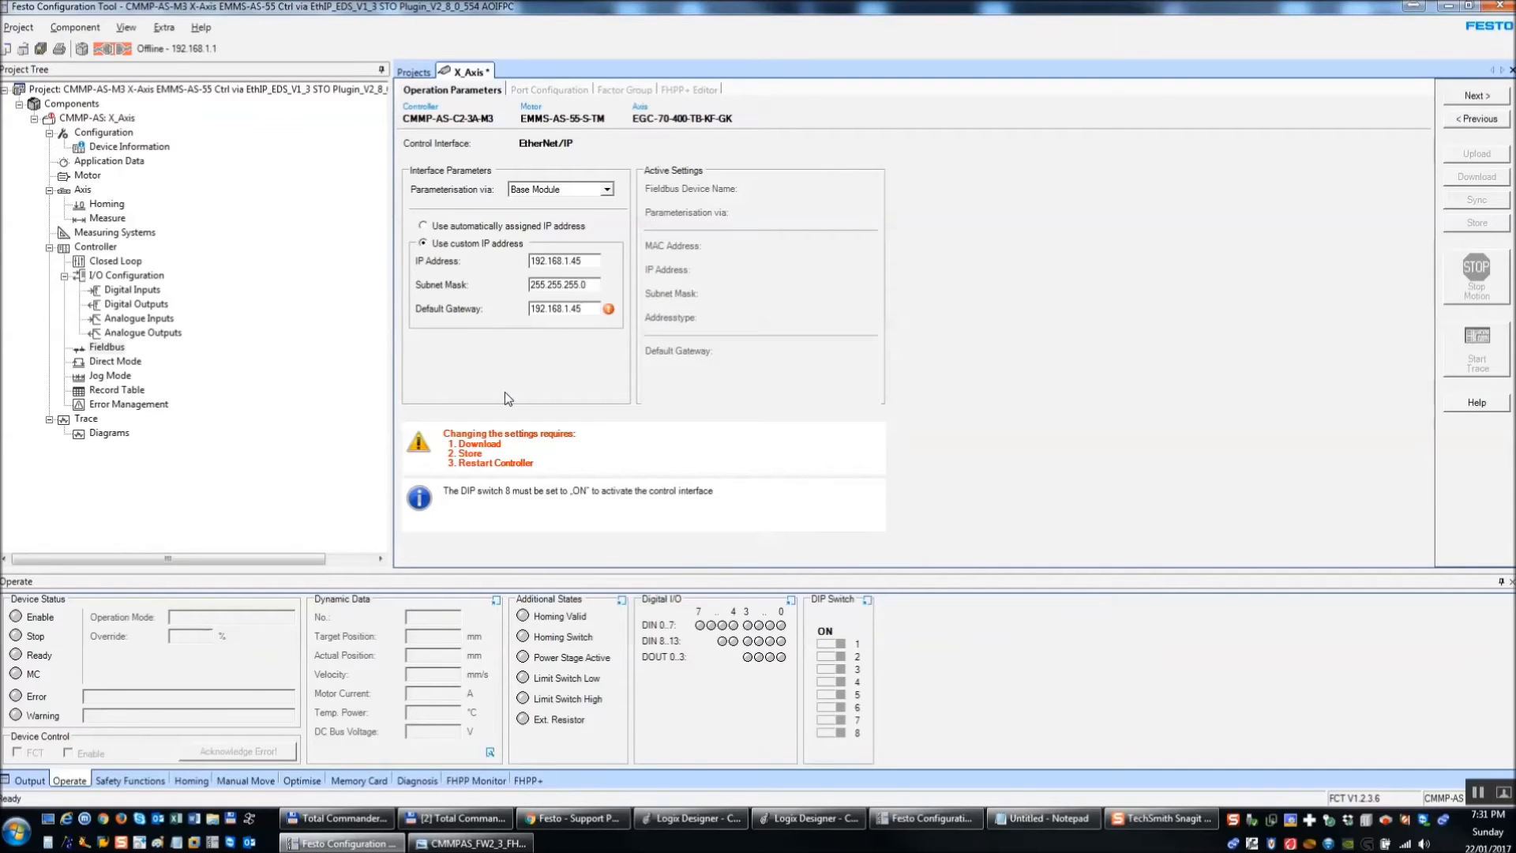
{"action": "key", "text": "BackSpace"}
{"action": "key", "text": "BackSpace"}
{"action": "key", "text": "BackSpace"}
{"action": "type", "text": ".2"}
{"action": "left_click", "coordinate": [455, 840]}
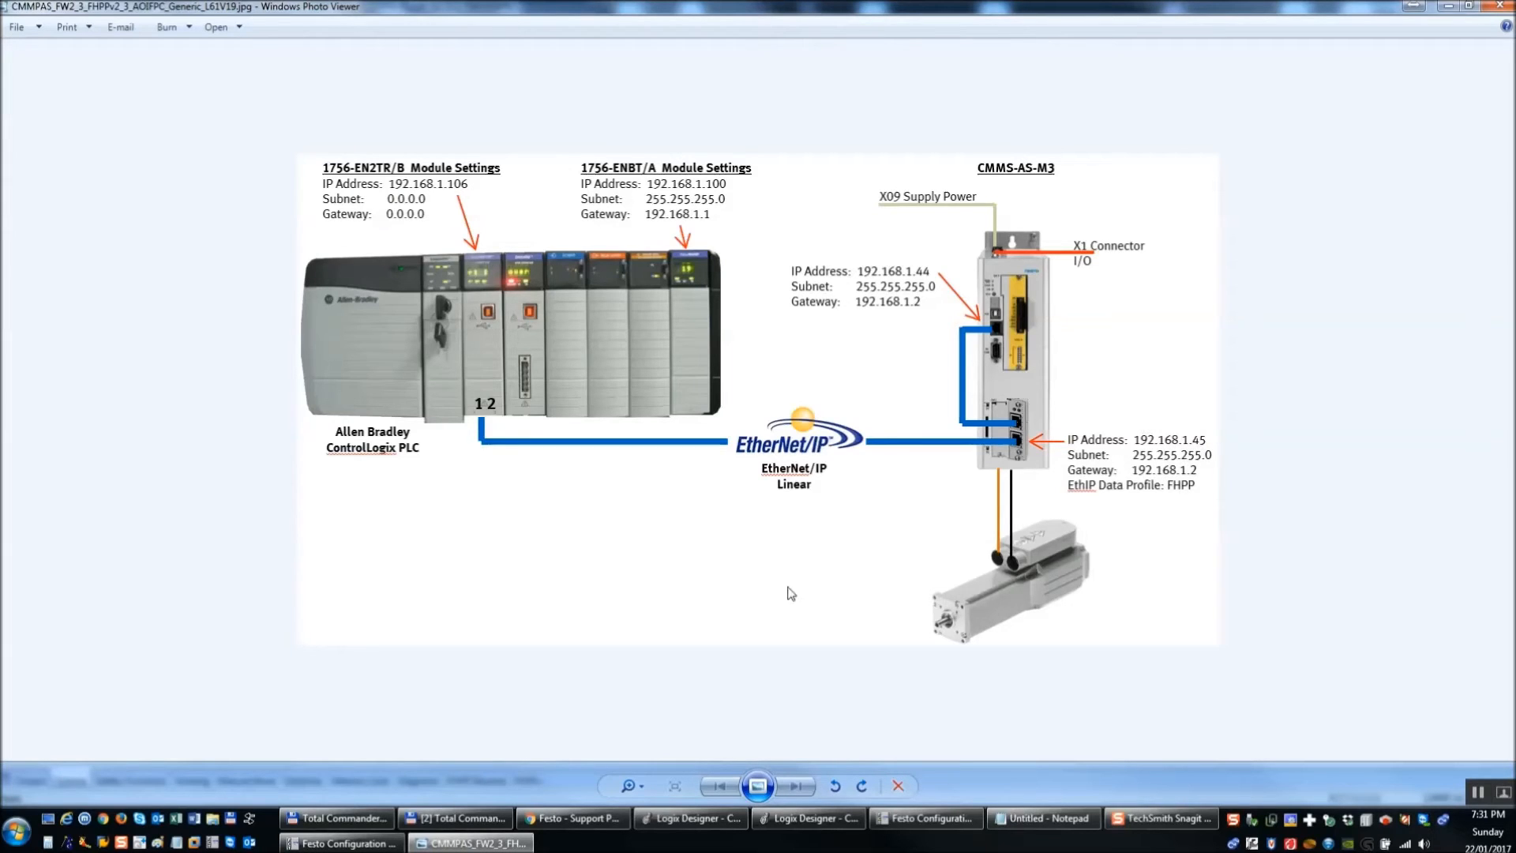
{"action": "left_click", "coordinate": [340, 844]}
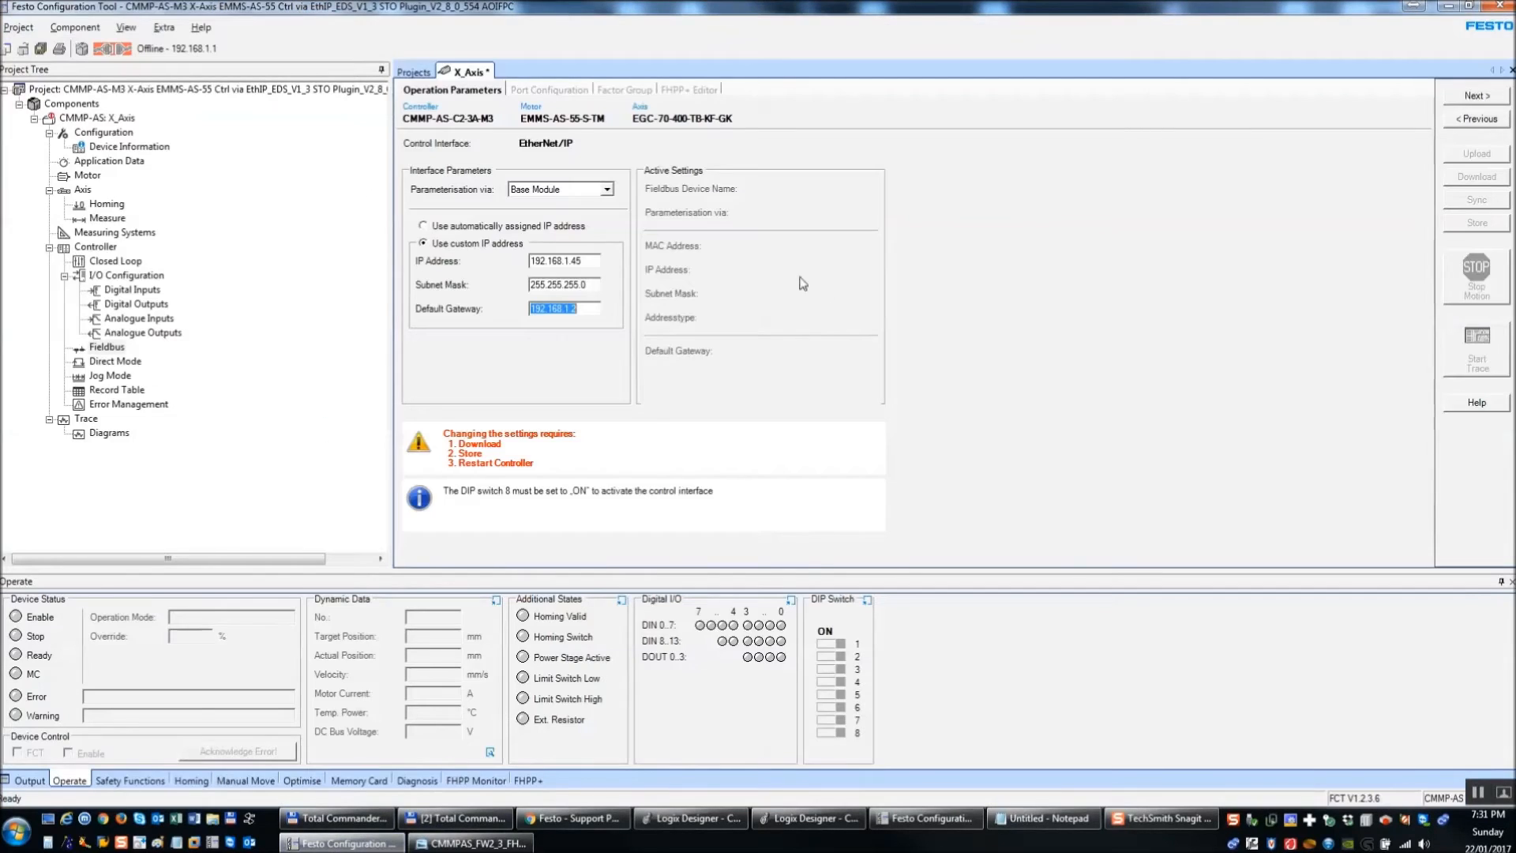
- Inspect the manual speed options for Port 1 in the fieldbus port configuration and return it to Auto Negotiation
{"action": "left_click", "coordinate": [557, 92]}
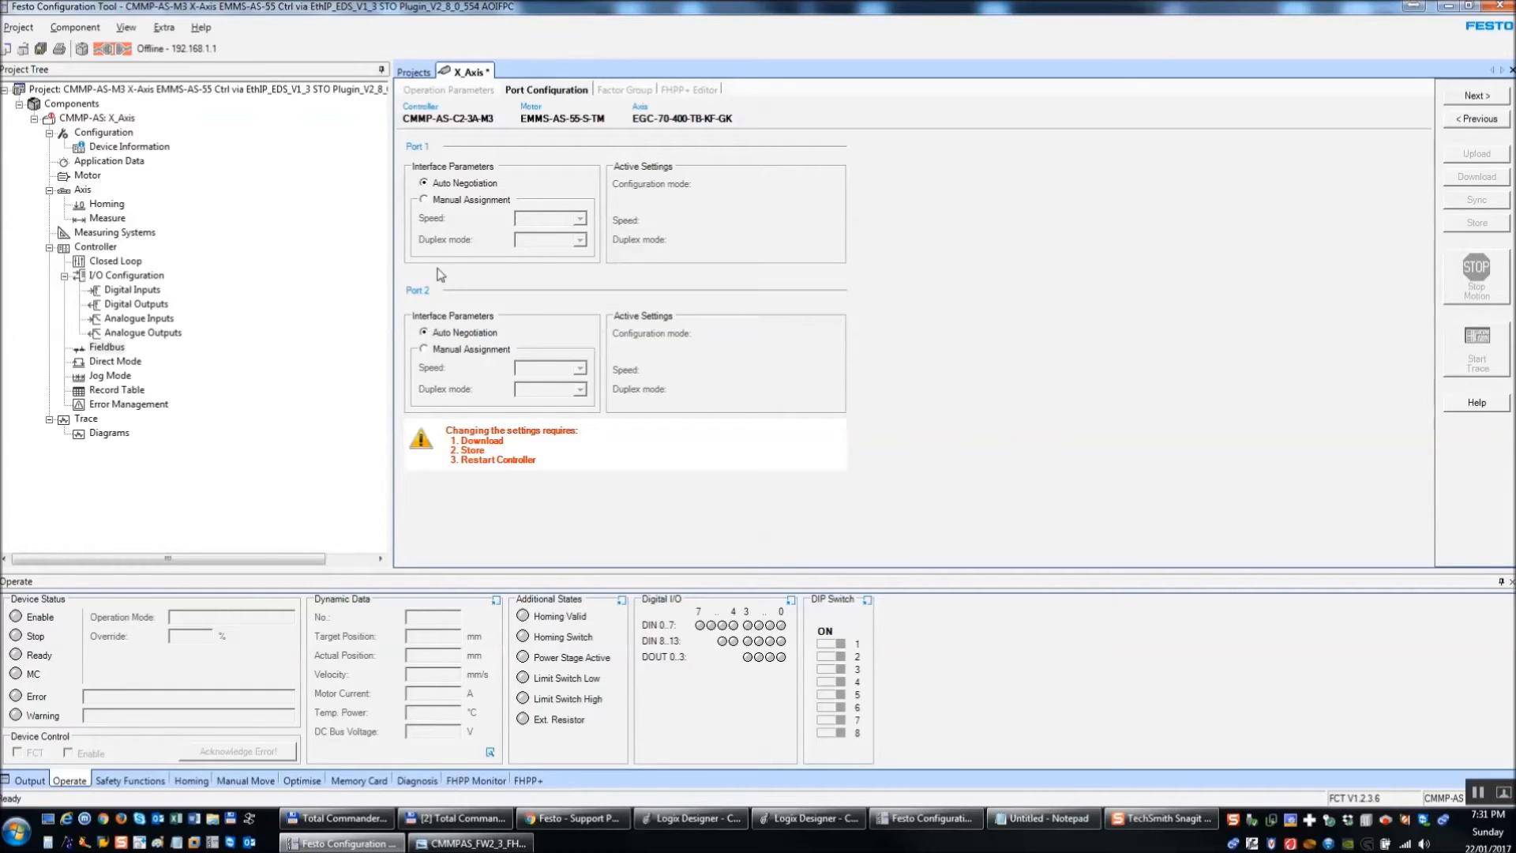
{"action": "left_click", "coordinate": [466, 200]}
{"action": "left_click", "coordinate": [581, 220]}
{"action": "left_click", "coordinate": [576, 204]}
{"action": "left_click", "coordinate": [439, 183]}
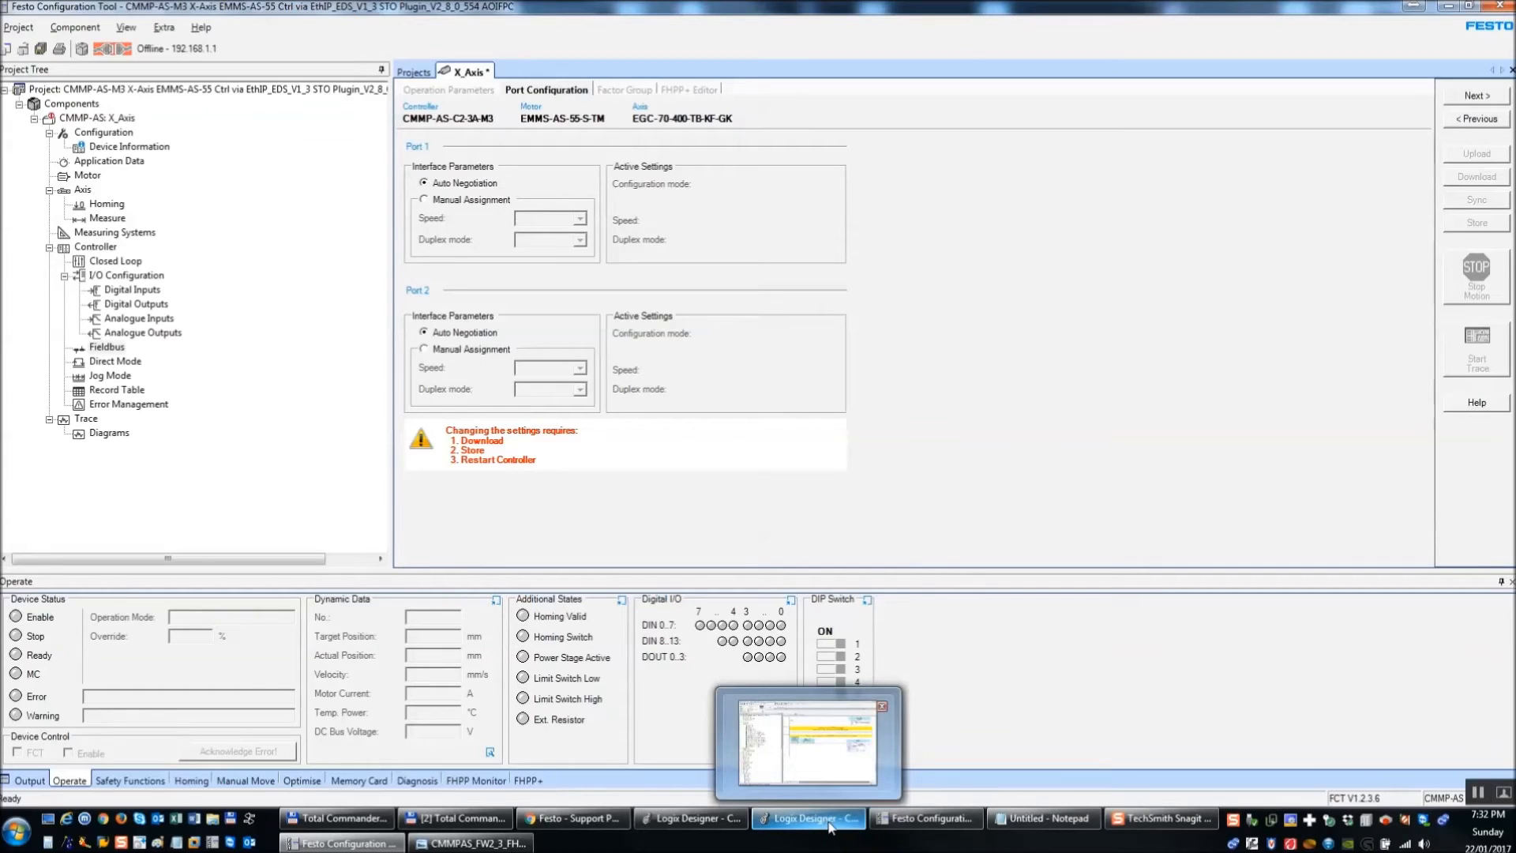
- Examine the connection and port configuration properties of the 1756-EN2TR module in Logix Designer, then return to Festo Configuration Tool
{"action": "left_click", "coordinate": [714, 822]}
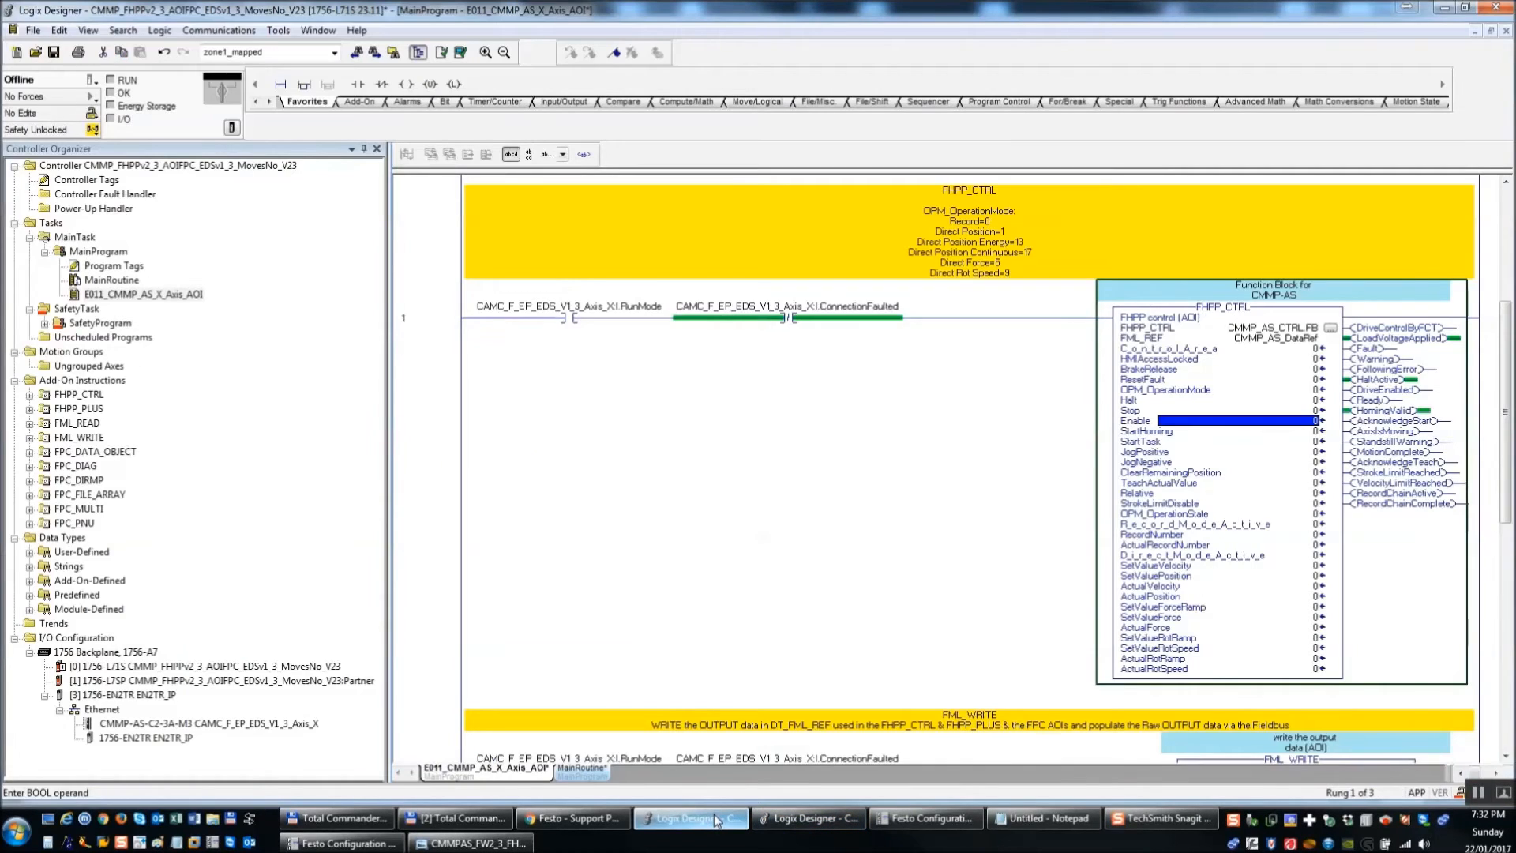
{"action": "left_click", "coordinate": [142, 697]}
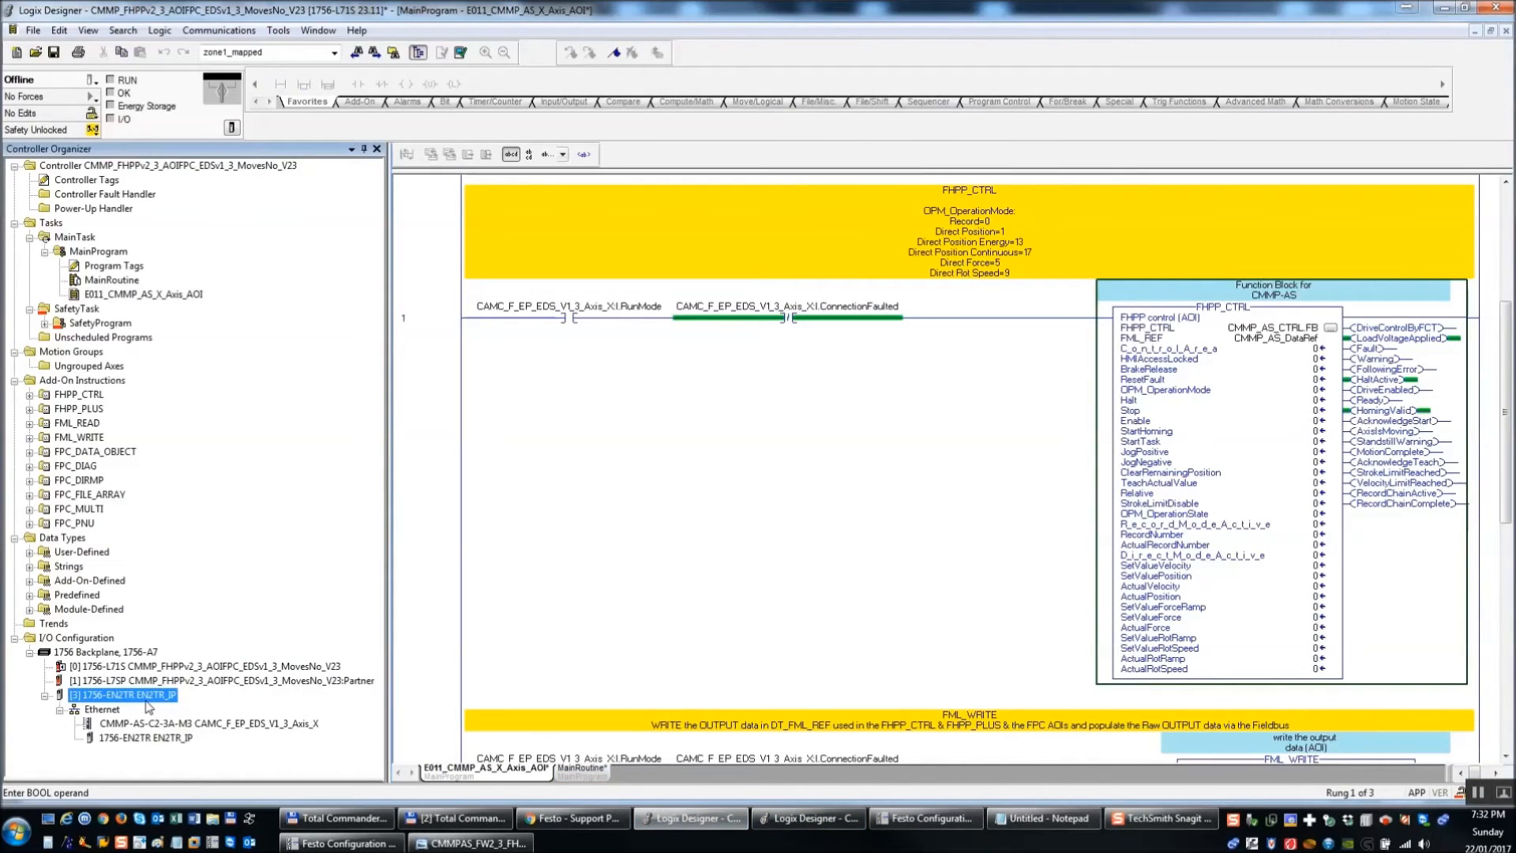
{"action": "right_click", "coordinate": [147, 699]}
{"action": "left_click", "coordinate": [198, 660]}
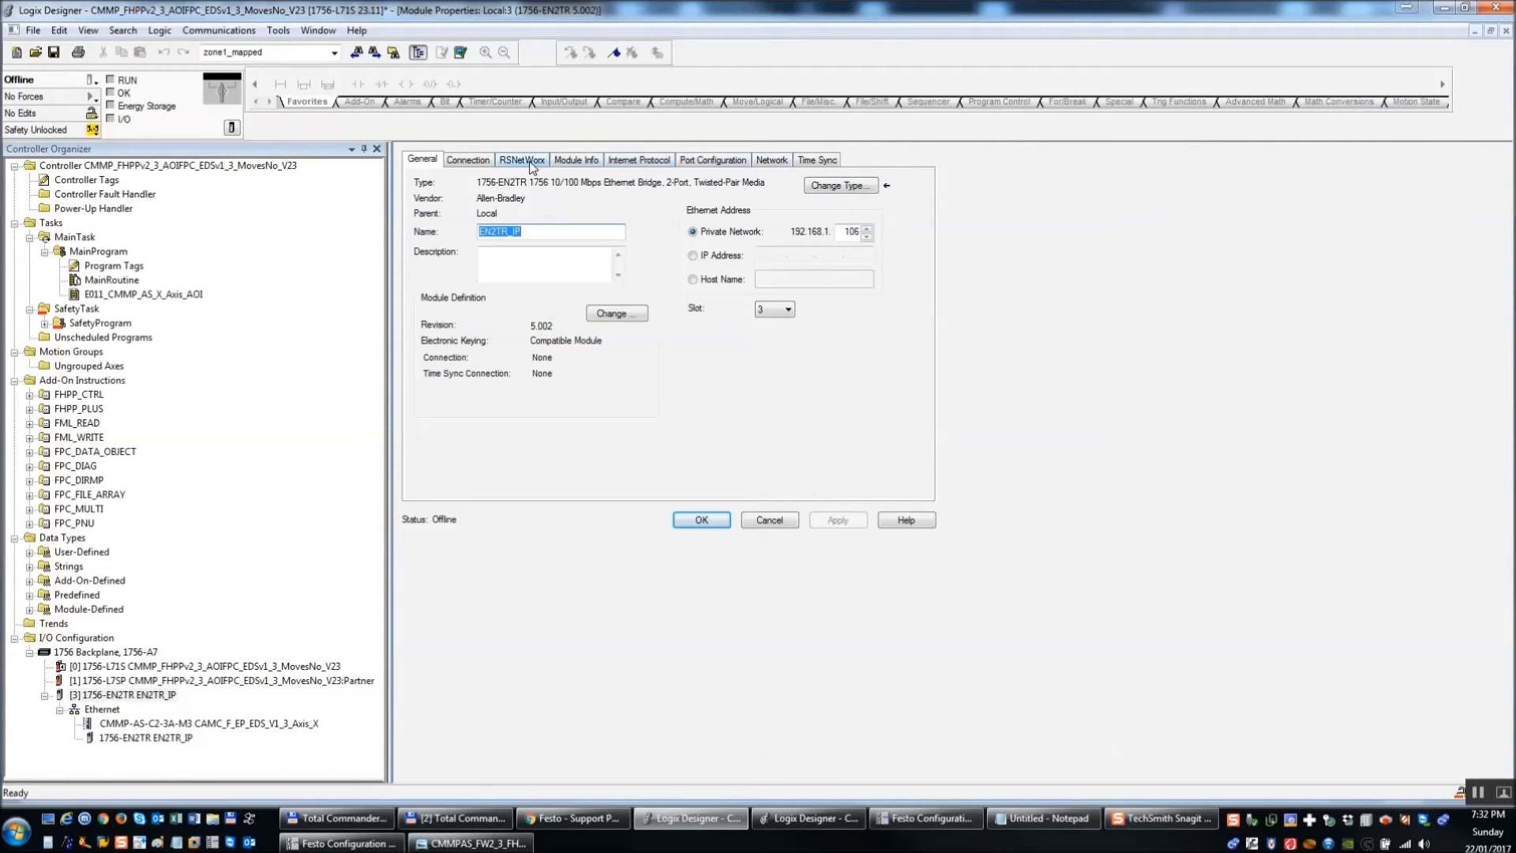
{"action": "left_click", "coordinate": [482, 161]}
{"action": "left_click", "coordinate": [733, 162]}
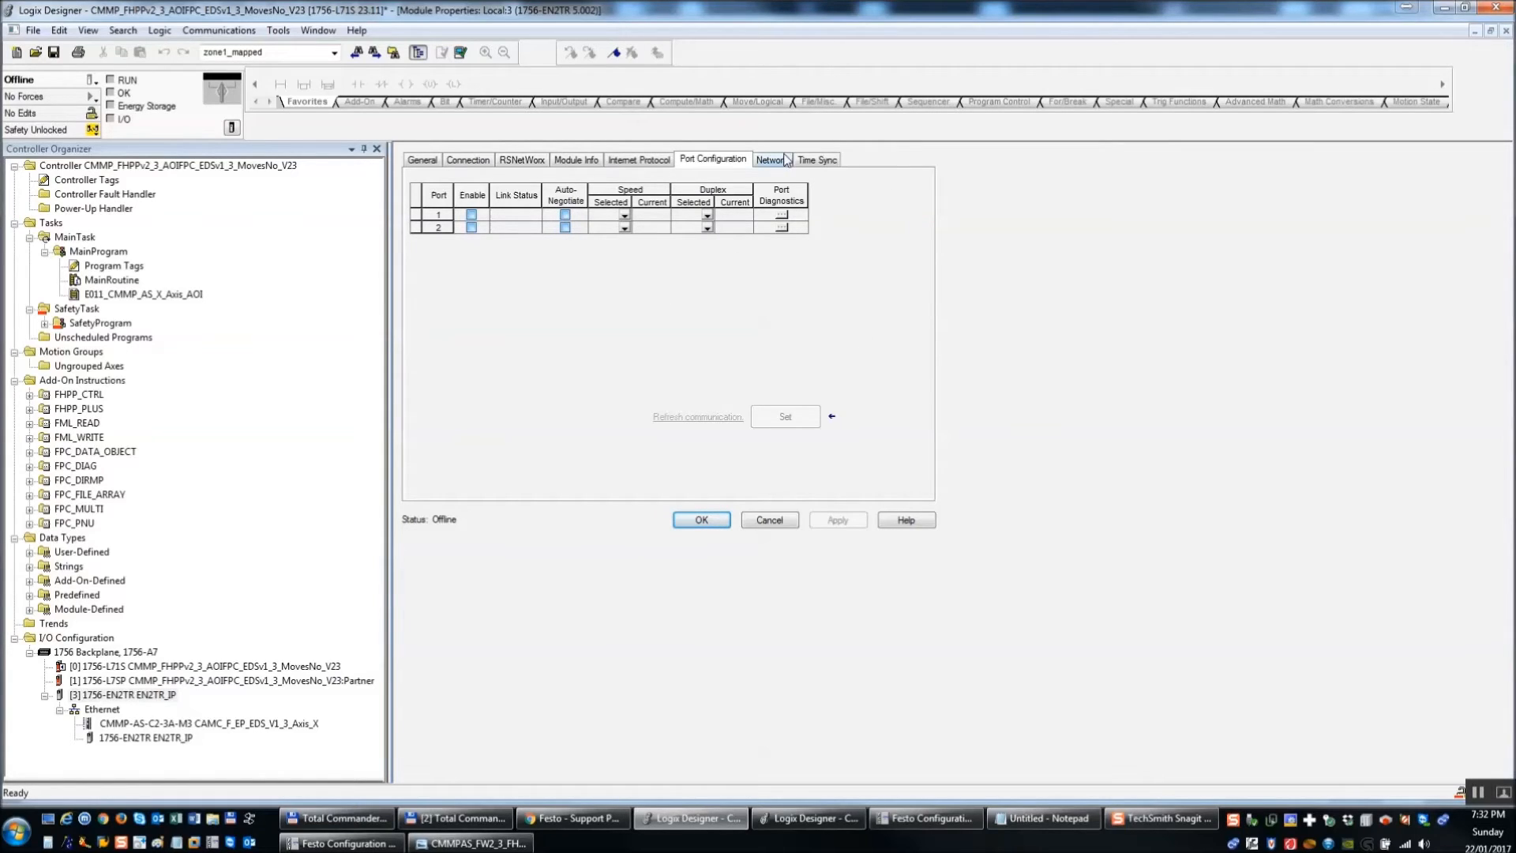
{"action": "left_click", "coordinate": [341, 843]}
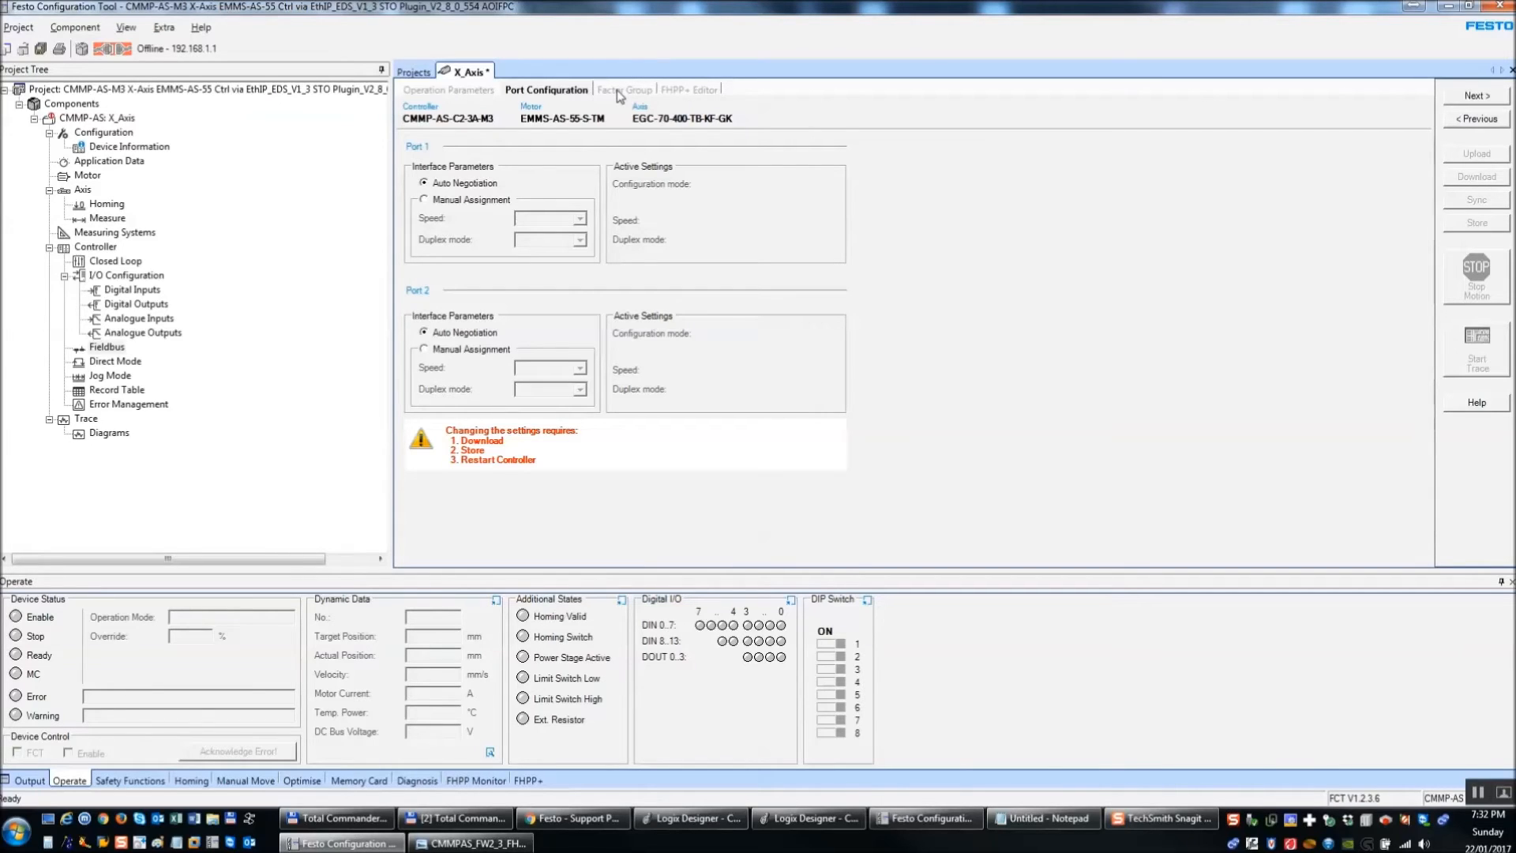
- Set the linear axis measurement display to three decimal places for position, velocity and acceleration, keeping metric units
{"action": "left_click", "coordinate": [620, 91]}
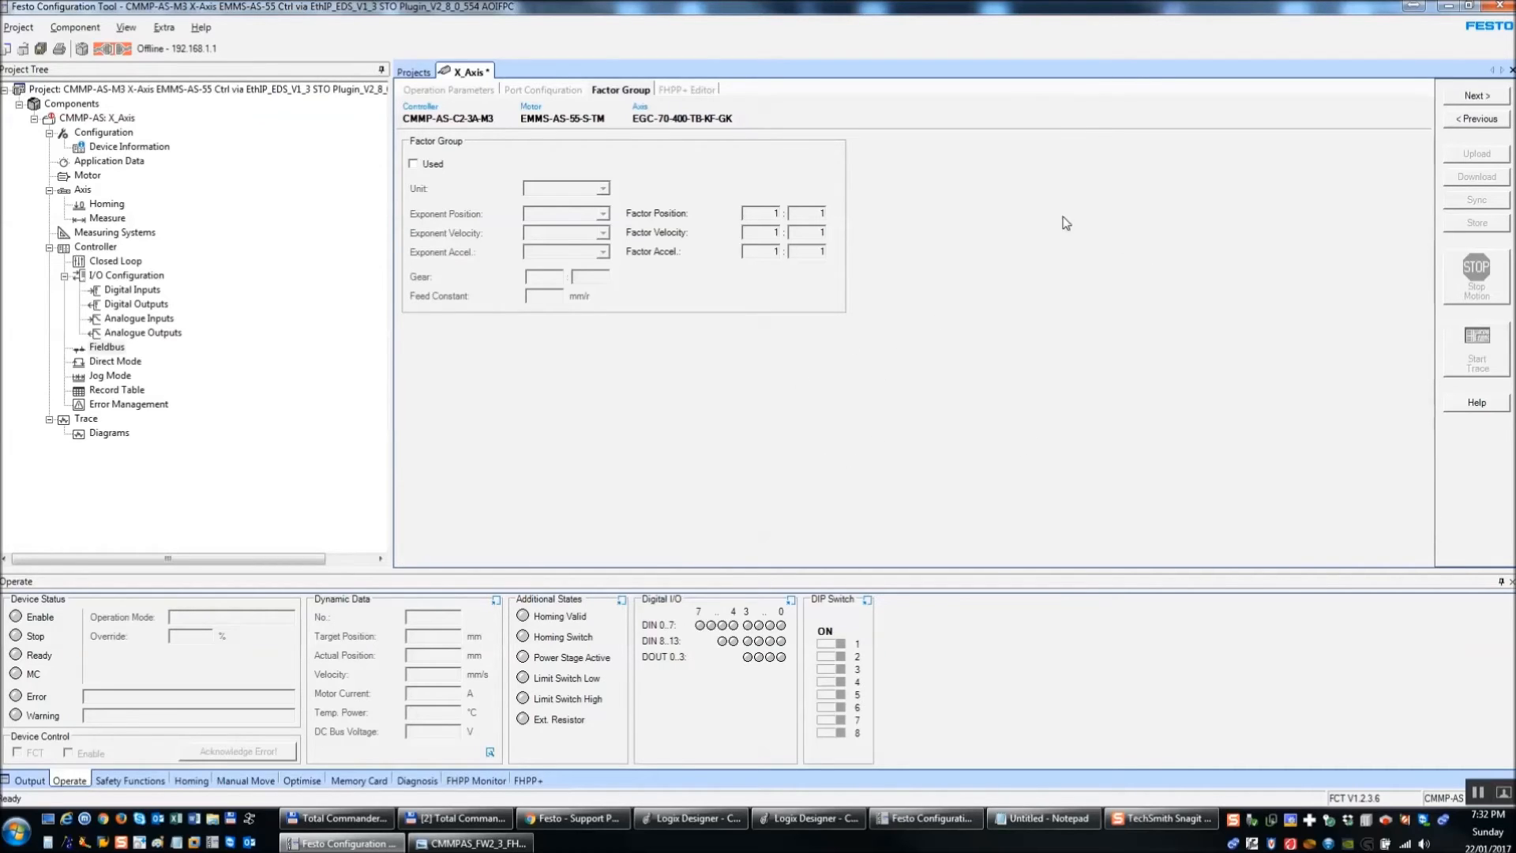
{"action": "left_click", "coordinate": [89, 28]}
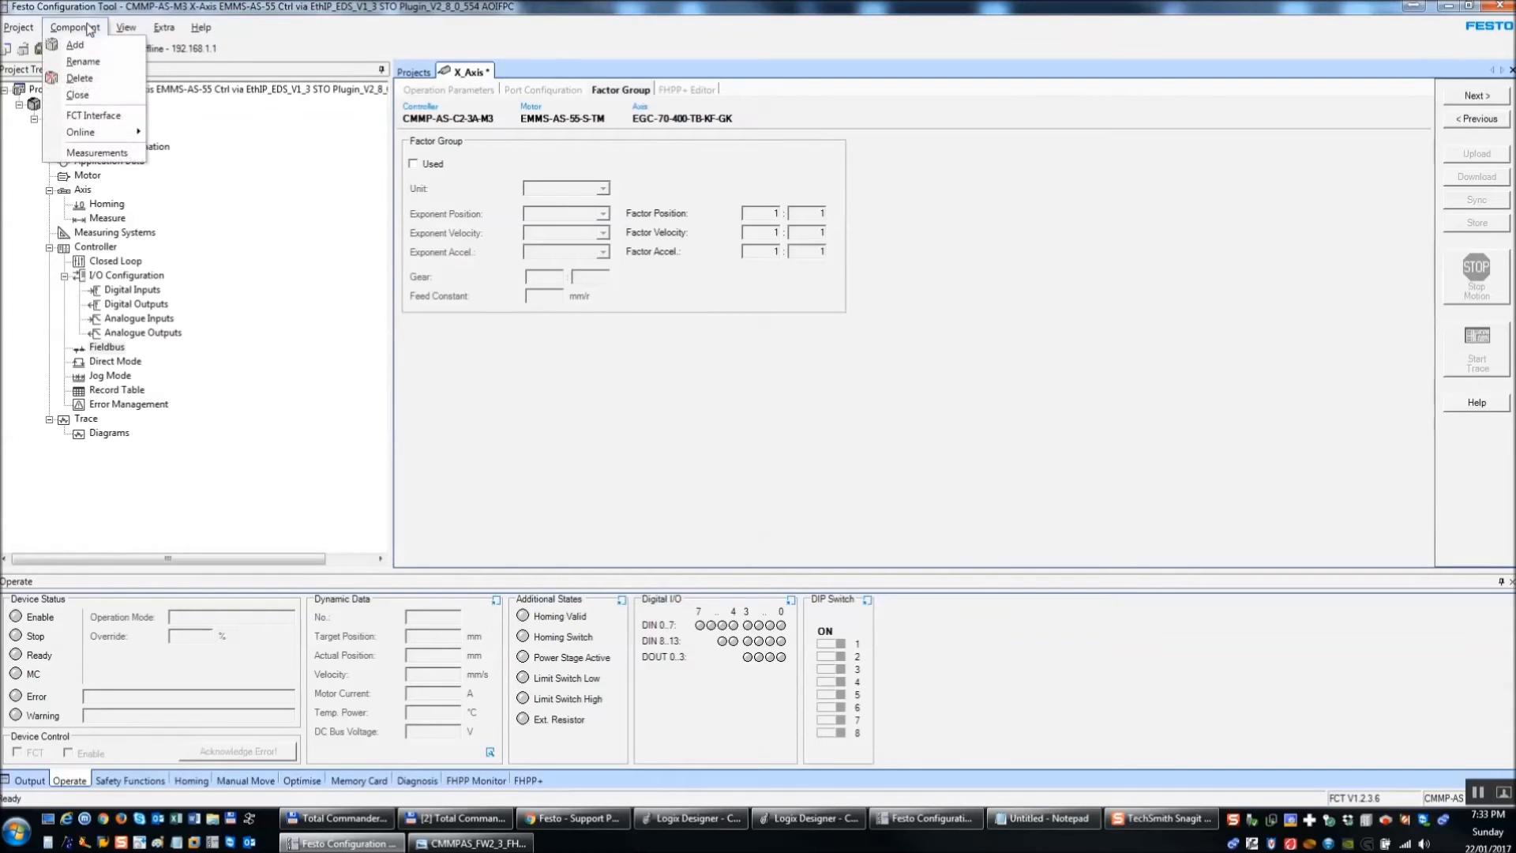
{"action": "mouse_move", "coordinate": [124, 28]}
{"action": "left_click", "coordinate": [87, 153]}
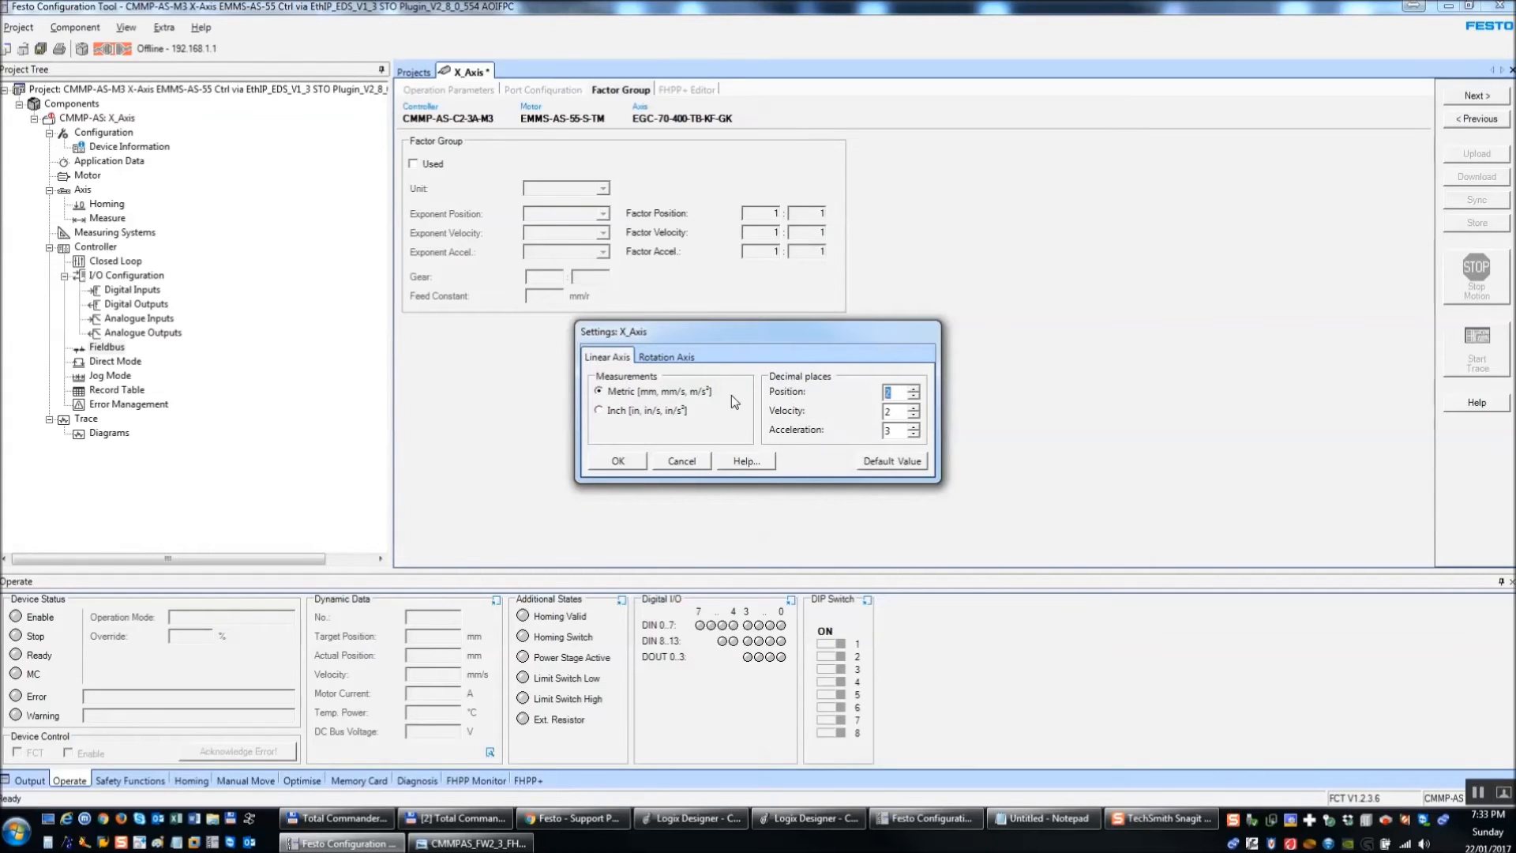
{"action": "type", "text": "3"}
{"action": "key", "text": "Tab"}
{"action": "type", "text": "3"}
{"action": "key", "text": "Tab"}
{"action": "type", "text": "3"}
{"action": "left_click", "coordinate": [625, 461]}
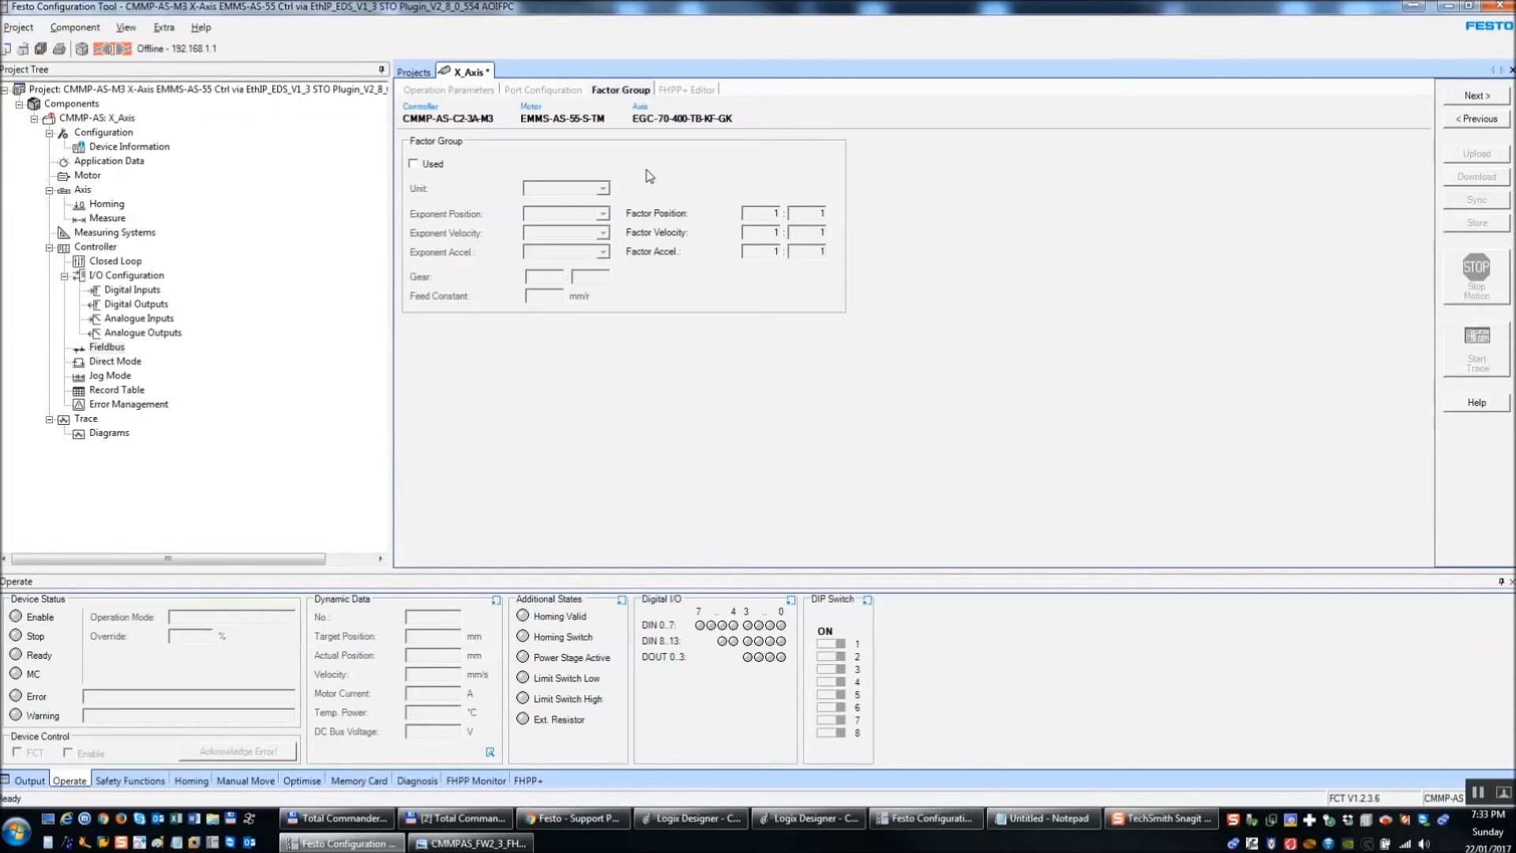
- Enable the fieldbus factor group and set its position exponent to 10^-3
{"action": "left_click", "coordinate": [413, 165]}
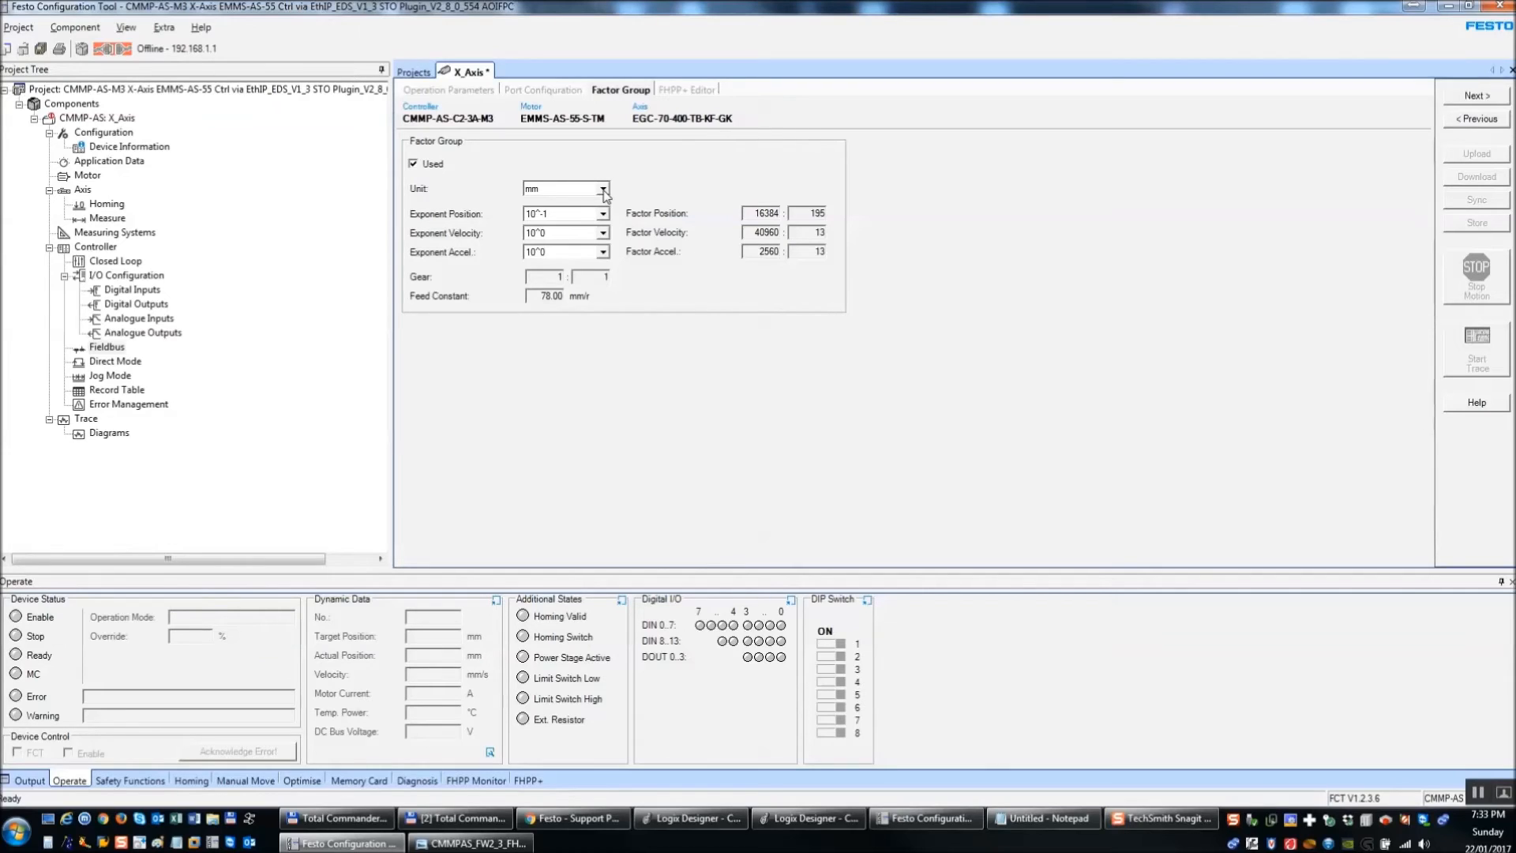
{"action": "left_click", "coordinate": [601, 219]}
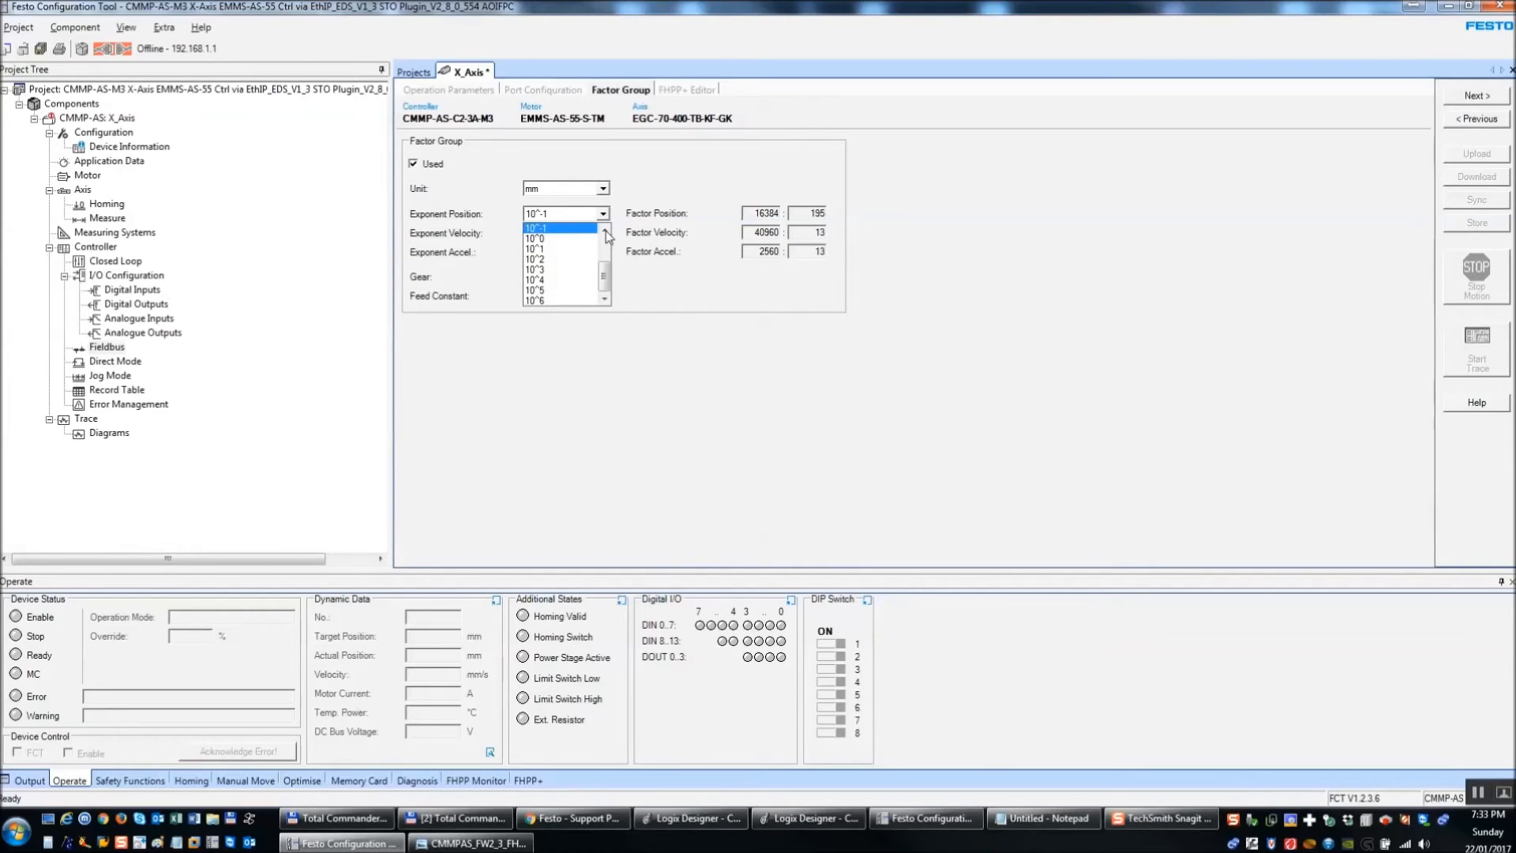
{"action": "left_click", "coordinate": [605, 231]}
{"action": "left_click", "coordinate": [605, 230]}
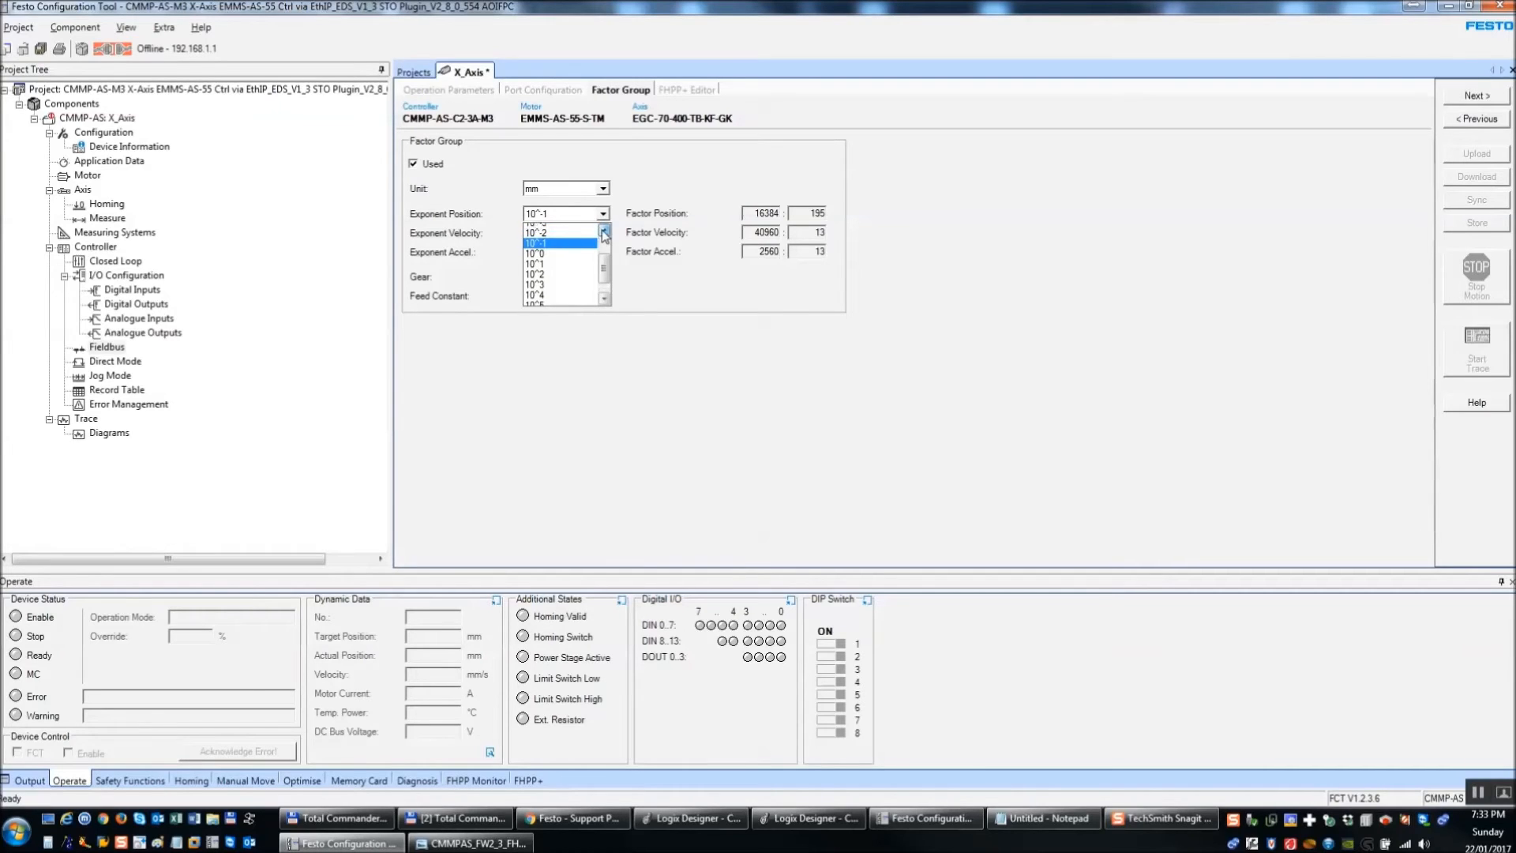
{"action": "left_click", "coordinate": [576, 229]}
- Set the factor group's velocity and acceleration exponents to 10^-3
{"action": "left_click", "coordinate": [604, 233]}
{"action": "left_click", "coordinate": [605, 251]}
{"action": "left_click", "coordinate": [605, 251]}
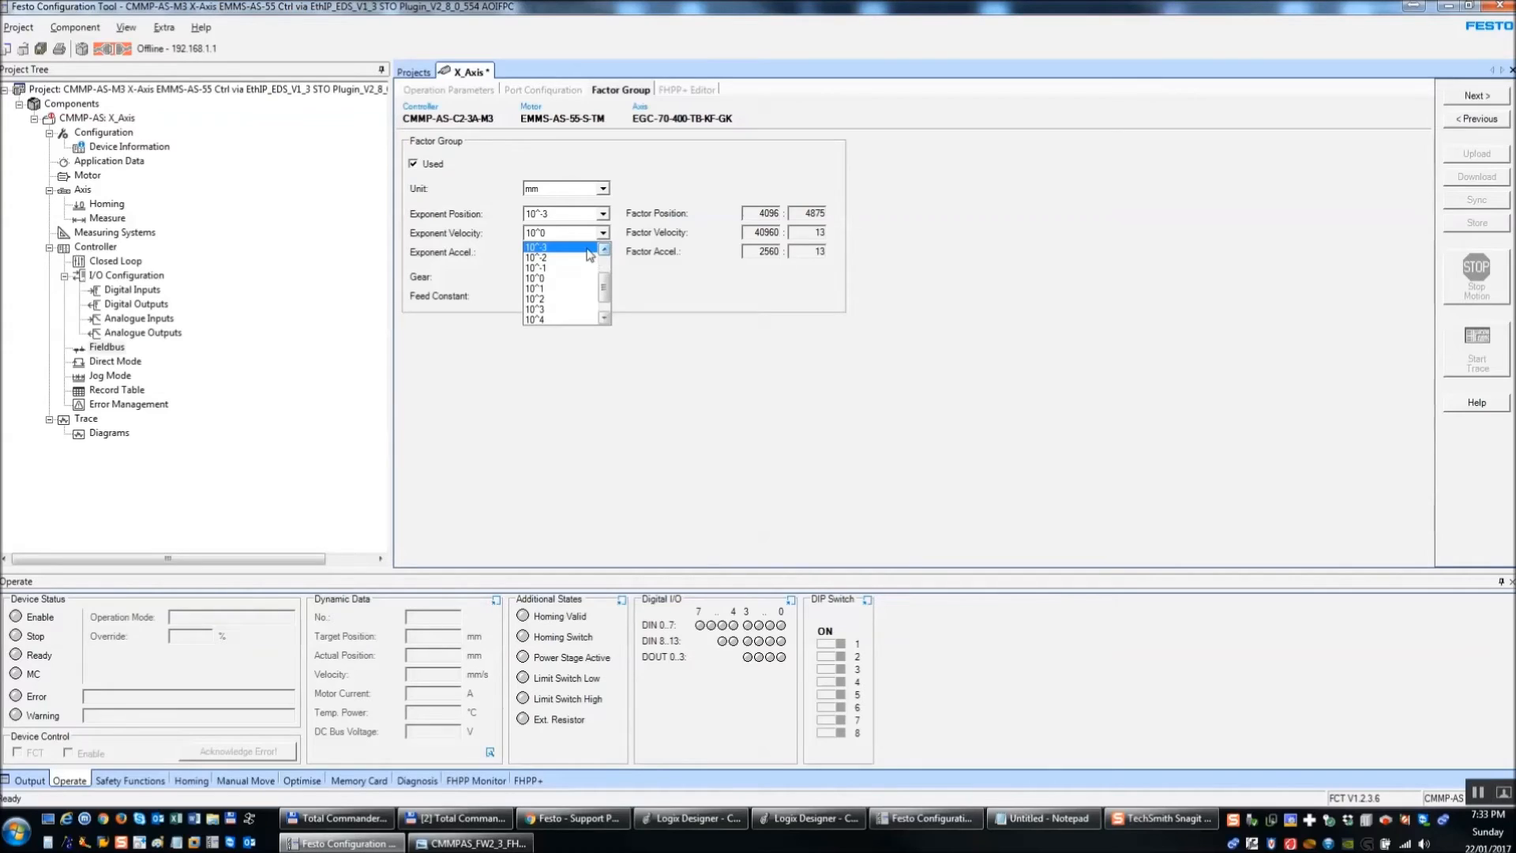
{"action": "left_click", "coordinate": [590, 251]}
{"action": "left_click", "coordinate": [603, 251]}
{"action": "left_click", "coordinate": [605, 269]}
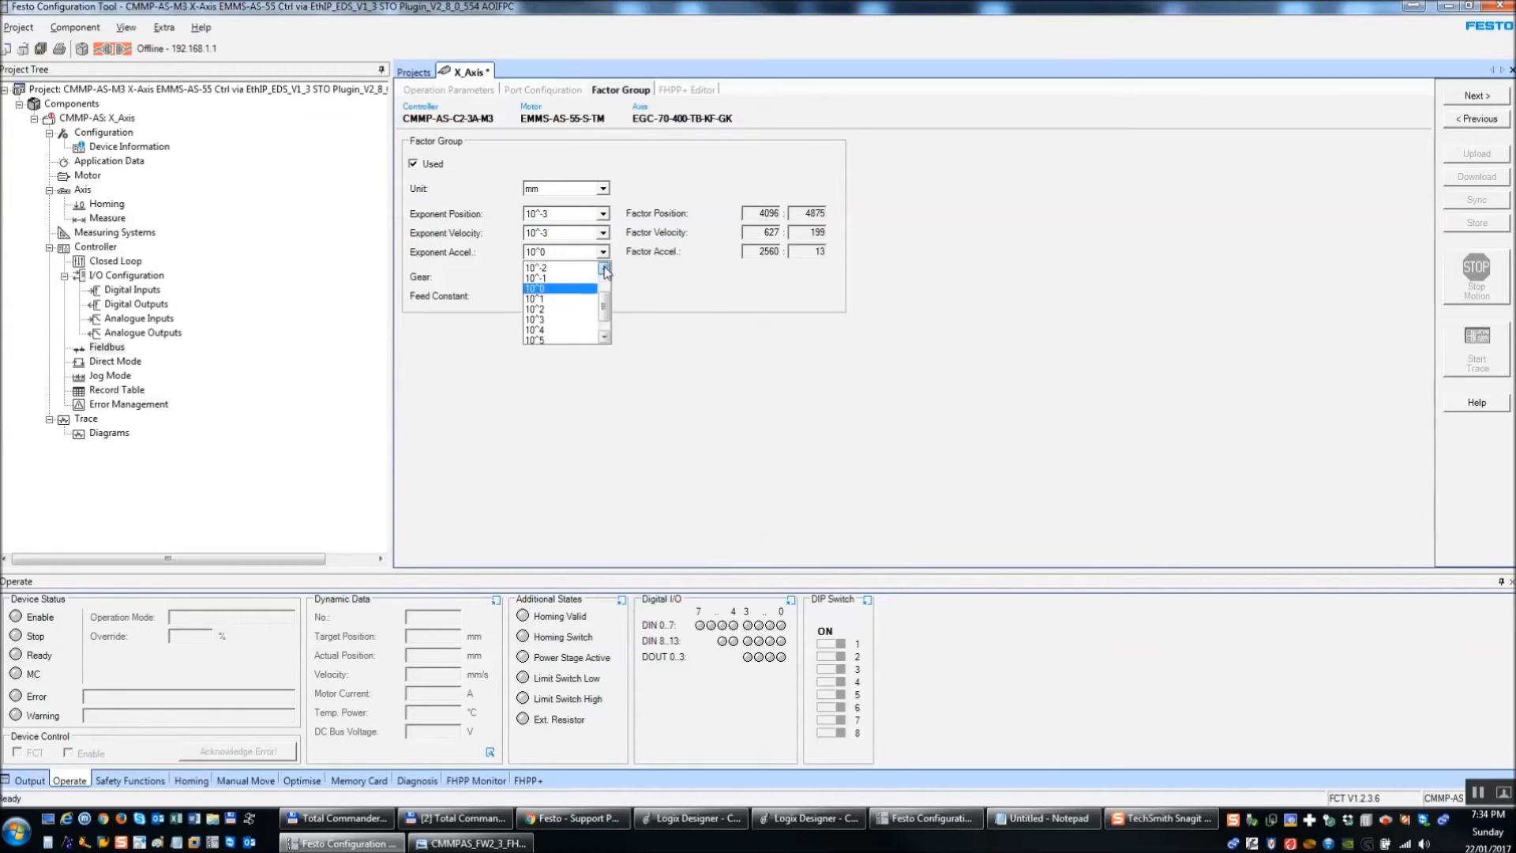
{"action": "left_click", "coordinate": [572, 269]}
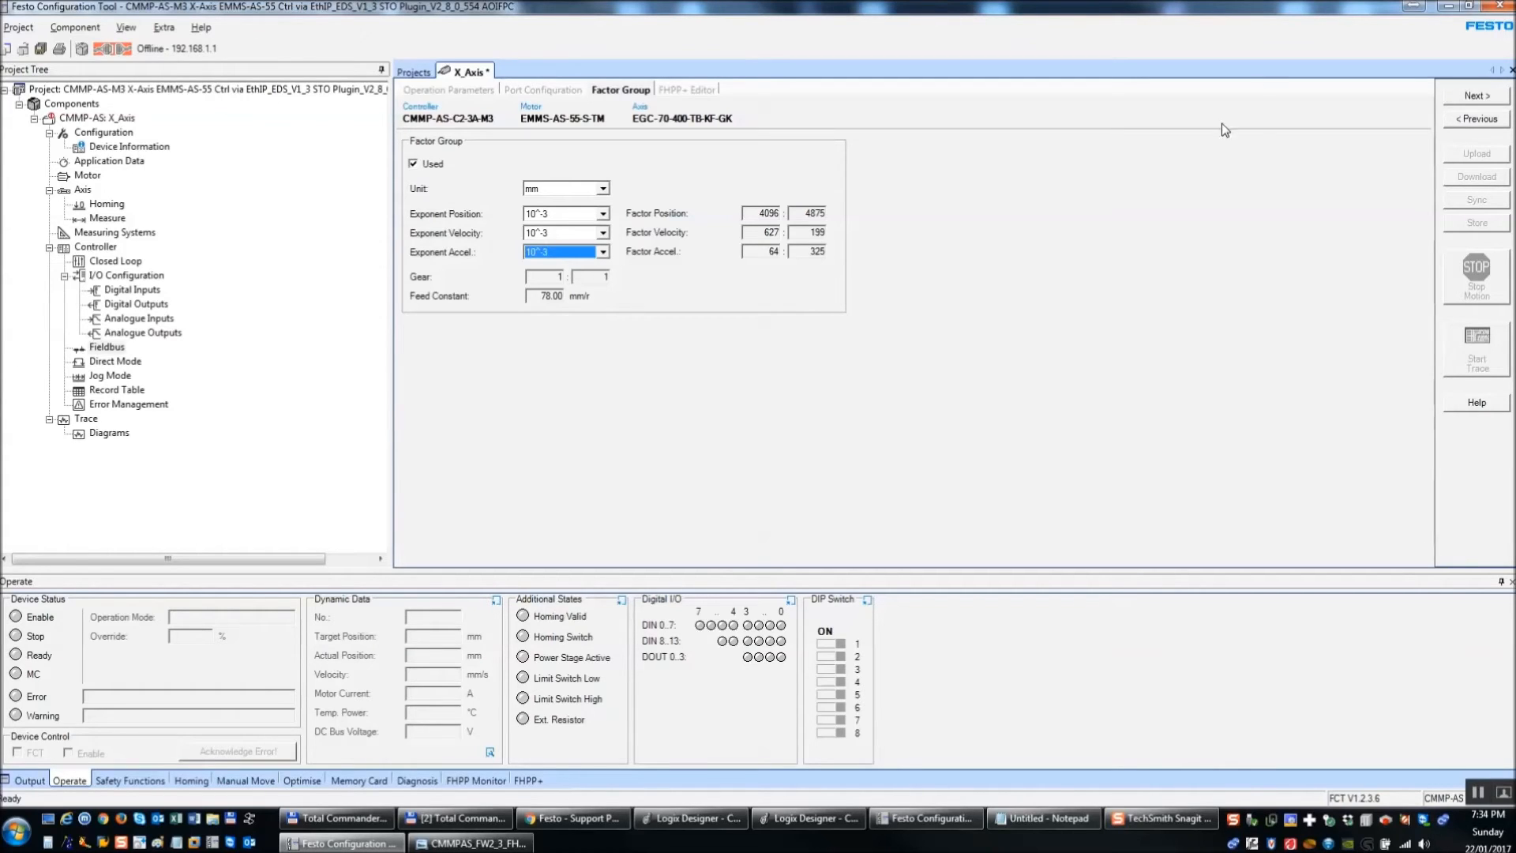
- Open the FHPP+ Editor, and check the cfgFPC parameter of the FML_READ instruction in the X axis routine in Logix Designer
{"action": "left_click", "coordinate": [695, 90]}
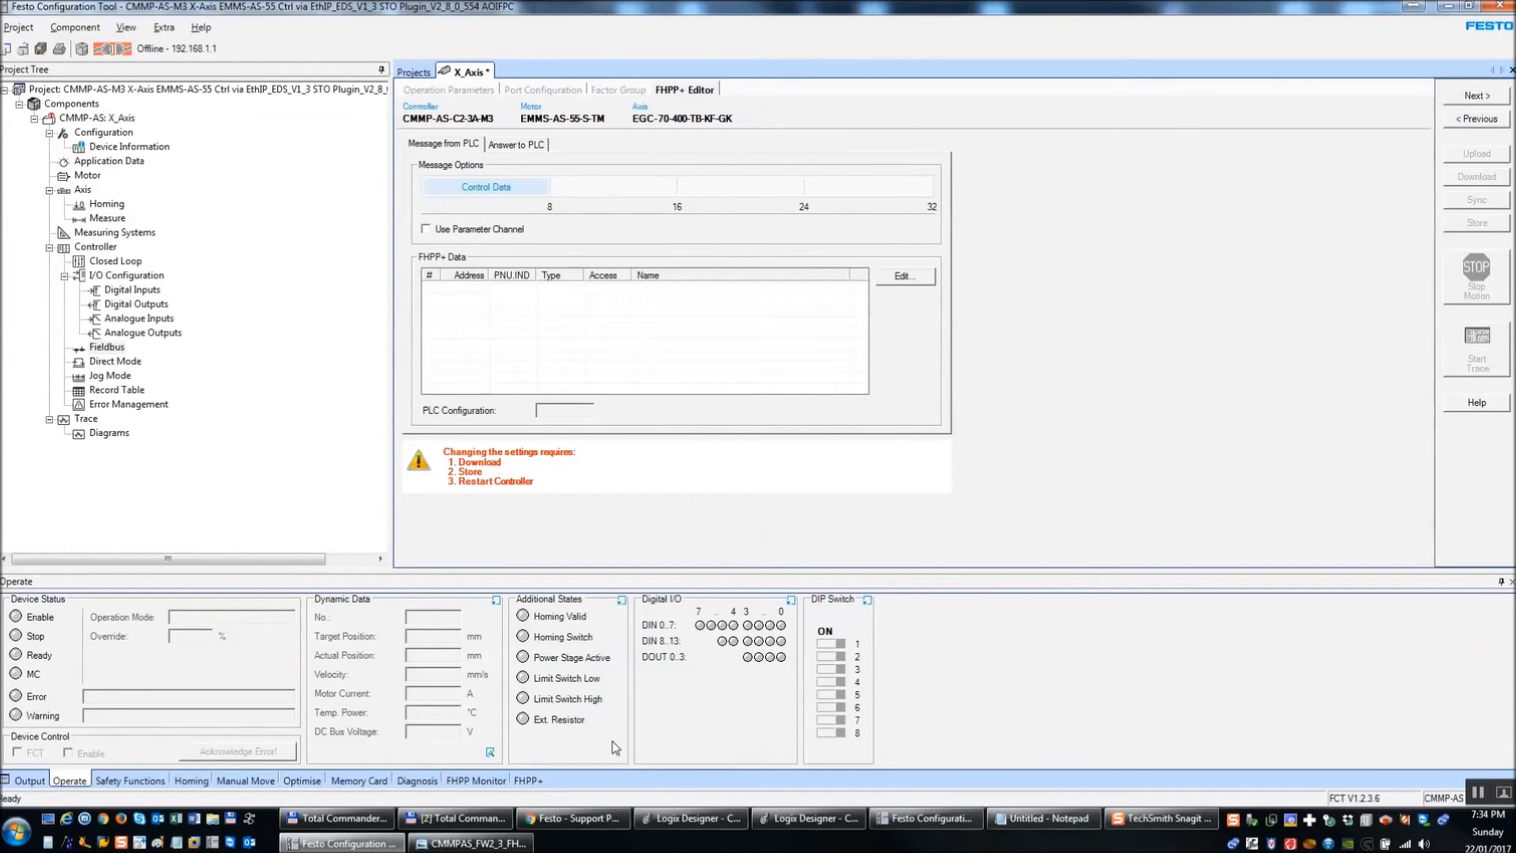
{"action": "mouse_move", "coordinate": [684, 823]}
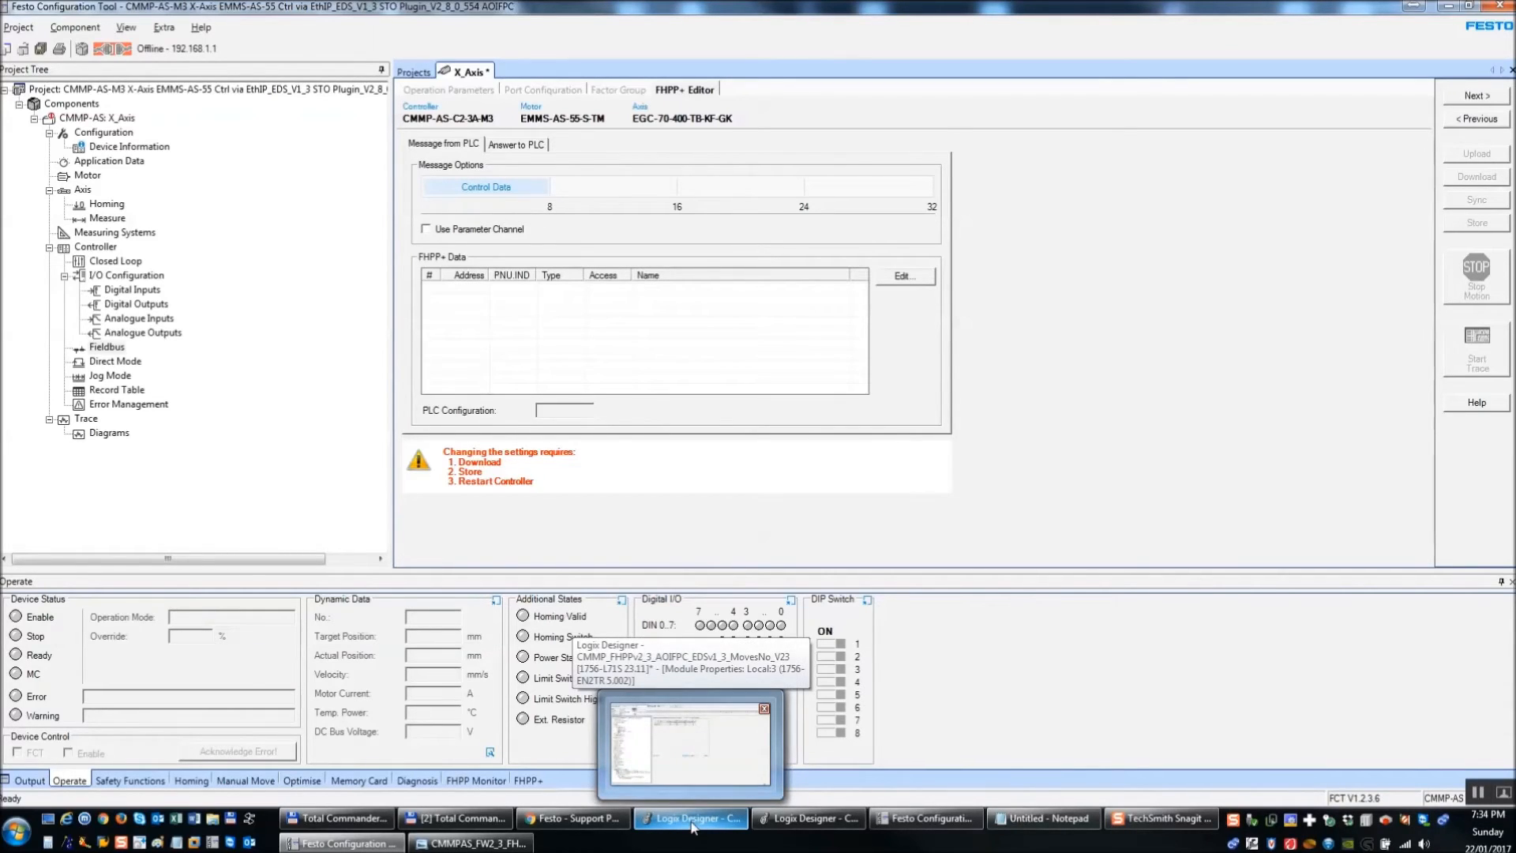
{"action": "left_click", "coordinate": [691, 822]}
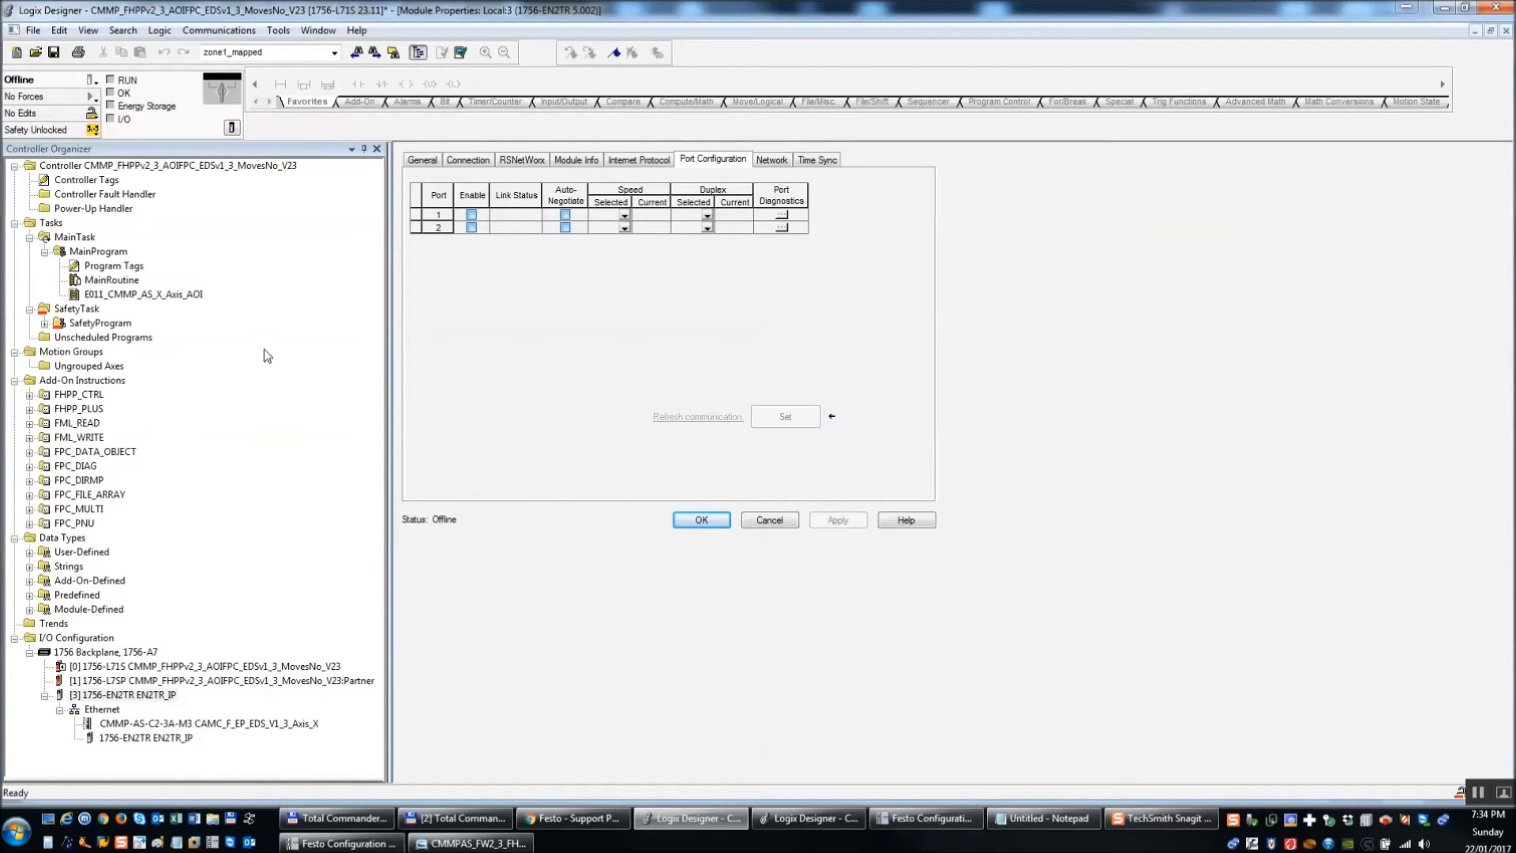
{"action": "double_click", "coordinate": [139, 296]}
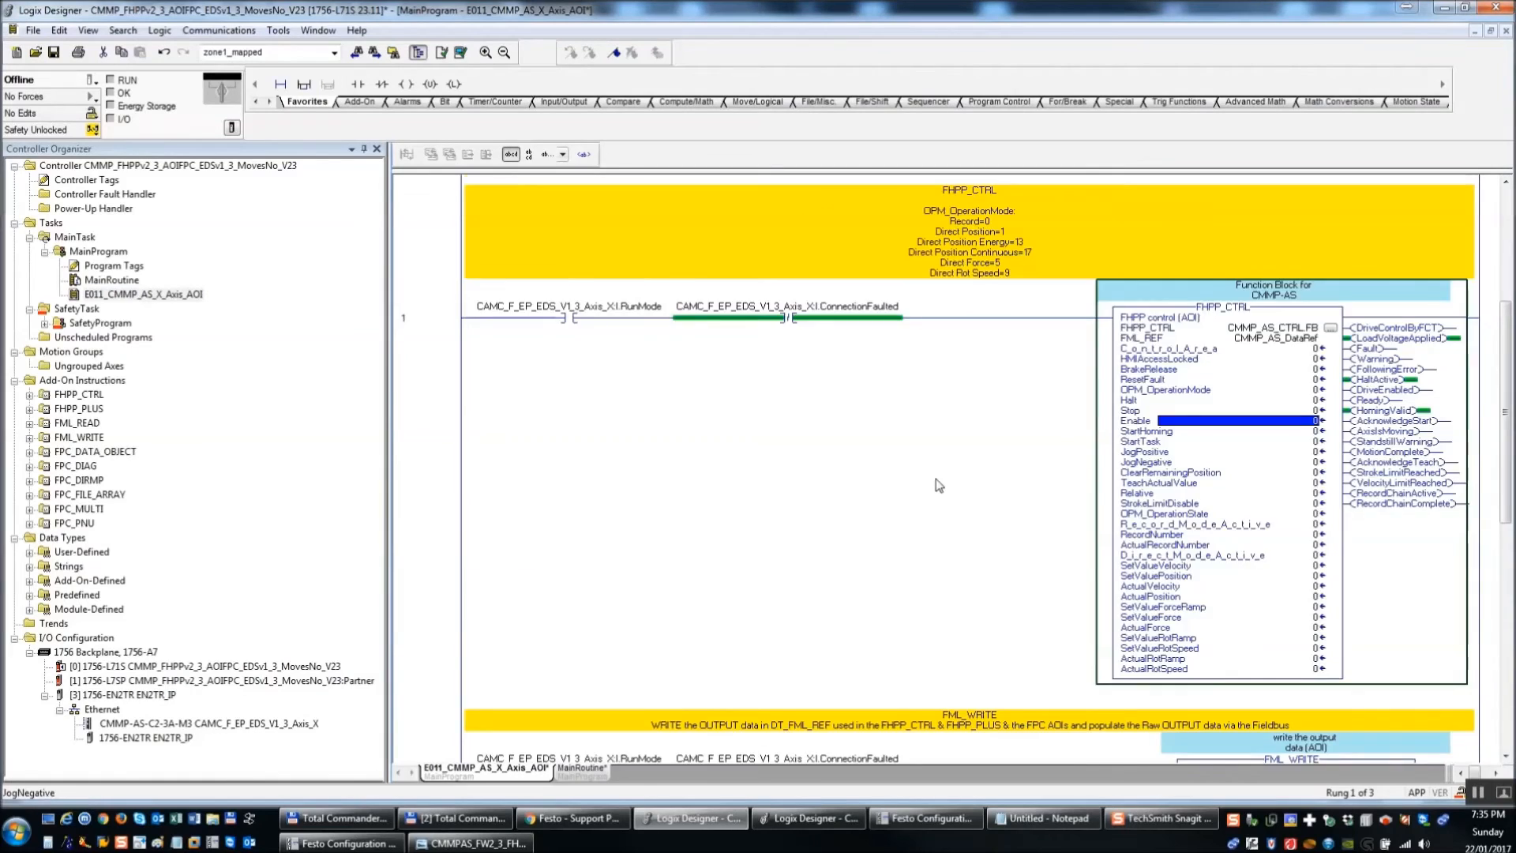
{"action": "scroll", "coordinate": [936, 479], "scroll_direction": "up", "scroll_amount": 5}
{"action": "left_click", "coordinate": [1298, 439]}
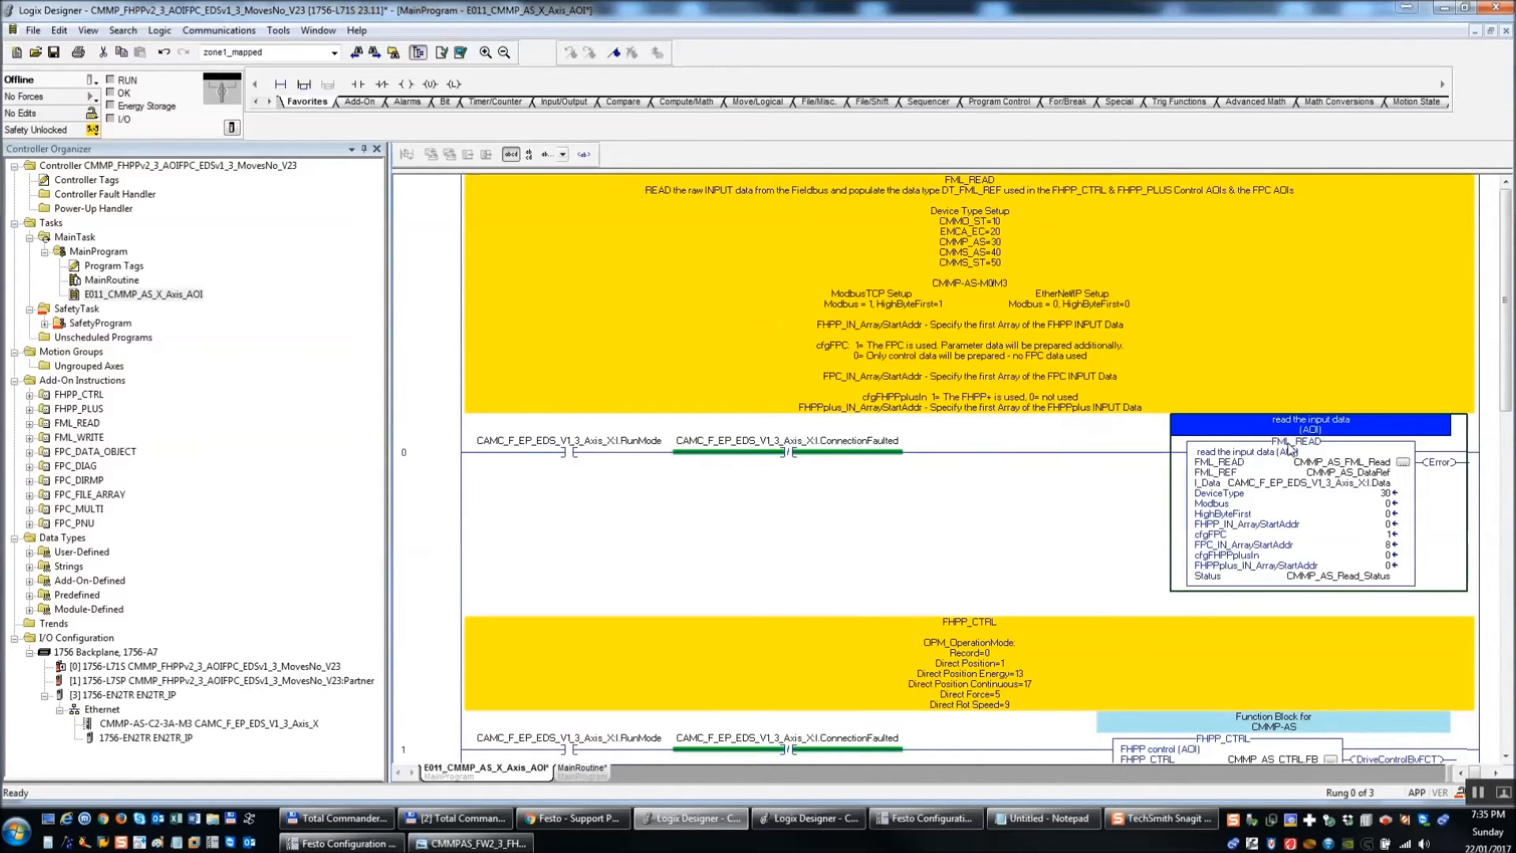
{"action": "left_click", "coordinate": [1236, 534]}
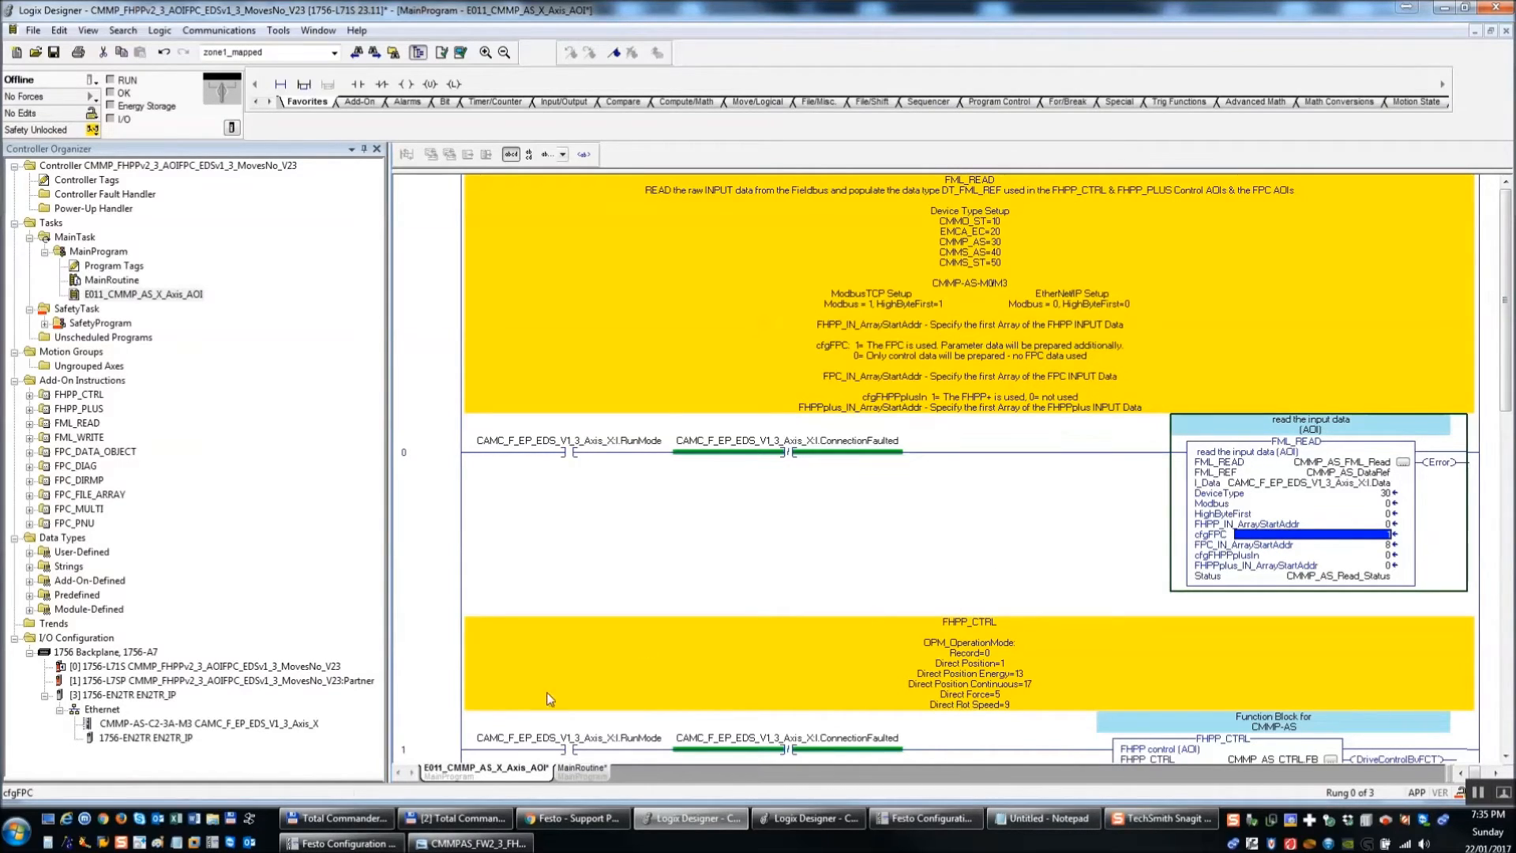
- In Festo Configuration Tool, enable the parameter channel for the message from PLC and check the answer to PLC
{"action": "left_click", "coordinate": [340, 844]}
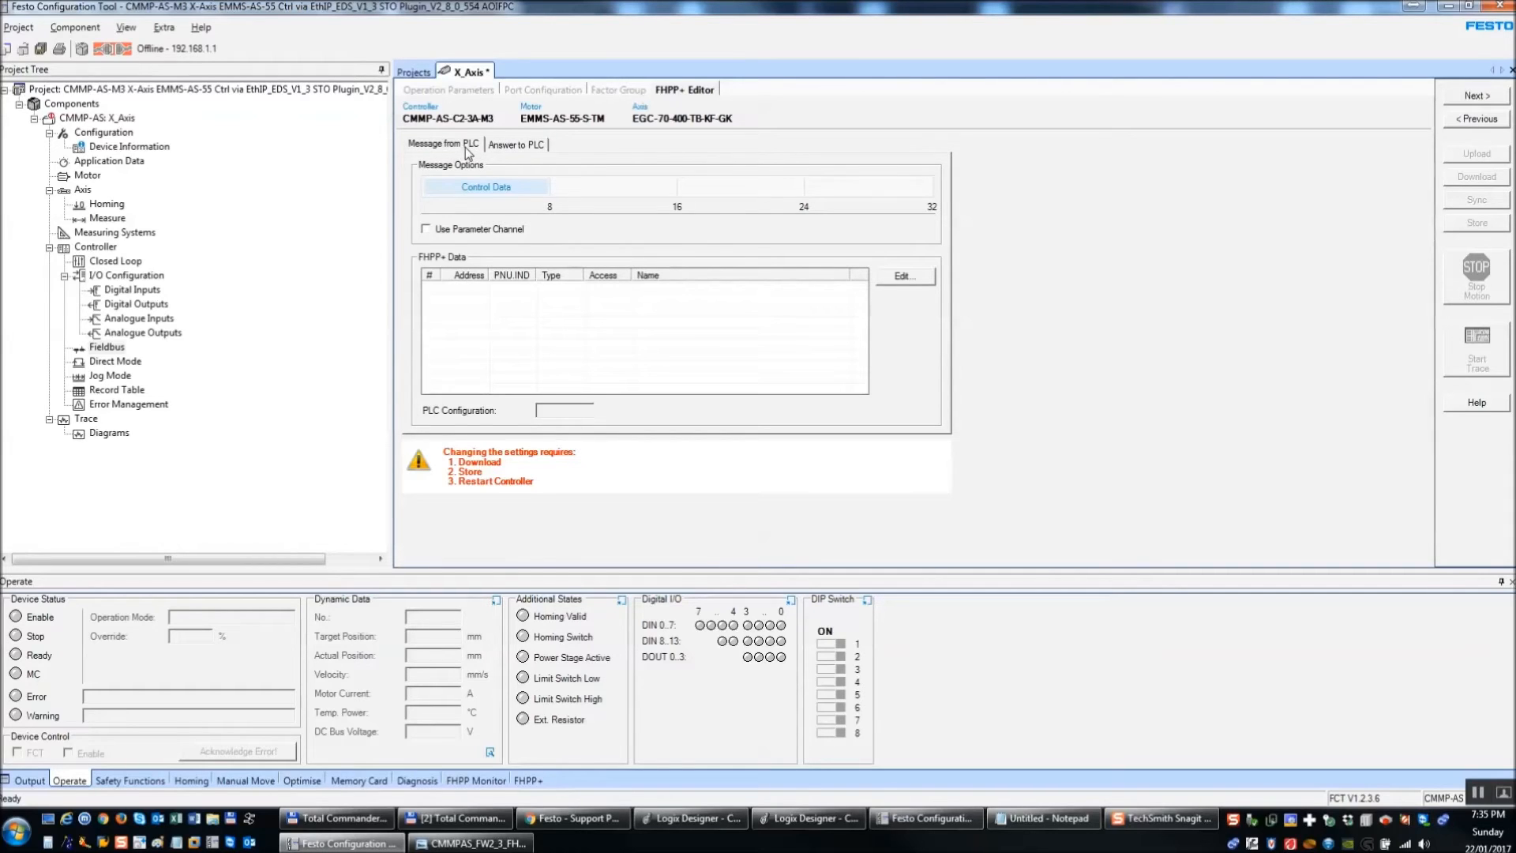
{"action": "left_click", "coordinate": [448, 230]}
{"action": "left_click", "coordinate": [512, 146]}
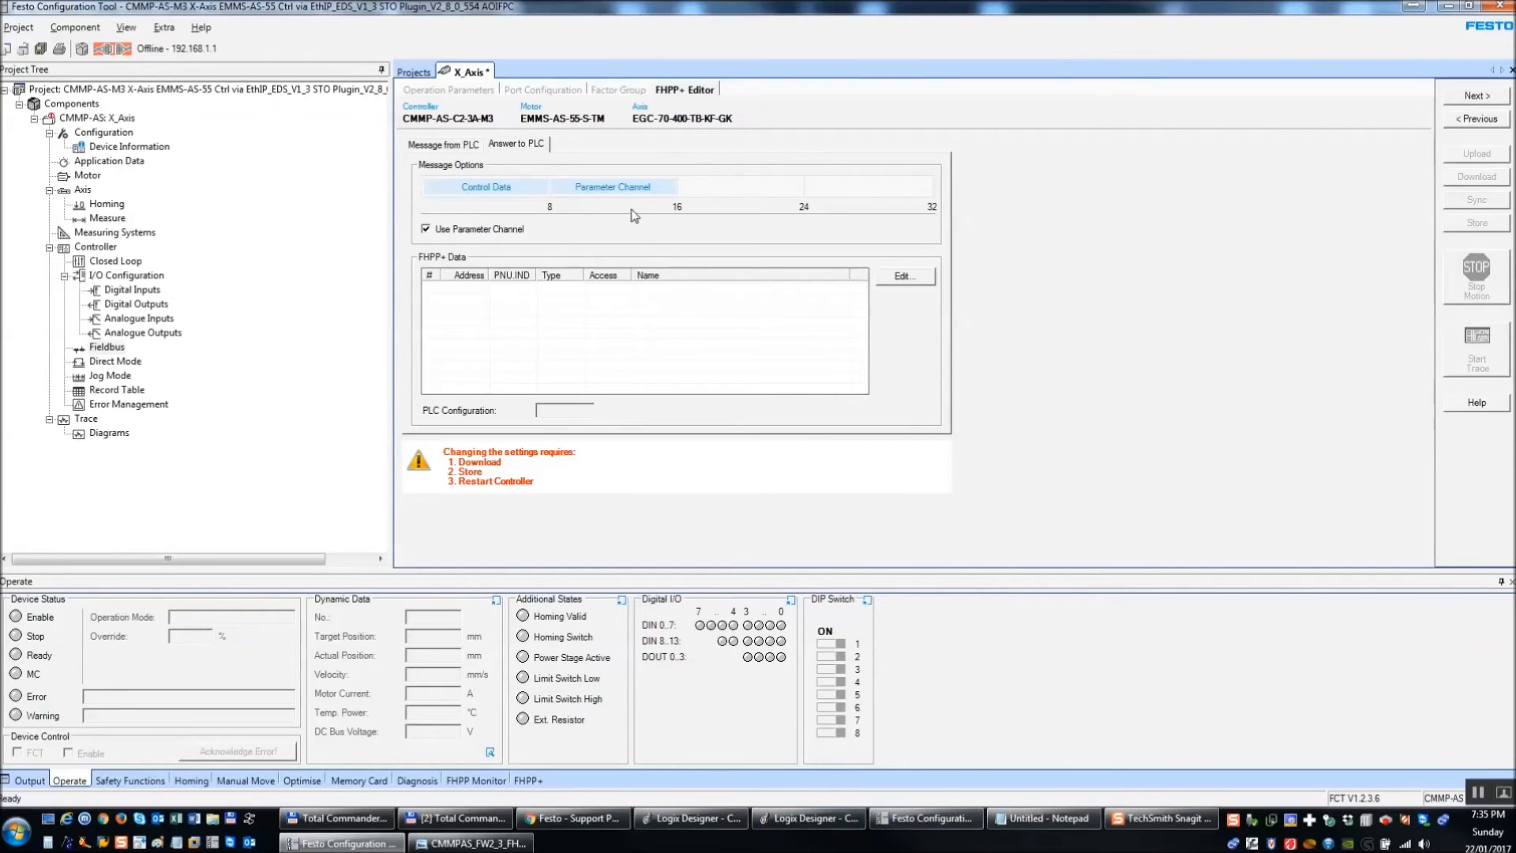
- Check the FPC_IN_ArrayStartAddr value of FML_READ in Logix Designer and return to Festo Configuration Tool
{"action": "left_click", "coordinate": [691, 818]}
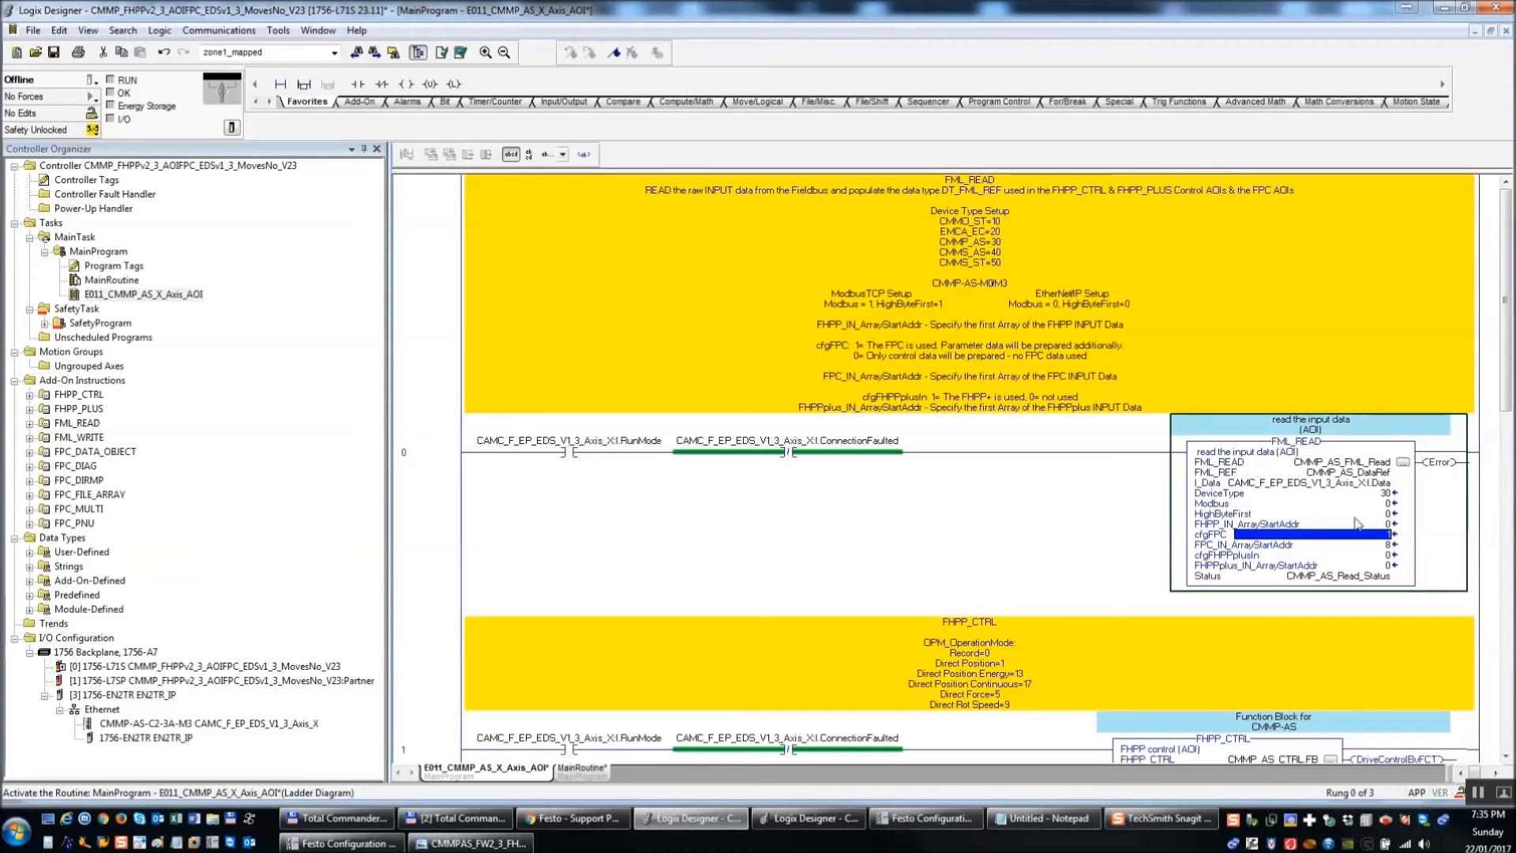
{"action": "left_click", "coordinate": [1394, 544]}
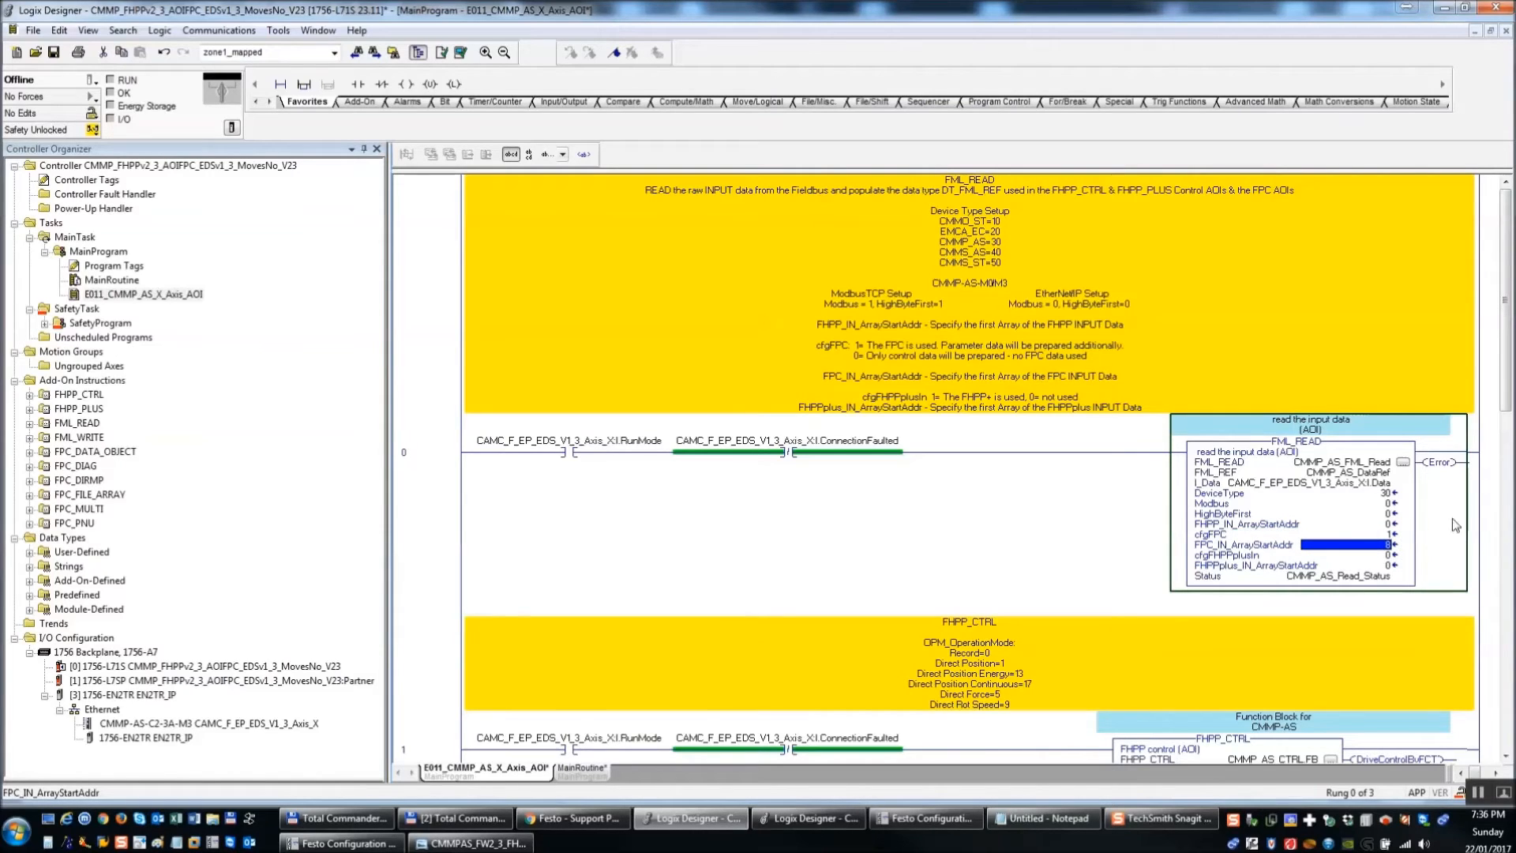
{"action": "left_click", "coordinate": [343, 844]}
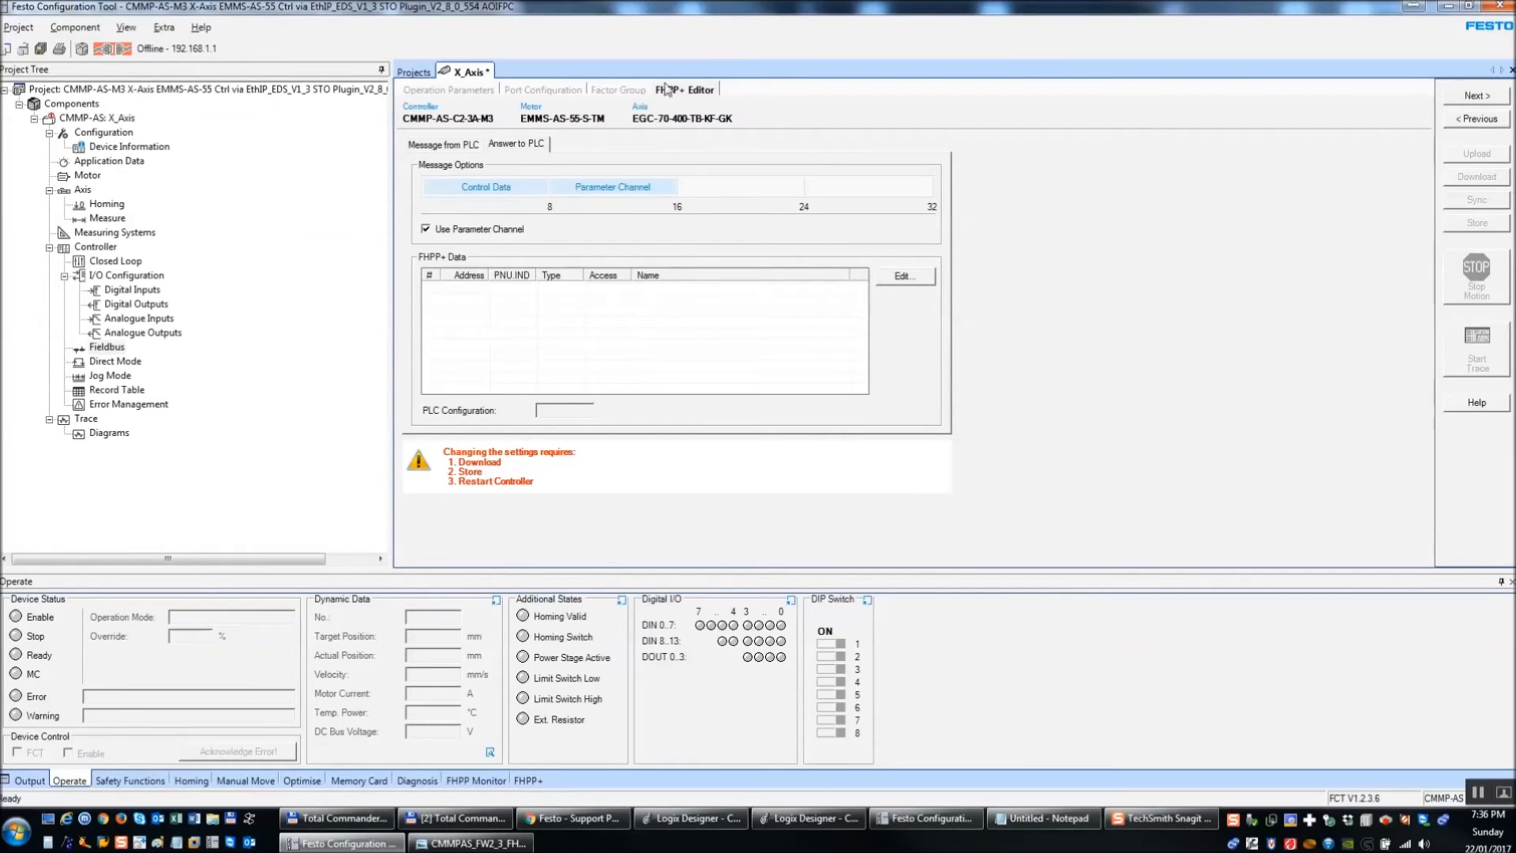
- Set the Direct Mode base velocity for profile position mode to 1000 mm/s and check the acceleration and deceleration fields
{"action": "left_click", "coordinate": [1482, 98]}
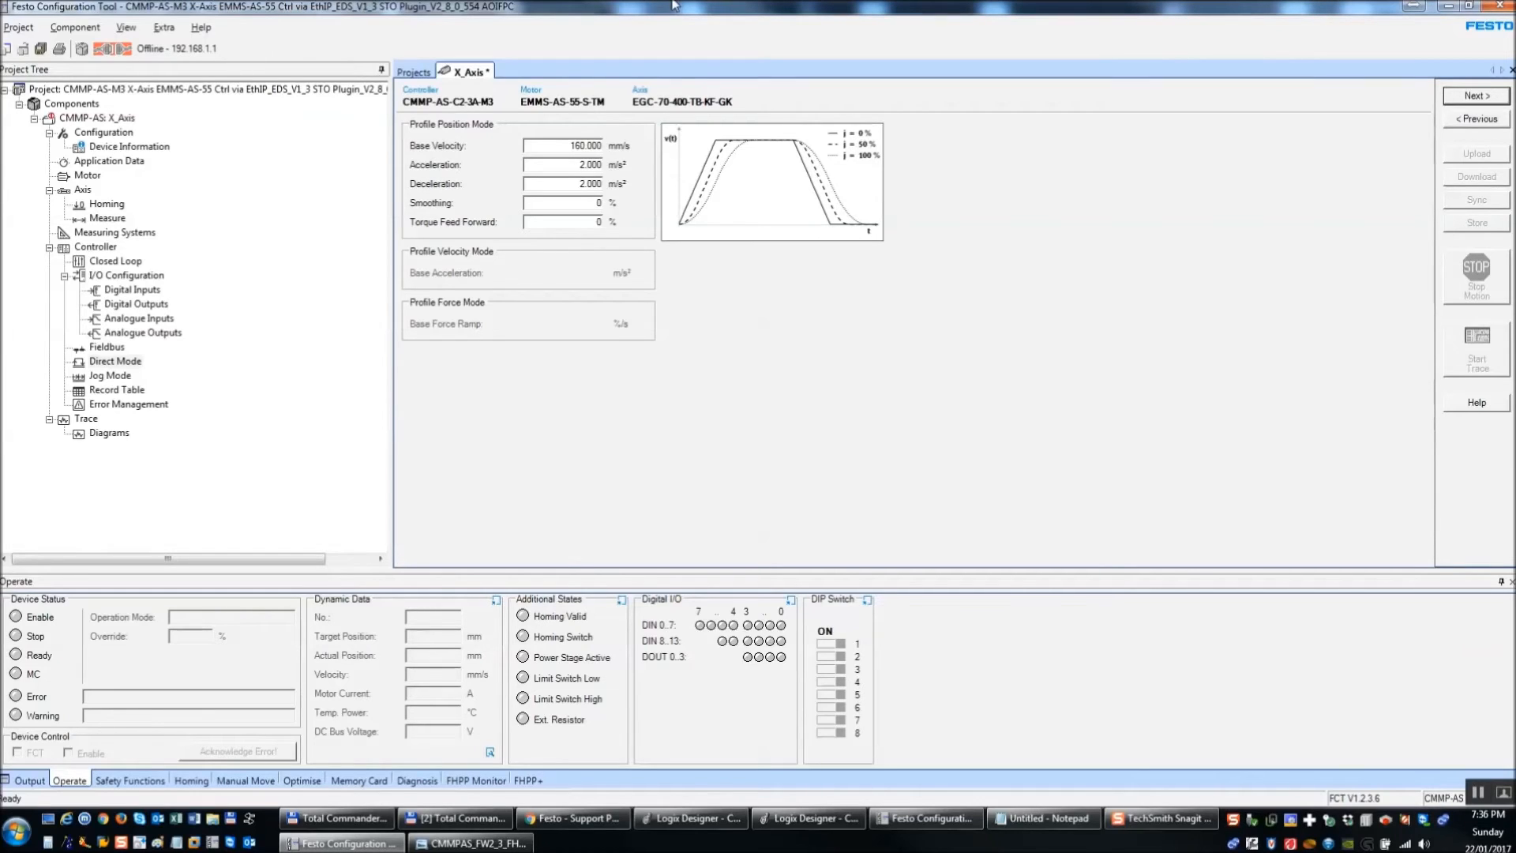
{"action": "double_click", "coordinate": [569, 148]}
{"action": "type", "text": "1000"}
{"action": "key", "text": "Tab"}
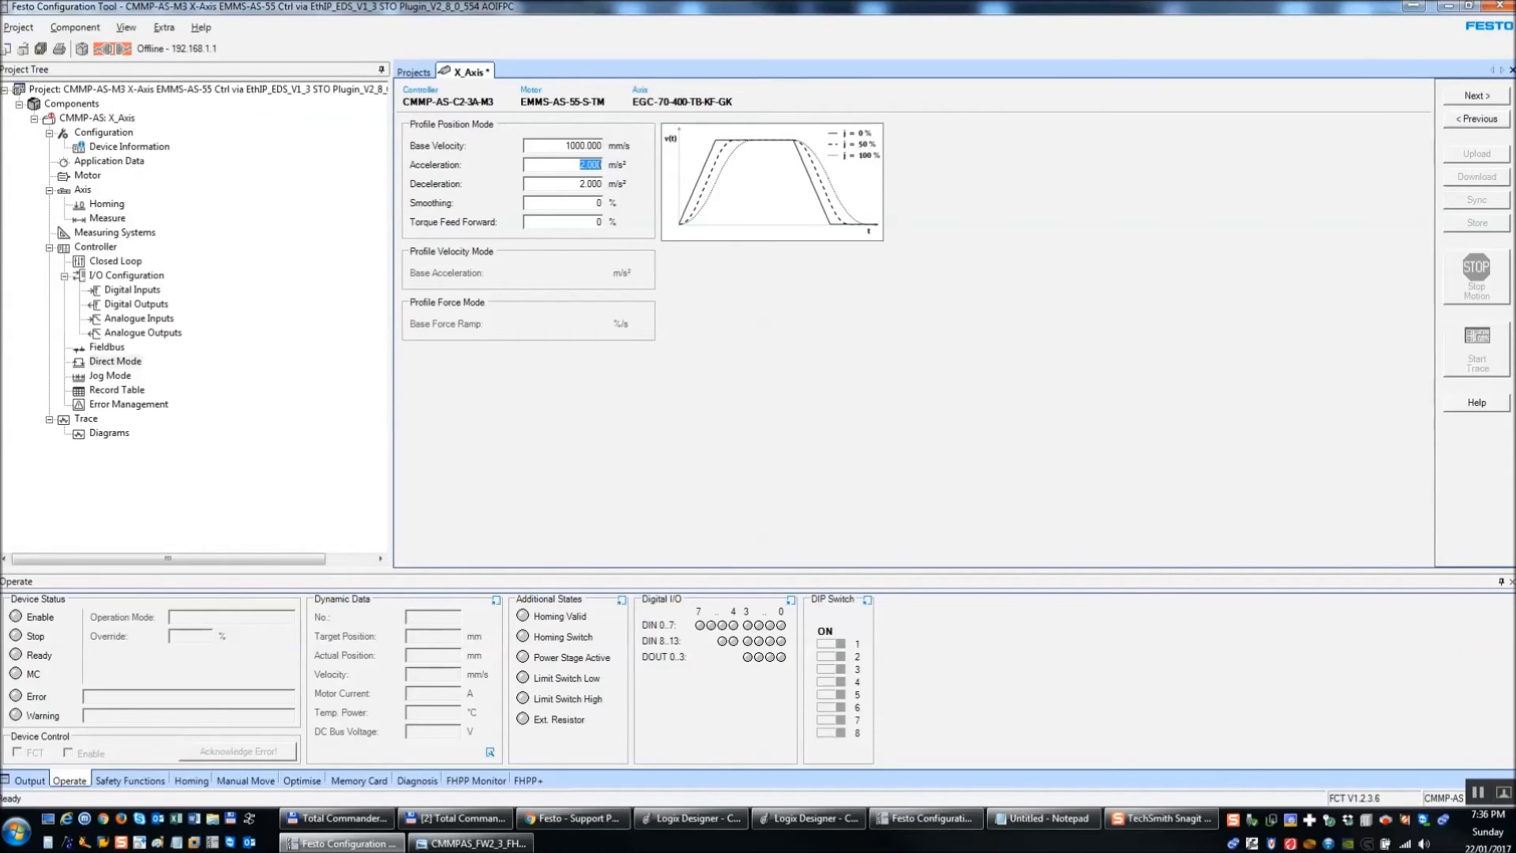
{"action": "key", "text": "Tab"}
{"action": "key", "text": "shift+Tab"}
{"action": "key", "text": "Tab"}
{"action": "key", "text": "shift+Tab"}
{"action": "mouse_move", "coordinate": [576, 185]}
{"action": "left_mouse_down"}
{"action": "mouse_move", "coordinate": [602, 182]}
{"action": "mouse_move", "coordinate": [574, 166]}
{"action": "mouse_move", "coordinate": [586, 184]}
{"action": "left_mouse_up"}
{"action": "key", "text": "shift+Tab"}
{"action": "key", "text": "Tab"}
- Review the remaining controller pages from Jog Mode to Error Management, including the full list of error groups
{"action": "left_click", "coordinate": [1490, 98]}
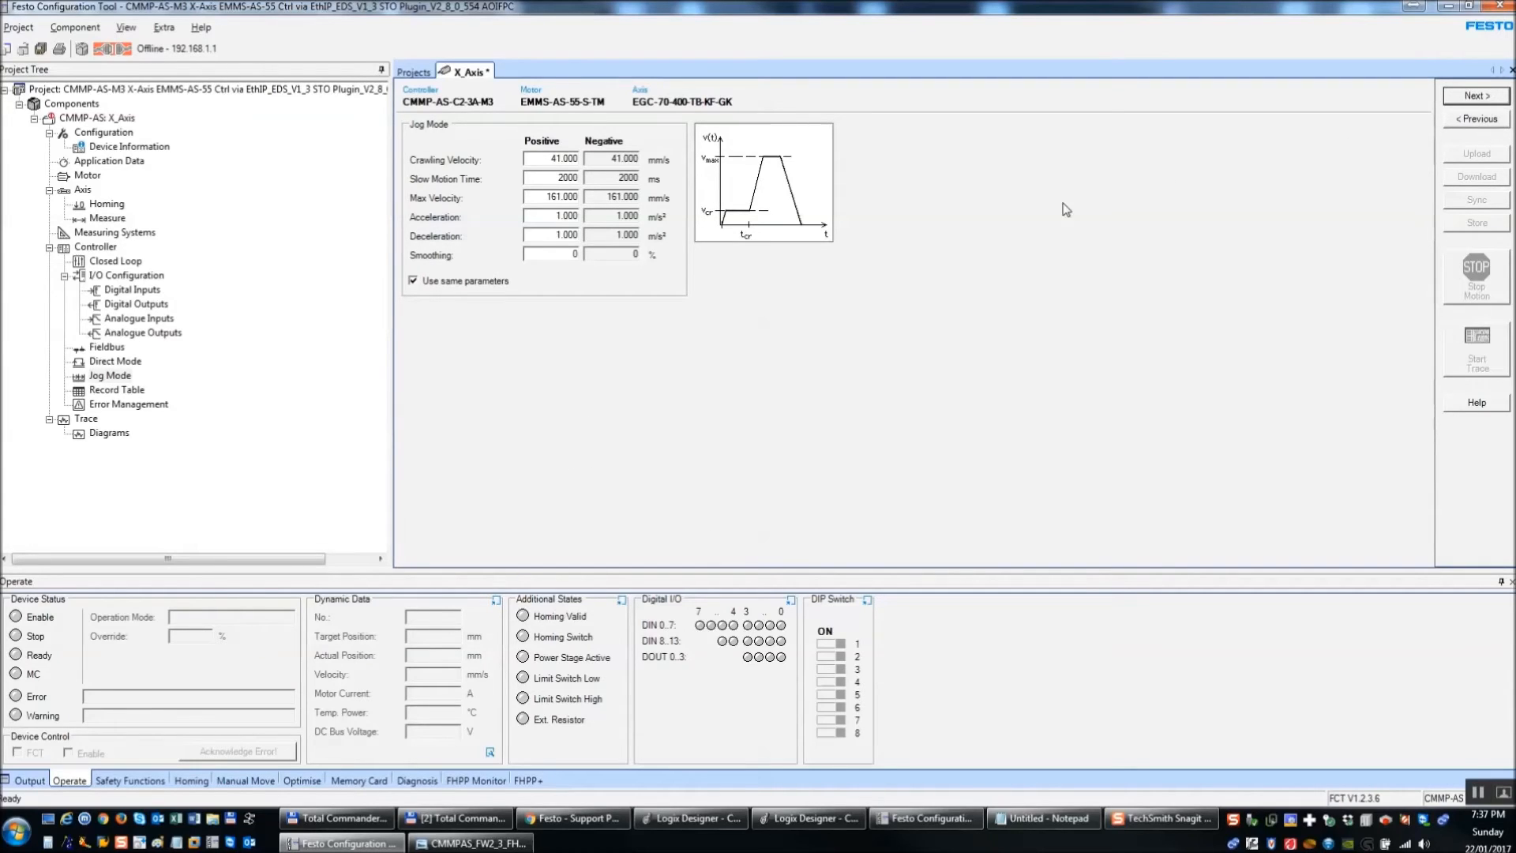
{"action": "left_click", "coordinate": [1472, 96]}
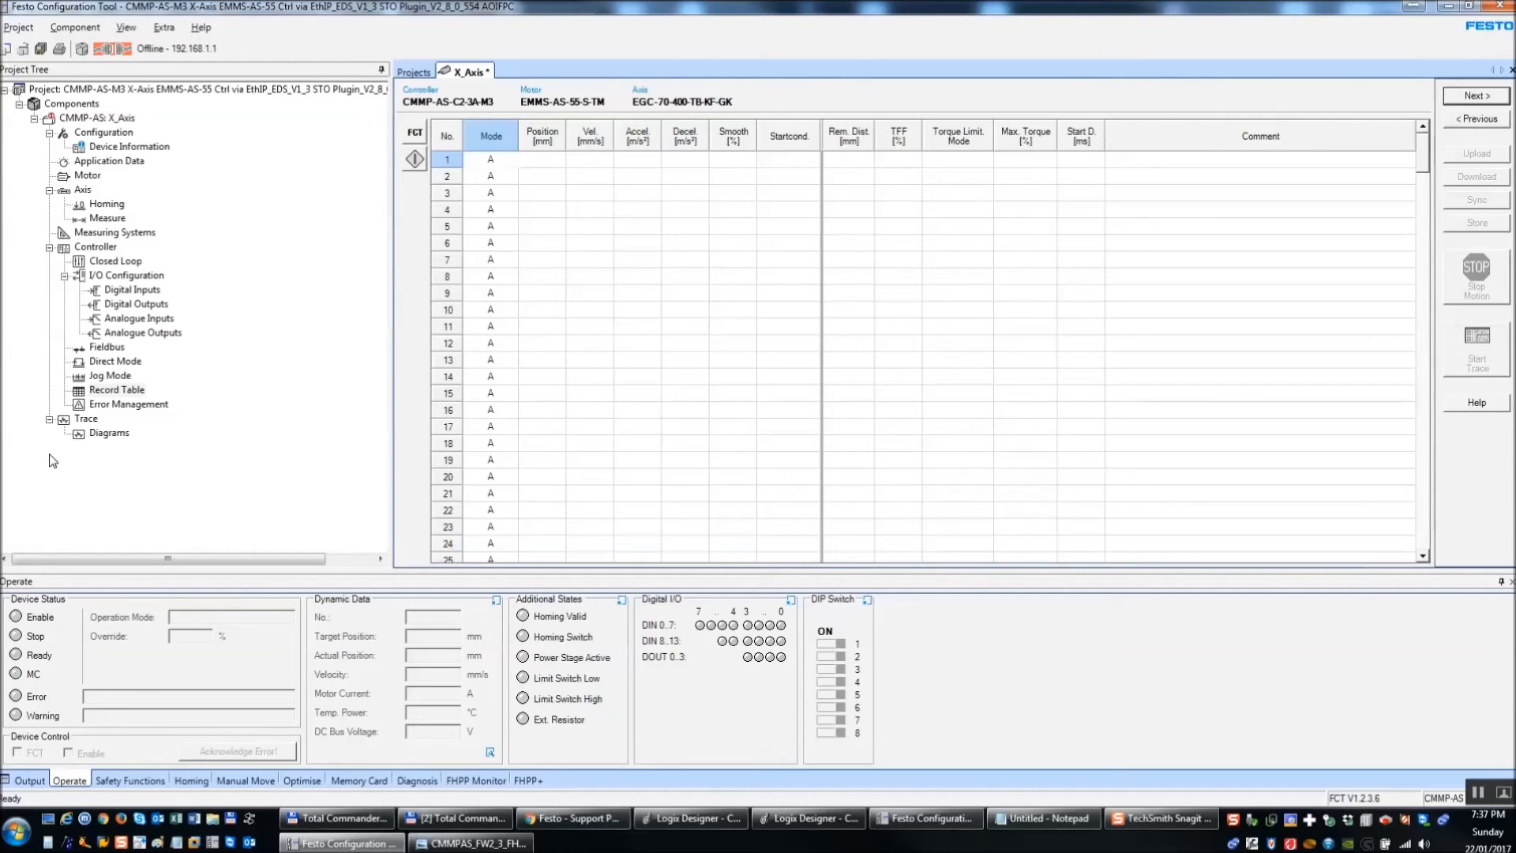
{"action": "left_click", "coordinate": [1457, 101]}
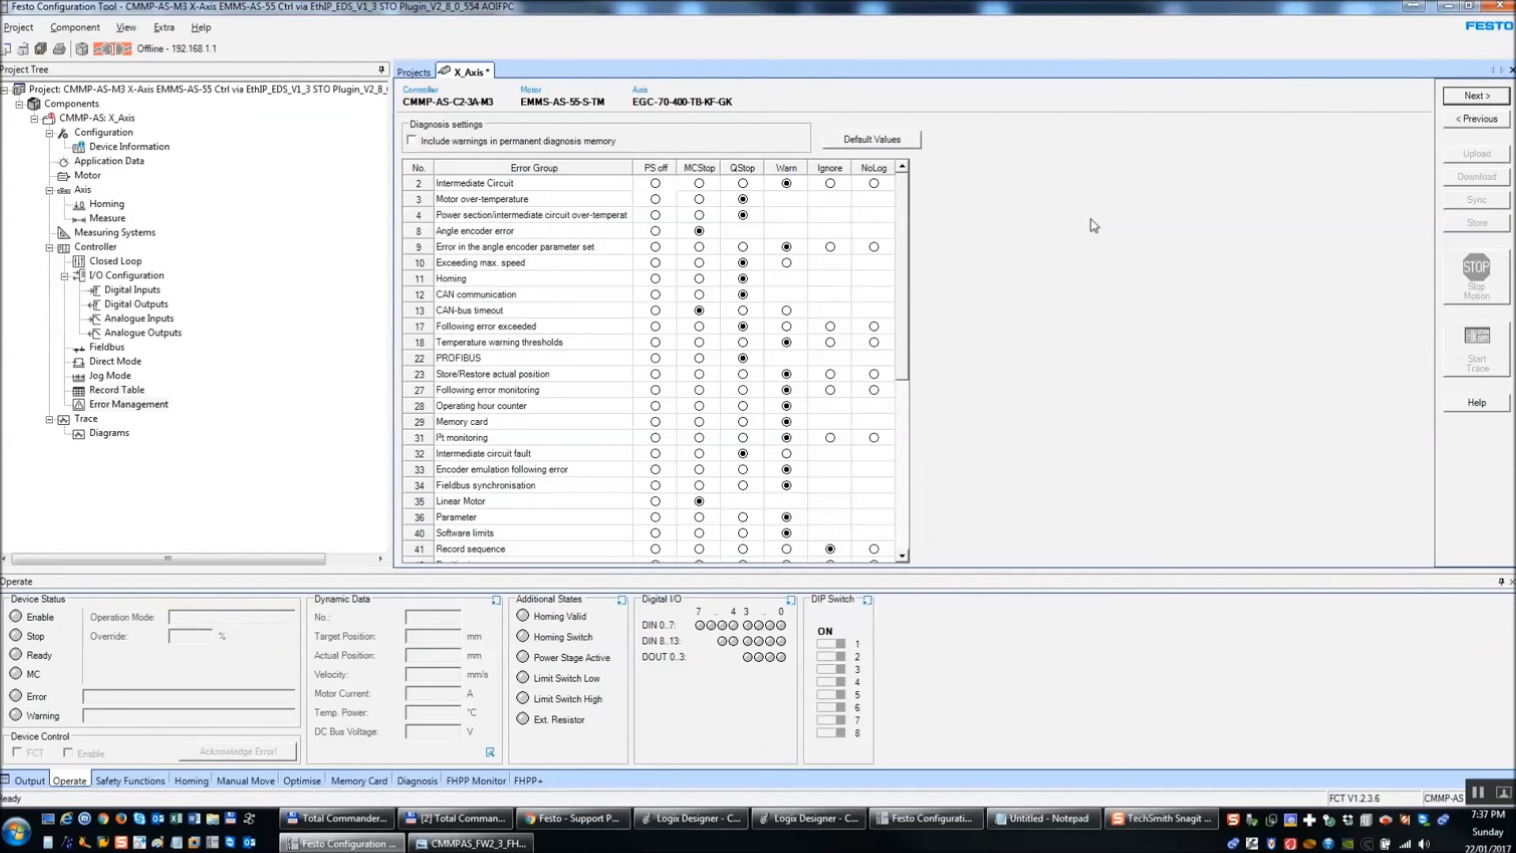
{"action": "left_click_drag", "start_coordinate": [907, 248], "coordinate": [899, 503]}
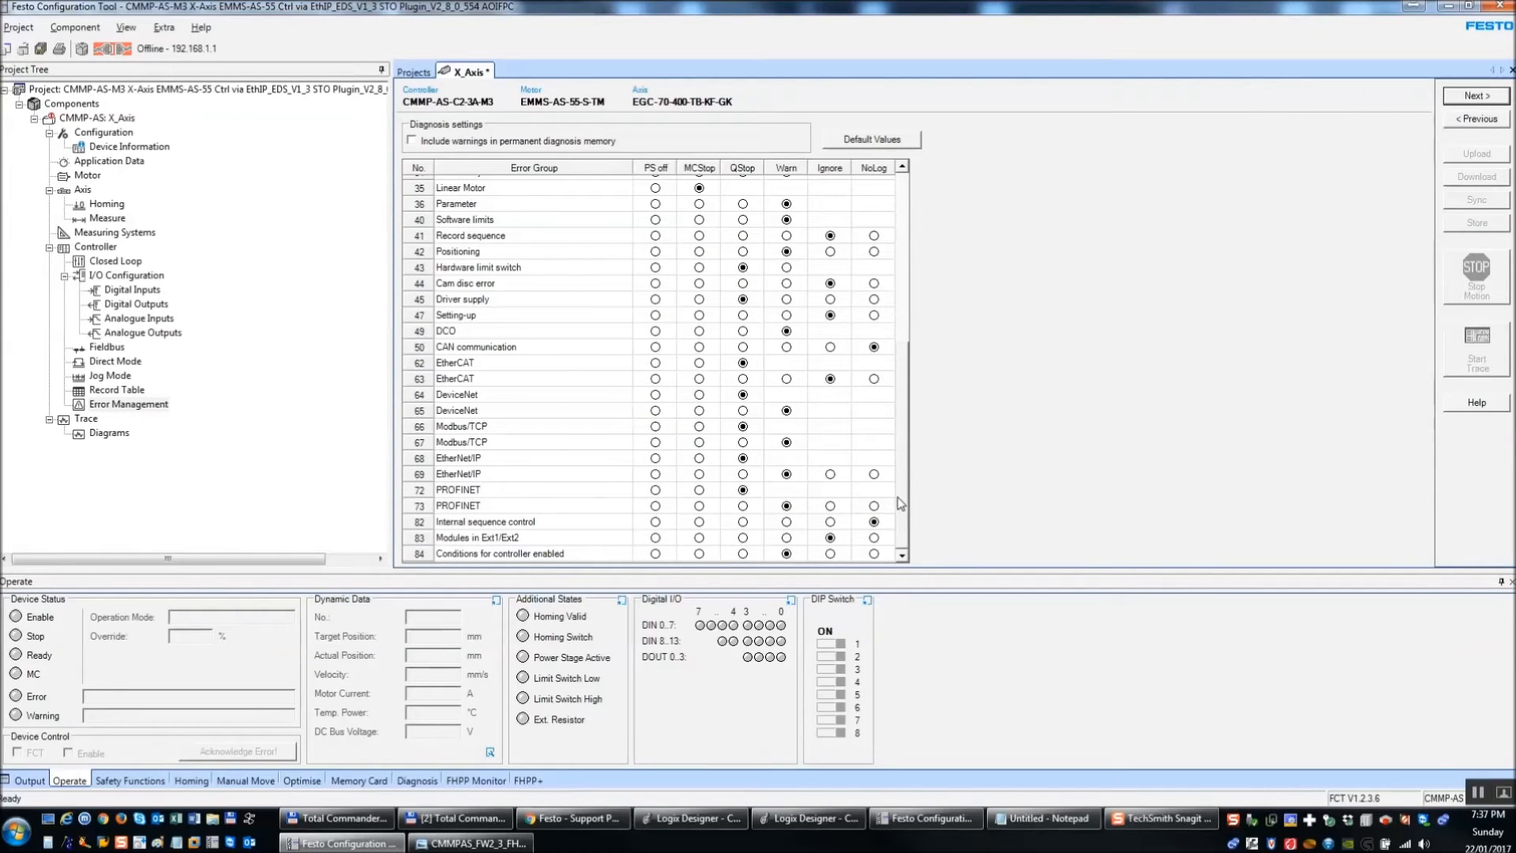
{"action": "scroll", "coordinate": [900, 335], "scroll_direction": "up", "scroll_amount": 3}
{"action": "scroll", "coordinate": [900, 335], "scroll_direction": "up", "scroll_amount": 4}
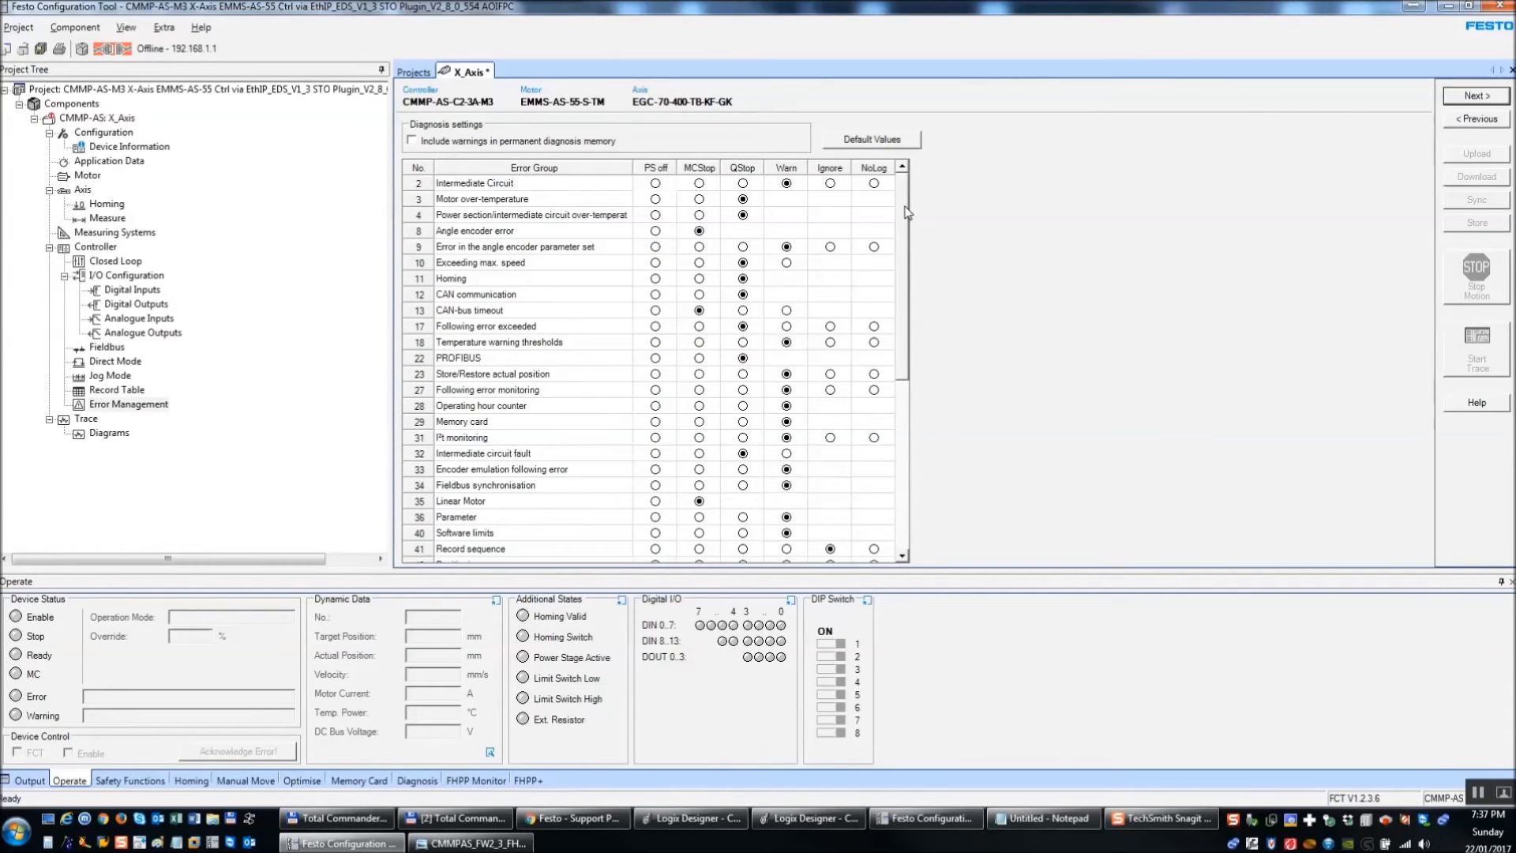
- Open Dynamic Help for Error Management, widen it and read the explanations of the error reaction options
{"action": "left_click", "coordinate": [199, 30]}
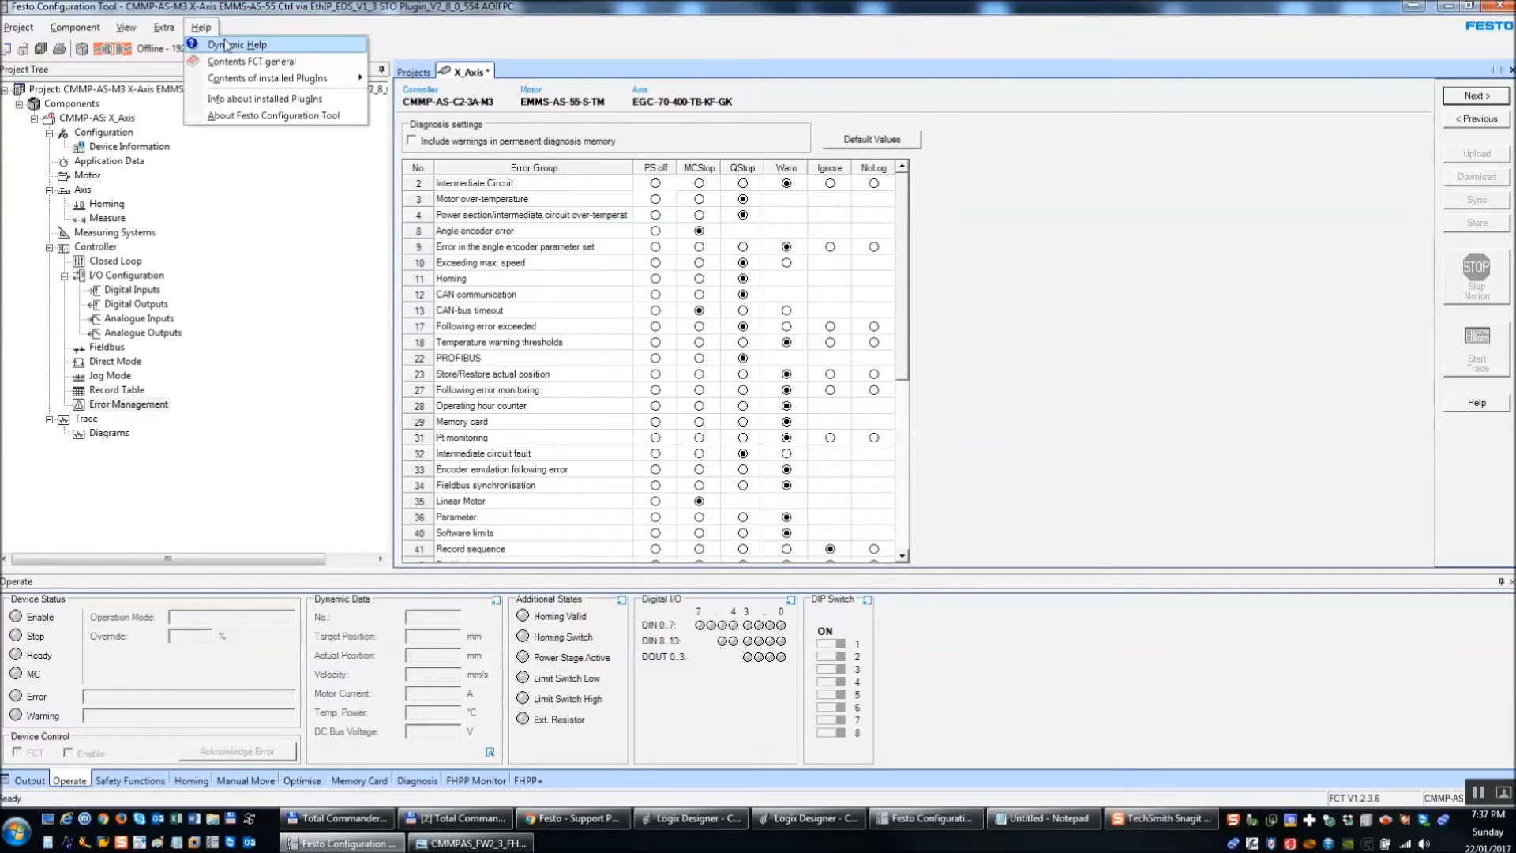
{"action": "left_click", "coordinate": [228, 45]}
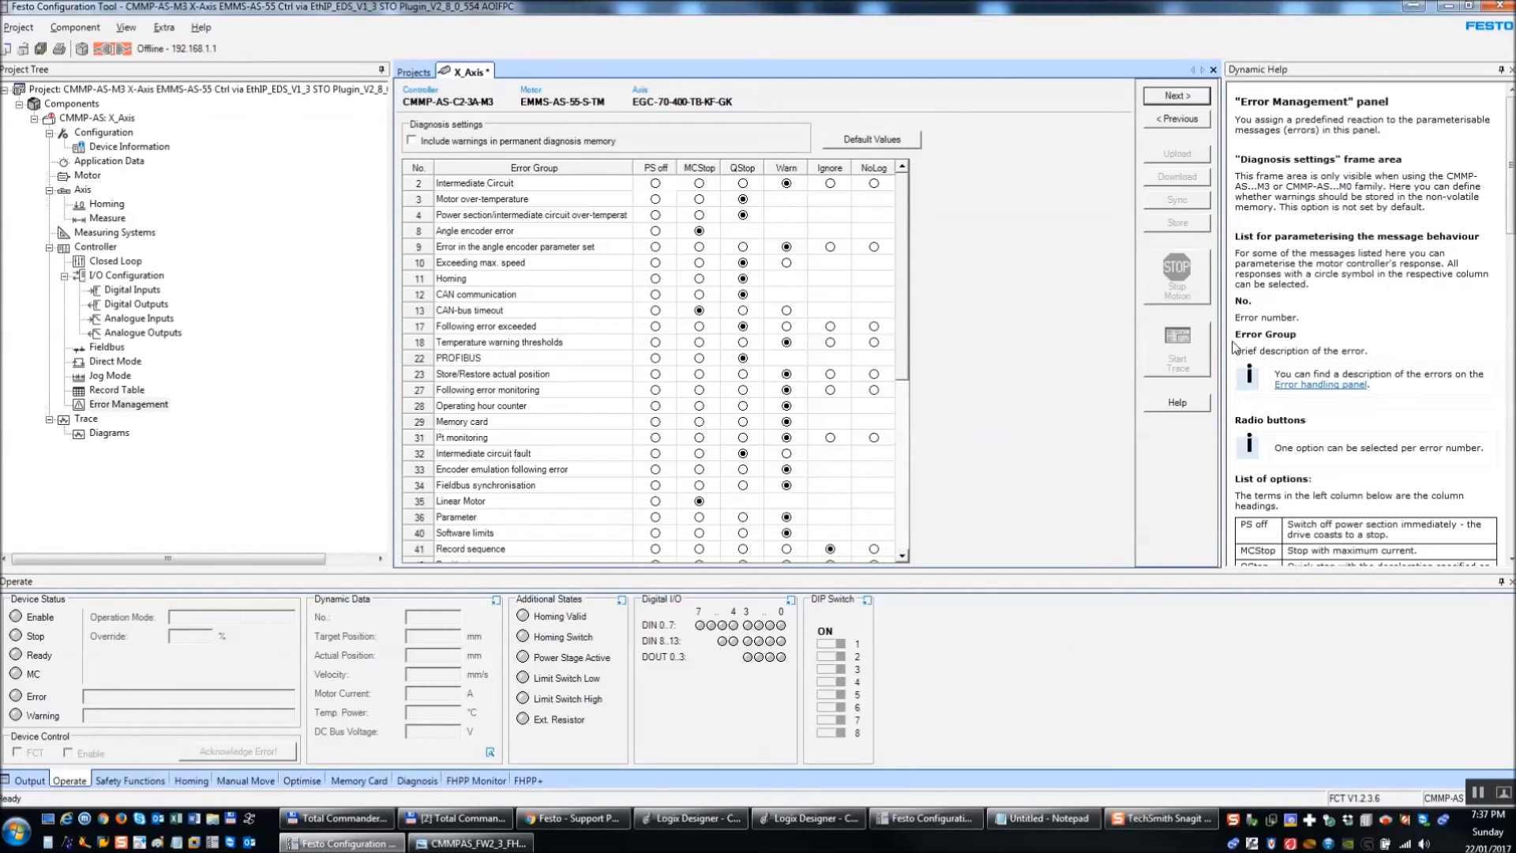
{"action": "left_click_drag", "start_coordinate": [1223, 349], "coordinate": [1112, 350]}
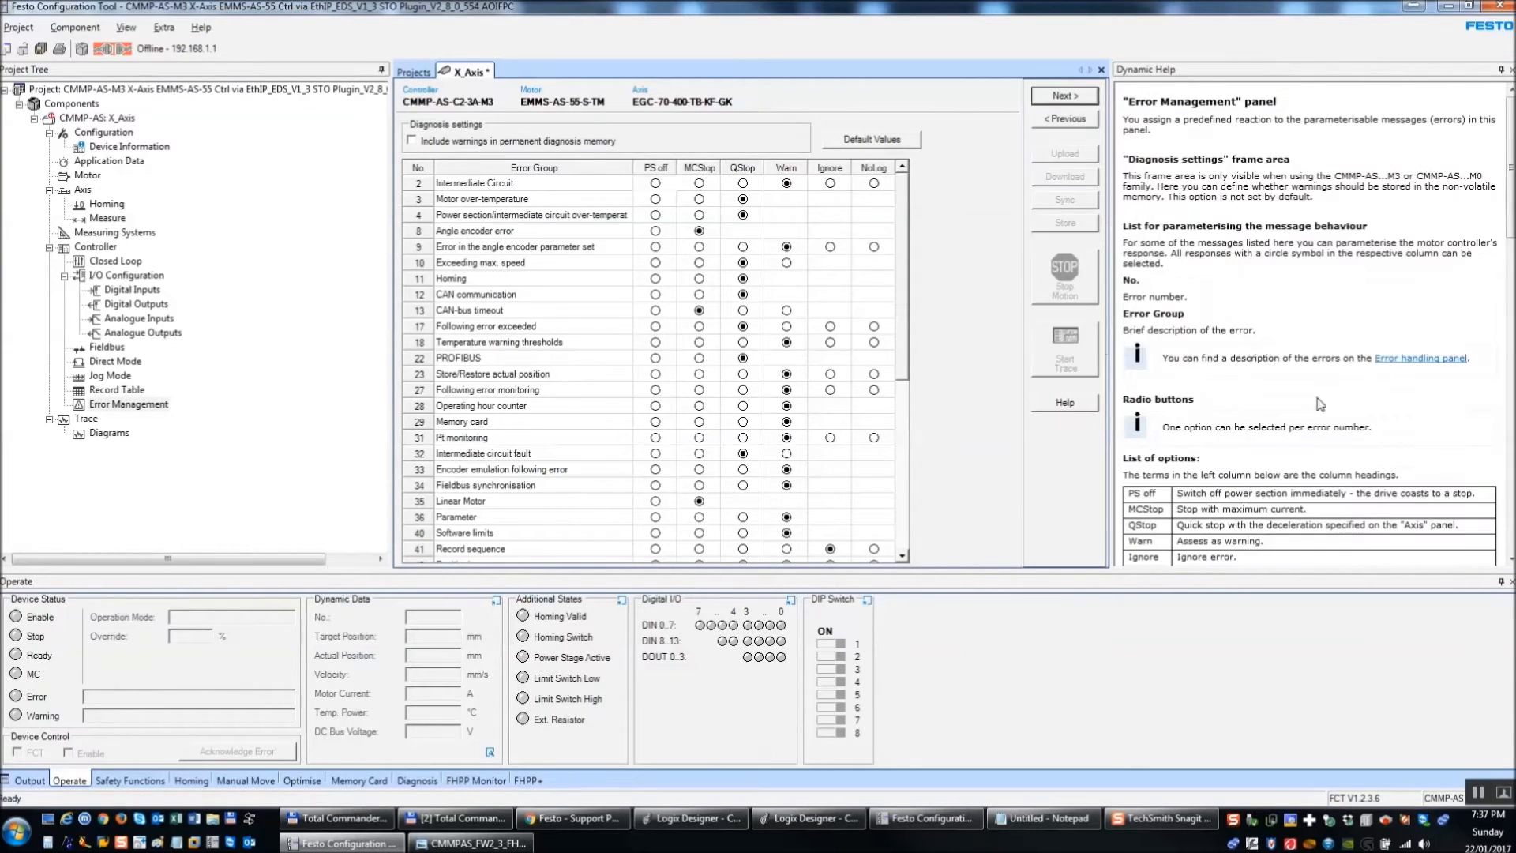
{"action": "scroll", "coordinate": [1495, 293], "scroll_direction": "down", "scroll_amount": 6}
{"action": "scroll", "coordinate": [1495, 292], "scroll_direction": "down", "scroll_amount": 1}
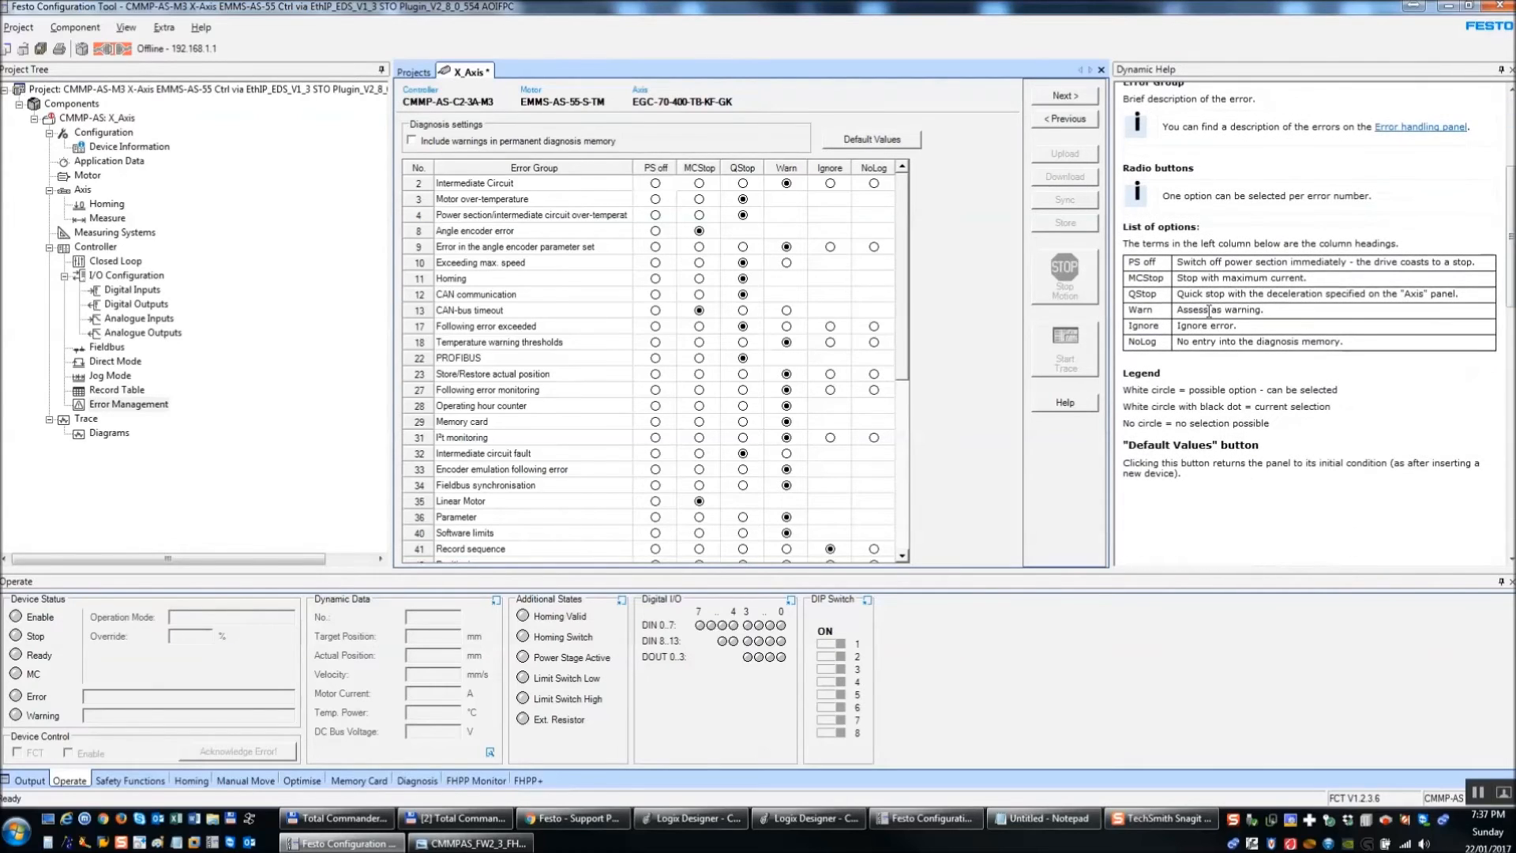
{"action": "left_click_drag", "start_coordinate": [1128, 260], "coordinate": [1352, 345]}
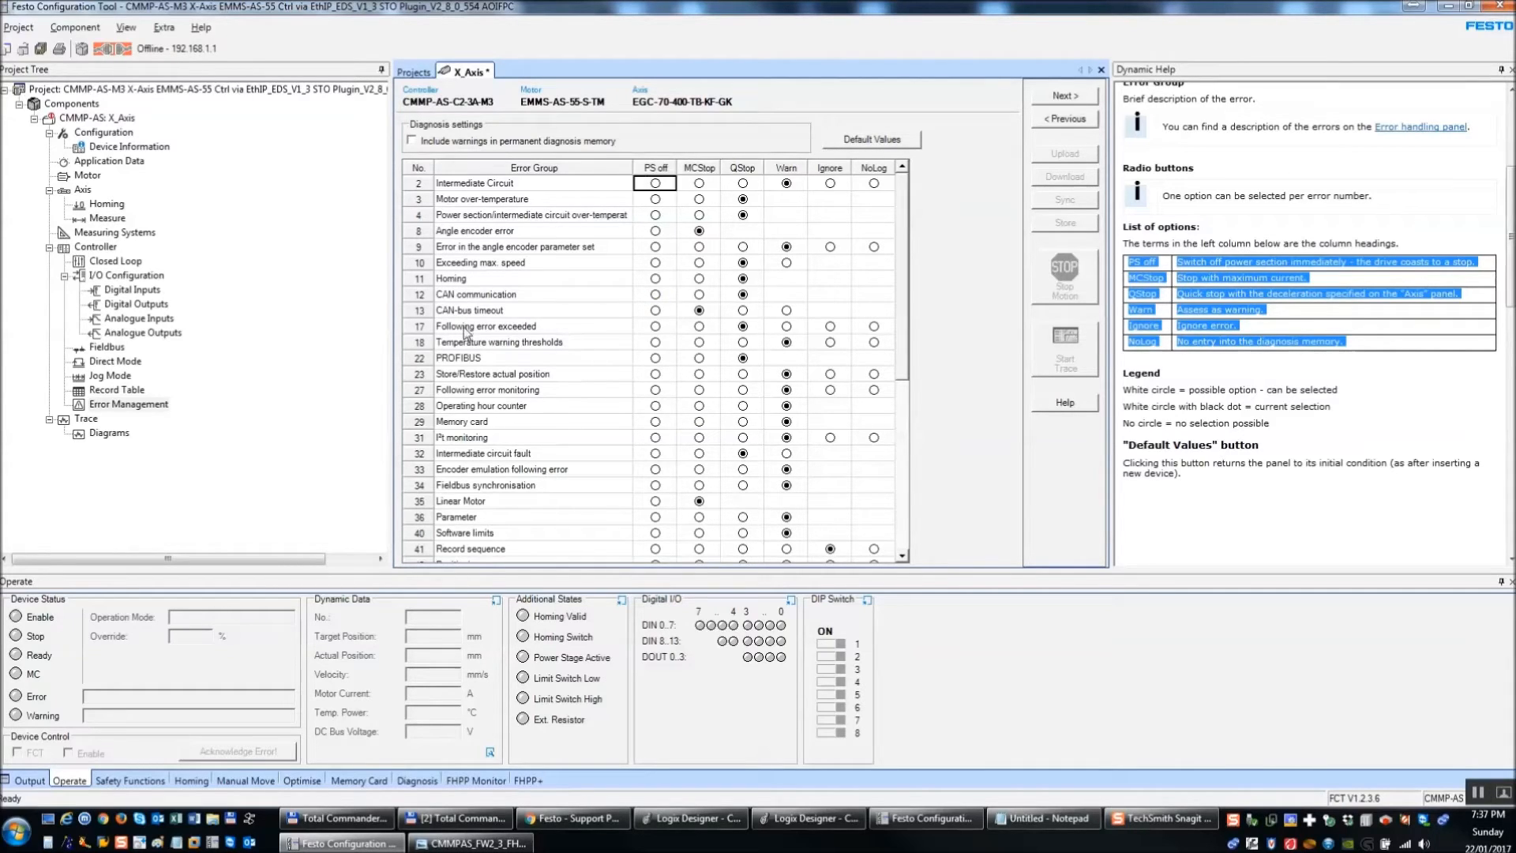
- Check the reaction for the "Following error exceeded" group and open the message settings in Application Data
{"action": "left_click", "coordinate": [427, 329]}
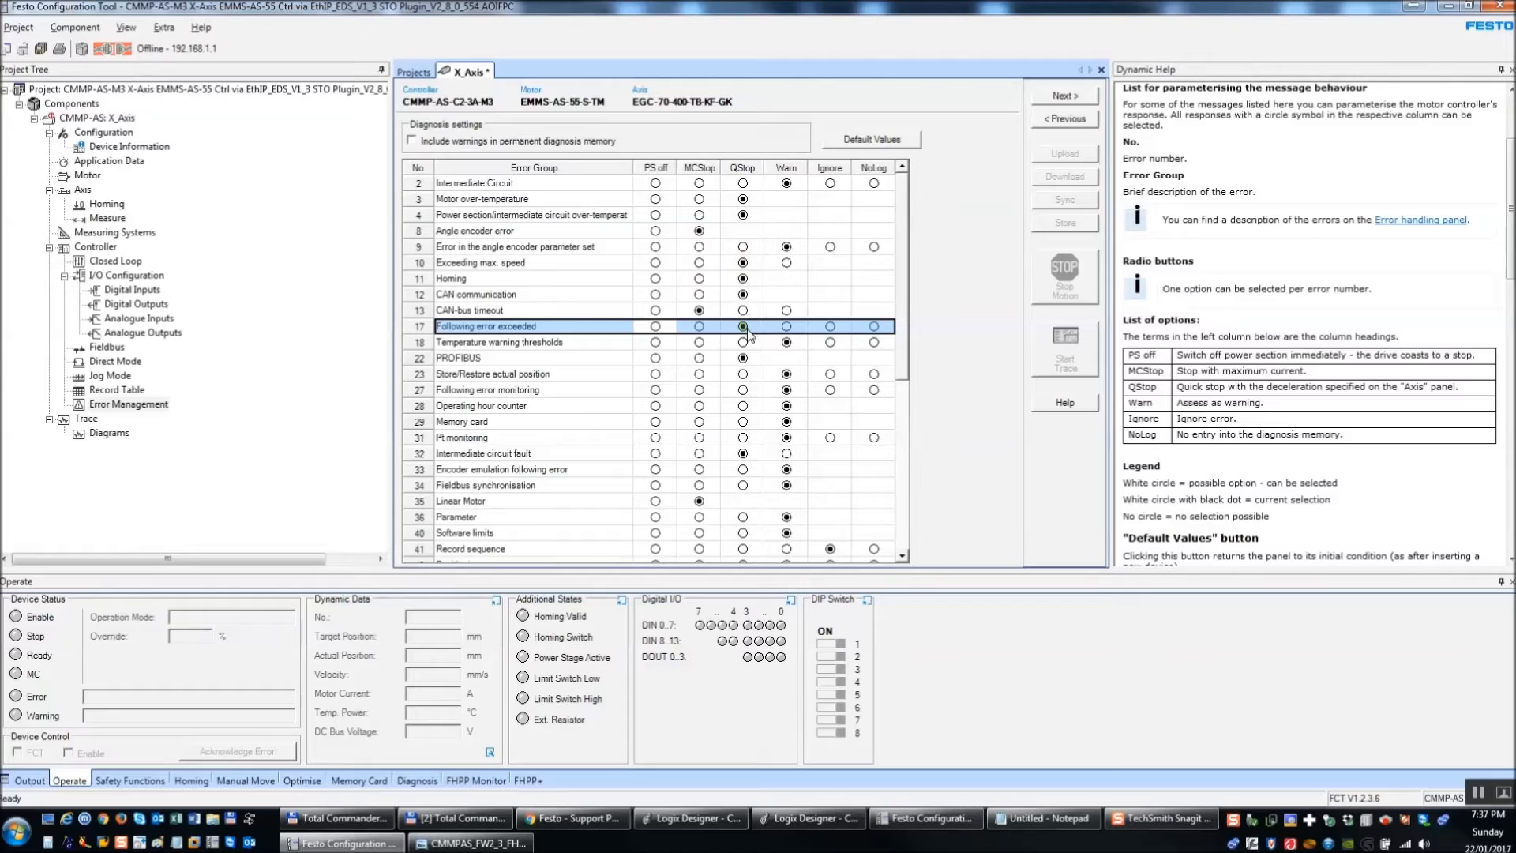
{"action": "left_click", "coordinate": [103, 163]}
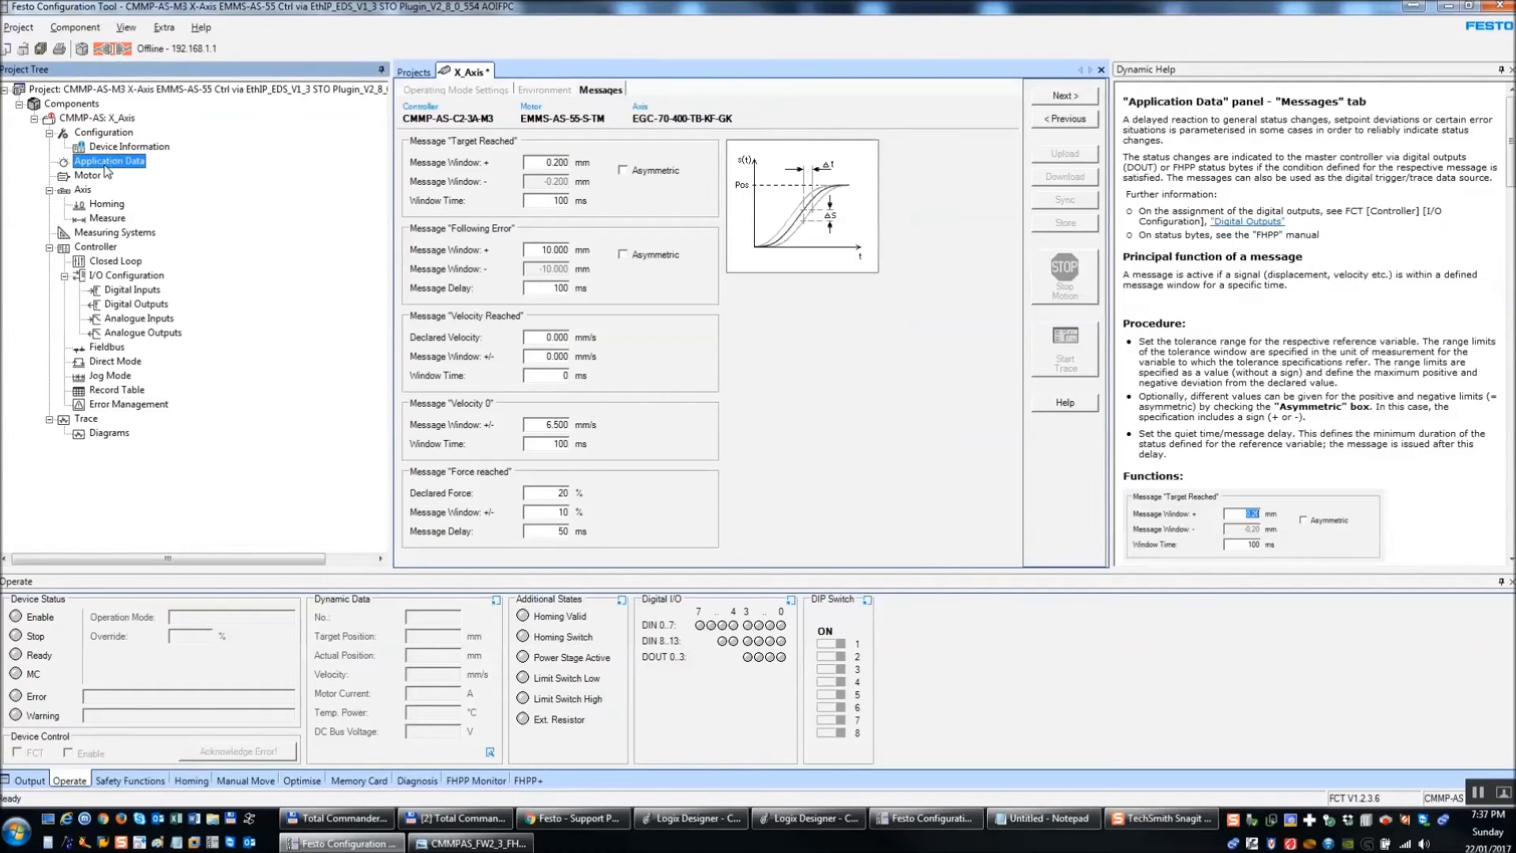
- Review the Application Data environment and message settings, the Motor basics and the quick stop deceleration of the axis
{"action": "left_click", "coordinate": [459, 91]}
{"action": "left_click", "coordinate": [555, 91]}
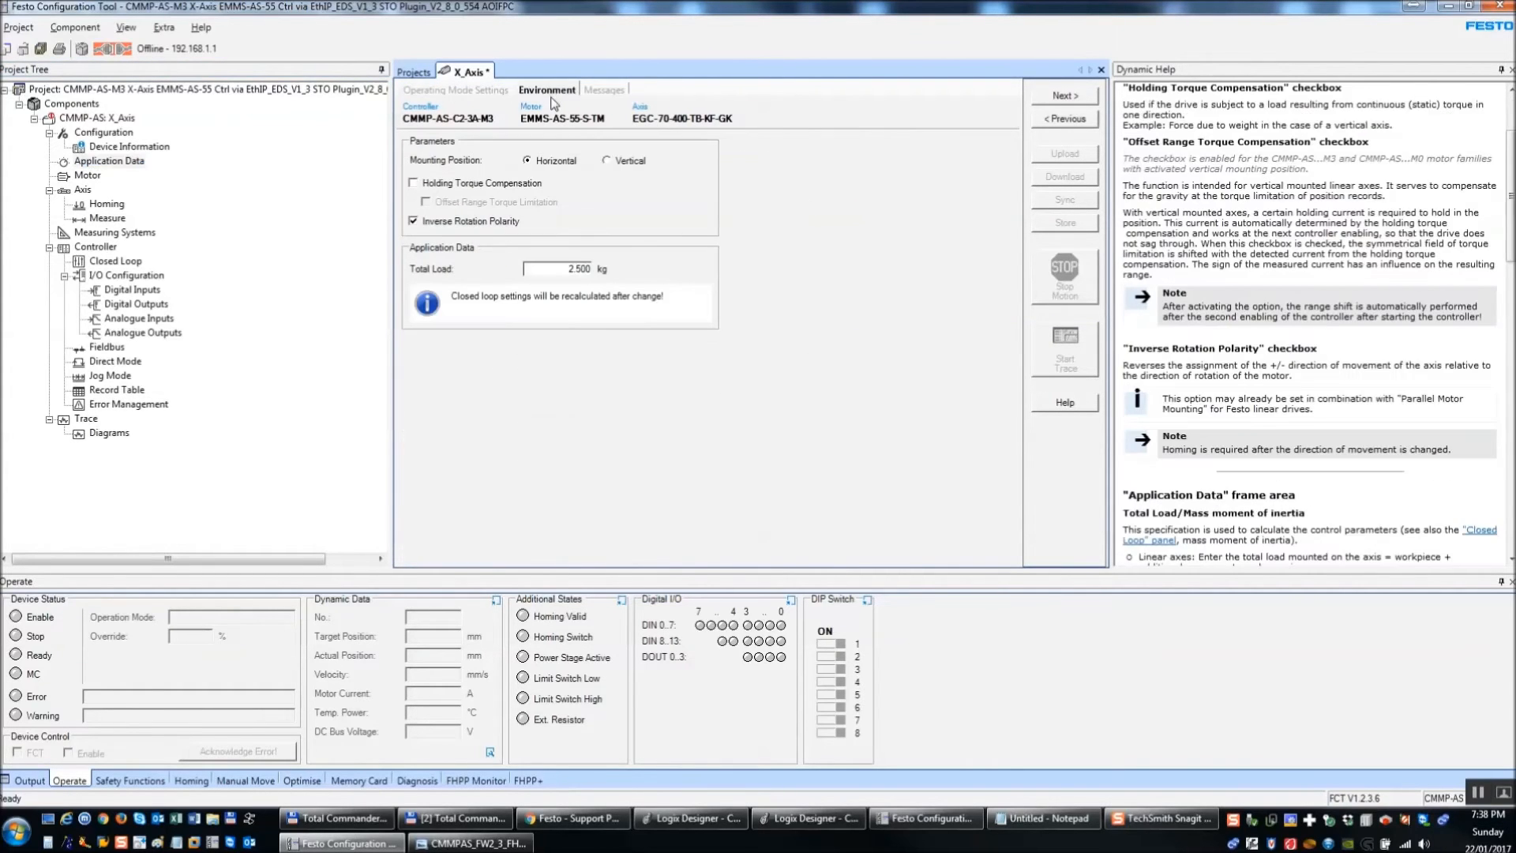
{"action": "left_click", "coordinate": [609, 90]}
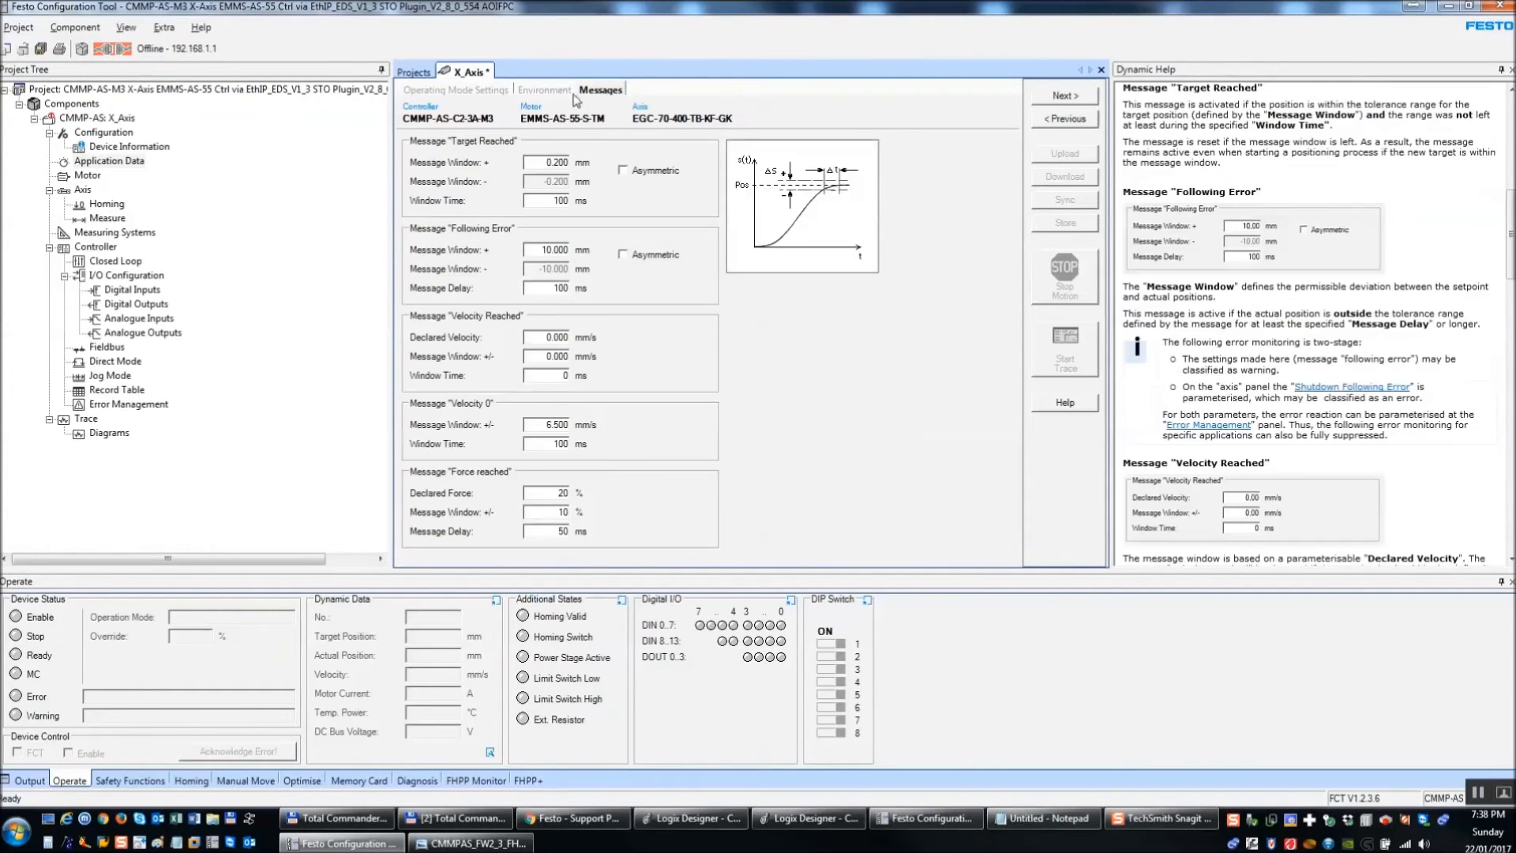
{"action": "left_click", "coordinate": [88, 175]}
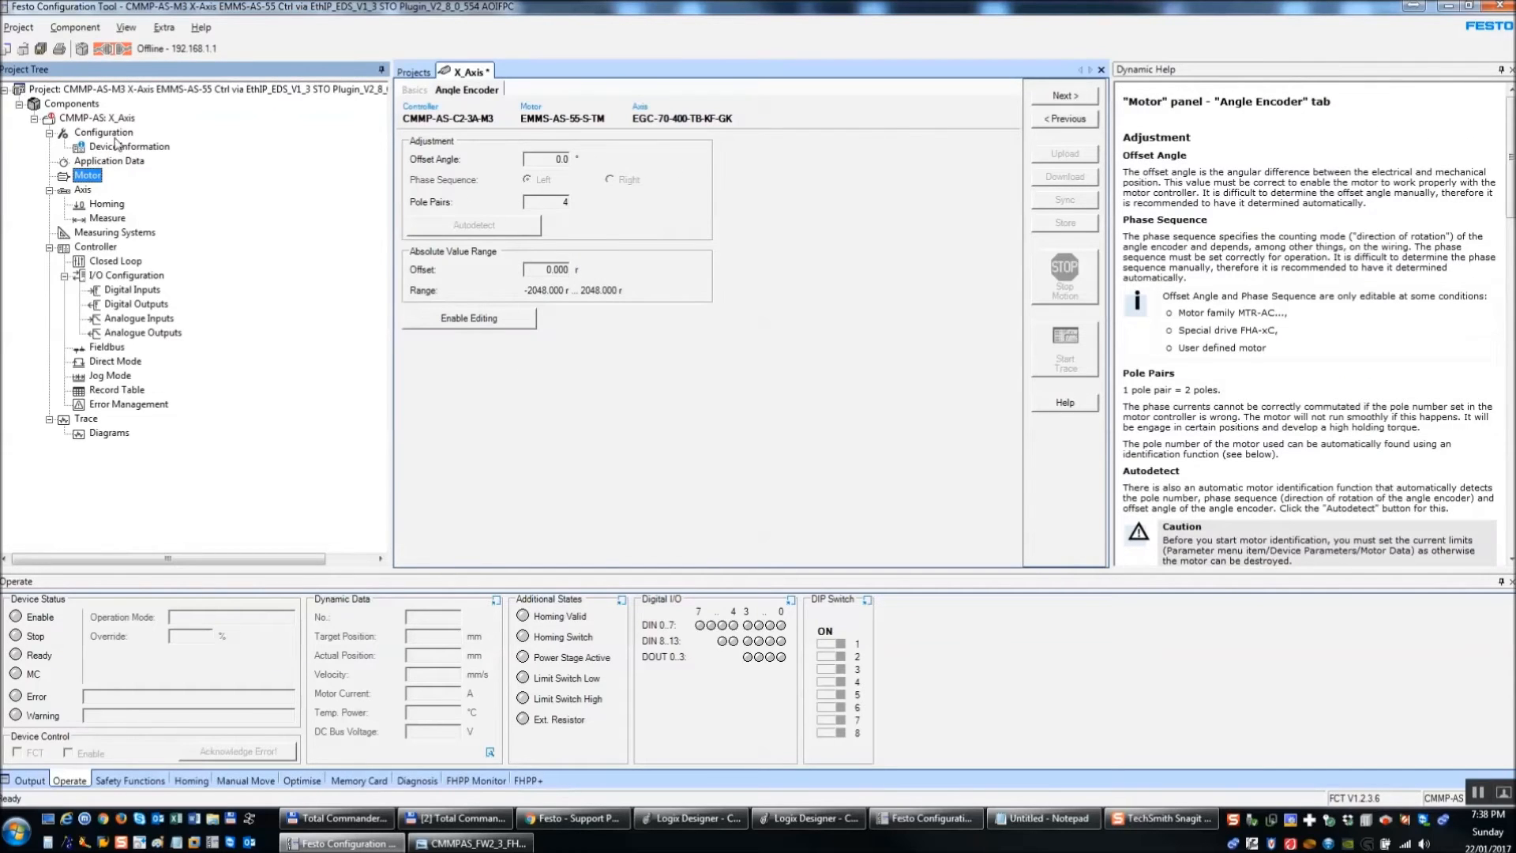
{"action": "left_click", "coordinate": [415, 89]}
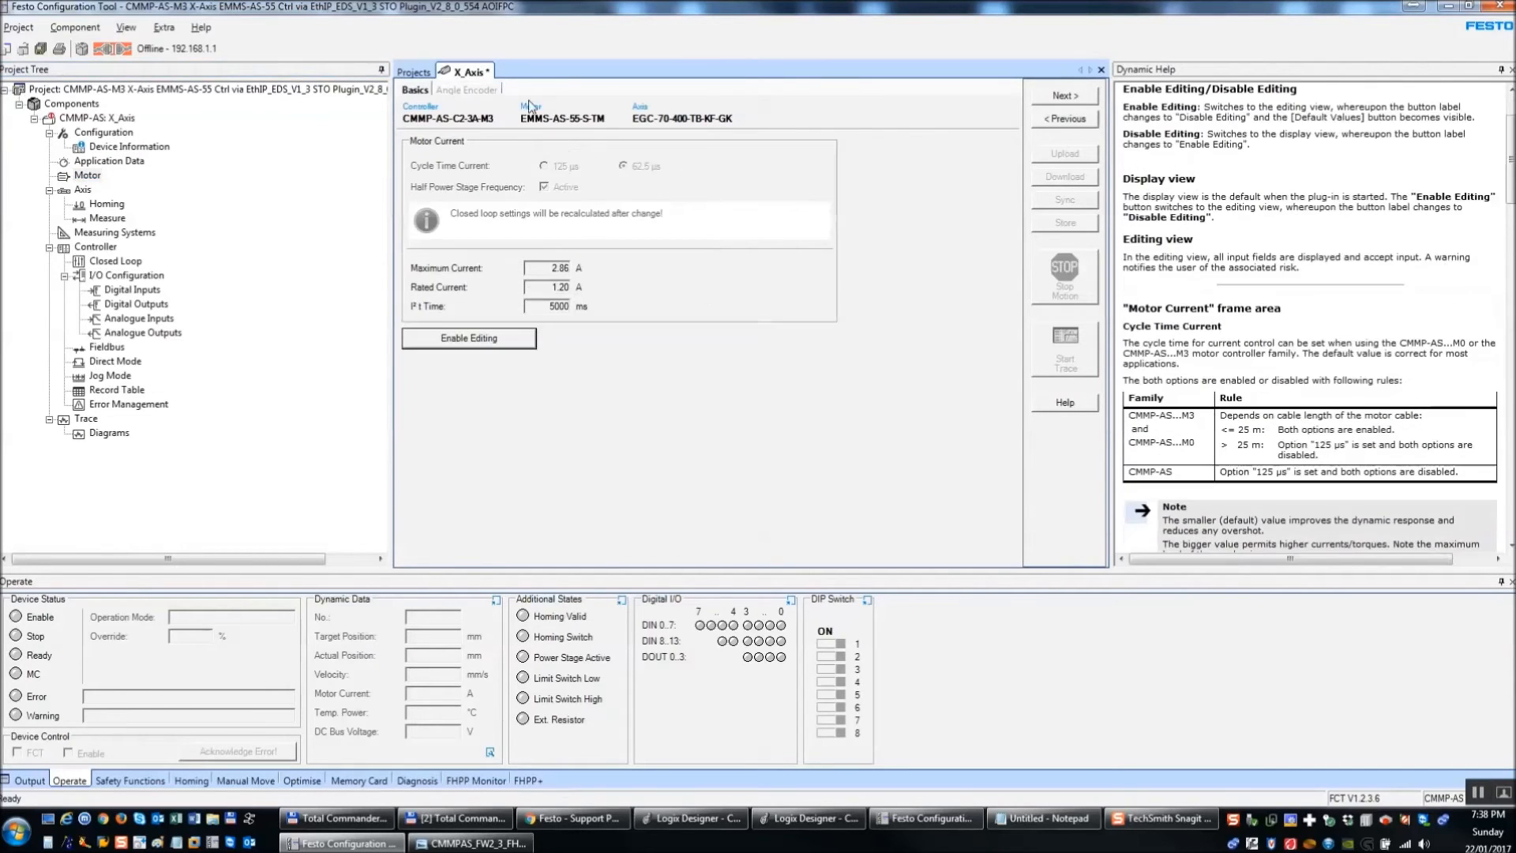
{"action": "left_click", "coordinate": [82, 189]}
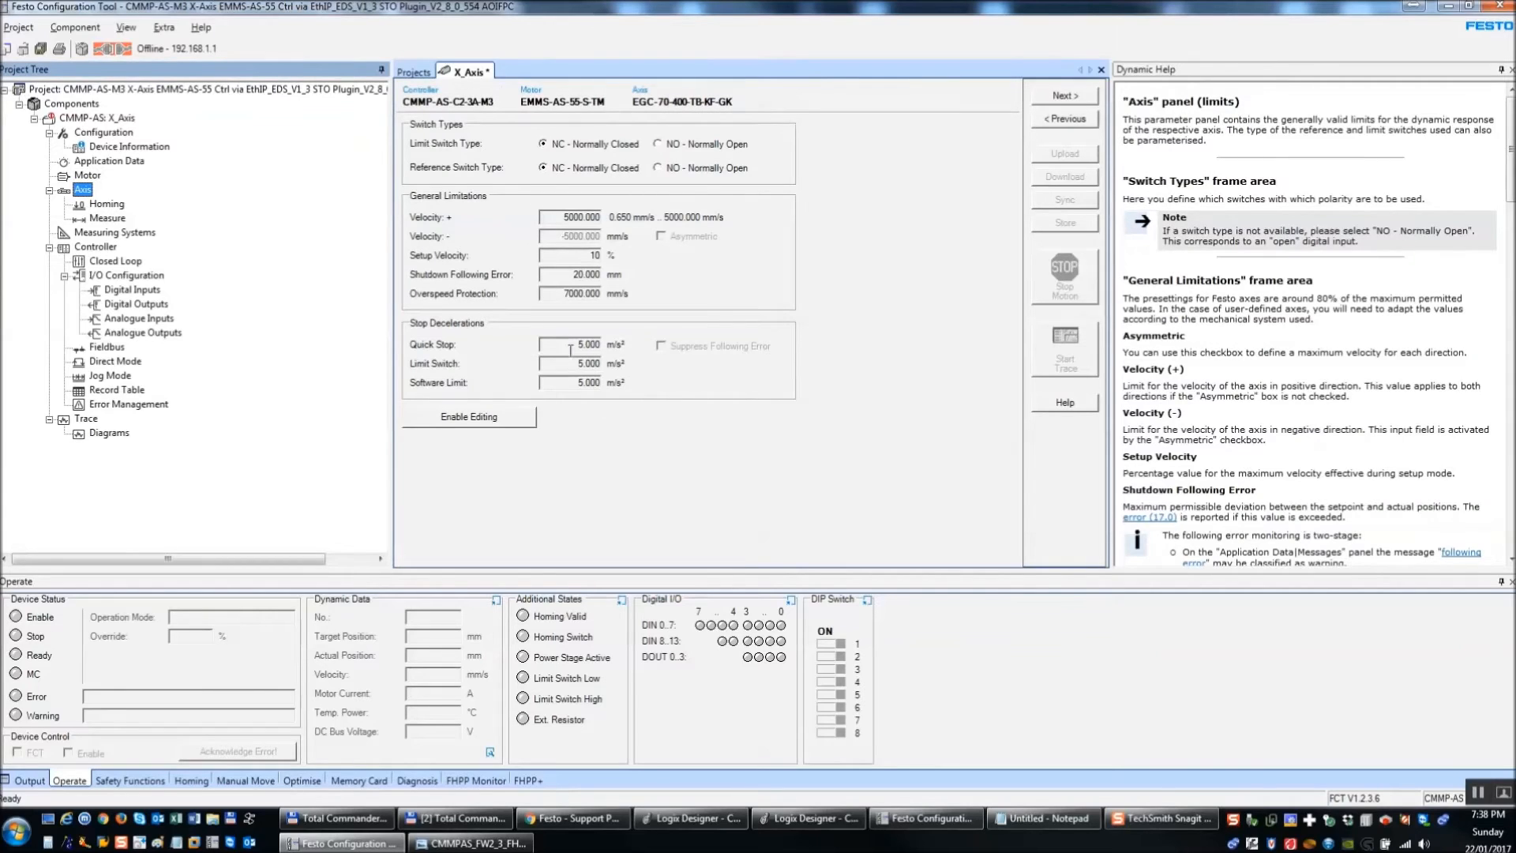
{"action": "left_click", "coordinate": [578, 345]}
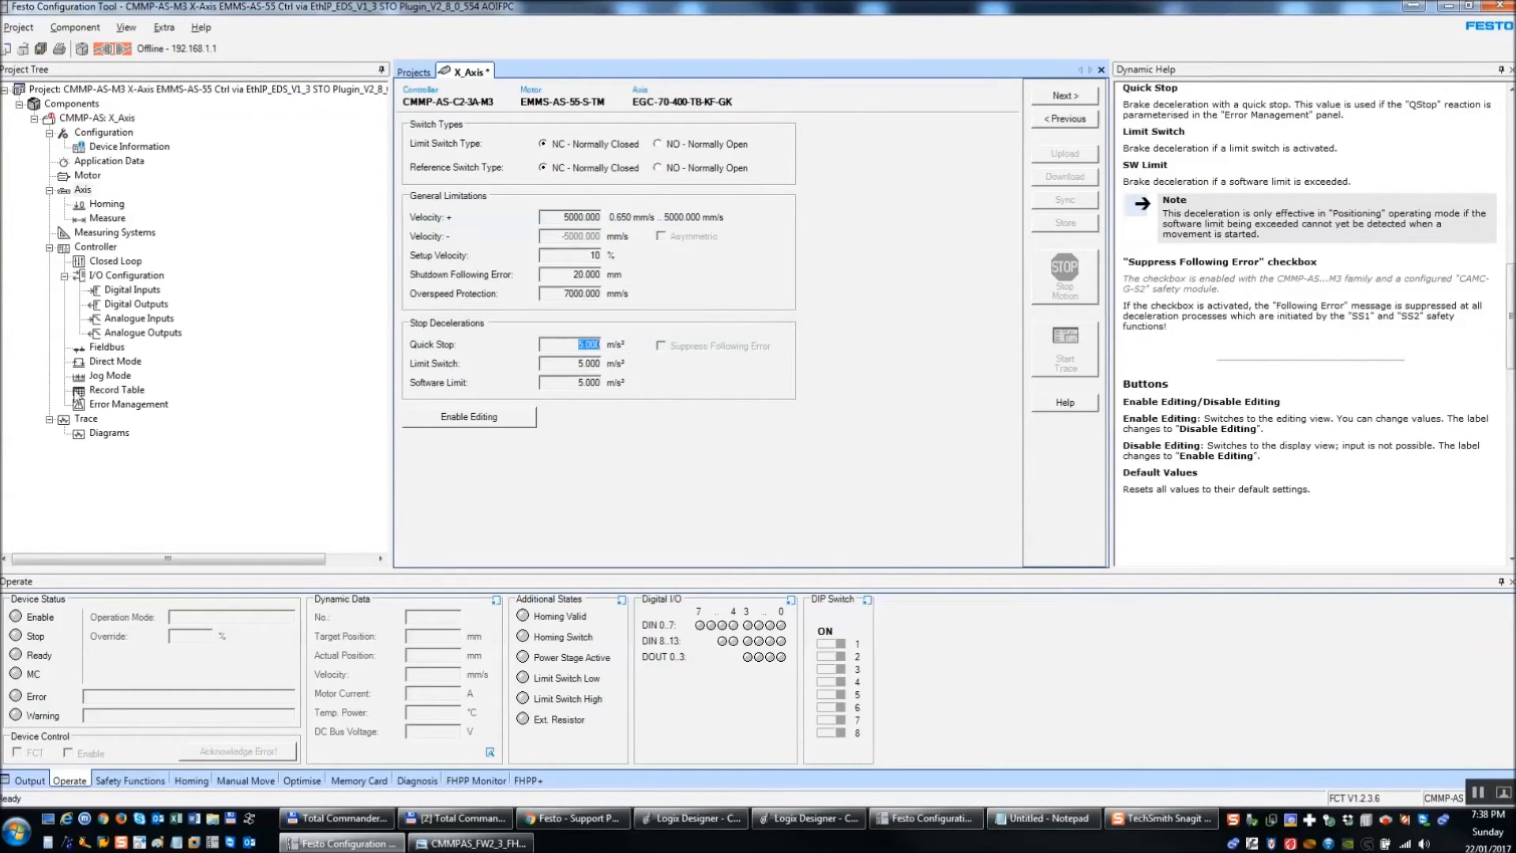
- Try the Warn and Ignore reactions for the "Following error exceeded" group and return it to QStop
{"action": "left_click", "coordinate": [108, 365]}
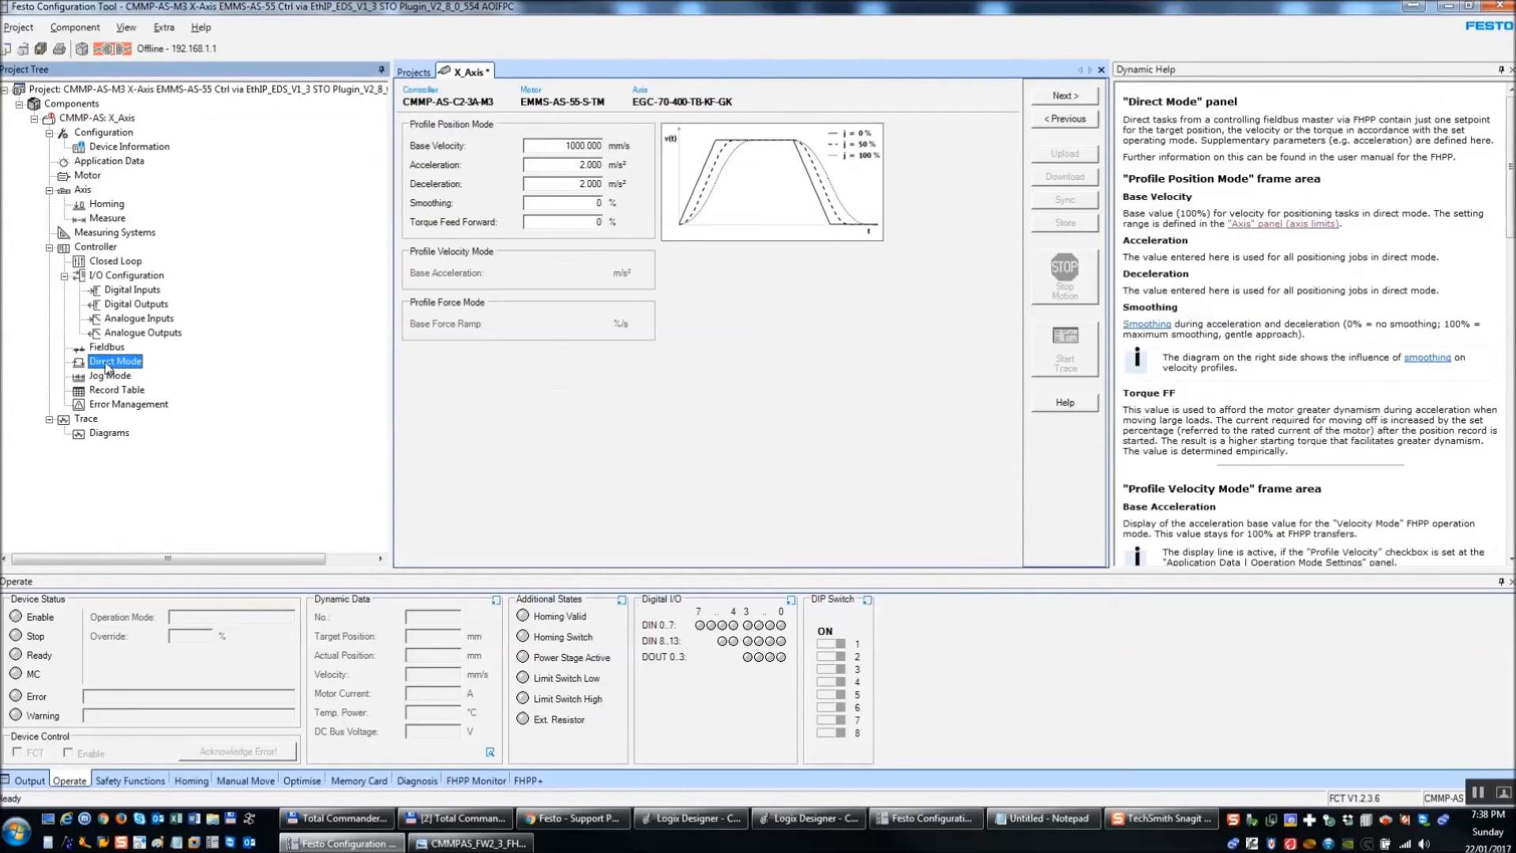
{"action": "left_click", "coordinate": [115, 404]}
{"action": "left_click", "coordinate": [426, 332]}
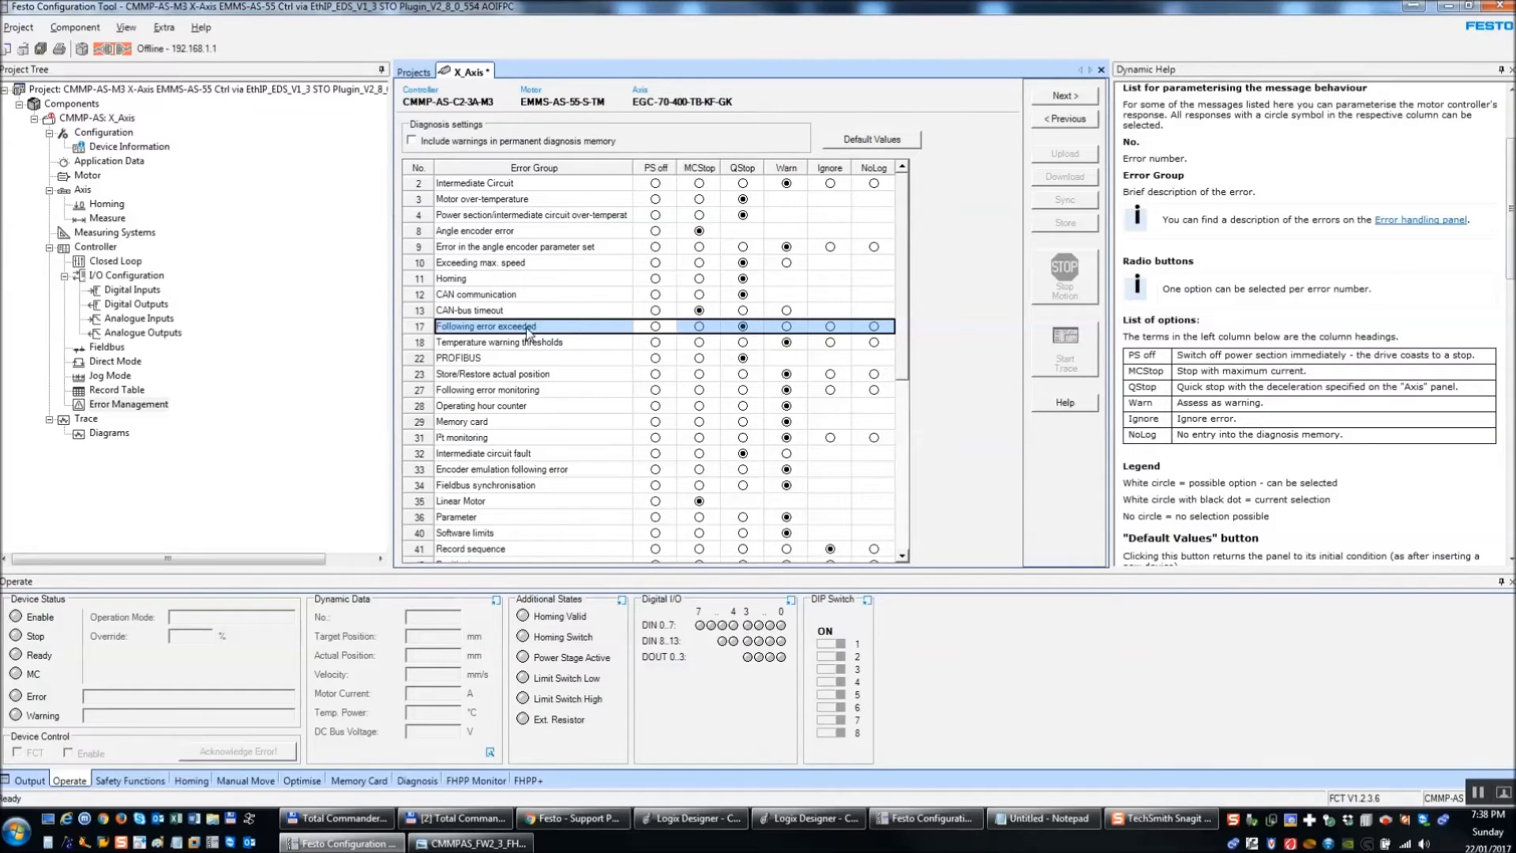
{"action": "left_click", "coordinate": [787, 326]}
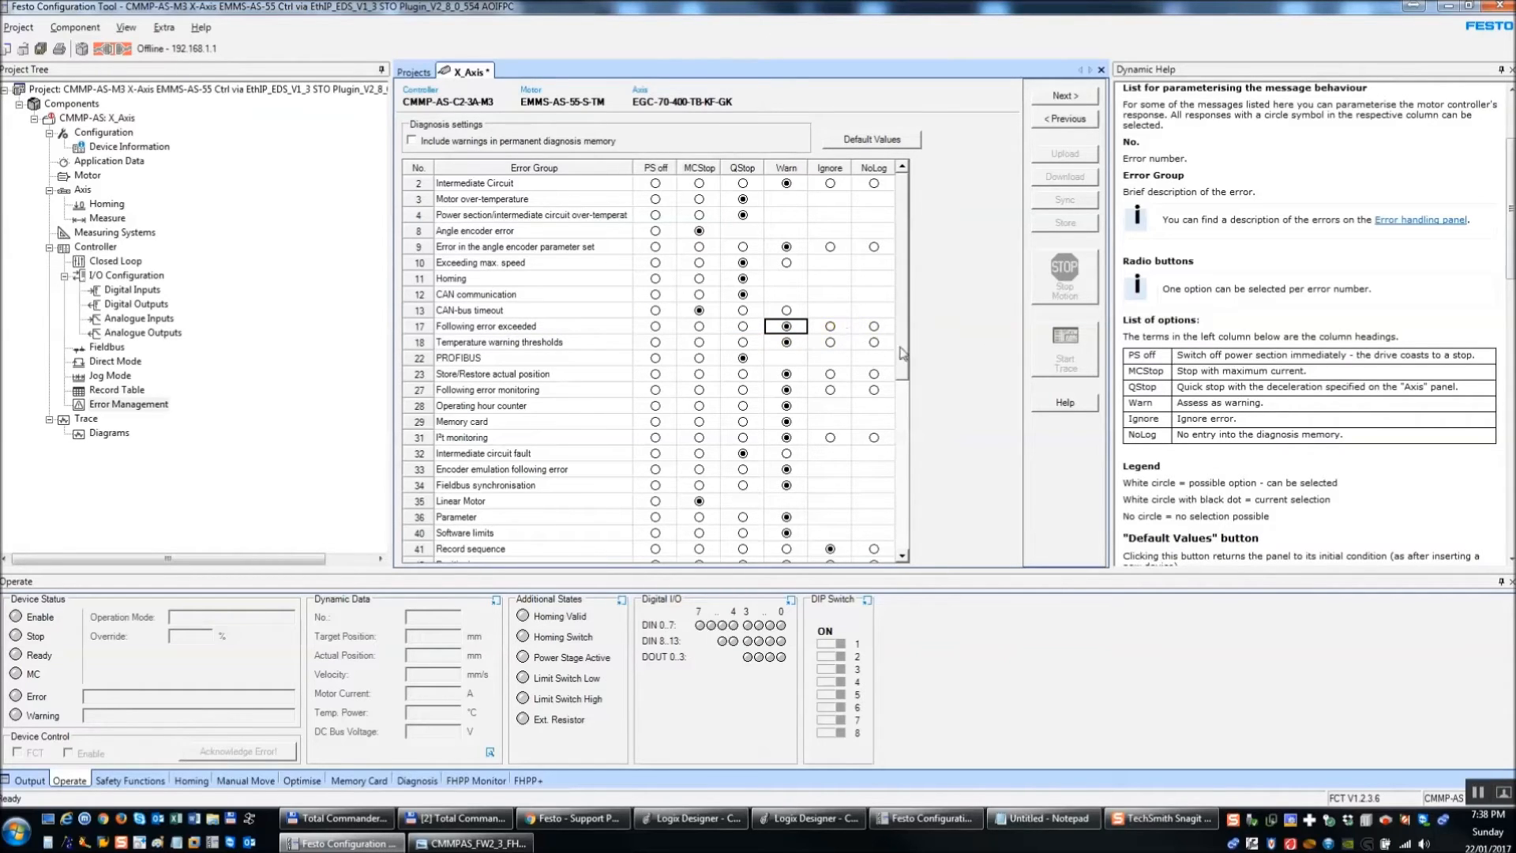
{"action": "left_click", "coordinate": [830, 327]}
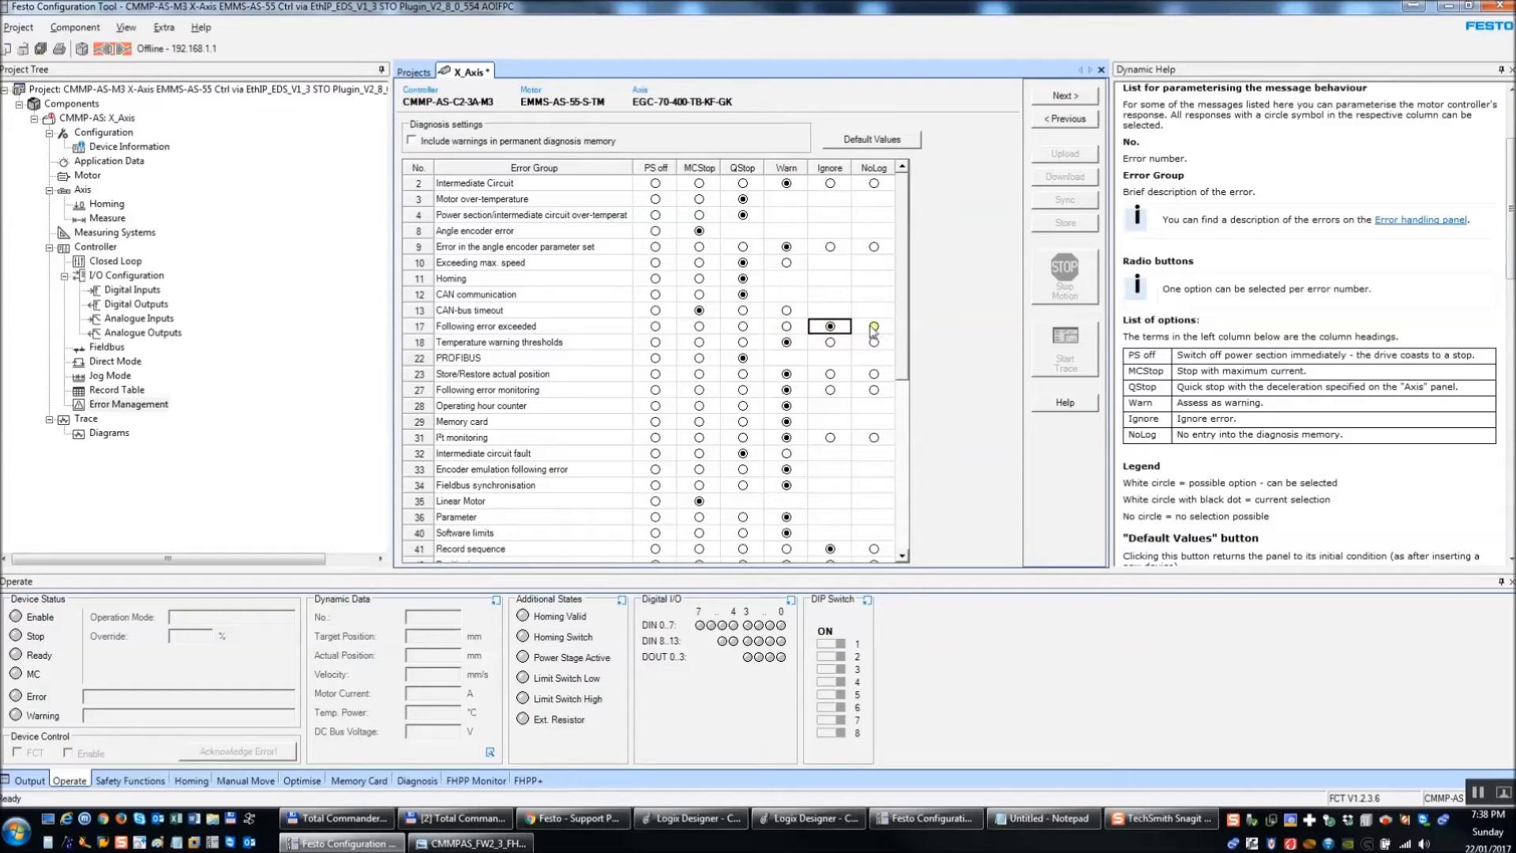
{"action": "left_click", "coordinate": [745, 327]}
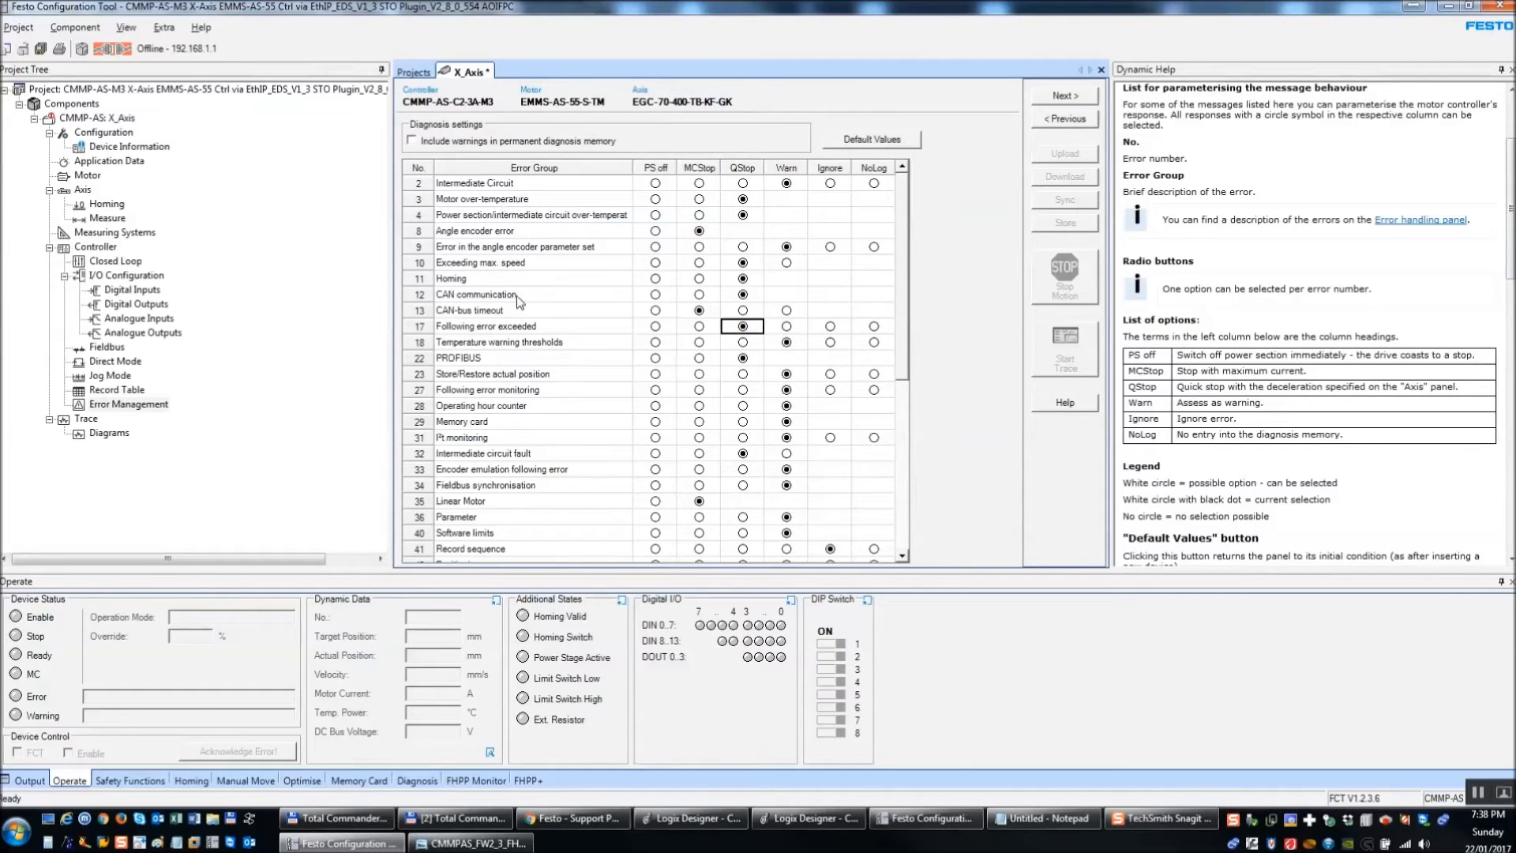
- Reset the Error Management reactions to their default values
{"action": "left_click_drag", "start_coordinate": [903, 326], "coordinate": [938, 282]}
{"action": "key", "text": "Right"}
{"action": "left_click", "coordinate": [872, 145]}
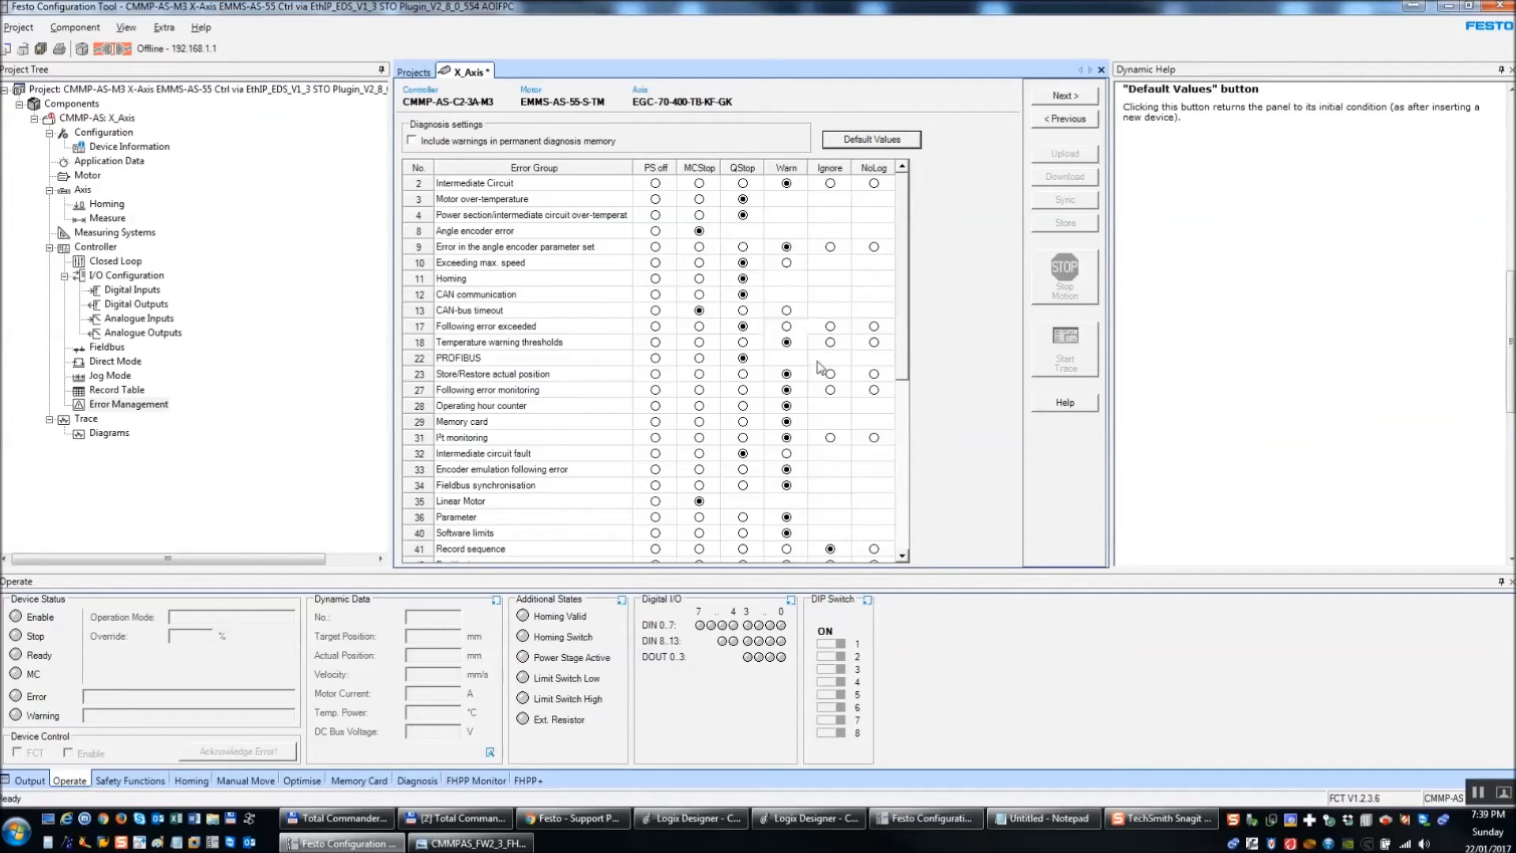
- Open the Diagrams and Trace pages and look through the numeric data signals available for trace Channel 1
{"action": "left_click", "coordinate": [1065, 95]}
{"action": "key", "text": "Return"}
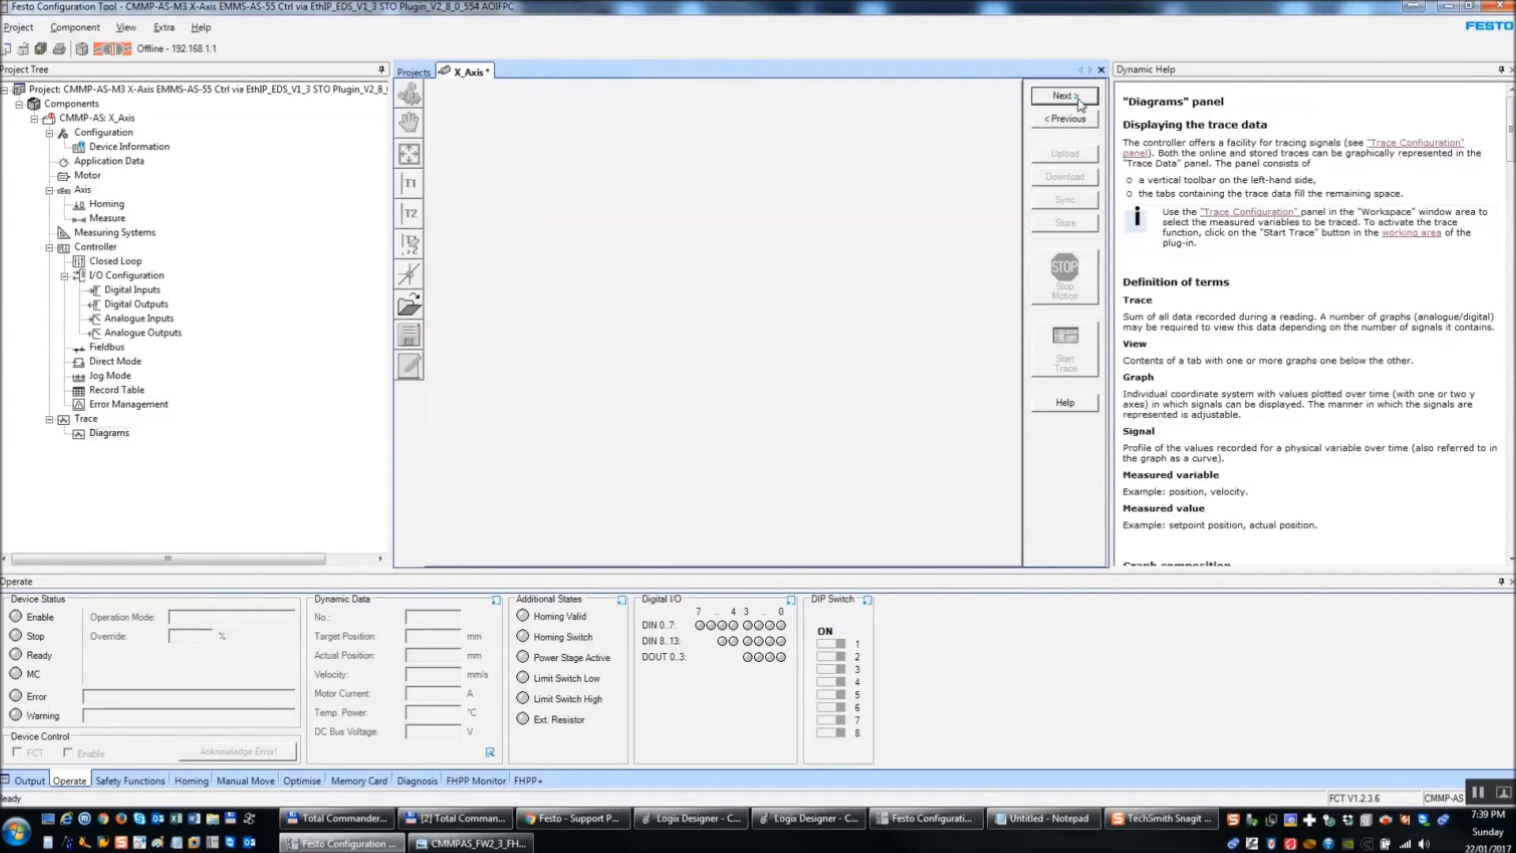
{"action": "left_click", "coordinate": [95, 424]}
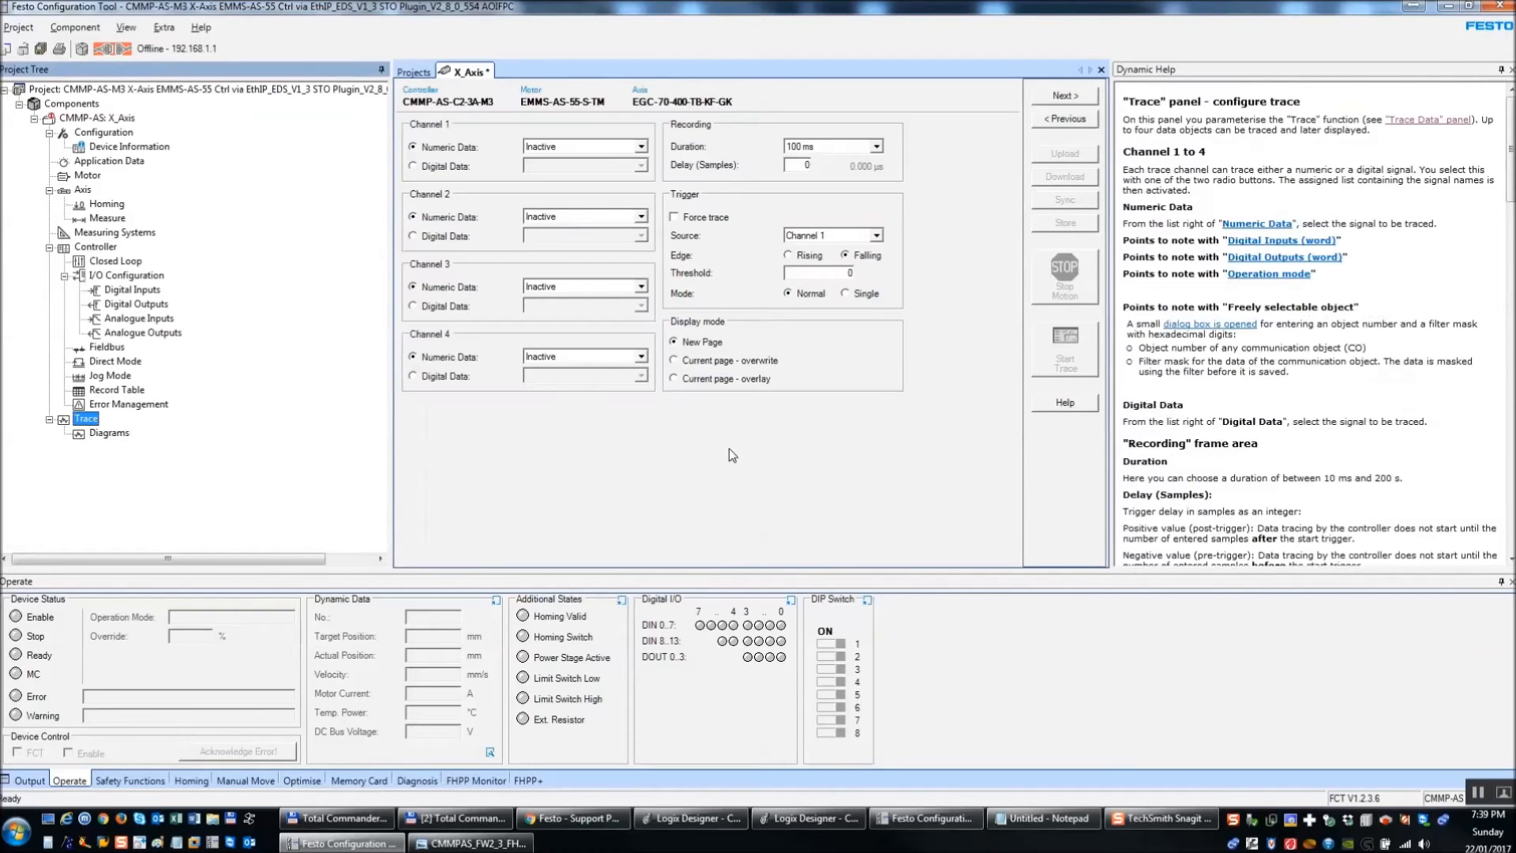
{"action": "left_click", "coordinate": [641, 148]}
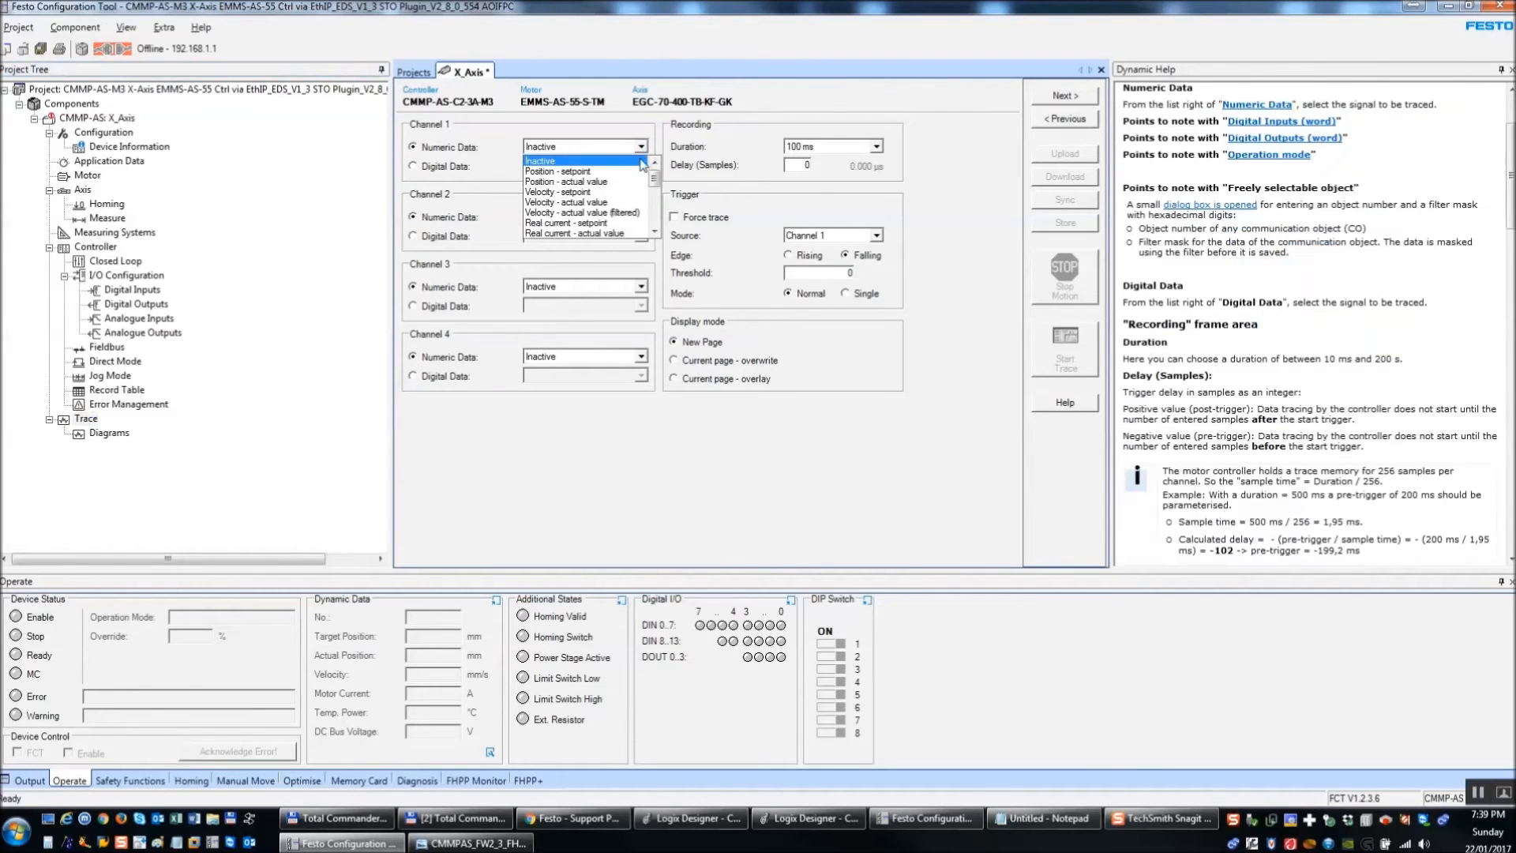
{"action": "left_click", "coordinate": [705, 457]}
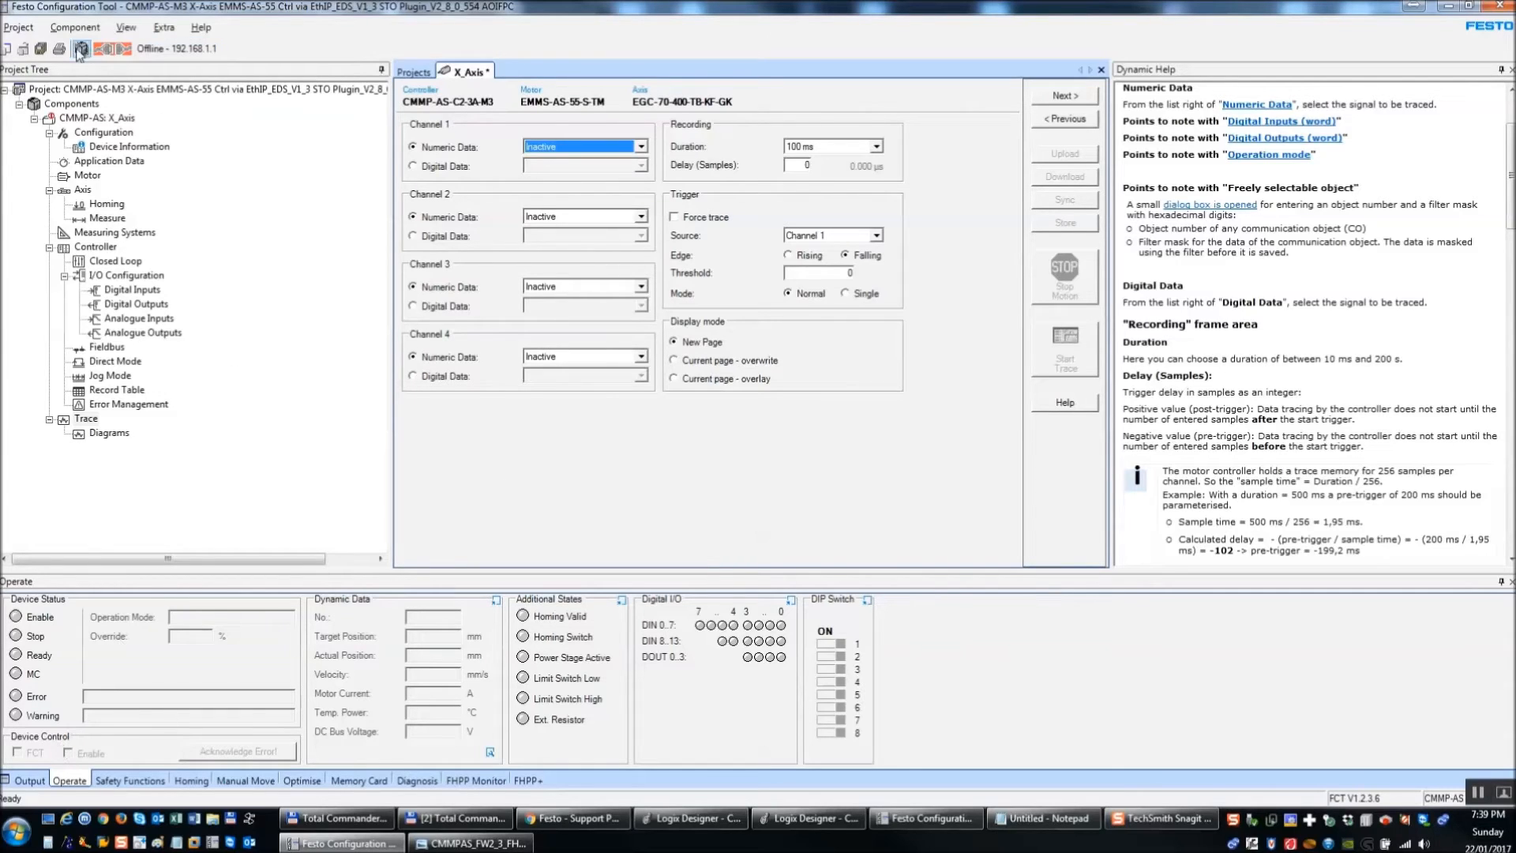
- Save the project and check the drive's Ethernet connections in the network diagram image in Windows Photo Viewer
{"action": "left_click", "coordinate": [41, 49]}
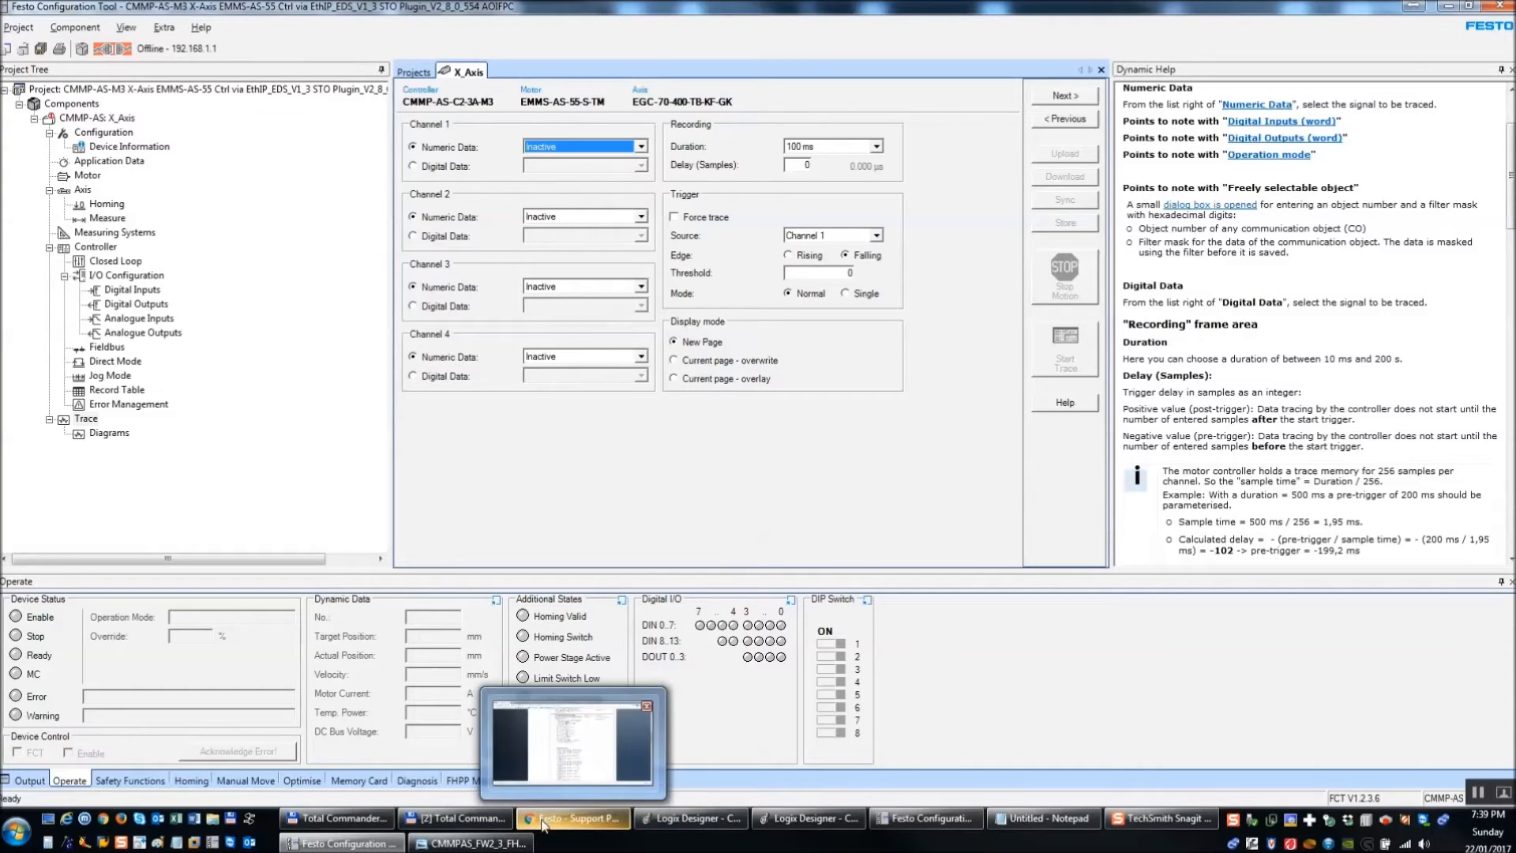
{"action": "left_click", "coordinate": [498, 844]}
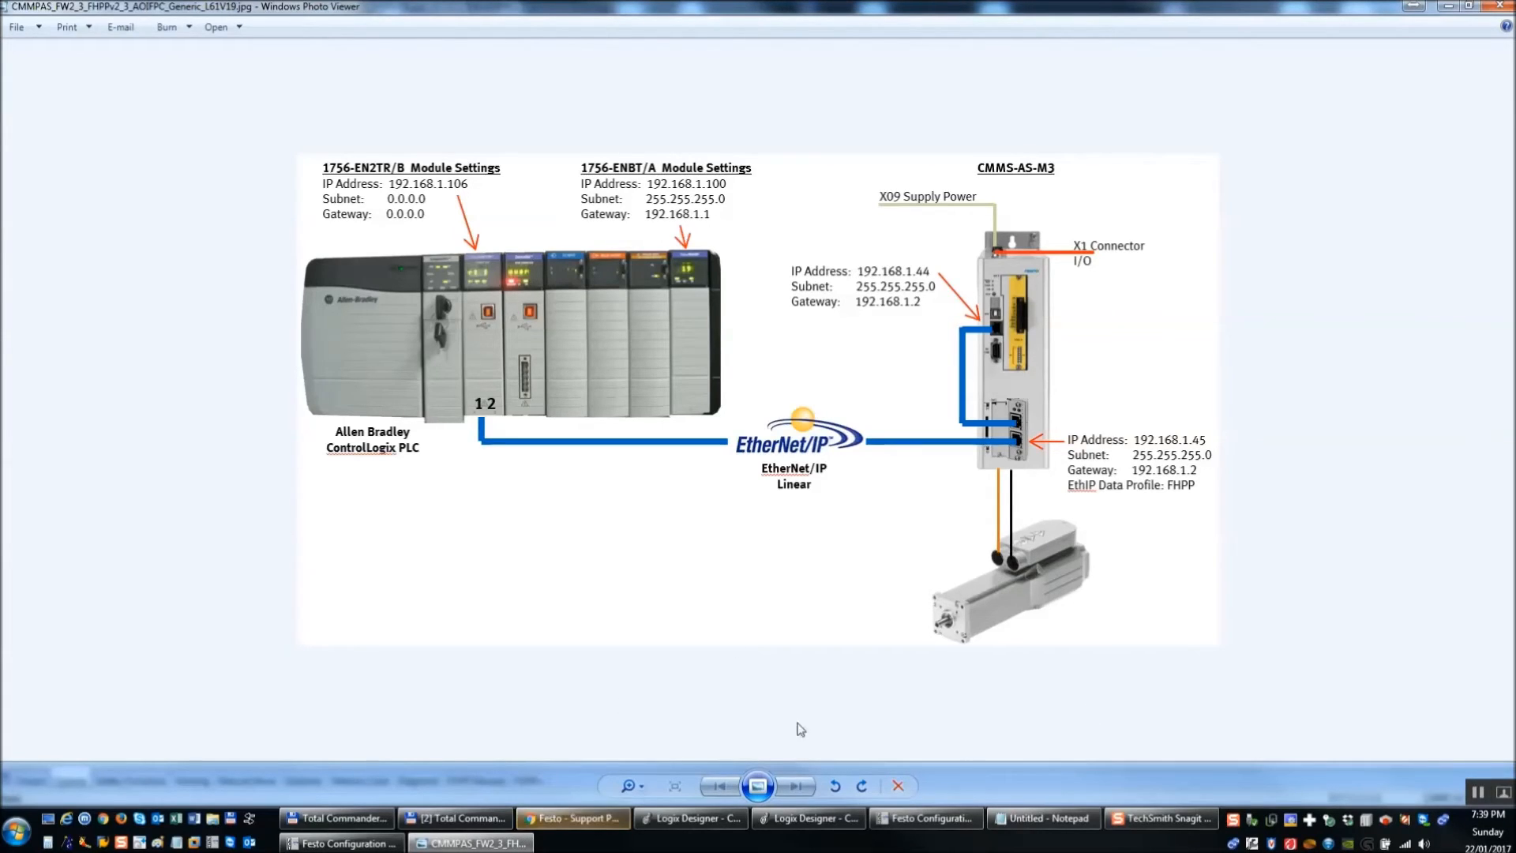
{"action": "left_click", "coordinate": [353, 844]}
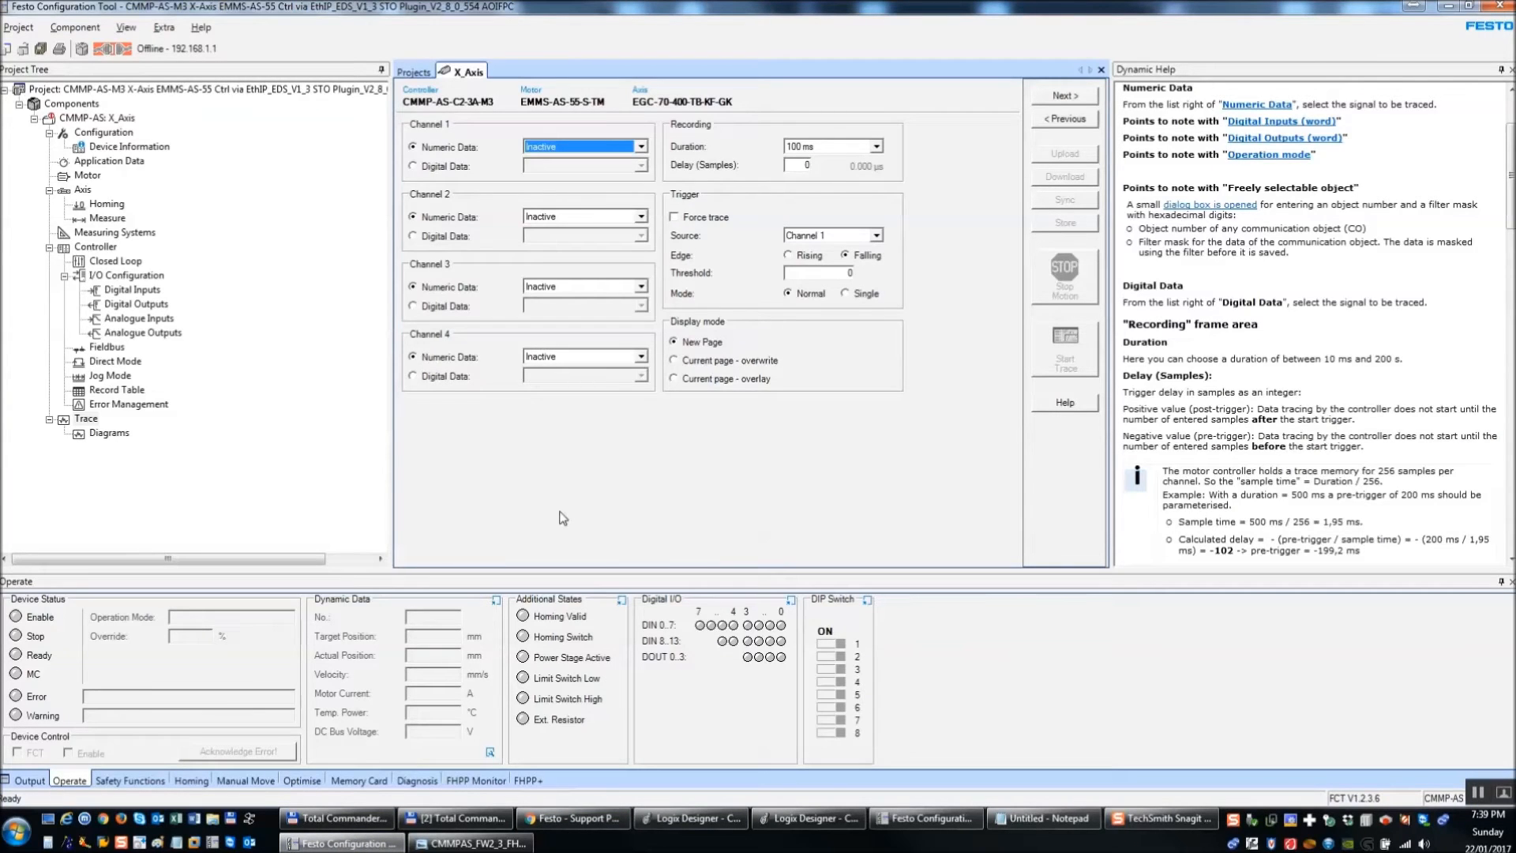
{"action": "left_click", "coordinate": [75, 27]}
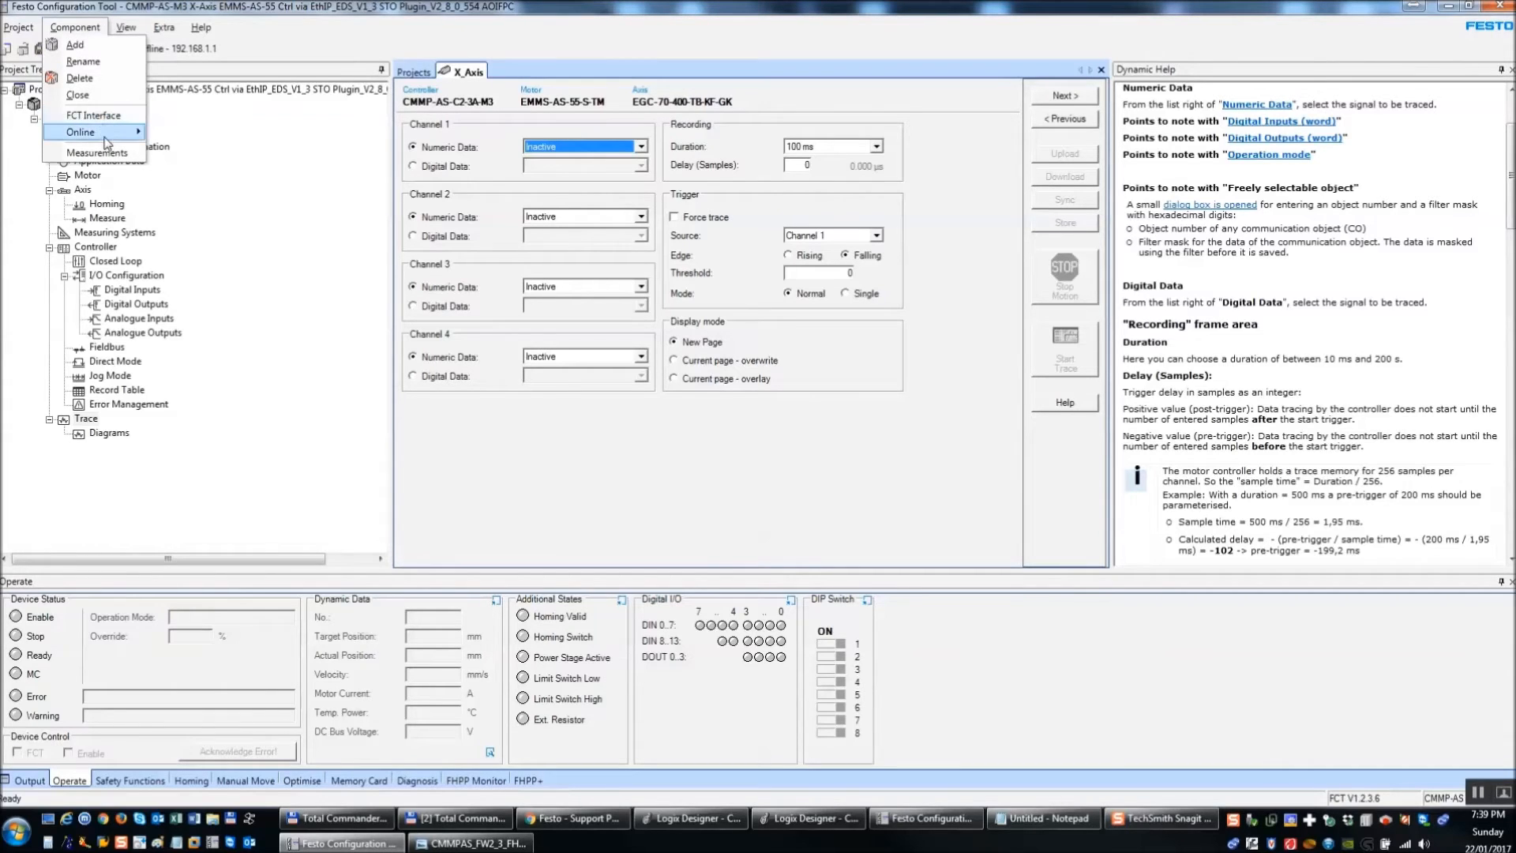
{"action": "mouse_move", "coordinate": [105, 139]}
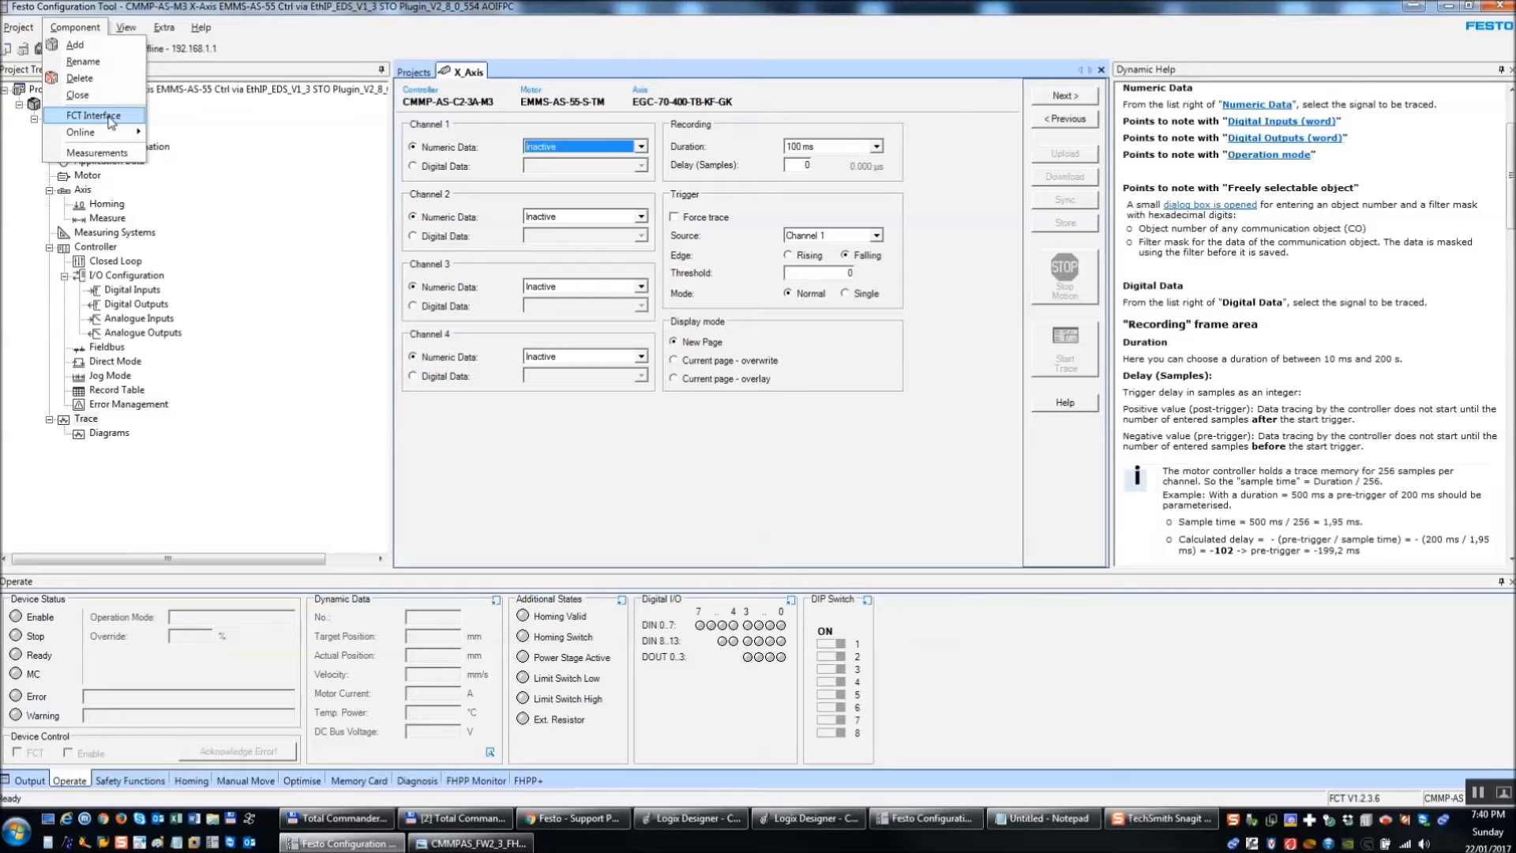
{"action": "left_click", "coordinate": [474, 844]}
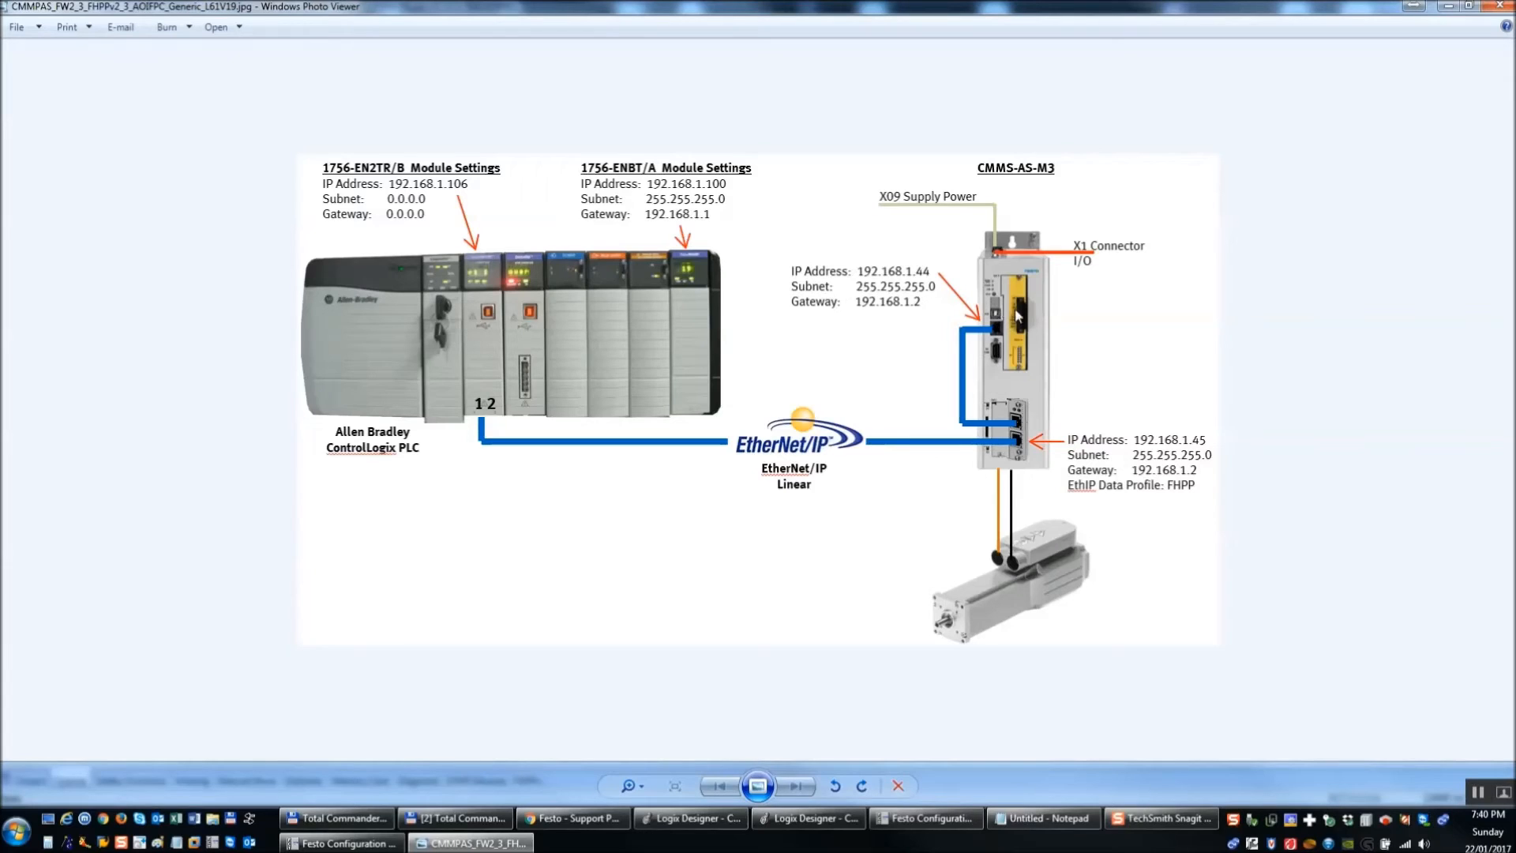
{"action": "left_click", "coordinate": [328, 844]}
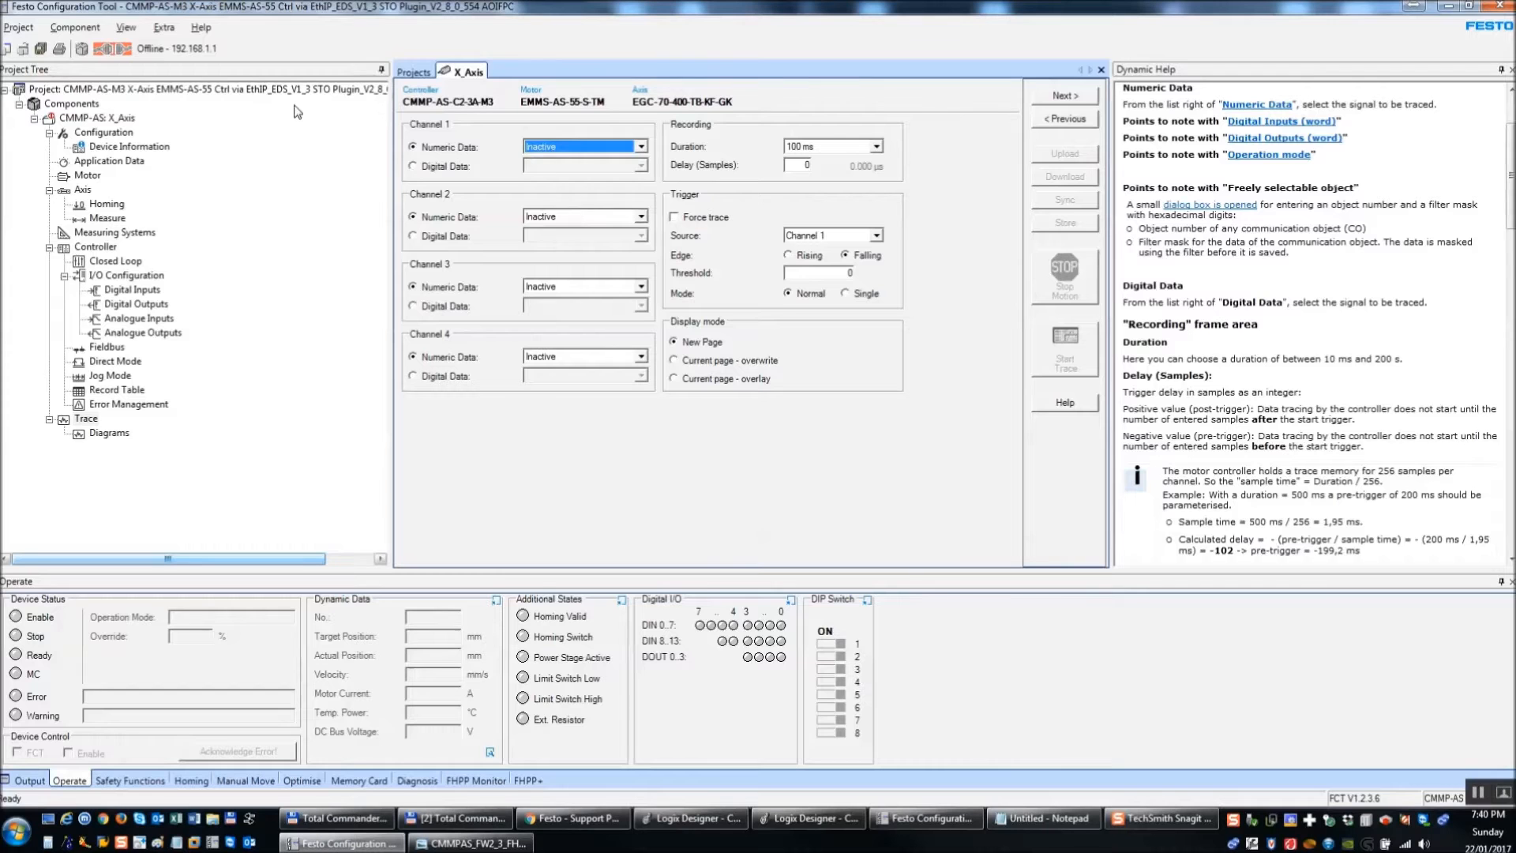
- Set the FCT interface of the X_Axis component to USB
{"action": "left_click", "coordinate": [76, 27]}
{"action": "left_click", "coordinate": [108, 115]}
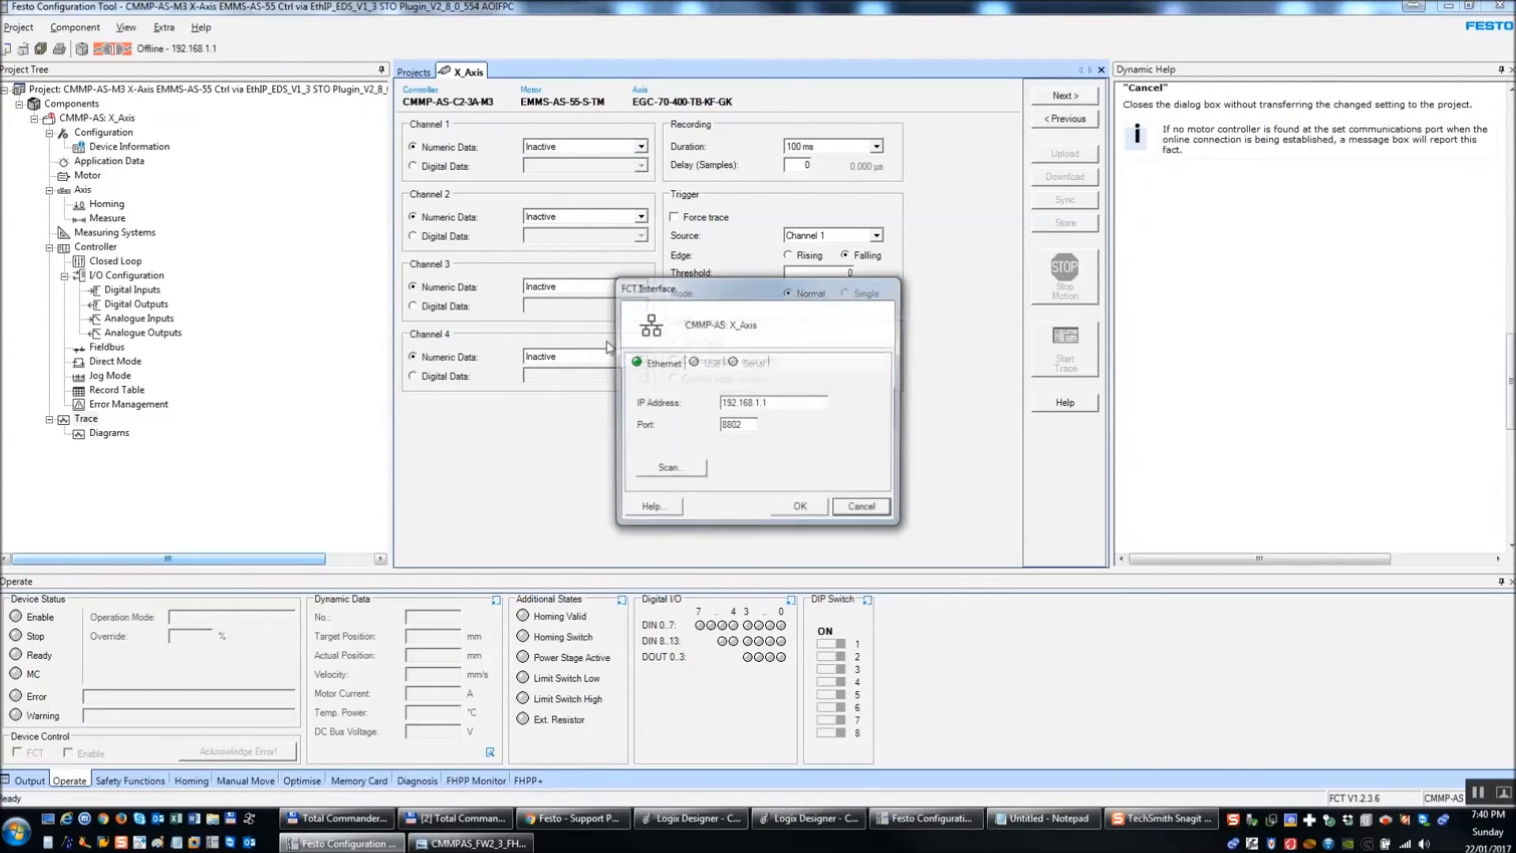
{"action": "left_click", "coordinate": [704, 363]}
{"action": "left_click", "coordinate": [794, 512]}
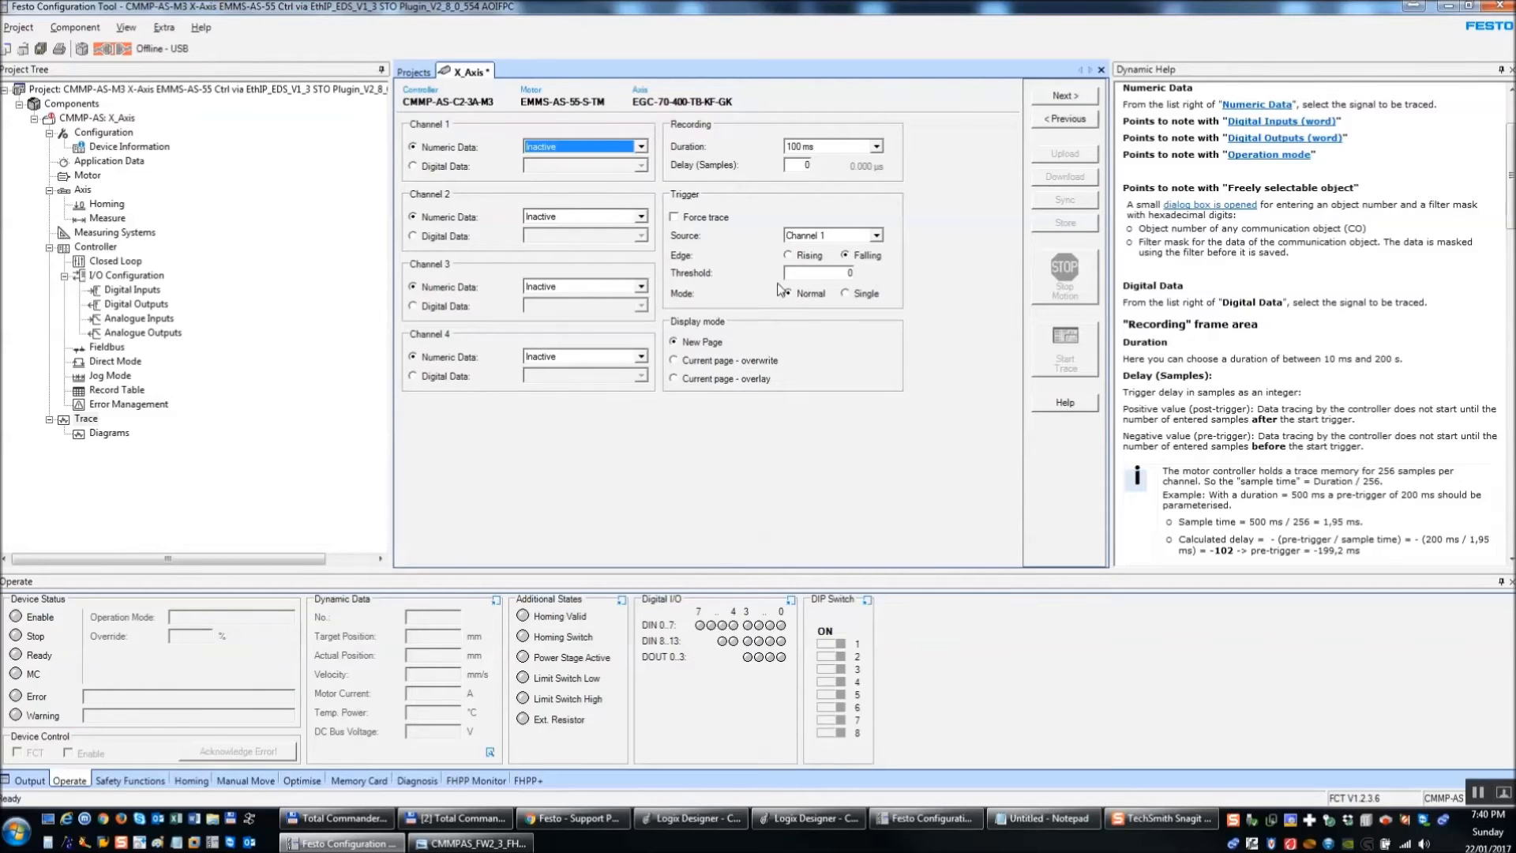
- Select Ethernet as the FCT interface of the X_Axis component and scan the network for CMMP-AS-Mx devices
{"action": "left_click", "coordinate": [75, 27]}
{"action": "mouse_move", "coordinate": [126, 139]}
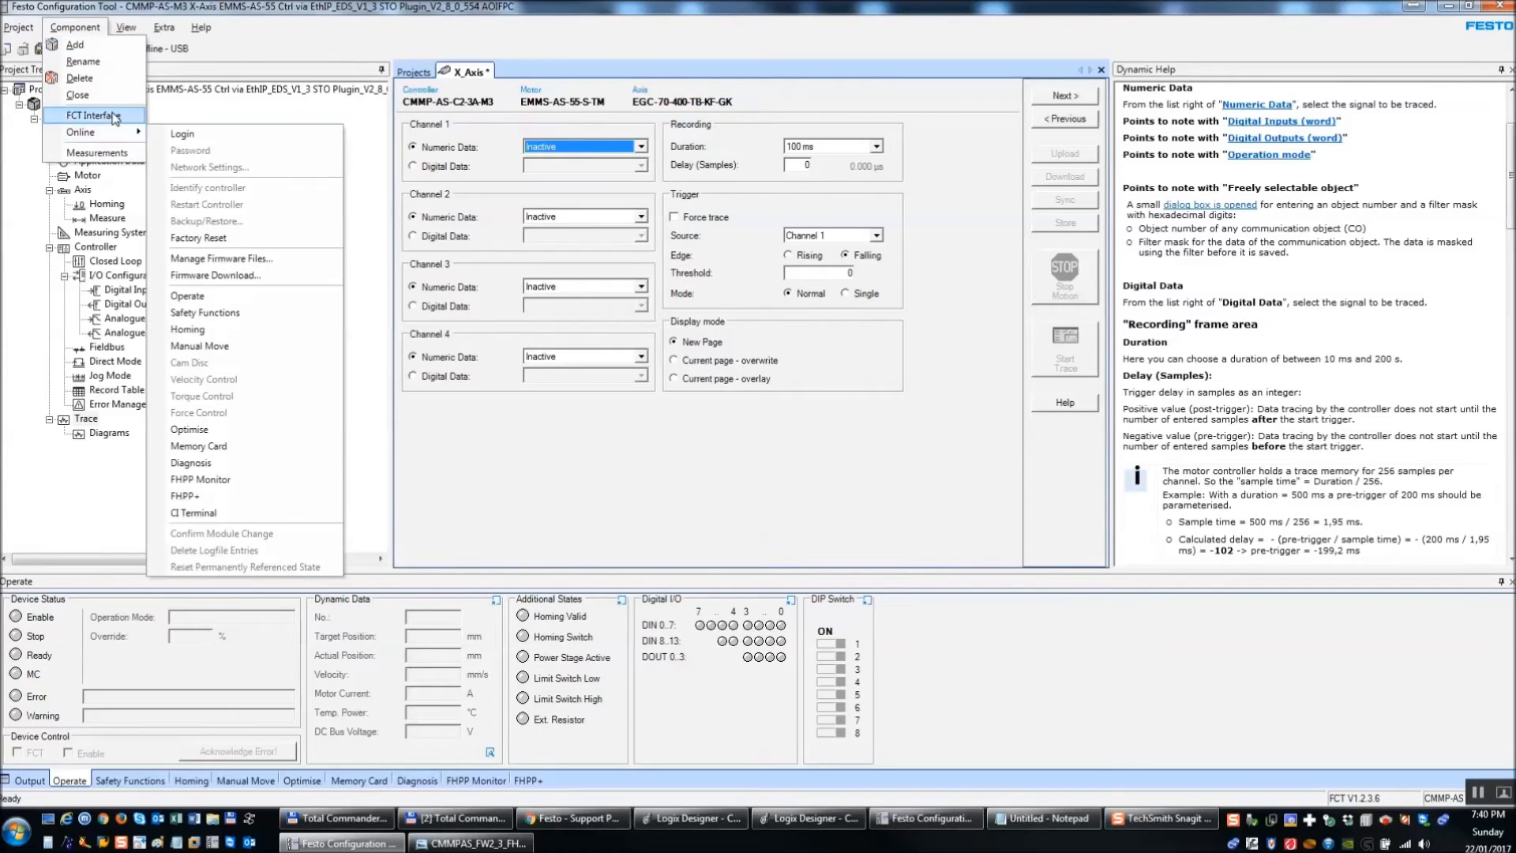
{"action": "left_click", "coordinate": [93, 115]}
{"action": "left_click", "coordinate": [676, 365]}
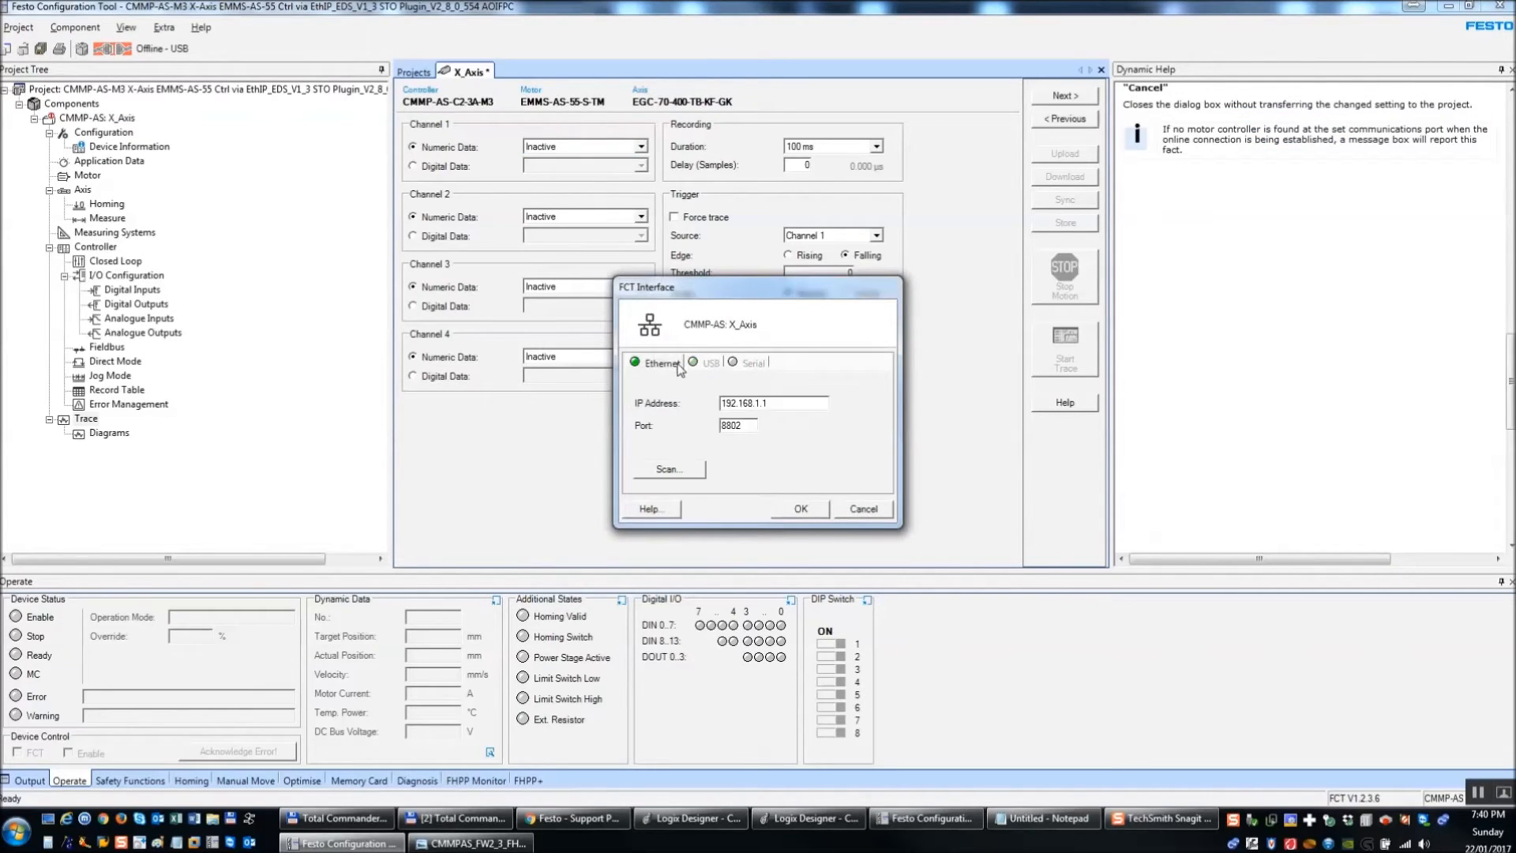
{"action": "left_click", "coordinate": [693, 474]}
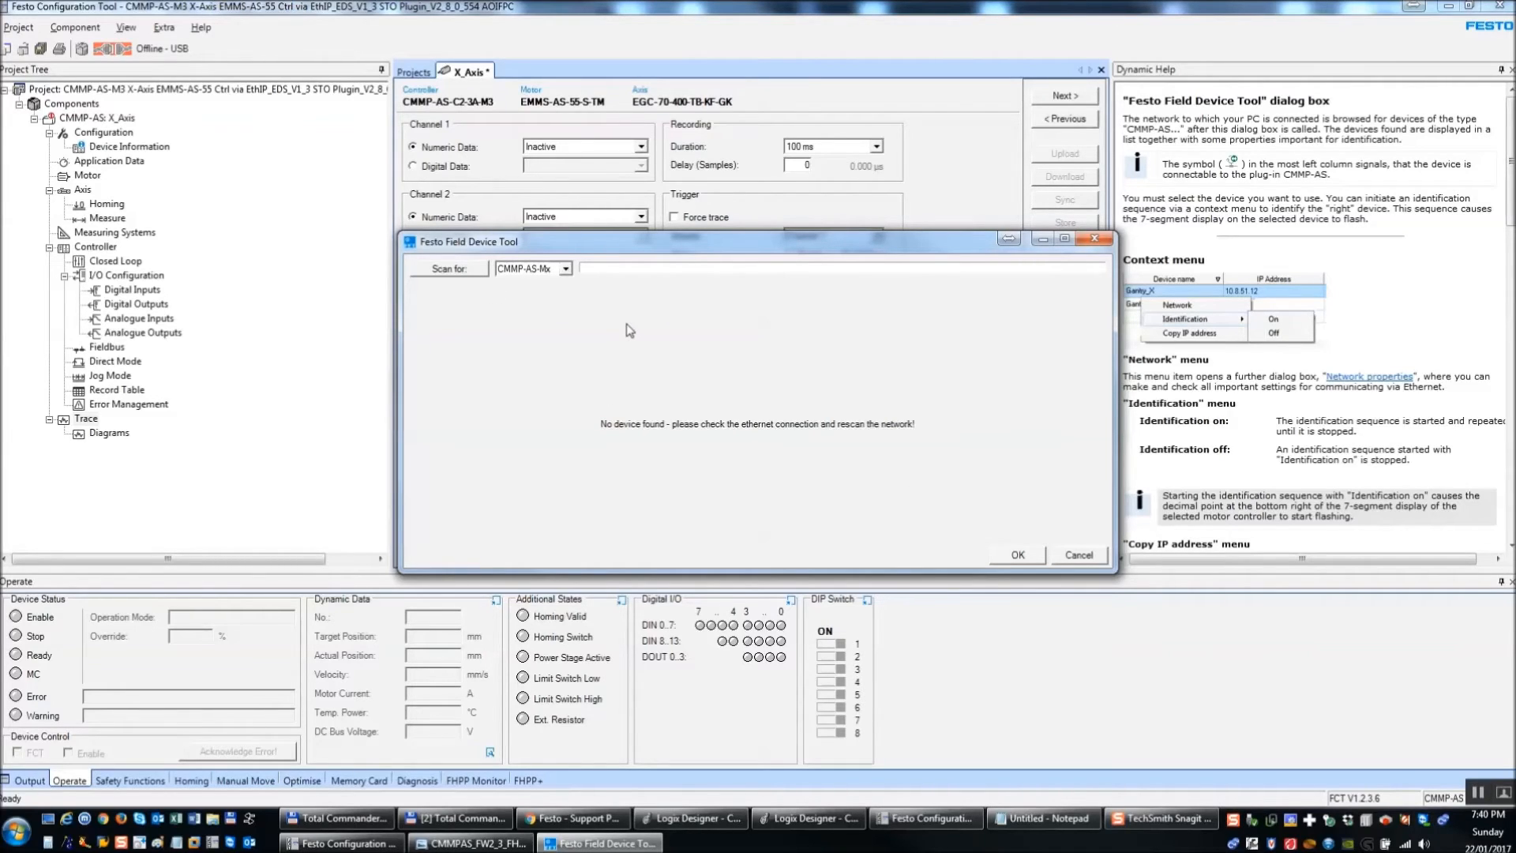
{"action": "left_click_drag", "start_coordinate": [694, 235], "coordinate": [619, 285]}
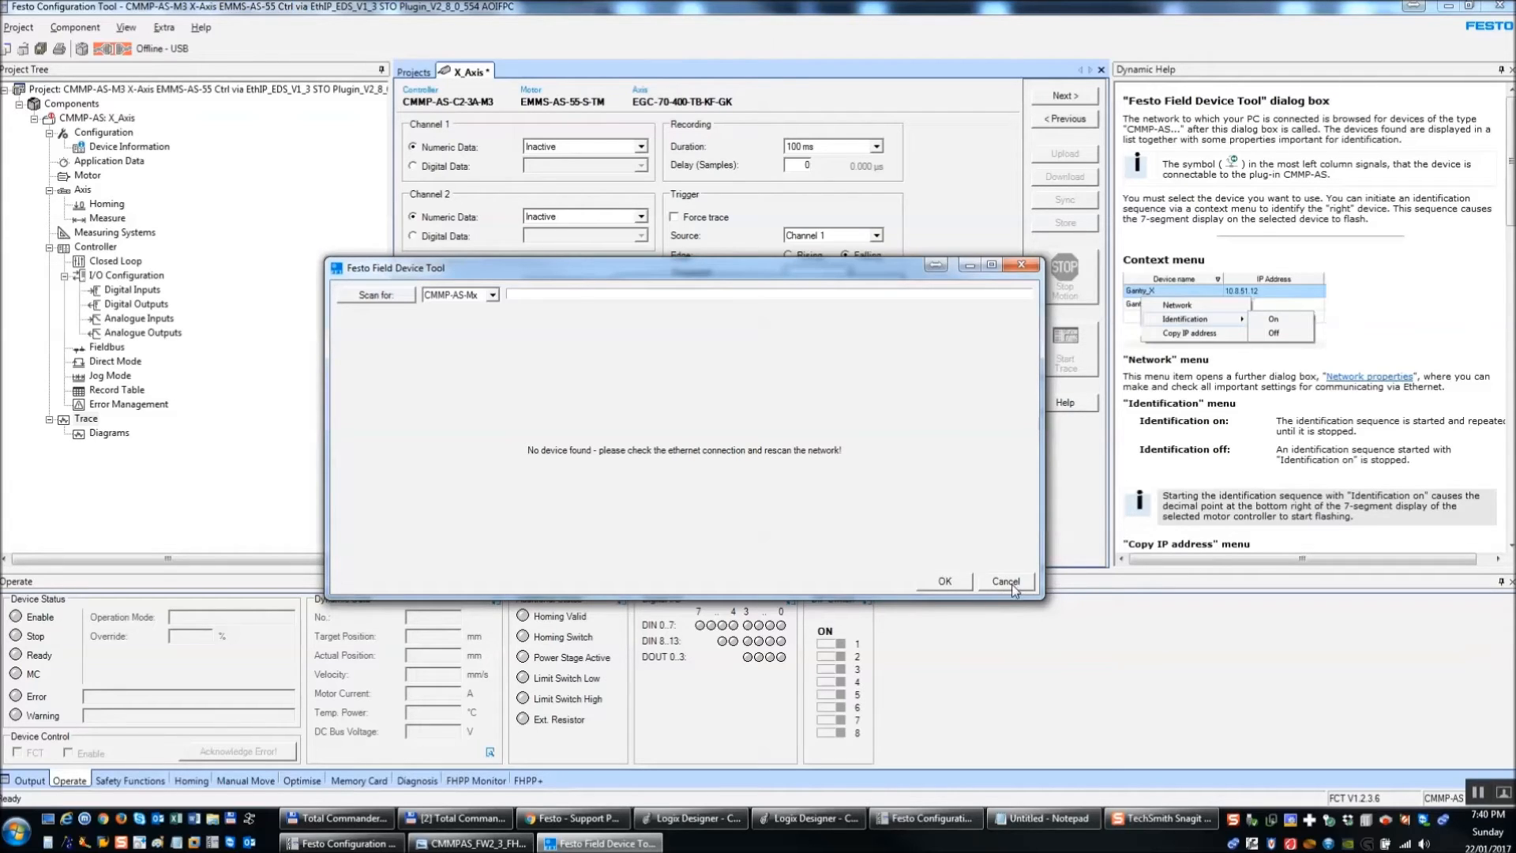
- Look up the controller's address in the network diagram, set the FCT interface IP address to 192.168.1.44 and widen the project tree
{"action": "left_click", "coordinate": [471, 844]}
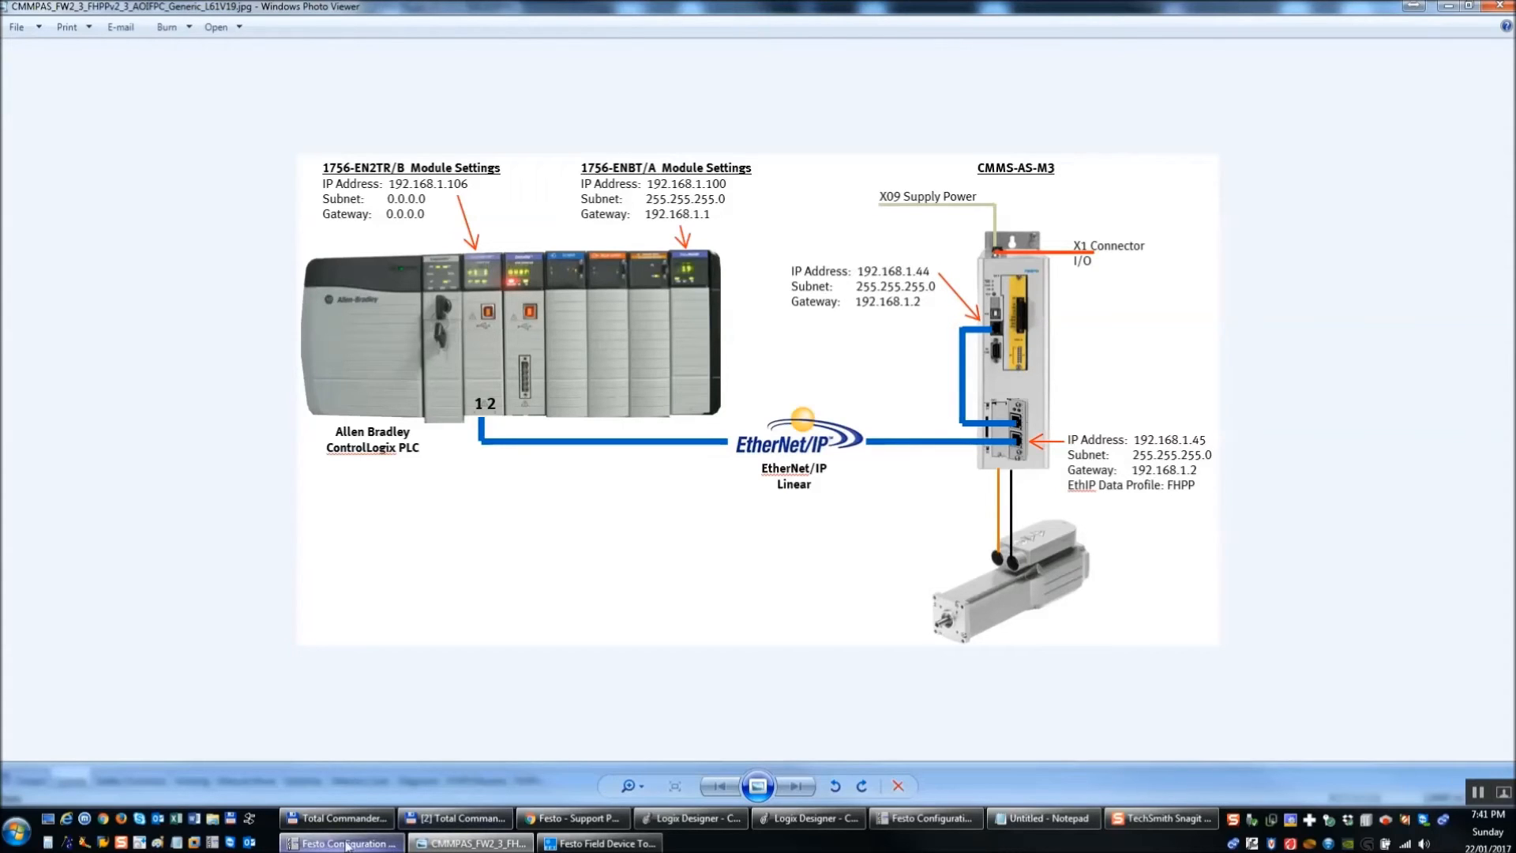
{"action": "left_click", "coordinate": [388, 845]}
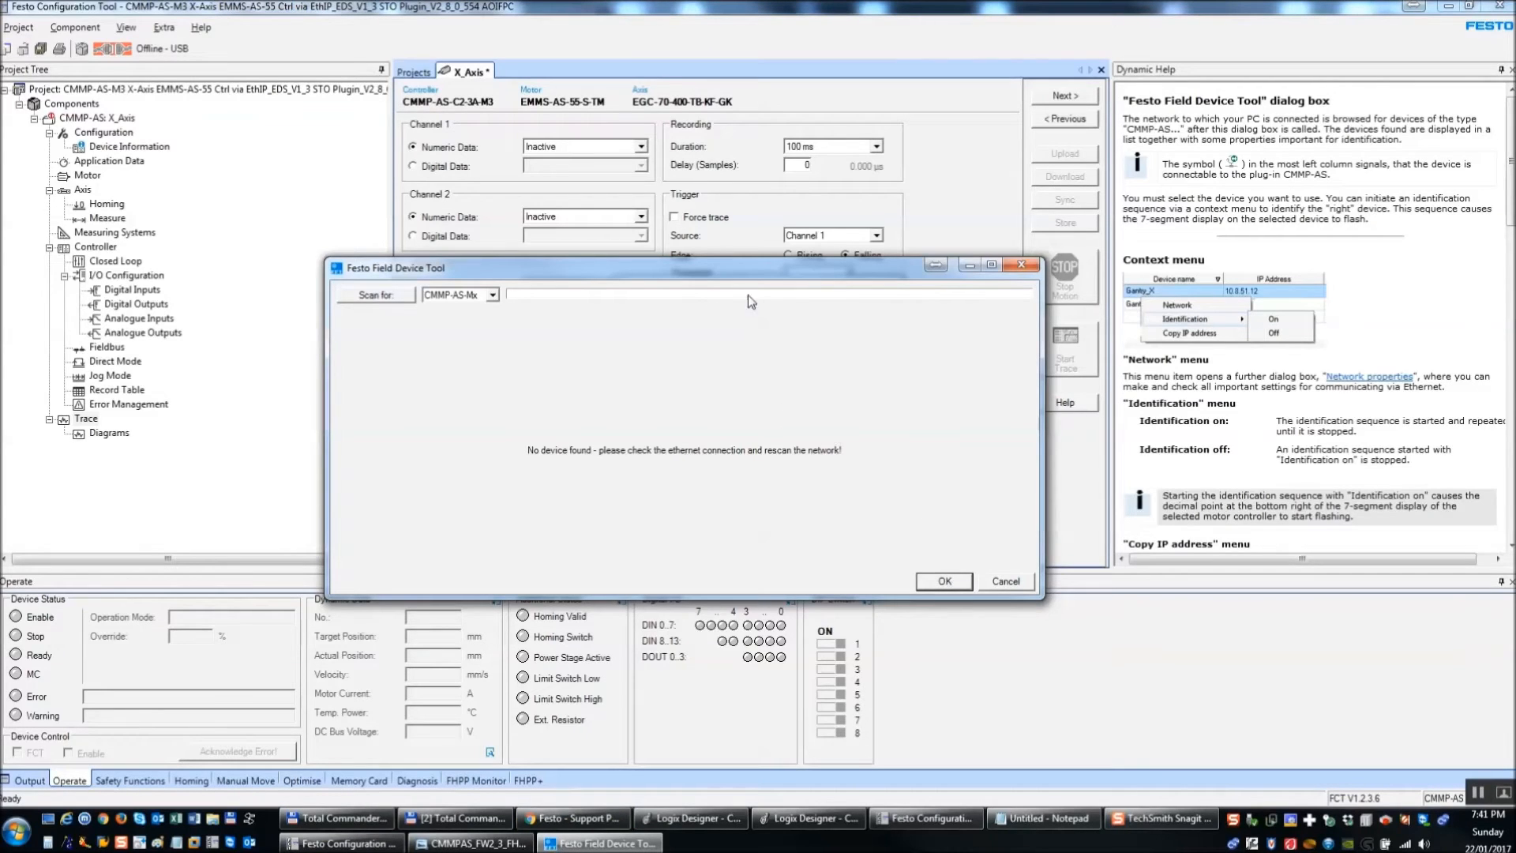
{"action": "left_click", "coordinate": [945, 582]}
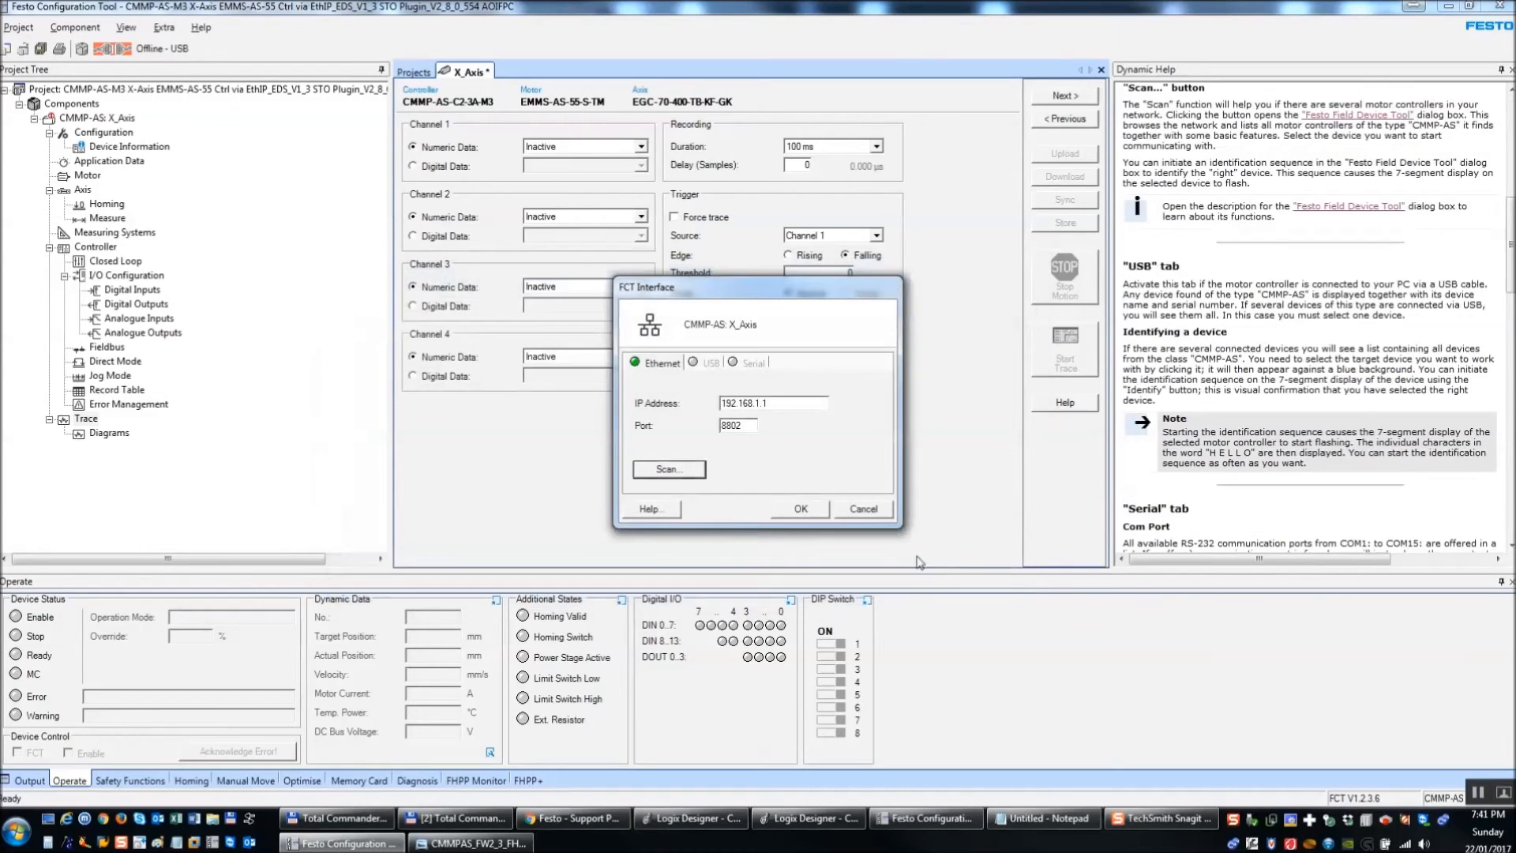
{"action": "left_click", "coordinate": [764, 405]}
{"action": "type", "text": "44"}
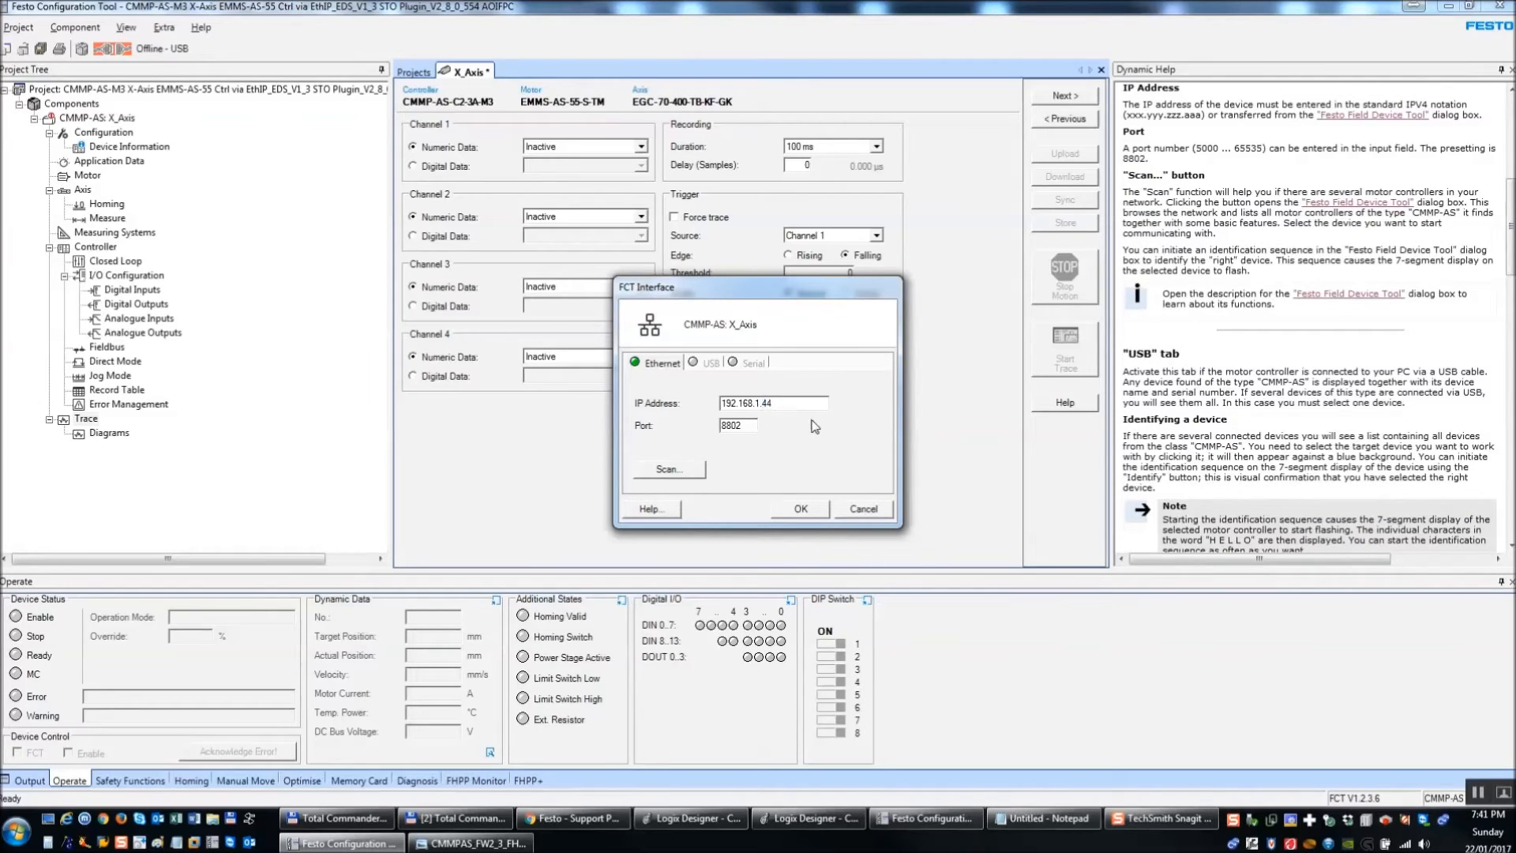
{"action": "left_click", "coordinate": [801, 509]}
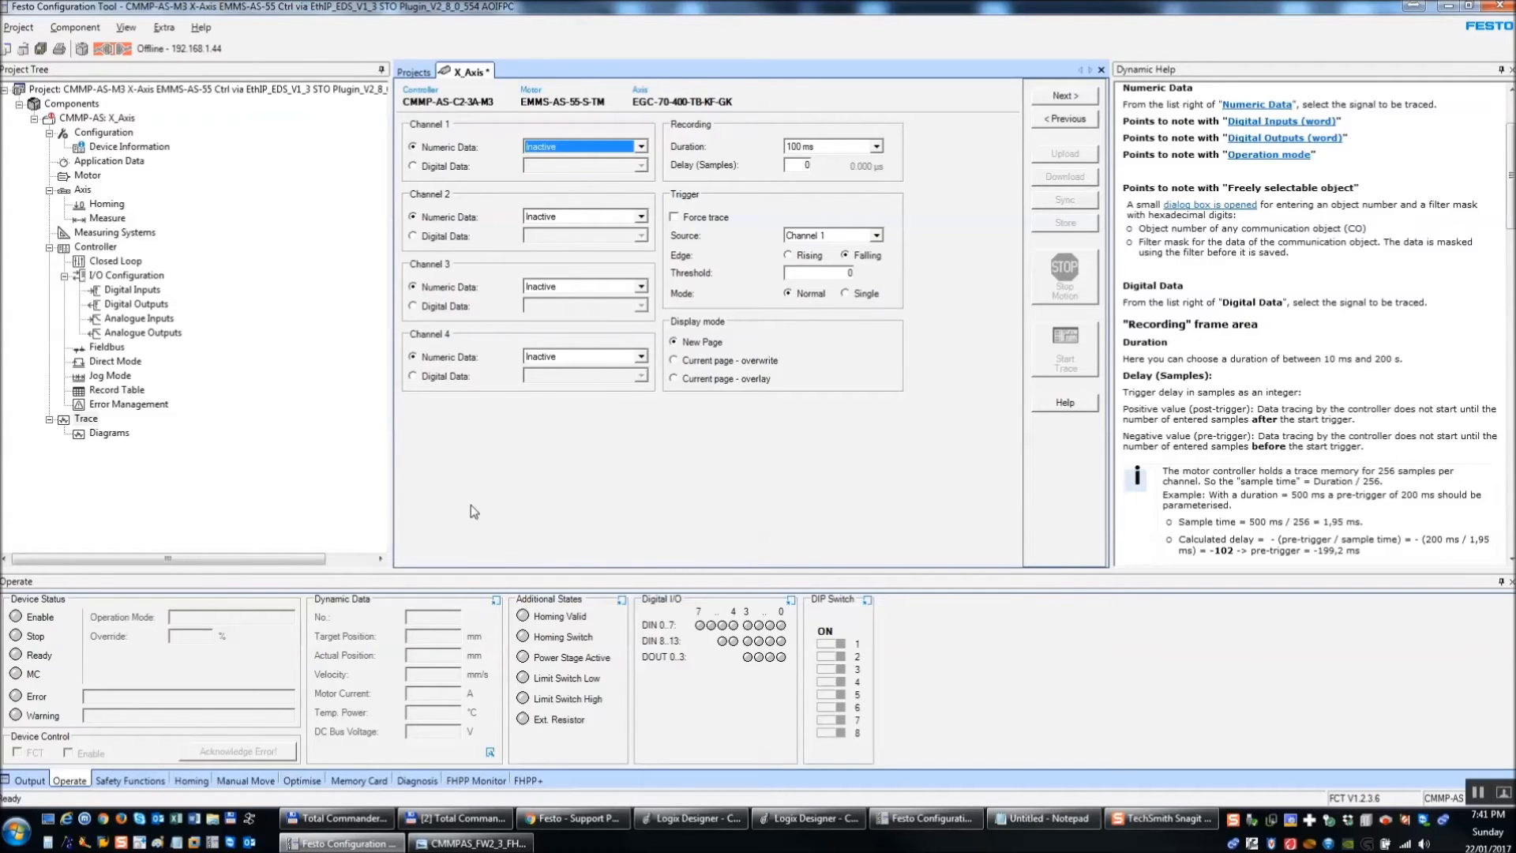
{"action": "left_click_drag", "start_coordinate": [392, 384], "coordinate": [465, 388]}
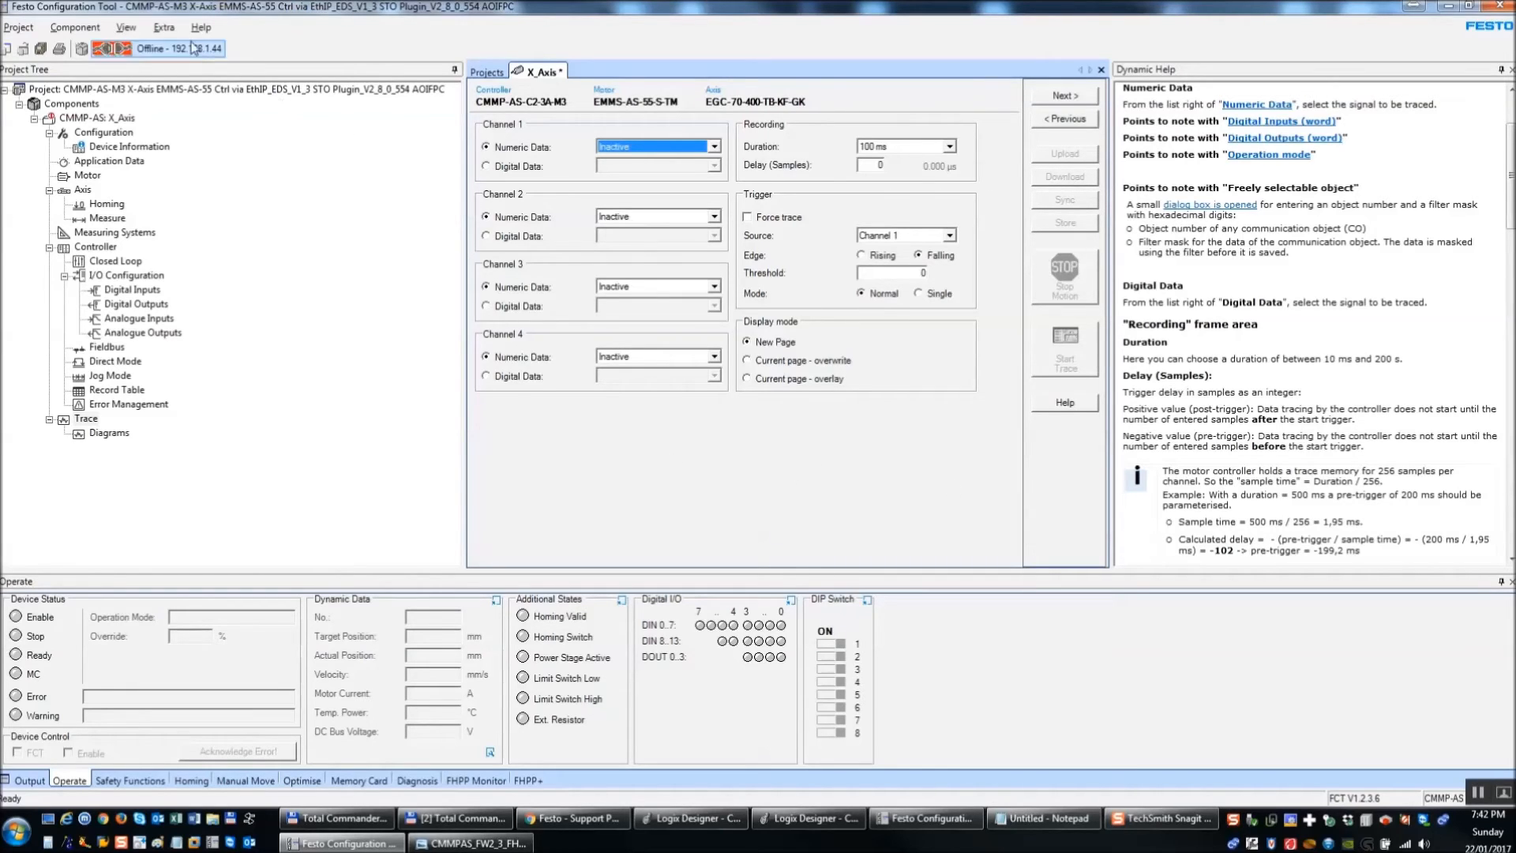
- Save the project and scan the network for CMMP-AS-Mx devices from the FCT interface of the X_Axis component
{"action": "left_click", "coordinate": [41, 48]}
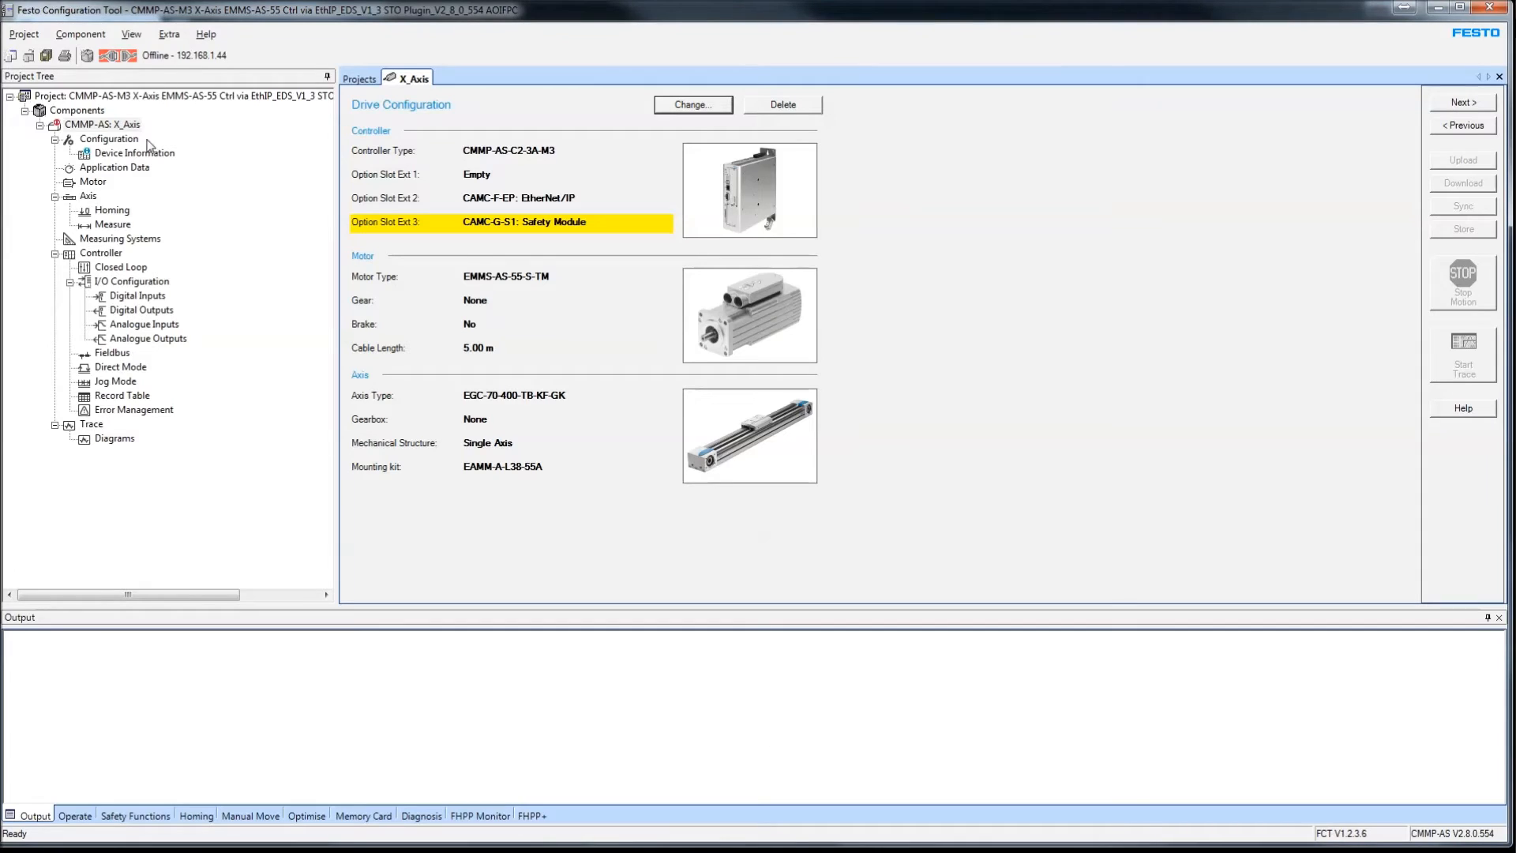
{"action": "left_click", "coordinate": [90, 36]}
{"action": "left_click", "coordinate": [120, 127]}
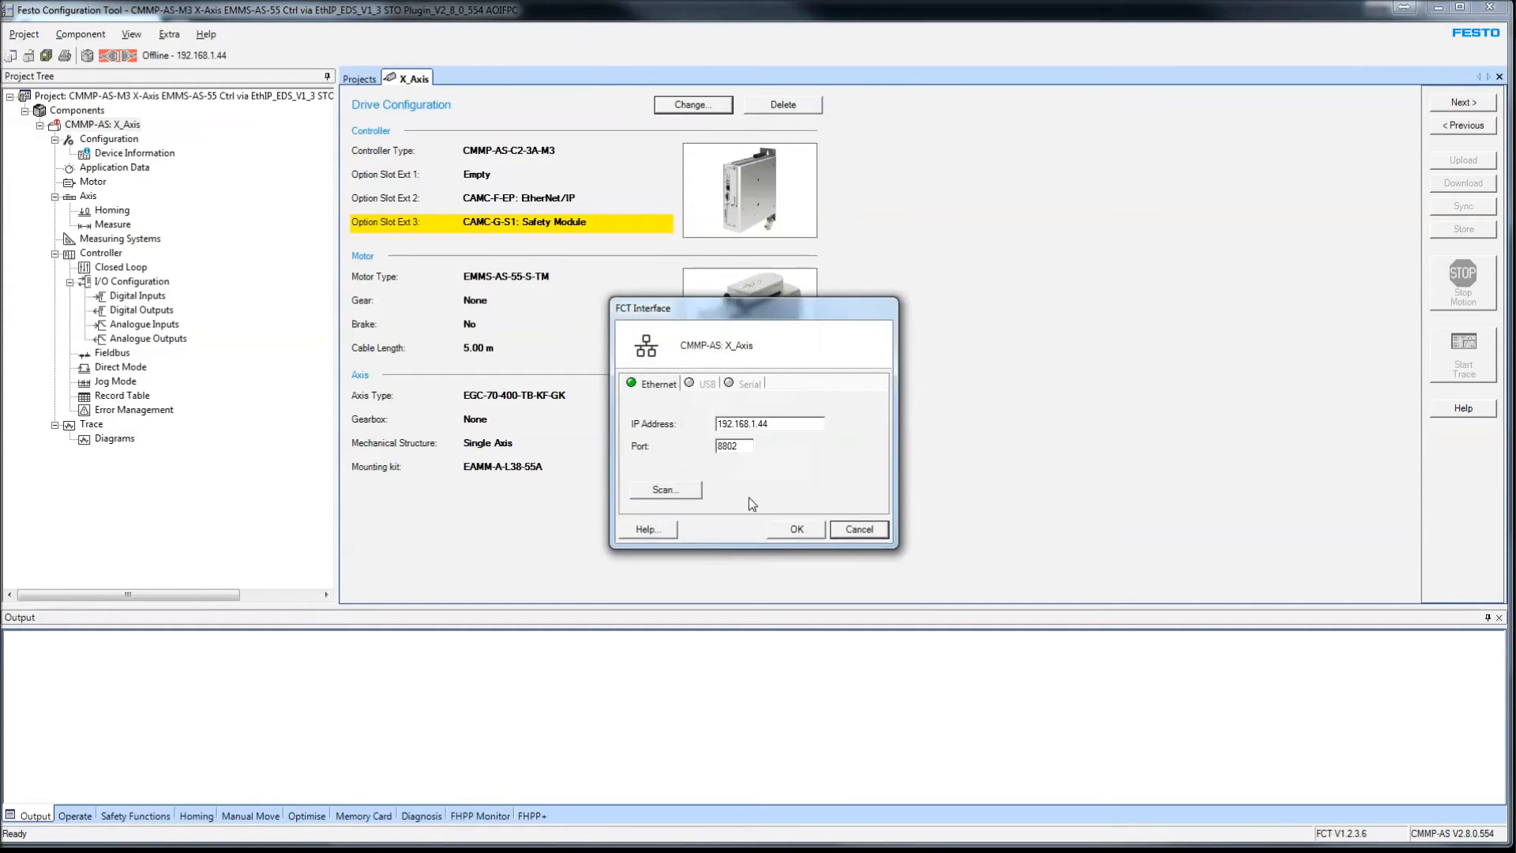
{"action": "left_click", "coordinate": [666, 489]}
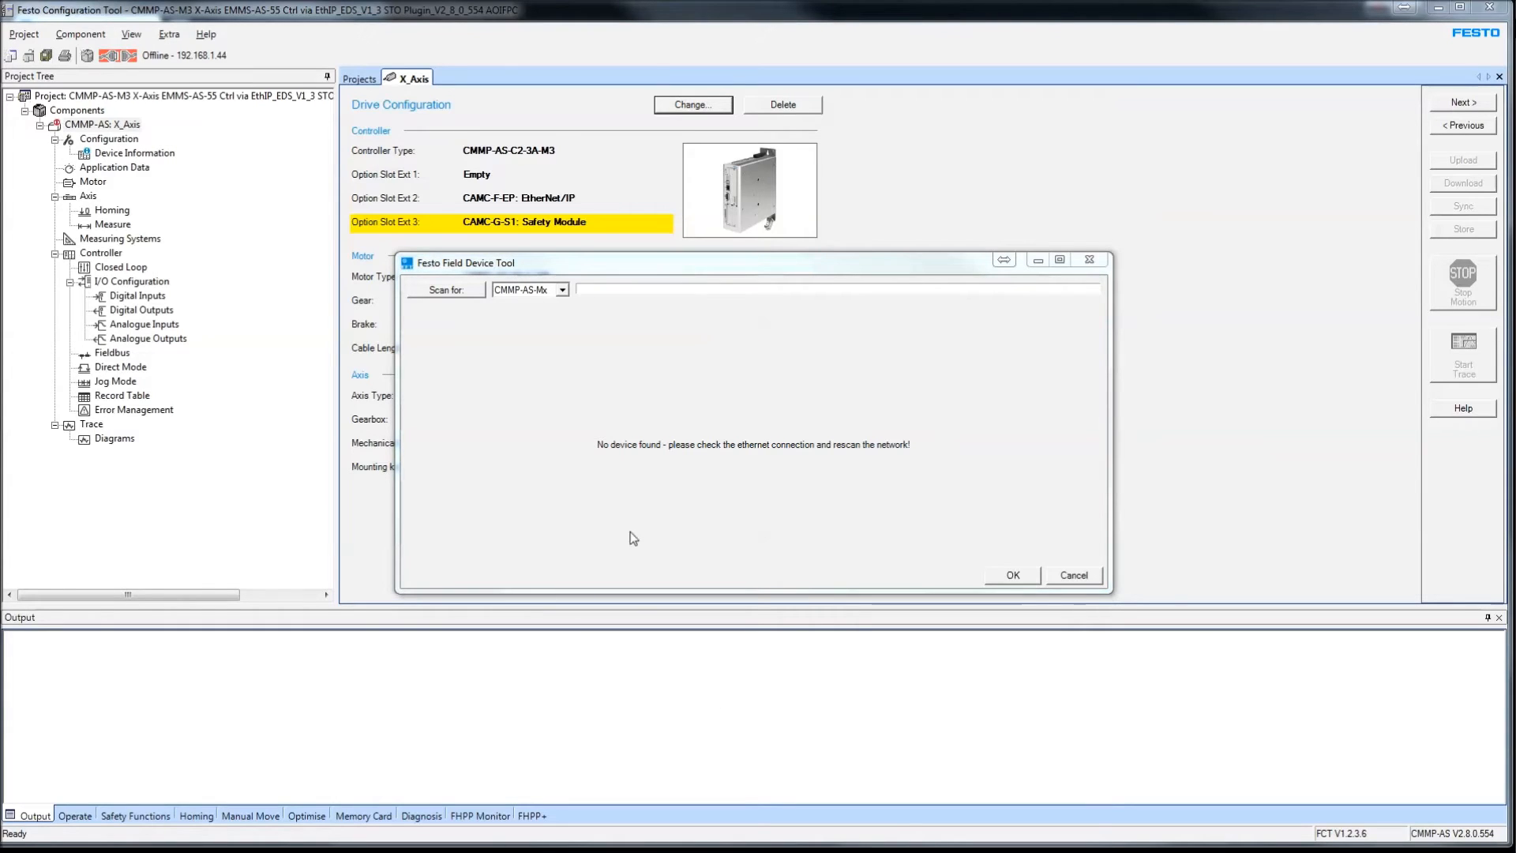
{"action": "left_click", "coordinate": [467, 288]}
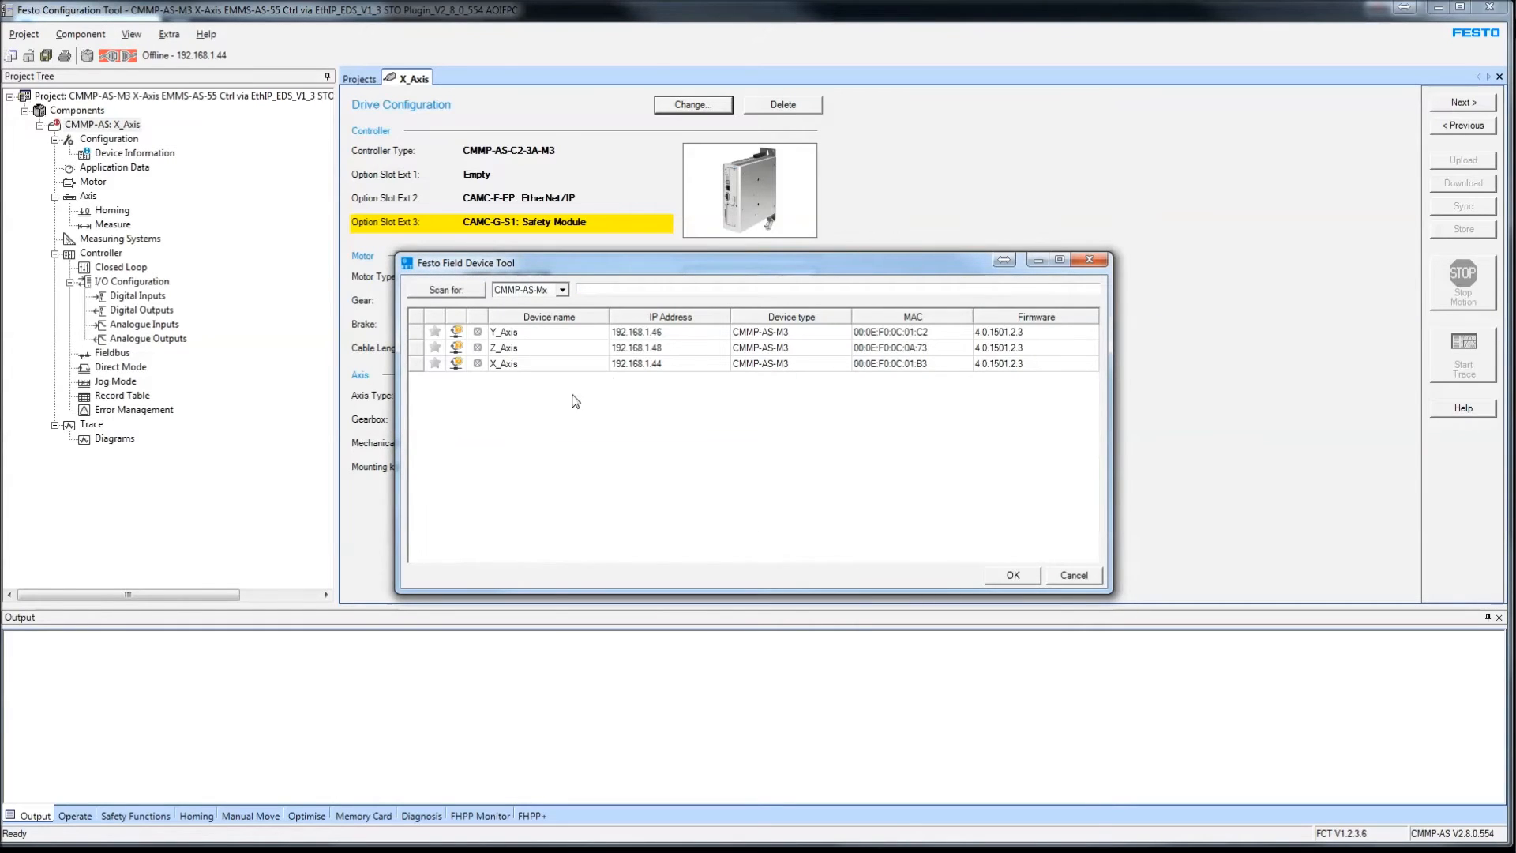
- Check the network properties of the scanned X_Axis device, discard the properties dialog and accept the FCT interface settings
{"action": "left_click", "coordinate": [521, 366]}
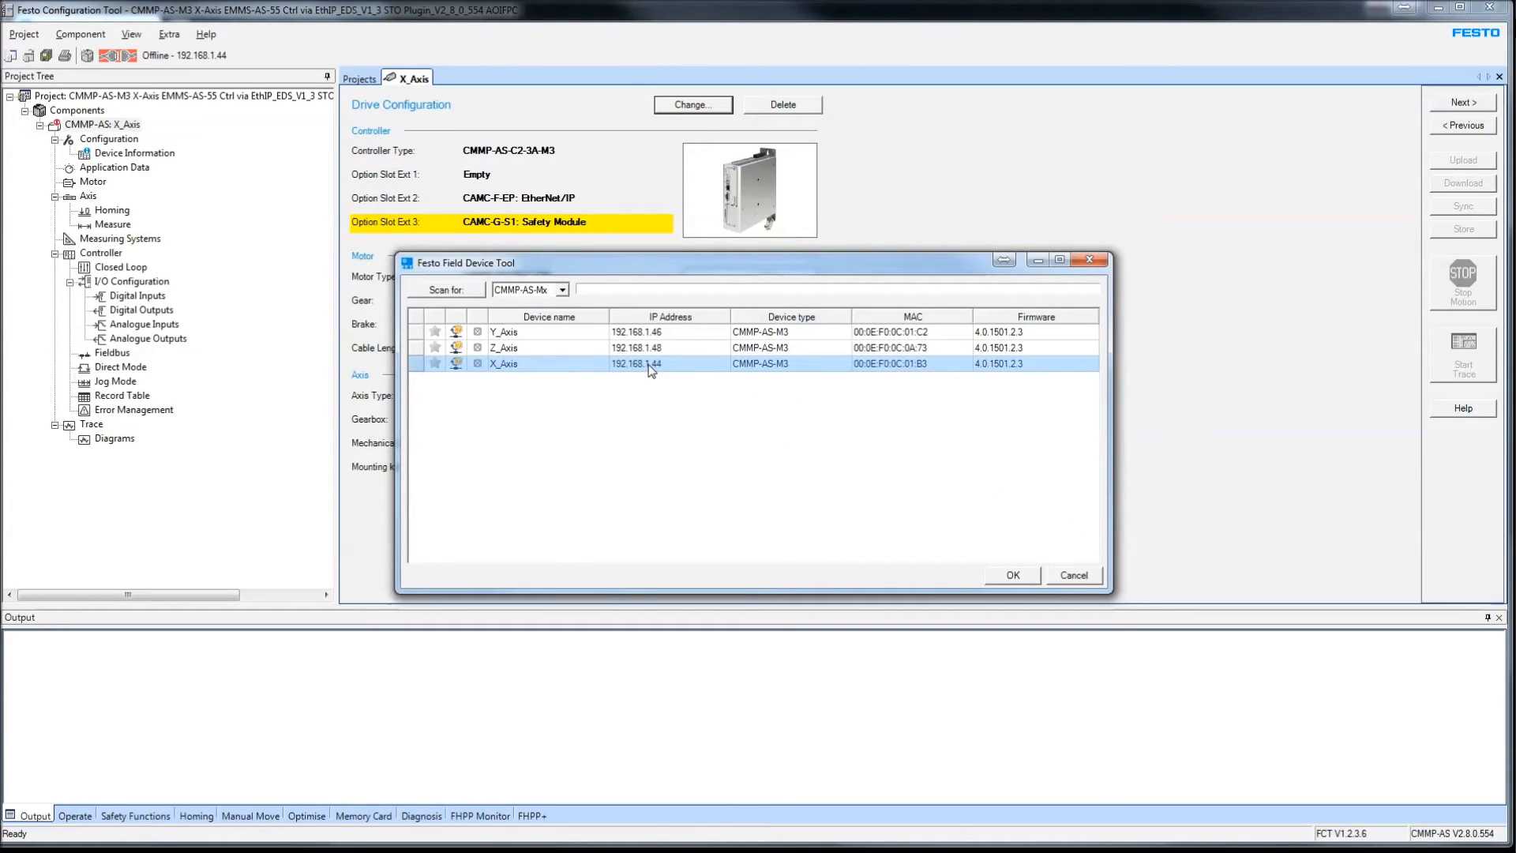
{"action": "right_click", "coordinate": [544, 372]}
{"action": "left_click", "coordinate": [594, 412]}
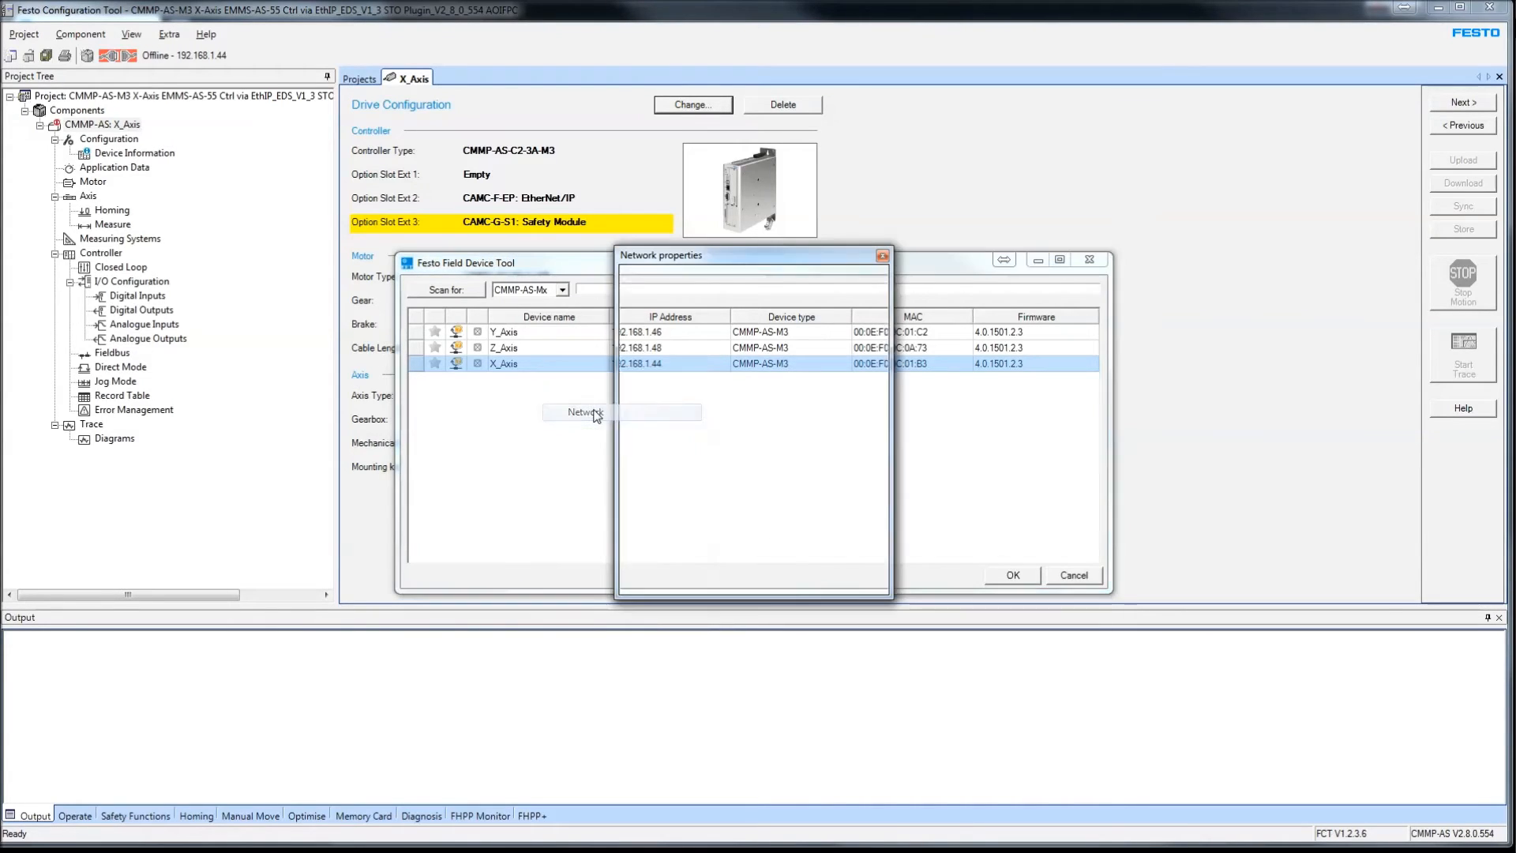
{"action": "left_click", "coordinate": [846, 475]}
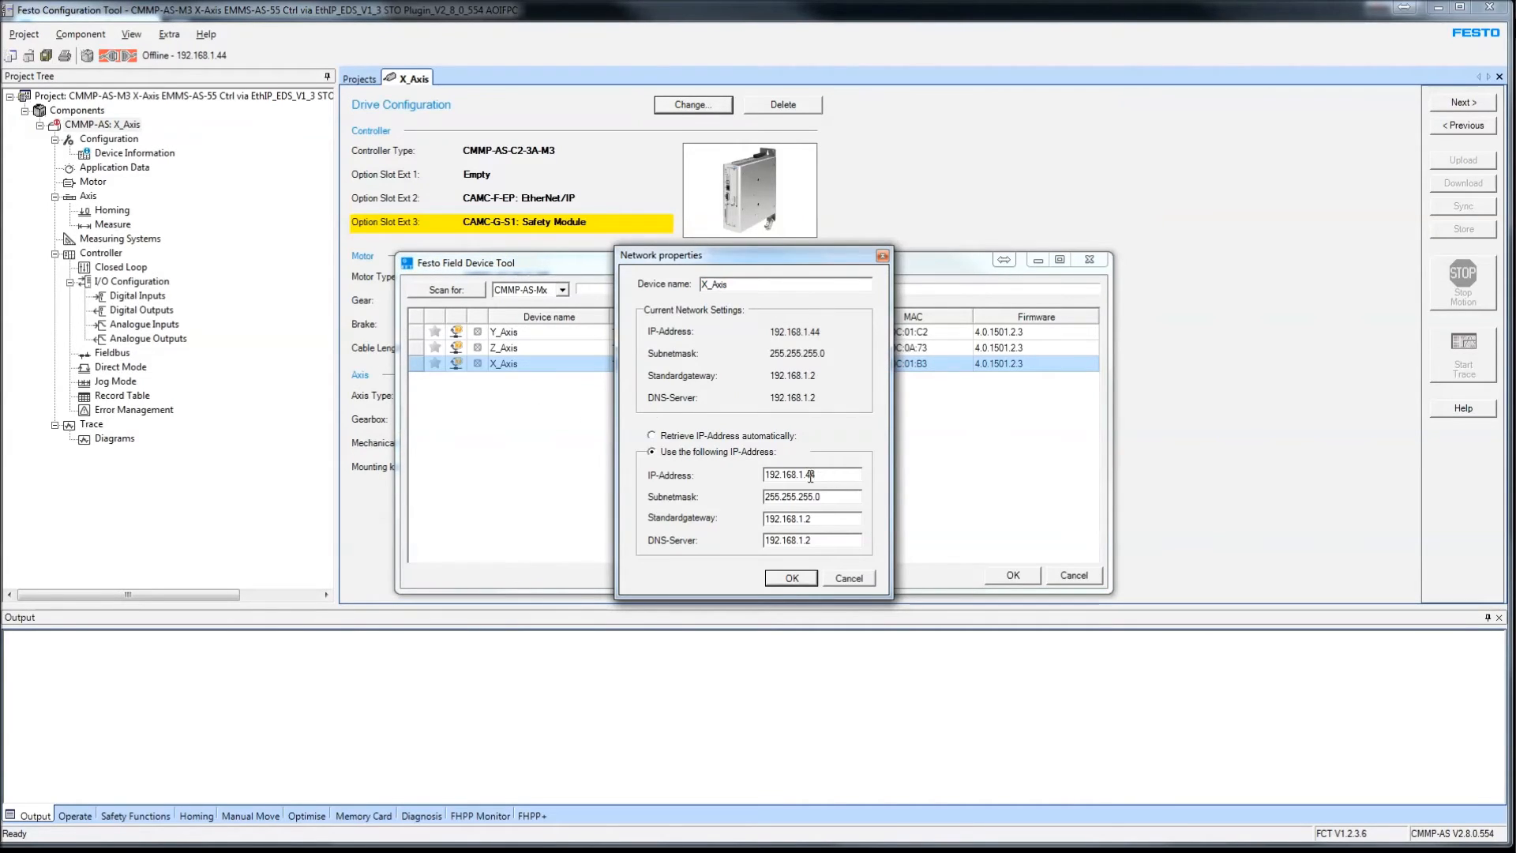
{"action": "left_click", "coordinate": [850, 582]}
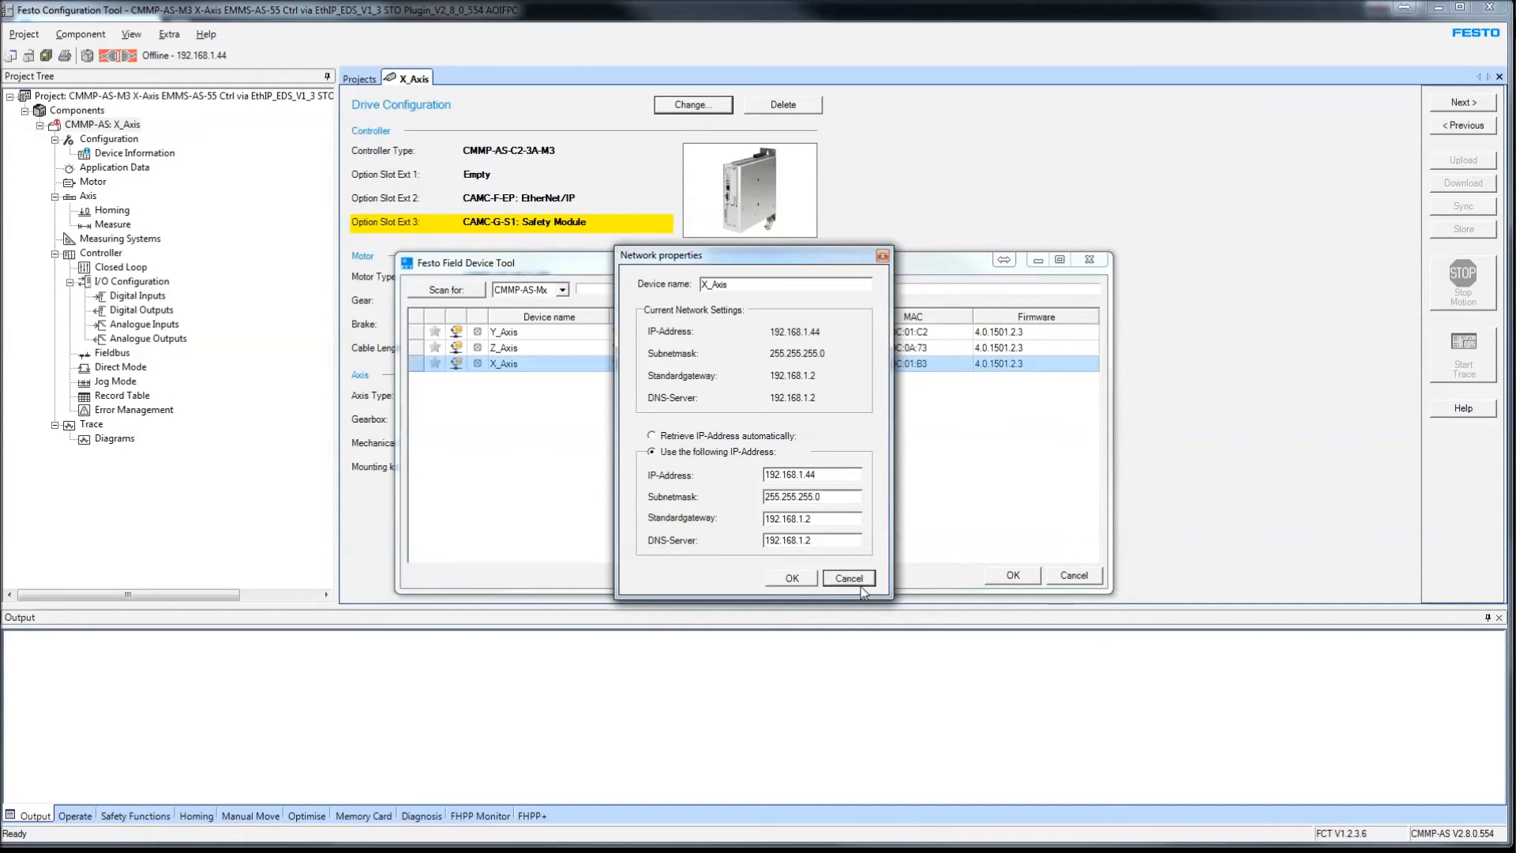
{"action": "left_click", "coordinate": [850, 582]}
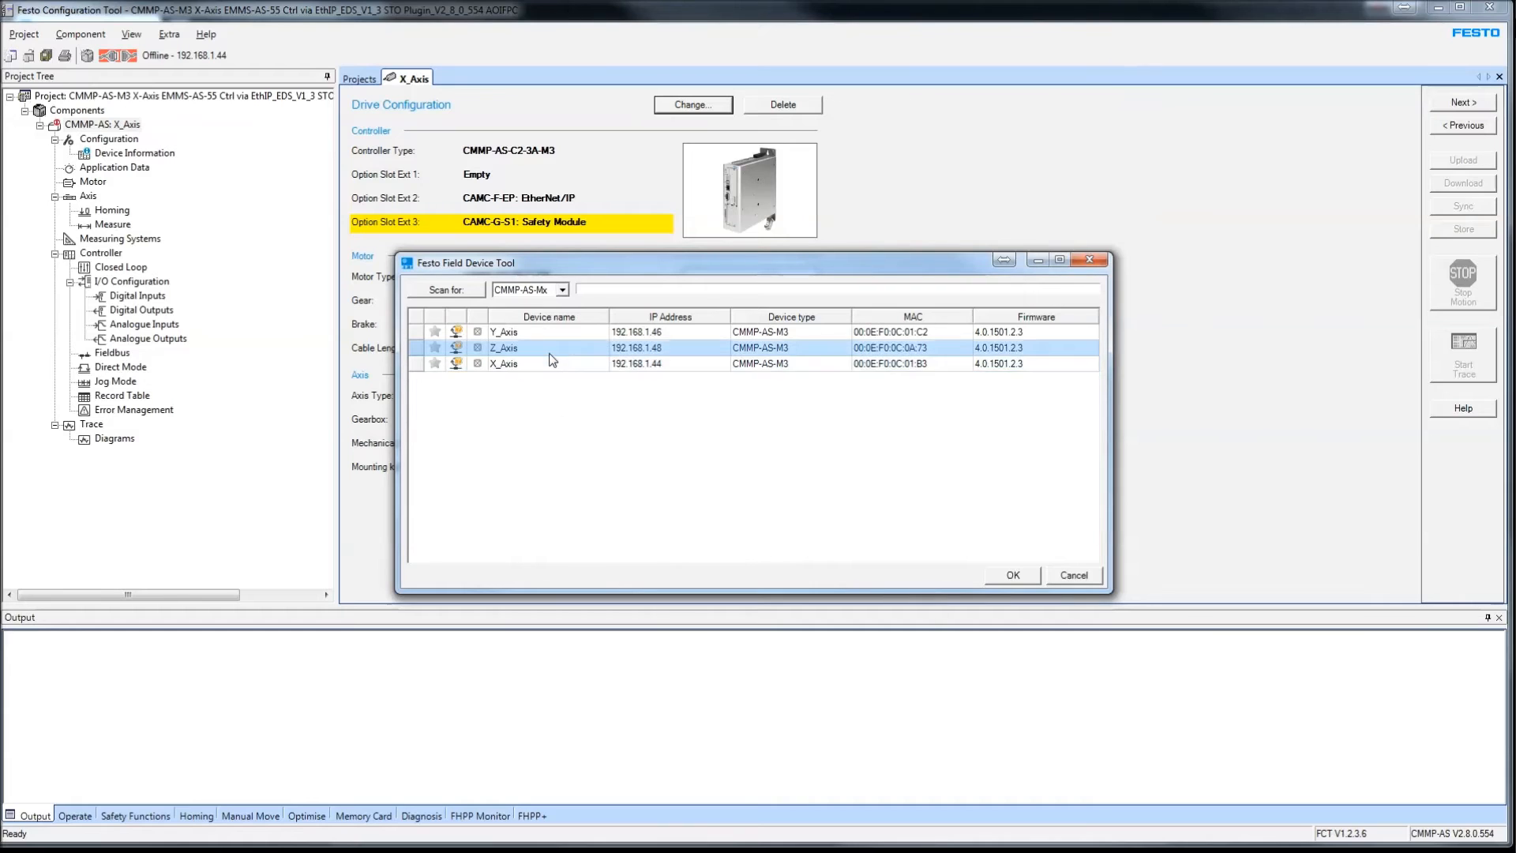
{"action": "left_click", "coordinate": [1014, 575]}
{"action": "left_click", "coordinate": [790, 540]}
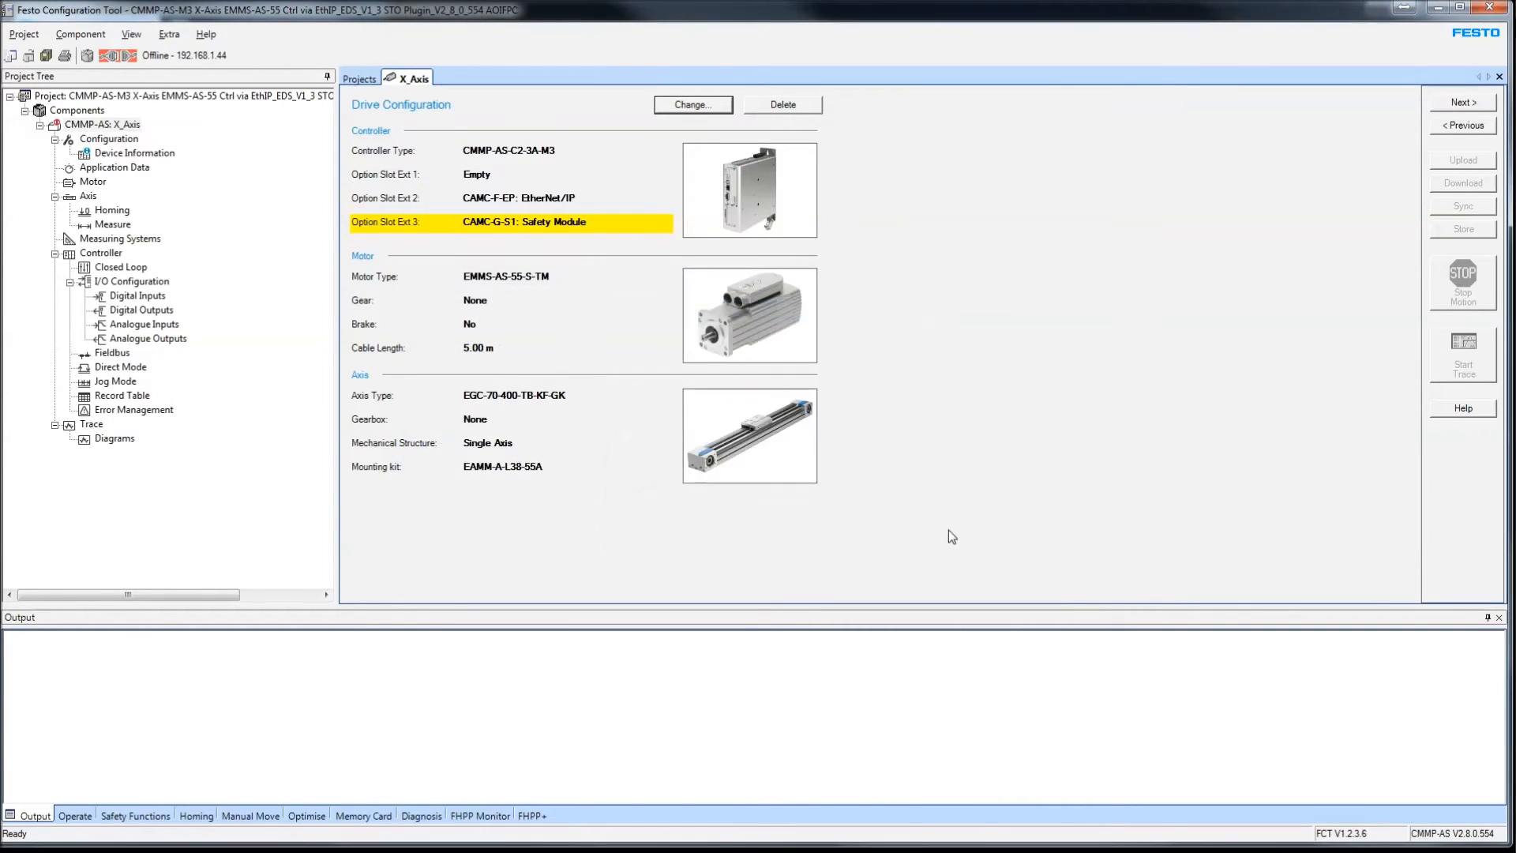
- Take X_Axis online and download the project data to the controller, setting FCT Device Control
{"action": "left_click", "coordinate": [181, 60]}
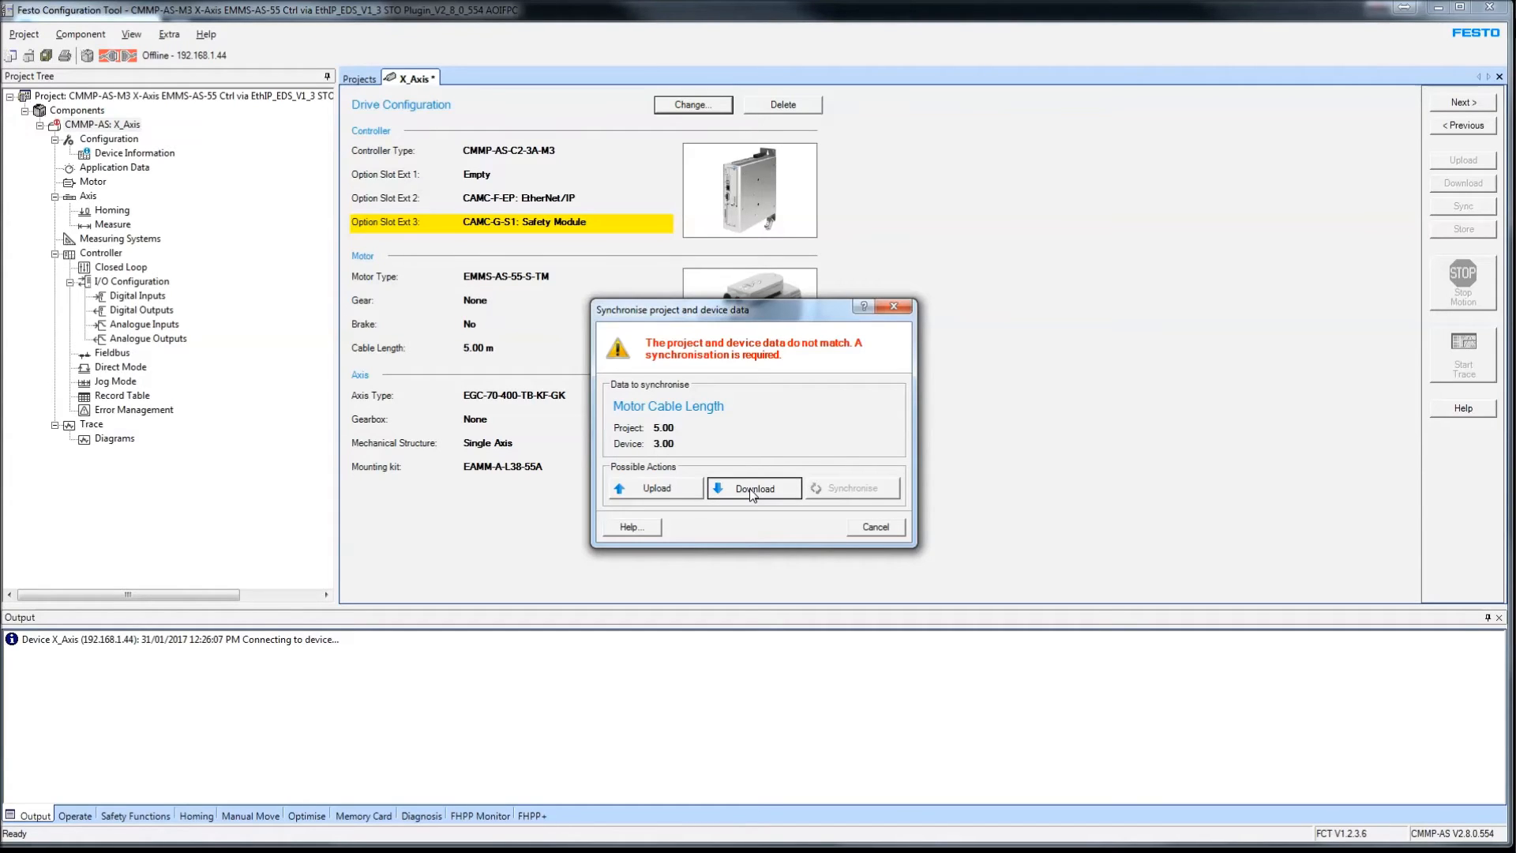
{"action": "left_click", "coordinate": [752, 489]}
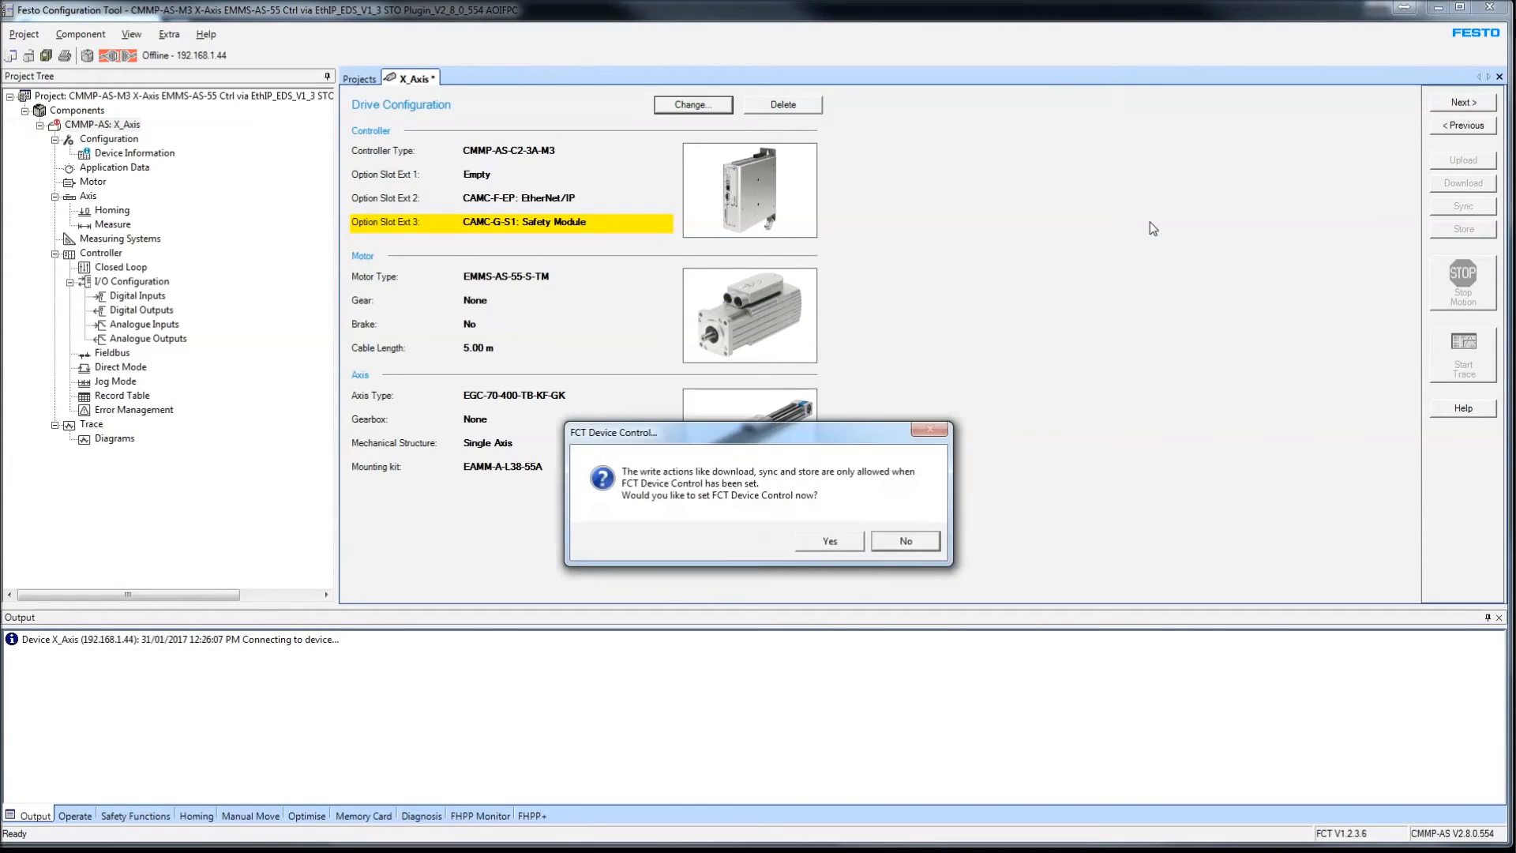
{"action": "left_click", "coordinate": [848, 541]}
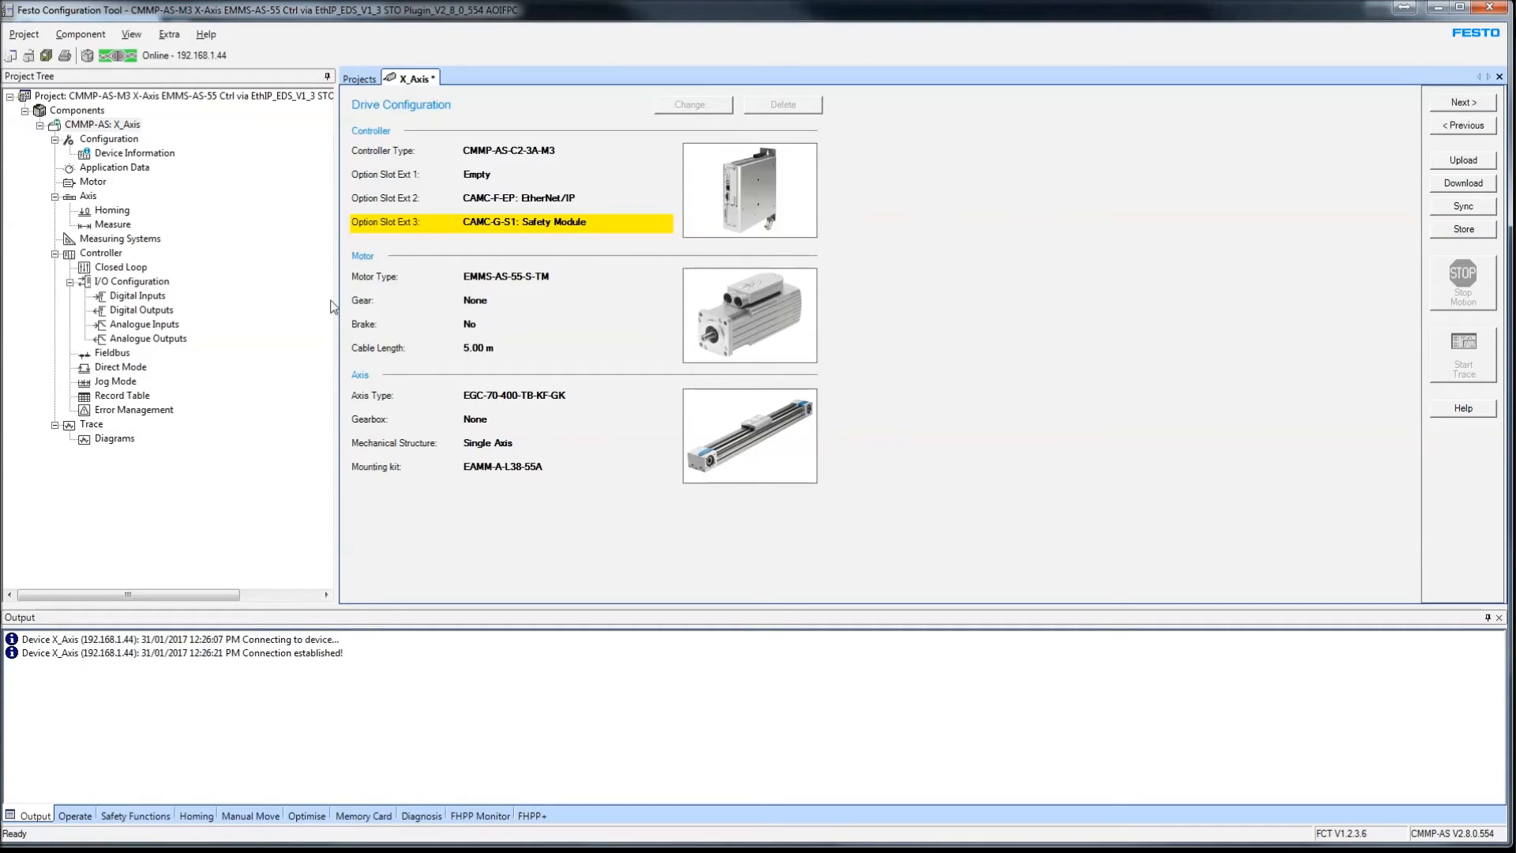
- Check the EtherNet/IP option module entry and store the data permanently in the controller with FCT Device Control set
{"action": "left_click_drag", "start_coordinate": [584, 199], "coordinate": [460, 198]}
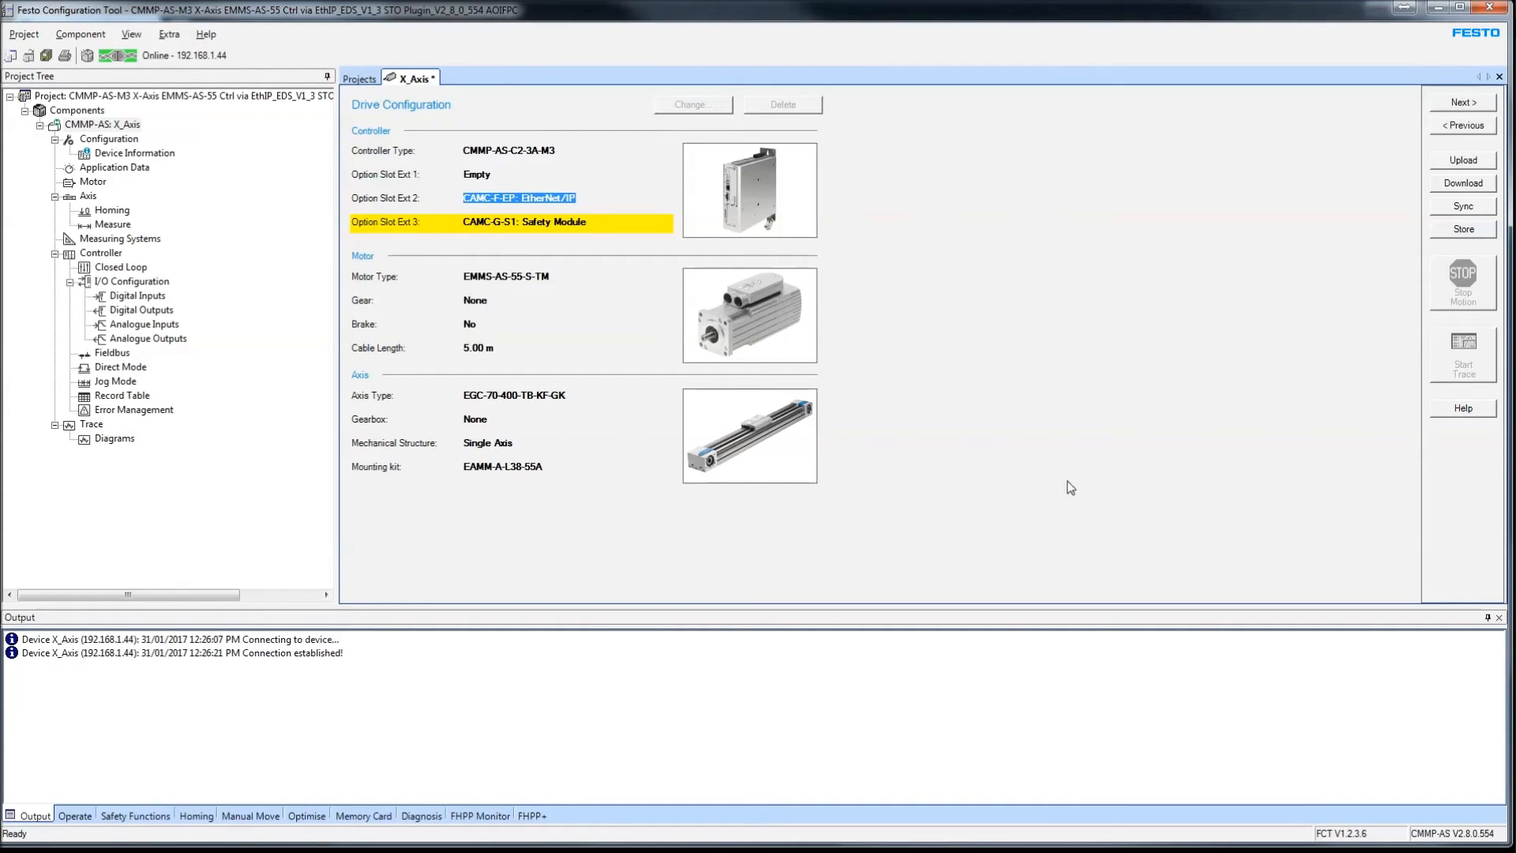
{"action": "left_click", "coordinate": [1457, 233]}
{"action": "left_click", "coordinate": [796, 539]}
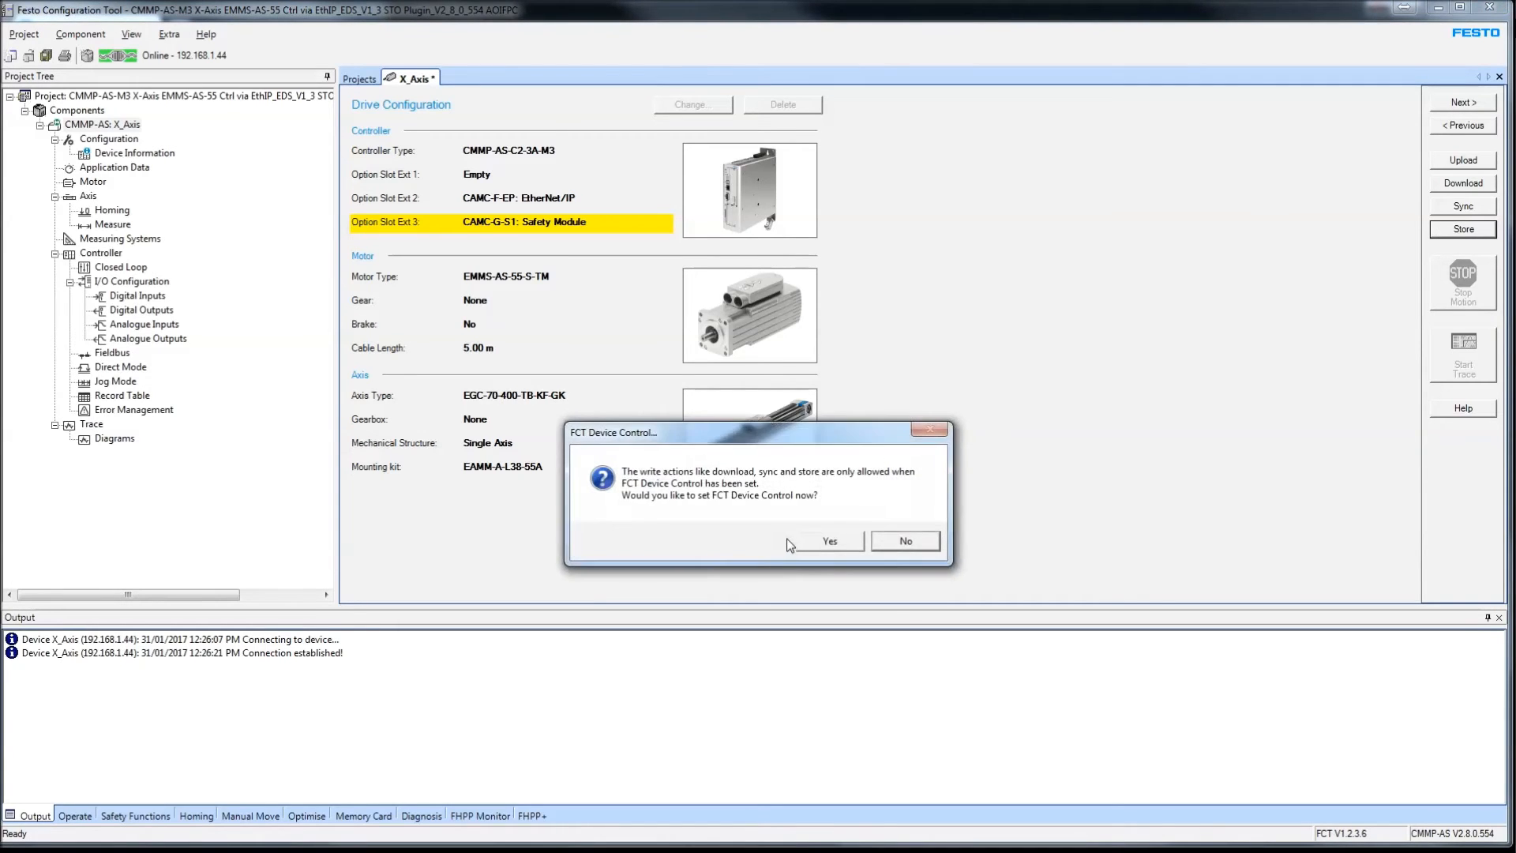
{"action": "left_click", "coordinate": [812, 535]}
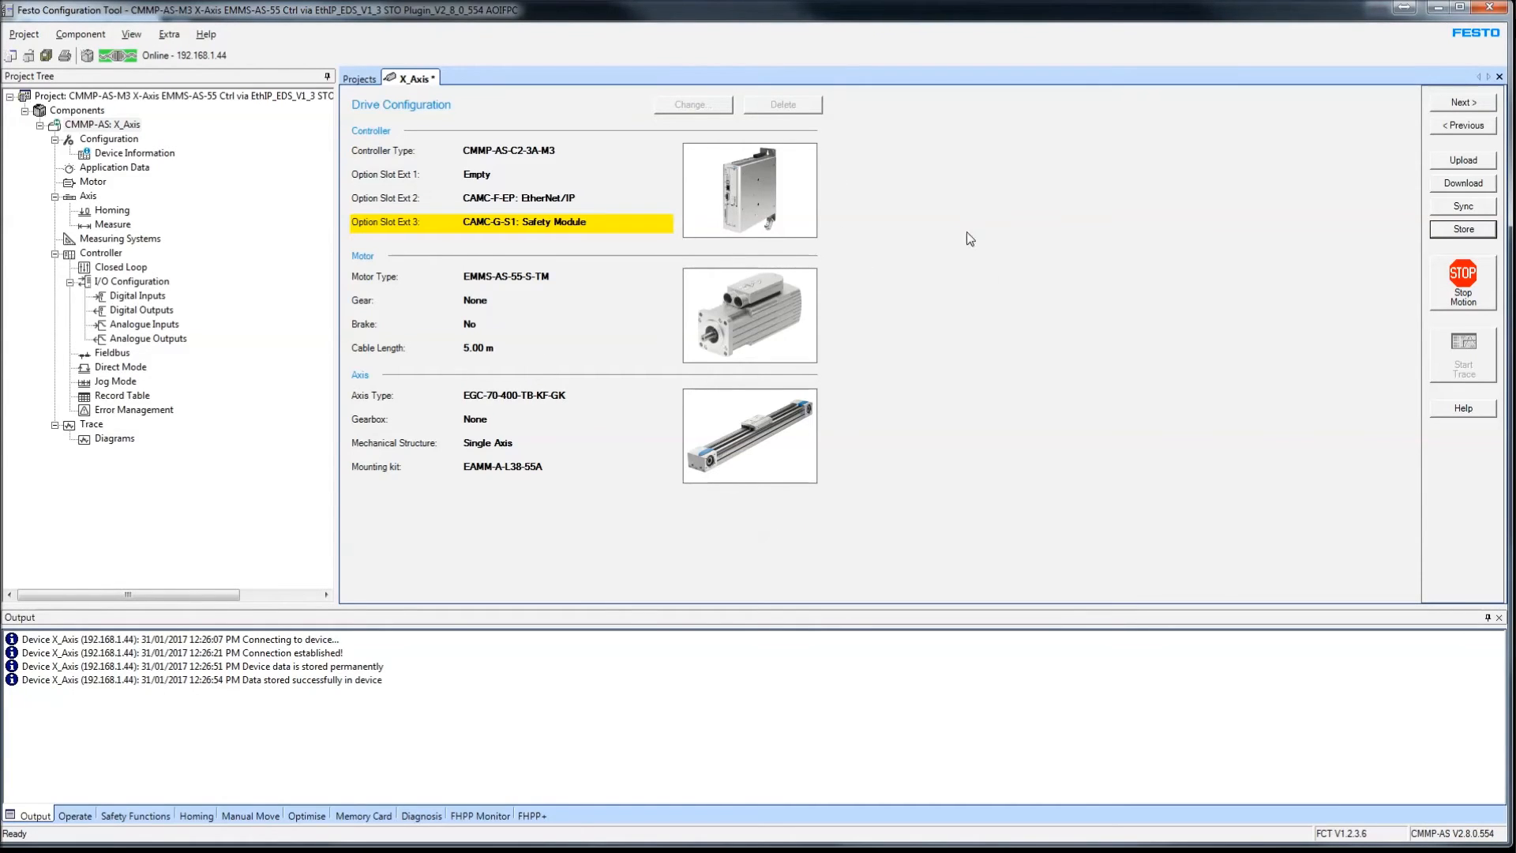
- Restart the X_Axis controller so that it loads the stored parameter set
{"action": "left_click", "coordinate": [80, 34]}
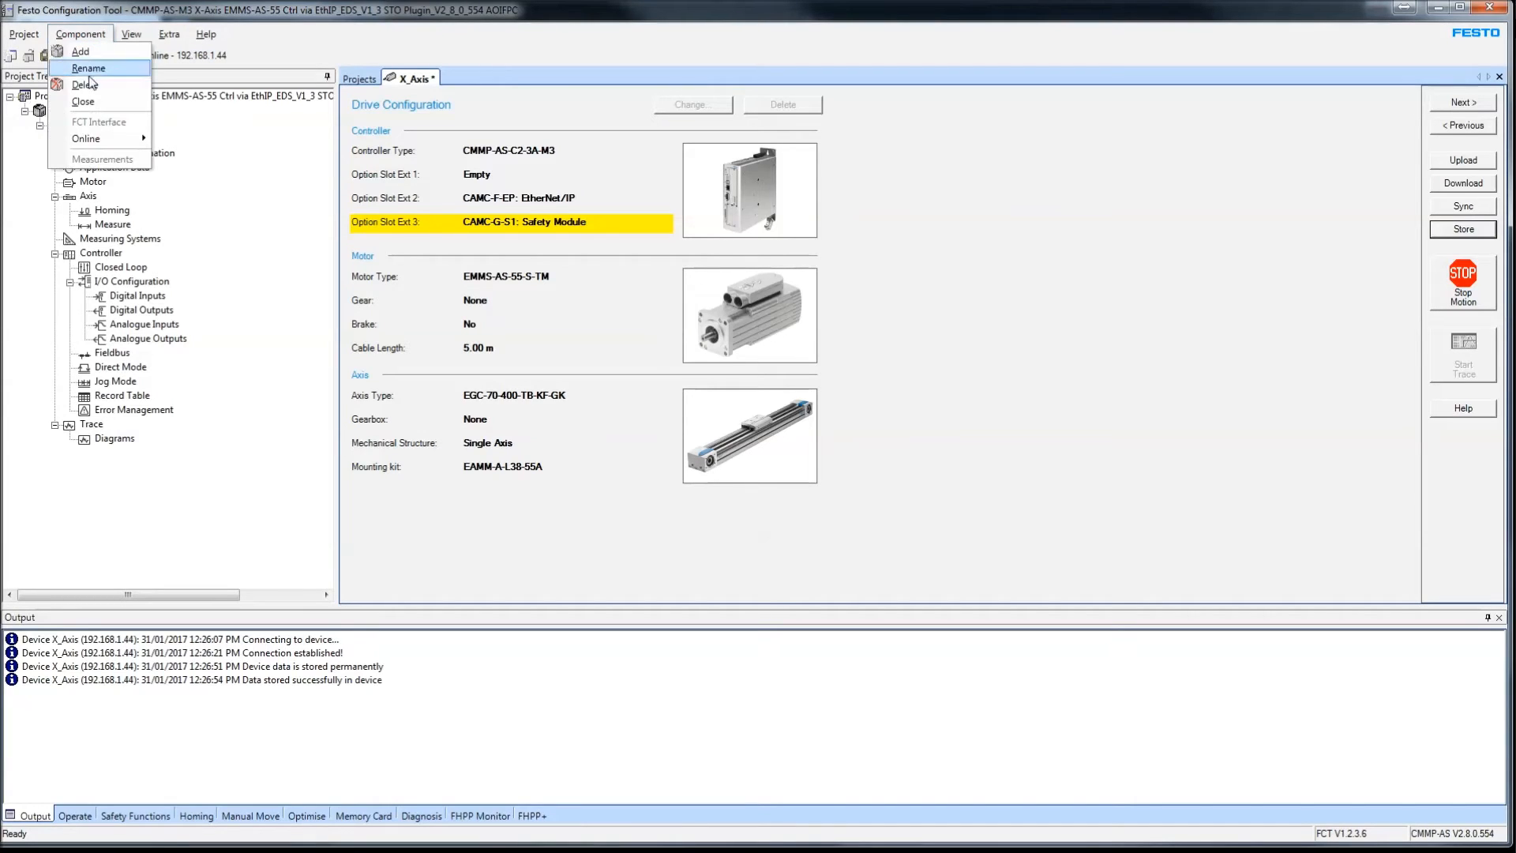
{"action": "mouse_move", "coordinate": [99, 139]}
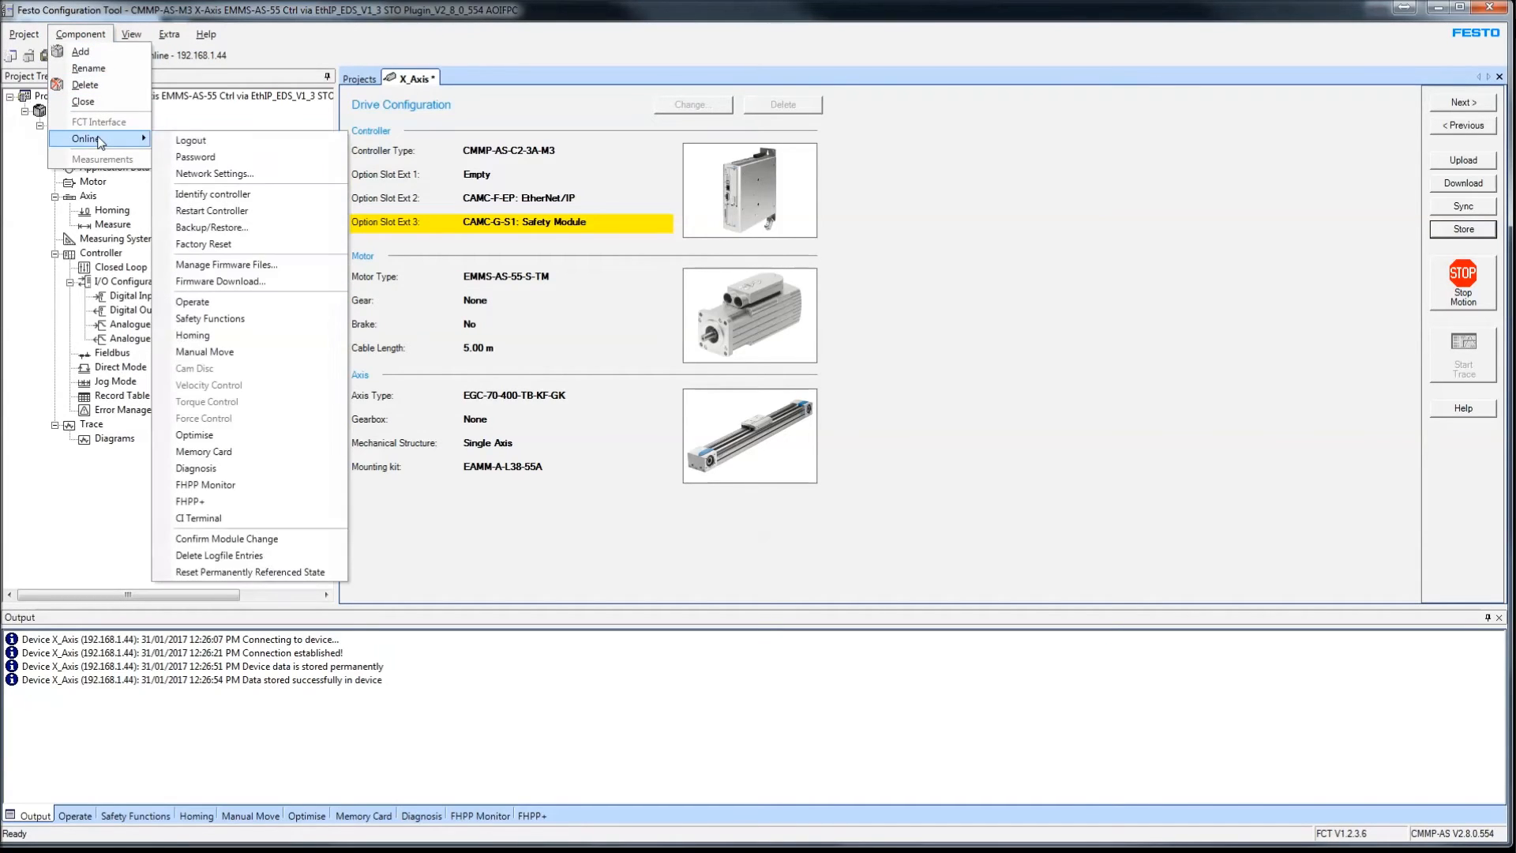
{"action": "left_click", "coordinate": [221, 211]}
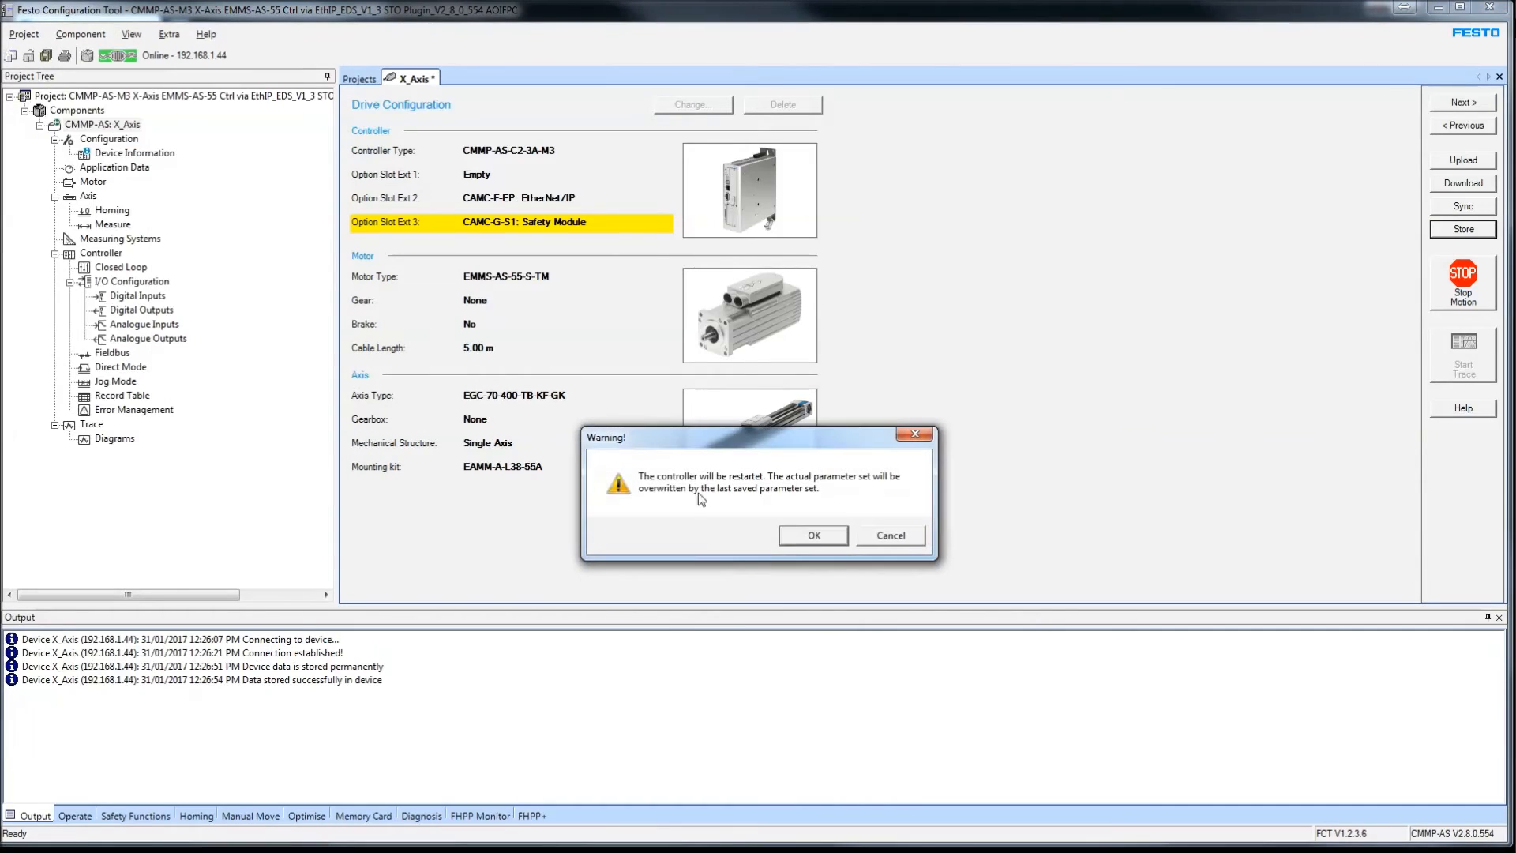
{"action": "left_click", "coordinate": [814, 537]}
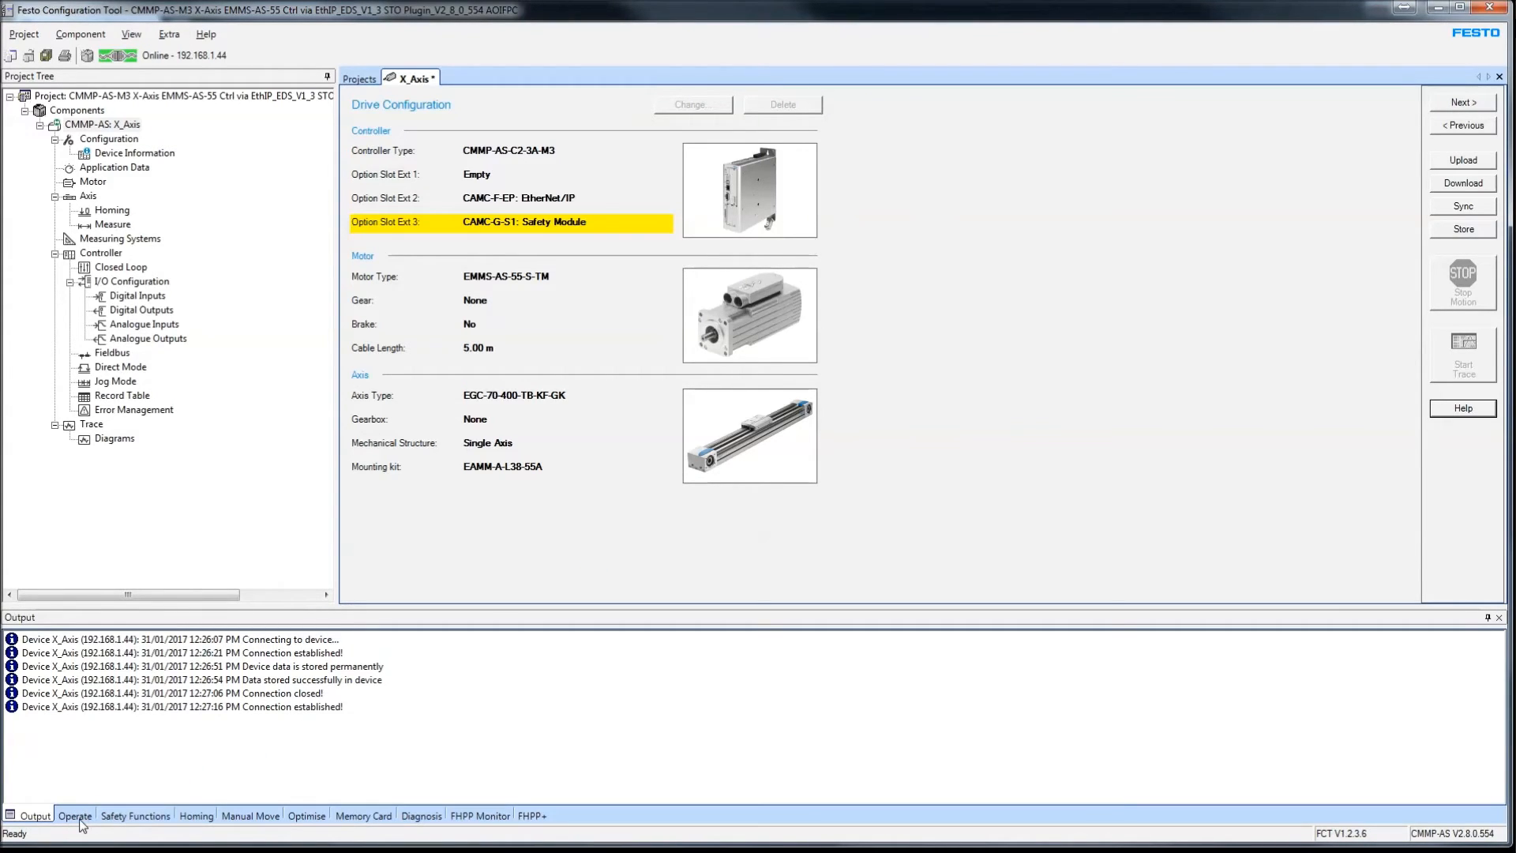
- Display the drive's operating status and compare the custom fieldbus IP settings with the active EtherNet/IP settings
{"action": "left_click", "coordinate": [75, 817]}
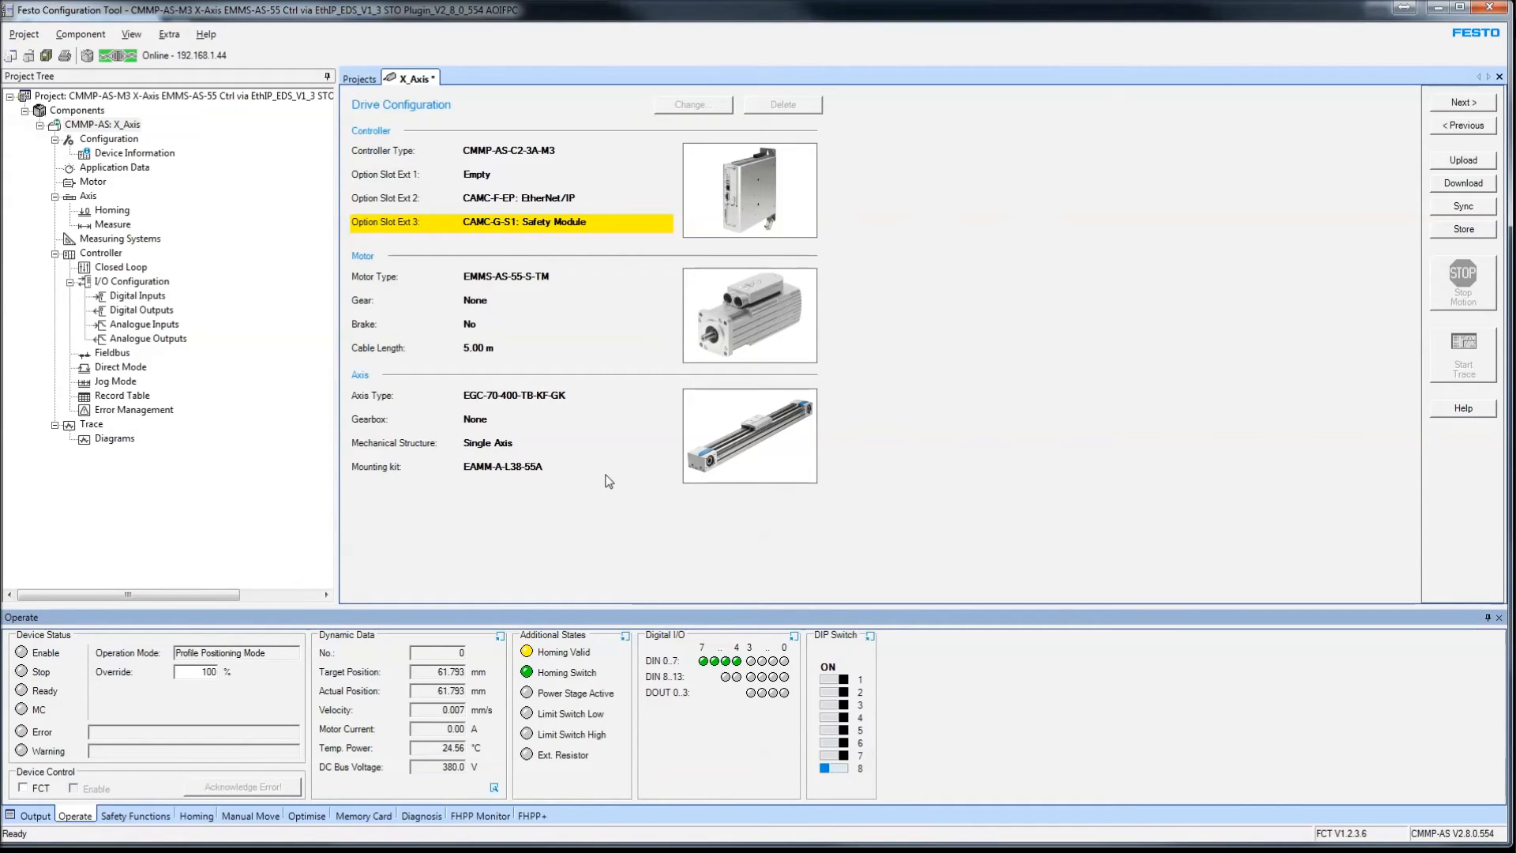
{"action": "left_click", "coordinate": [115, 354]}
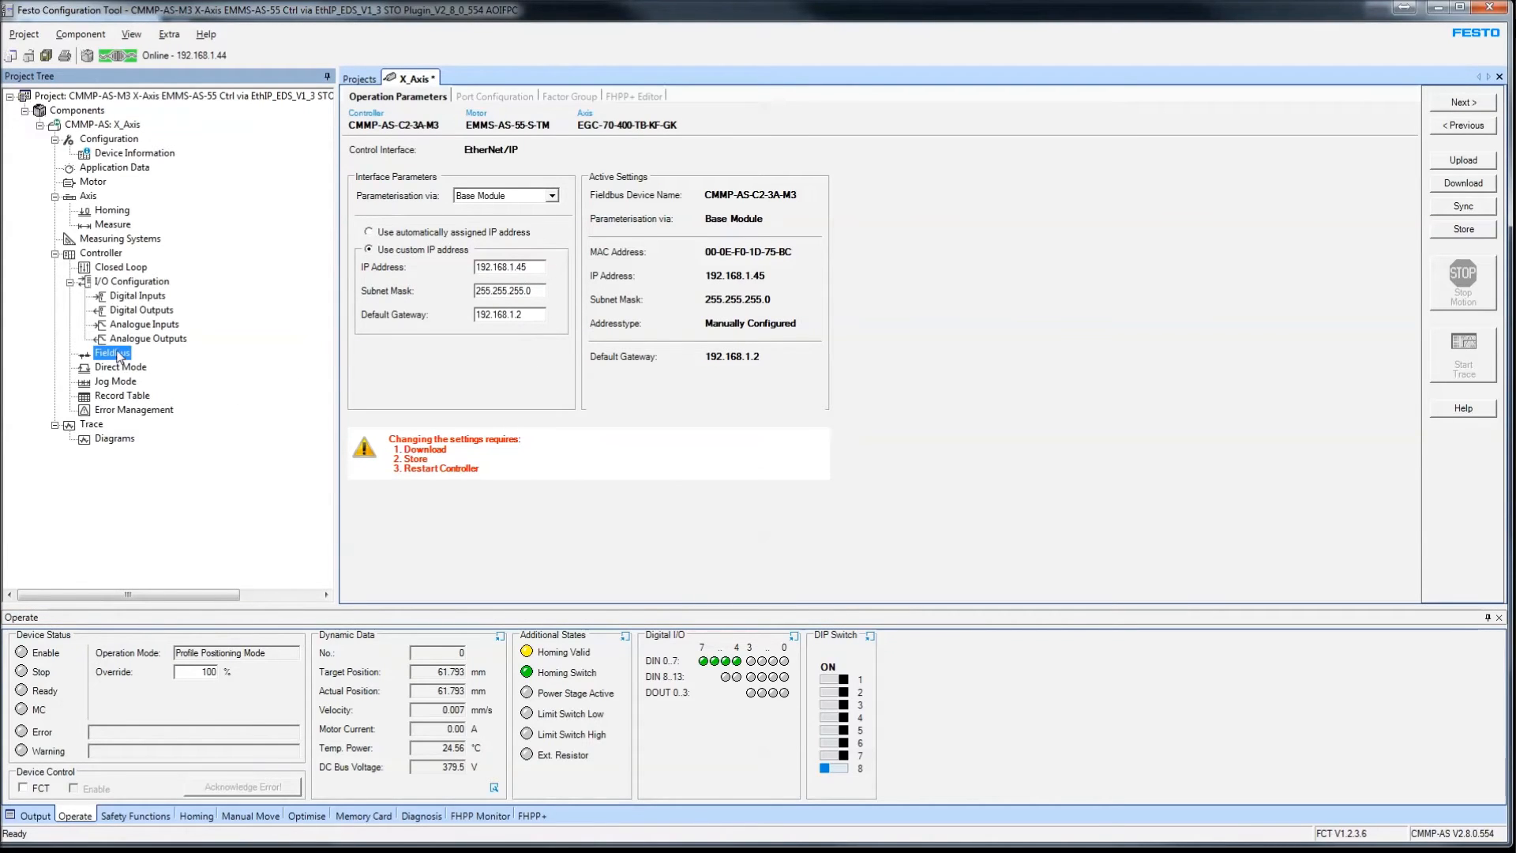
{"action": "double_click", "coordinate": [538, 267]}
{"action": "key", "text": "Tab"}
{"action": "key", "text": "Tab"}
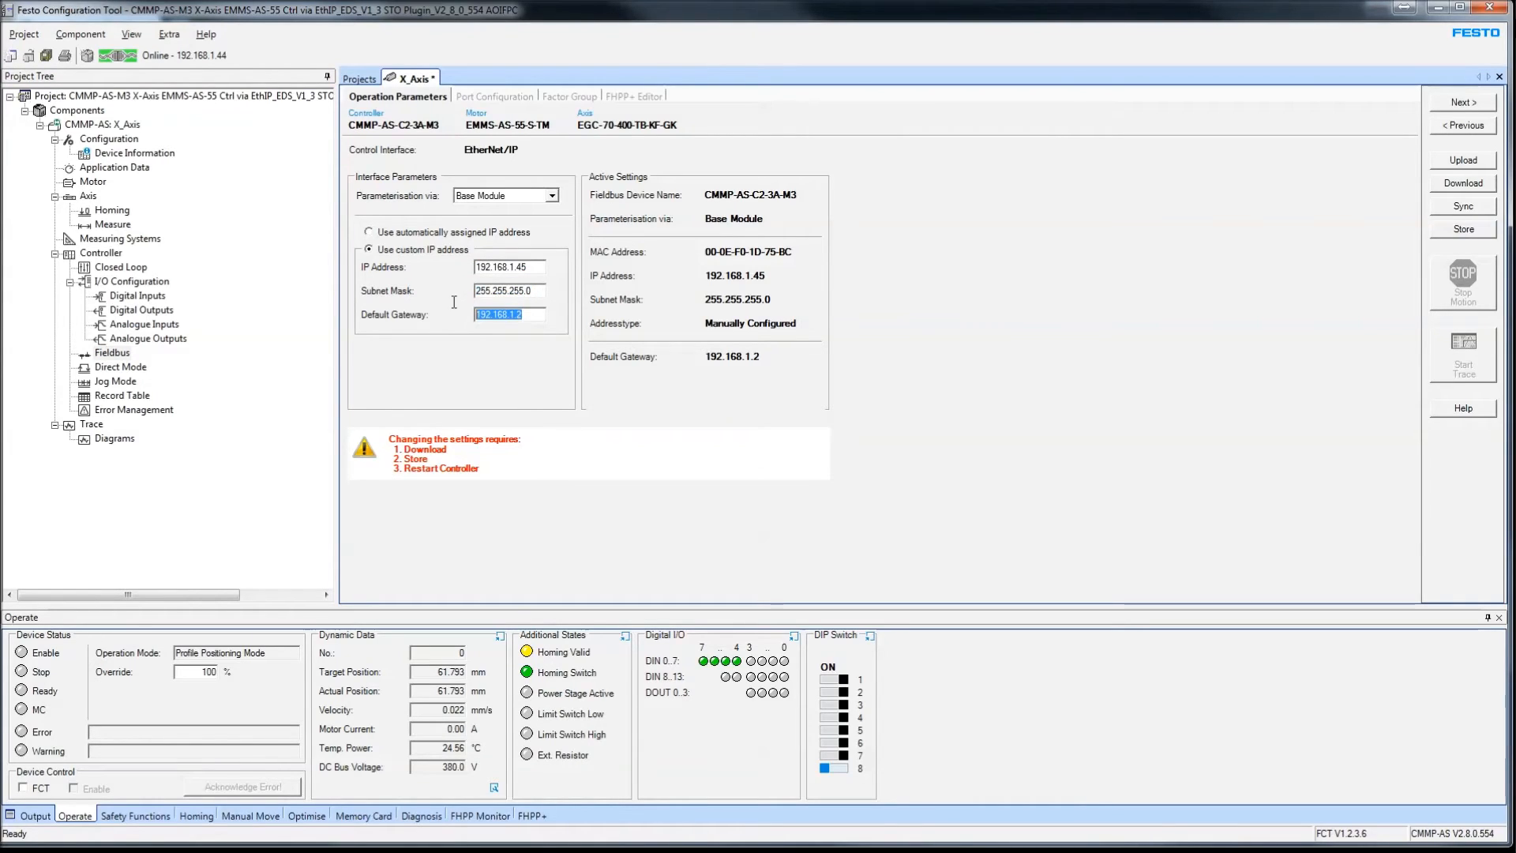
{"action": "left_click_drag", "start_coordinate": [770, 276], "coordinate": [701, 277]}
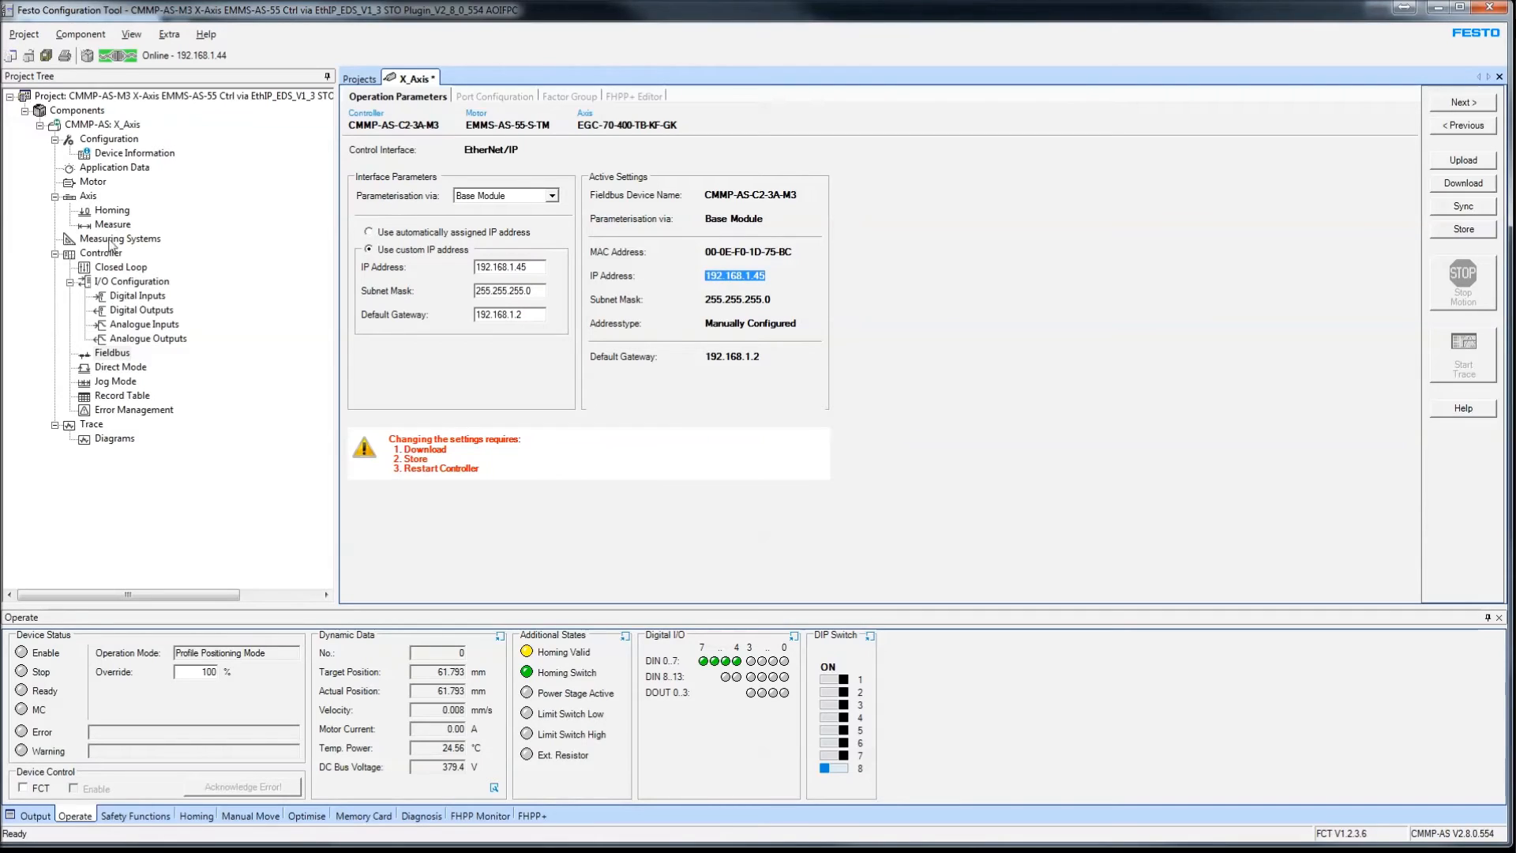
- Review the device information for the controller's firmware and hardware versions and the EtherNet/IP and safety modules
{"action": "left_click", "coordinate": [136, 153]}
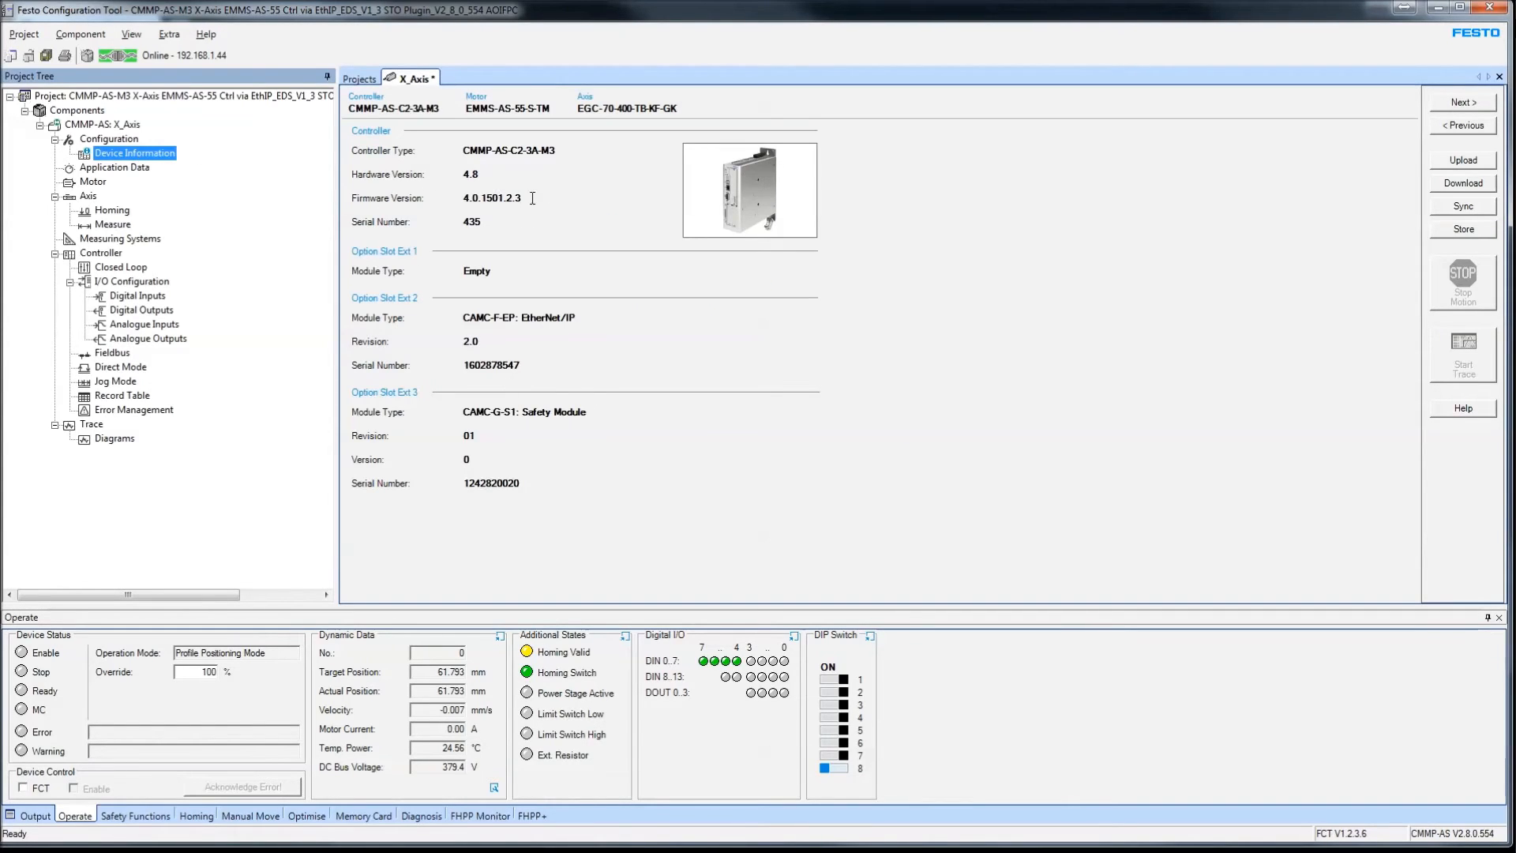
{"action": "left_click_drag", "start_coordinate": [533, 198], "coordinate": [464, 198]}
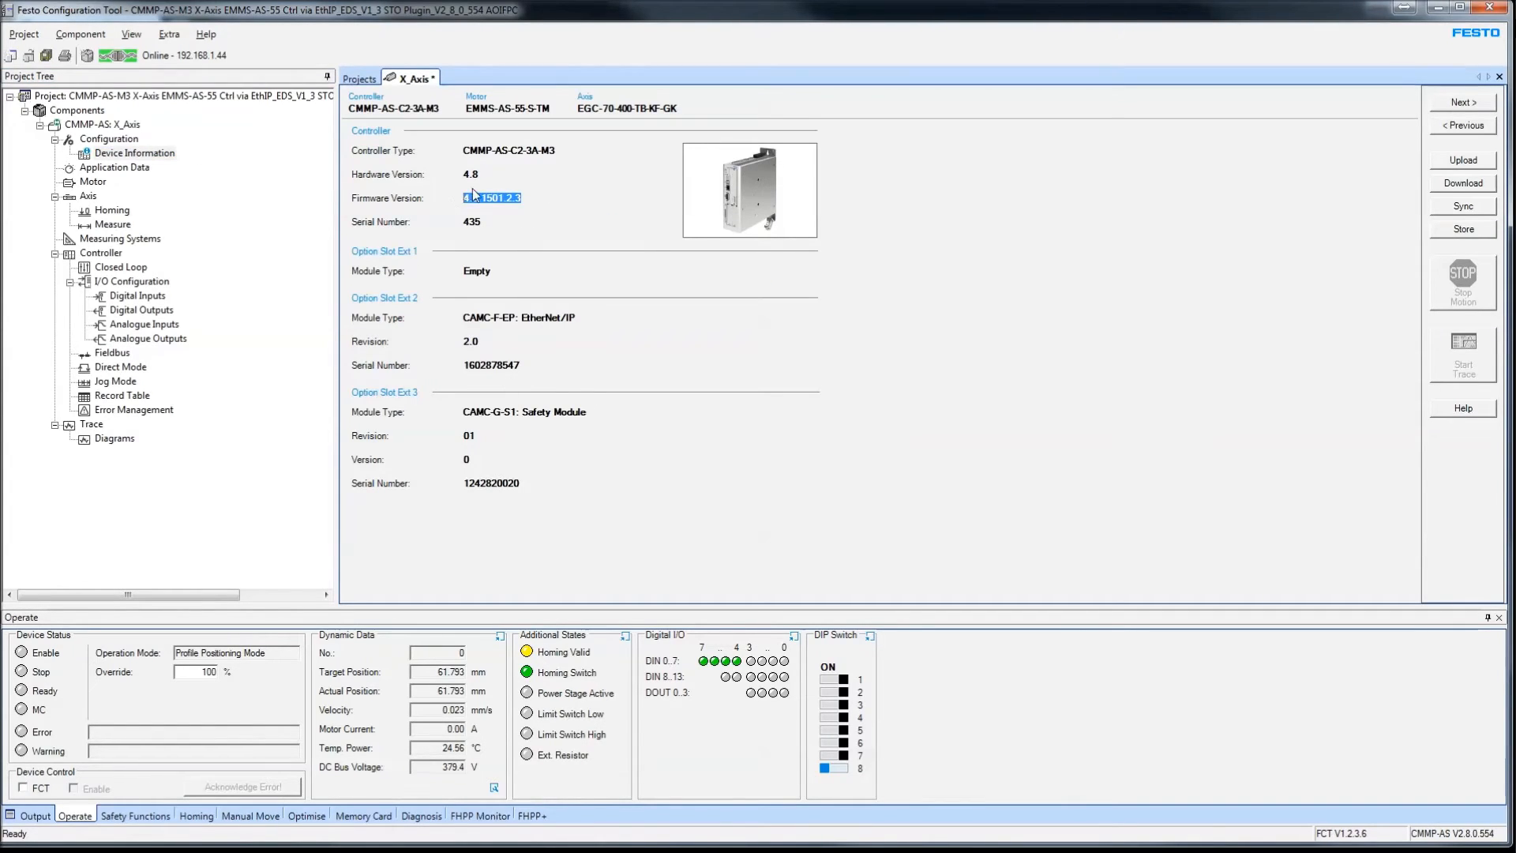
{"action": "left_click_drag", "start_coordinate": [484, 175], "coordinate": [463, 175]}
{"action": "left_click_drag", "start_coordinate": [586, 316], "coordinate": [464, 341]}
{"action": "left_click", "coordinate": [585, 413]}
{"action": "left_click_drag", "start_coordinate": [585, 412], "coordinate": [463, 412]}
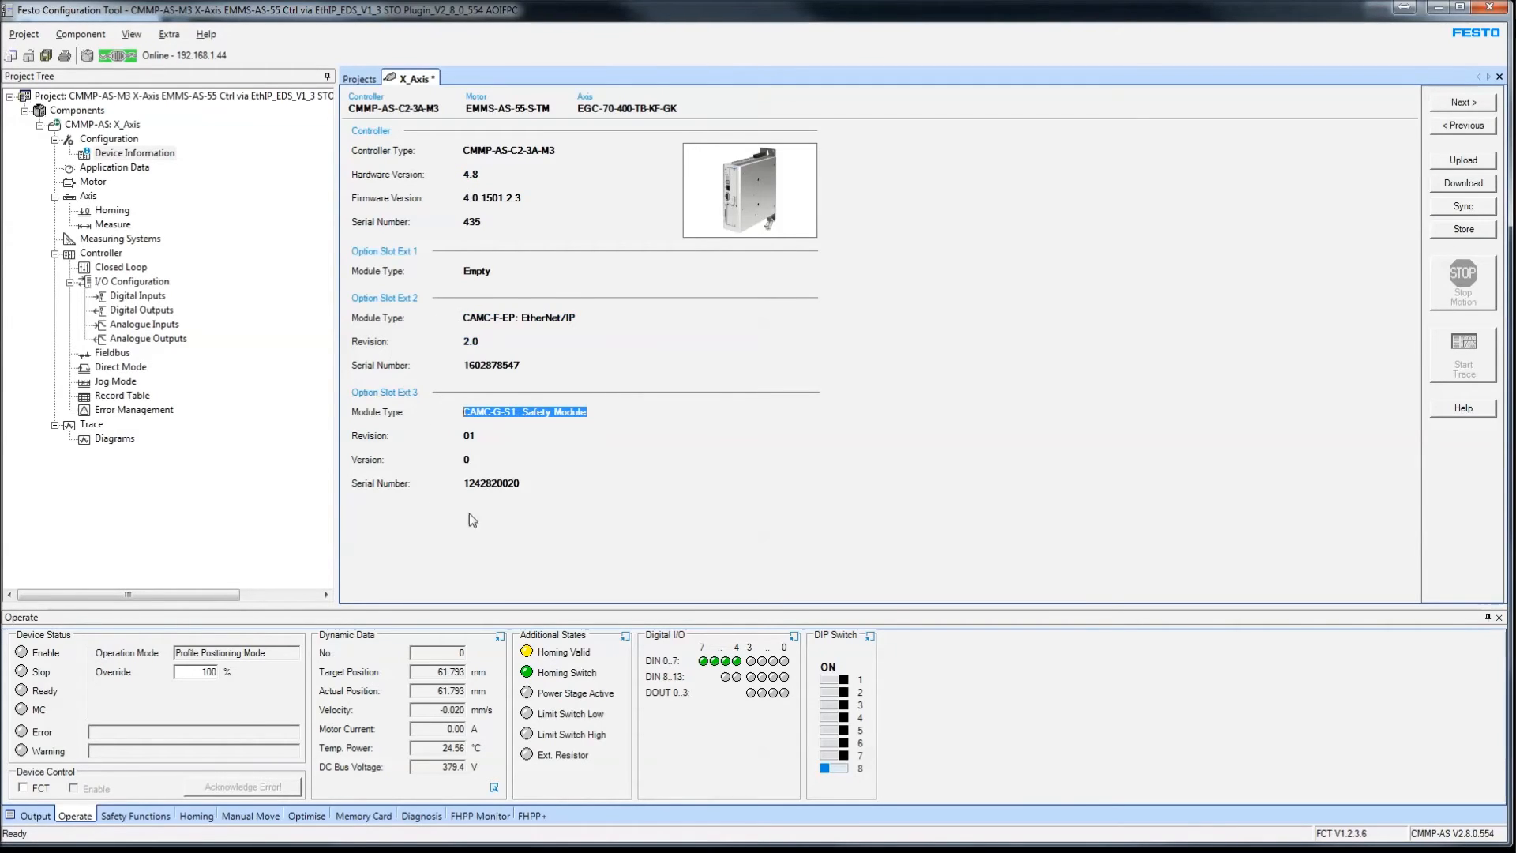
- Review the drive configuration, device information, application data with environment and messages, and the motor's angle encoder settings
{"action": "left_click", "coordinate": [115, 169]}
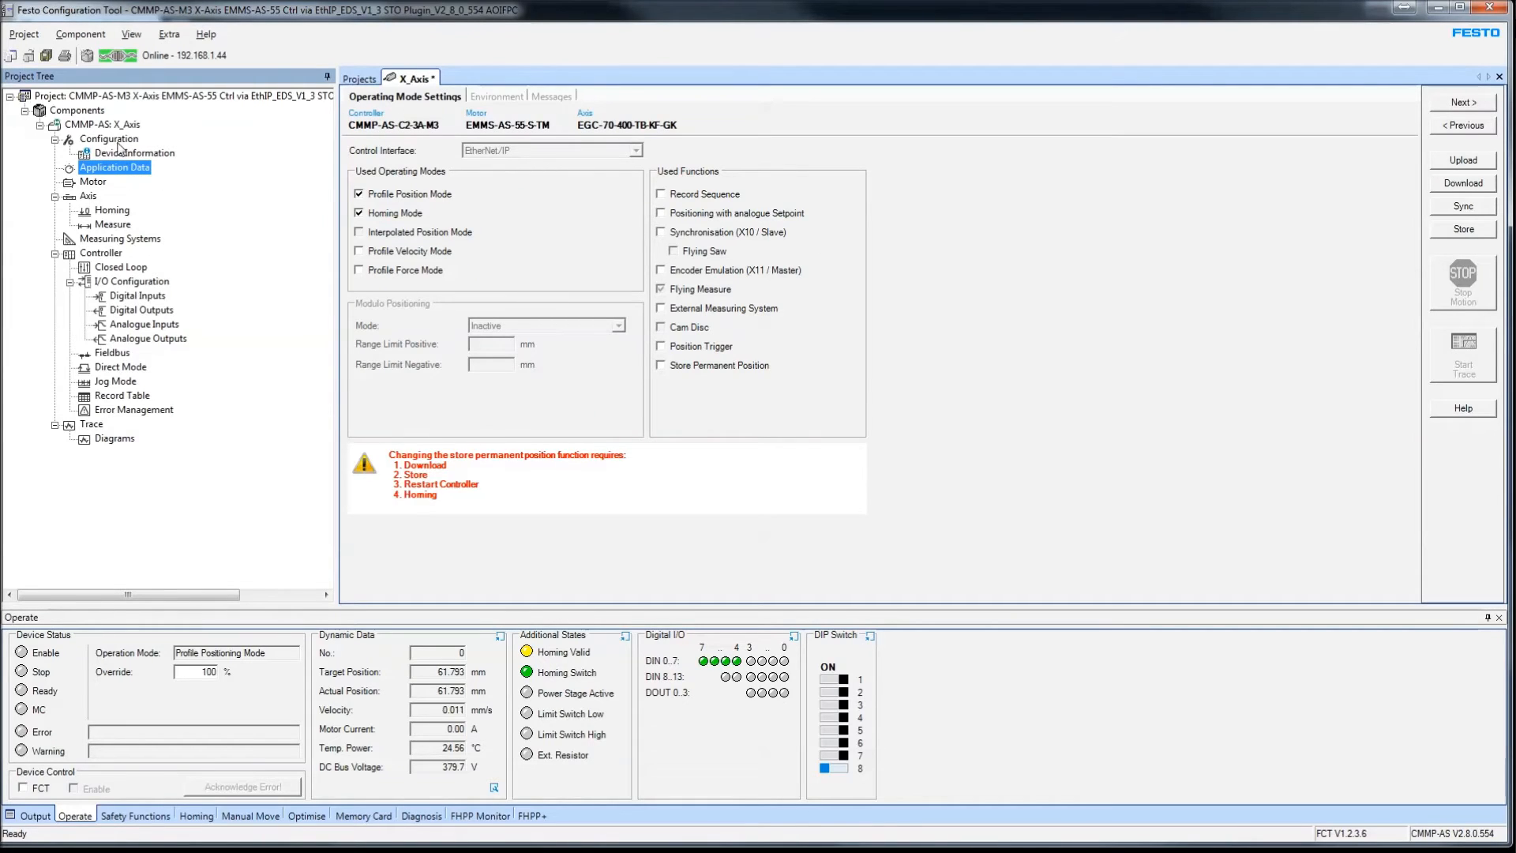
{"action": "left_click", "coordinate": [114, 140]}
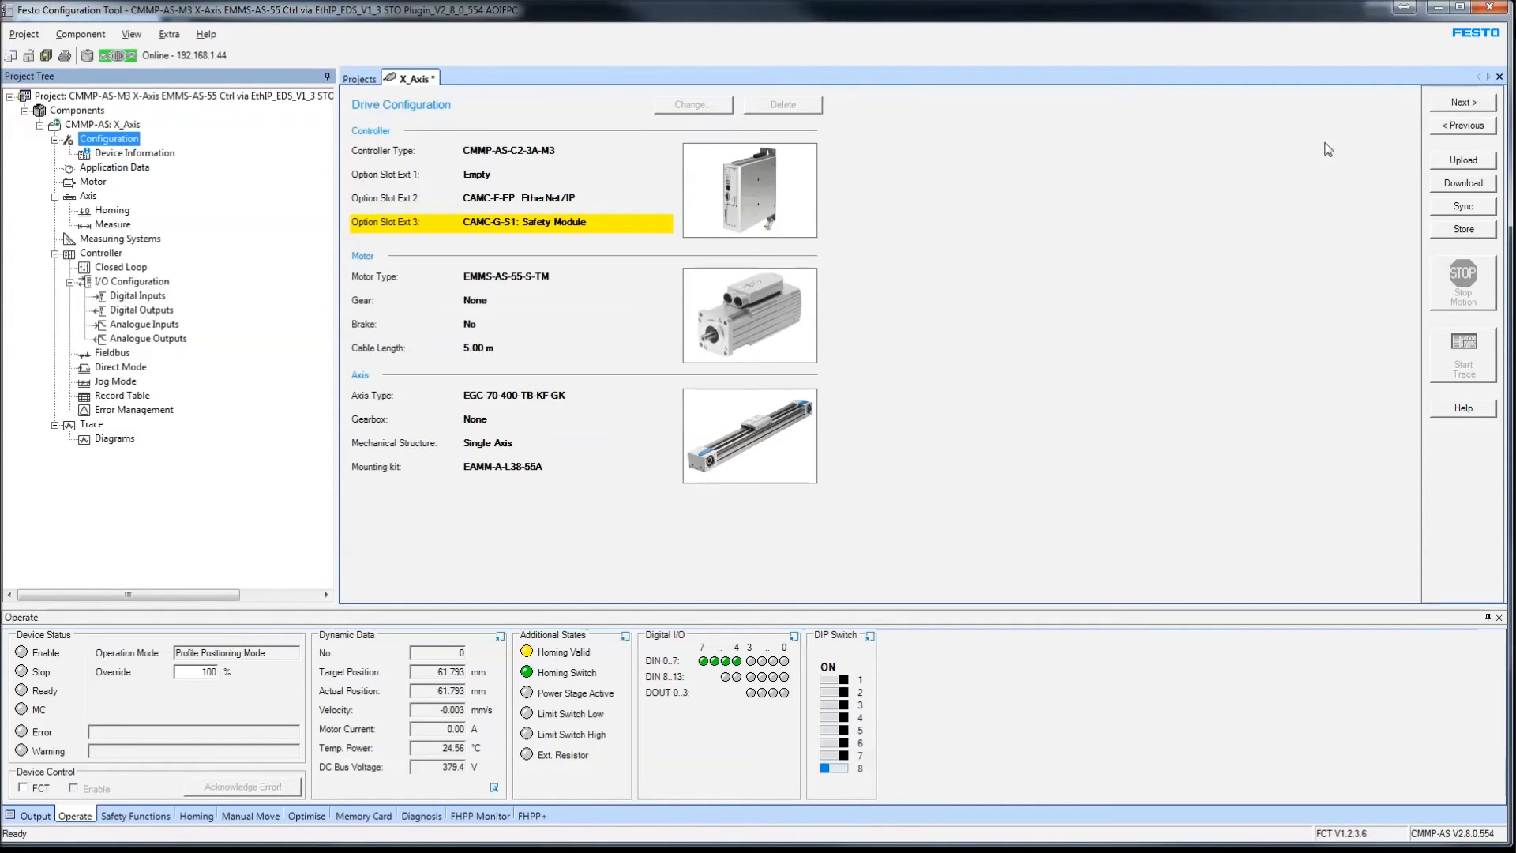
{"action": "left_click", "coordinate": [1466, 105]}
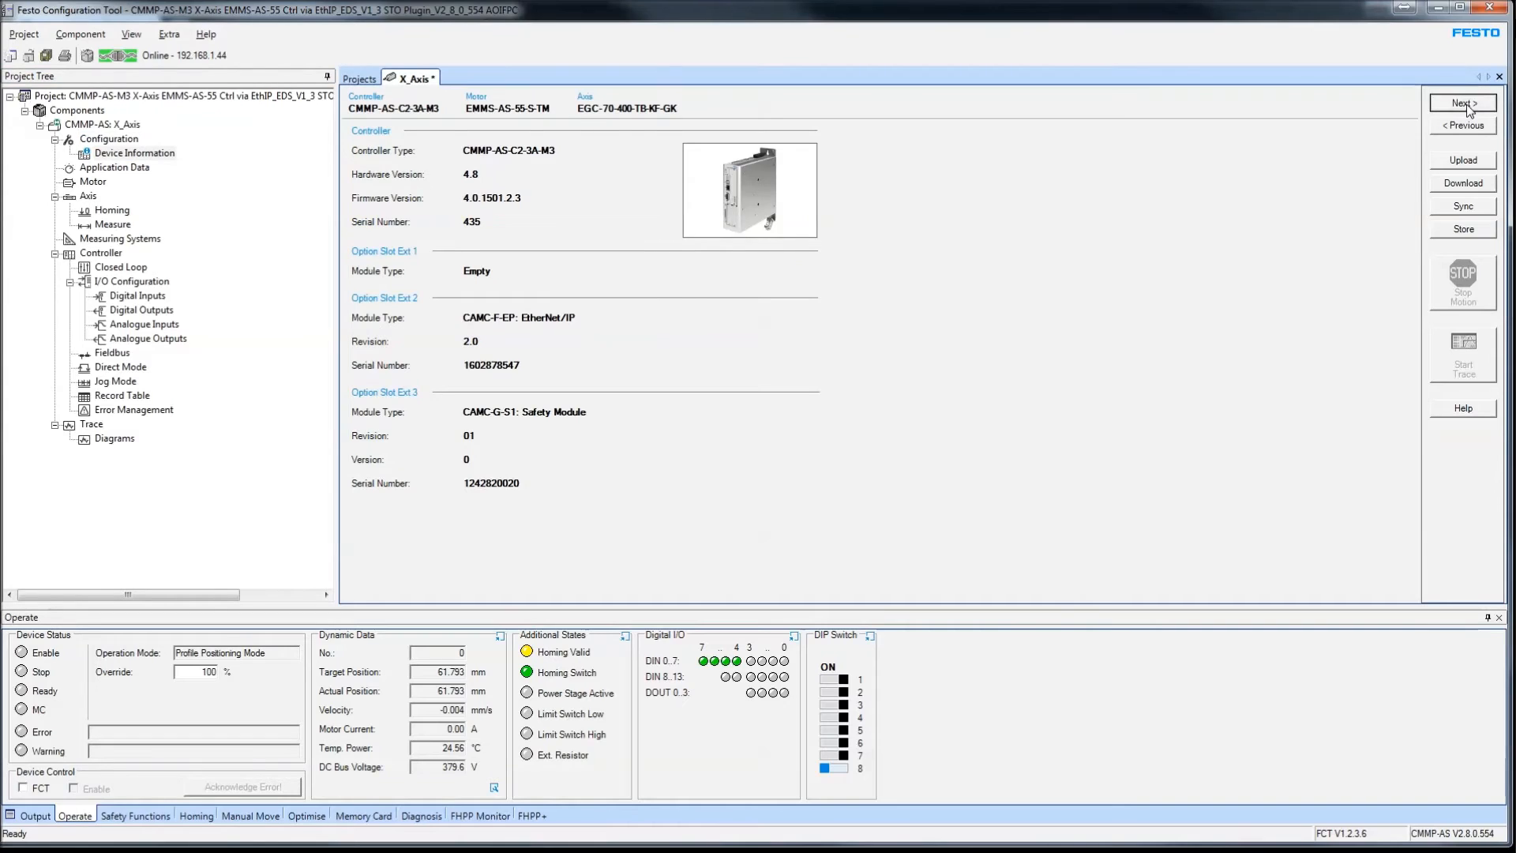
{"action": "left_click", "coordinate": [1468, 108]}
{"action": "left_click", "coordinate": [1469, 108]}
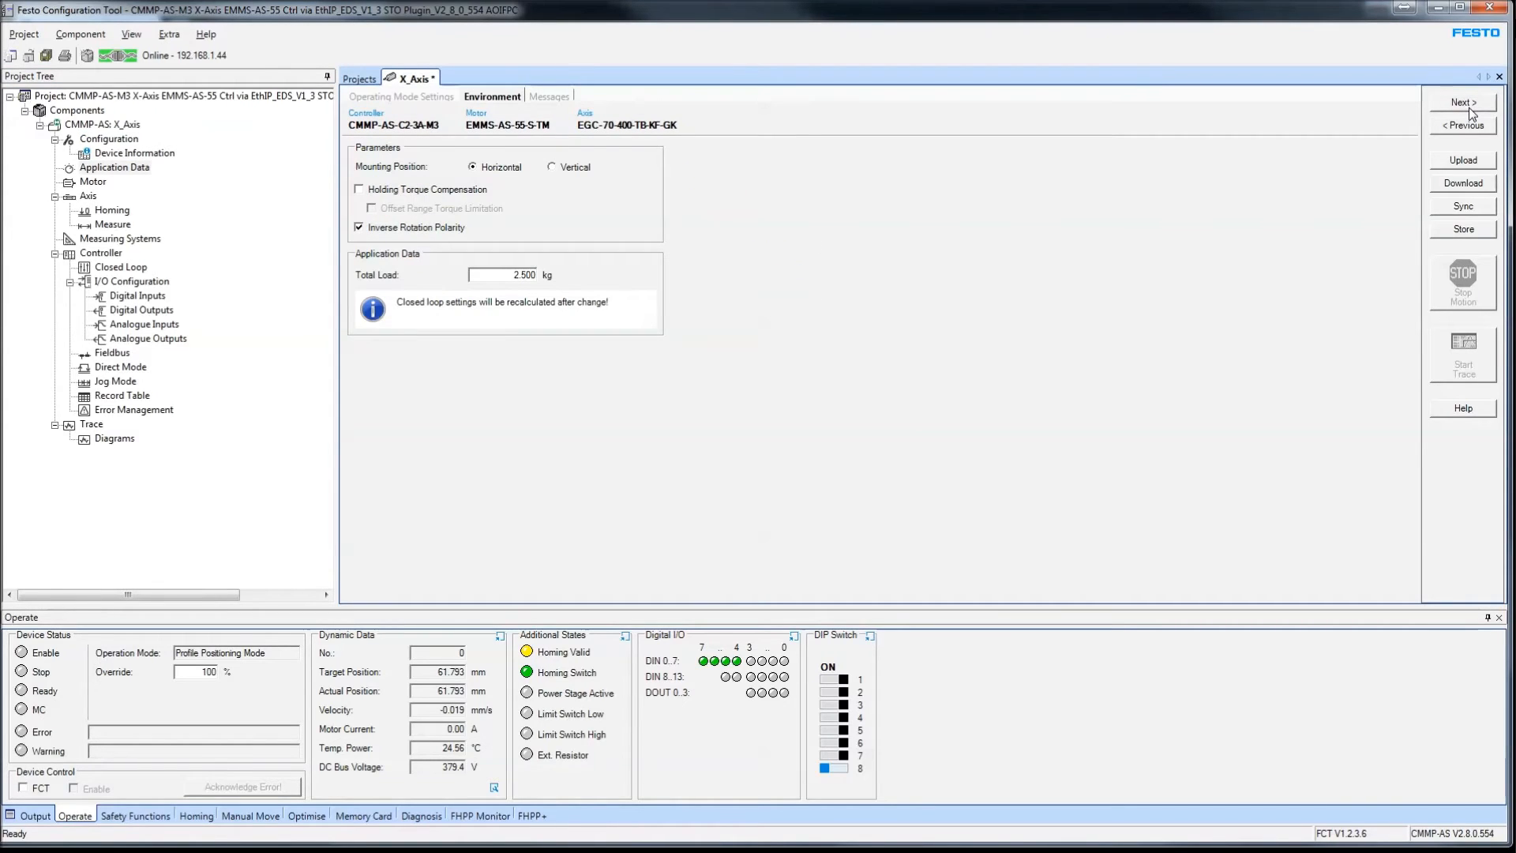
{"action": "left_click", "coordinate": [1469, 108]}
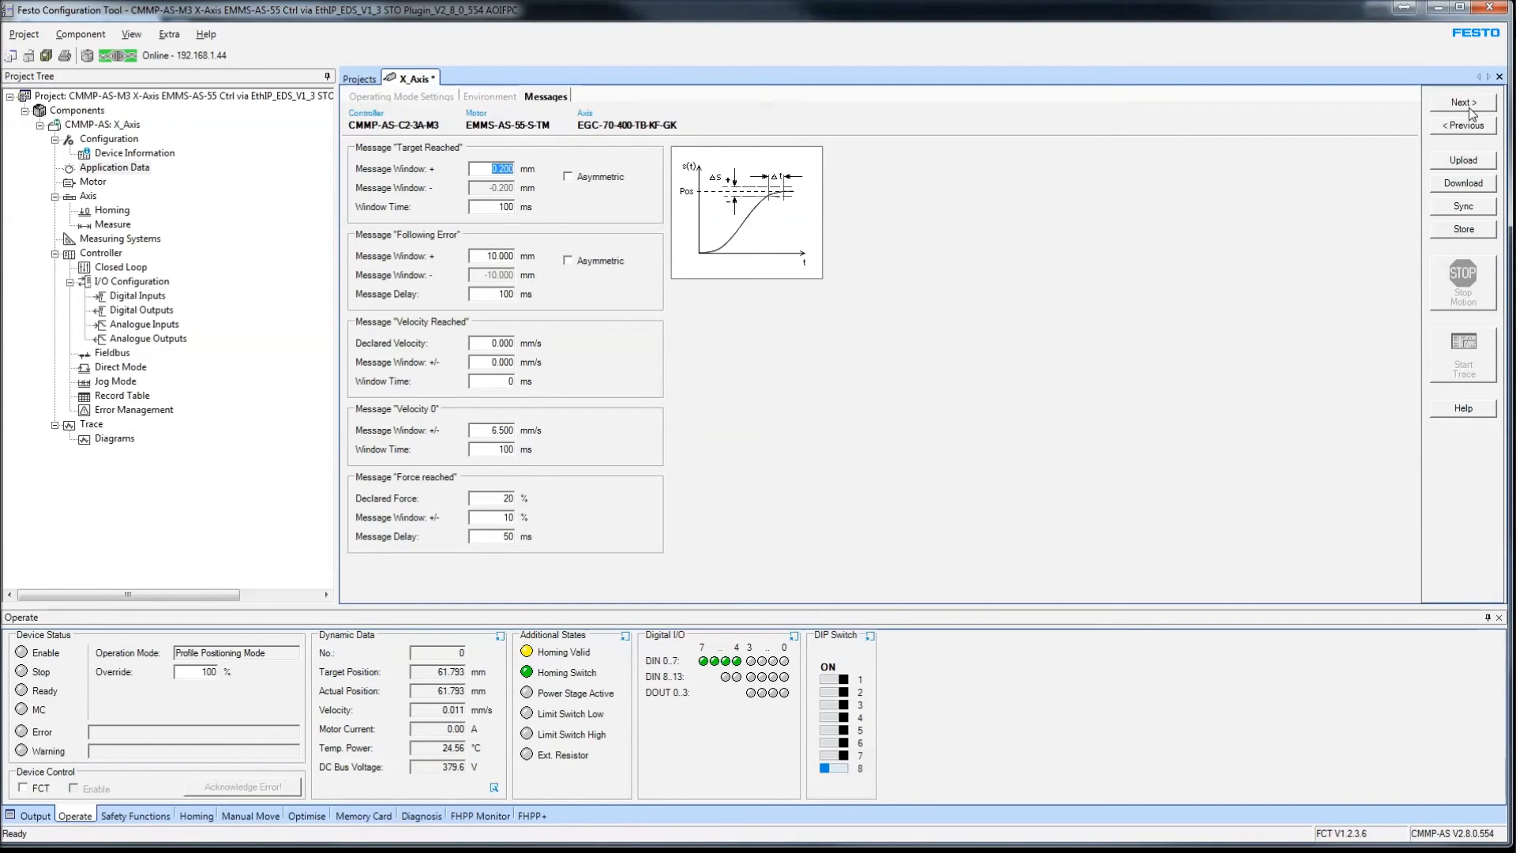
{"action": "left_click", "coordinate": [1469, 107]}
{"action": "left_click", "coordinate": [1469, 107]}
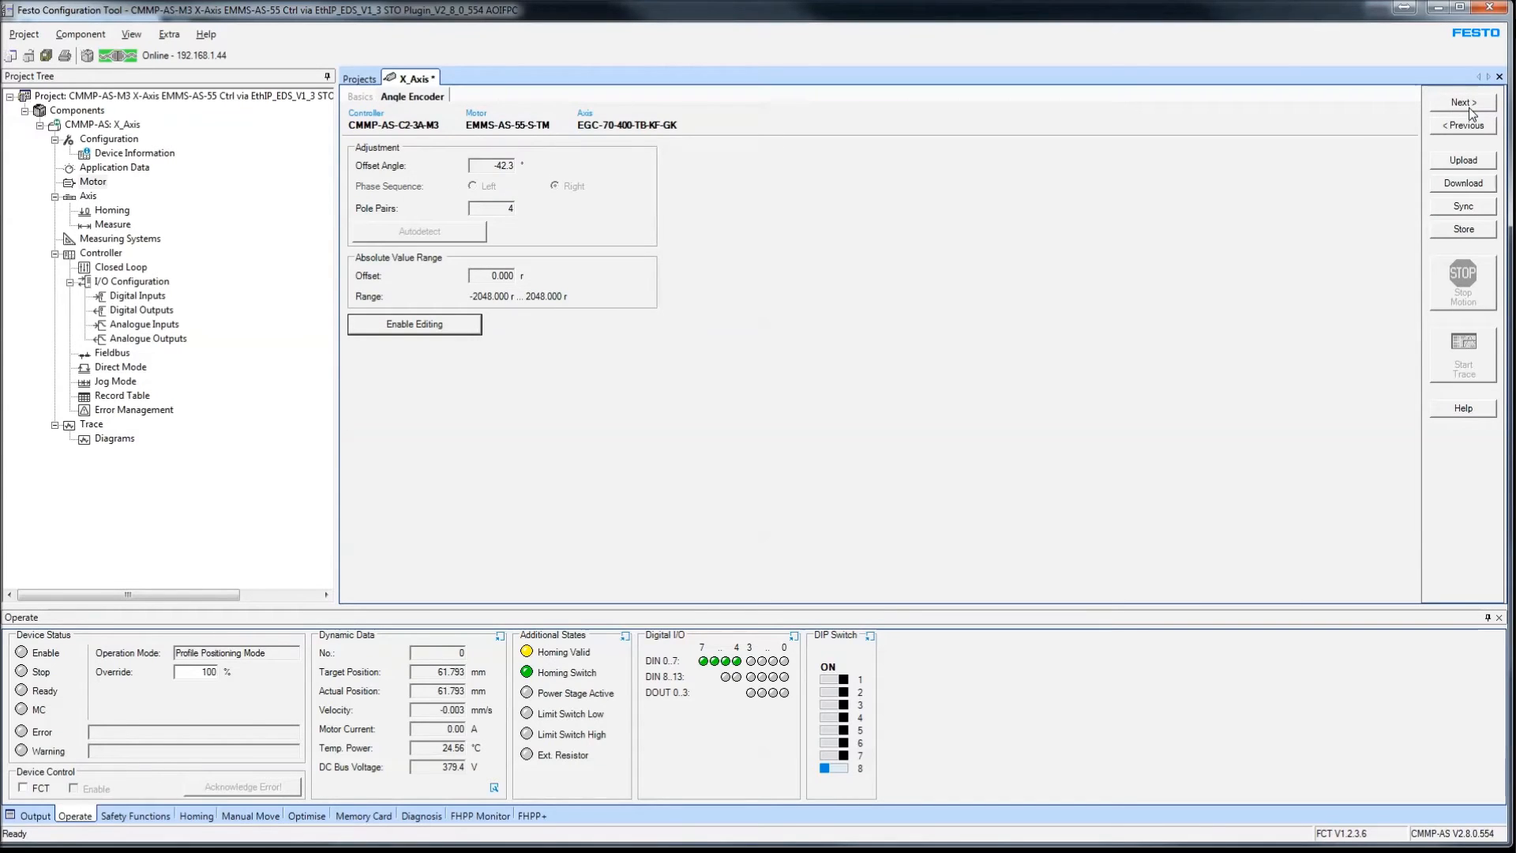
- Review the settings from the axis pages through the measuring systems and closed loop to the common digital inputs
{"action": "left_click", "coordinate": [1469, 107]}
{"action": "left_click", "coordinate": [1469, 108]}
{"action": "left_click", "coordinate": [1469, 107]}
{"action": "left_click", "coordinate": [1469, 107]}
{"action": "left_click", "coordinate": [1469, 107]}
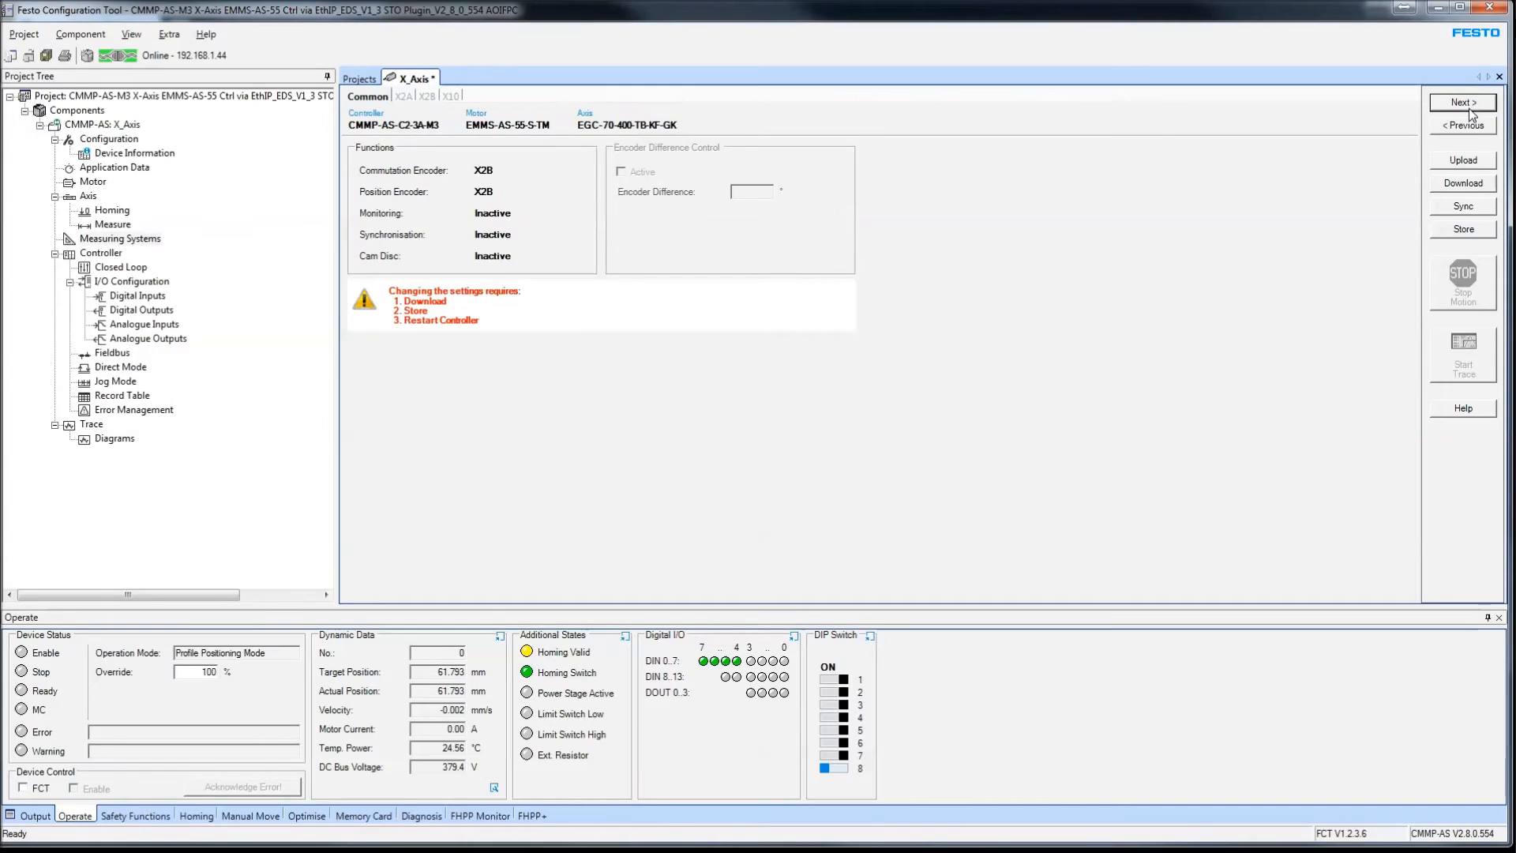
{"action": "left_click", "coordinate": [1469, 108]}
{"action": "left_click", "coordinate": [1469, 107]}
{"action": "left_click", "coordinate": [1469, 108]}
{"action": "left_click", "coordinate": [1470, 108]}
{"action": "left_click", "coordinate": [1471, 108]}
{"action": "left_click", "coordinate": [1471, 107]}
{"action": "left_click", "coordinate": [1471, 107]}
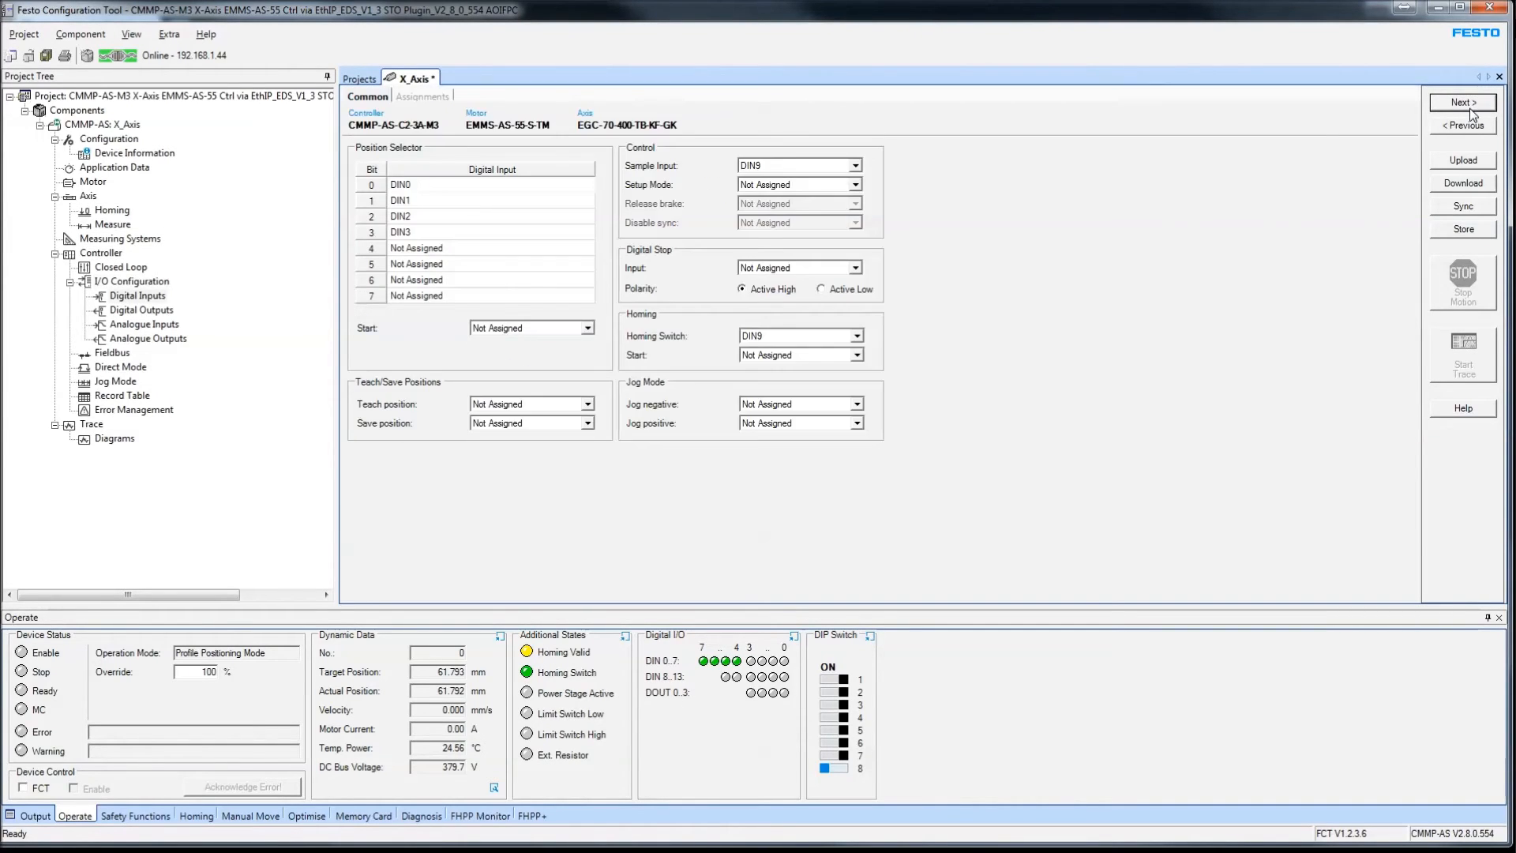
- Review the remaining I/O configuration and the fieldbus operation parameters, port configuration, factor group and FHPP+ settings
{"action": "left_click", "coordinate": [1471, 107]}
{"action": "left_click", "coordinate": [1471, 108]}
{"action": "left_click", "coordinate": [1470, 108]}
{"action": "left_click", "coordinate": [1471, 107]}
{"action": "left_click", "coordinate": [1470, 107]}
{"action": "left_click", "coordinate": [1471, 108]}
{"action": "left_click", "coordinate": [1471, 108]}
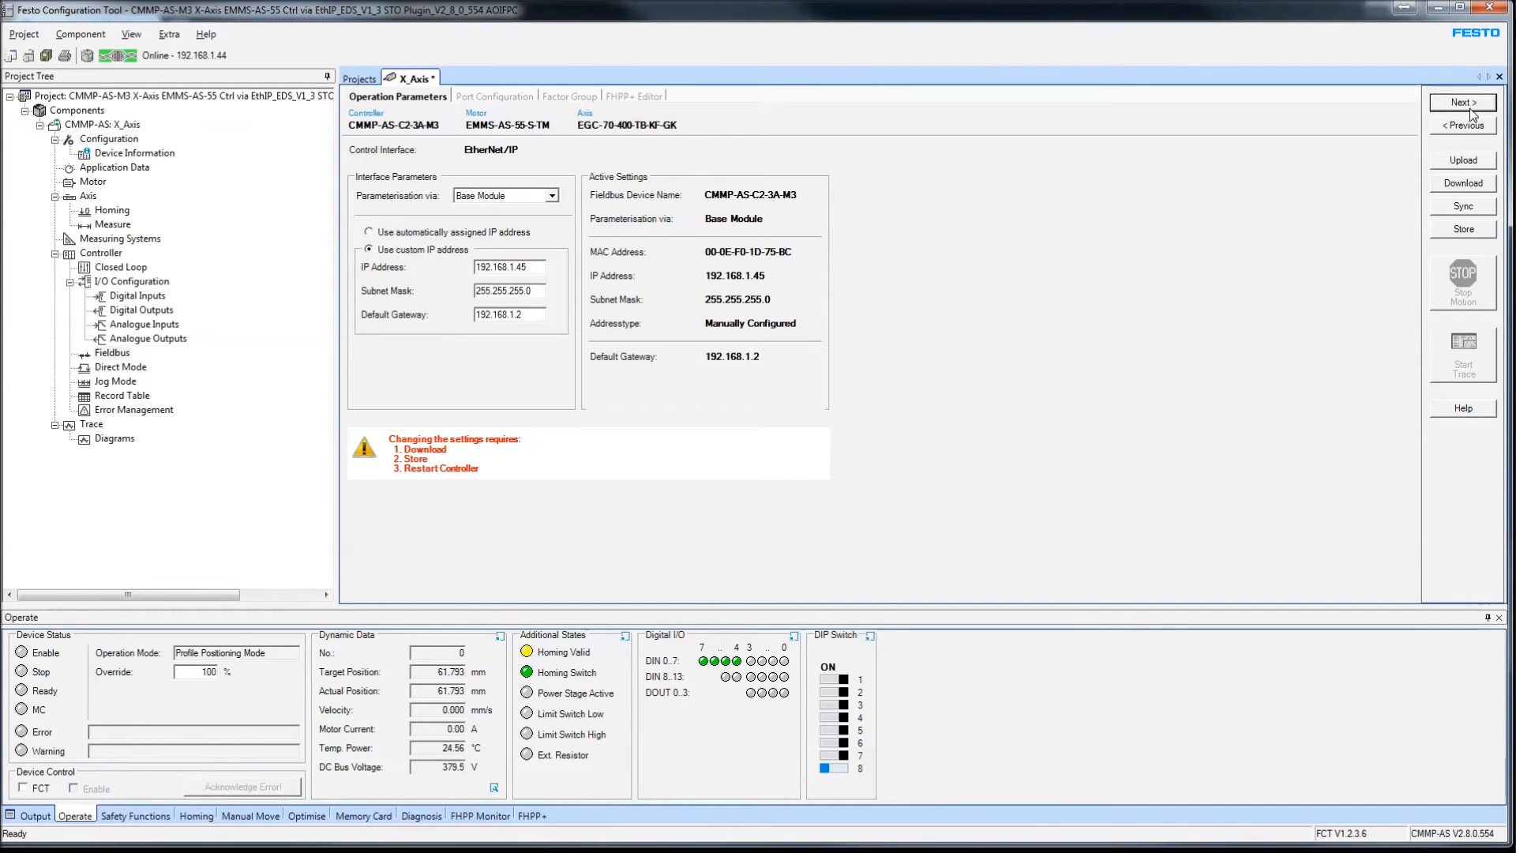
{"action": "left_click", "coordinate": [1471, 107]}
{"action": "left_click", "coordinate": [1471, 107]}
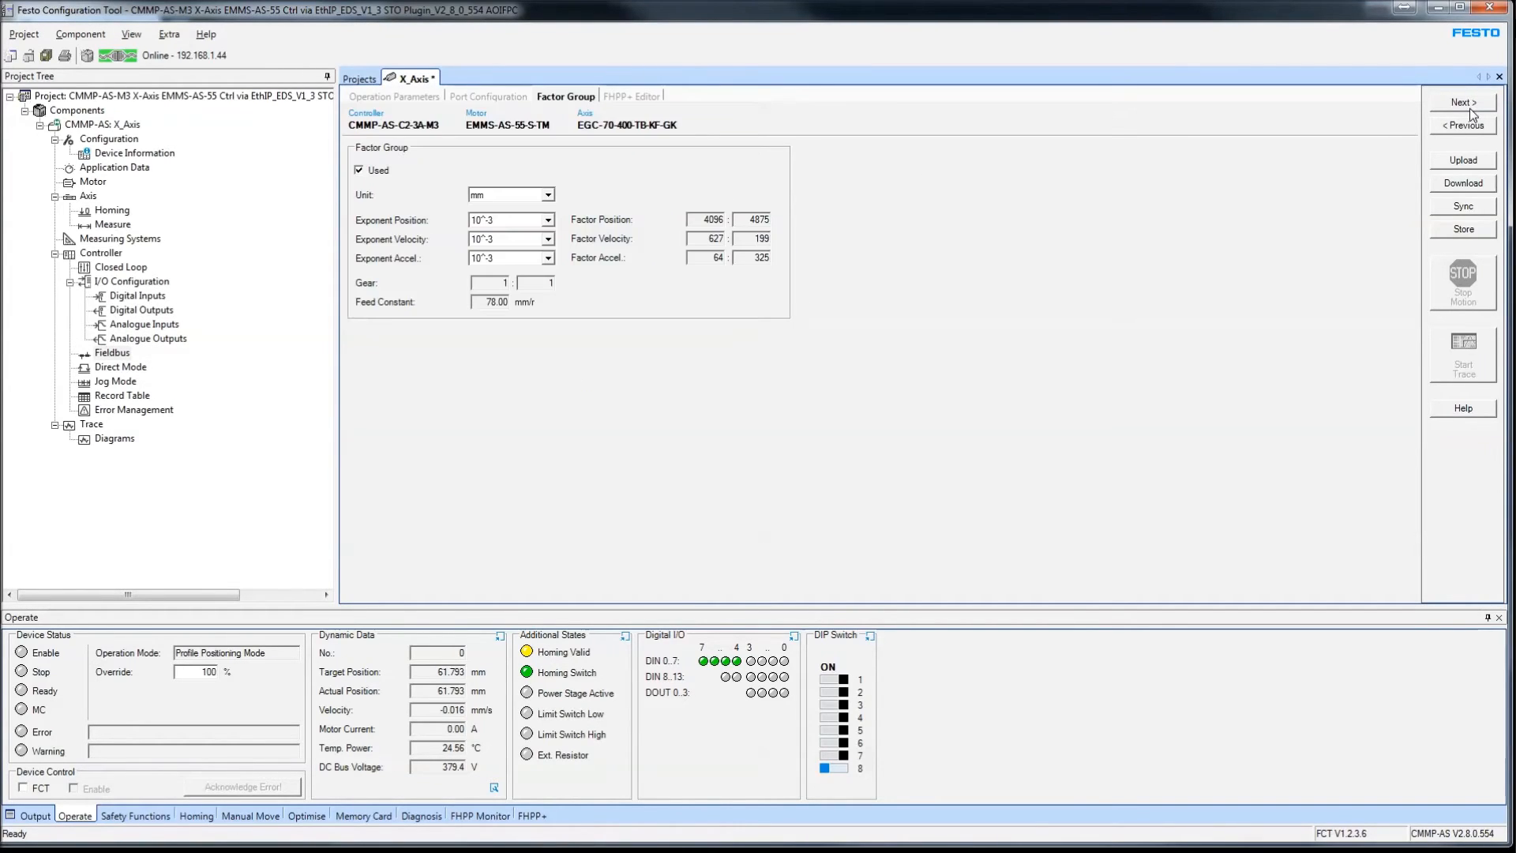
{"action": "left_click", "coordinate": [1470, 108]}
- Look through the direct mode, jog mode, record table, error management and trace settings
{"action": "left_click", "coordinate": [1471, 108]}
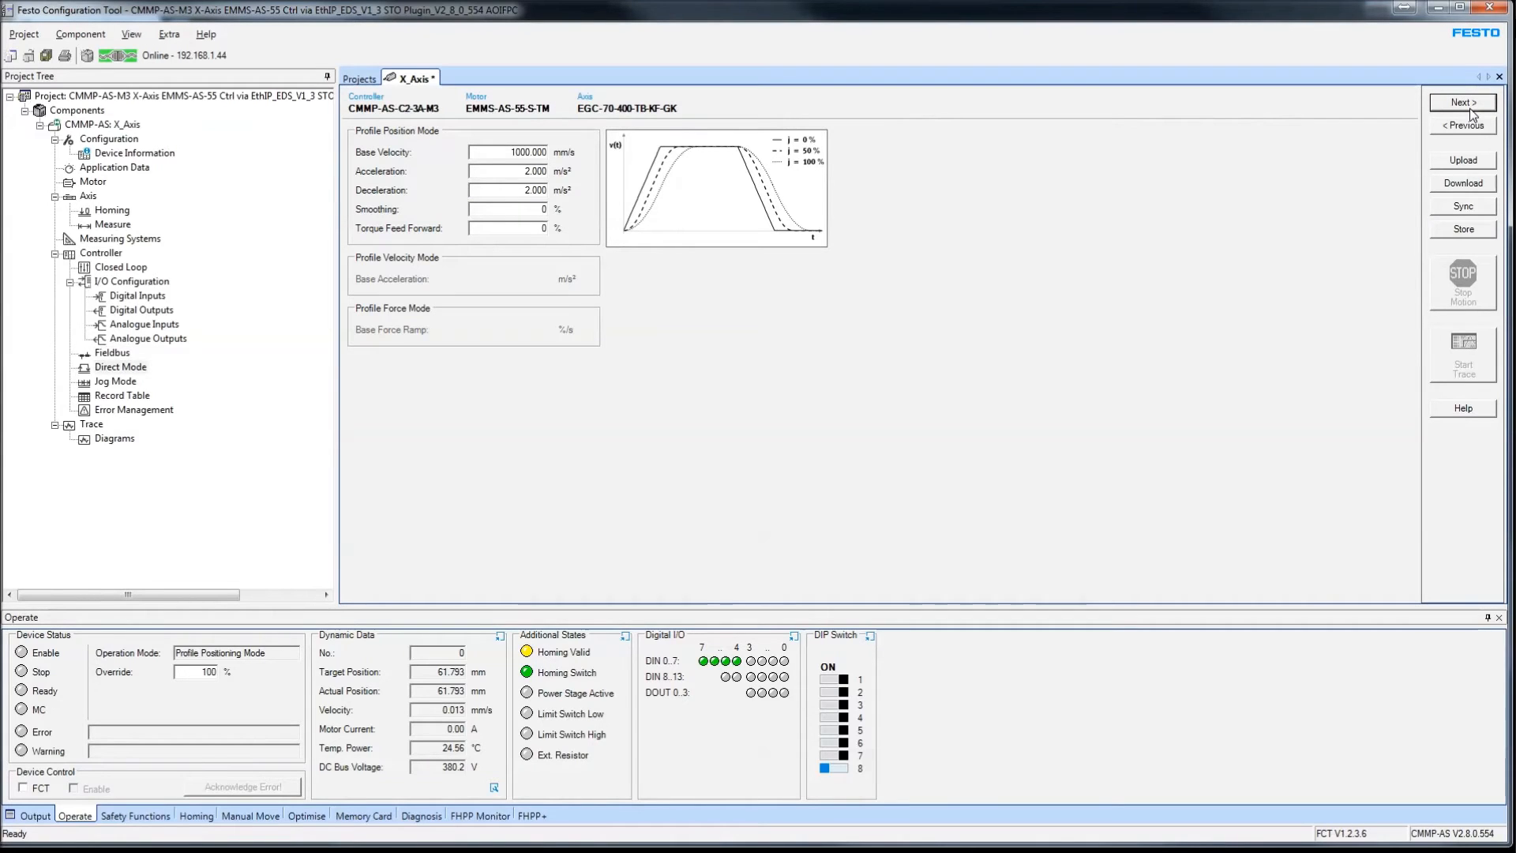
{"action": "left_click", "coordinate": [1471, 108]}
{"action": "left_click", "coordinate": [1471, 107]}
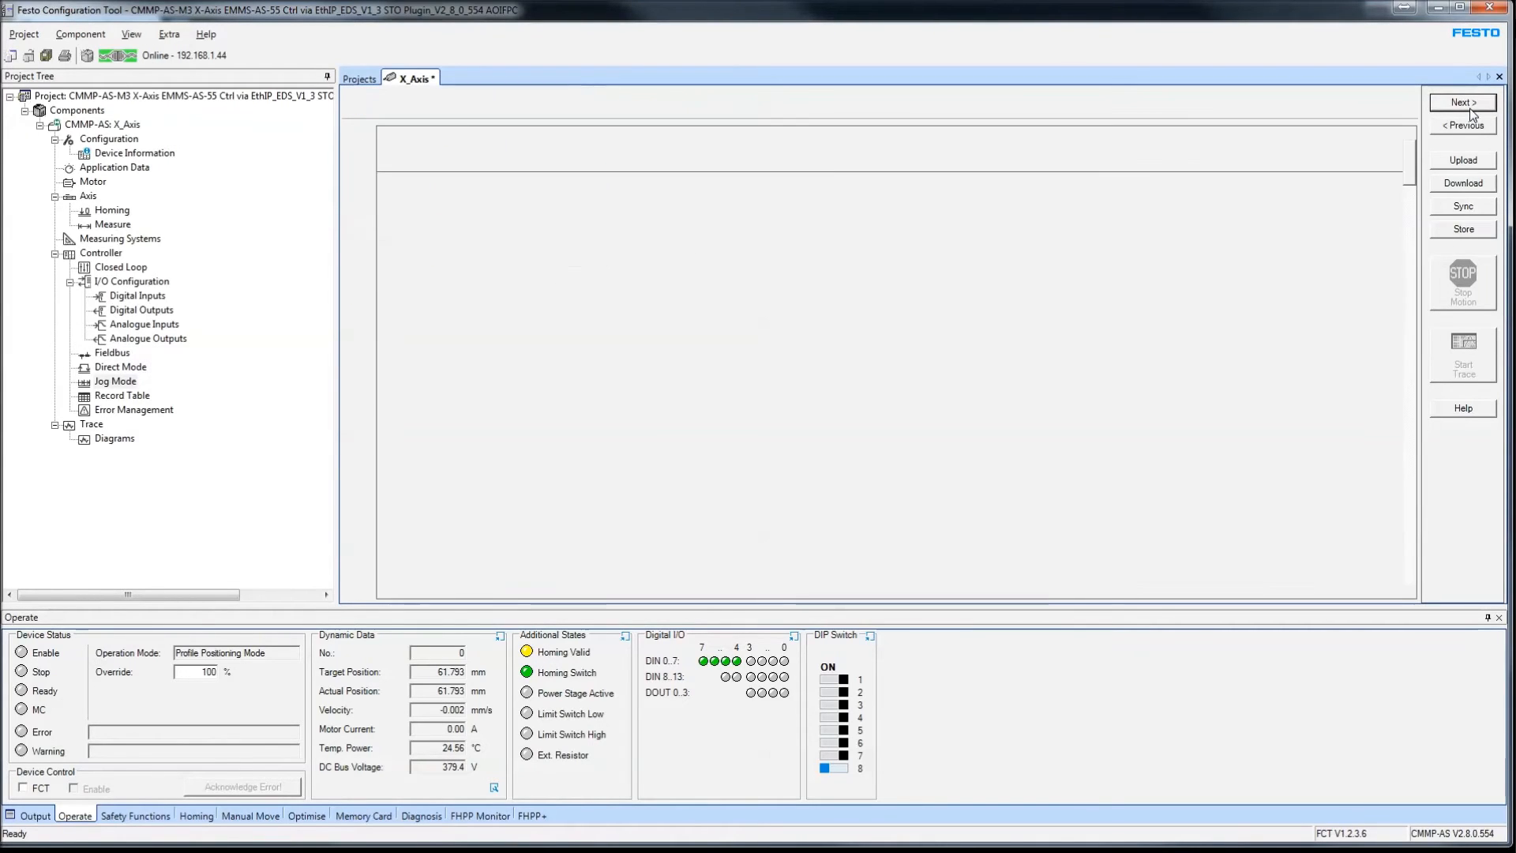
{"action": "left_click", "coordinate": [1470, 107]}
{"action": "left_click", "coordinate": [1471, 107]}
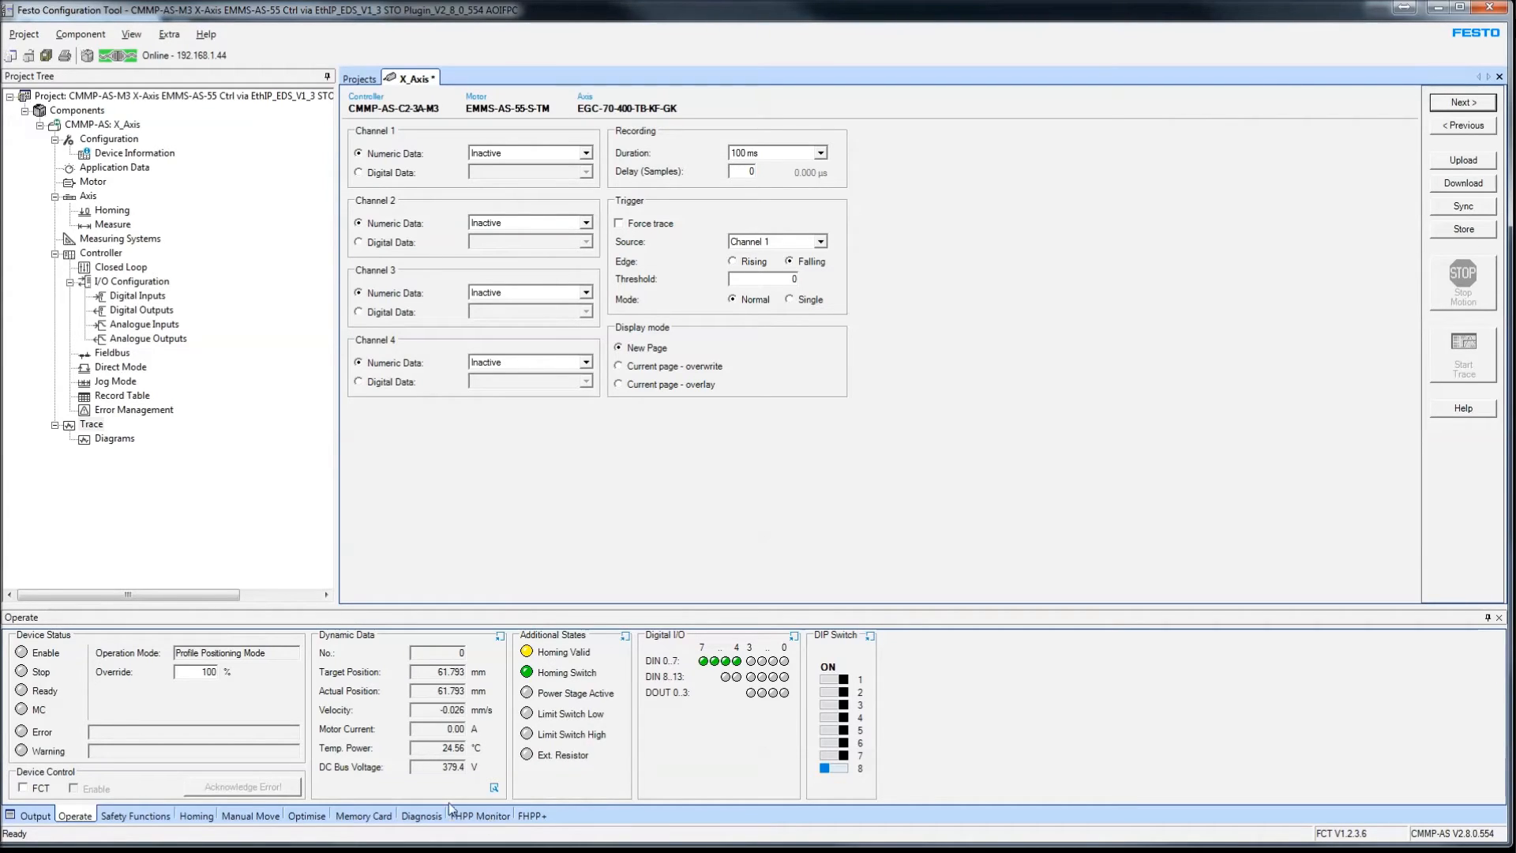
- Take device control with FCT and enable the controller
{"action": "left_click", "coordinate": [29, 793]}
{"action": "left_click", "coordinate": [29, 793]}
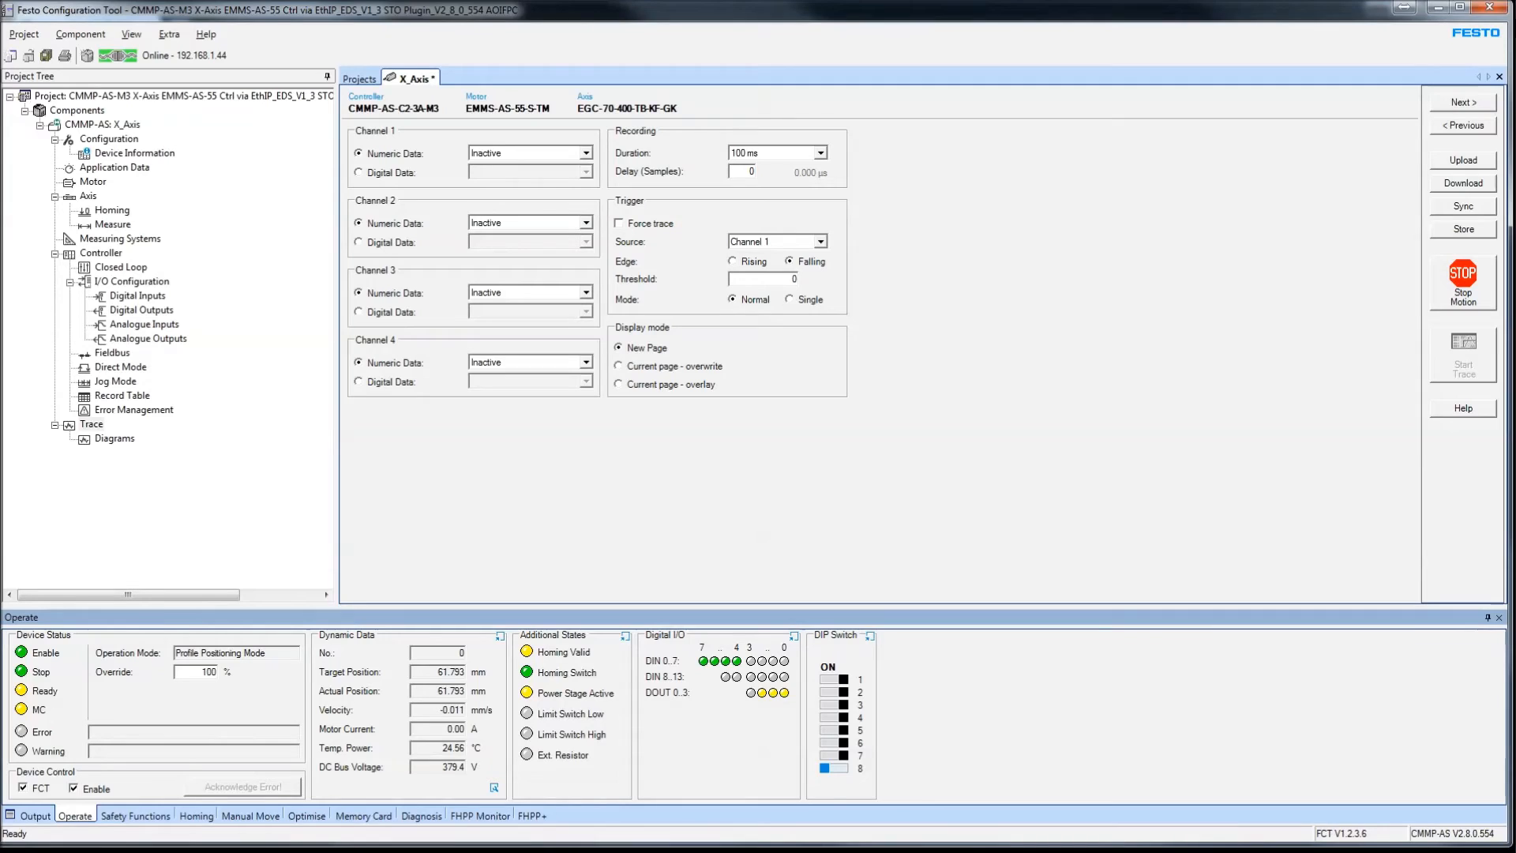
{"action": "left_click", "coordinate": [695, 852]}
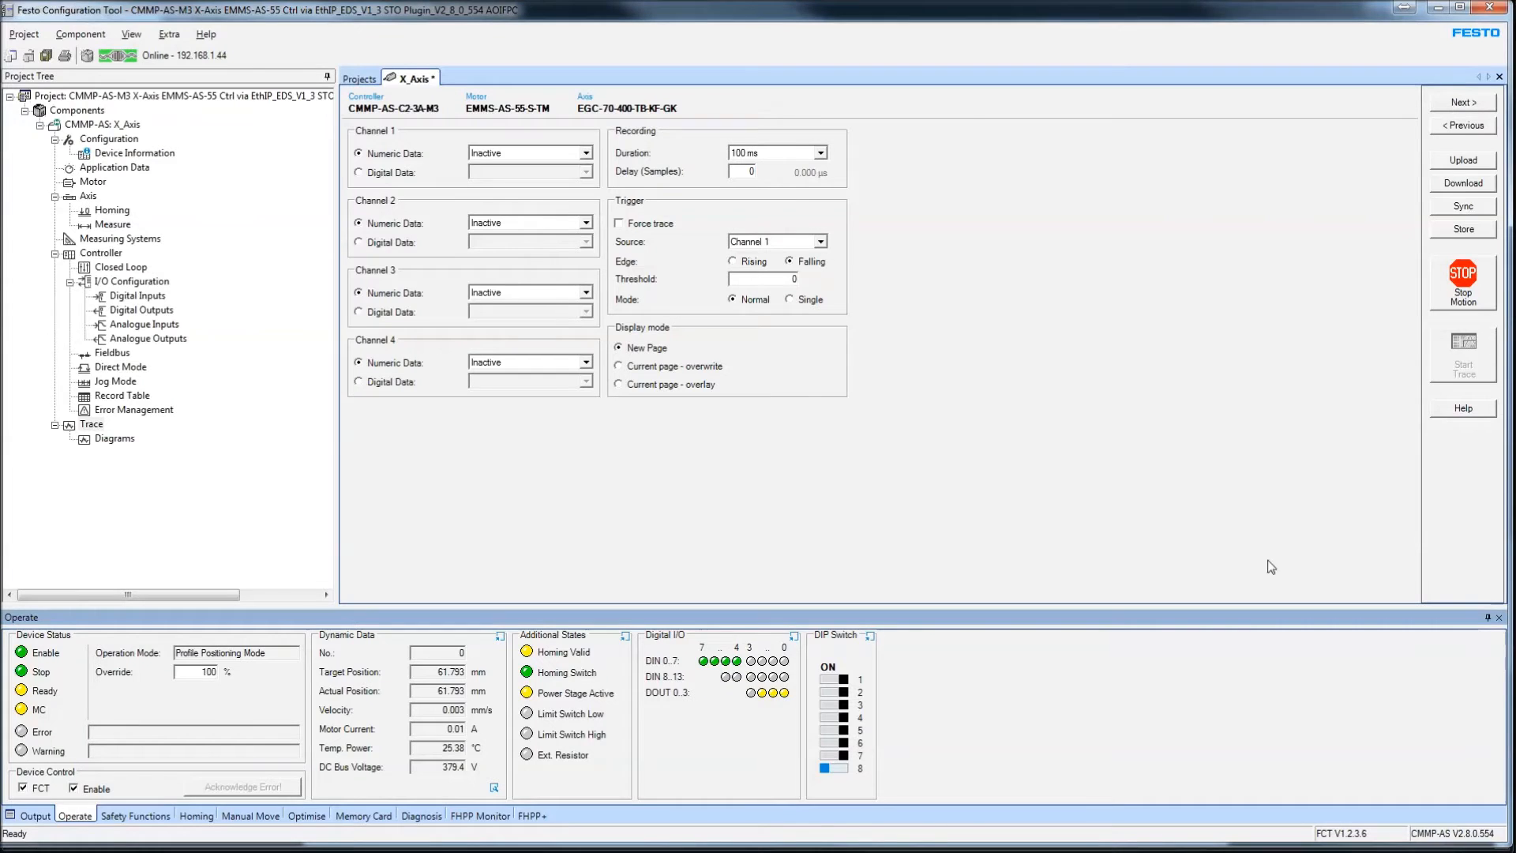
- Show the drive configuration, switch to the X1 cable wiring PDF in Adobe Acrobat and examine the DIN5 and DIN4 rows
{"action": "left_click", "coordinate": [88, 136]}
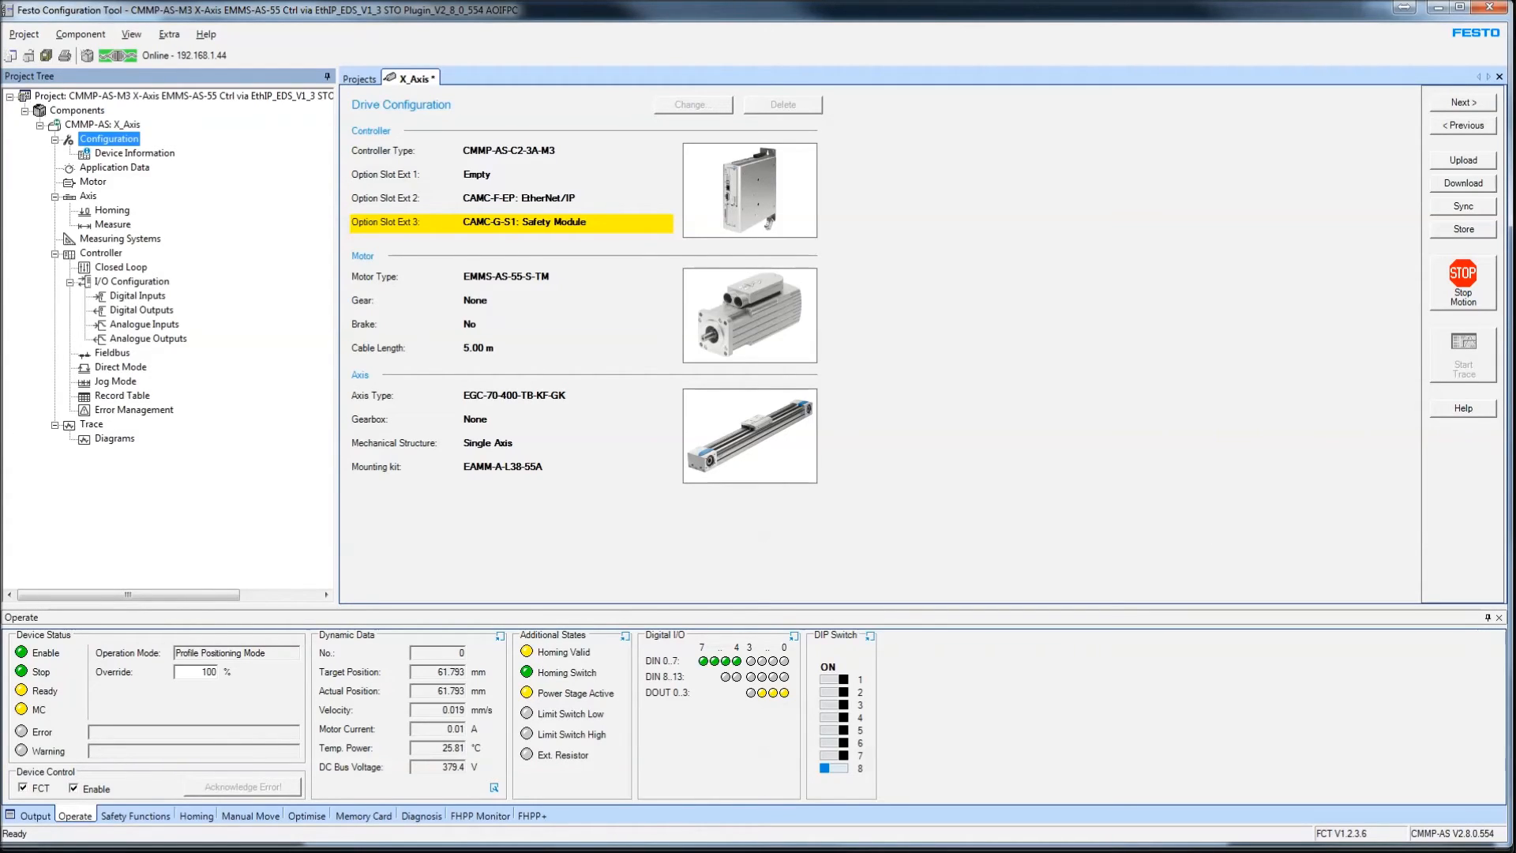
{"action": "key", "text": "alt+Tab"}
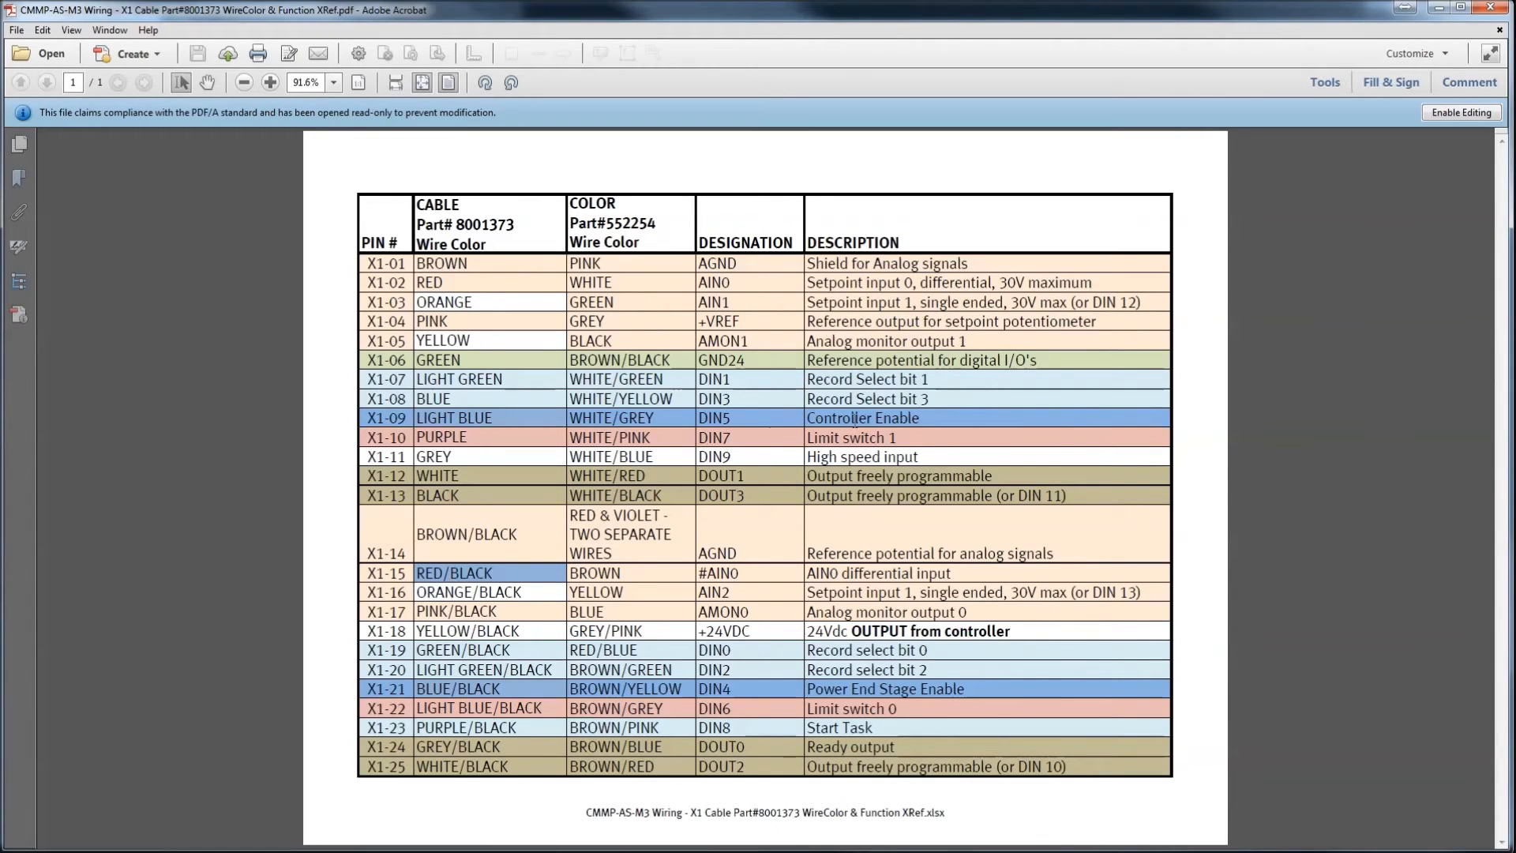
{"action": "left_click_drag", "start_coordinate": [922, 424], "coordinate": [446, 420]}
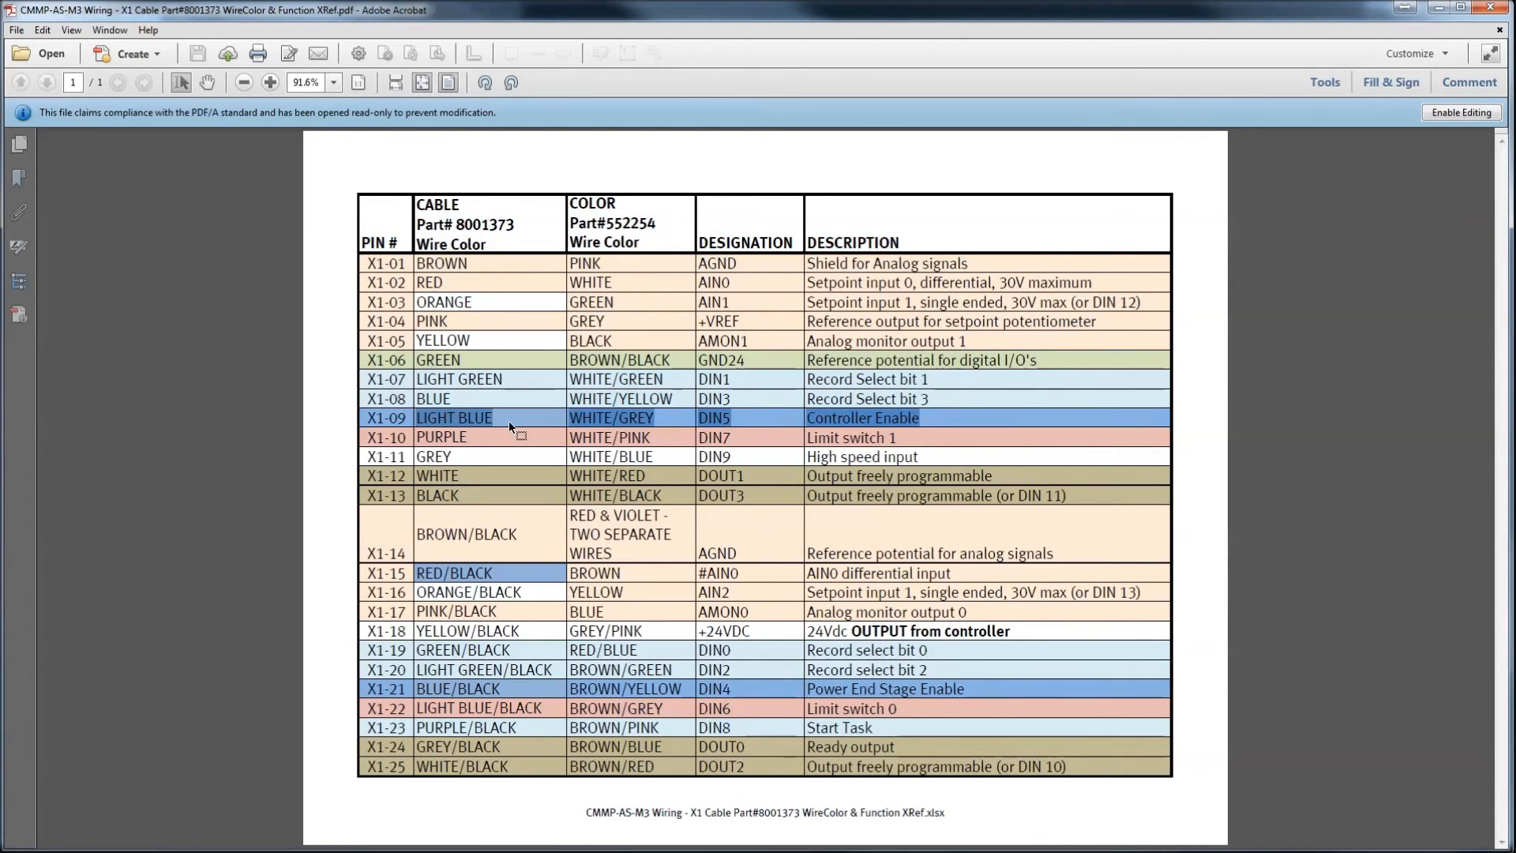
{"action": "left_click", "coordinate": [731, 423]}
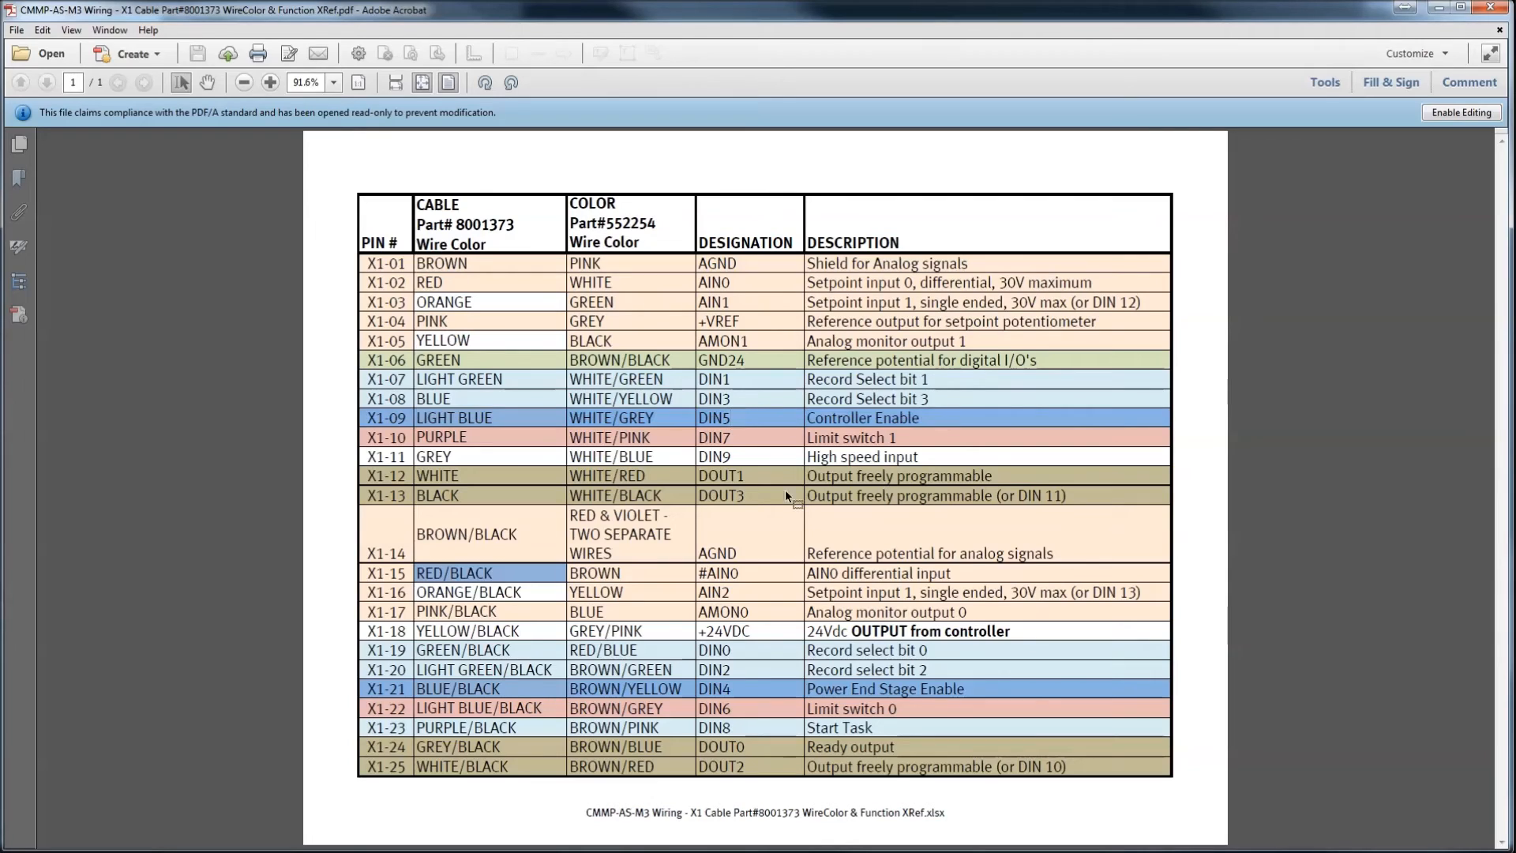
{"action": "left_click", "coordinate": [731, 689]}
{"action": "left_click_drag", "start_coordinate": [725, 244], "coordinate": [794, 244]}
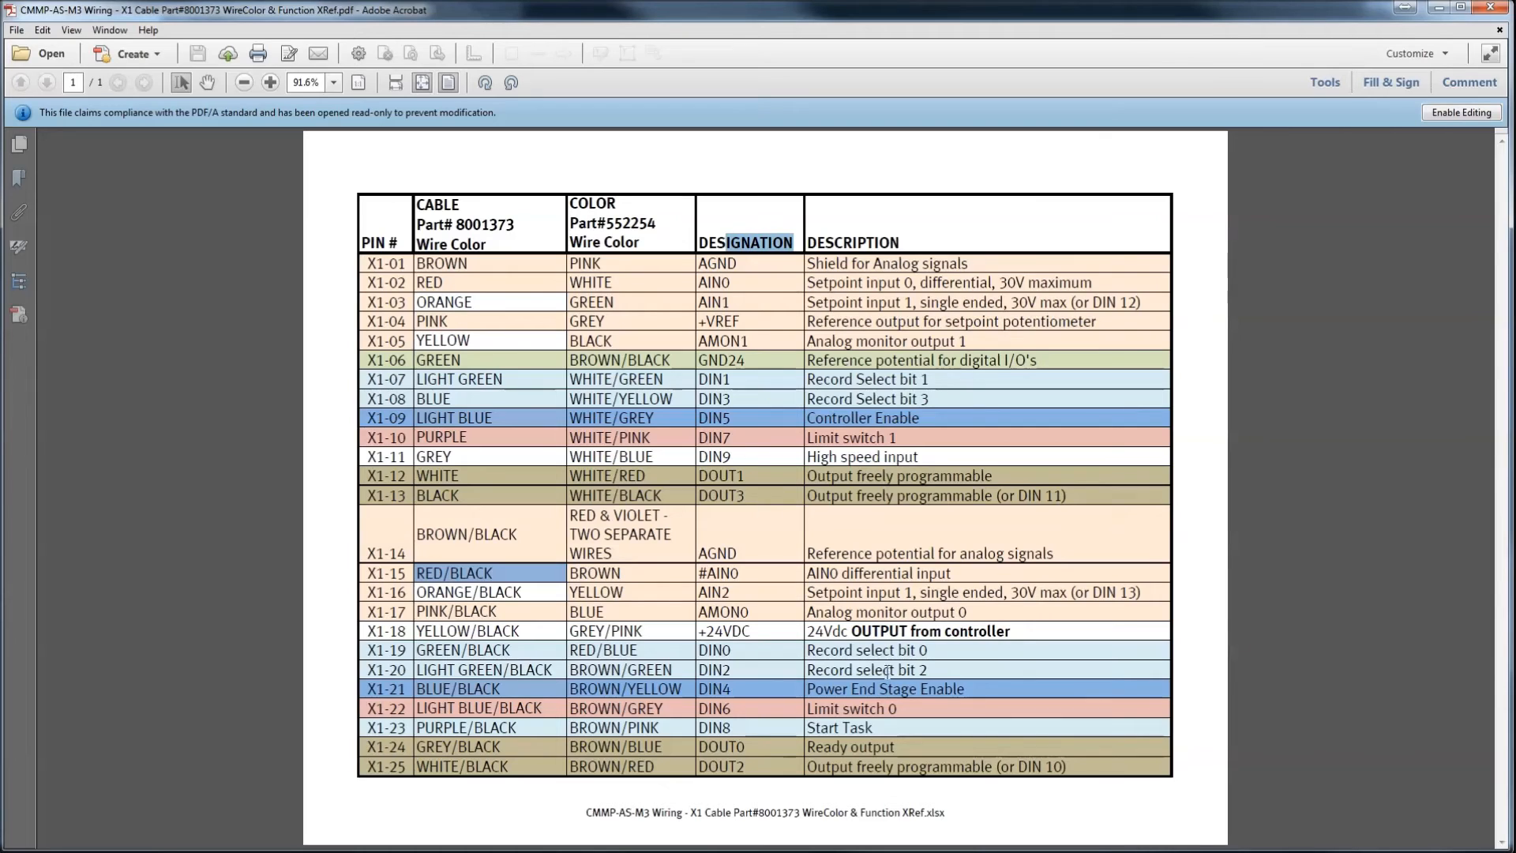
- Examine the Power End Stage Enable and Controller Enable descriptions in the wiring table, and return to Festo Configuration Tool
{"action": "key", "text": "alt+Tab"}
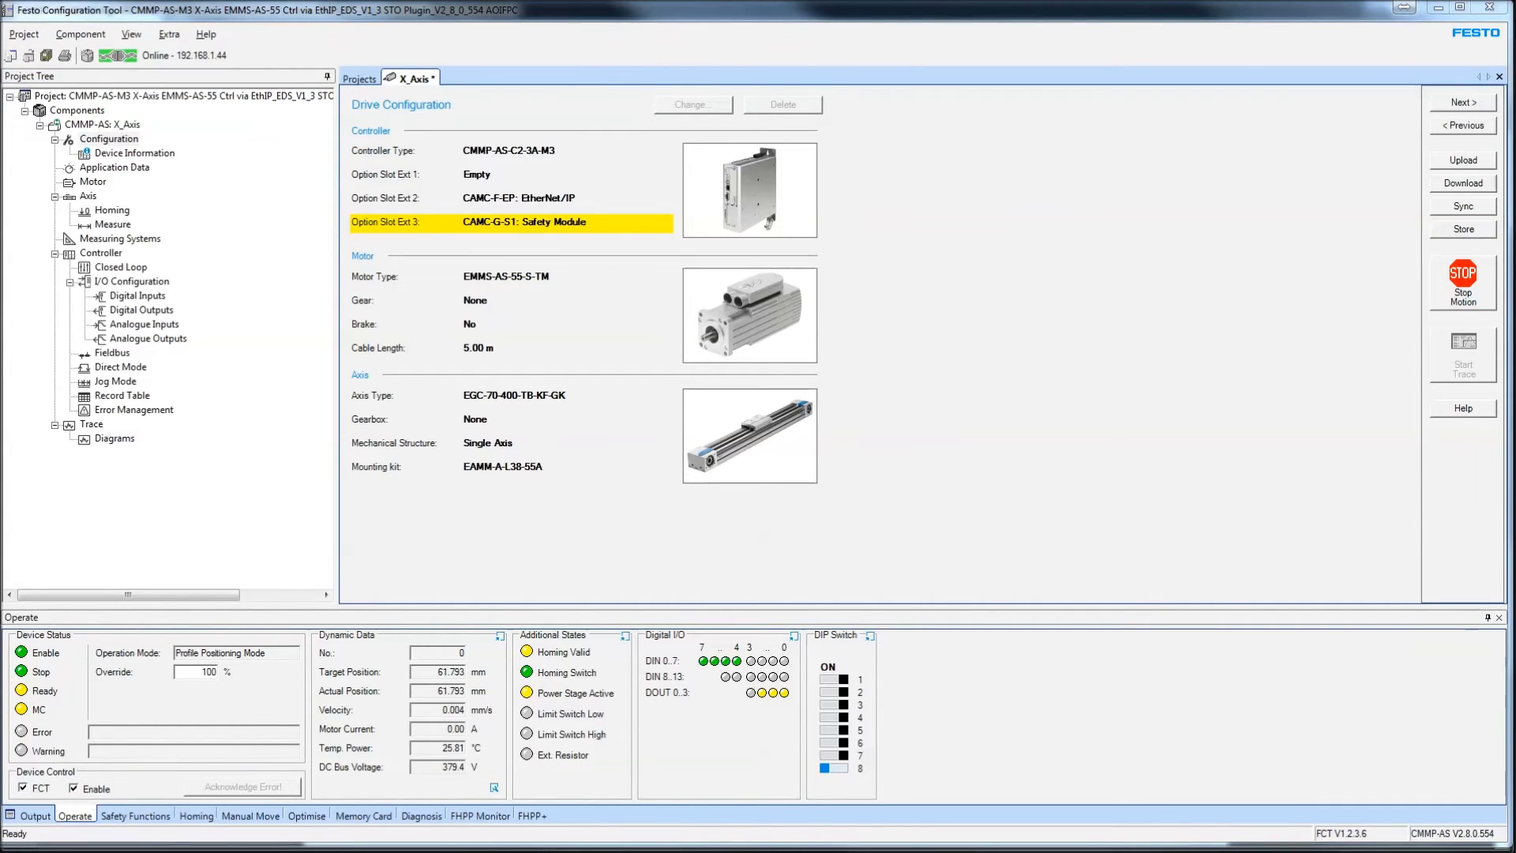
{"action": "key", "text": "alt+Tab"}
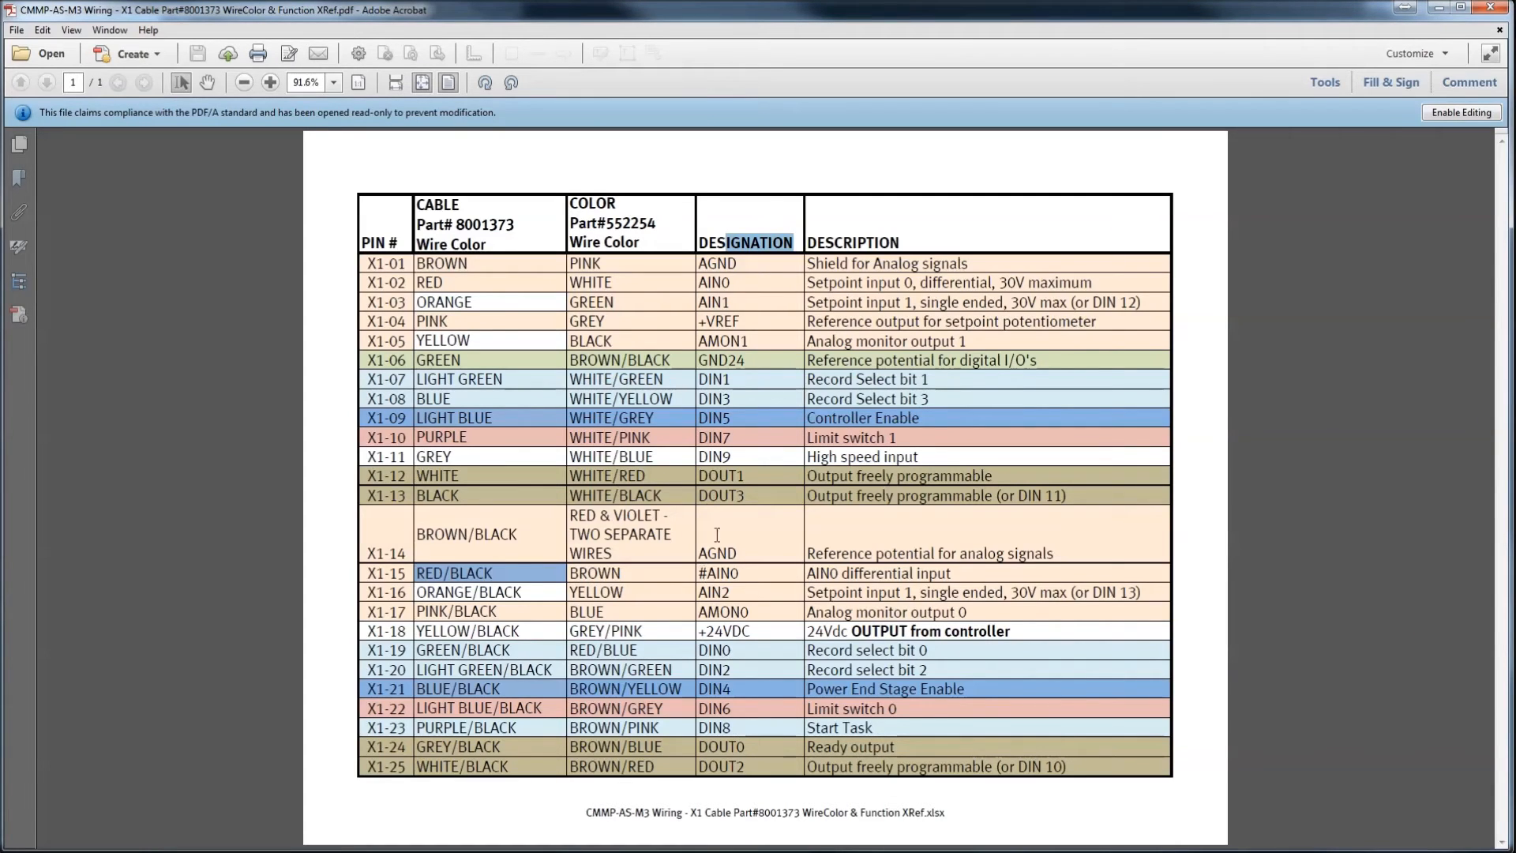
{"action": "left_click_drag", "start_coordinate": [963, 688], "coordinate": [791, 686]}
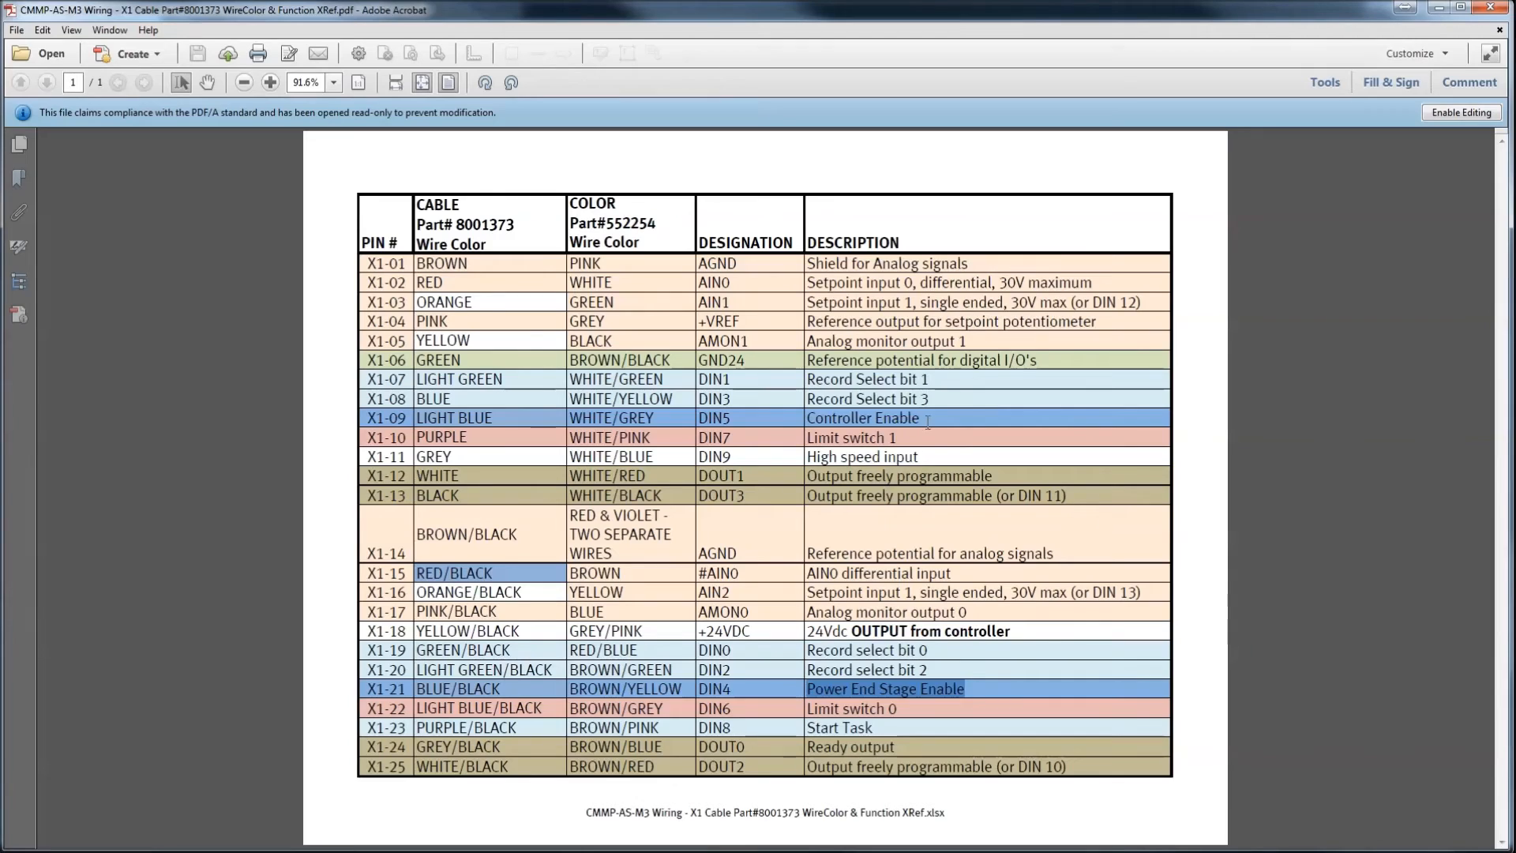
{"action": "left_click_drag", "start_coordinate": [921, 418], "coordinate": [807, 420]}
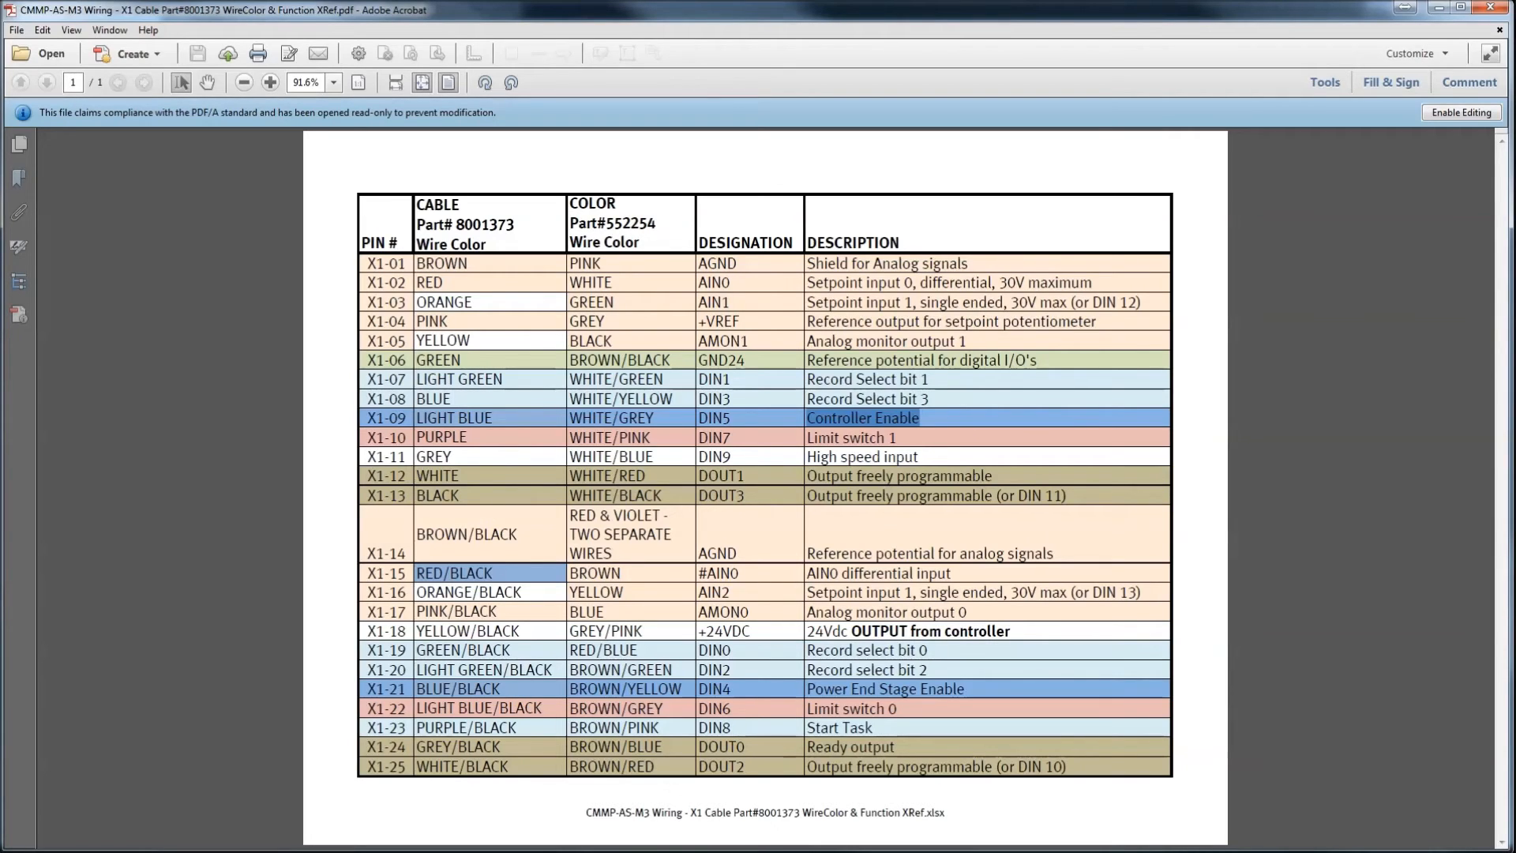
{"action": "key", "text": "alt+Tab"}
{"action": "left_click", "coordinate": [901, 537]}
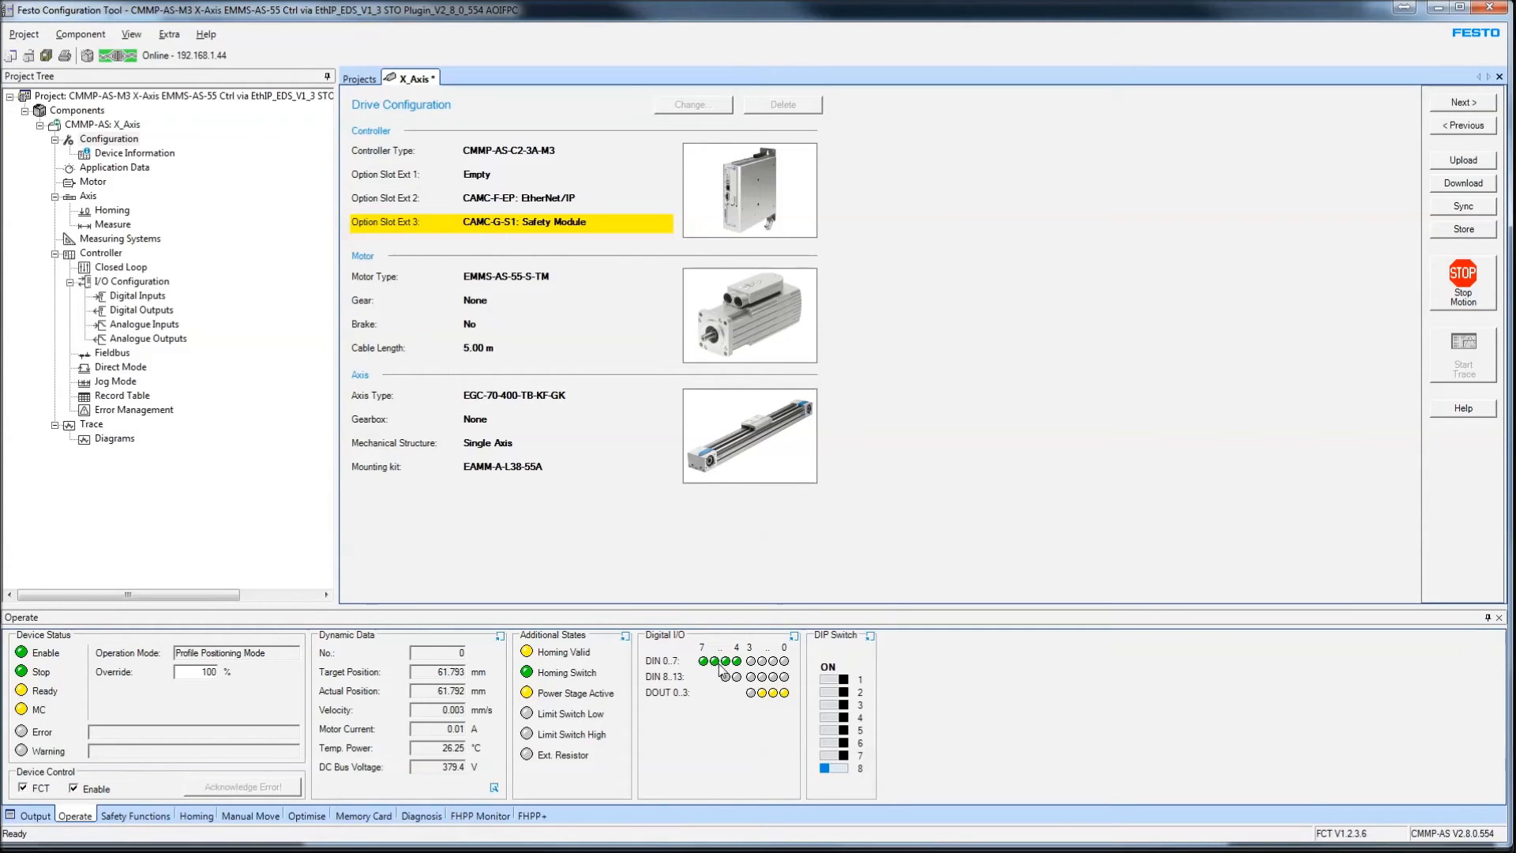
- Switch the controller enable off and back on, and check the DC bus voltage
{"action": "left_click", "coordinate": [79, 789]}
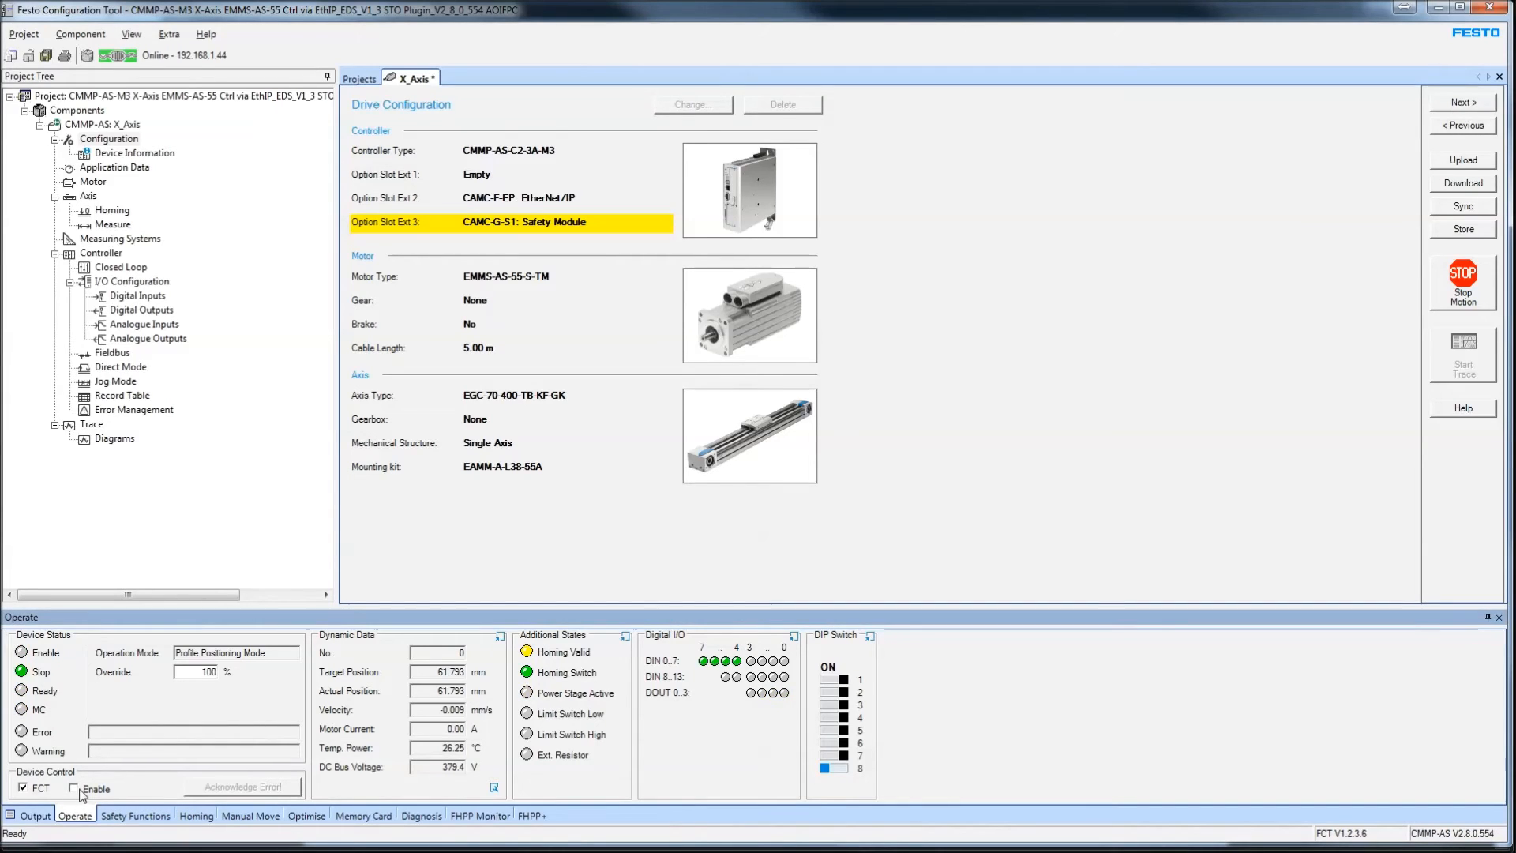
{"action": "left_click", "coordinate": [79, 788]}
{"action": "double_click", "coordinate": [444, 767]}
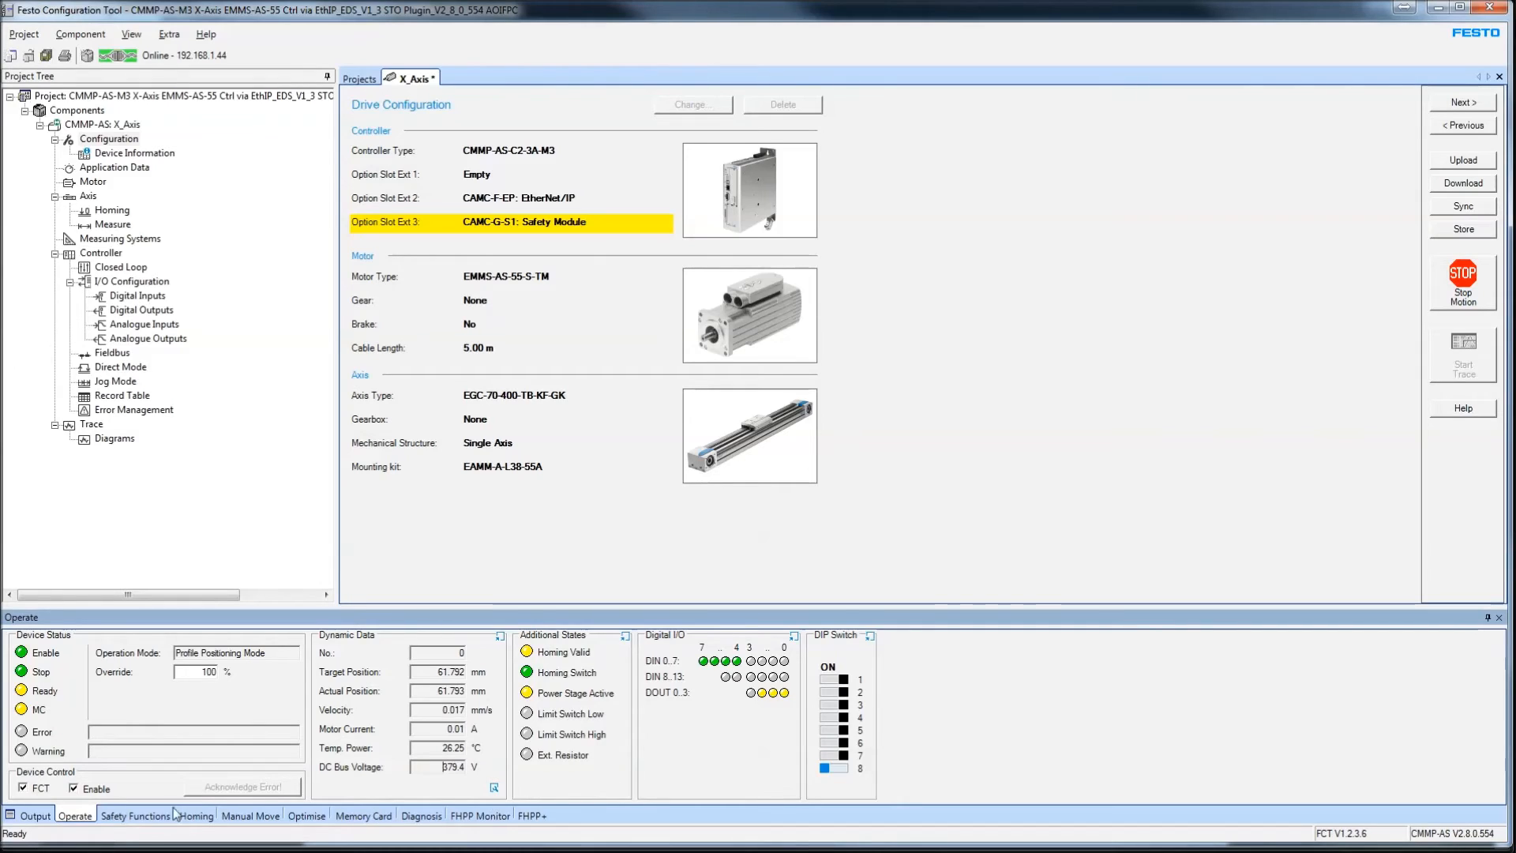
- Check the safety module's STO state and the homing status, and inspect the motor type's encoder suffix
{"action": "left_click", "coordinate": [129, 818]}
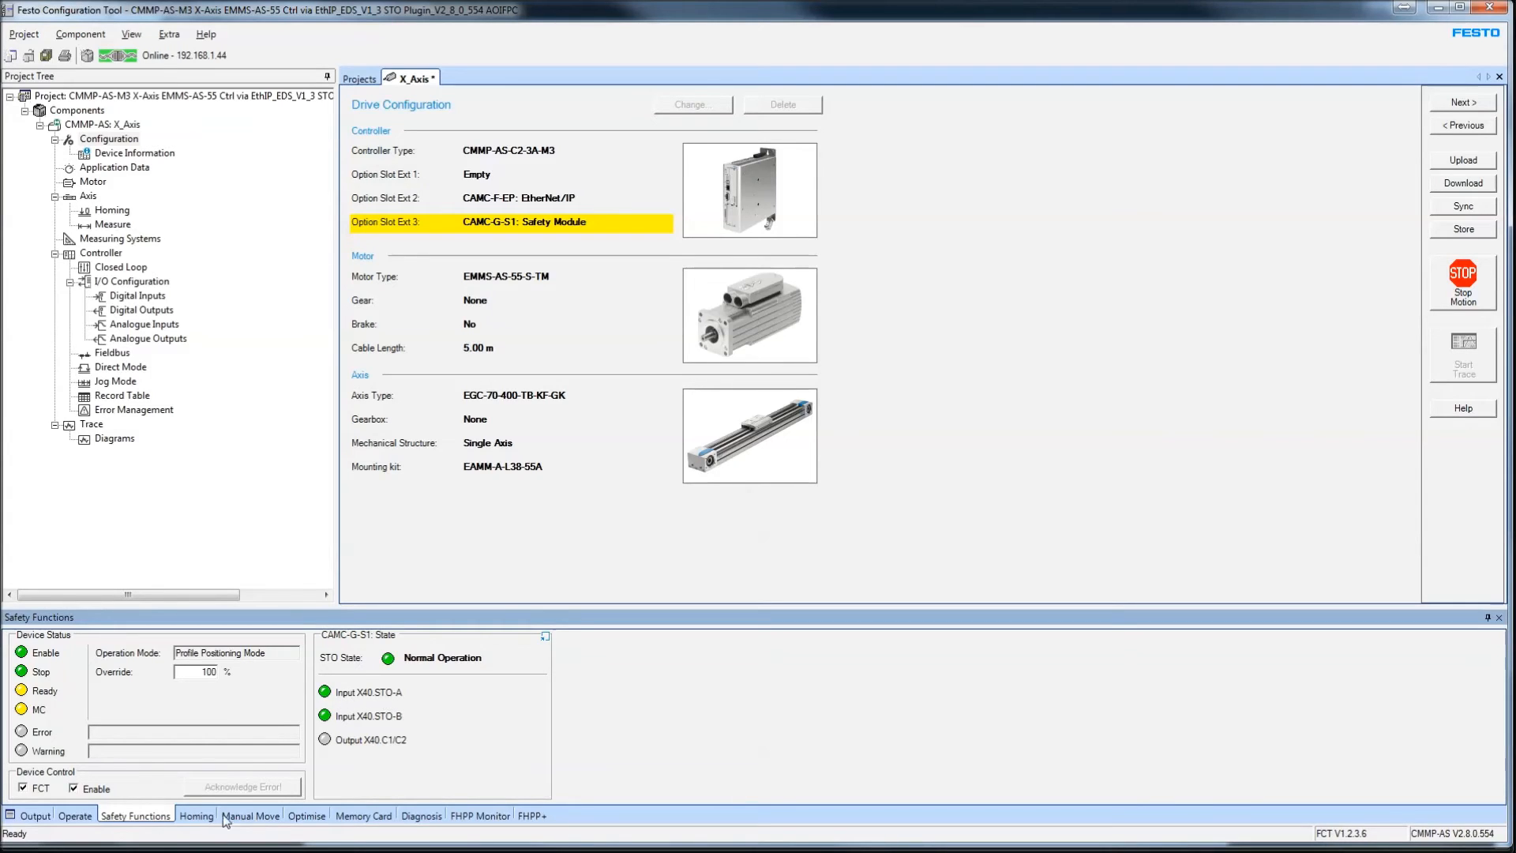
{"action": "left_click", "coordinate": [202, 818]}
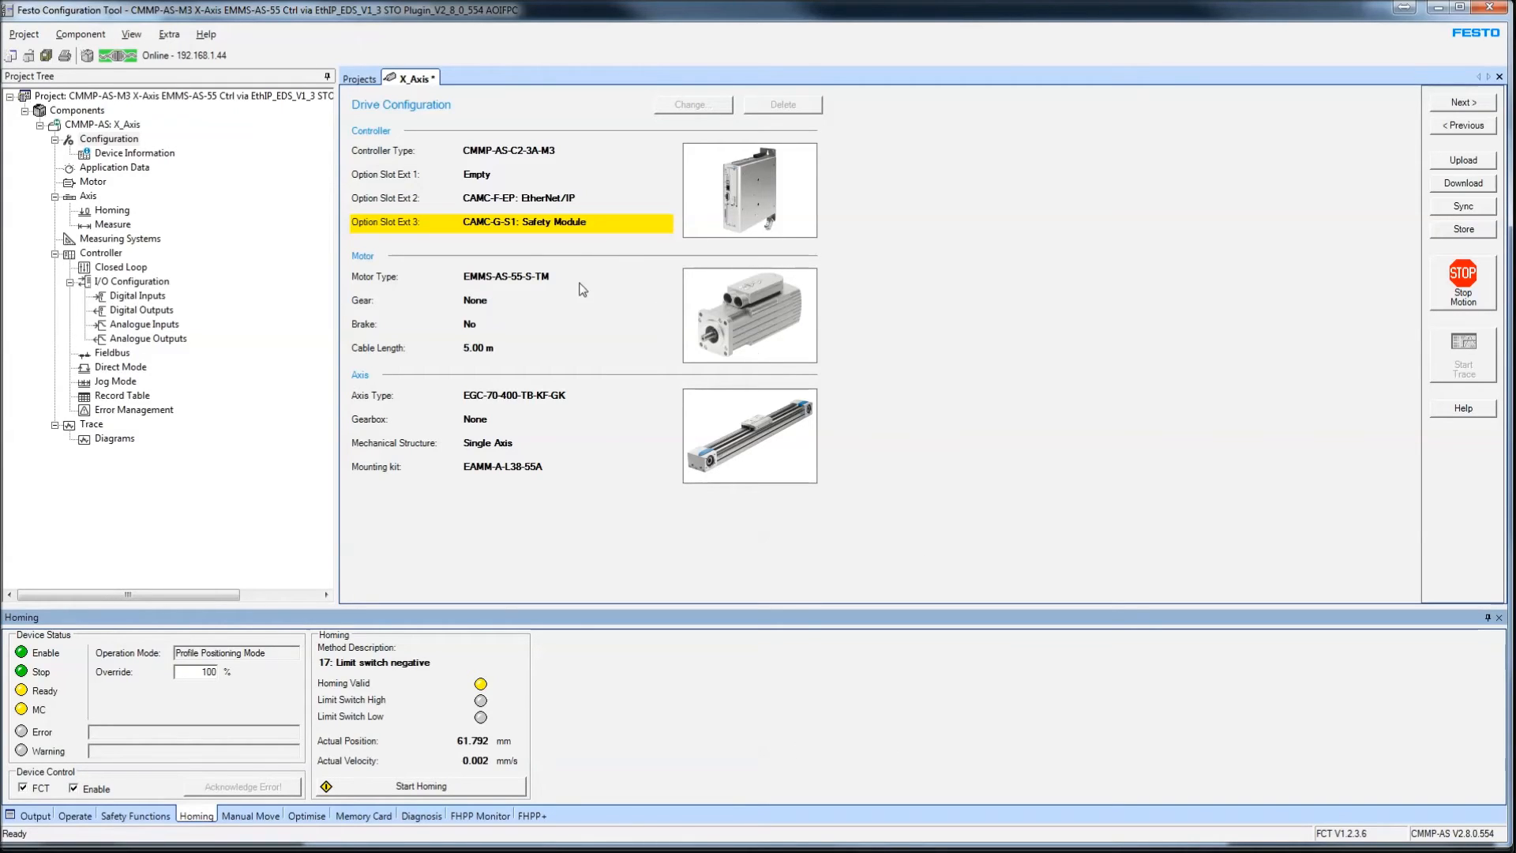
{"action": "double_click", "coordinate": [547, 277]}
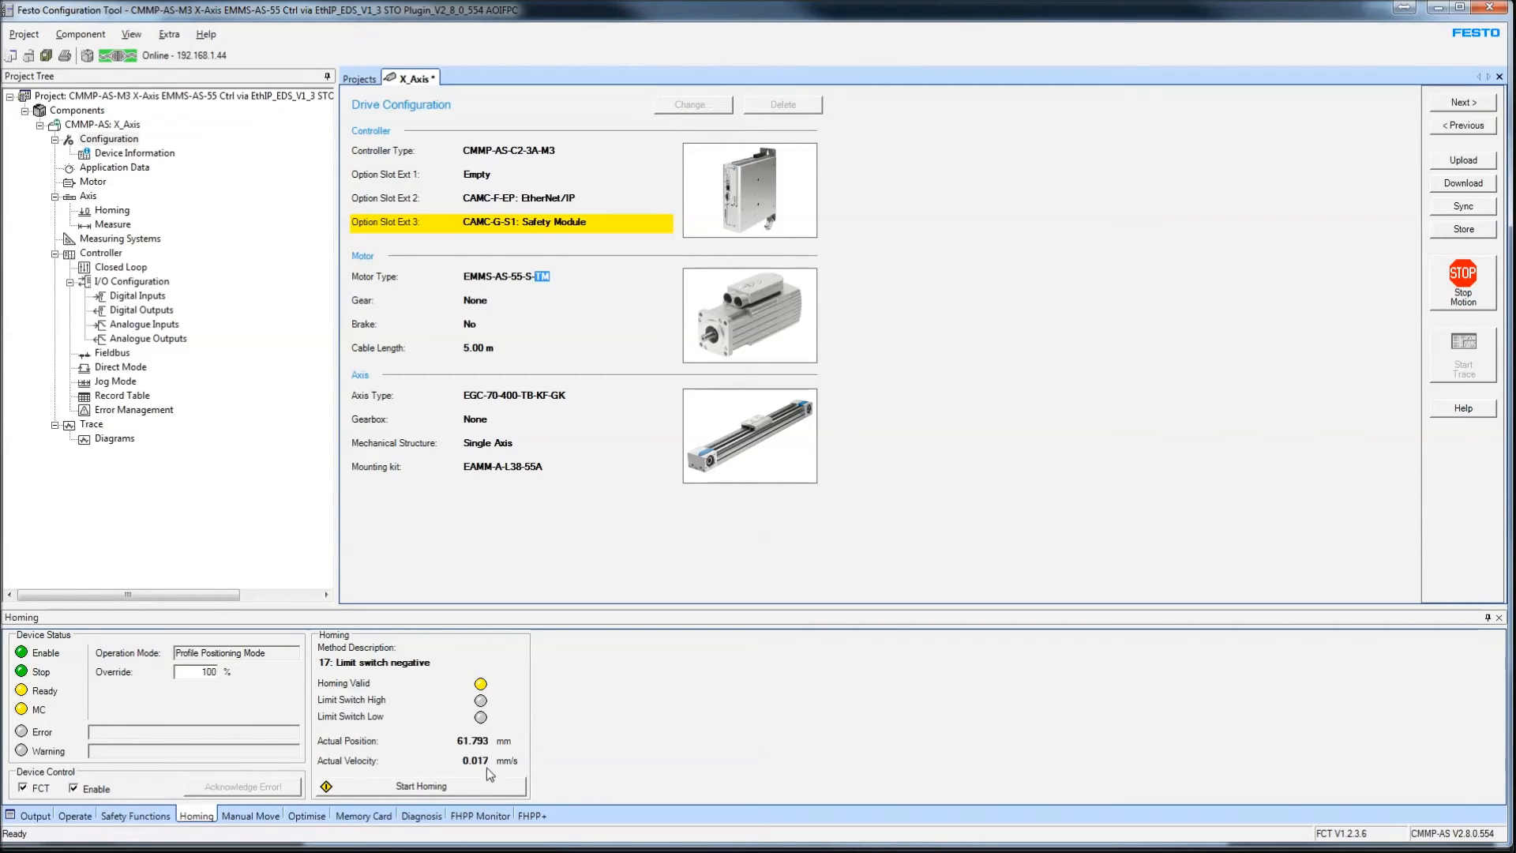
- Run homing and save the offset to the encoder, allowing the controller to be disabled for writing
{"action": "left_click", "coordinate": [418, 788]}
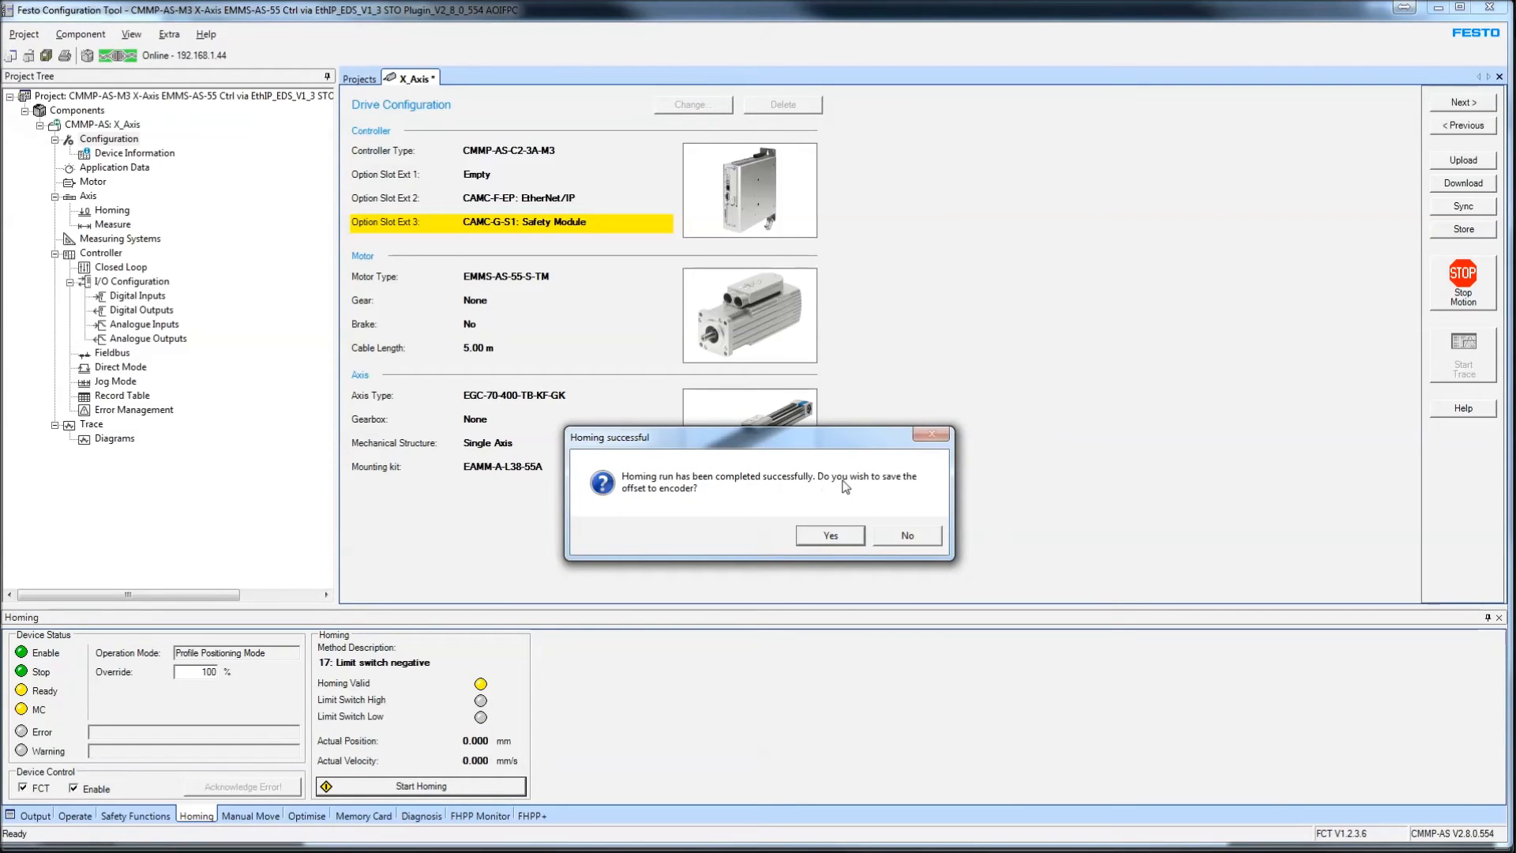
{"action": "left_click", "coordinate": [815, 542]}
{"action": "left_click", "coordinate": [817, 544]}
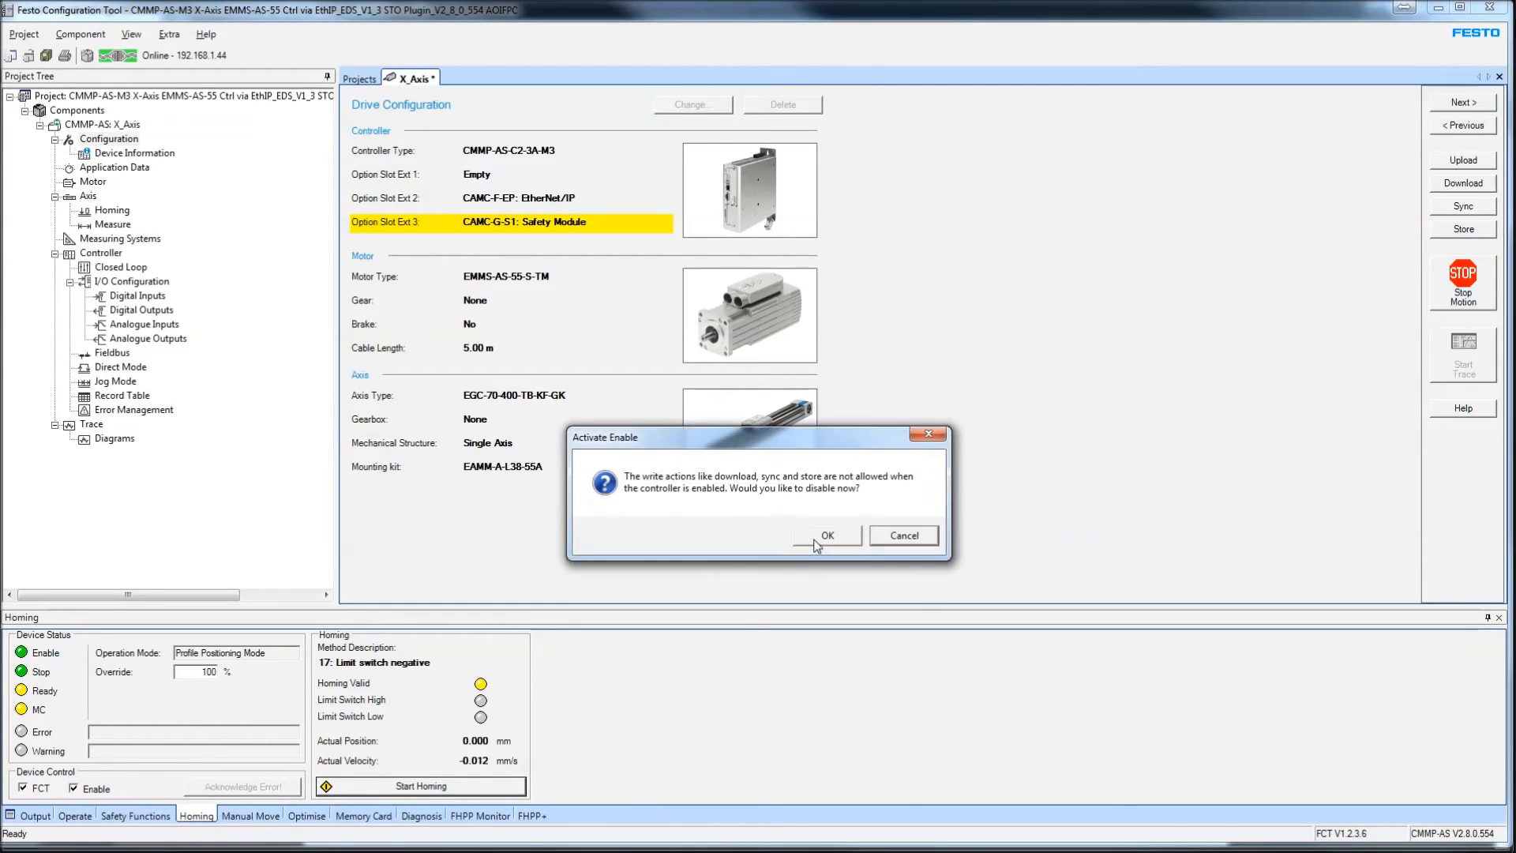
{"action": "left_click", "coordinate": [816, 543]}
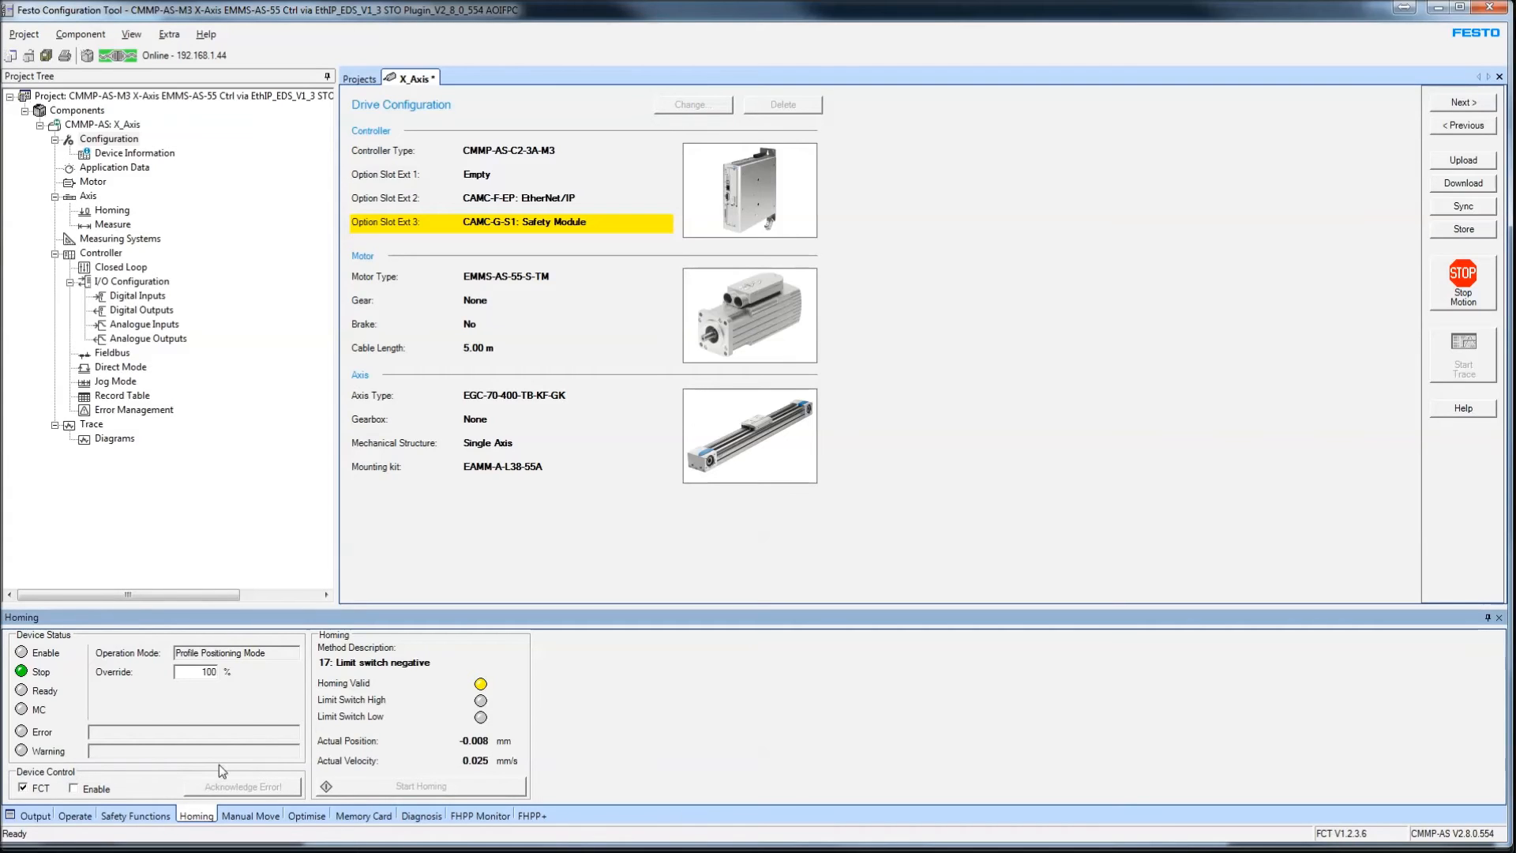
- Re-enable the controller and display the axis homing method settings
{"action": "left_click", "coordinate": [95, 790]}
{"action": "left_click", "coordinate": [1079, 455]}
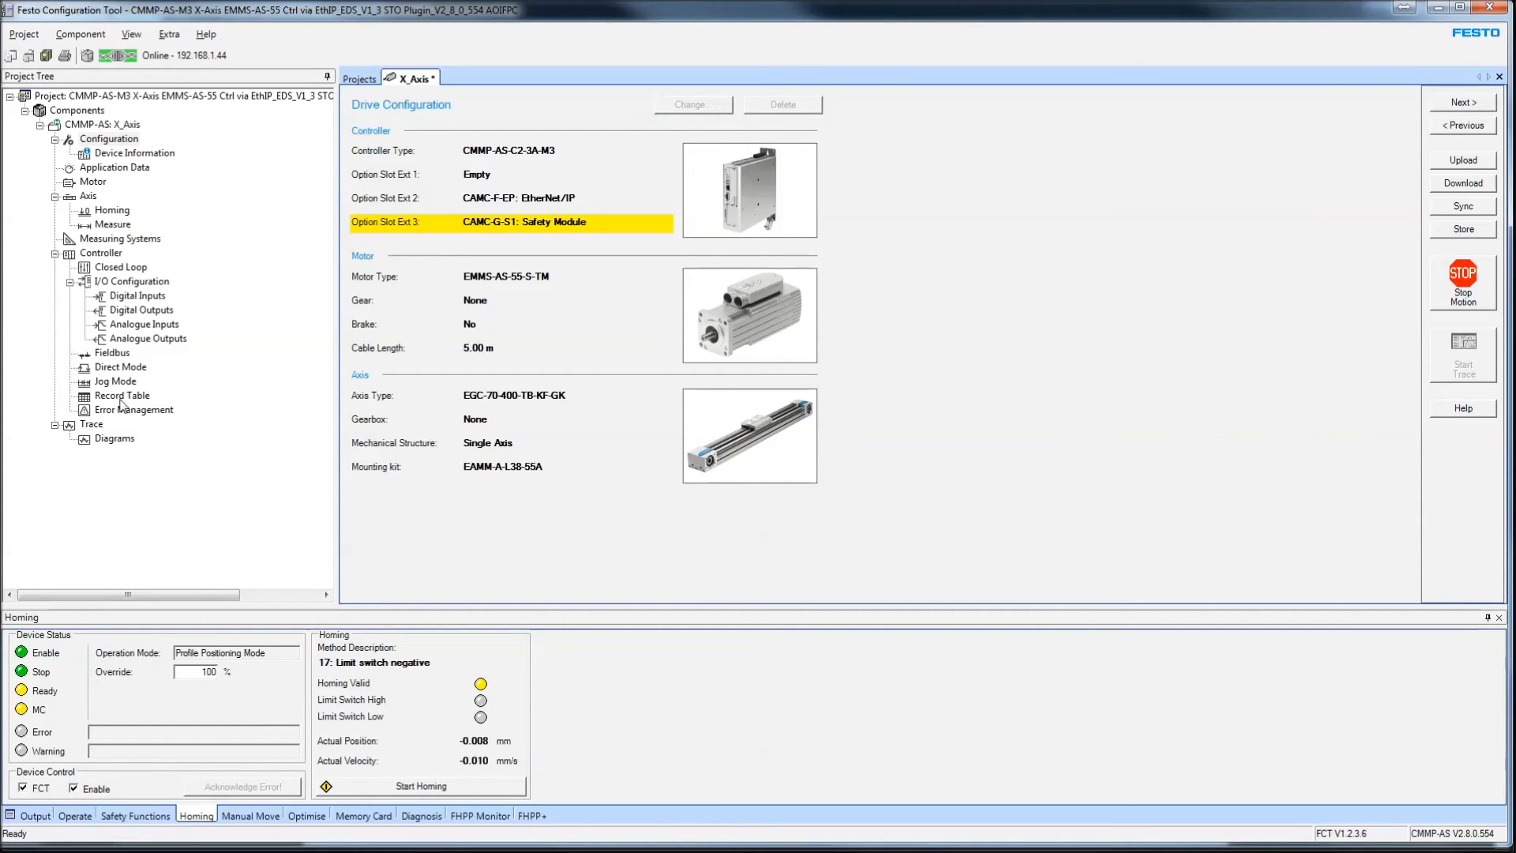
{"action": "left_click", "coordinate": [111, 210]}
{"action": "left_click", "coordinate": [359, 96]}
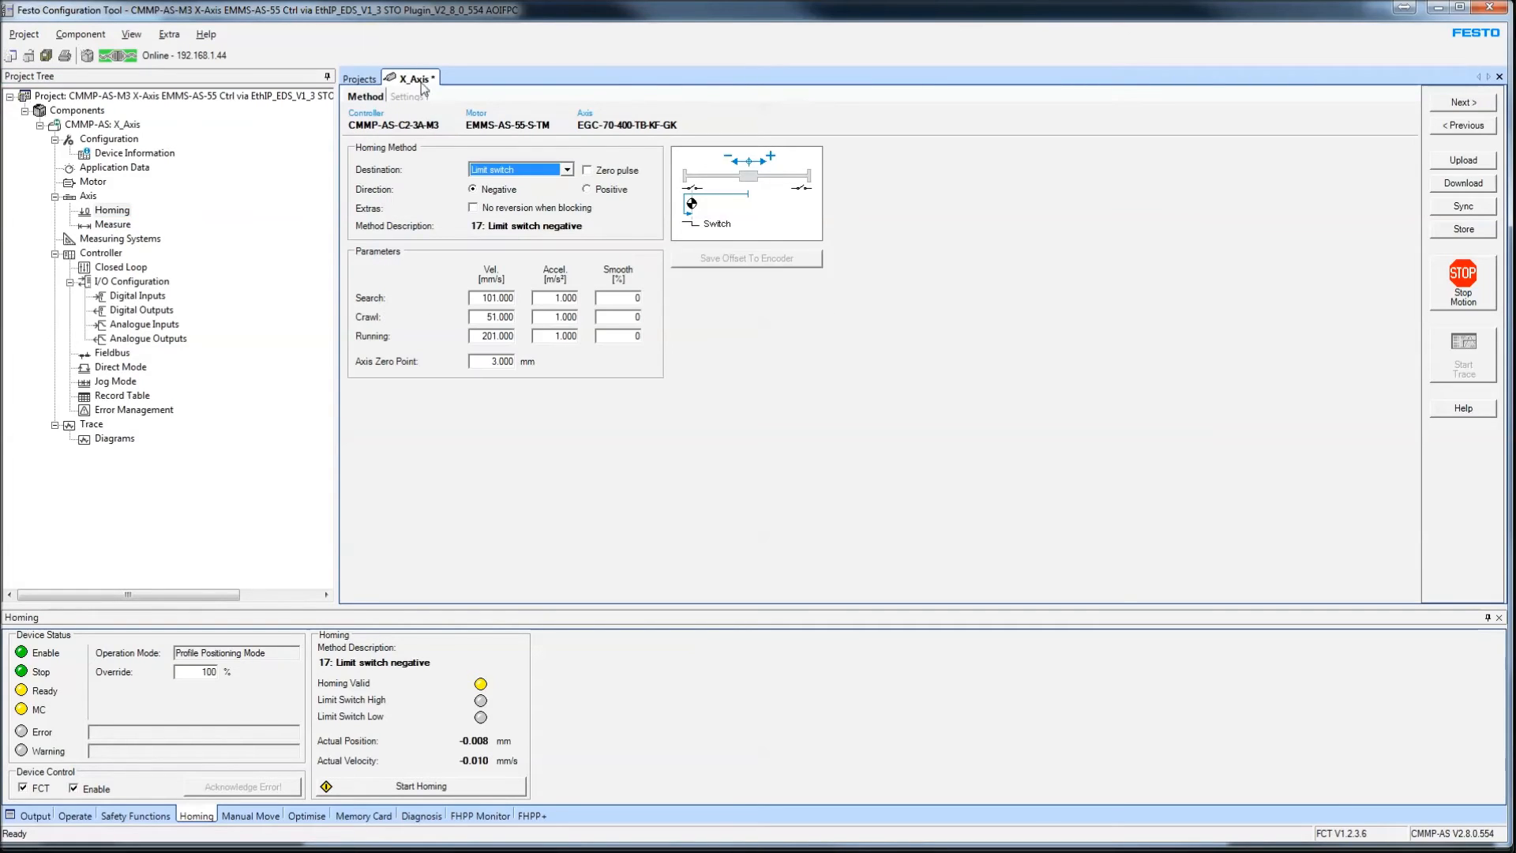
- Disable the controller to make saving the offset to the encoder available, and re-enable it
{"action": "left_click", "coordinate": [85, 792]}
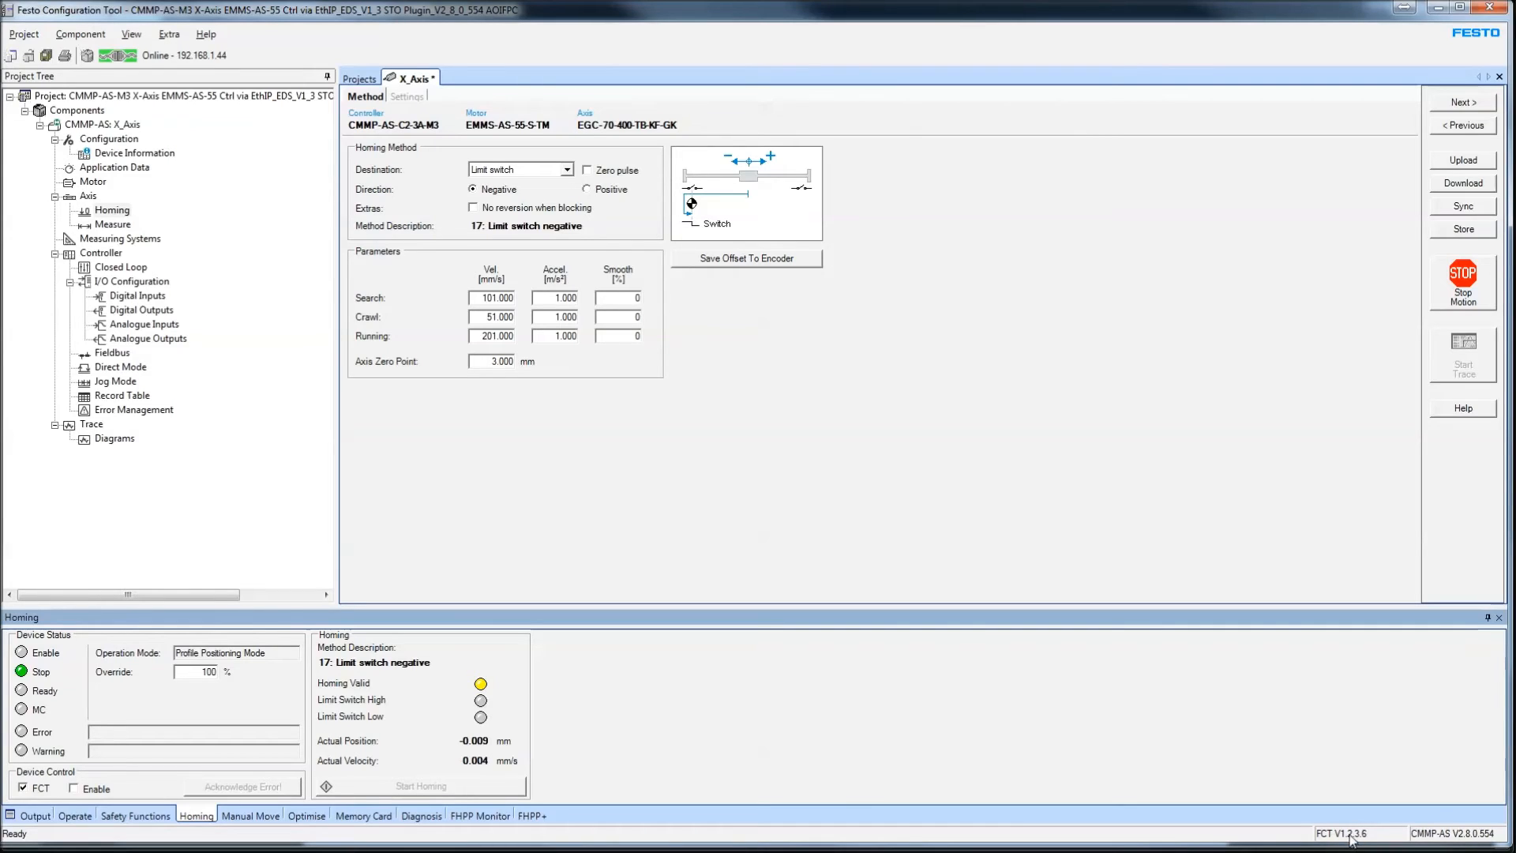
{"action": "left_click", "coordinate": [889, 427]}
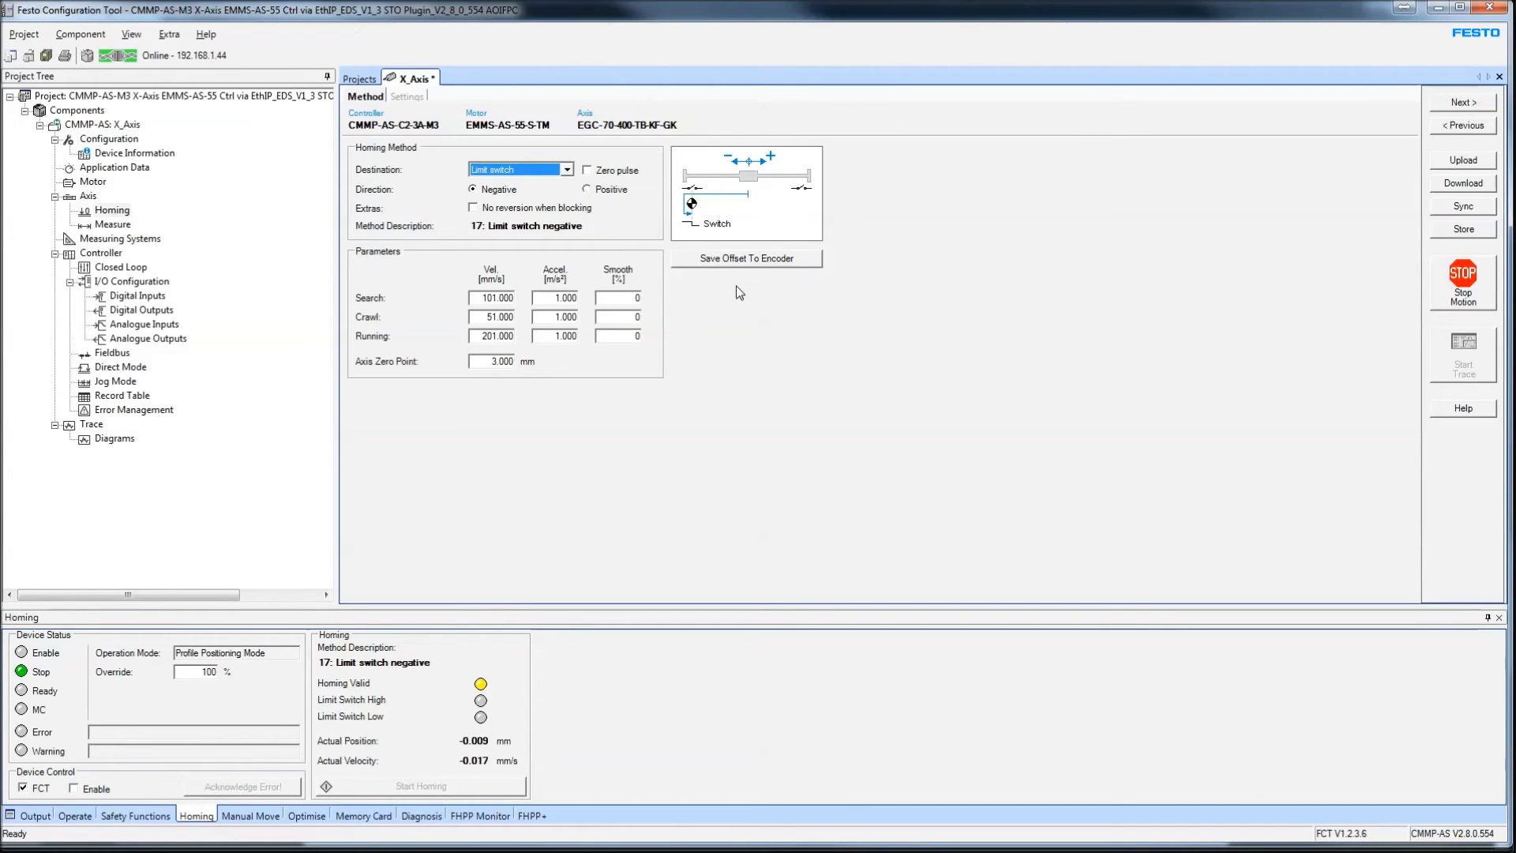
{"action": "left_click", "coordinate": [86, 789]}
- Check the enabled axis's operating data and DIP switches, the safety module's STO state, and the homing status
{"action": "left_click", "coordinate": [79, 816]}
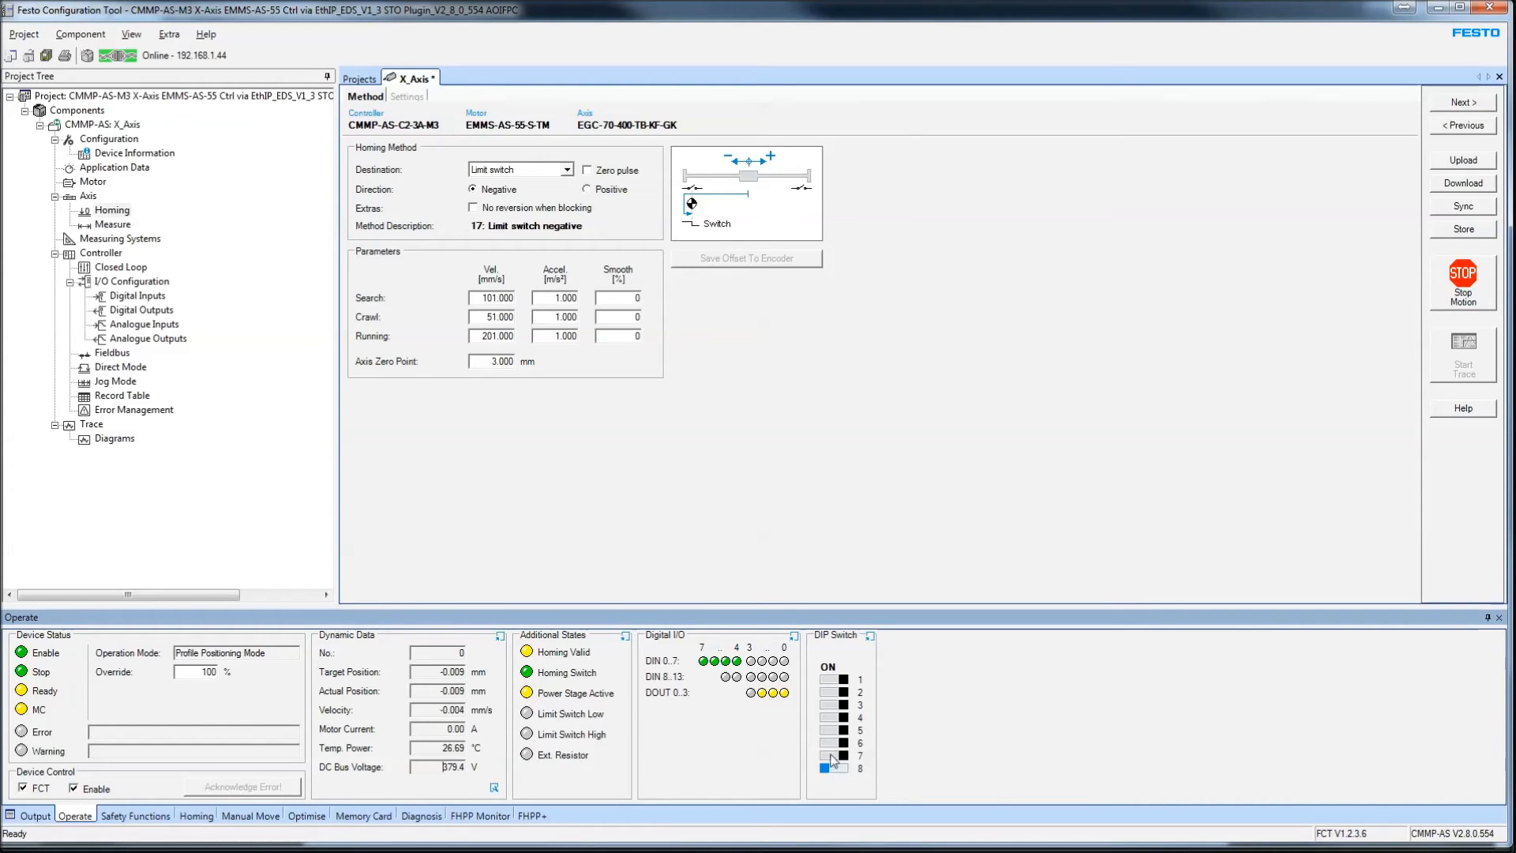
{"action": "left_click", "coordinate": [135, 818]}
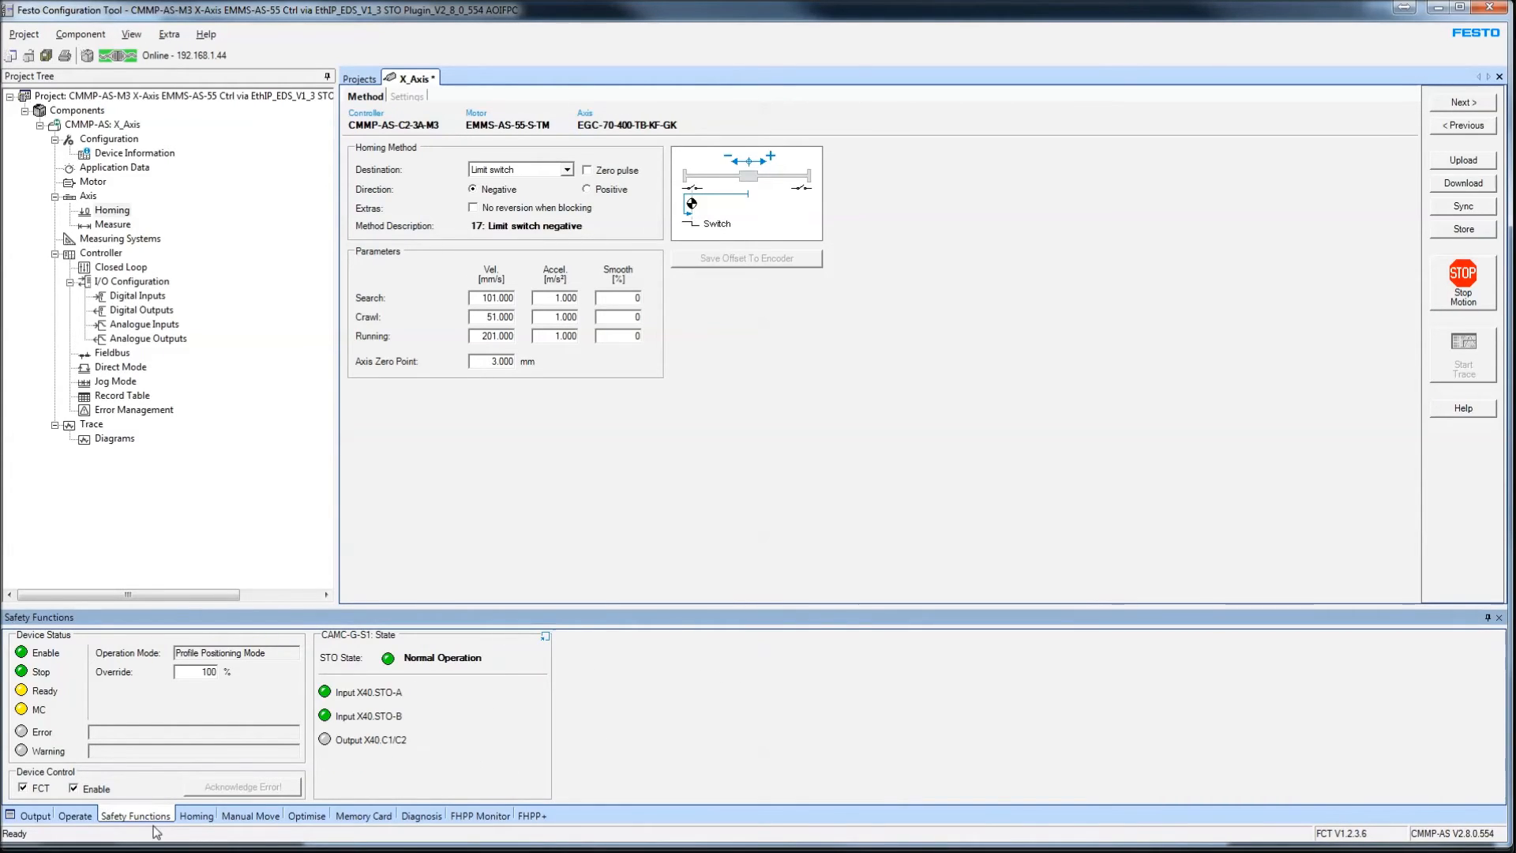
{"action": "left_click", "coordinate": [194, 818]}
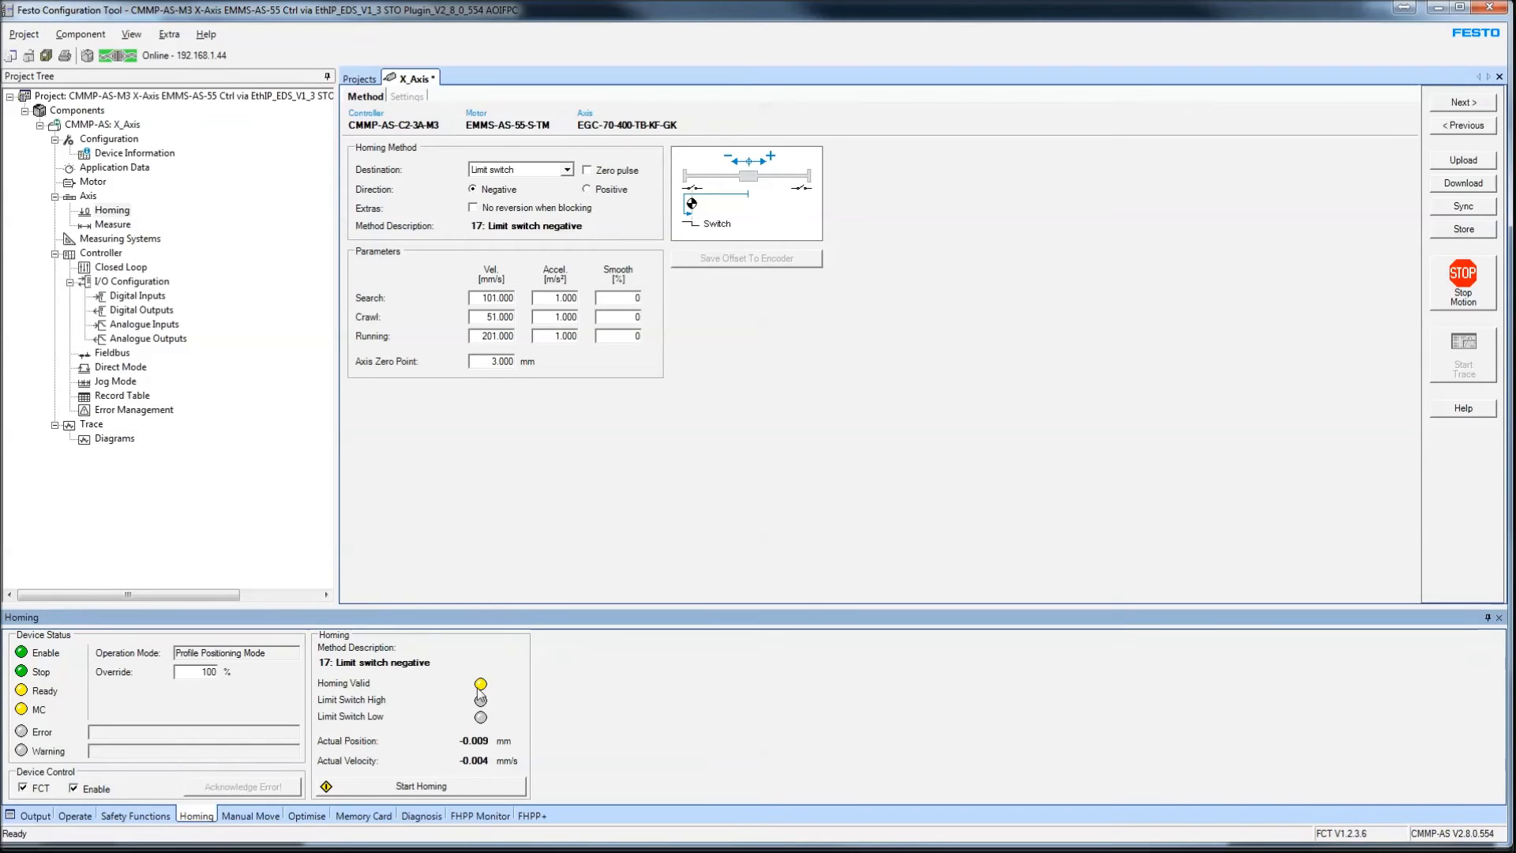
- Jog the X axis manually in the positive direction to its software limit, and jog it back in the negative direction
{"action": "left_click", "coordinate": [234, 818]}
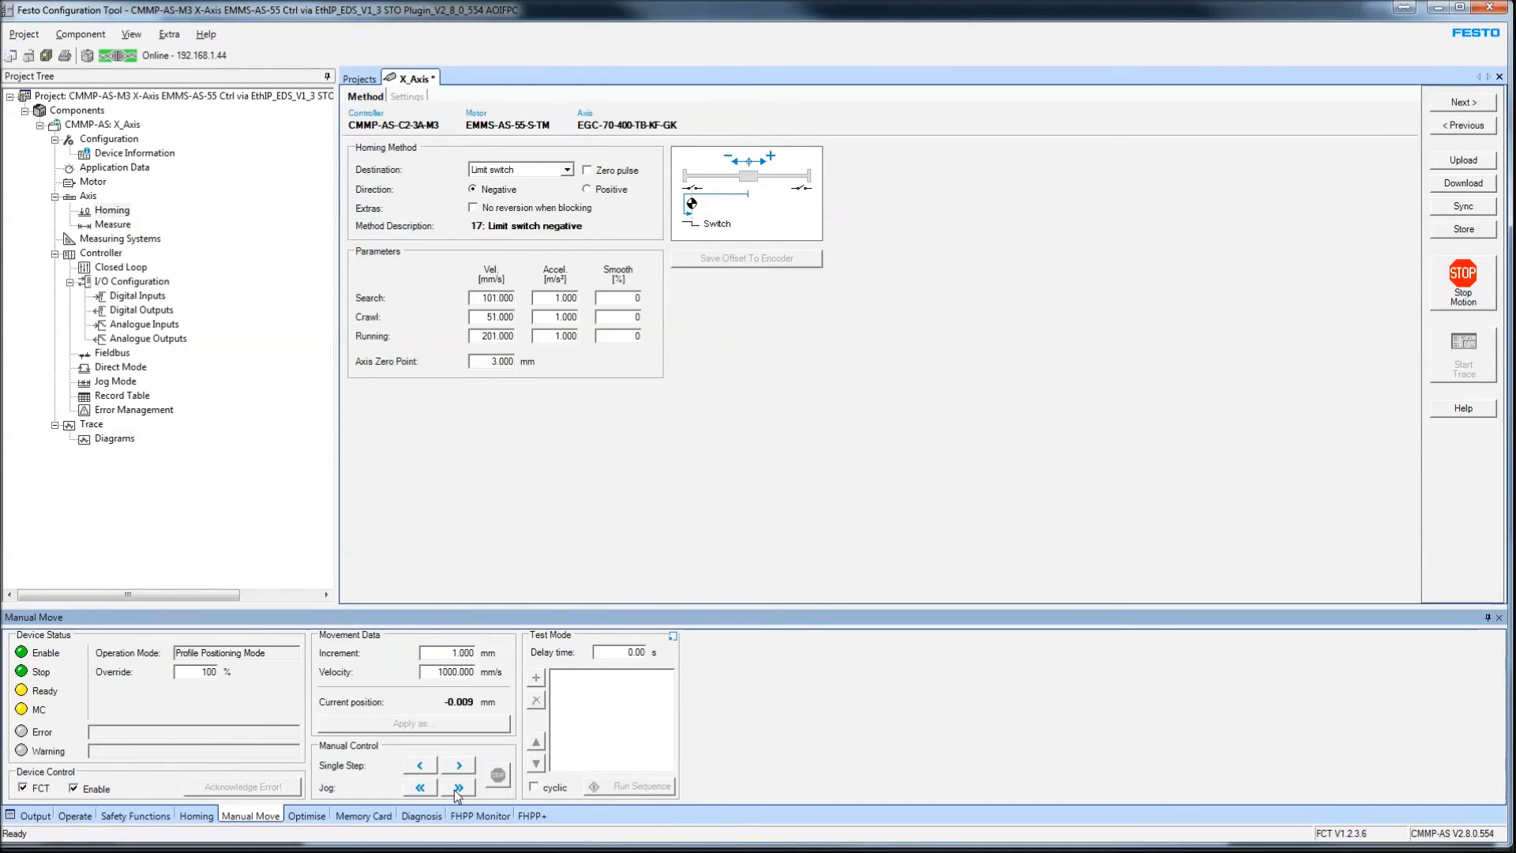
{"action": "left_click", "coordinate": [458, 788]}
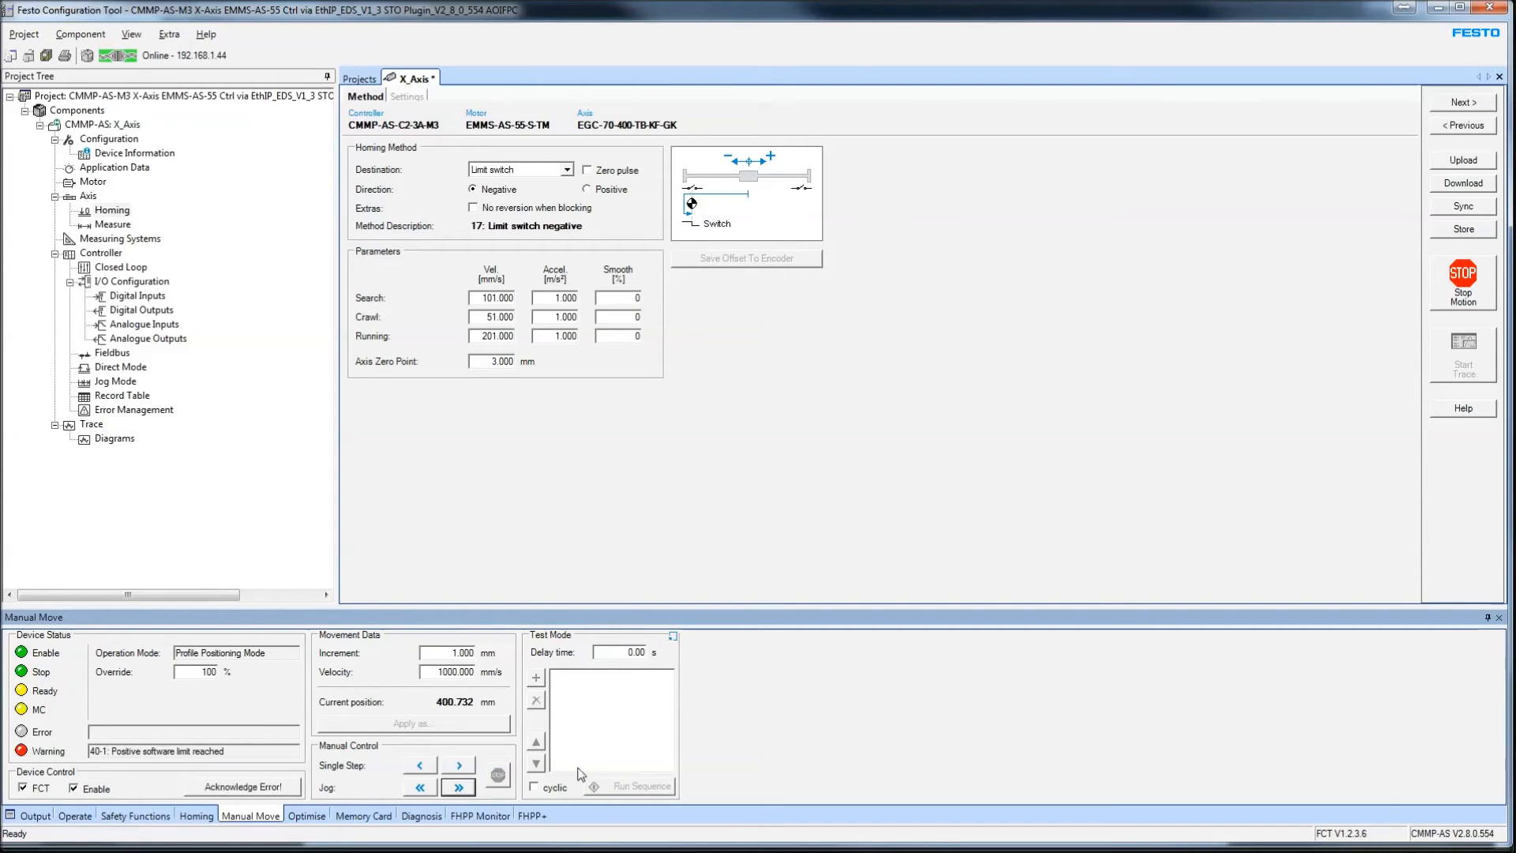
{"action": "left_click", "coordinate": [421, 788]}
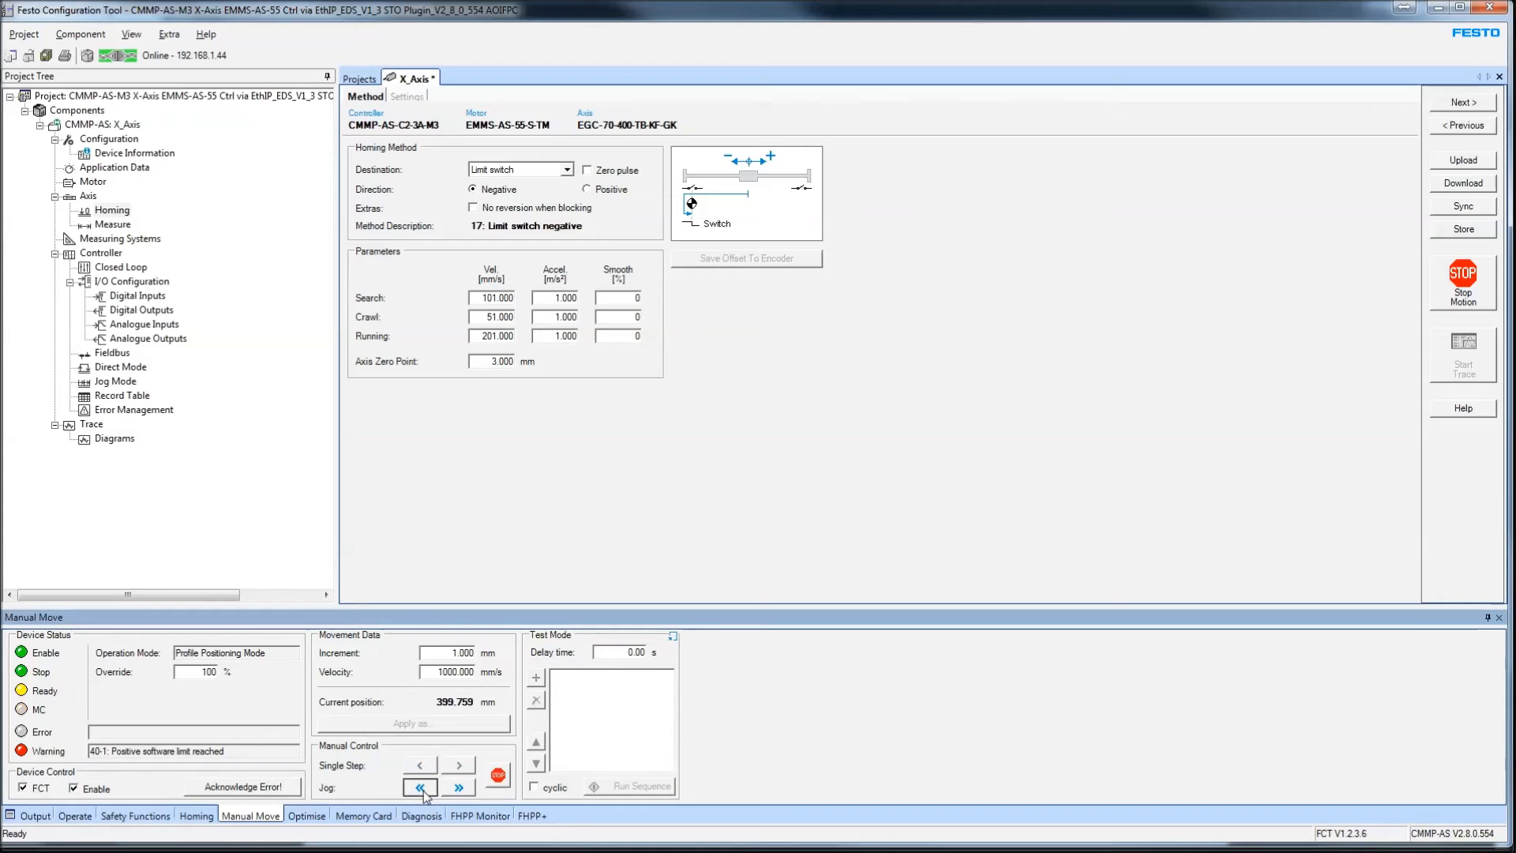
- Display the record table and open the manual-move increment for editing
{"action": "left_click", "coordinate": [522, 474]}
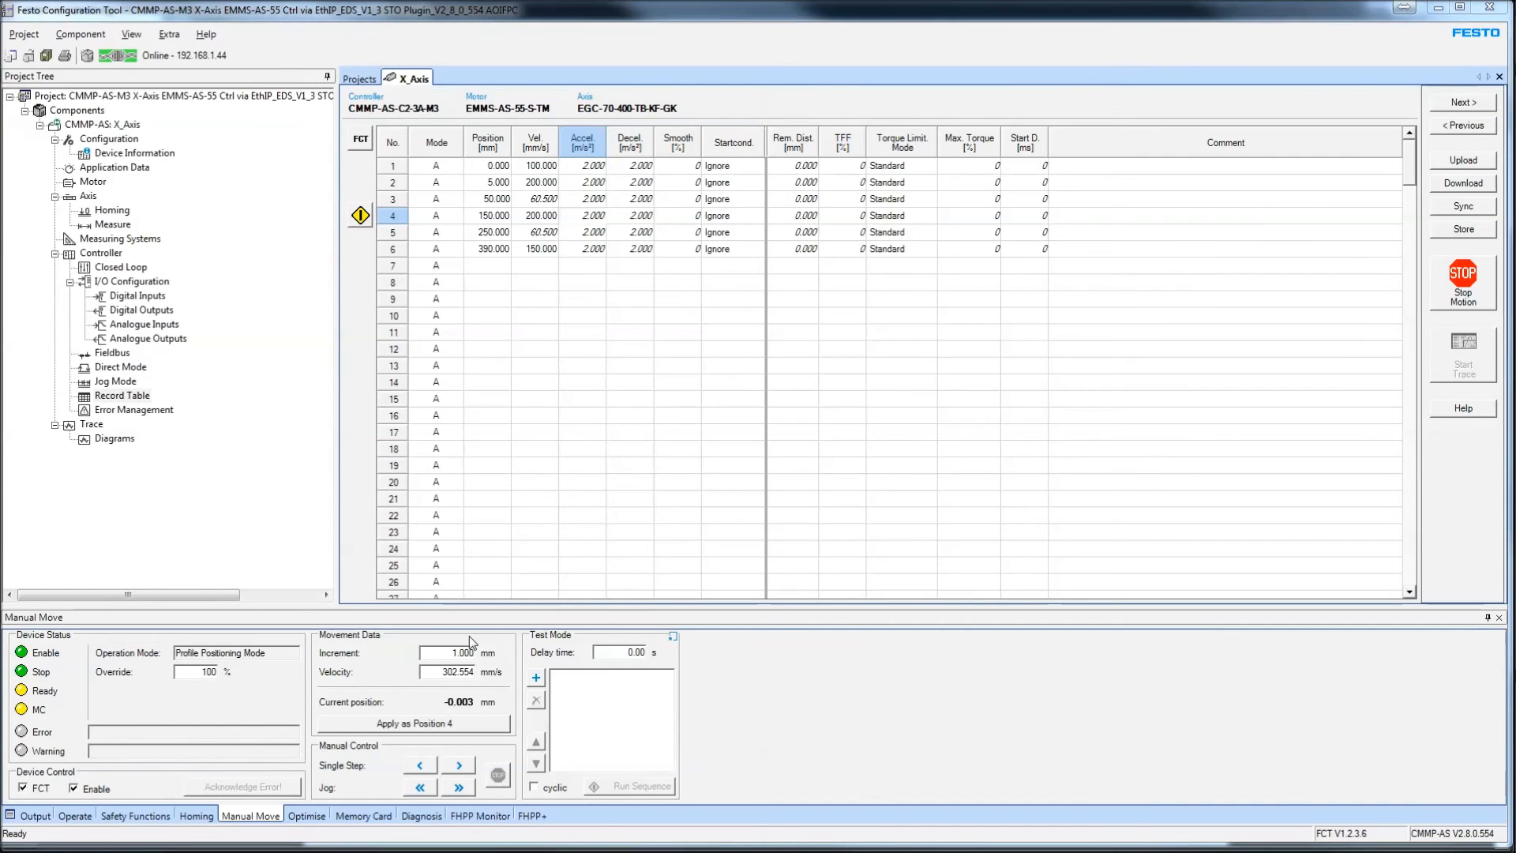
{"action": "left_click", "coordinate": [458, 655]}
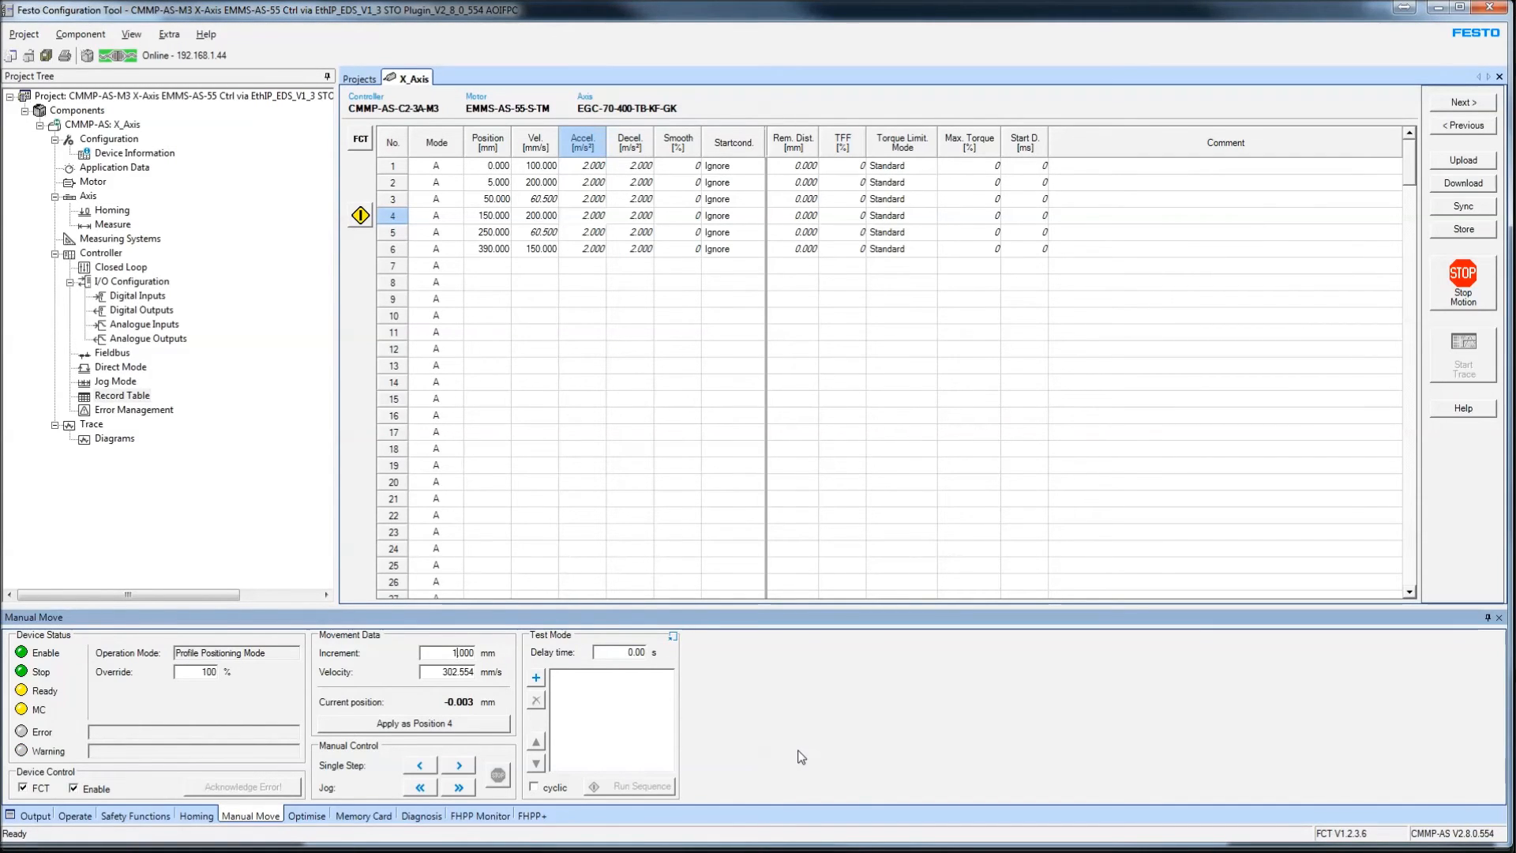
- Set the manual move increment to 100 mm and velocity to 50 mm/s, and move the axis one single step in the positive direction
{"action": "type", "text": "00"}
{"action": "key", "text": "Tab"}
{"action": "key", "text": "BackSpace"}
{"action": "key", "text": "Tab"}
{"action": "left_click", "coordinate": [461, 767]}
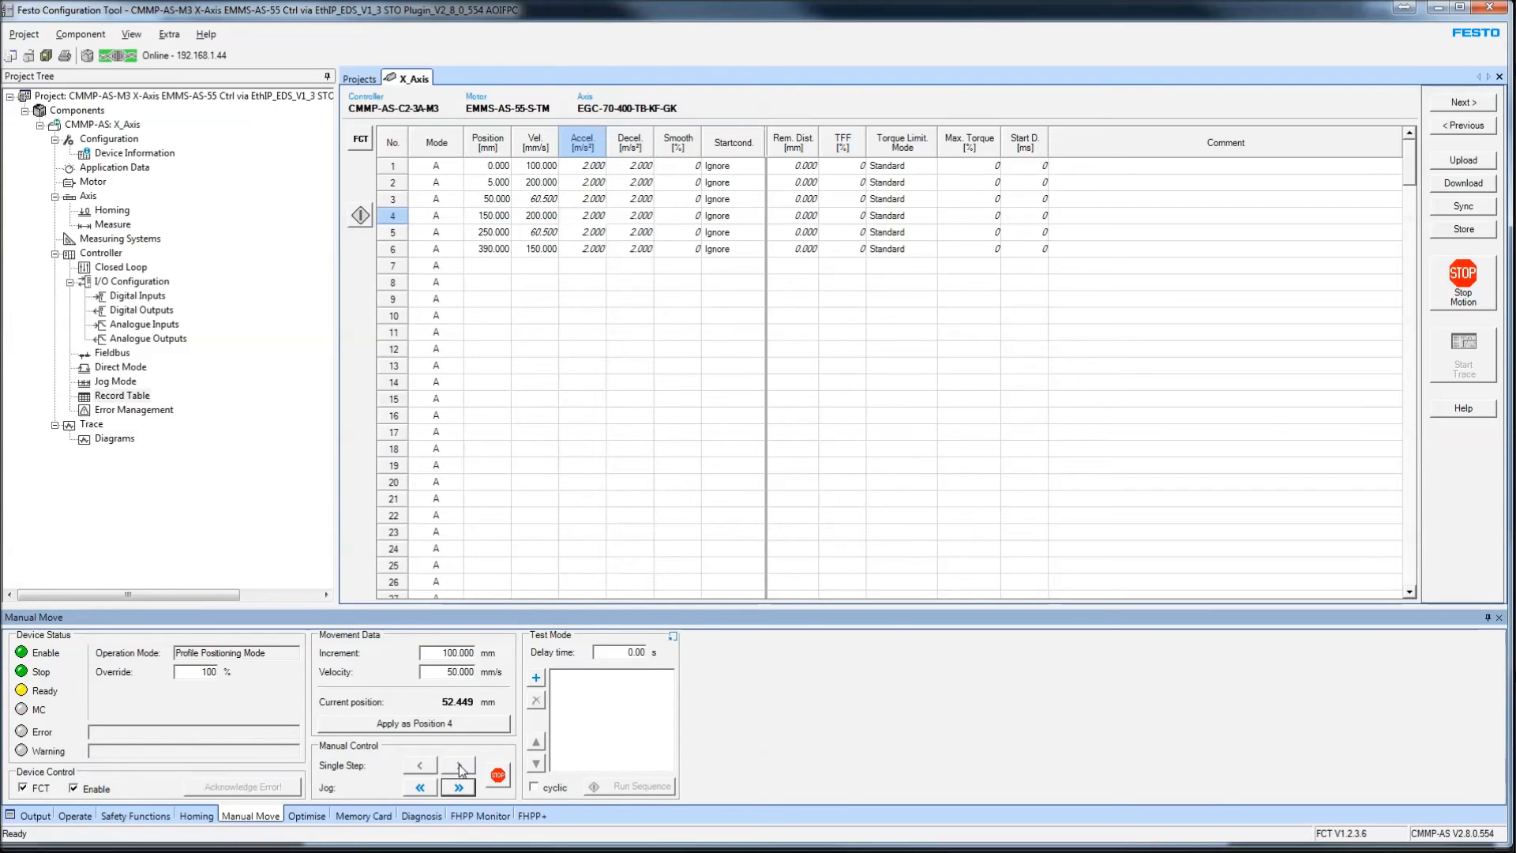
- Move the axis another positive single step, set the velocity to 150 mm/s, and single-step it back in the negative direction
{"action": "left_click", "coordinate": [464, 769]}
{"action": "left_click_drag", "start_coordinate": [447, 676], "coordinate": [454, 678]}
{"action": "left_click", "coordinate": [422, 767]}
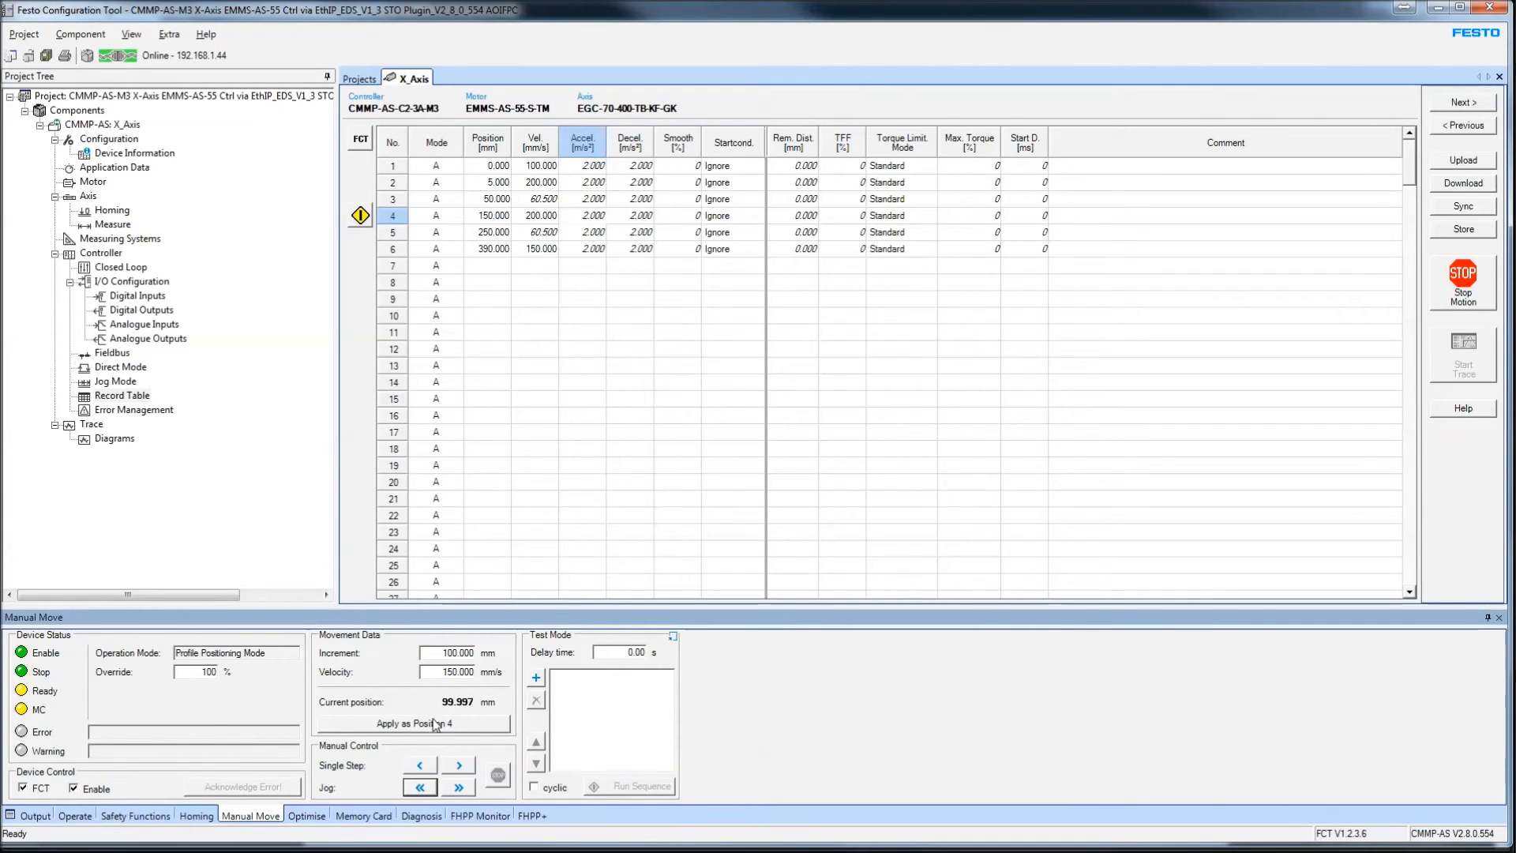
- Add position records 2, 3, 4 and 6 from the record table to the test mode sequence
{"action": "left_click", "coordinate": [392, 185]}
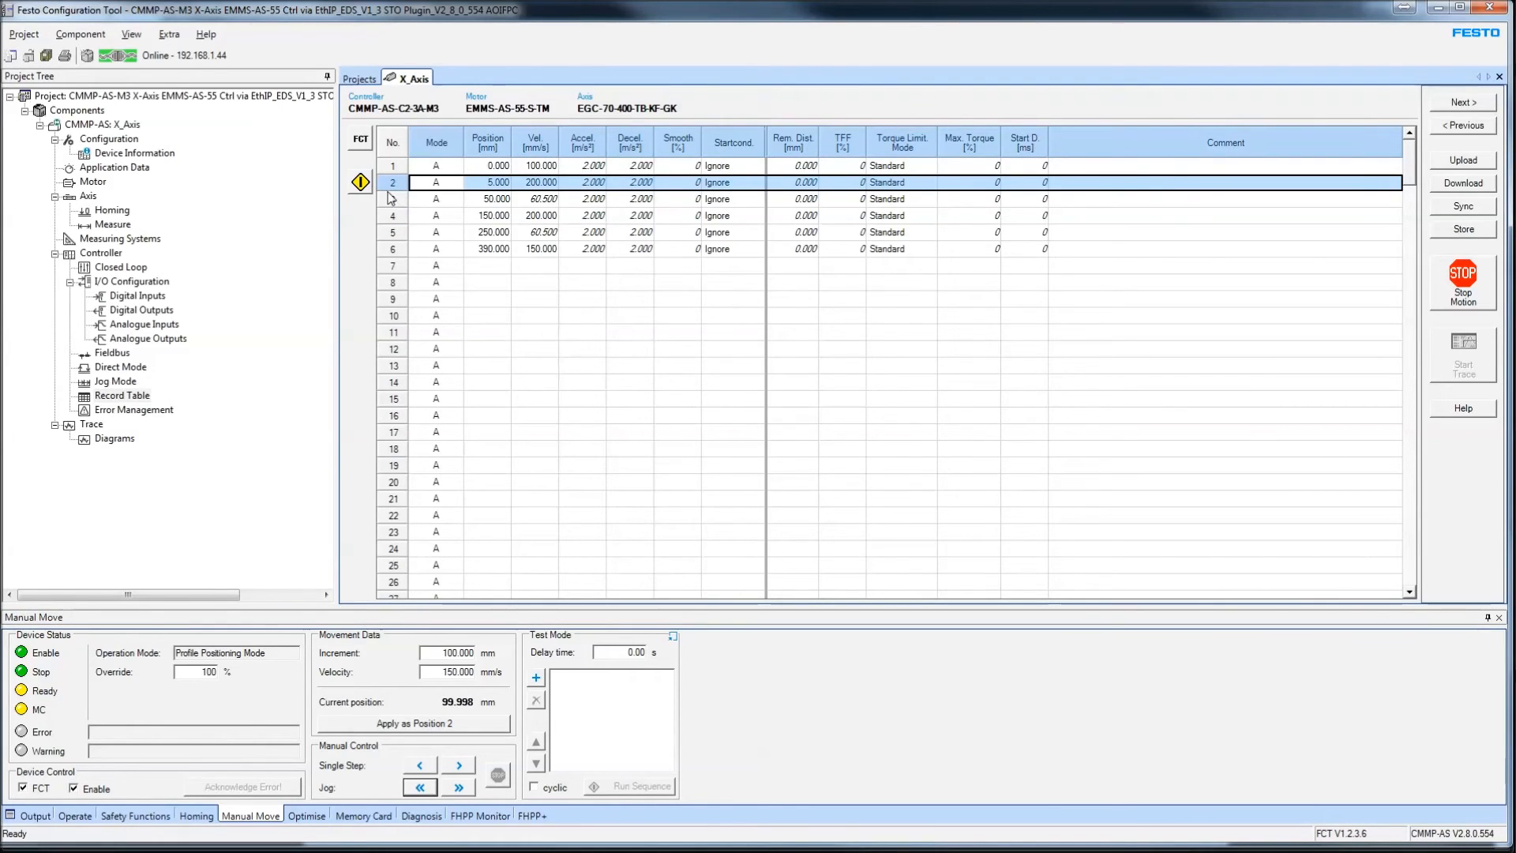
{"action": "left_click", "coordinate": [537, 679]}
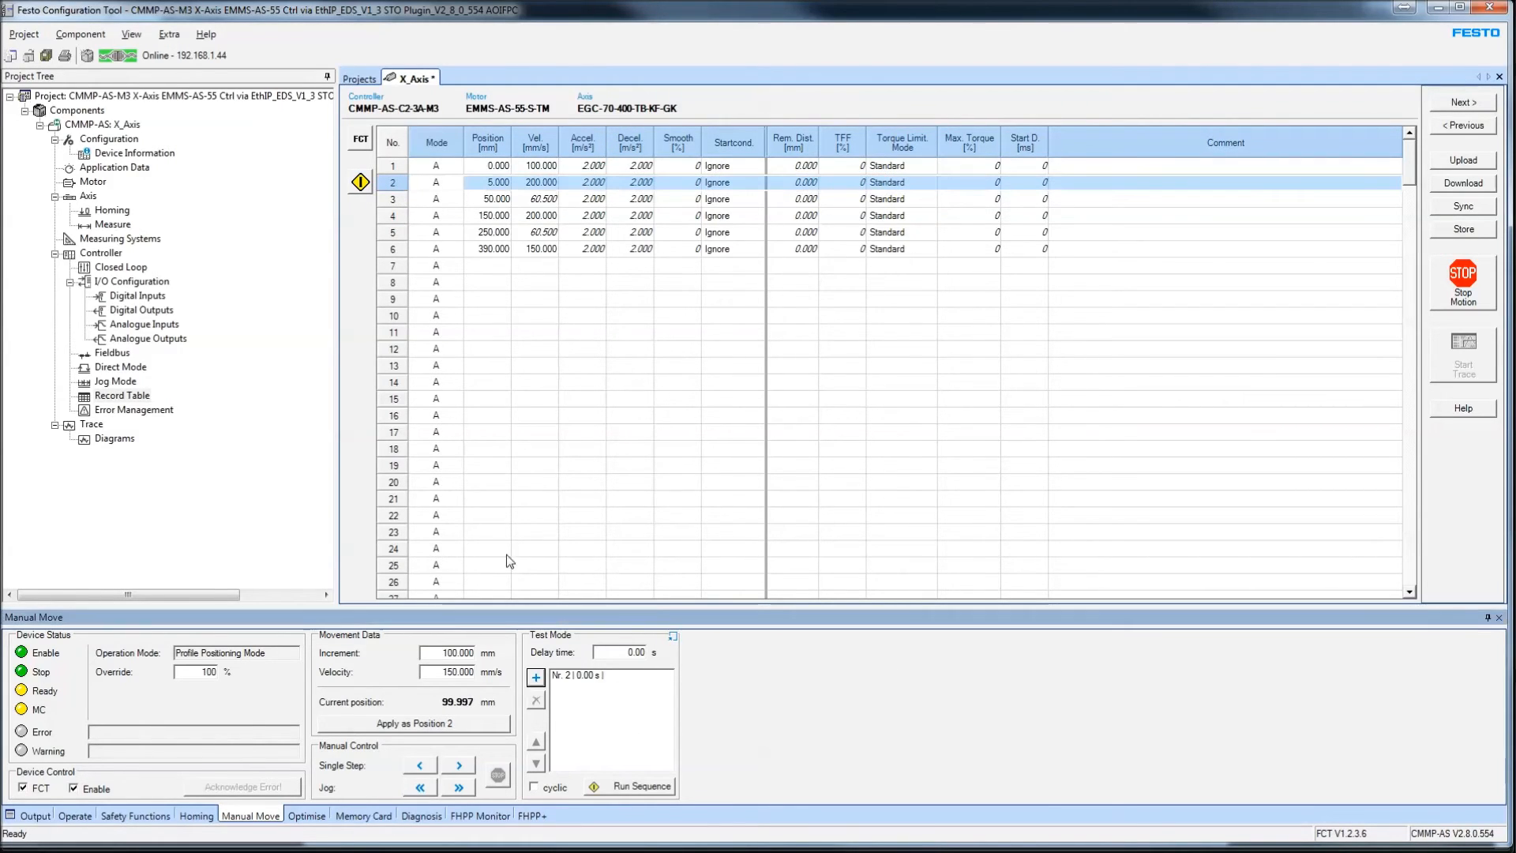
{"action": "left_click", "coordinate": [395, 200]}
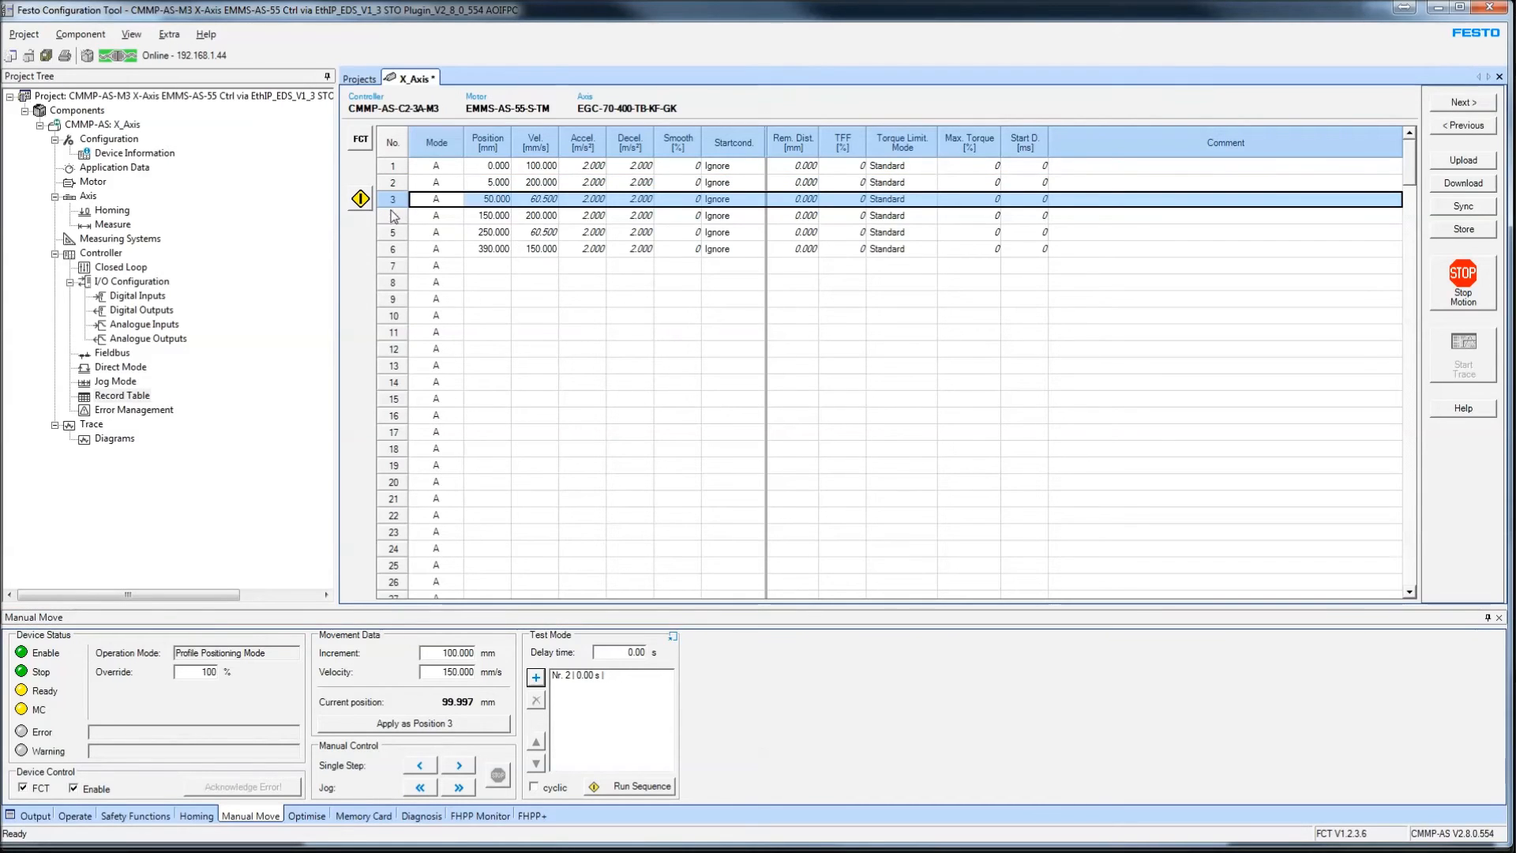
{"action": "left_click", "coordinate": [537, 678]}
{"action": "left_click", "coordinate": [395, 218]}
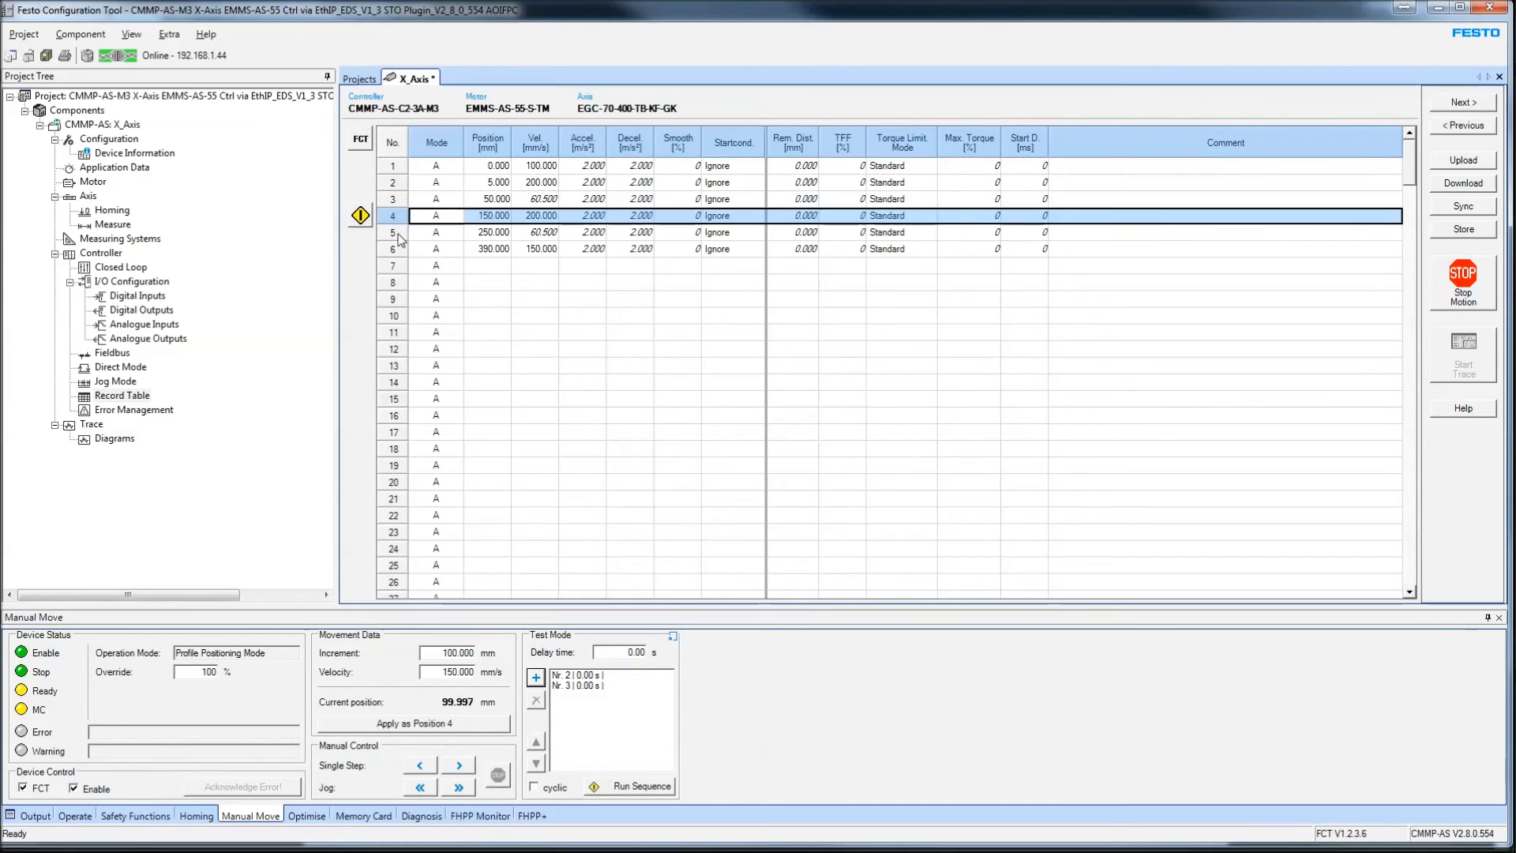
{"action": "left_click", "coordinate": [535, 678]}
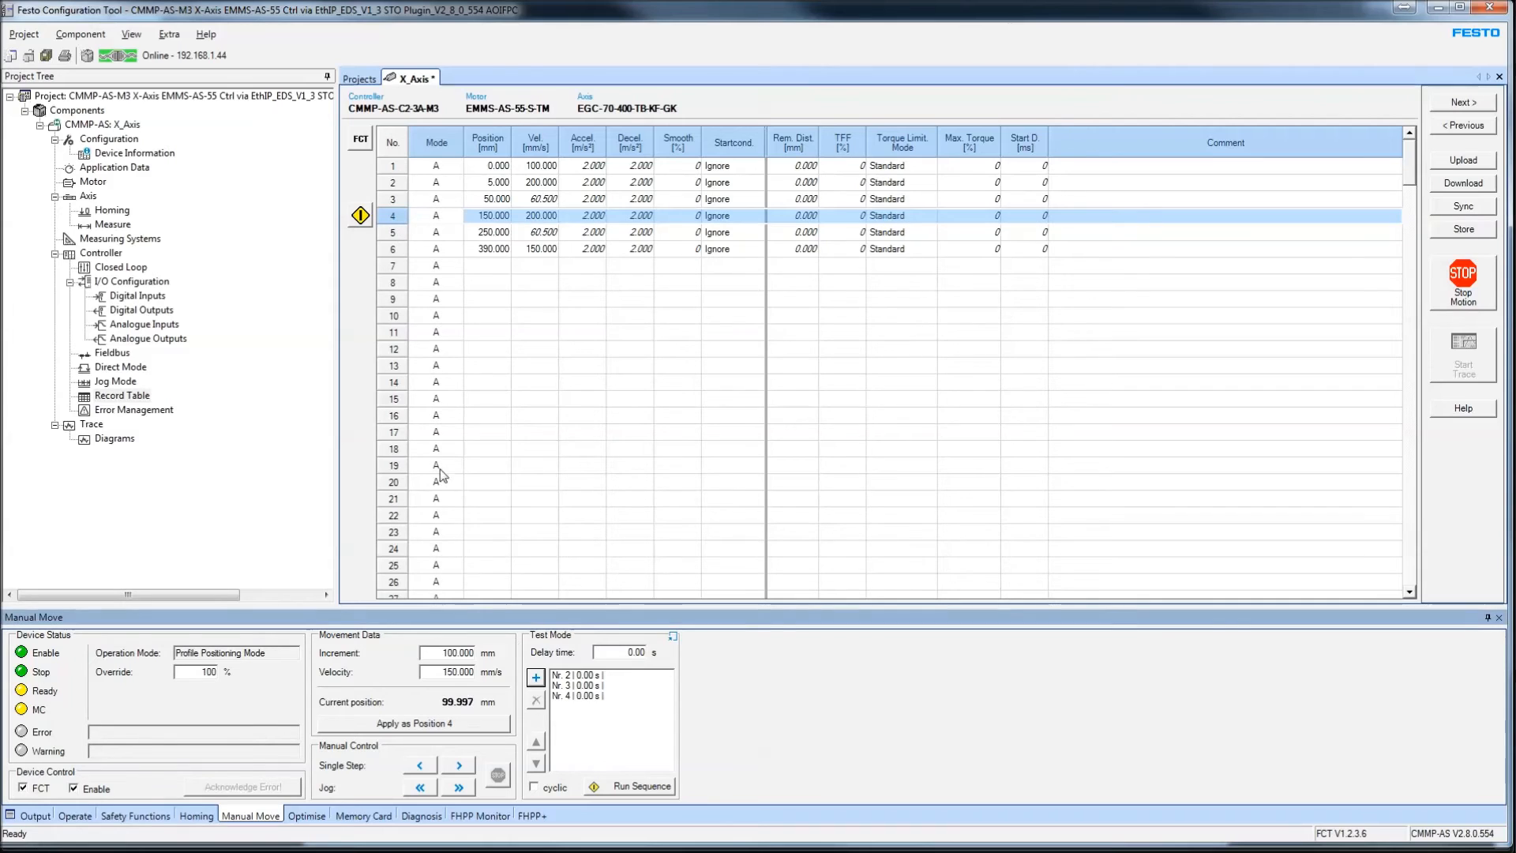
{"action": "left_click", "coordinate": [394, 250]}
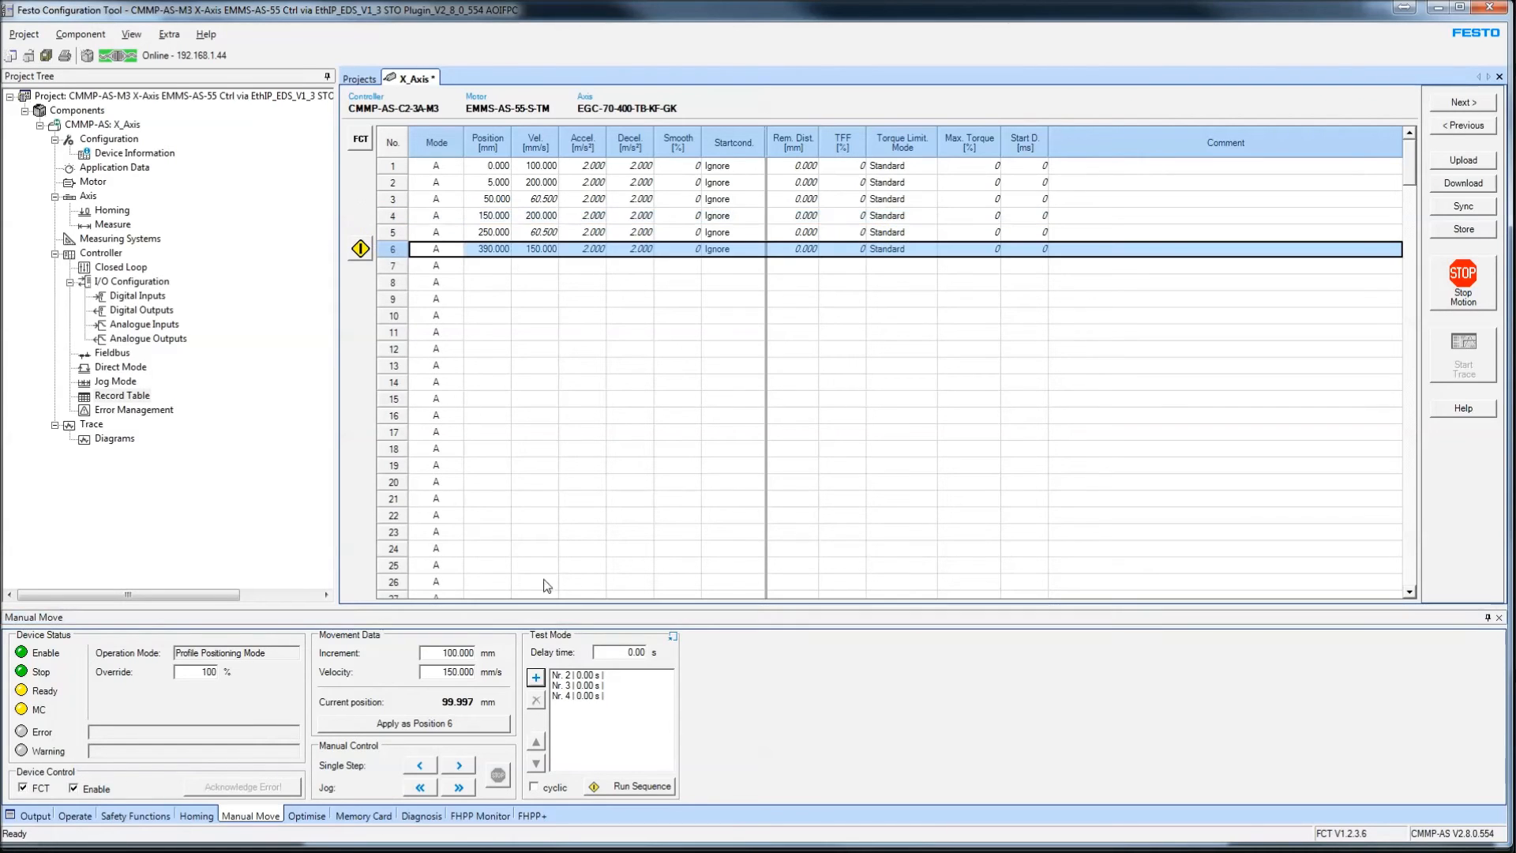
{"action": "left_click", "coordinate": [536, 679]}
- Make the test sequence cyclic, run it, and stop it while the axis is cycling through the records
{"action": "left_click", "coordinate": [535, 788]}
{"action": "left_click", "coordinate": [633, 787]}
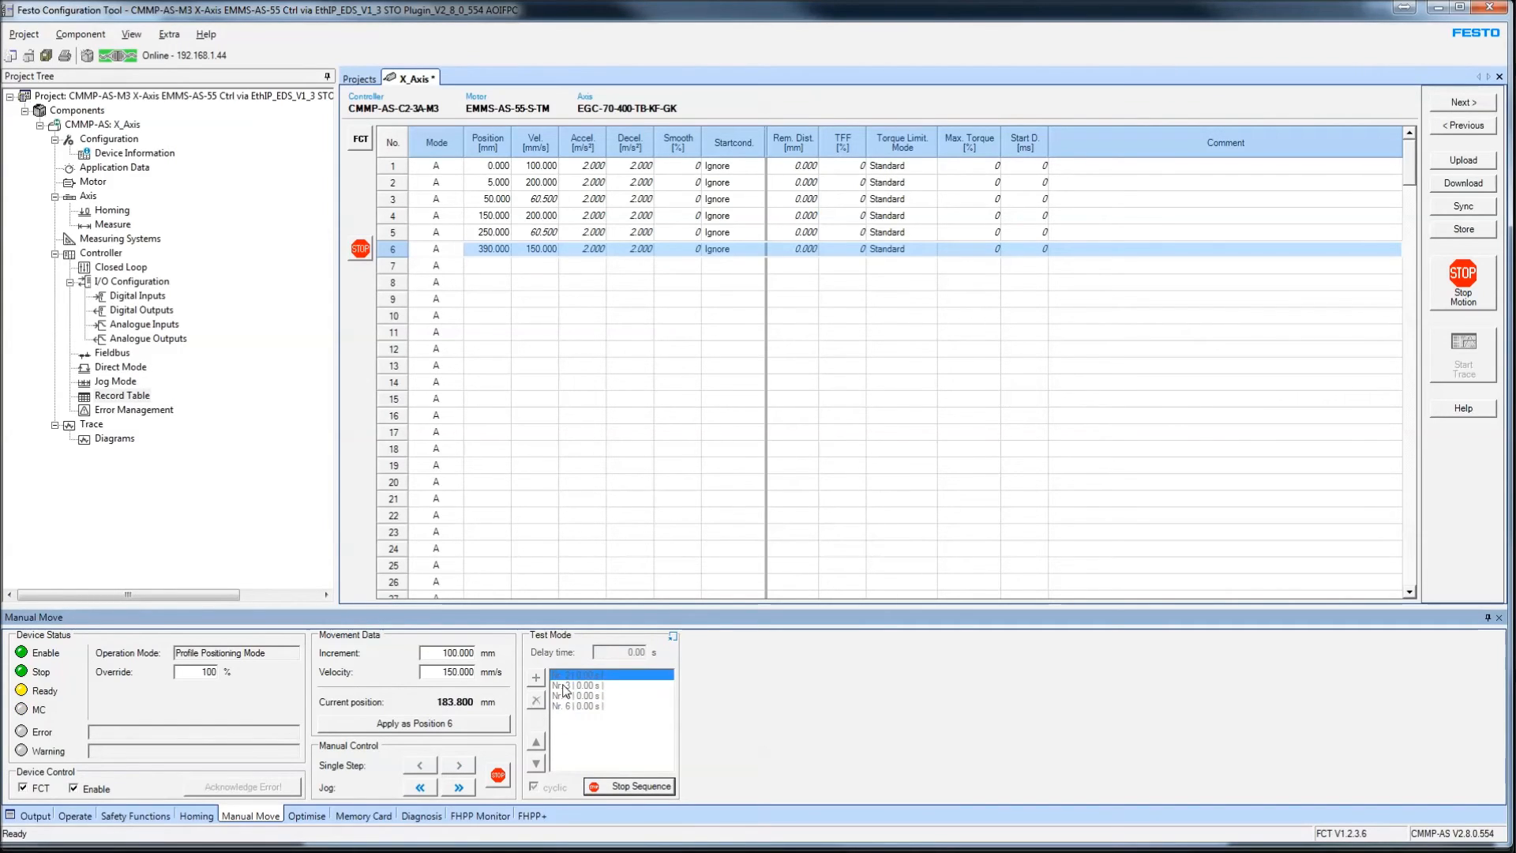
{"action": "left_click", "coordinate": [604, 788]}
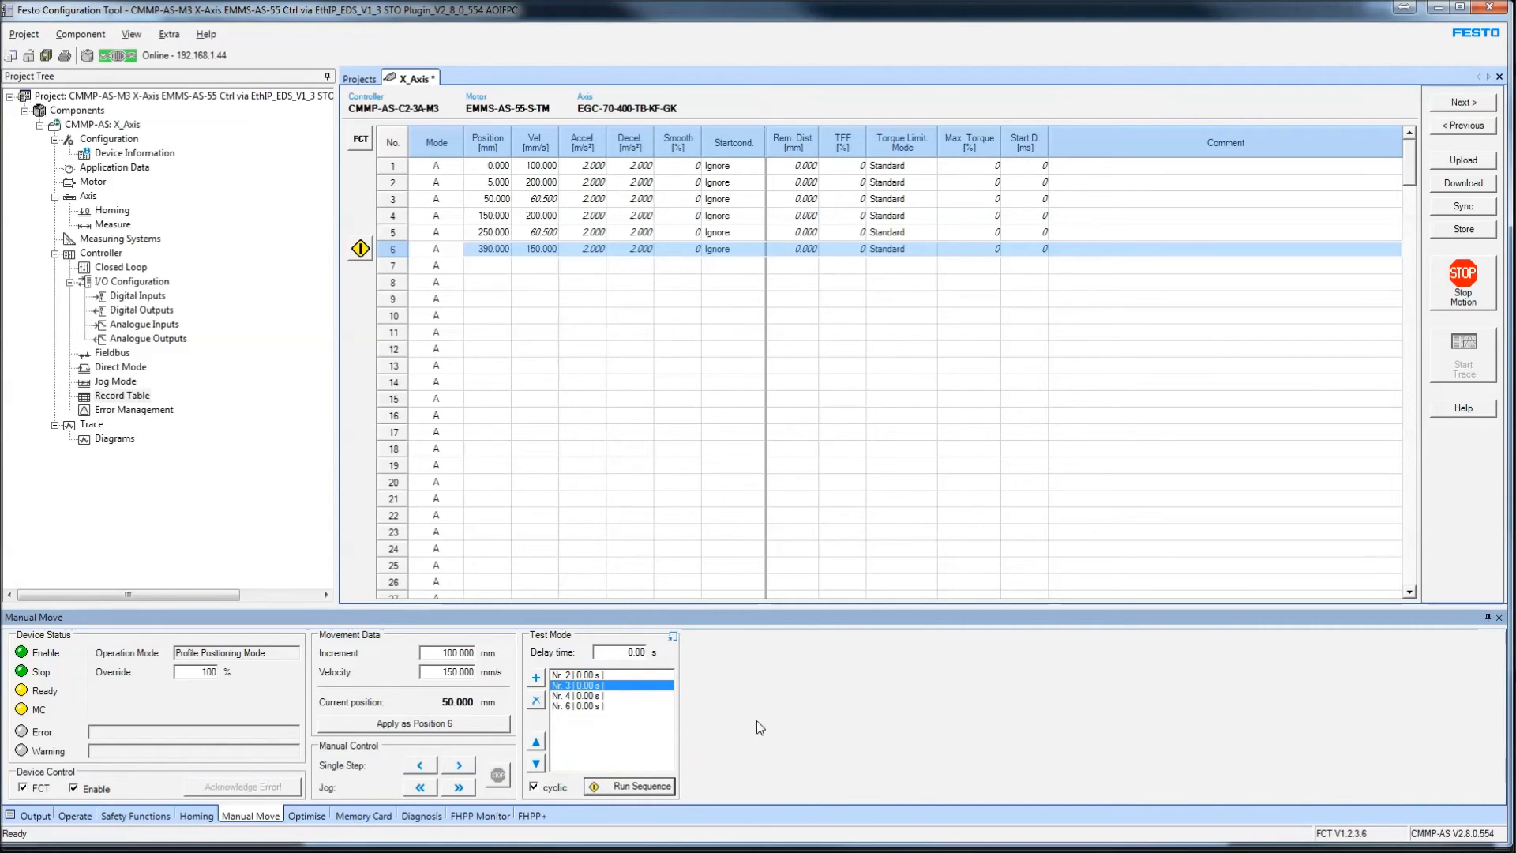
{"action": "left_click_drag", "start_coordinate": [635, 651], "coordinate": [631, 657]}
- Examine the drive's optimisation settings for current control, velocity control and position control
{"action": "left_click", "coordinate": [307, 817]}
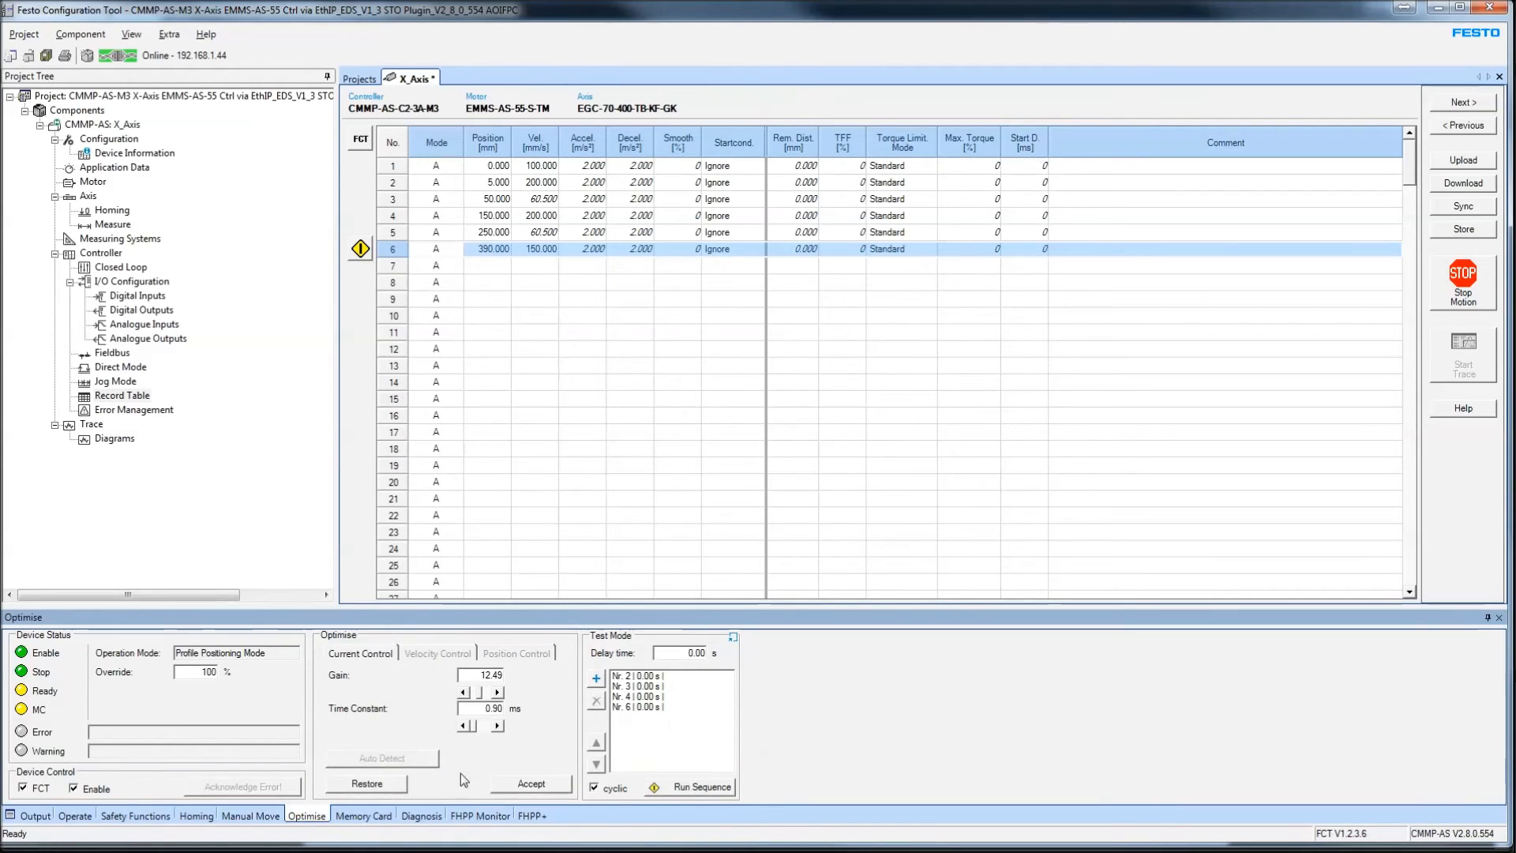
{"action": "left_click", "coordinate": [641, 696]}
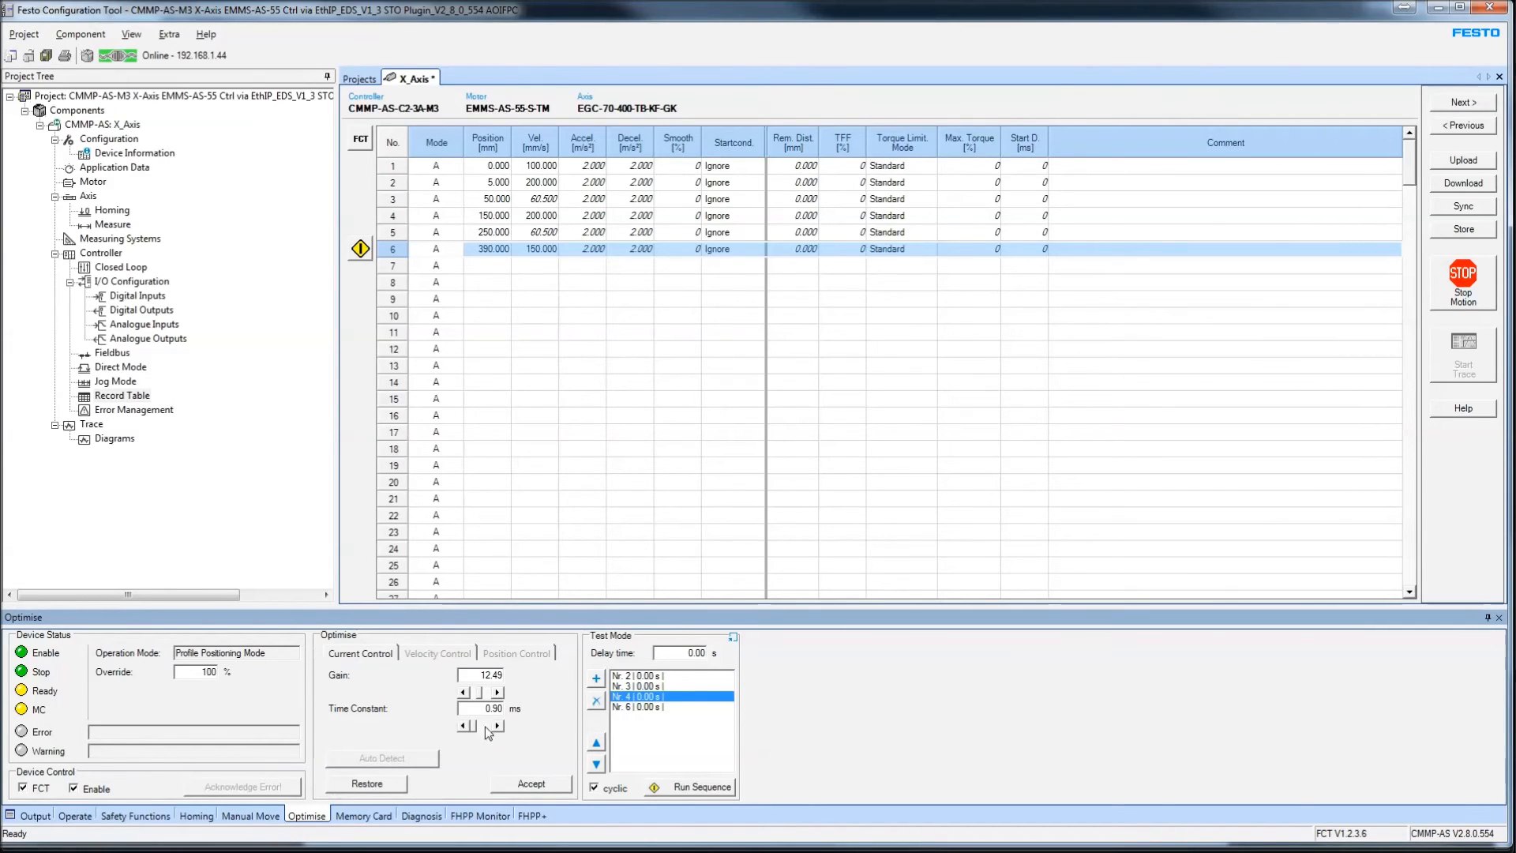
{"action": "left_click", "coordinate": [438, 655]}
{"action": "left_click", "coordinate": [525, 654]}
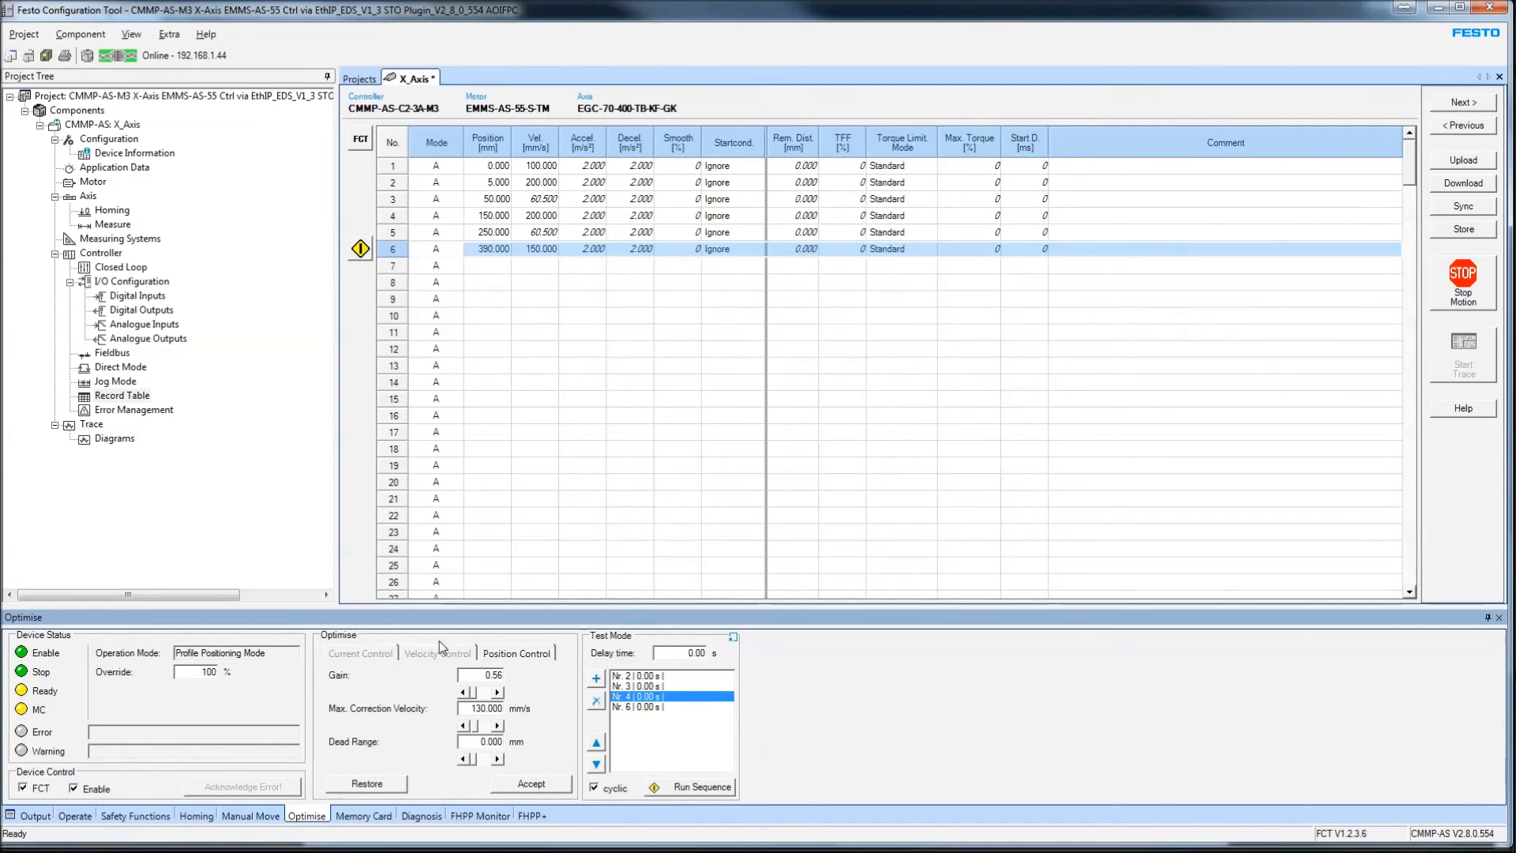
{"action": "left_click", "coordinate": [382, 654]}
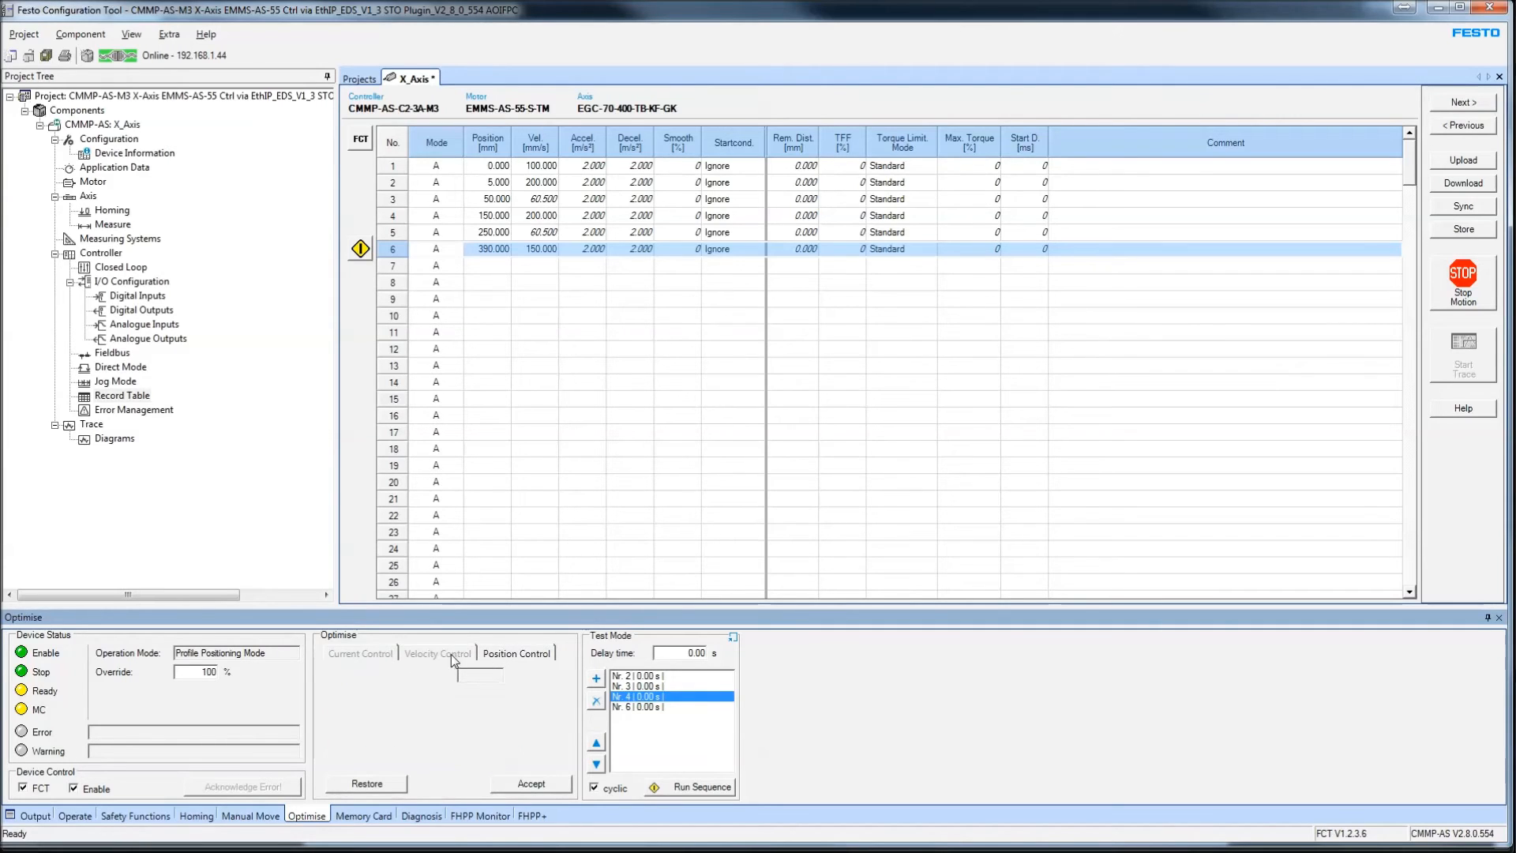
{"action": "left_click", "coordinate": [438, 655]}
{"action": "left_click", "coordinate": [513, 655]}
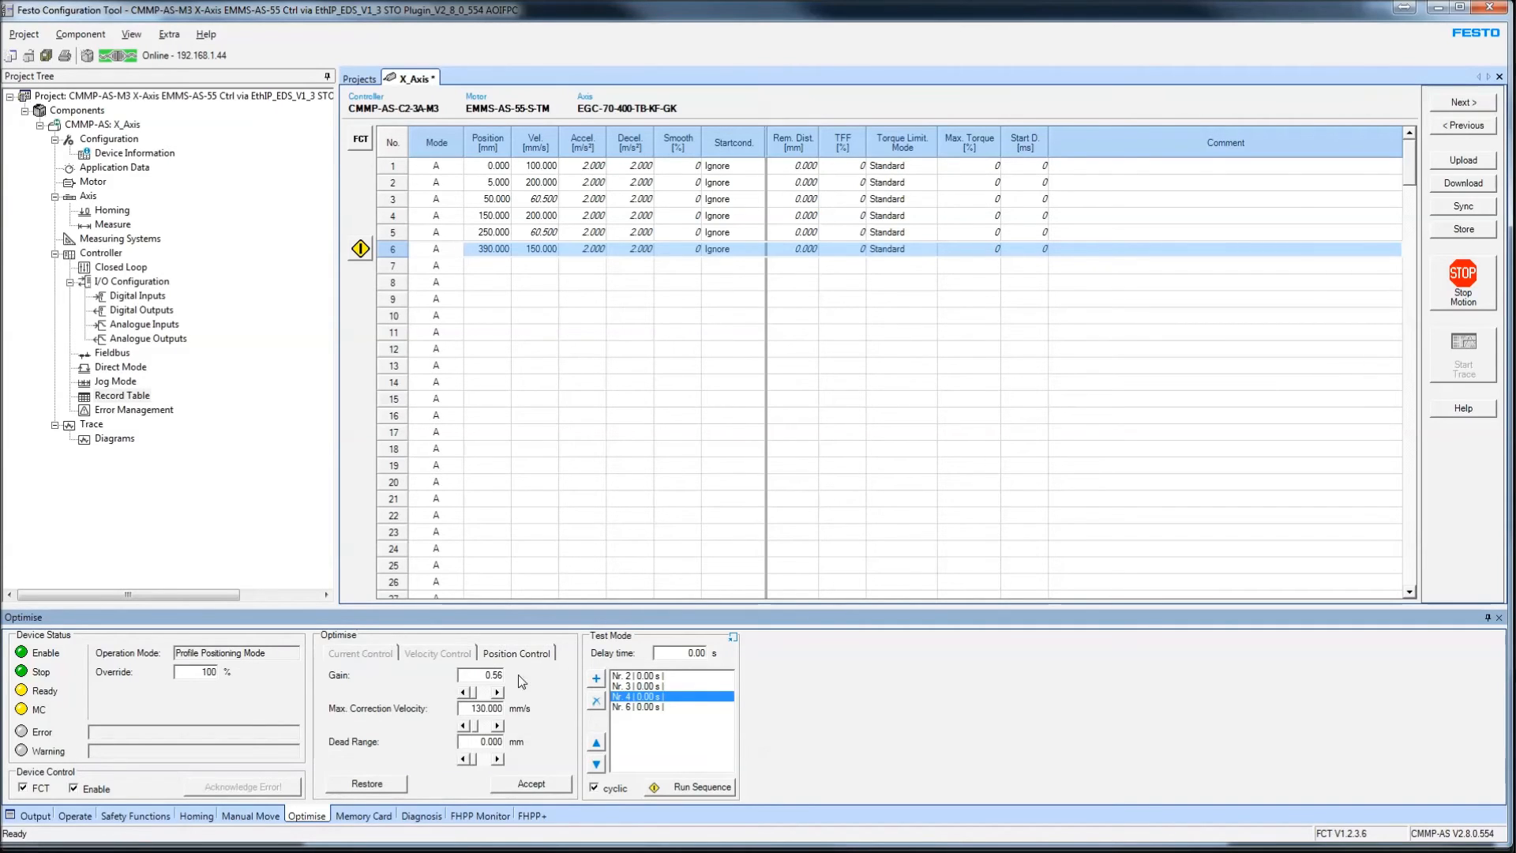
- Disable reading from SD after startup in the memory card settings
{"action": "left_click", "coordinate": [371, 819]}
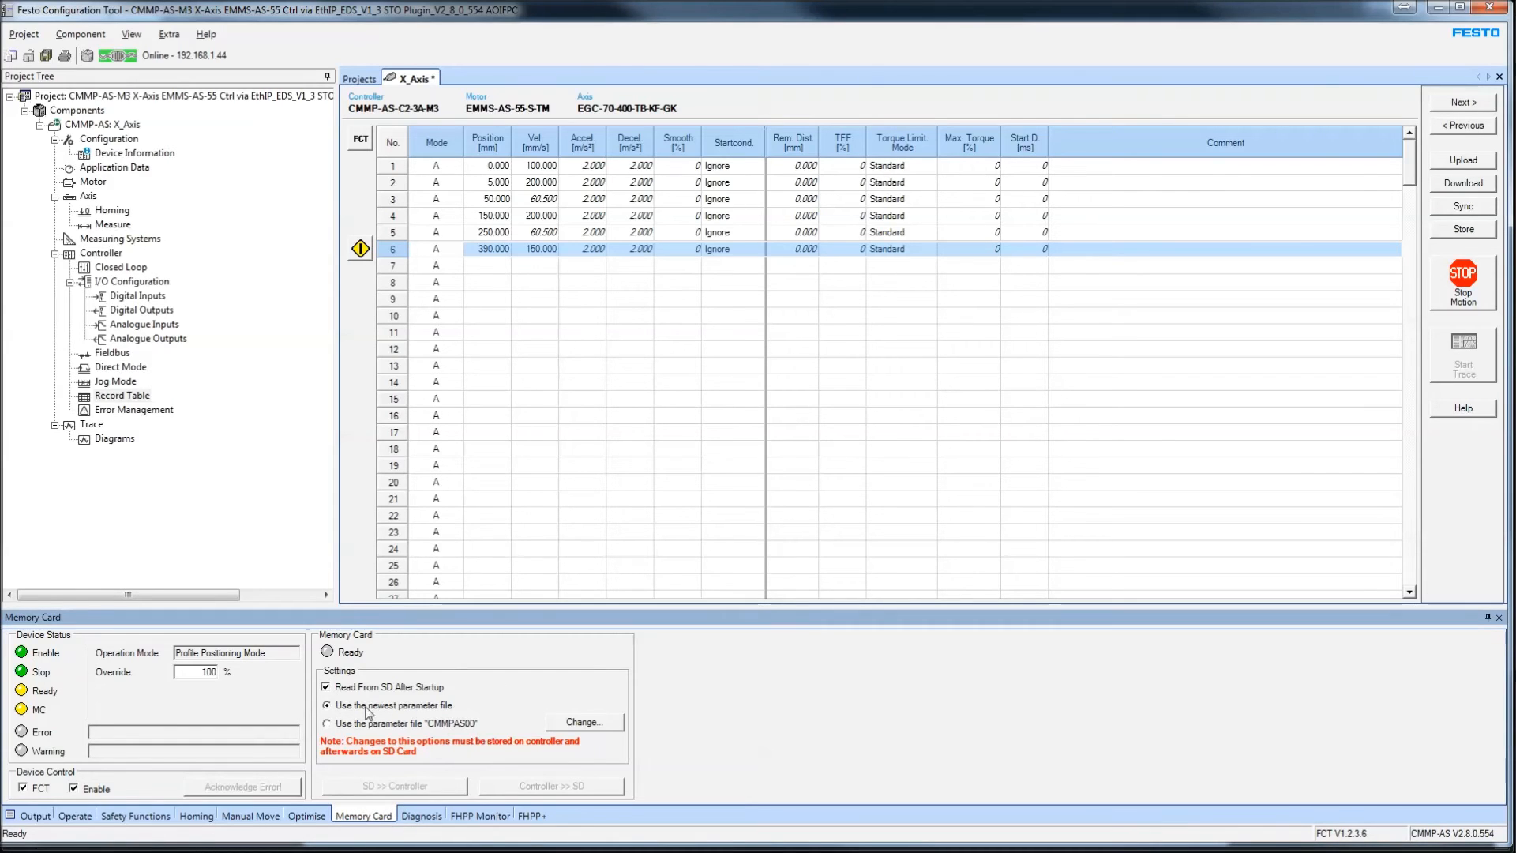
{"action": "left_click", "coordinate": [348, 689]}
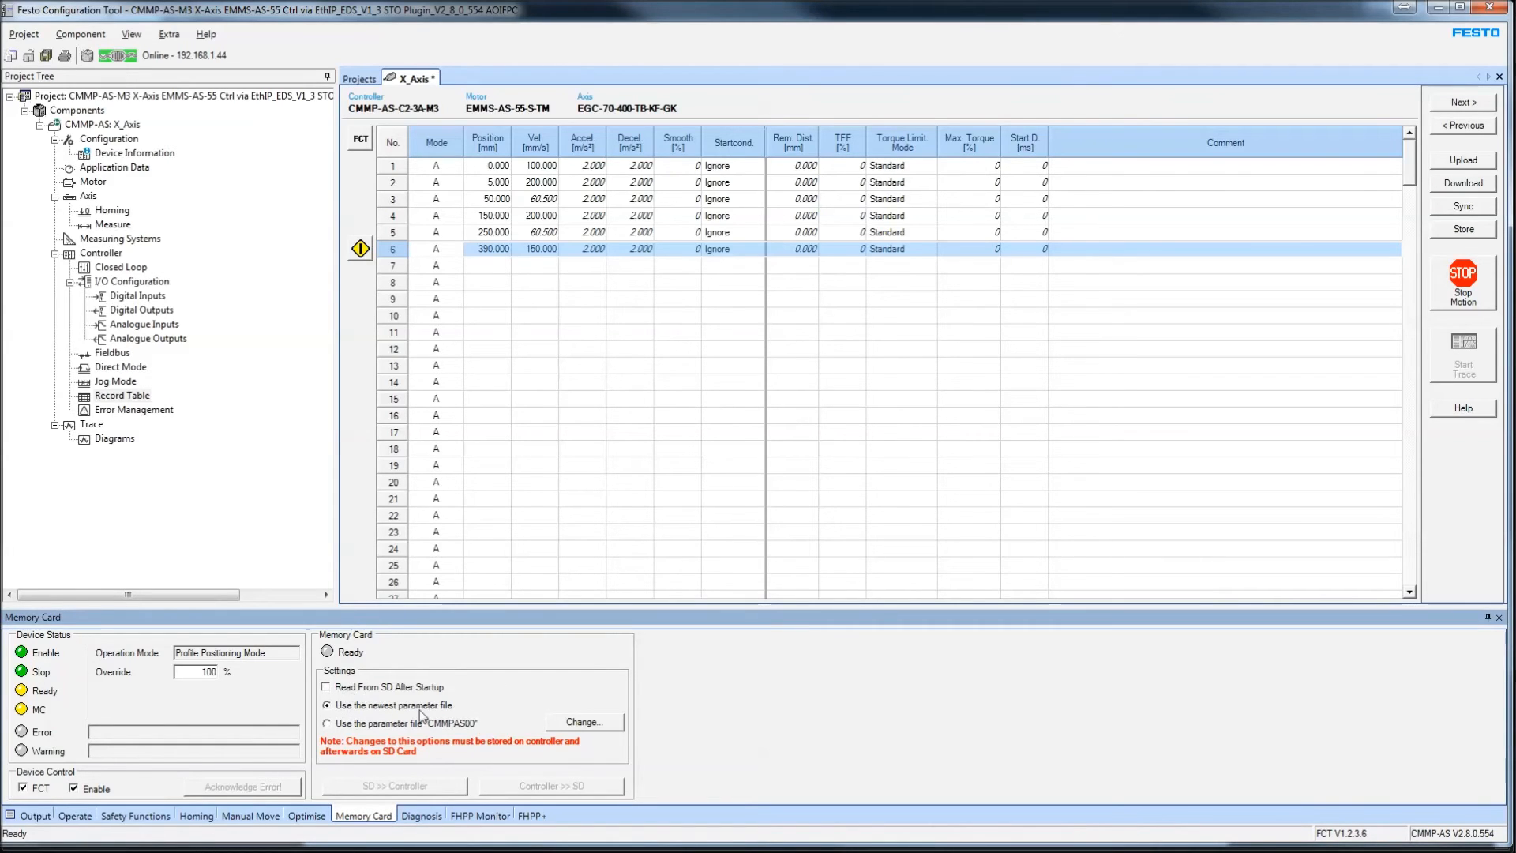
- Read out the temporary and permanent diagnosis memory and examine the logged fault entries
{"action": "left_click", "coordinate": [423, 816]}
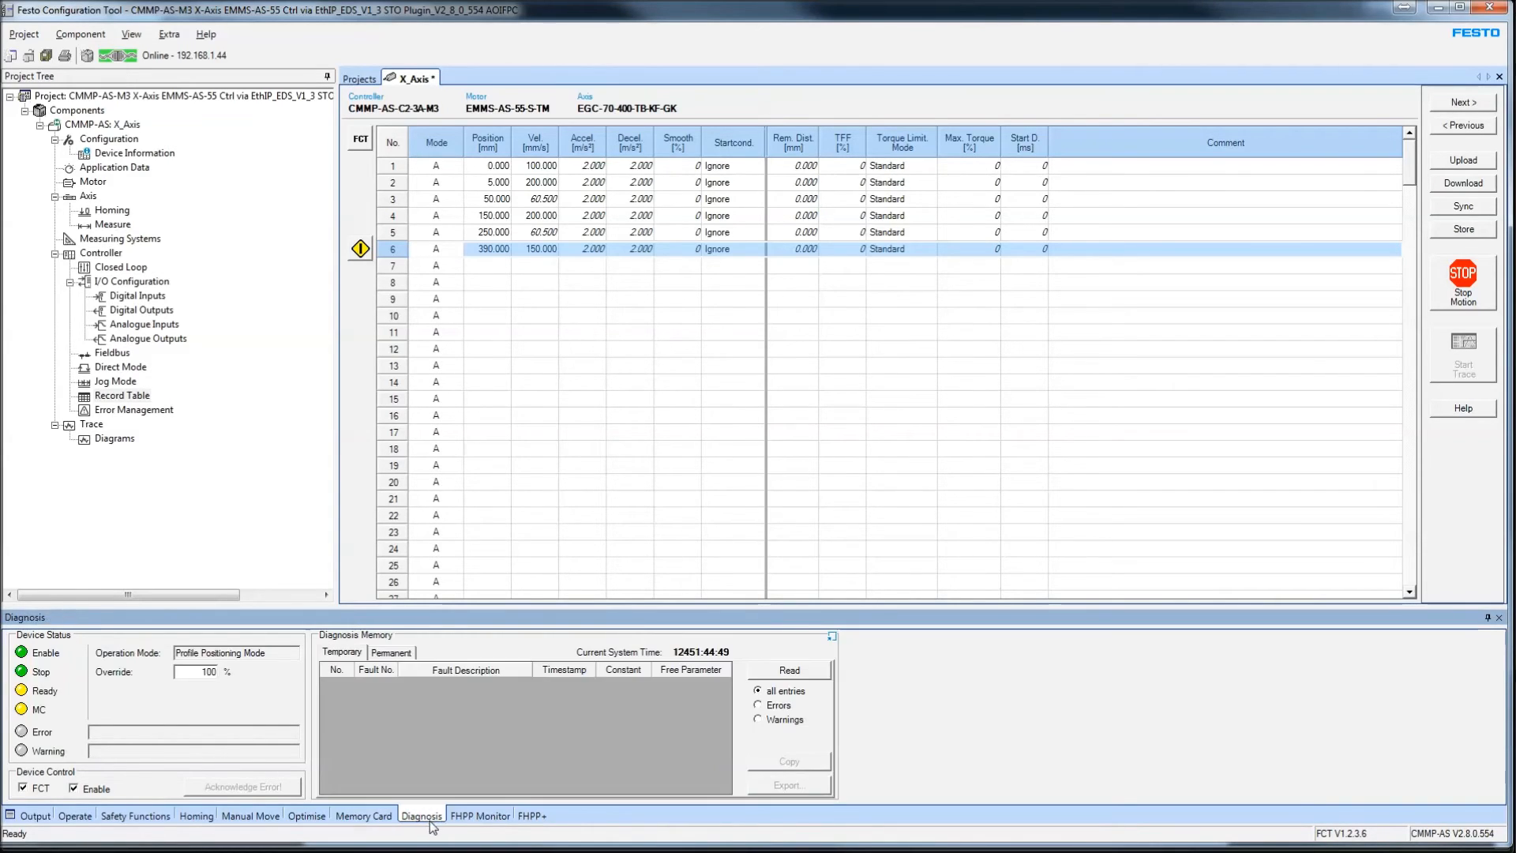
{"action": "left_click", "coordinate": [788, 671]}
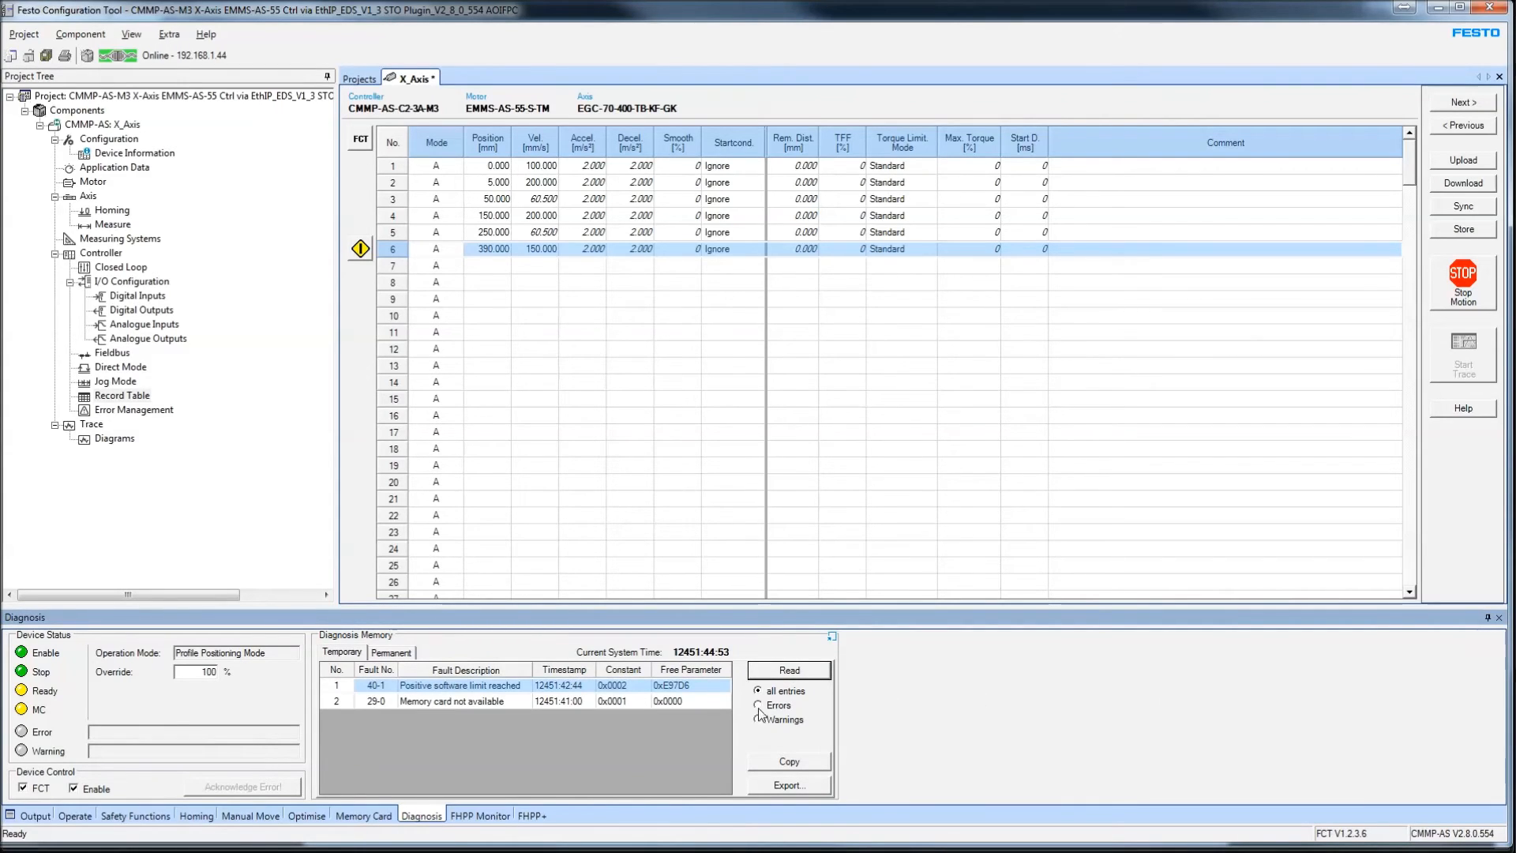
{"action": "left_click", "coordinate": [466, 687]}
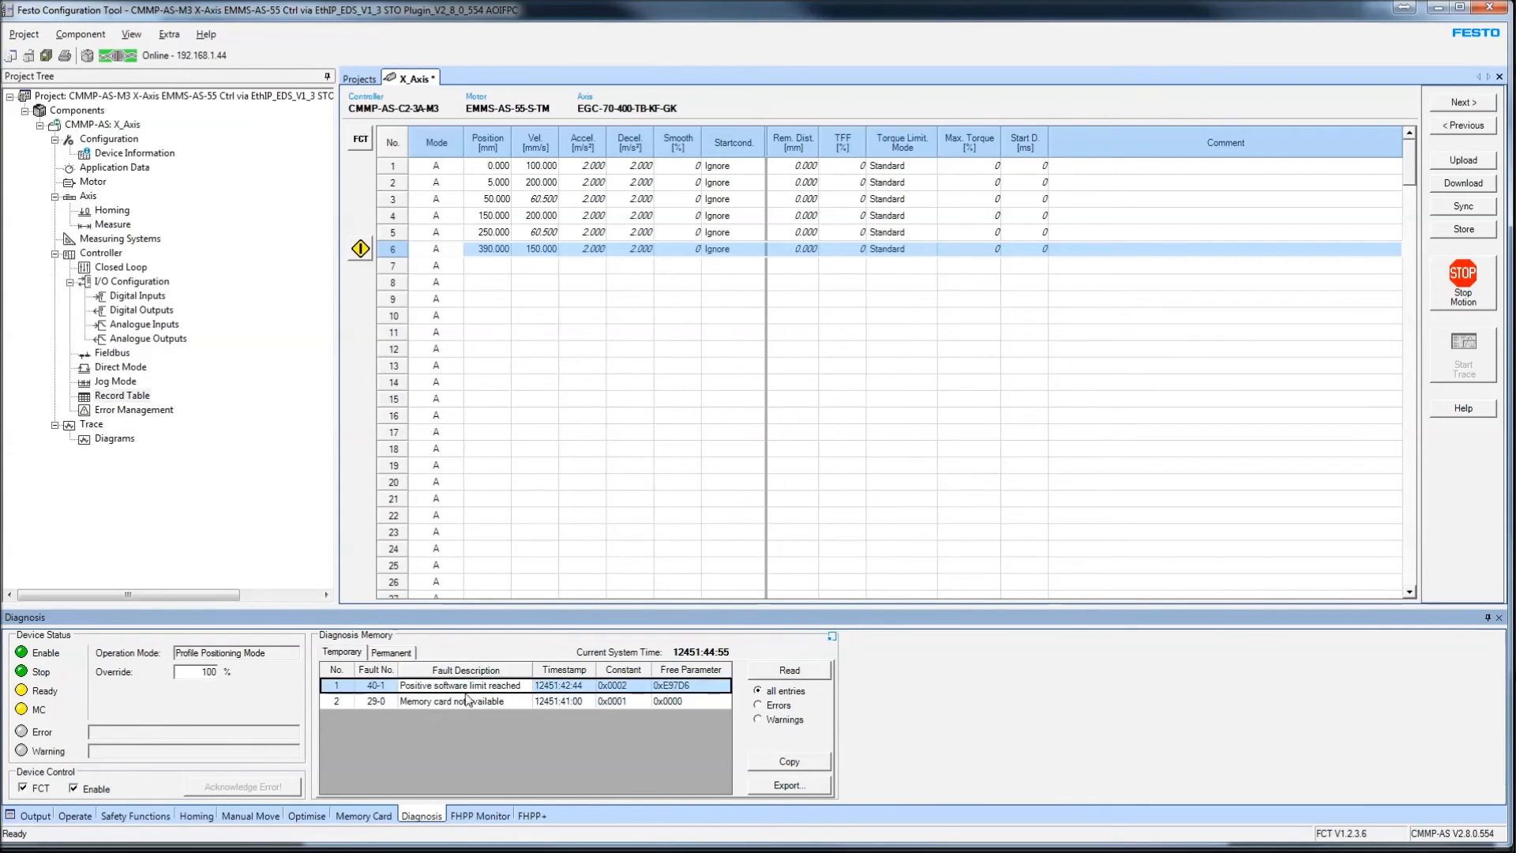
{"action": "left_click", "coordinate": [434, 702]}
{"action": "left_click", "coordinate": [390, 653]}
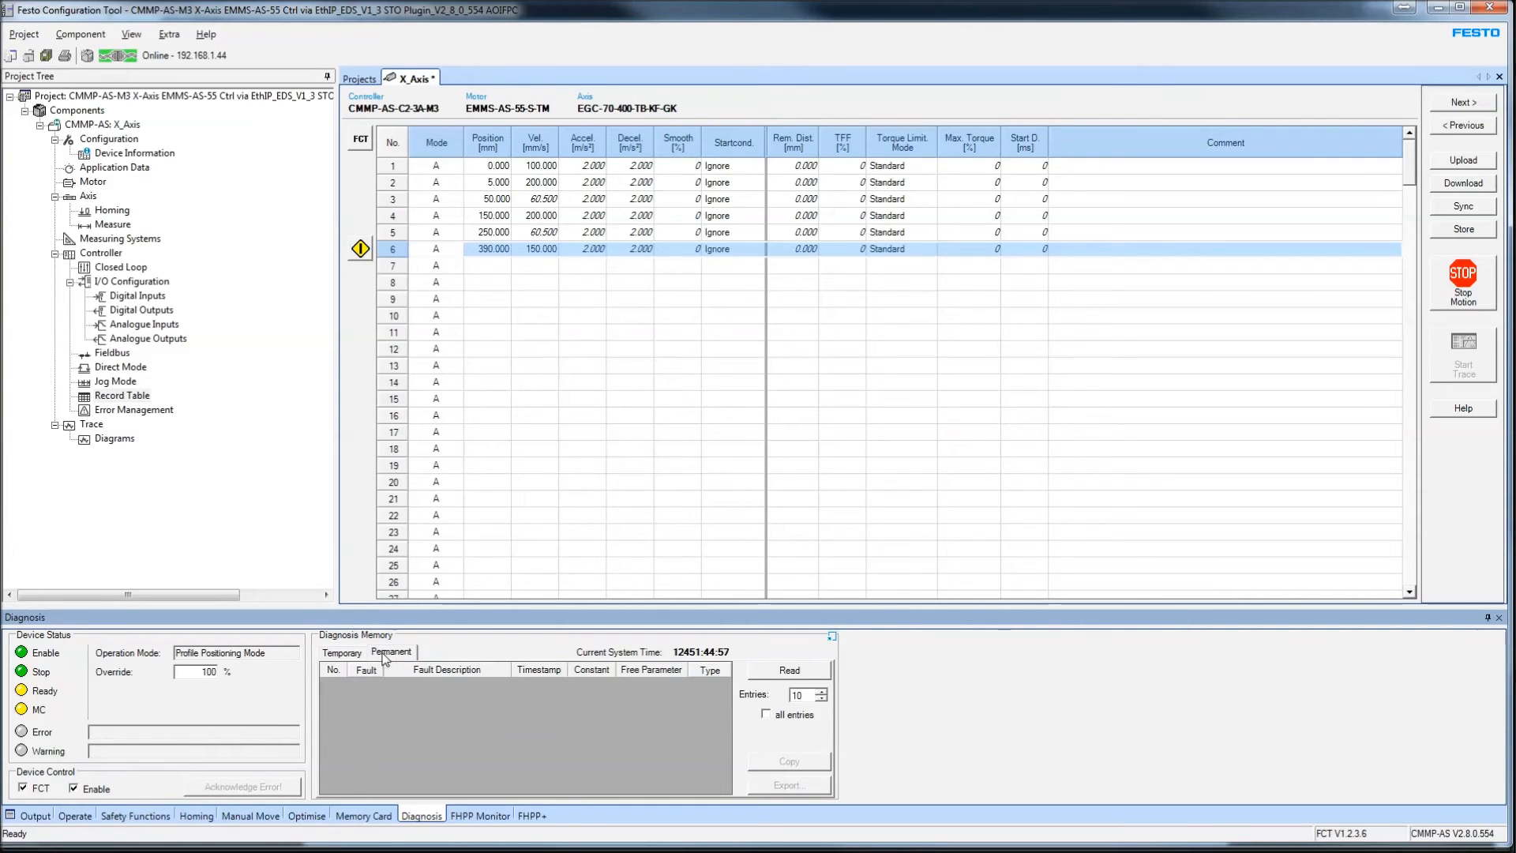
{"action": "left_click", "coordinate": [782, 675]}
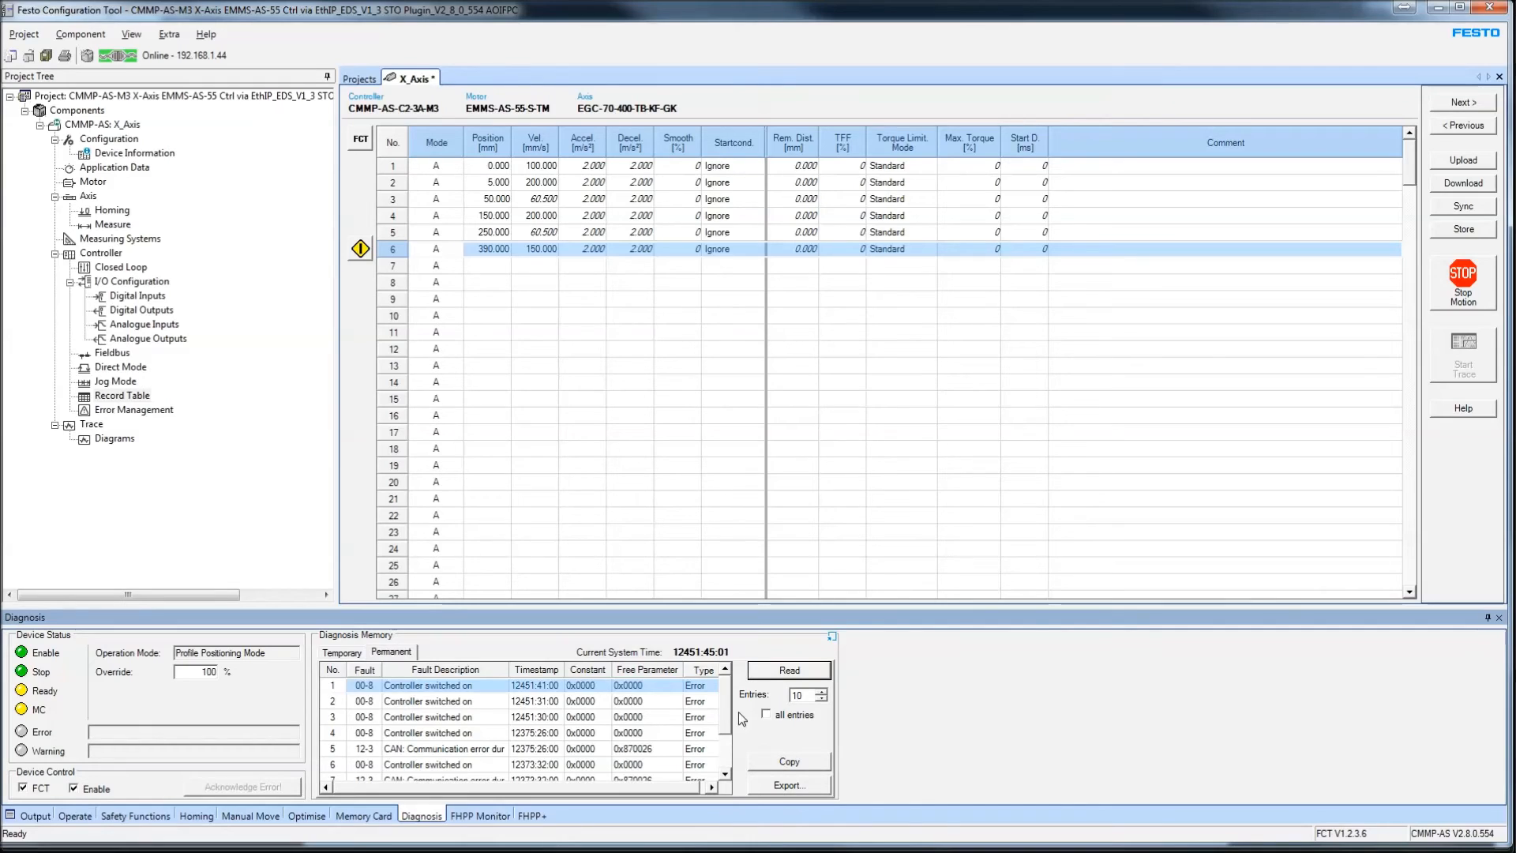
- Open the FHPP Monitor, remove the drive's enable and release FCT device control so the PLC can take over
{"action": "left_click", "coordinate": [484, 821]}
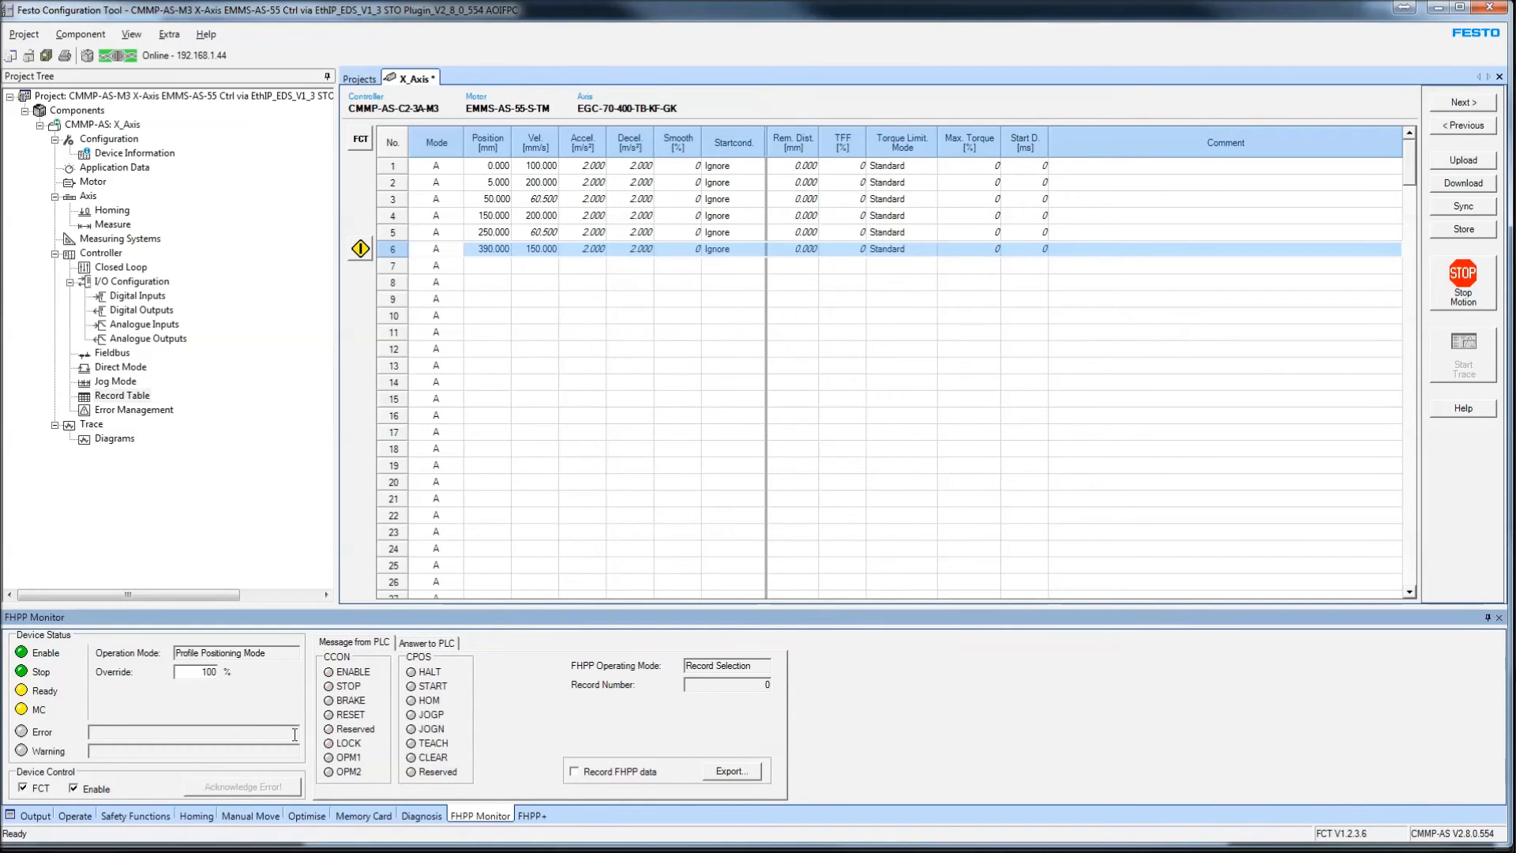
{"action": "left_click", "coordinate": [73, 788]}
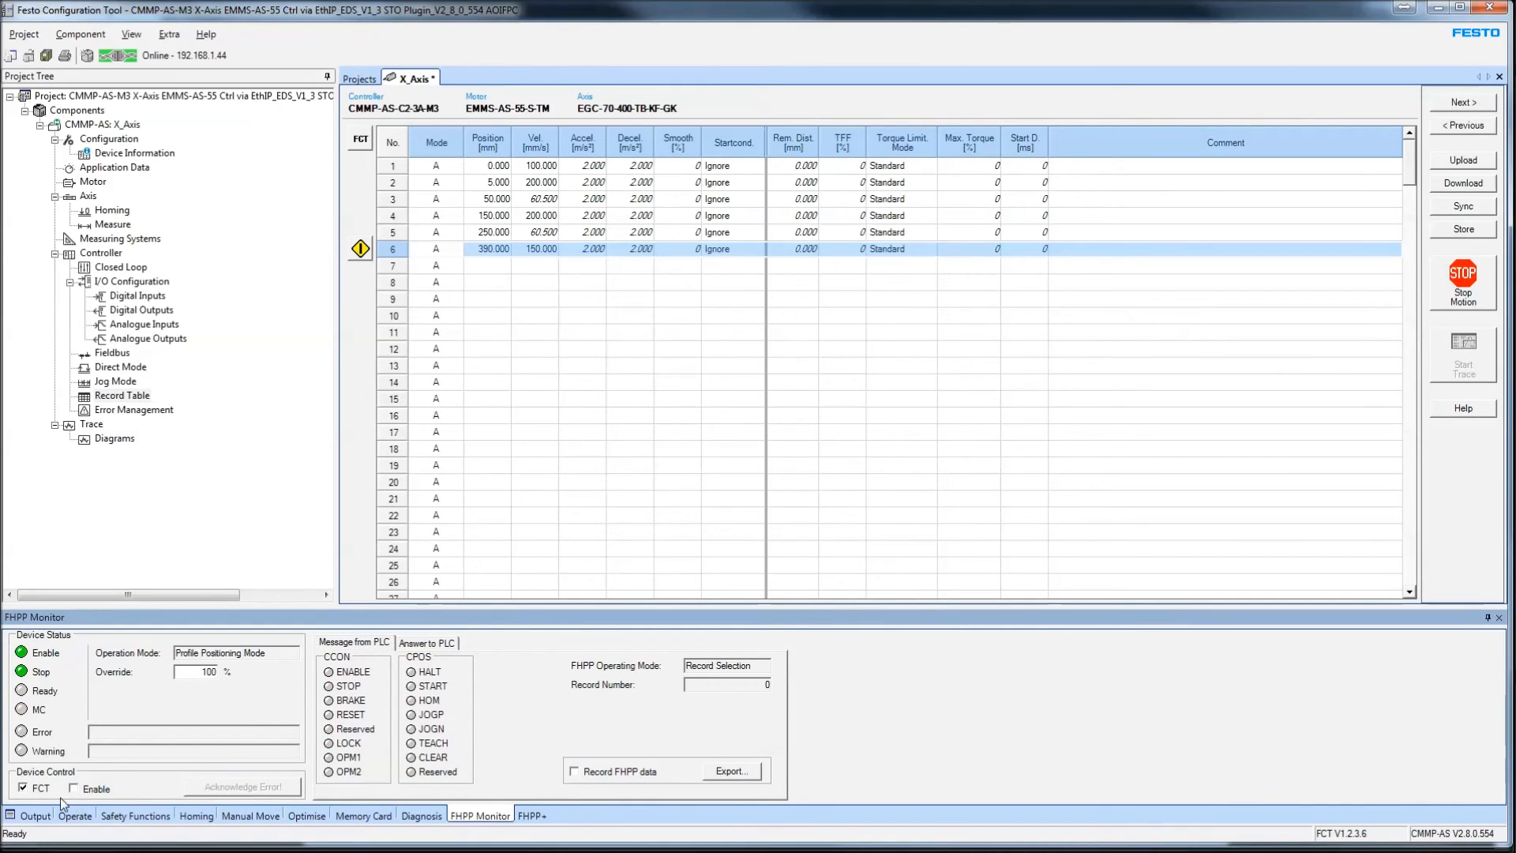
{"action": "left_click", "coordinate": [364, 427]}
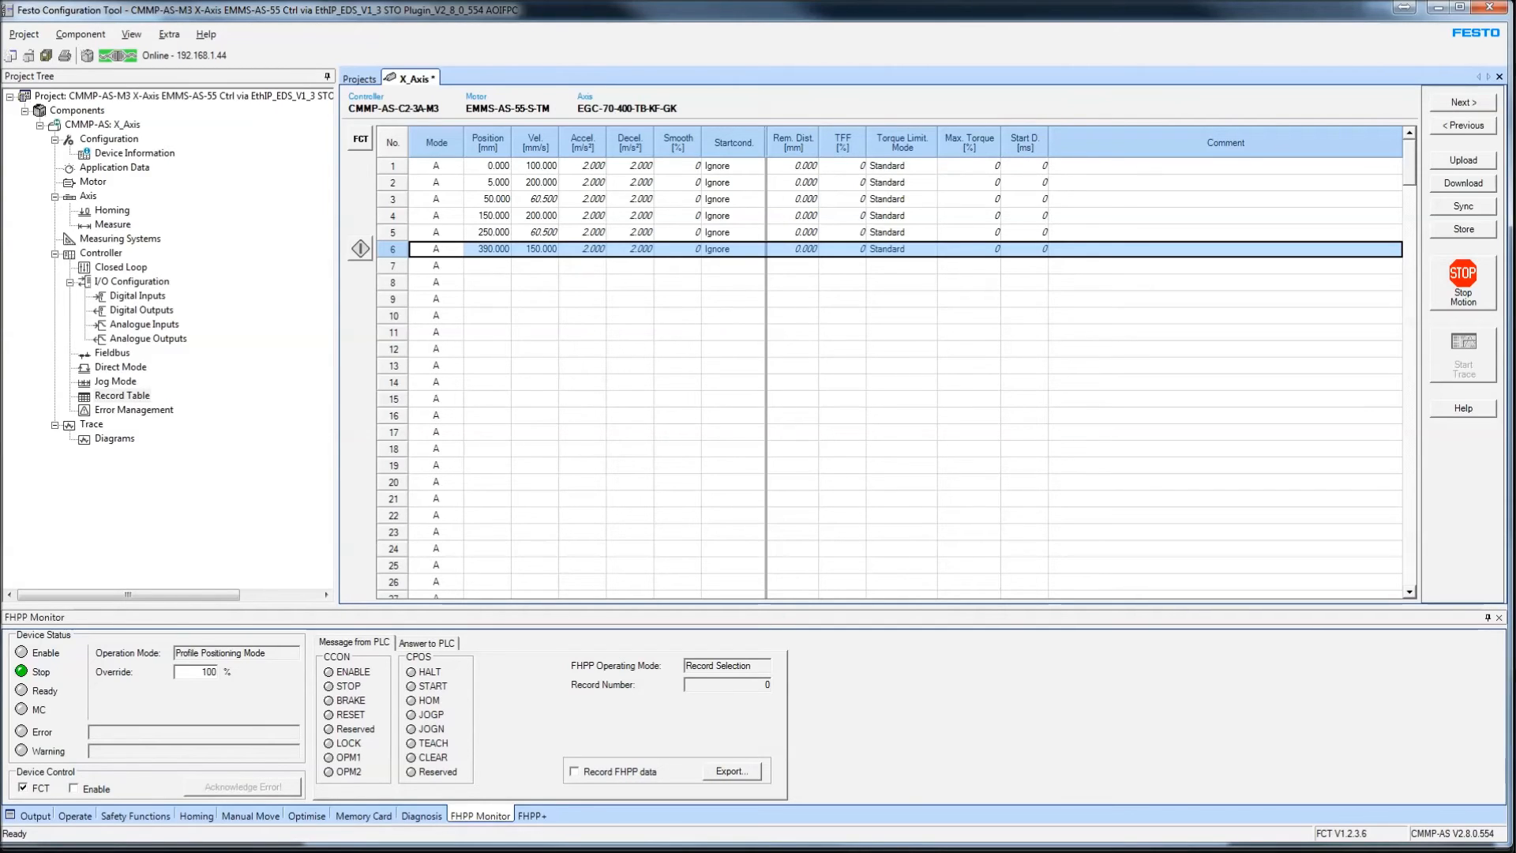
{"action": "left_click", "coordinate": [35, 793]}
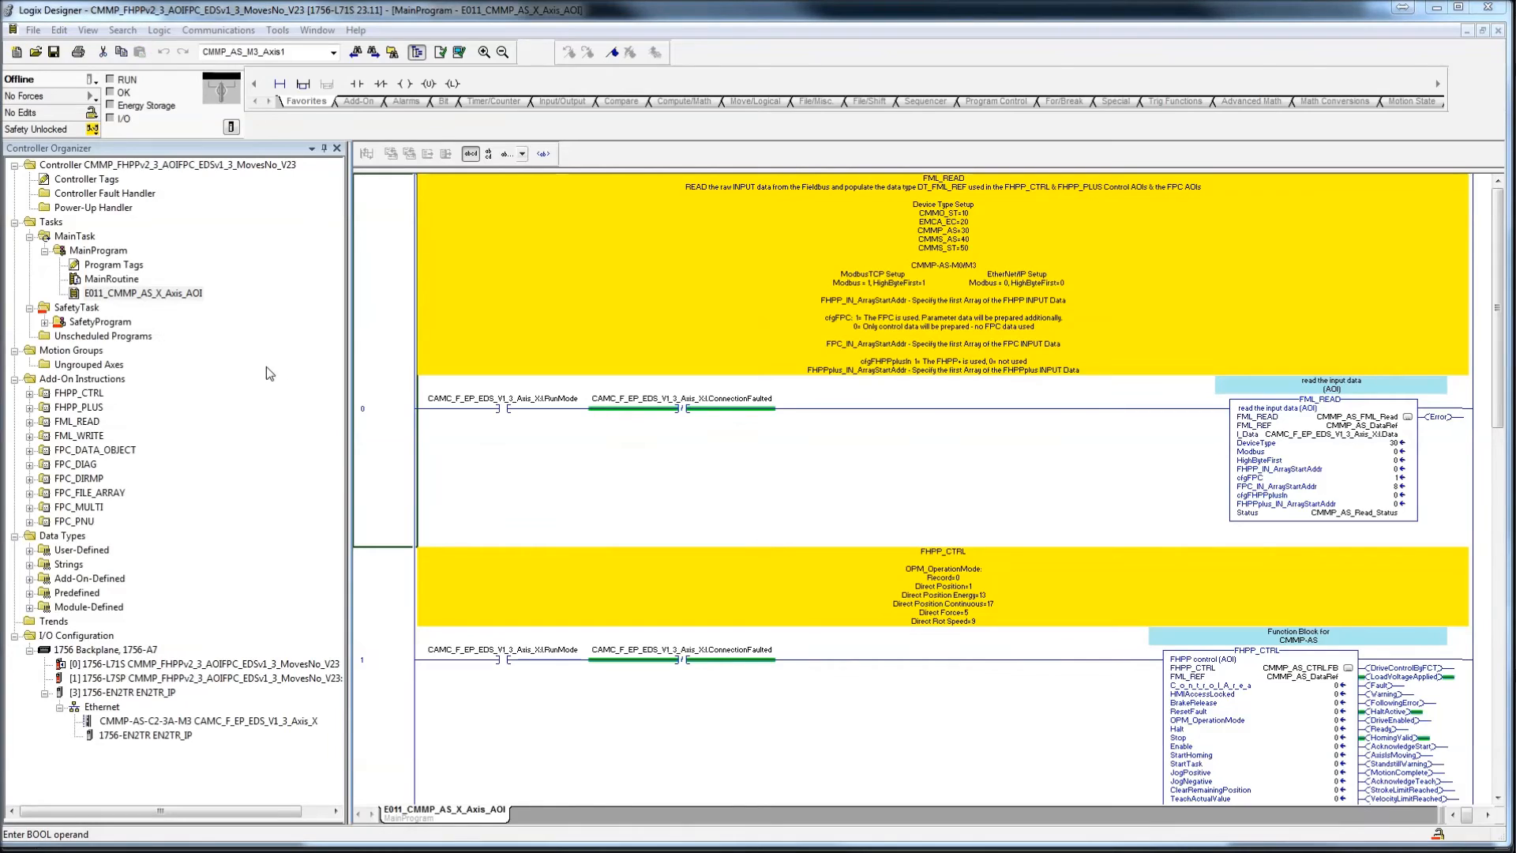
- In Logix Designer, set the project path to the 1756-L71S controller in slot 0 of backplane 192.168.1.106 on ETH_HardPort
{"action": "left_click", "coordinate": [202, 33]}
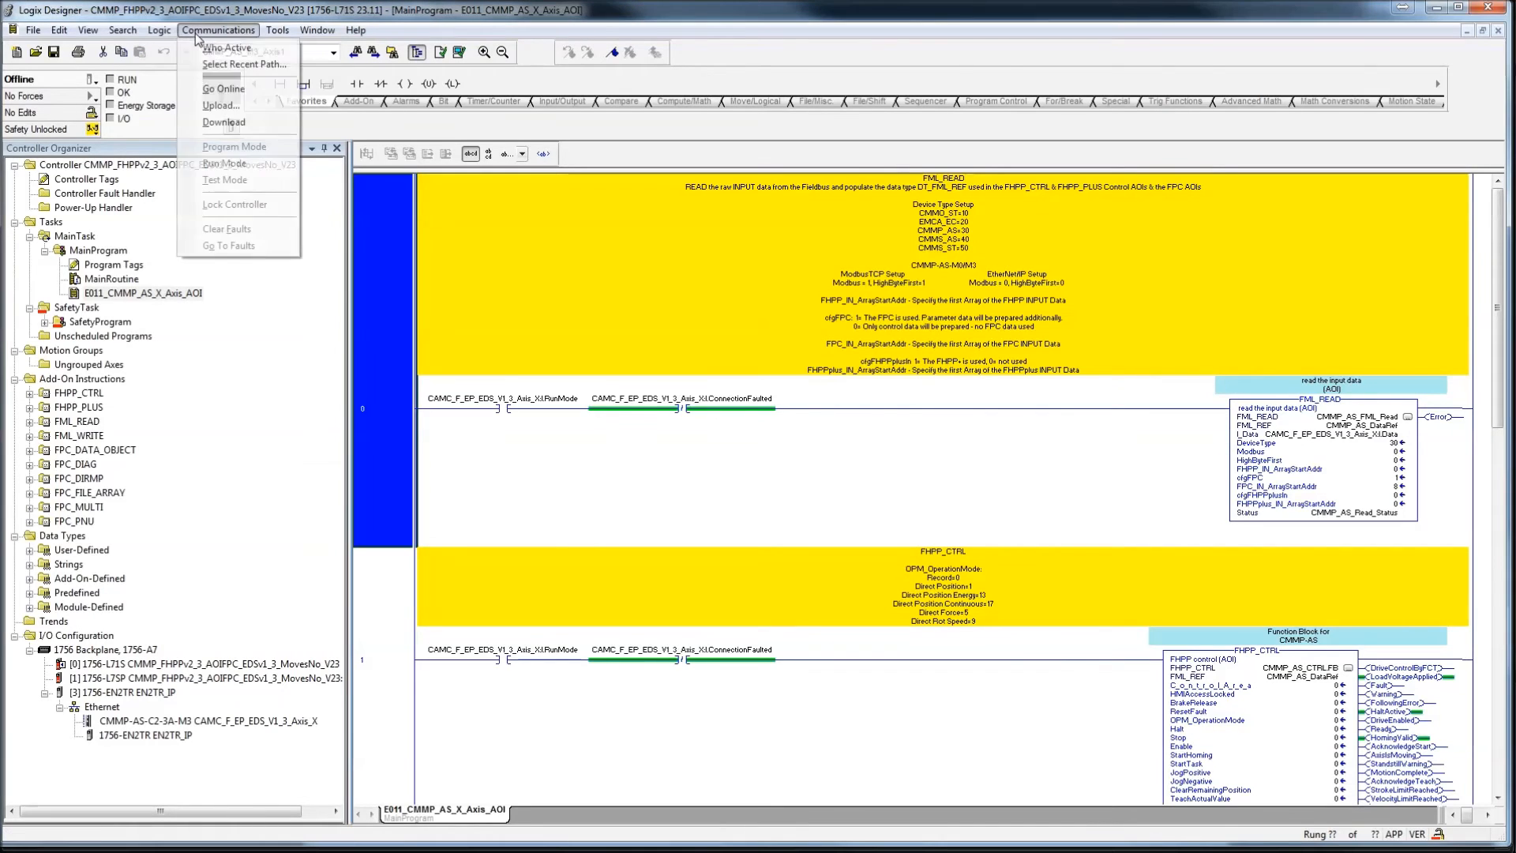
{"action": "left_click", "coordinate": [218, 48]}
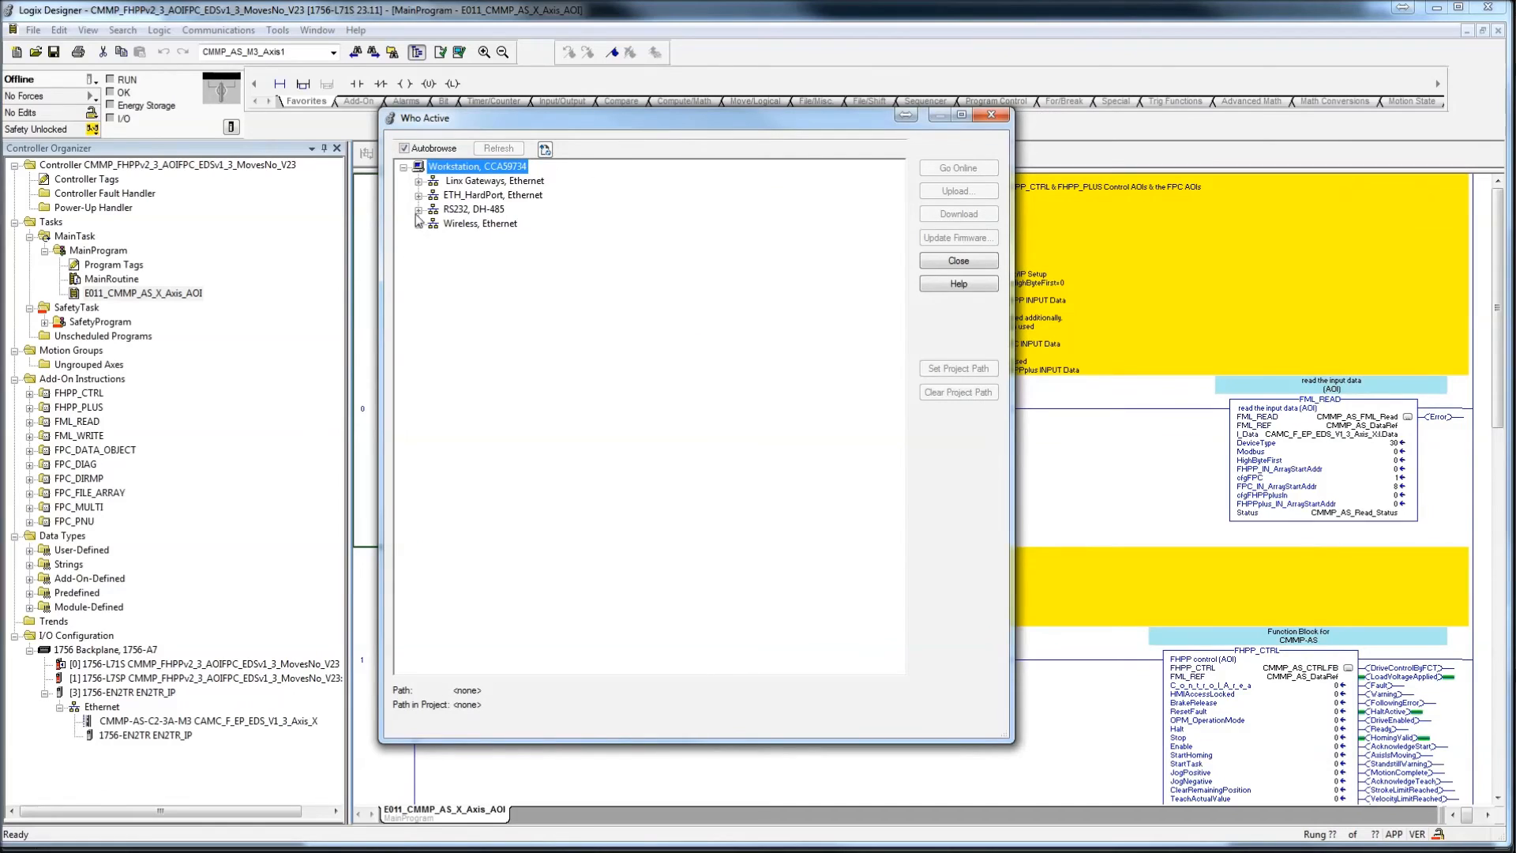
{"action": "double_click", "coordinate": [433, 195]}
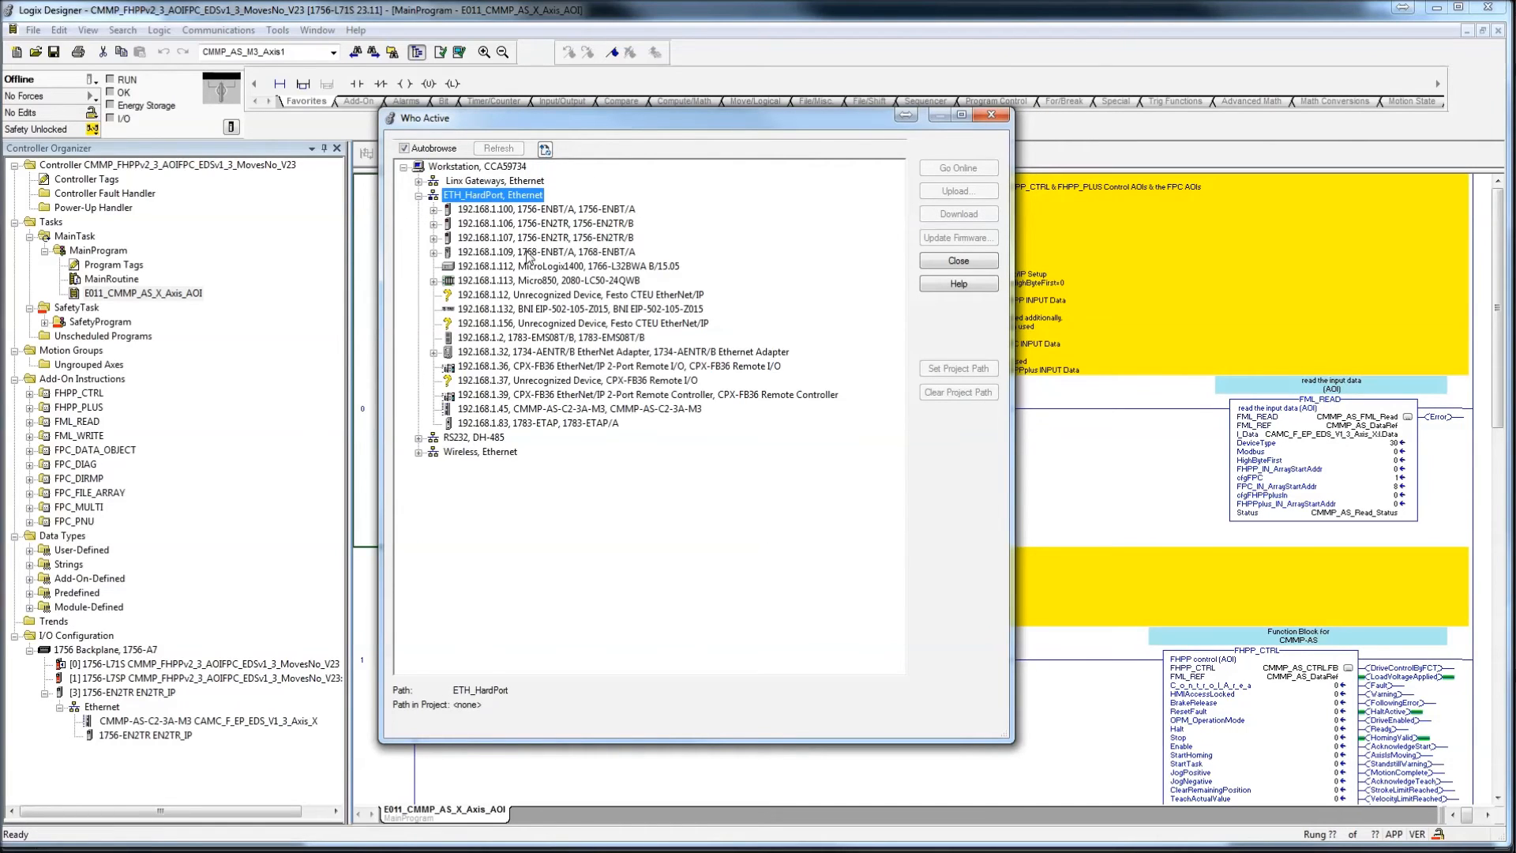
{"action": "left_click", "coordinate": [433, 224]}
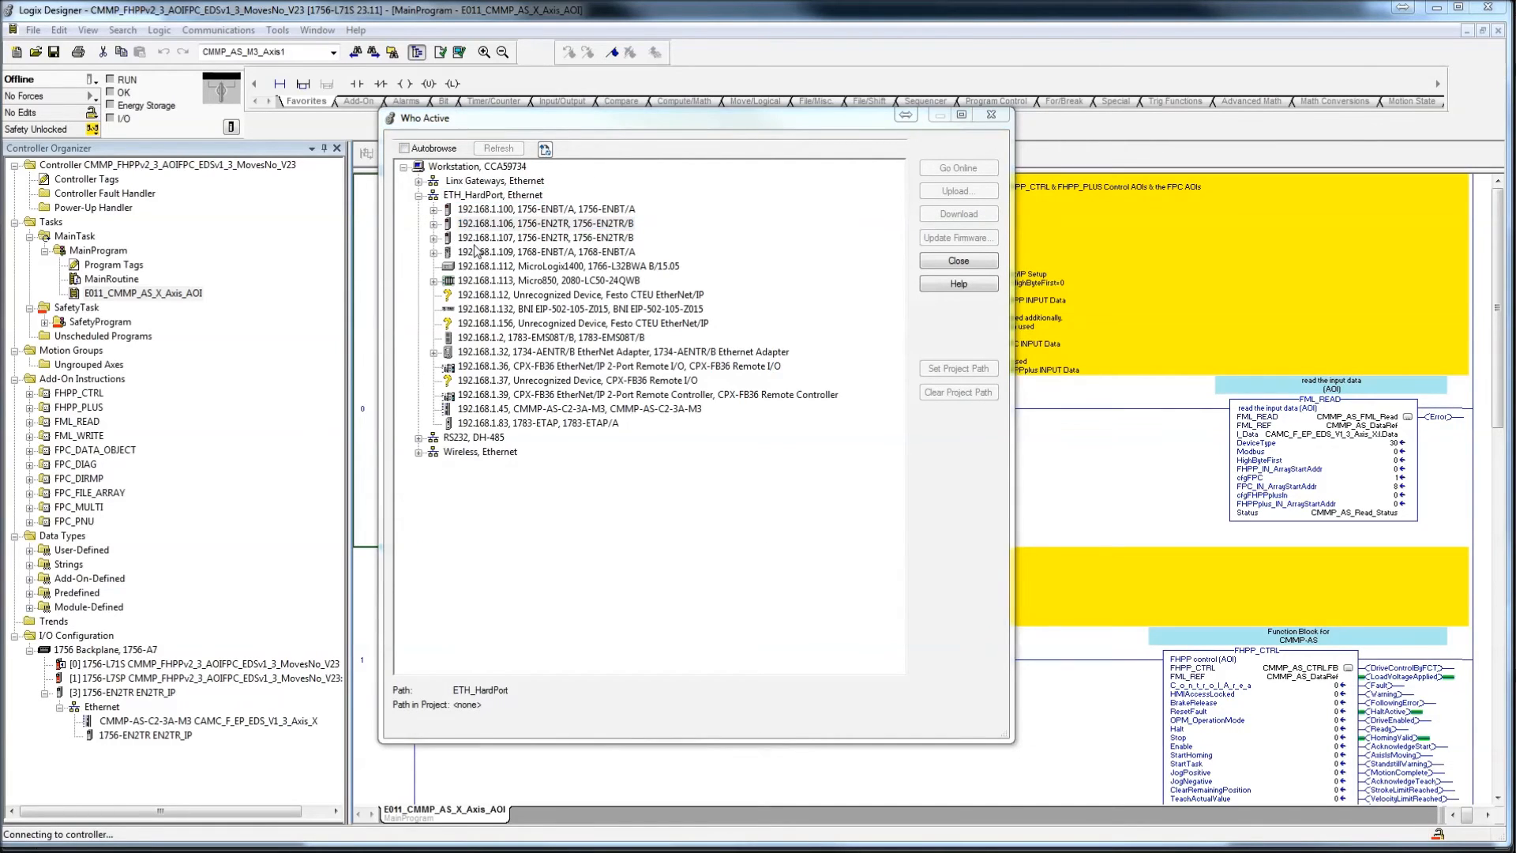
{"action": "double_click", "coordinate": [463, 239]}
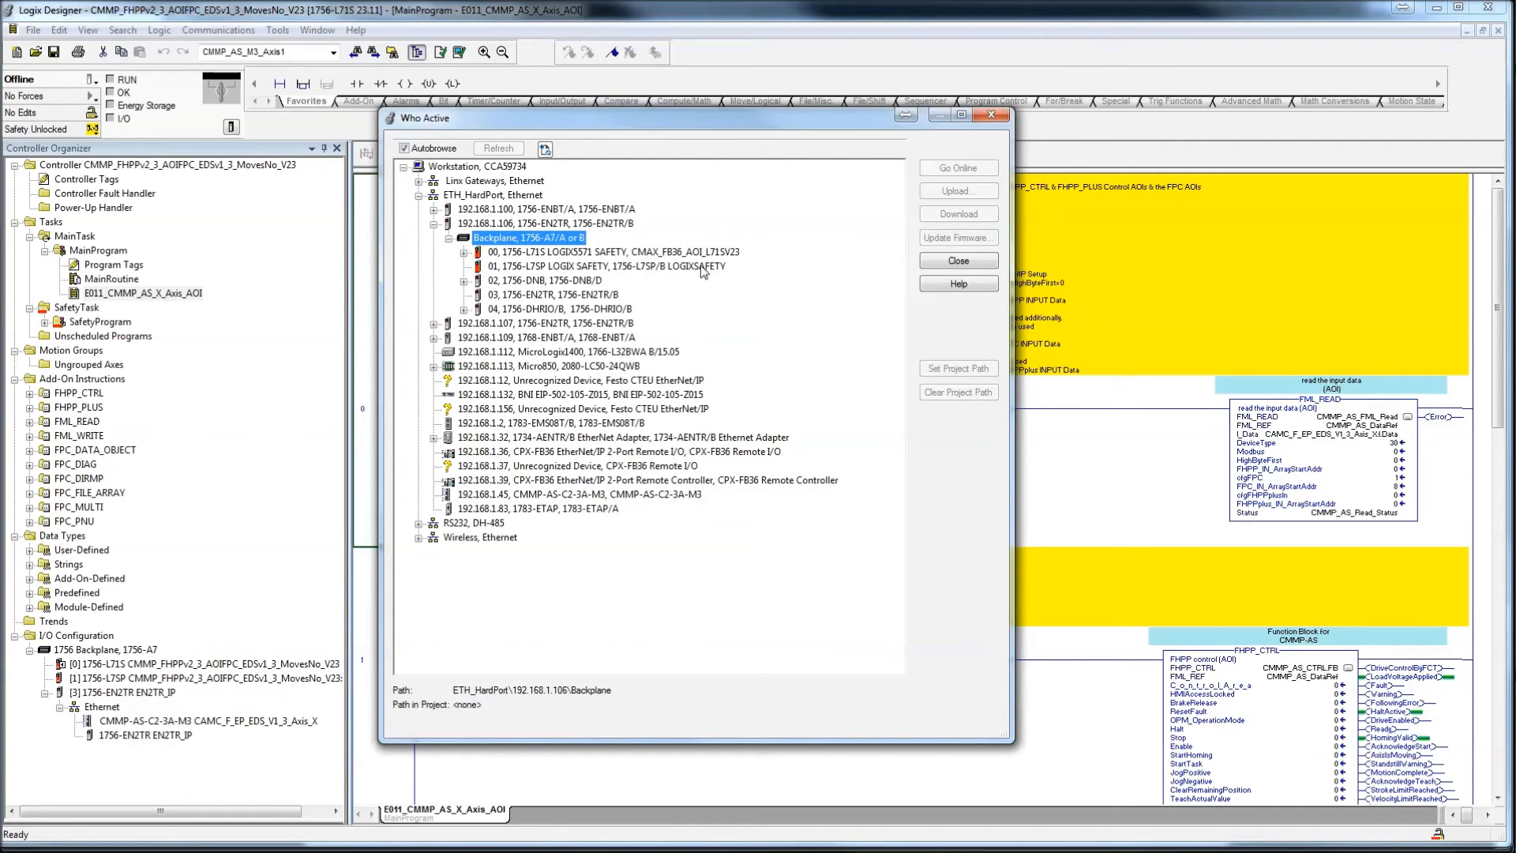
{"action": "left_click", "coordinate": [626, 269]}
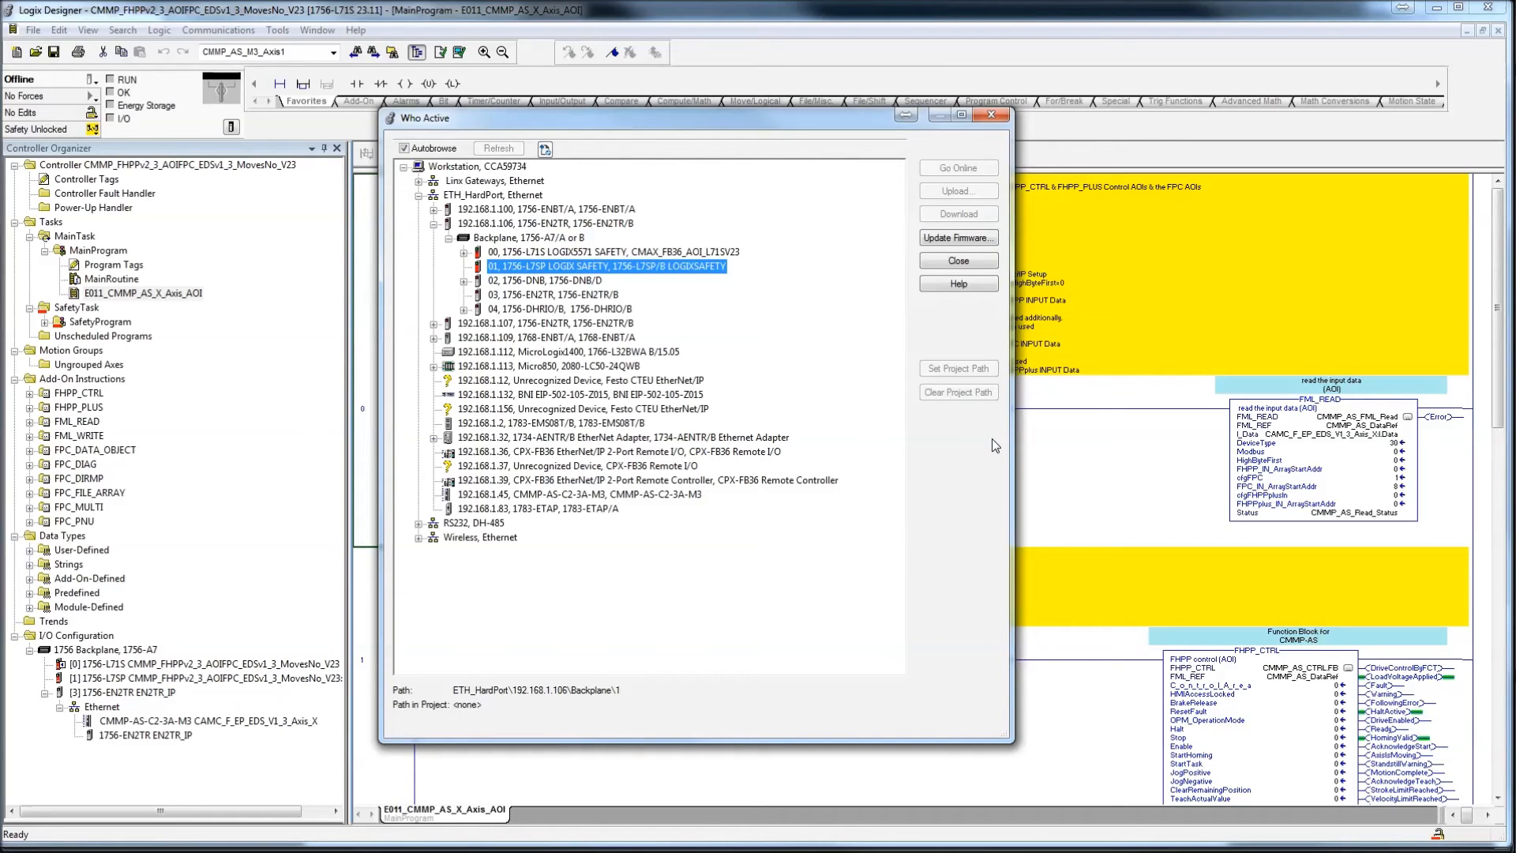
{"action": "key", "text": "Up"}
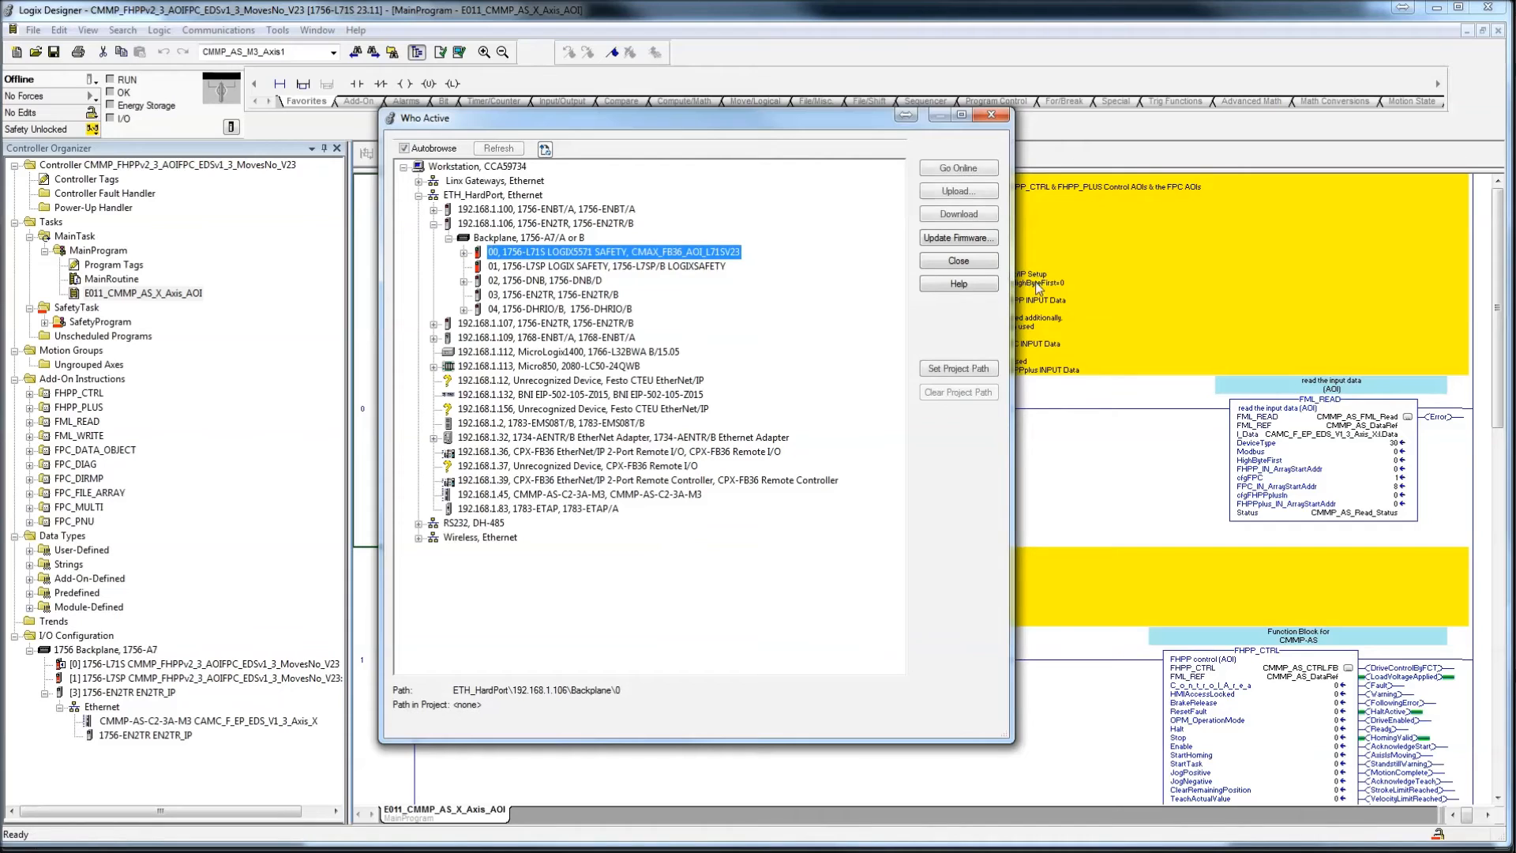
{"action": "left_click", "coordinate": [956, 367]}
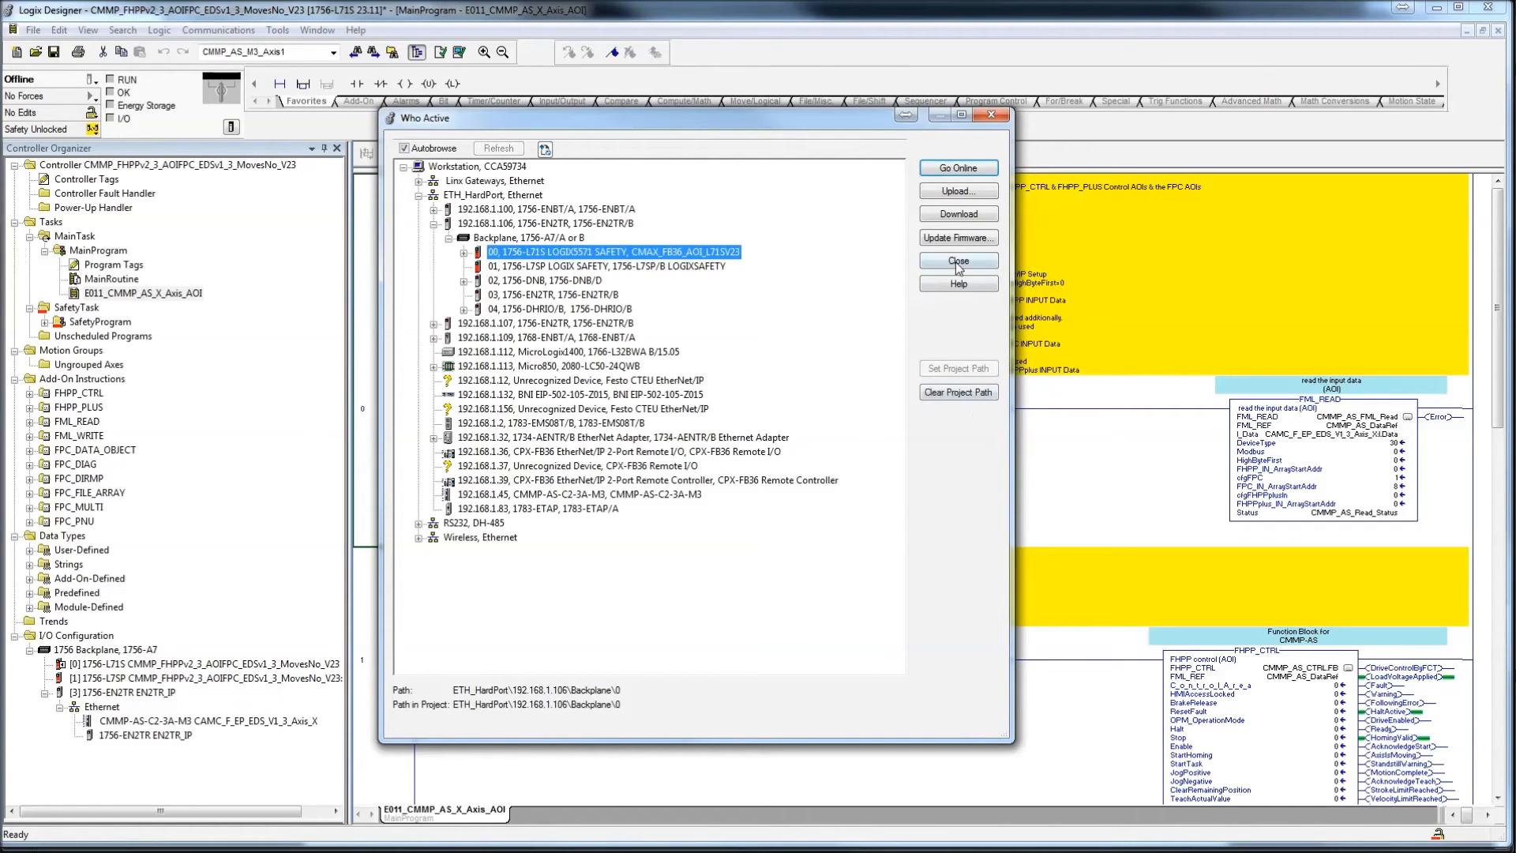
- Download the project to the 1756-L71S safety controller and return the controller to Remote Run mode
{"action": "left_click", "coordinate": [977, 215]}
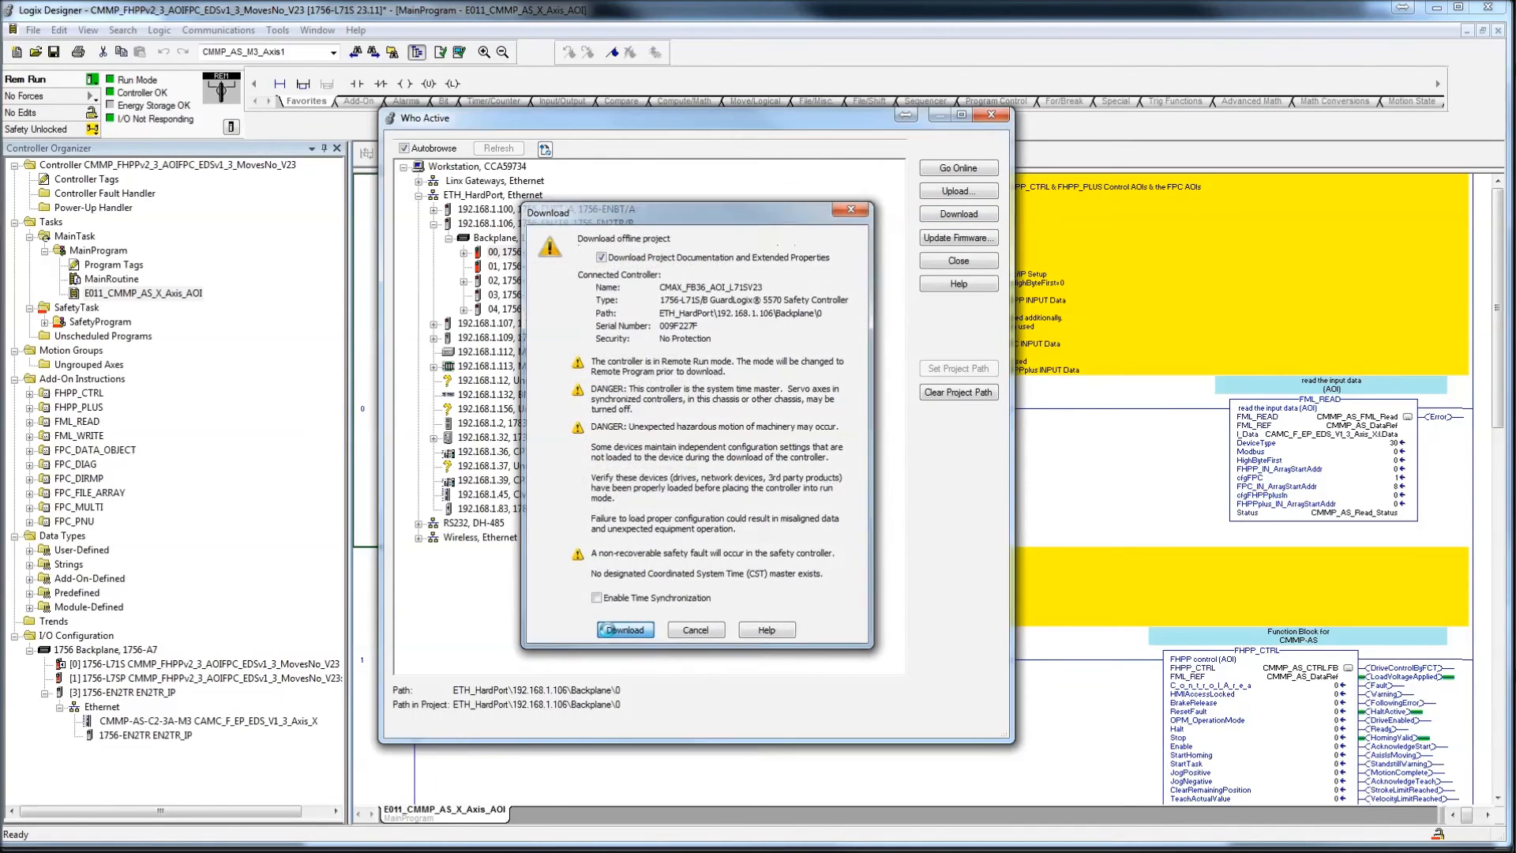
{"action": "left_click", "coordinate": [629, 616]}
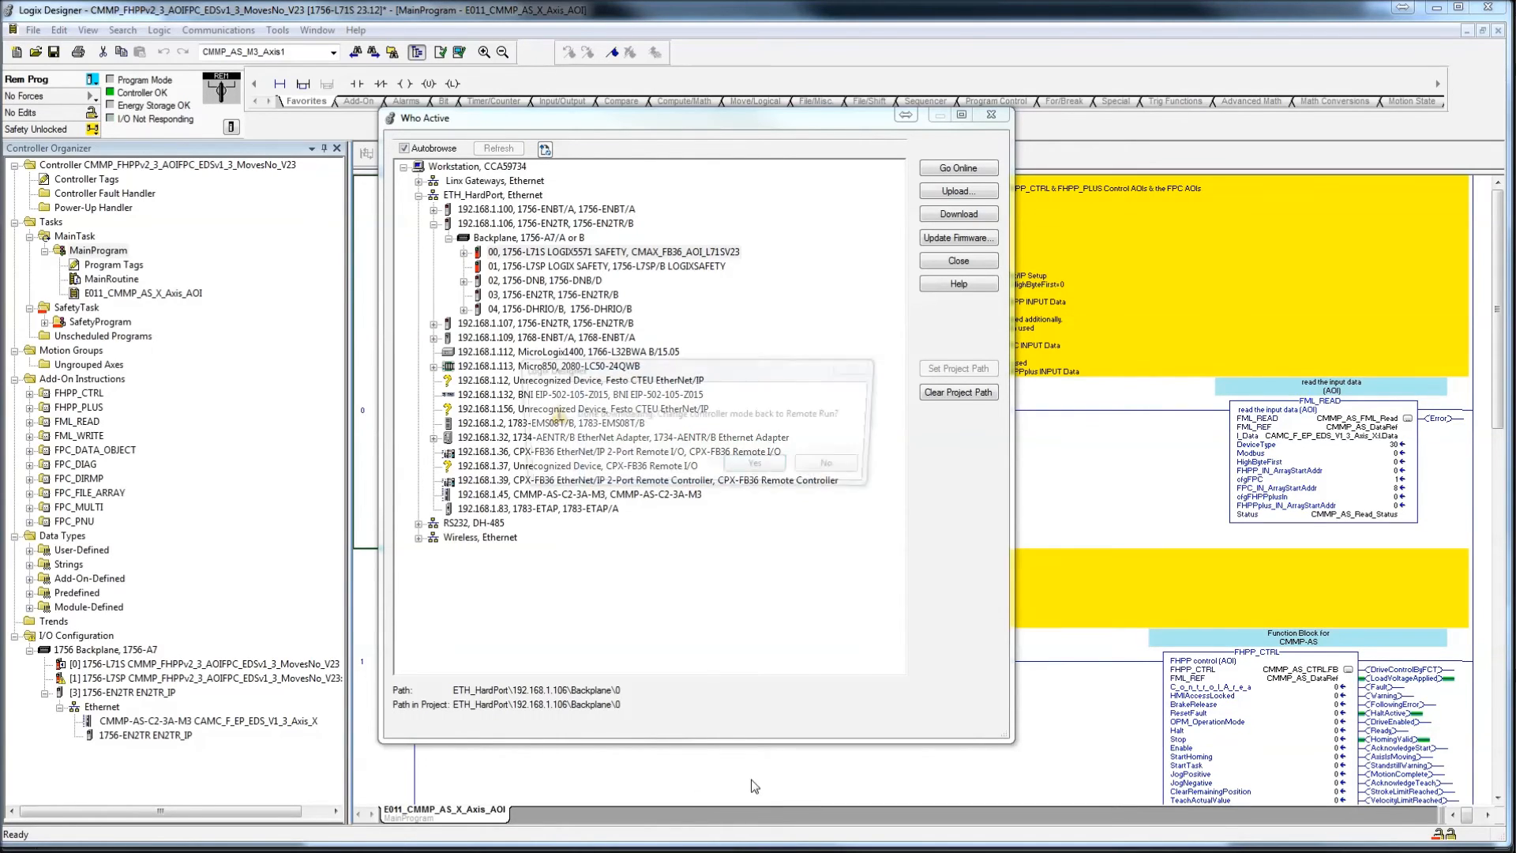
{"action": "left_click", "coordinate": [756, 470]}
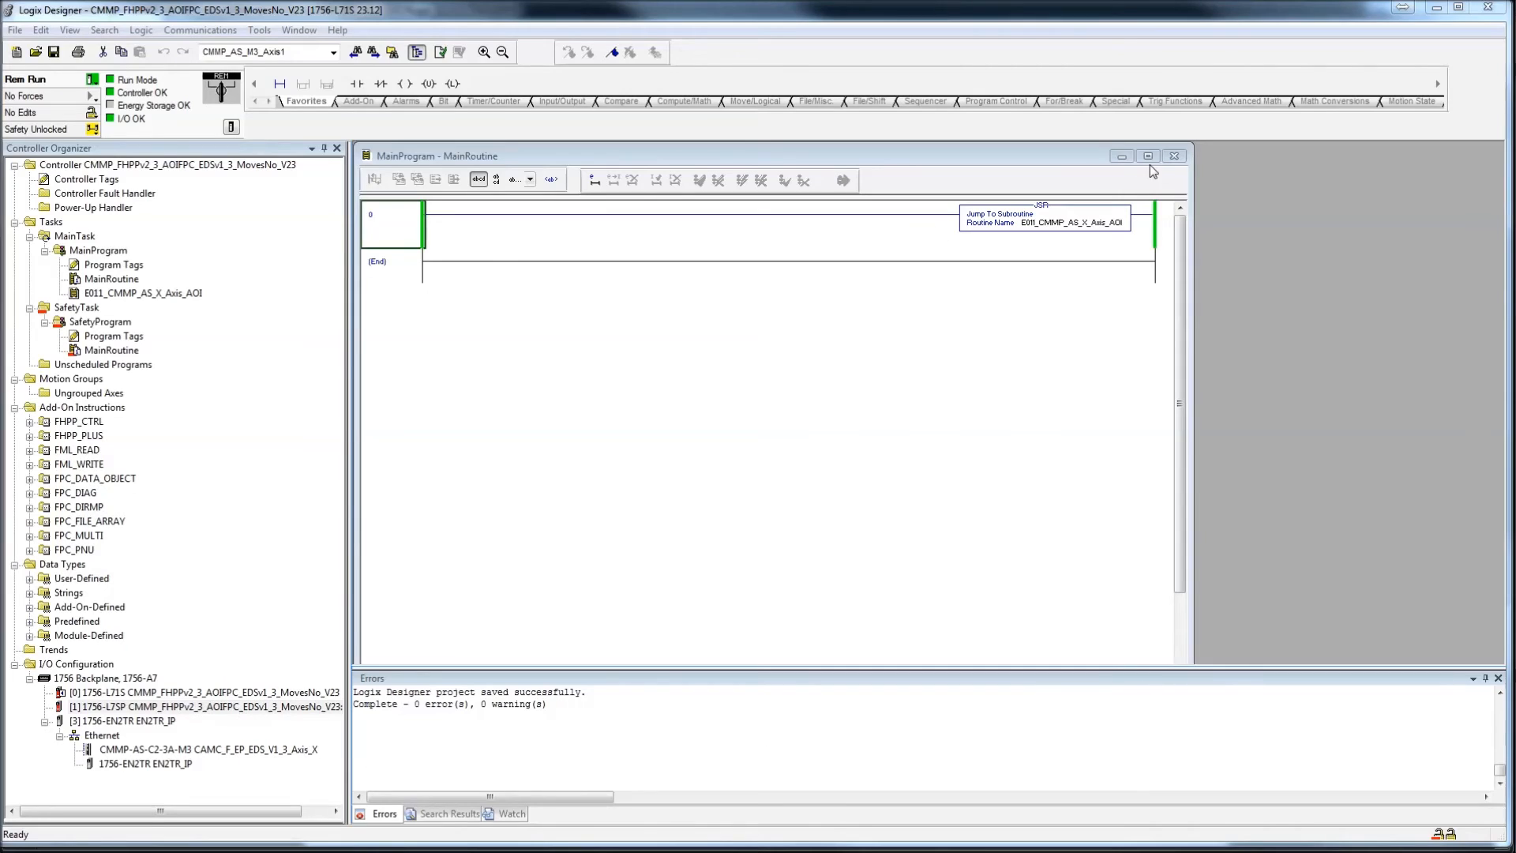
- Close the open routines and the error output, and open the E011_CMMP_AS_X_Axis_AOI routine at the FHPP_CTRL rung
{"action": "left_click", "coordinate": [1148, 158]}
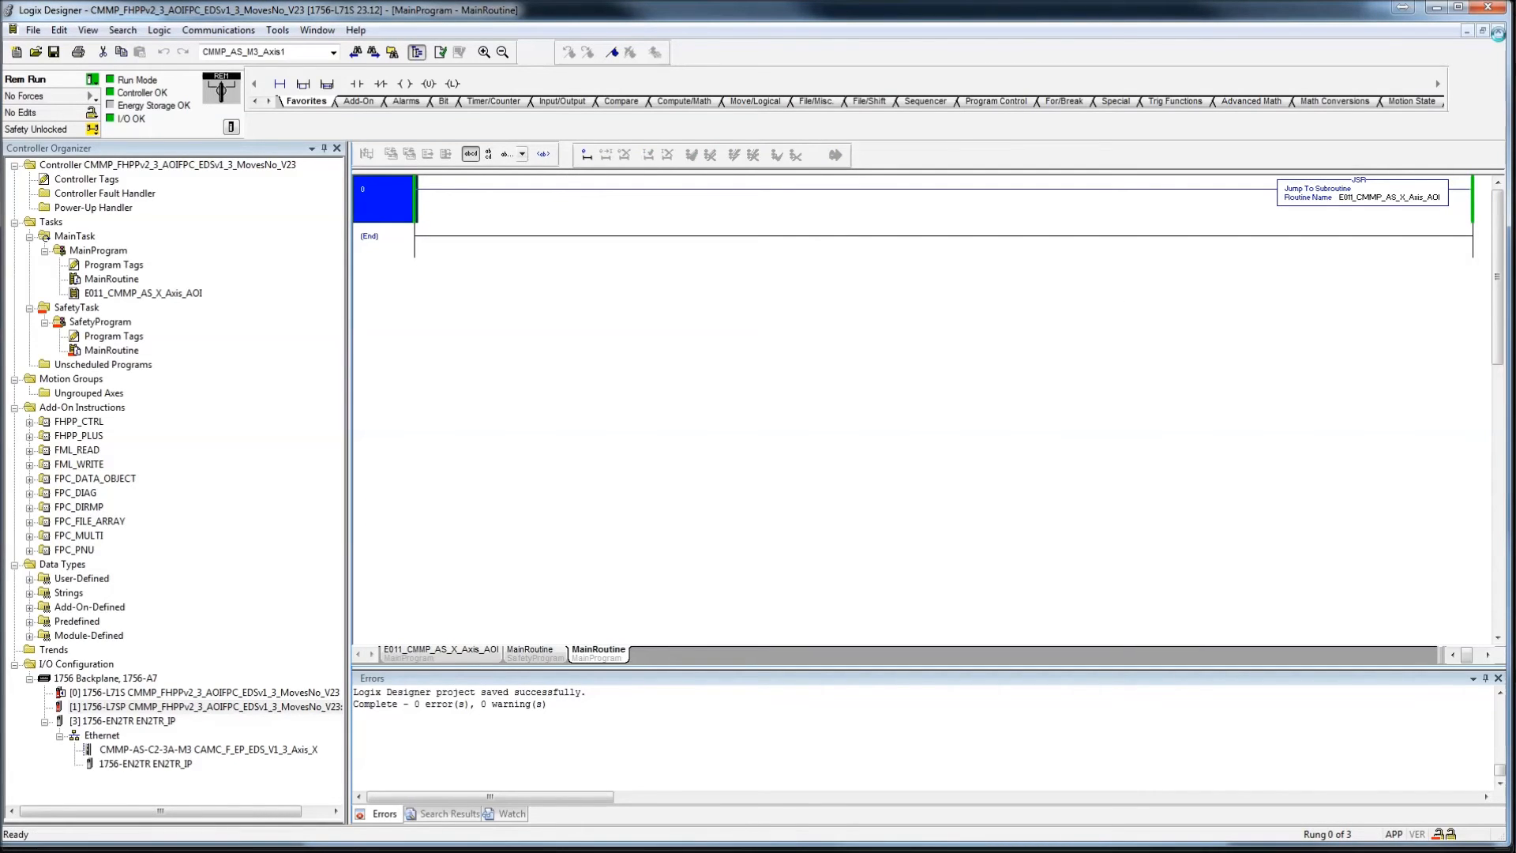
{"action": "left_click", "coordinate": [1498, 32]}
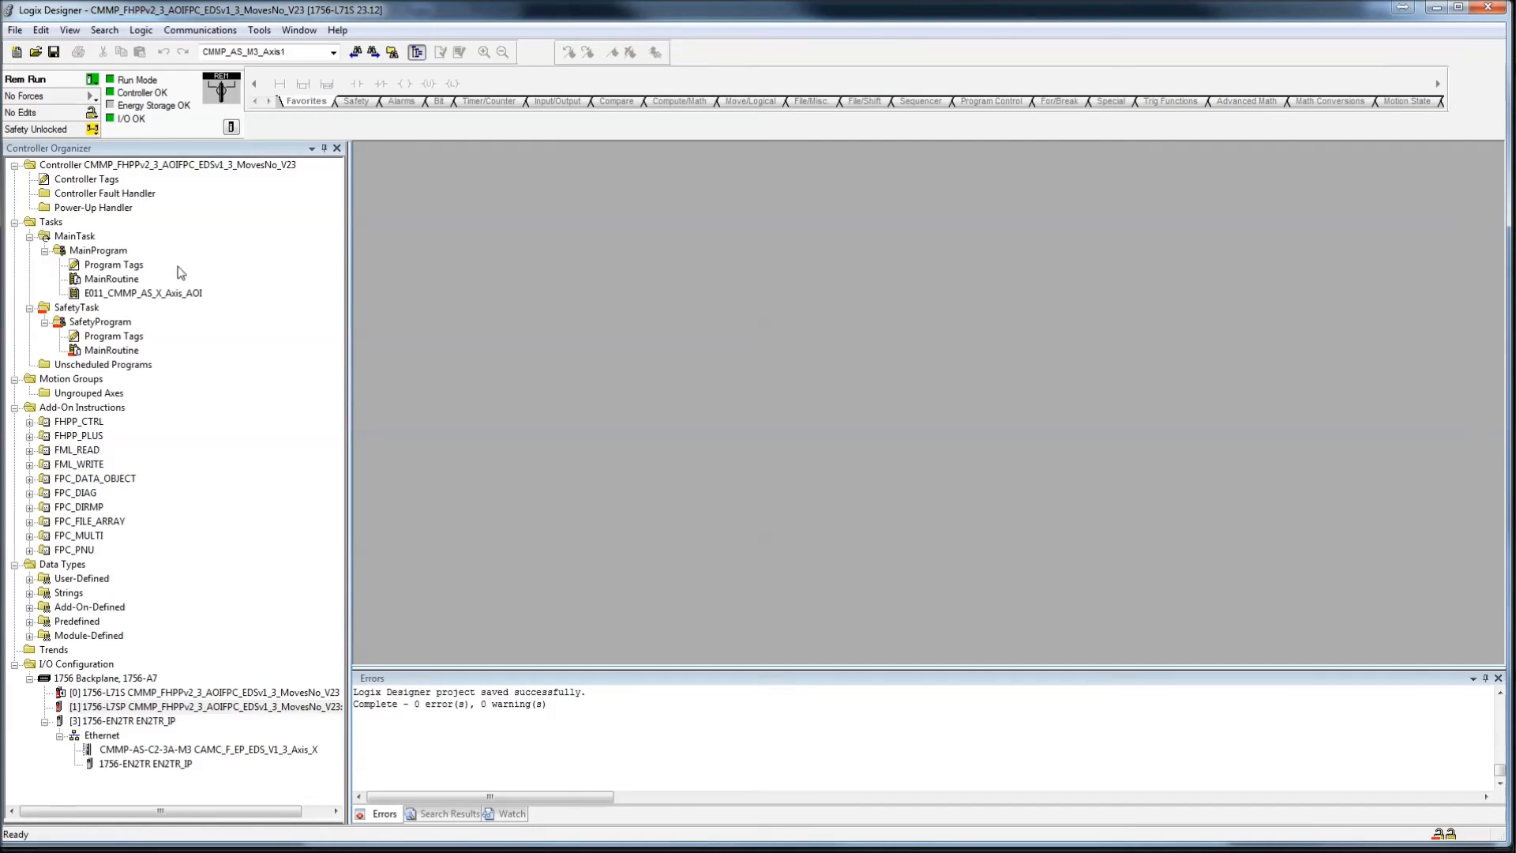
{"action": "double_click", "coordinate": [110, 293]}
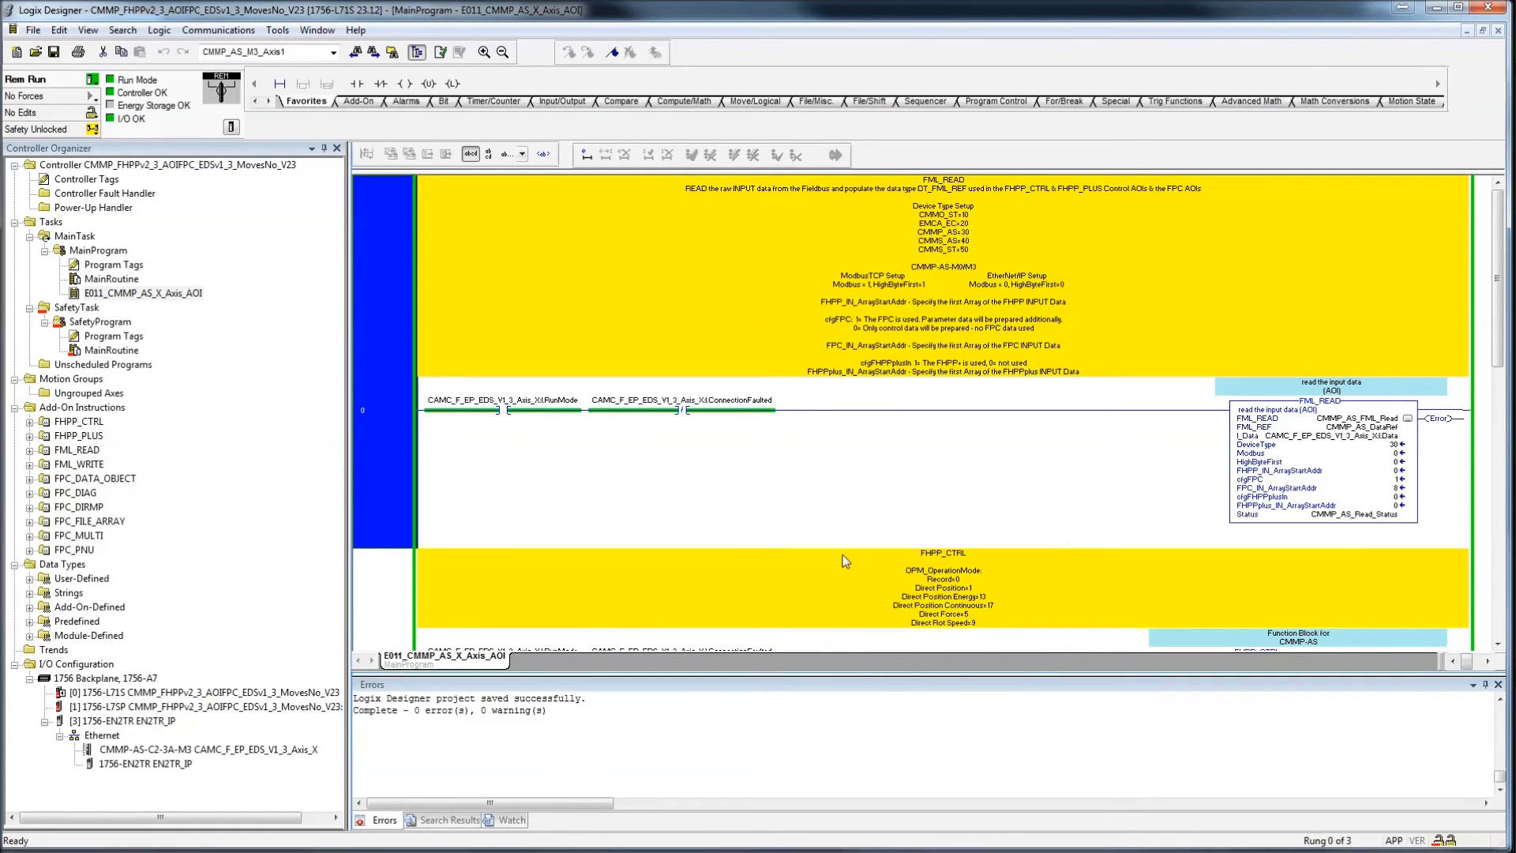
{"action": "left_click", "coordinate": [395, 596]}
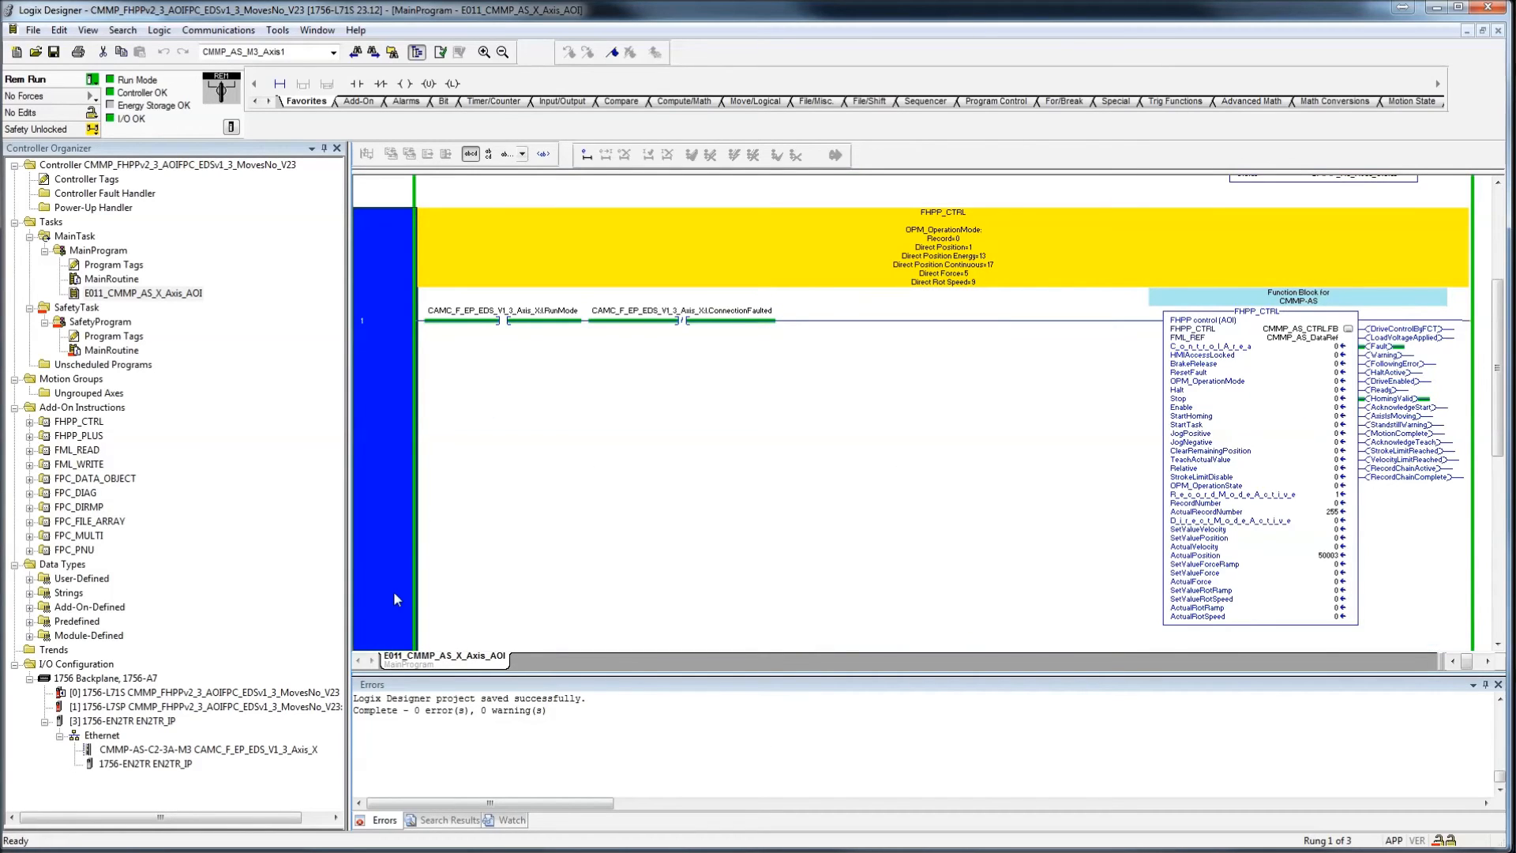
{"action": "key", "text": "alt+Tab"}
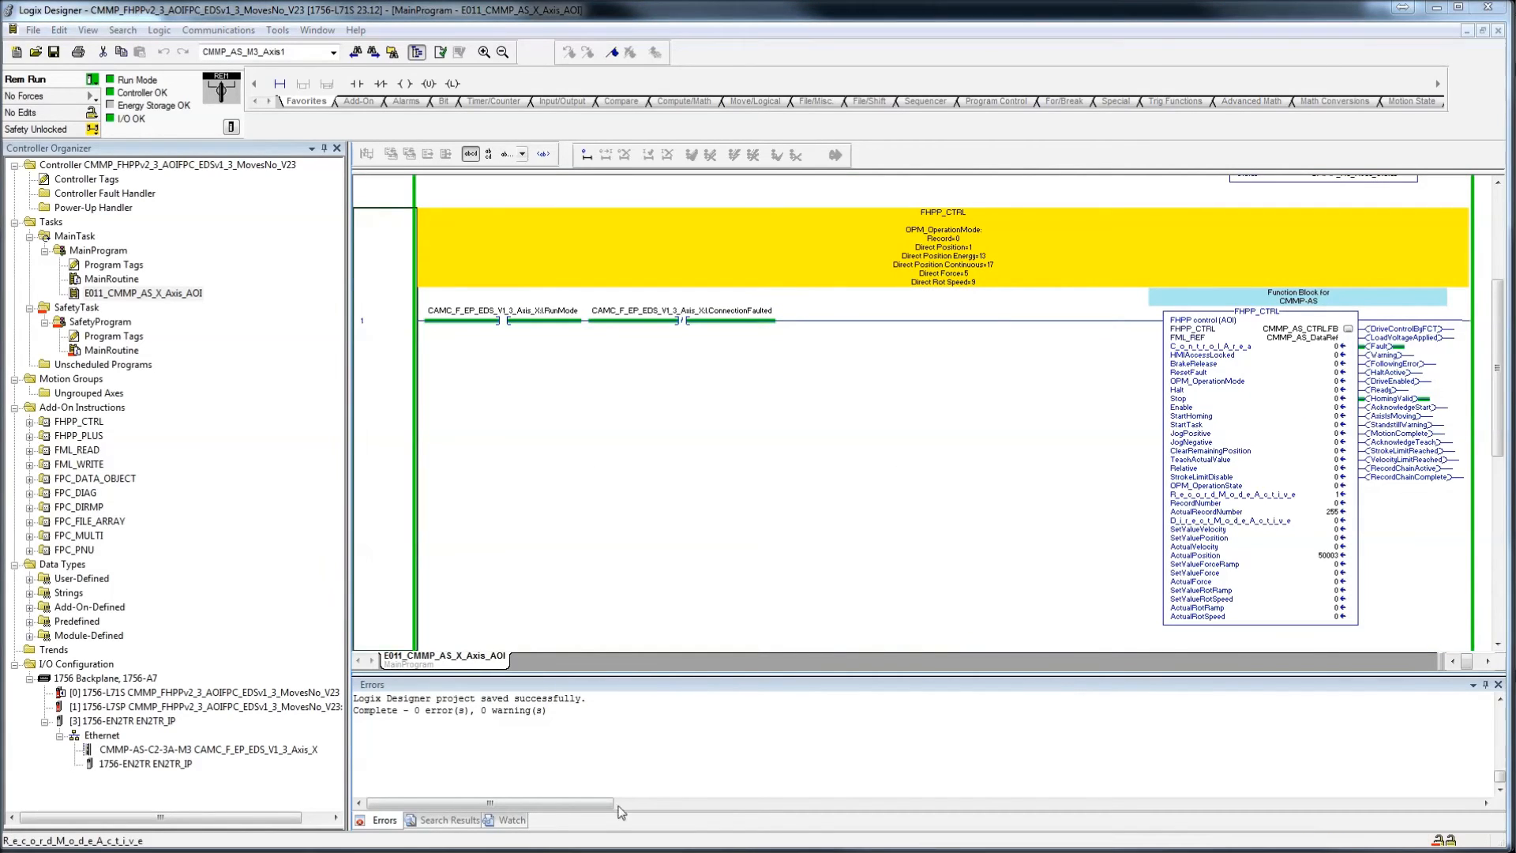
{"action": "left_click", "coordinate": [1498, 684]}
{"action": "left_click", "coordinate": [1285, 353]}
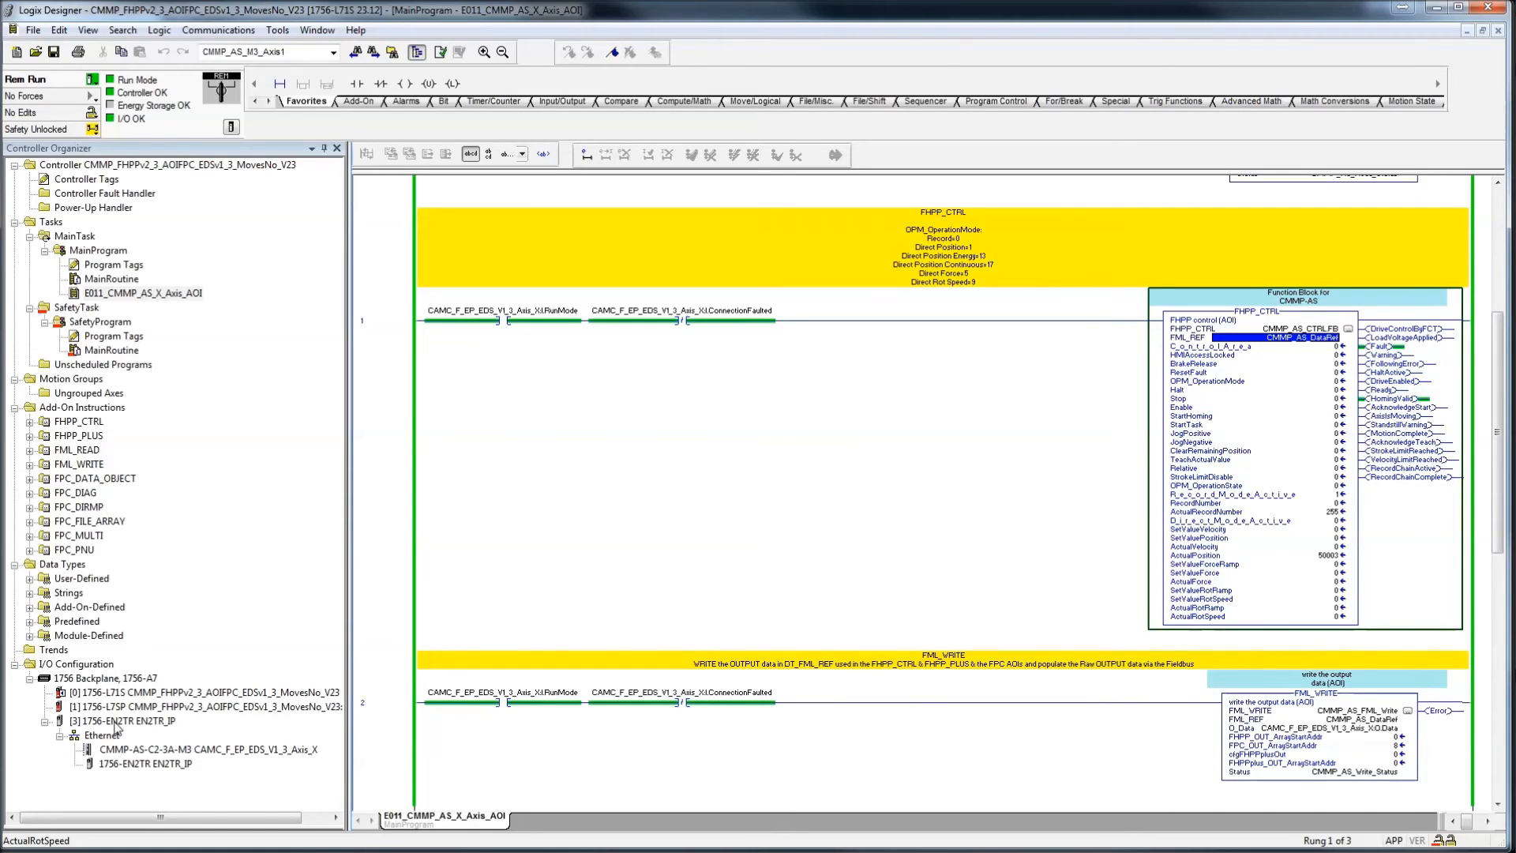
- Open the module properties of the CMMP-AS X-axis drive and review its general and connection settings
{"action": "left_click", "coordinate": [131, 722]}
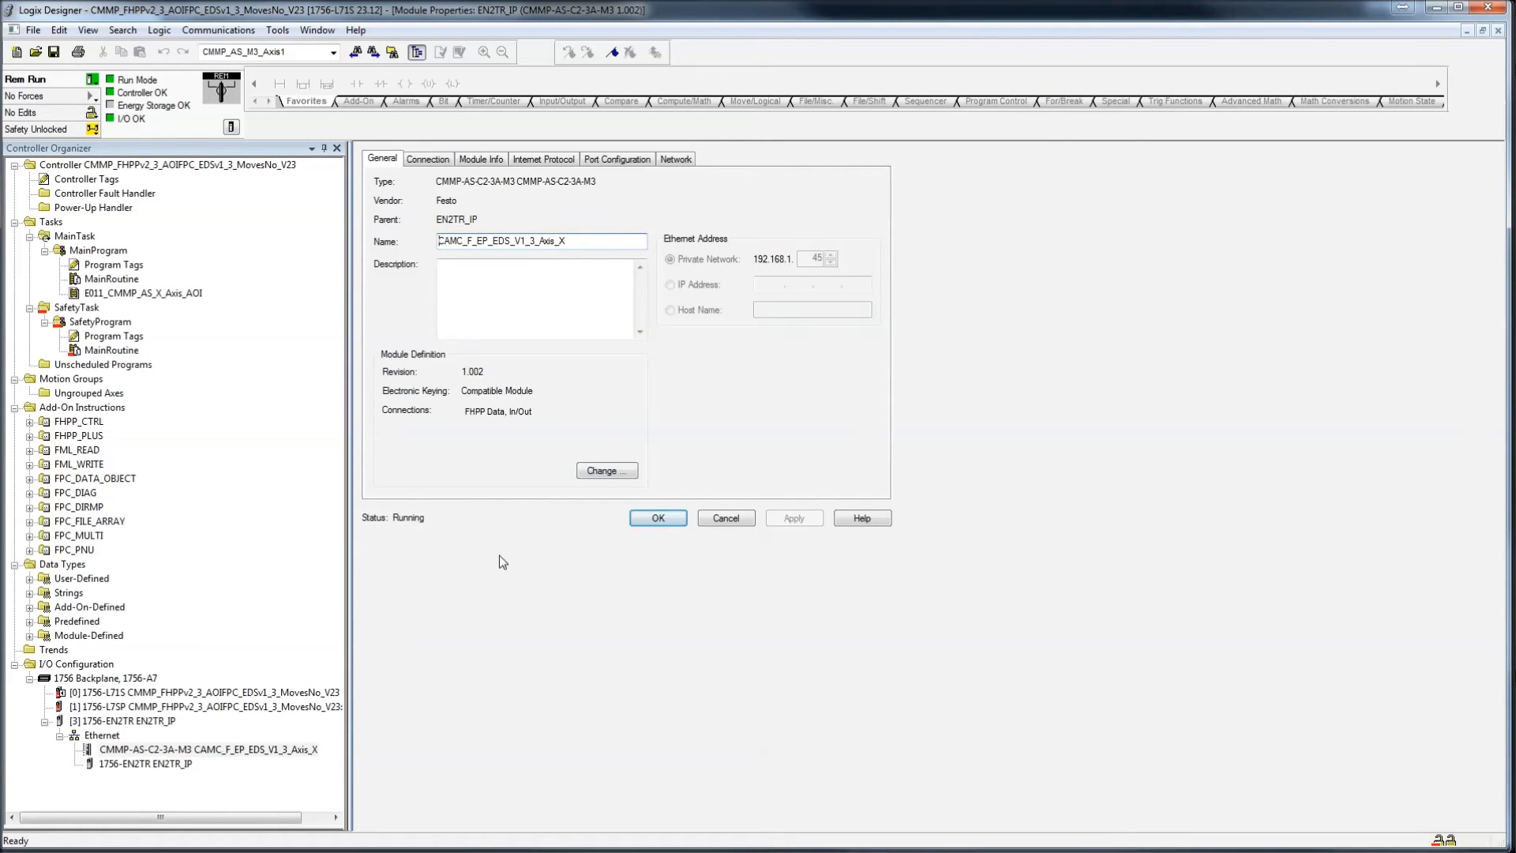
{"action": "left_click", "coordinate": [1483, 30]}
{"action": "left_click_drag", "start_coordinate": [779, 158], "coordinate": [876, 216]}
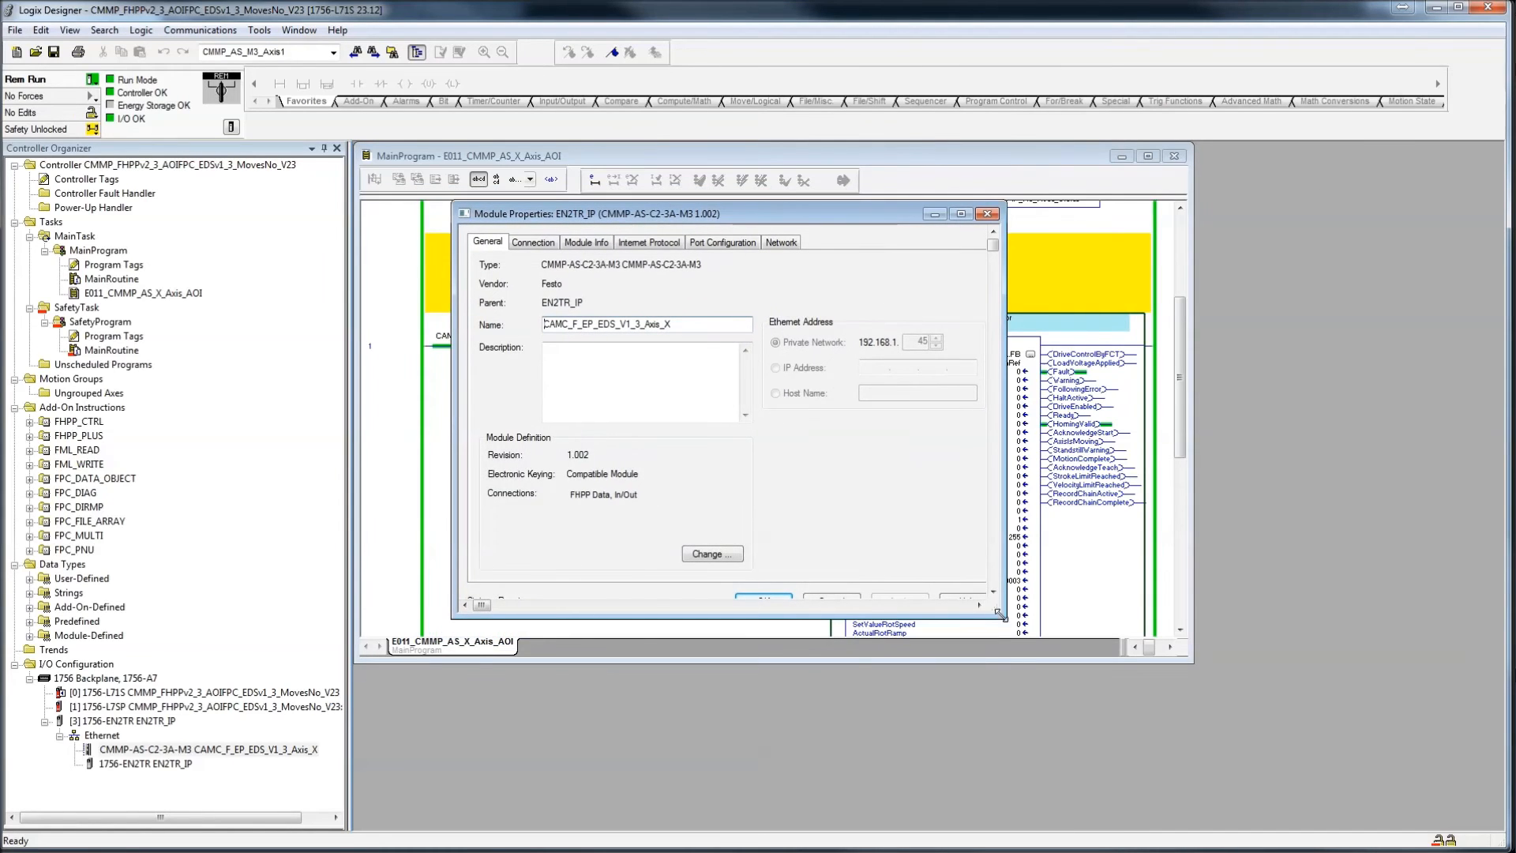
{"action": "left_click_drag", "start_coordinate": [1007, 618], "coordinate": [1055, 662]}
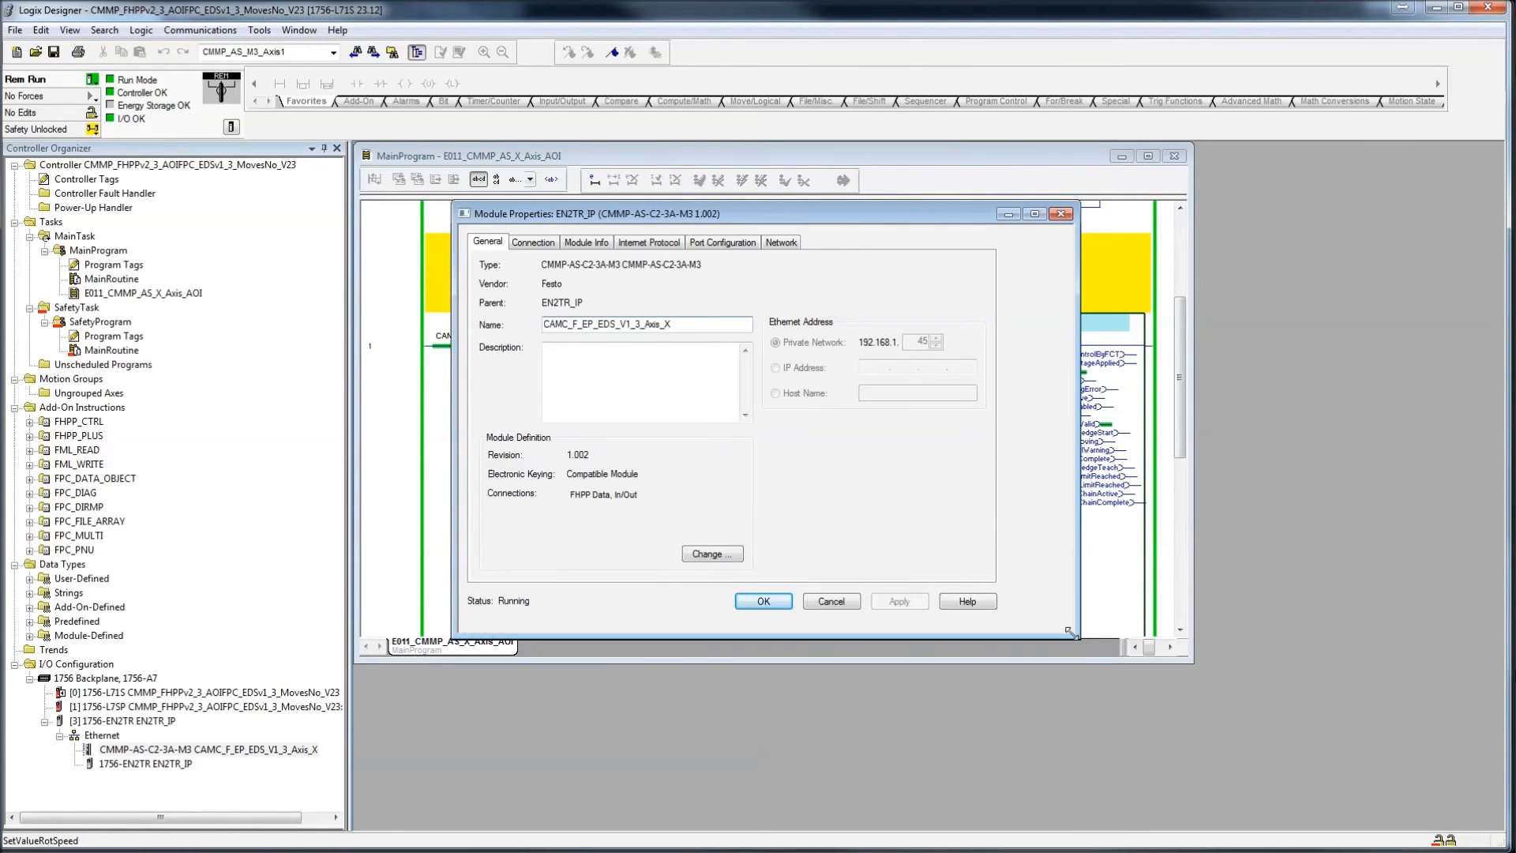
{"action": "left_click", "coordinate": [542, 250]}
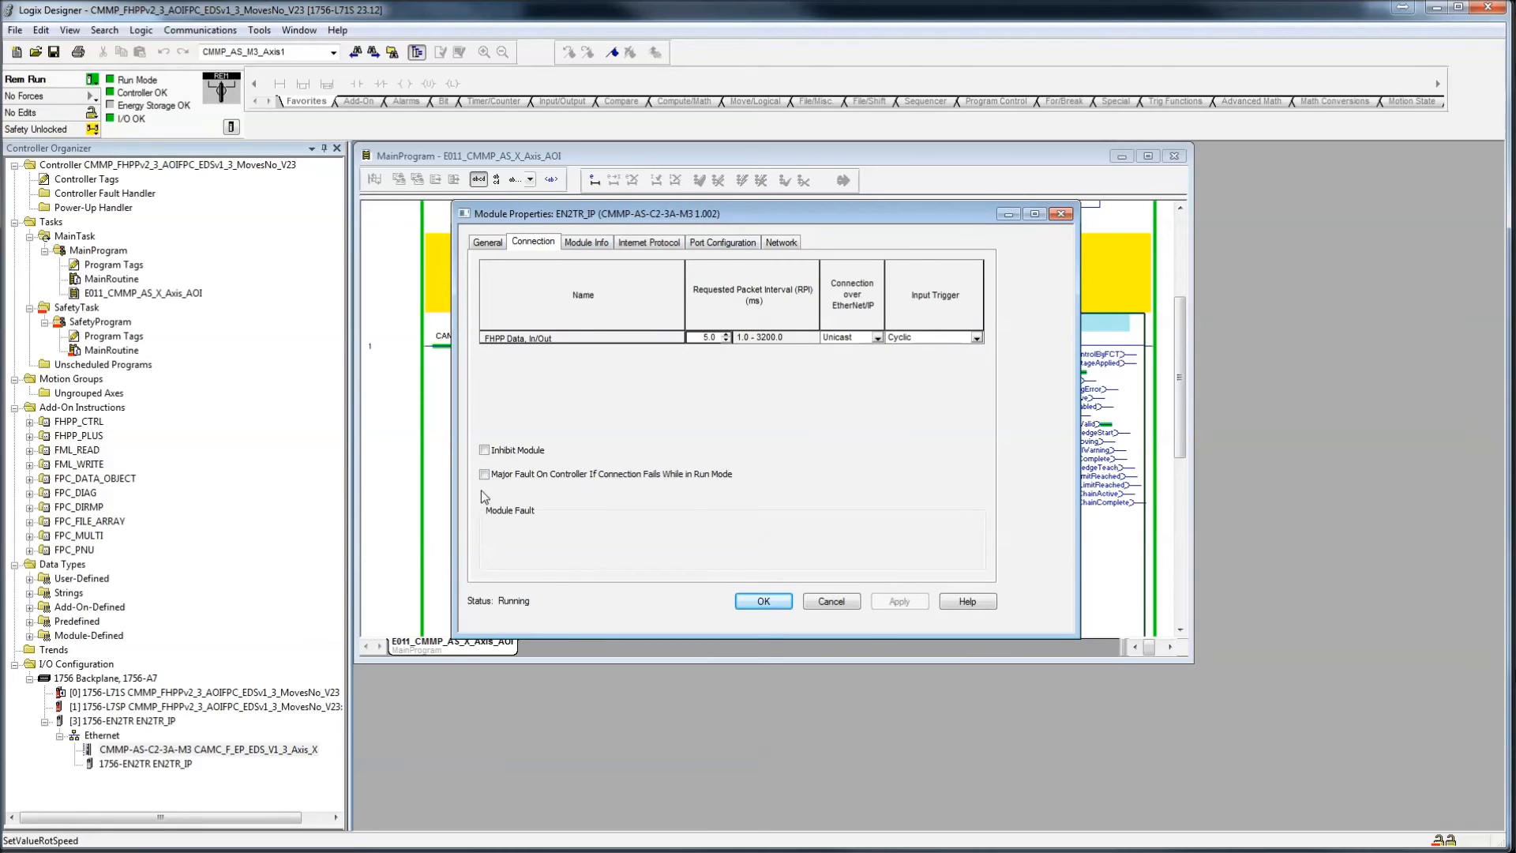
{"action": "left_click", "coordinate": [878, 339]}
{"action": "left_click", "coordinate": [878, 338]}
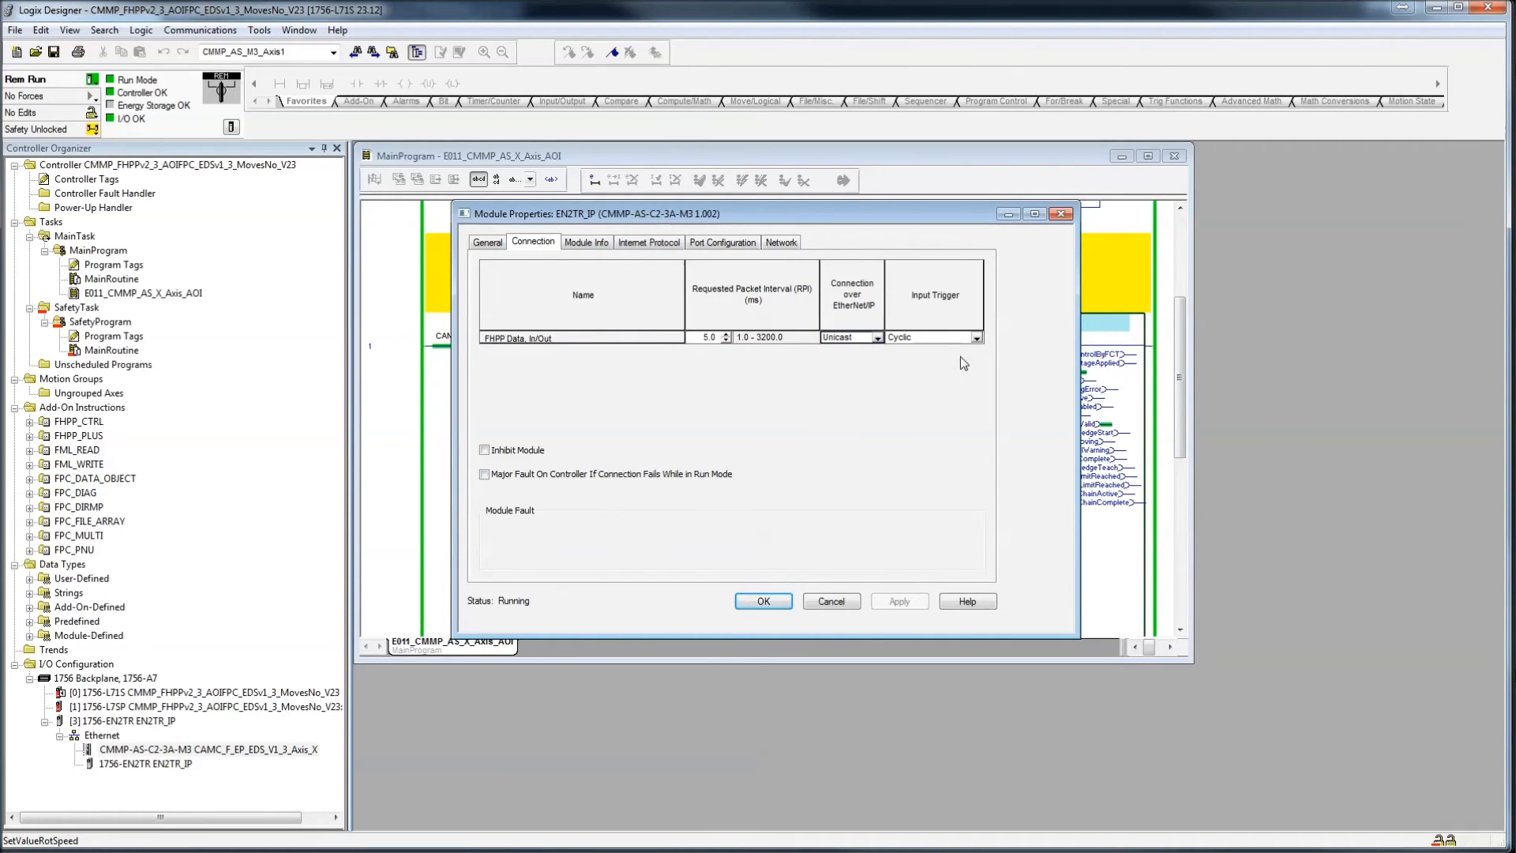
- Review the drive module's Internet protocol, port configuration and network settings, and close its properties
{"action": "left_click", "coordinate": [592, 251]}
{"action": "left_click", "coordinate": [646, 244]}
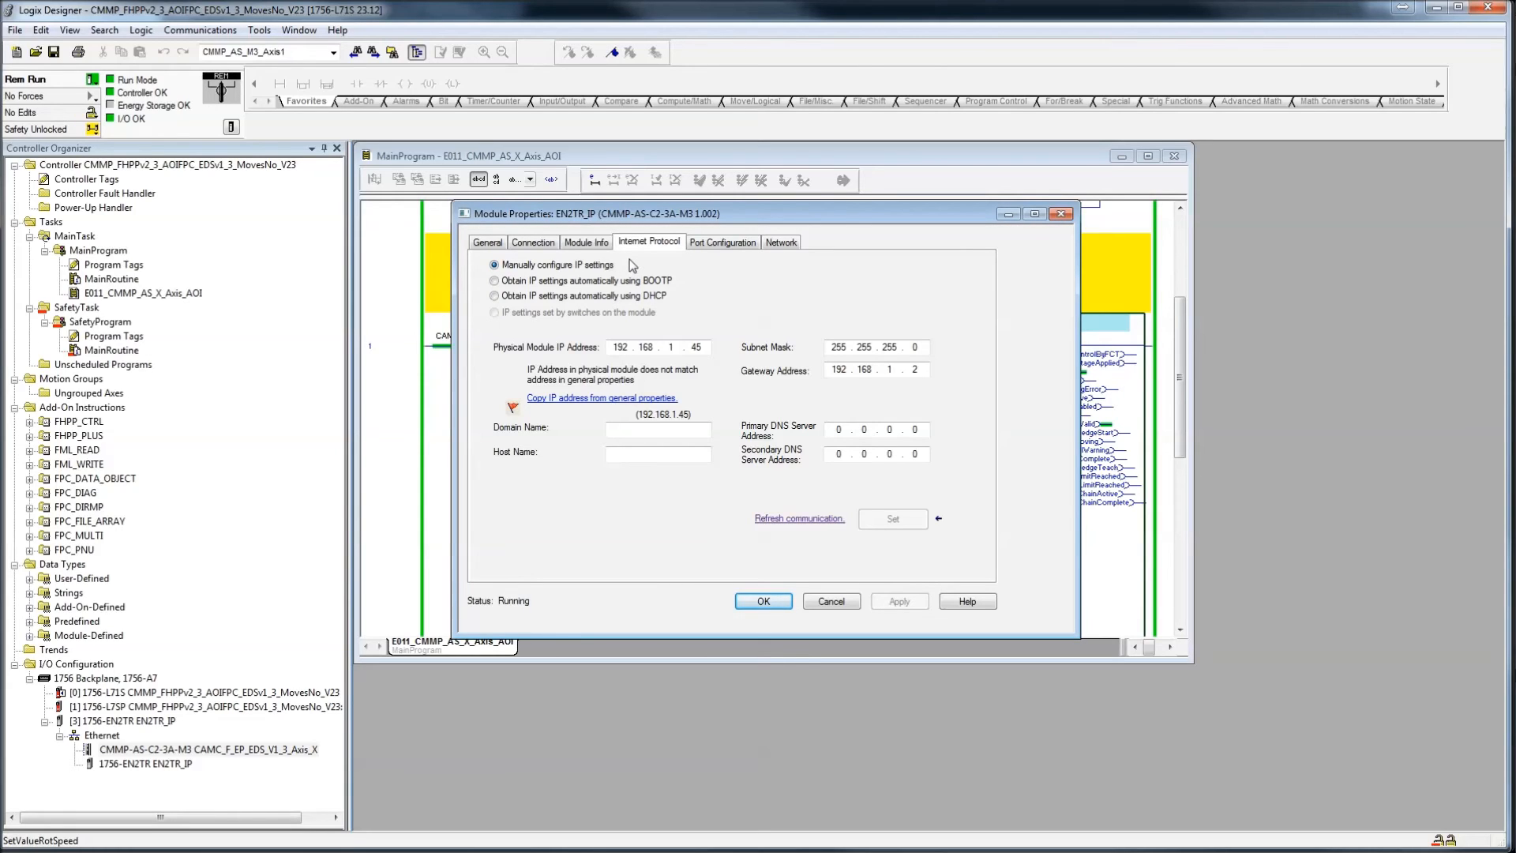
{"action": "left_click", "coordinate": [698, 245]}
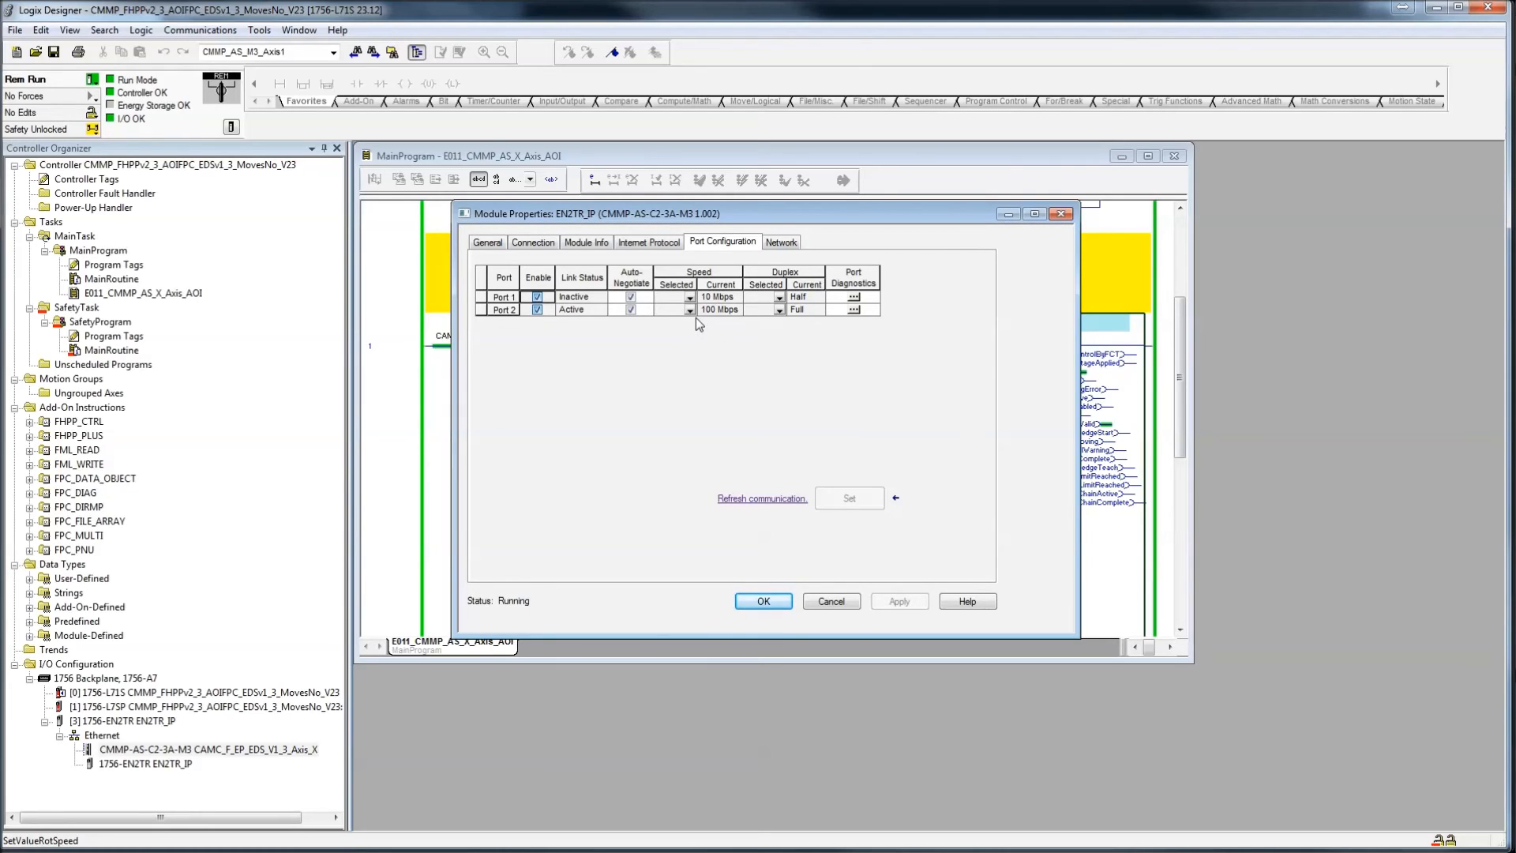
{"action": "left_click", "coordinate": [778, 244]}
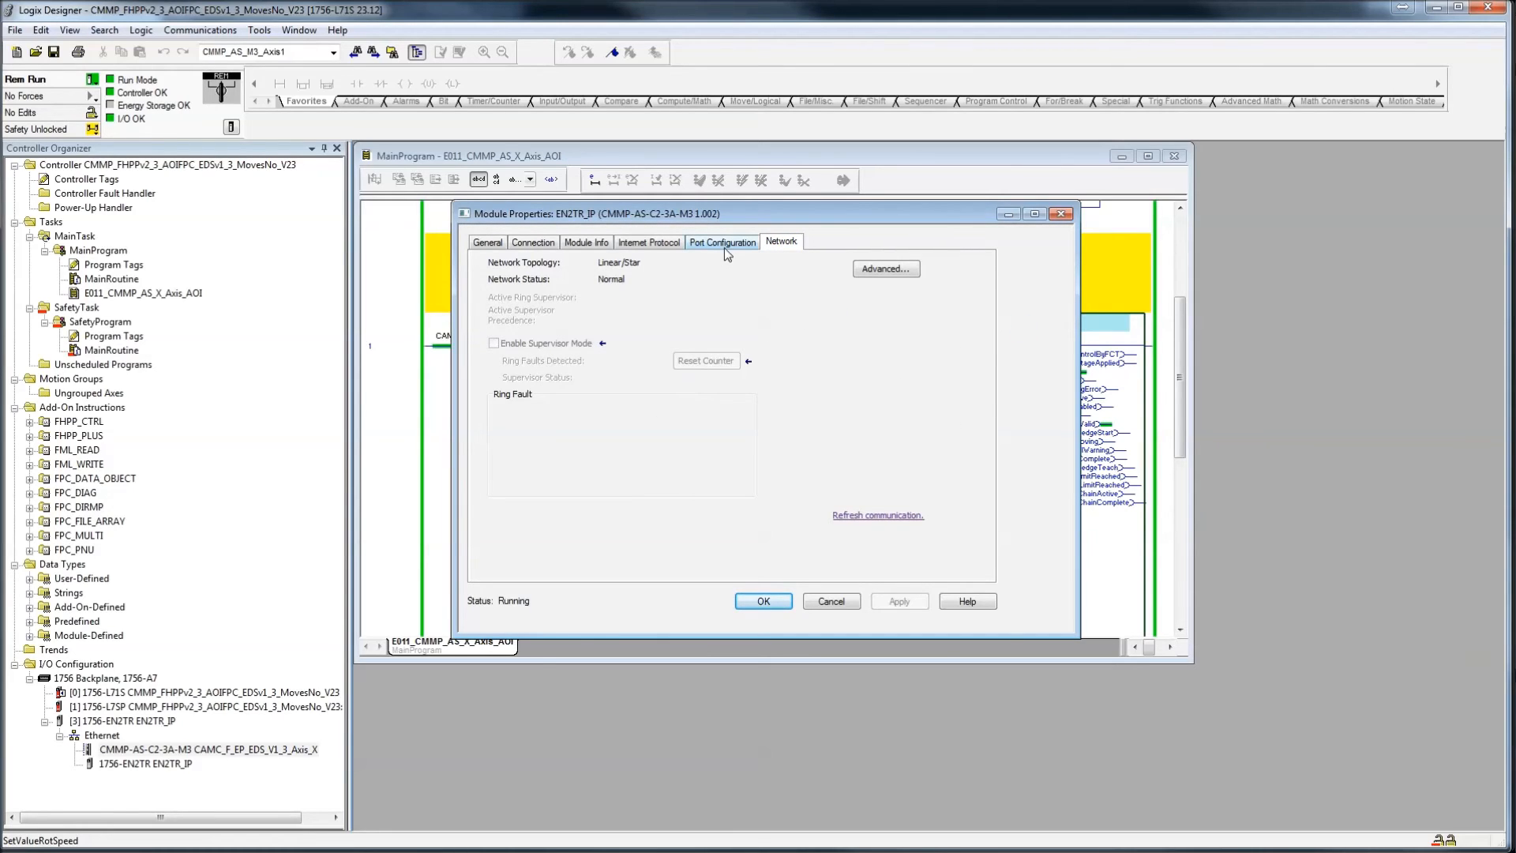
{"action": "left_click", "coordinate": [763, 601]}
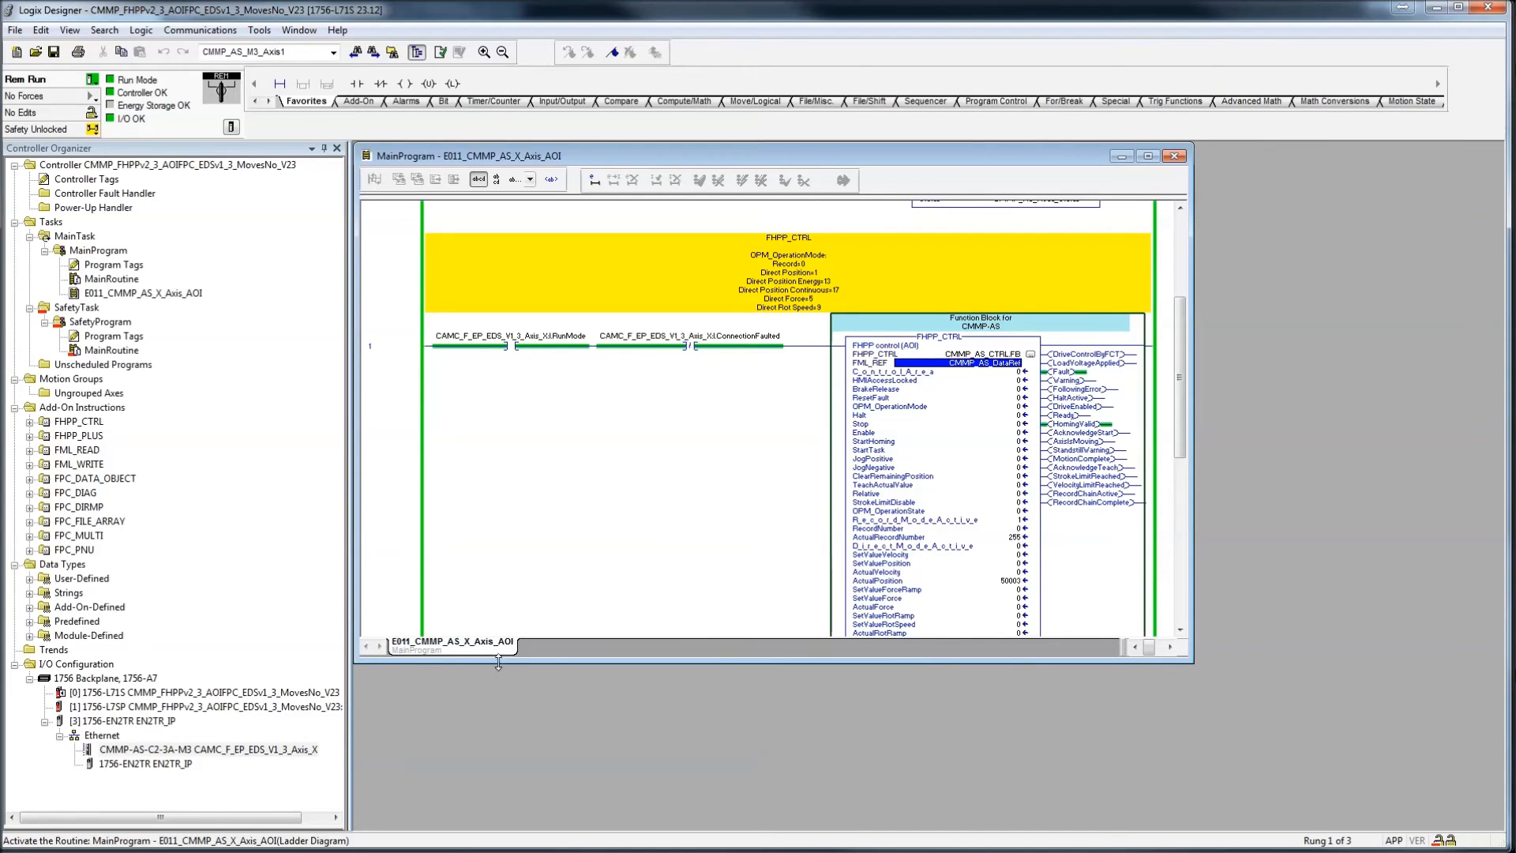
- Review the FML_READ and FHPP_CTRL rungs, and switch to Festo Configuration Tool to check the drive's error status in the FHPP Monitor
{"action": "left_click_drag", "start_coordinate": [514, 662], "coordinate": [521, 725]}
{"action": "scroll", "coordinate": [679, 537], "scroll_direction": "up", "scroll_amount": 5}
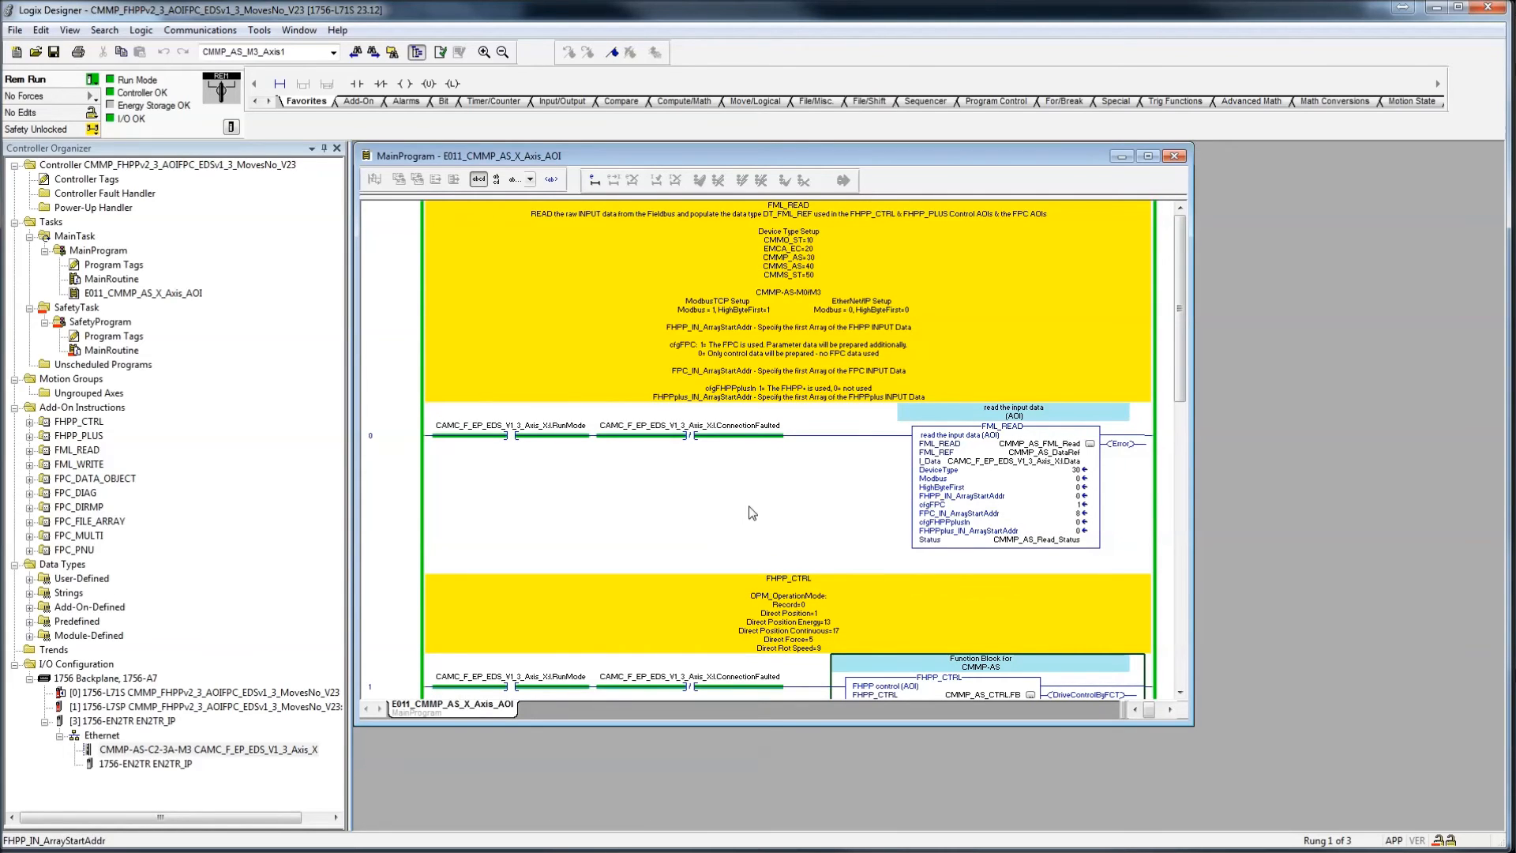
{"action": "scroll", "coordinate": [752, 513], "scroll_direction": "down", "scroll_amount": 3}
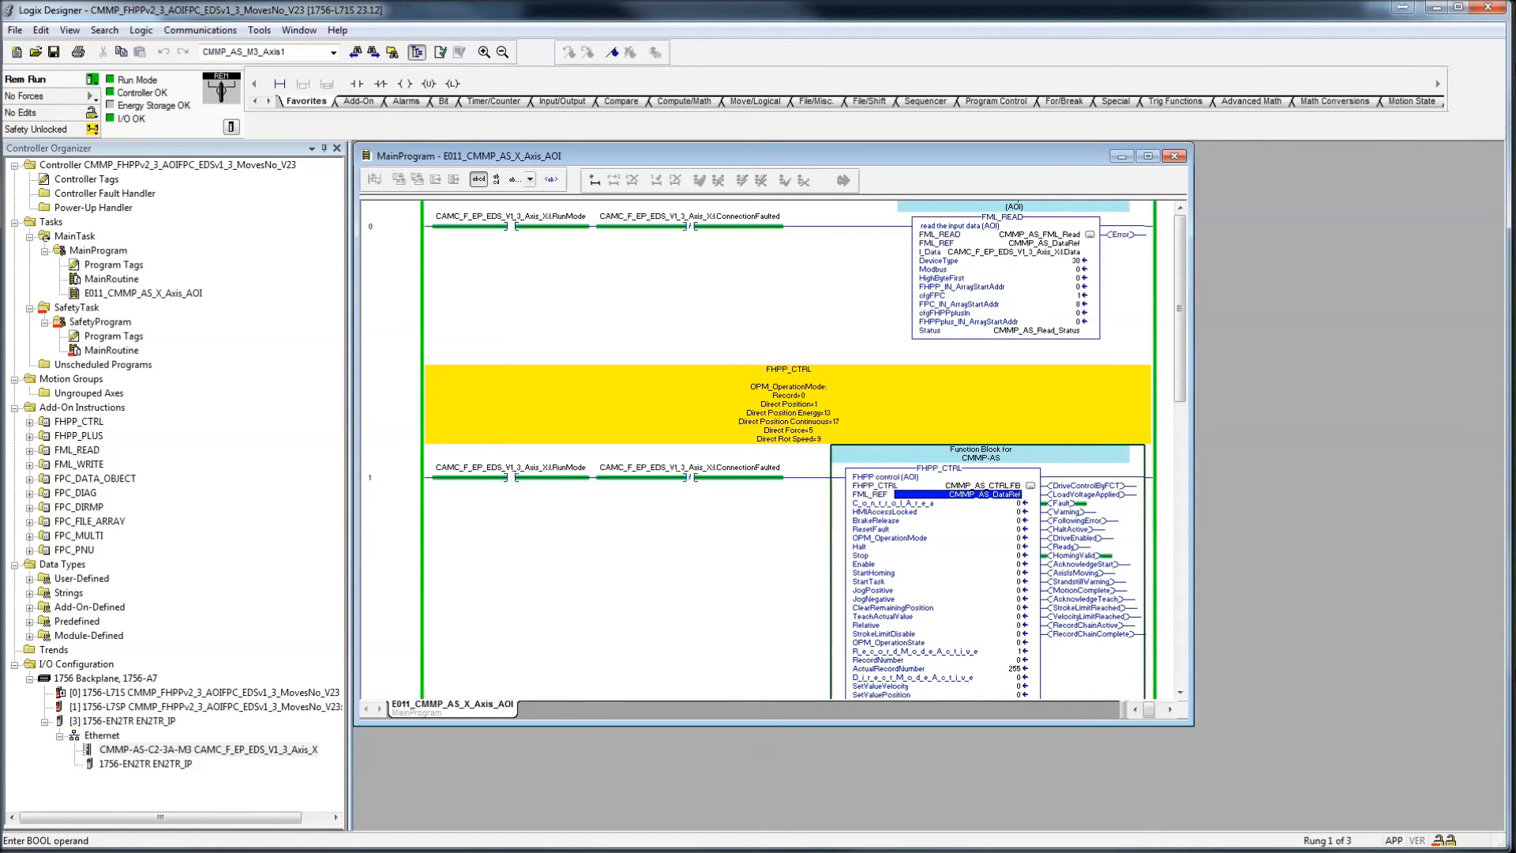
{"action": "key", "text": "alt+Tab"}
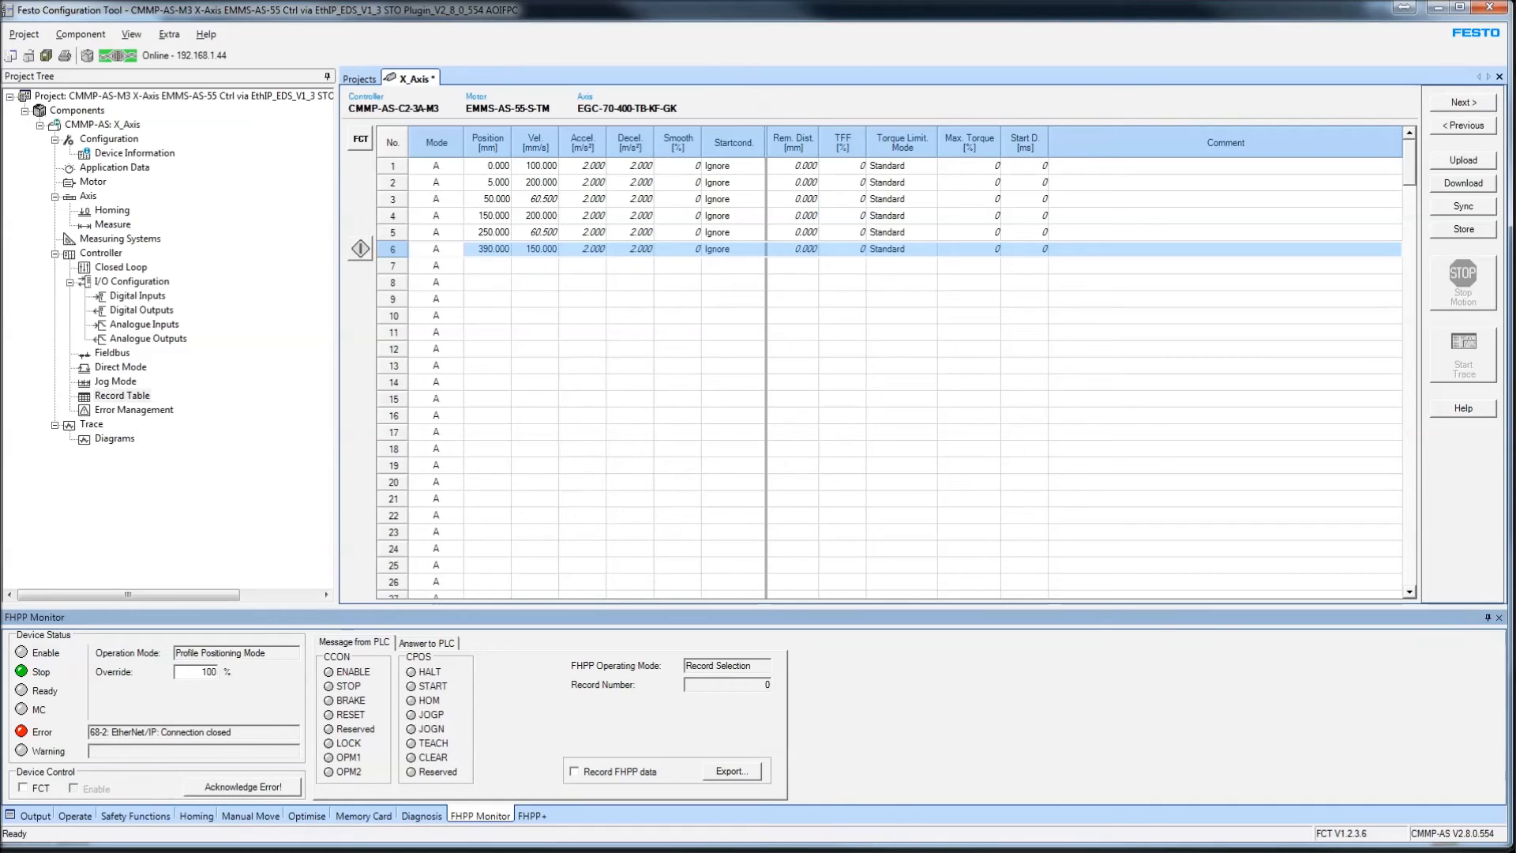
- Switch to Logix Designer, maximize the axis routine and set ResetFault to 1 on the FHPP_CTRL block
{"action": "key", "text": "alt+Tab"}
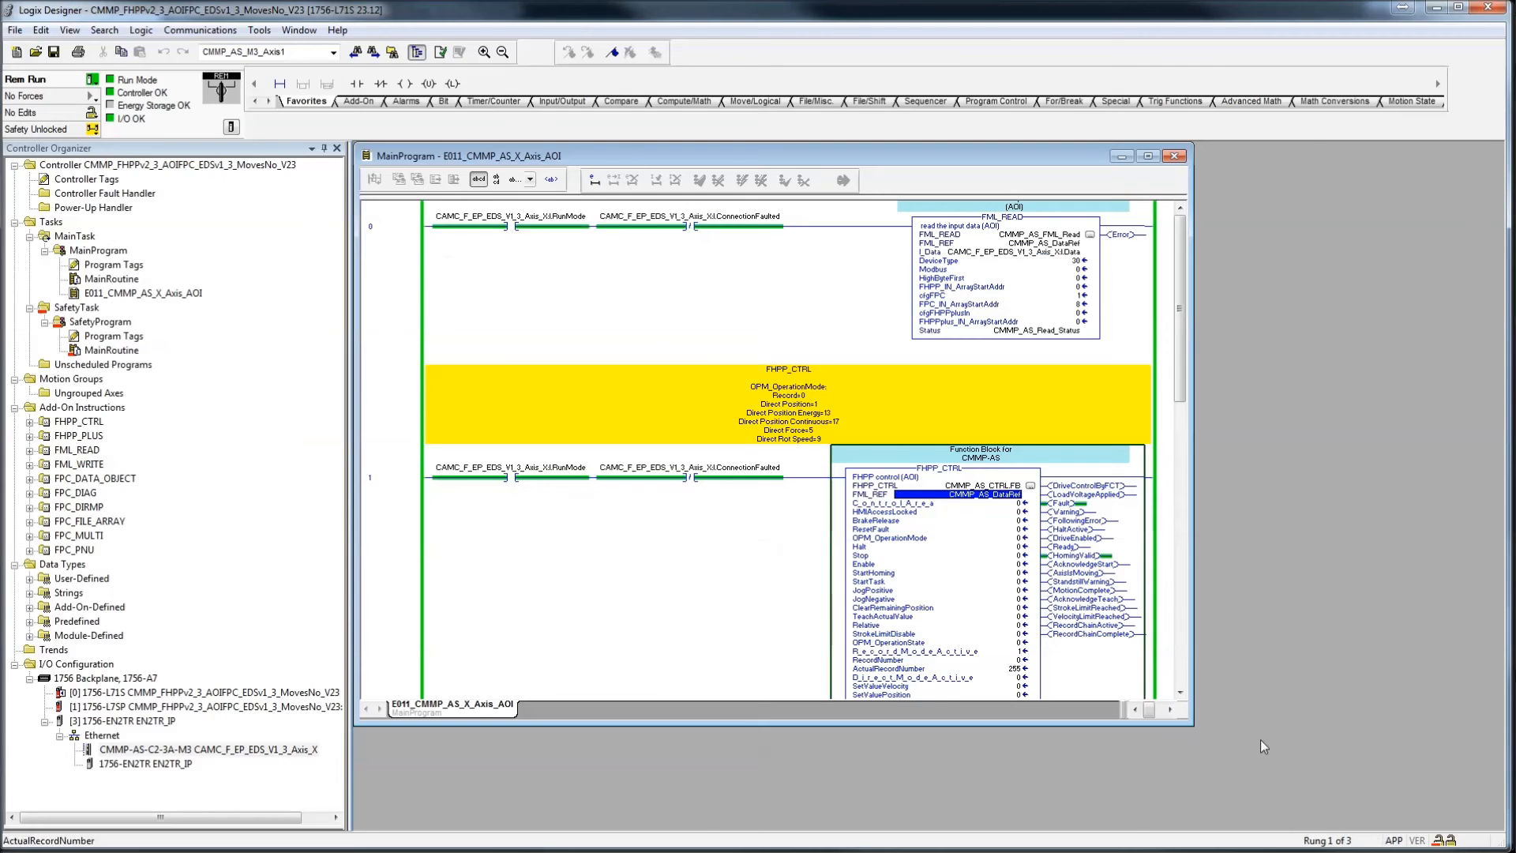
{"action": "left_click", "coordinate": [1148, 156]}
{"action": "left_click", "coordinate": [1254, 505]}
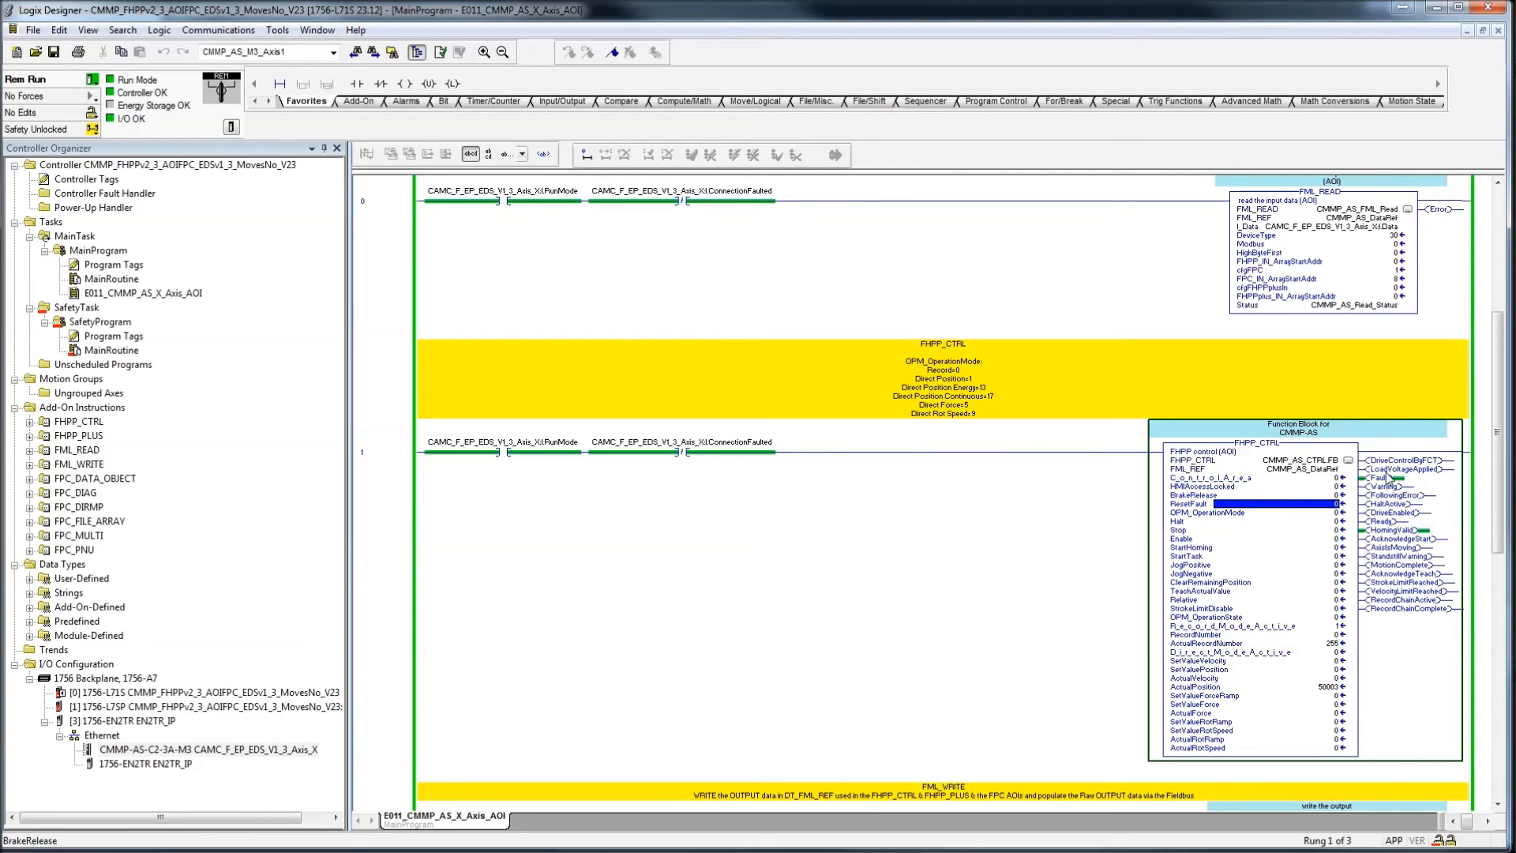
{"action": "type", "text": "1"}
{"action": "key", "text": "Return"}
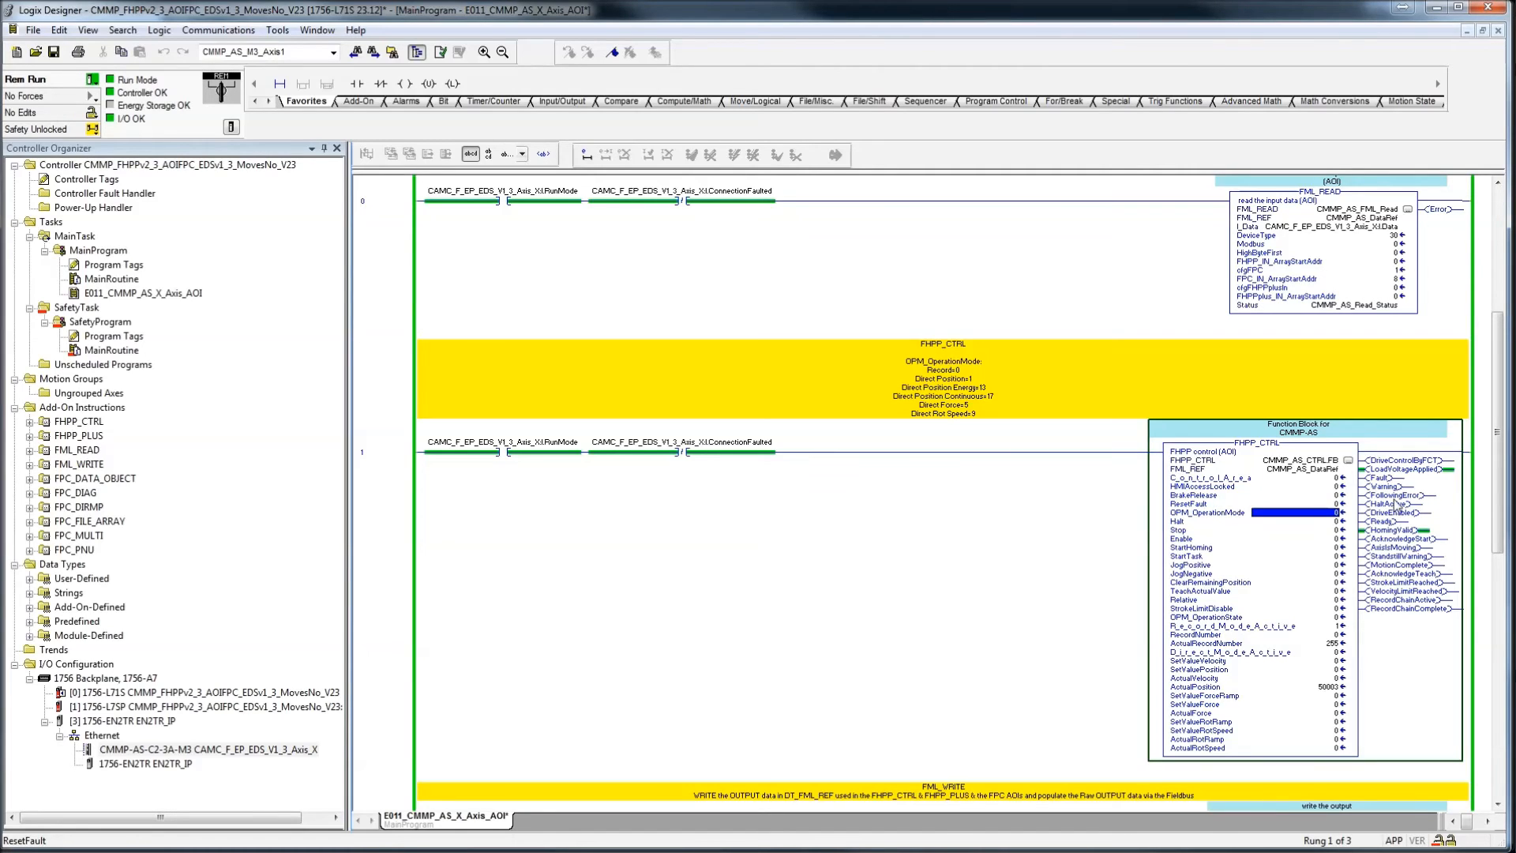
- Switch to Festo Configuration Tool and examine the messages from the PLC and the drive's answer in the FHPP Monitor
{"action": "key", "text": "alt+Tab"}
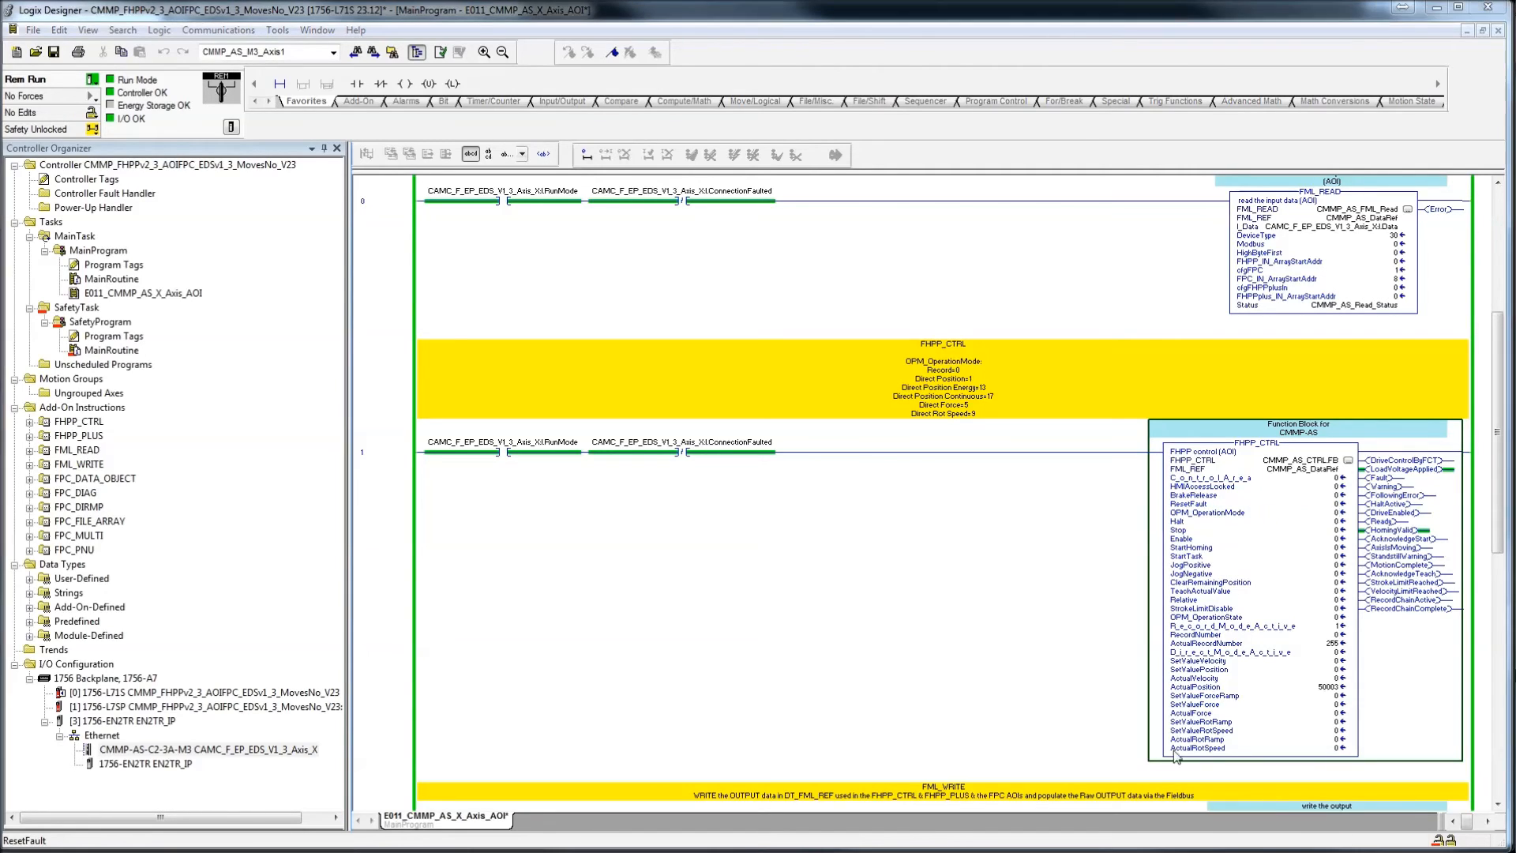
{"action": "key", "text": "alt+Tab"}
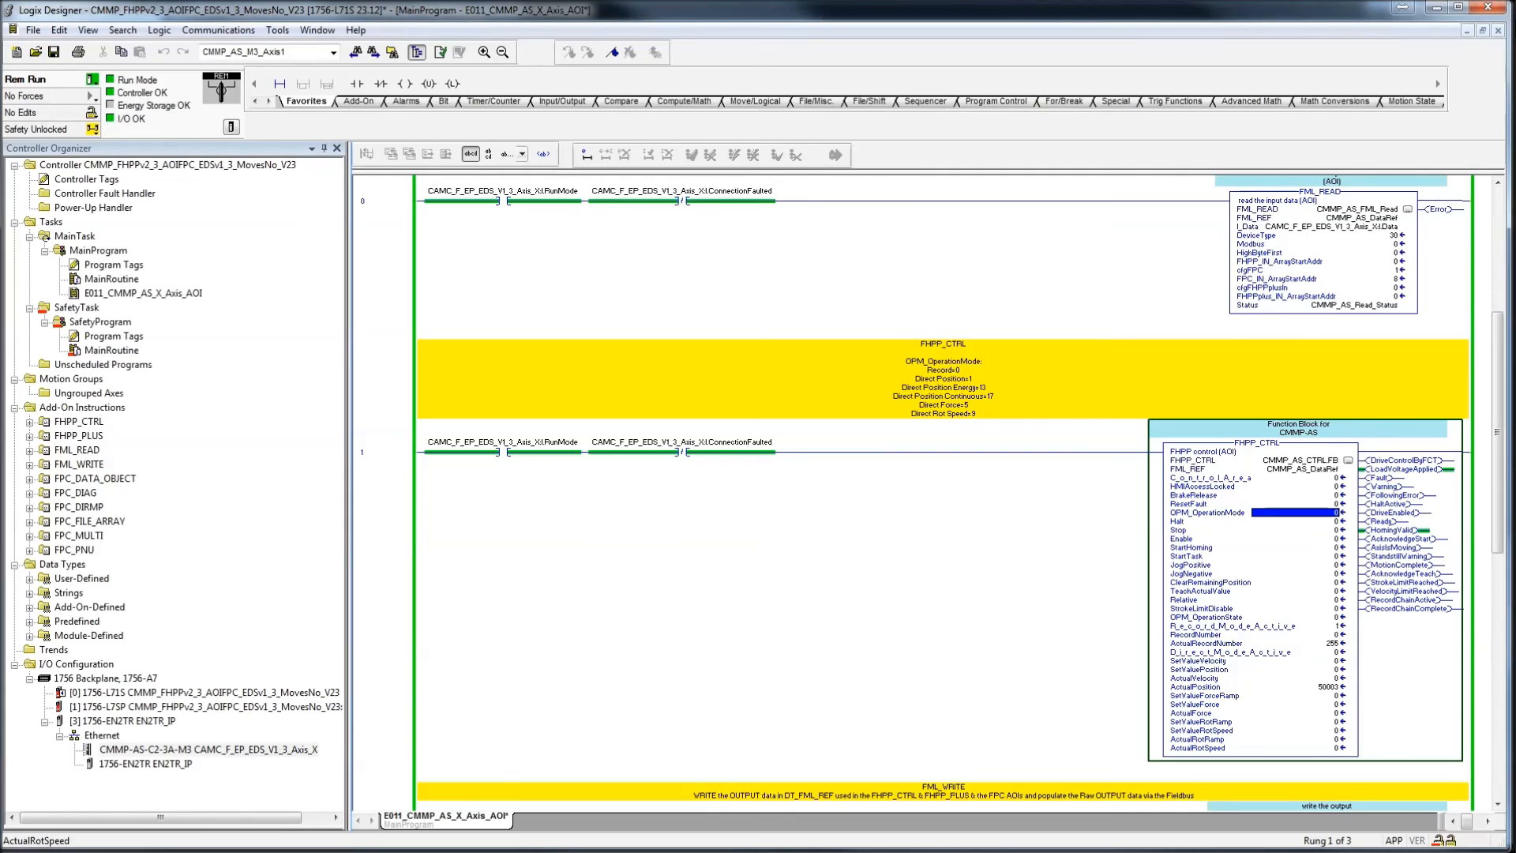
{"action": "key", "text": "alt+Tab"}
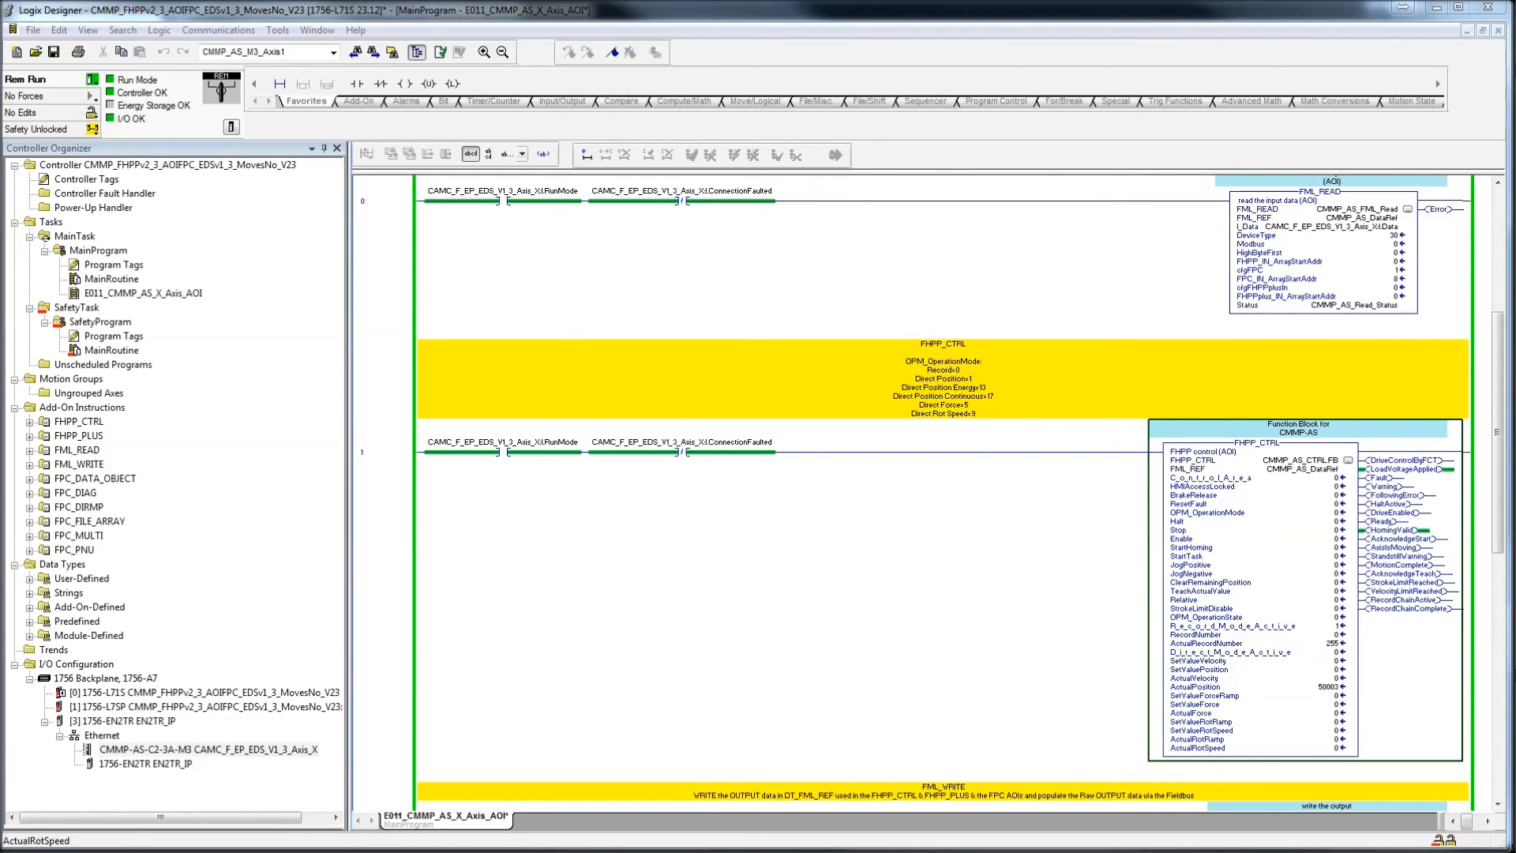
{"action": "key", "text": "alt+Tab"}
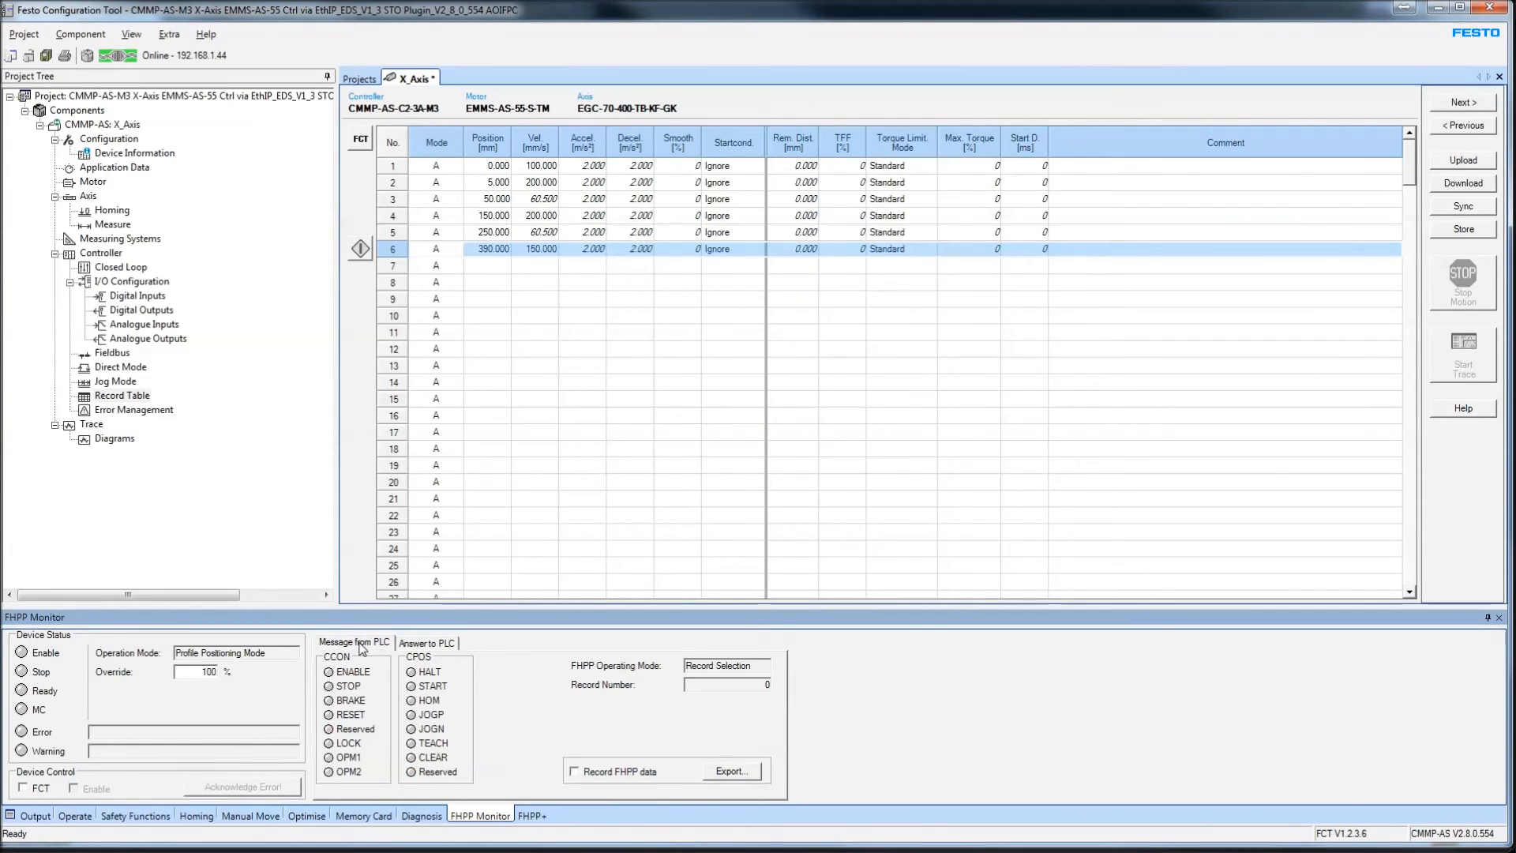
{"action": "left_click", "coordinate": [441, 644]}
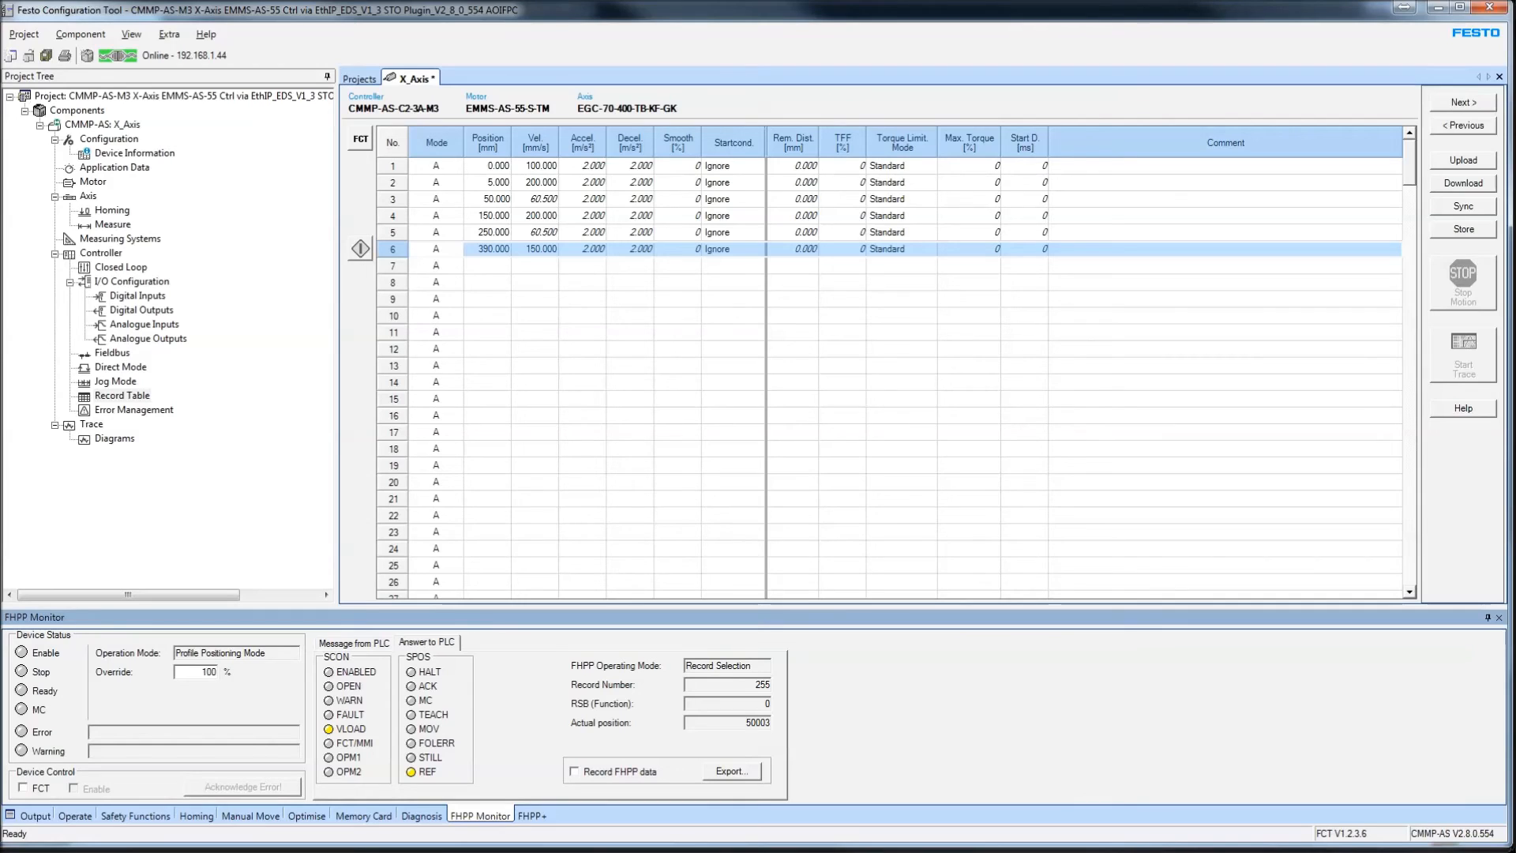
- Switch to Logix Designer and set the Halt input of the FHPP_CTRL block to 1
{"action": "key", "text": "alt+Tab"}
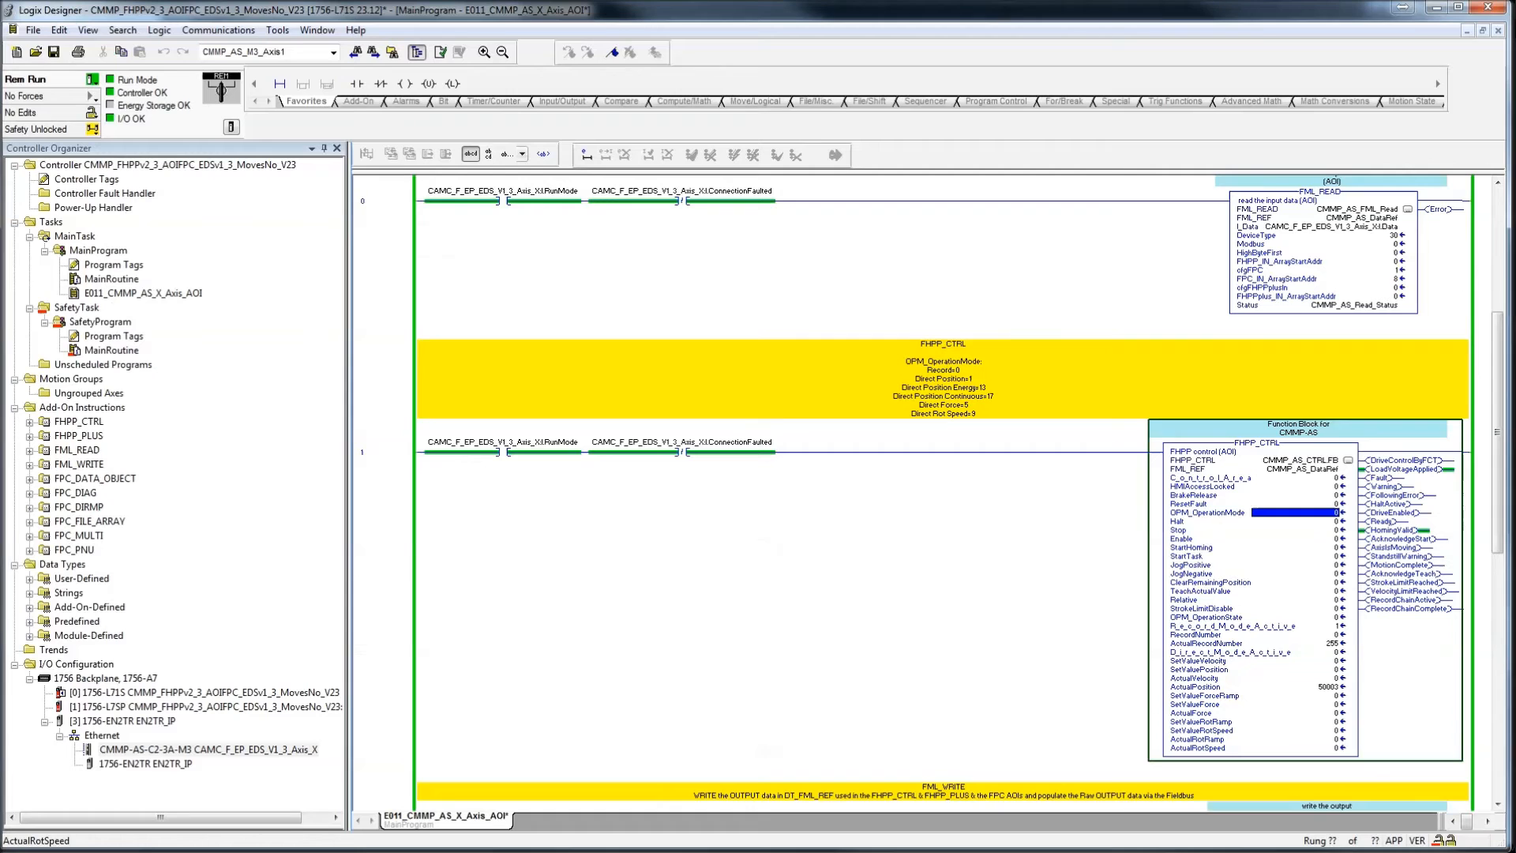
{"action": "left_click", "coordinate": [1396, 479]}
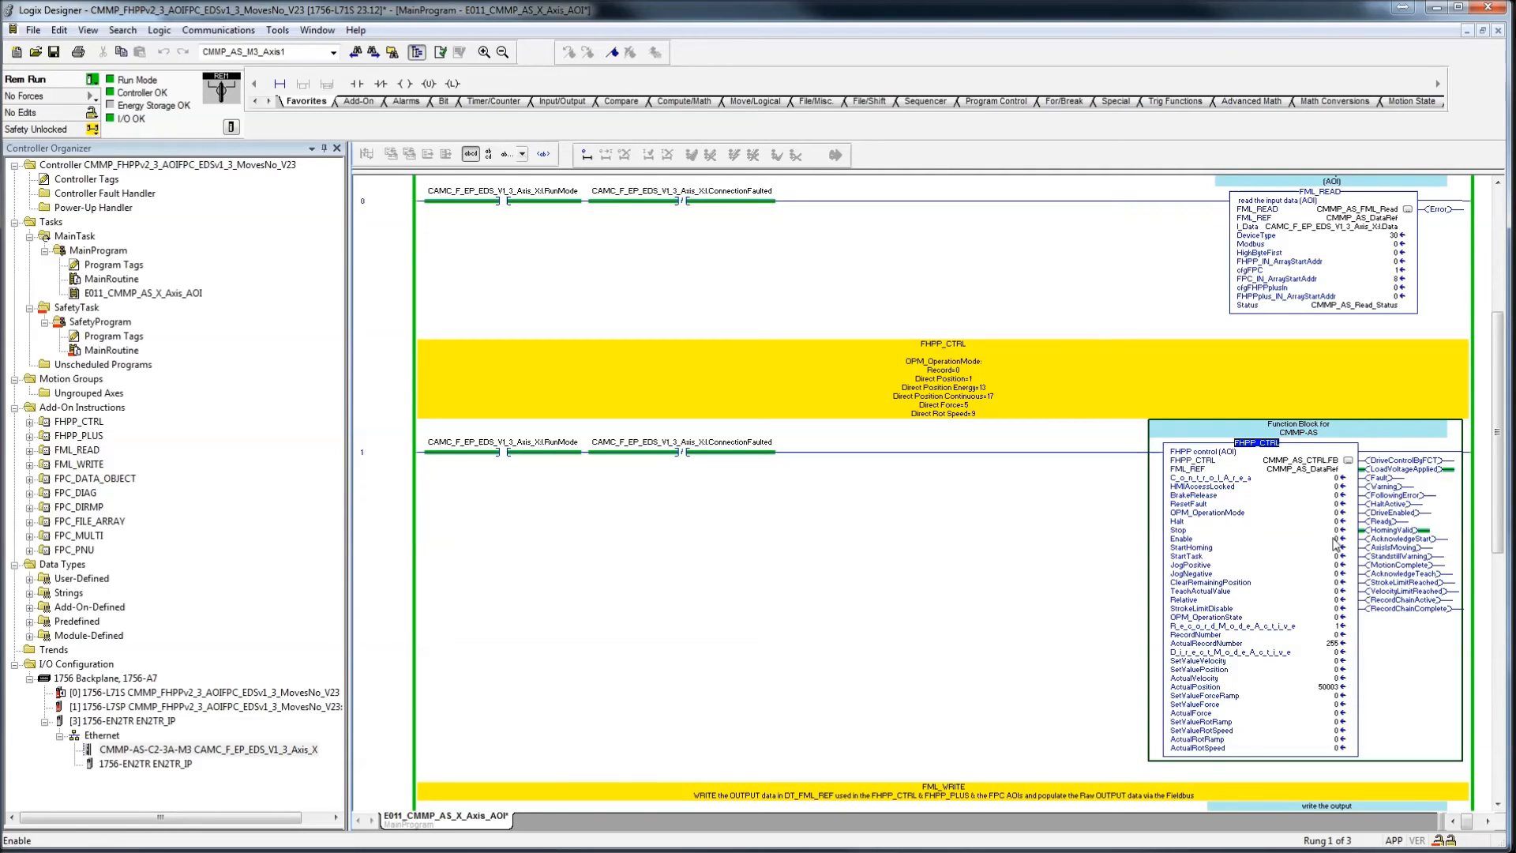
{"action": "left_click", "coordinate": [1328, 523]}
{"action": "type", "text": "1"}
{"action": "key", "text": "Return"}
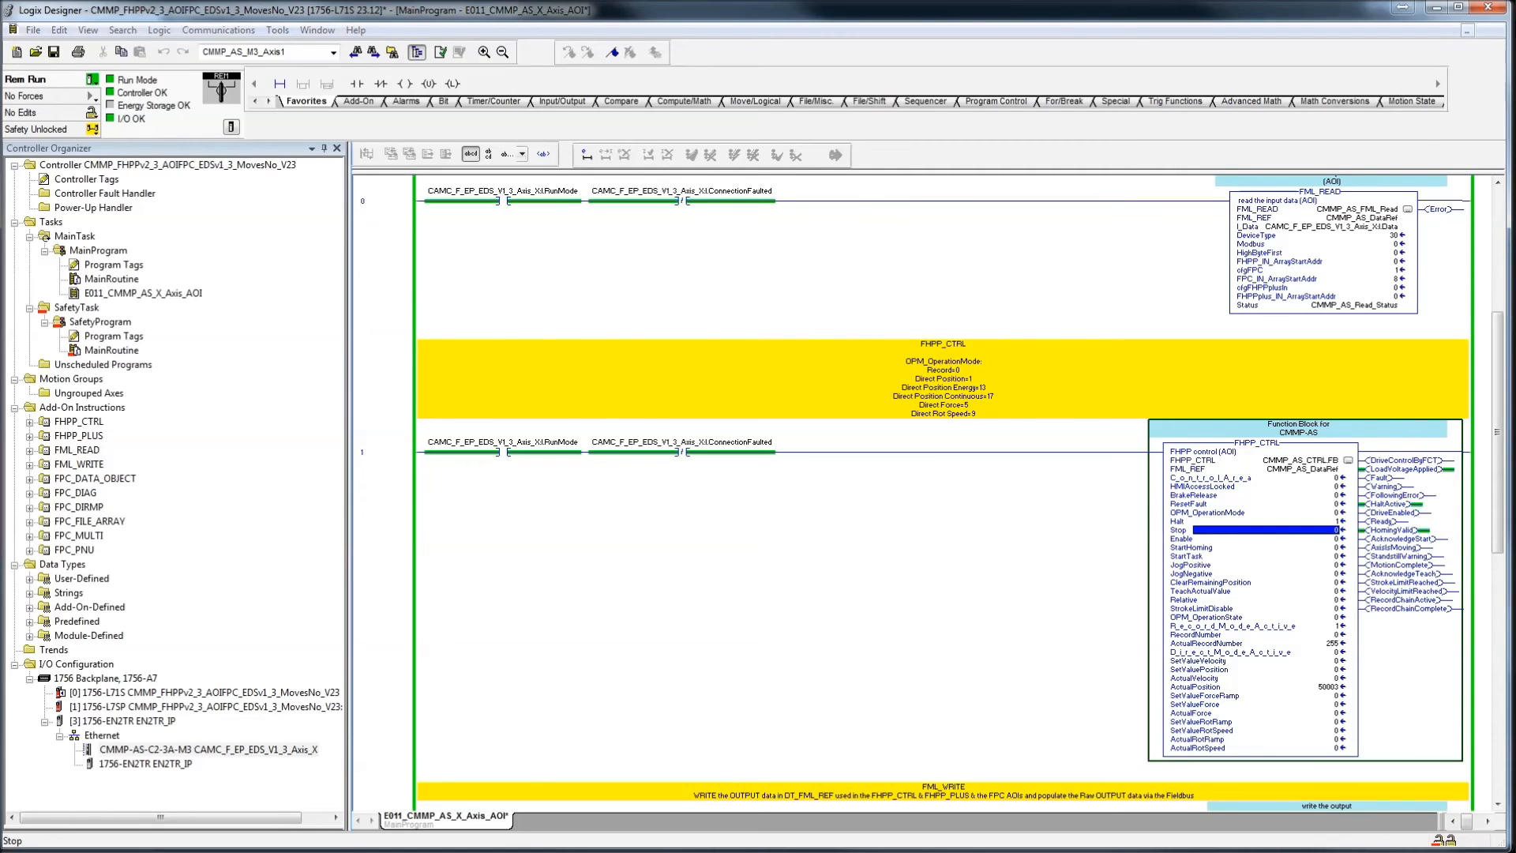
- Check the HALT bit in the FHPP Monitor's PLC message and drive answer, and return to the FHPP_CTRL rung in Logix Designer
{"action": "key", "text": "alt+Tab"}
{"action": "left_click", "coordinate": [363, 643]}
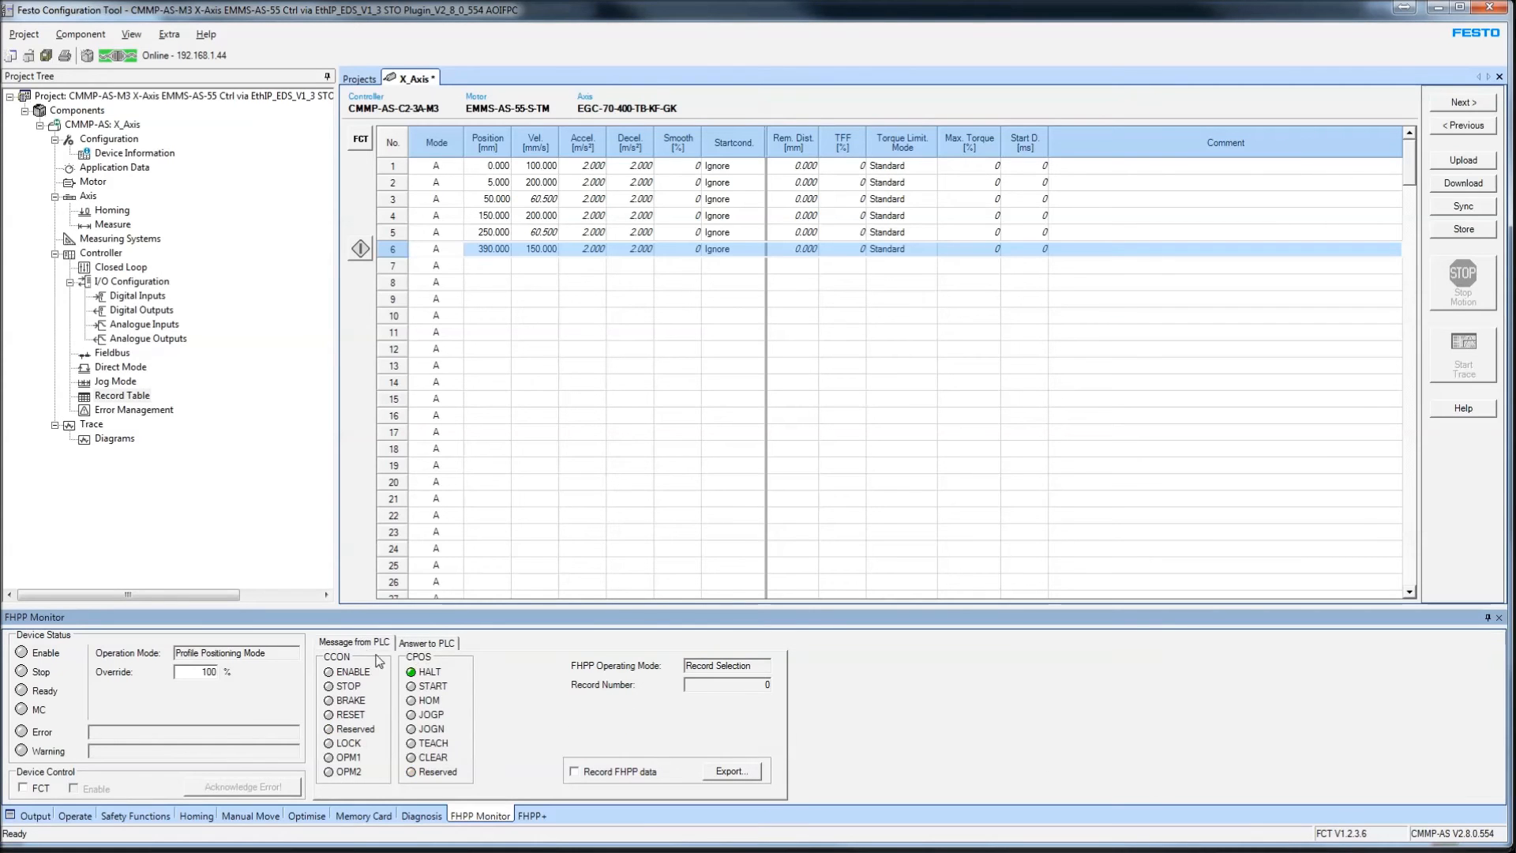
{"action": "left_click", "coordinate": [412, 645]}
{"action": "left_click", "coordinate": [375, 644]}
{"action": "key", "text": "alt+Tab"}
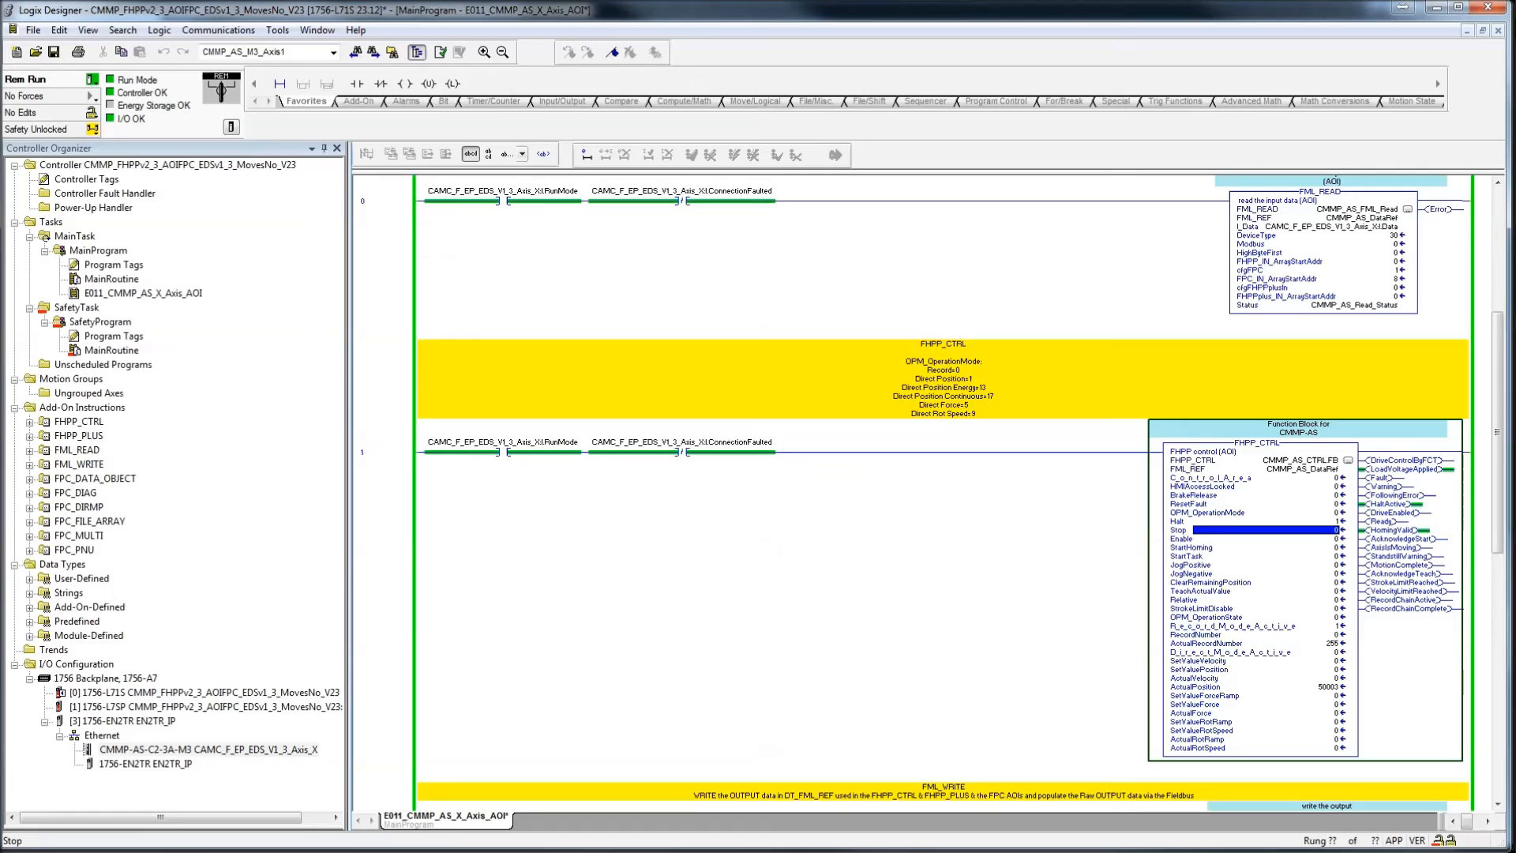
{"action": "scroll", "coordinate": [1144, 500], "scroll_direction": "down", "scroll_amount": 5}
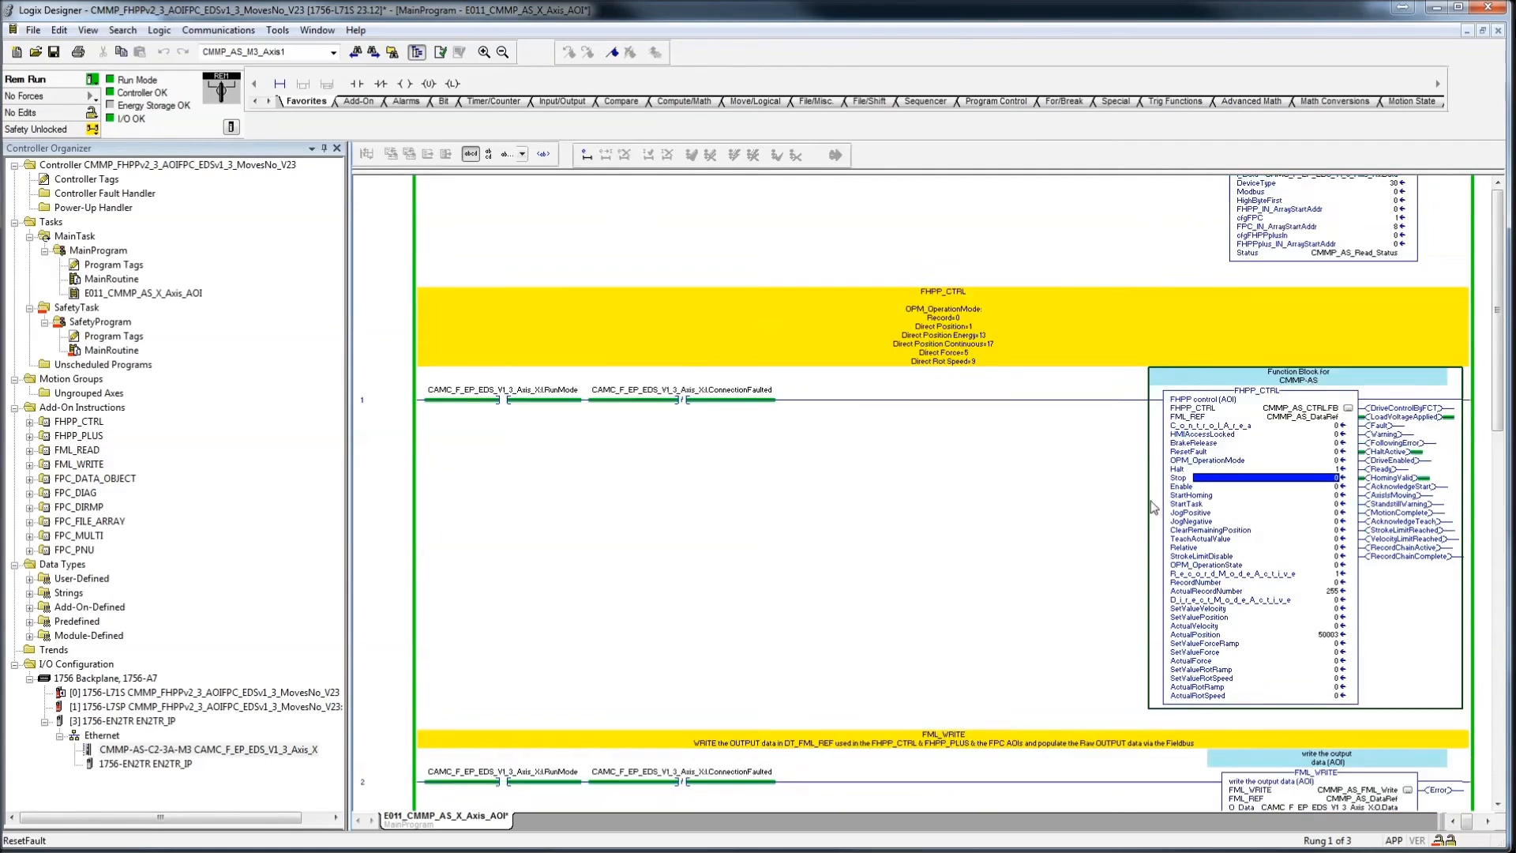
- Show the Operate page in Festo Configuration Tool and arrange it beside a narrowed Logix Designer window with the Controller Organizer hidden
{"action": "scroll", "coordinate": [1144, 500], "scroll_direction": "up", "scroll_amount": 3}
{"action": "scroll", "coordinate": [1144, 500], "scroll_direction": "up", "scroll_amount": 1}
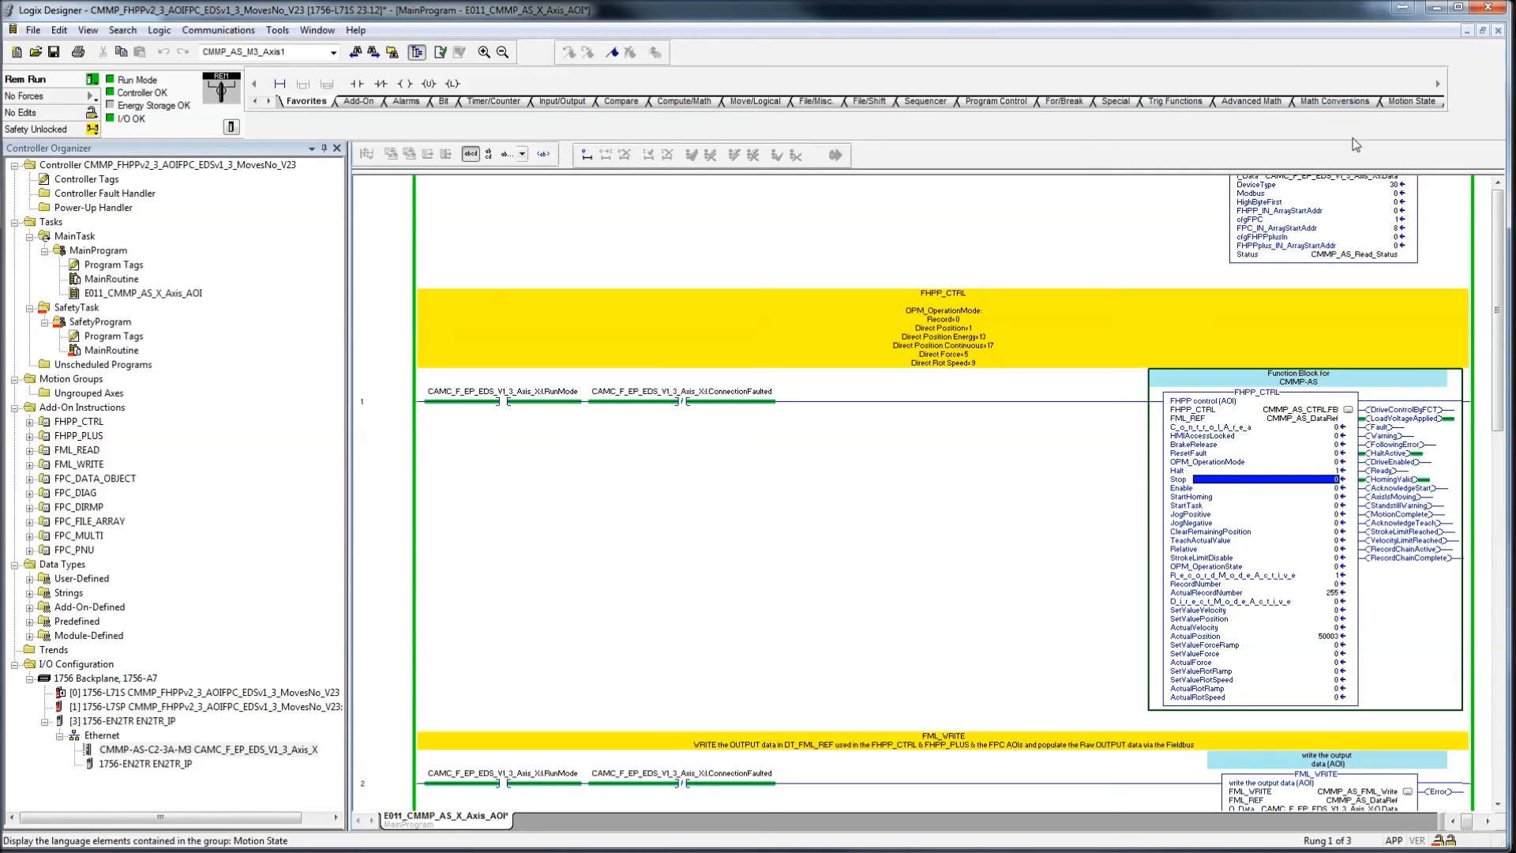
{"action": "left_click_drag", "start_coordinate": [6, 214], "coordinate": [577, 249]}
{"action": "left_click", "coordinate": [79, 818]}
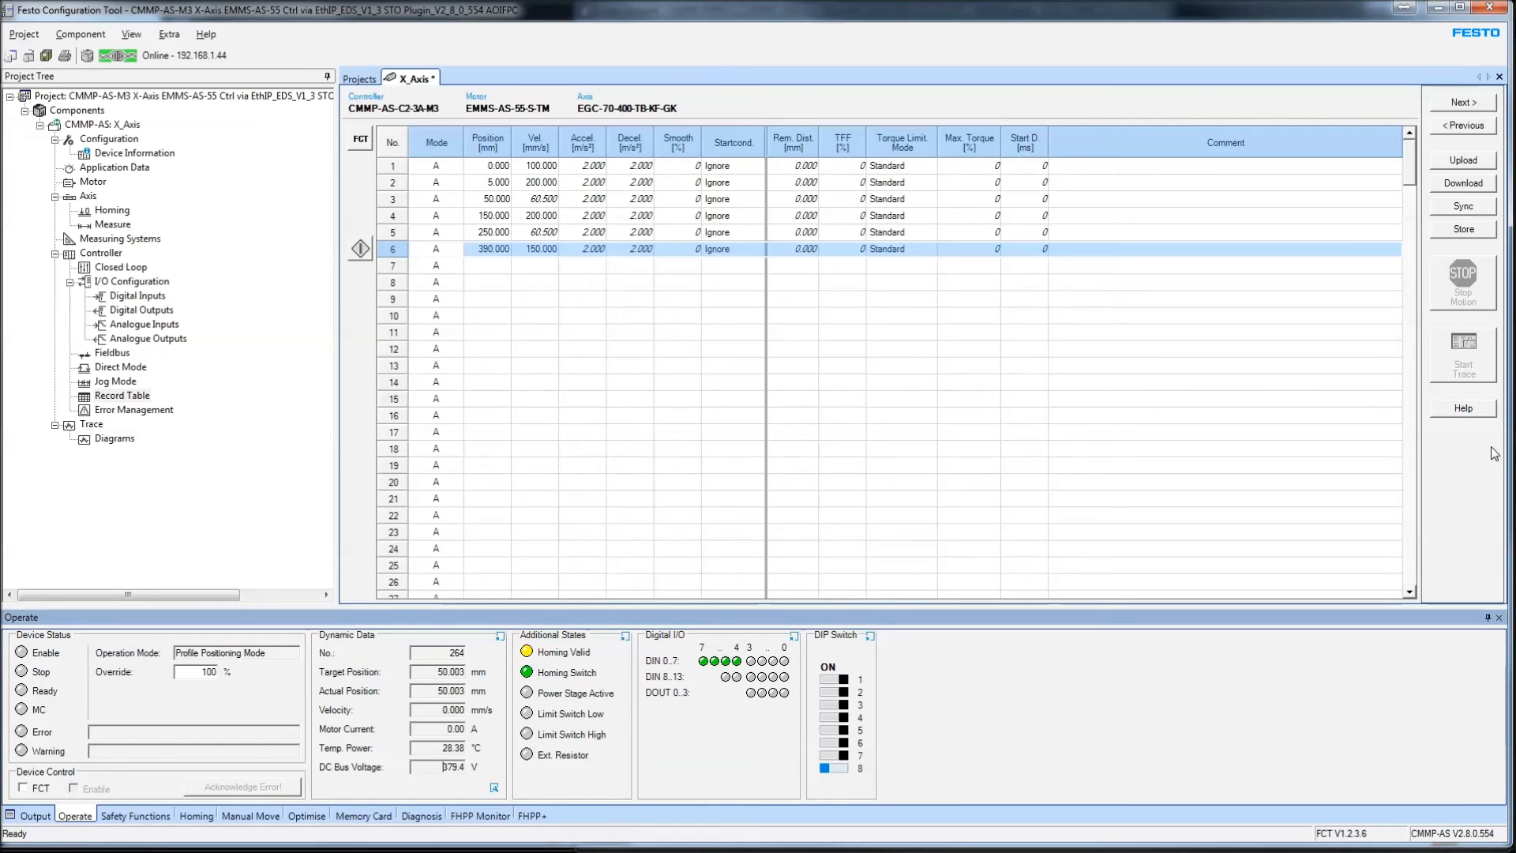
{"action": "left_click_drag", "start_coordinate": [1506, 456], "coordinate": [1002, 434]}
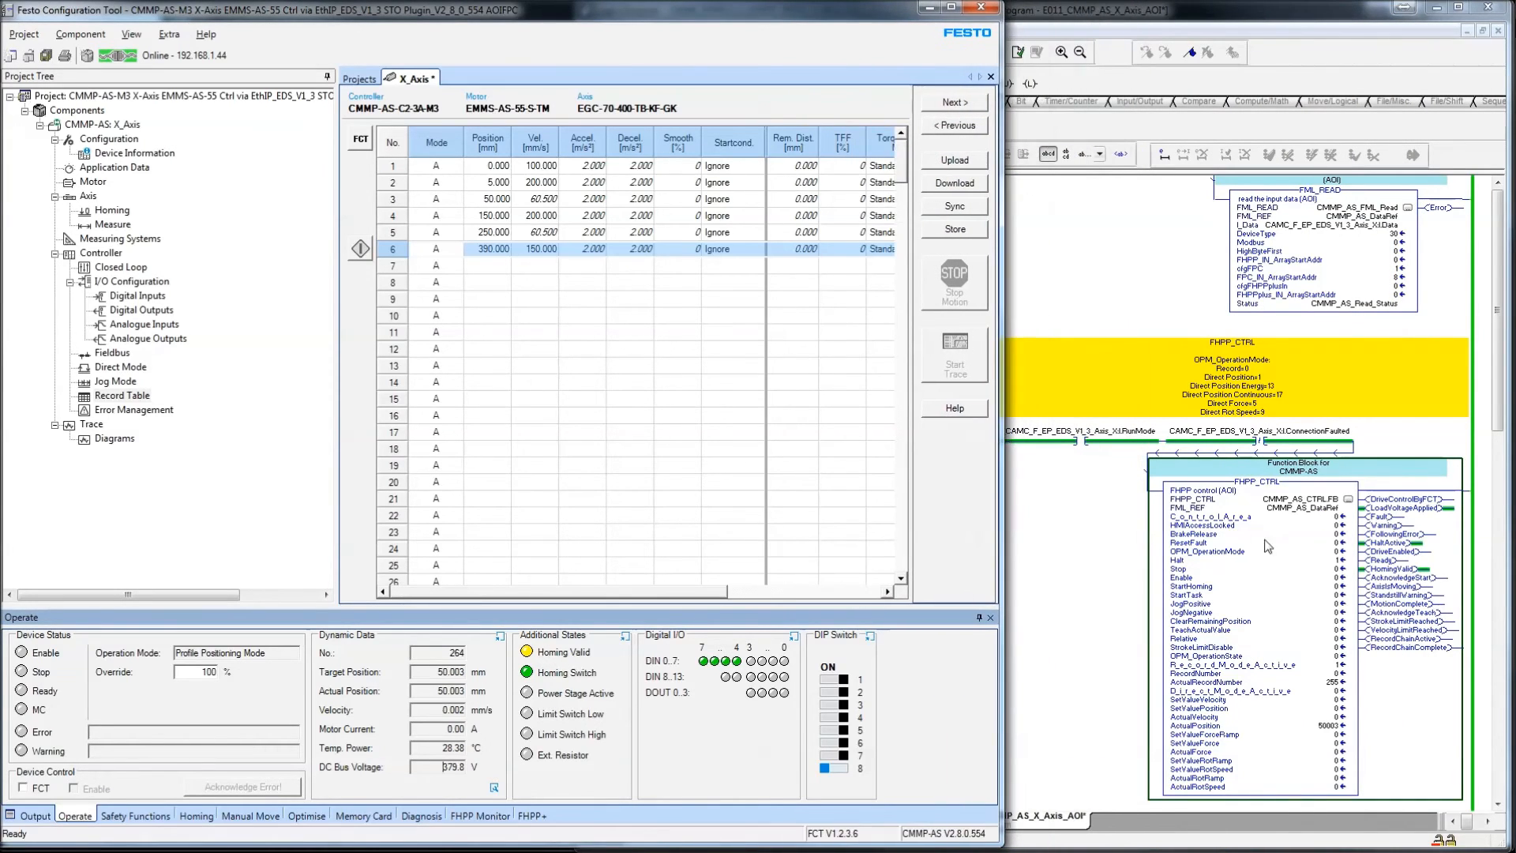
{"action": "left_click", "coordinate": [1337, 537]}
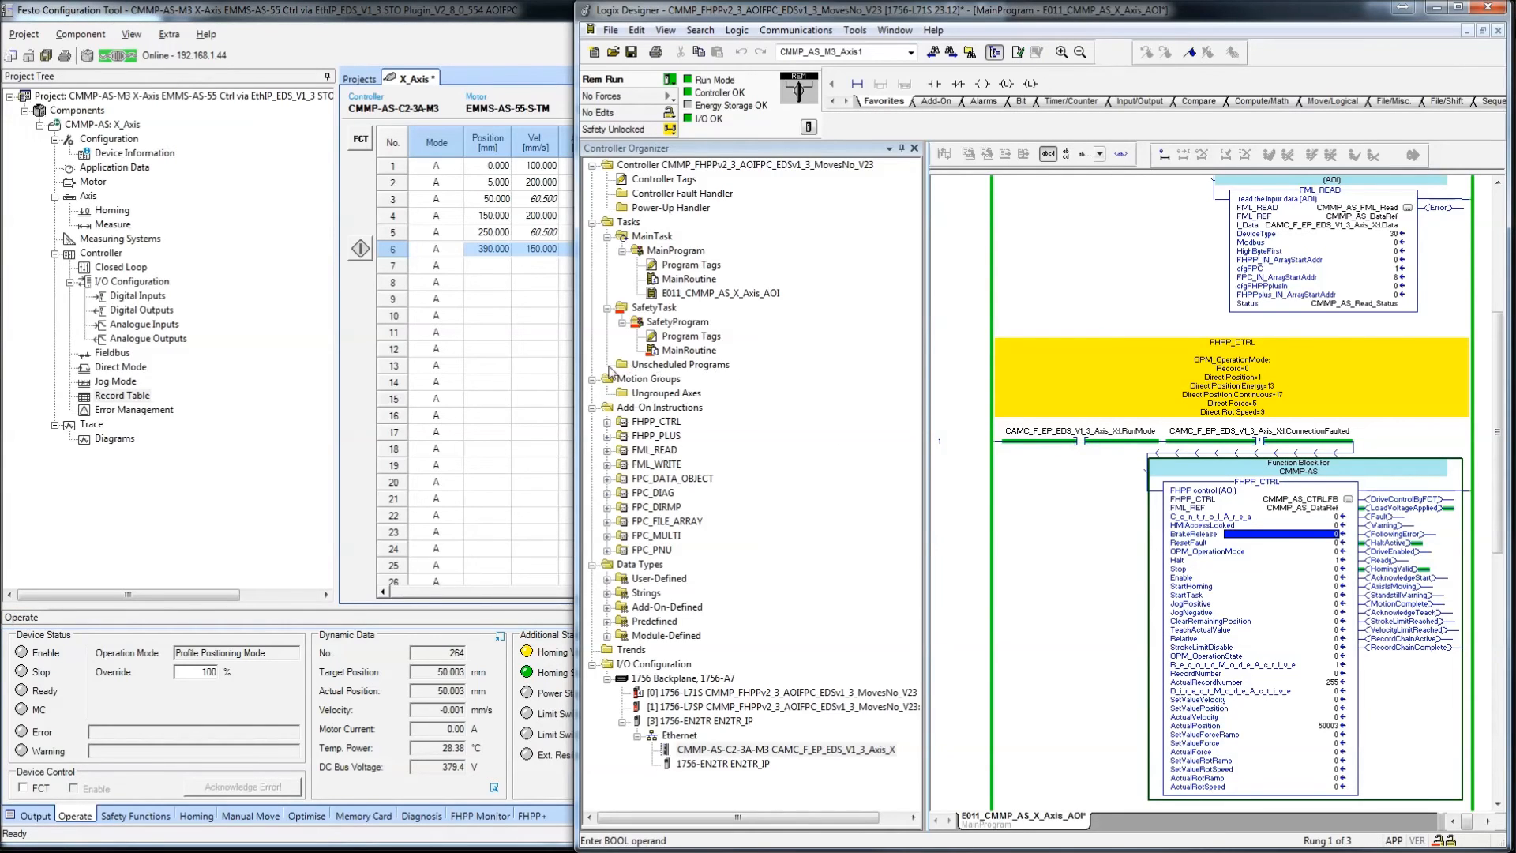
{"action": "left_click", "coordinate": [994, 52]}
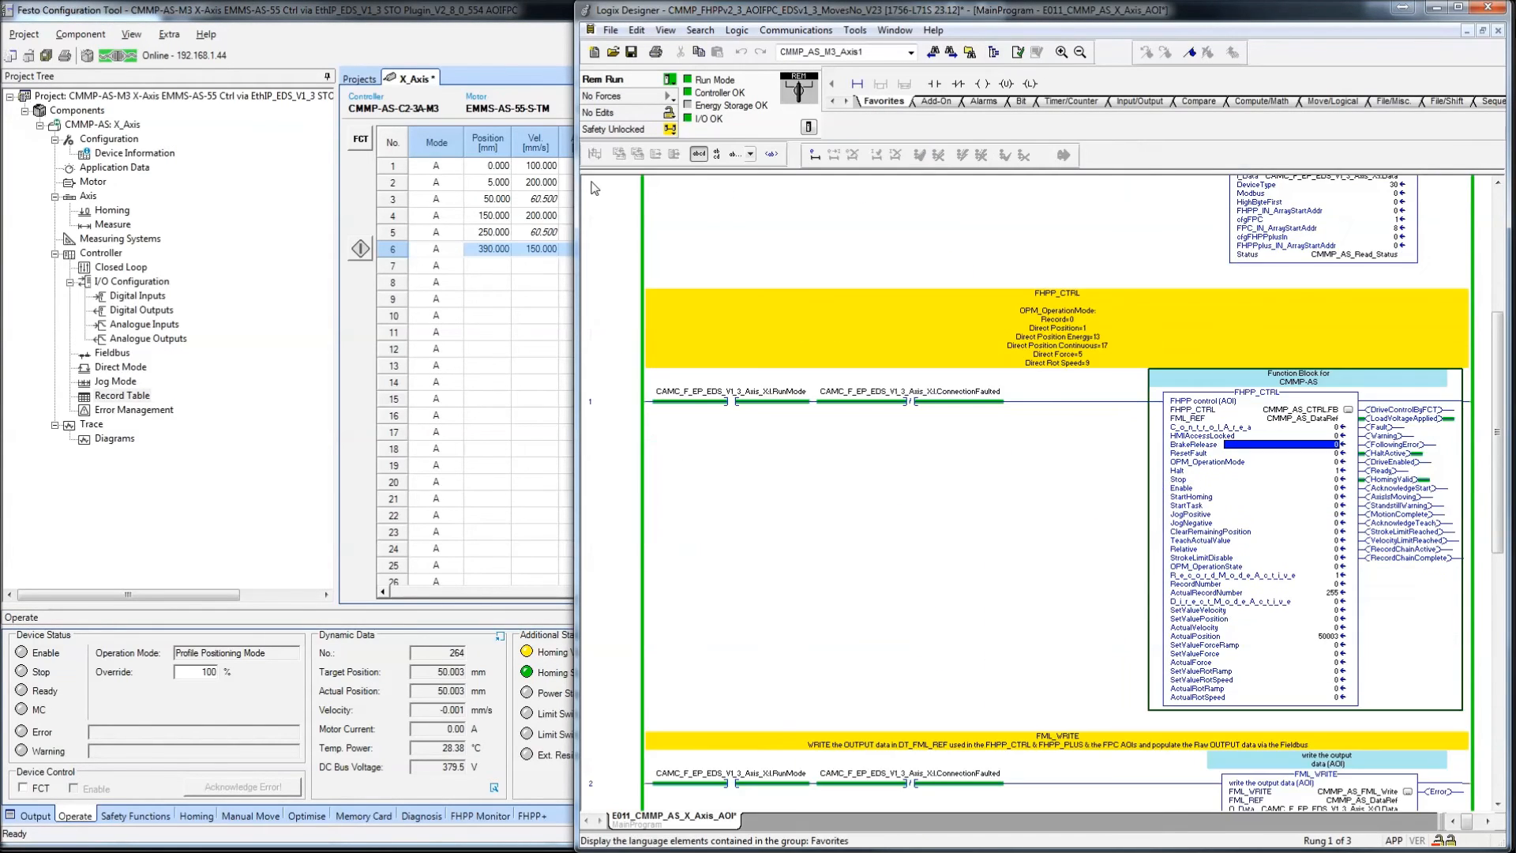
{"action": "left_click_drag", "start_coordinate": [583, 187], "coordinate": [943, 187]}
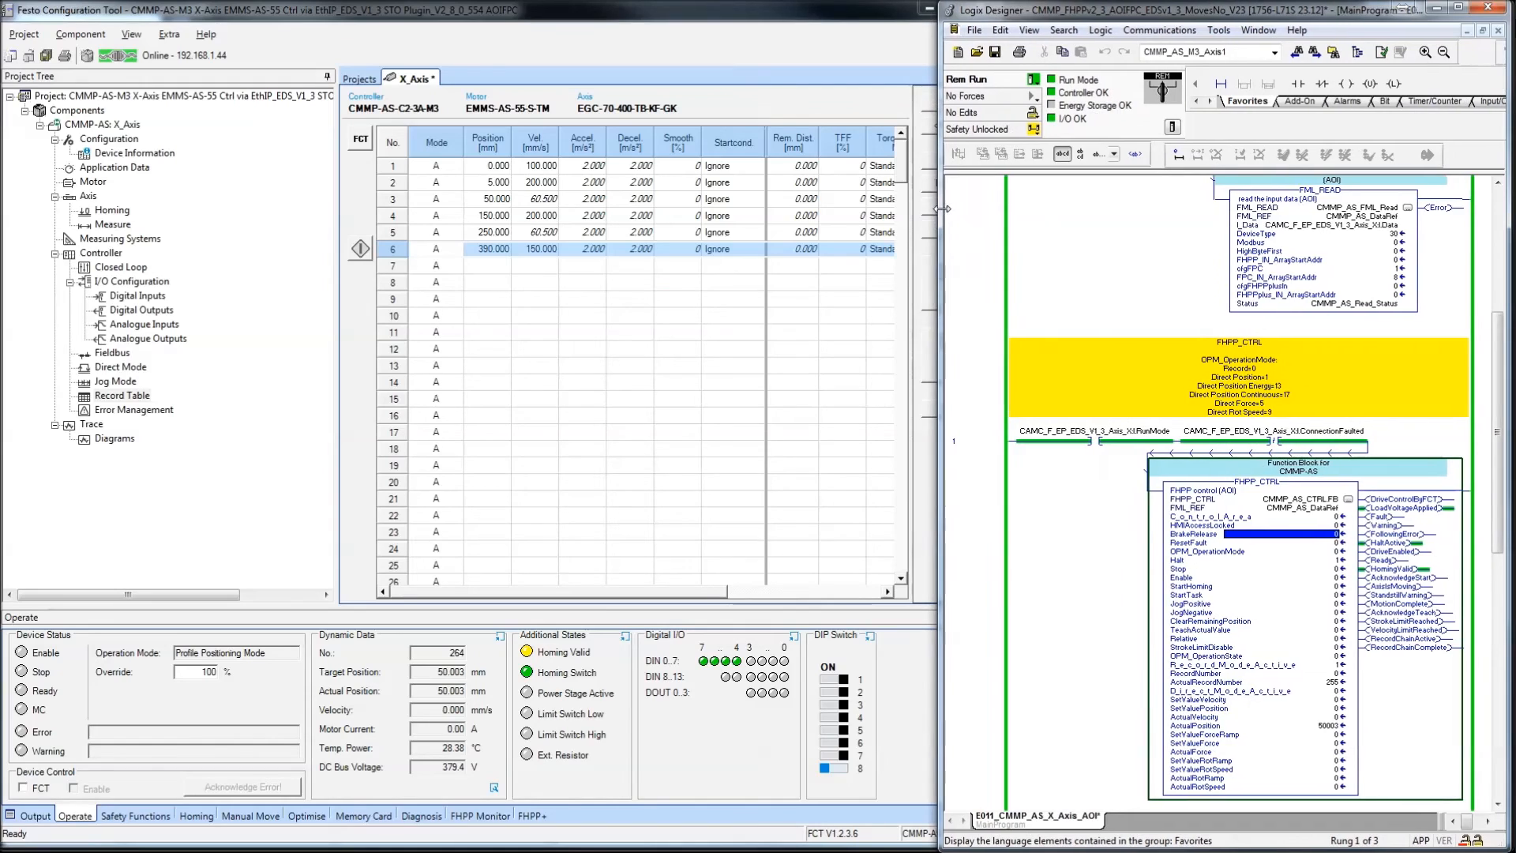
- Set the Stop and Enable inputs of the FHPP_CTRL block to 1
{"action": "left_click", "coordinate": [1337, 569]}
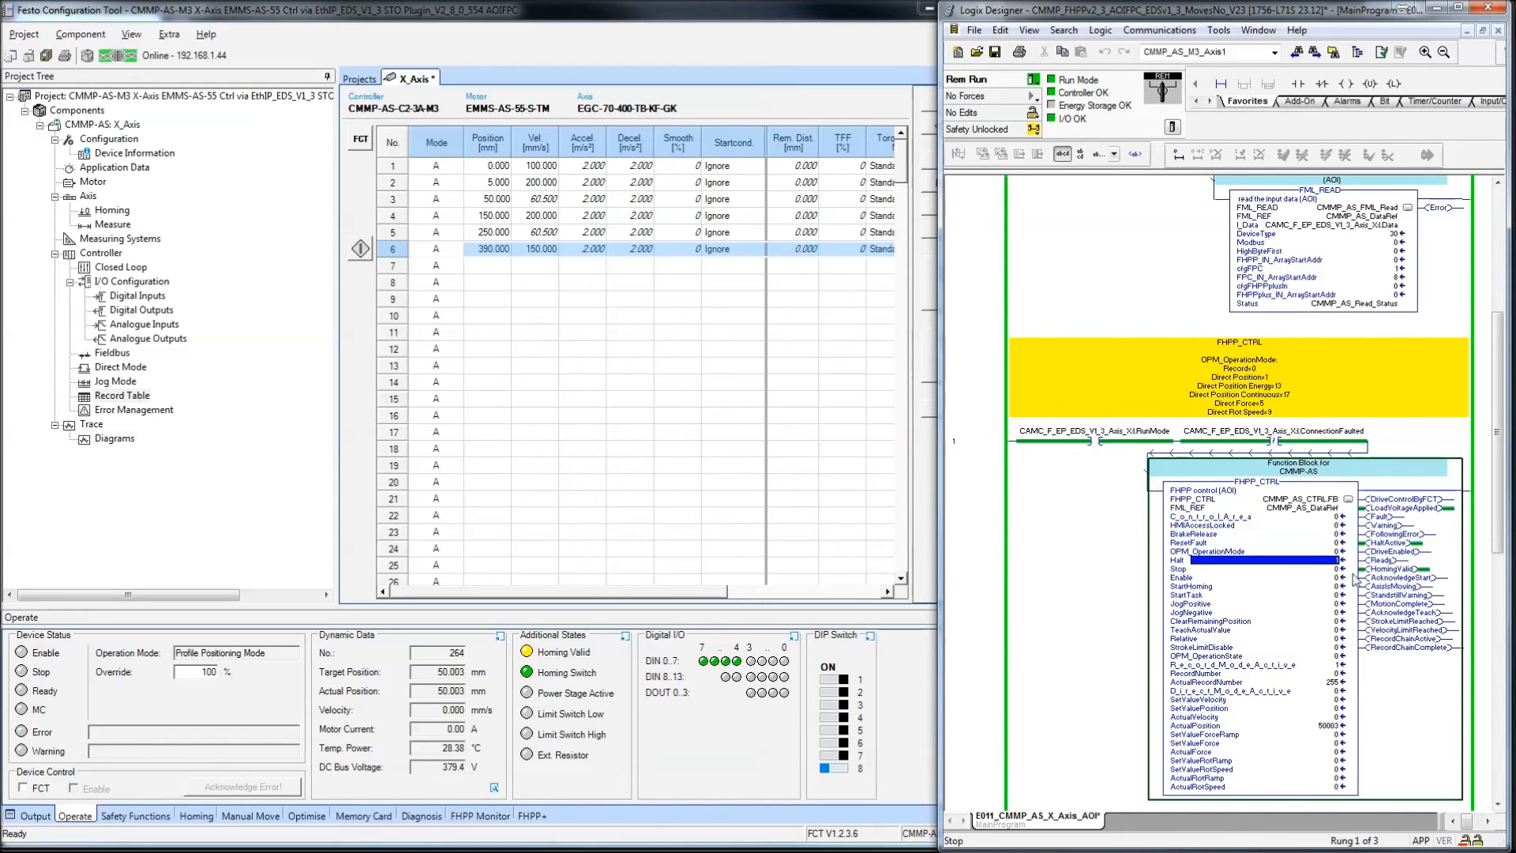
{"action": "type", "text": "1"}
{"action": "key", "text": "Return"}
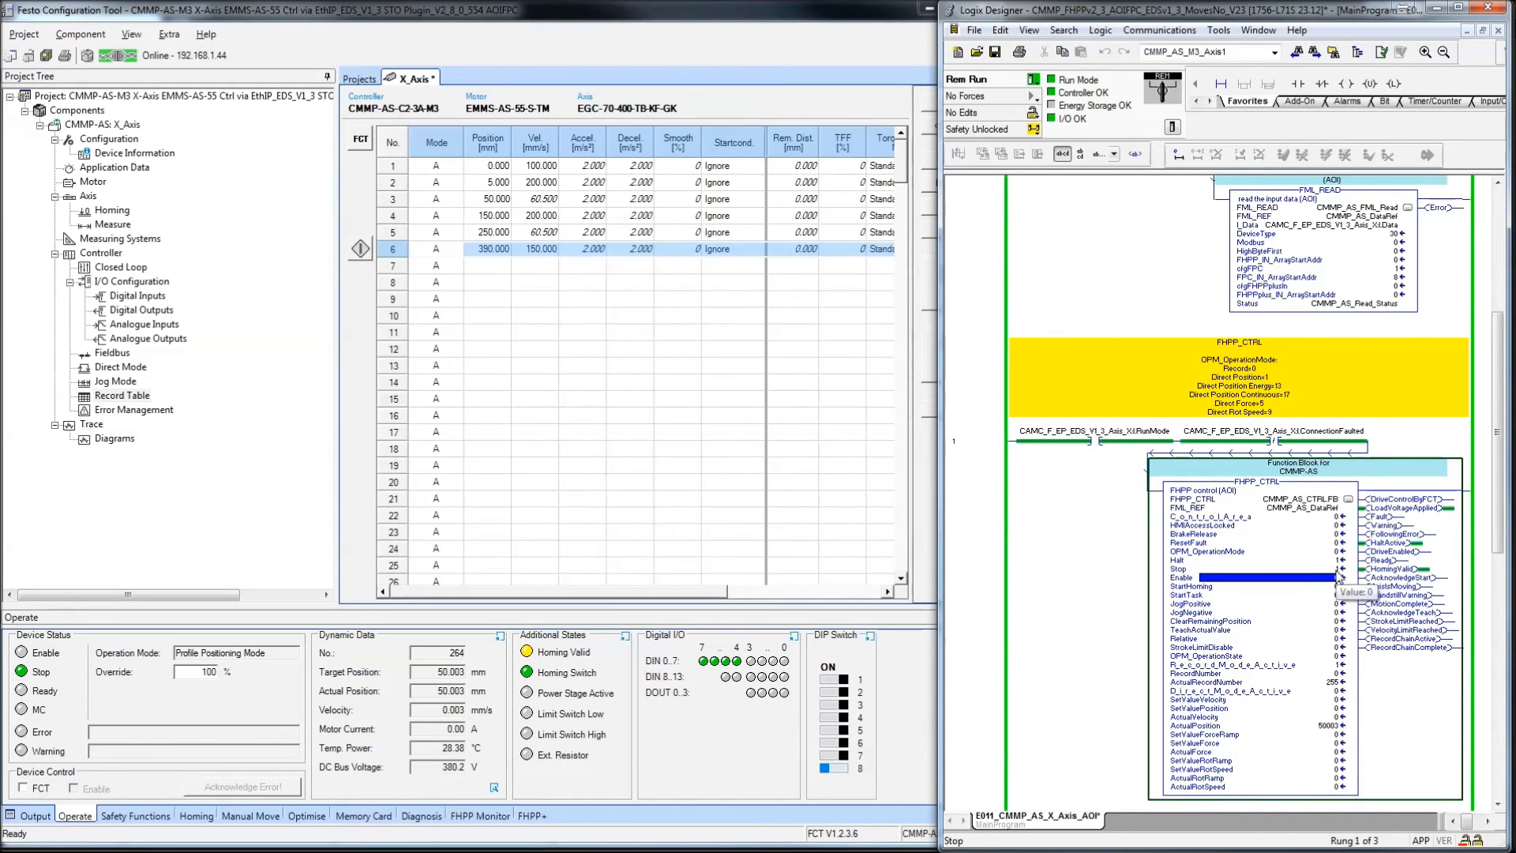
{"action": "type", "text": "1"}
{"action": "key", "text": "Return"}
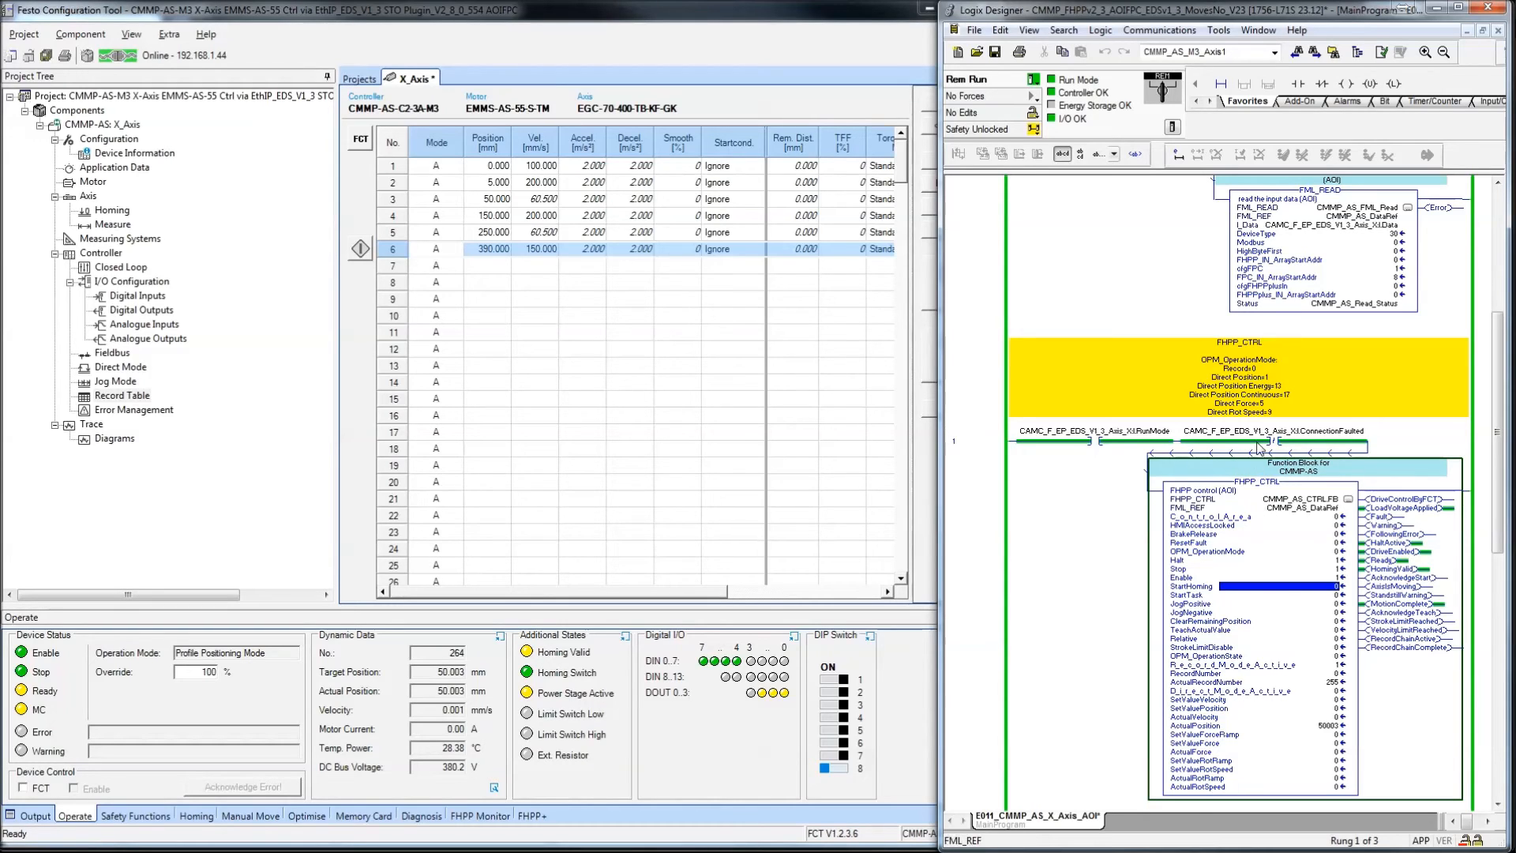
- Switch to Festo Configuration Tool, take FCT device control, enable the drive and jog the axis in the positive direction
{"action": "left_click", "coordinate": [24, 788]}
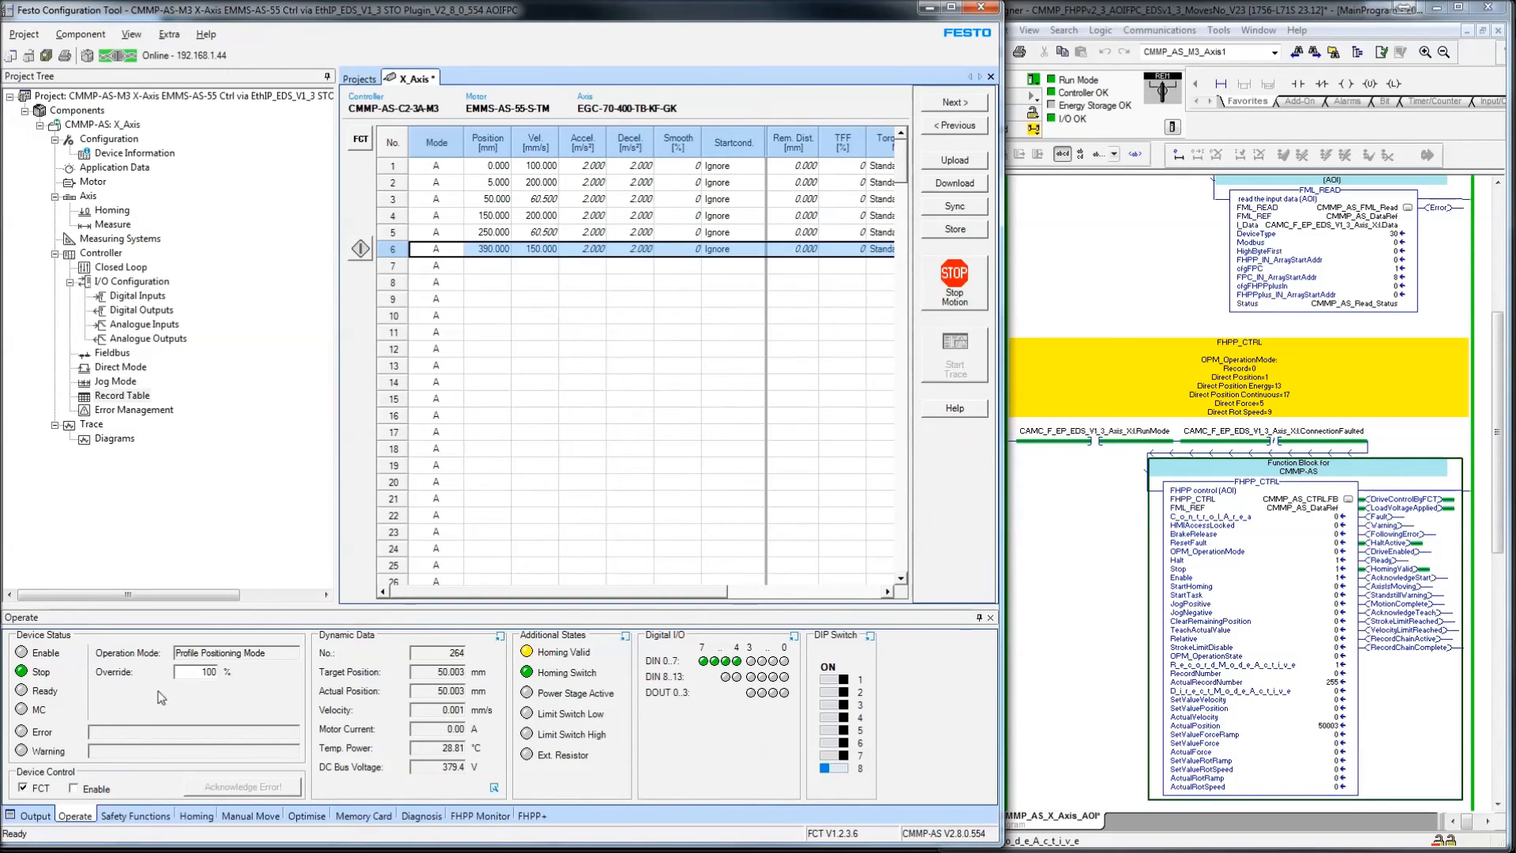
{"action": "left_click", "coordinate": [41, 792]}
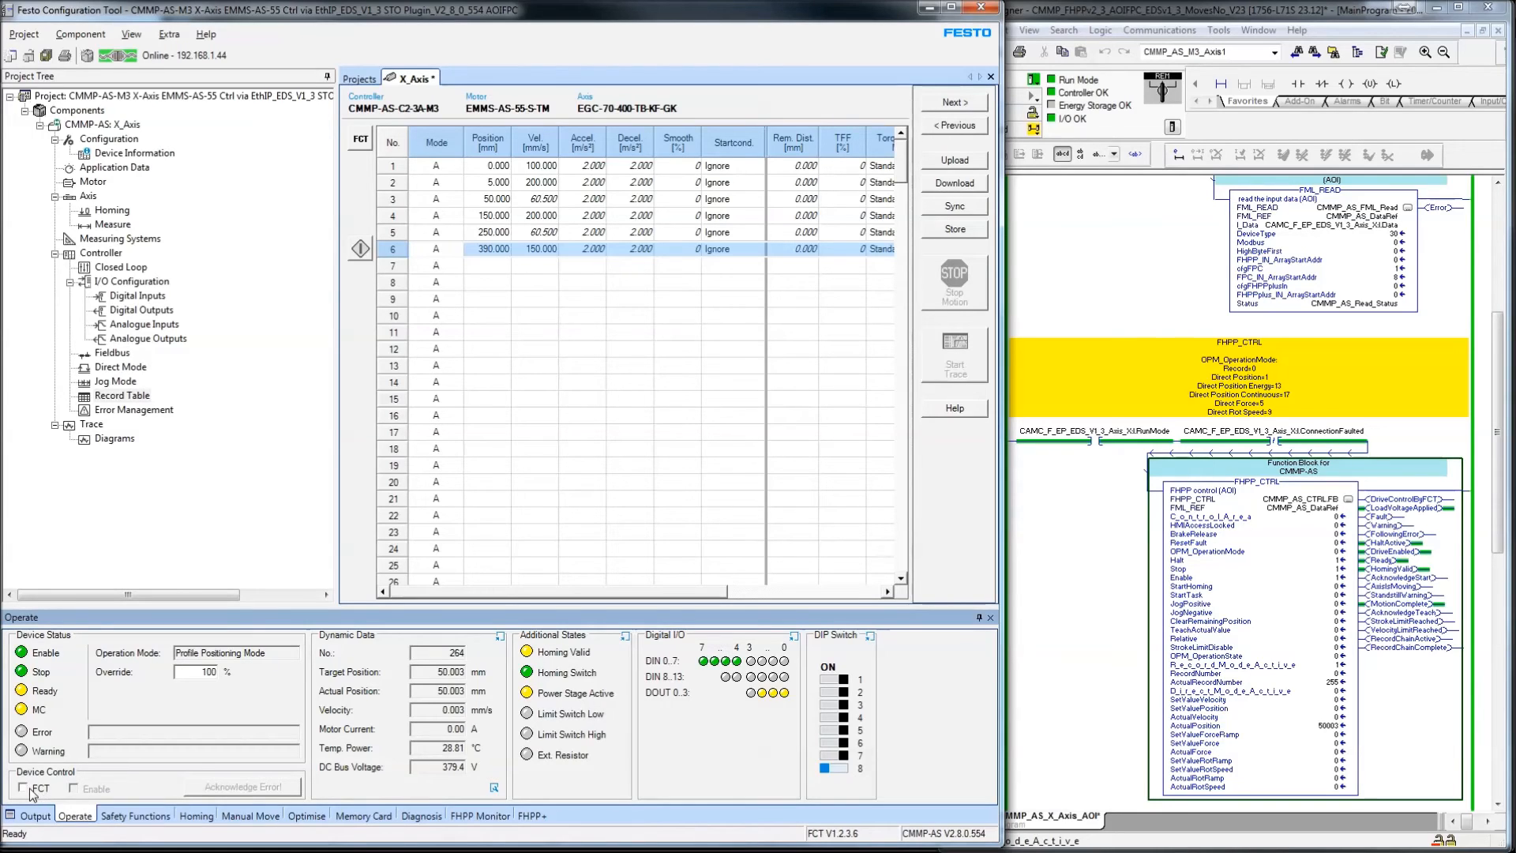
{"action": "left_click", "coordinate": [35, 790]}
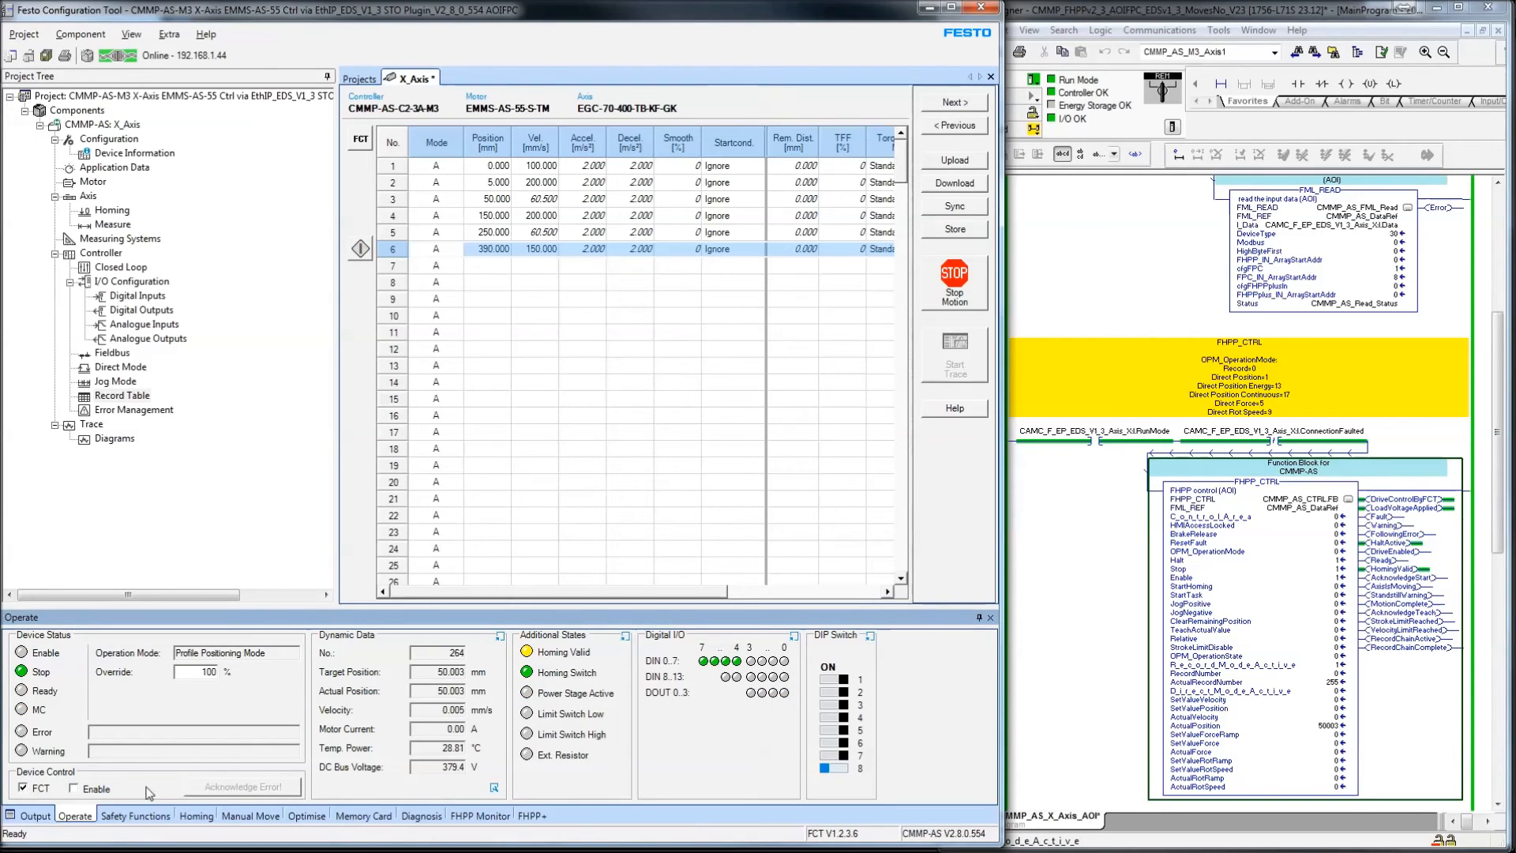
{"action": "left_click", "coordinate": [101, 790]}
{"action": "left_click", "coordinate": [258, 817]}
{"action": "left_click", "coordinate": [459, 787]}
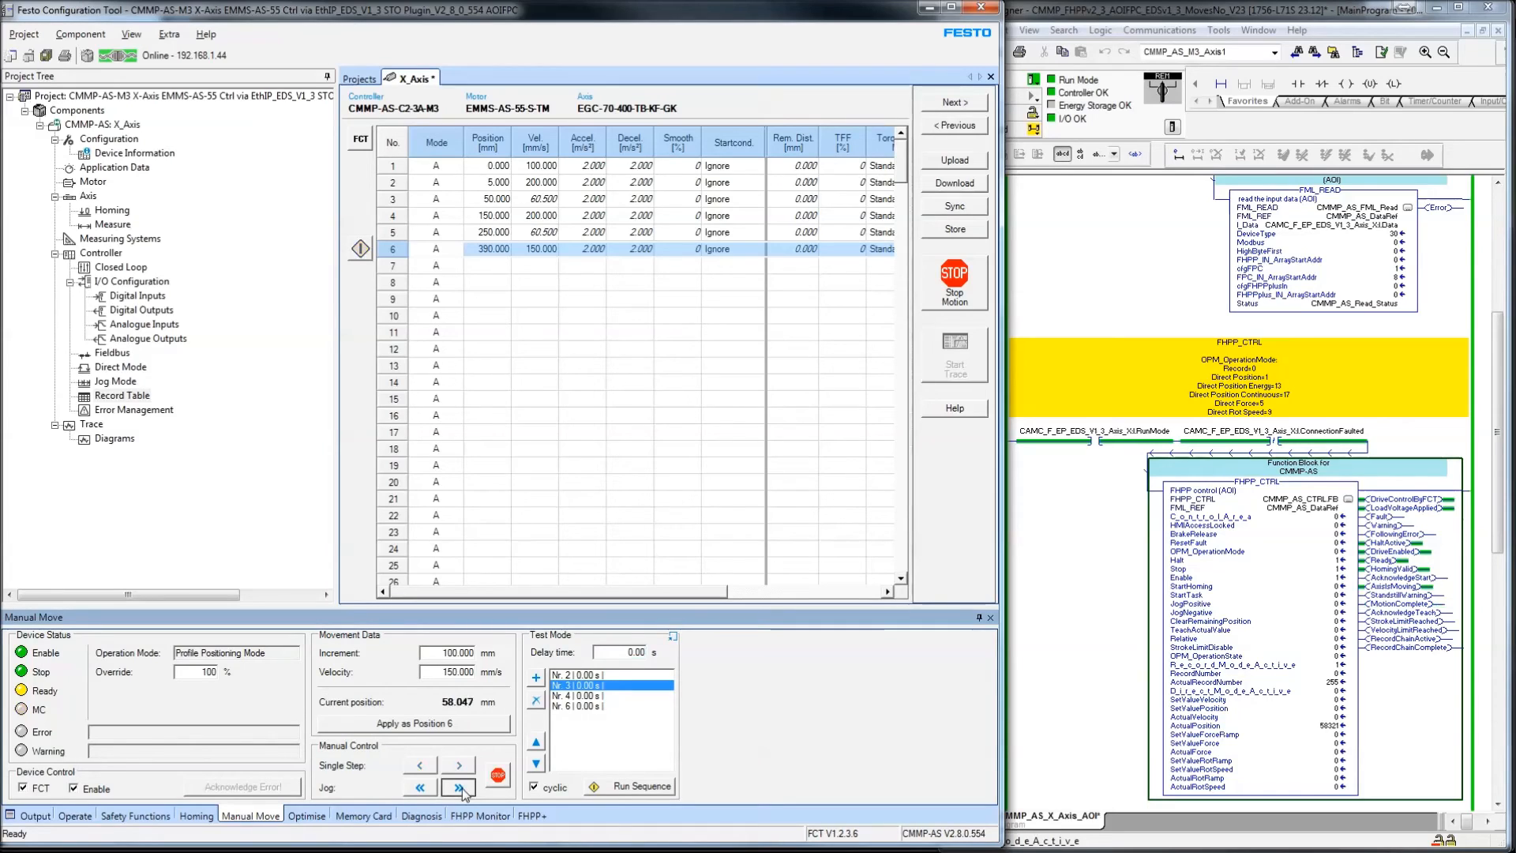
- Disable the drive and release FCT device control from the Operate page
{"action": "left_click", "coordinate": [88, 817]}
{"action": "left_click", "coordinate": [98, 790]}
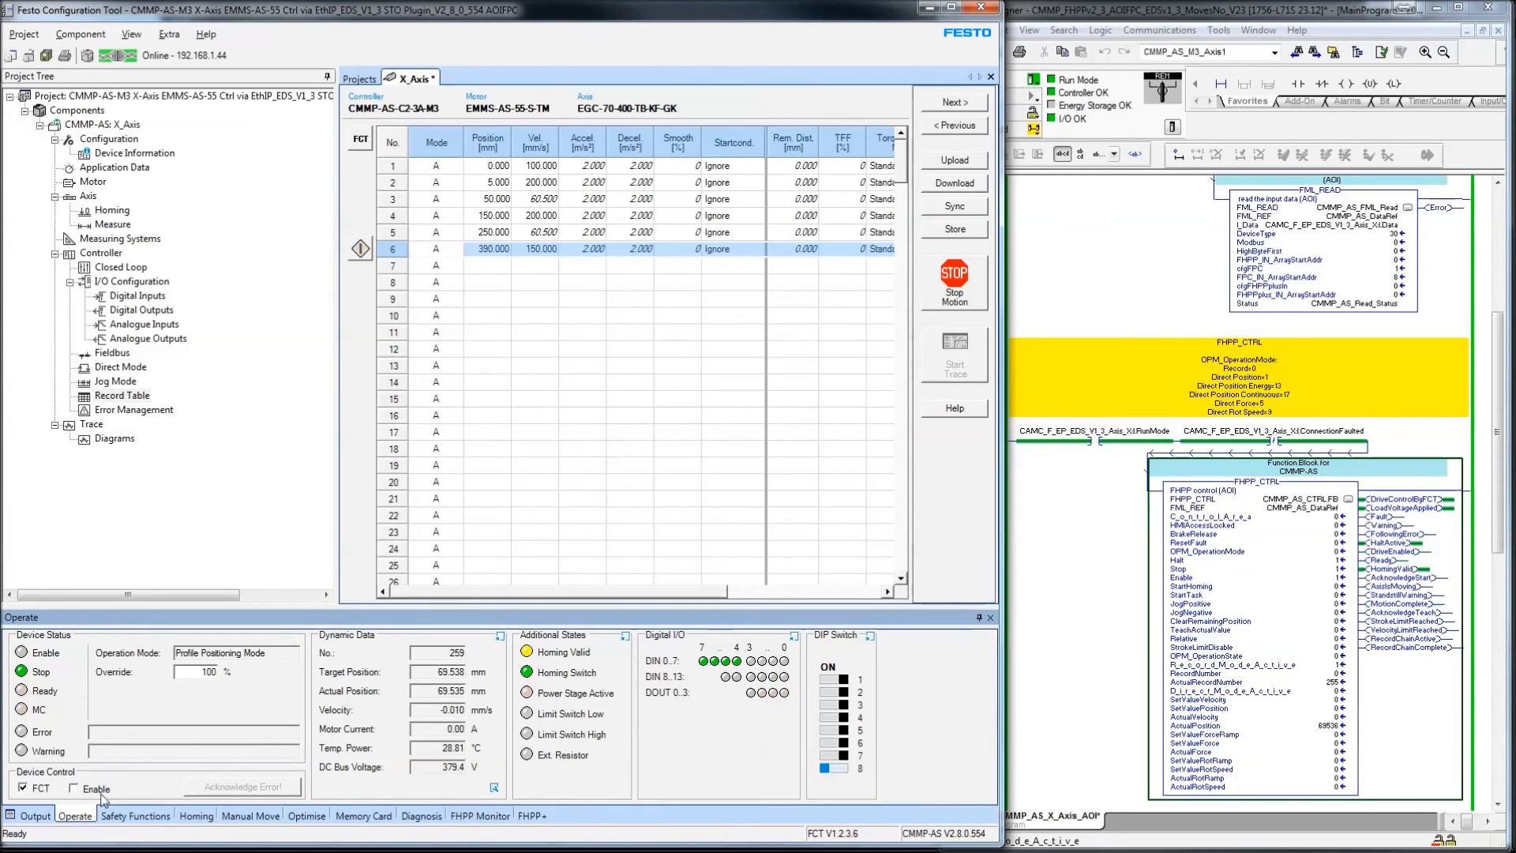
{"action": "left_click", "coordinate": [45, 789]}
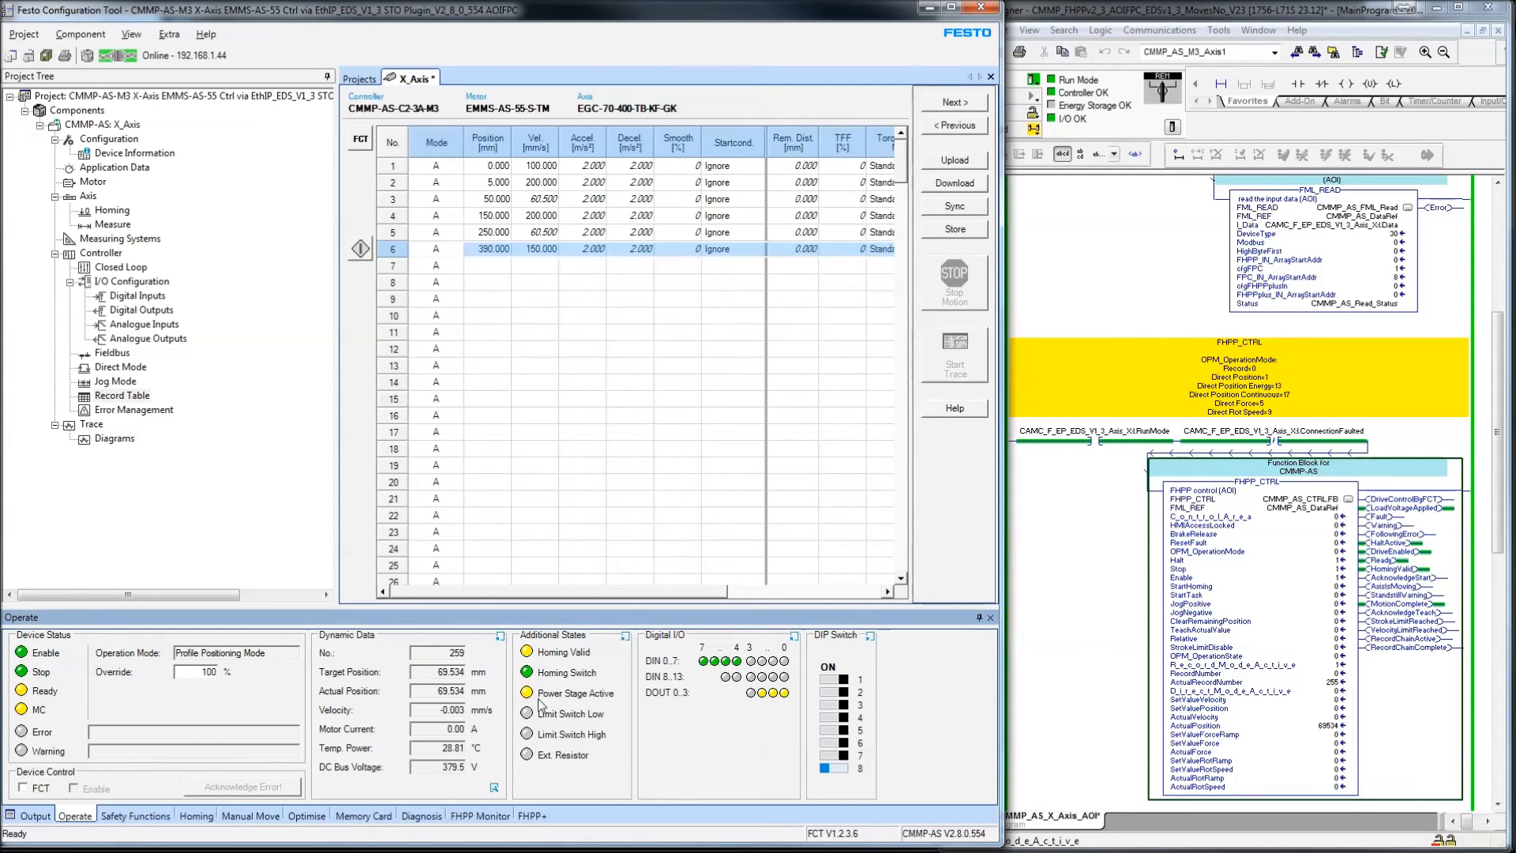
- Switch to Logix Designer and reset the FHPP_CTRL block's Enable input to 0, then back to 1
{"action": "left_click", "coordinate": [1342, 577]}
{"action": "type", "text": "0"}
{"action": "key", "text": "Return"}
{"action": "key", "text": "Up"}
{"action": "type", "text": "1"}
{"action": "key", "text": "Return"}
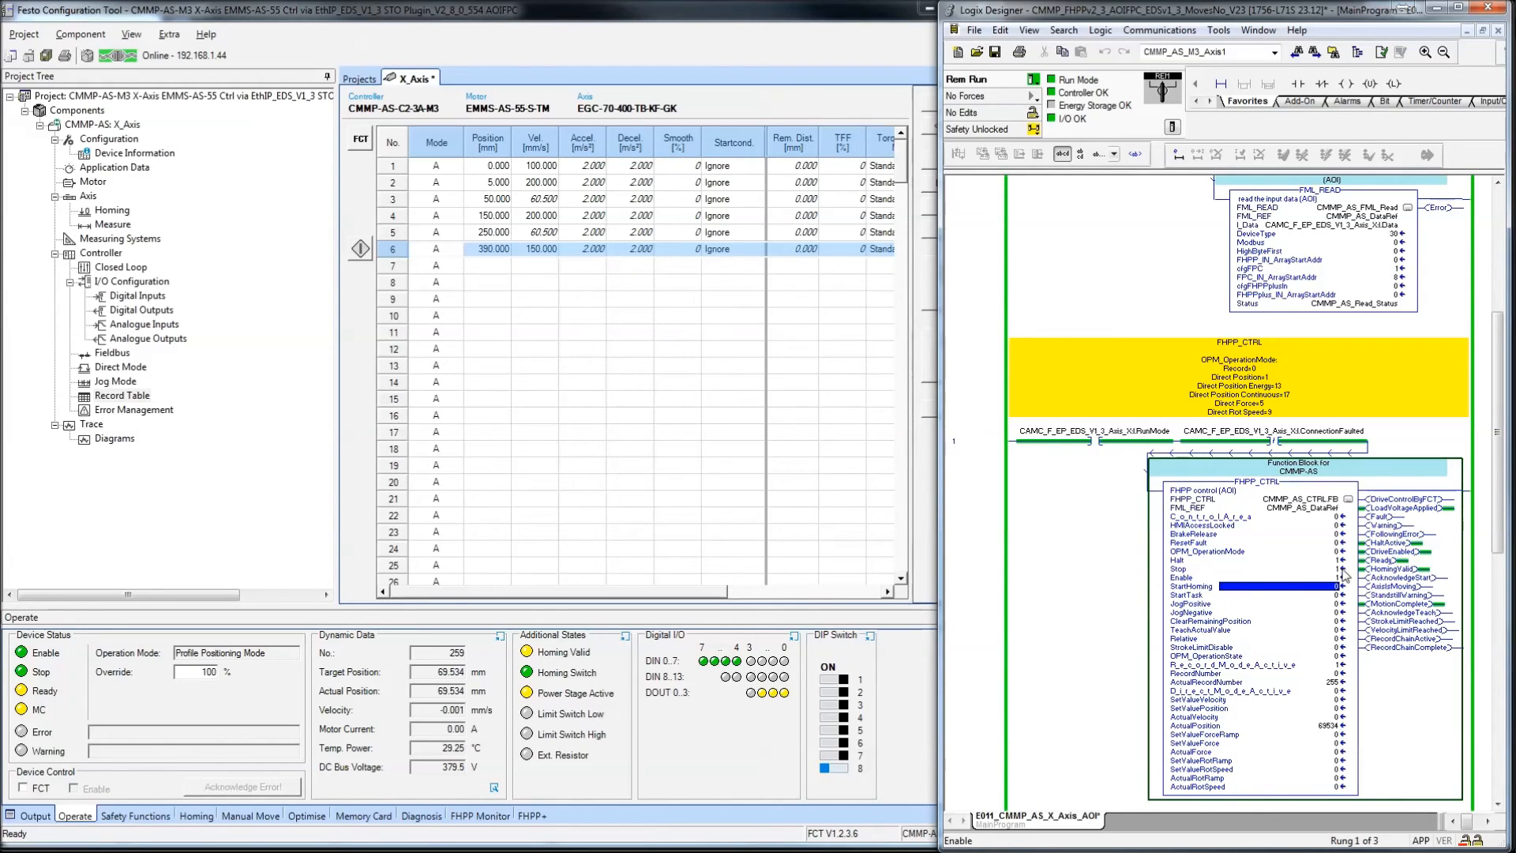
- Set RecordNumber to 4 on the FHPP_CTRL block and start the move by setting StartTask to 1
{"action": "left_click", "coordinate": [1242, 552]}
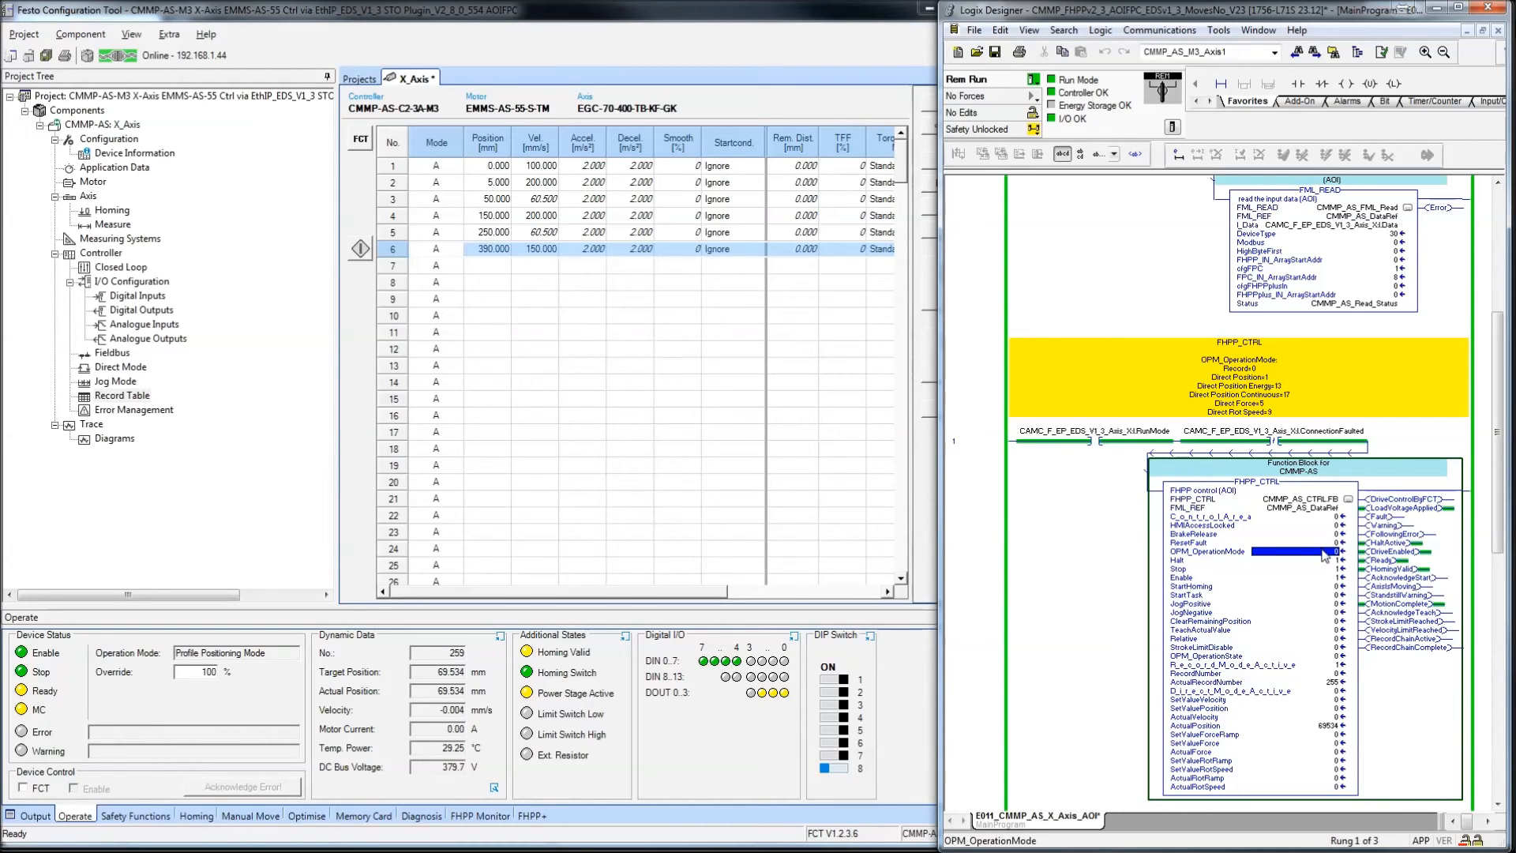
{"action": "left_click", "coordinate": [1311, 673]}
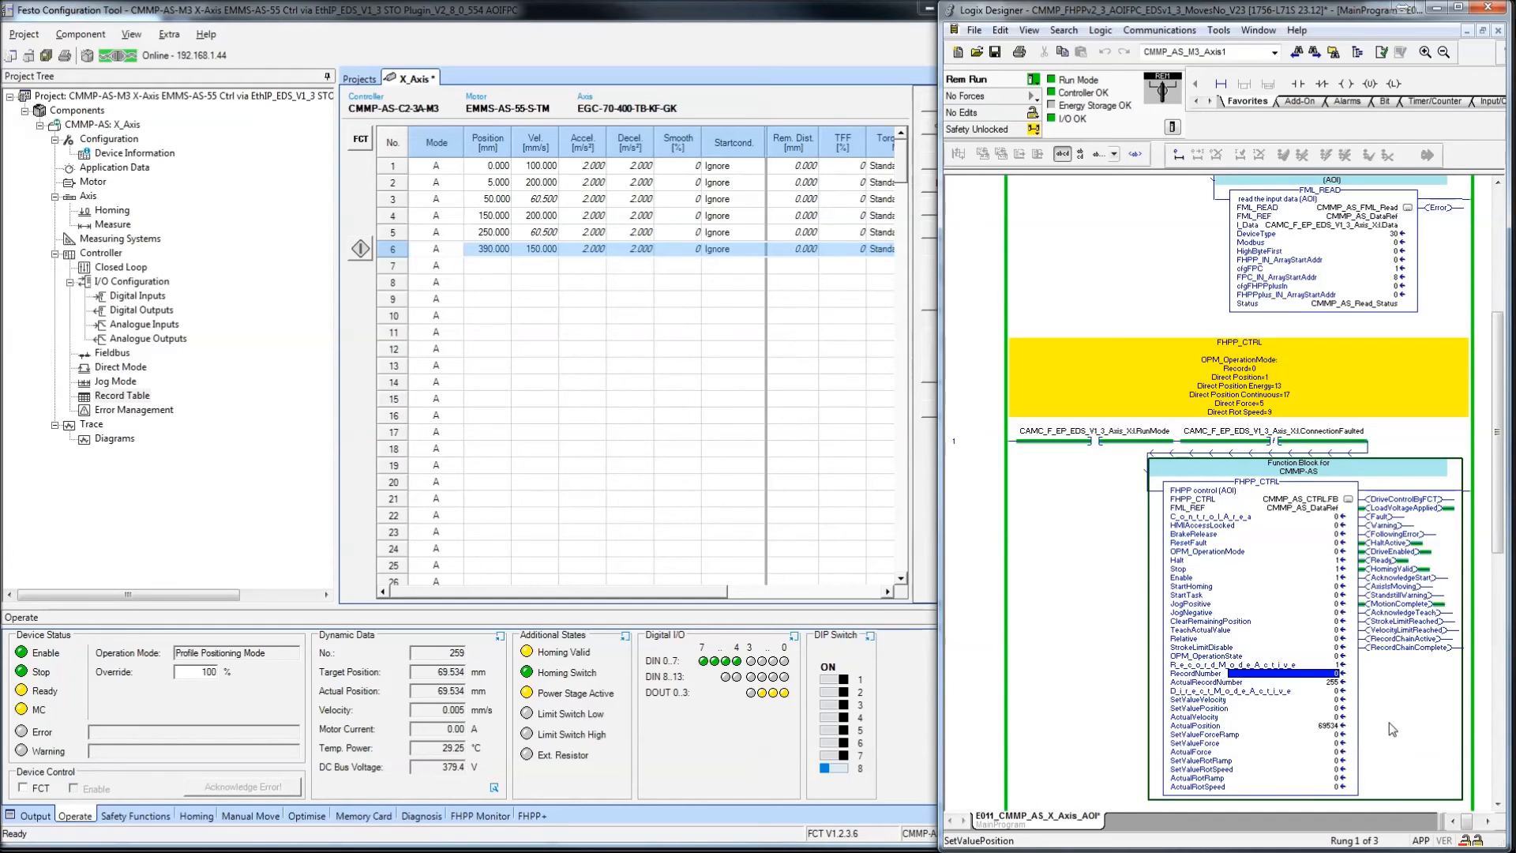
{"action": "type", "text": "1"}
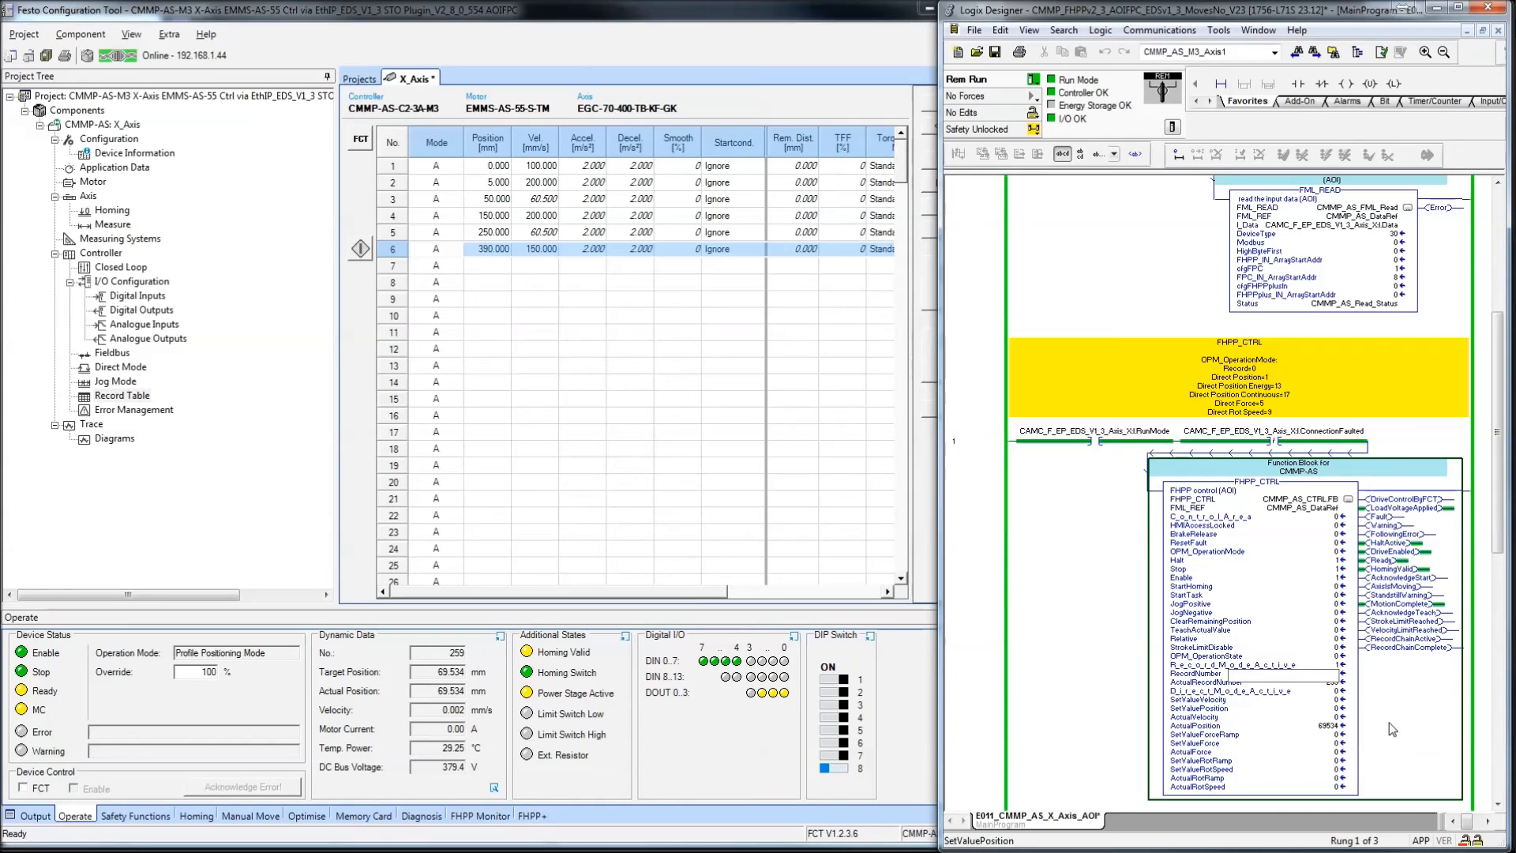
{"action": "key", "text": "Return"}
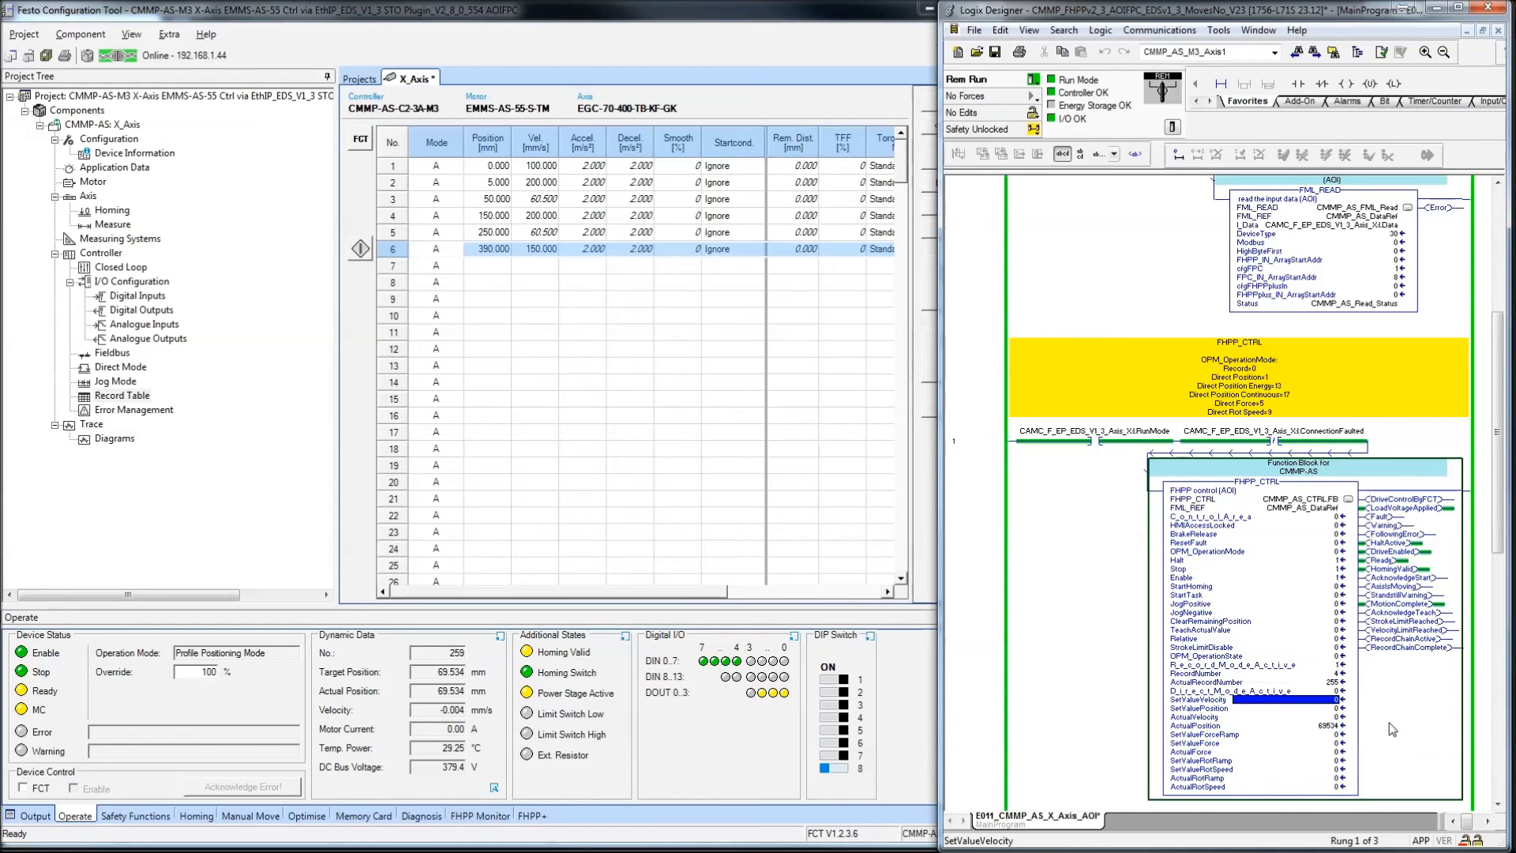
{"action": "double_click", "coordinate": [1326, 597]}
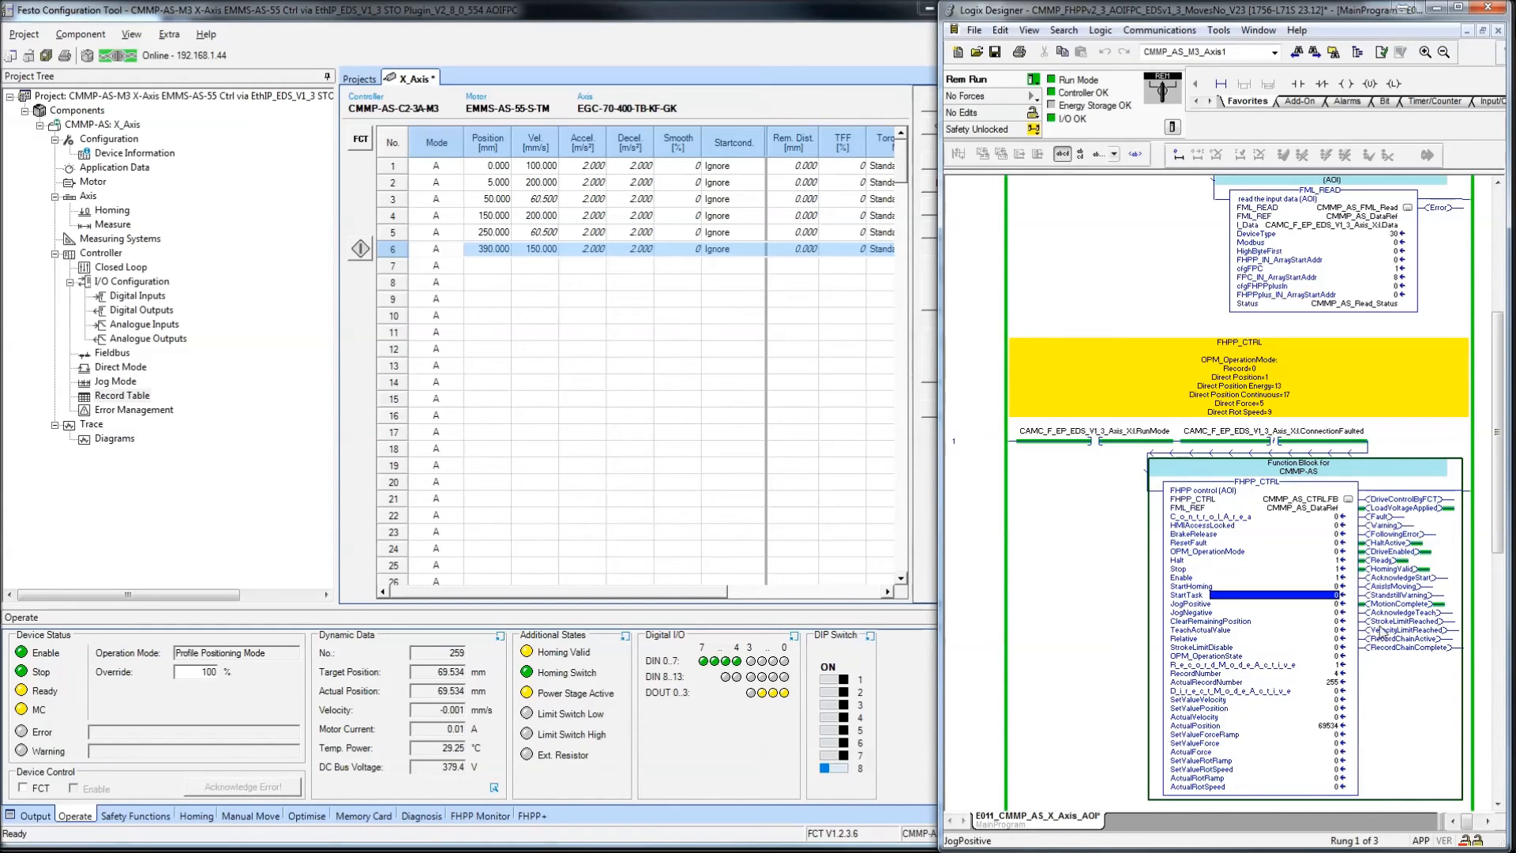
{"action": "key", "text": "Return"}
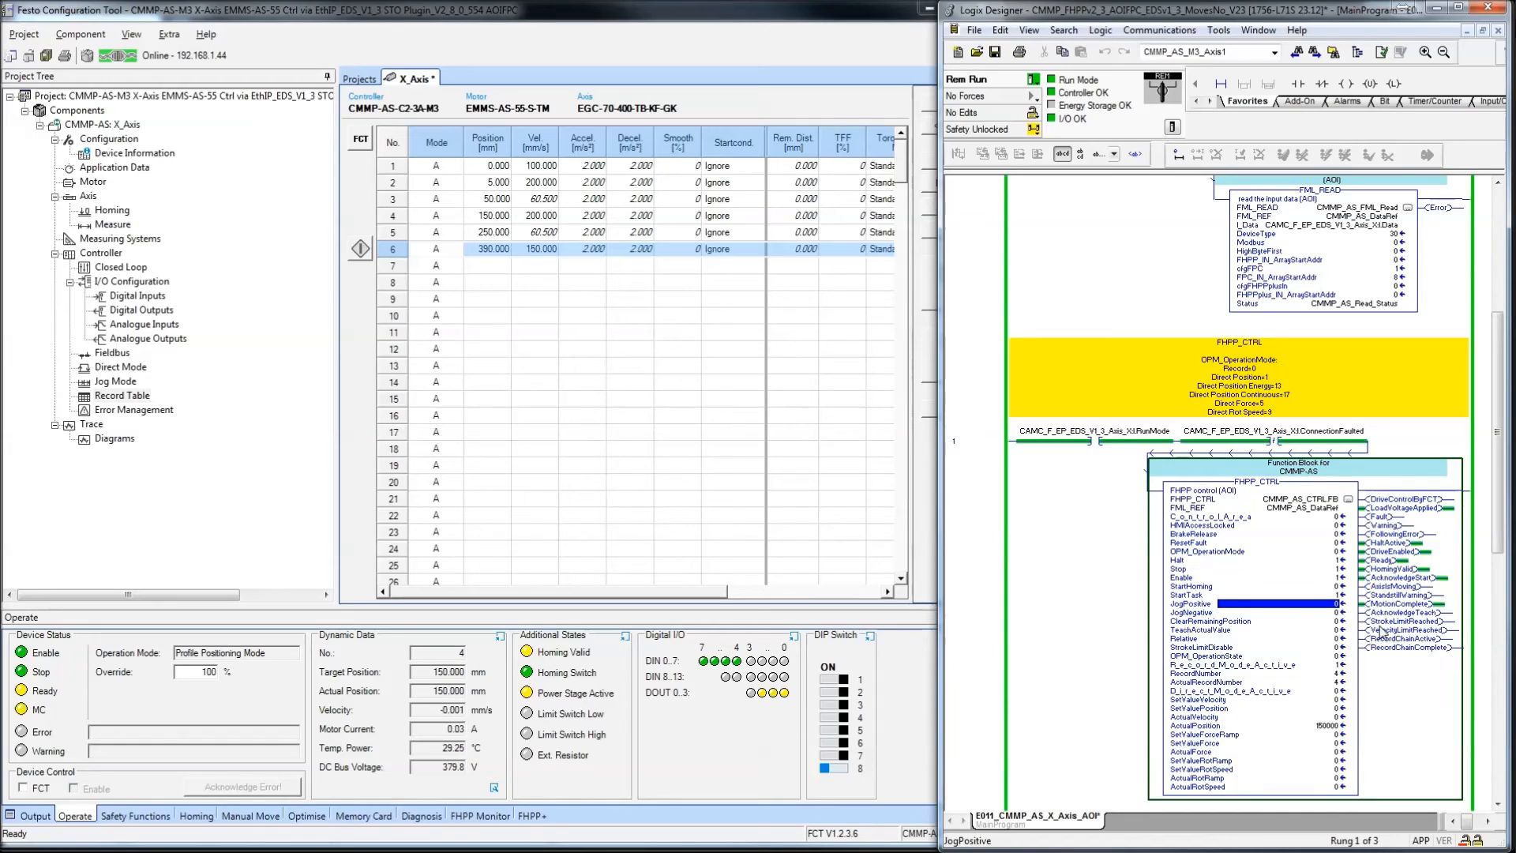
- Check FCT's active record number and target position against record 4, and set StartTask back to 0 in Logix Designer
{"action": "double_click", "coordinate": [458, 653]}
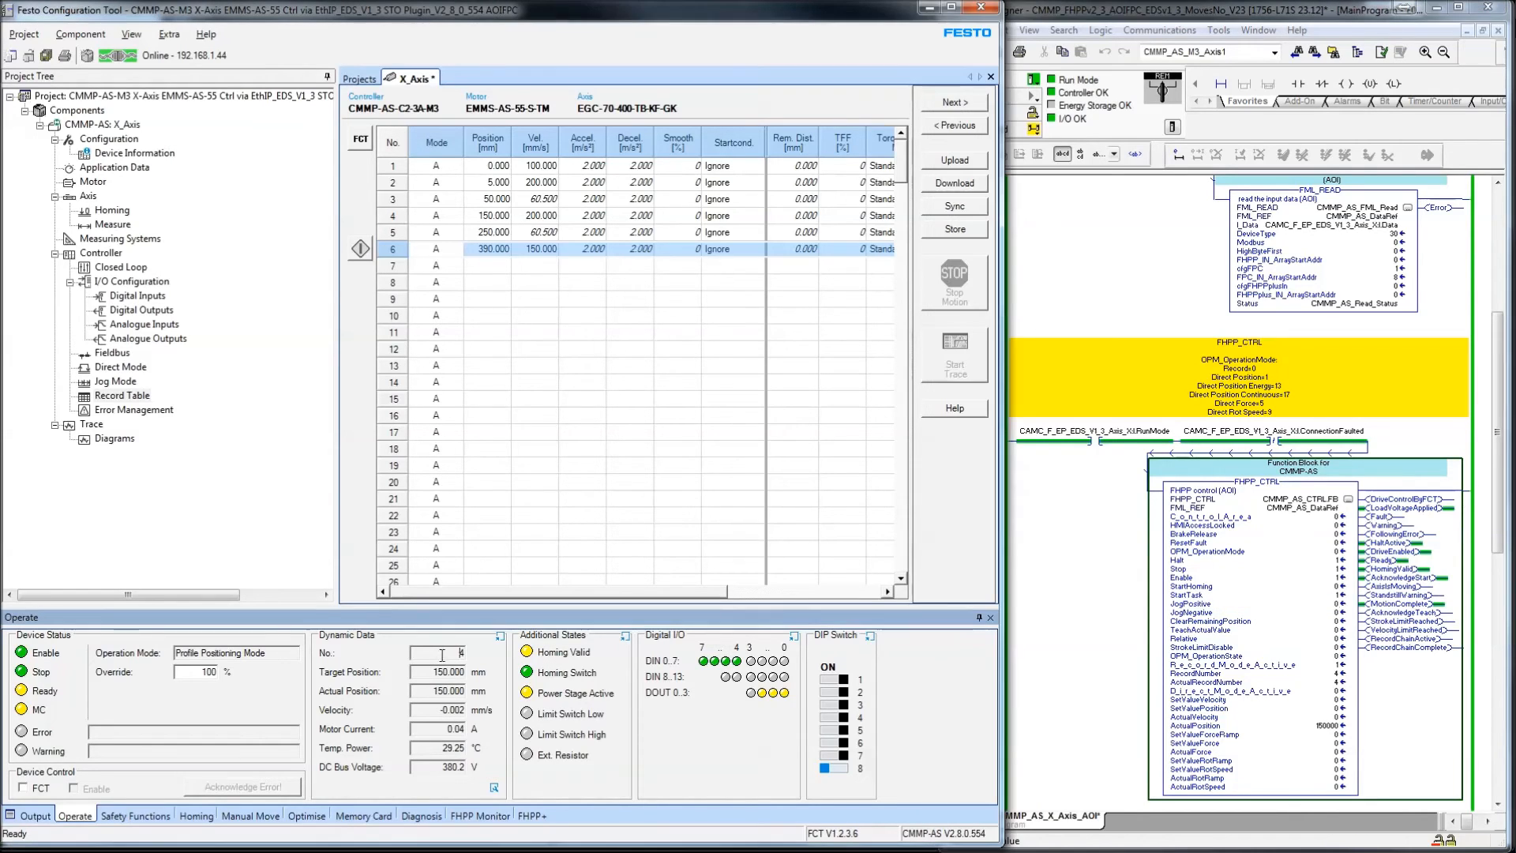
{"action": "double_click", "coordinate": [442, 673]}
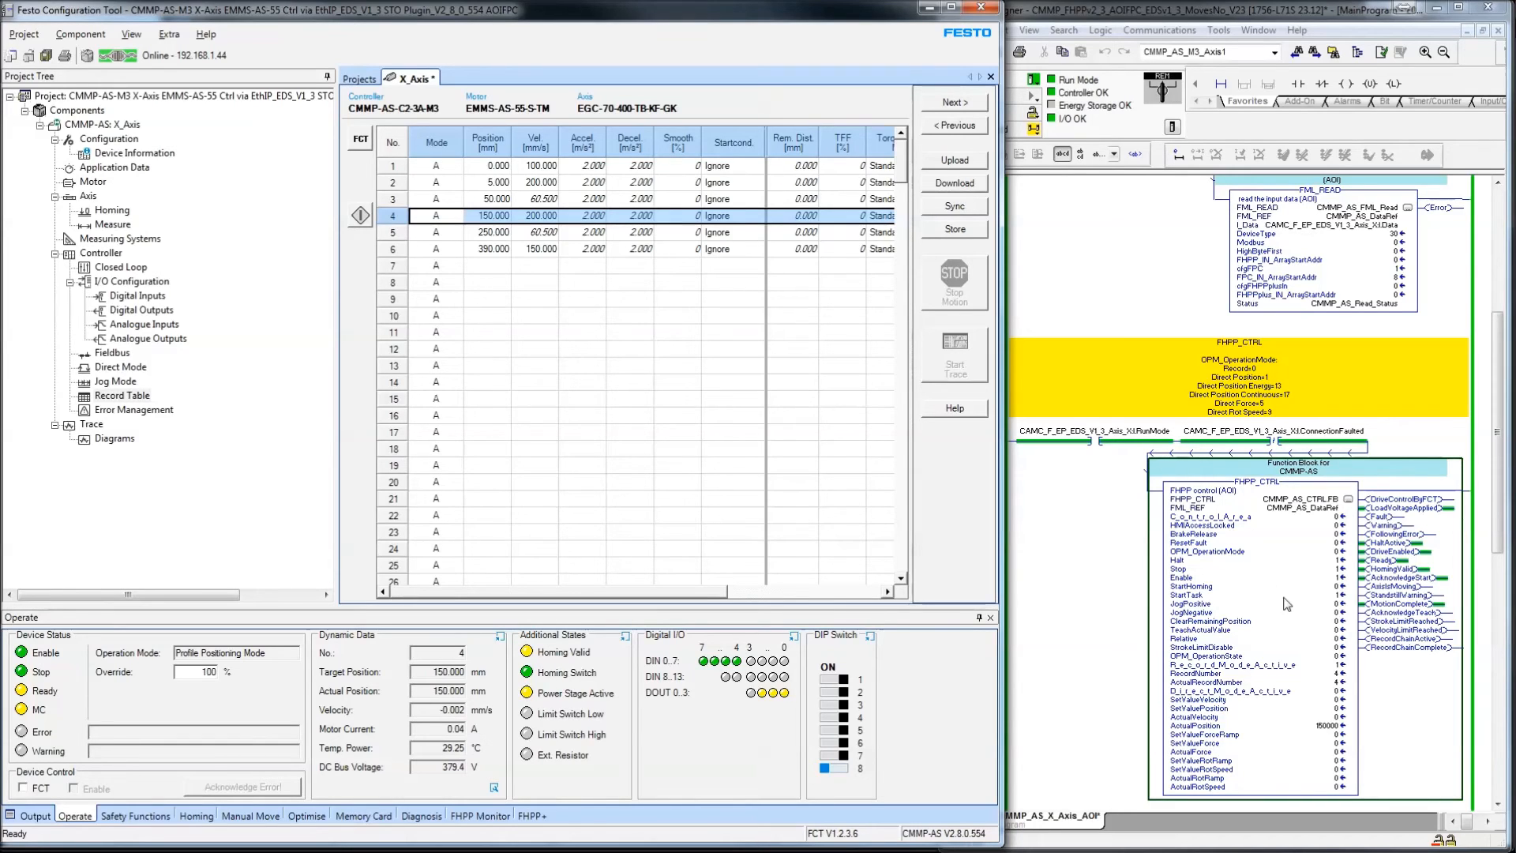
{"action": "left_click", "coordinate": [1336, 597]}
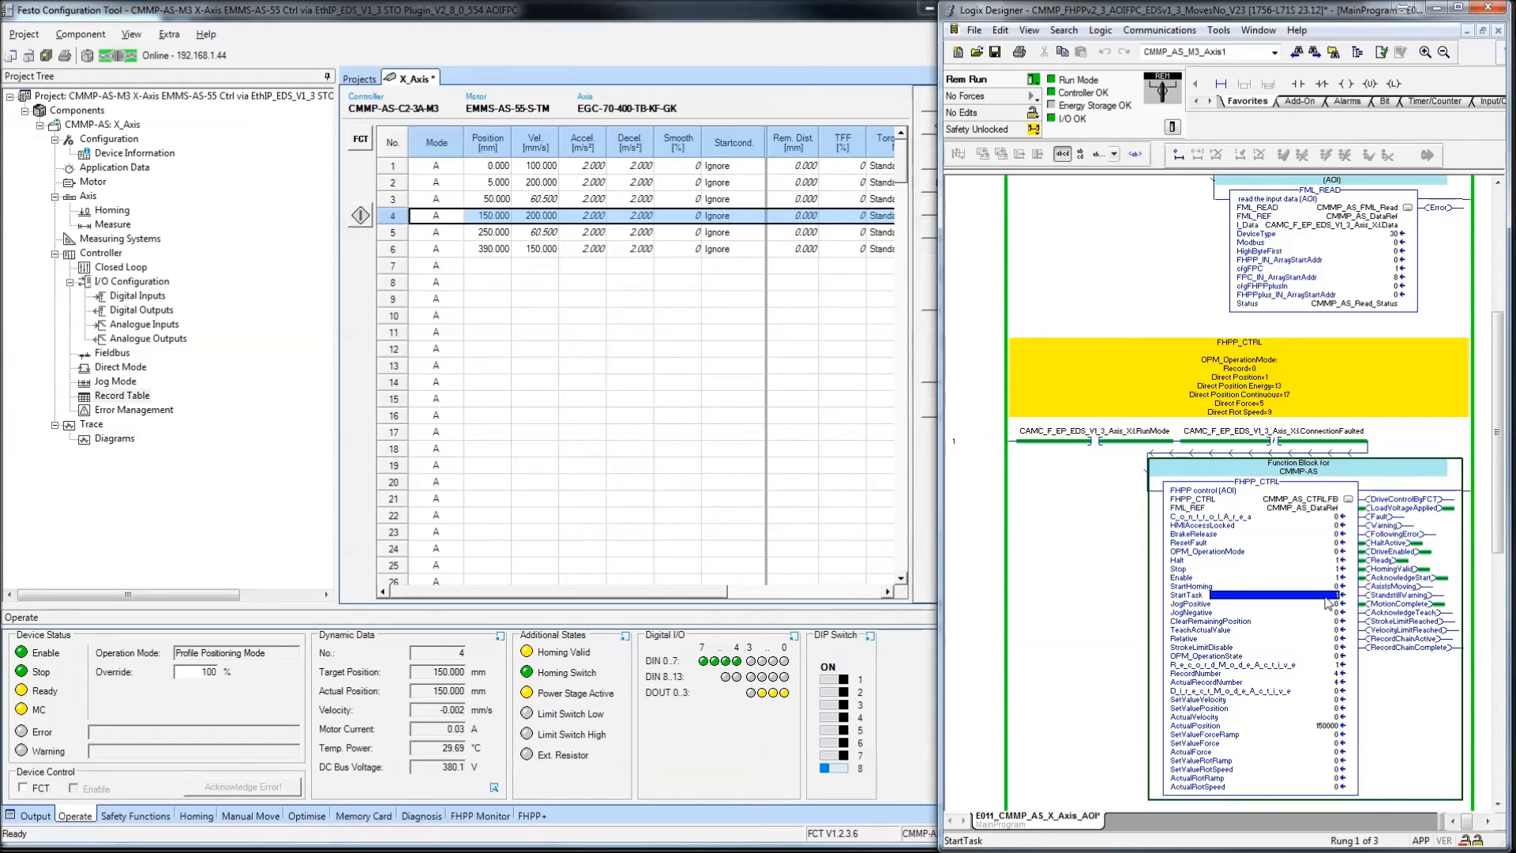
{"action": "left_click", "coordinate": [1326, 603]}
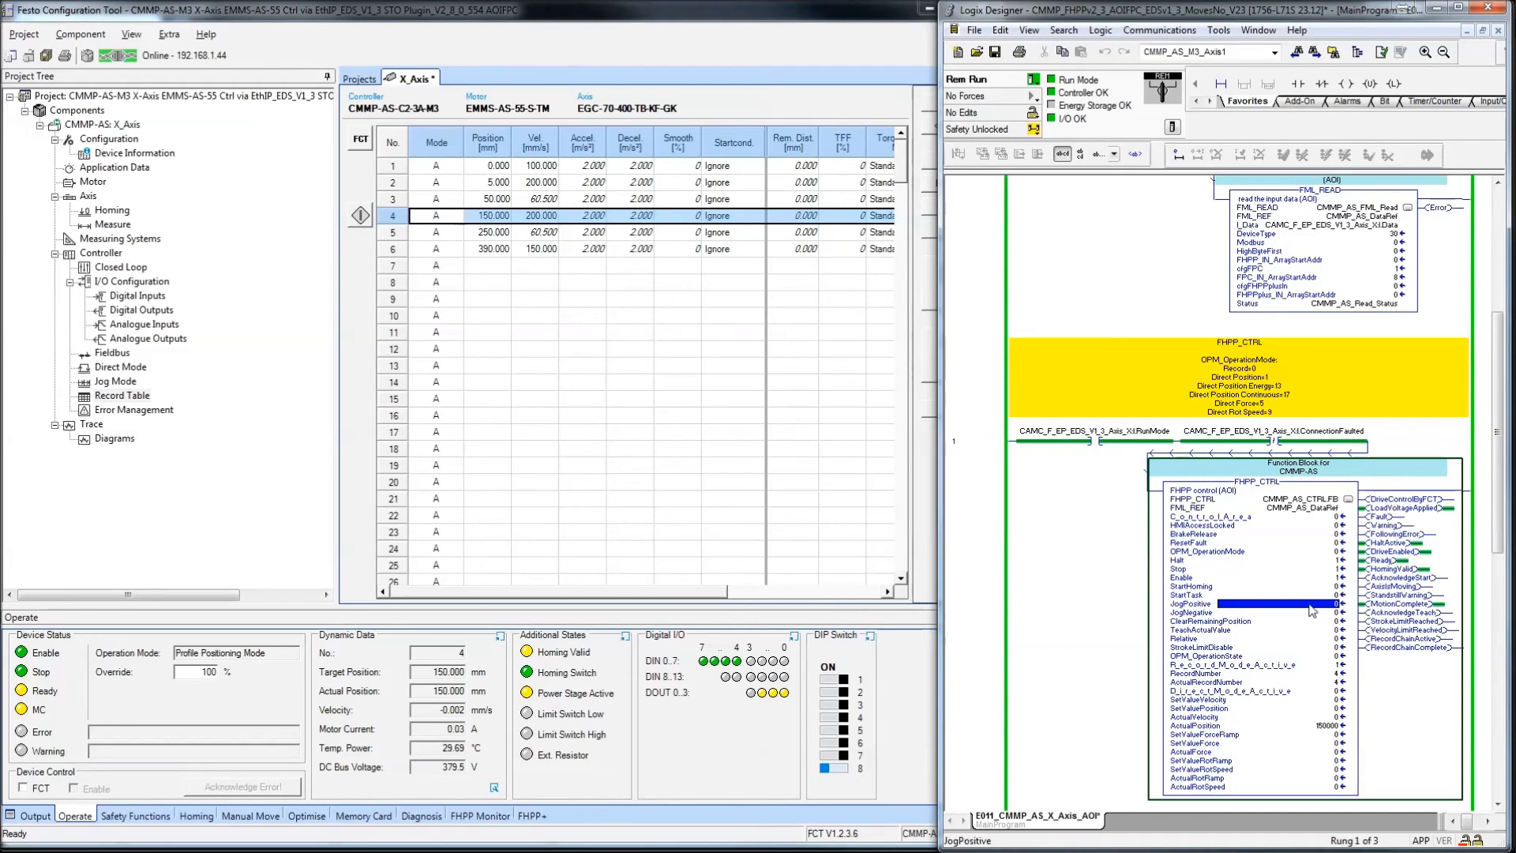
{"action": "left_click", "coordinate": [1333, 596]}
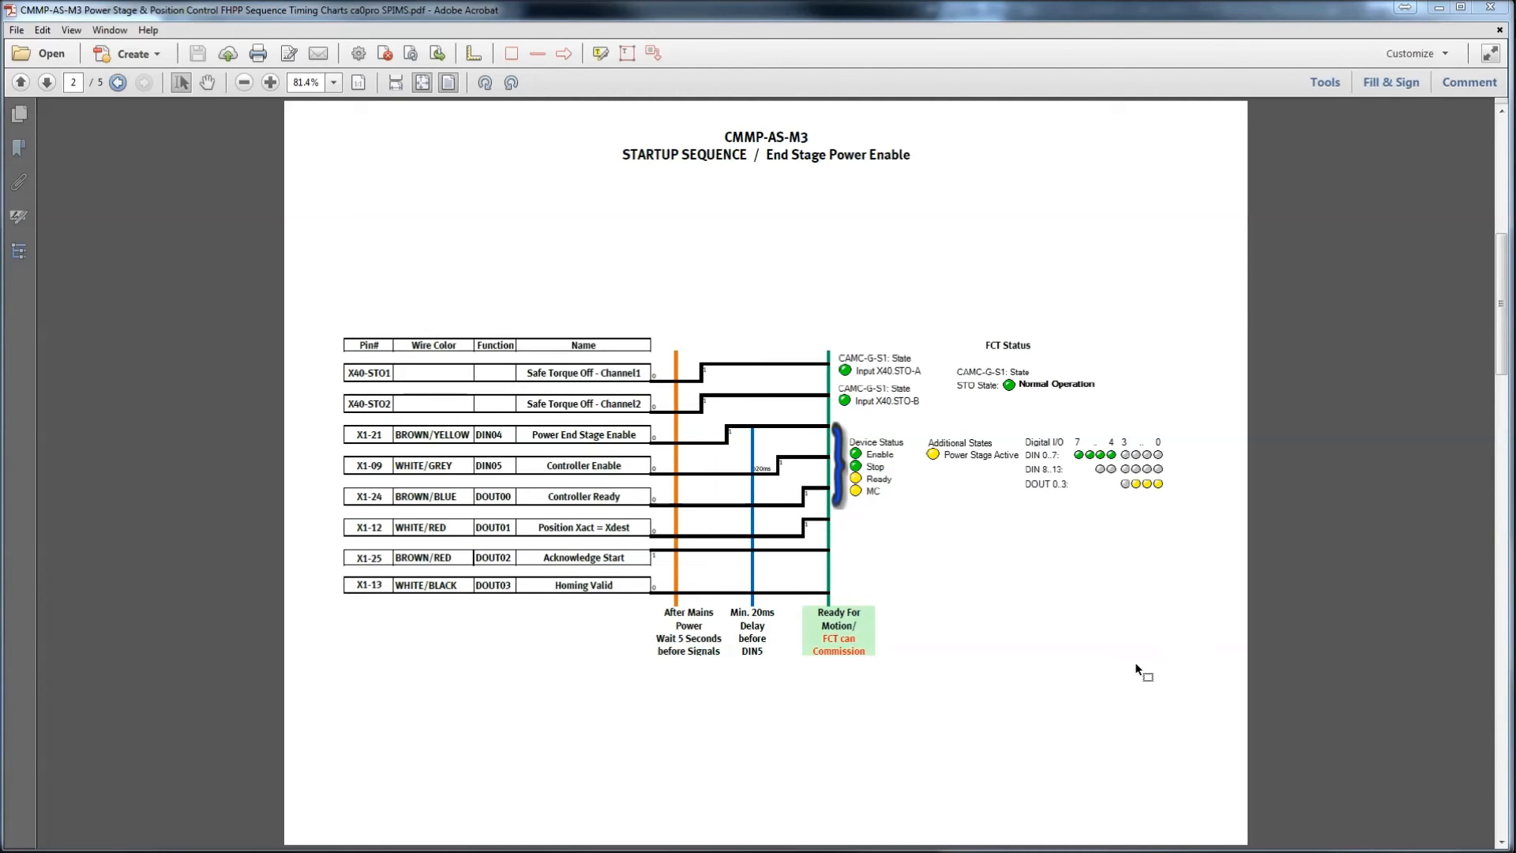
- Examine the FHPP Record Mode Sequence chart on page 3 of the timing charts PDF in Adobe Acrobat
{"action": "scroll", "coordinate": [1051, 648], "scroll_direction": "down", "scroll_amount": 2}
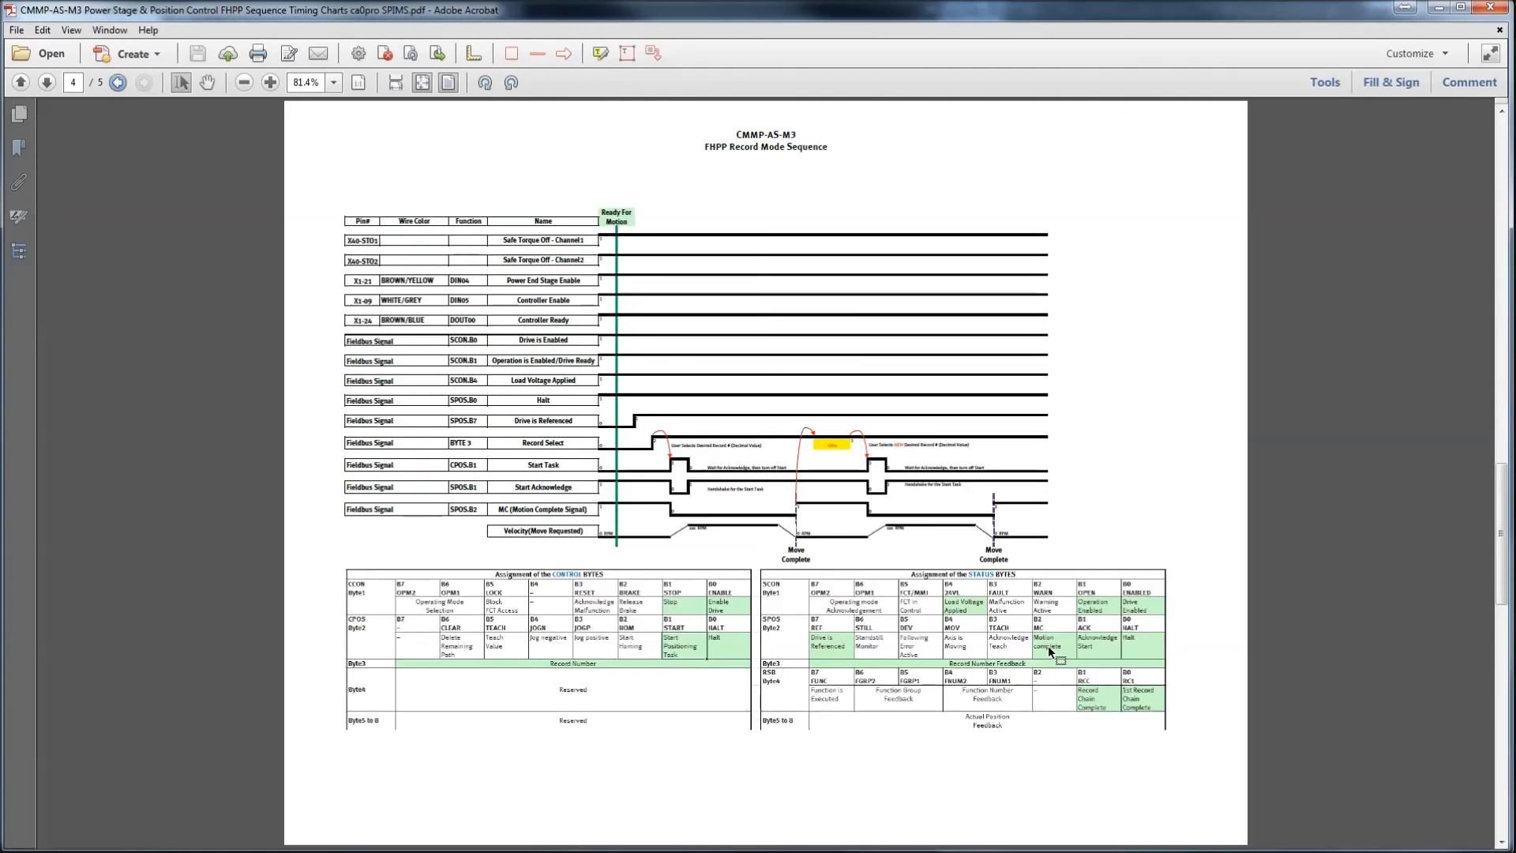
{"action": "scroll", "coordinate": [1050, 649], "scroll_direction": "up", "scroll_amount": 1}
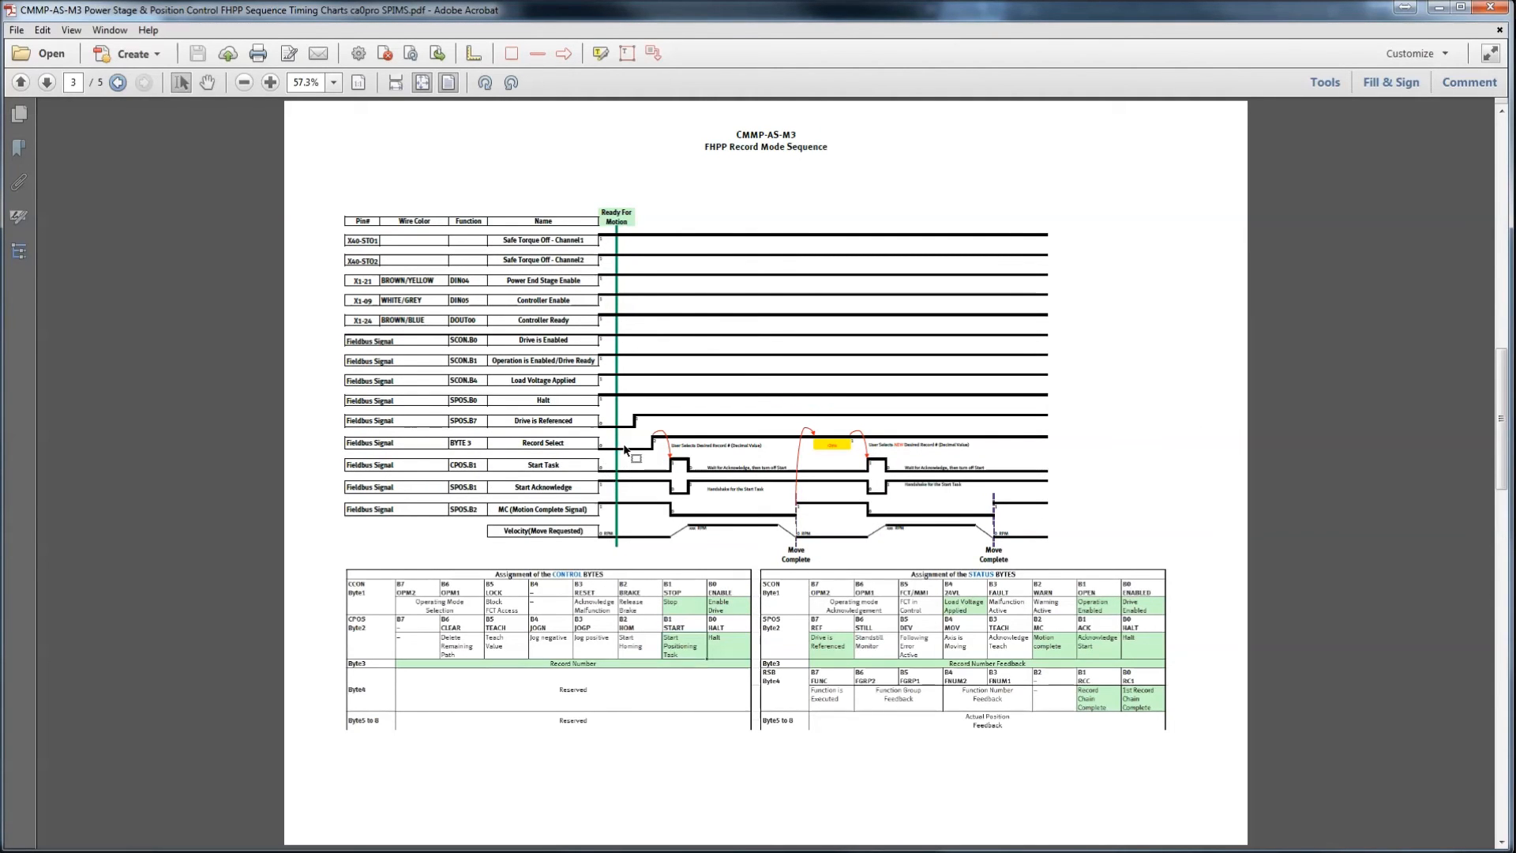
{"action": "scroll", "coordinate": [573, 433], "scroll_direction": "up", "scroll_amount": 2}
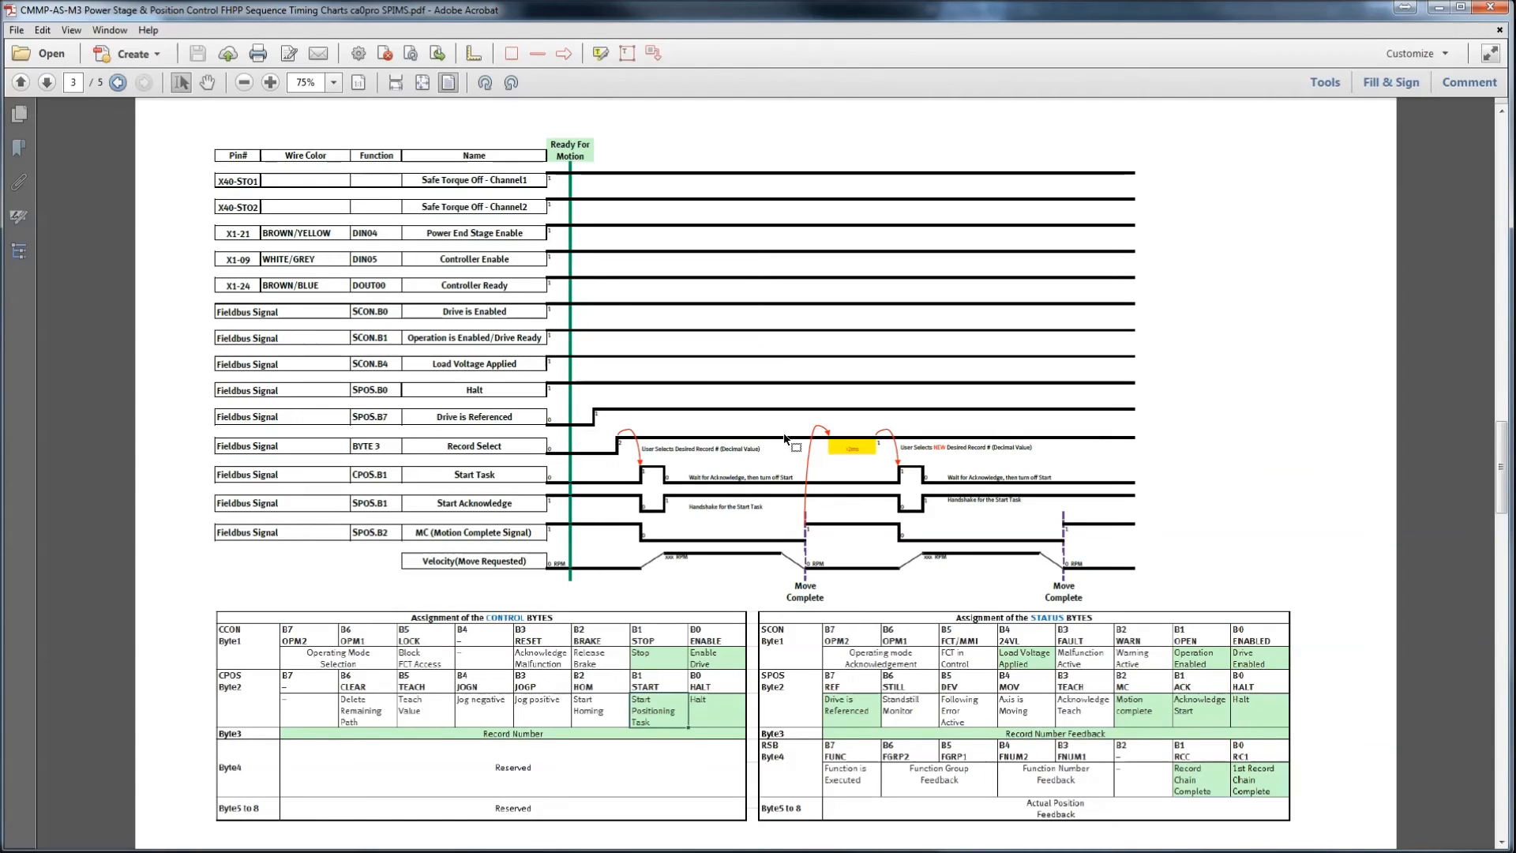
{"action": "key", "text": "ctrl+0"}
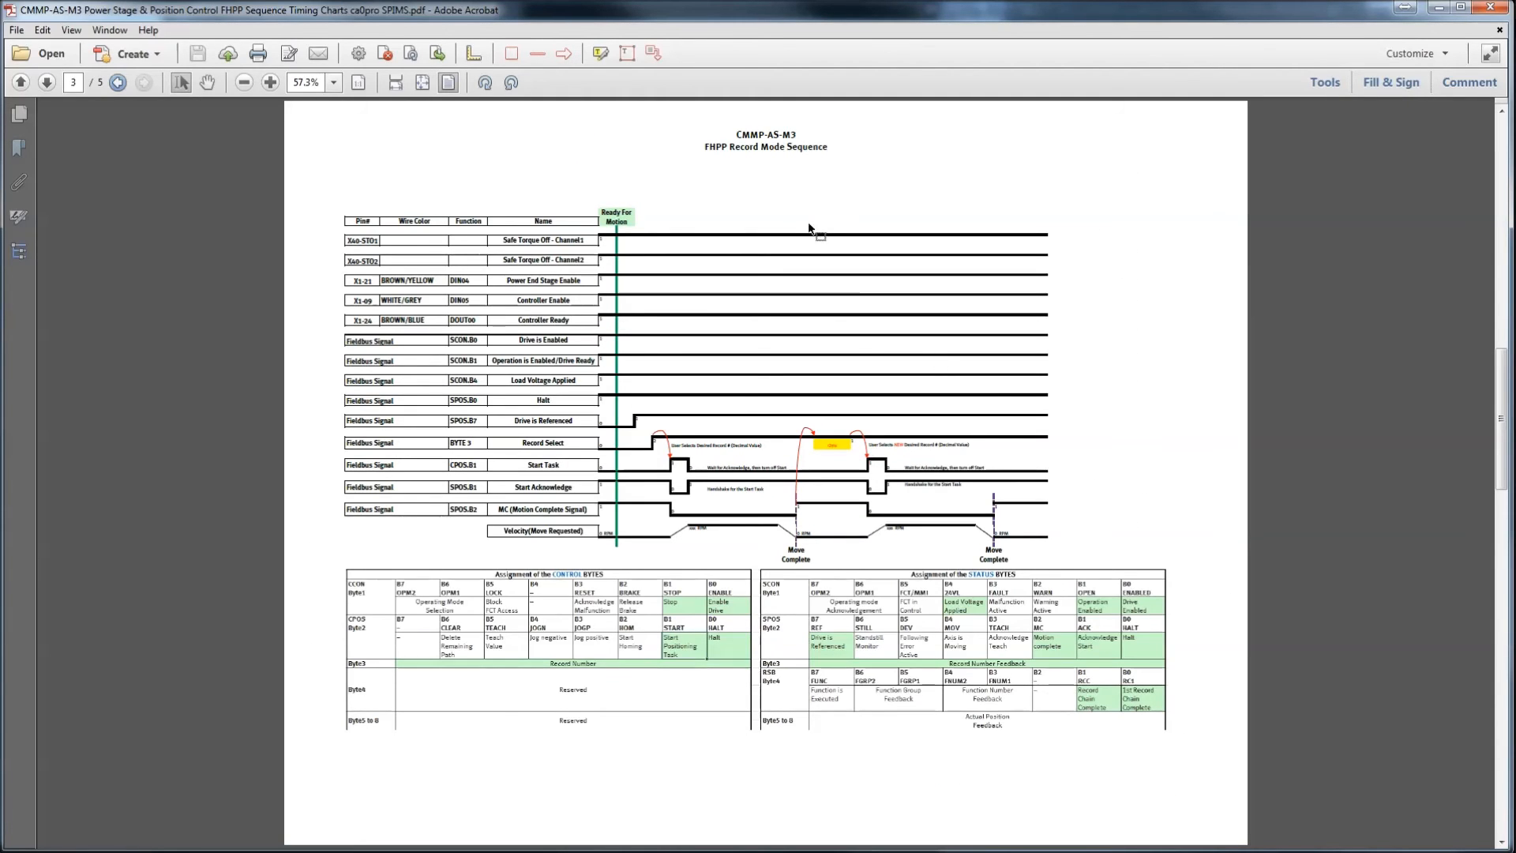
{"action": "left_click_drag", "start_coordinate": [730, 148], "coordinate": [791, 150]}
- Examine the FHPP Direct Position Sequence chart on page 4 and switch to the App Data folder in Total Commander
{"action": "scroll", "coordinate": [1002, 229], "scroll_direction": "down", "scroll_amount": 1}
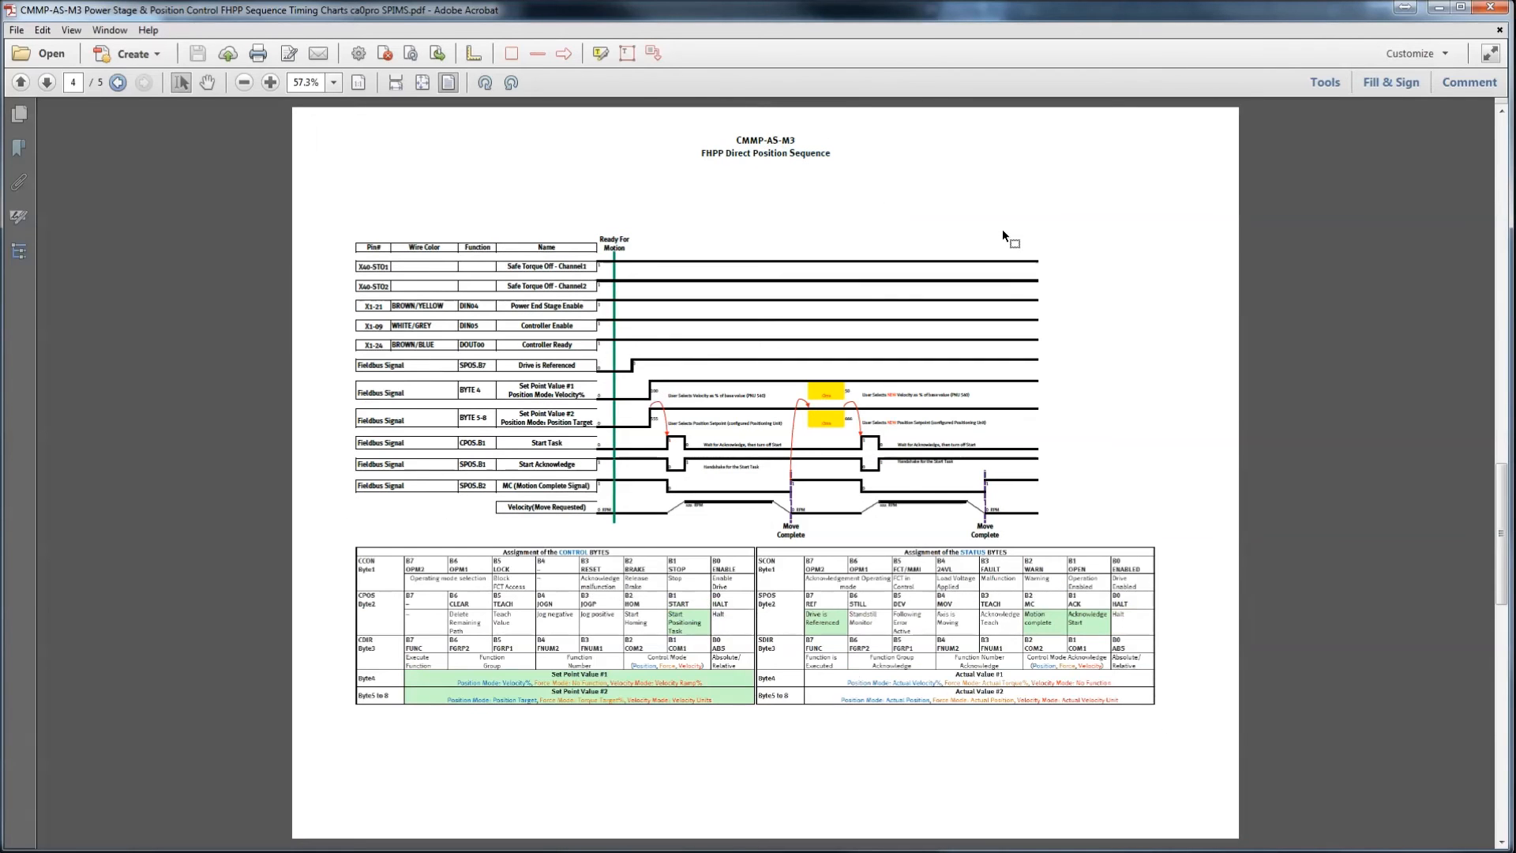
{"action": "left_click_drag", "start_coordinate": [702, 151], "coordinate": [836, 153]}
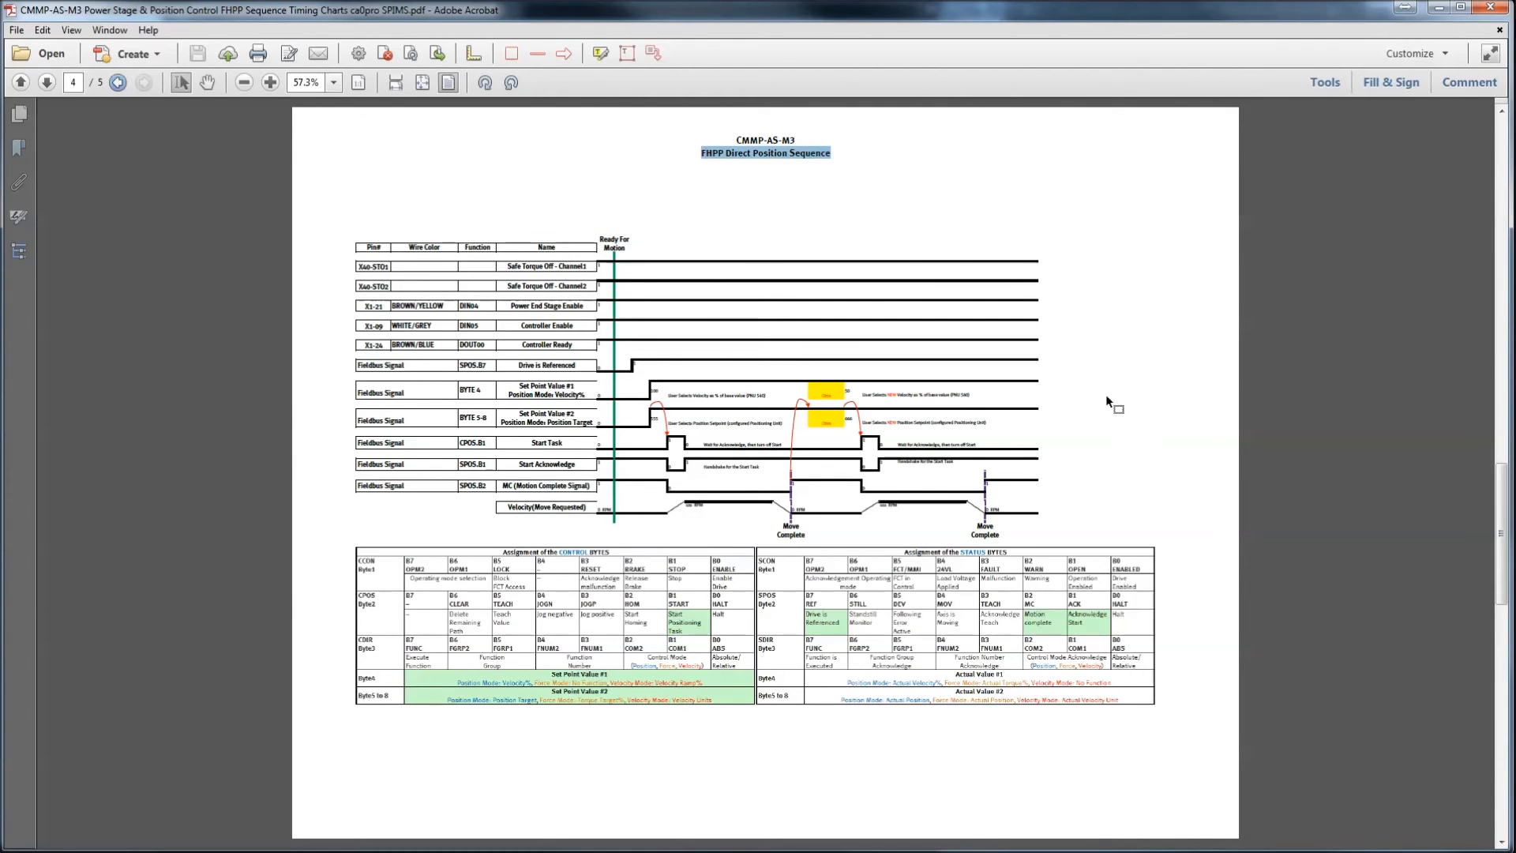
{"action": "scroll", "coordinate": [1106, 485], "scroll_direction": "up", "scroll_amount": 1}
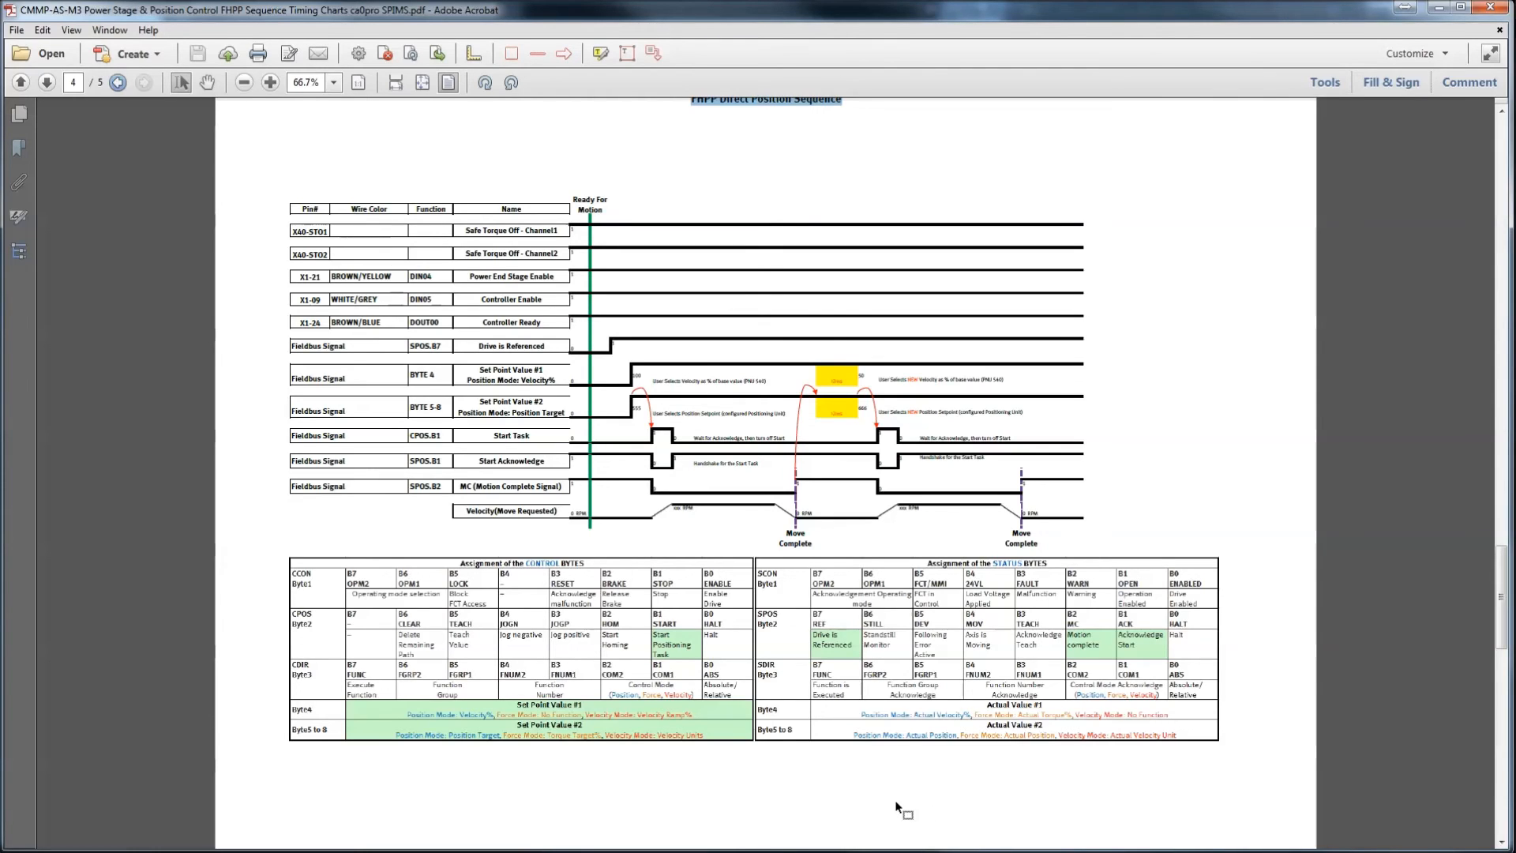
{"action": "left_click", "coordinate": [616, 851]}
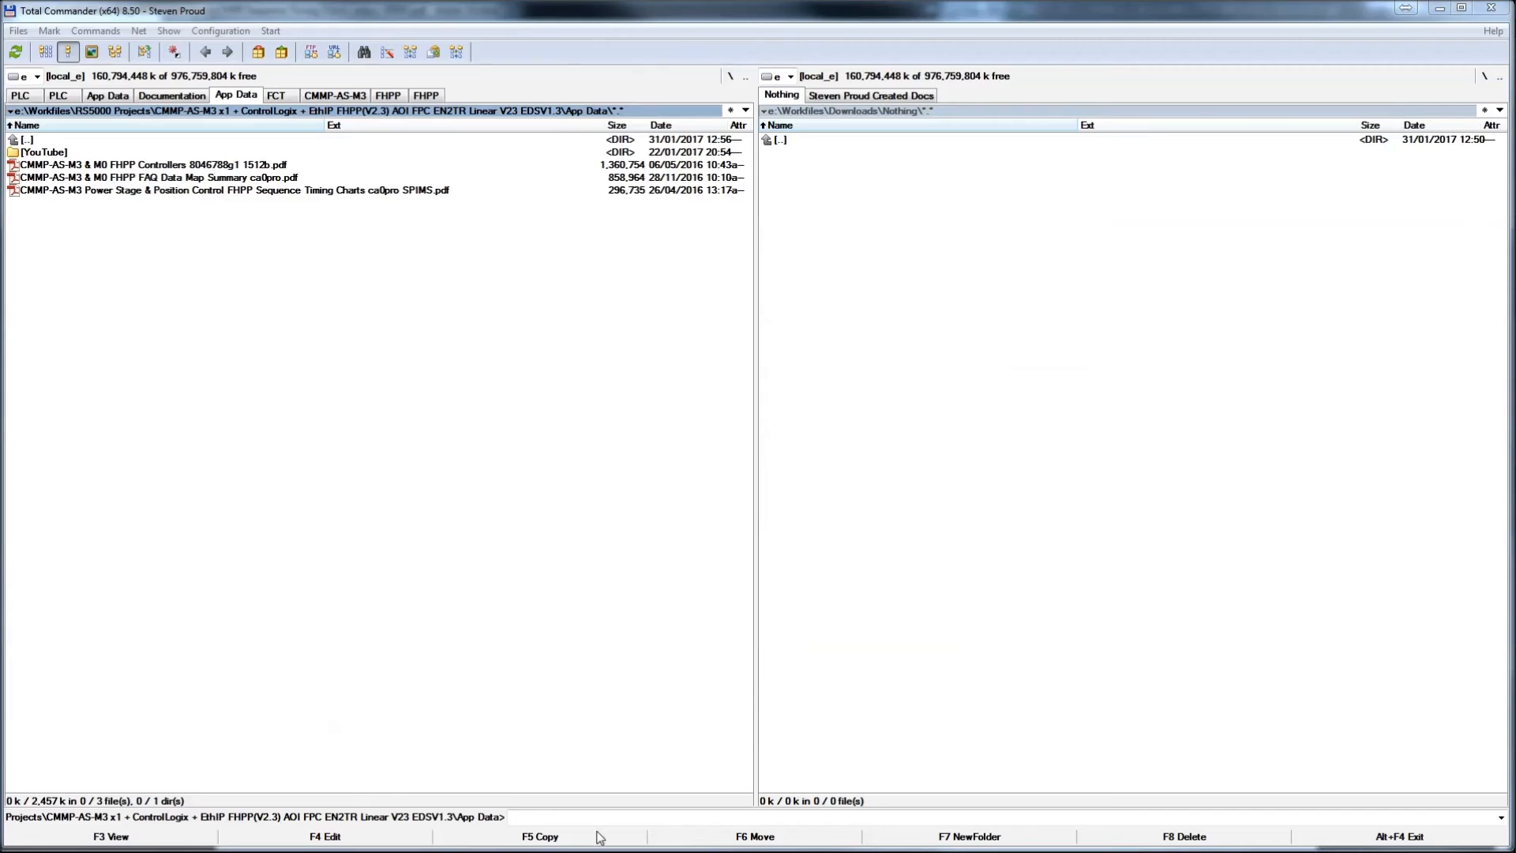
- Open the CMMP-AS-M3 & M0 FHPP Controllers 8046788g1 1512b.pdf manual from the App Data folder and enlarge its window to full screen width
{"action": "left_click", "coordinate": [155, 169]}
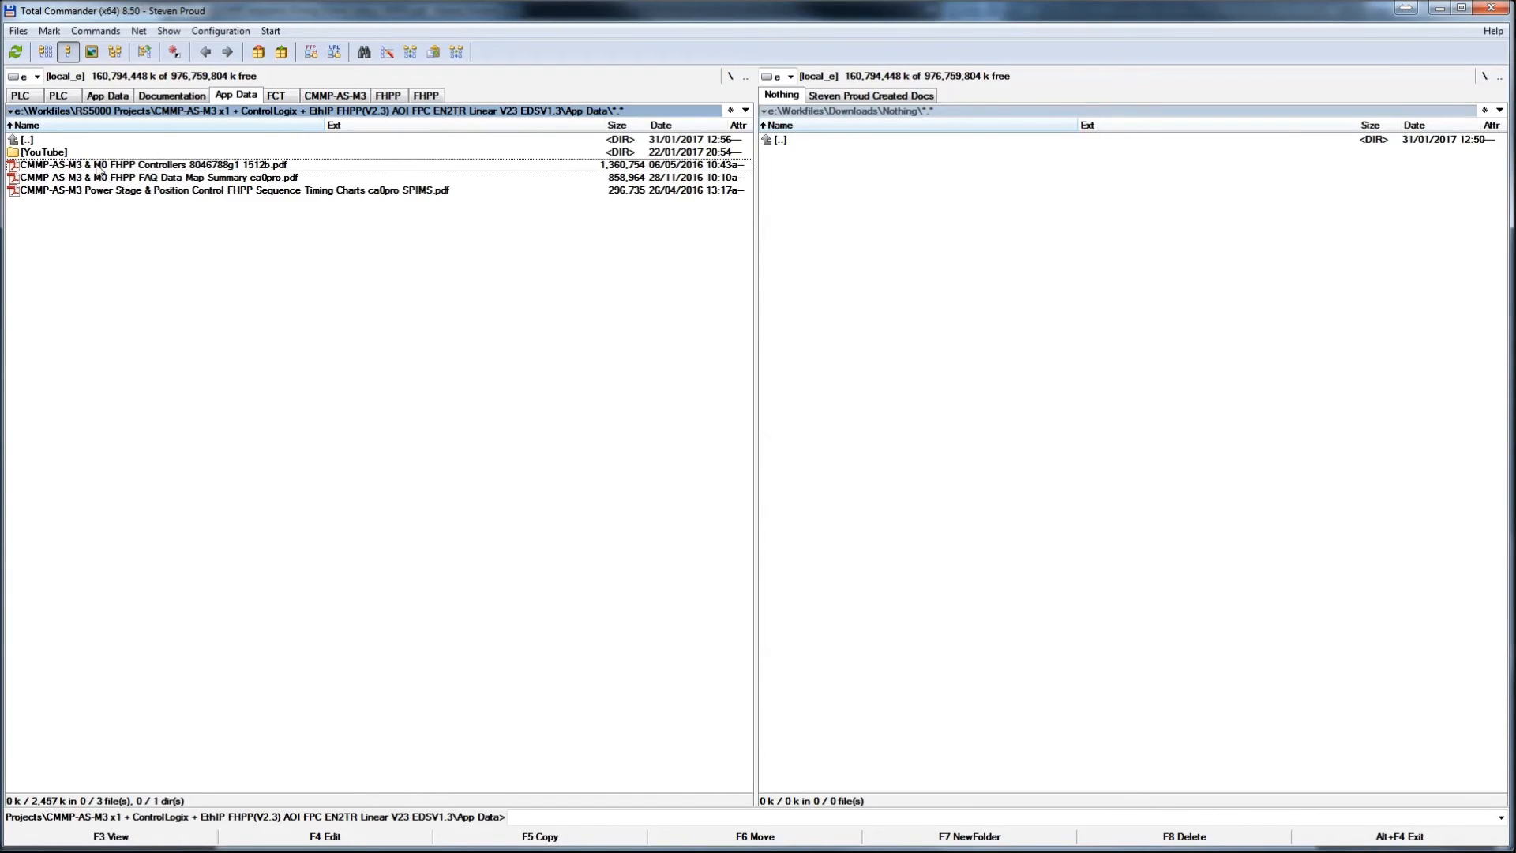
{"action": "double_click", "coordinate": [232, 168]}
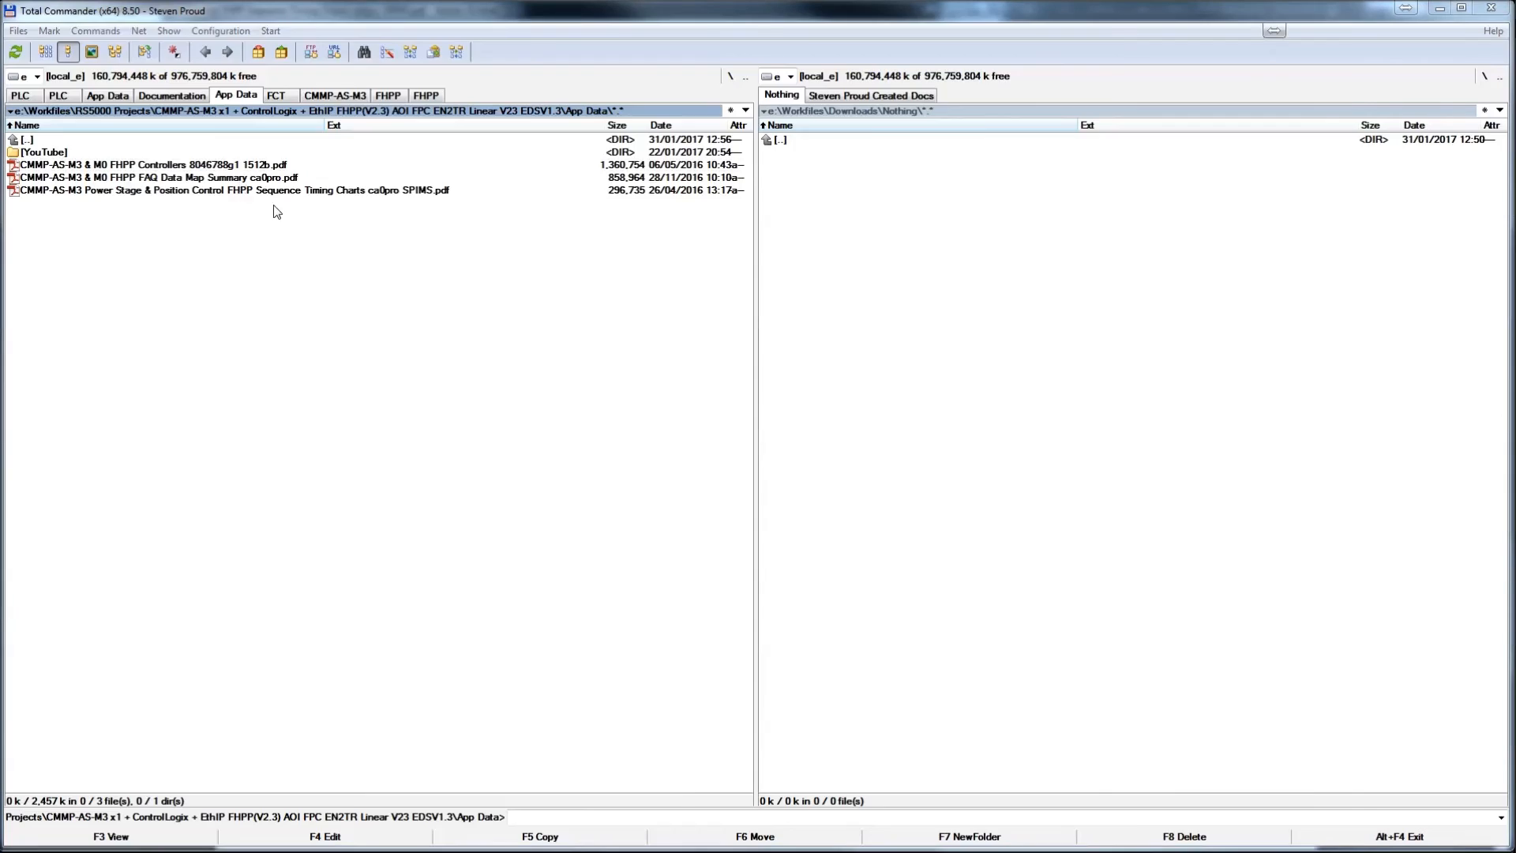
{"action": "left_click_drag", "start_coordinate": [1253, 37], "coordinate": [1221, 15]}
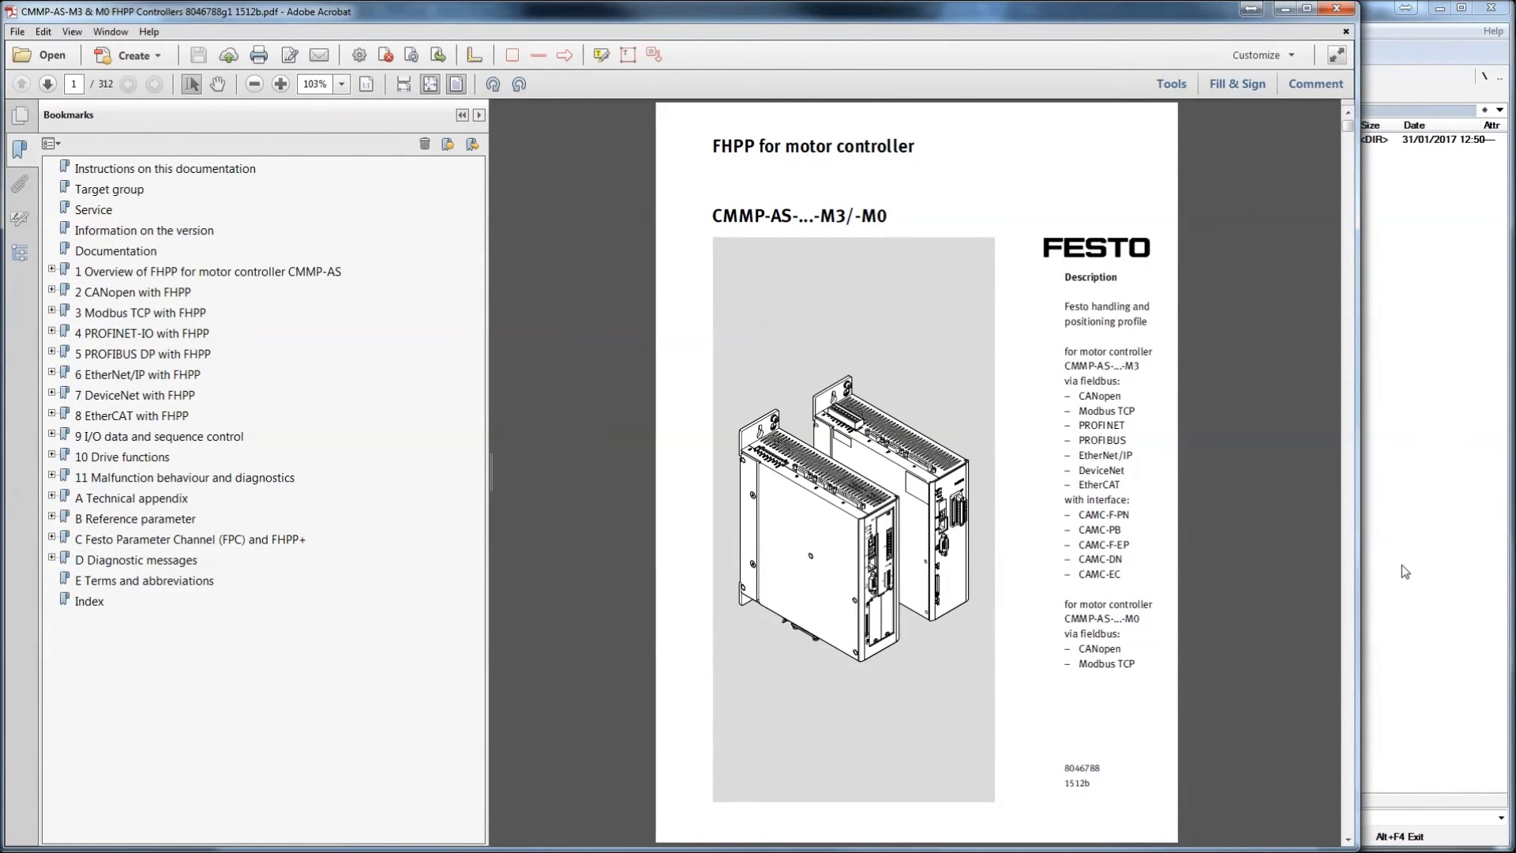
{"action": "left_click_drag", "start_coordinate": [1359, 569], "coordinate": [1506, 583]}
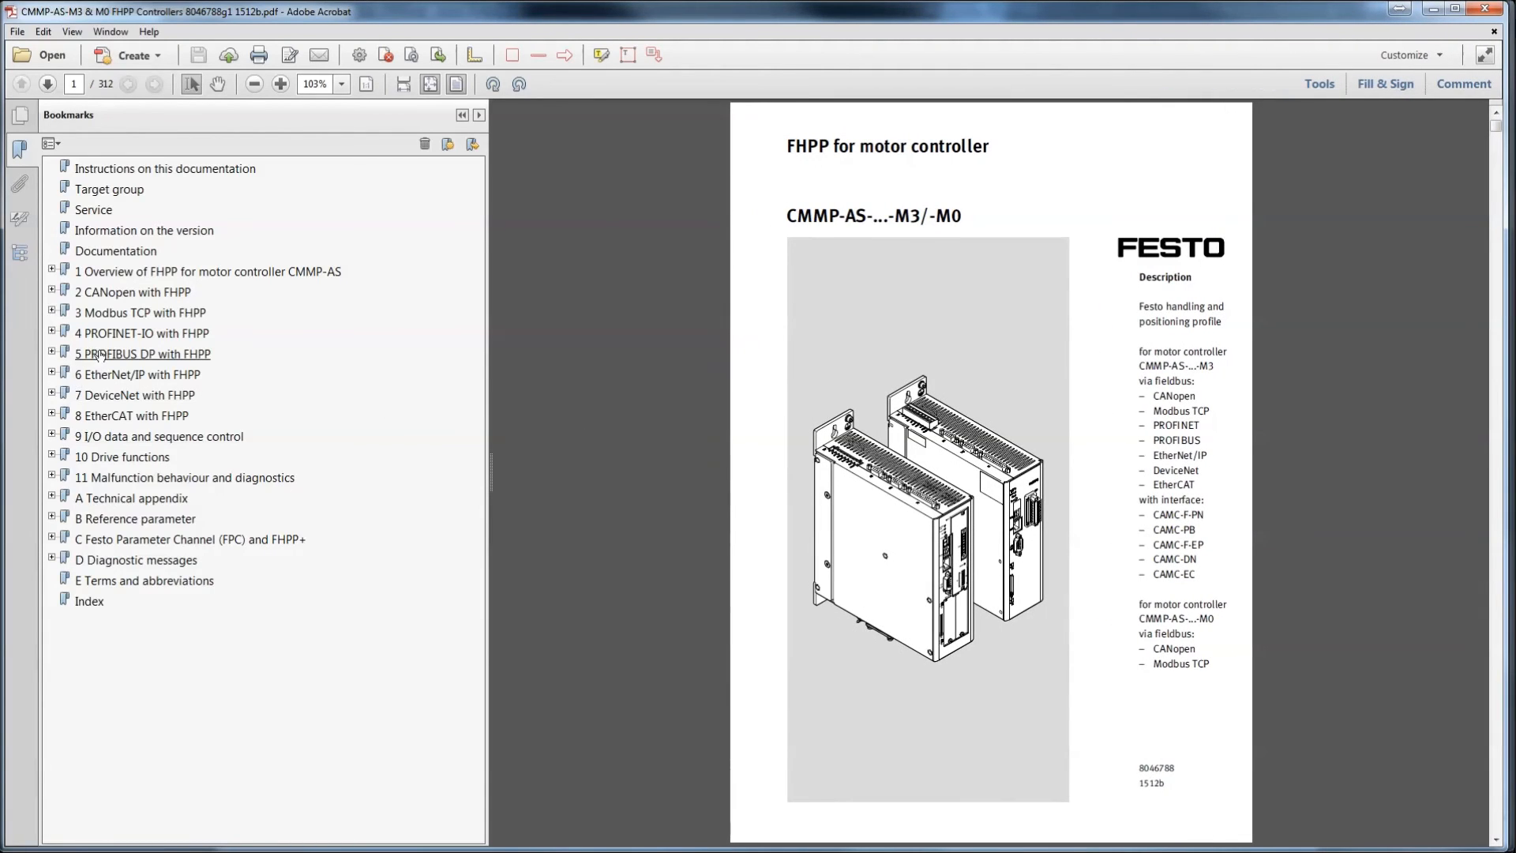
- Browse the manual's fieldbus chapters and examine chapter 6, EtherNet/IP with FHPP, through the station configuration on page 66
{"action": "left_click", "coordinate": [126, 292]}
{"action": "left_click", "coordinate": [126, 312]}
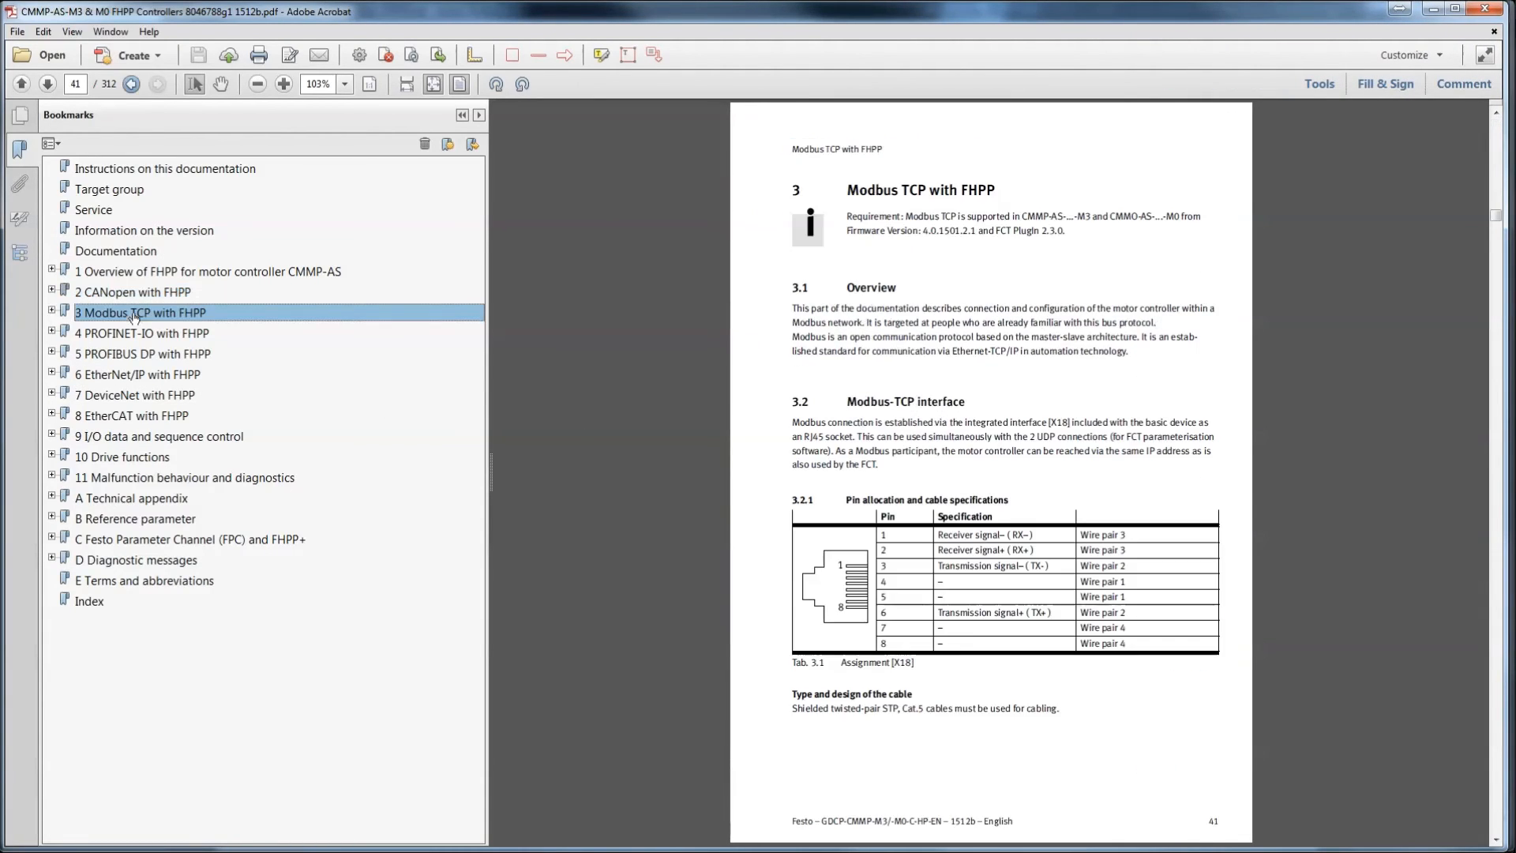
{"action": "left_click", "coordinate": [122, 375]}
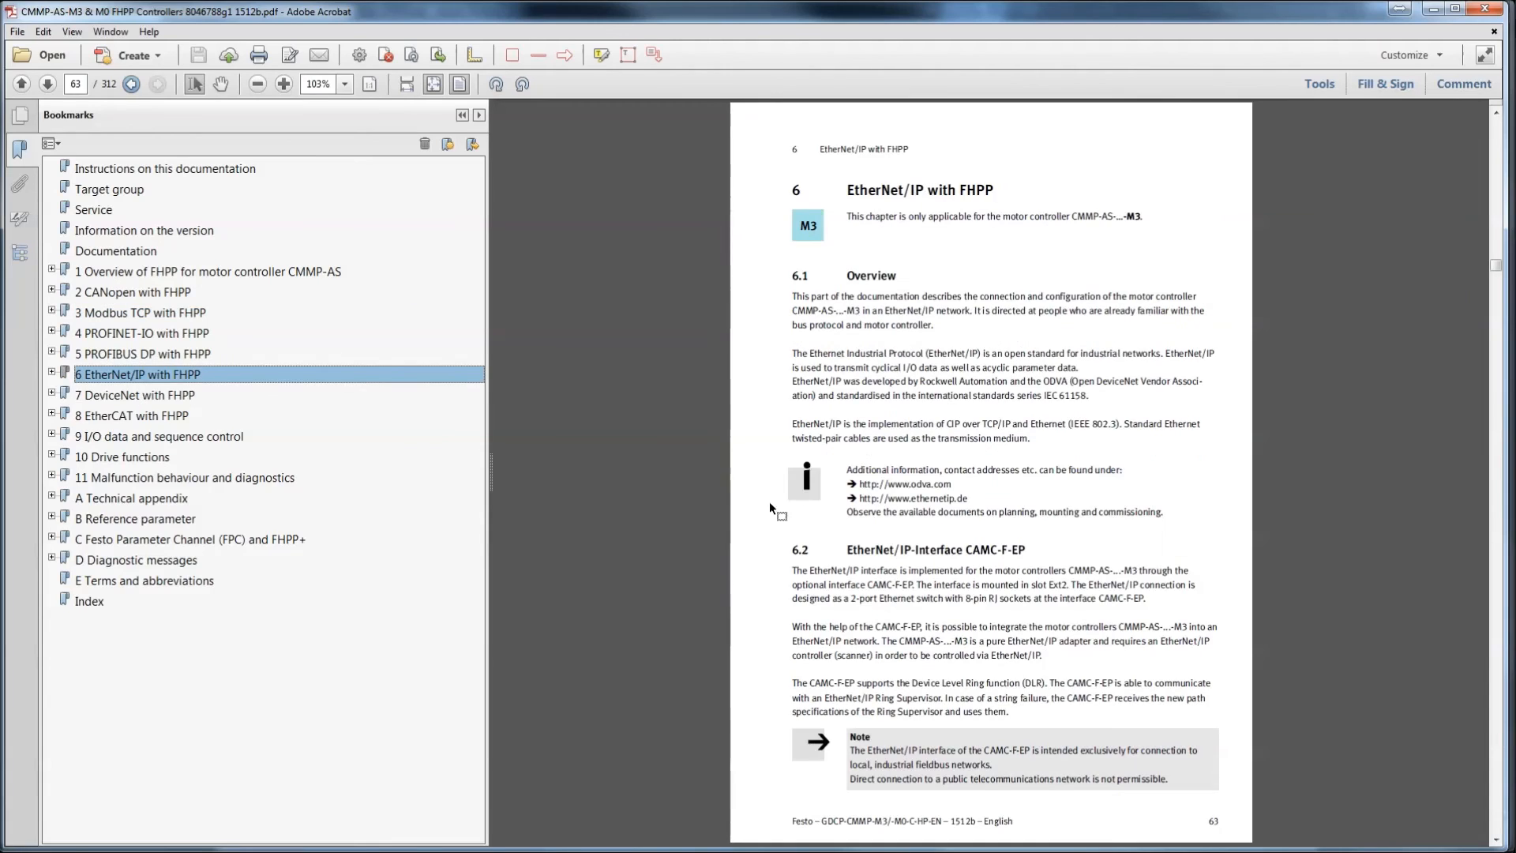
{"action": "left_click", "coordinate": [775, 545]}
{"action": "scroll", "coordinate": [774, 545], "scroll_direction": "down", "scroll_amount": 1}
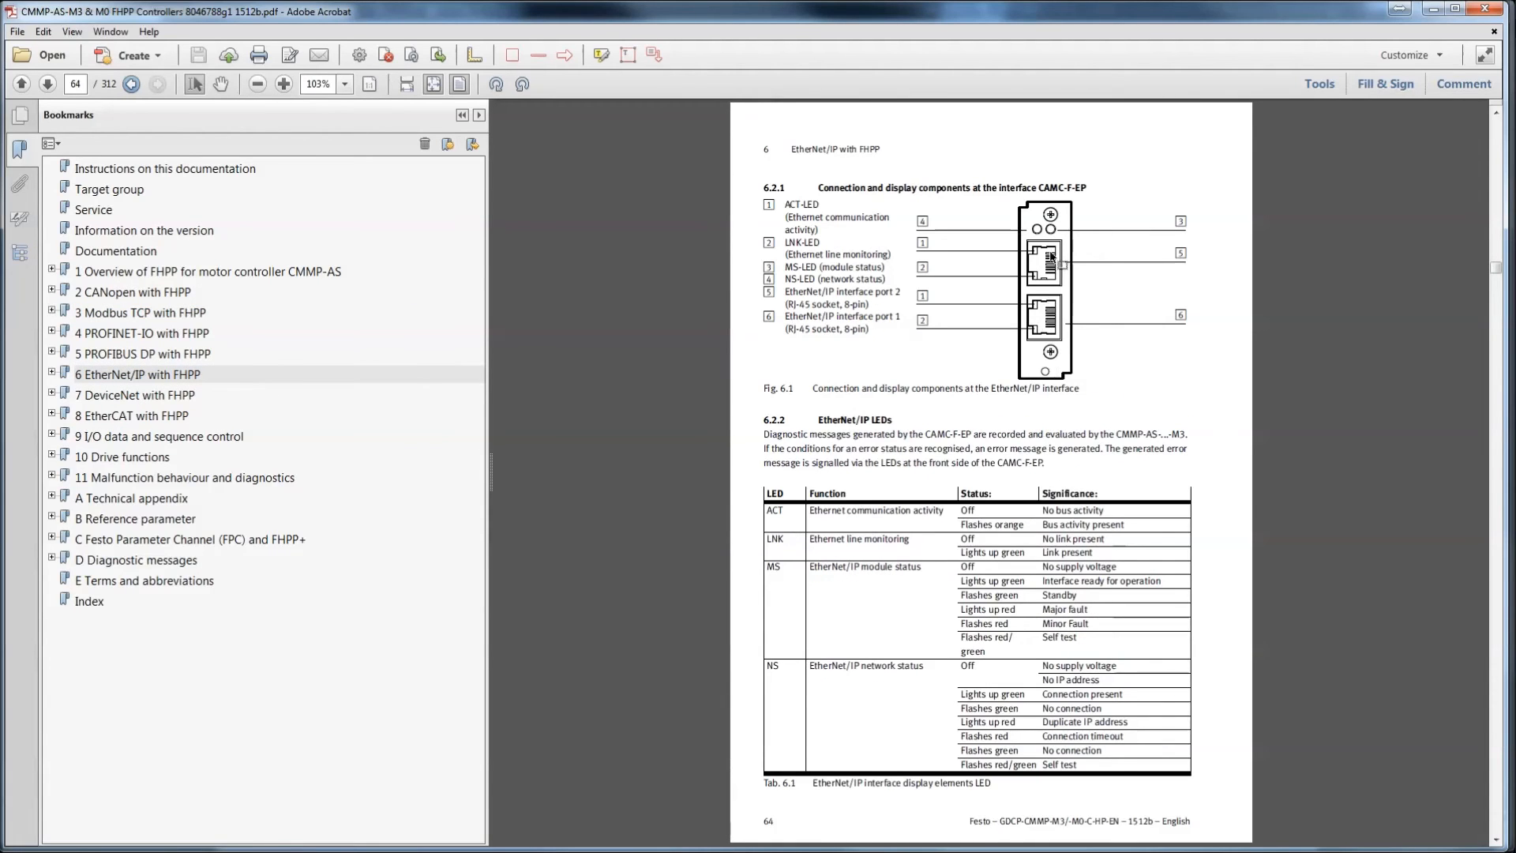
{"action": "scroll", "coordinate": [1031, 470], "scroll_direction": "down", "scroll_amount": 1}
{"action": "scroll", "coordinate": [1030, 464], "scroll_direction": "down", "scroll_amount": 1}
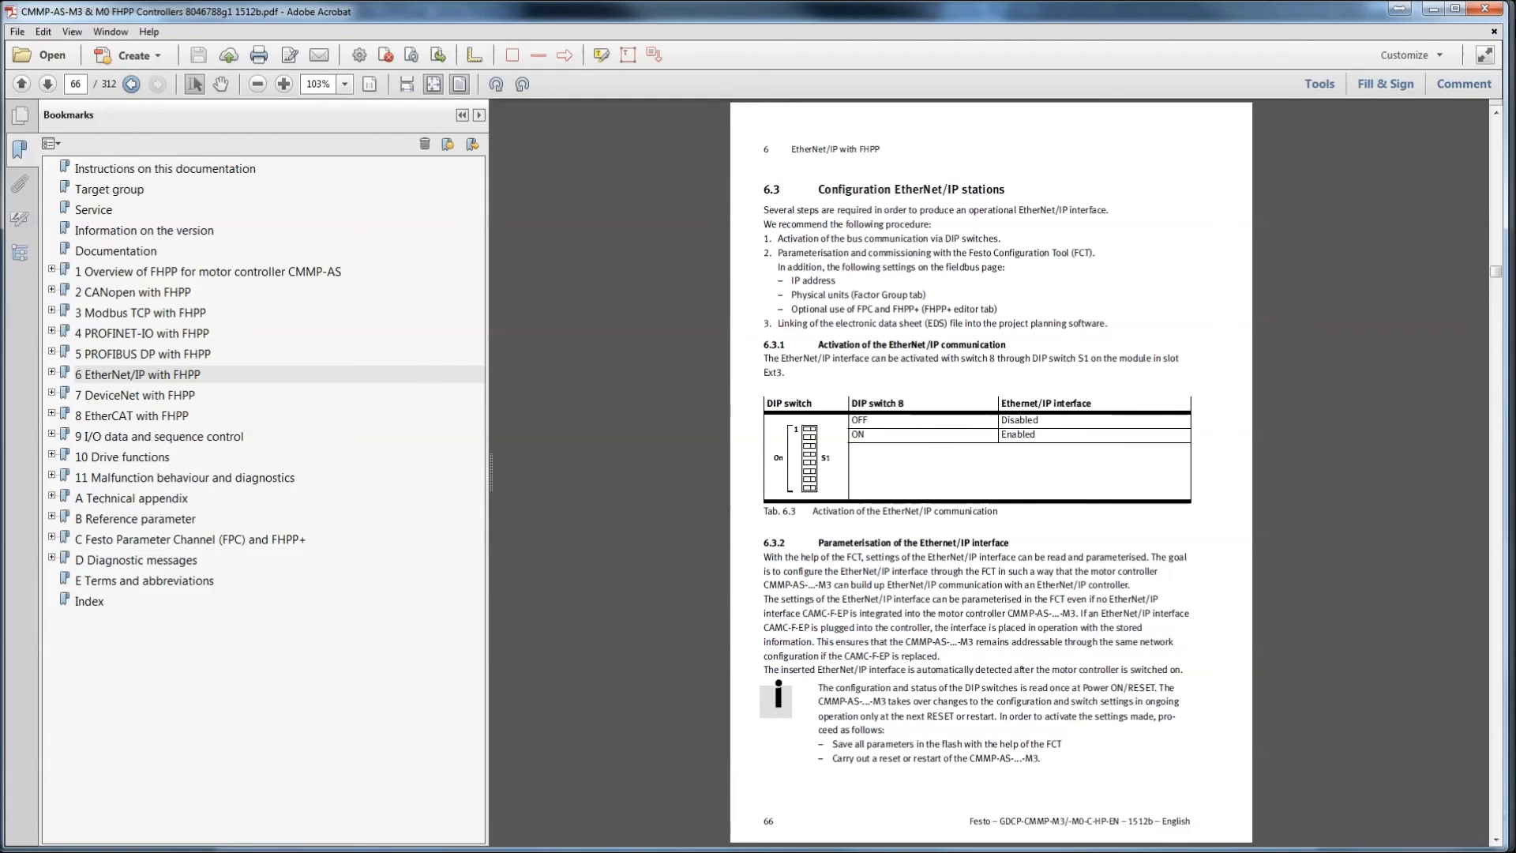
- Go to page 124, return to page 121 and examine the record selection and direct mode I/O data tables in section 9.2.2
{"action": "left_click", "coordinate": [75, 84]}
{"action": "type", "text": "124"}
{"action": "key", "text": "Return"}
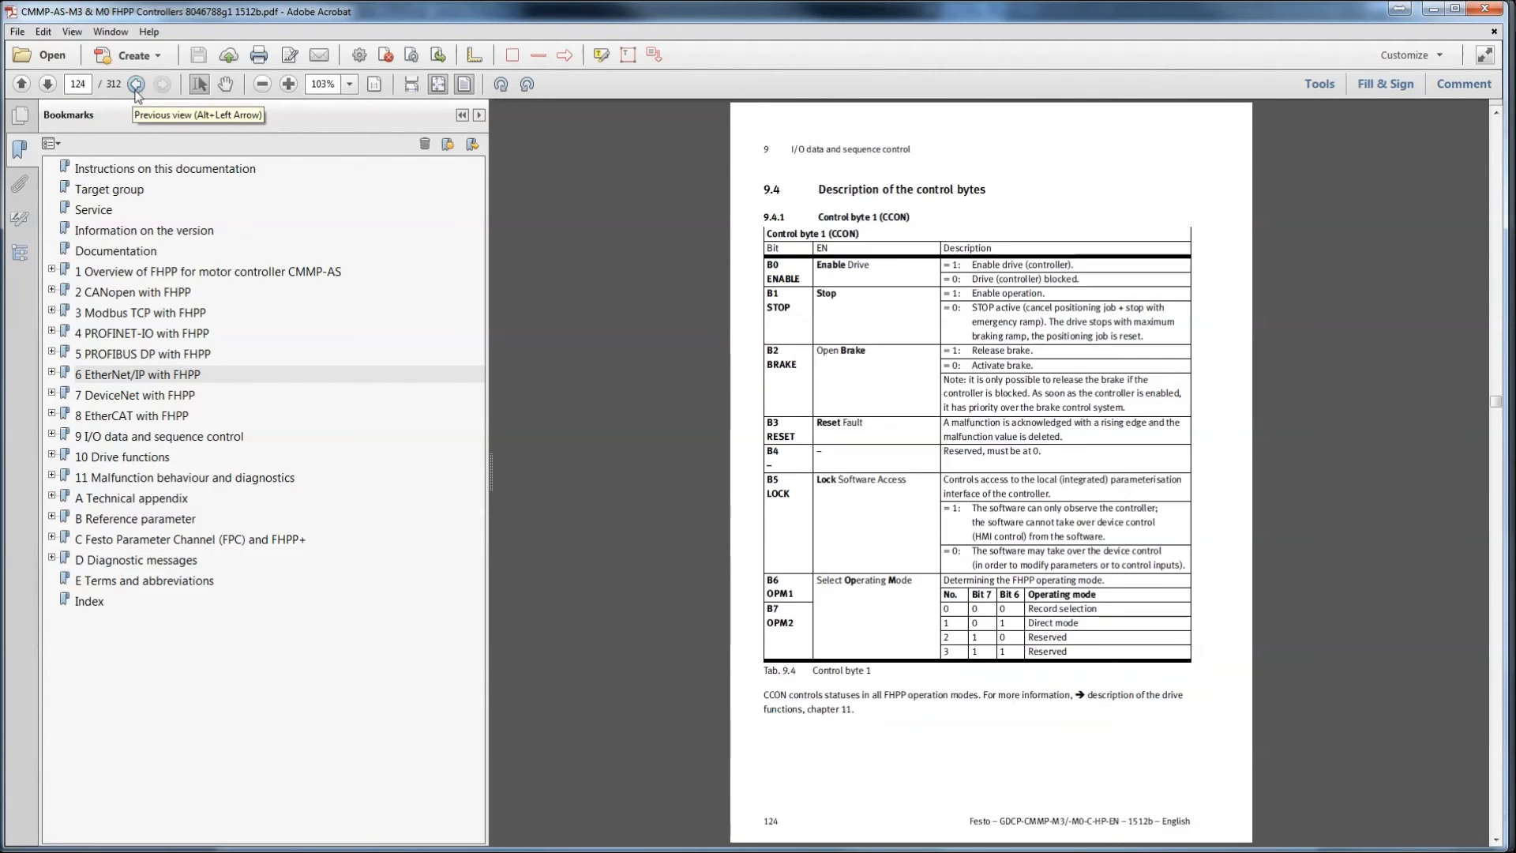
{"action": "scroll", "coordinate": [1126, 178], "scroll_direction": "up", "scroll_amount": 3}
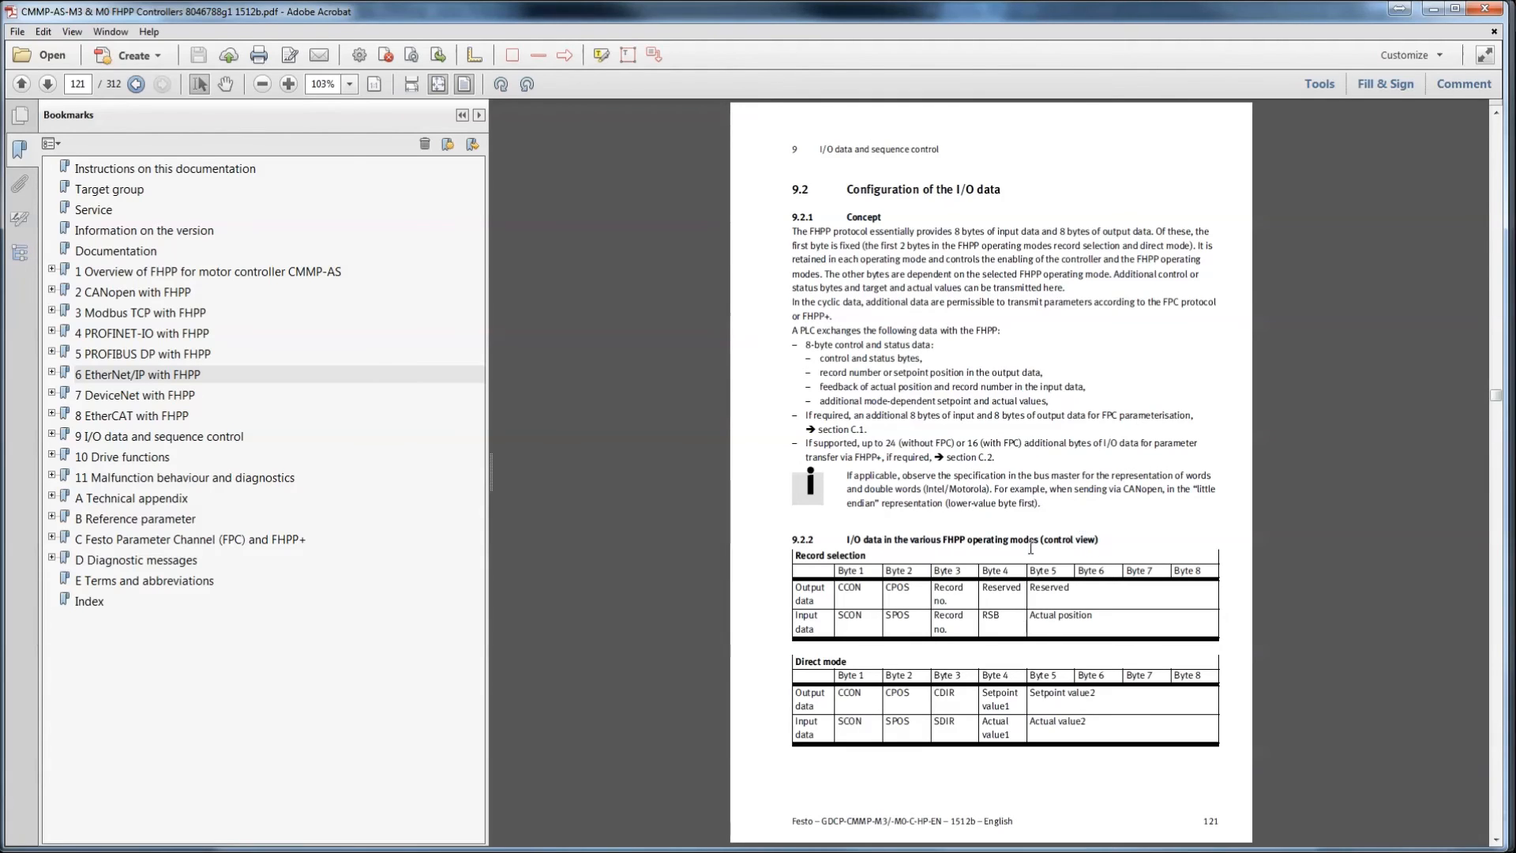
{"action": "left_click_drag", "start_coordinate": [799, 559], "coordinate": [869, 555]}
{"action": "left_click_drag", "start_coordinate": [875, 554], "coordinate": [784, 559]}
{"action": "left_click_drag", "start_coordinate": [798, 664], "coordinate": [851, 662]}
- Examine the FPC and FHPP+ byte layouts on page 122 and the control and status byte overview on page 123
{"action": "scroll", "coordinate": [882, 643], "scroll_direction": "down", "scroll_amount": 1}
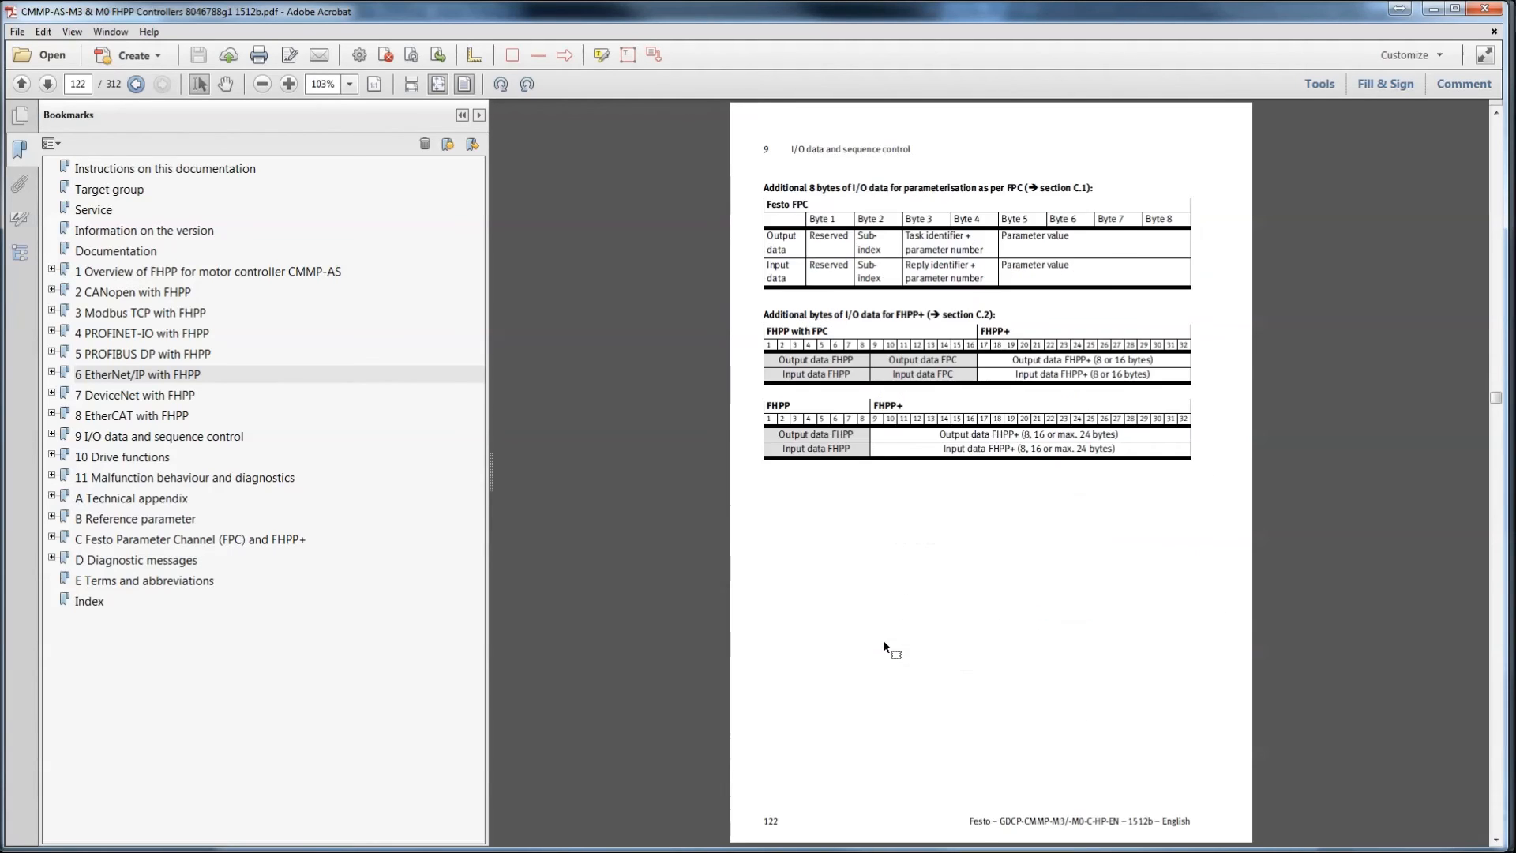
{"action": "scroll", "coordinate": [885, 644], "scroll_direction": "down", "scroll_amount": 1}
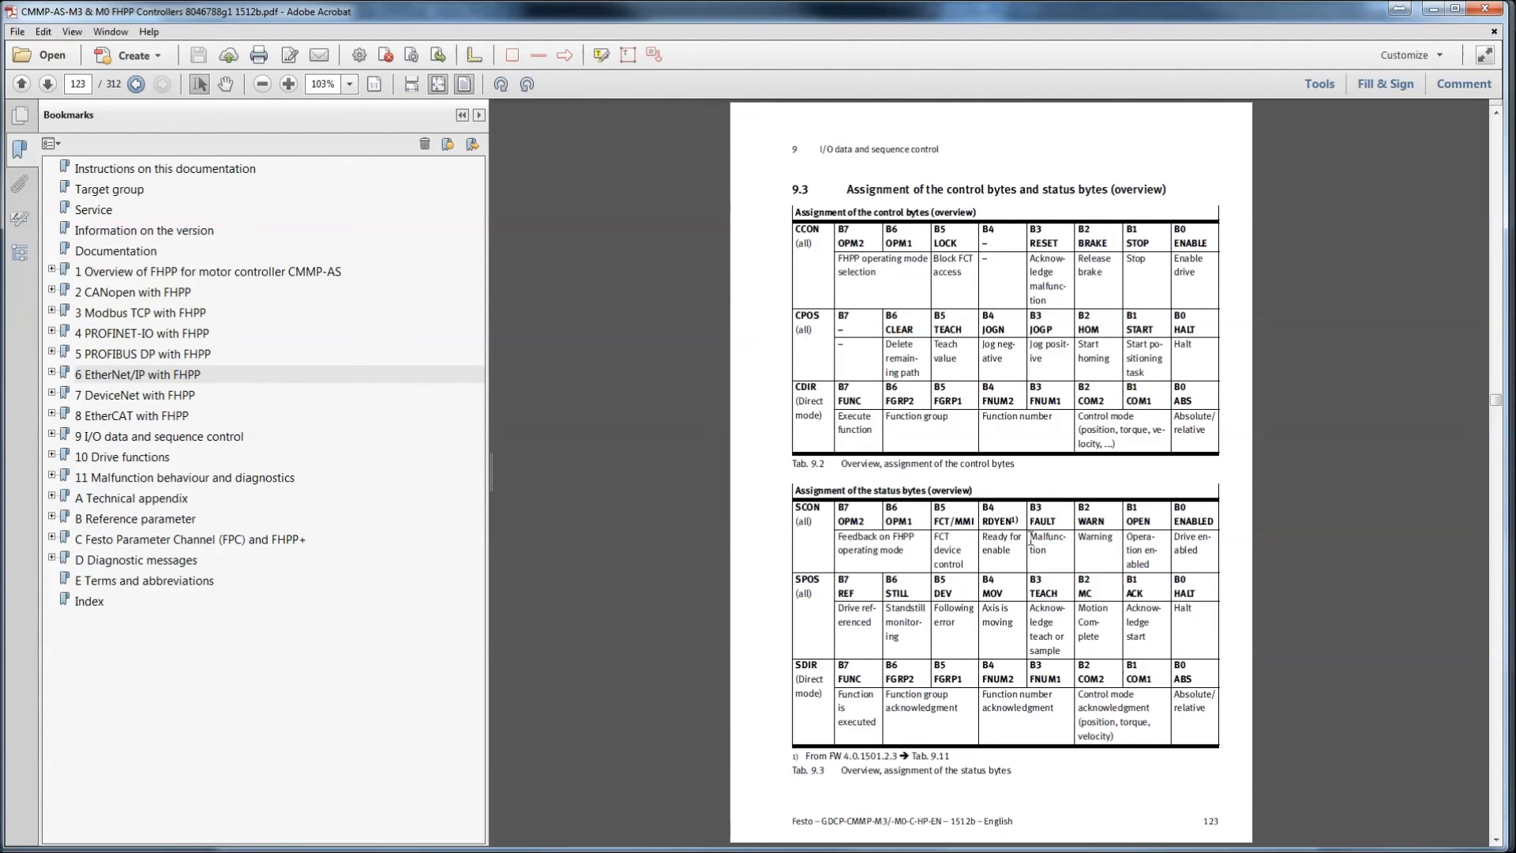
{"action": "scroll", "coordinate": [1029, 525], "scroll_direction": "down", "scroll_amount": 1}
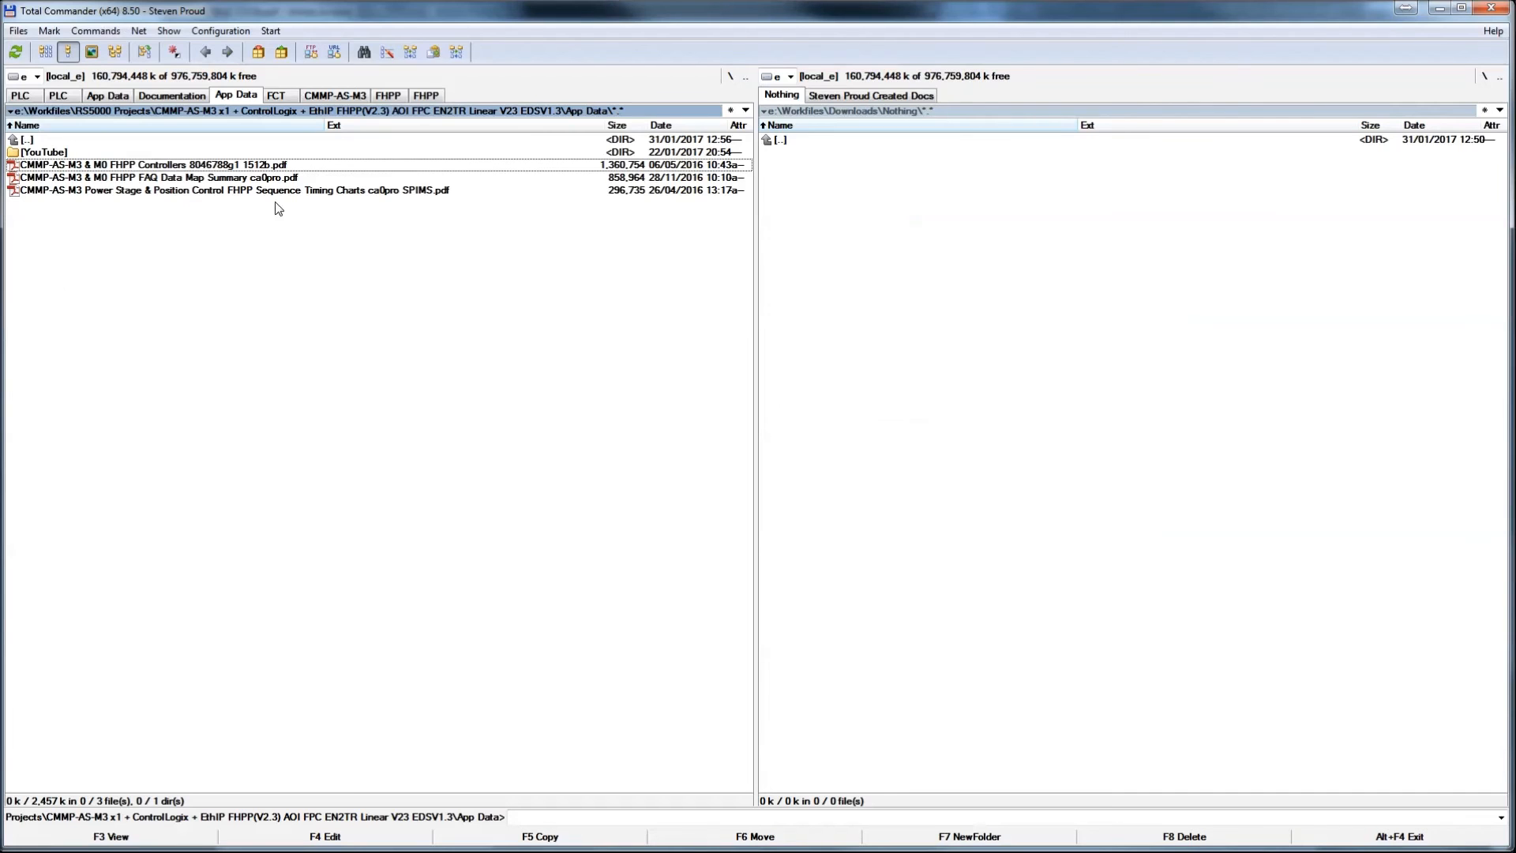
- Open the CMMP-AS-M3 & M0 FHPP FAQ Data Map Summary PDF from the App Data folder and enlarge its window to fill the screen
{"action": "double_click", "coordinate": [226, 179]}
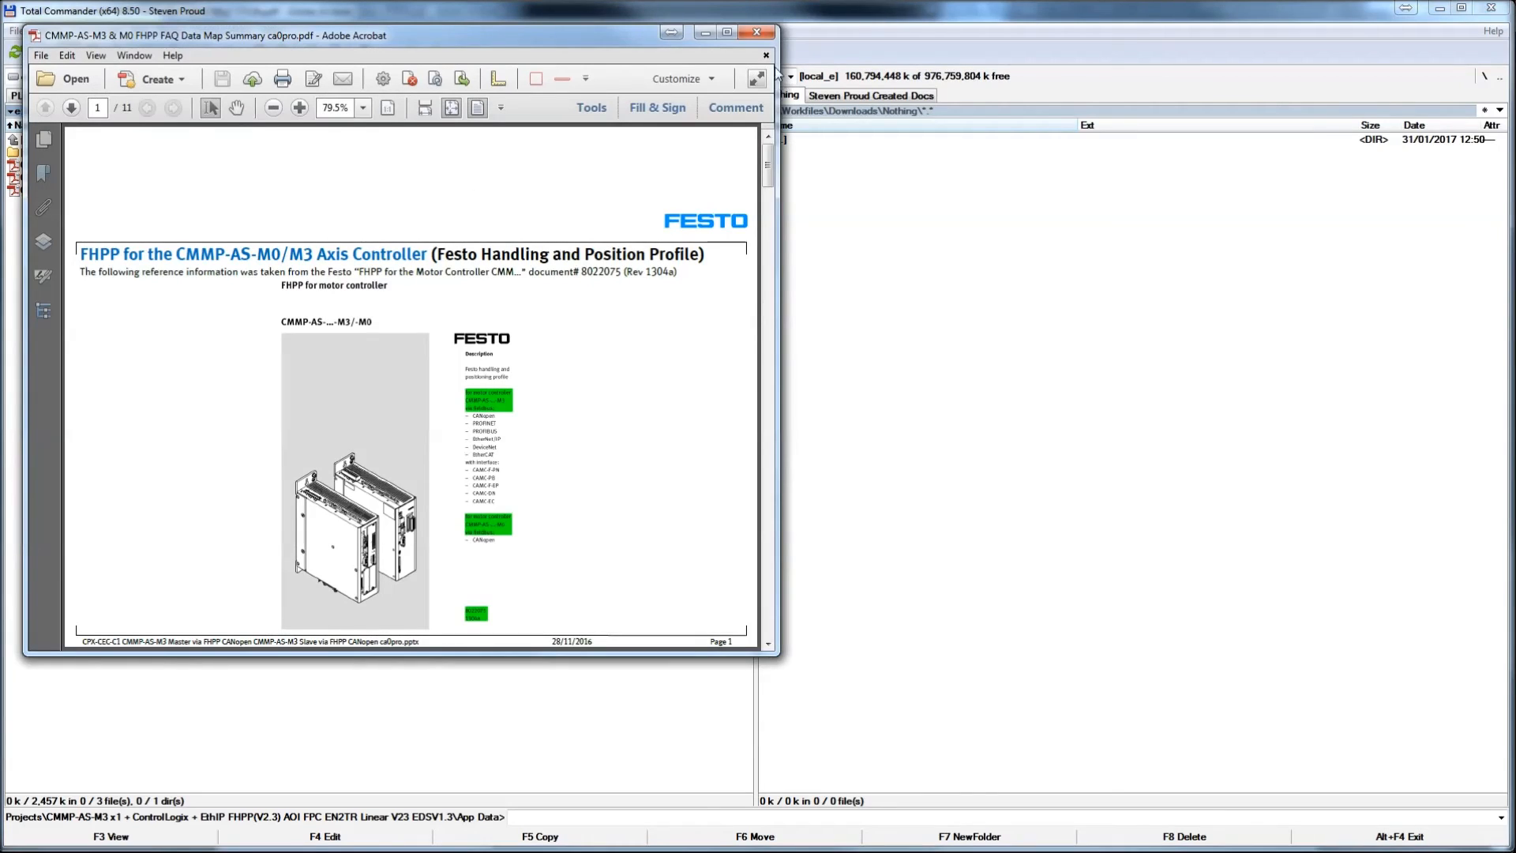
{"action": "left_click", "coordinate": [726, 32]}
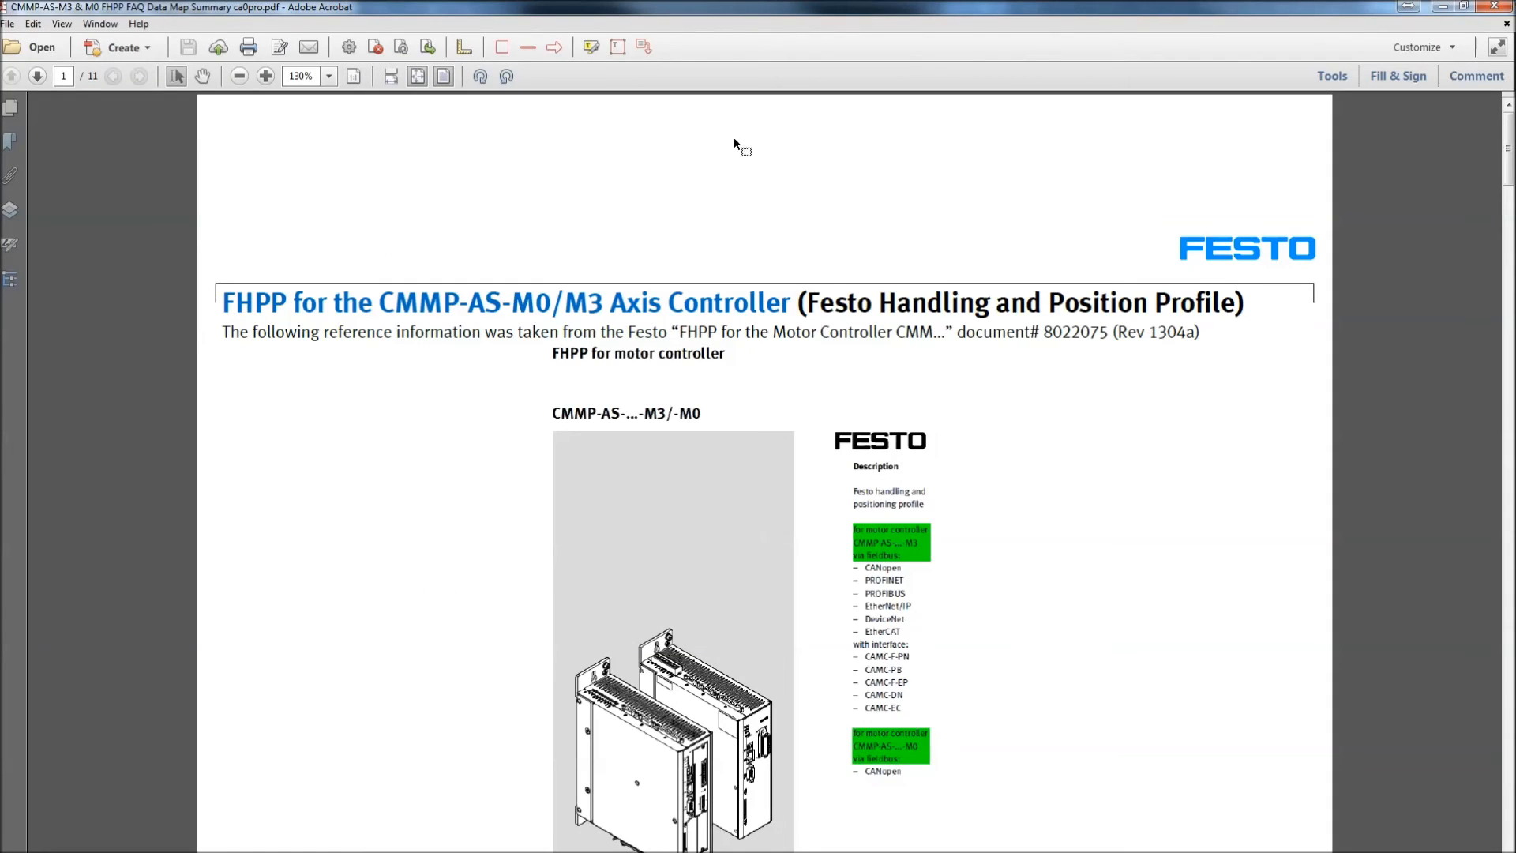
{"action": "double_click", "coordinate": [718, 12]}
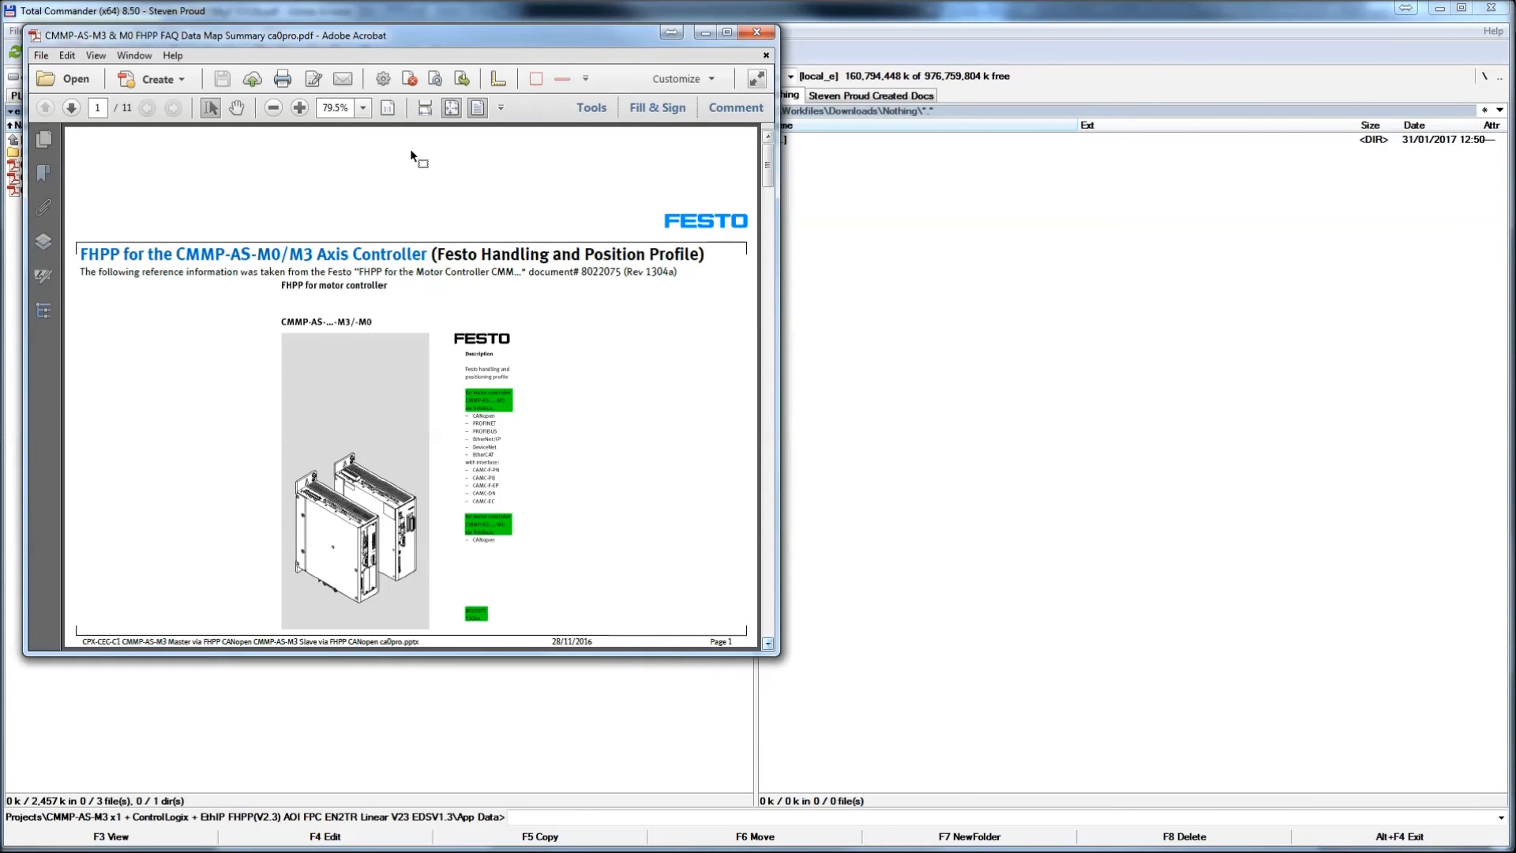
{"action": "left_click_drag", "start_coordinate": [285, 35], "coordinate": [262, 12]}
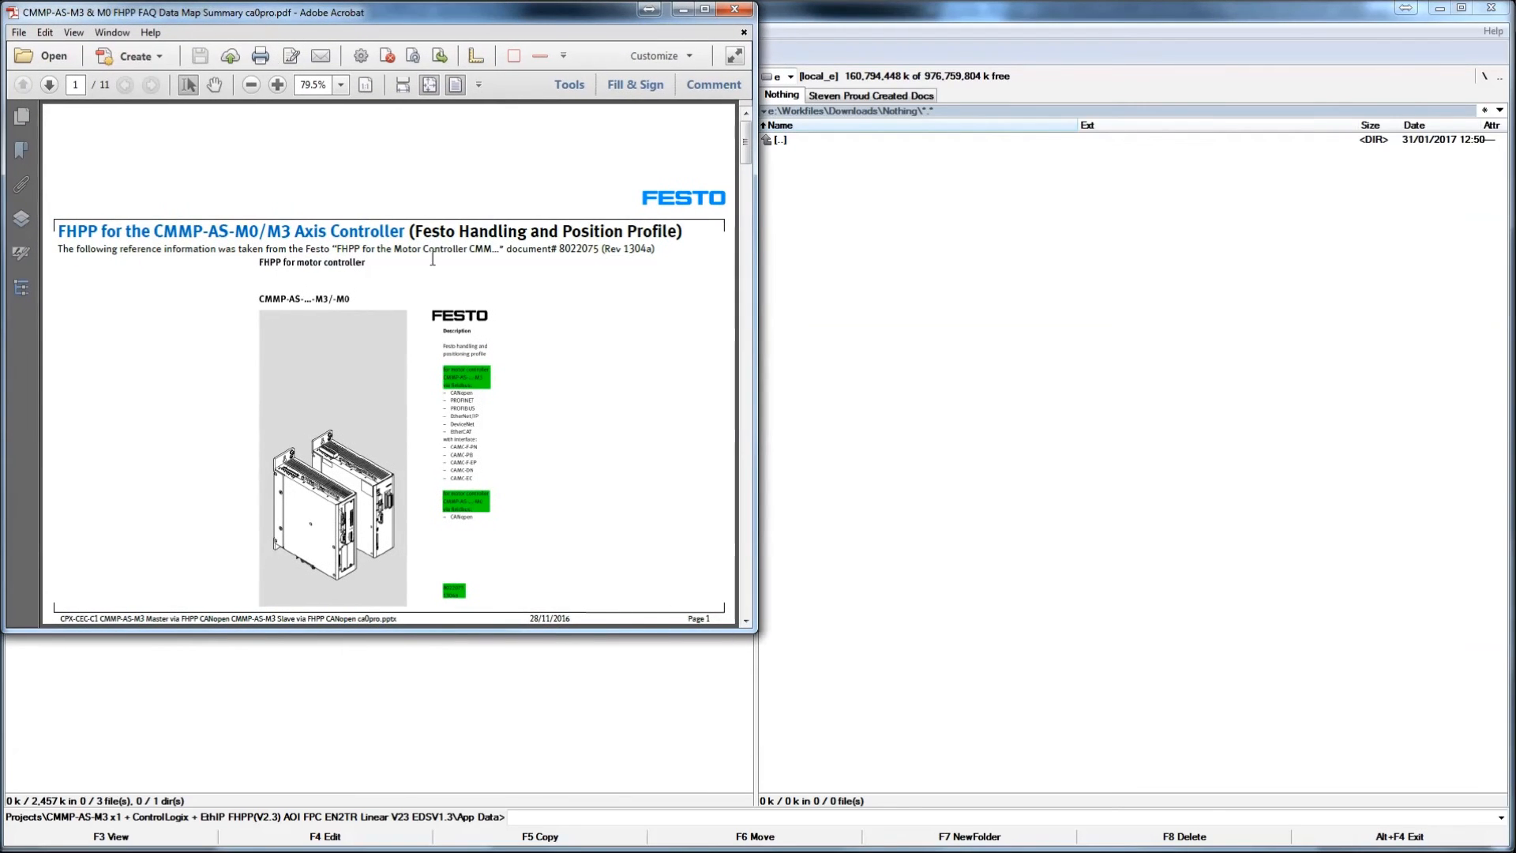
{"action": "left_click_drag", "start_coordinate": [757, 634], "coordinate": [1506, 847]}
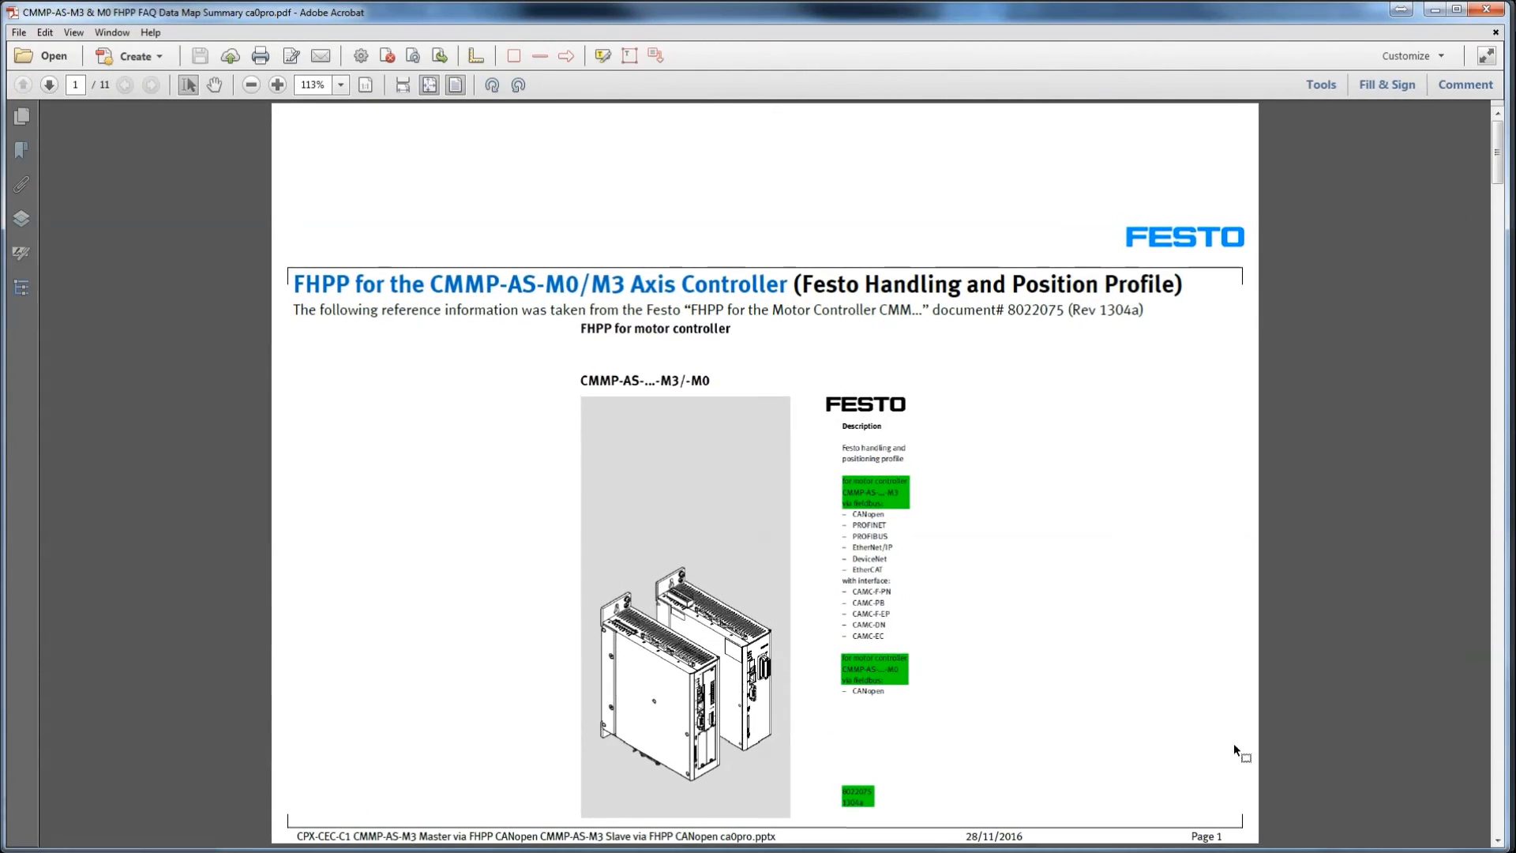
- Examine the FHPP Overview on page 4, highlighting the Control and status data (FHPP Standard) and Parameterisation (FPC) headings
{"action": "scroll", "coordinate": [1083, 666], "scroll_direction": "down", "scroll_amount": 3}
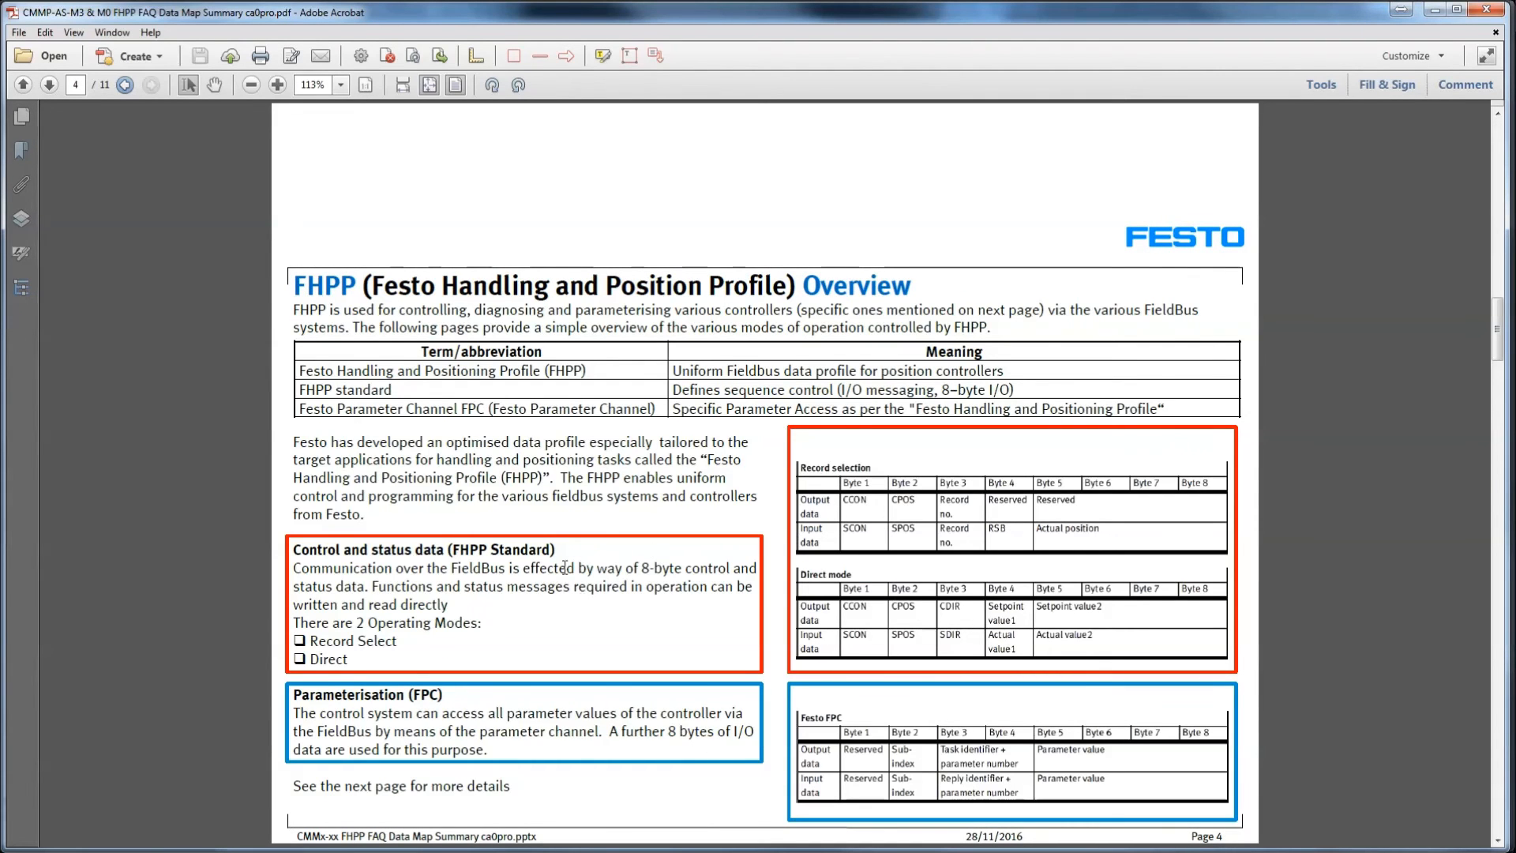
{"action": "left_click_drag", "start_coordinate": [293, 549], "coordinate": [553, 549]}
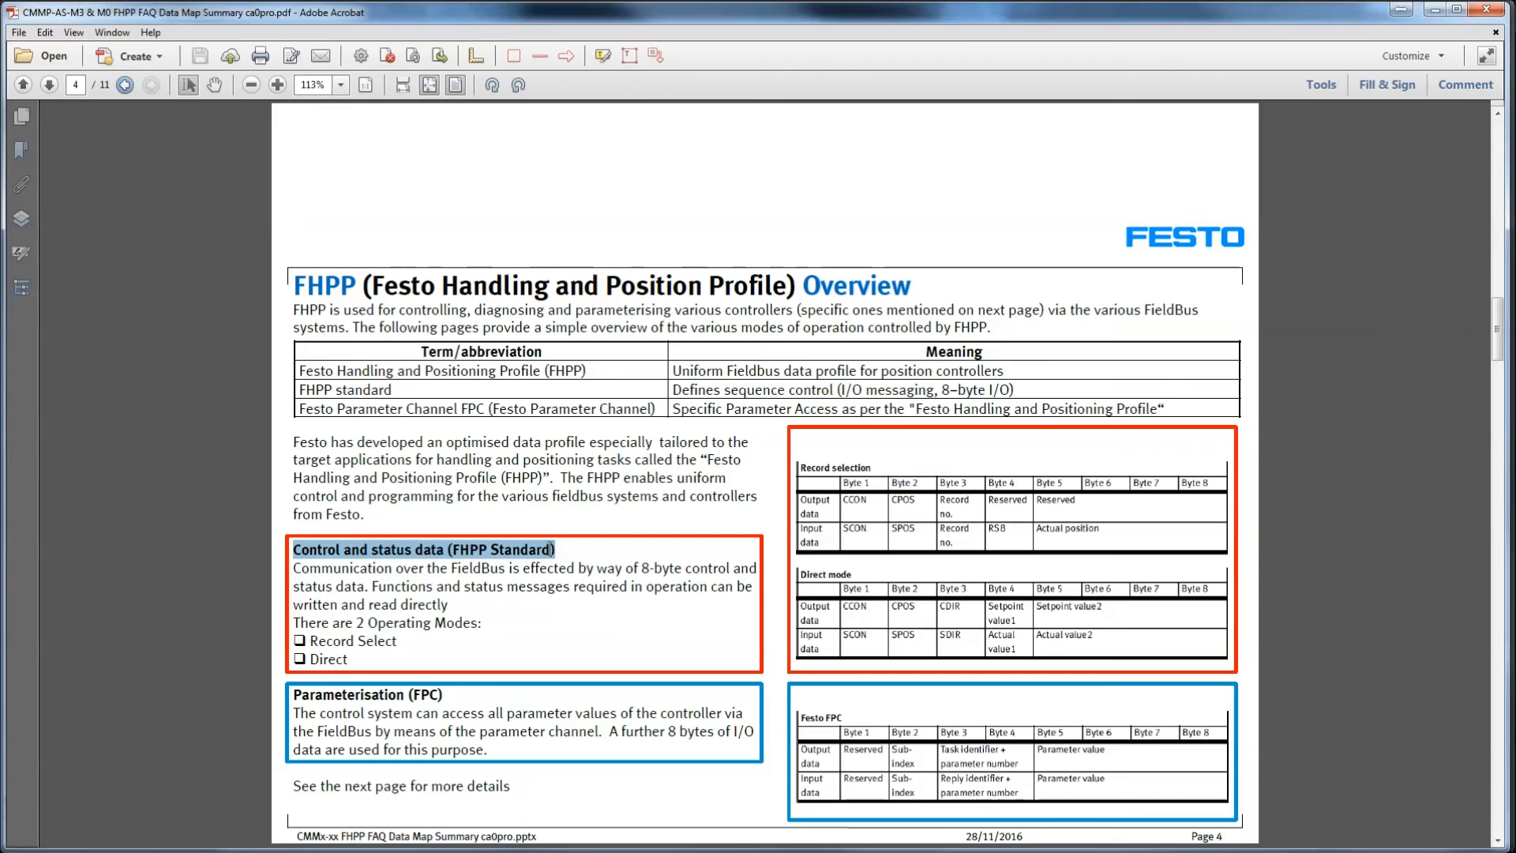
{"action": "left_click_drag", "start_coordinate": [445, 695], "coordinate": [328, 696]}
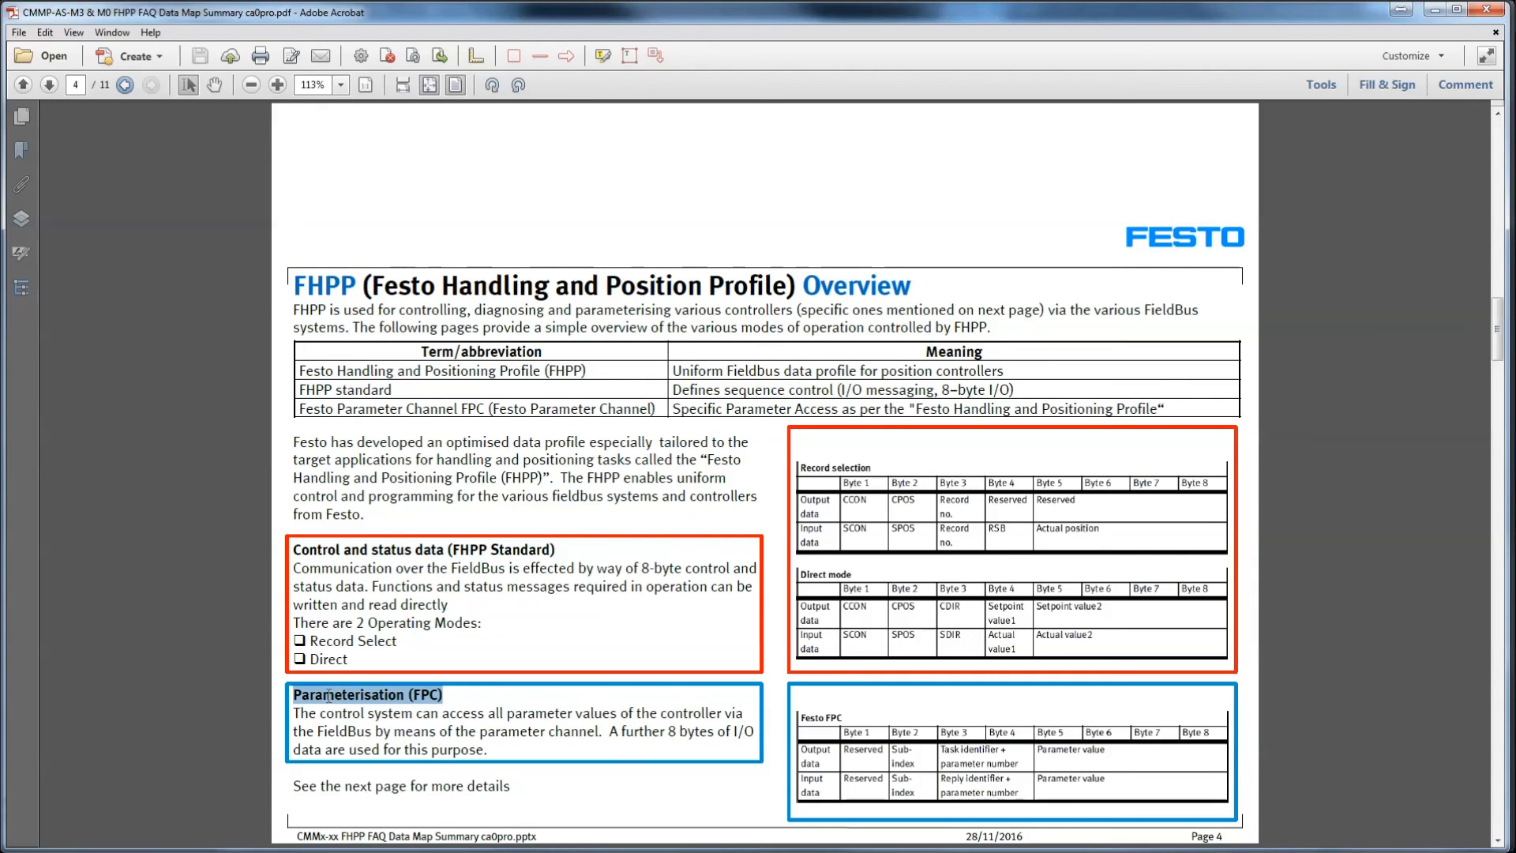
{"action": "left_click_drag", "start_coordinate": [591, 552], "coordinate": [594, 568]}
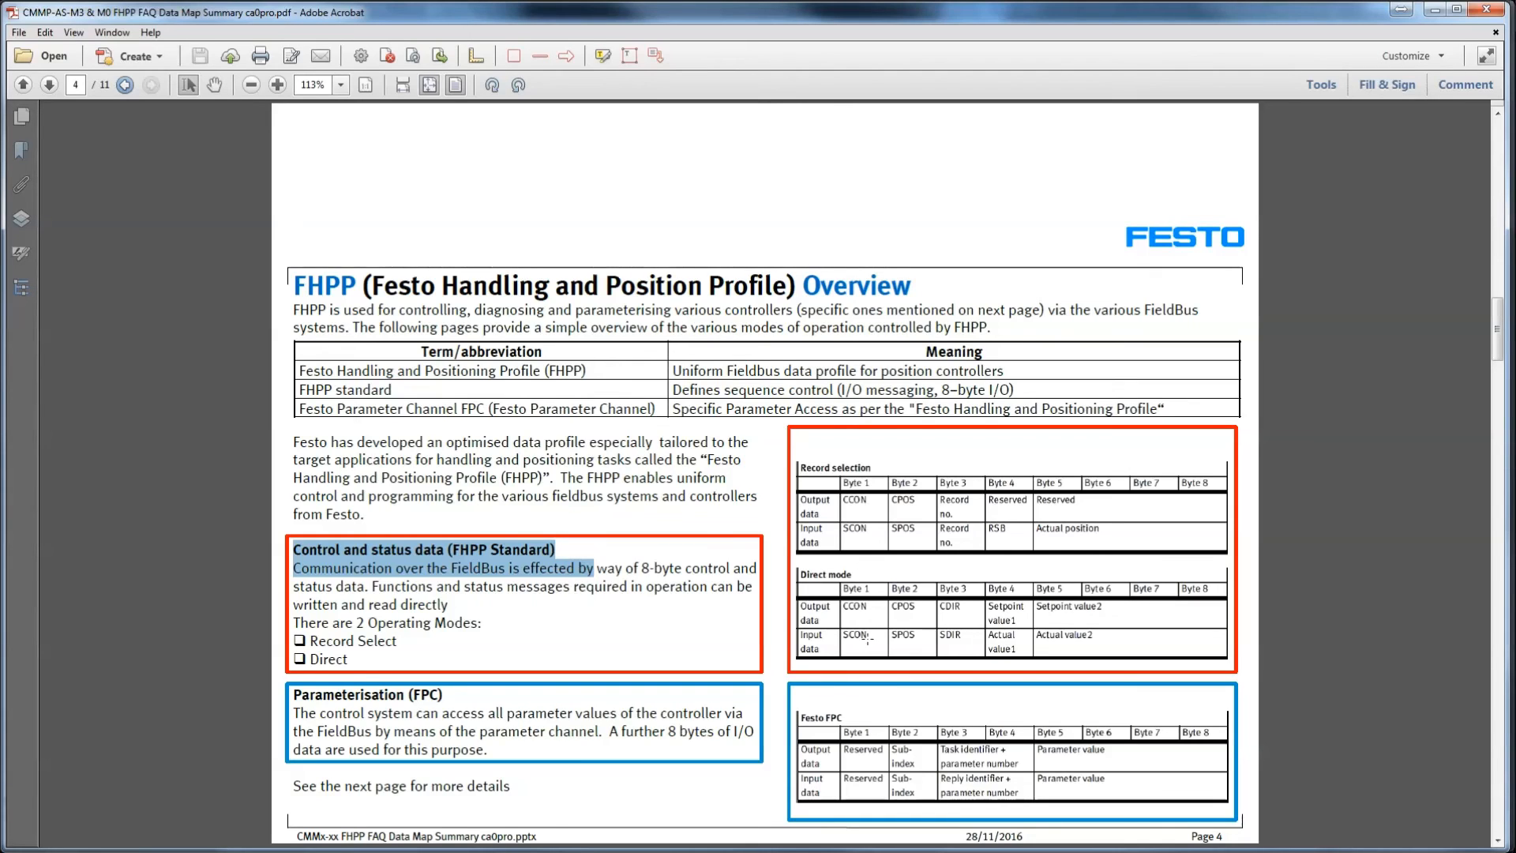
- Examine the communication modes and Record Select Mode byte tables on pages 5 to 7, continuing to Direct Mode - Simple on page 8
{"action": "scroll", "coordinate": [867, 672], "scroll_direction": "down", "scroll_amount": 1}
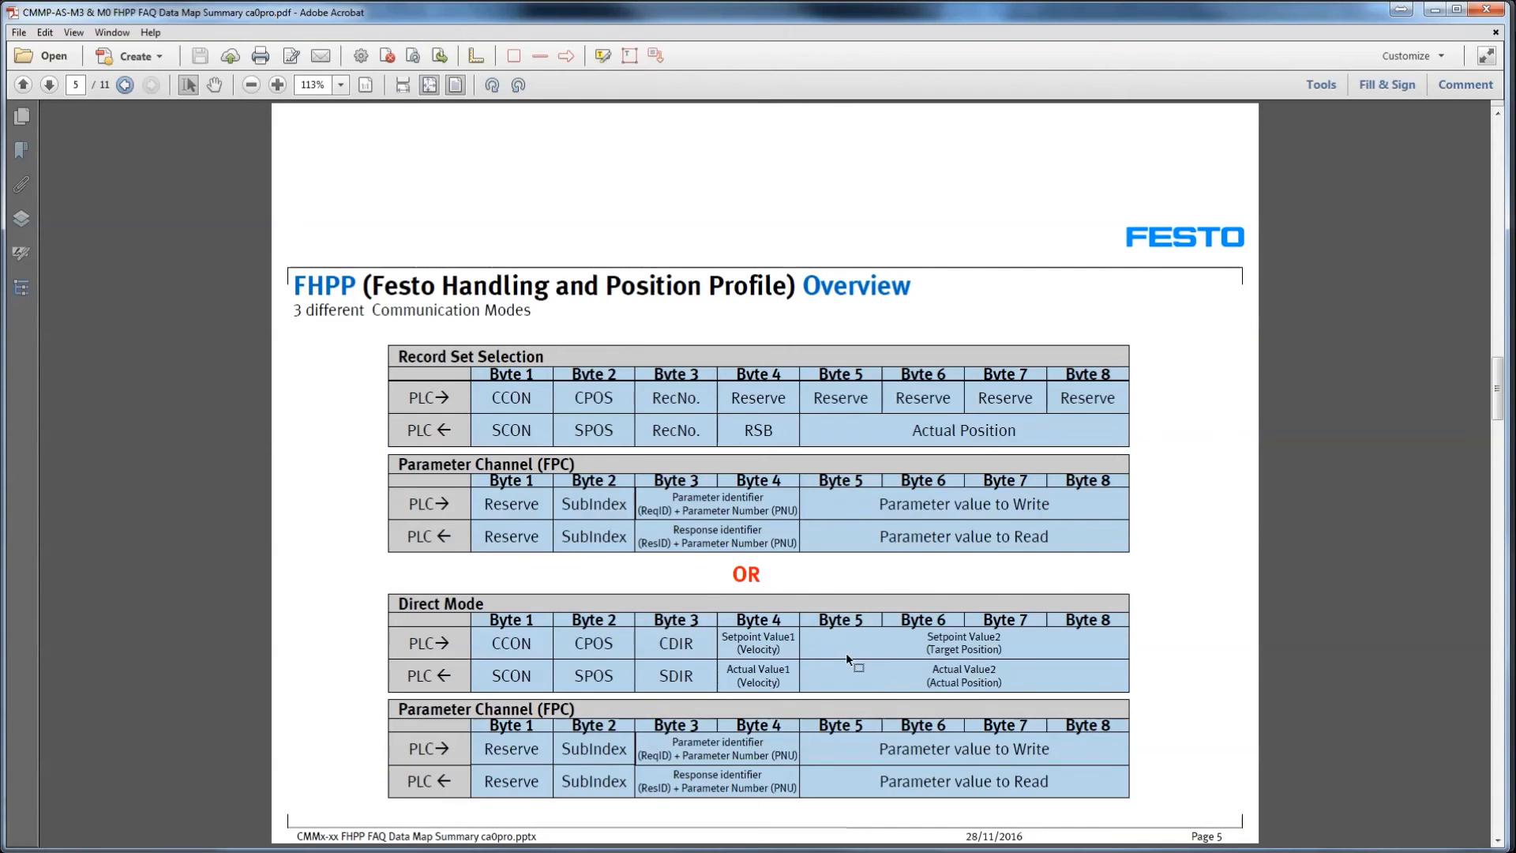
{"action": "scroll", "coordinate": [846, 653], "scroll_direction": "down", "scroll_amount": 1}
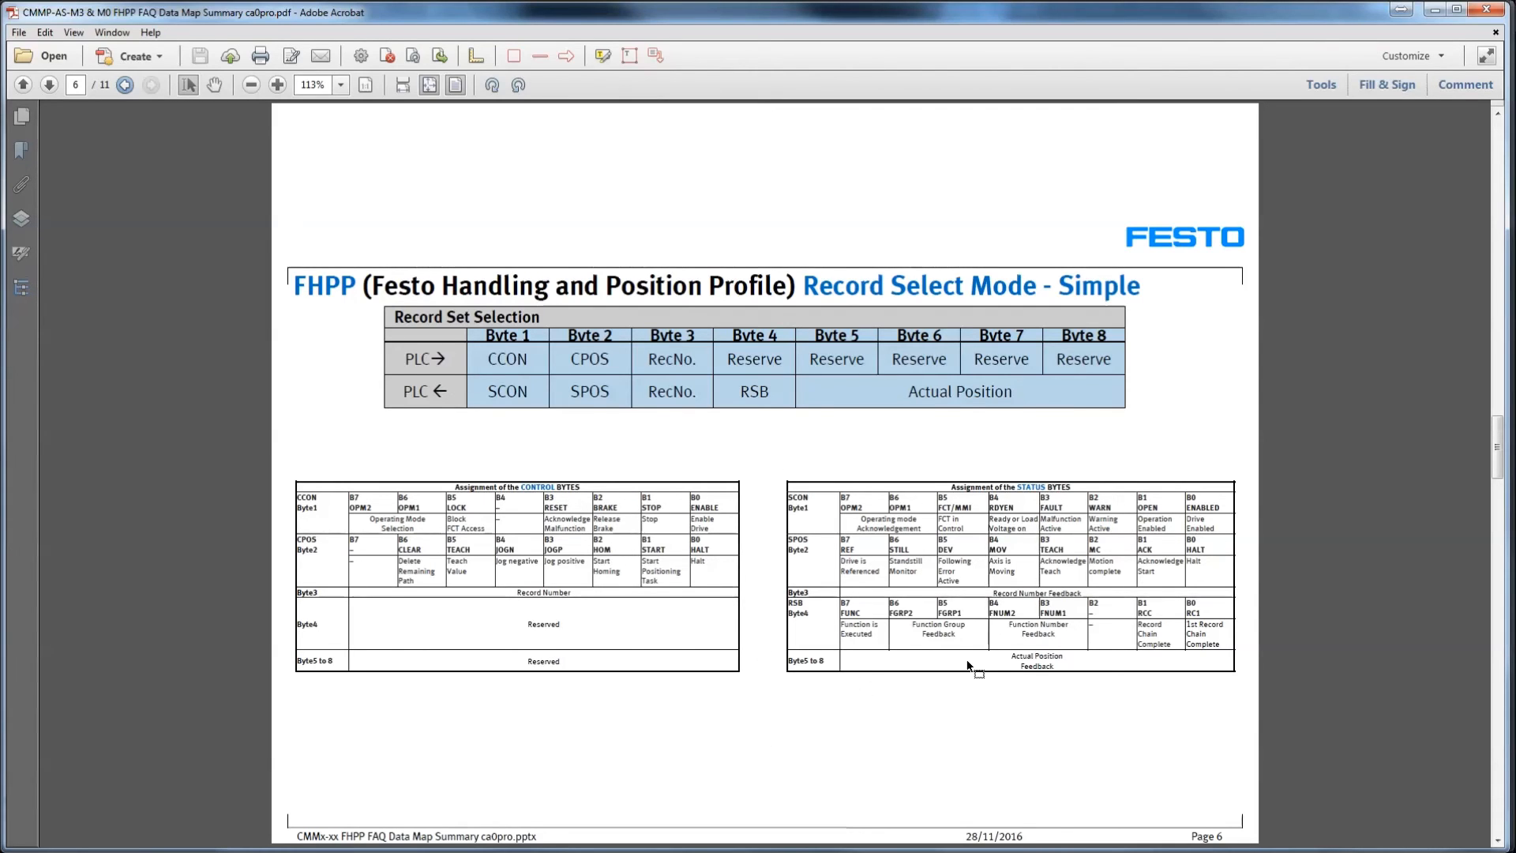
{"action": "scroll", "coordinate": [976, 671], "scroll_direction": "down", "scroll_amount": 1}
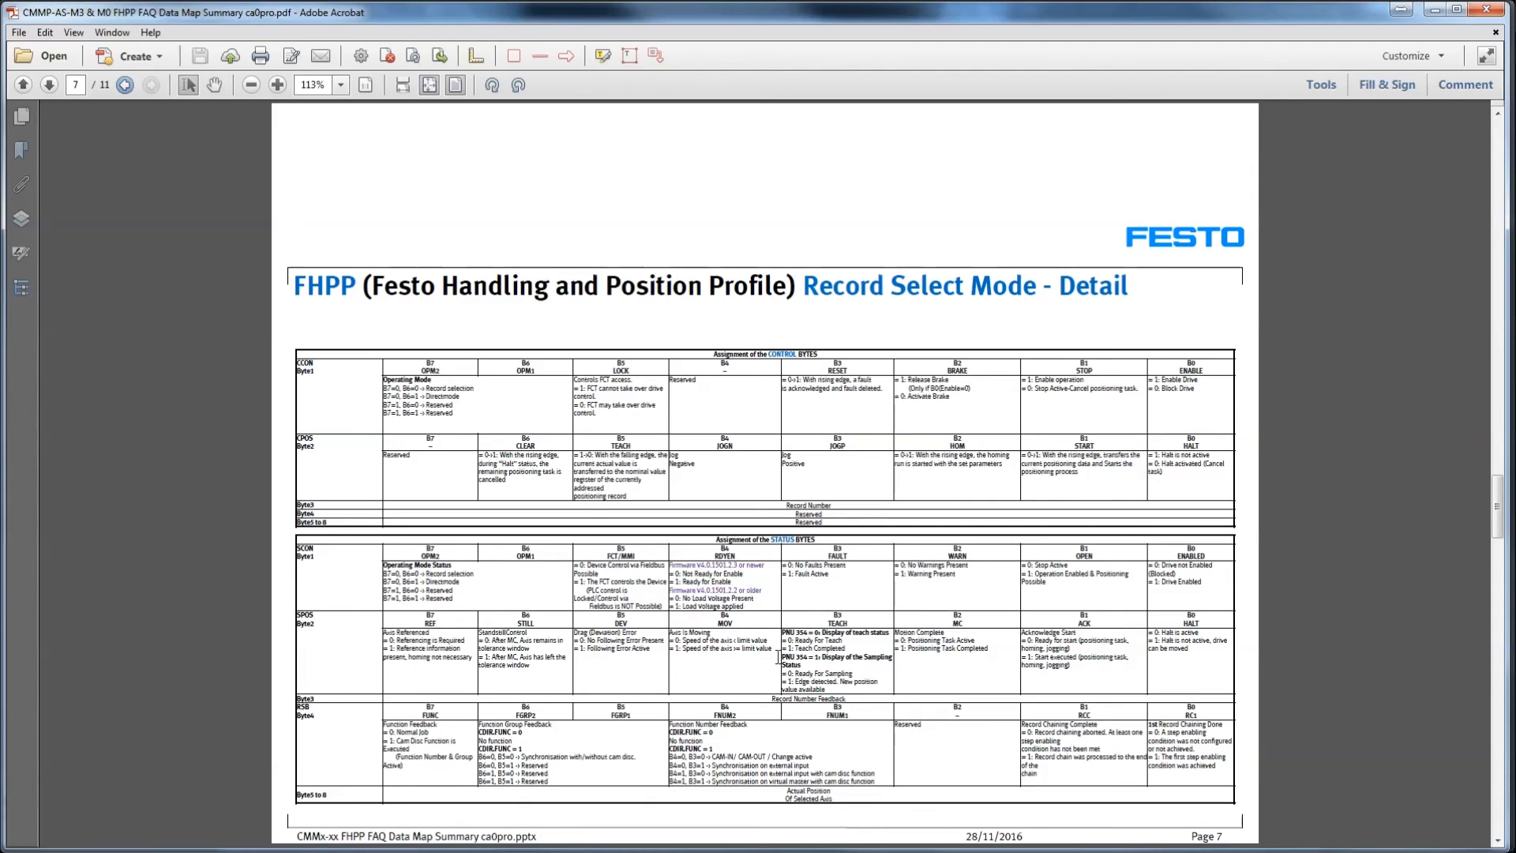
{"action": "scroll", "coordinate": [794, 722], "scroll_direction": "down", "scroll_amount": 1}
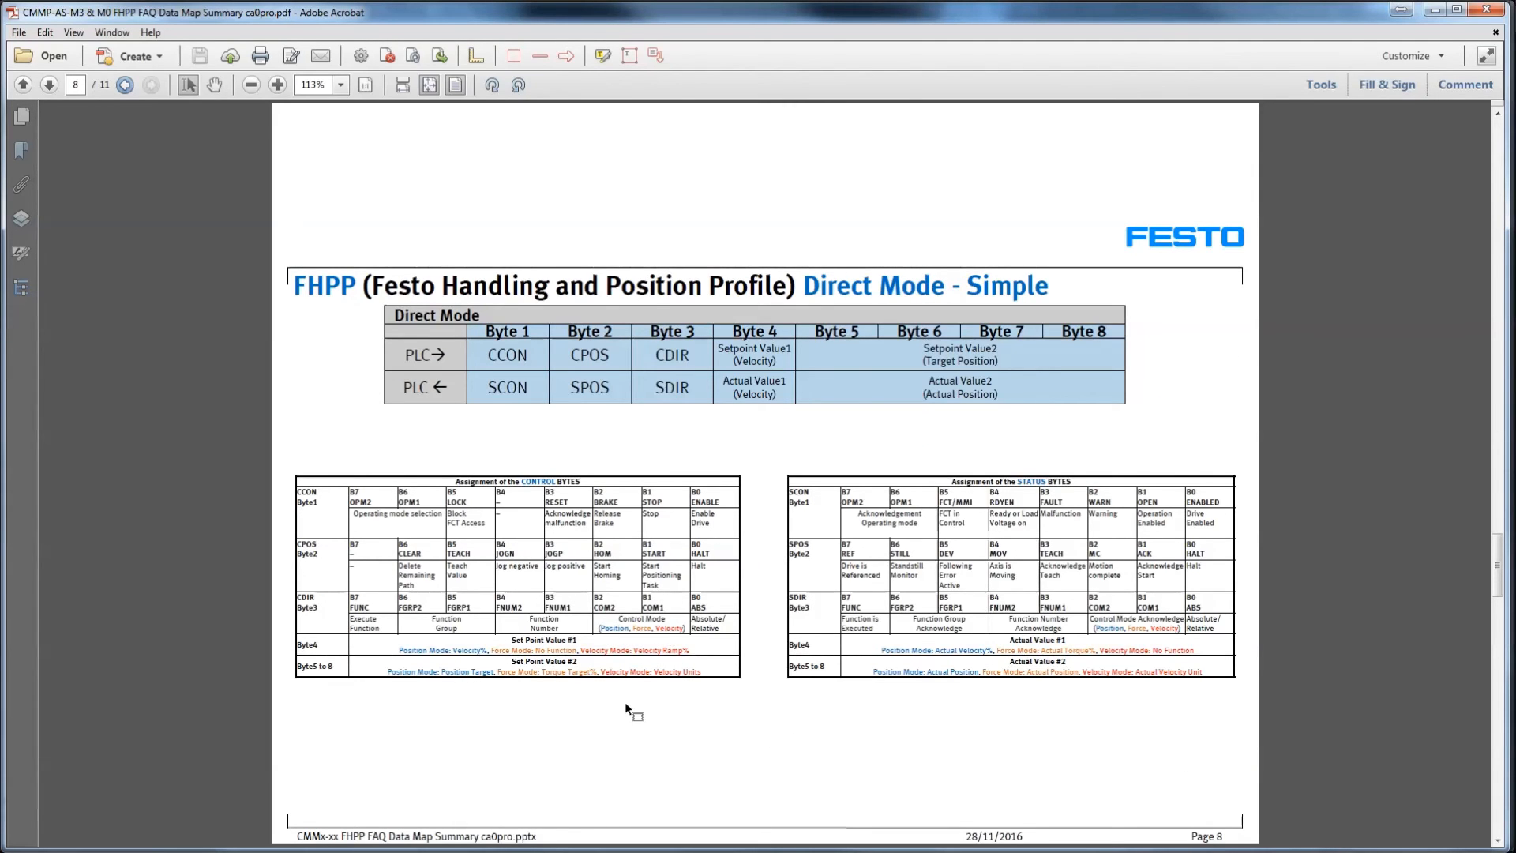
- Examine the Direct Mode control bytes on page 8 up close, covering the OPM1/OPM2 bits, the CDIR control mode and the set point values
{"action": "scroll", "coordinate": [638, 723], "scroll_direction": "up", "scroll_amount": 2}
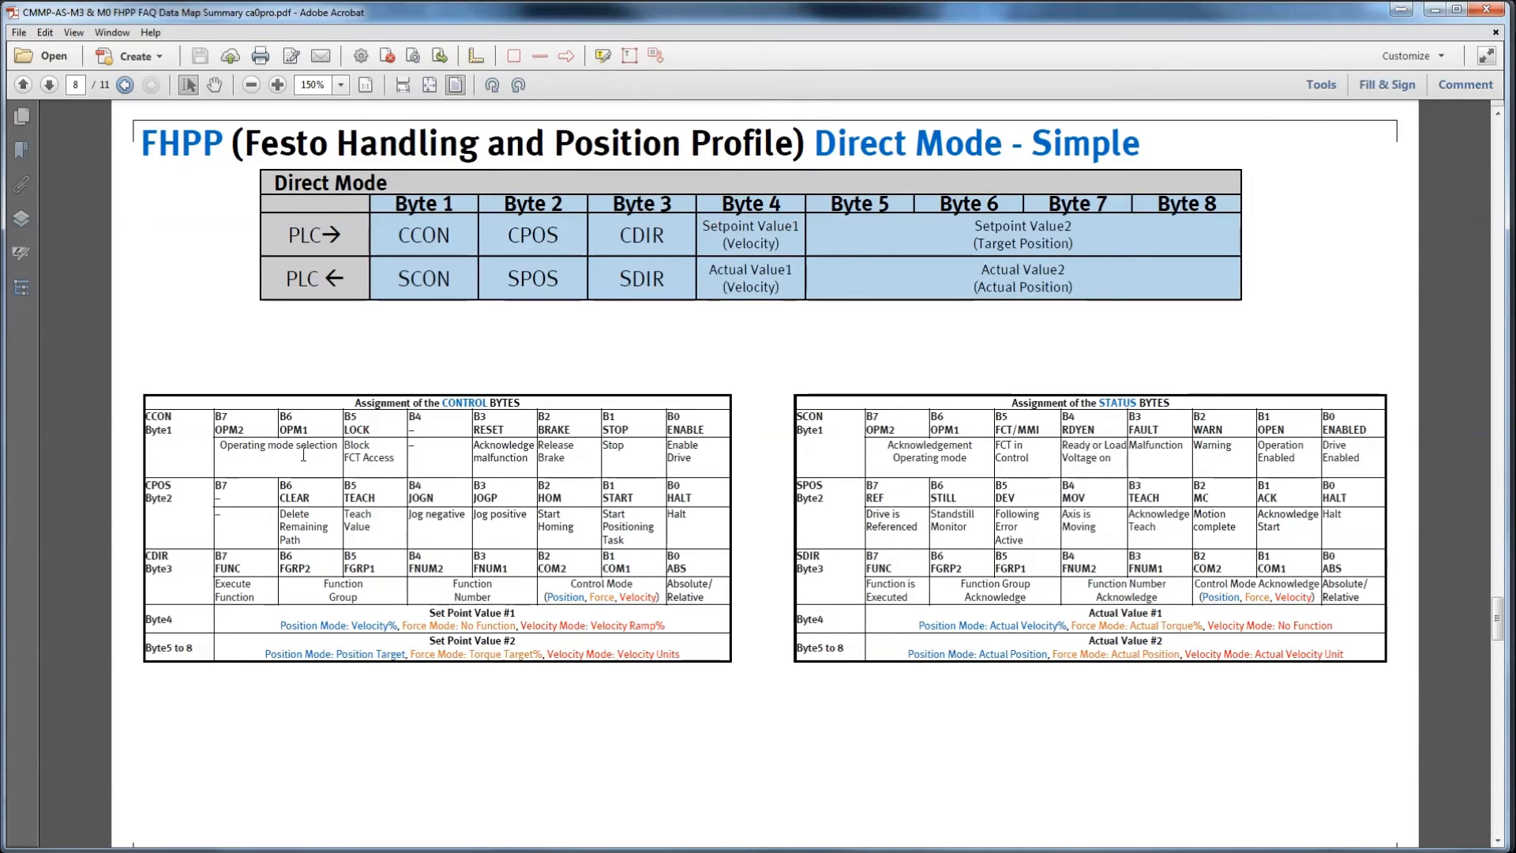
{"action": "left_click_drag", "start_coordinate": [217, 416], "coordinate": [309, 426]}
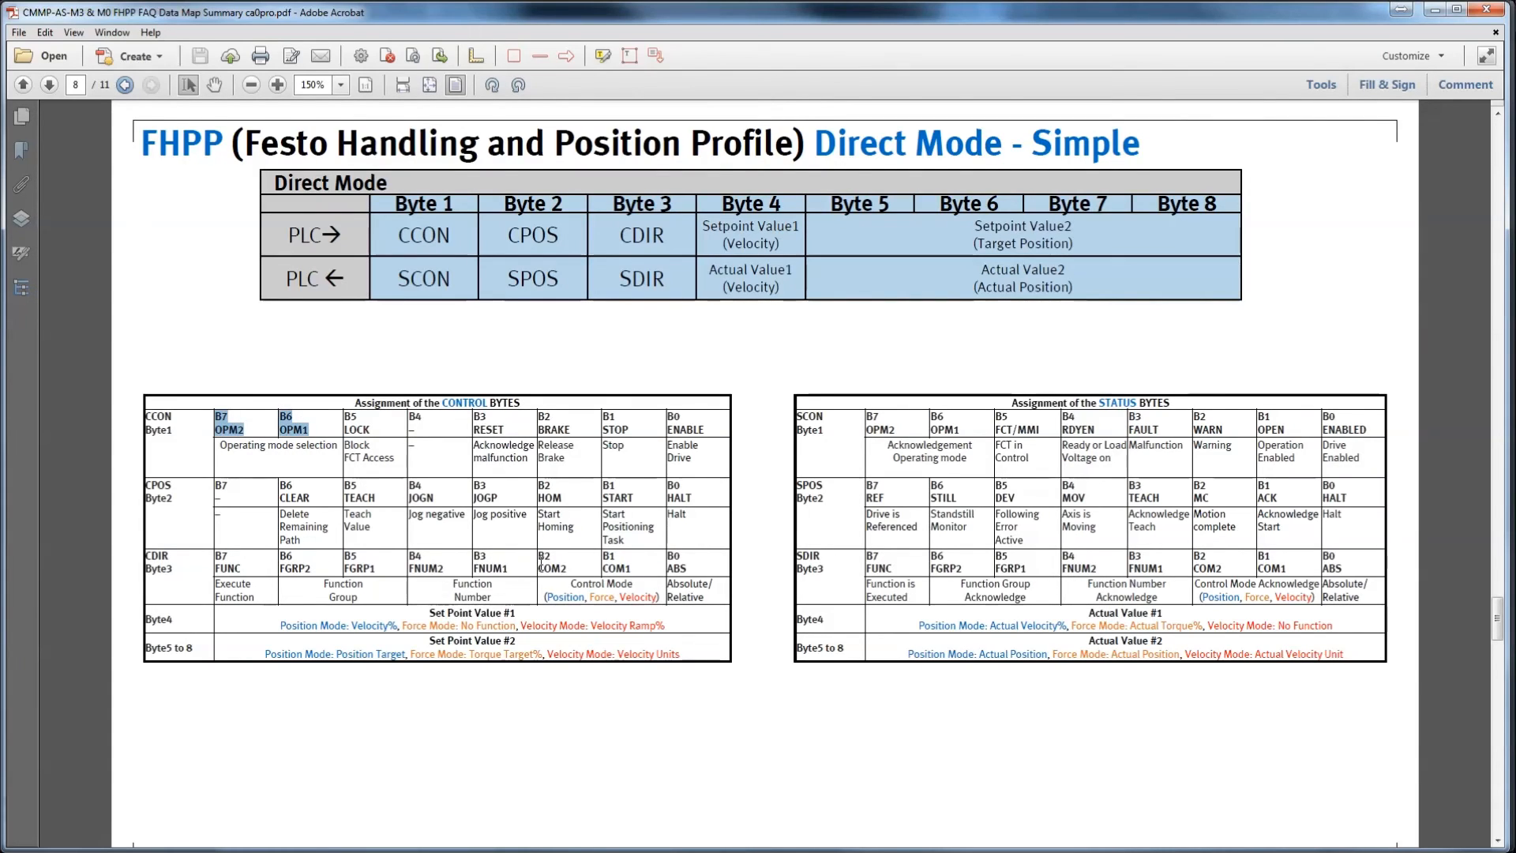
{"action": "mouse_move", "coordinate": [540, 564]}
{"action": "left_mouse_down"}
{"action": "mouse_move", "coordinate": [662, 598]}
{"action": "mouse_move", "coordinate": [553, 564]}
{"action": "left_mouse_up"}
{"action": "left_click", "coordinate": [600, 602]}
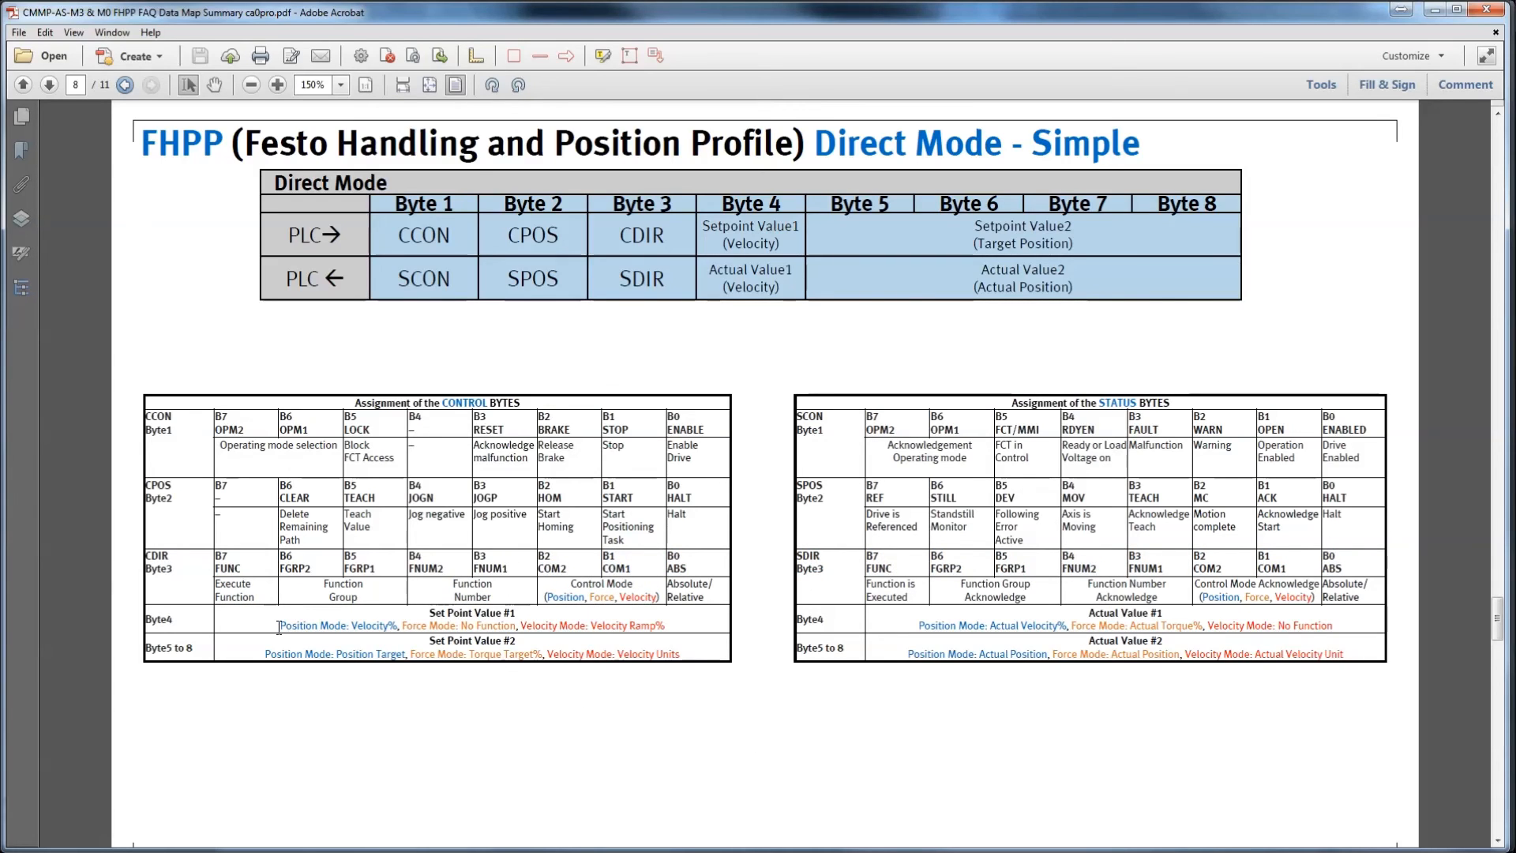
{"action": "left_click_drag", "start_coordinate": [608, 622], "coordinate": [674, 652]}
{"action": "left_click", "coordinate": [675, 653]}
{"action": "scroll", "coordinate": [988, 703], "scroll_direction": "down", "scroll_amount": 2}
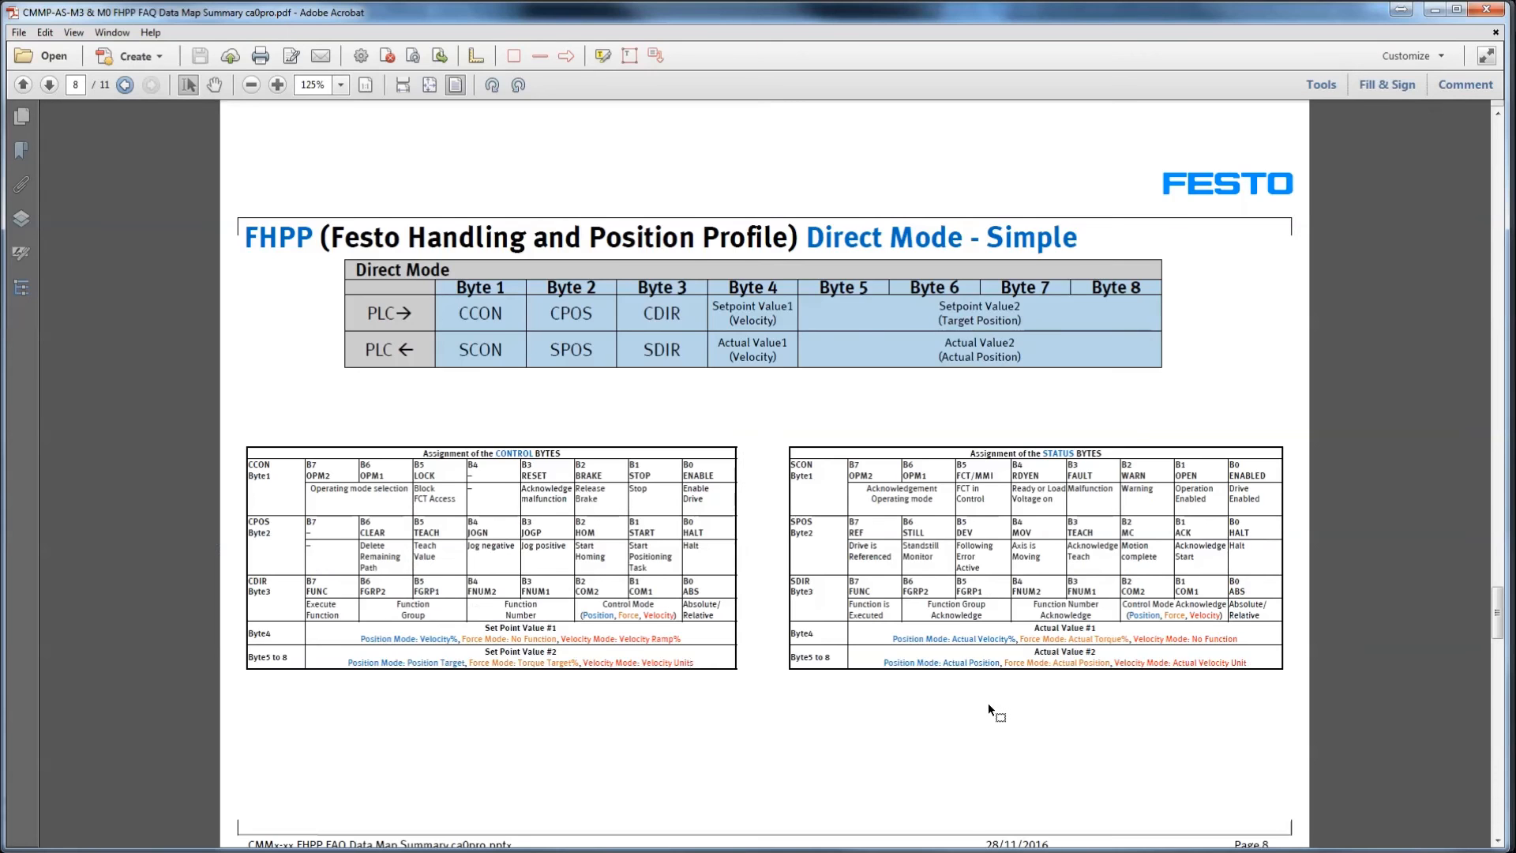
- Close the data map and timing charts PDFs and return to Festo Configuration Tool and the FHPP_CTRL block in Logix Designer
{"action": "left_click", "coordinate": [1485, 12]}
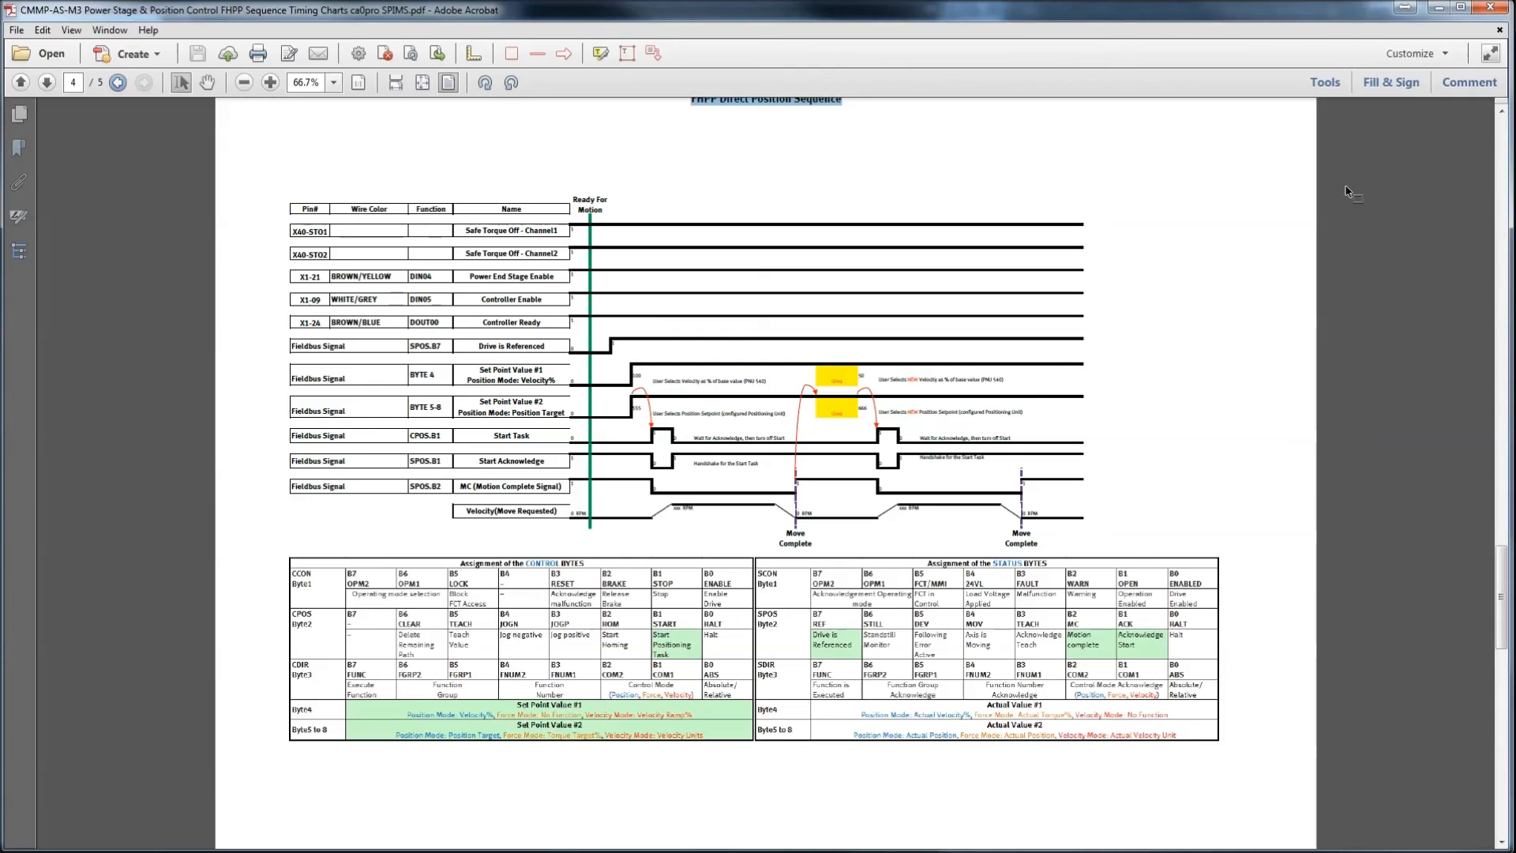
{"action": "left_click", "coordinate": [1489, 9]}
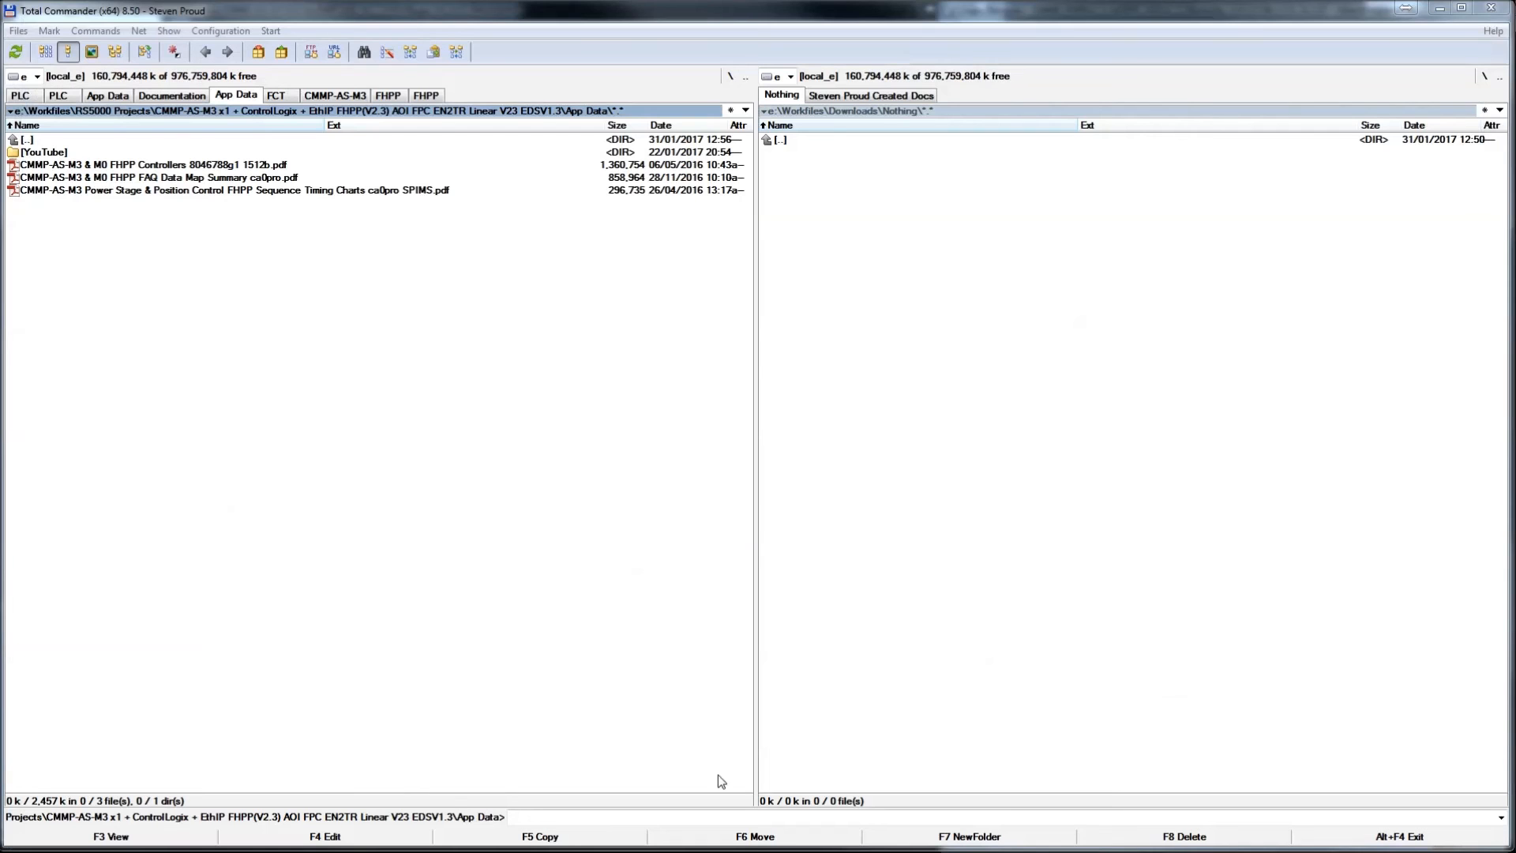
{"action": "key", "text": "alt+Tab"}
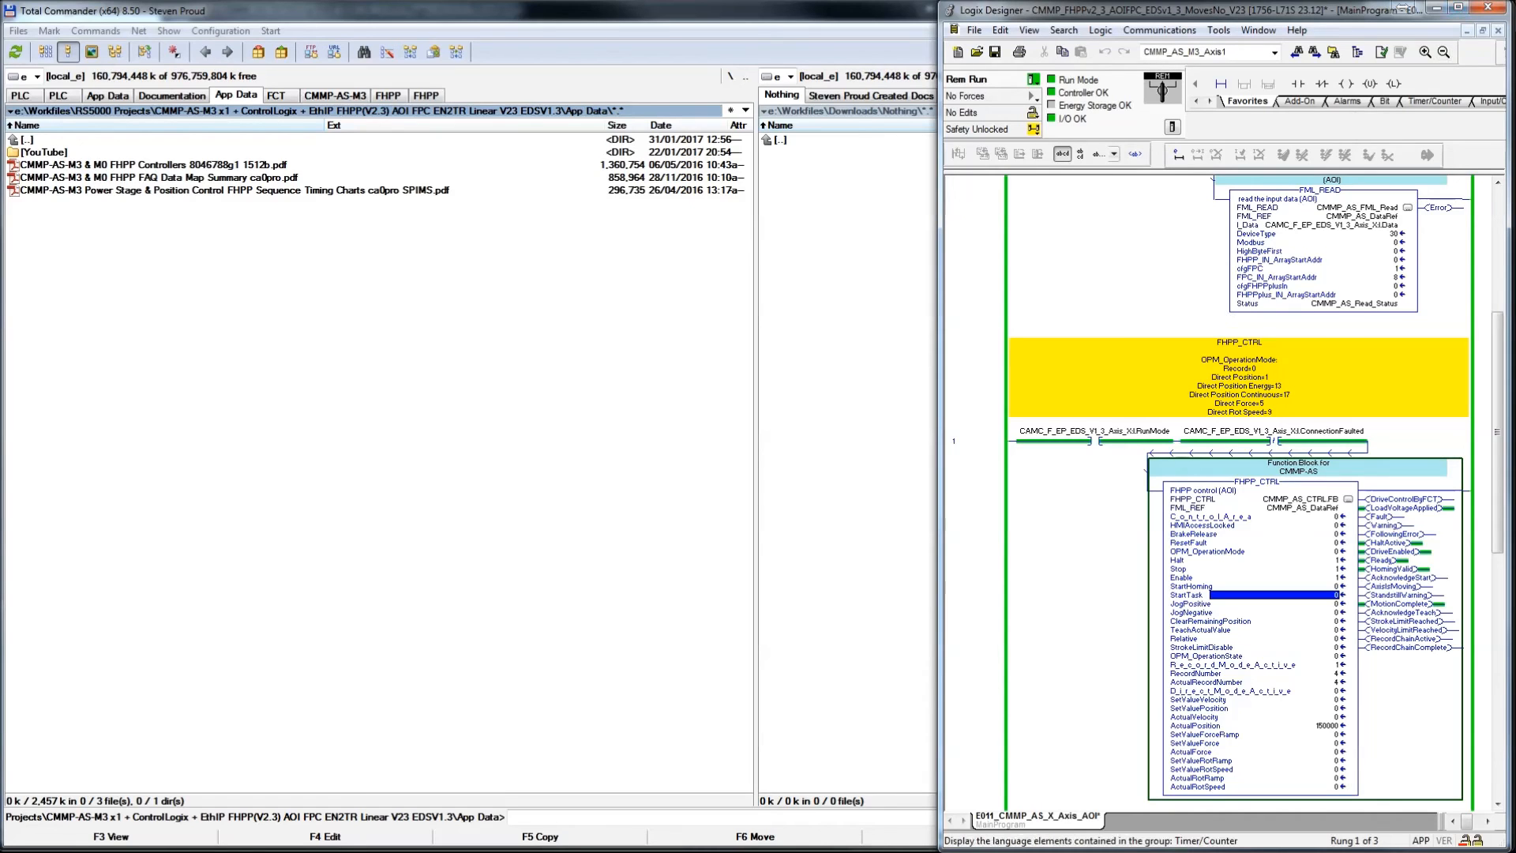
{"action": "key", "text": "alt+Tab"}
{"action": "key", "text": "alt+Tab"}
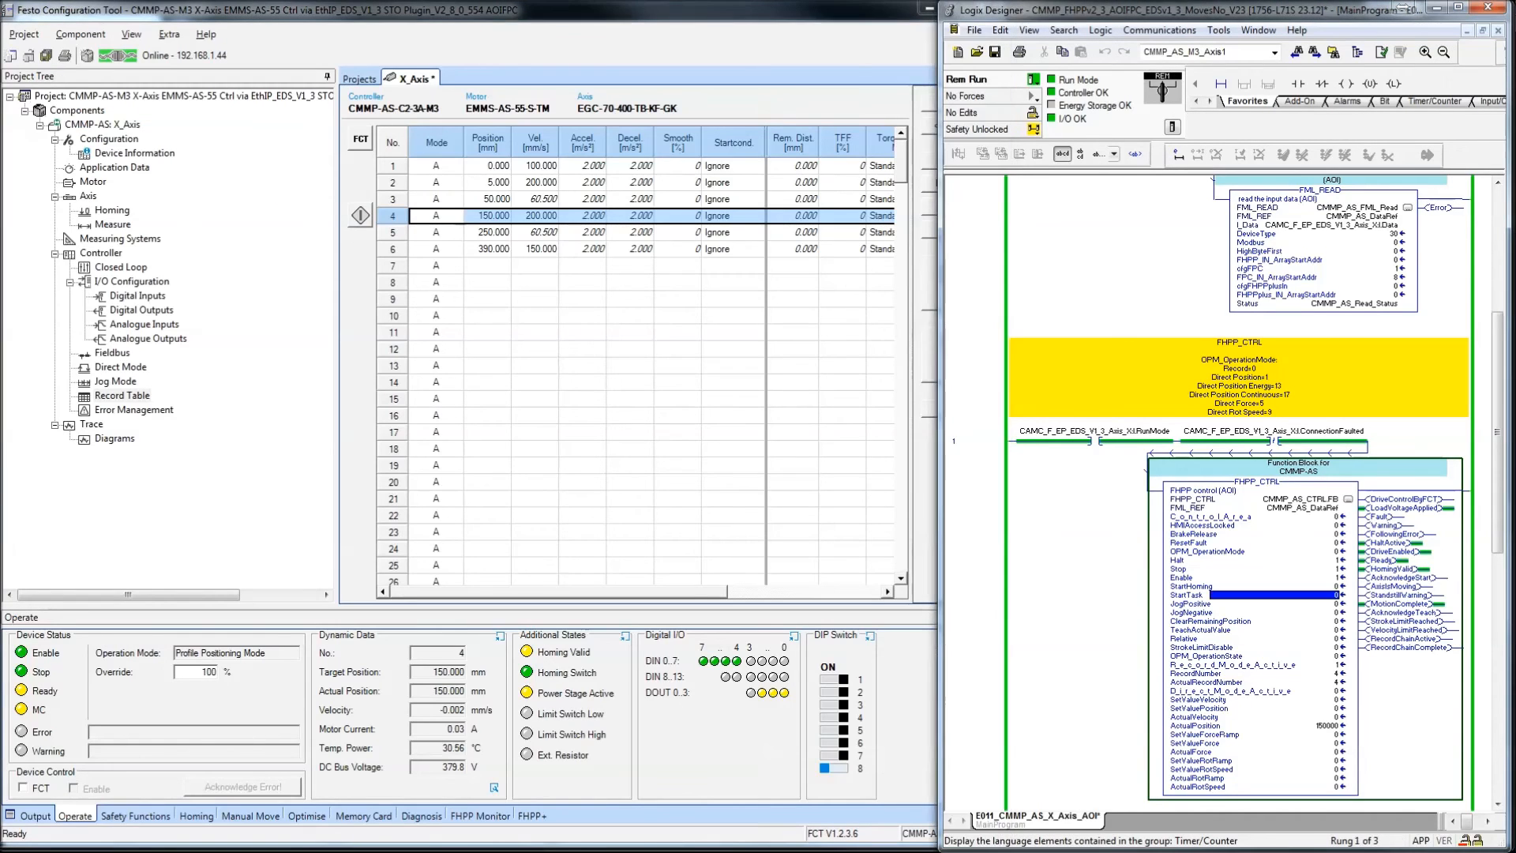
{"action": "left_click", "coordinate": [1232, 613]}
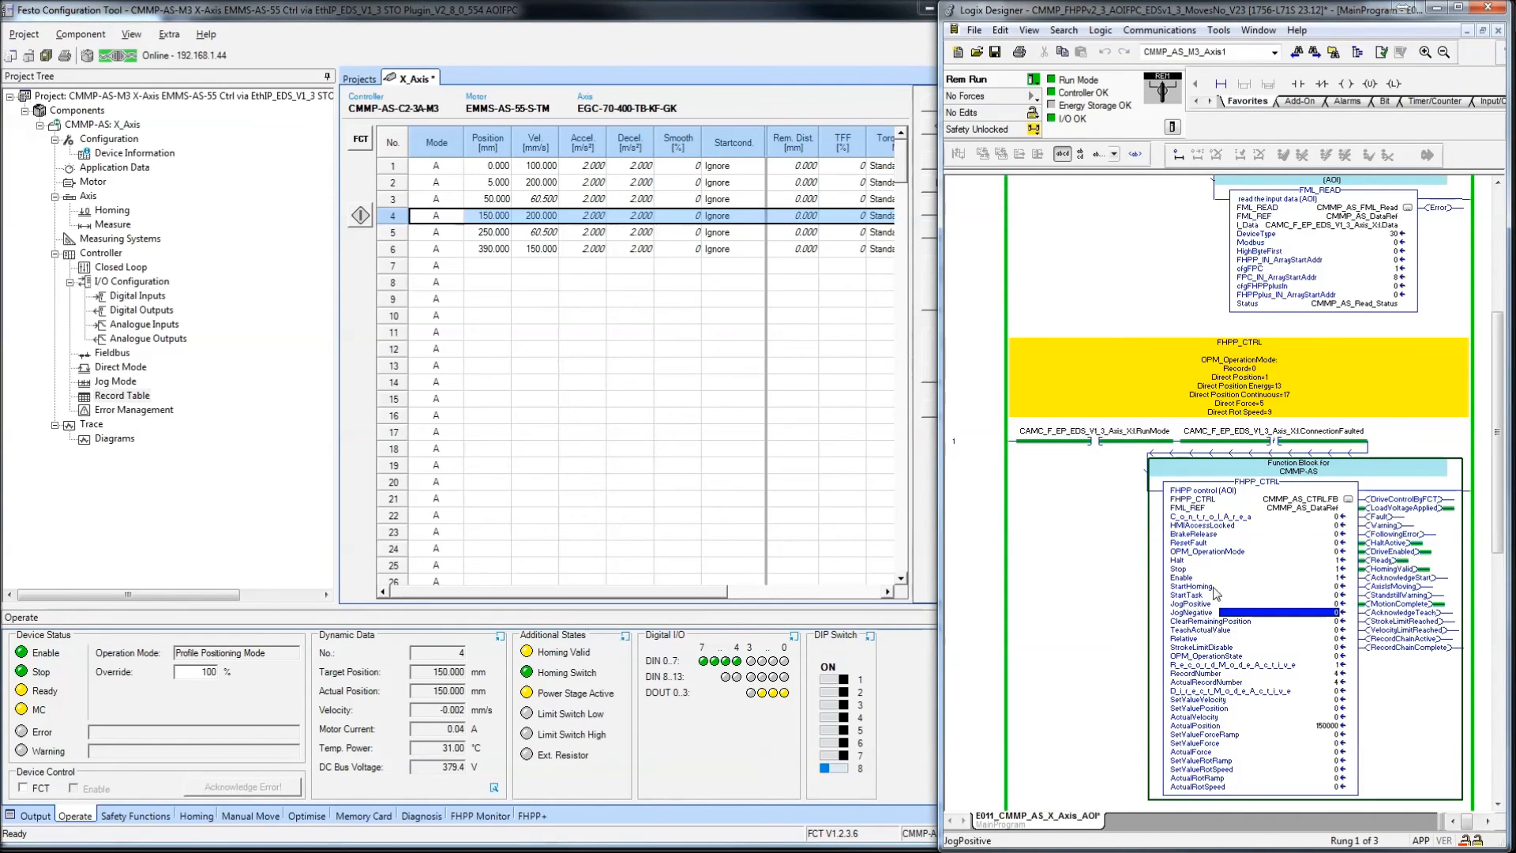
- Set OPM_OperationMode to 1 (Direct Position) on the FHPP_CTRL block and check the OPM_OperationState feedback
{"action": "left_click", "coordinate": [1286, 604]}
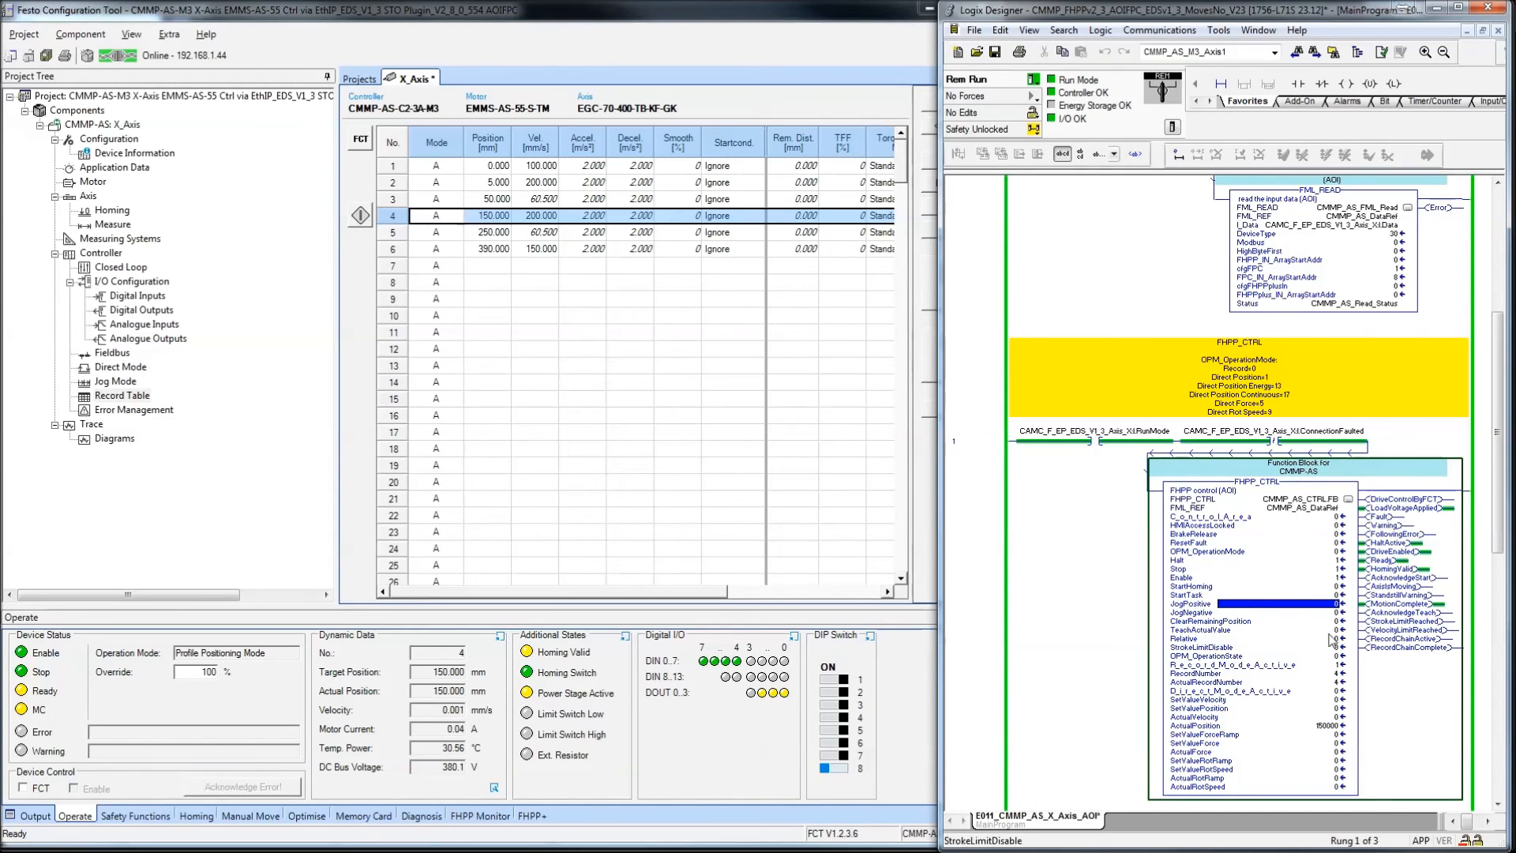
{"action": "left_click", "coordinate": [1324, 553]}
{"action": "type", "text": "1"}
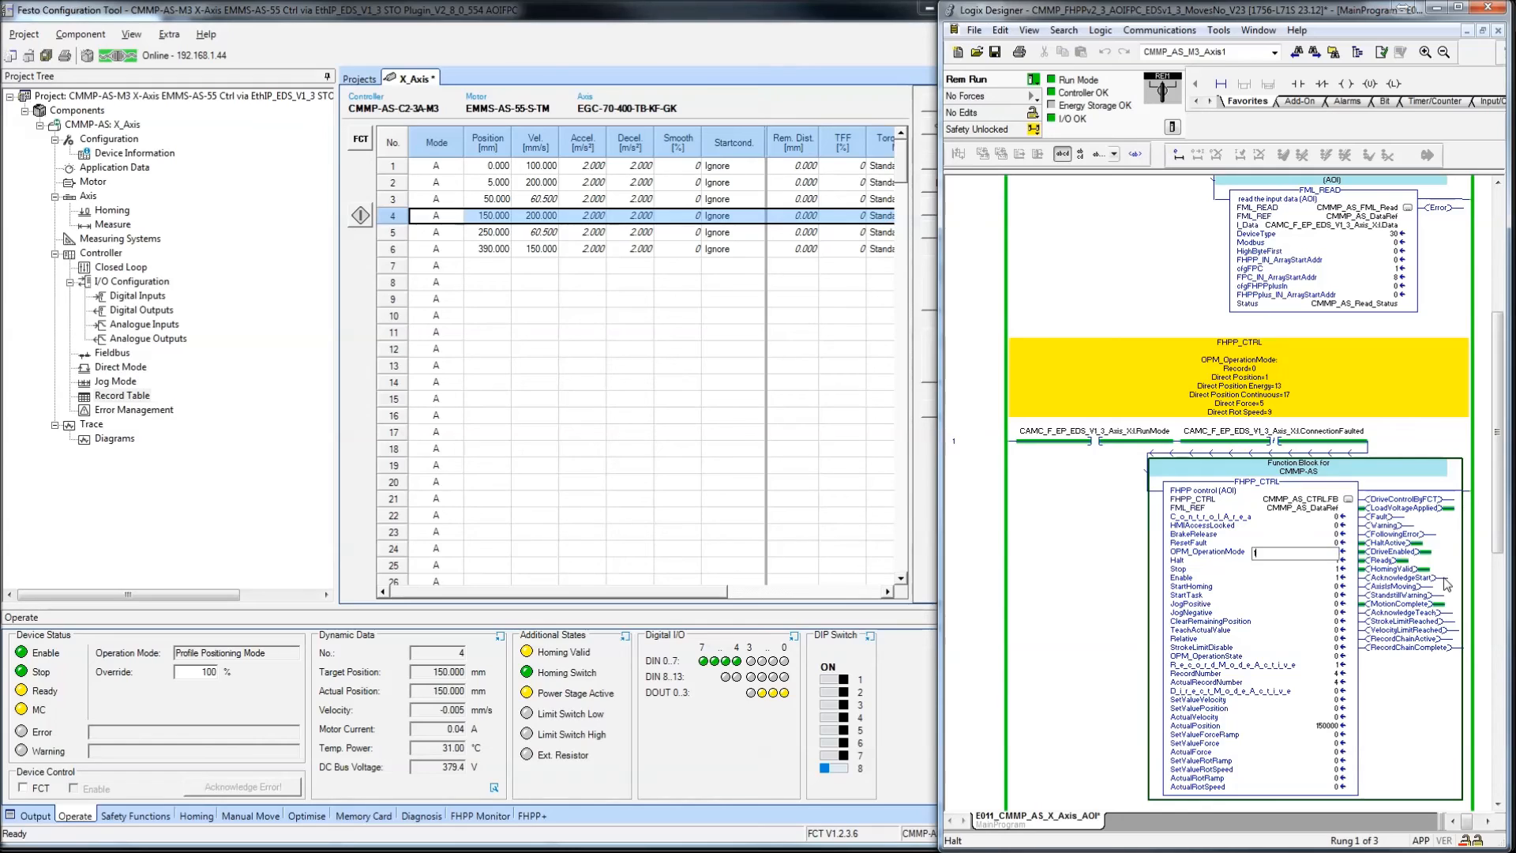
{"action": "key", "text": "Return"}
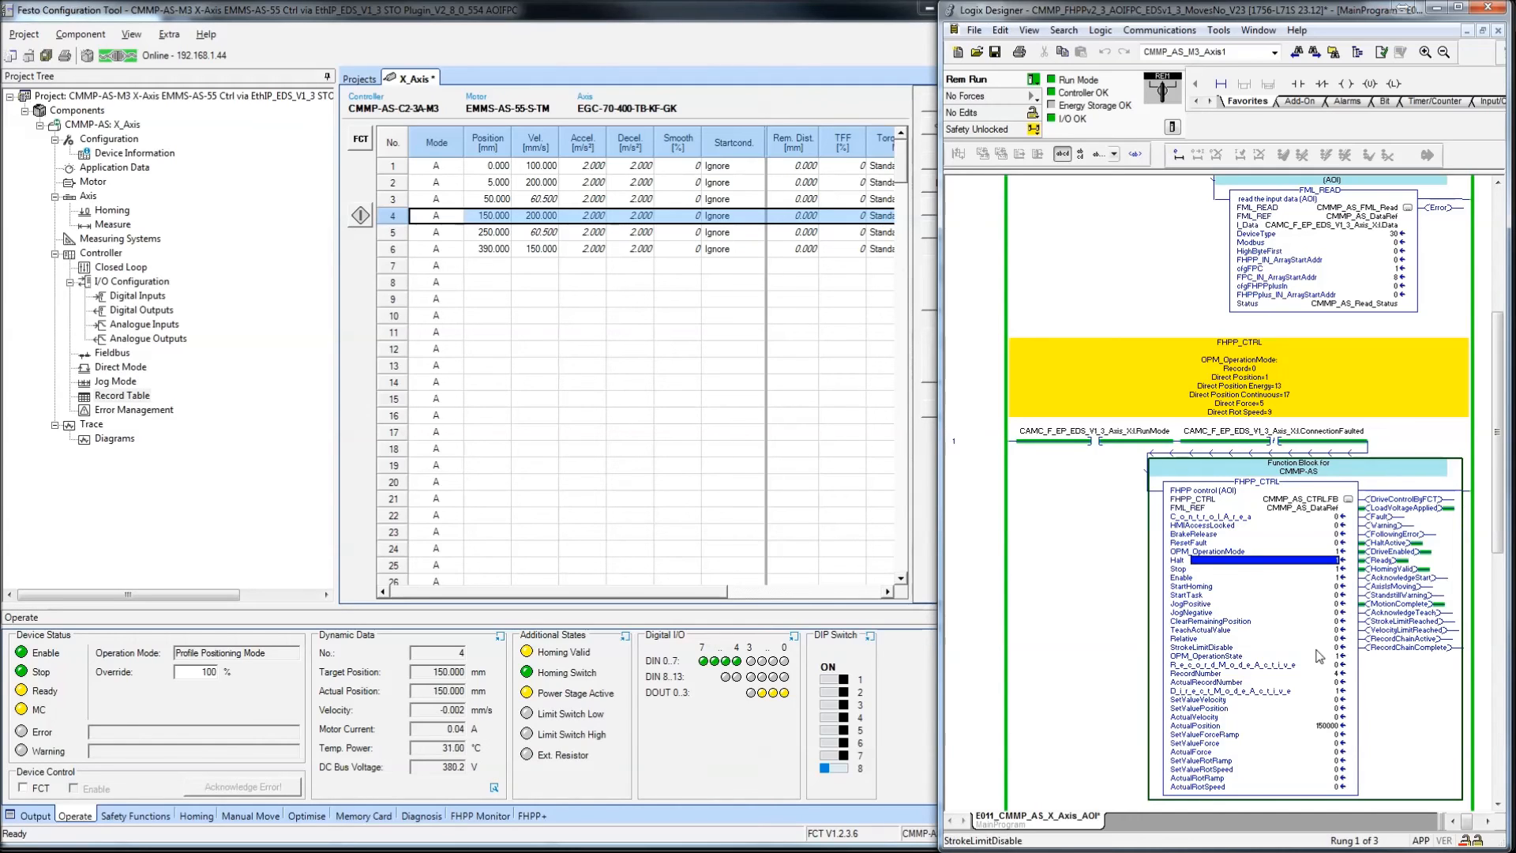
{"action": "left_click", "coordinate": [1332, 666]}
{"action": "left_click", "coordinate": [1332, 657]}
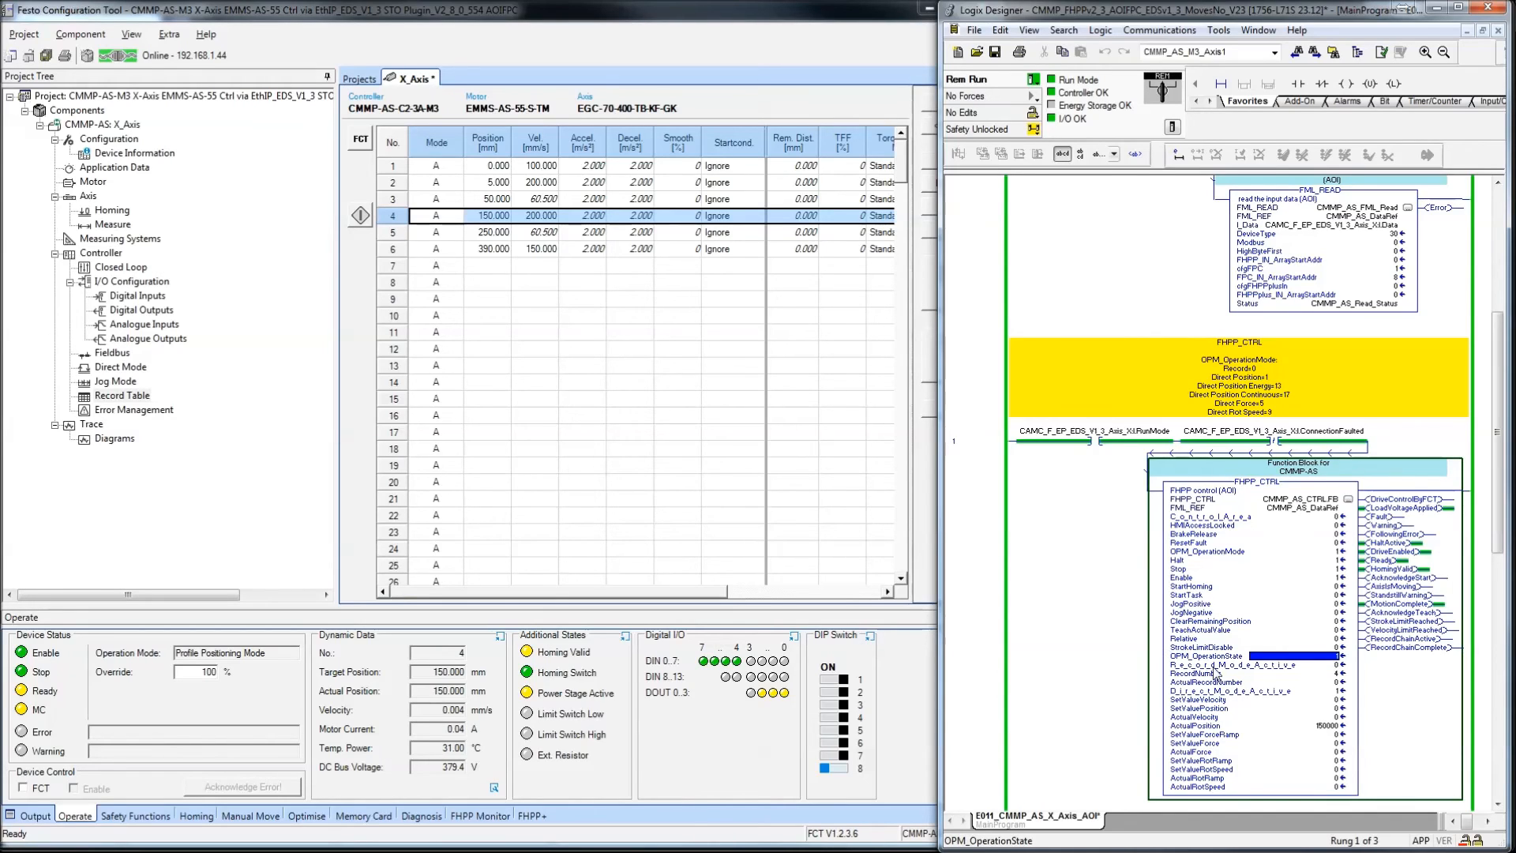
- Check the Direct Mode base velocity in Festo Configuration Tool and set SetValueVelocity to 10 on the FHPP_CTRL block
{"action": "left_click", "coordinate": [1336, 700]}
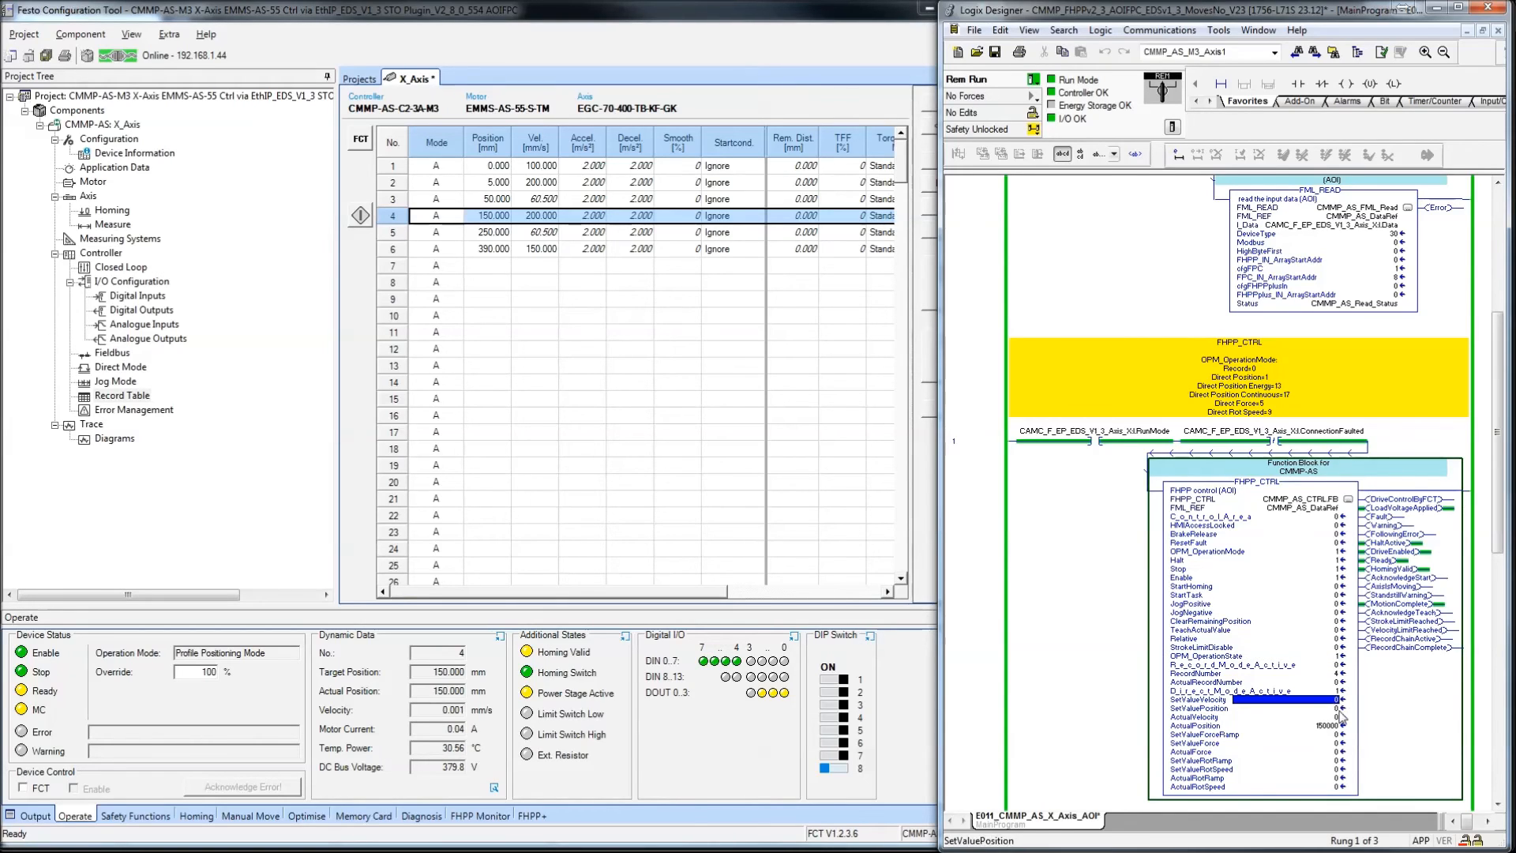
{"action": "left_click", "coordinate": [88, 368]}
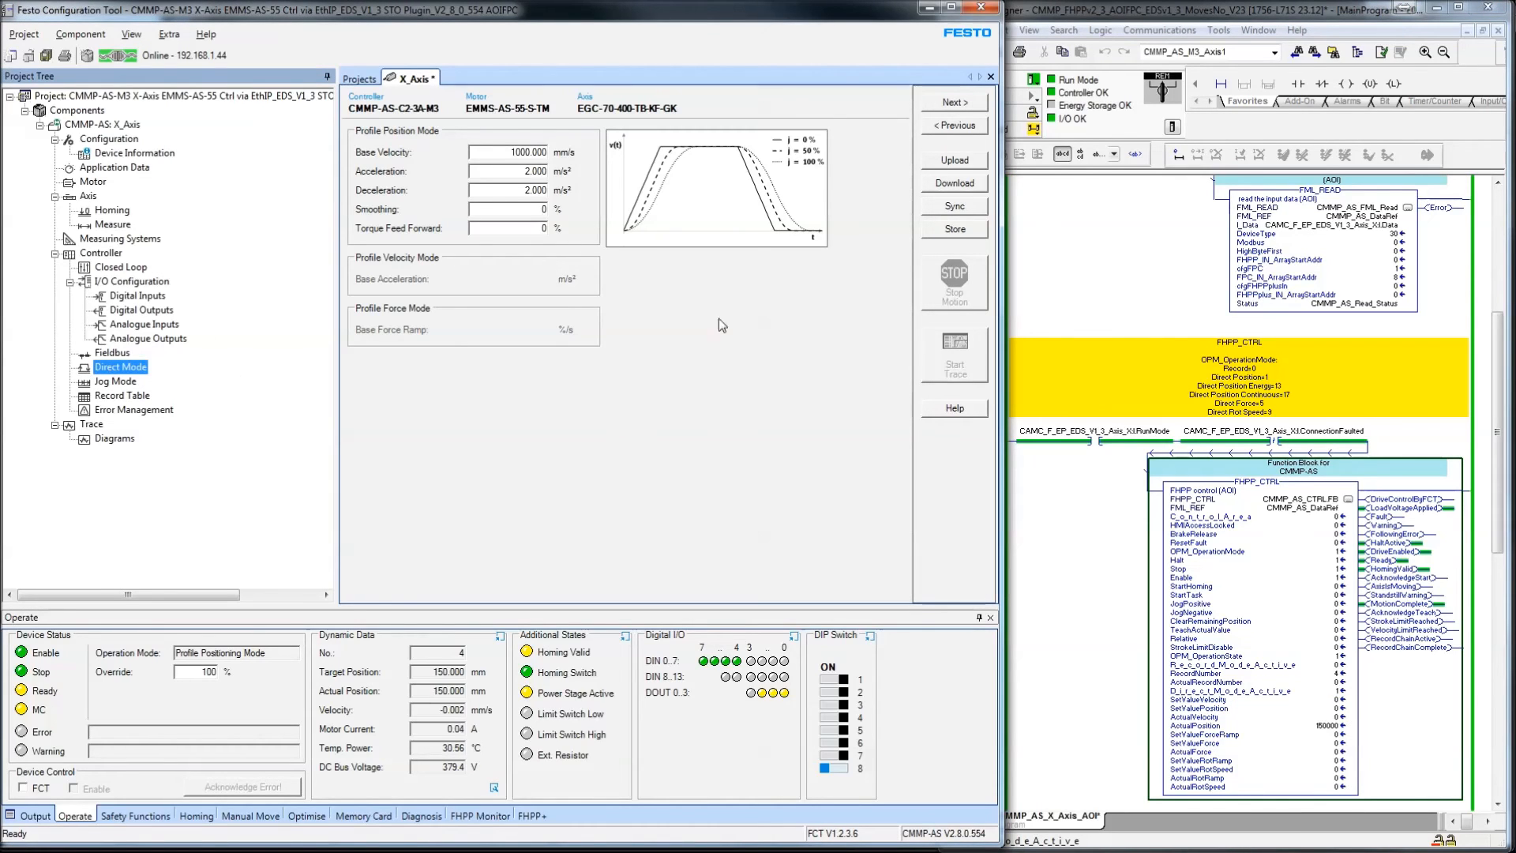
{"action": "left_click", "coordinate": [1336, 700]}
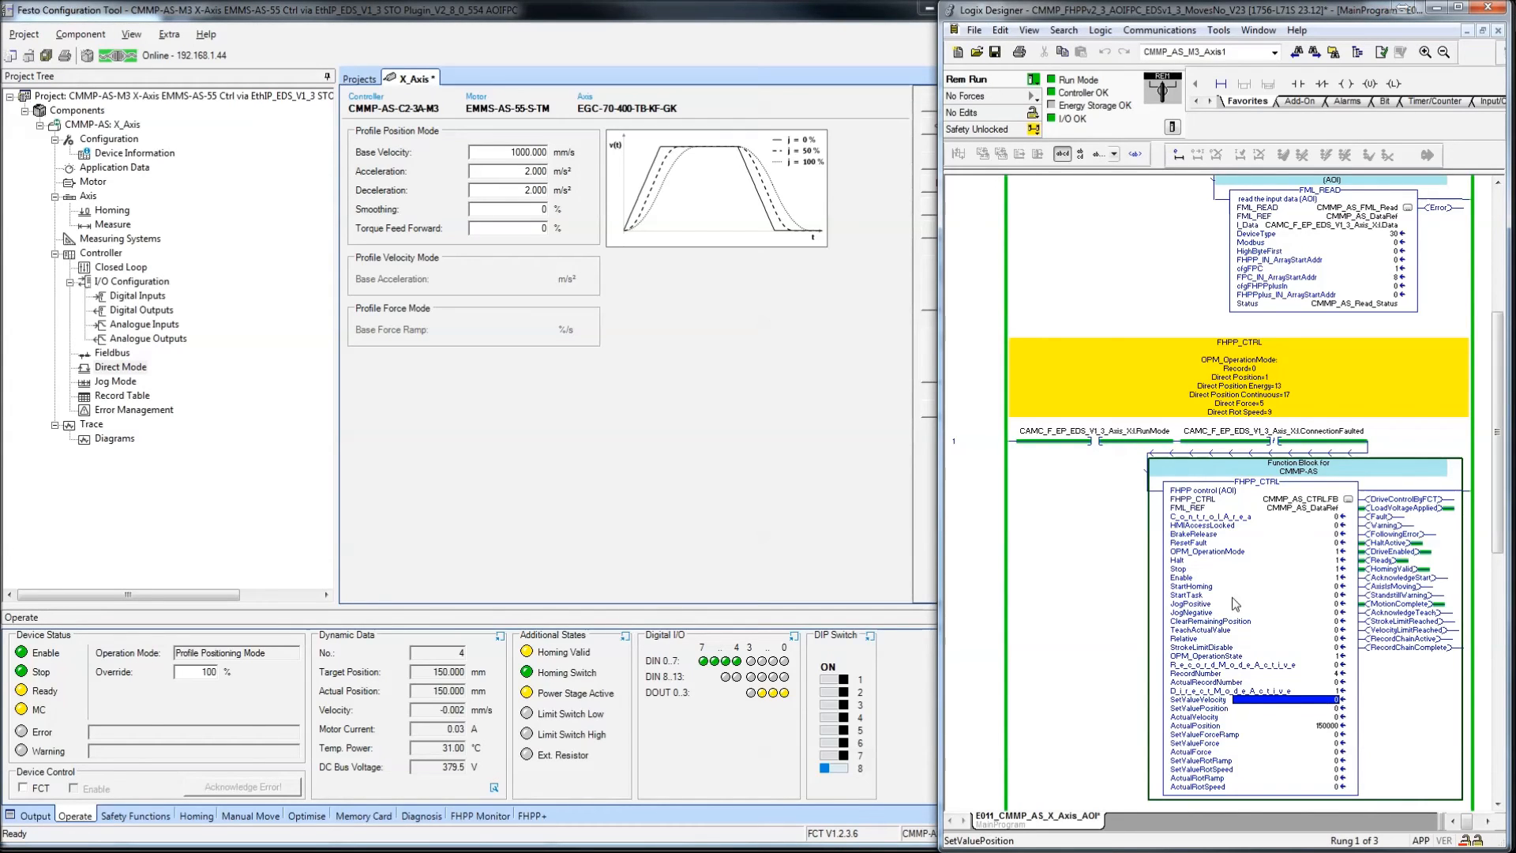
{"action": "left_click", "coordinate": [535, 151]}
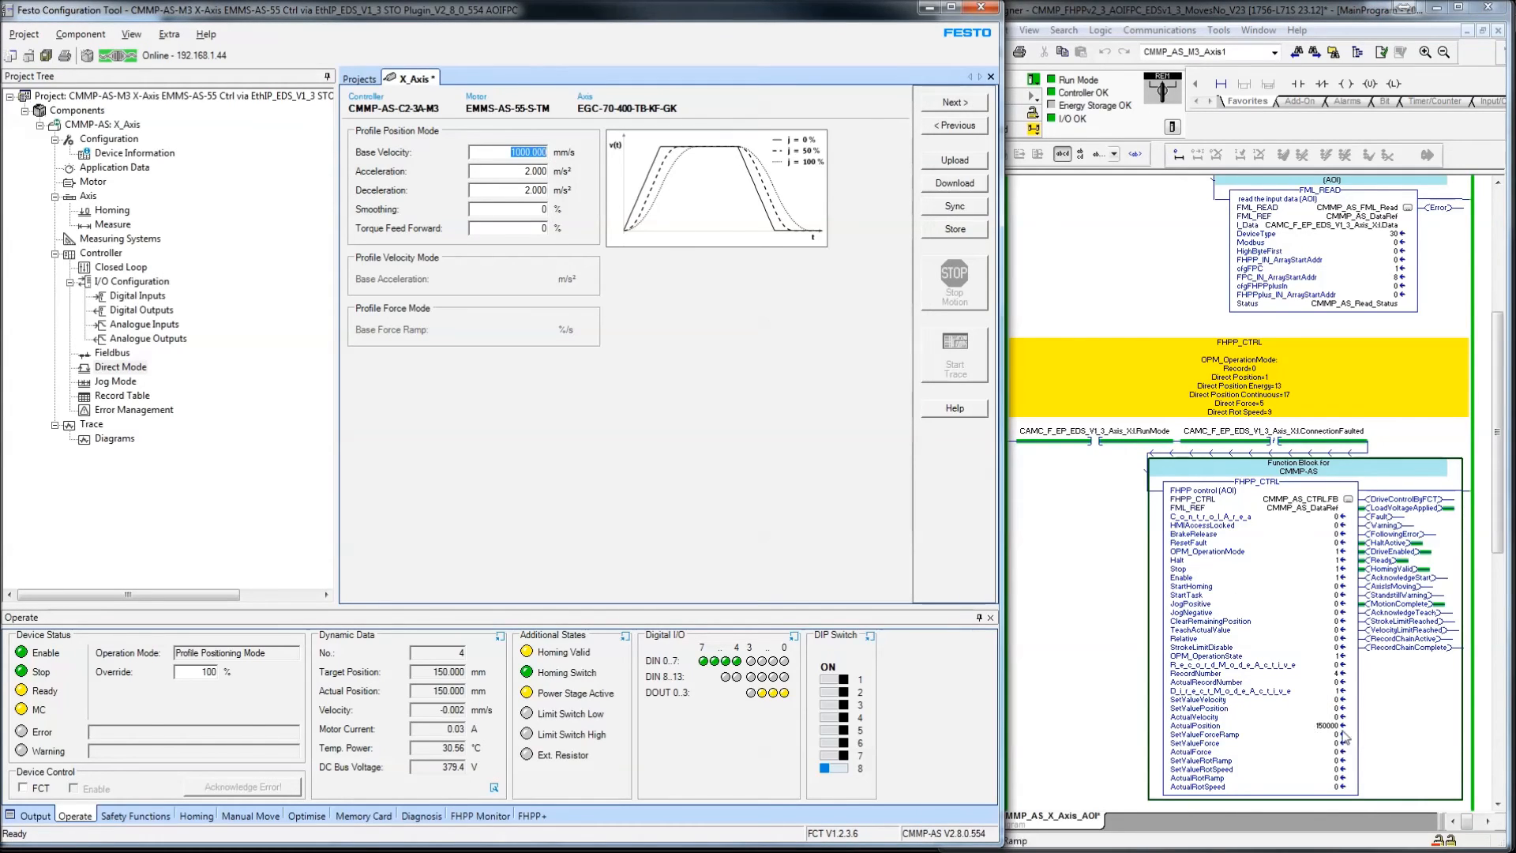
{"action": "left_click", "coordinate": [1335, 703]}
{"action": "left_click", "coordinate": [1332, 705]}
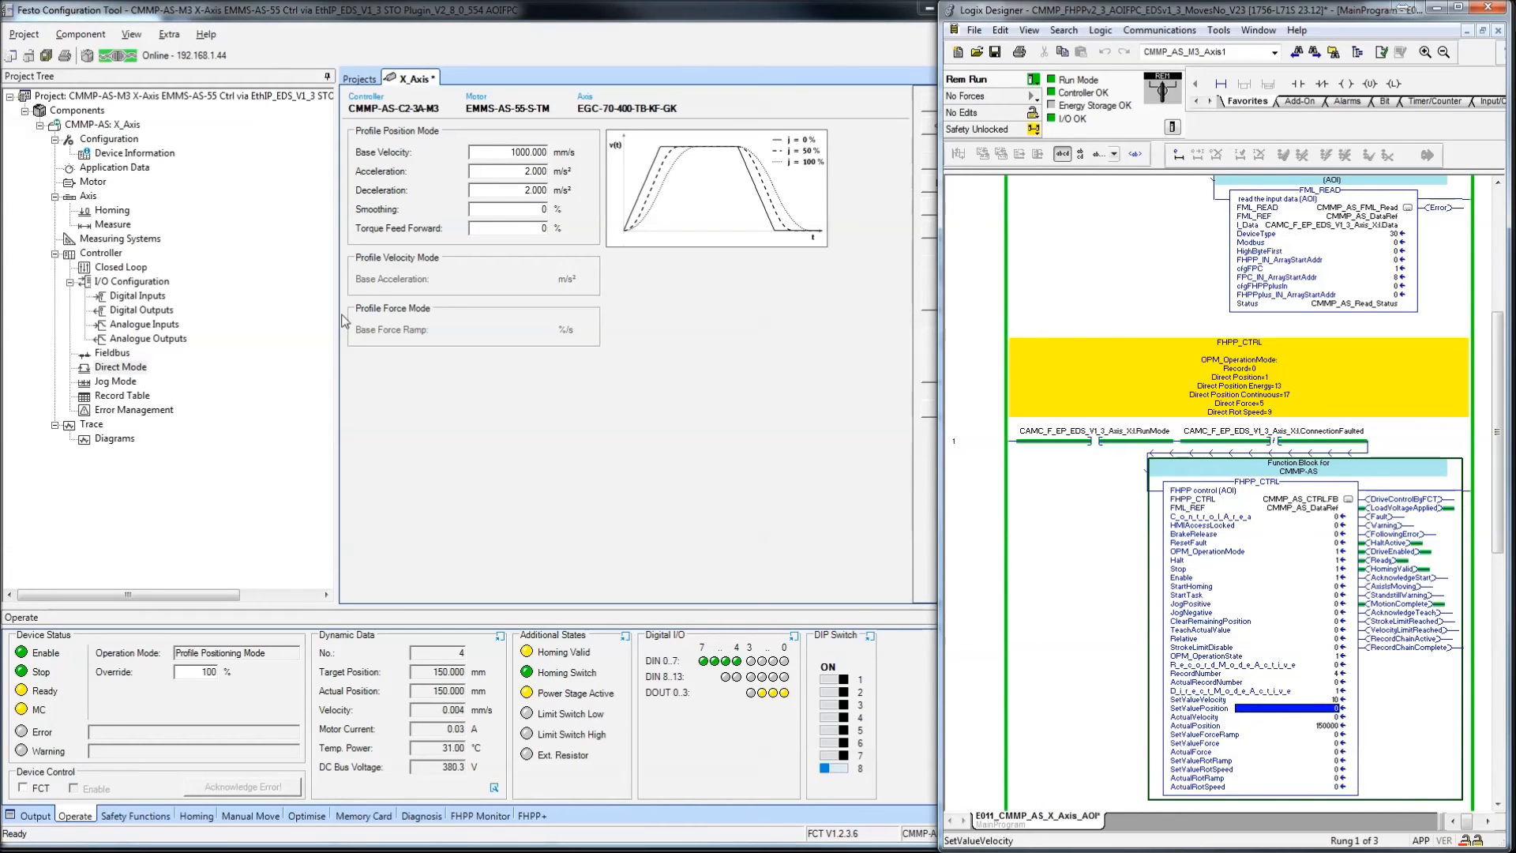
- Check the fieldbus Factor Group exponents in Festo Configuration Tool and set SetValuePosition to 10000 on the FHPP_CTRL block
{"action": "left_click", "coordinate": [113, 353]}
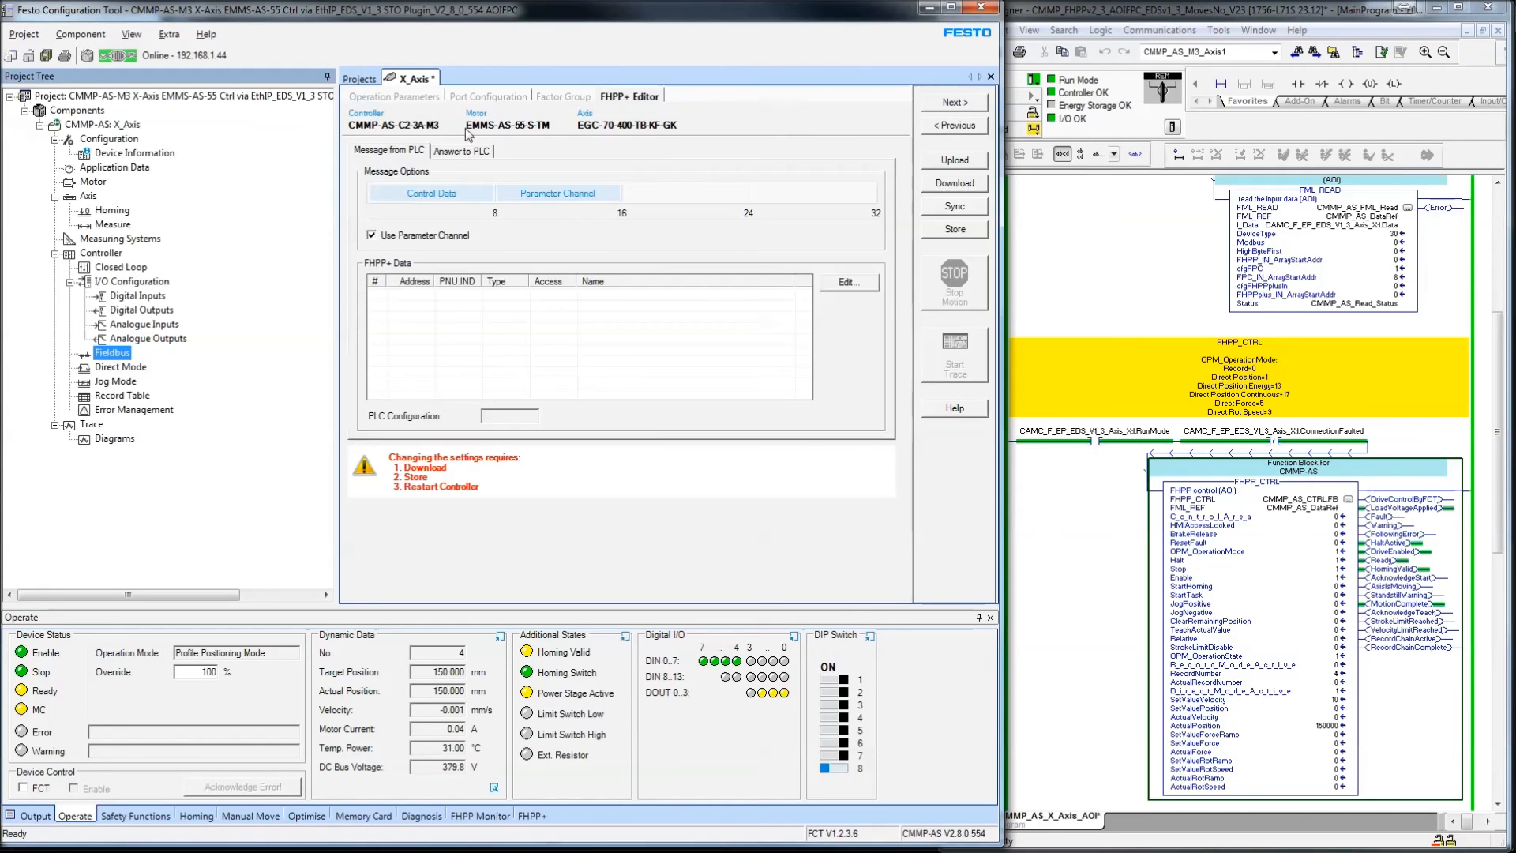
{"action": "left_click", "coordinate": [559, 96]}
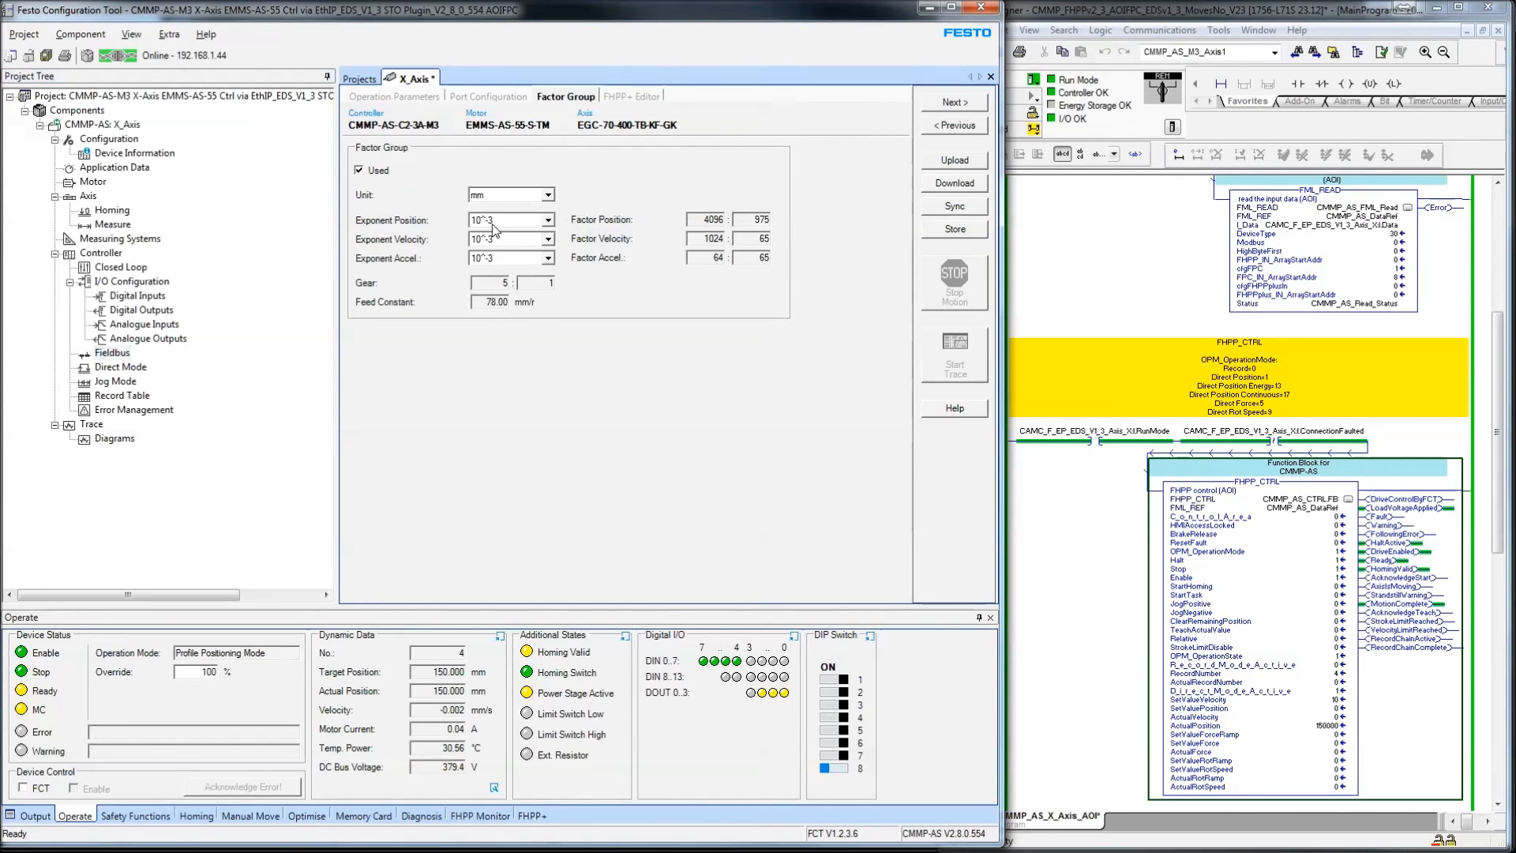
{"action": "left_click", "coordinate": [1335, 708]}
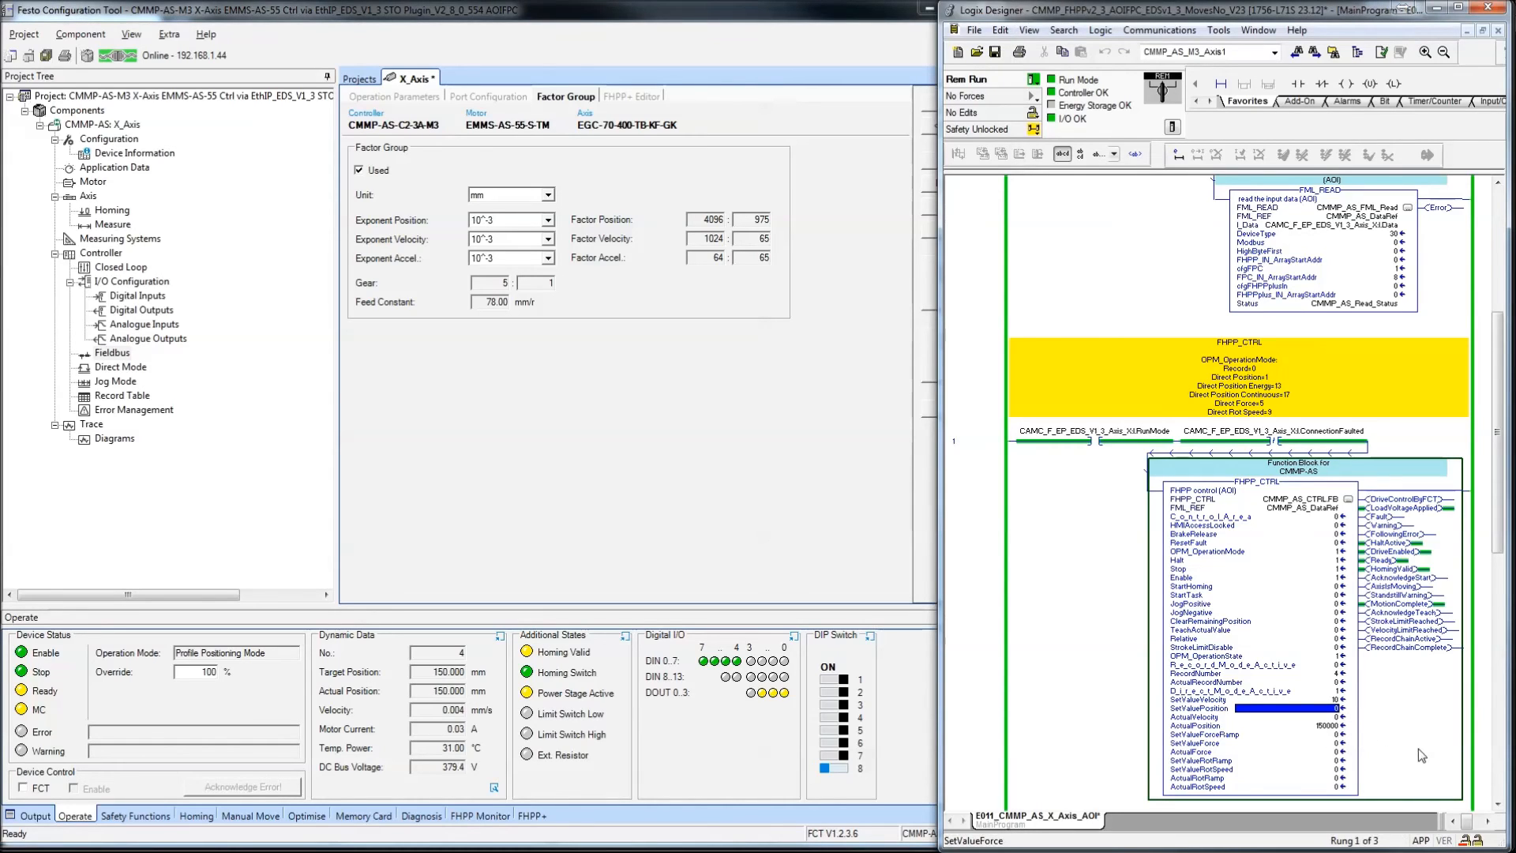
{"action": "type", "text": "10000"}
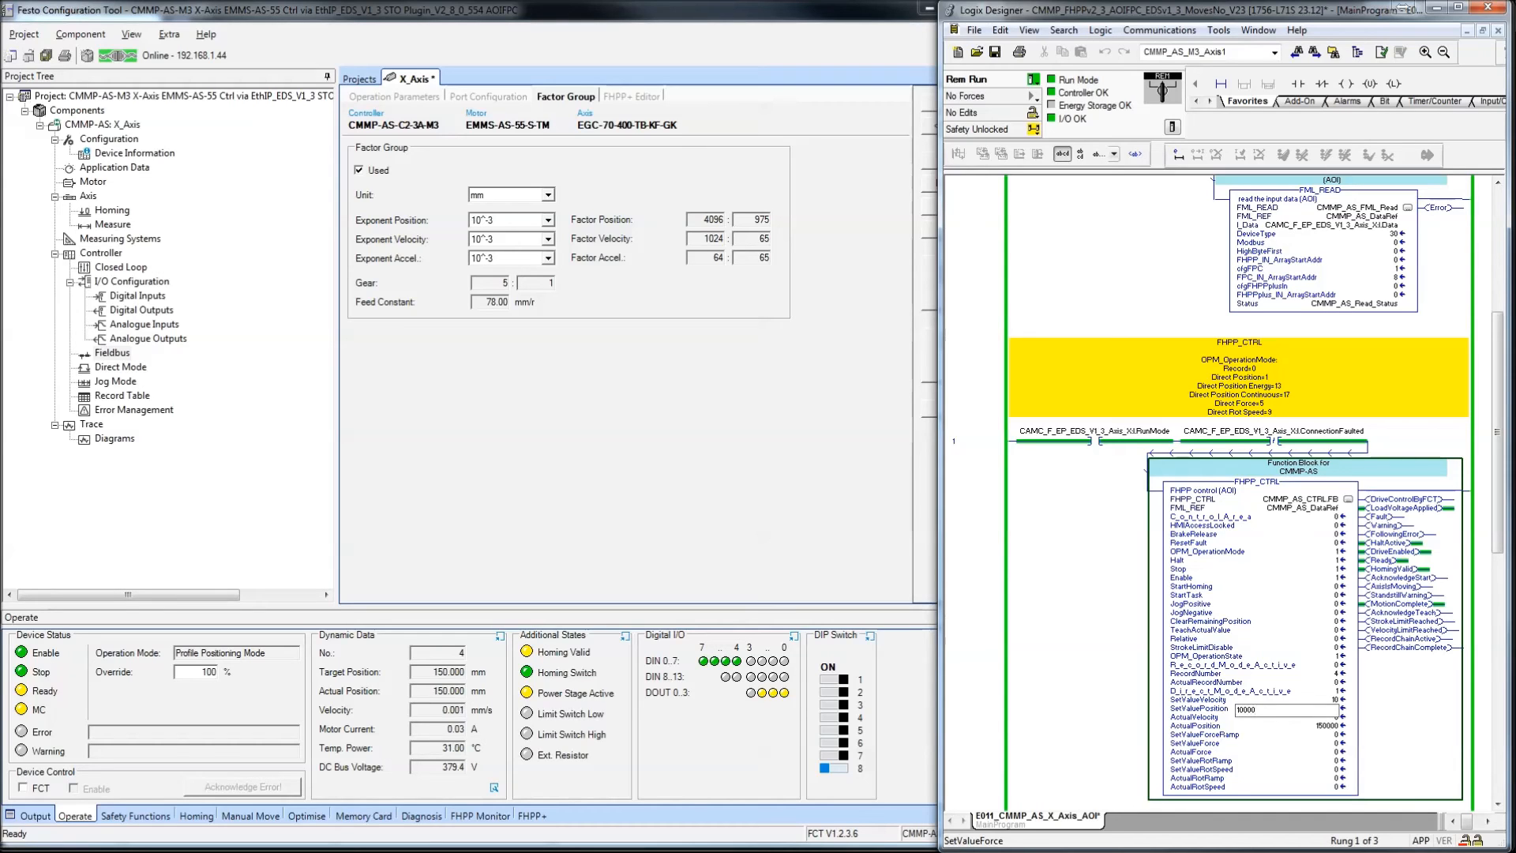
{"action": "key", "text": "Return"}
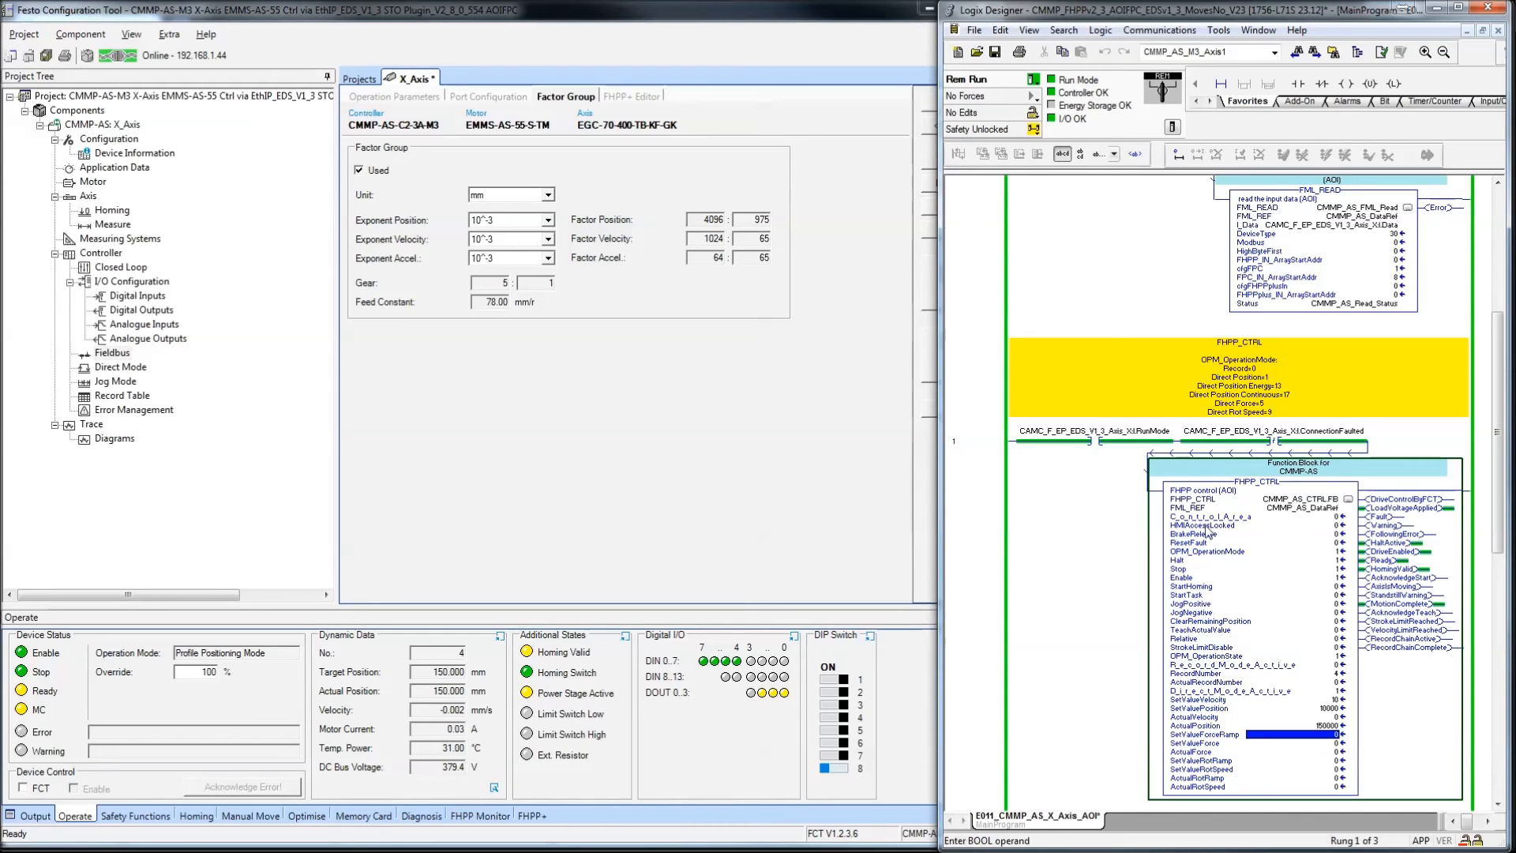
- Set StartTask to 1 to run the direct position move and check the target position in Festo Configuration Tool
{"action": "left_click", "coordinate": [1096, 565]}
{"action": "scroll", "coordinate": [1099, 571], "scroll_direction": "up", "scroll_amount": 3}
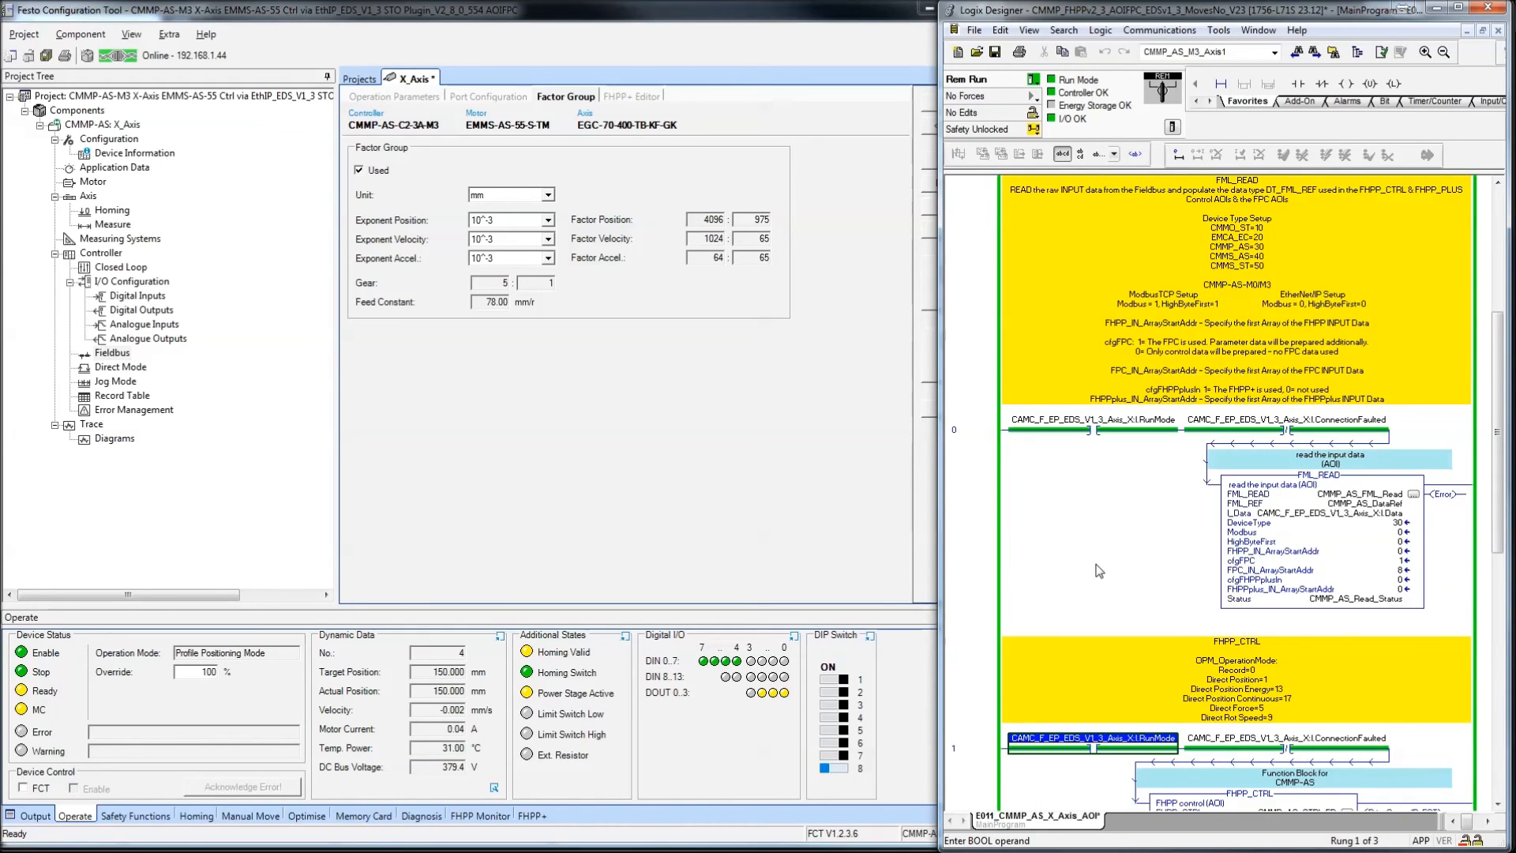
{"action": "scroll", "coordinate": [1099, 571], "scroll_direction": "down", "scroll_amount": 4}
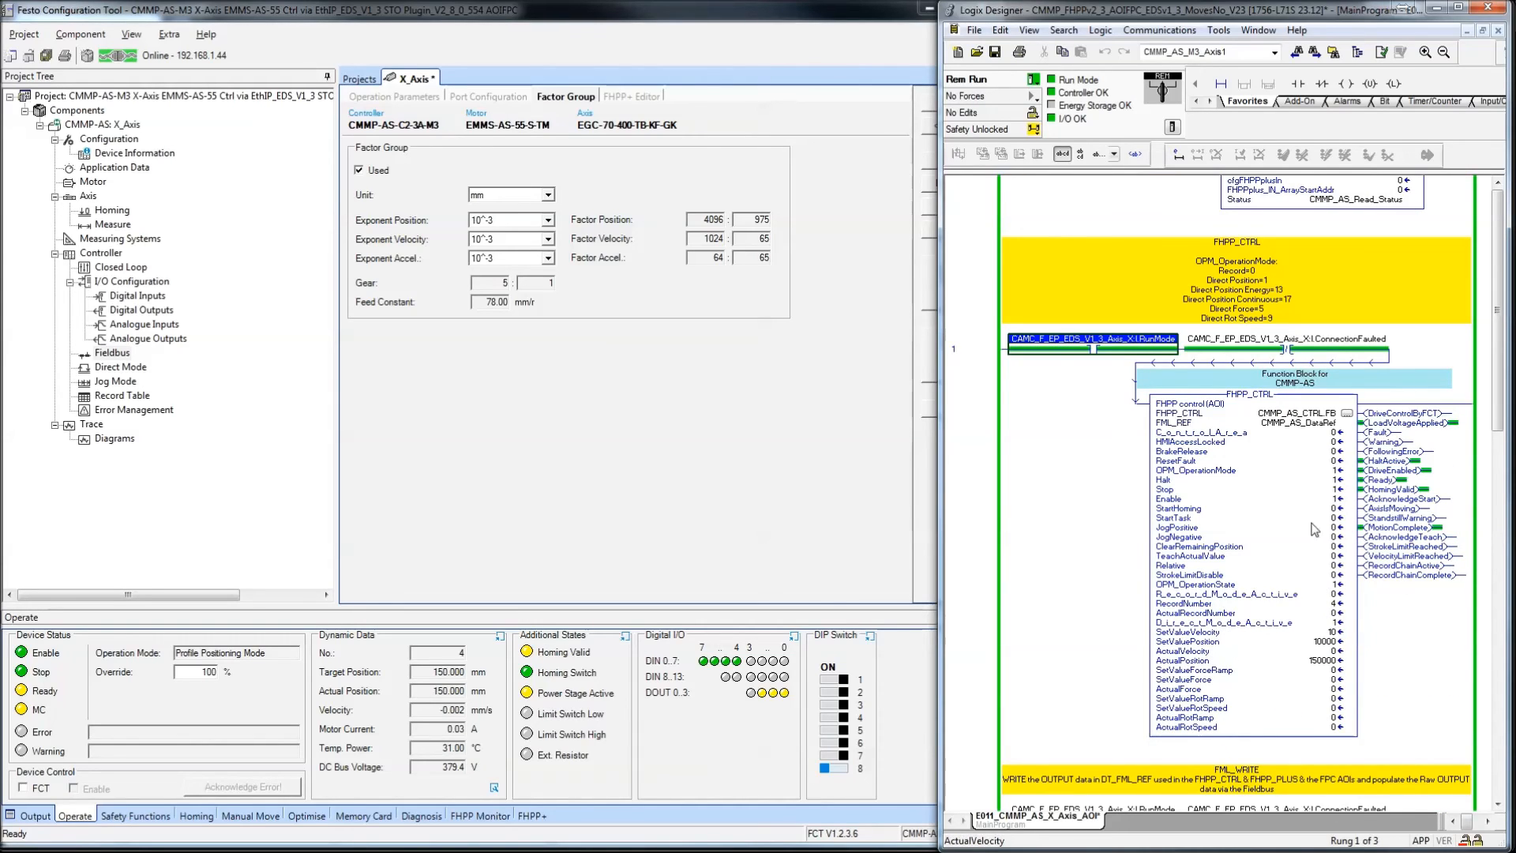
{"action": "left_click", "coordinate": [1337, 519]}
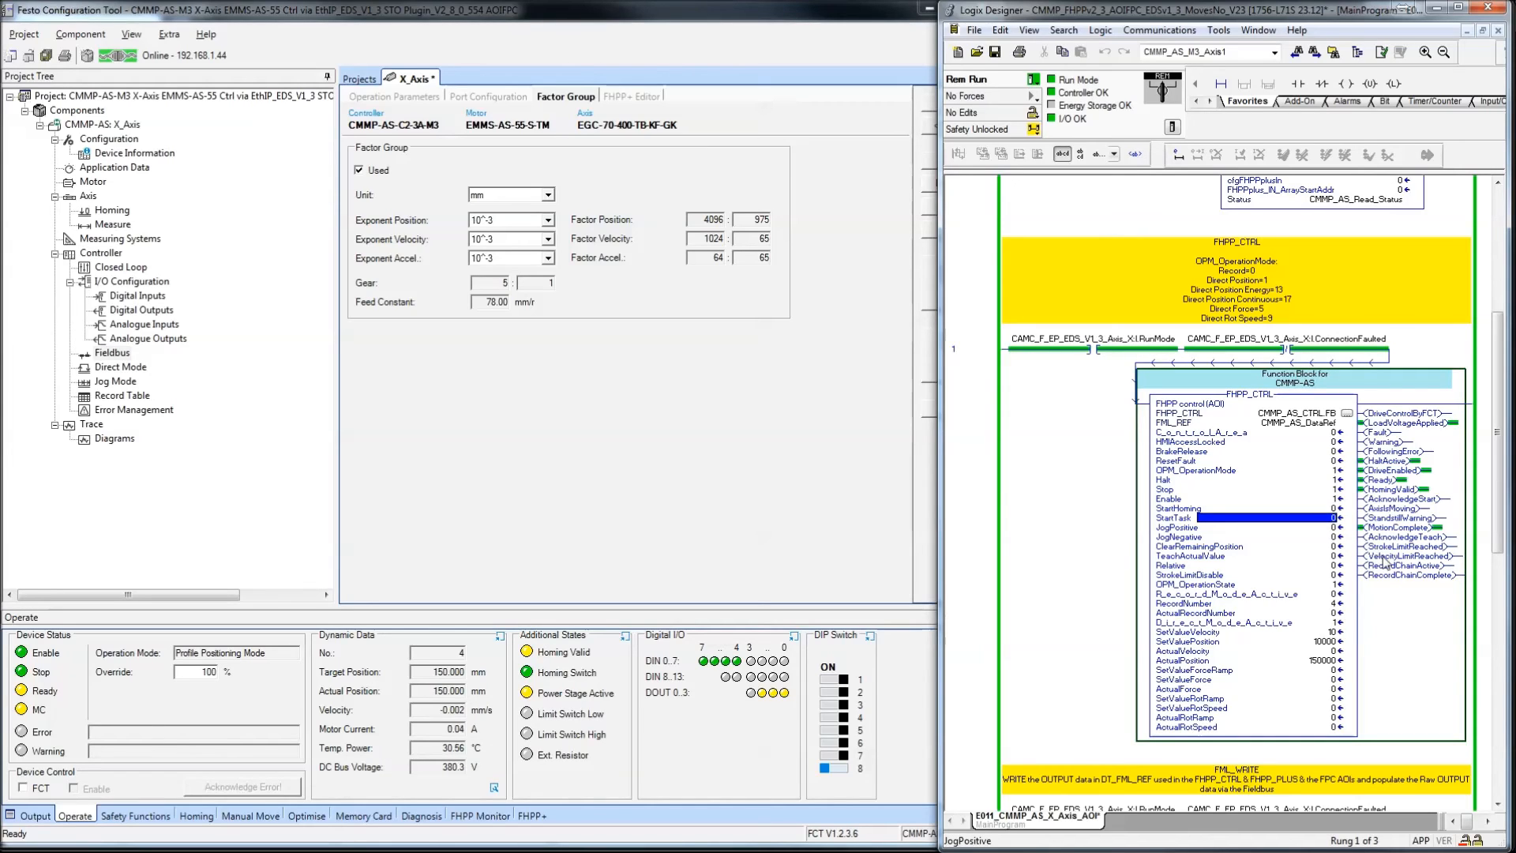
{"action": "type", "text": "1"}
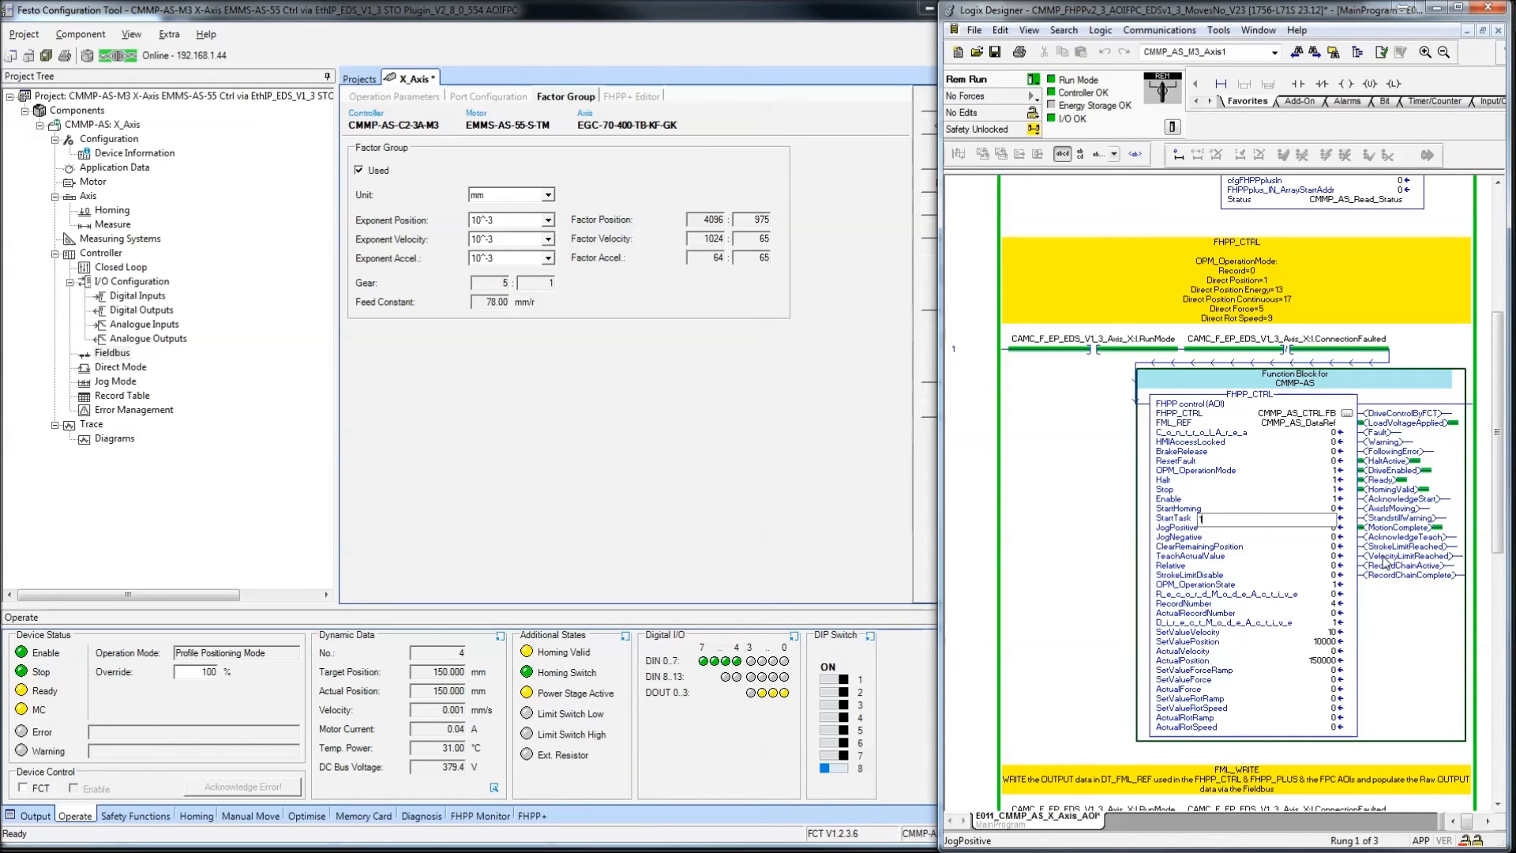
{"action": "key", "text": "Return"}
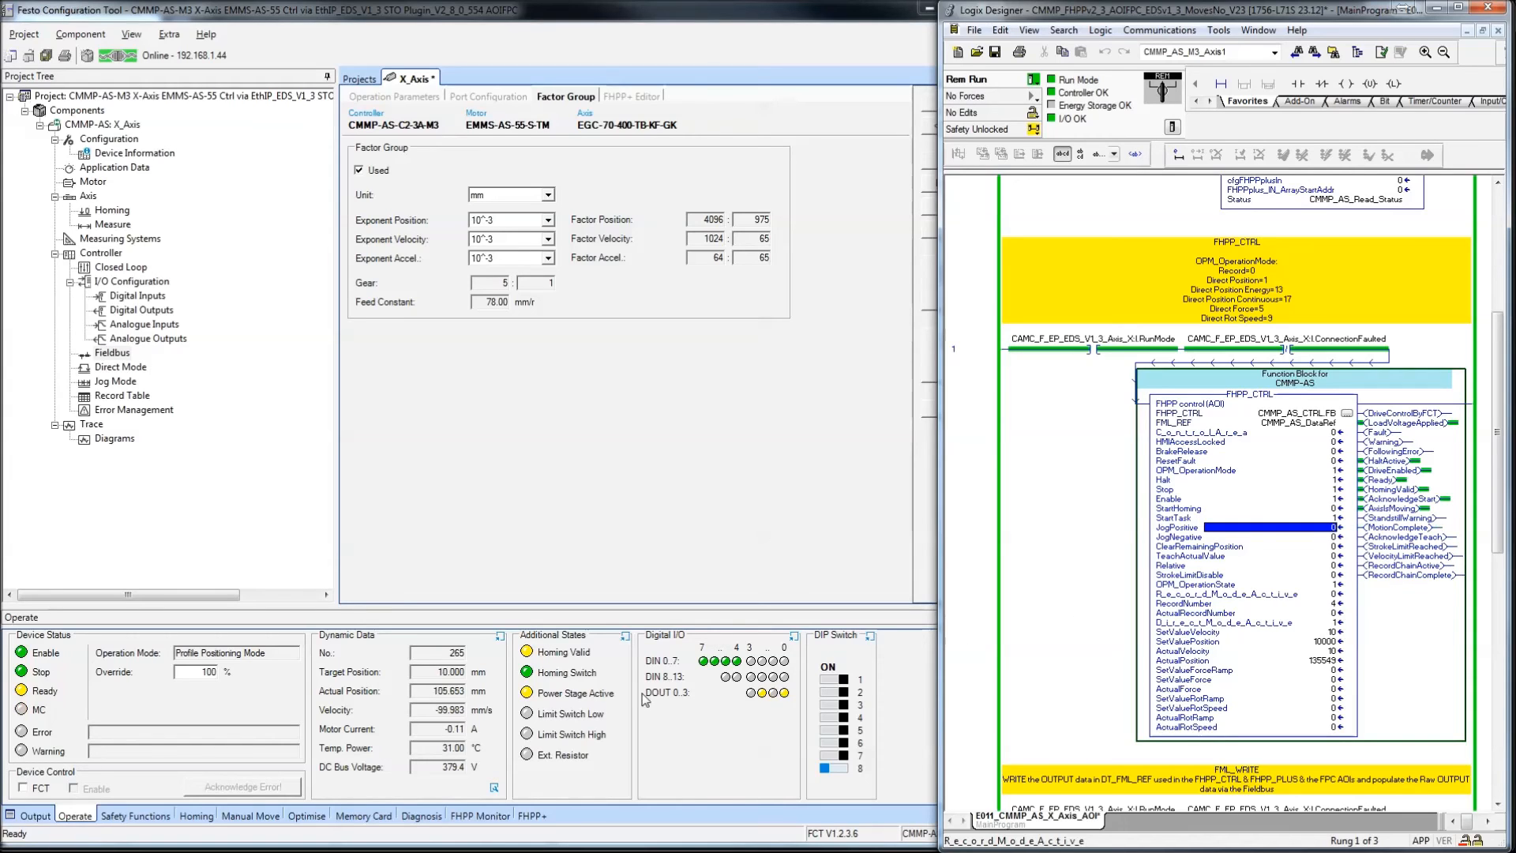
{"action": "left_click", "coordinate": [508, 721]}
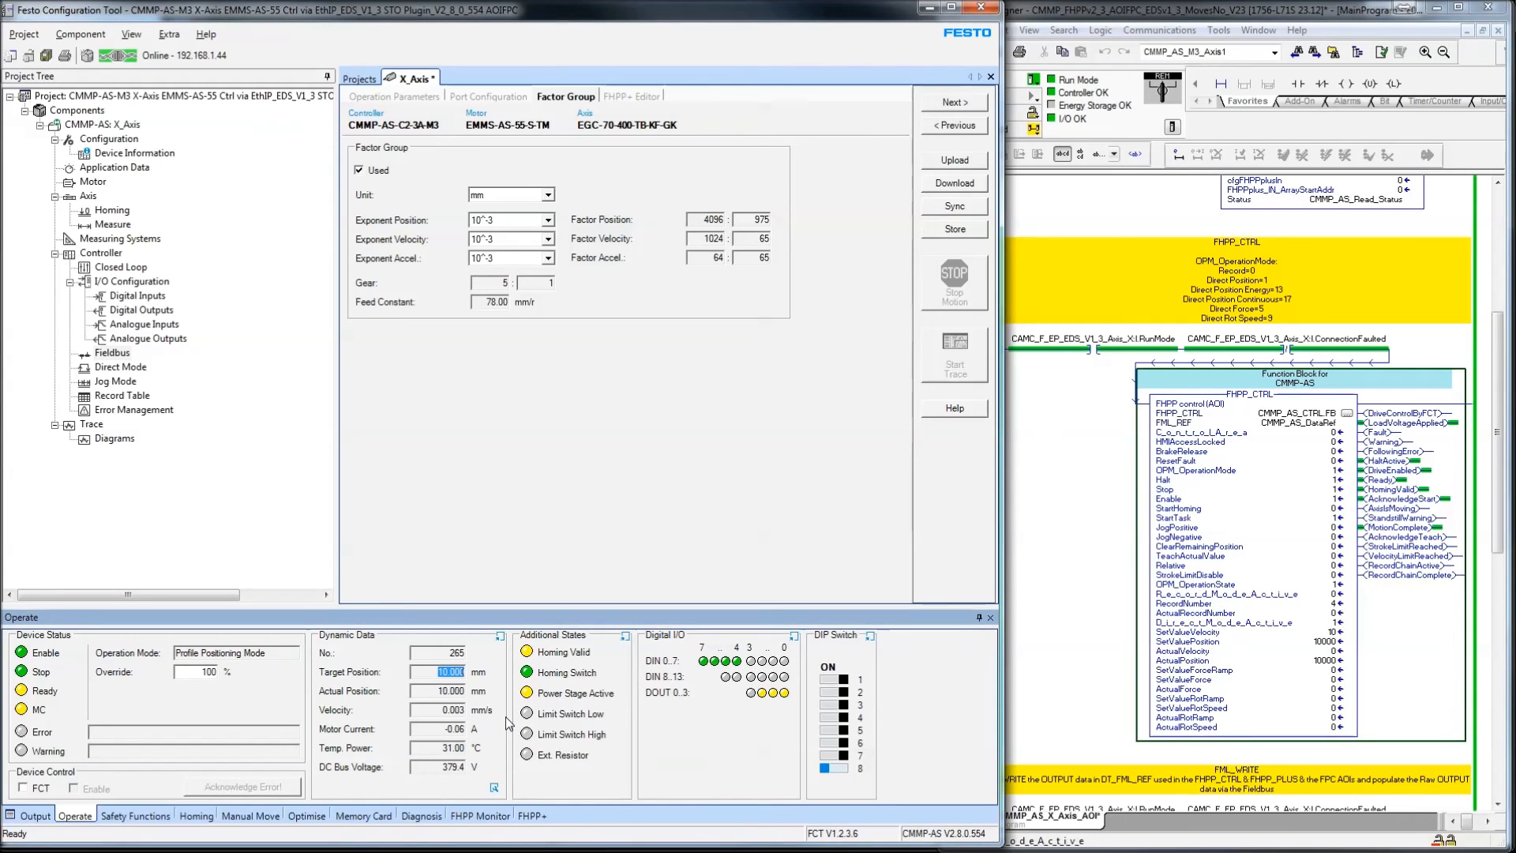
- Reset StartTask to 0 on the FHPP_CTRL block in Logix Designer
{"action": "left_click", "coordinate": [1333, 525]}
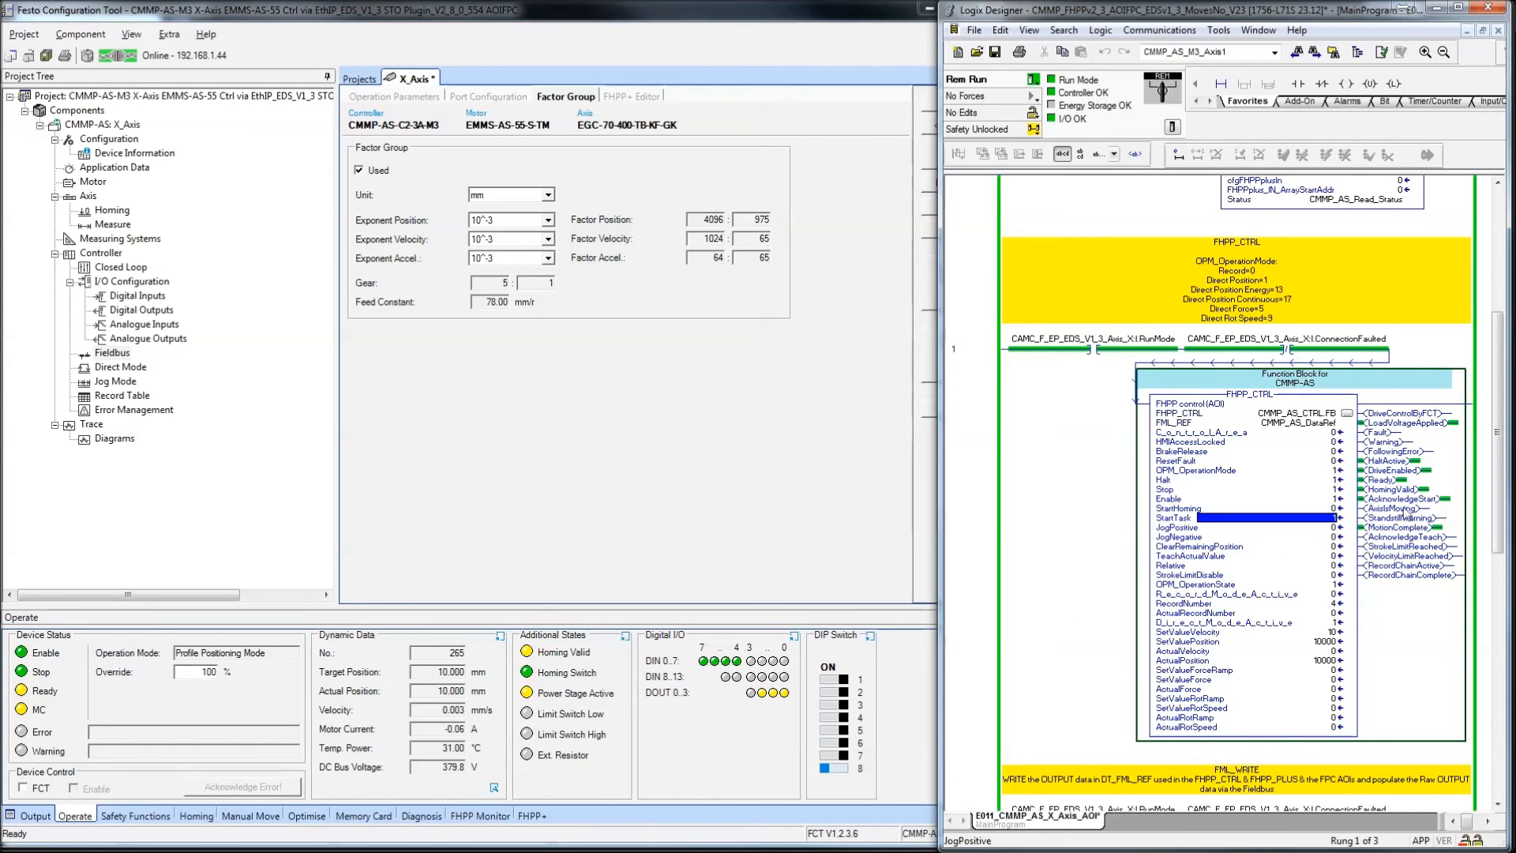
{"action": "double_click", "coordinate": [1311, 518]}
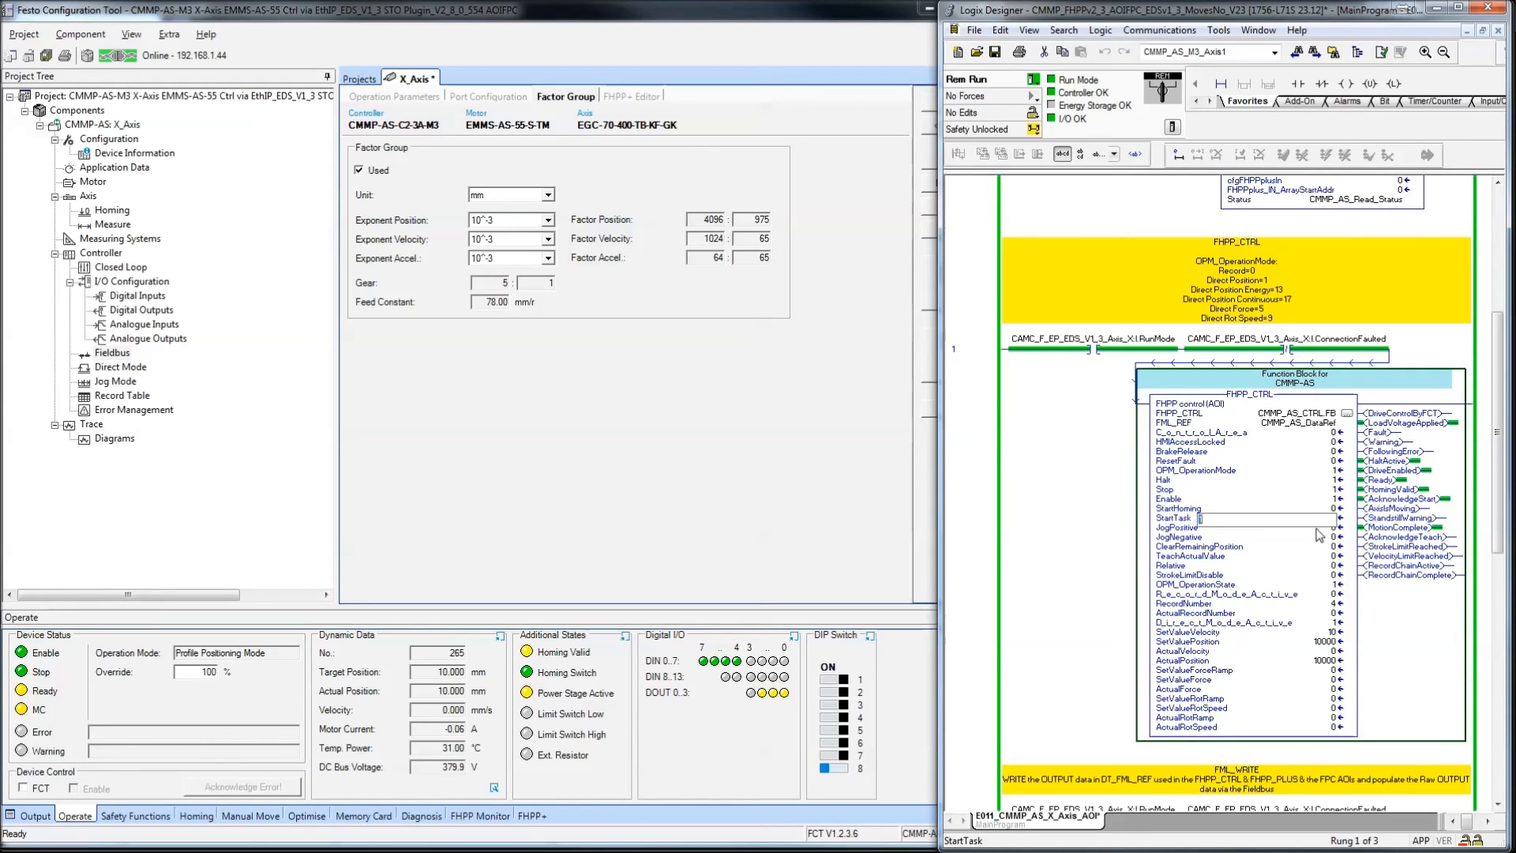
{"action": "key", "text": "Return"}
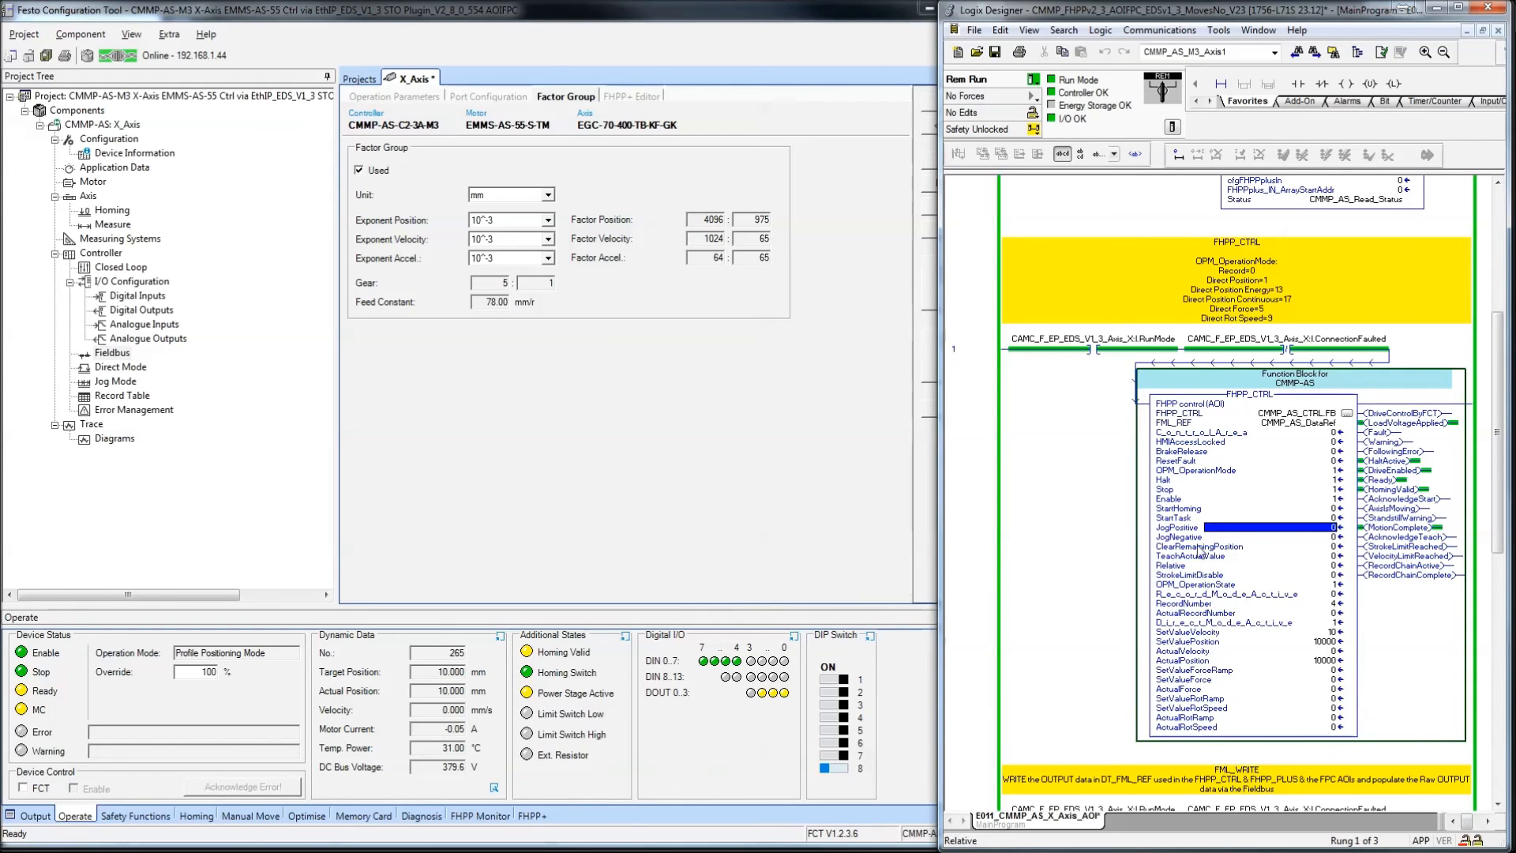
- Jog the X axis in the positive direction by setting JogPositive to 1 and back to 0
{"action": "type", "text": "1"}
{"action": "key", "text": "Return"}
{"action": "key", "text": "Up"}
{"action": "type", "text": "0"}
{"action": "key", "text": "Return"}
{"action": "key", "text": "Down"}
{"action": "key", "text": "Down"}
{"action": "key", "text": "Down"}
{"action": "key", "text": "Down"}
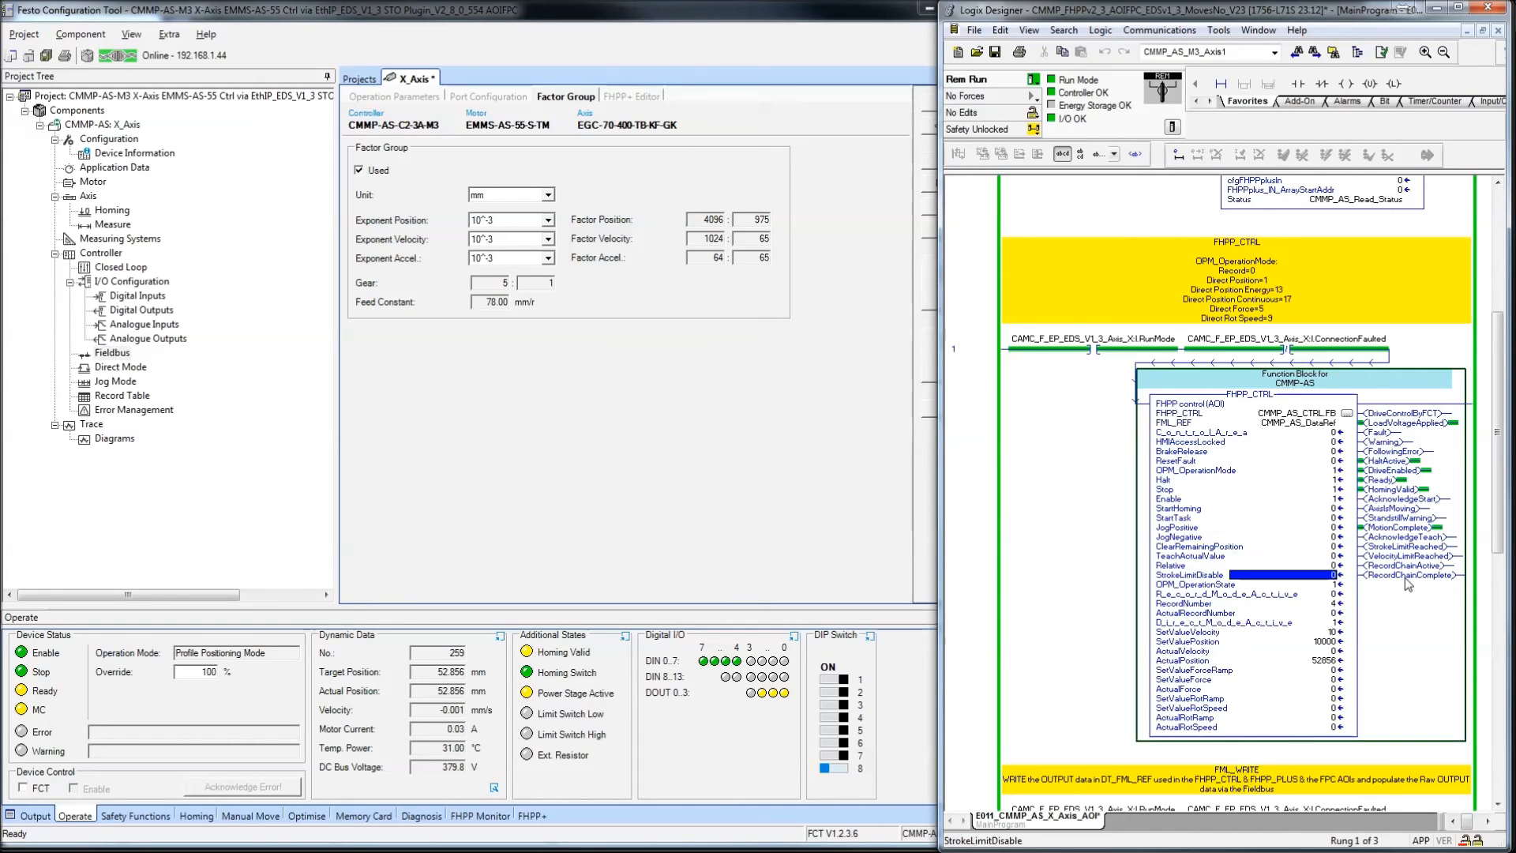
{"action": "left_click", "coordinate": [1250, 614]}
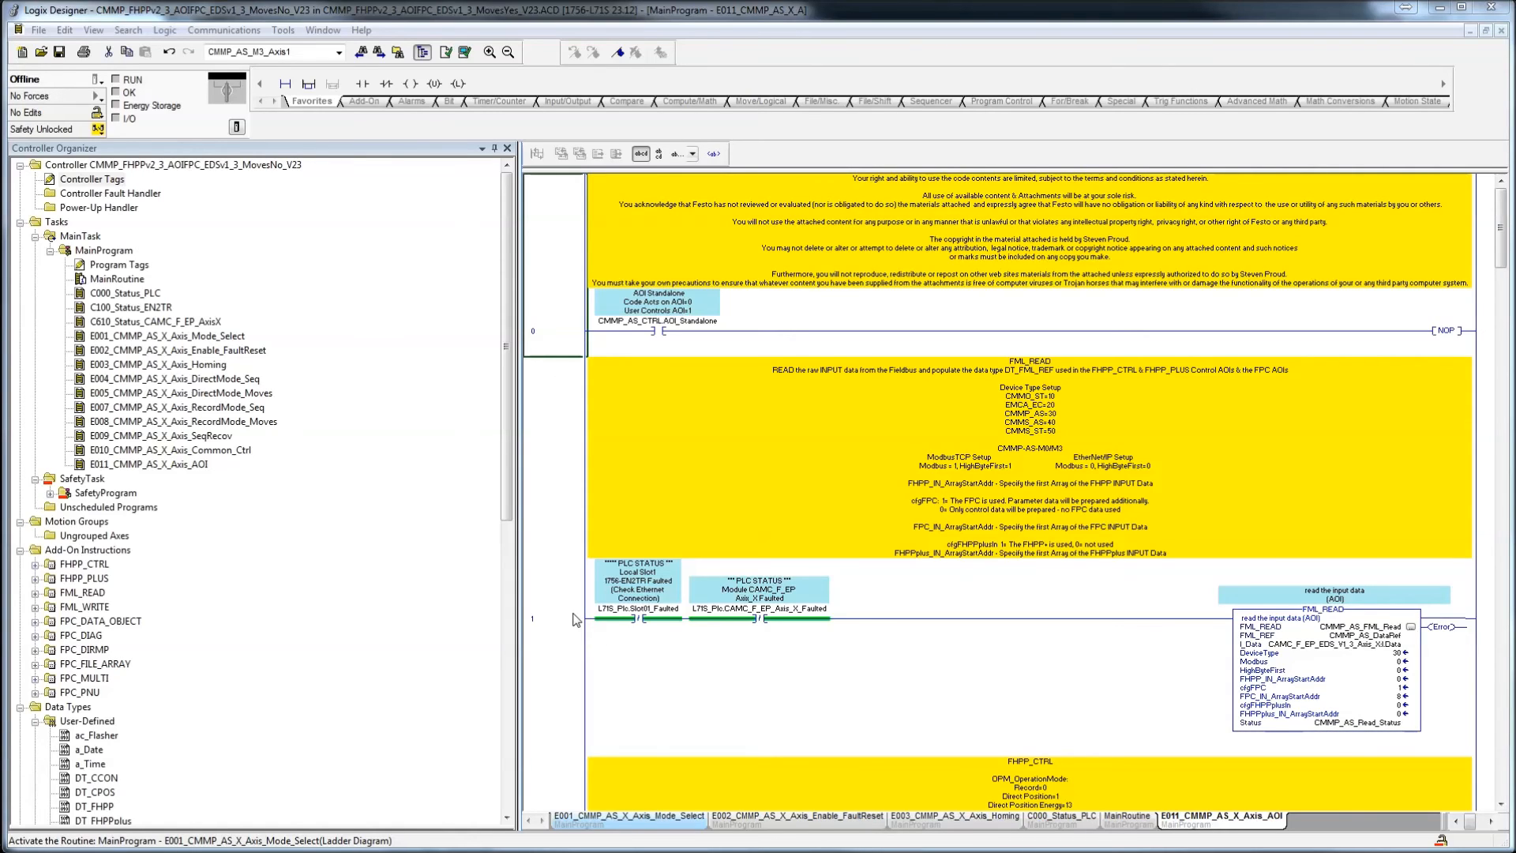
- Examine the rungs of the offline project's E011_CMMP_AS_X_Axis_AOI routine, from FML_READ and FHPP_CTRL down to FML_WRITE
{"action": "double_click", "coordinate": [174, 464]}
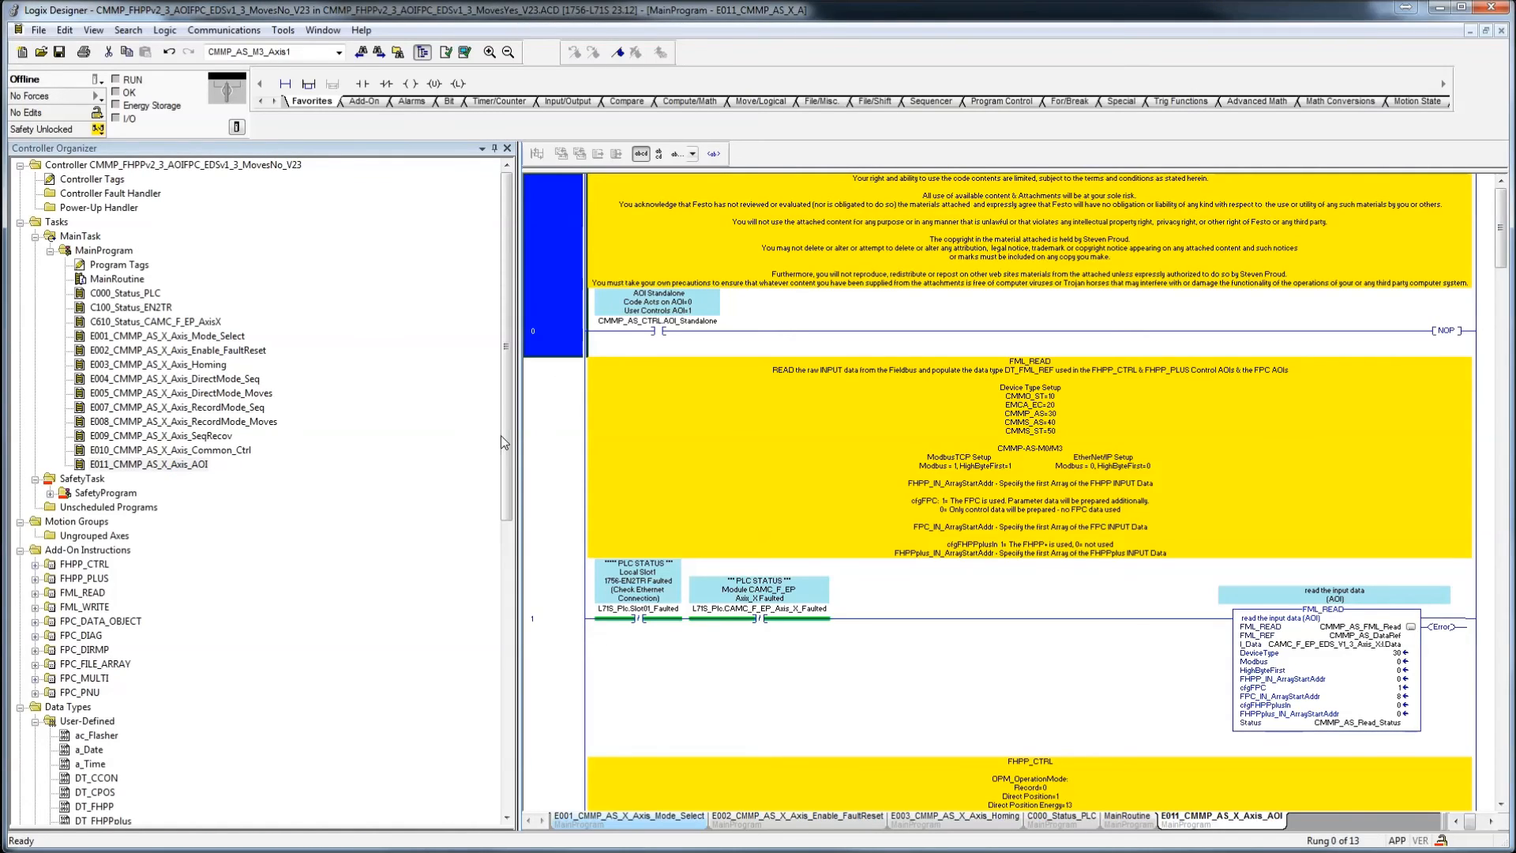
{"action": "left_click", "coordinate": [567, 455]}
{"action": "scroll", "coordinate": [646, 655], "scroll_direction": "down", "scroll_amount": 5}
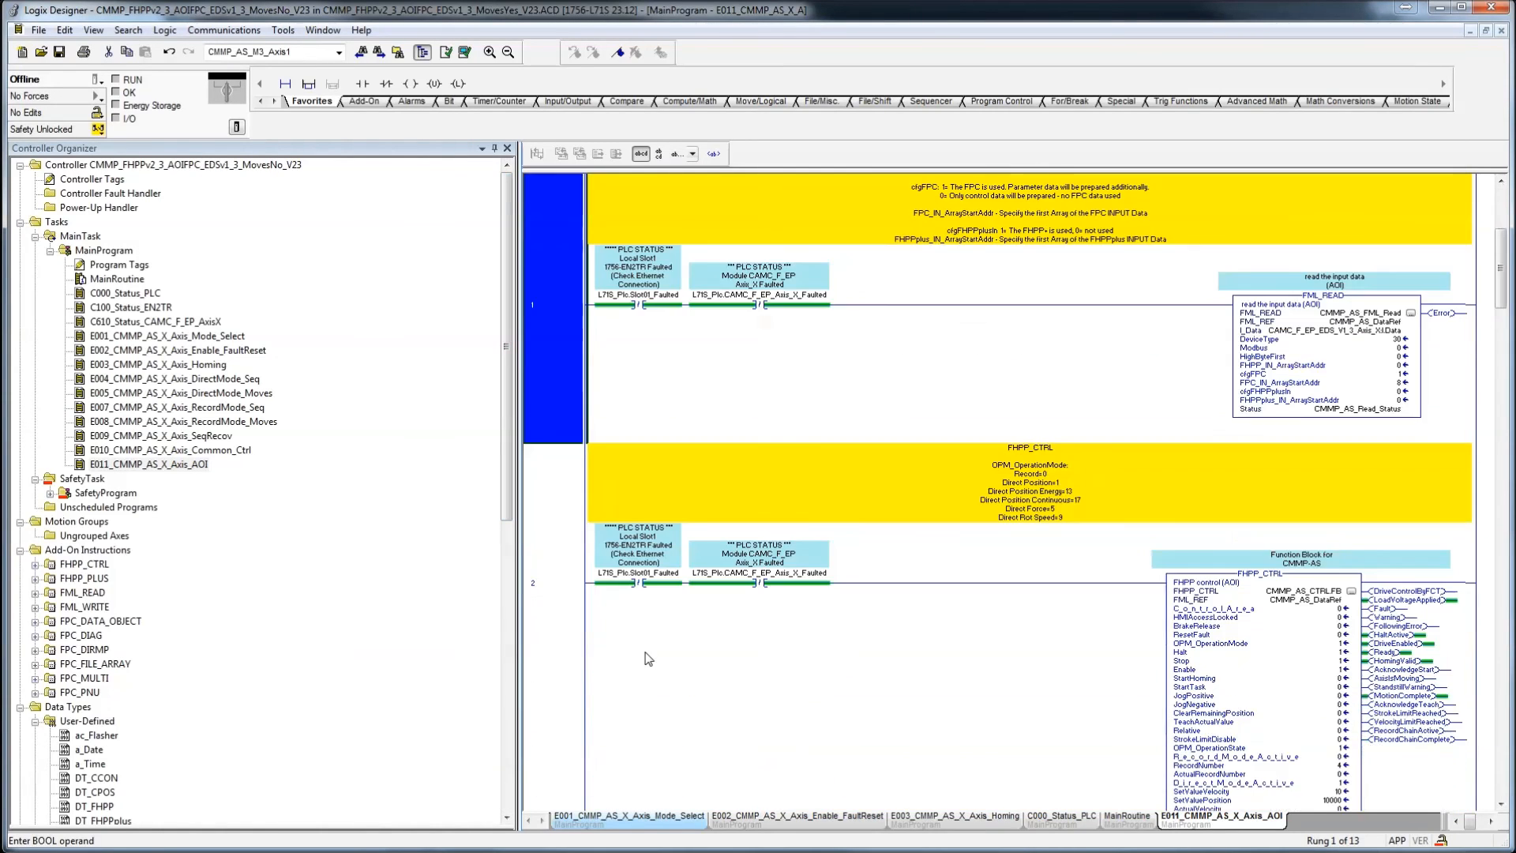
{"action": "scroll", "coordinate": [648, 659], "scroll_direction": "down", "scroll_amount": 3}
{"action": "scroll", "coordinate": [646, 660], "scroll_direction": "up", "scroll_amount": 5}
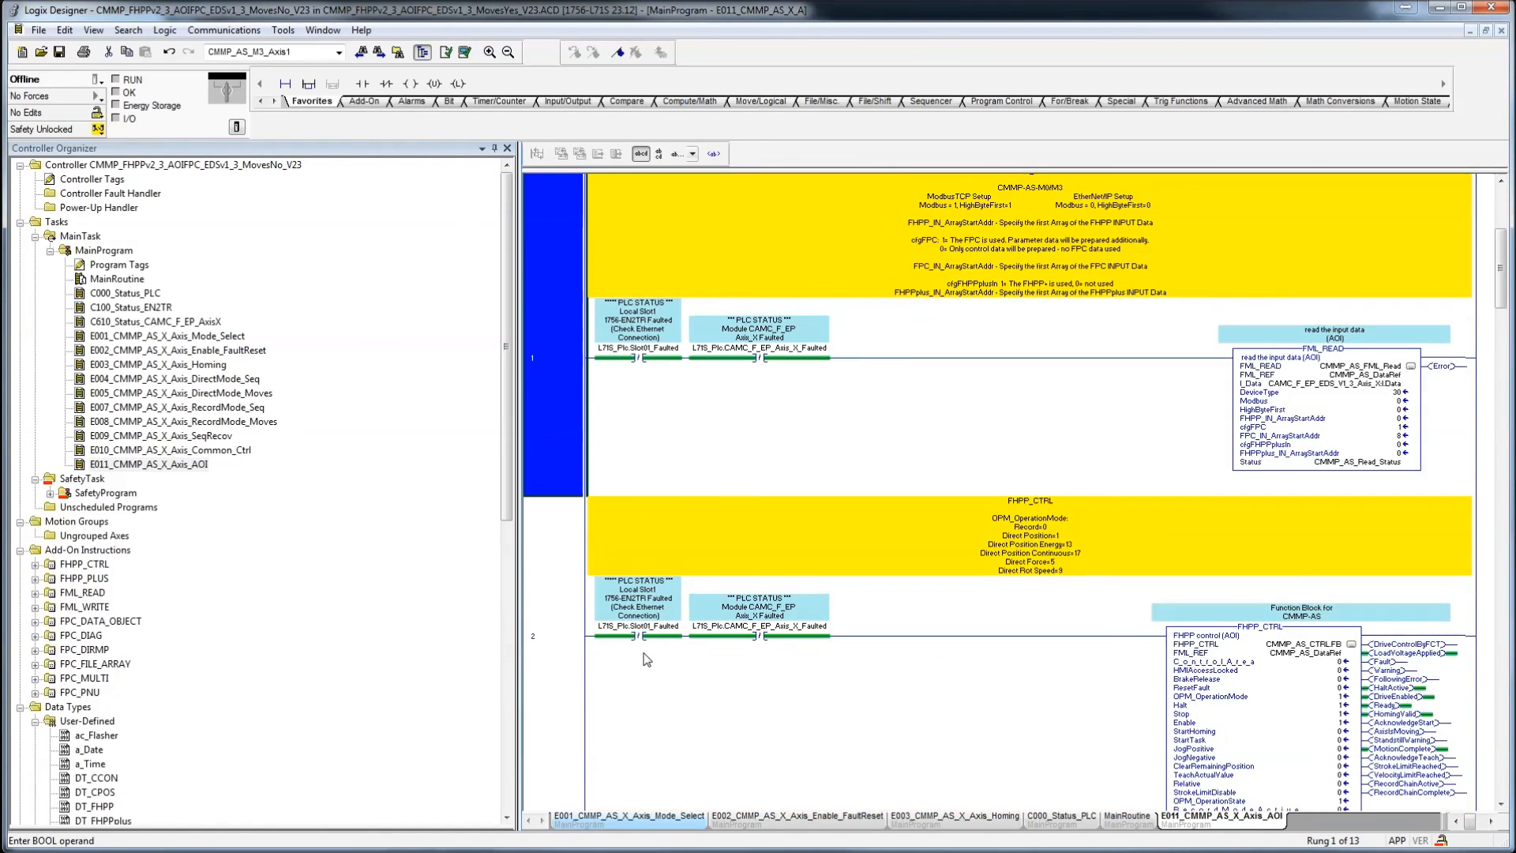
{"action": "left_click", "coordinate": [1321, 689]}
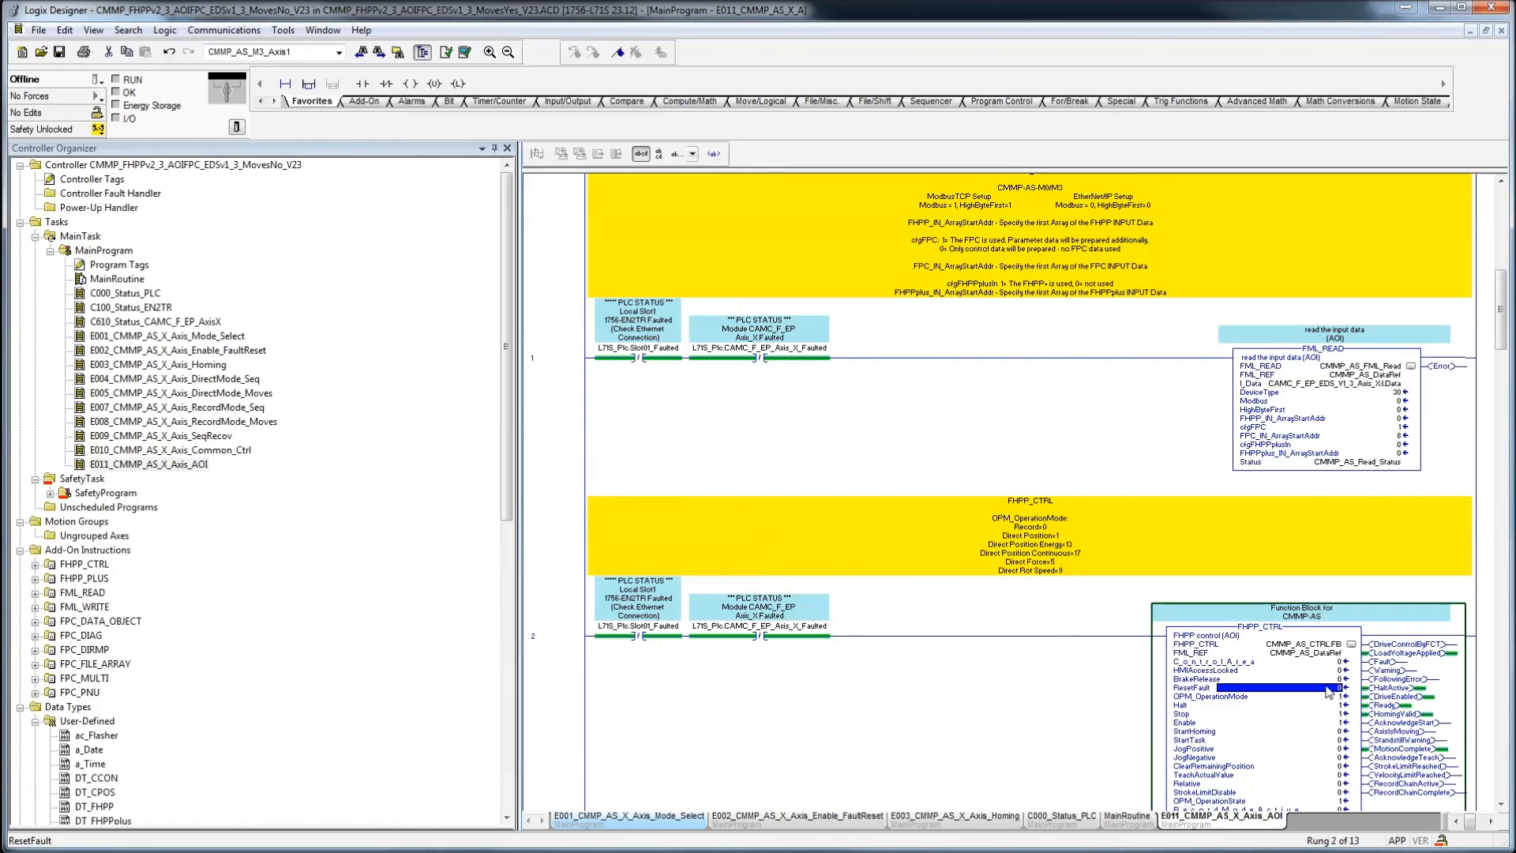
{"action": "scroll", "coordinate": [1321, 689], "scroll_direction": "down", "scroll_amount": 8}
{"action": "left_click", "coordinate": [1406, 509]}
{"action": "left_click", "coordinate": [1377, 651]}
{"action": "scroll", "coordinate": [1358, 673], "scroll_direction": "down", "scroll_amount": 4}
{"action": "left_click", "coordinate": [1359, 673]}
{"action": "scroll", "coordinate": [1358, 673], "scroll_direction": "down", "scroll_amount": 3}
{"action": "left_click", "coordinate": [1363, 694]}
{"action": "scroll", "coordinate": [1364, 696], "scroll_direction": "down", "scroll_amount": 5}
{"action": "scroll", "coordinate": [1365, 671], "scroll_direction": "down", "scroll_amount": 5}
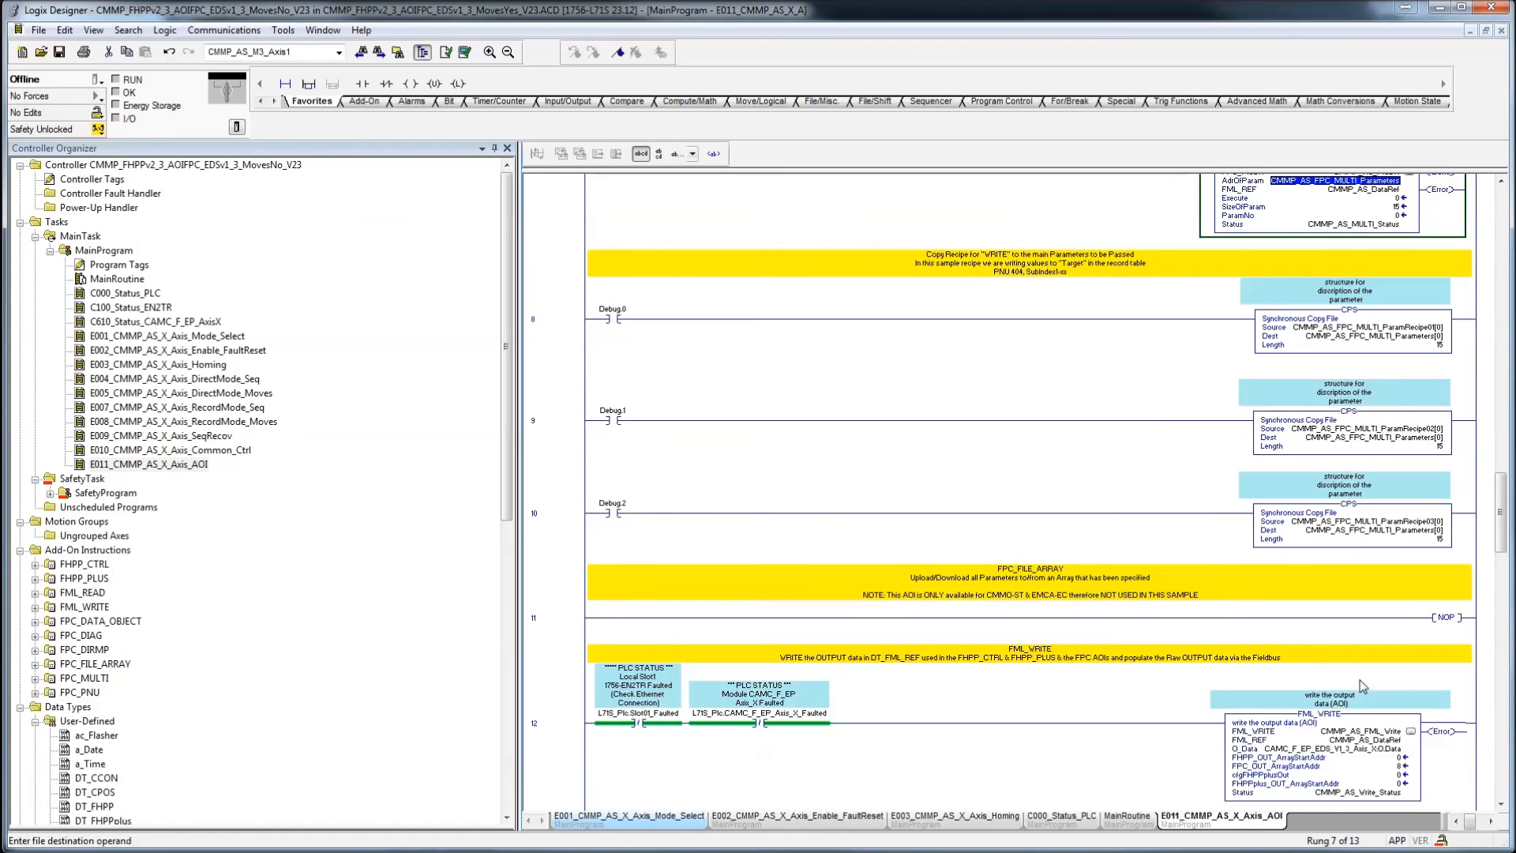
{"action": "left_click", "coordinate": [1366, 562]}
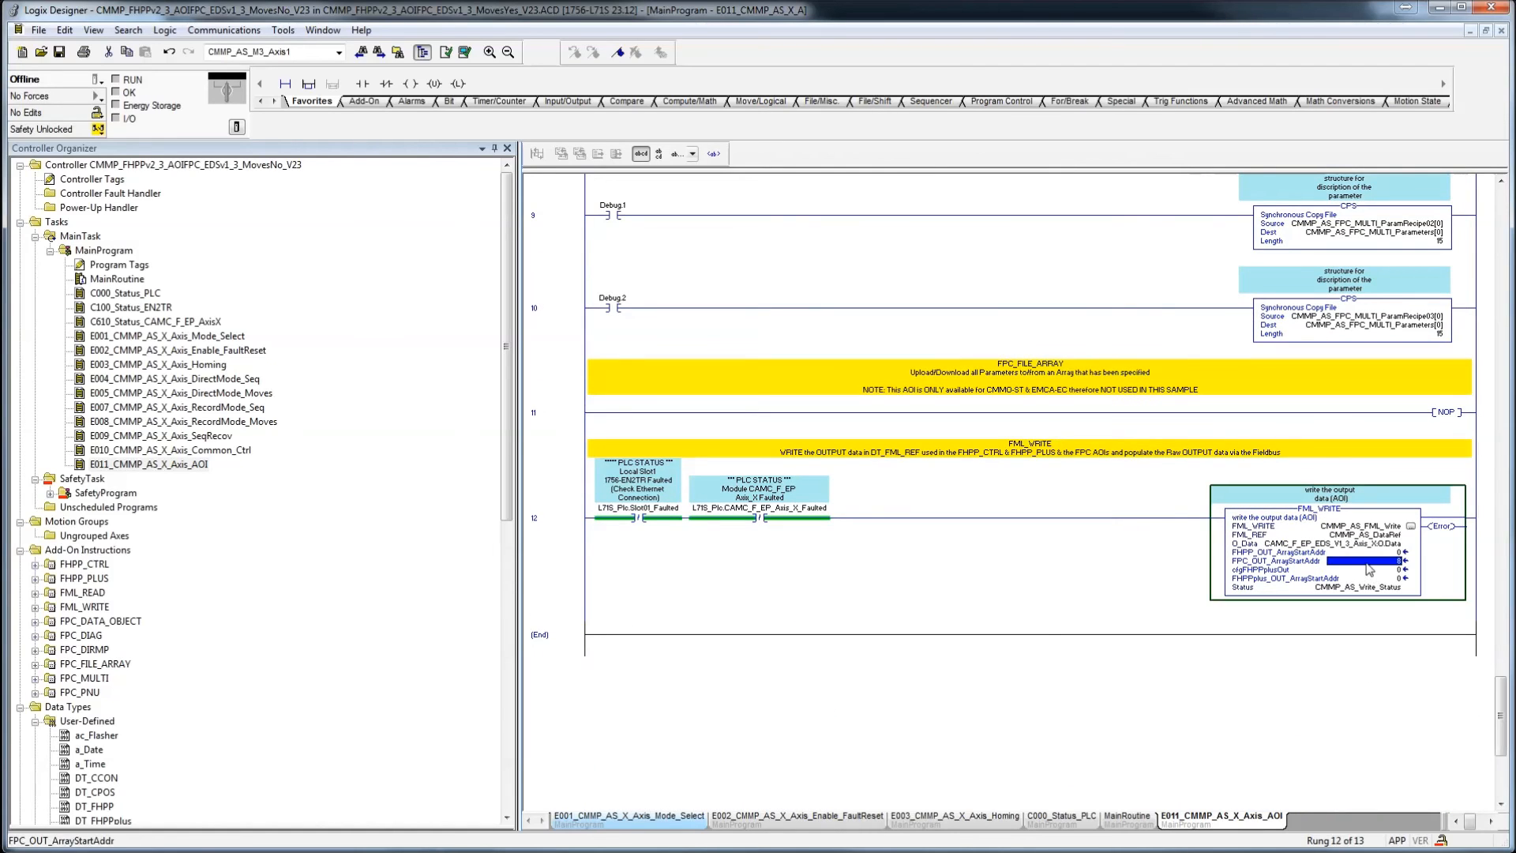
{"action": "left_click", "coordinate": [564, 513]}
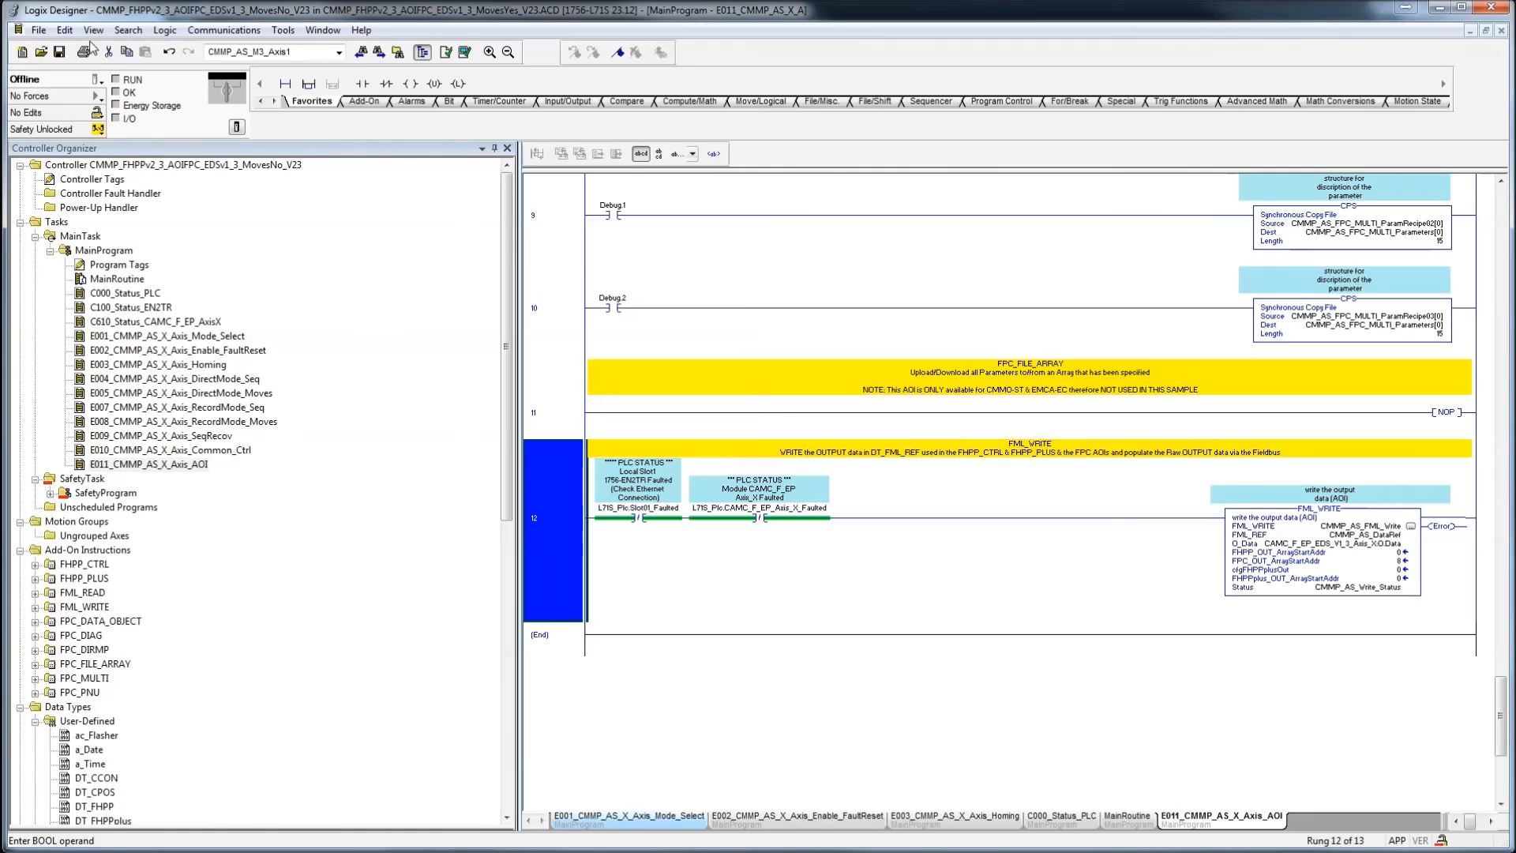
- Download the offline CMMP_FHPPv2_3_AOIFPC_EDSv1_3_MovesYes_V23 project to the connected controller
{"action": "left_click", "coordinate": [97, 79]}
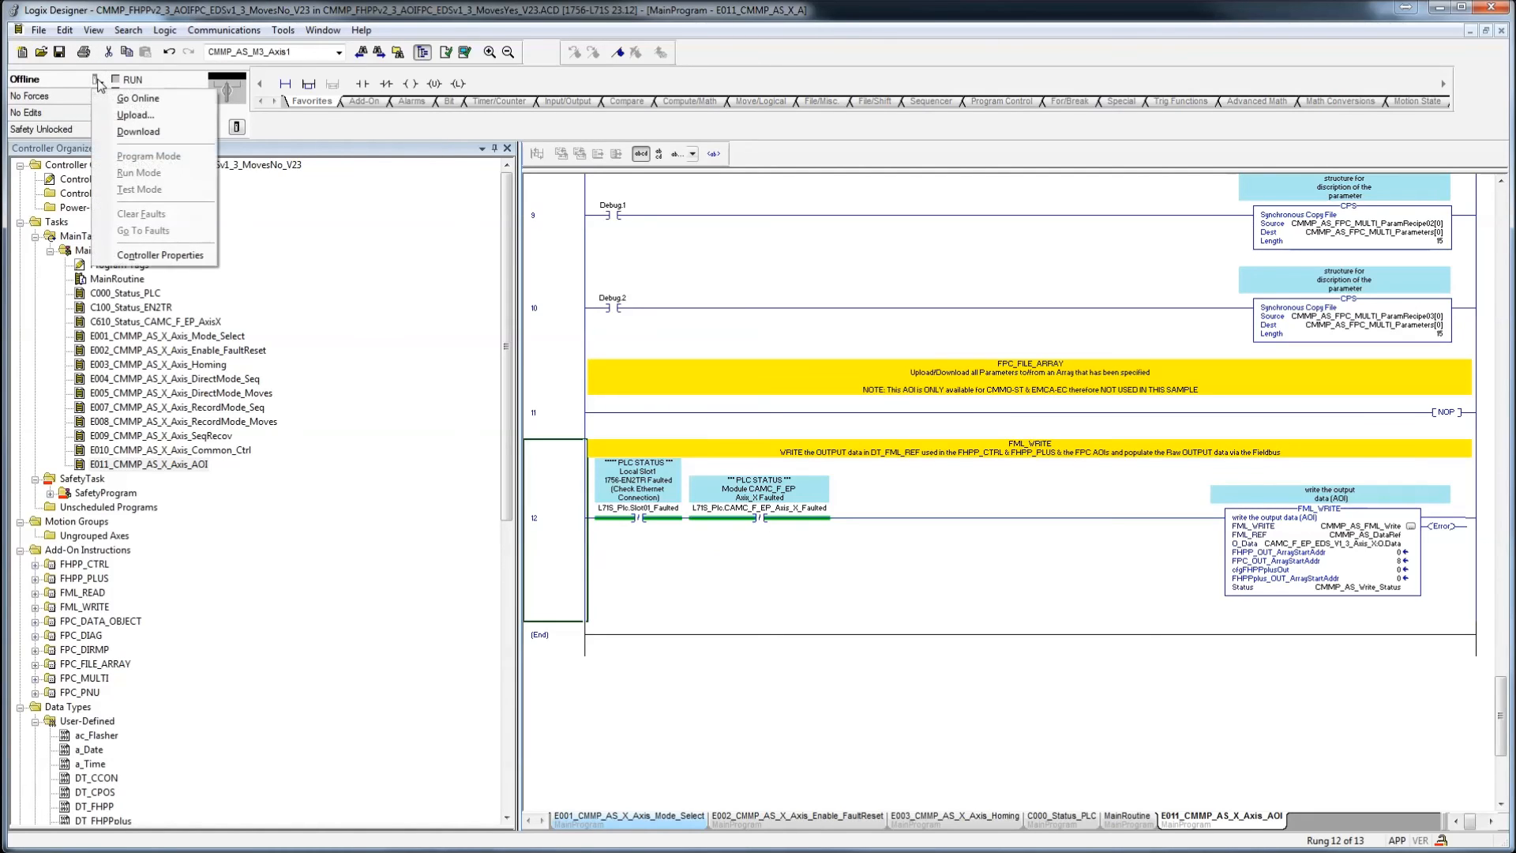
{"action": "left_click", "coordinate": [138, 132]}
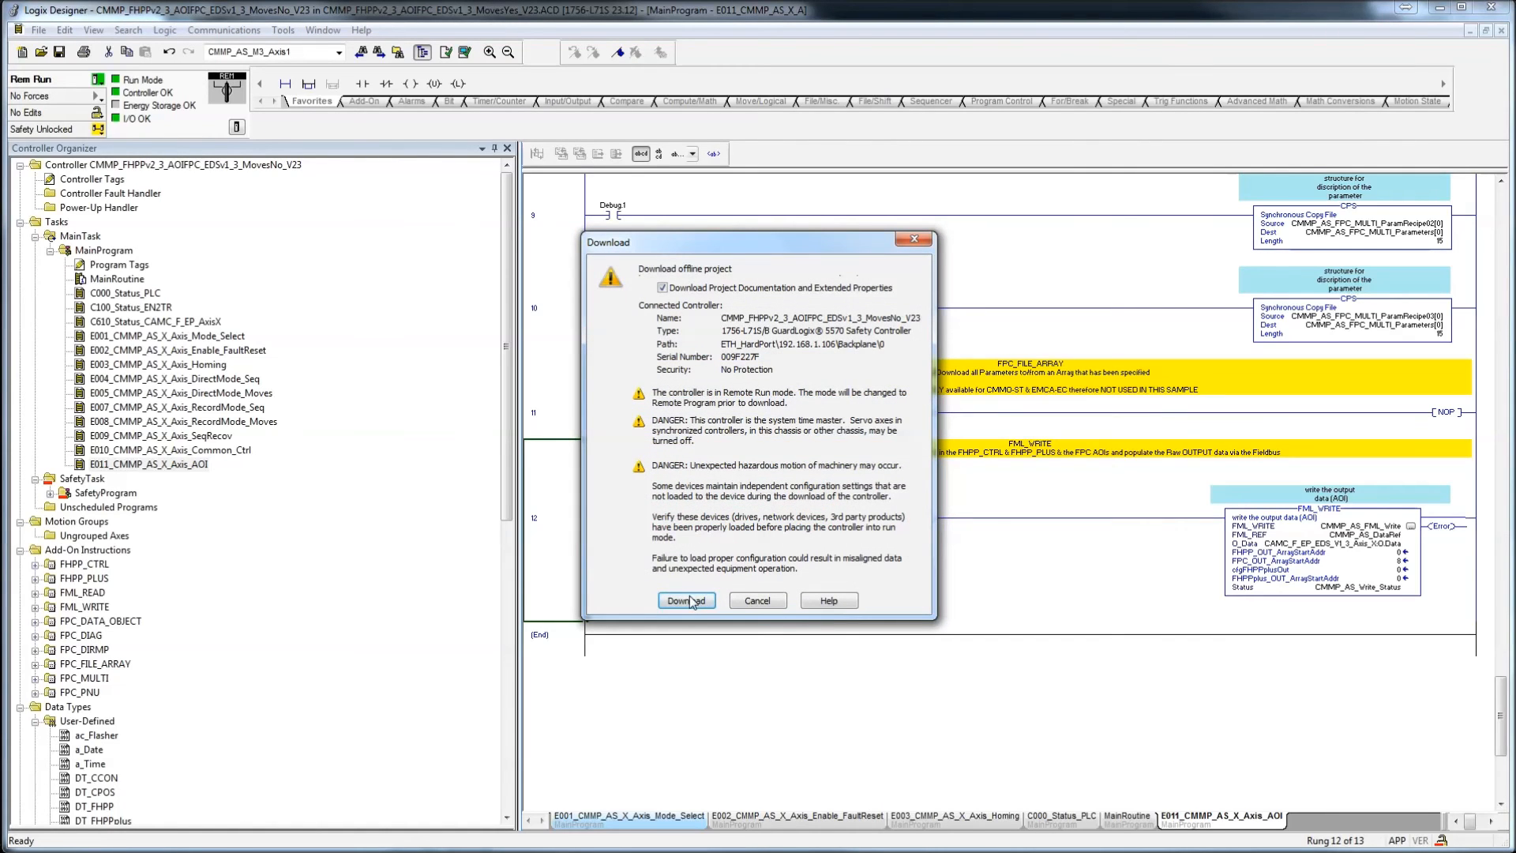
{"action": "left_click", "coordinate": [688, 601]}
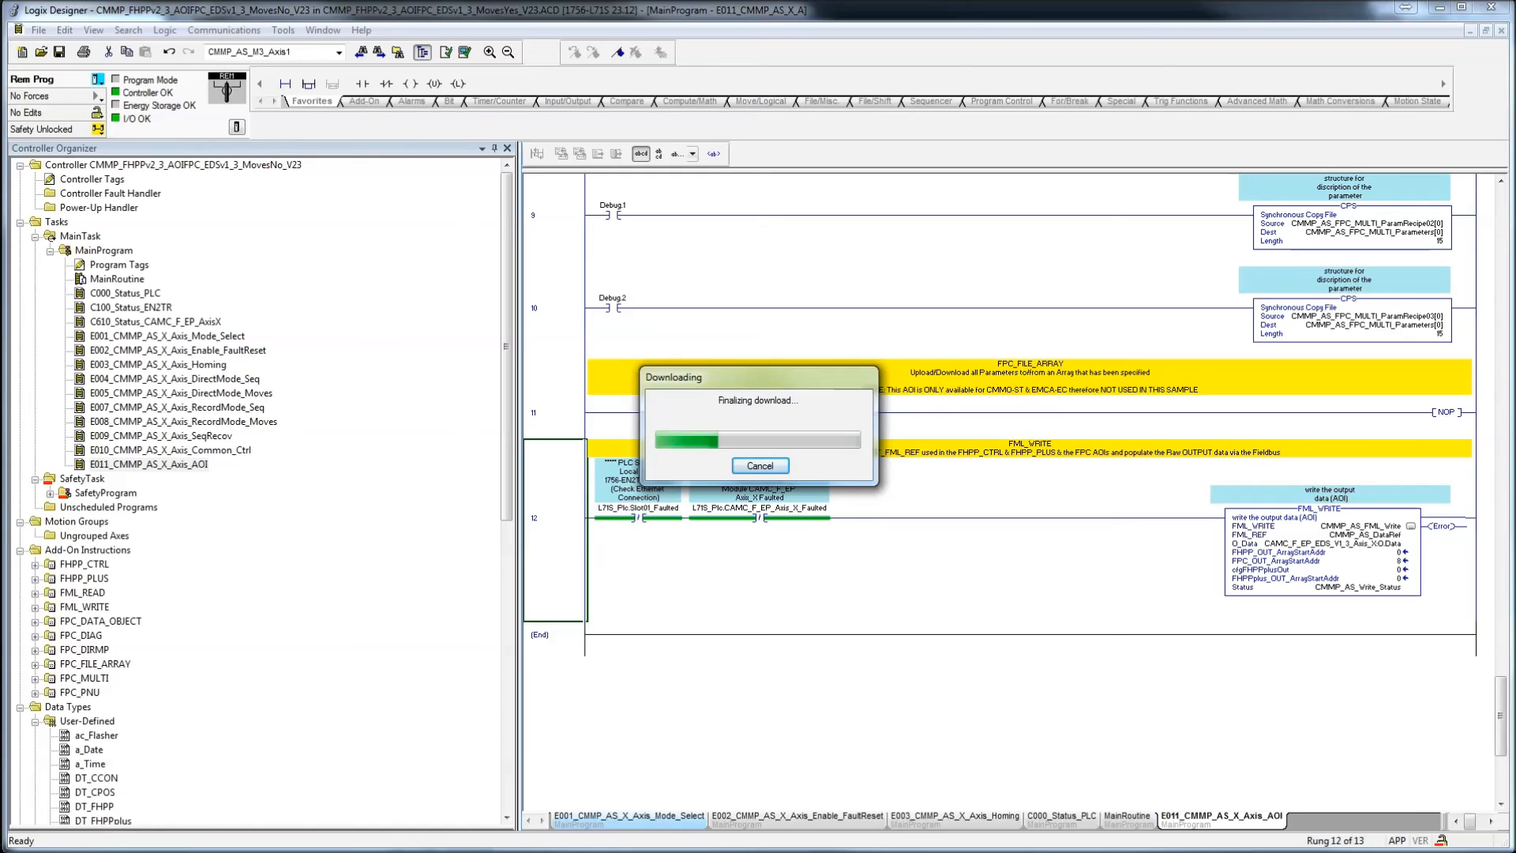
- Return the controller to Remote Run after the download and open the MainRoutine
{"action": "left_click", "coordinate": [821, 469]}
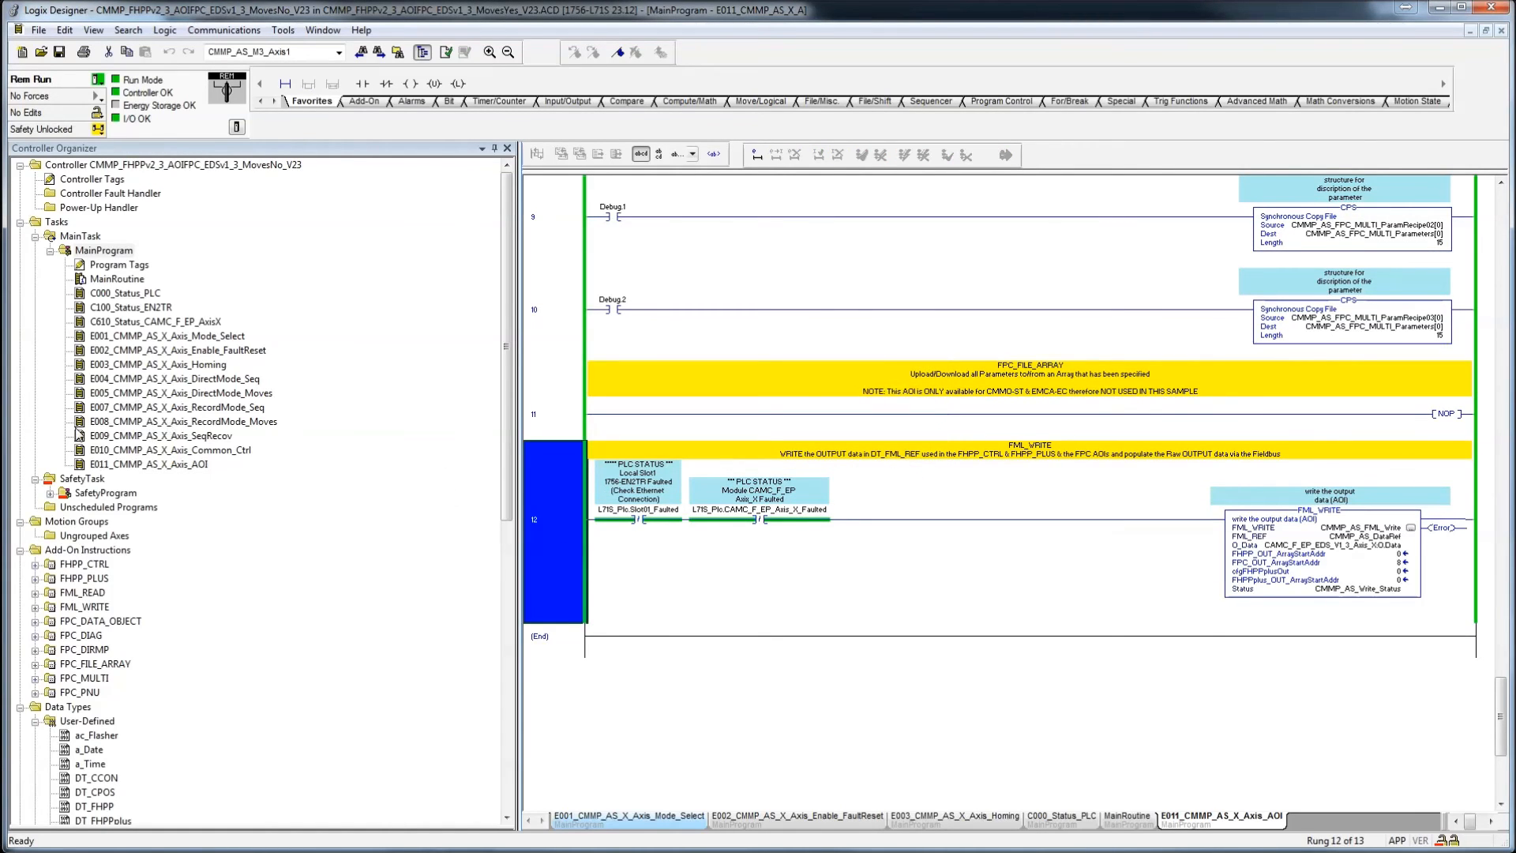
{"action": "double_click", "coordinate": [126, 280]}
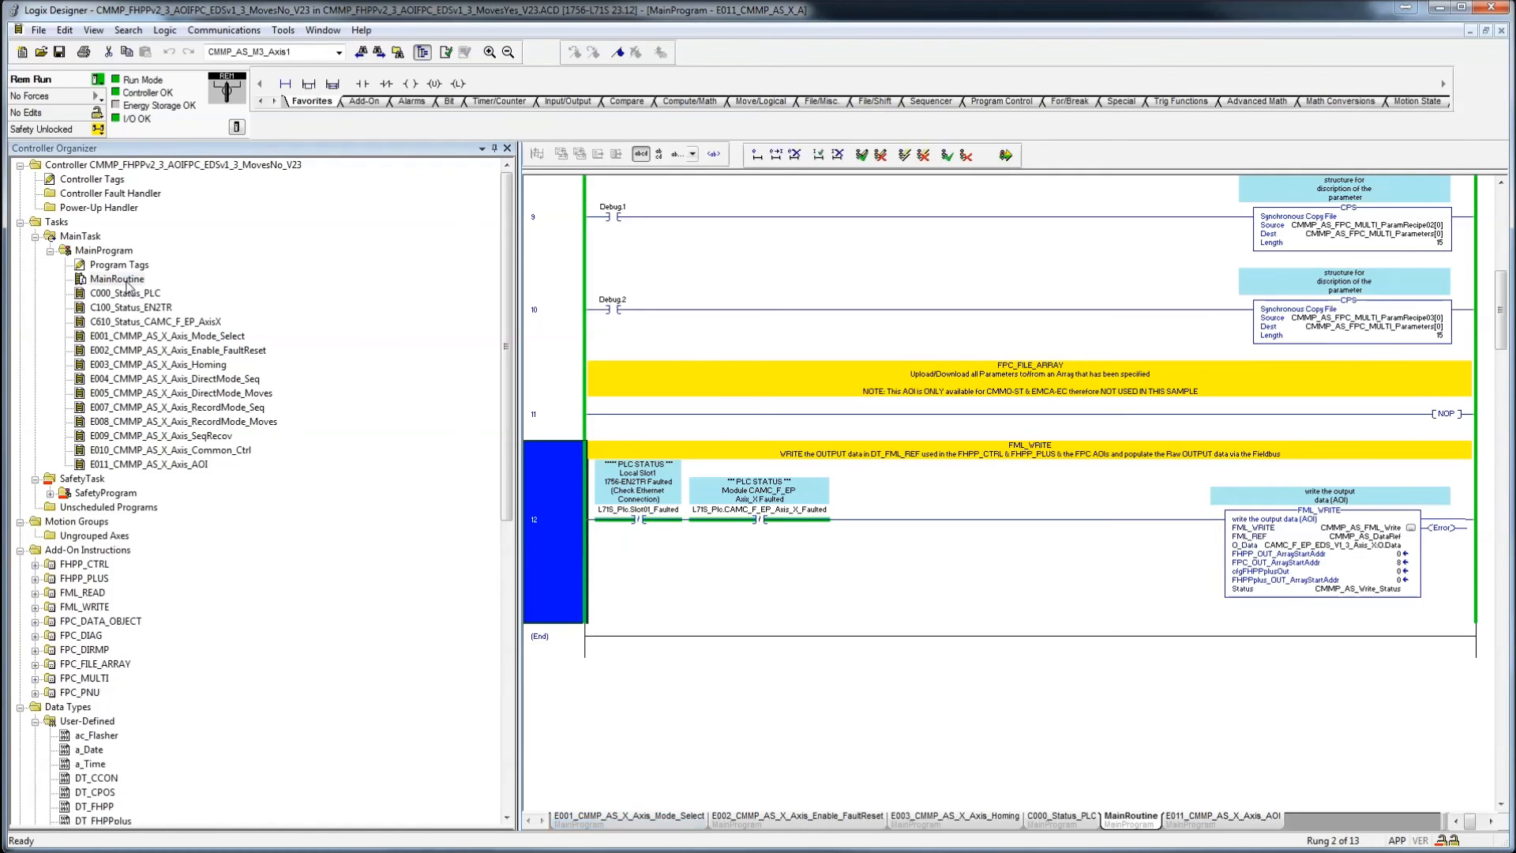
- Toggle the CMMP_AS_CTRL.AOI_Standalone bit on and back off at its rung 3 contact
{"action": "left_click", "coordinate": [665, 441]}
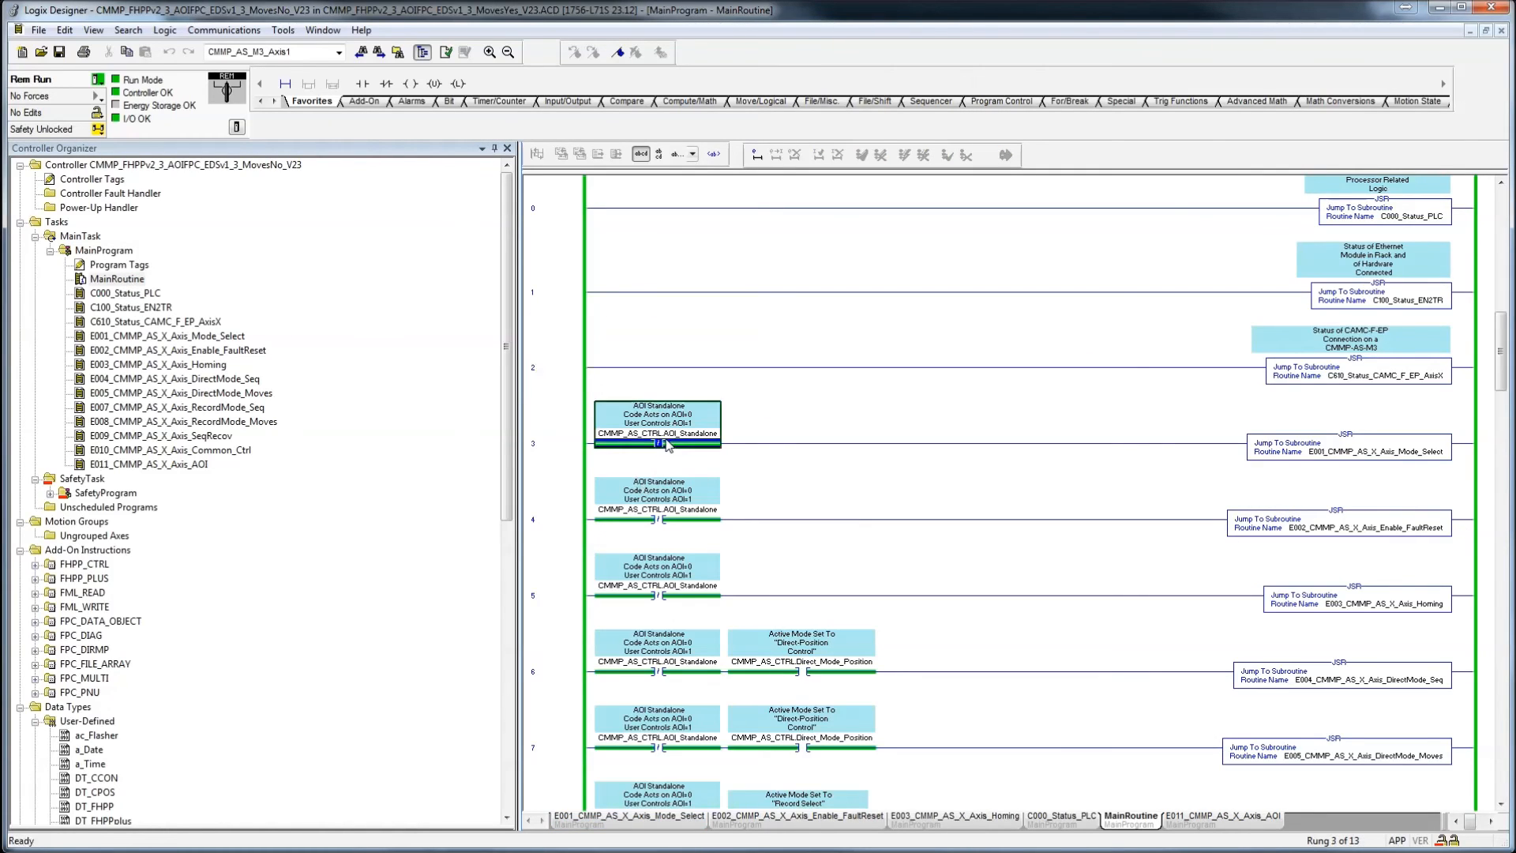
{"action": "mouse_move", "coordinate": [654, 443]}
{"action": "right_click", "coordinate": [662, 445]}
{"action": "left_click", "coordinate": [765, 605]}
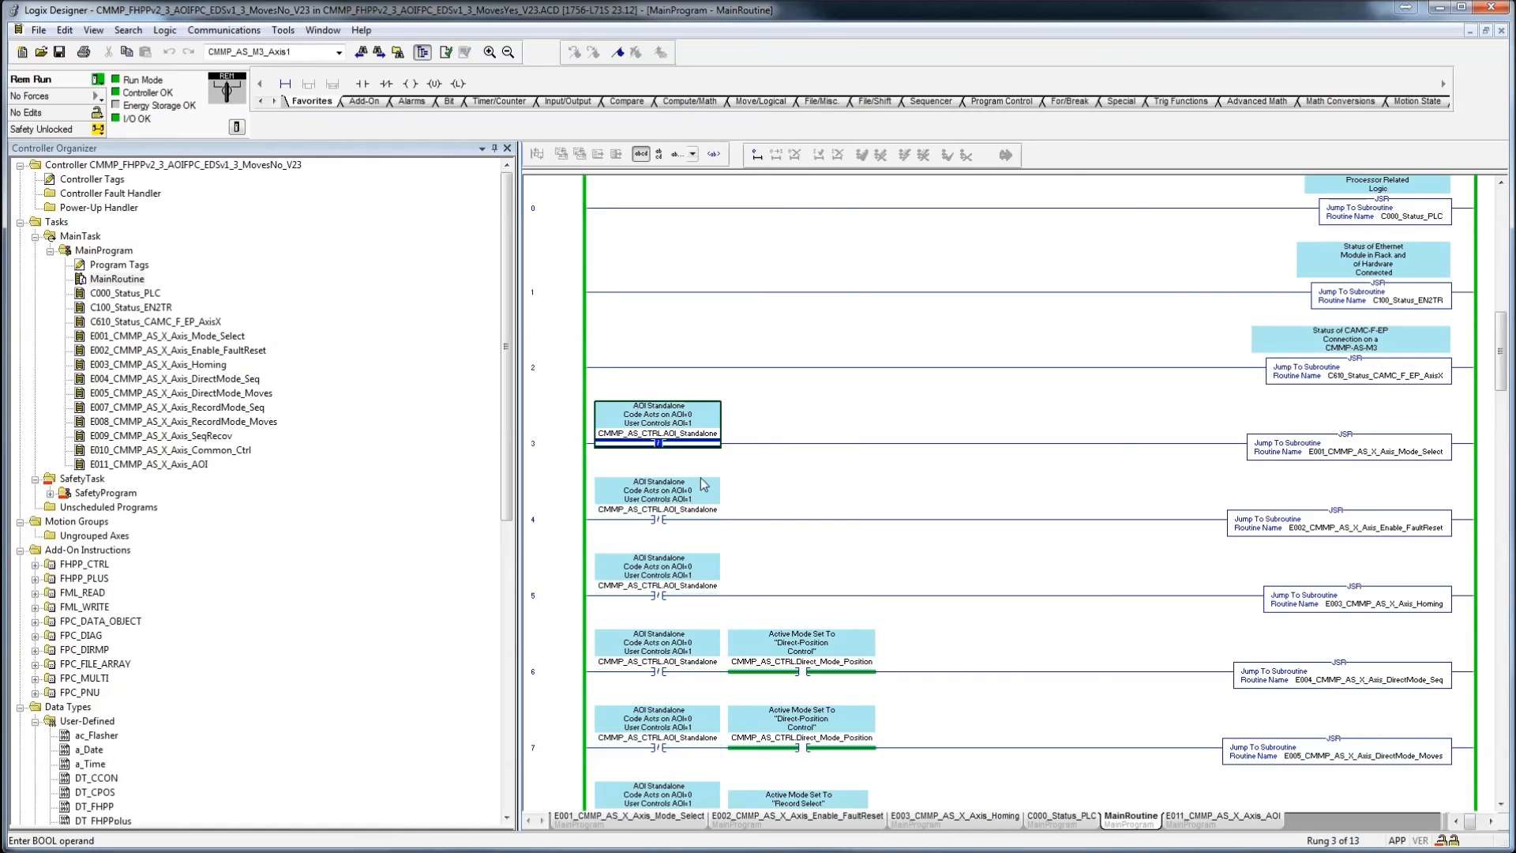
{"action": "right_click", "coordinate": [674, 446]}
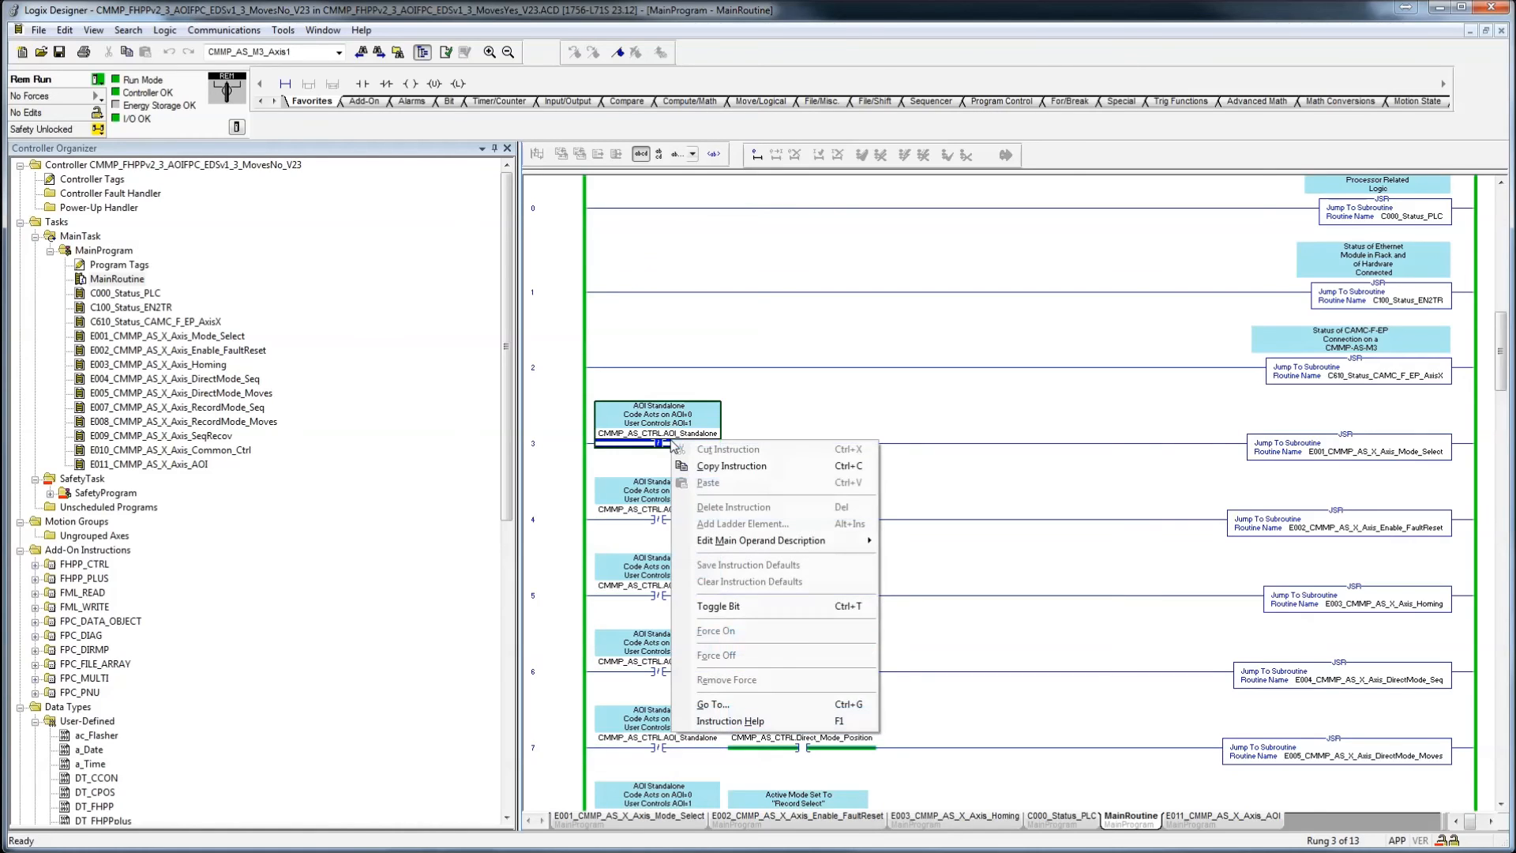
{"action": "left_click", "coordinate": [742, 610]}
- Open the E011_CMMP_AS_X_Axis_AOI routine and locate the AOI_Standalone contact on rung 0
{"action": "double_click", "coordinate": [180, 466]}
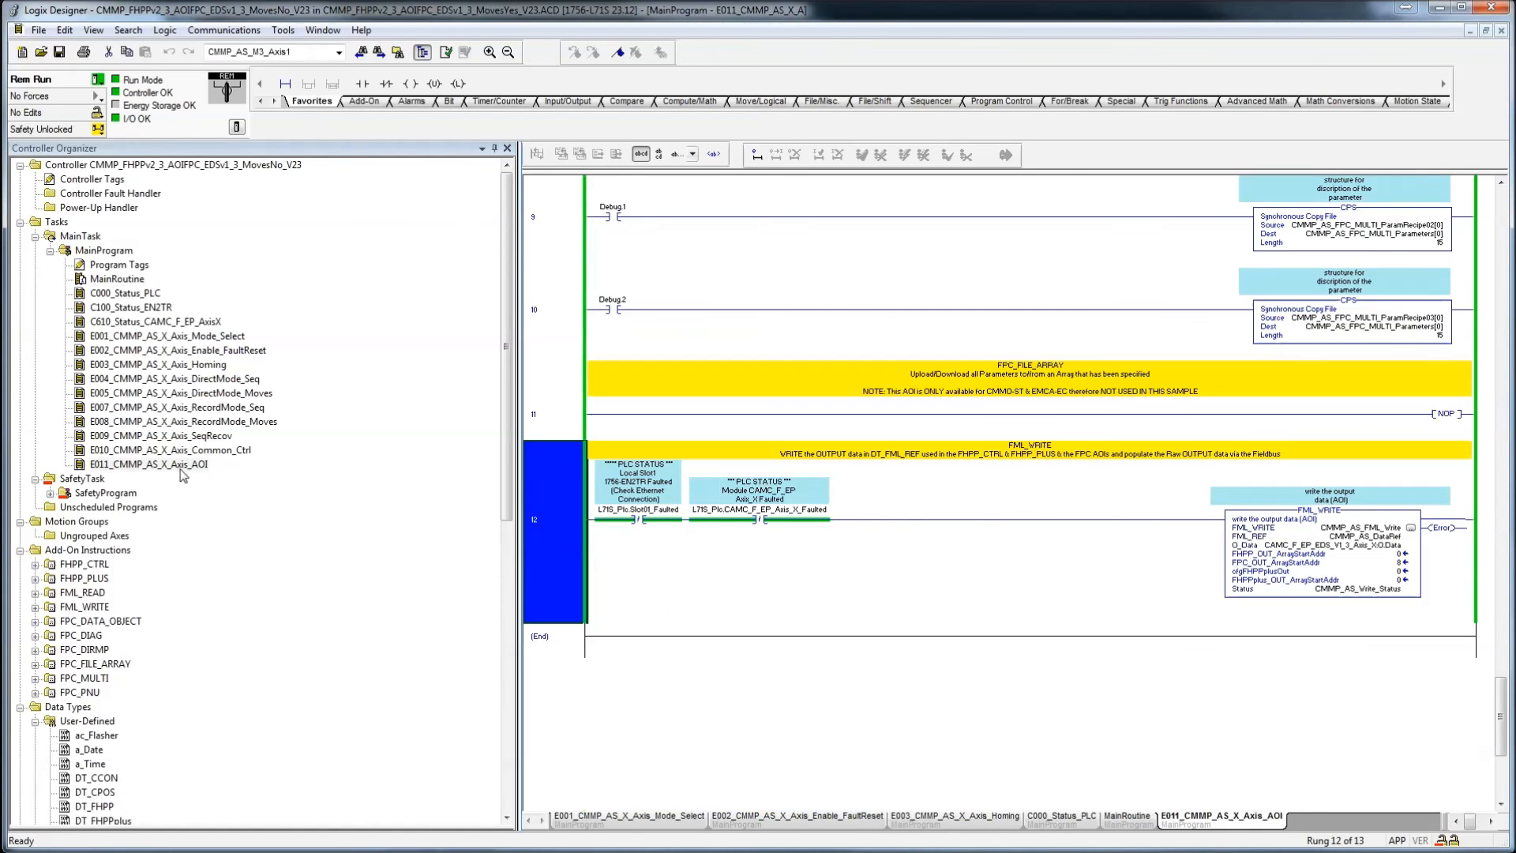
{"action": "left_click", "coordinate": [562, 406]}
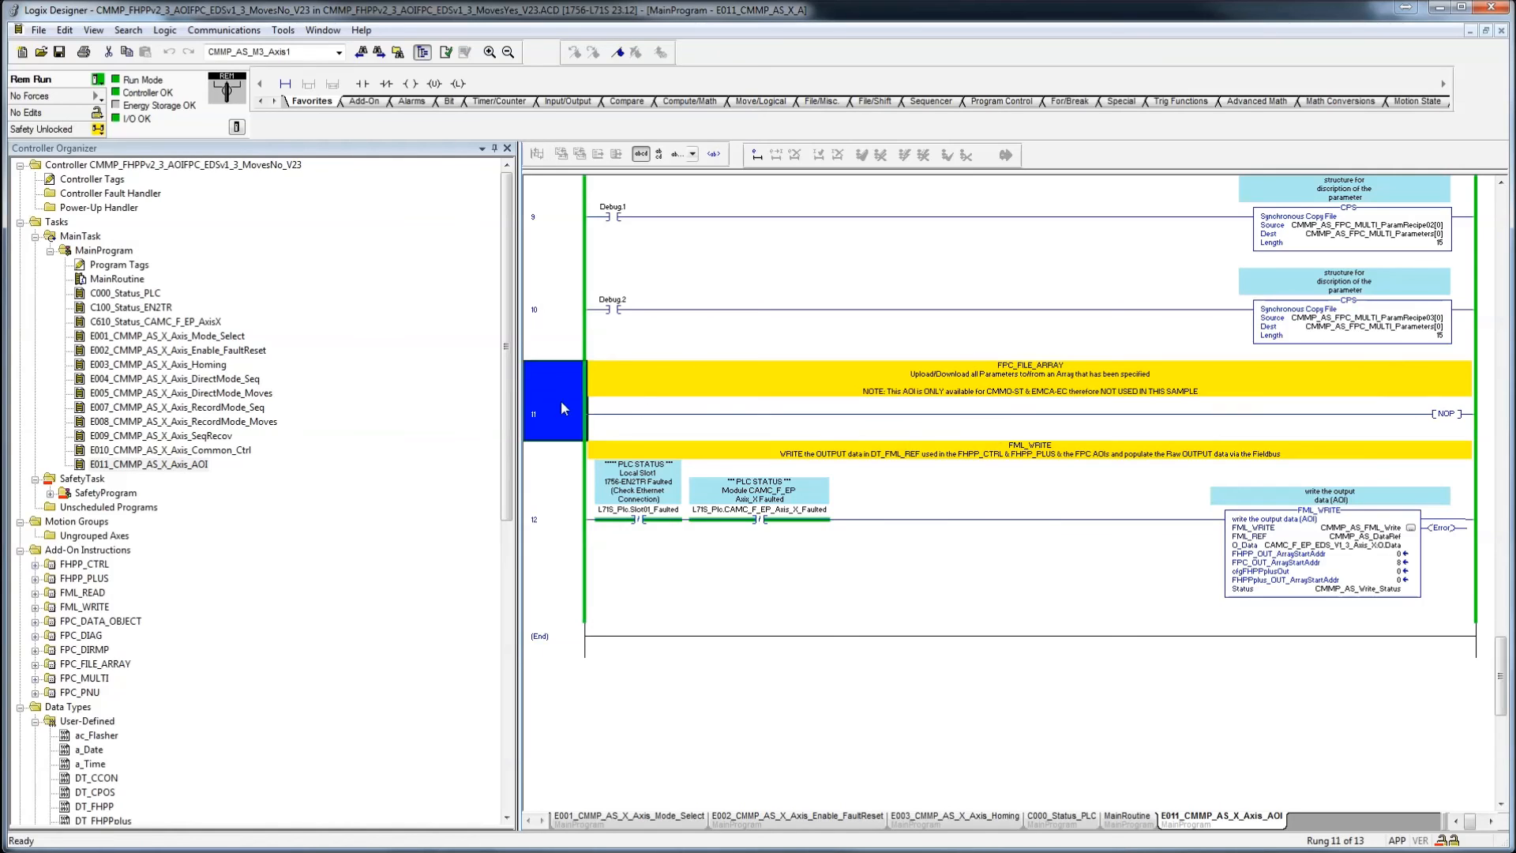
{"action": "scroll", "coordinate": [616, 442], "scroll_direction": "up", "scroll_amount": 15}
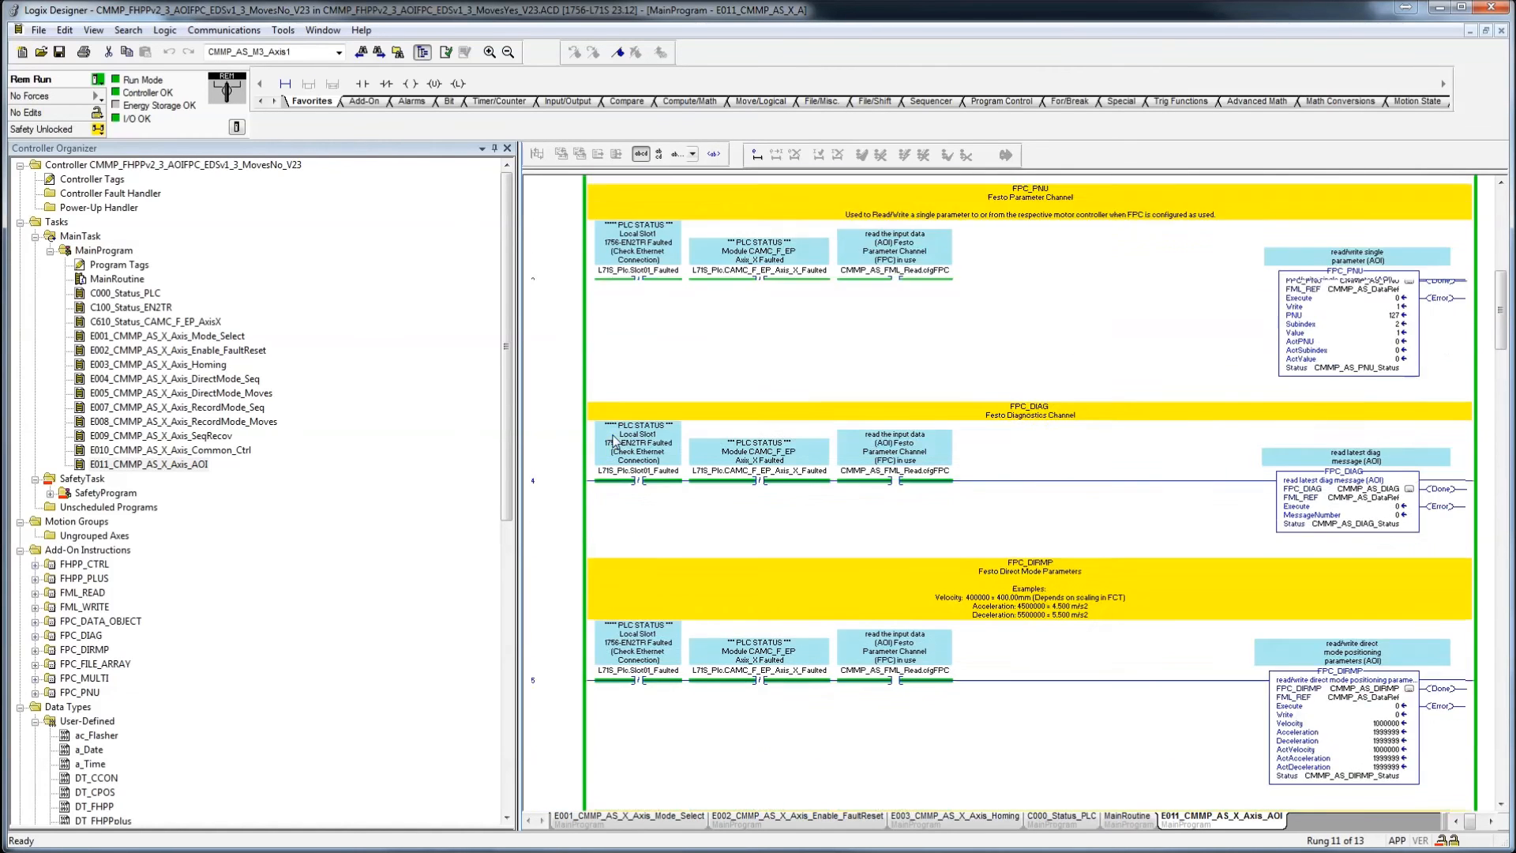
{"action": "scroll", "coordinate": [616, 442], "scroll_direction": "up", "scroll_amount": 6}
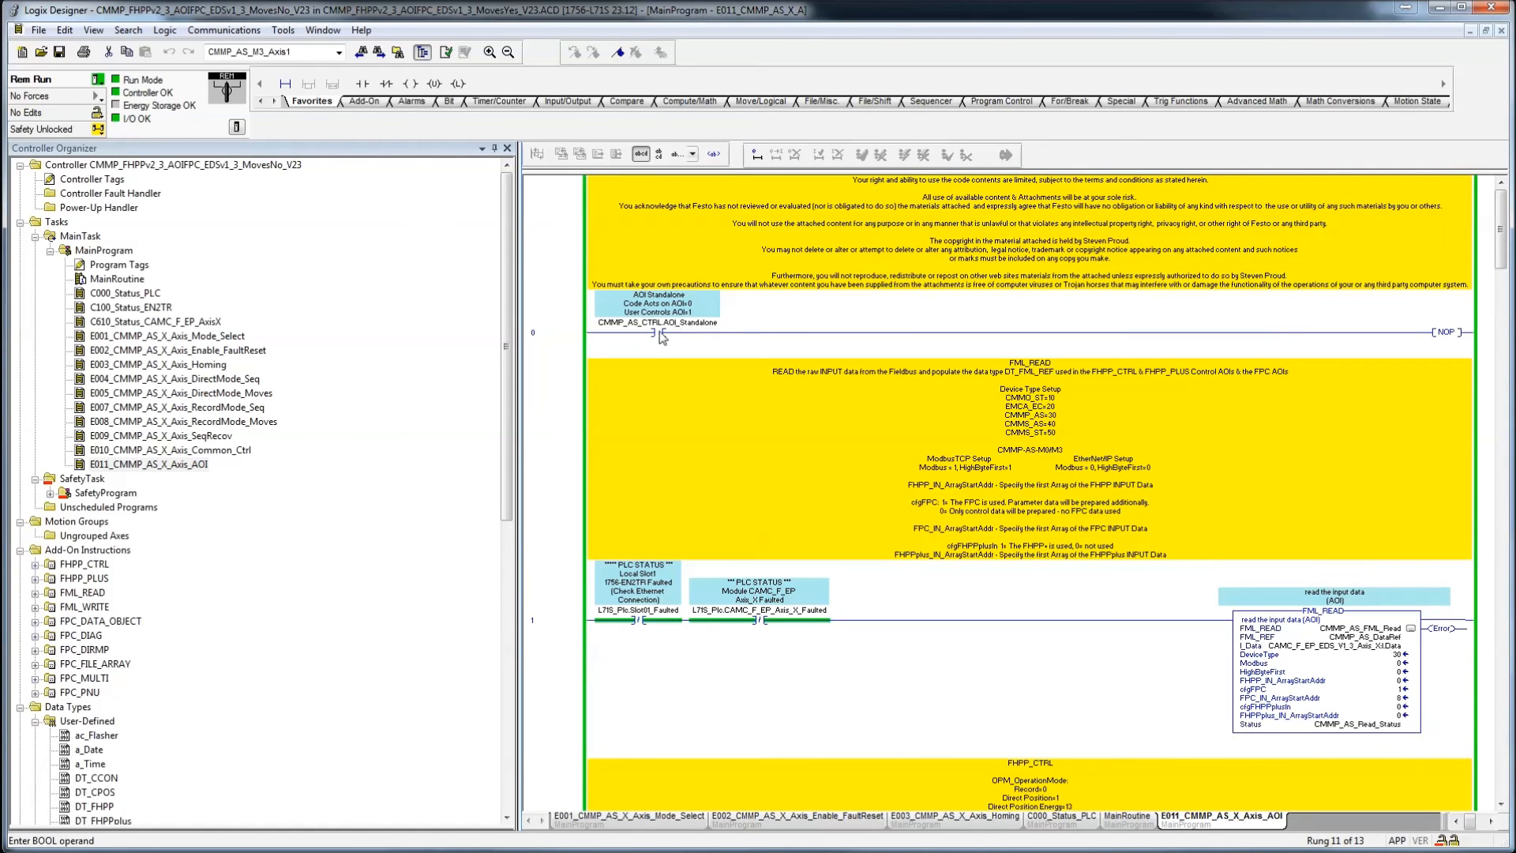
{"action": "left_click", "coordinate": [659, 332]}
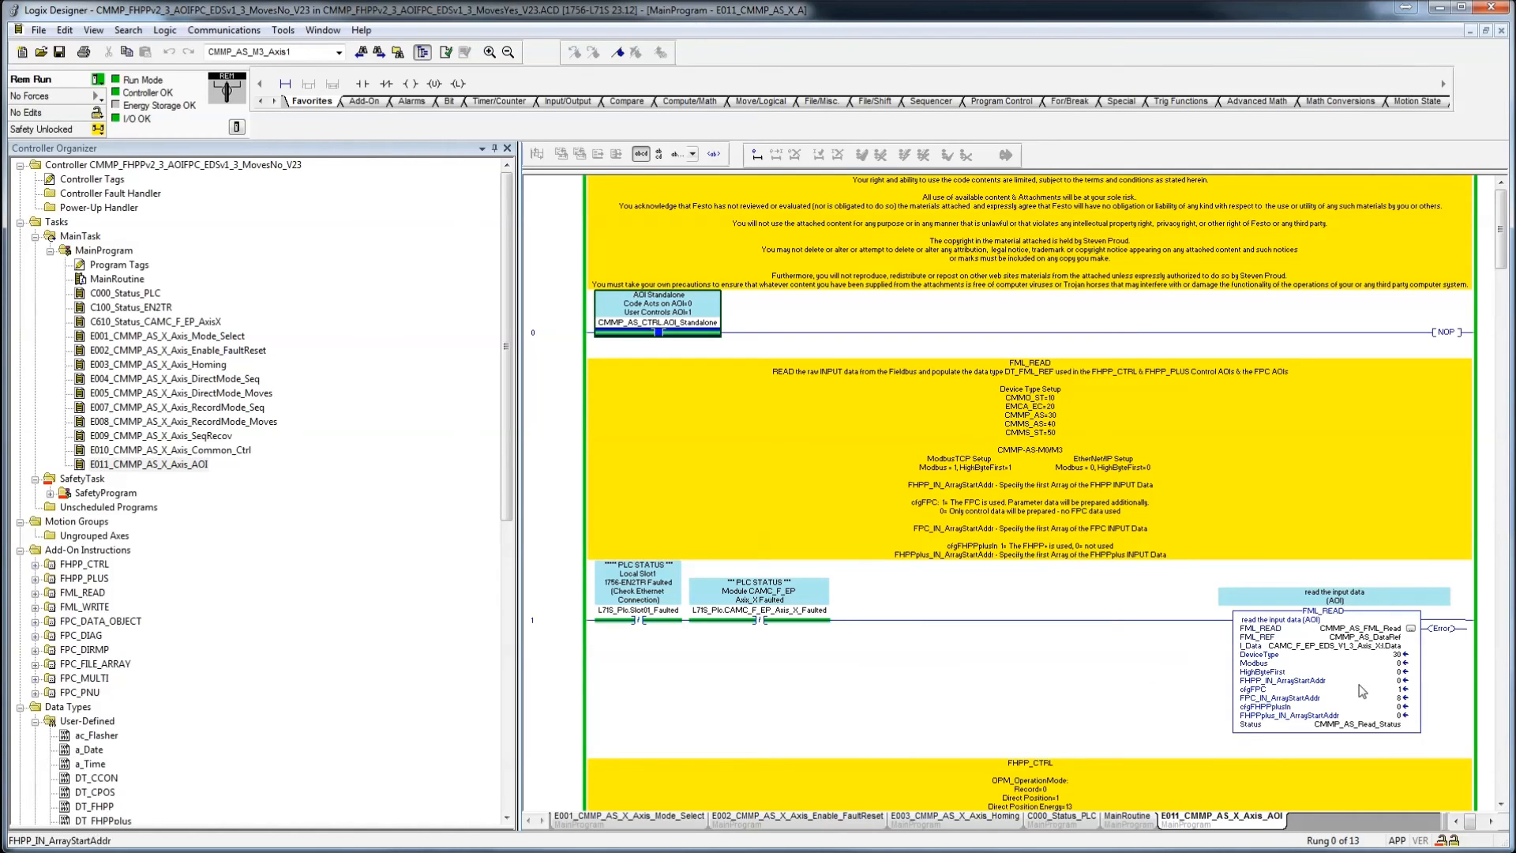
- Try to override the Halt and Stop inputs directly on the FHPP_CTRL block in rung 2
{"action": "scroll", "coordinate": [1355, 687], "scroll_direction": "down", "scroll_amount": 5}
{"action": "left_click", "coordinate": [1334, 695]}
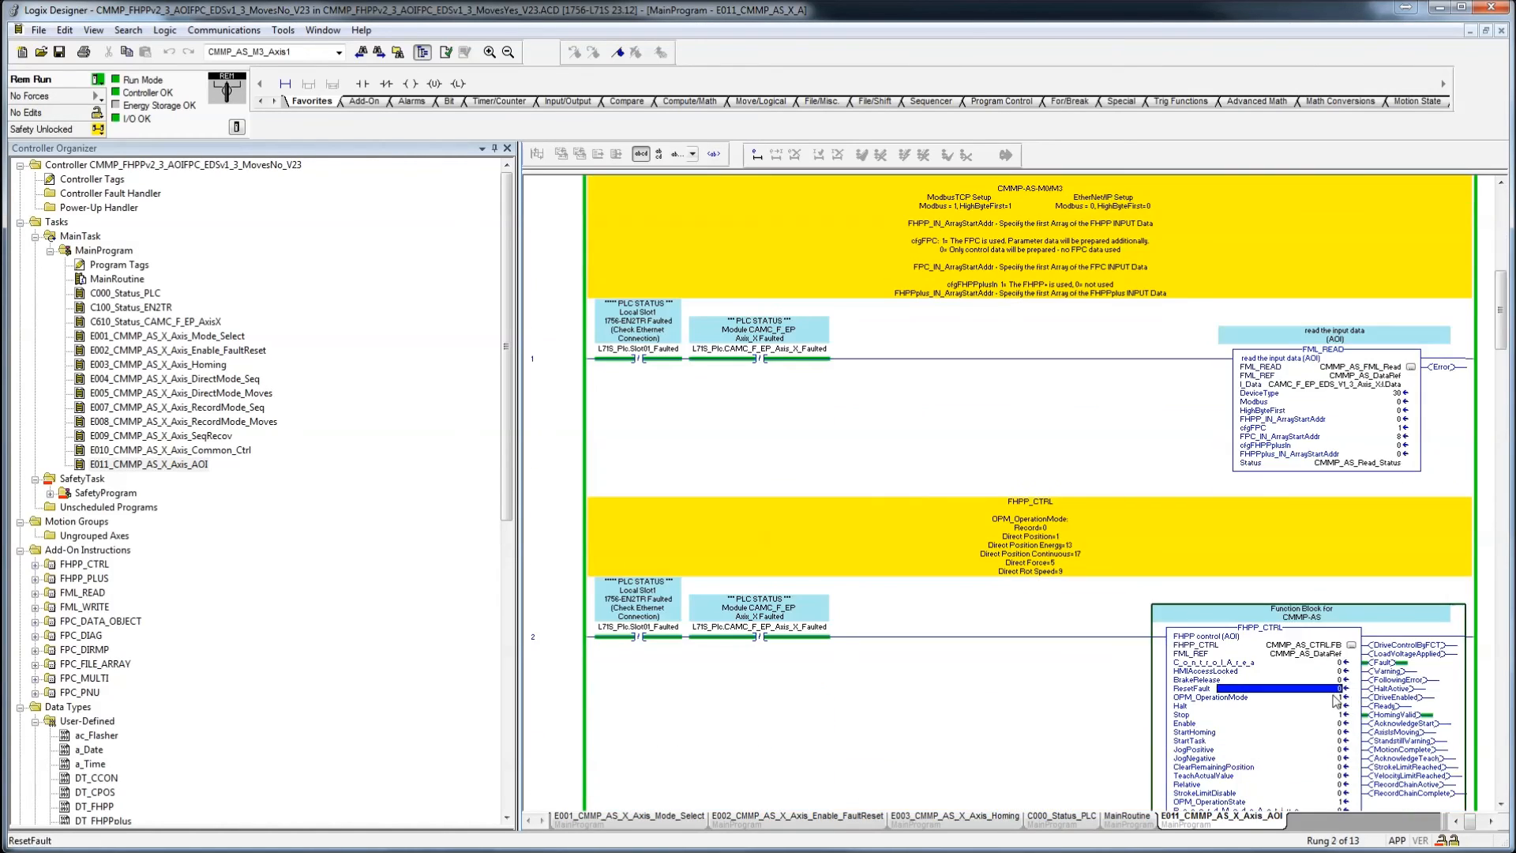
{"action": "left_click", "coordinate": [1340, 705]}
{"action": "key", "text": "Down"}
{"action": "scroll", "coordinate": [1351, 735], "scroll_direction": "down", "scroll_amount": 3}
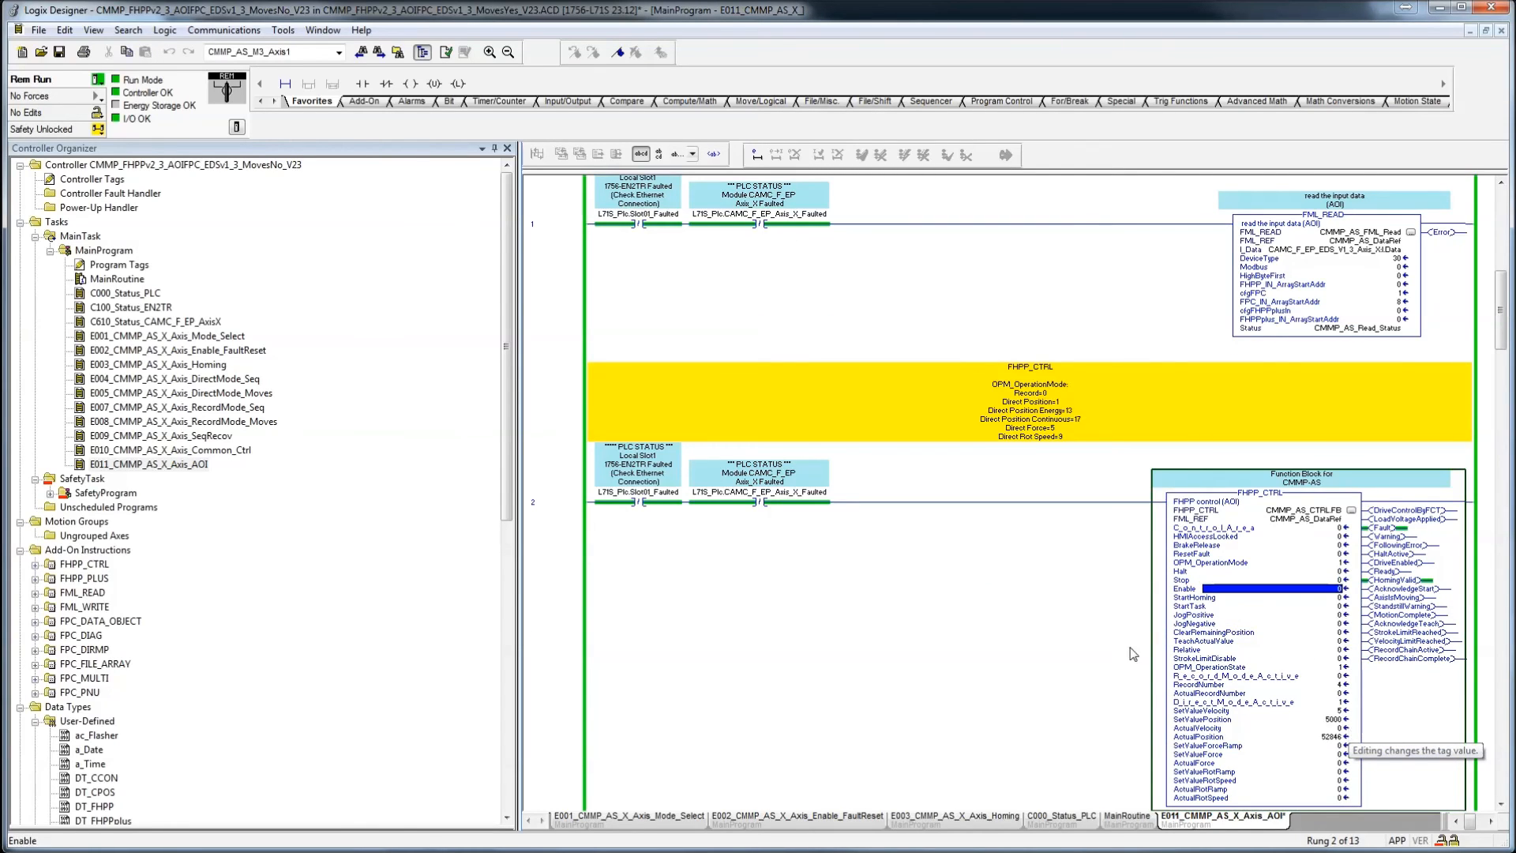
- Recheck the AOI_Standalone contact on rung 0 and the Halt input of the FHPP_CTRL block
{"action": "scroll", "coordinate": [841, 572], "scroll_direction": "up", "scroll_amount": 6}
{"action": "scroll", "coordinate": [841, 572], "scroll_direction": "up", "scroll_amount": 3}
{"action": "left_click", "coordinate": [659, 333]}
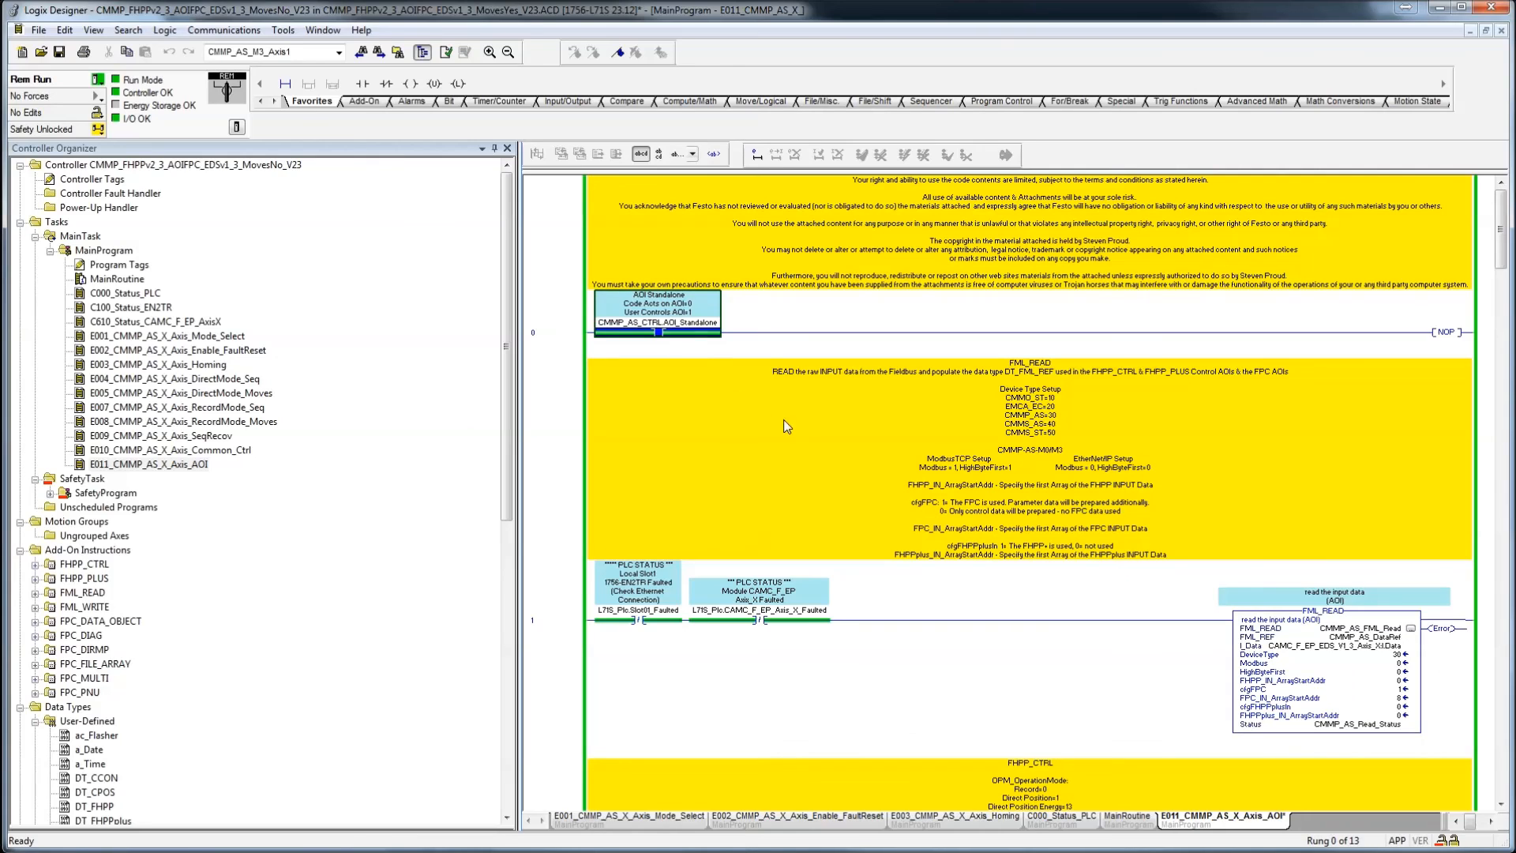
{"action": "scroll", "coordinate": [869, 434], "scroll_direction": "down", "scroll_amount": 6}
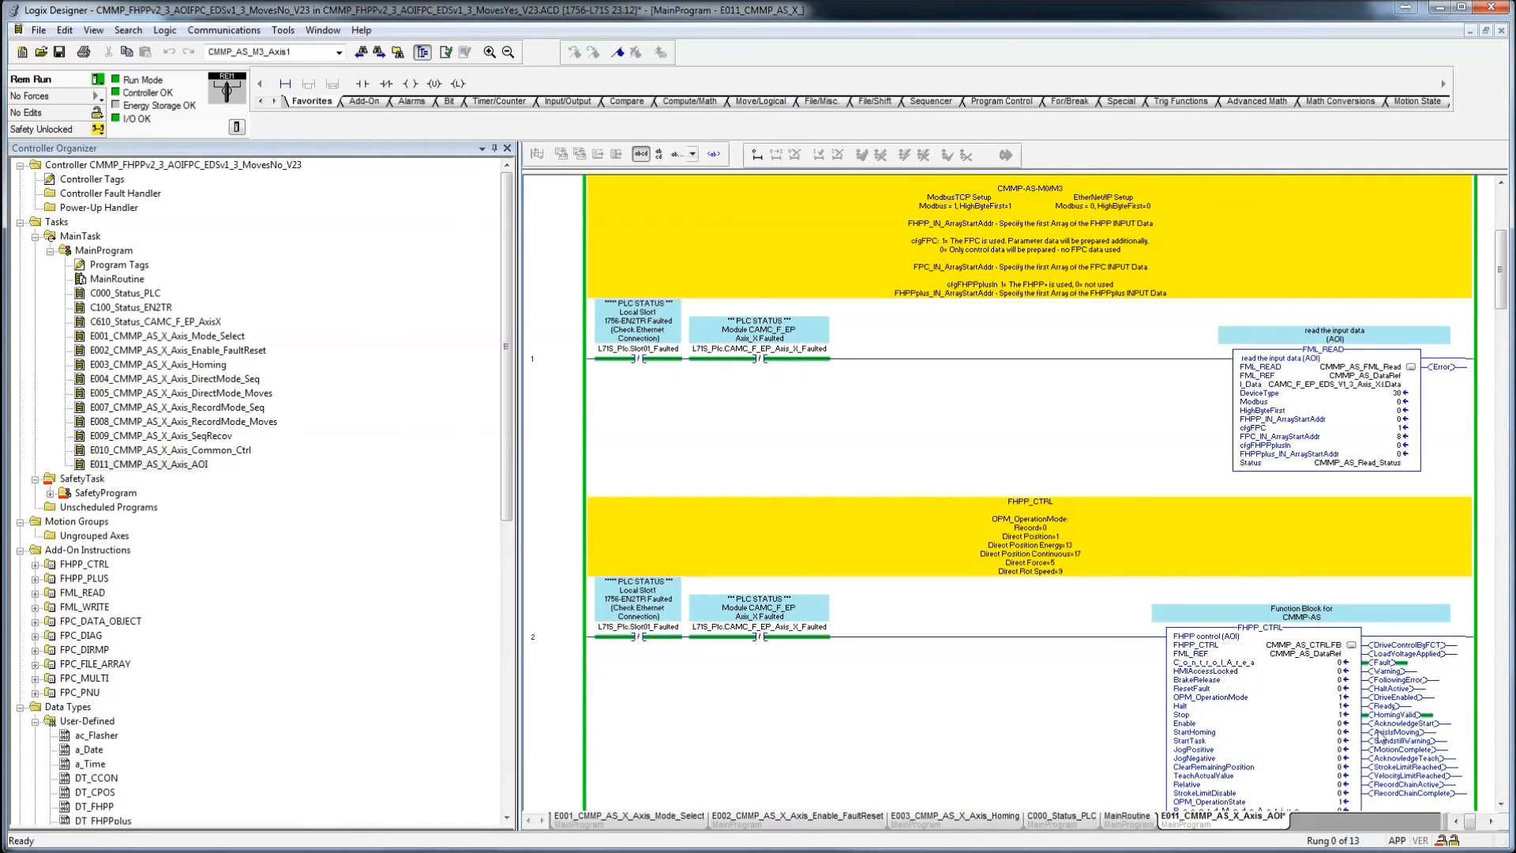
{"action": "left_click", "coordinate": [1345, 705]}
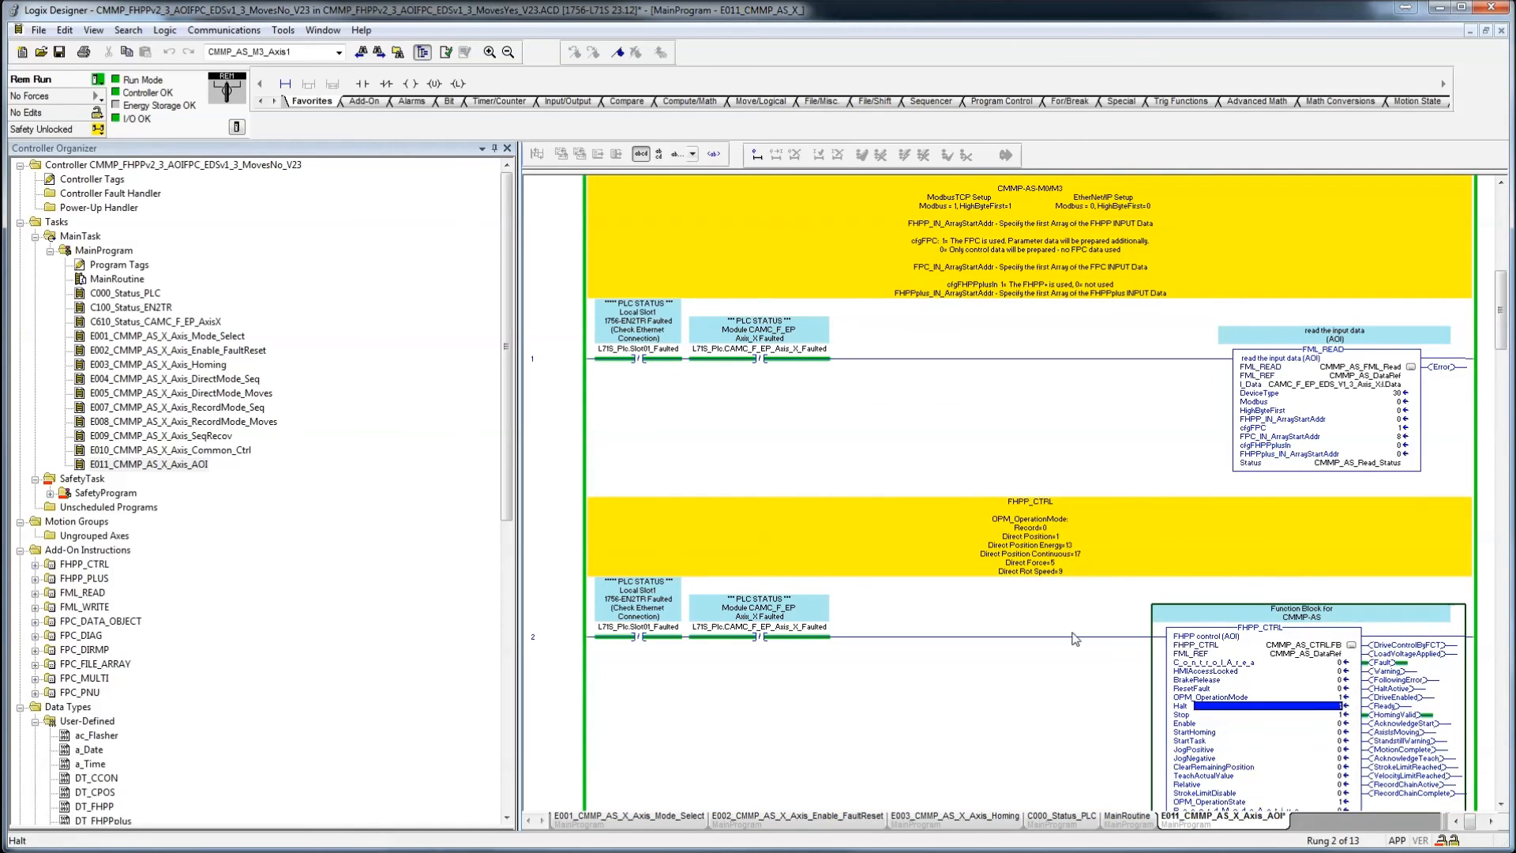
- Examine the E001 Mode_Select routine and the Enable, Stop and Halt coils in the E002 Enable_FaultReset routine
{"action": "double_click", "coordinate": [218, 338]}
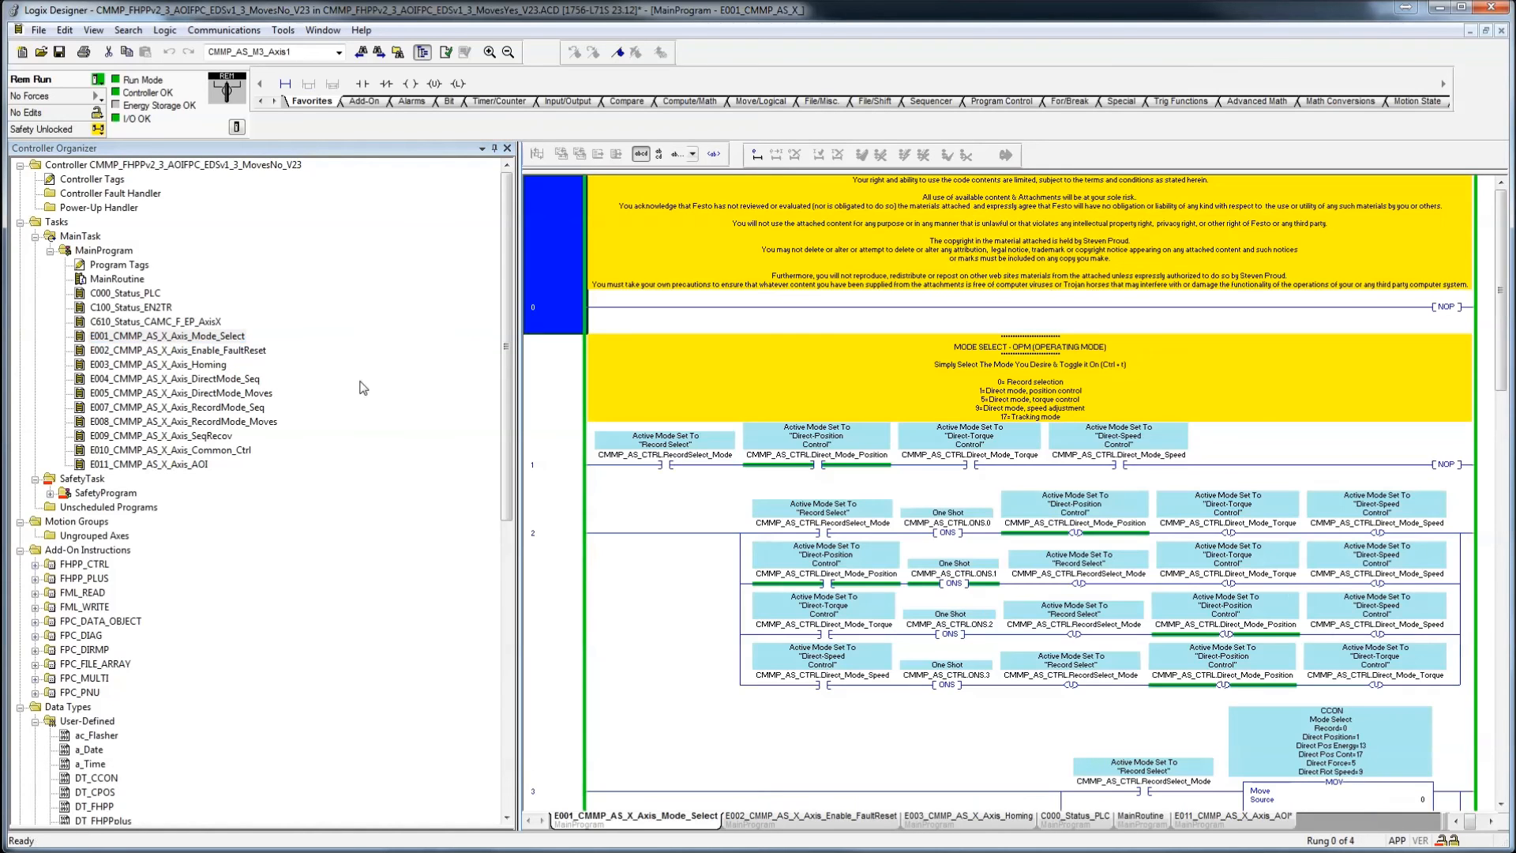
{"action": "scroll", "coordinate": [802, 521], "scroll_direction": "down", "scroll_amount": 6}
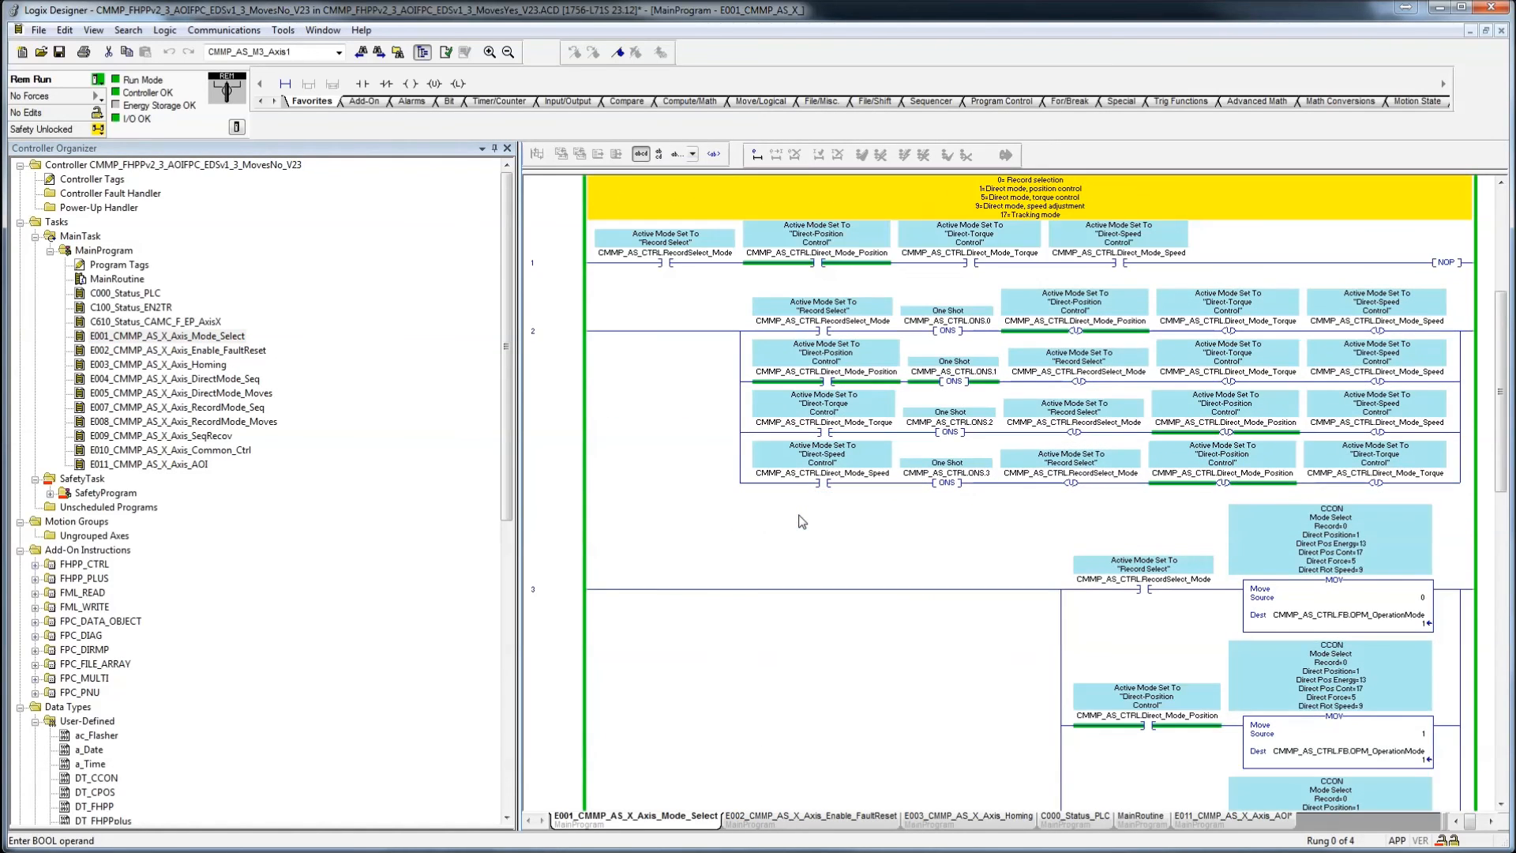
{"action": "double_click", "coordinate": [231, 351]}
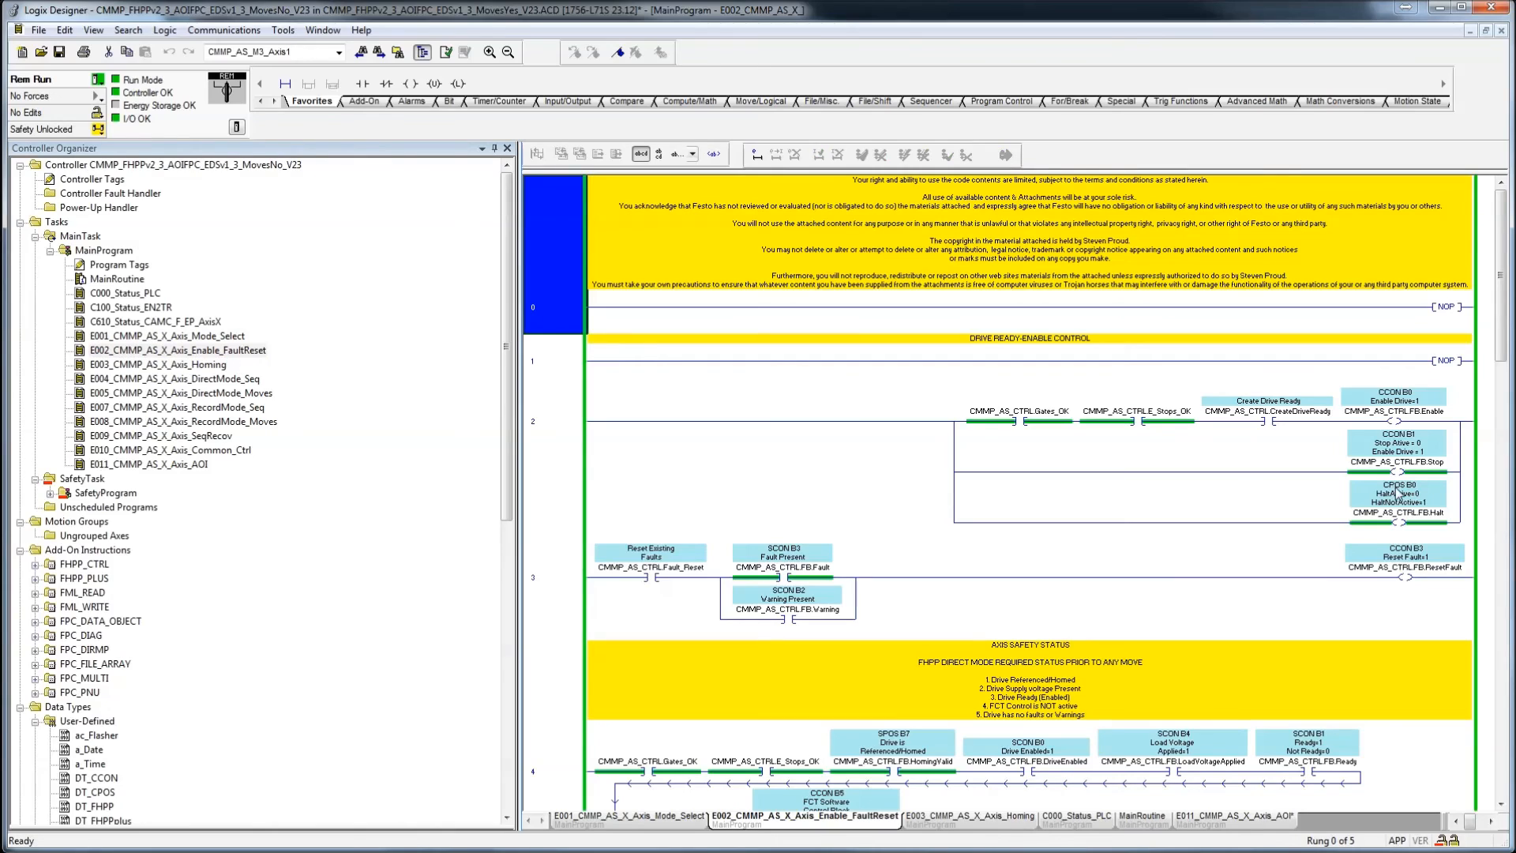
{"action": "left_click", "coordinate": [1407, 412]}
{"action": "left_click", "coordinate": [1407, 442]}
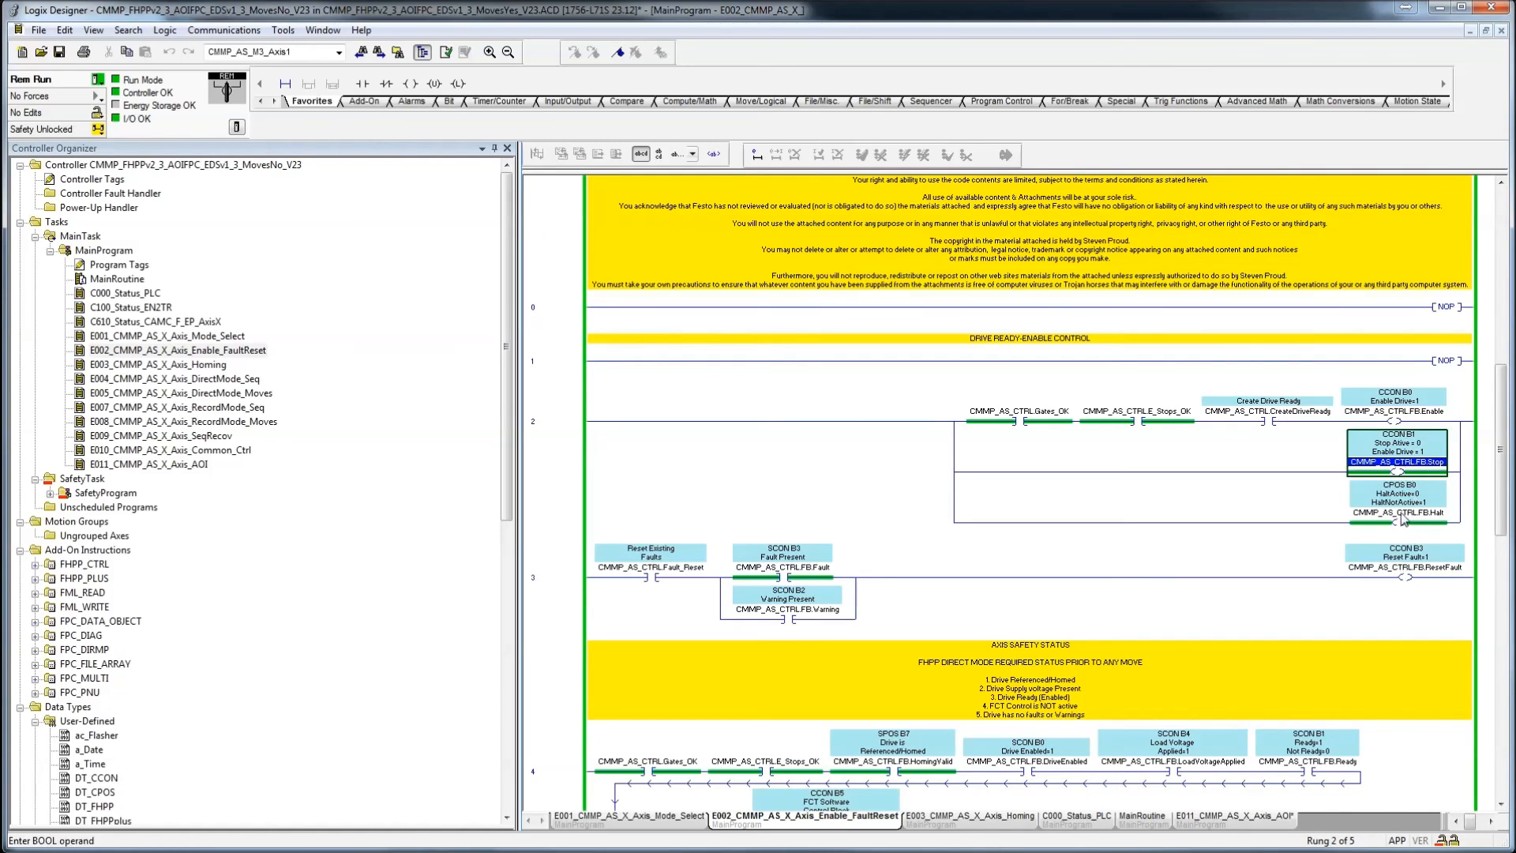
{"action": "left_click", "coordinate": [1407, 411]}
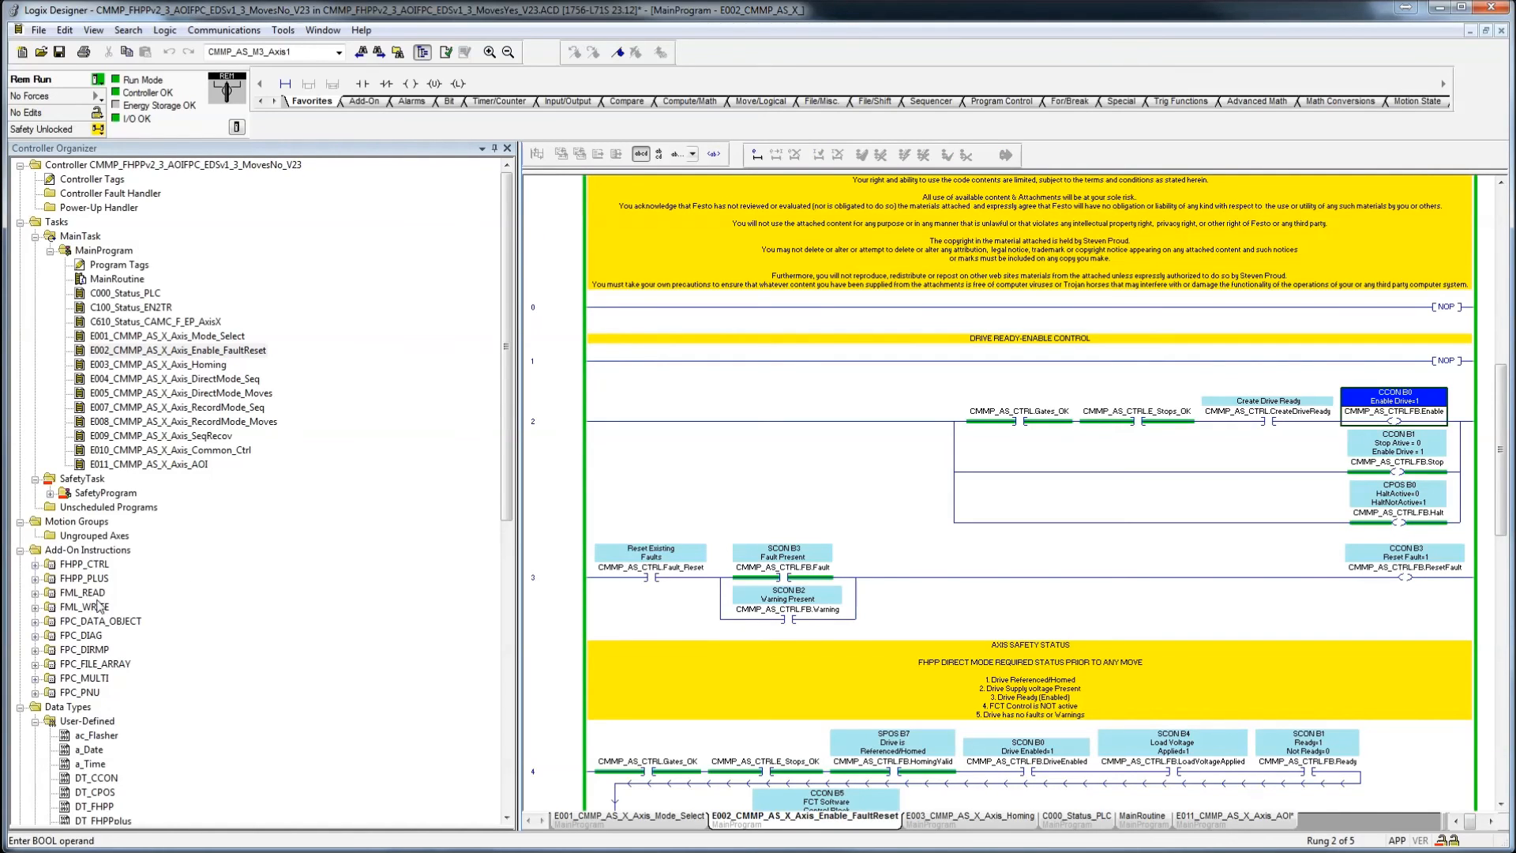
- Review the members of the user-defined types ud_CMMP_AS_Control and ud_CMMP_AS_MoveData, then close them without changes
{"action": "left_click", "coordinate": [101, 722]}
{"action": "scroll", "coordinate": [111, 721], "scroll_direction": "down", "scroll_amount": 12}
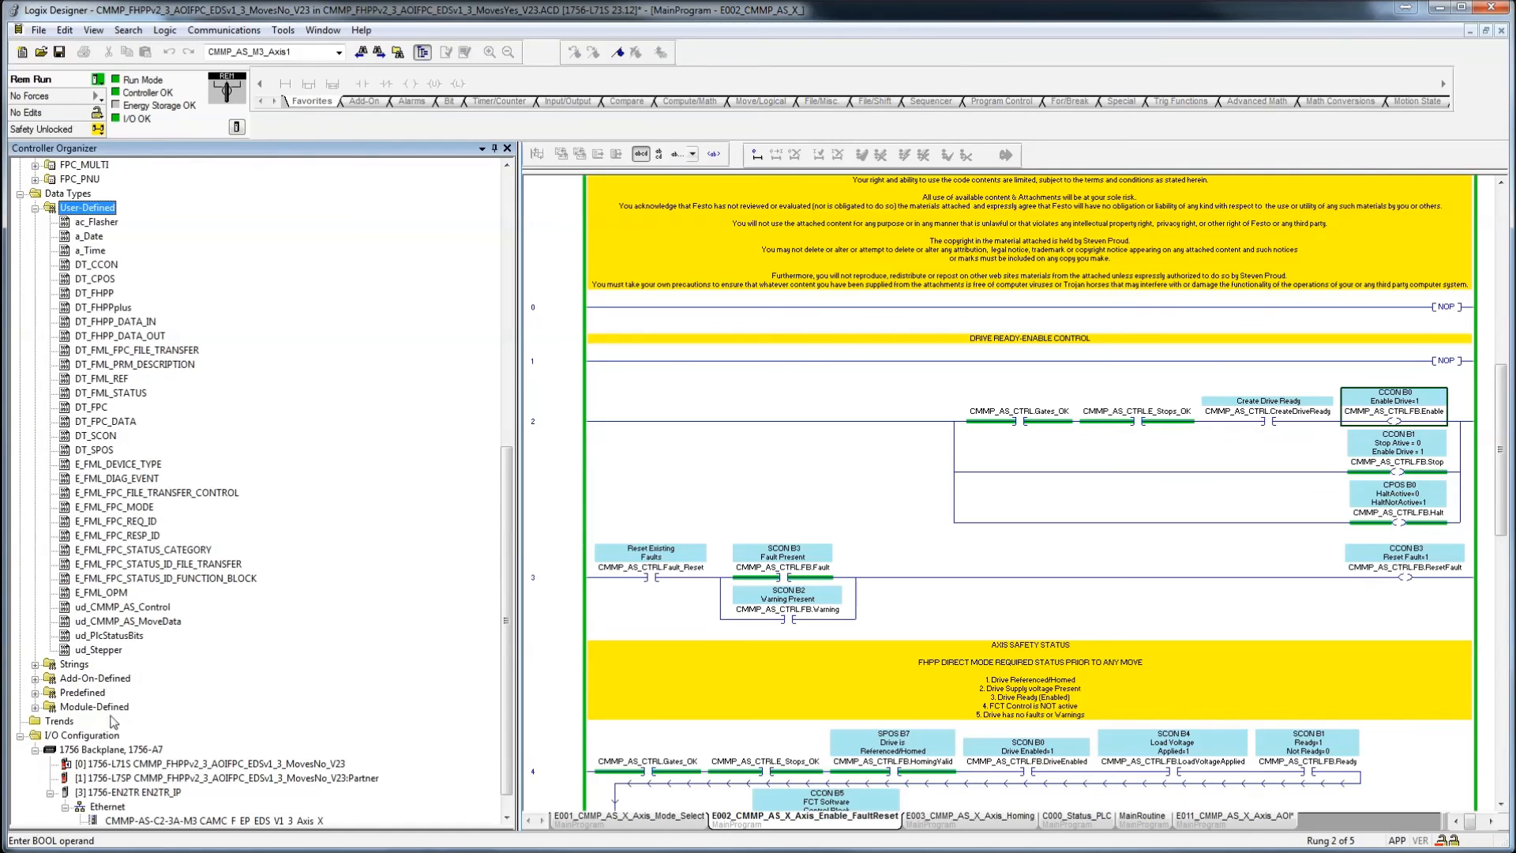
{"action": "double_click", "coordinate": [131, 608]}
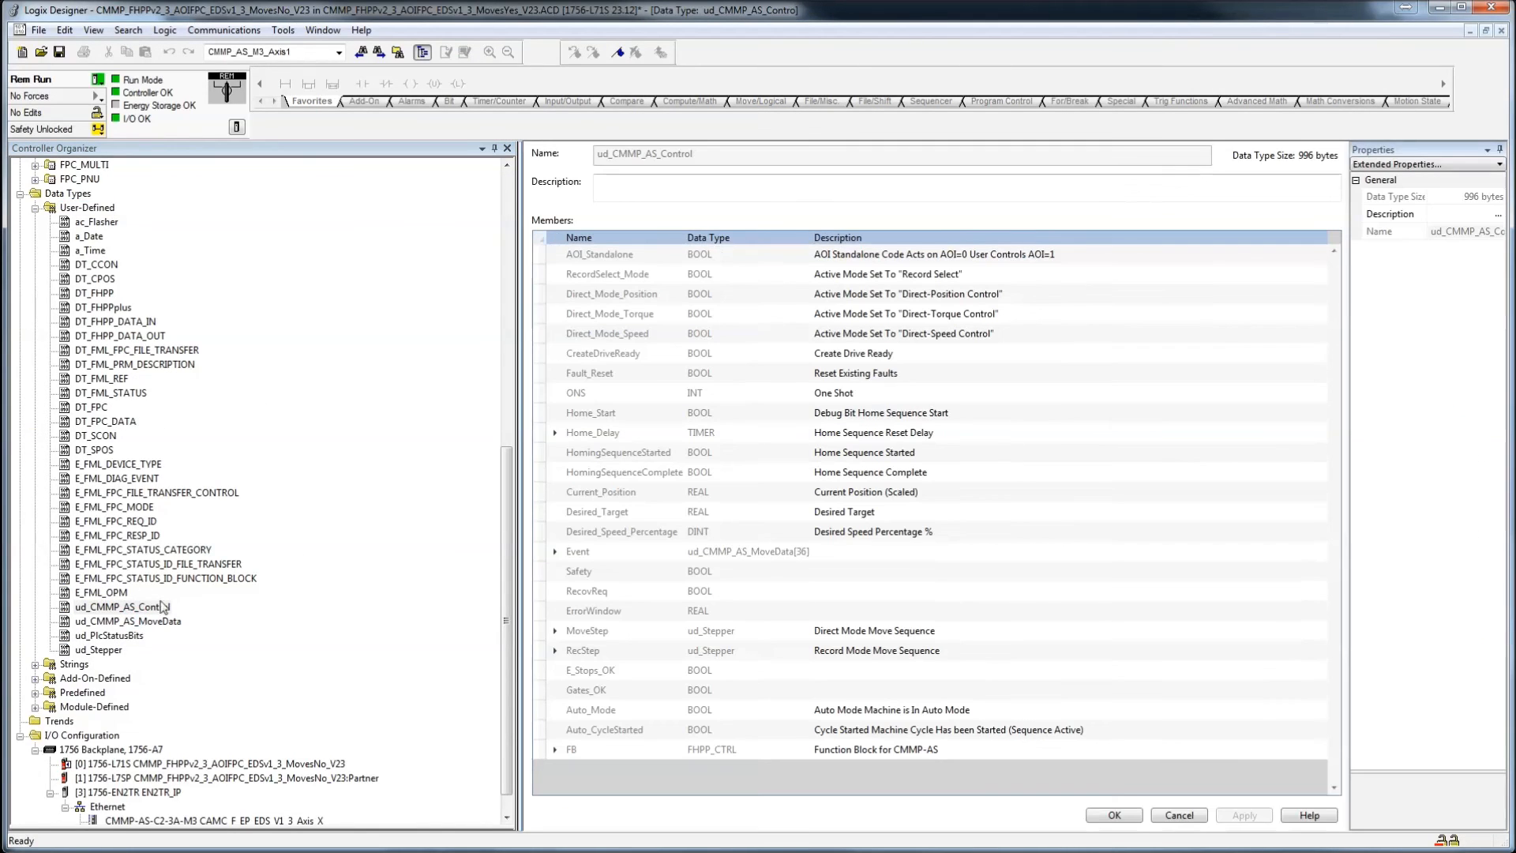
{"action": "double_click", "coordinate": [146, 623]}
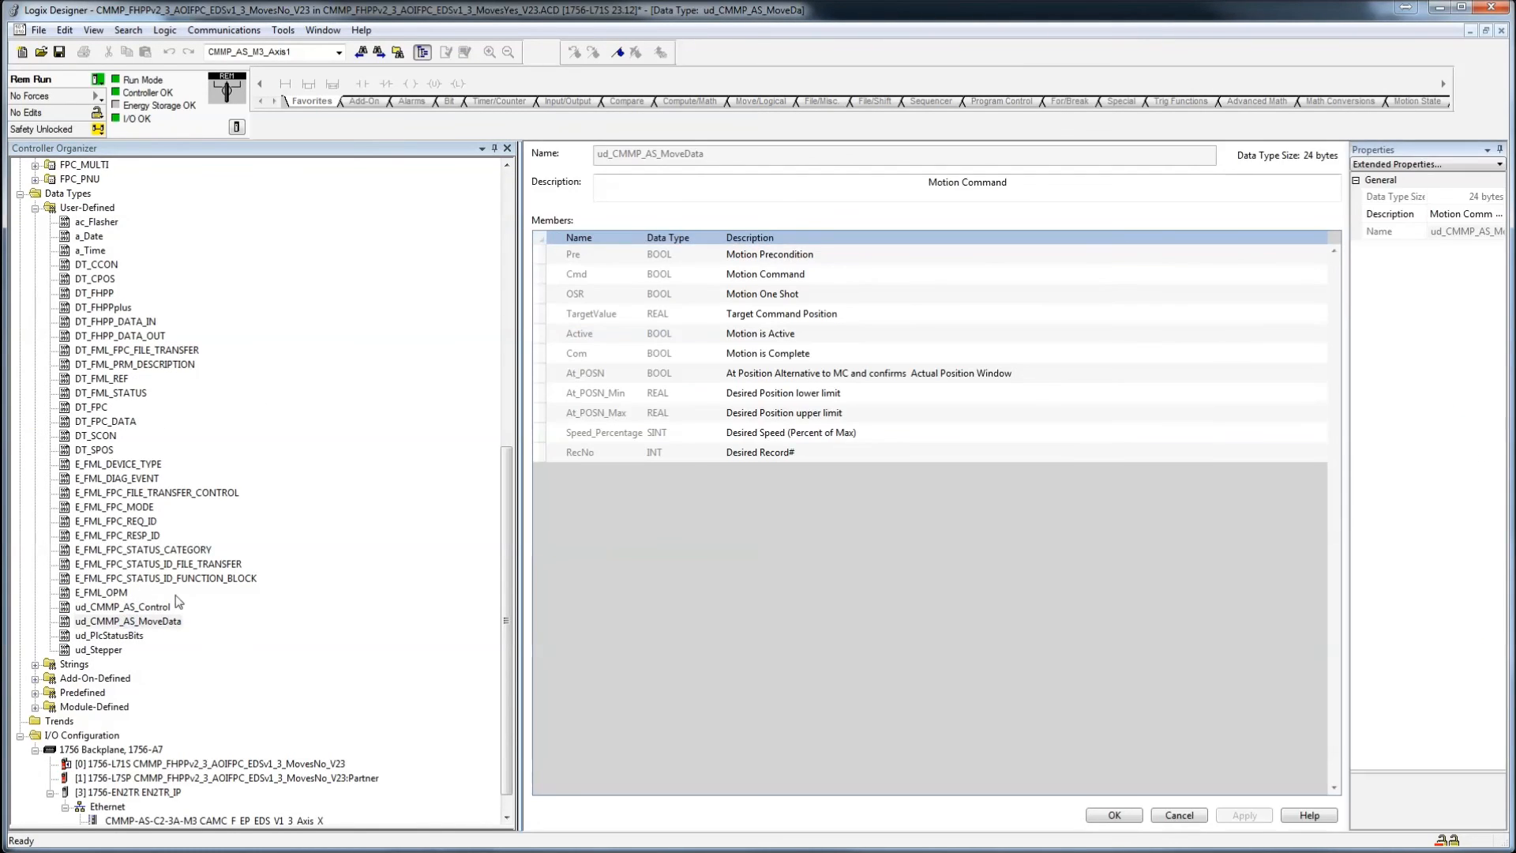
{"action": "double_click", "coordinate": [103, 607]}
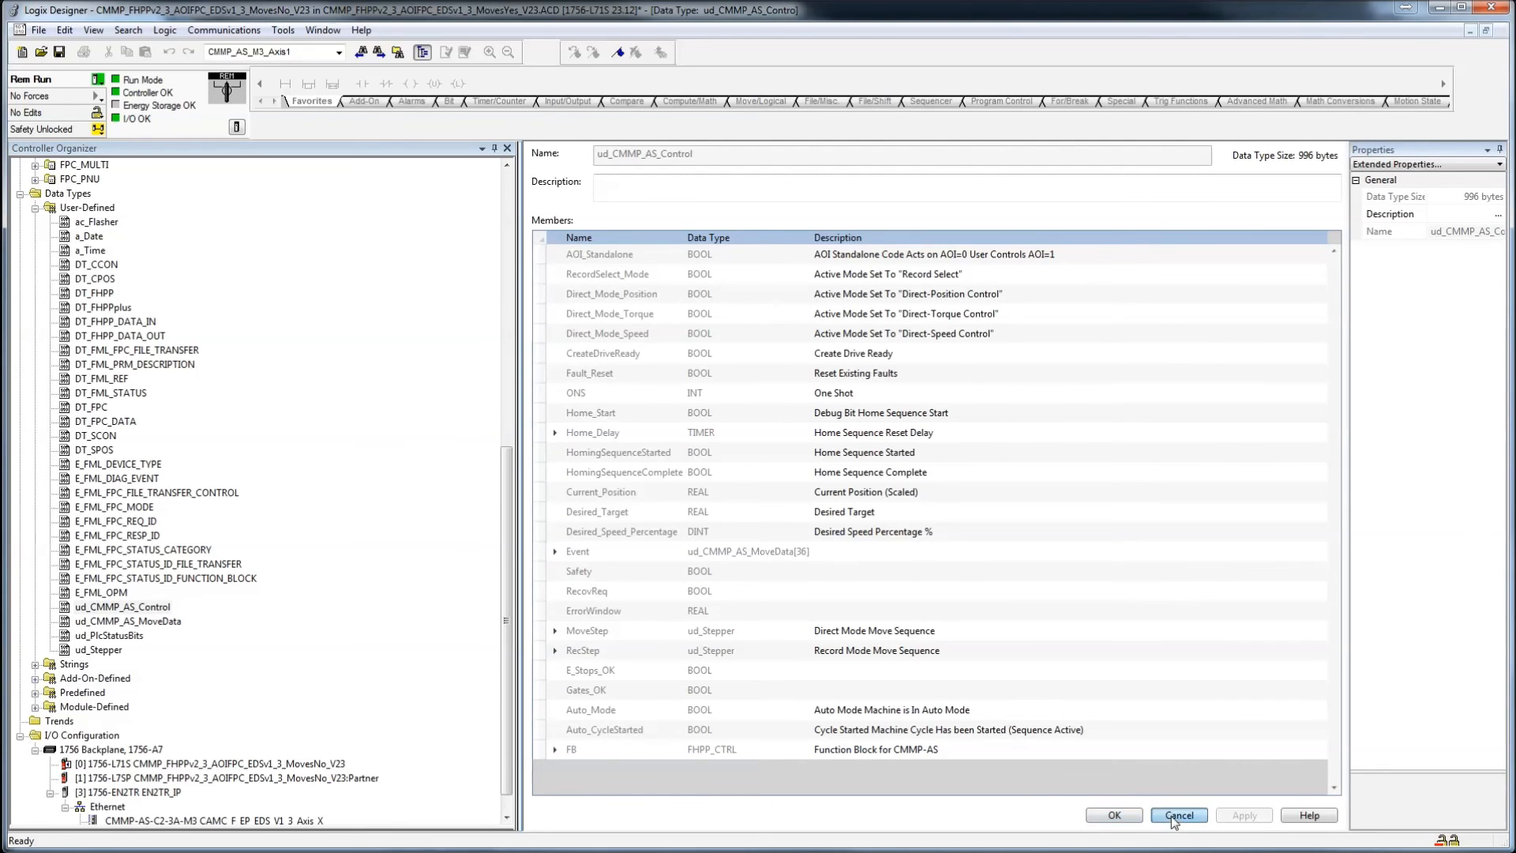
{"action": "left_click", "coordinate": [1177, 815]}
{"action": "left_click", "coordinate": [1179, 815]}
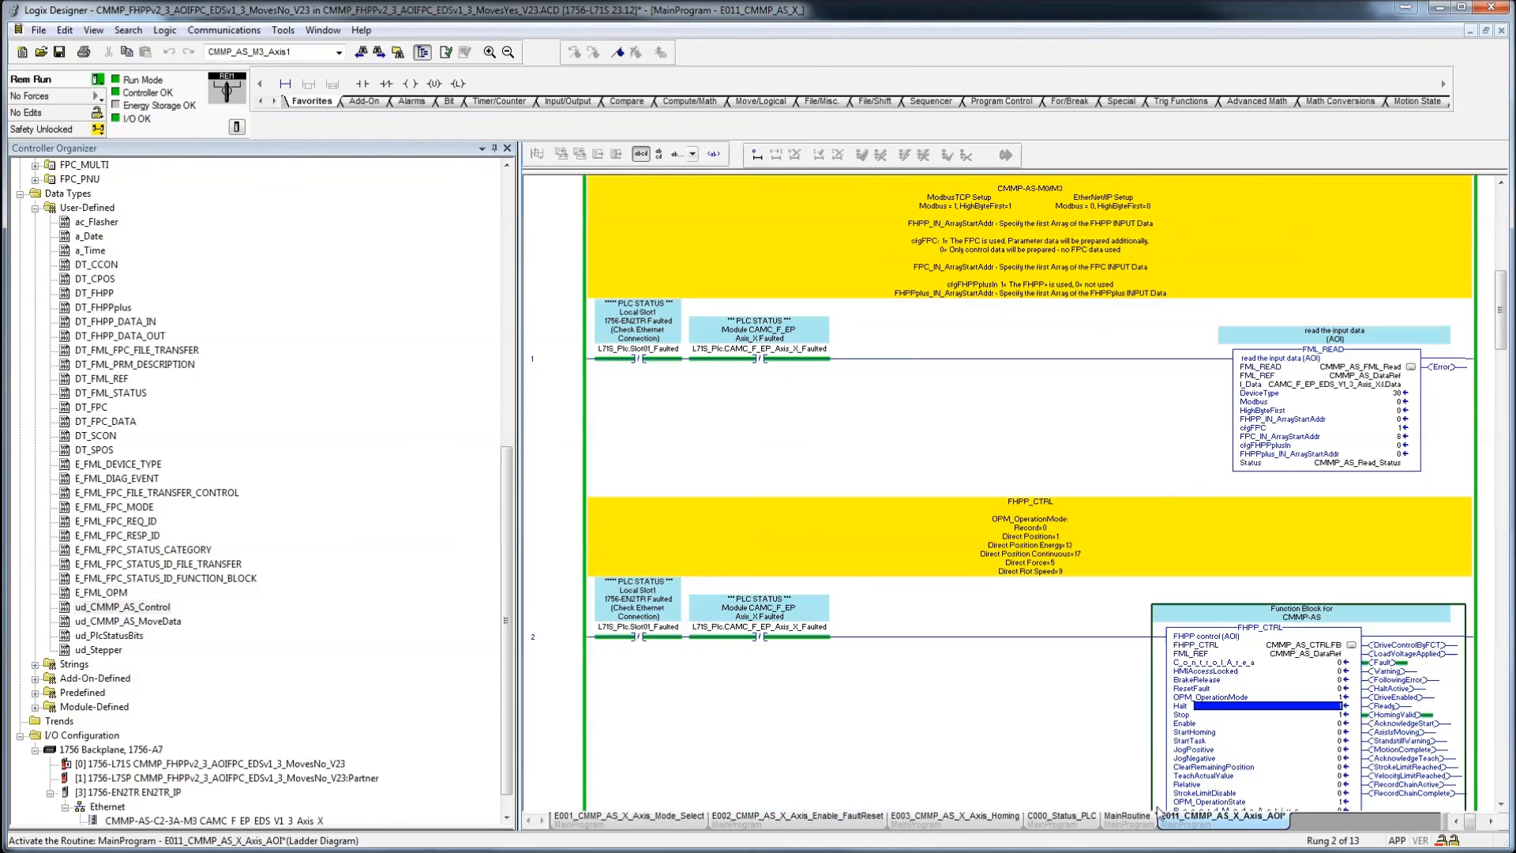
- Close the open routine windows and expand the CMMP_AS_CTRL tag in the Controller Tags to view its members
{"action": "left_click", "coordinate": [1501, 31]}
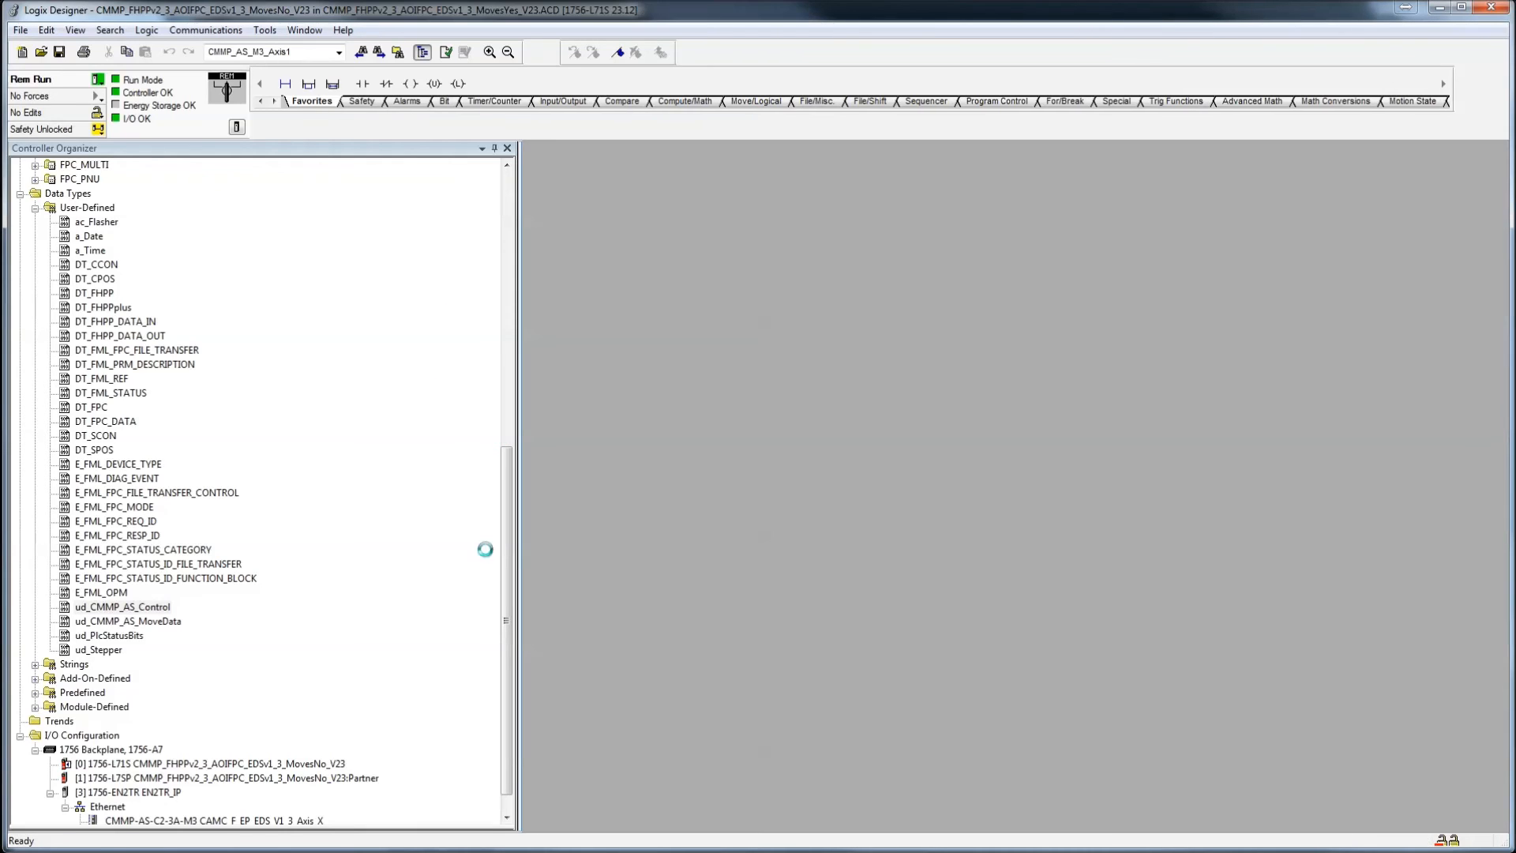
{"action": "left_click_drag", "start_coordinate": [504, 576], "coordinate": [521, 332]}
{"action": "double_click", "coordinate": [94, 180]}
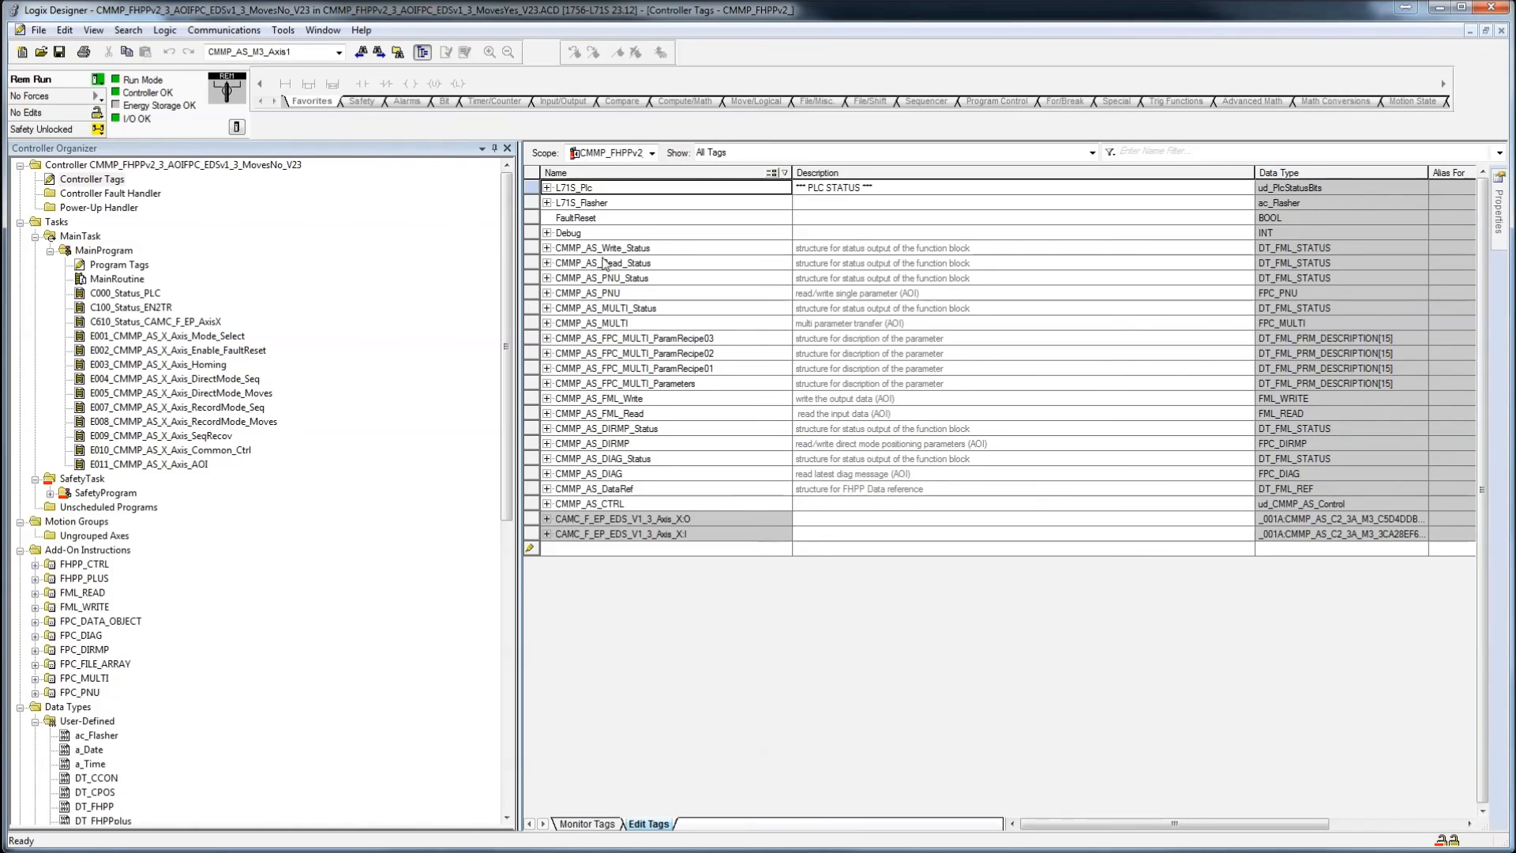
{"action": "left_click", "coordinate": [530, 503]}
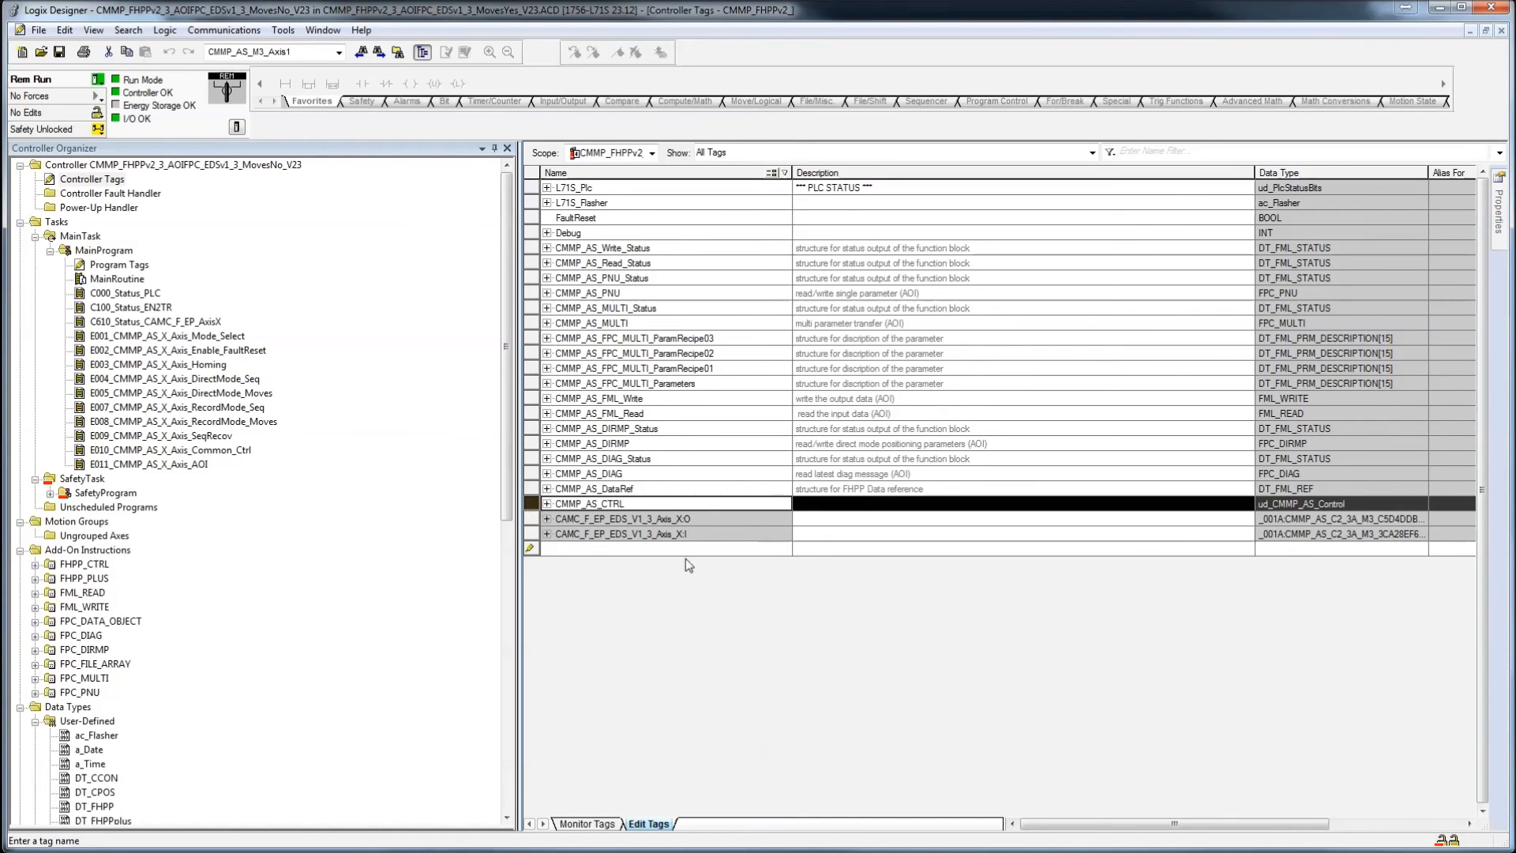
{"action": "left_click", "coordinate": [546, 507]}
{"action": "left_click", "coordinate": [546, 504]}
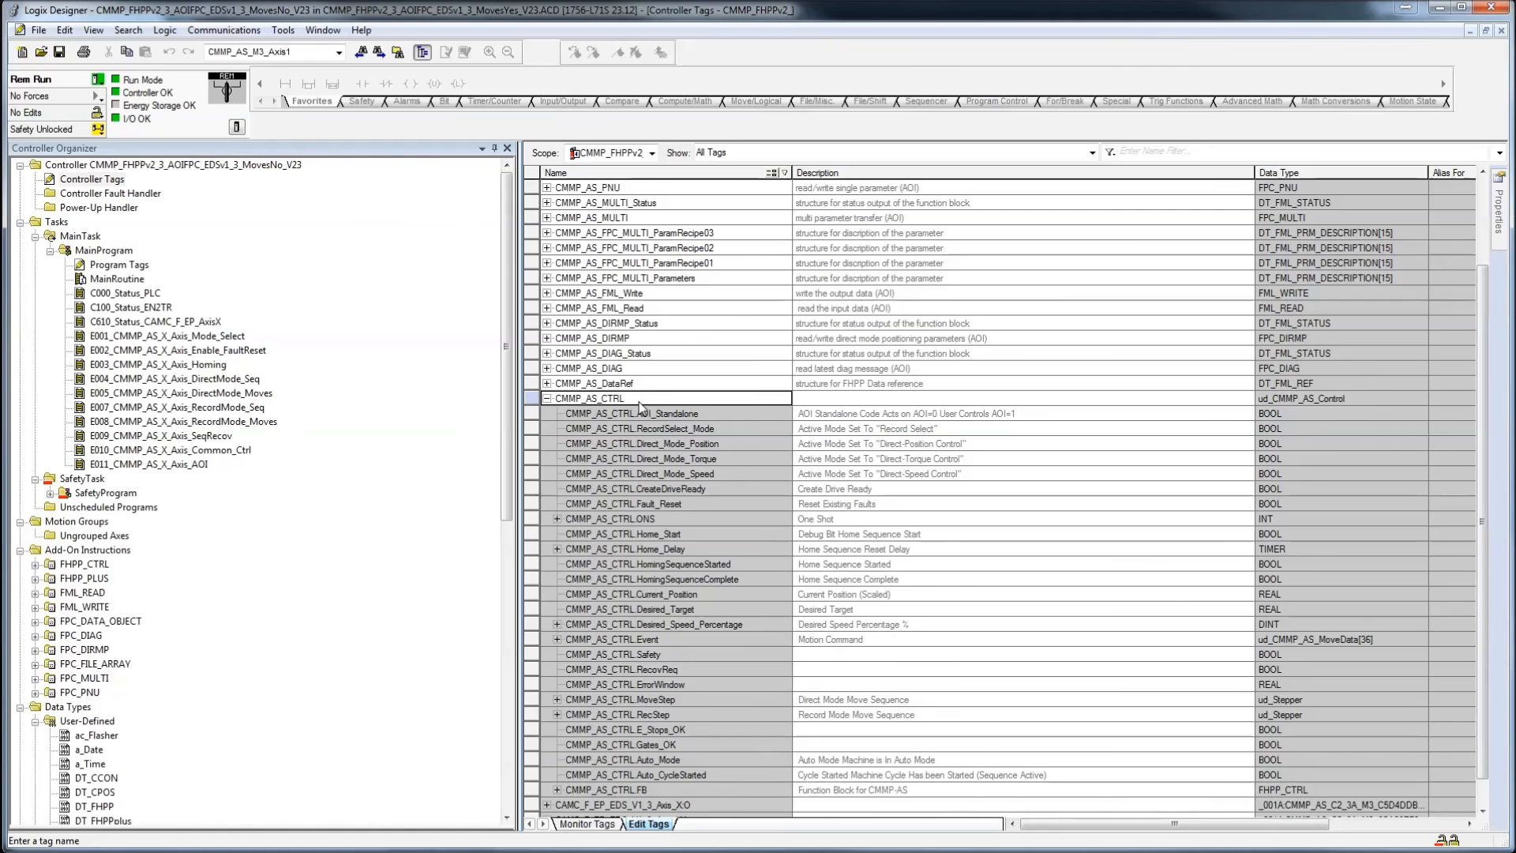
- Check the I_Data tag on FML_READ and the O_Data tag on FML_WRITE in the E011_CMMP_AS_X_Axis_AOI routine
{"action": "left_click", "coordinate": [203, 467]}
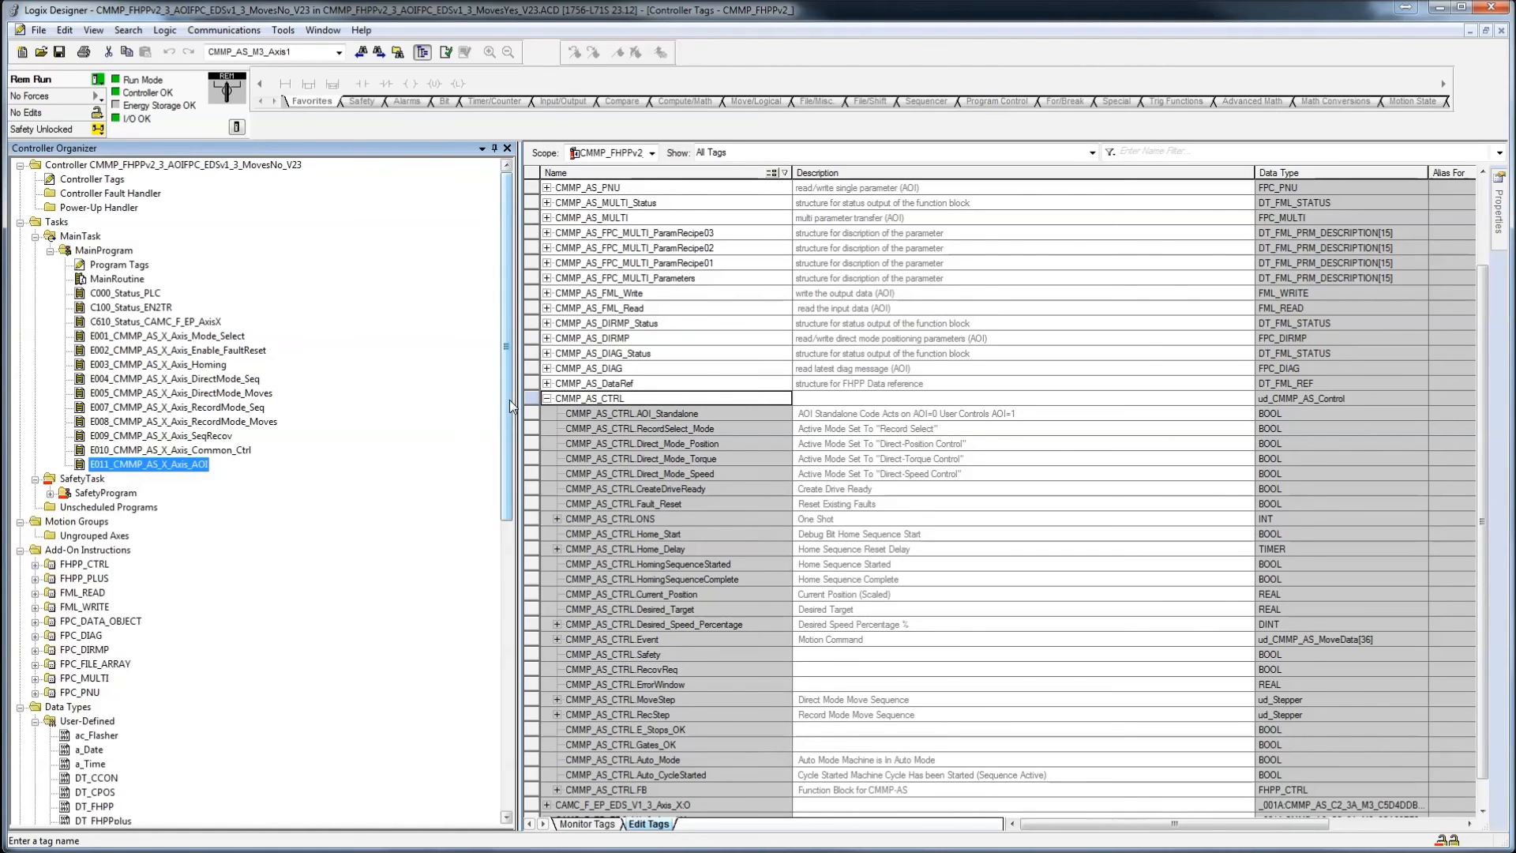
{"action": "double_click", "coordinate": [171, 463]}
{"action": "left_click", "coordinate": [1335, 646]}
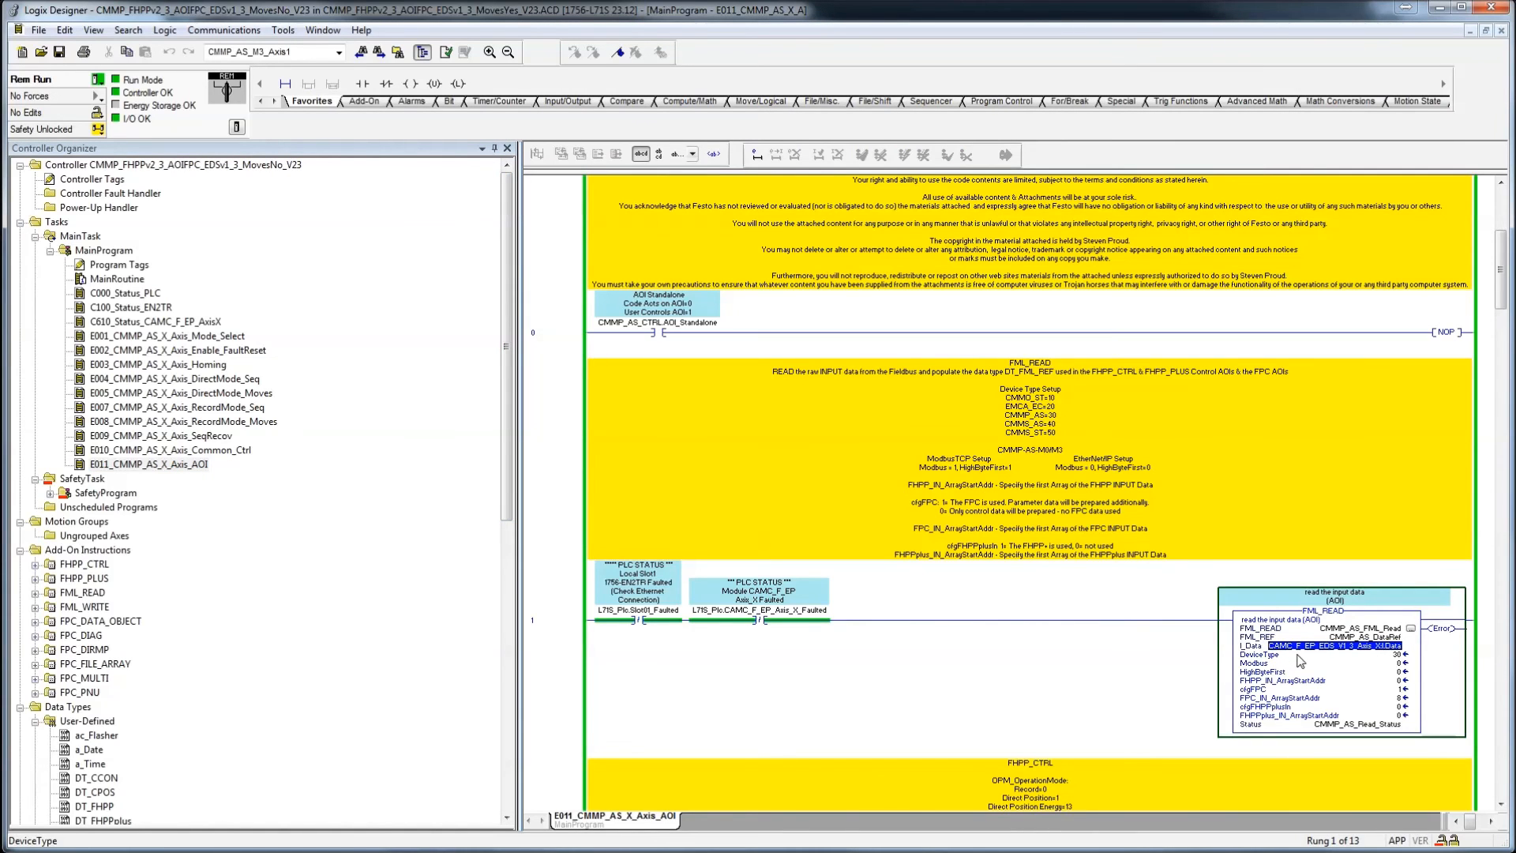
{"action": "key", "text": "ctrl+End"}
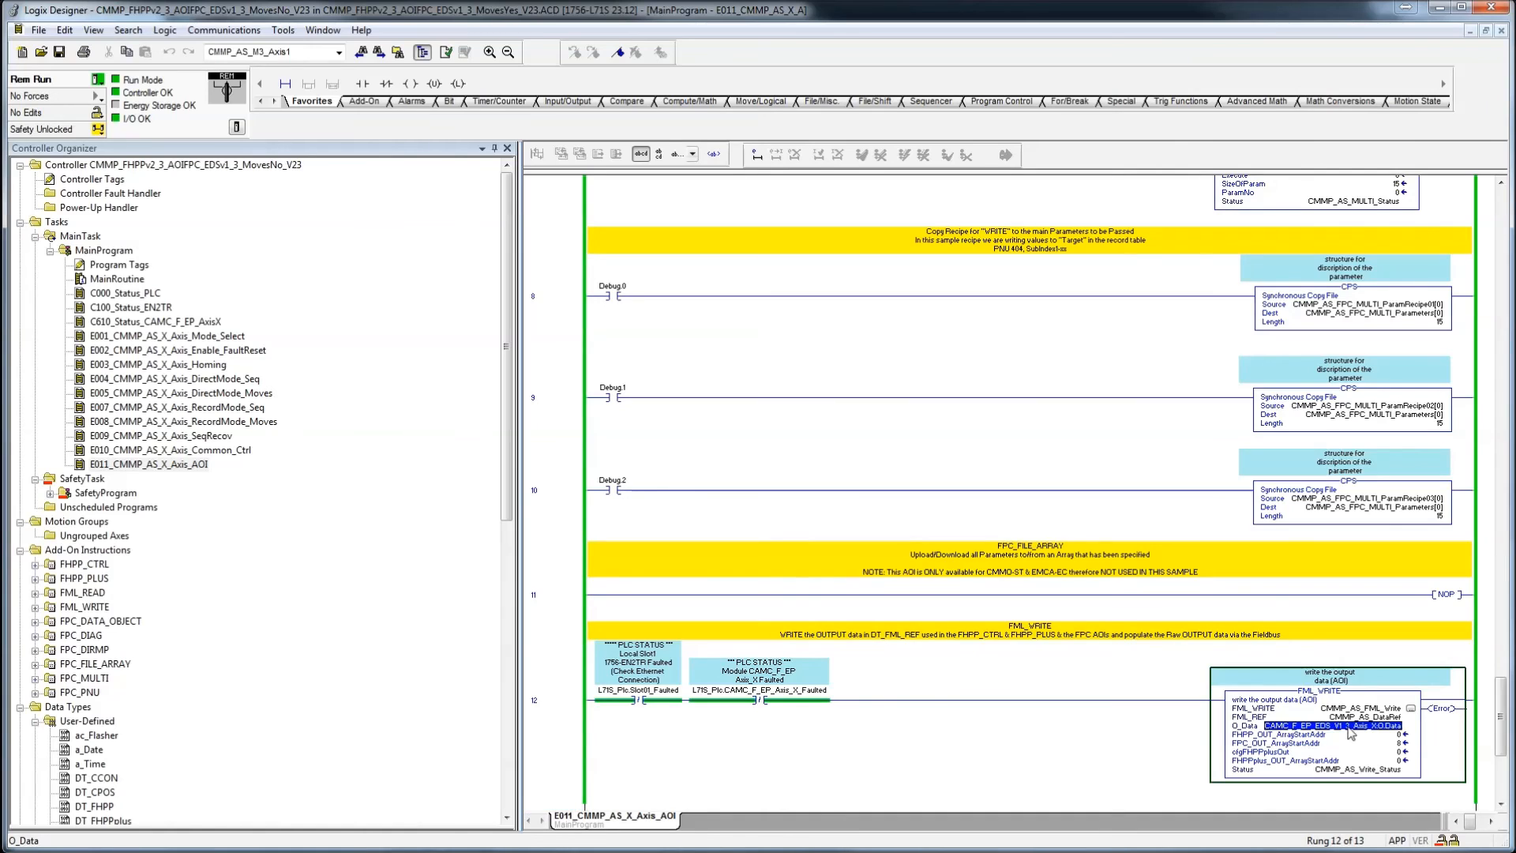
{"action": "left_click", "coordinate": [654, 713]}
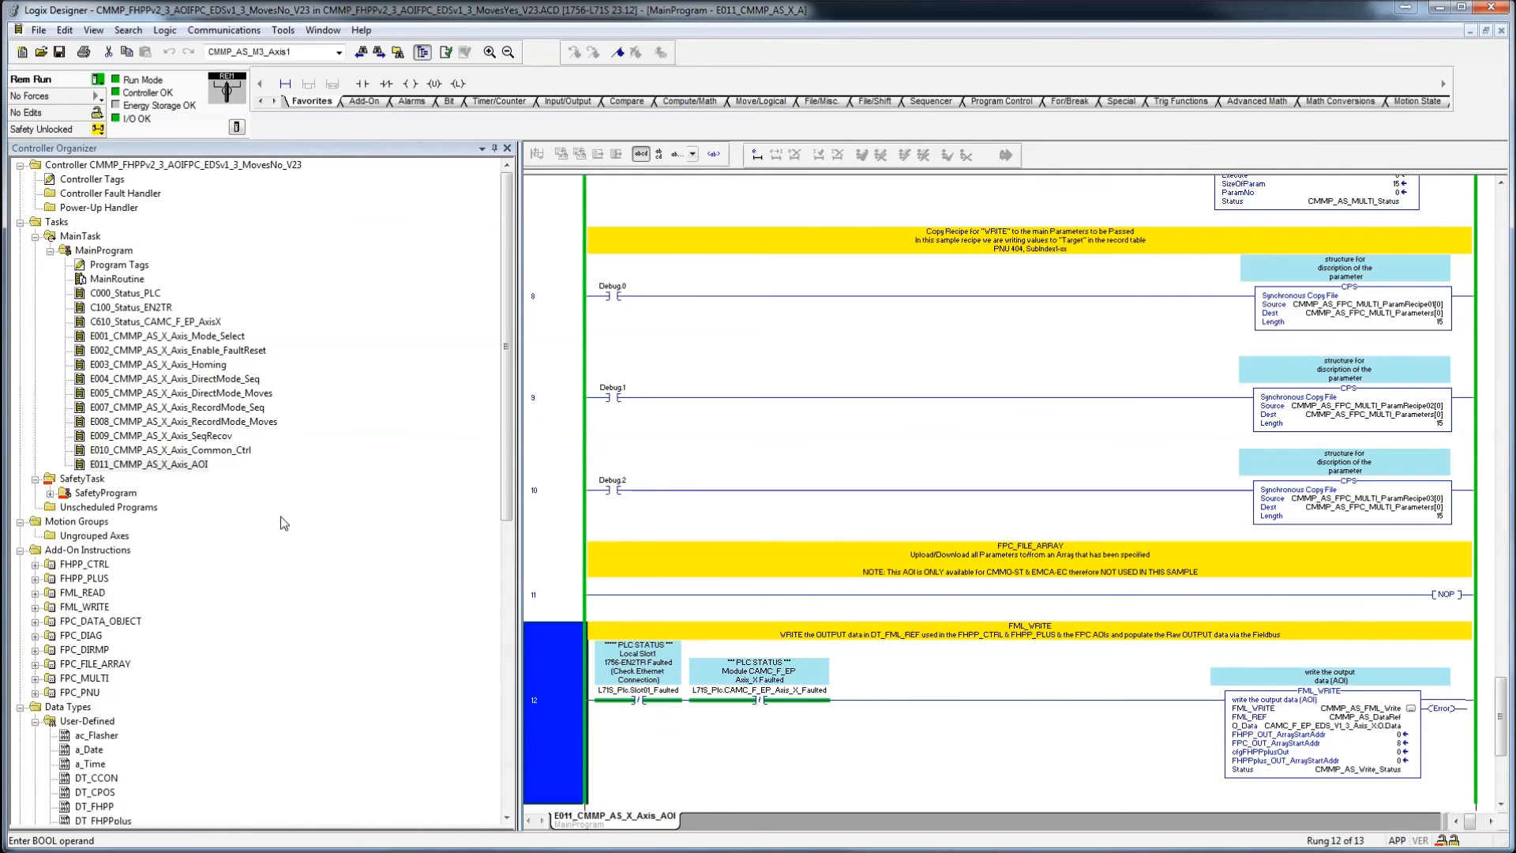
- Examine the record, direct-position, direct-torque and direct-speed mode contacts on rung 1 of the E001_CMMP_AS_X_Axis_Mode_Select routine
{"action": "double_click", "coordinate": [209, 336]}
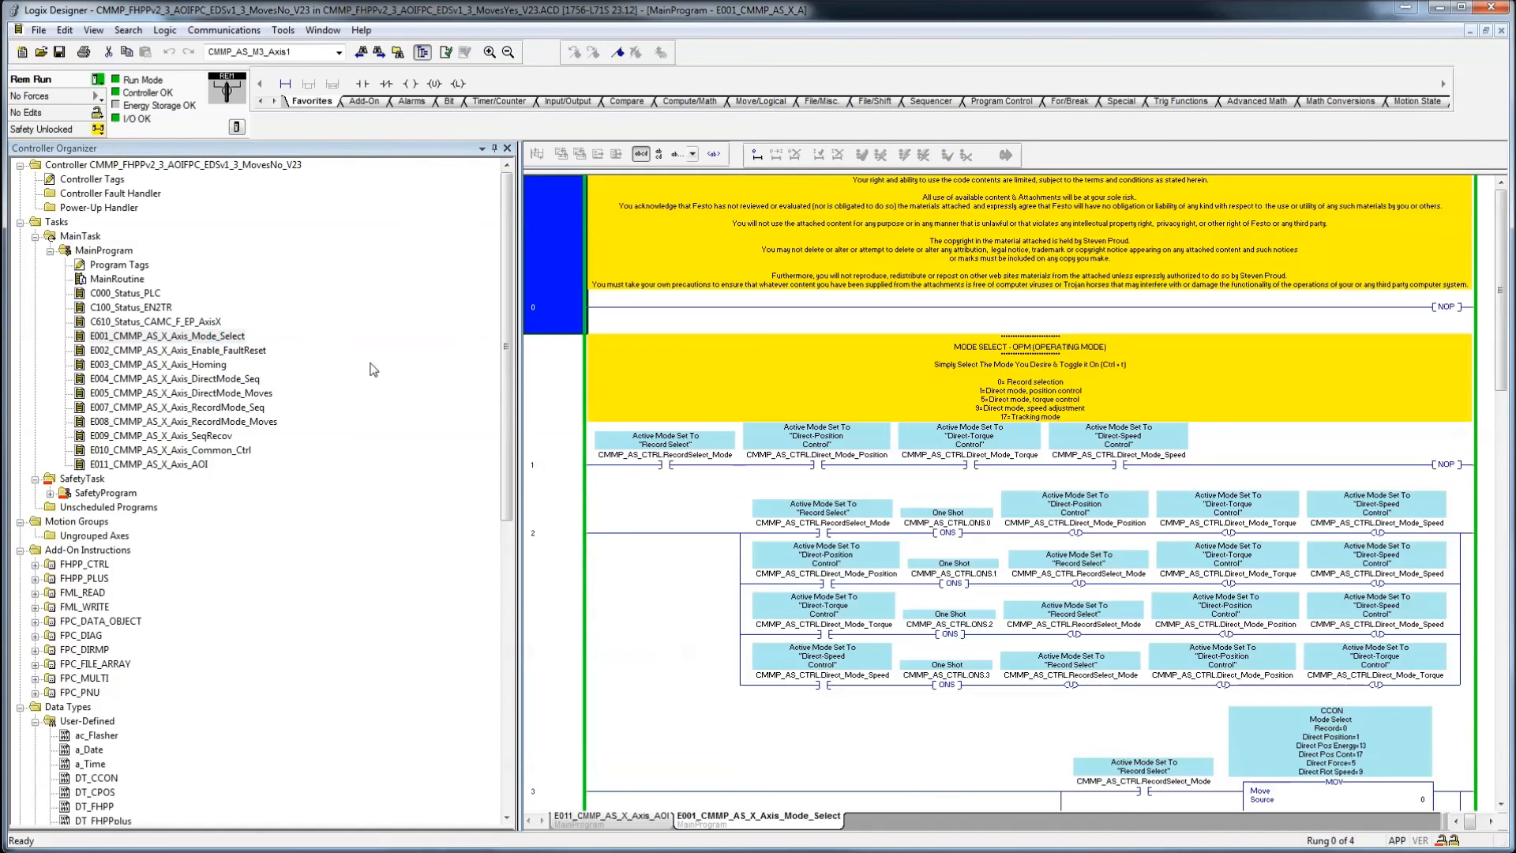
{"action": "left_click", "coordinate": [725, 469]}
{"action": "left_click", "coordinate": [823, 469]}
{"action": "left_click", "coordinate": [691, 456]}
{"action": "left_click", "coordinate": [829, 456]}
{"action": "left_click", "coordinate": [970, 455]}
{"action": "left_click", "coordinate": [1133, 458]}
{"action": "left_click", "coordinate": [981, 459]}
{"action": "left_click", "coordinate": [1115, 461]}
{"action": "left_click", "coordinate": [980, 457]}
{"action": "left_click", "coordinate": [1114, 461]}
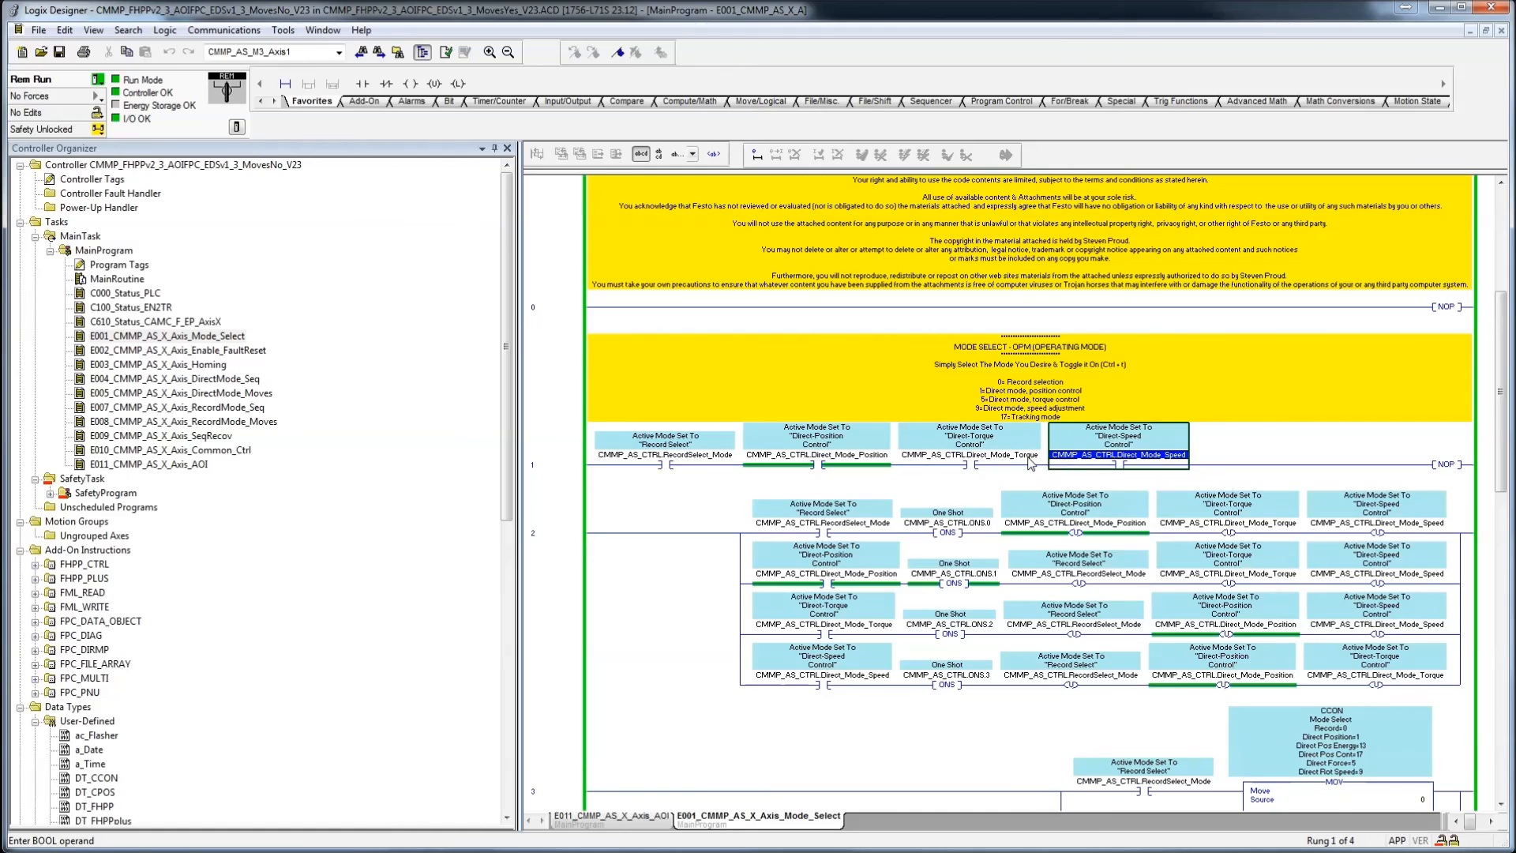
- Toggle on the RecordSelect_Mode bit on rung 1, then switch the active mode back to Direct_Mode_Position
{"action": "left_click", "coordinate": [1027, 462]}
{"action": "left_click", "coordinate": [787, 458]}
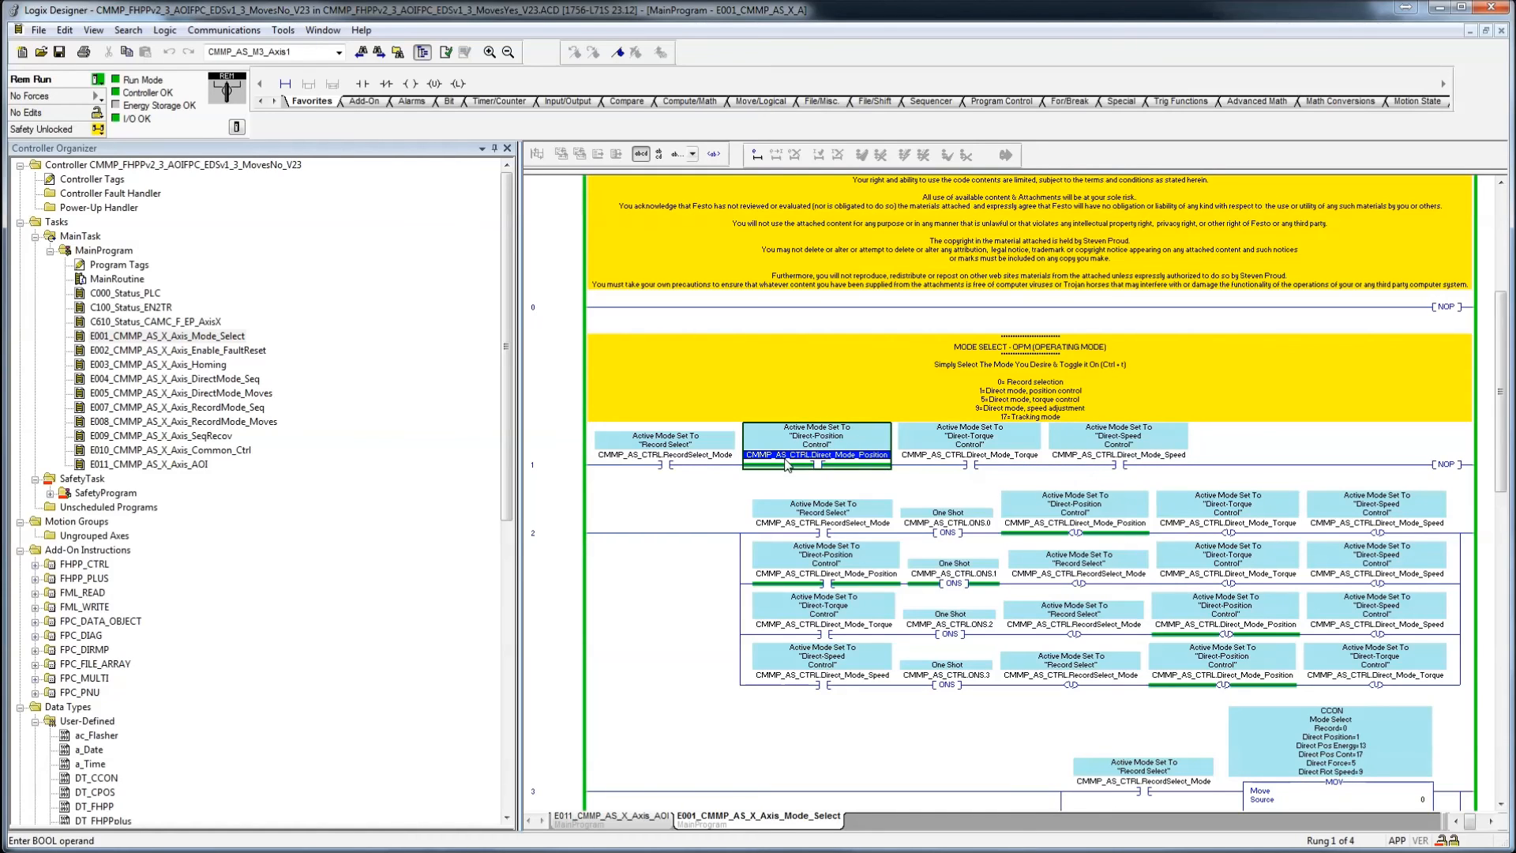
{"action": "left_click", "coordinate": [716, 467]}
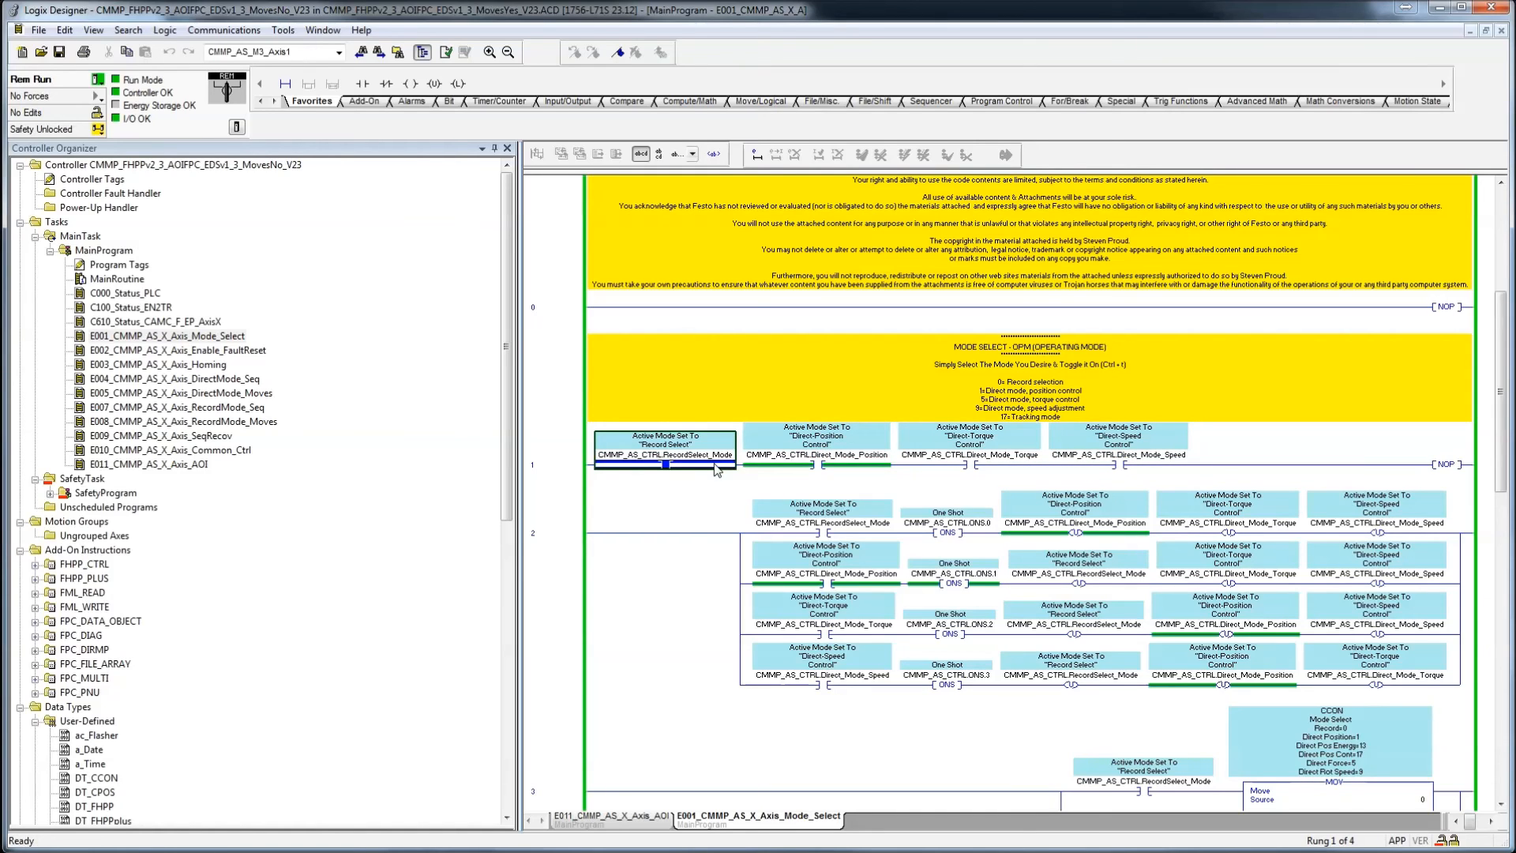
{"action": "left_click", "coordinate": [807, 466]}
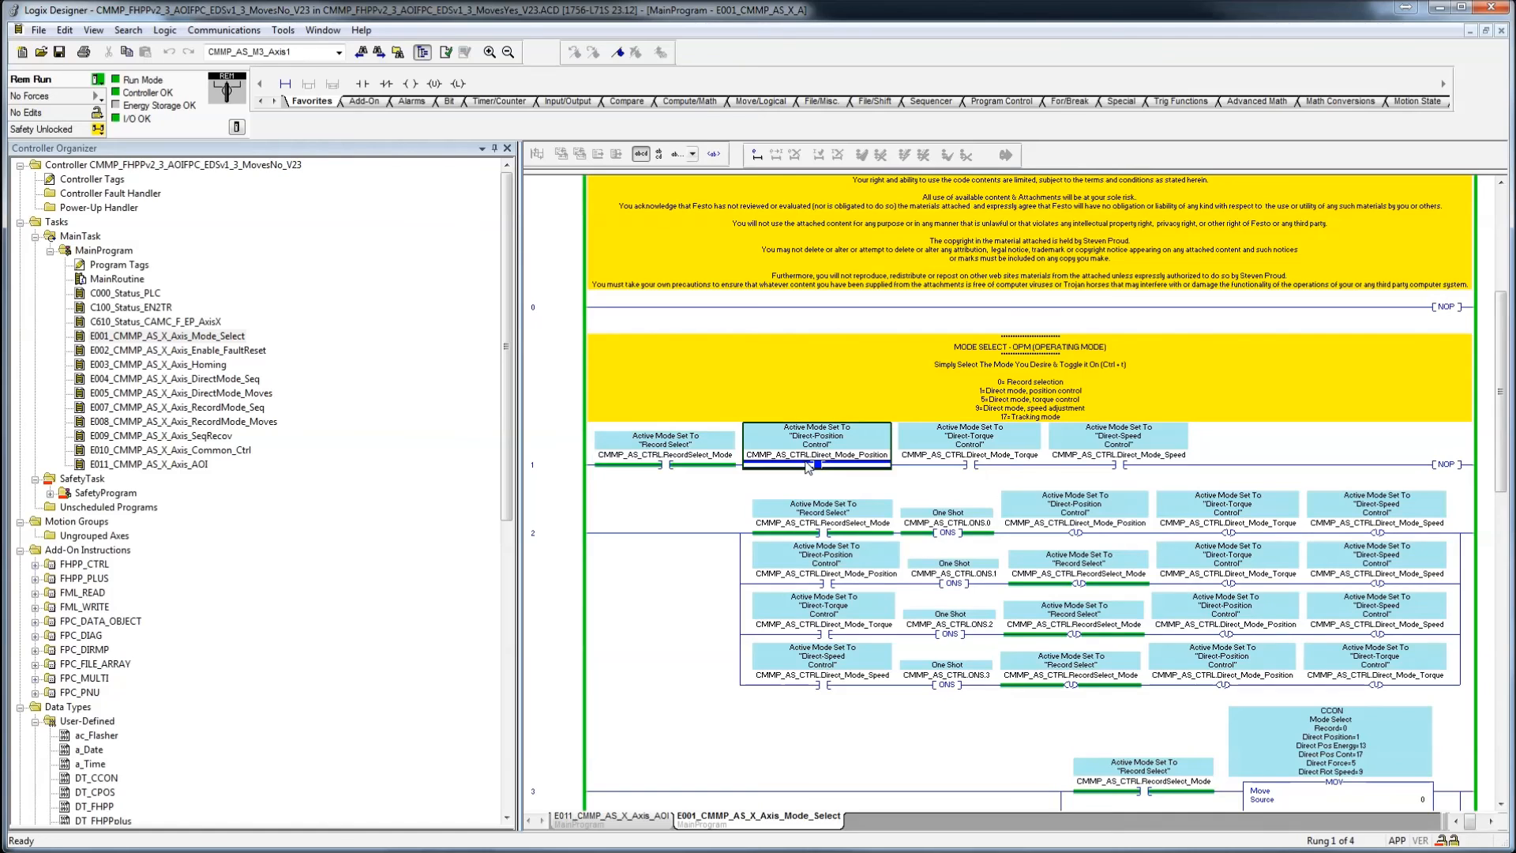
{"action": "right_click", "coordinate": [807, 466]}
{"action": "left_click", "coordinate": [893, 628]}
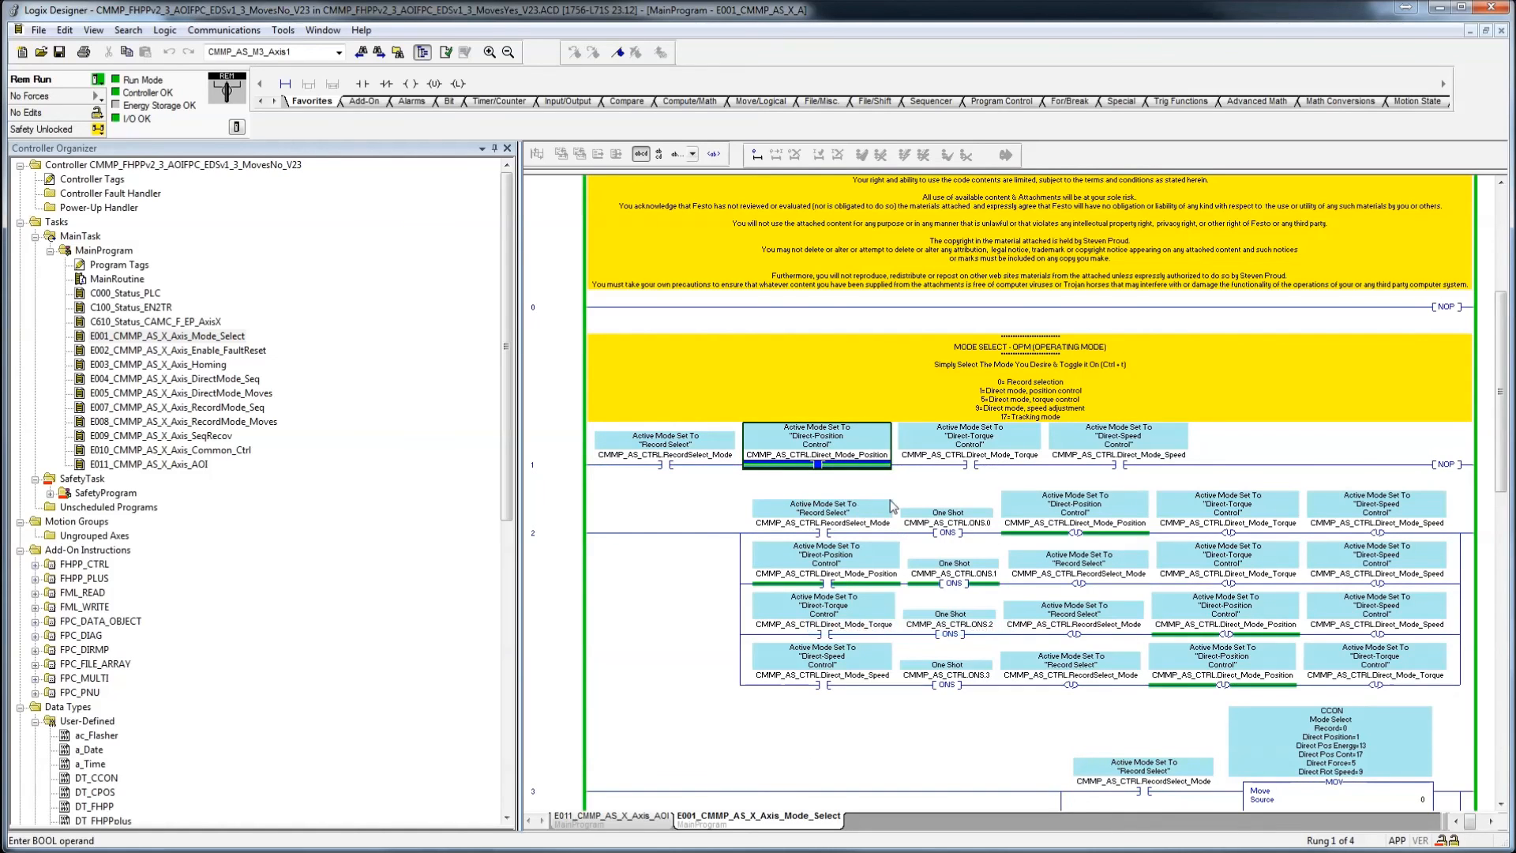
- Check the direct-position MOV to OPM_OperationMode on rung 3, then the OPM_OperationMode input of FHPP_CTRL in E011_CMMP_AS_X_Axis_AOI
{"action": "scroll", "coordinate": [916, 726], "scroll_direction": "down", "scroll_amount": 5}
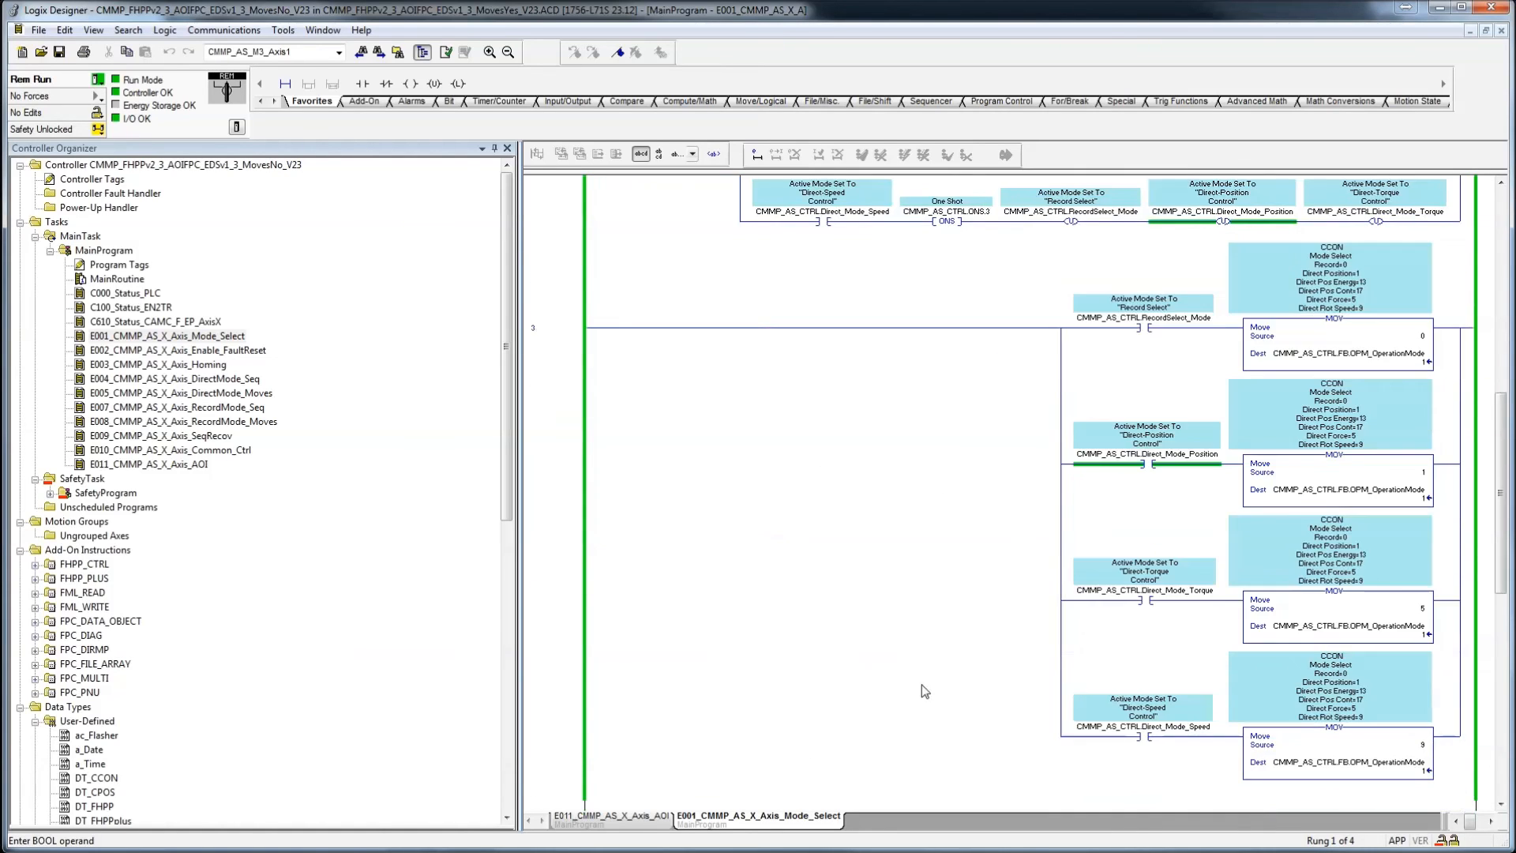
{"action": "left_click", "coordinate": [1383, 491]}
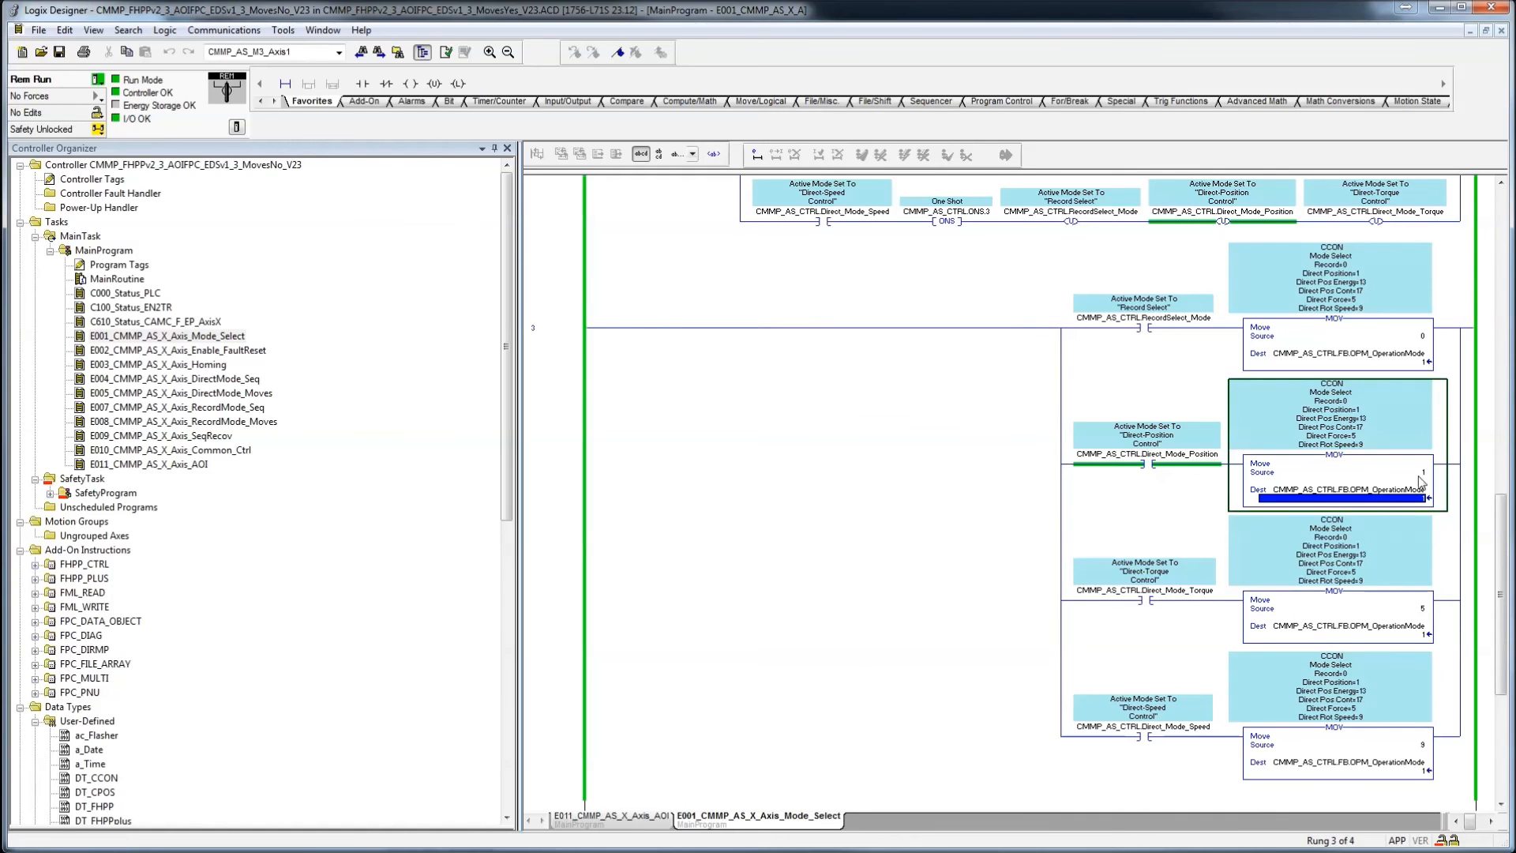
{"action": "double_click", "coordinate": [187, 464]}
{"action": "scroll", "coordinate": [1278, 599], "scroll_direction": "up", "scroll_amount": 15}
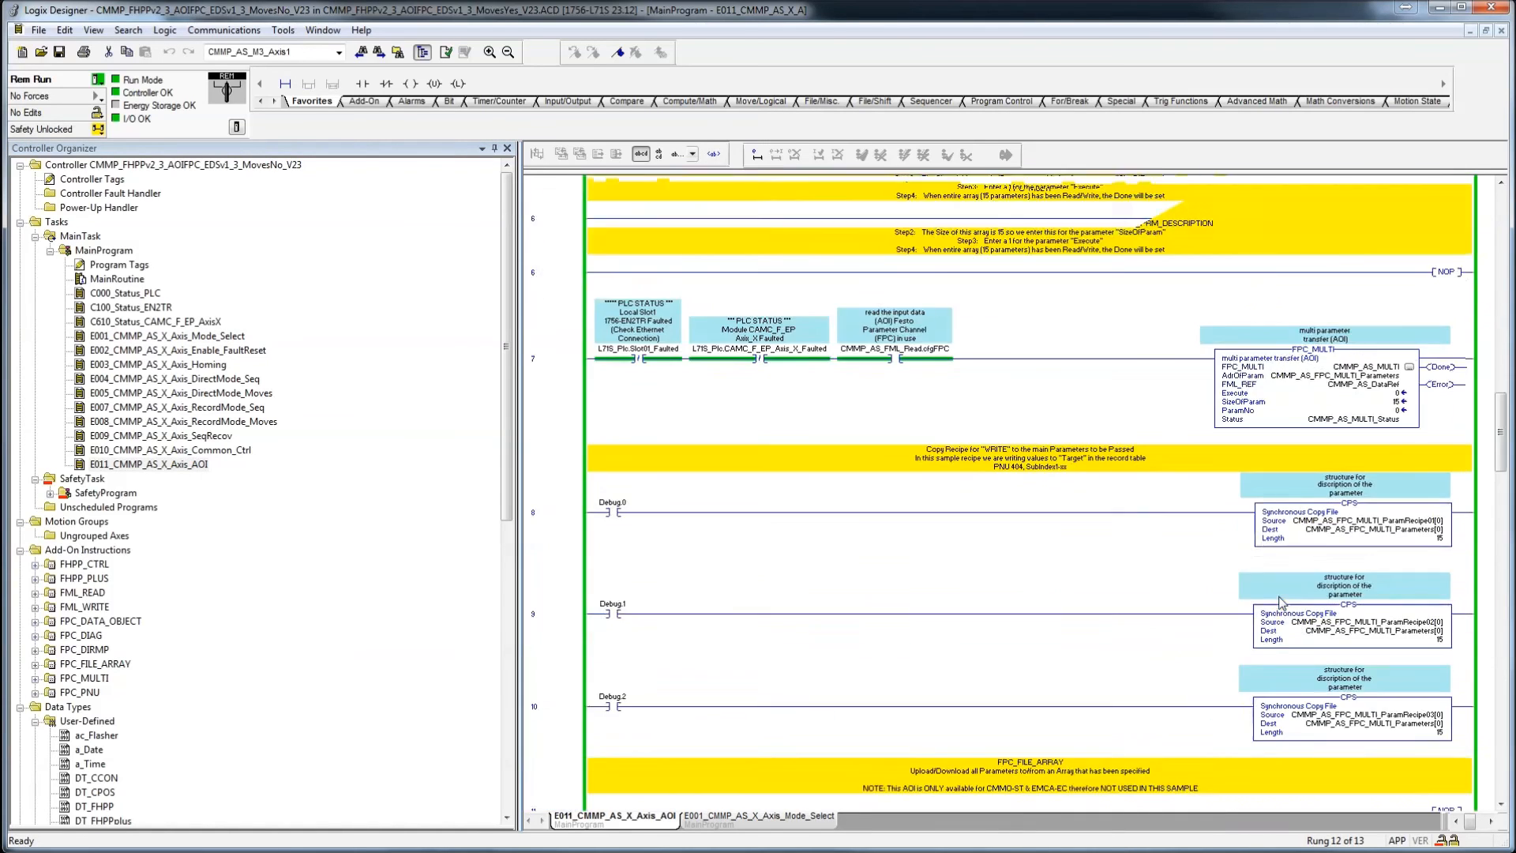
{"action": "scroll", "coordinate": [1281, 603], "scroll_direction": "down", "scroll_amount": 5}
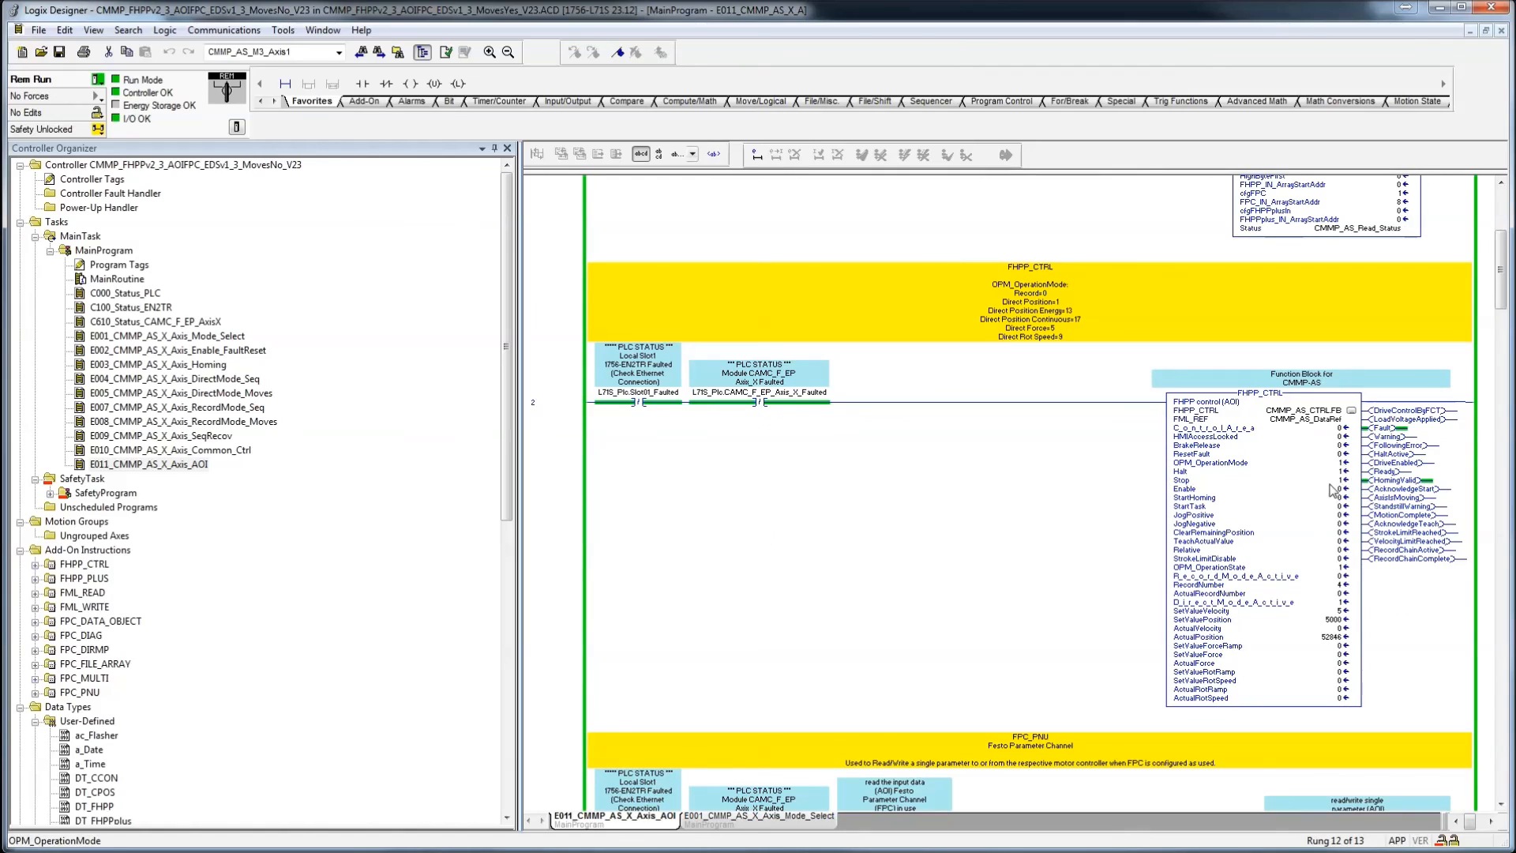
{"action": "left_click", "coordinate": [1256, 469]}
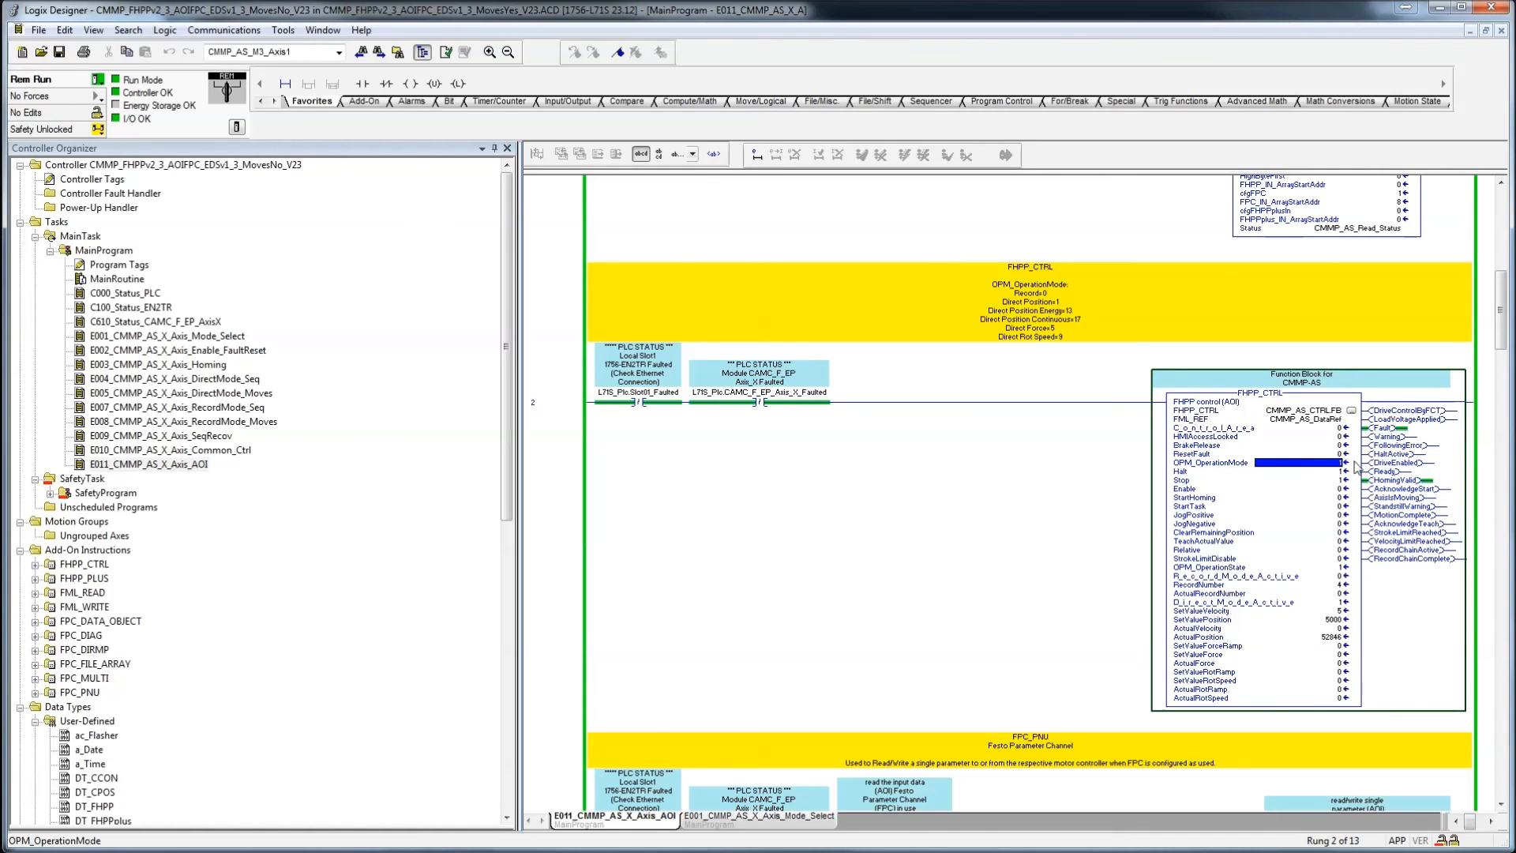
- Activate RecordSelect_Mode on rung 1 of the E001 mode-select routine and check OPM_OperationMode on FHPP_CTRL in the E011 routine
{"action": "left_click", "coordinate": [751, 817]}
{"action": "scroll", "coordinate": [695, 395], "scroll_direction": "up", "scroll_amount": 6}
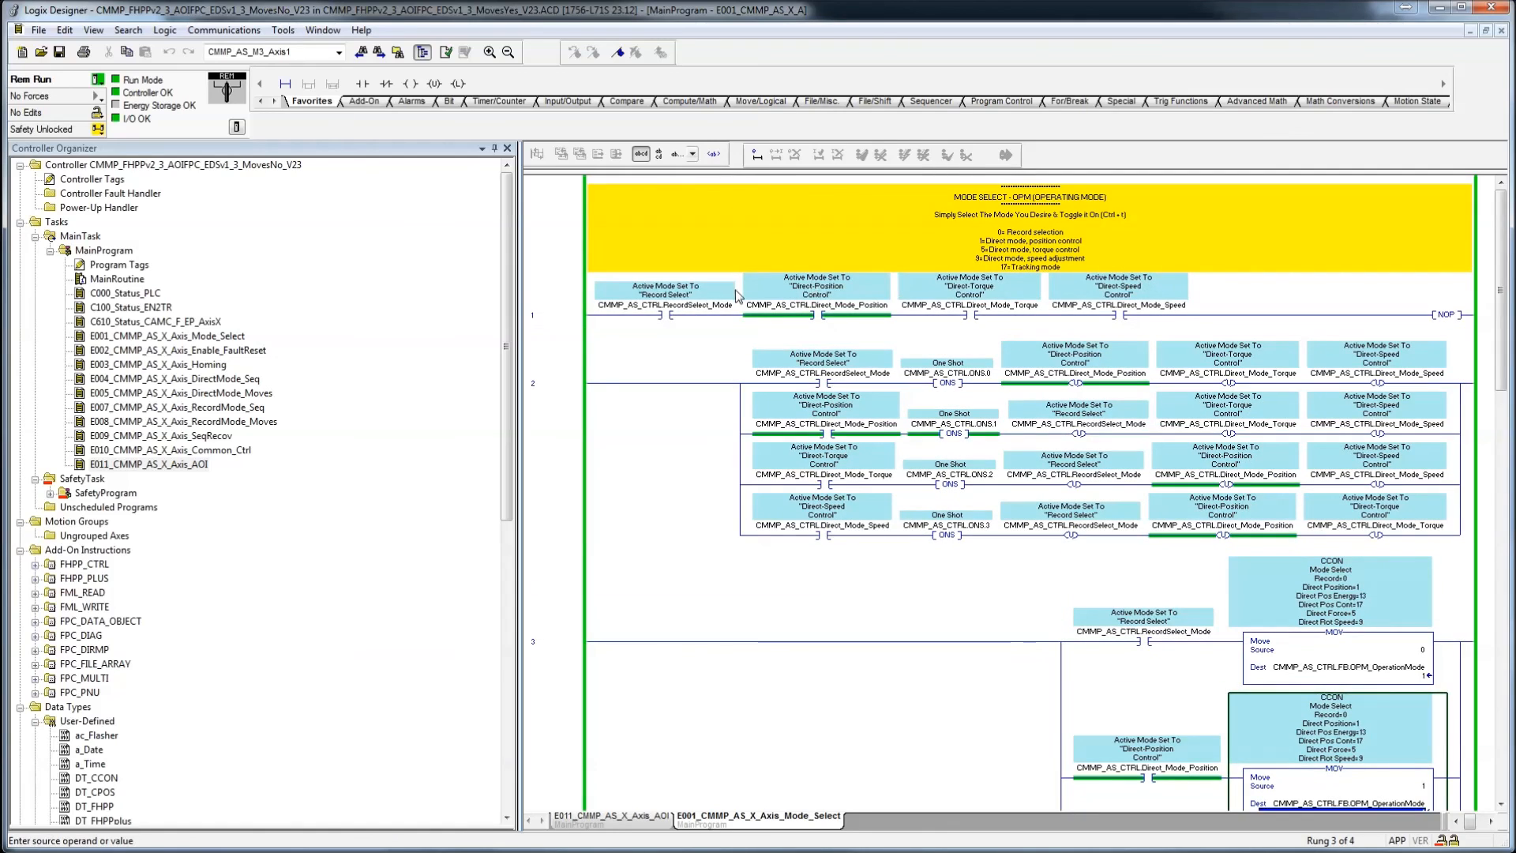
{"action": "left_click", "coordinate": [695, 320]}
{"action": "key", "text": "ctrl+t"}
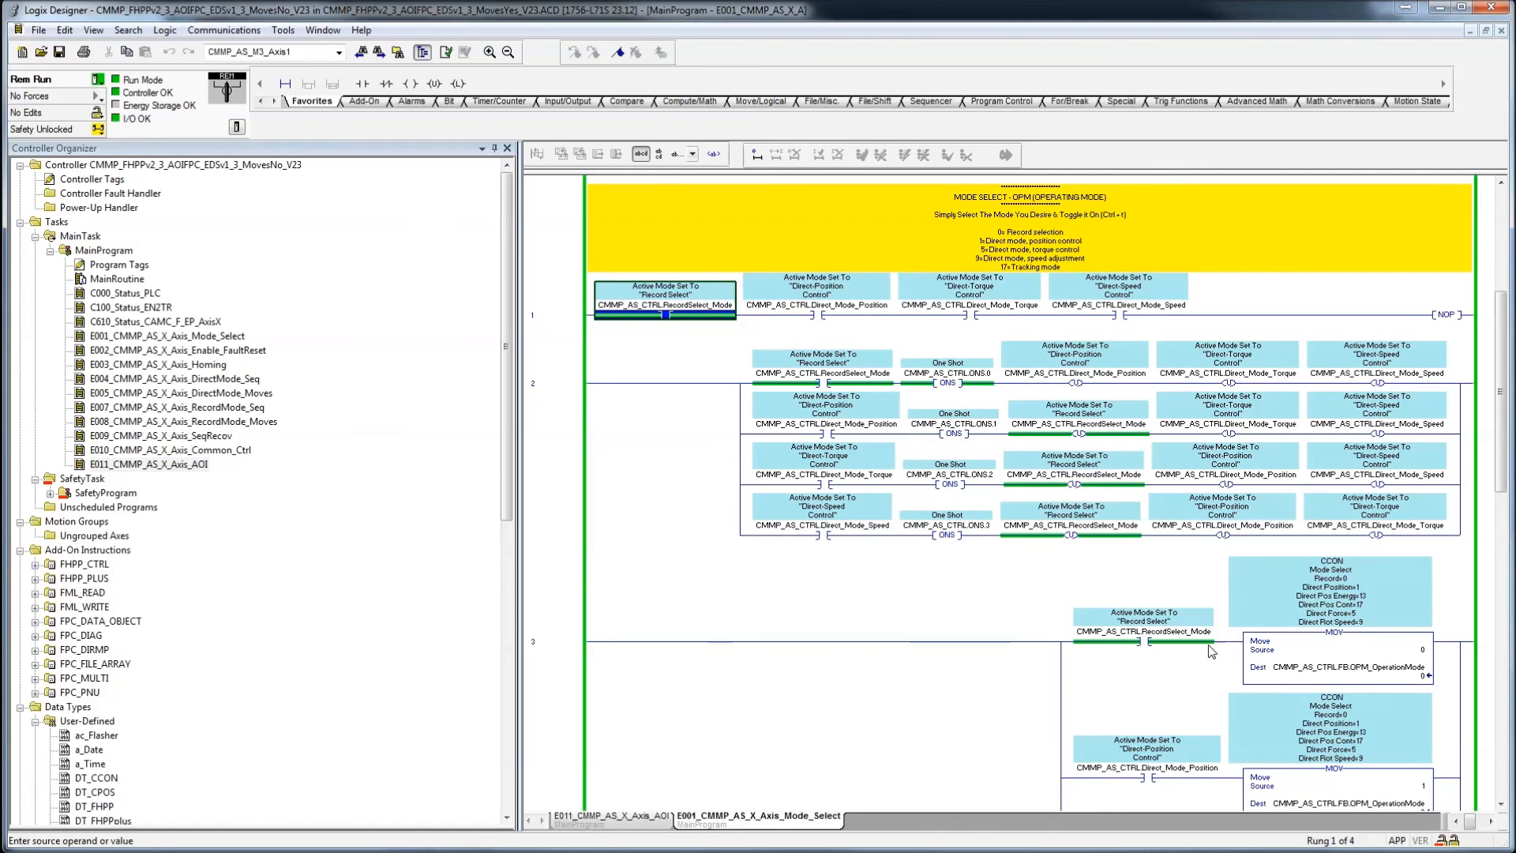
{"action": "left_click", "coordinate": [612, 817]}
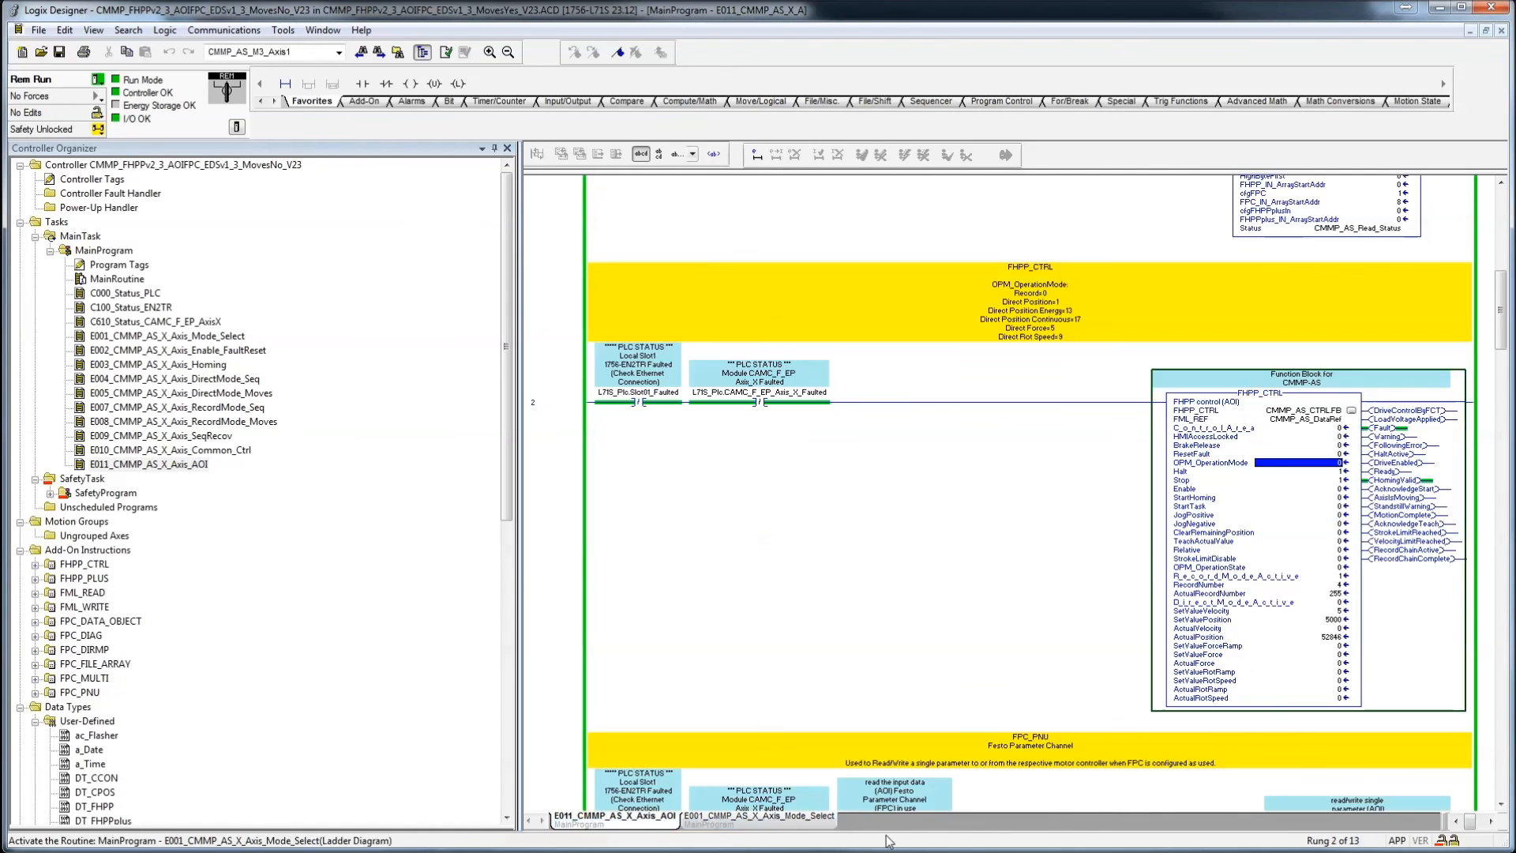
- Return the active mode to direct-position control on rung 1 of E001_CMMP_AS_X_Axis_Mode_Select
{"action": "left_click", "coordinate": [758, 817]}
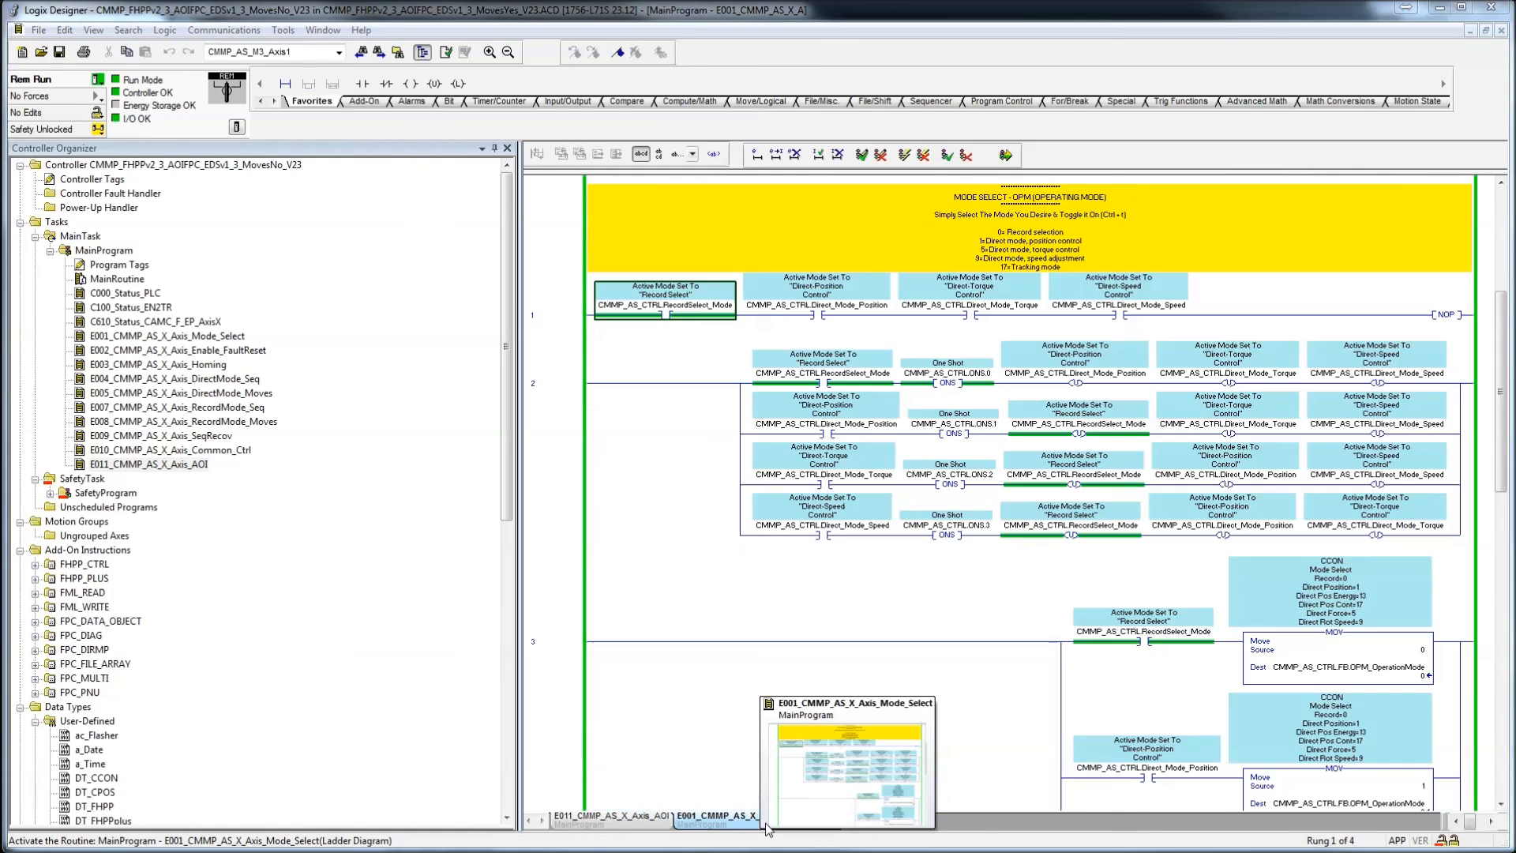
{"action": "left_click", "coordinate": [825, 316]}
{"action": "key", "text": "ctrl+t"}
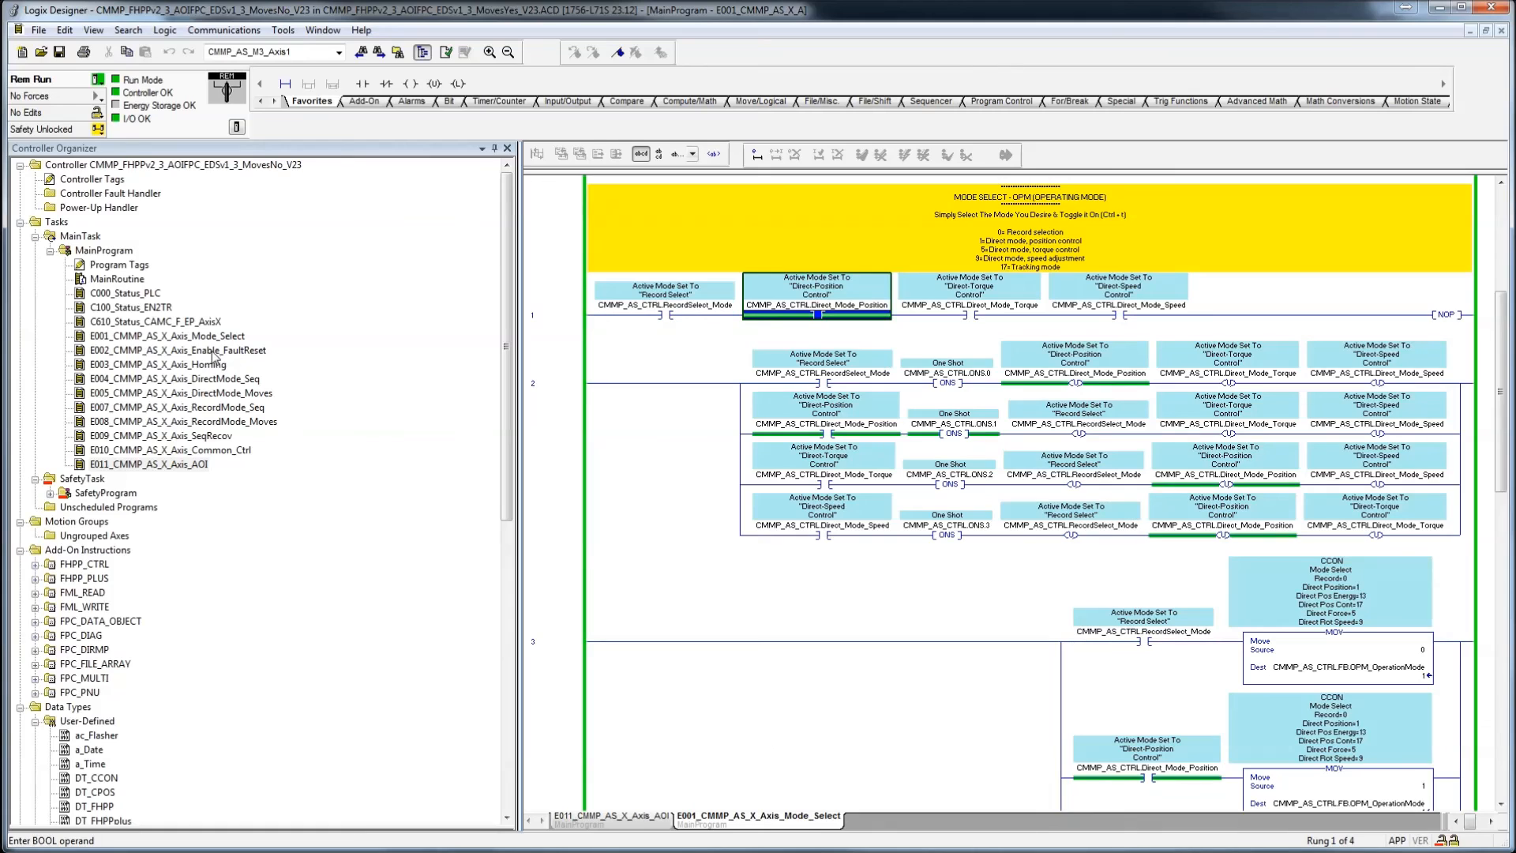
- Open the E002_CMMP_AS_X_Axis_Enable_FaultReset routine and examine the contacts and Enable coil on rung 2
{"action": "double_click", "coordinate": [224, 352]}
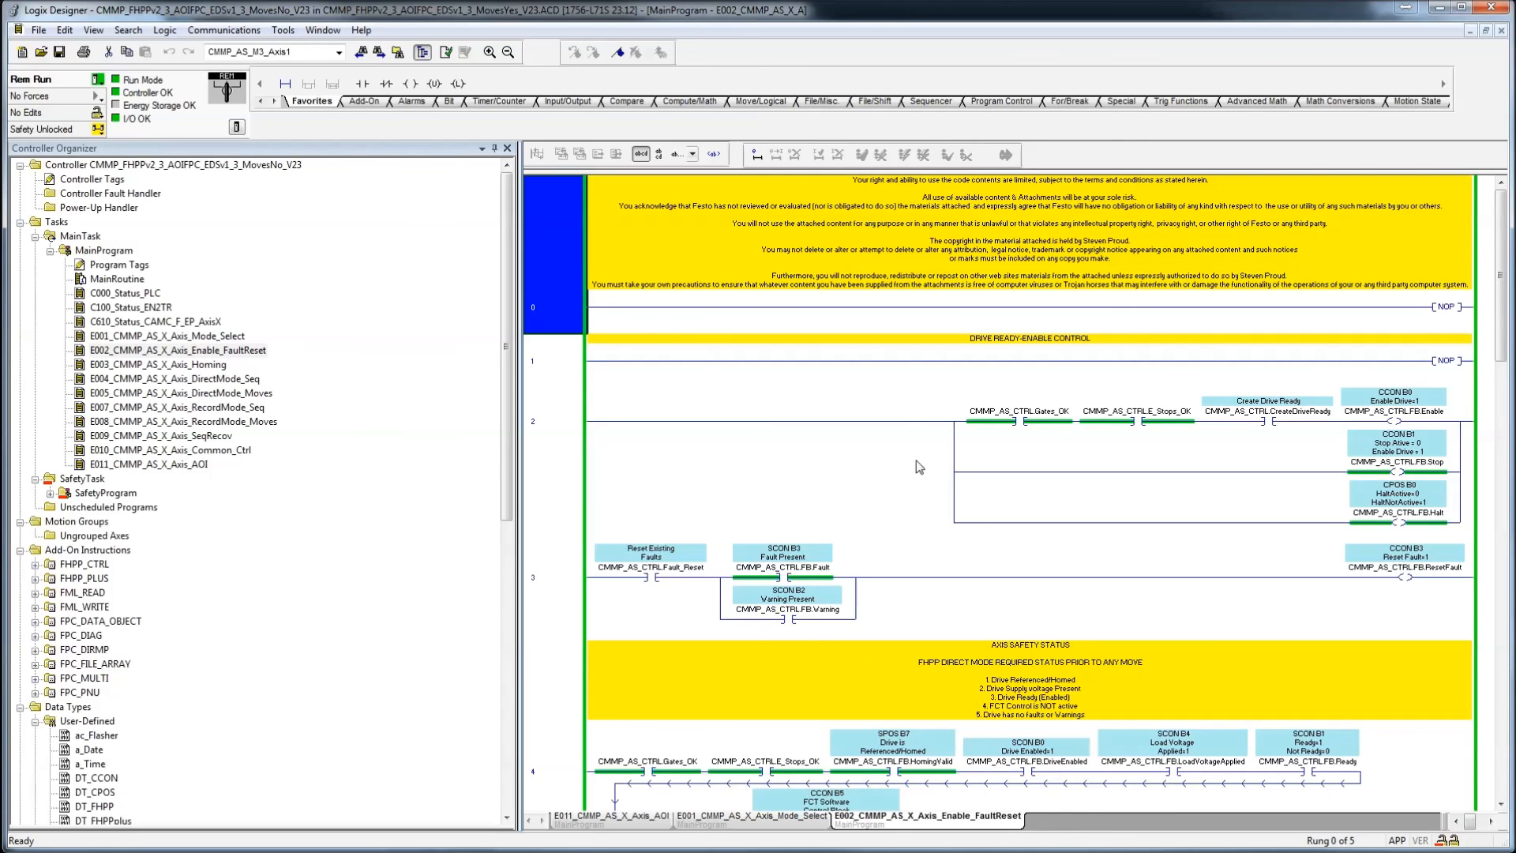
{"action": "left_click", "coordinate": [1268, 425]}
{"action": "left_click", "coordinate": [1020, 421]}
{"action": "left_click", "coordinate": [1134, 421]}
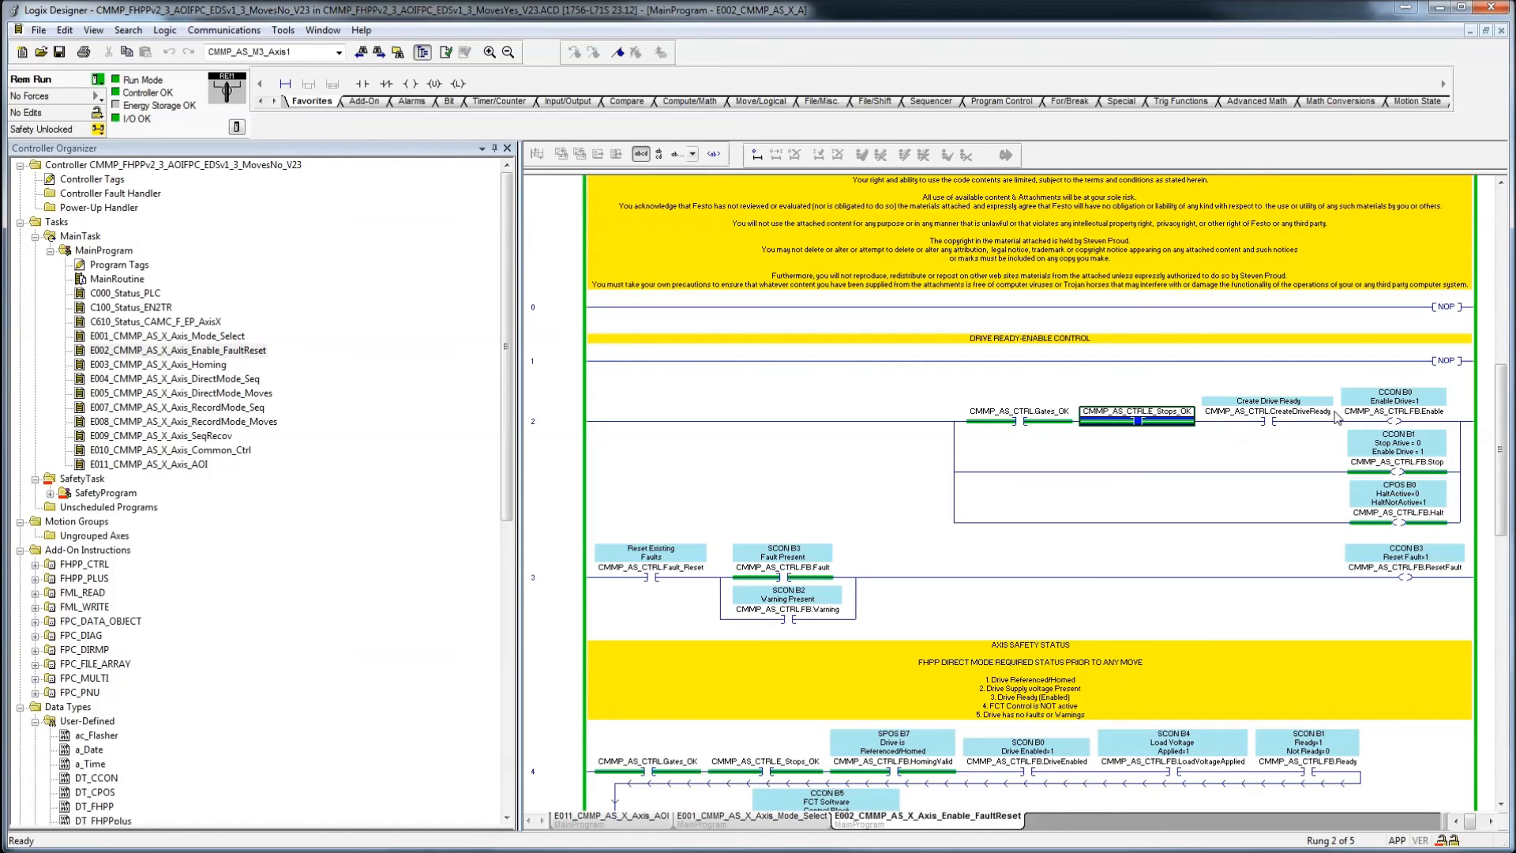
{"action": "left_click", "coordinate": [1403, 424]}
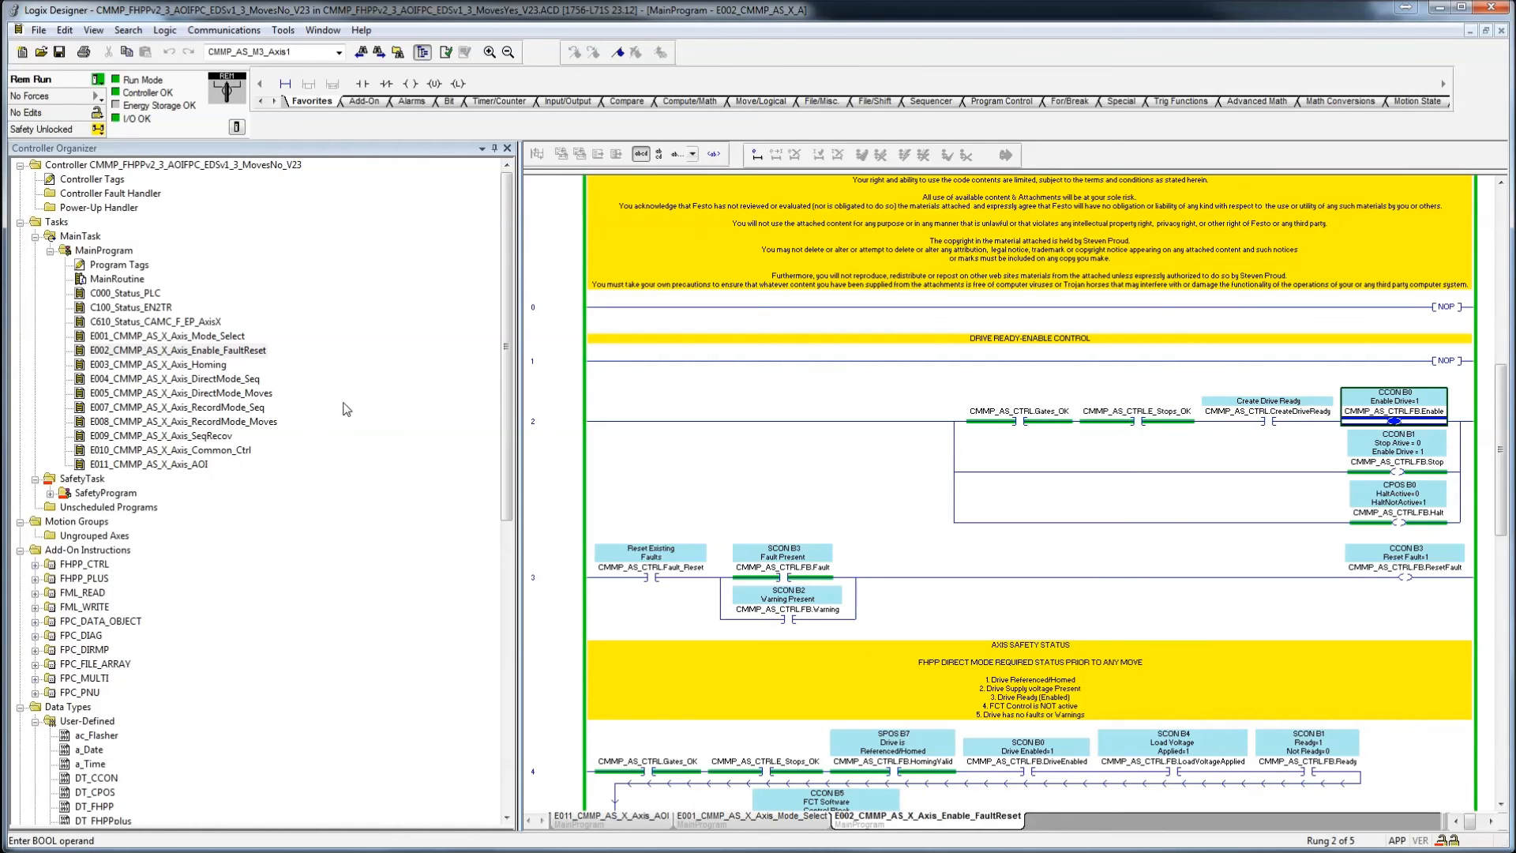
{"action": "left_click", "coordinate": [220, 451]}
{"action": "left_click", "coordinate": [218, 437]}
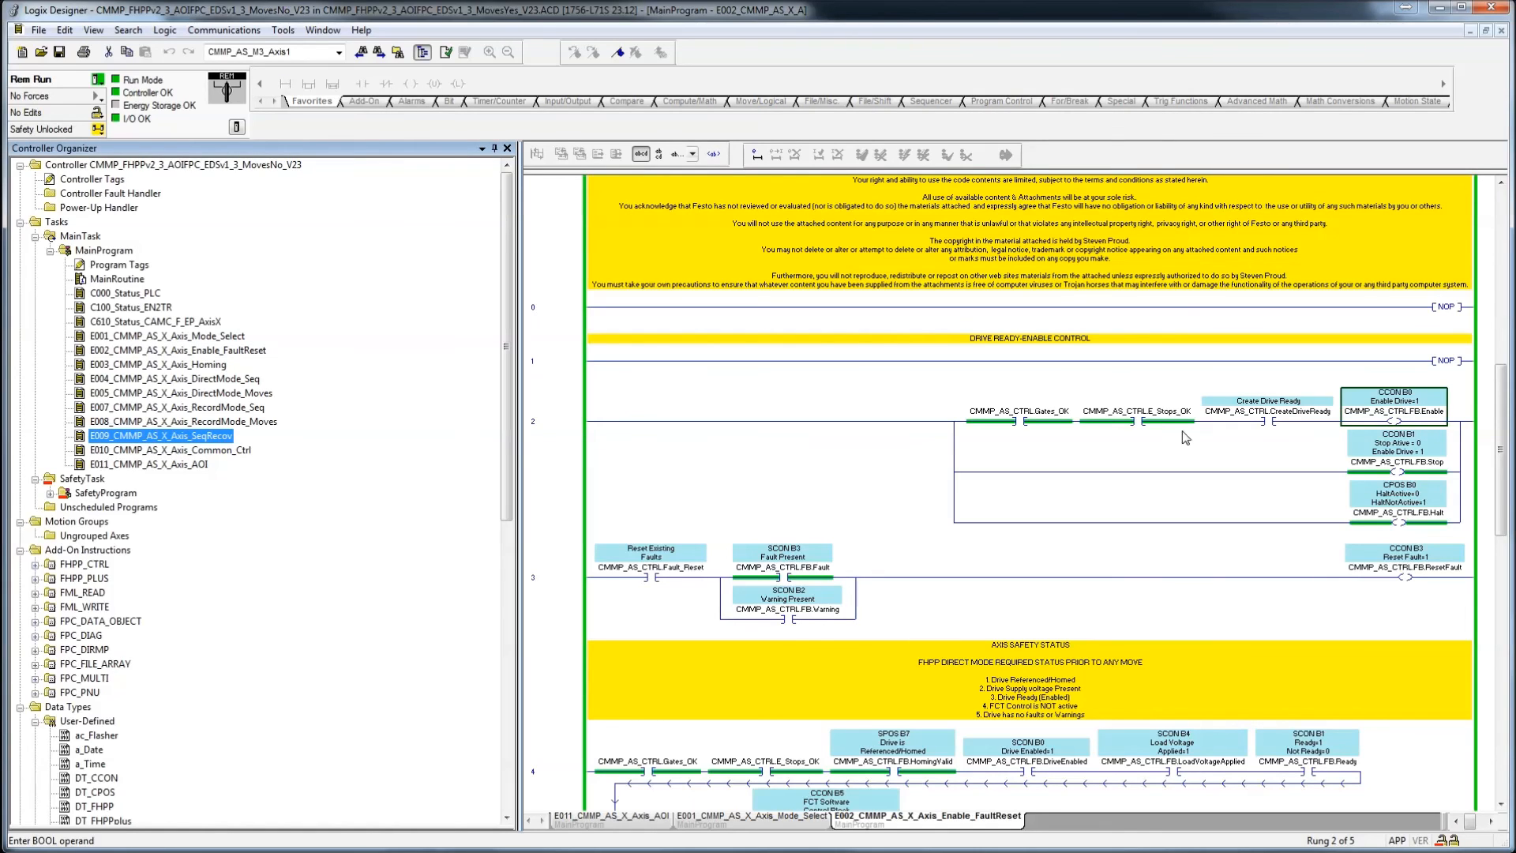
- Check the Gates_OK and E_Stops_OK contacts on rung 2 and toggle on CreateDriveReady to enable the drive
{"action": "left_click", "coordinate": [1033, 421]}
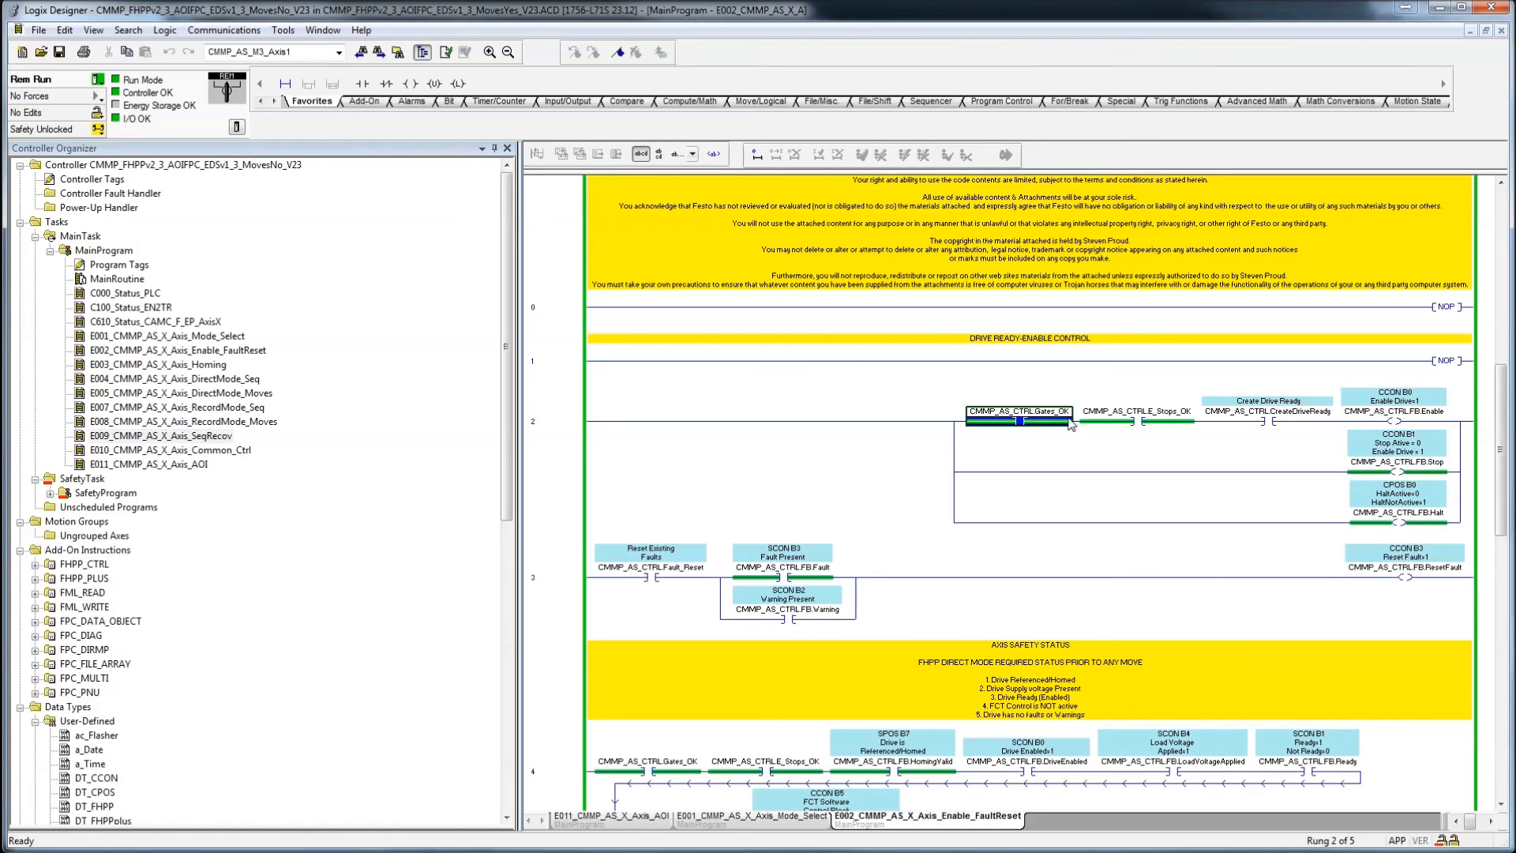
{"action": "left_click", "coordinate": [1159, 425]}
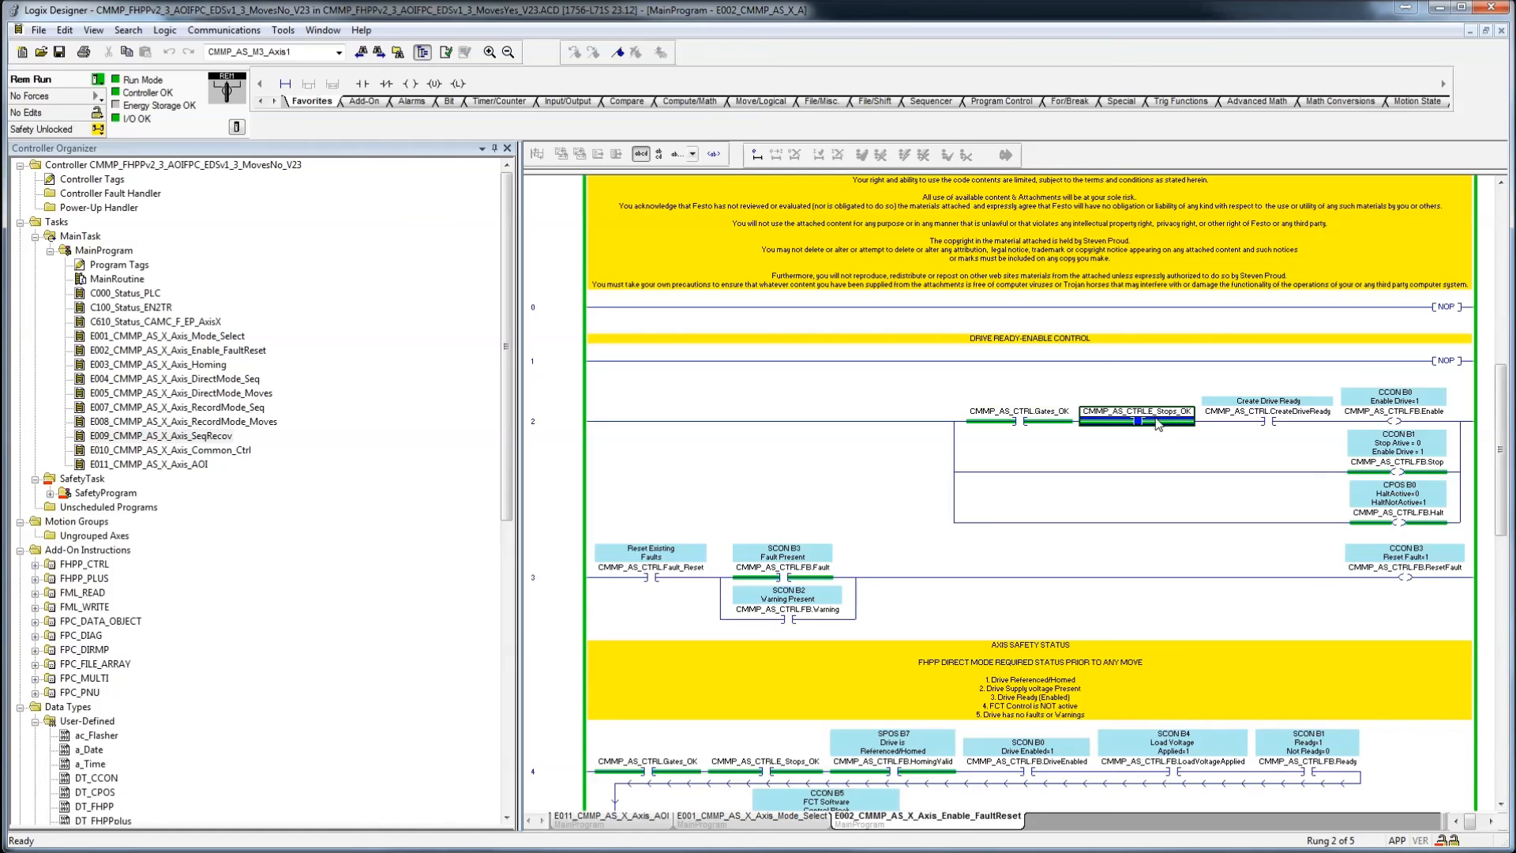
{"action": "left_click", "coordinate": [1258, 425]}
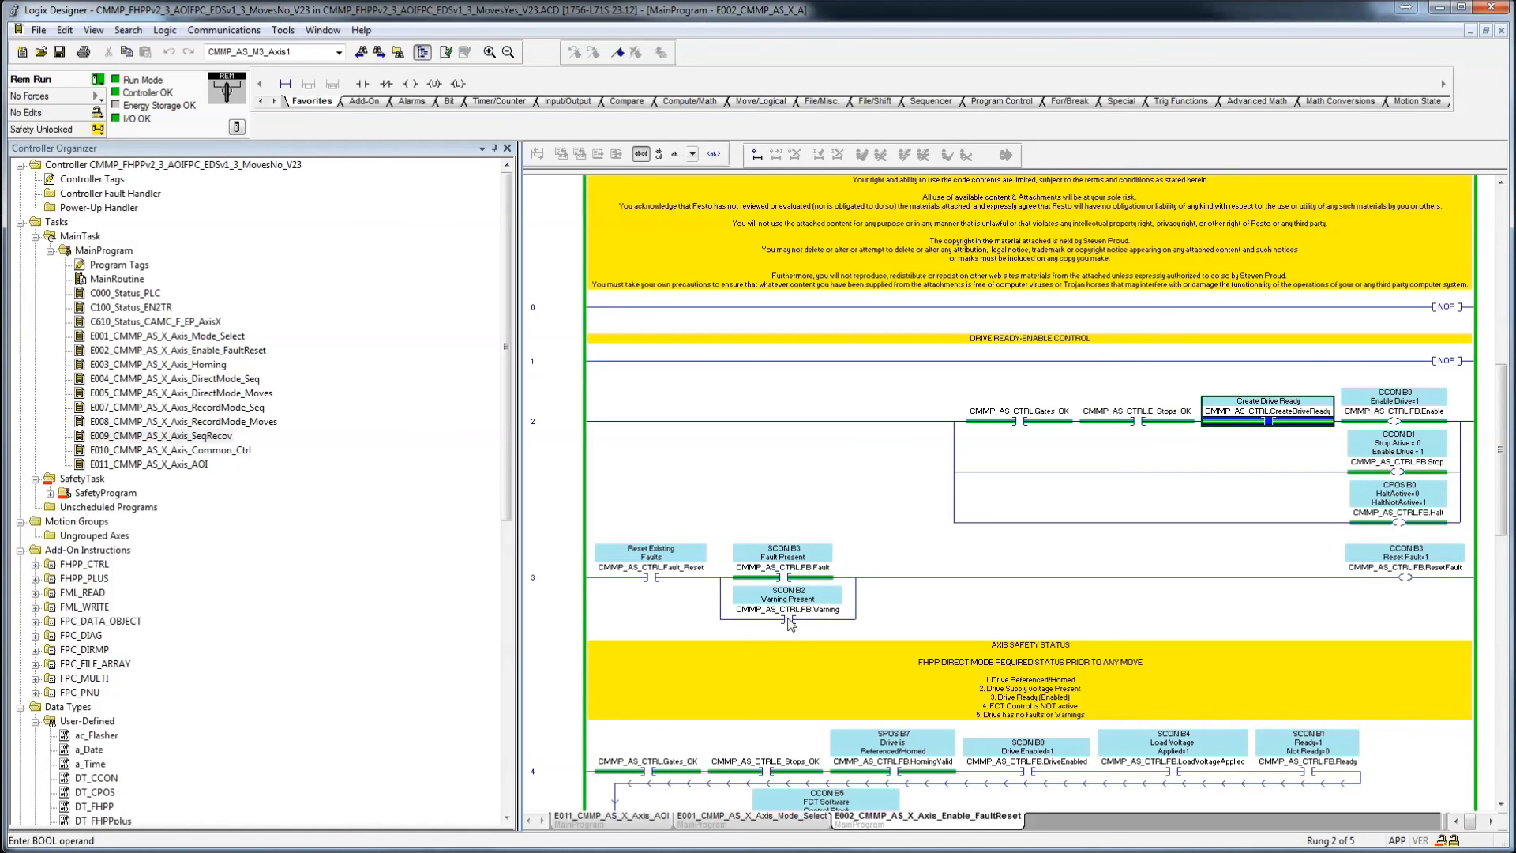
- Close the E001 mode-select routine and check the Enable input of FHPP_CTRL in the E011_CMMP_AS_X_Axis_AOI routine
{"action": "left_click", "coordinate": [755, 822]}
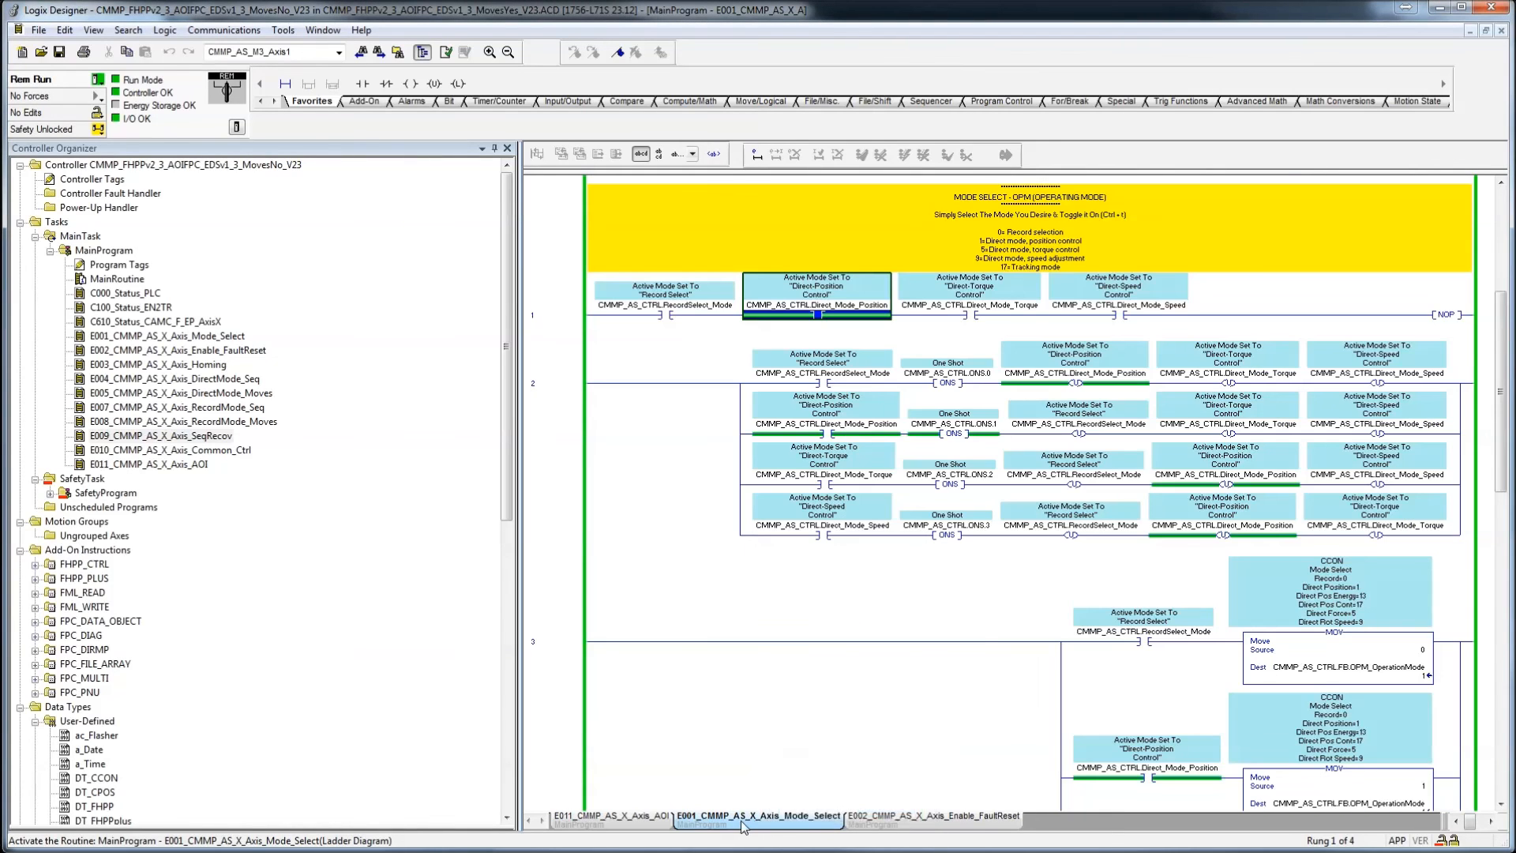
{"action": "right_click", "coordinate": [743, 826]}
{"action": "left_click", "coordinate": [758, 604]}
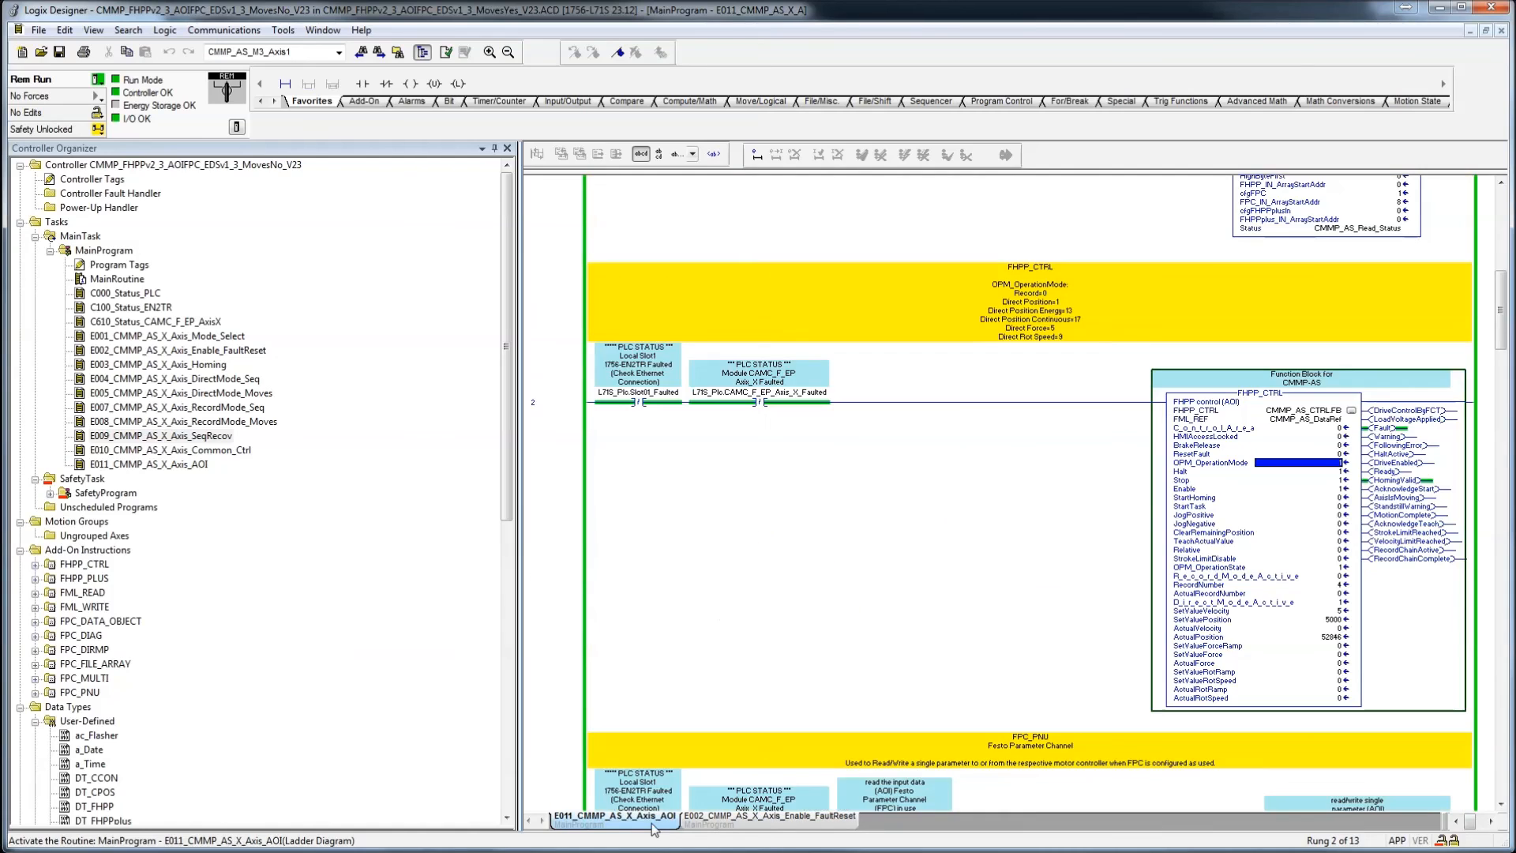
{"action": "left_click", "coordinate": [1343, 490]}
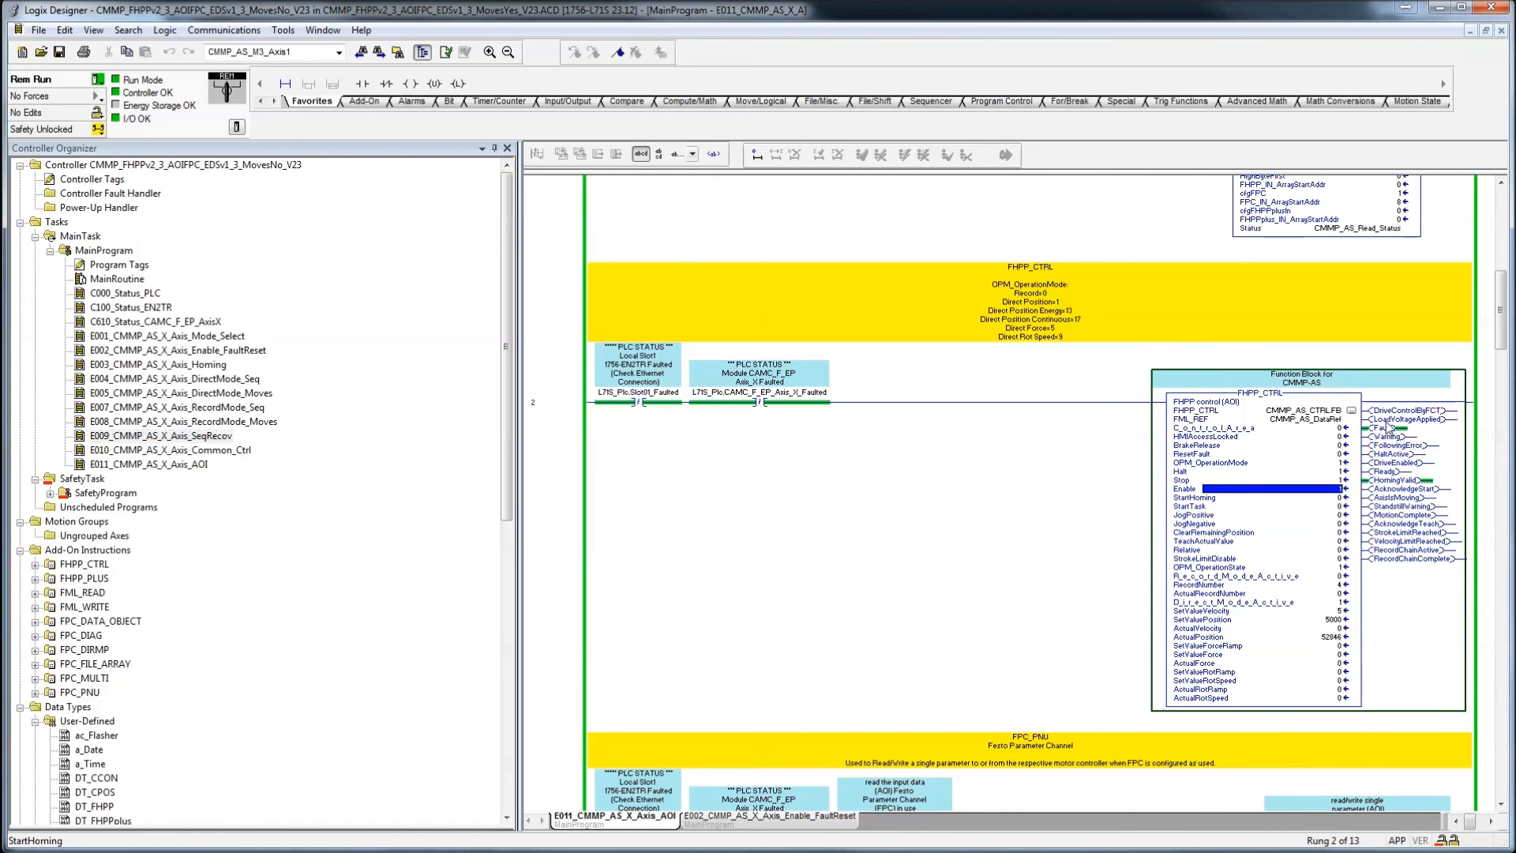
- Reset the drive fault using Fault_Reset on rung 3 of E002, and acknowledge the remaining warning in Festo Configuration Tool
{"action": "left_click", "coordinate": [724, 822]}
{"action": "left_click", "coordinate": [672, 572]}
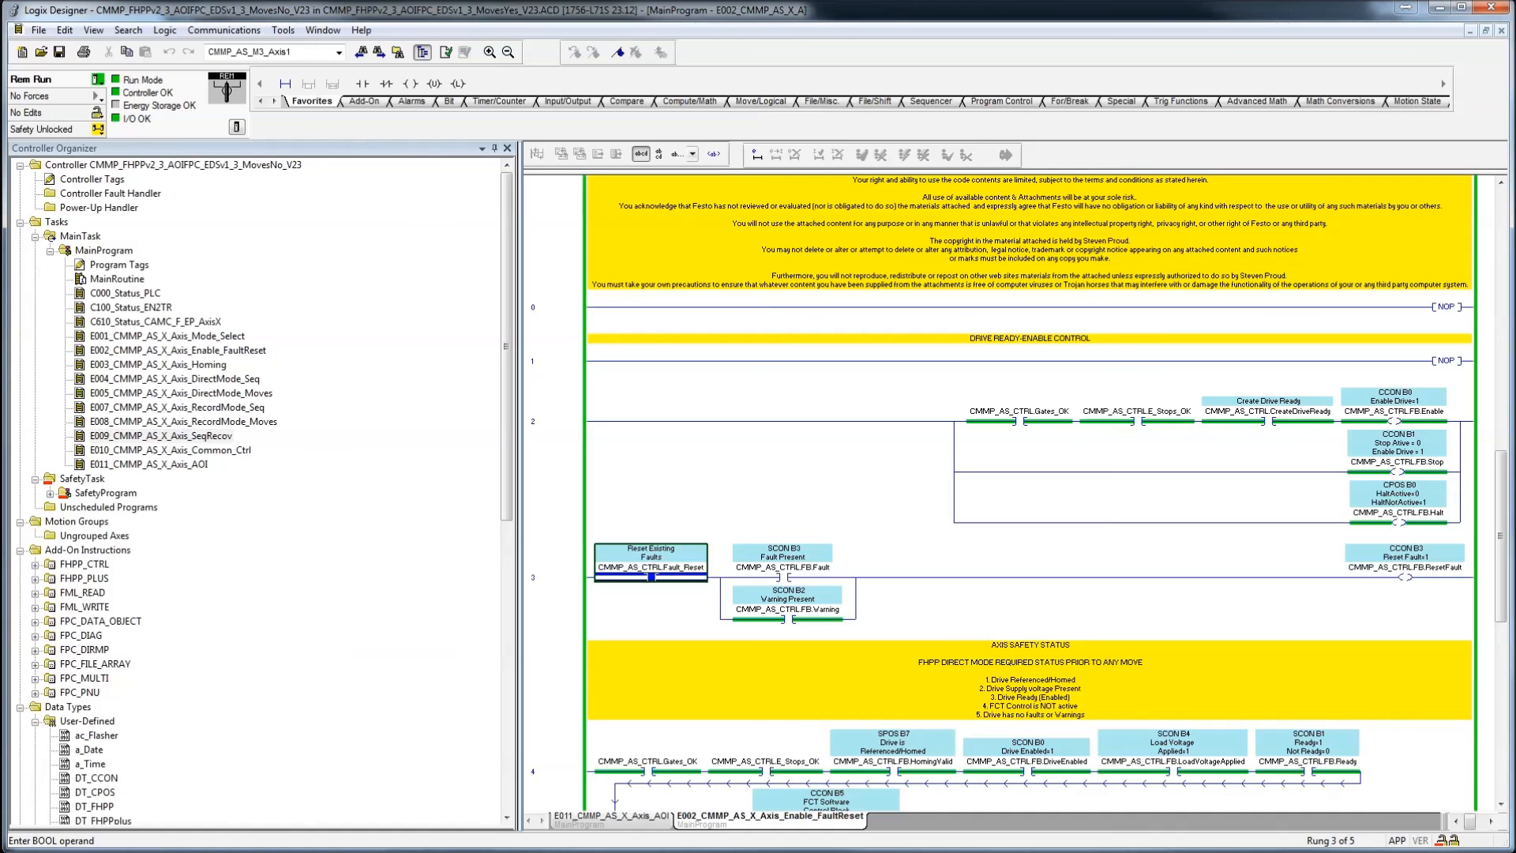
{"action": "key", "text": "alt+Tab"}
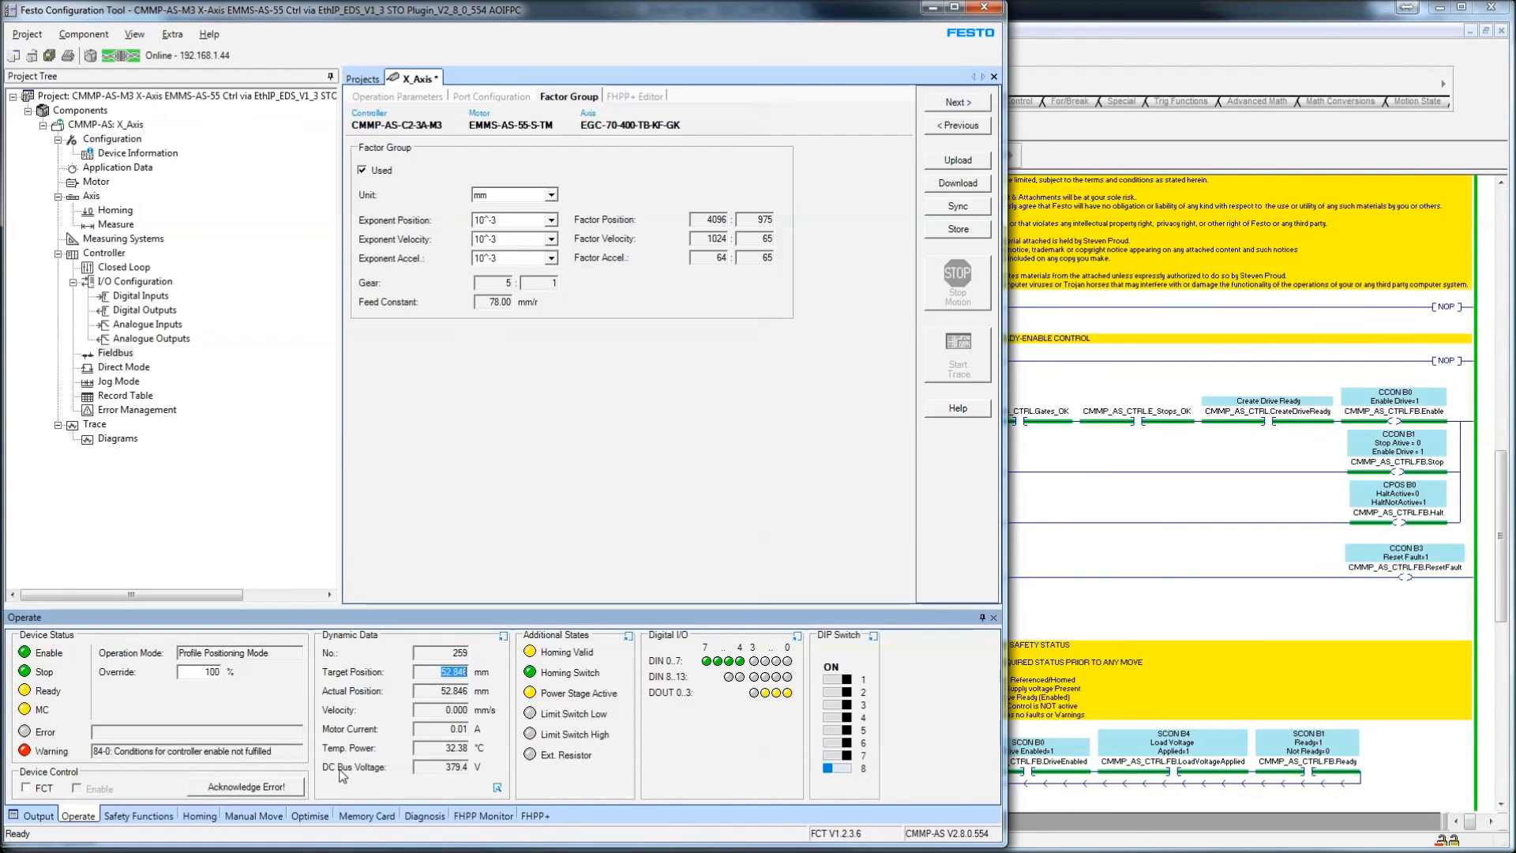
{"action": "left_click", "coordinate": [233, 793]}
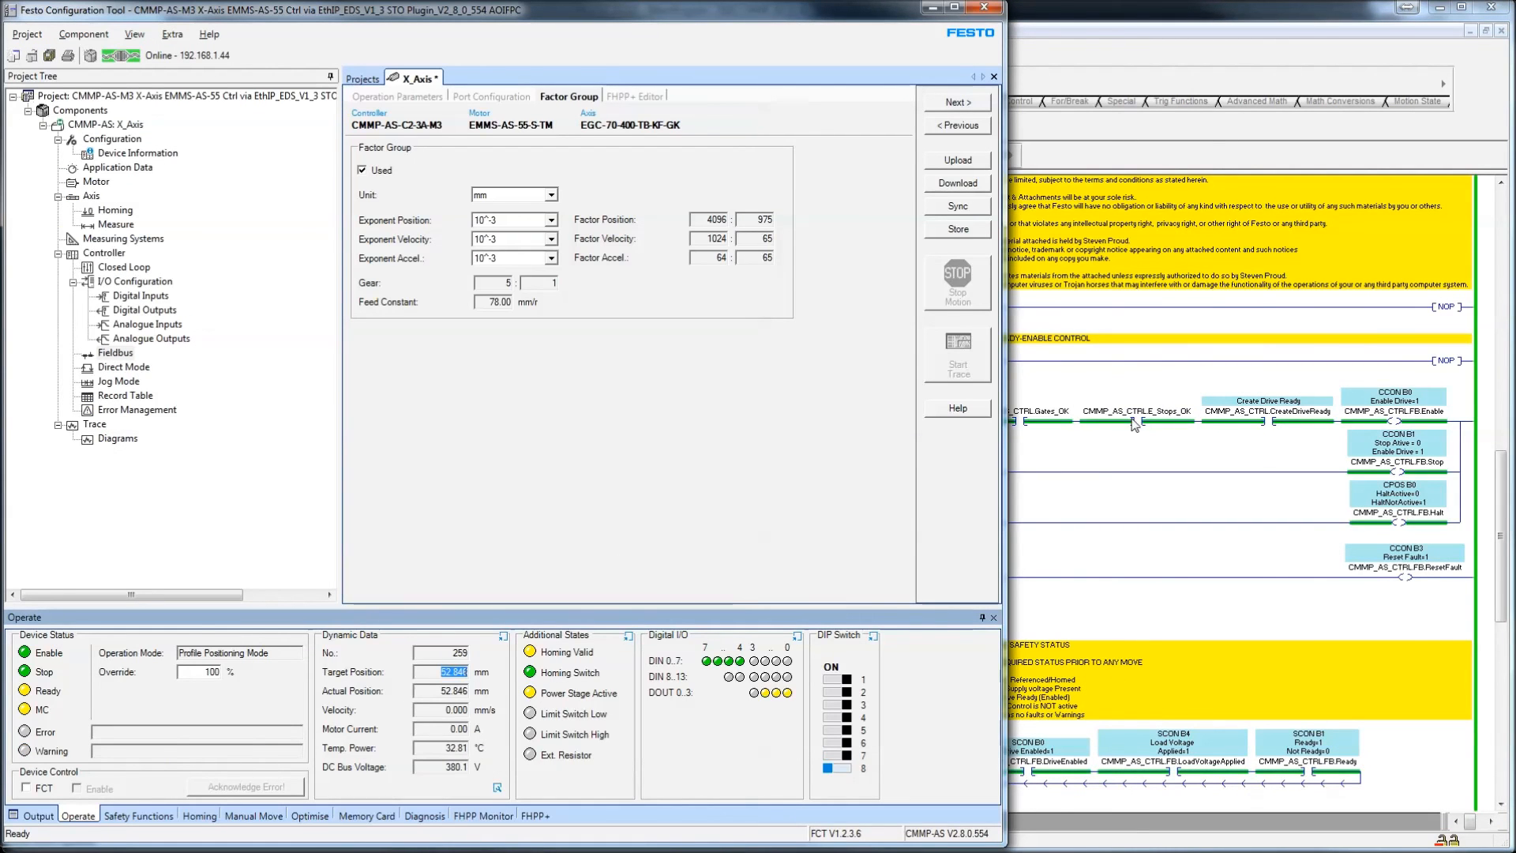
- Return to Logix Designer and examine the Fault_Reset and Warning contacts on rung 3 of the E002 routine
{"action": "left_click", "coordinate": [1134, 421]}
{"action": "left_click", "coordinate": [637, 578]}
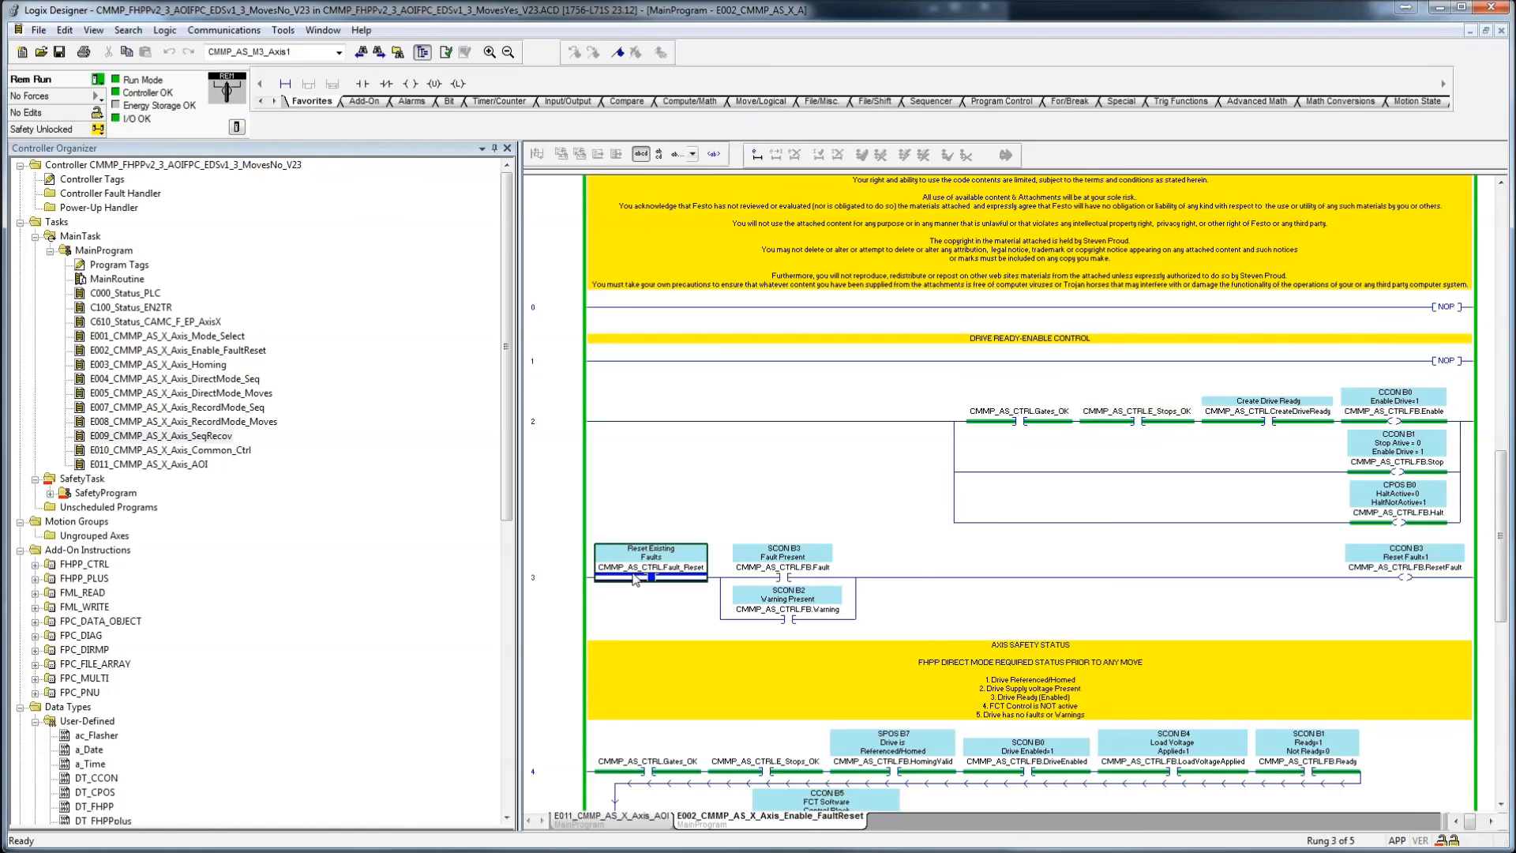
{"action": "left_click", "coordinate": [808, 614]}
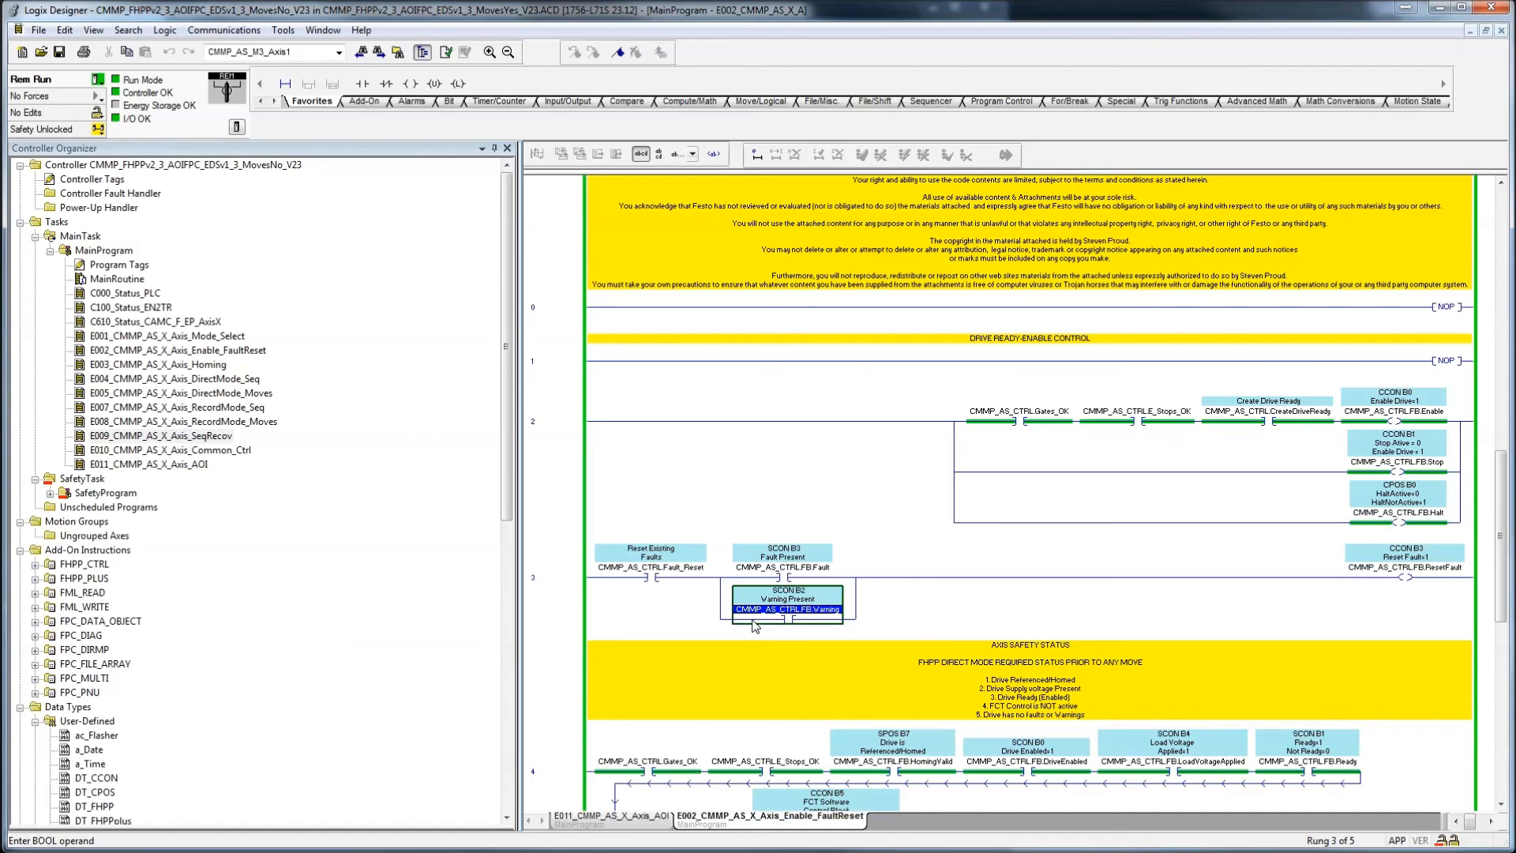
- Examine the axis safety status rung 4, covering the Safety coil and the HomingValid, DriveEnabled, LoadVoltageApplied and Ready contacts
{"action": "scroll", "coordinate": [756, 626], "scroll_direction": "down", "scroll_amount": 3}
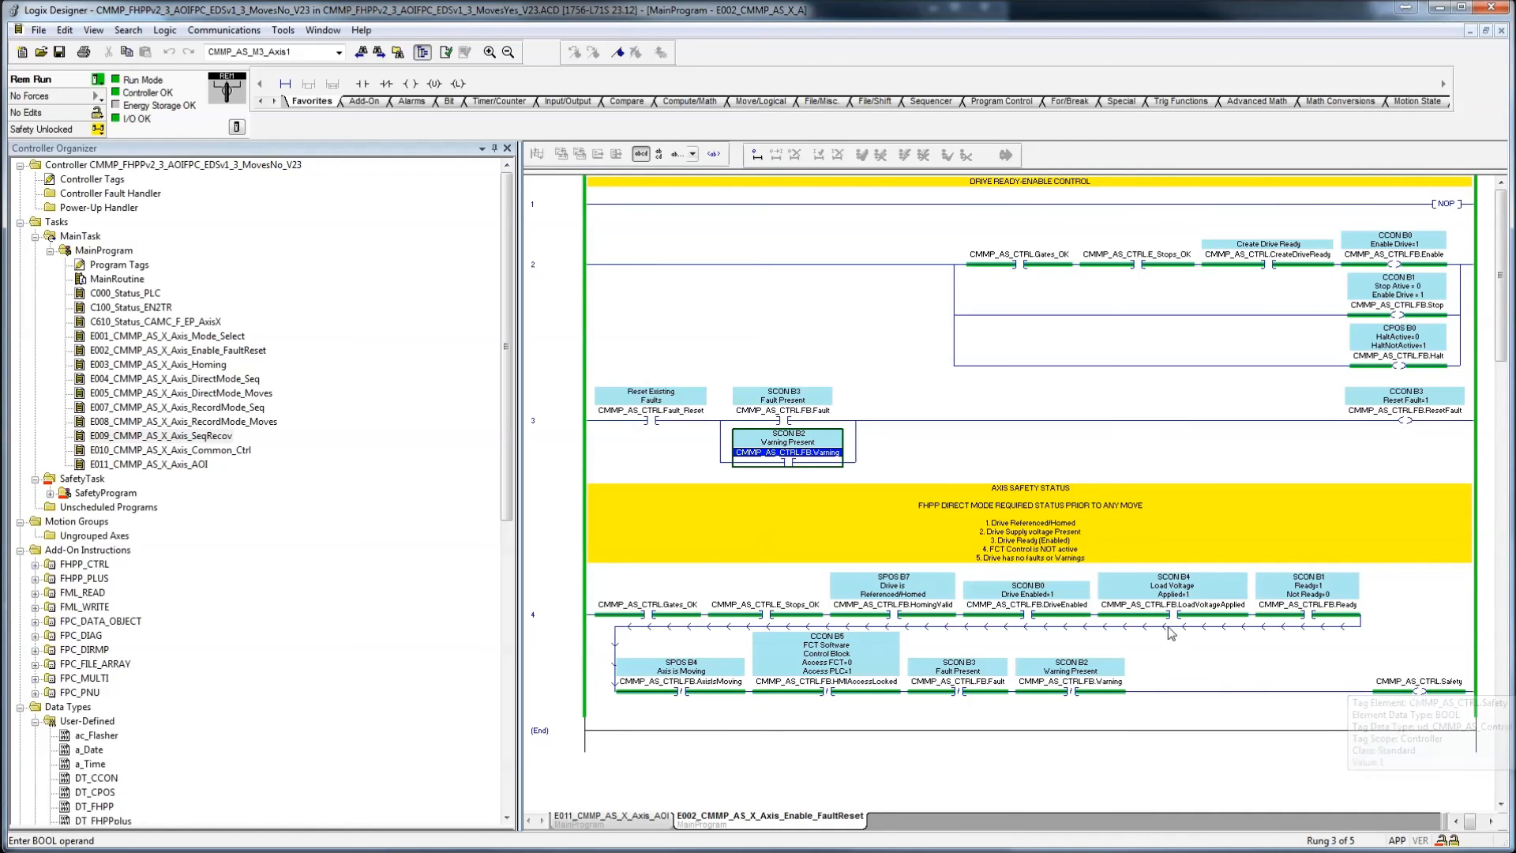
{"action": "key", "text": "Down"}
{"action": "left_click", "coordinate": [1449, 690]}
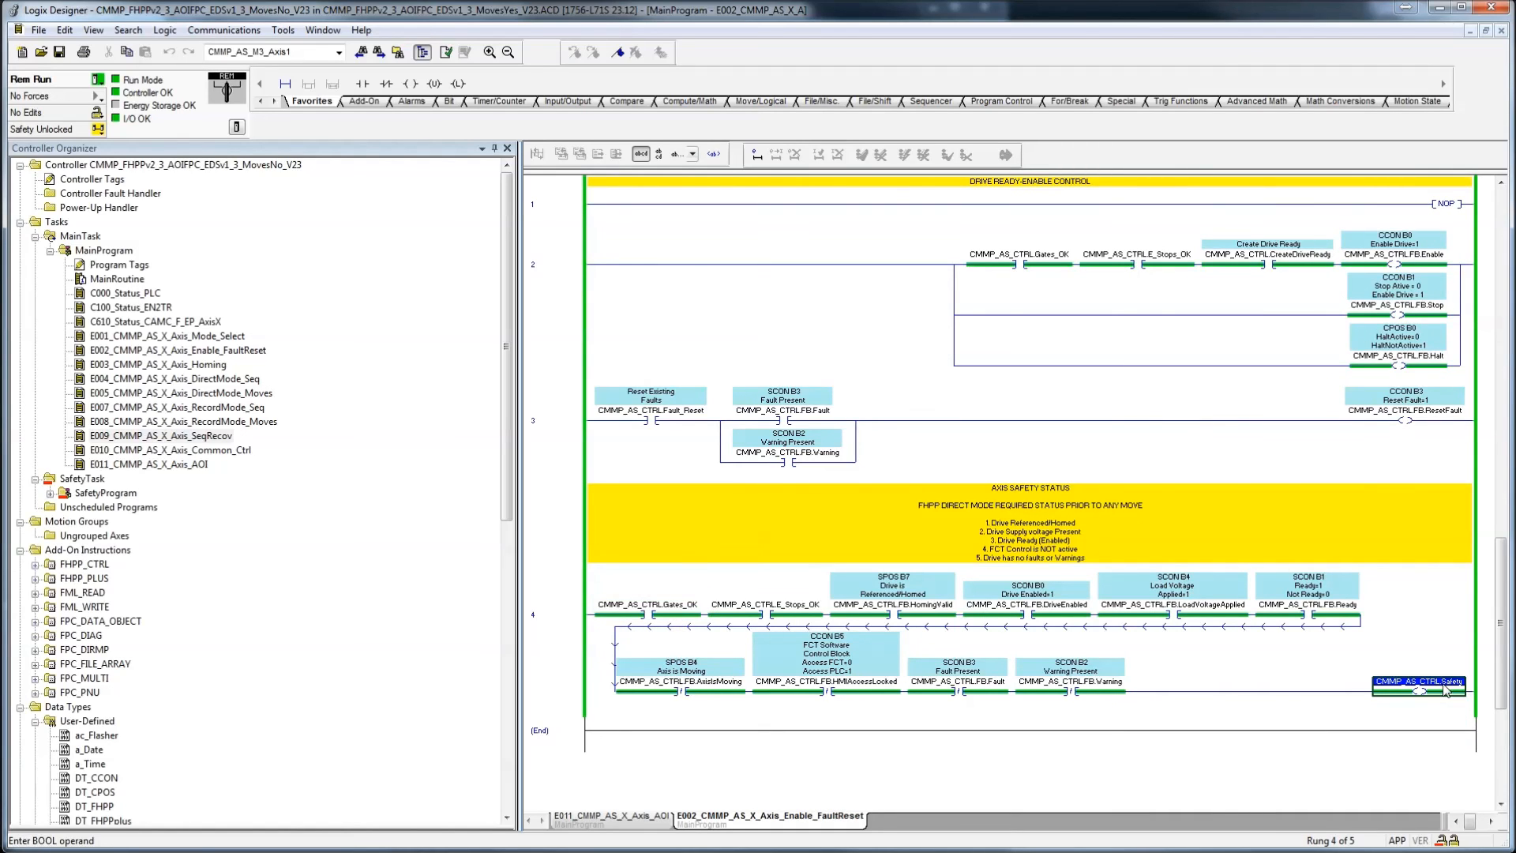
{"action": "left_click", "coordinate": [931, 604]}
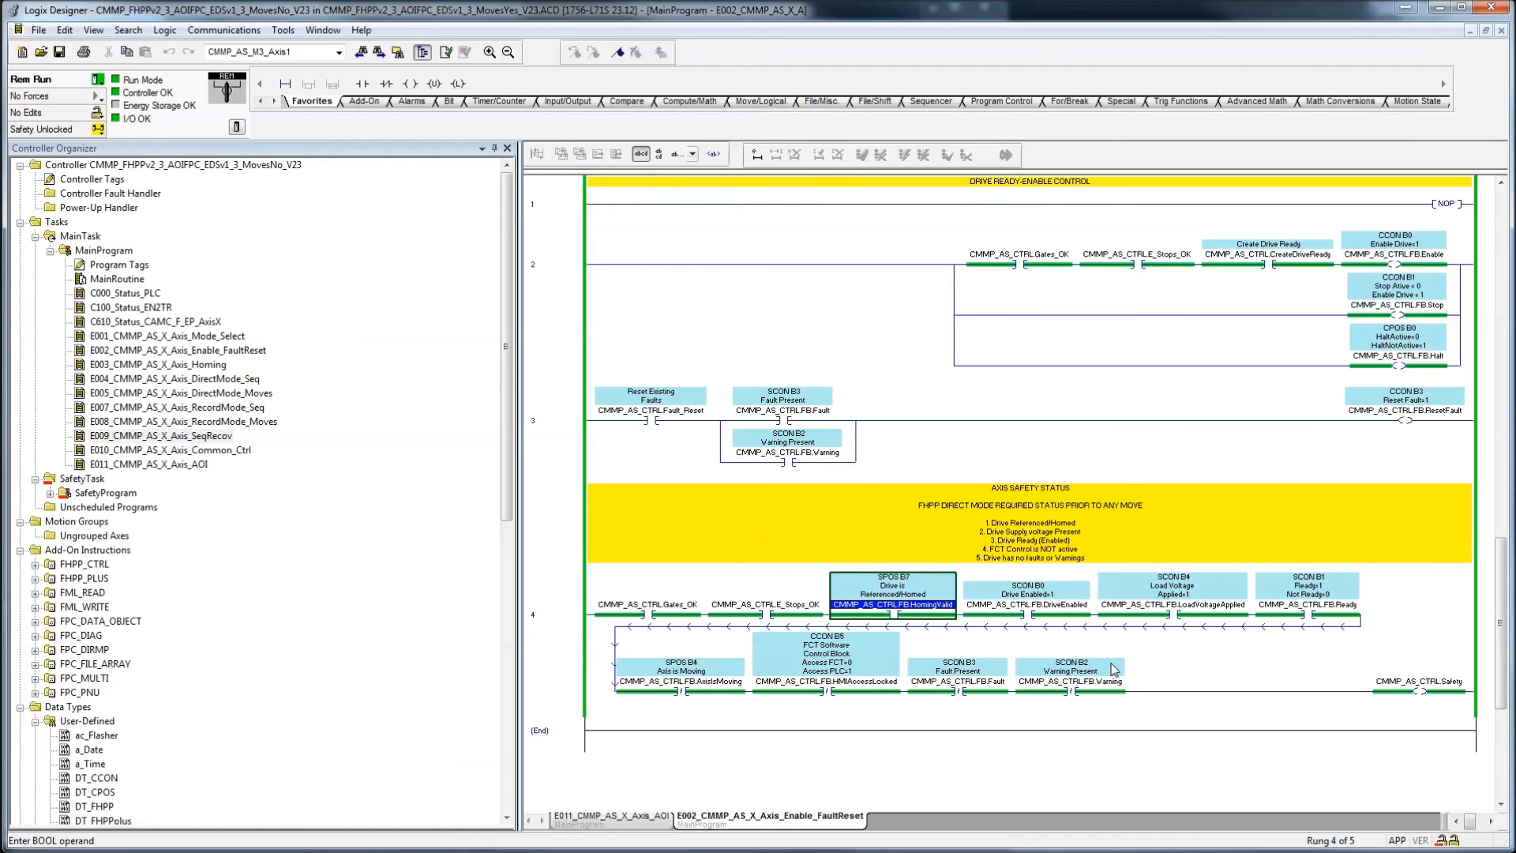
{"action": "left_click", "coordinate": [1391, 692]}
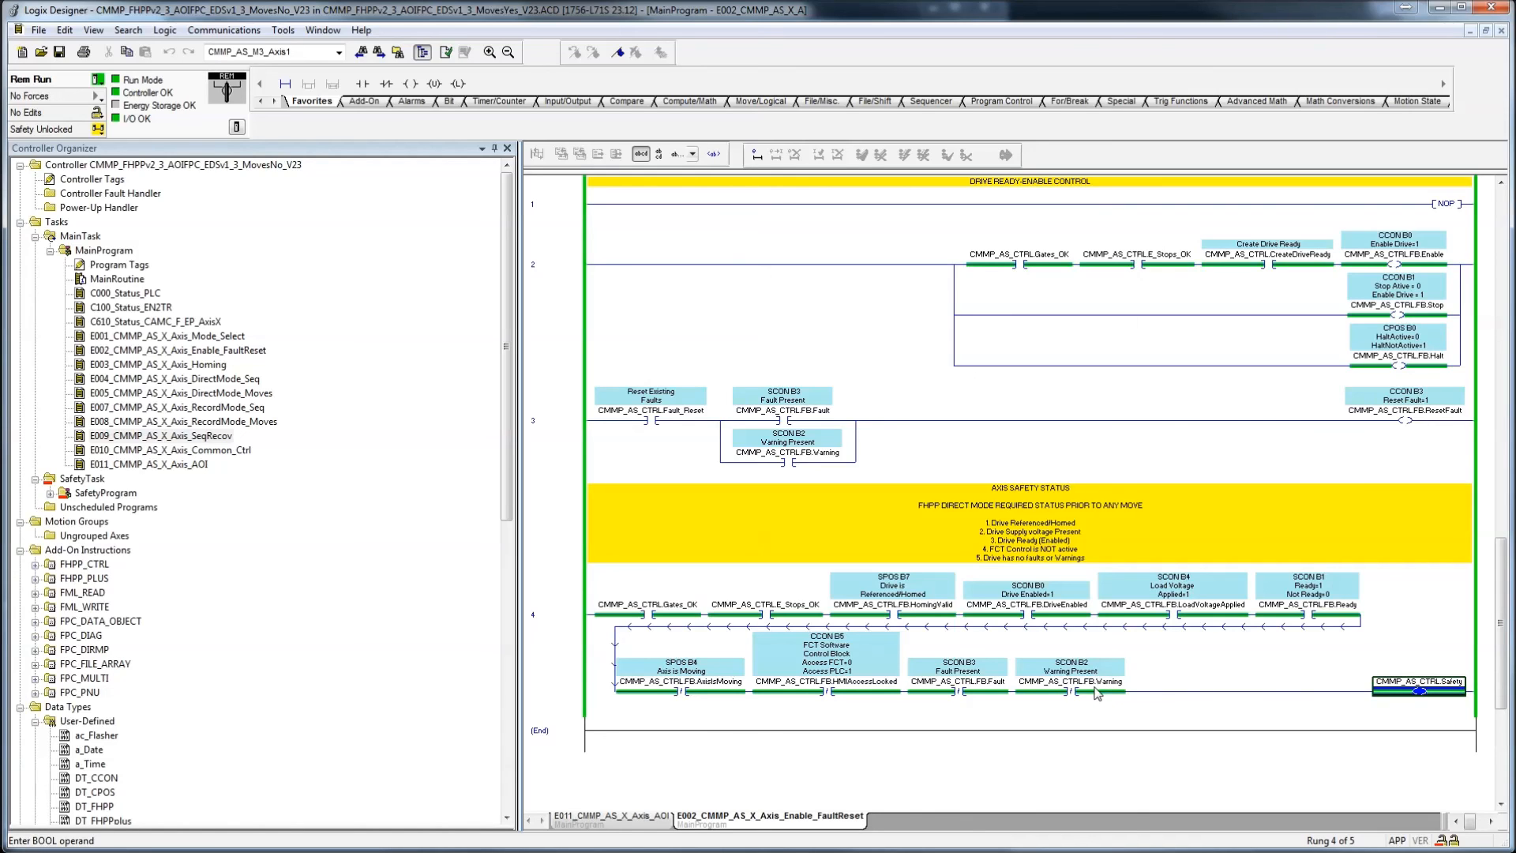
{"action": "left_click", "coordinate": [1051, 616]}
{"action": "key", "text": "Left"}
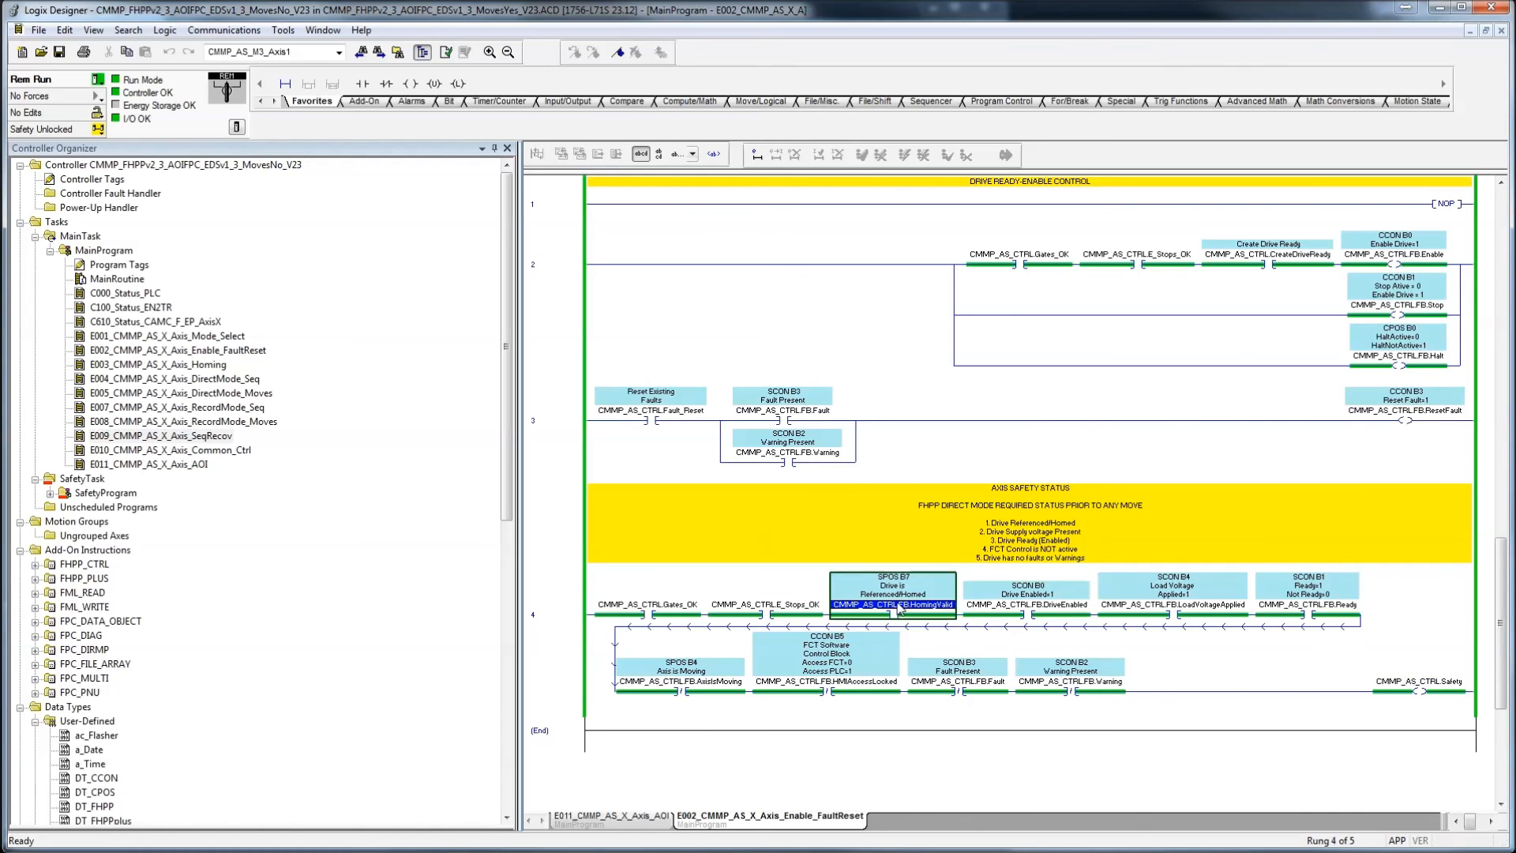
{"action": "left_click", "coordinate": [1203, 608]}
{"action": "left_click", "coordinate": [1315, 615]}
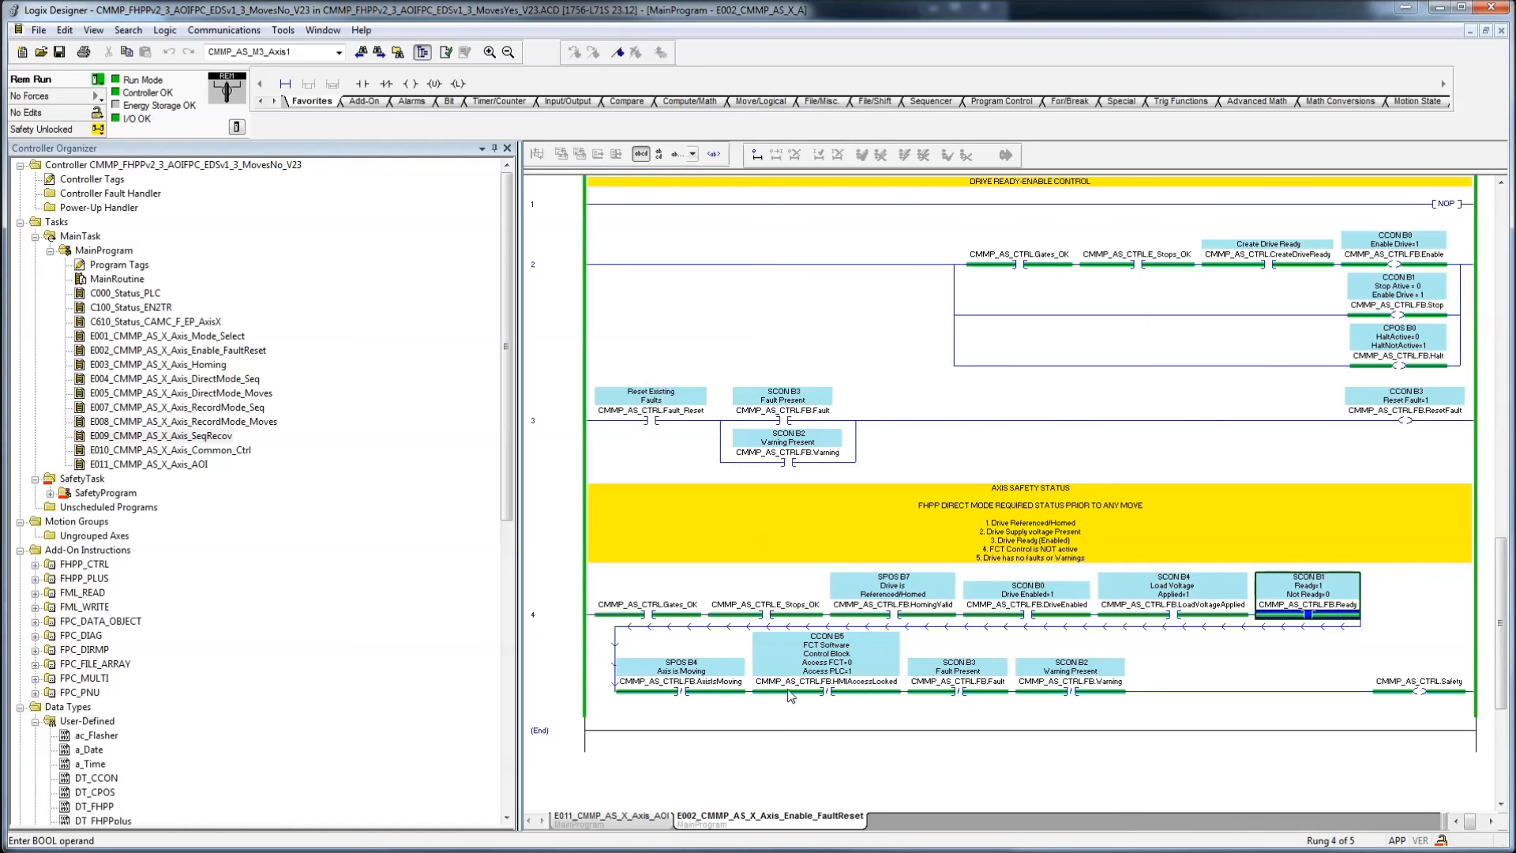
- Examine the AxisIsMoving, HMIAccessLocked, Fault and Warning contacts on rung 4, checking the drive status in Festo Configuration Tool
{"action": "left_click", "coordinate": [704, 692]}
{"action": "left_click", "coordinate": [881, 693]}
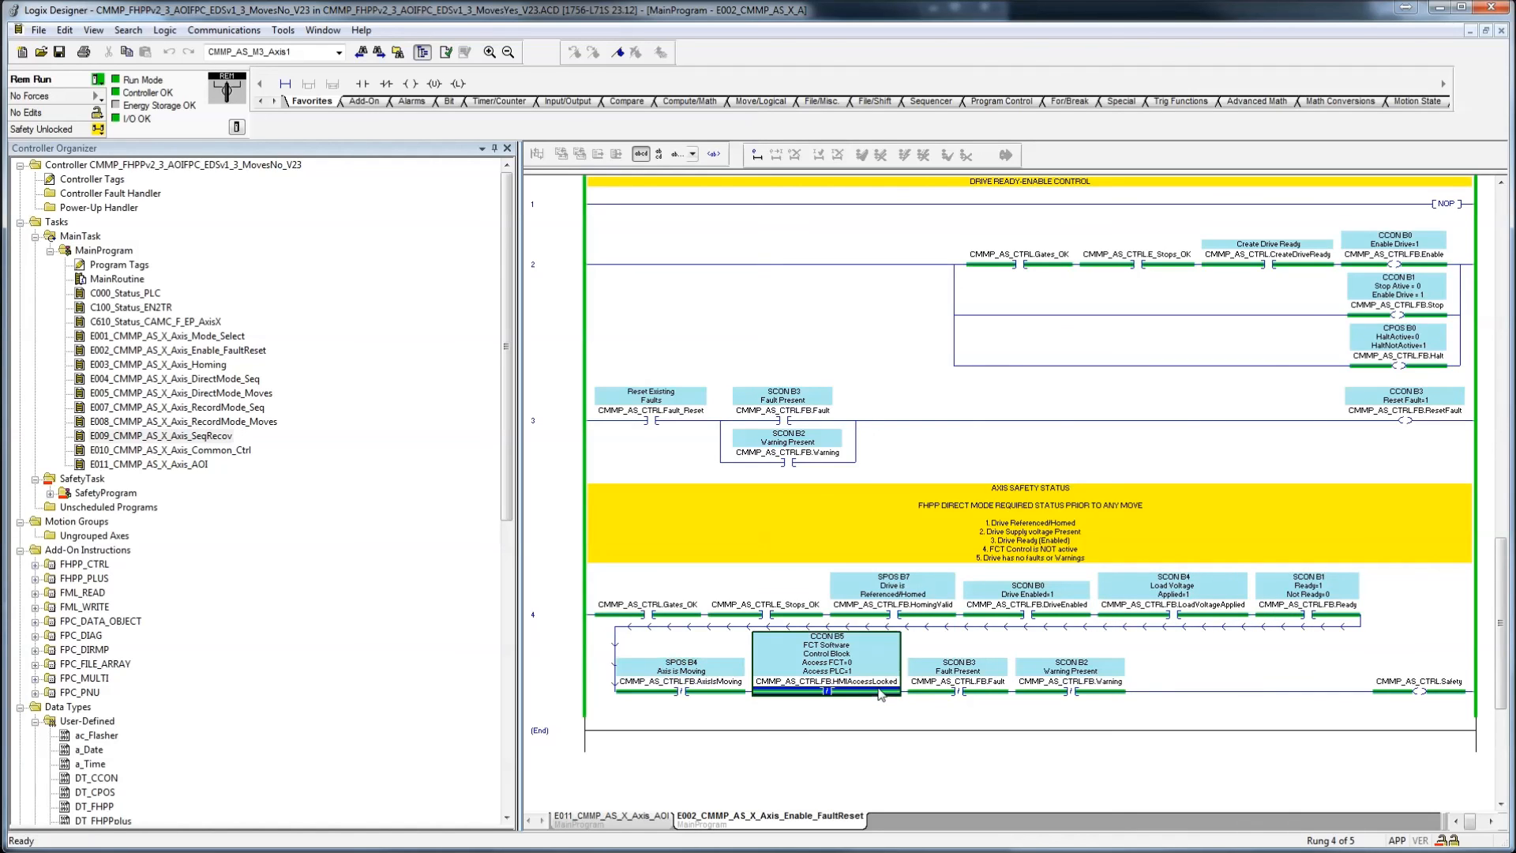
{"action": "left_click", "coordinate": [958, 687]}
{"action": "left_click", "coordinate": [847, 690]}
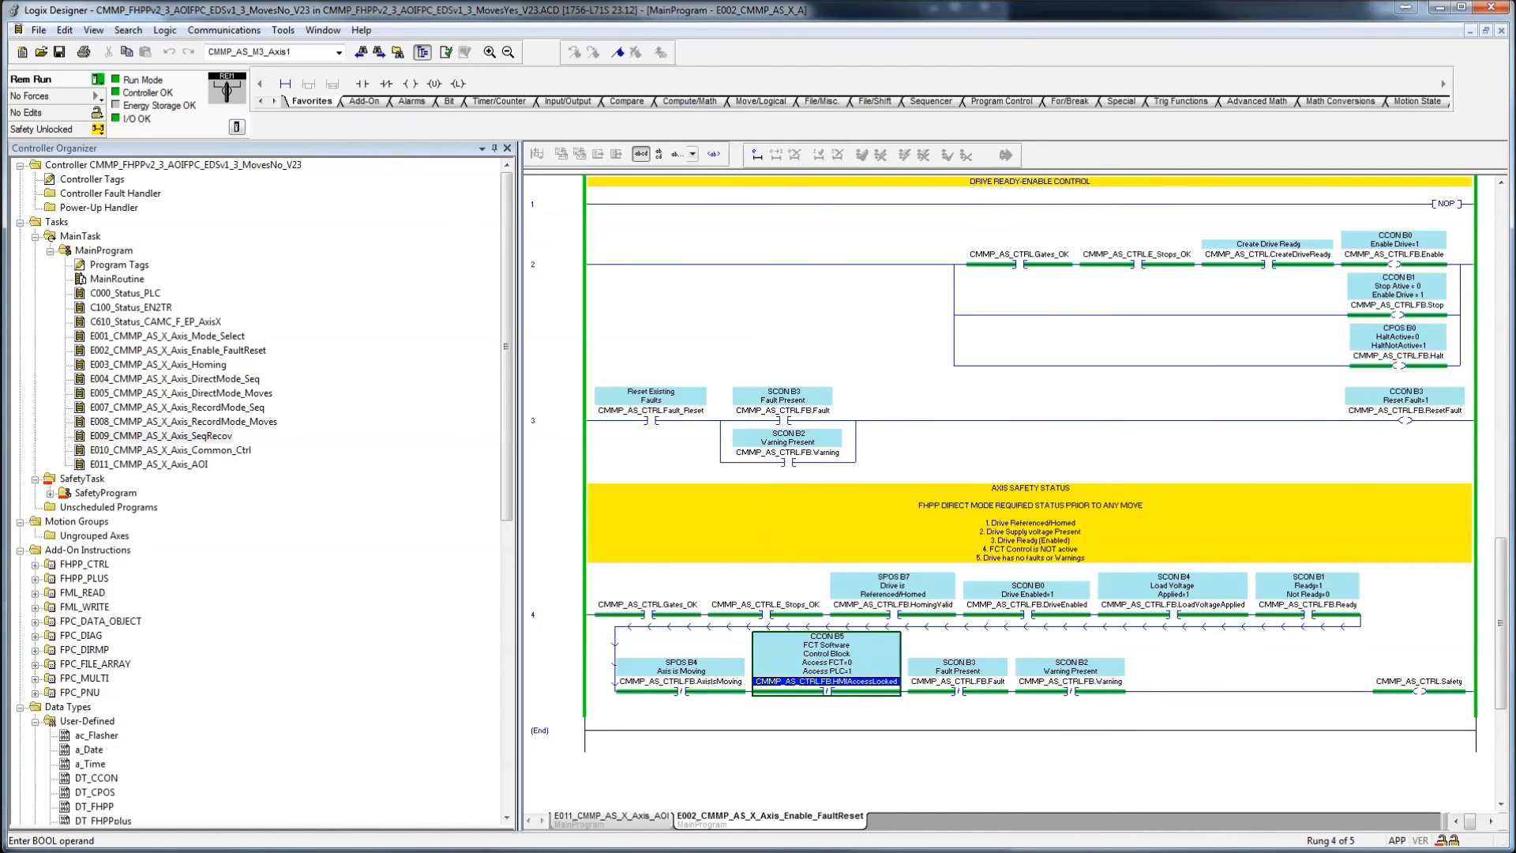
{"action": "key", "text": "alt+Tab"}
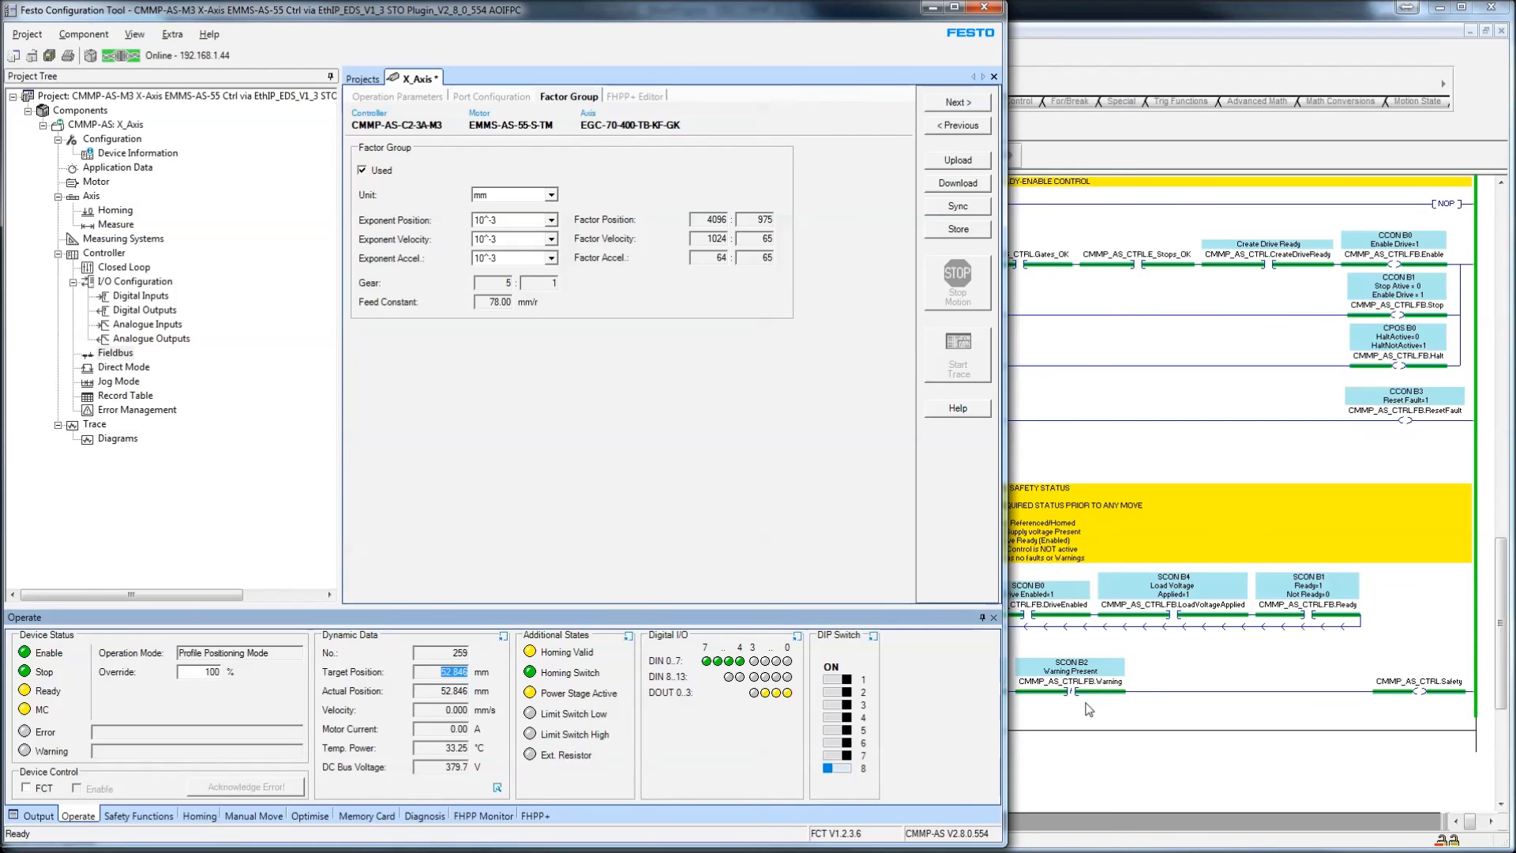
{"action": "left_click", "coordinate": [1089, 693]}
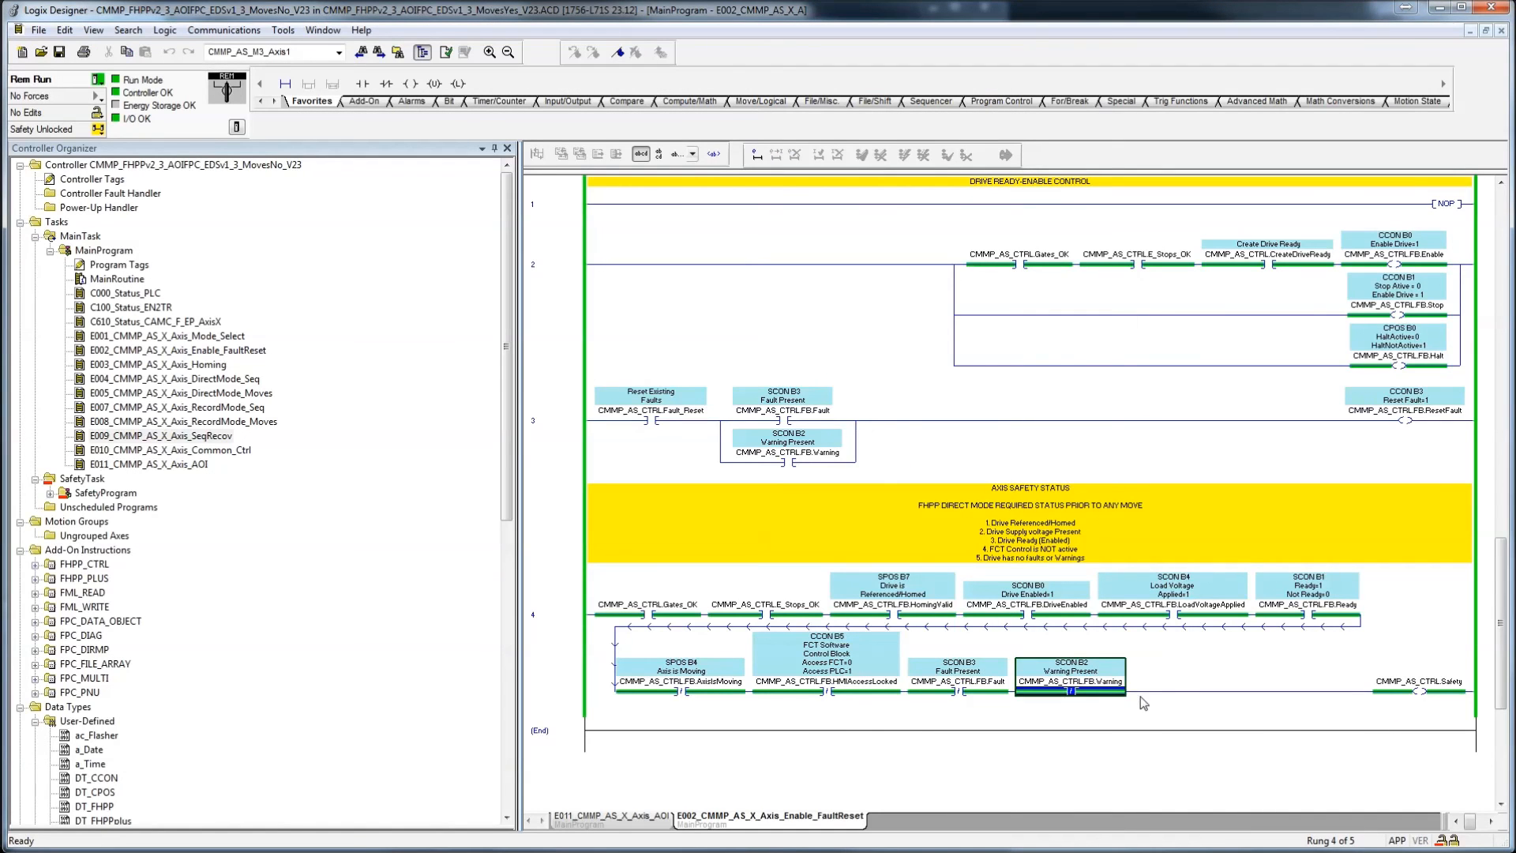
- Open the E003 homing routine, trigger the home sequence with Home_Start on rung 2, and follow the HomingSequenceStarted and HomingSequenceComplete coils
{"action": "double_click", "coordinate": [207, 364]}
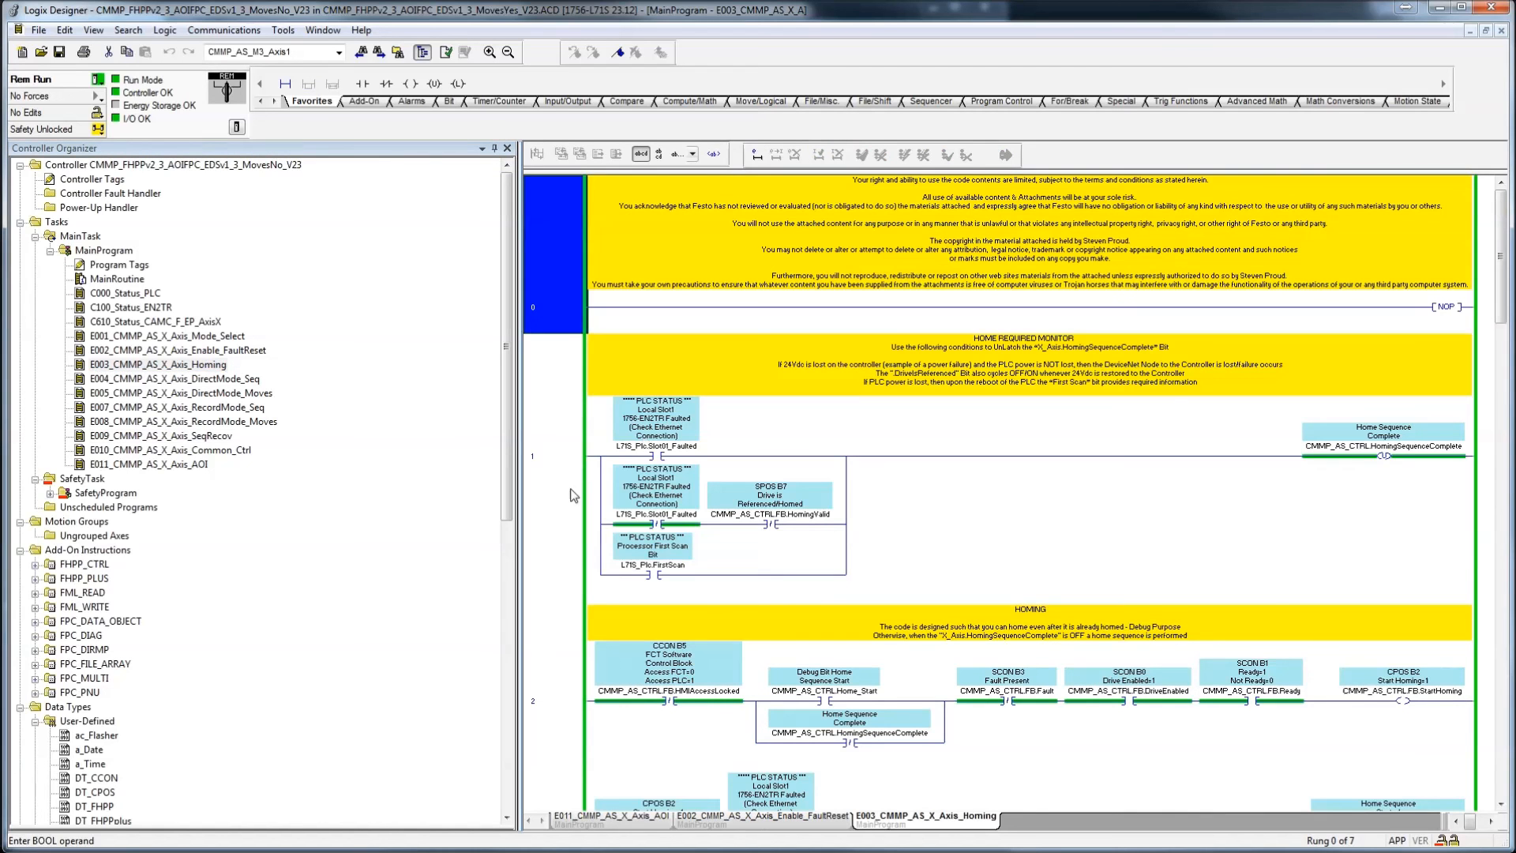
{"action": "scroll", "coordinate": [577, 498], "scroll_direction": "down", "scroll_amount": 10}
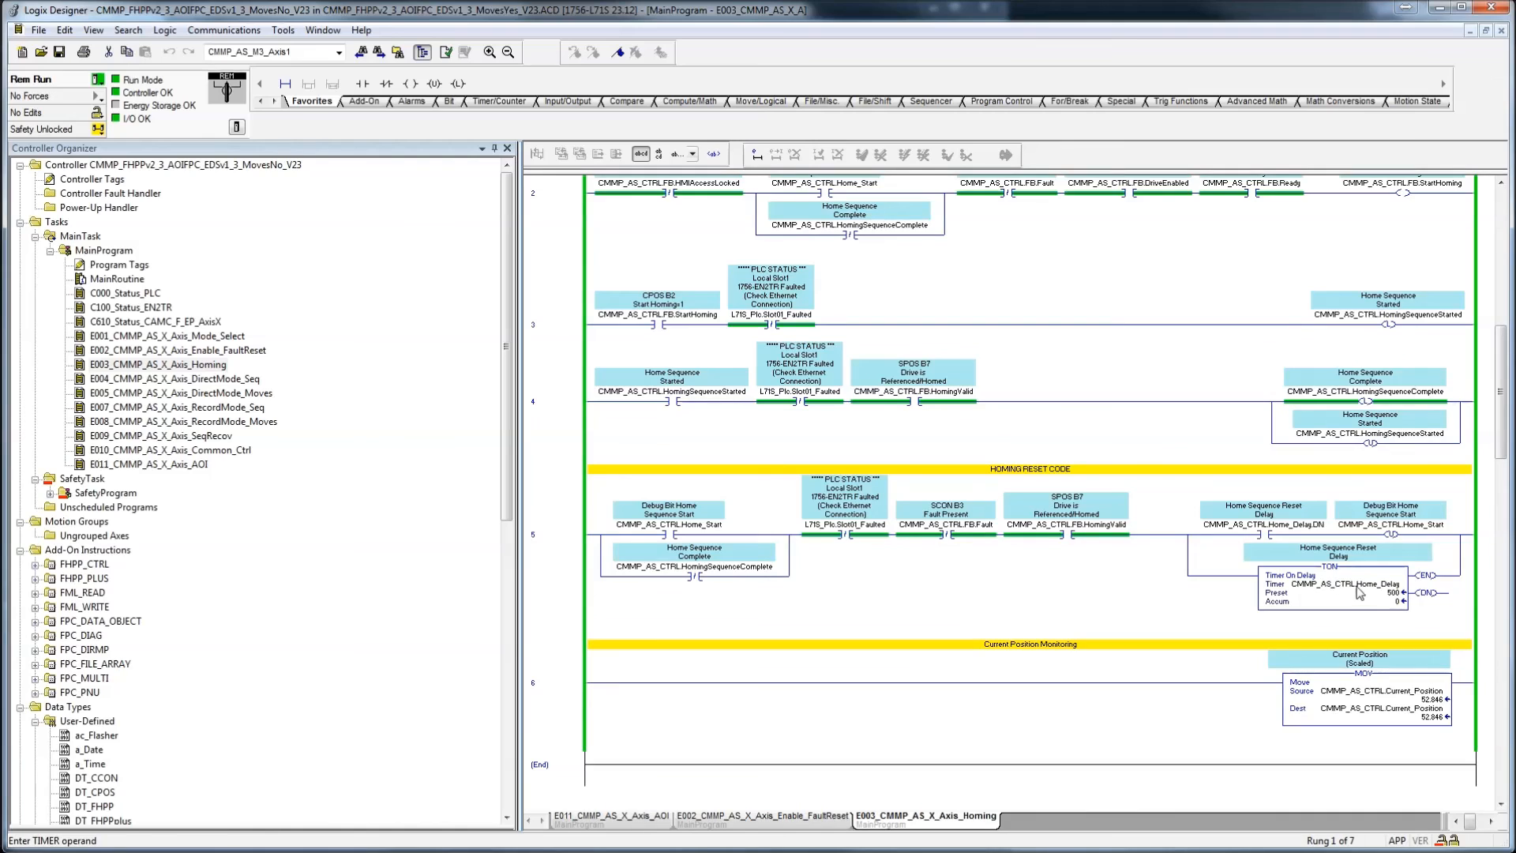
{"action": "scroll", "coordinate": [948, 474], "scroll_direction": "up", "scroll_amount": 3}
{"action": "left_click", "coordinate": [824, 455]}
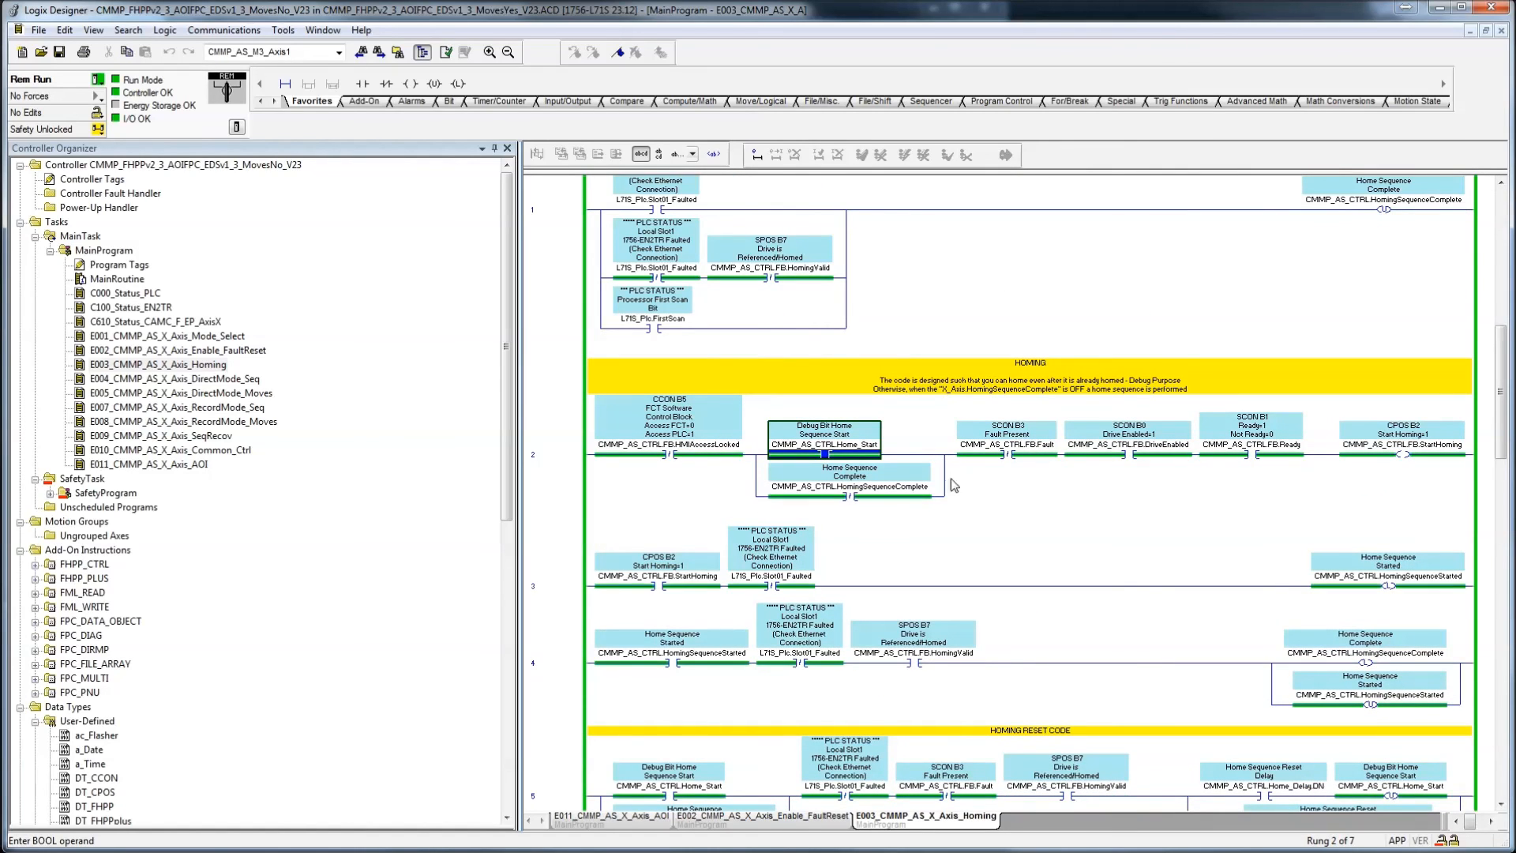
{"action": "left_click", "coordinate": [1433, 582]}
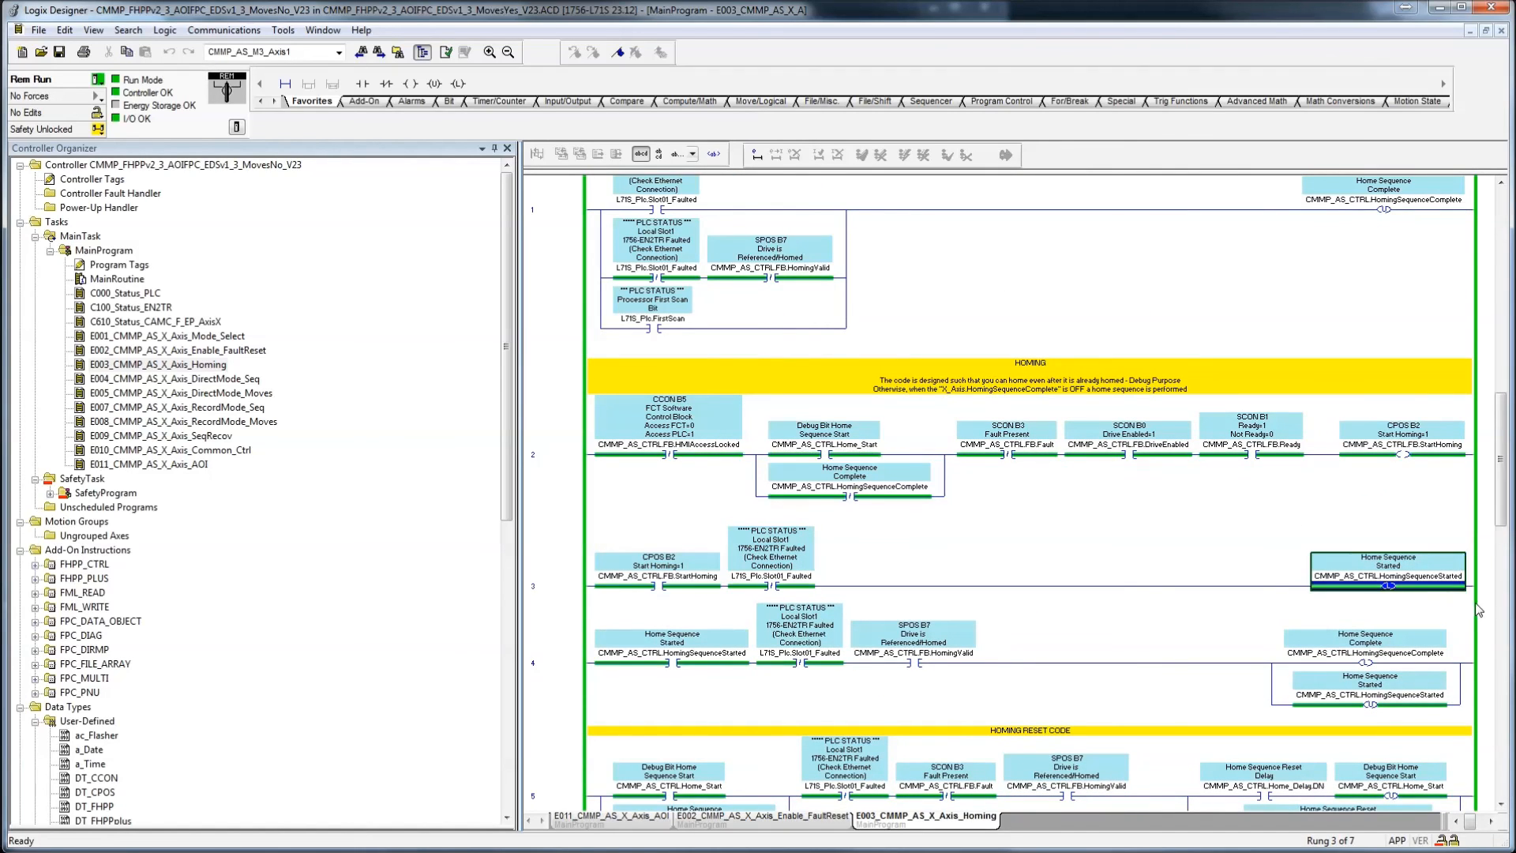
{"action": "left_click", "coordinate": [1419, 664]}
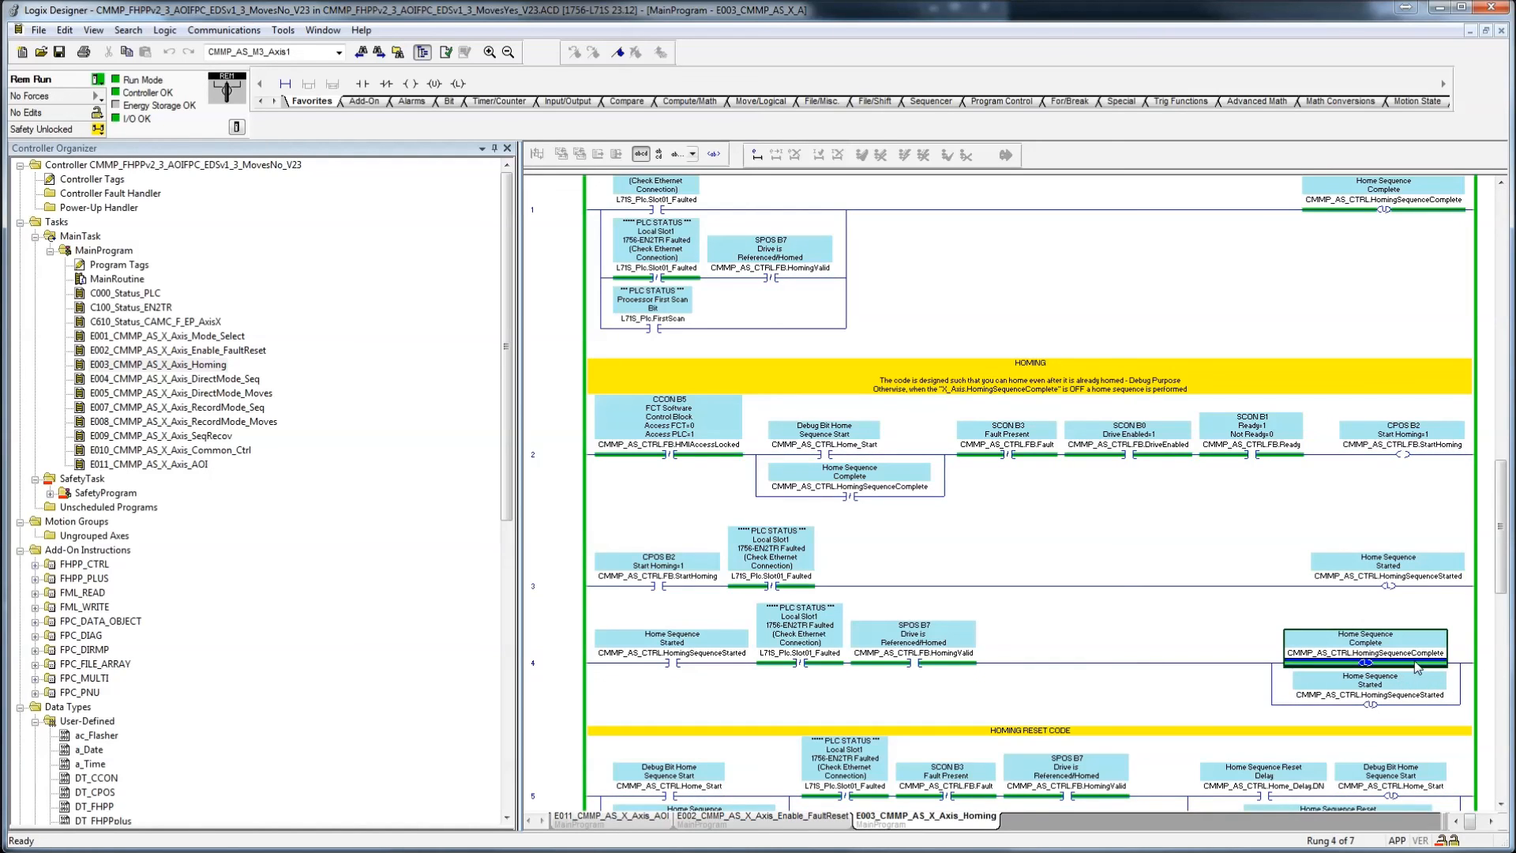
- Examine the homing logic on rungs 2 to 4, from Home_Start and StartHoming through HomingSequenceStarted and HomingValid to HomingSequenceComplete
{"action": "left_click", "coordinate": [859, 451]}
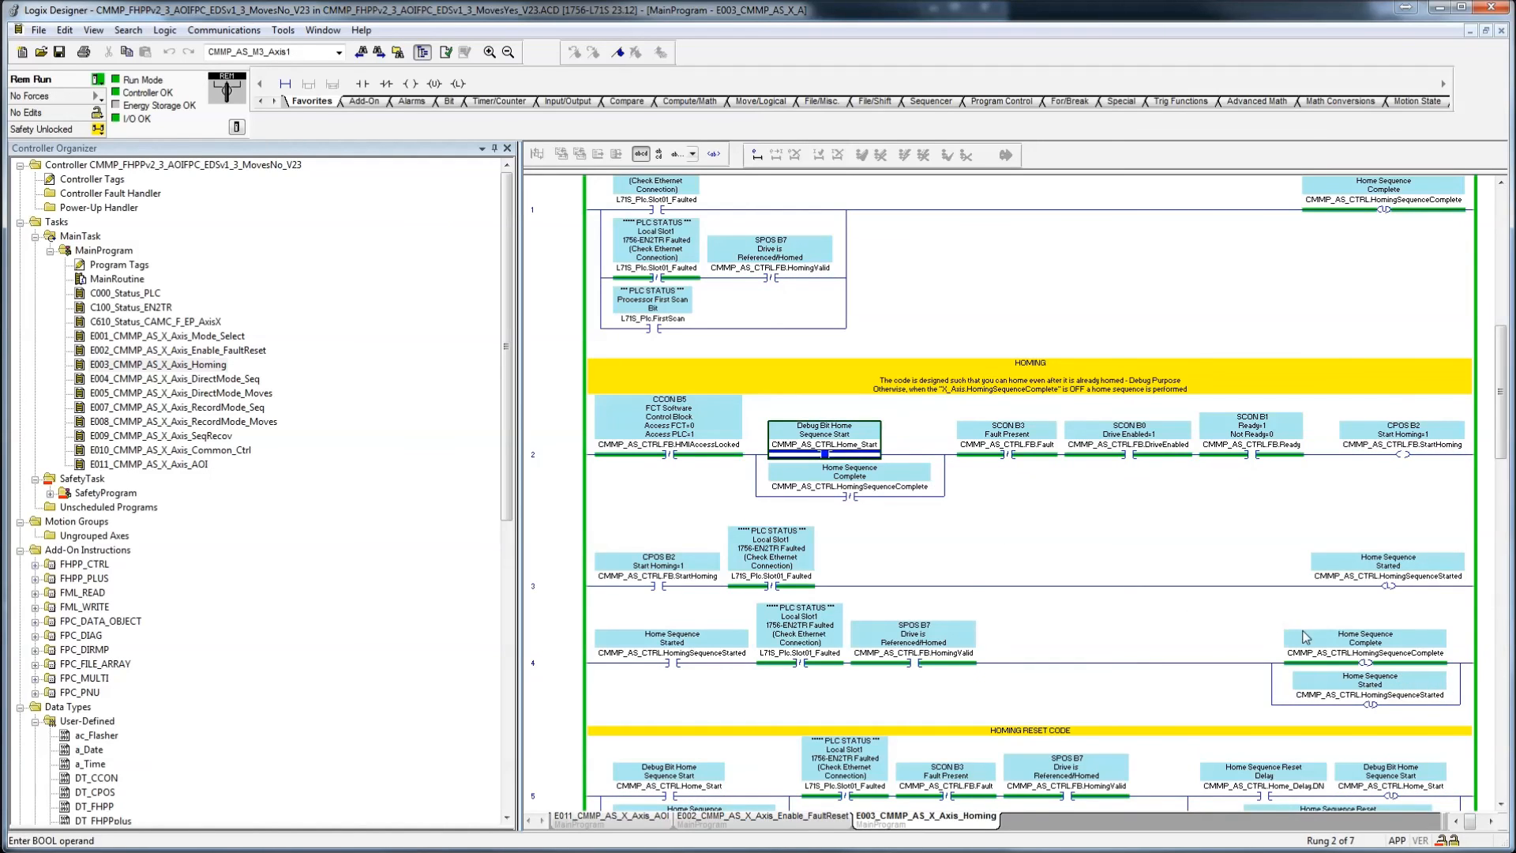
{"action": "scroll", "coordinate": [1305, 636], "scroll_direction": "down", "scroll_amount": 1}
{"action": "scroll", "coordinate": [1305, 637], "scroll_direction": "down", "scroll_amount": 1}
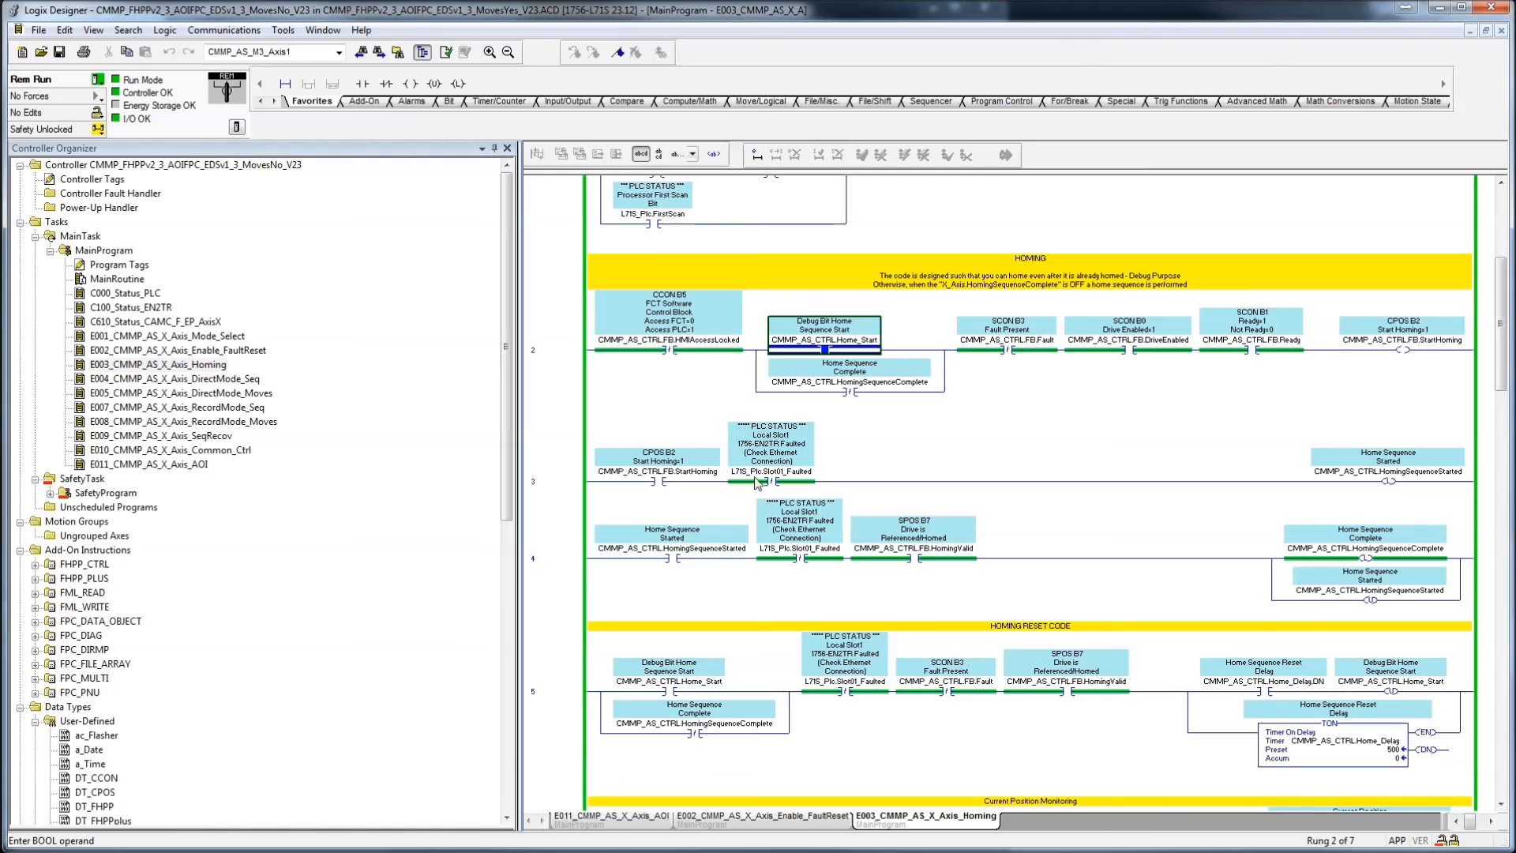
{"action": "left_click", "coordinate": [1414, 342]}
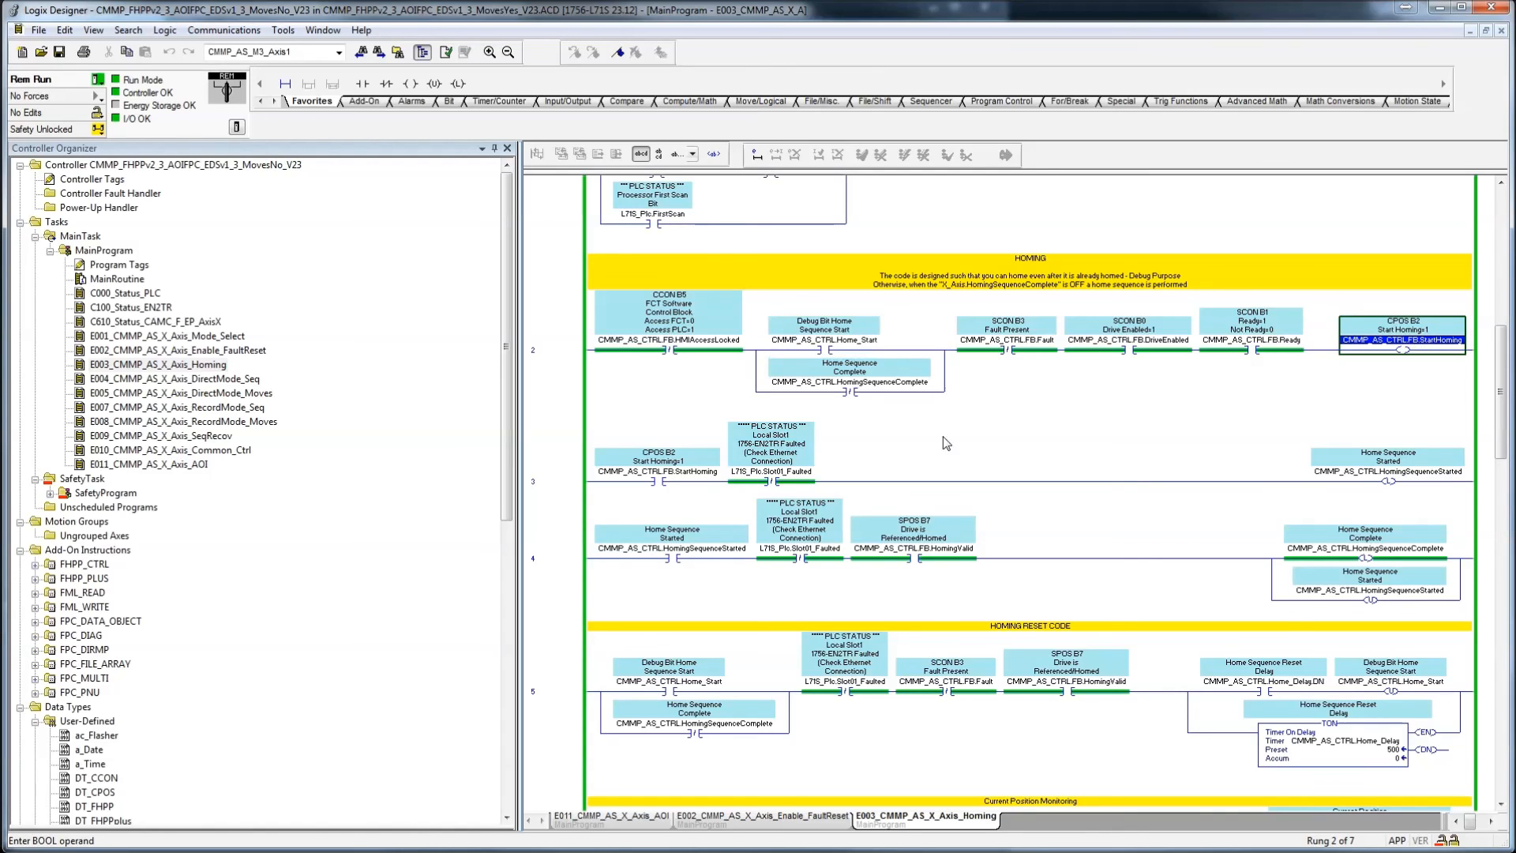
{"action": "left_click", "coordinate": [646, 476]}
{"action": "left_click", "coordinate": [762, 477]}
{"action": "left_click", "coordinate": [1389, 475]}
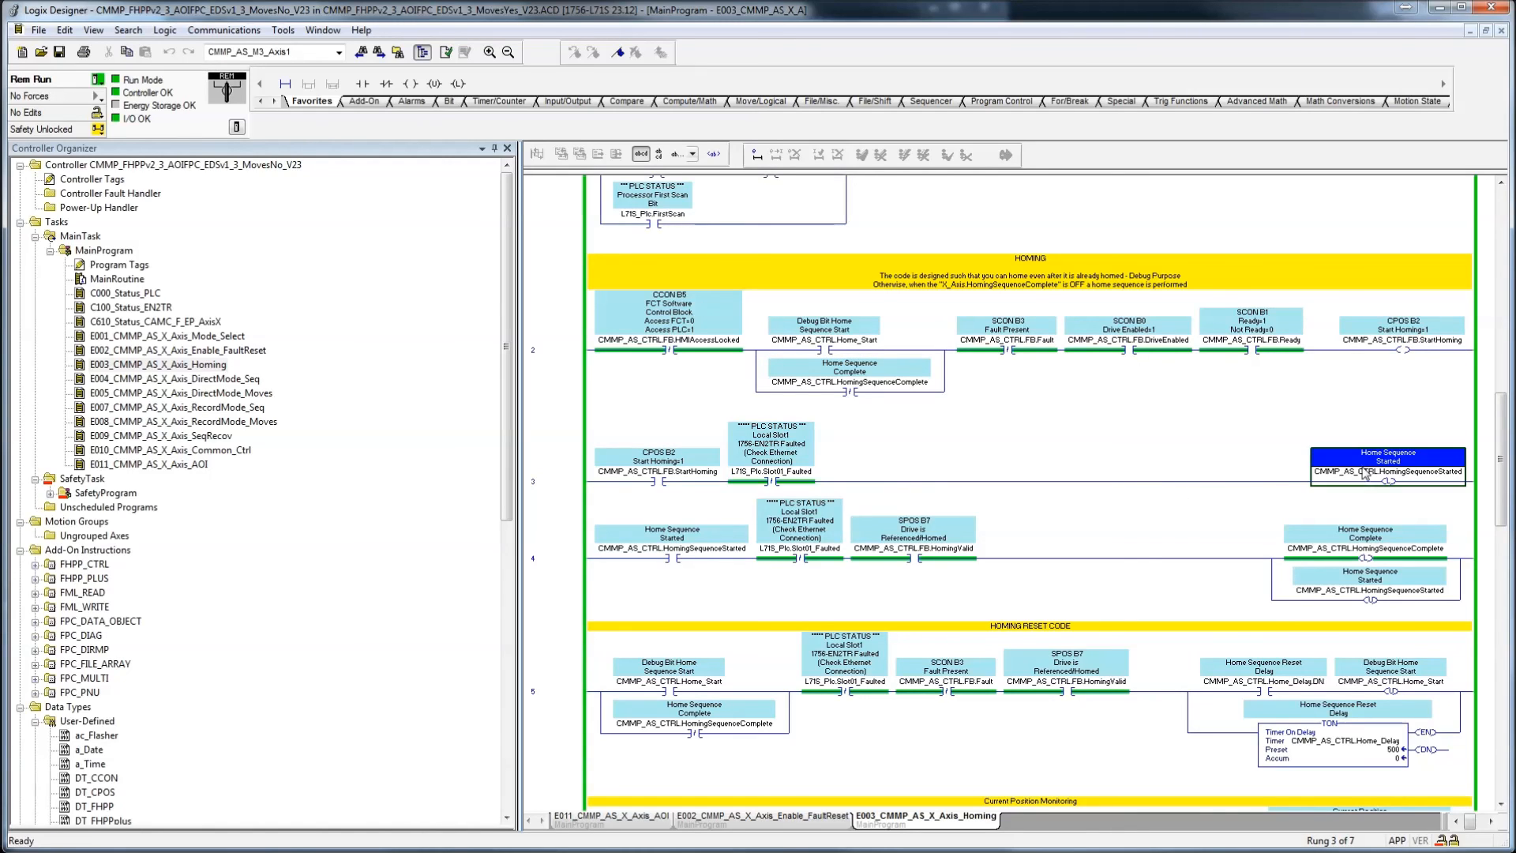
{"action": "left_click", "coordinate": [693, 559]}
{"action": "left_click", "coordinate": [914, 558]}
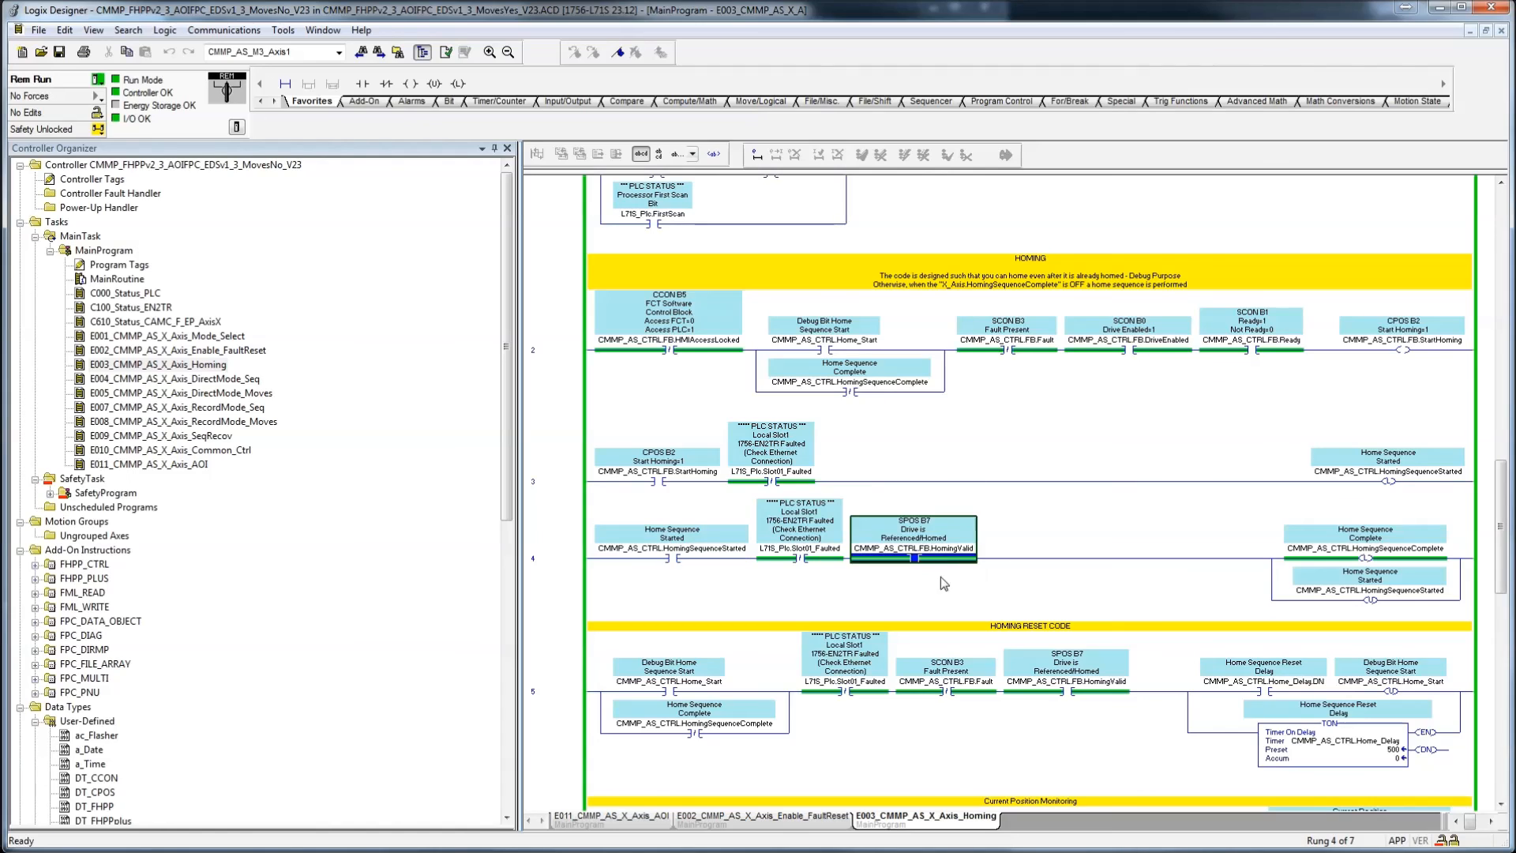
{"action": "key", "text": "Right"}
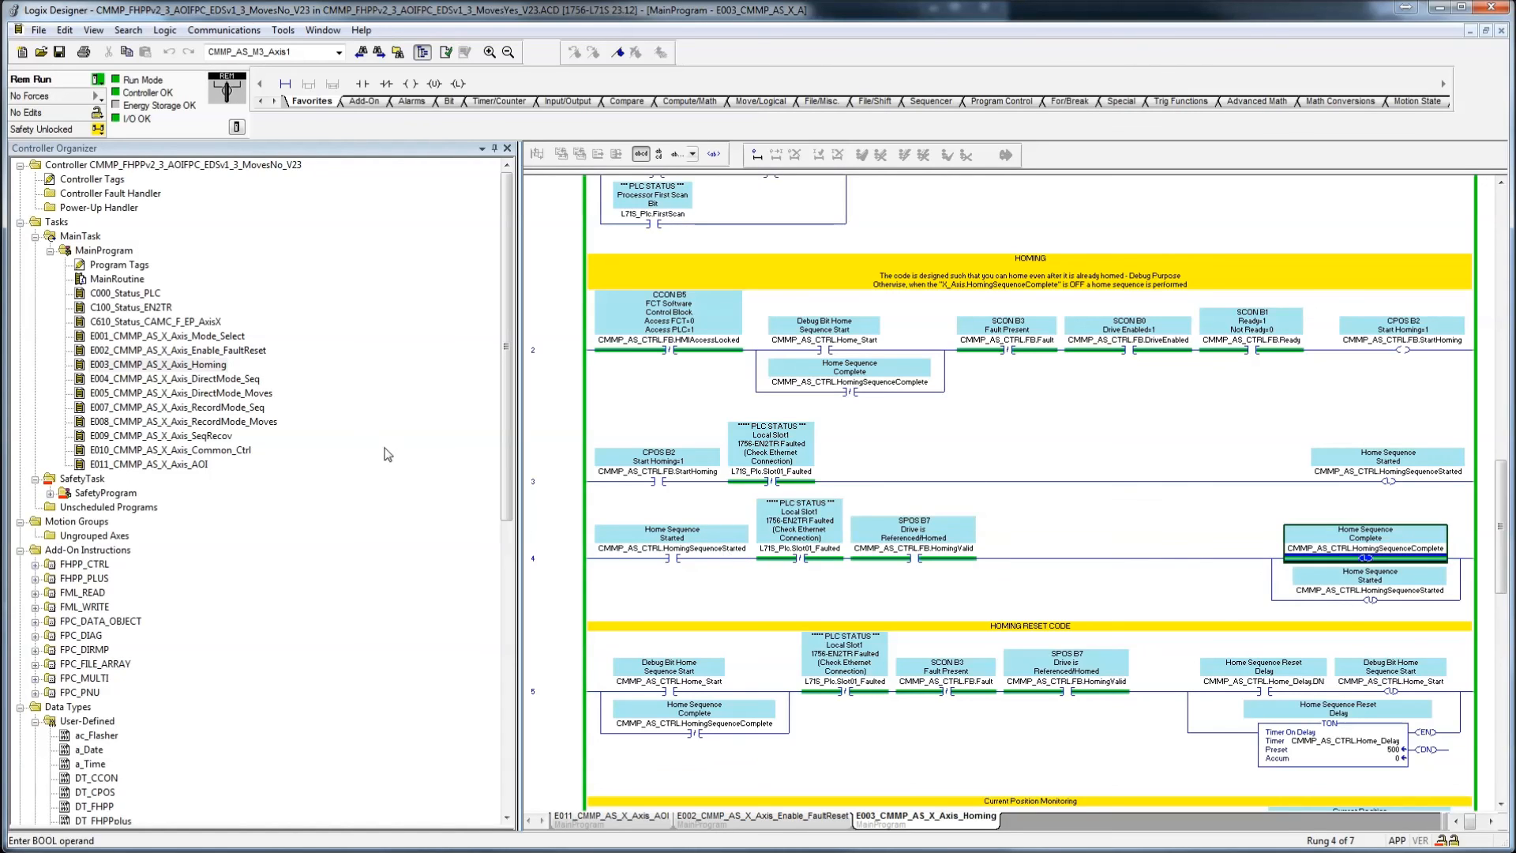
- Look over the start of the E004 direct mode sequence routine and open the E005 direct mode moves routine
{"action": "double_click", "coordinate": [224, 379]}
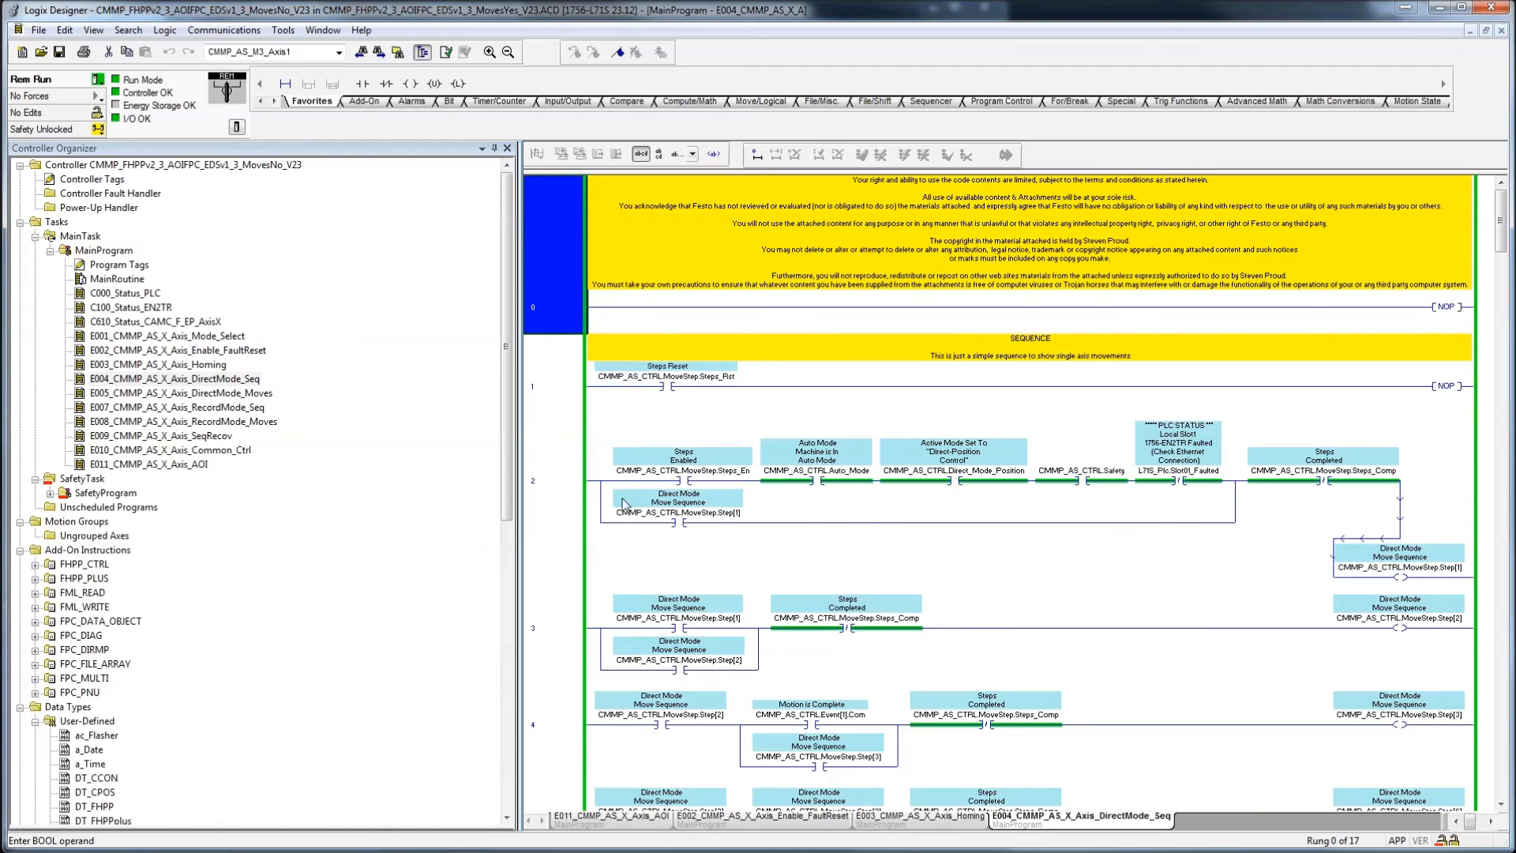
{"action": "left_click", "coordinate": [559, 479]}
{"action": "double_click", "coordinate": [229, 394]}
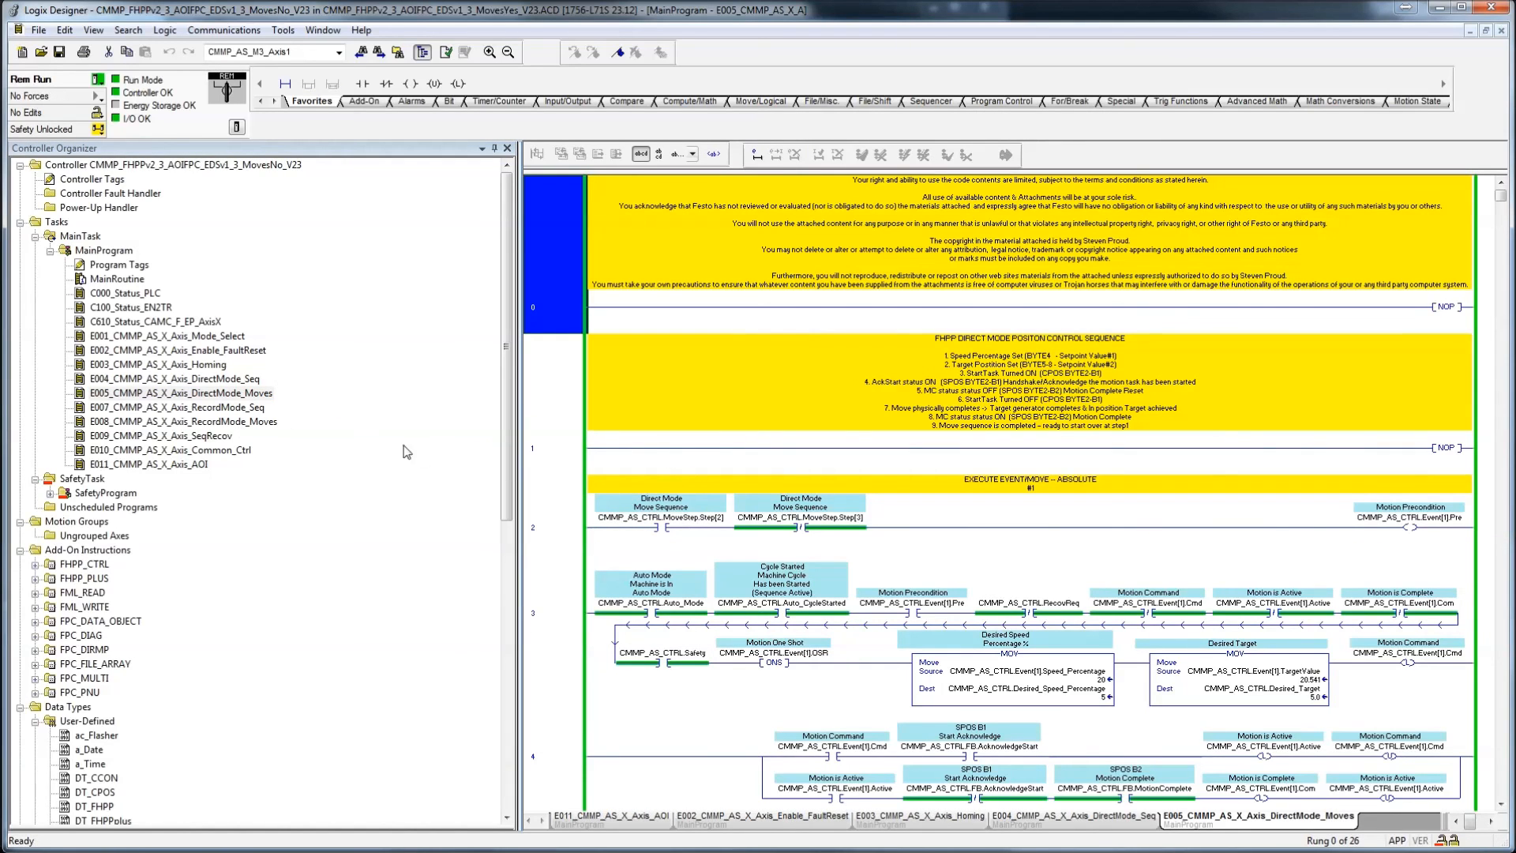
- Close all open routine windows, reopen the E005 direct mode moves routine and widen its ladder area
{"action": "left_click", "coordinate": [323, 30]}
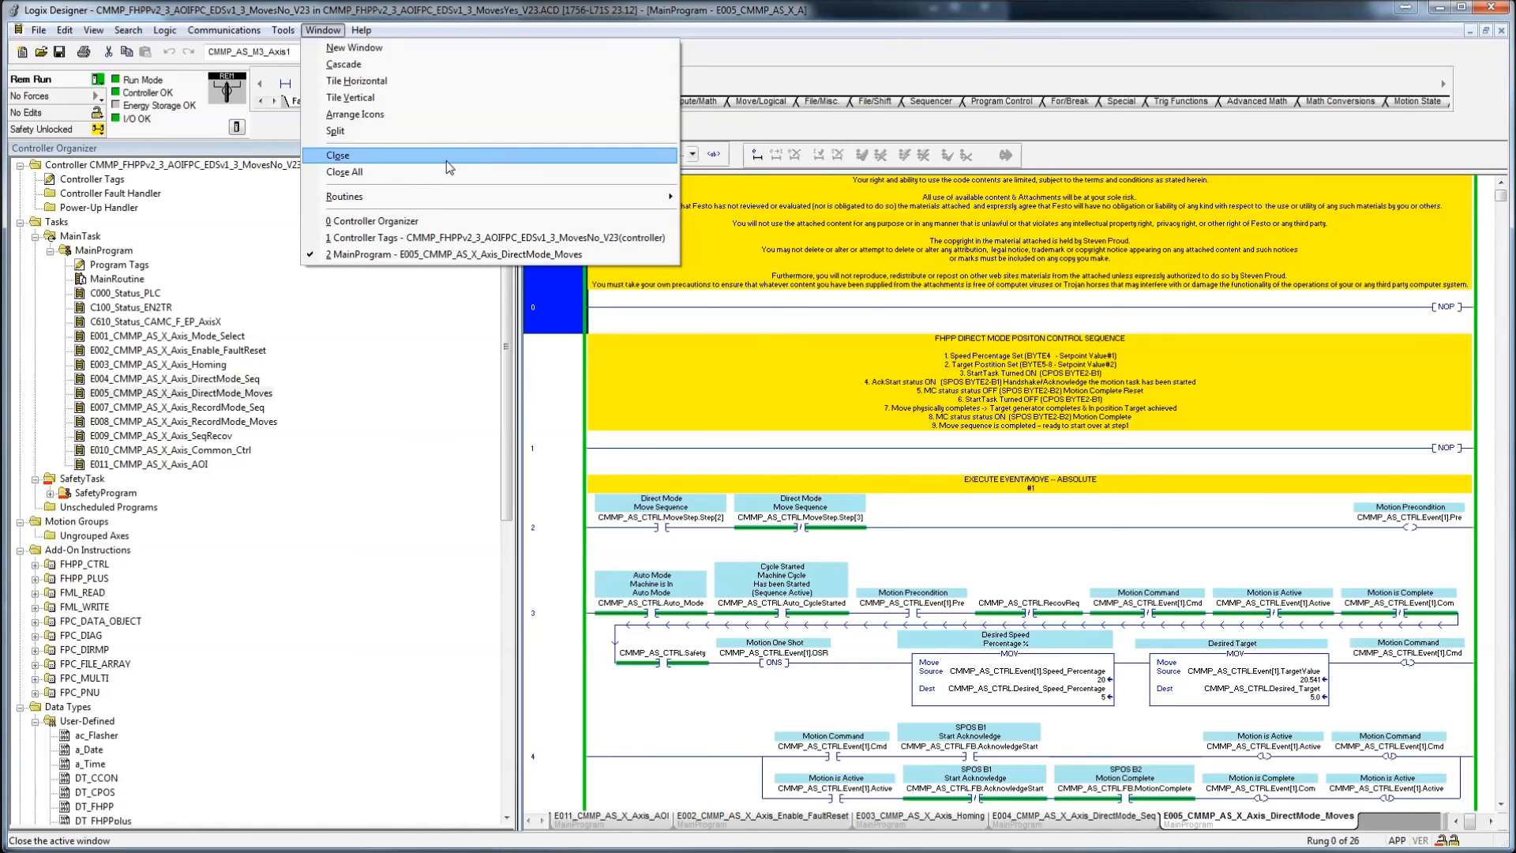
{"action": "left_click", "coordinate": [346, 172]}
{"action": "double_click", "coordinate": [237, 393]}
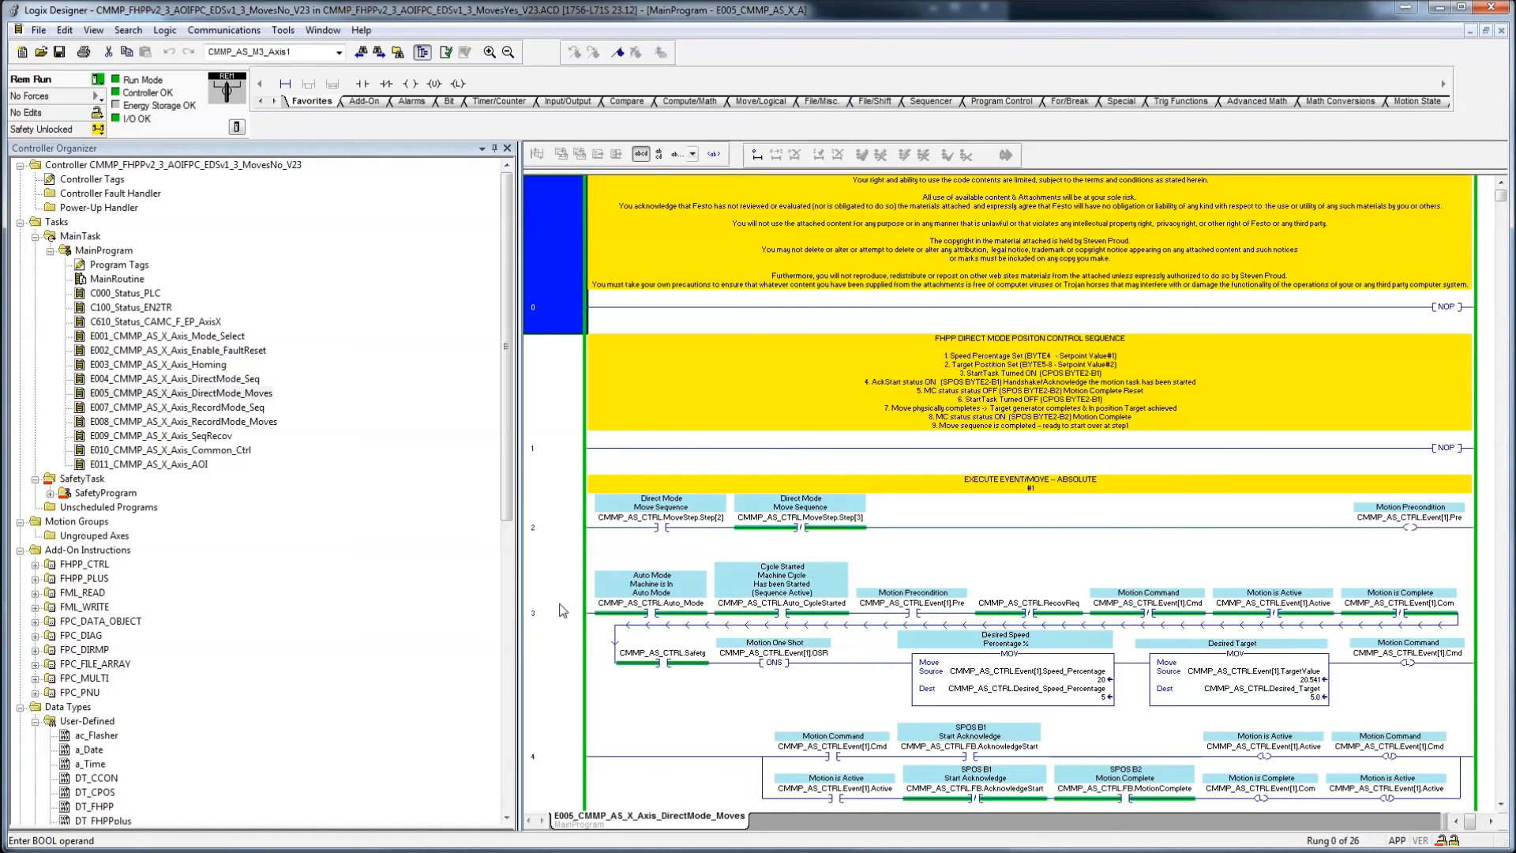
{"action": "left_click_drag", "start_coordinate": [521, 550], "coordinate": [297, 567]}
- Examine the absolute move rungs for event #1 in E005, including the position window logic and At_POSN coil on rung 5
{"action": "left_click", "coordinate": [341, 620]}
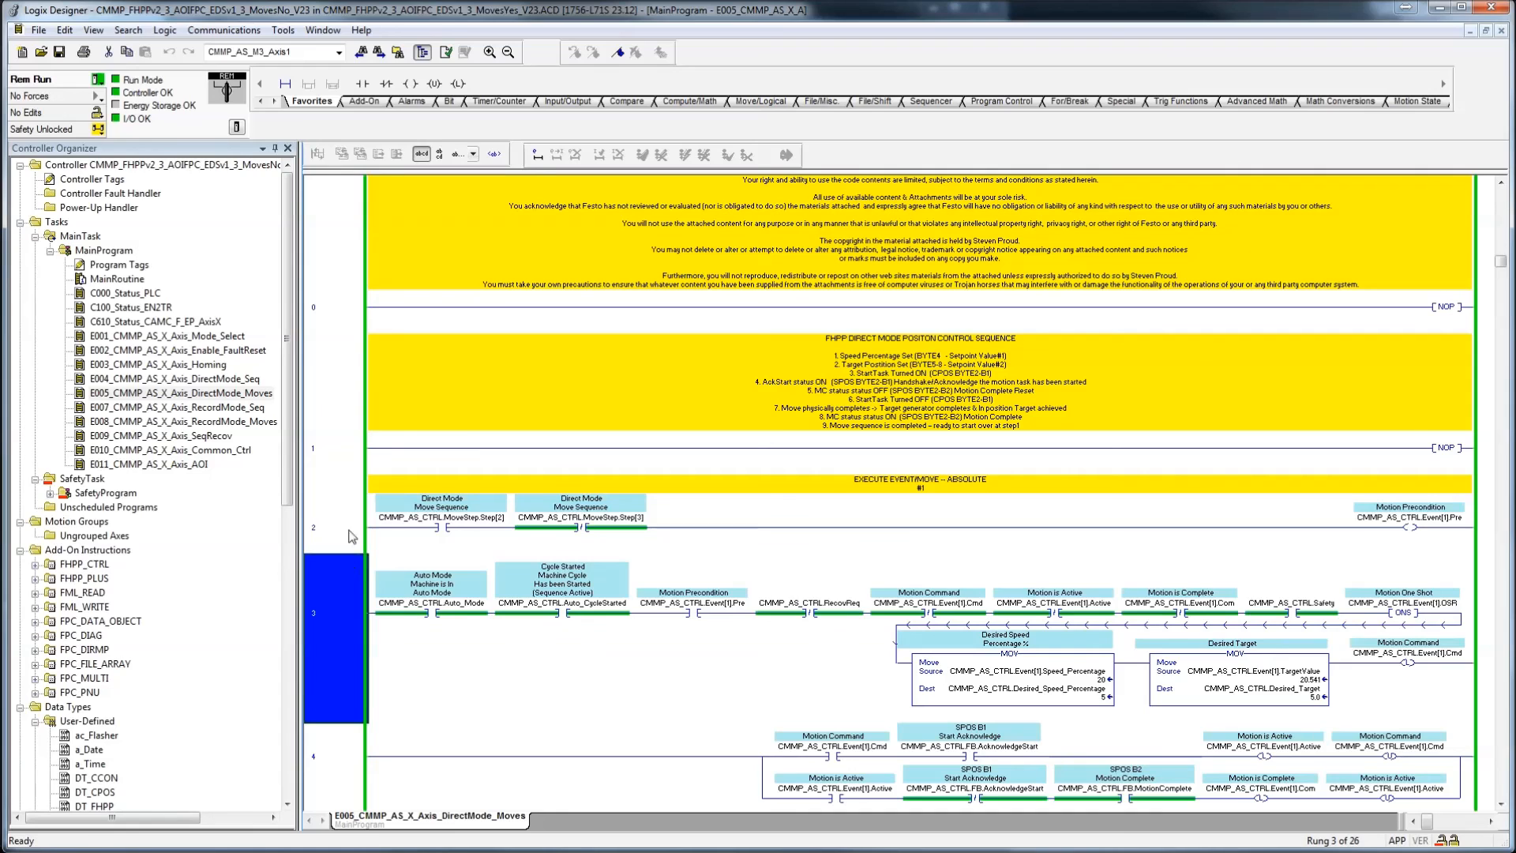
{"action": "scroll", "coordinate": [363, 687], "scroll_direction": "down", "scroll_amount": 5}
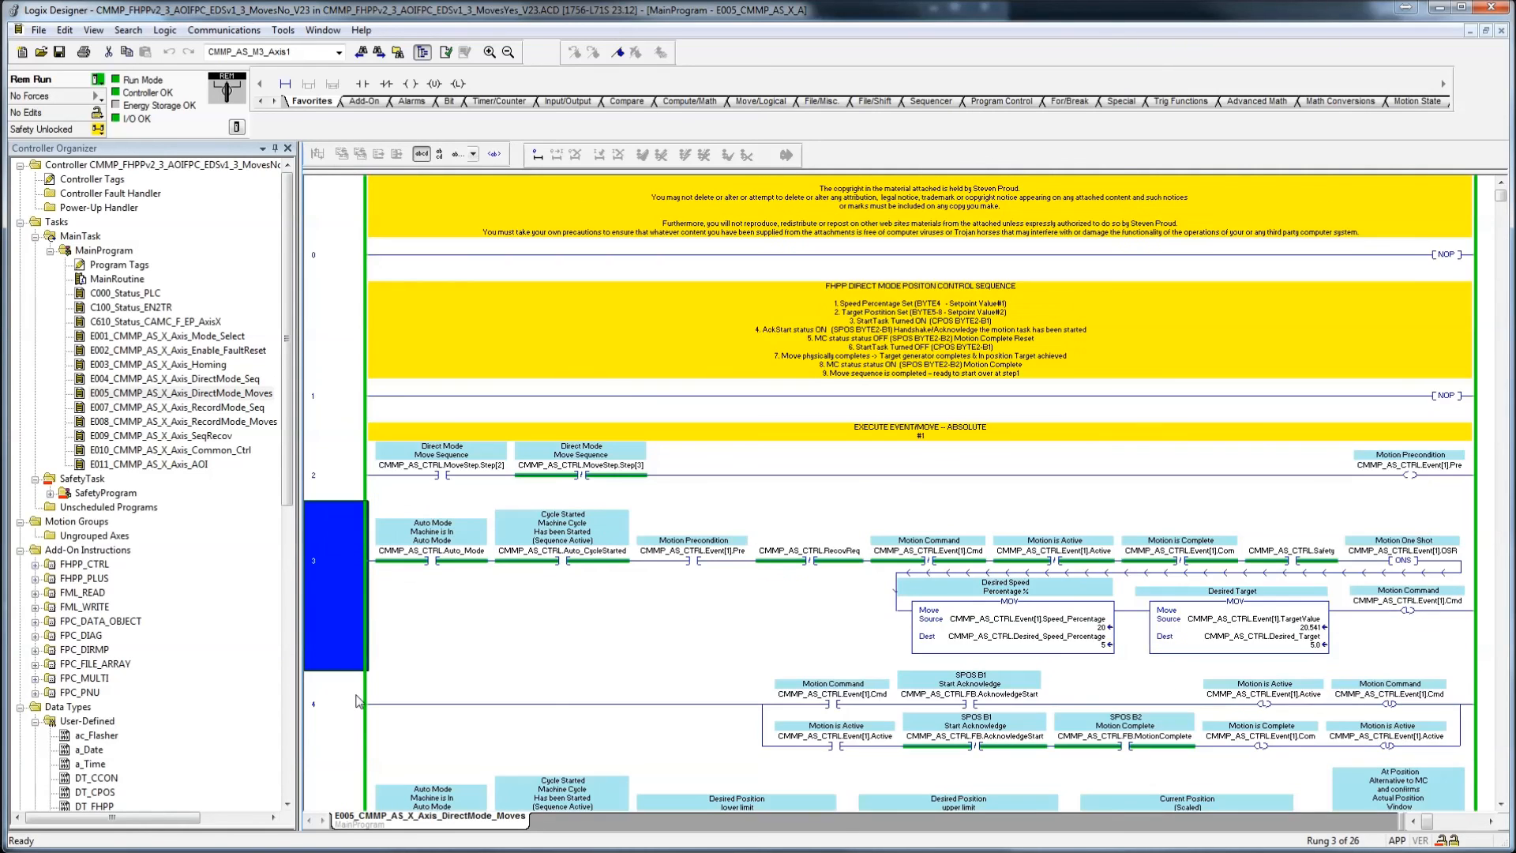
{"action": "left_click", "coordinate": [347, 695]}
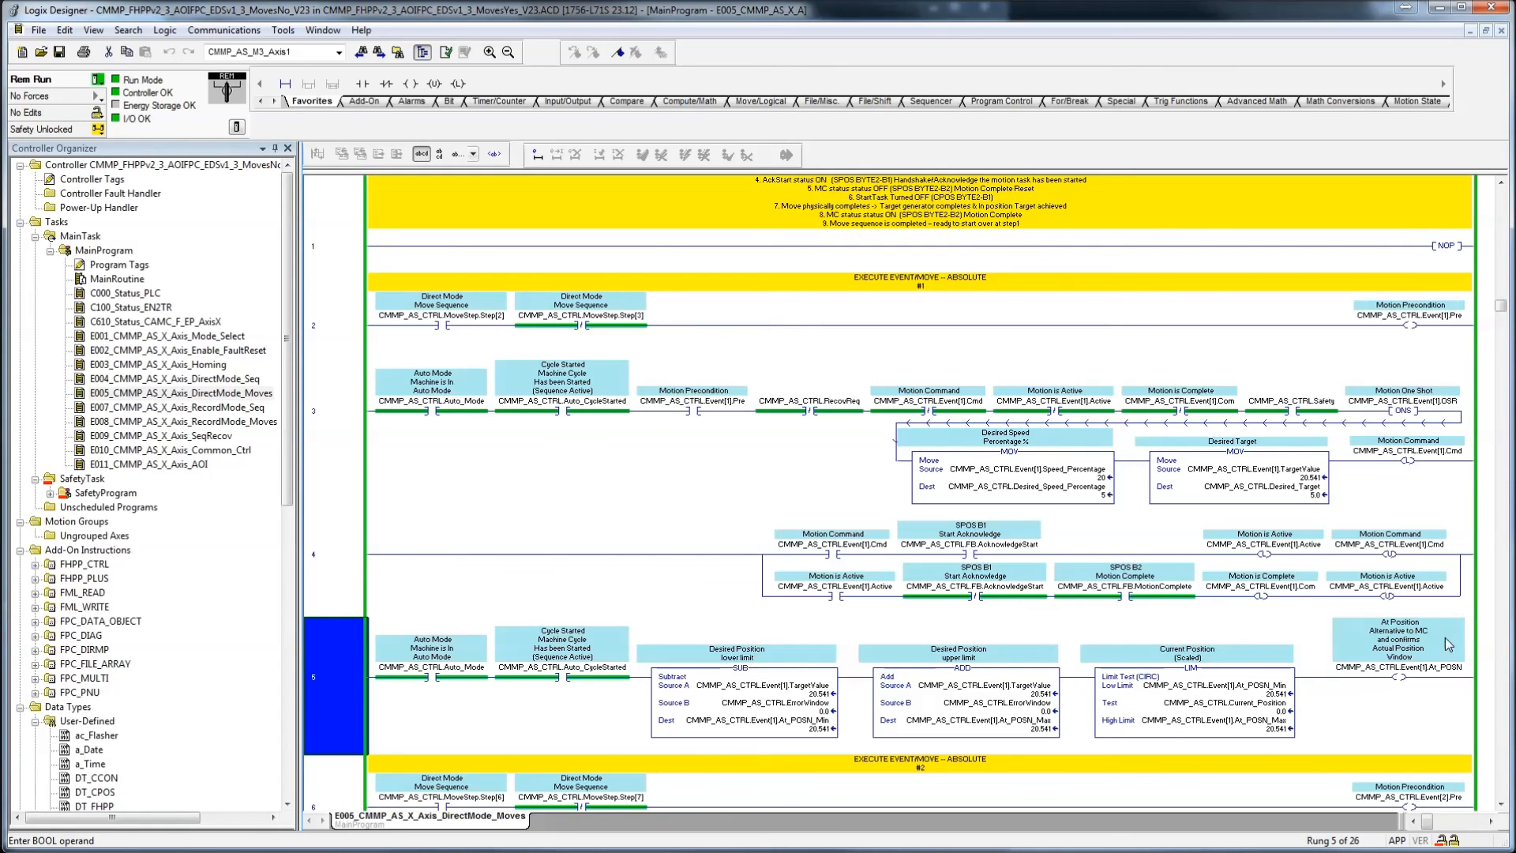
{"action": "left_click", "coordinate": [1398, 678]}
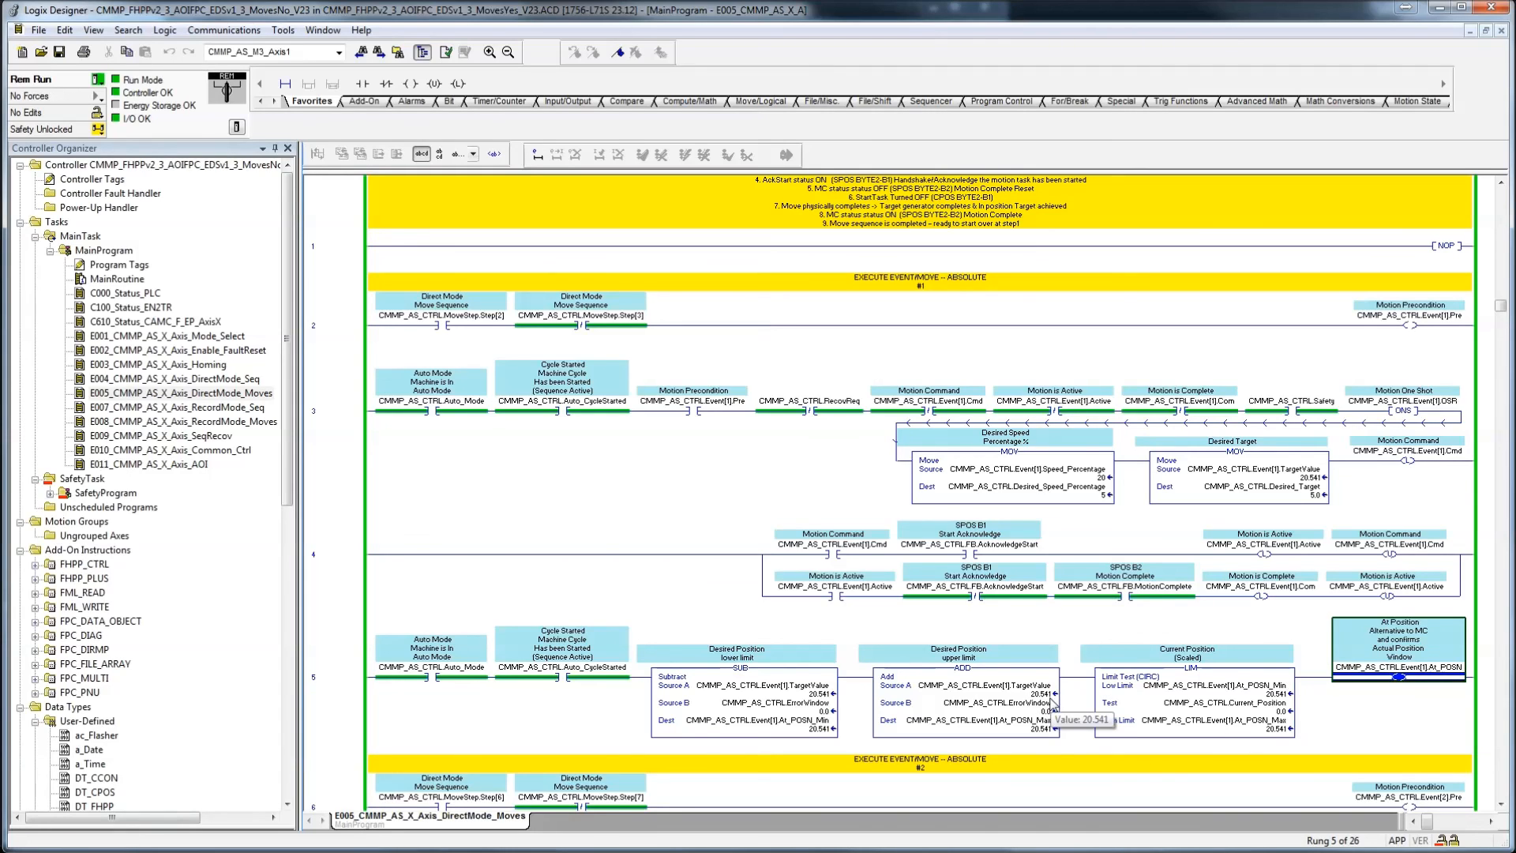
{"action": "left_click", "coordinate": [353, 394]}
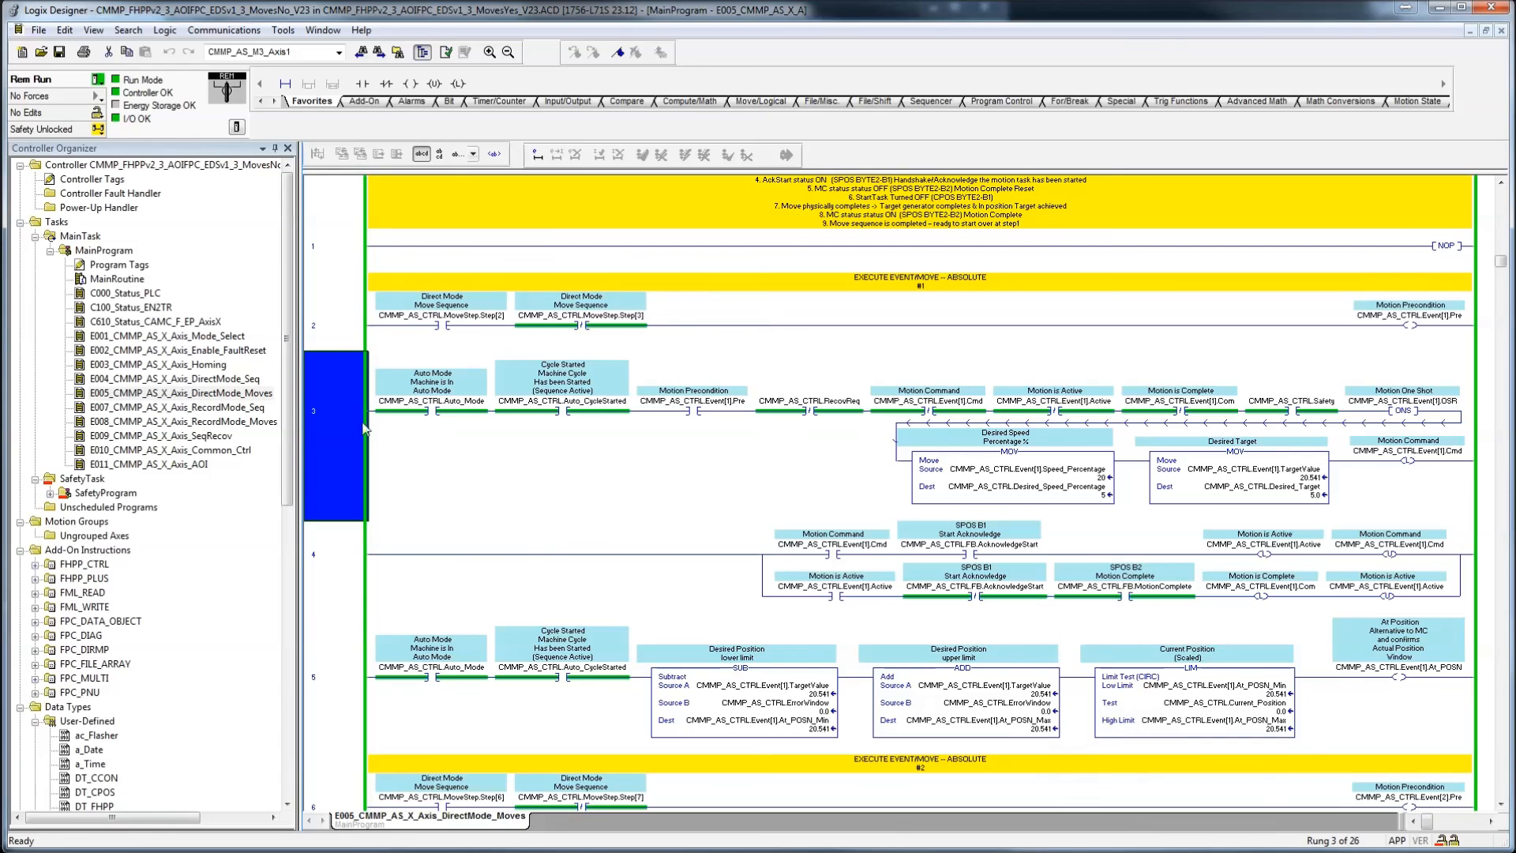
{"action": "key", "text": "Down"}
- Examine the MoveStep.Step[2] and Step[3] contacts and the Event[1].Pre motion precondition coil on rung 2
{"action": "left_click", "coordinate": [460, 325]}
{"action": "left_click", "coordinate": [536, 330]}
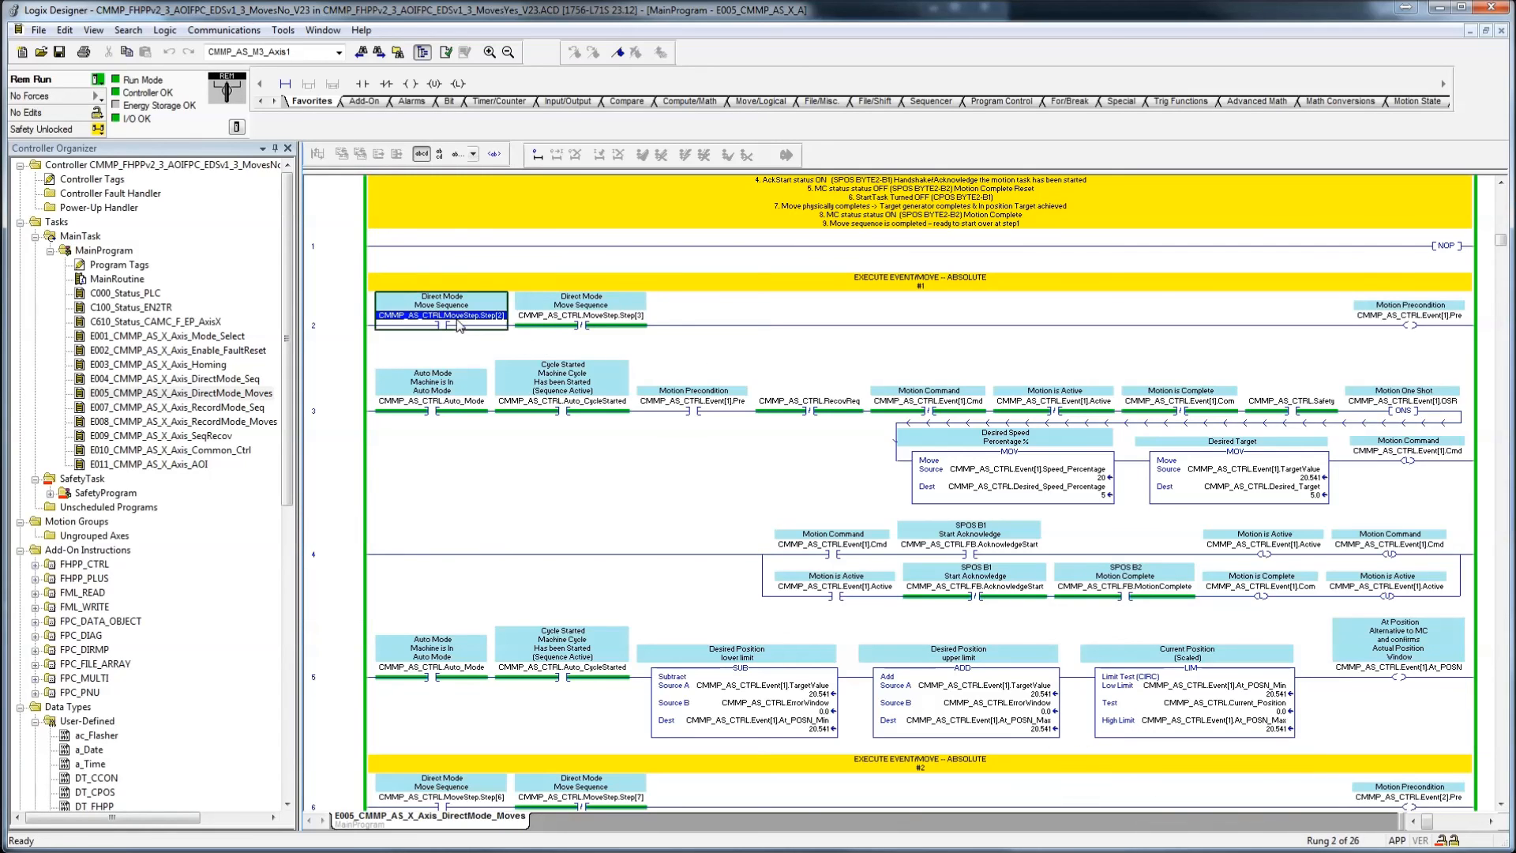
{"action": "left_click", "coordinate": [460, 325]}
{"action": "left_click", "coordinate": [536, 330]}
{"action": "left_click", "coordinate": [1455, 328]}
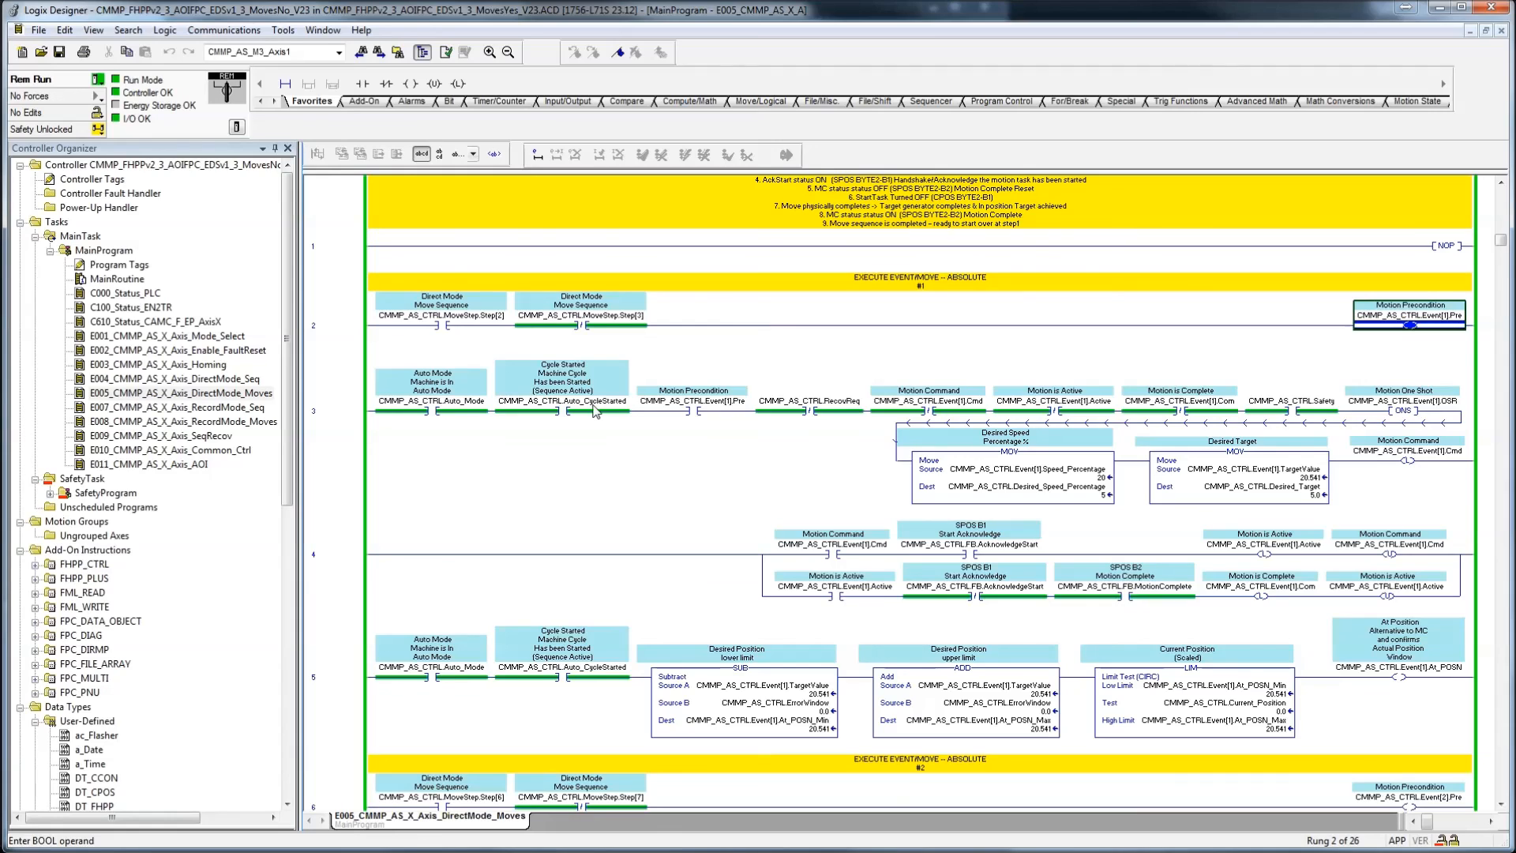
- Examine the rung 3 start conditions: Auto_Mode, Auto_CycleStarted, RecovReq, the Event[1] Cmd, Active and Com contacts, and Safety
{"action": "left_click", "coordinate": [595, 410]}
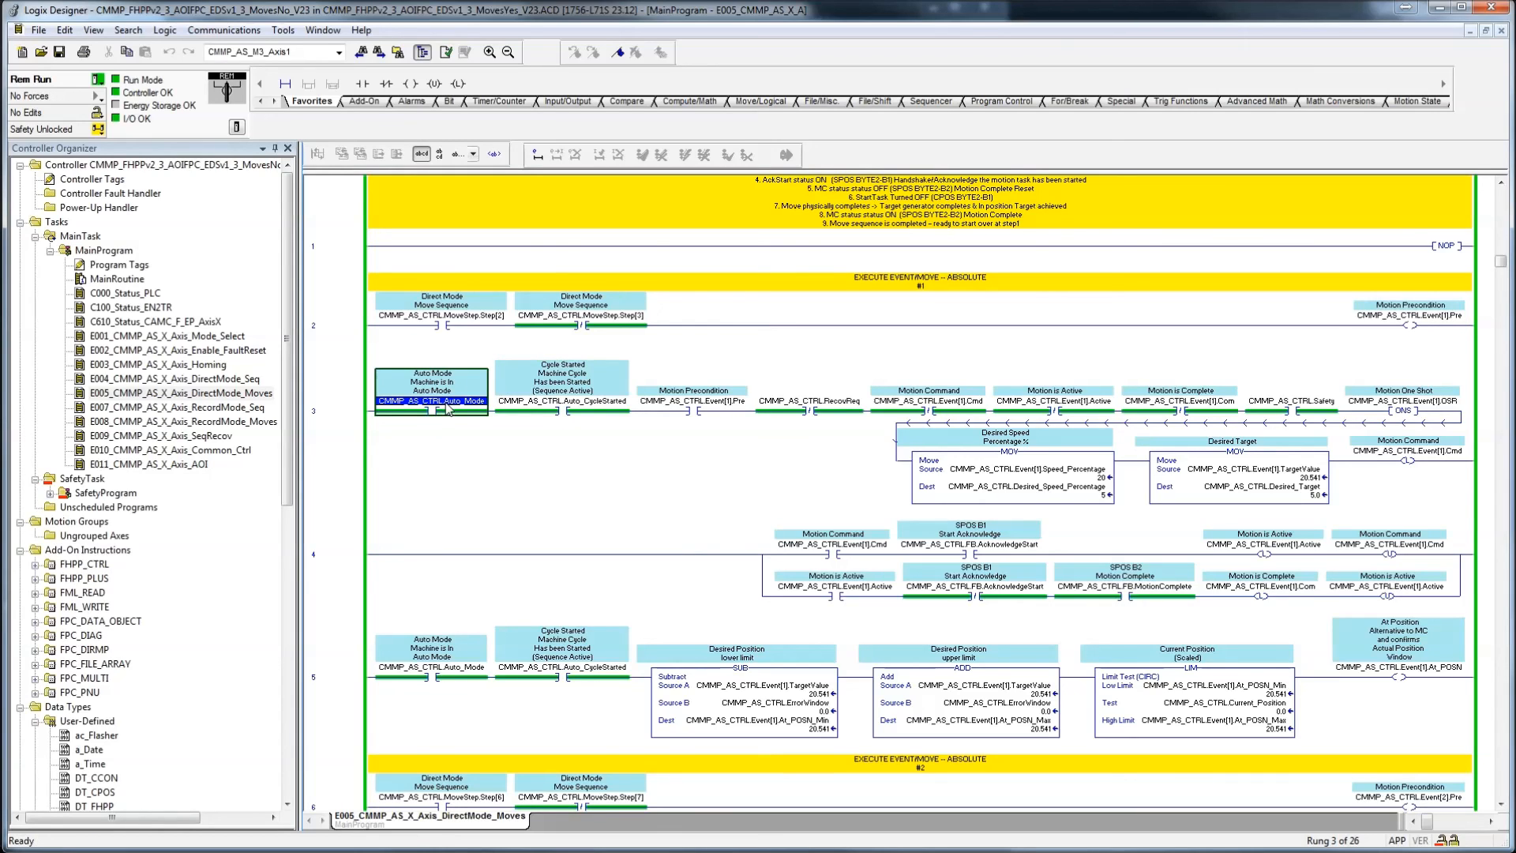
{"action": "left_click", "coordinate": [558, 405]}
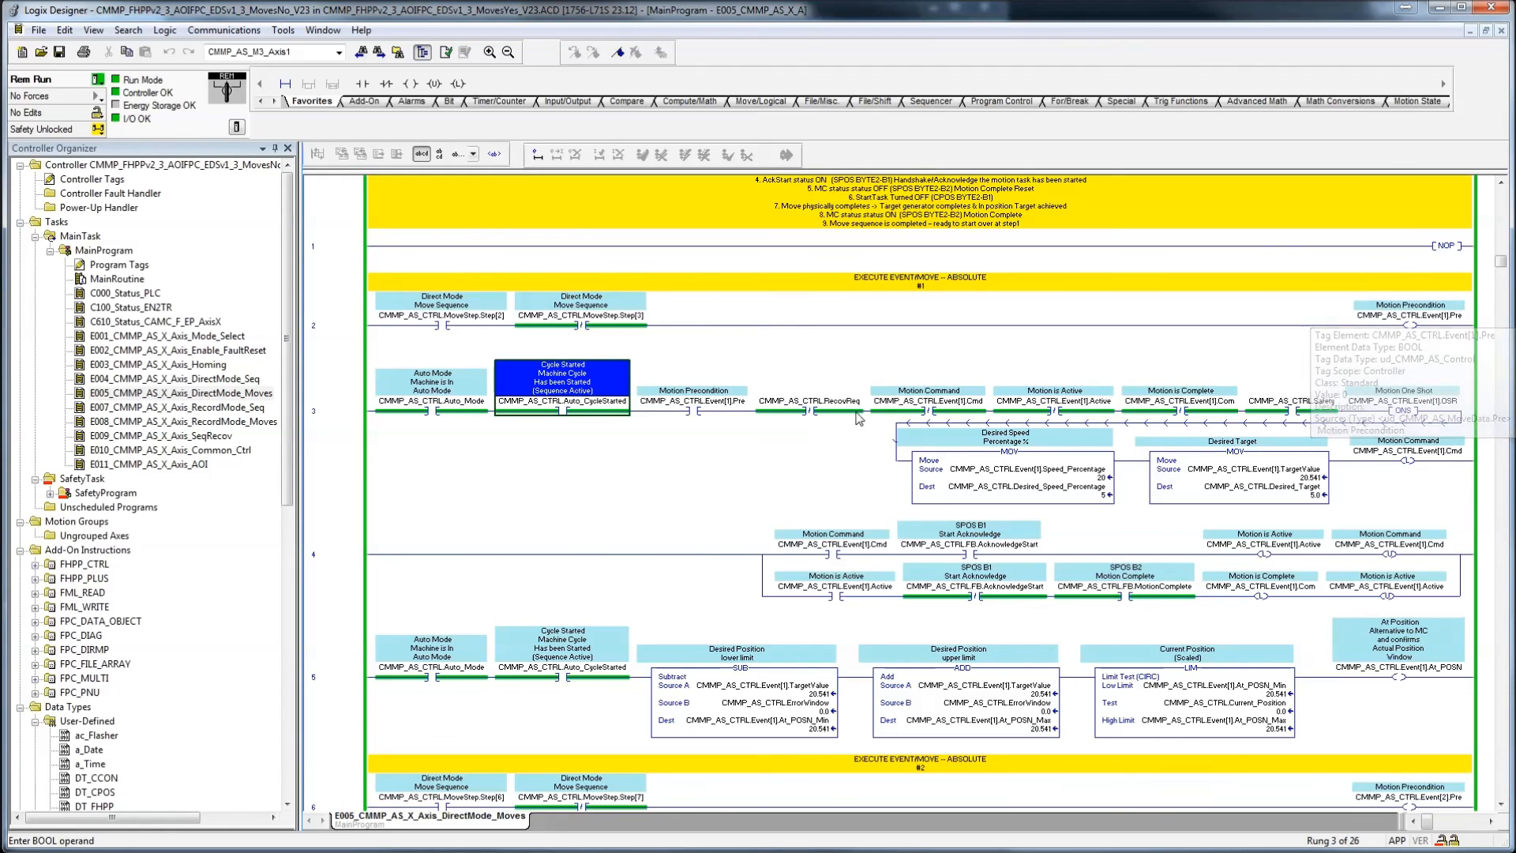
{"action": "left_click", "coordinate": [820, 416]}
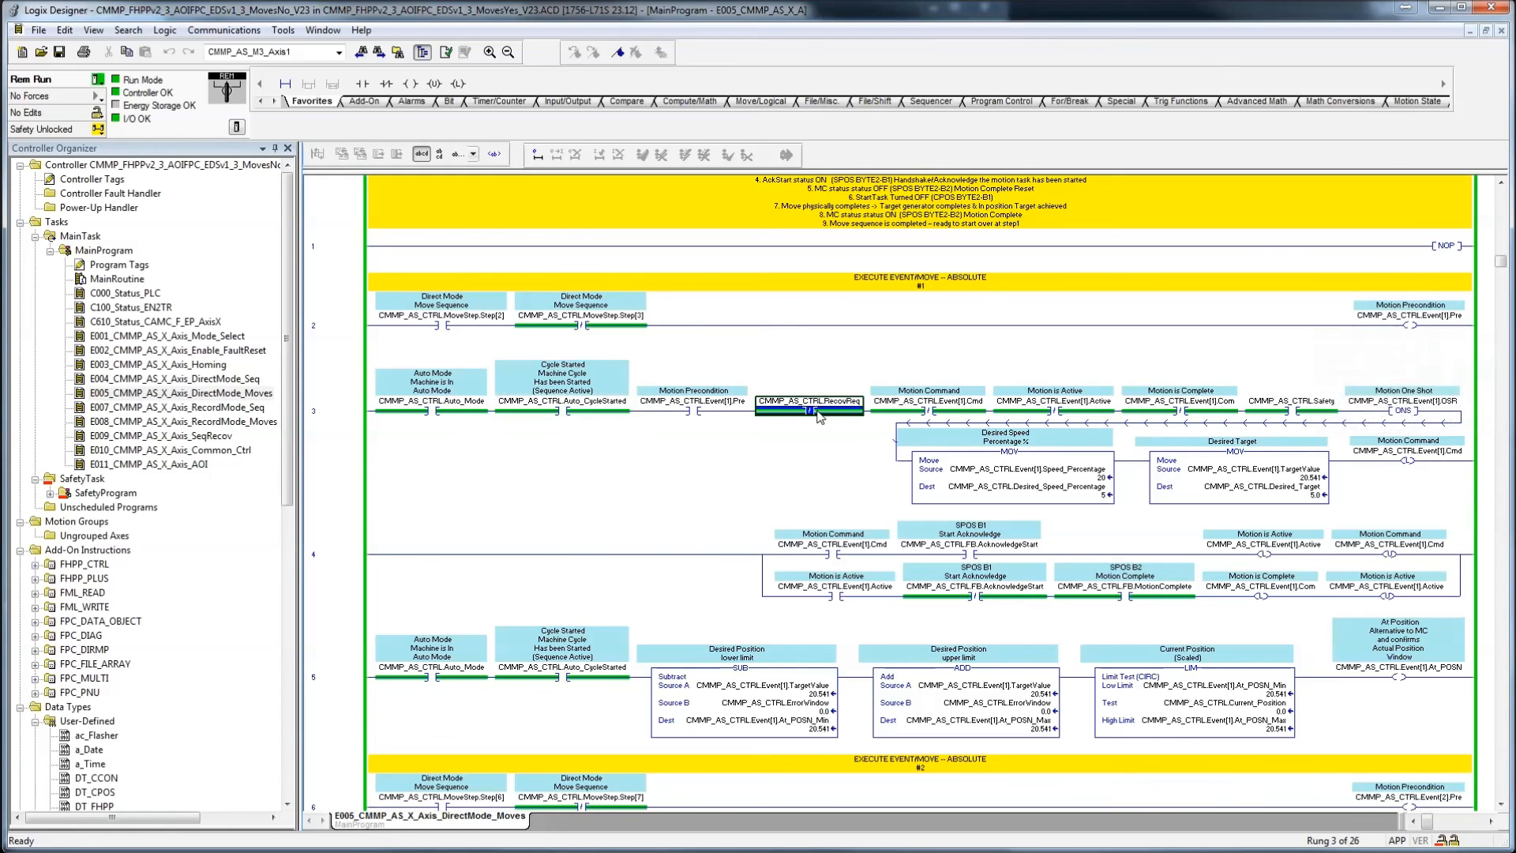
{"action": "left_click", "coordinate": [955, 418]}
{"action": "left_click", "coordinate": [1054, 412]}
{"action": "left_click", "coordinate": [1173, 411]}
{"action": "left_click", "coordinate": [1292, 409]}
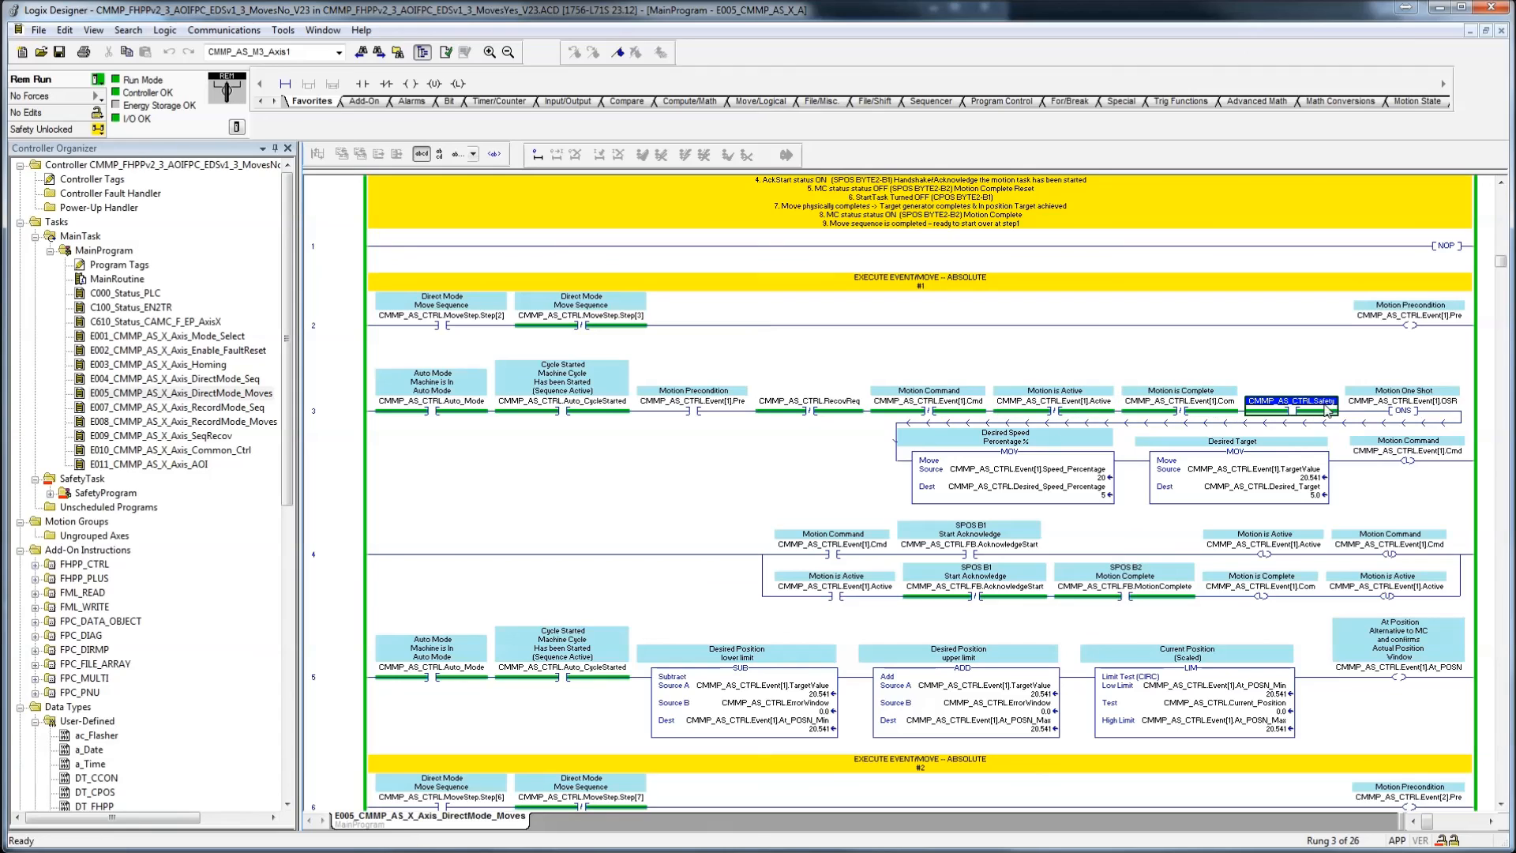
- Check the Speed_Percentage and TargetValue moves on rung 3, and the Event[1].Cmd and AcknowledgeStart contacts on rung 4
{"action": "left_click", "coordinate": [1076, 478]}
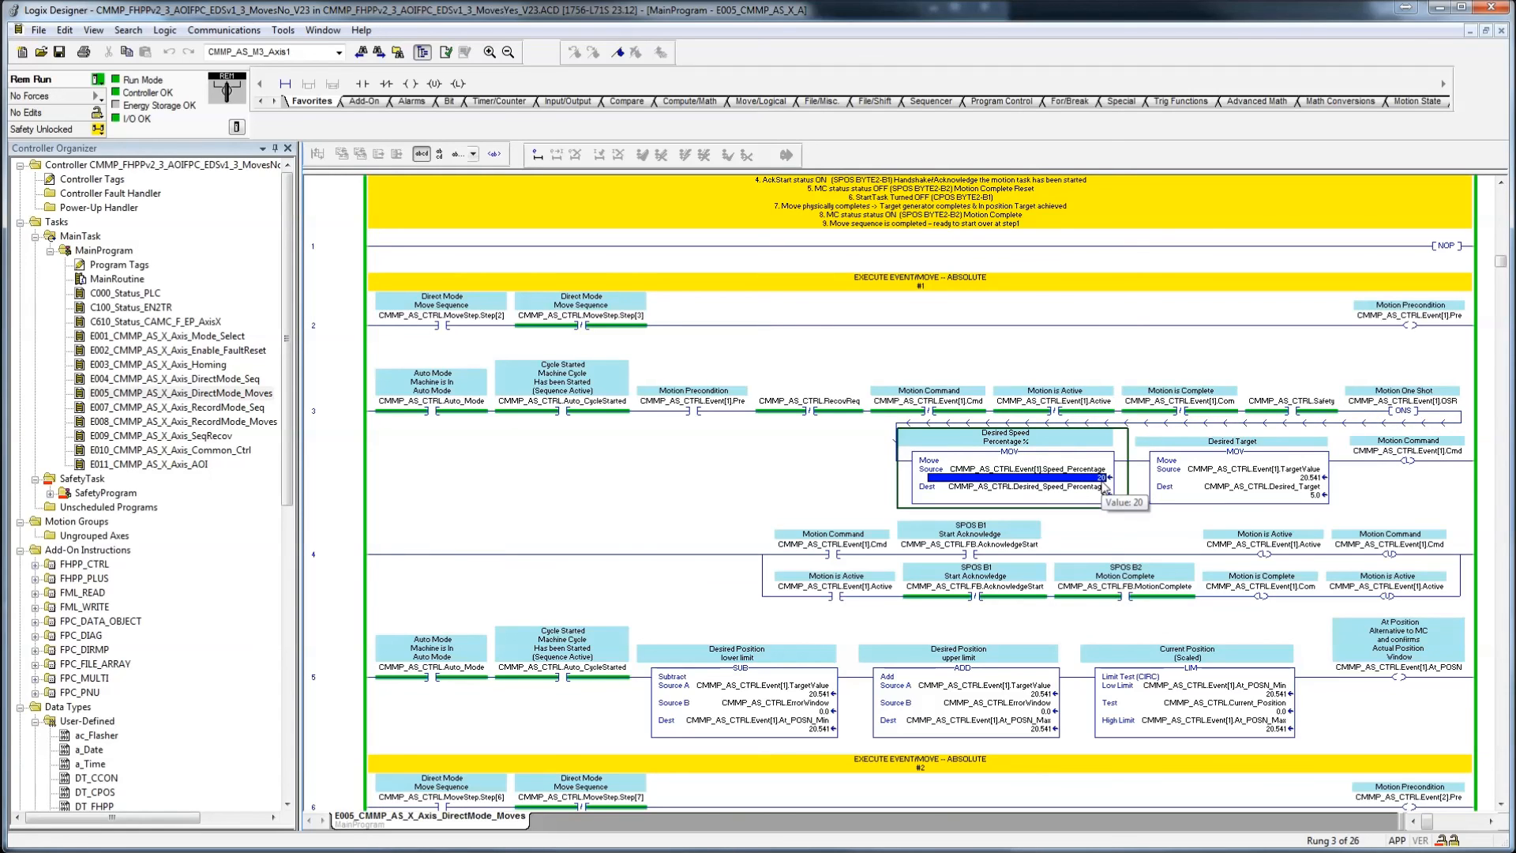
{"action": "left_click", "coordinate": [1313, 479]}
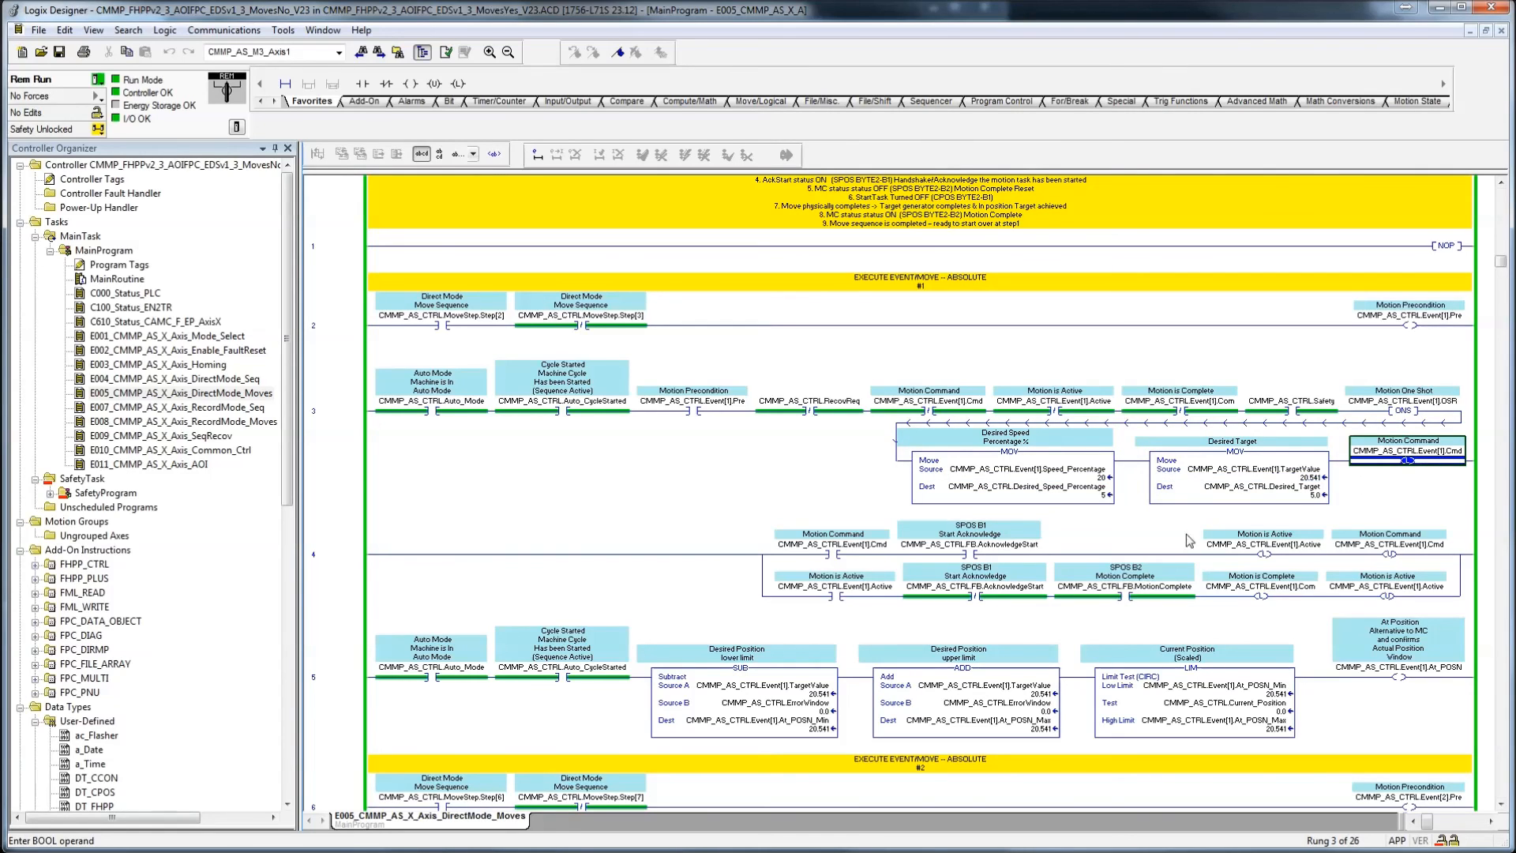
{"action": "left_click", "coordinate": [832, 544]}
{"action": "left_click", "coordinate": [969, 545]}
{"action": "left_click", "coordinate": [833, 545]}
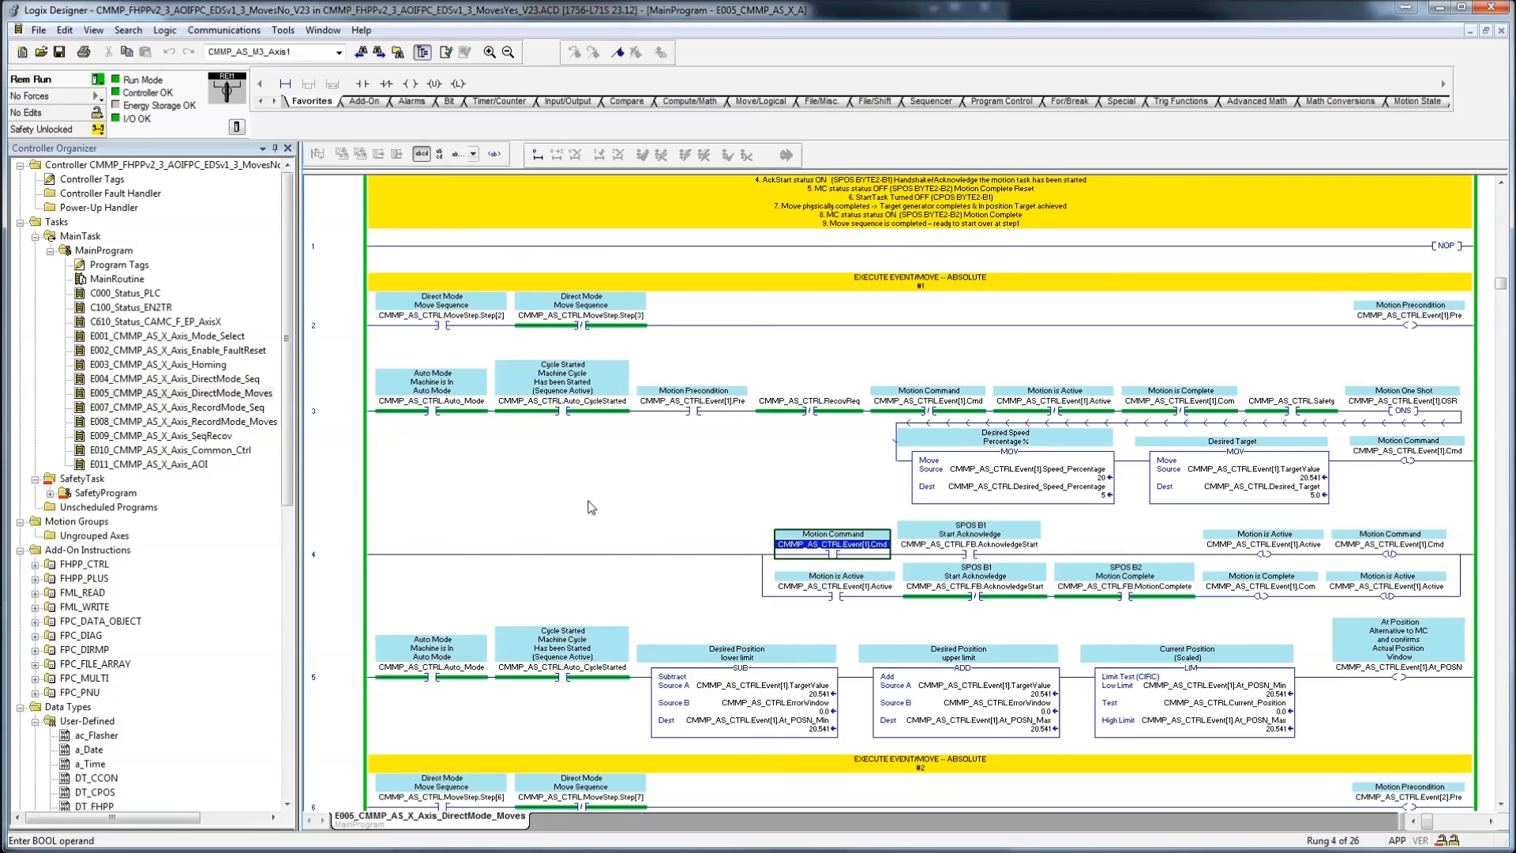
- Open the E010 common control routine and examine the Event[1] Cmd and Active contacts and the StartTask coil on rung 1
{"action": "double_click", "coordinate": [218, 450]}
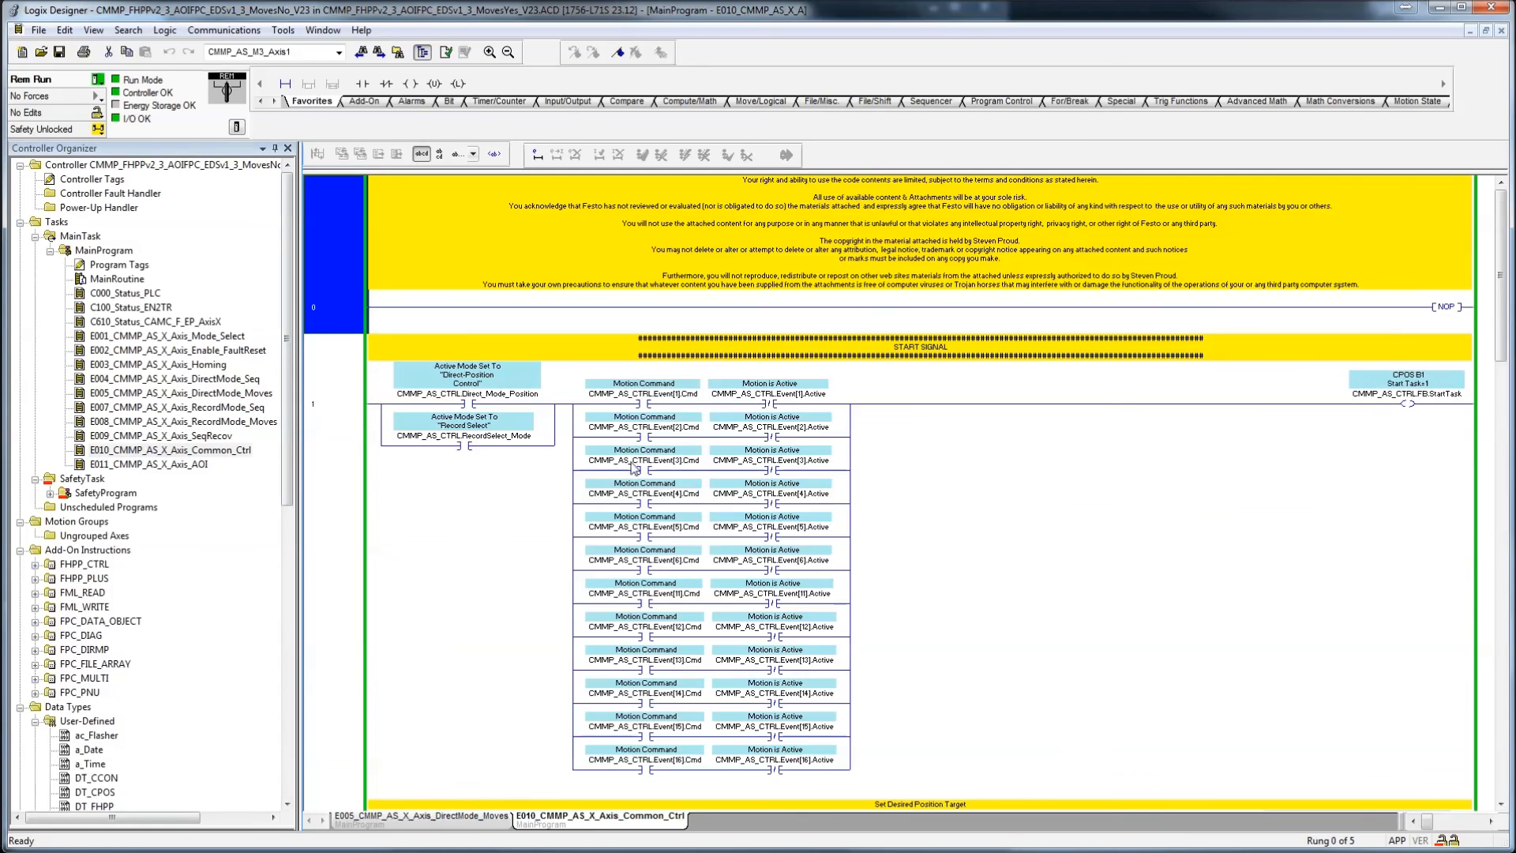
{"action": "left_click", "coordinate": [669, 402]}
{"action": "left_click", "coordinate": [796, 403]}
{"action": "left_click", "coordinate": [1455, 406]}
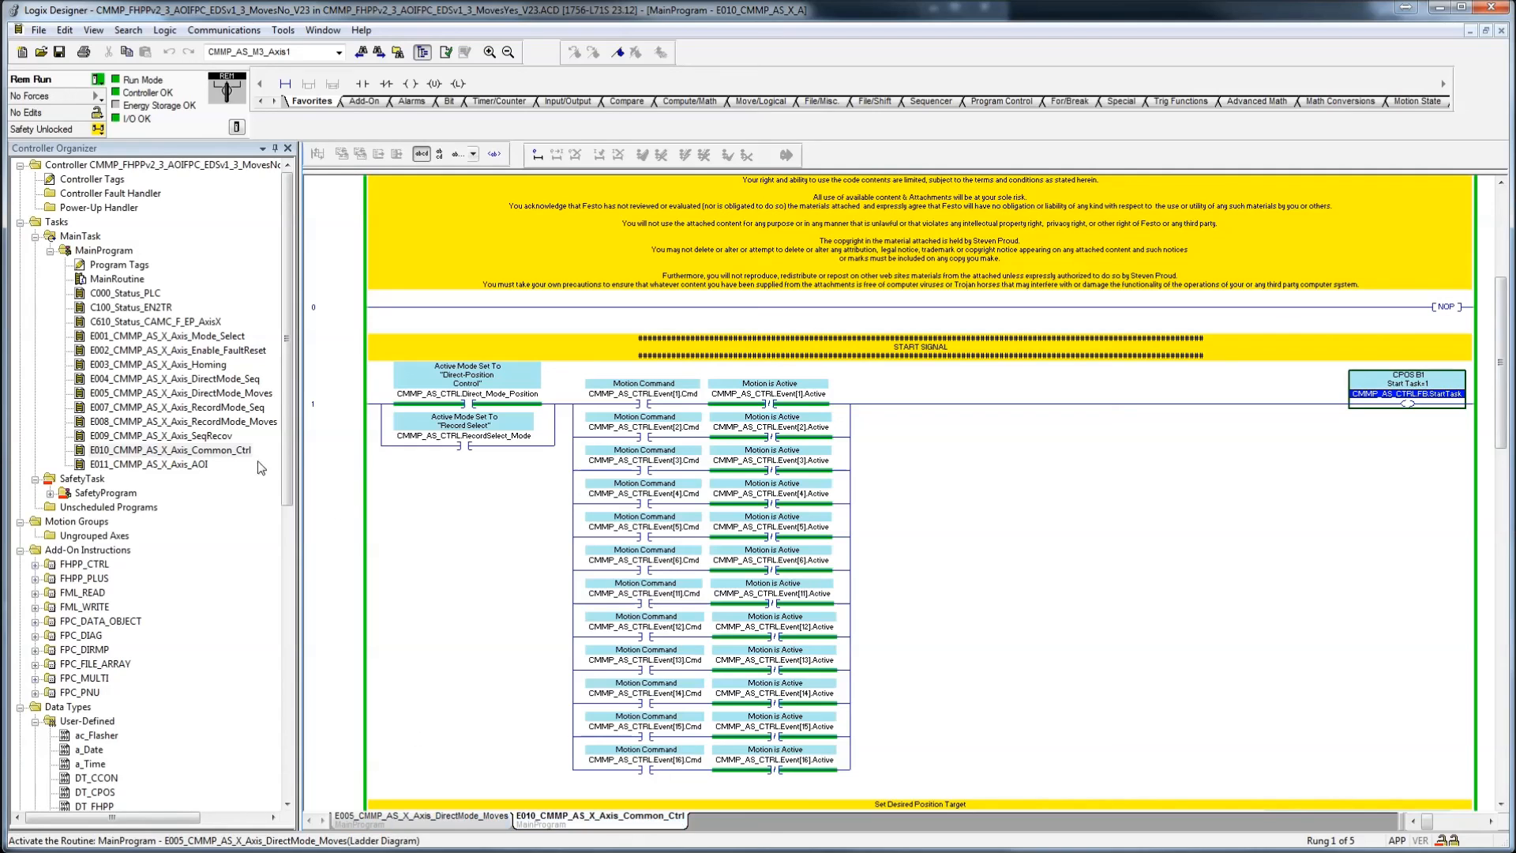
- Open the E011 AOI routine and examine the StartTask parameter of the FHPP_CTRL function block on rung 2
{"action": "double_click", "coordinate": [150, 464]}
{"action": "scroll", "coordinate": [1230, 376], "scroll_direction": "down", "scroll_amount": 5}
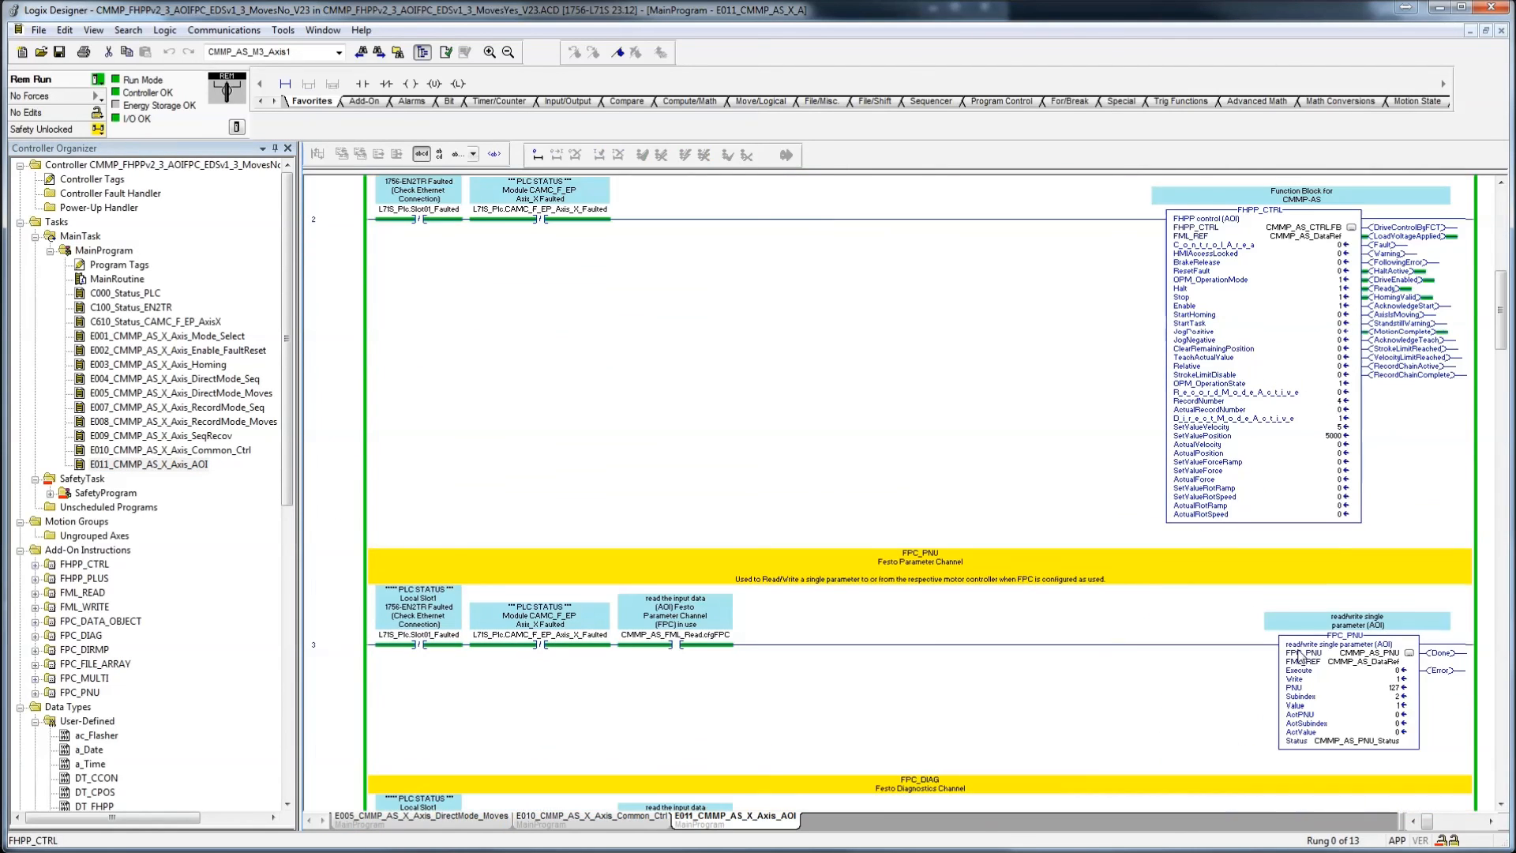
{"action": "left_click", "coordinate": [1222, 324]}
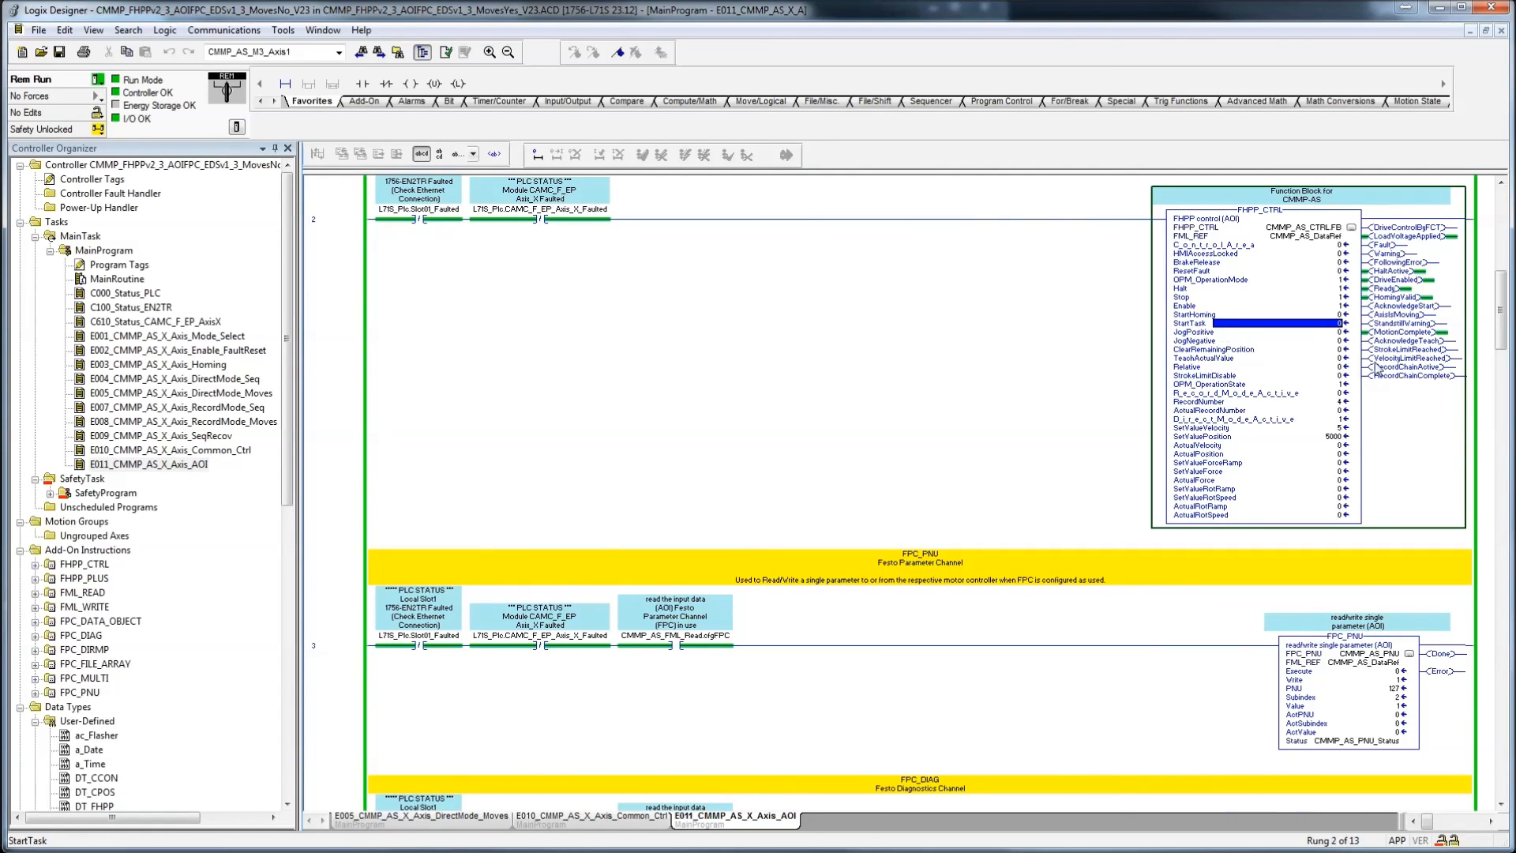
- Return to the E005 direct mode moves routine and examine AcknowledgeStart and the Event[1] Active and Cmd coils on rung 4's upper branch
{"action": "left_click", "coordinate": [474, 818]}
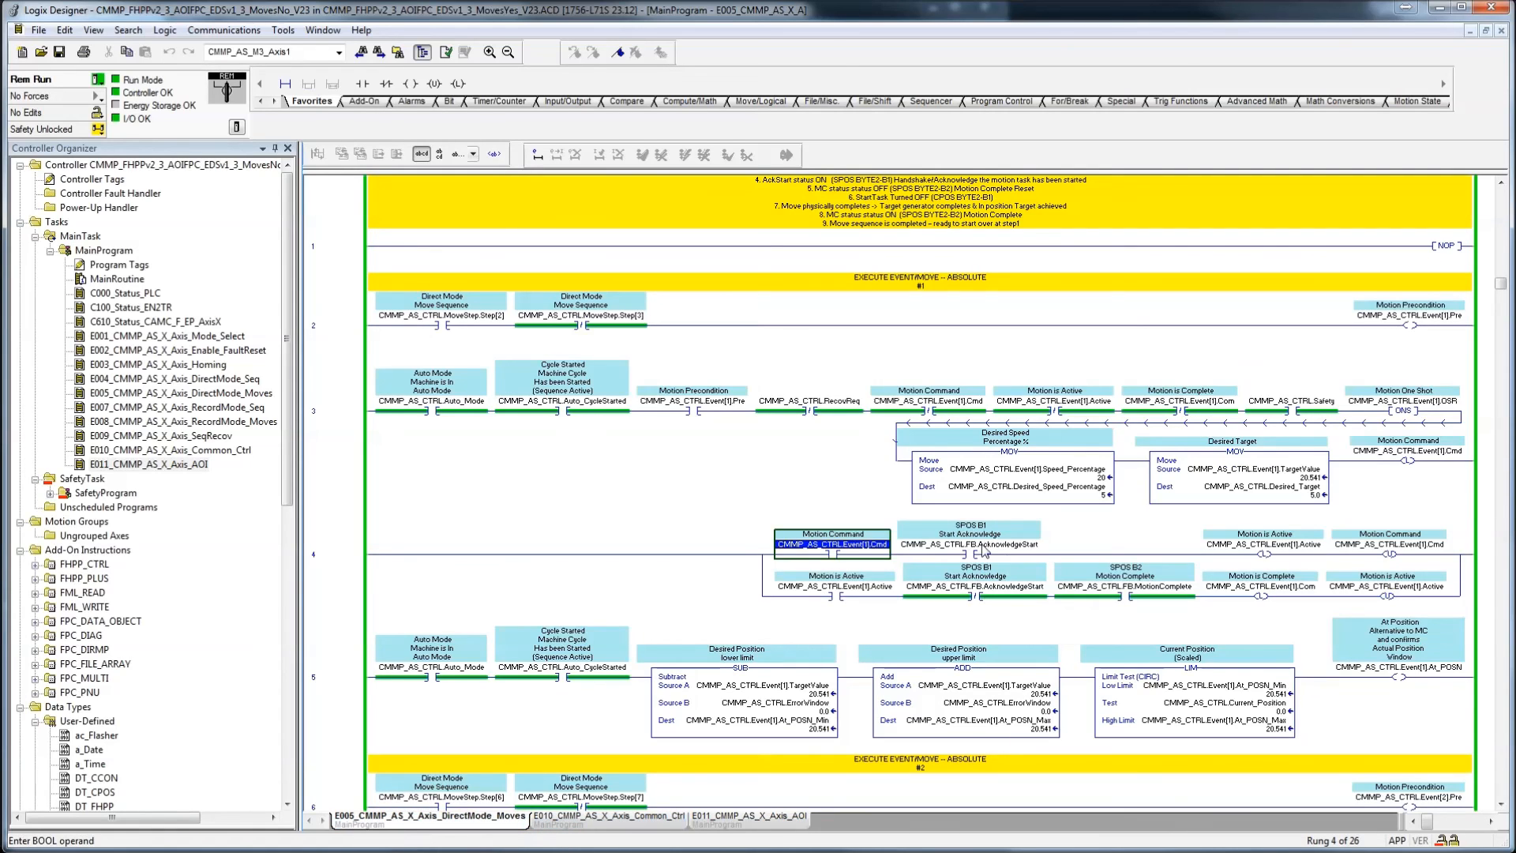
{"action": "left_click", "coordinate": [983, 552]}
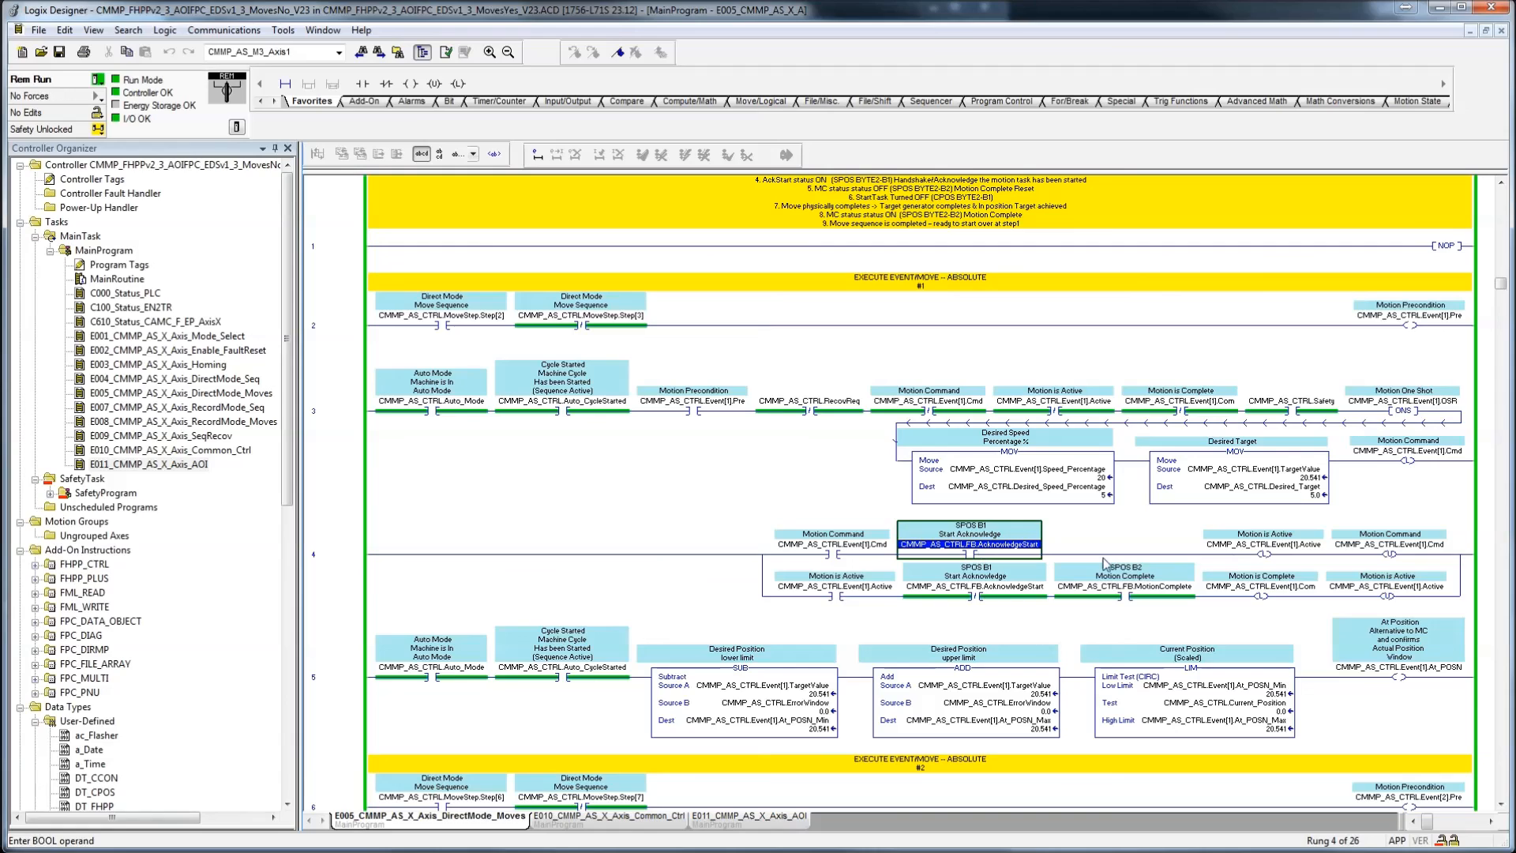
{"action": "left_click", "coordinate": [1289, 555]}
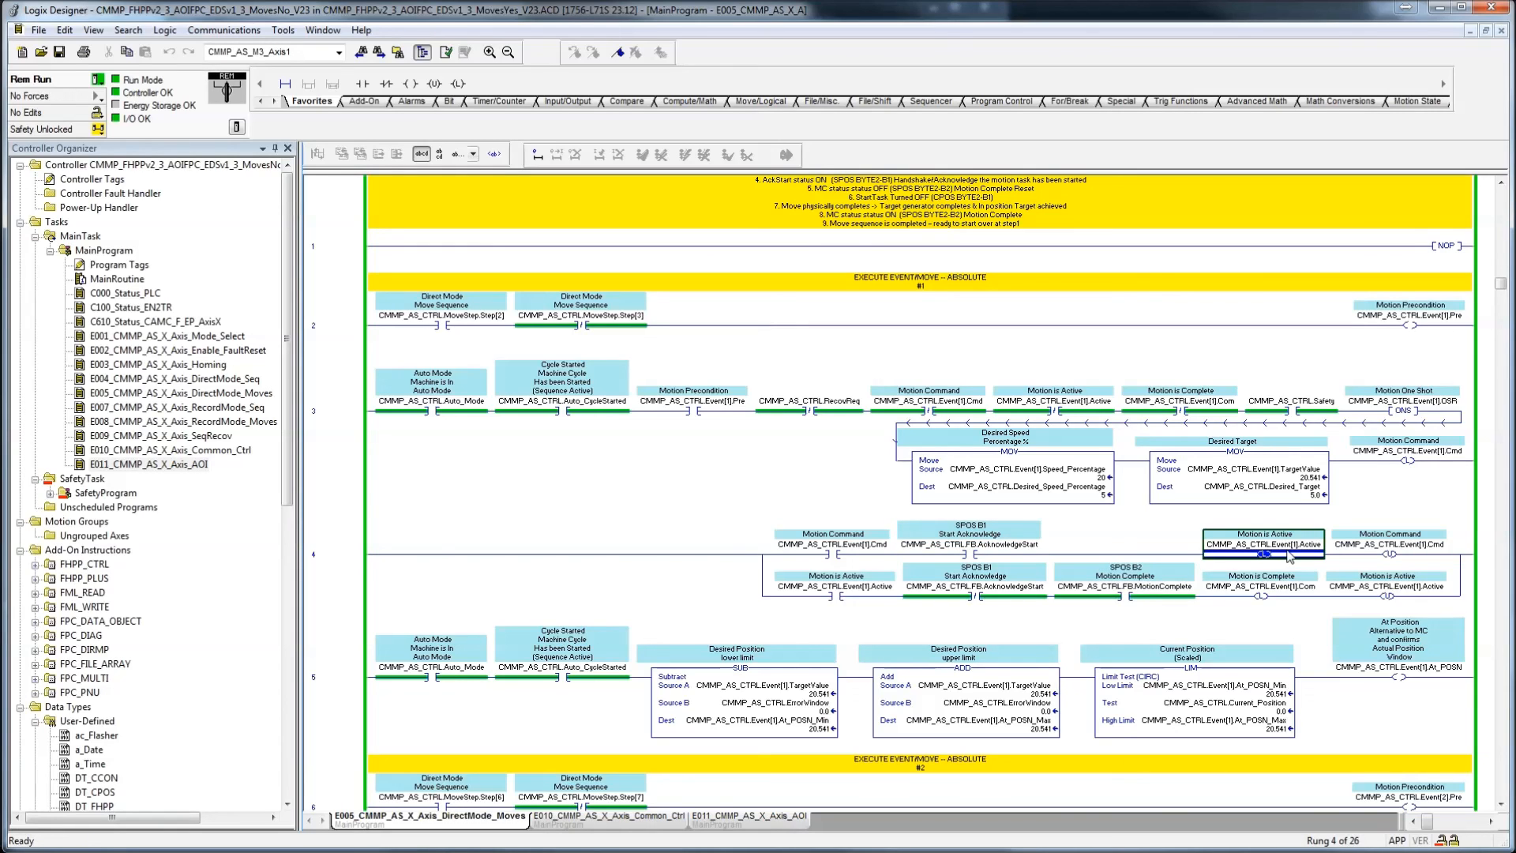
{"action": "left_click", "coordinate": [1398, 554]}
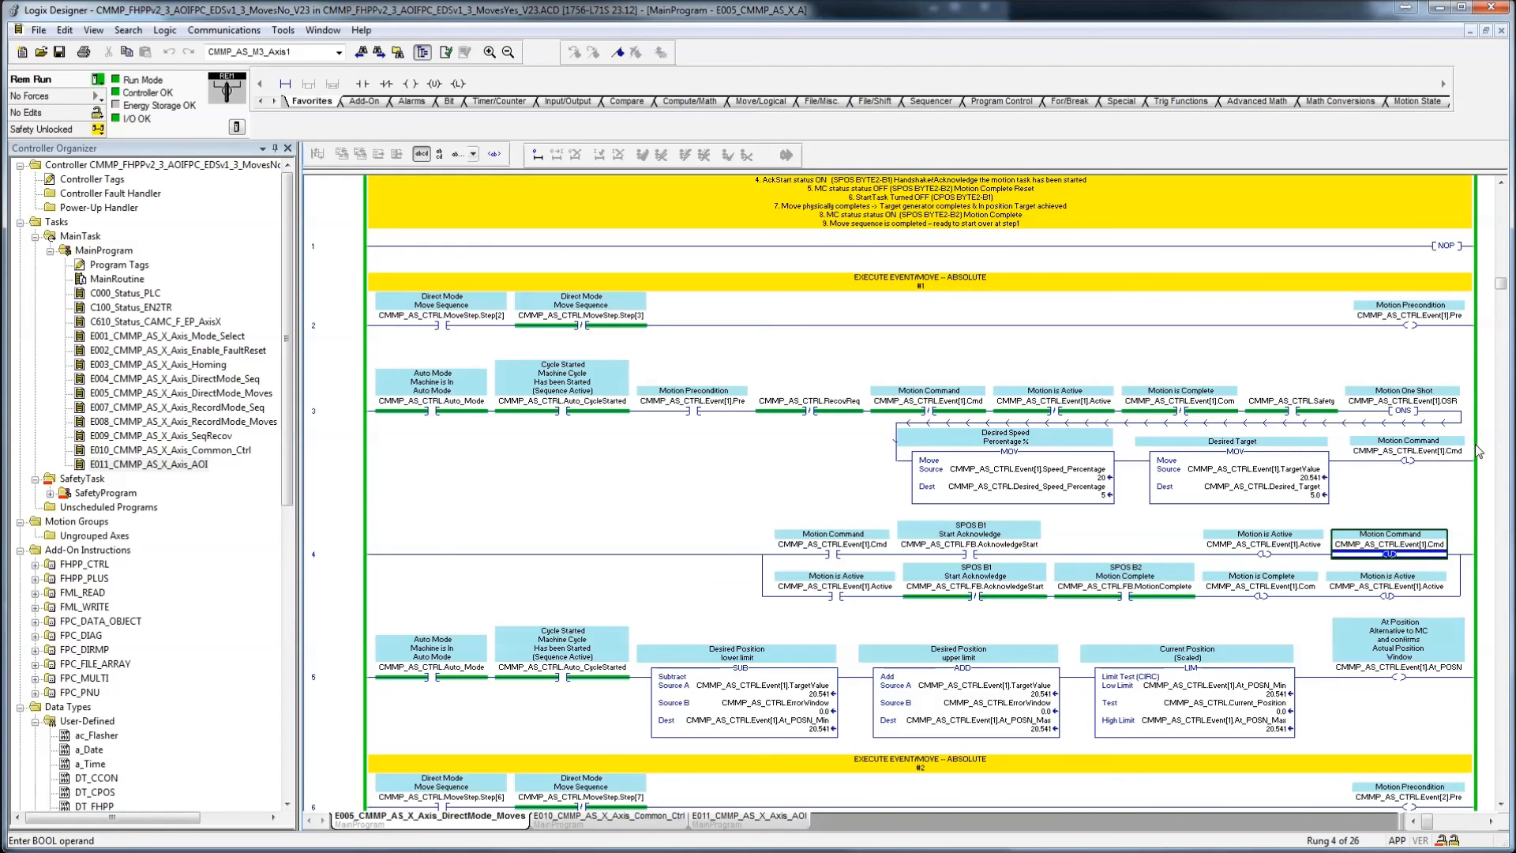
{"action": "left_click", "coordinate": [1443, 453]}
- Examine rung 4's lower branch: the Event[1].Active, AcknowledgeStart and MotionComplete contacts and the Event[1].Com coil
{"action": "left_click", "coordinate": [842, 598]}
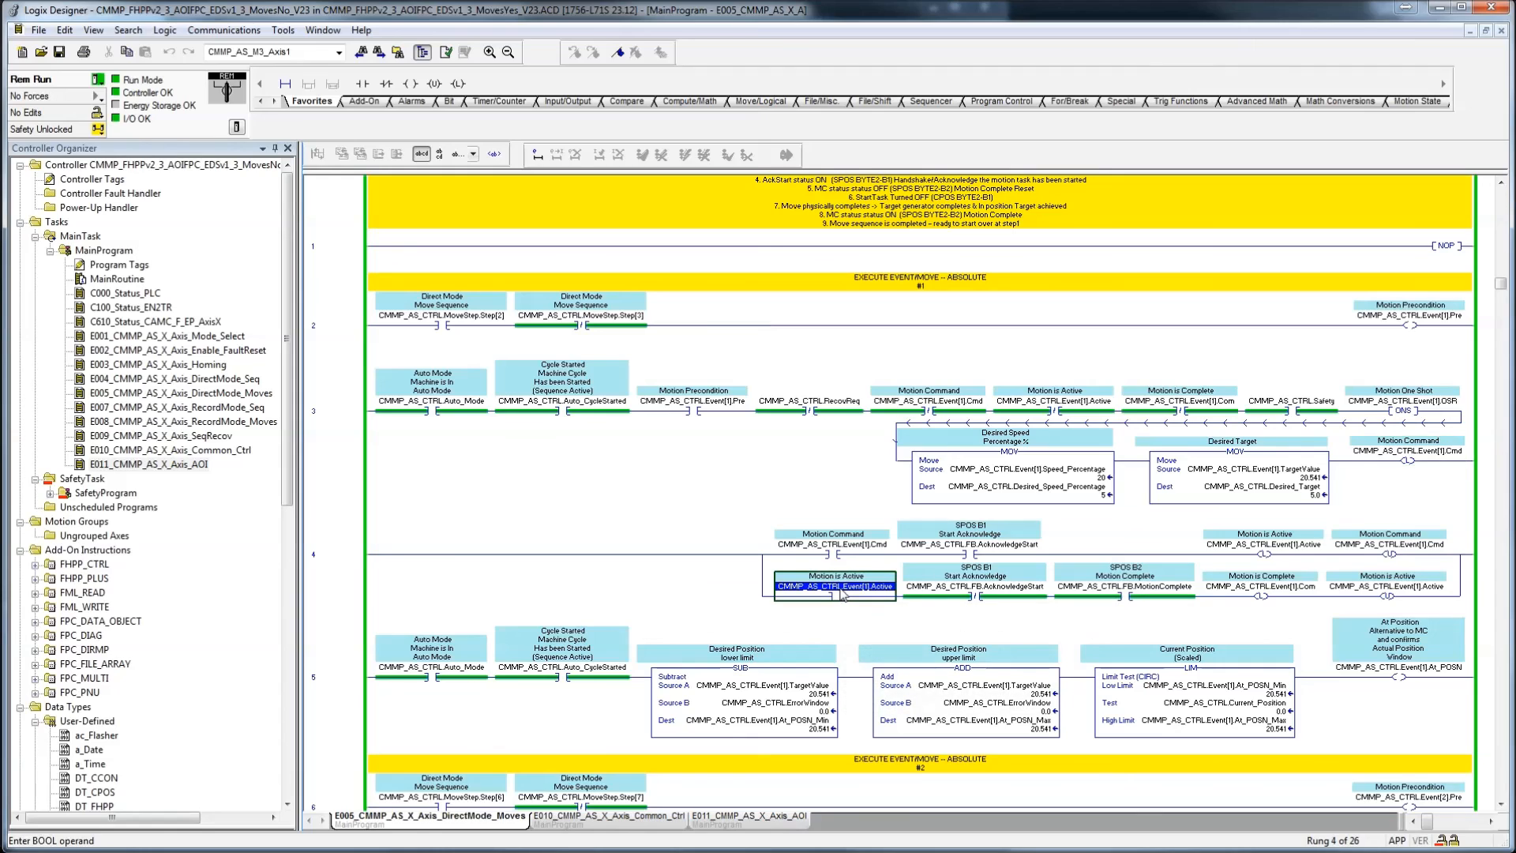
{"action": "left_click", "coordinate": [979, 599]}
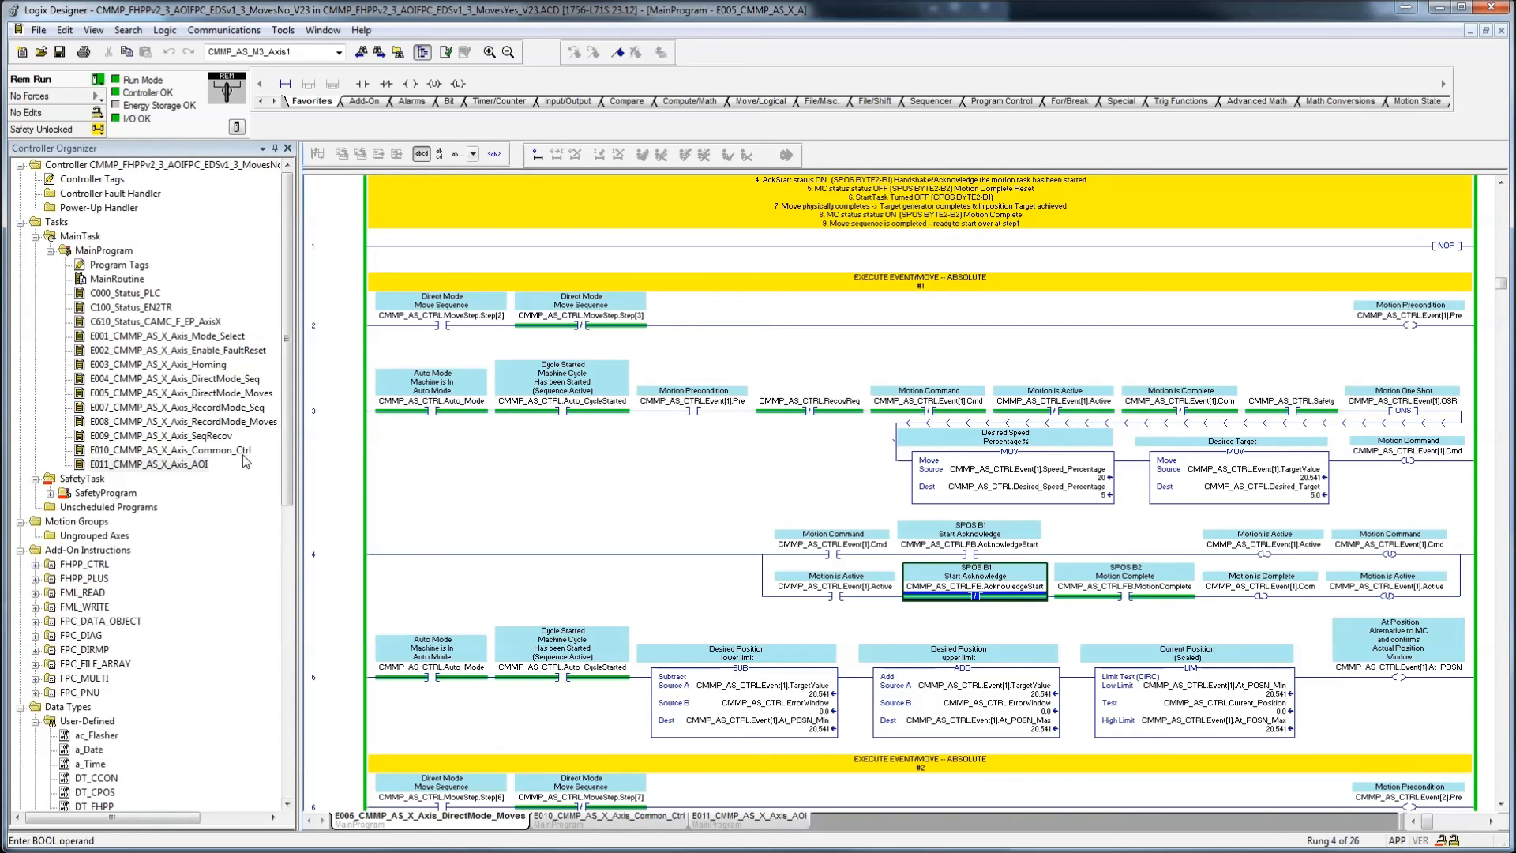
{"action": "left_click", "coordinate": [1128, 596]}
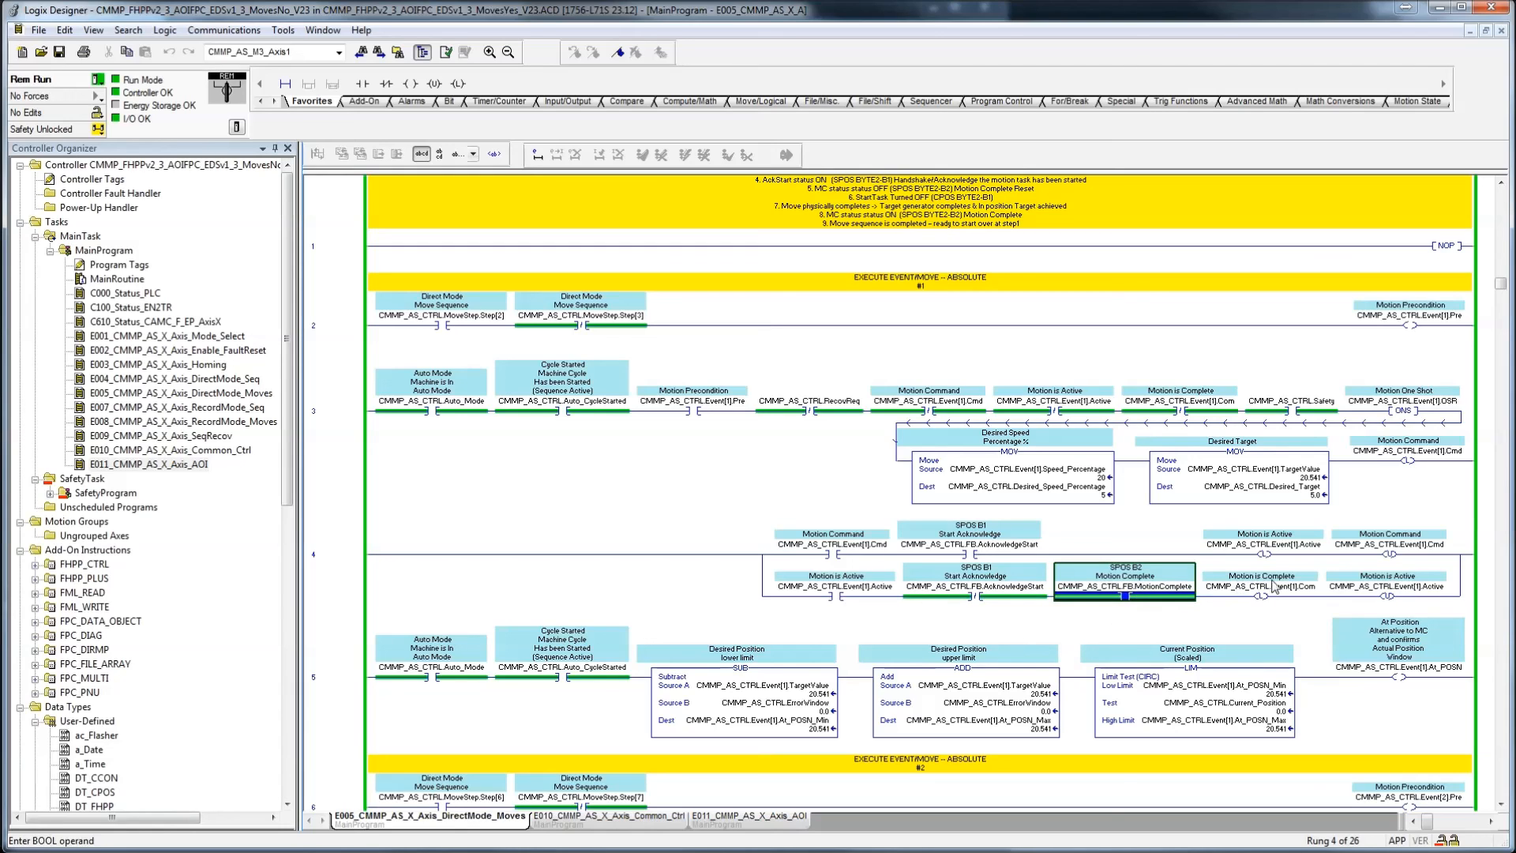
{"action": "left_click", "coordinate": [1273, 586]}
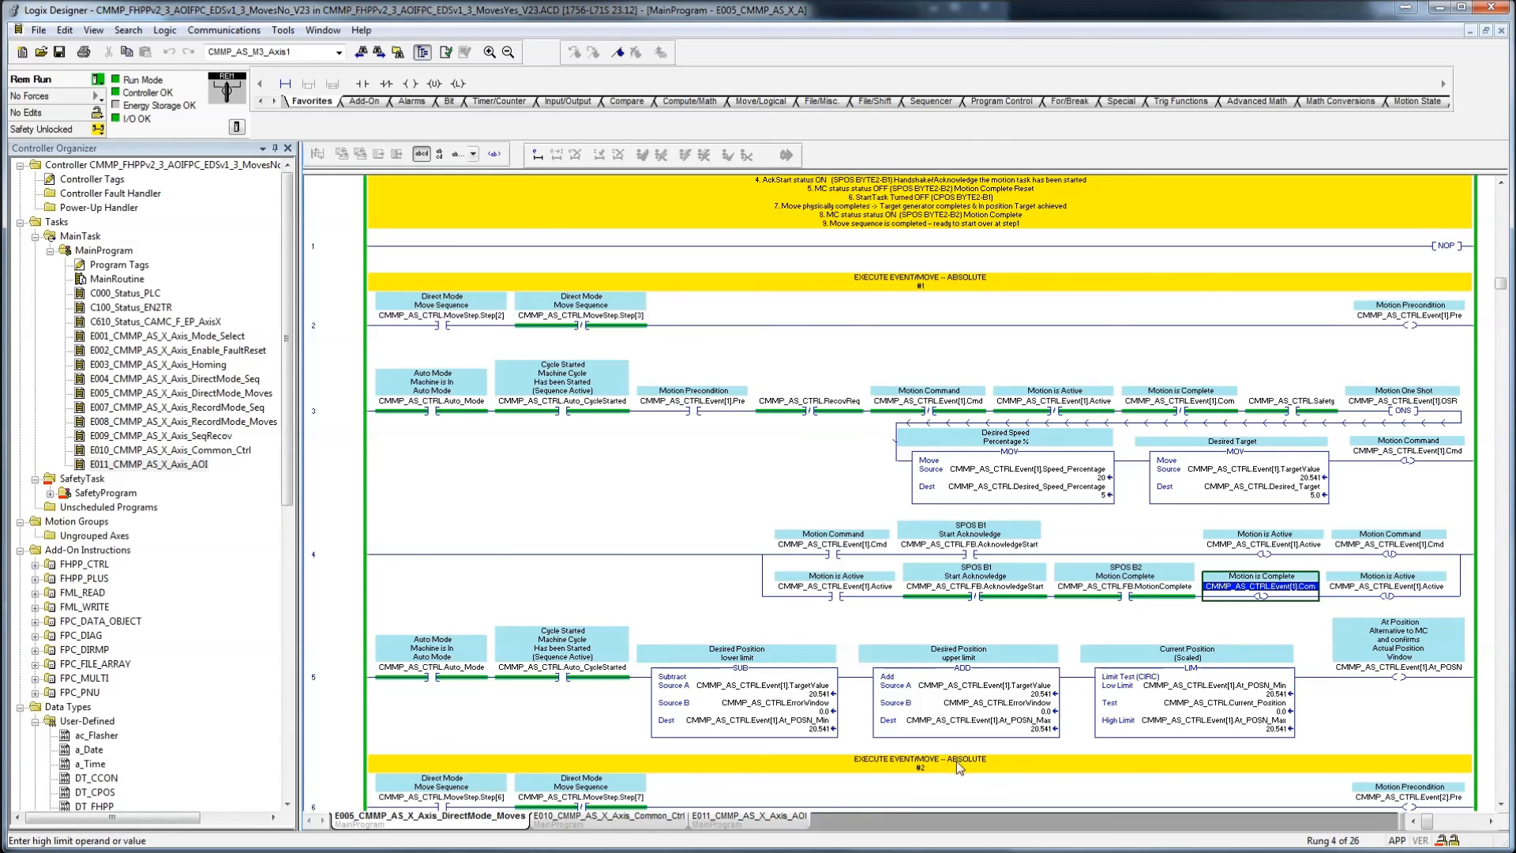
- Check the Event[2] Speed_Percentage and TargetValue moves, and review the remaining direct mode event rungs through #6
{"action": "scroll", "coordinate": [959, 768], "scroll_direction": "down", "scroll_amount": 5}
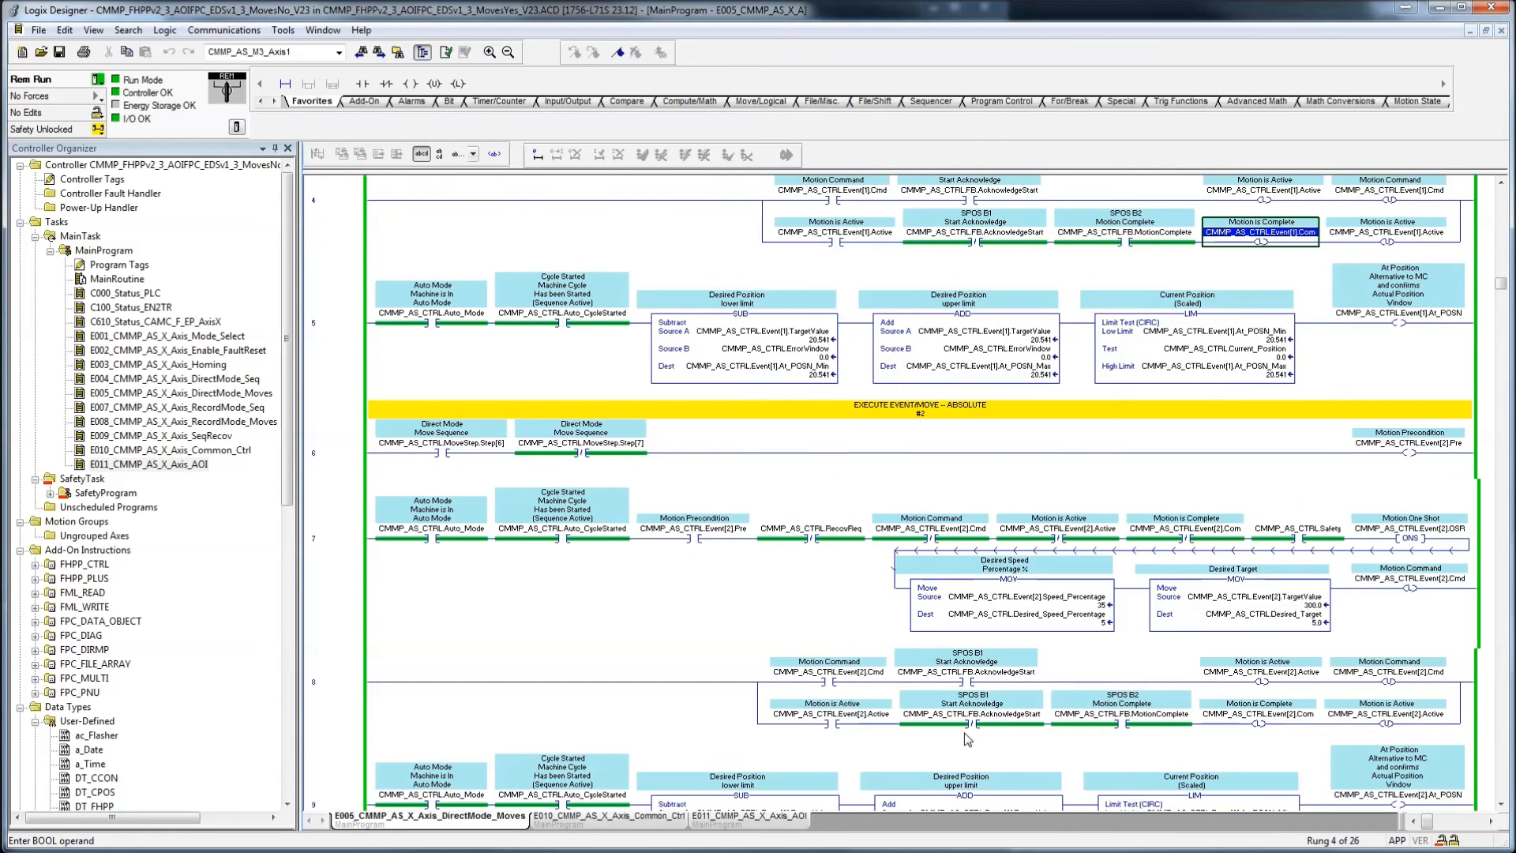
{"action": "left_click", "coordinate": [1093, 605]}
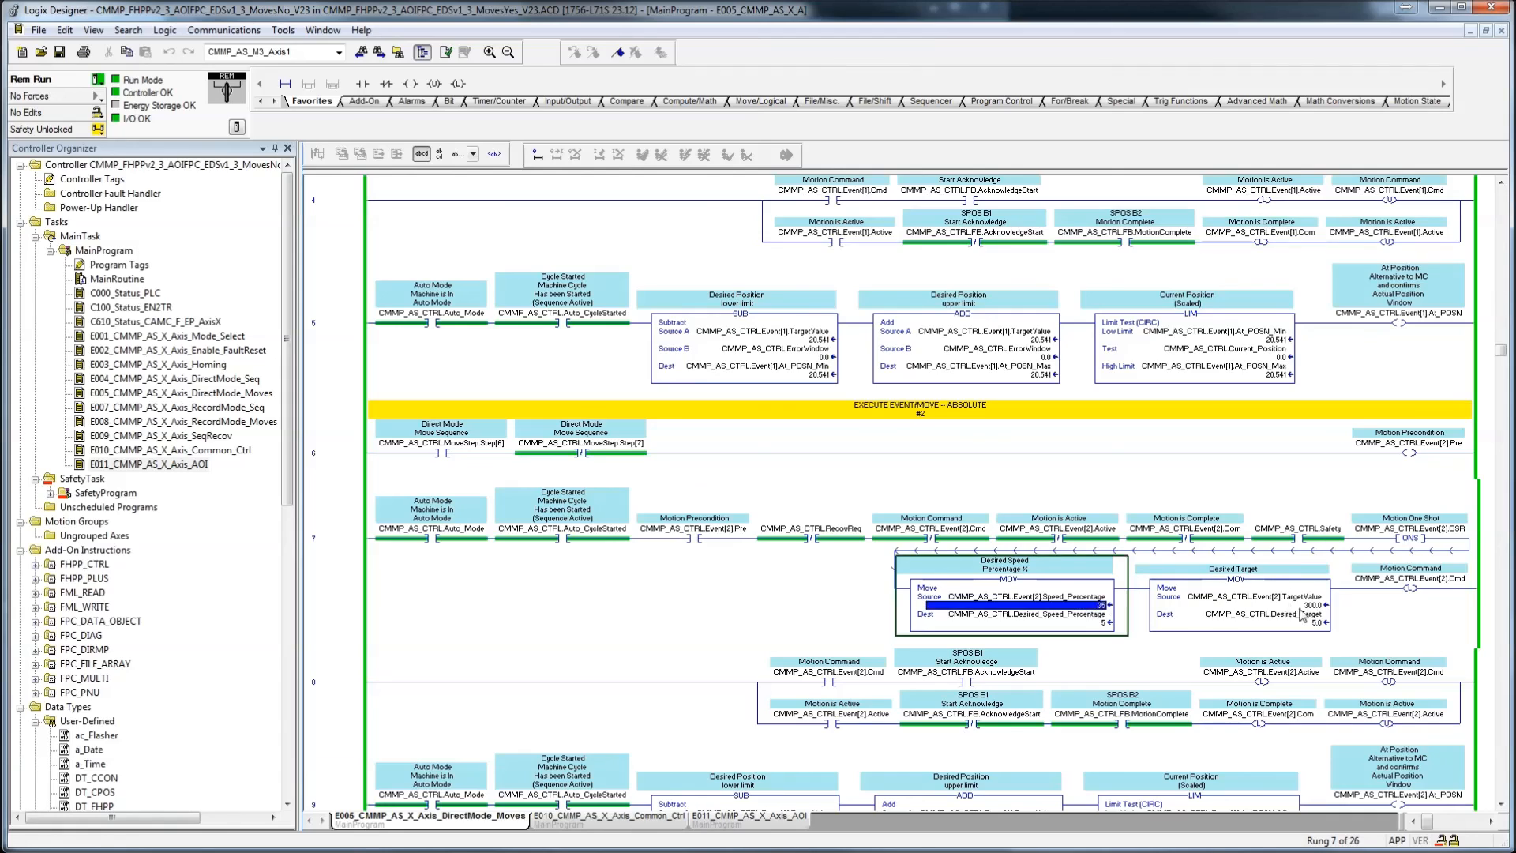
{"action": "left_click", "coordinate": [1303, 605]}
{"action": "scroll", "coordinate": [1142, 687], "scroll_direction": "down", "scroll_amount": 4}
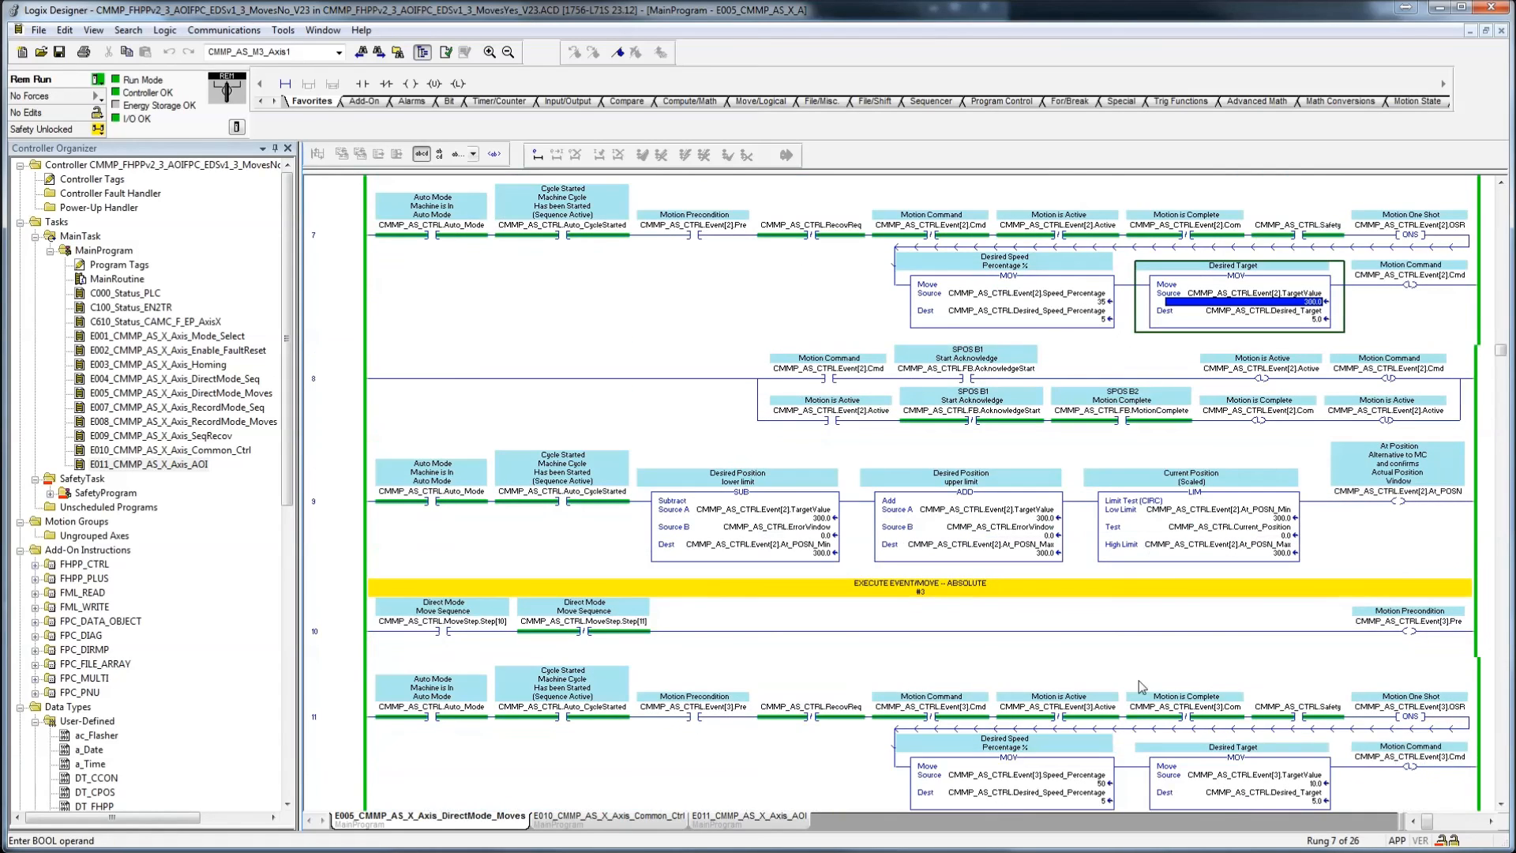
{"action": "scroll", "coordinate": [1224, 695], "scroll_direction": "down", "scroll_amount": 1}
{"action": "left_click", "coordinate": [1318, 687]}
{"action": "scroll", "coordinate": [1315, 707], "scroll_direction": "down", "scroll_amount": 7}
{"action": "scroll", "coordinate": [1289, 703], "scroll_direction": "down", "scroll_amount": 10}
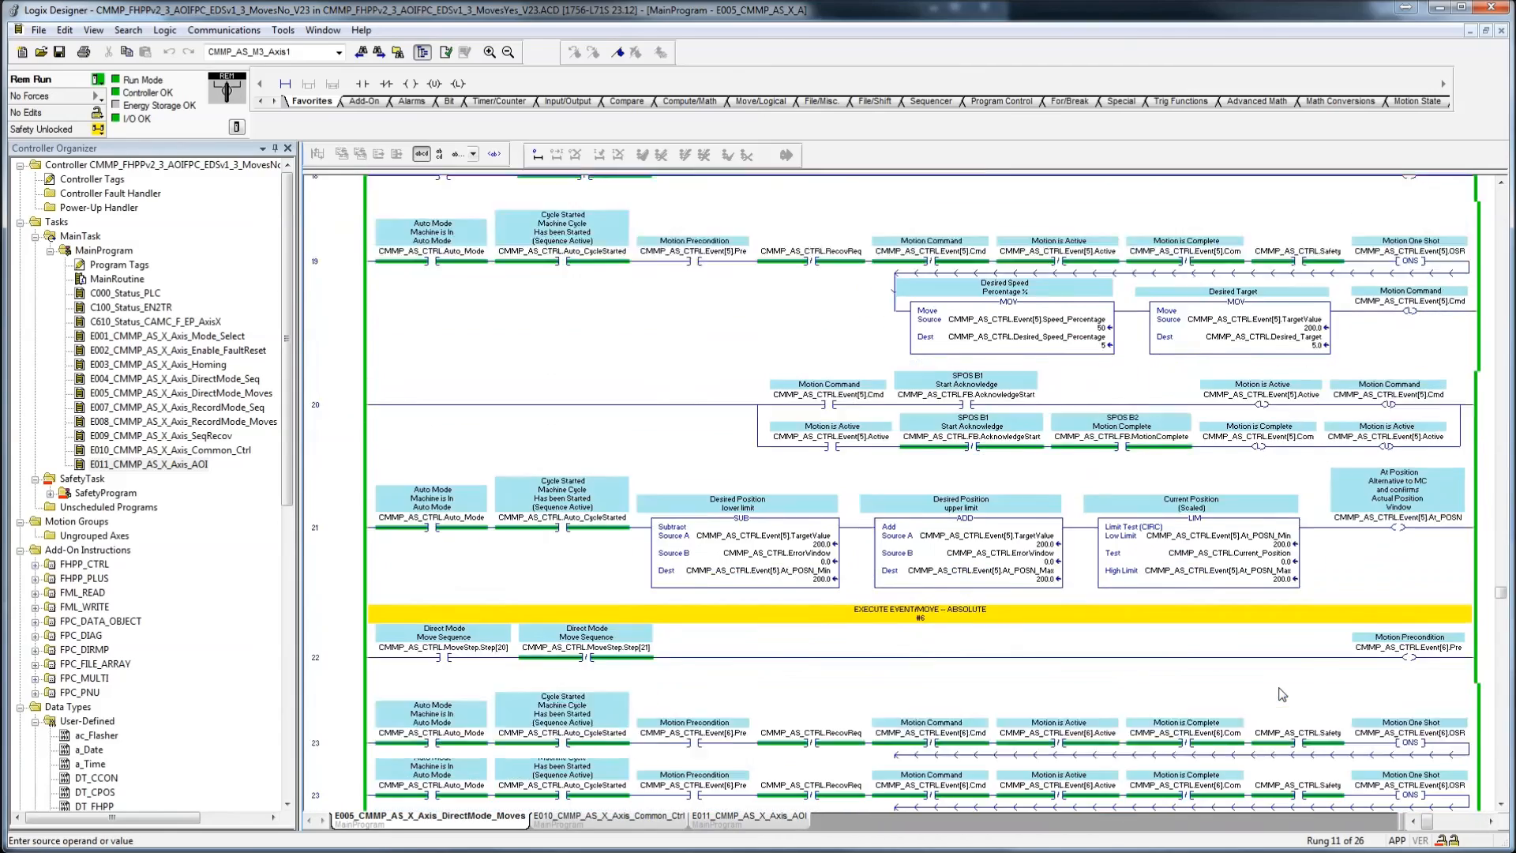
{"action": "scroll", "coordinate": [1282, 694], "scroll_direction": "down", "scroll_amount": 5}
{"action": "scroll", "coordinate": [1281, 695], "scroll_direction": "up", "scroll_amount": 6}
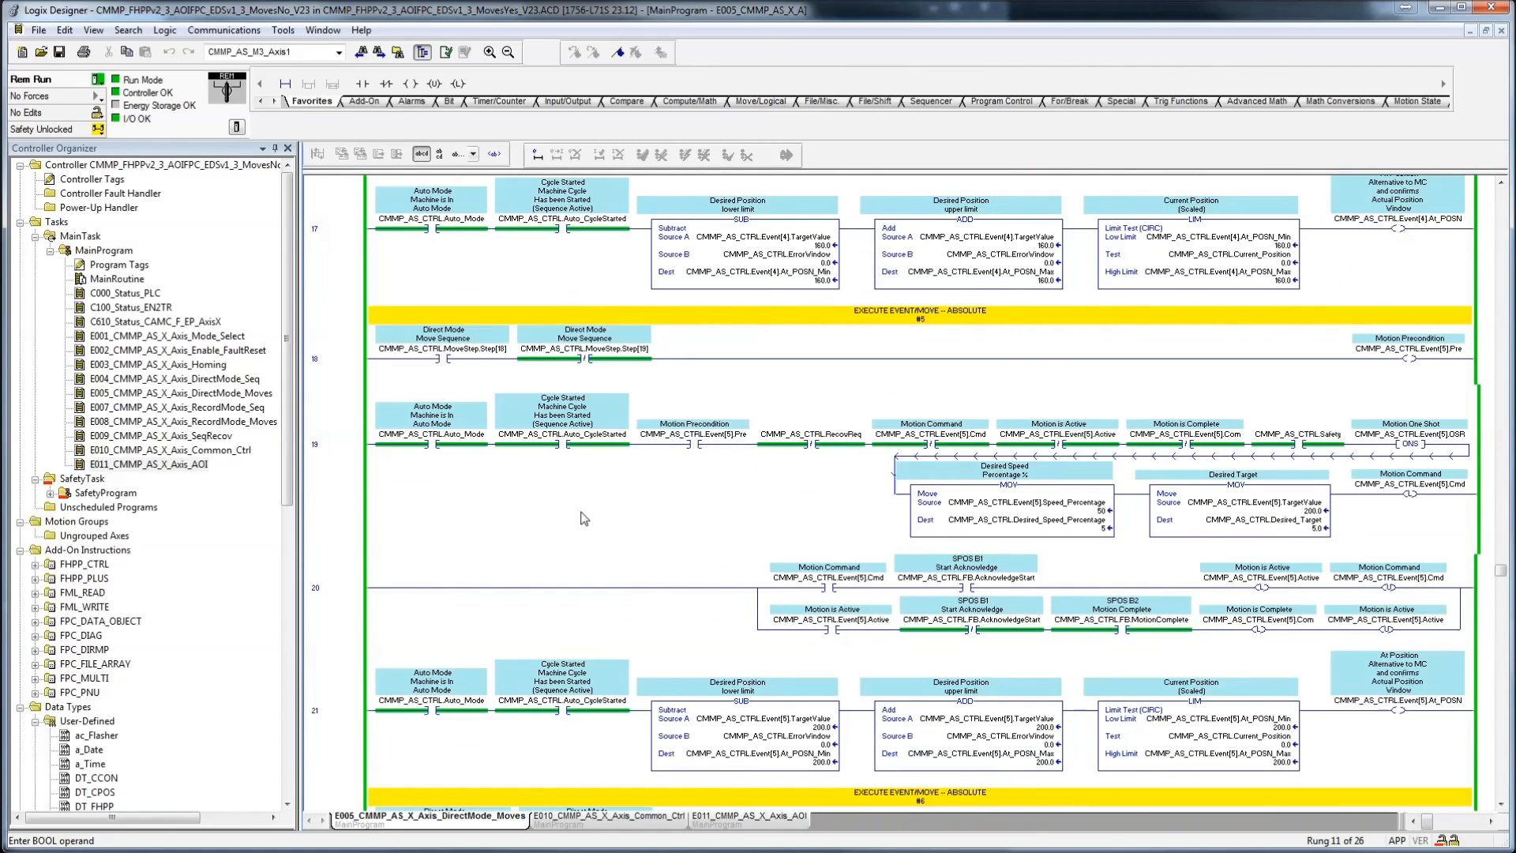
- Open the E004 direct mode sequence routine and toggle on the MoveStep.Steps_En bit on rung 2
{"action": "double_click", "coordinate": [227, 380]}
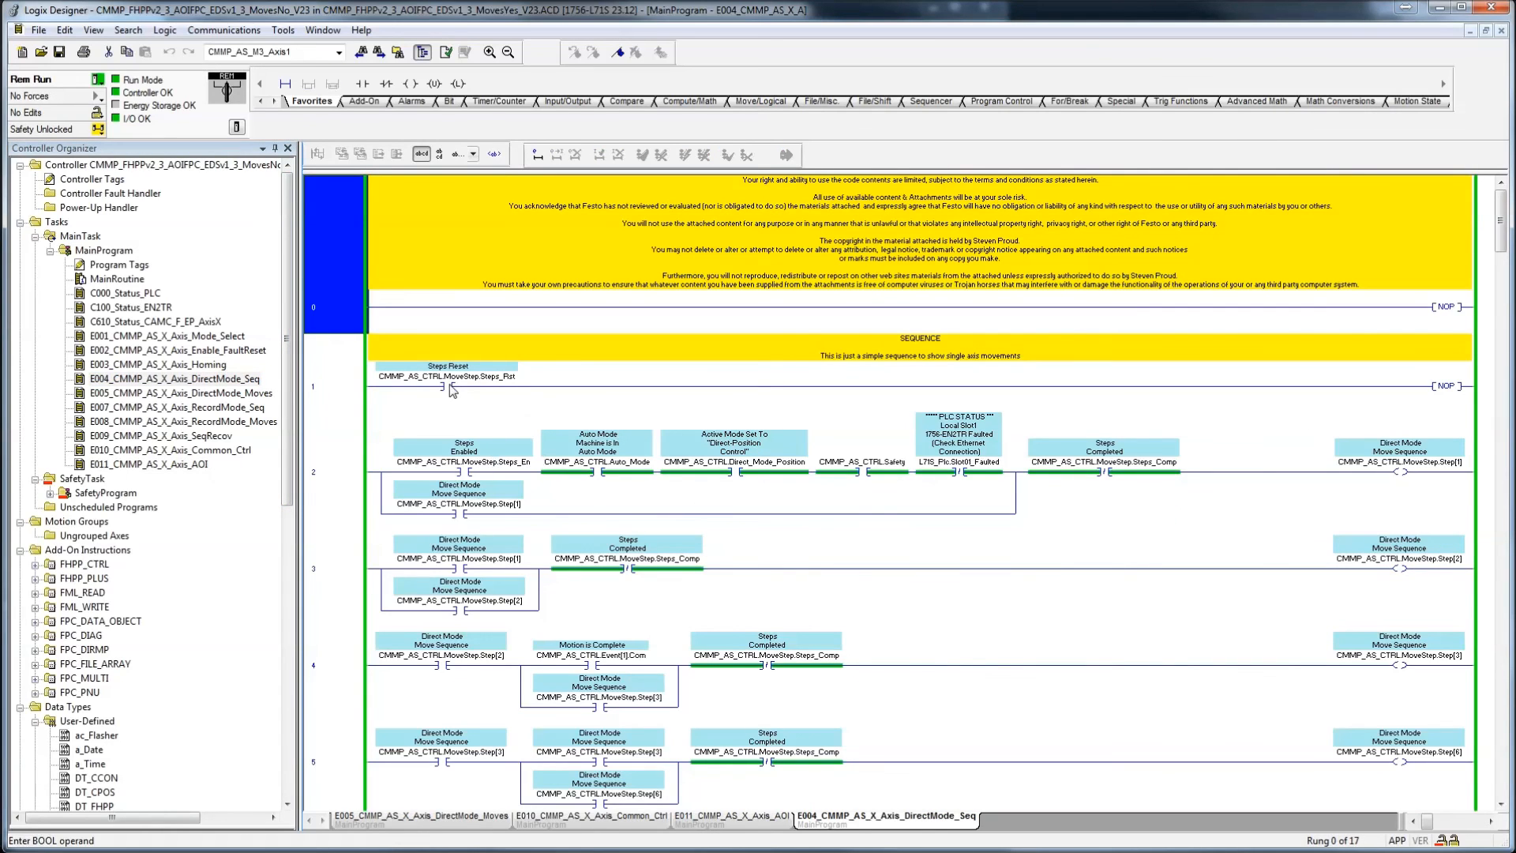
{"action": "left_click", "coordinate": [452, 387]}
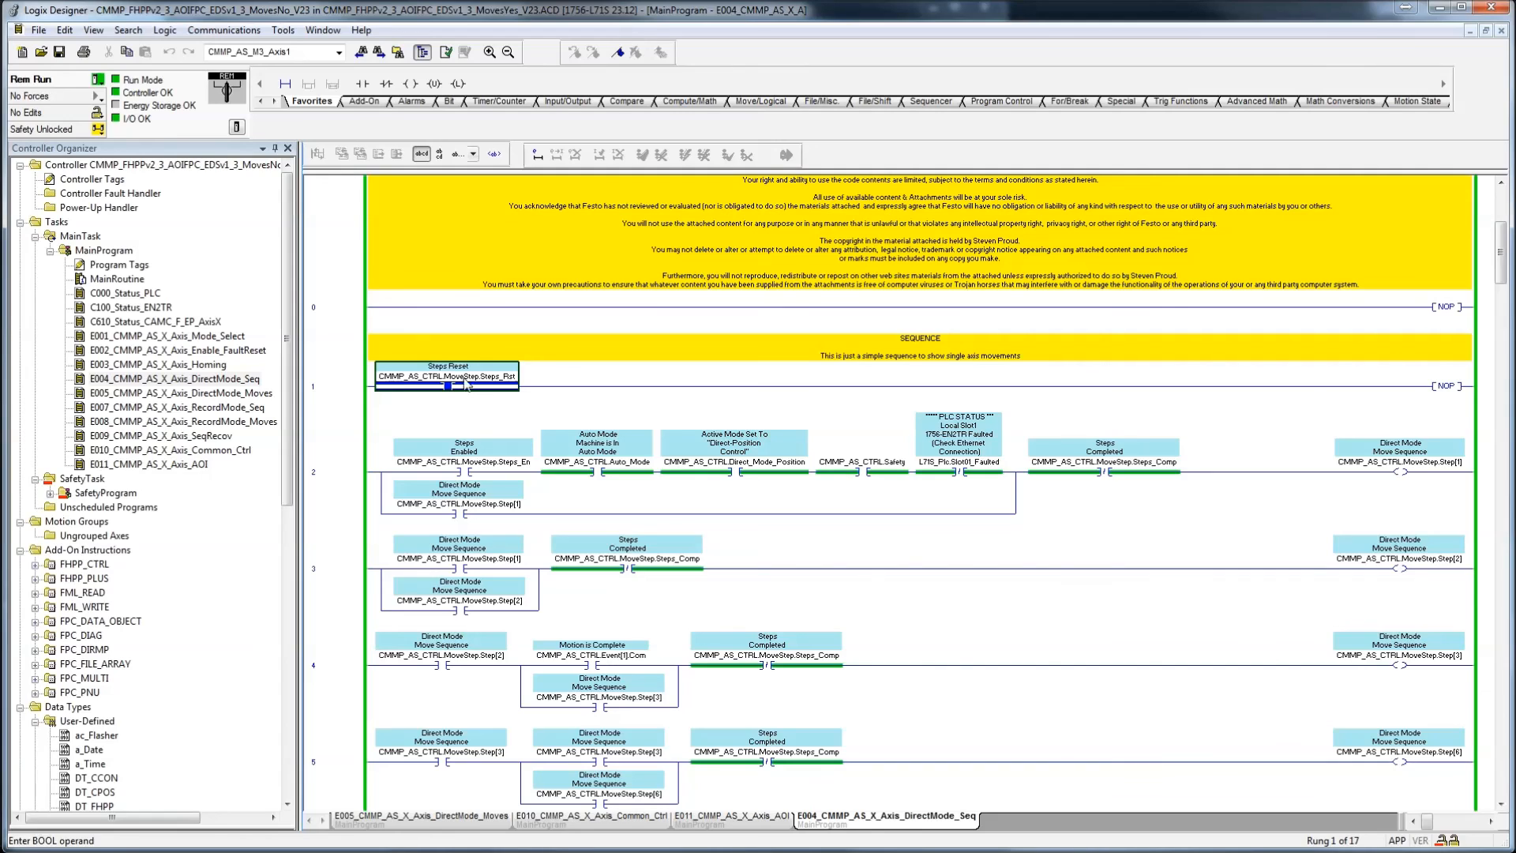
{"action": "left_click", "coordinate": [456, 472]}
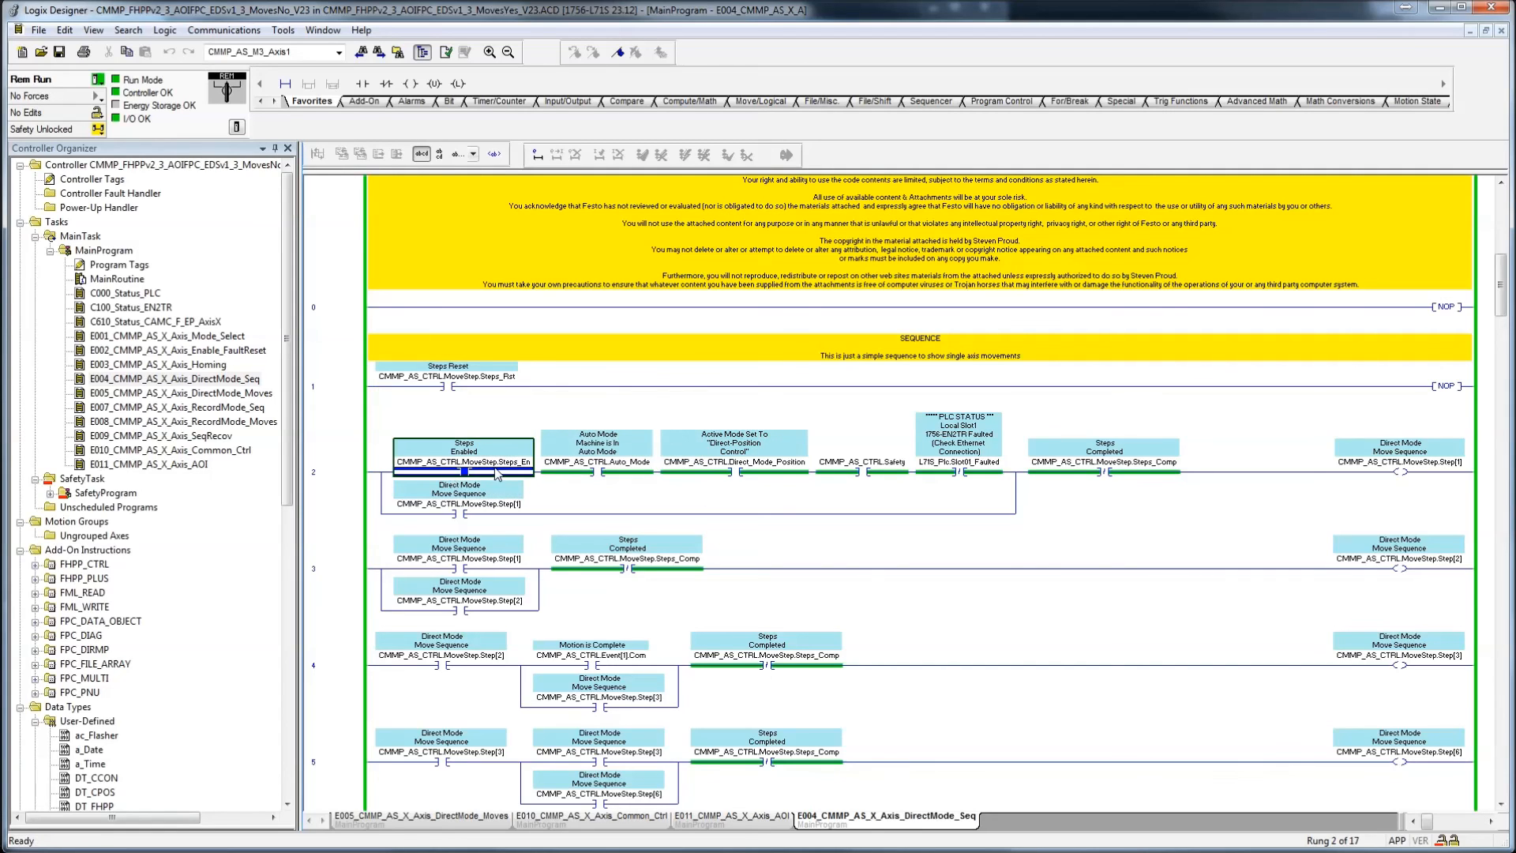
{"action": "right_click", "coordinate": [472, 474]}
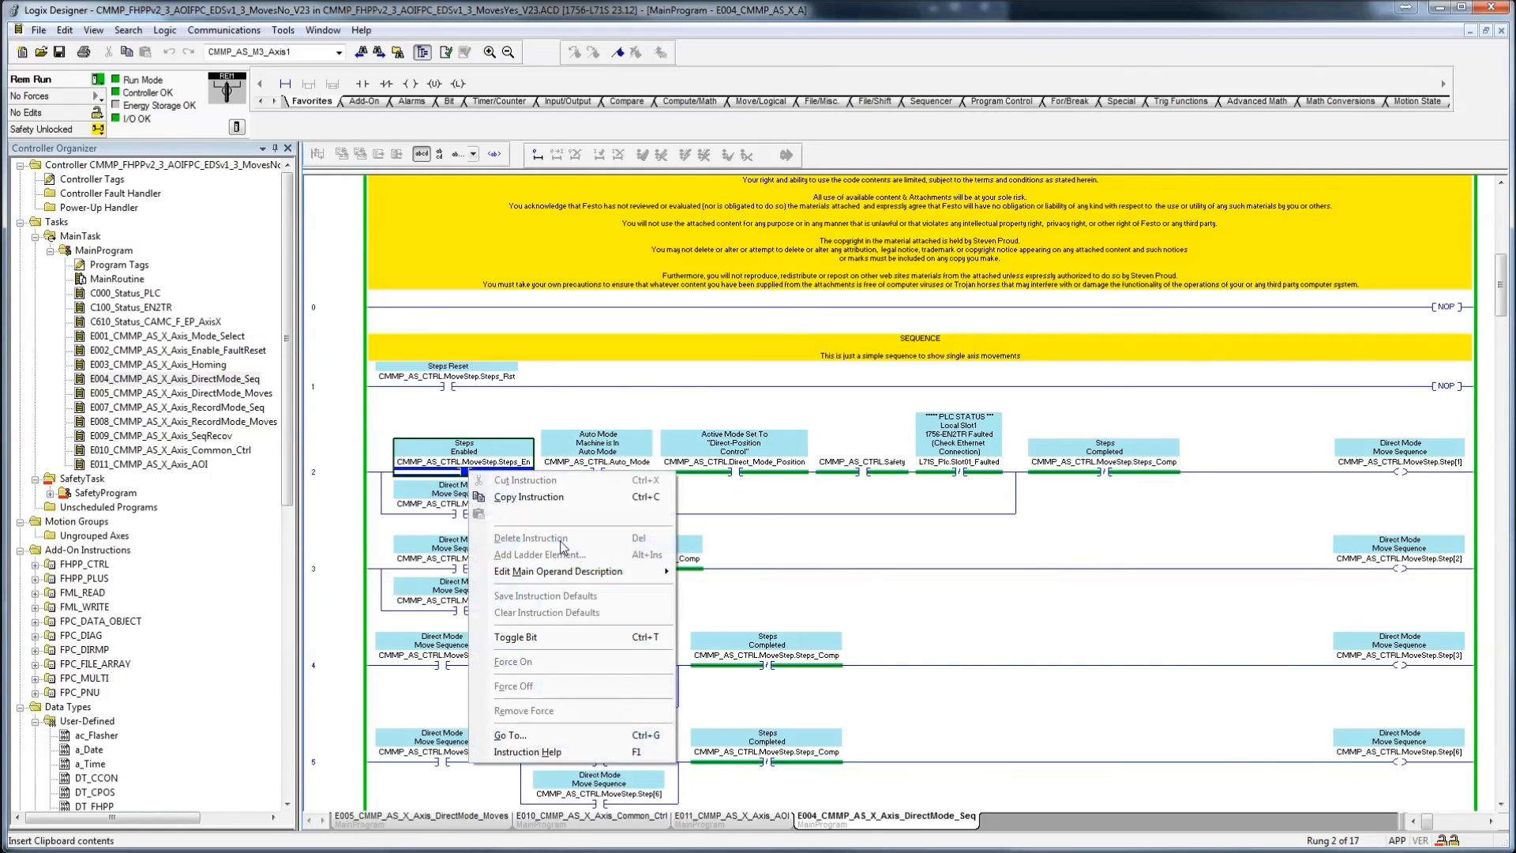
{"action": "left_click", "coordinate": [521, 636]}
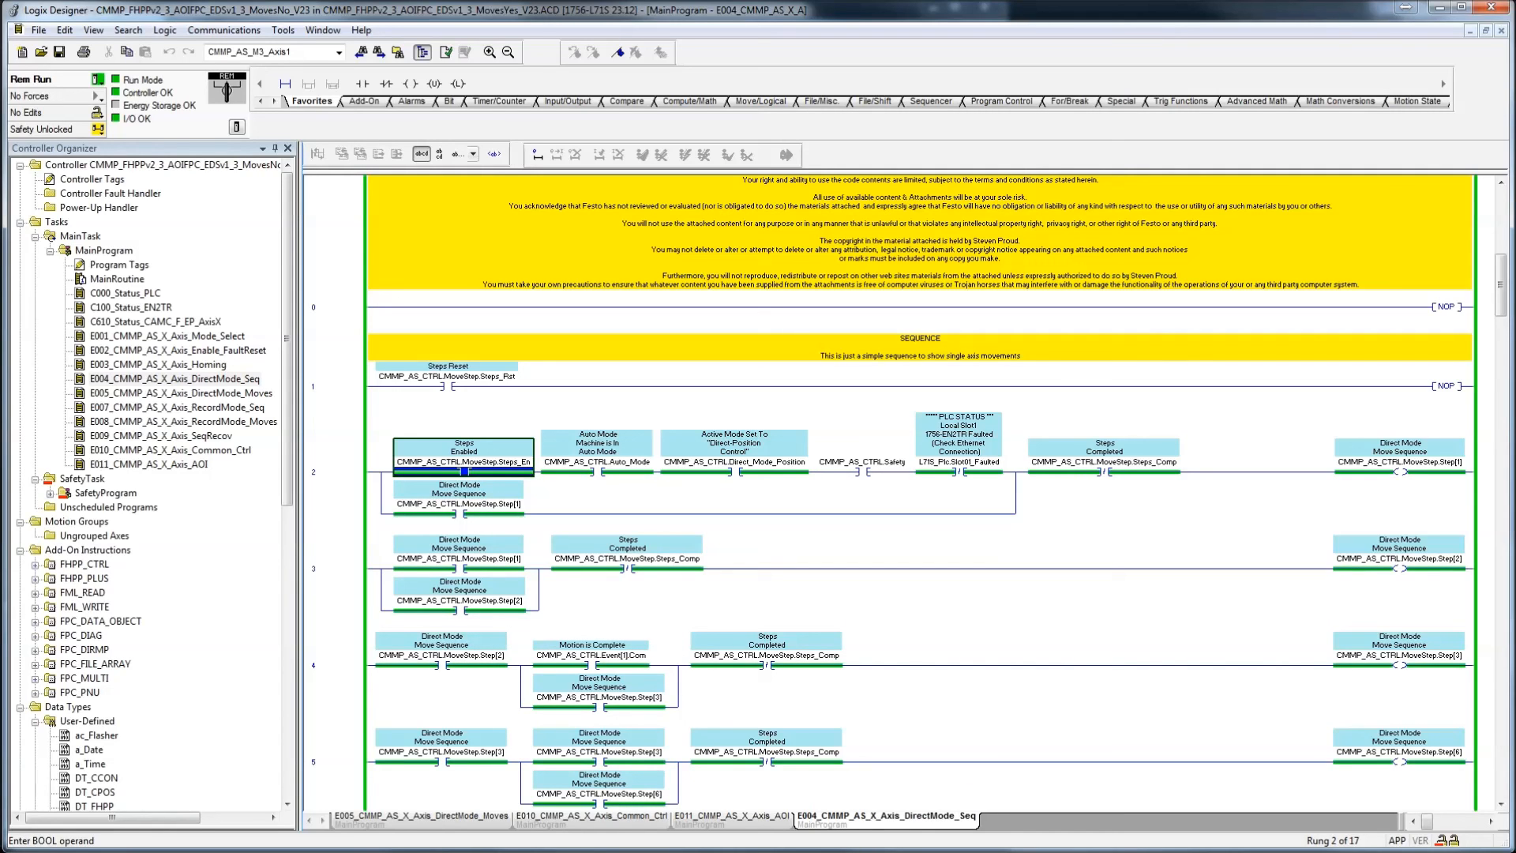
- Watch the axis motion in Festo Configuration Tool, and return to Logix Designer to follow the MoveStep coils through the E004 sequence rungs
{"action": "key", "text": "alt+Tab"}
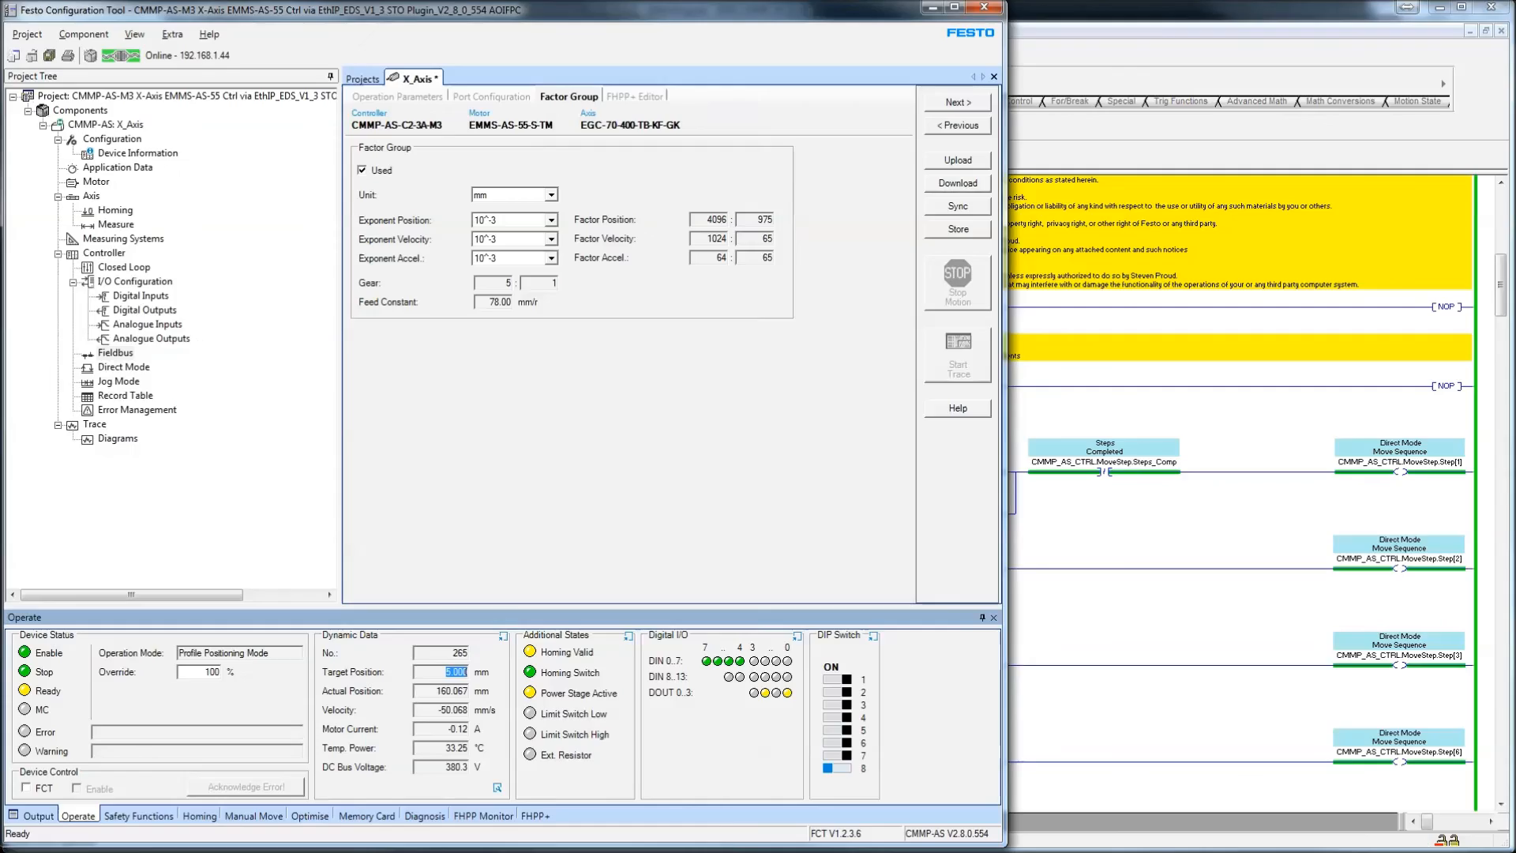
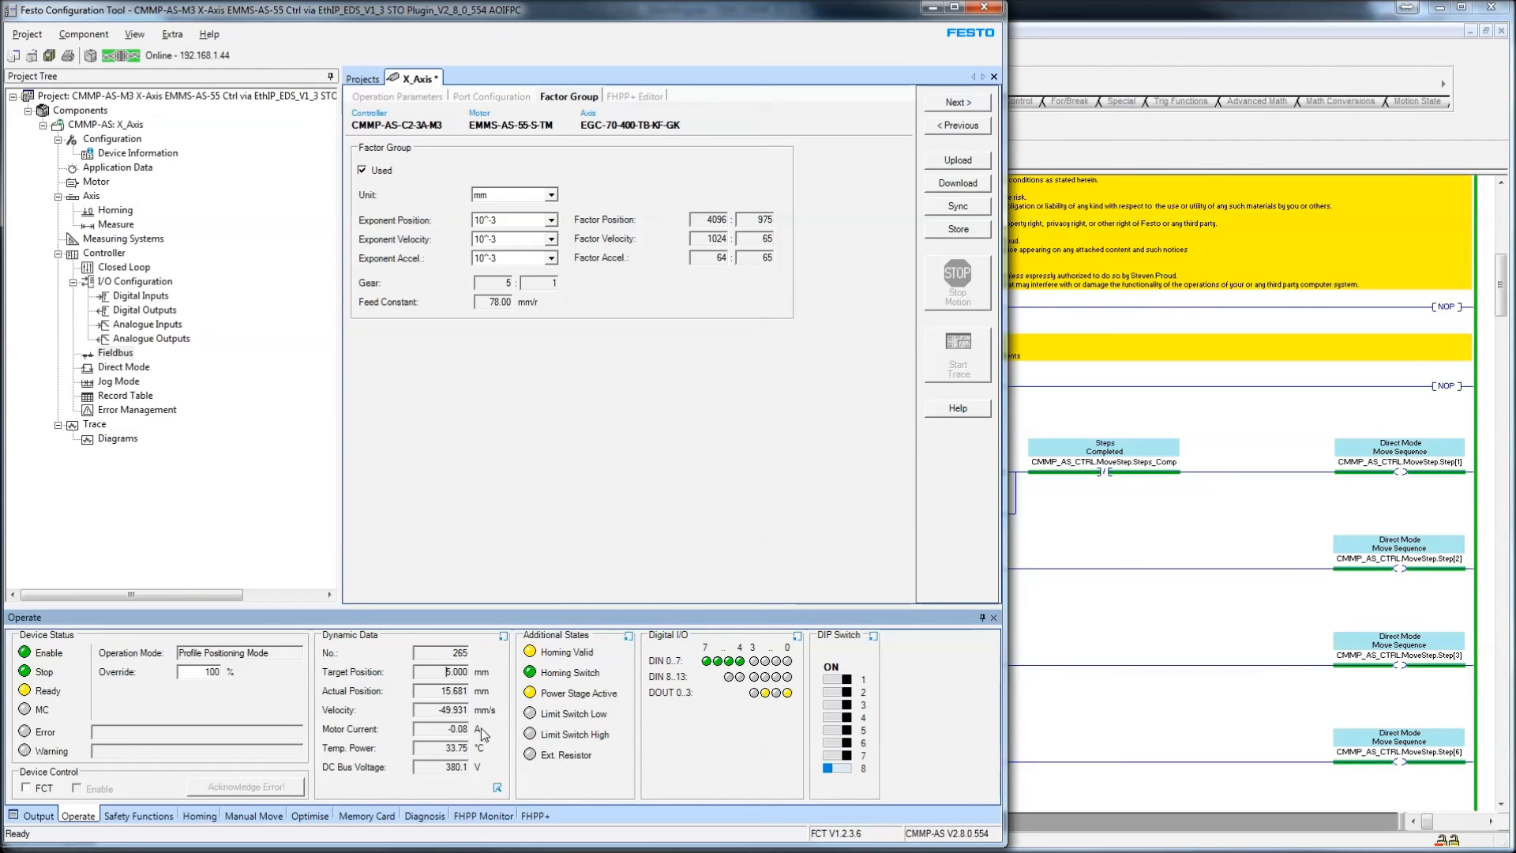
{"action": "left_click", "coordinate": [1409, 561]}
{"action": "scroll", "coordinate": [1394, 630], "scroll_direction": "down", "scroll_amount": 5}
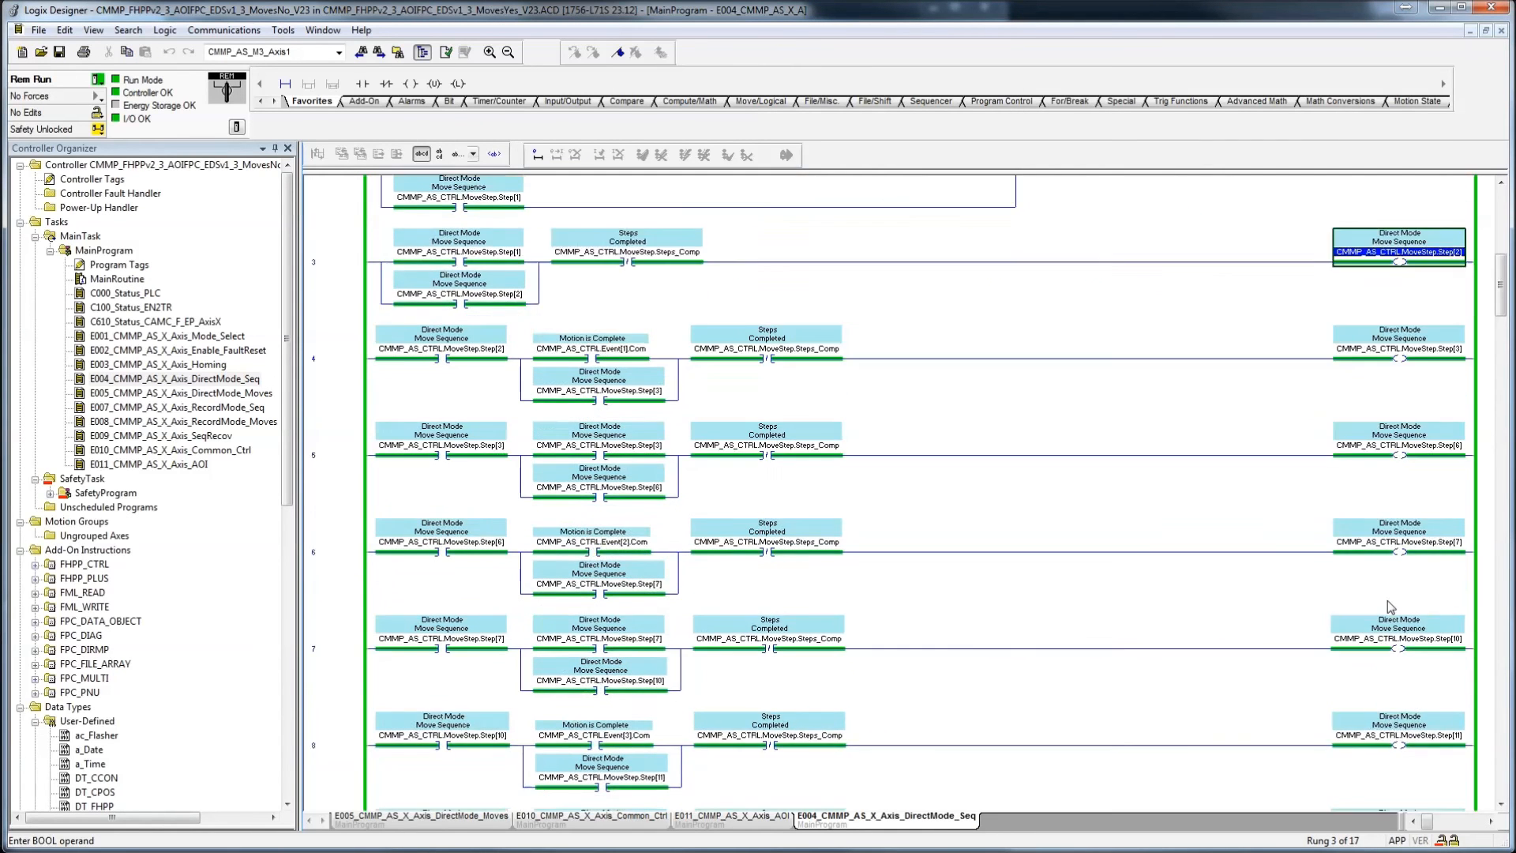
{"action": "scroll", "coordinate": [1392, 605], "scroll_direction": "up", "scroll_amount": 1}
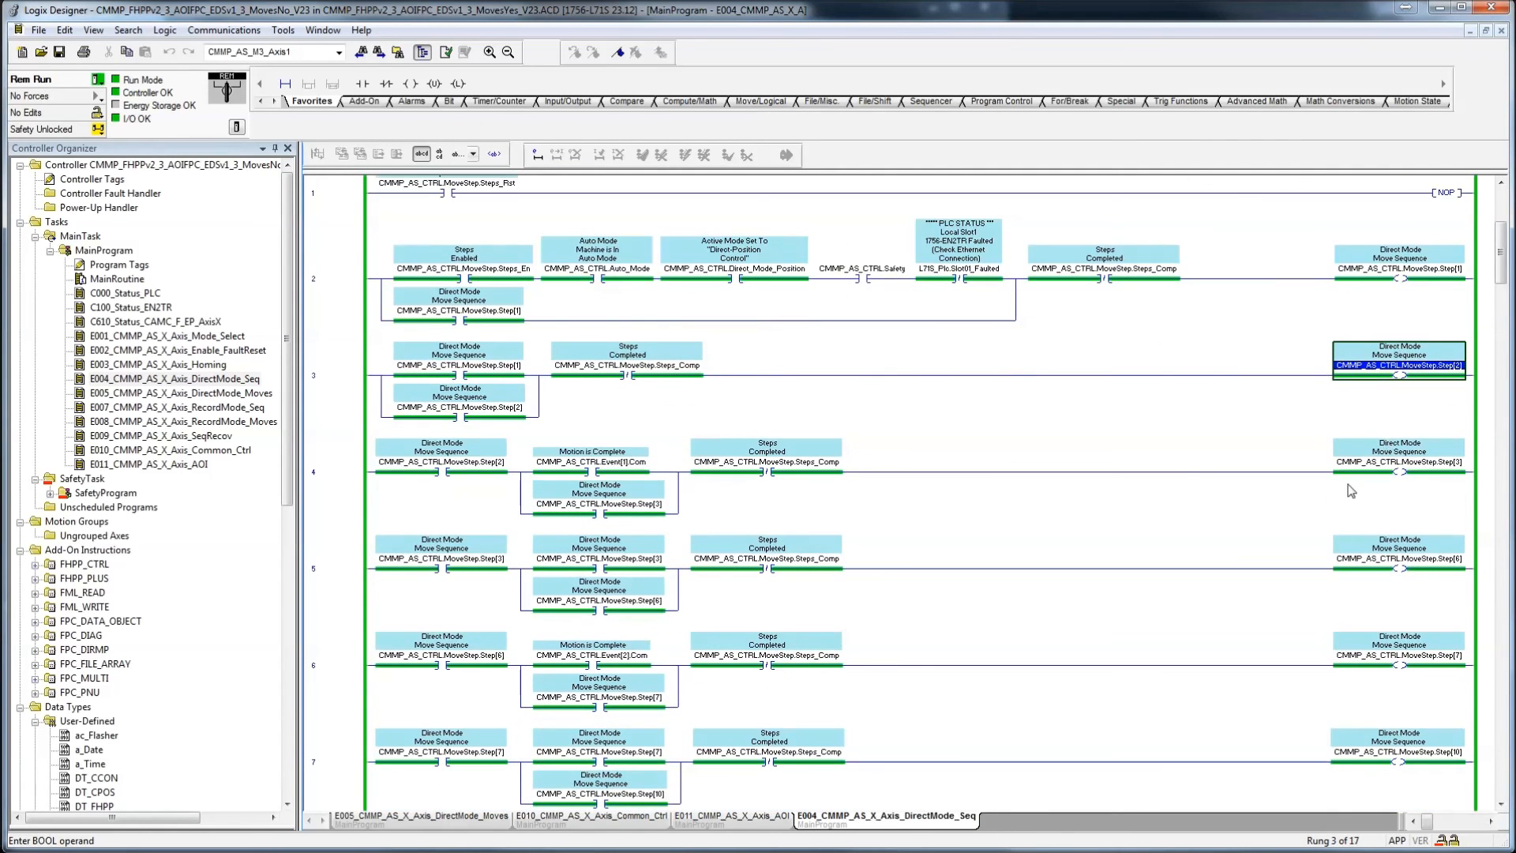
{"action": "scroll", "coordinate": [1382, 705], "scroll_direction": "down", "scroll_amount": 7}
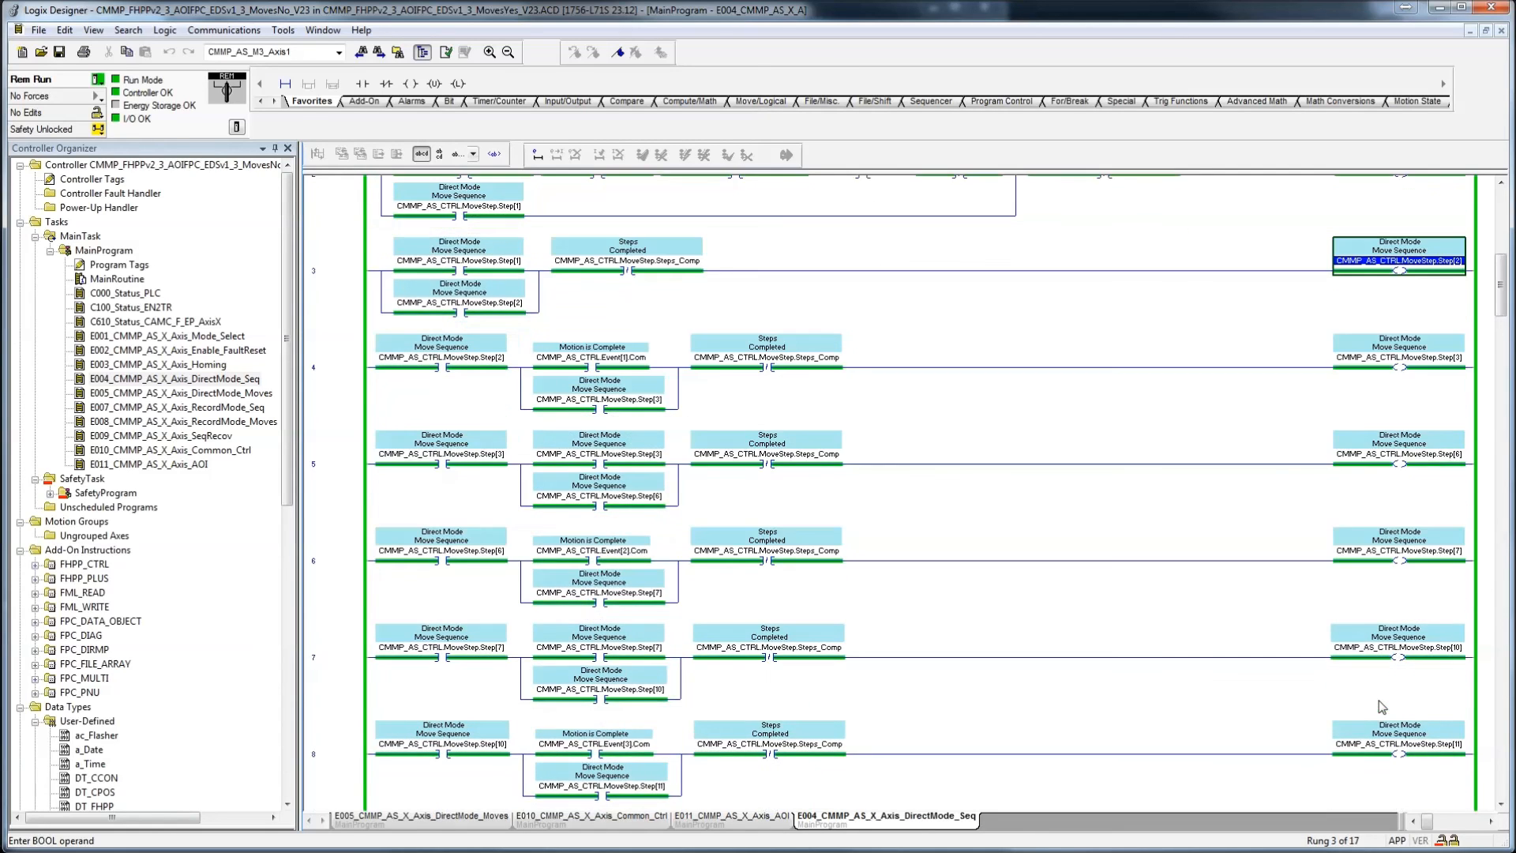
{"action": "scroll", "coordinate": [1382, 699], "scroll_direction": "down", "scroll_amount": 1}
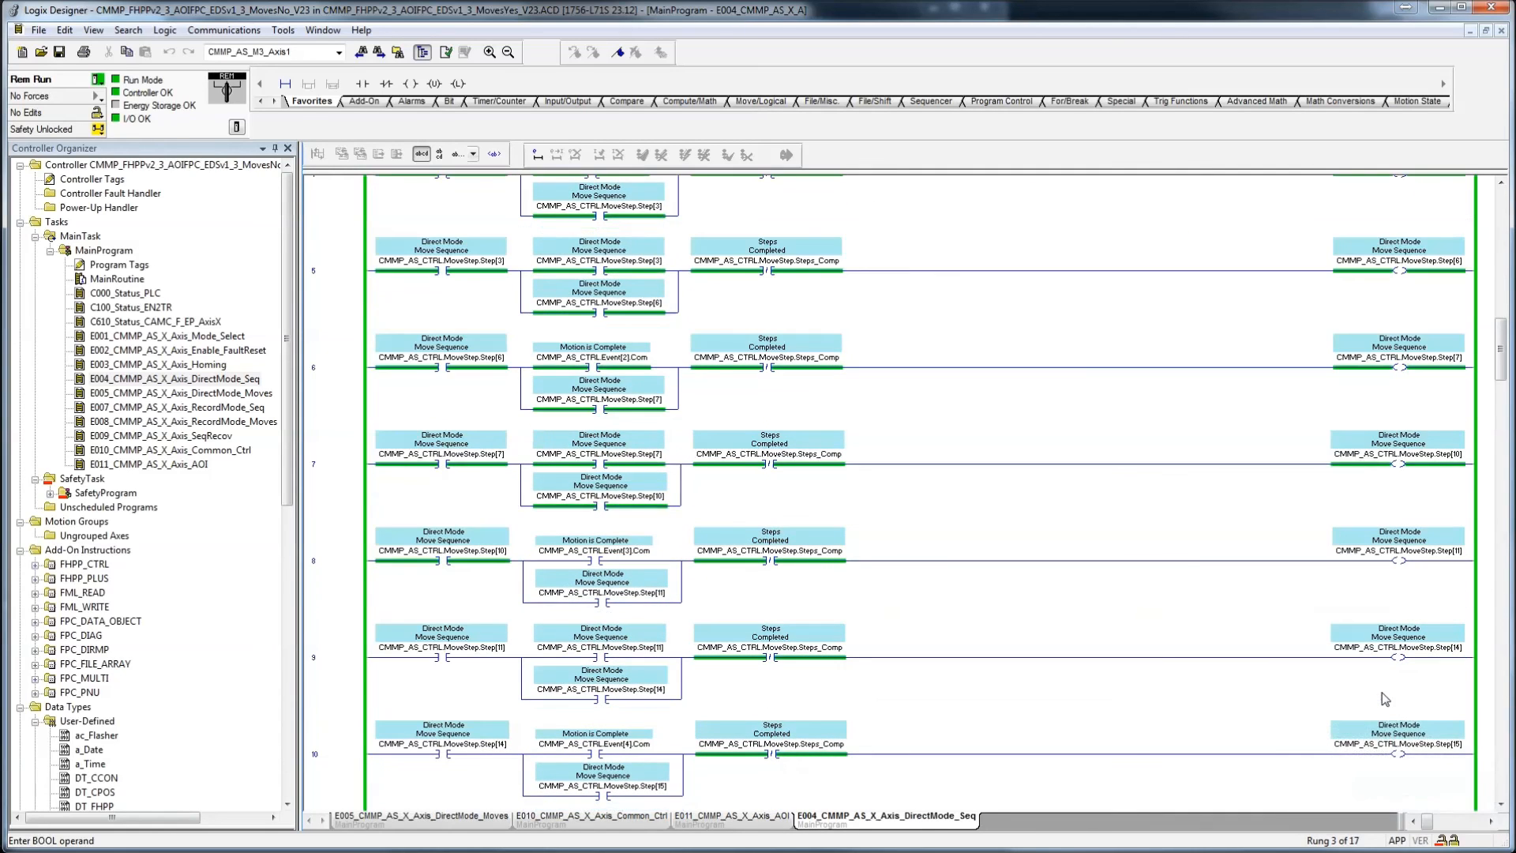
{"action": "scroll", "coordinate": [1386, 699], "scroll_direction": "down", "scroll_amount": 3}
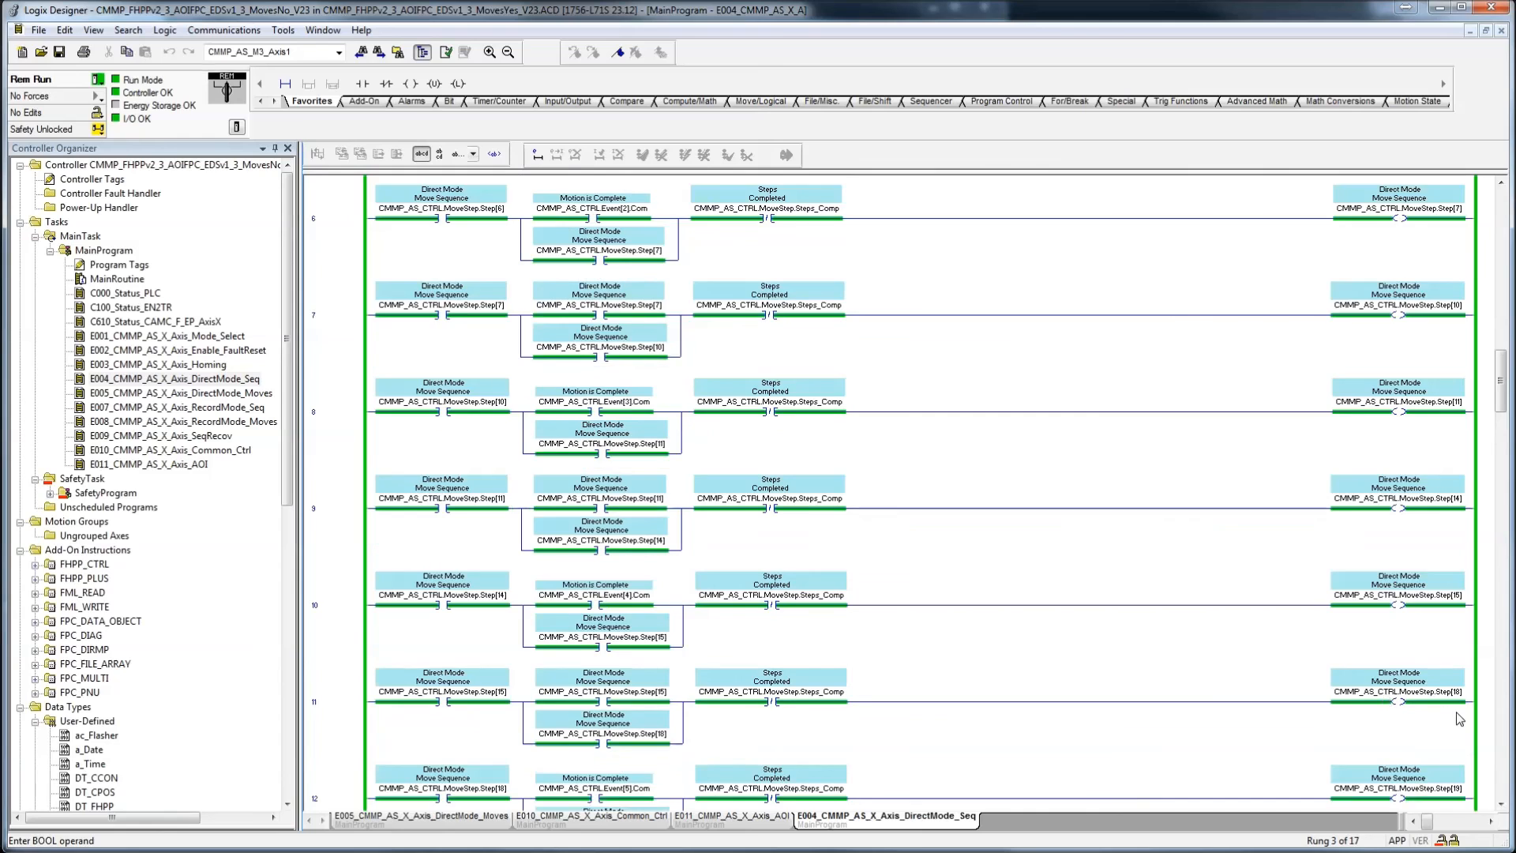
{"action": "scroll", "coordinate": [1459, 719], "scroll_direction": "down", "scroll_amount": 1}
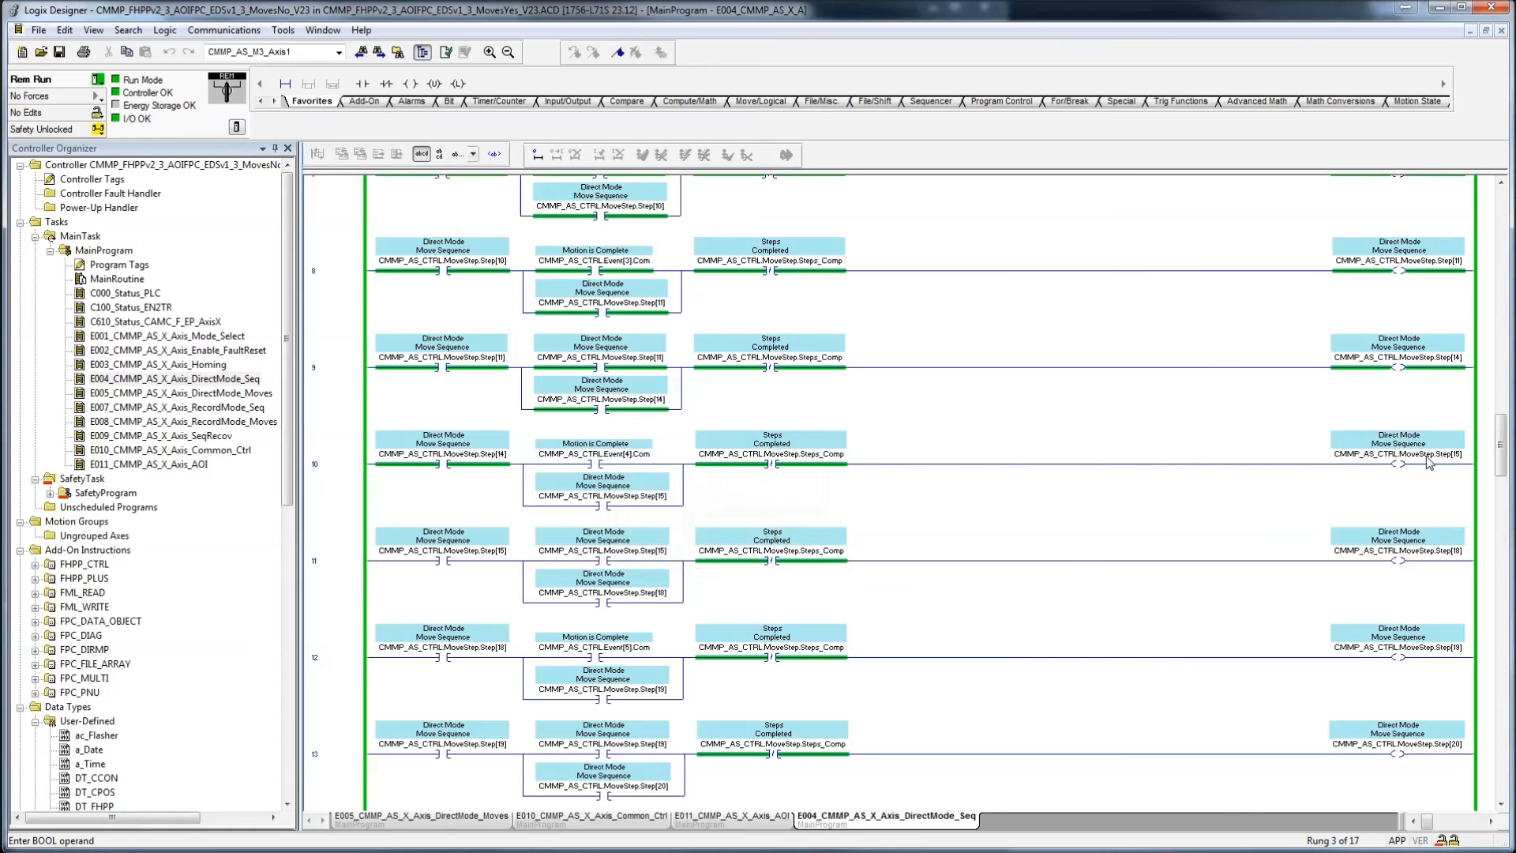
{"action": "mouse_move", "coordinate": [1431, 461]}
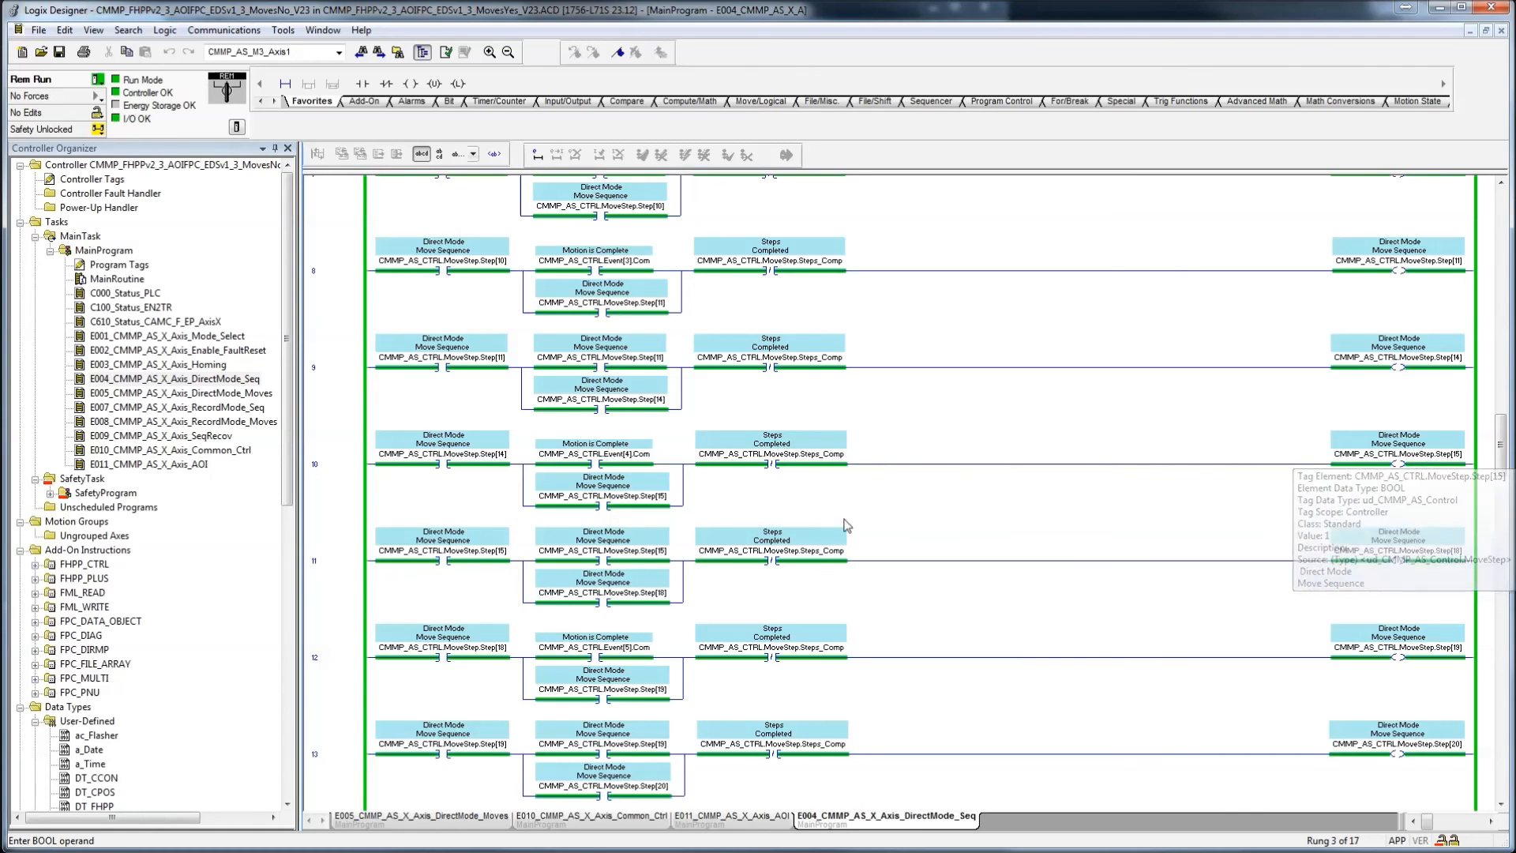
{"action": "scroll", "coordinate": [493, 521], "scroll_direction": "up", "scroll_amount": 10}
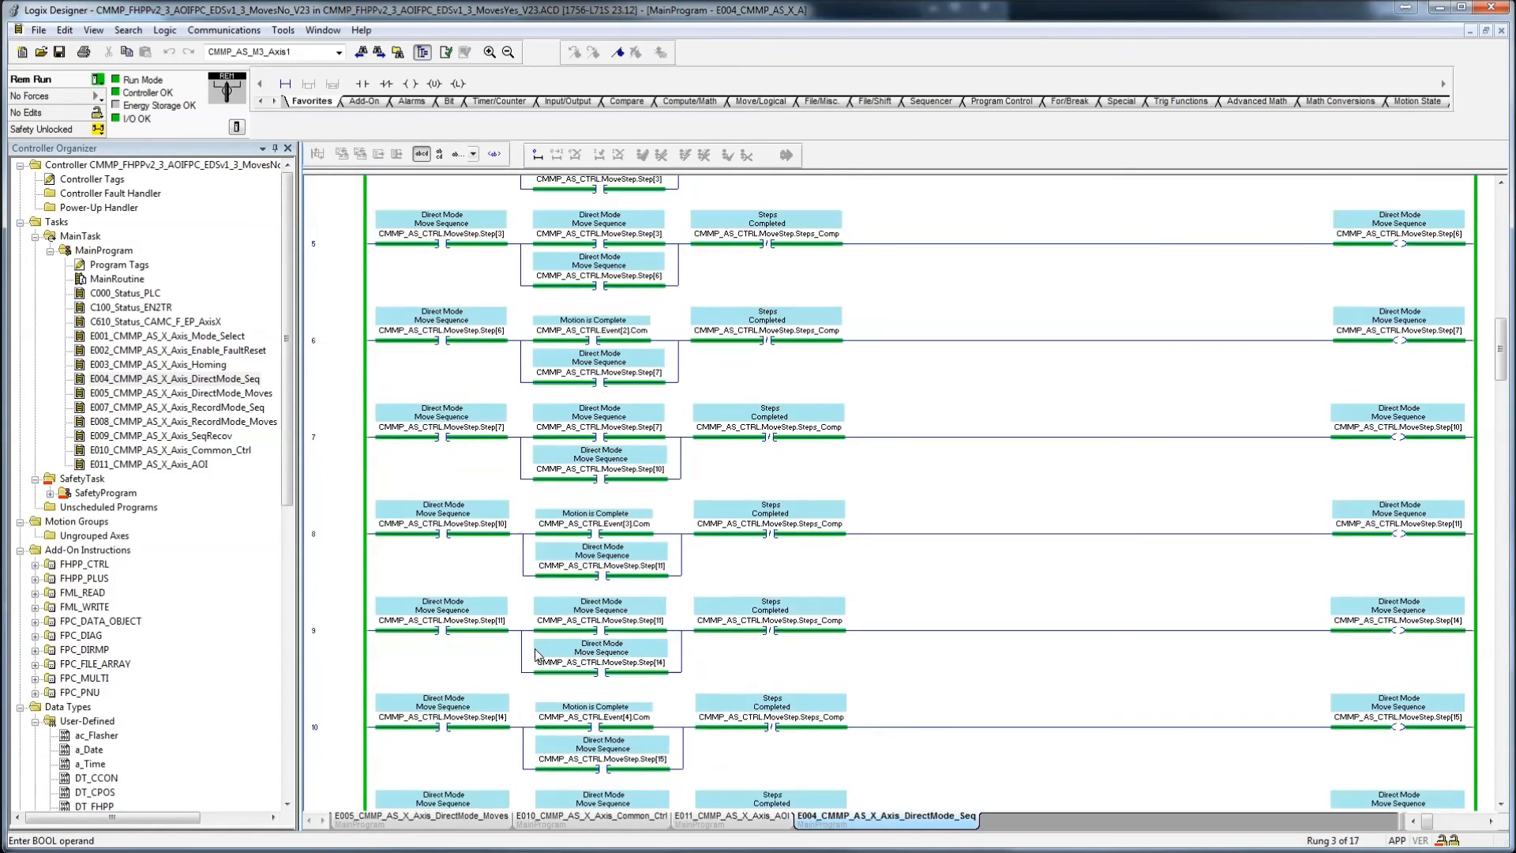
- Toggle off the MoveStep.Steps_En bit on rung 2 and reset the sequence with the Steps_Rst bit on rung 1
{"action": "left_click", "coordinate": [466, 463]}
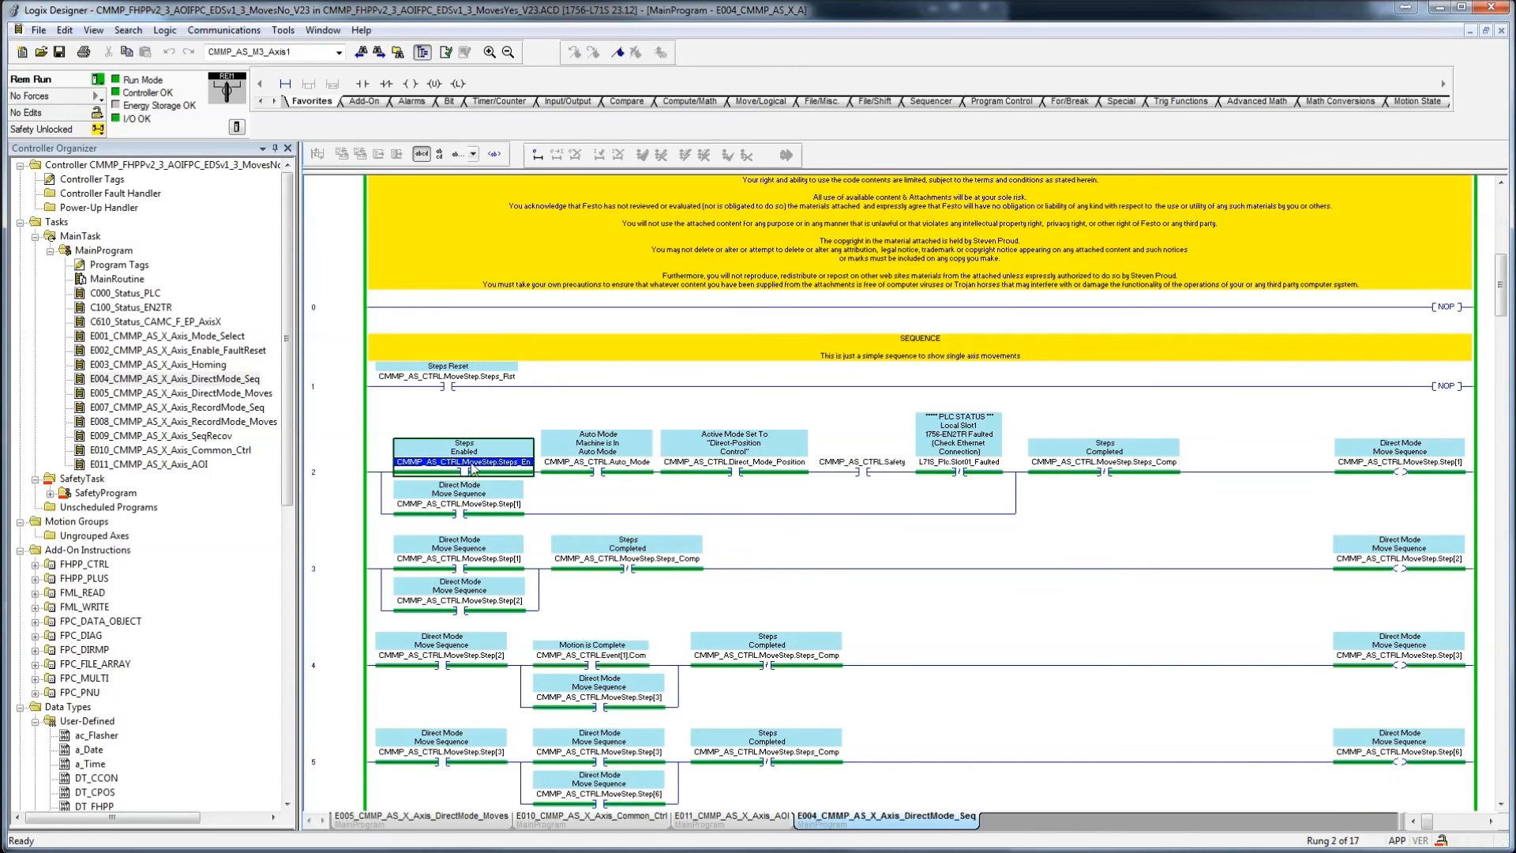
{"action": "right_click", "coordinate": [471, 464]}
{"action": "left_click", "coordinate": [518, 720]}
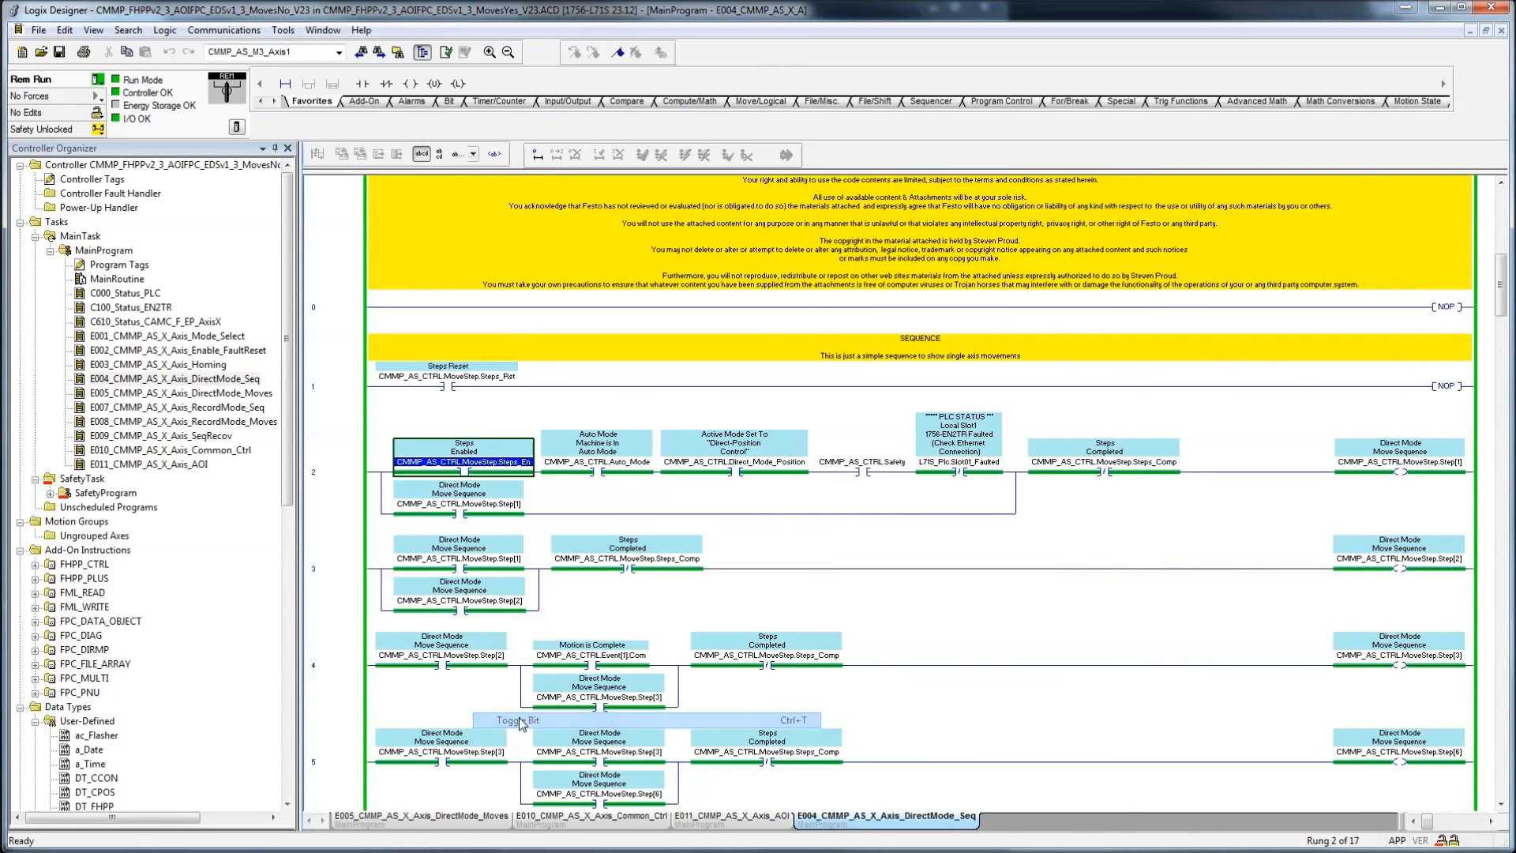
{"action": "left_click", "coordinate": [462, 387]}
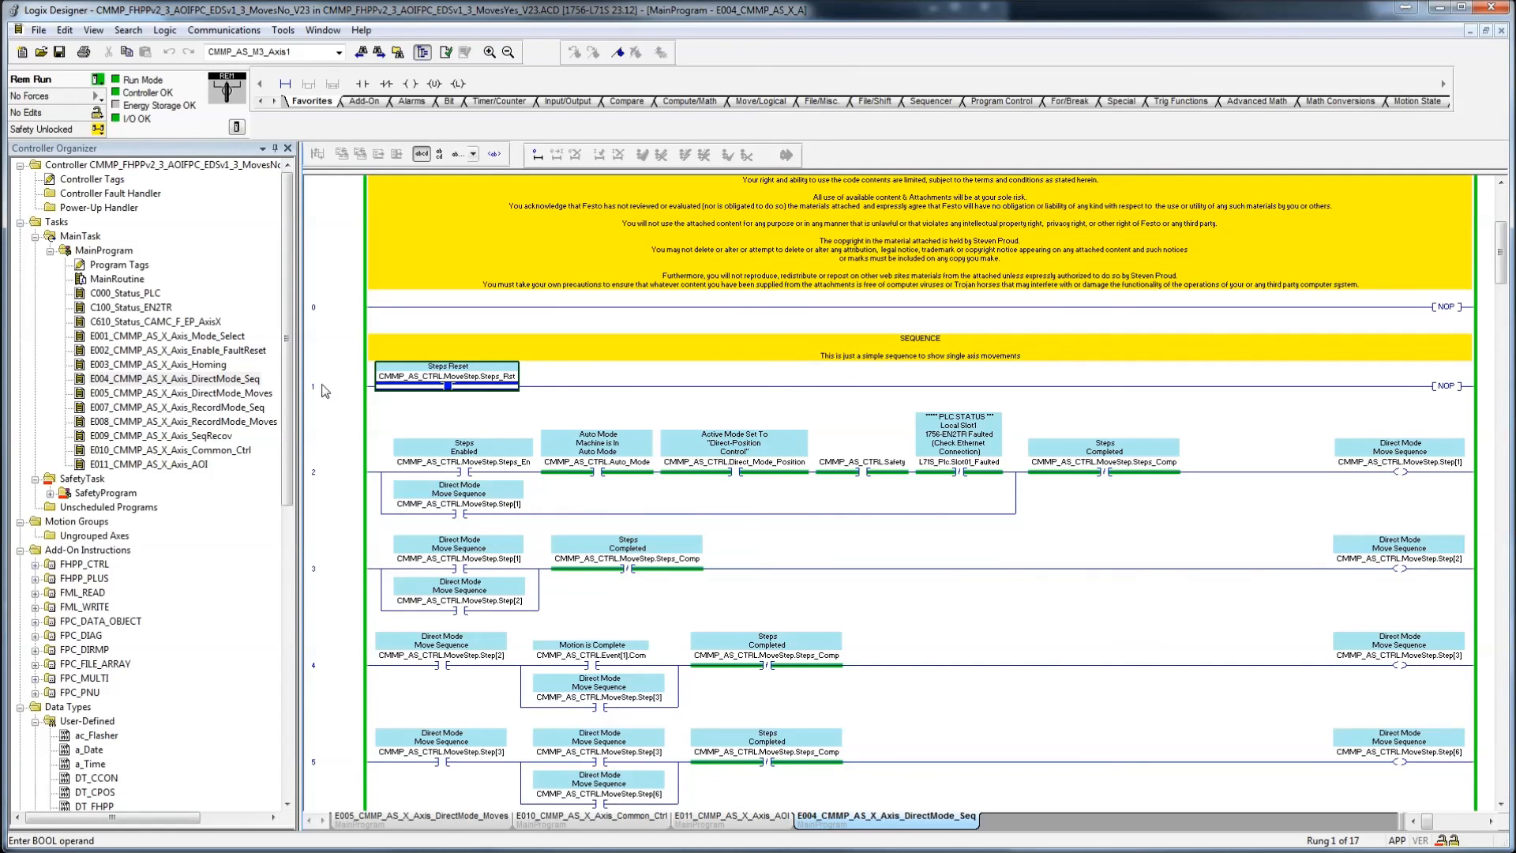
- Activate RecordSelect_Mode in the E001 mode select routine, and open the E007 record mode sequence and E008 record mode moves routines
{"action": "double_click", "coordinate": [211, 336]}
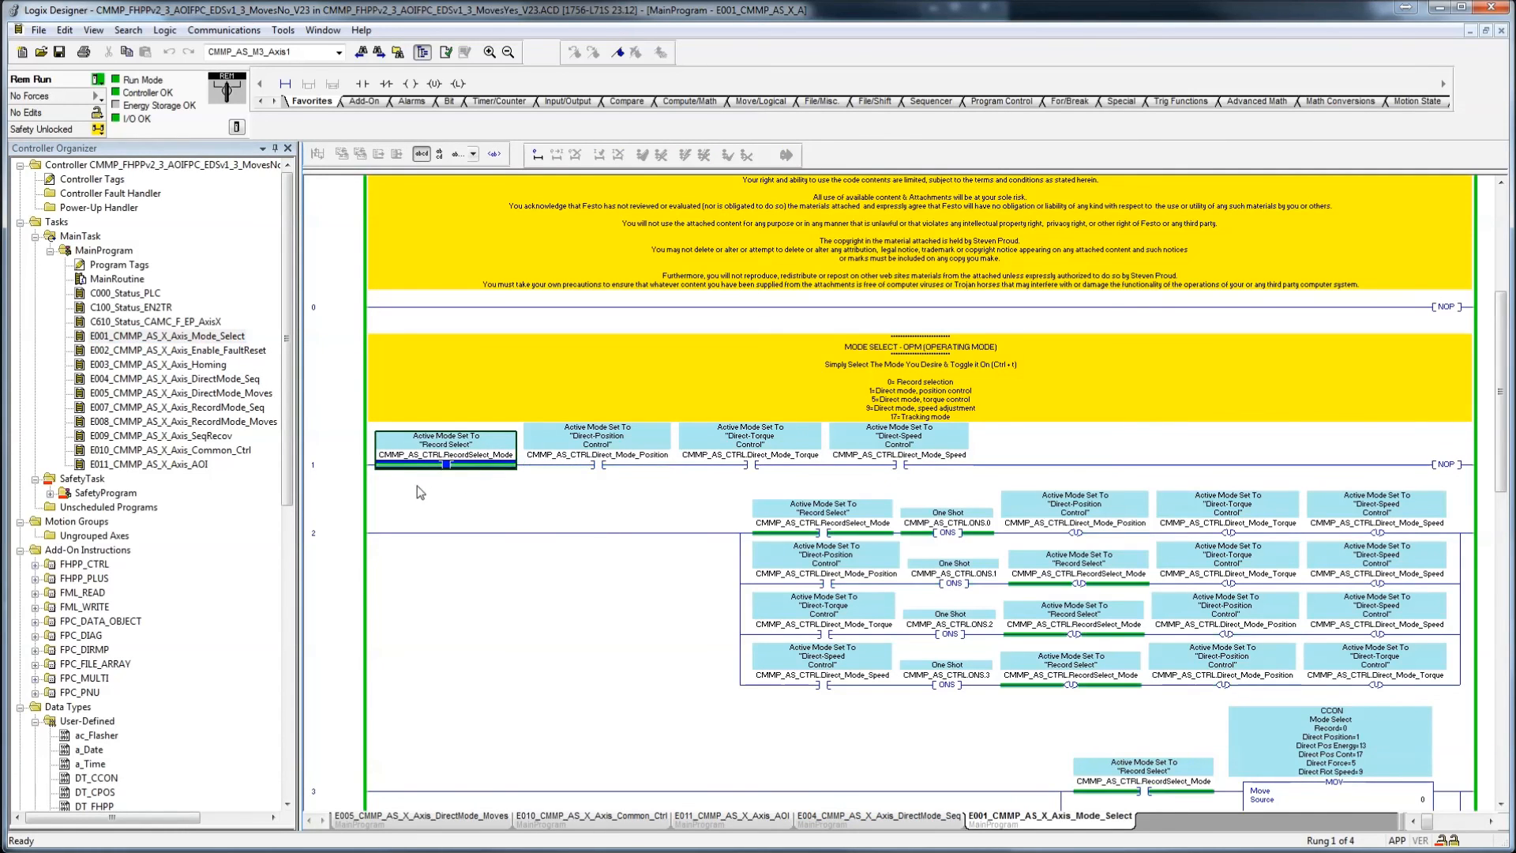
{"action": "double_click", "coordinate": [224, 407]}
{"action": "double_click", "coordinate": [197, 421]}
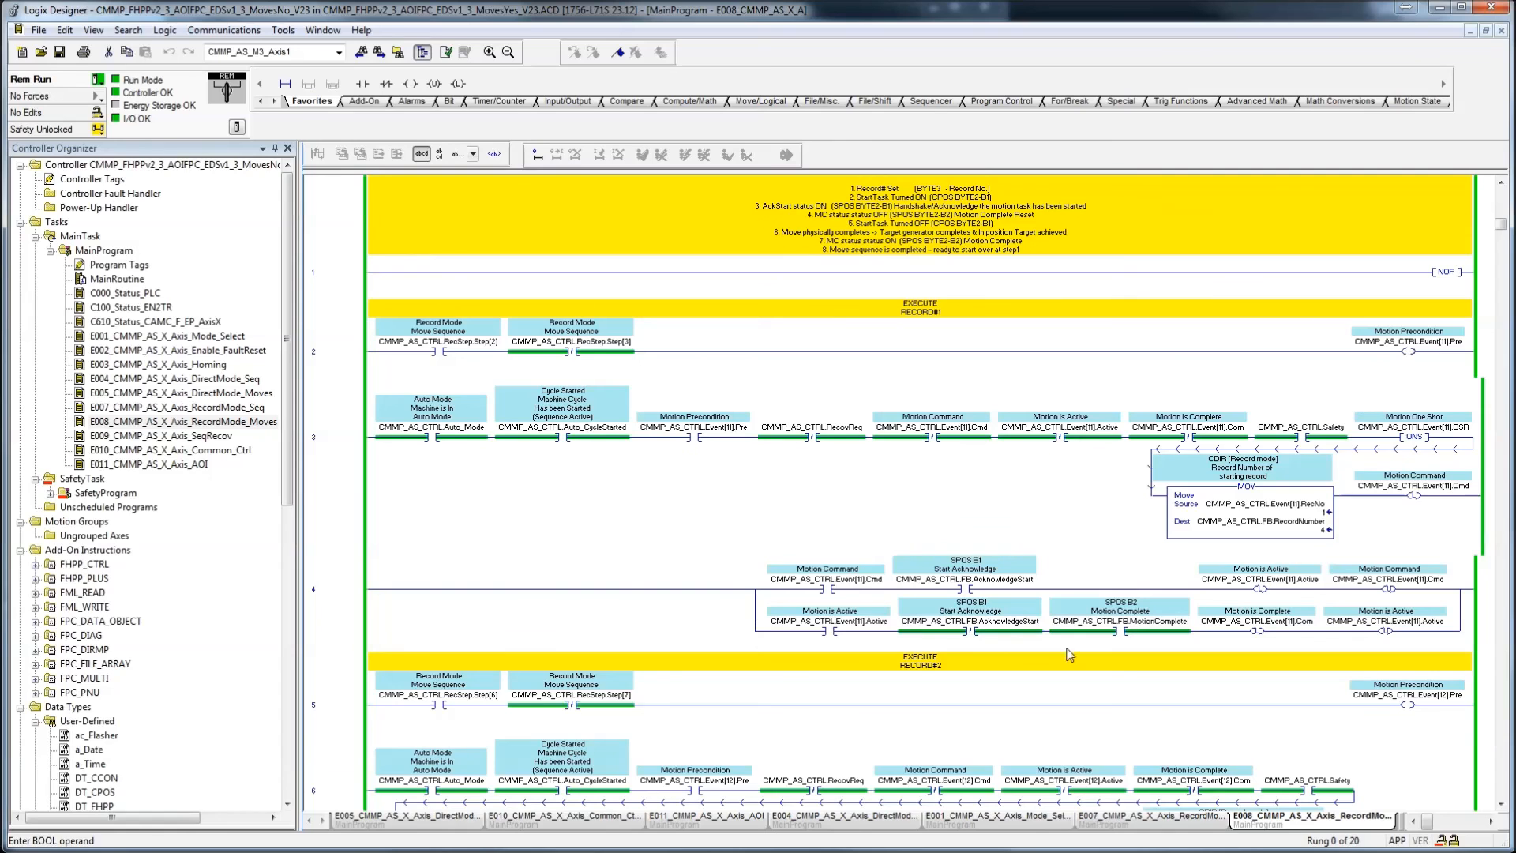
- Examine how the E008 record mode moves routine copies each event's RecNo into FB.RecordNumber for the successive records
{"action": "left_click", "coordinate": [1328, 515]}
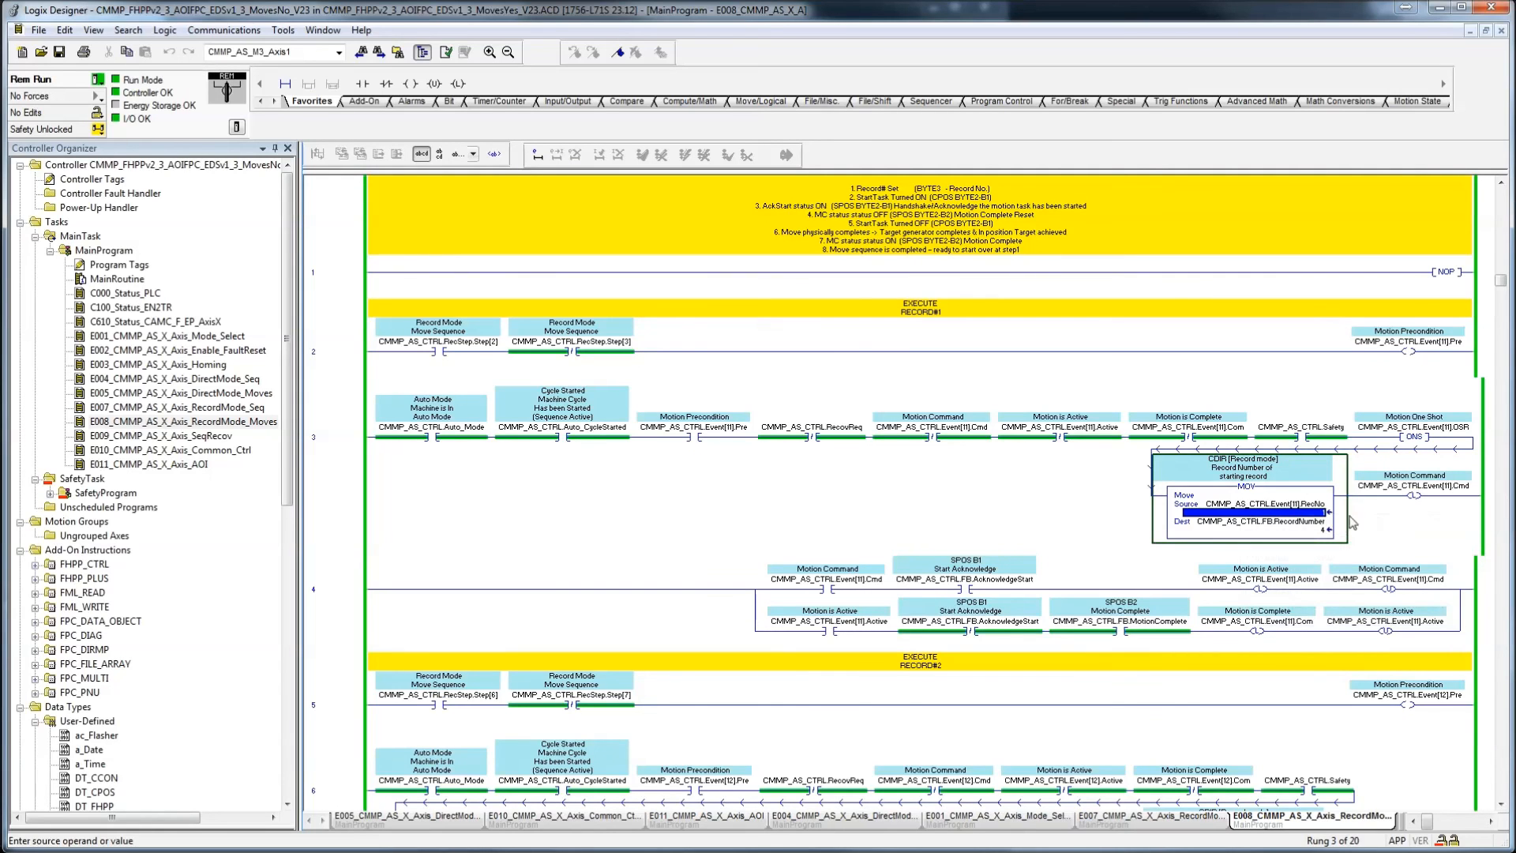
{"action": "scroll", "coordinate": [1346, 562], "scroll_direction": "down", "scroll_amount": 4}
{"action": "left_click", "coordinate": [1304, 560]}
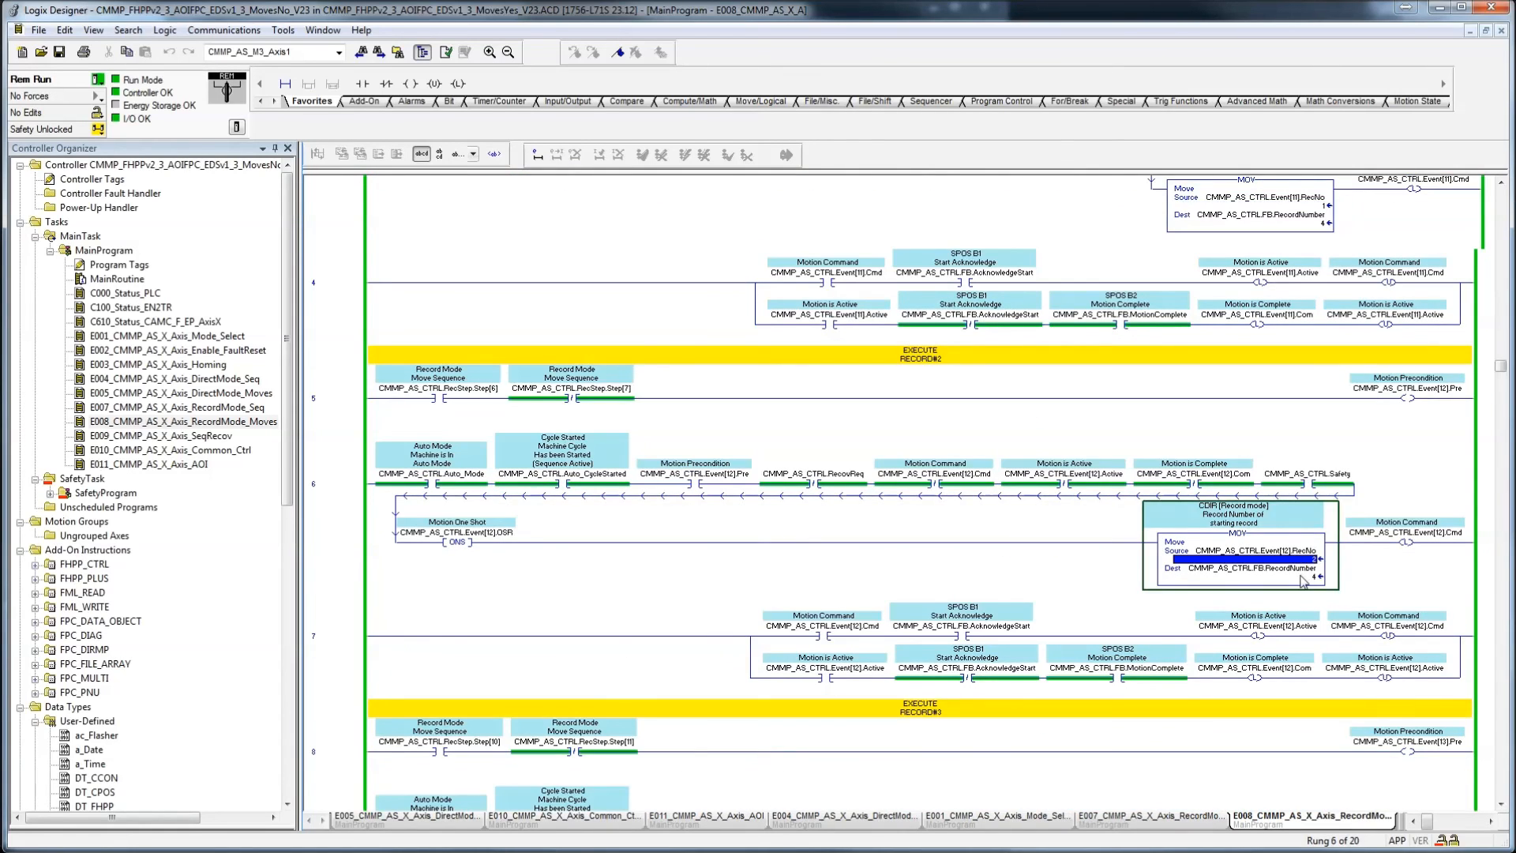
{"action": "scroll", "coordinate": [1303, 581], "scroll_direction": "down", "scroll_amount": 4}
{"action": "scroll", "coordinate": [1303, 580], "scroll_direction": "down", "scroll_amount": 2}
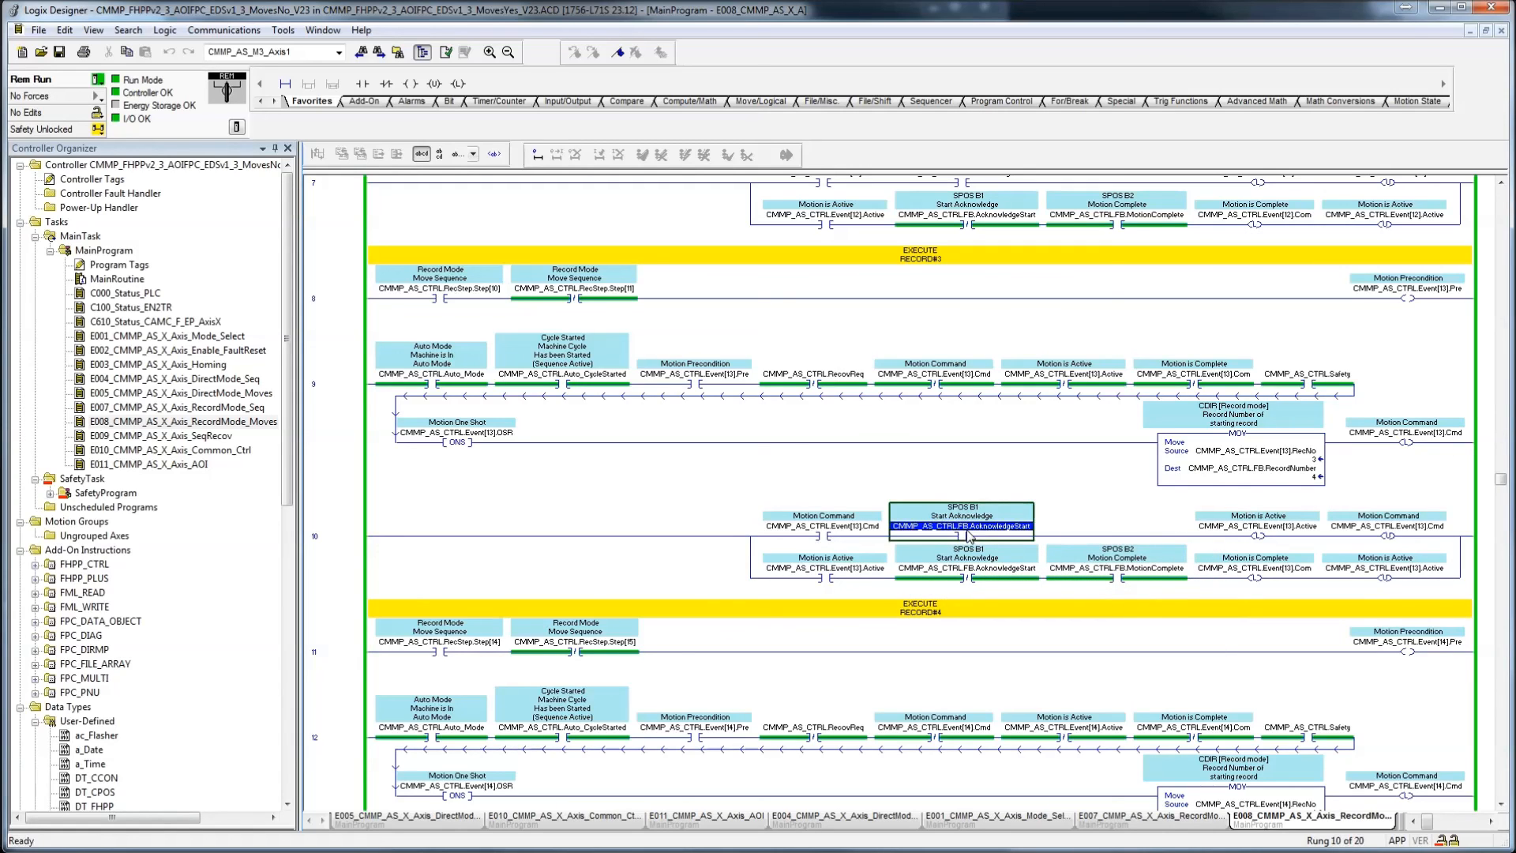
- Examine the start acknowledge and motion complete handshake for Event[13] on rung 10, and look through the remaining record rungs
{"action": "left_click", "coordinate": [1248, 536]}
{"action": "left_click", "coordinate": [825, 569]}
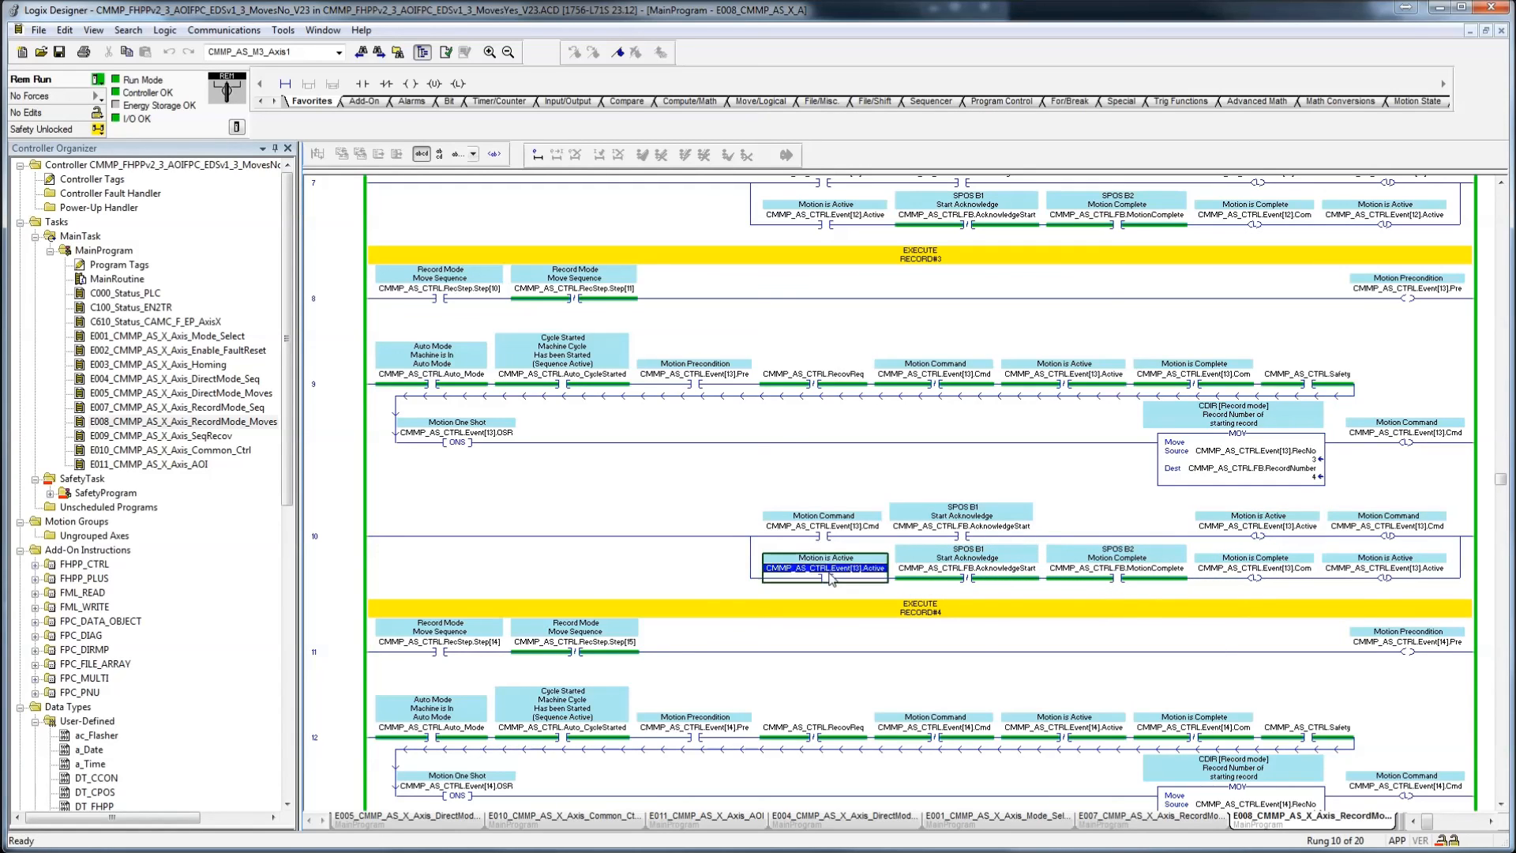
{"action": "left_click", "coordinate": [1005, 577]}
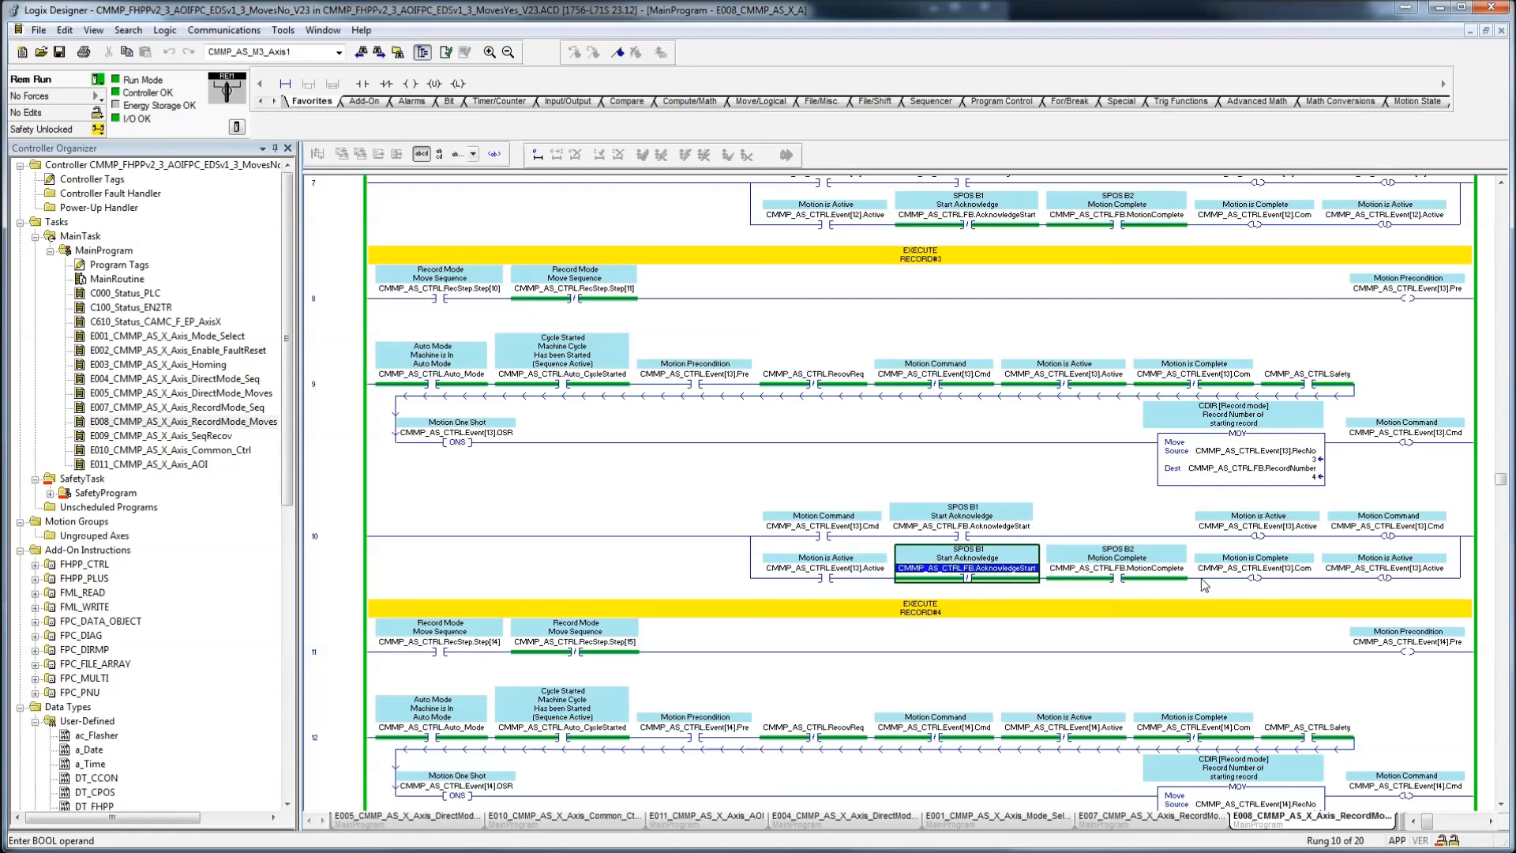
{"action": "left_click", "coordinate": [1118, 579]}
{"action": "left_click", "coordinate": [1295, 574]}
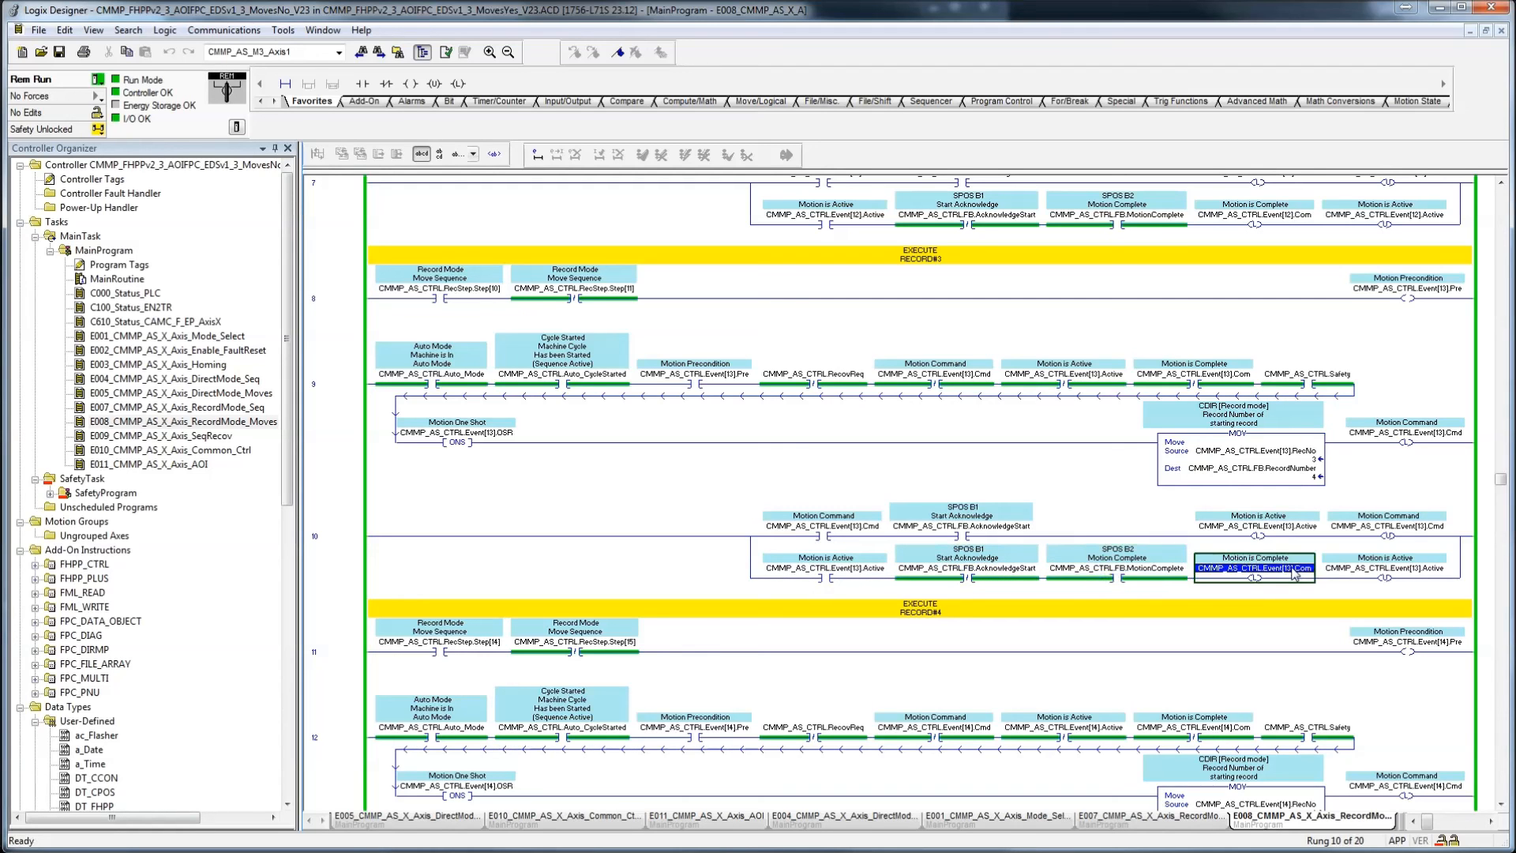
{"action": "scroll", "coordinate": [1296, 574], "scroll_direction": "down", "scroll_amount": 10}
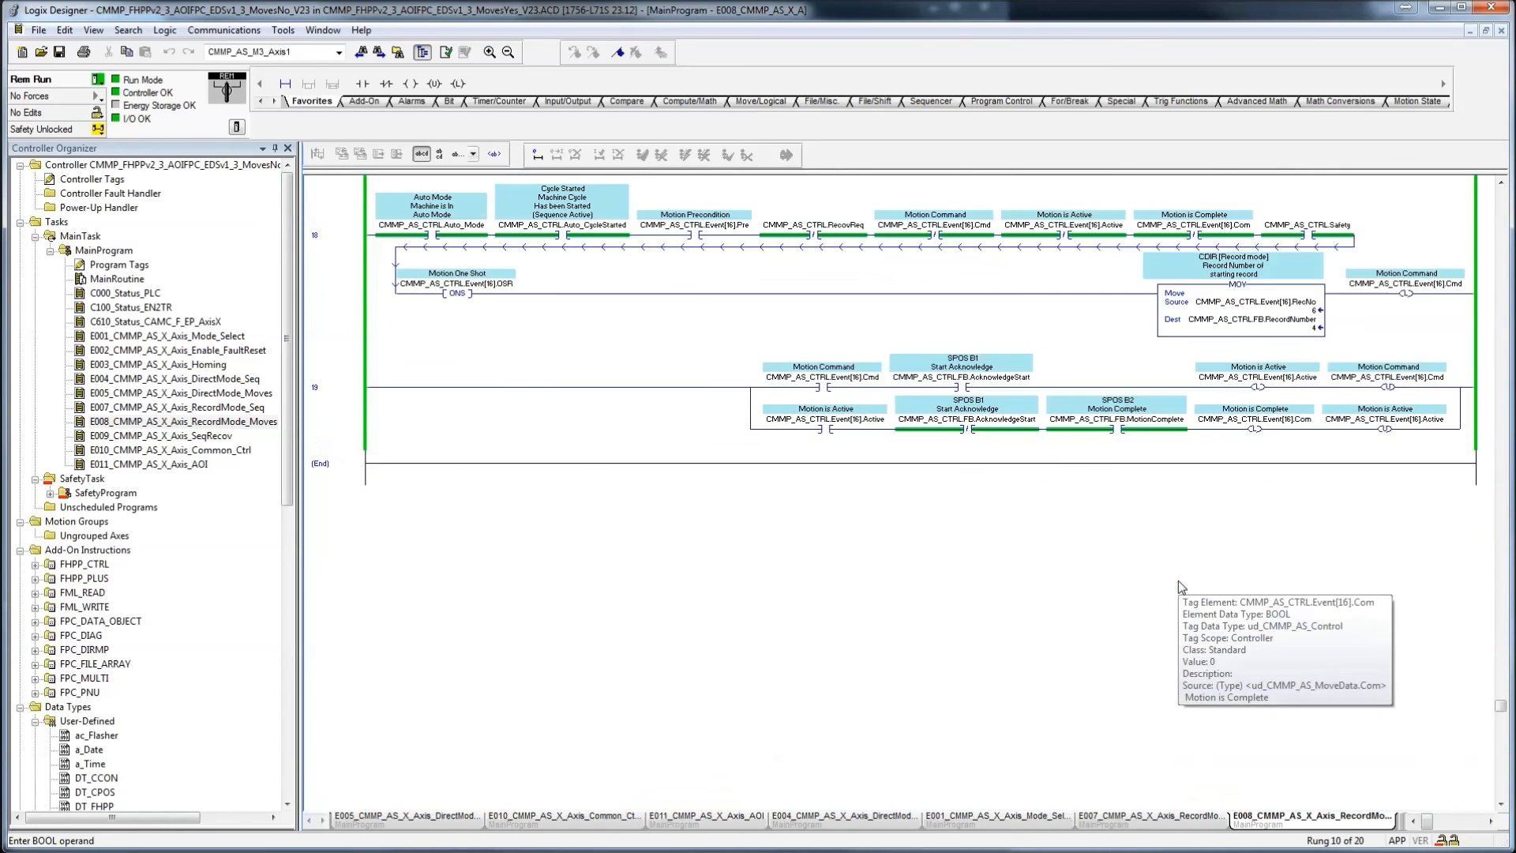
{"action": "scroll", "coordinate": [1181, 587], "scroll_direction": "up", "scroll_amount": 3}
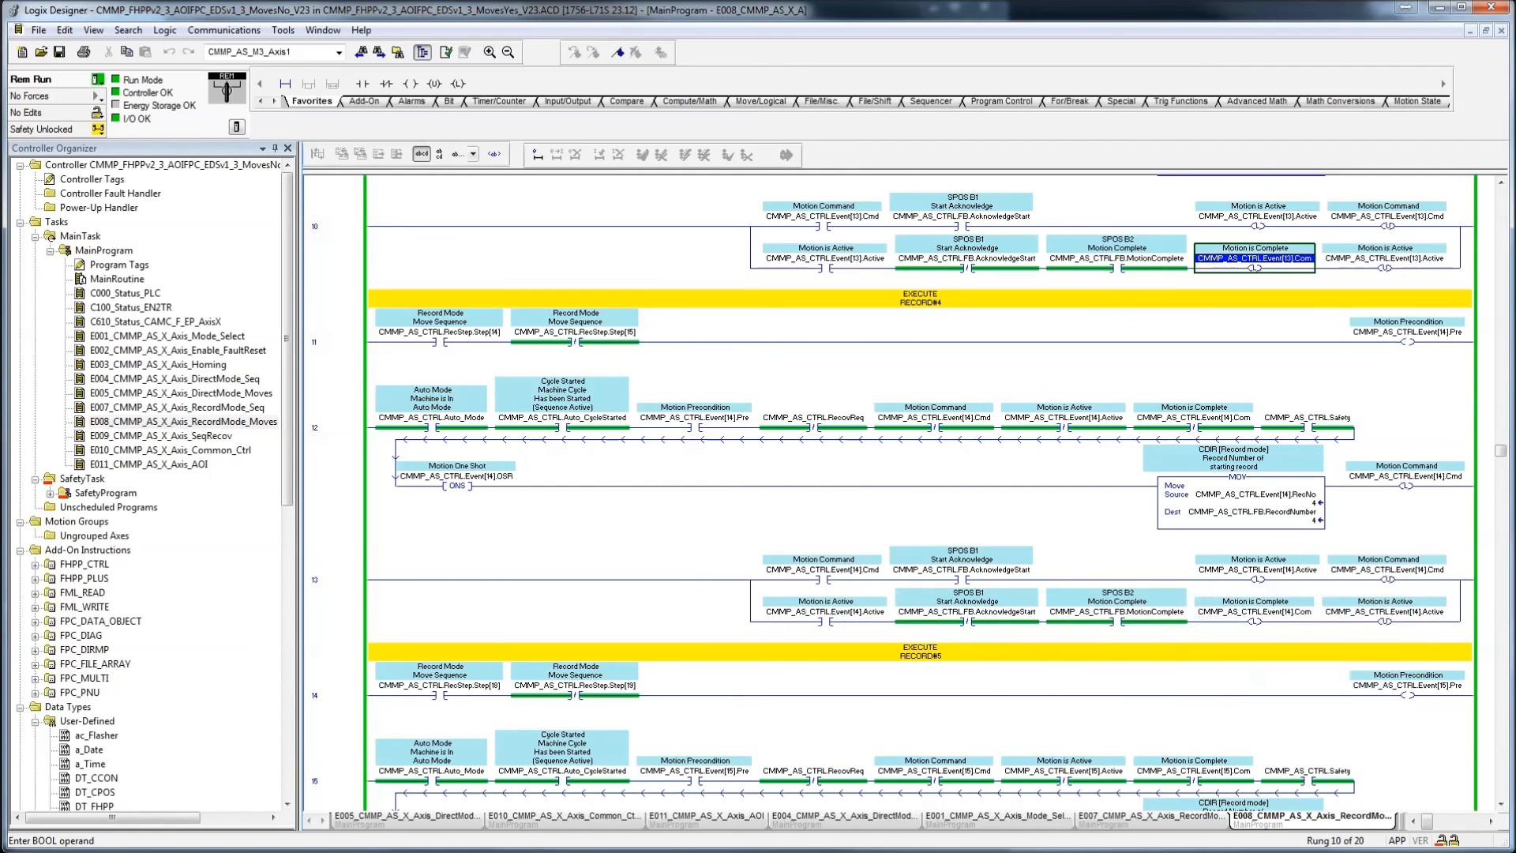
- Switch to Festo Configuration Tool, show the X-axis record table, and return to Logix Designer
{"action": "key", "text": "alt+Tab"}
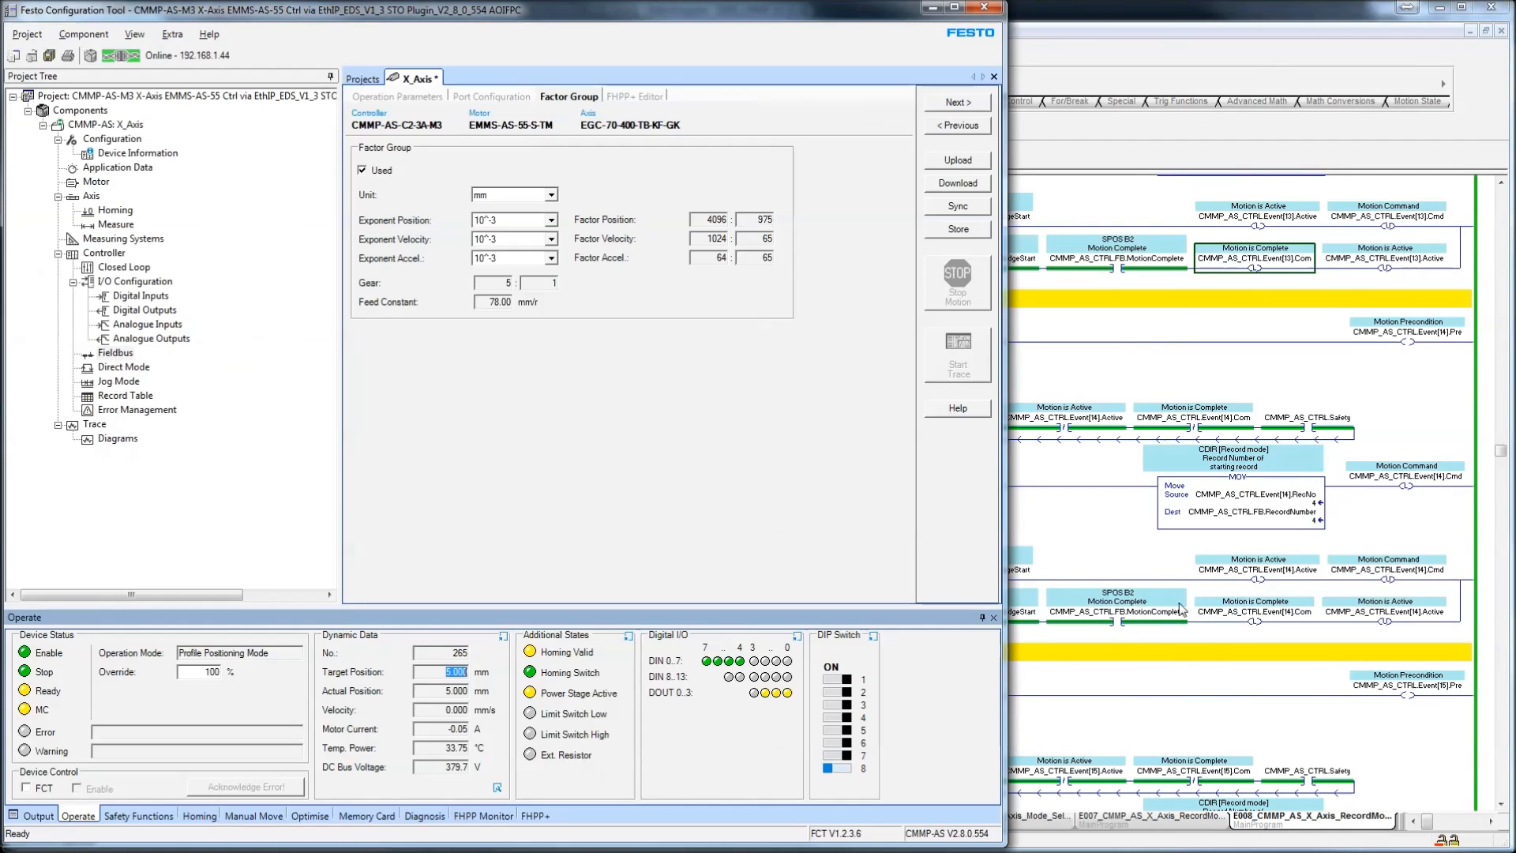
{"action": "left_click", "coordinate": [129, 397]}
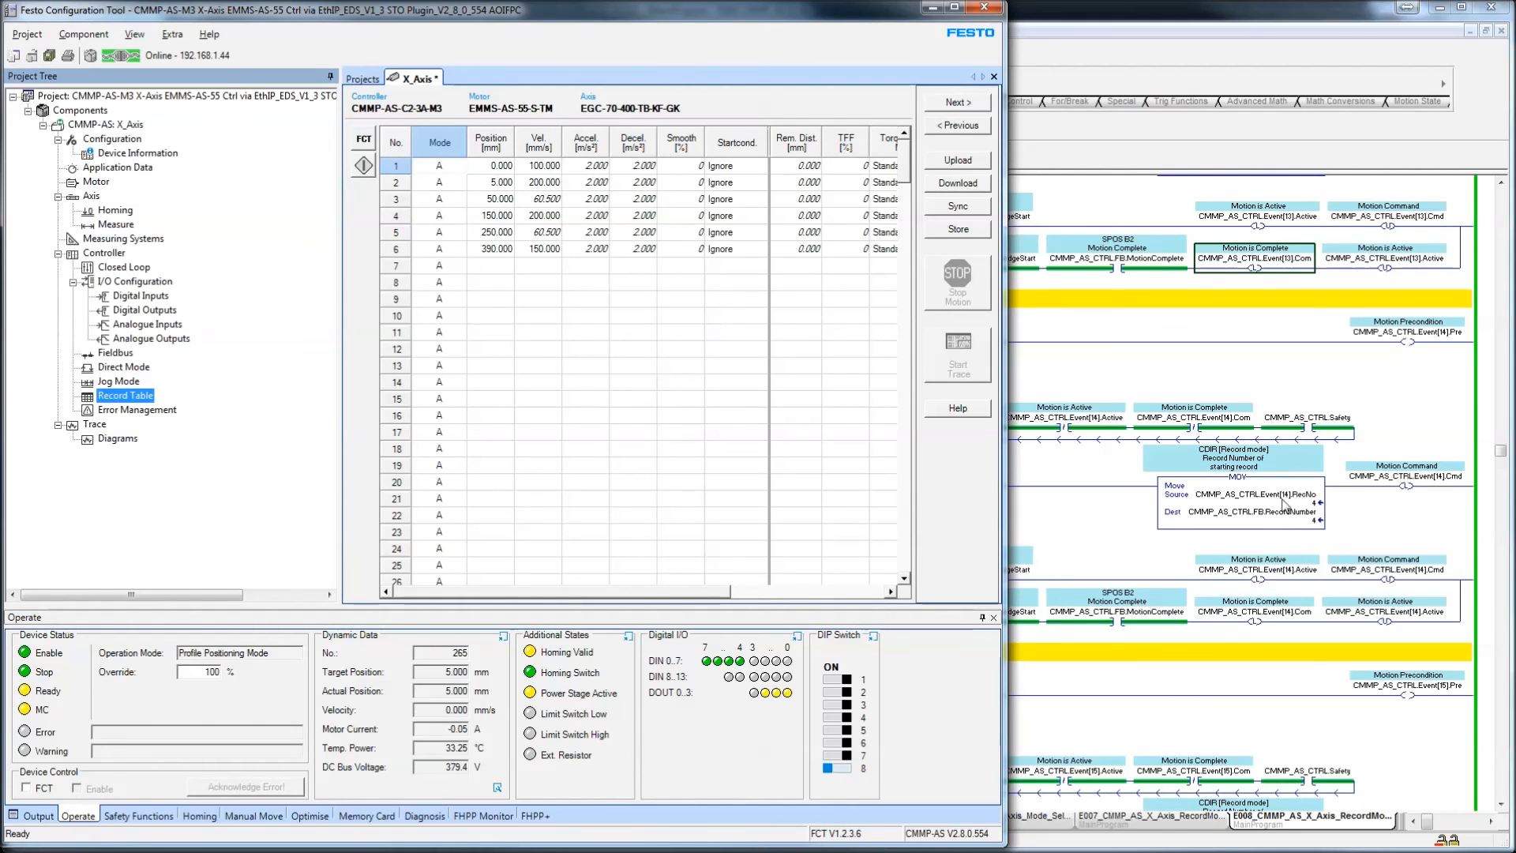
{"action": "key", "text": "alt+Tab"}
- Open the E007 record mode sequence routine and toggle on the RecStep.Steps_En bit on rung 2
{"action": "double_click", "coordinate": [236, 408]}
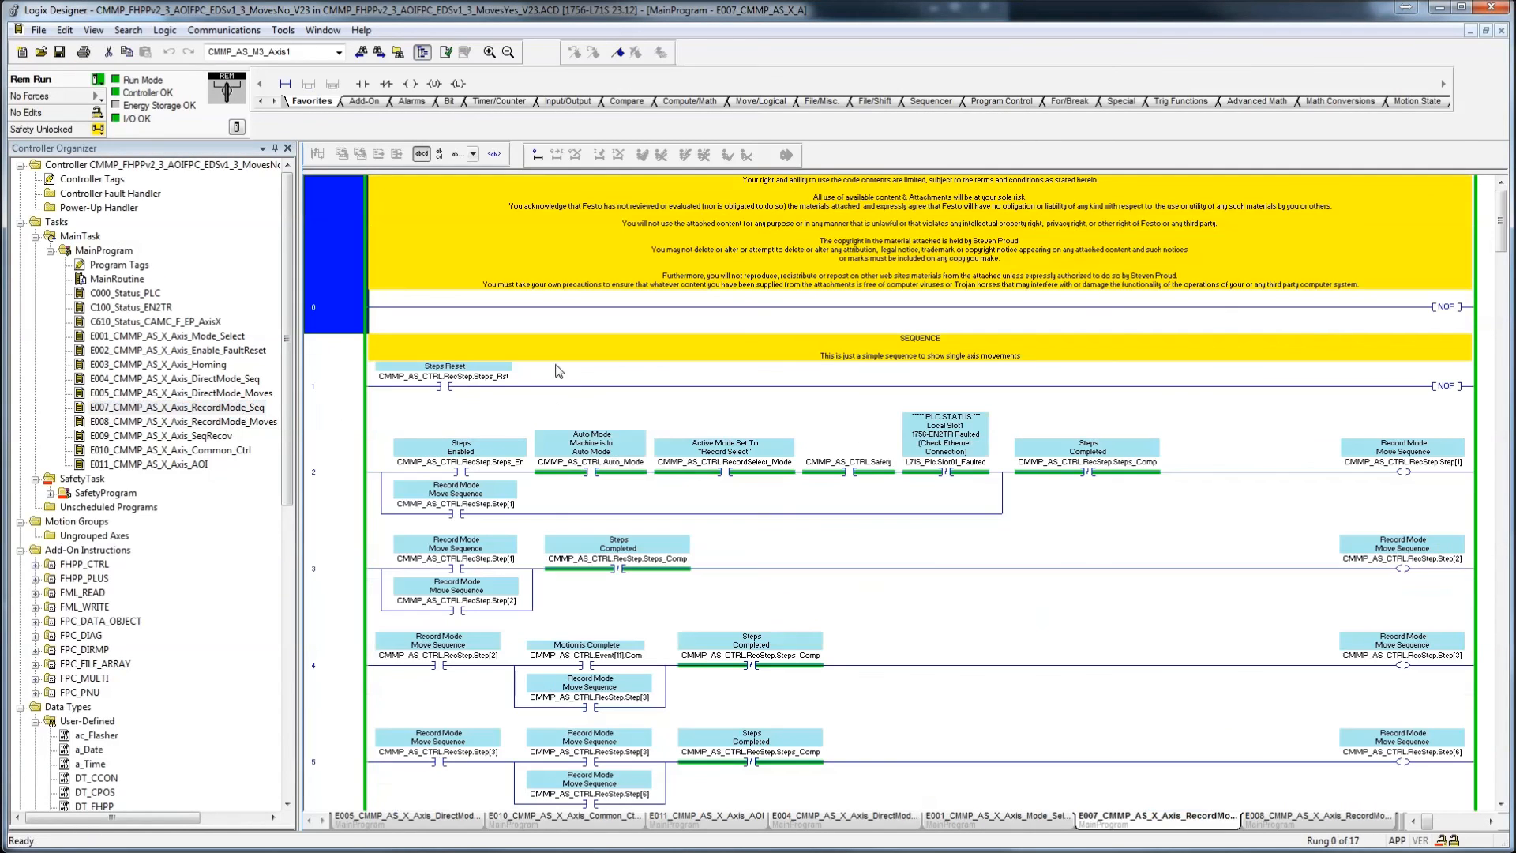
{"action": "right_click", "coordinate": [506, 456]}
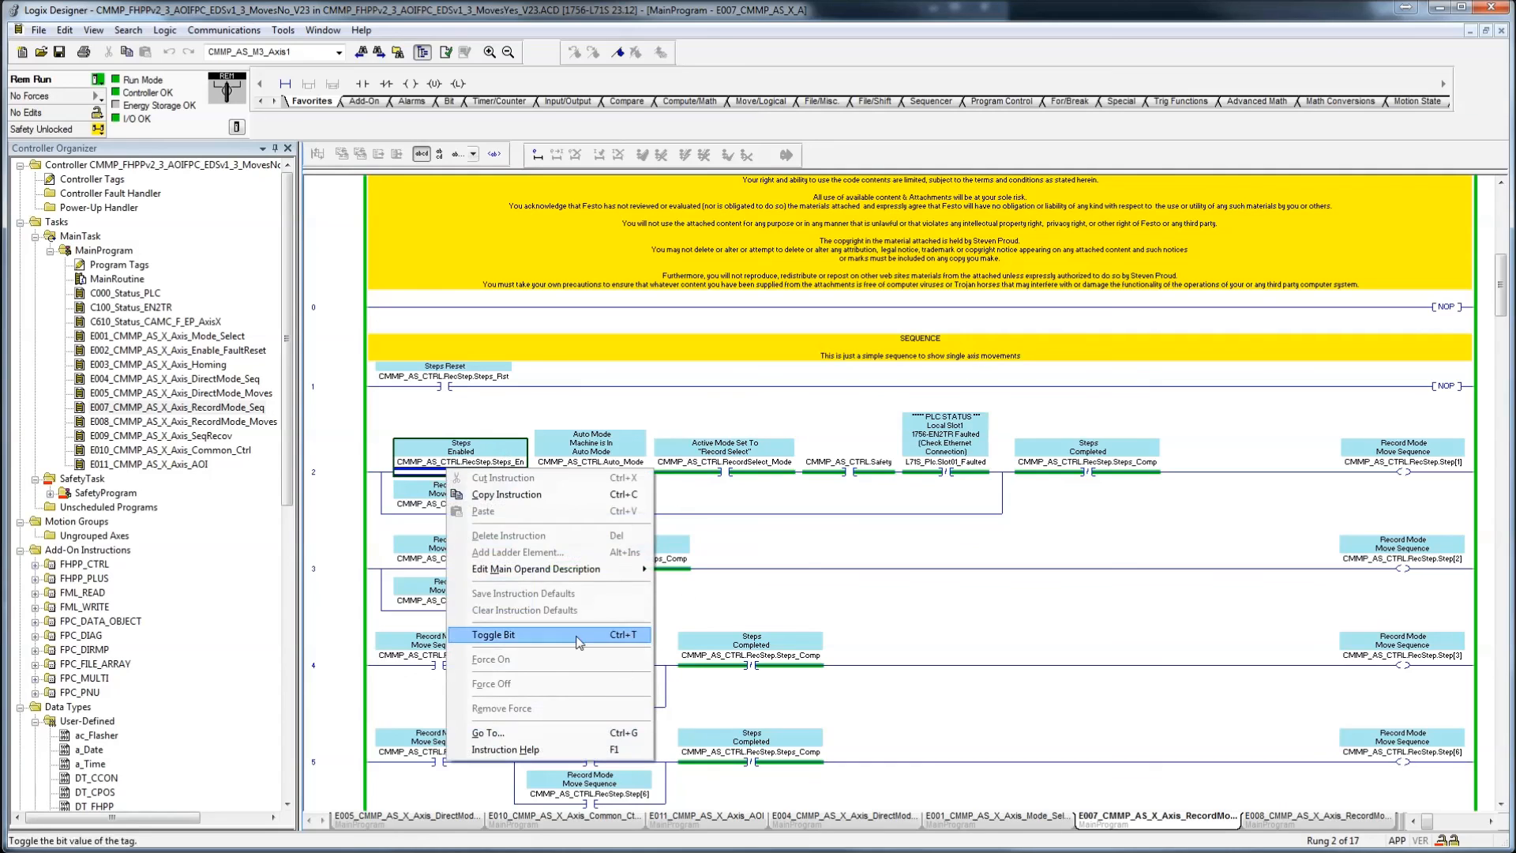
{"action": "left_click", "coordinate": [492, 635]}
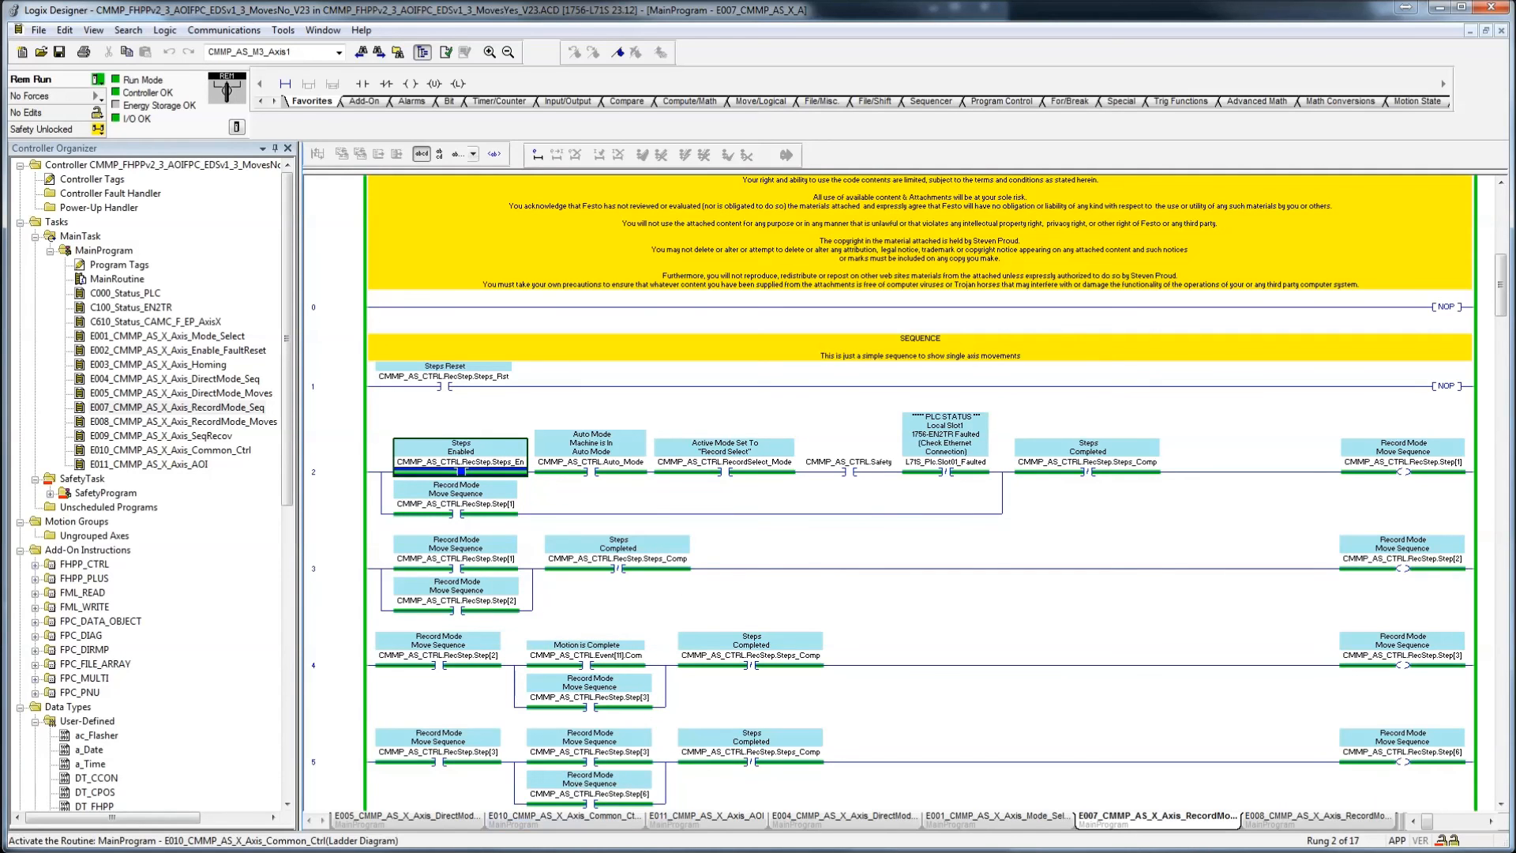
- Watch the record moves in Festo Configuration Tool alongside the RecStep coils in the E007 rungs, and return to Logix Designer
{"action": "key", "text": "alt+Tab"}
{"action": "left_click", "coordinate": [466, 655]}
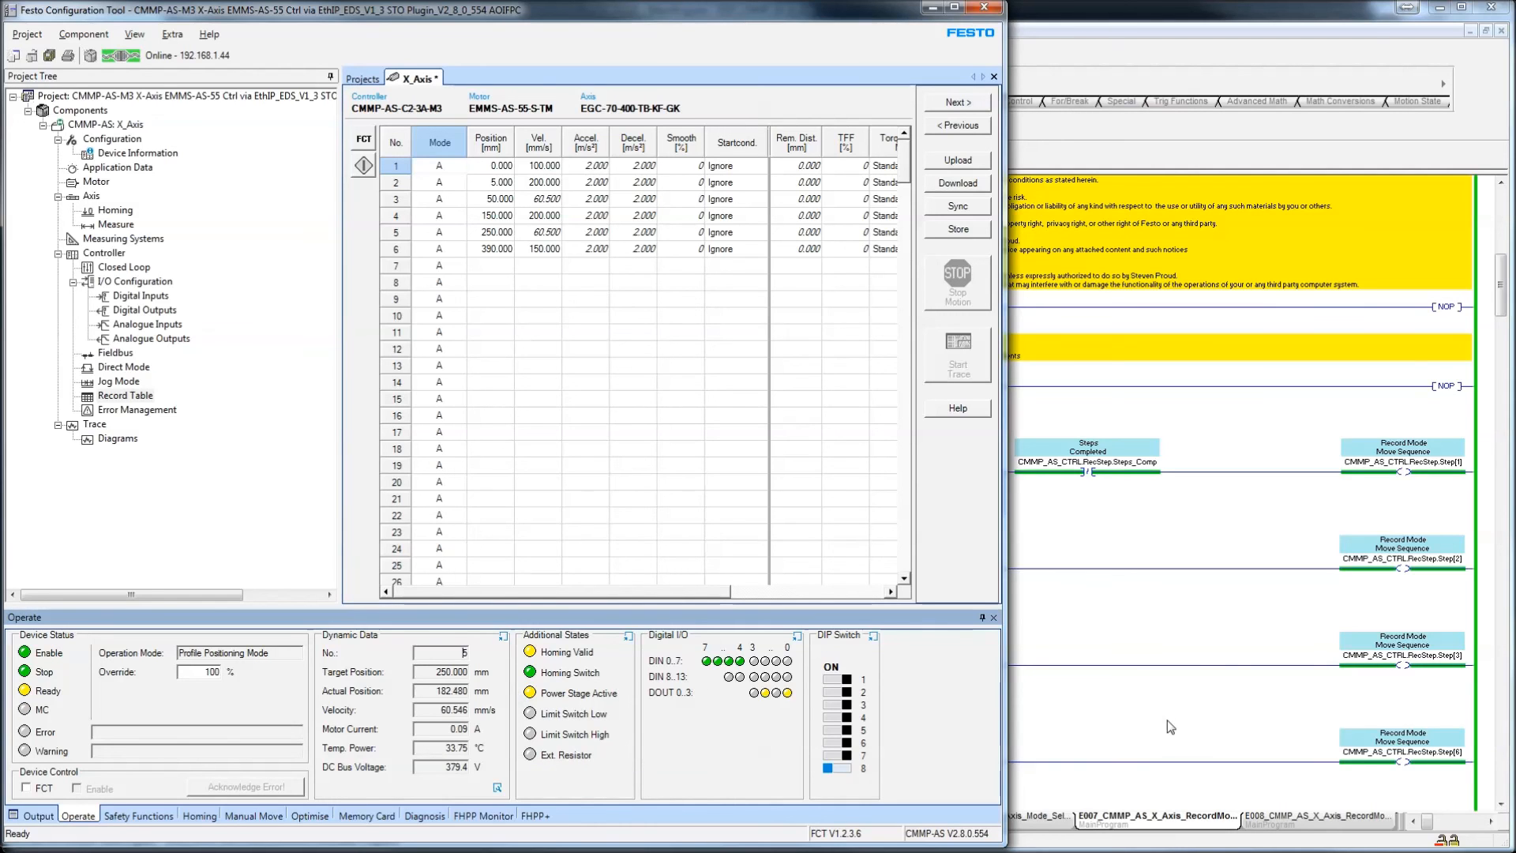
{"action": "left_click", "coordinate": [1236, 659]}
{"action": "scroll", "coordinate": [1280, 679], "scroll_direction": "down", "scroll_amount": 6}
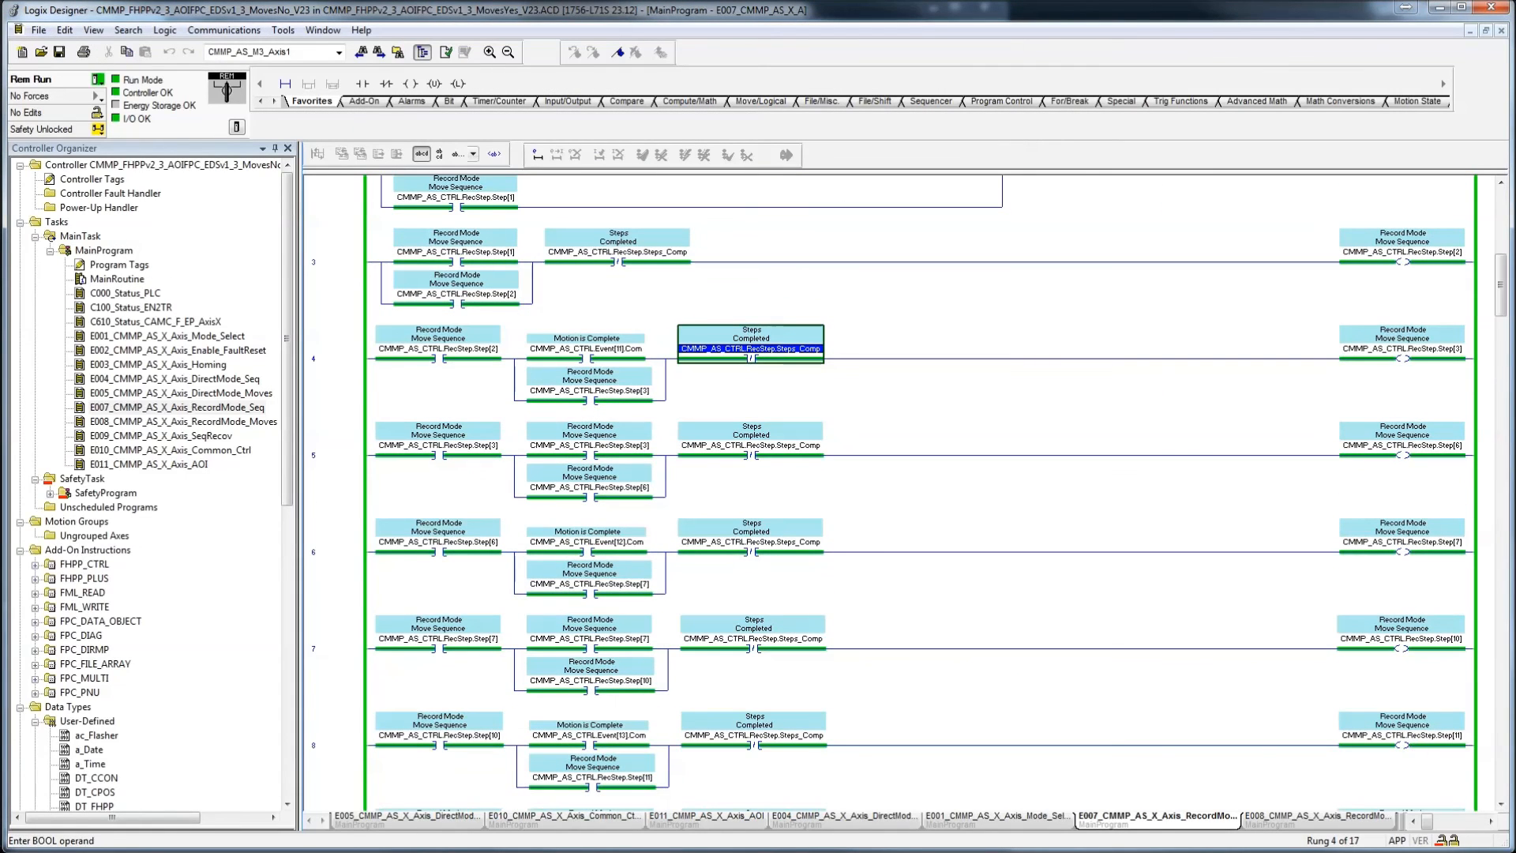
{"action": "key", "text": "alt+Tab"}
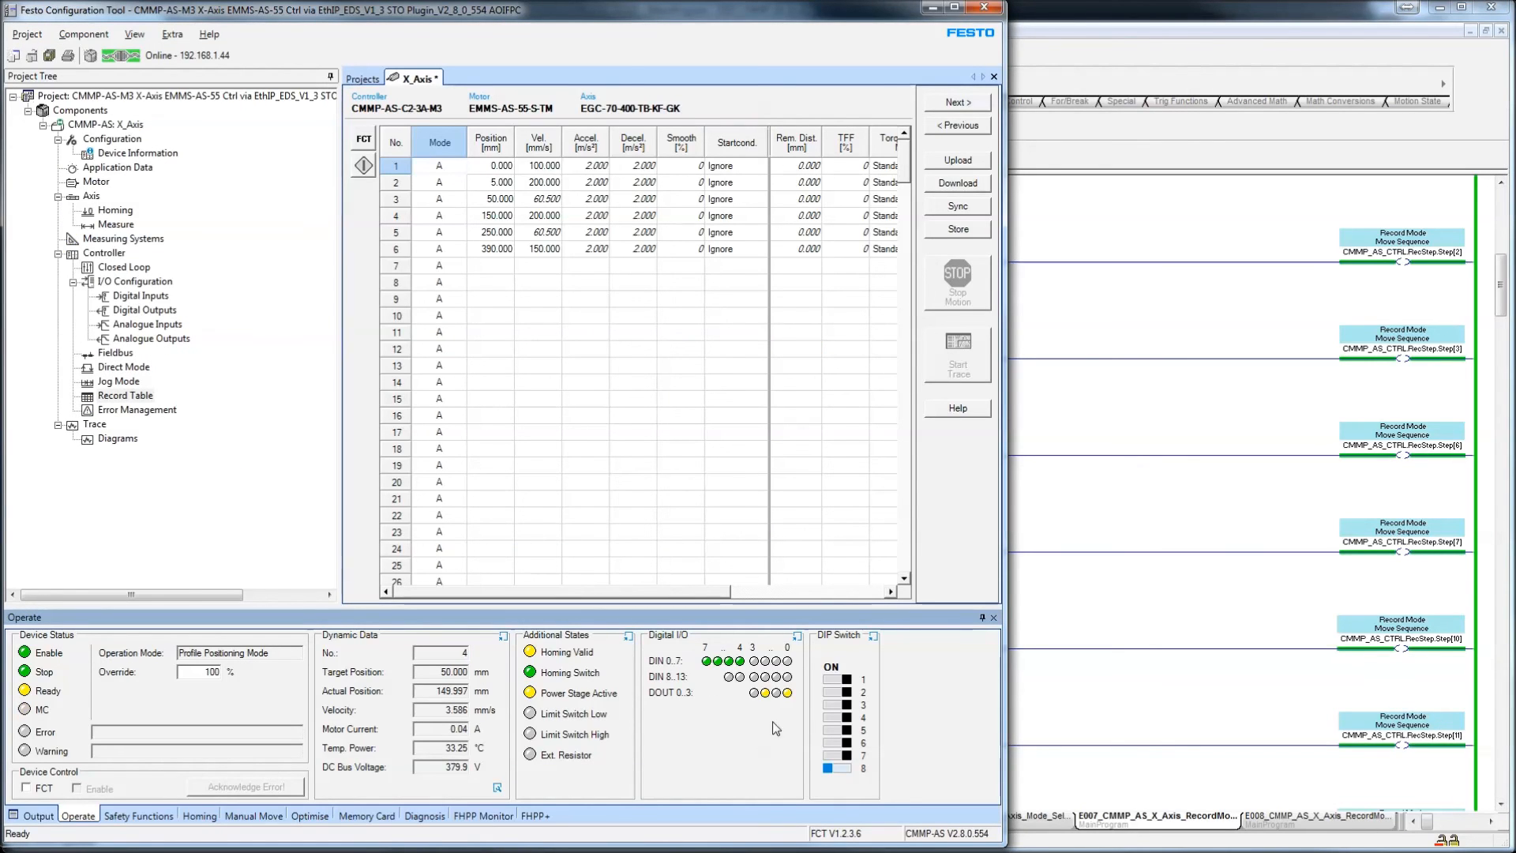
{"action": "left_click", "coordinate": [1240, 371]}
- Toggle off the RecStep.Steps_En bit on rung 2 of the E007 record mode sequence
{"action": "scroll", "coordinate": [1240, 370], "scroll_direction": "up", "scroll_amount": 3}
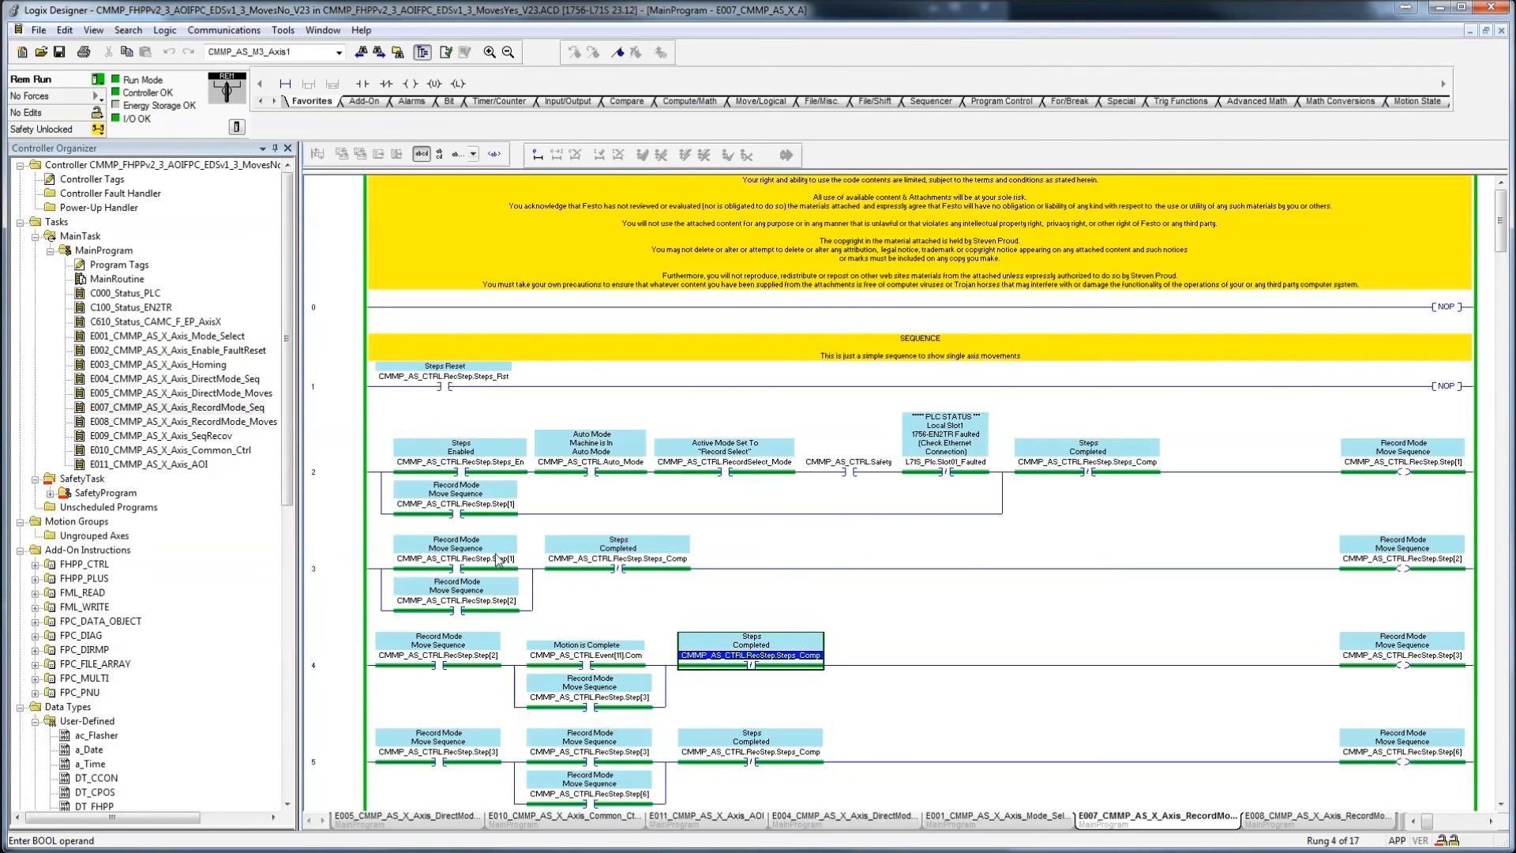
{"action": "right_click", "coordinate": [447, 468]}
{"action": "left_click", "coordinate": [506, 634]}
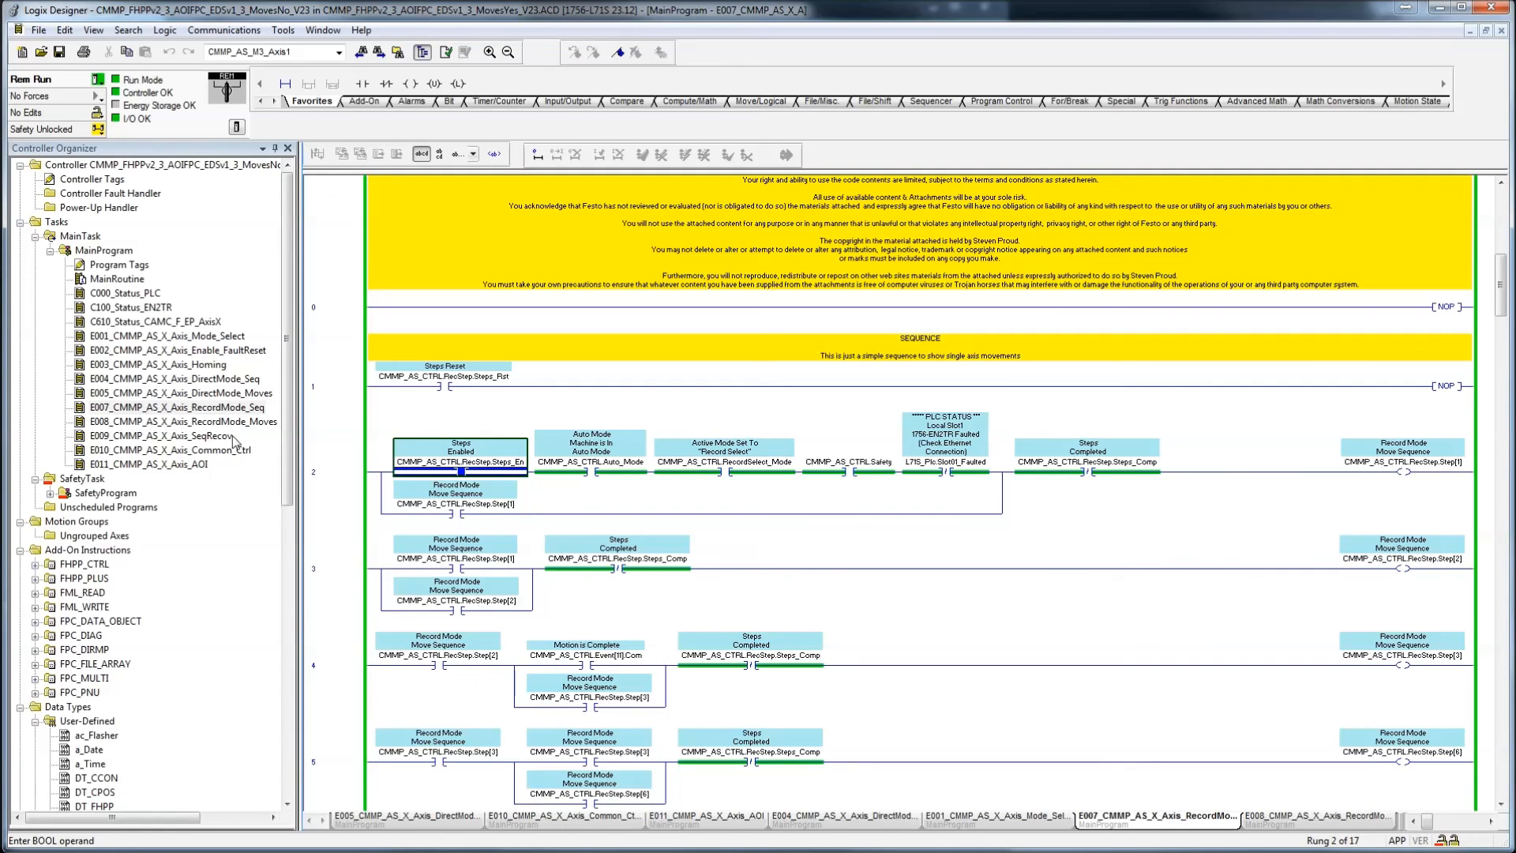
- Open the E009 sequence recovery routine and examine the gates and E-stop contacts controlling RecovReq on rungs 1 and 2
{"action": "double_click", "coordinate": [219, 439]}
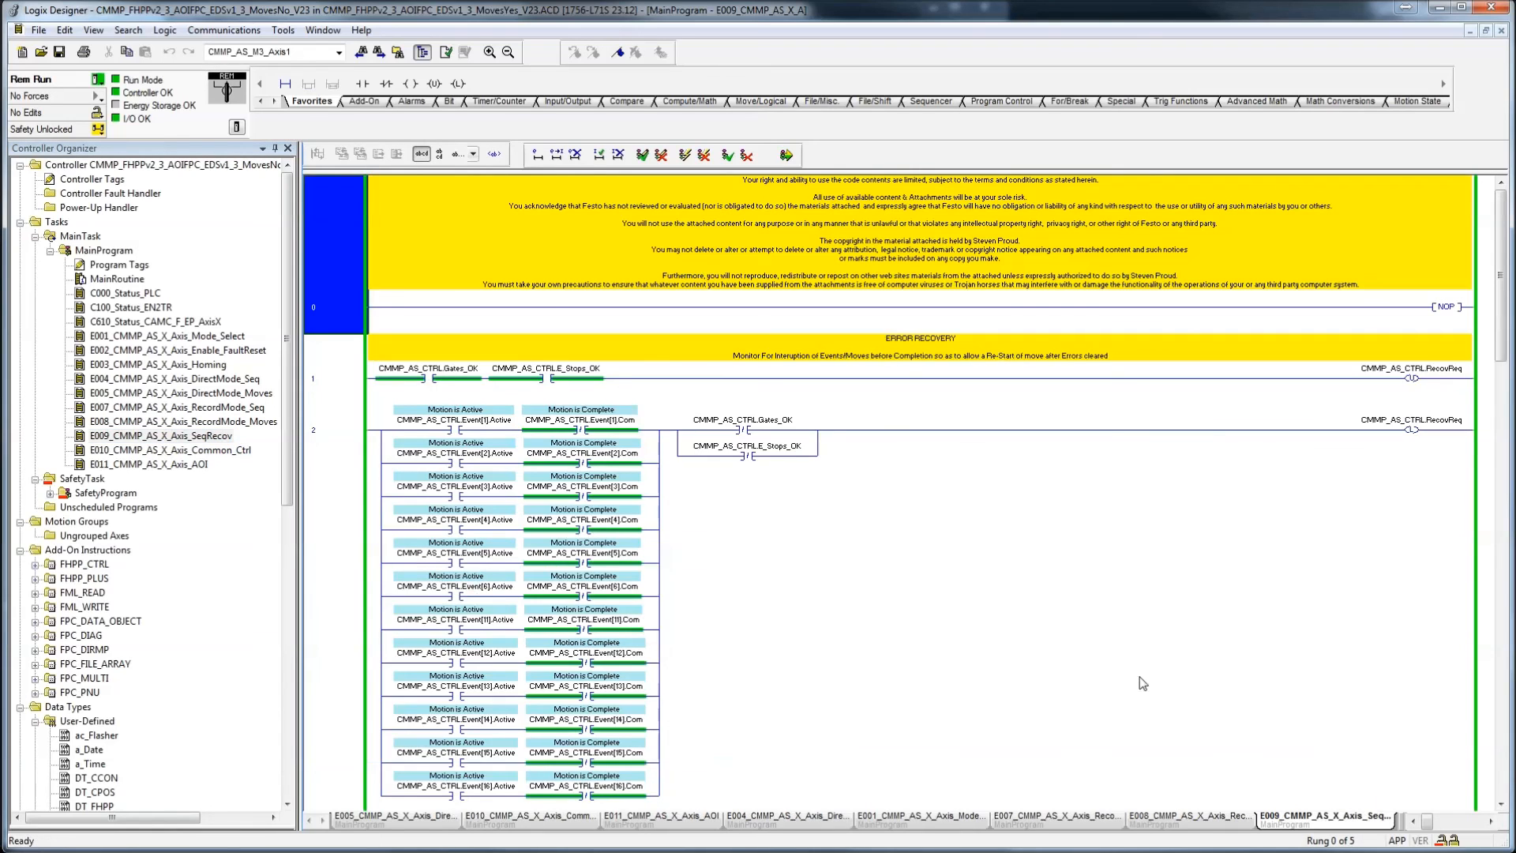
{"action": "left_click", "coordinate": [348, 451]}
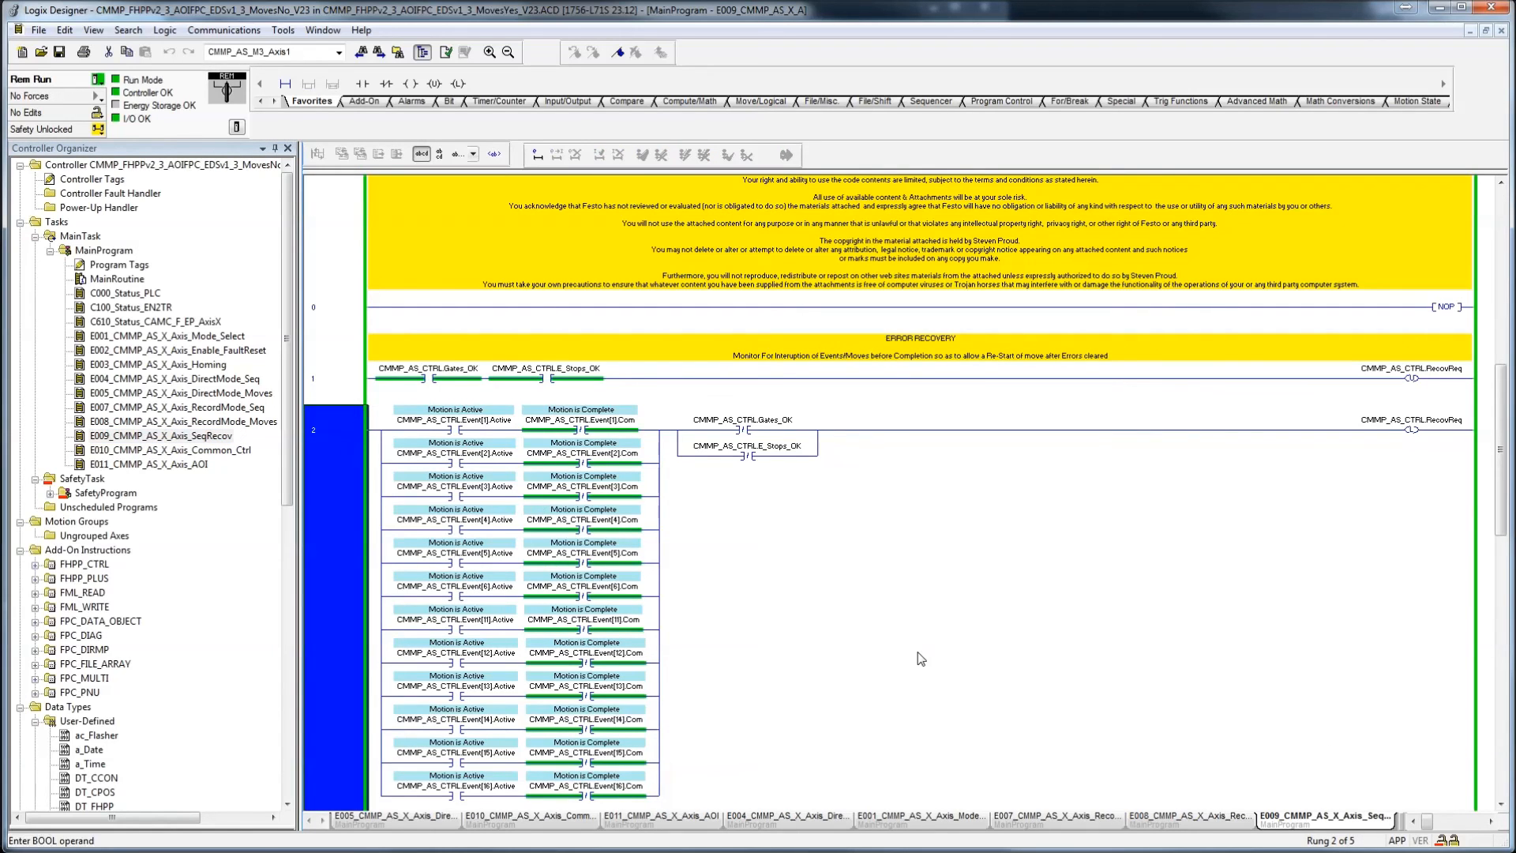
{"action": "scroll", "coordinate": [921, 659], "scroll_direction": "down", "scroll_amount": 2}
{"action": "scroll", "coordinate": [921, 659], "scroll_direction": "up", "scroll_amount": 2}
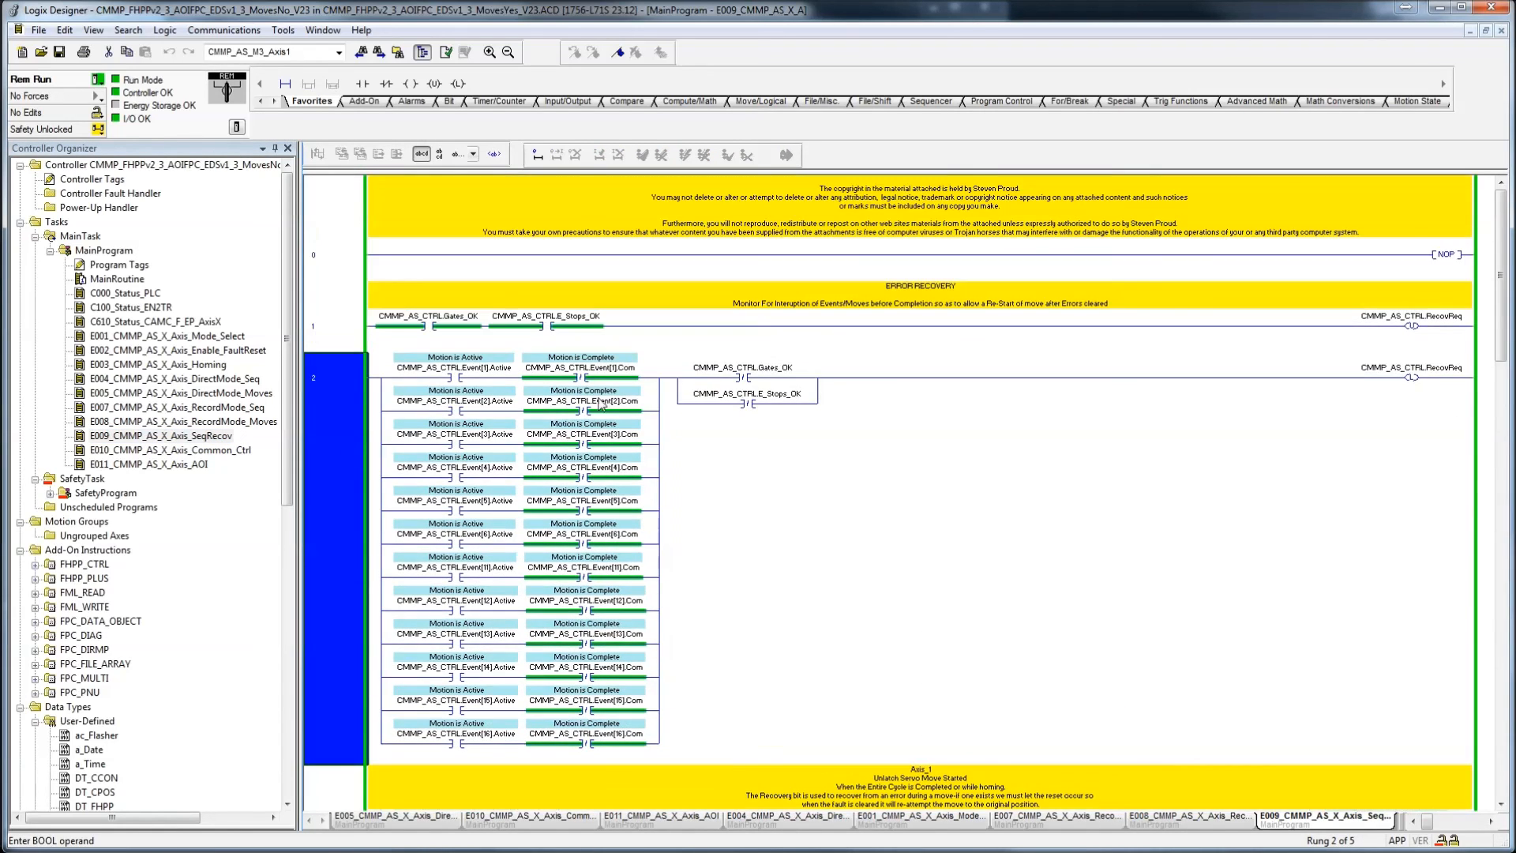
{"action": "left_click", "coordinate": [434, 322]}
{"action": "left_click", "coordinate": [551, 327]}
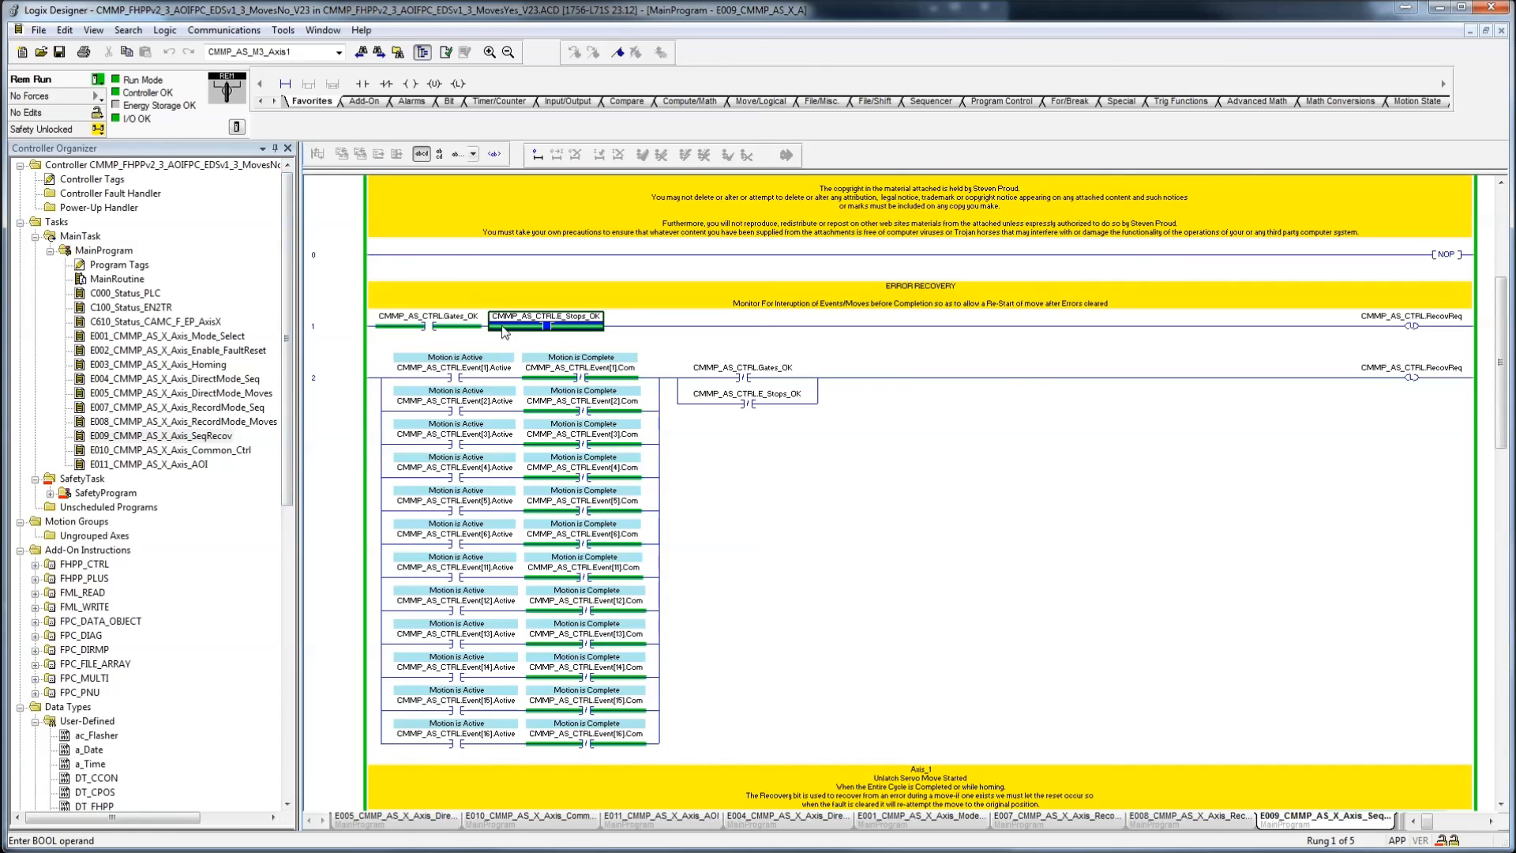
{"action": "mouse_move", "coordinate": [512, 327]}
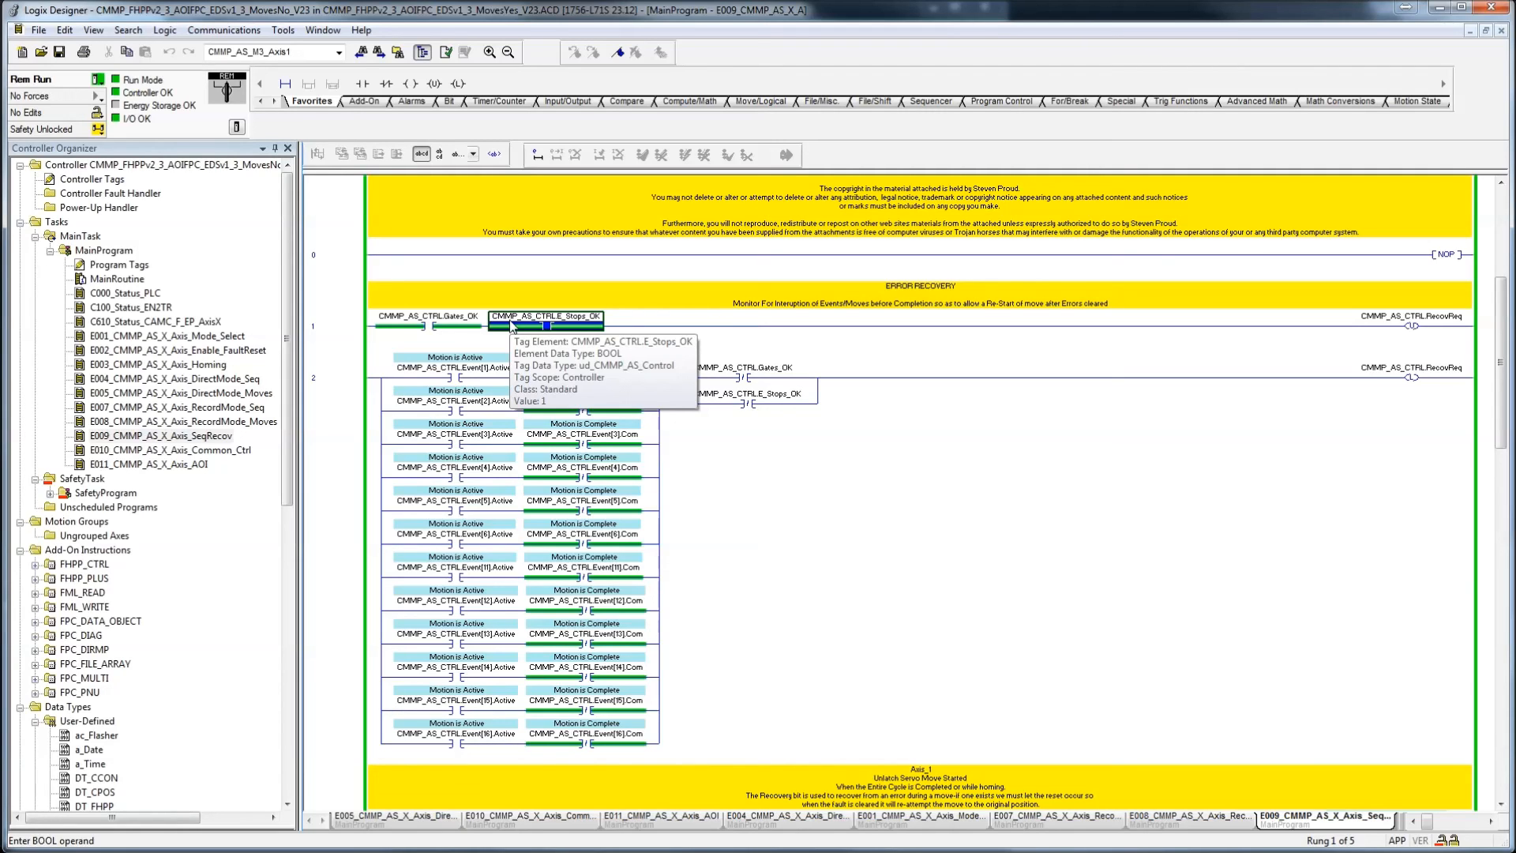
- Open the E010 common control routine and examine the Desired_Target to SetValuePosition scaling on rung 2
{"action": "double_click", "coordinate": [232, 449]}
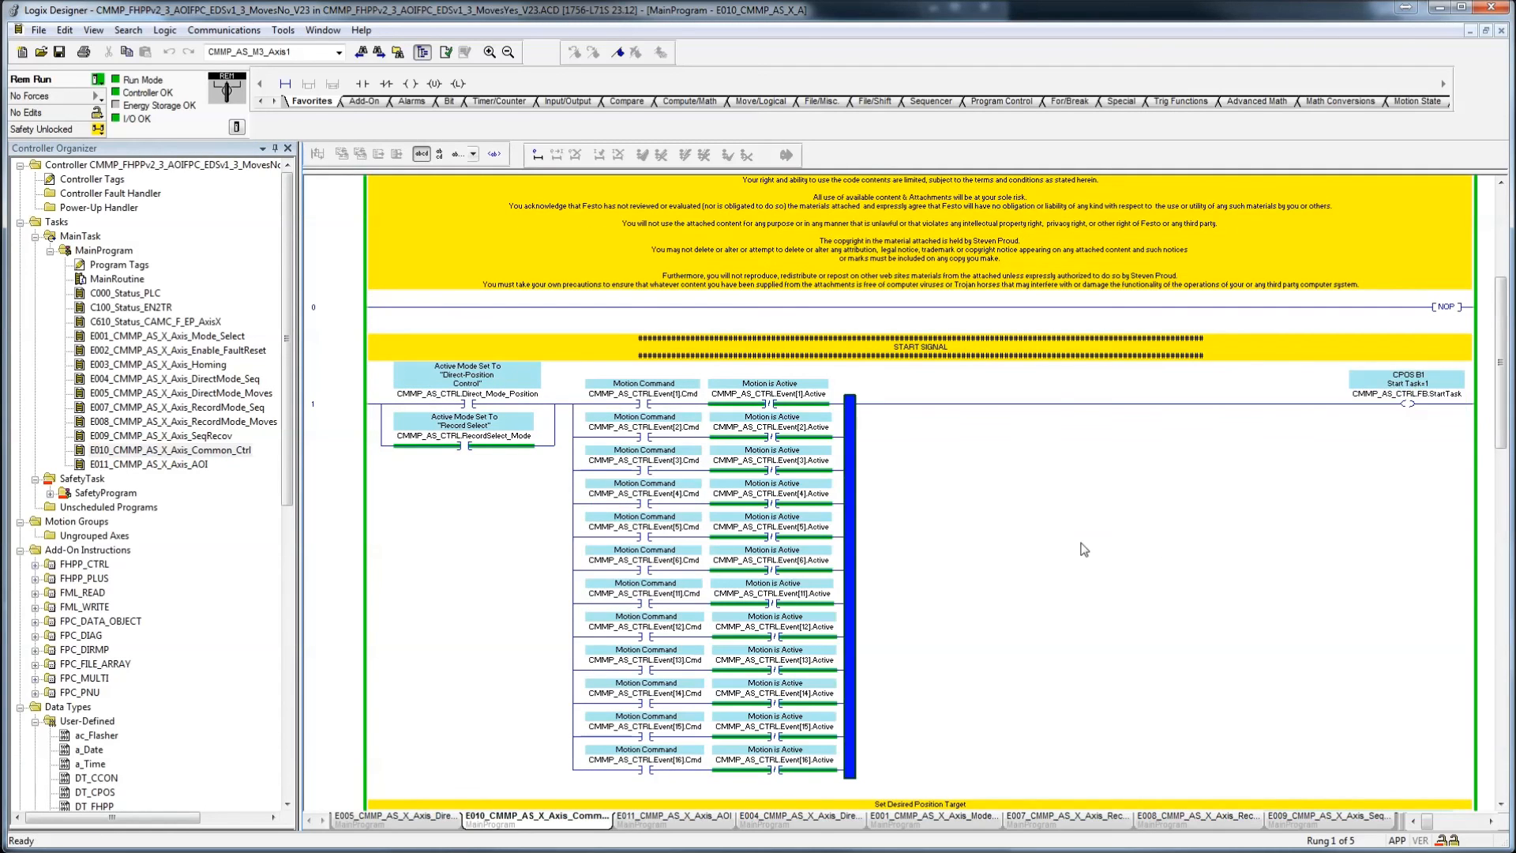
{"action": "scroll", "coordinate": [1085, 549], "scroll_direction": "down", "scroll_amount": 10}
{"action": "scroll", "coordinate": [1084, 549], "scroll_direction": "up", "scroll_amount": 3}
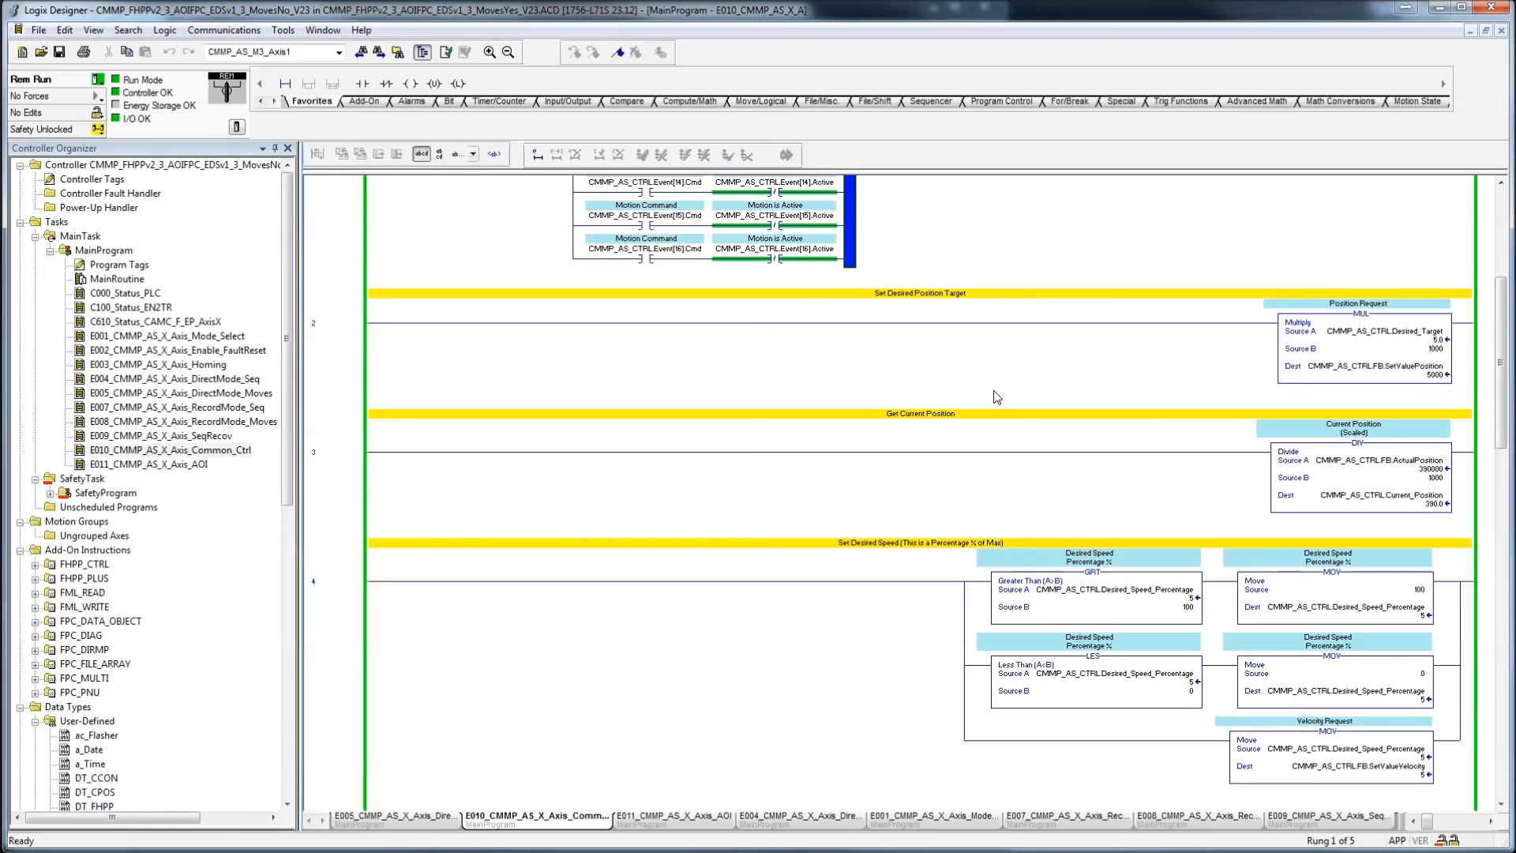
{"action": "left_click", "coordinate": [1438, 339]}
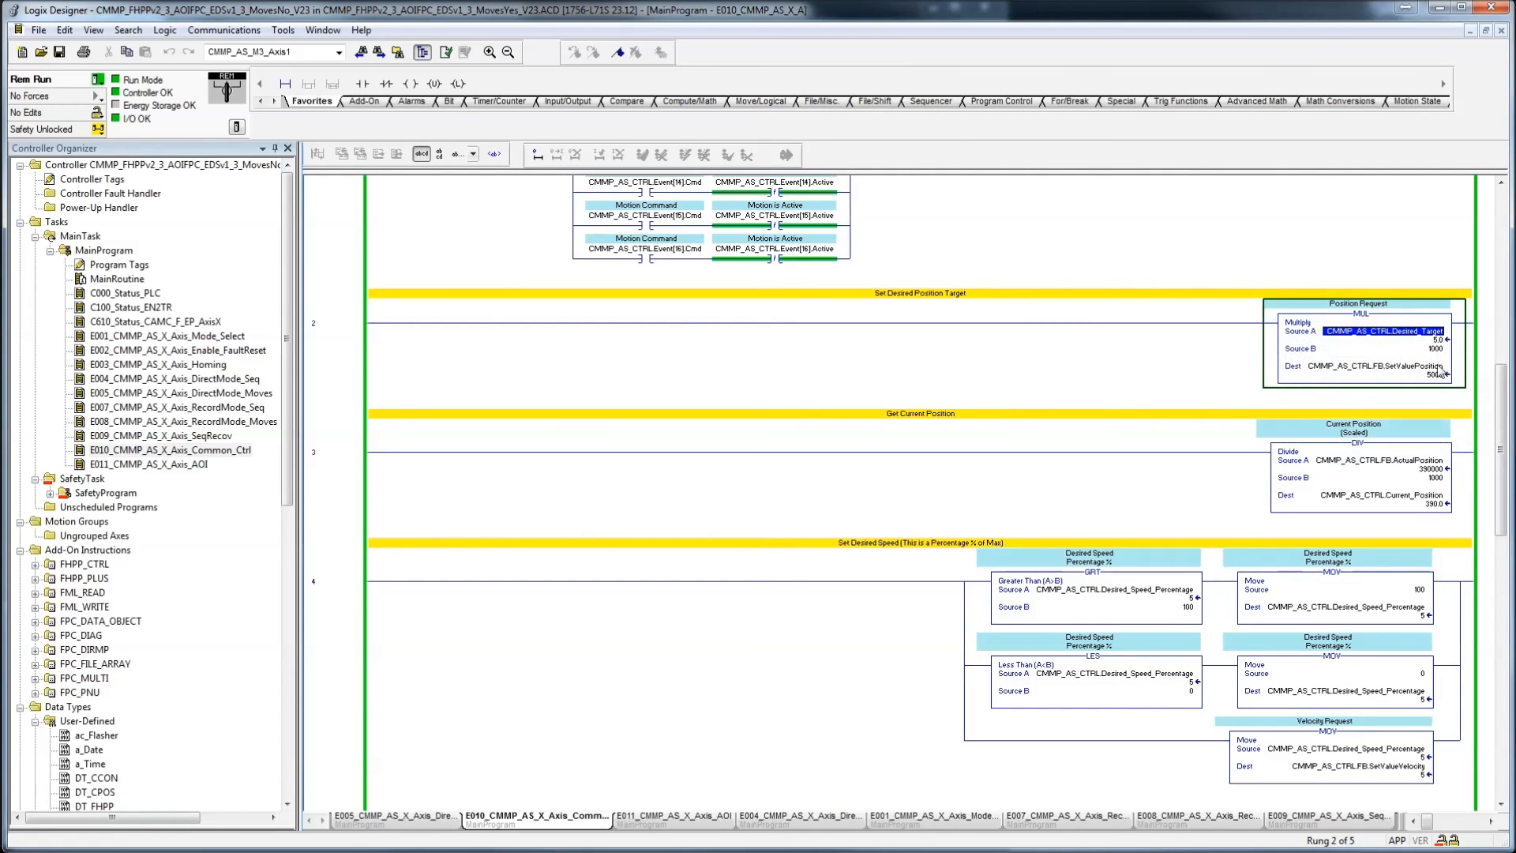
{"action": "left_click", "coordinate": [1434, 371]}
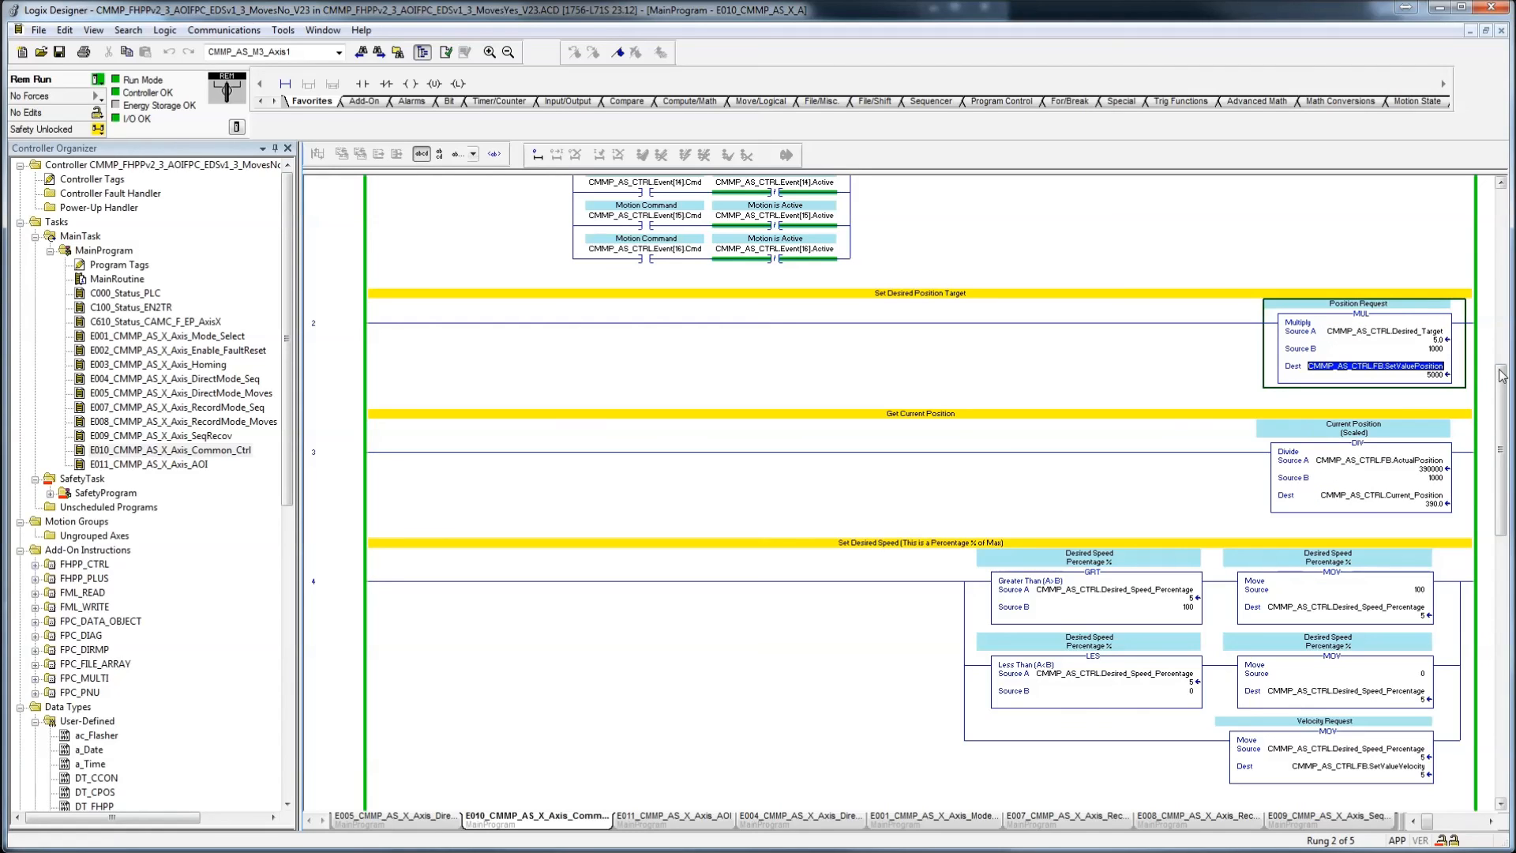
- Examine the rung 3 divide instruction that scales FB.ActualPosition into Current_Position
{"action": "left_click", "coordinate": [1431, 452]}
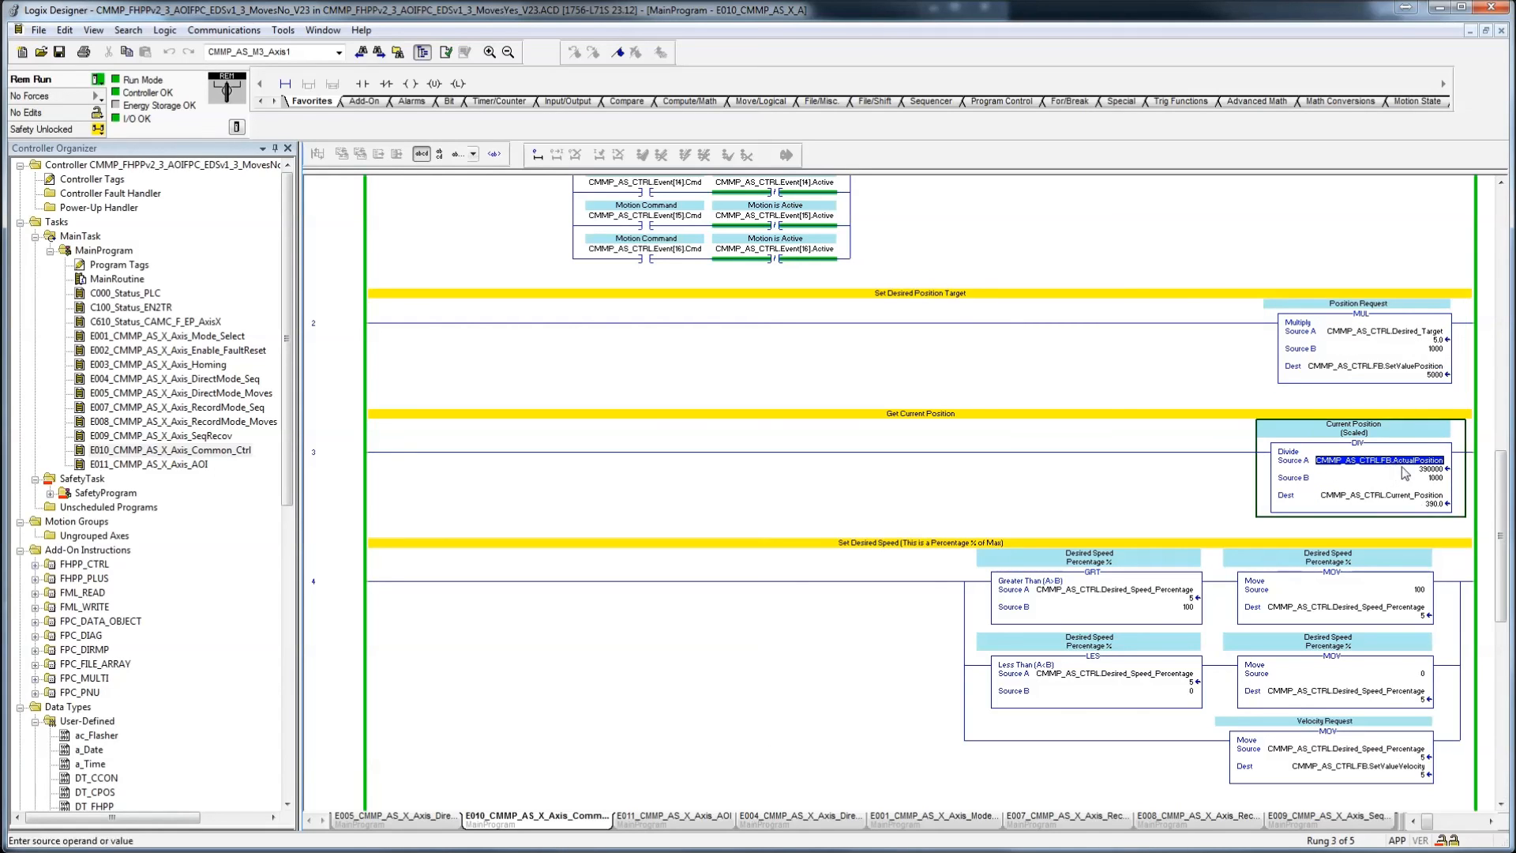
{"action": "left_click", "coordinate": [1413, 499]}
{"action": "left_click", "coordinate": [1417, 464]}
{"action": "left_click", "coordinate": [1420, 499]}
{"action": "left_click", "coordinate": [1432, 480]}
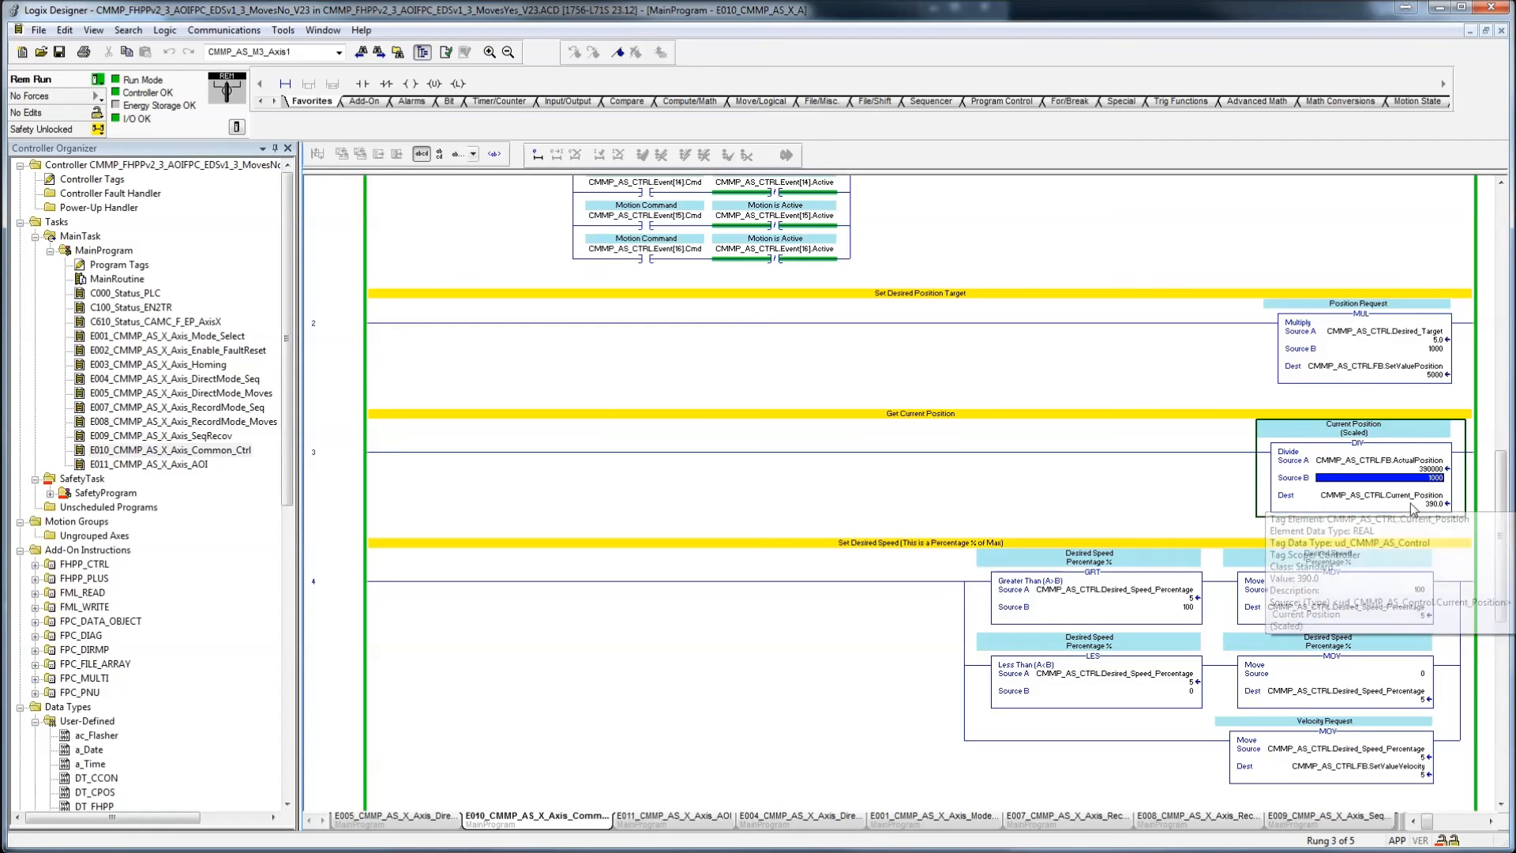
{"action": "left_click", "coordinate": [1418, 497]}
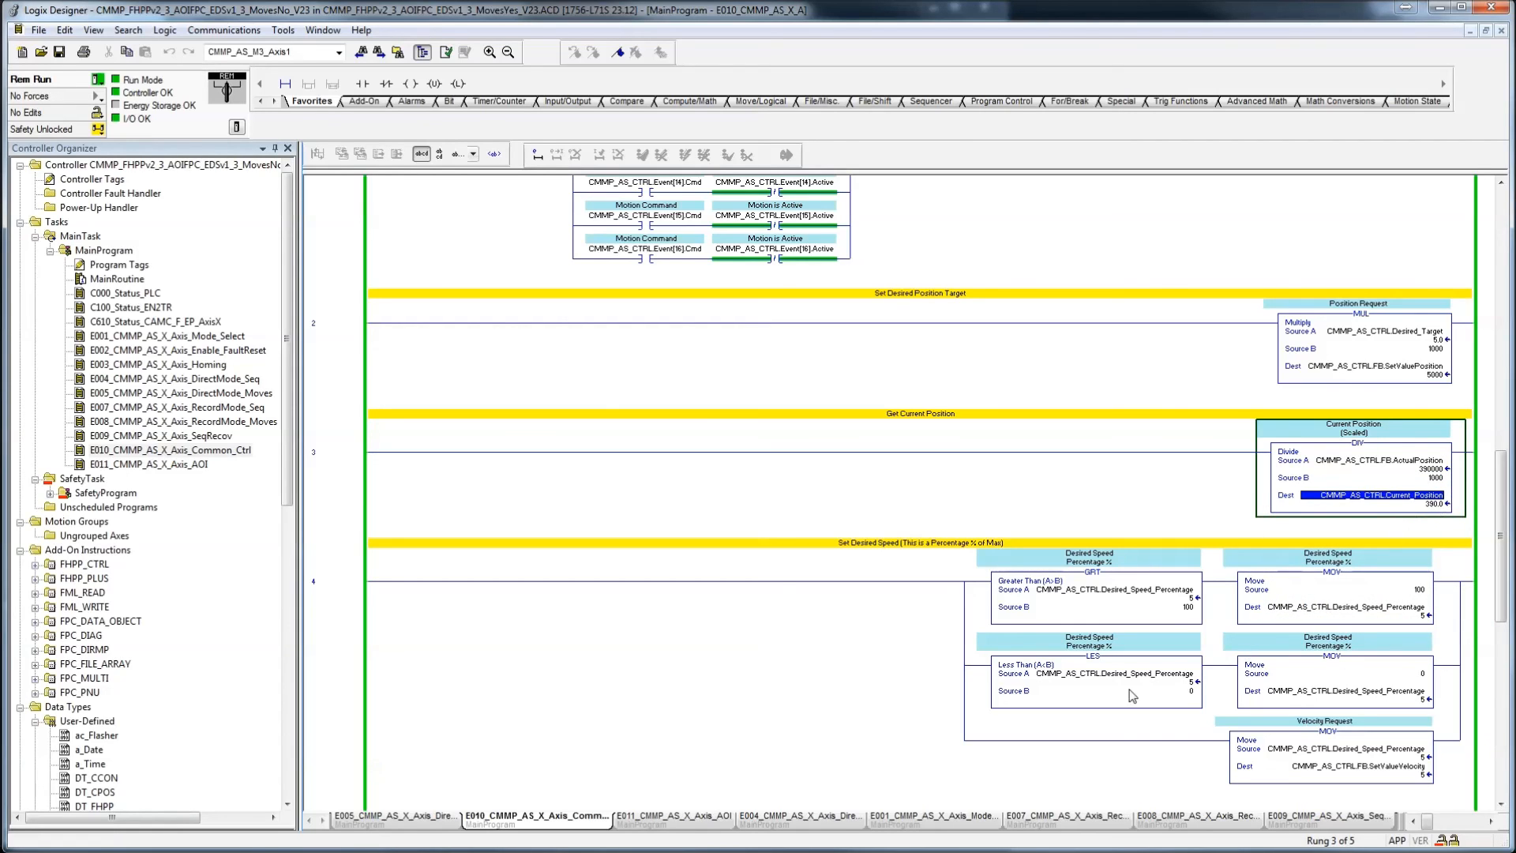
- Compare the E010 rung 4 desired speed logic with the Desired_Speed_Percentage move on rung 19 of E005, and return to E010
{"action": "scroll", "coordinate": [1008, 659], "scroll_direction": "down", "scroll_amount": 3}
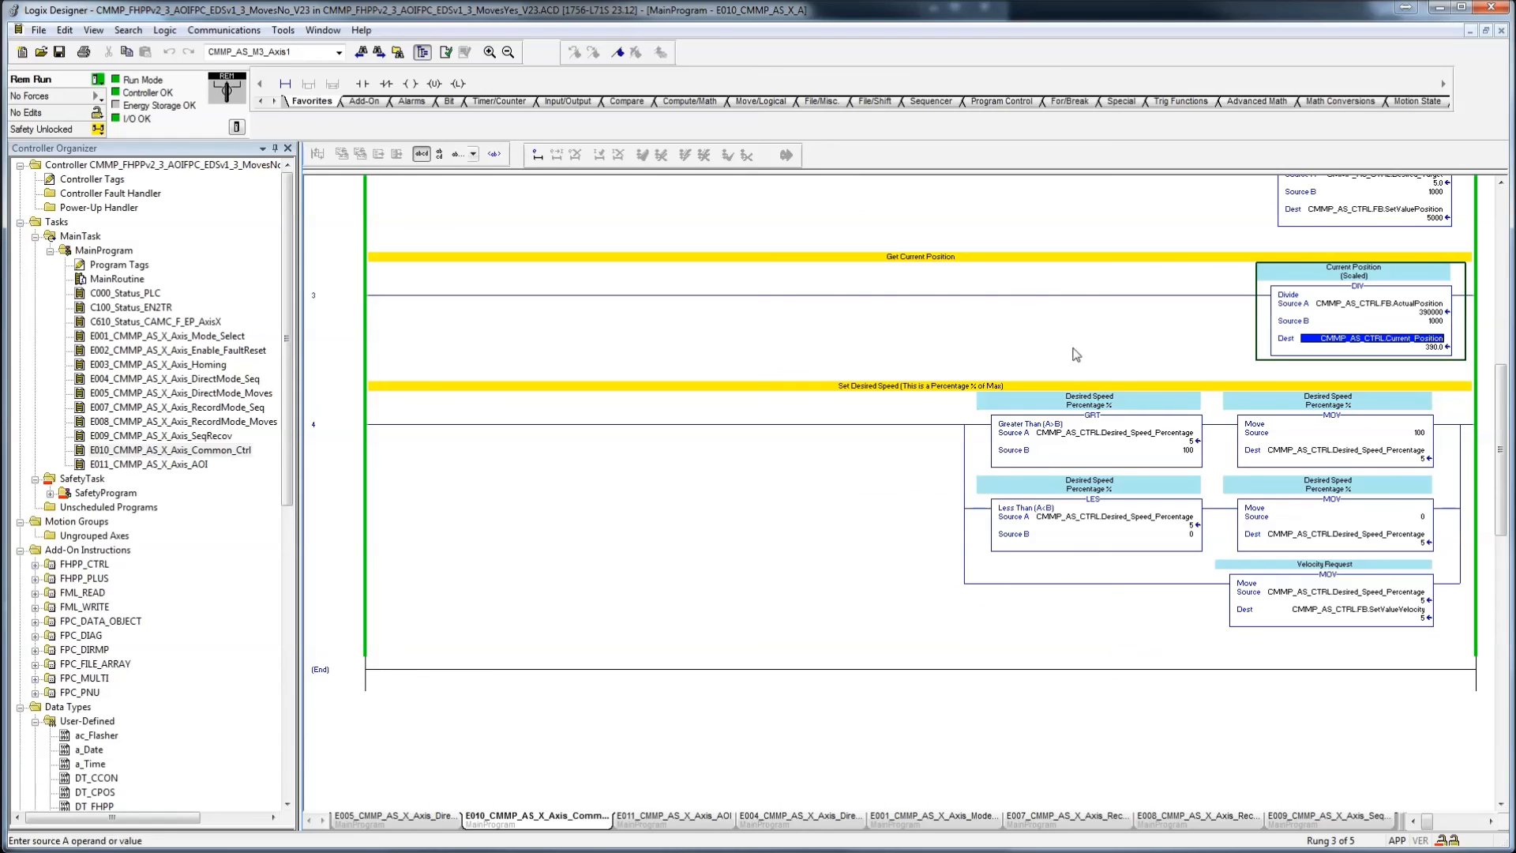
{"action": "double_click", "coordinate": [248, 395]}
{"action": "left_click", "coordinate": [1076, 507]}
{"action": "left_click", "coordinate": [1072, 522]}
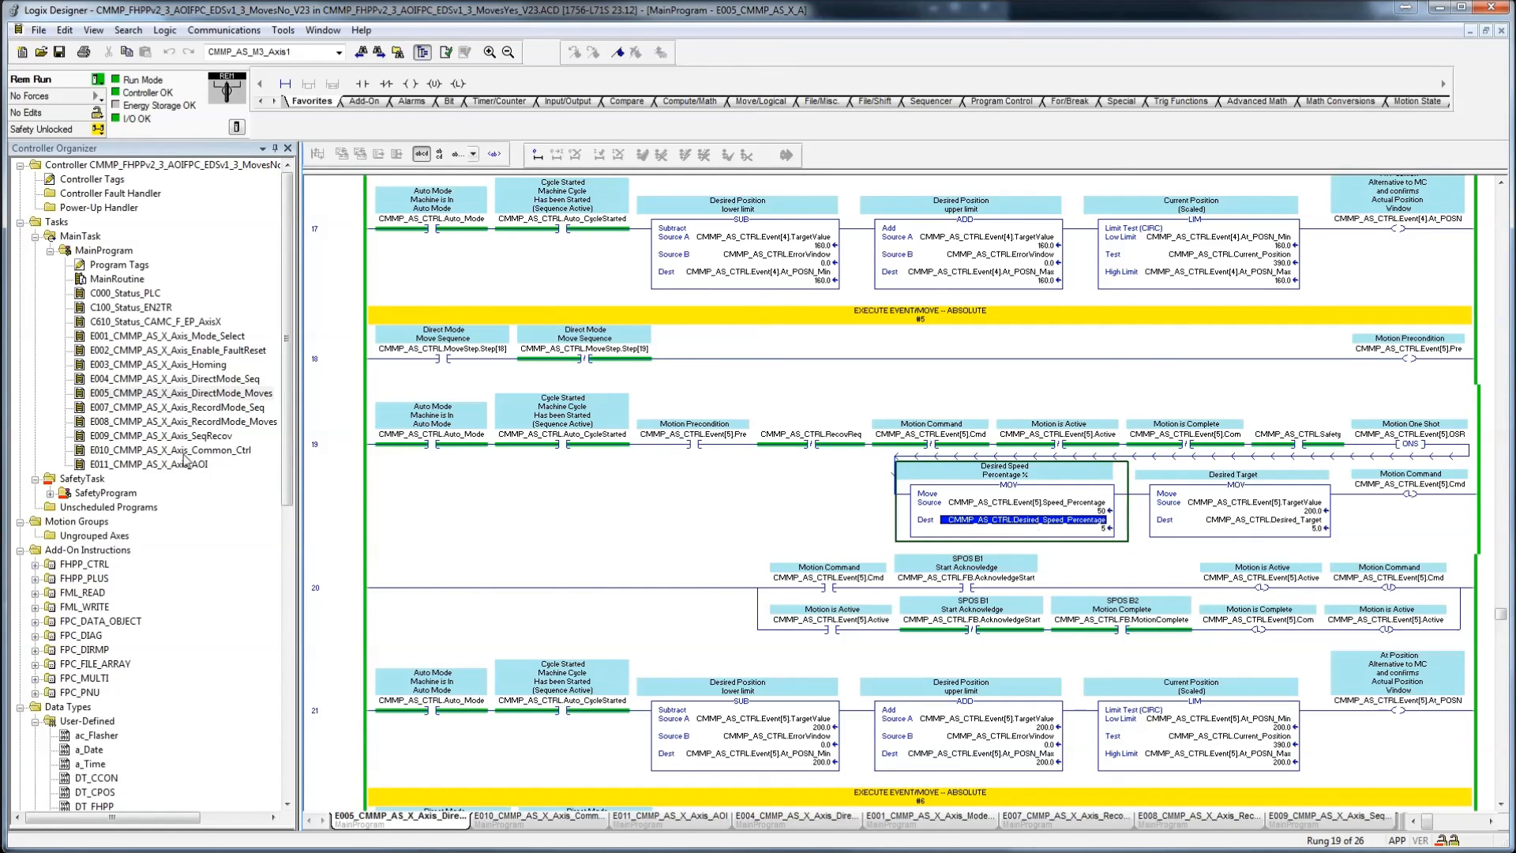
{"action": "double_click", "coordinate": [192, 452]}
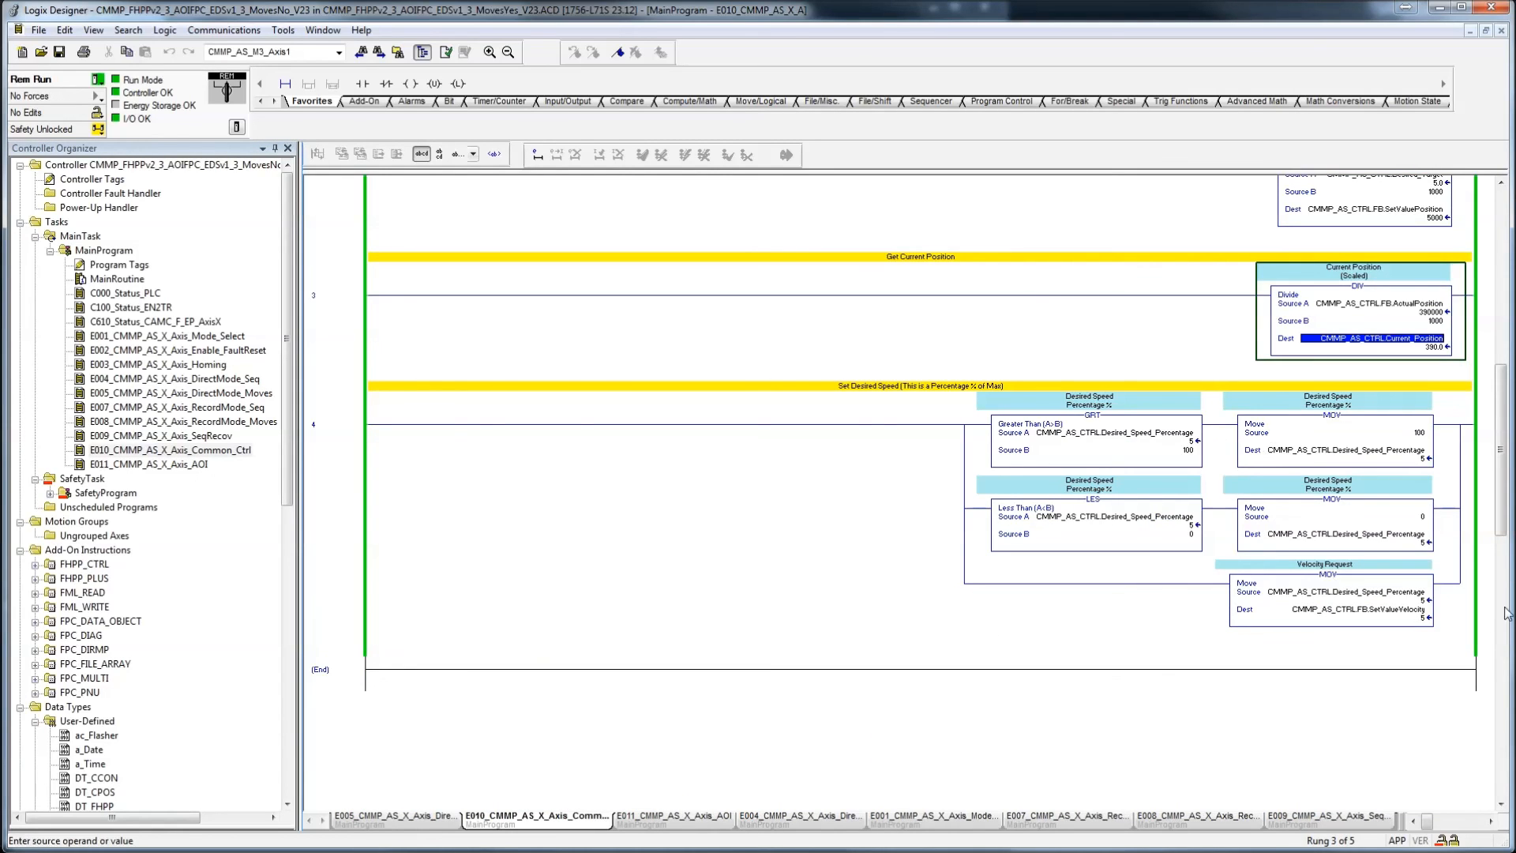